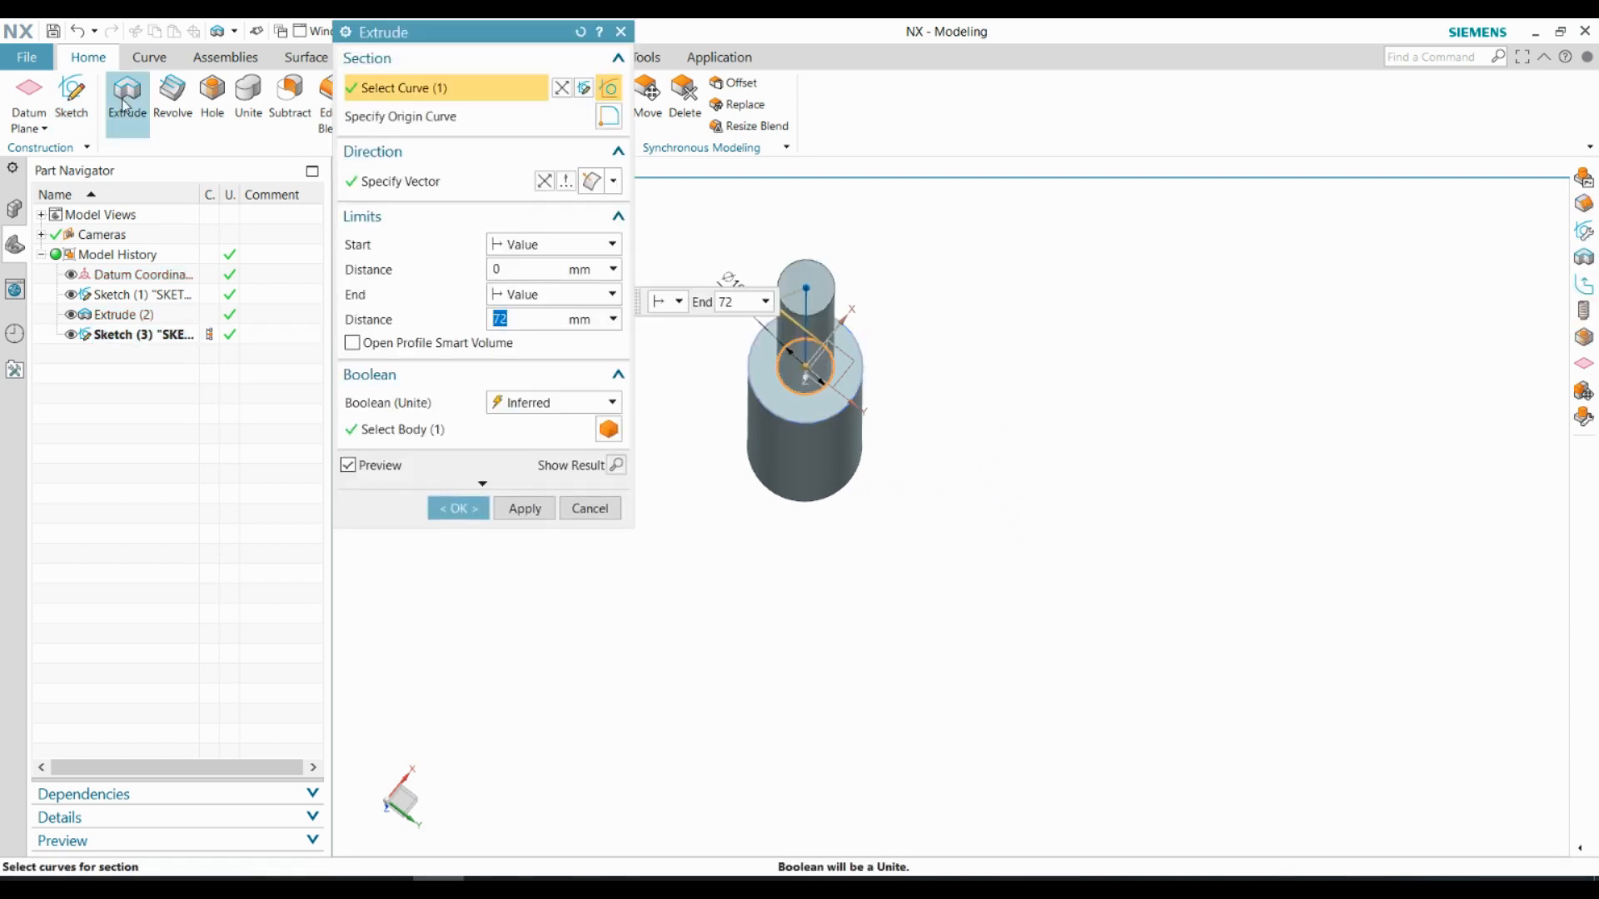
# Extrude the small circle on the shaft's end face by 9 mm, uniting it with the shaft body
pyautogui.click(454, 506)
# Create a sketch on the flat end face of the shaft opposite the small stub
pyautogui.moveTo(754, 358); pyautogui.dragTo(935, 499, button='middle')
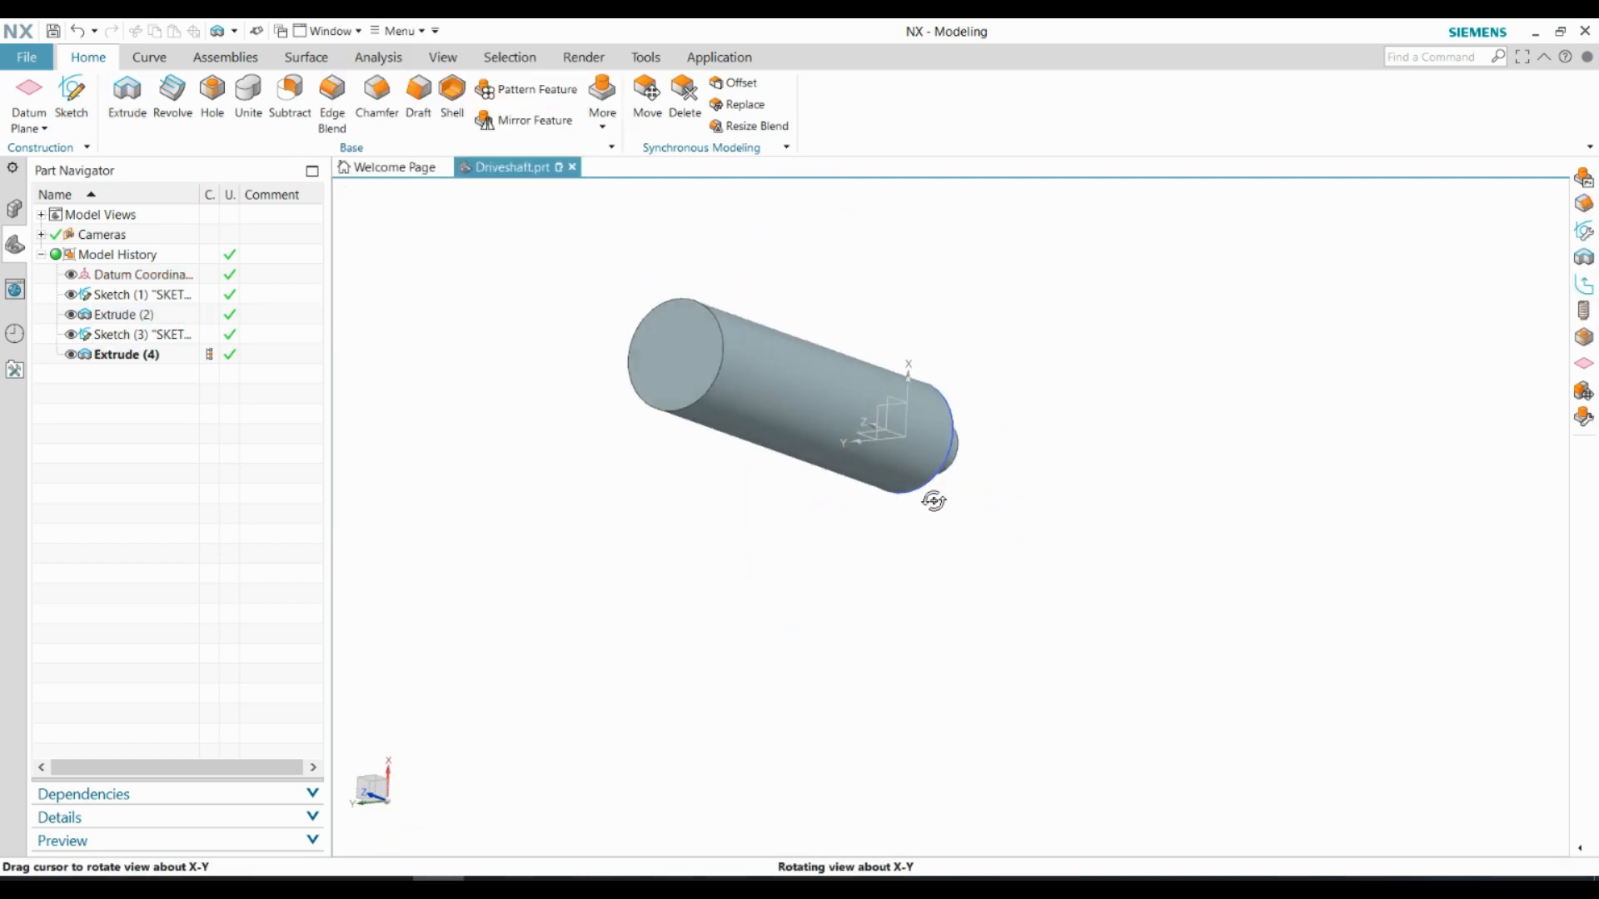
pyautogui.scroll(4, 714, 408)
pyautogui.moveTo(715, 408); pyautogui.dragTo(808, 401, button='middle')
pyautogui.click(71, 98)
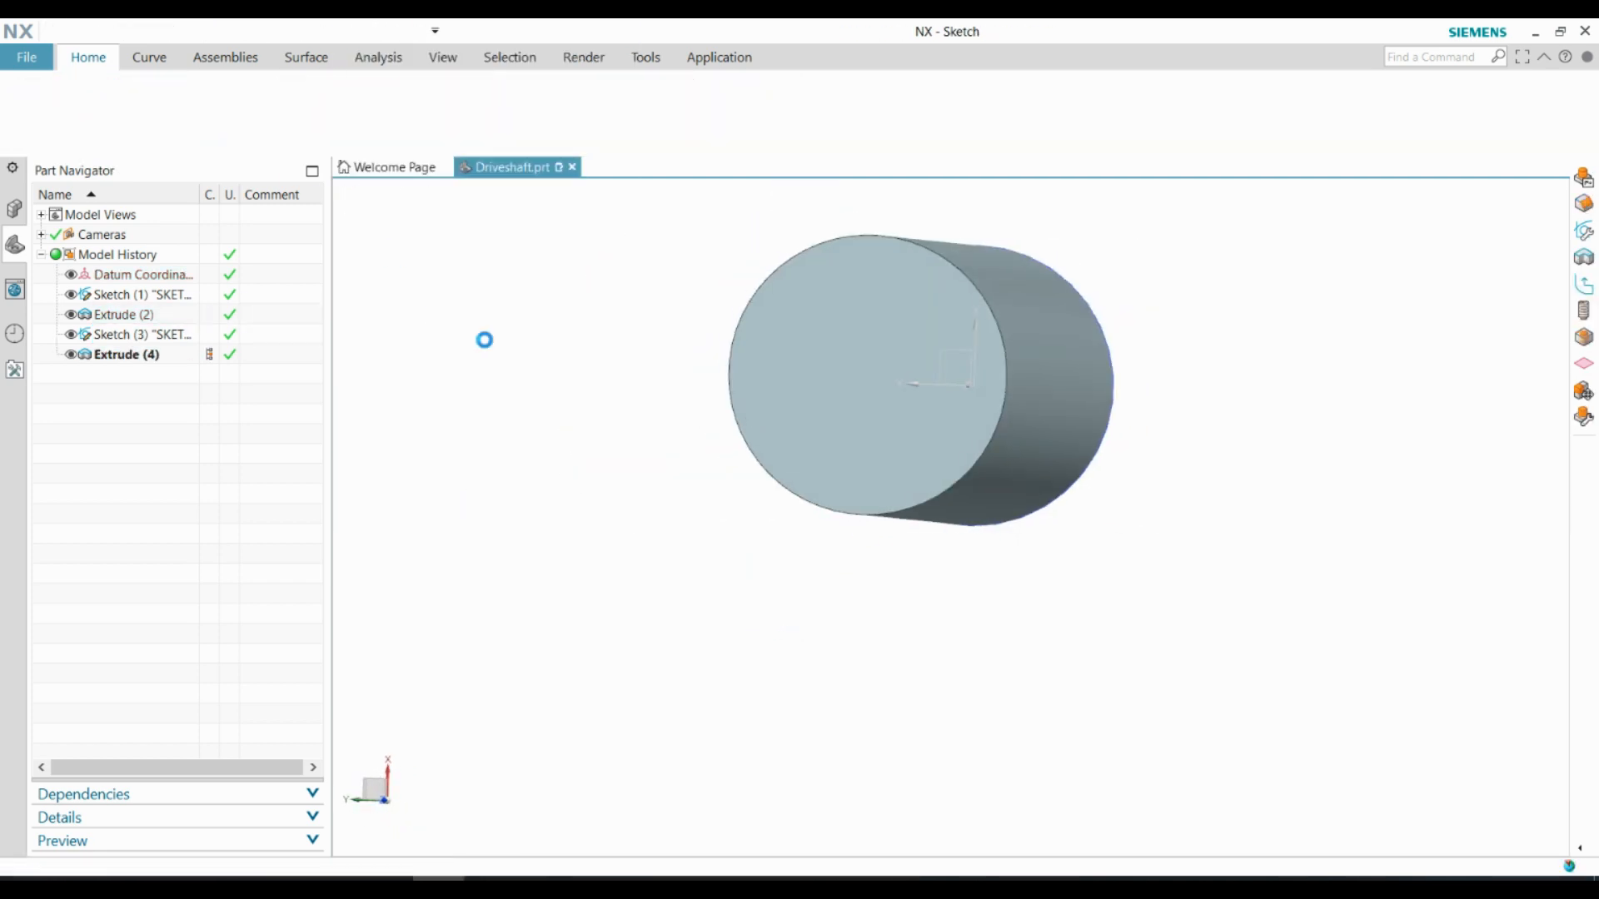
pyautogui.scroll(-2, 525, 367)
pyautogui.moveTo(770, 350); pyautogui.dragTo(689, 360, button='middle')
pyautogui.click(687, 364)
pyautogui.click(534, 239)
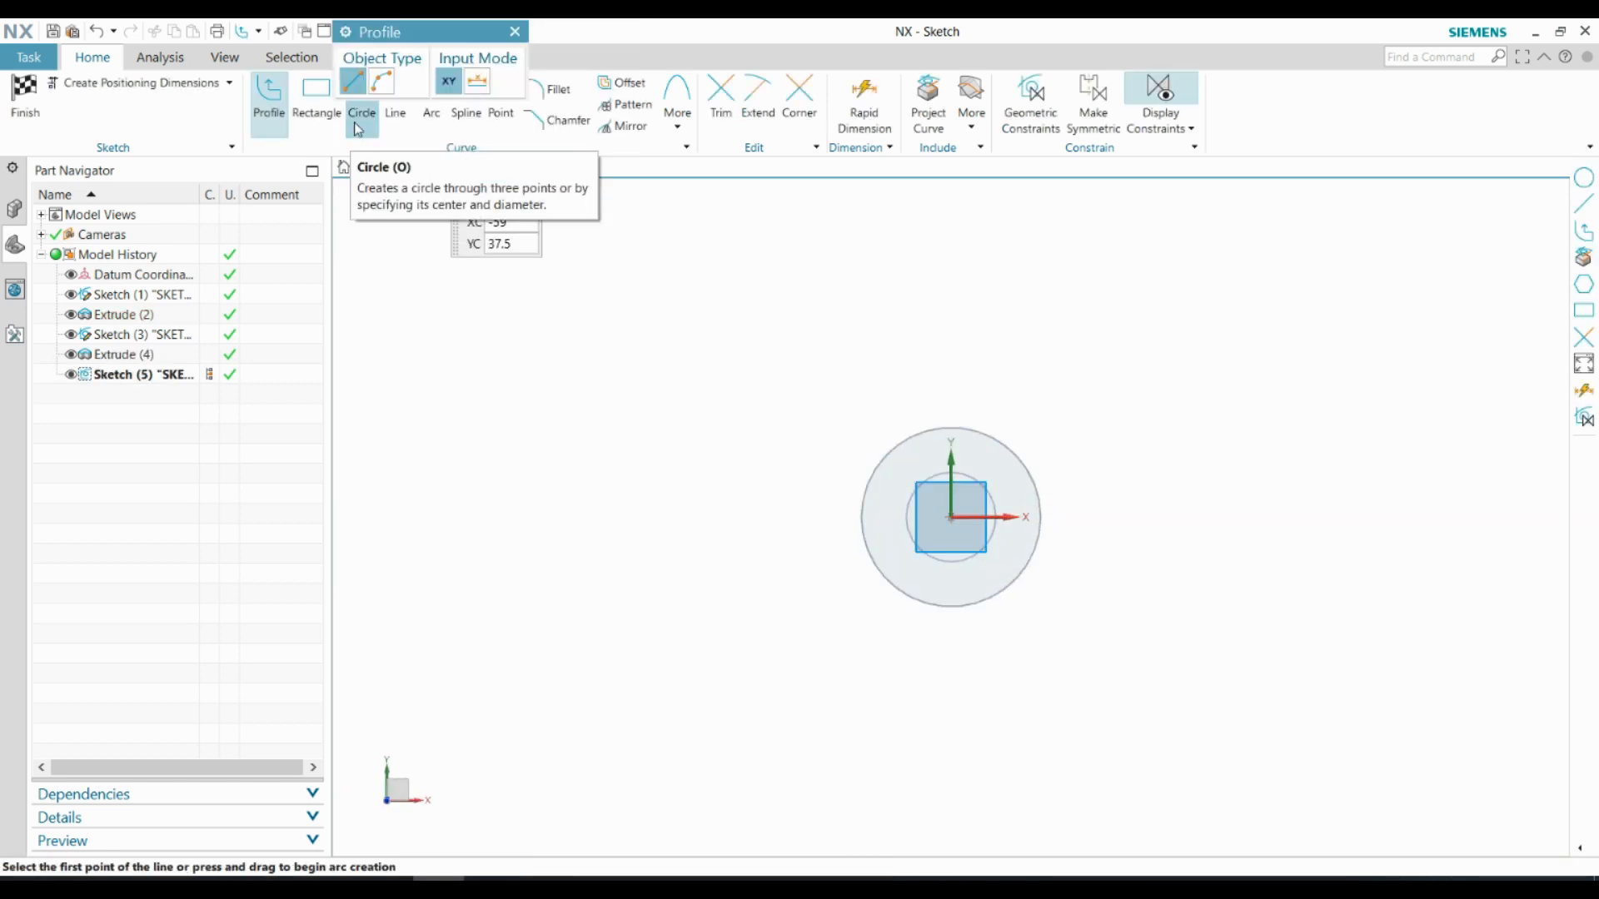
# Draw an 18 mm diameter circle centred on the sketch origin and finish the sketch
pyautogui.click(361, 92)
pyautogui.click(951, 516)
pyautogui.write('18')
pyautogui.press('Return')
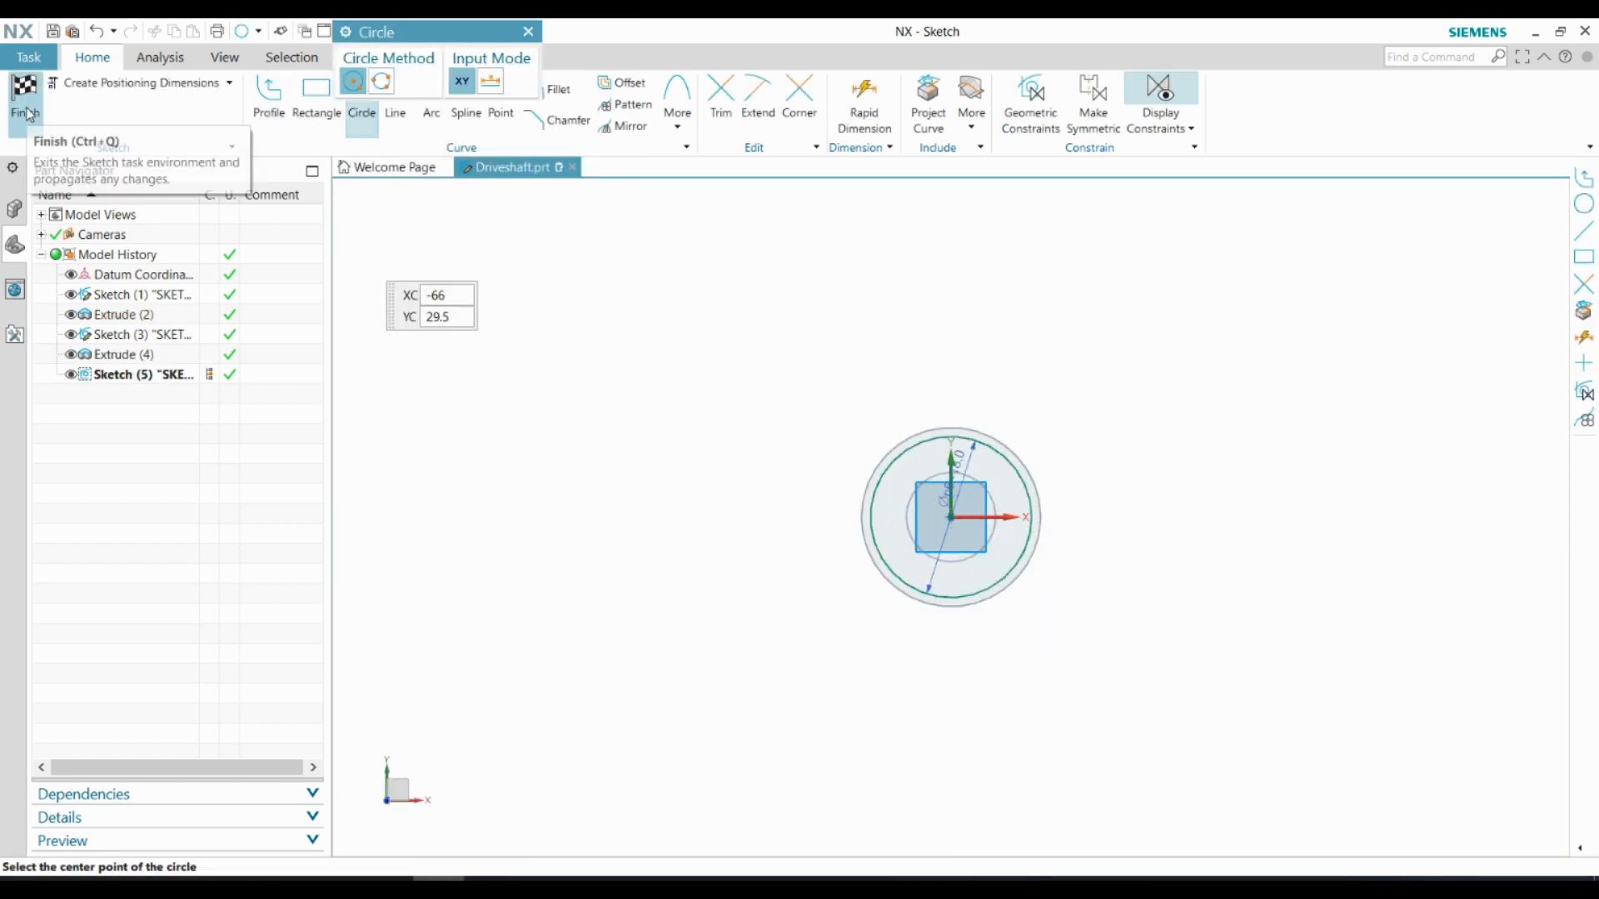
pyautogui.click(25, 96)
# Extrude the 18 mm circle by 12 mm, uniting it with the shaft
pyautogui.click(128, 96)
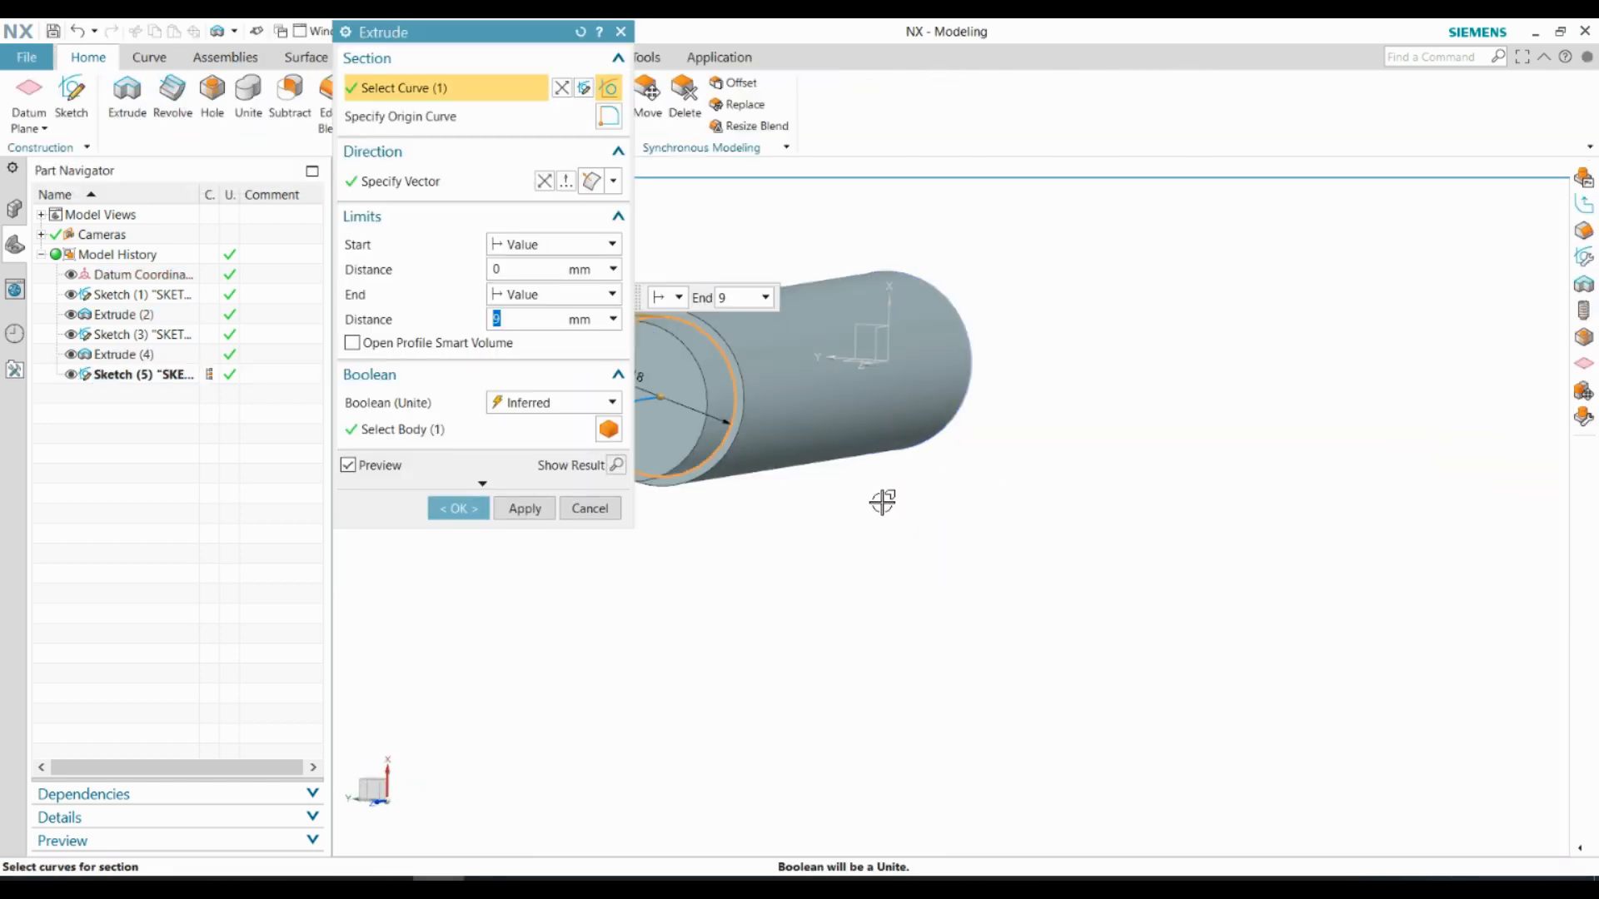
pyautogui.write('12')
pyautogui.press('Return')
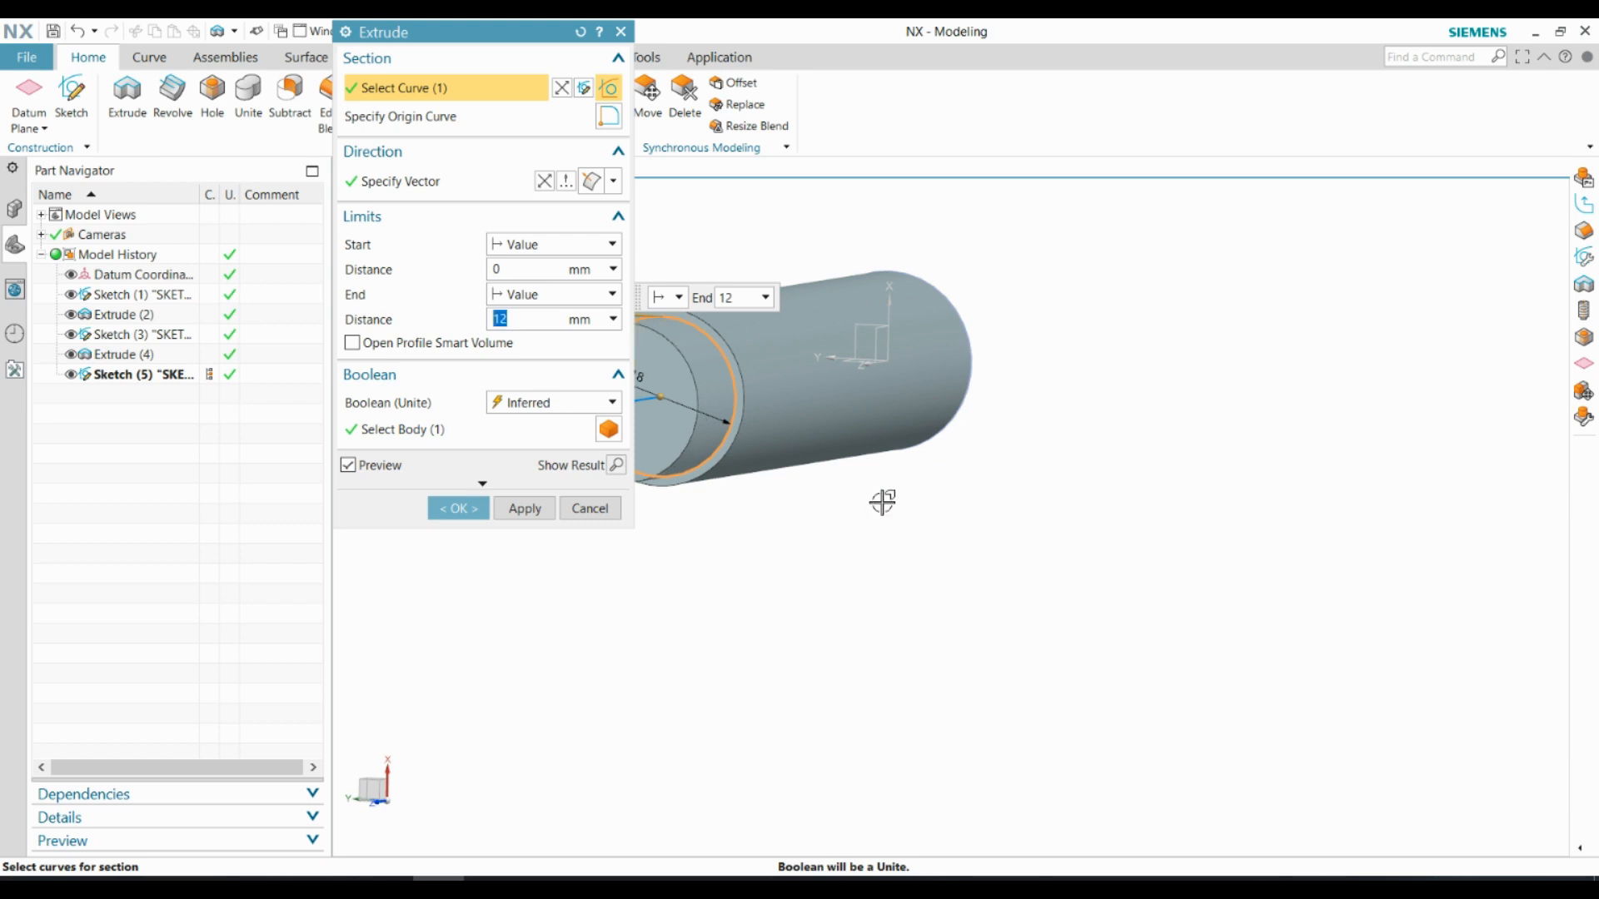
pyautogui.click(468, 509)
# Chamfer the outer end edge of the 18 mm section with a 2 mm offset at a 45° angle
pyautogui.scroll(-1, 1038, 585)
pyautogui.moveTo(678, 540); pyautogui.dragTo(616, 524, button='middle')
pyautogui.scroll(2, 614, 439)
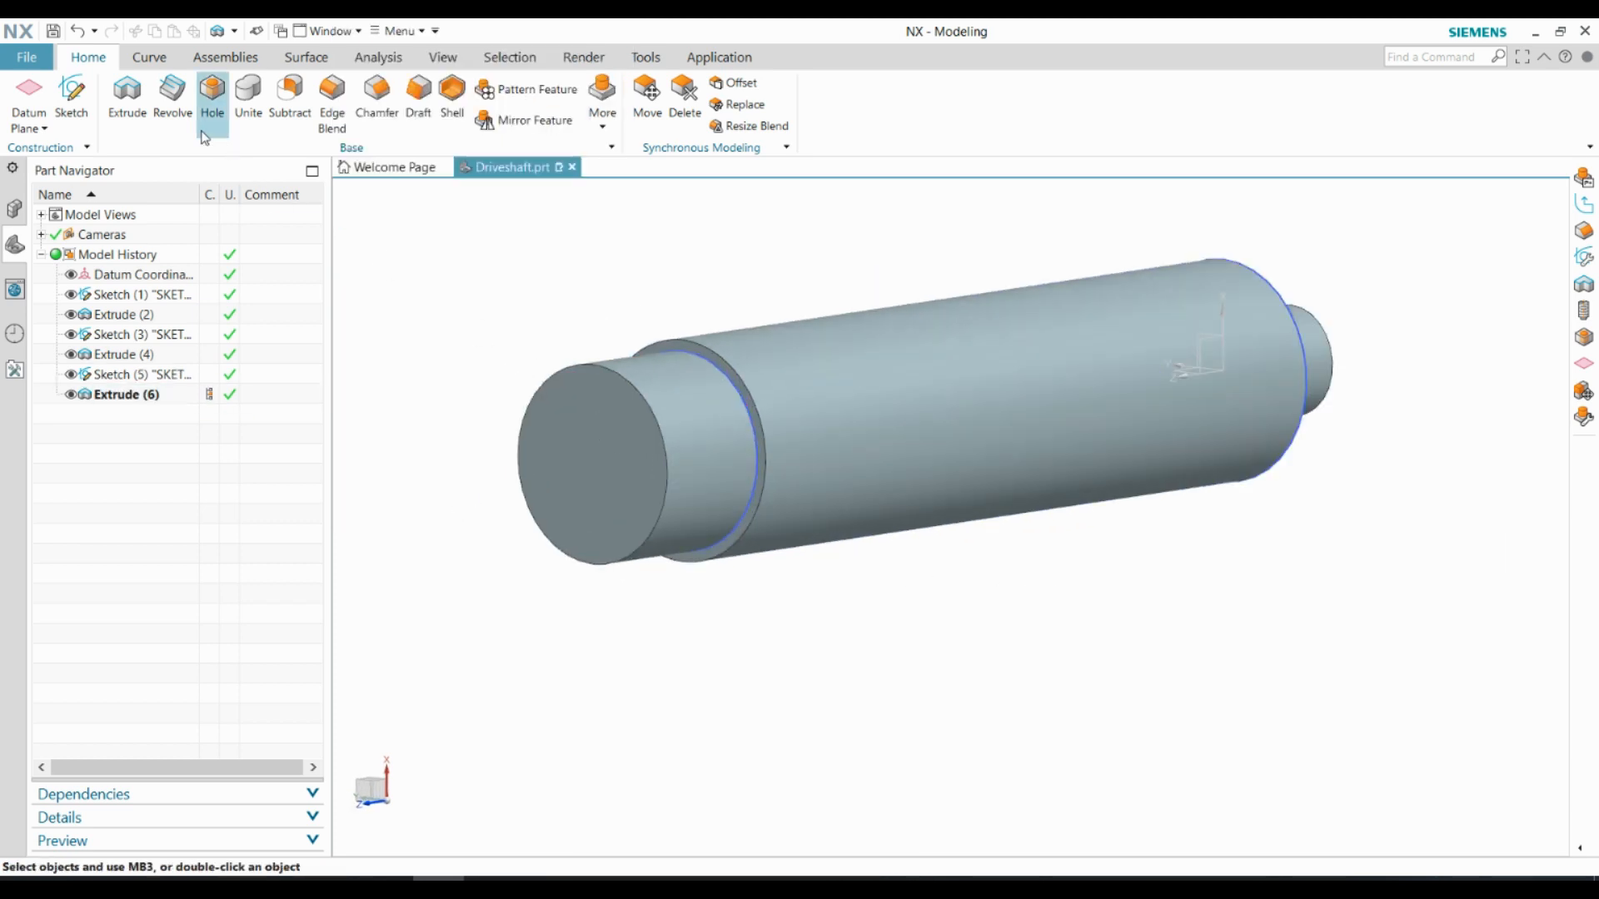
pyautogui.click(376, 92)
pyautogui.click(665, 441)
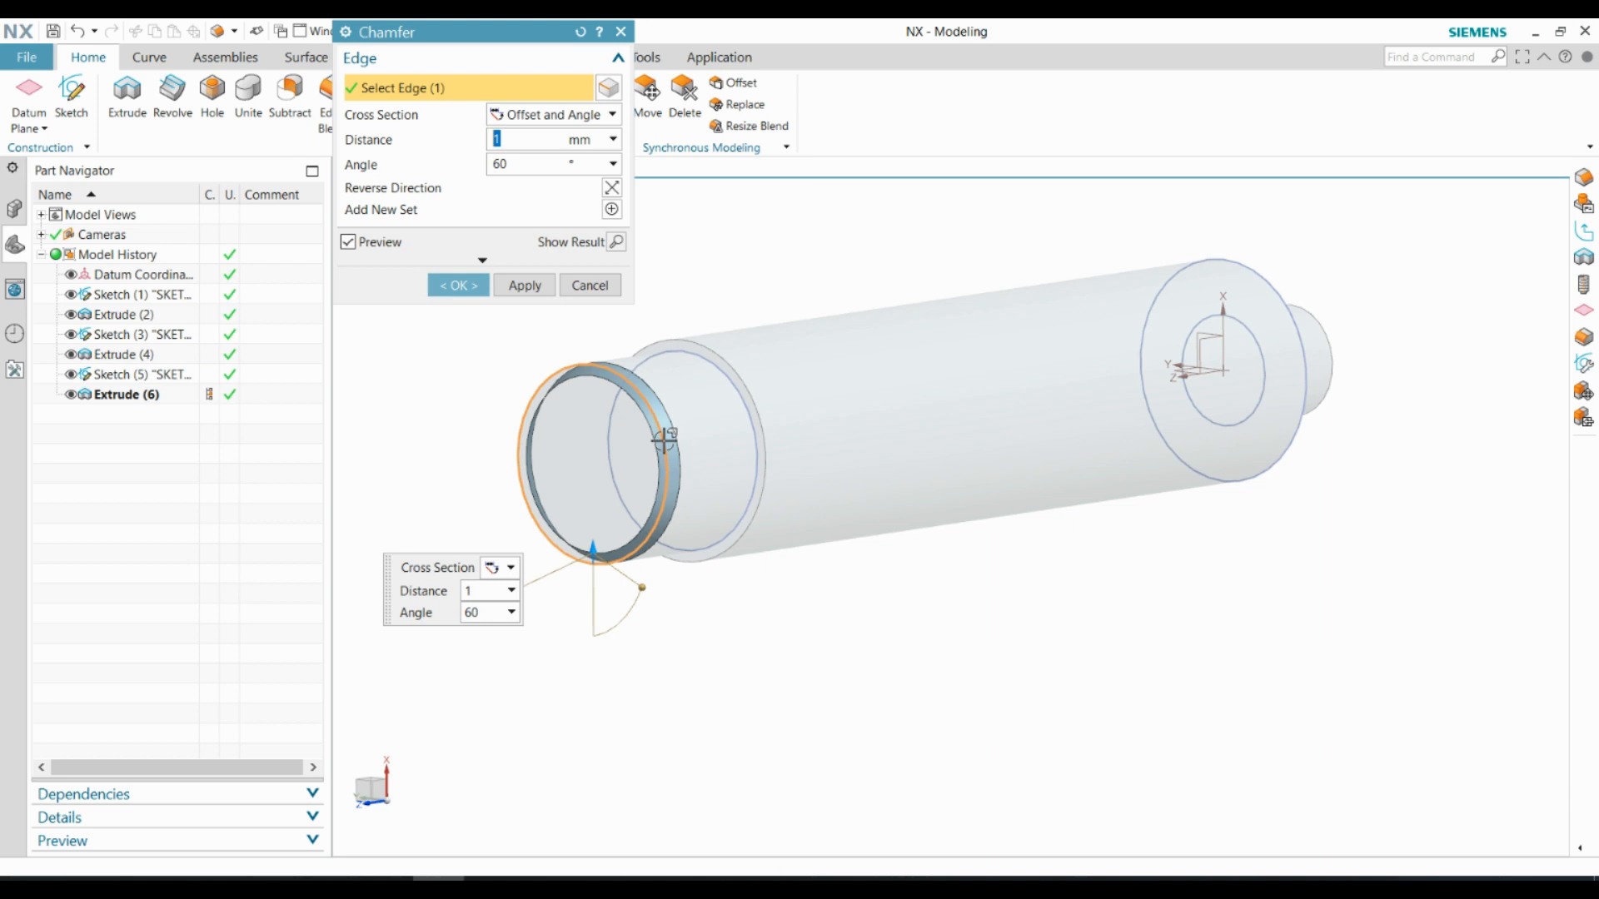
pyautogui.doubleClick(506, 166)
pyautogui.write('45')
pyautogui.doubleClick(509, 142)
pyautogui.write('2')
pyautogui.press('Return')
pyautogui.click(457, 283)
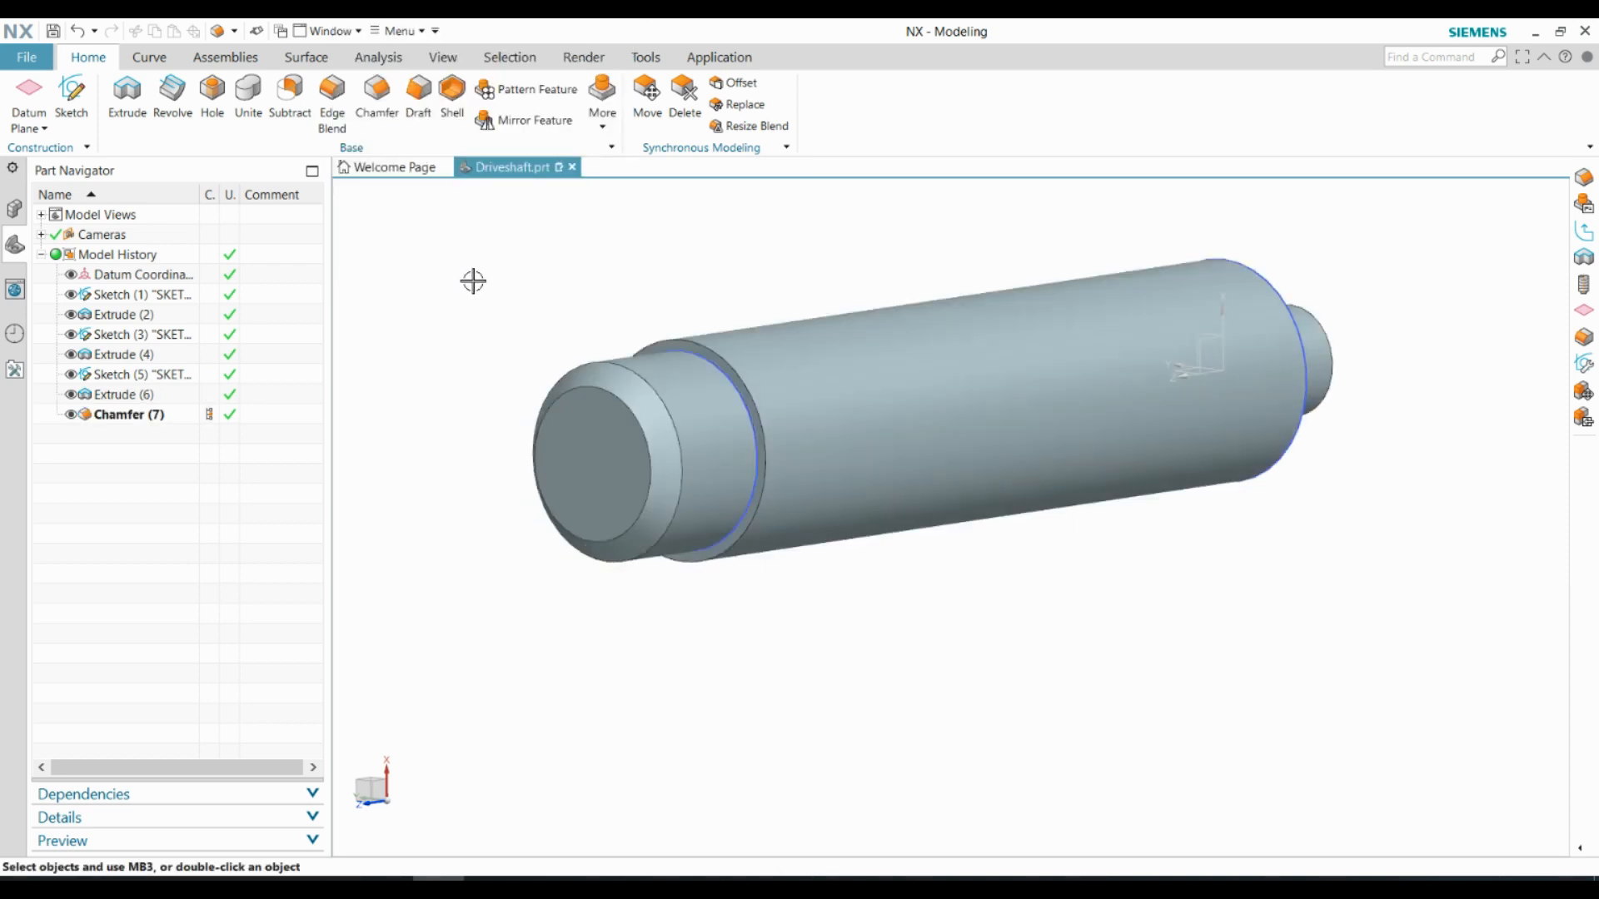
# Sketch a 14 mm diameter circle centred on the chamfered end face and finish the sketch
pyautogui.click(72, 96)
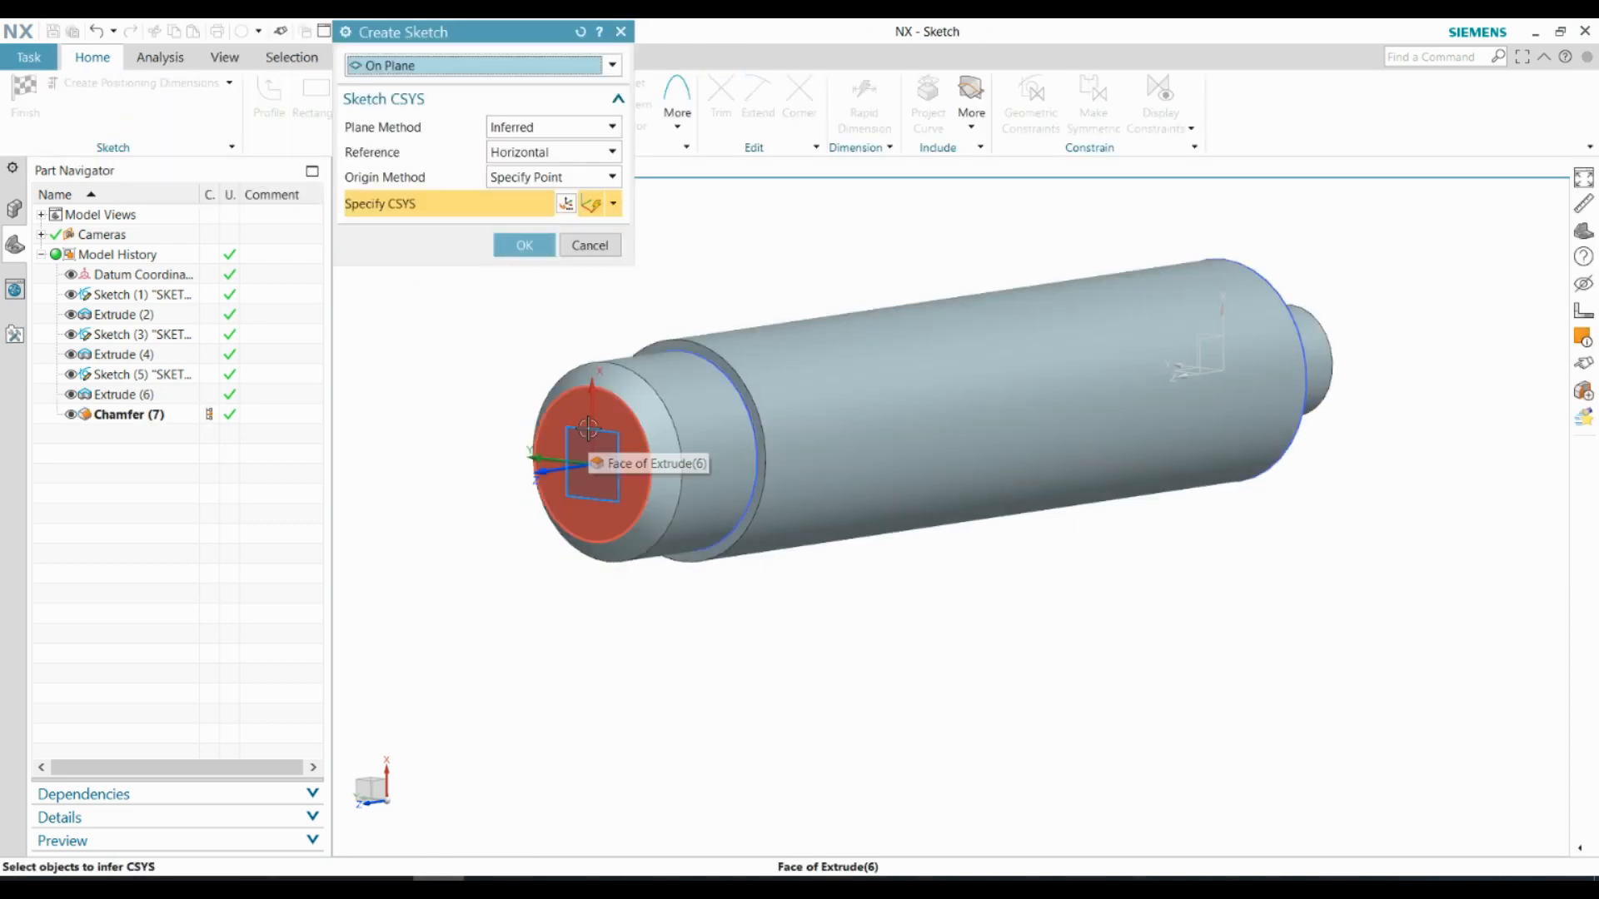
pyautogui.click(588, 426)
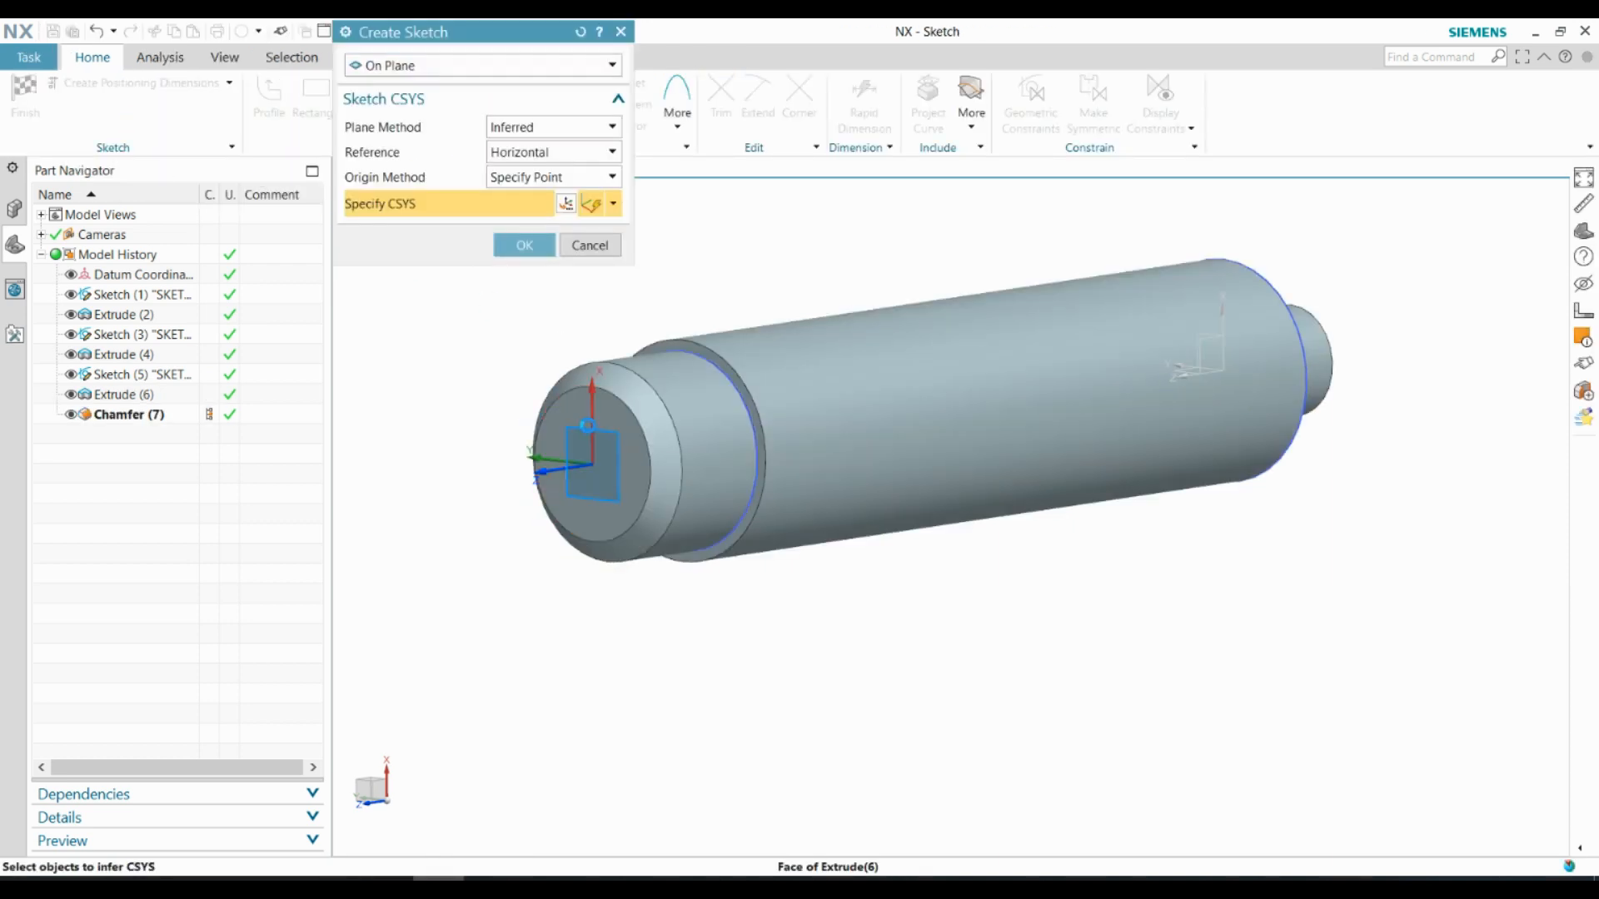
pyautogui.click(522, 247)
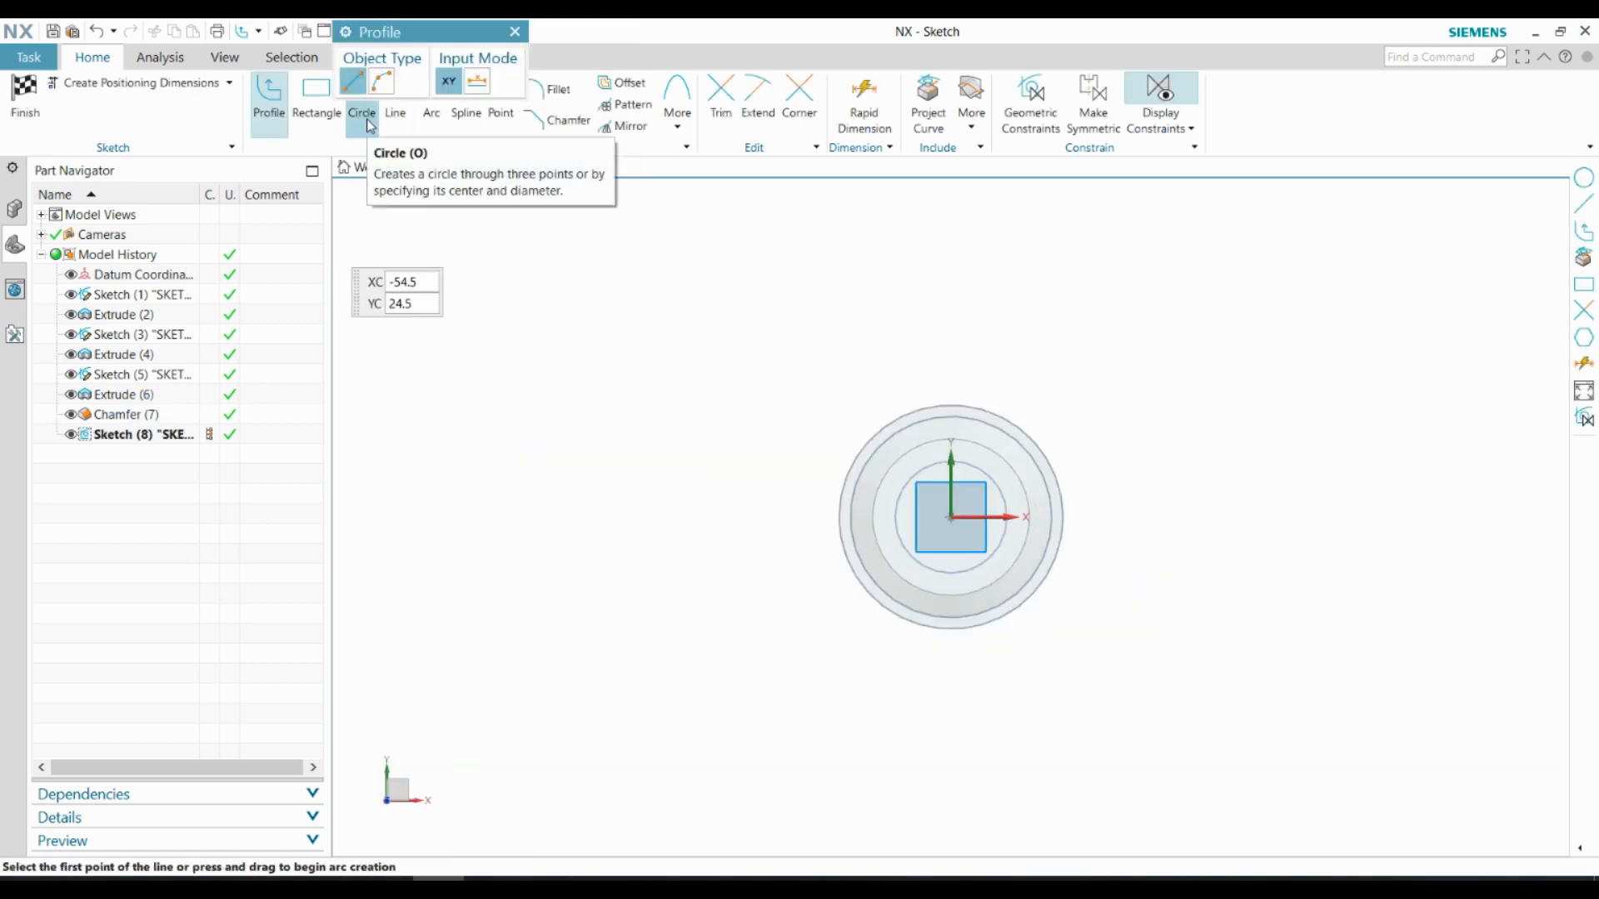
pyautogui.click(362, 99)
pyautogui.click(940, 522)
pyautogui.write('14')
pyautogui.press('Return')
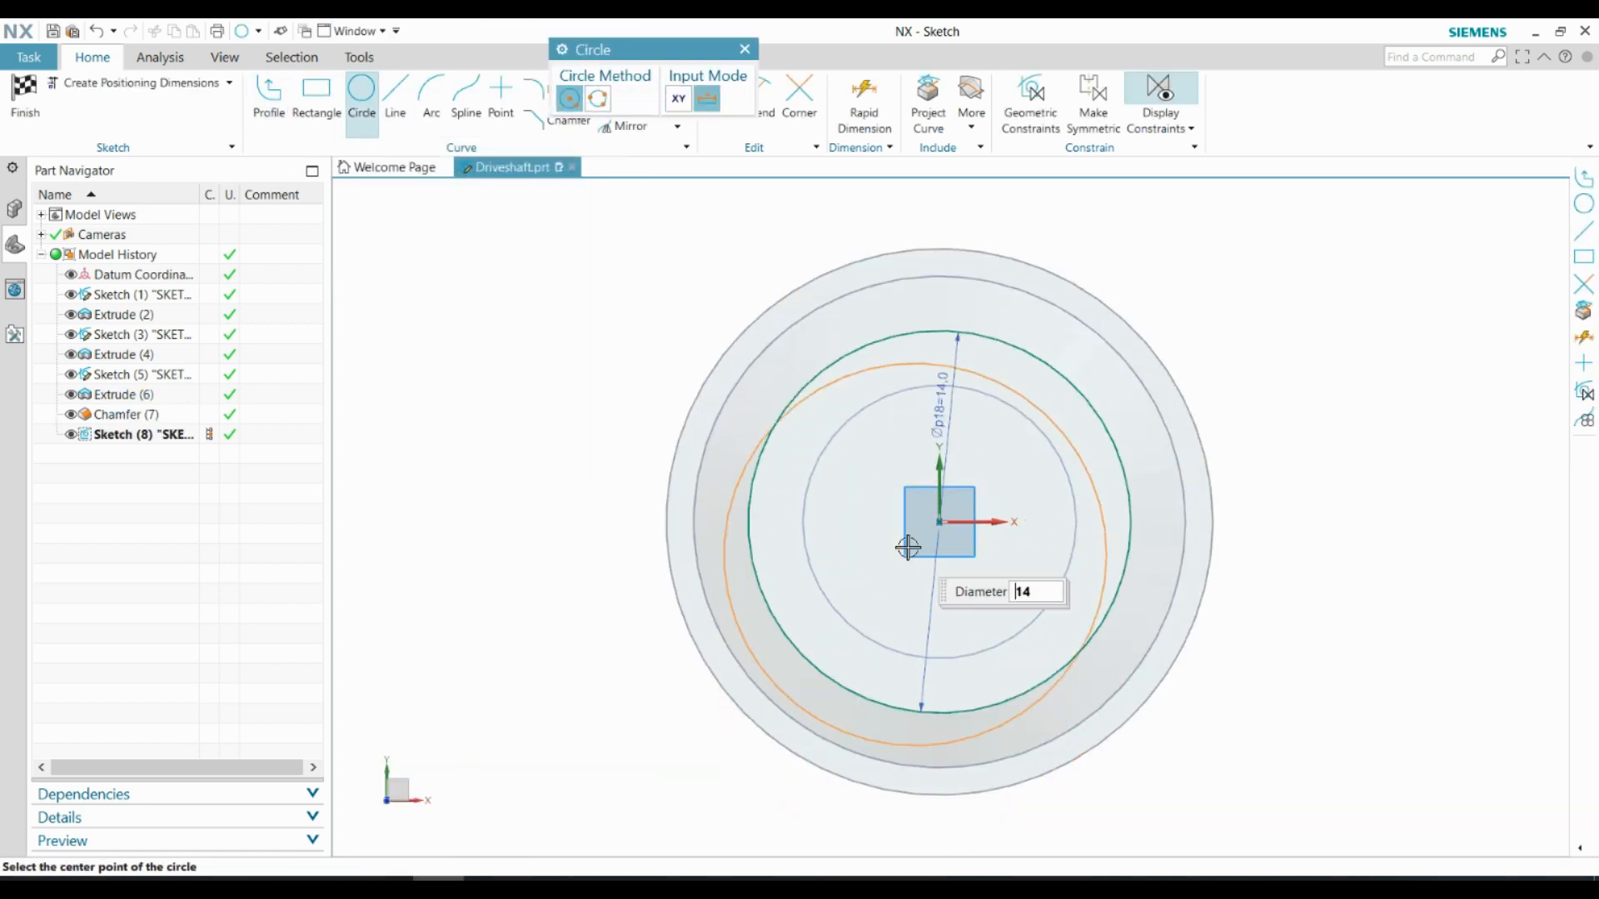
pyautogui.keyDown('shift'); pyautogui.moveTo(997, 521); pyautogui.dragTo(910, 511, button='middle'); pyautogui.keyUp('shift')
pyautogui.press('Escape')
pyautogui.click(34, 102)
# Extrude the 14 mm circle by 2 mm, uniting it with the shaft
pyautogui.click(127, 92)
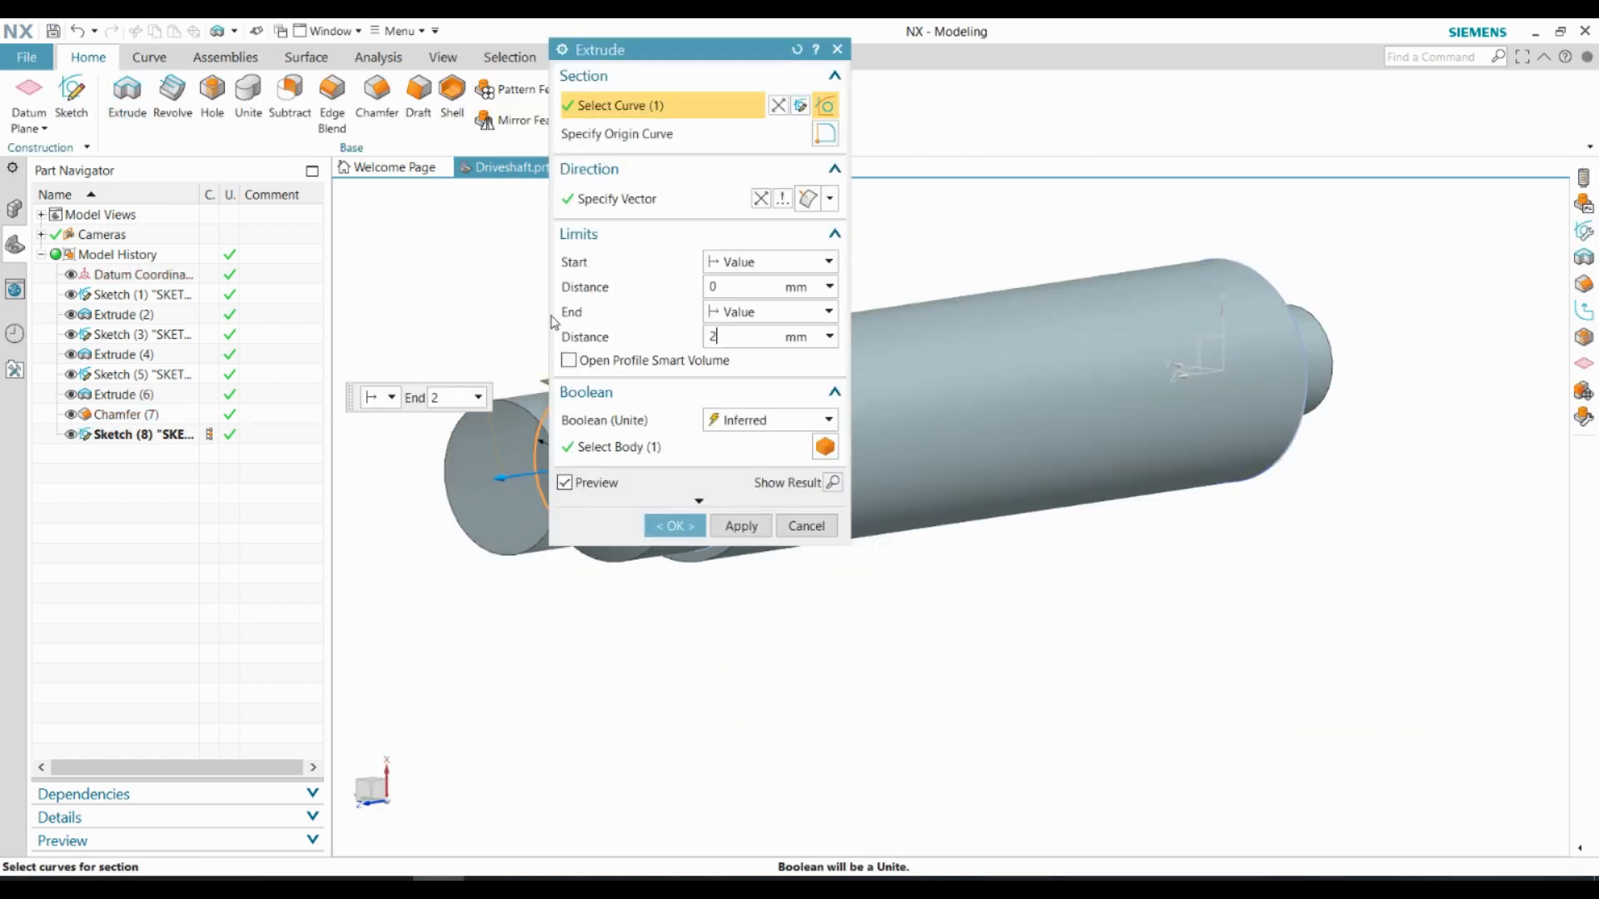
pyautogui.click(668, 526)
# Sketch a 12 mm diameter circle centred on the end face of the 2 mm collar
pyautogui.click(71, 92)
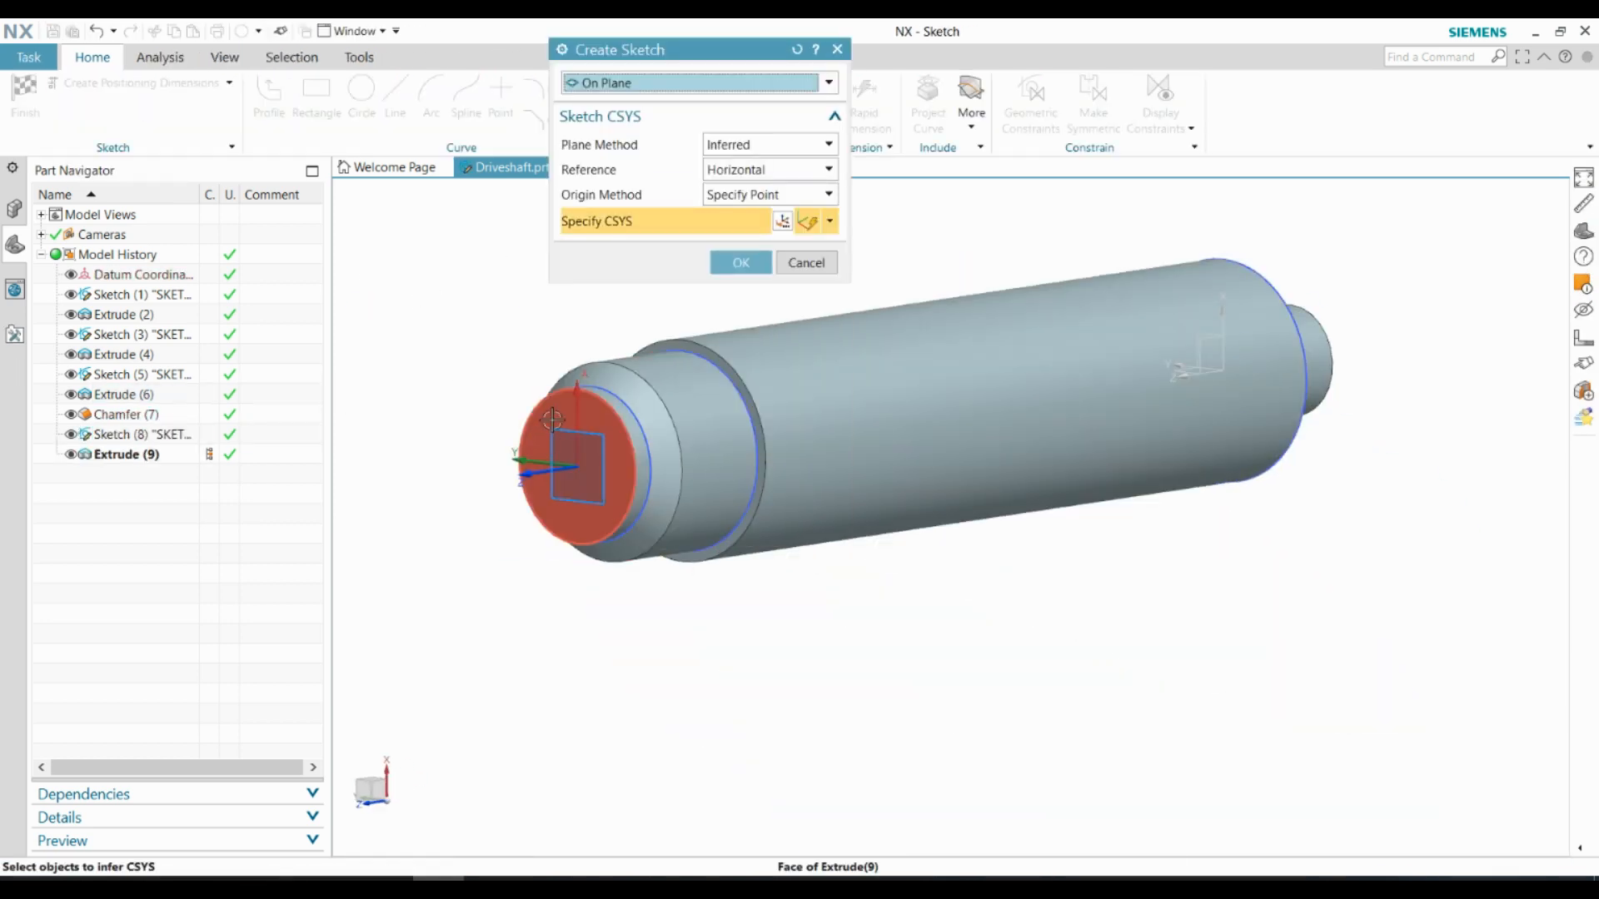
pyautogui.click(550, 433)
pyautogui.click(731, 260)
pyautogui.press('o')
pyautogui.scroll(2, 900, 506)
pyautogui.click(891, 503)
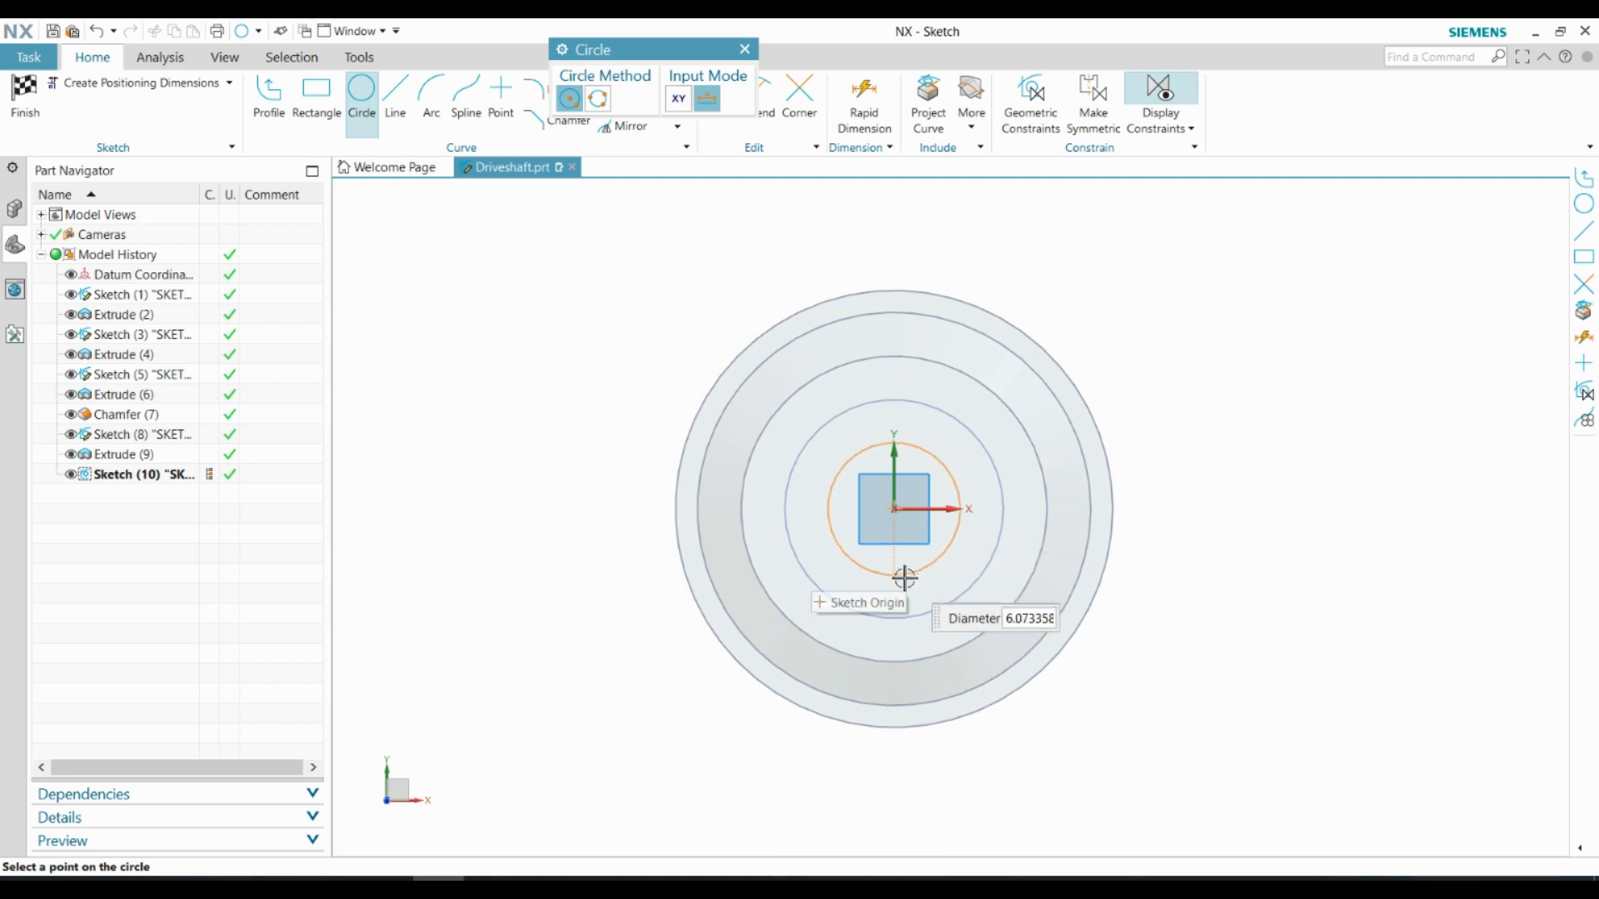
pyautogui.click(907, 582)
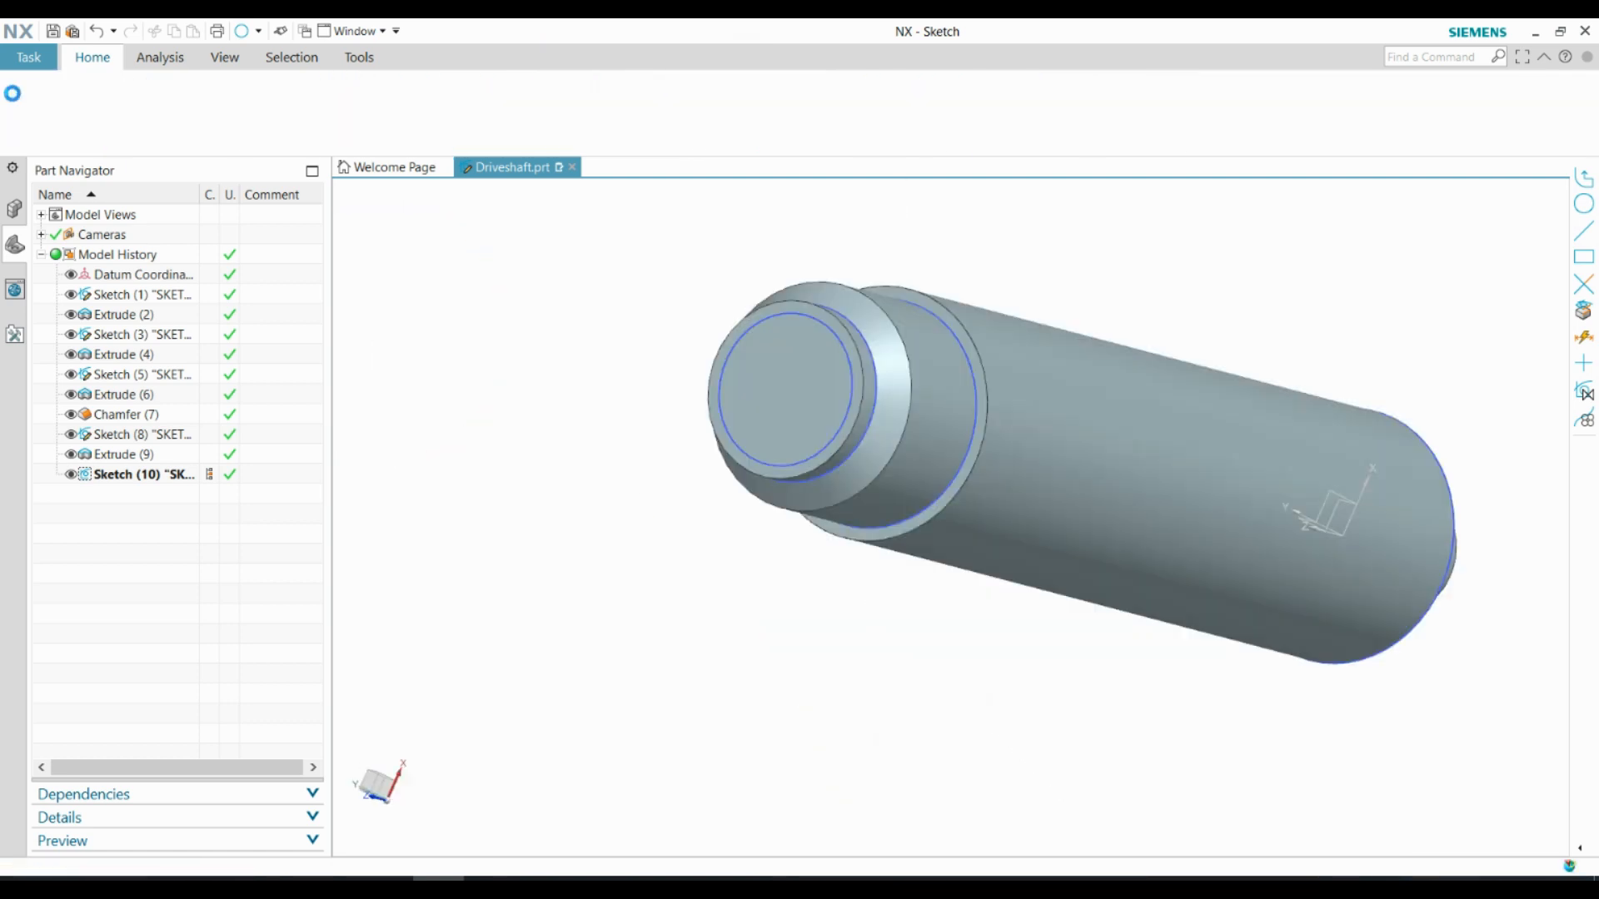
# Extrude the 12 mm circle by 25 mm, uniting it with the shaft
pyautogui.click(126, 93)
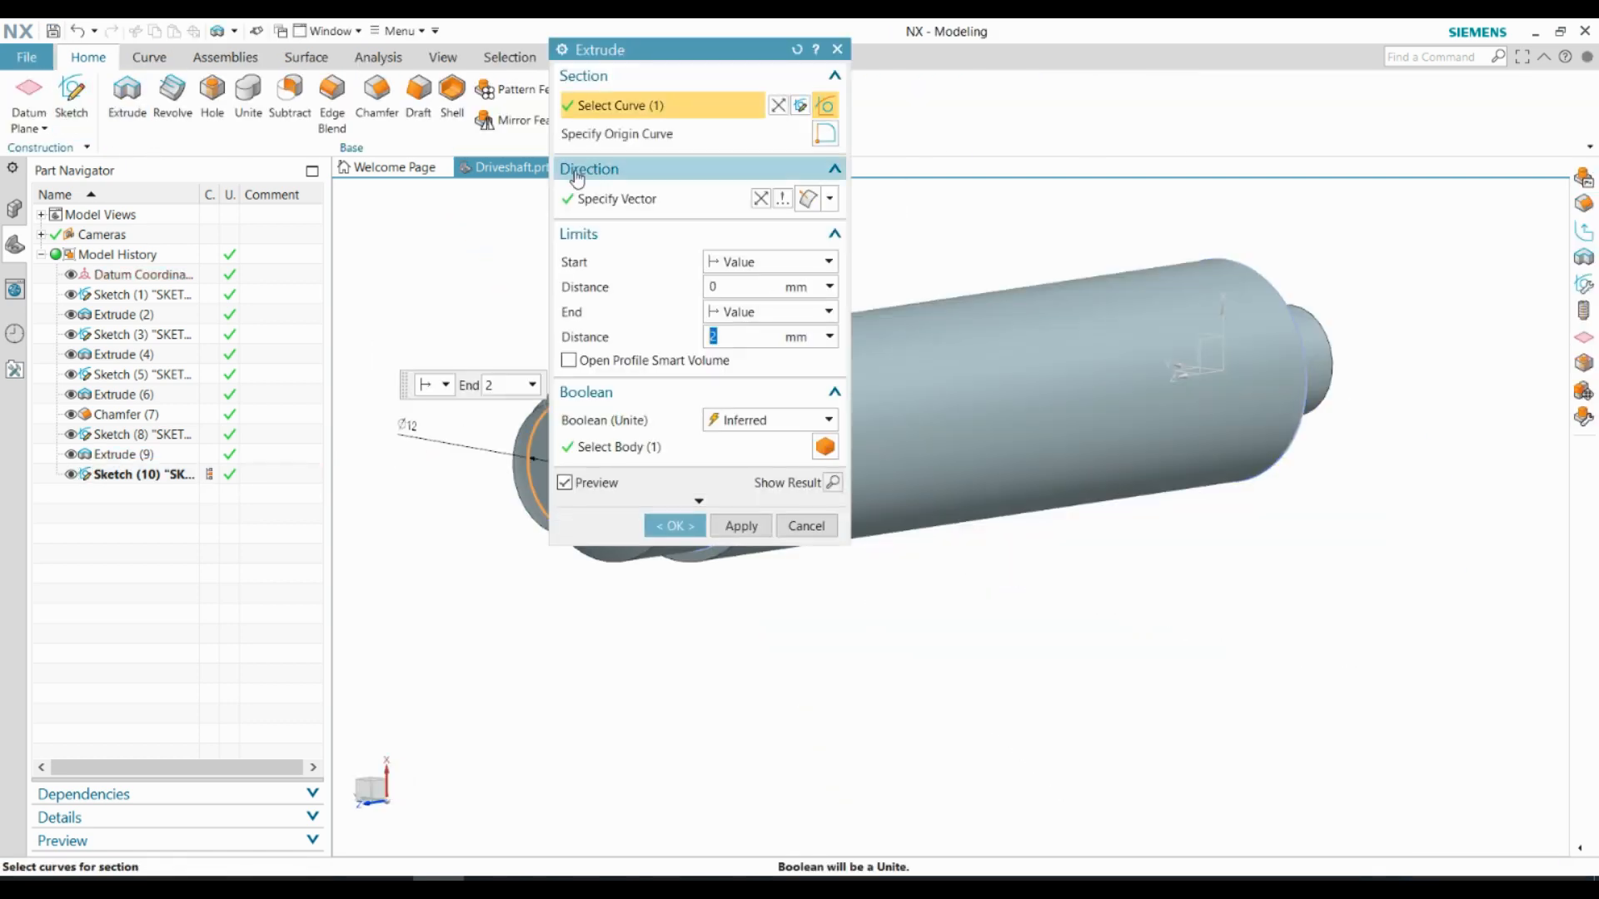
pyautogui.moveTo(724, 53); pyautogui.dragTo(975, 84)
pyautogui.click(1024, 365)
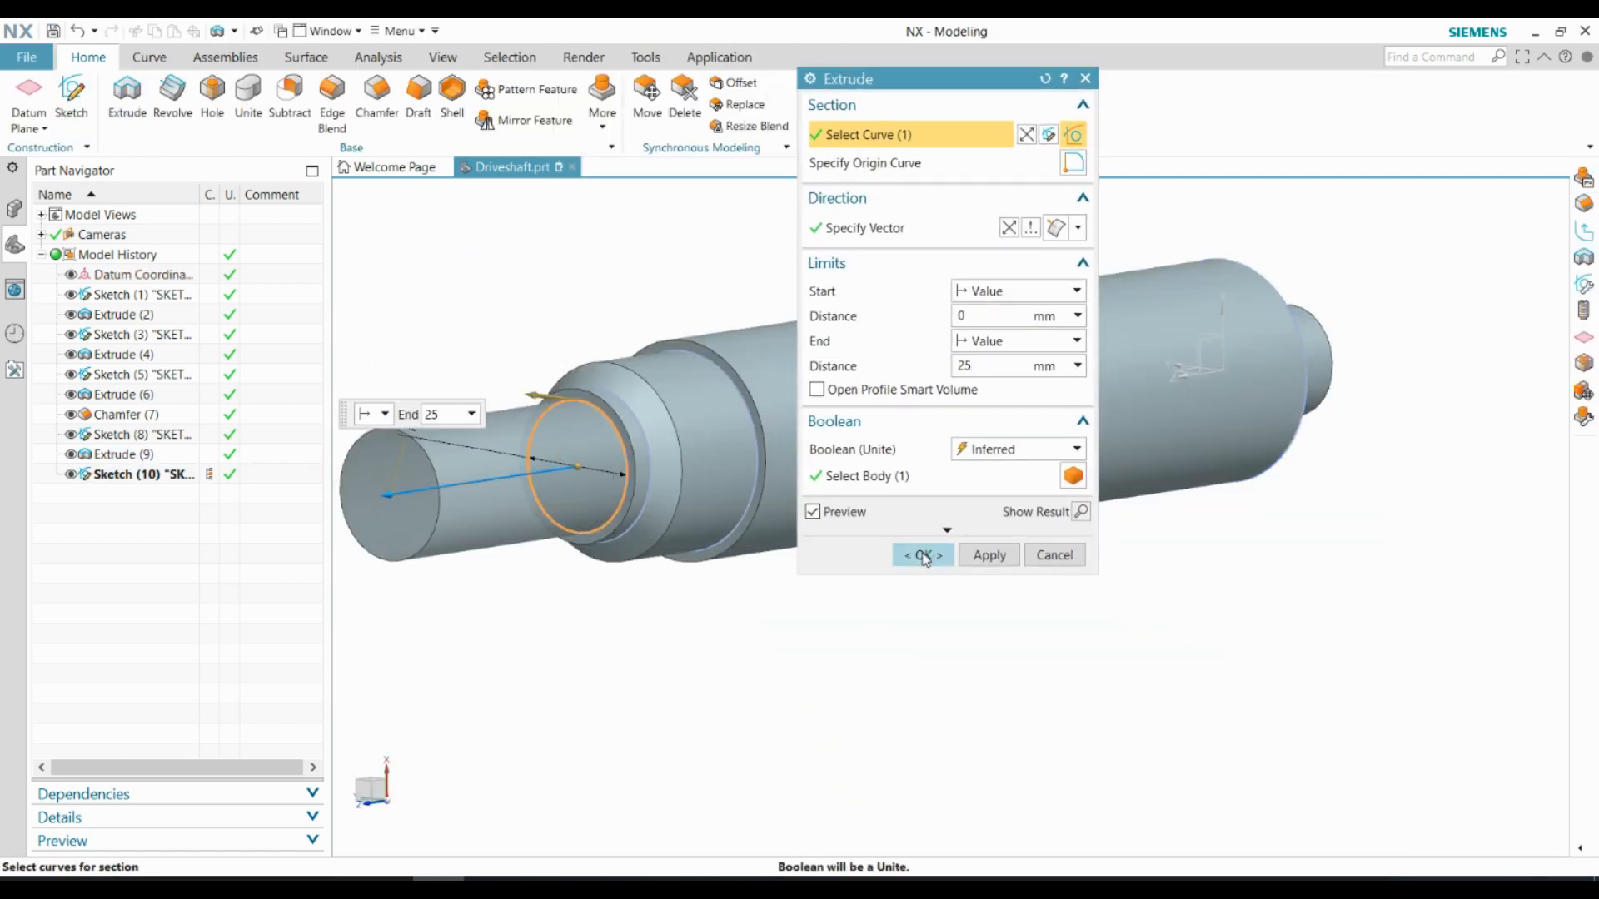
pyautogui.click(921, 554)
# Create a sketch on the end face of the 12 mm diameter section
pyautogui.scroll(-3, 583, 433)
pyautogui.moveTo(553, 386); pyautogui.dragTo(588, 363, button='middle')
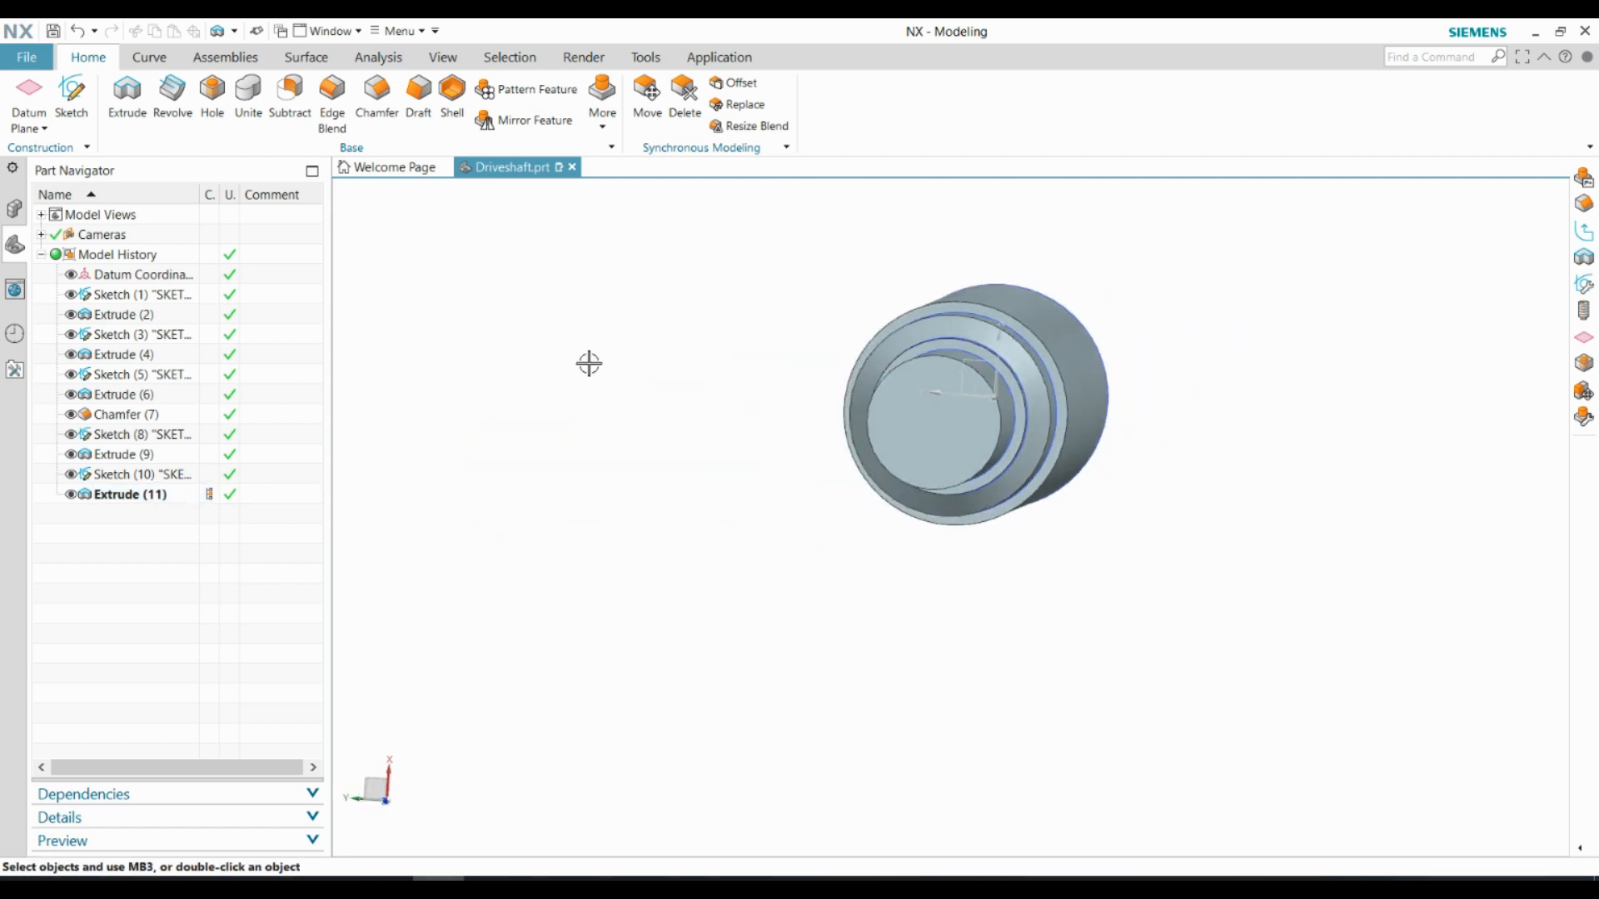
pyautogui.moveTo(921, 553); pyautogui.dragTo(1166, 316, button='middle')
pyautogui.click(146, 59)
pyautogui.click(109, 59)
pyautogui.click(72, 94)
pyautogui.click(676, 534)
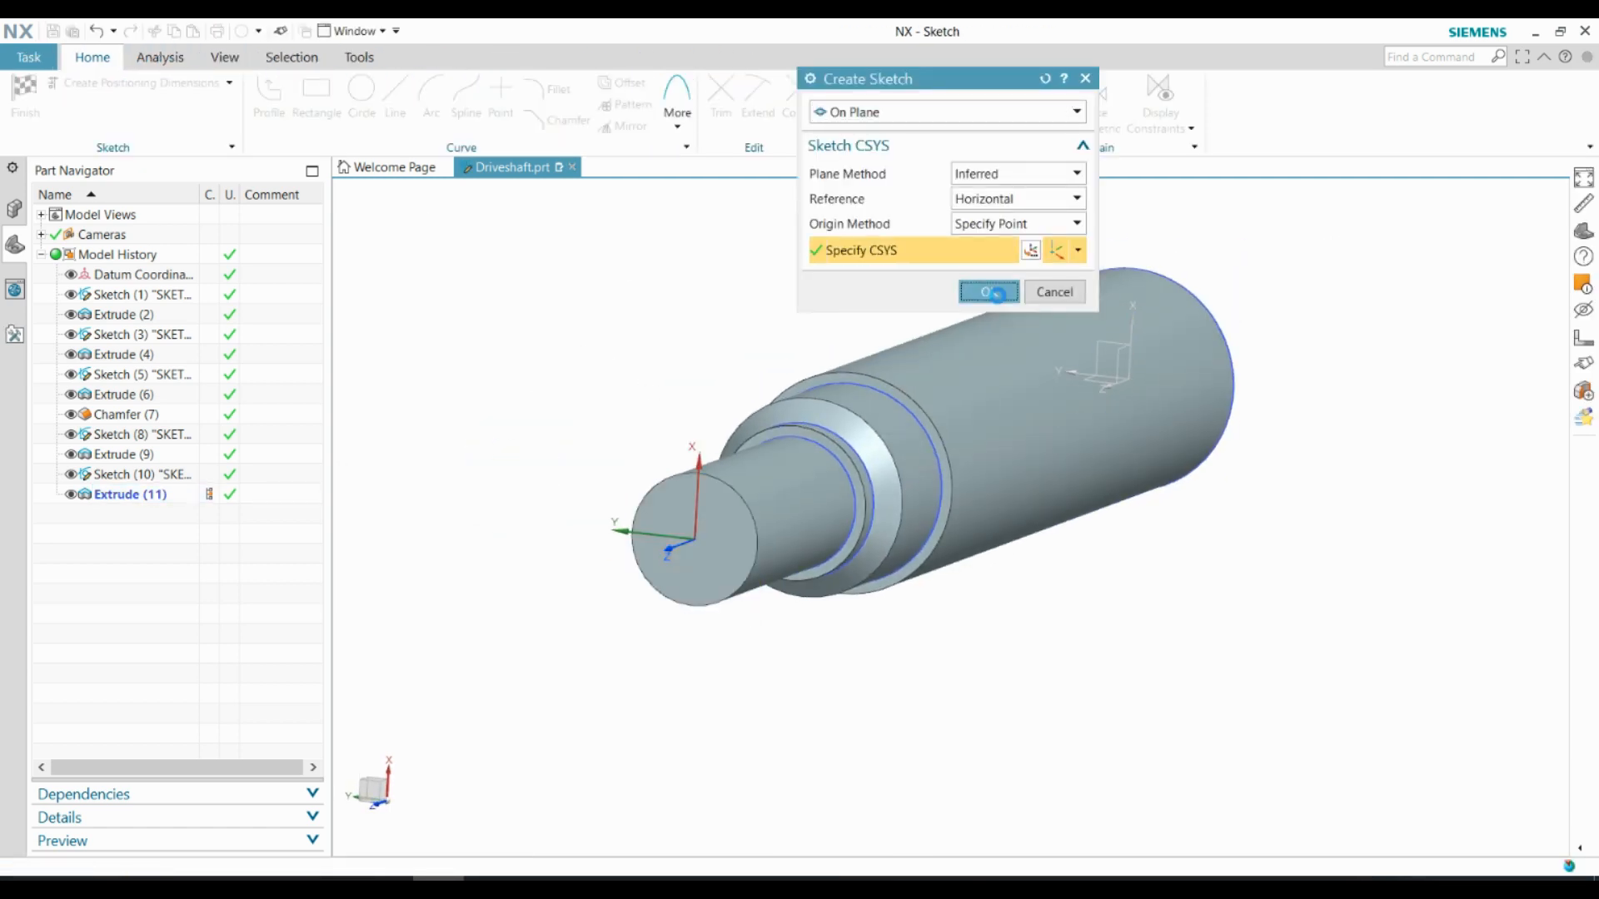
pyautogui.click(989, 292)
# Draw a six-sided polygon centred on the sketch origin with 0° rotation and a circumscribed radius of about 4.1 mm
pyautogui.click(677, 104)
pyautogui.click(700, 233)
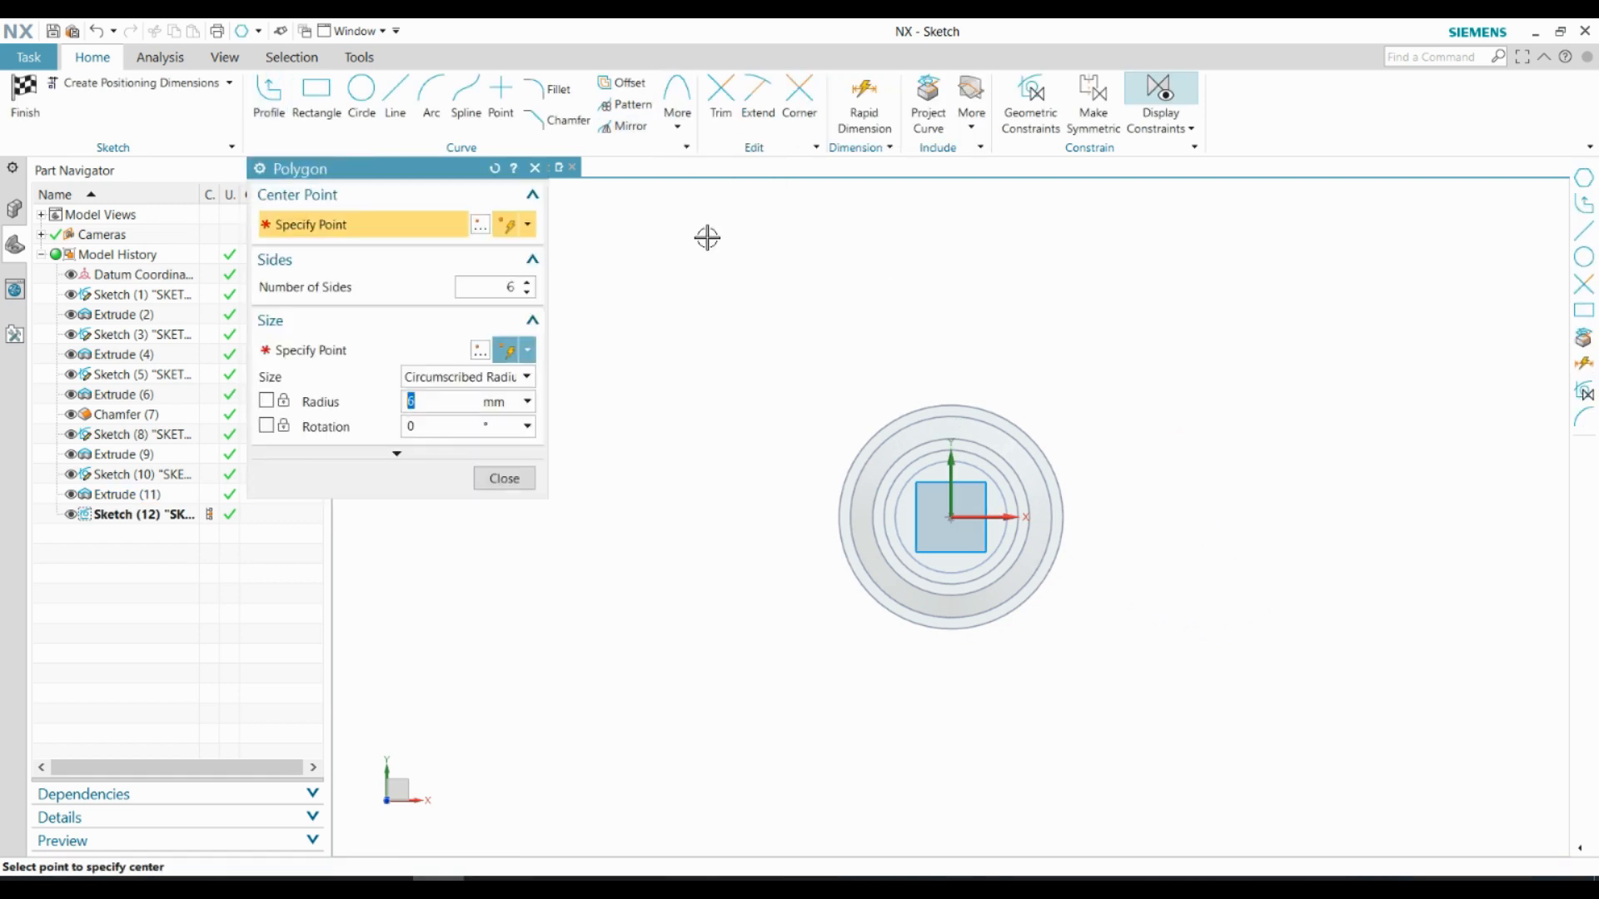
pyautogui.click(952, 518)
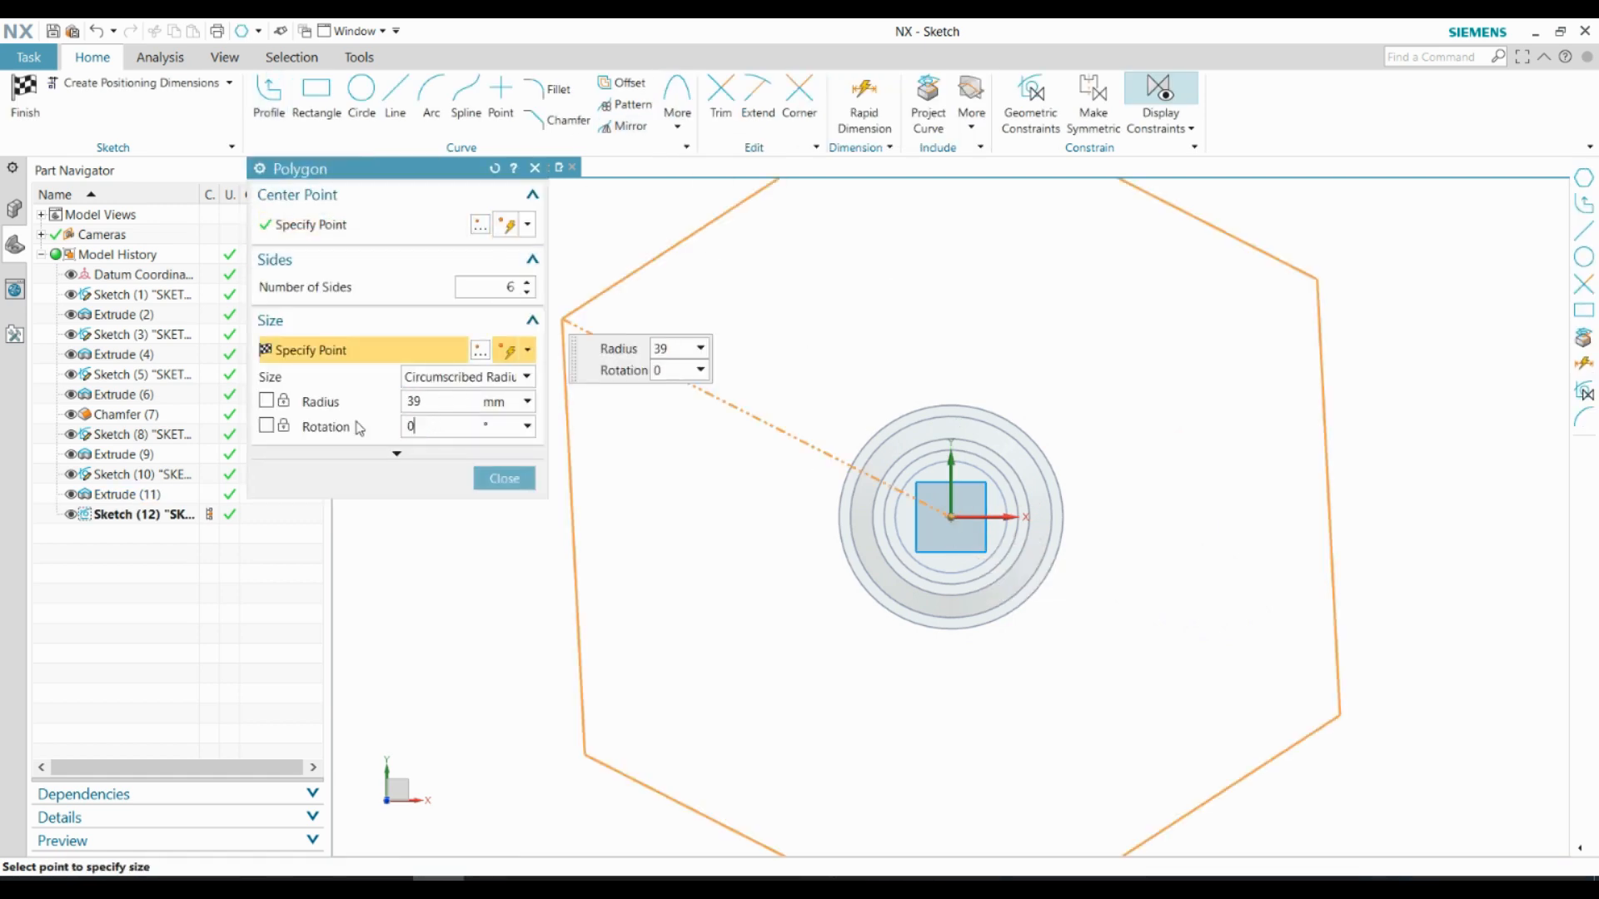
pyautogui.scroll(4, 986, 540)
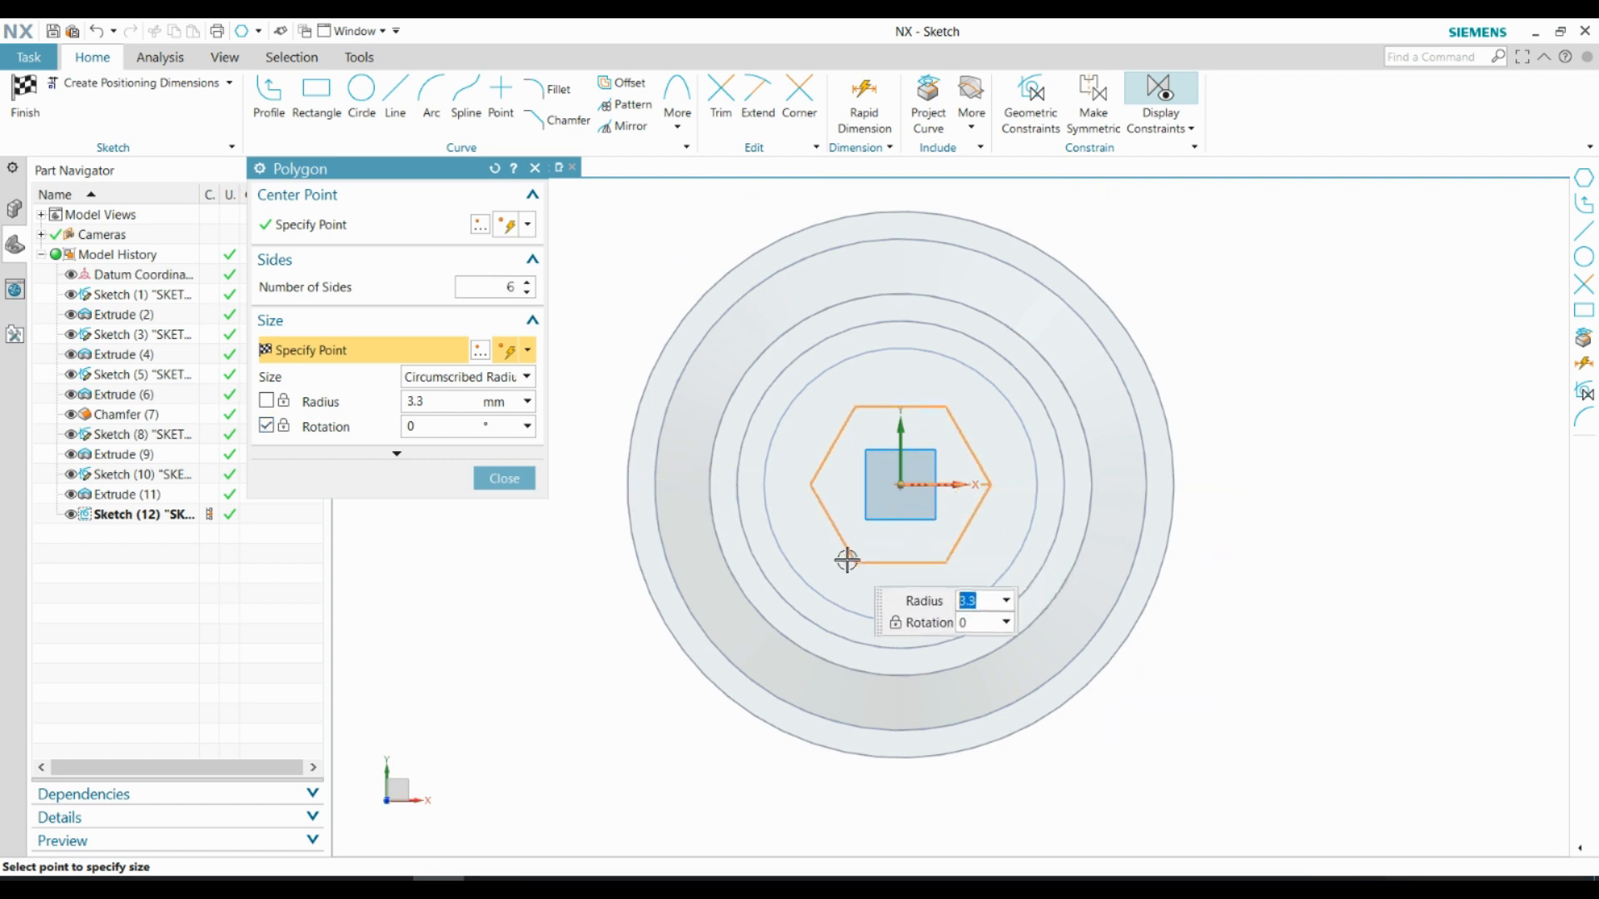
pyautogui.click(843, 573)
pyautogui.click(504, 478)
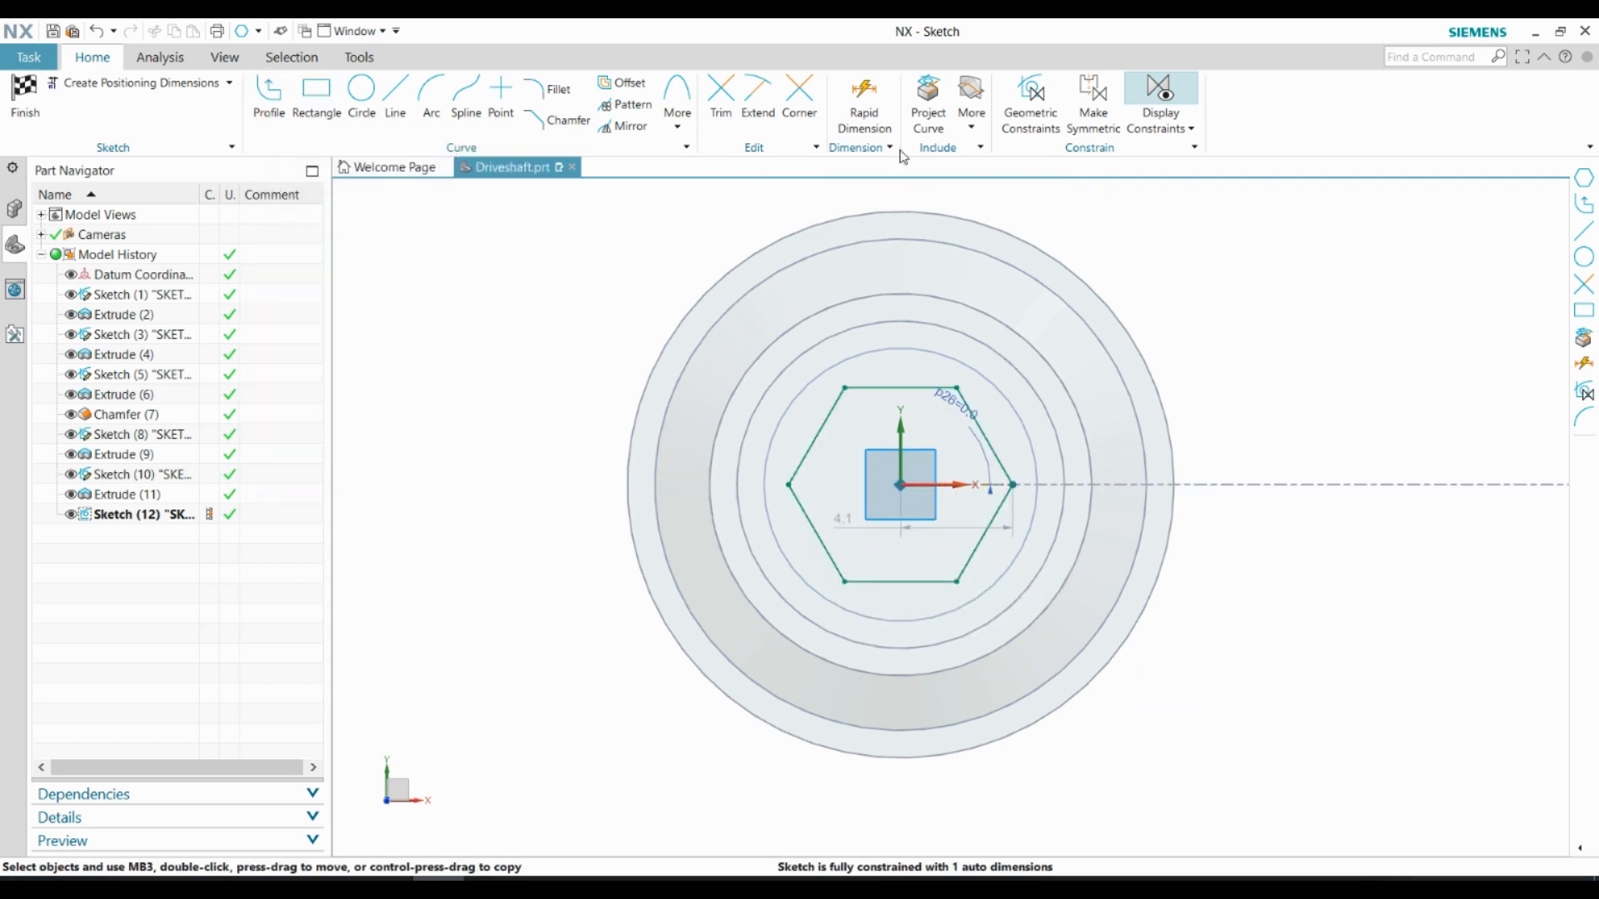
# Dimension the hexagon between two opposite sides at 10 mm and finish the sketch
pyautogui.click(875, 121)
pyautogui.click(830, 415)
pyautogui.click(969, 557)
pyautogui.click(1071, 226)
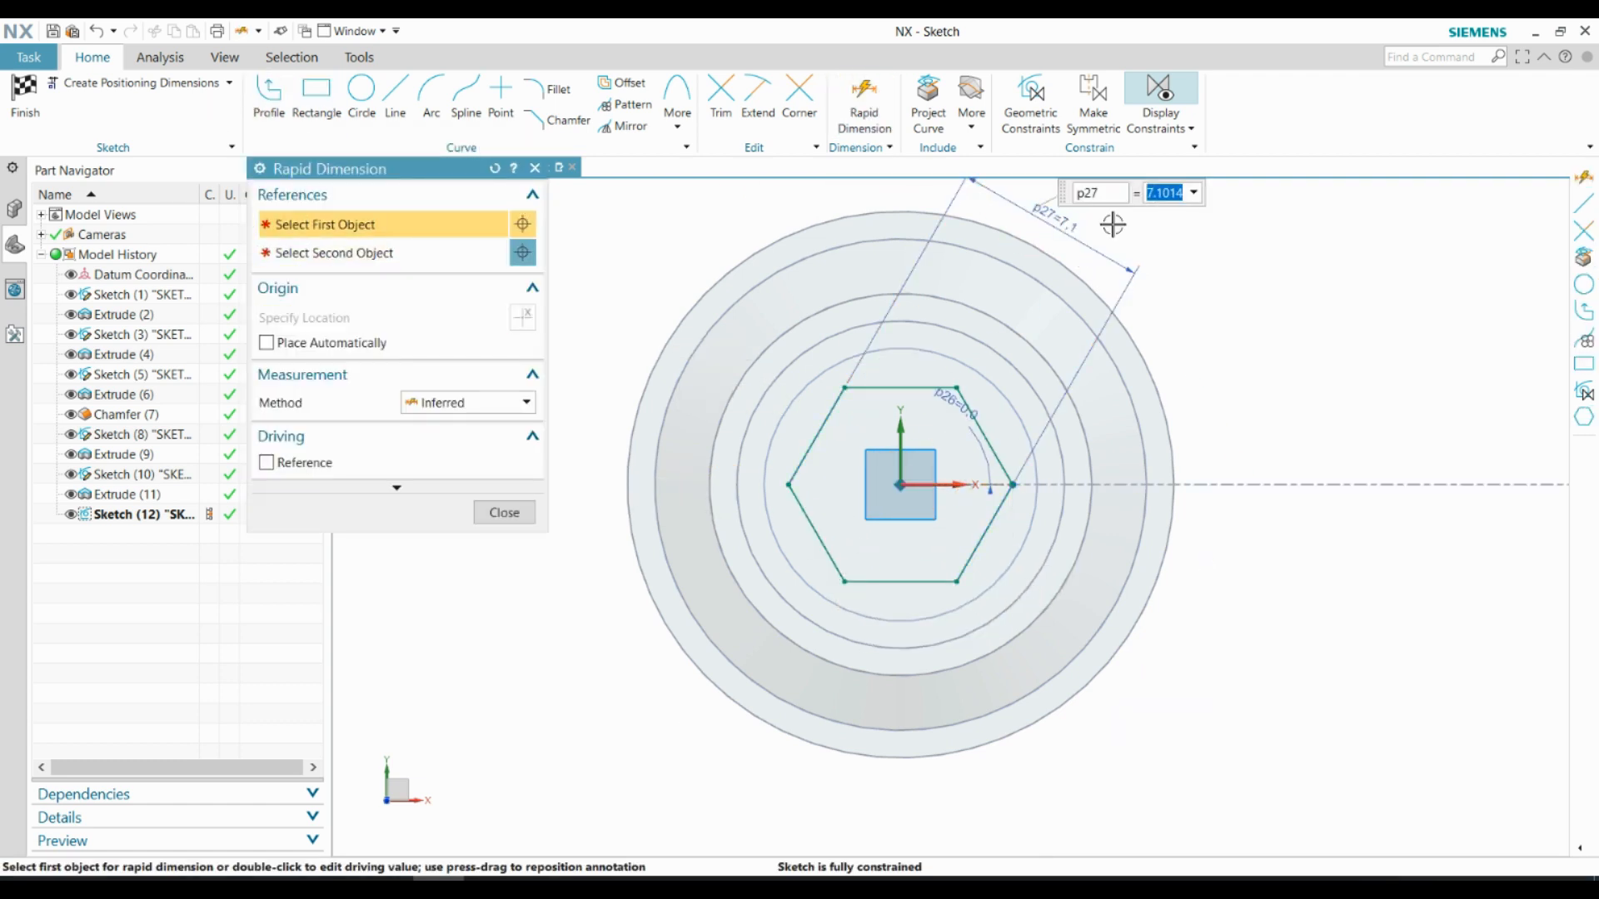
pyautogui.write('10')
pyautogui.press('Return')
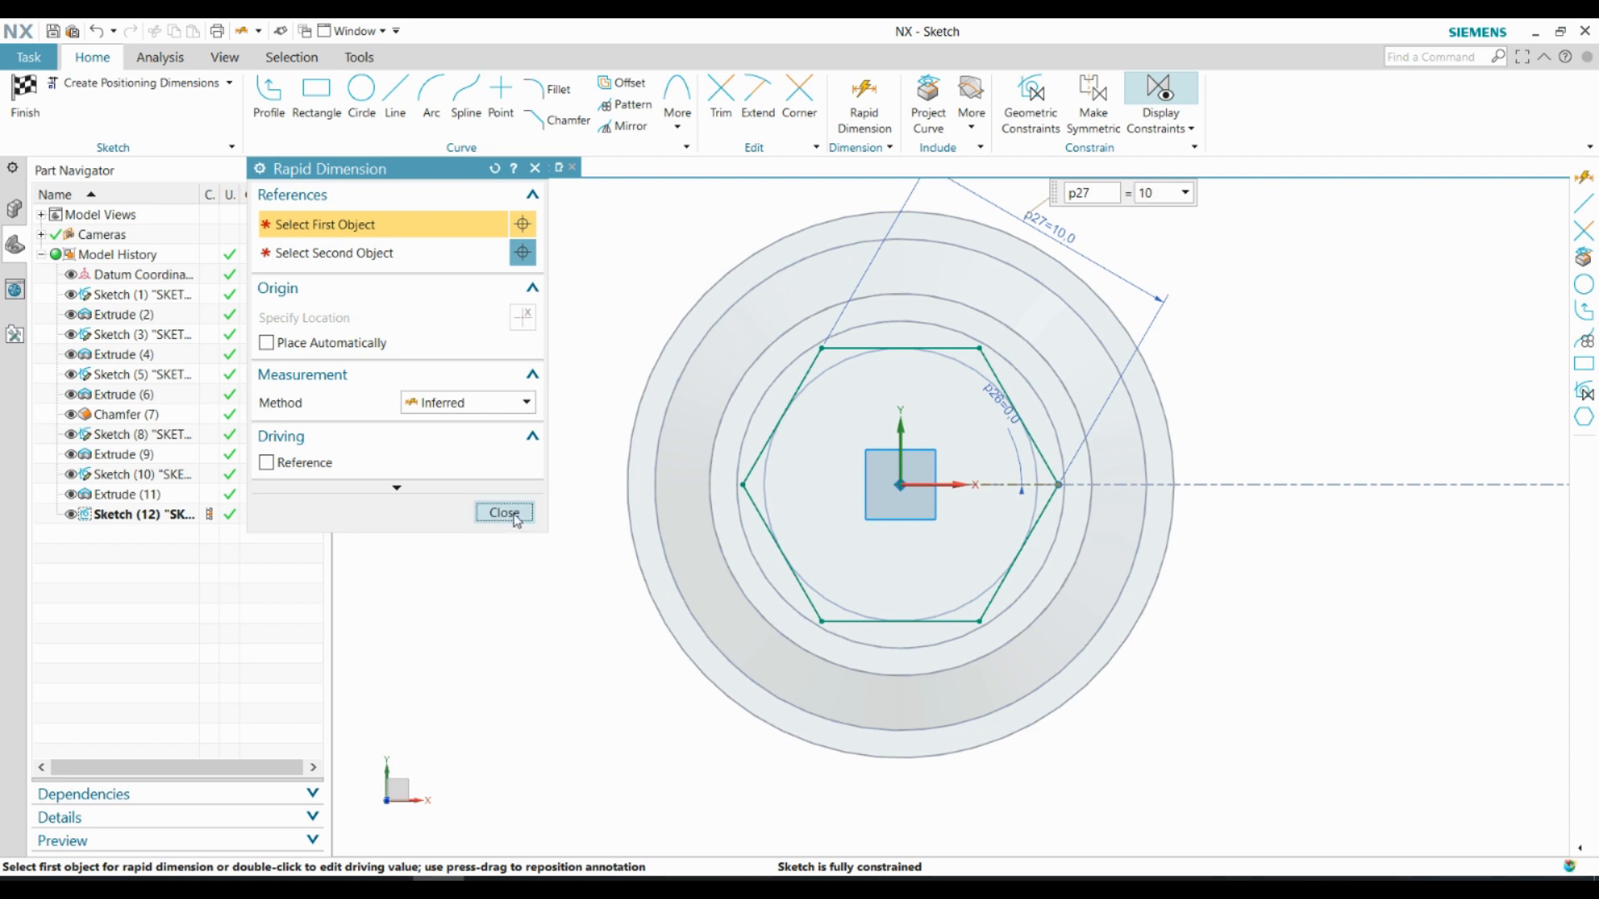
pyautogui.click(503, 512)
pyautogui.click(25, 96)
# Extrude the hexagon by 25 mm, uniting it with the shaft
pyautogui.click(137, 96)
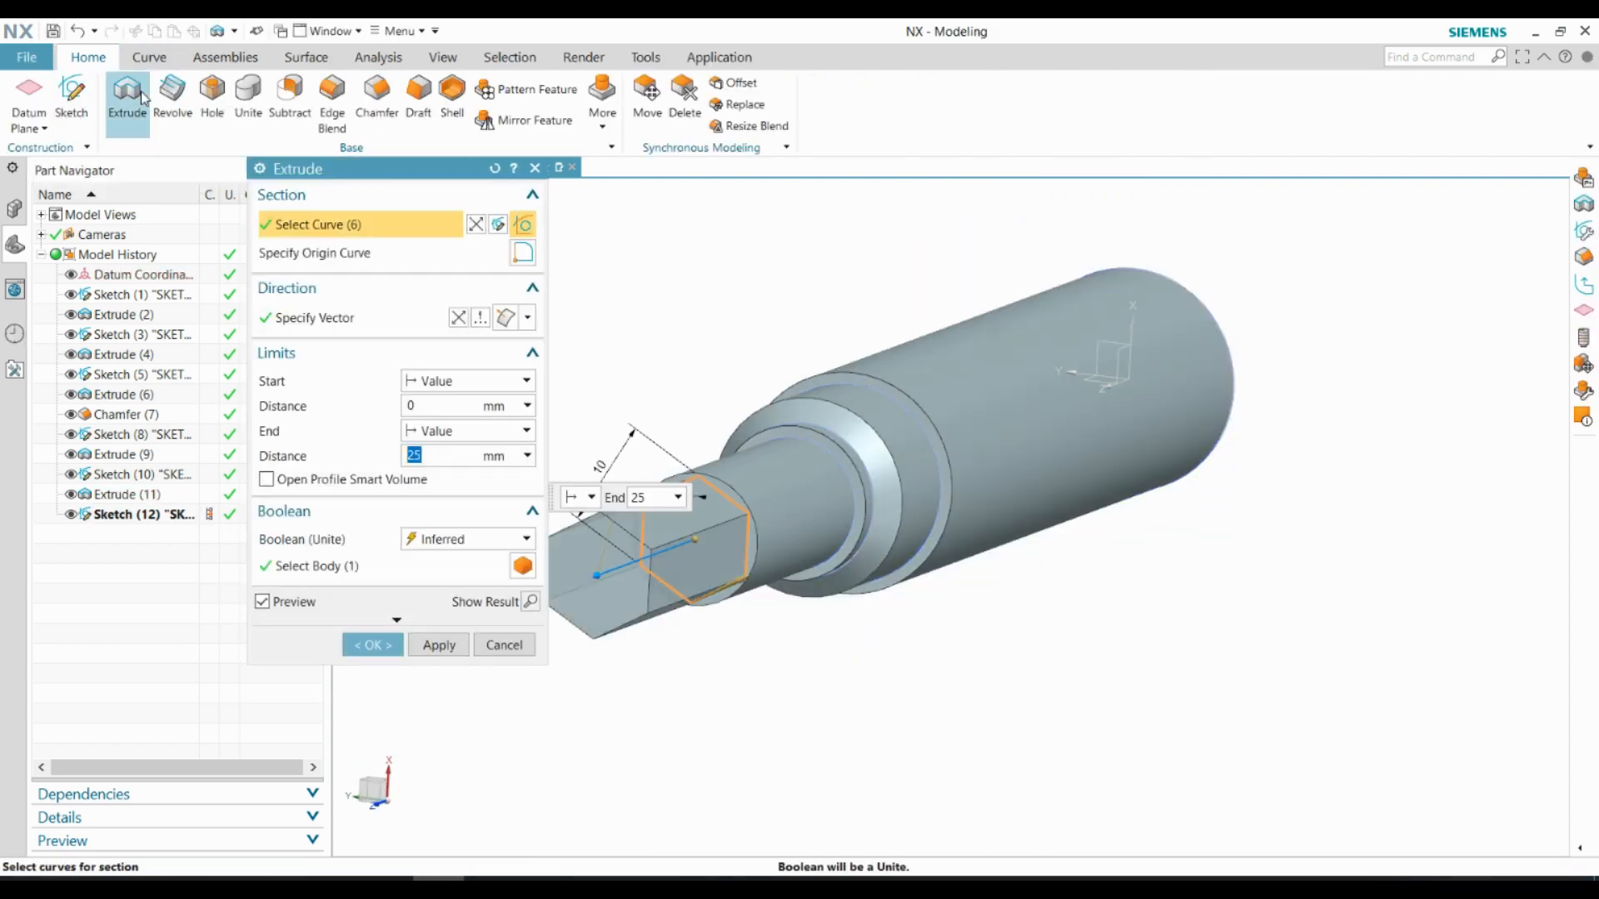
pyautogui.click(372, 645)
# Start a helix along the shaft axis from the model origin with a constant diameter of 20 mm
pyautogui.moveTo(628, 685); pyautogui.dragTo(877, 430, button='middle')
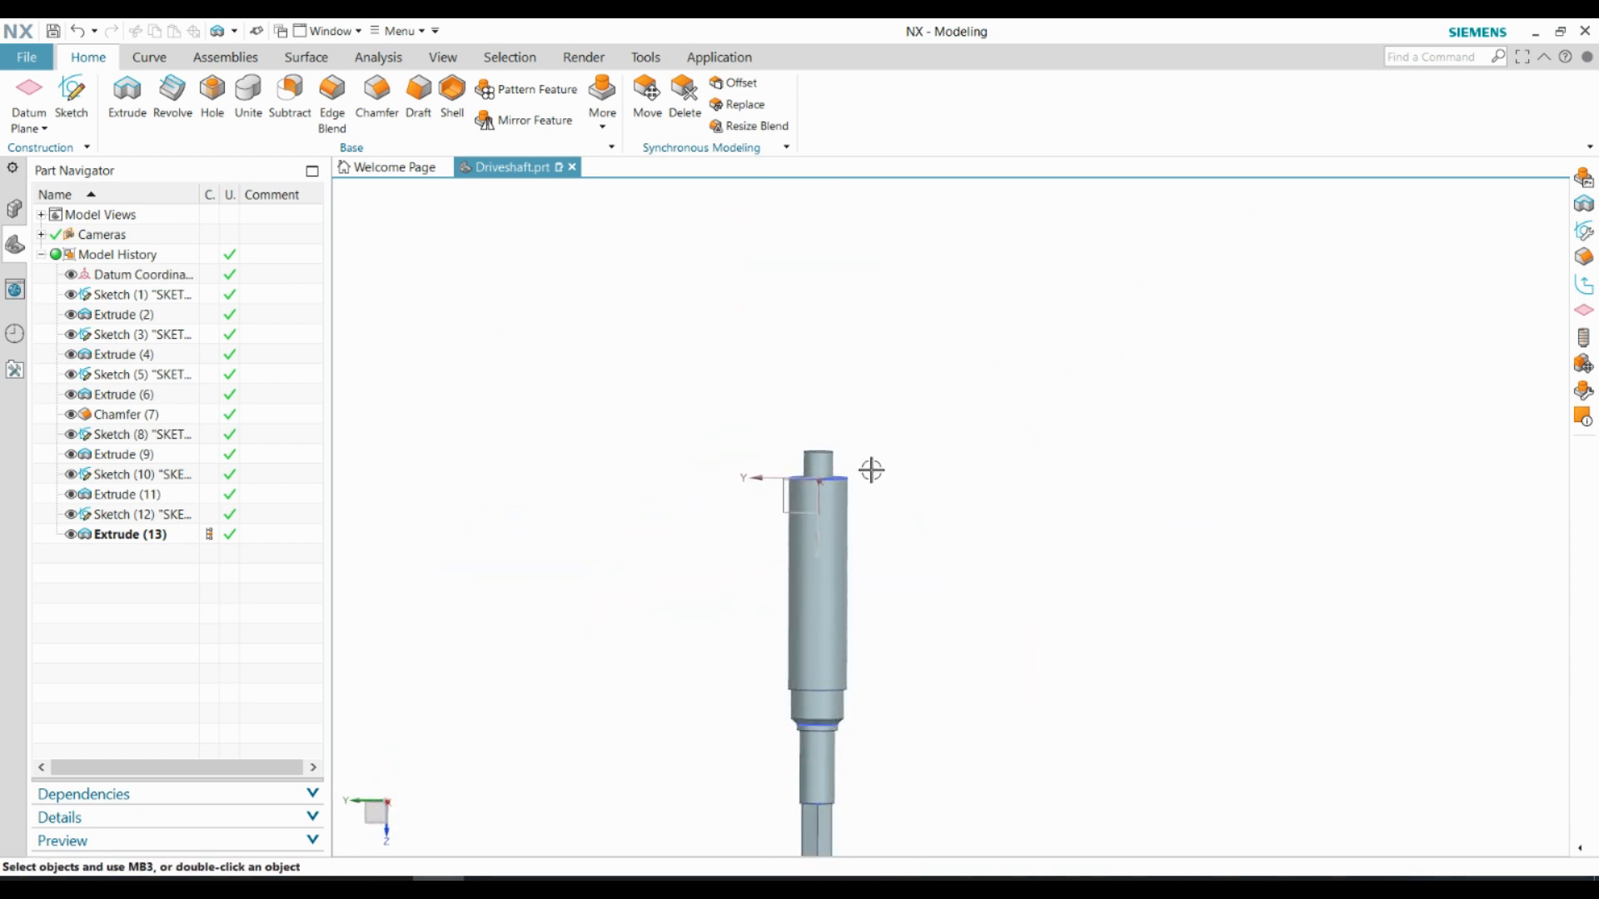
pyautogui.click(154, 60)
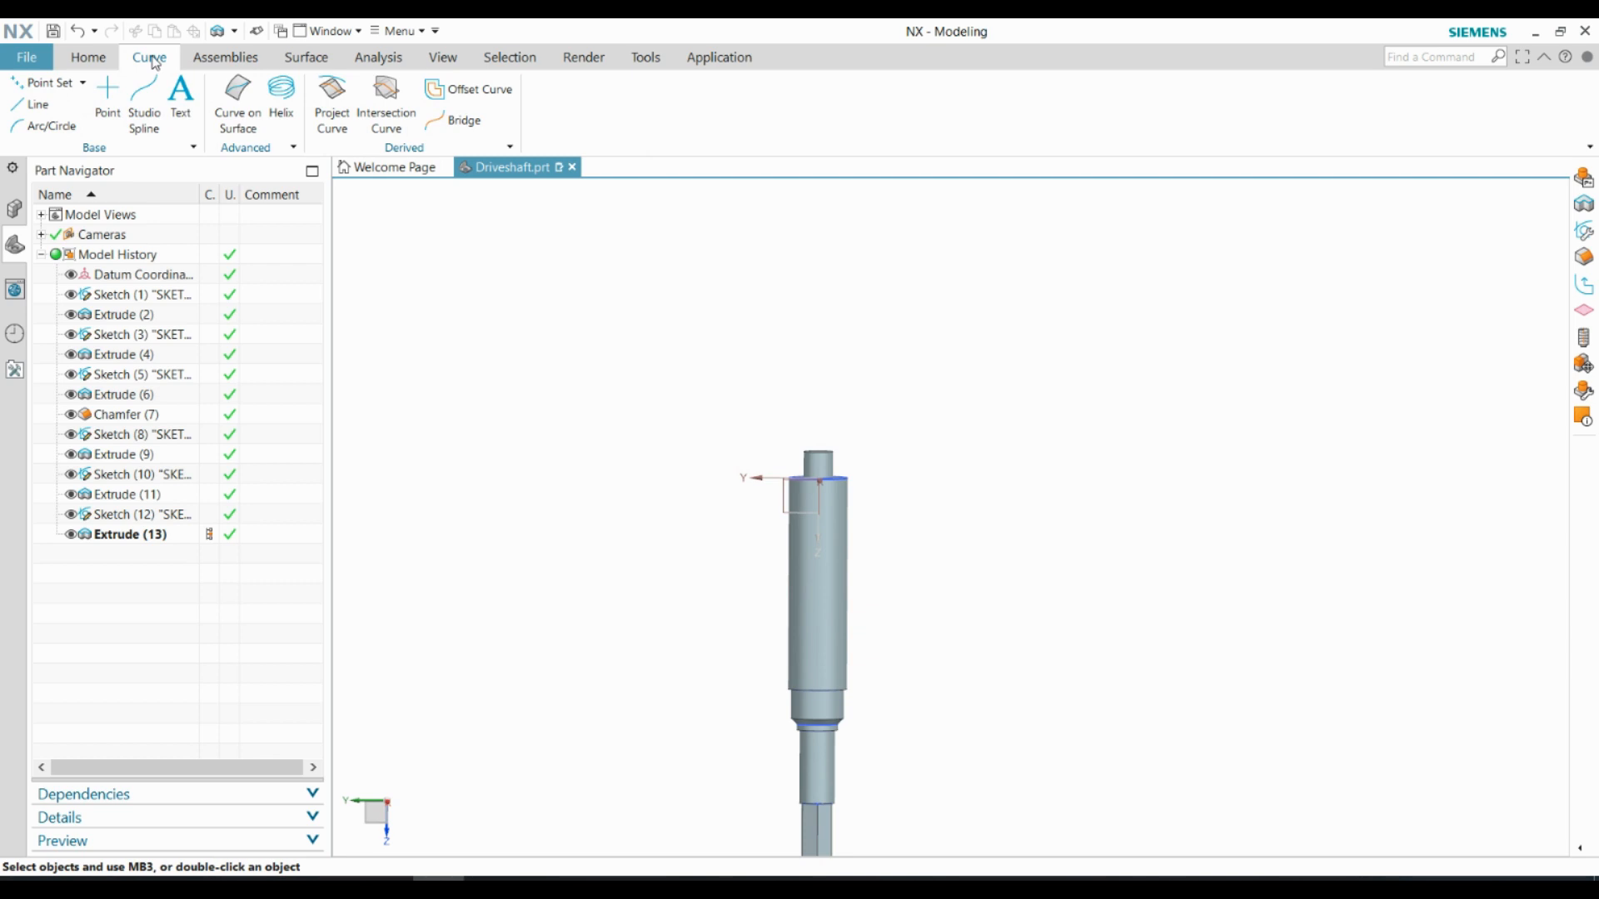
pyautogui.click(281, 98)
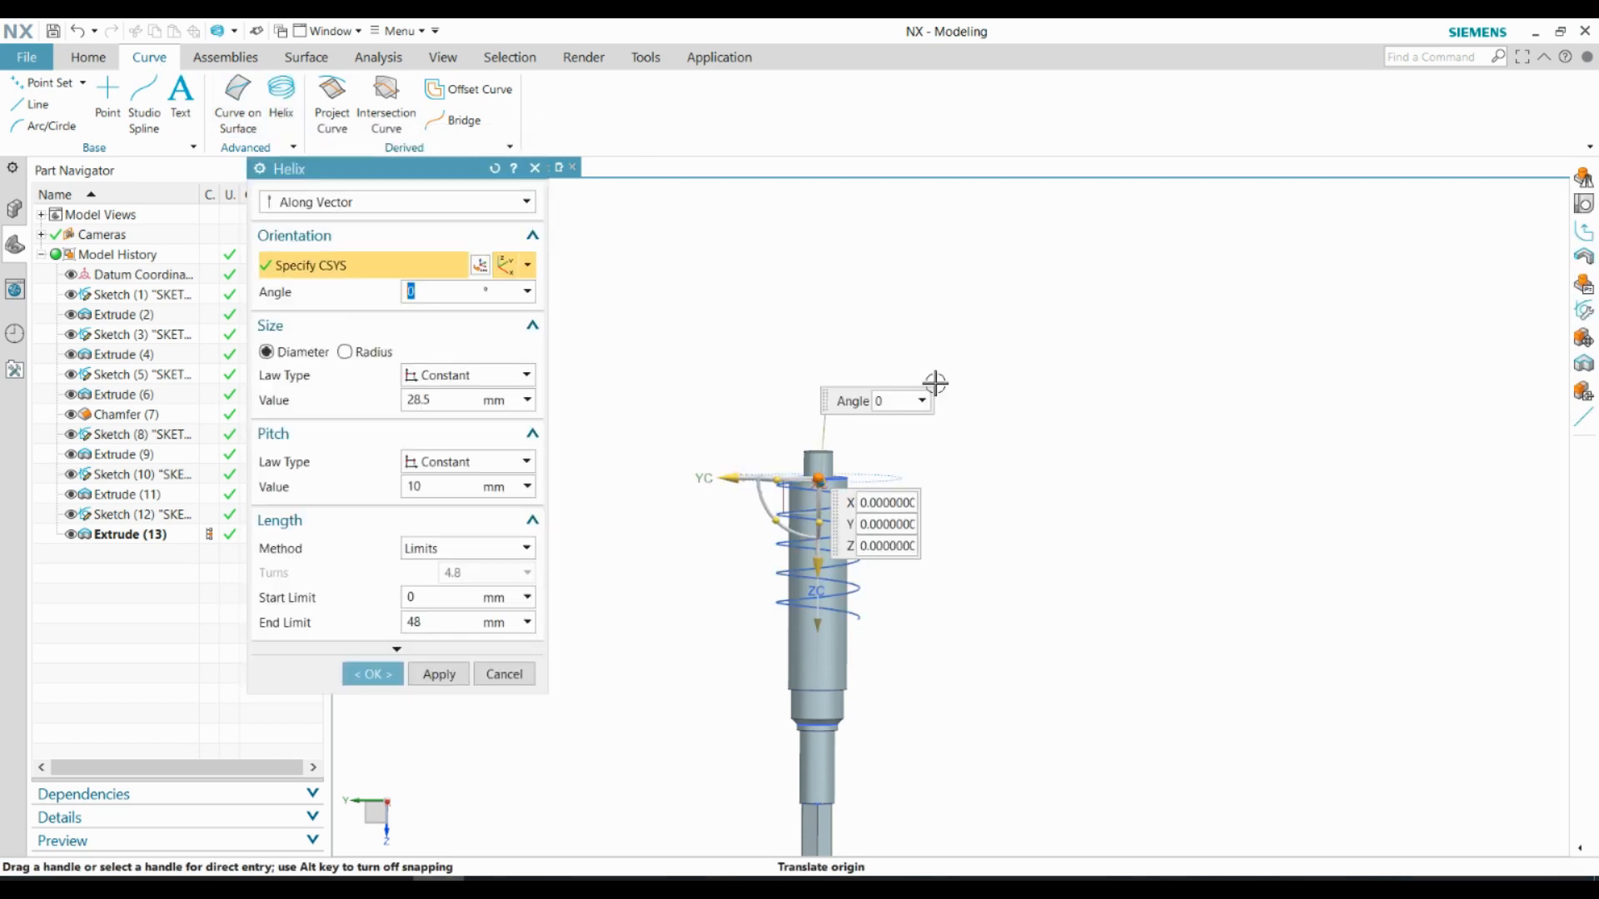
pyautogui.scroll(-8, 856, 518)
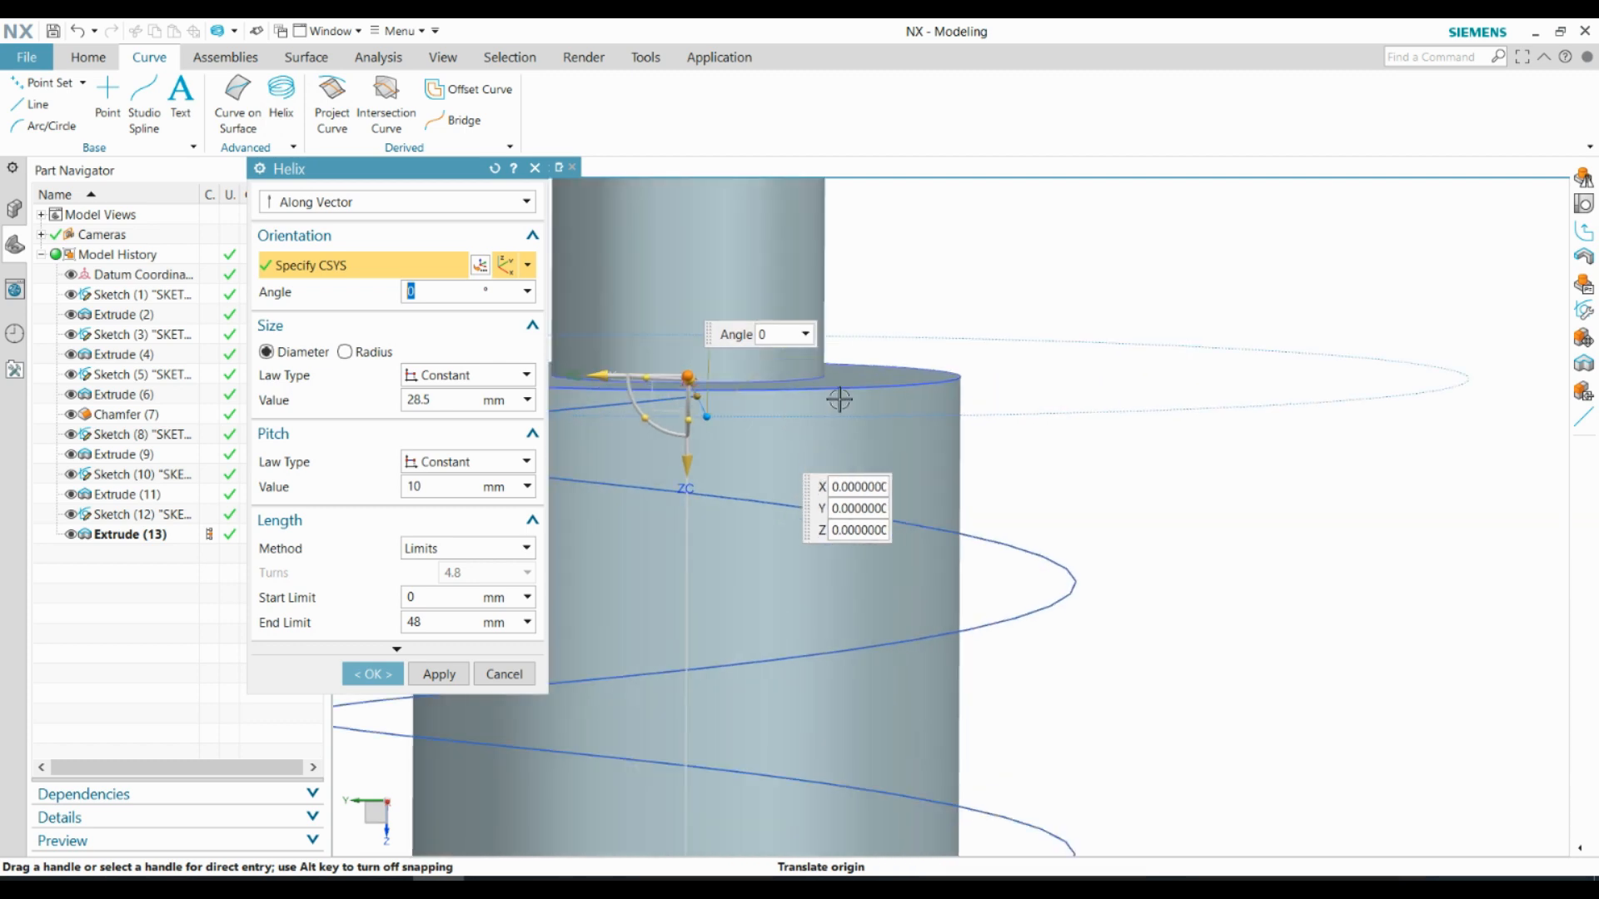
pyautogui.scroll(6, 775, 453)
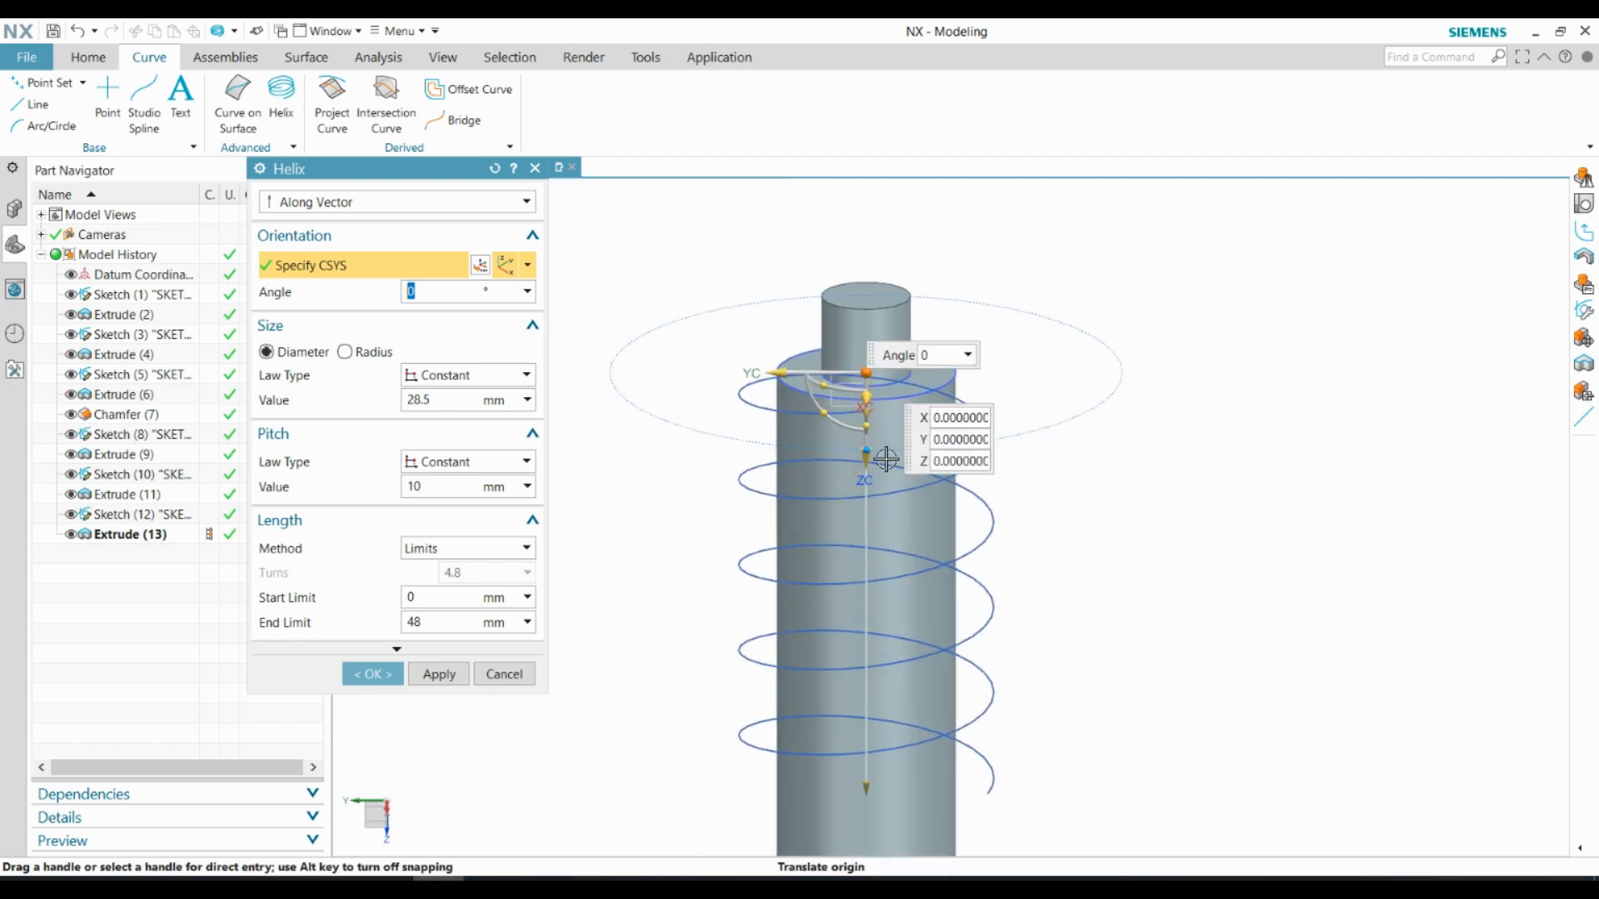
pyautogui.scroll(-2, 883, 440)
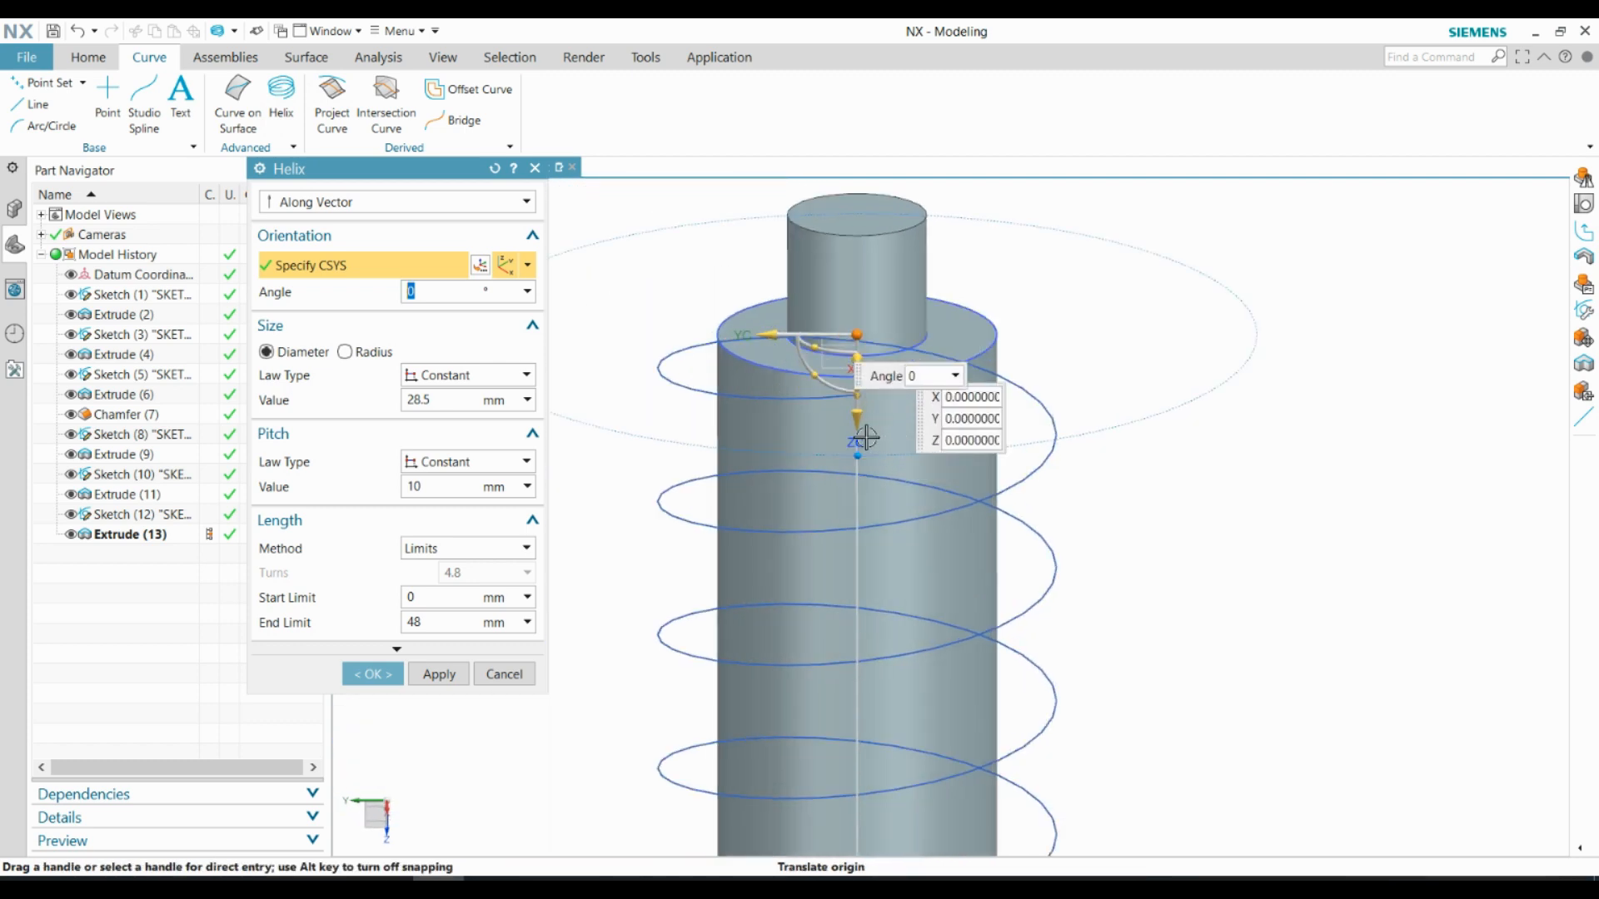
pyautogui.click(448, 401)
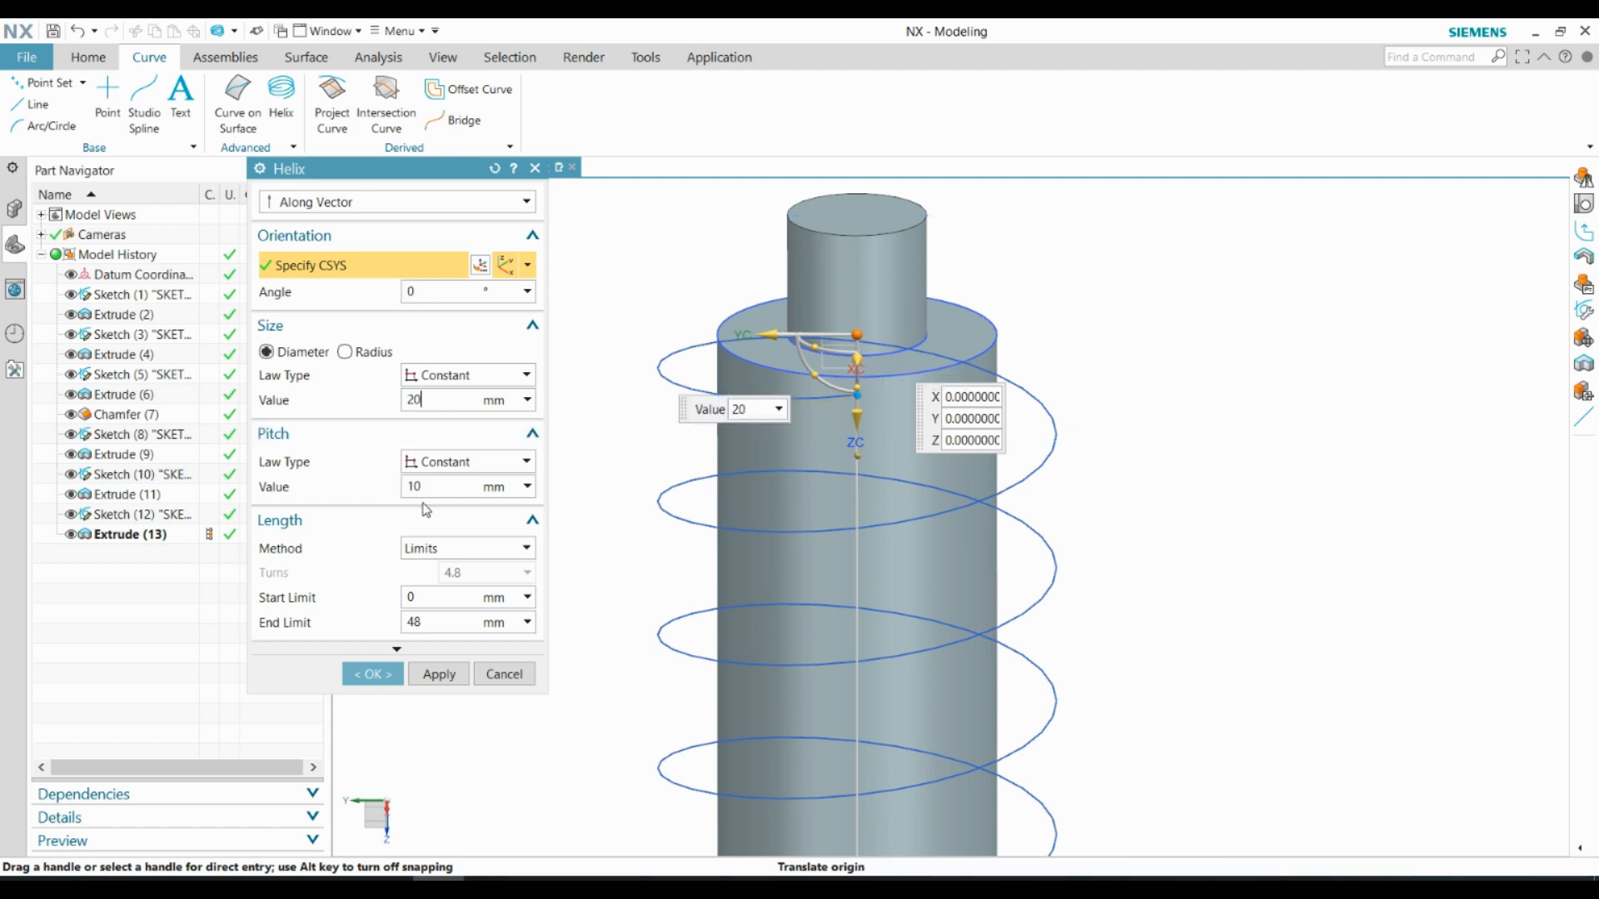
# Set the helix's constant pitch to 155.5 mm and its length limits from 0 to 10 mm
pyautogui.click(446, 488)
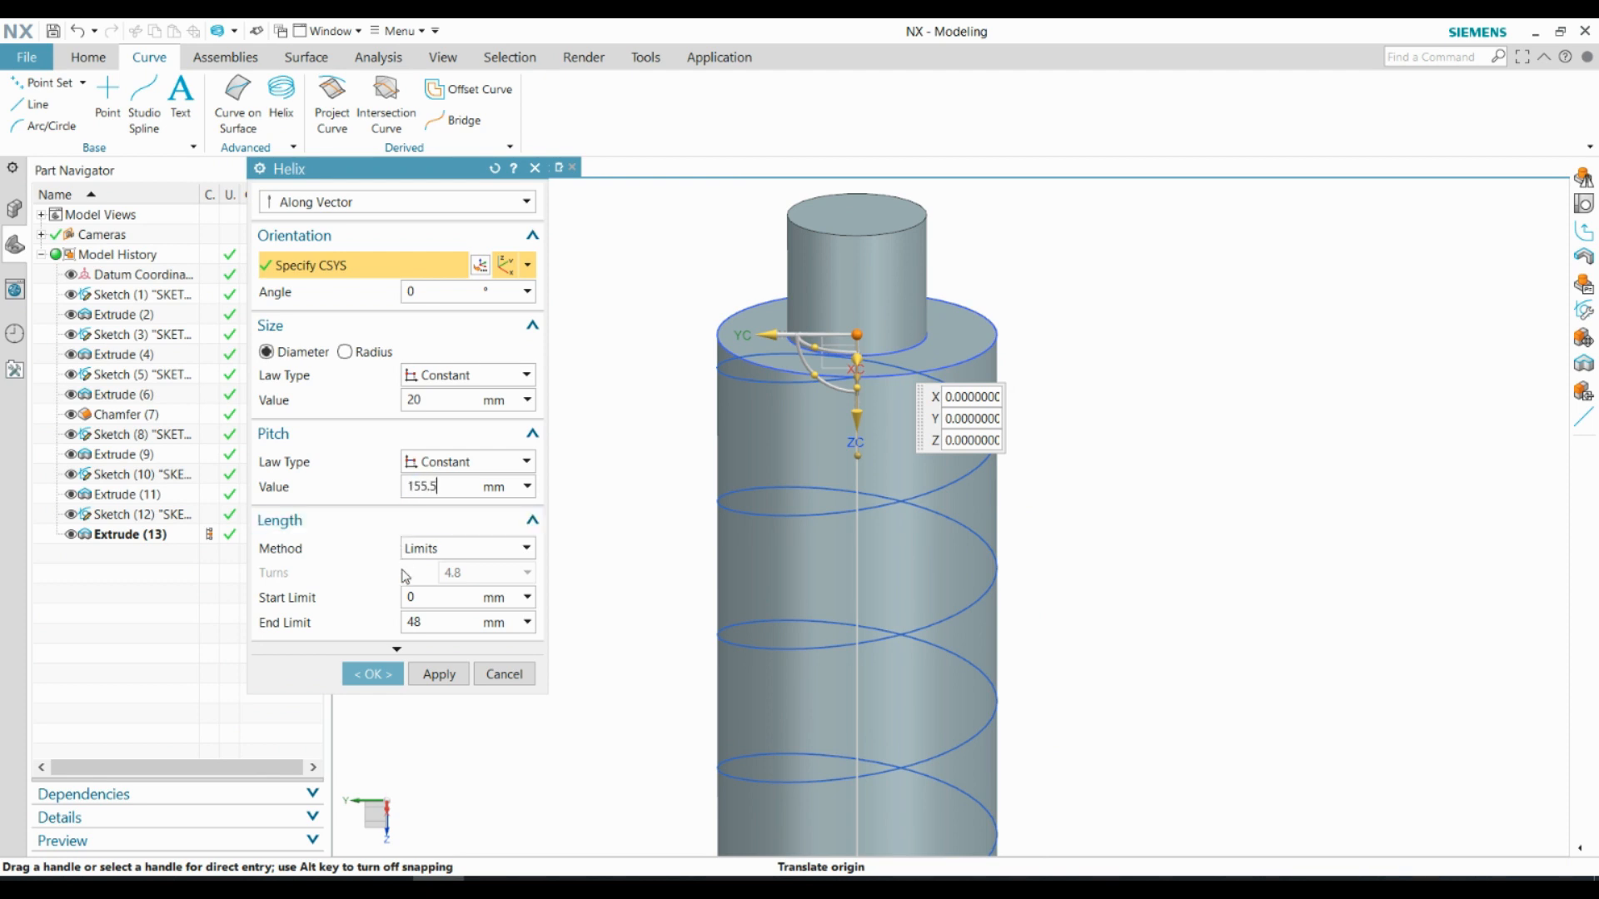
pyautogui.click(425, 598)
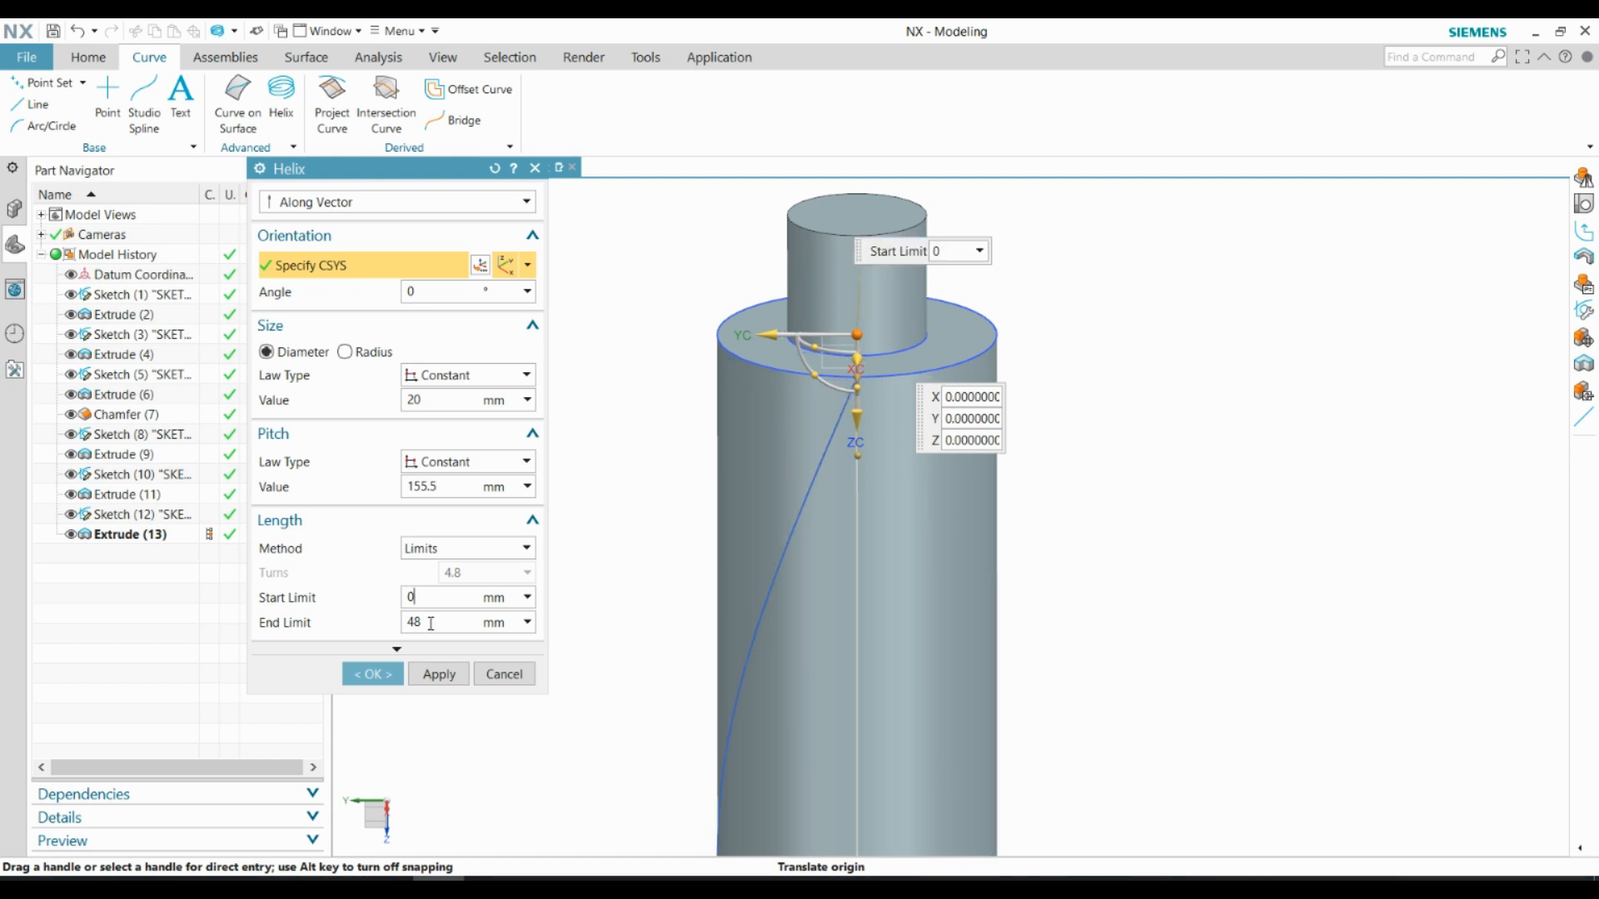
pyautogui.click(437, 625)
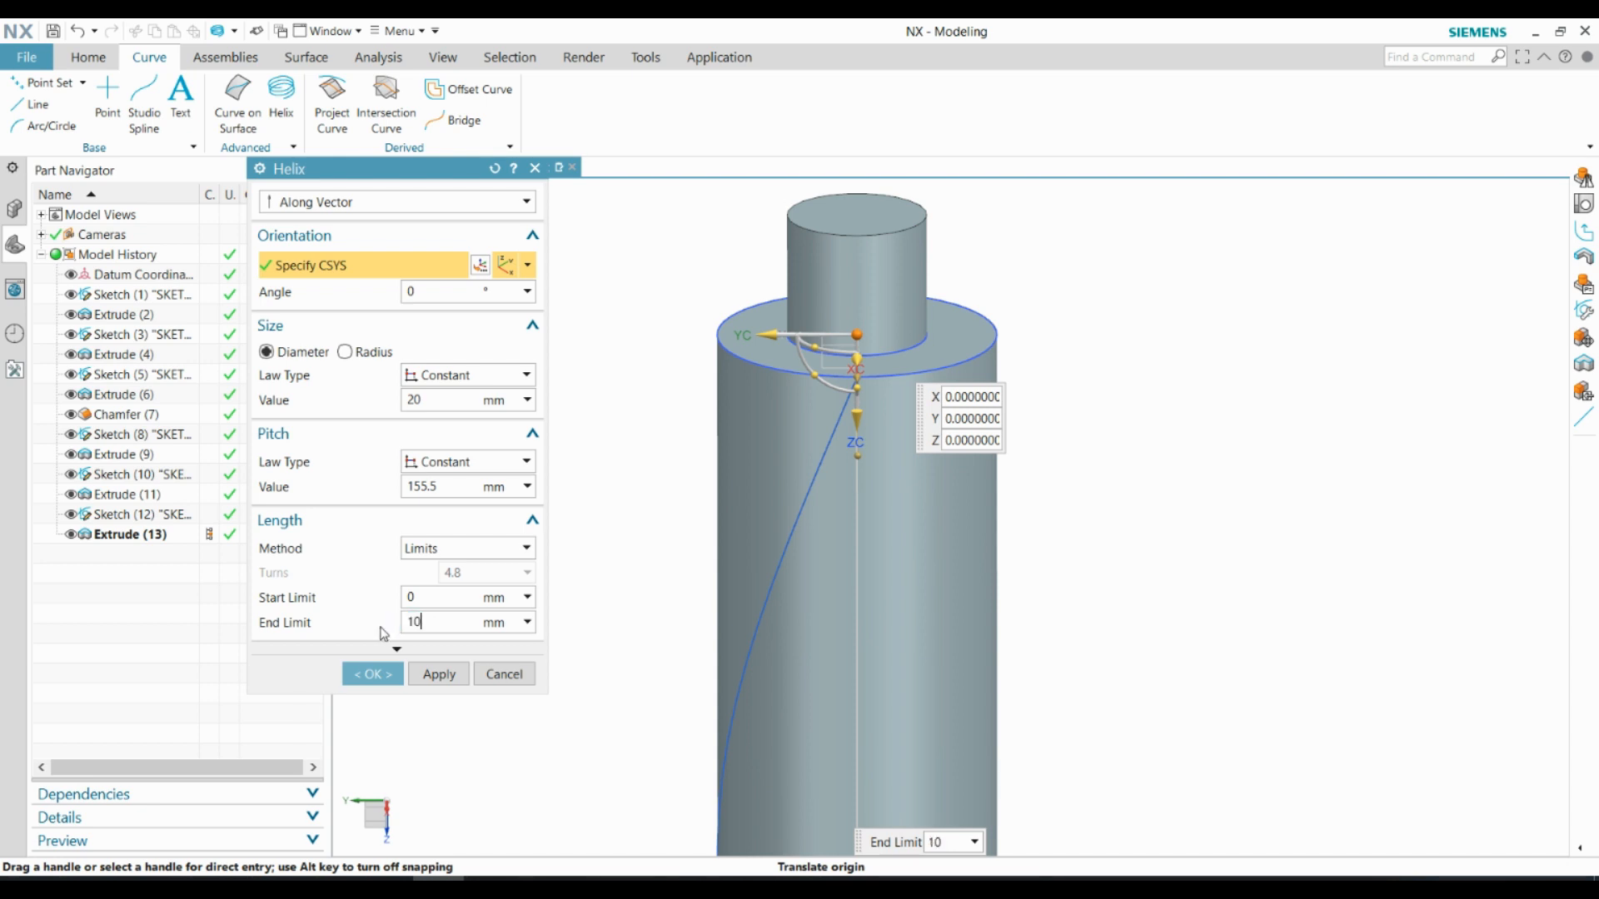
pyautogui.click(425, 399)
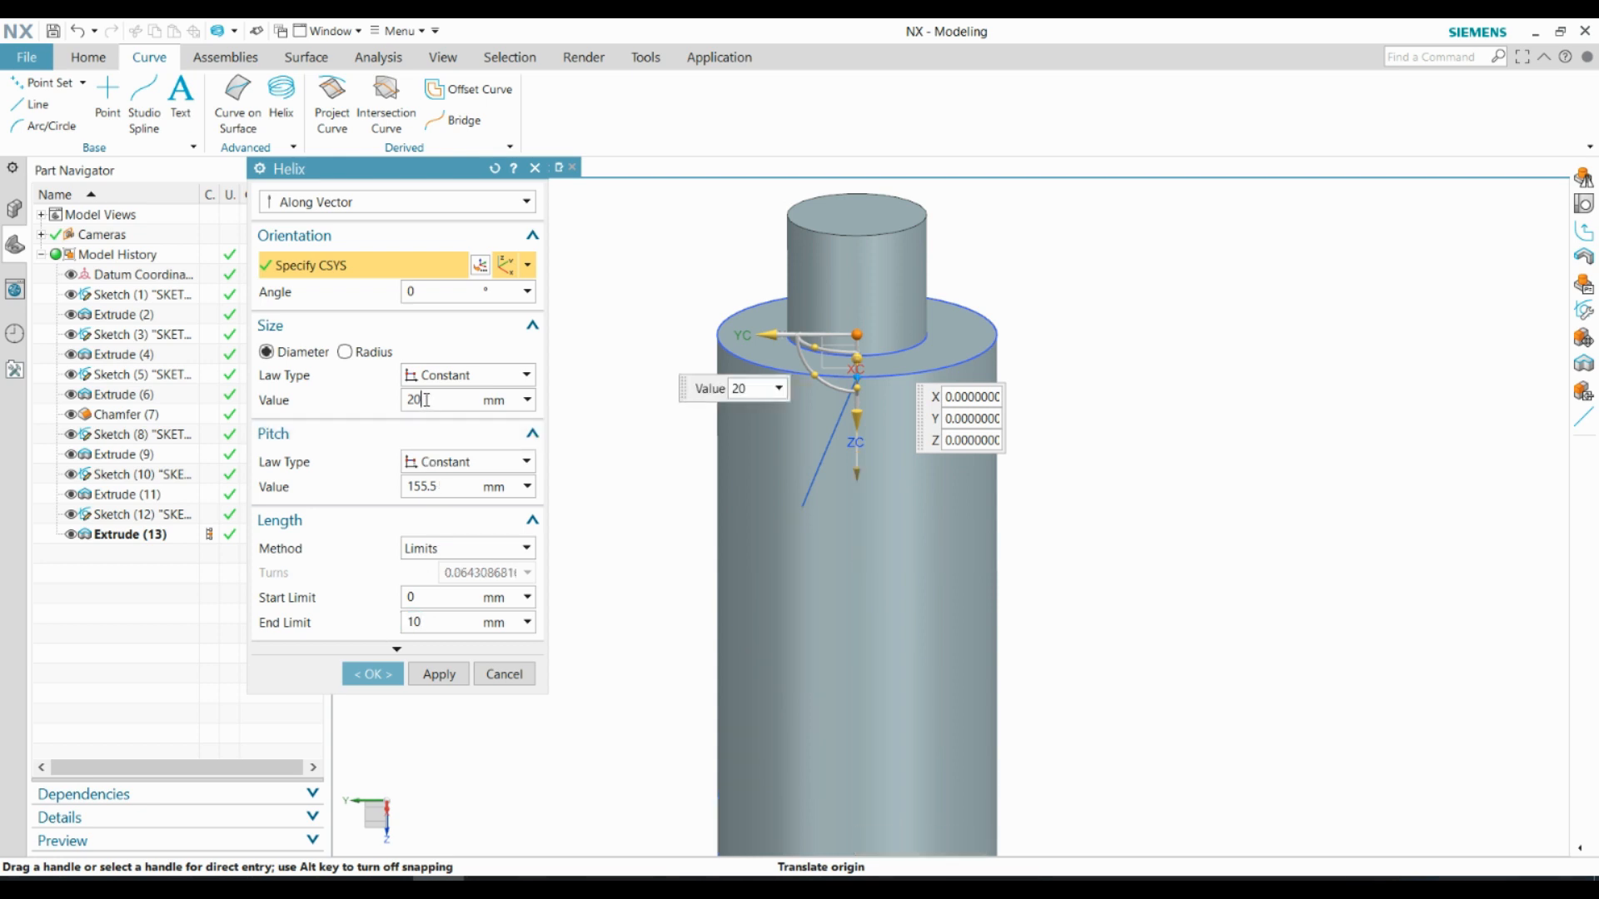
pyautogui.scroll(2, 876, 390)
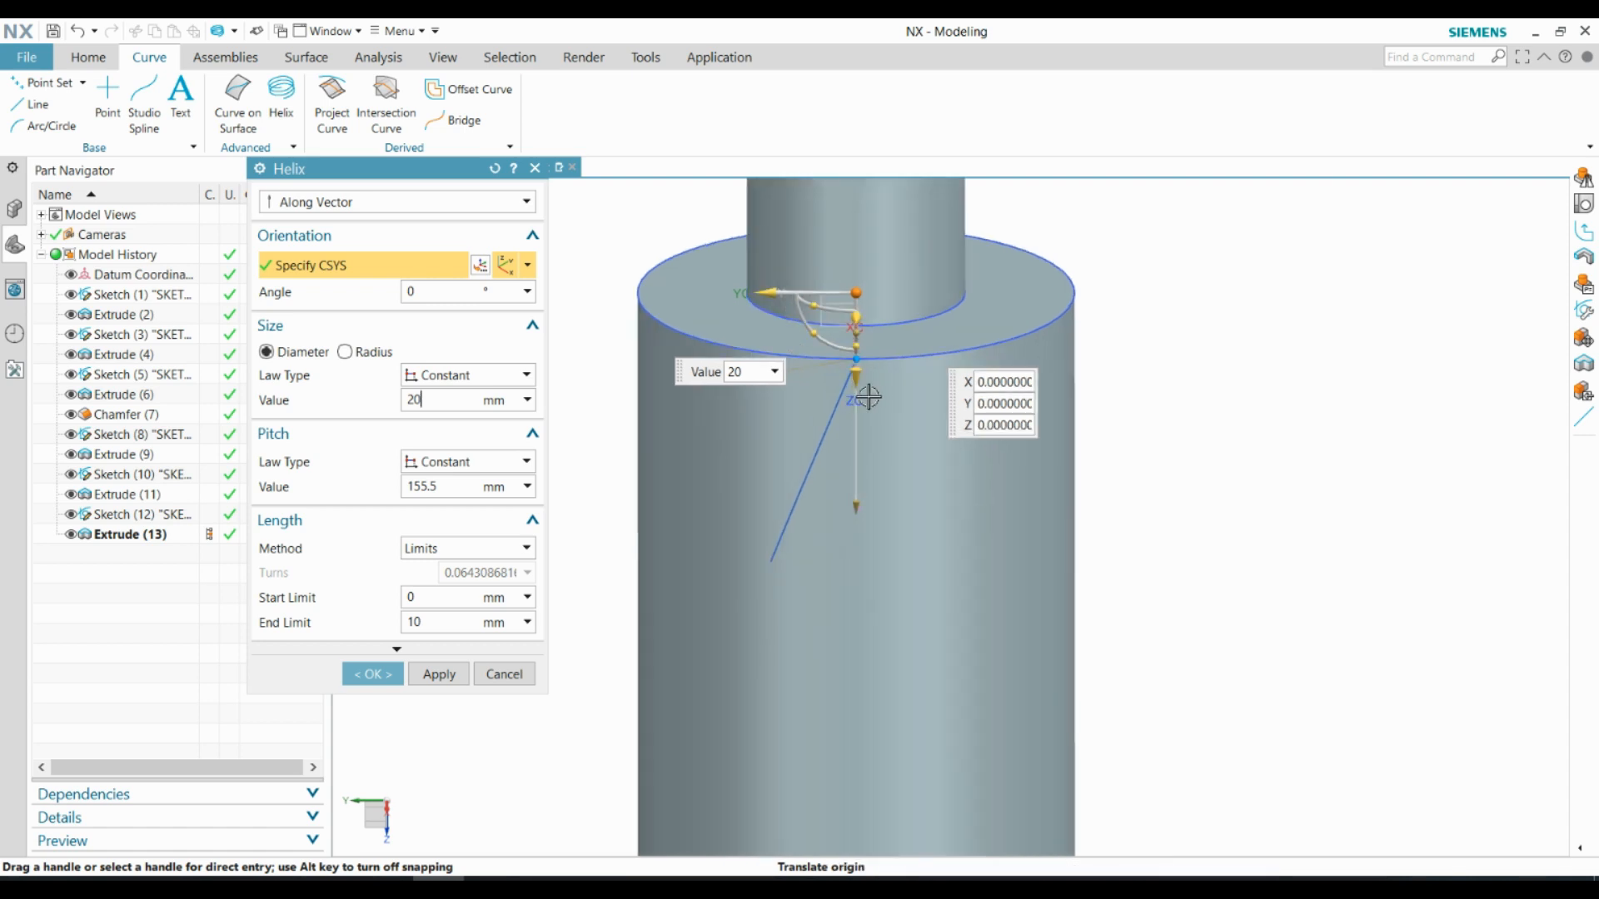
# Set the helix's orientation angle to 15° and create the curve
pyautogui.moveTo(875, 387); pyautogui.dragTo(872, 361, button='middle')
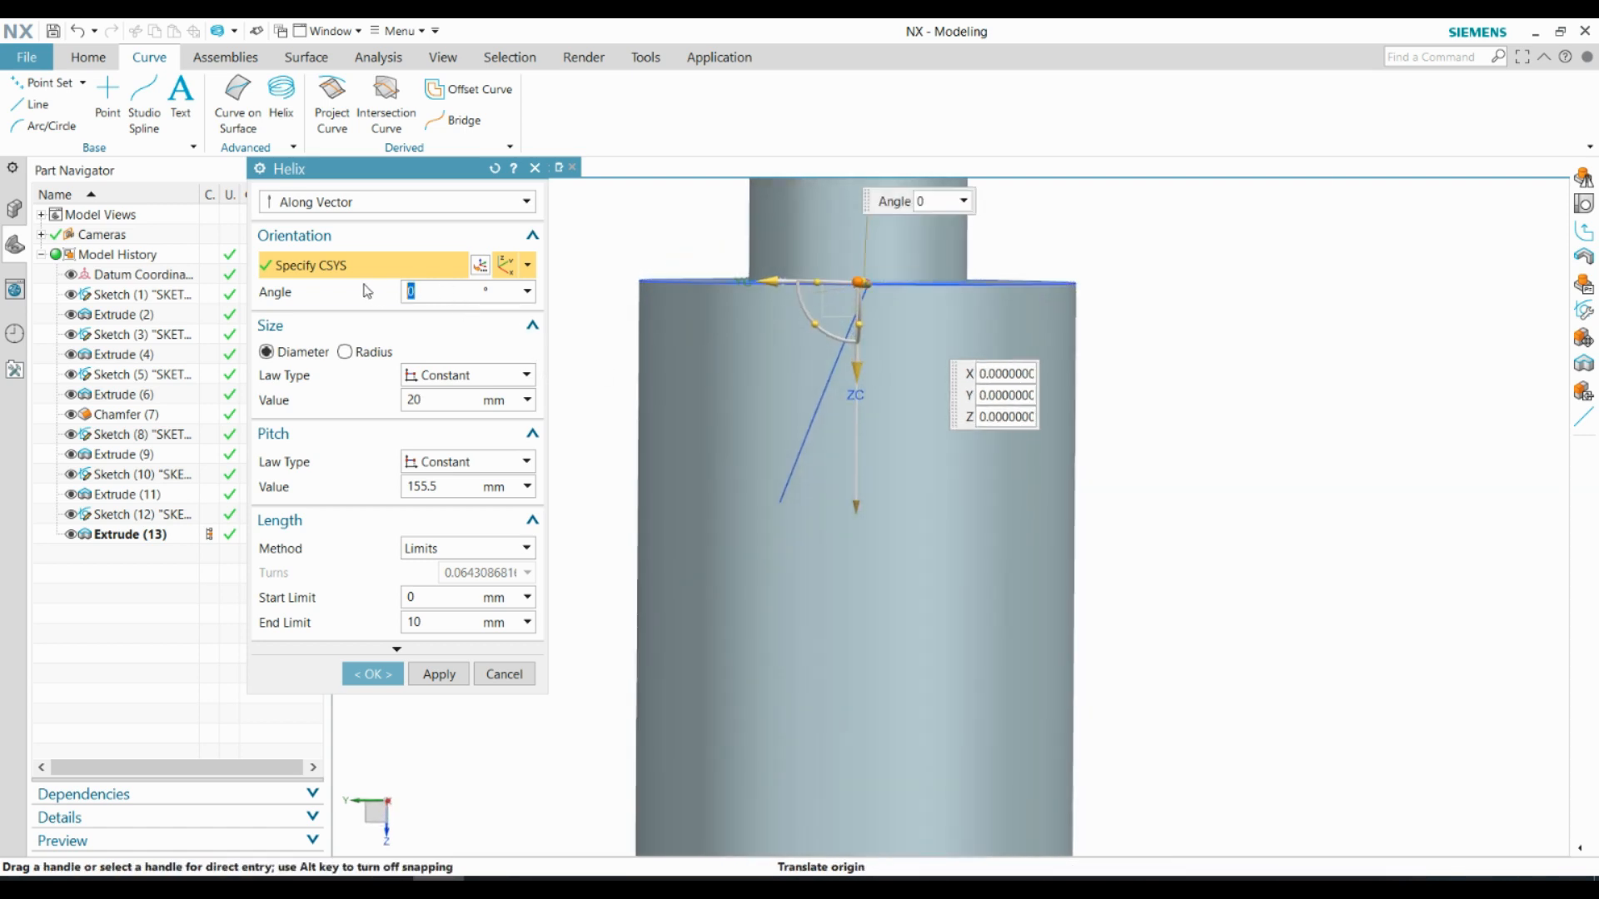
pyautogui.press('Return')
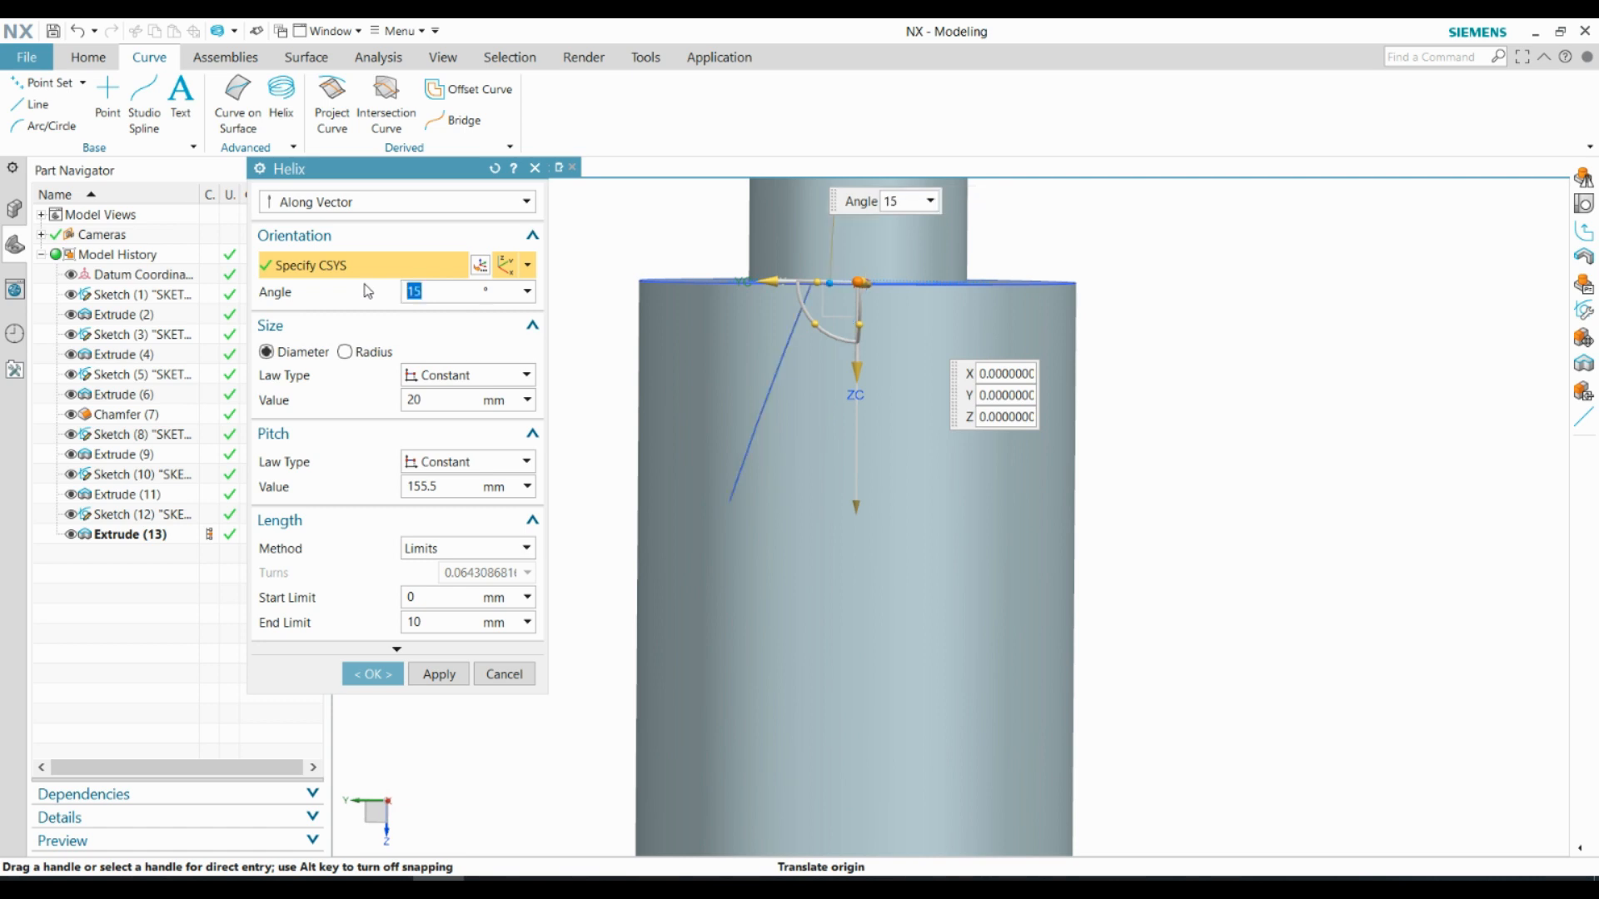
pyautogui.moveTo(828, 388); pyautogui.dragTo(830, 414, button='middle')
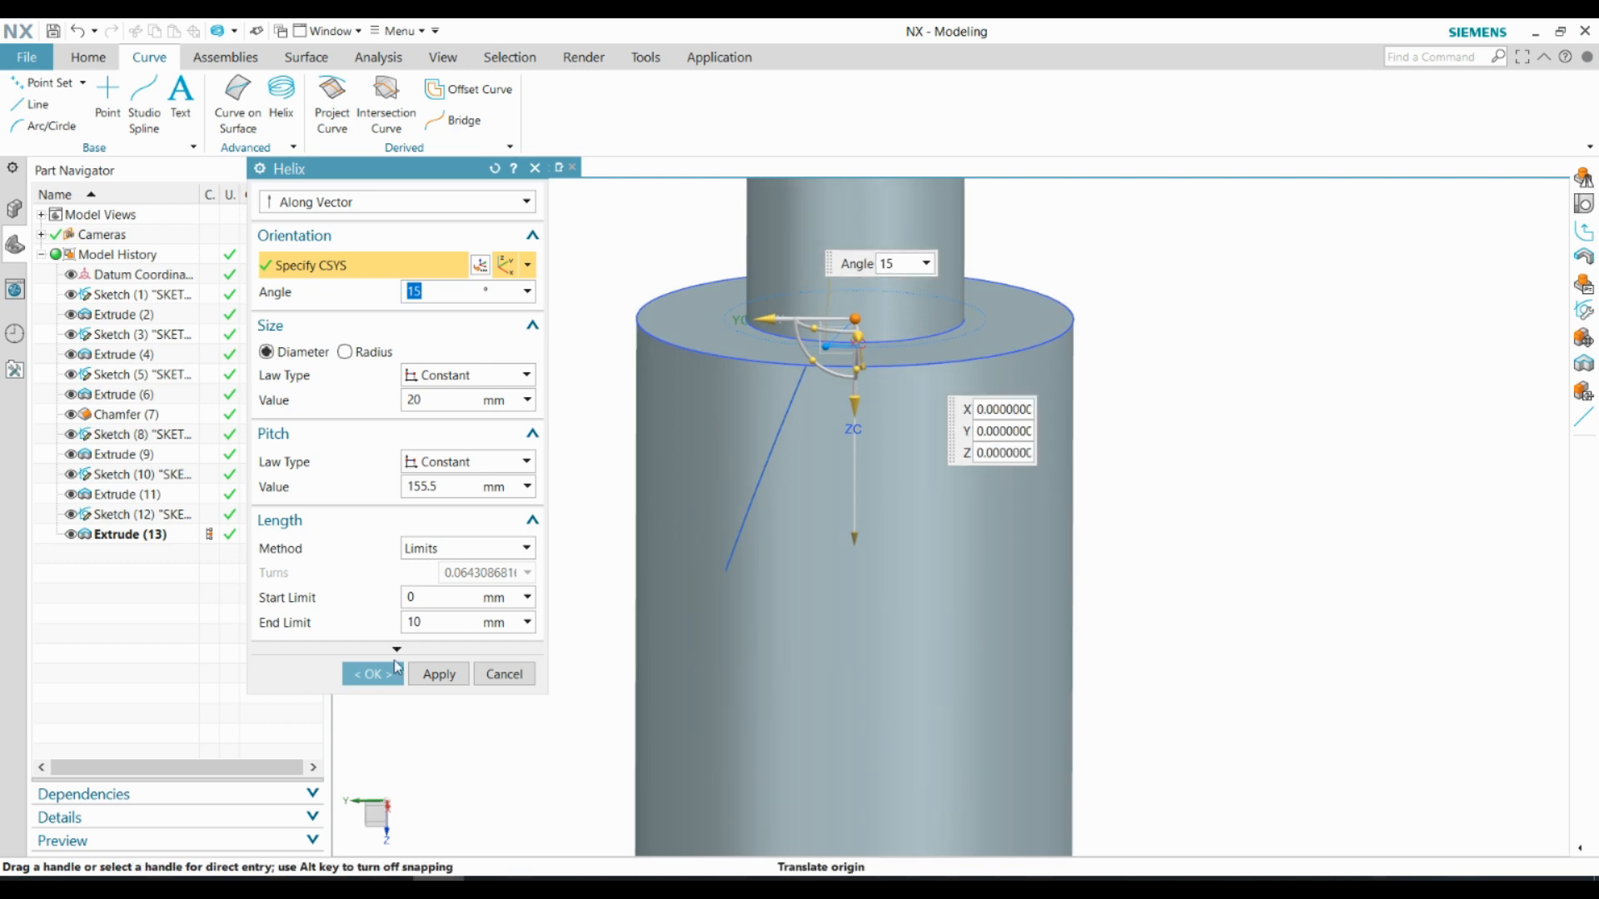
pyautogui.click(373, 674)
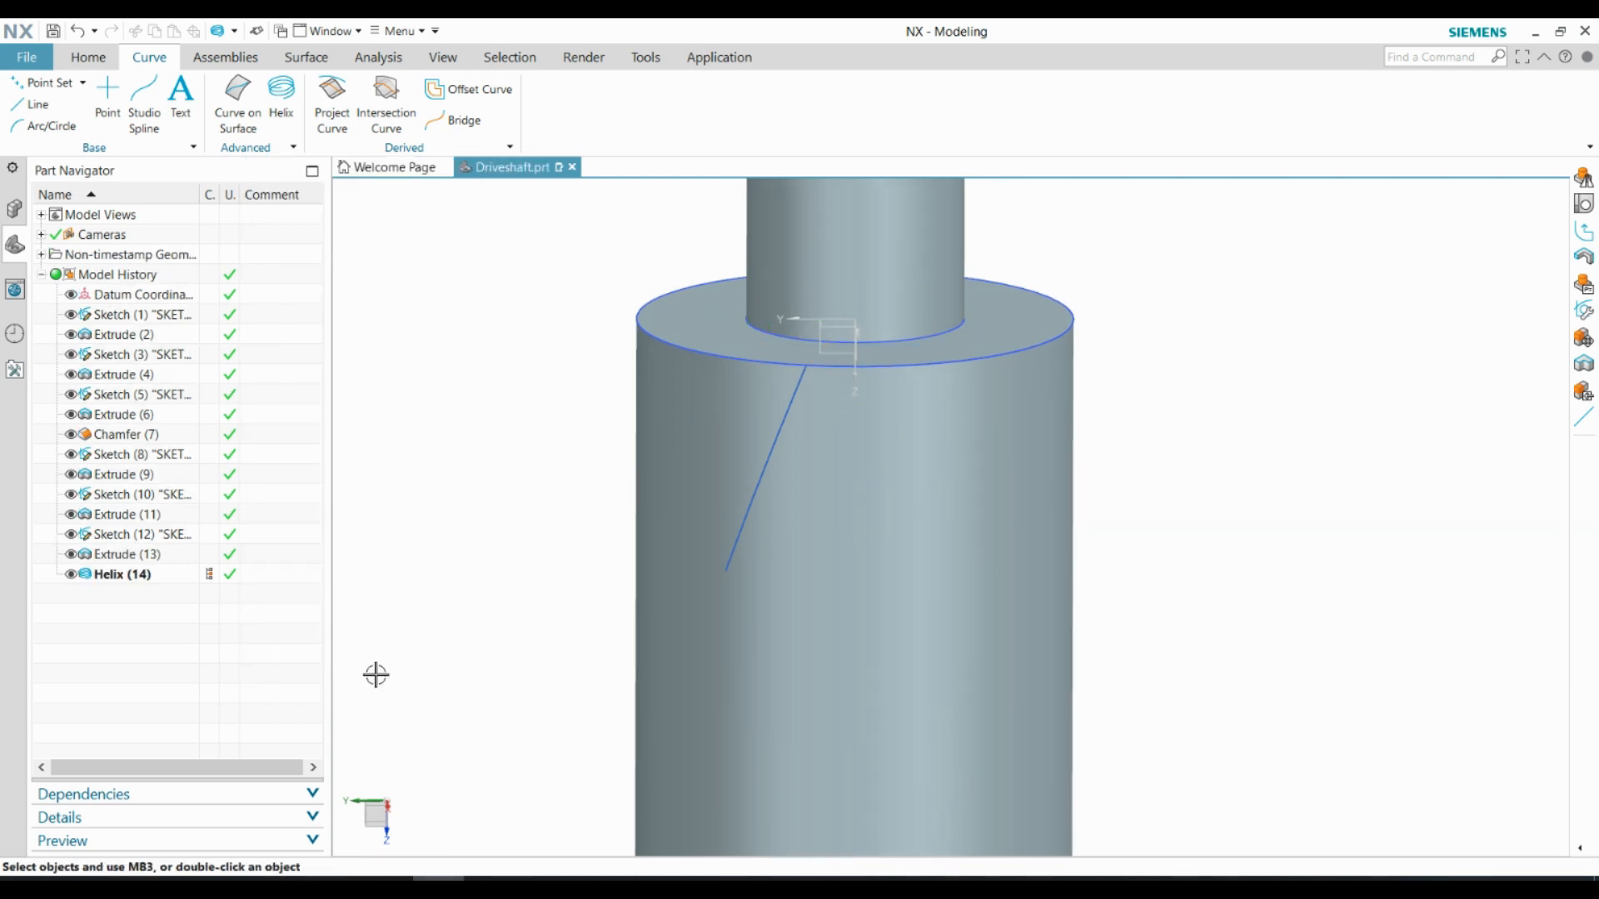
# Edit the helix so that its coordinate system origin lies at Z 11 mm along the shaft
pyautogui.click(131, 576)
pyautogui.rightClick(131, 577)
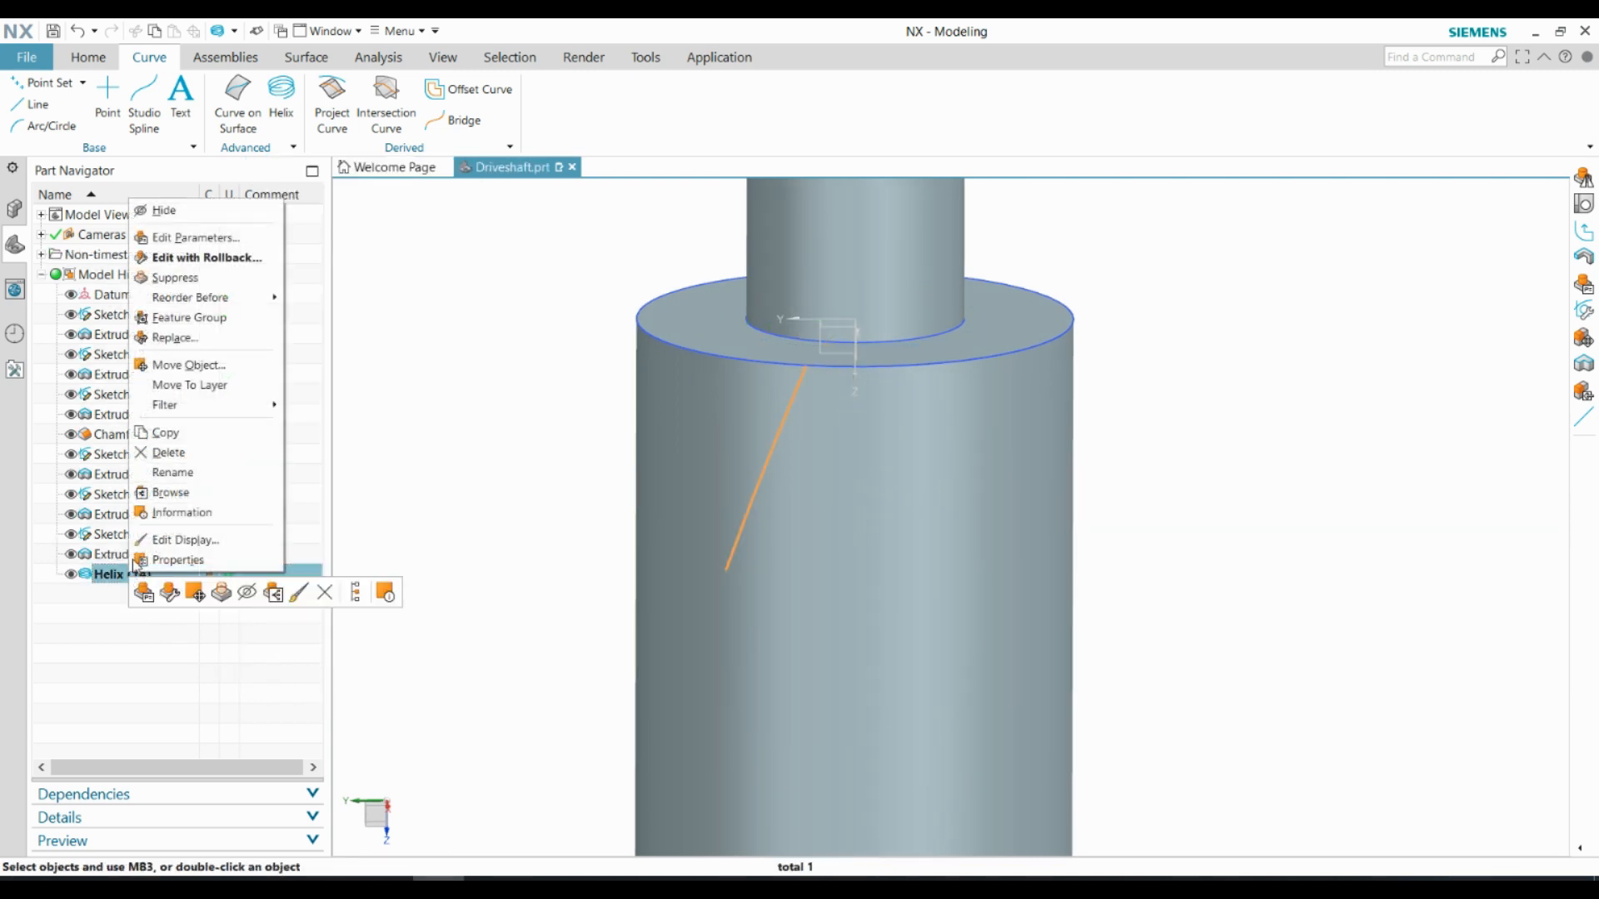
pyautogui.click(201, 237)
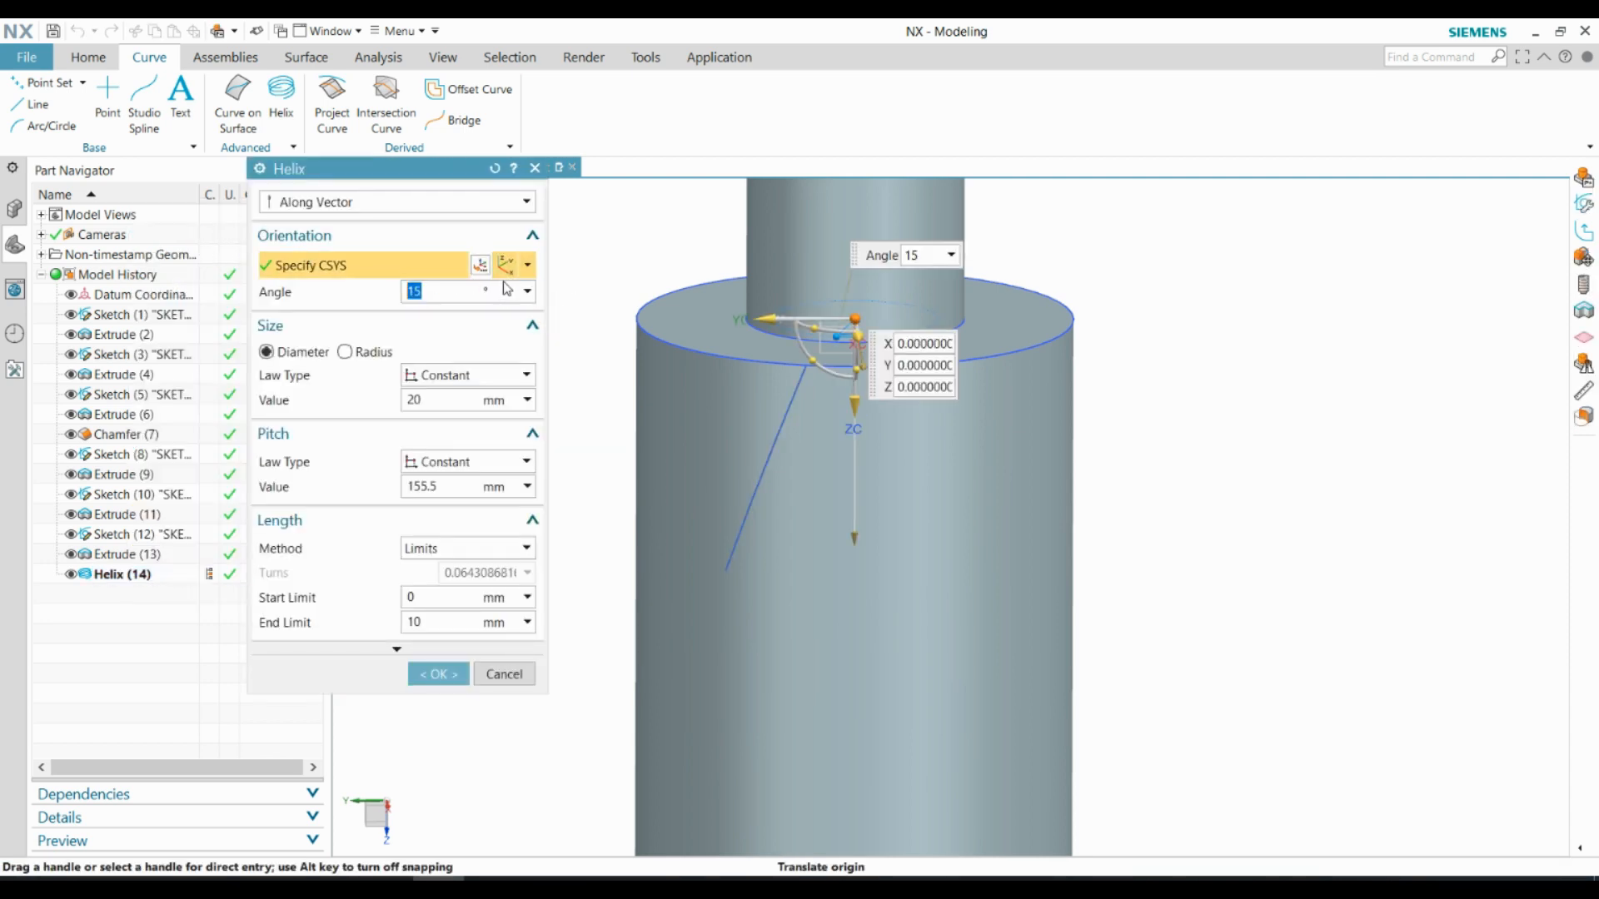
pyautogui.click(513, 267)
pyautogui.press('Return')
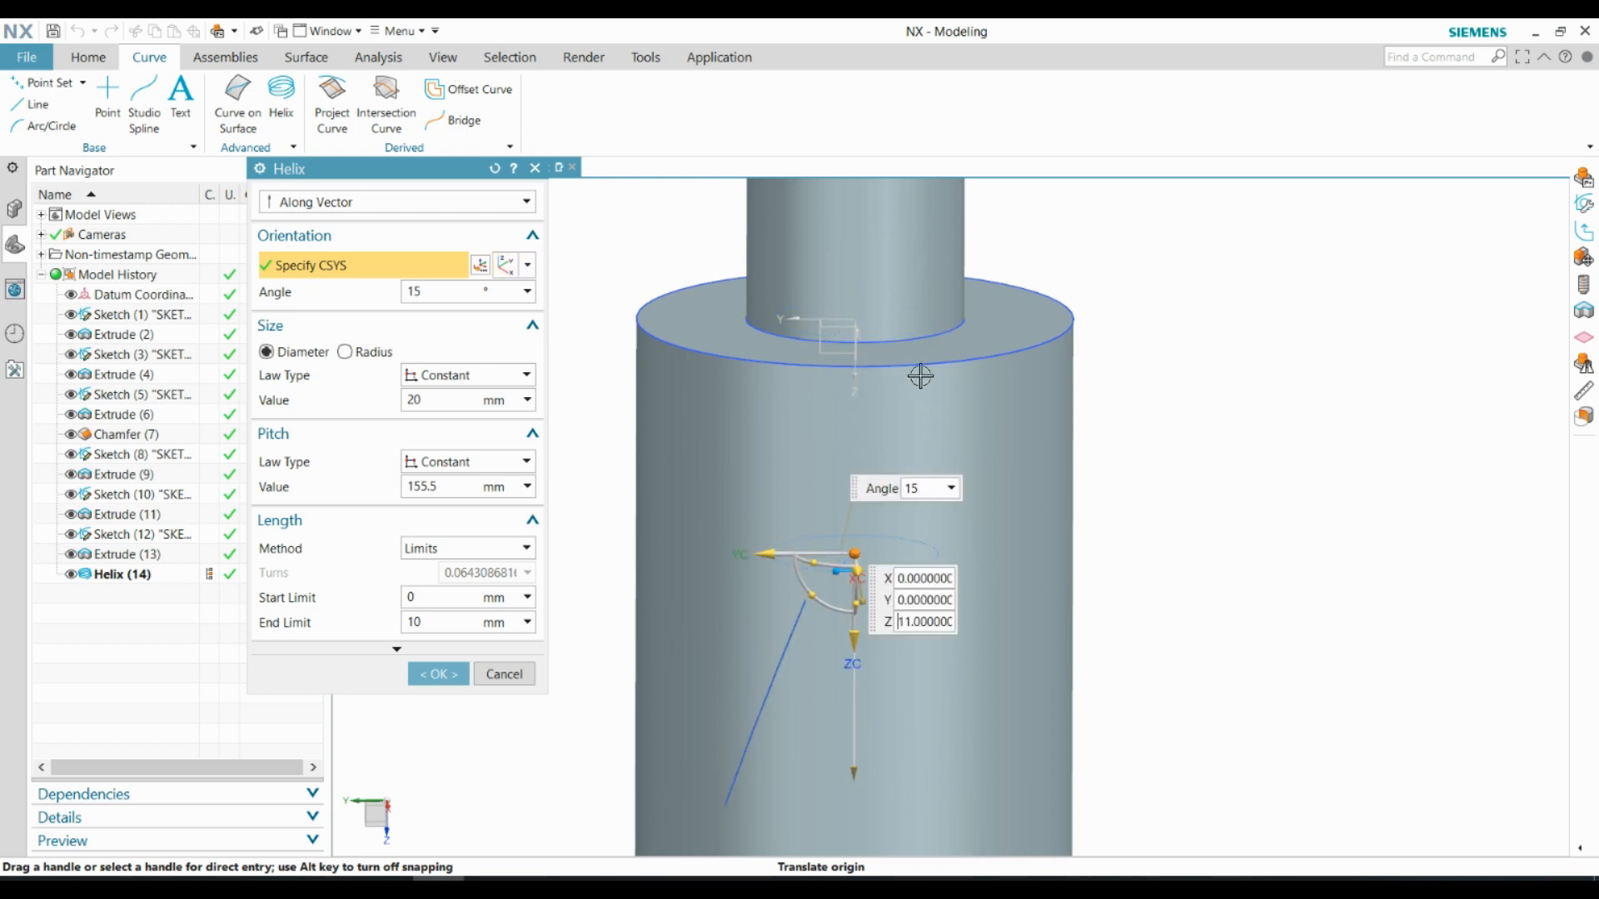
pyautogui.scroll(-3, 957, 259)
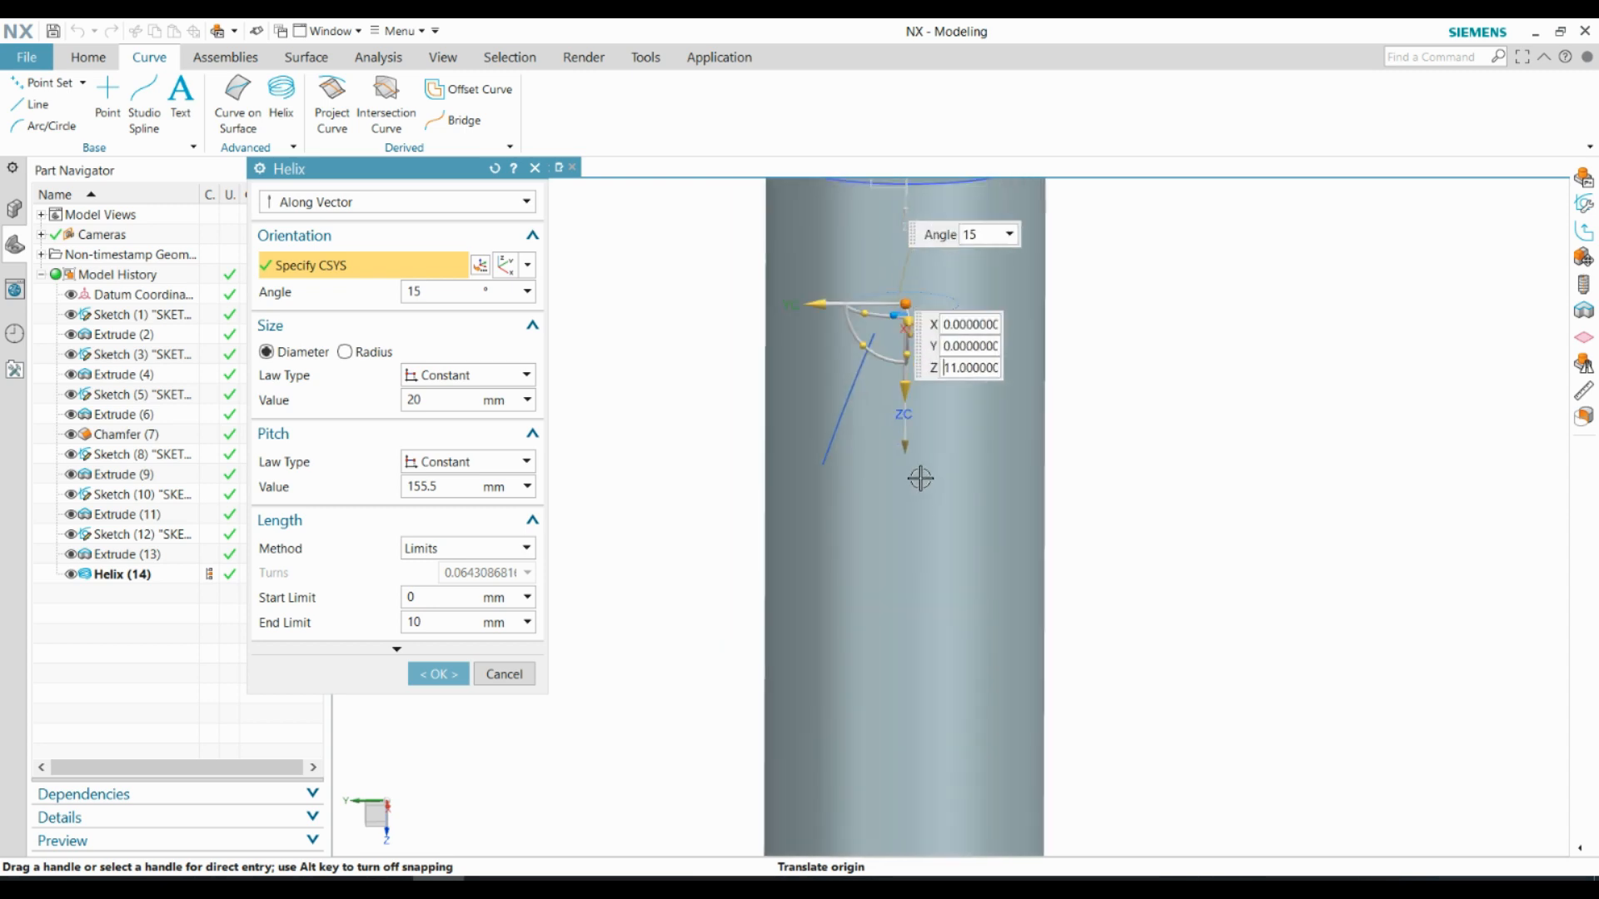
pyautogui.click(439, 673)
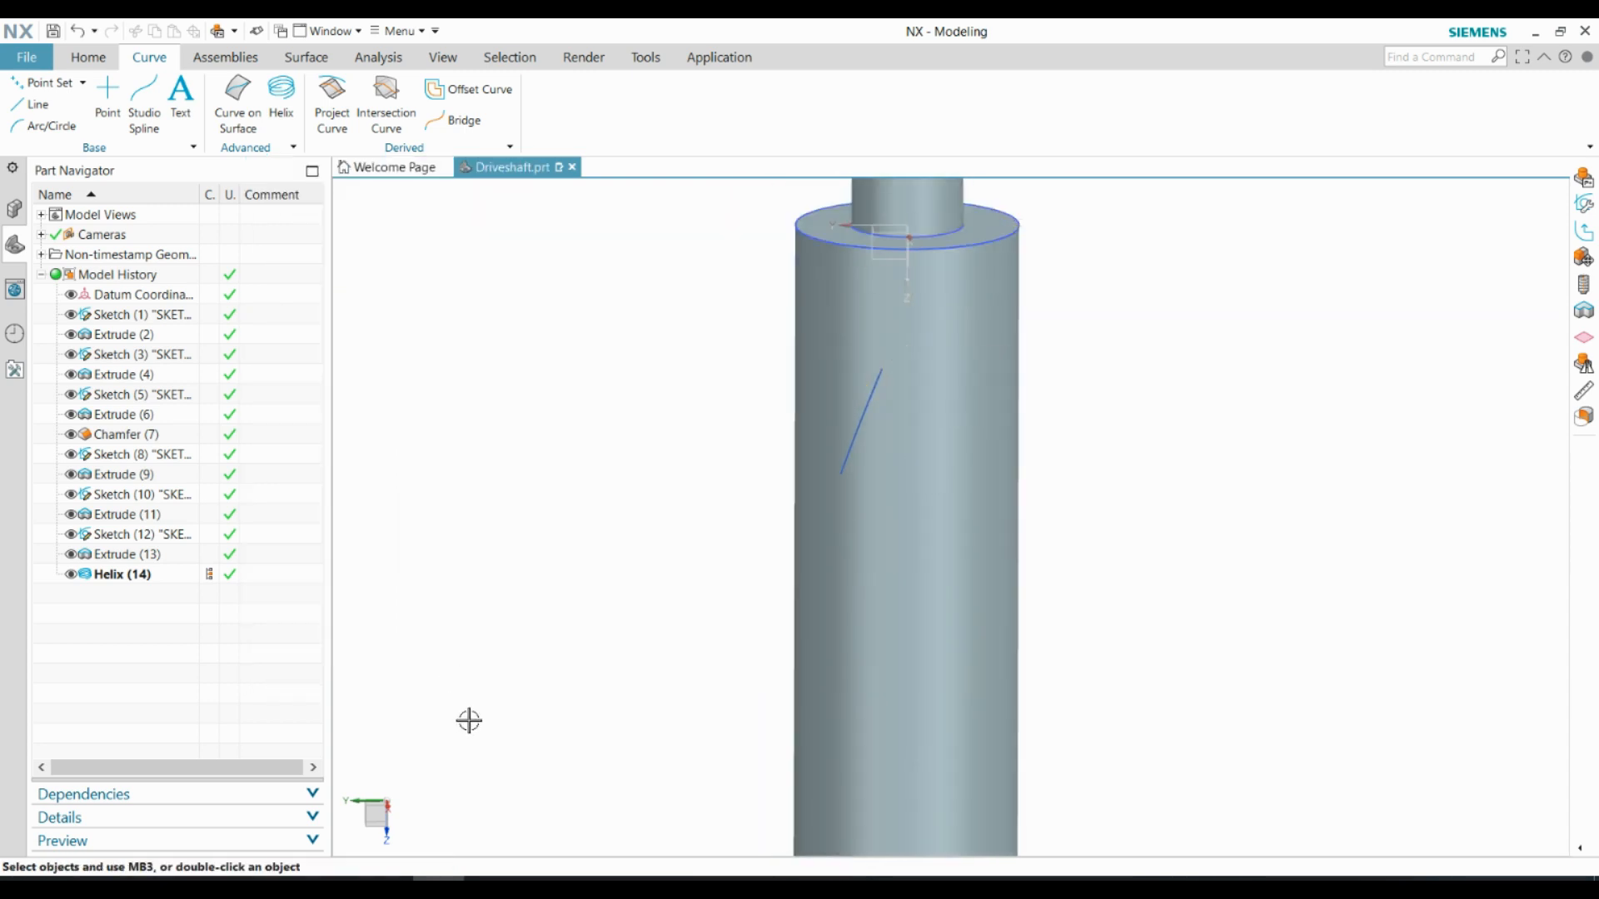
# Create an inferred datum plane at the start point of the helix curve
pyautogui.click(87, 57)
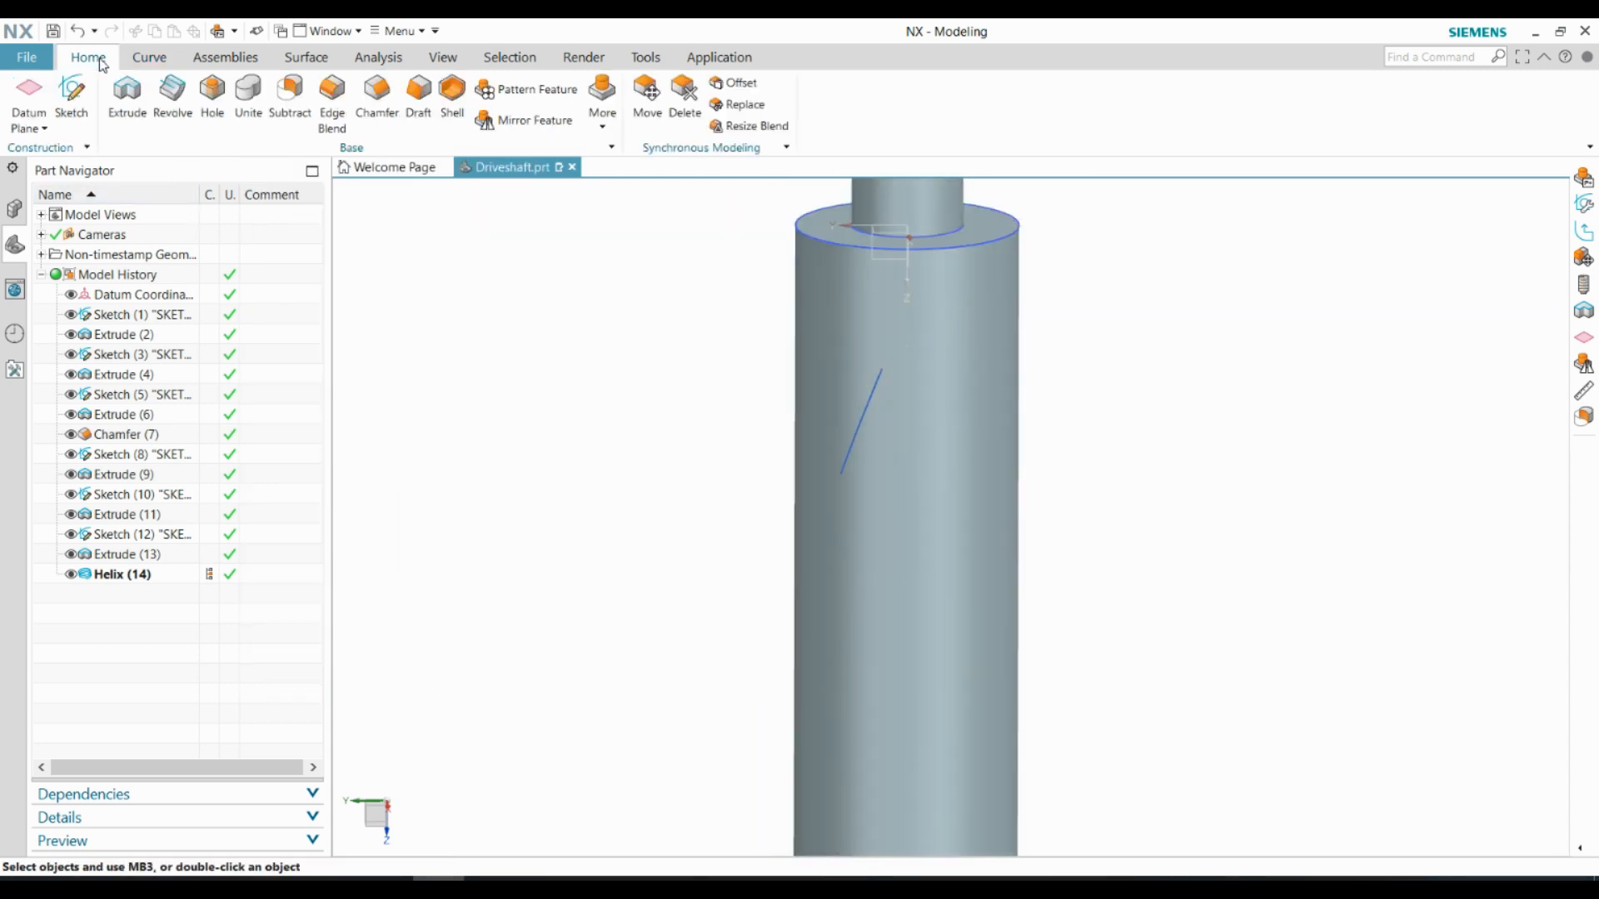
pyautogui.click(33, 104)
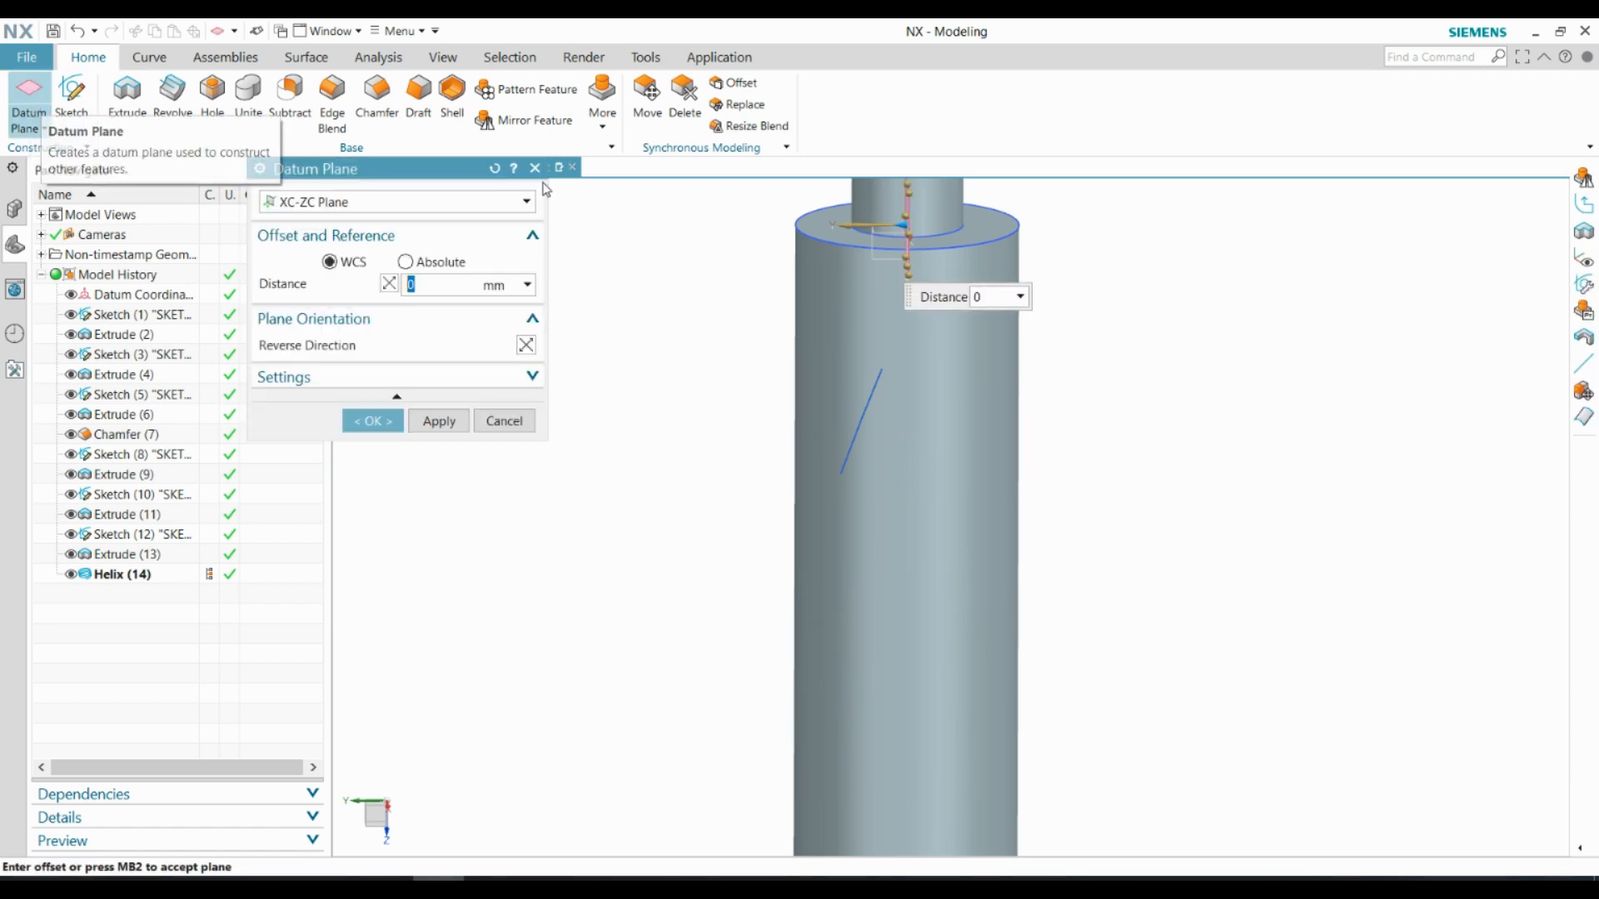
pyautogui.click(472, 206)
pyautogui.click(314, 232)
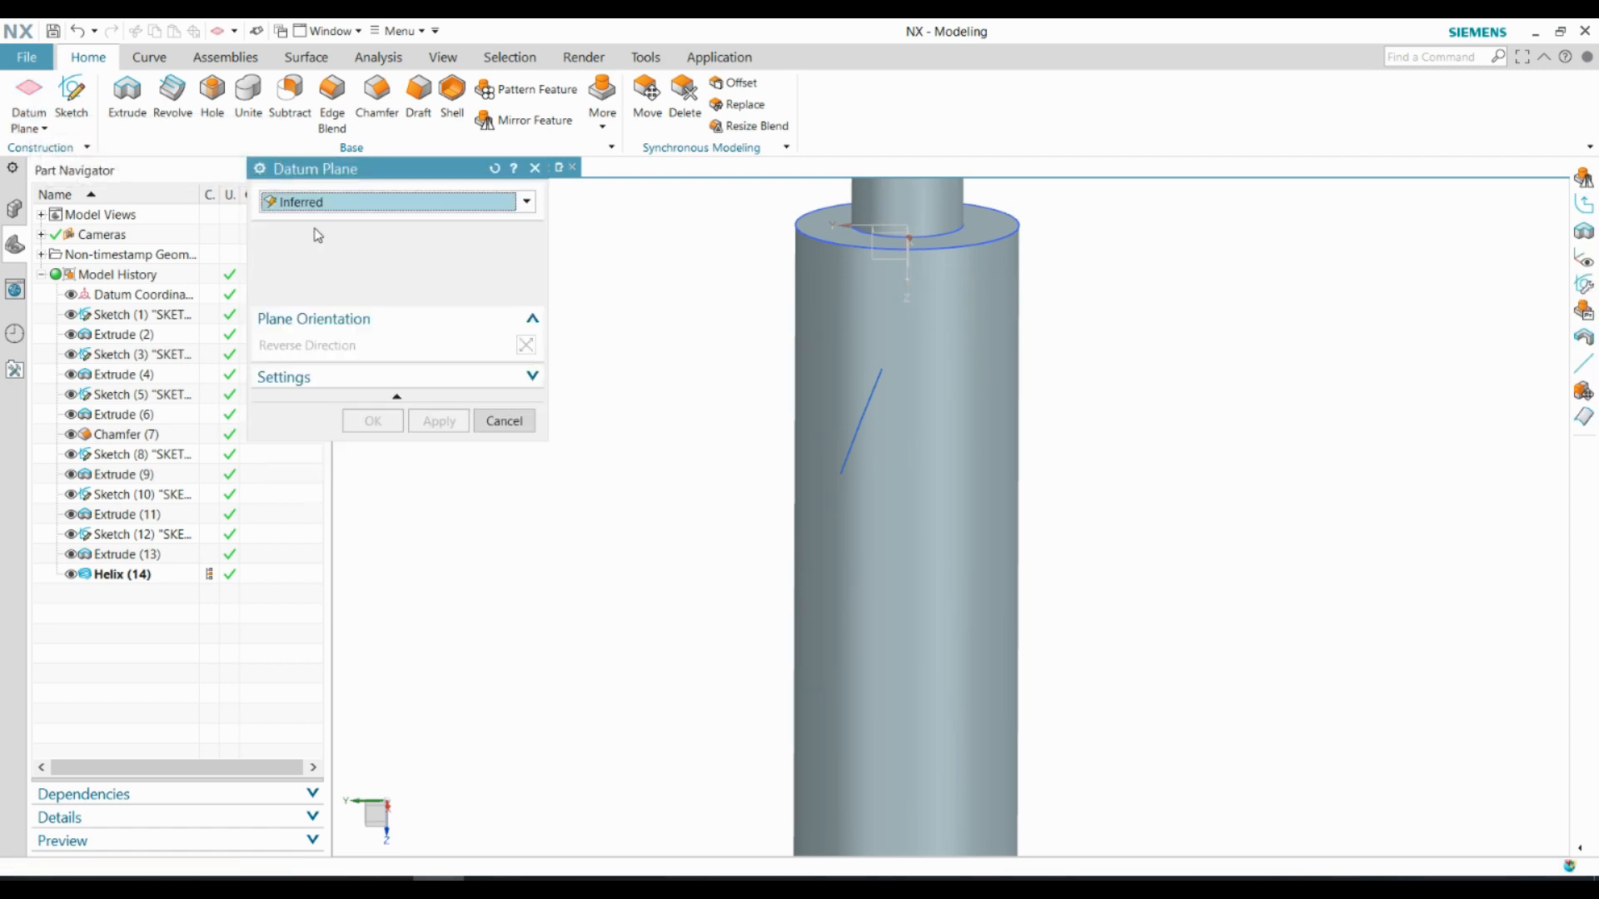
pyautogui.click(883, 370)
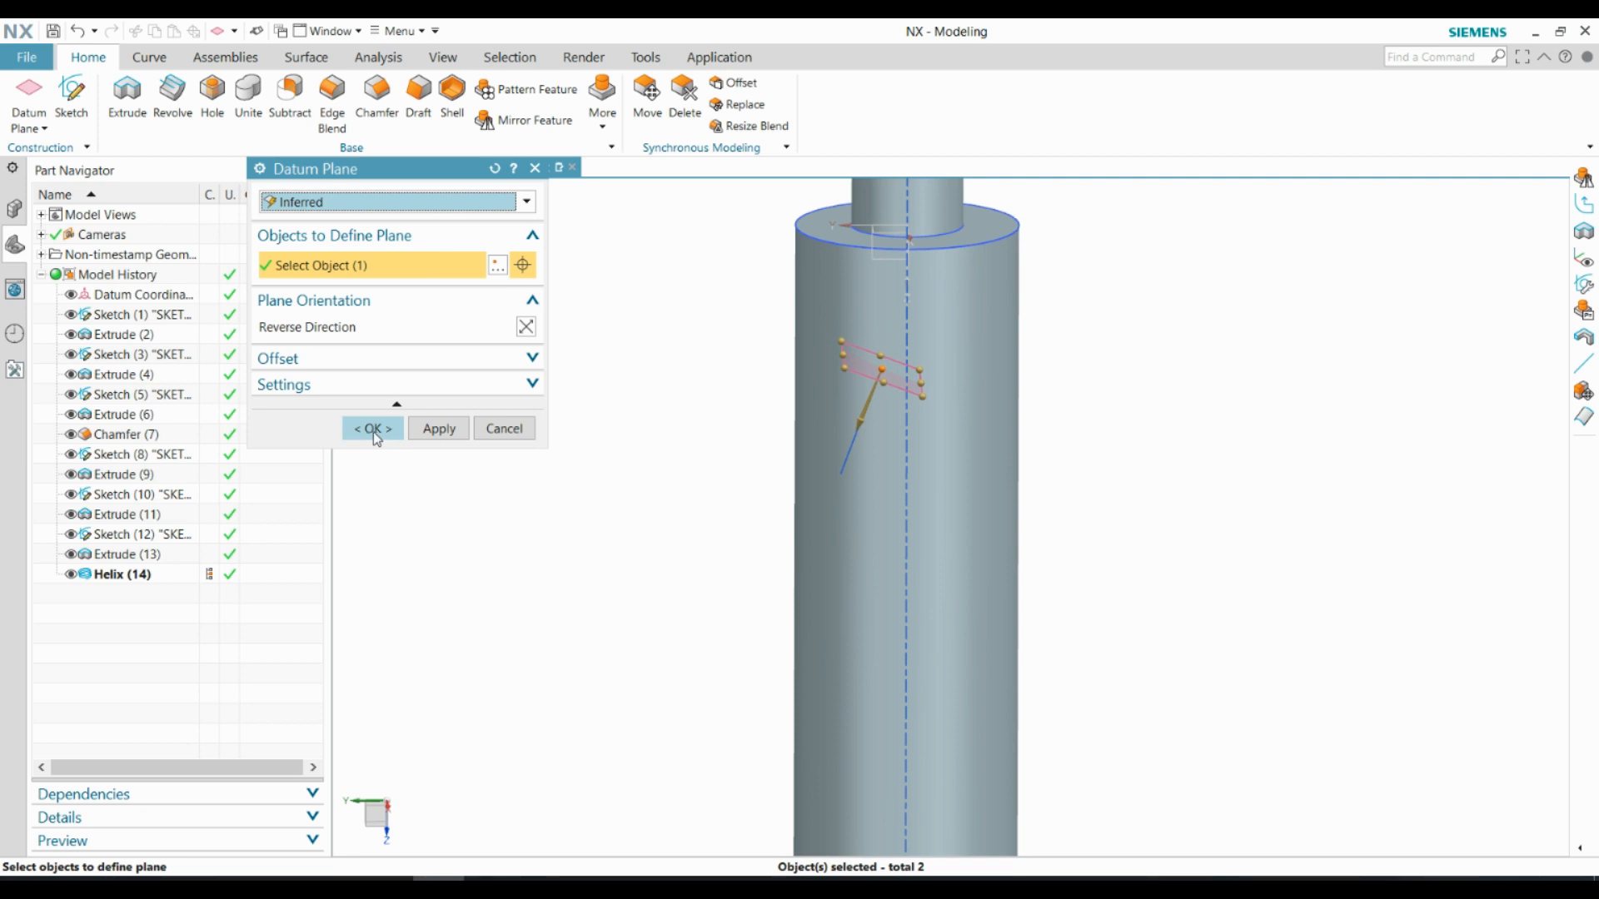
pyautogui.click(374, 429)
# Create a sketch on the datum plane at the helix's start point
pyautogui.moveTo(730, 371); pyautogui.dragTo(717, 467, button='middle')
pyautogui.click(72, 95)
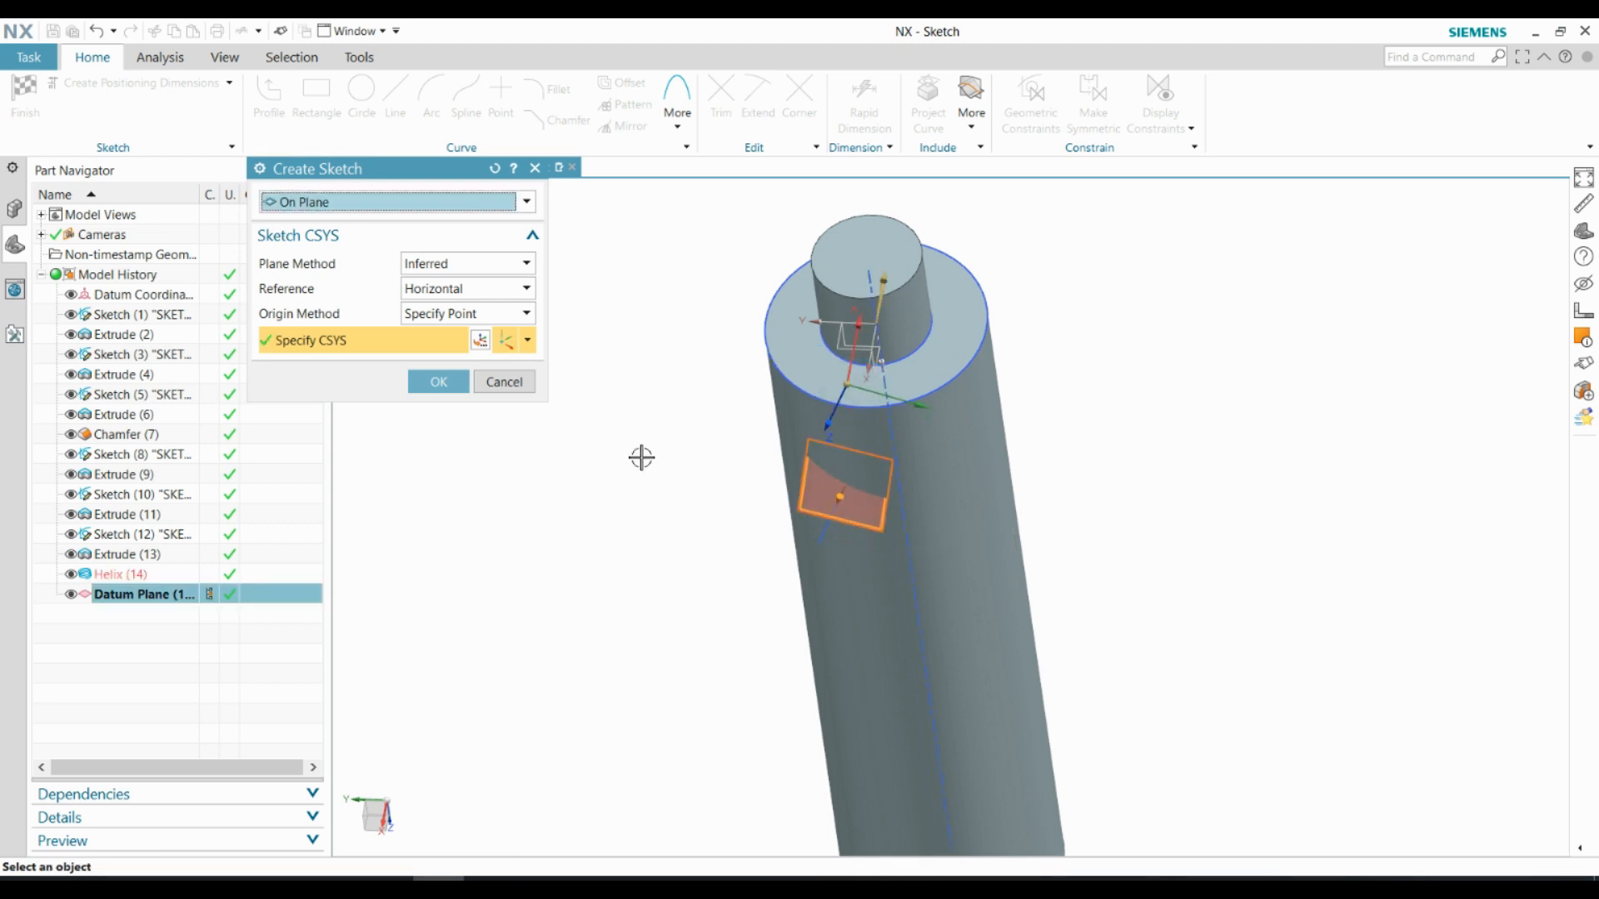
pyautogui.click(430, 385)
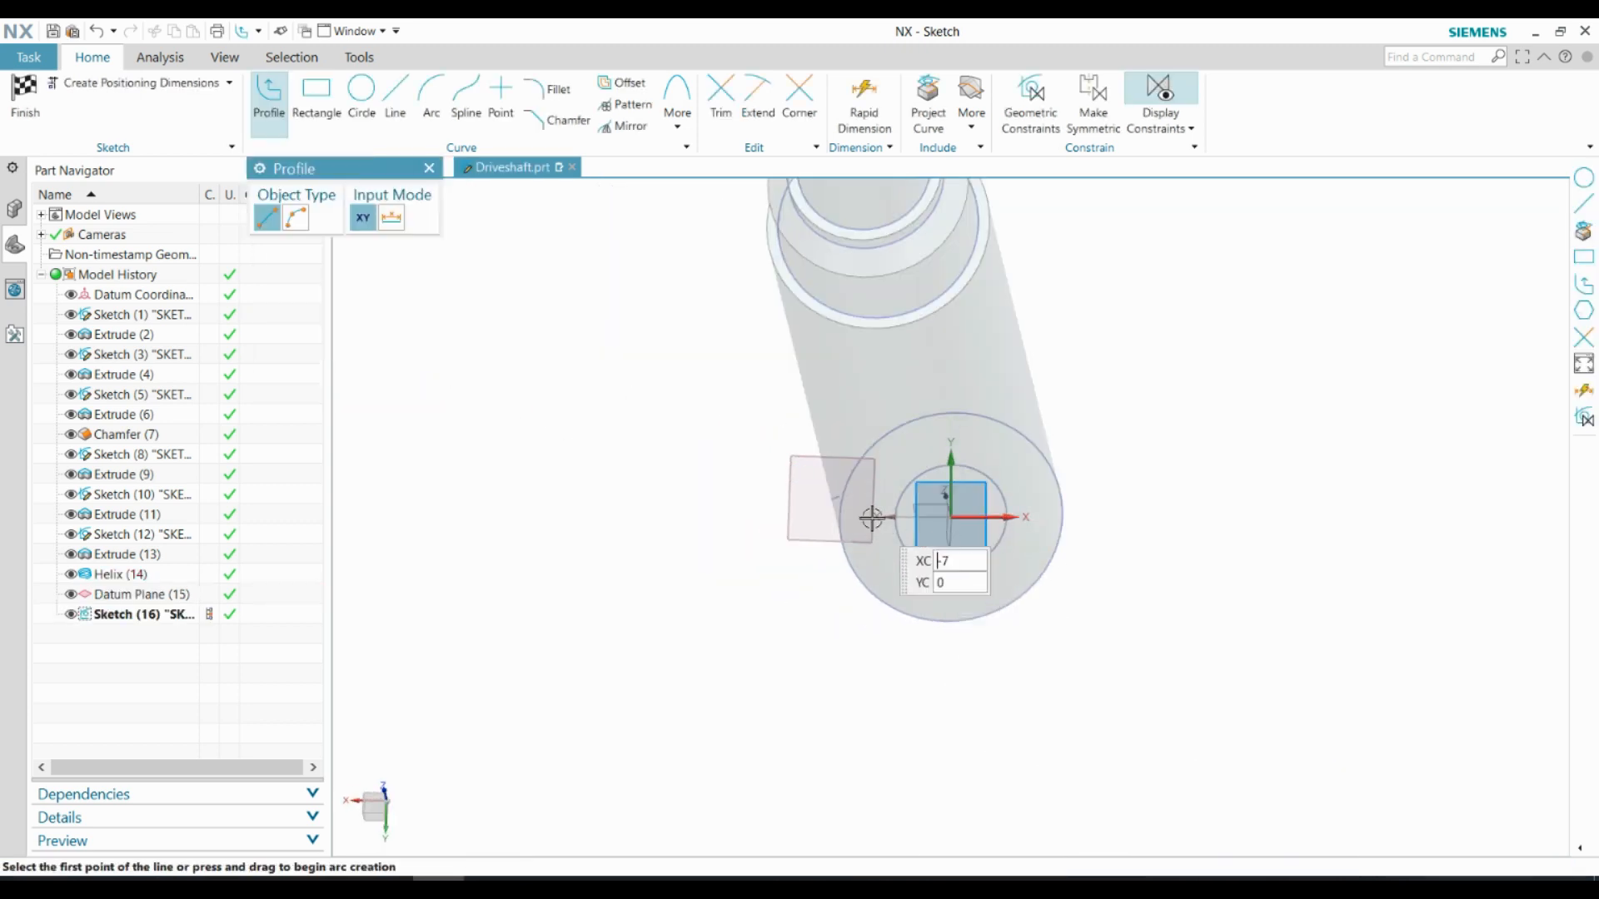
# Draw a 5 mm diameter circle centred on the helix's start point and finish the sketch
pyautogui.press('o')
pyautogui.scroll(5, 800, 466)
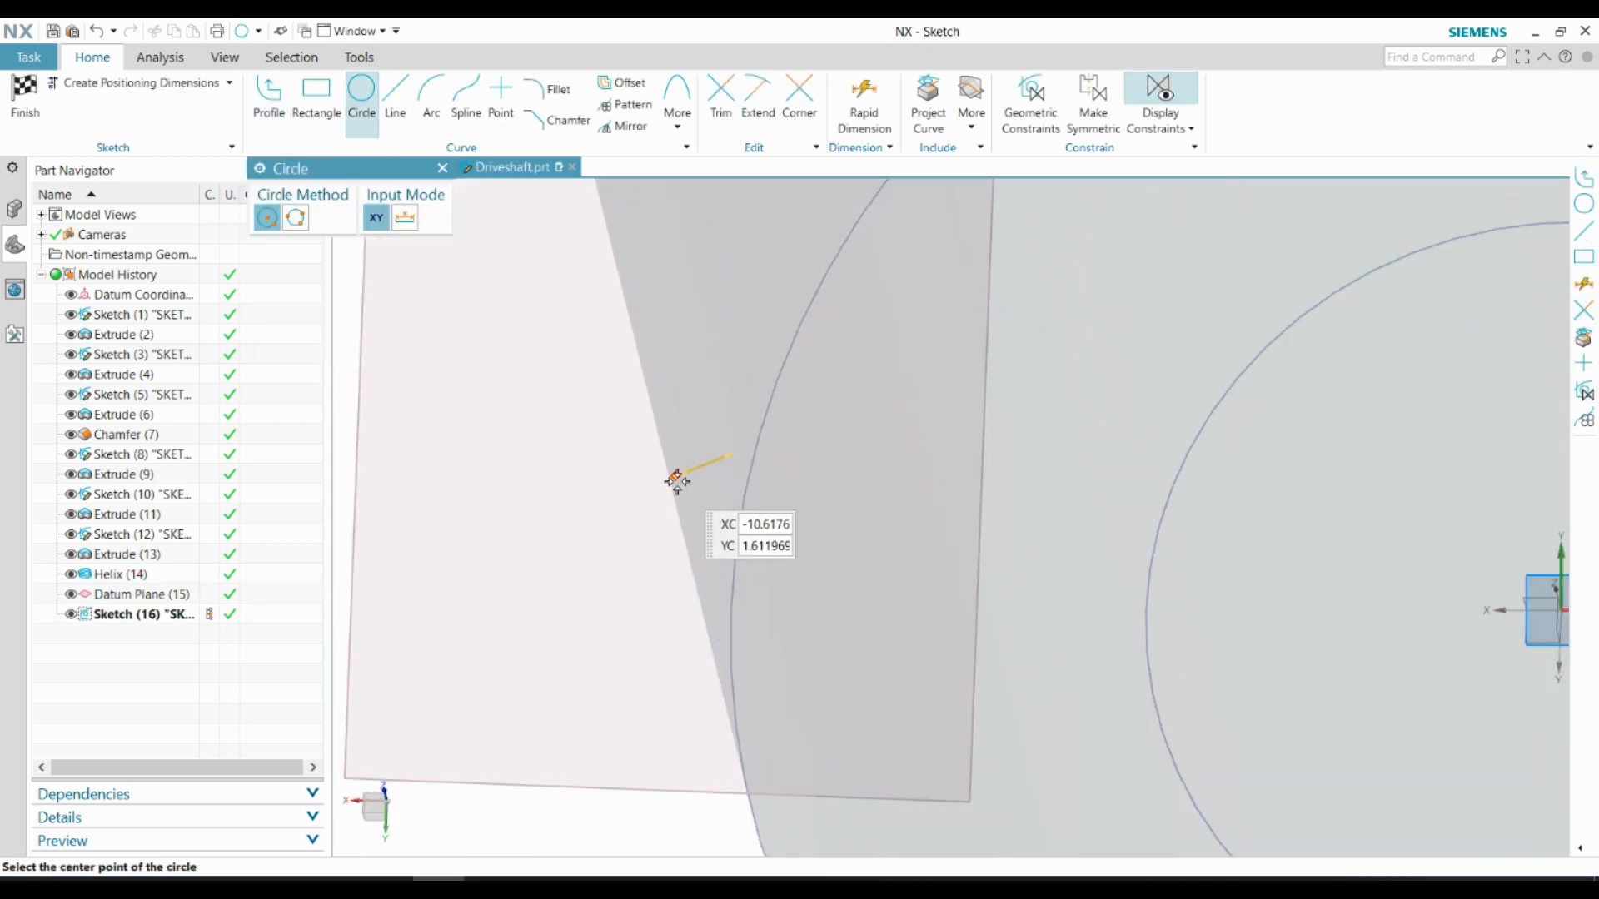
pyautogui.moveTo(685, 507); pyautogui.dragTo(684, 481, button='middle')
pyautogui.scroll(-3, 681, 539)
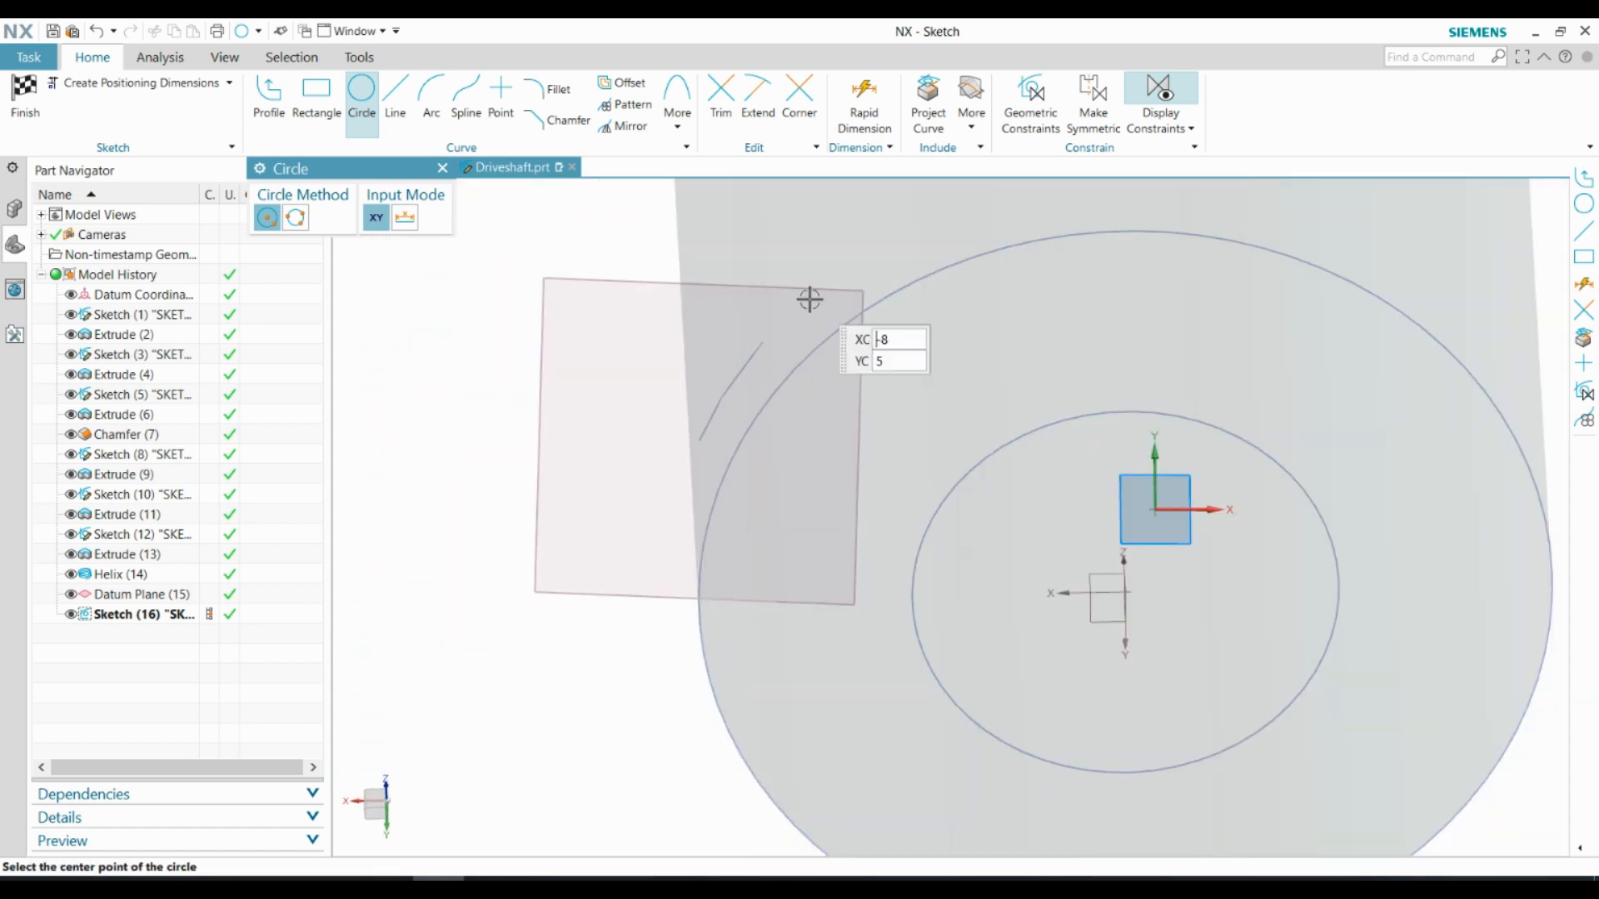
pyautogui.scroll(2, 818, 400)
pyautogui.moveTo(826, 439)
pyautogui.mouseDown(button='middle')
pyautogui.moveTo(851, 328)
pyautogui.moveTo(904, 298)
pyautogui.mouseUp(button='middle')
pyautogui.scroll(-5, 818, 450)
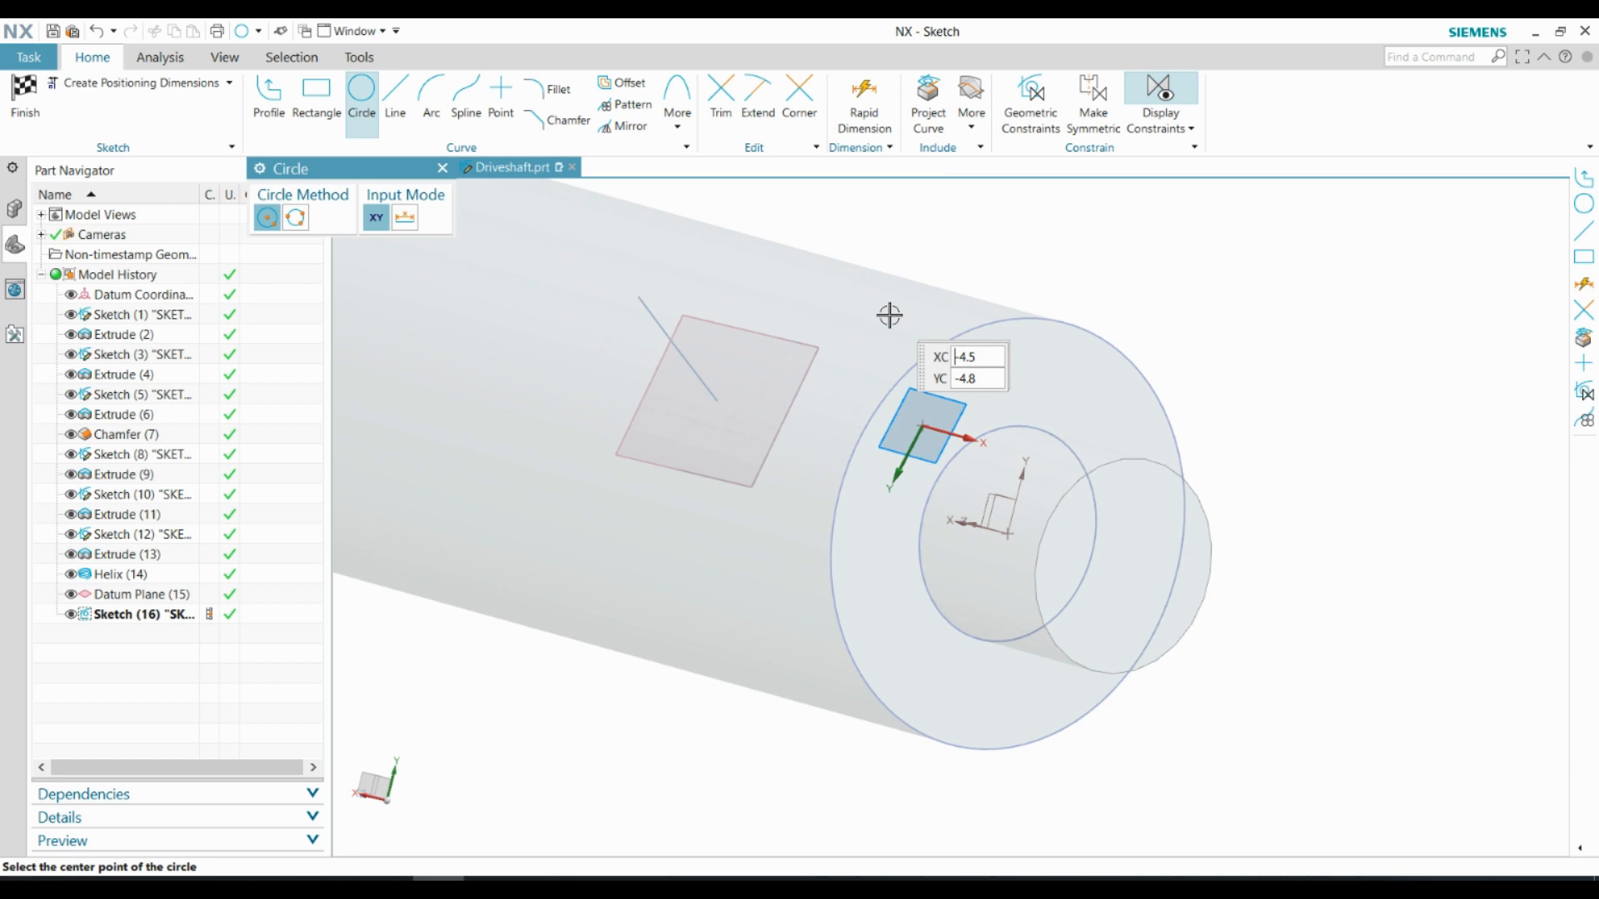
pyautogui.click(718, 401)
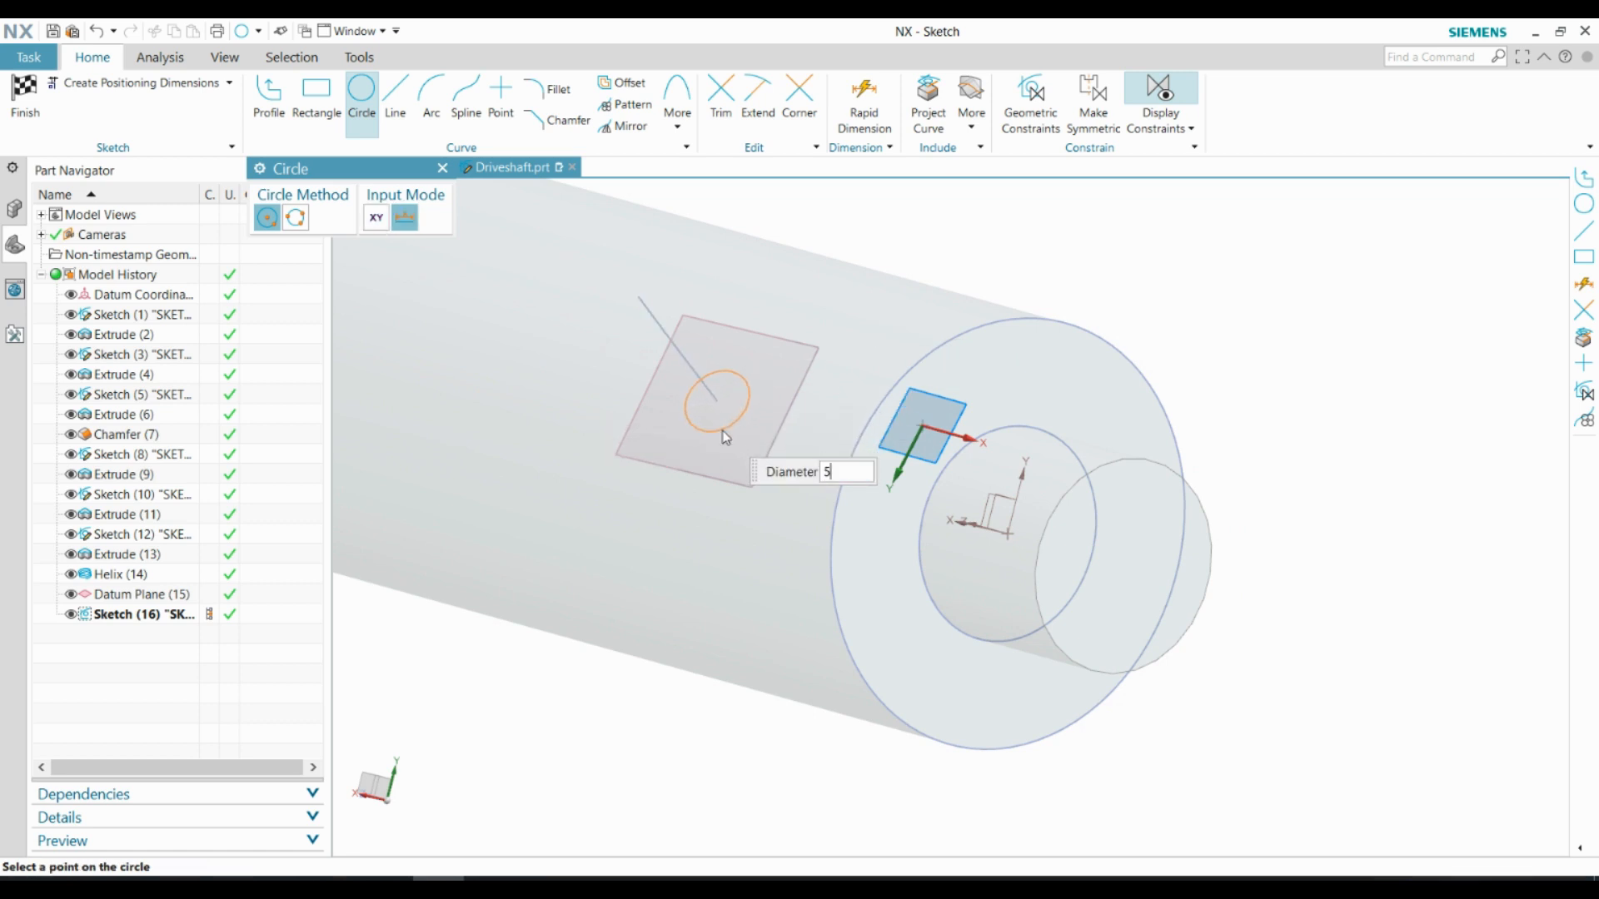
pyautogui.click(724, 438)
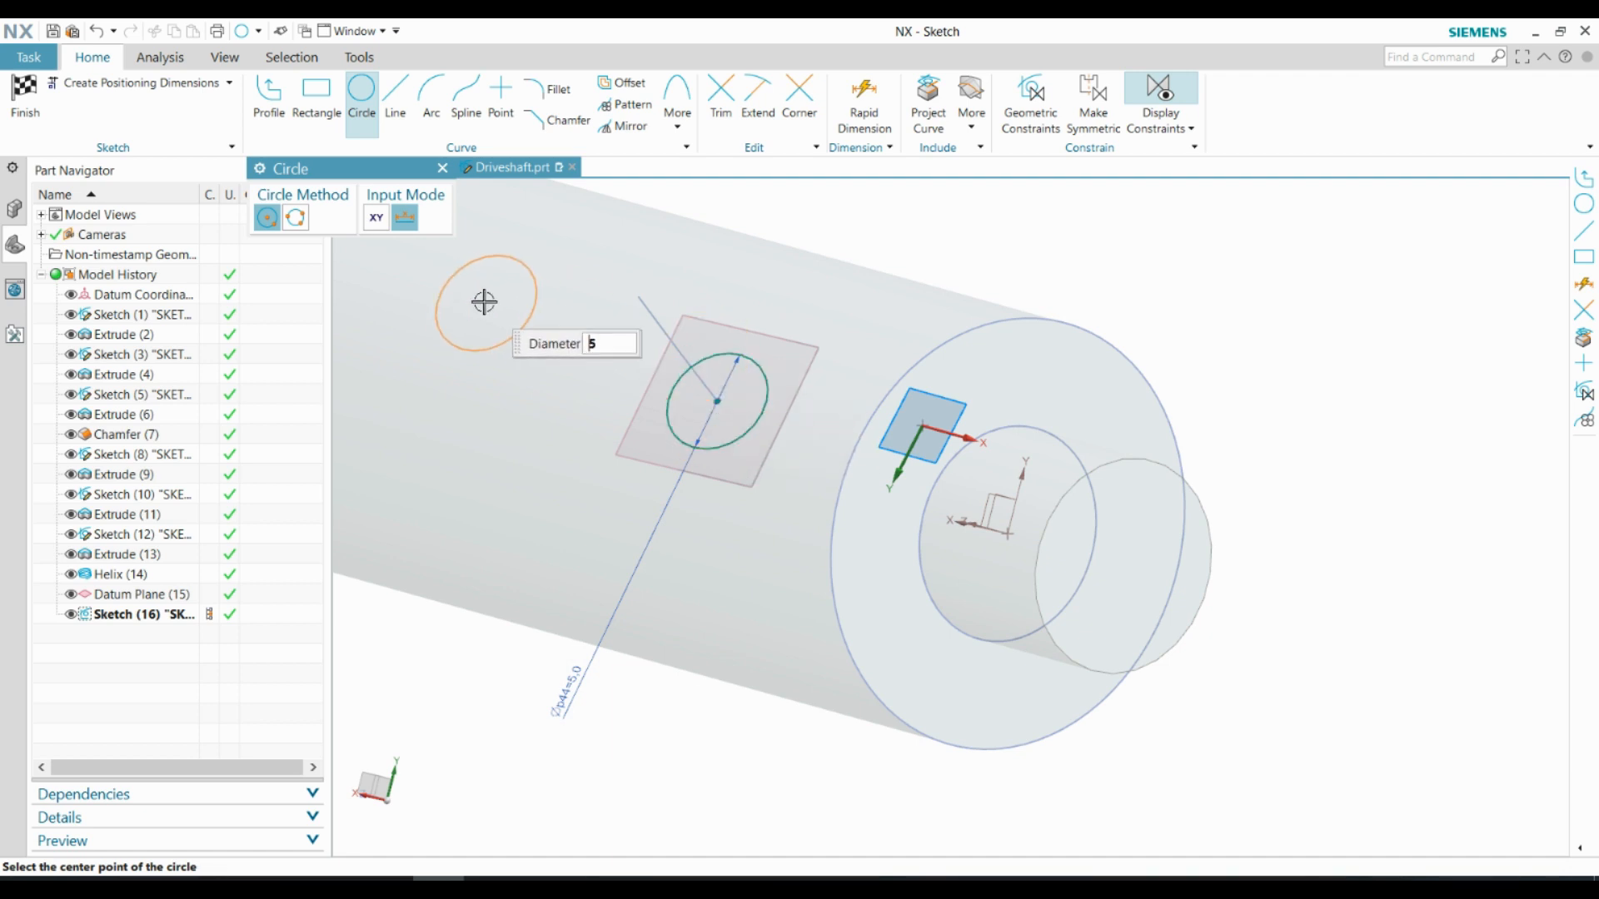
pyautogui.click(442, 168)
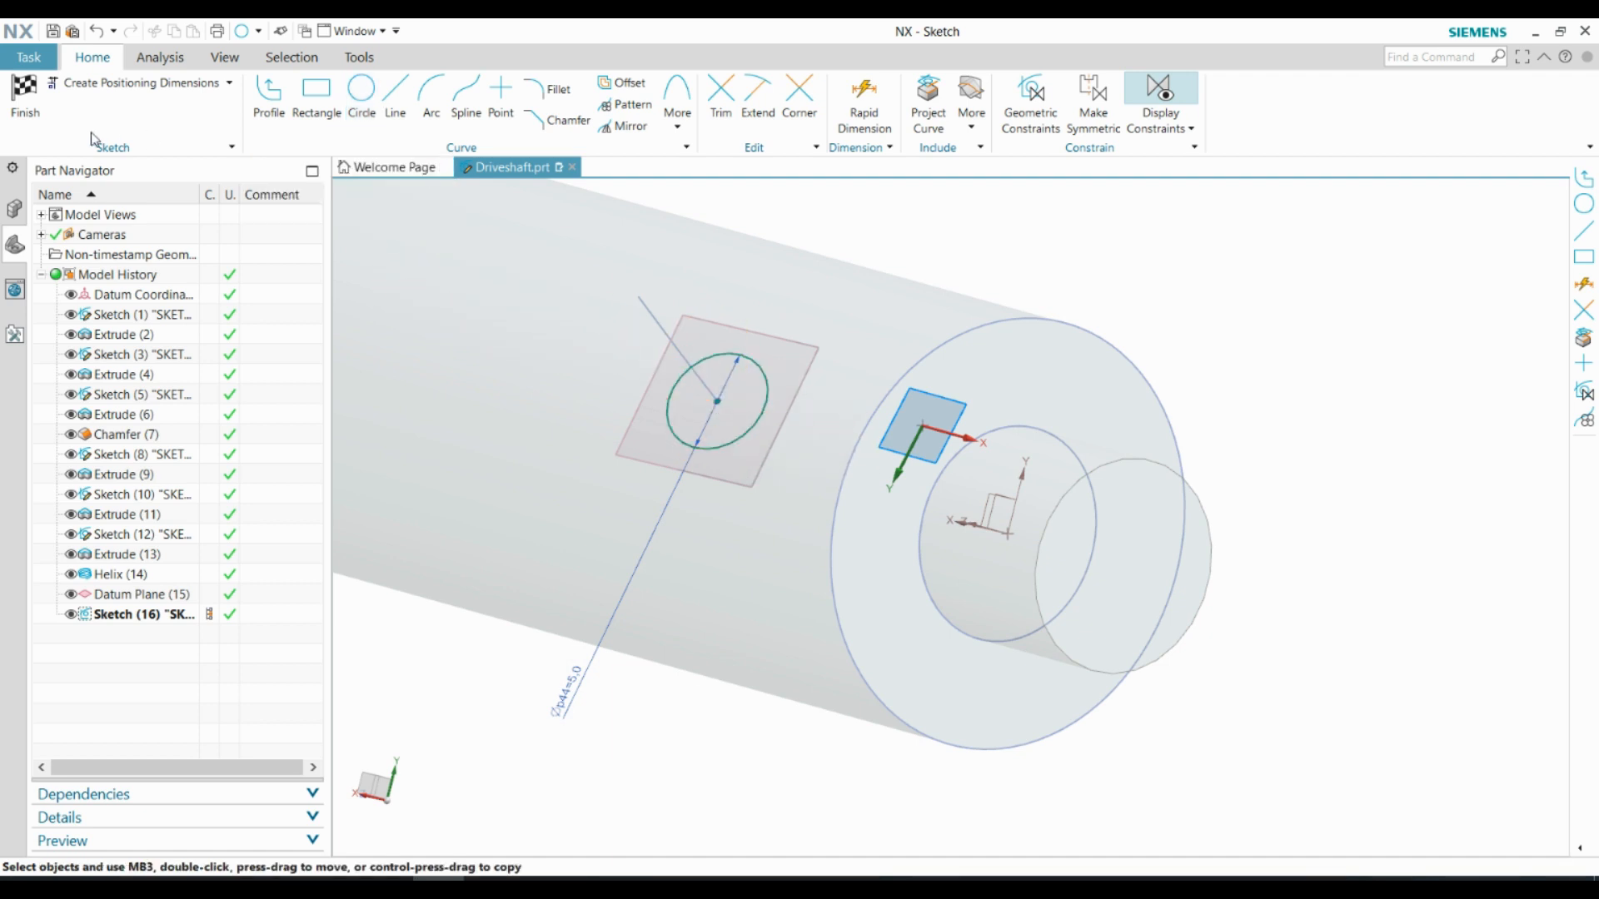
pyautogui.click(29, 102)
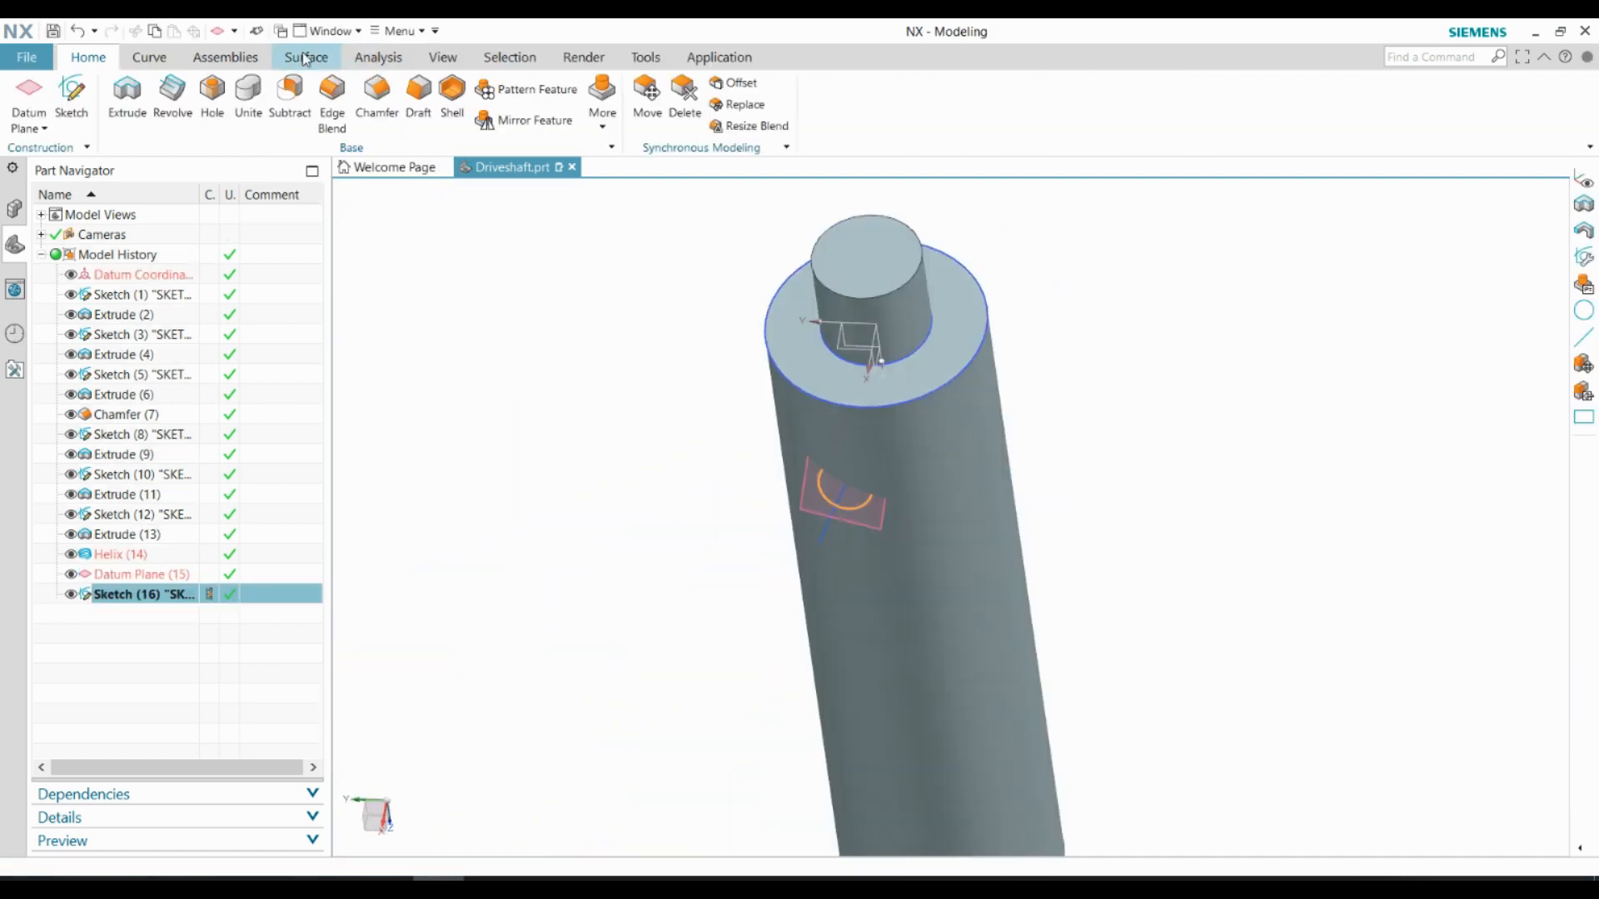
# Sweep the 5 mm circle along the helix with Sweep Along Guide, subtracting it from the shaft body
pyautogui.click(305, 59)
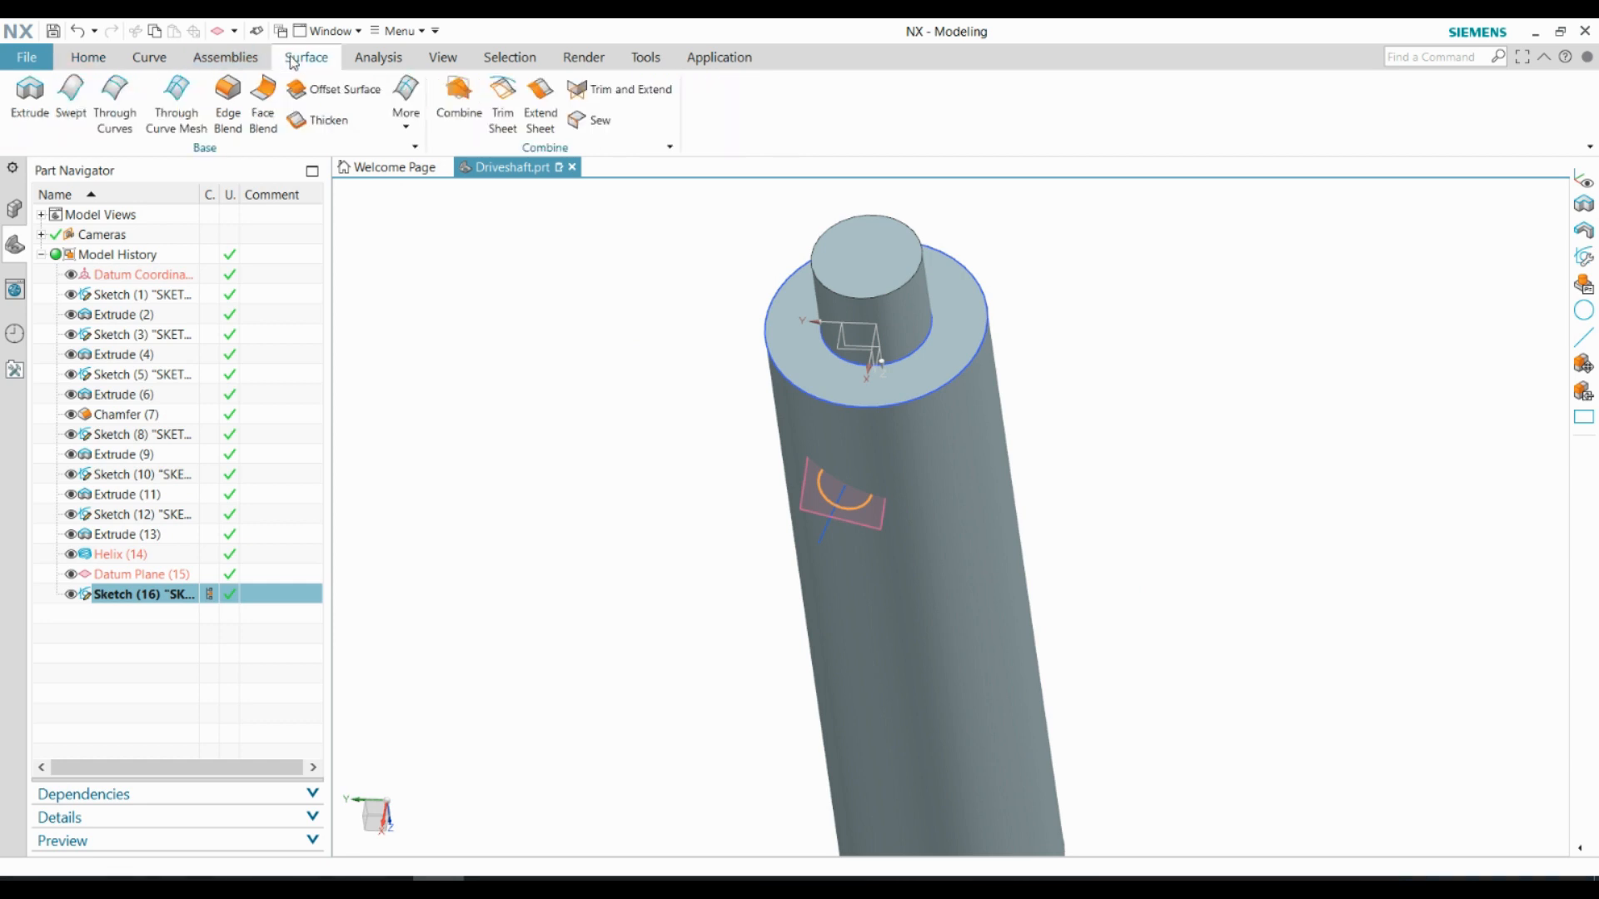
pyautogui.click(406, 125)
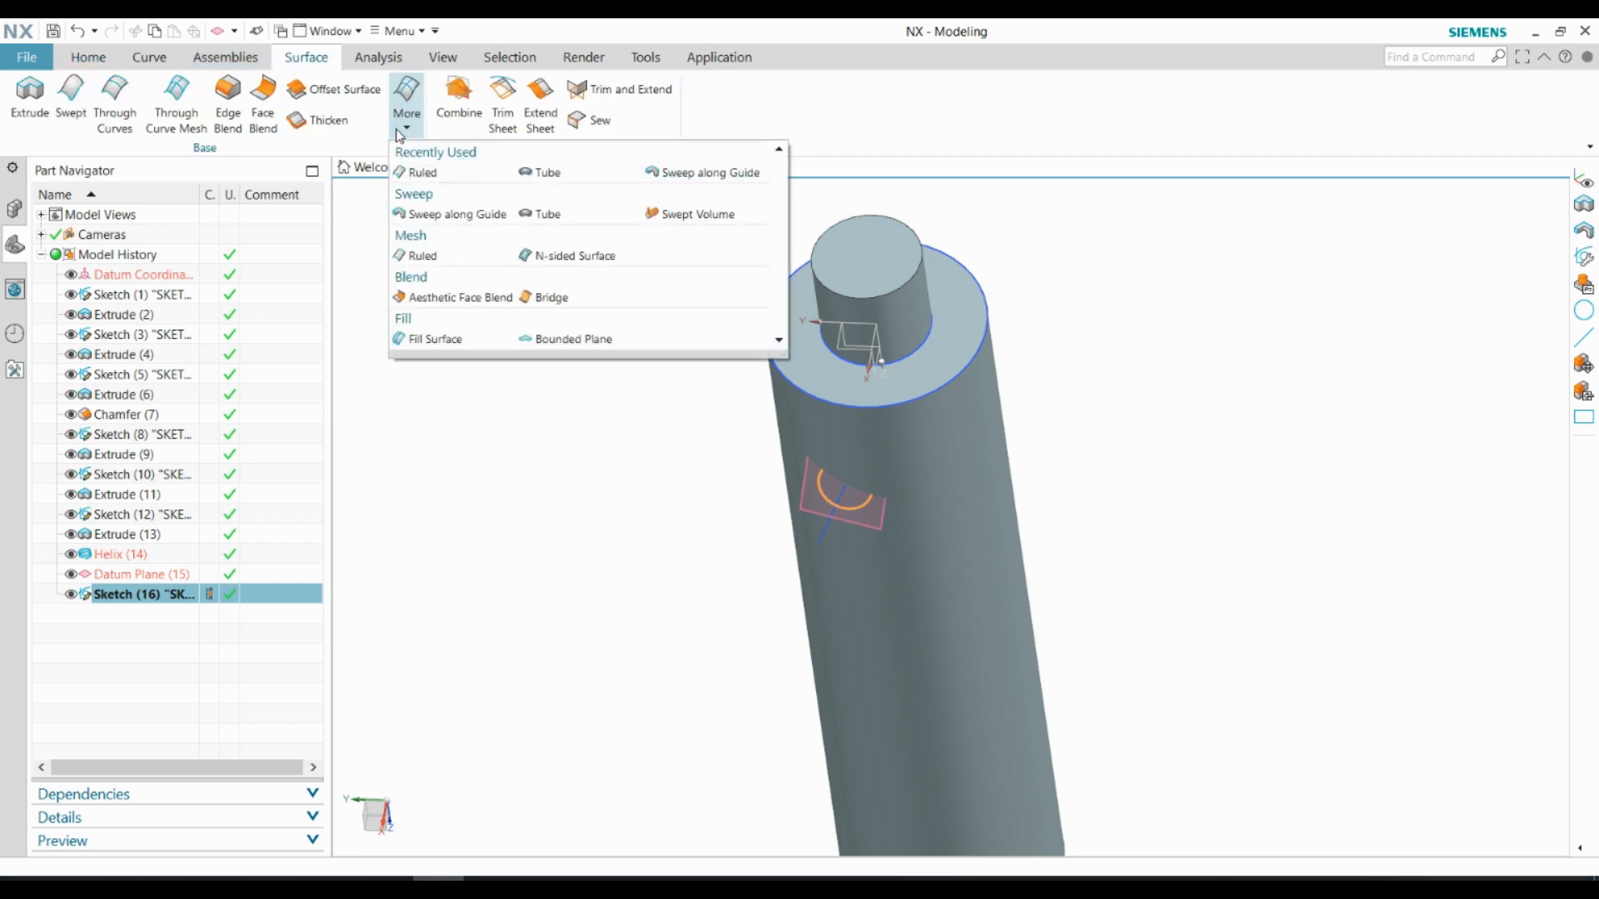
pyautogui.click(414, 214)
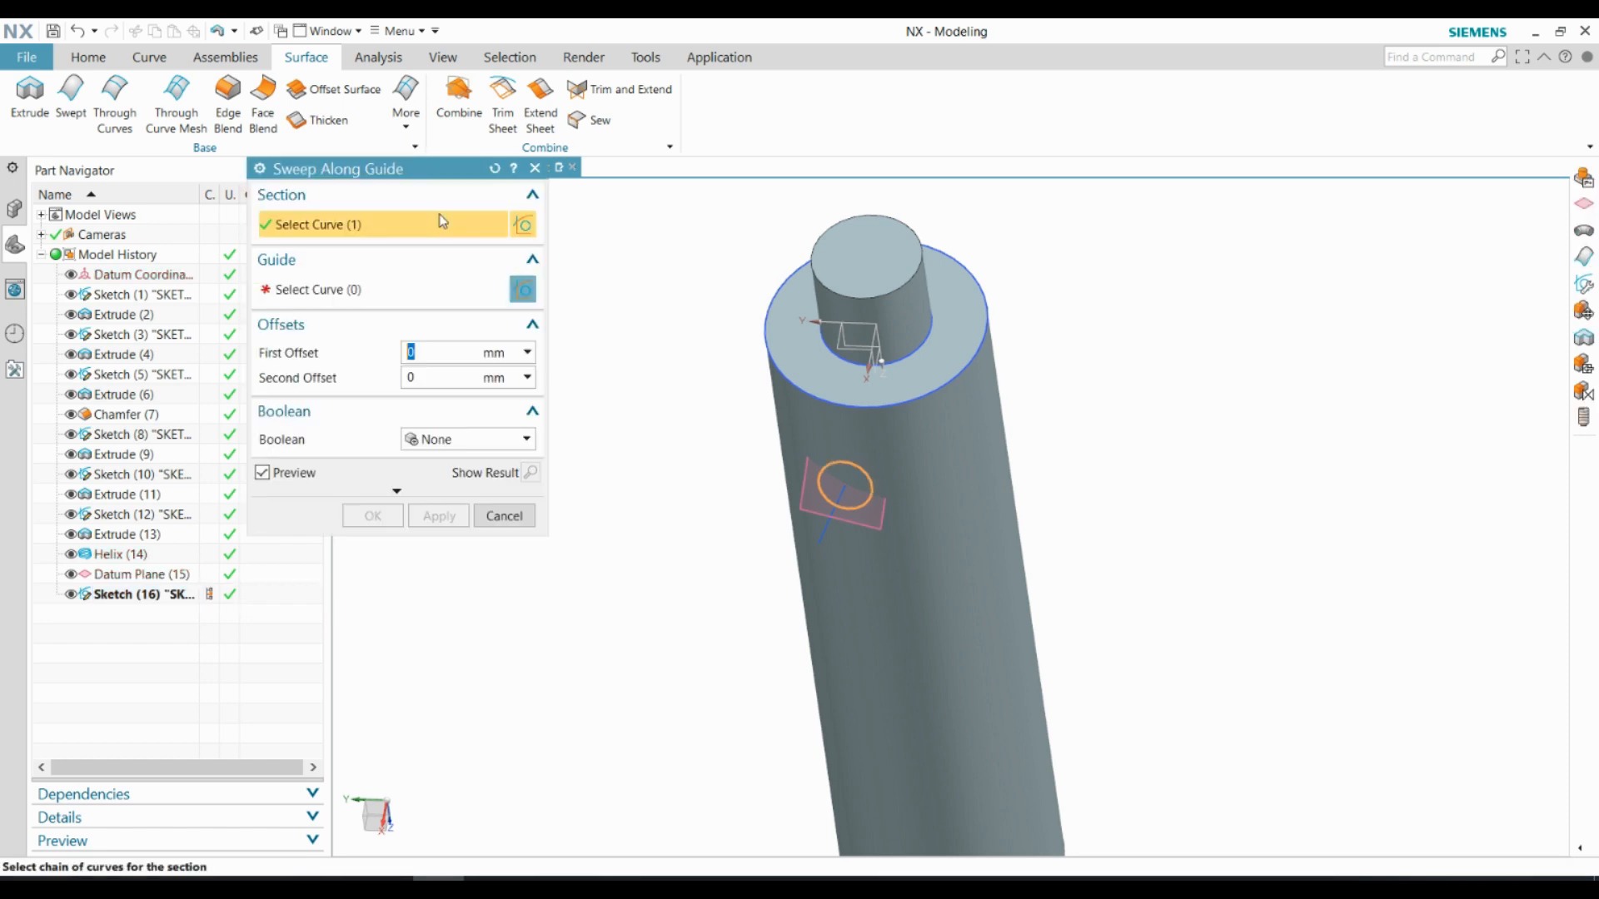
pyautogui.scroll(2, 758, 491)
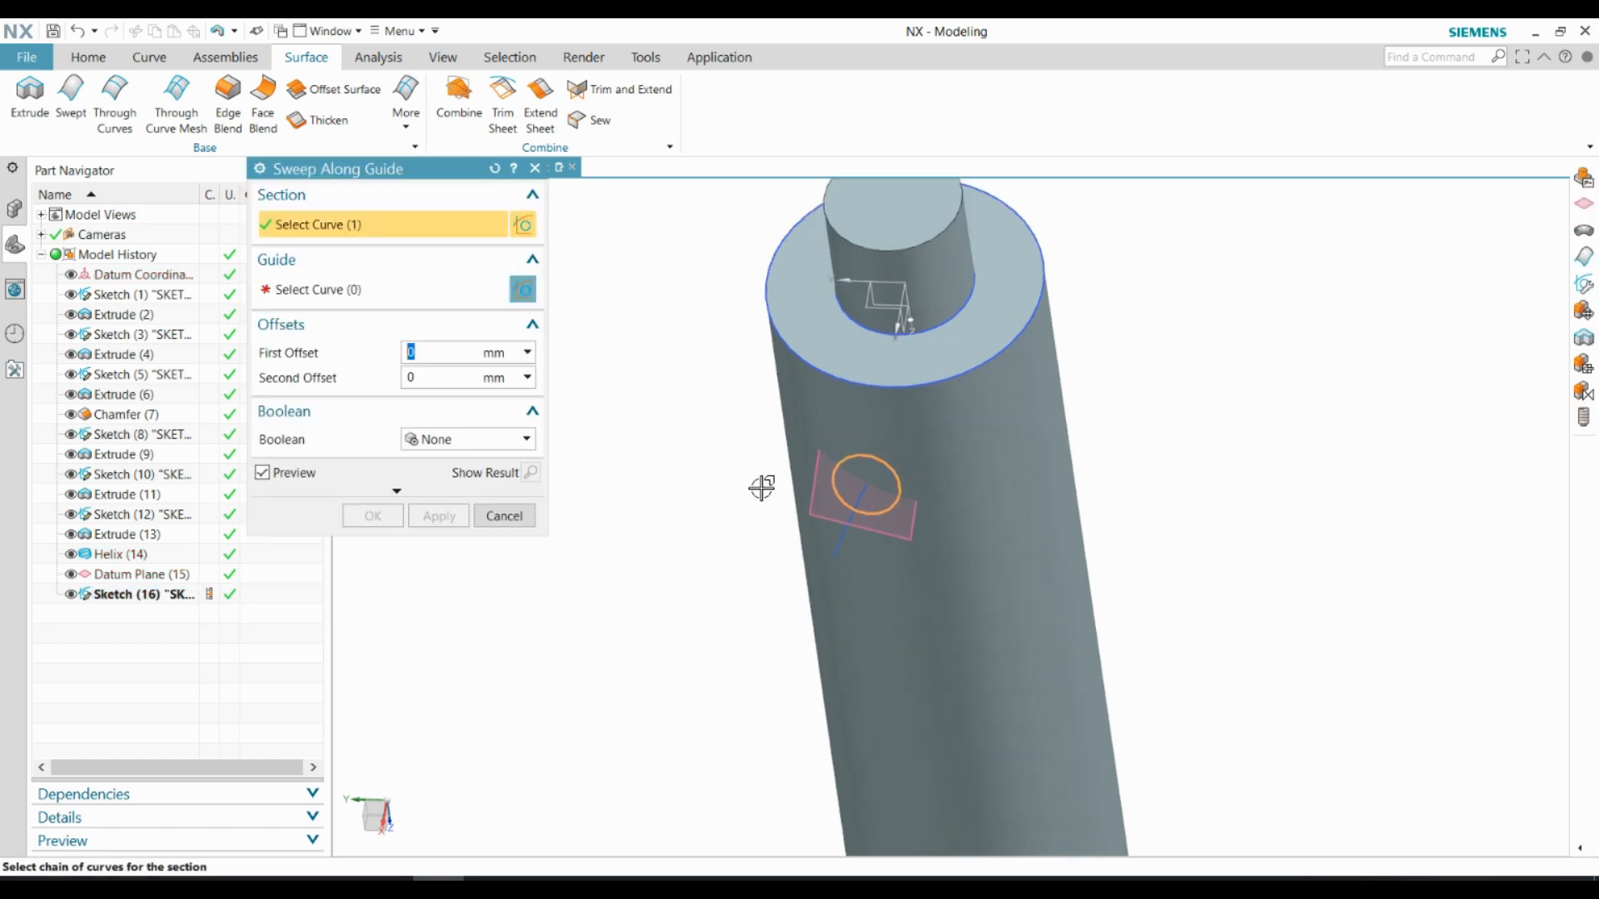
pyautogui.click(392, 292)
pyautogui.scroll(2, 832, 545)
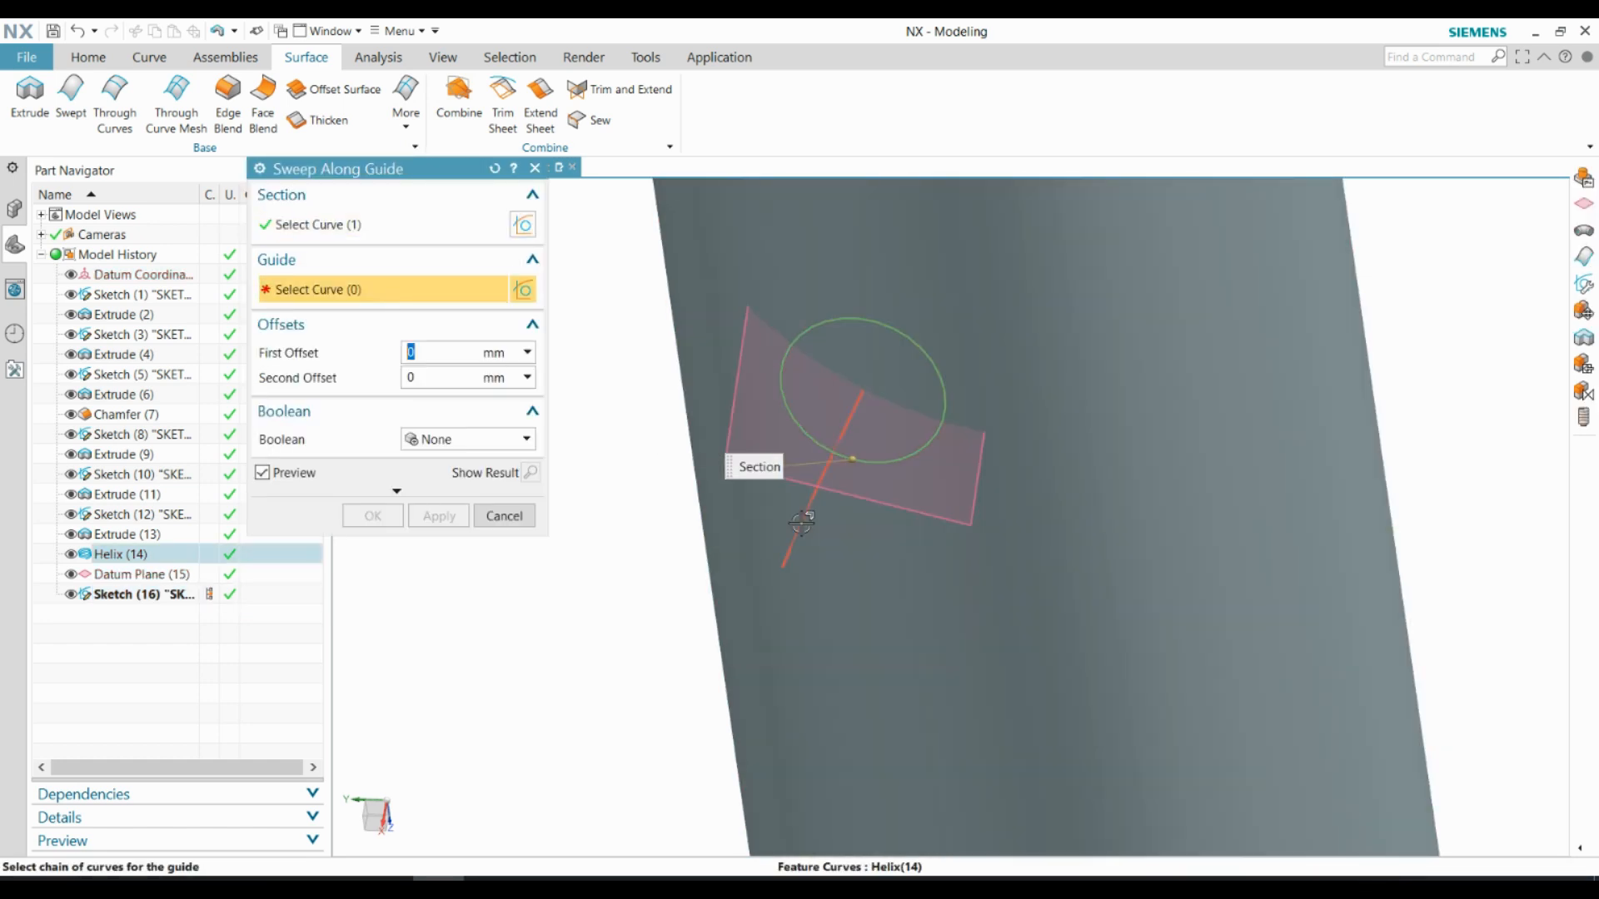
pyautogui.click(797, 535)
pyautogui.scroll(3, 802, 522)
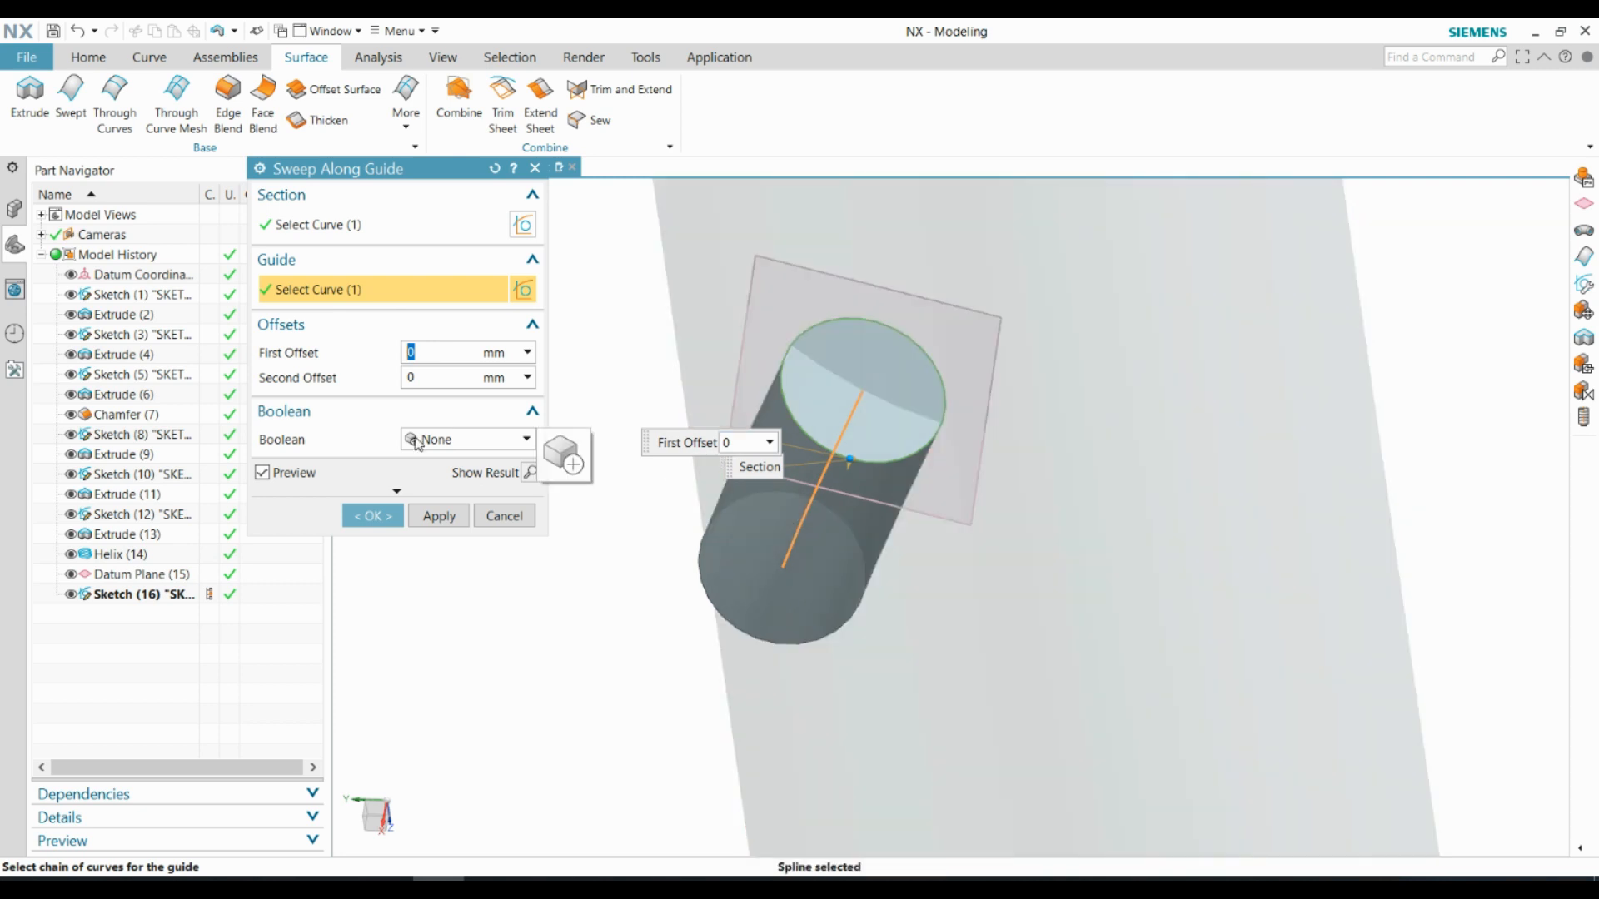
pyautogui.click(416, 441)
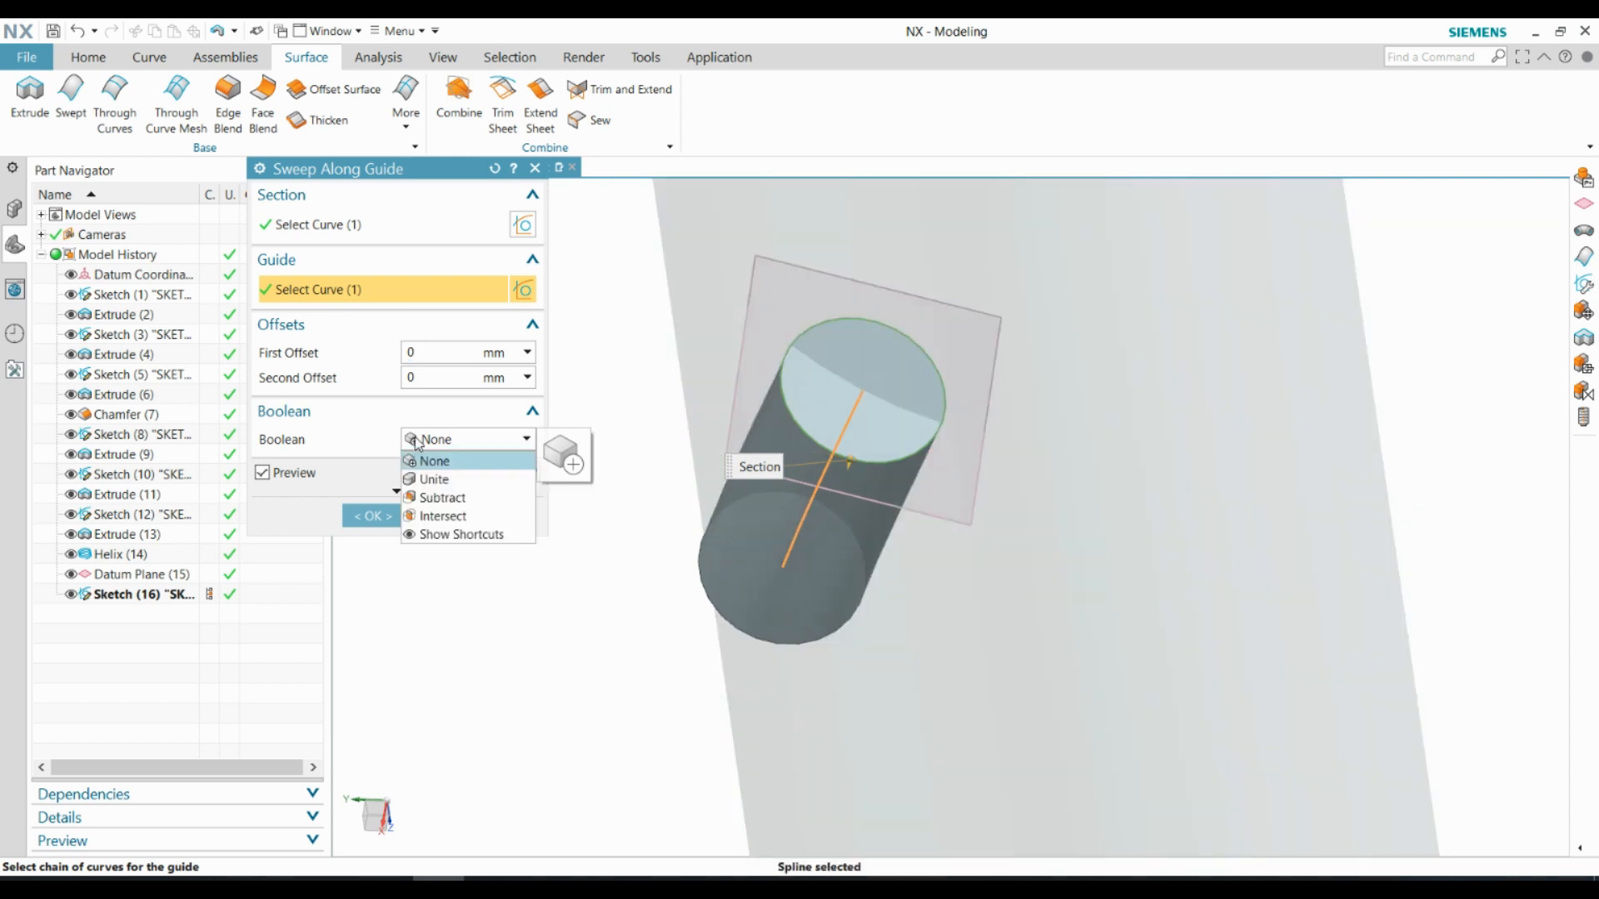
pyautogui.click(433, 497)
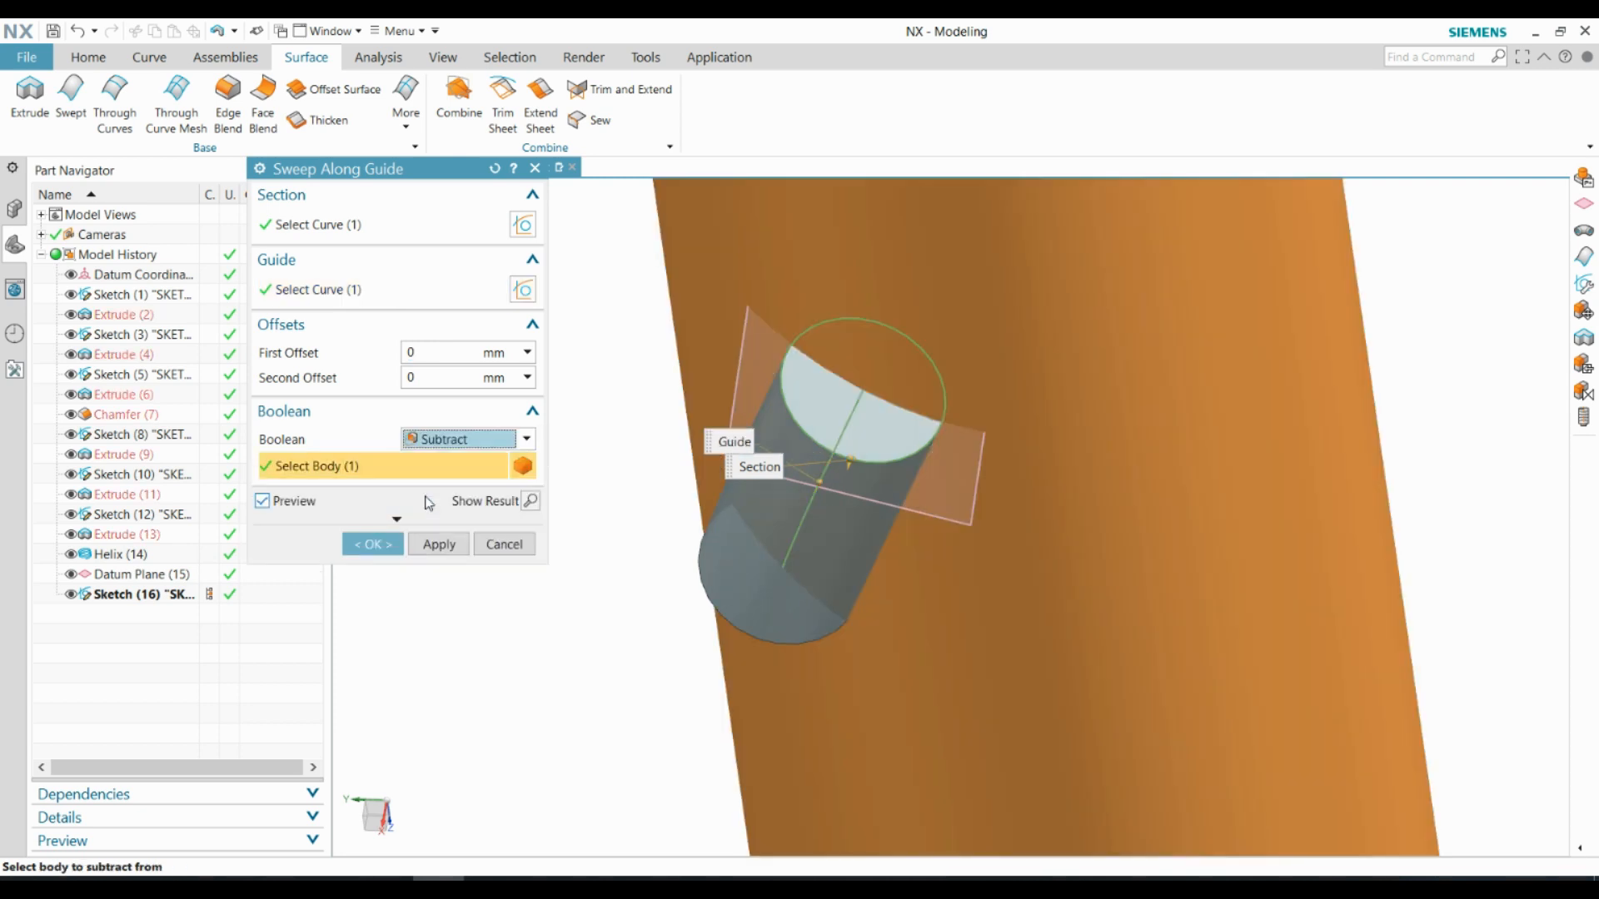
pyautogui.click(373, 545)
# Create an inferred datum plane at the end point of the helix curve
pyautogui.moveTo(645, 516); pyautogui.dragTo(931, 488, button='middle')
pyautogui.click(931, 489)
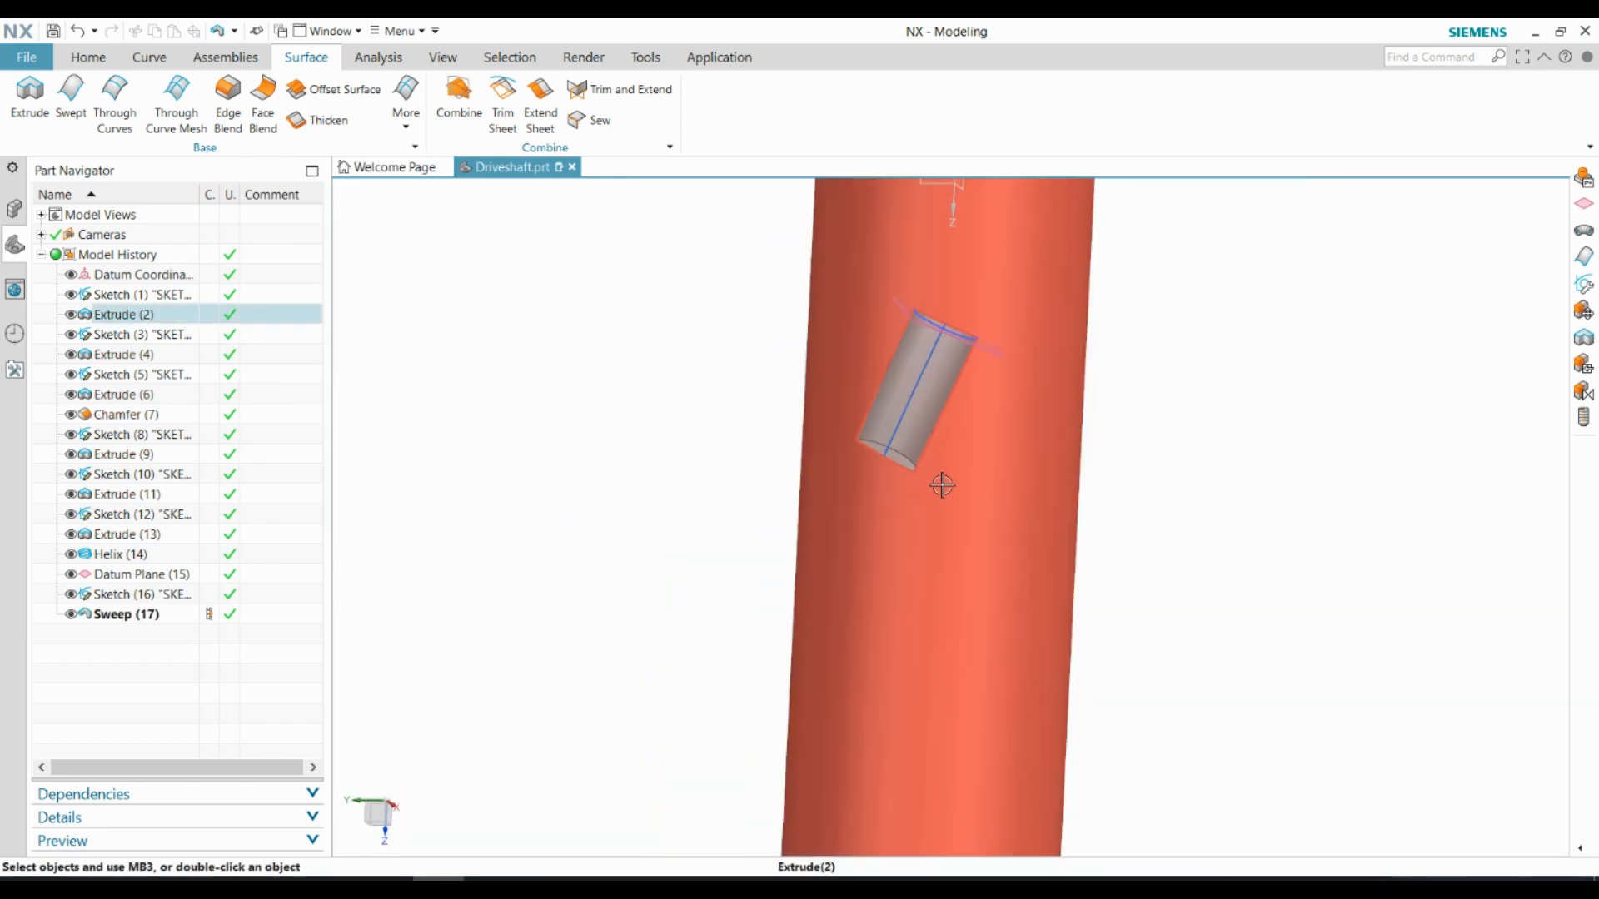
pyautogui.scroll(-1, 892, 420)
pyautogui.scroll(1, 955, 284)
pyautogui.moveTo(934, 326)
pyautogui.mouseDown(button='middle')
pyautogui.moveTo(917, 314)
pyautogui.moveTo(920, 336)
pyautogui.mouseUp(button='middle')
pyautogui.scroll(3, 878, 328)
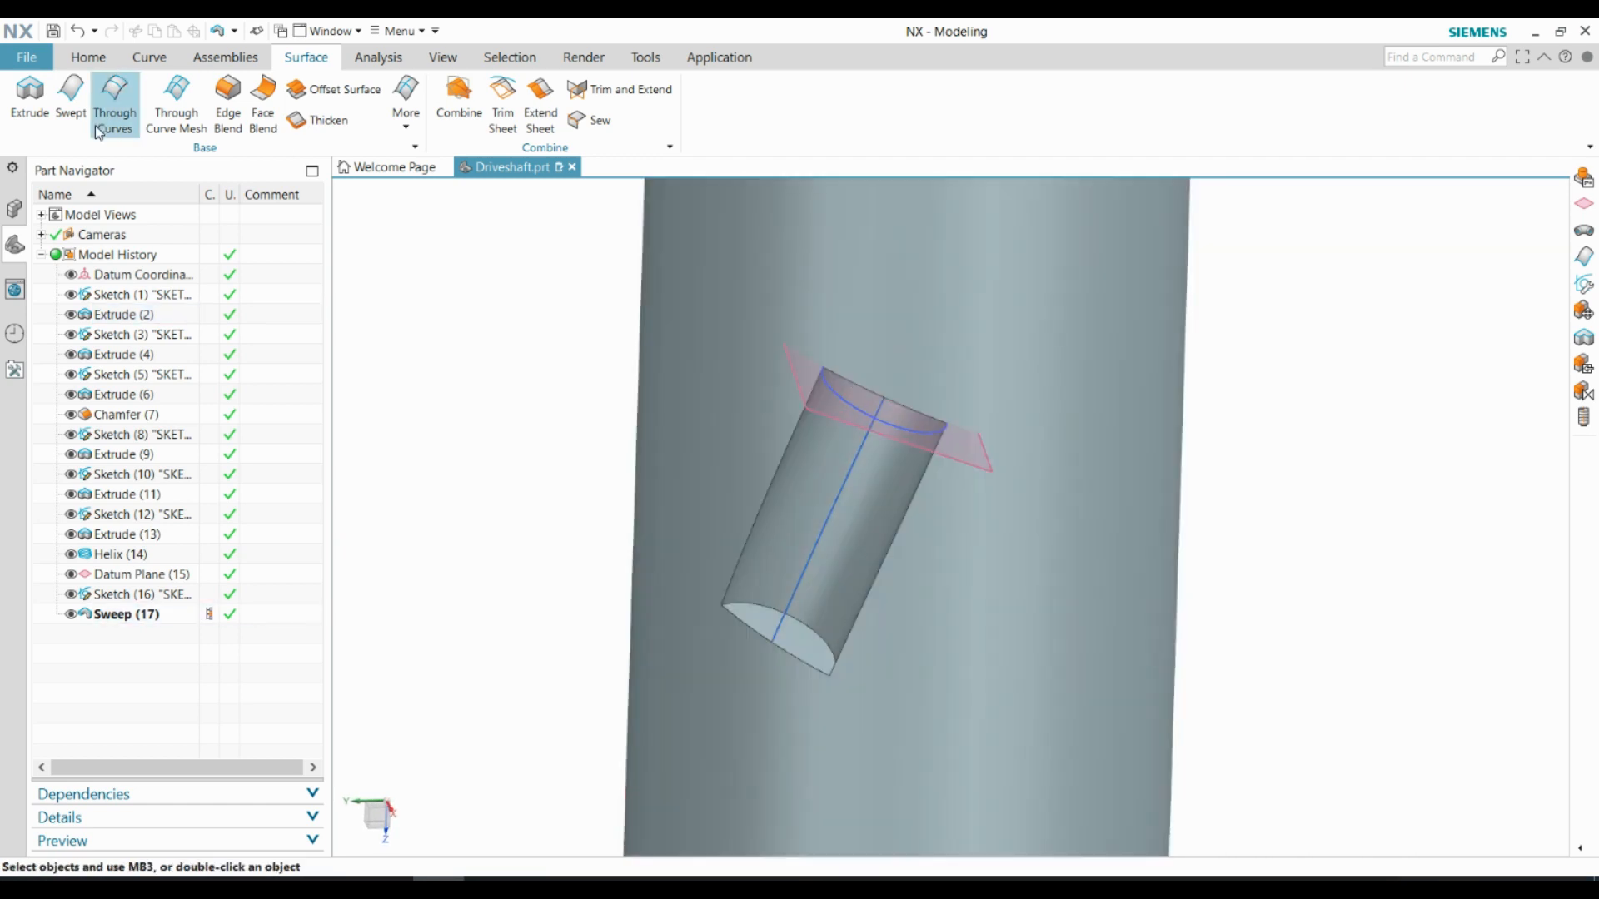
pyautogui.click(88, 59)
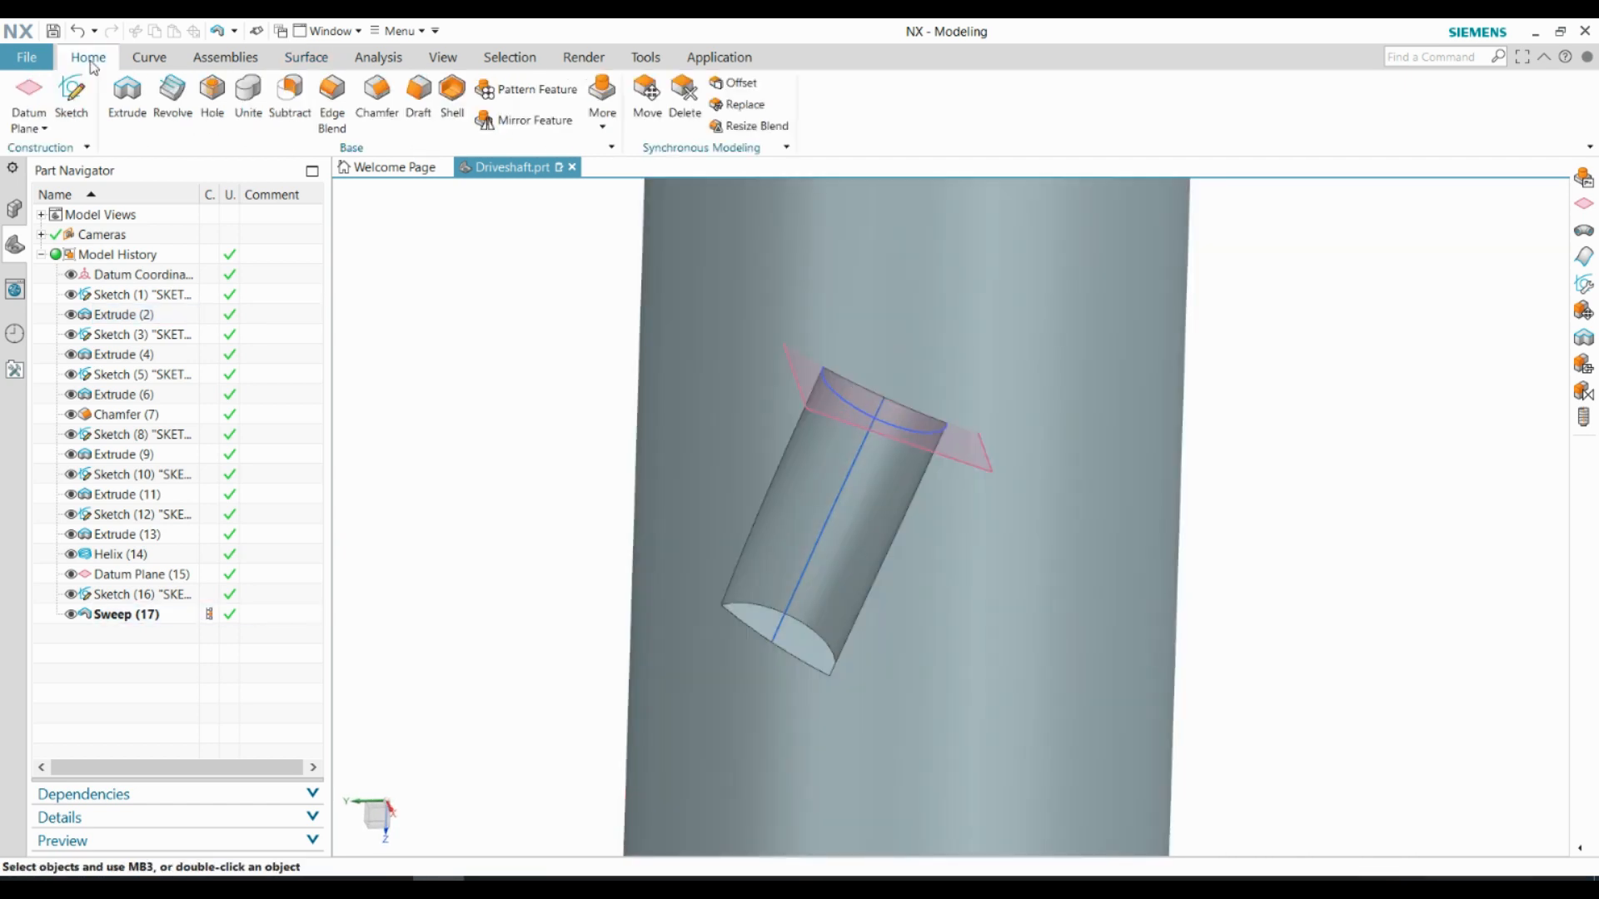
pyautogui.click(33, 88)
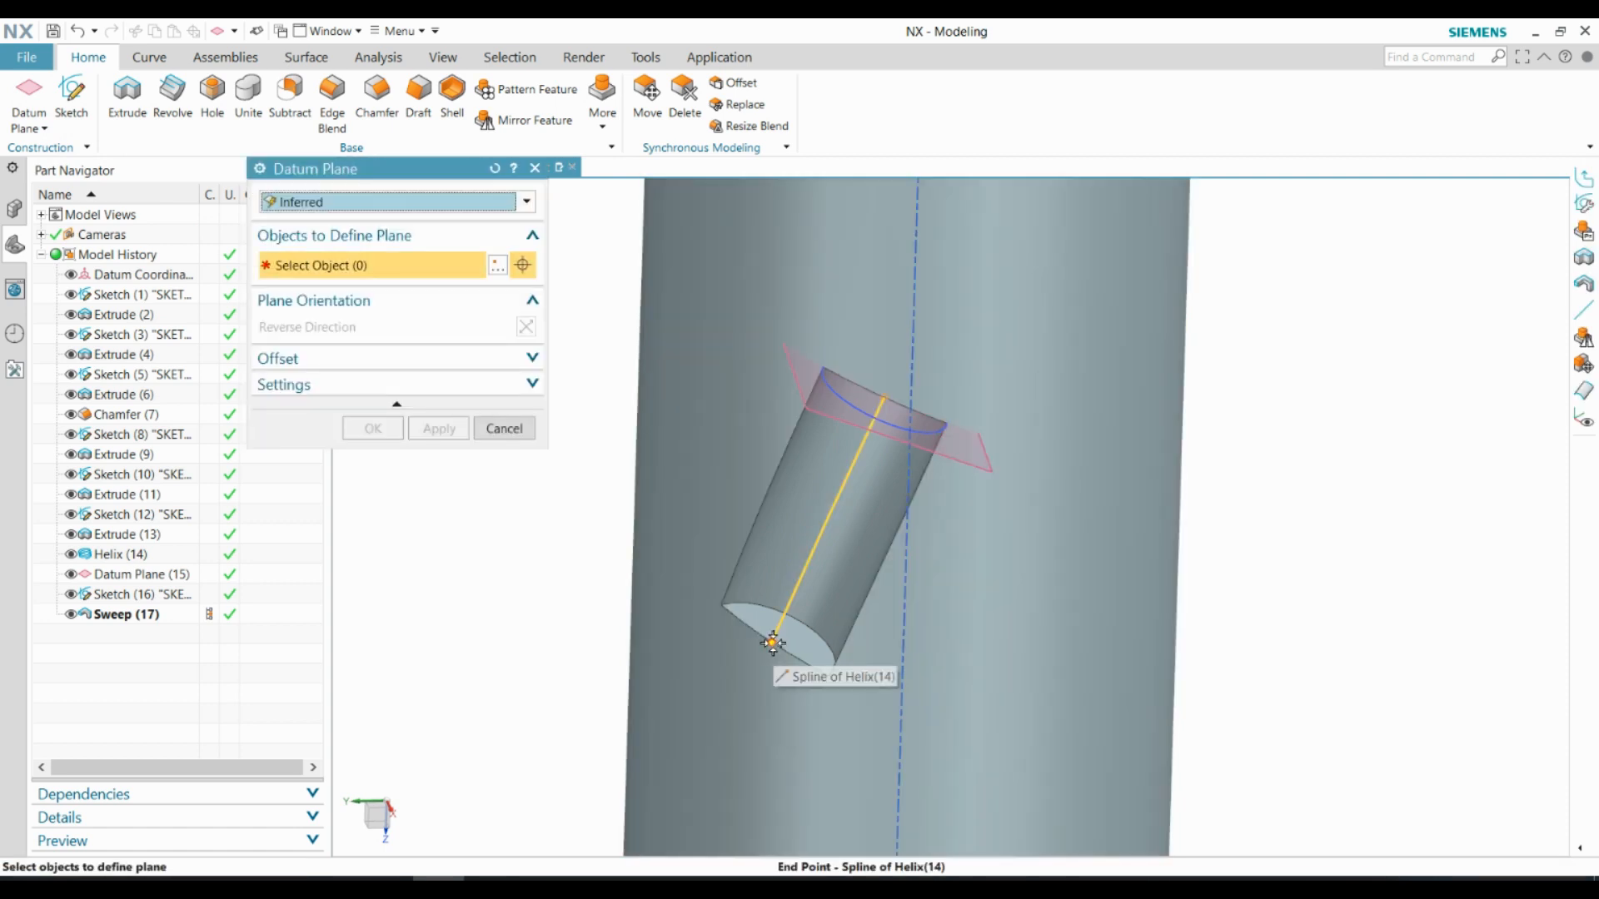
pyautogui.click(773, 643)
pyautogui.click(387, 428)
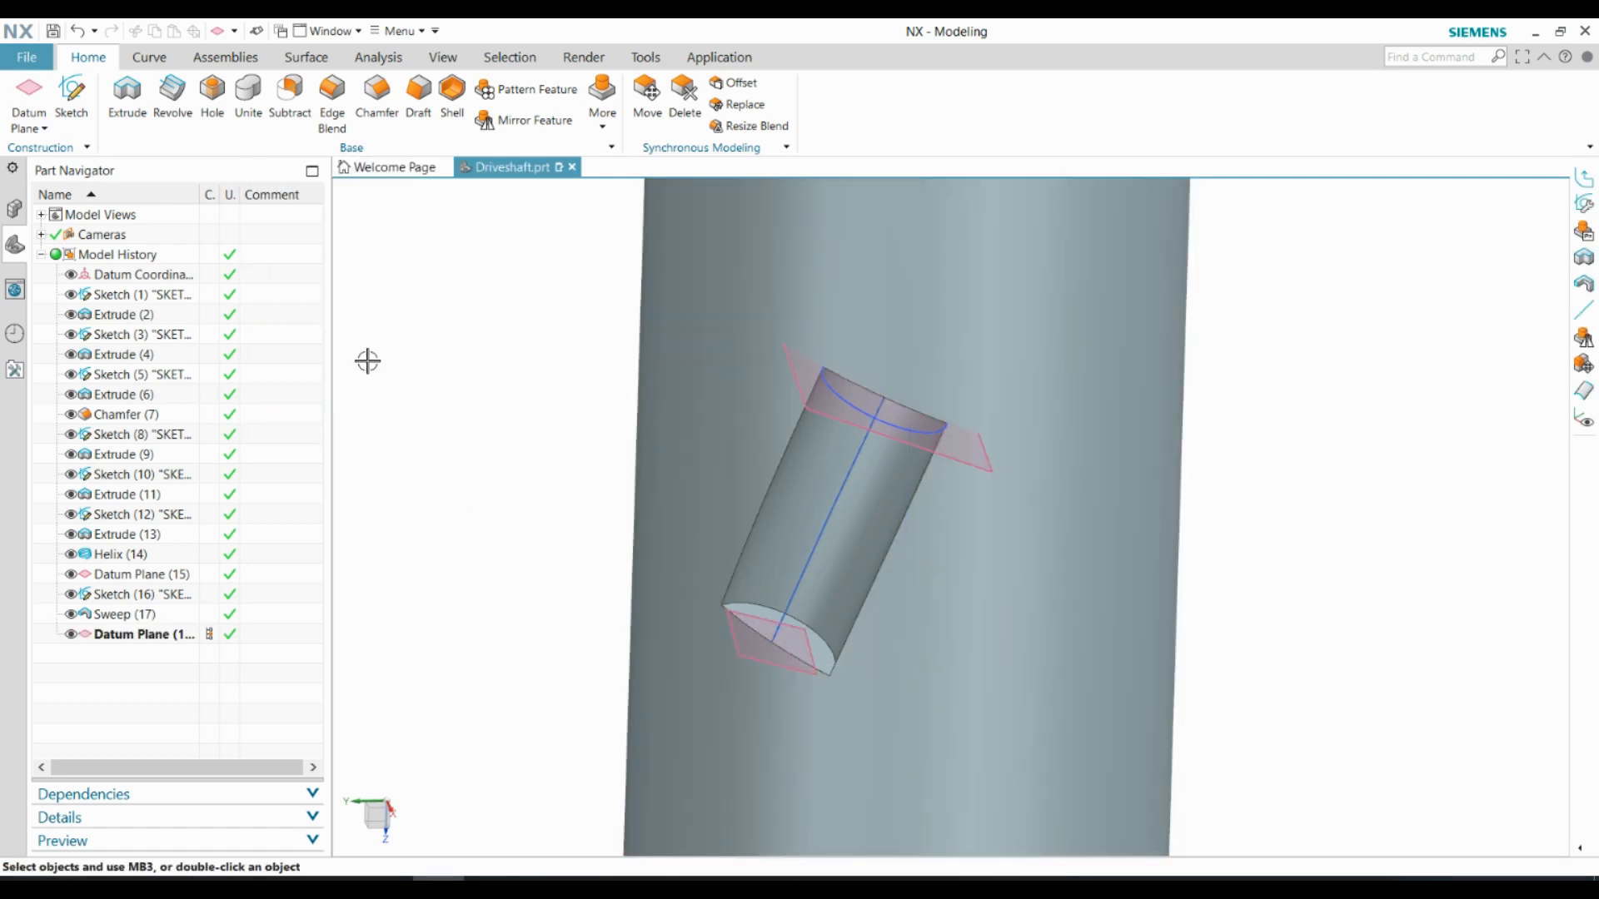
# Create a sketch on the datum plane at the helix's end point
pyautogui.click(72, 96)
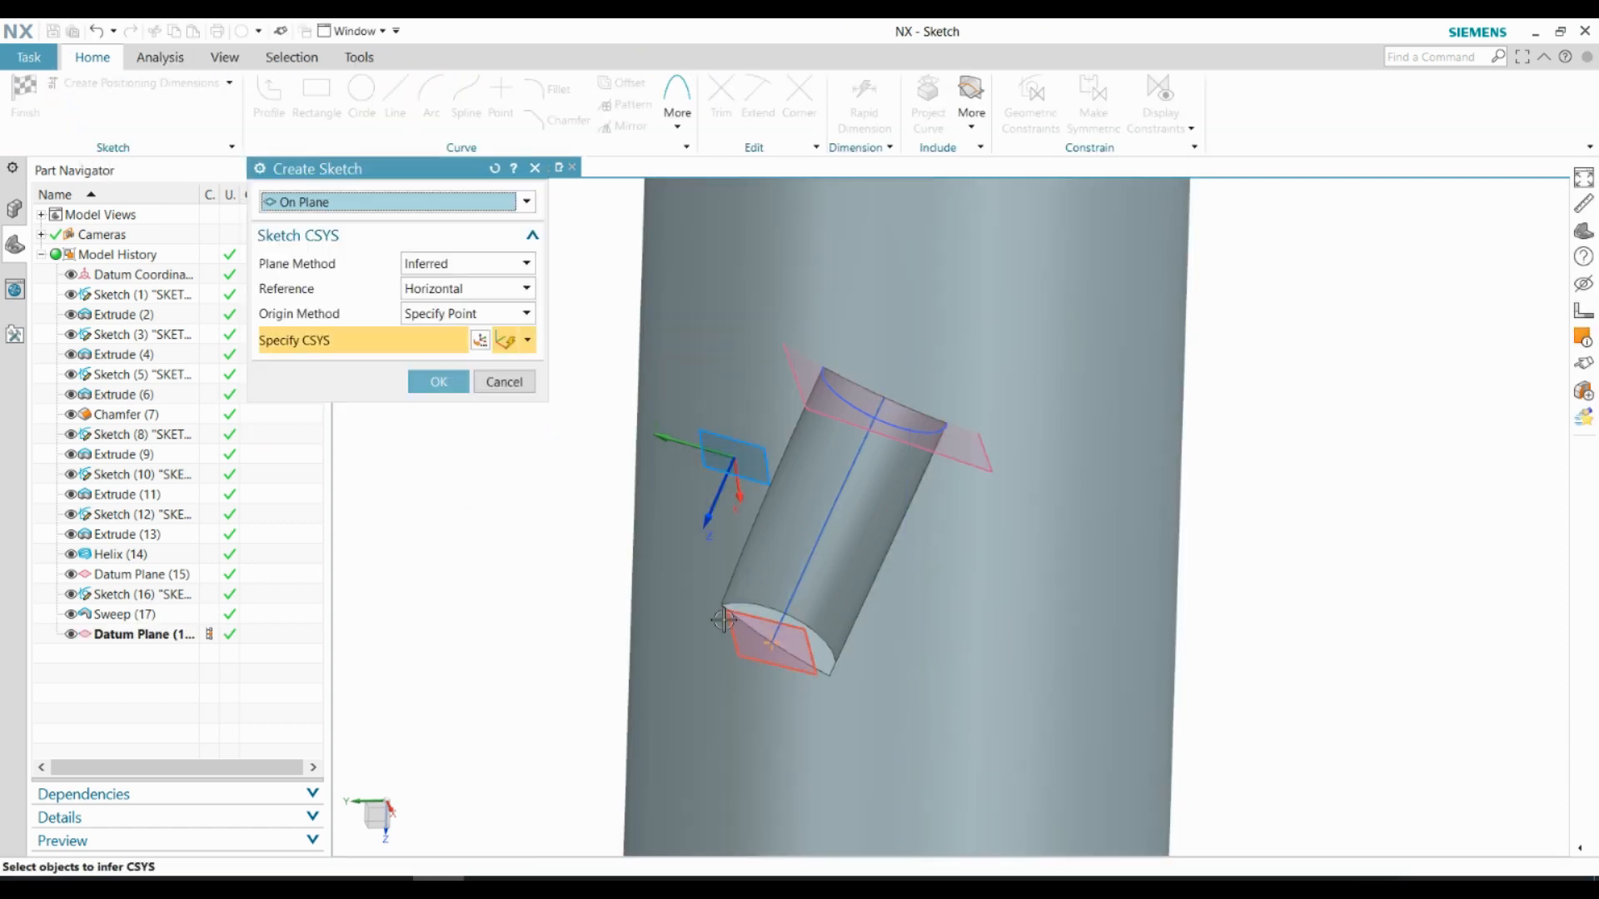
pyautogui.moveTo(741, 639)
pyautogui.mouseDown(button='middle')
pyautogui.moveTo(812, 671)
pyautogui.moveTo(833, 640)
pyautogui.moveTo(995, 236)
pyautogui.mouseUp(button='middle')
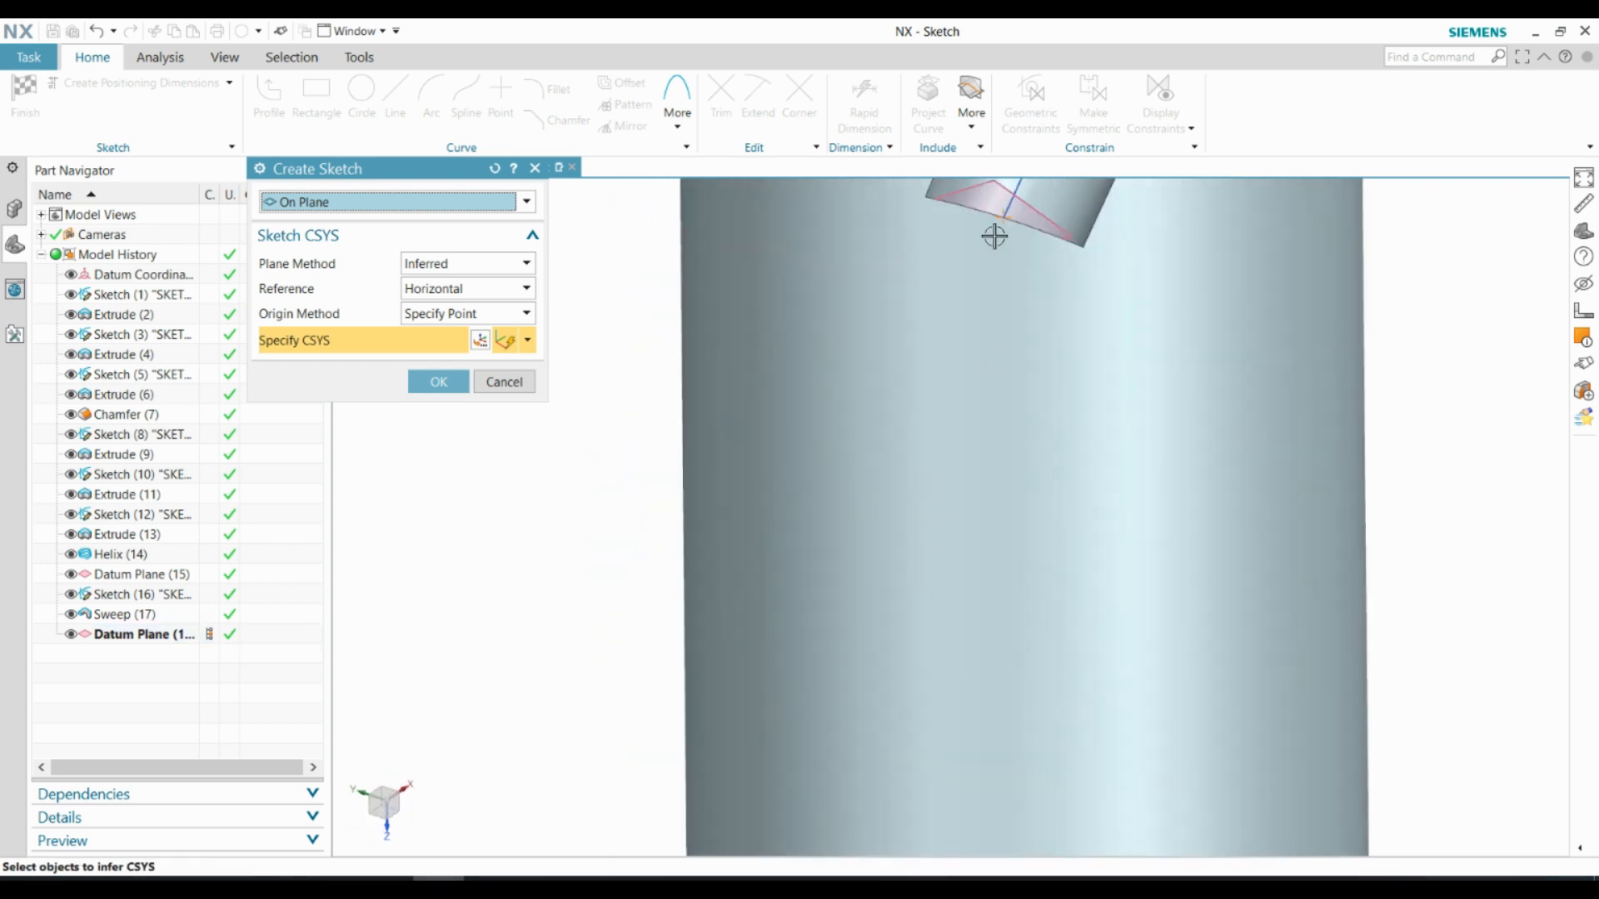
pyautogui.click(989, 191)
pyautogui.moveTo(875, 333); pyautogui.dragTo(812, 559, button='middle')
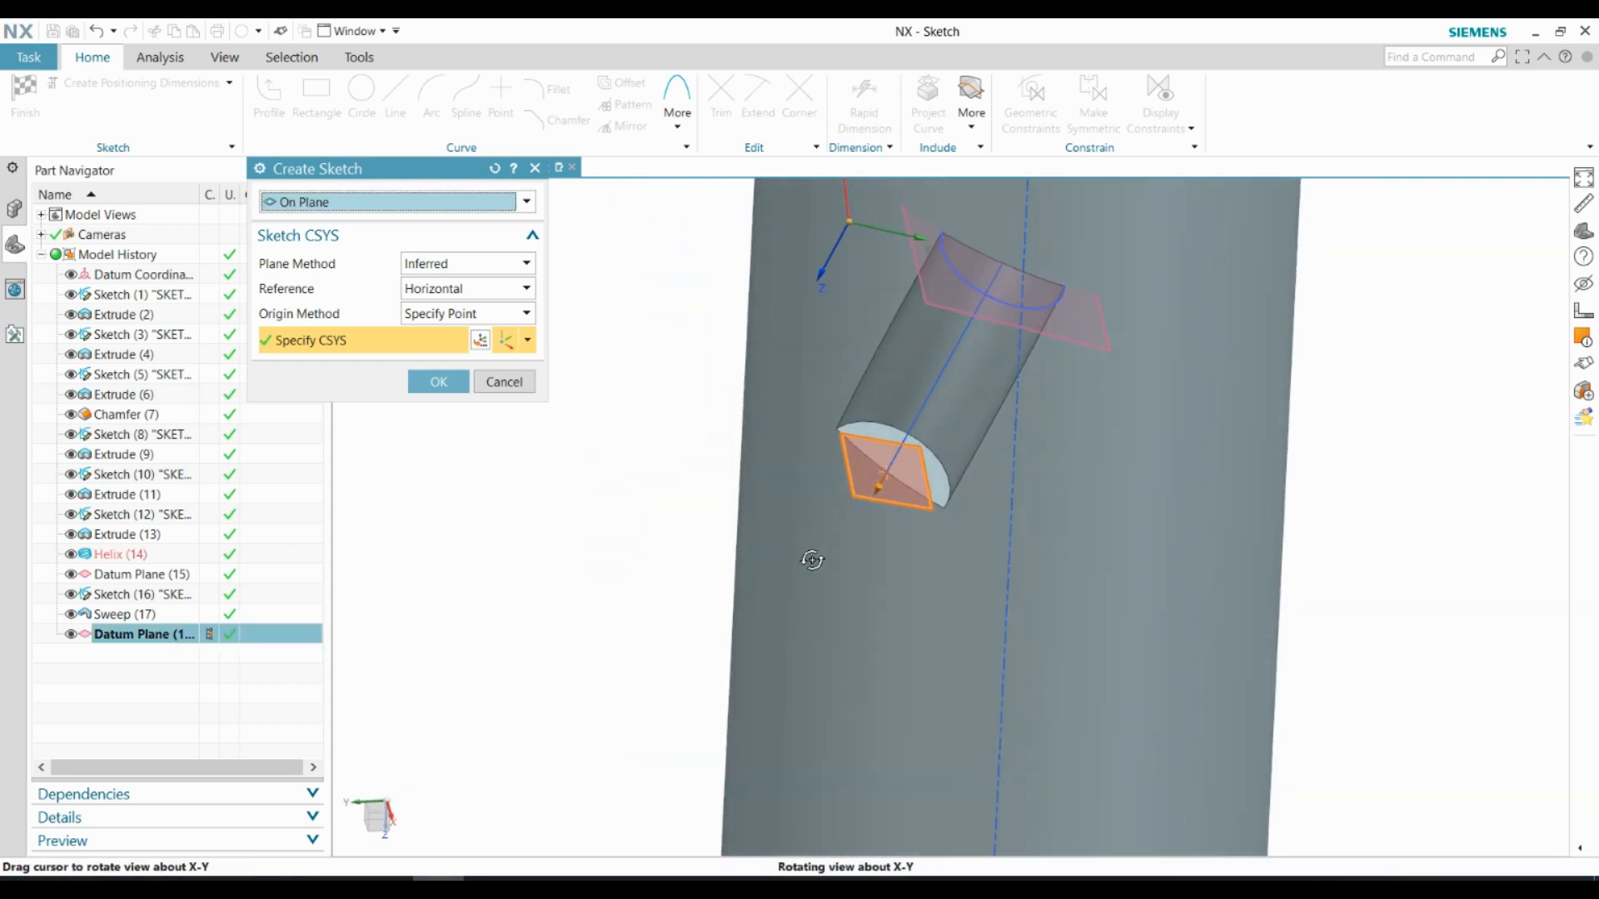
pyautogui.click(436, 380)
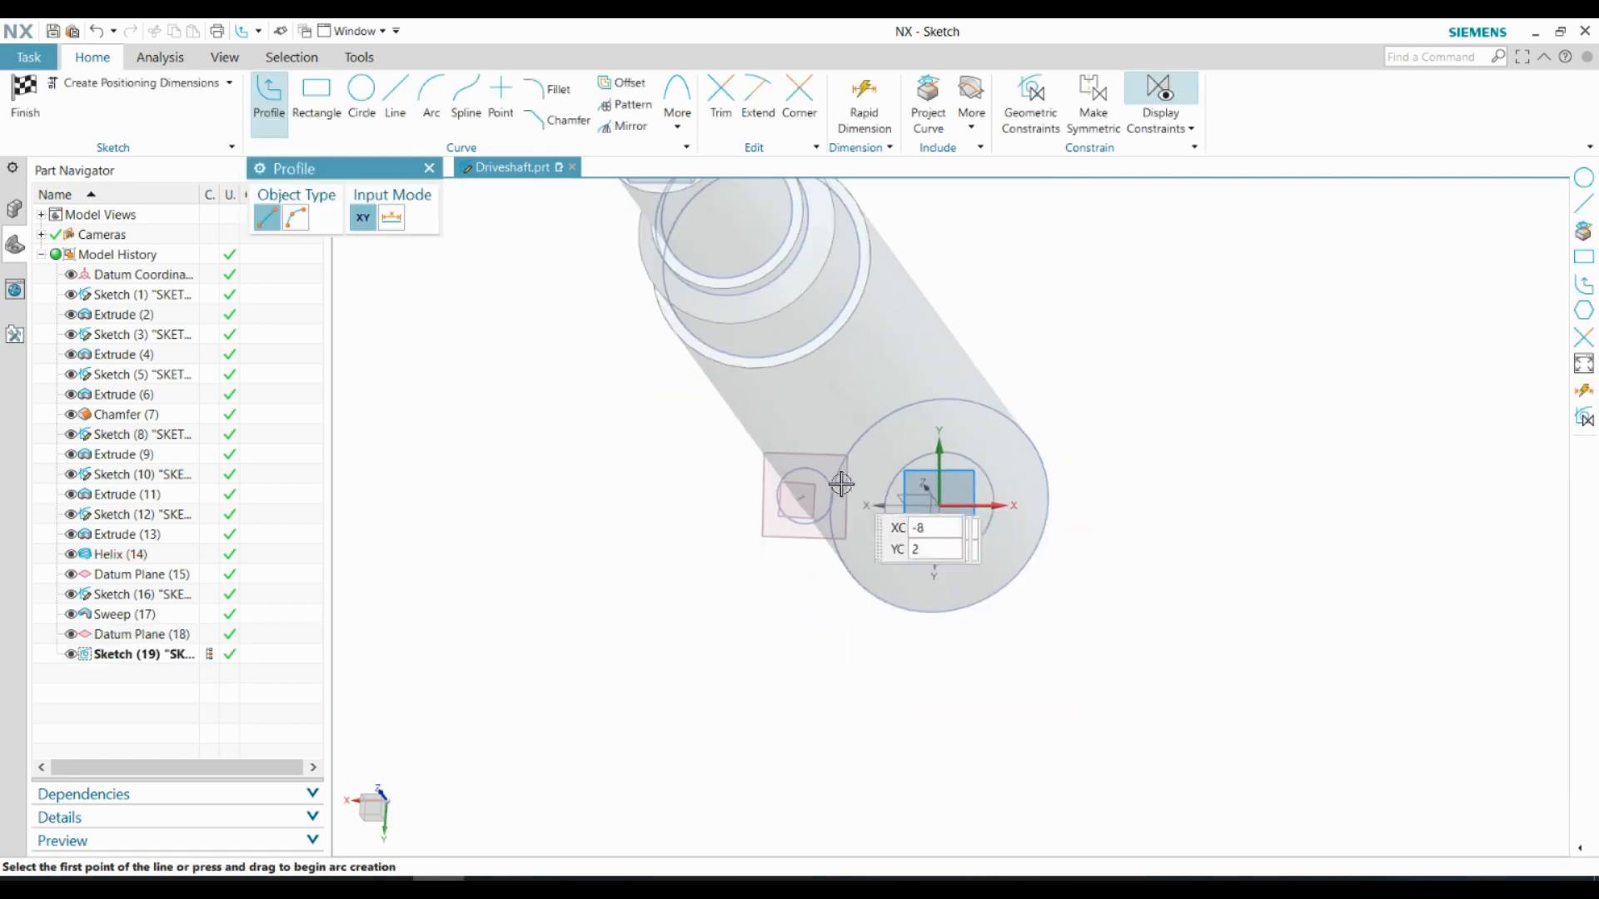
# Draw a 5 mm diameter circle centred on the helix's end point
pyautogui.moveTo(841, 484); pyautogui.dragTo(735, 493, button='middle')
pyautogui.scroll(10, 742, 521)
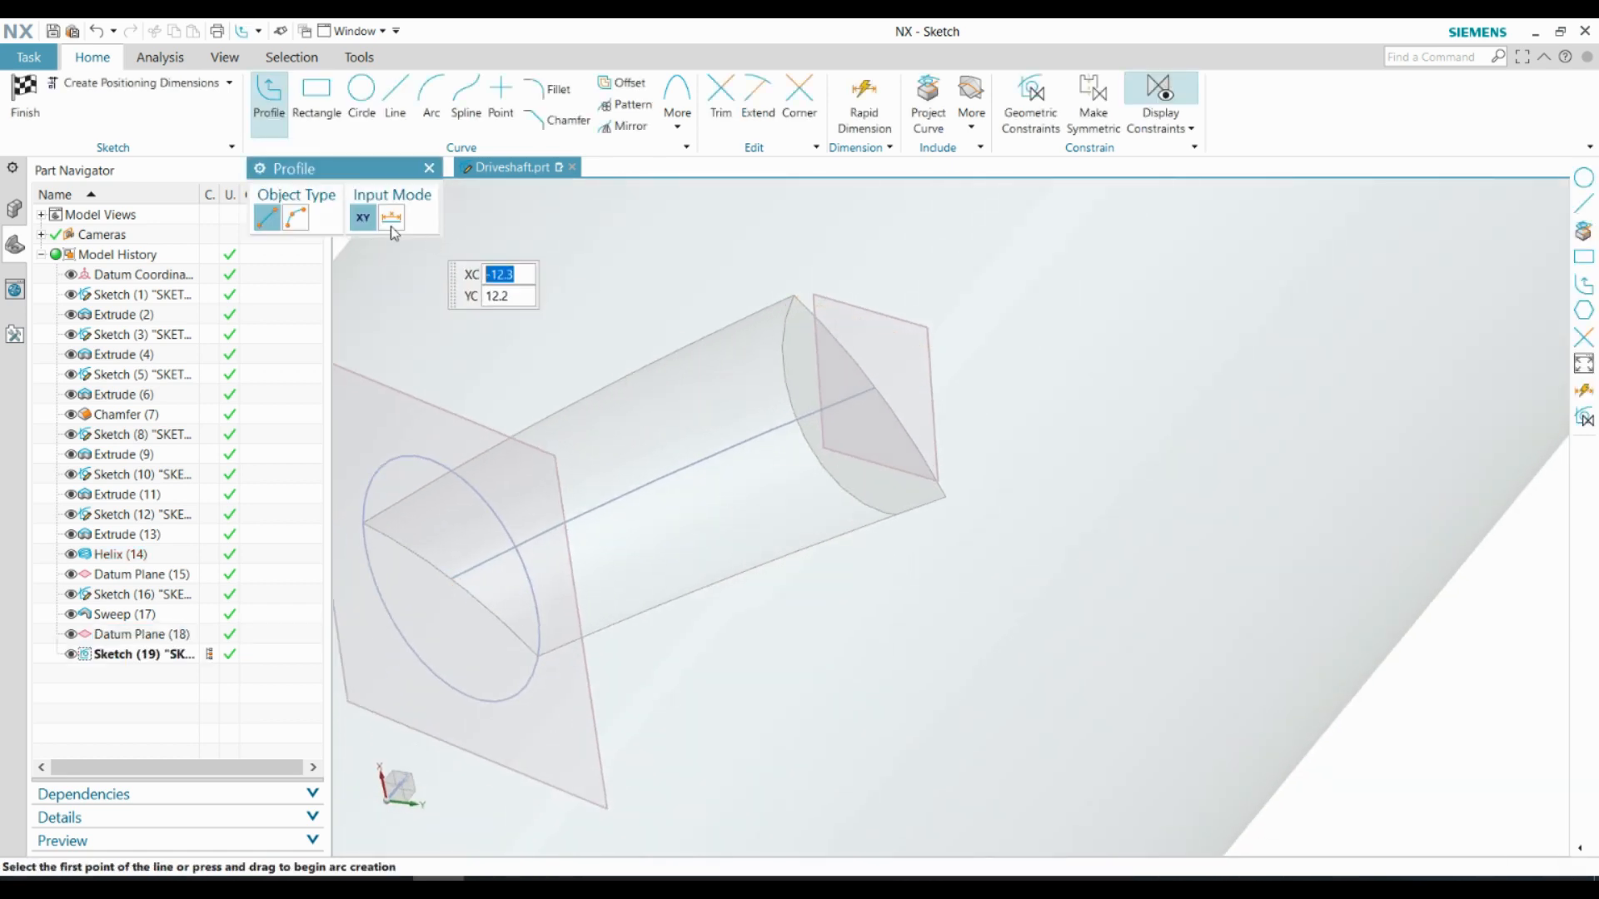
pyautogui.click(371, 118)
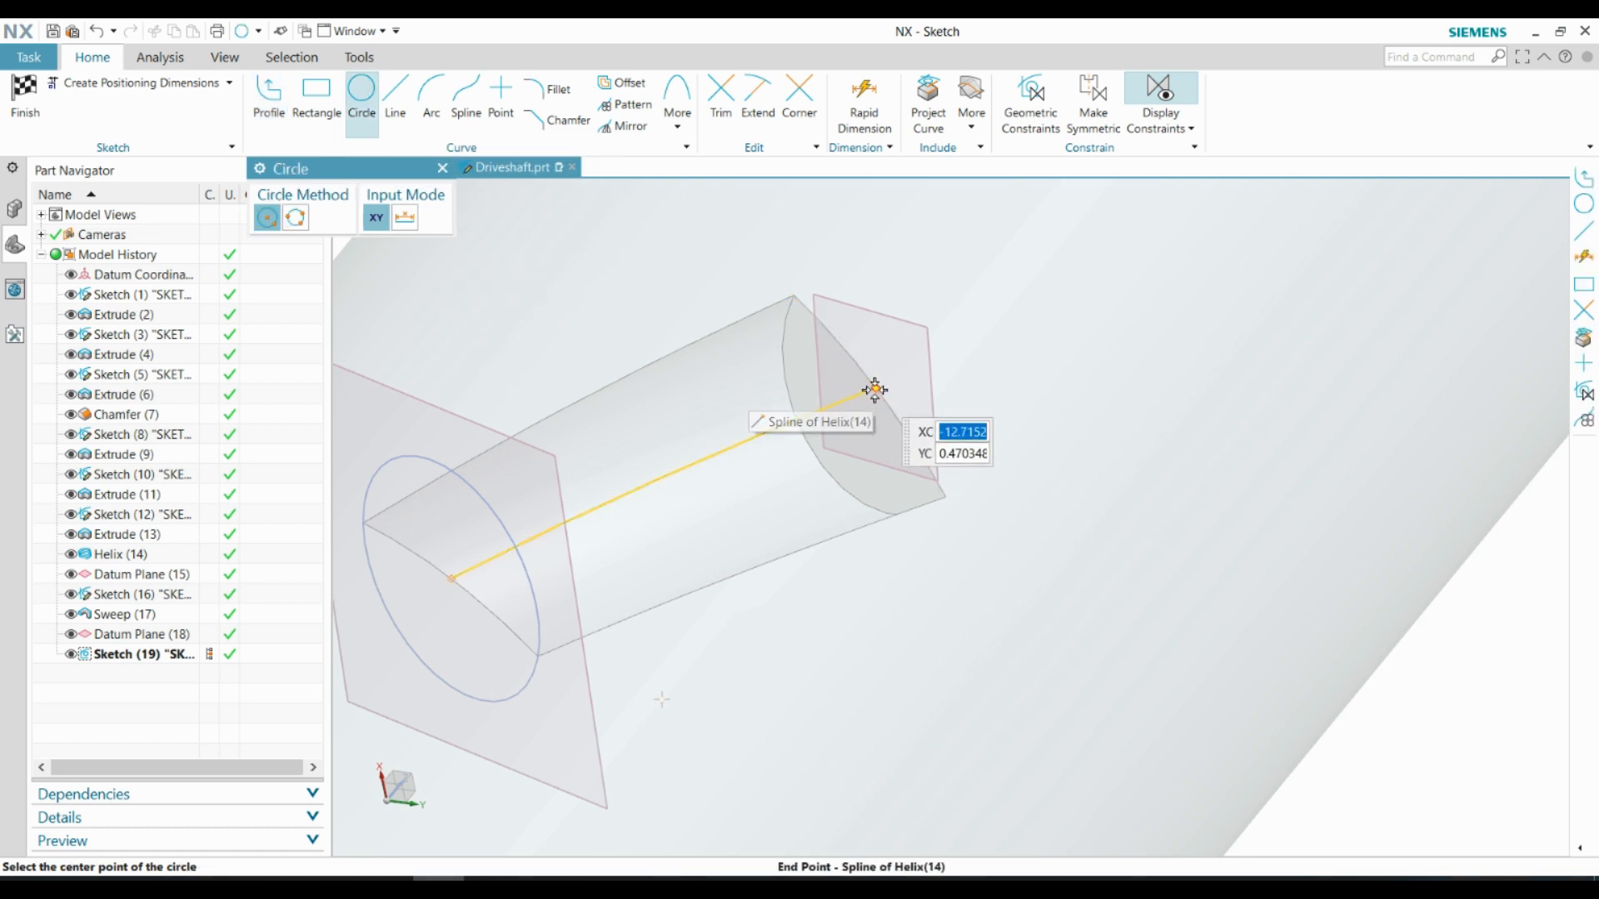
pyautogui.click(877, 389)
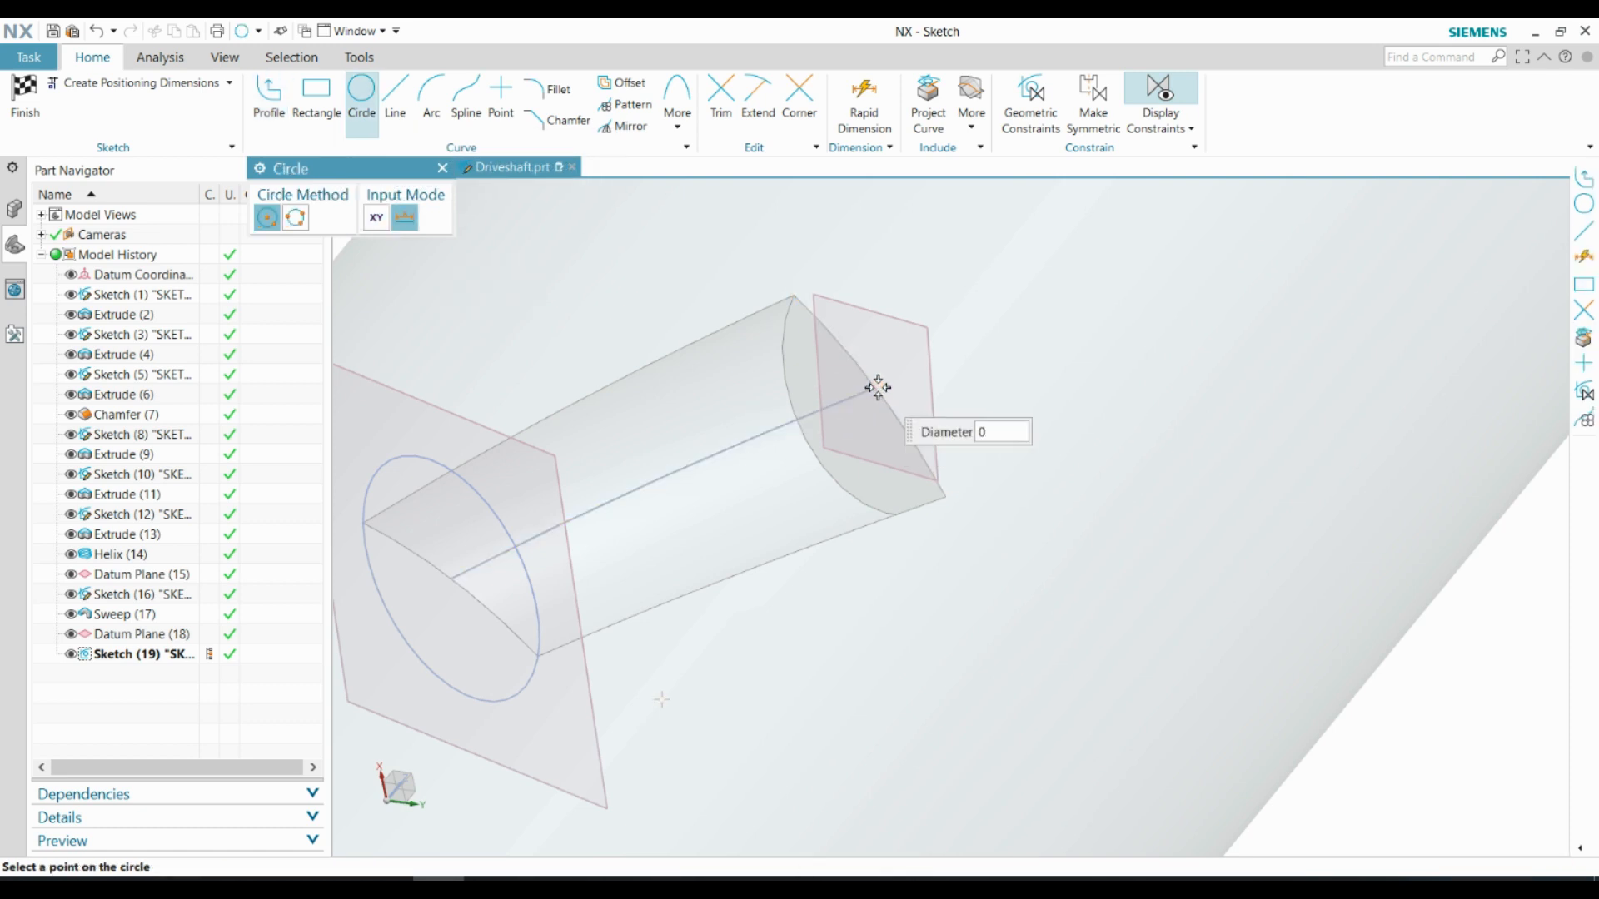
pyautogui.write('5')
pyautogui.press('Return')
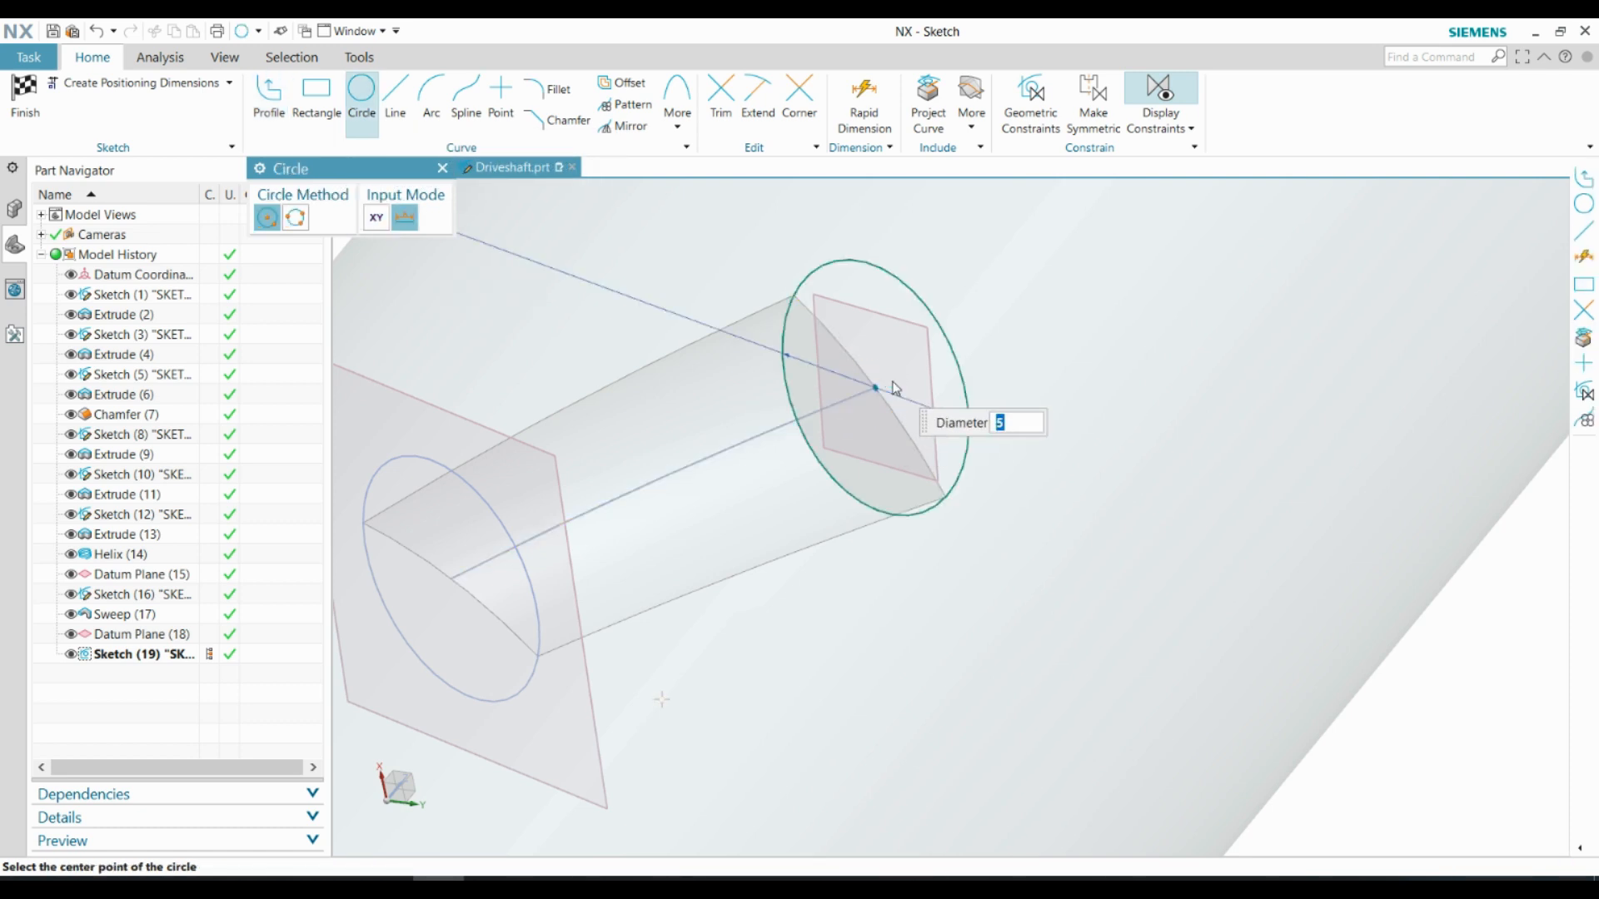
pyautogui.moveTo(882, 417)
pyautogui.mouseDown(button='middle')
pyautogui.moveTo(1027, 557)
pyautogui.moveTo(857, 581)
pyautogui.moveTo(850, 542)
pyautogui.moveTo(842, 575)
pyautogui.moveTo(1049, 630)
pyautogui.mouseUp(button='middle')
pyautogui.scroll(6, 1062, 566)
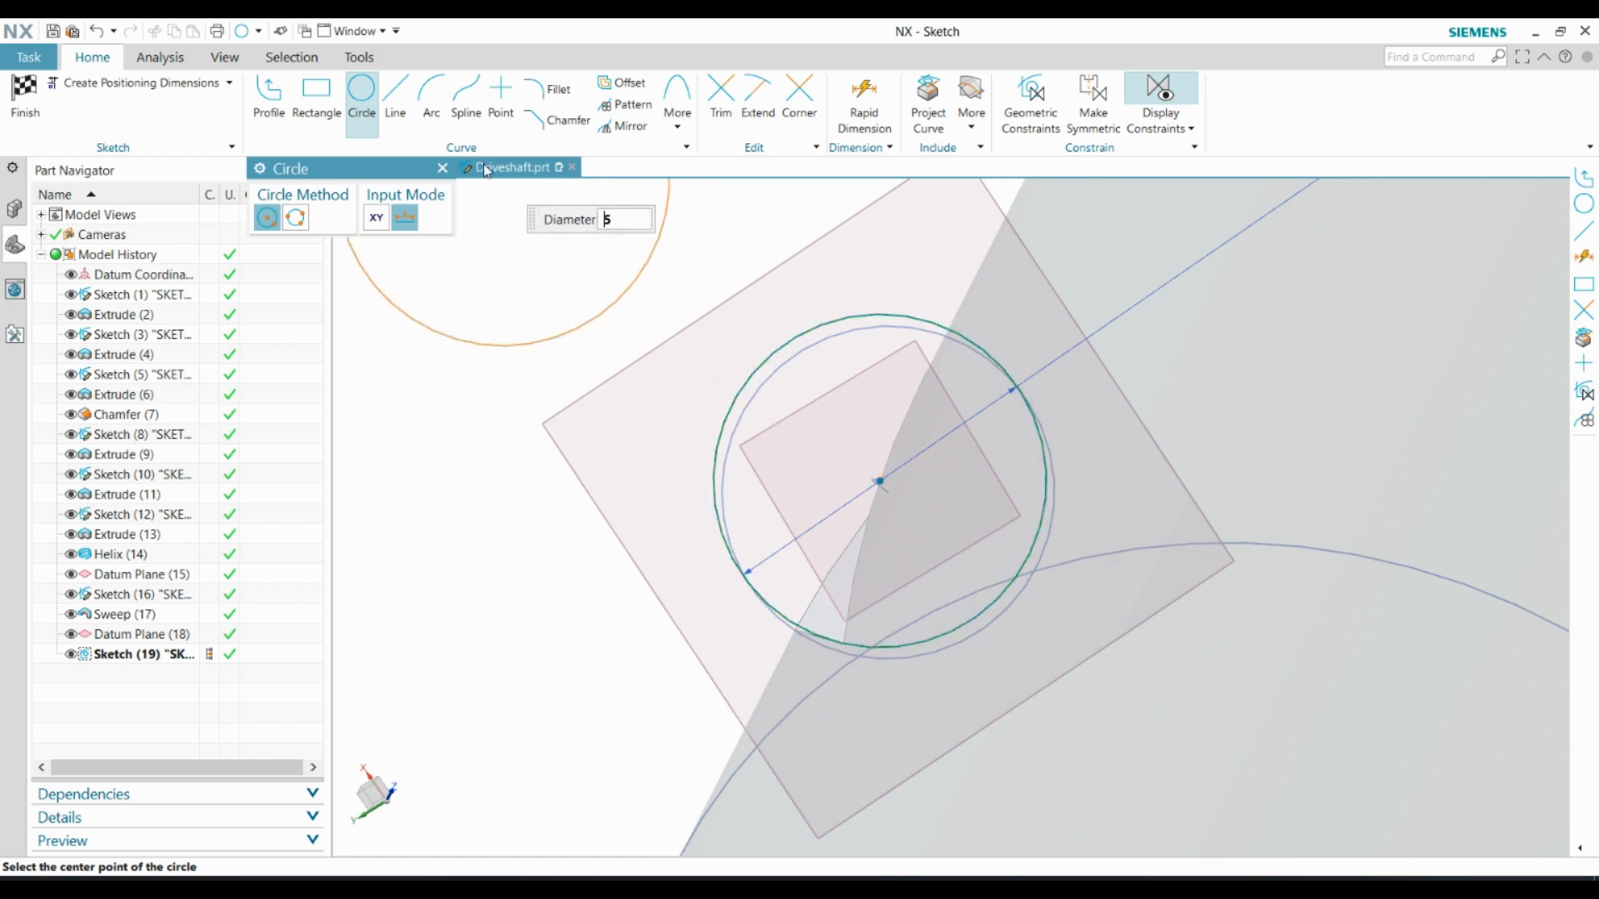
pyautogui.click(442, 169)
# Draw a line about 4.9 mm long across the circle and constrain it to pass through the circle's centre
pyautogui.moveTo(583, 317); pyautogui.dragTo(742, 389, button='middle')
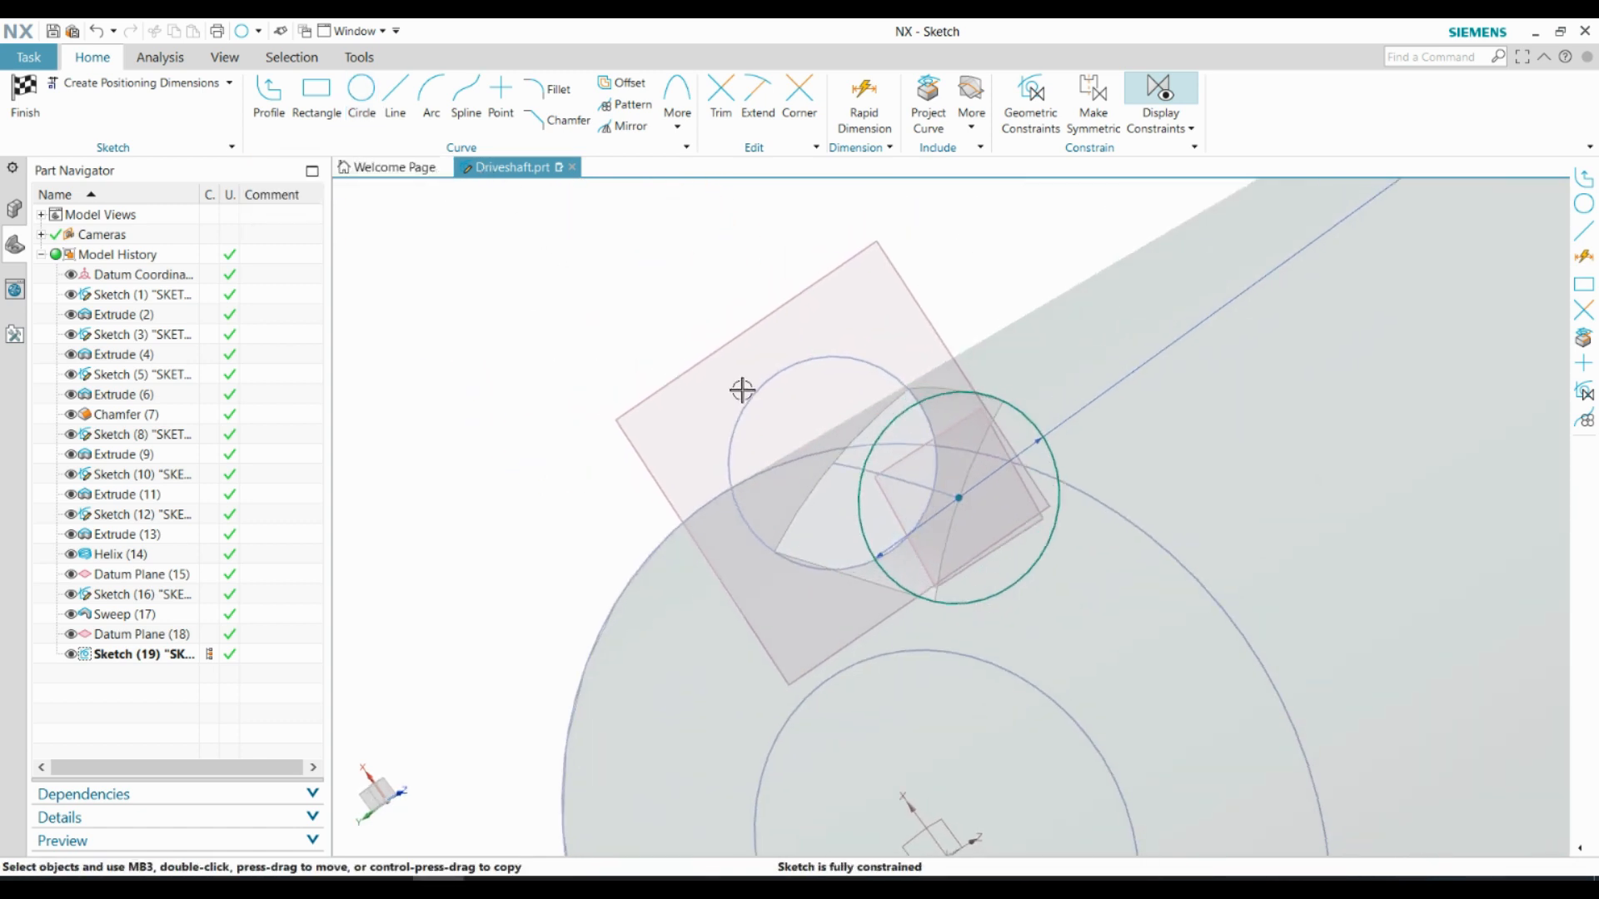
pyautogui.click(394, 93)
pyautogui.scroll(3, 1032, 511)
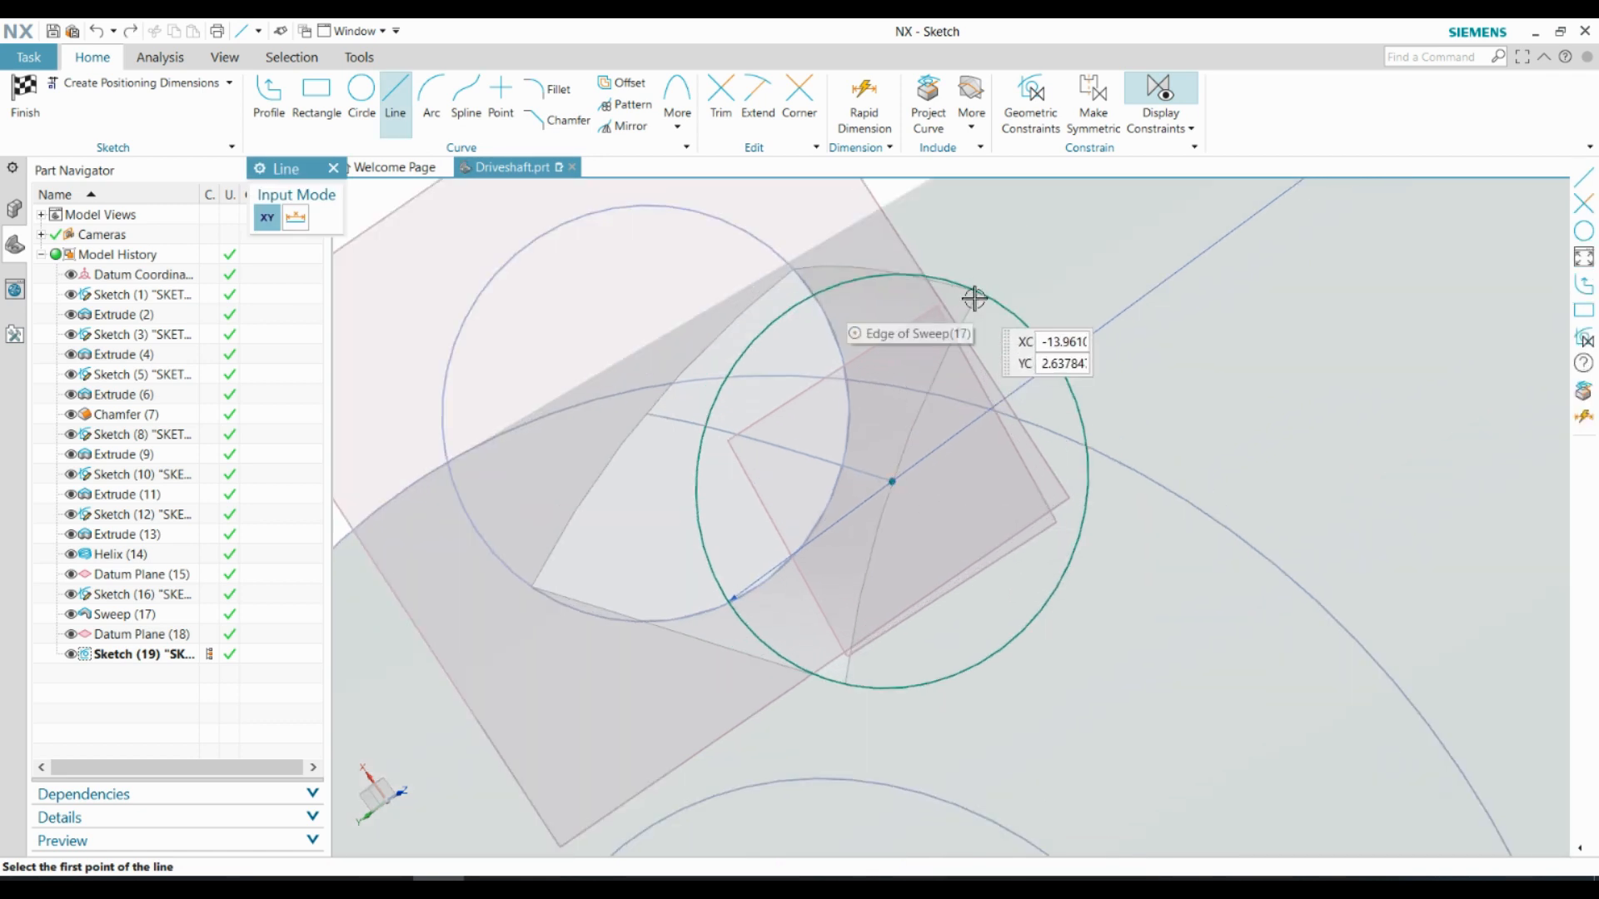
pyautogui.click(1075, 401)
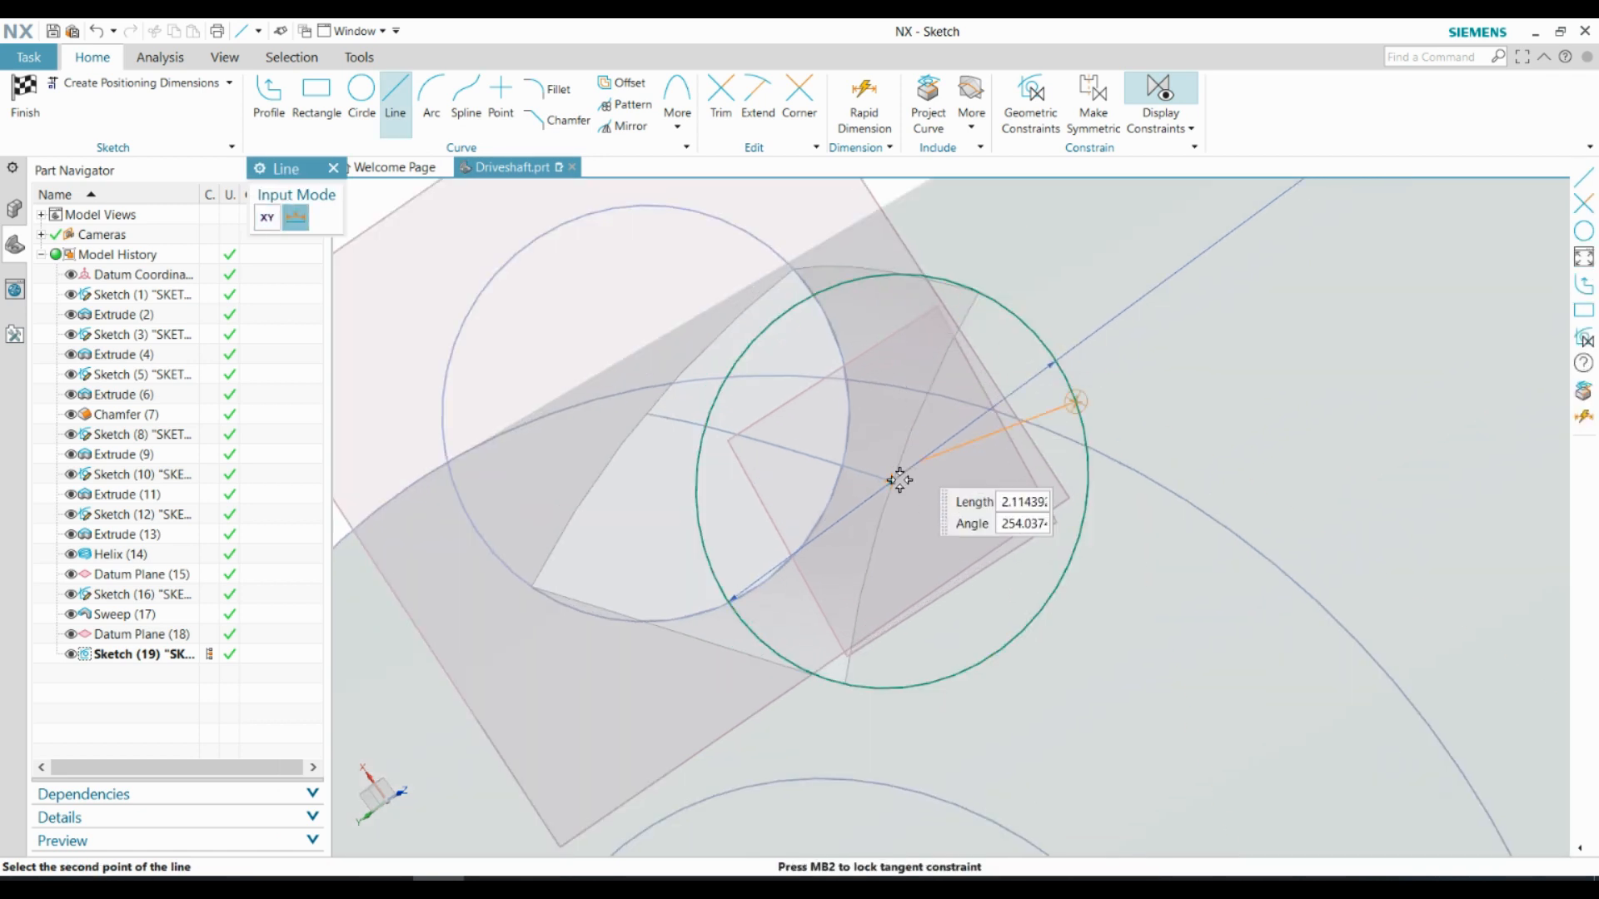
pyautogui.click(740, 621)
pyautogui.press('Escape')
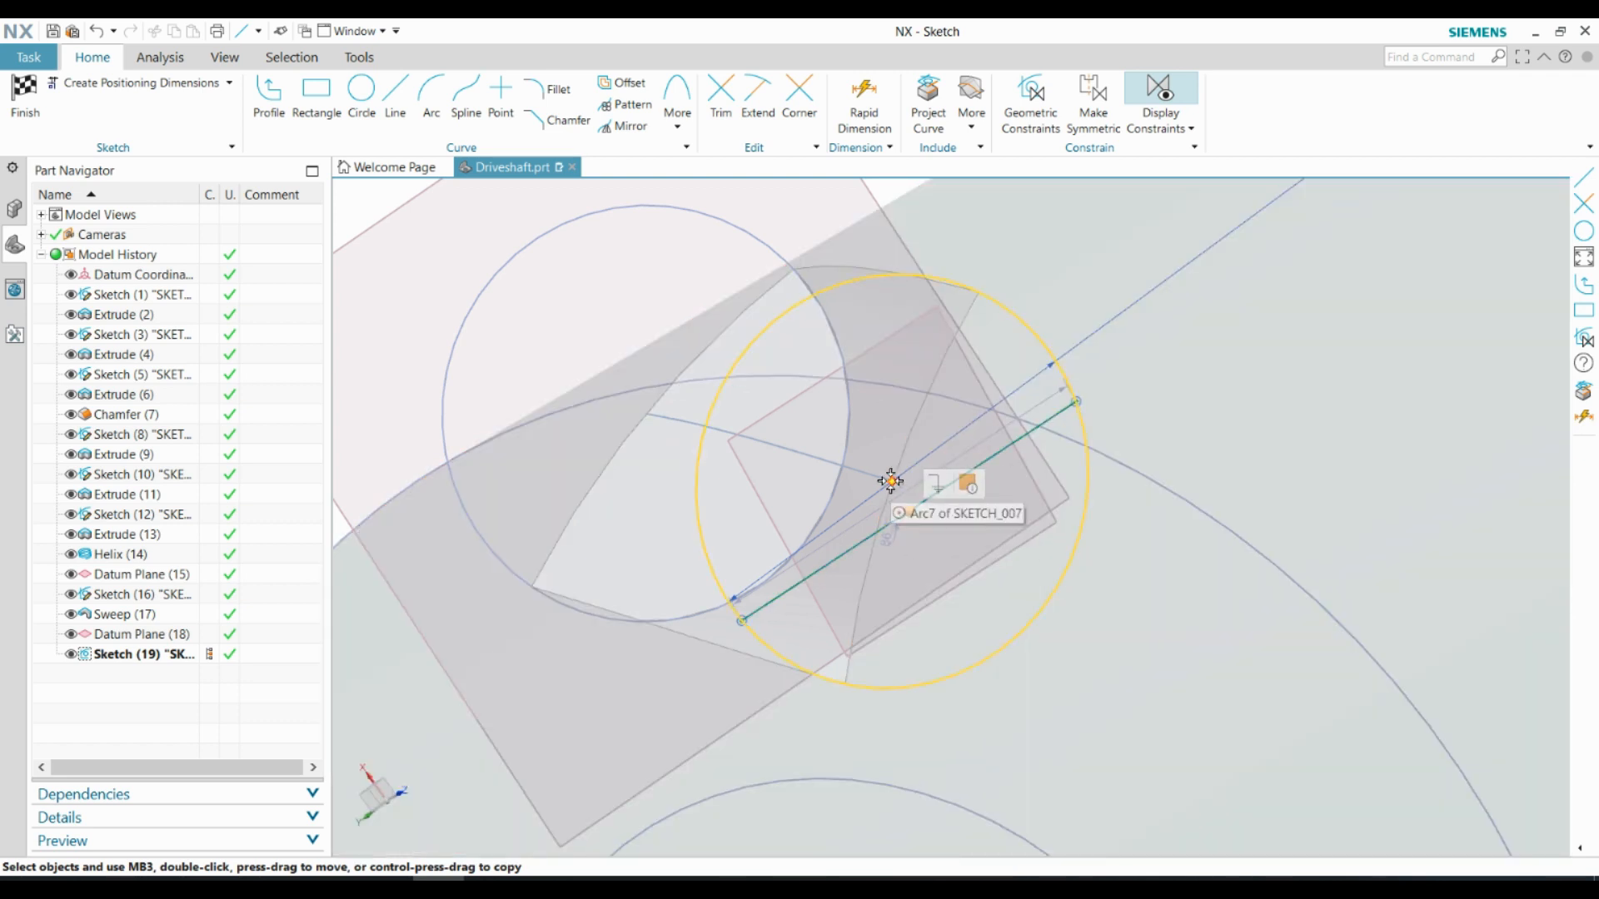
pyautogui.click(892, 482)
pyautogui.click(924, 454)
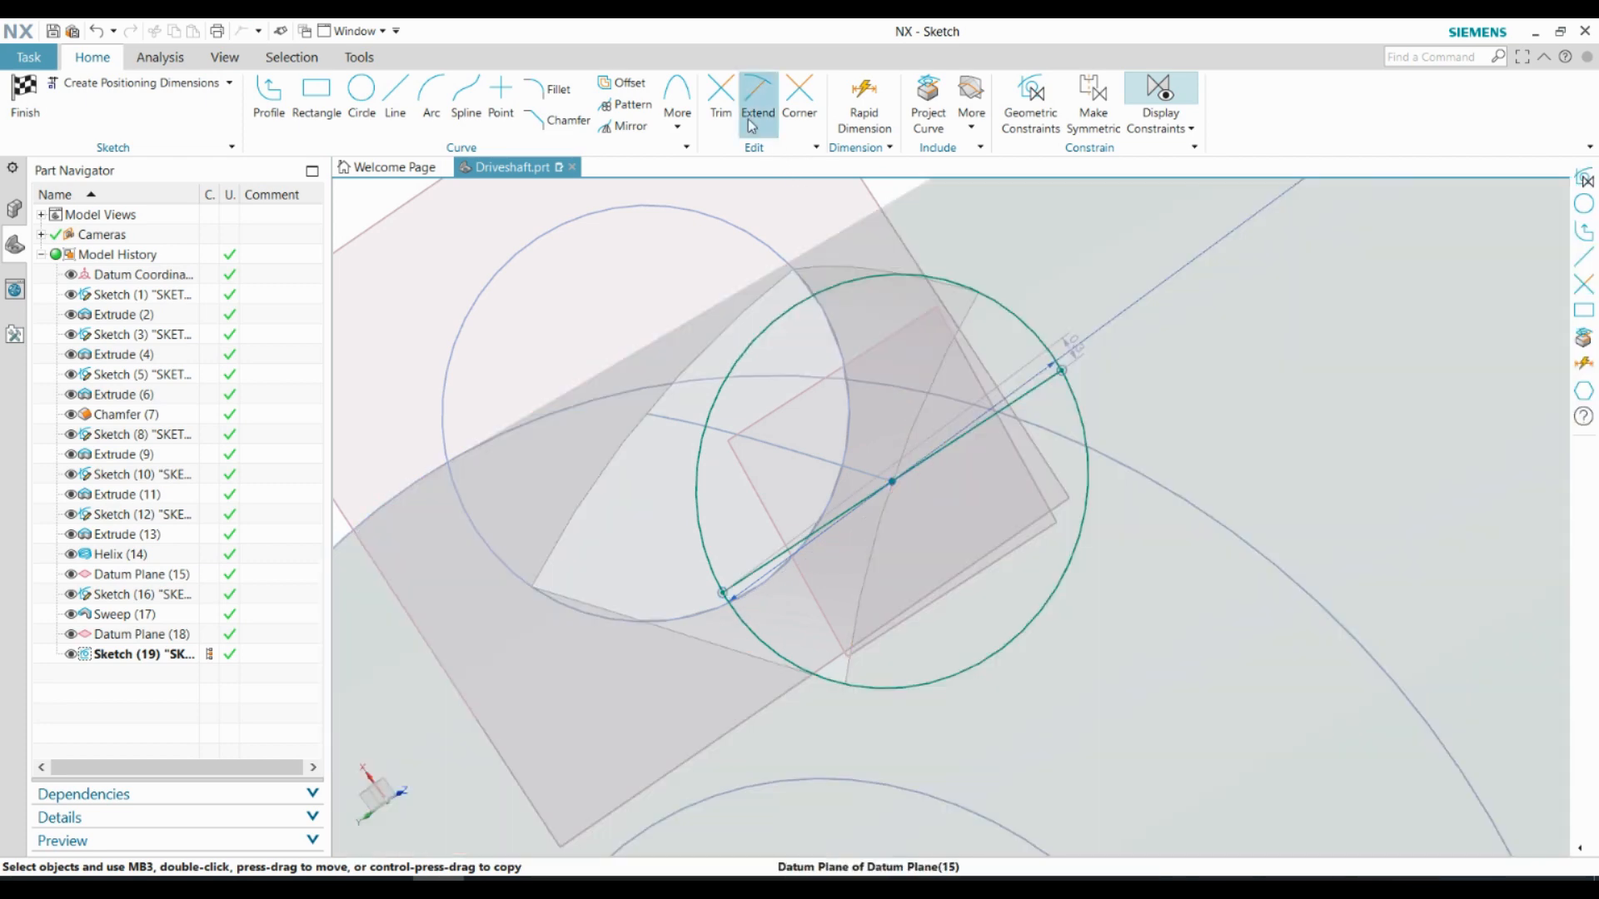
# Trim away the upper half of the circle along the diameter line and finish the semicircle sketch
pyautogui.click(727, 98)
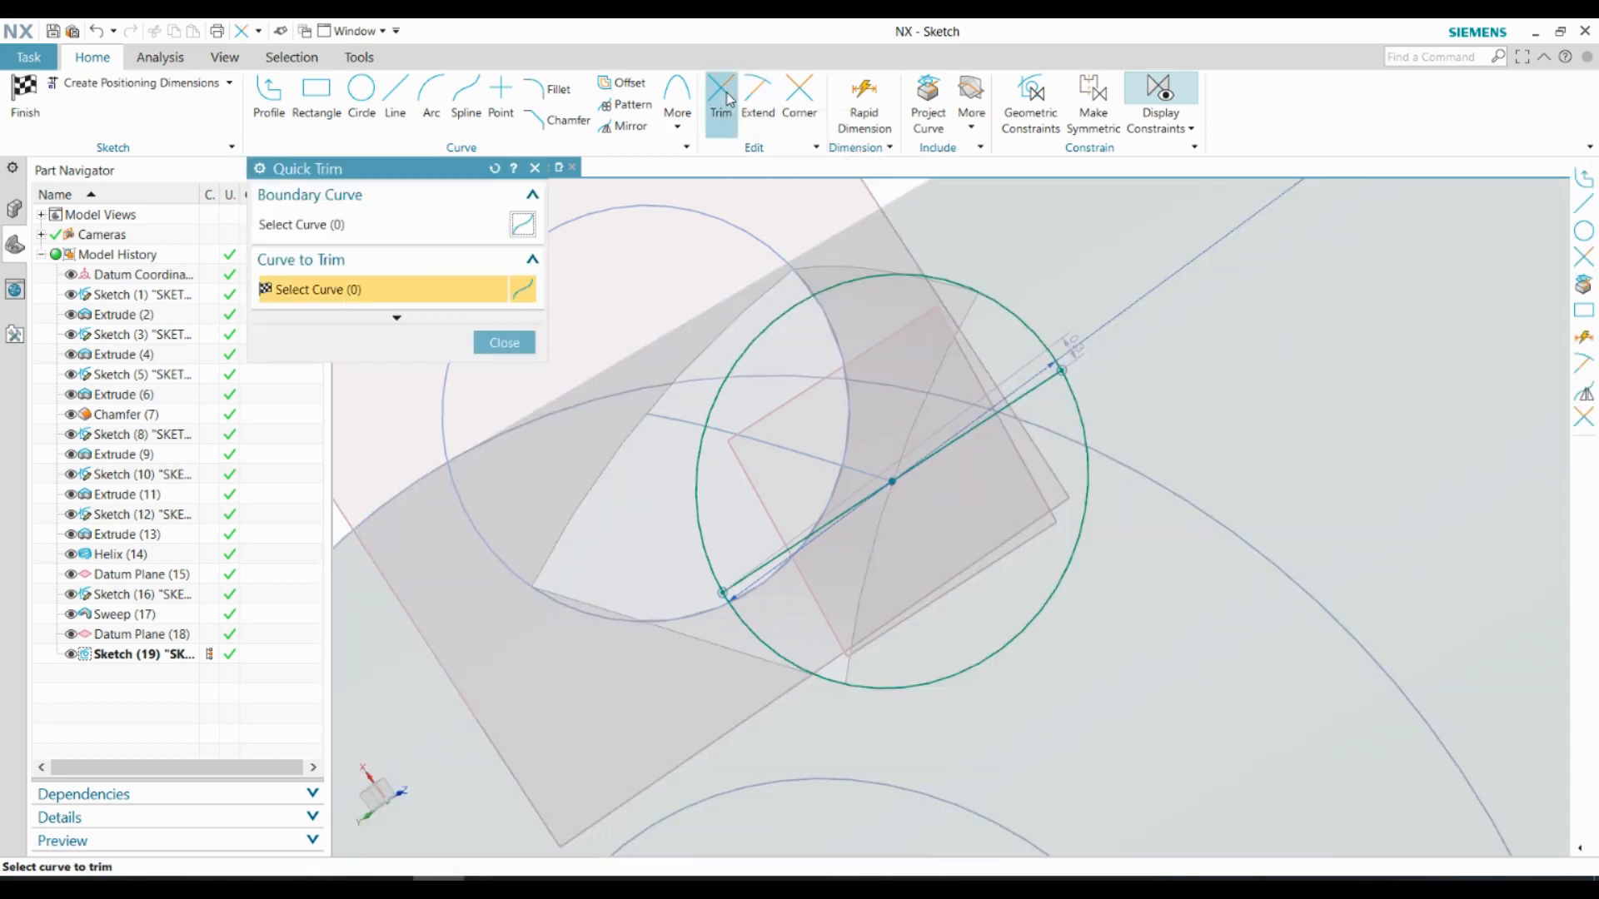
pyautogui.click(1012, 314)
pyautogui.click(504, 342)
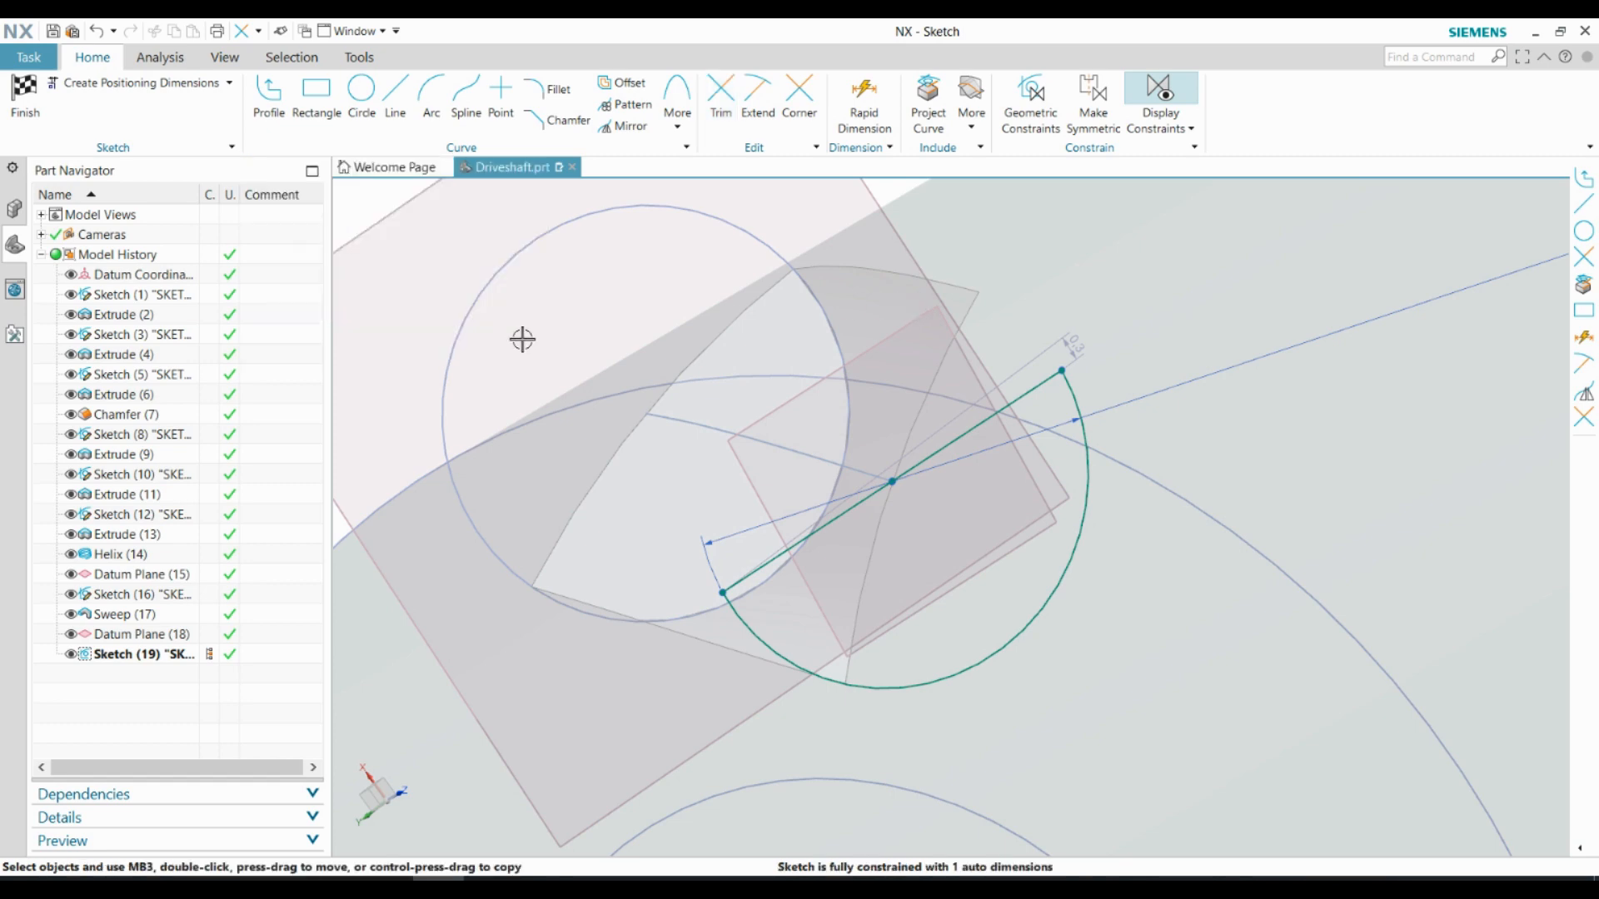
pyautogui.click(16, 108)
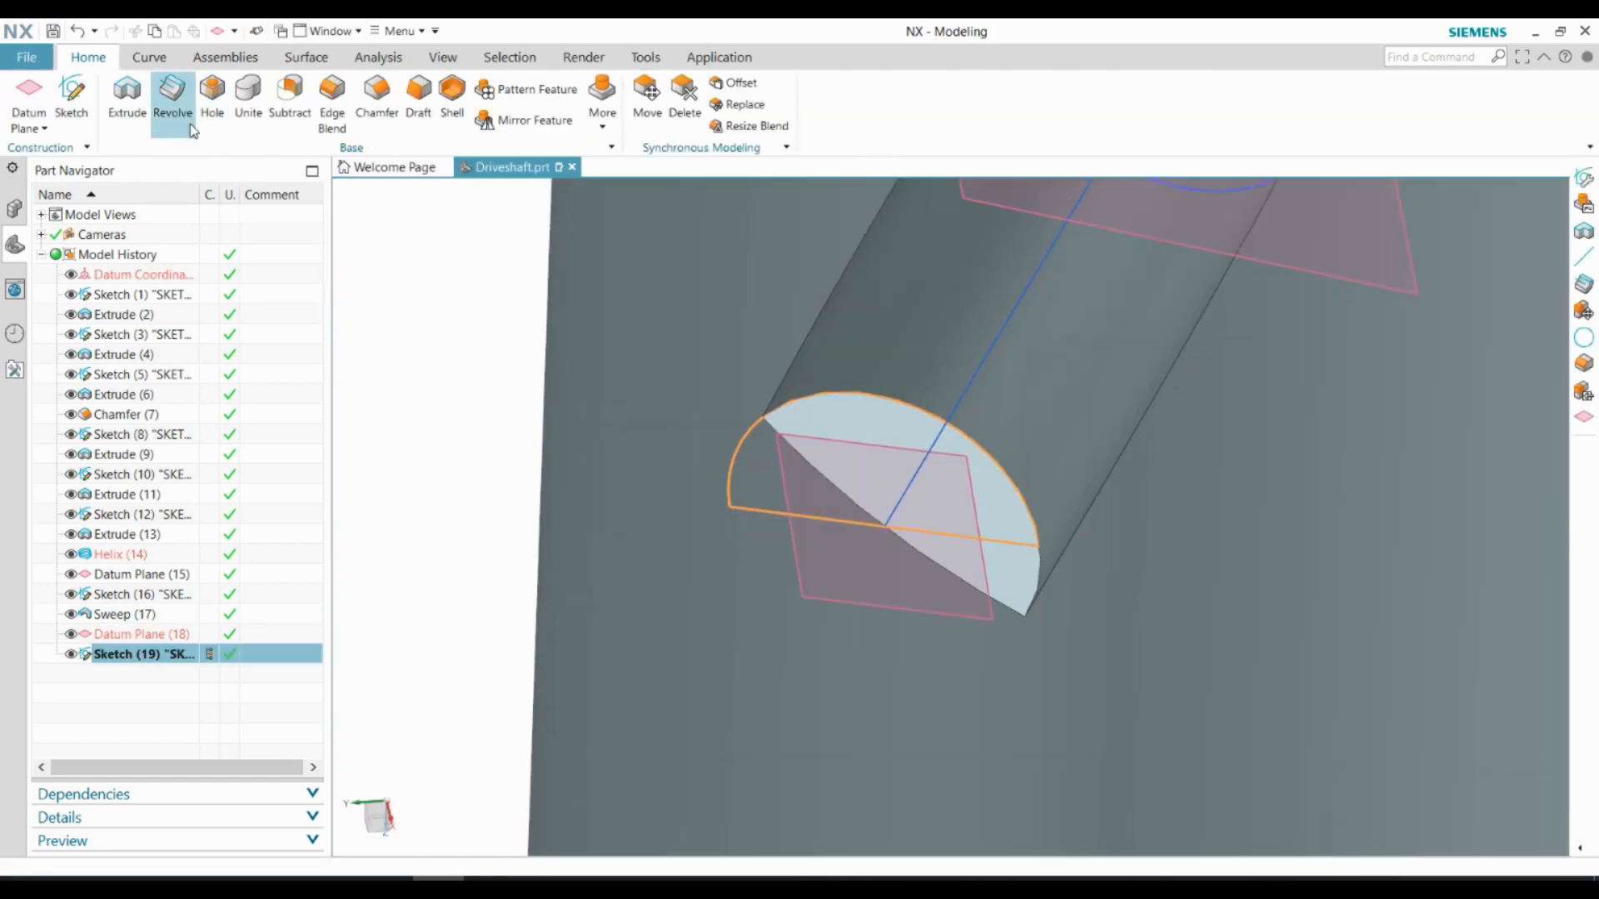
# Revolve the semicircle from 0° to 360° about its diameter line, subtracting it from the shaft to round the groove's end
pyautogui.click(190, 125)
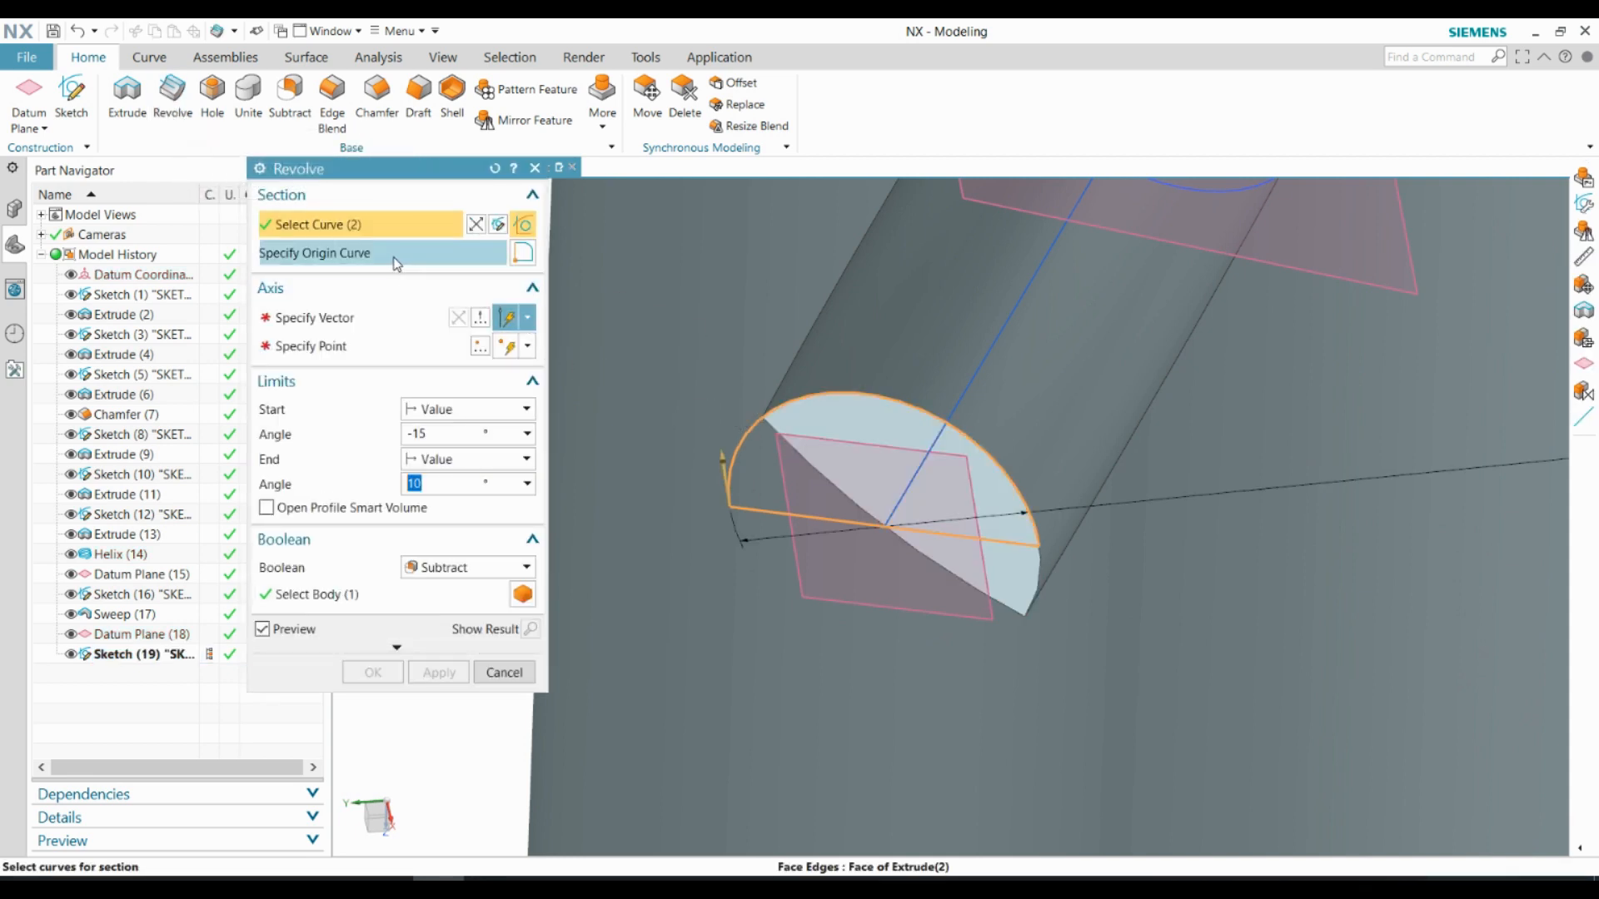
pyautogui.click(348, 322)
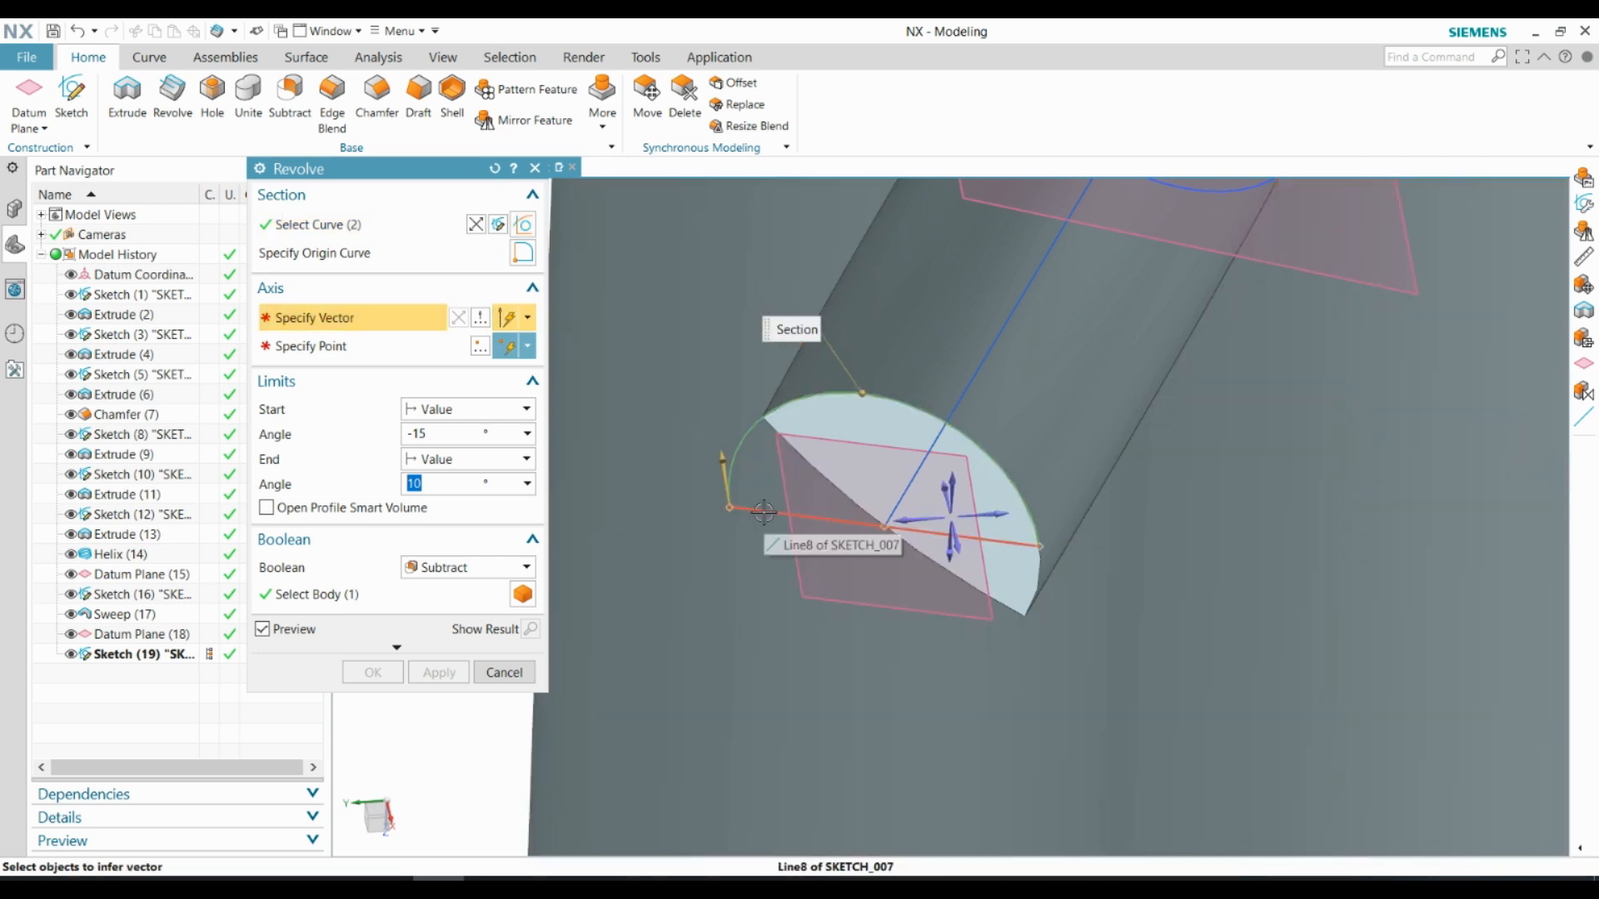
pyautogui.click(764, 511)
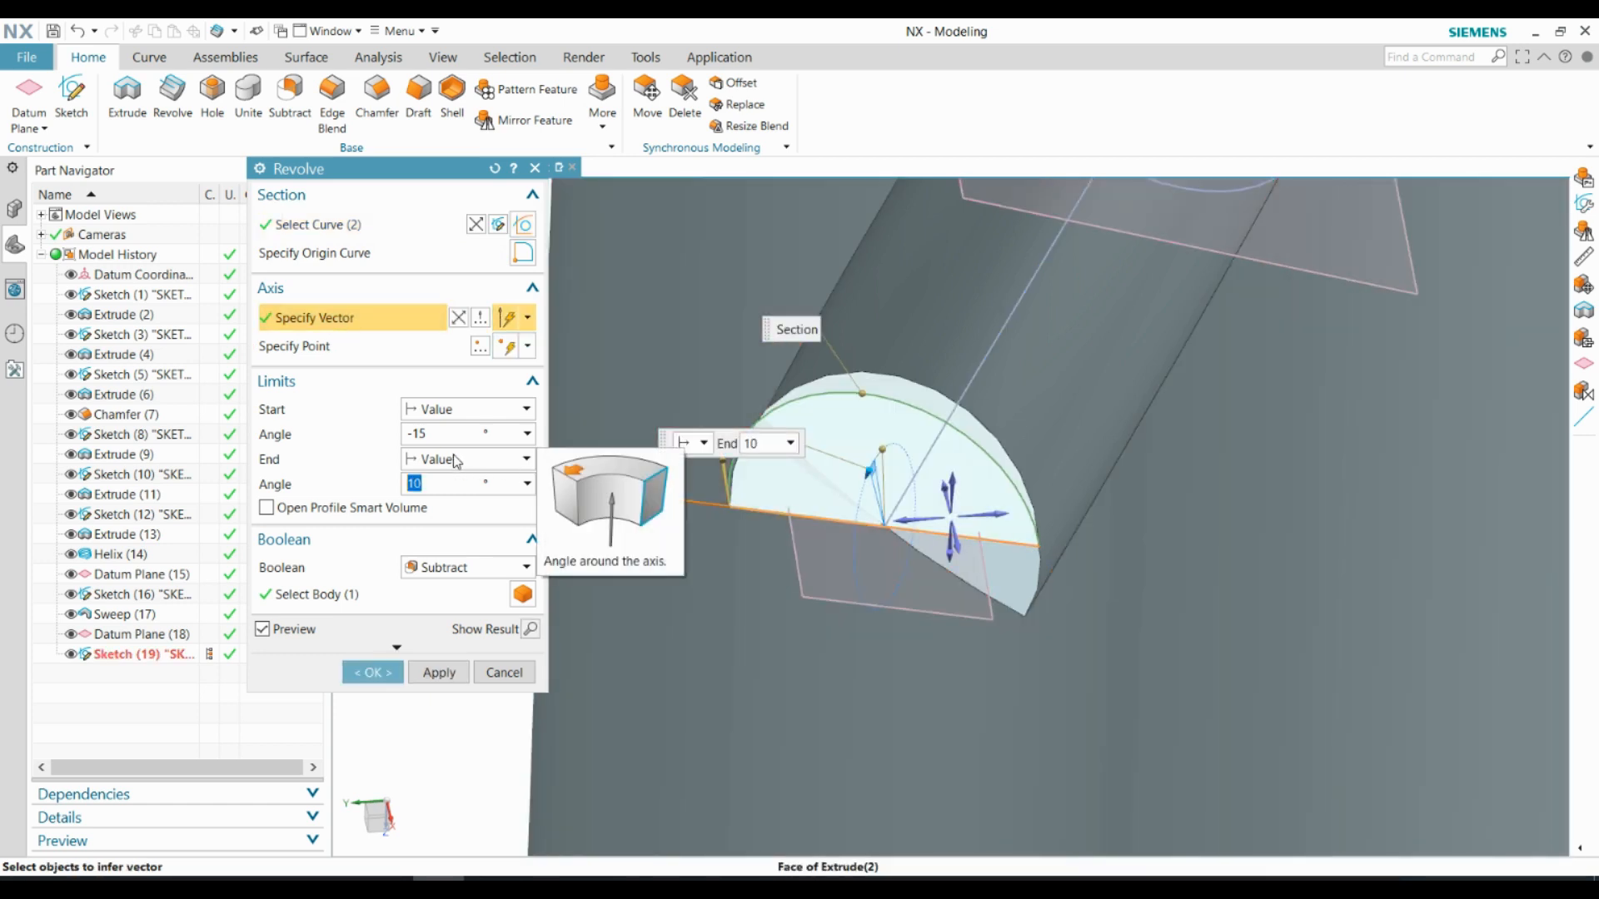
pyautogui.click(449, 434)
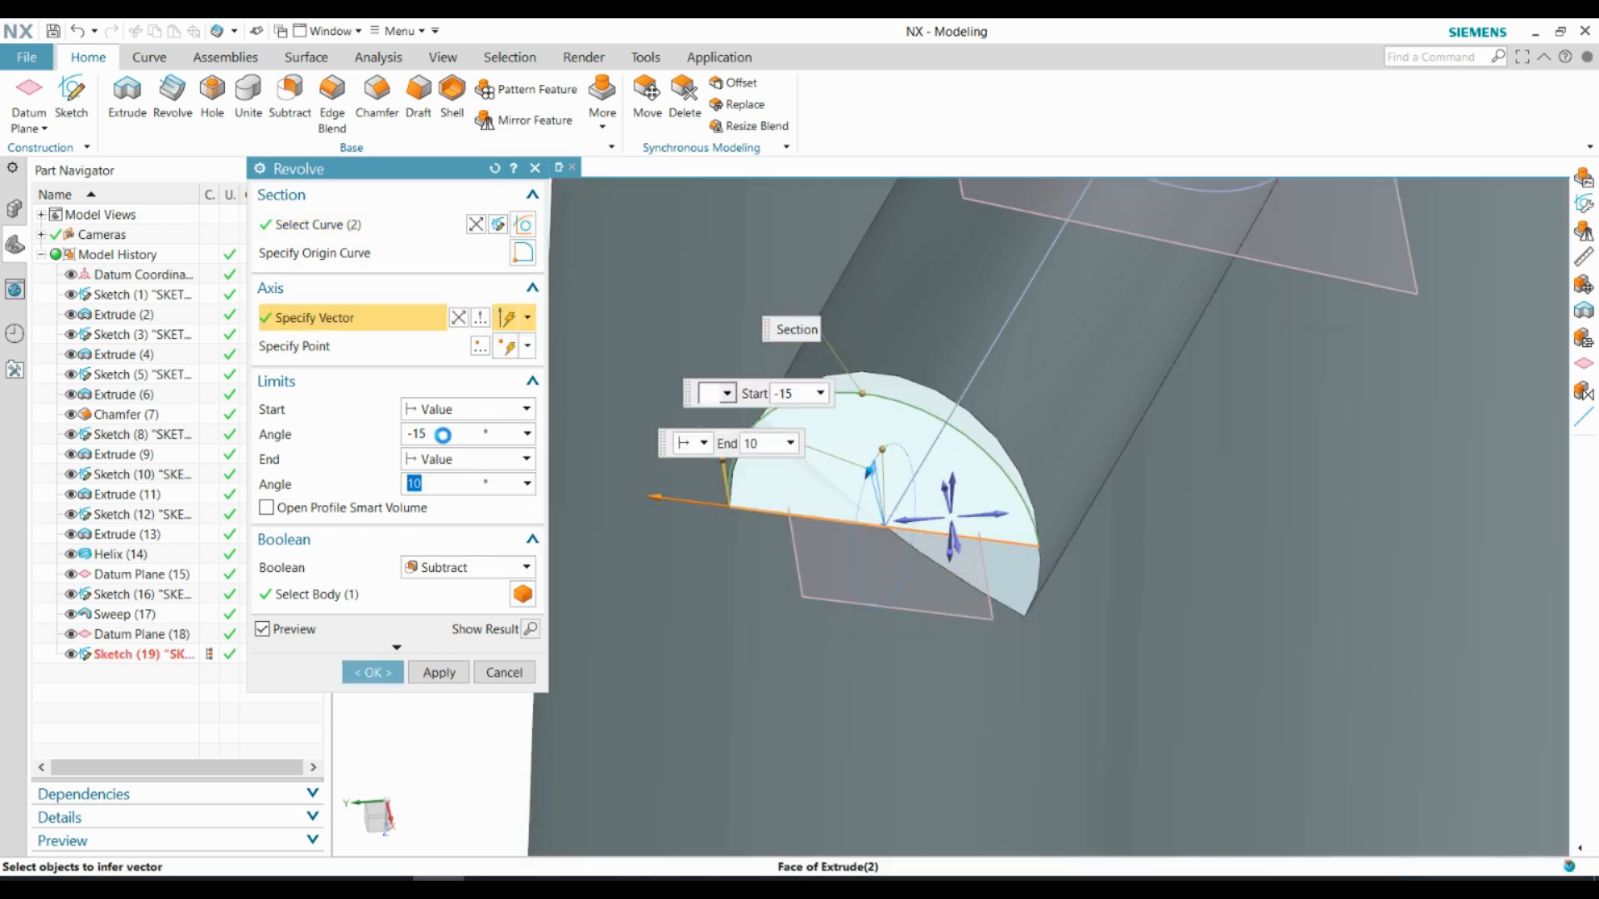
pyautogui.click(425, 485)
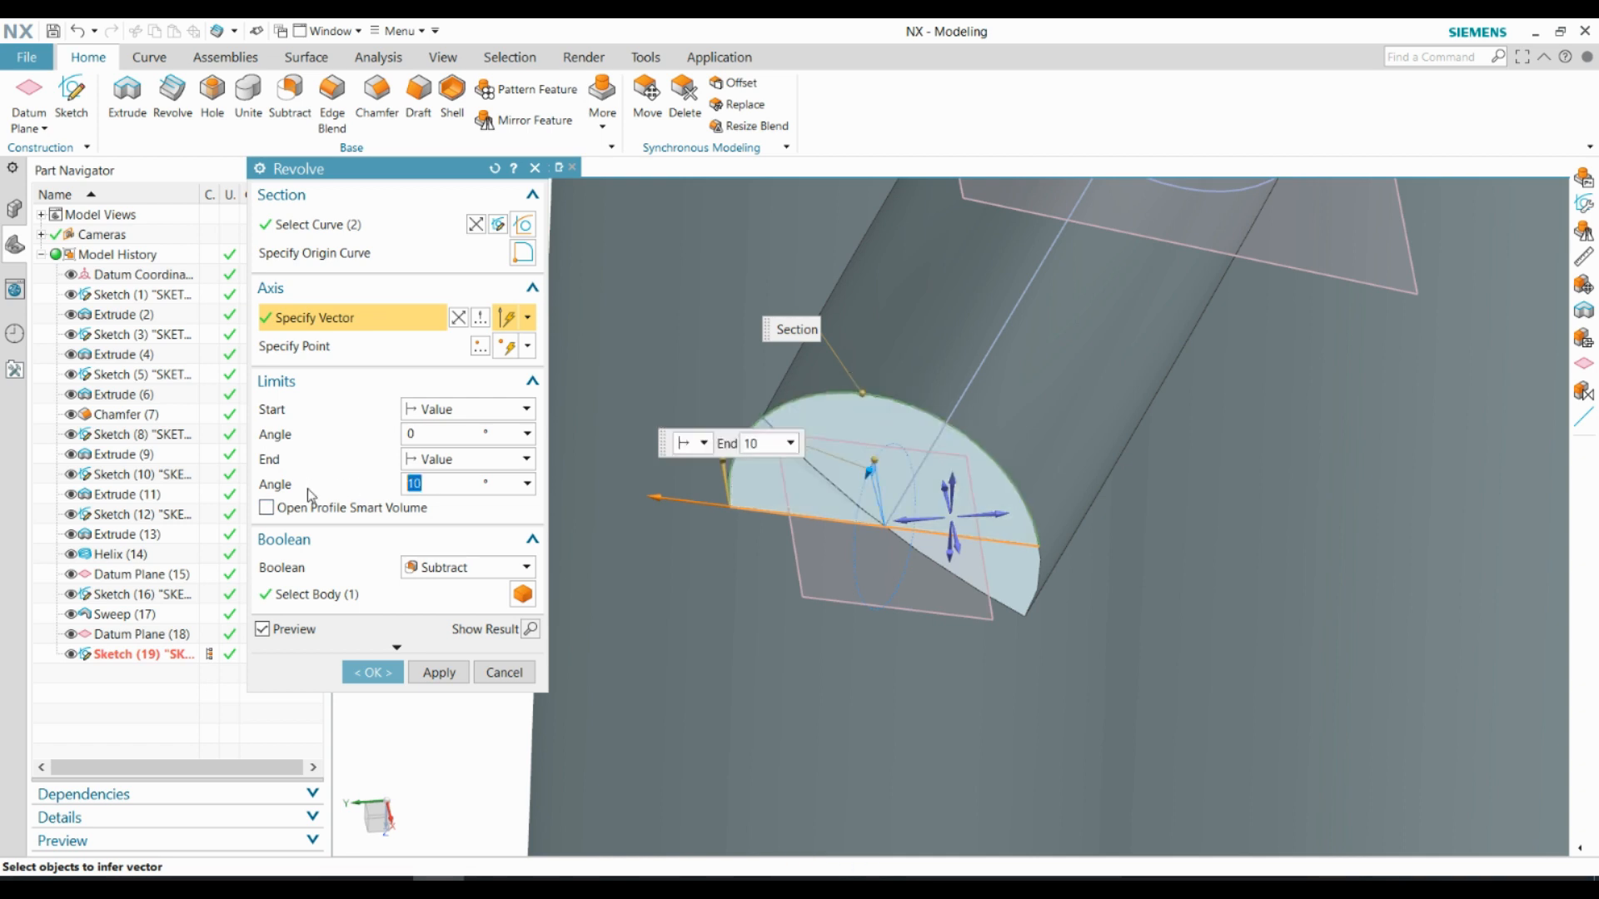
pyautogui.click(424, 434)
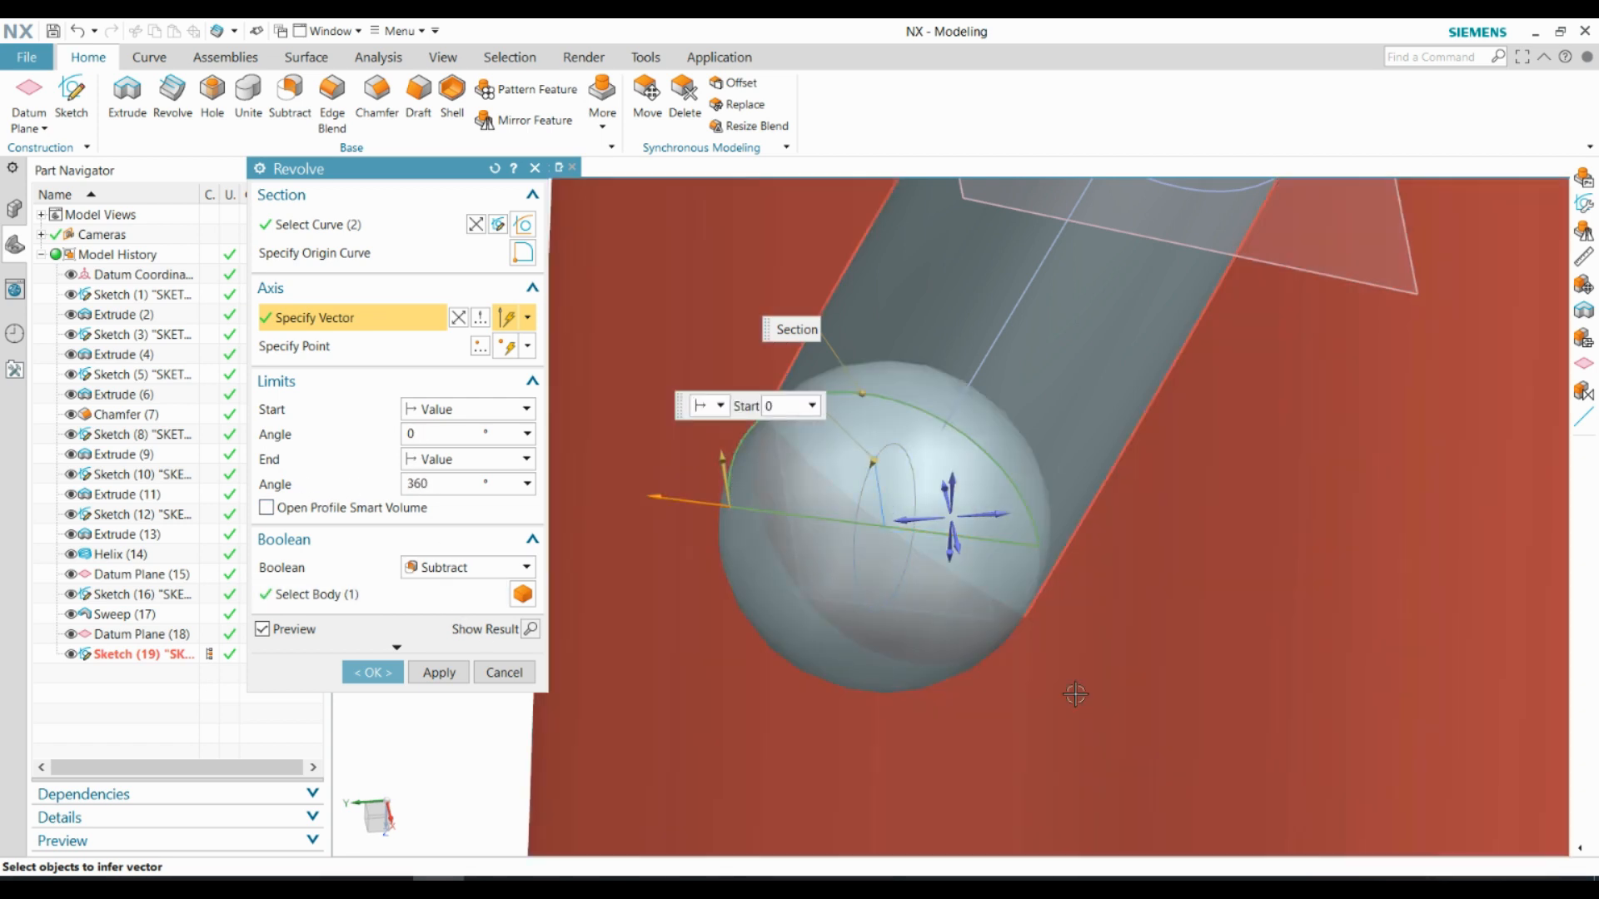
pyautogui.moveTo(1074, 696); pyautogui.dragTo(1210, 578, button='middle')
pyautogui.scroll(-5, 1210, 578)
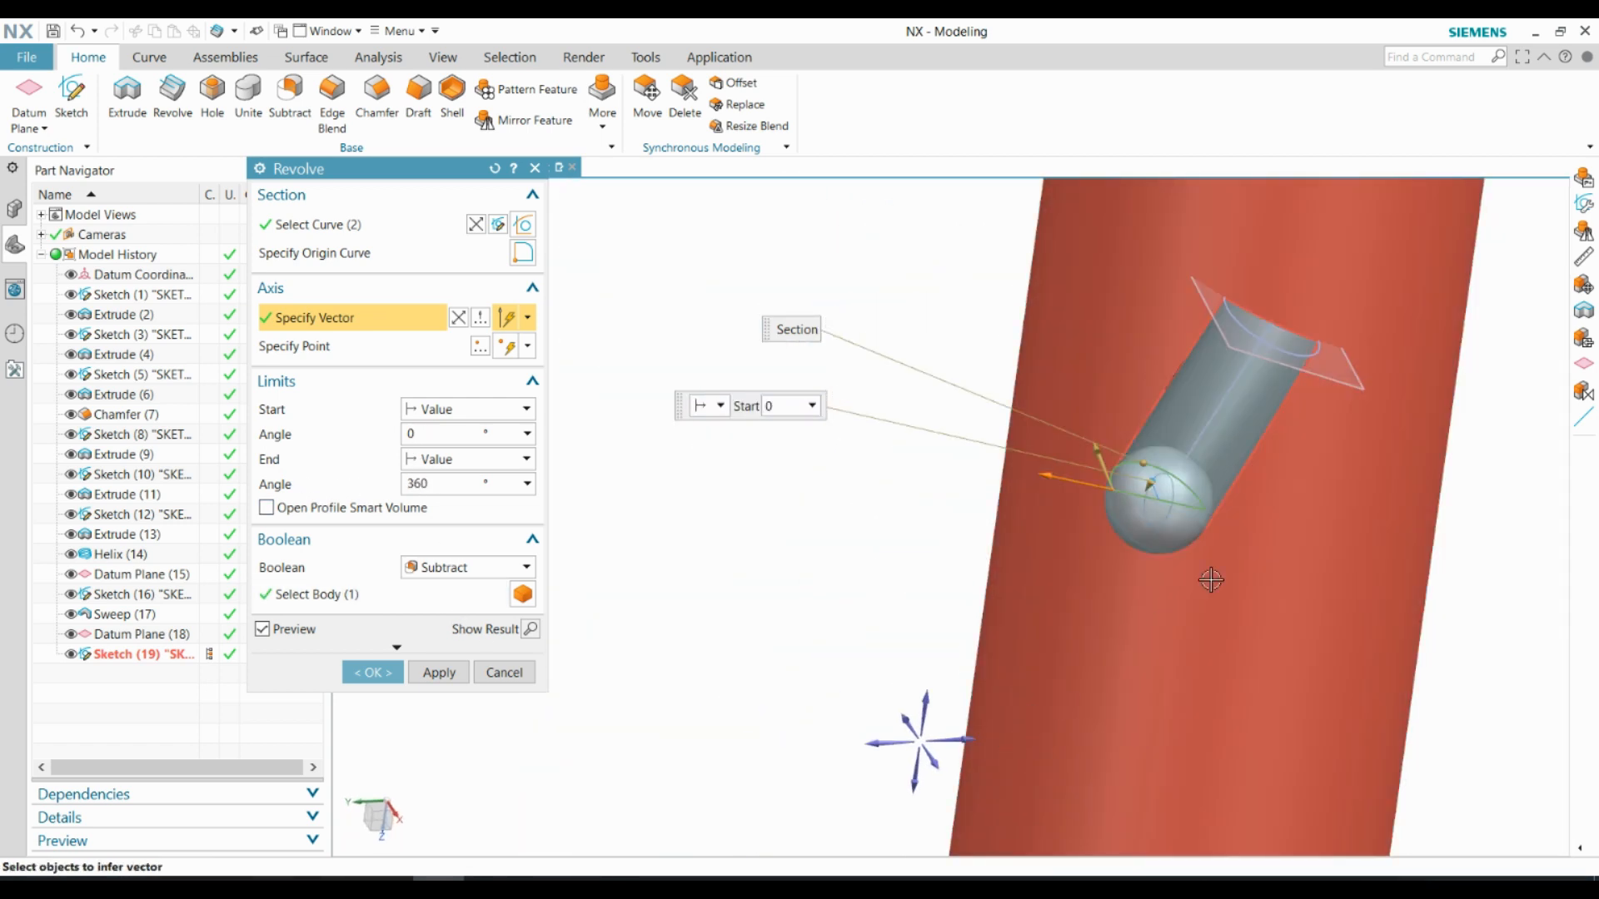
pyautogui.scroll(1, 1360, 324)
pyautogui.click(372, 673)
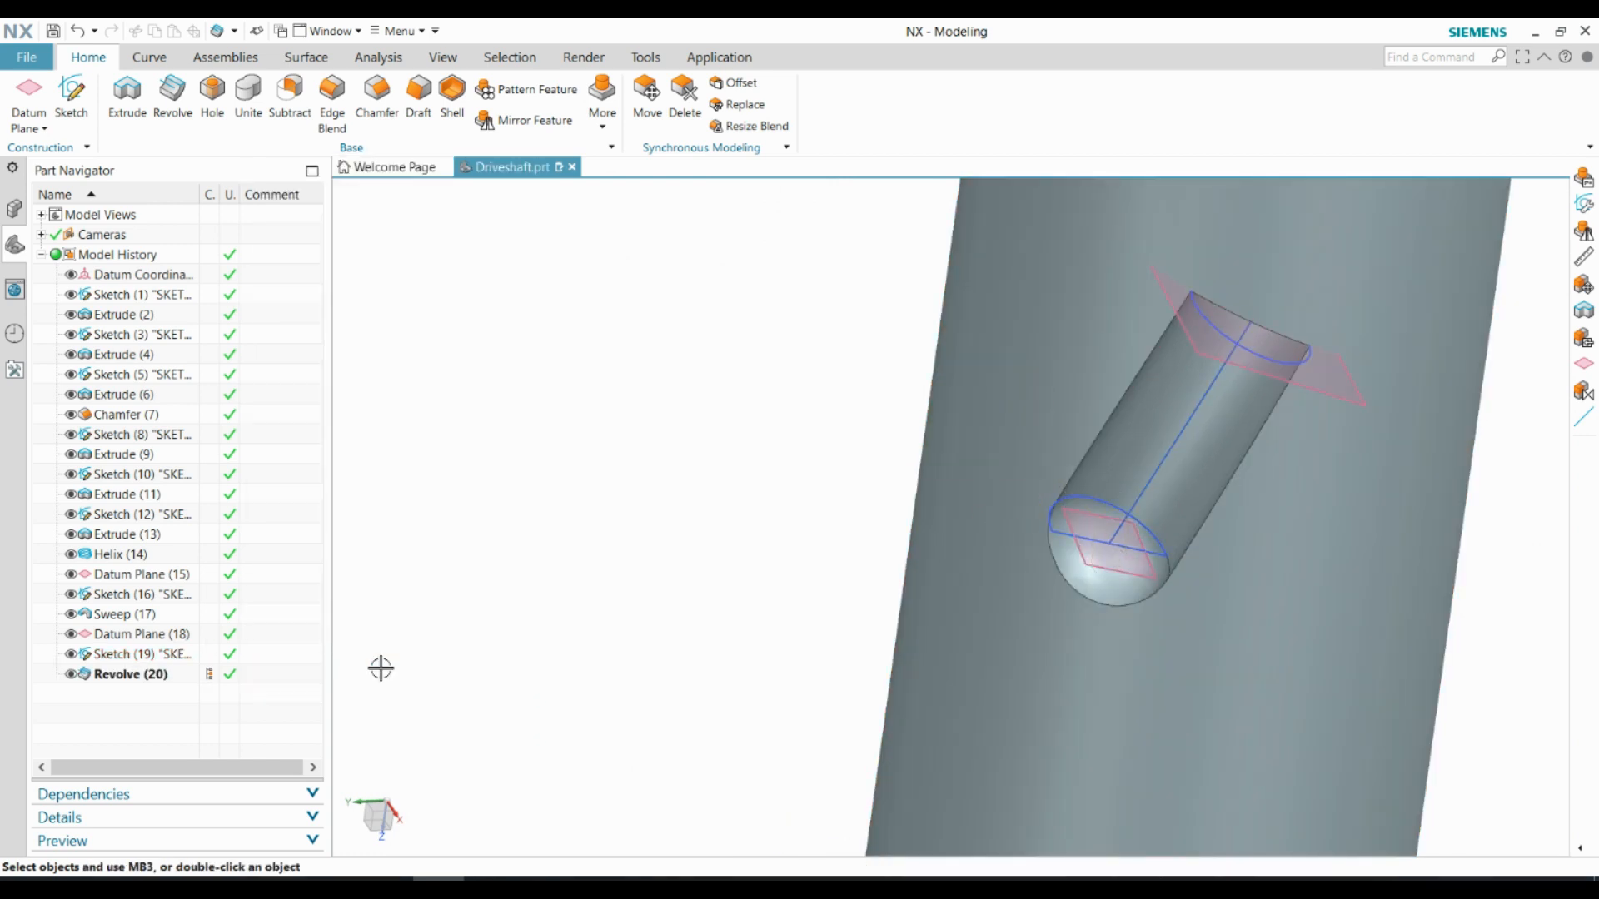
# Create a sketch on the datum plane at the groove's other end and draw a 5 mm diameter circle centred on the helix's endpoint
pyautogui.moveTo(382, 667); pyautogui.dragTo(1207, 391, button='middle')
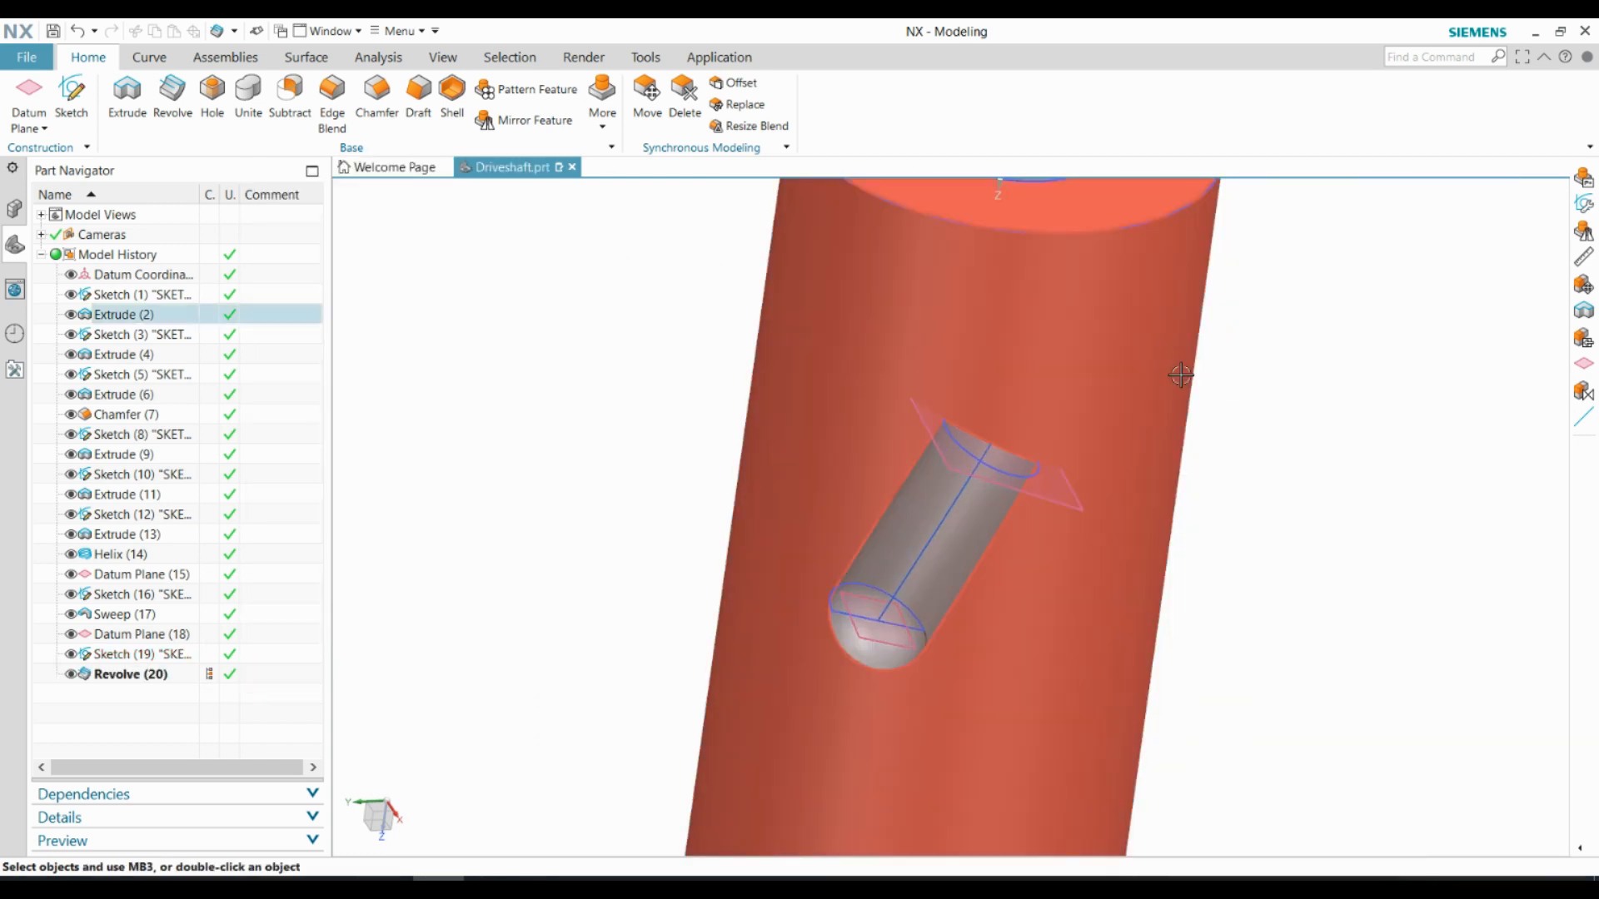
pyautogui.click(77, 102)
pyautogui.click(1056, 498)
pyautogui.click(438, 381)
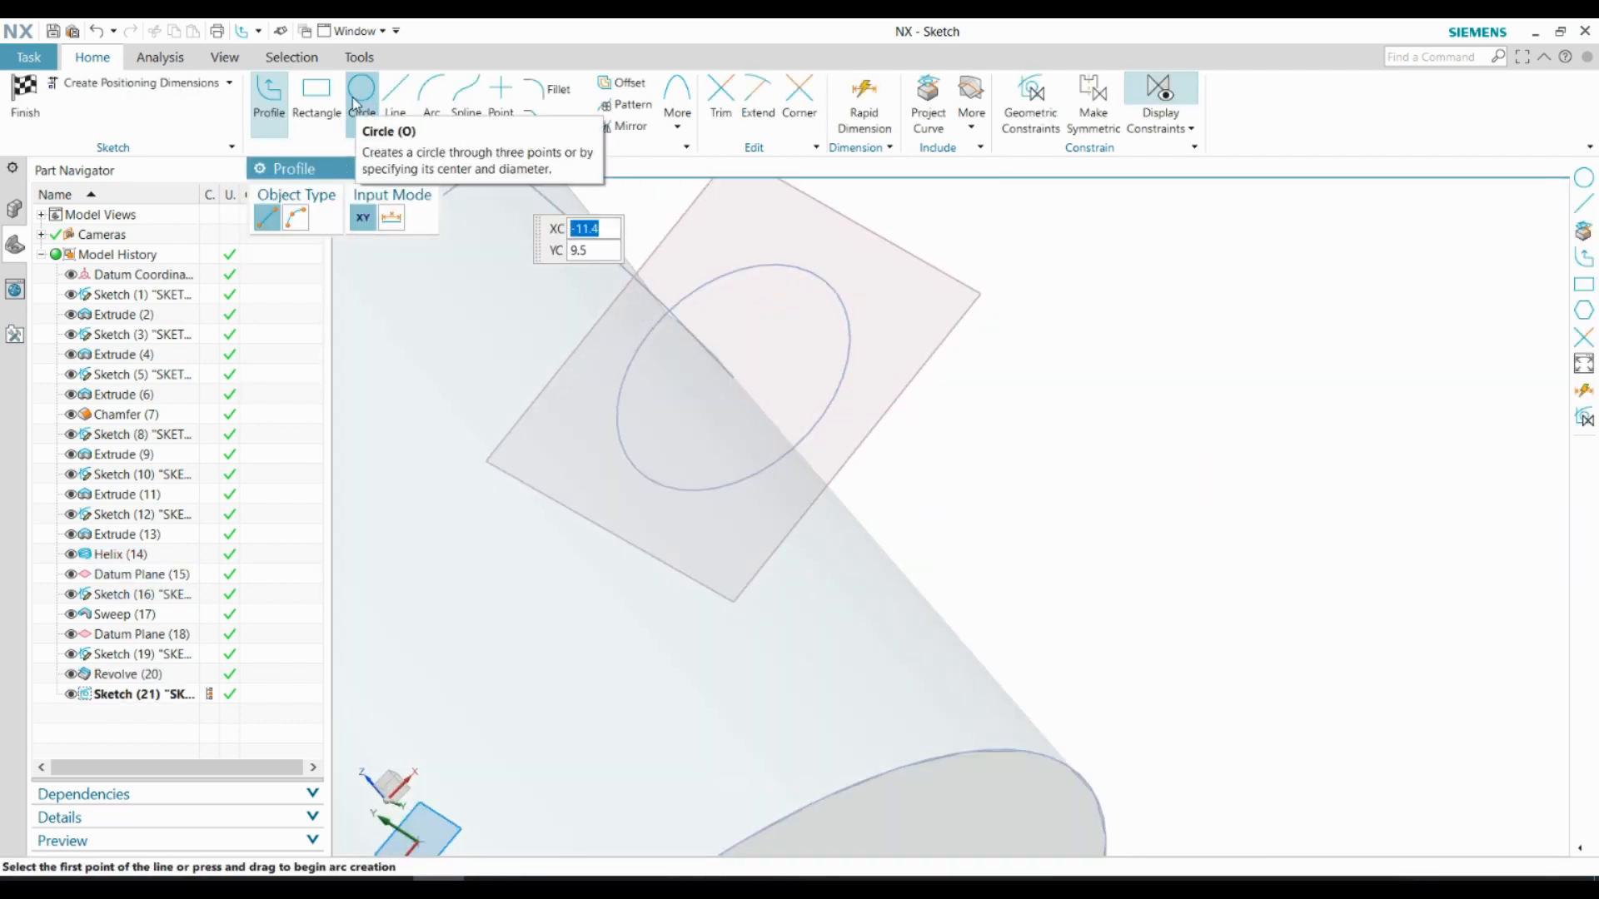
pyautogui.click(361, 93)
pyautogui.click(735, 374)
pyautogui.click(801, 411)
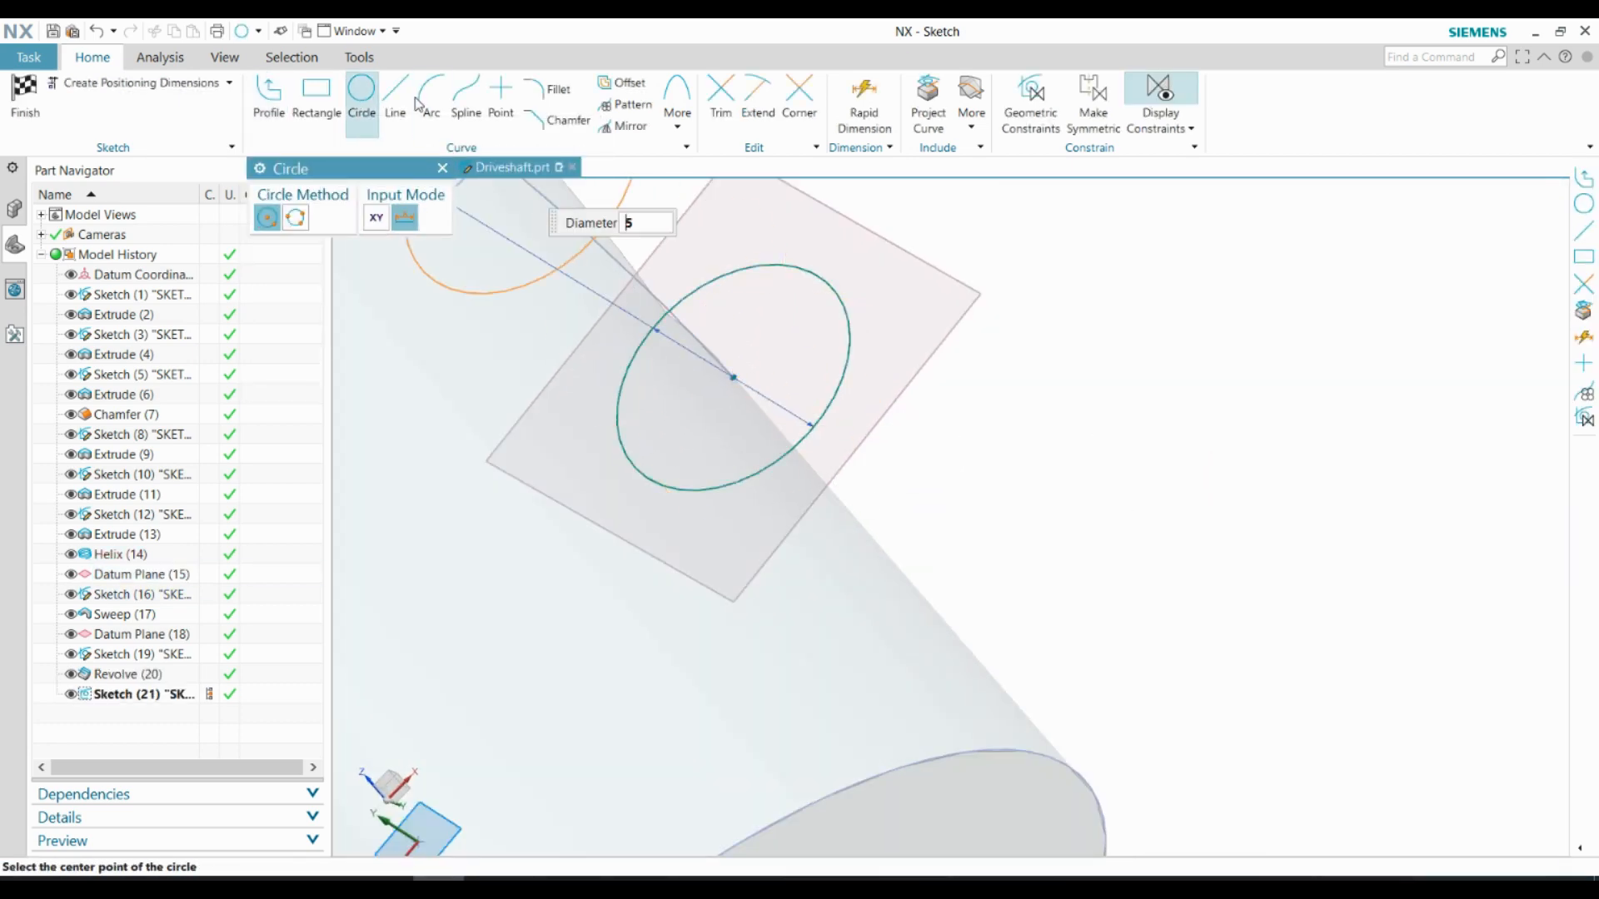
# Draw a line about 5 mm long across the new circle and constrain it to pass through the circle's centre
pyautogui.press('l')
pyautogui.scroll(3, 747, 304)
pyautogui.click(731, 275)
pyautogui.click(721, 611)
pyautogui.press('Escape')
pyautogui.scroll(4, 726, 467)
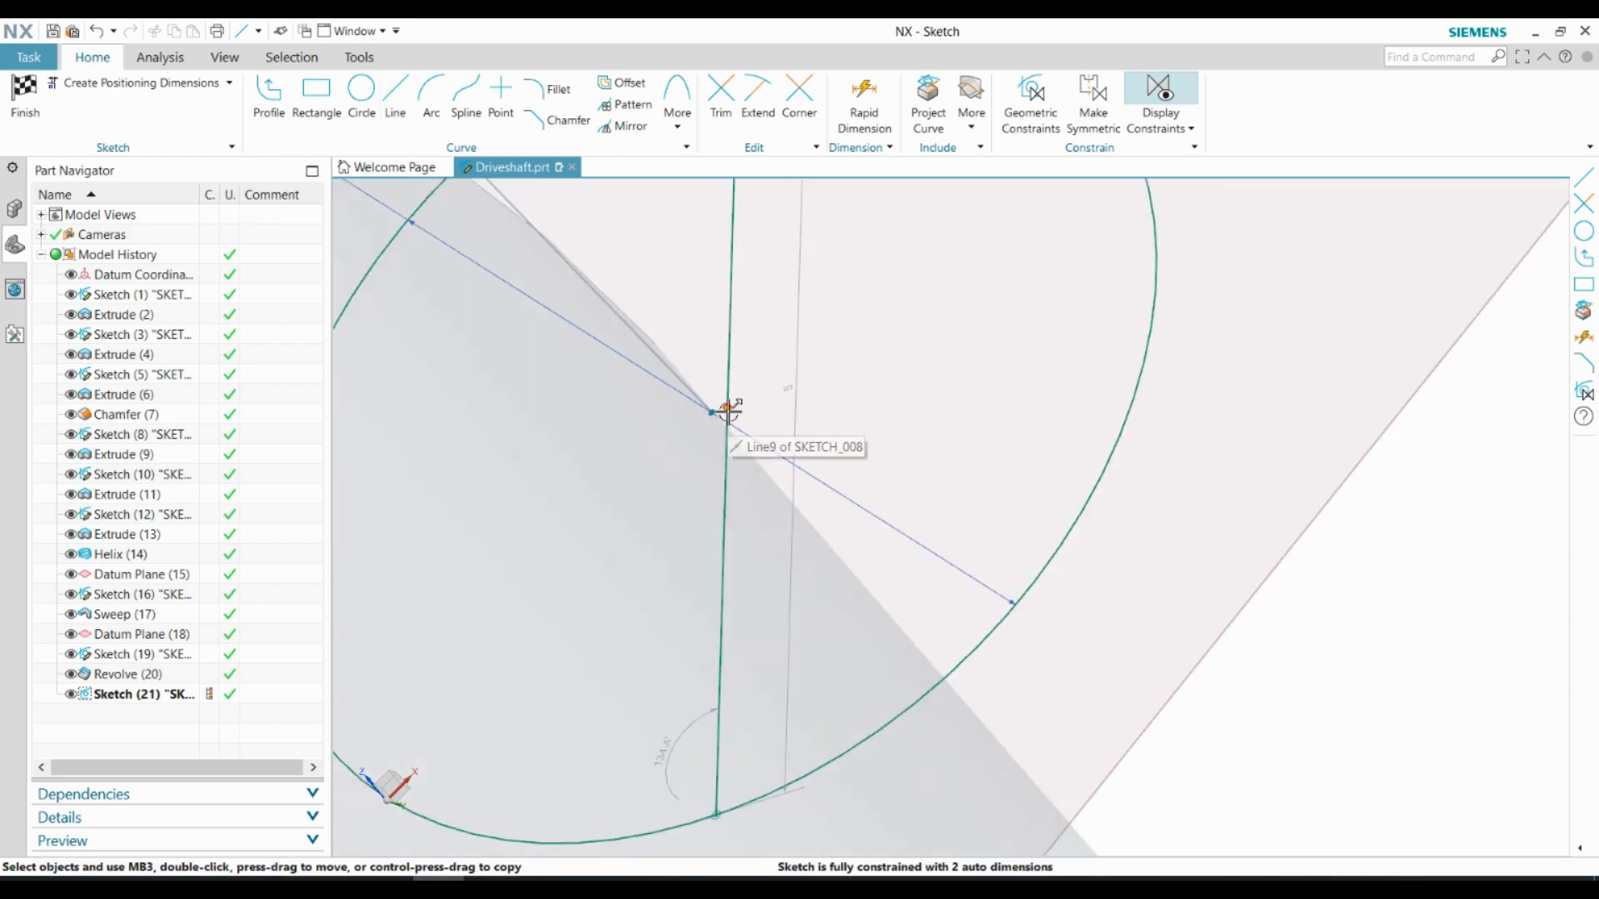
pyautogui.click(728, 411)
pyautogui.click(712, 413)
pyautogui.click(736, 392)
# Trim away the right half of the circle along the diameter line and finish the second semicircle sketch
pyautogui.scroll(-4, 845, 413)
pyautogui.press('t')
pyautogui.click(929, 262)
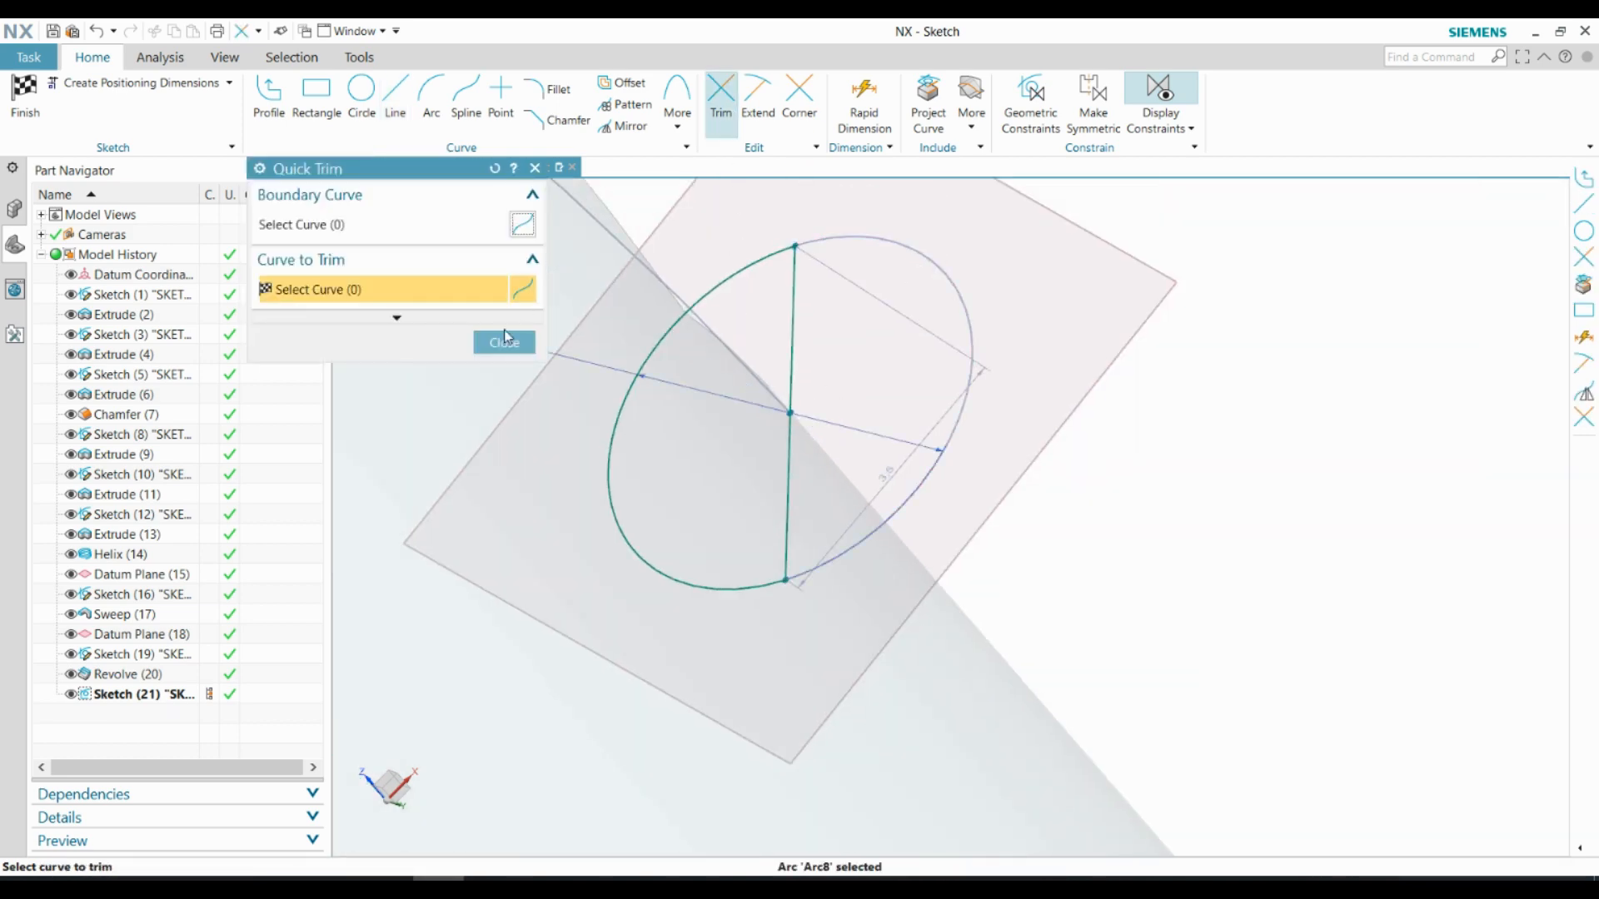
pyautogui.press('Escape')
pyautogui.hotkey('ctrl', 'q')
# Revolve the second semicircle from 0° to 360° about its diameter line, subtracting it from the shaft at the groove's upper end
pyautogui.moveTo(883, 433)
pyautogui.mouseDown(button='middle')
pyautogui.moveTo(936, 543)
pyautogui.moveTo(1056, 480)
pyautogui.mouseUp(button='middle')
pyautogui.scroll(2, 1056, 479)
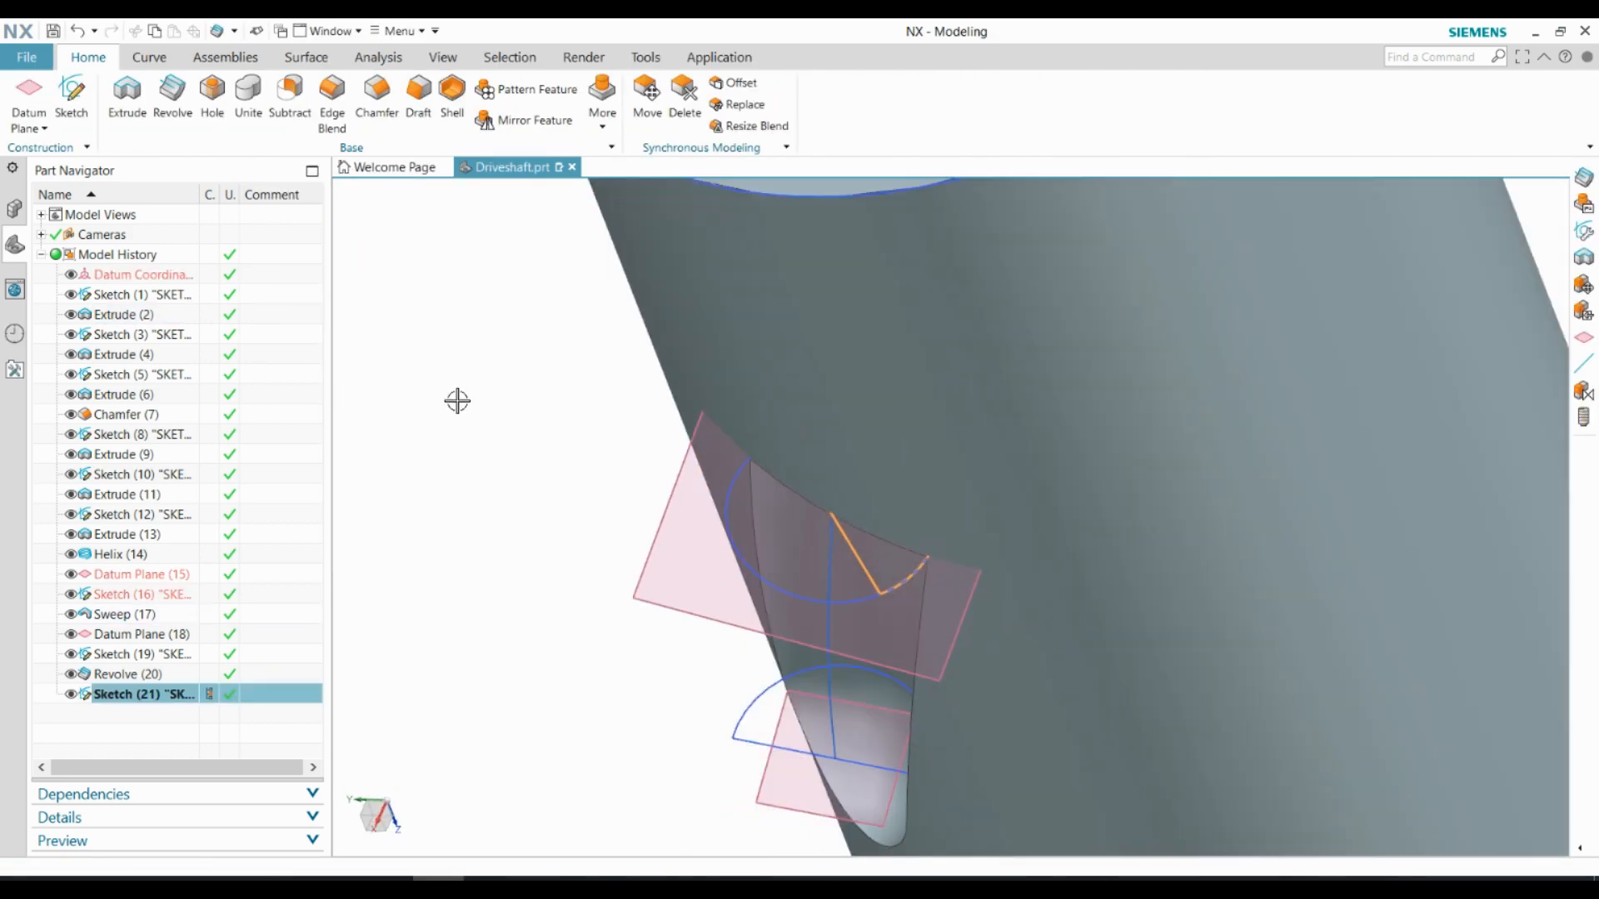
pyautogui.click(172, 91)
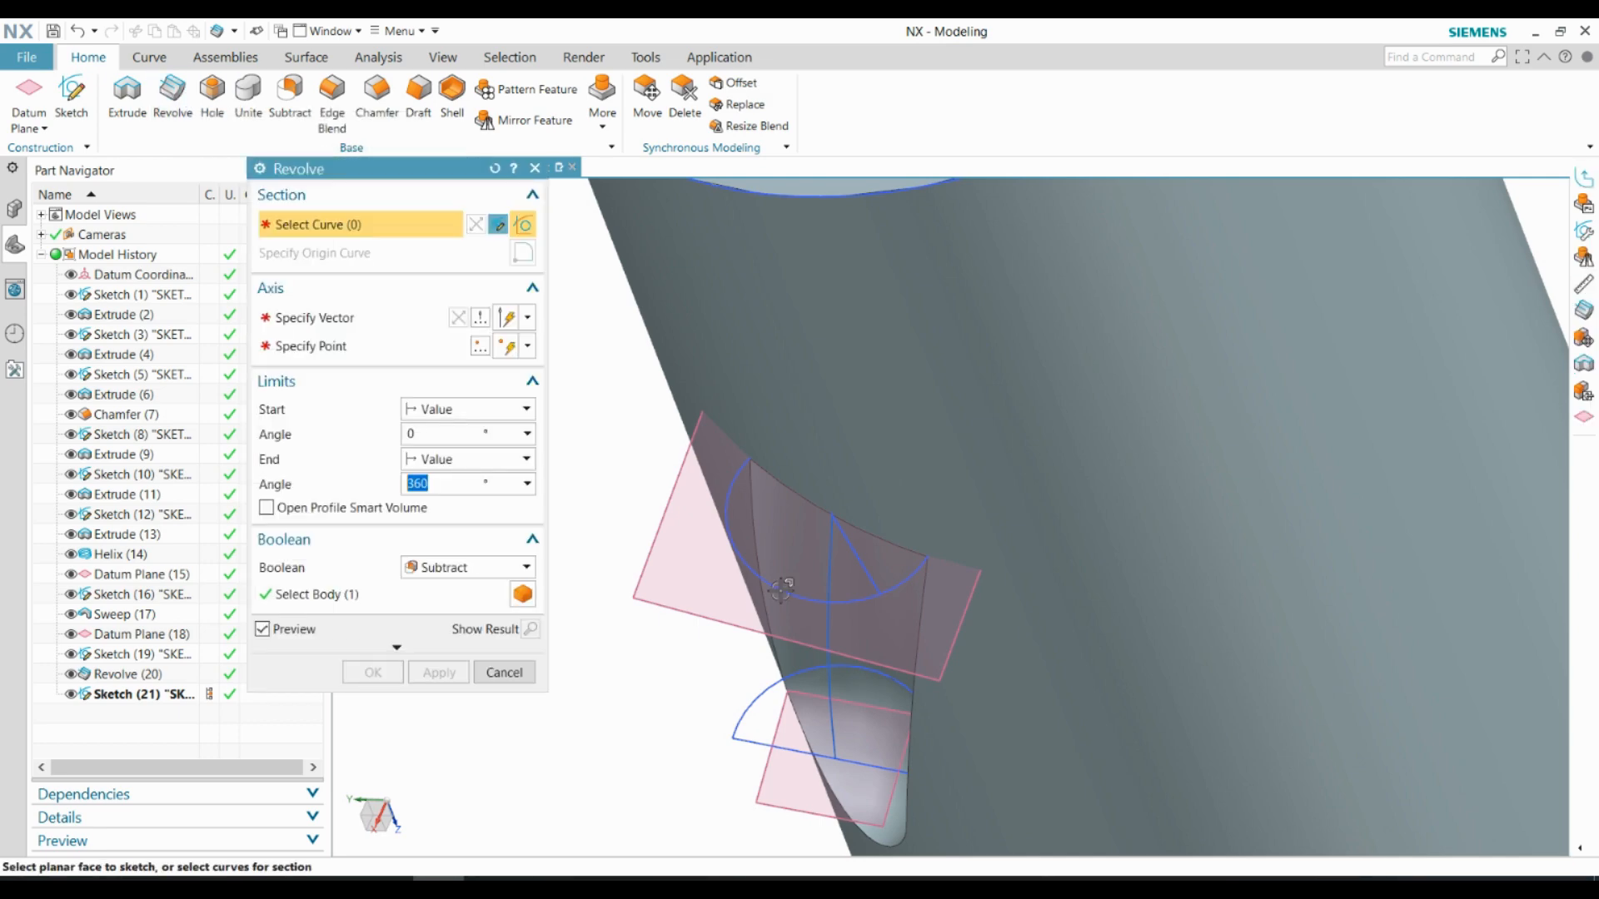
pyautogui.click(862, 560)
pyautogui.scroll(7, 849, 558)
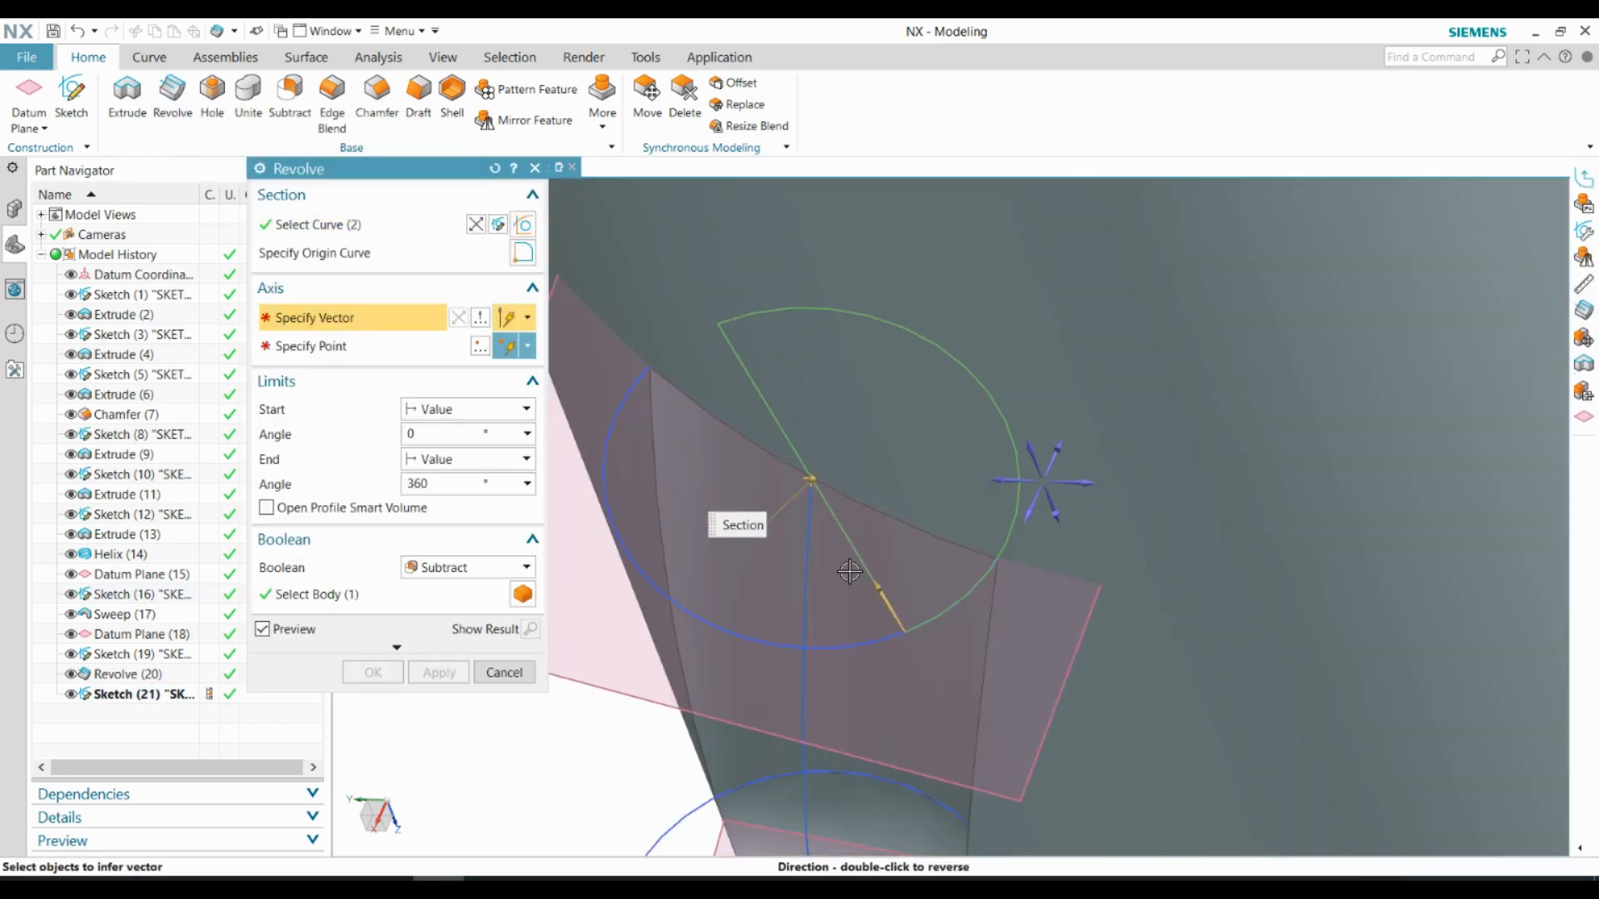
pyautogui.click(889, 582)
pyautogui.scroll(-6, 888, 483)
pyautogui.click(357, 681)
# Hide the groove's construction geometry: Datum Planes (15) and (18) and Sketches (16), (19) and (21)
pyautogui.moveTo(504, 653); pyautogui.dragTo(595, 533, button='middle')
pyautogui.scroll(-2, 576, 397)
pyautogui.click(72, 695)
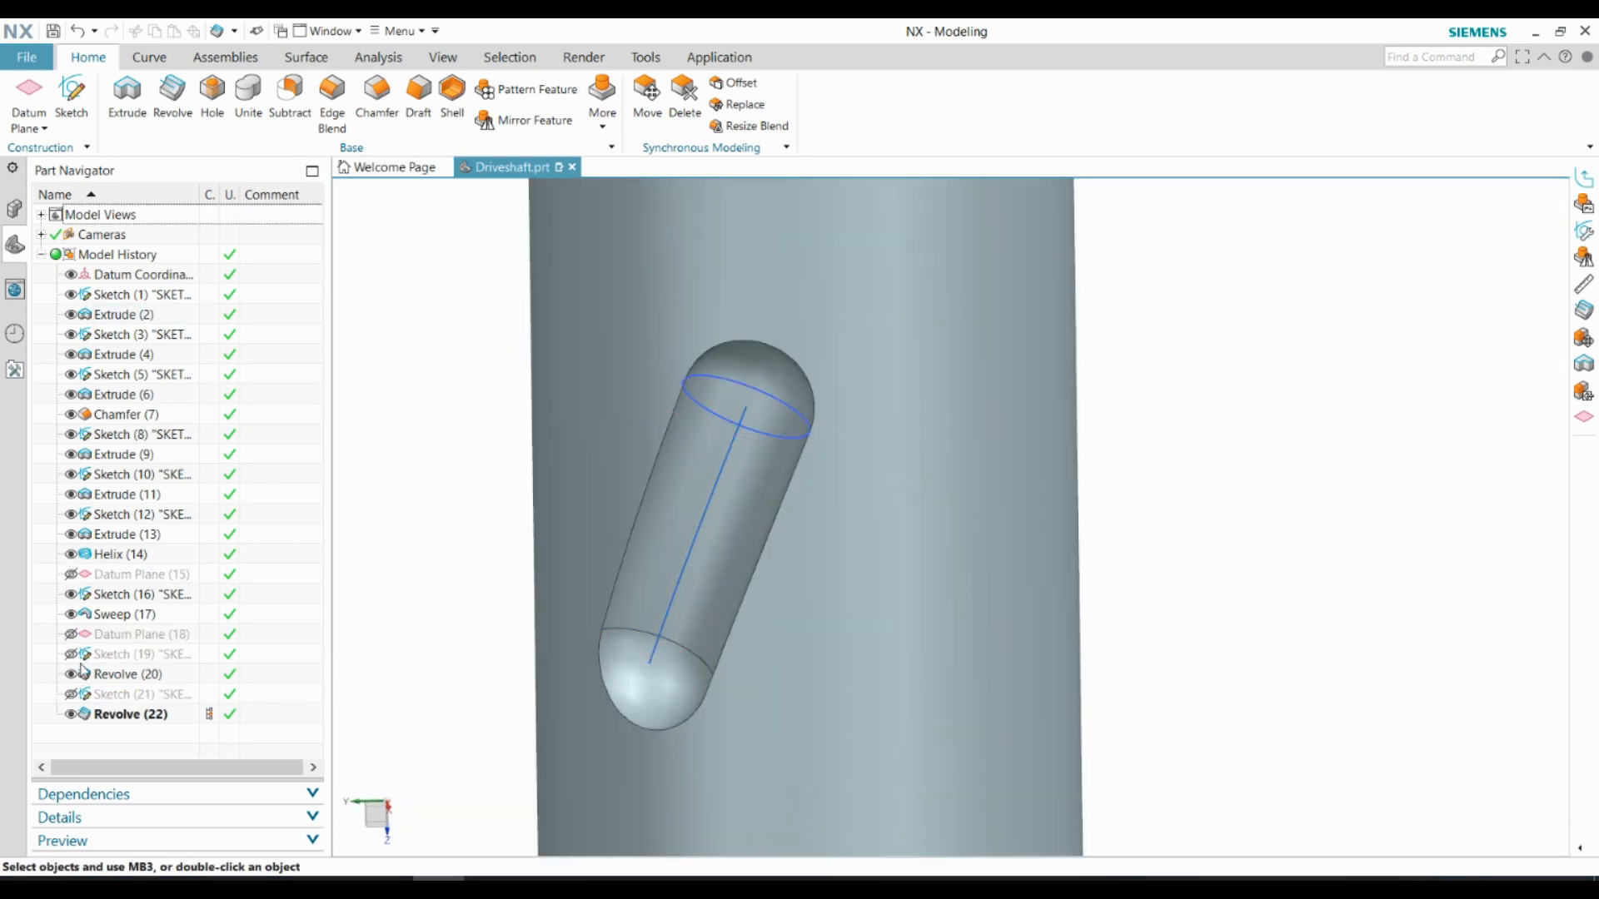
pyautogui.click(71, 594)
# Start a Mirror Feature and use the datum coordinate system's XZ plane through the shaft axis as a new mirror plane
pyautogui.scroll(-8, 749, 593)
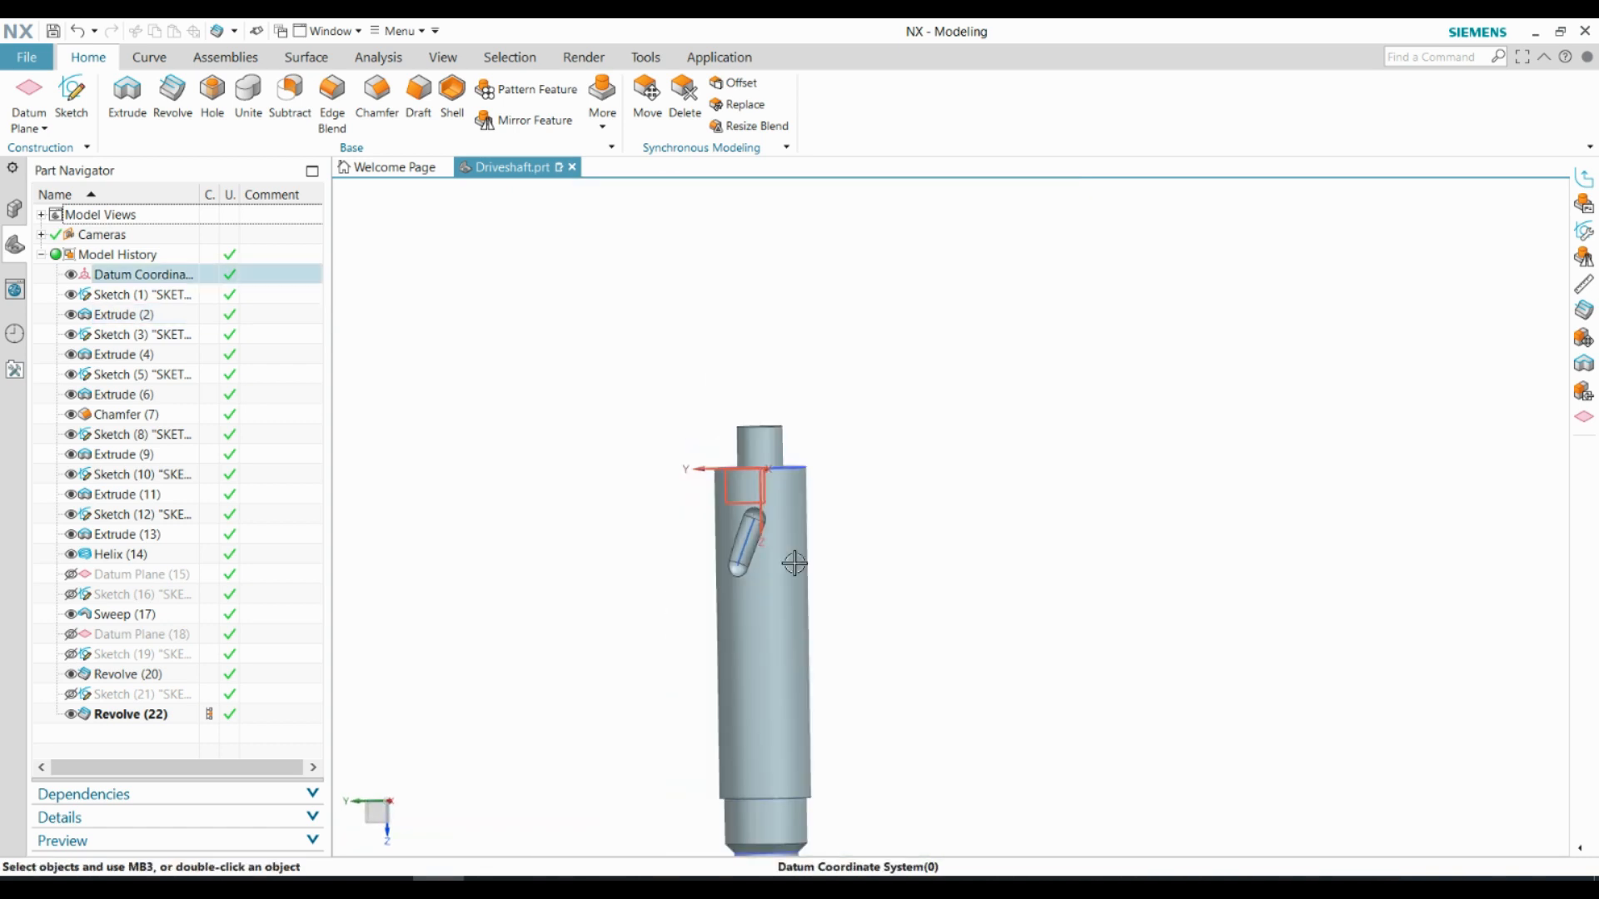
pyautogui.moveTo(796, 564); pyautogui.dragTo(808, 593, button='middle')
pyautogui.scroll(5, 776, 542)
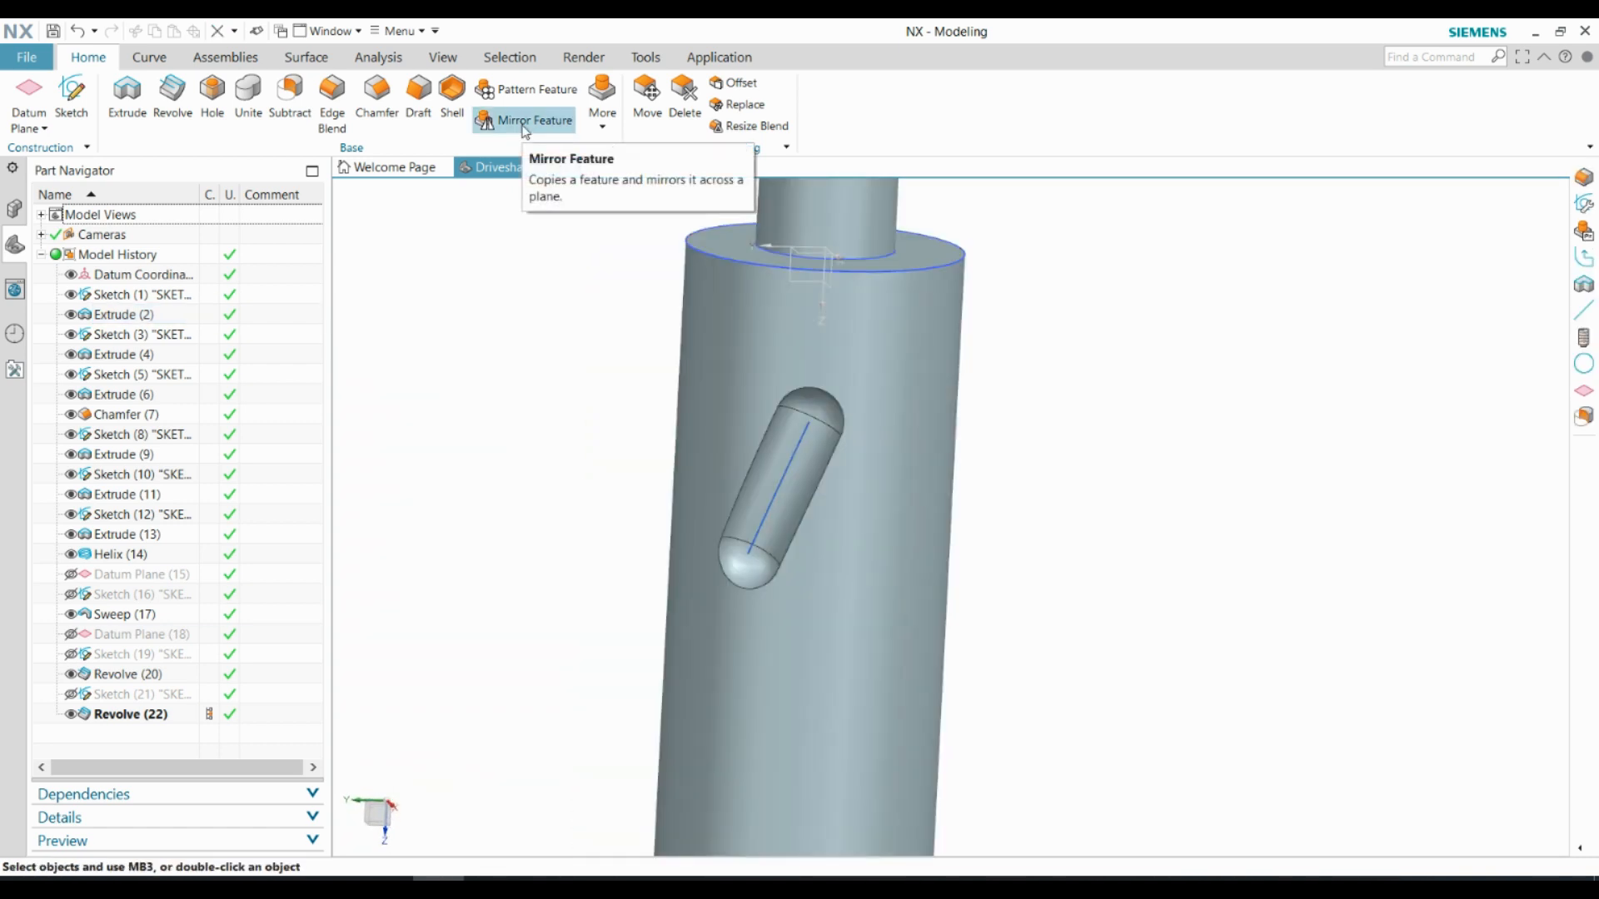
pyautogui.click(523, 127)
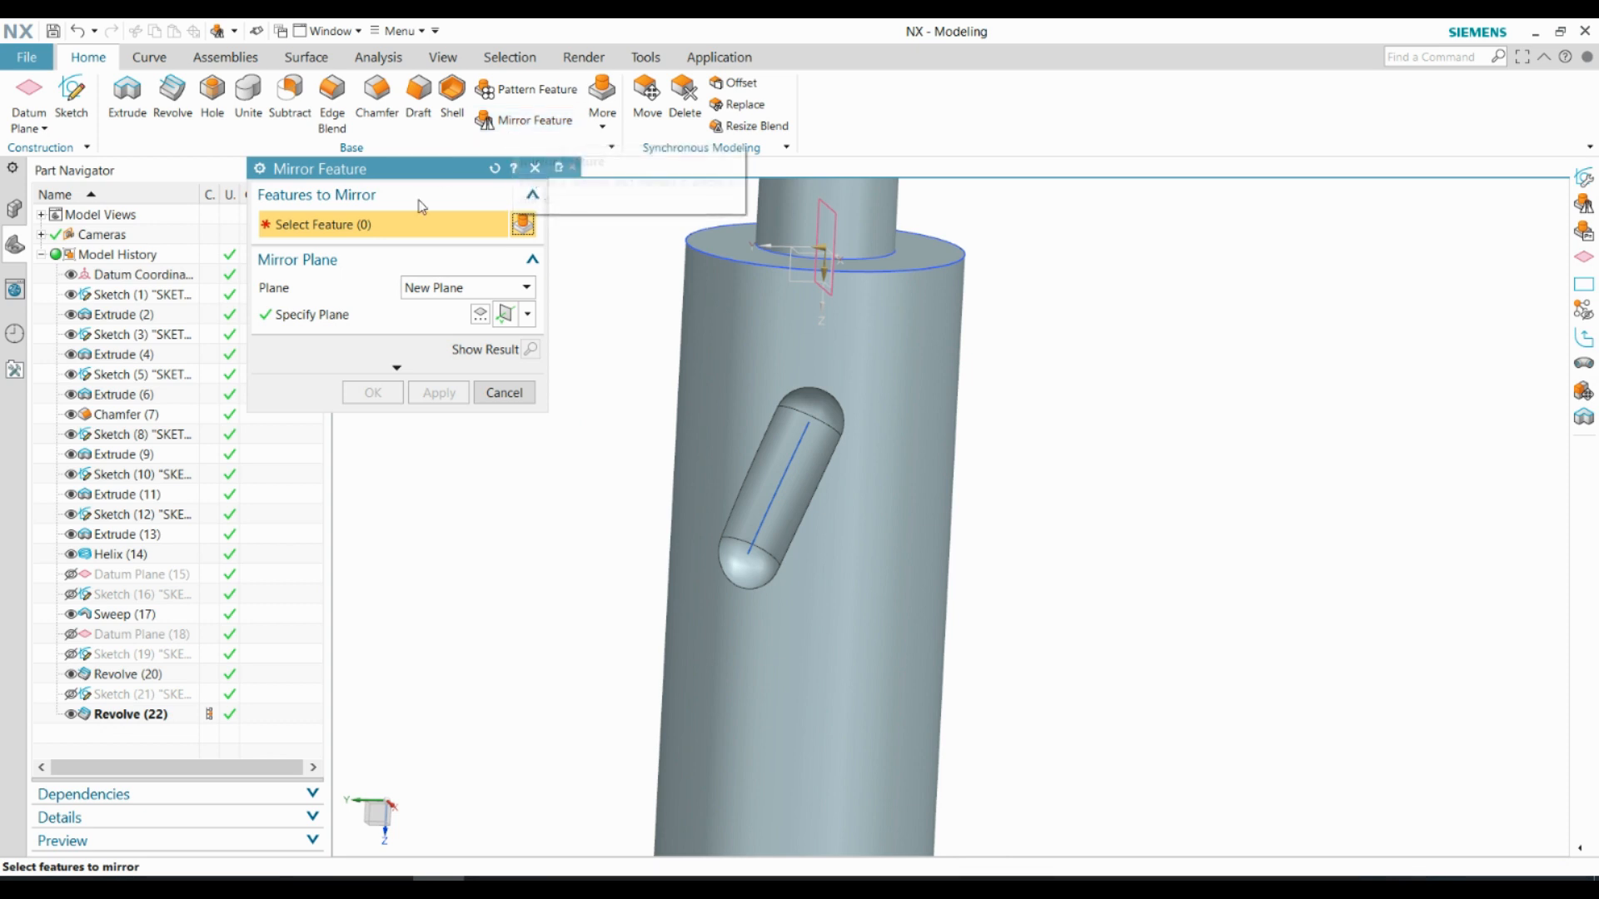
pyautogui.click(433, 296)
pyautogui.click(432, 325)
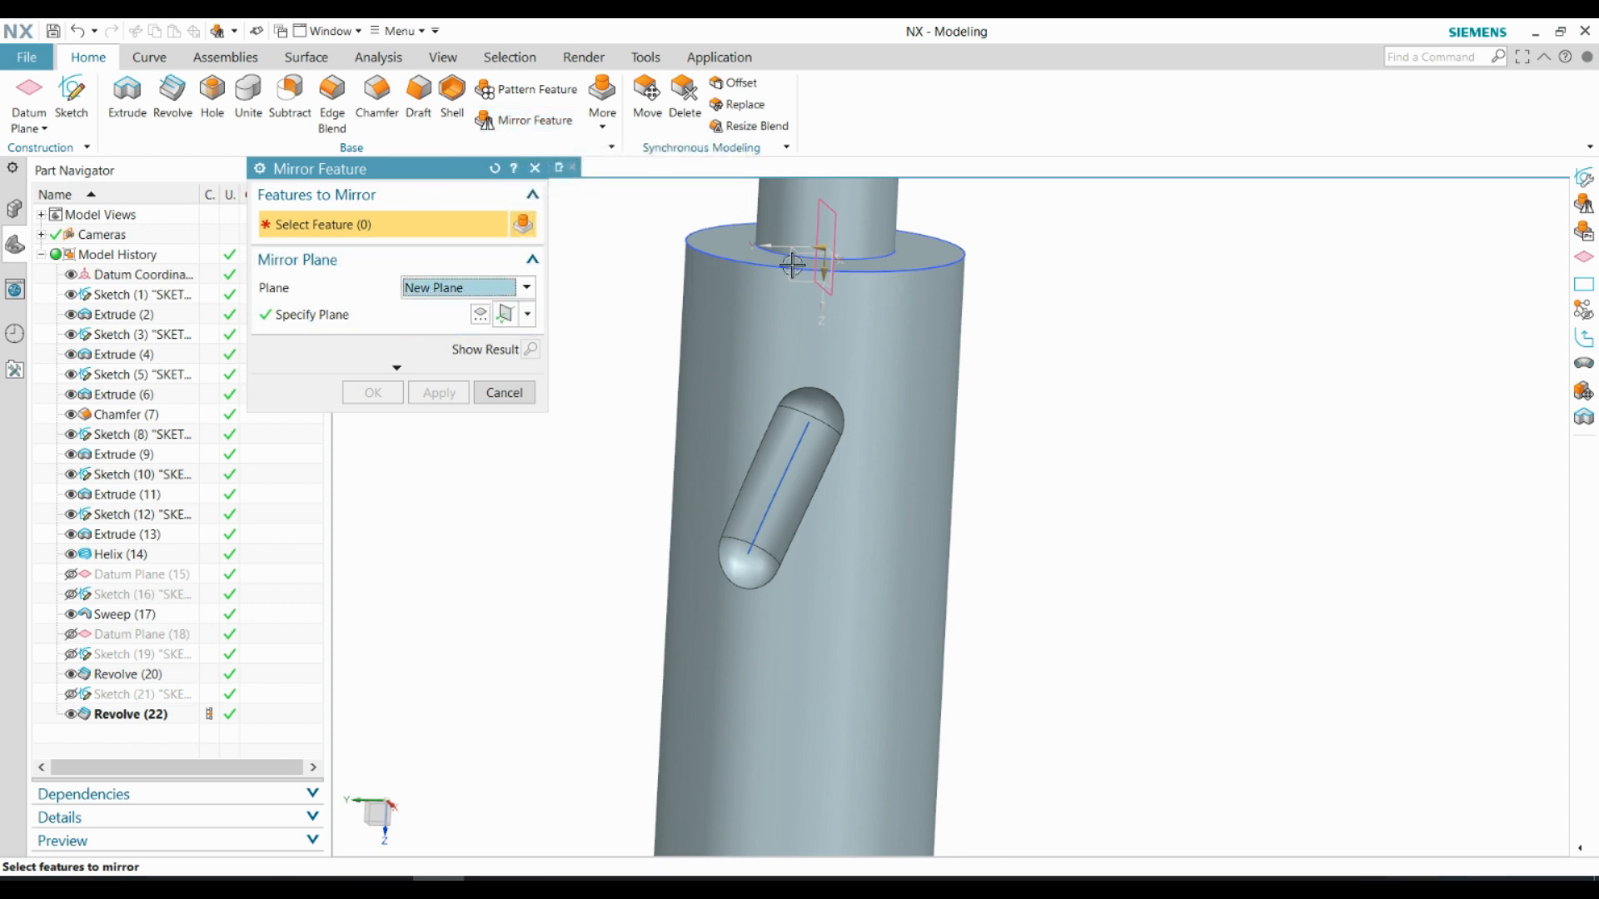
pyautogui.click(839, 236)
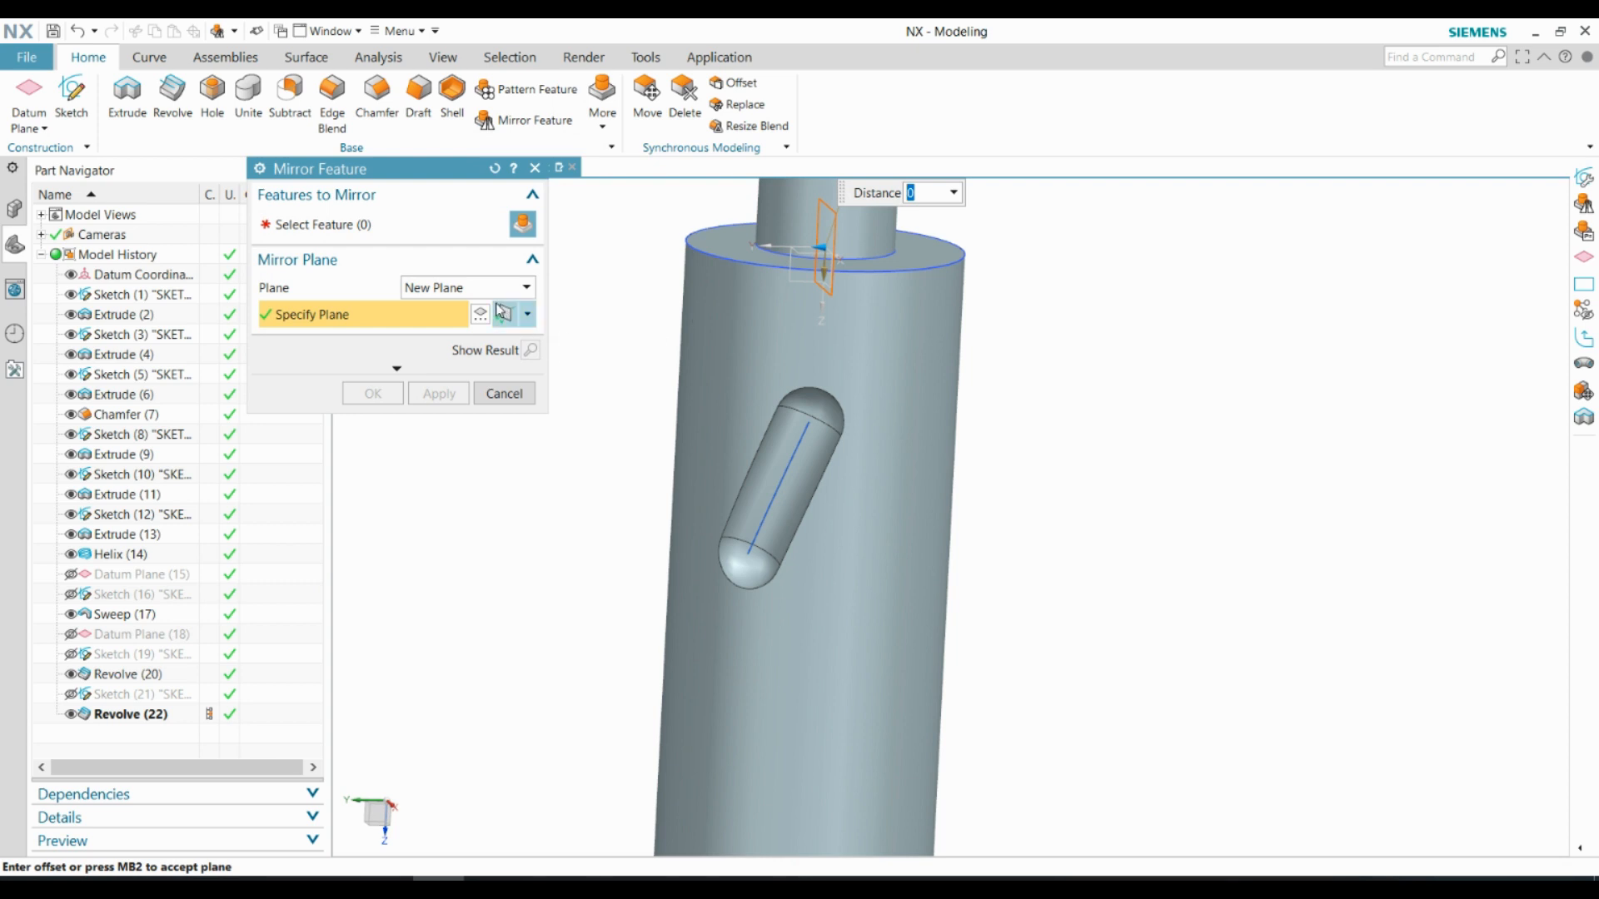
pyautogui.click(372, 236)
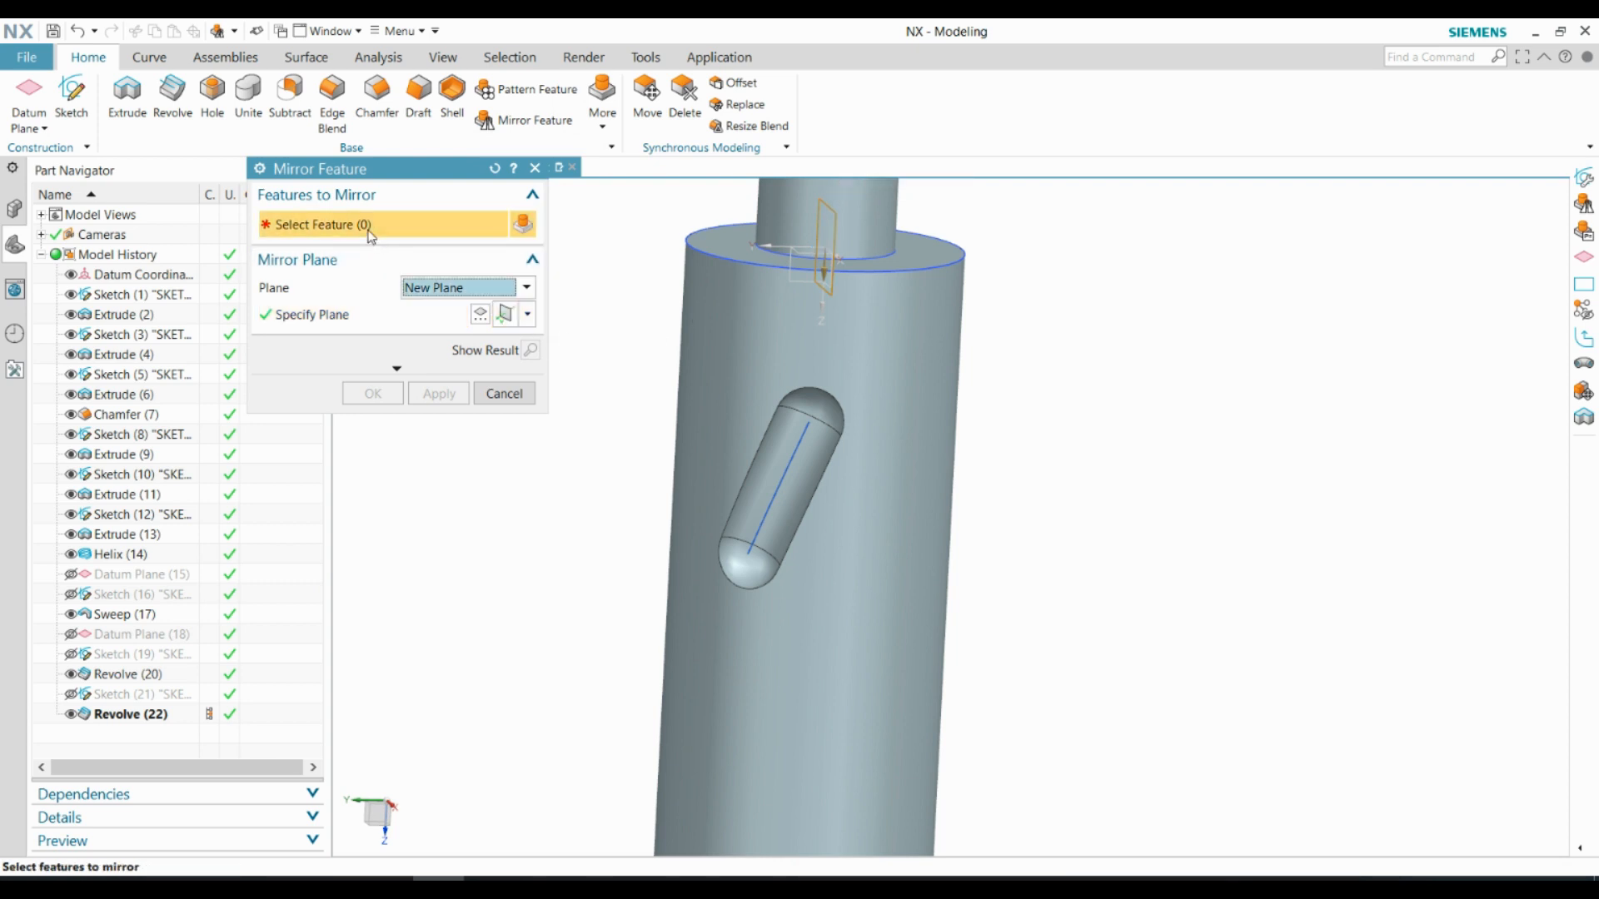
# Mirror Sweep (17), Revolve (20), Revolve (22) and Sketches (16), (19) and (21), leaving out the helix and both datum planes
pyautogui.click(108, 555)
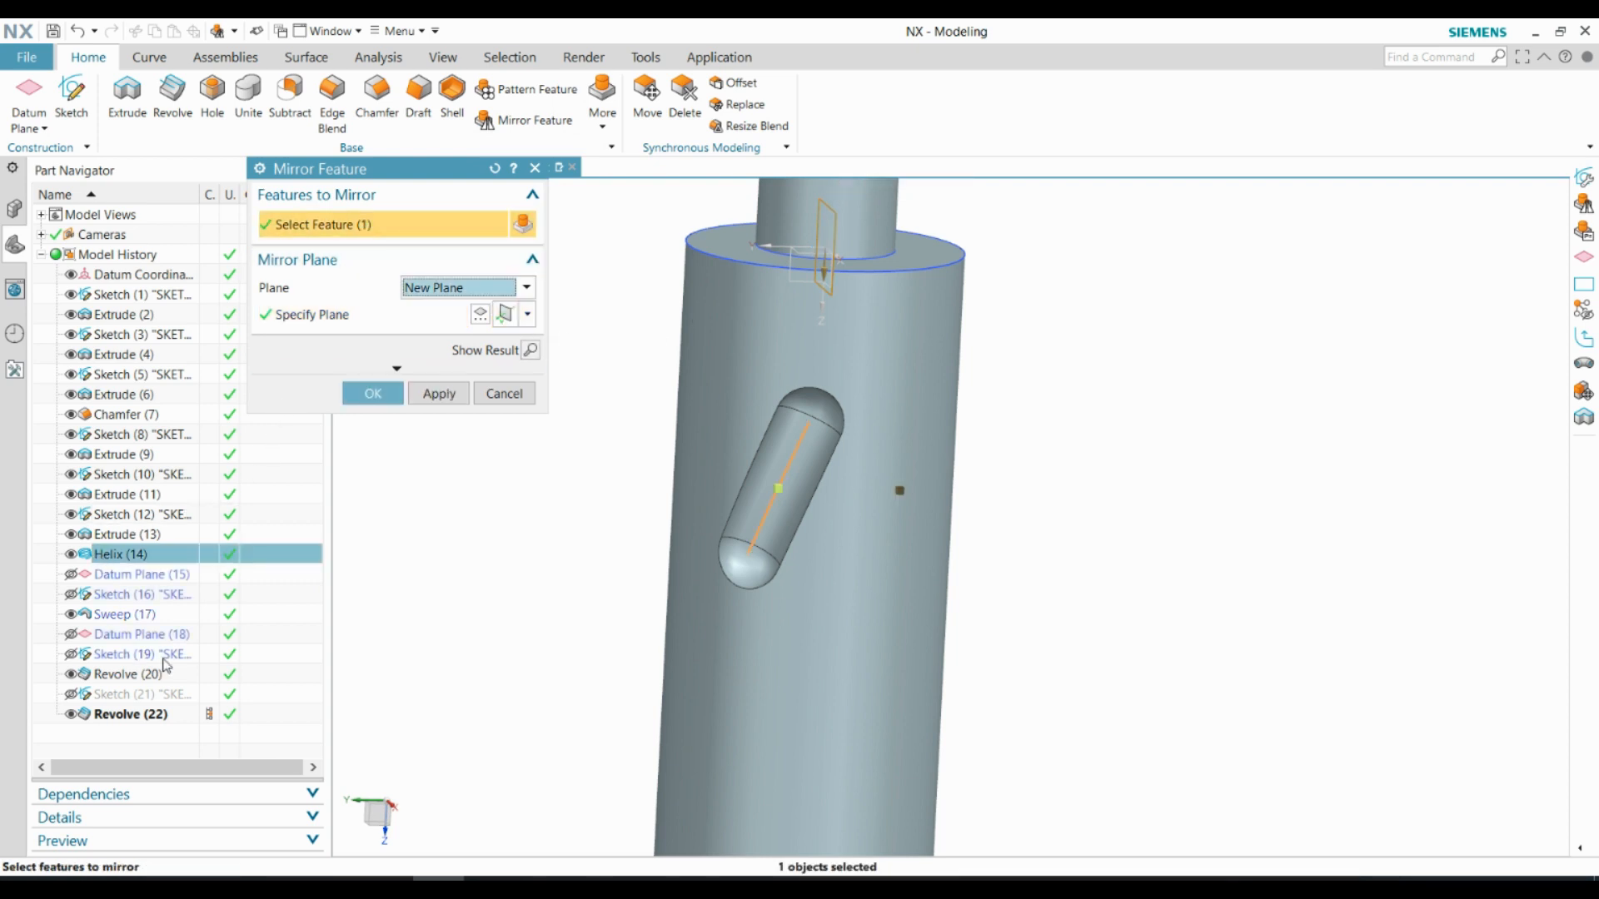
pyautogui.keyDown('shift'); pyautogui.click(143, 714); pyautogui.keyUp('shift')
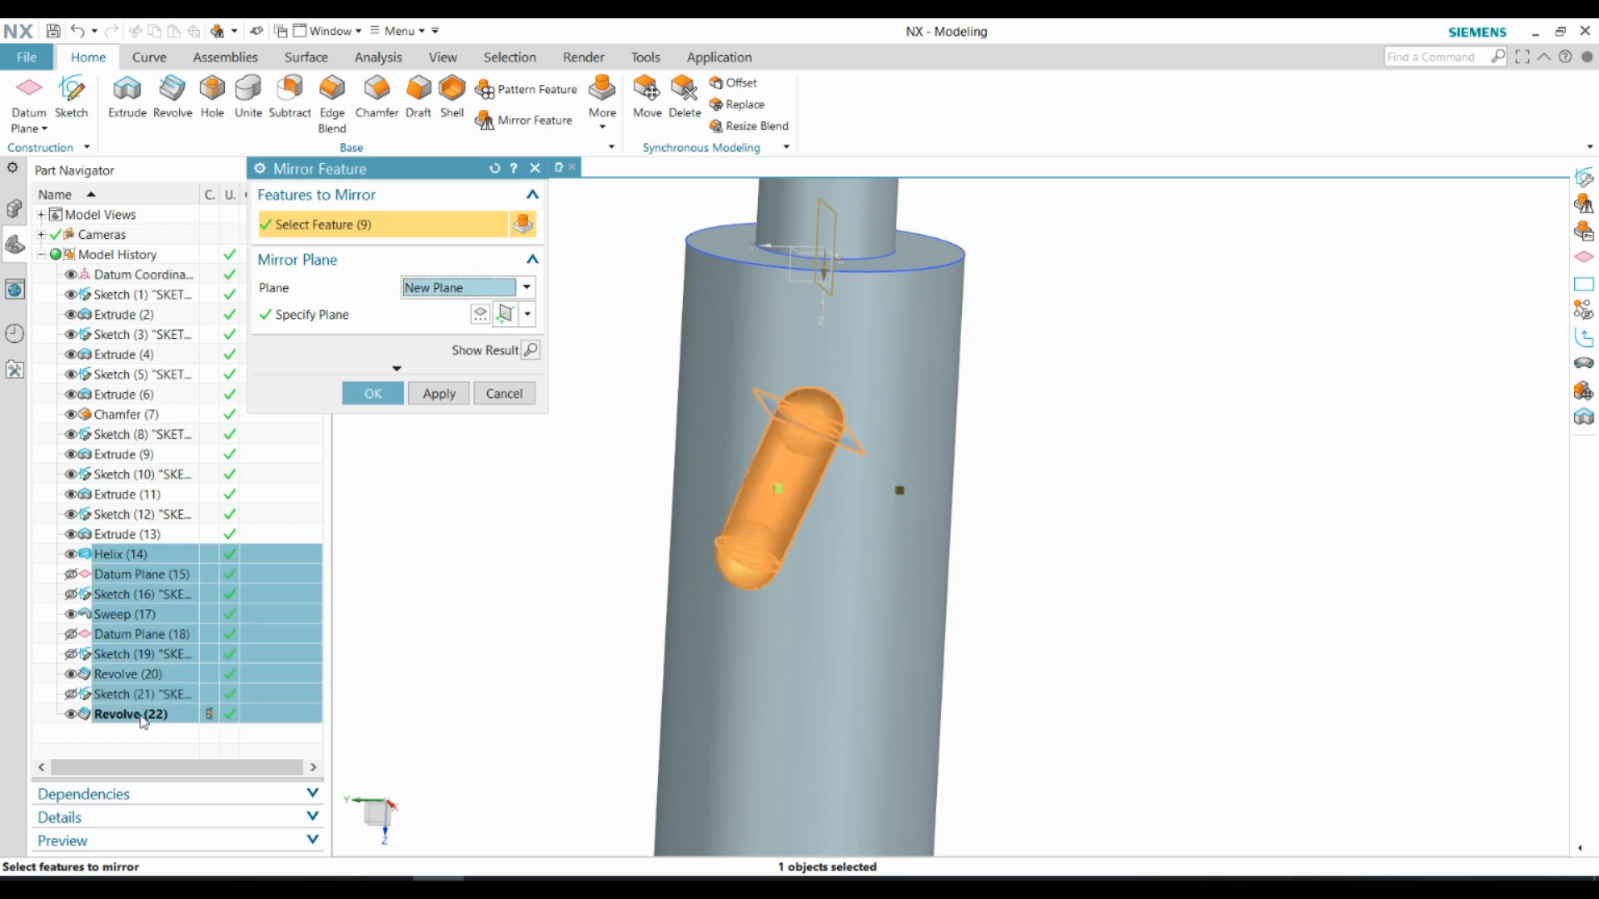
pyautogui.keyDown('ctrl'); pyautogui.click(121, 555); pyautogui.keyUp('ctrl')
pyautogui.keyDown('ctrl'); pyautogui.click(114, 575); pyautogui.keyUp('ctrl')
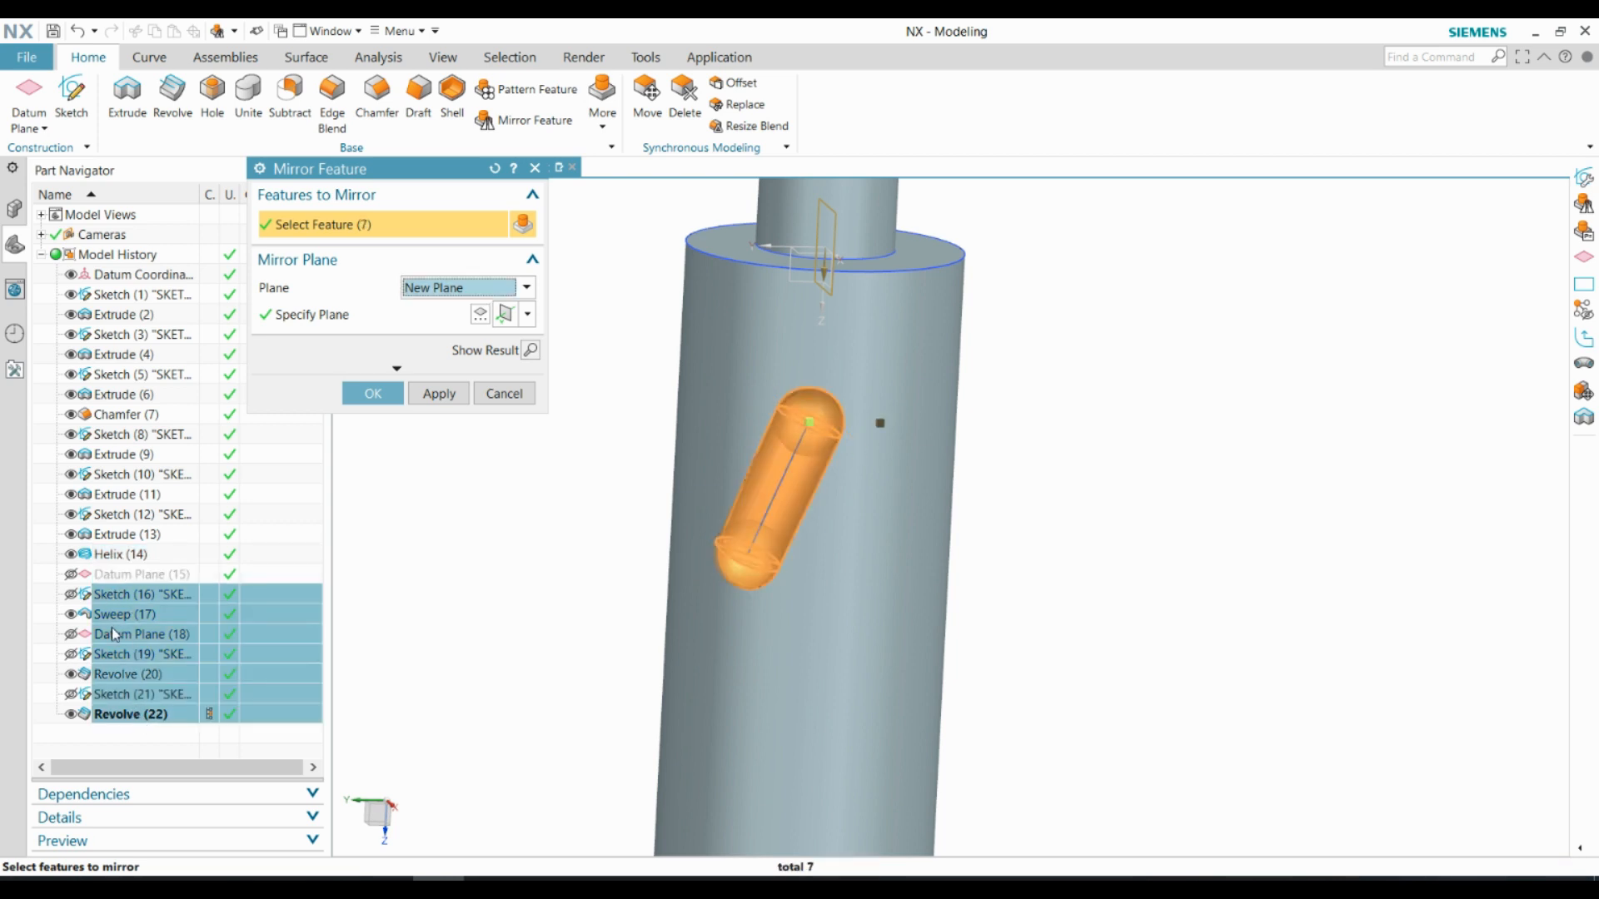
pyautogui.keyDown('ctrl'); pyautogui.click(114, 635); pyautogui.keyUp('ctrl')
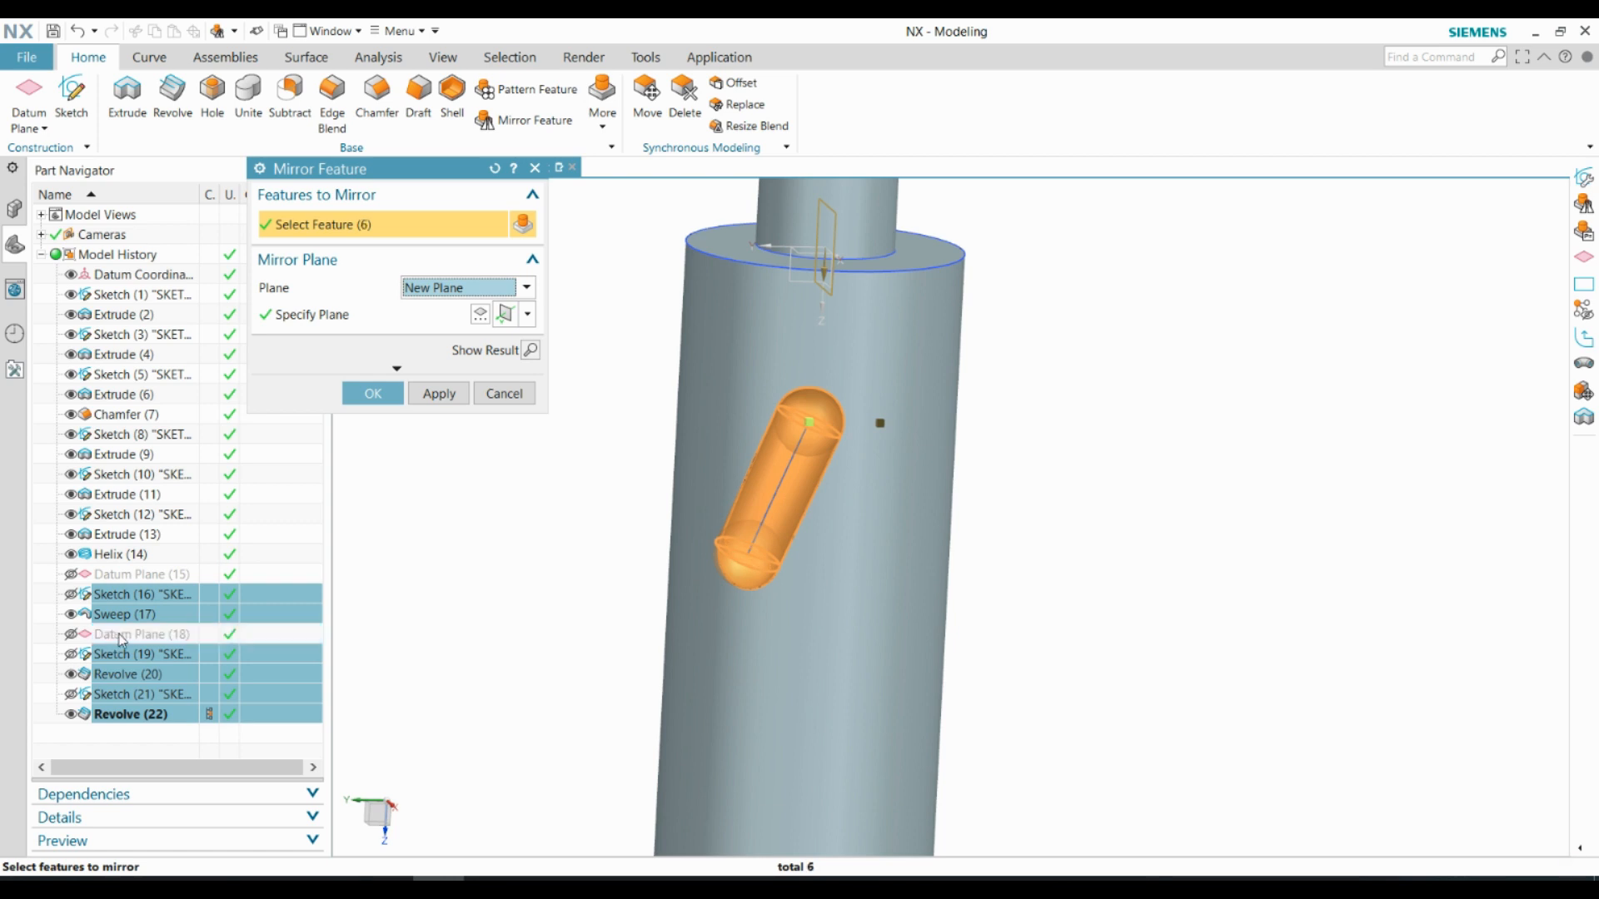
pyautogui.click(385, 398)
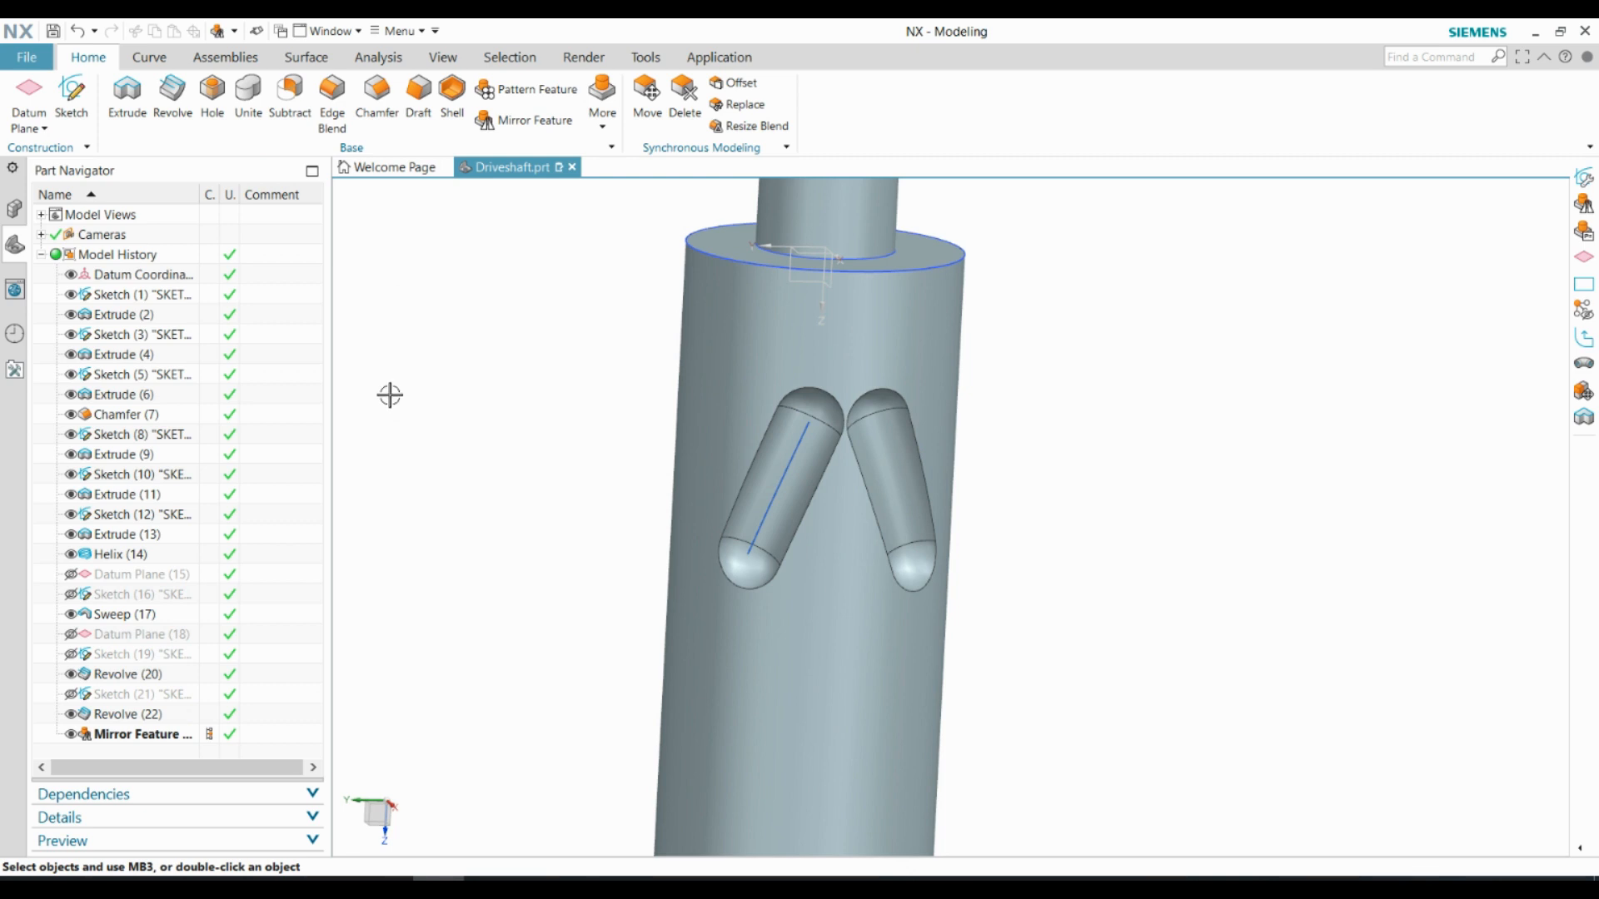
# Create a datum plane offset 11 mm from the shaft's shoulder face, reversed towards the shaft body so it crosses the grooves' upper ends
pyautogui.moveTo(820, 389); pyautogui.dragTo(764, 392, button='middle')
pyautogui.scroll(1, 764, 392)
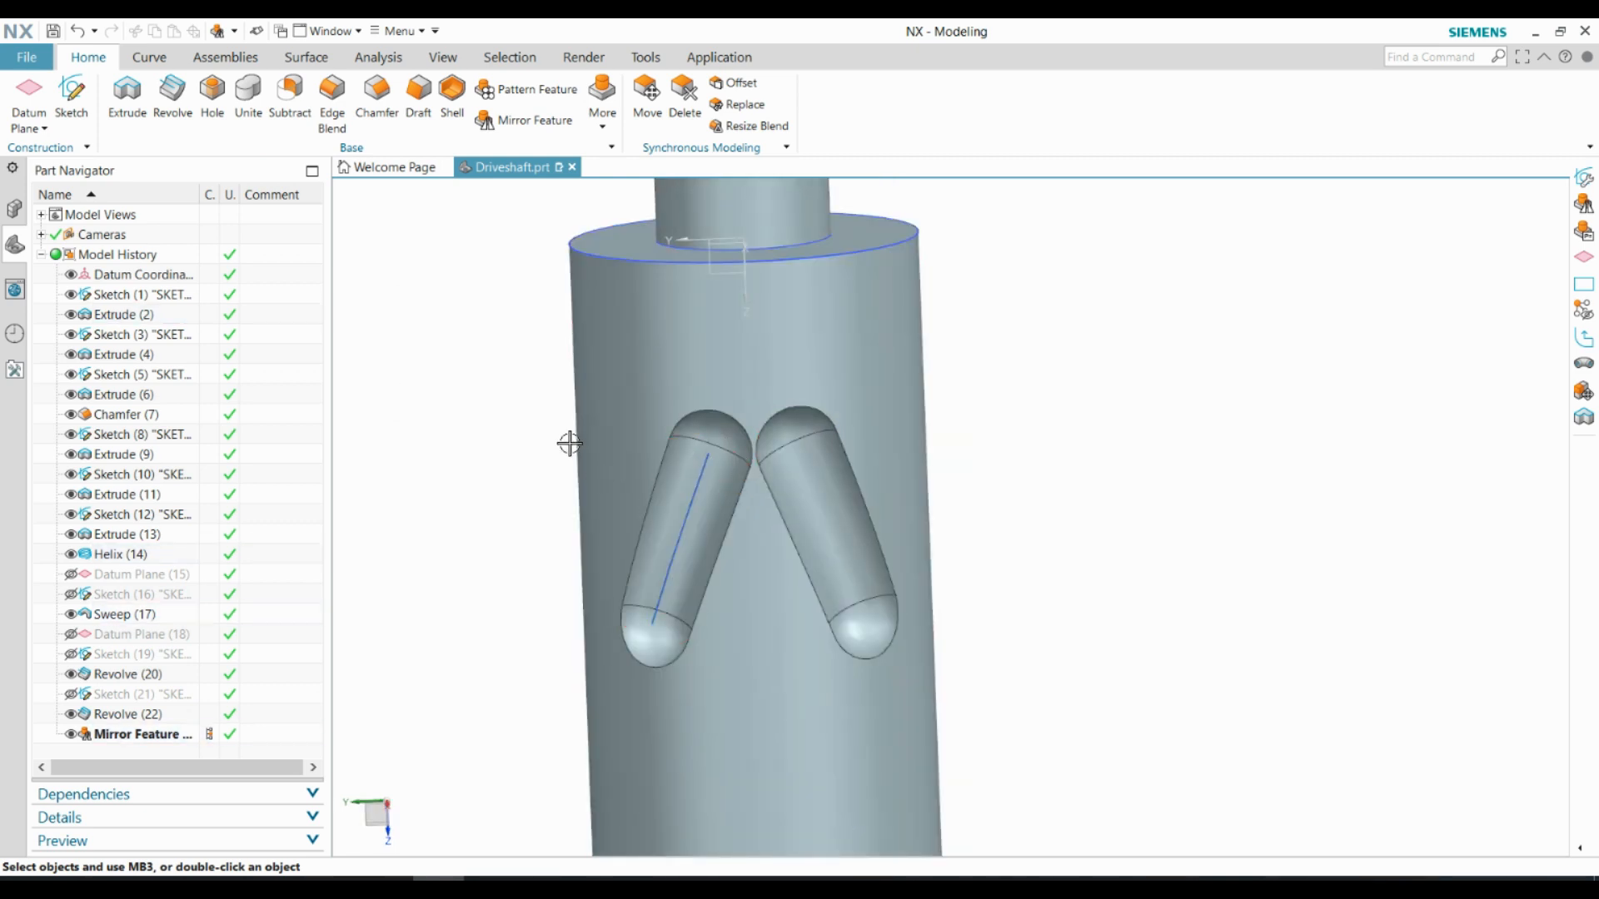
pyautogui.click(35, 130)
pyautogui.click(58, 147)
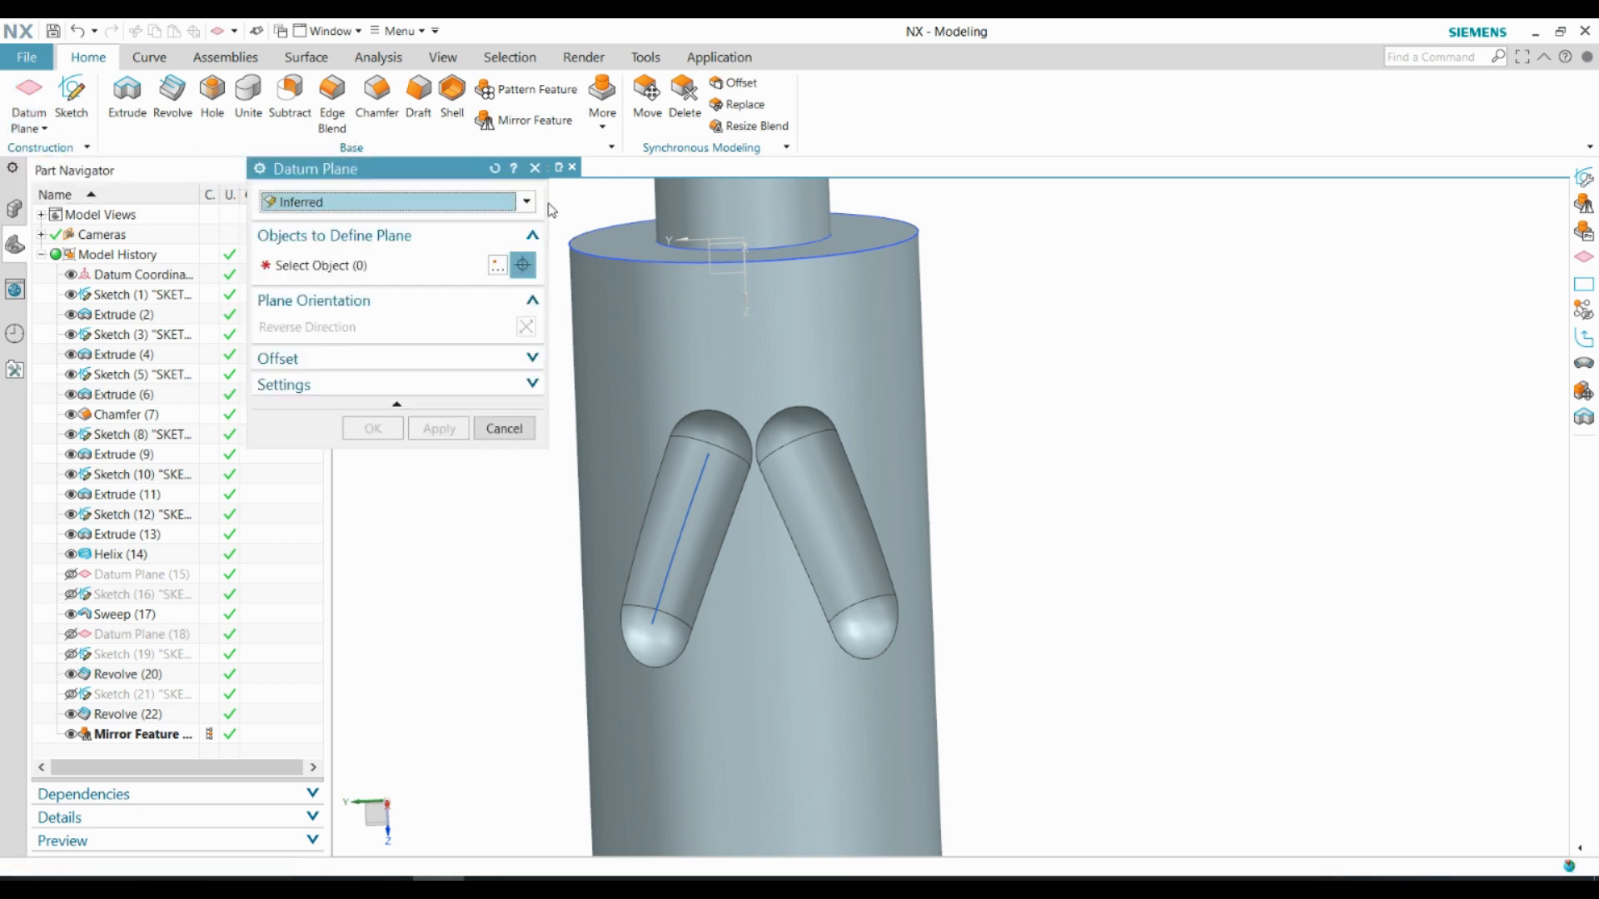
pyautogui.click(608, 242)
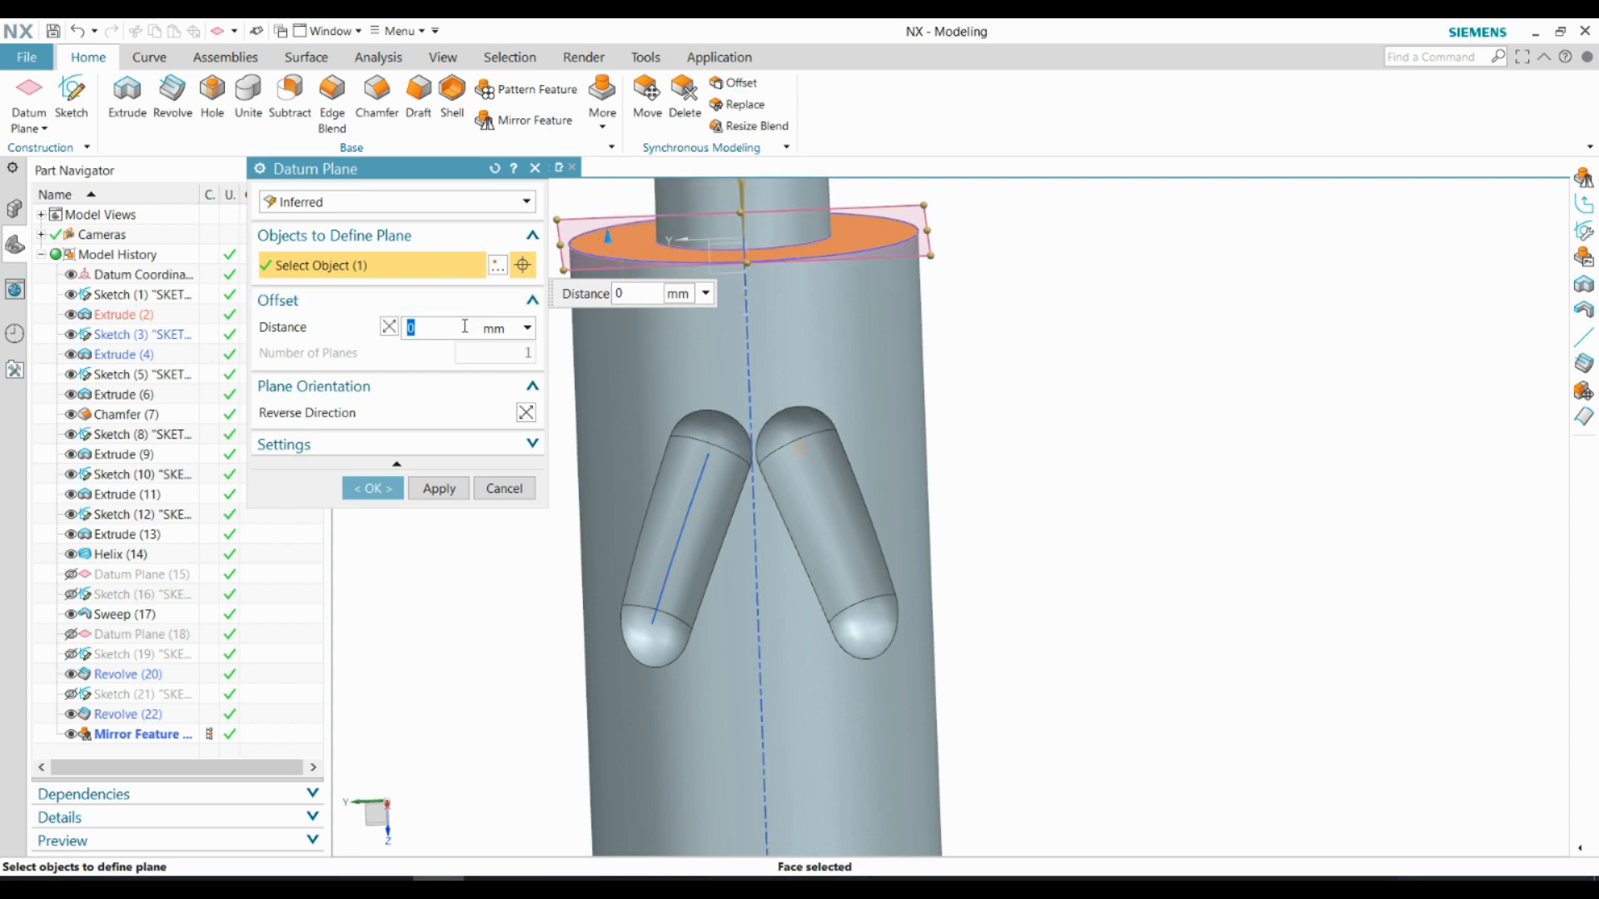
pyautogui.write('11')
pyautogui.press('Return')
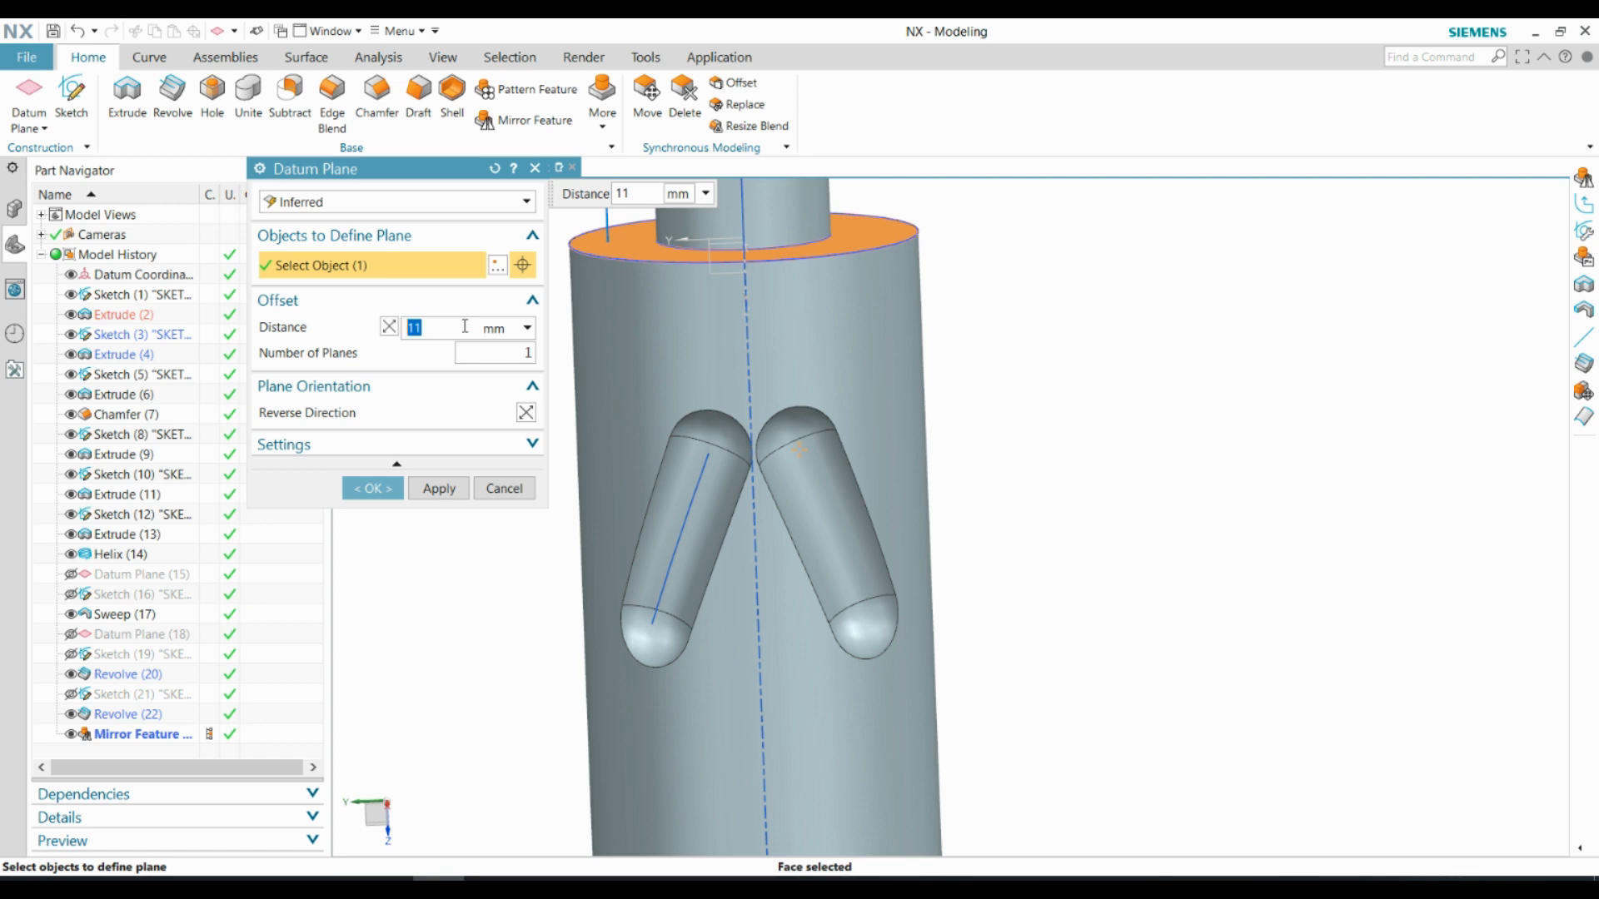
pyautogui.scroll(-3, 780, 529)
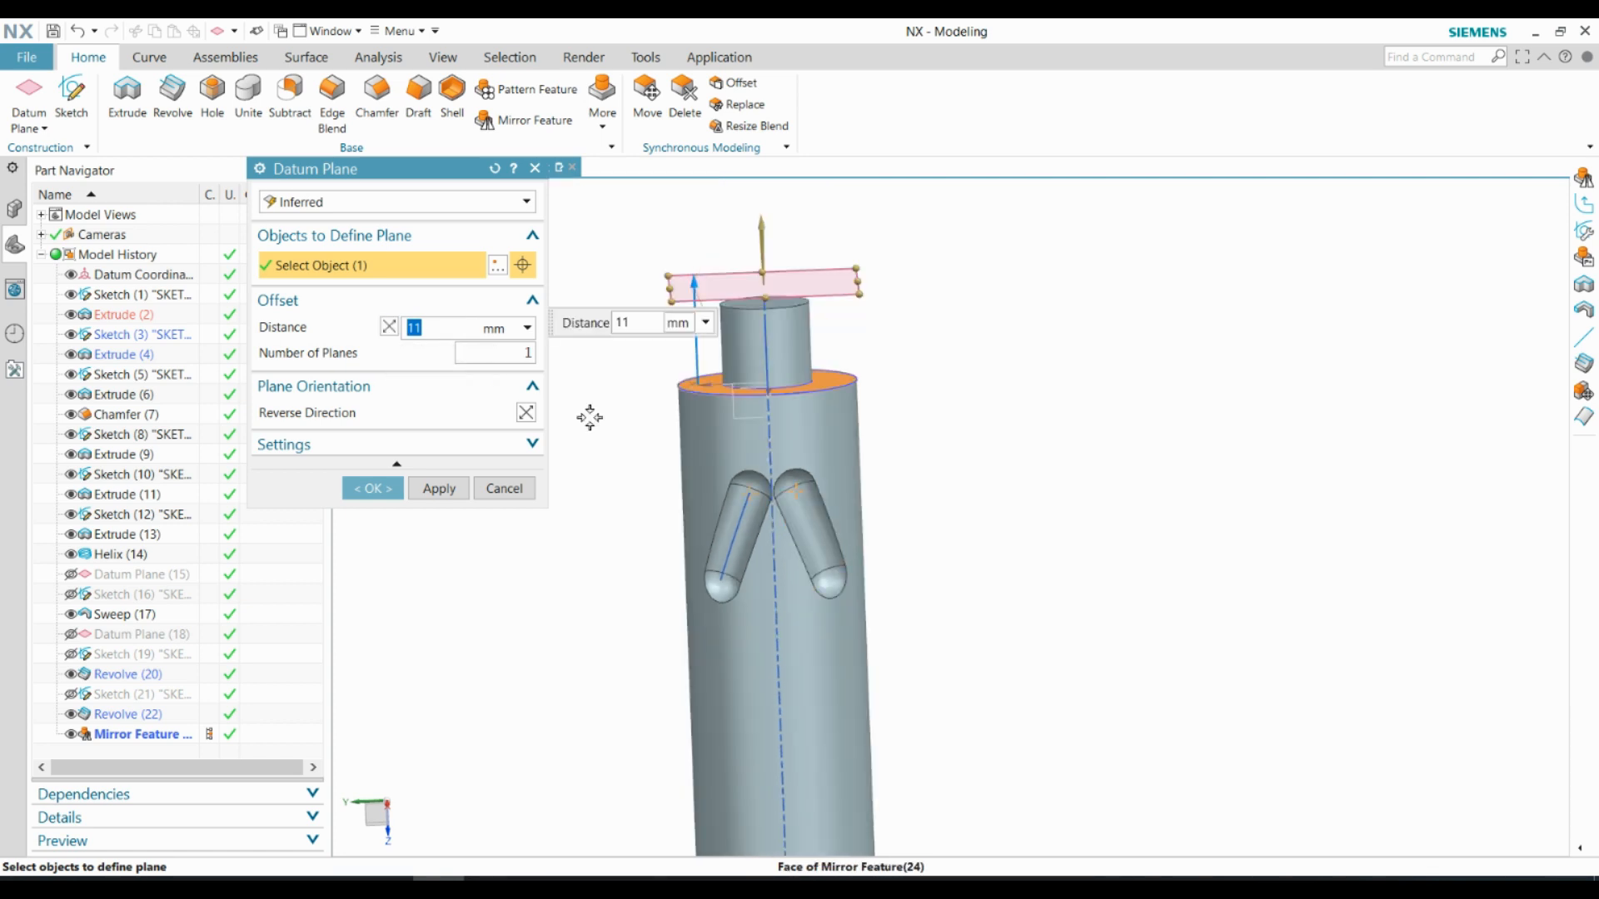
pyautogui.click(390, 331)
pyautogui.scroll(4, 816, 527)
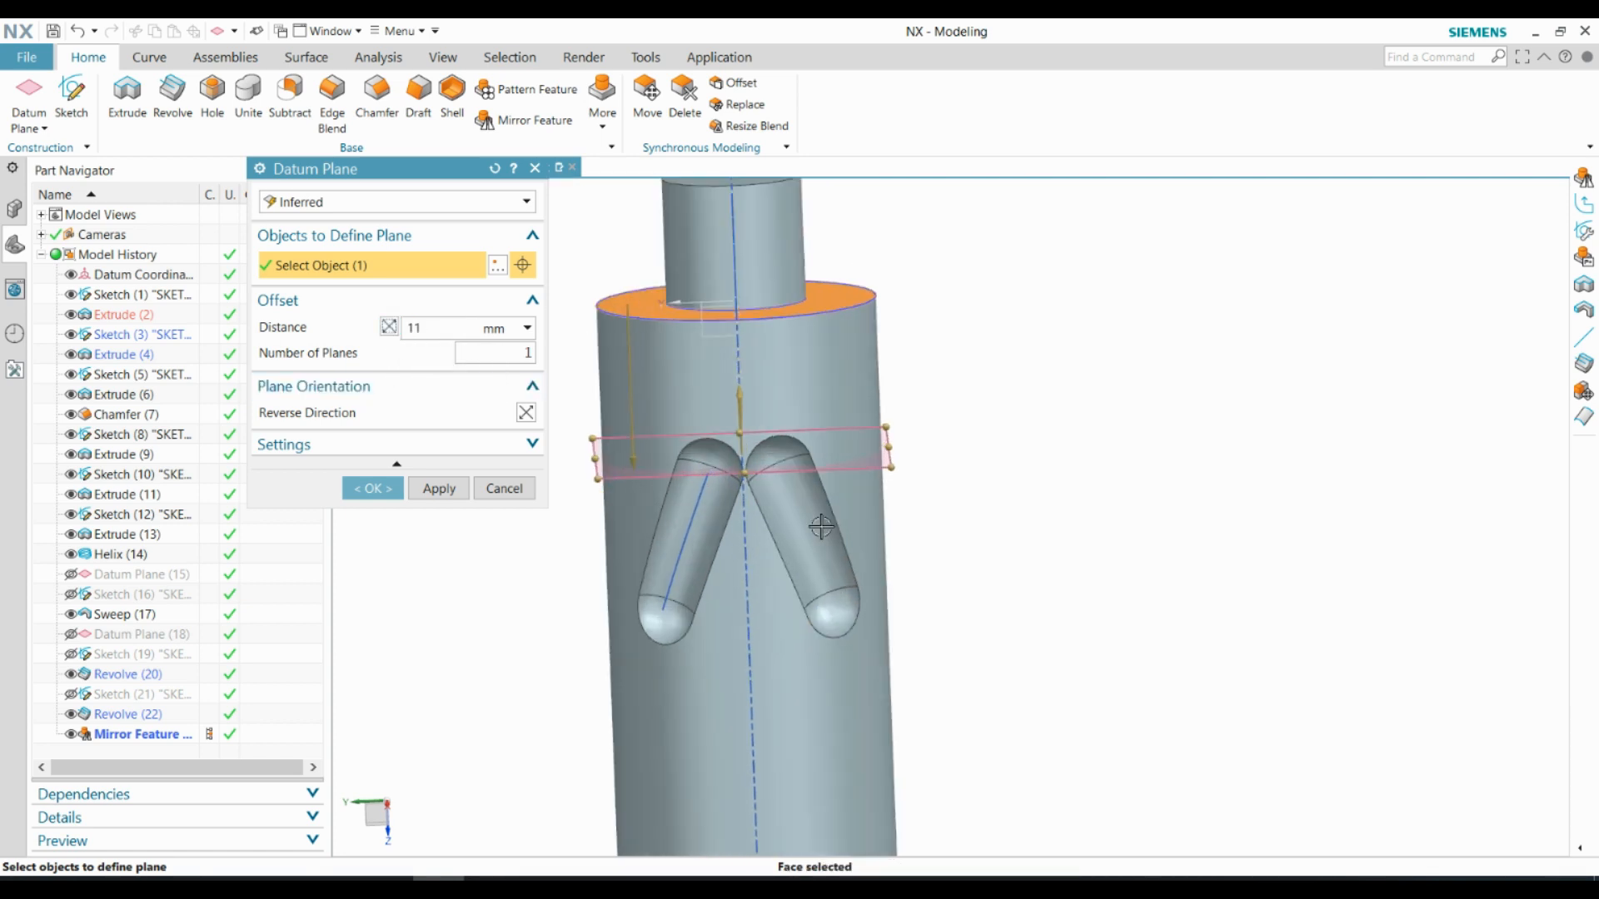
pyautogui.moveTo(718, 471); pyautogui.dragTo(657, 415, button='middle')
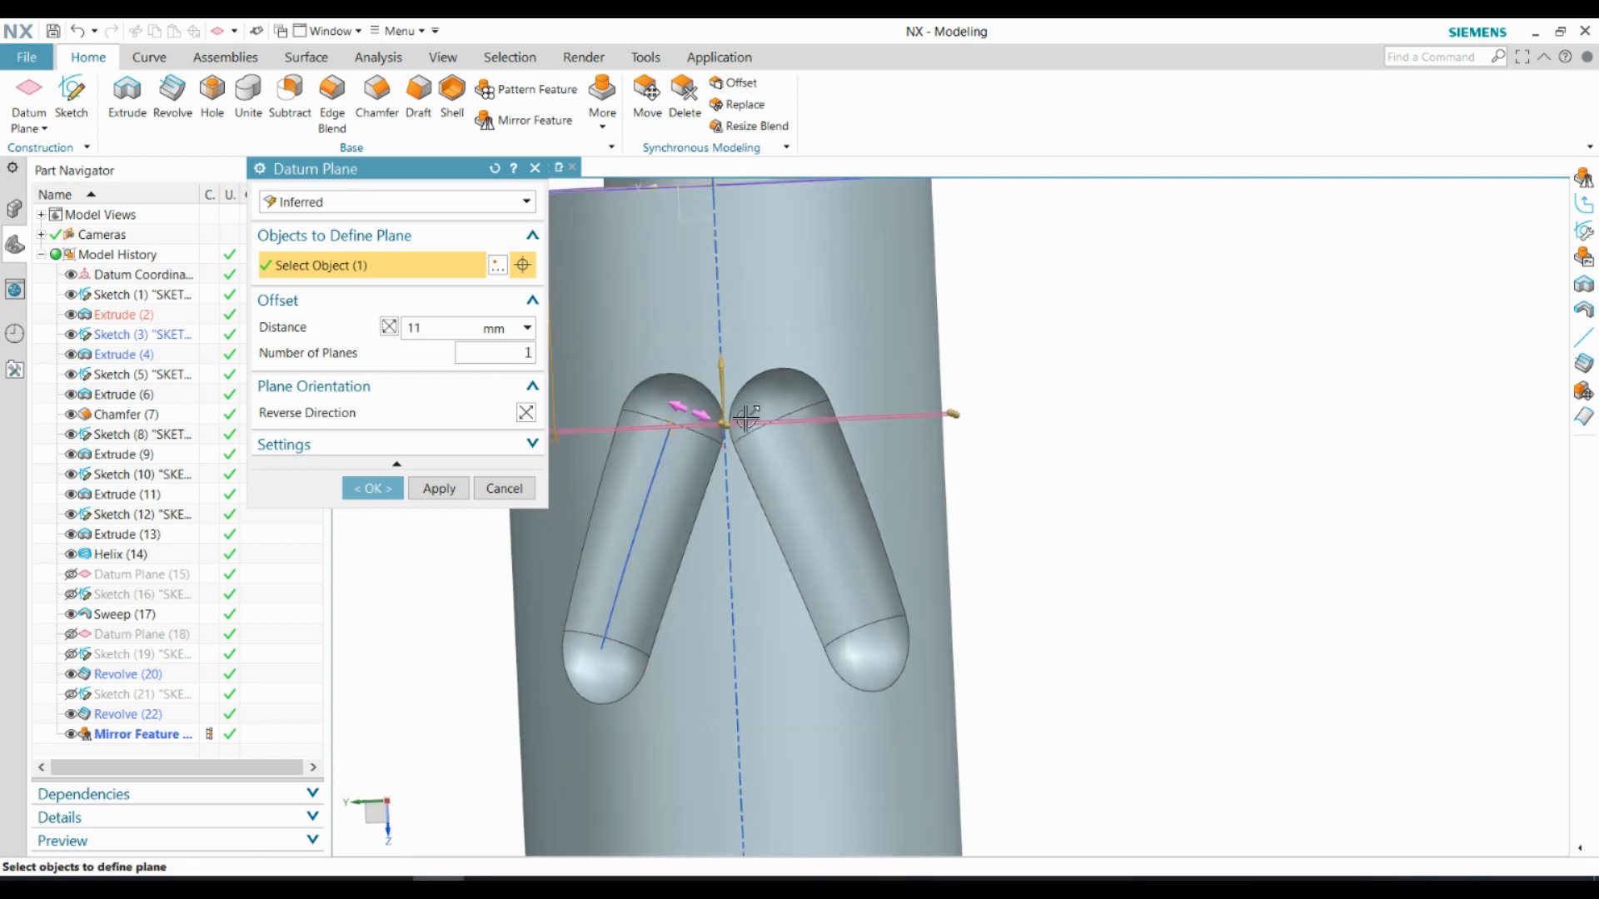
pyautogui.click(375, 489)
pyautogui.scroll(-2, 678, 475)
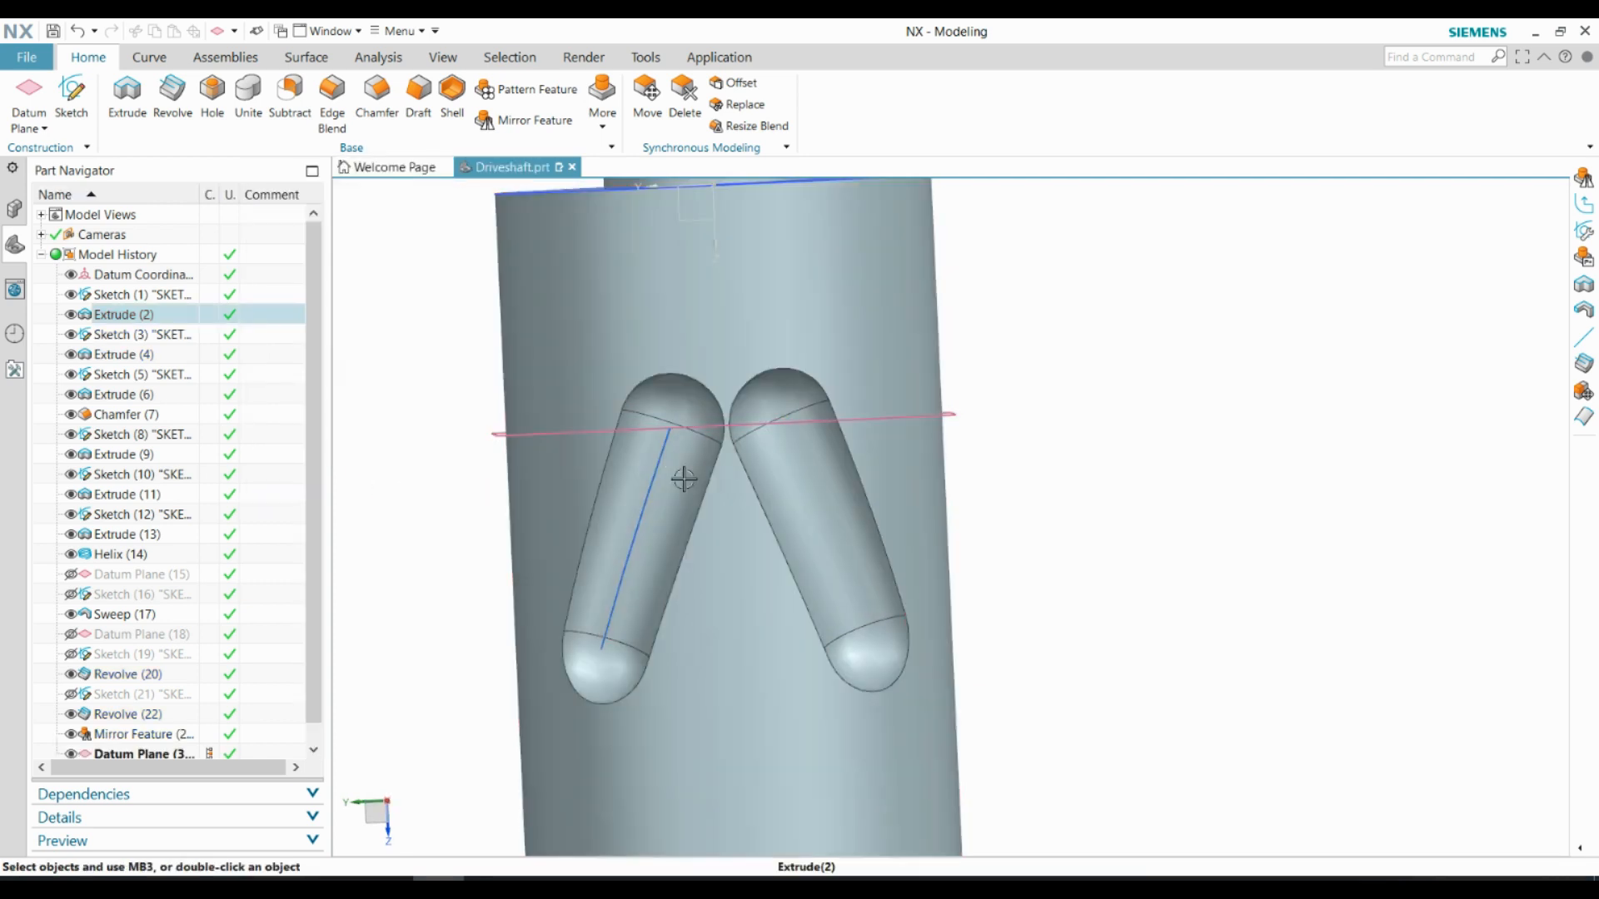
pyautogui.moveTo(692, 475); pyautogui.dragTo(696, 570, button='middle')
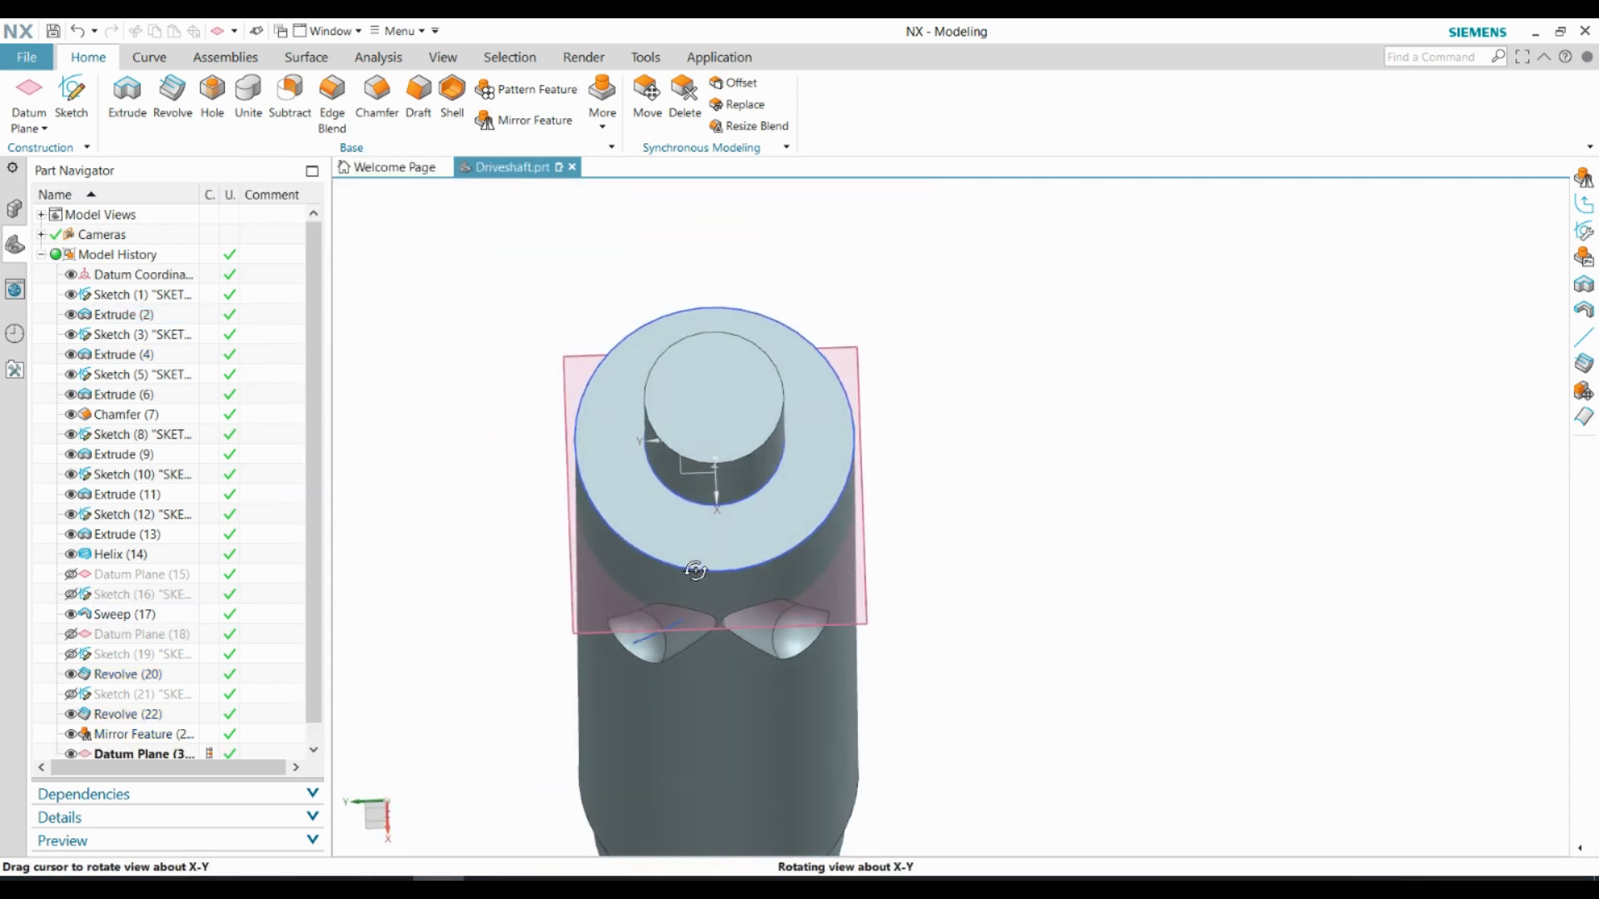
# Create a new sketch on the offset datum plane that crosses the two grooves' upper ends
pyautogui.click(95, 120)
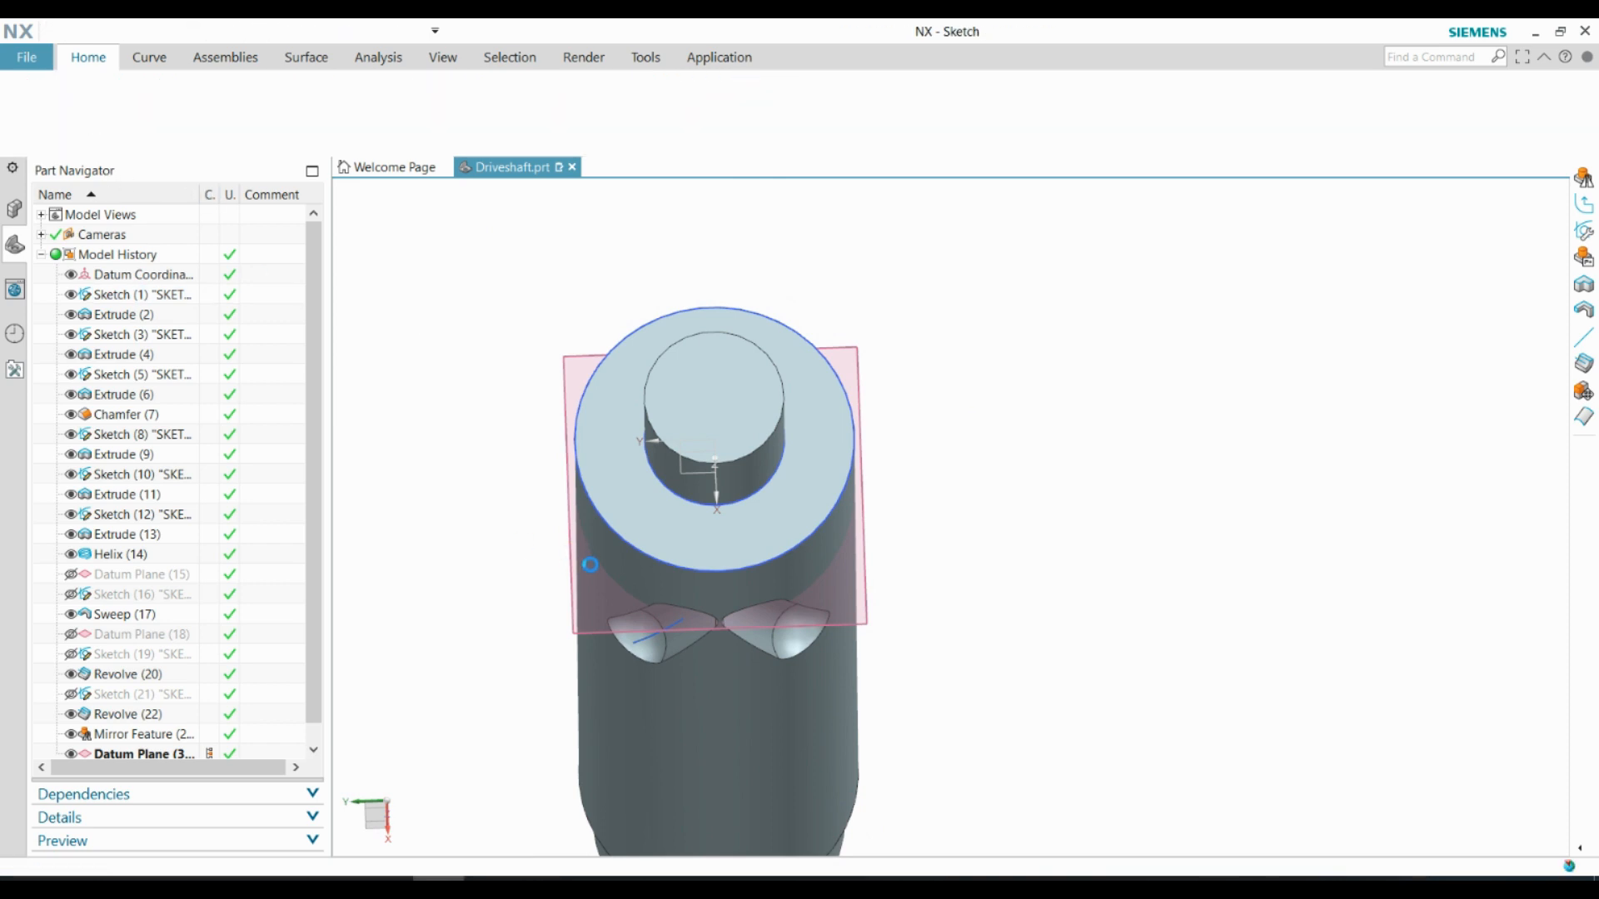
pyautogui.click(578, 632)
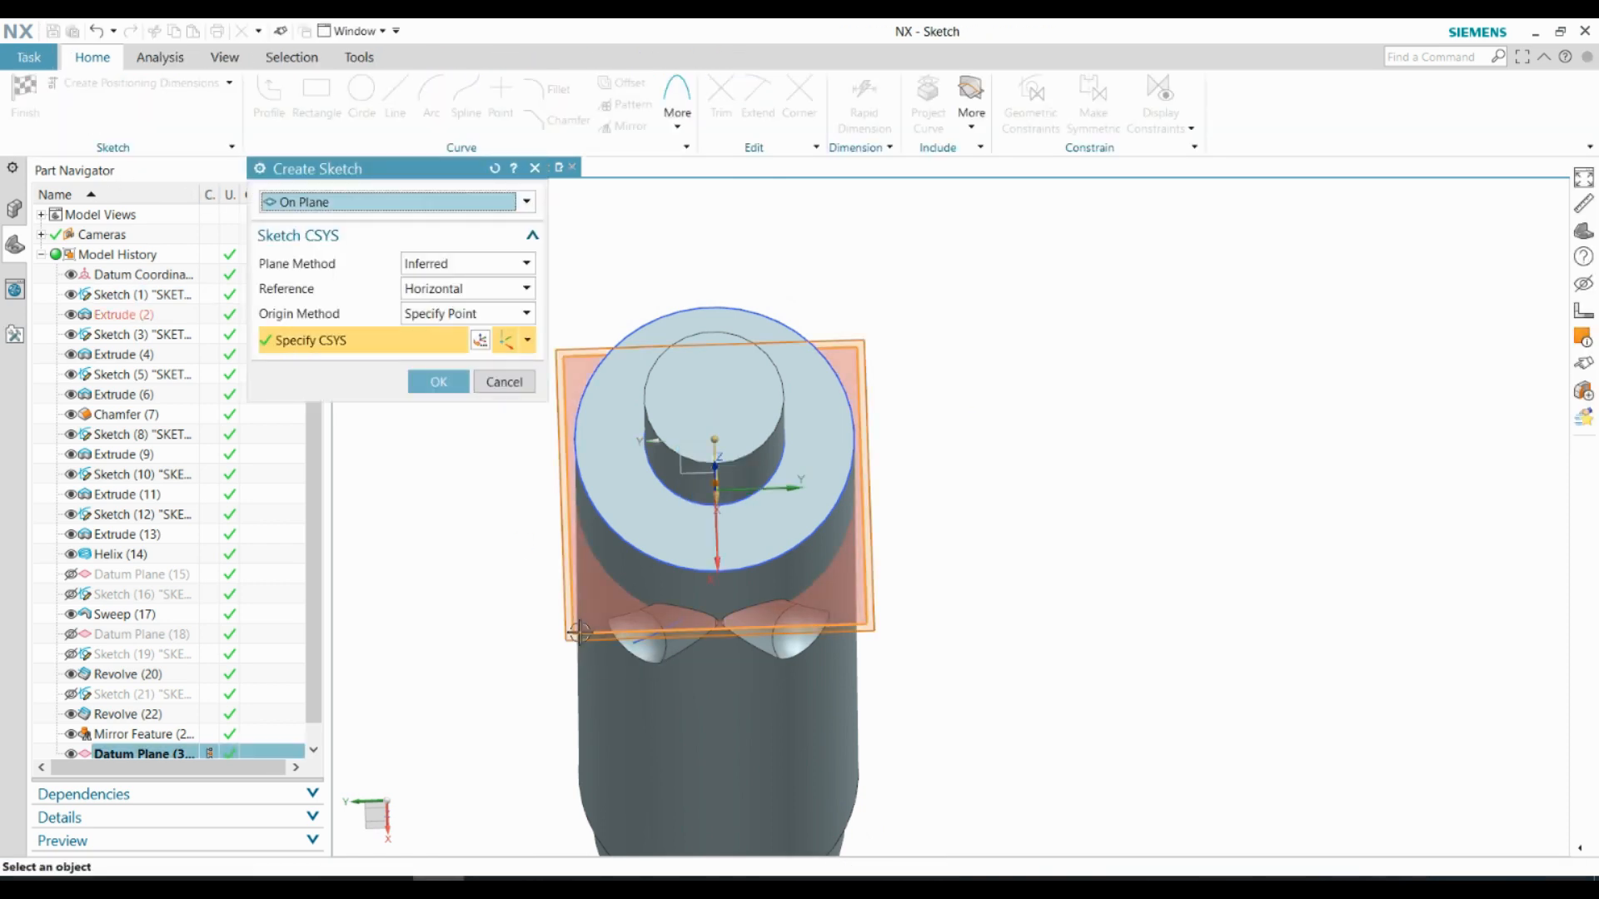
pyautogui.click(435, 382)
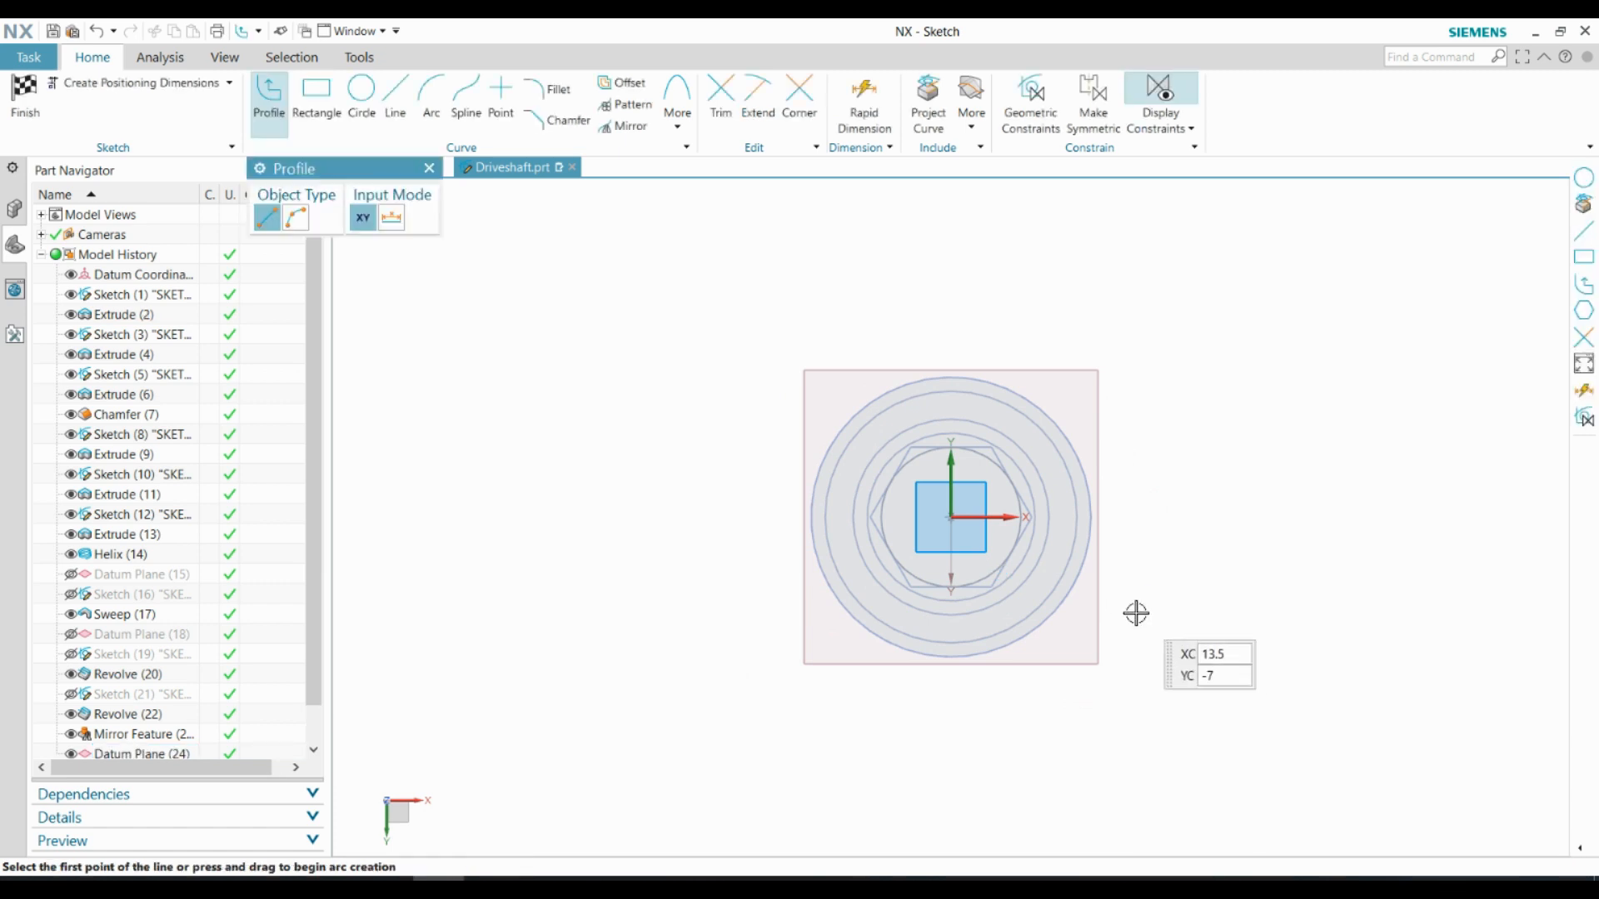
# Draw a 10 mm radius arc by center and endpoints, centered on the shaft axis and joining the two grooves' upper end centers
pyautogui.click(433, 104)
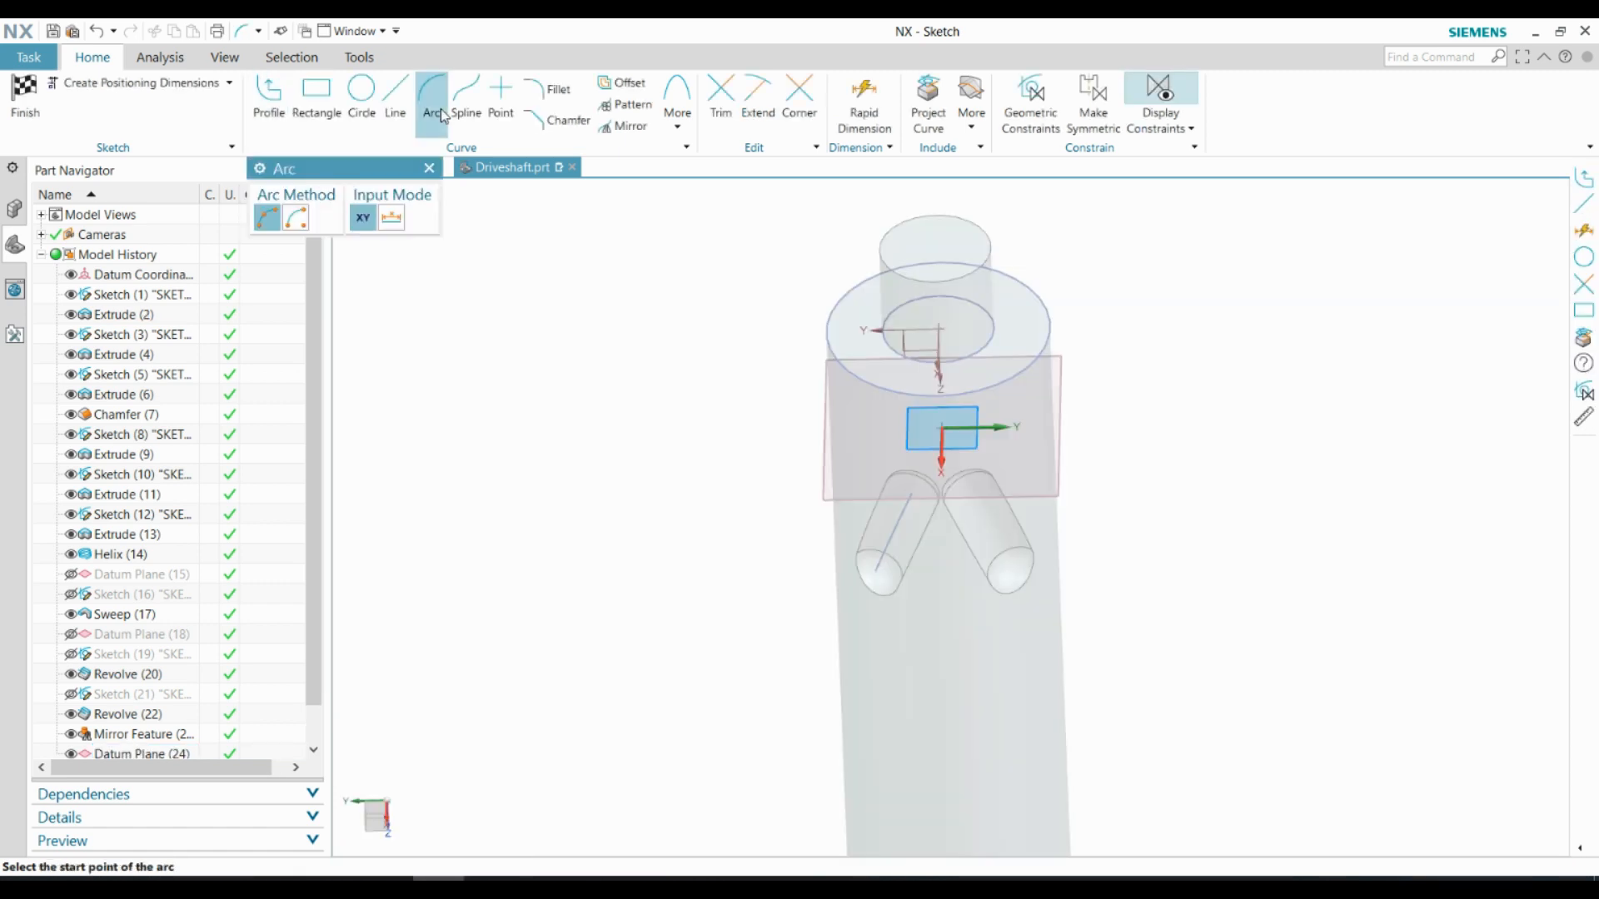
pyautogui.click(296, 218)
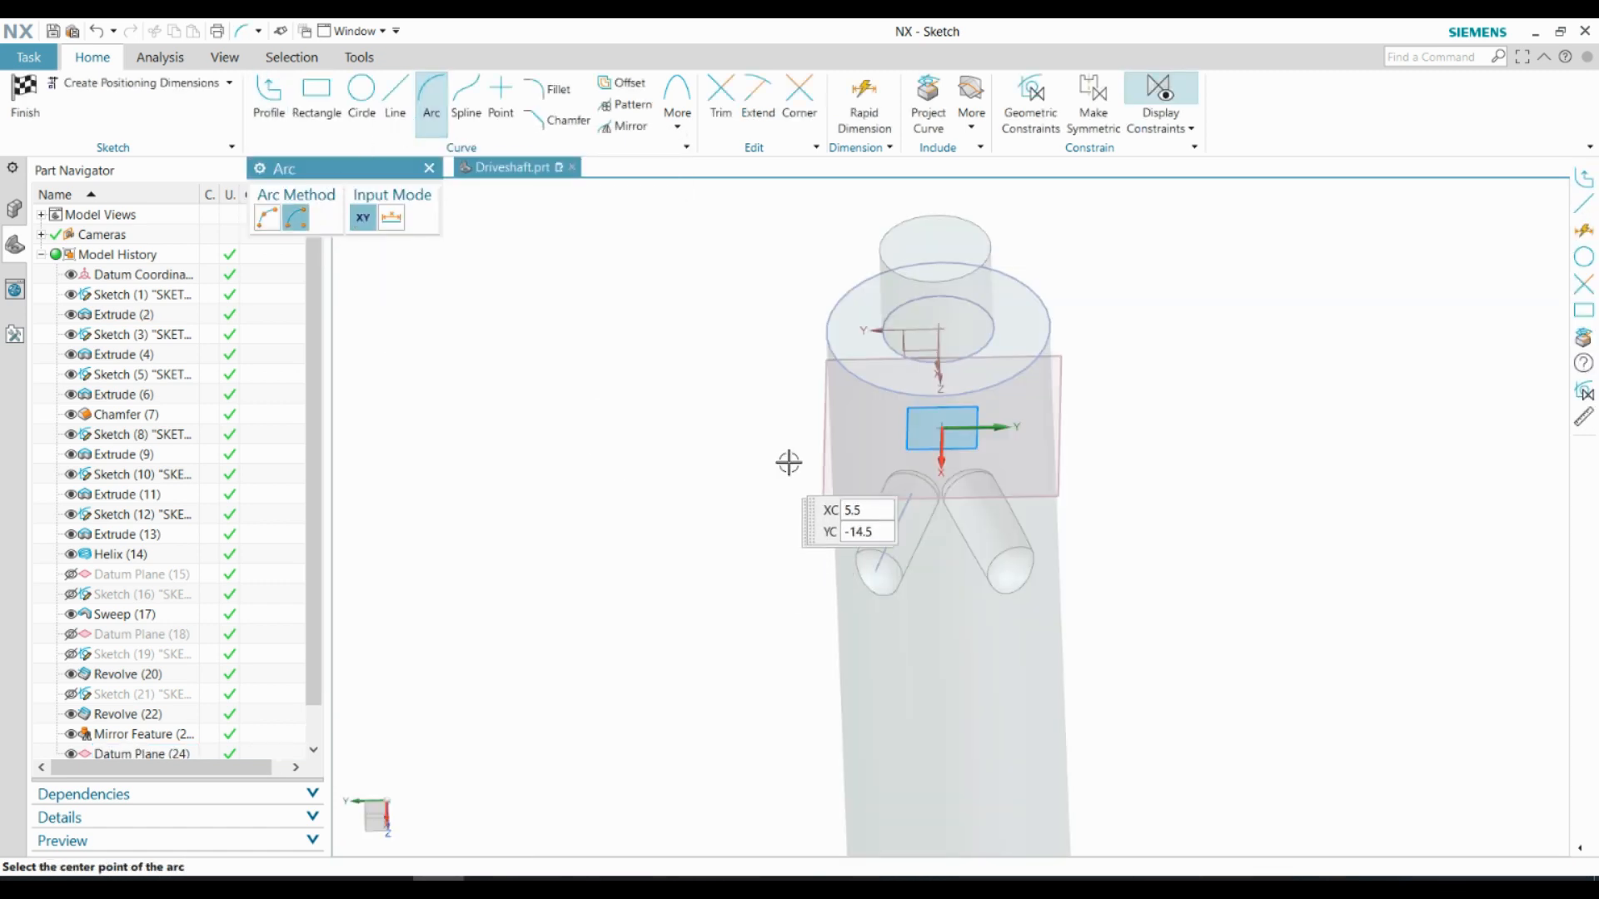
pyautogui.moveTo(770, 500); pyautogui.dragTo(862, 527, button='middle')
pyautogui.scroll(5, 948, 497)
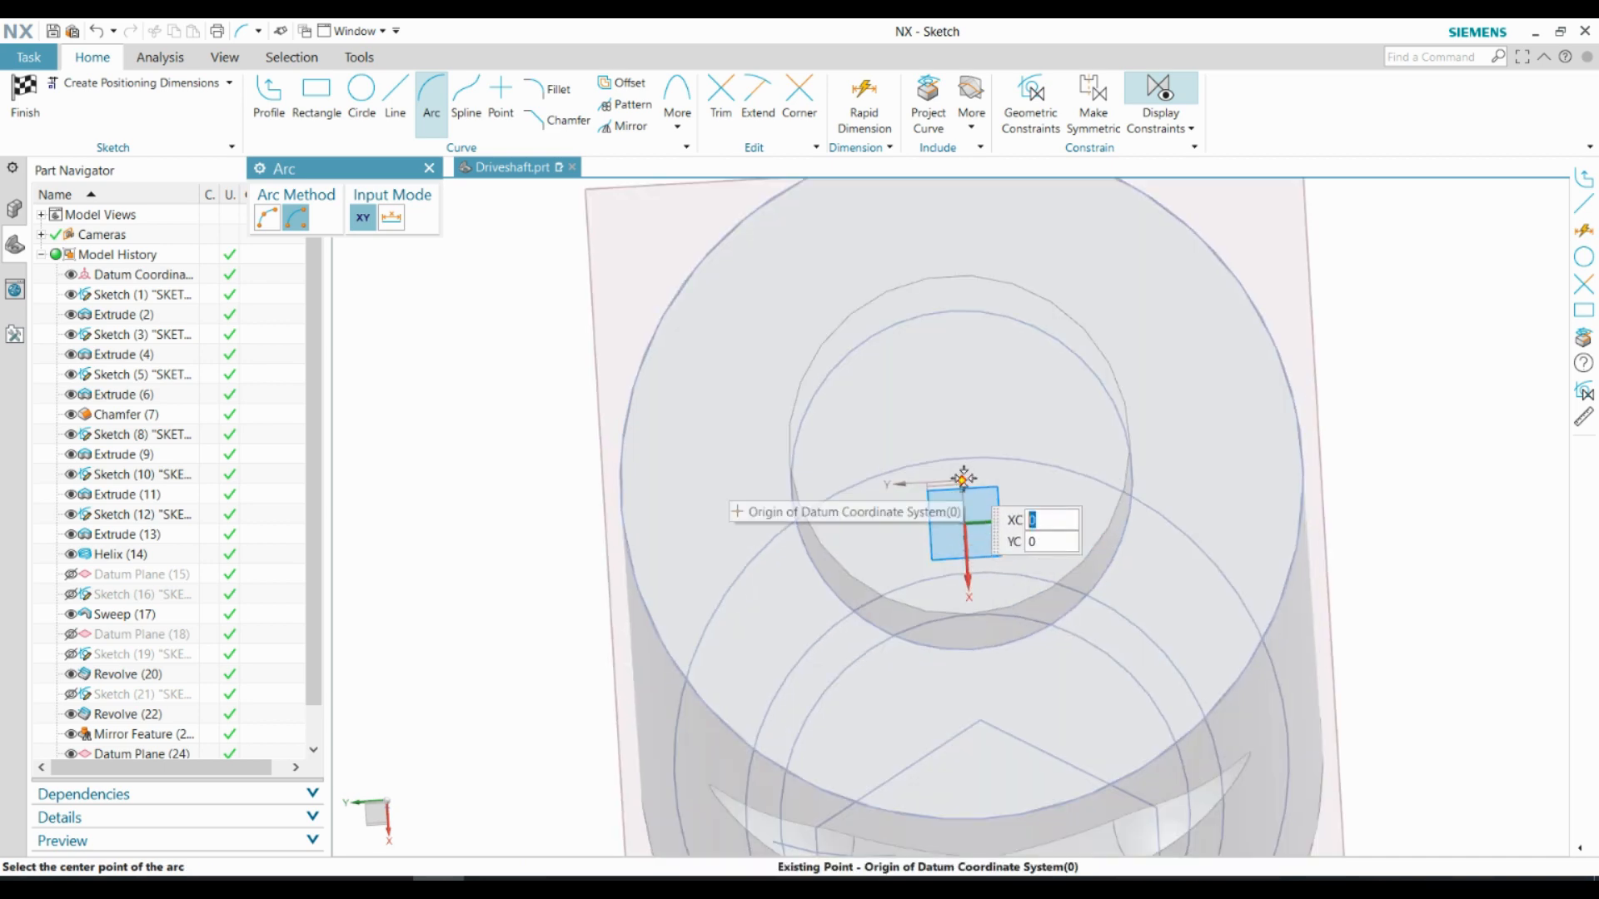
pyautogui.scroll(5, 958, 488)
pyautogui.click(948, 425)
pyautogui.scroll(-5, 945, 429)
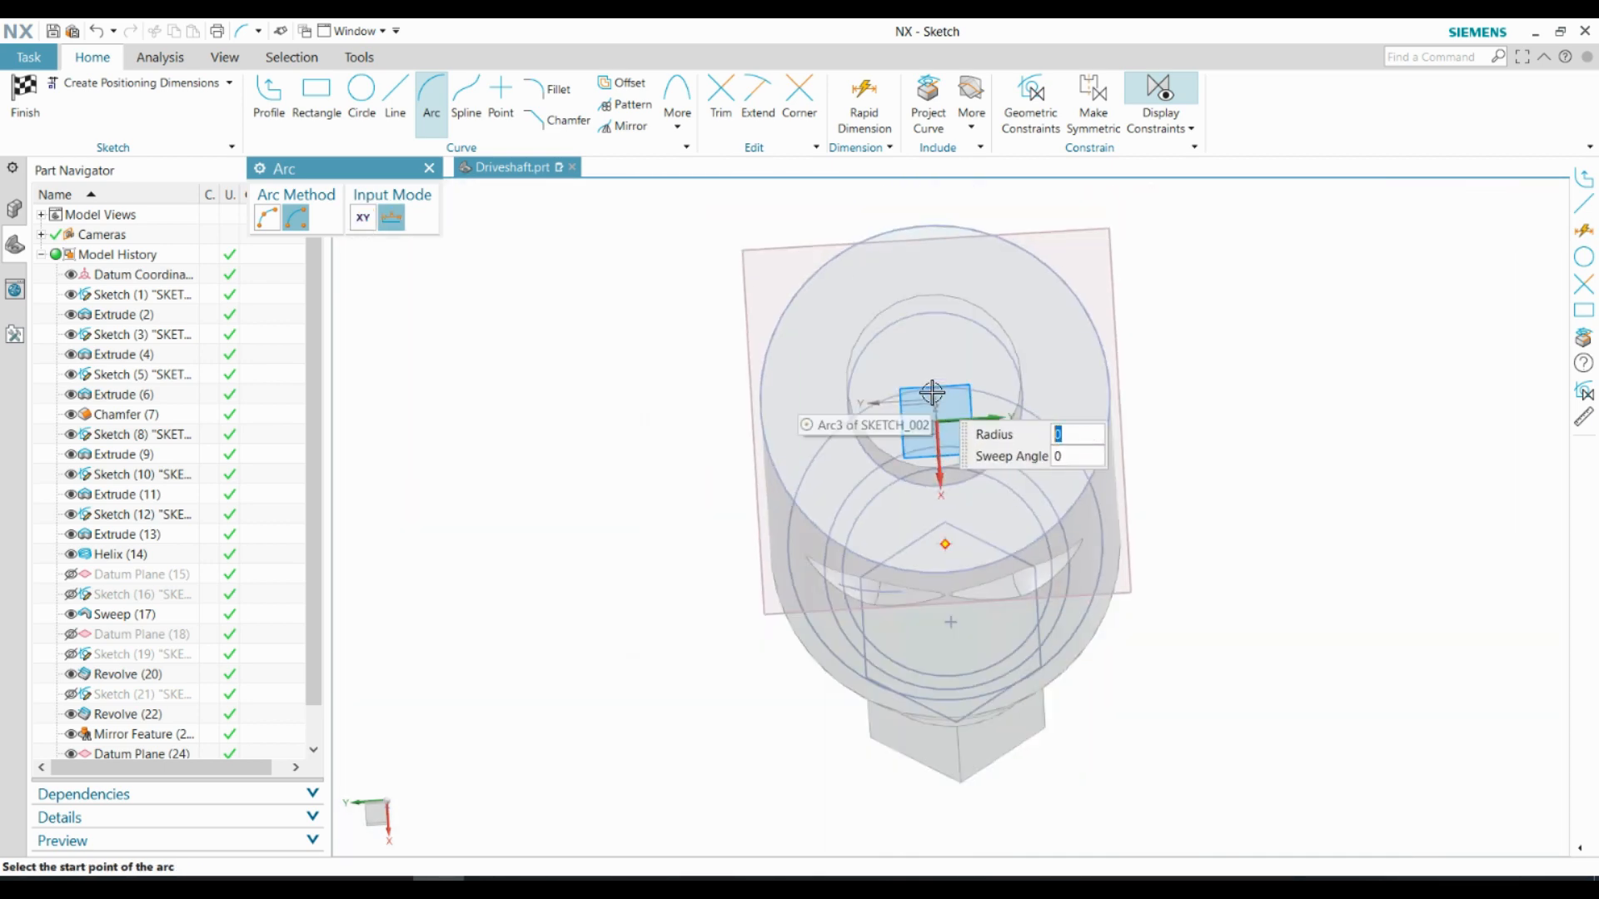
pyautogui.moveTo(945, 433); pyautogui.dragTo(905, 466, button='middle')
pyautogui.scroll(5, 897, 282)
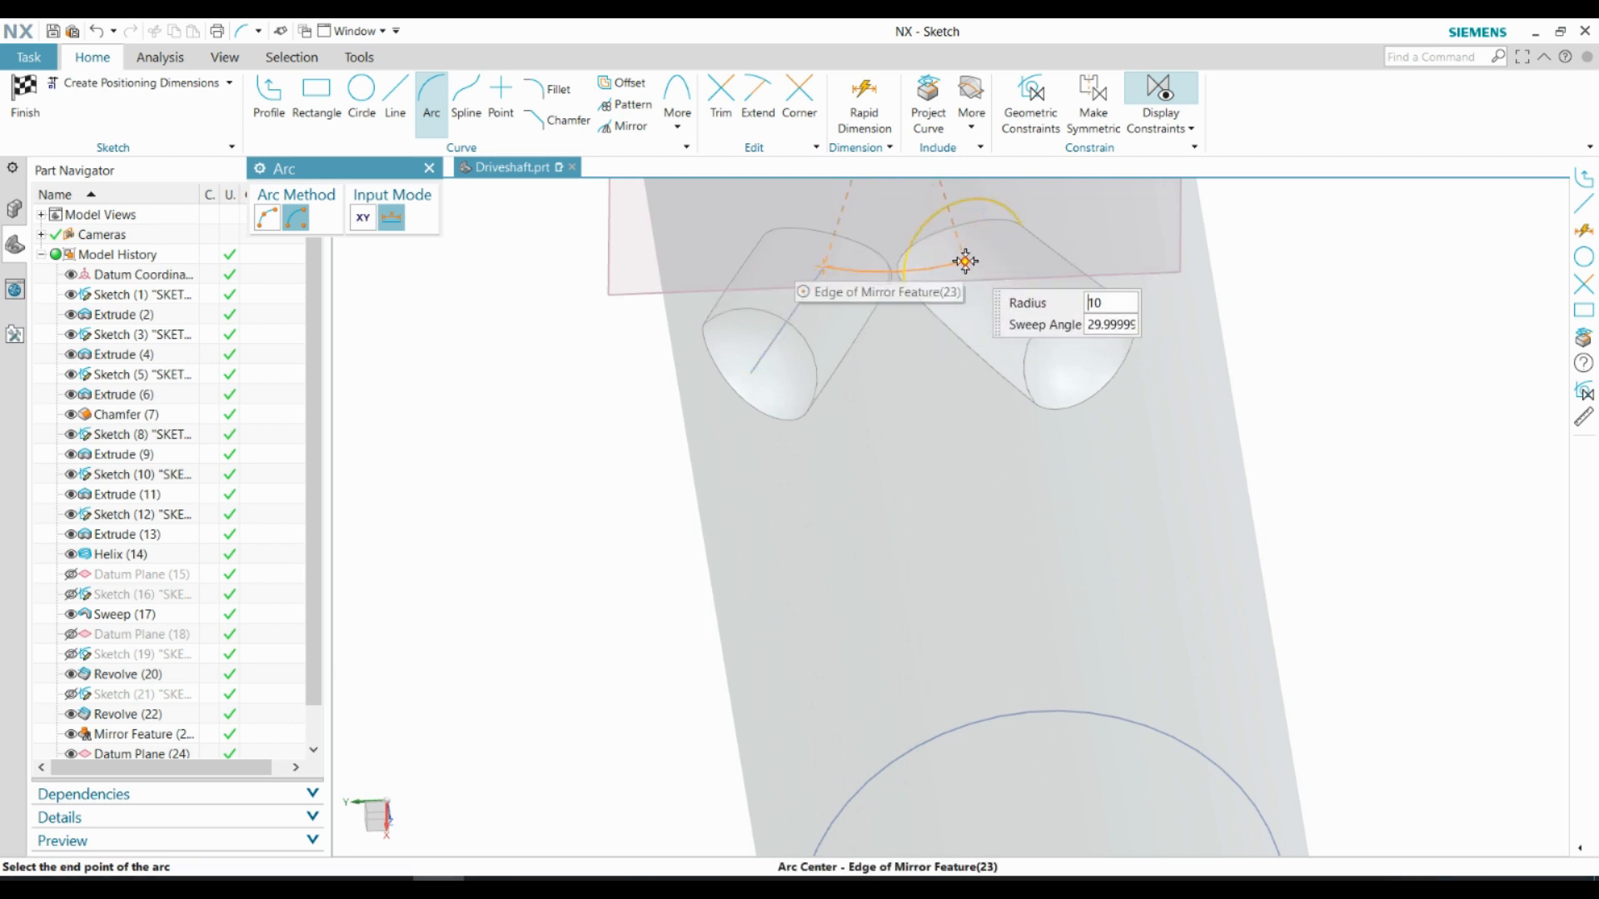
pyautogui.click(965, 261)
pyautogui.scroll(-3, 933, 391)
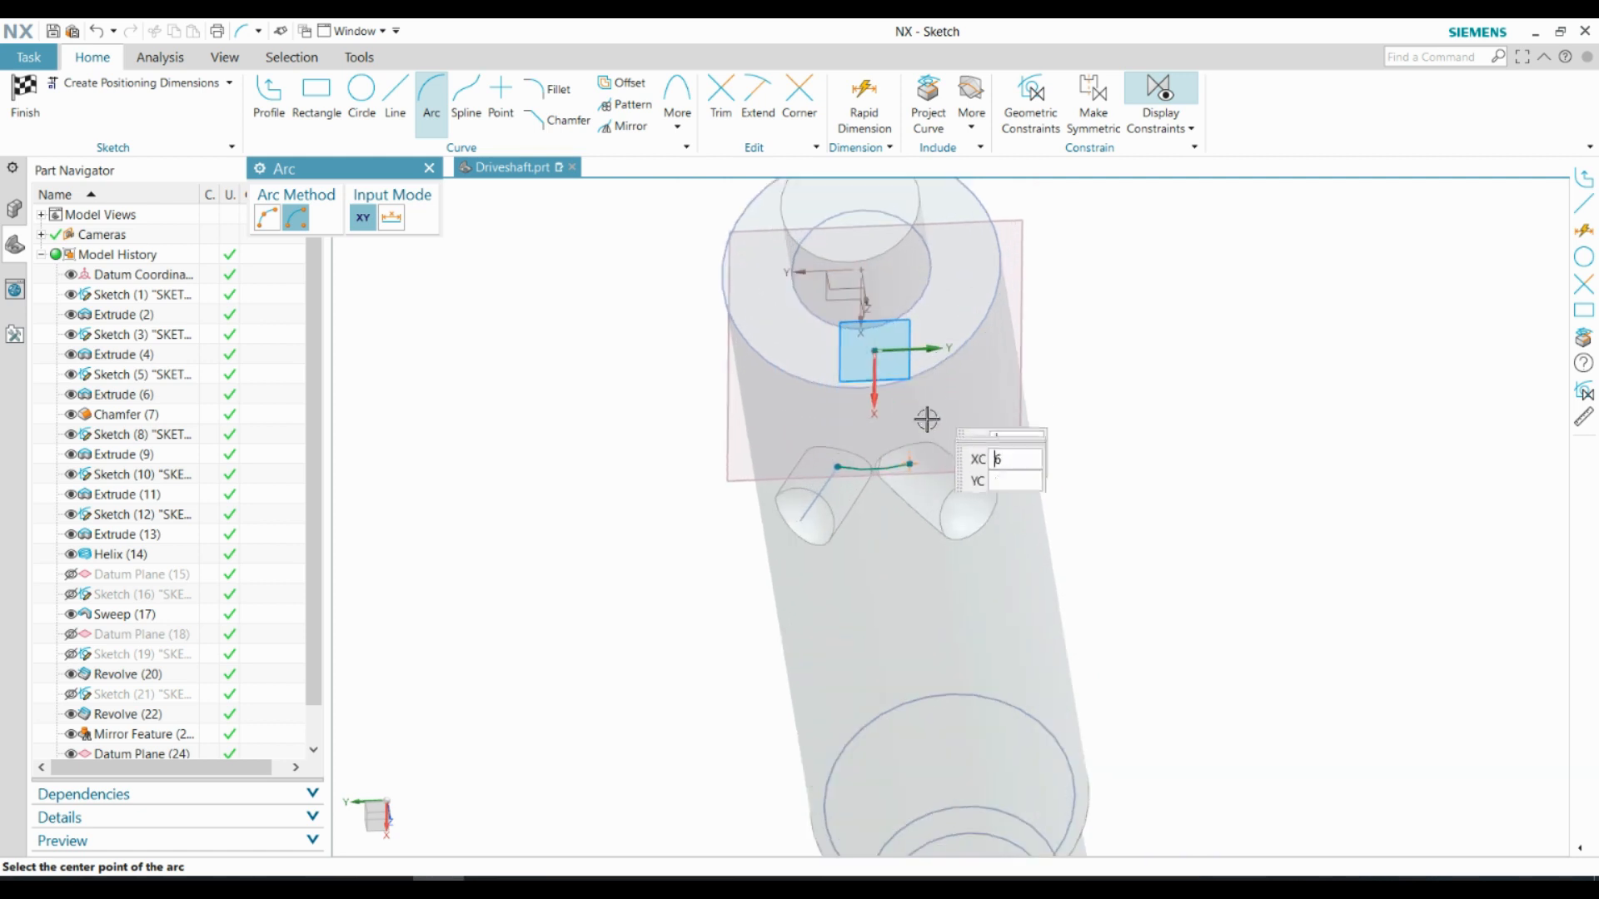
# Finish the arc sketch and hide the offset datum plane it lies on
pyautogui.moveTo(927, 419); pyautogui.dragTo(938, 378, button='middle')
pyautogui.scroll(-4, 969, 582)
pyautogui.scroll(4, 981, 369)
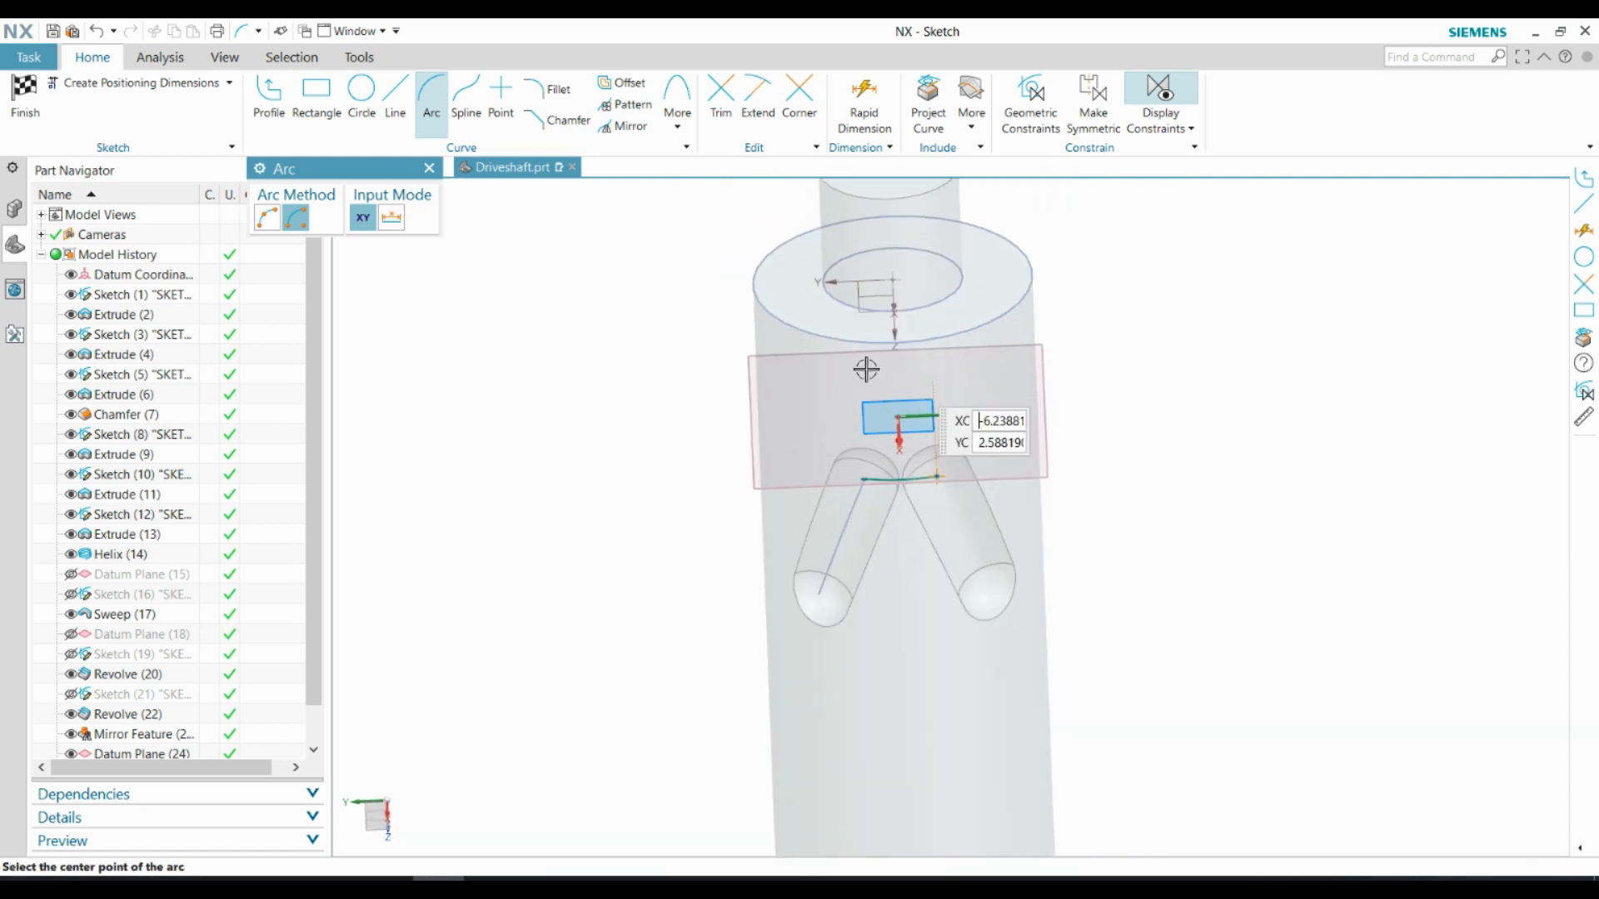
pyautogui.click(429, 169)
pyautogui.click(25, 96)
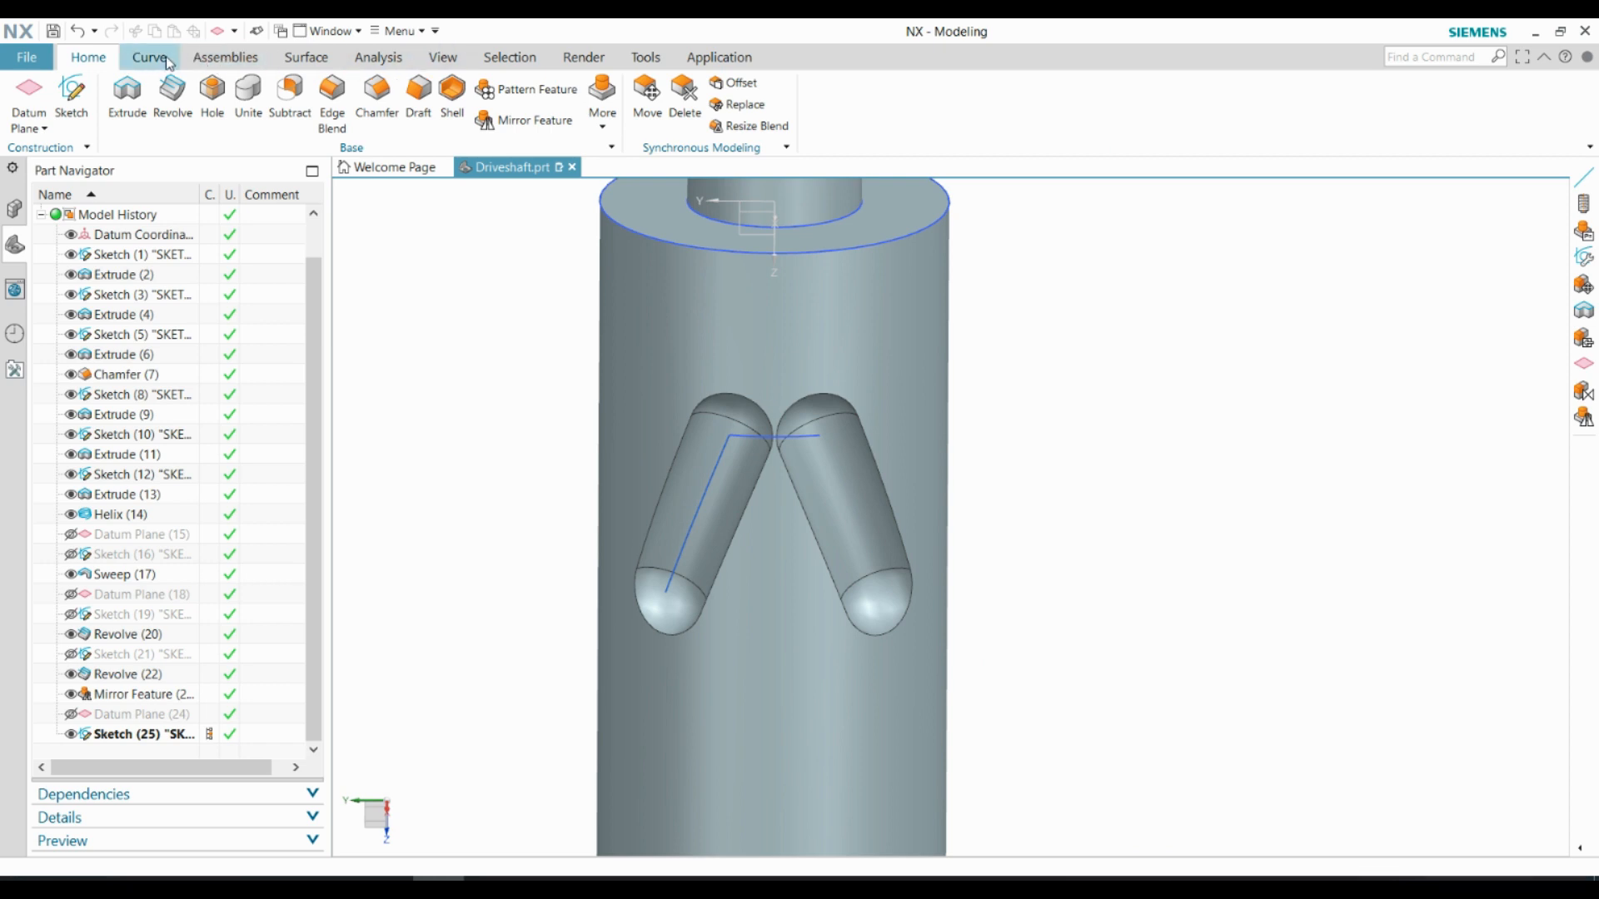
# Subtract a Tube along the sketched arc with 5 mm outer and 0 mm inner diameter to connect the two grooves
pyautogui.click(306, 56)
pyautogui.click(417, 126)
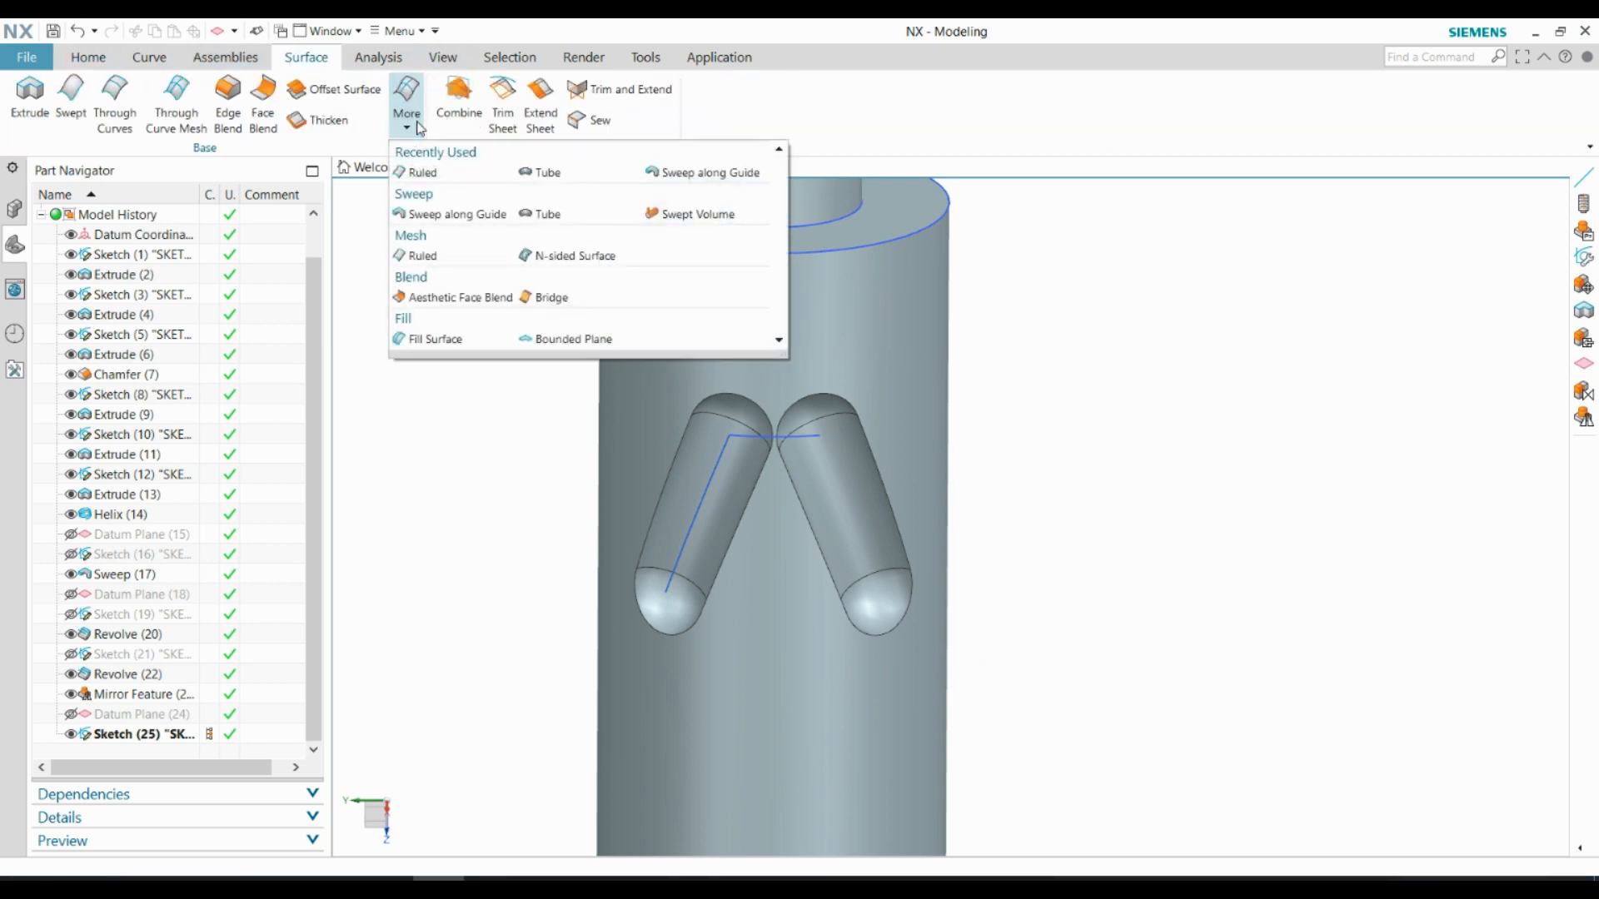
pyautogui.click(541, 173)
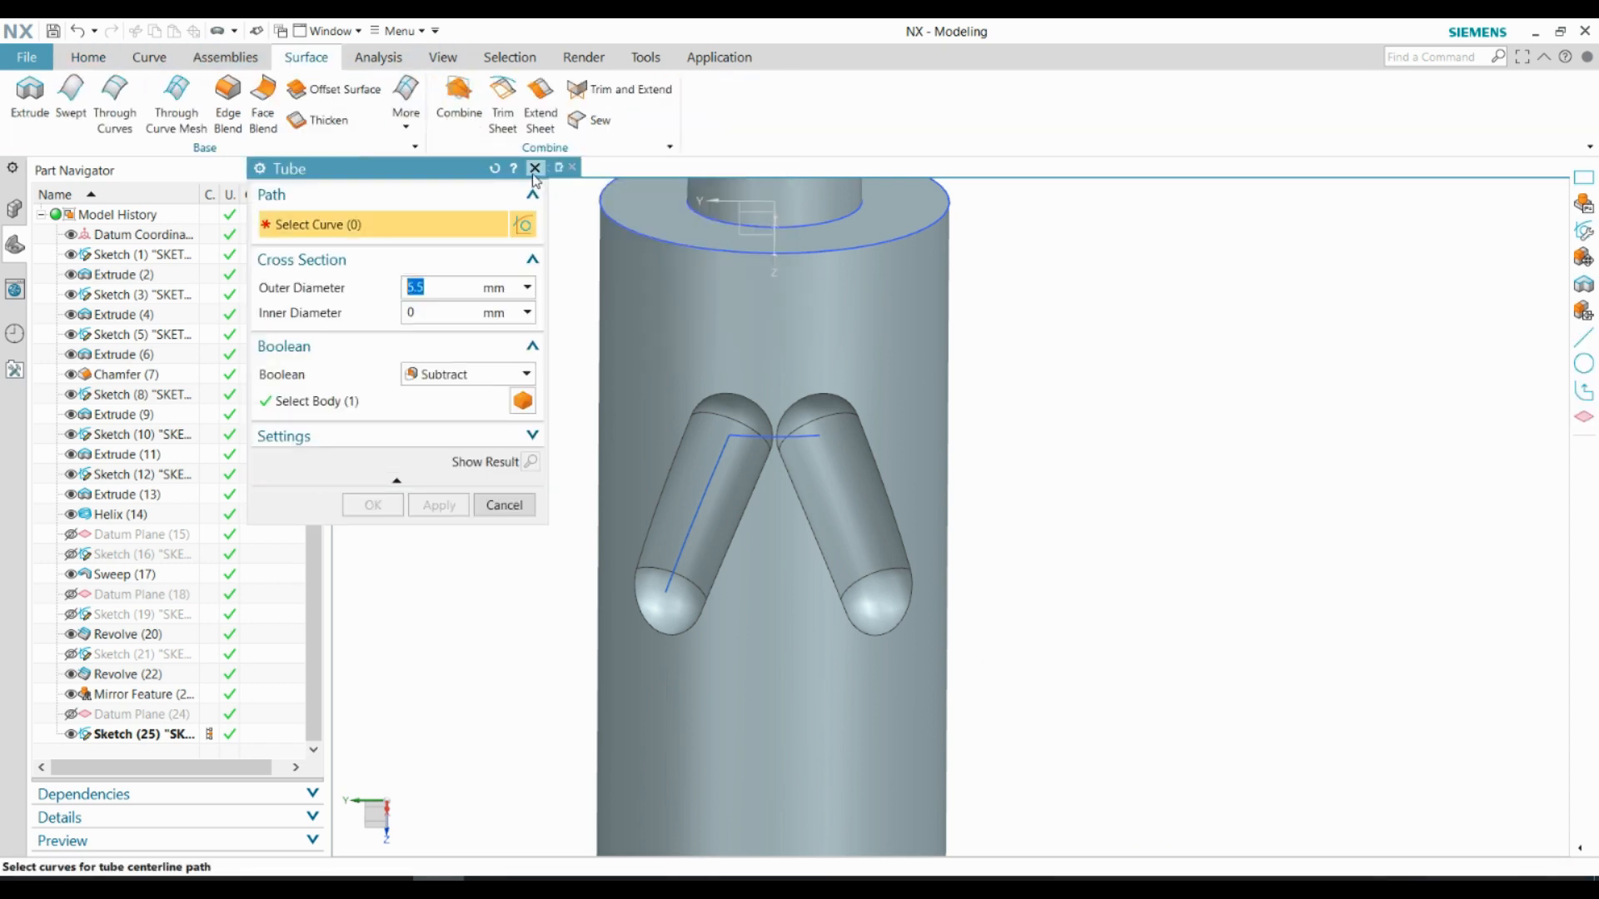
pyautogui.click(752, 435)
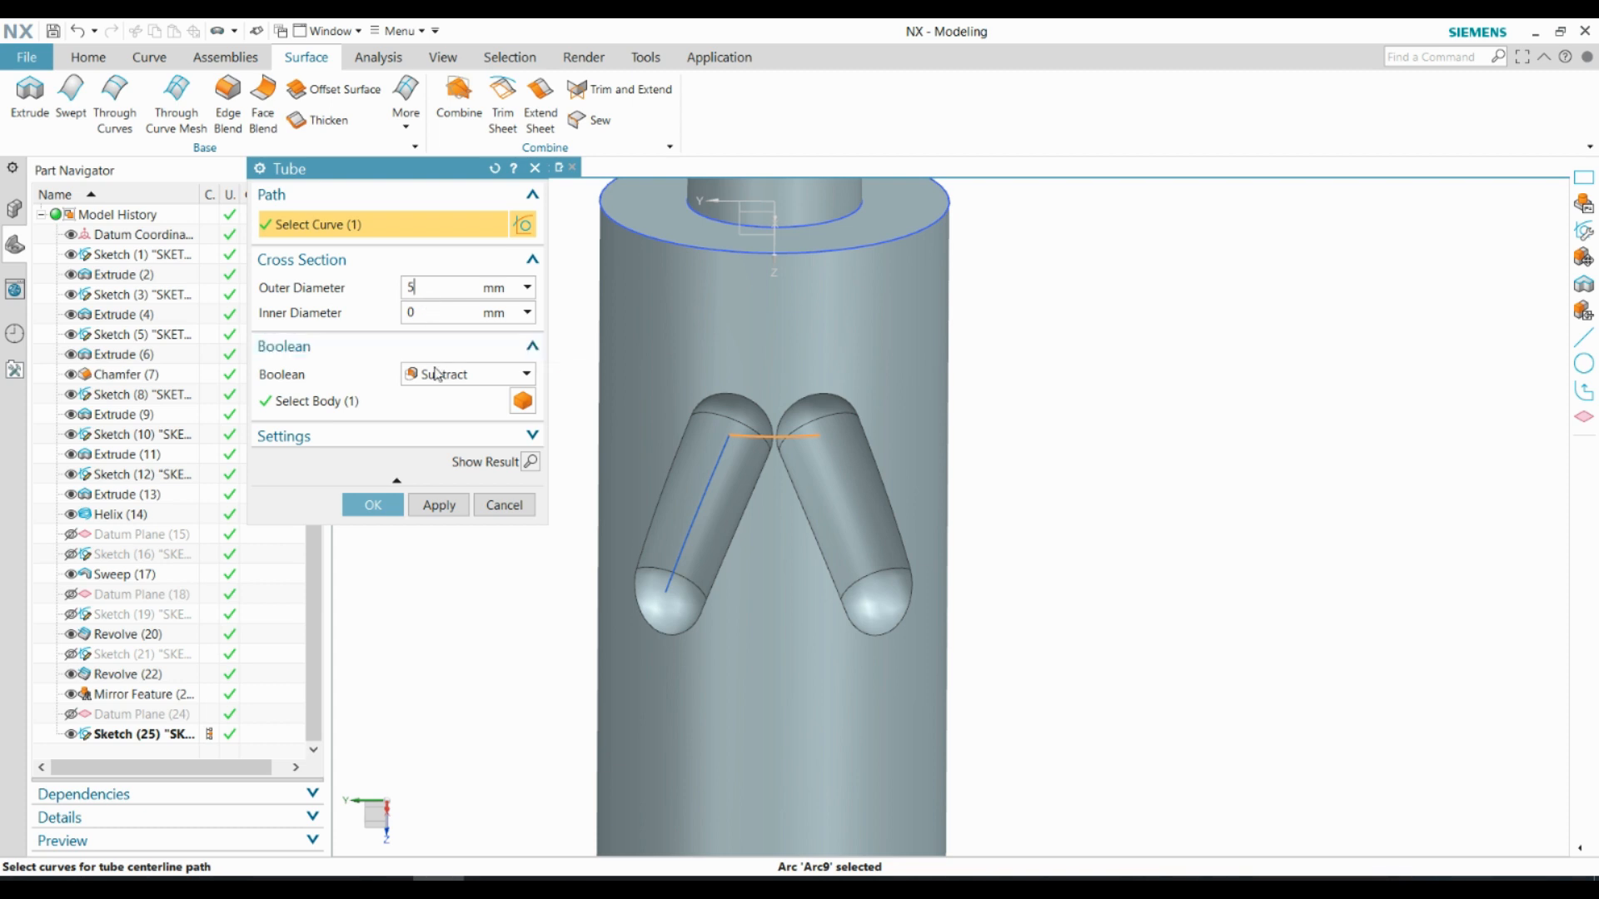
pyautogui.click(529, 463)
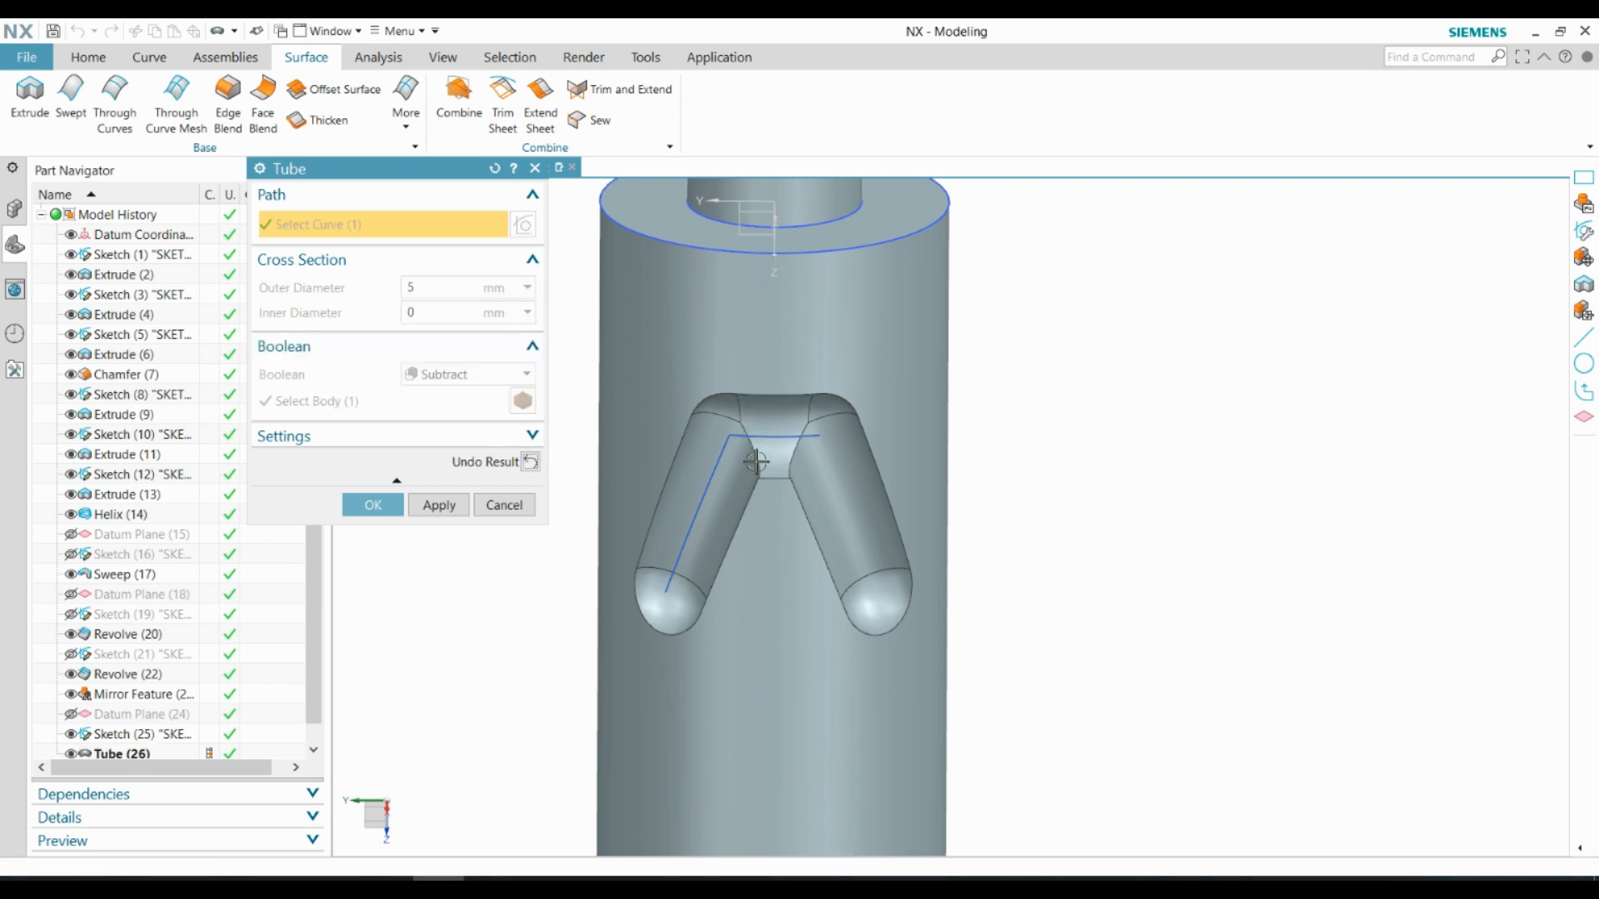
pyautogui.click(358, 502)
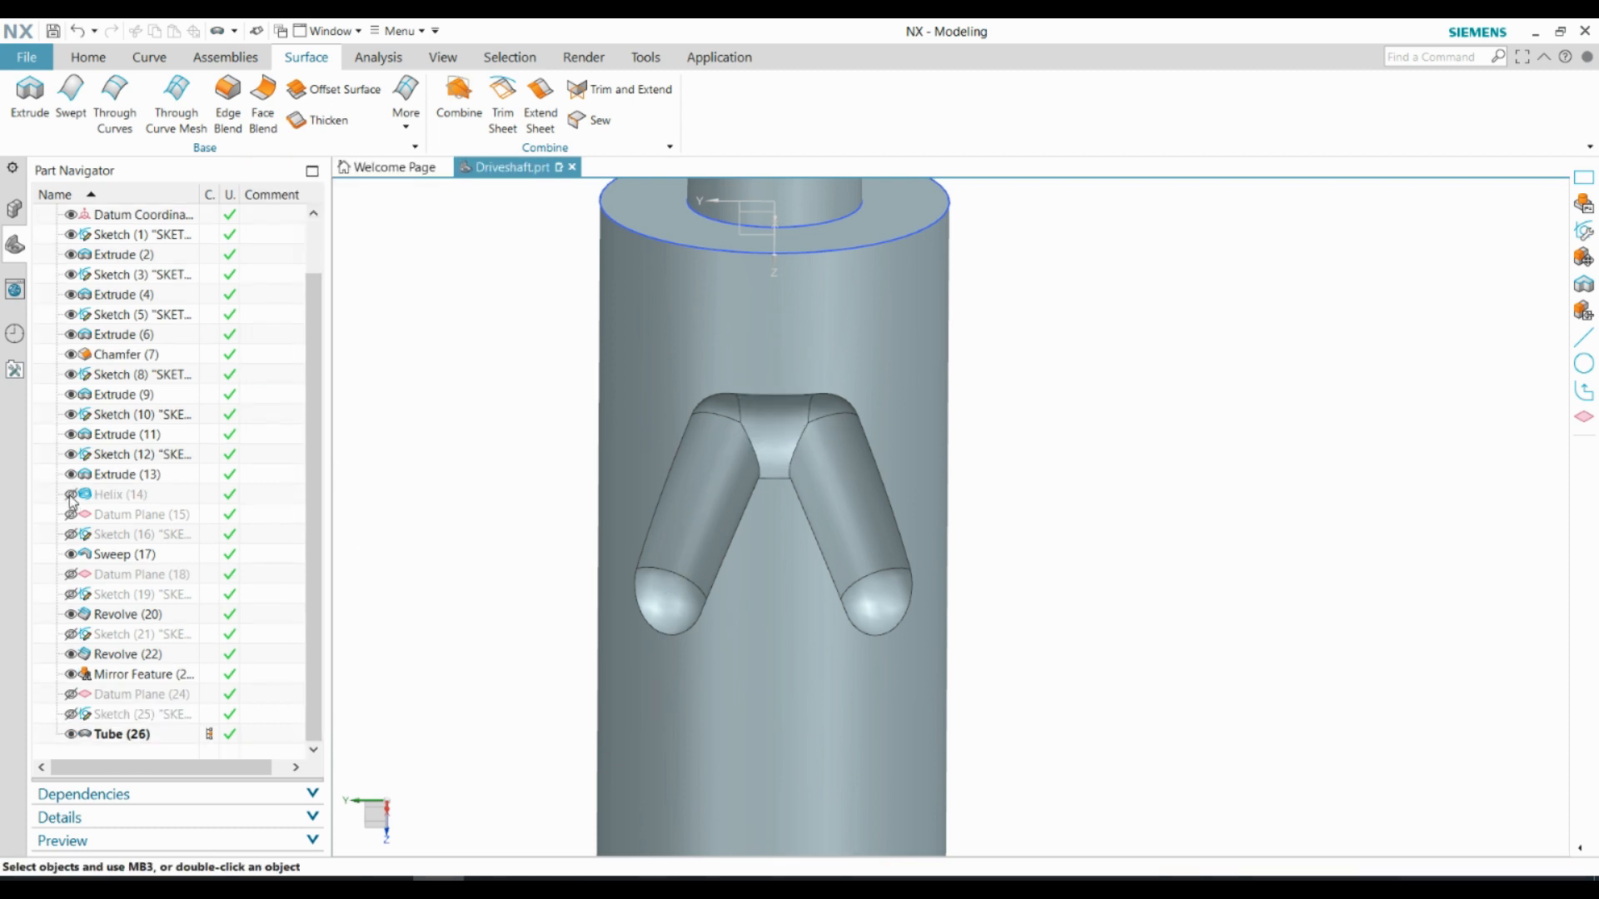
# Hide the helix, all sketches and the datum coordinate system so only the solid shaft is displayed
pyautogui.scroll(-5, 775, 350)
pyautogui.moveTo(775, 350); pyautogui.dragTo(541, 367, button='middle')
pyautogui.scroll(4, 606, 616)
pyautogui.click(443, 57)
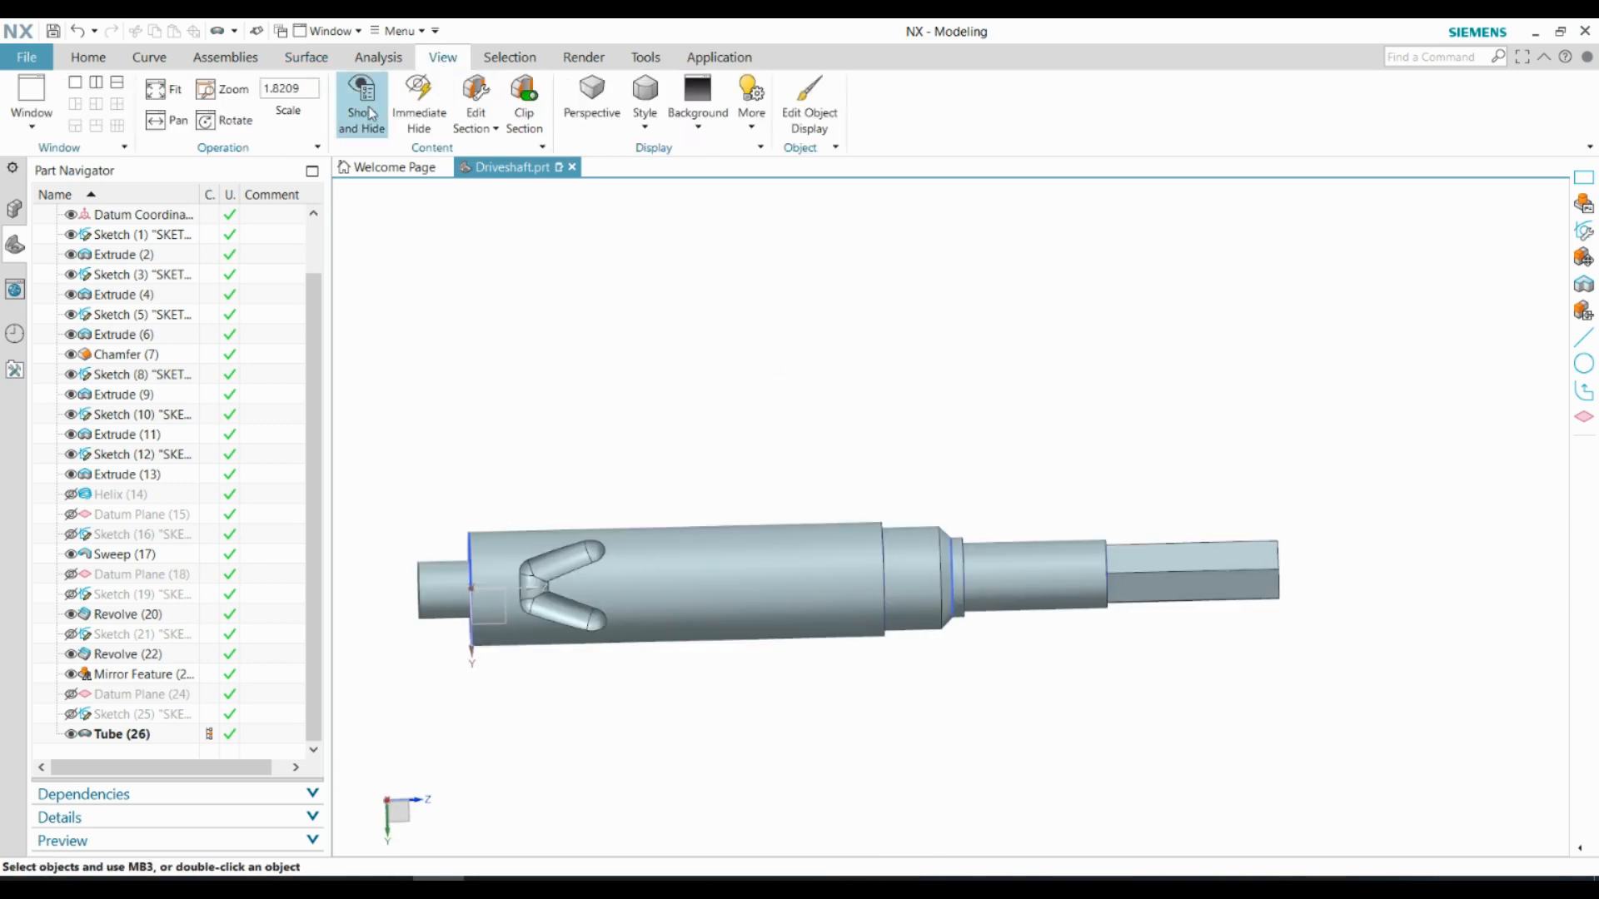
pyautogui.click(371, 114)
pyautogui.click(492, 218)
pyautogui.click(443, 279)
pyautogui.click(503, 492)
# Start a Mirror Feature with Sweep (17), Revolve (20), Revolve (22), Mirror Feature (23) and Tube (26) selected
pyautogui.scroll(-2, 614, 409)
pyautogui.scroll(3, 535, 586)
pyautogui.moveTo(664, 382); pyautogui.dragTo(673, 446, button='middle')
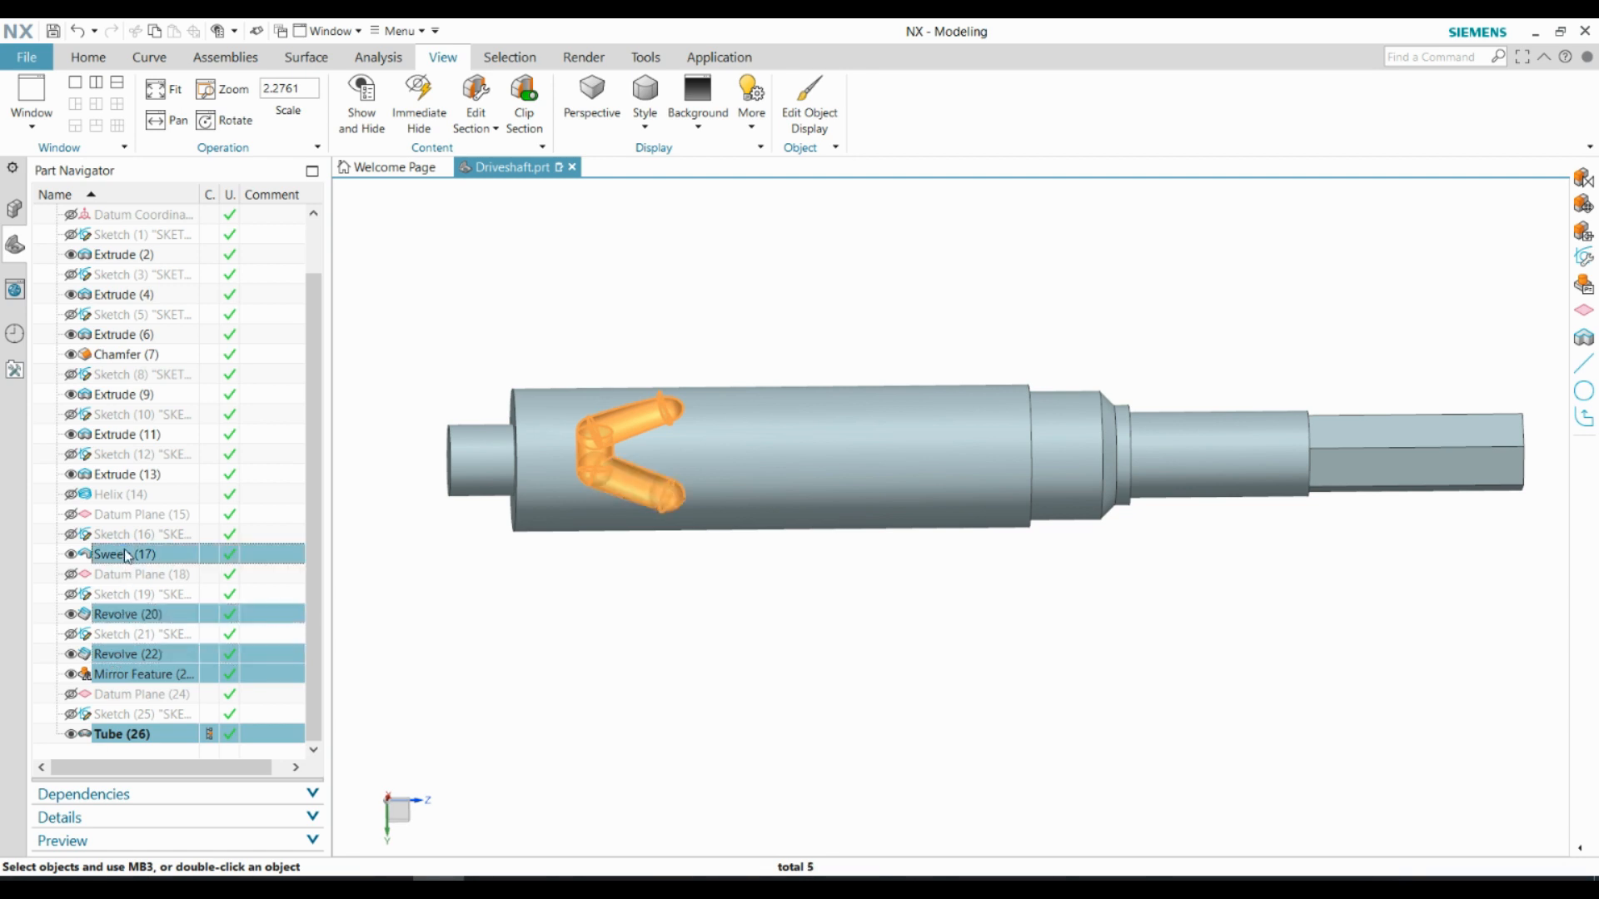
pyautogui.click(84, 57)
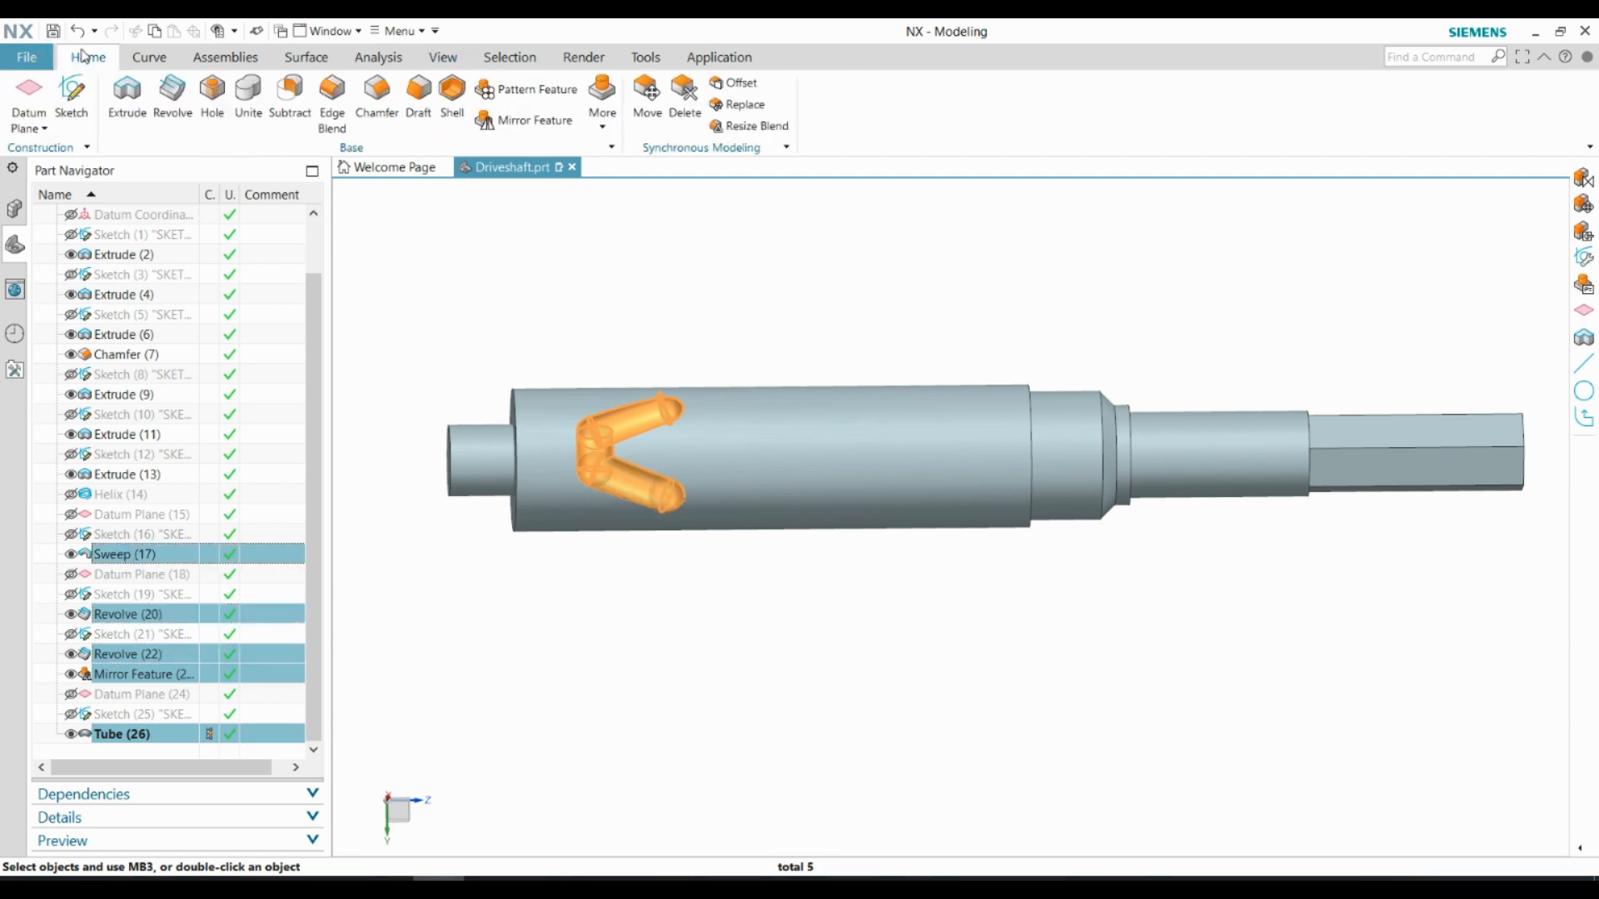
pyautogui.click(545, 123)
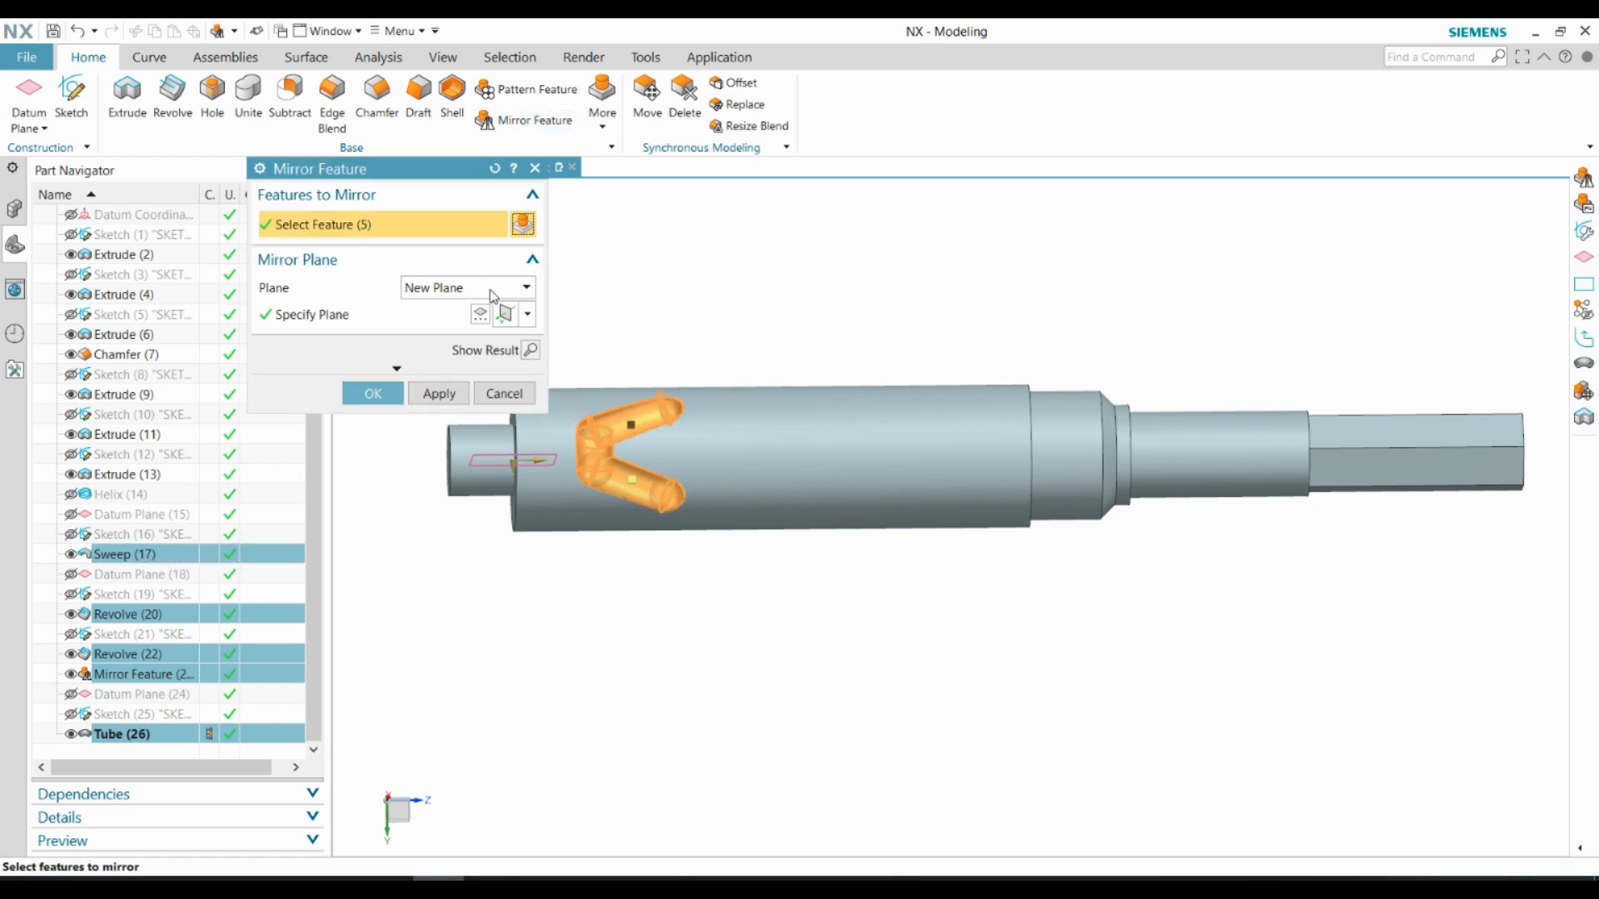
# Mirror the five selected groove features to the opposite side of the shaft about a new YC-ZC plane at 0 distance
pyautogui.moveTo(764, 316); pyautogui.dragTo(543, 307, button='middle')
pyautogui.click(460, 317)
pyautogui.click(526, 317)
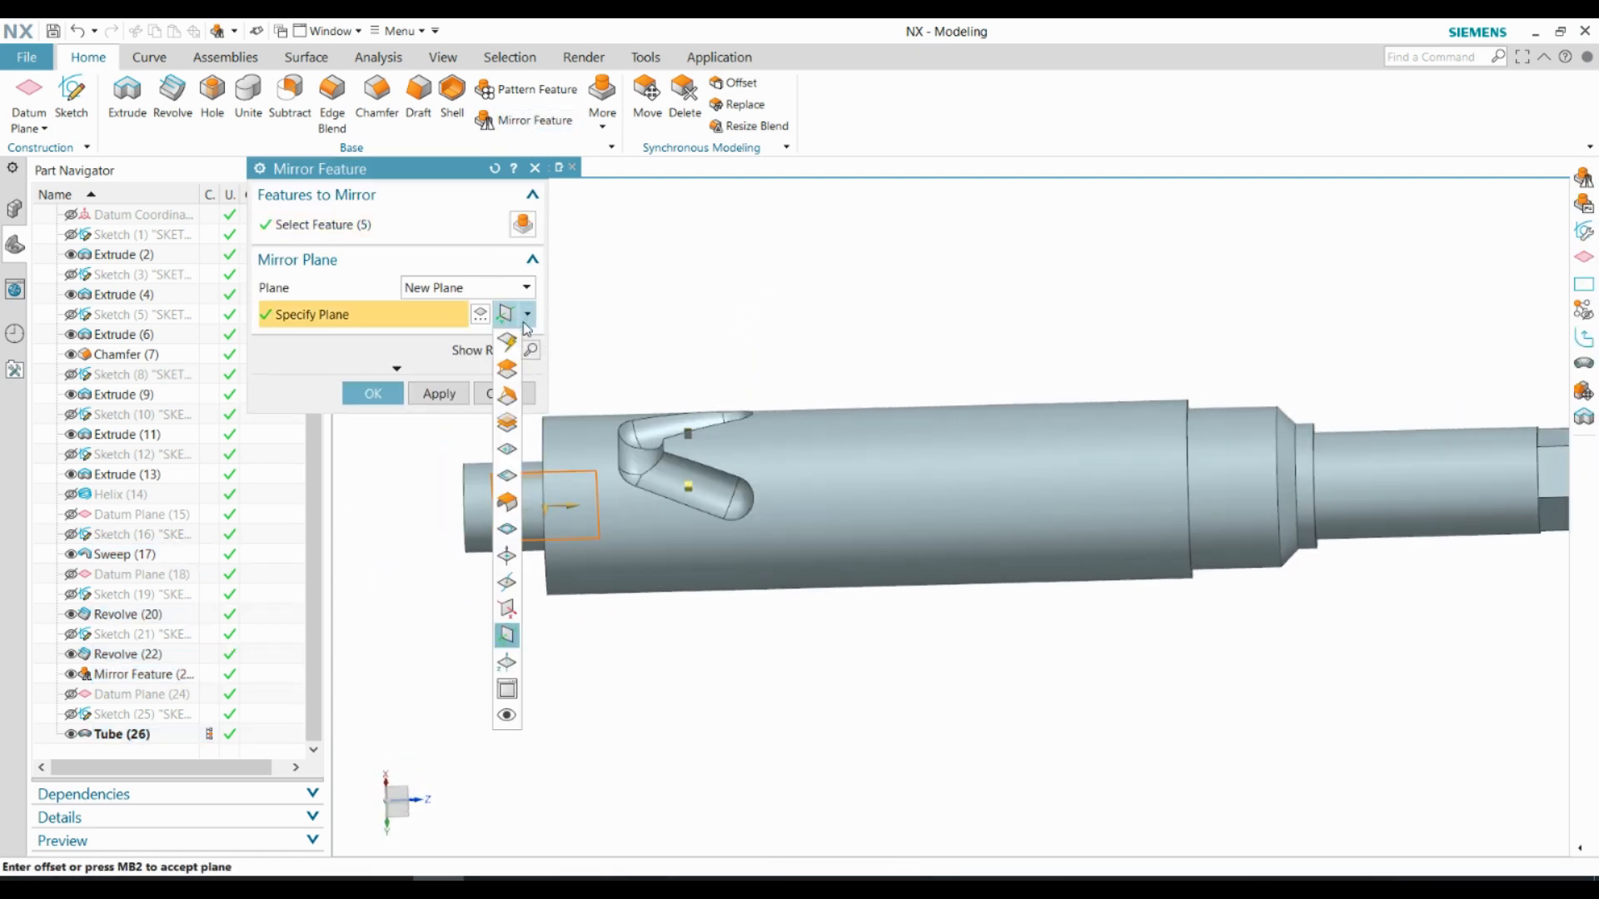
pyautogui.click(507, 609)
pyautogui.moveTo(705, 612); pyautogui.dragTo(760, 533, button='middle')
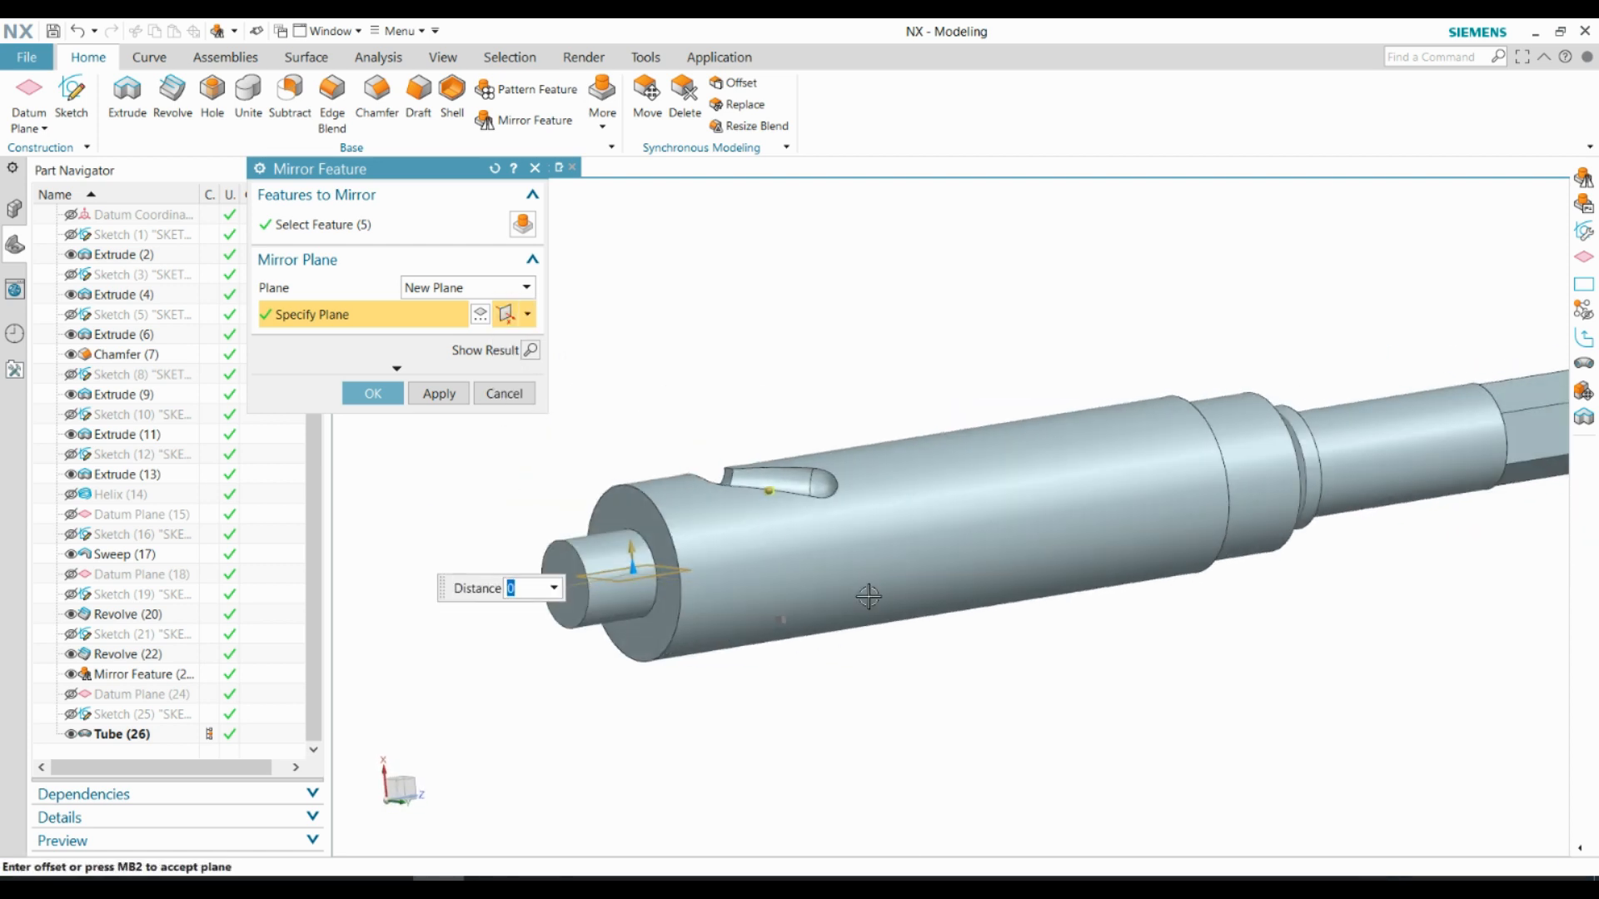
pyautogui.moveTo(868, 596); pyautogui.dragTo(668, 490, button='middle')
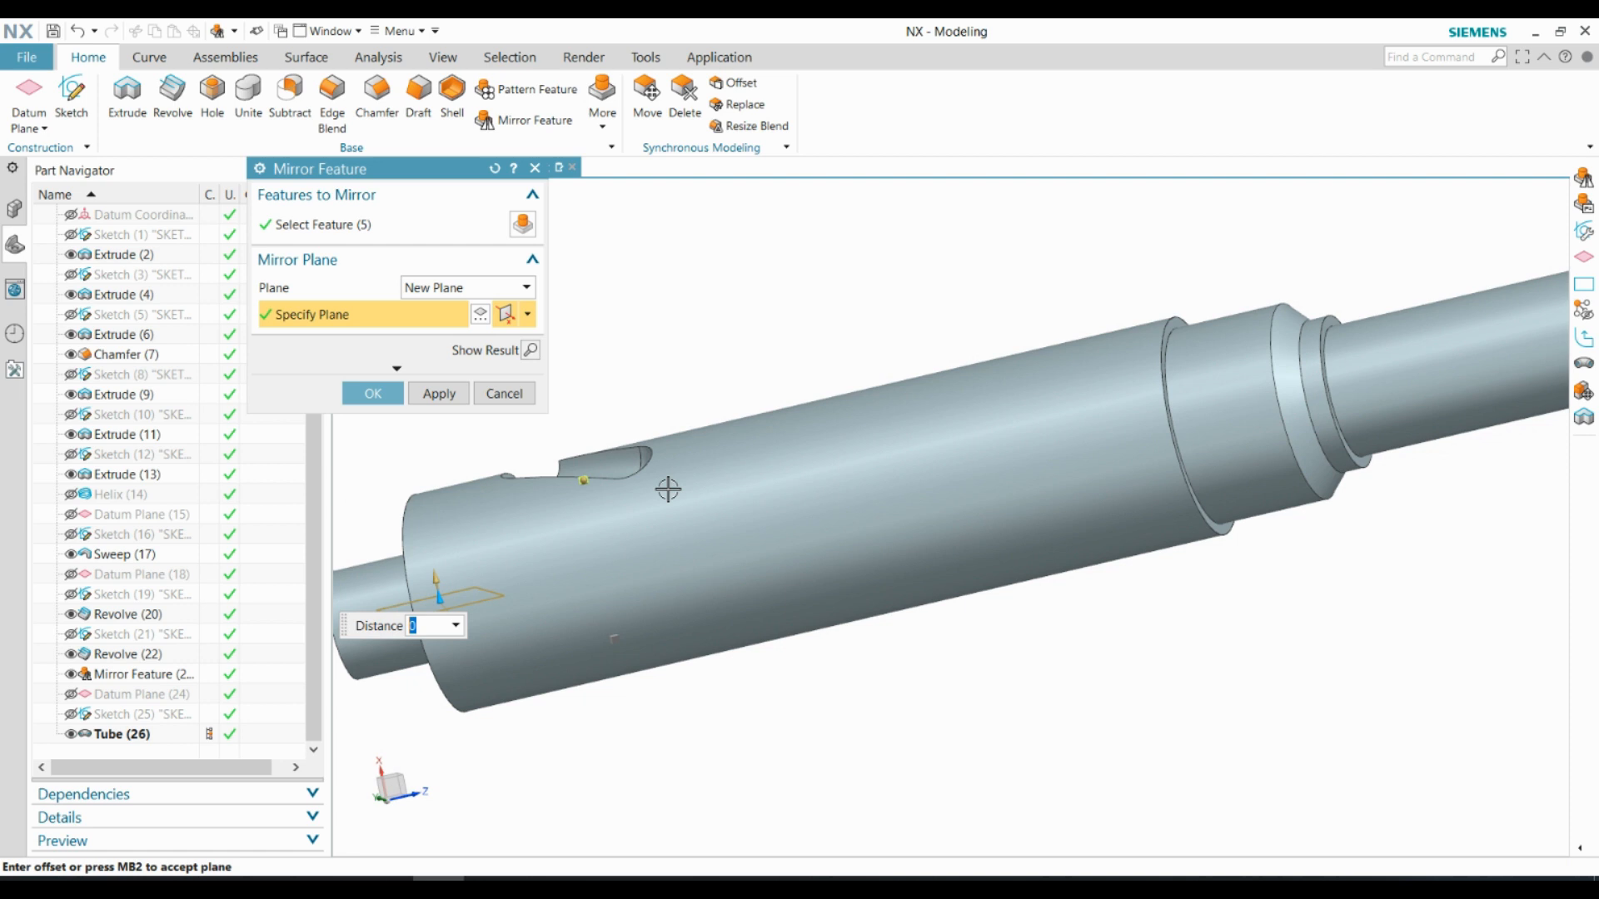
pyautogui.click(529, 350)
pyautogui.moveTo(808, 630); pyautogui.dragTo(798, 520, button='middle')
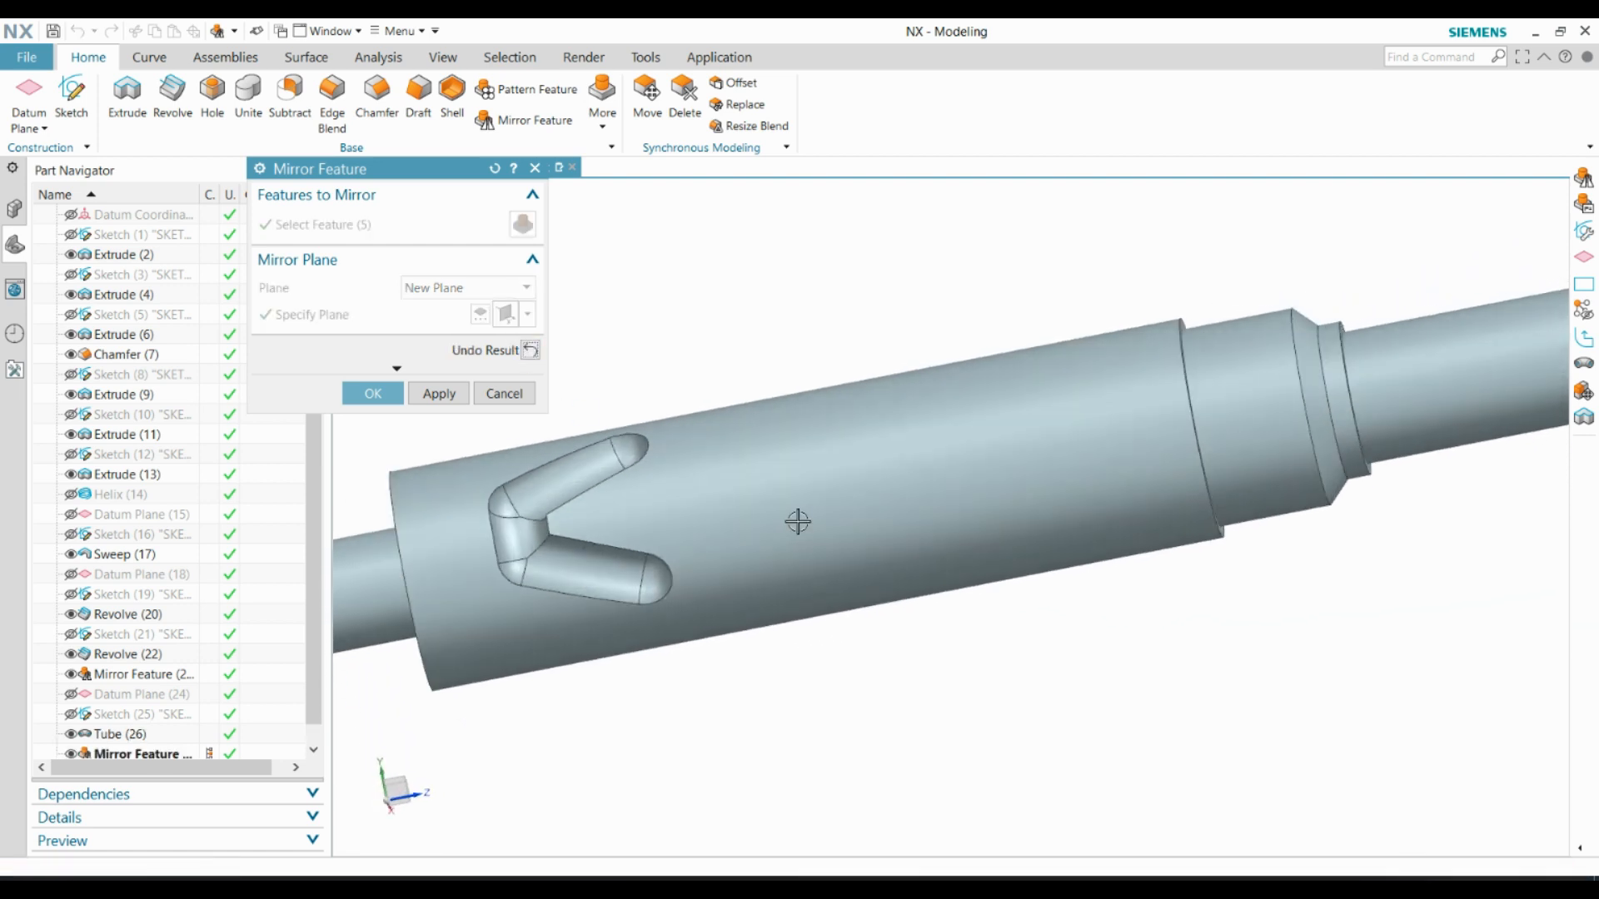
pyautogui.click(396, 398)
pyautogui.hotkey('ctrl', 'f')
pyautogui.moveTo(971, 422); pyautogui.dragTo(972, 518, button='middle')
pyautogui.moveTo(978, 321); pyautogui.dragTo(958, 428, button='middle')
pyautogui.scroll(3, 1098, 370)
pyautogui.scroll(-1, 1034, 373)
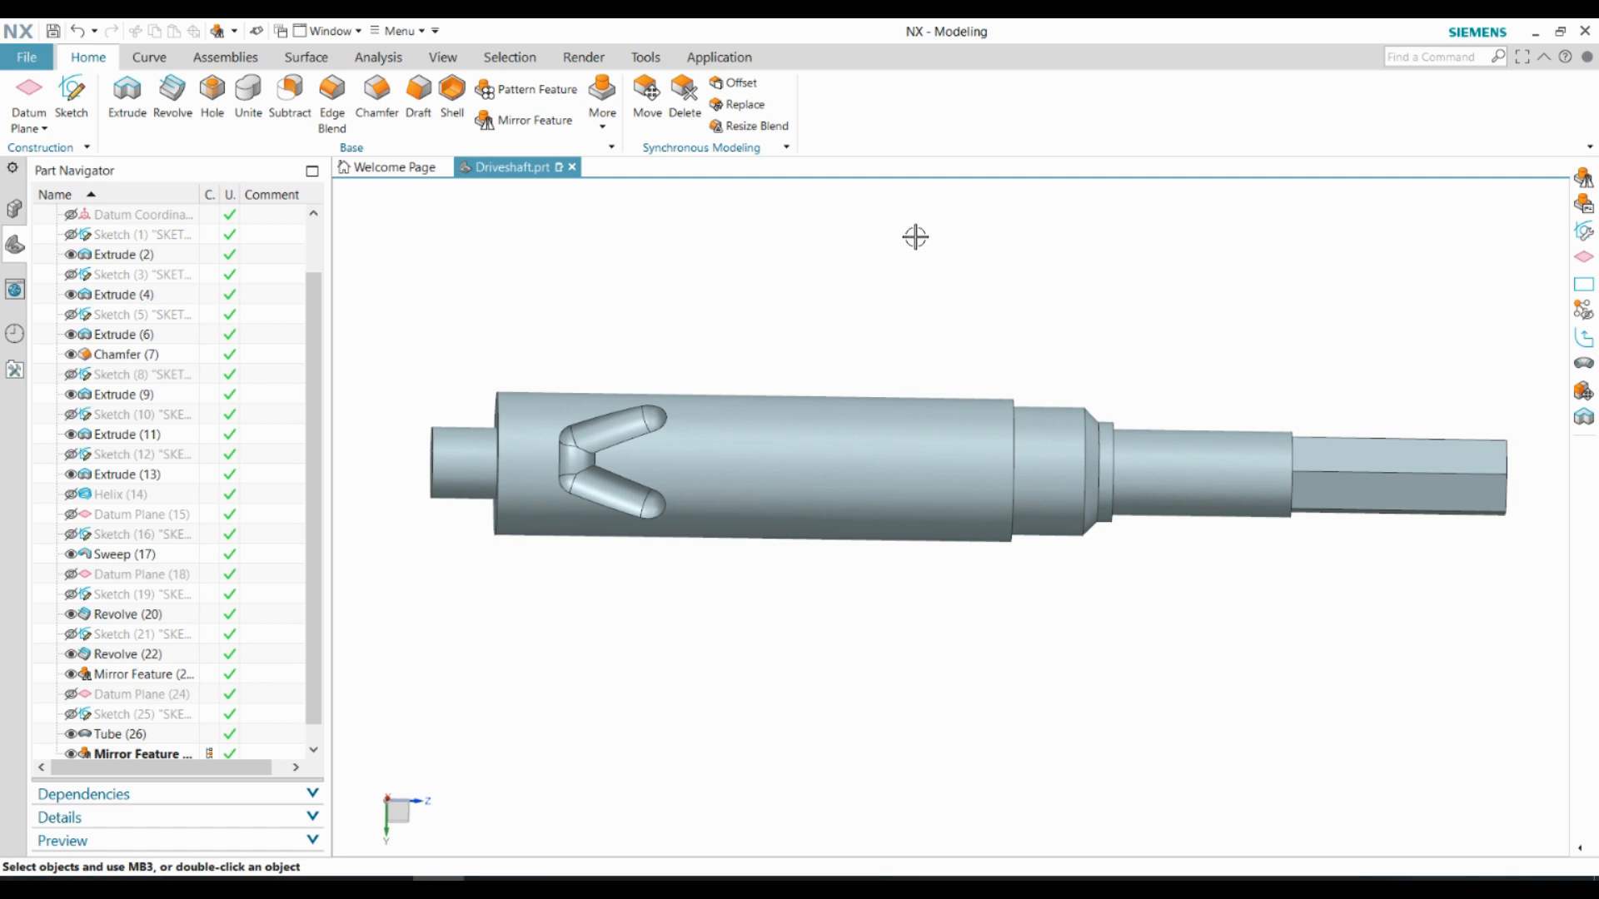
pyautogui.click(379, 90)
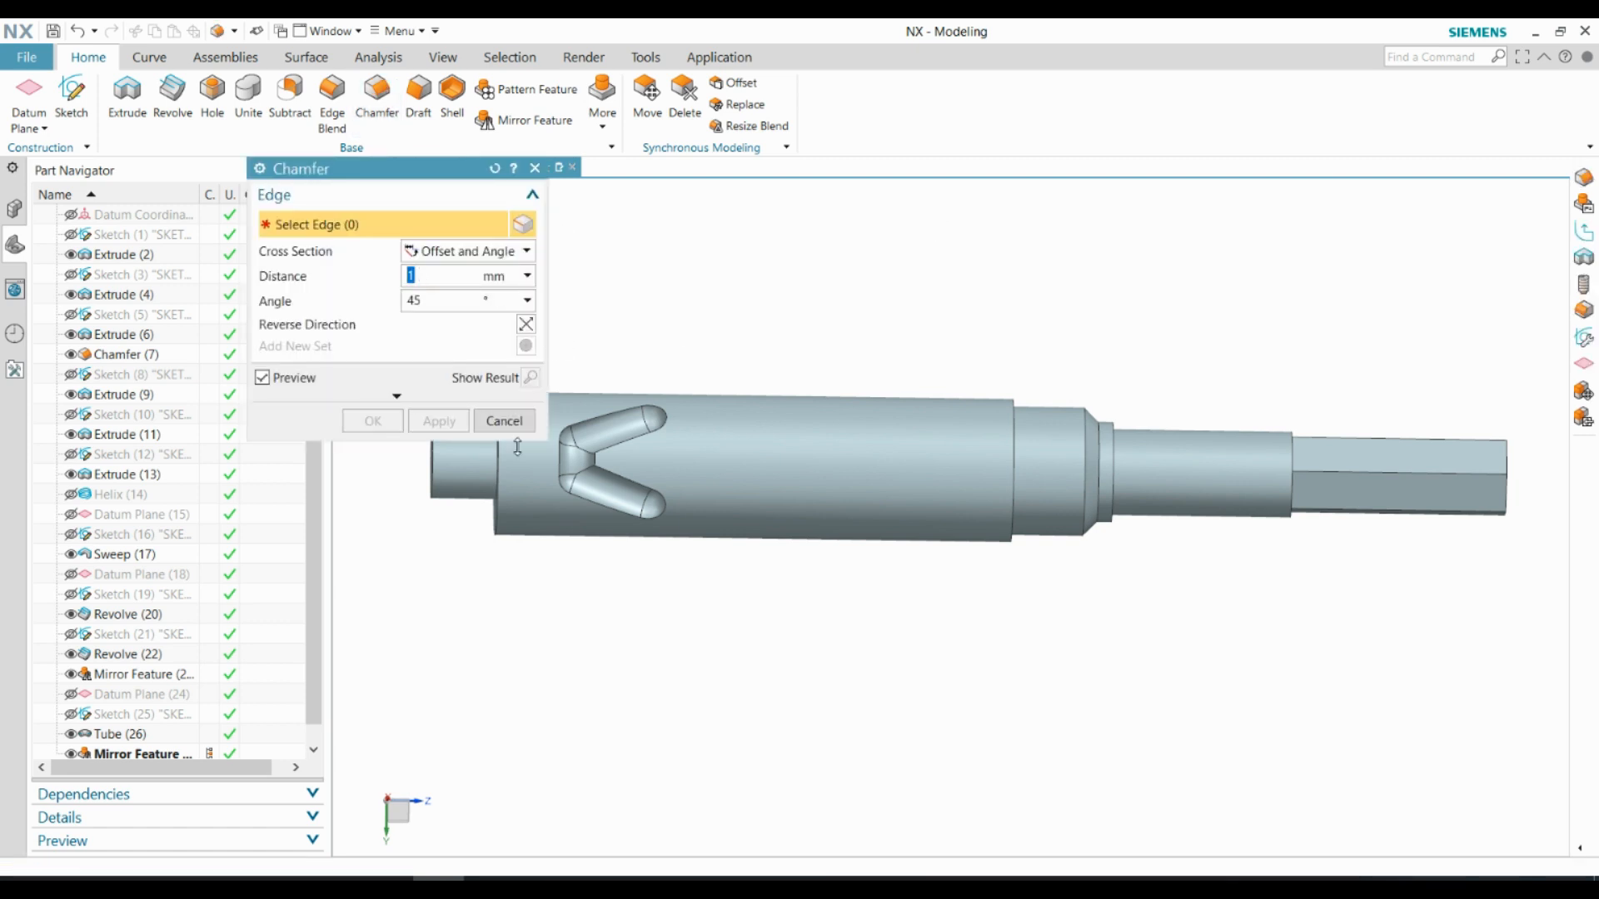
pyautogui.moveTo(517, 448); pyautogui.dragTo(446, 534, button='middle')
pyautogui.click(460, 503)
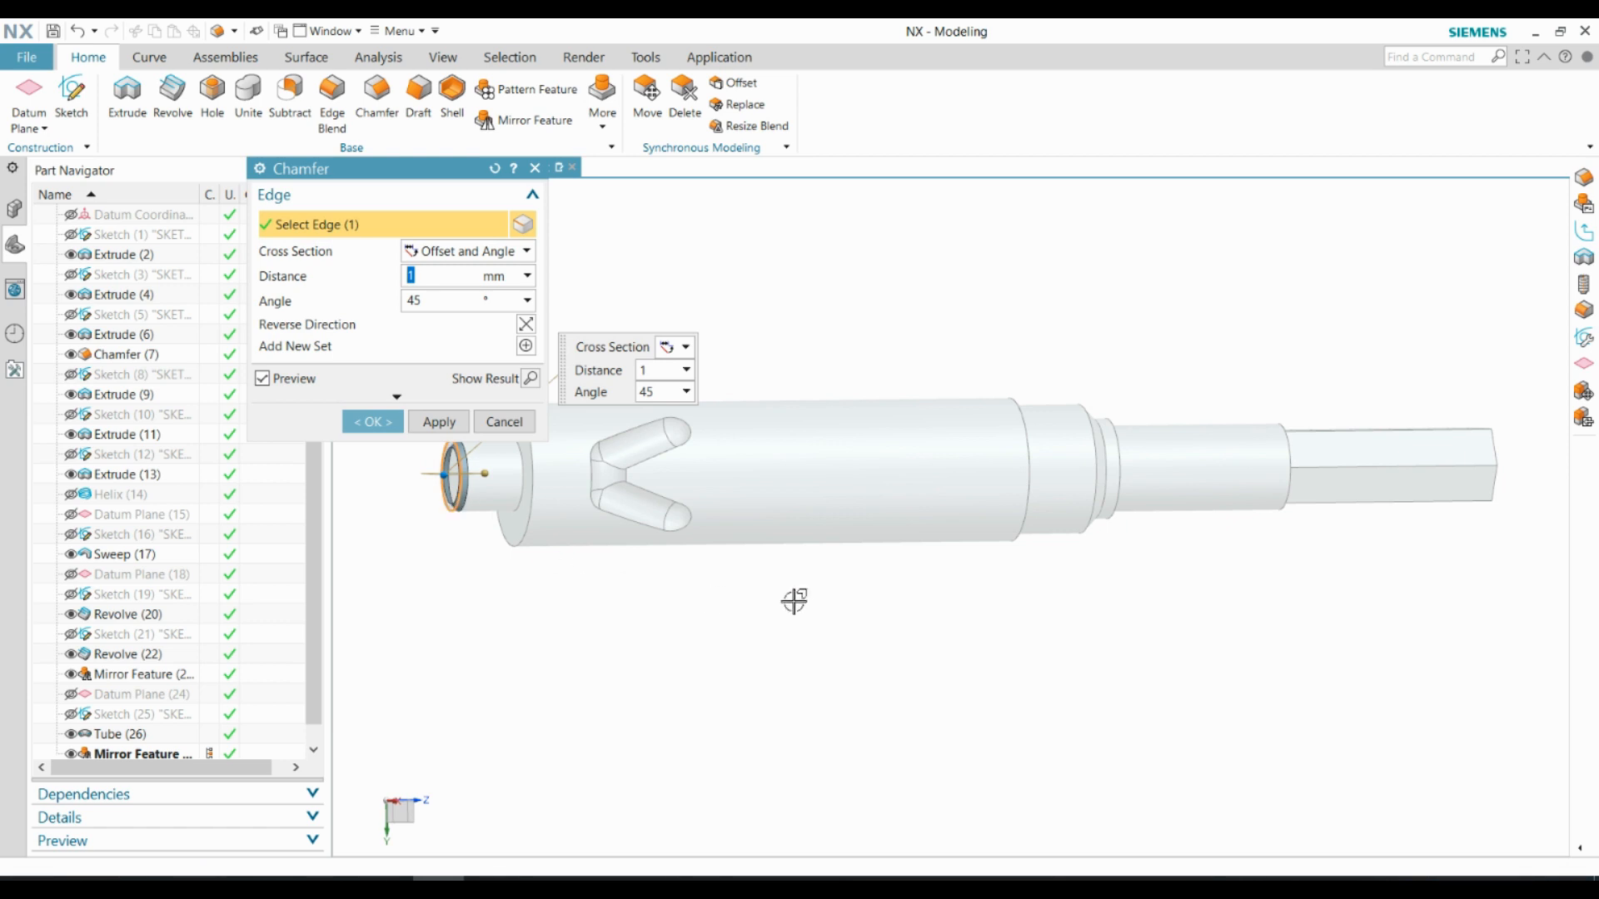
pyautogui.moveTo(1052, 617); pyautogui.dragTo(1001, 618, button='middle')
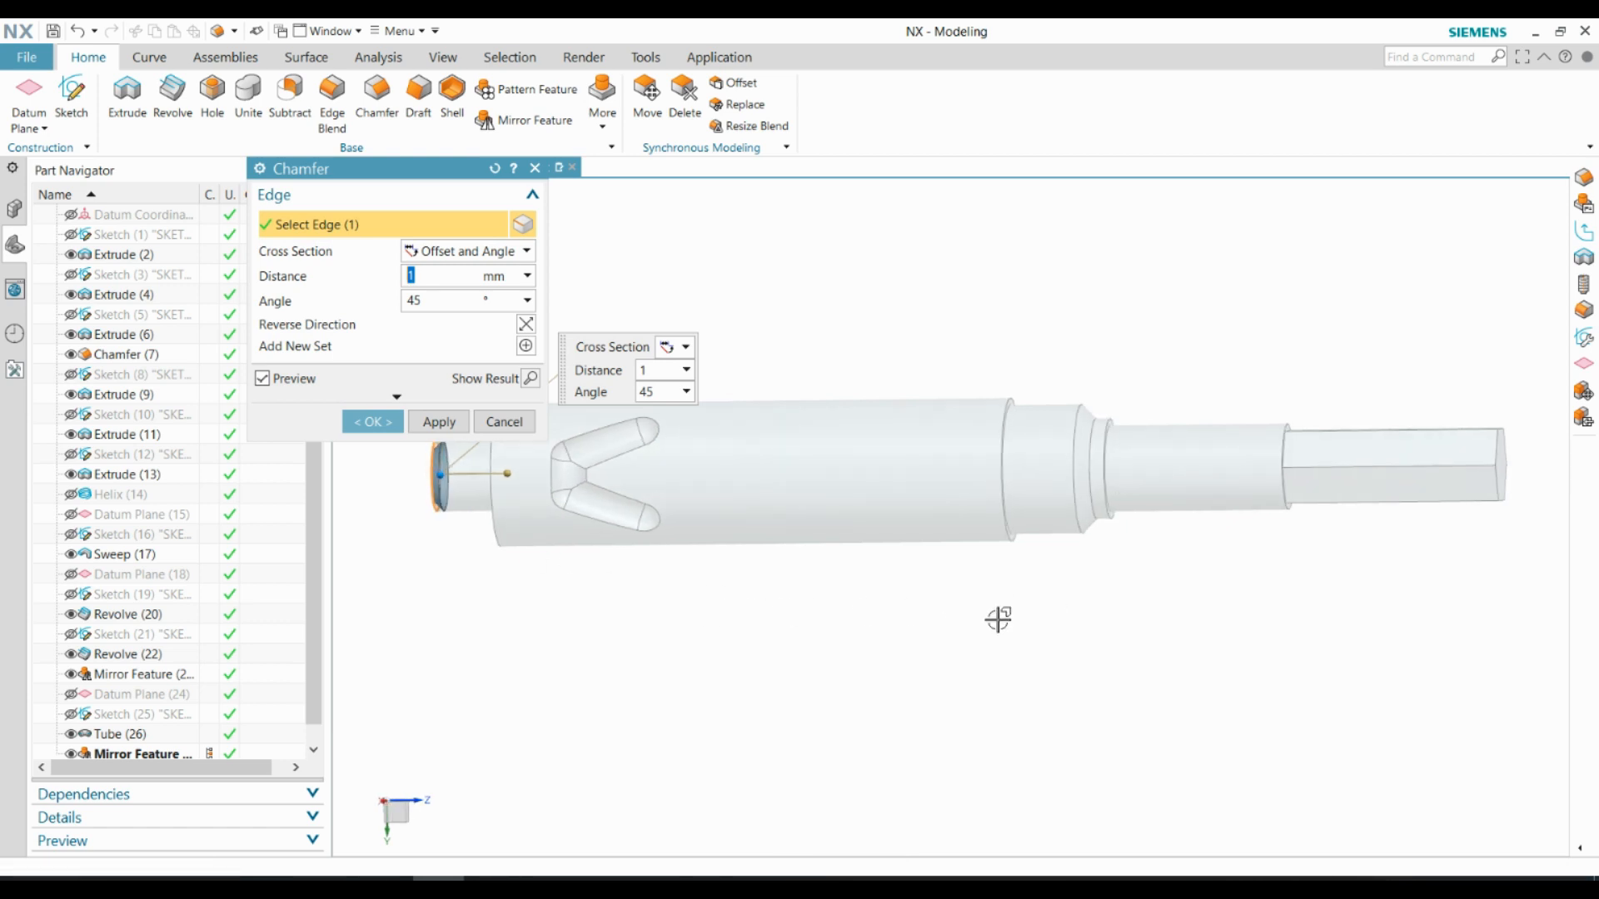
pyautogui.click(505, 422)
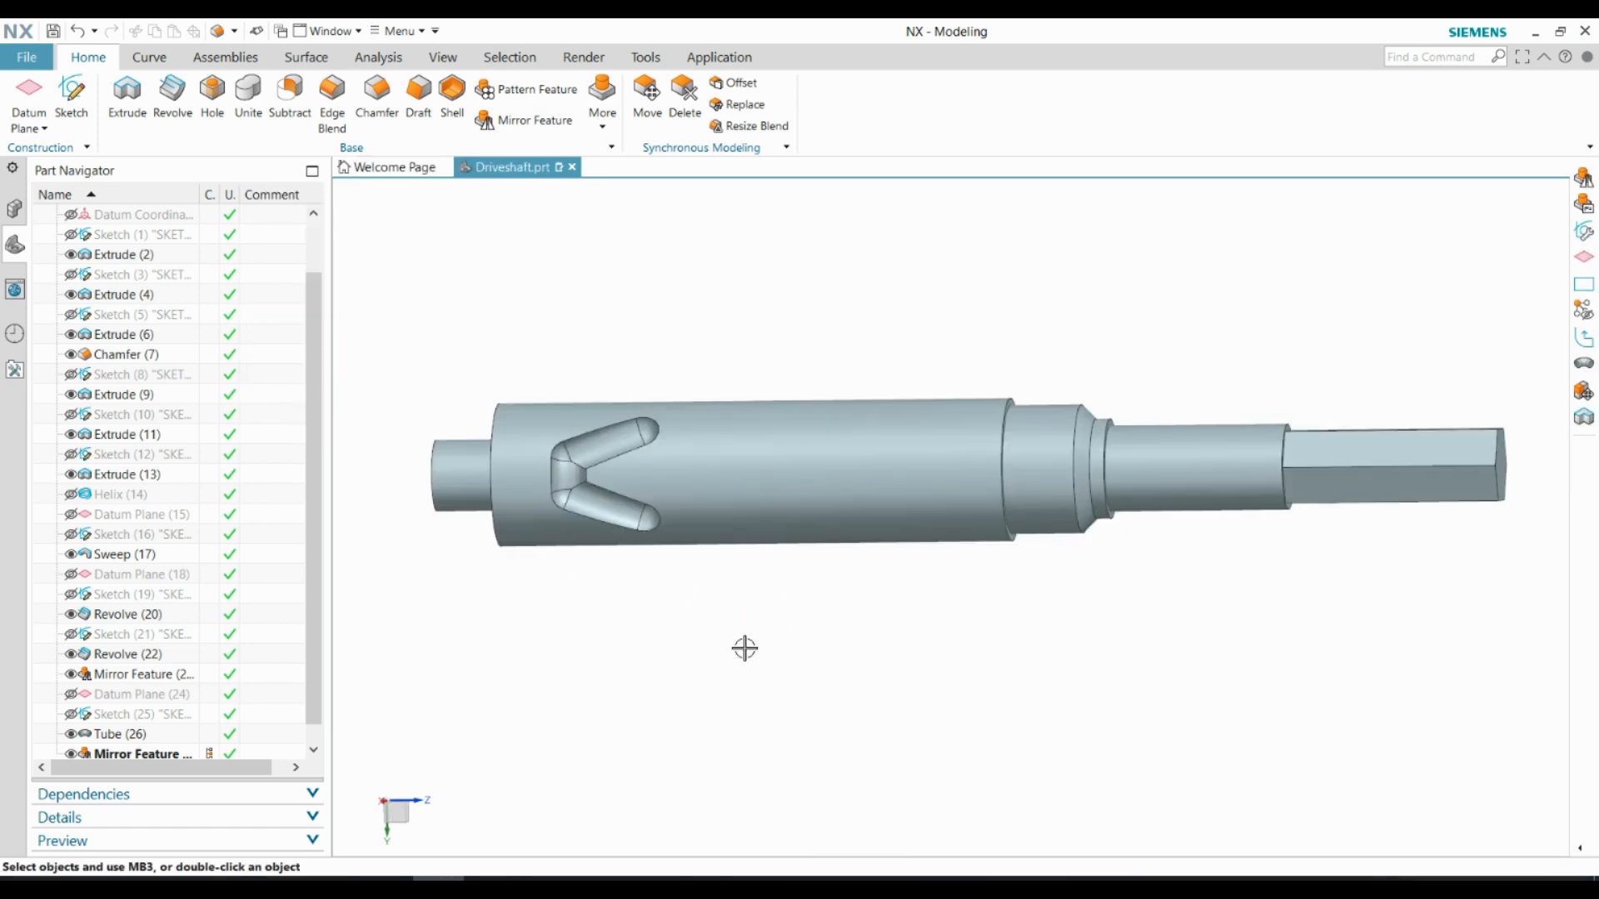
# Chamfer the small end journal's outer edge 1 mm and the large shoulder's outer edge 0.5 mm, both at 45°
pyautogui.click(376, 91)
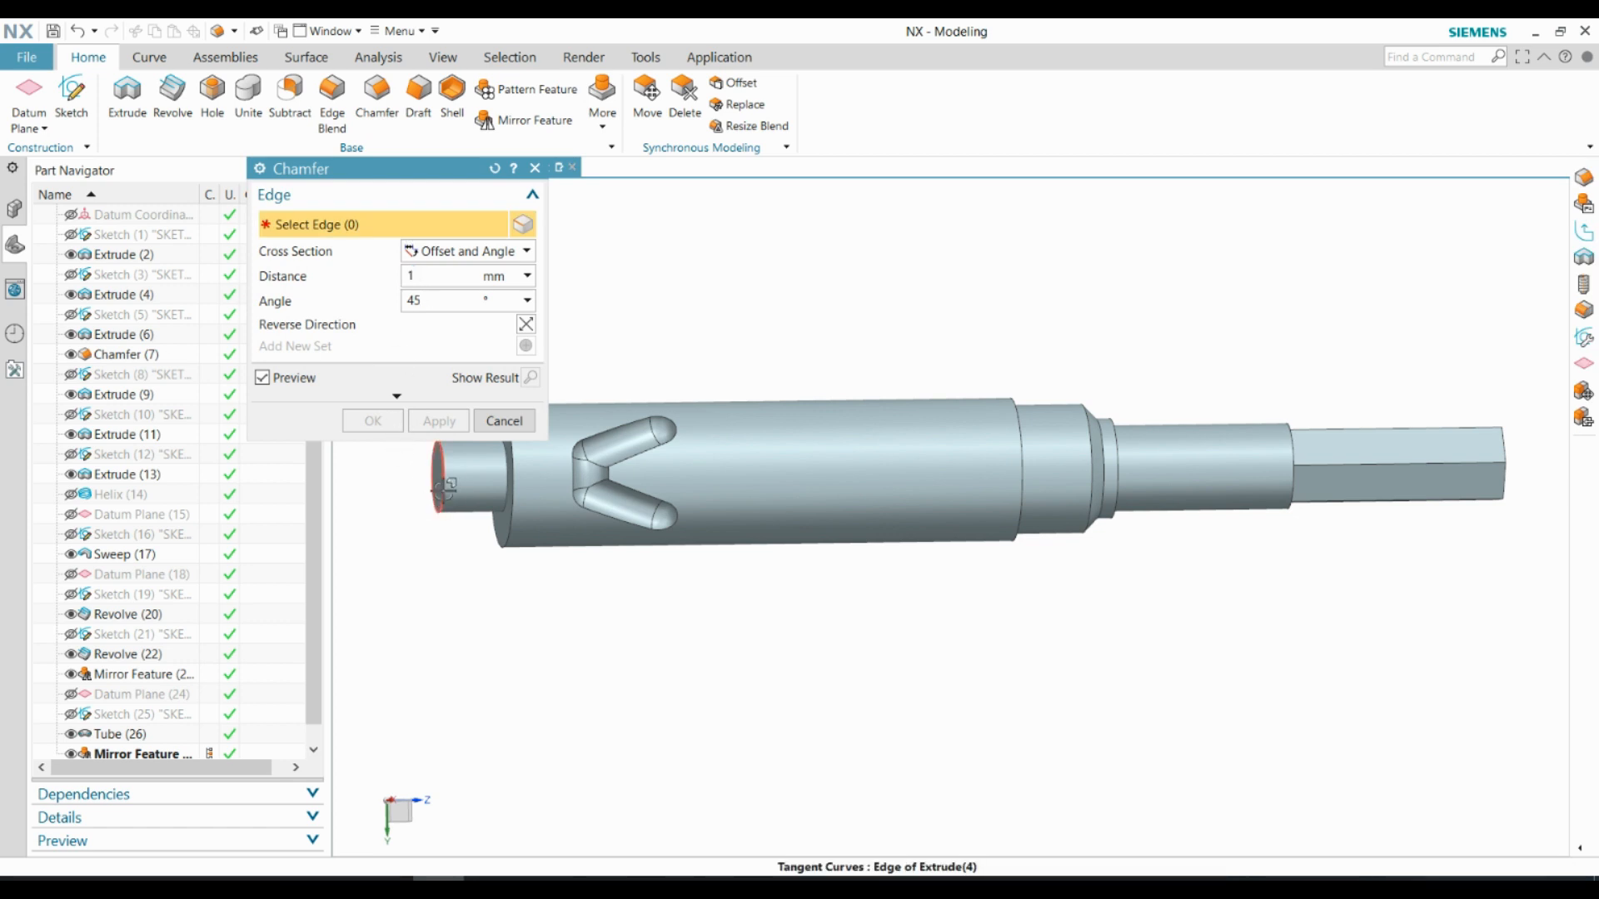
pyautogui.press('Escape')
pyautogui.click(376, 92)
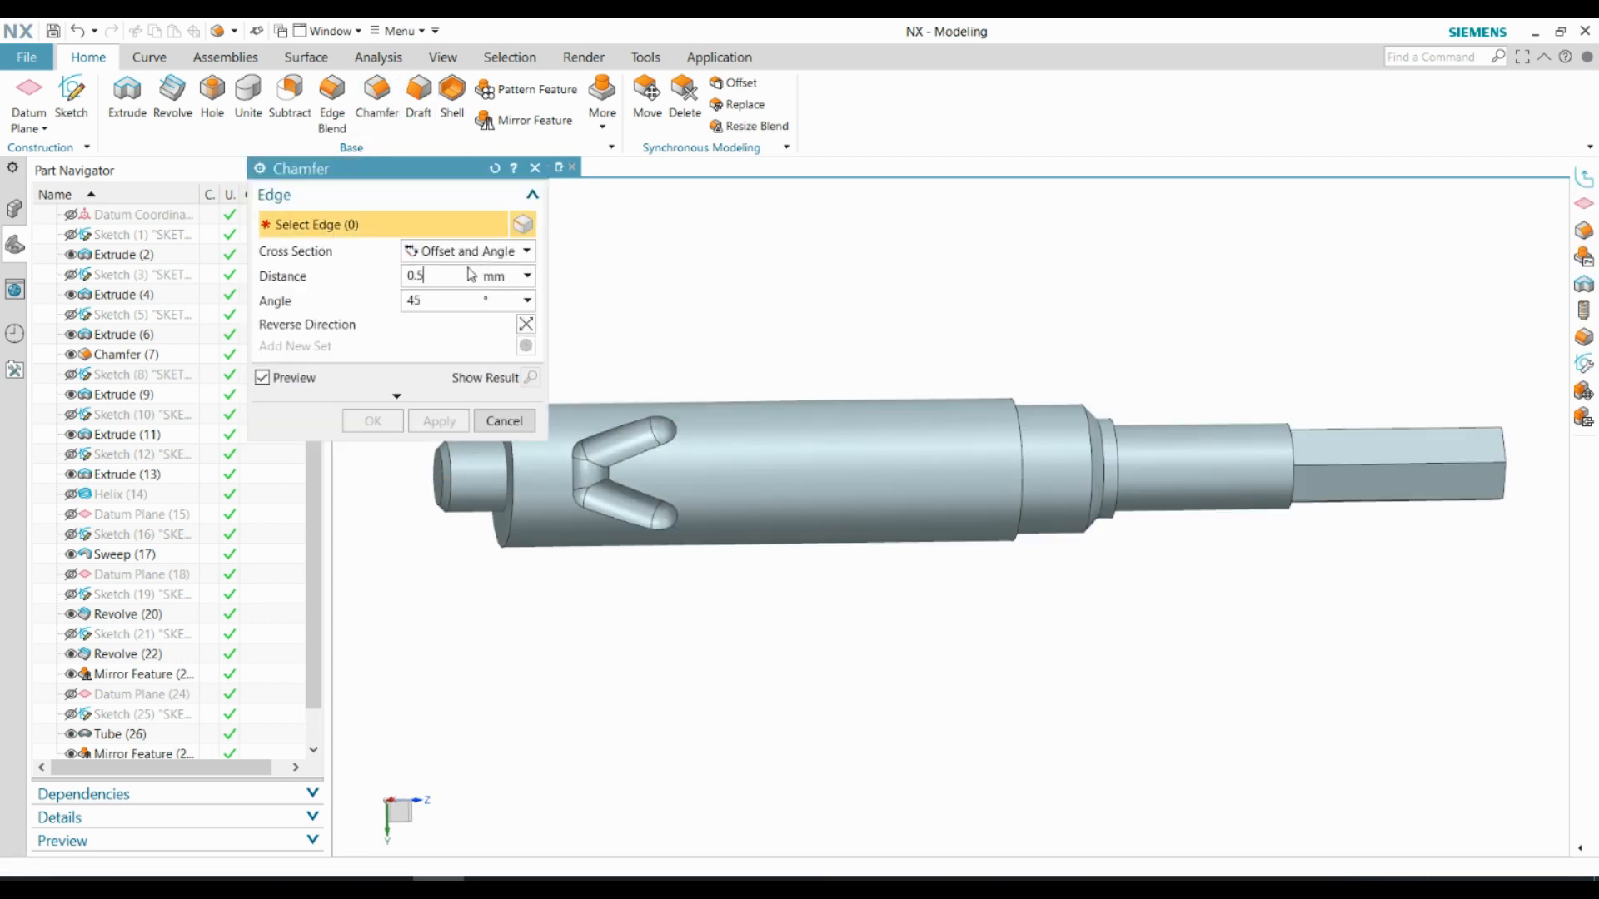
pyautogui.click(503, 500)
pyautogui.click(373, 421)
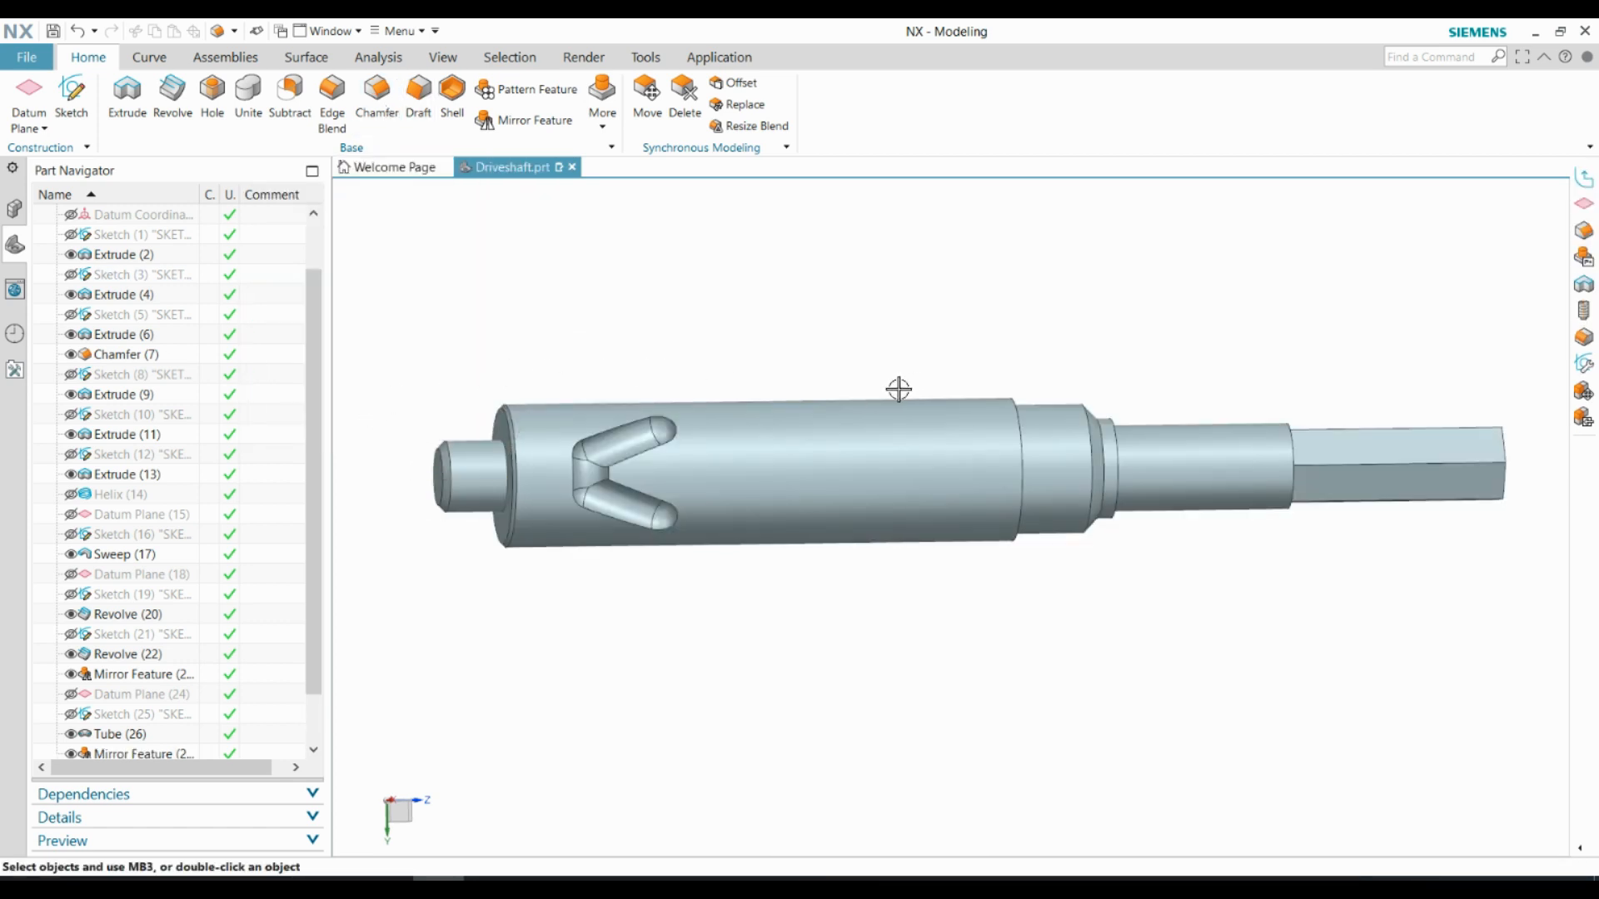
pyautogui.scroll(-1, 843, 376)
pyautogui.scroll(-1, 863, 374)
pyautogui.moveTo(863, 374); pyautogui.dragTo(856, 565, button='middle')
pyautogui.scroll(1, 856, 566)
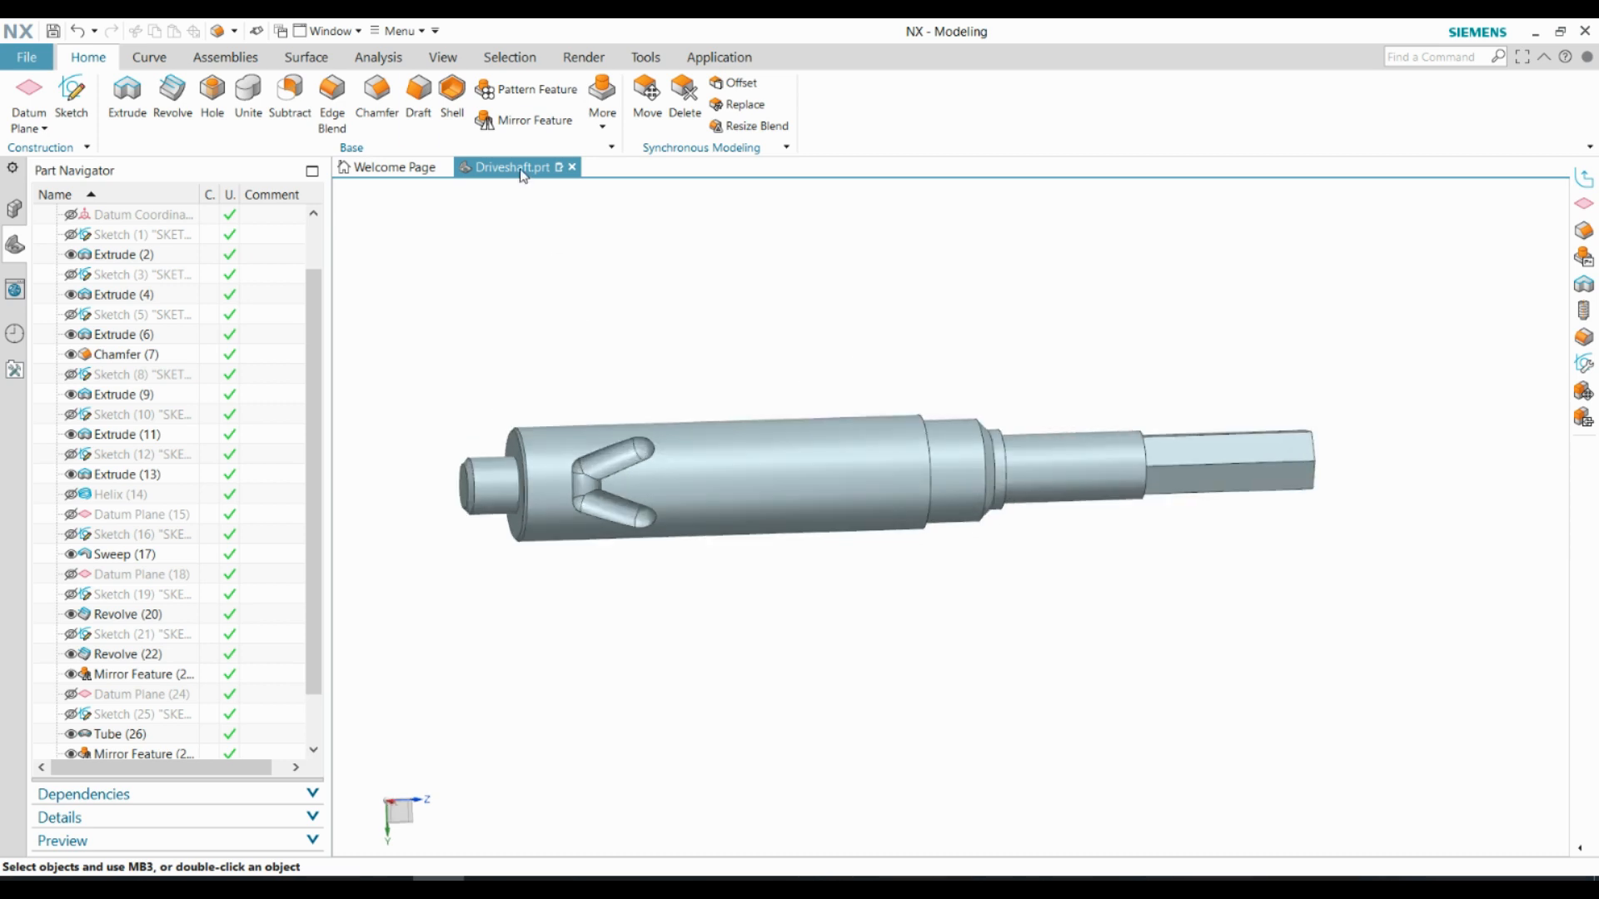
pyautogui.click(418, 93)
pyautogui.click(504, 546)
pyautogui.click(376, 93)
pyautogui.click(501, 420)
# Chamfer all the outer edges of the shaft's hexagonal end face 1 mm at 45°
pyautogui.click(366, 98)
pyautogui.moveTo(1027, 339); pyautogui.dragTo(933, 346, button='middle')
pyautogui.scroll(4, 1191, 404)
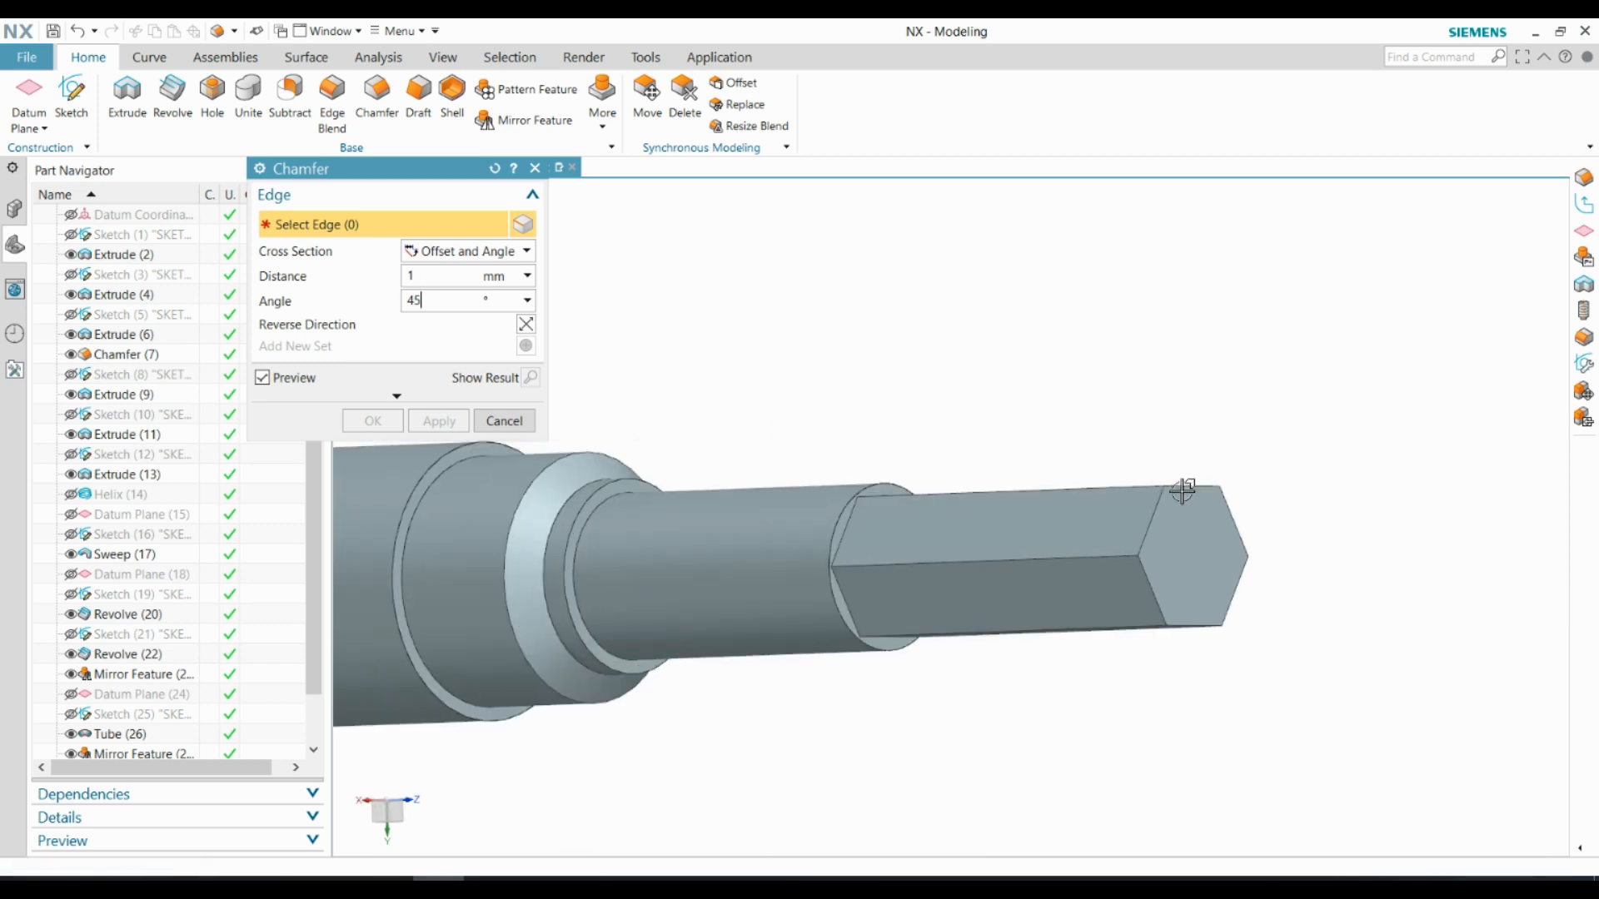
pyautogui.click(1187, 488)
pyautogui.click(1148, 538)
pyautogui.keyDown('shift'); pyautogui.moveTo(1257, 548); pyautogui.dragTo(1177, 550, button='middle'); pyautogui.keyUp('shift')
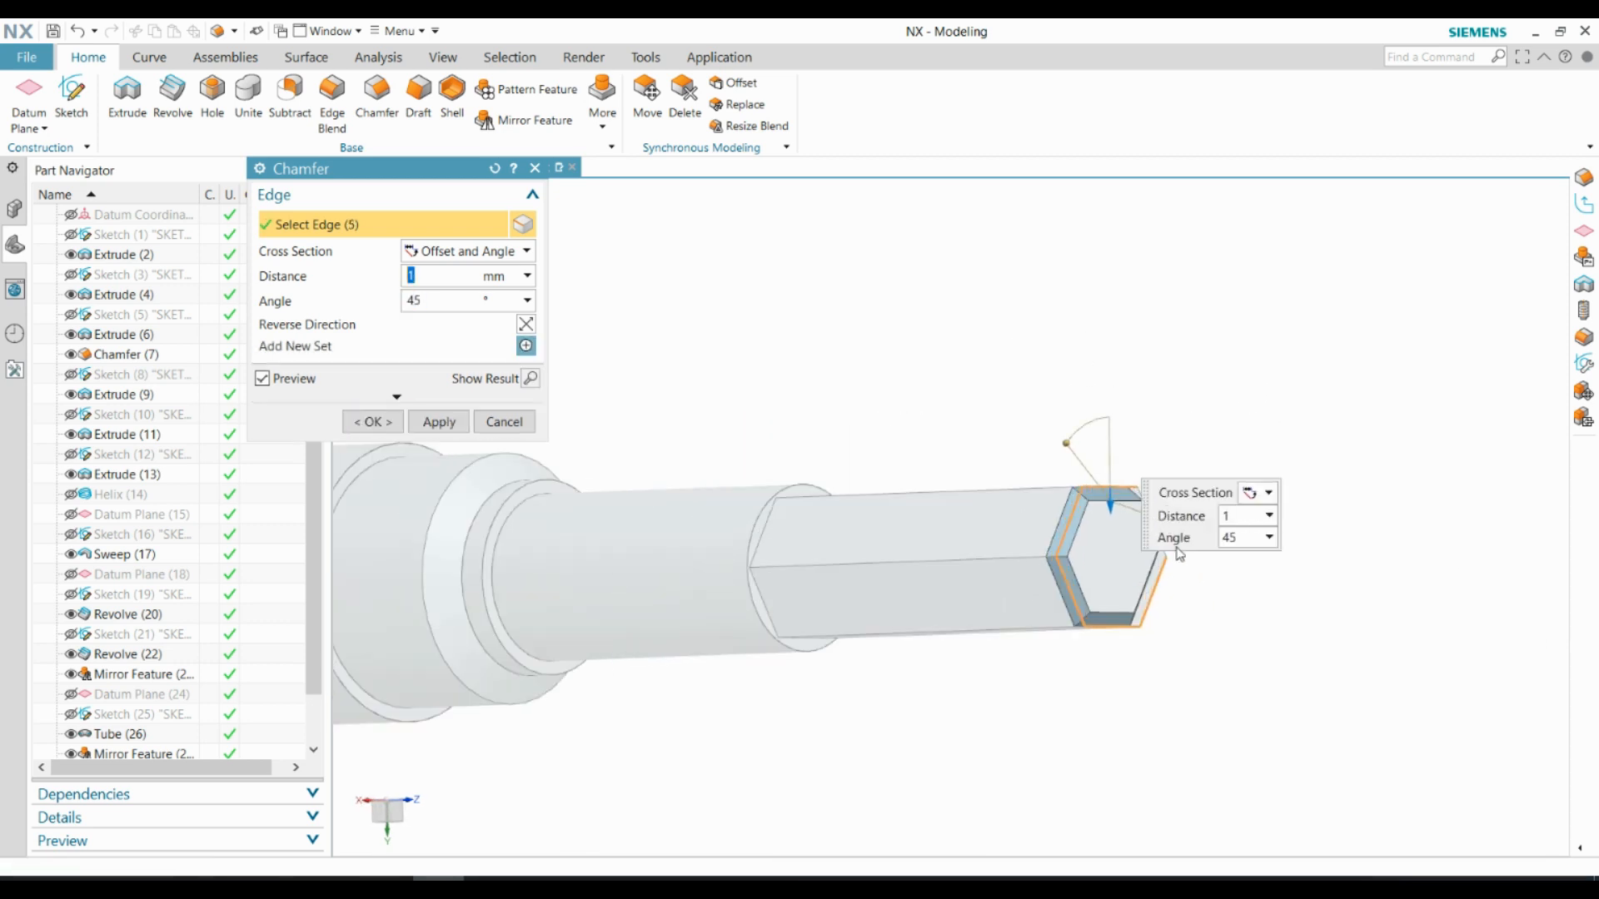
pyautogui.scroll(-3, 1177, 549)
pyautogui.click(1036, 531)
pyautogui.click(373, 421)
pyautogui.scroll(-3, 1028, 417)
pyautogui.moveTo(800, 471); pyautogui.dragTo(833, 432, button='middle')
pyautogui.scroll(2, 834, 432)
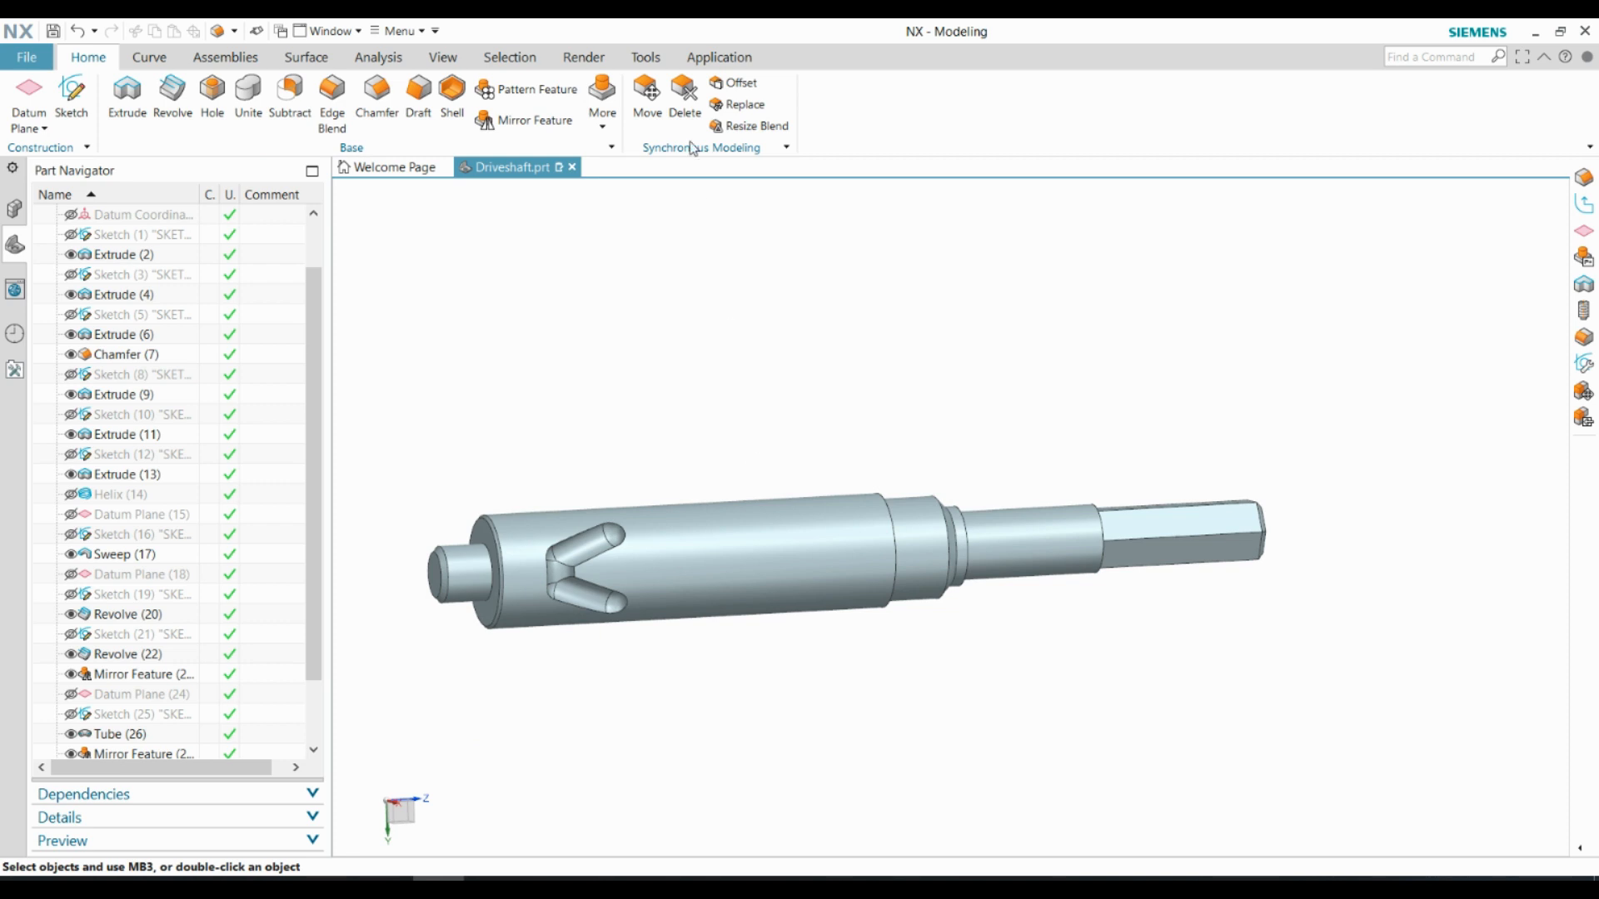
# Switch to the Drafting application and create a new sheet from the A4 - Size template
pyautogui.click(717, 58)
pyautogui.click(158, 104)
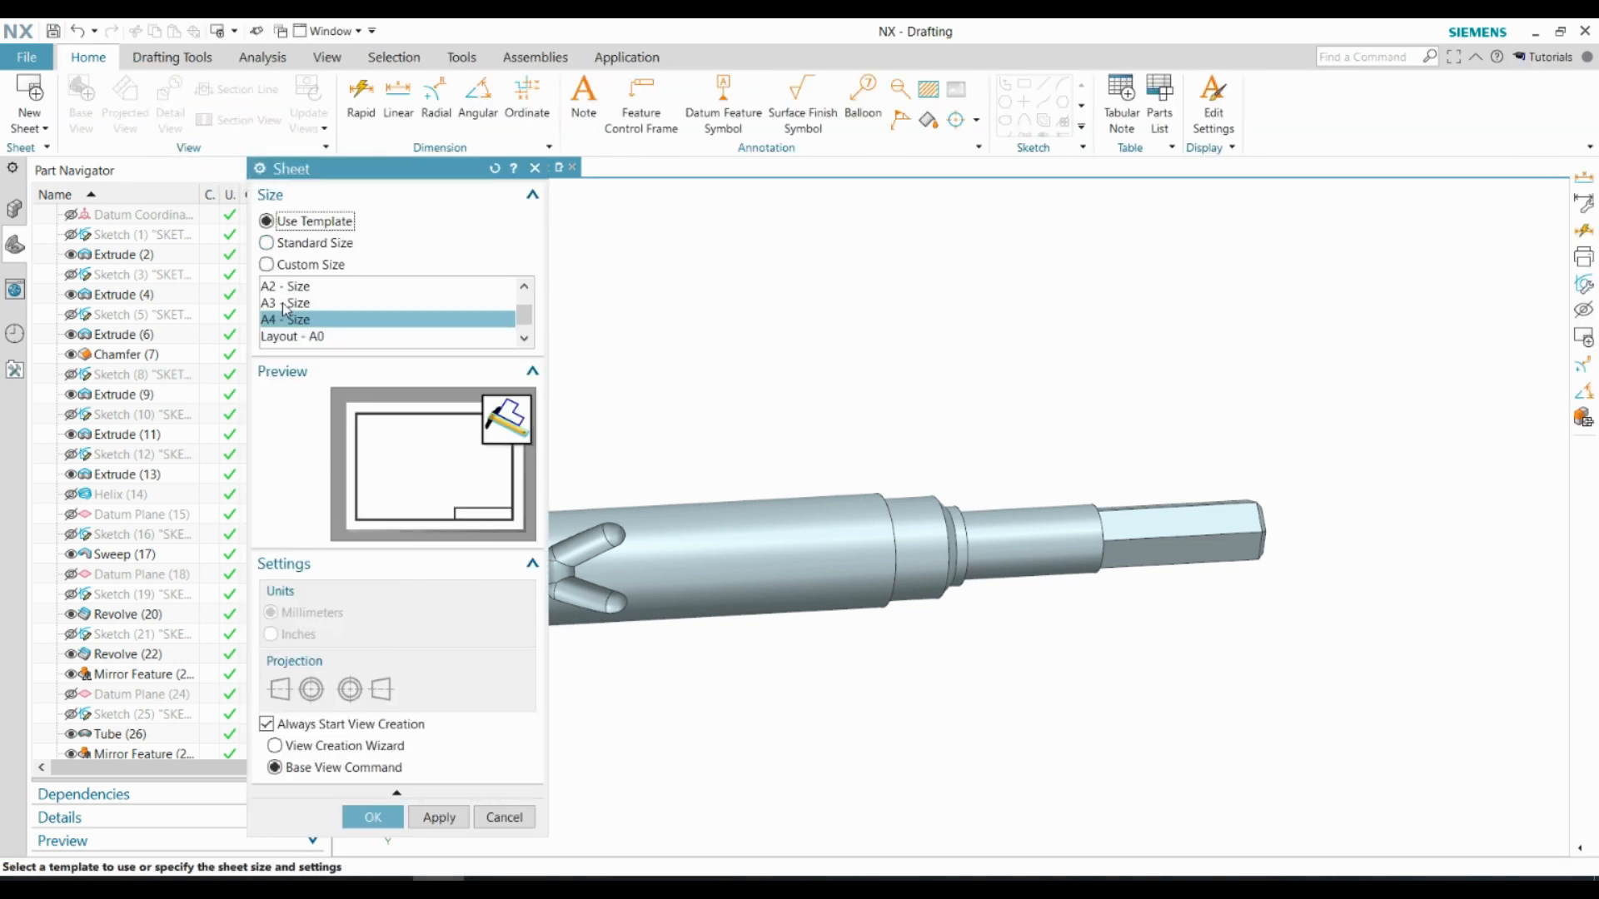
pyautogui.click(369, 818)
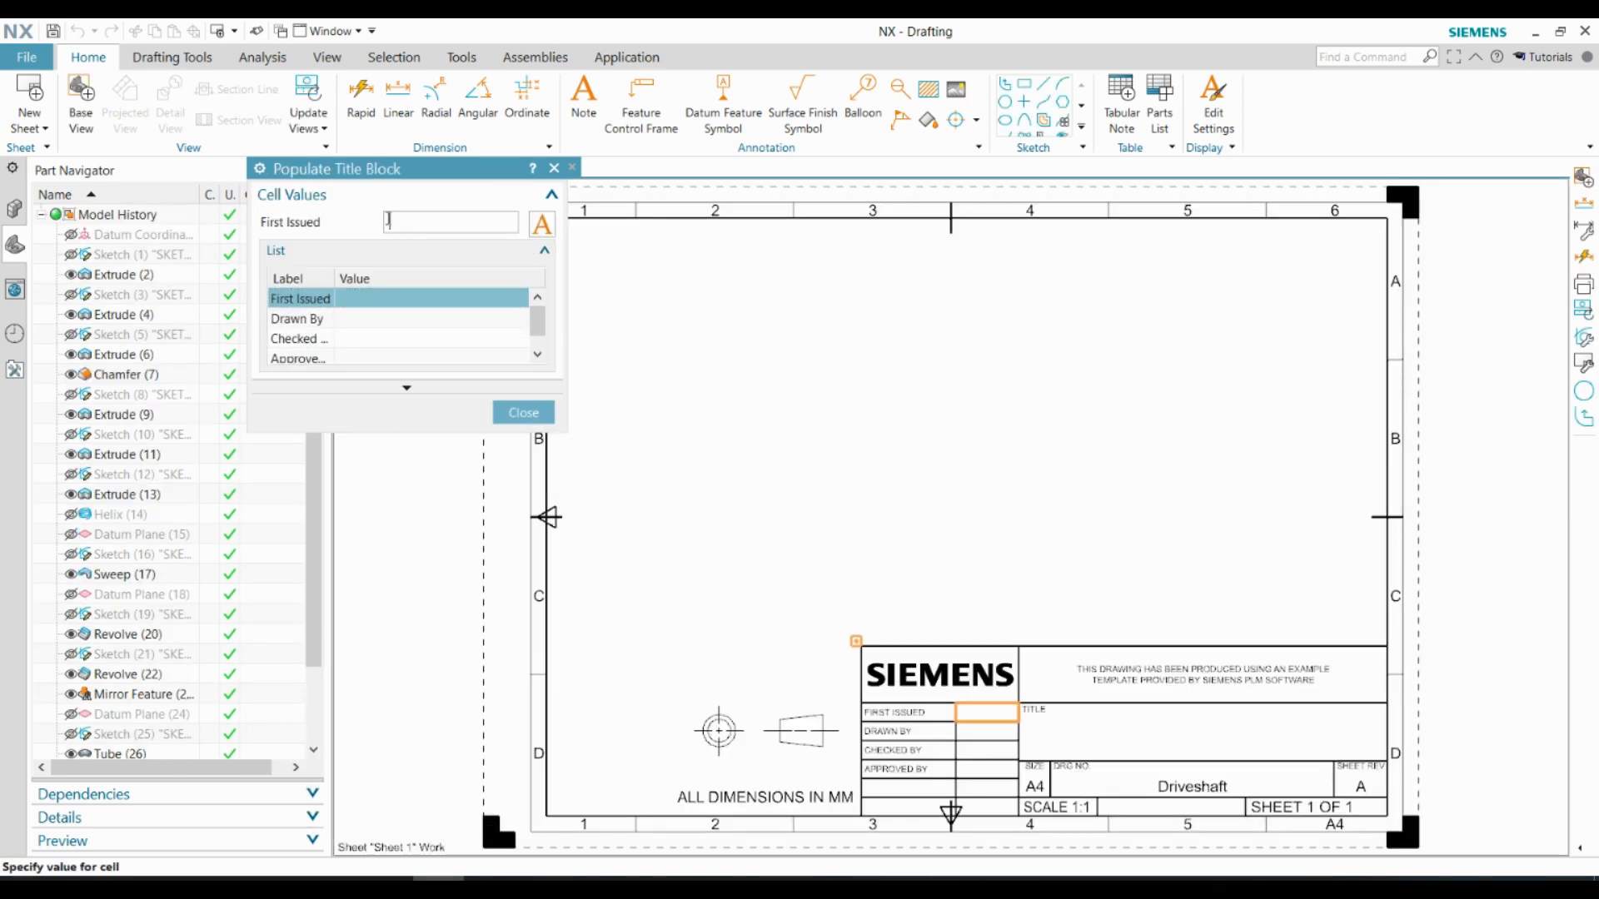
# Populate the title block with 28-3-2023 as the First Issued date and the drafter's name as Drawn By
pyautogui.click(360, 319)
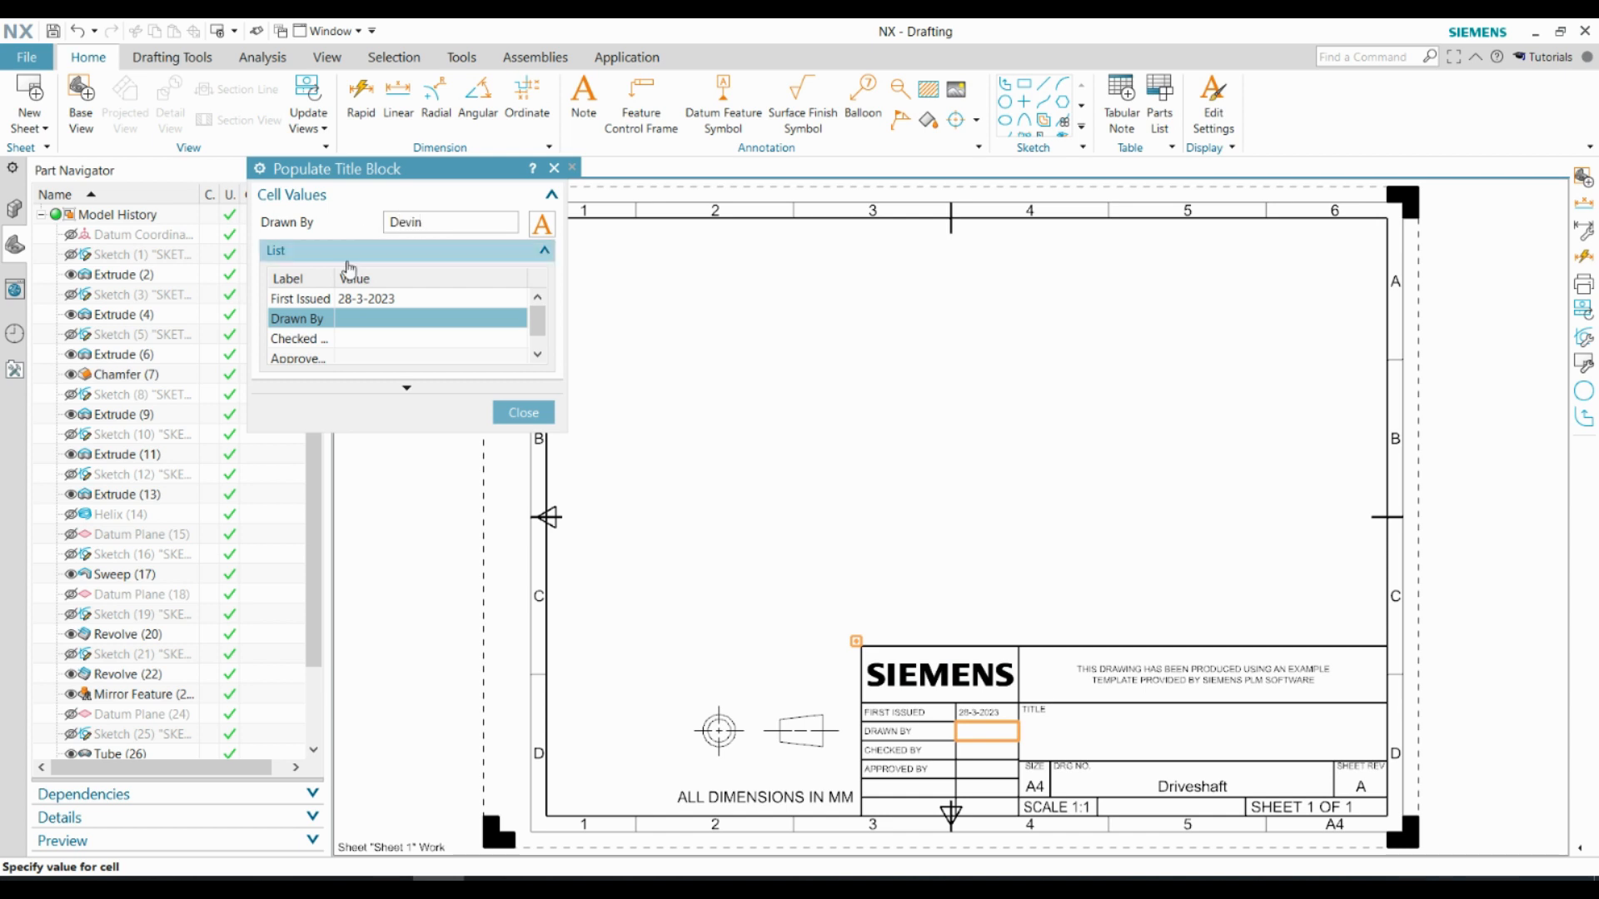
pyautogui.click(358, 354)
pyautogui.click(513, 411)
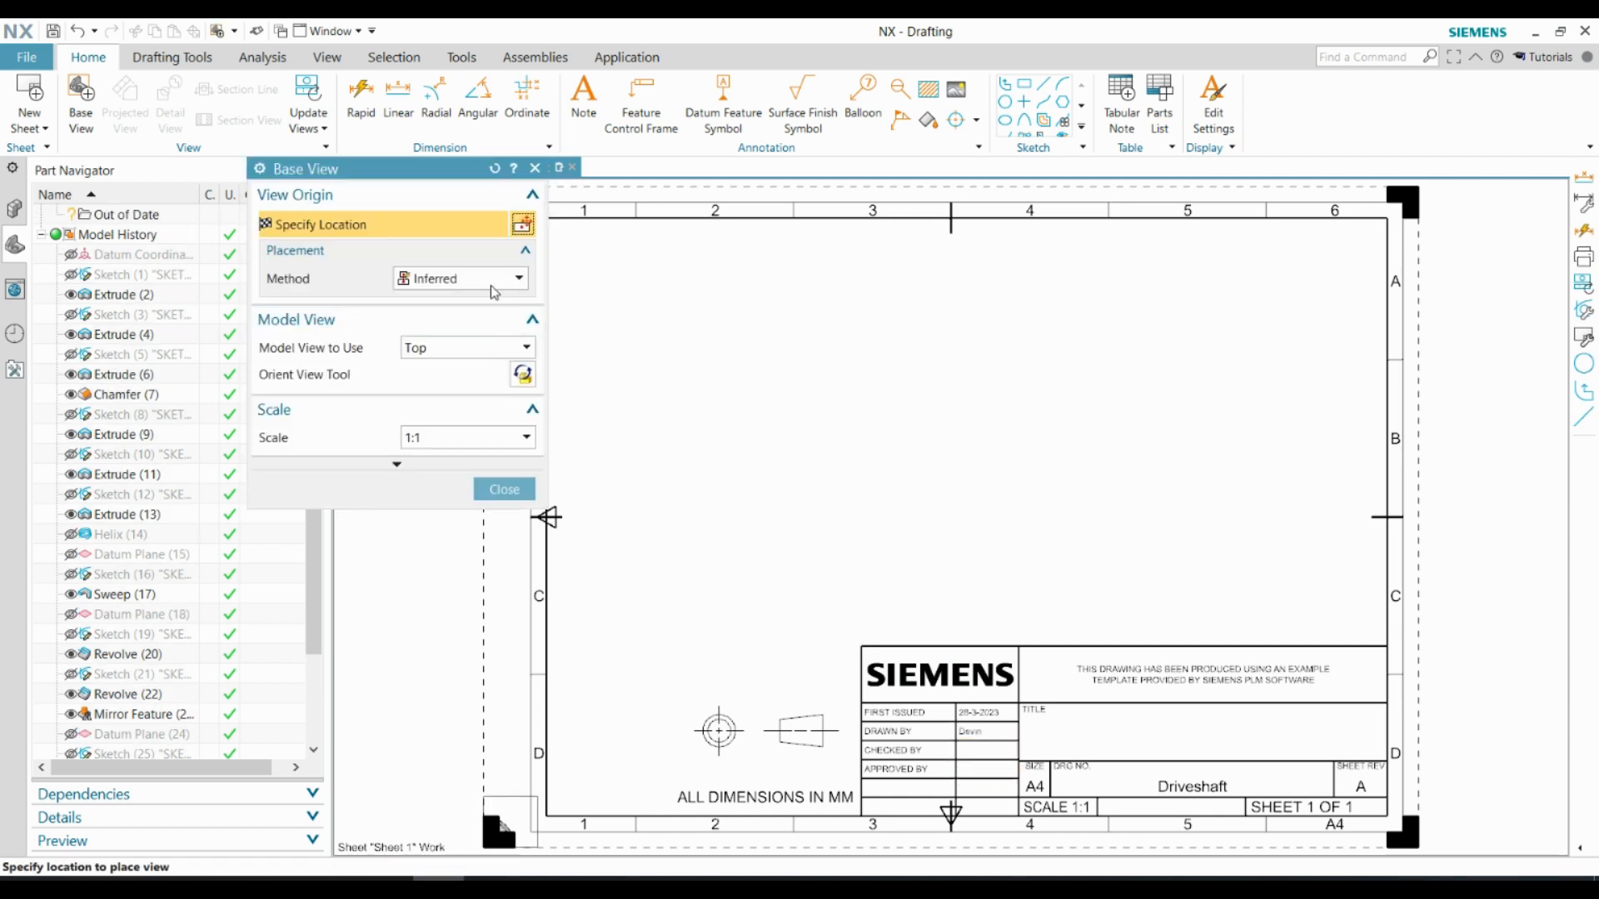
# Choose Right as the model view to use for the shaft's base view
pyautogui.click(526, 348)
pyautogui.click(423, 385)
pyautogui.click(526, 348)
pyautogui.click(449, 405)
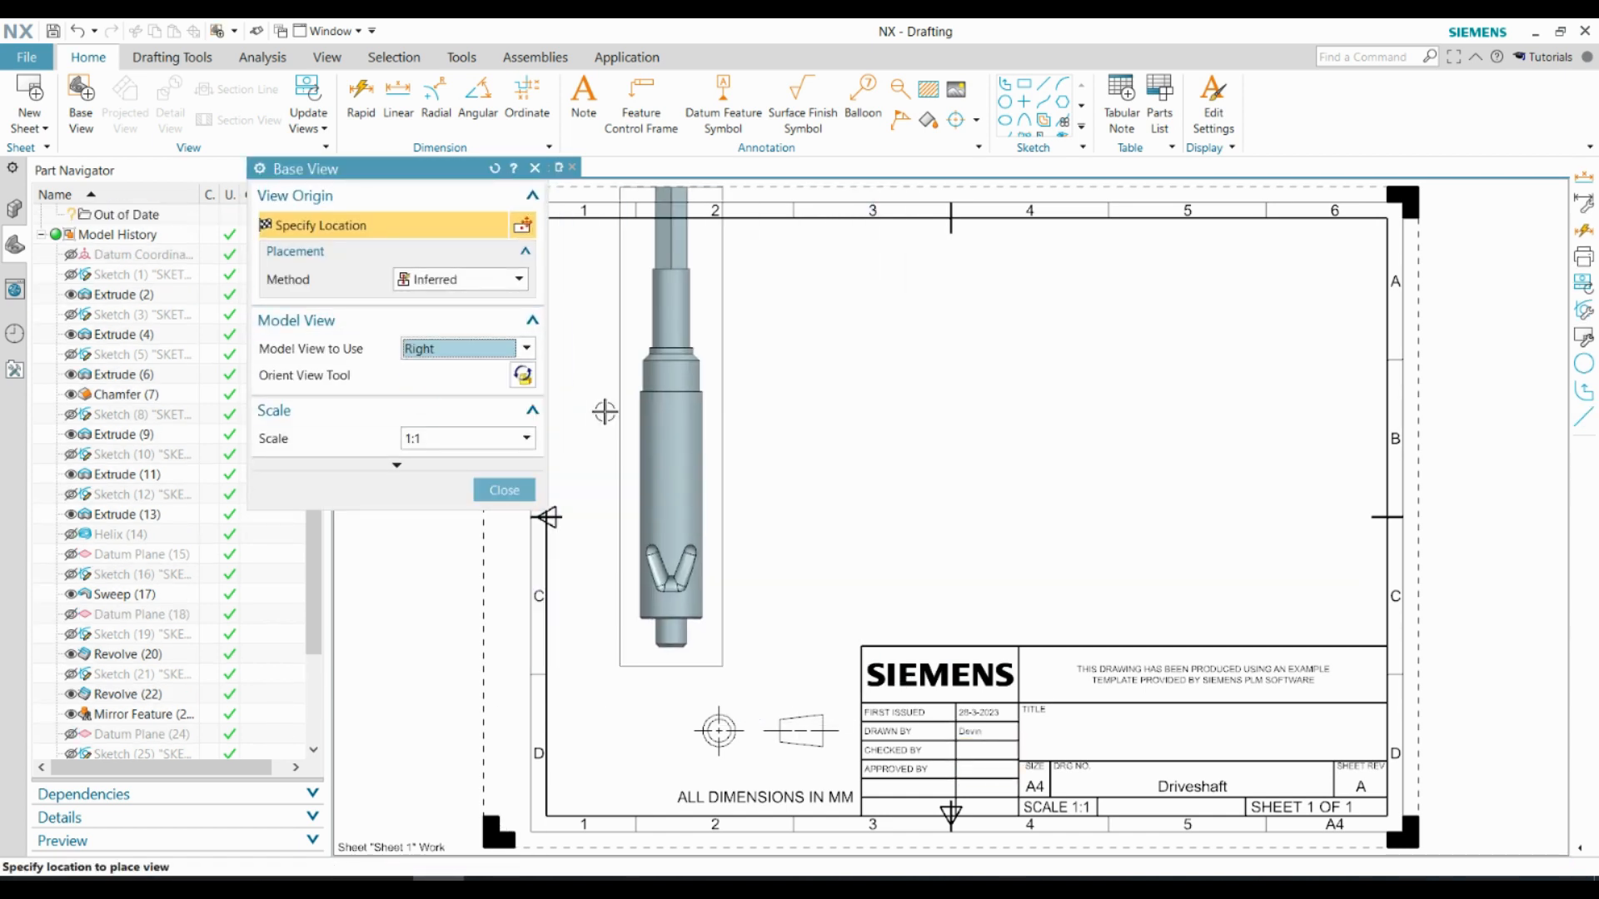
pyautogui.click(526, 348)
pyautogui.click(441, 423)
pyautogui.click(526, 348)
pyautogui.click(449, 405)
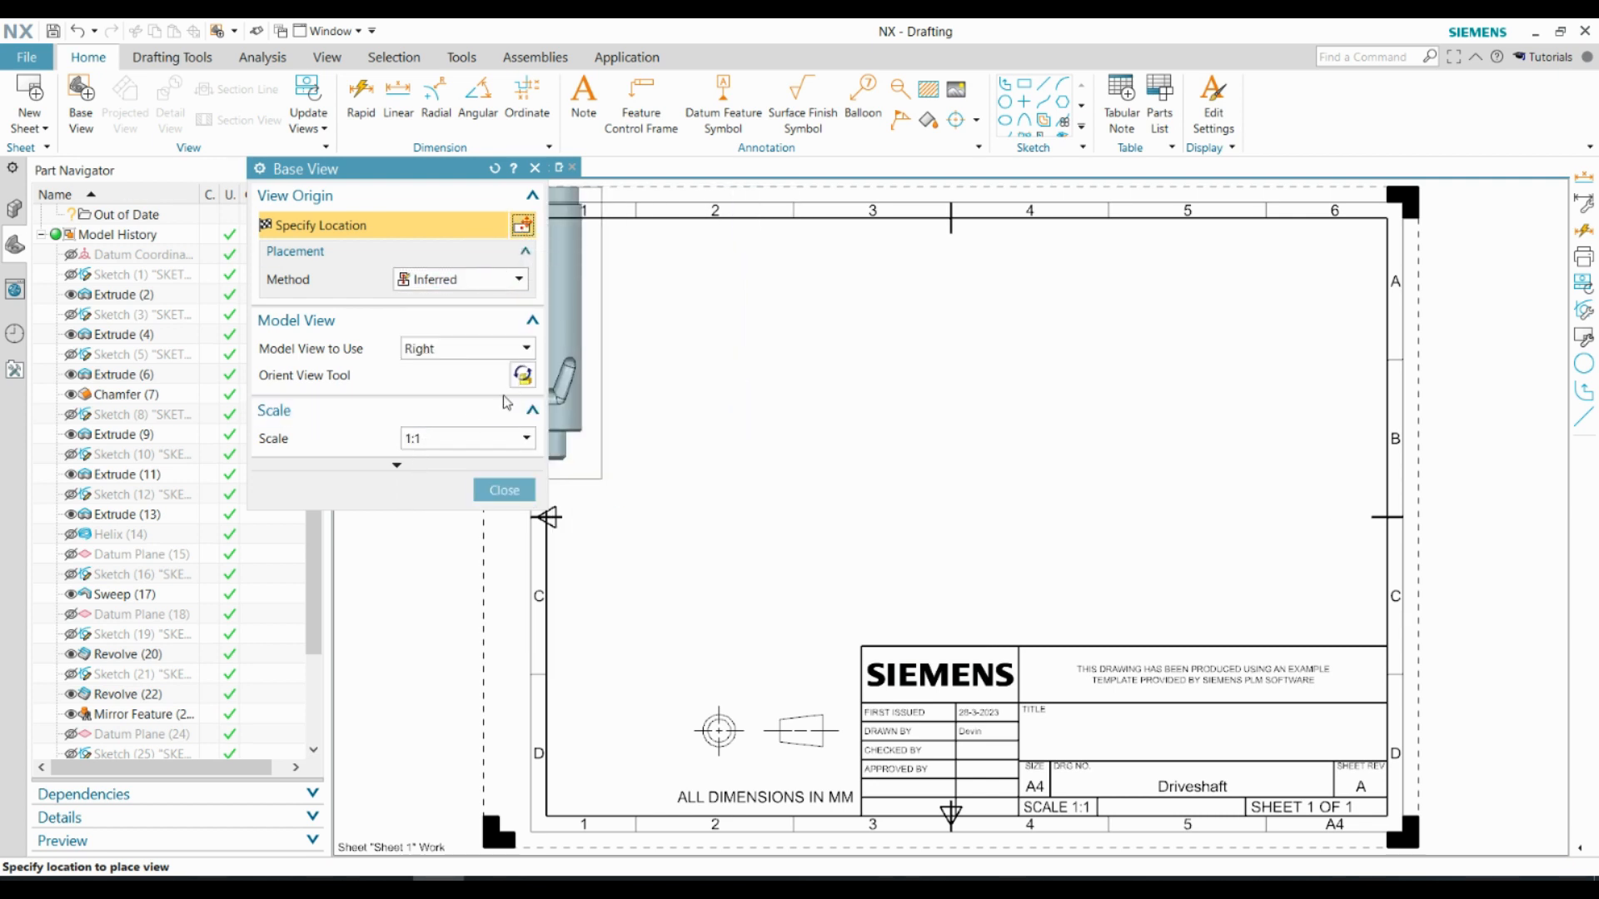
# Reorient the Right view so the shaft lies horizontally, and place it in the upper half of the sheet with a projected end view beside it
pyautogui.click(522, 375)
pyautogui.click(1449, 718)
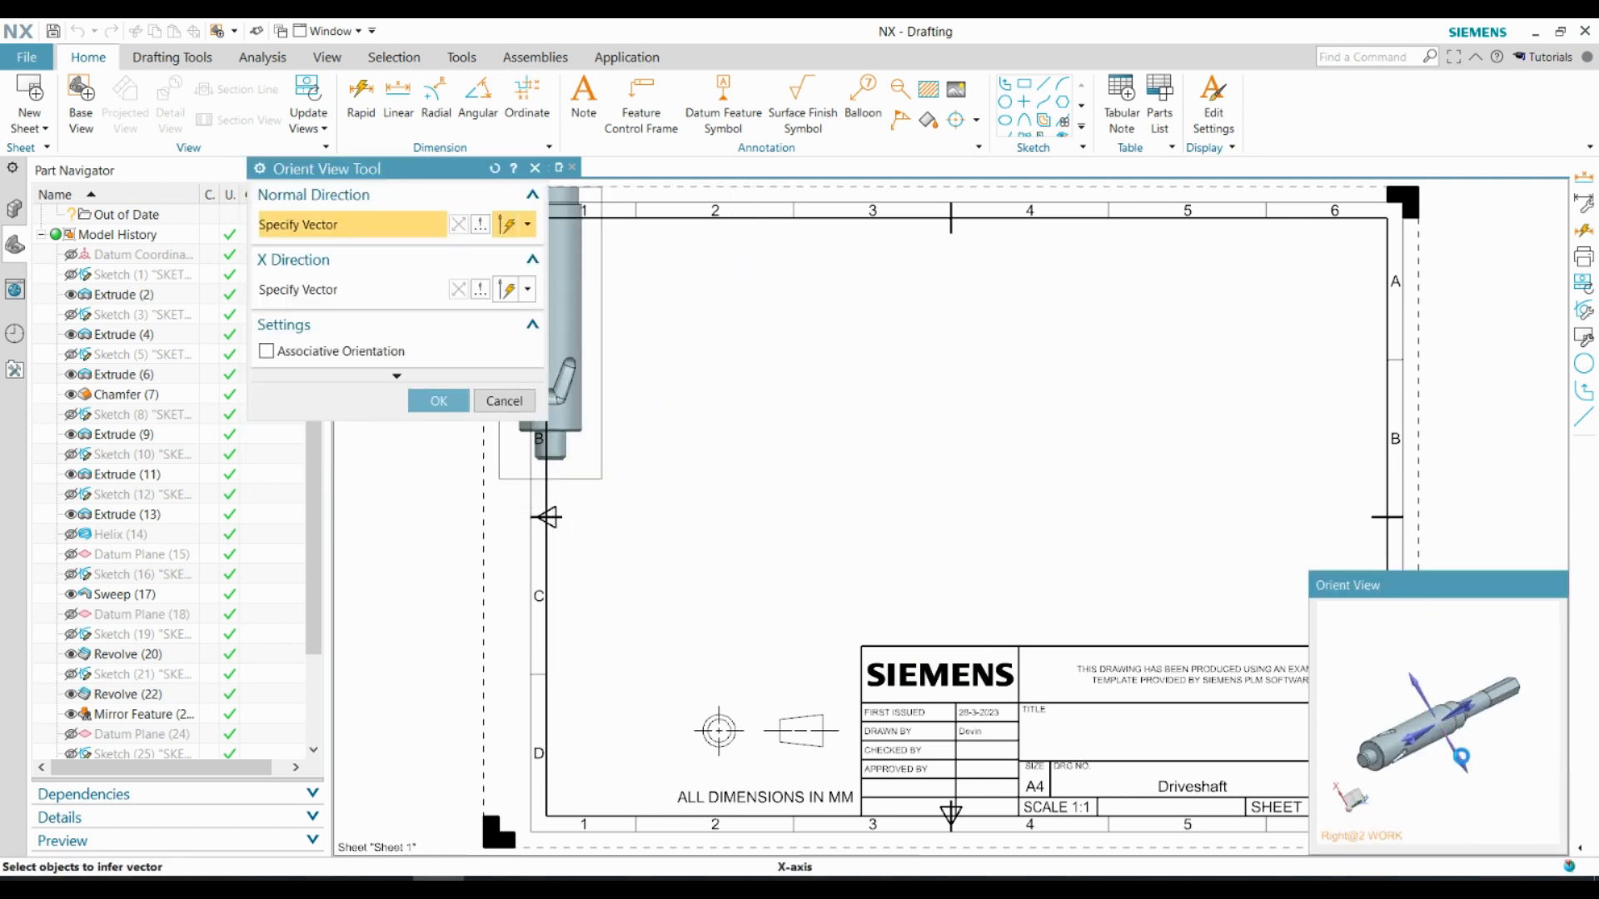
pyautogui.click(1439, 671)
pyautogui.middleClick(1439, 670)
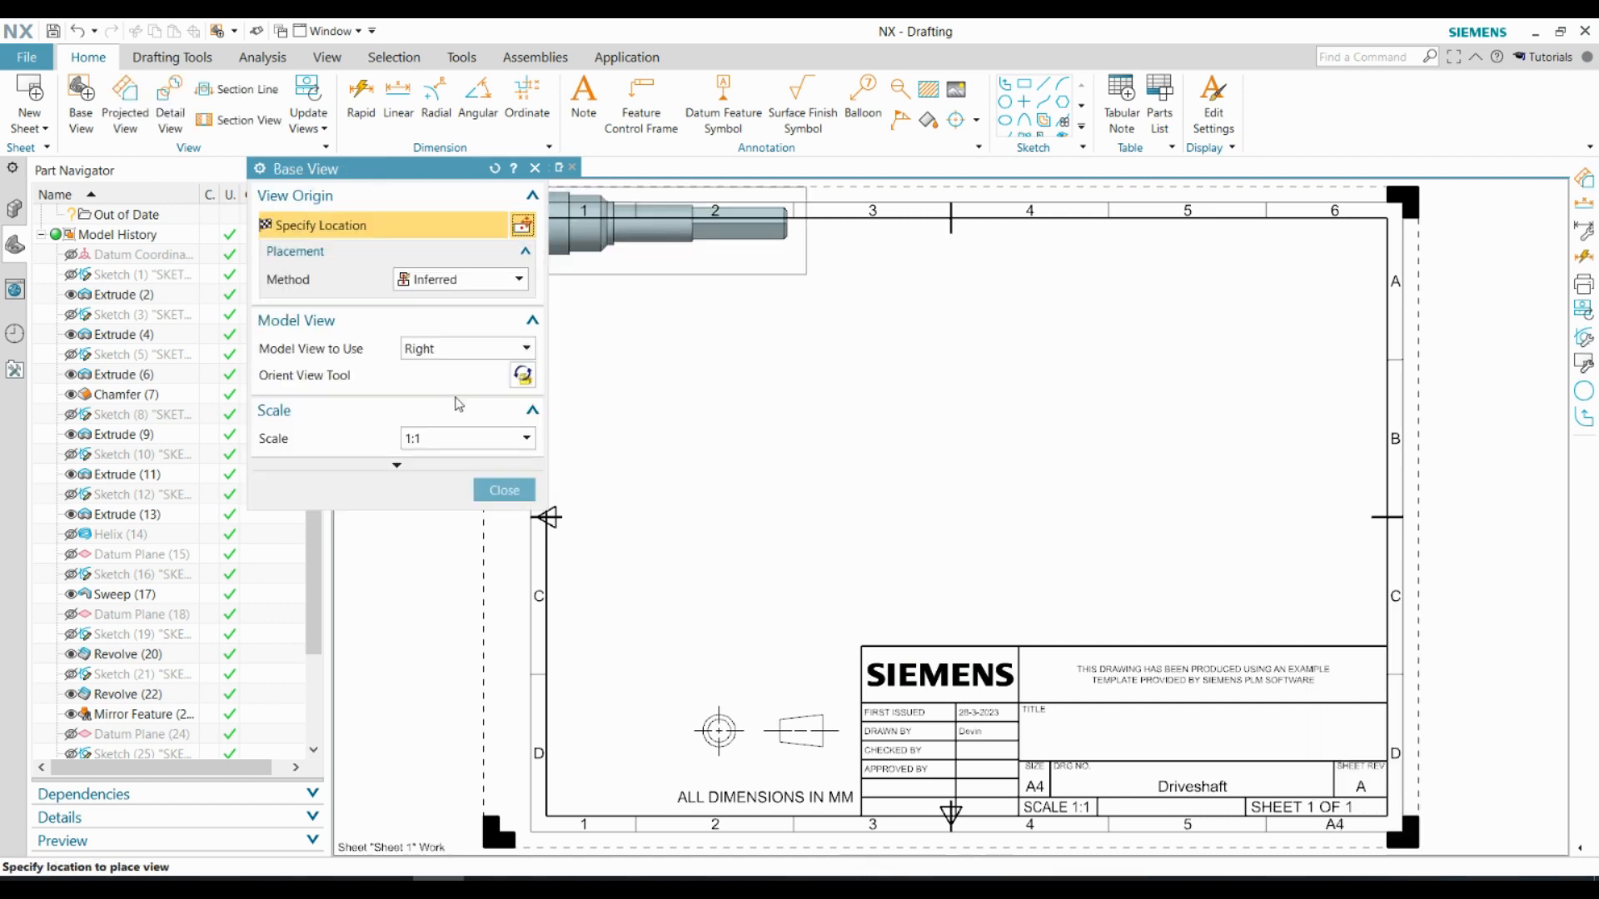
pyautogui.click(877, 412)
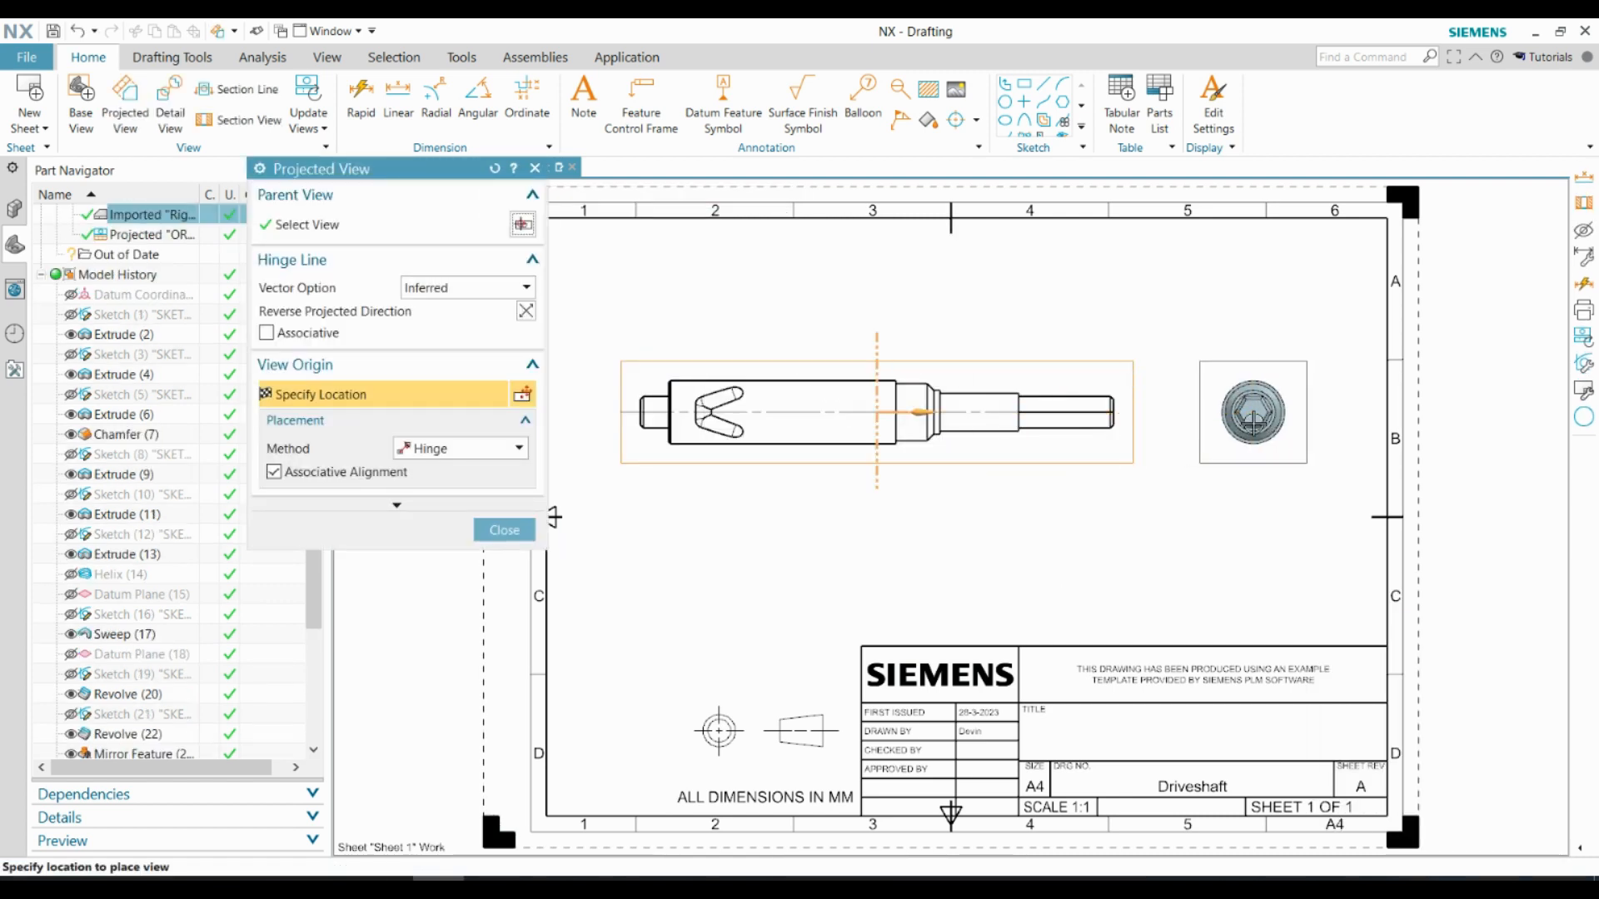
pyautogui.middleClick(644, 535)
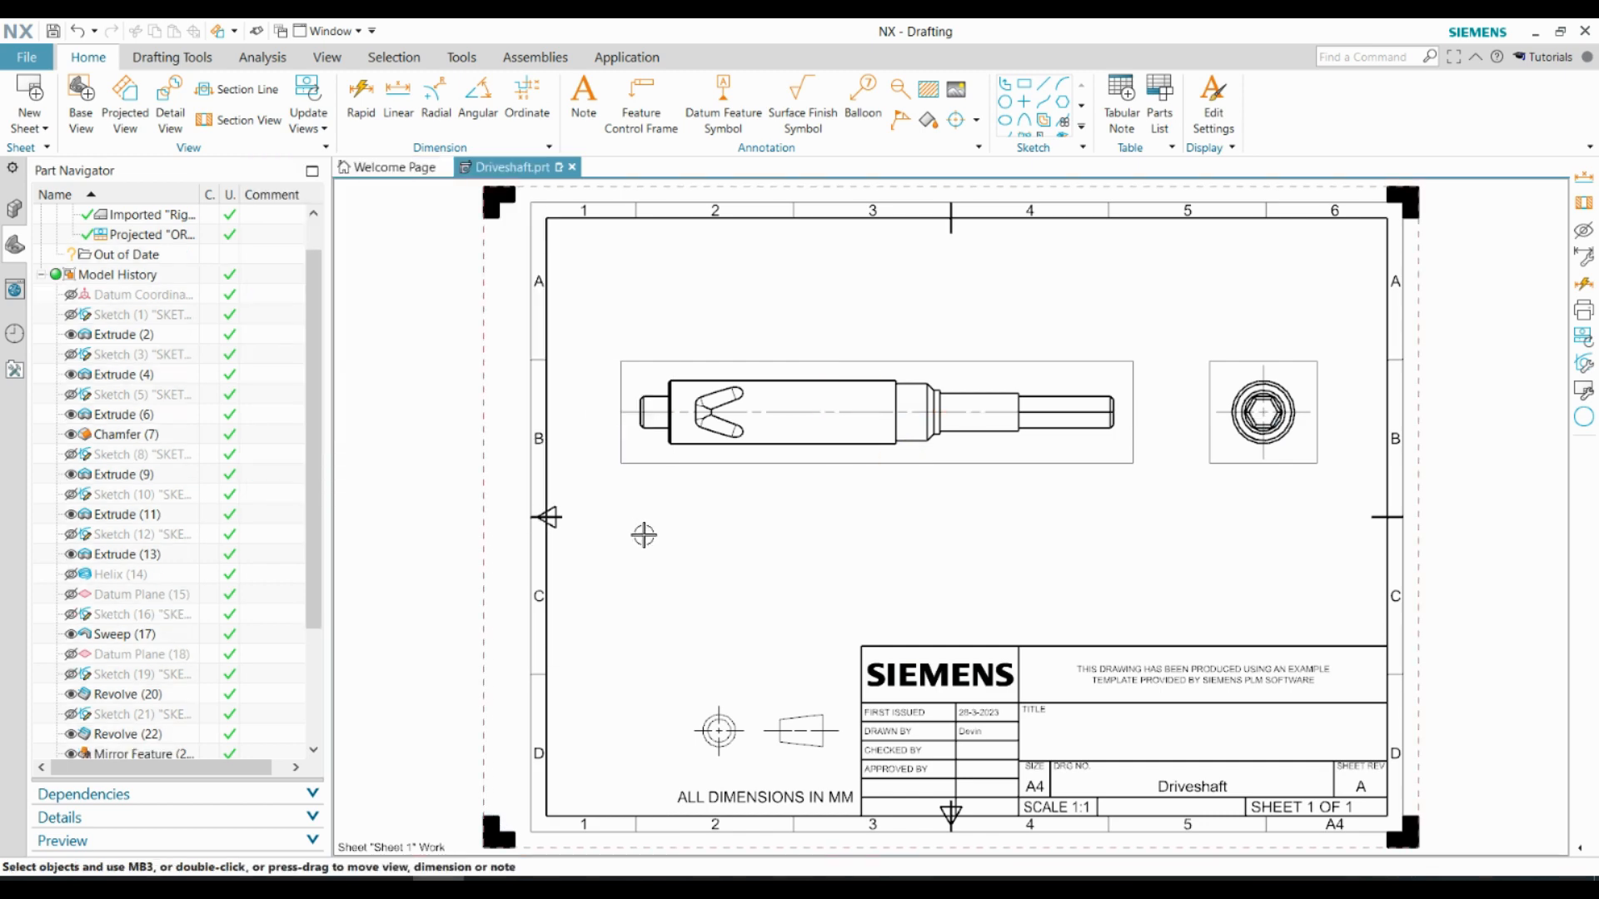
# Examine Sheet 1's size, scale and projection settings and the drawing's out-of-date items
pyautogui.scroll(2, 1205, 650)
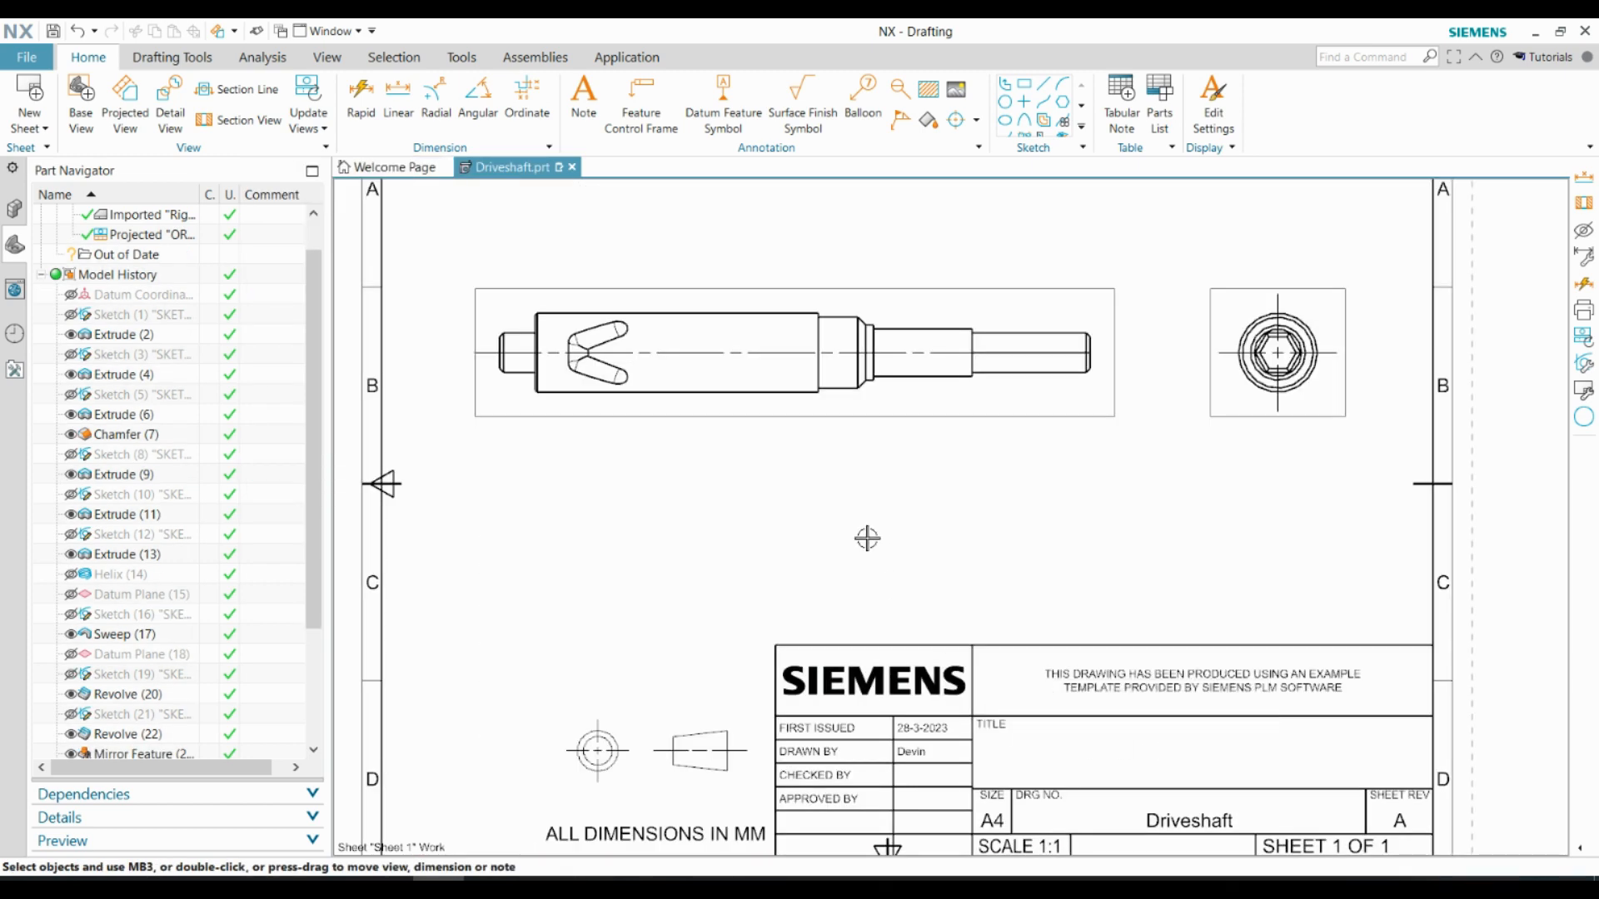
pyautogui.scroll(-2, 867, 538)
pyautogui.scroll(1, 137, 249)
pyautogui.rightClick(137, 234)
pyautogui.click(189, 351)
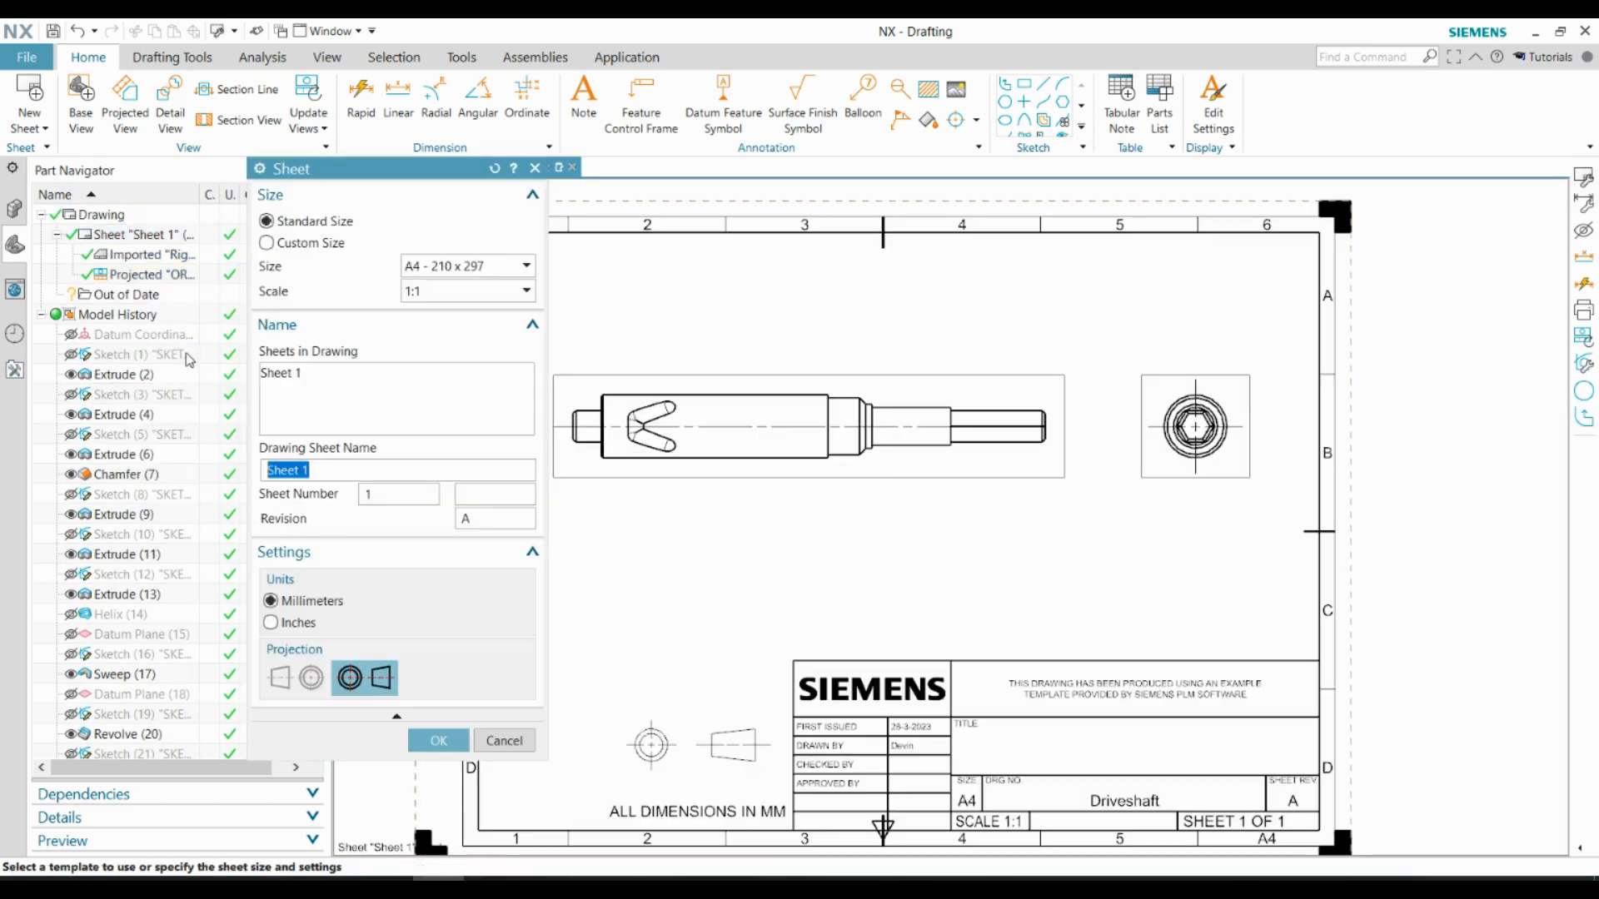
pyautogui.middleClick(487, 706)
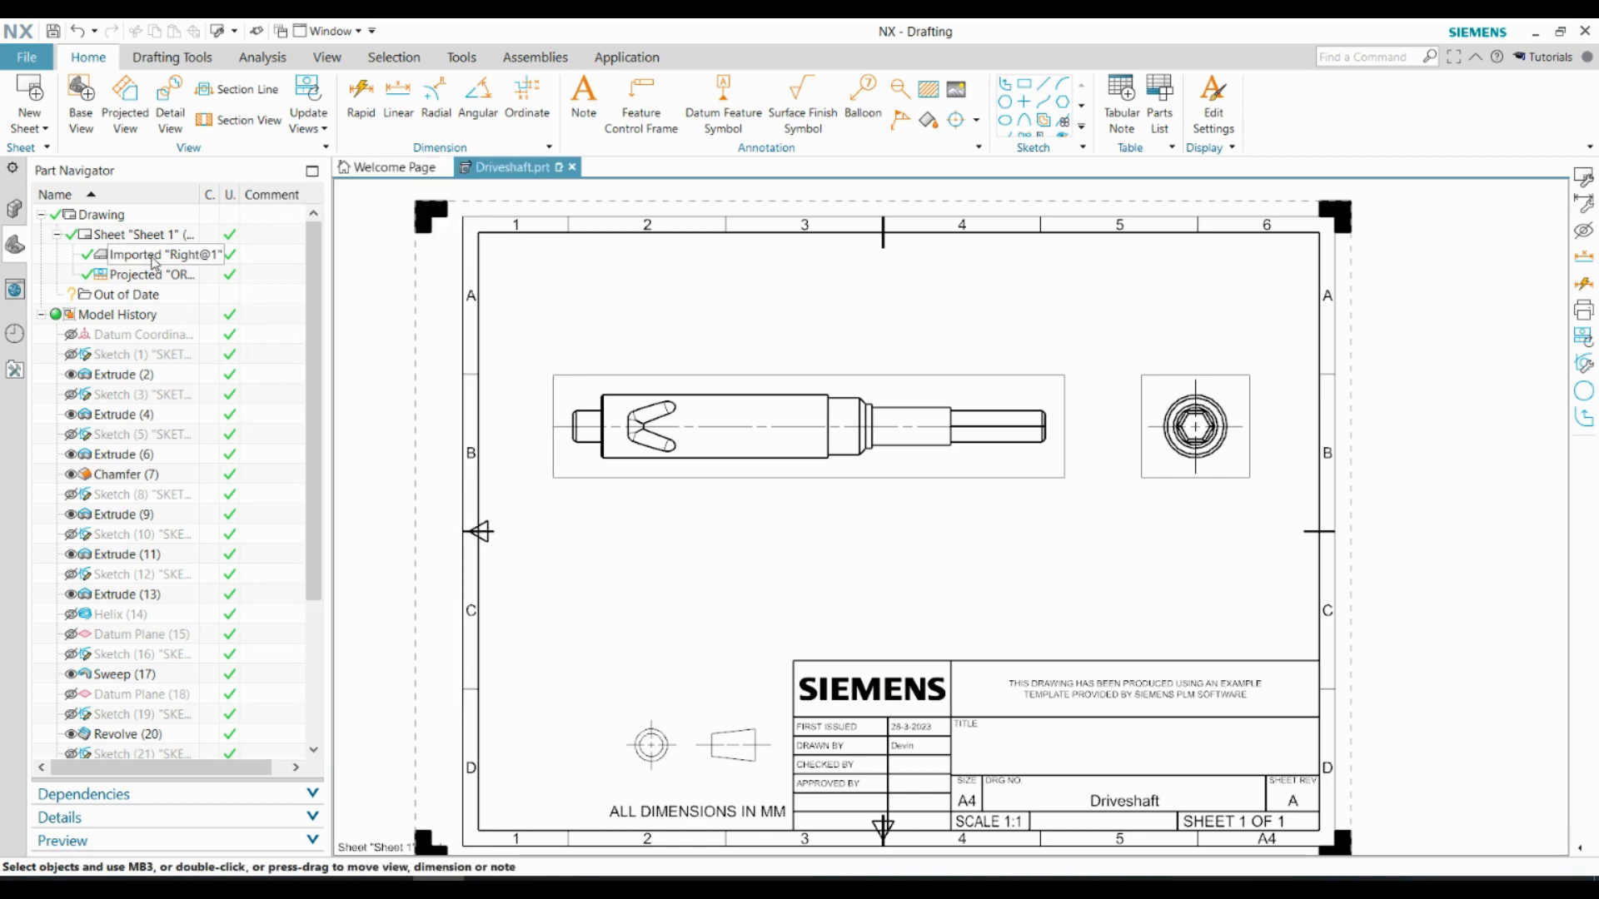
pyautogui.doubleClick(137, 295)
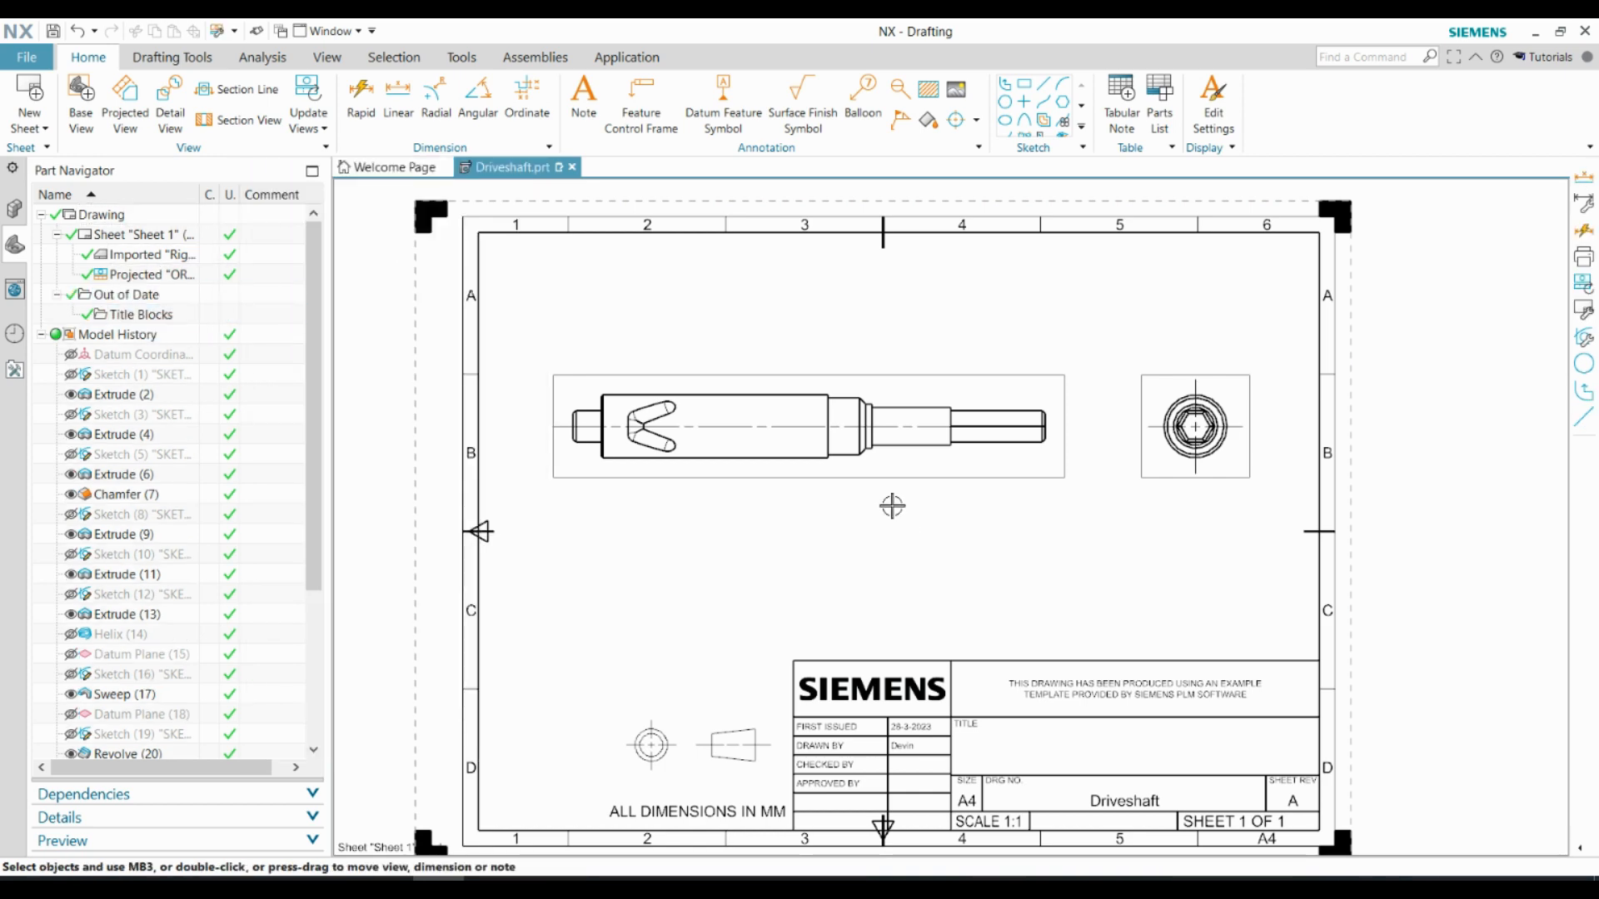
pyautogui.scroll(5, 564, 282)
pyautogui.scroll(-3, 749, 435)
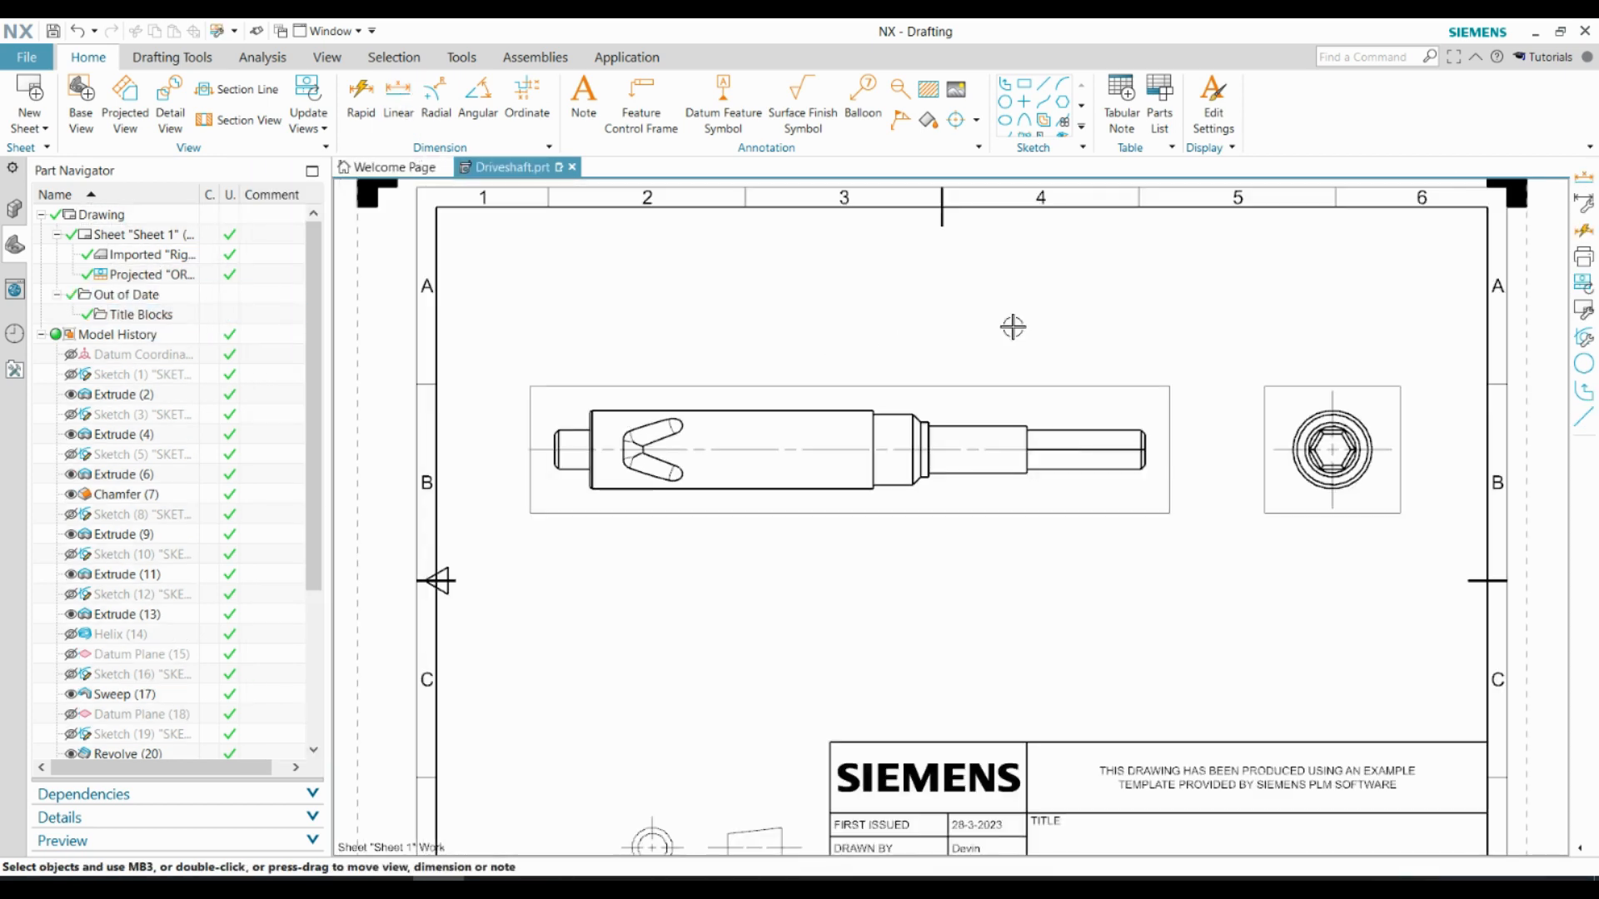
# Add linear dimensions above the shaft for the length of the large grooved cylinder and of the adjoining section including its chamfer
pyautogui.moveTo(1115, 431); pyautogui.dragTo(1038, 422, button='middle')
pyautogui.scroll(1, 863, 401)
pyautogui.click(398, 100)
pyautogui.moveTo(375, 168)
pyautogui.mouseDown()
pyautogui.moveTo(353, 304)
pyautogui.moveTo(171, 333)
pyautogui.mouseUp()
pyautogui.click(426, 449)
pyautogui.click(780, 448)
pyautogui.click(605, 291)
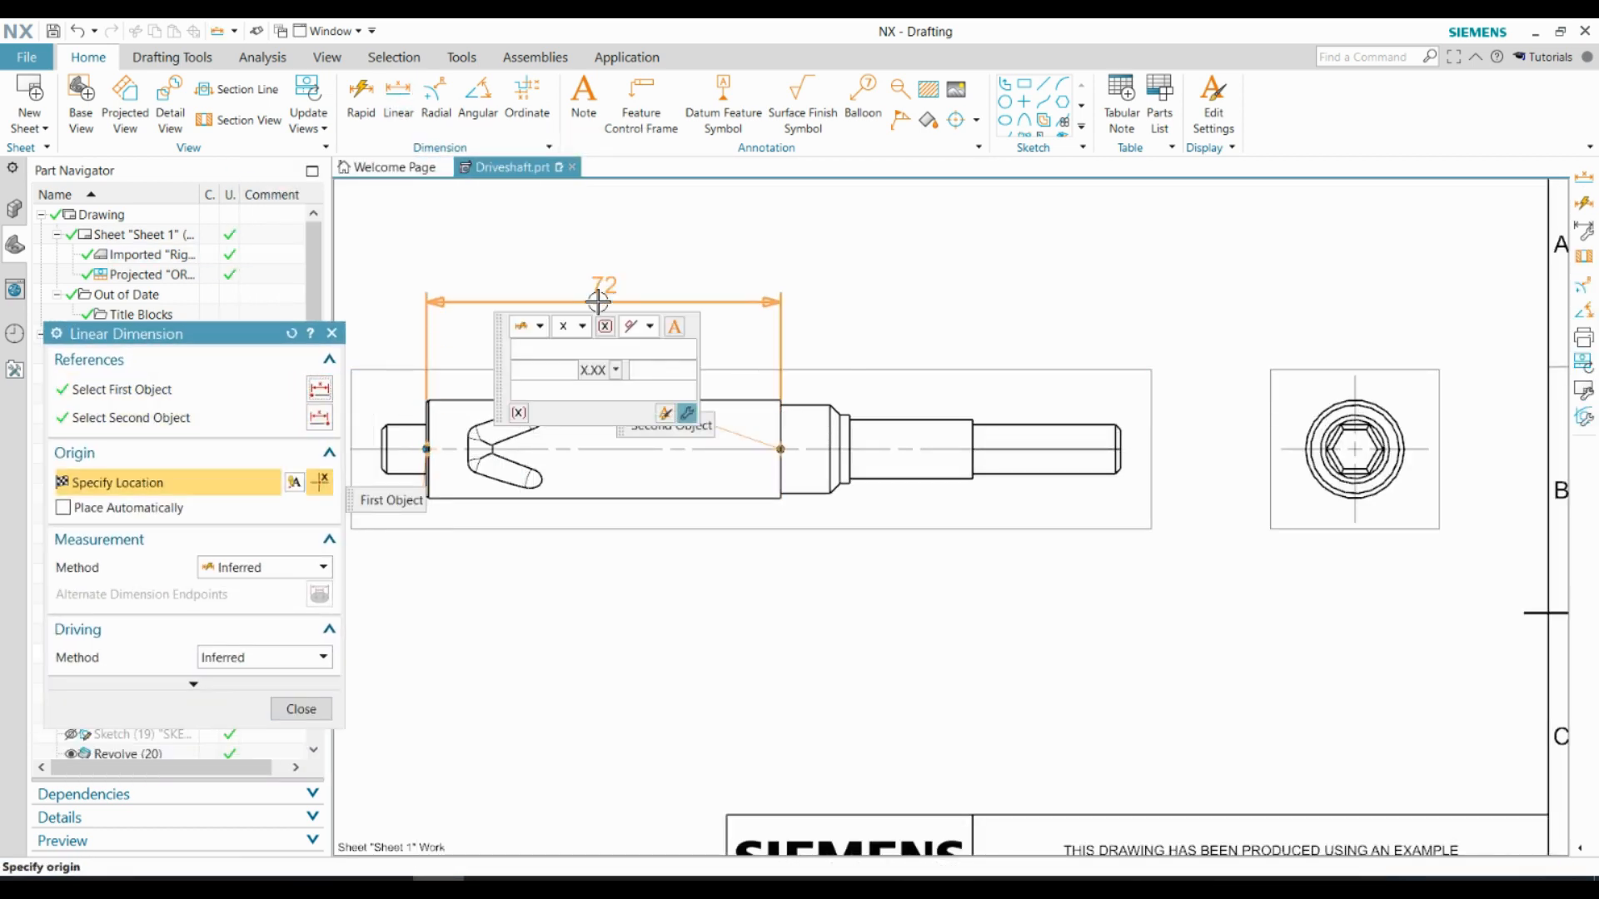
pyautogui.click(787, 422)
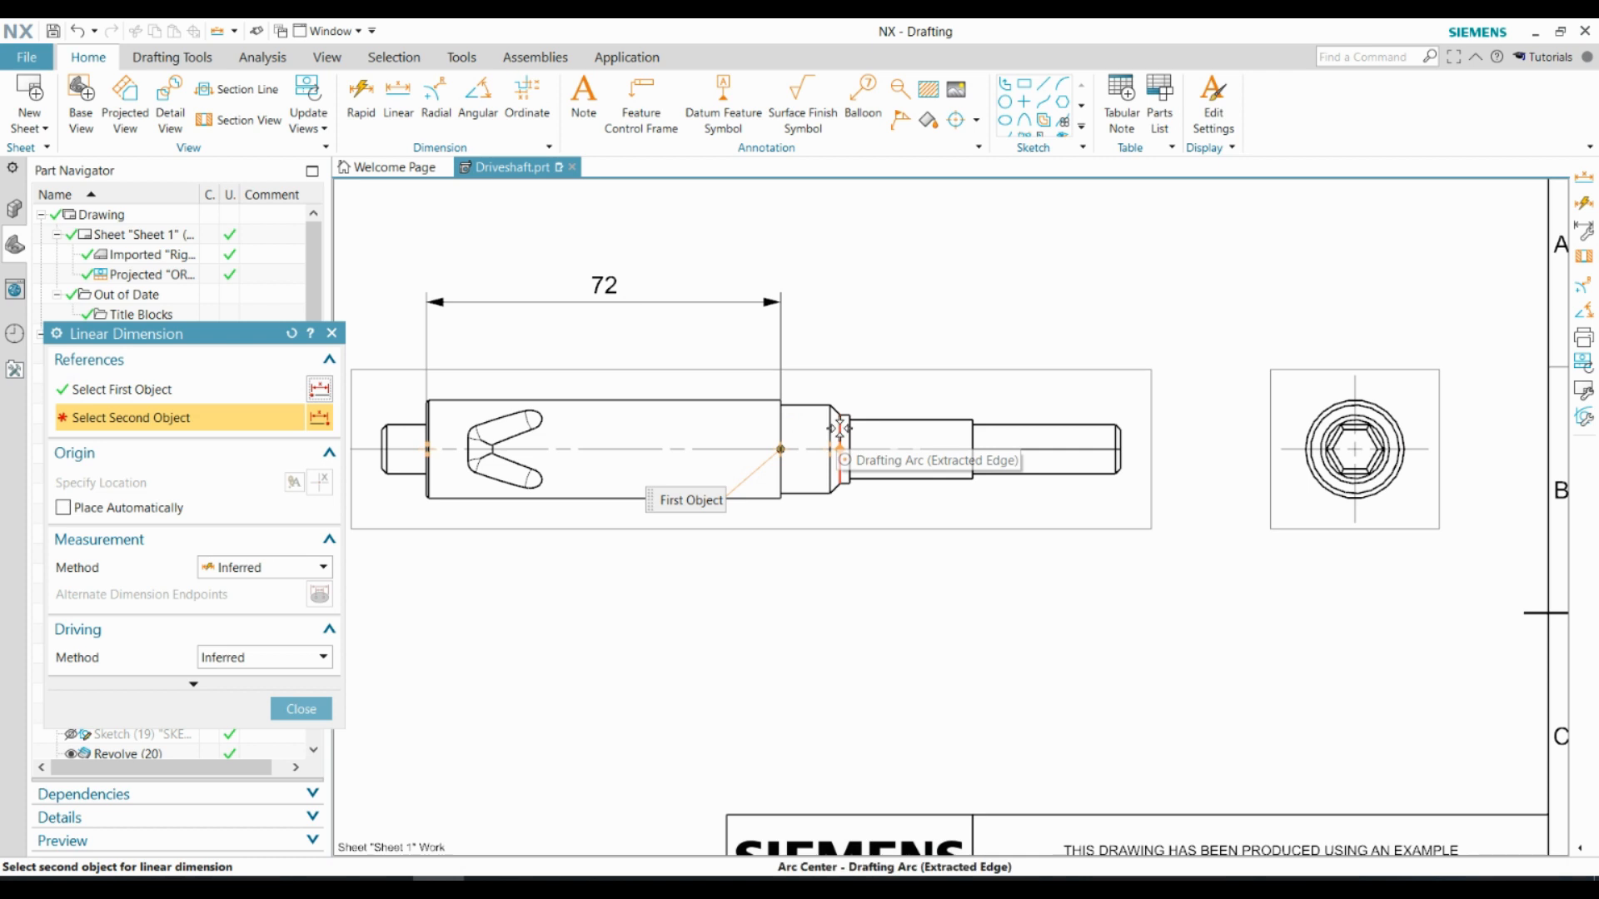
pyautogui.click(840, 429)
pyautogui.click(805, 287)
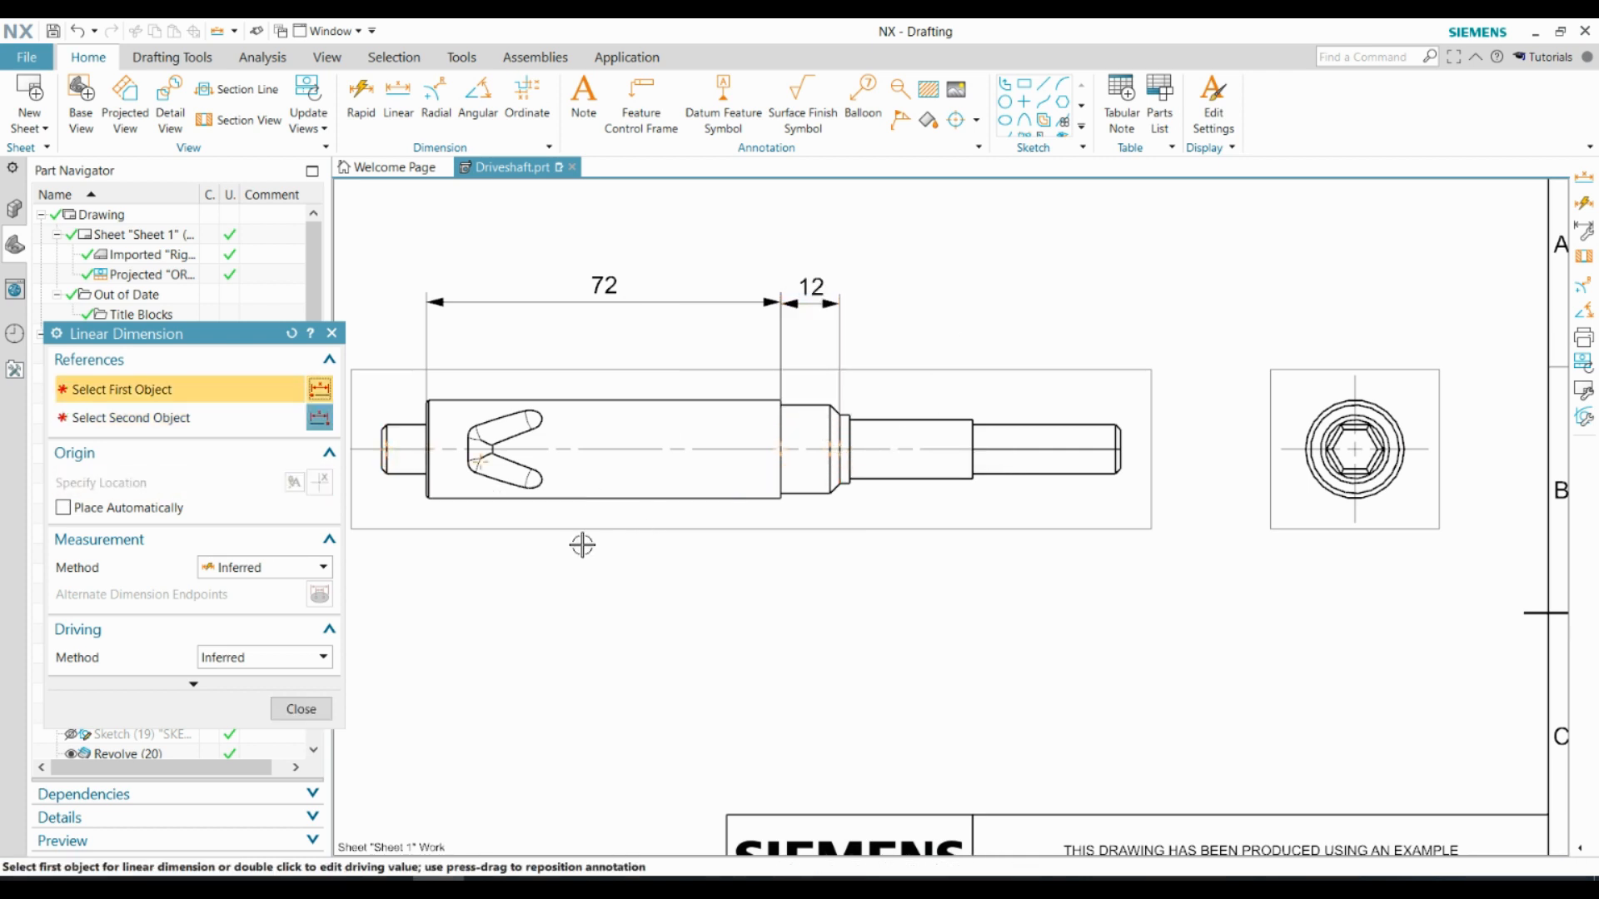
# Add a rapid dimension for the width of the narrow collar and move its text outside the extension lines toward the hexagonal end
pyautogui.scroll(3, 846, 423)
pyautogui.click(846, 397)
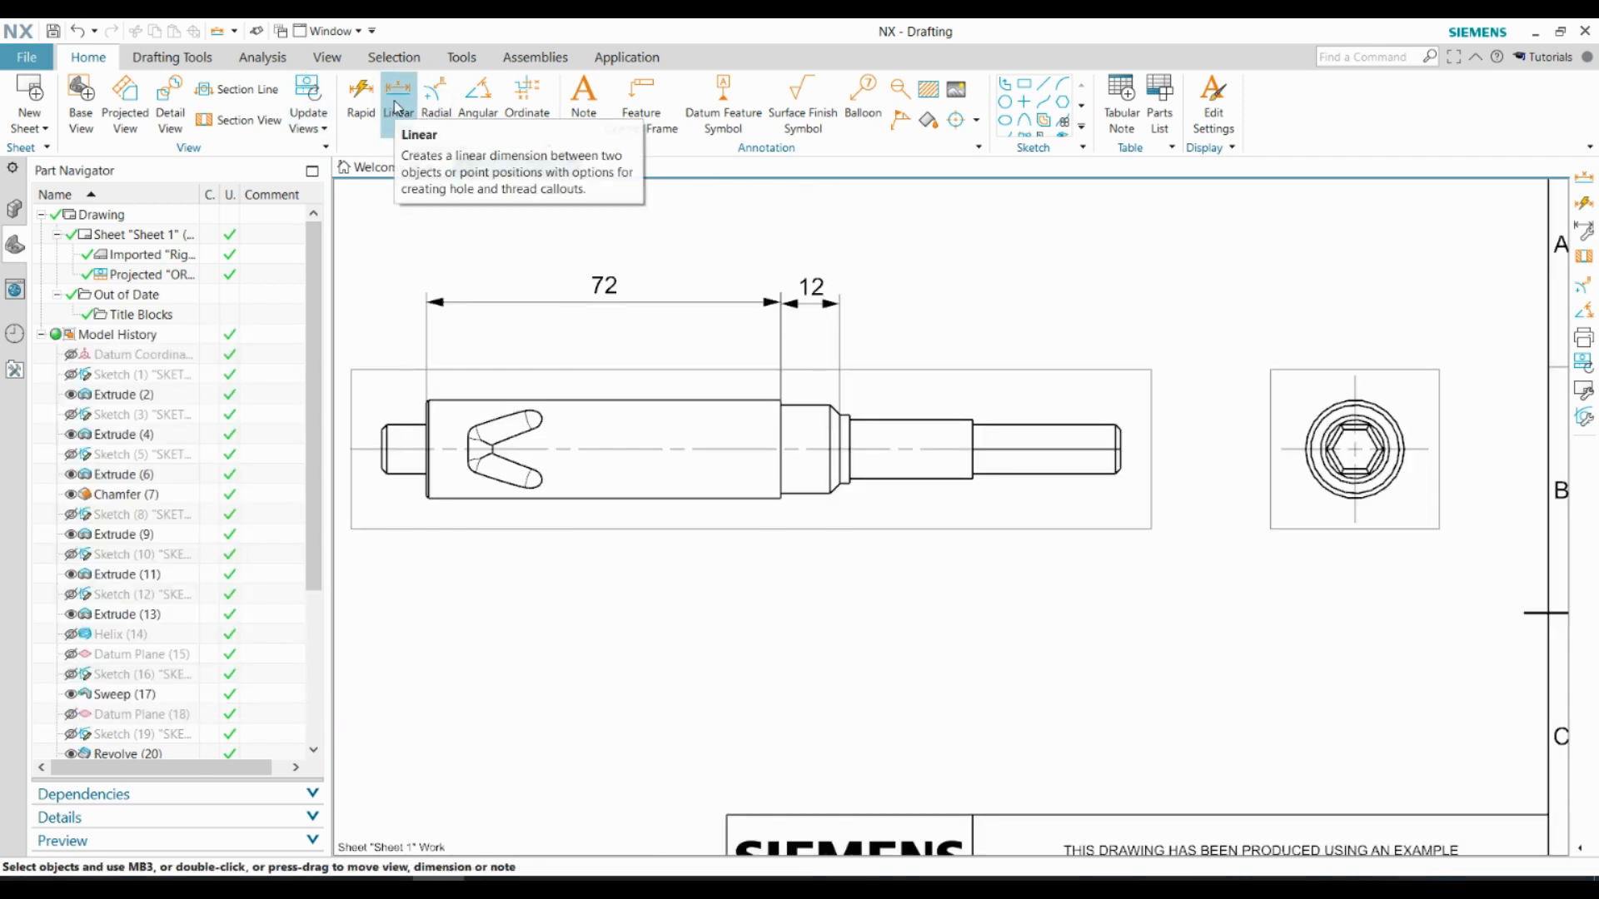
pyautogui.click(360, 99)
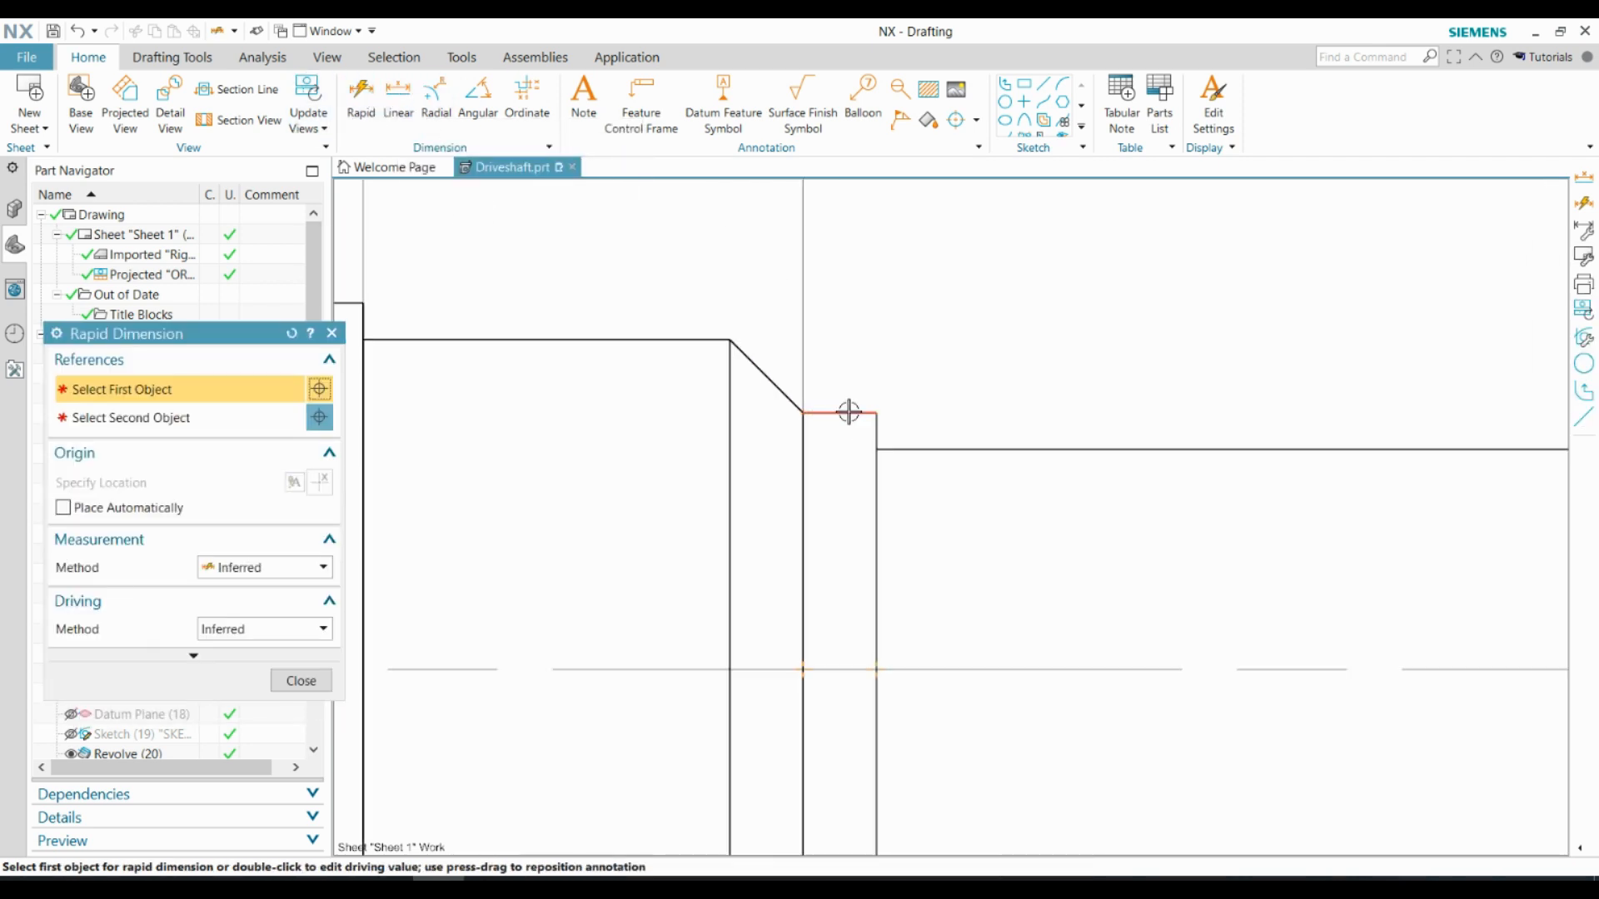
pyautogui.click(849, 412)
pyautogui.scroll(-7, 875, 434)
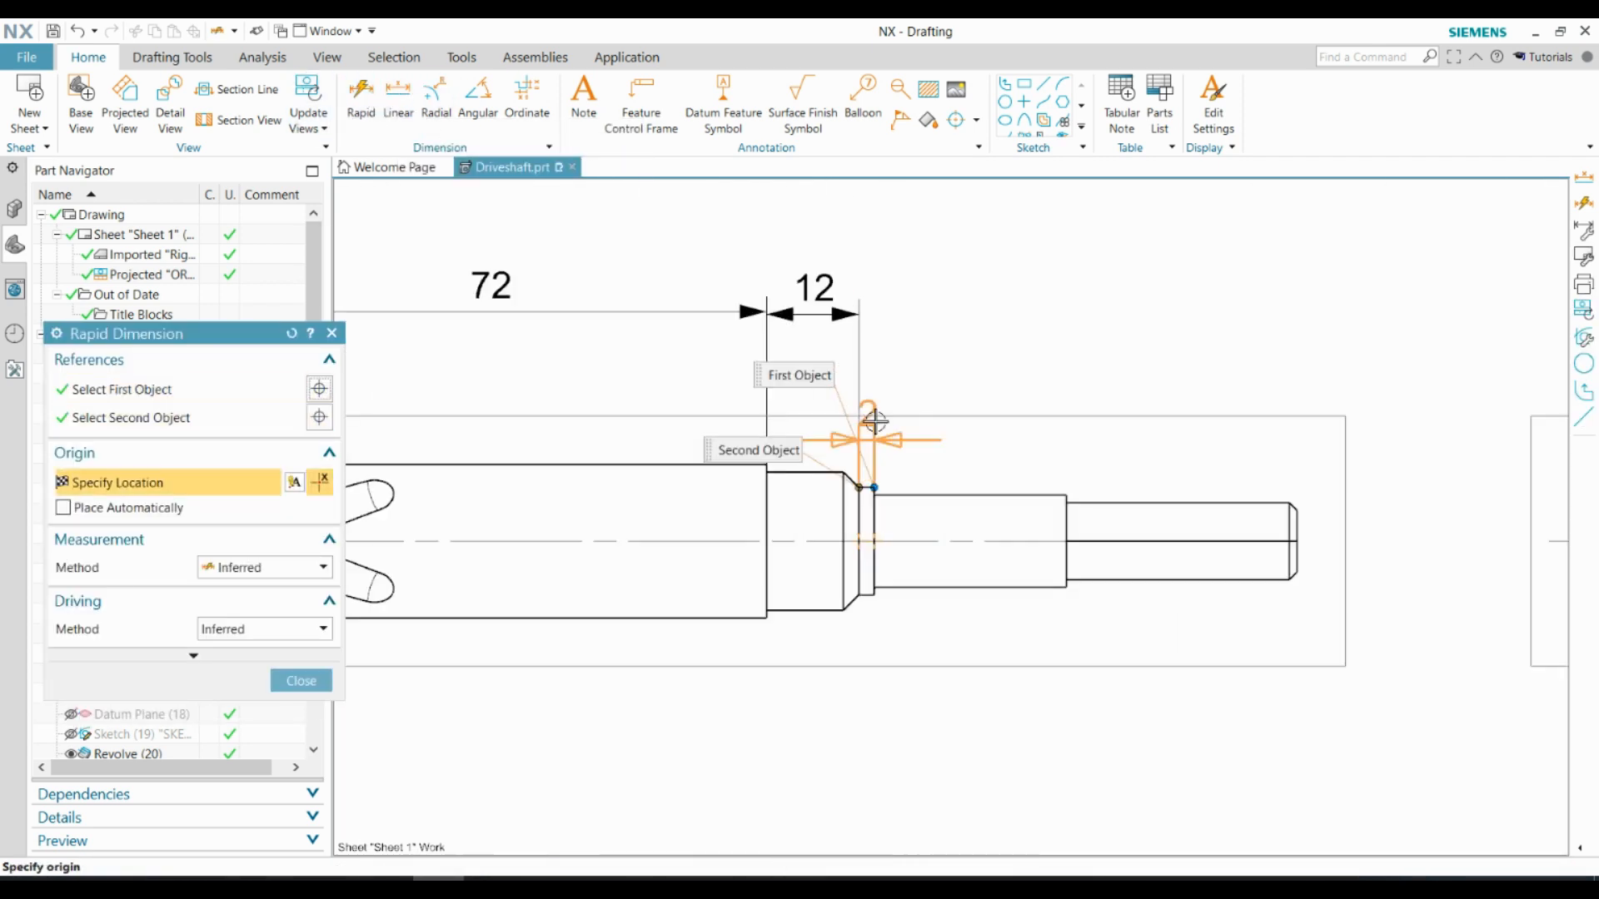
pyautogui.click(912, 389)
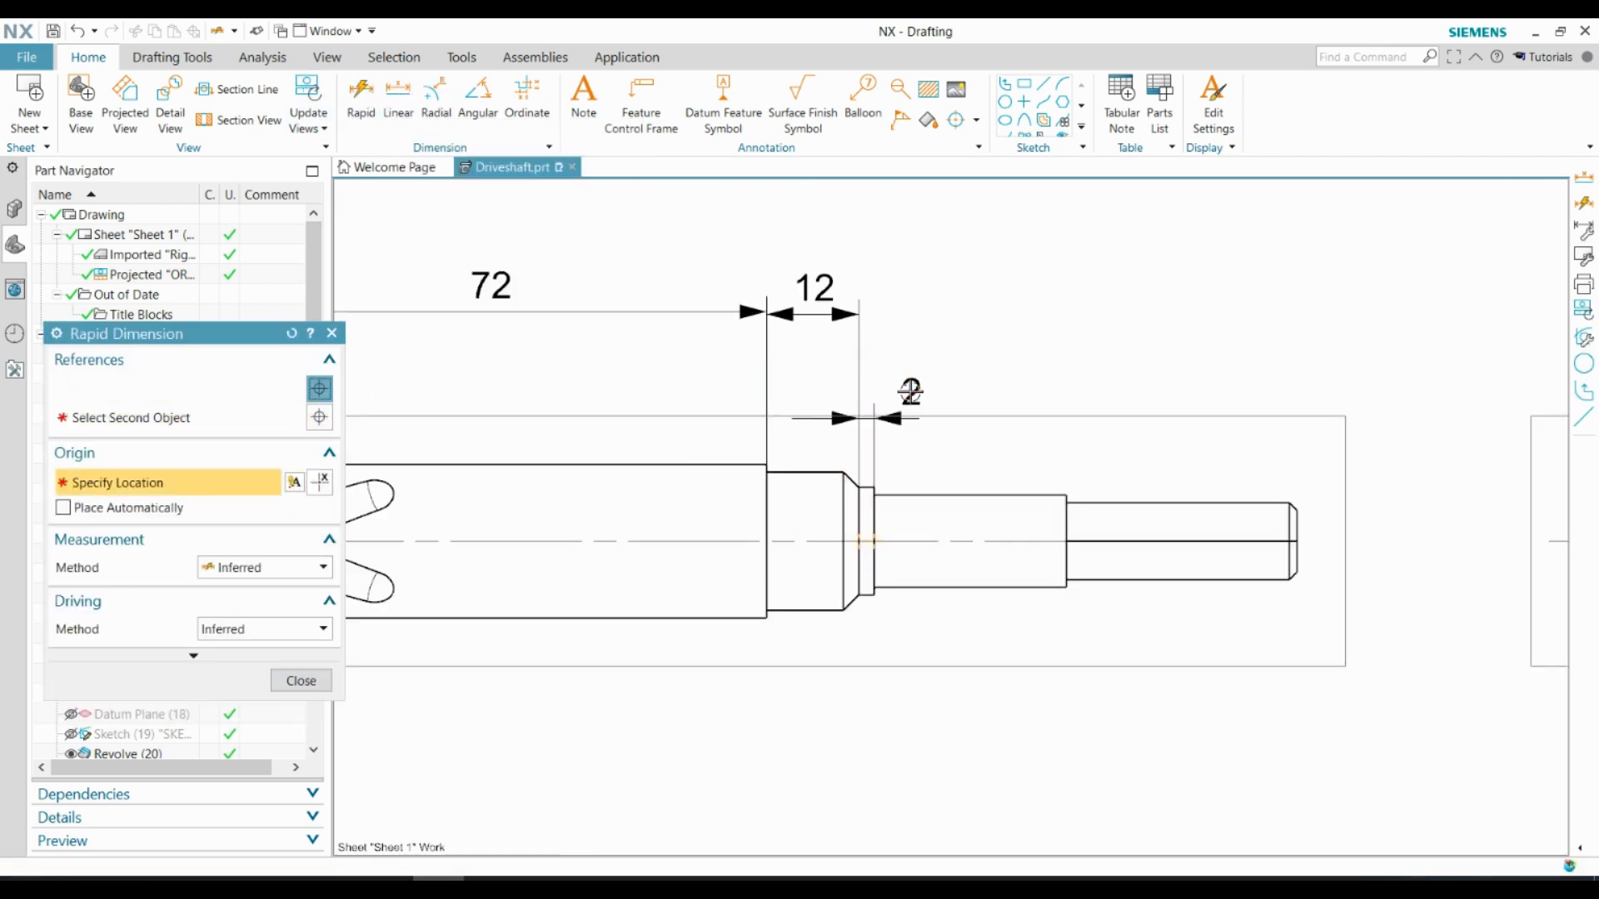
pyautogui.keyDown('shift'); pyautogui.moveTo(914, 392); pyautogui.dragTo(1143, 370, button='middle'); pyautogui.keyUp('shift')
# Dimension the lengths of the cylindrical section between the collar and hexagon and of the hexagonal end, placing both above the shaft
pyautogui.click(1164, 474)
pyautogui.click(1198, 269)
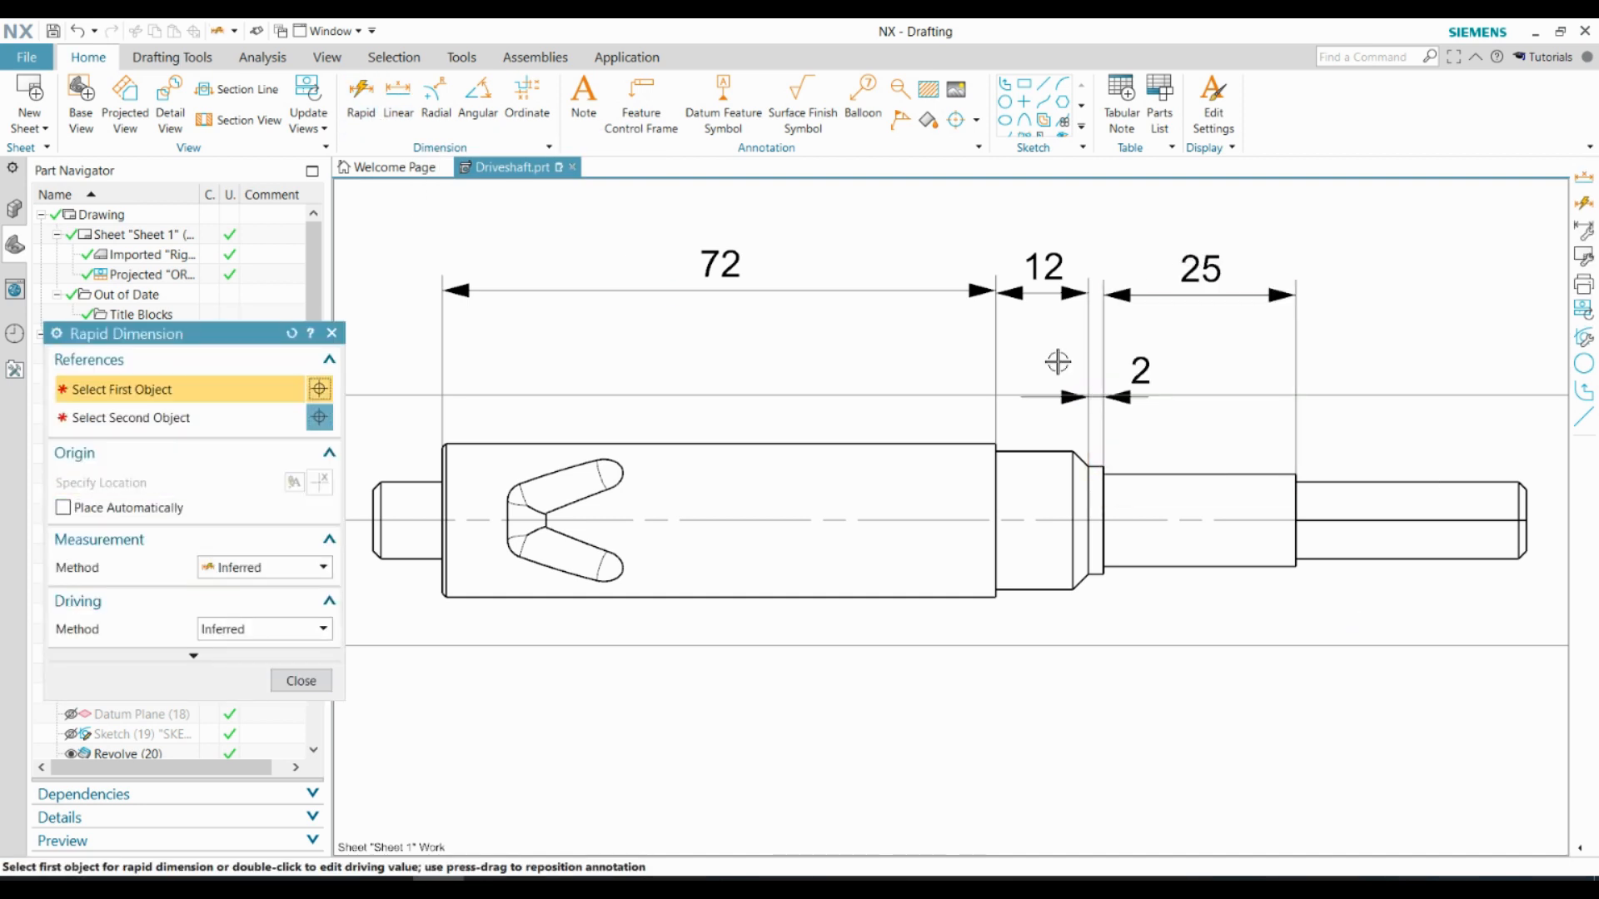
pyautogui.click(398, 93)
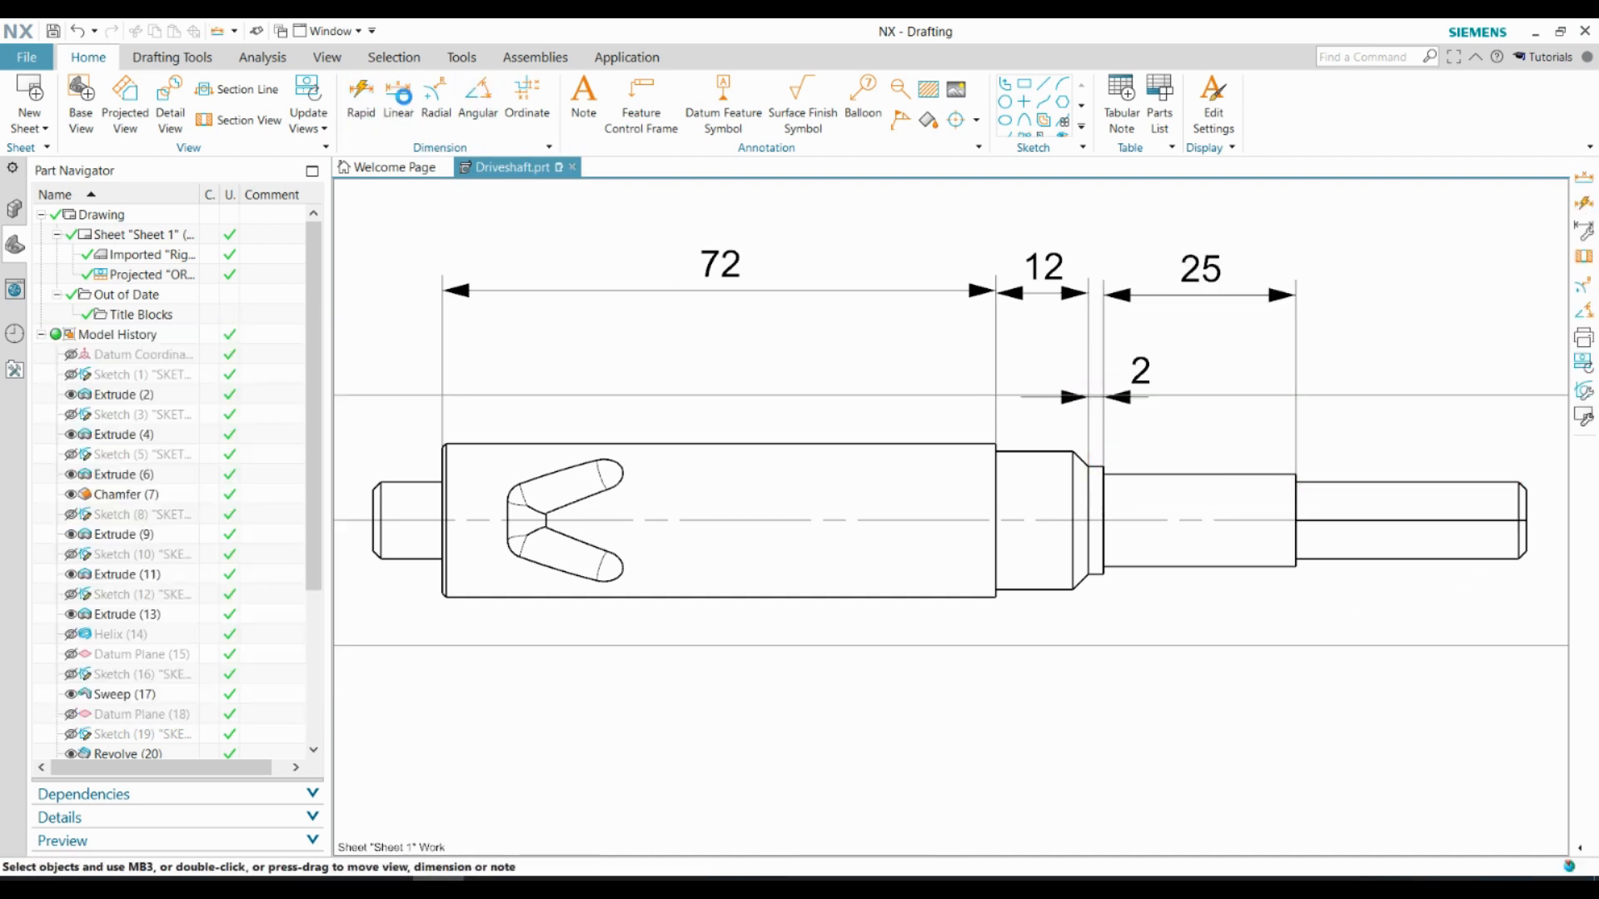
pyautogui.click(1296, 504)
pyautogui.click(1526, 500)
pyautogui.click(1392, 271)
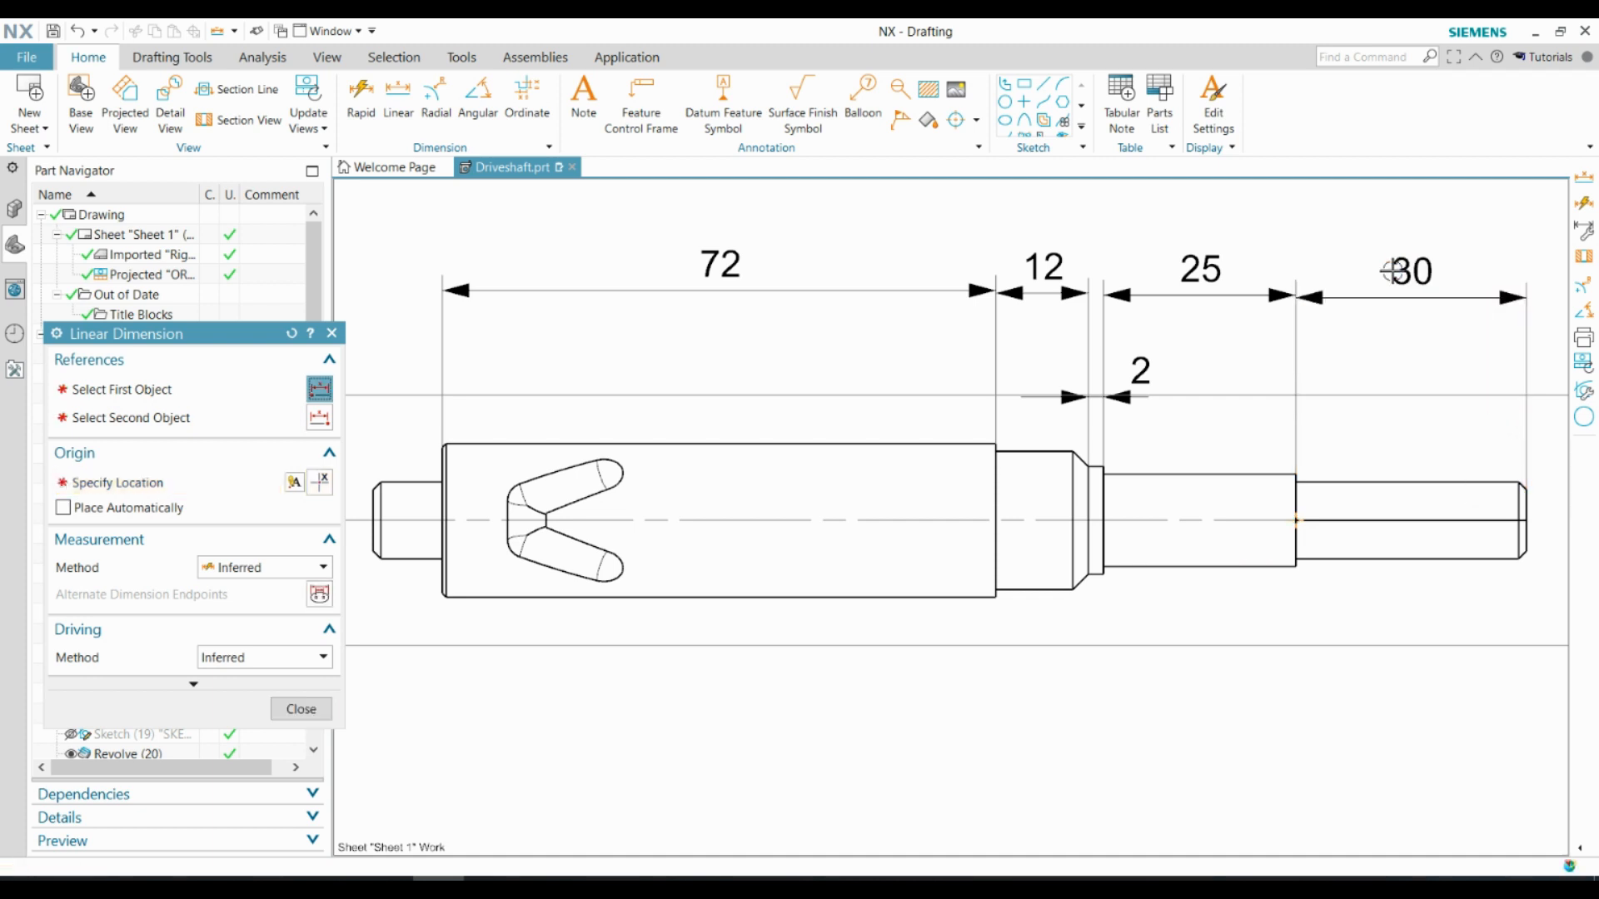
# Dimension the length of the small end journal in line with the other section lengths
pyautogui.click(372, 498)
pyautogui.click(441, 497)
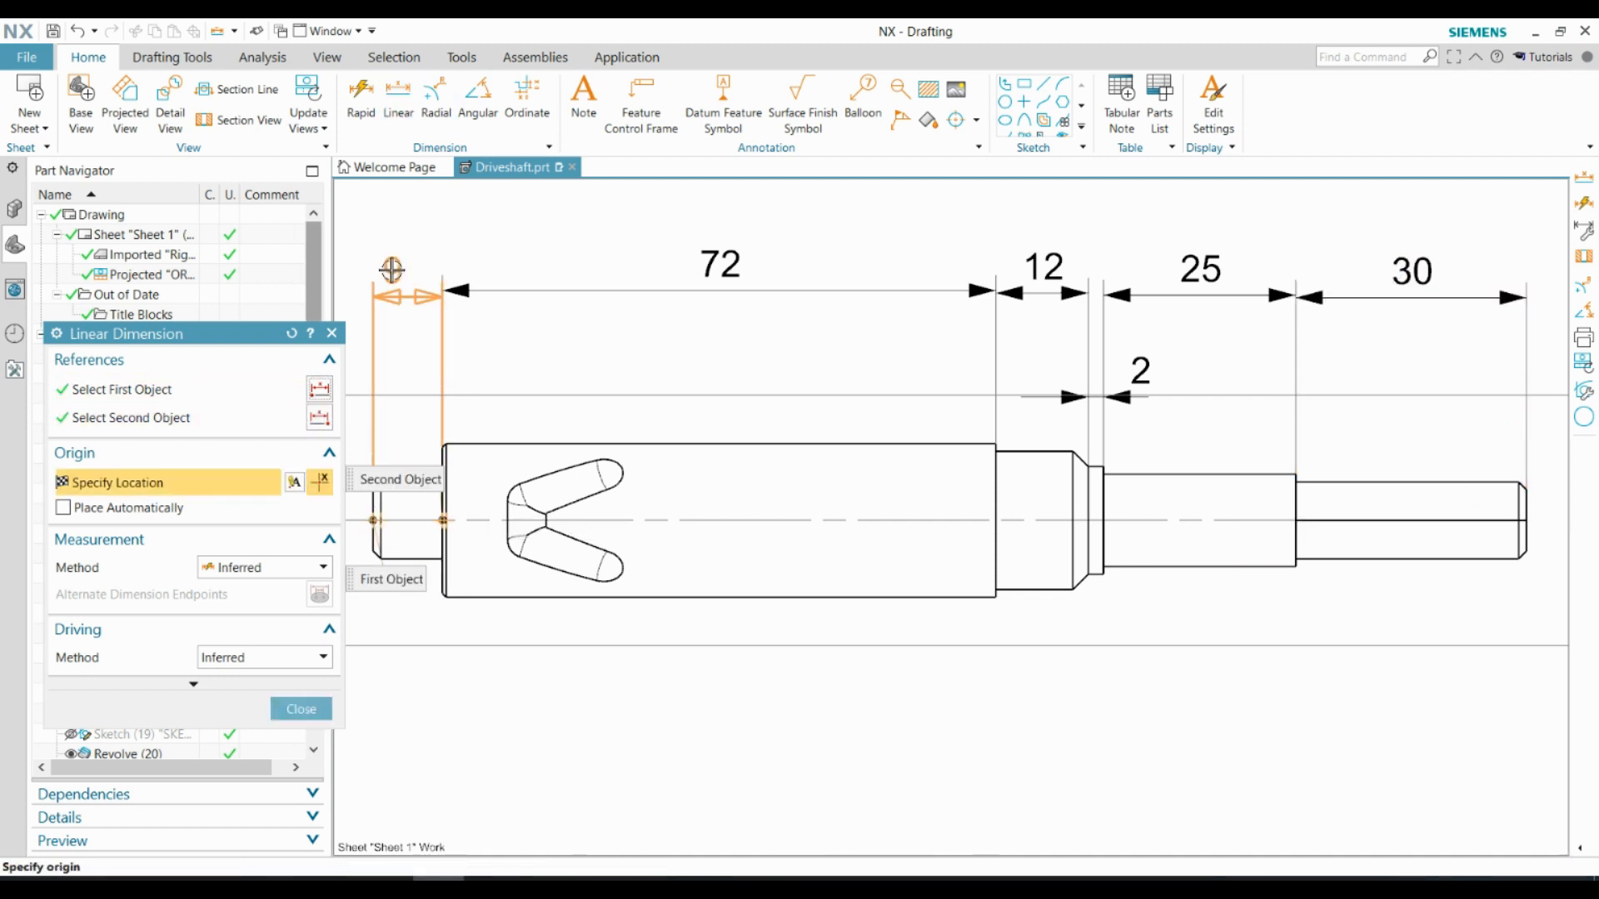
pyautogui.click(404, 272)
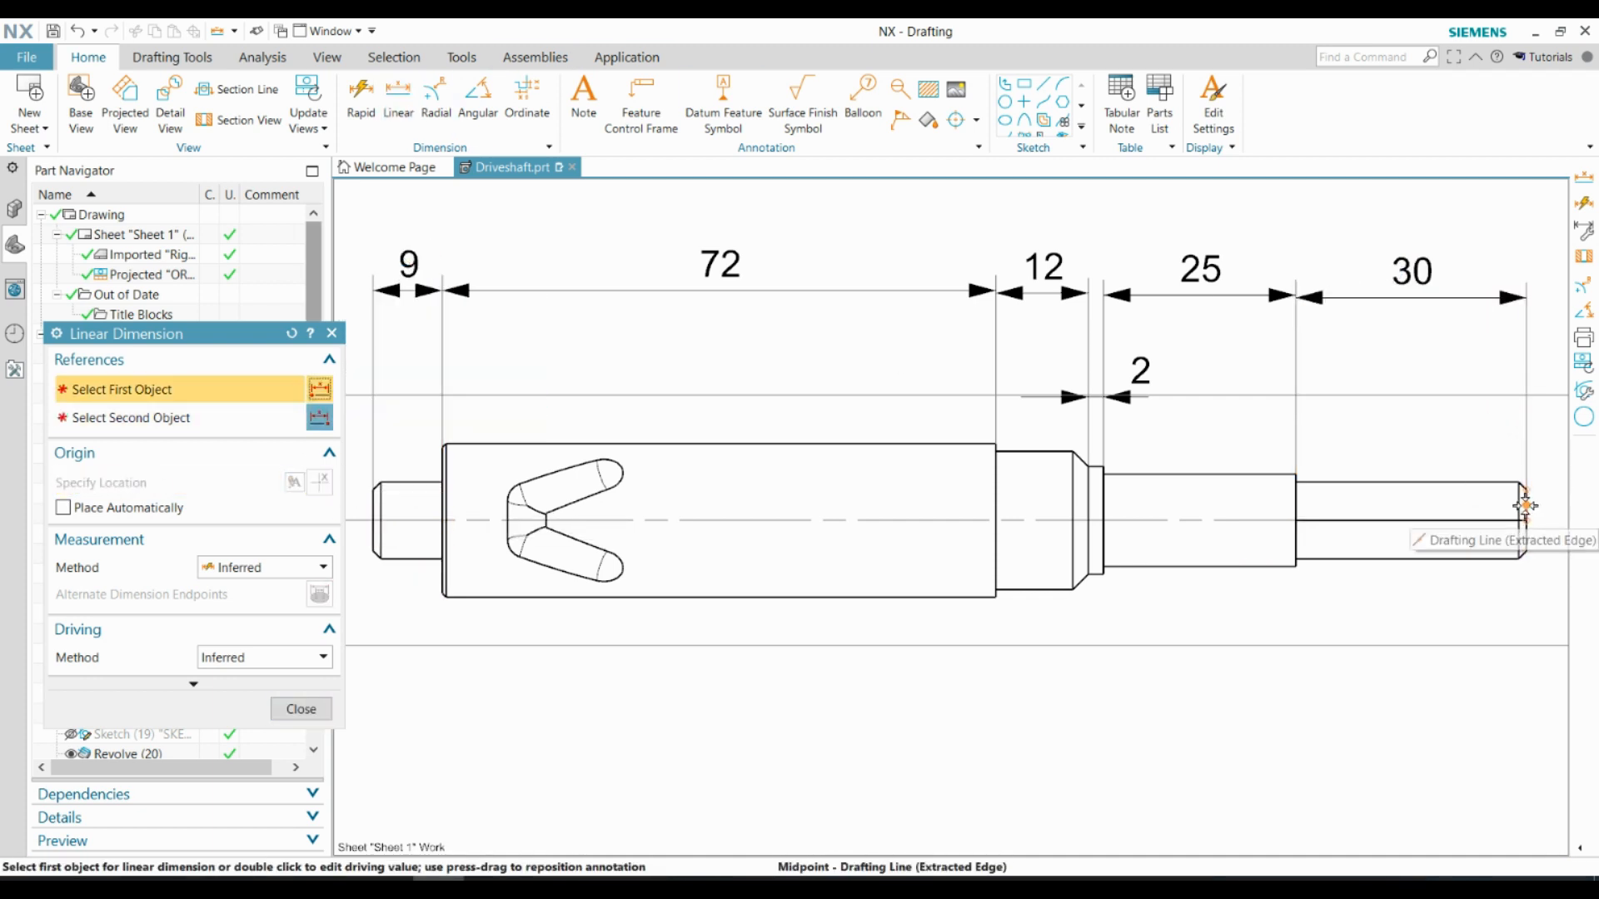
# Dimension the shaft's overall length from end face to end face, placing it above the individual section lengths
pyautogui.scroll(5, 1526, 506)
pyautogui.click(1527, 493)
pyautogui.scroll(-10, 1528, 493)
pyautogui.scroll(7, 1207, 491)
pyautogui.click(1207, 560)
pyautogui.scroll(-6, 974, 558)
pyautogui.scroll(5, 1249, 528)
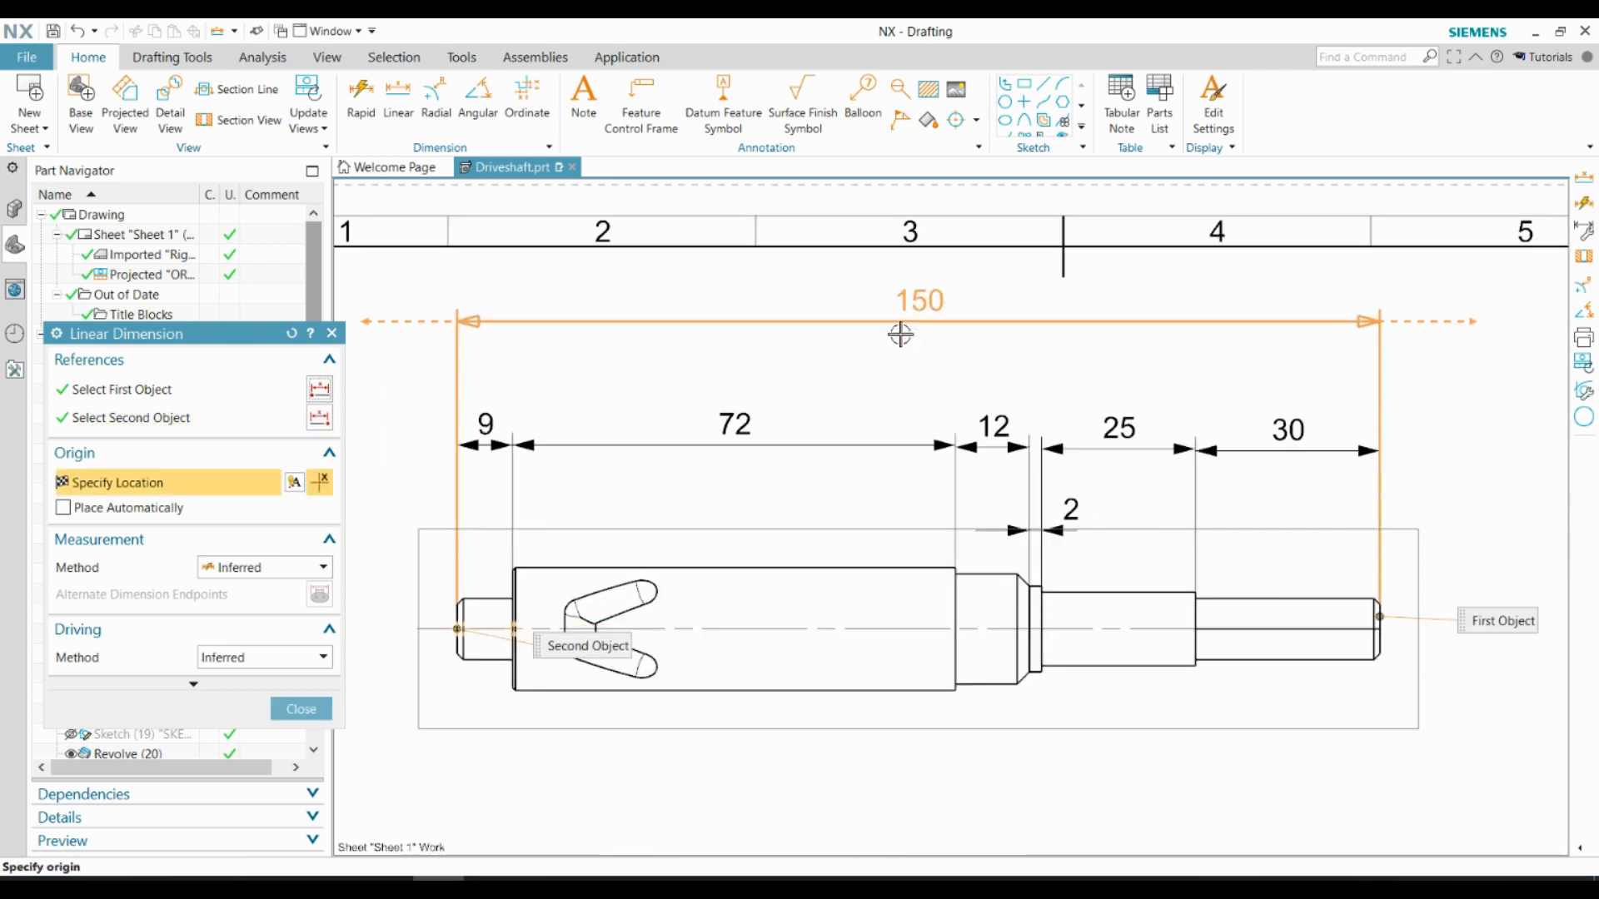
pyautogui.click(900, 334)
pyautogui.scroll(6, 1017, 722)
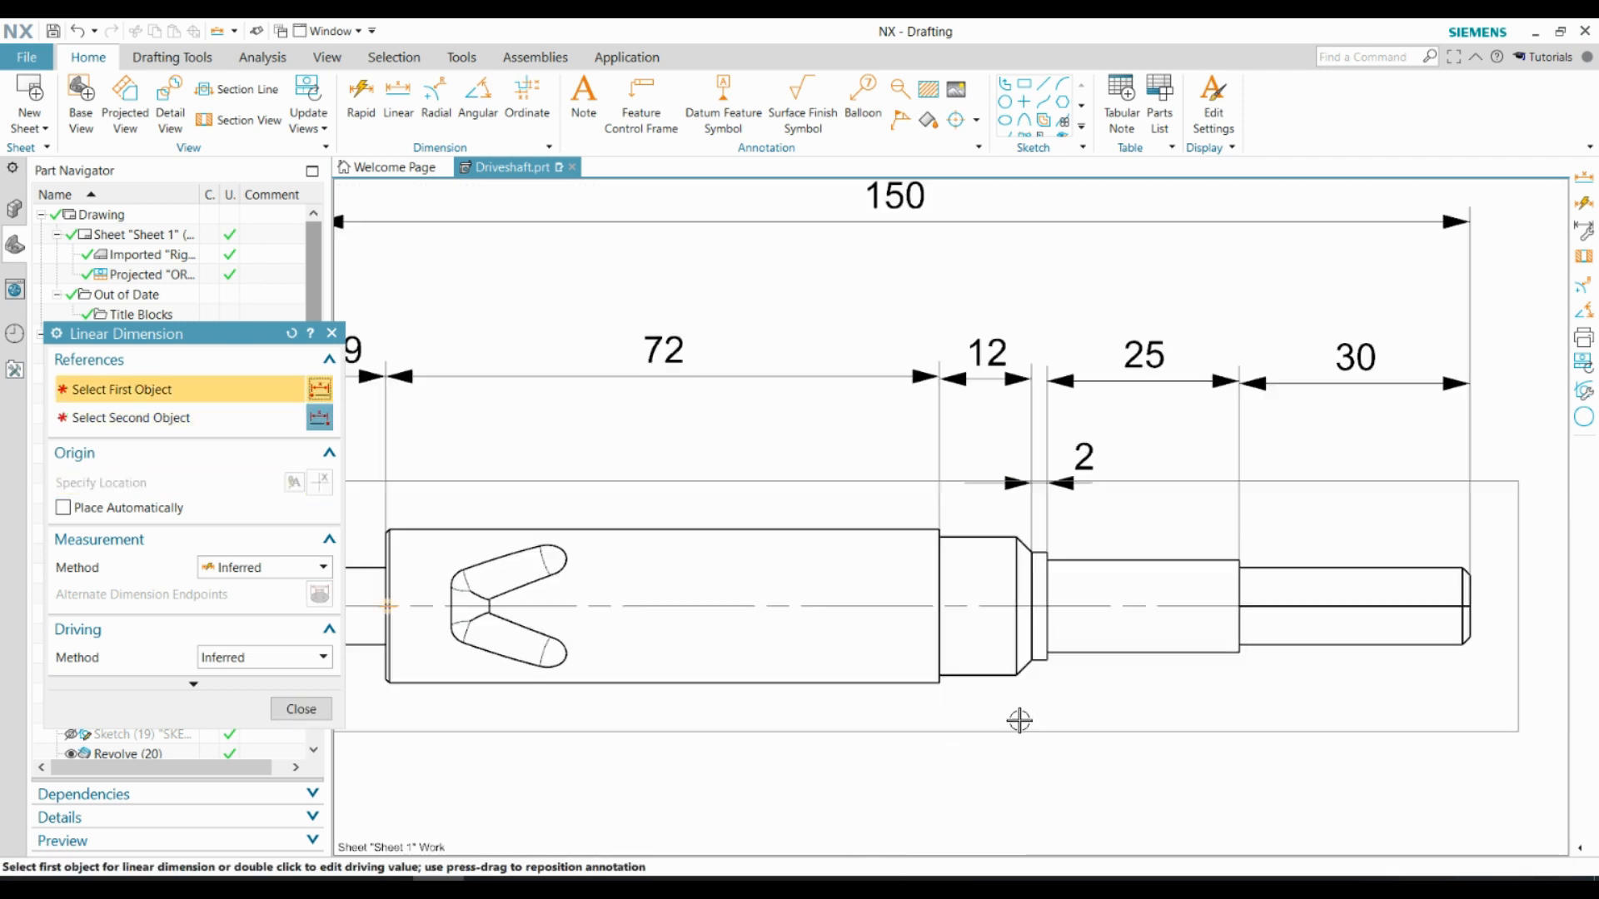
# Dimension the diameters of the small end journal and the large grooved cylinder, stacking both beyond the journal's end
pyautogui.scroll(-7, 991, 615)
pyautogui.scroll(1, 728, 624)
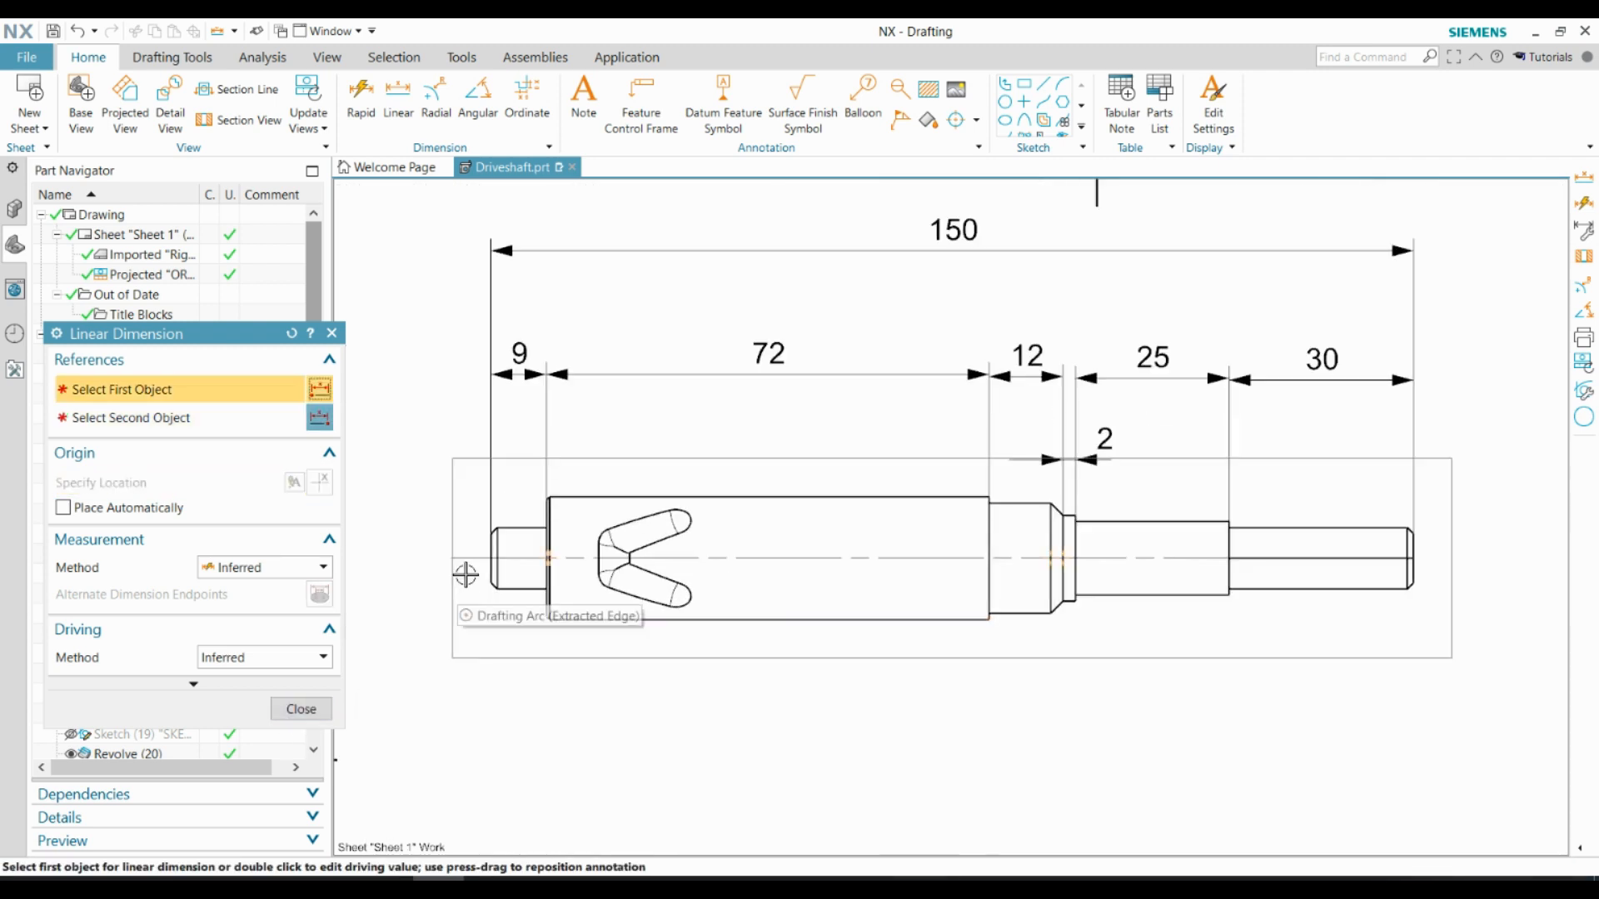
pyautogui.click(514, 534)
pyautogui.scroll(1, 518, 556)
pyautogui.scroll(-2, 603, 560)
pyautogui.scroll(2, 450, 555)
pyautogui.click(465, 556)
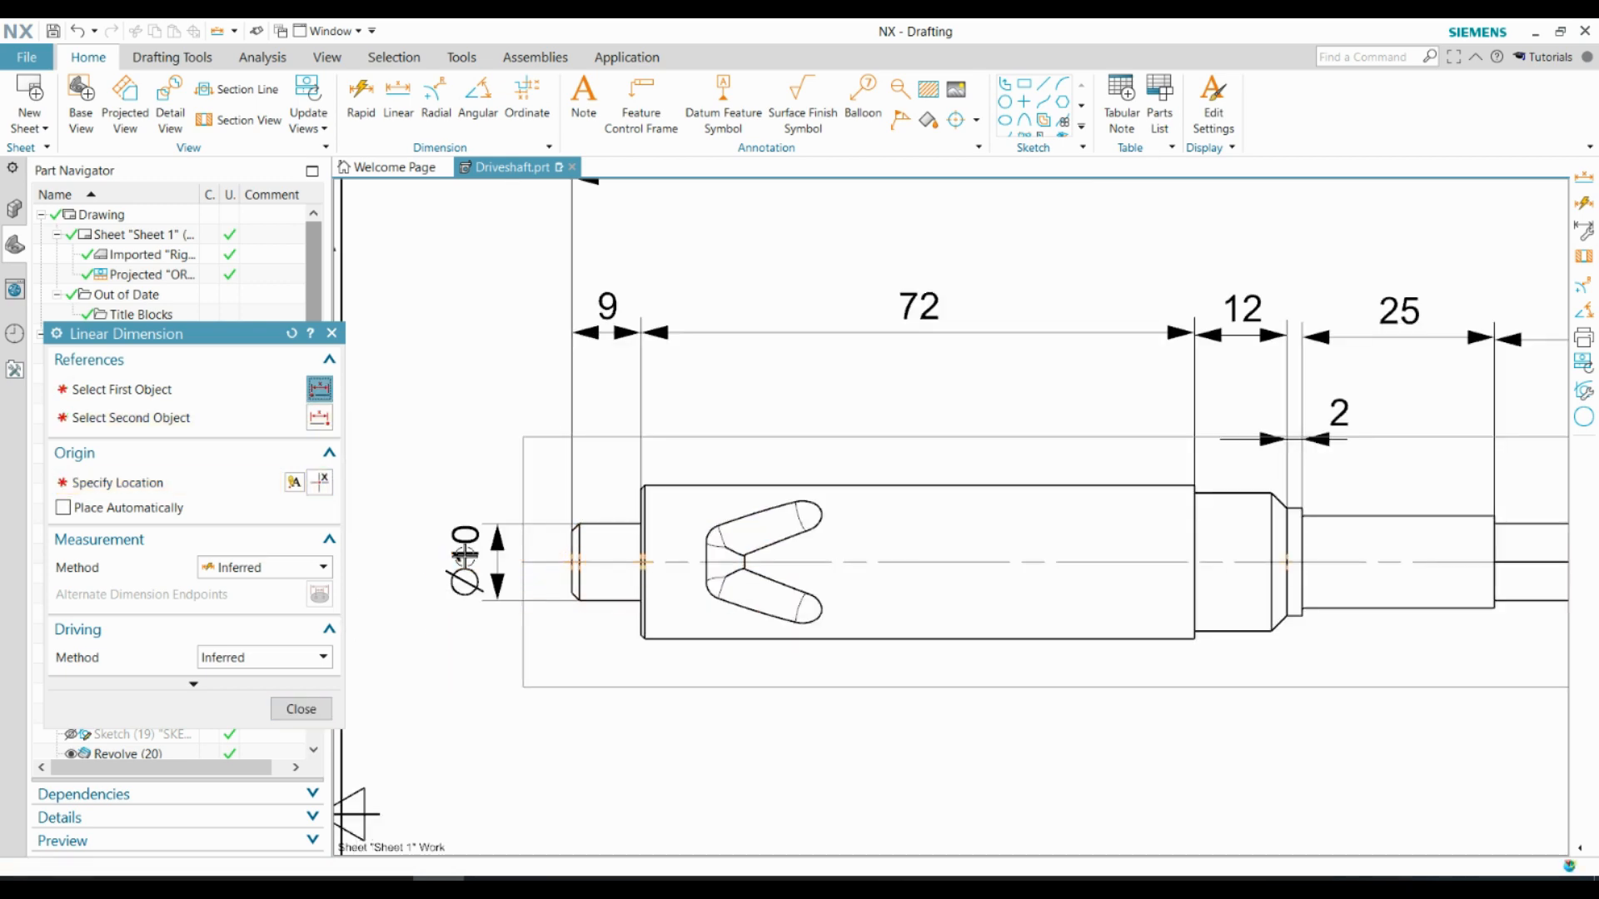
pyautogui.click(676, 488)
pyautogui.scroll(-3, 446, 553)
pyautogui.scroll(3, 429, 559)
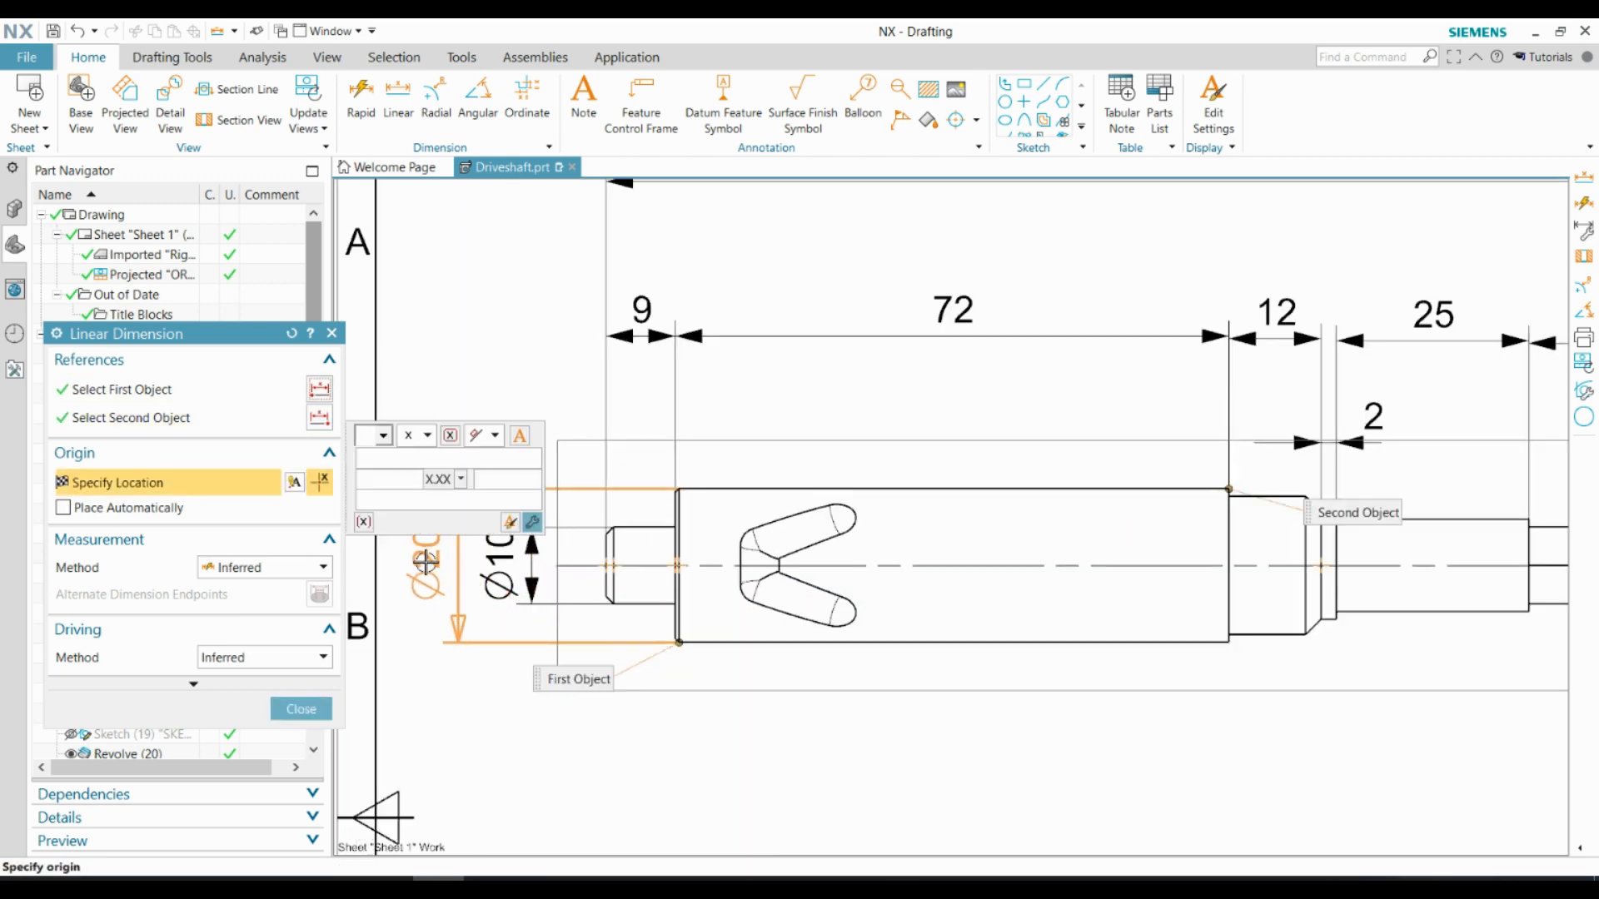
pyautogui.click(425, 563)
# Dimension the diameter of the cylindrical section next to the hexagon, placing it beyond the hexagonal end
pyautogui.scroll(-5, 560, 452)
pyautogui.scroll(6, 933, 493)
pyautogui.click(673, 596)
pyautogui.click(1098, 528)
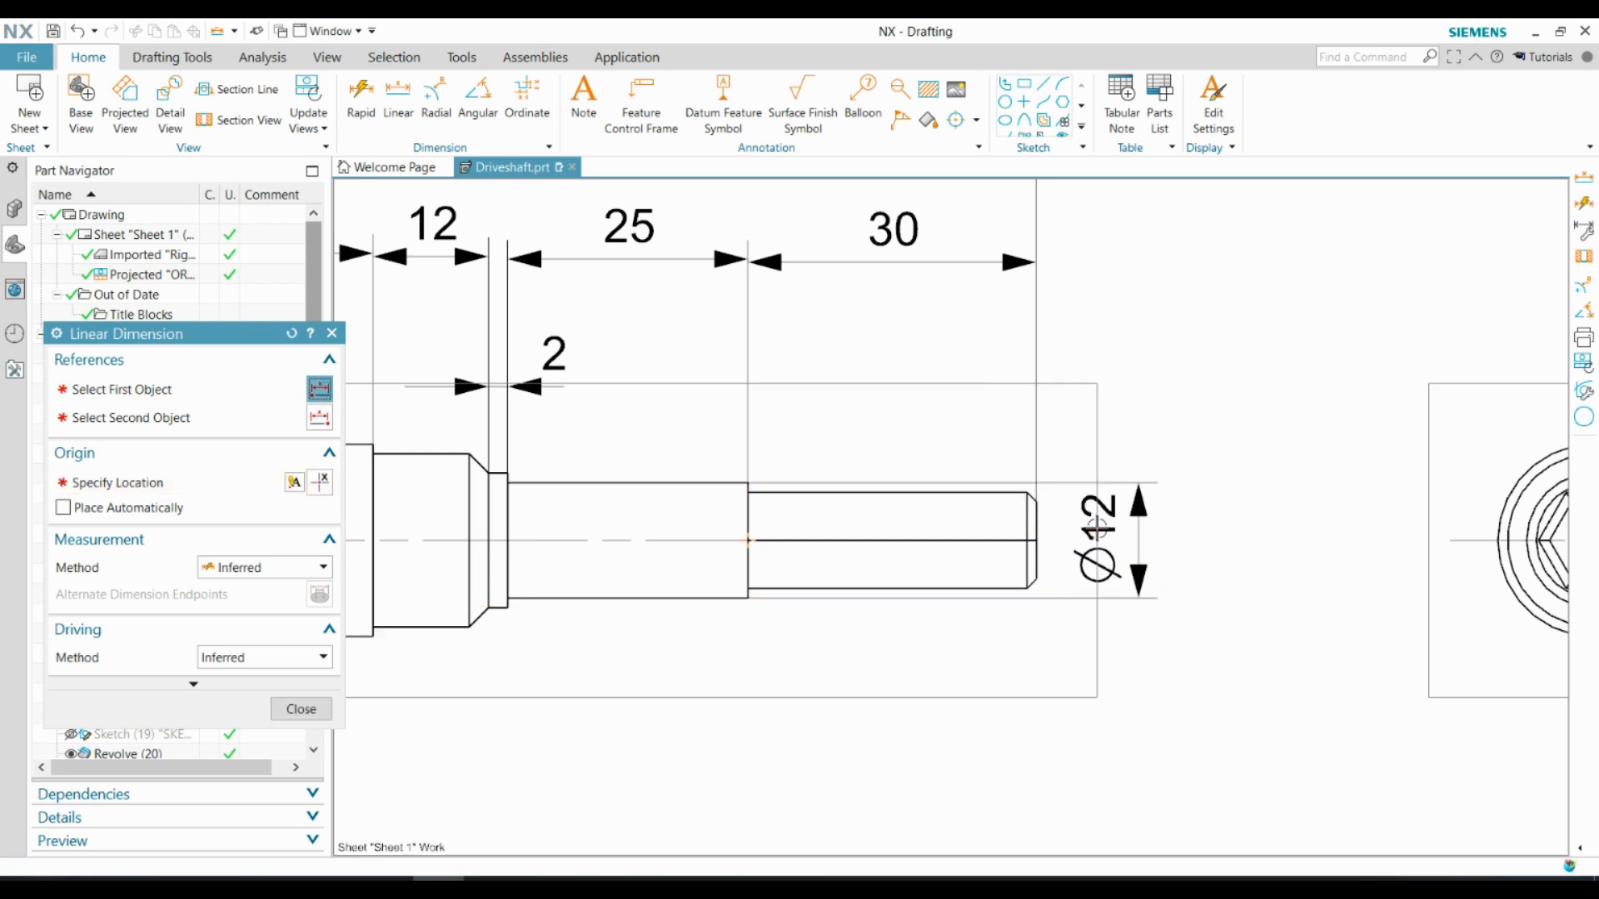
# Dimension the diameter of the narrow collar beside the chamfered shoulder, placing it beyond the existing diameter at the hexagonal end
pyautogui.scroll(1, 482, 597)
pyautogui.click(482, 596)
pyautogui.scroll(-2, 492, 578)
pyautogui.scroll(3, 1041, 549)
pyautogui.click(1075, 563)
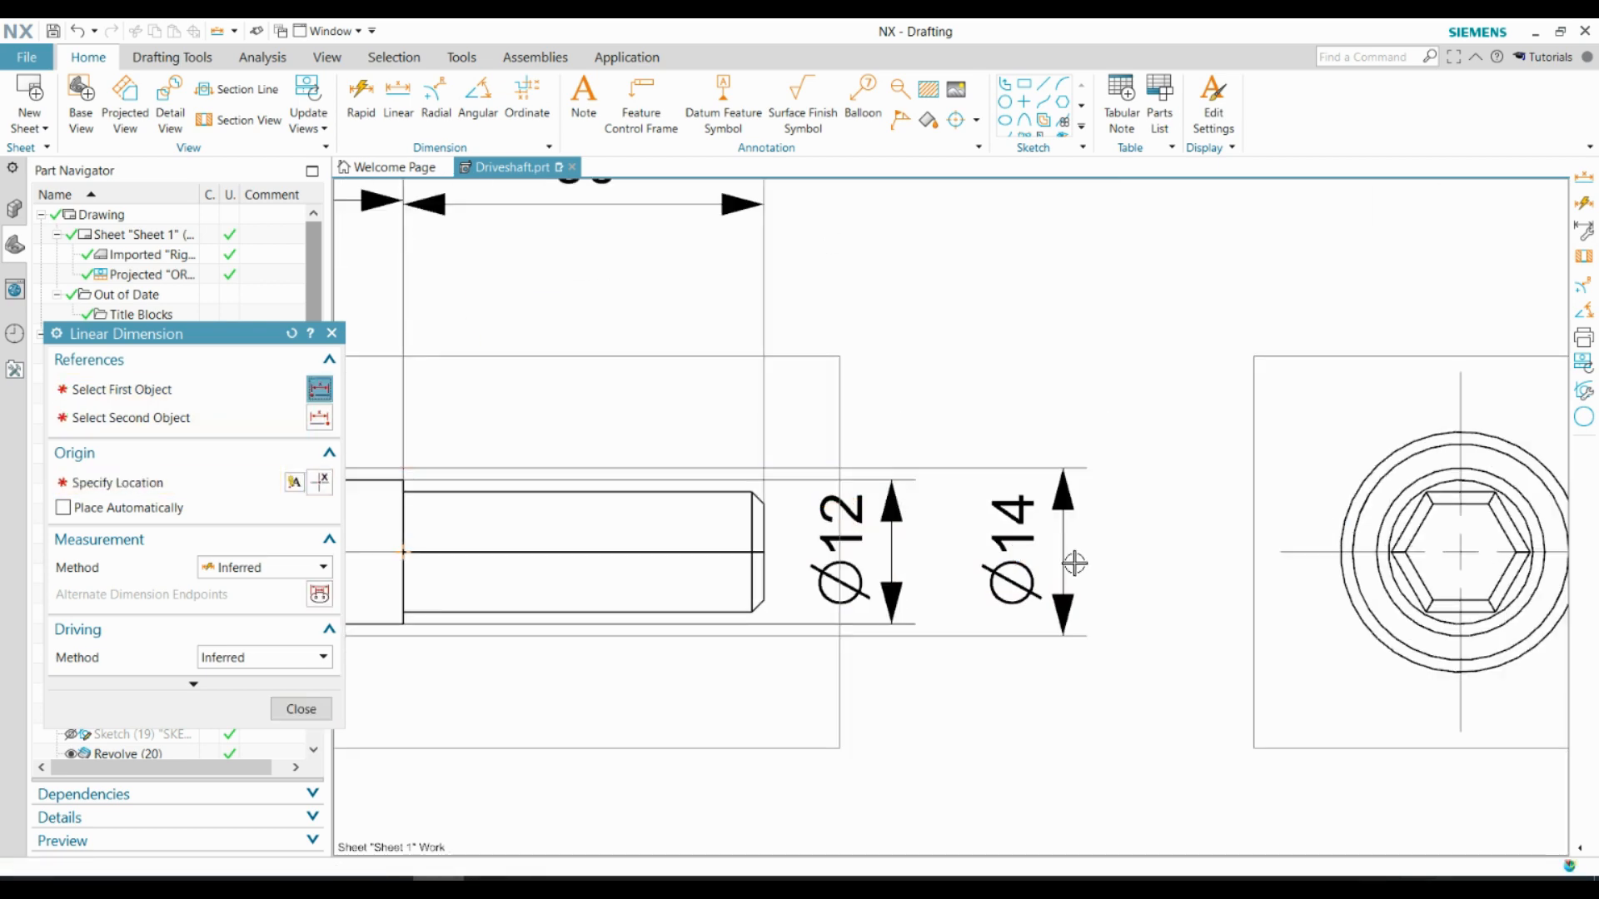
# Dimension the diameter of the chamfered shoulder section, stacking it outside the collar's diameter at the hexagonal end
pyautogui.scroll(-3, 1075, 564)
pyautogui.scroll(2, 529, 583)
pyautogui.click(521, 585)
pyautogui.scroll(-3, 533, 583)
pyautogui.scroll(3, 983, 574)
pyautogui.click(1035, 571)
pyautogui.press('Escape')
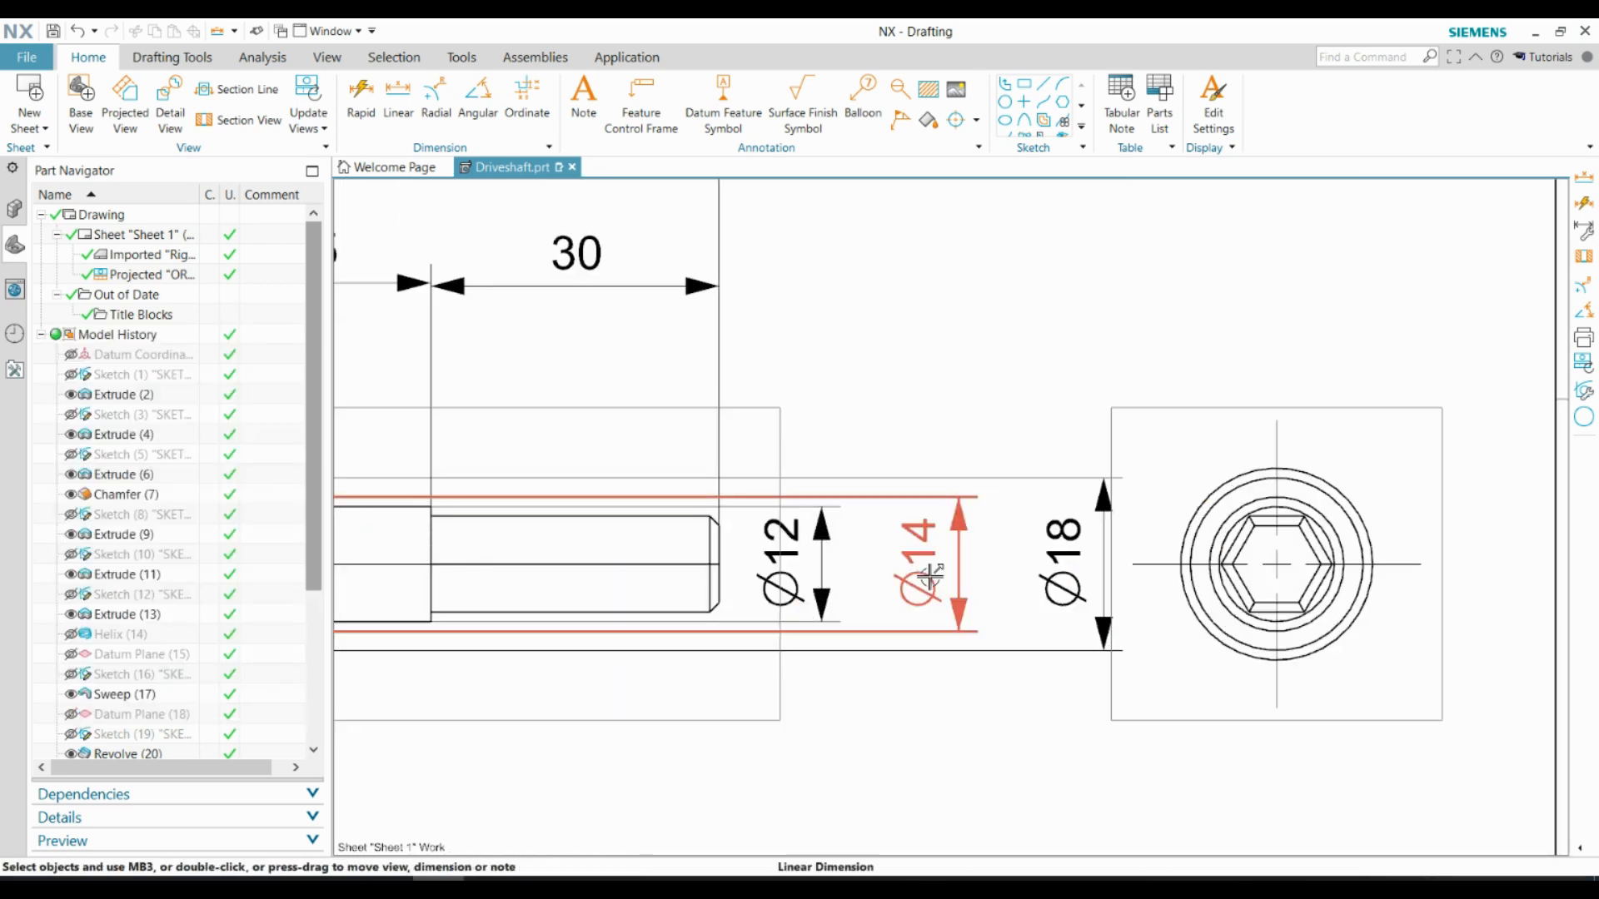
# Add a limits-and-fits tolerance of shaft h6 to the small end journal's diameter dimension
pyautogui.scroll(-6, 1067, 671)
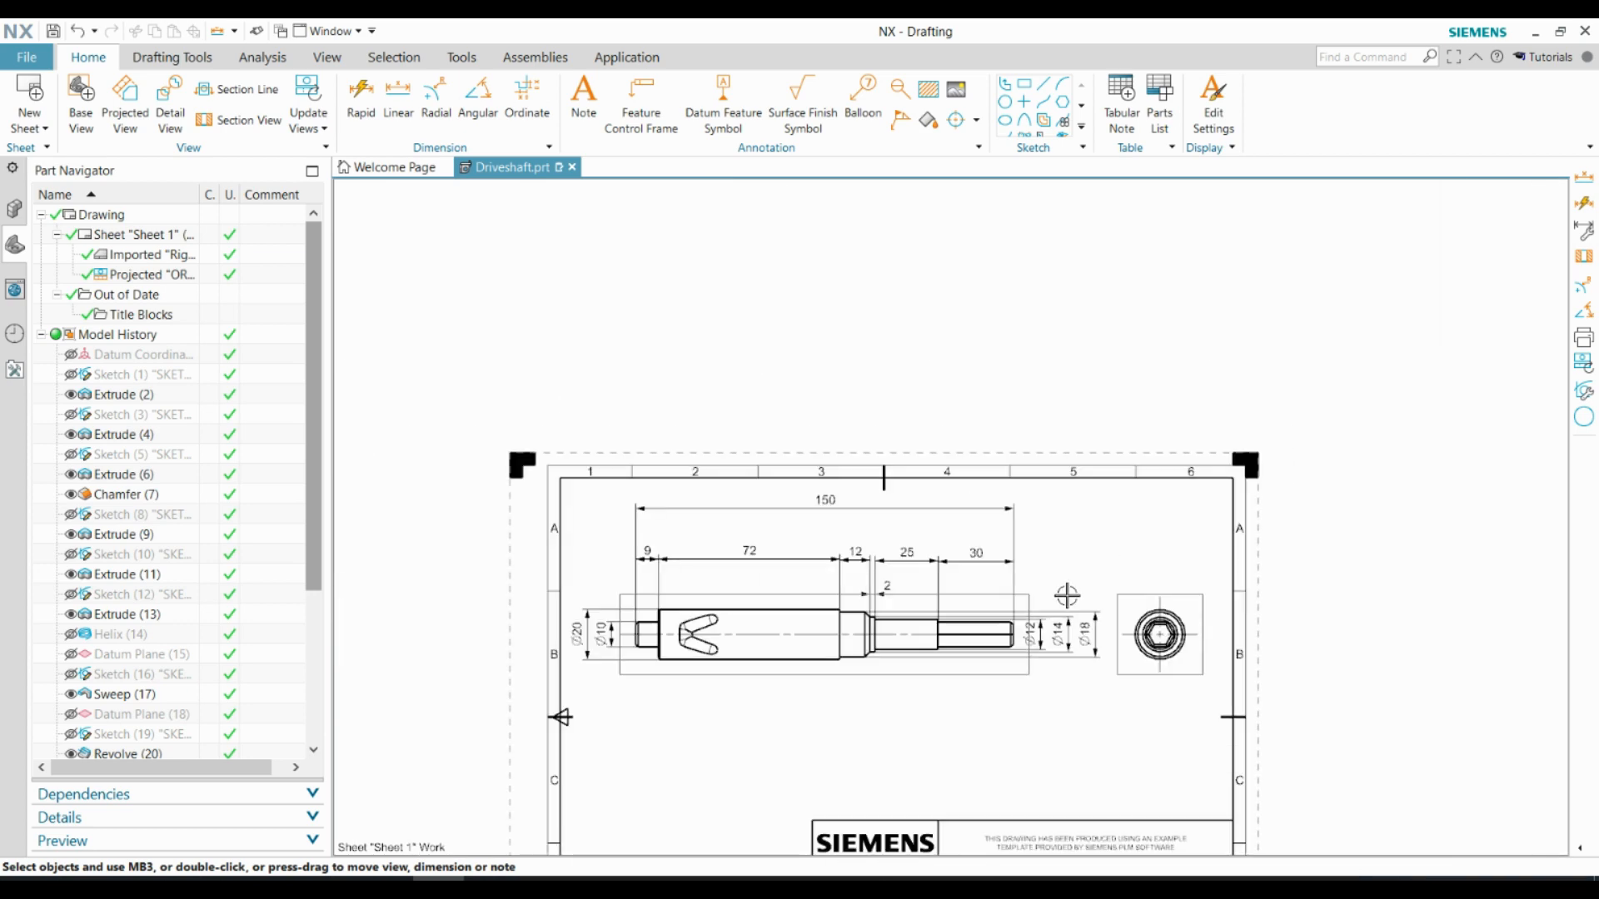
pyautogui.scroll(5, 583, 633)
pyautogui.doubleClick(525, 614)
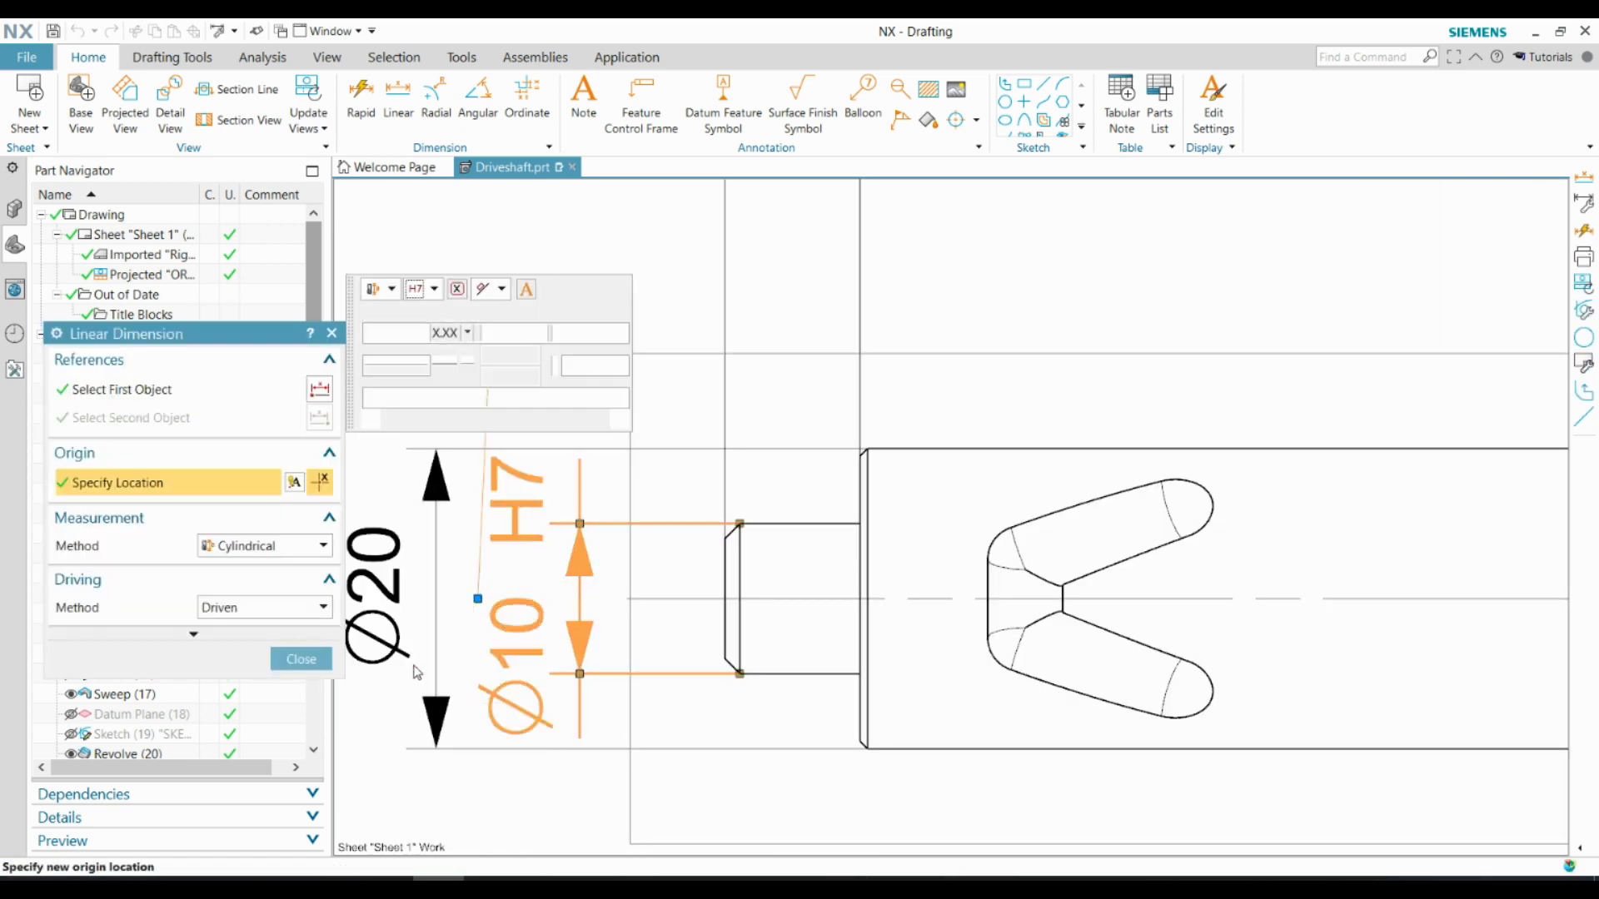
pyautogui.click(405, 312)
pyautogui.click(381, 350)
pyautogui.click(445, 316)
pyautogui.click(431, 463)
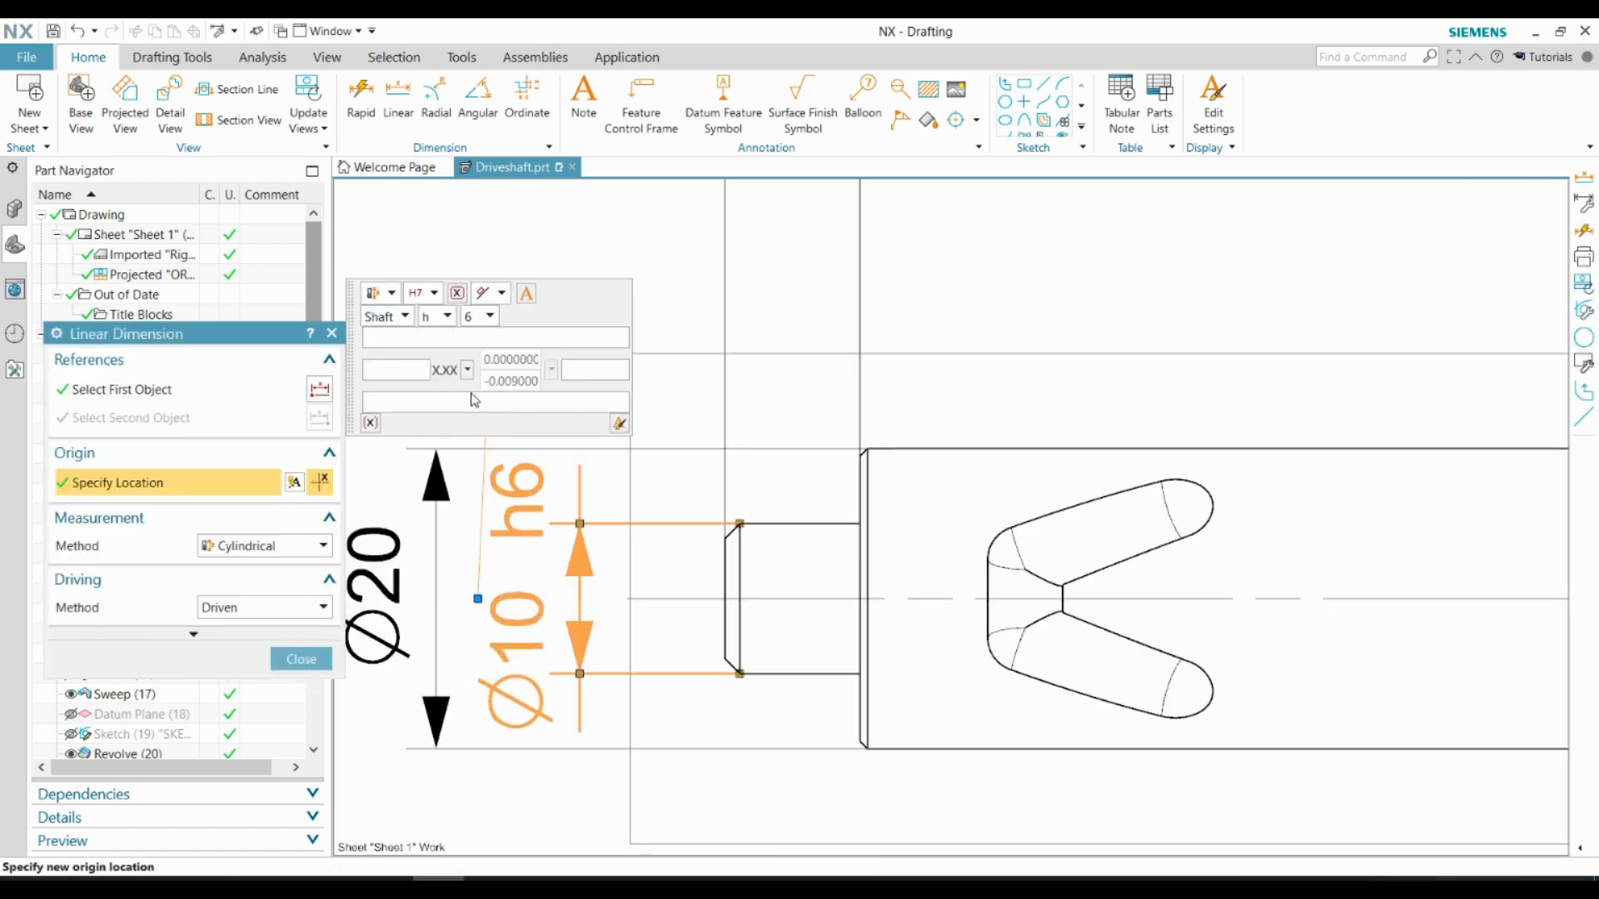
pyautogui.click(300, 659)
# Add the limits-and-fits tolerance h6 to the large grooved cylinder's diameter dimension
pyautogui.keyDown('shift'); pyautogui.moveTo(357, 643); pyautogui.dragTo(434, 643, button='middle'); pyautogui.keyUp('shift')
pyautogui.doubleClick(445, 633)
pyautogui.click(425, 342)
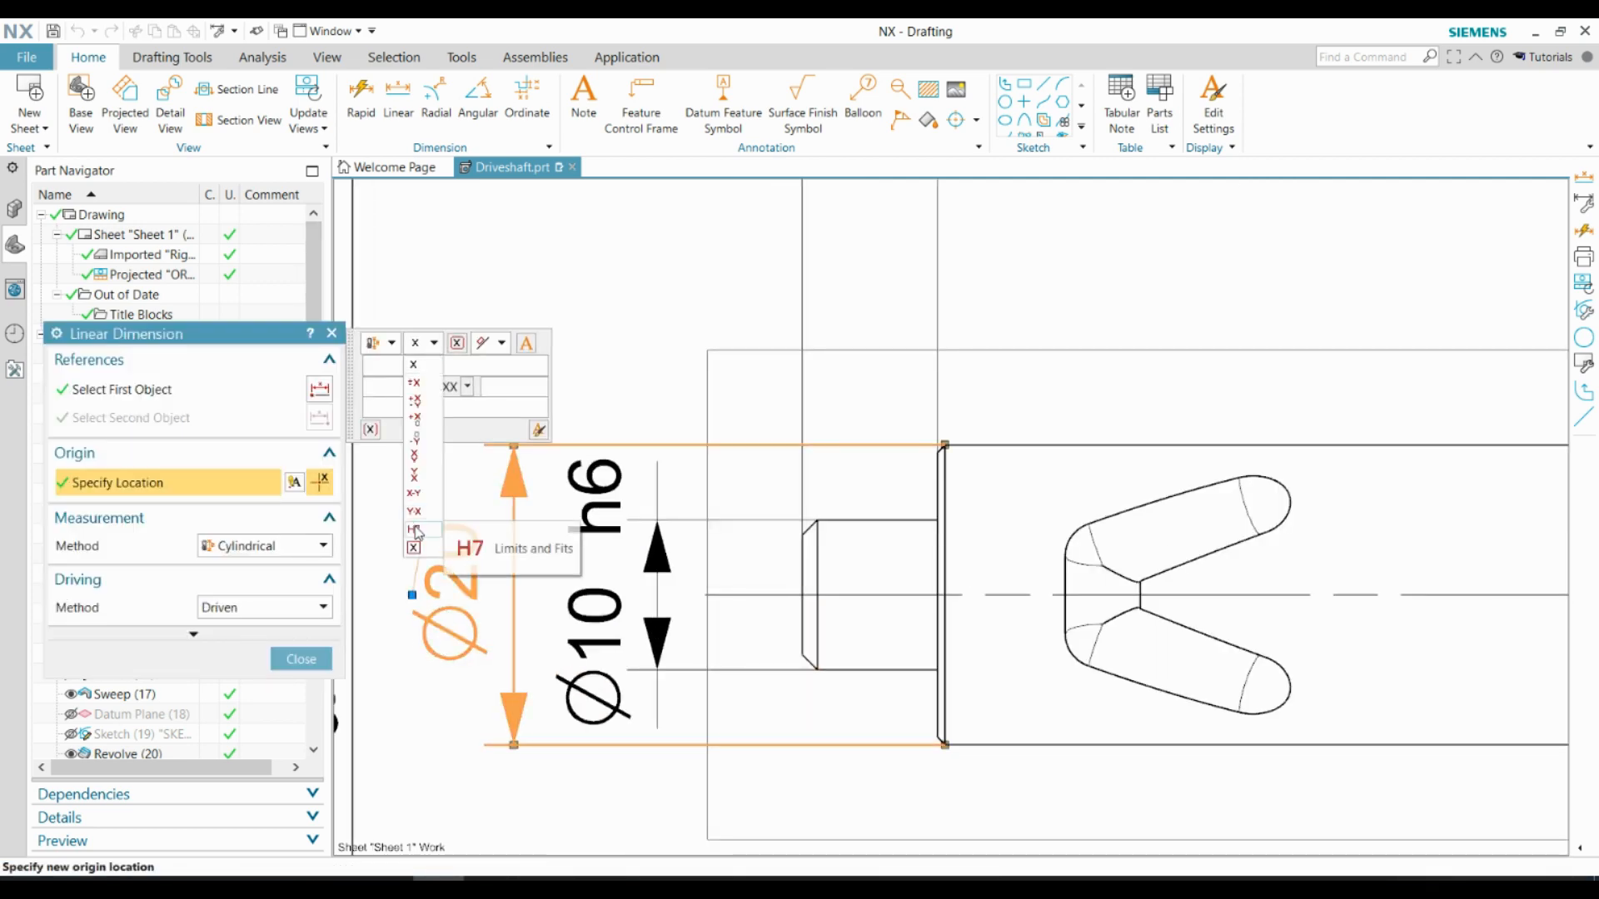
pyautogui.click(415, 530)
pyautogui.middleClick(526, 346)
# Add the h6 shaft fit to the diameter of the section next to the hexagon and move its text above the arrows
pyautogui.scroll(-5, 526, 346)
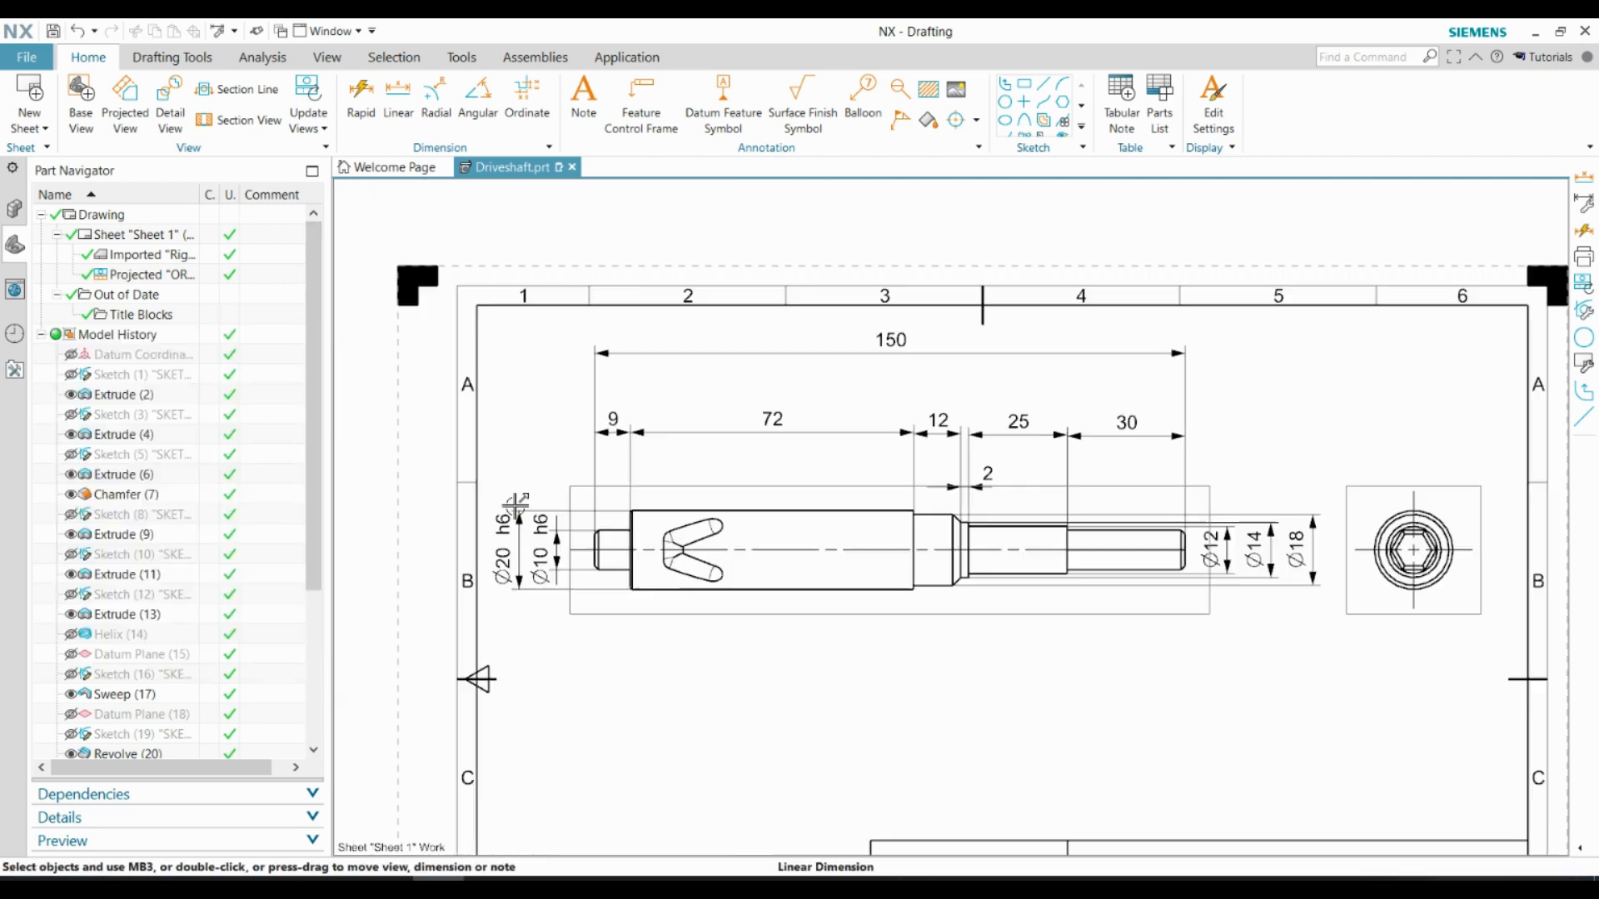
pyautogui.scroll(6, 1066, 537)
pyautogui.doubleClick(1066, 537)
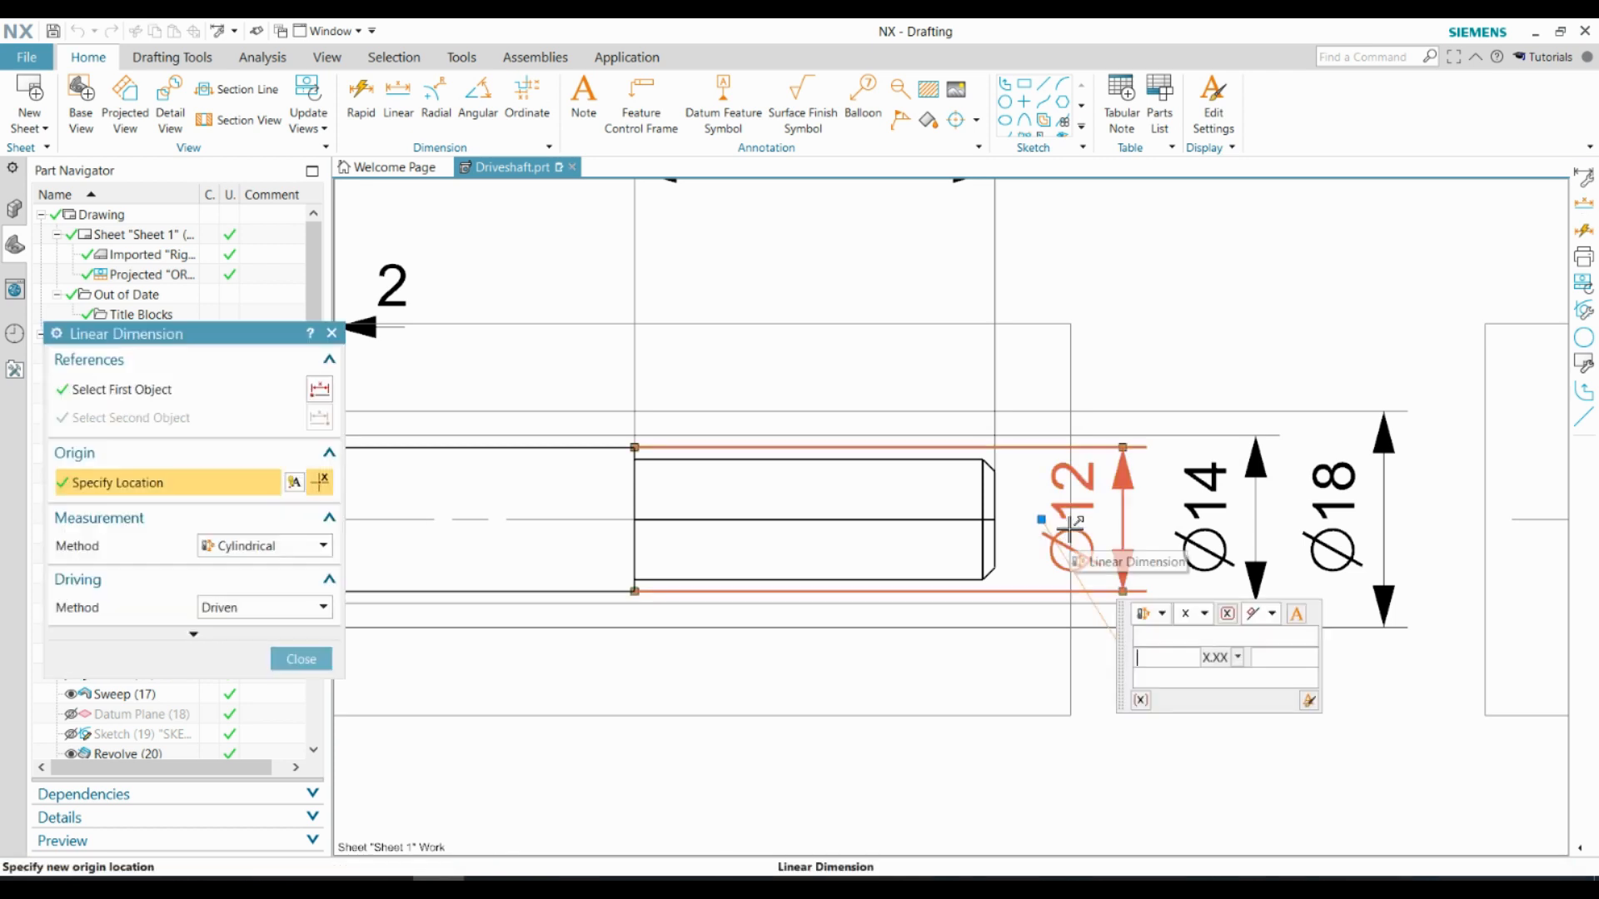
pyautogui.click(1143, 614)
pyautogui.click(1169, 713)
pyautogui.scroll(1, 1211, 689)
pyautogui.scroll(-1, 1212, 691)
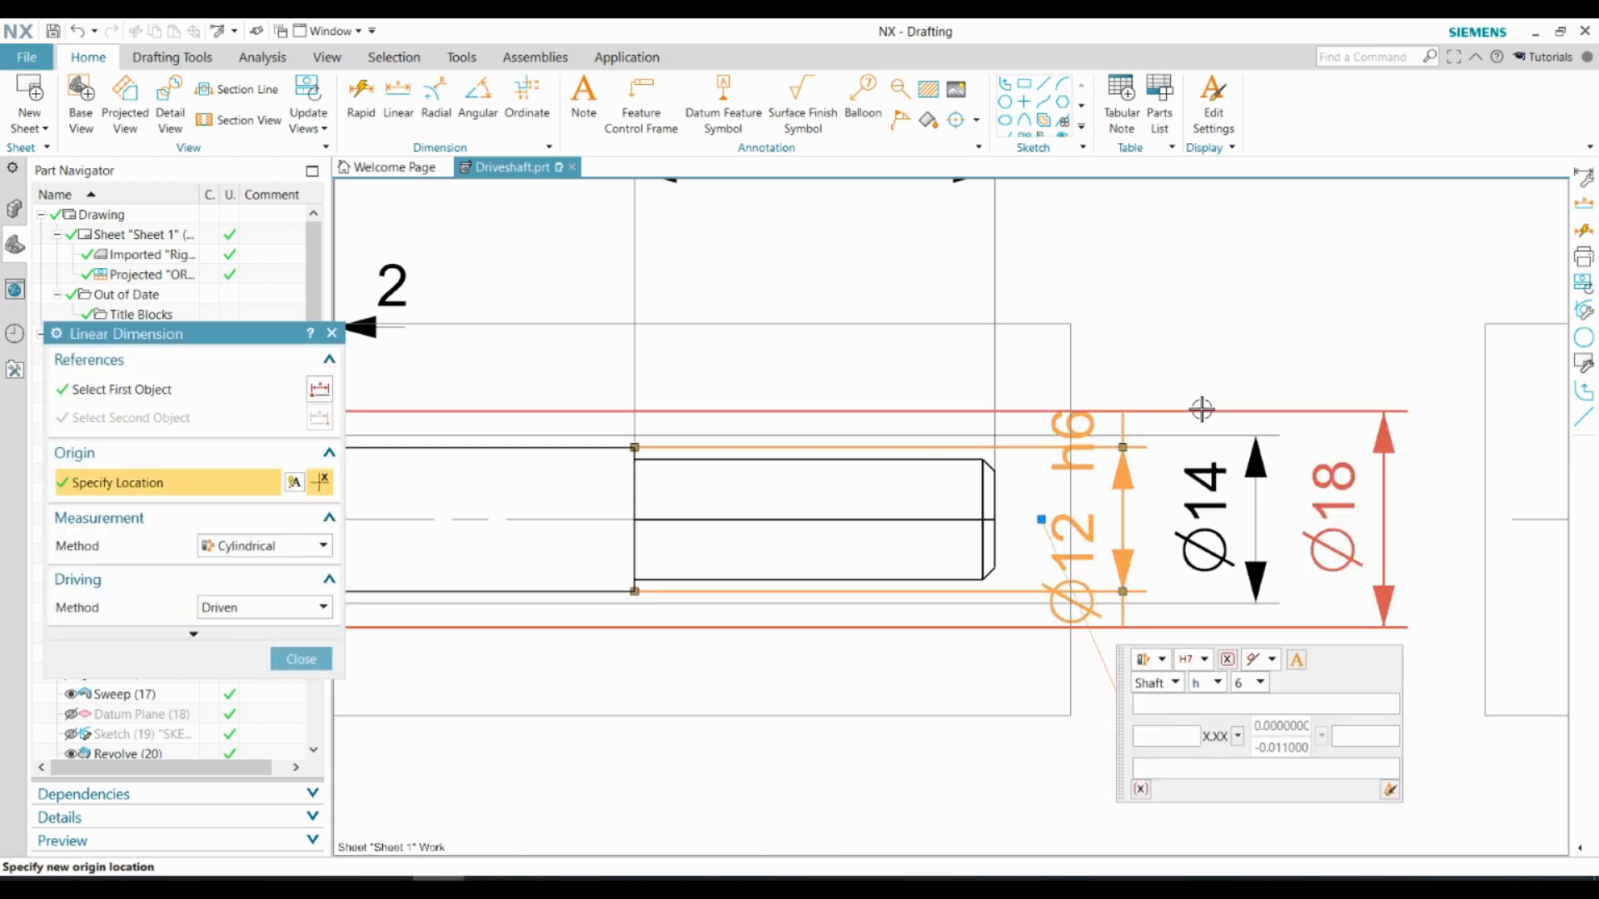
pyautogui.click(1361, 838)
pyautogui.moveTo(1361, 838); pyautogui.dragTo(1075, 298)
pyautogui.click(1075, 298)
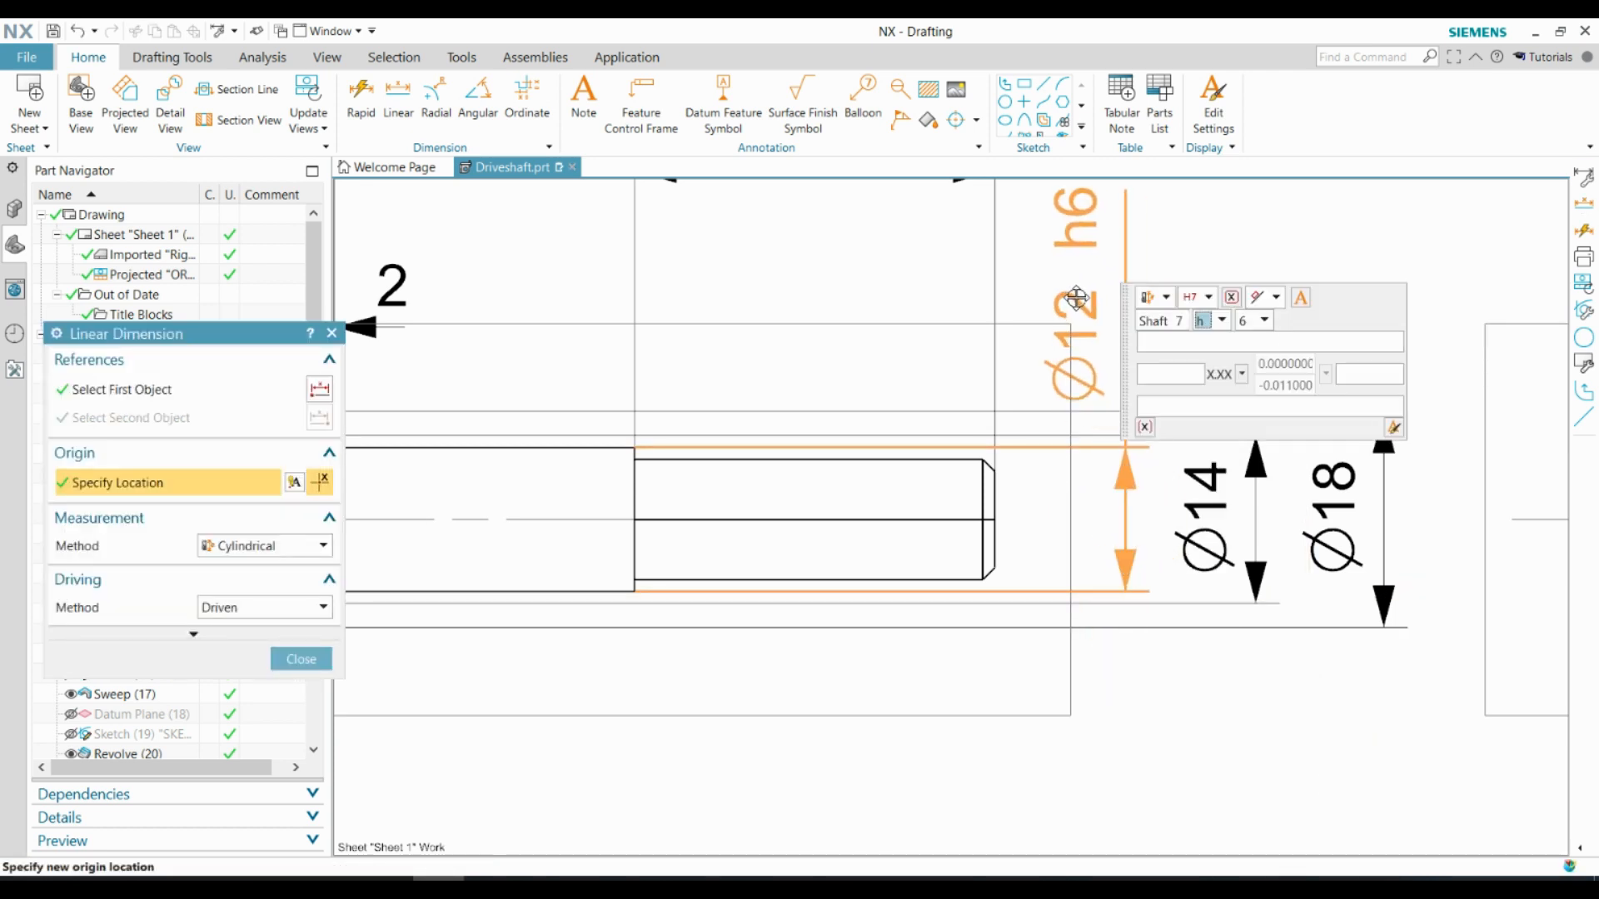
# Add the shaft fit s6 to the shoulder section's diameter and keep its text centred beside the dimension arrows
pyautogui.scroll(2, 1440, 551)
pyautogui.doubleClick(1296, 546)
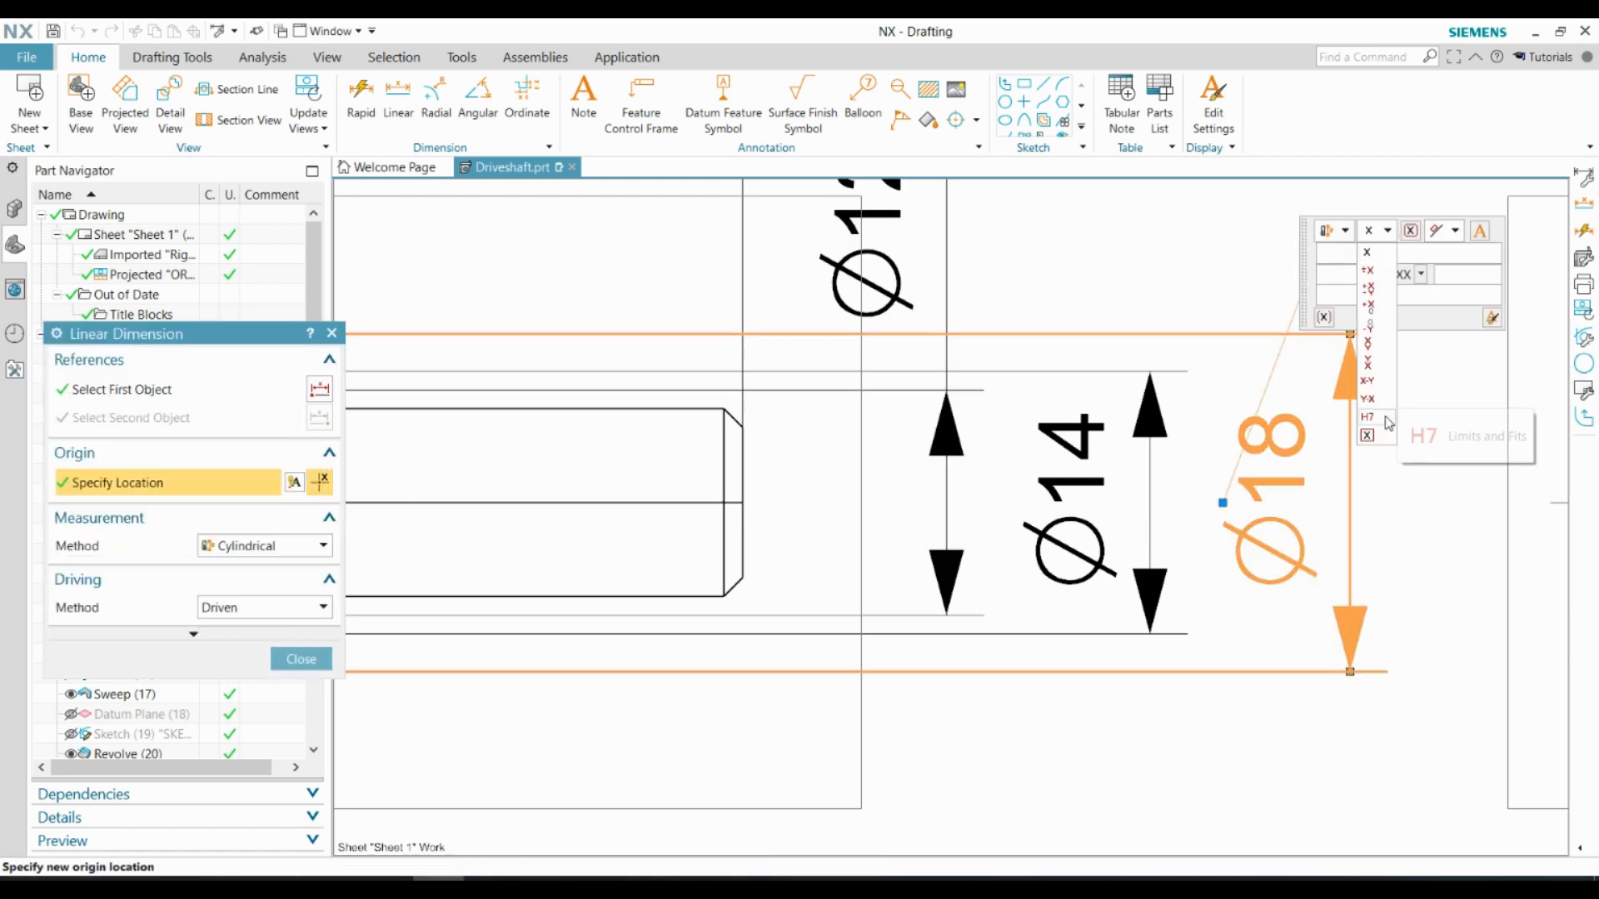
pyautogui.click(1386, 418)
pyautogui.click(1348, 219)
pyautogui.click(1340, 258)
pyautogui.click(1379, 527)
pyautogui.click(1365, 733)
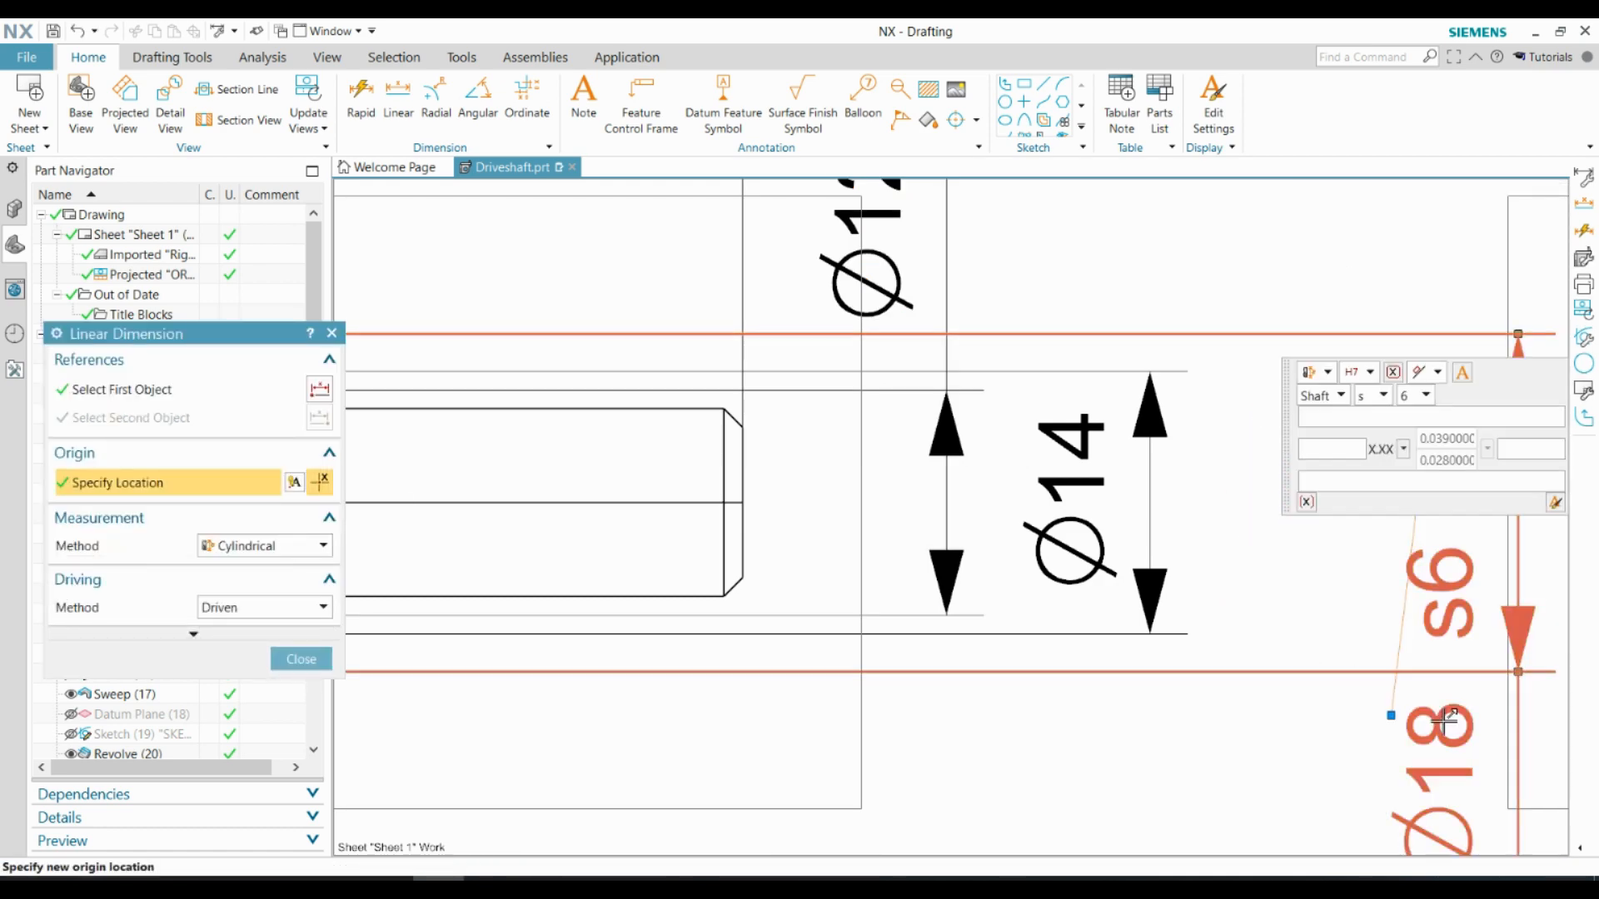
pyautogui.moveTo(1444, 721)
pyautogui.mouseDown()
pyautogui.moveTo(1272, 486)
pyautogui.moveTo(1276, 505)
pyautogui.mouseUp()
pyautogui.press('Escape')
# Dimension the horizontal width of the small end journal's chamfer, placing it below the front view
pyautogui.scroll(-8, 1405, 549)
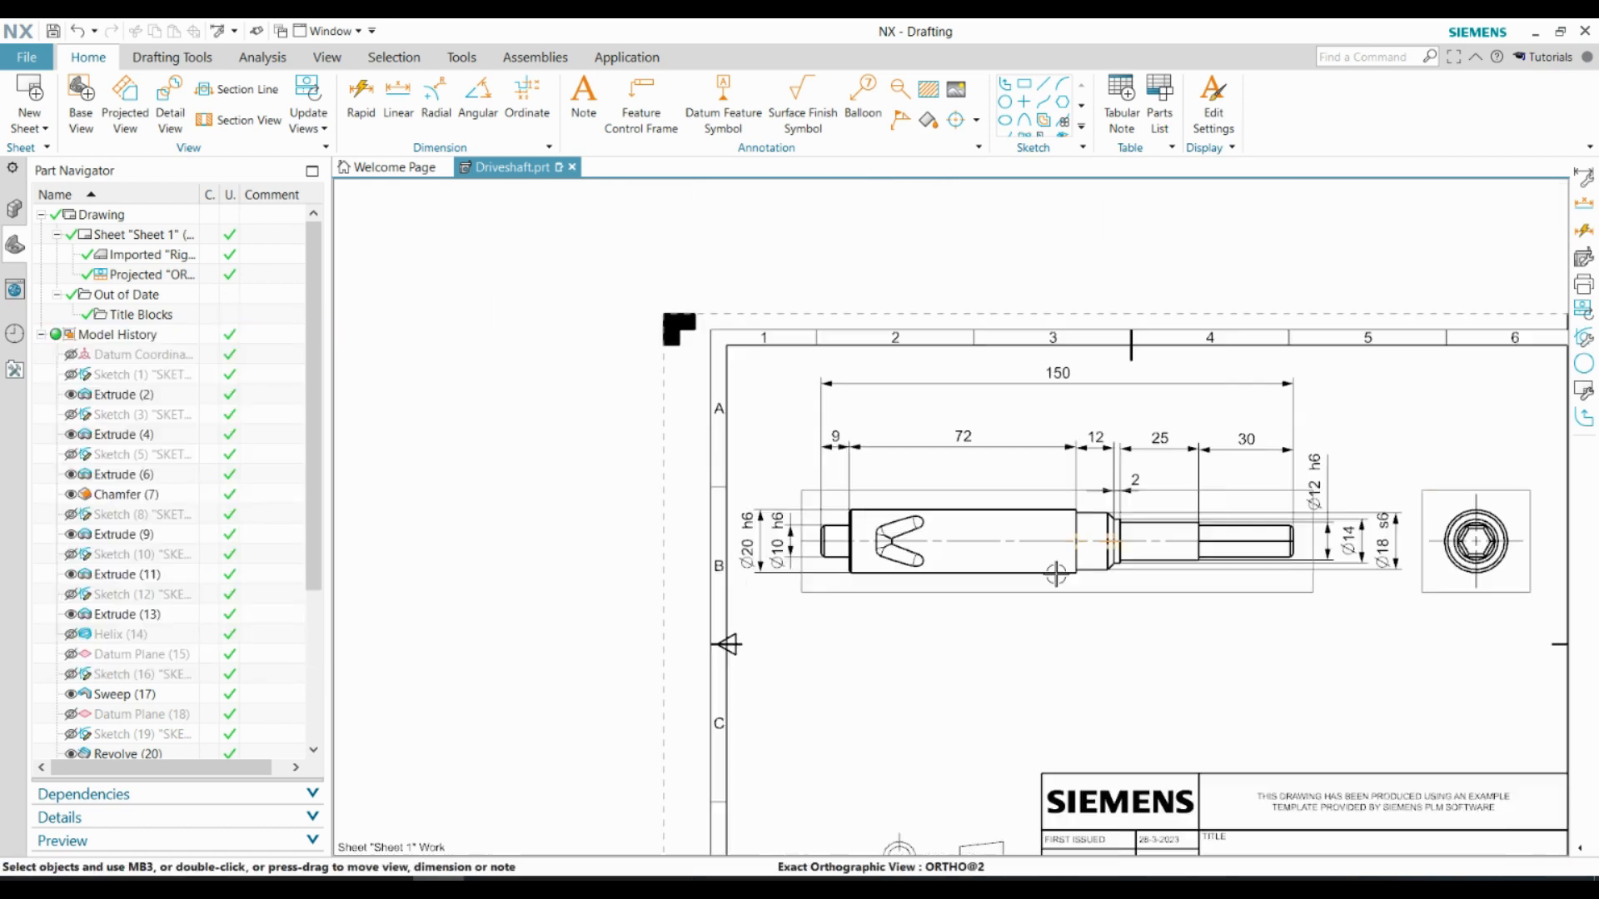
pyautogui.scroll(1, 1056, 574)
pyautogui.scroll(7, 771, 552)
pyautogui.click(400, 98)
pyautogui.scroll(3, 703, 572)
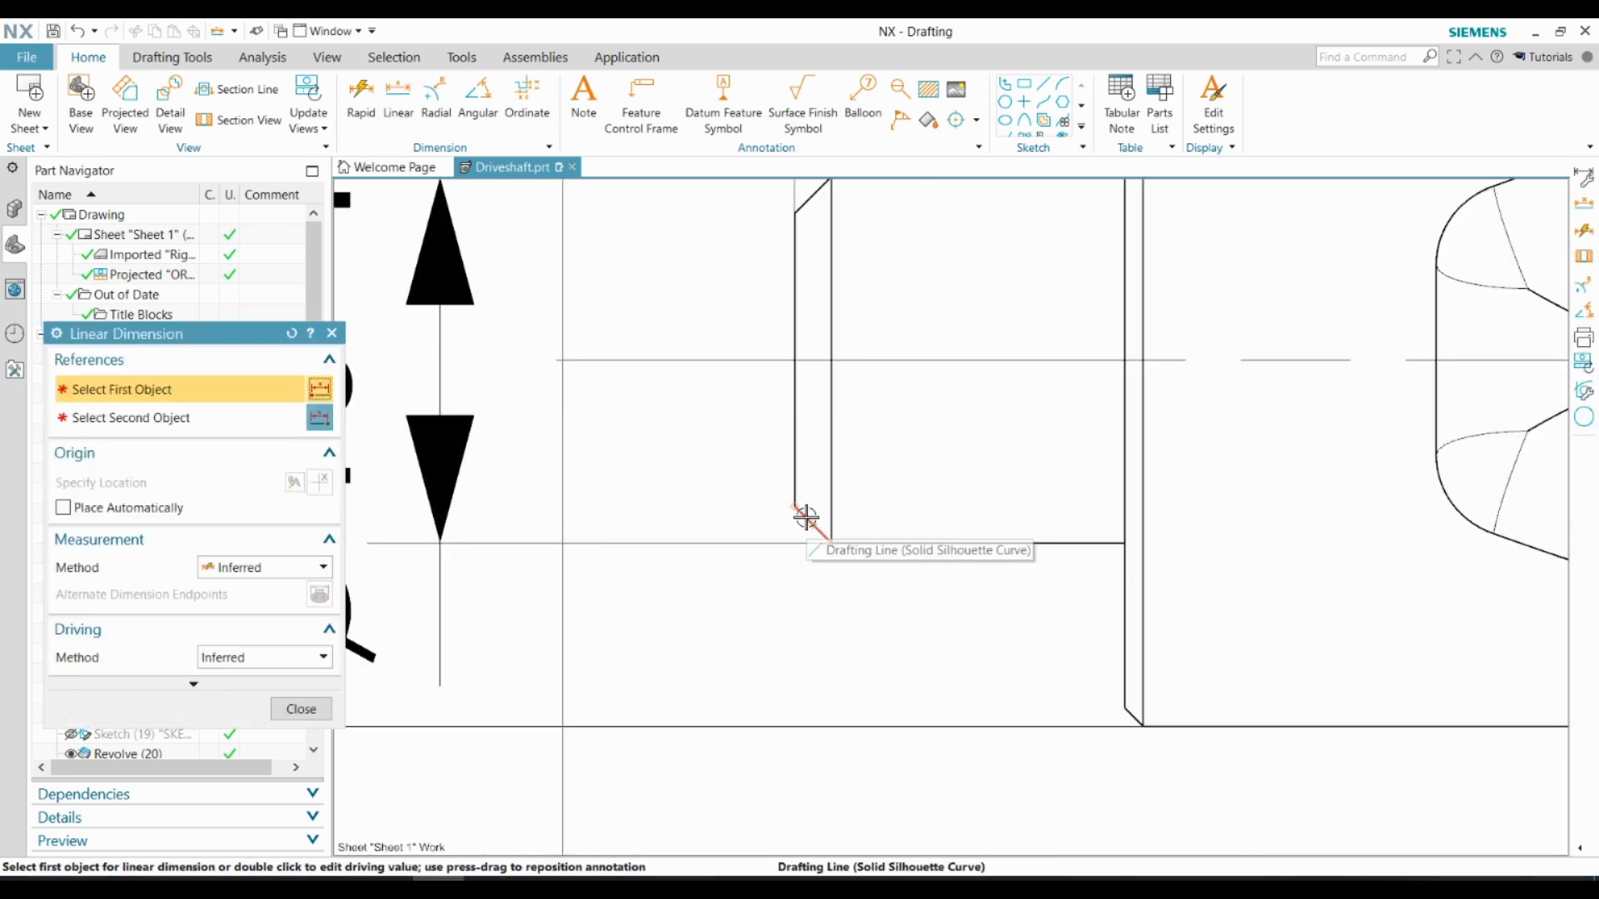
pyautogui.click(807, 517)
pyautogui.click(825, 537)
pyautogui.scroll(-3, 825, 537)
pyautogui.scroll(2, 825, 481)
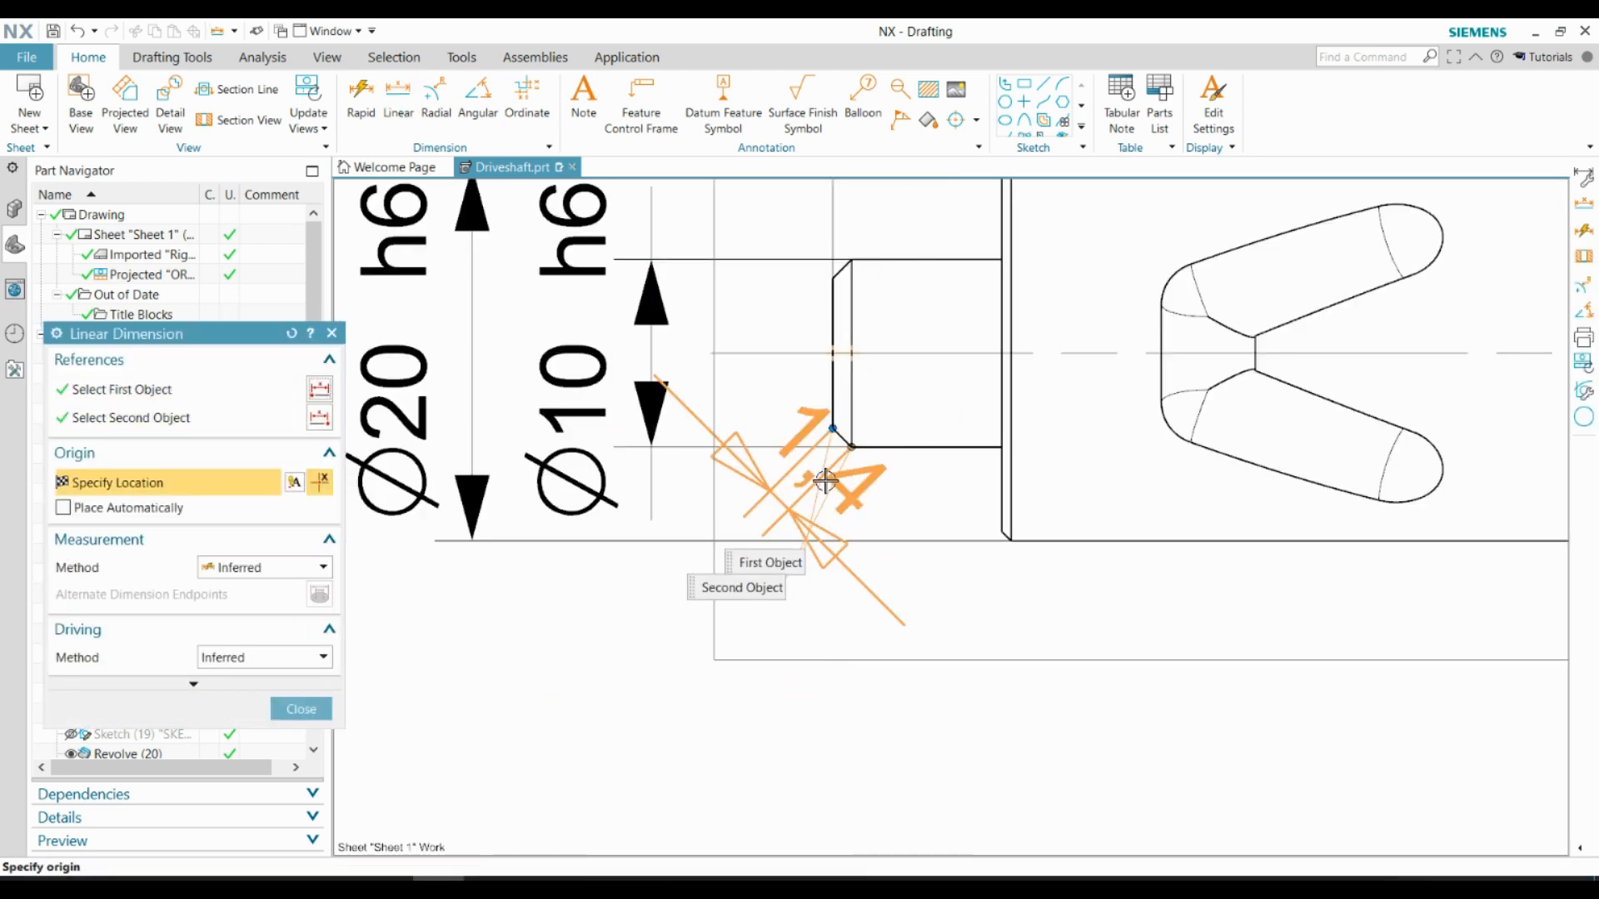
pyautogui.click(843, 662)
pyautogui.press('Escape')
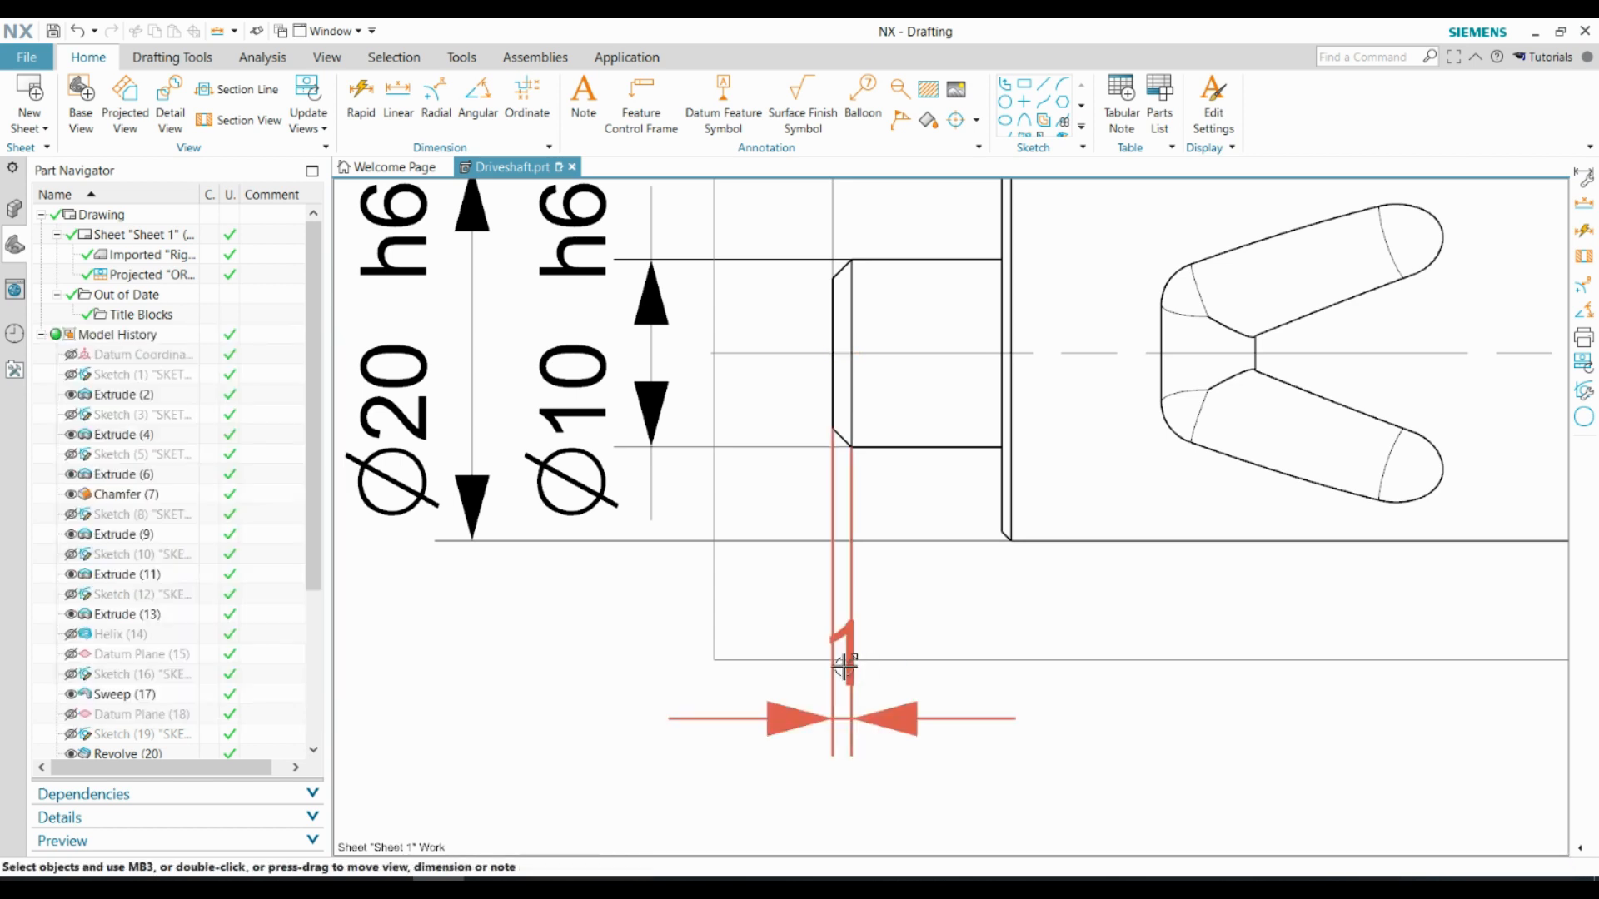
# Append x45° to the journal's chamfer dimension and place its text beside the arrows, below the shaft
pyautogui.moveTo(844, 666); pyautogui.dragTo(902, 690)
pyautogui.doubleClick(902, 691)
pyautogui.click(826, 575)
pyautogui.write('x45')
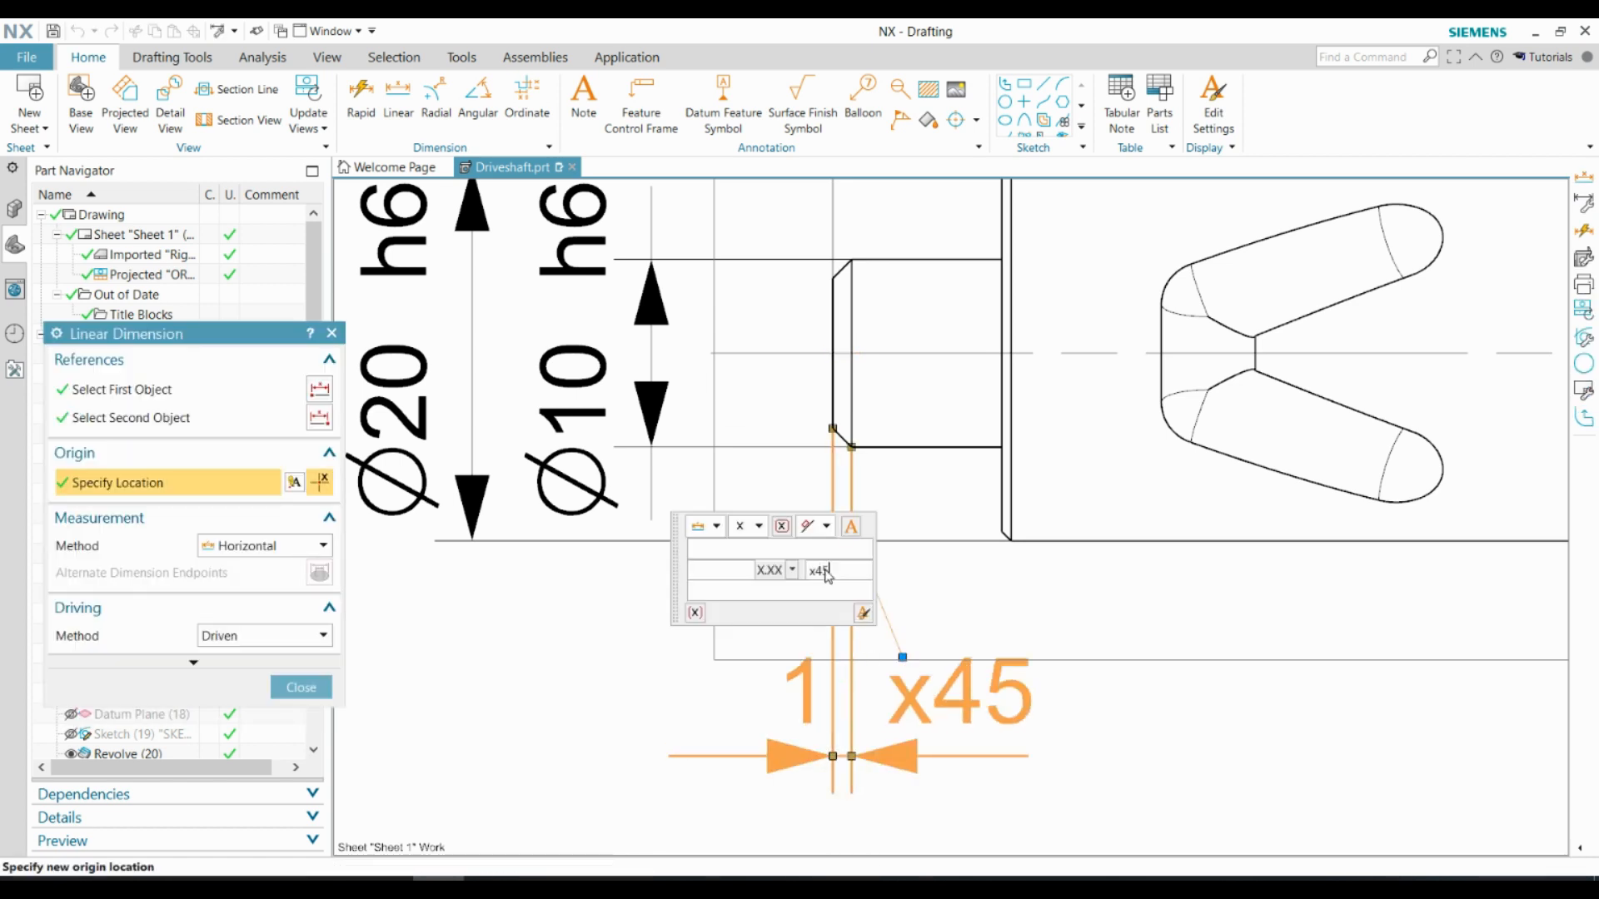
pyautogui.write('°')
pyautogui.middleClick(1101, 733)
pyautogui.moveTo(920, 692); pyautogui.dragTo(1041, 758)
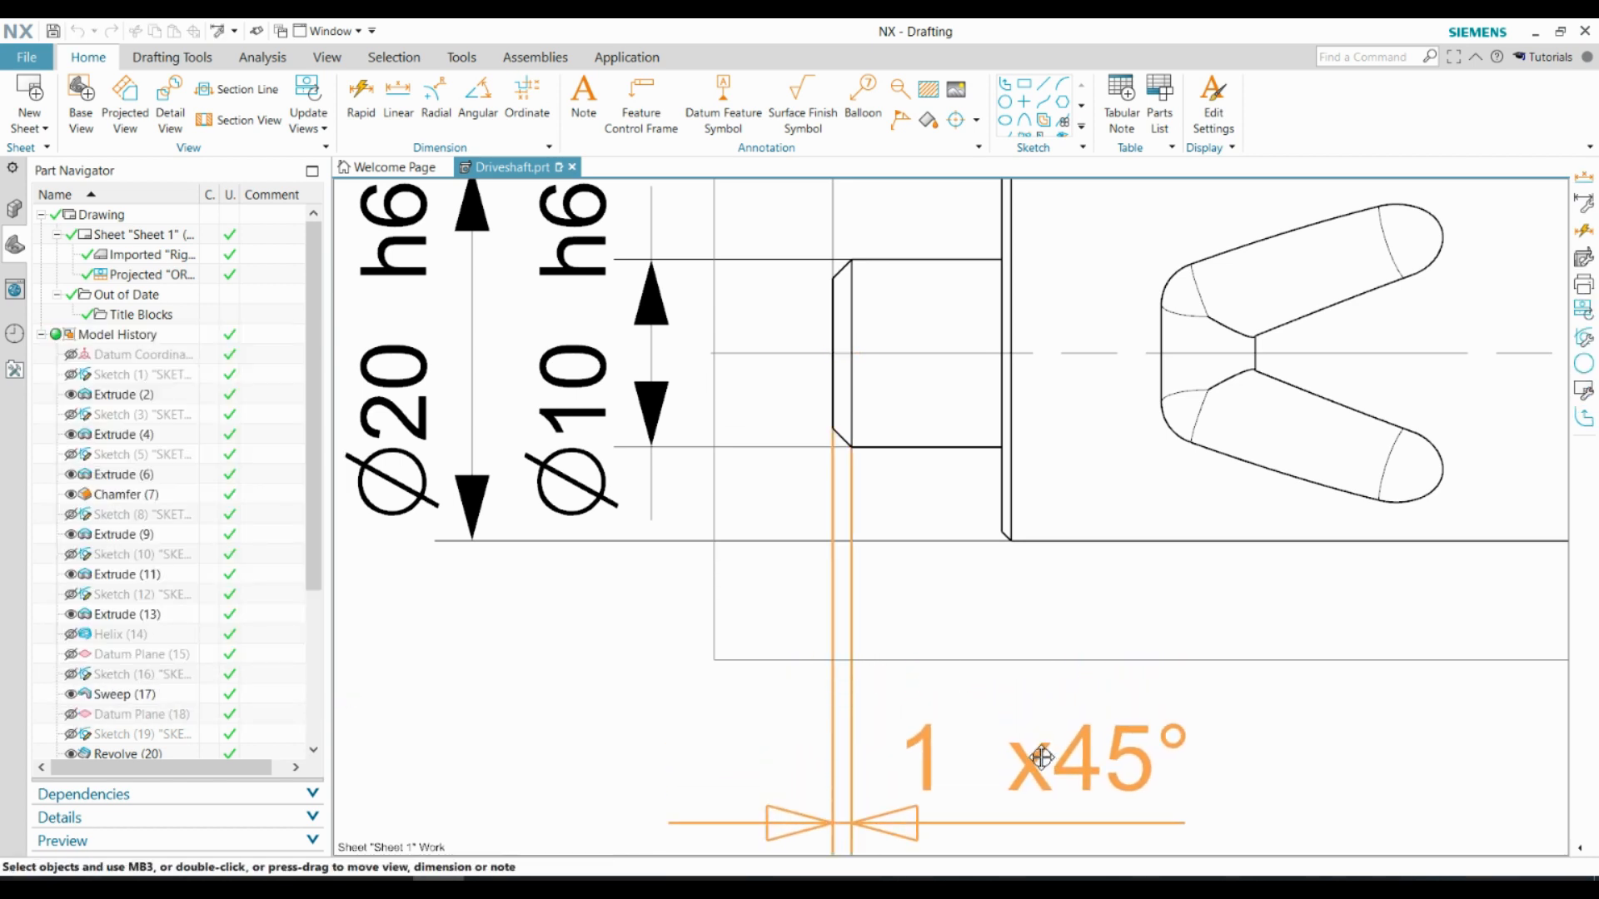
pyautogui.scroll(-1, 1041, 758)
pyautogui.moveTo(1041, 758); pyautogui.dragTo(937, 622, button='middle')
# Dimension the horizontal width of the large cylinder's edge chamfer, placing it just above the journal's chamfer dimension
pyautogui.scroll(8, 885, 446)
pyautogui.press('l')
pyautogui.click(977, 489)
pyautogui.click(934, 443)
pyautogui.scroll(-6, 926, 483)
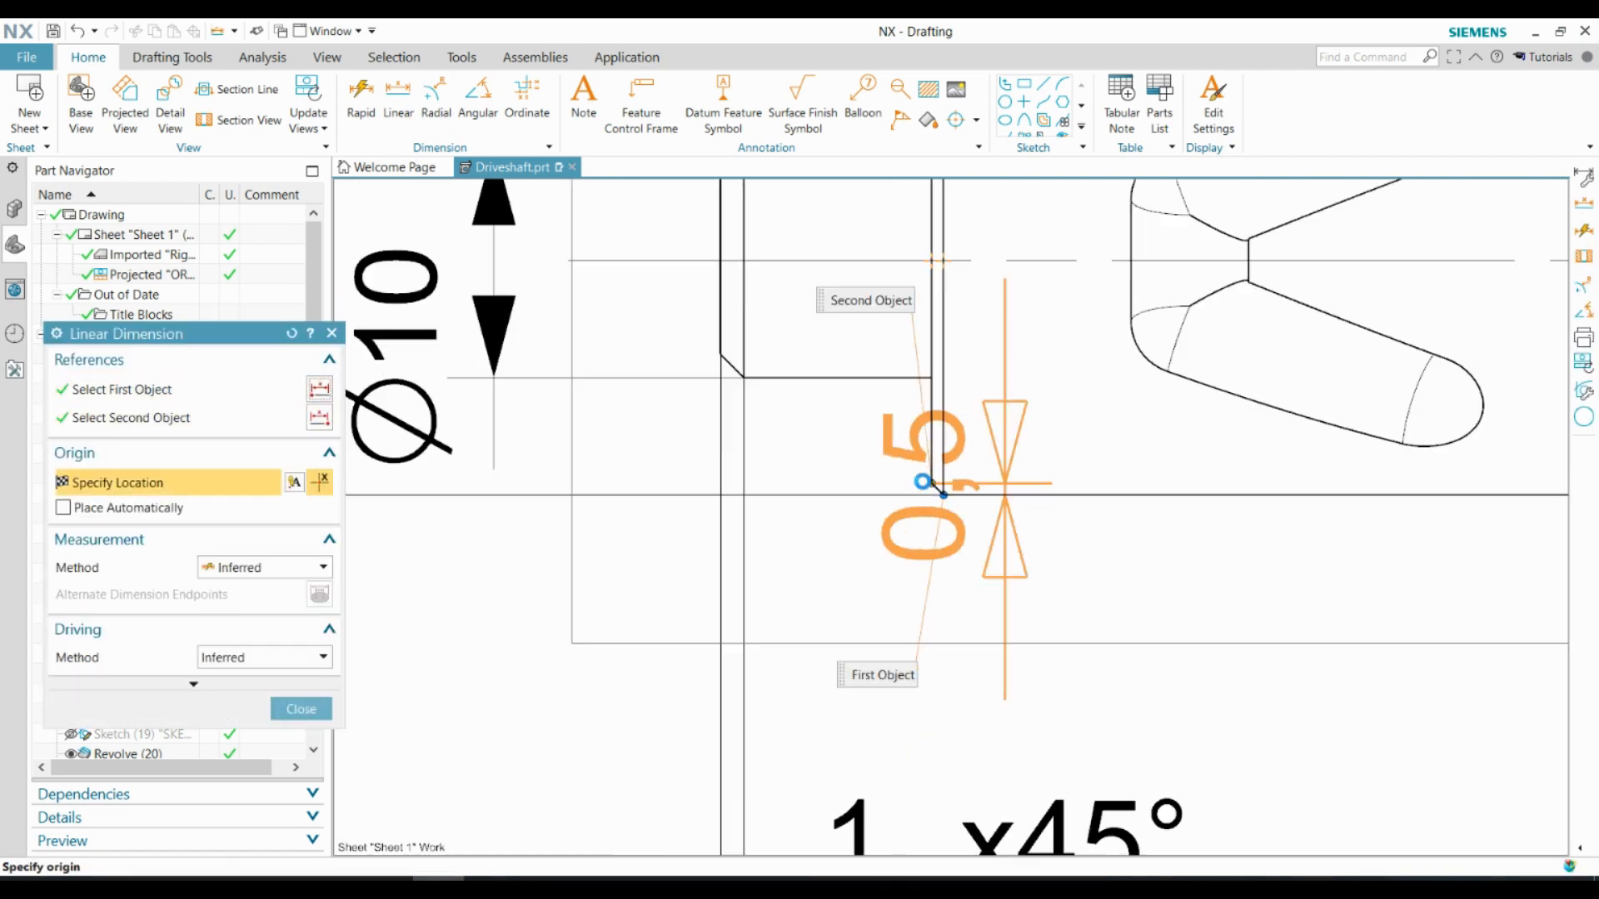
pyautogui.scroll(-3, 922, 482)
pyautogui.scroll(3, 929, 575)
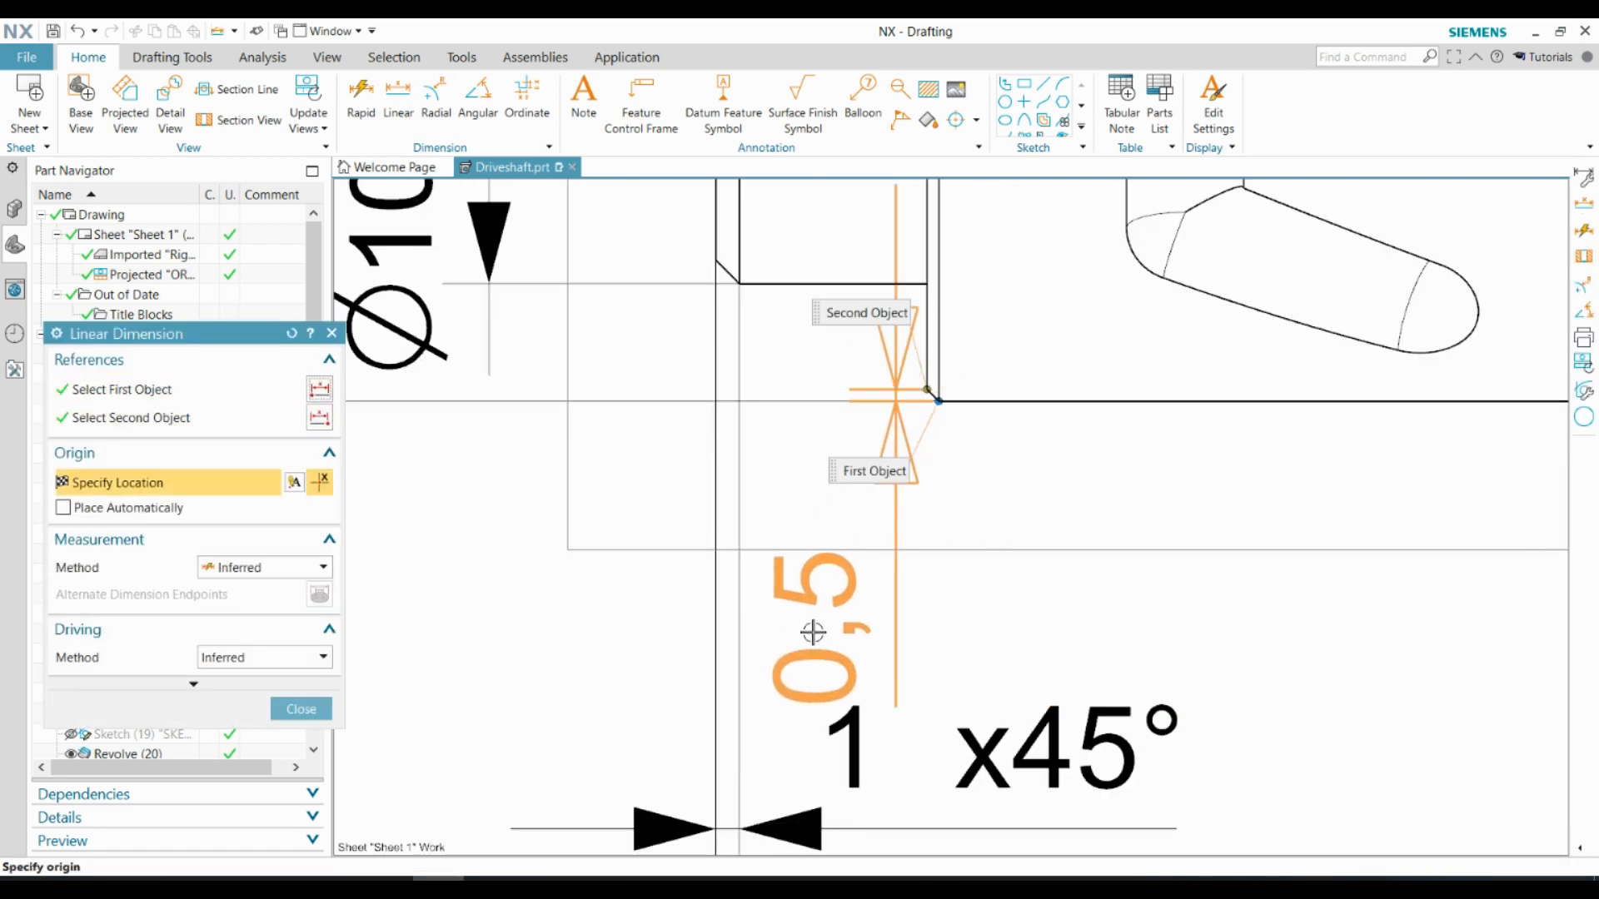
pyautogui.click(982, 664)
pyautogui.moveTo(982, 664); pyautogui.dragTo(1111, 558)
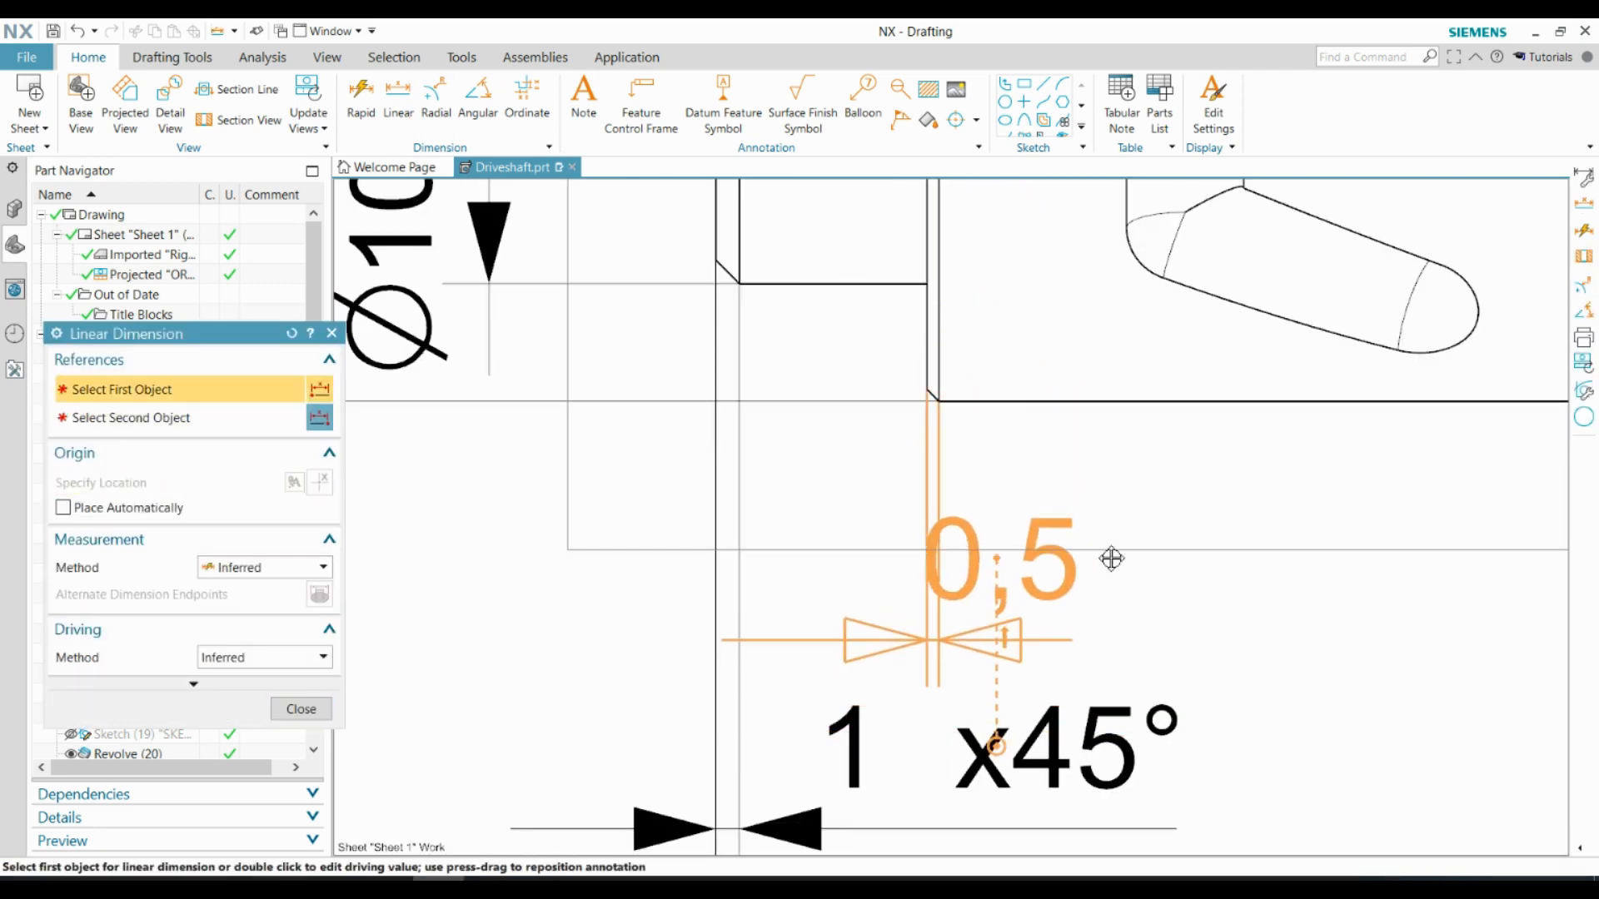
pyautogui.click(1029, 562)
pyautogui.press('Escape')
# Append x45° to the large cylinder's chamfer dimension and shift its text sideways, clear of the extension lines
pyautogui.doubleClick(1042, 560)
pyautogui.click(1218, 431)
pyautogui.write('x')
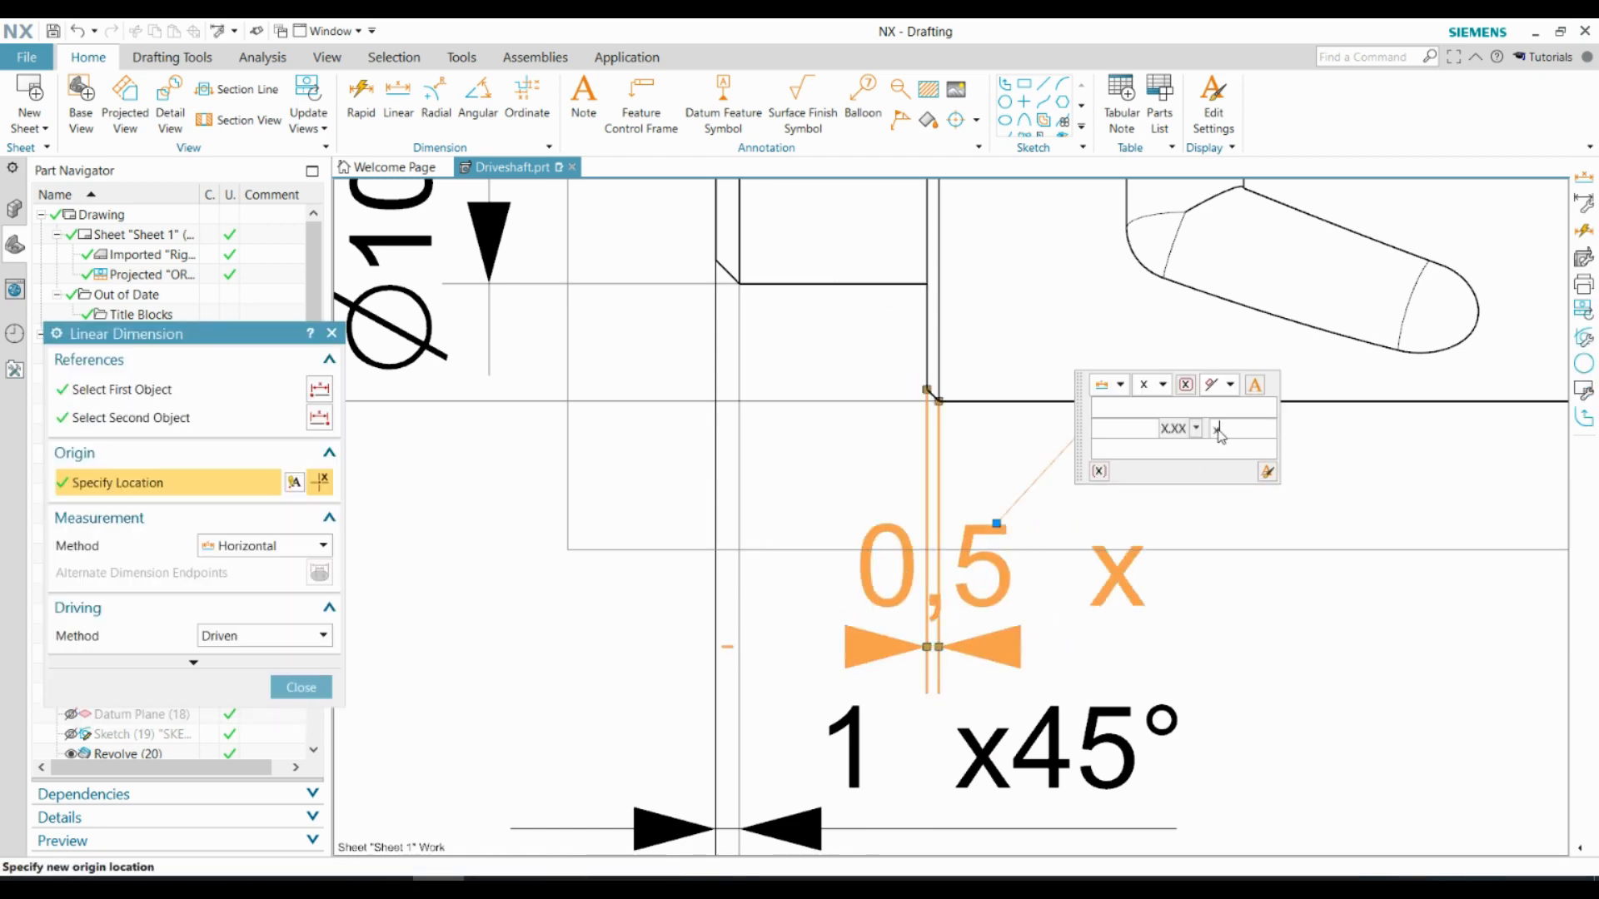
pyautogui.write('45°')
pyautogui.press('Escape')
pyautogui.moveTo(1012, 561); pyautogui.dragTo(1217, 561)
# Dimension the horizontal width of the chamfer between the shoulder section and the narrow collar, placing it below the shaft
pyautogui.scroll(-6, 832, 508)
pyautogui.scroll(5, 1215, 479)
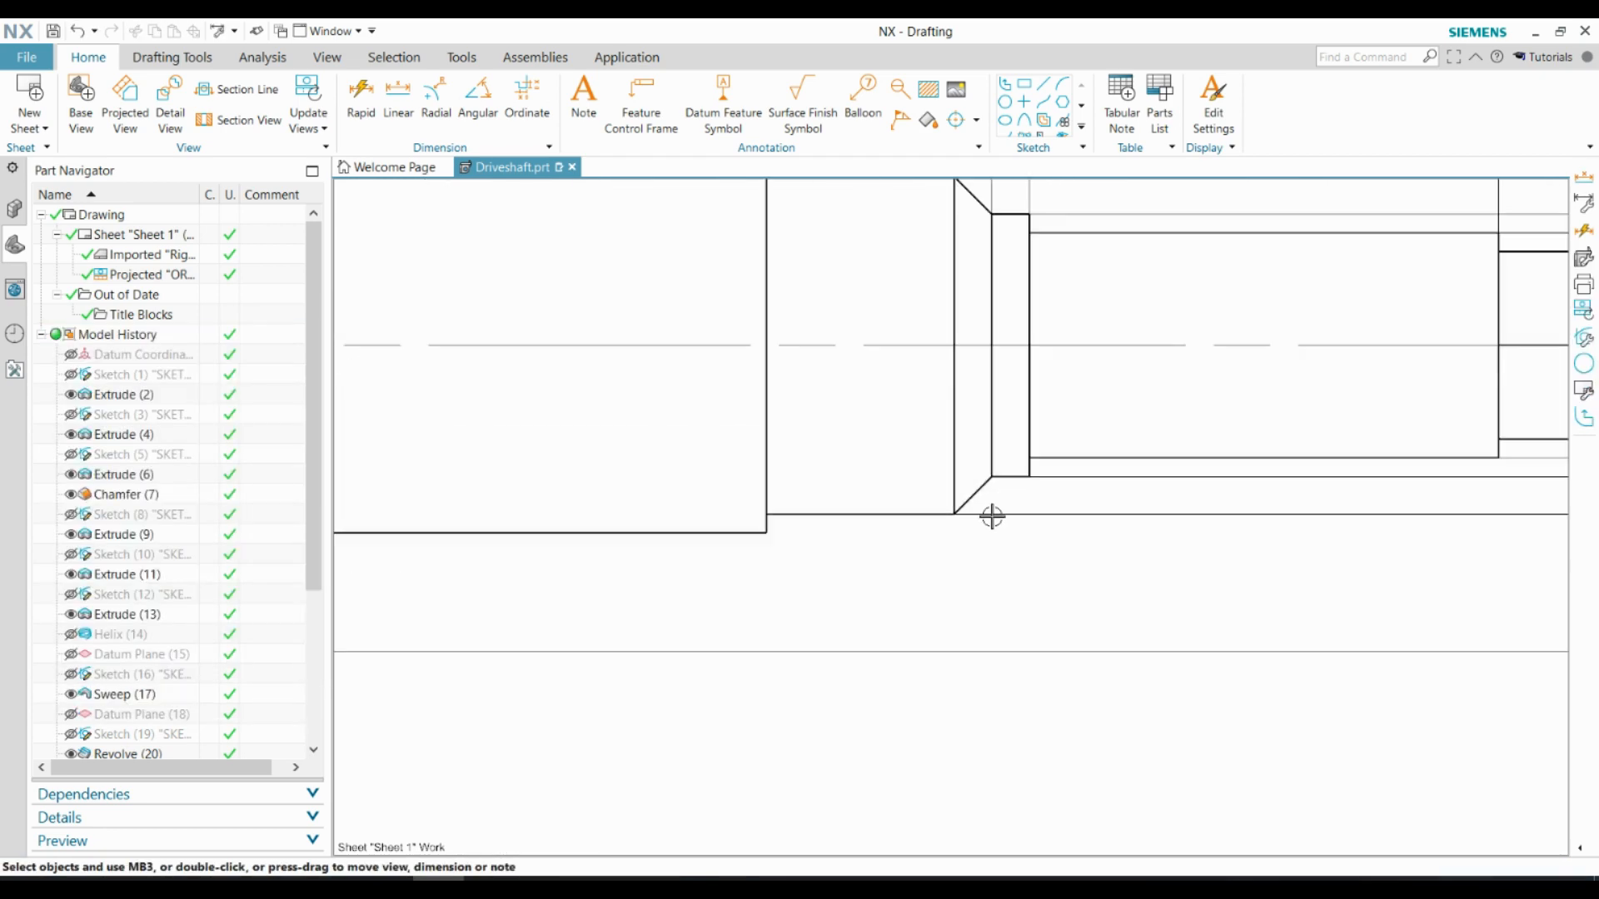
pyautogui.scroll(1, 991, 516)
pyautogui.click(399, 102)
pyautogui.click(992, 465)
pyautogui.click(946, 512)
pyautogui.scroll(-5, 1025, 581)
pyautogui.click(1006, 650)
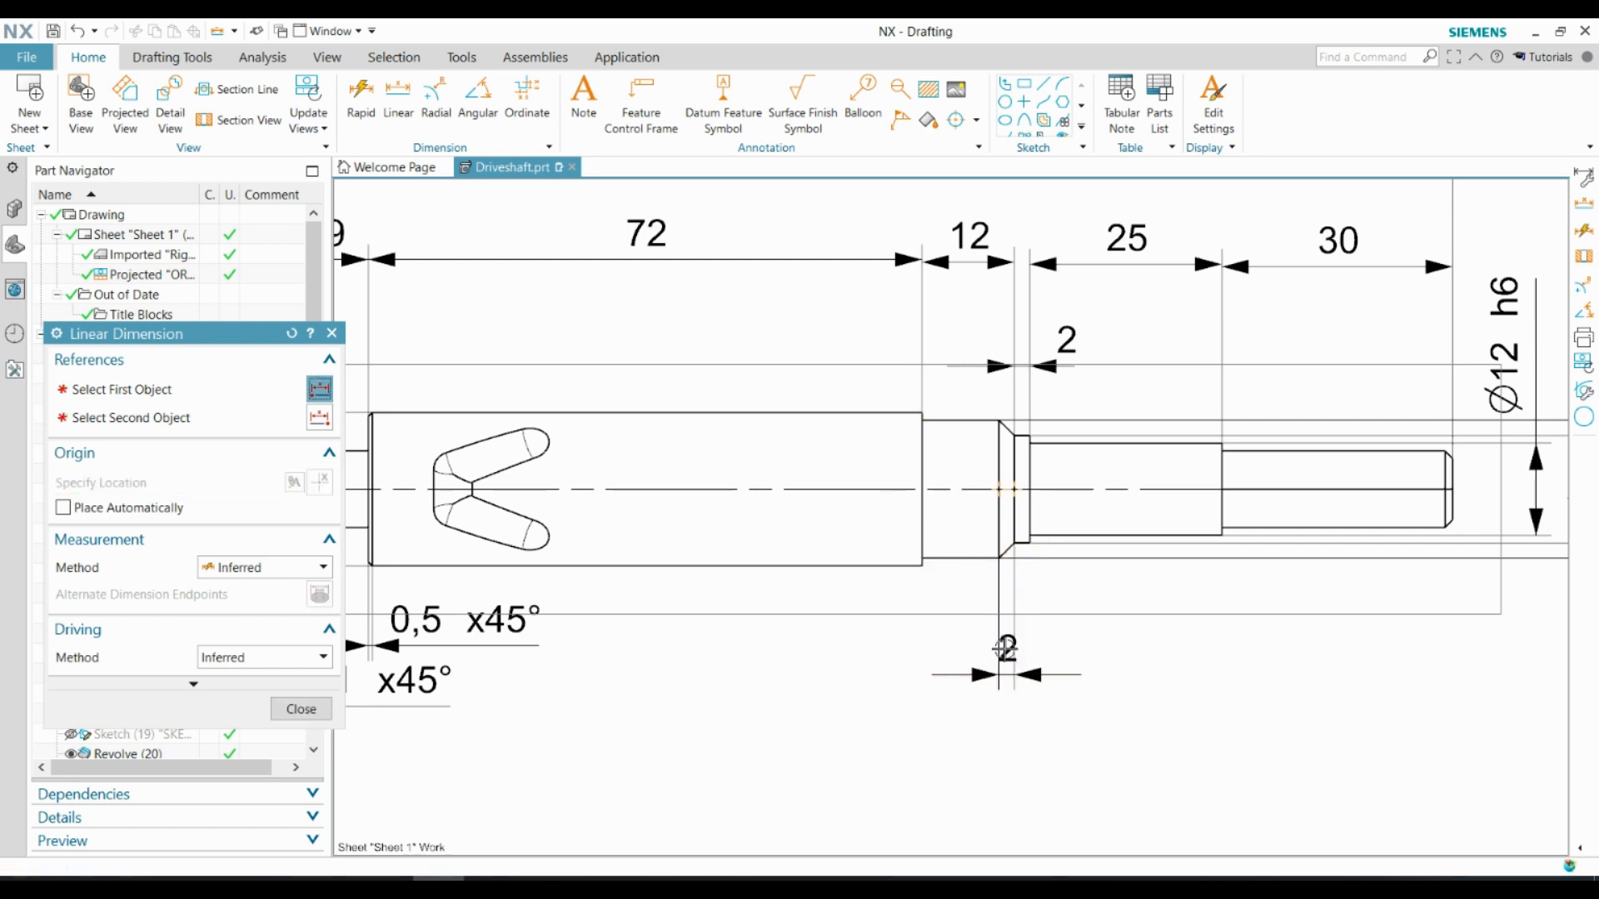
pyautogui.doubleClick(1005, 650)
pyautogui.press('Escape')
# Append x45° to the shoulder's chamfer dimension and move its text beside the arrows
pyautogui.doubleClick(1008, 649)
pyautogui.click(1193, 755)
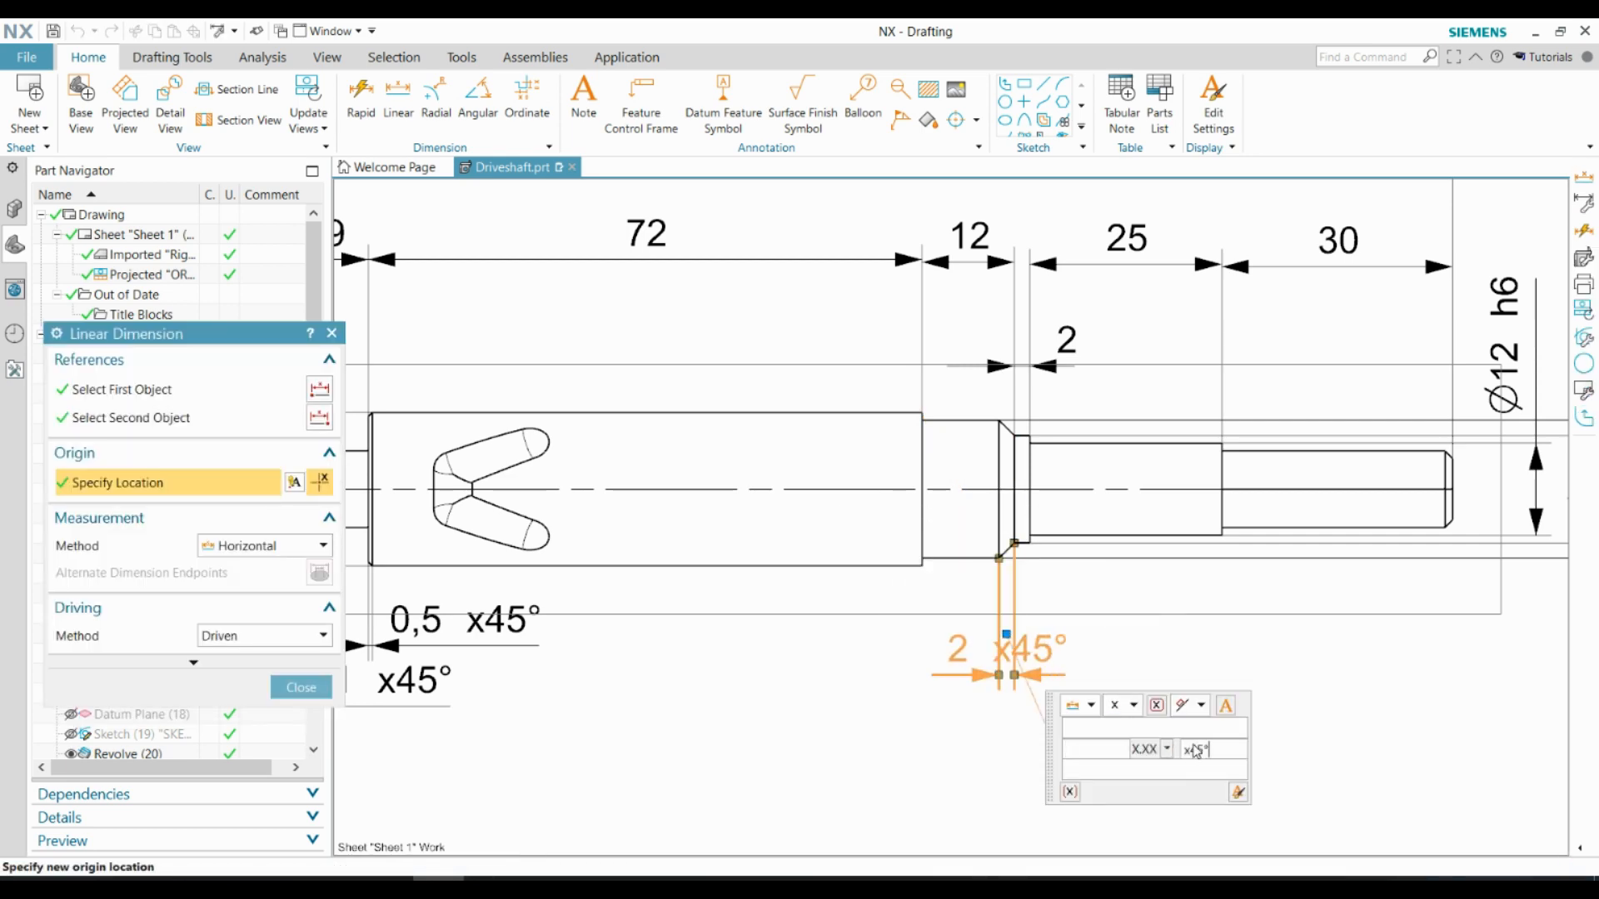
pyautogui.press('Escape')
pyautogui.moveTo(1006, 648); pyautogui.dragTo(1093, 659)
# Dimension the horizontal width of the hexagonal end's chamfer and move the dimension down, level with the shoulder's chamfer dimension
pyautogui.scroll(-3, 1099, 650)
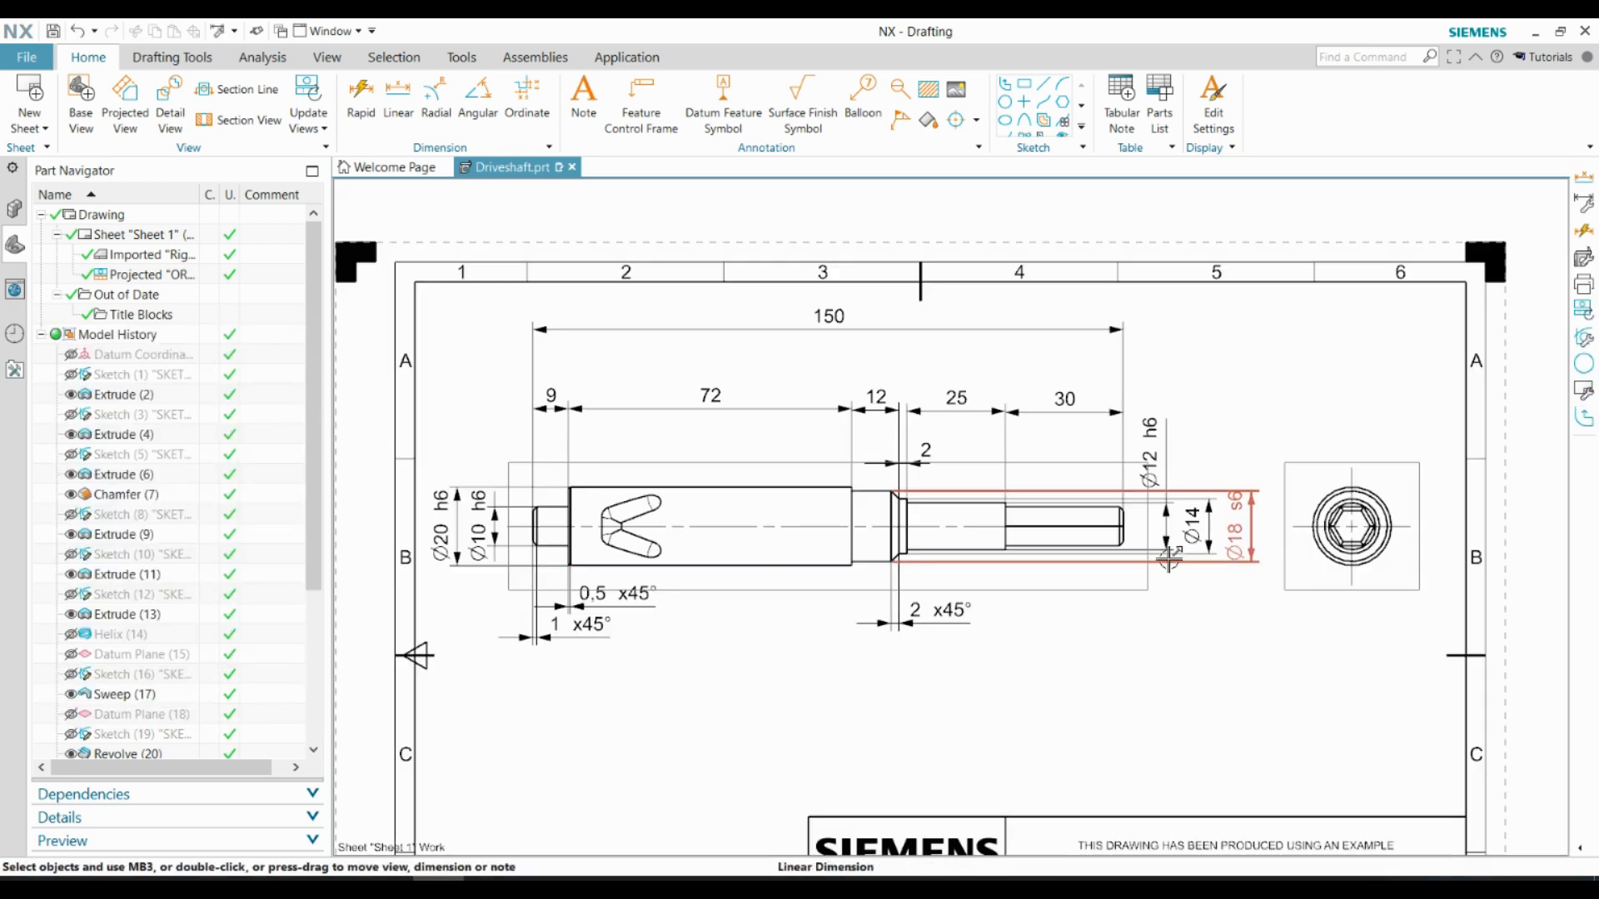
pyautogui.scroll(10, 1129, 548)
pyautogui.click(399, 102)
pyautogui.click(1051, 491)
pyautogui.click(1010, 530)
pyautogui.scroll(-5, 1092, 656)
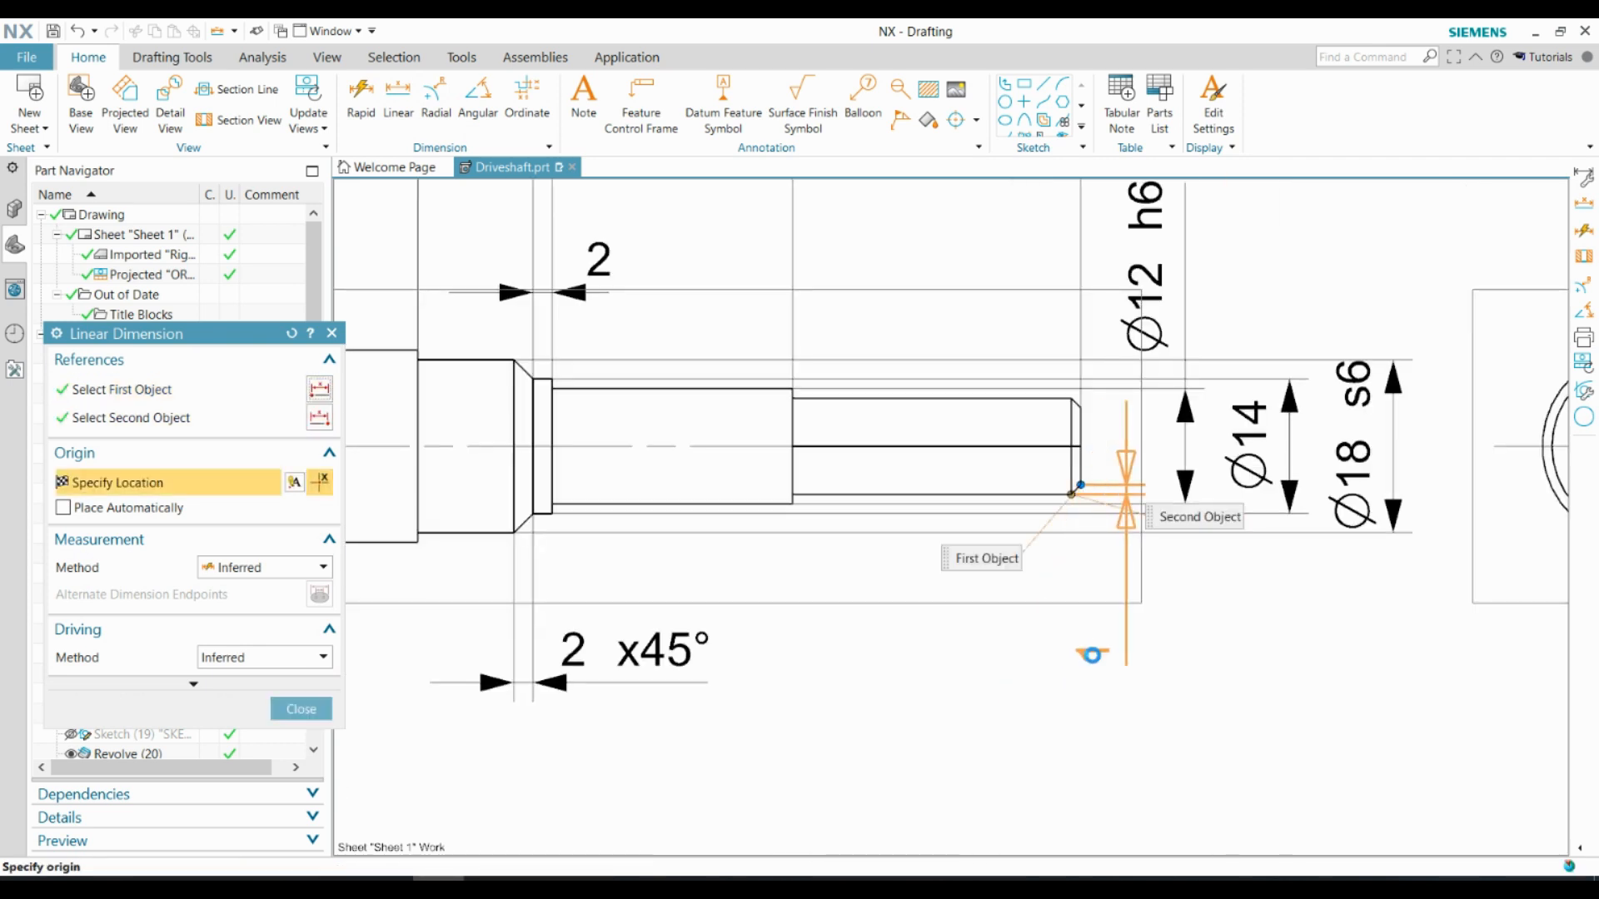
pyautogui.scroll(2, 1113, 687)
pyautogui.click(1037, 503)
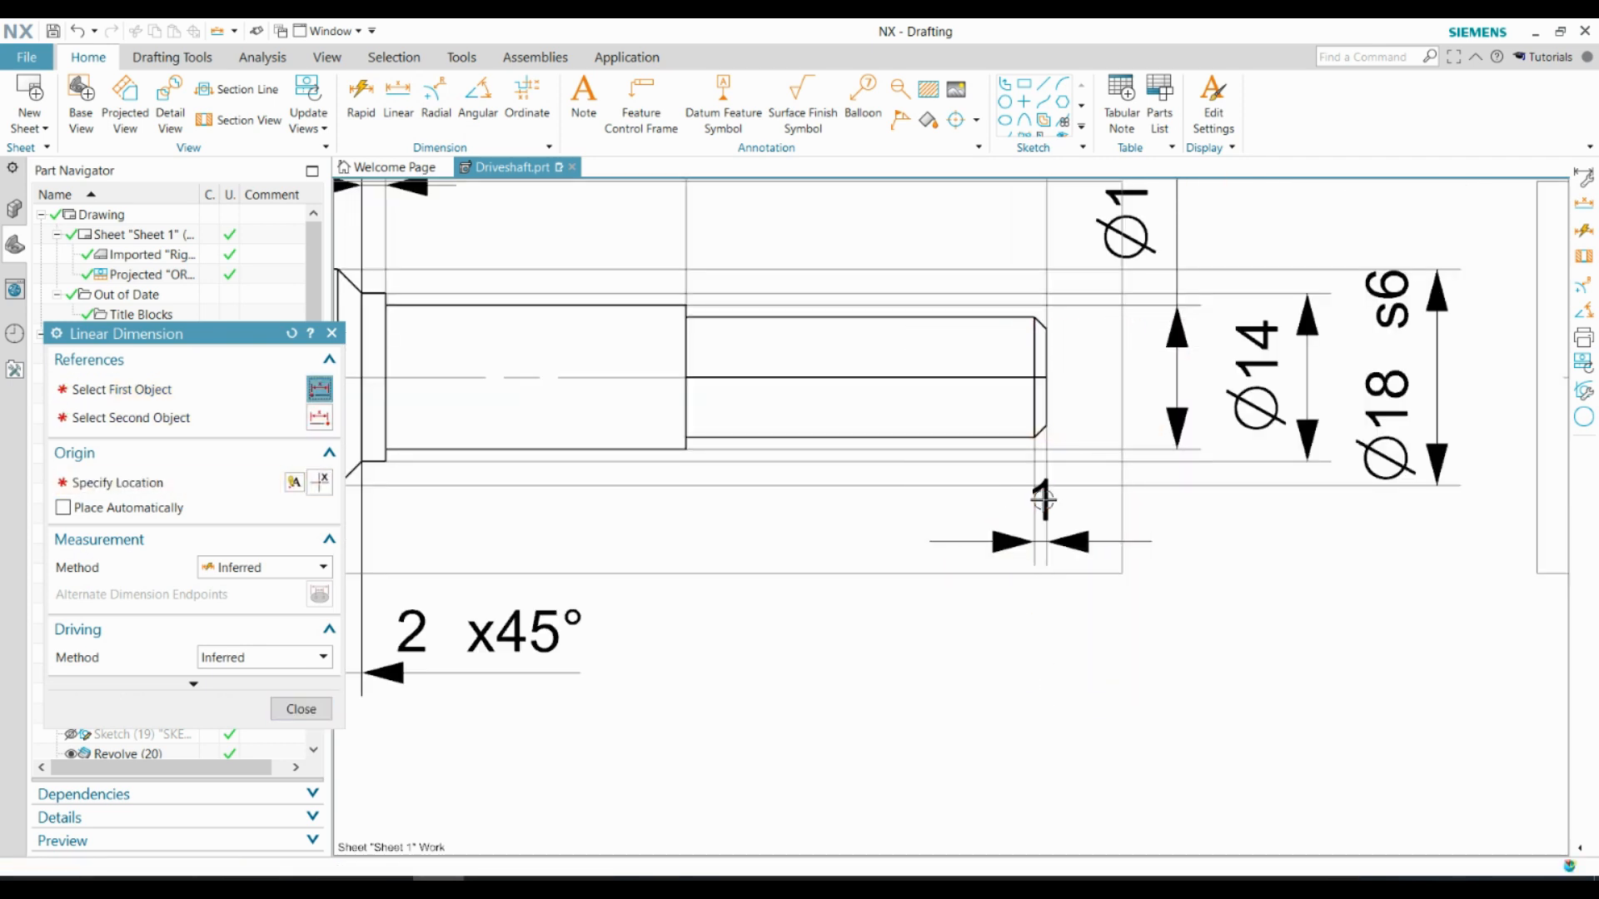
pyautogui.press('Escape')
pyautogui.moveTo(1037, 502); pyautogui.dragTo(1034, 631)
# Append x45° to the hexagonal end's chamfer dimension and place its text beside the arrows
pyautogui.doubleClick(1038, 618)
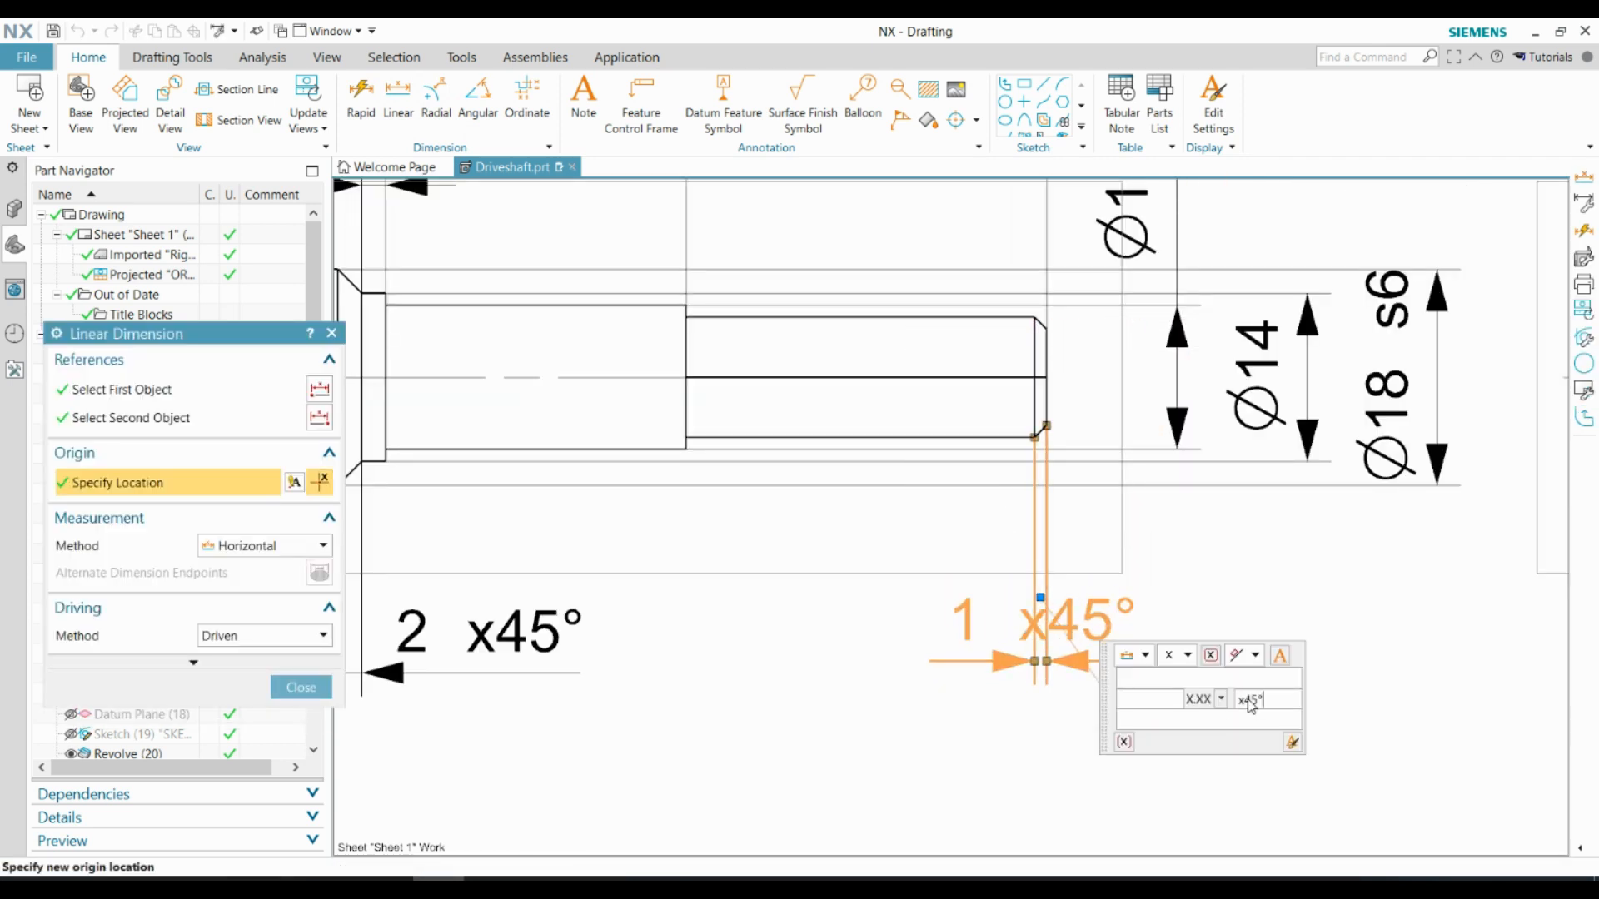
pyautogui.click(1152, 633)
pyautogui.hotkey('ctrl', 'f')
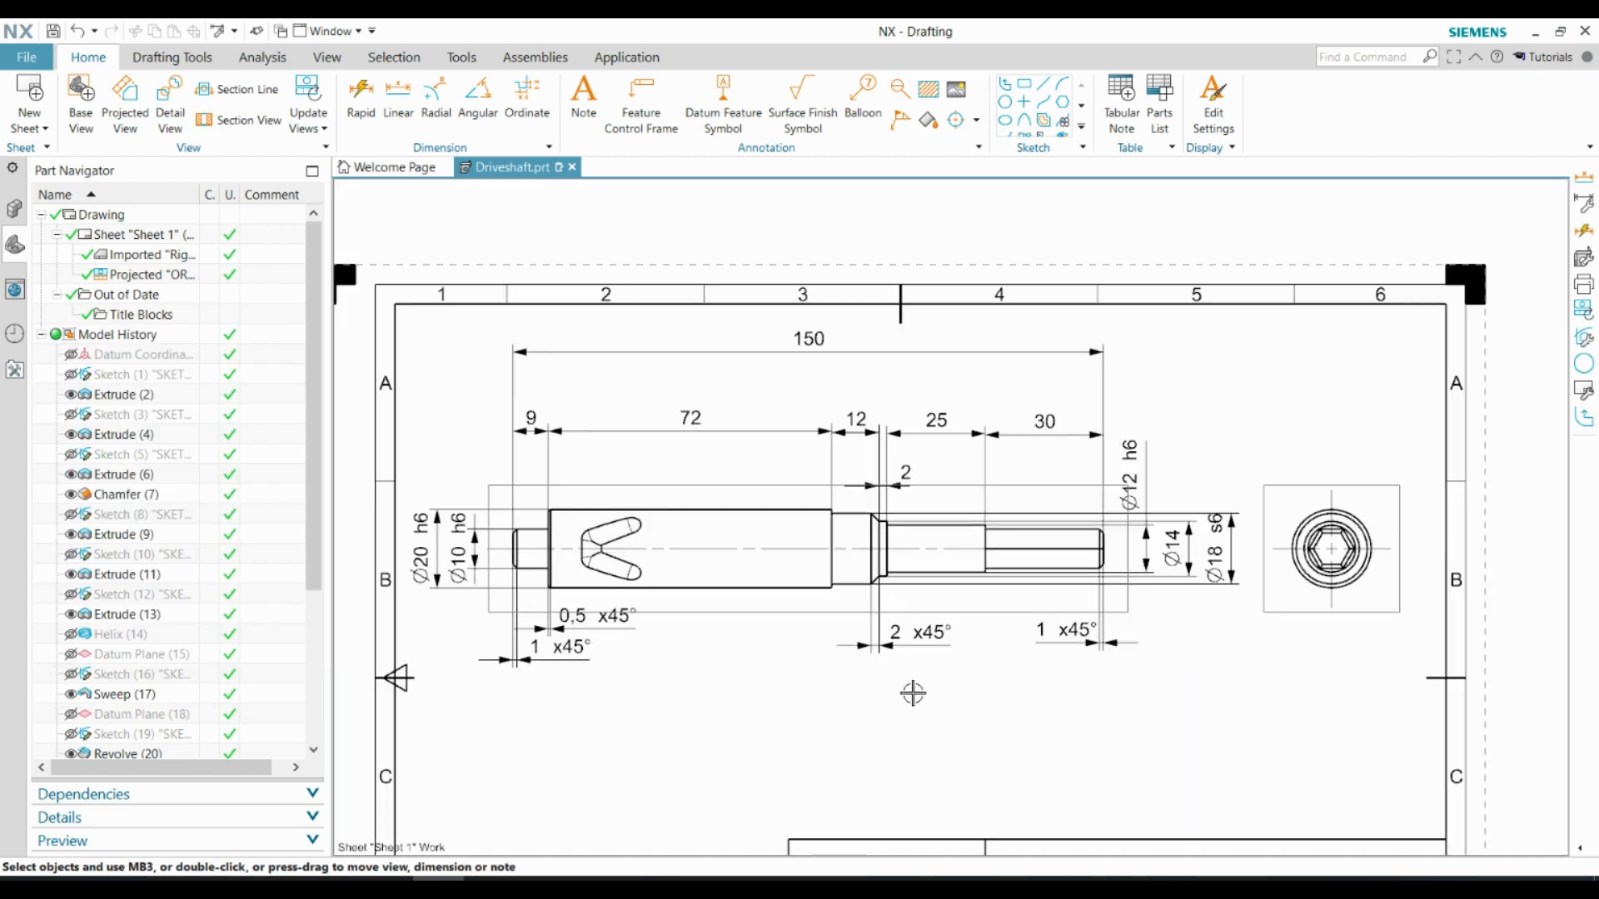
# Dimension the hexagon's width across flats in the end view, placing it vertically outside the circles
pyautogui.scroll(5, 1411, 550)
pyautogui.click(385, 126)
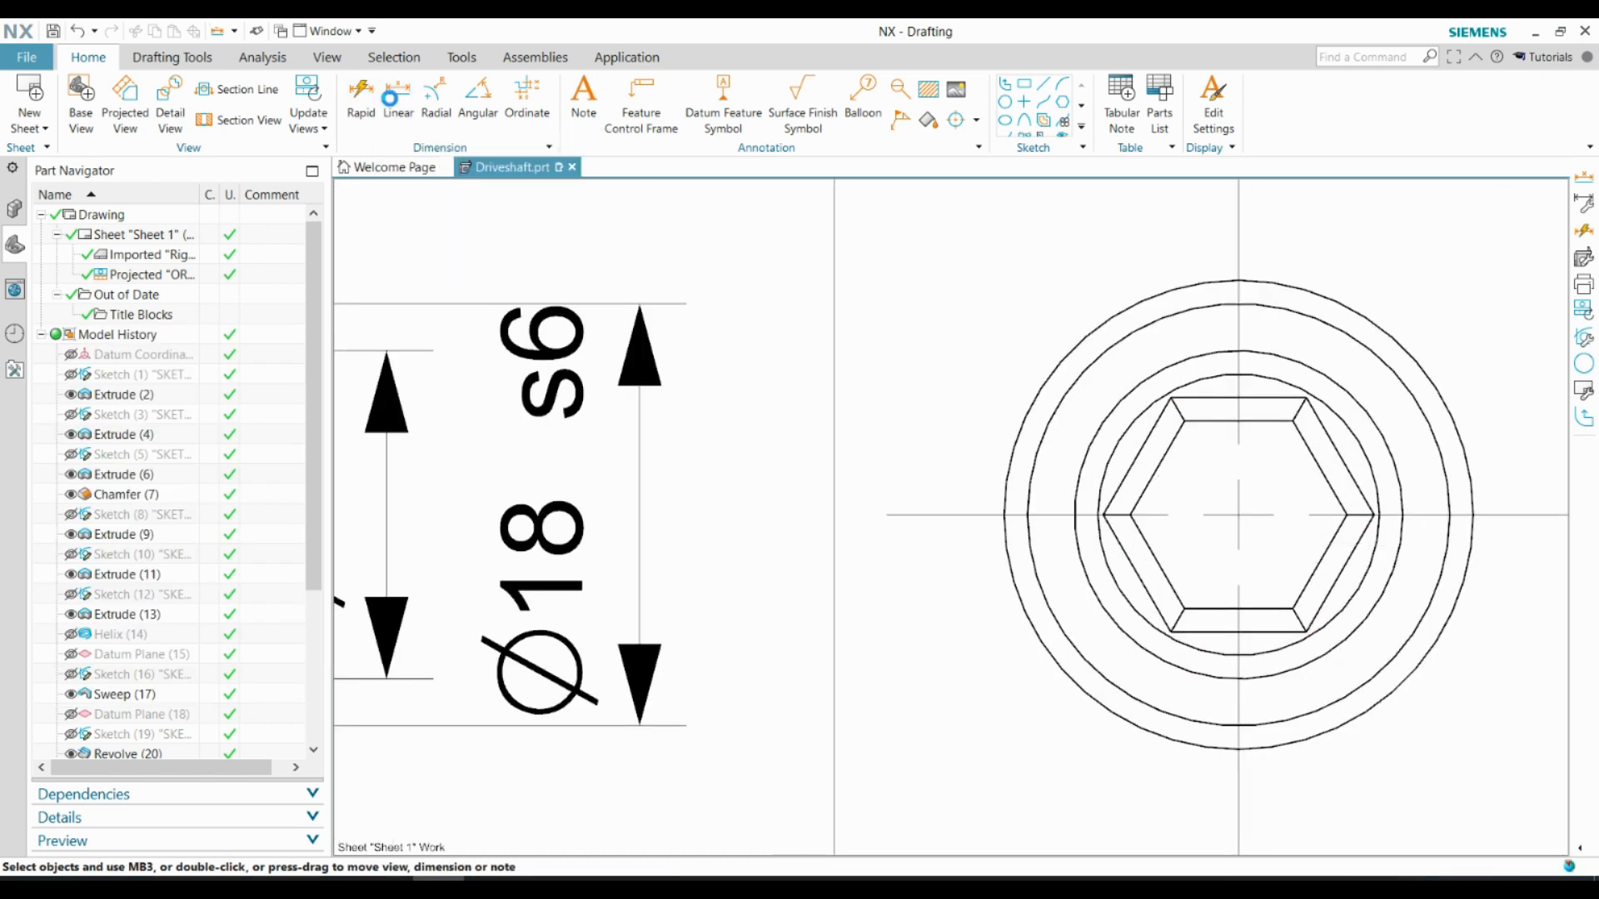
pyautogui.click(1210, 401)
pyautogui.click(1214, 631)
pyautogui.scroll(-3, 1241, 543)
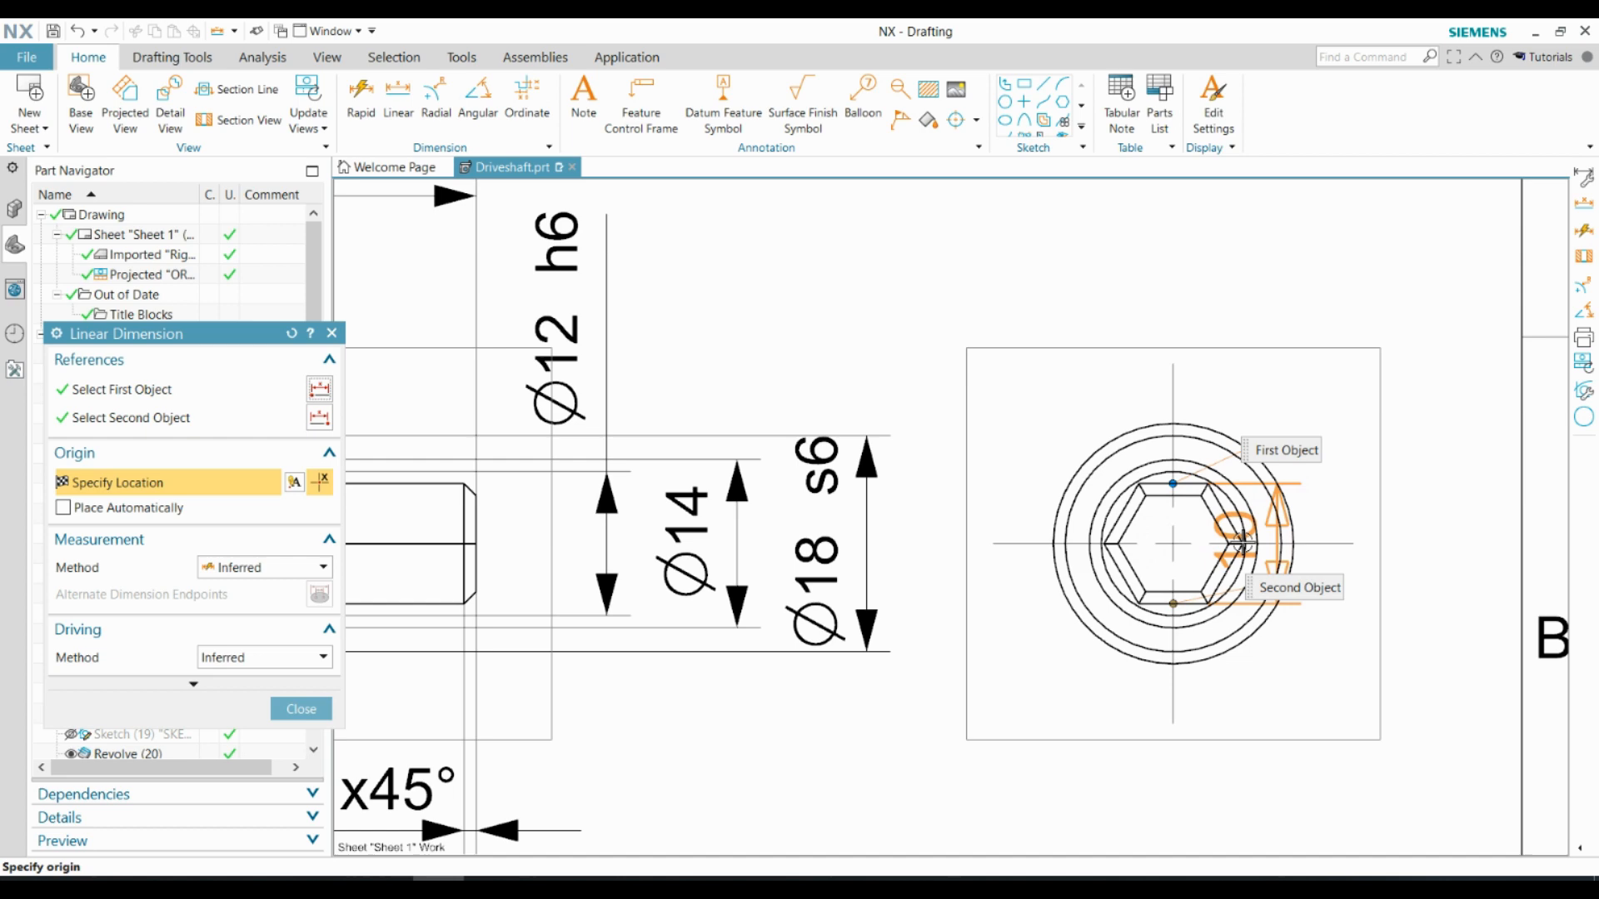
pyautogui.click(1370, 551)
pyautogui.scroll(-6, 1291, 429)
pyautogui.scroll(1, 725, 350)
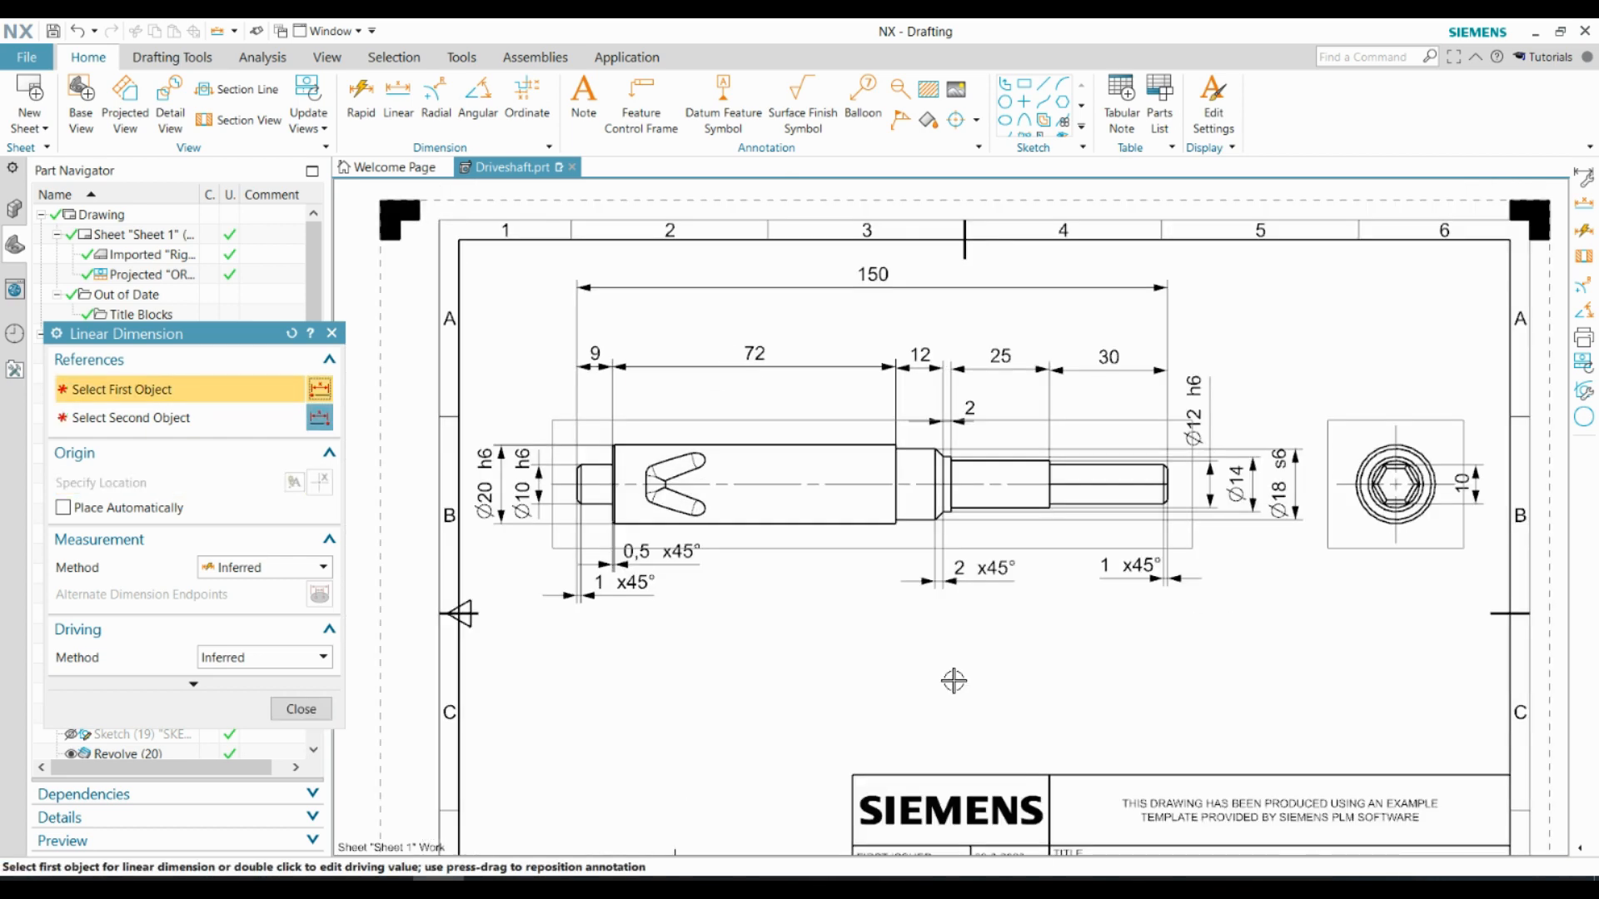
# Dimension the straight vertical edge at the groove's closed end, placing the dimension between the groove and the small journal
pyautogui.scroll(4, 595, 437)
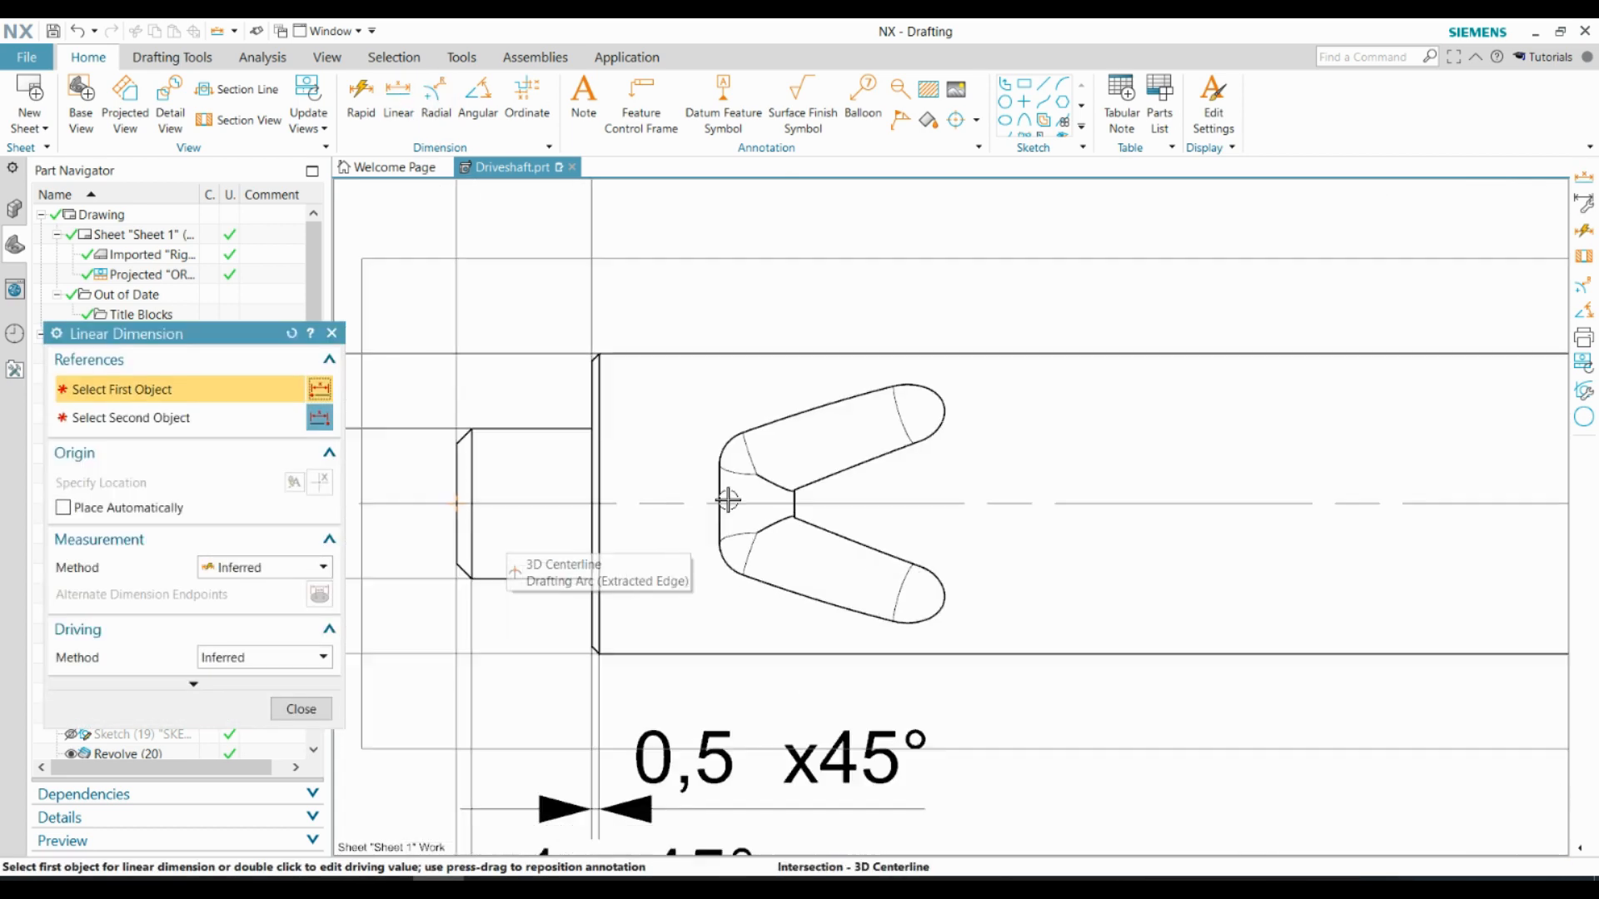
pyautogui.scroll(2, 728, 495)
pyautogui.click(718, 444)
pyautogui.click(718, 567)
pyautogui.click(514, 490)
pyautogui.click(550, 452)
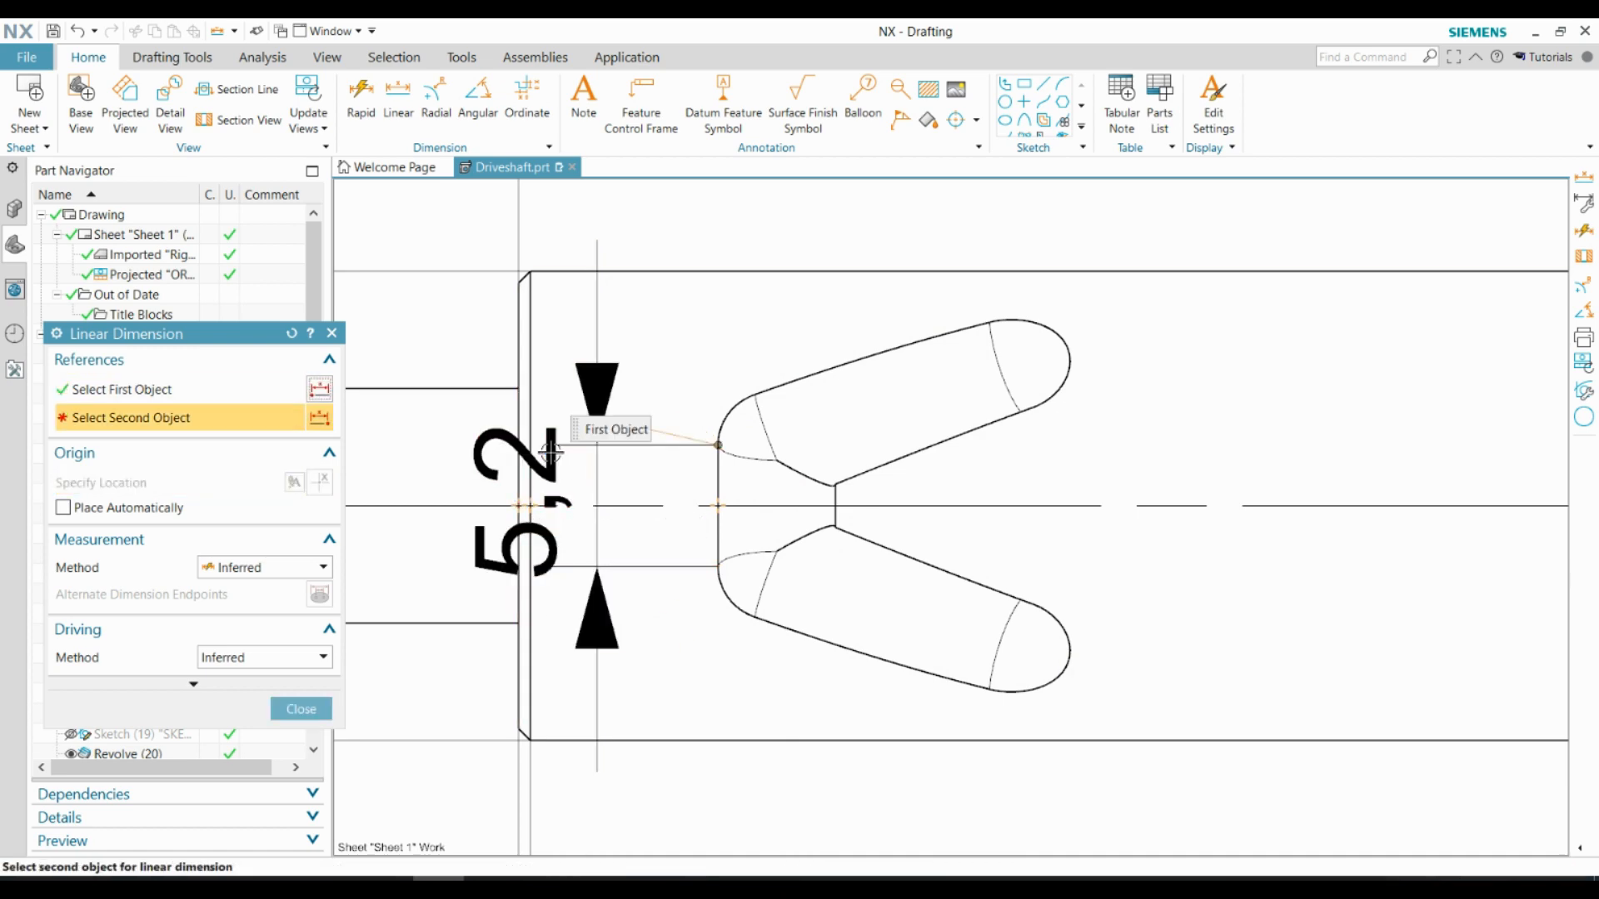
# Dimension the horizontal distance from the large cylinder's chamfered end face to the groove's closed end, placing it above the shaft below the 72 dimension
pyautogui.press('Escape')
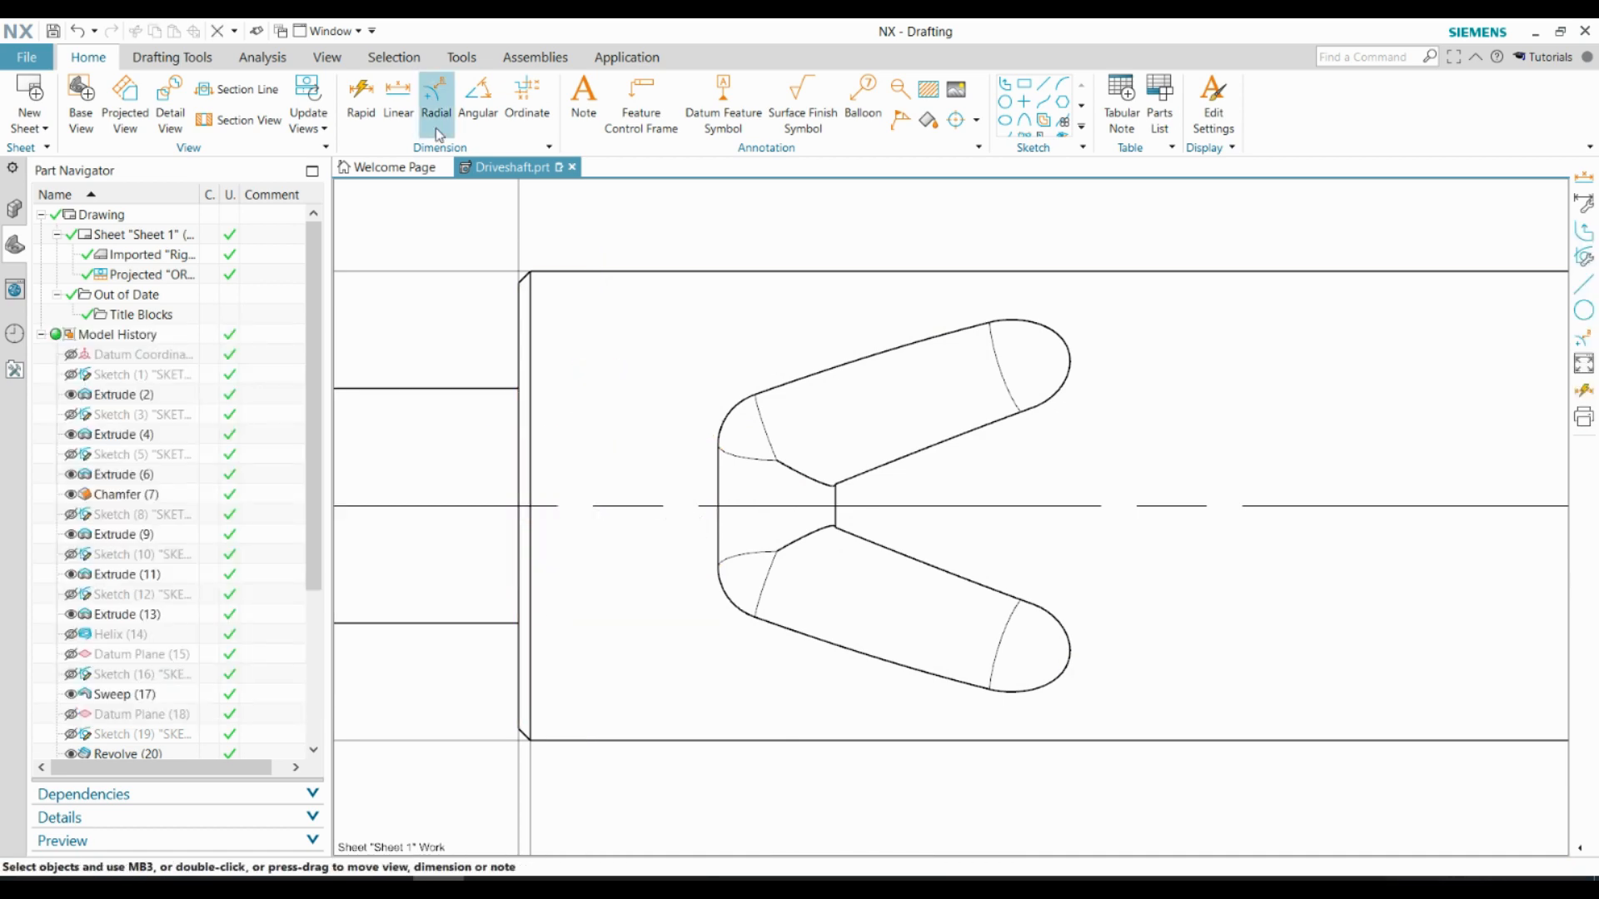
pyautogui.click(398, 100)
pyautogui.click(520, 457)
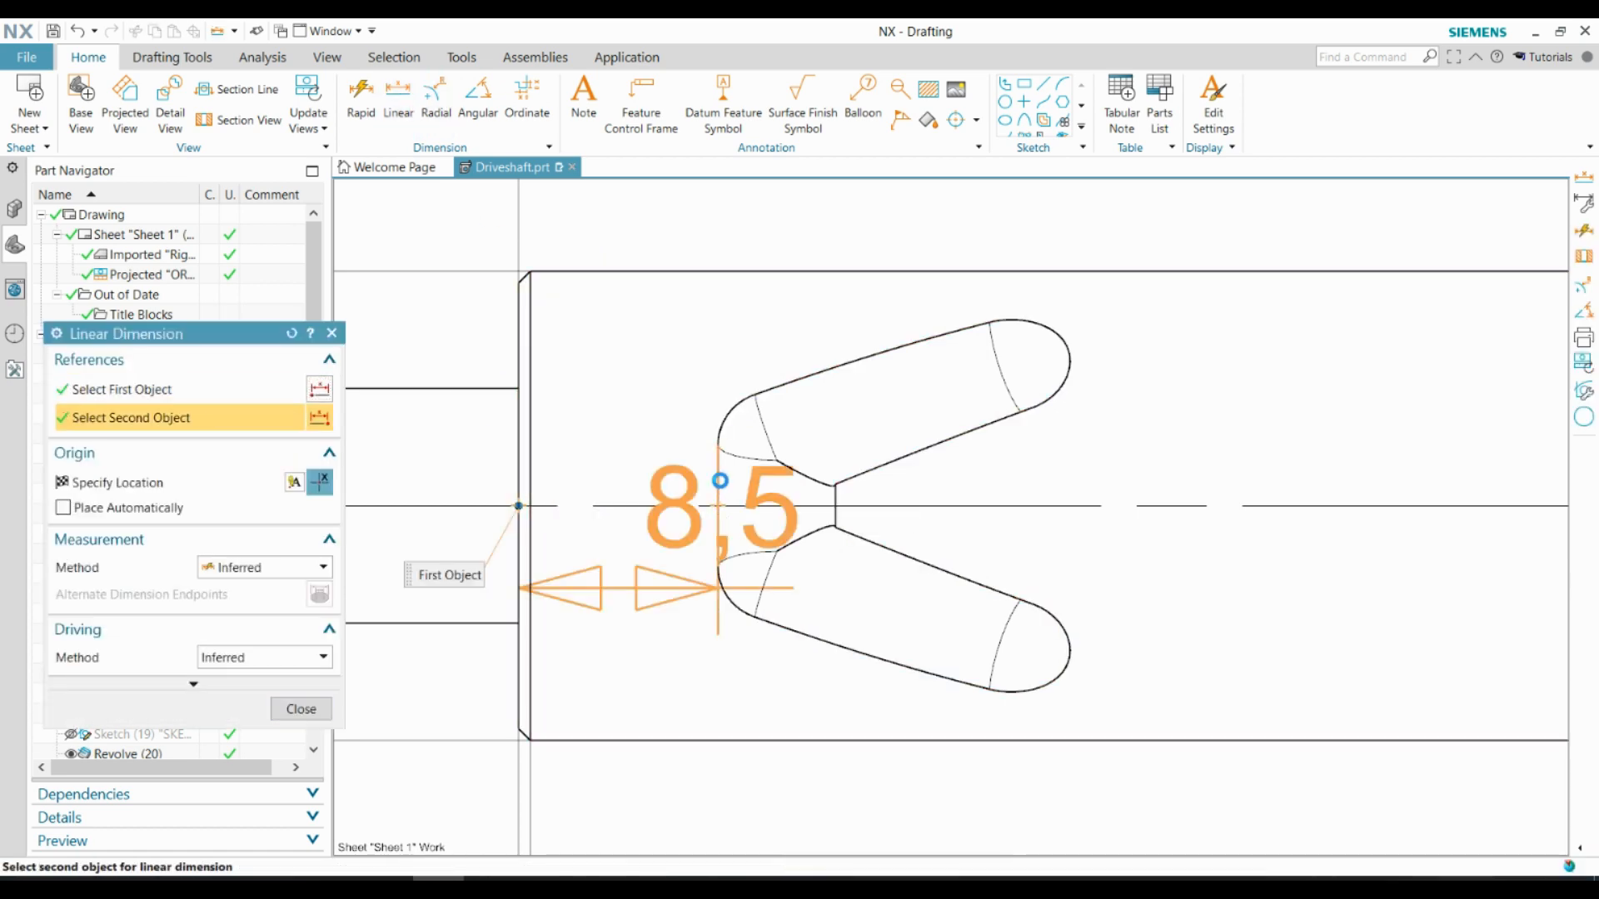
pyautogui.click(720, 487)
pyautogui.scroll(-4, 651, 417)
pyautogui.scroll(2, 654, 317)
pyautogui.click(654, 320)
pyautogui.press('Escape')
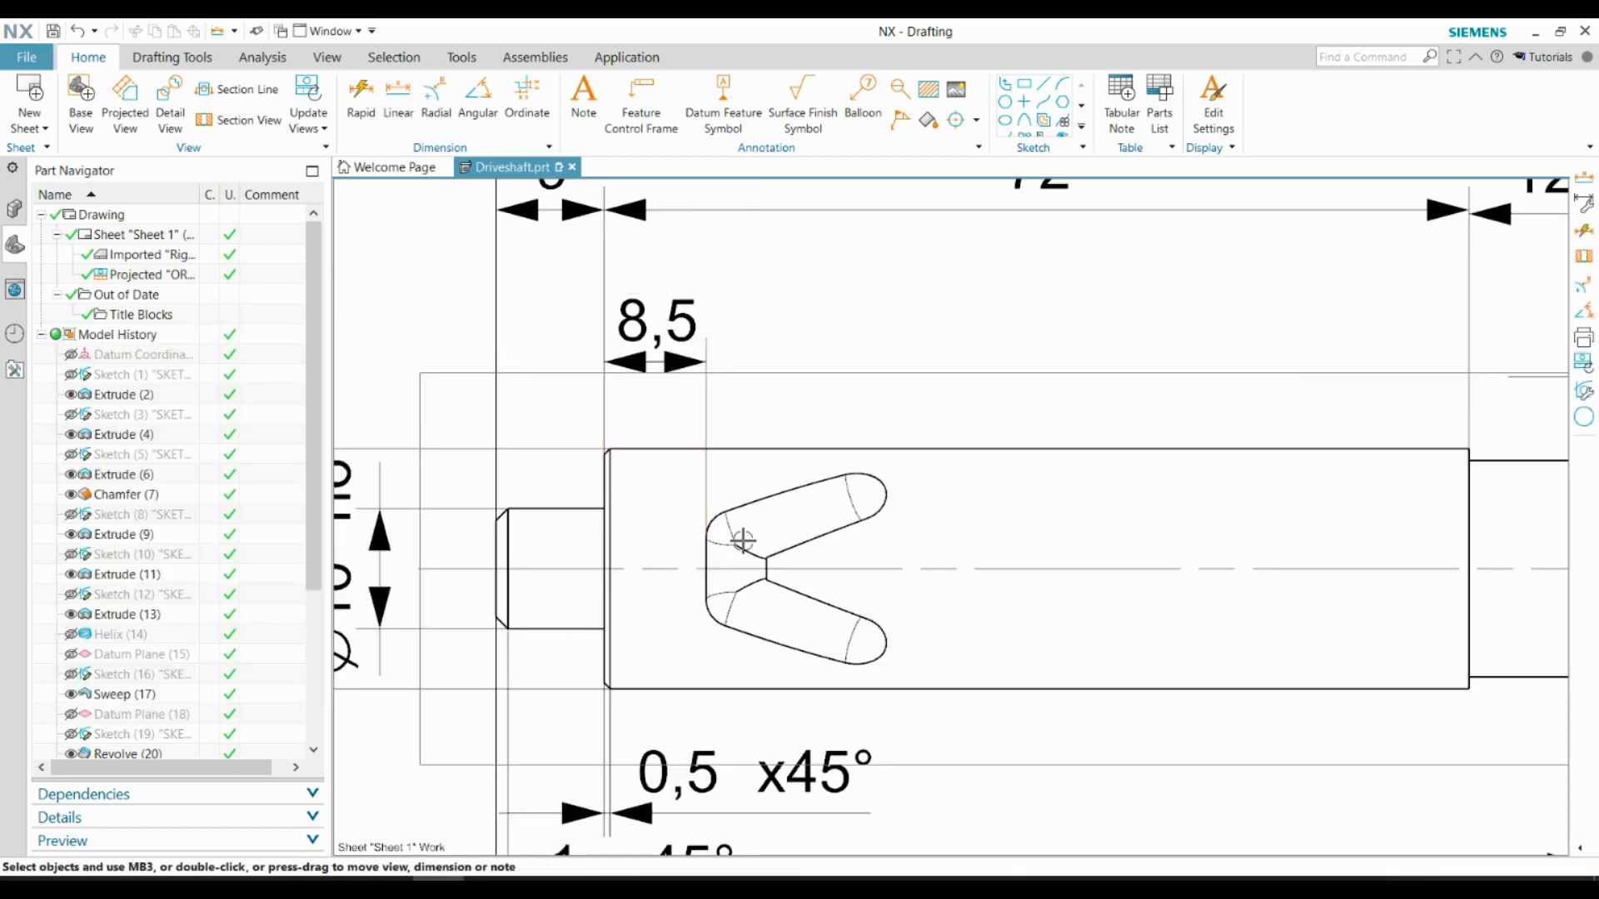
pyautogui.scroll(-3, 739, 543)
pyautogui.scroll(-3, 843, 695)
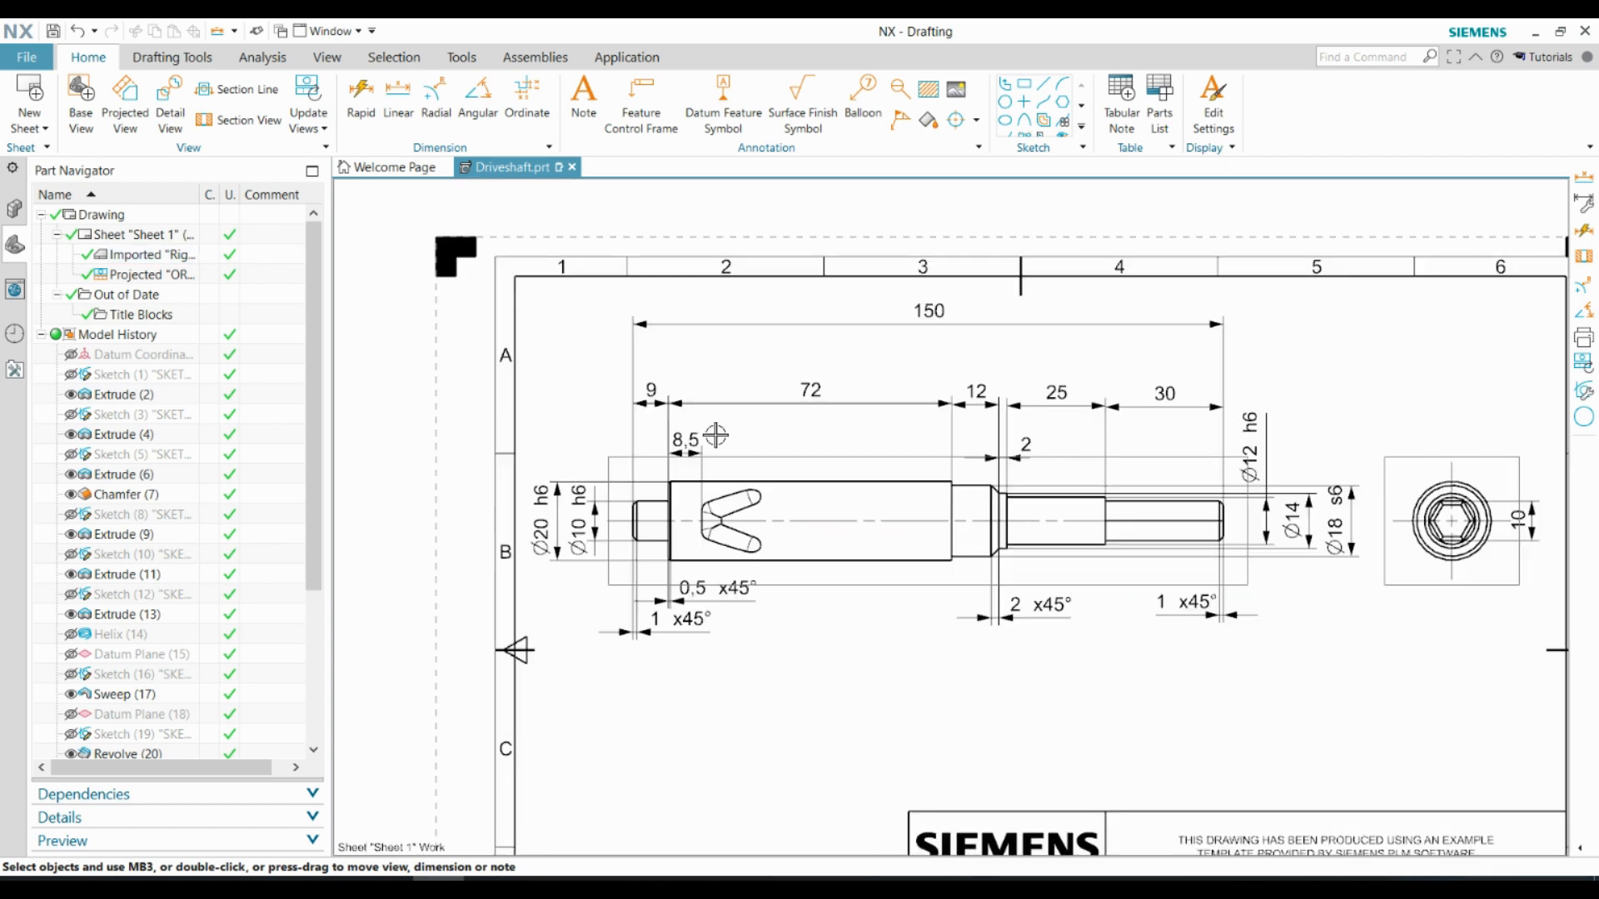
pyautogui.scroll(-1, 1104, 651)
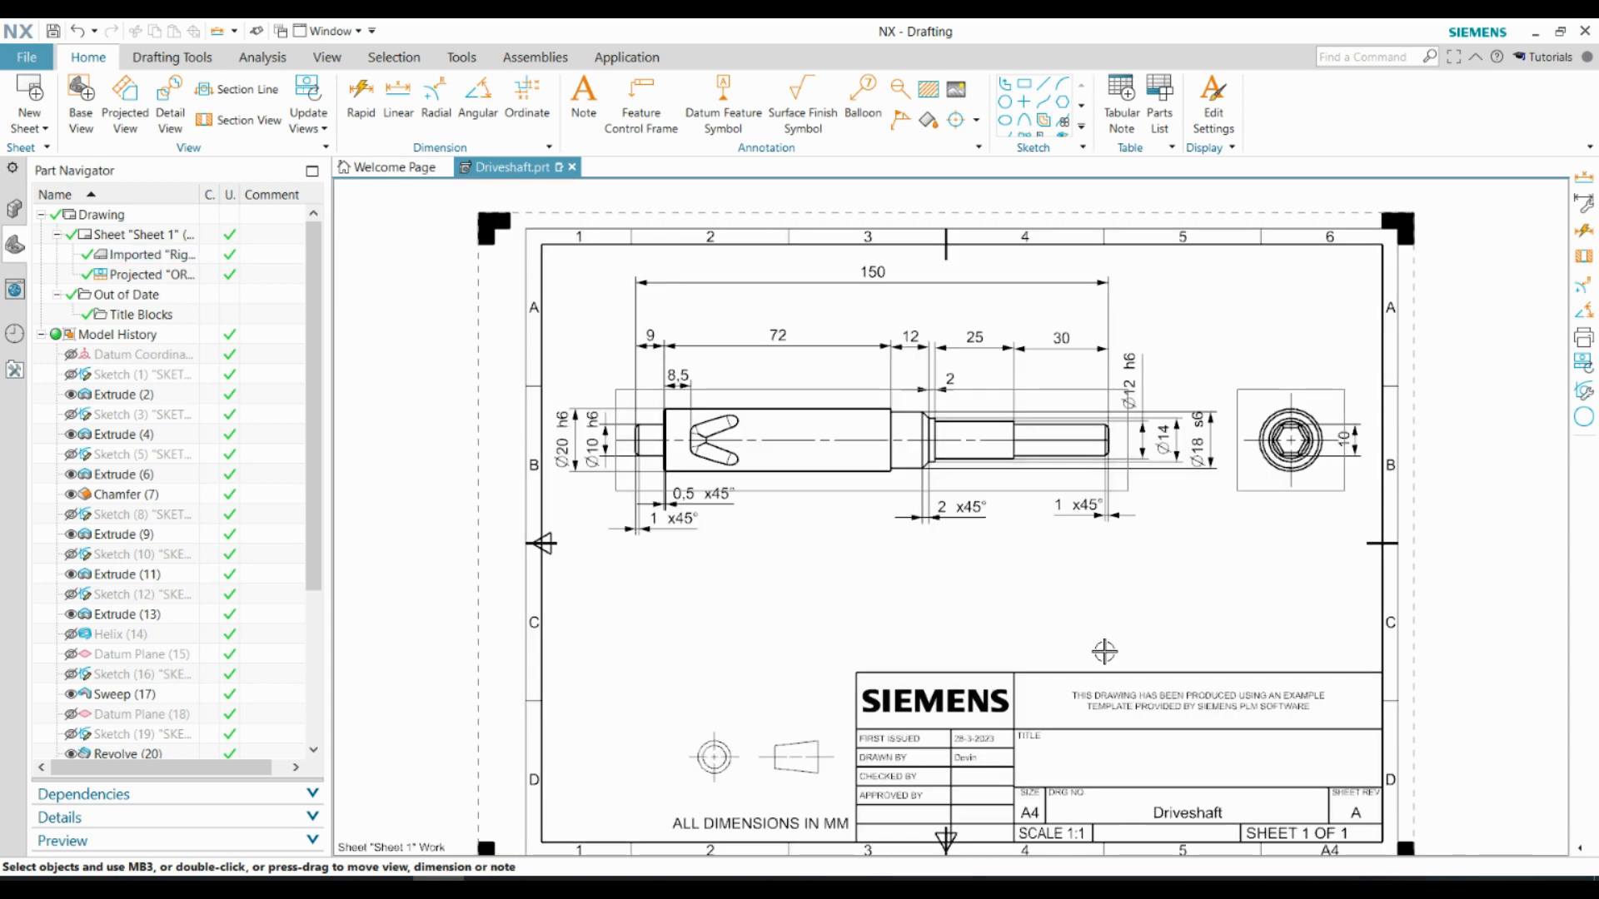
# Print drawing Sheet 1 A4 with Microsoft Print to PDF and save the file as Driveshaft in the CAD video folder
pyautogui.click(27, 57)
pyautogui.click(56, 224)
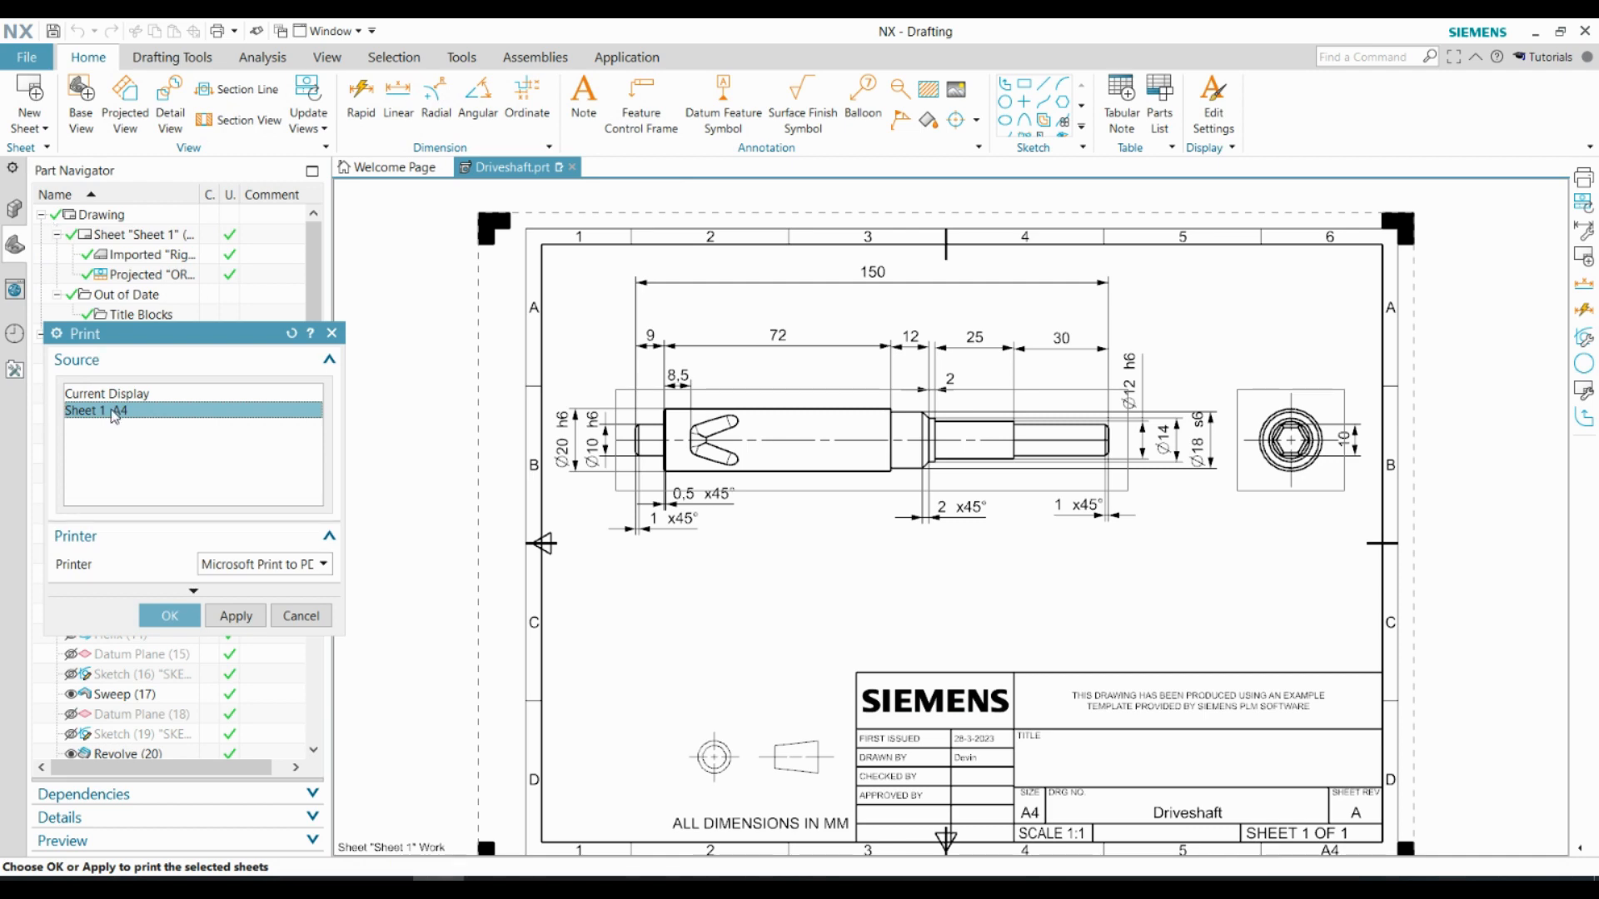
pyautogui.click(323, 564)
pyautogui.click(250, 657)
pyautogui.click(170, 615)
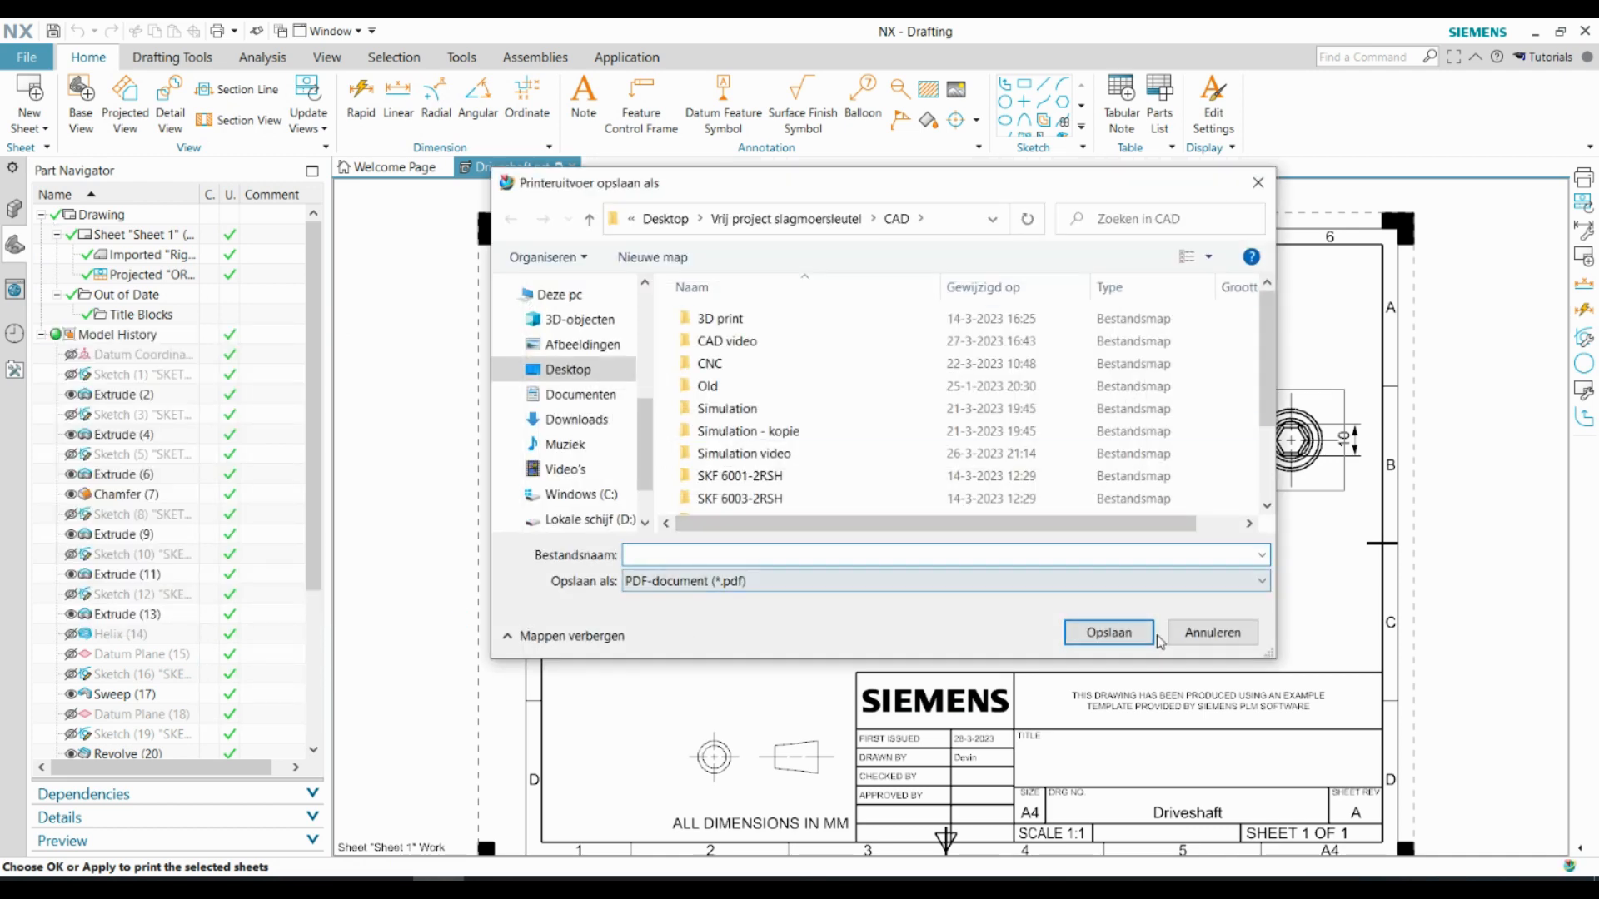
pyautogui.doubleClick(733, 341)
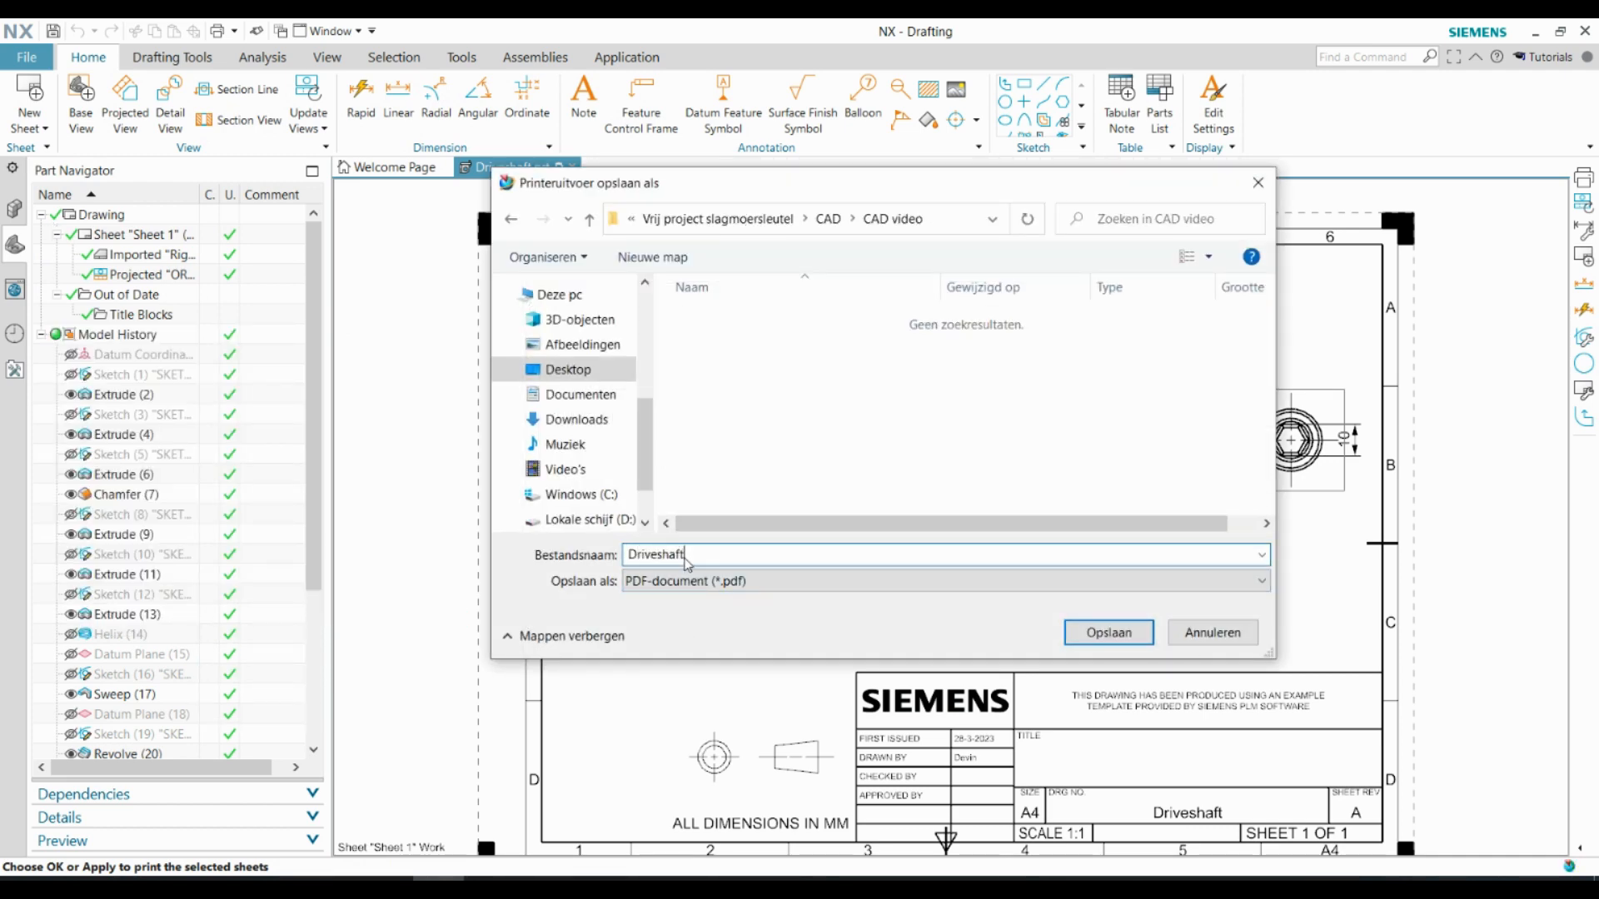
pyautogui.click(1108, 633)
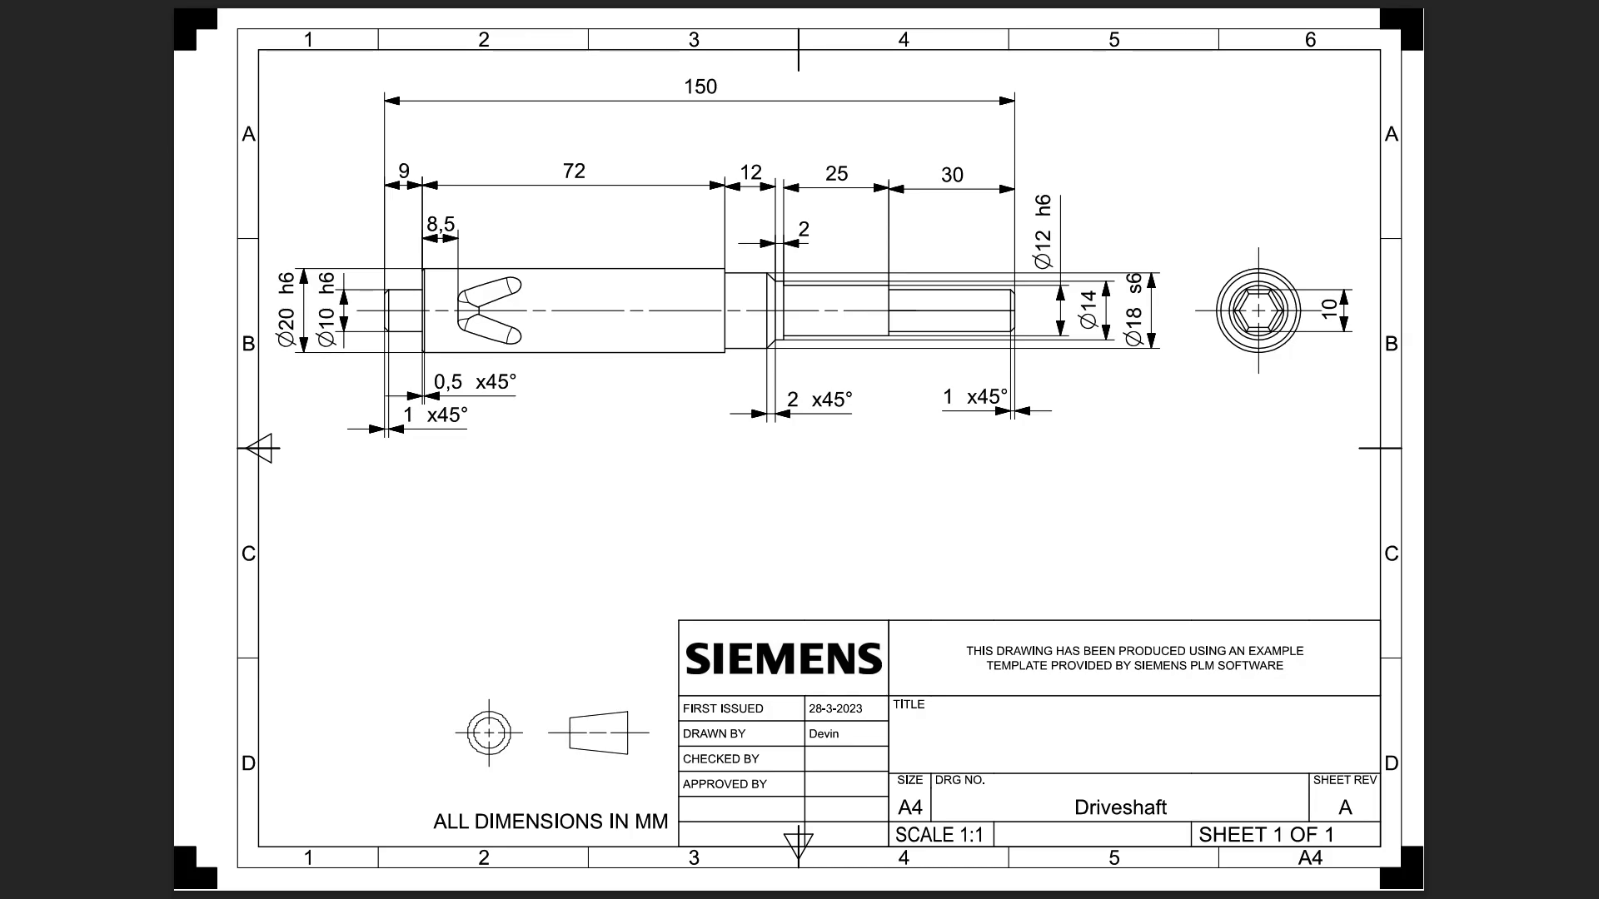
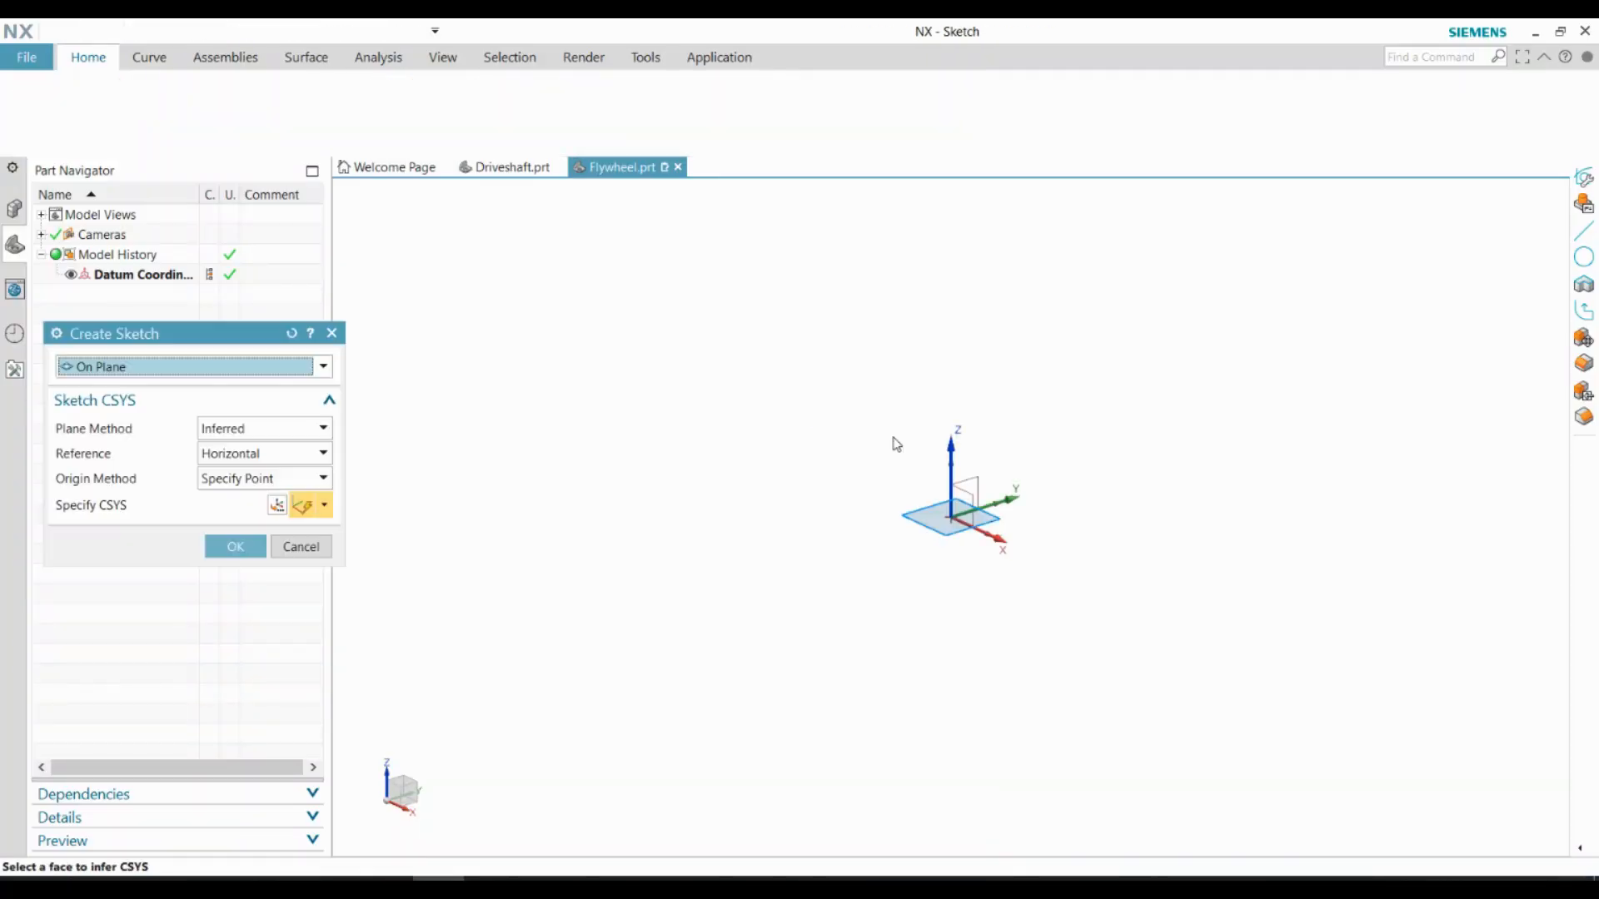
# Sketch two concentric circles, 60 mm and 20 mm in diameter, at the origin on the XY plane and finish the sketch
pyautogui.click(932, 523)
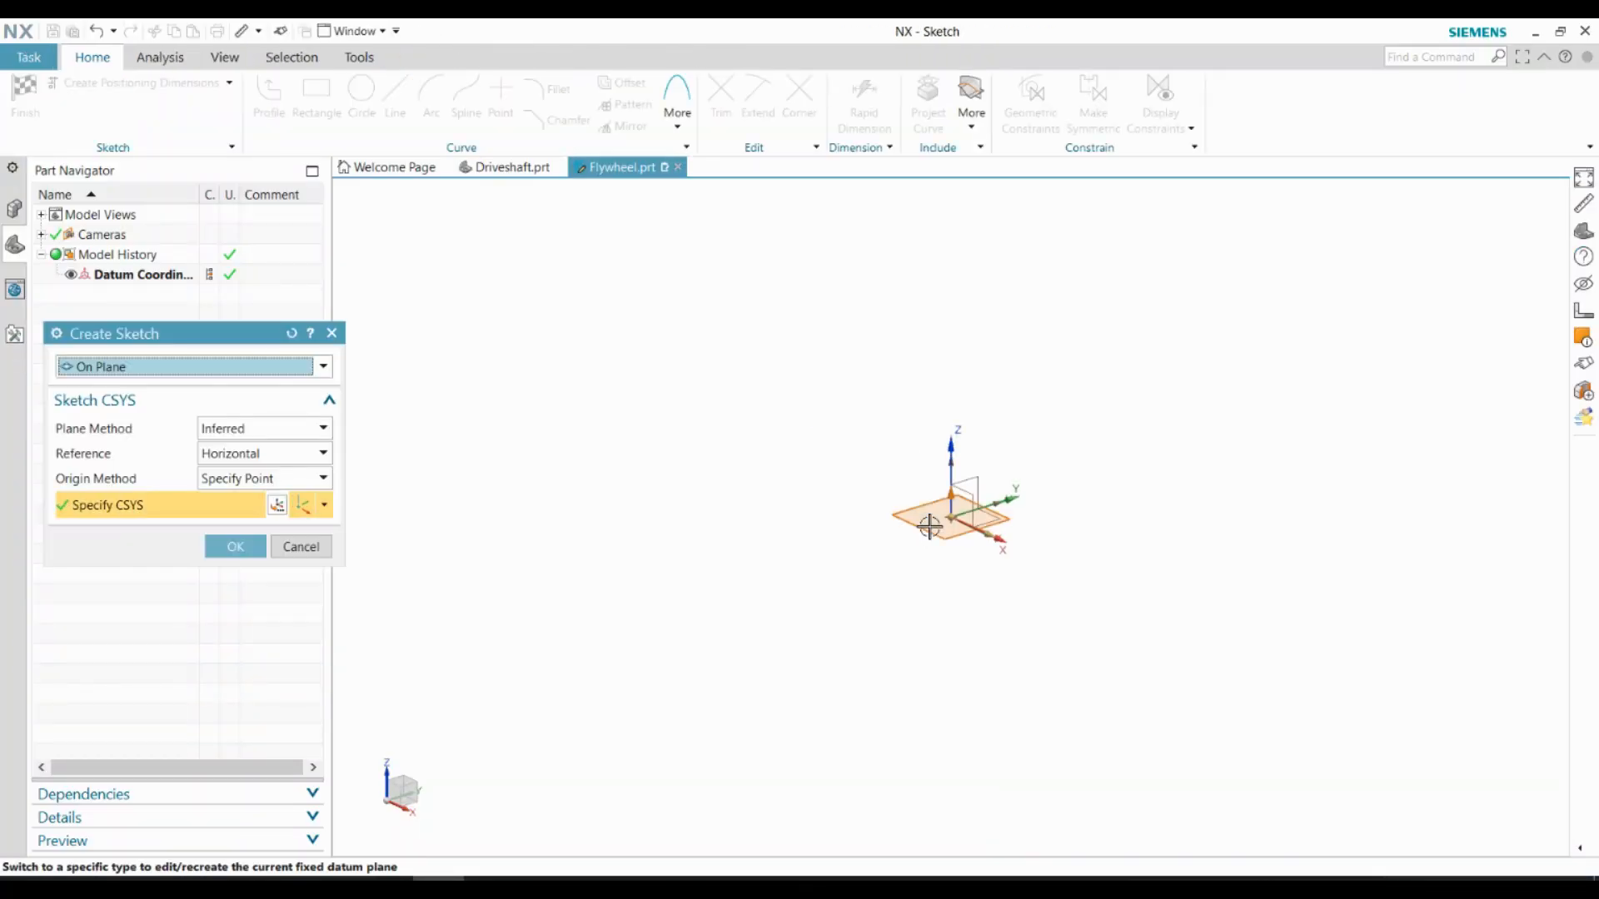
pyautogui.middleClick(931, 523)
pyautogui.press('o')
pyautogui.click(950, 516)
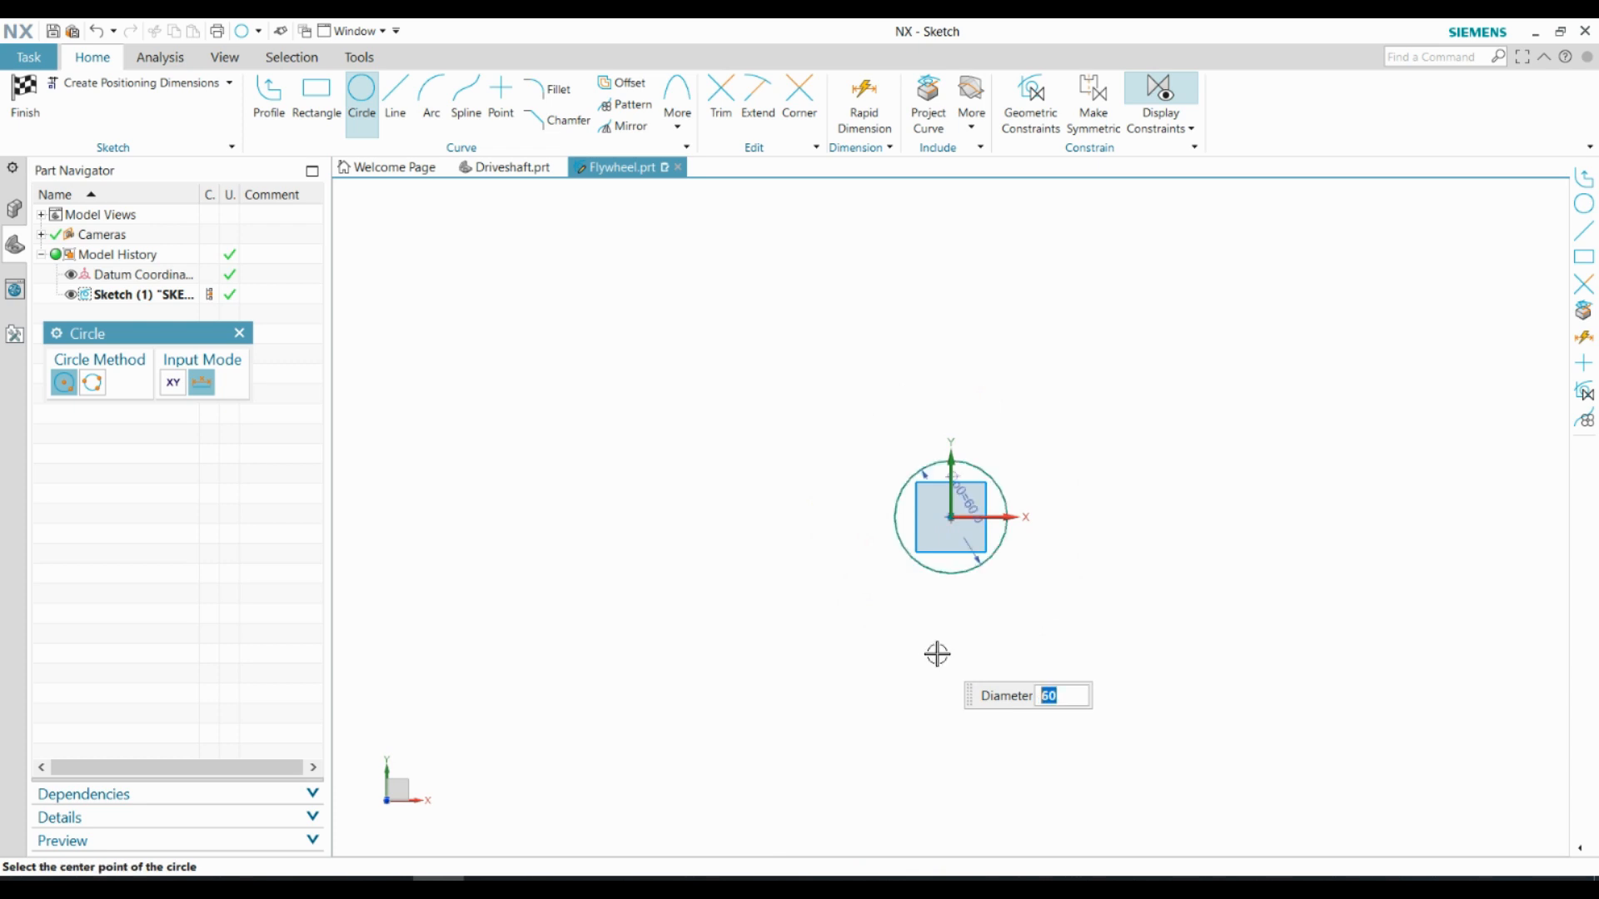
pyautogui.scroll(7, 966, 522)
pyautogui.press('Escape')
pyautogui.click(889, 498)
pyautogui.write('20')
pyautogui.press('Return')
pyautogui.click(30, 89)
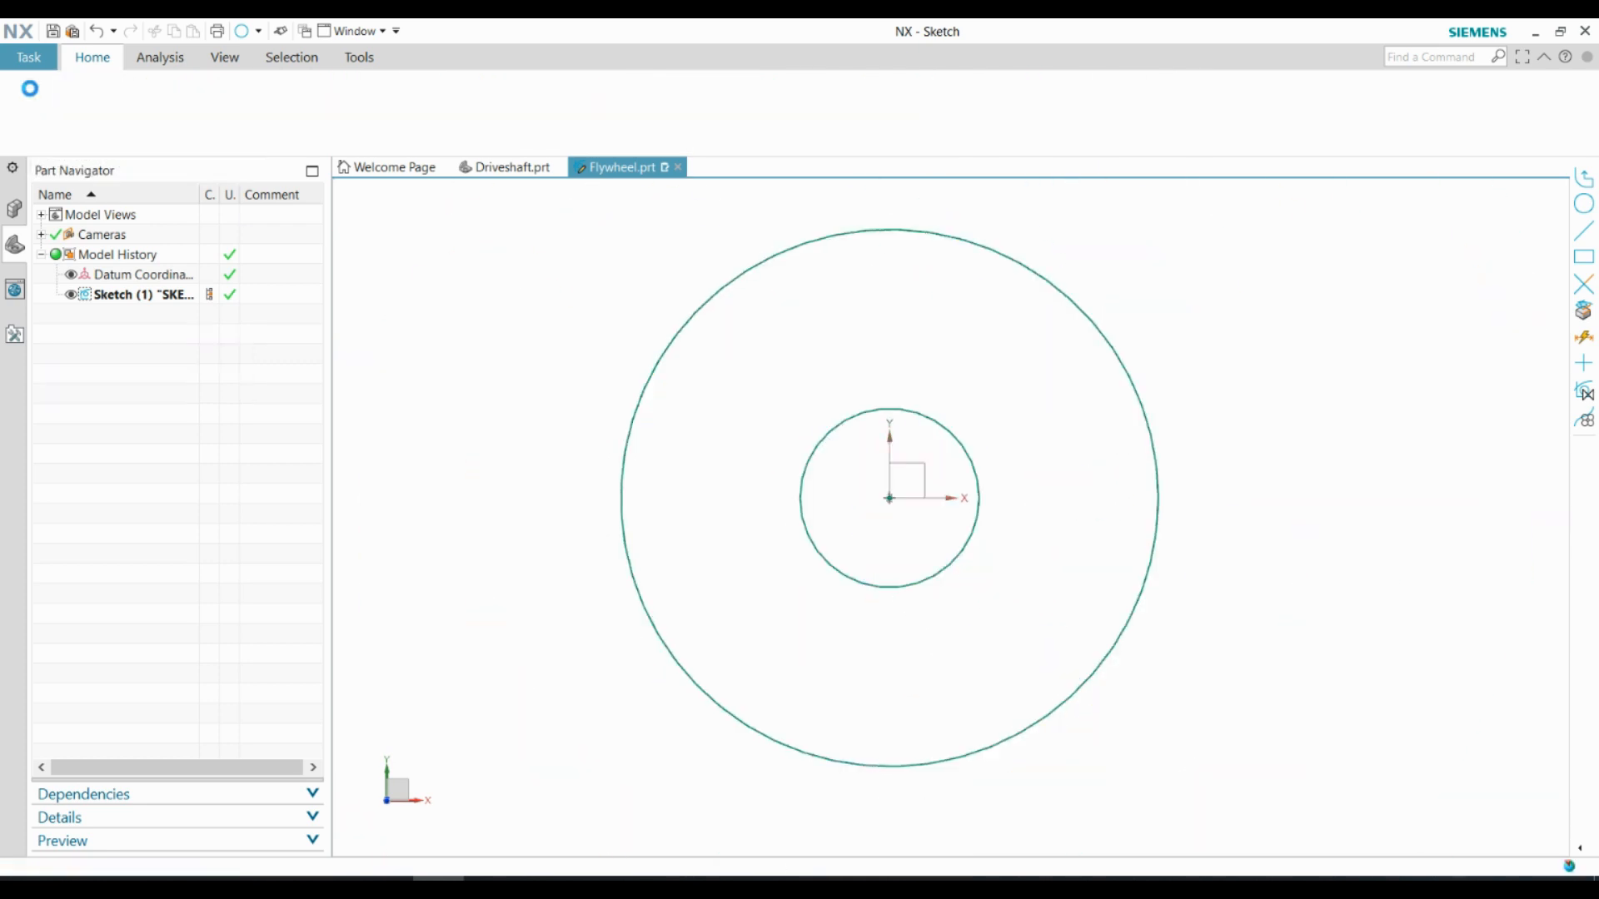
# Extrude the ring between the two circles 30 mm into a solid body
pyautogui.click(127, 97)
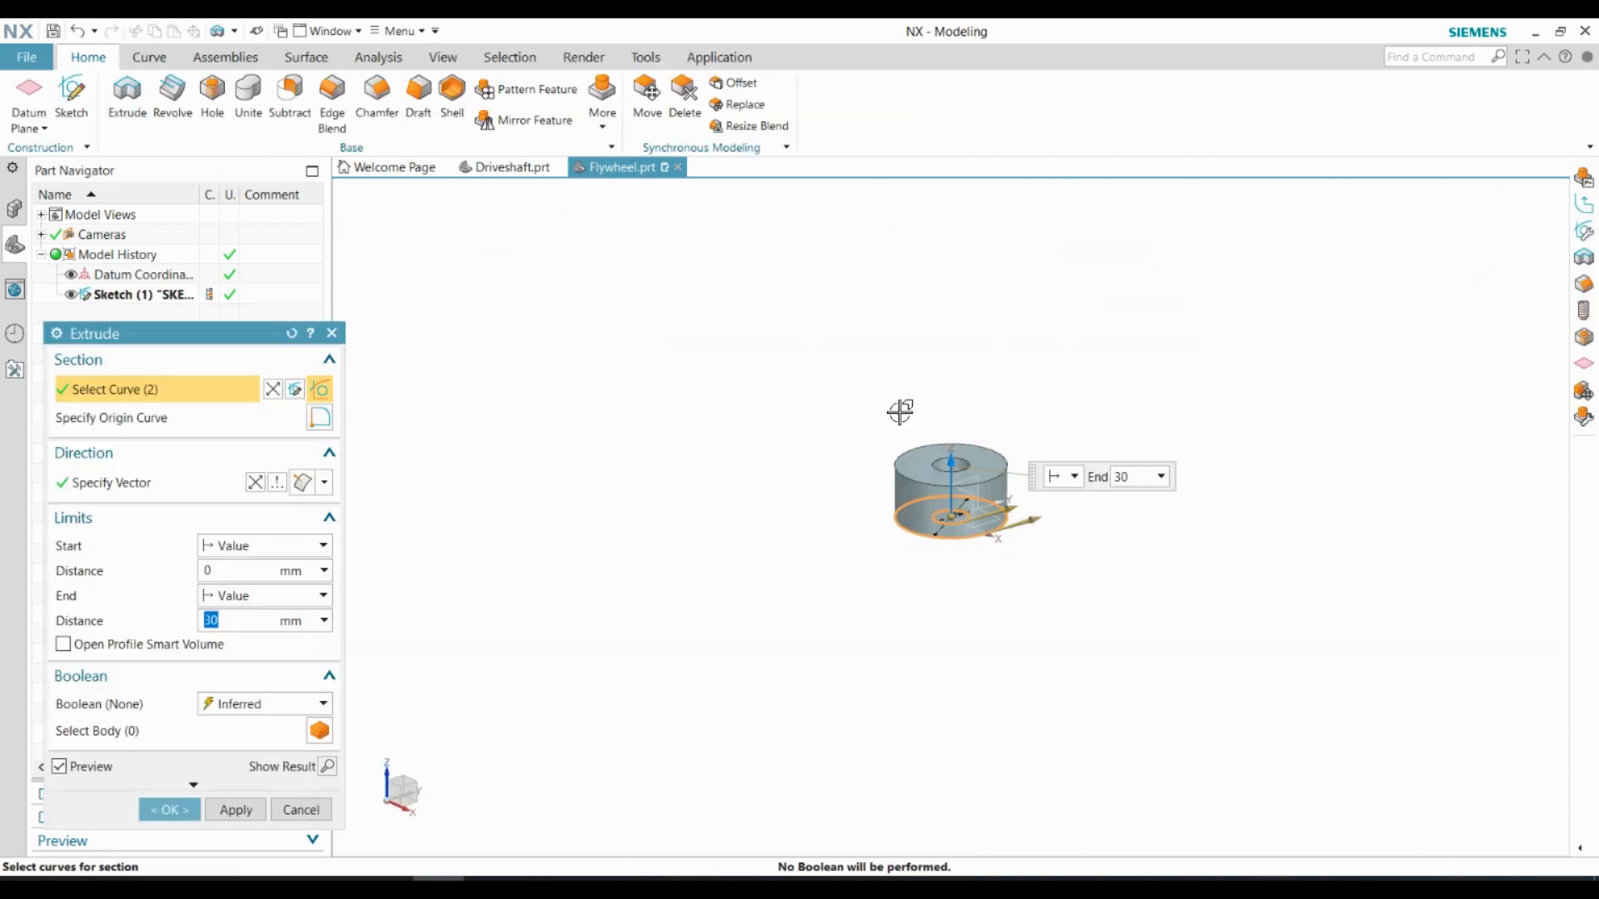
pyautogui.click(170, 810)
pyautogui.scroll(5, 971, 483)
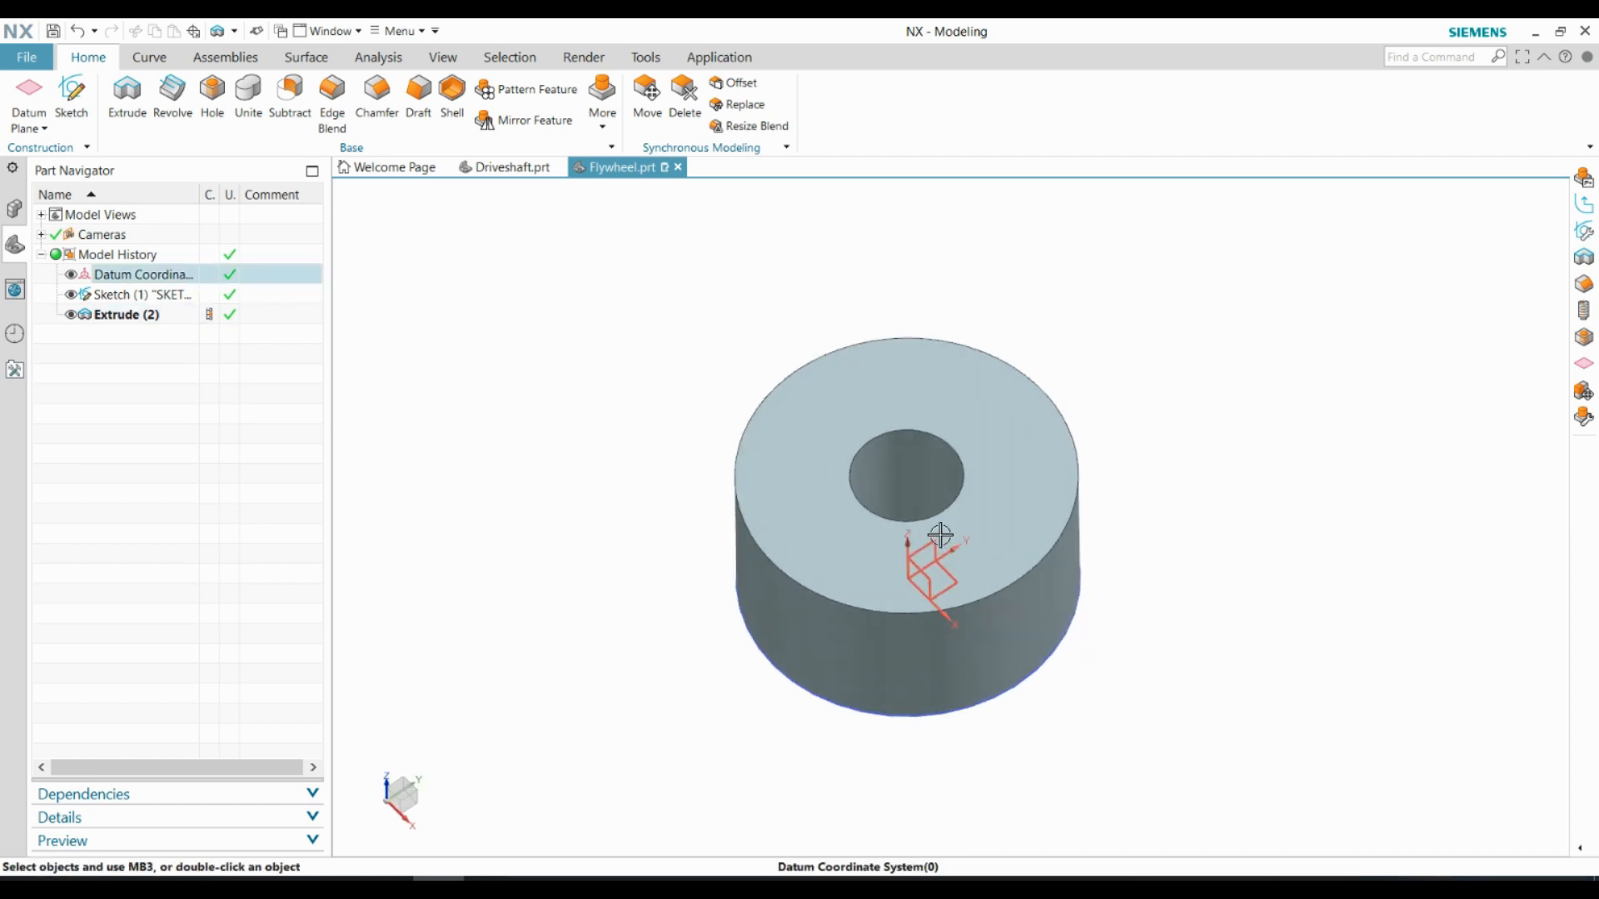
# Sketch a 32 mm diameter circle concentric with the bore on the body's upper face and finish the sketch
pyautogui.click(798, 443)
pyautogui.click(232, 547)
pyautogui.click(361, 98)
pyautogui.click(953, 517)
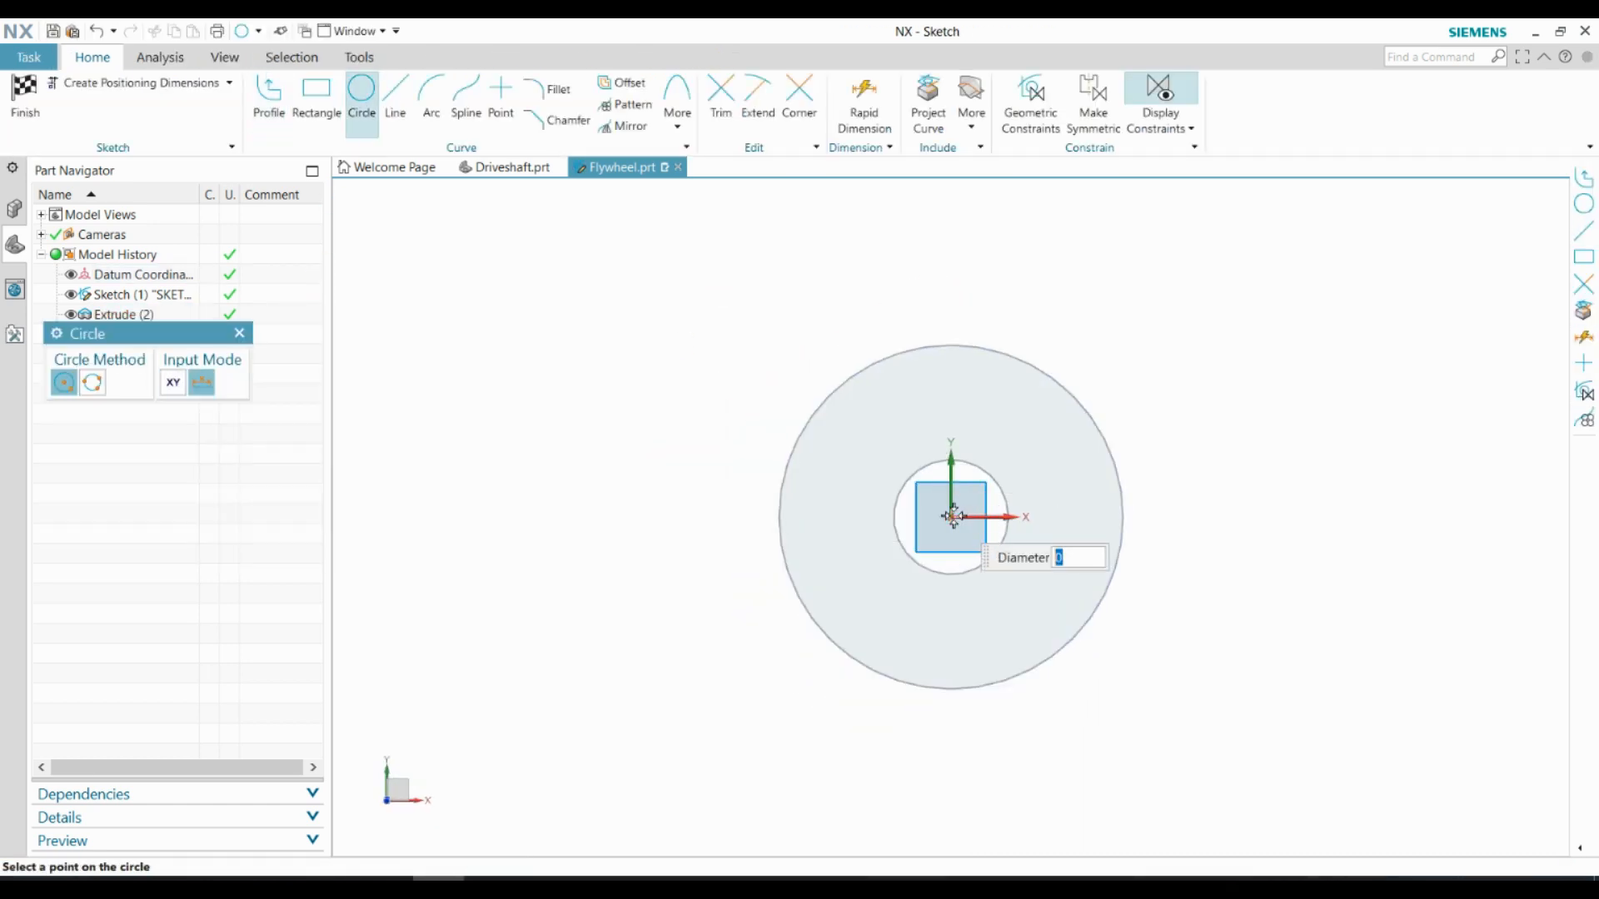
pyautogui.write('32')
pyautogui.press('Return')
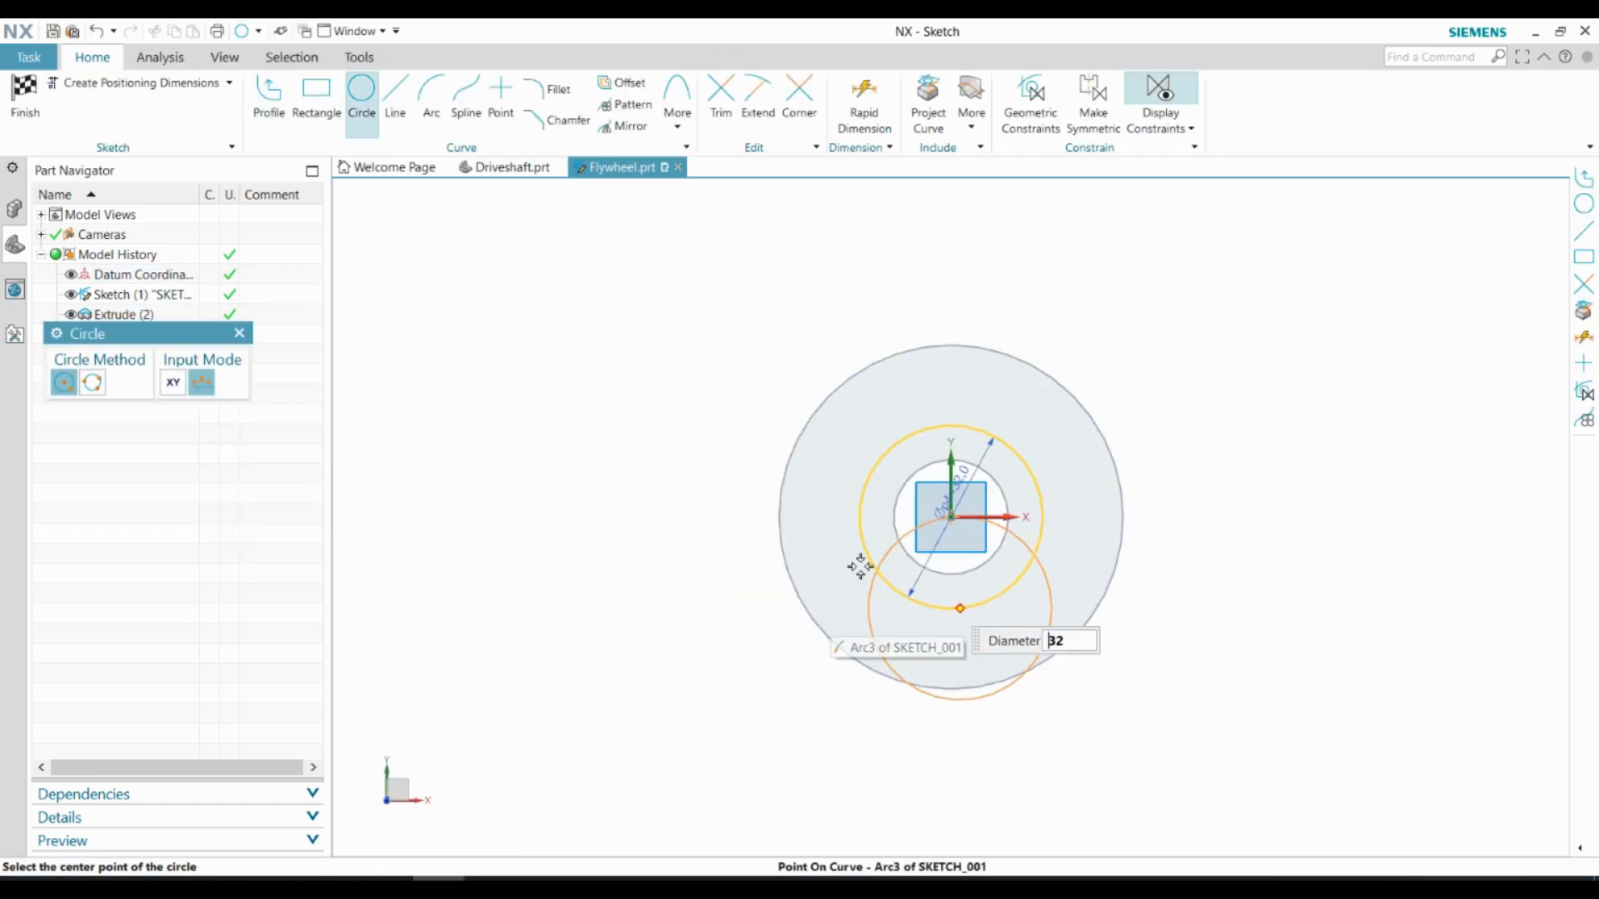
pyautogui.click(25, 96)
# Extrude the 32 mm circle into the body as a cut, forming a shallow round recess around the bore
pyautogui.click(124, 96)
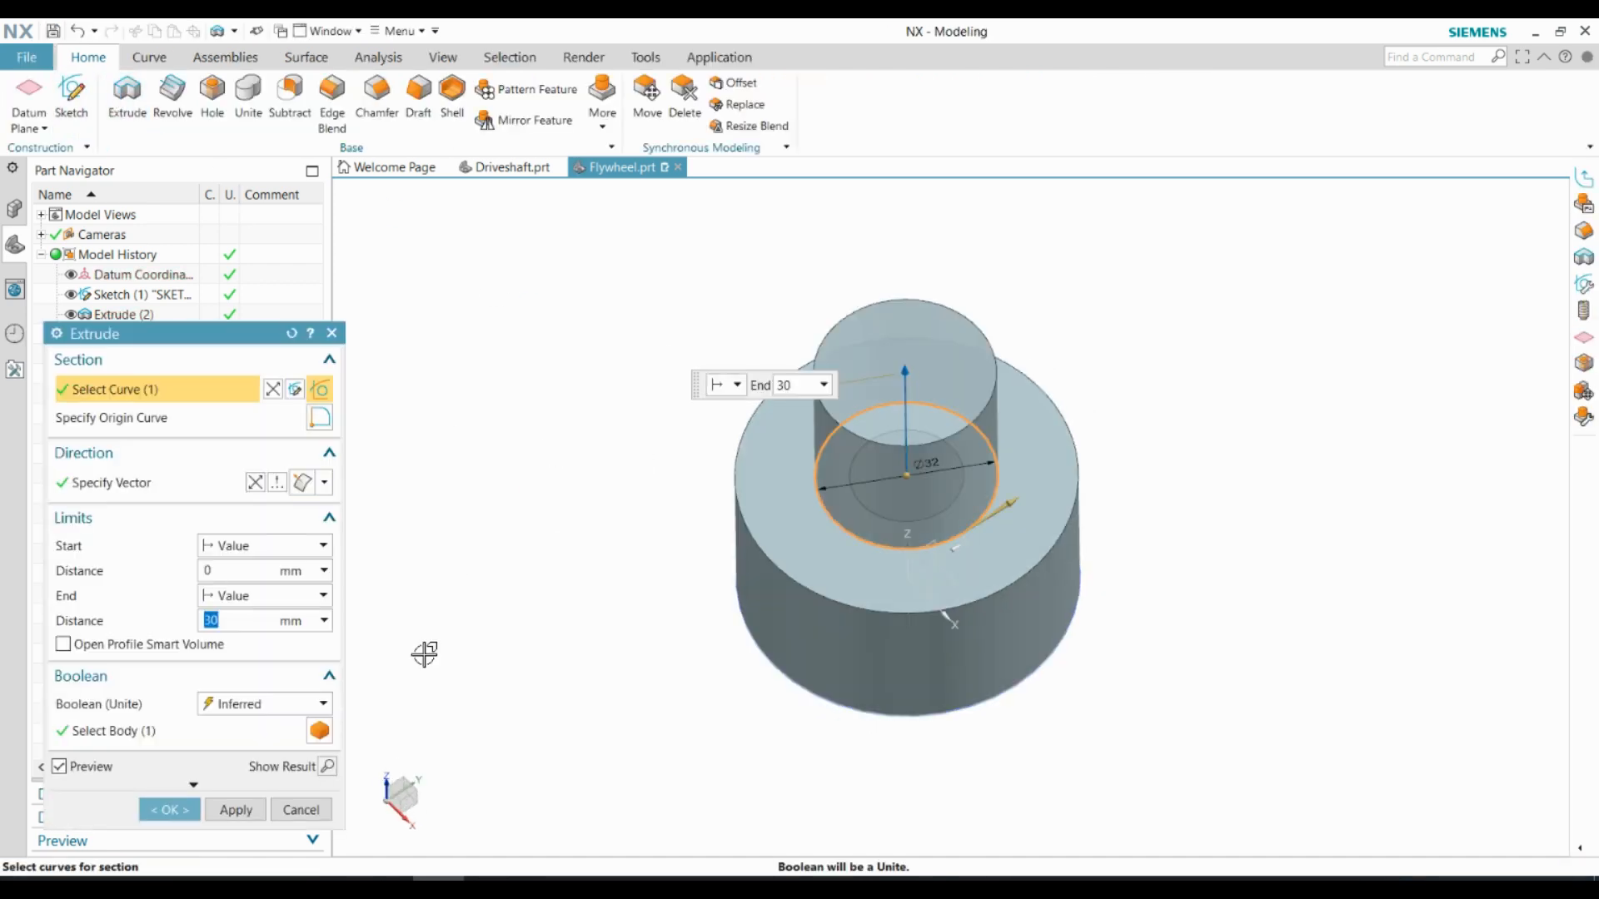
pyautogui.click(302, 482)
pyautogui.click(169, 810)
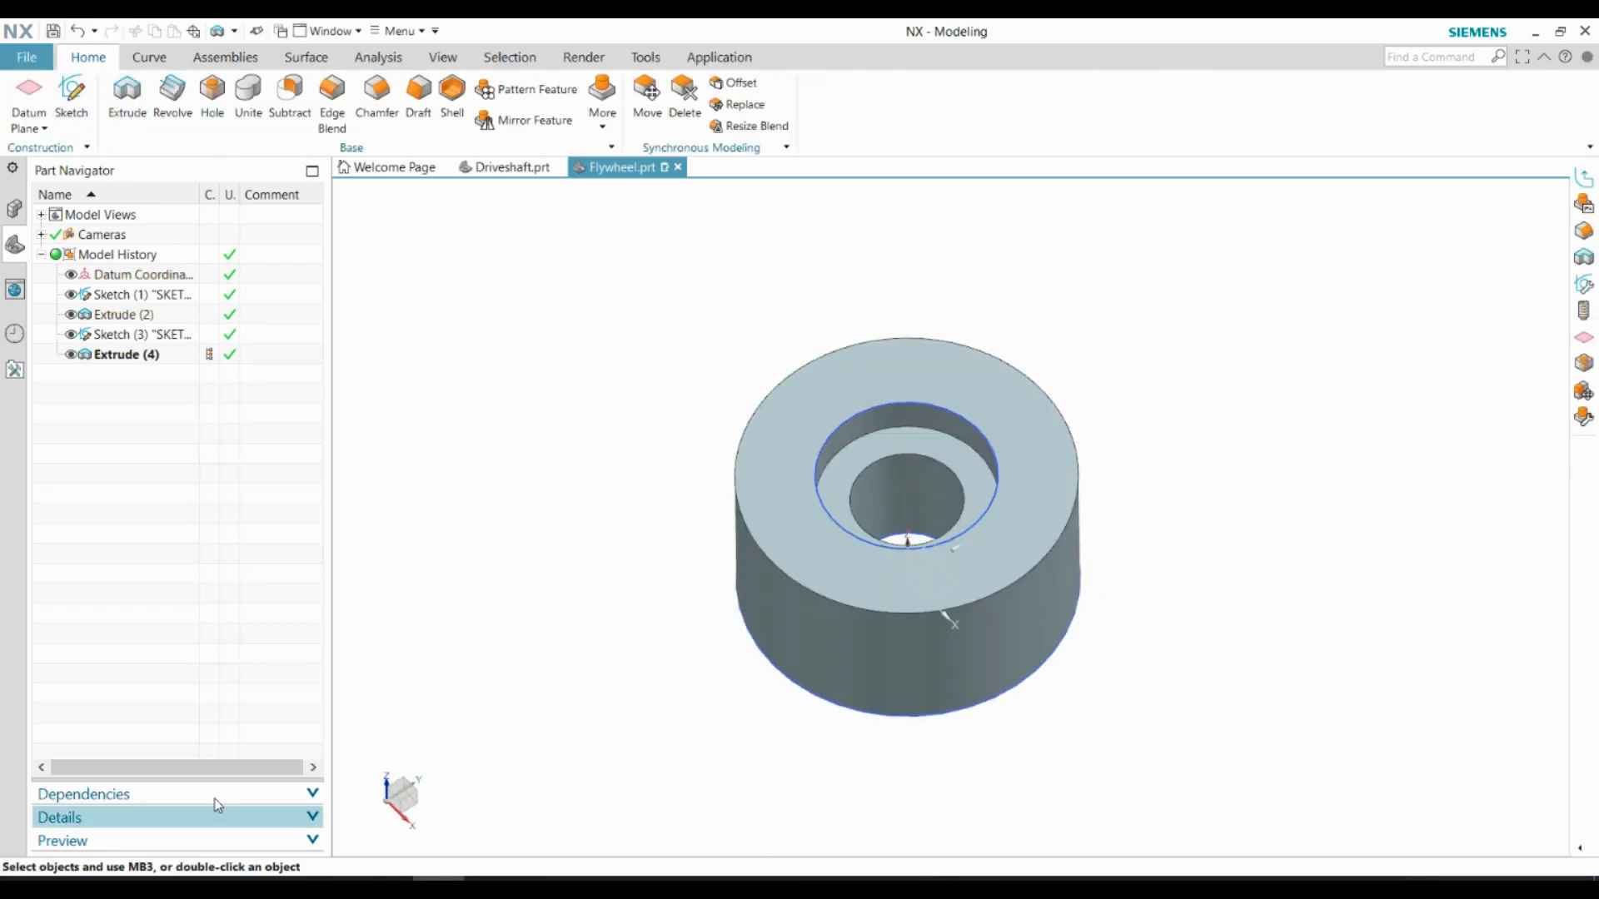
# On the face opposite the recess, sketch two circles centred on the bore: one matching the outer edge and one 40 mm in diameter
pyautogui.moveTo(516, 600); pyautogui.dragTo(913, 589, button='middle')
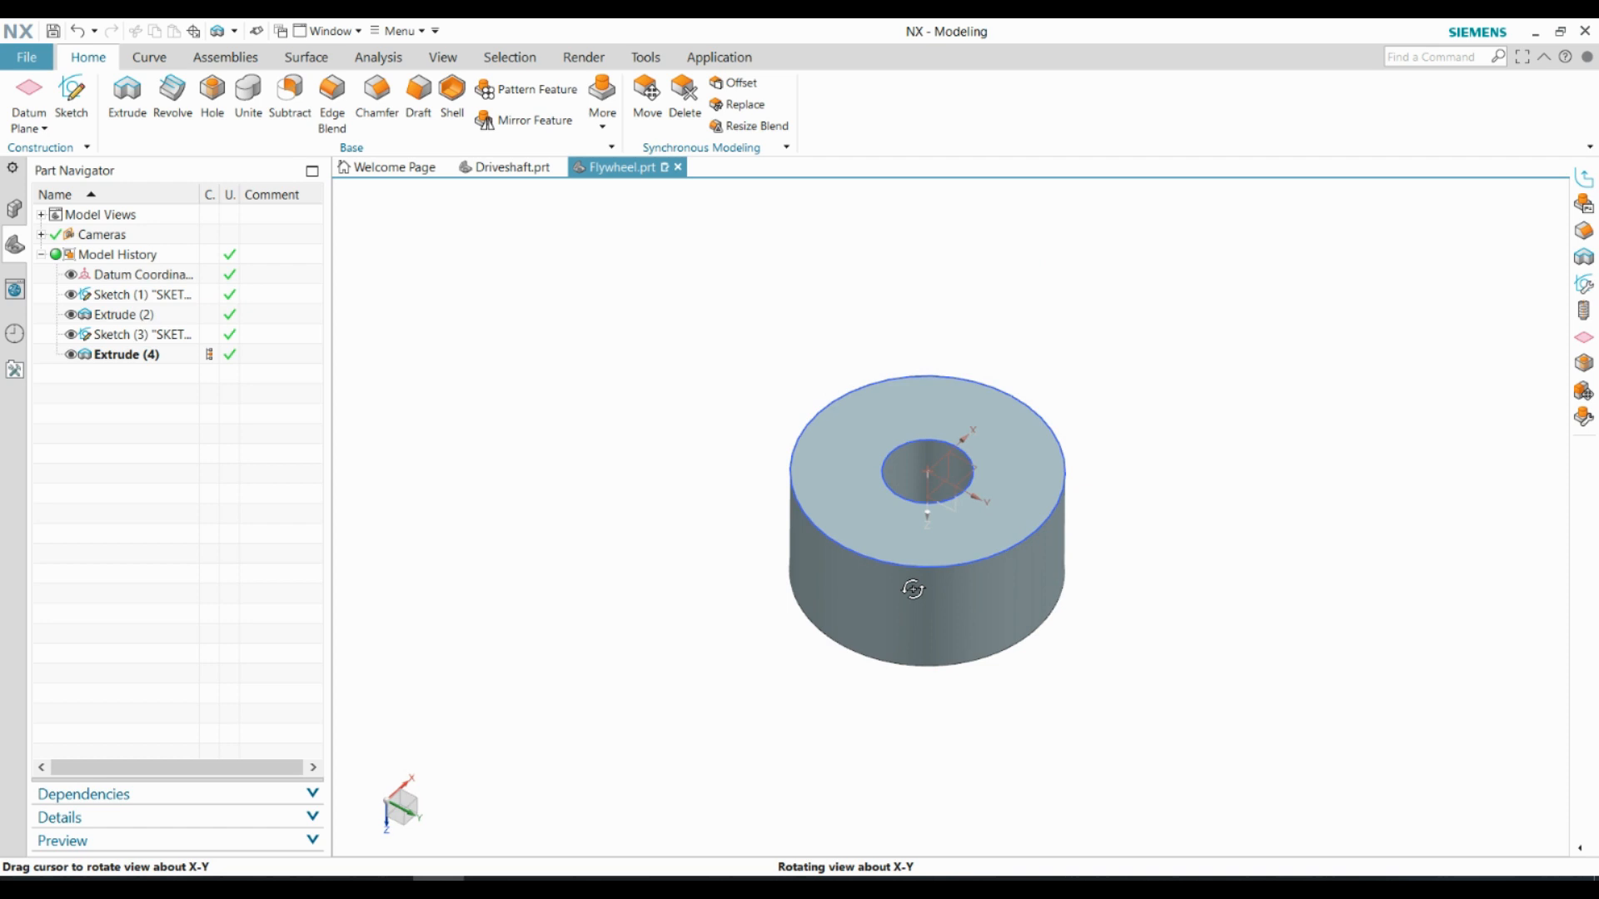
pyautogui.click(60, 122)
pyautogui.click(828, 457)
pyautogui.middleClick(1046, 542)
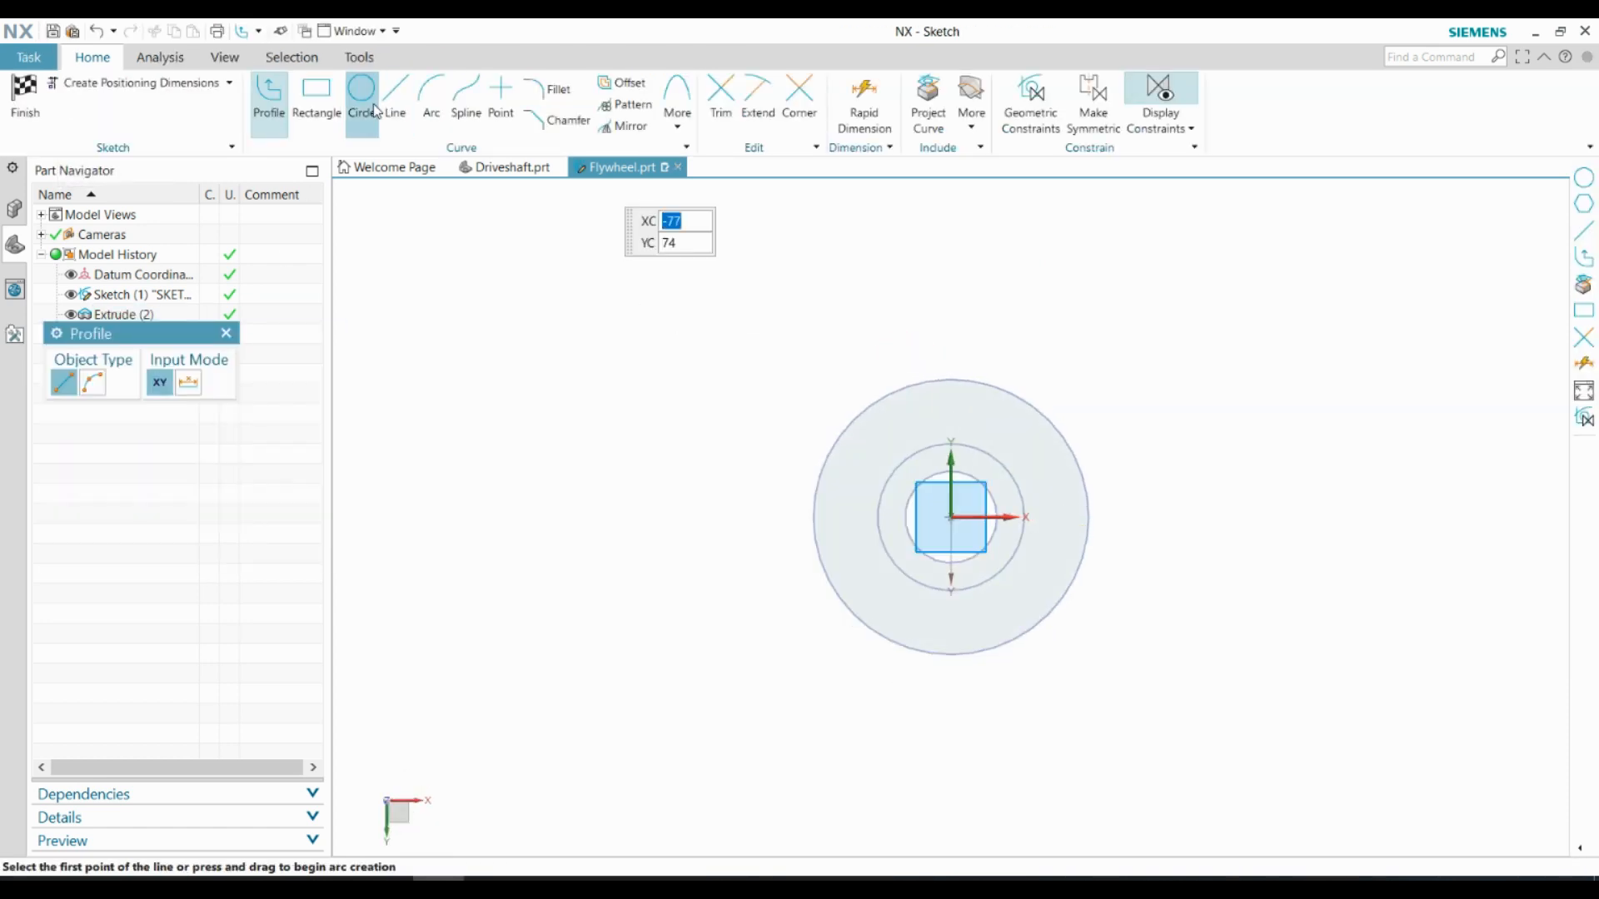
pyautogui.click(366, 104)
pyautogui.click(747, 467)
pyautogui.click(1006, 546)
pyautogui.click(747, 466)
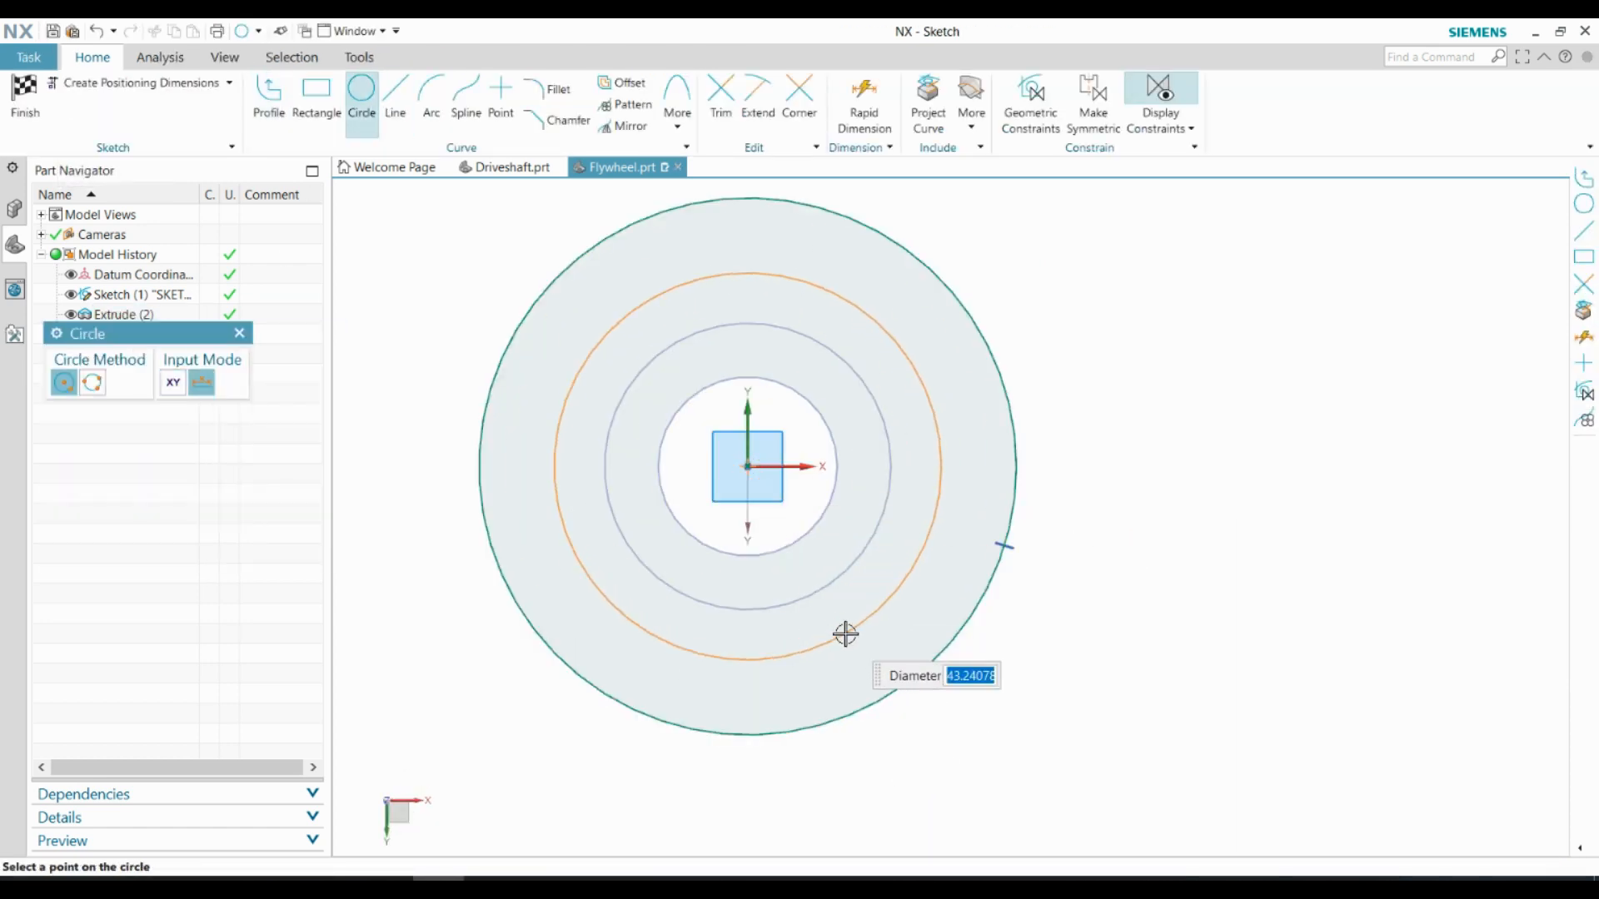
pyautogui.click(845, 634)
pyautogui.scroll(3, 678, 528)
pyautogui.scroll(-2, 890, 463)
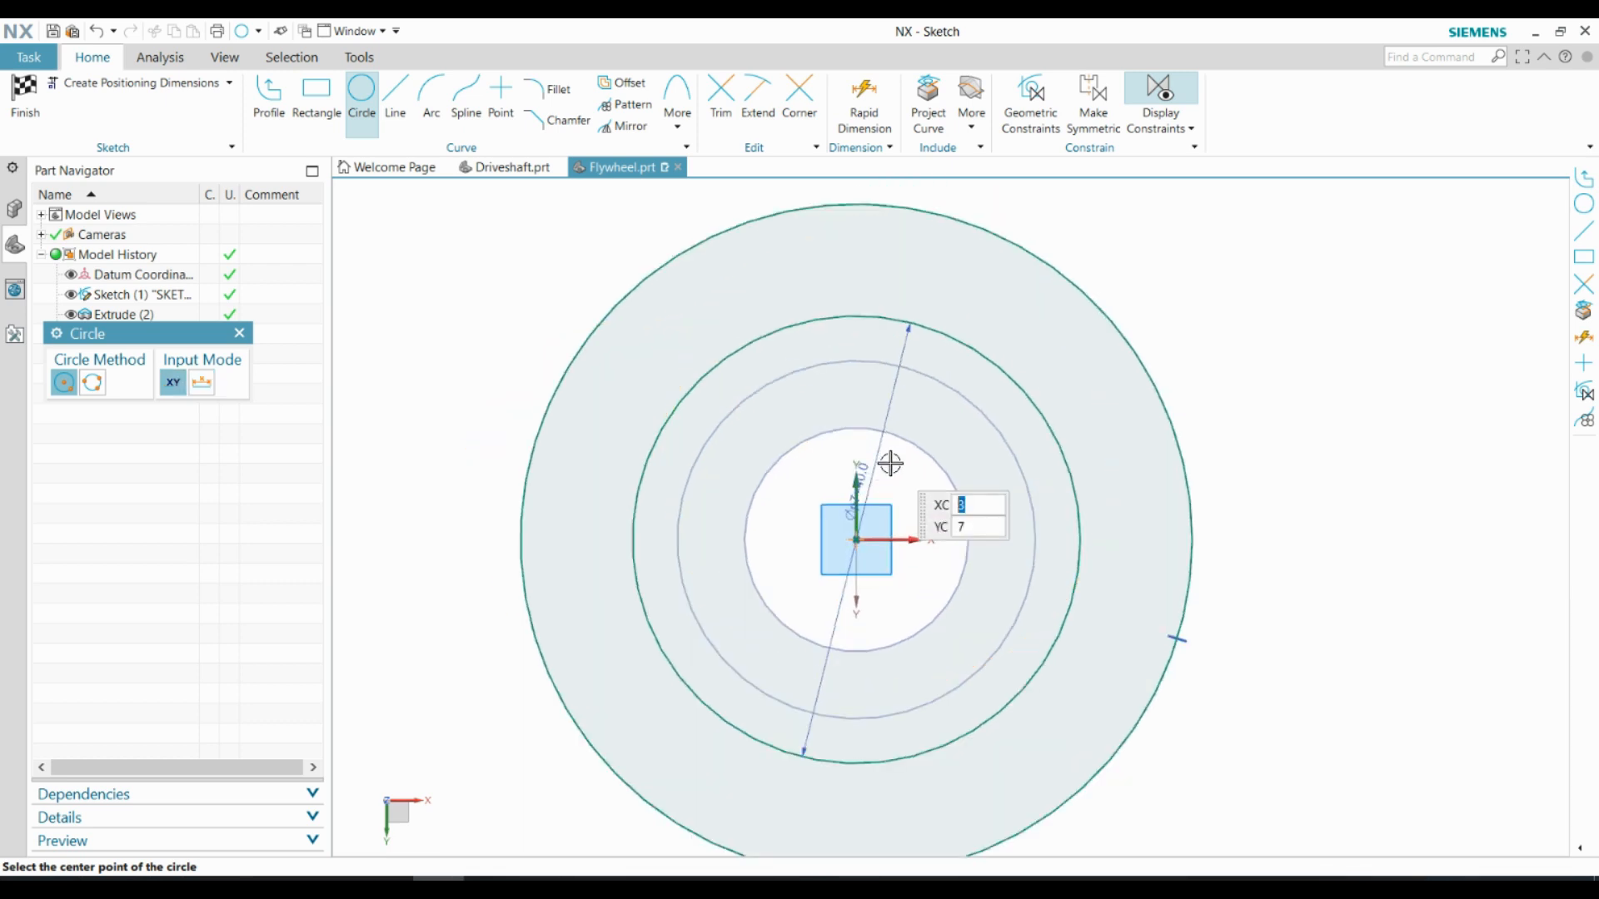
# Draw two slanted lines across the flywheel, tangent to opposite sides of the bore, about 65.5 mm and 70 mm long
pyautogui.click(397, 98)
pyautogui.click(601, 250)
pyautogui.scroll(2, 833, 762)
pyautogui.scroll(-3, 889, 743)
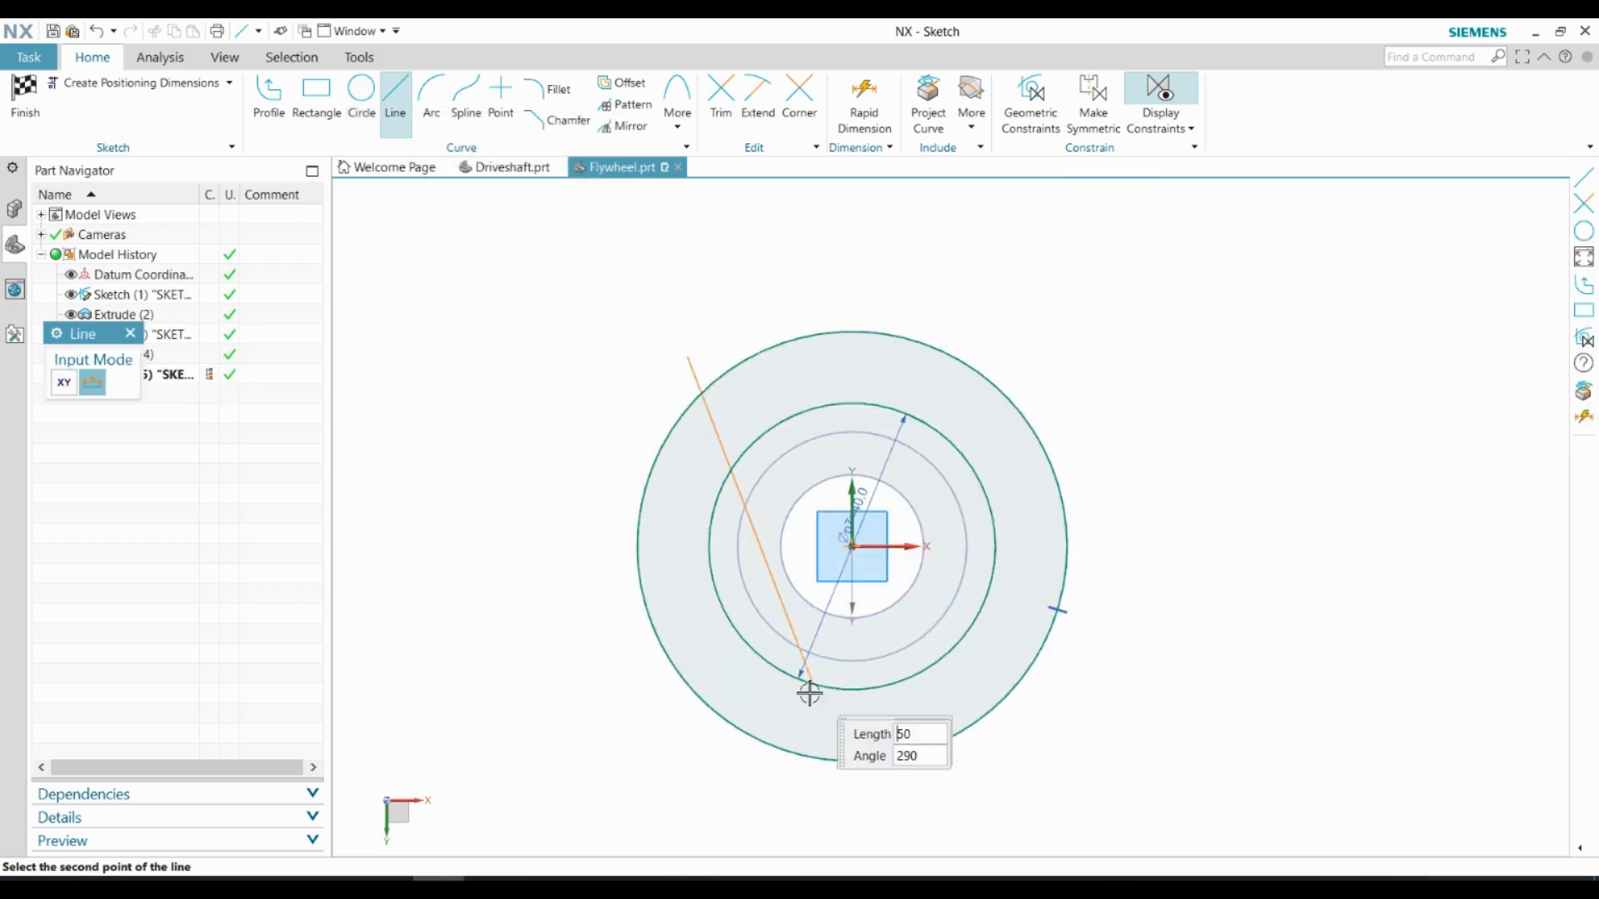
pyautogui.click(873, 782)
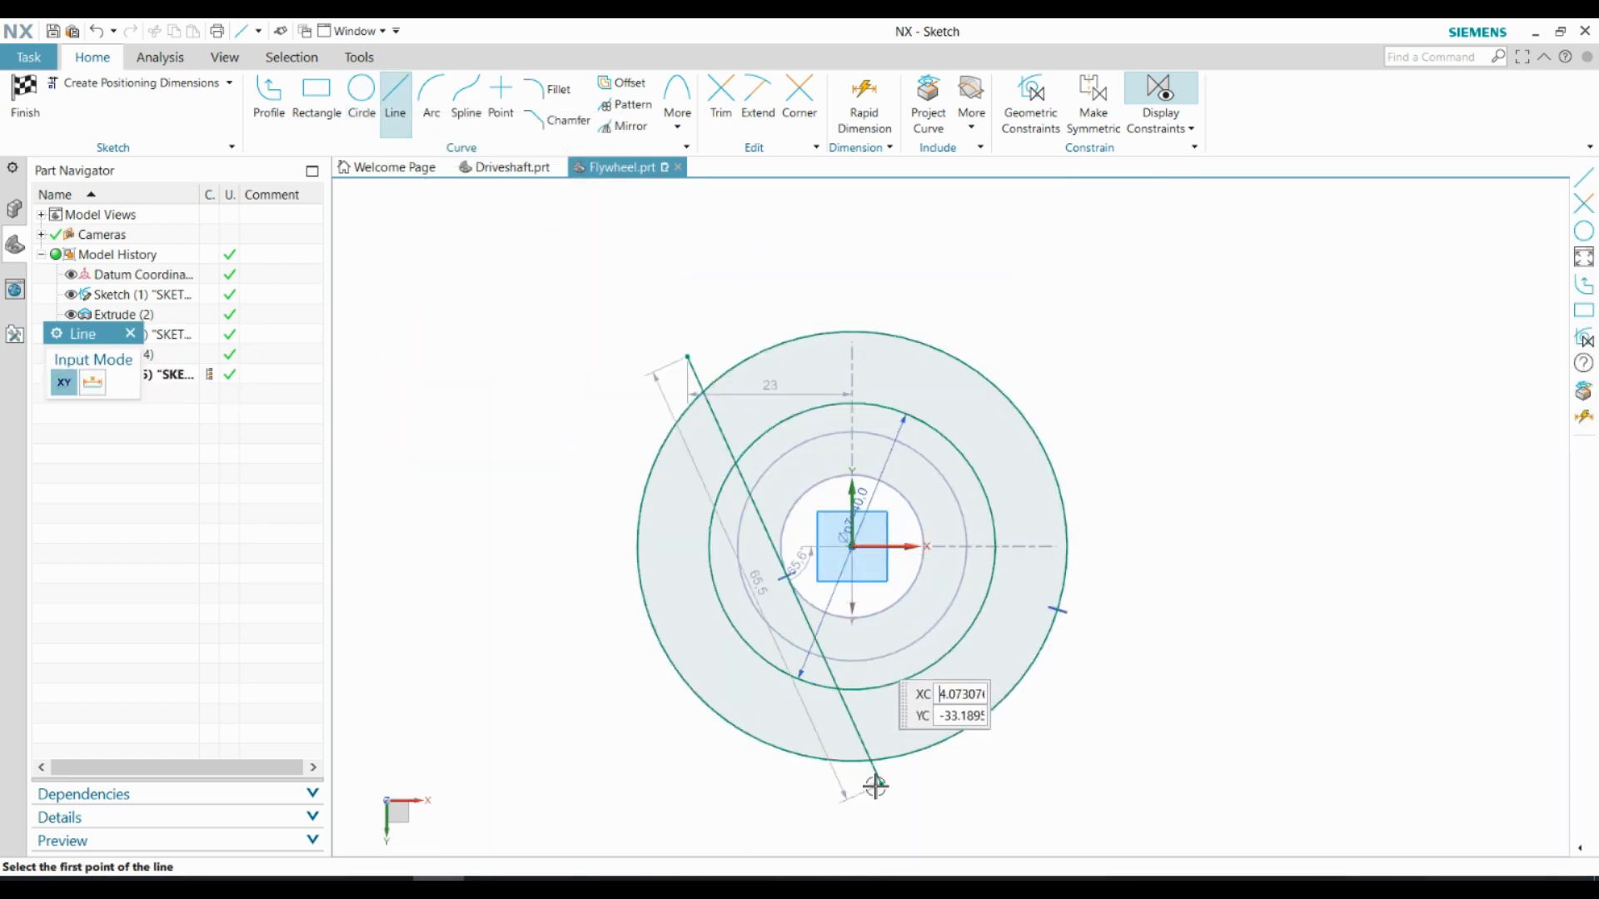
pyautogui.click(818, 249)
pyautogui.scroll(2, 991, 566)
pyautogui.click(1057, 794)
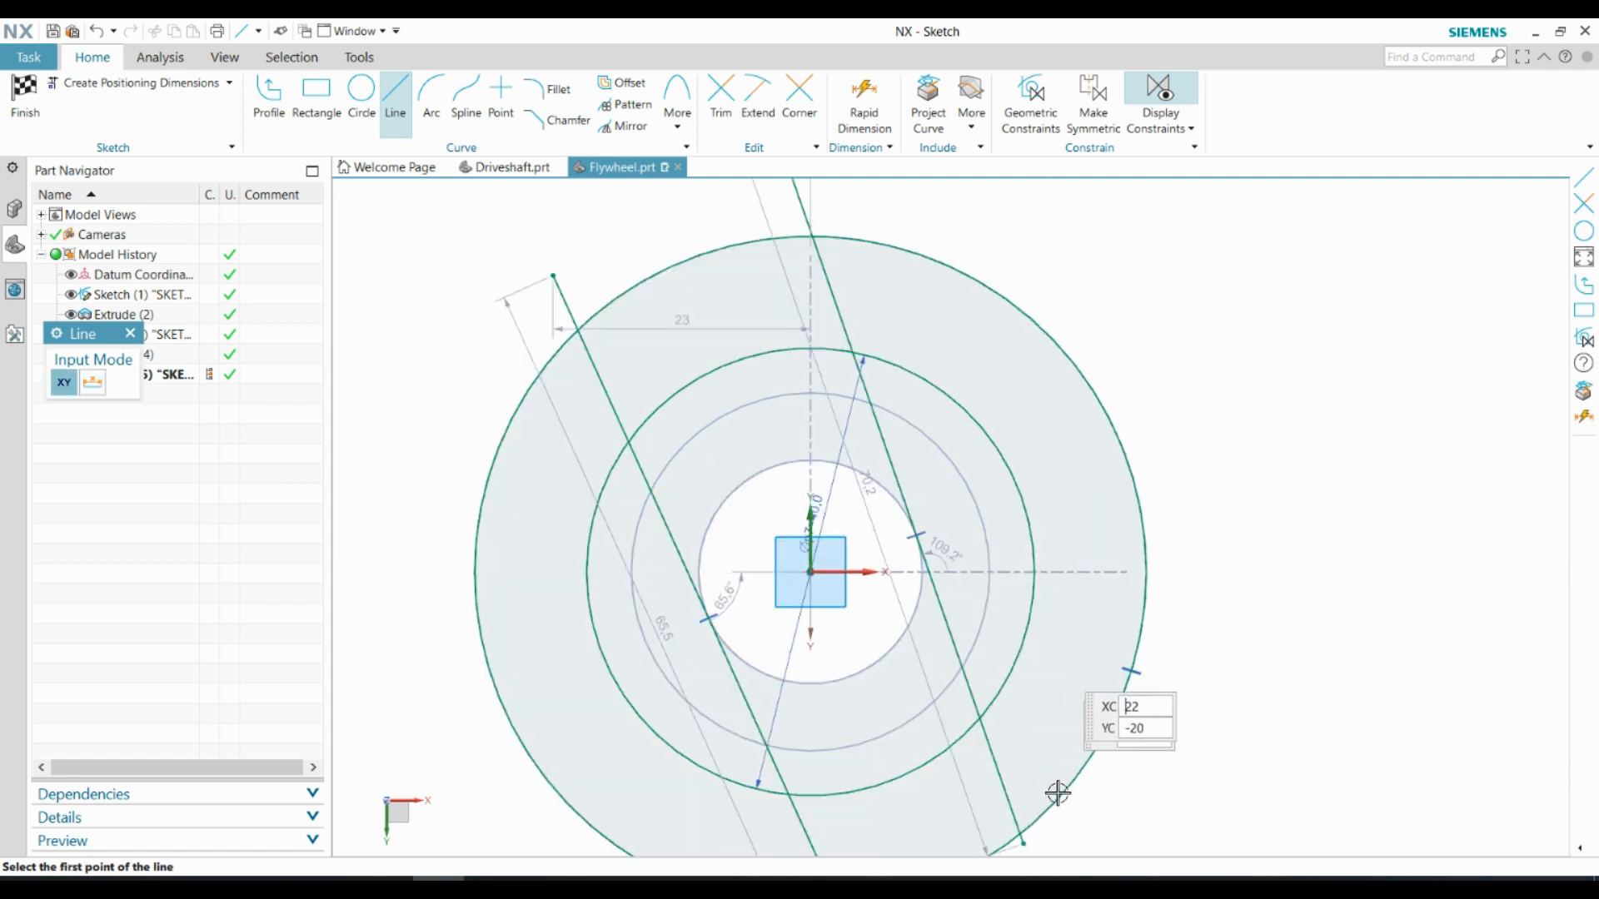
pyautogui.press('Escape')
# Dimension the angle between the first tangent line and the sketch's vertical axis and set it to 40°
pyautogui.press('d')
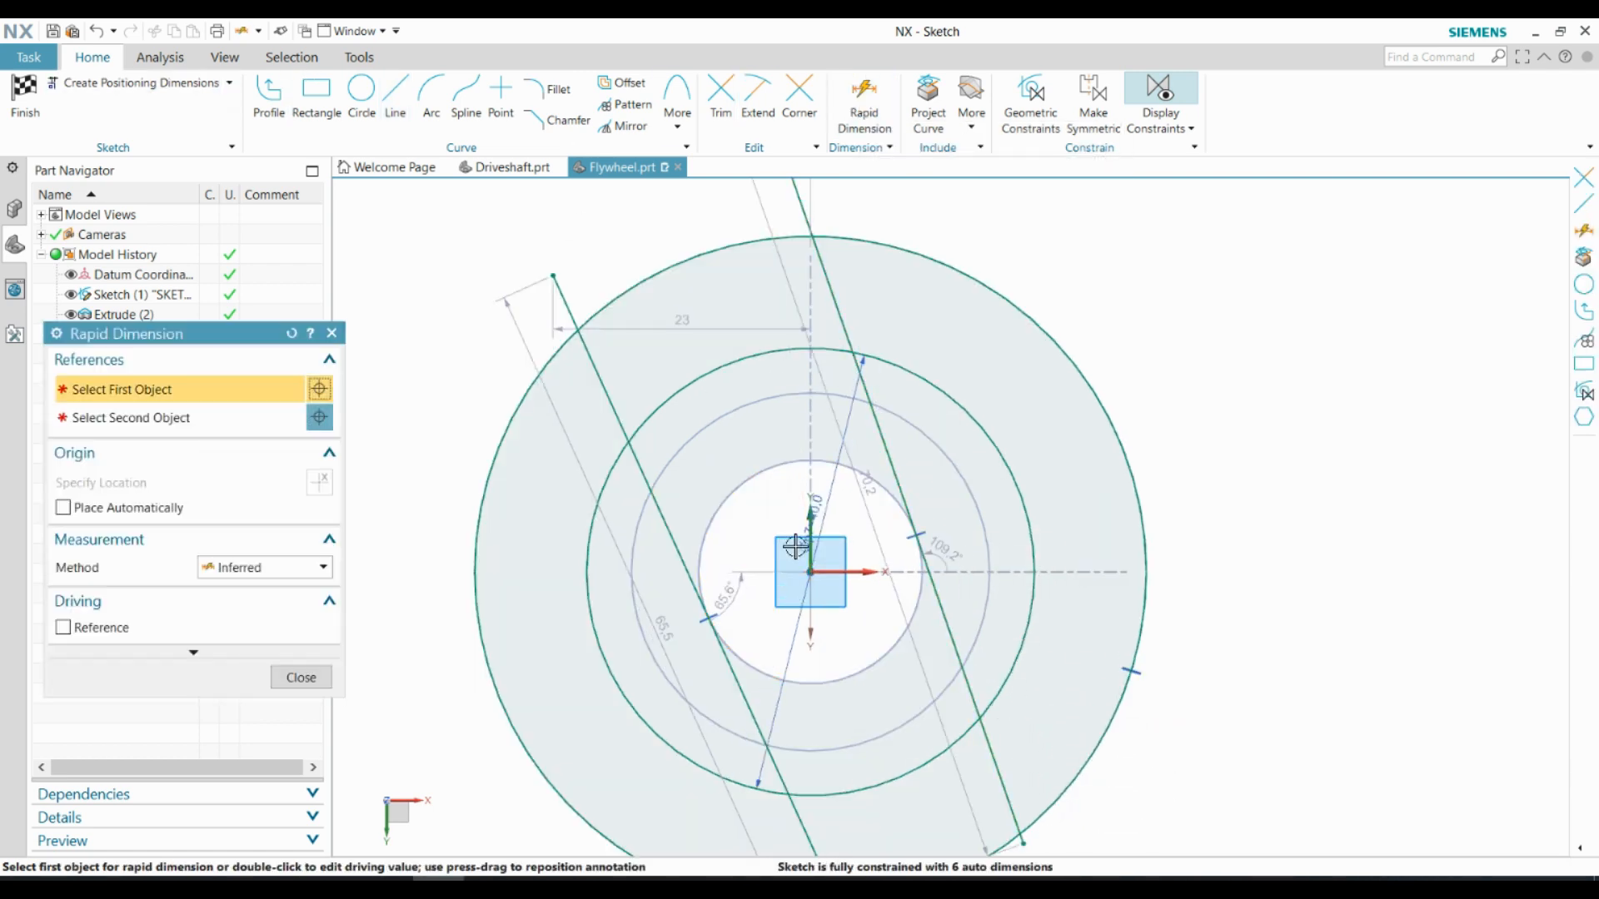
pyautogui.click(682, 561)
pyautogui.click(809, 341)
pyautogui.click(673, 234)
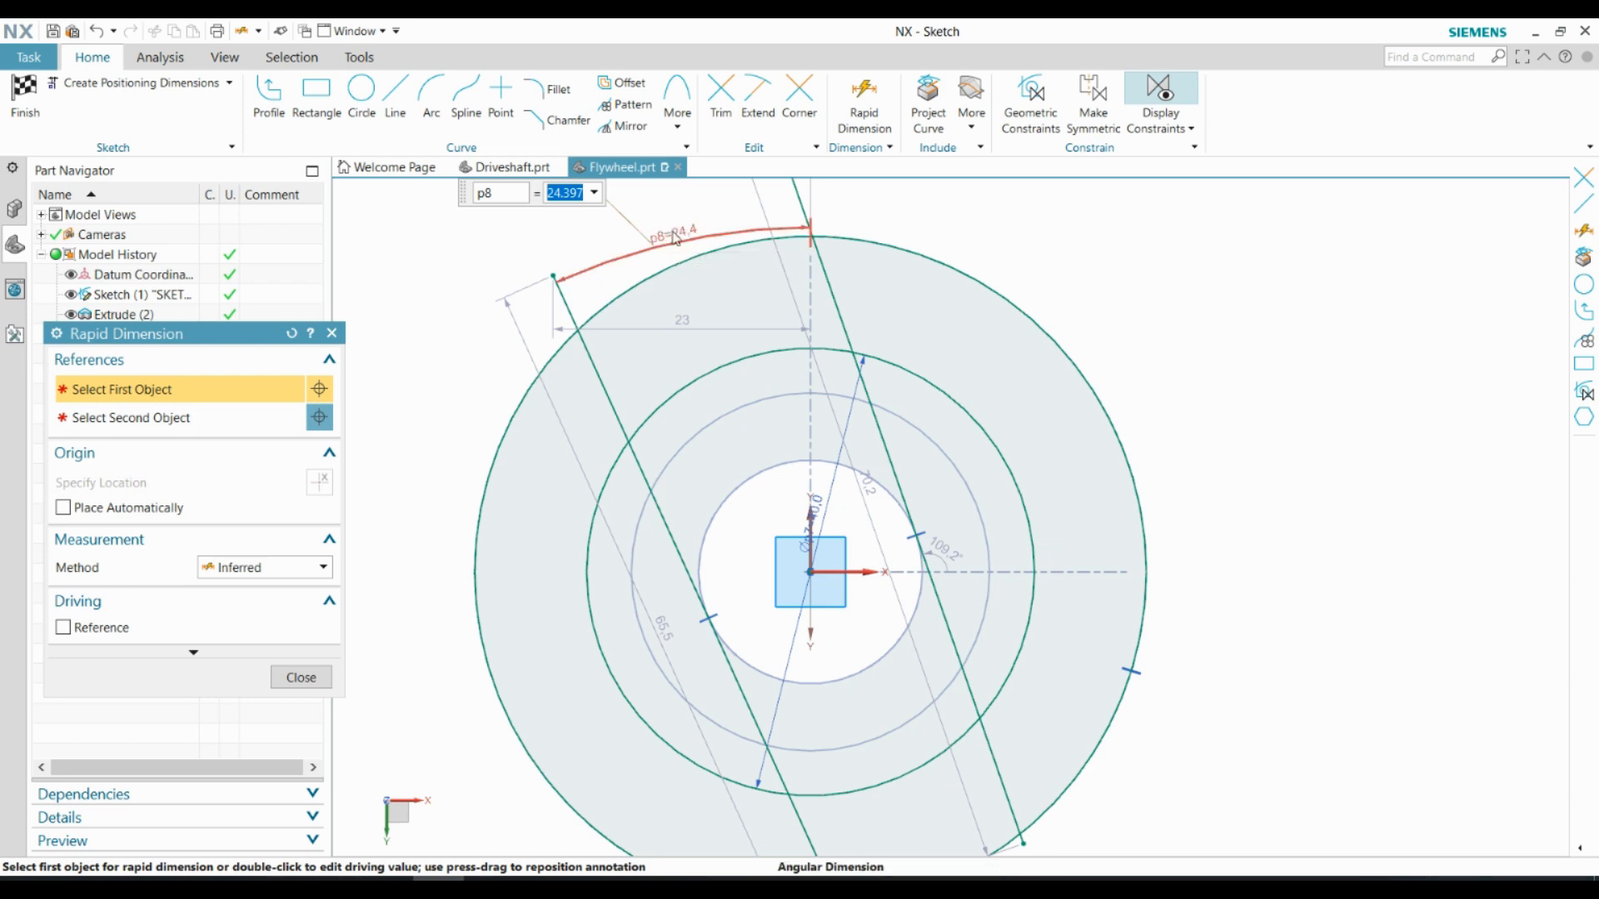
pyautogui.write('40')
pyautogui.press('Return')
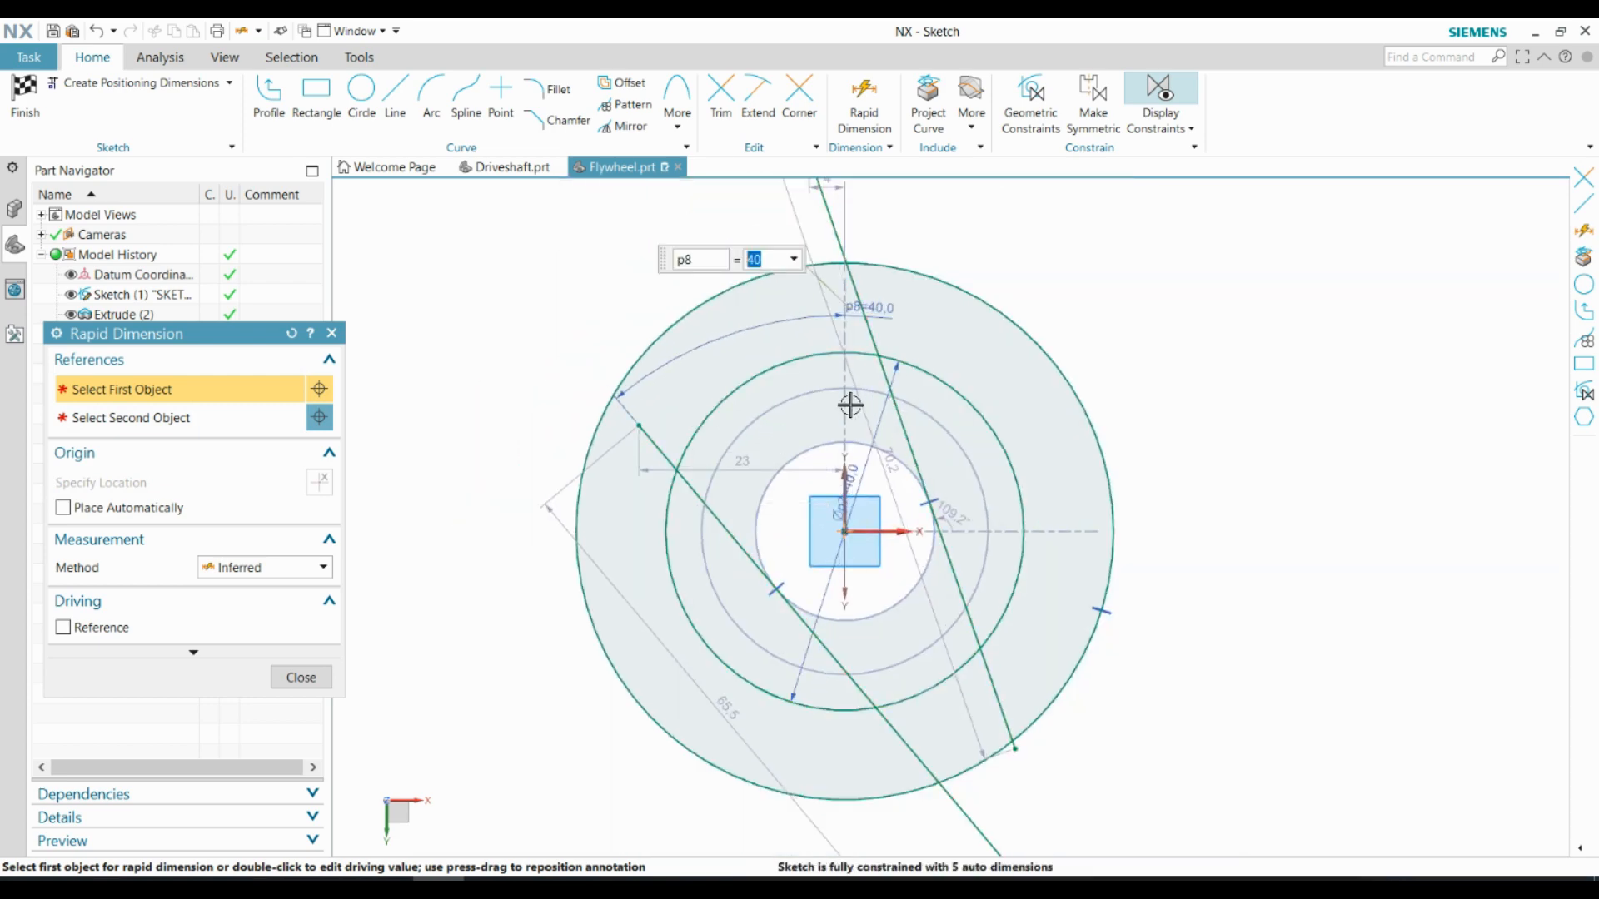
# Dimension the second tangent line at 40° to the vertical axis and reposition it so it crosses the first line on the flywheel's left half
pyautogui.click(849, 413)
pyautogui.click(893, 367)
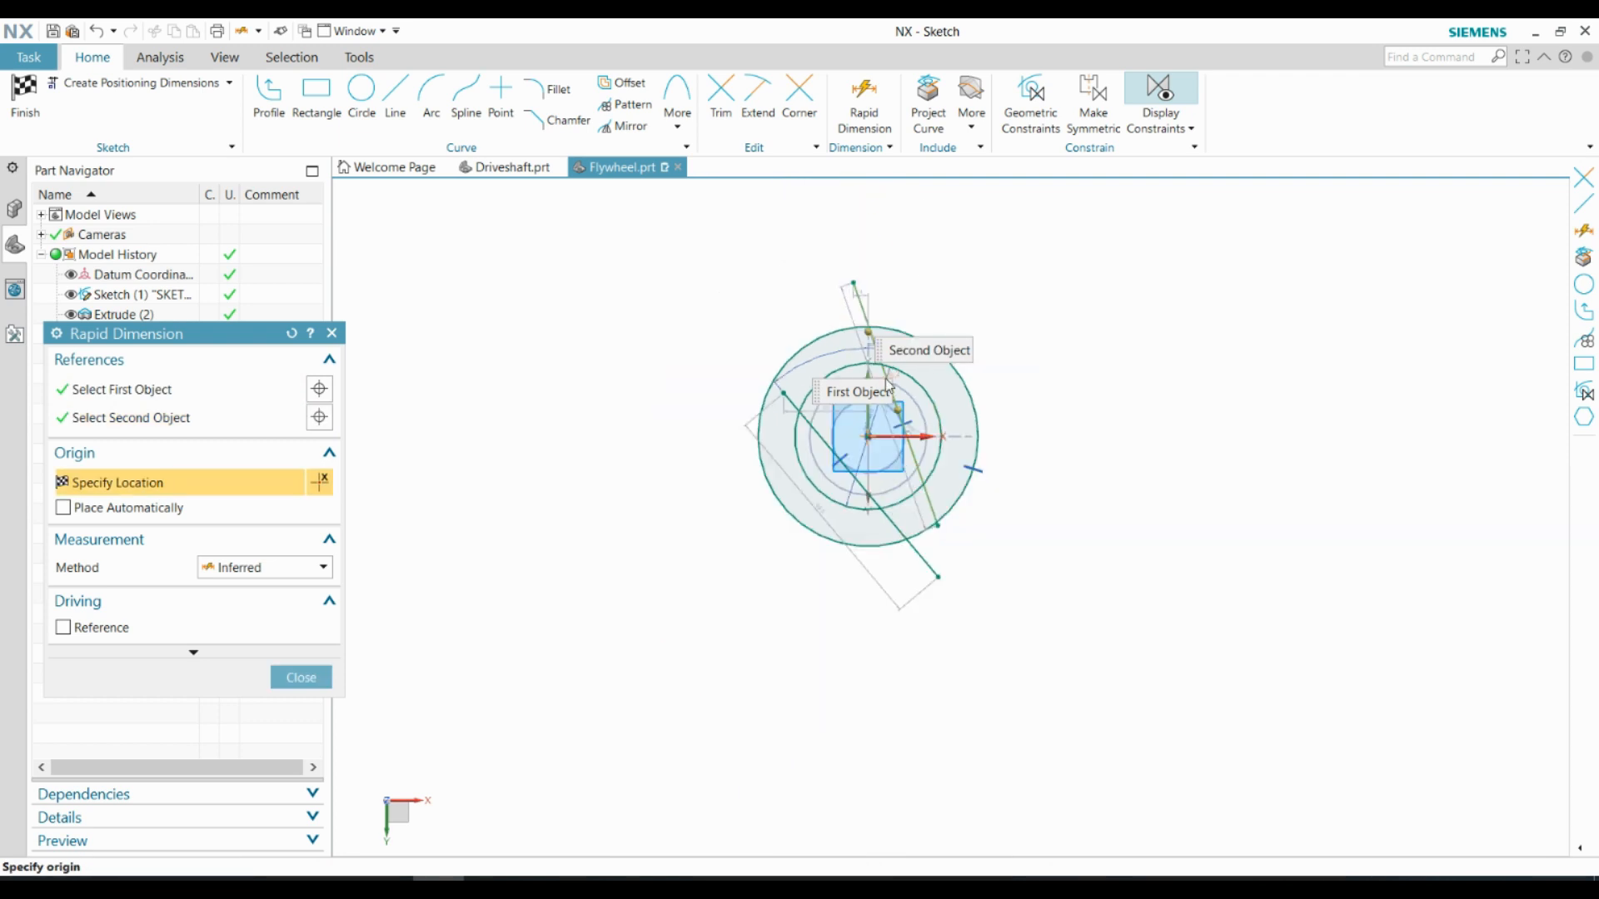
pyautogui.click(942, 271)
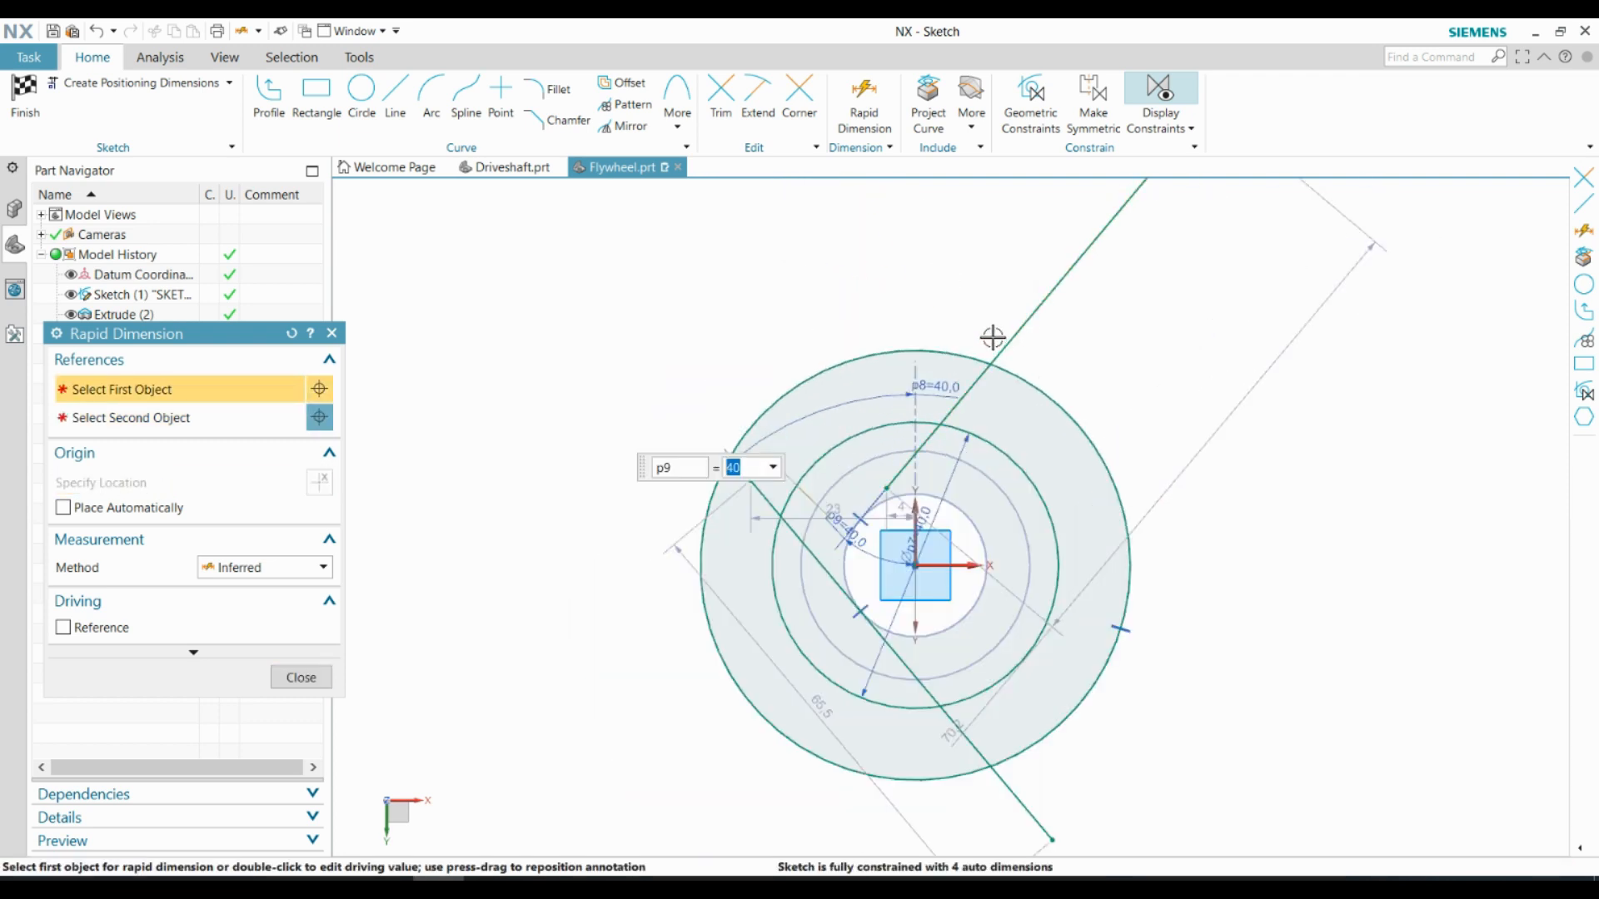
pyautogui.press('Escape')
pyautogui.scroll(3, 861, 506)
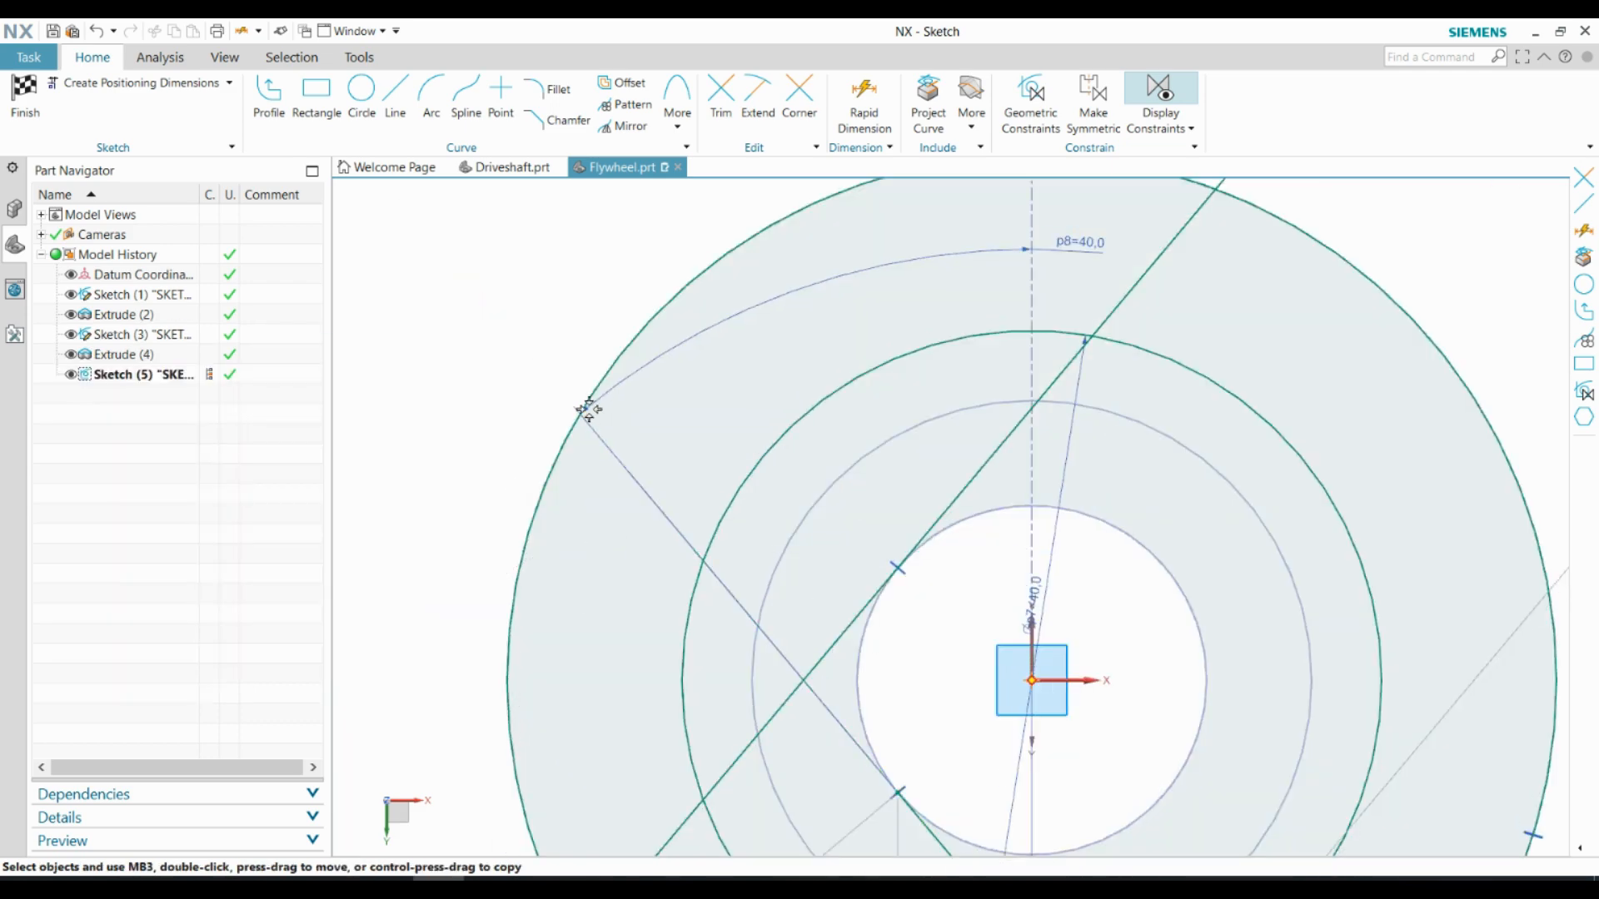
pyautogui.scroll(-5, 607, 350)
pyautogui.moveTo(731, 517); pyautogui.dragTo(733, 520)
pyautogui.scroll(3, 593, 663)
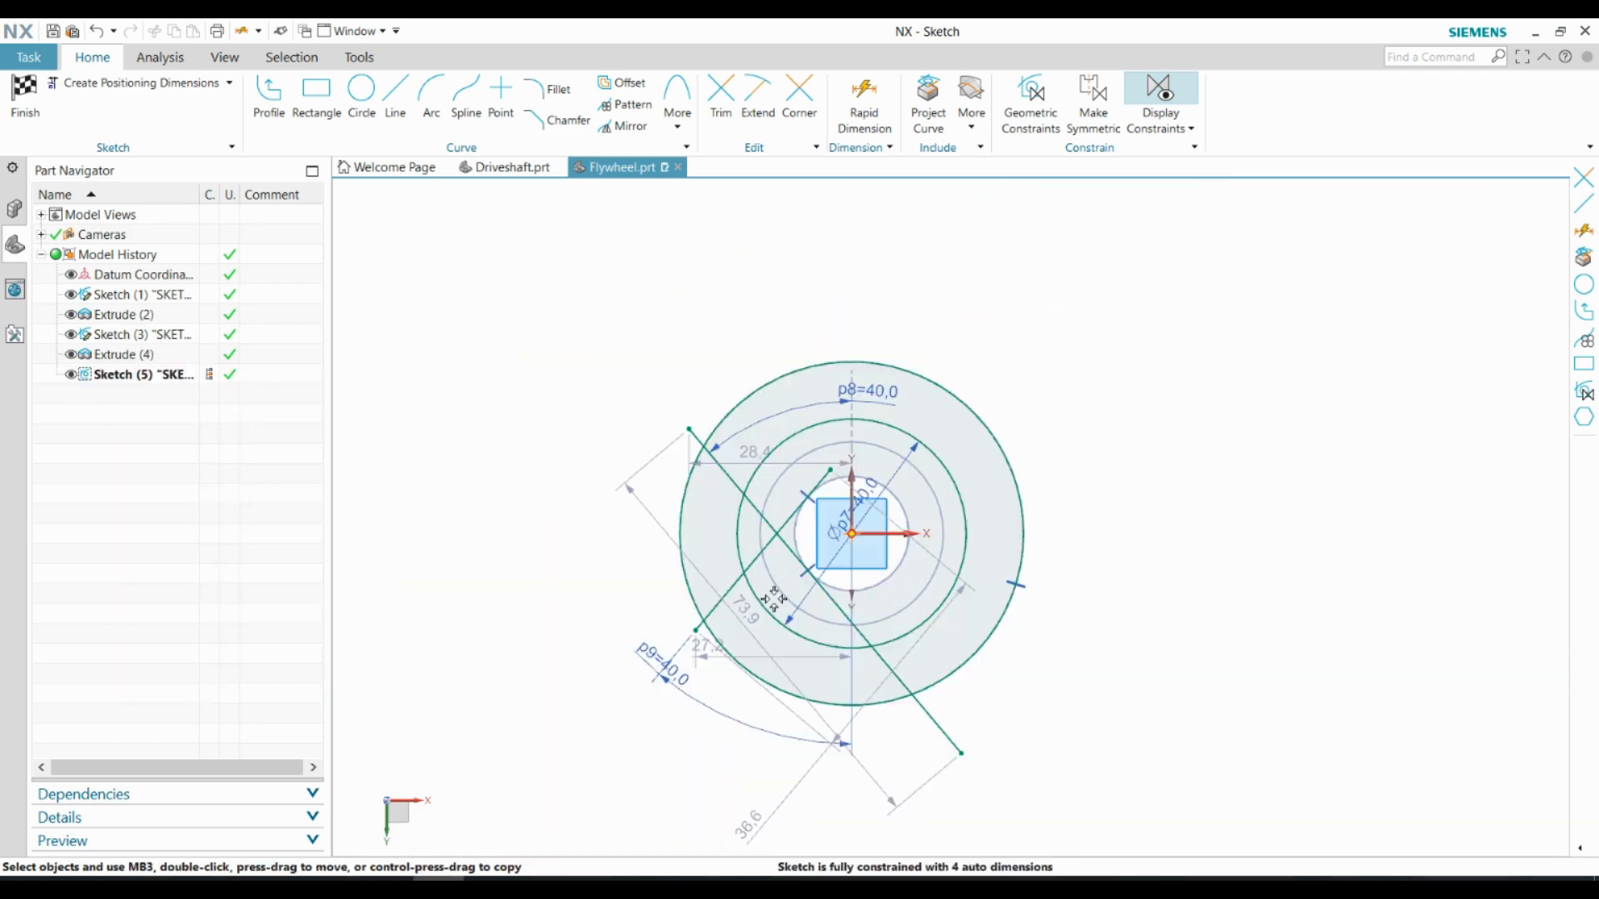
# Trim both tangent lines to the short segments between the 40 mm circle and the outer circle on the flywheel's left side
pyautogui.click(717, 90)
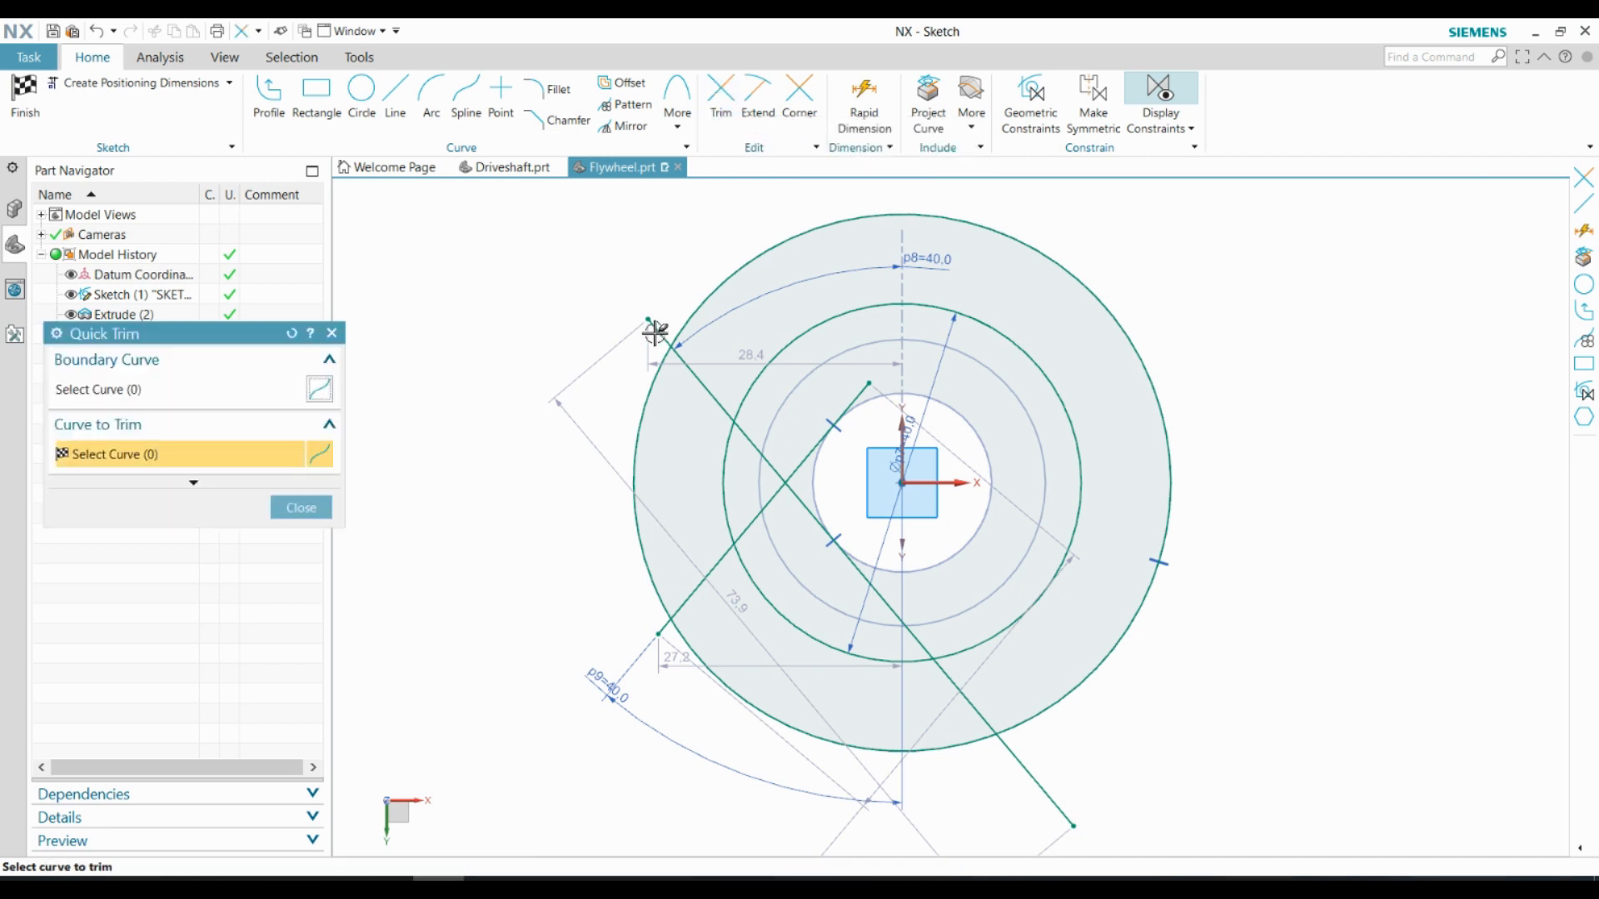
pyautogui.scroll(4, 837, 479)
pyautogui.click(788, 472)
pyautogui.scroll(-3, 888, 357)
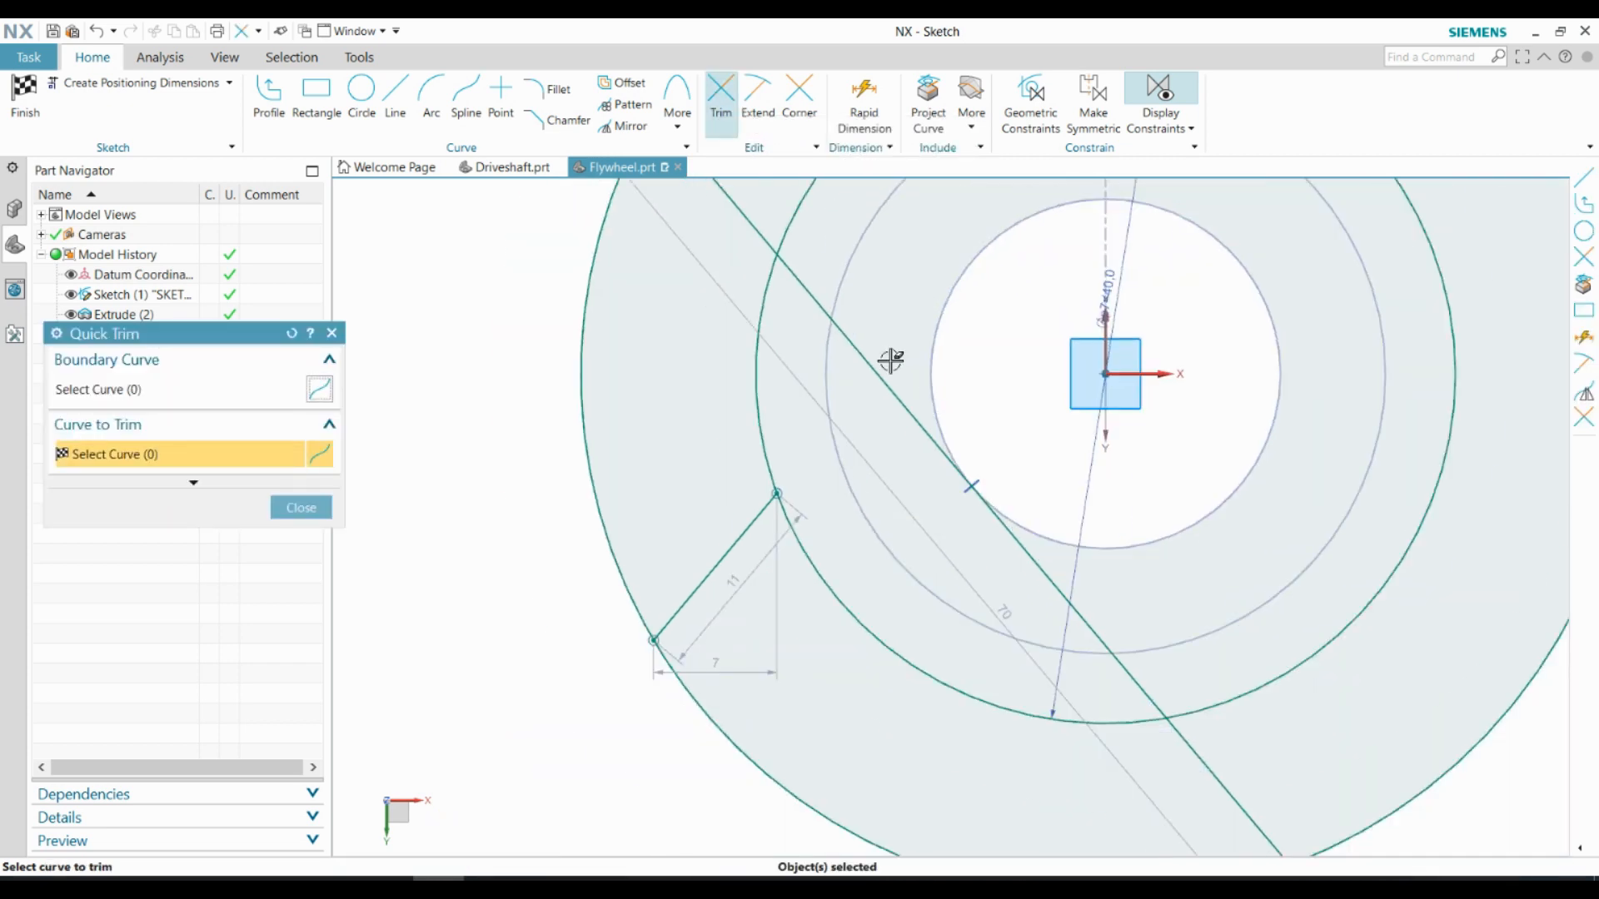
pyautogui.click(1216, 761)
pyautogui.scroll(-3, 1212, 750)
pyautogui.scroll(4, 1132, 599)
pyautogui.scroll(-2, 871, 330)
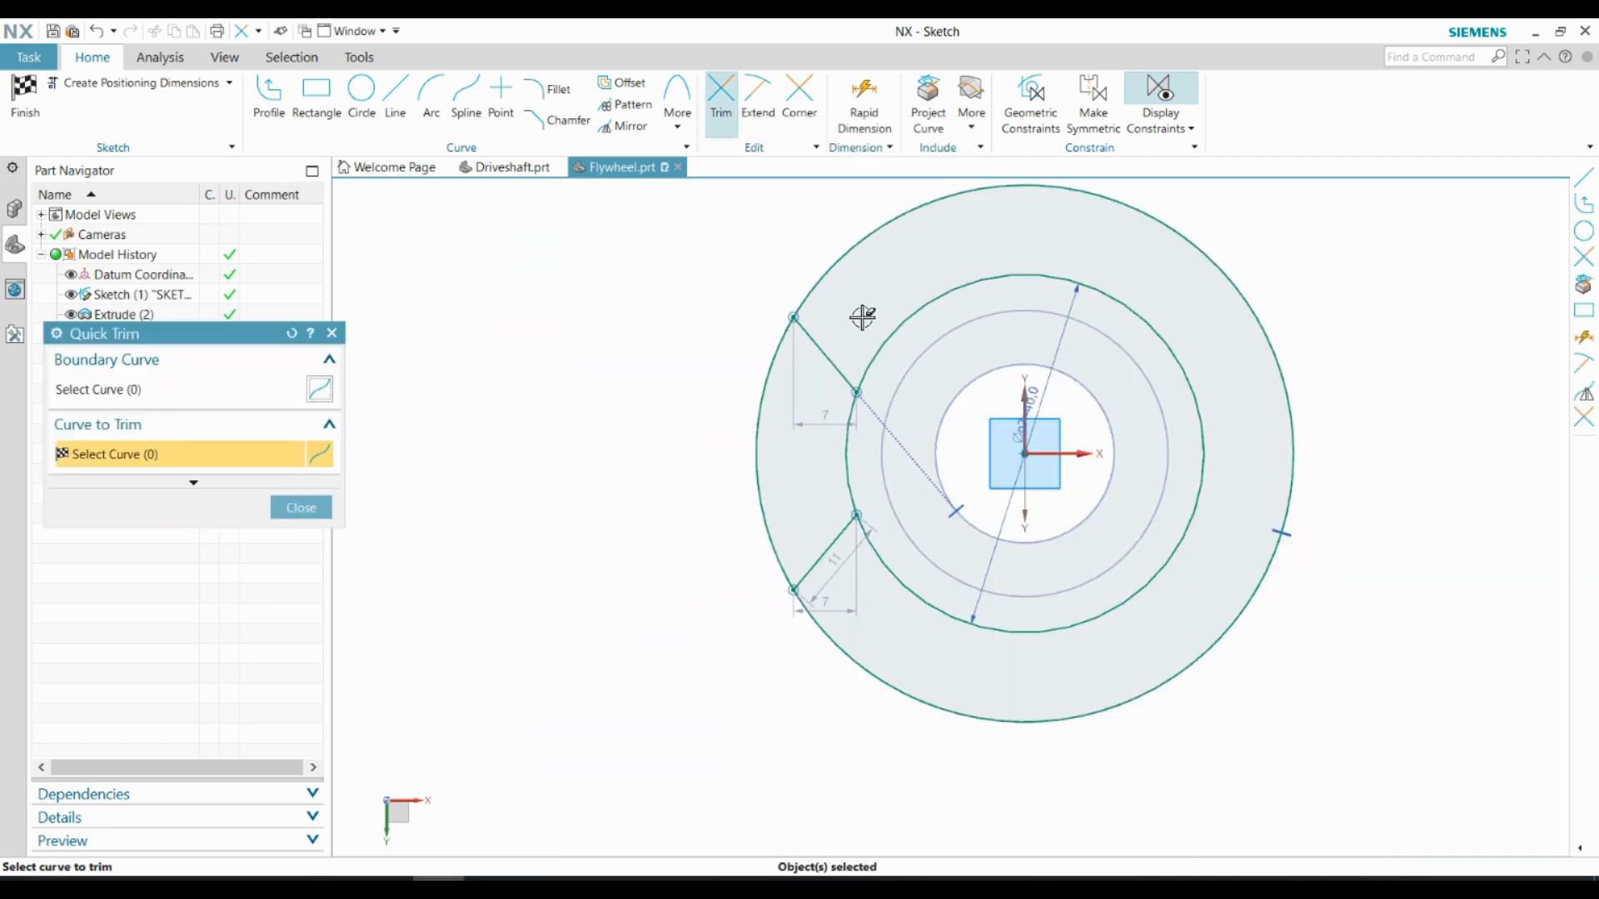
pyautogui.scroll(1, 862, 319)
pyautogui.press('Escape')
# Measure the angle of each trimmed segment to the vertical axis
pyautogui.click(160, 58)
pyautogui.click(32, 93)
pyautogui.click(813, 362)
pyautogui.click(1066, 429)
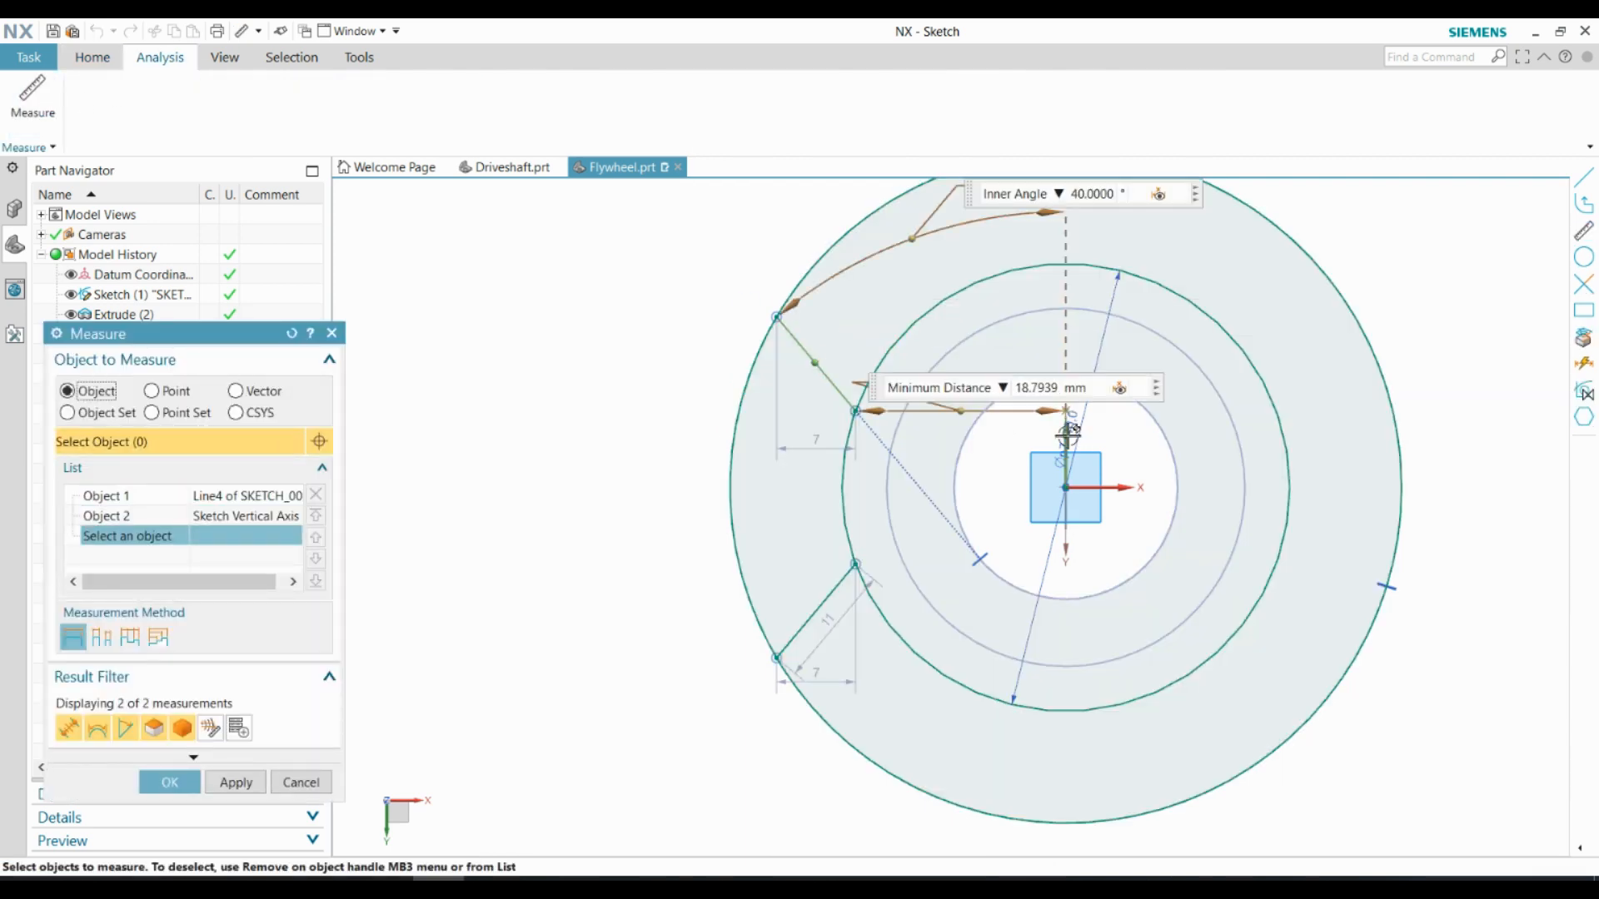
pyautogui.press('Escape')
pyautogui.click(797, 628)
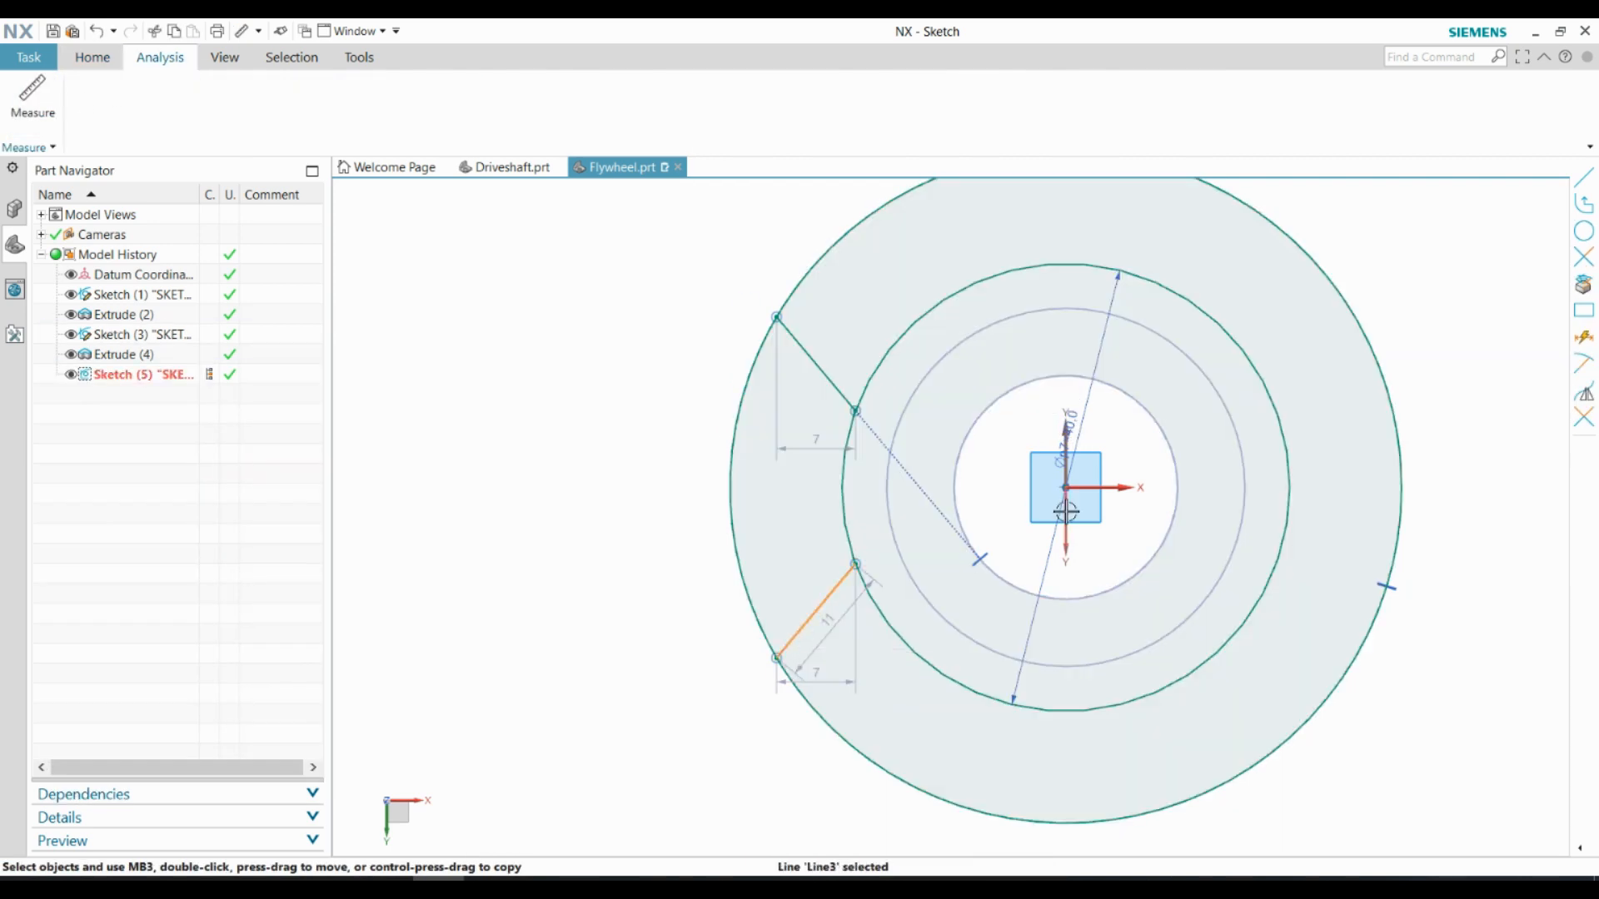
pyautogui.click(55, 123)
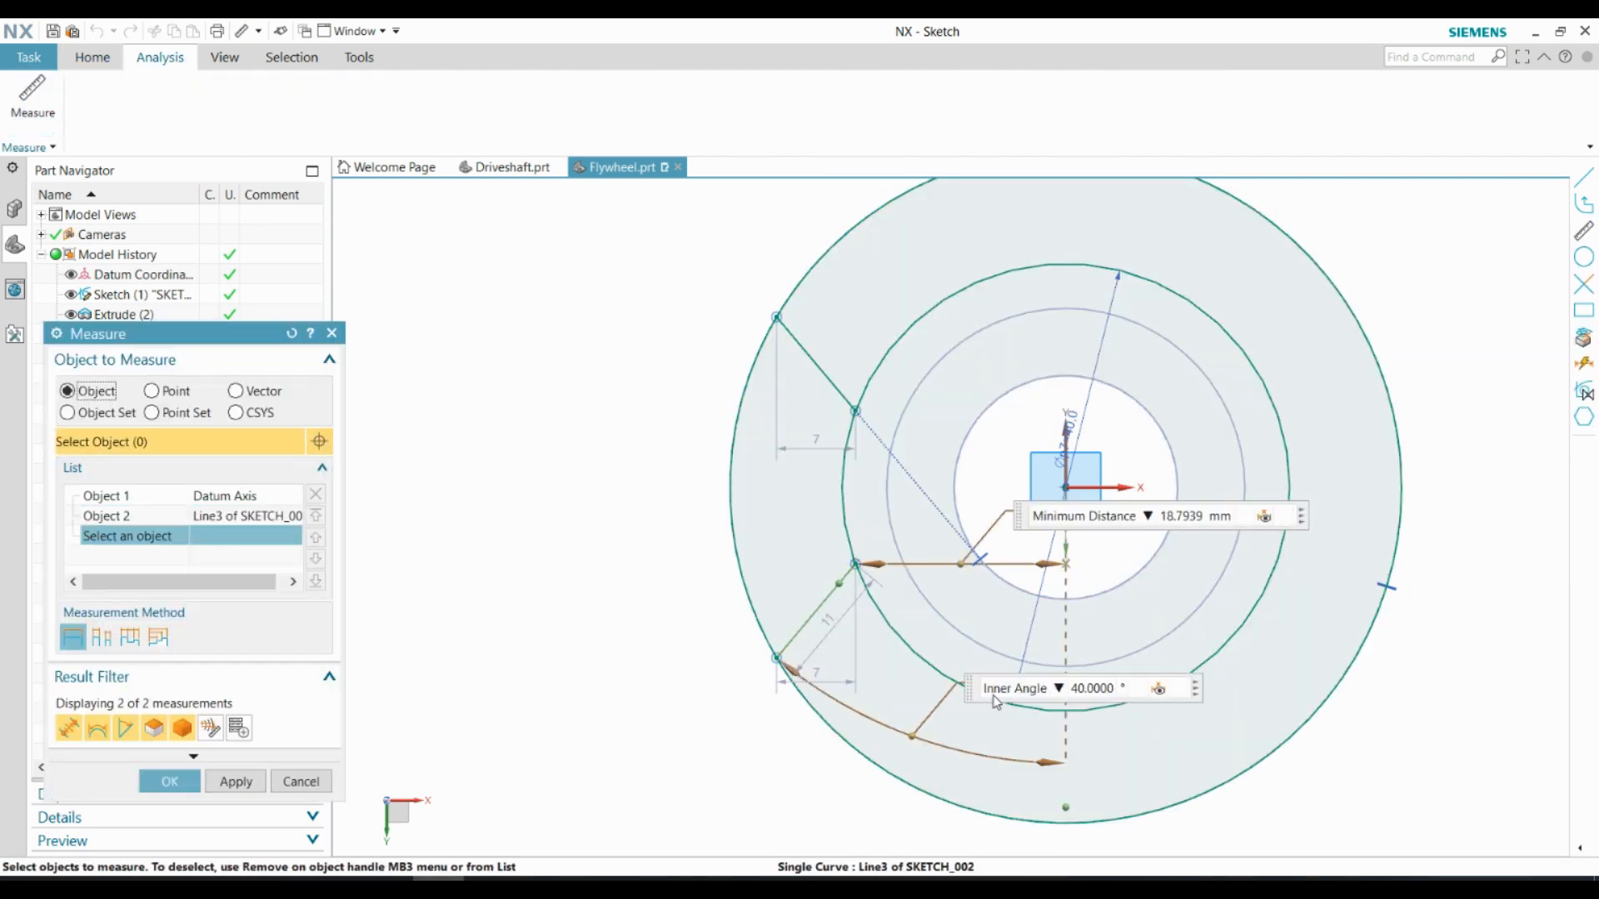
pyautogui.click(178, 780)
# Draw two more lines tangent to the bore, each about 41 mm long, extending past the outer circle at the bottom and the upper right
pyautogui.scroll(-2, 810, 646)
pyautogui.scroll(3, 810, 646)
pyautogui.scroll(-3, 821, 667)
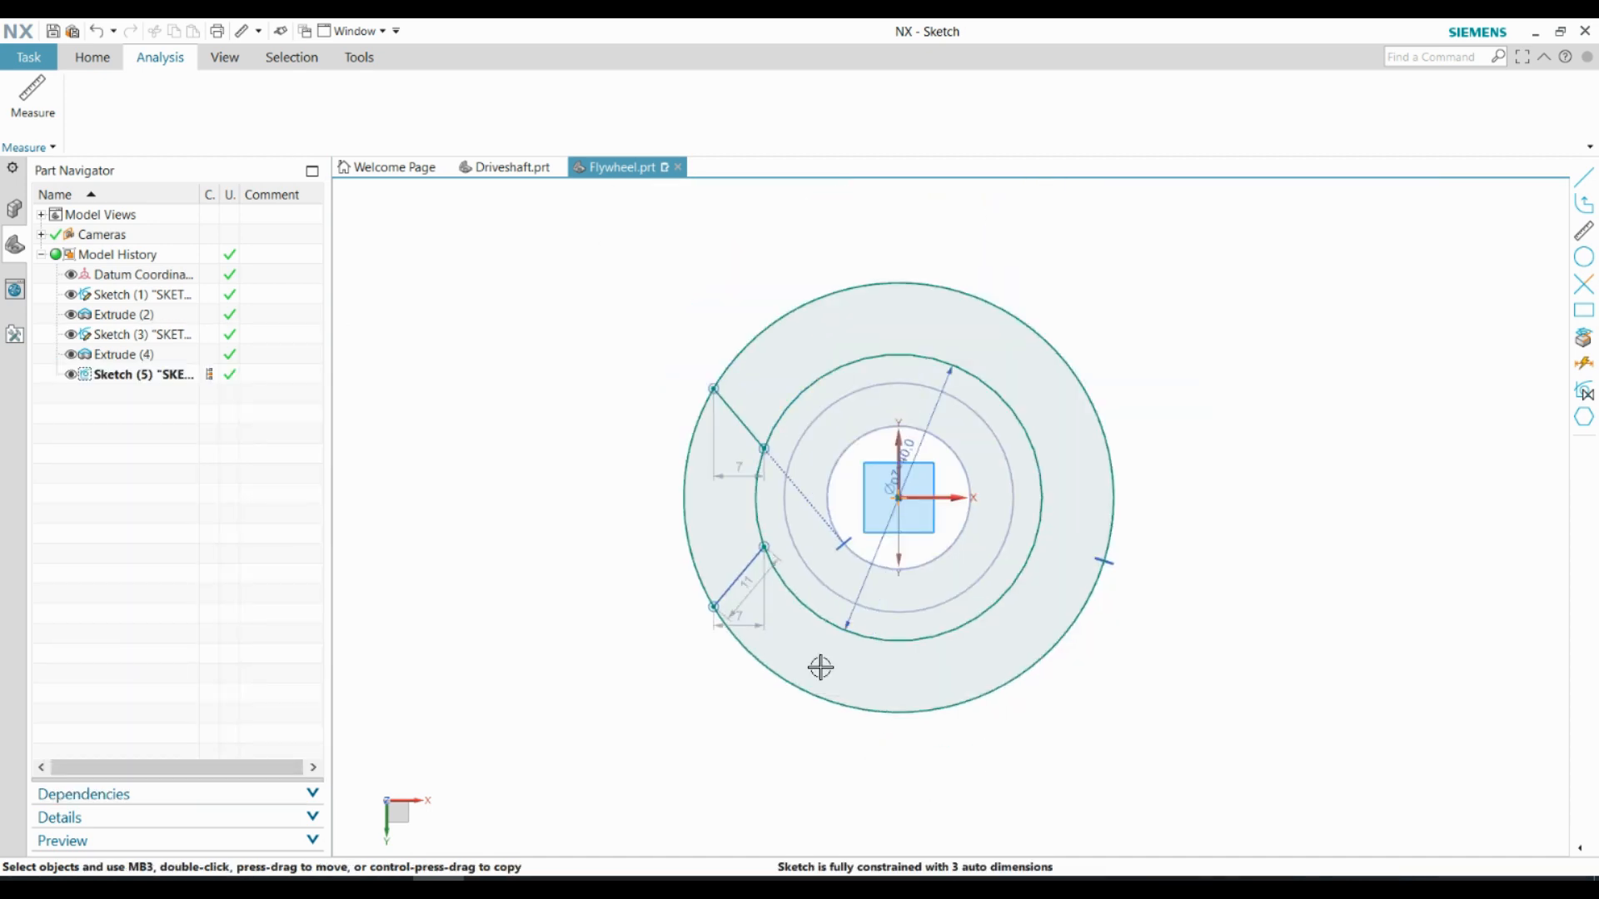
pyautogui.scroll(3, 821, 667)
pyautogui.scroll(-2, 1013, 531)
pyautogui.click(92, 57)
pyautogui.click(395, 104)
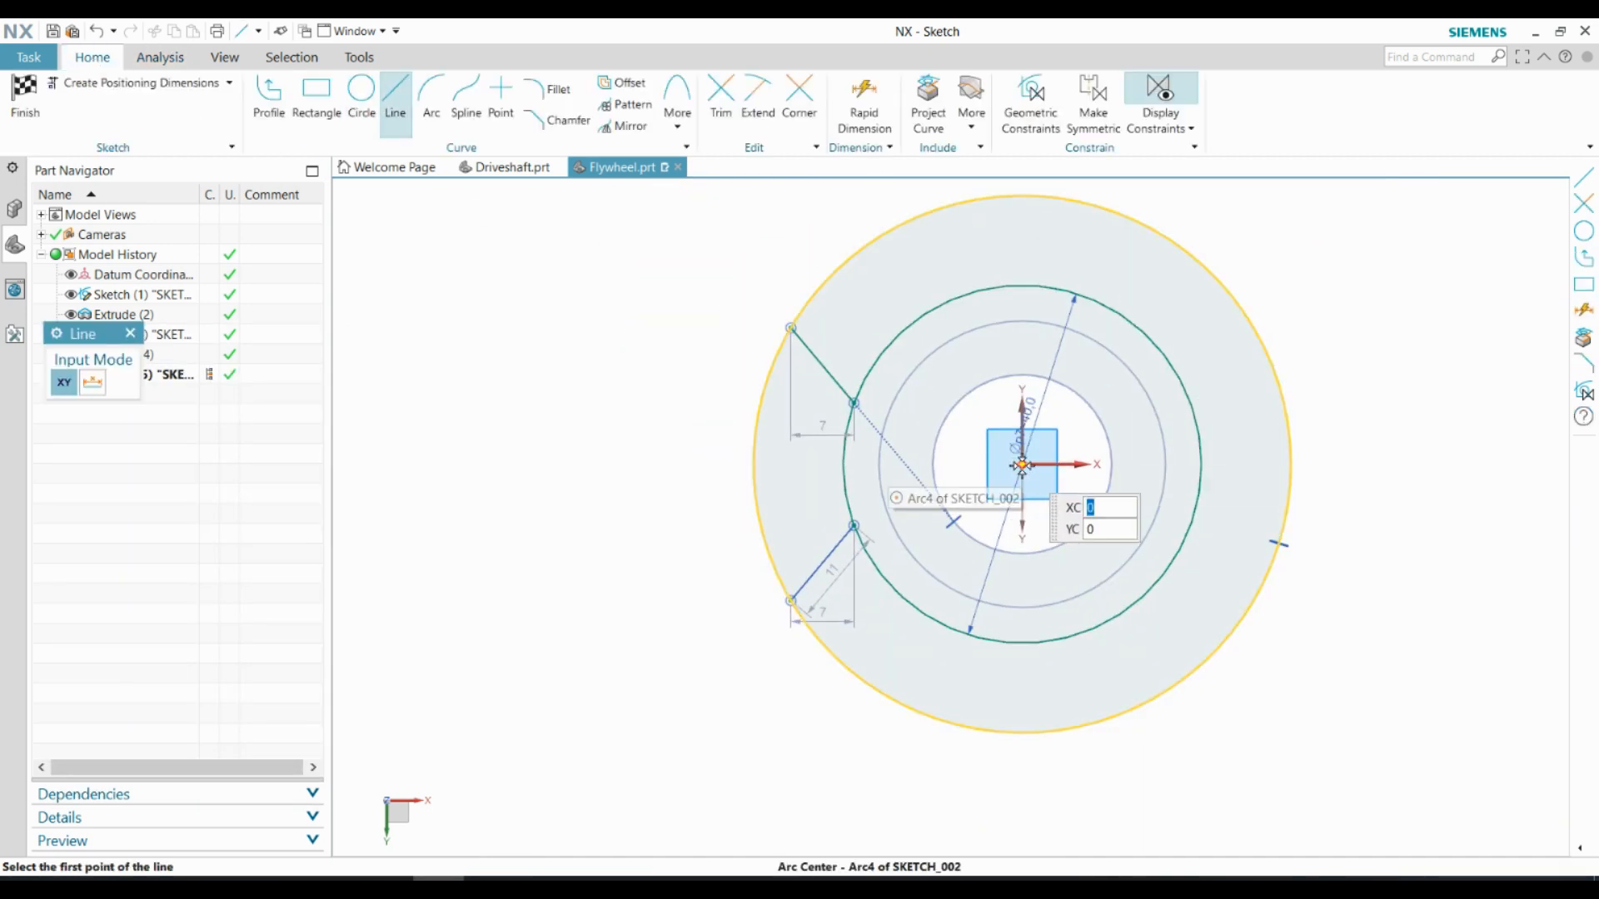
pyautogui.click(916, 428)
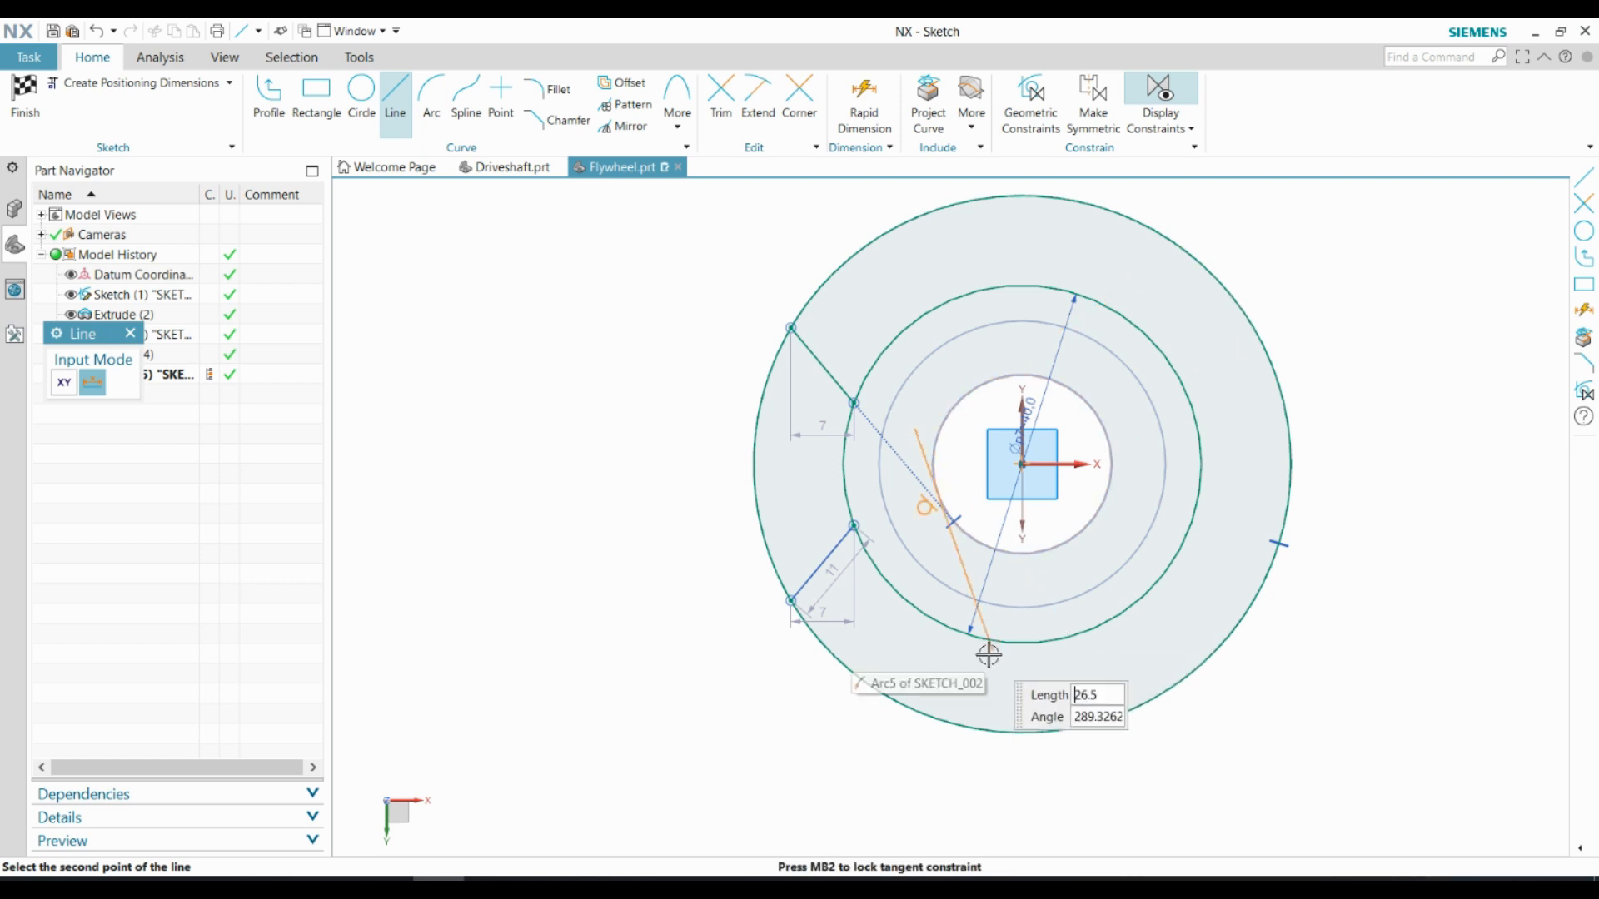
pyautogui.click(1035, 771)
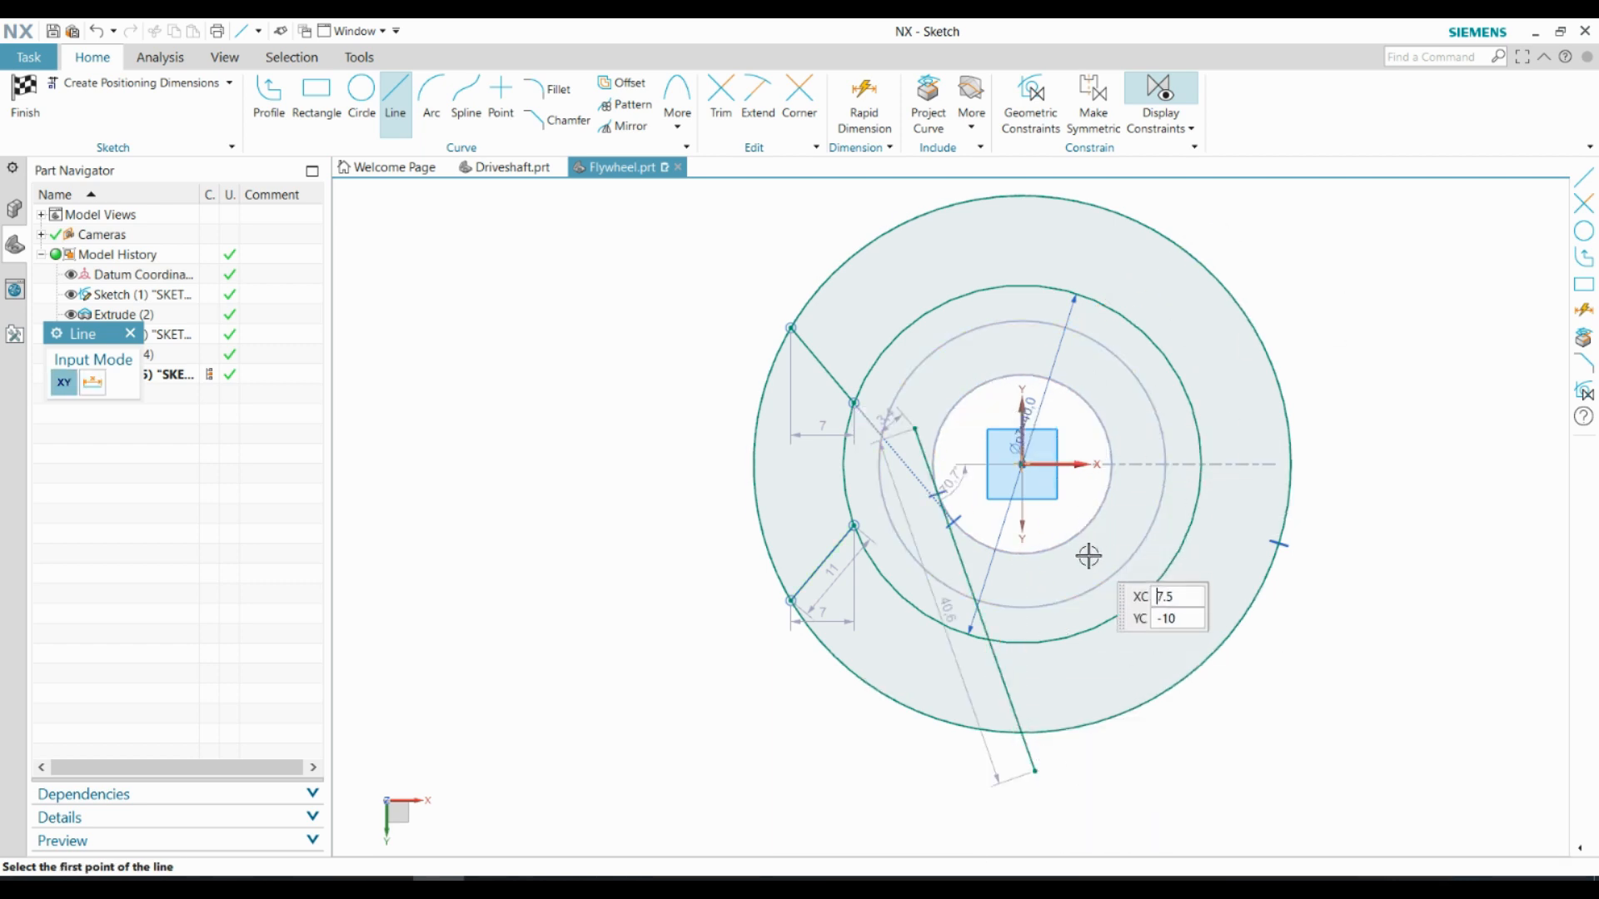
pyautogui.click(1058, 577)
pyautogui.click(1251, 265)
pyautogui.press('Escape')
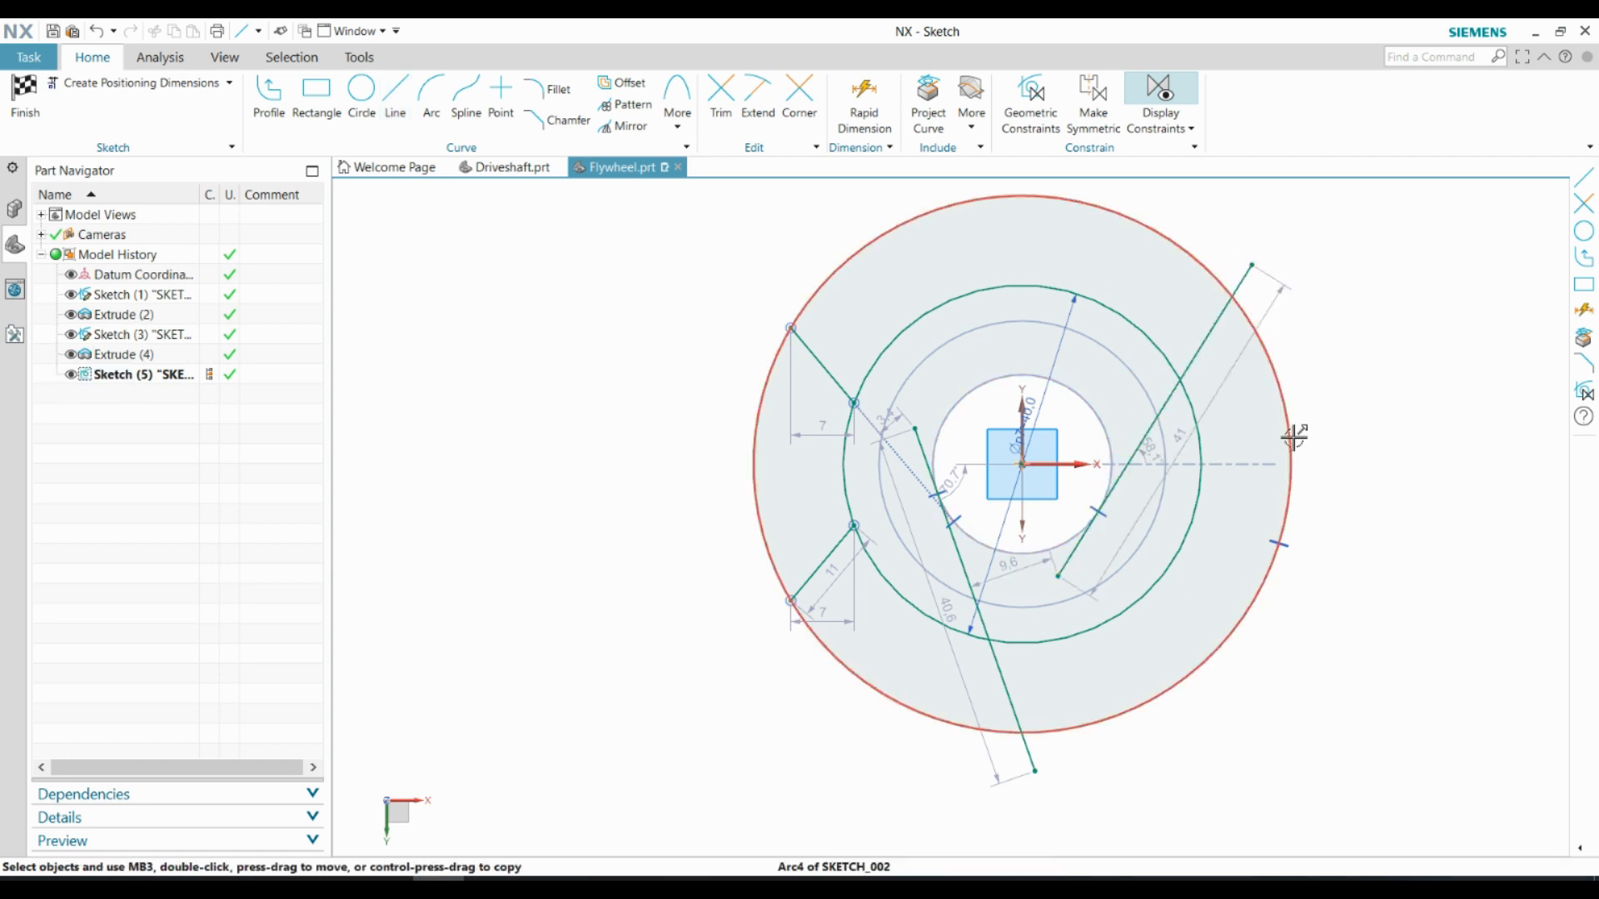
# Dimension the upper-right tangent line at 40° to the vertical axis
pyautogui.click(864, 100)
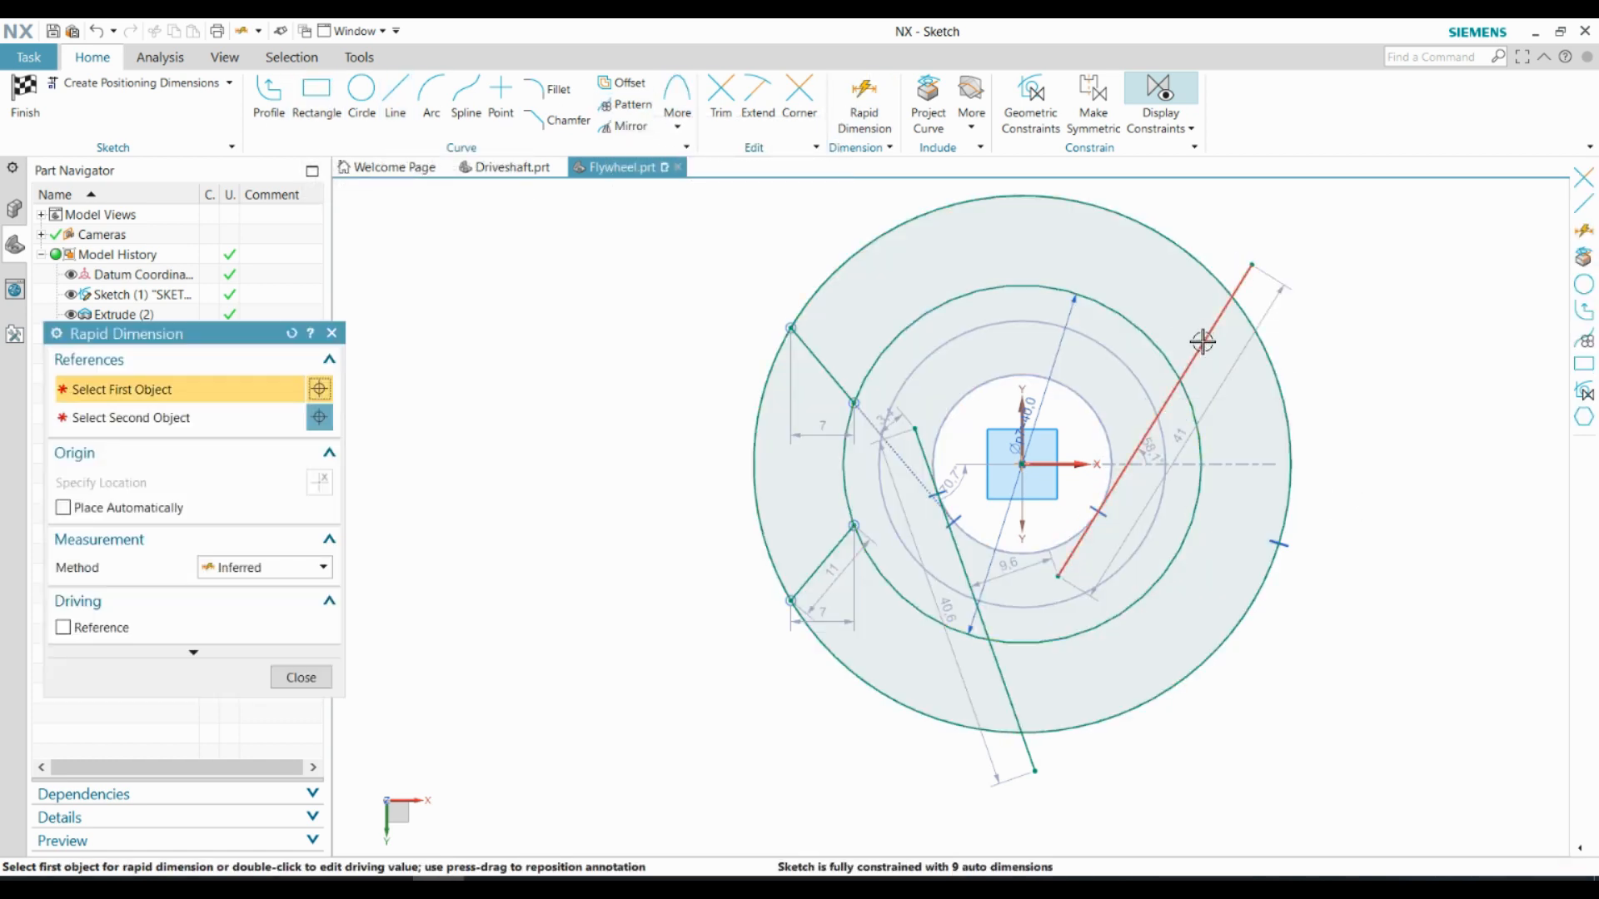
pyautogui.click(1205, 340)
pyautogui.click(1024, 275)
pyautogui.click(1222, 201)
pyautogui.write('40')
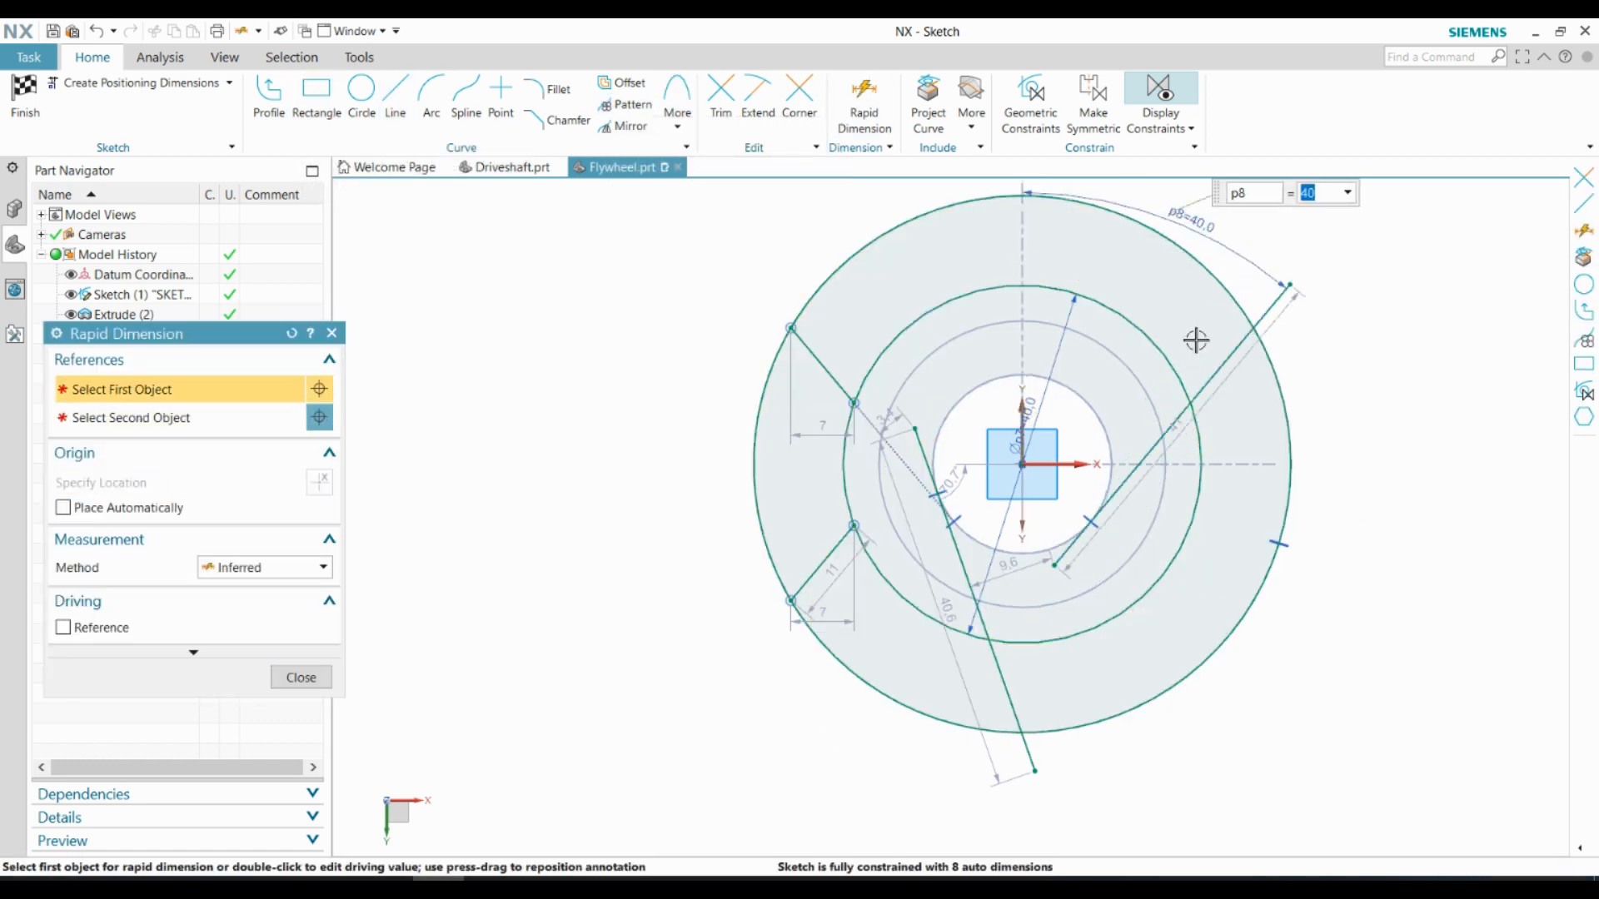
pyautogui.press('Return')
pyautogui.press('Escape')
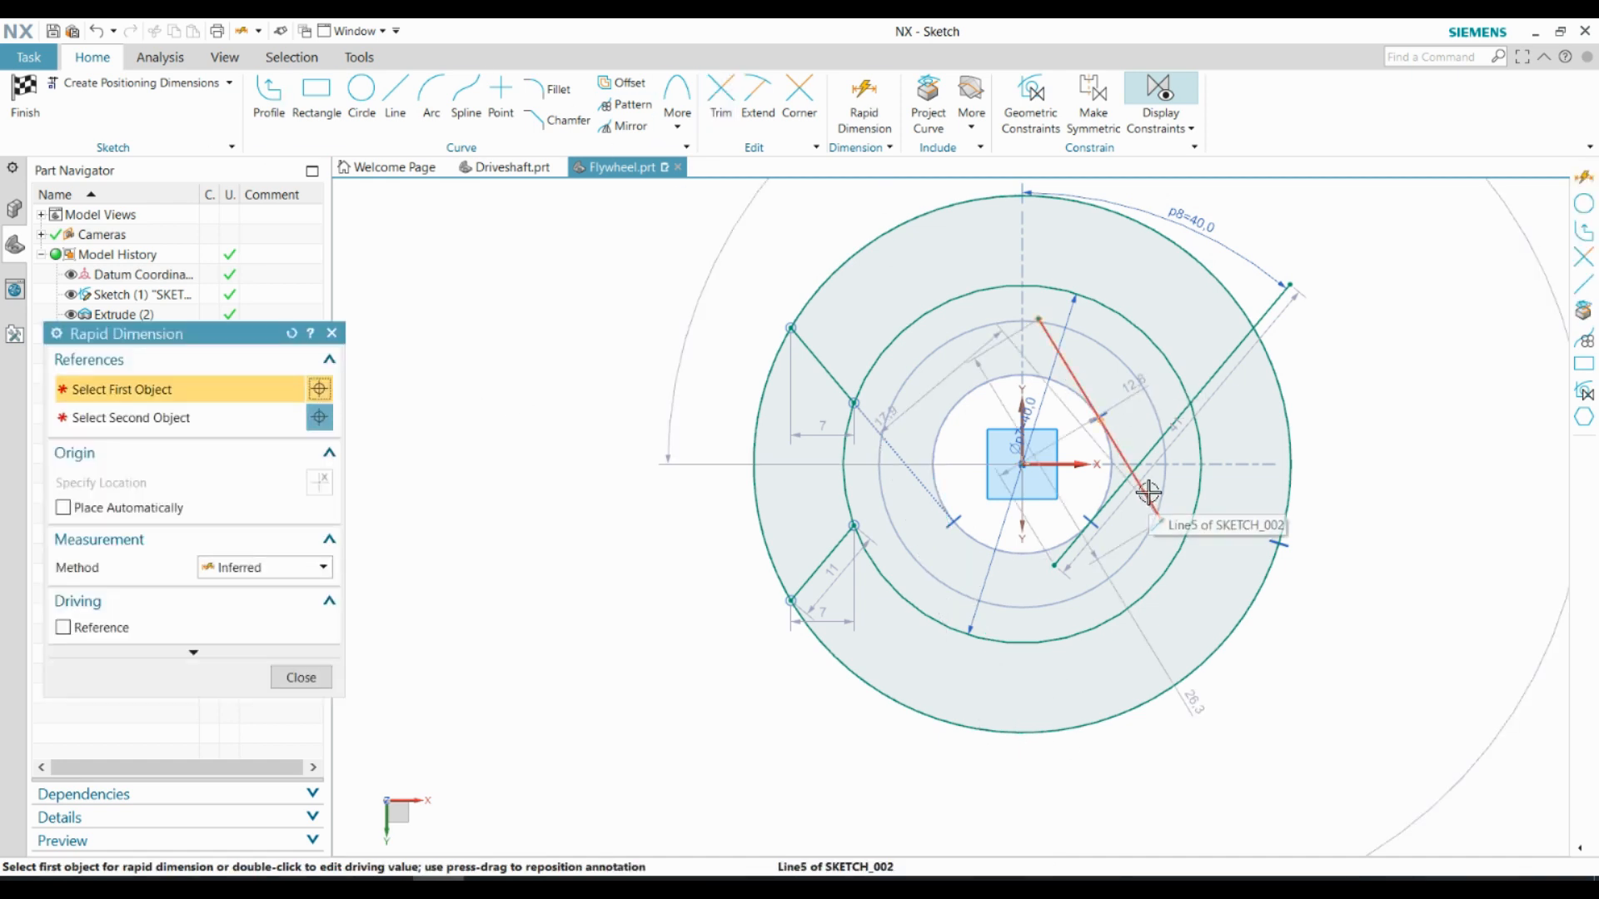
# Reposition the remaining tangent line to cross the flywheel's right half and dimension it at 40° to the vertical axis
pyautogui.click(1150, 494)
pyautogui.click(1023, 625)
pyautogui.click(1091, 787)
pyautogui.write('40')
pyautogui.press('Return')
pyautogui.press('Escape')
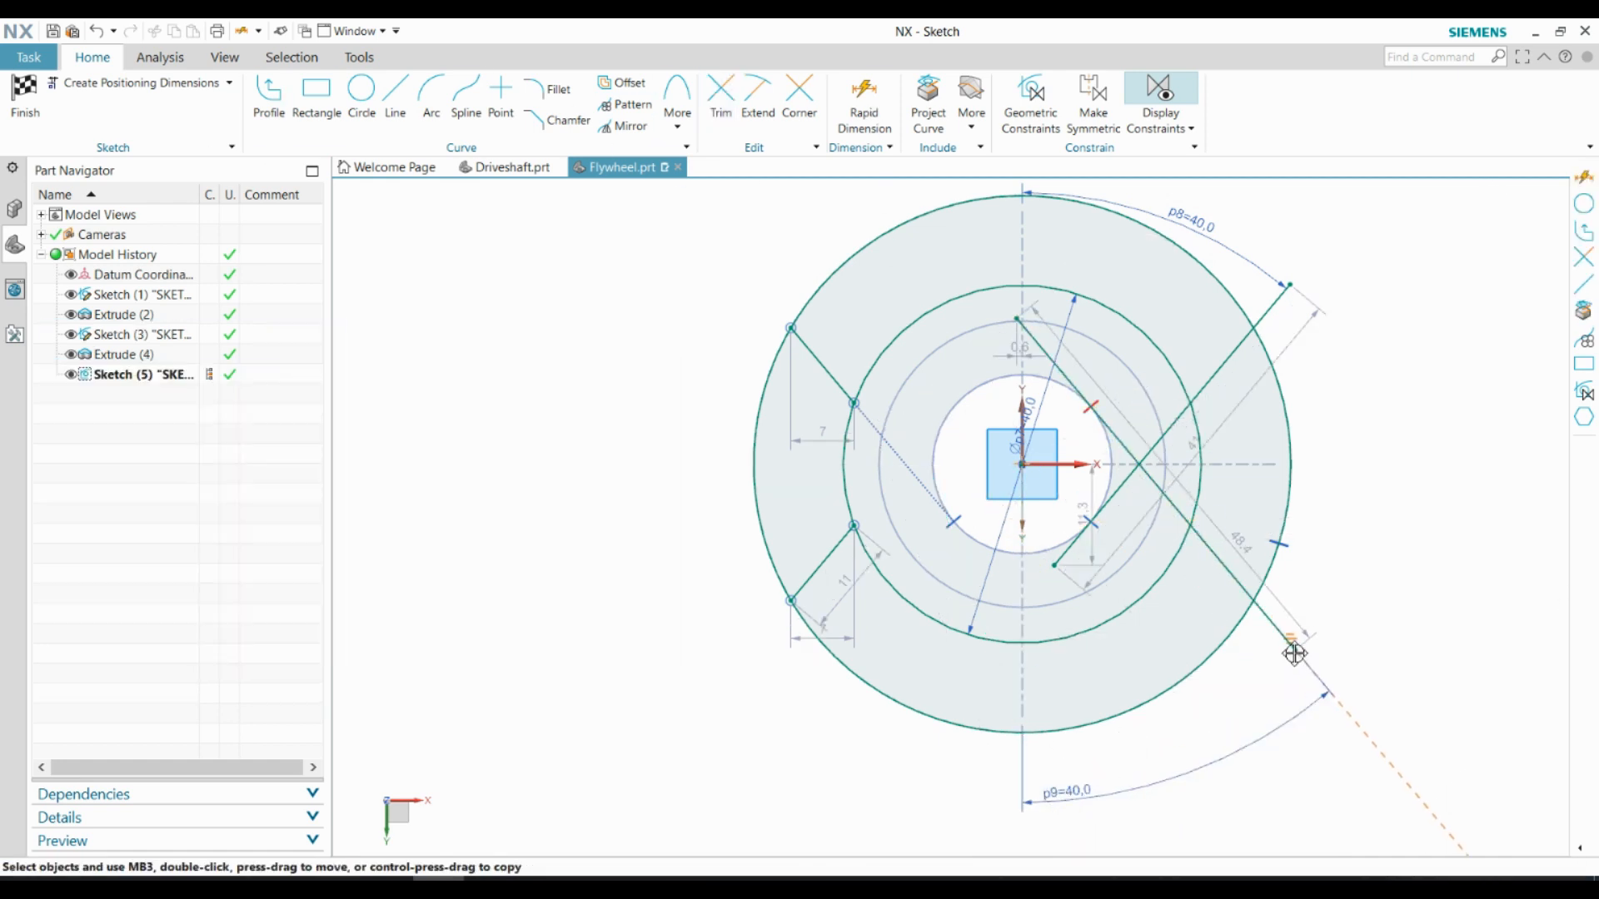
# Trim the lines and circles to leave one closed hammer-contact profile on each side of the flywheel, and finish the sketch
pyautogui.press('t')
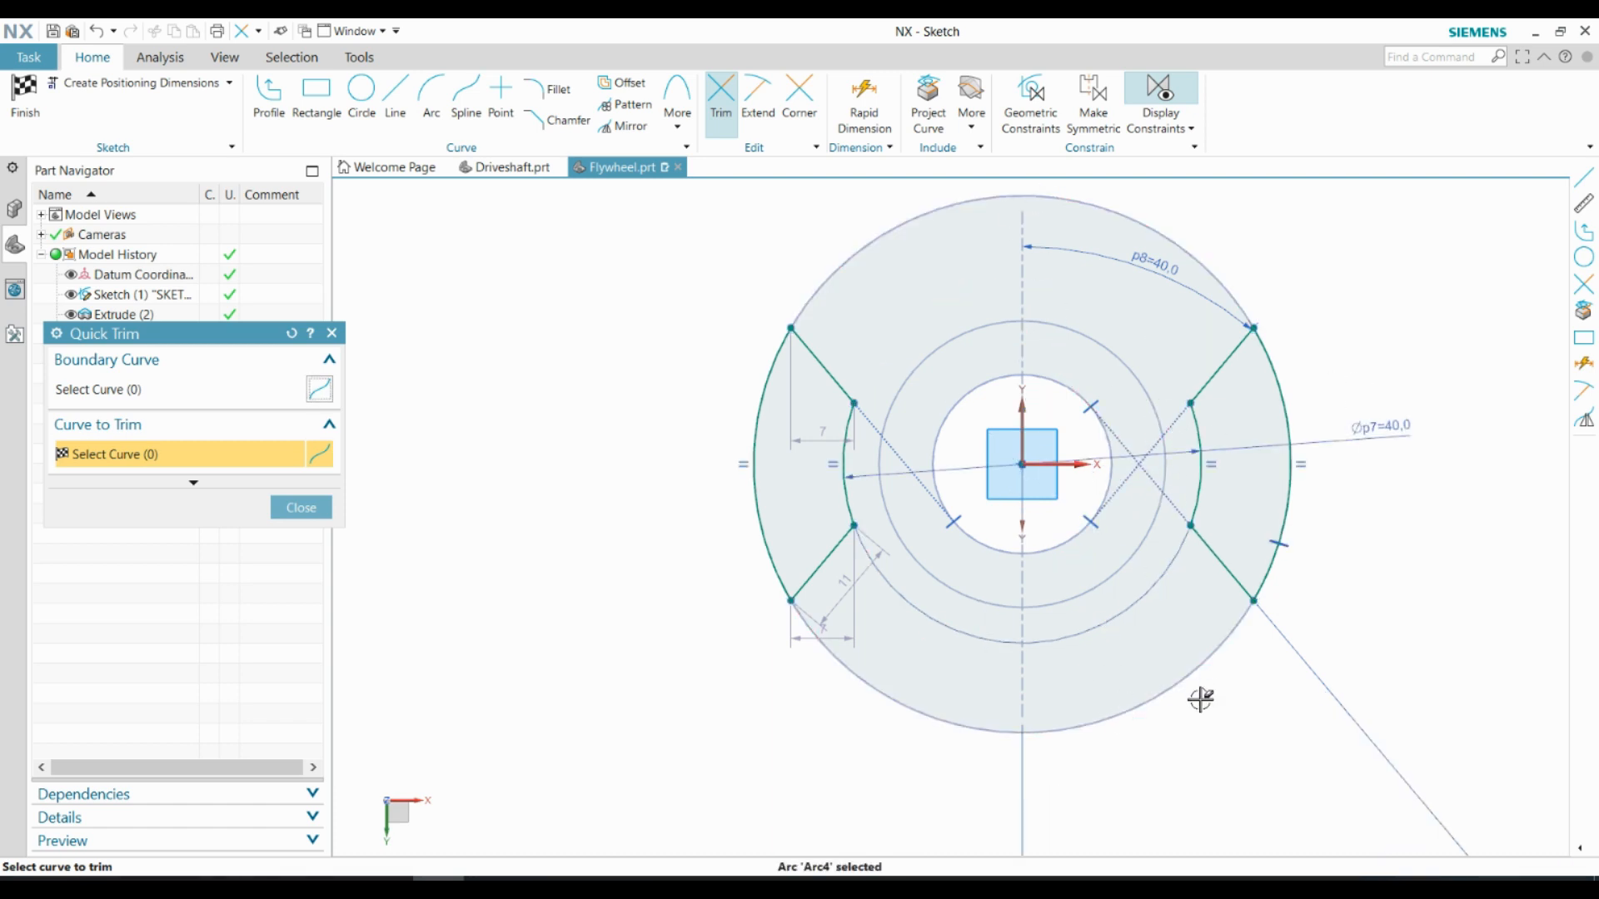
pyautogui.press('Escape')
pyautogui.hotkey('ctrl', 'q')
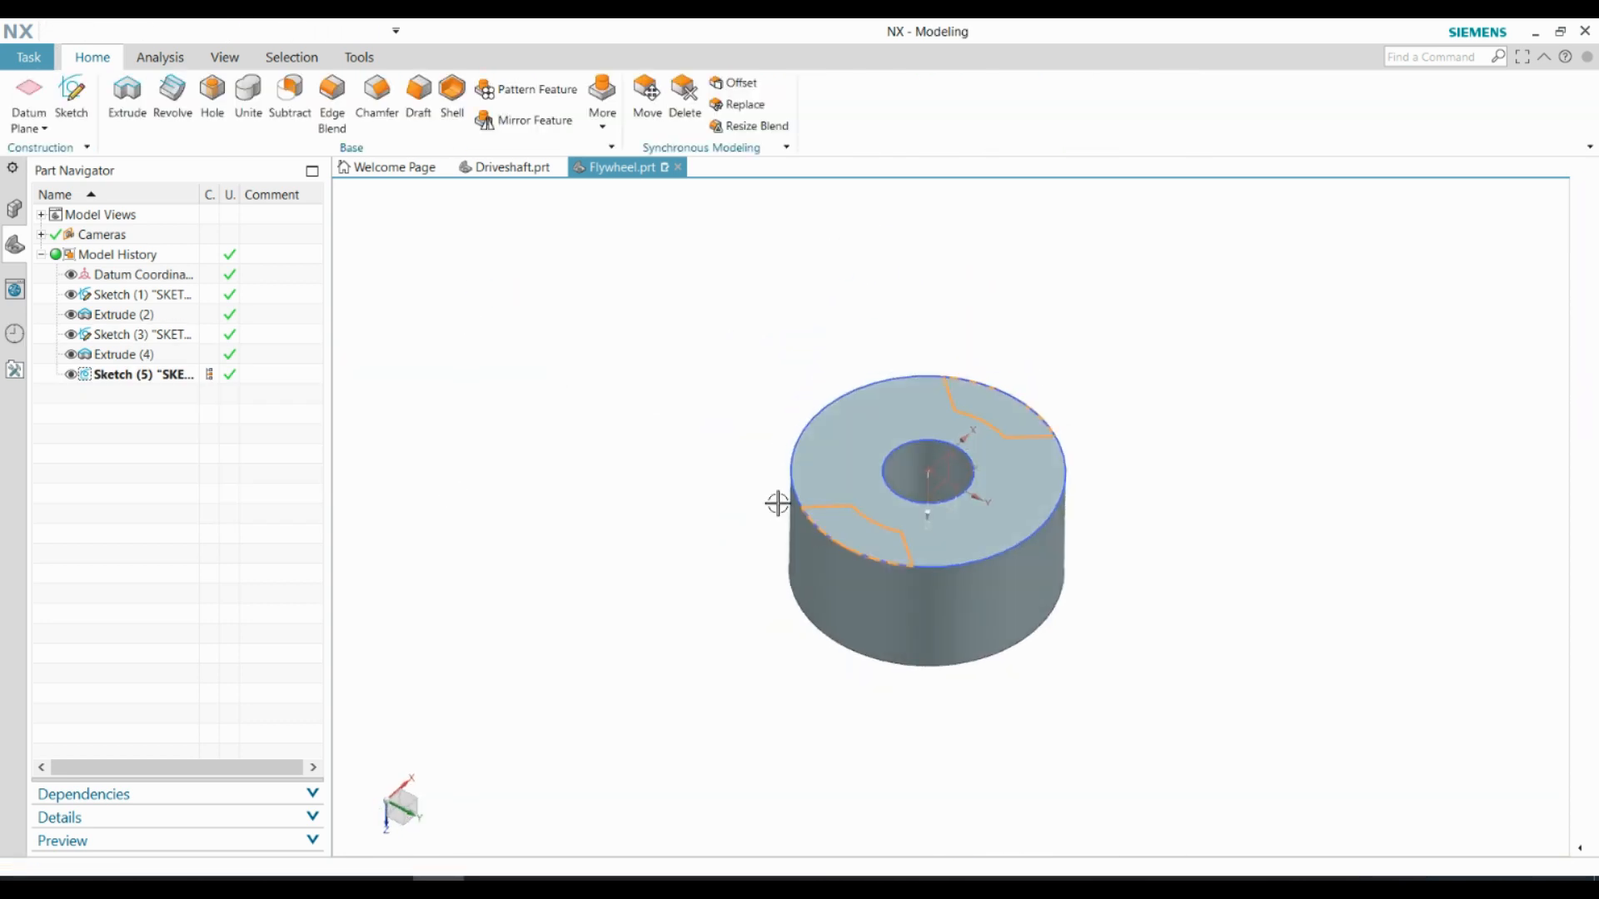
# Extrude both hammer-contact profiles 8 mm upward and unite them with the flywheel body
pyautogui.click(130, 90)
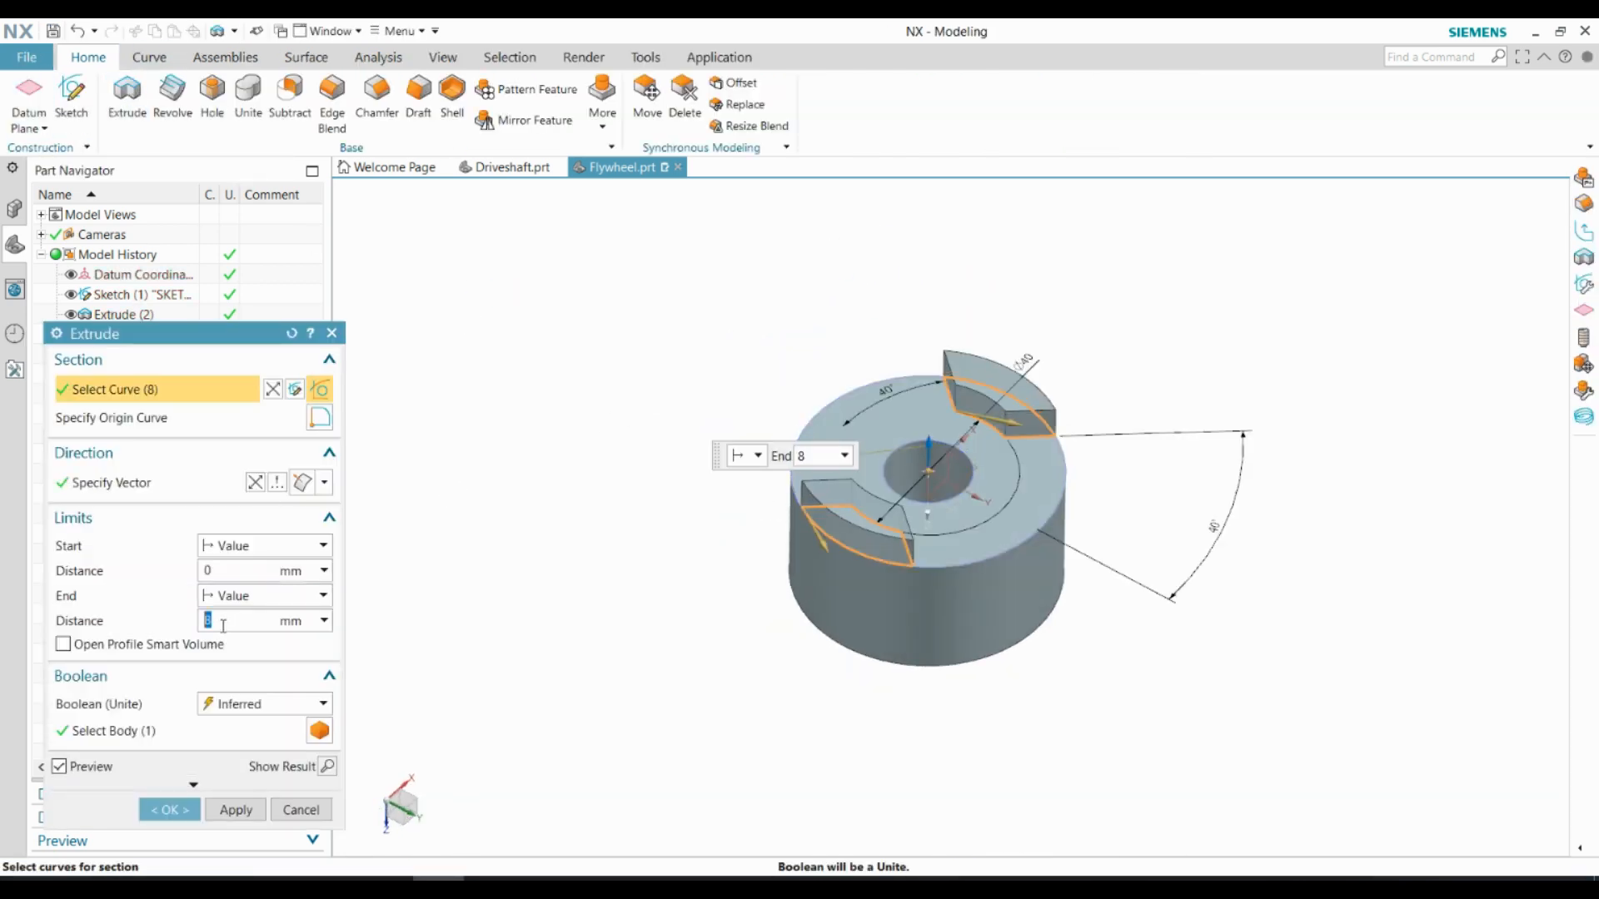
pyautogui.click(169, 810)
pyautogui.moveTo(1021, 528); pyautogui.dragTo(944, 529, button='middle')
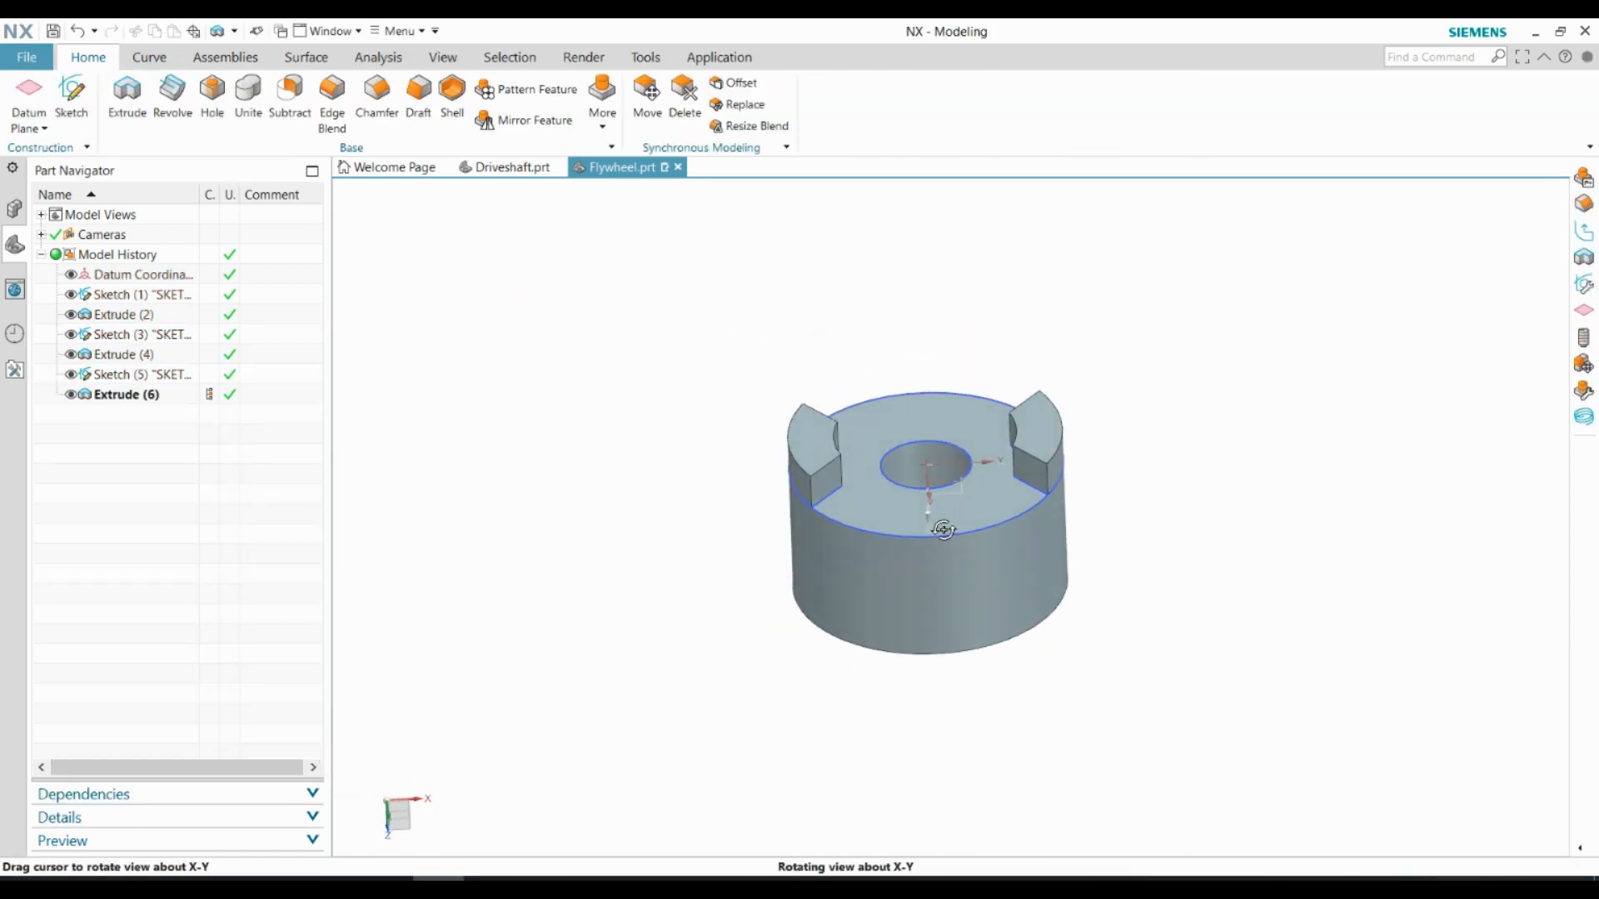
# Hide the flywheel's sketches and datums so that only the solid body is shown
pyautogui.click(364, 60)
pyautogui.click(442, 59)
pyautogui.click(368, 103)
pyautogui.click(288, 383)
pyautogui.click(238, 443)
pyautogui.click(300, 656)
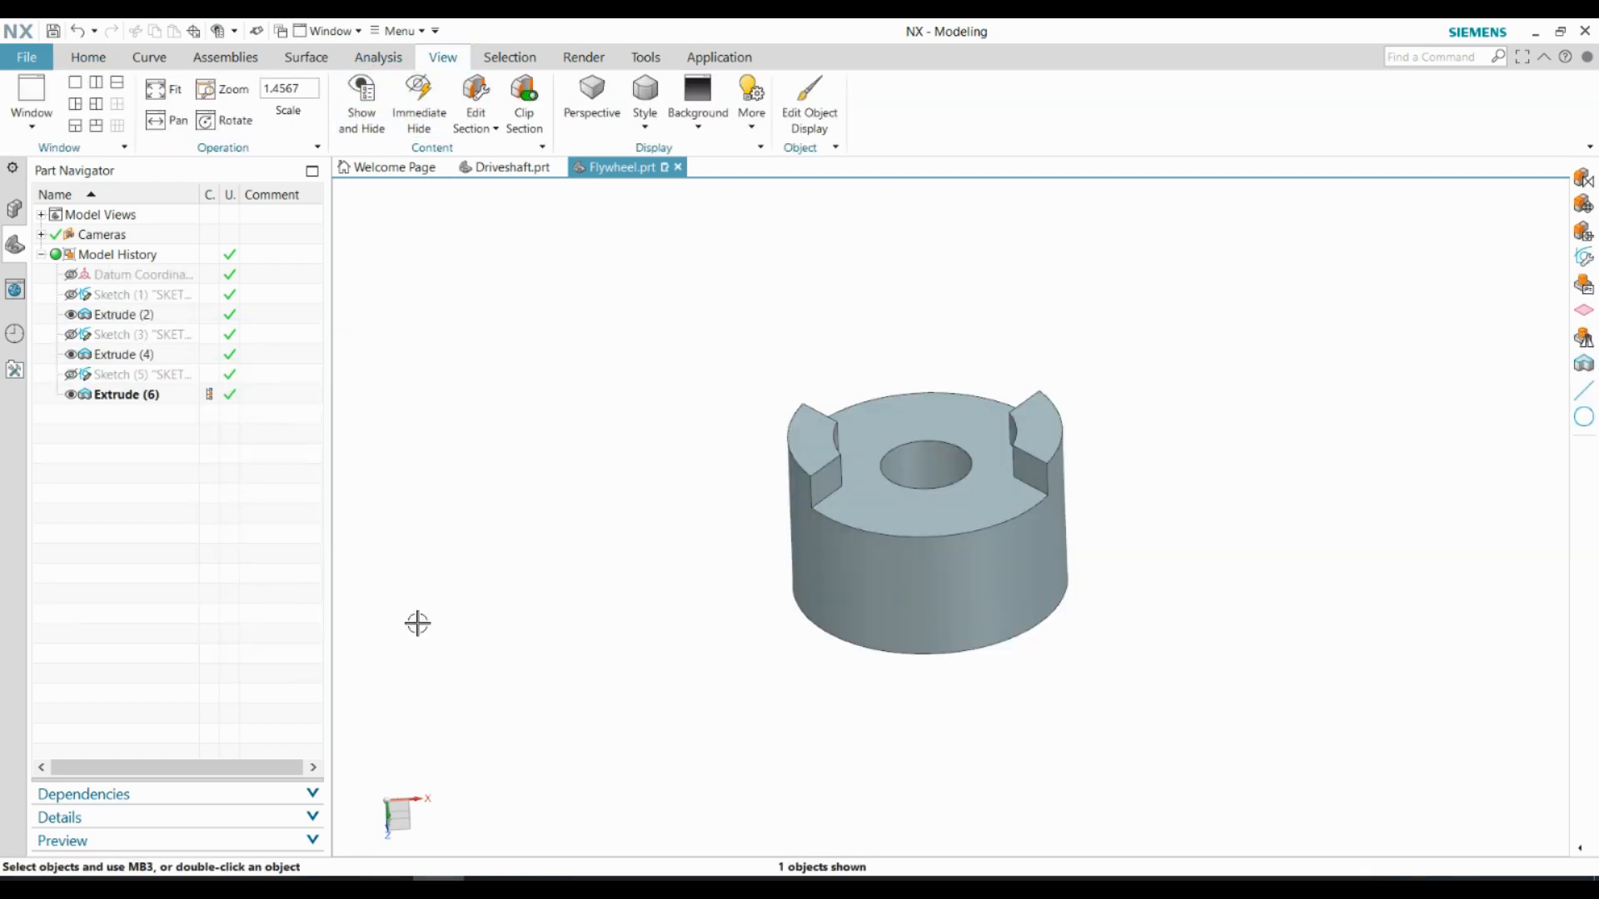
# Start a helix along a vector in the flywheel bore with a 20 mm diameter and 155.5 mm pitch
pyautogui.moveTo(893, 338); pyautogui.dragTo(916, 451, button='middle')
pyautogui.scroll(3, 934, 468)
pyautogui.click(91, 60)
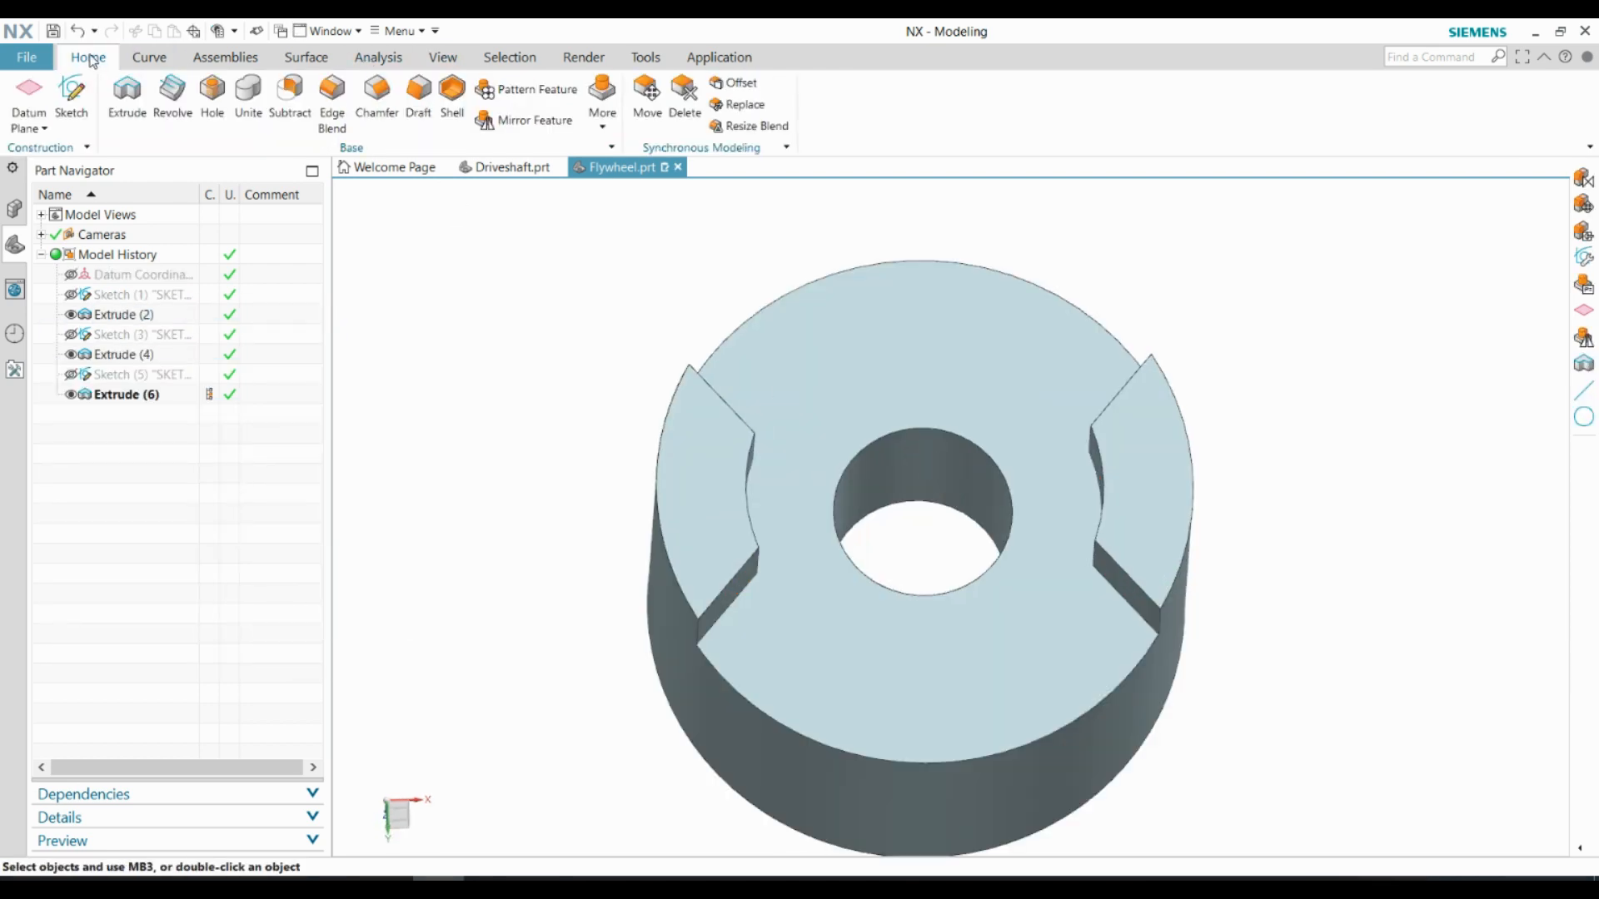
pyautogui.click(131, 63)
pyautogui.click(281, 96)
pyautogui.moveTo(819, 473); pyautogui.dragTo(921, 439, button='middle')
pyautogui.scroll(4, 920, 440)
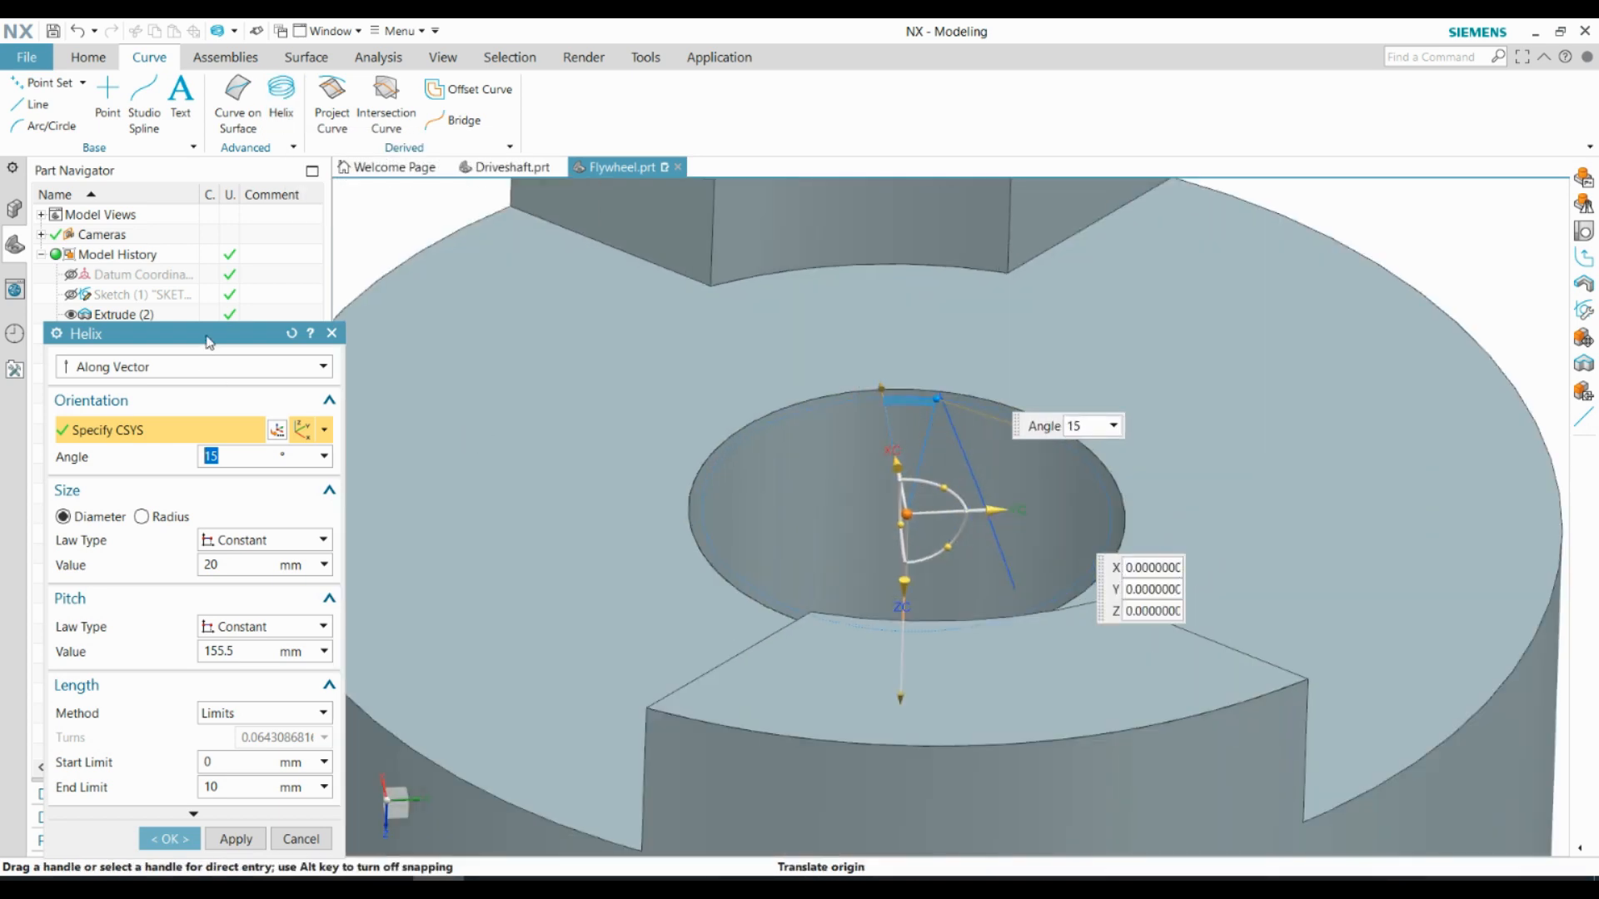
pyautogui.moveTo(209, 337); pyautogui.dragTo(379, 212)
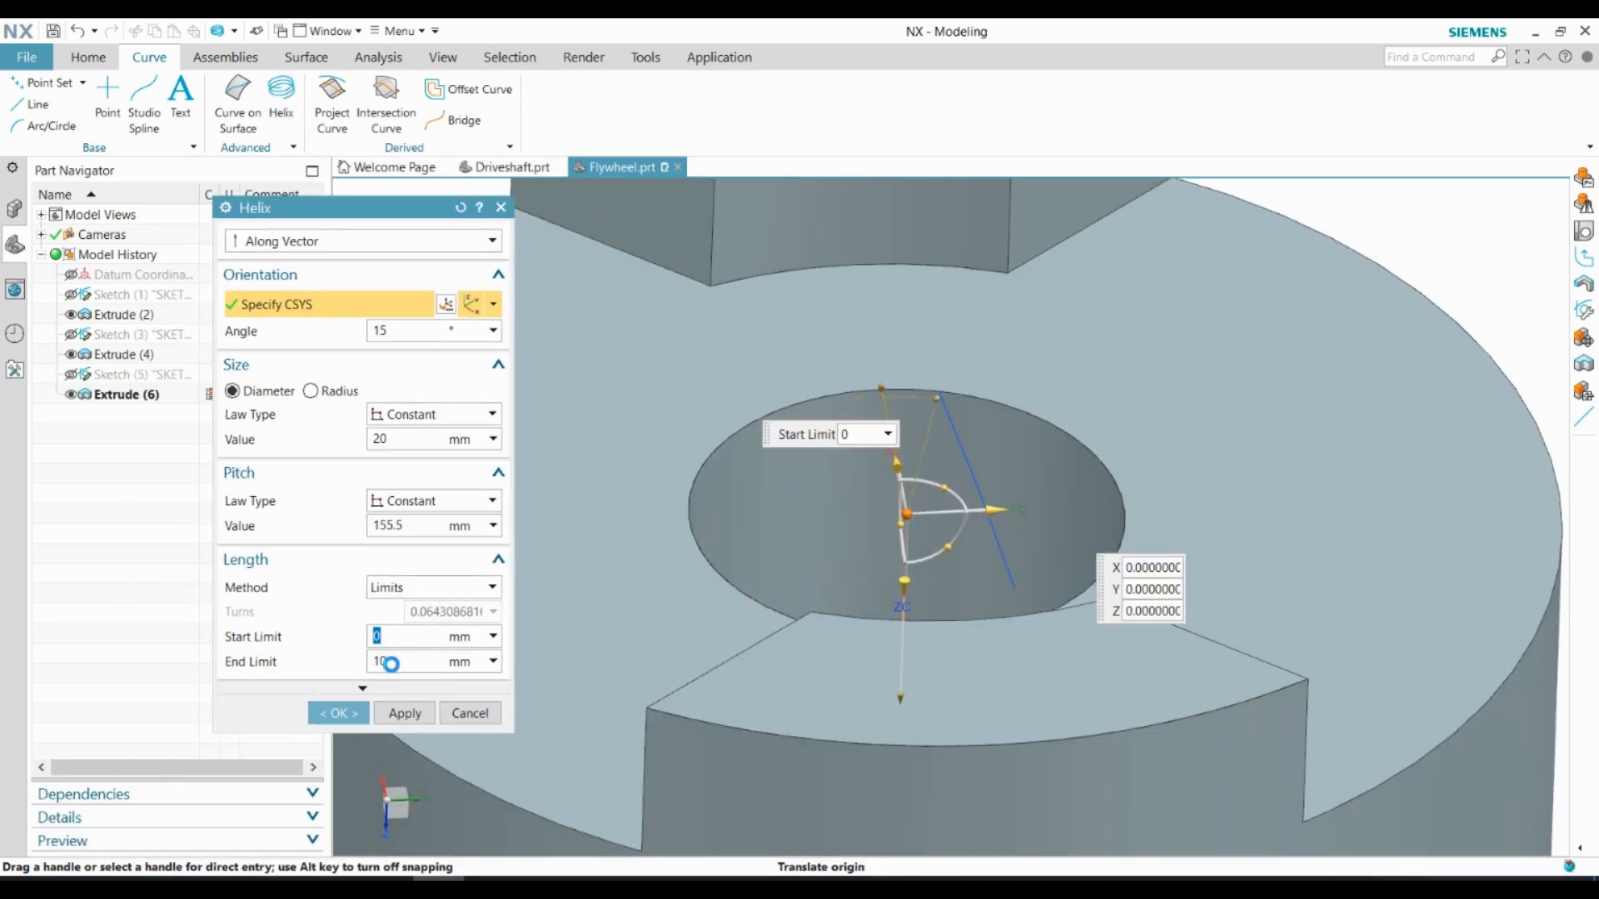
# Try a helix angle of -15° and set it back to 15°
pyautogui.click(408, 332)
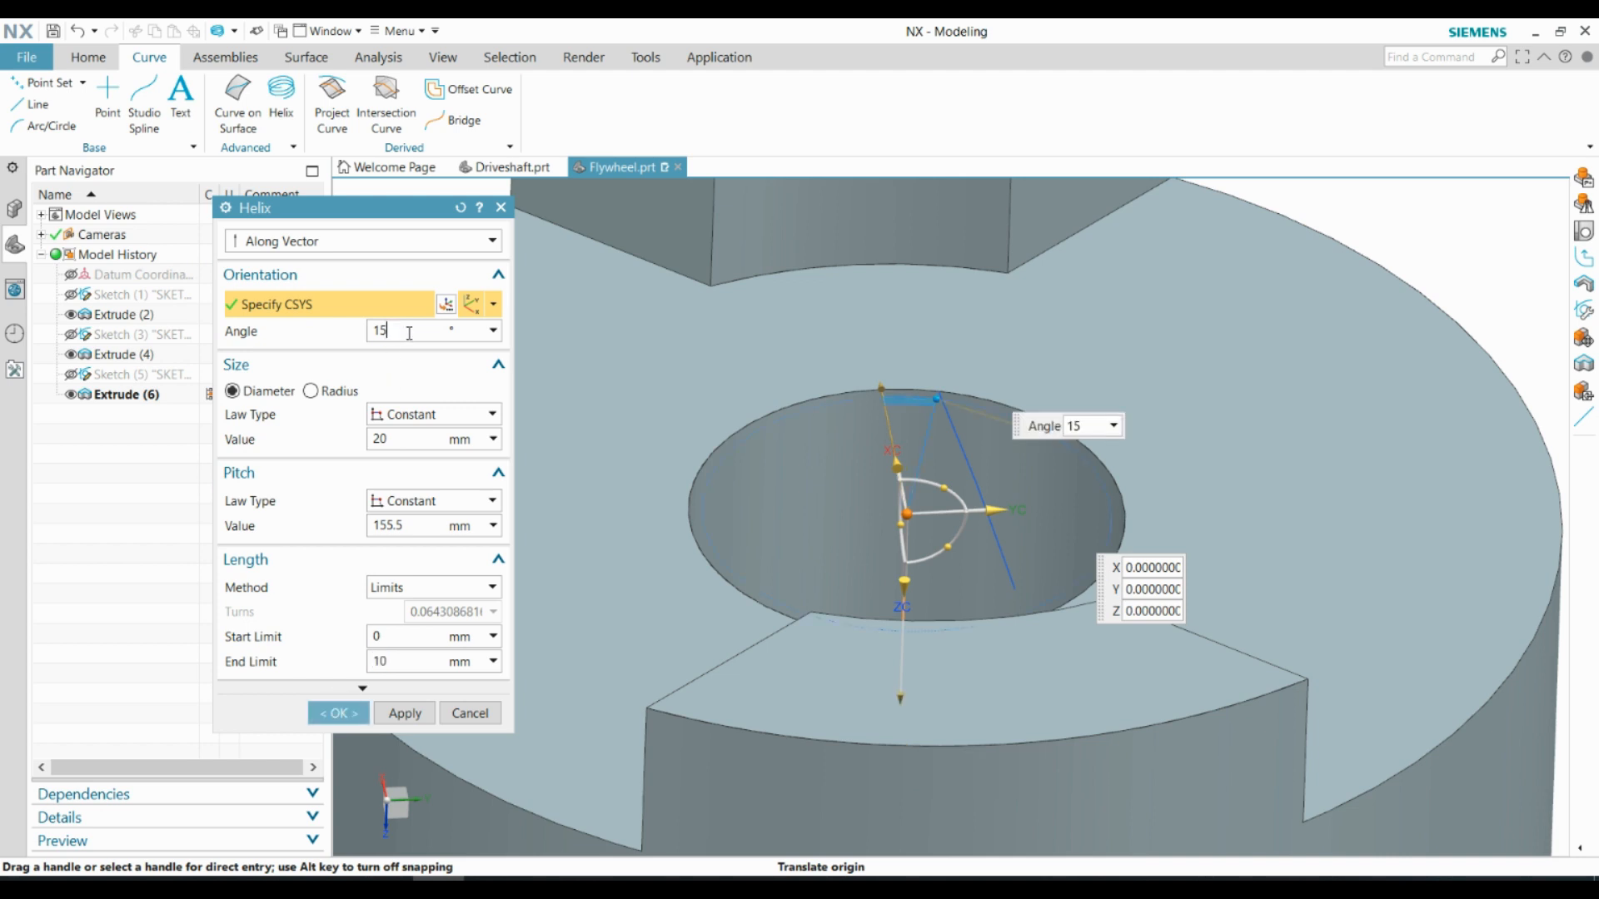
pyautogui.moveTo(824, 381); pyautogui.dragTo(866, 350, button='middle')
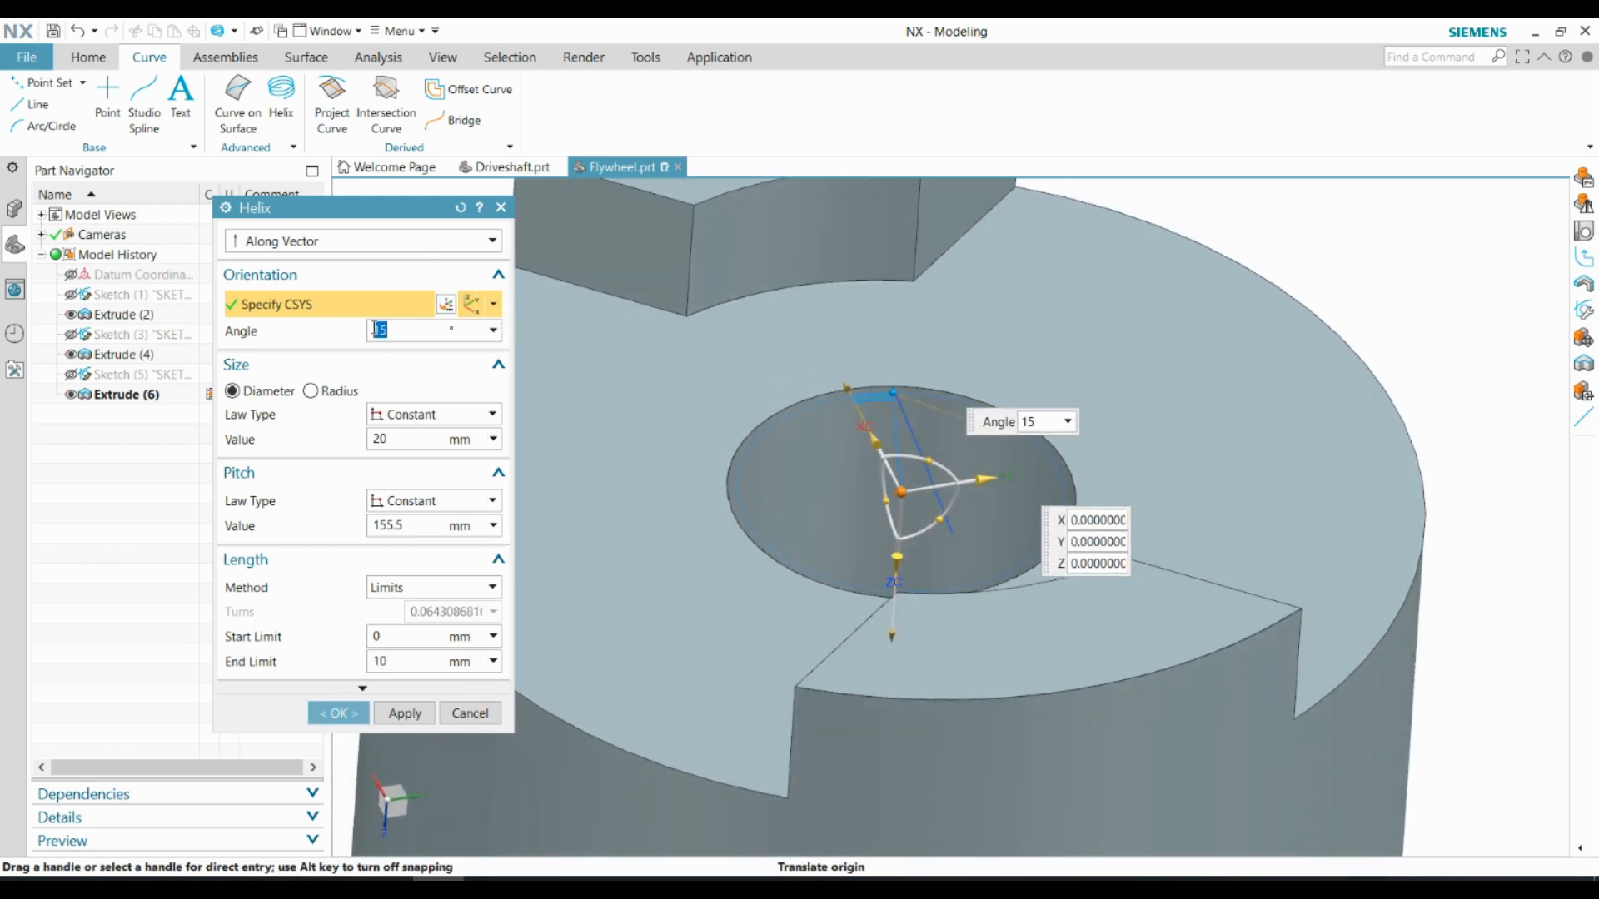
pyautogui.click(399, 439)
pyautogui.moveTo(933, 508); pyautogui.dragTo(893, 561, button='middle')
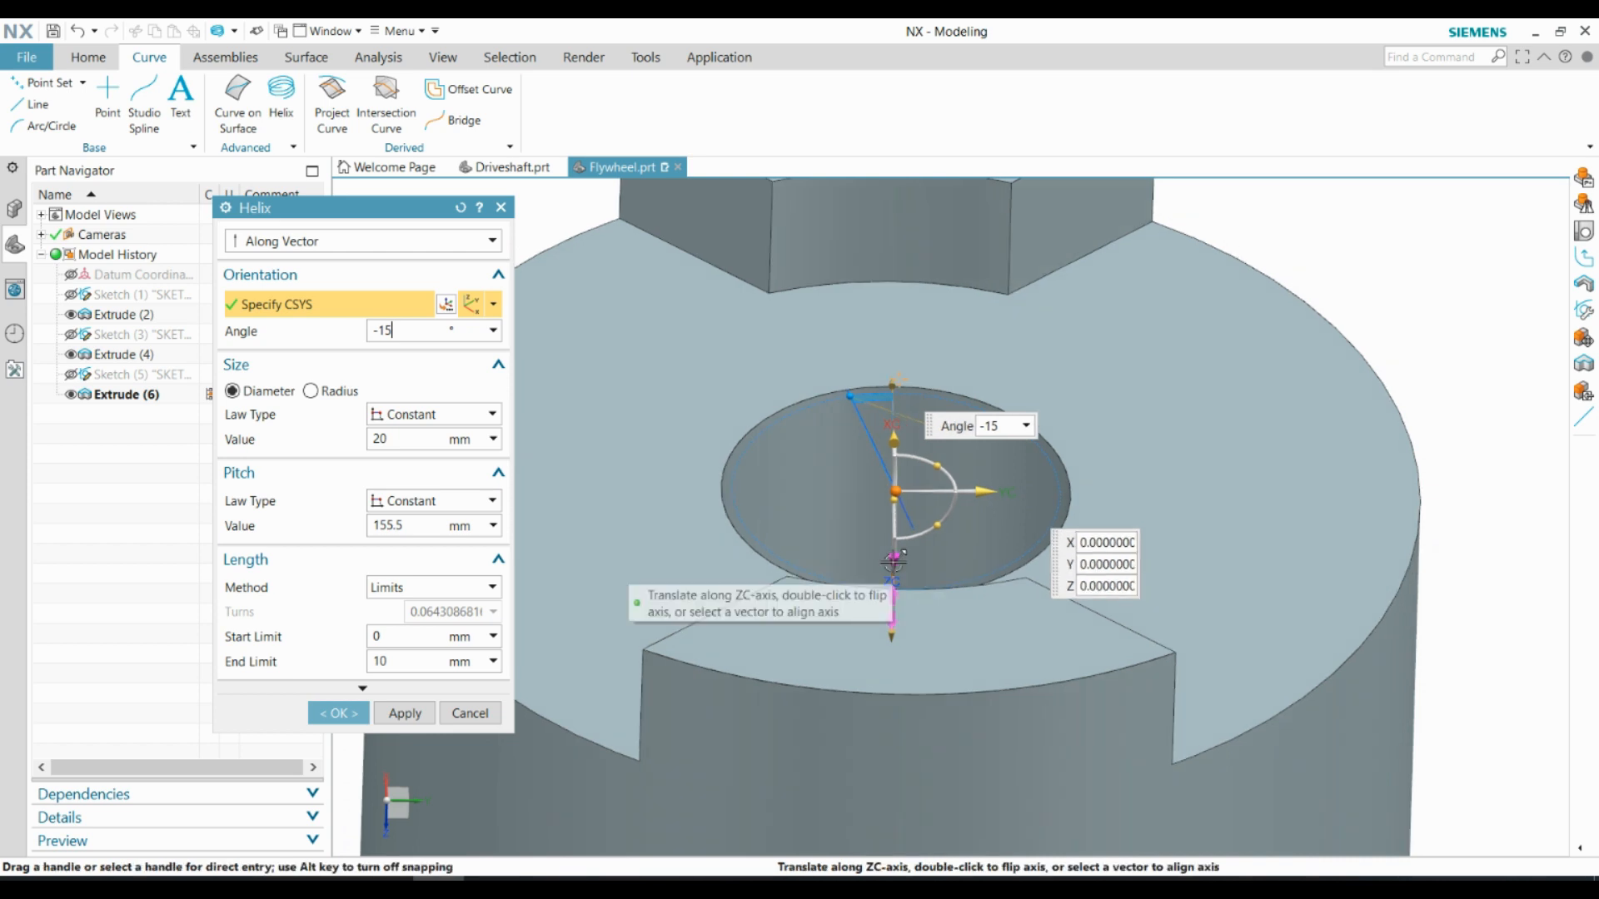
pyautogui.write('15')
# Reorient the helix coordinate system at the bore's centre so its Z axis points up out of the flywheel
pyautogui.click(896, 491)
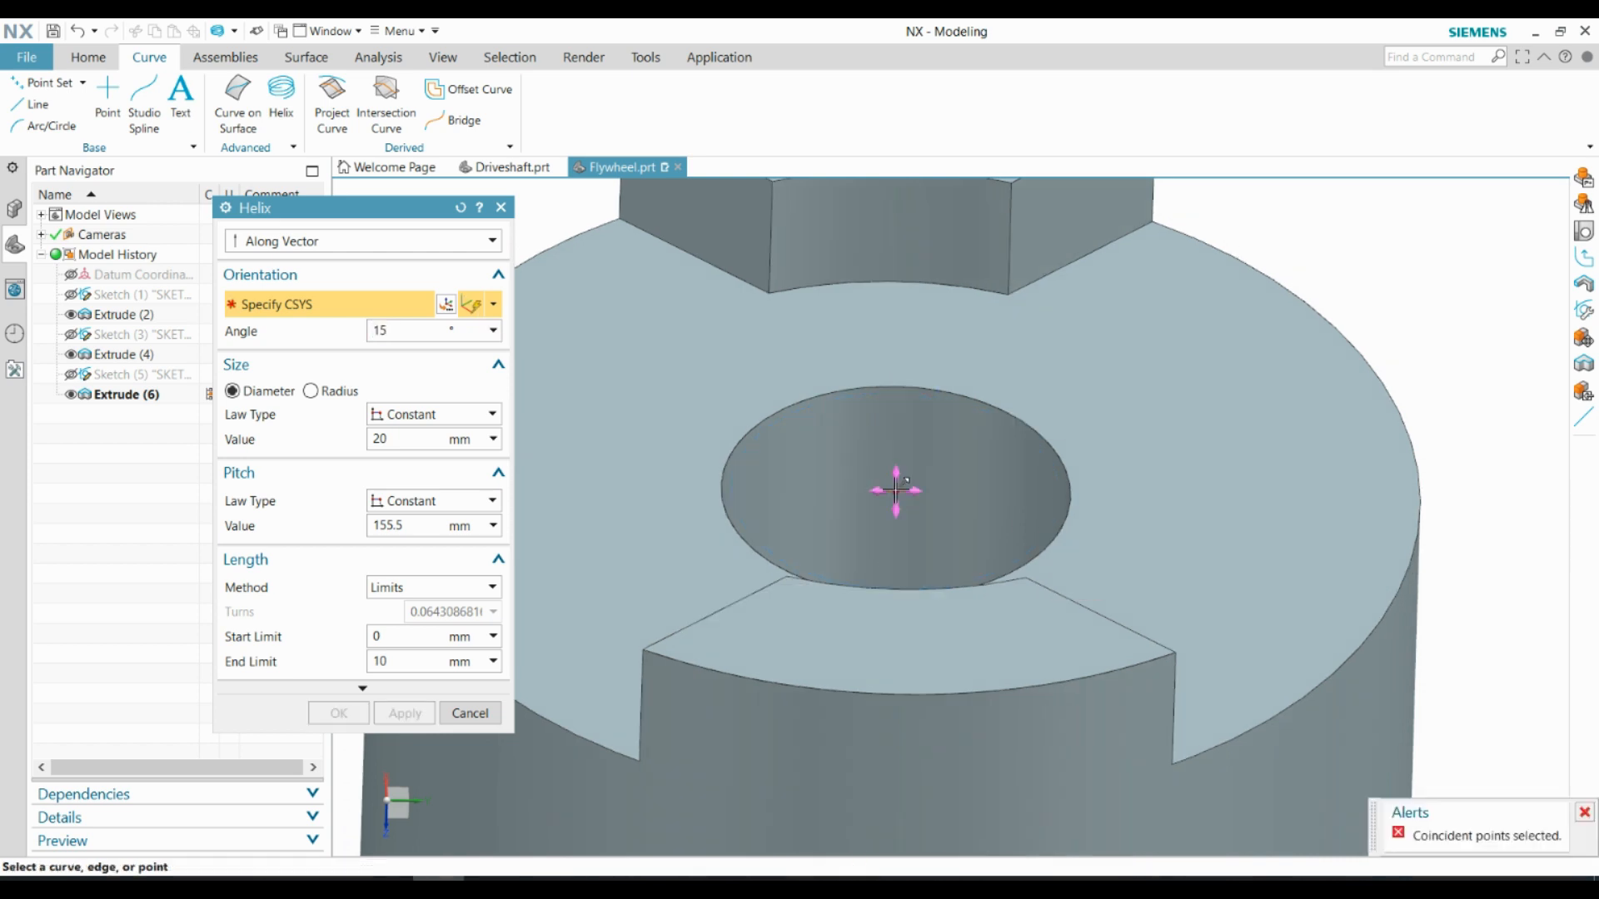
pyautogui.moveTo(896, 491); pyautogui.dragTo(999, 493, button='middle')
pyautogui.click(493, 305)
pyautogui.click(473, 388)
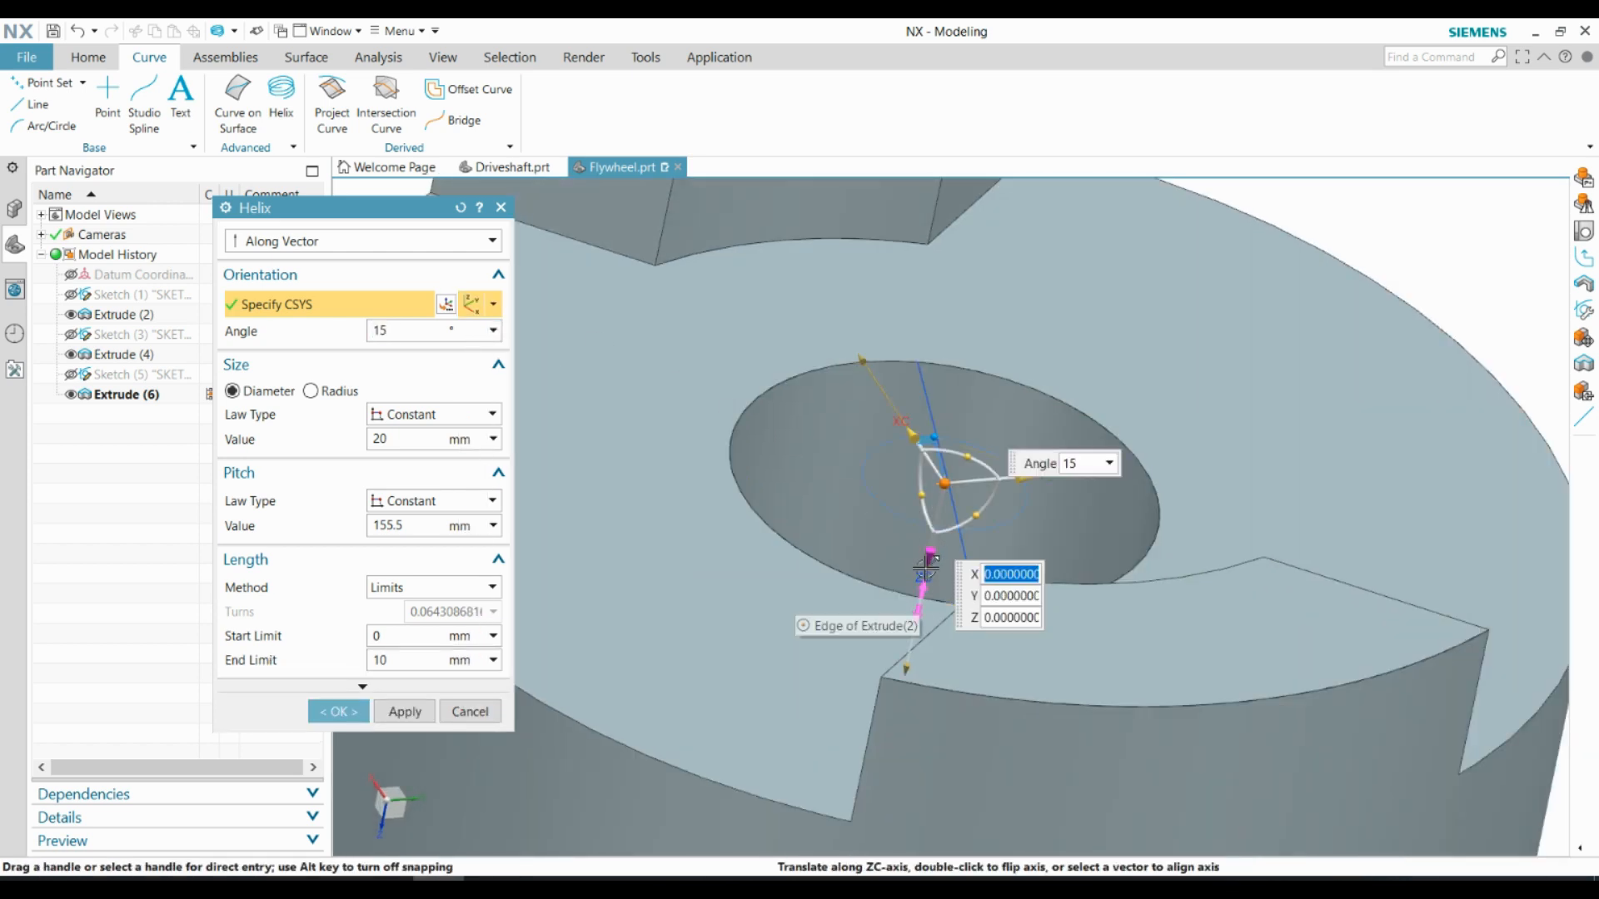
pyautogui.moveTo(821, 589); pyautogui.dragTo(965, 533, button='middle')
pyautogui.moveTo(937, 437); pyautogui.dragTo(497, 586, button='middle')
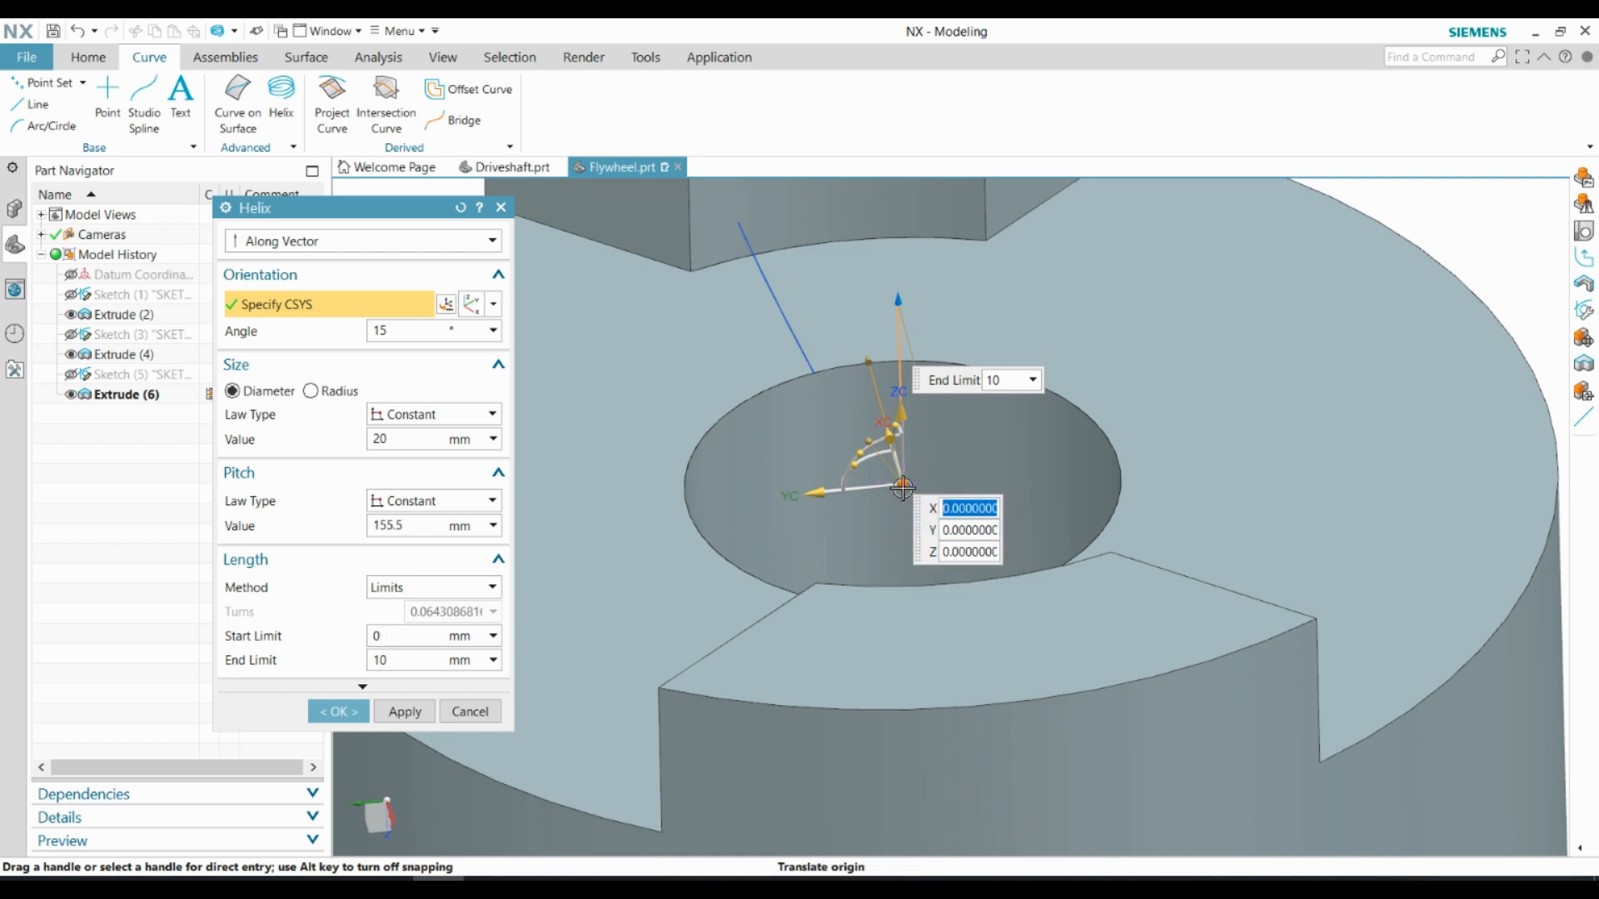
# Move the helix origin to Z 10 mm, set the end limit to 15 mm, and create the helix
pyautogui.press('Return')
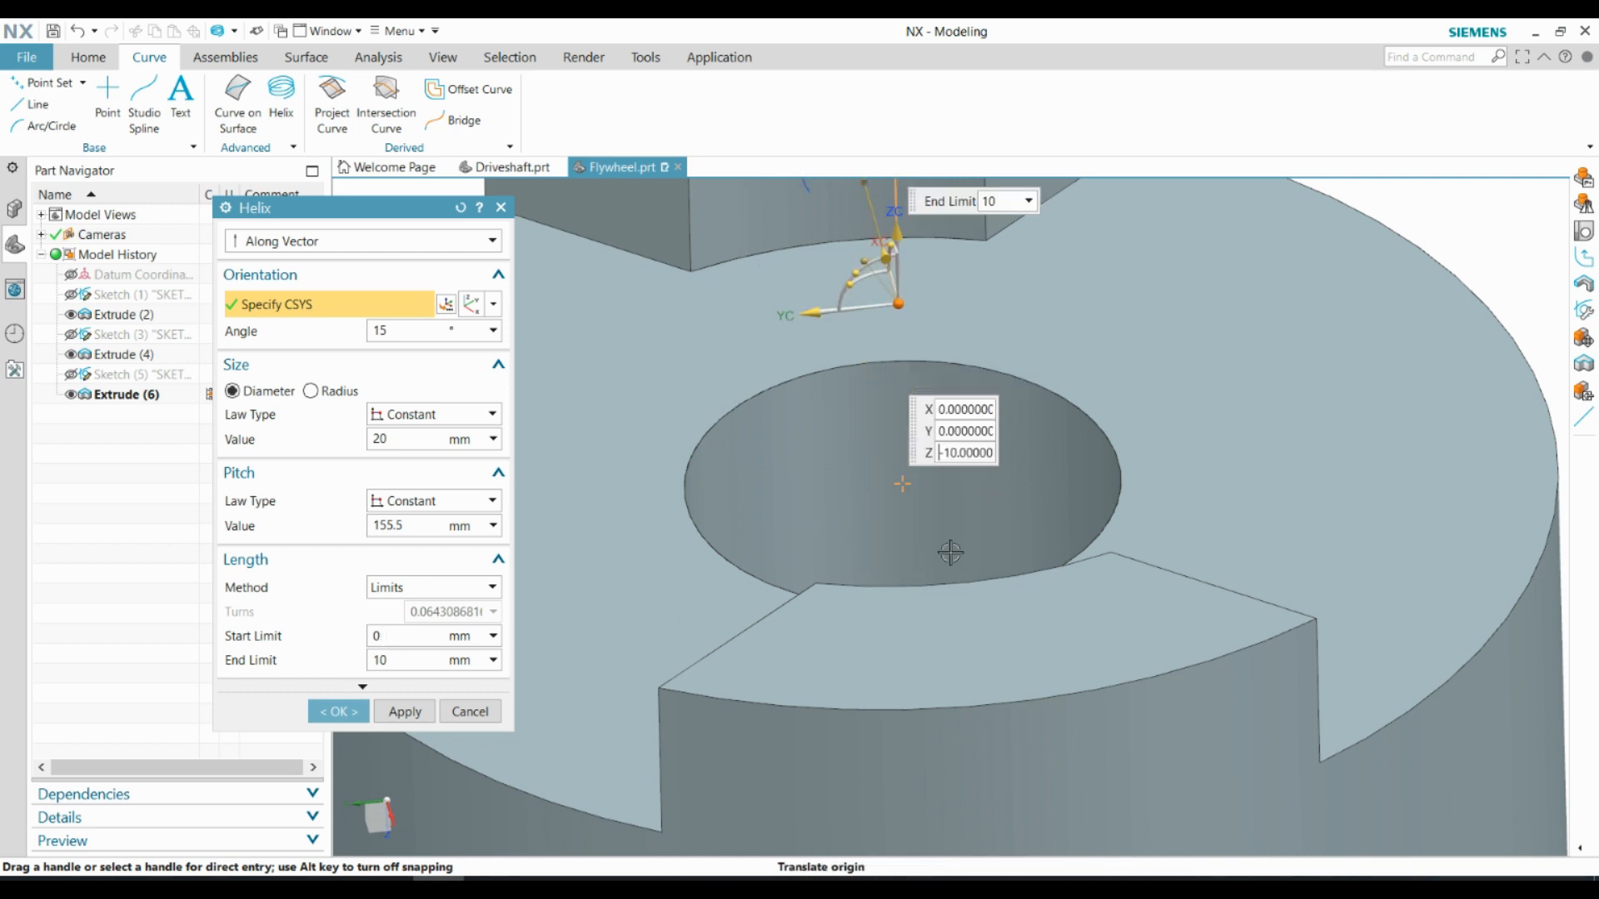
pyautogui.moveTo(953, 468); pyautogui.dragTo(757, 451, button='middle')
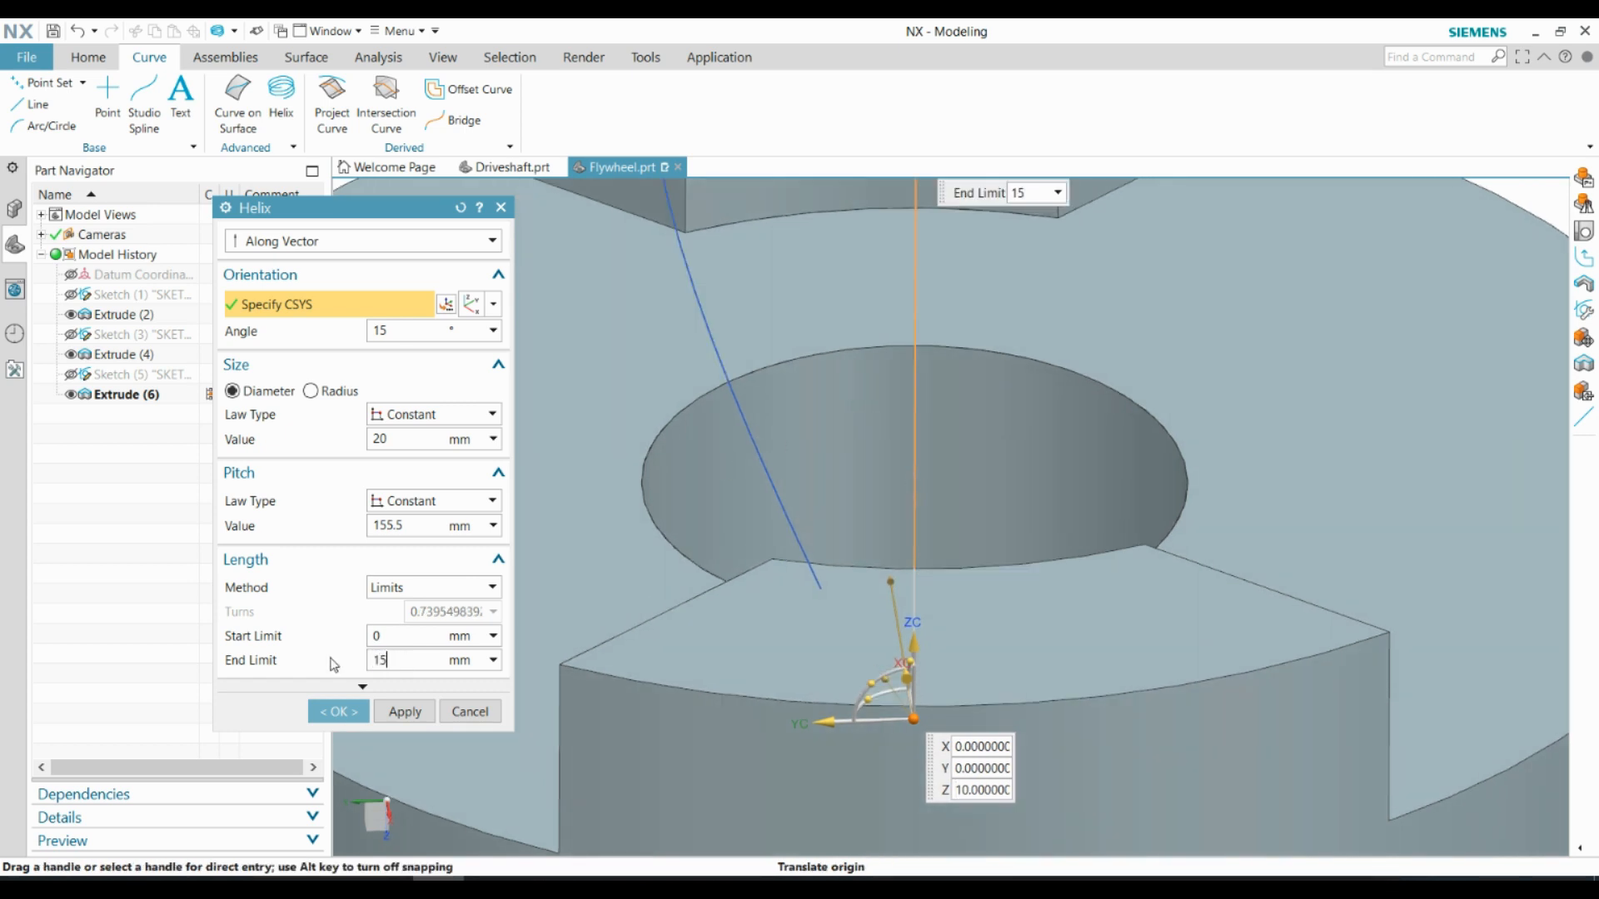
pyautogui.moveTo(884, 435); pyautogui.dragTo(883, 450, button='middle')
pyautogui.click(338, 711)
# Create a datum plane at the end of the helix inside the bore
pyautogui.scroll(-1, 548, 604)
pyautogui.moveTo(757, 568); pyautogui.dragTo(866, 508, button='middle')
pyautogui.click(88, 57)
pyautogui.click(29, 91)
pyautogui.click(656, 381)
pyautogui.click(338, 467)
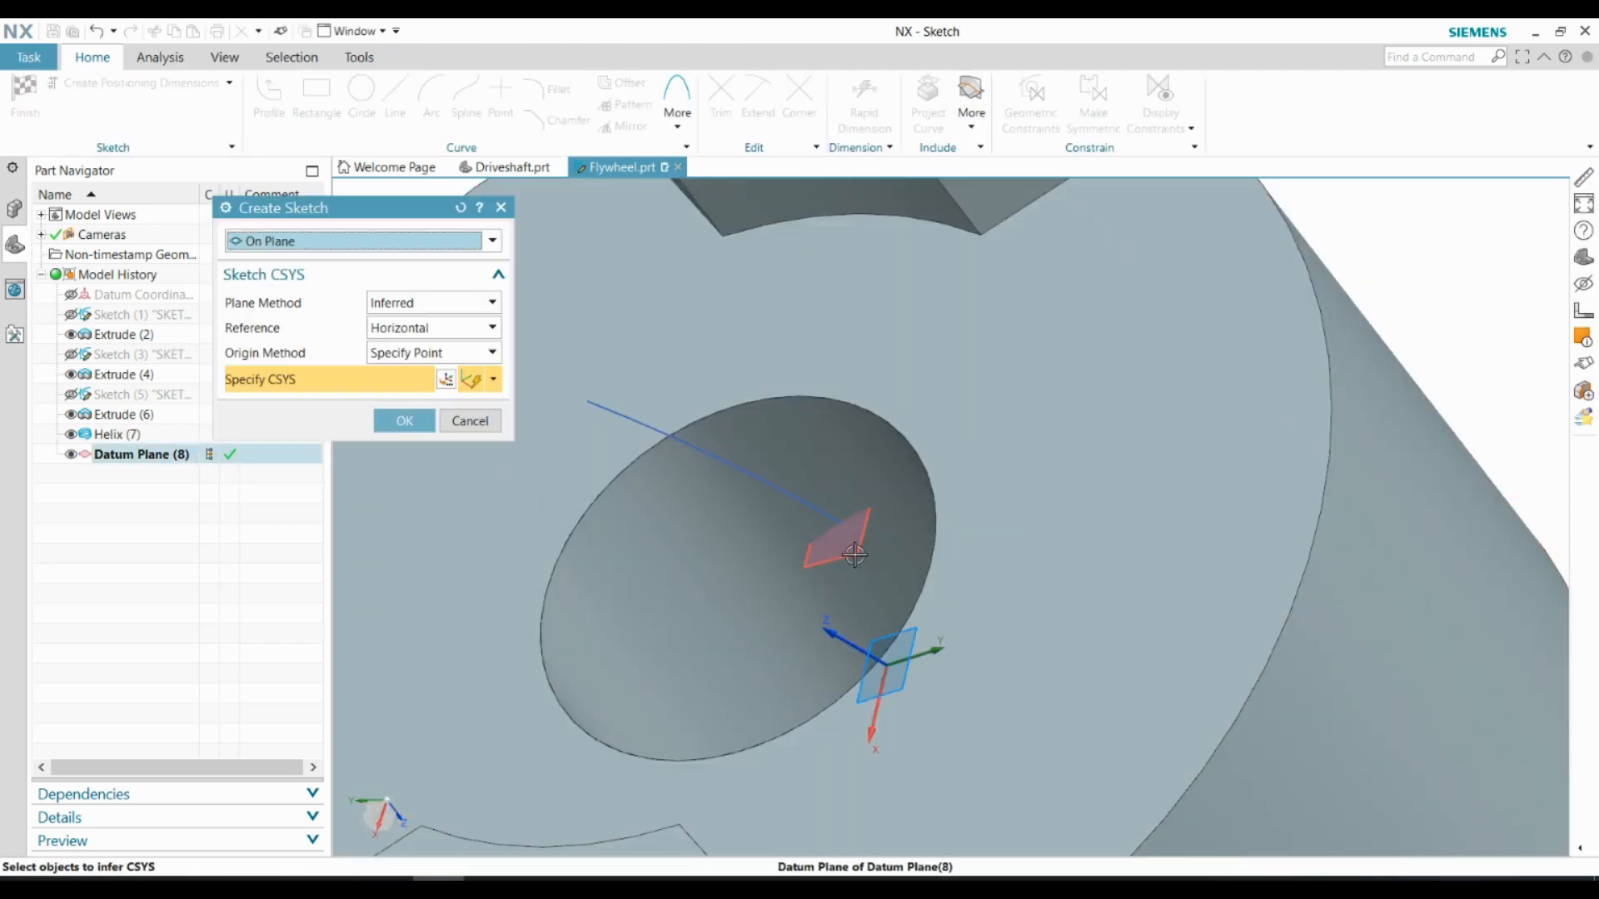
# Sketch a circle centred on the helix end point on the new datum plane, and finish the sketch
pyautogui.click(856, 551)
pyautogui.click(404, 422)
pyautogui.scroll(3, 1166, 389)
pyautogui.click(357, 107)
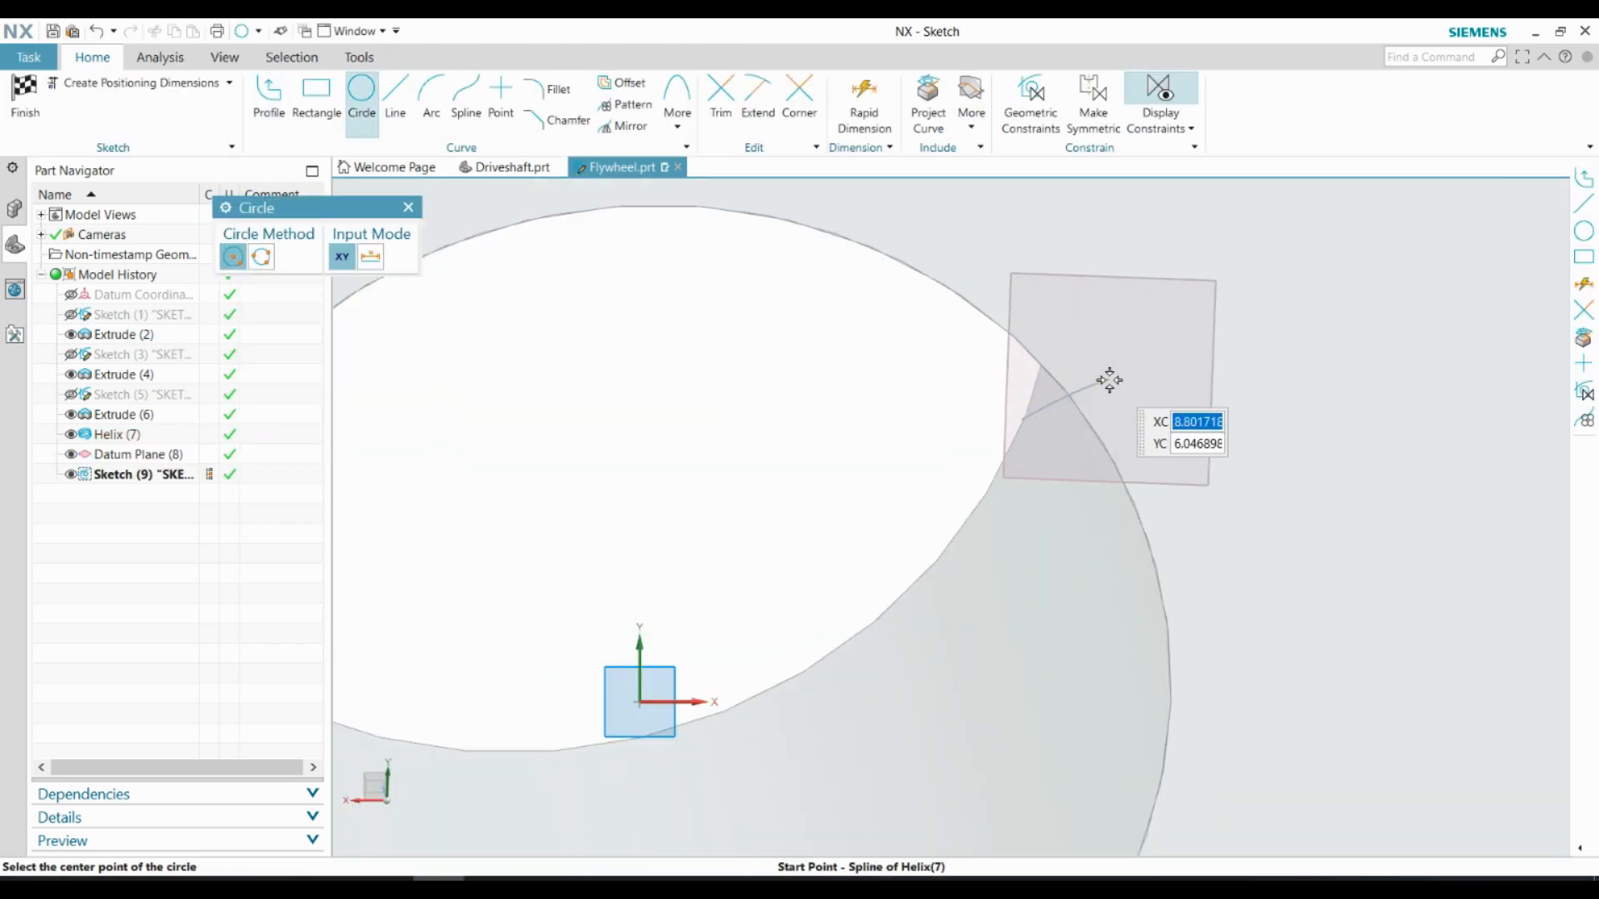
pyautogui.click(28, 95)
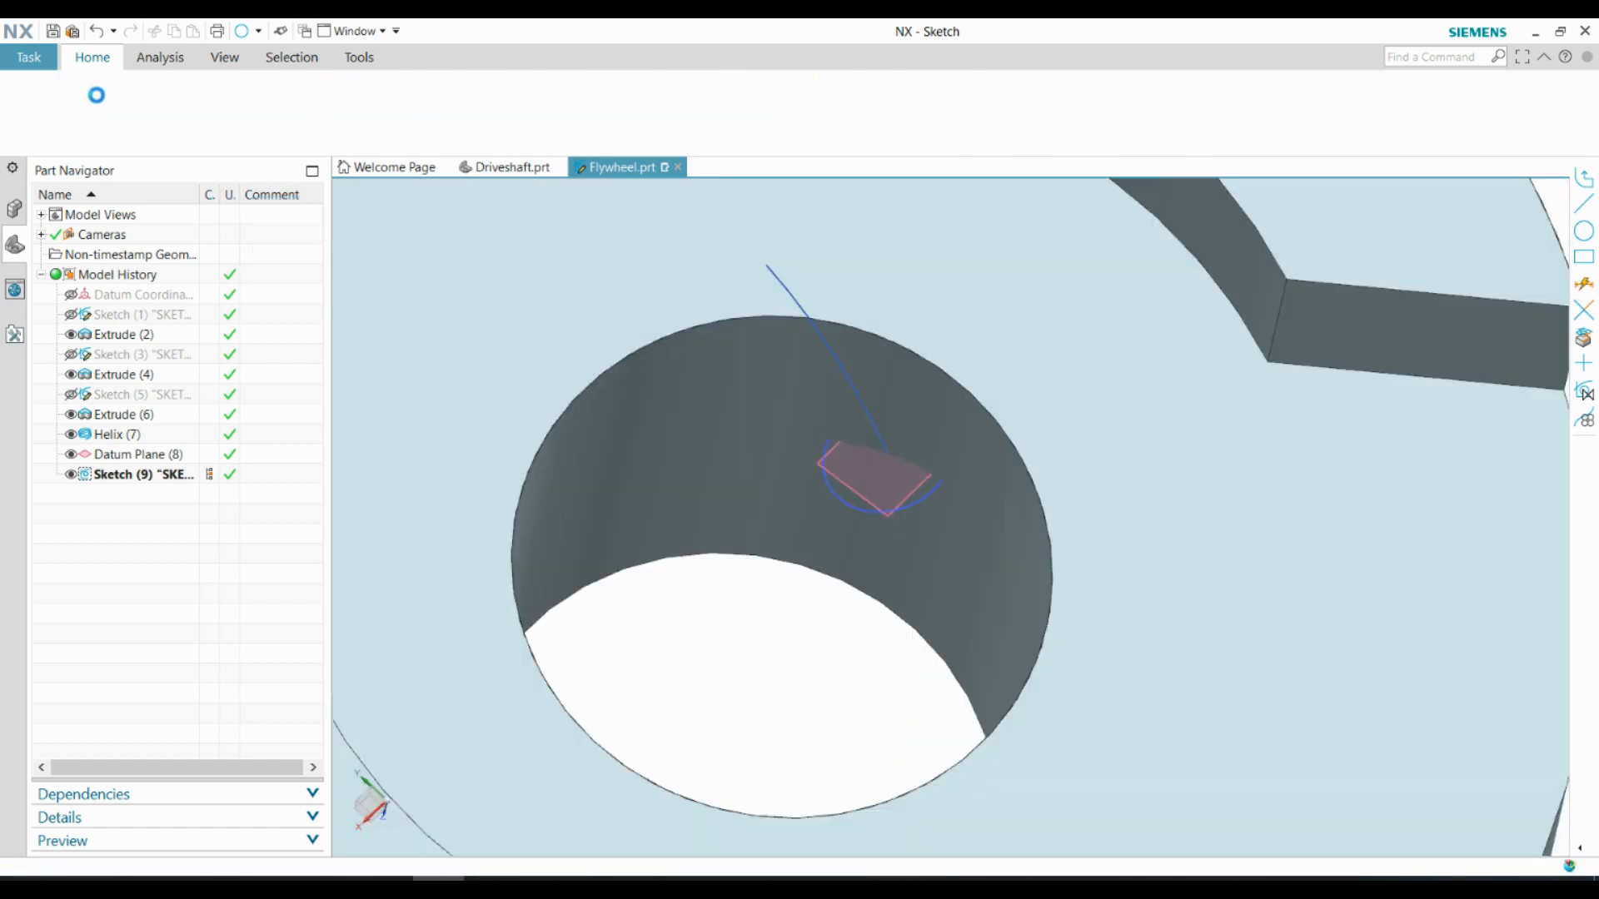
# Sweep the circle along the helix as guide and subtract it from the flywheel to cut a helical groove
pyautogui.click(154, 61)
pyautogui.click(310, 61)
pyautogui.click(403, 125)
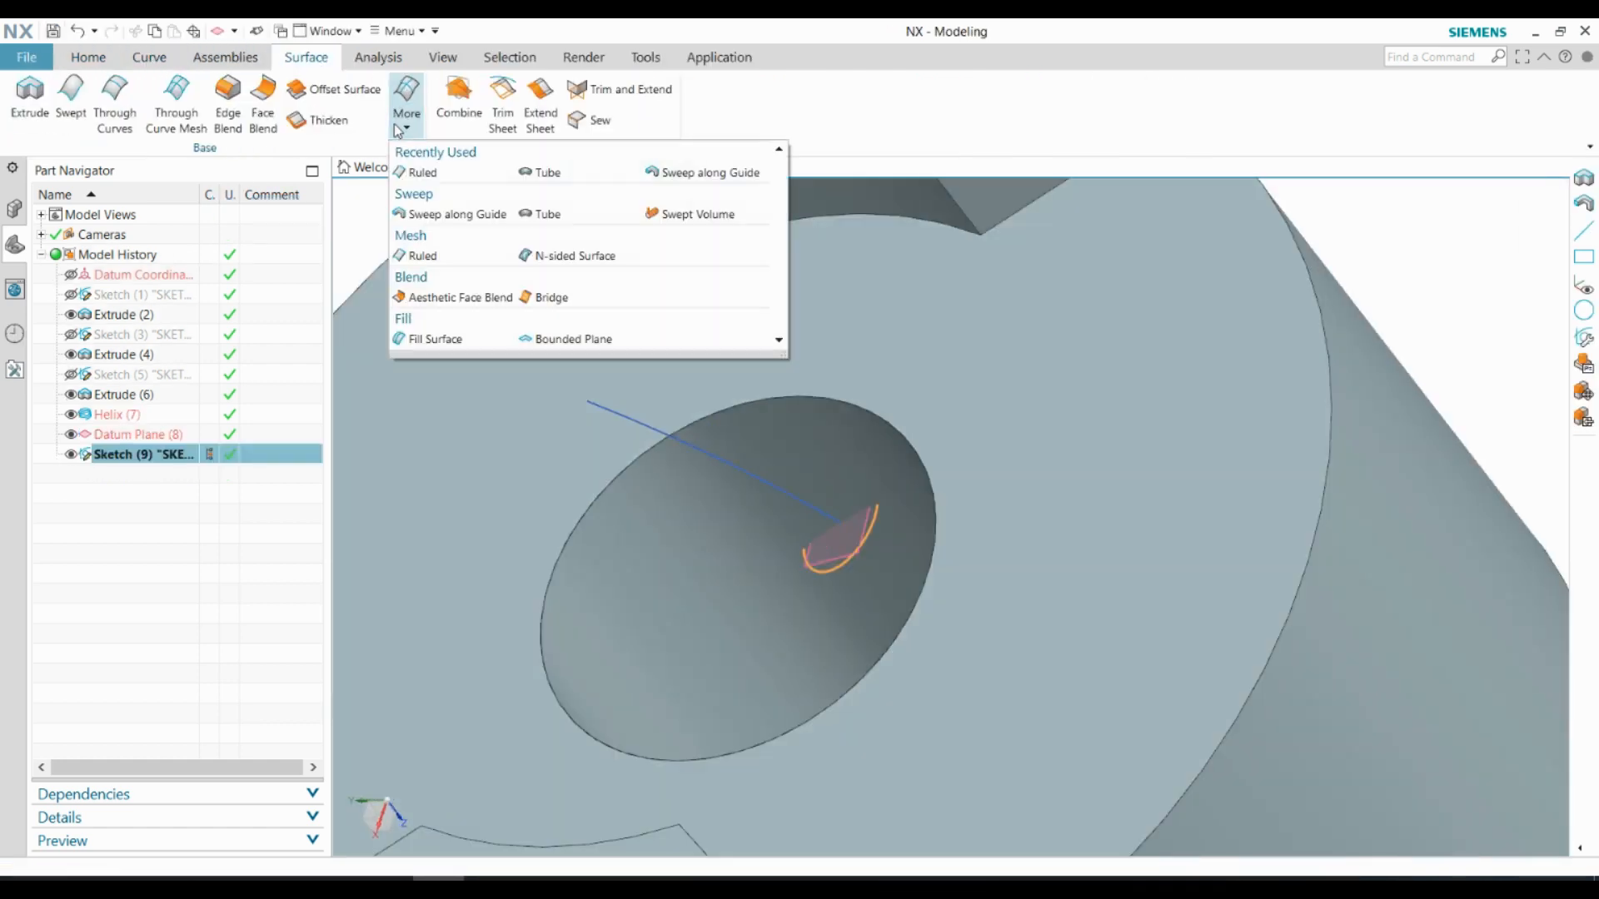
pyautogui.click(455, 213)
pyautogui.click(455, 328)
pyautogui.click(755, 464)
pyautogui.click(433, 478)
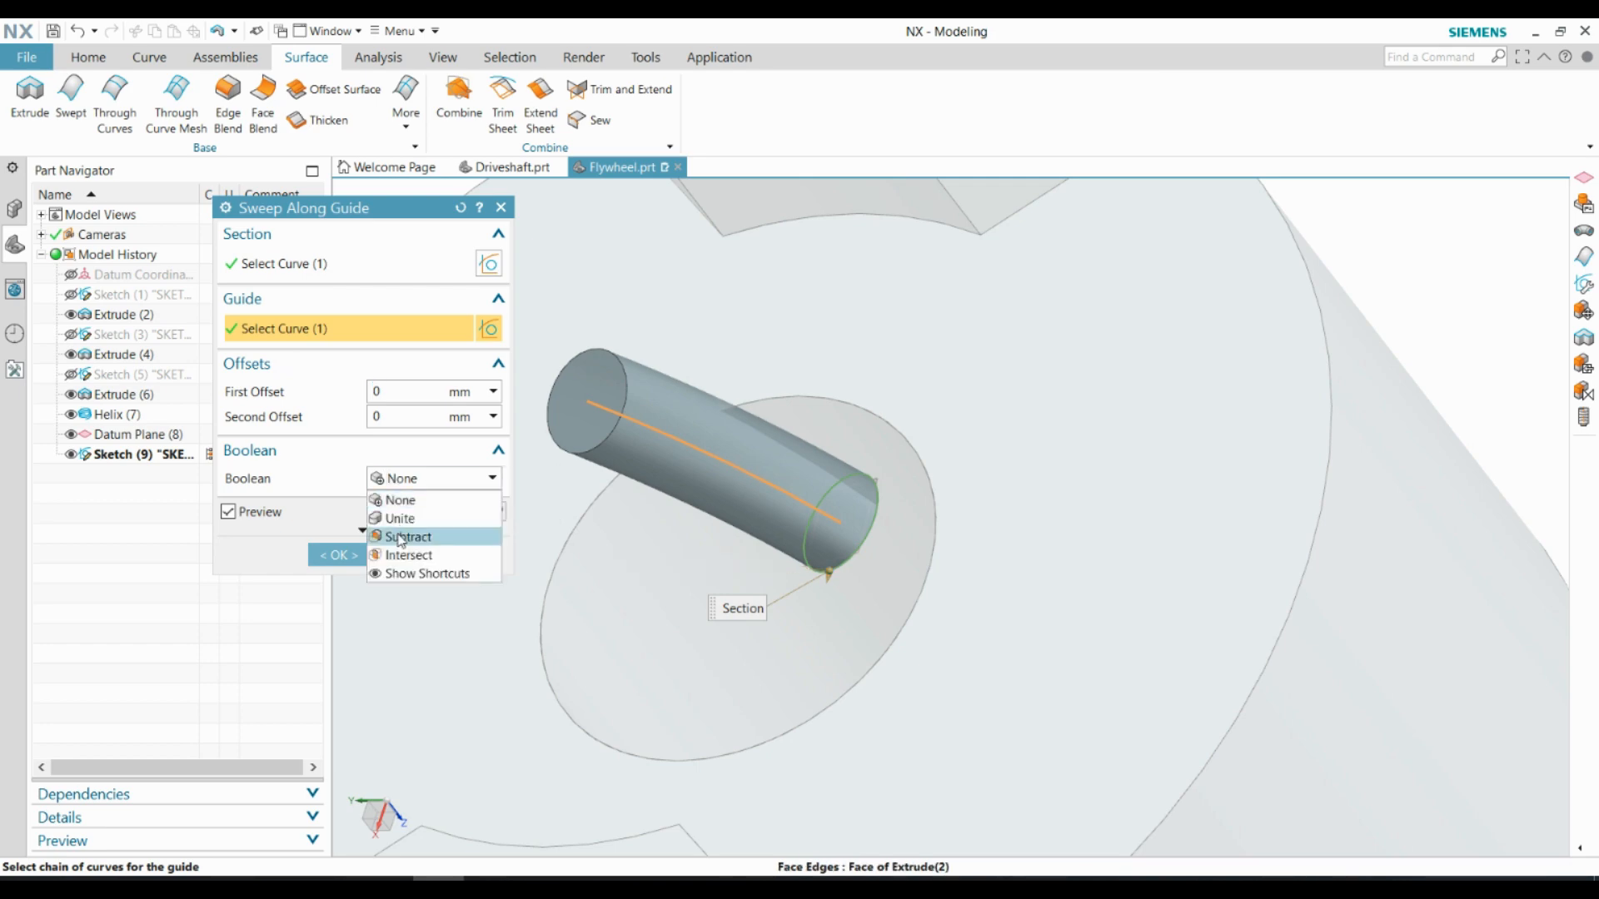
pyautogui.click(392, 530)
pyautogui.click(339, 578)
# Start another sketch on the datum plane and draw a circle centred on the helix end, matching the groove's circle
pyautogui.scroll(-1, 617, 517)
pyautogui.moveTo(616, 517); pyautogui.dragTo(796, 516, button='middle')
pyautogui.scroll(2, 796, 508)
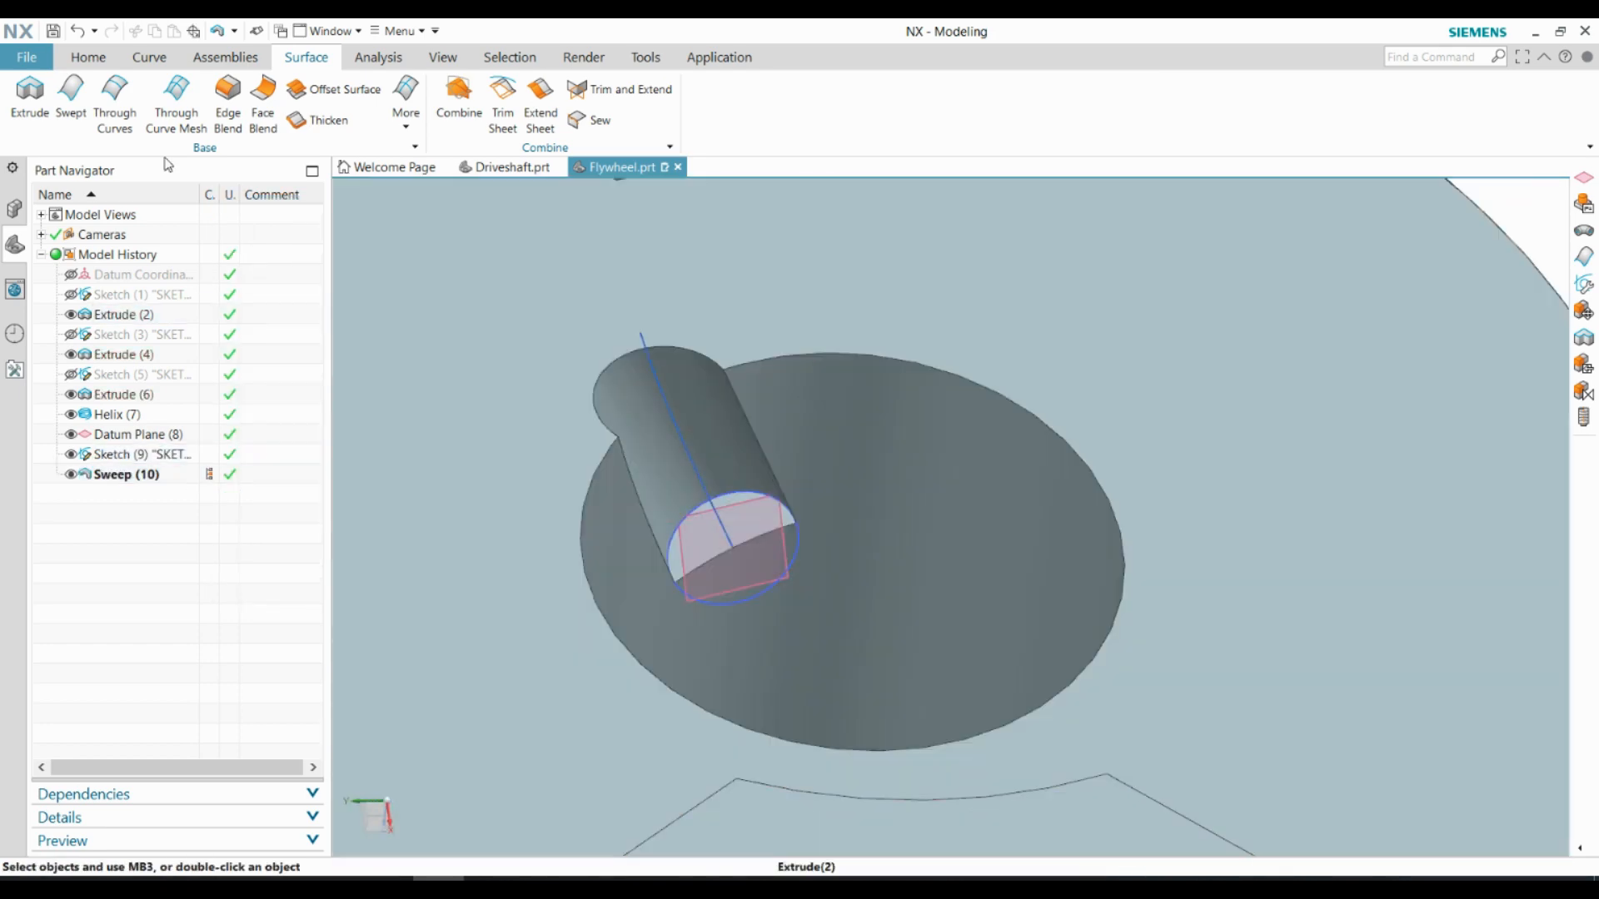
pyautogui.click(88, 58)
pyautogui.click(30, 95)
pyautogui.click(762, 589)
pyautogui.click(390, 423)
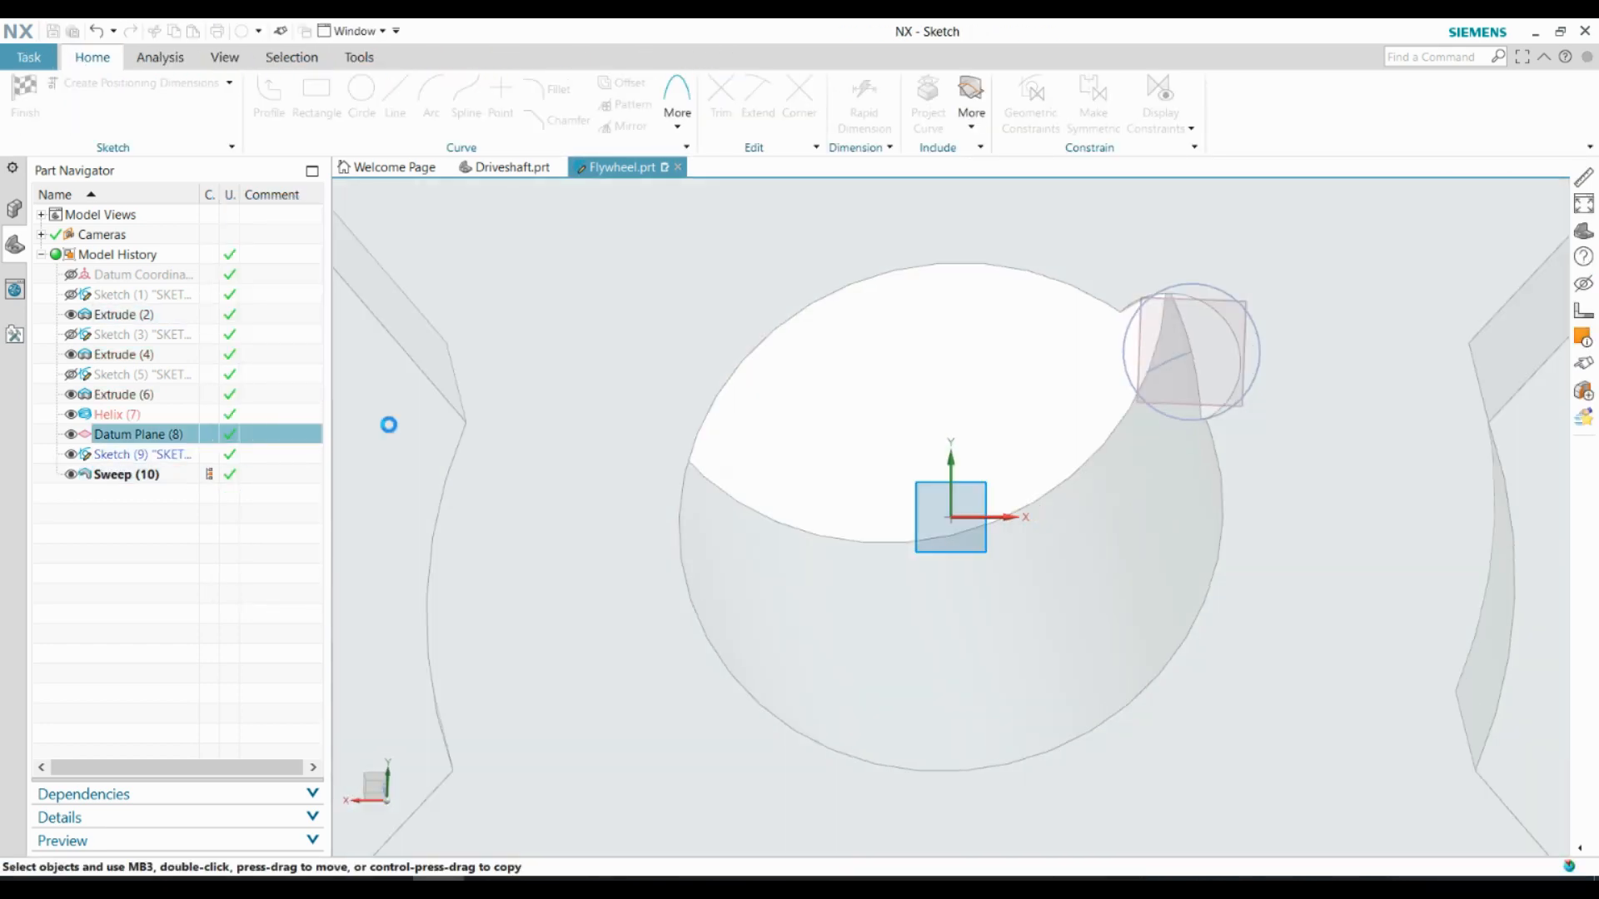
pyautogui.scroll(2, 1329, 363)
pyautogui.click(363, 98)
pyautogui.click(1115, 345)
pyautogui.click(1085, 446)
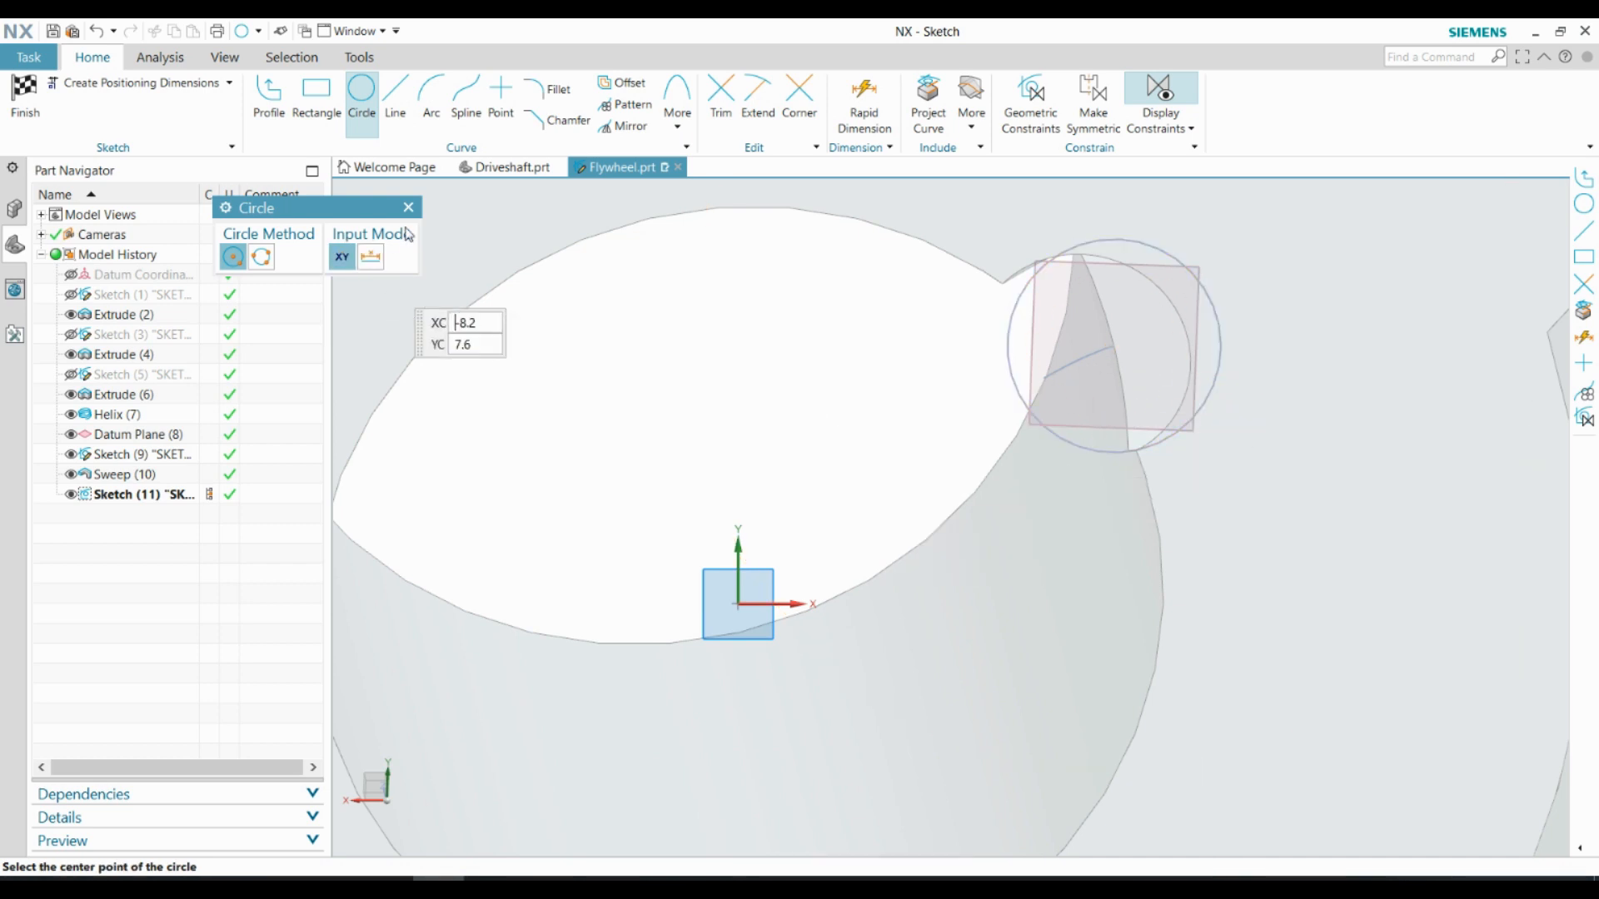
pyautogui.moveTo(1074, 321); pyautogui.dragTo(1147, 305, button='middle')
pyautogui.click(1023, 369)
pyautogui.press('Escape')
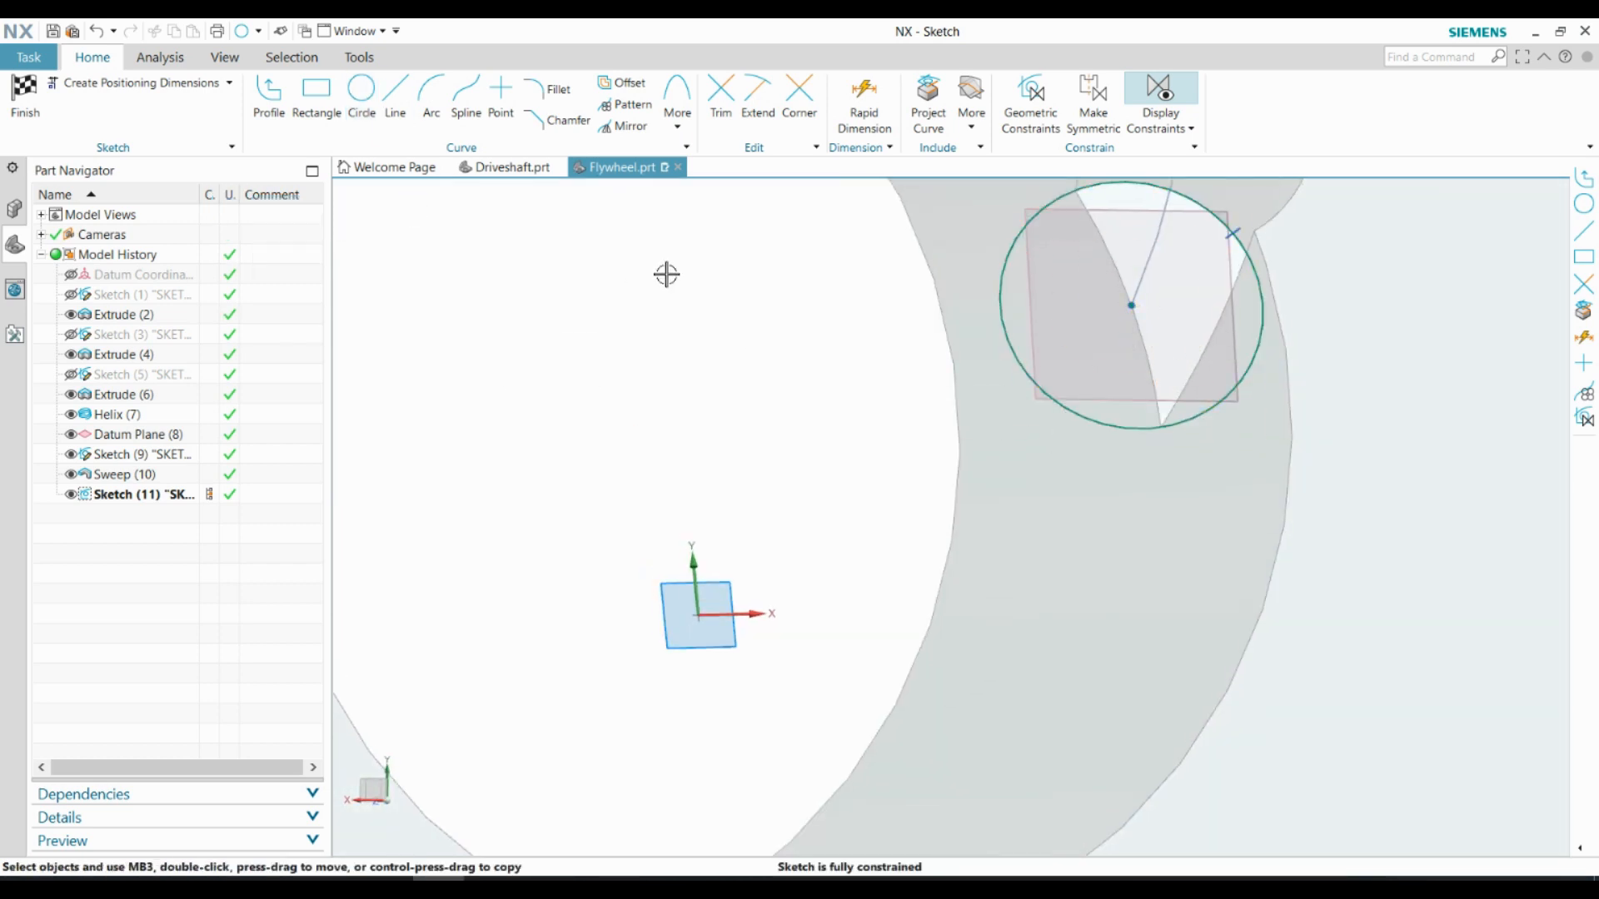
# Draw a line across the circle and make it pass through the circle's centre
pyautogui.press('l')
pyautogui.scroll(-1, 1091, 234)
pyautogui.click(1081, 262)
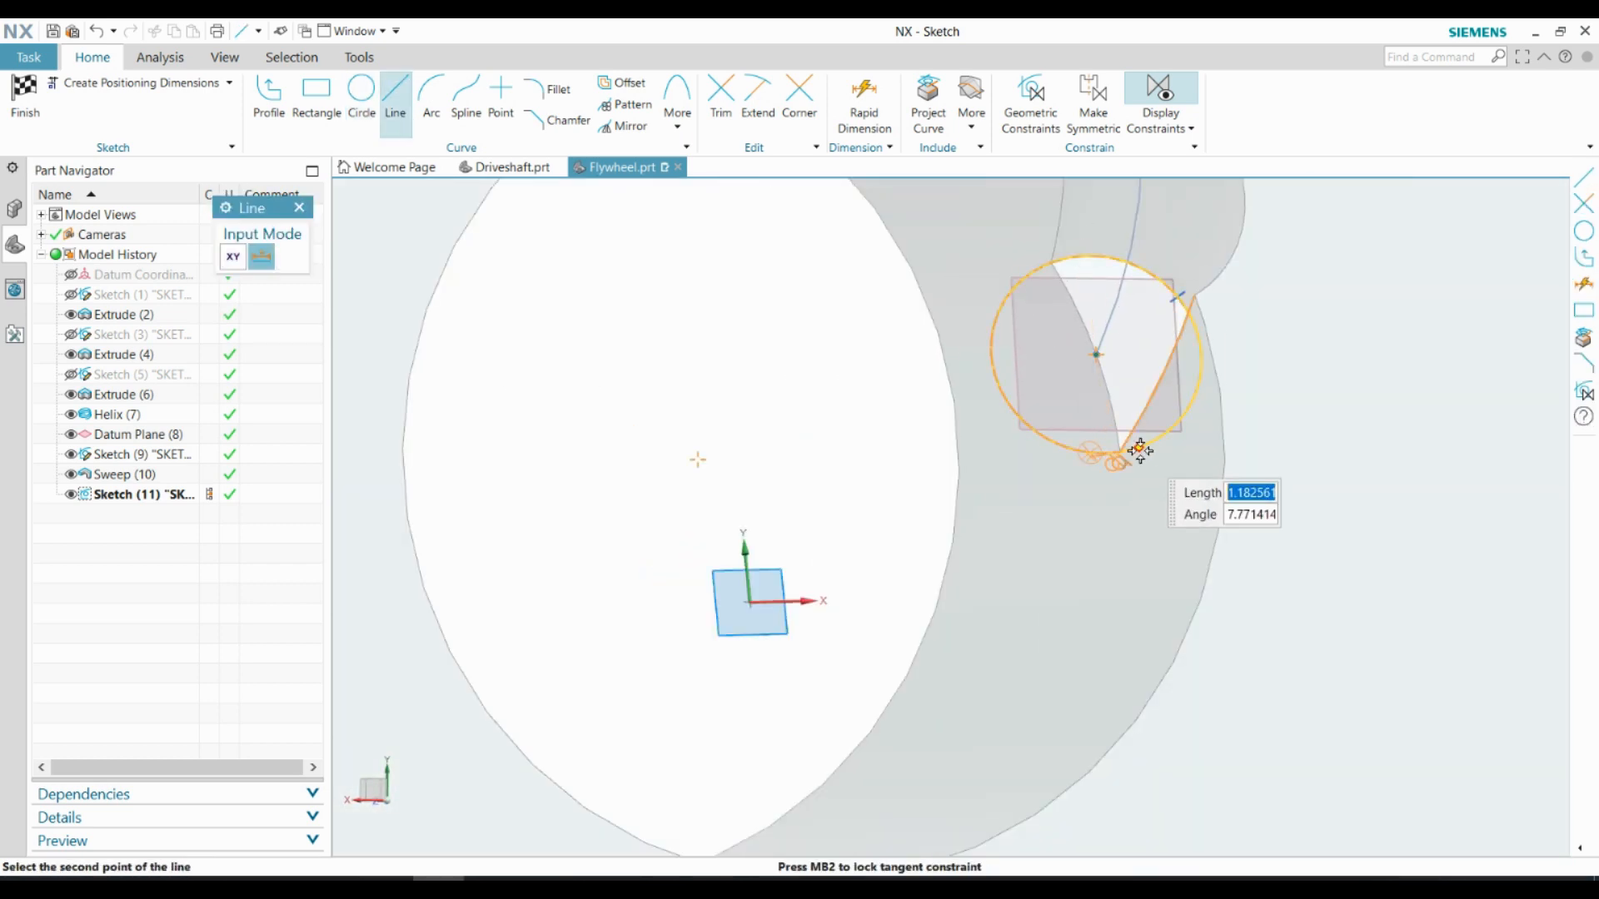
pyautogui.scroll(2, 1135, 446)
pyautogui.scroll(-1, 1060, 457)
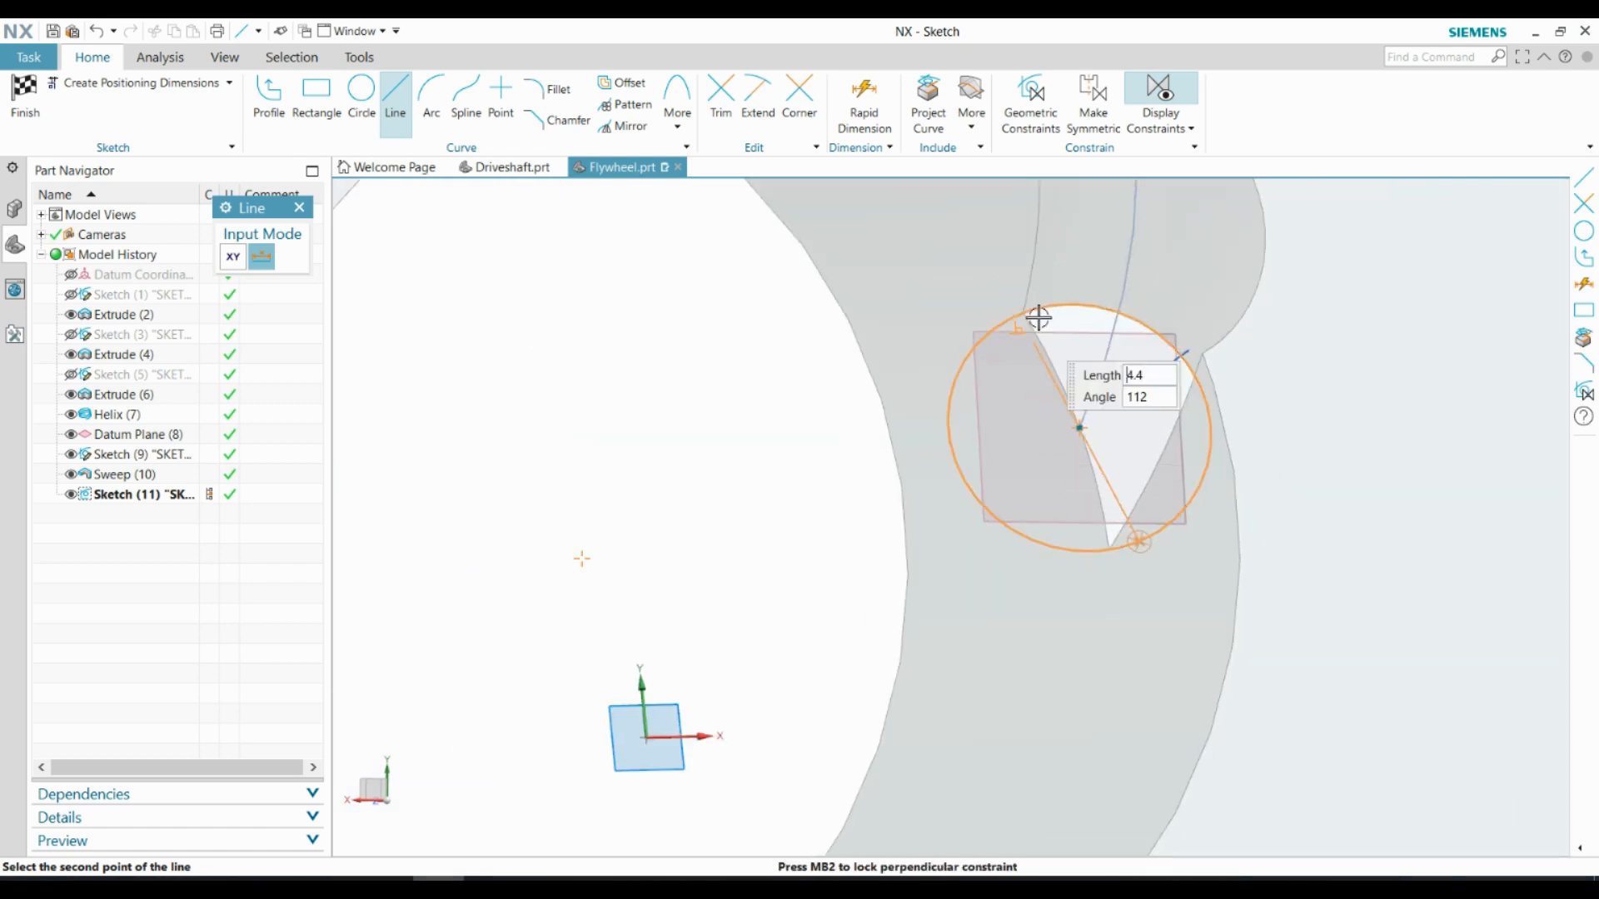
pyautogui.click(1078, 551)
pyautogui.press('Escape')
pyautogui.click(1112, 408)
# Trim away one half of the circle to leave a closed semicircle, and finish the sketch
pyautogui.press('t')
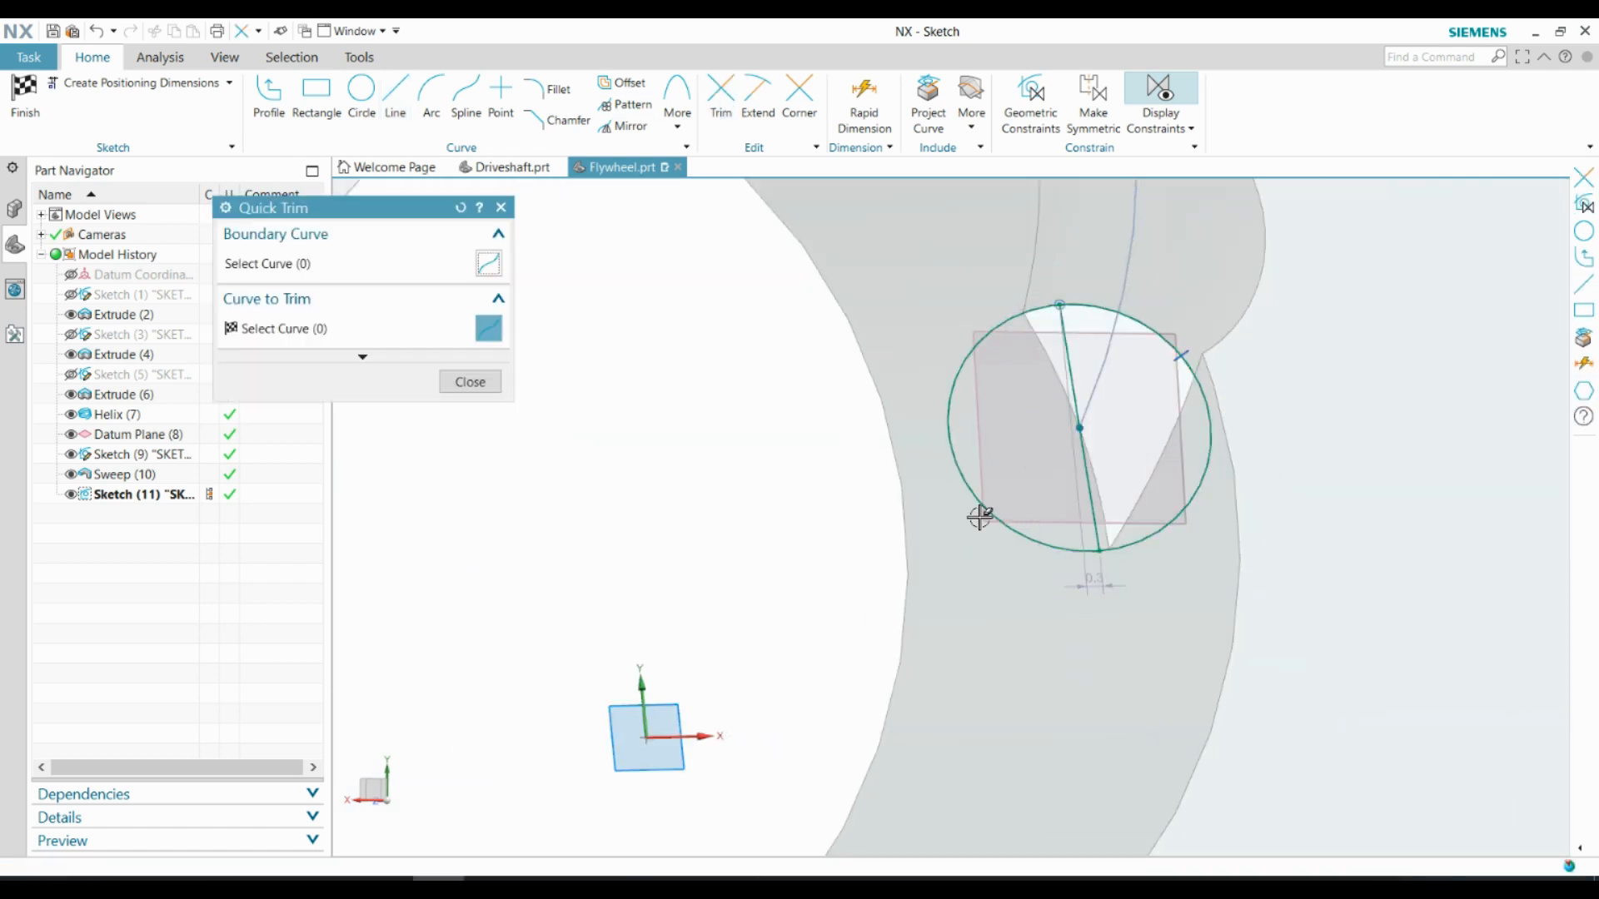
pyautogui.click(982, 516)
pyautogui.click(461, 382)
# Revolve the semicircle 360° about its straight edge and subtract it to give the groove a spherical end
pyautogui.click(165, 94)
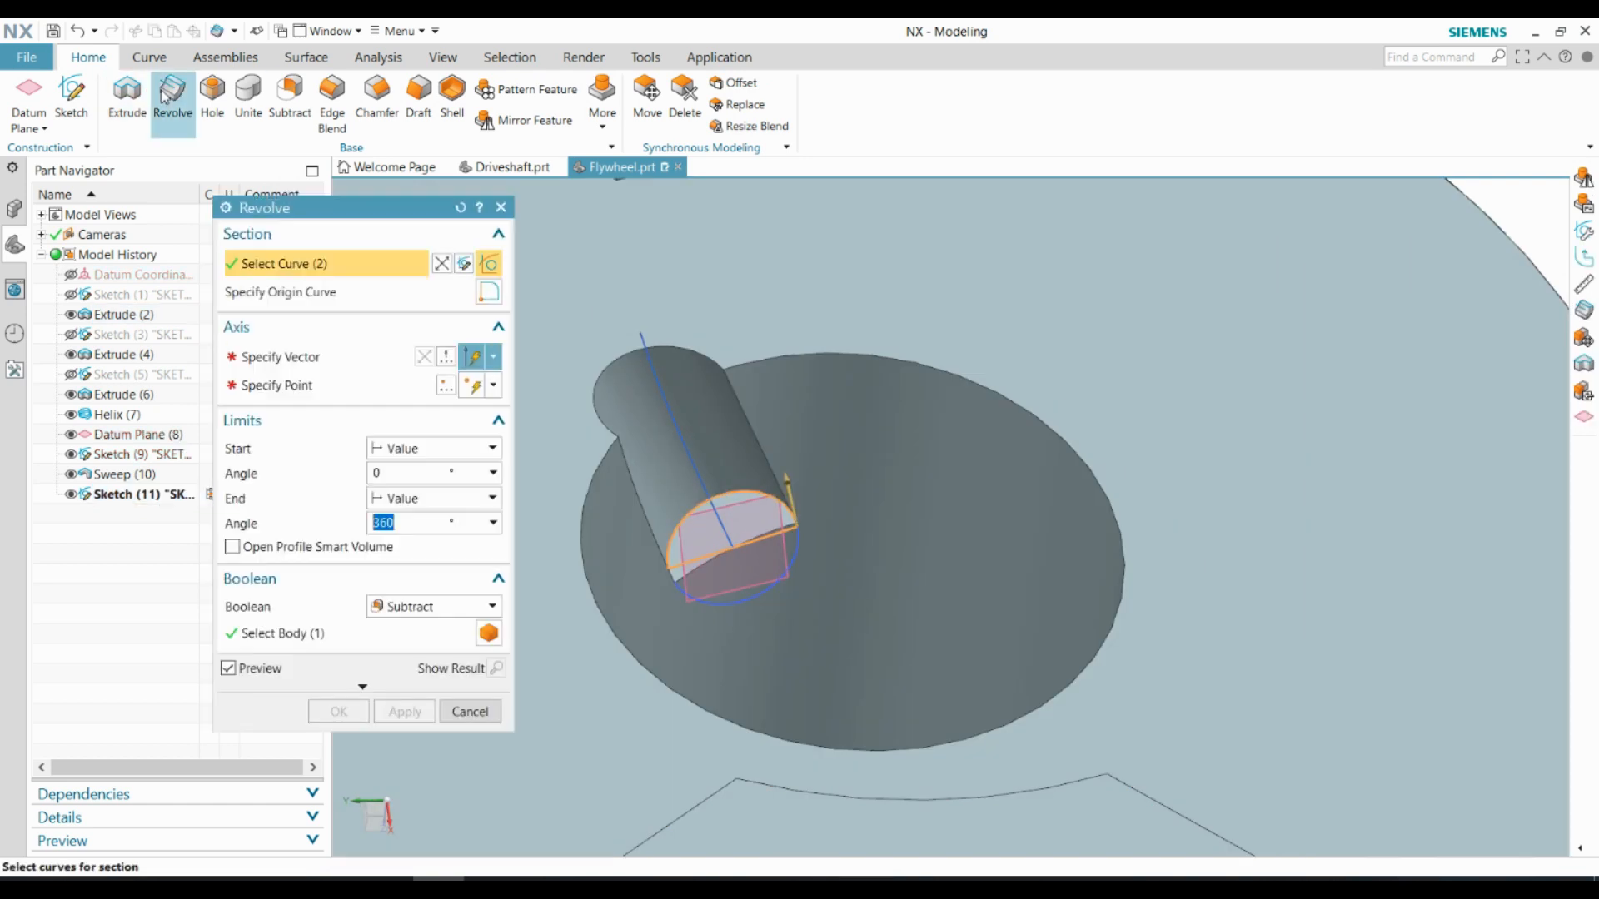
pyautogui.click(760, 537)
pyautogui.click(338, 712)
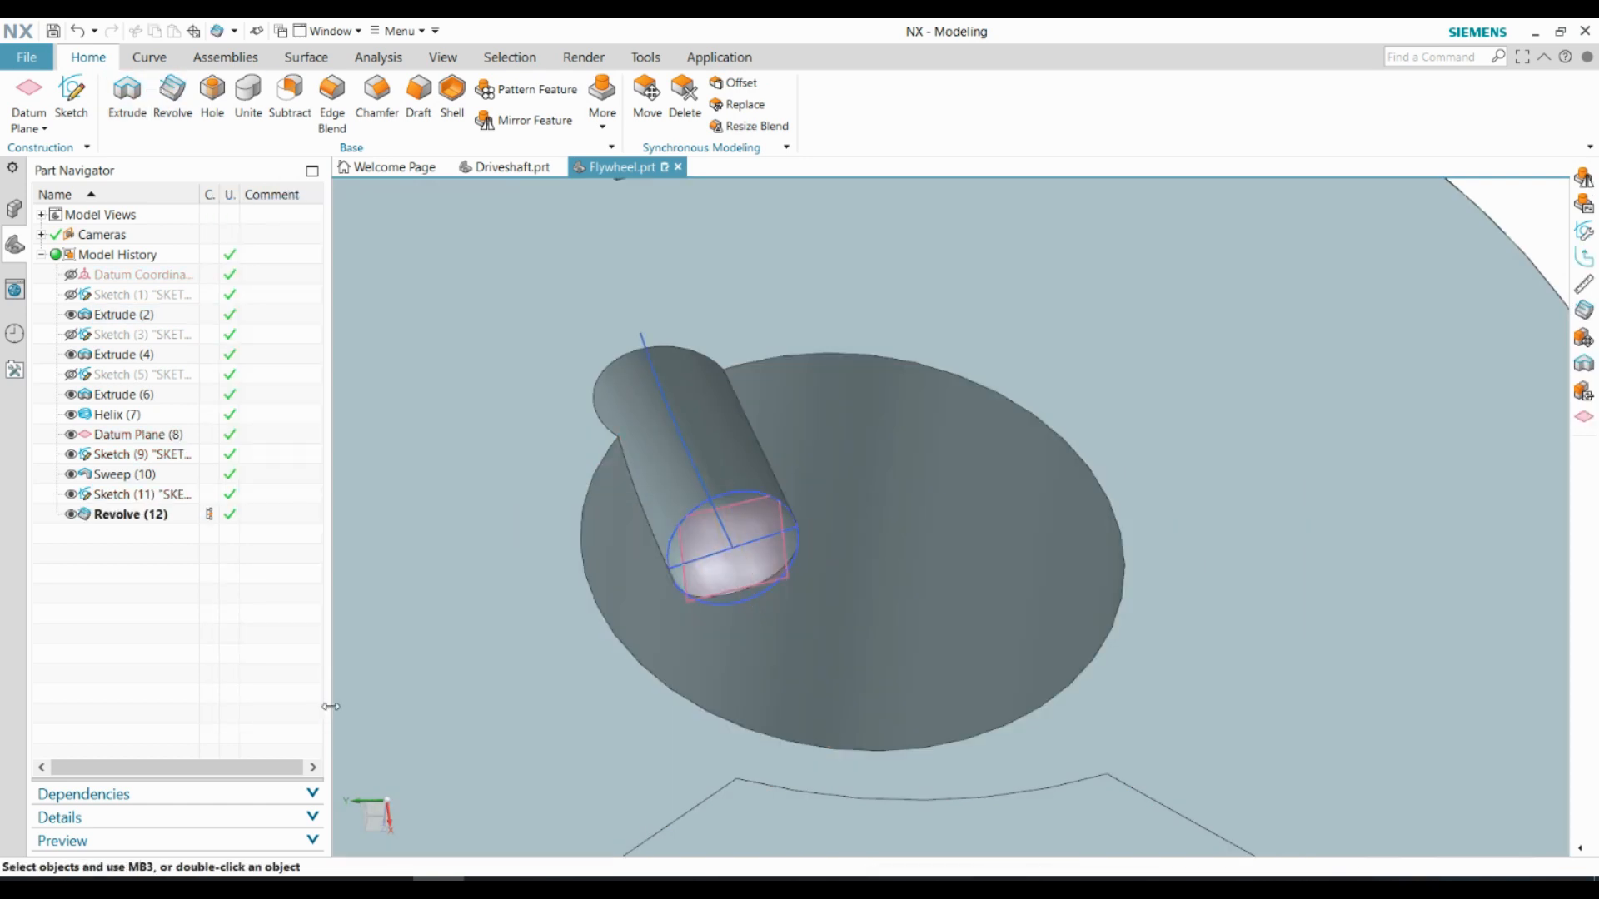
# Hide the flywheel's sketches and datum planes, keeping the helix curve displayed
pyautogui.click(442, 56)
pyautogui.click(361, 105)
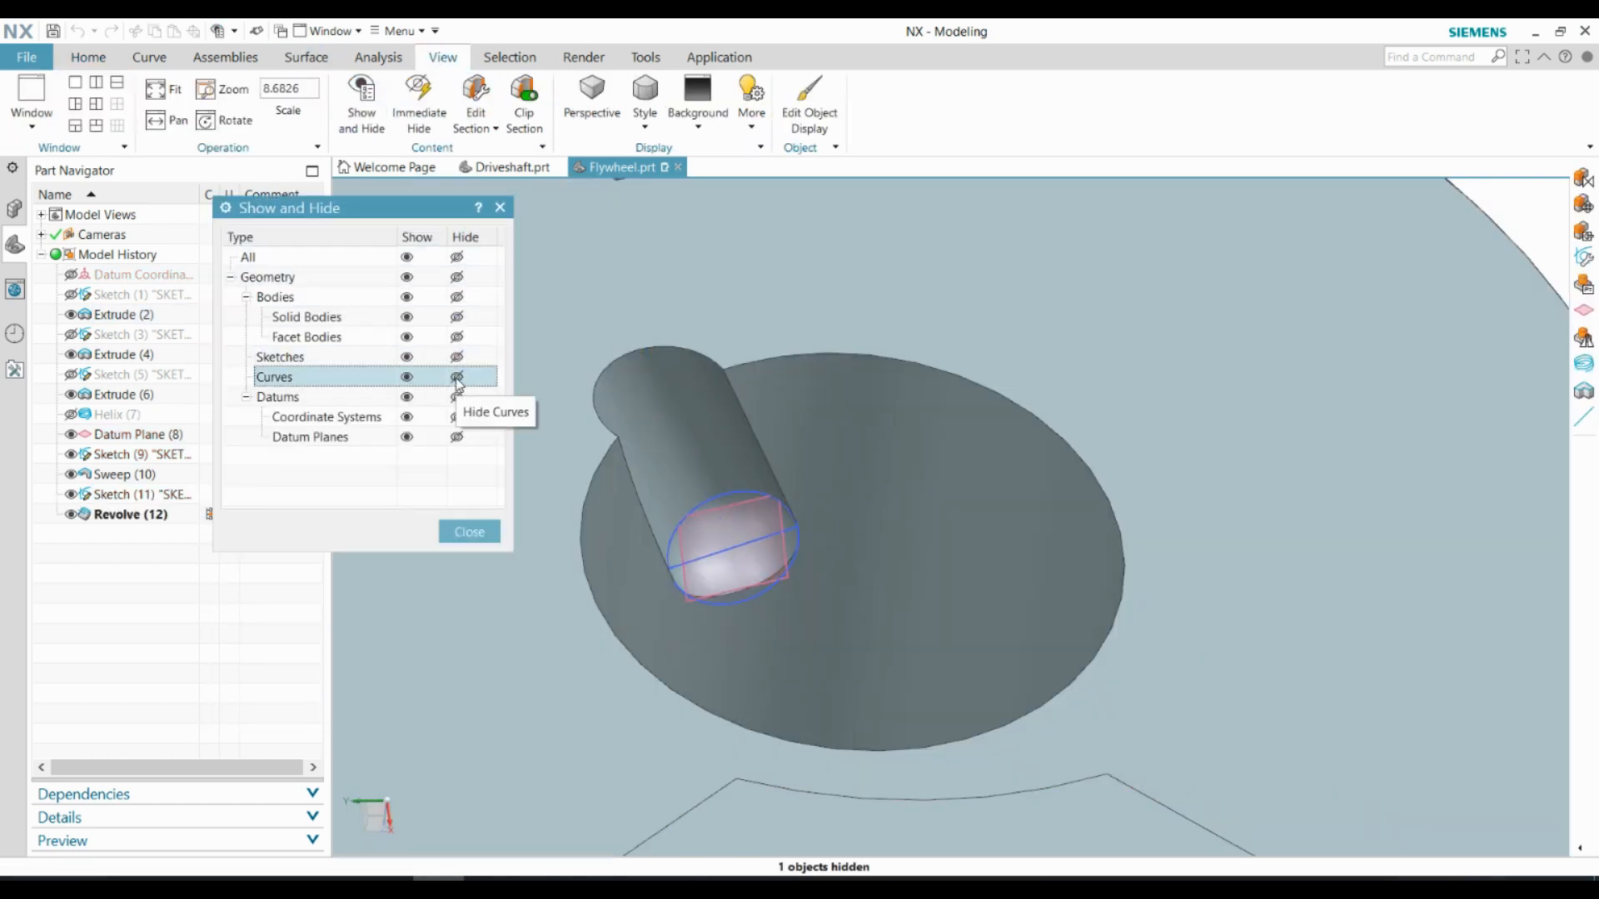
pyautogui.click(458, 530)
pyautogui.moveTo(833, 466); pyautogui.dragTo(811, 528, button='middle')
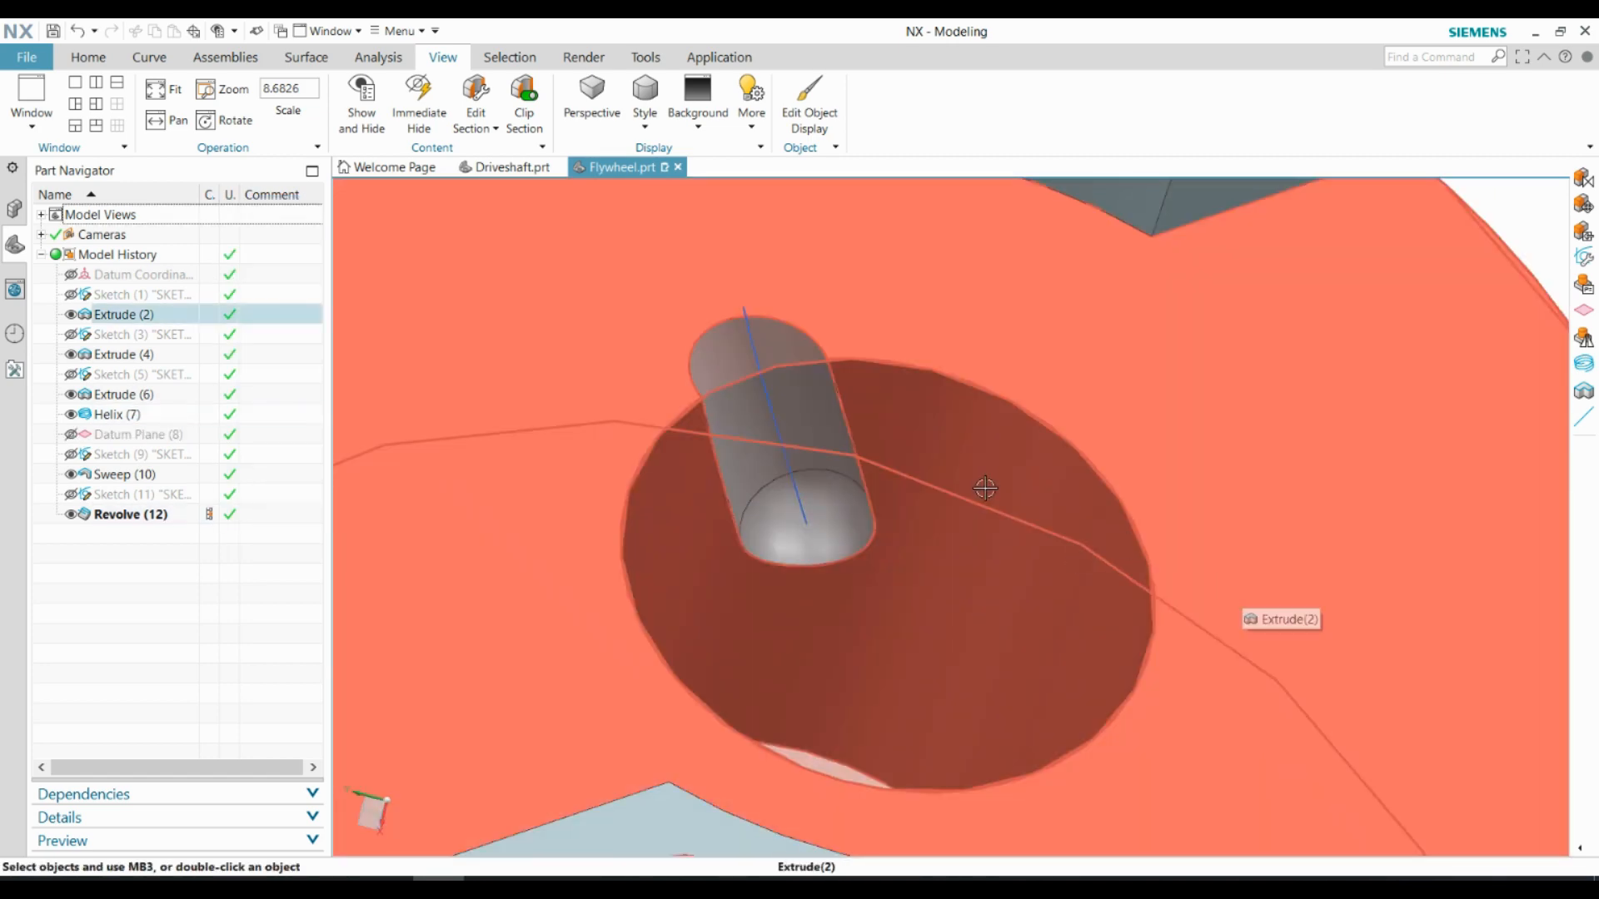
pyautogui.scroll(-5, 985, 489)
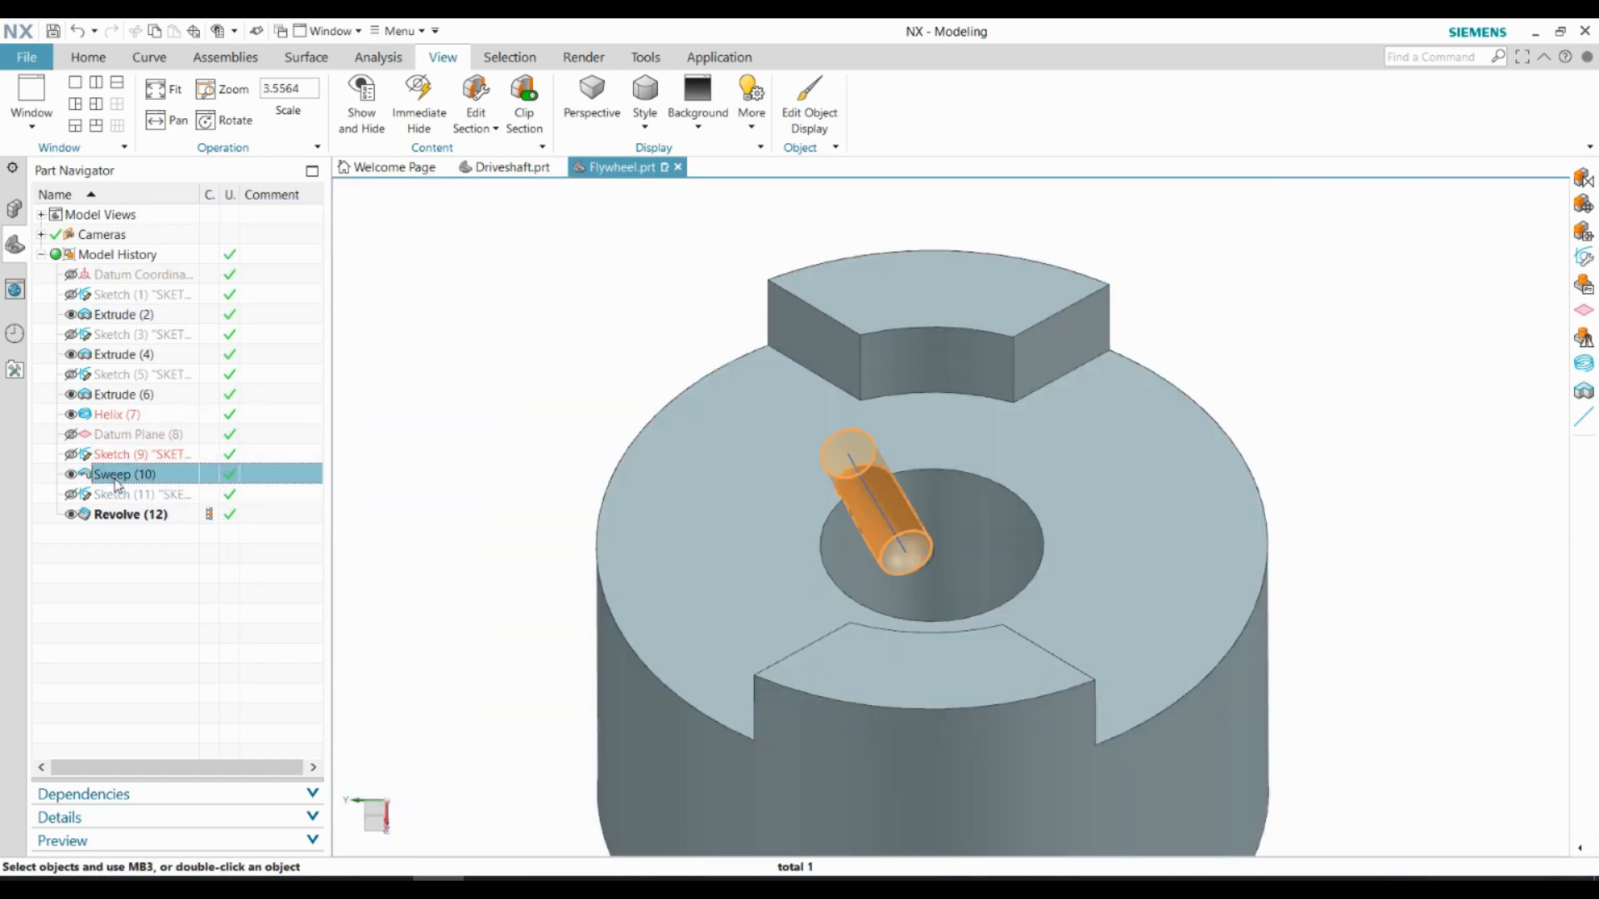
# Mirror the swept groove and its revolved spherical end across a new vertical plane through the bore's axis at distance 0
pyautogui.click(88, 57)
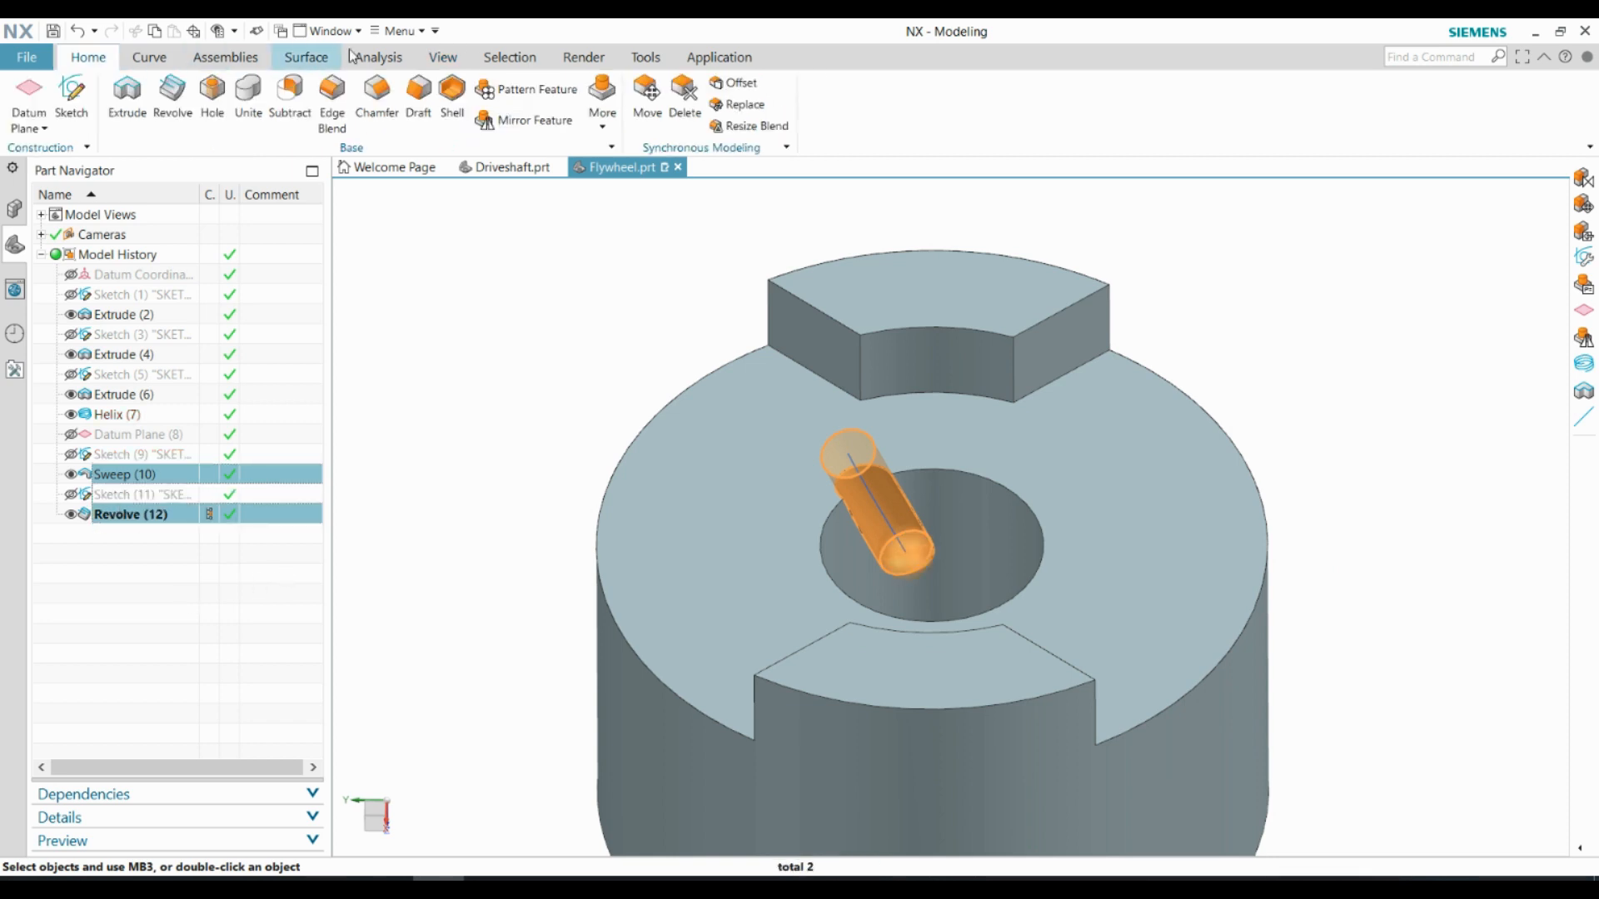
pyautogui.click(522, 121)
pyautogui.moveTo(757, 442); pyautogui.dragTo(889, 645, button='middle')
pyautogui.click(476, 329)
pyautogui.click(472, 675)
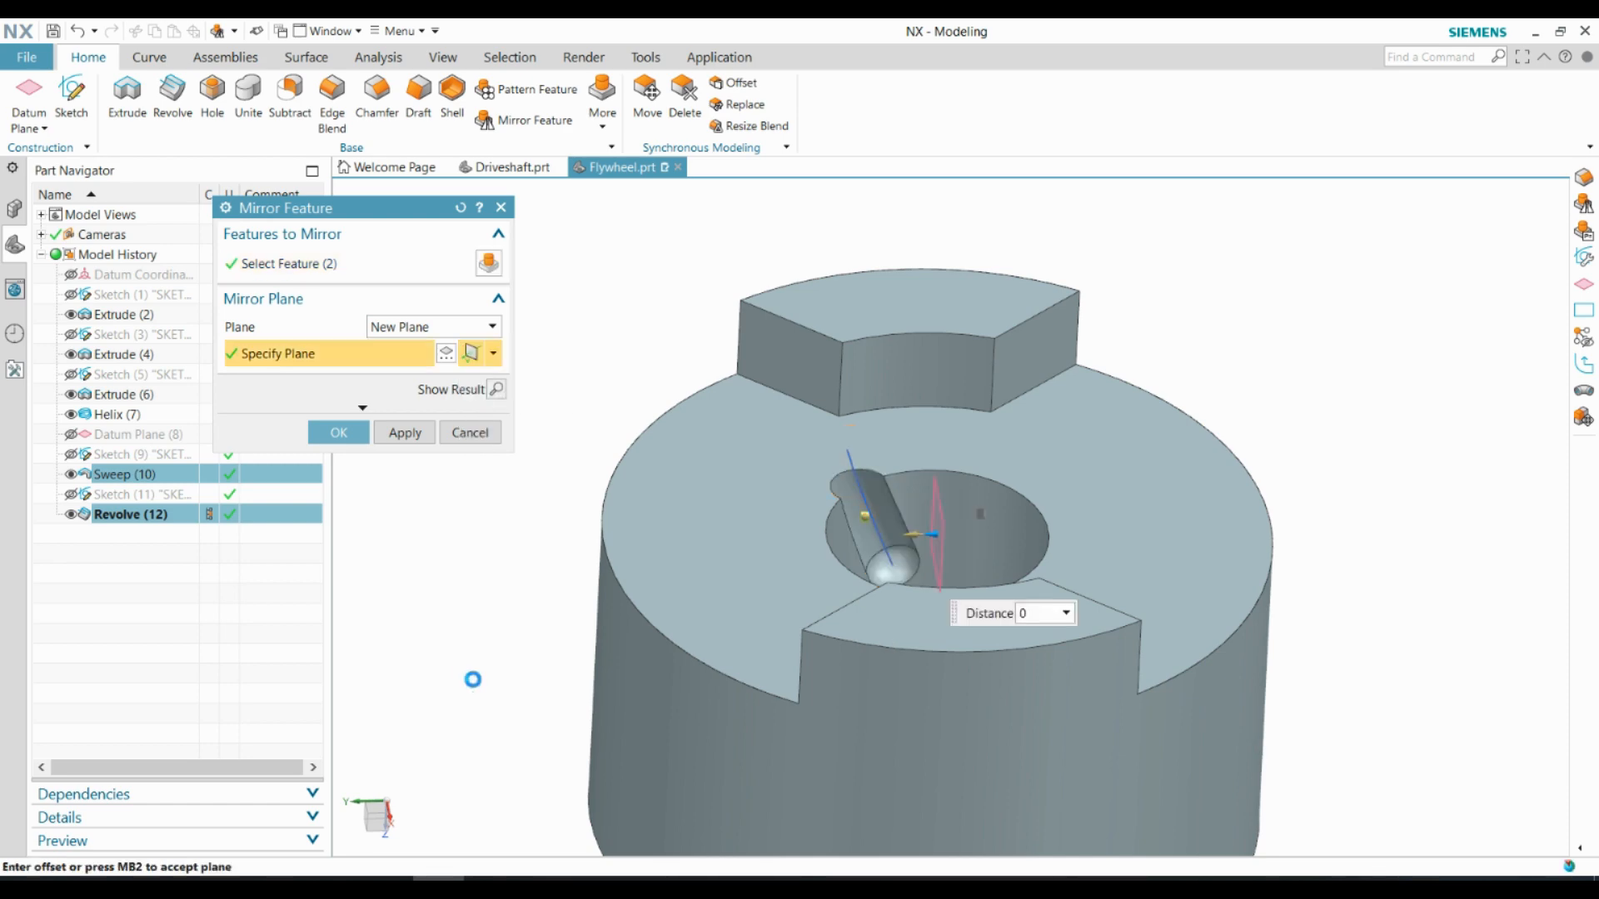
pyautogui.moveTo(654, 735)
pyautogui.mouseDown(button='middle')
pyautogui.moveTo(671, 657)
pyautogui.moveTo(666, 743)
pyautogui.mouseUp(button='middle')
pyautogui.click(349, 436)
pyautogui.scroll(5, 1052, 536)
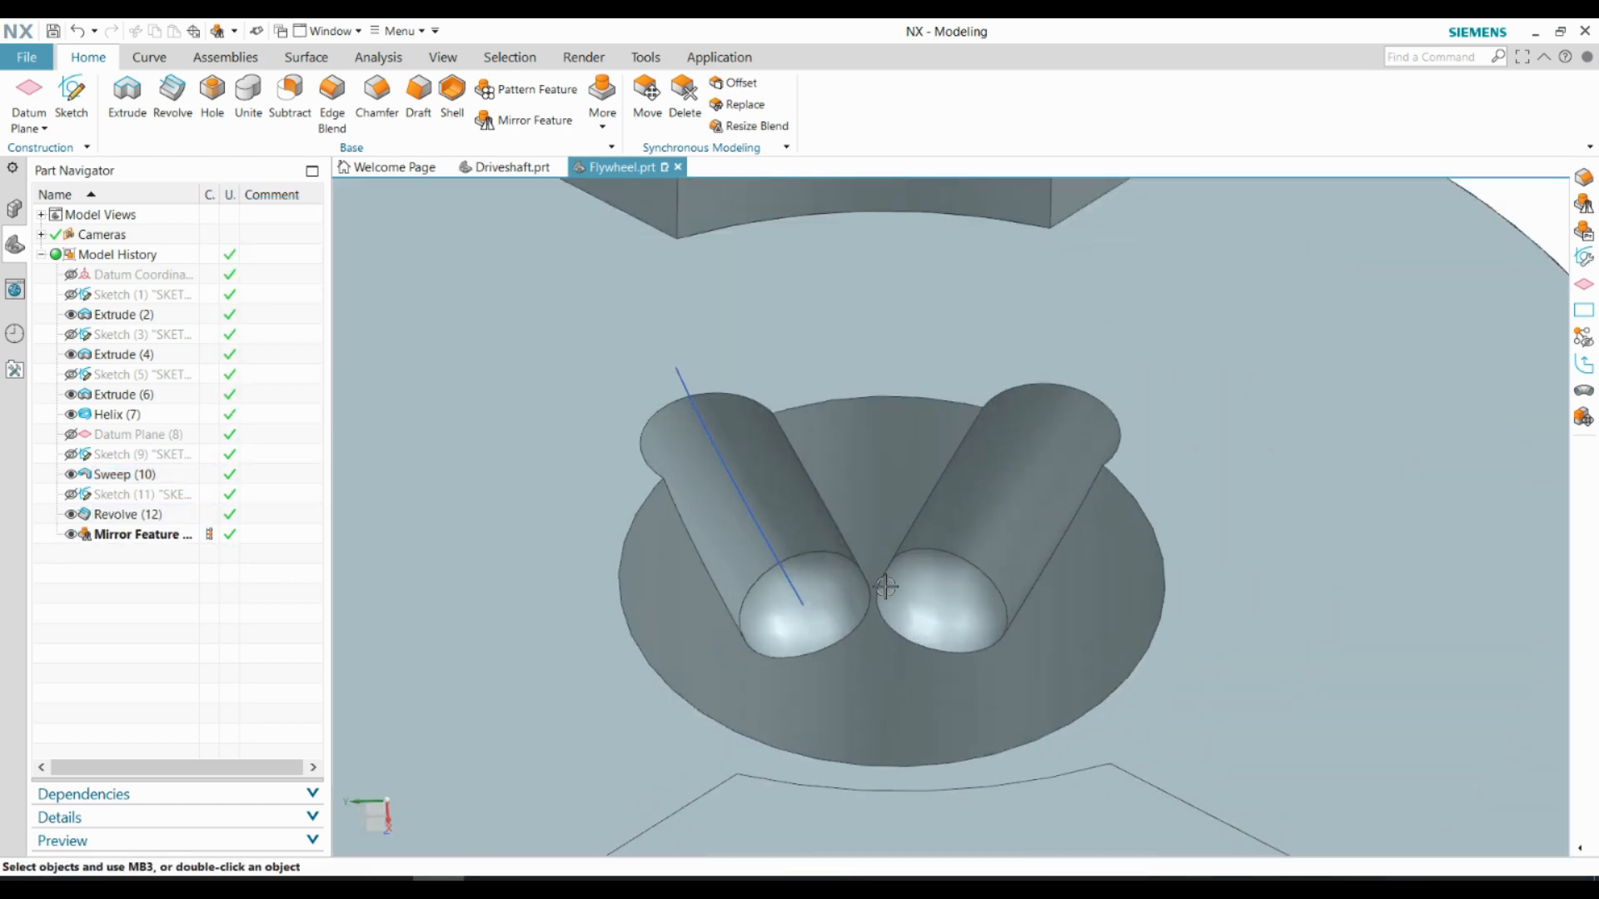
# Create a datum plane offset 10 mm from the flywheel's upper face, reversed to lie inside the body
pyautogui.click(29, 94)
pyautogui.scroll(-2, 758, 314)
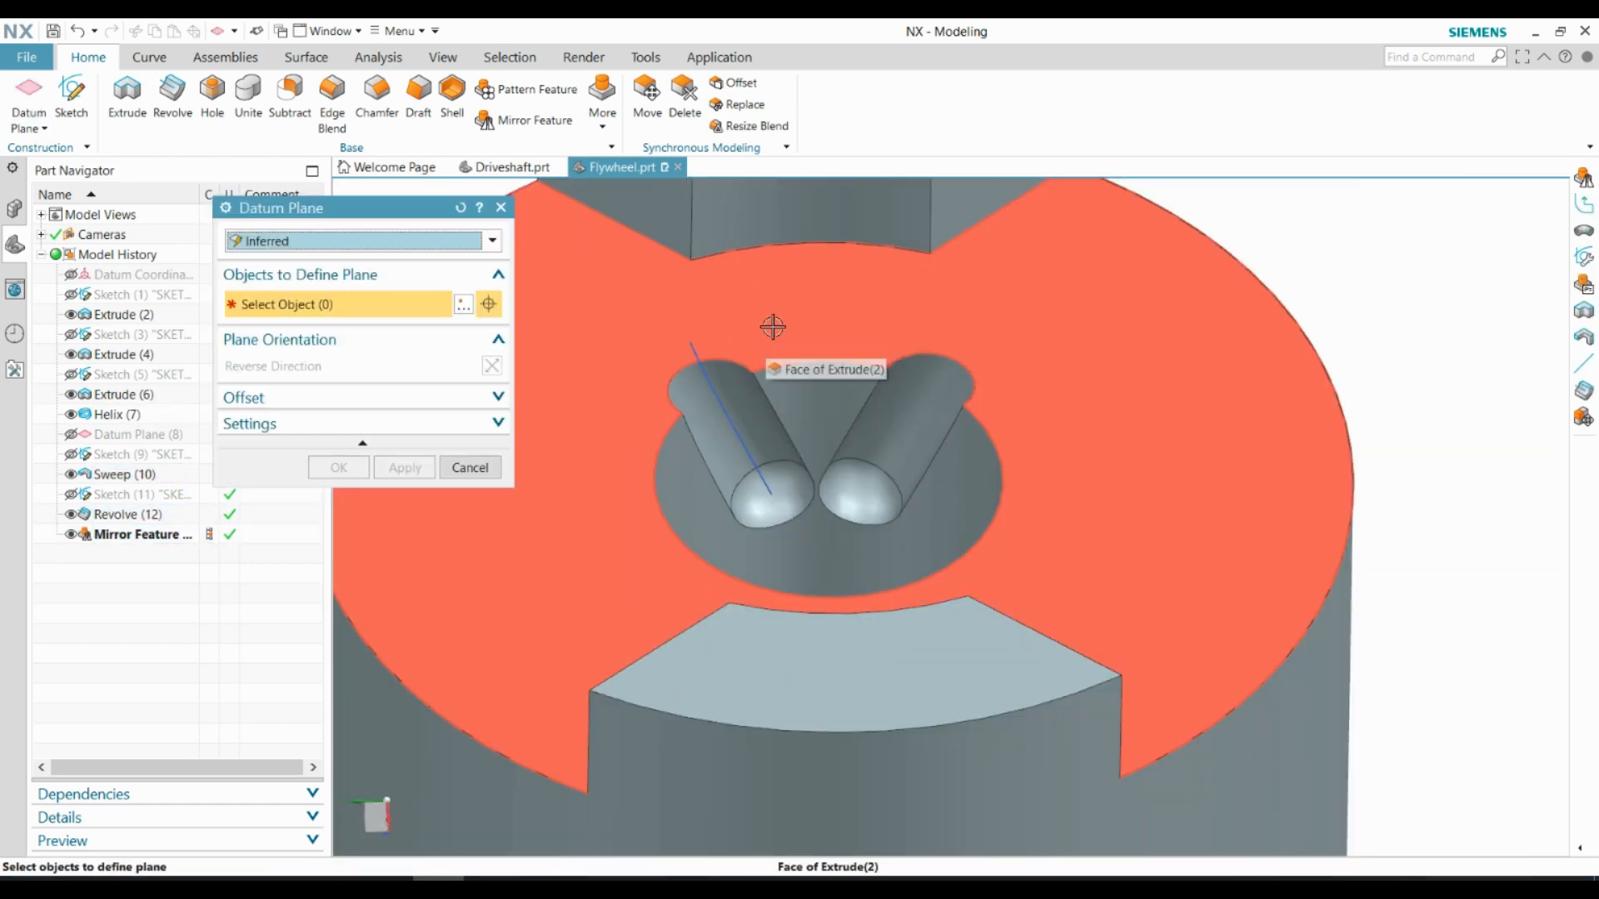
pyautogui.click(772, 327)
pyautogui.scroll(-4, 806, 384)
pyautogui.moveTo(814, 420); pyautogui.dragTo(821, 483, button='middle')
pyautogui.scroll(2, 824, 408)
pyautogui.click(355, 369)
pyautogui.scroll(4, 841, 425)
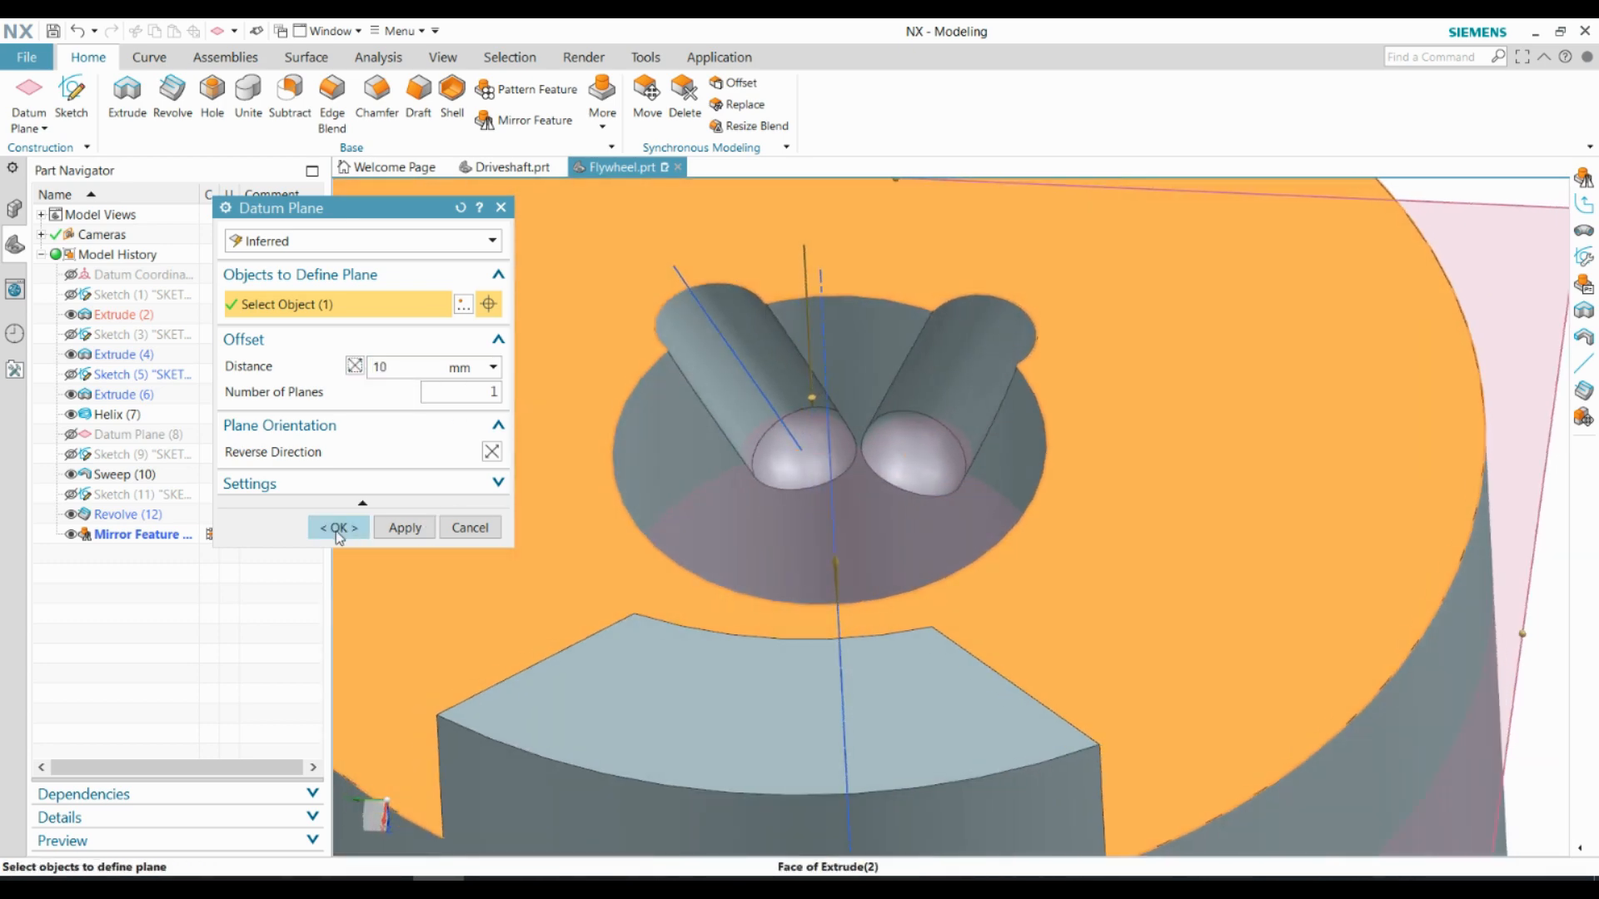
pyautogui.click(339, 530)
# Sketch an arc on the new datum plane, centred on the bore and joining the centres of the two spherical groove ends
pyautogui.scroll(-4, 851, 541)
pyautogui.moveTo(853, 545); pyautogui.dragTo(858, 593, button='middle')
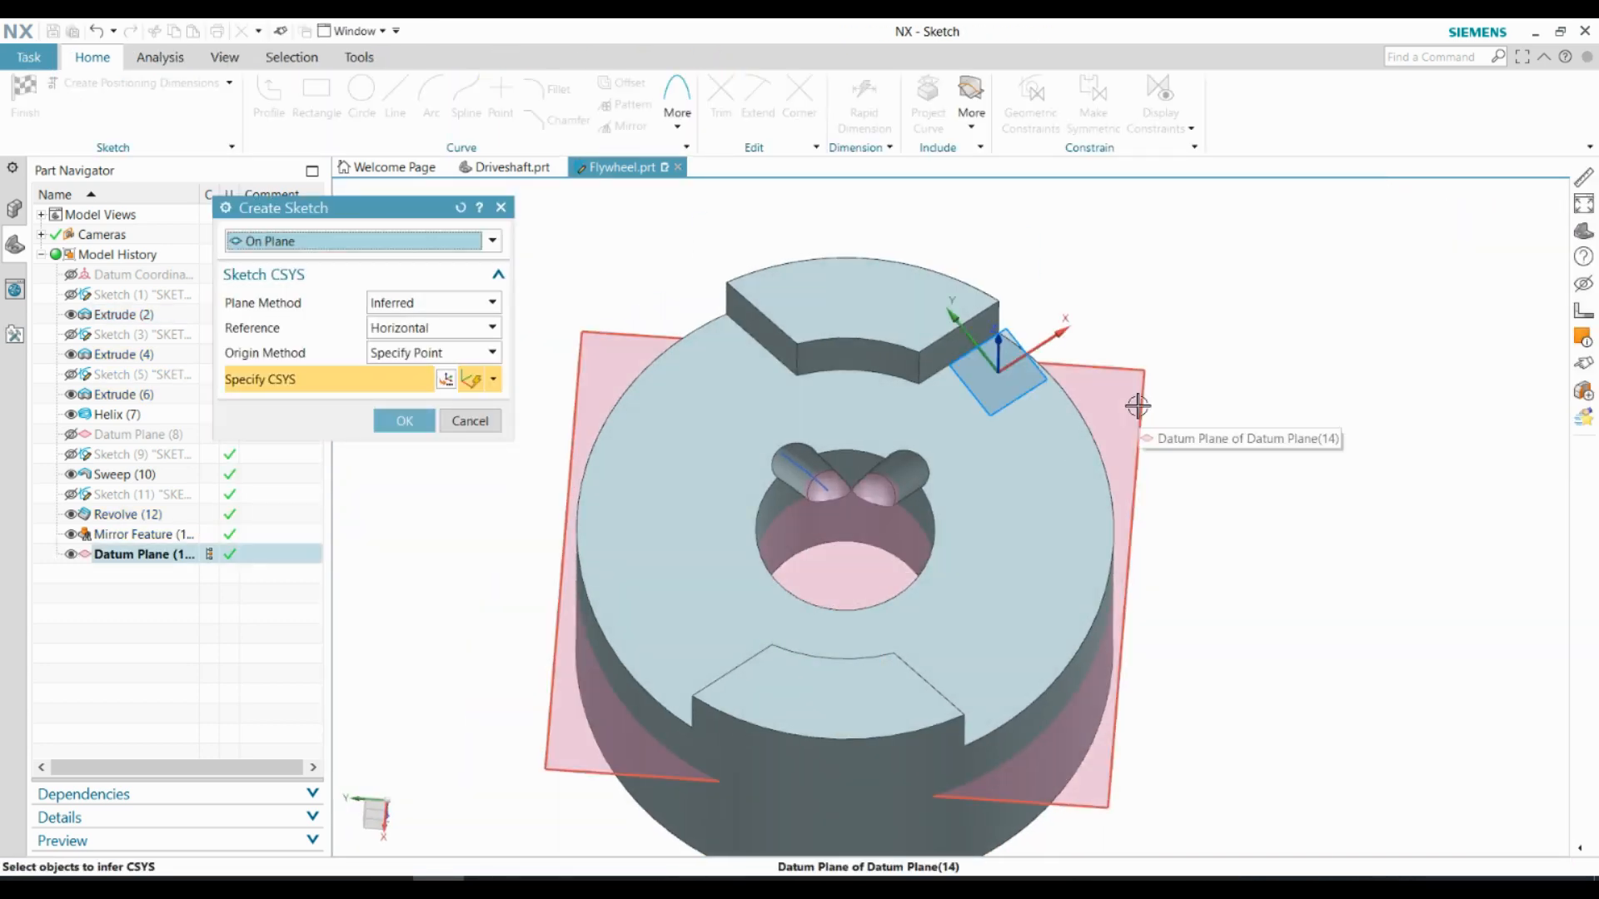
pyautogui.click(1108, 797)
pyautogui.press('Return')
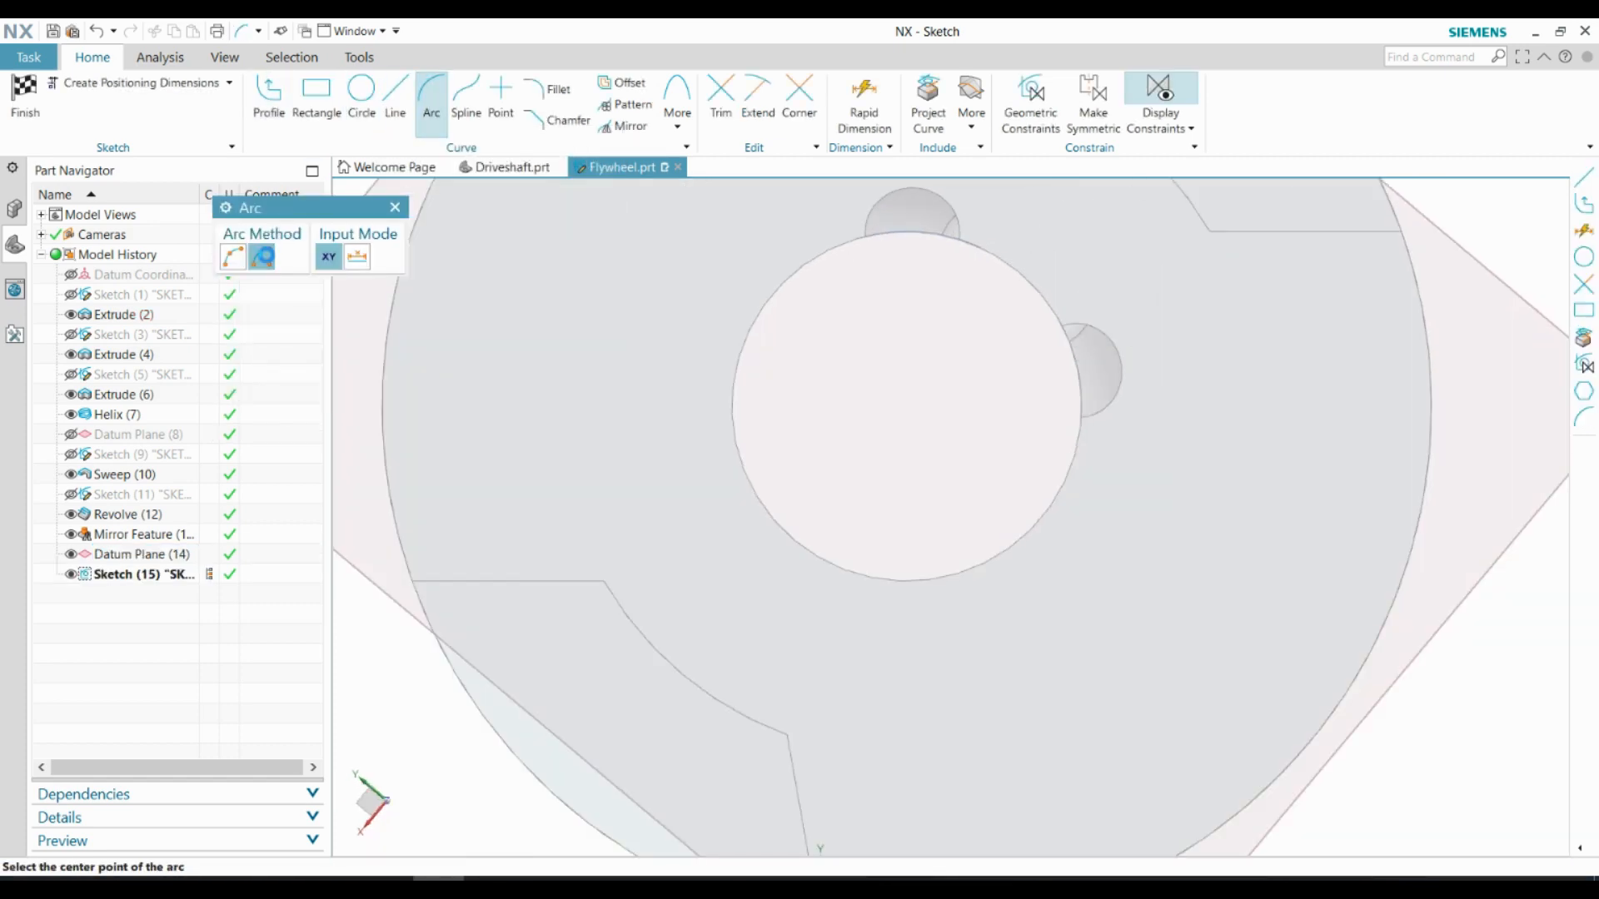
pyautogui.moveTo(951, 483)
pyautogui.mouseDown(button='middle')
pyautogui.moveTo(967, 386)
pyautogui.moveTo(928, 446)
pyautogui.mouseUp(button='middle')
pyautogui.click(970, 253)
pyautogui.scroll(-2, 973, 389)
pyautogui.press('Escape')
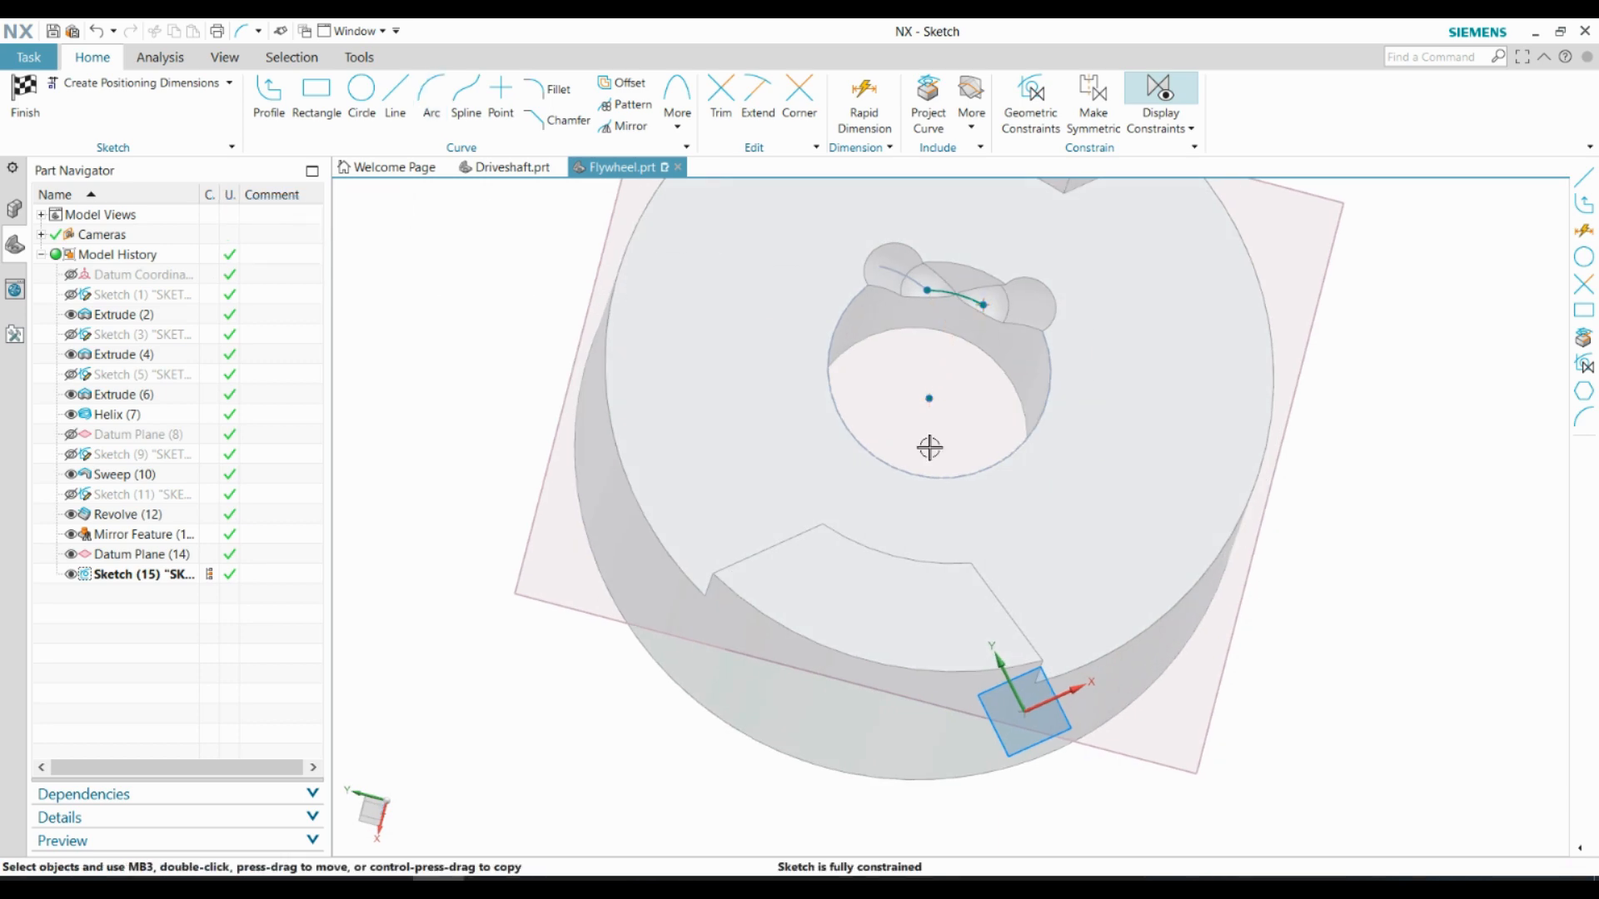
pyautogui.scroll(1, 927, 446)
pyautogui.click(25, 95)
# Cut a tube along the arc to connect the two groove ends, and hide the arc sketch and helix
pyautogui.scroll(2, 863, 506)
pyautogui.click(307, 57)
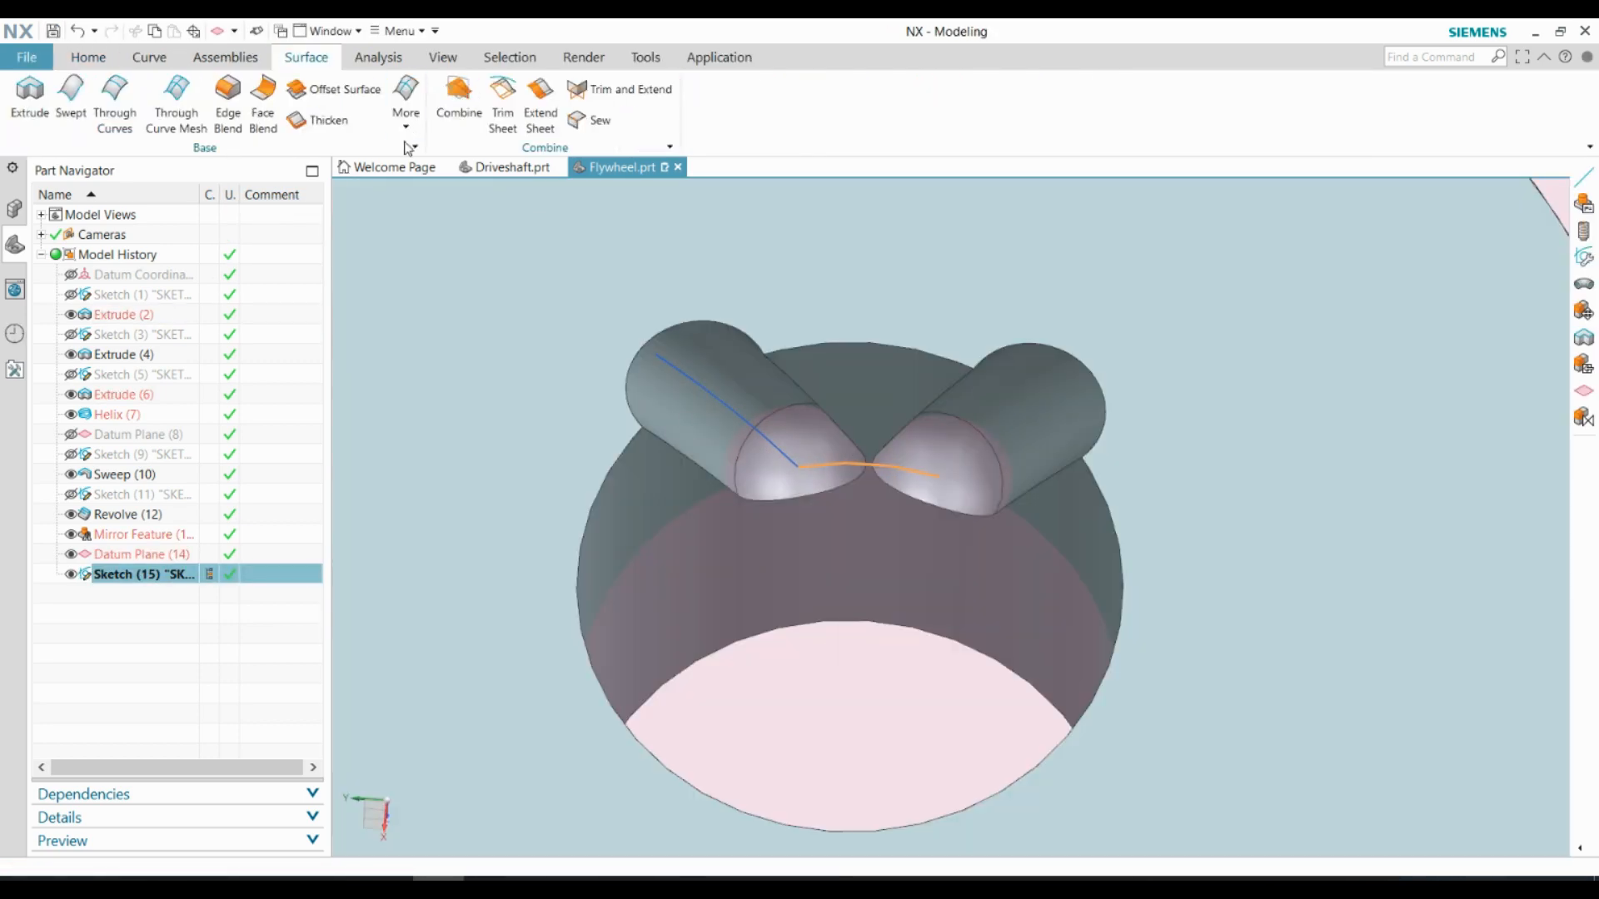
pyautogui.click(406, 126)
pyautogui.click(556, 180)
pyautogui.click(404, 471)
pyautogui.click(357, 546)
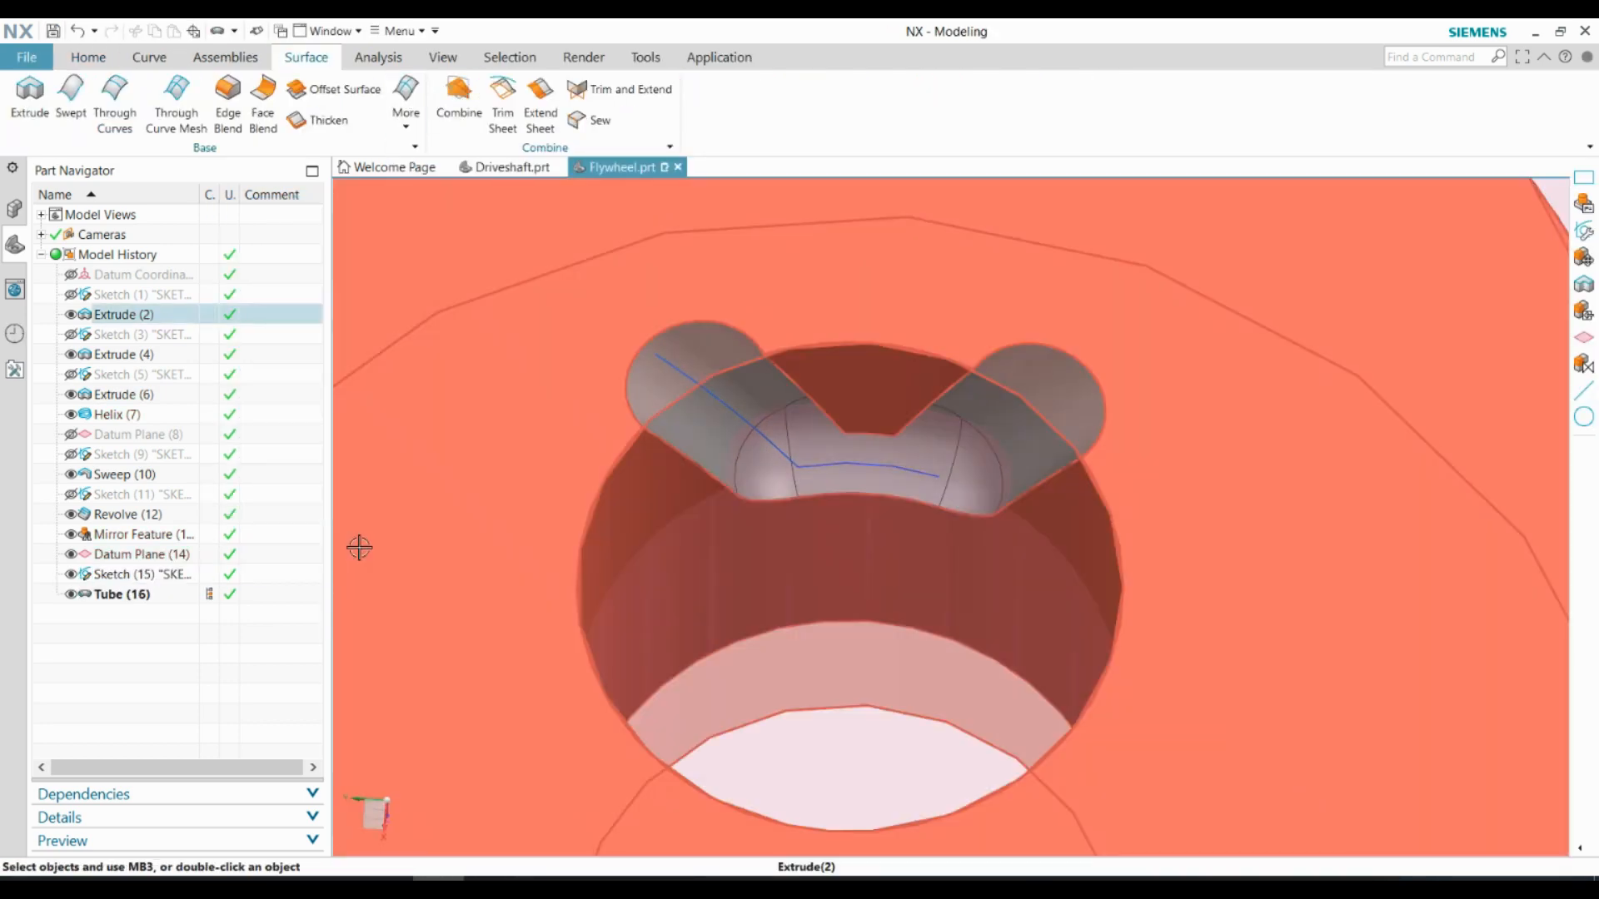
pyautogui.moveTo(804, 568); pyautogui.dragTo(803, 510, button='middle')
pyautogui.scroll(-3, 803, 481)
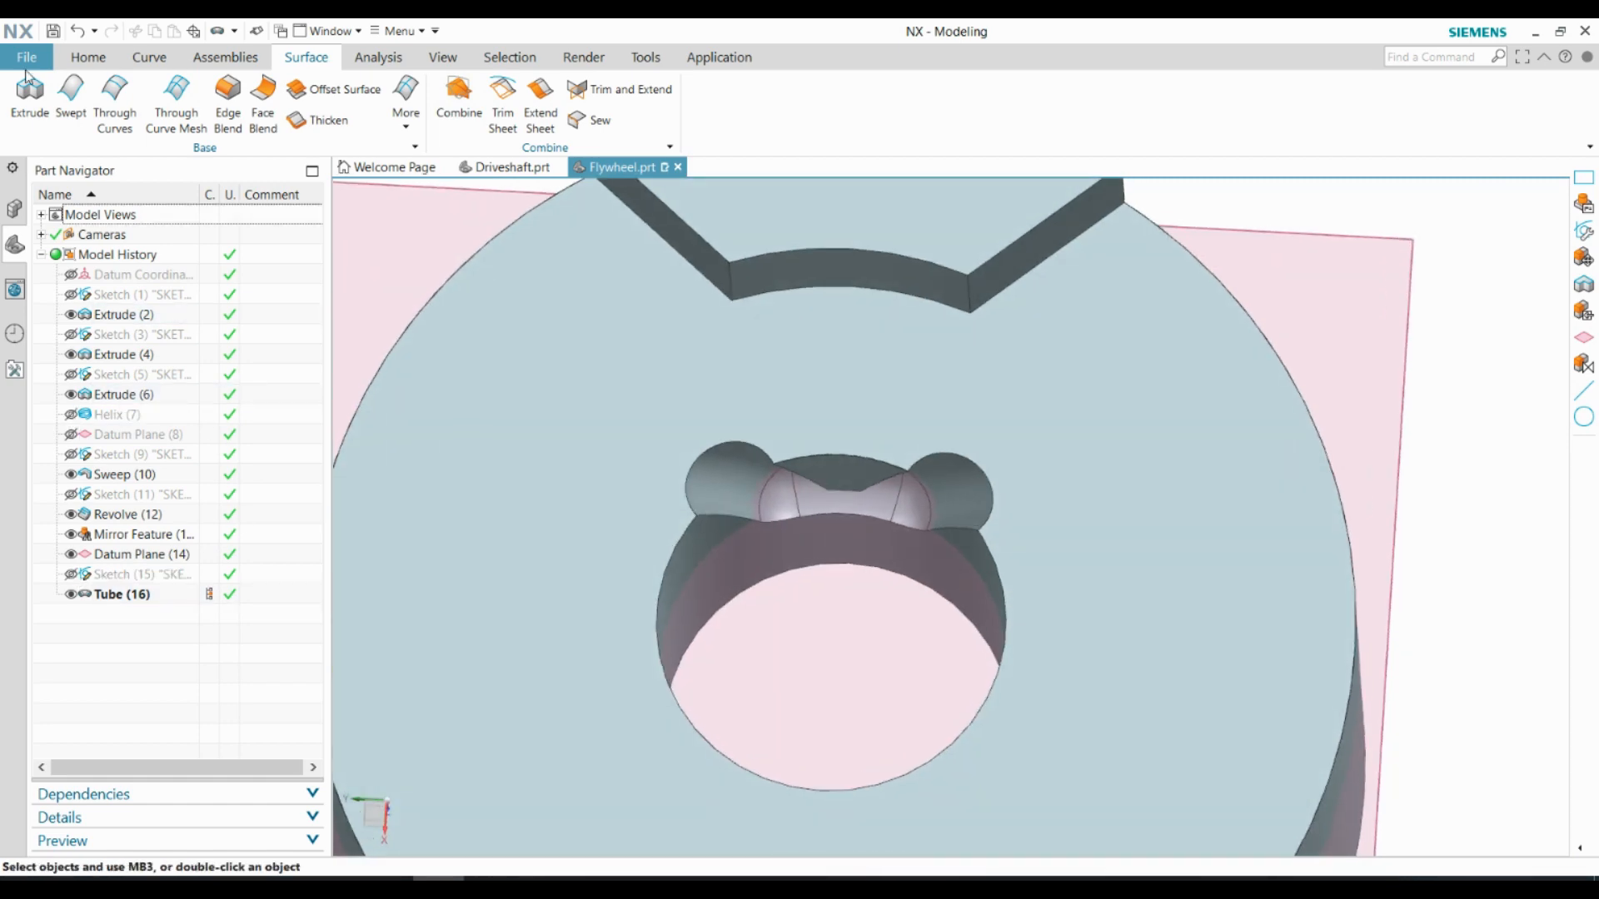
# Start a sketch on the flywheel's upper face and project the edges of the tube groove into it
pyautogui.click(89, 57)
pyautogui.click(73, 93)
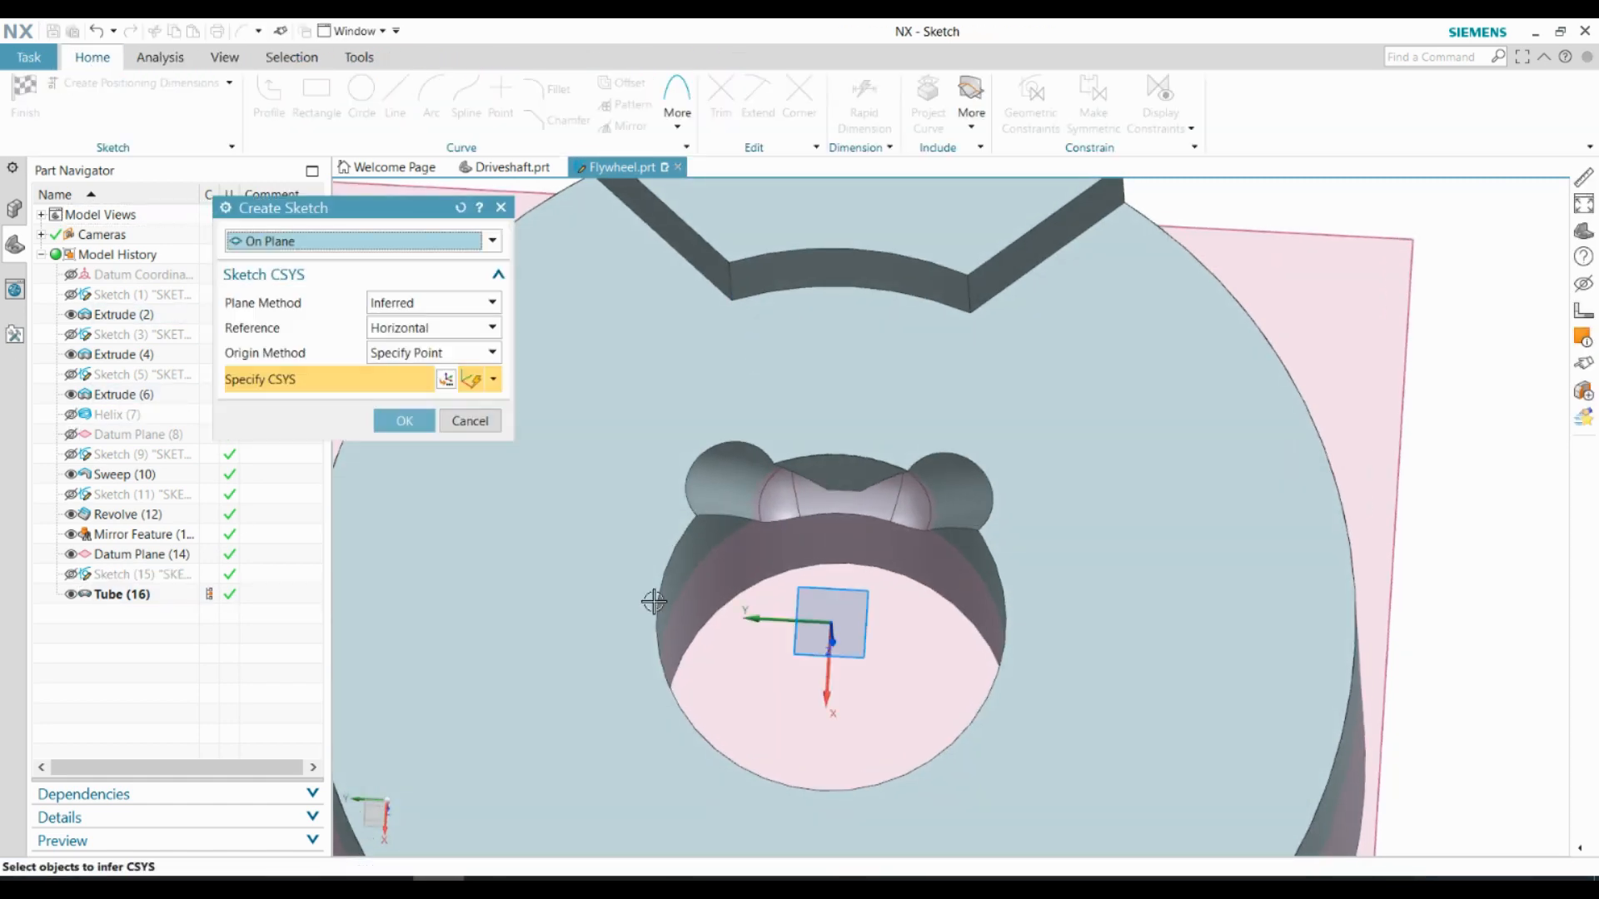
pyautogui.click(633, 499)
pyautogui.click(404, 422)
pyautogui.scroll(-3, 1014, 645)
pyautogui.moveTo(1013, 645); pyautogui.dragTo(1023, 574, button='middle')
pyautogui.scroll(-1, 1025, 568)
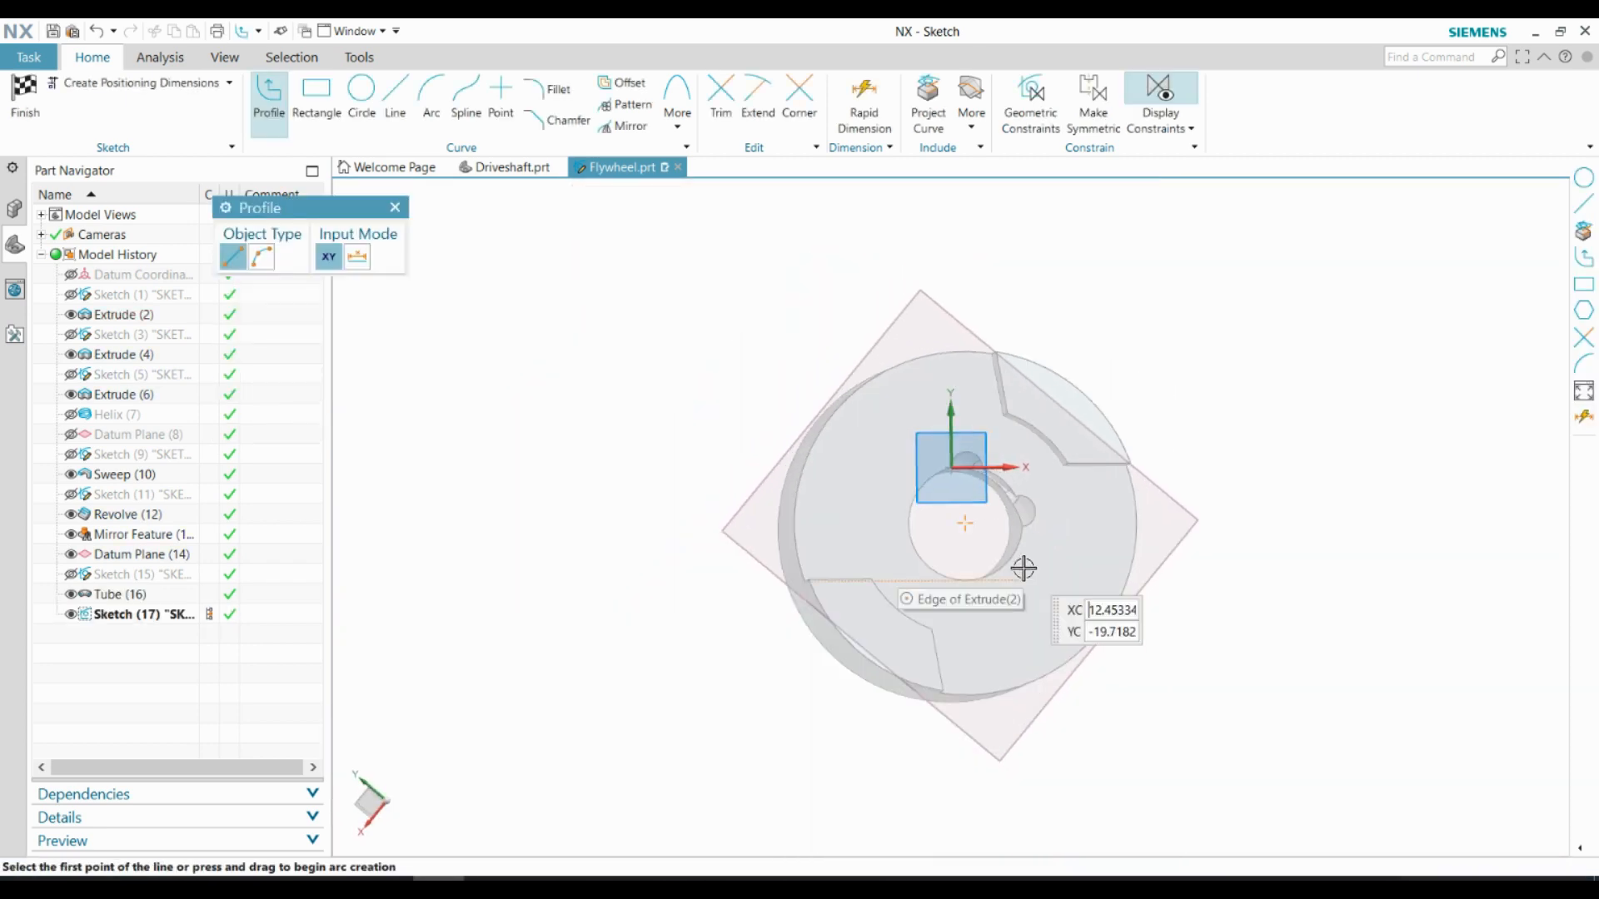
pyautogui.scroll(4, 944, 488)
pyautogui.moveTo(944, 488)
pyautogui.mouseDown(button='middle')
pyautogui.moveTo(1005, 424)
pyautogui.moveTo(957, 478)
pyautogui.moveTo(902, 357)
pyautogui.mouseUp(button='middle')
pyautogui.scroll(3, 903, 357)
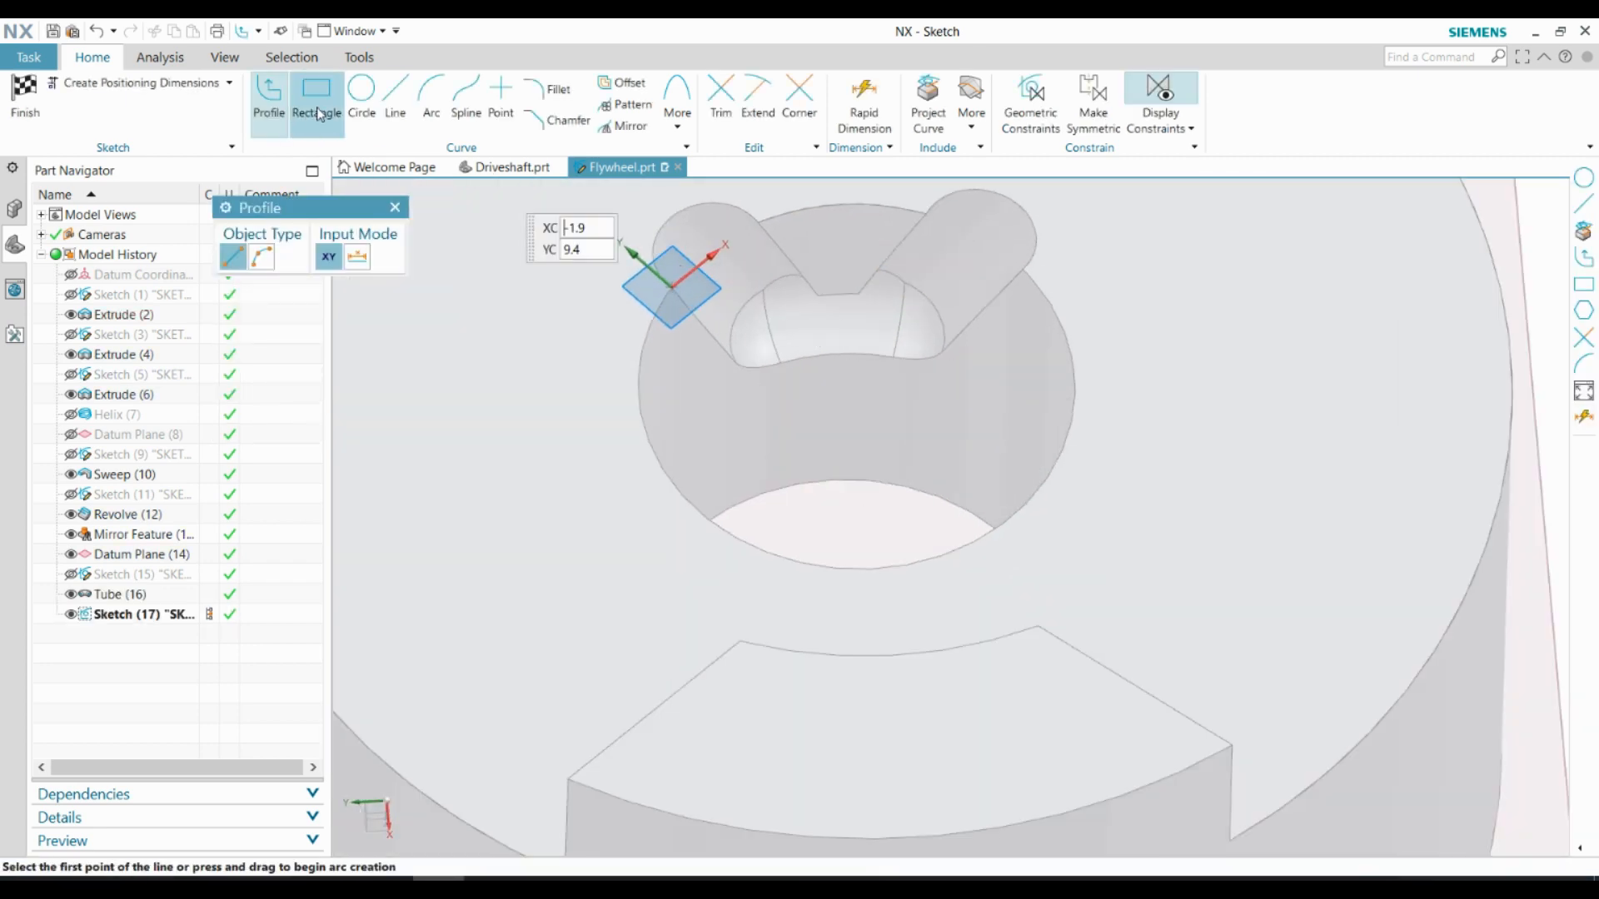
pyautogui.click(917, 102)
pyautogui.click(803, 328)
pyautogui.click(332, 314)
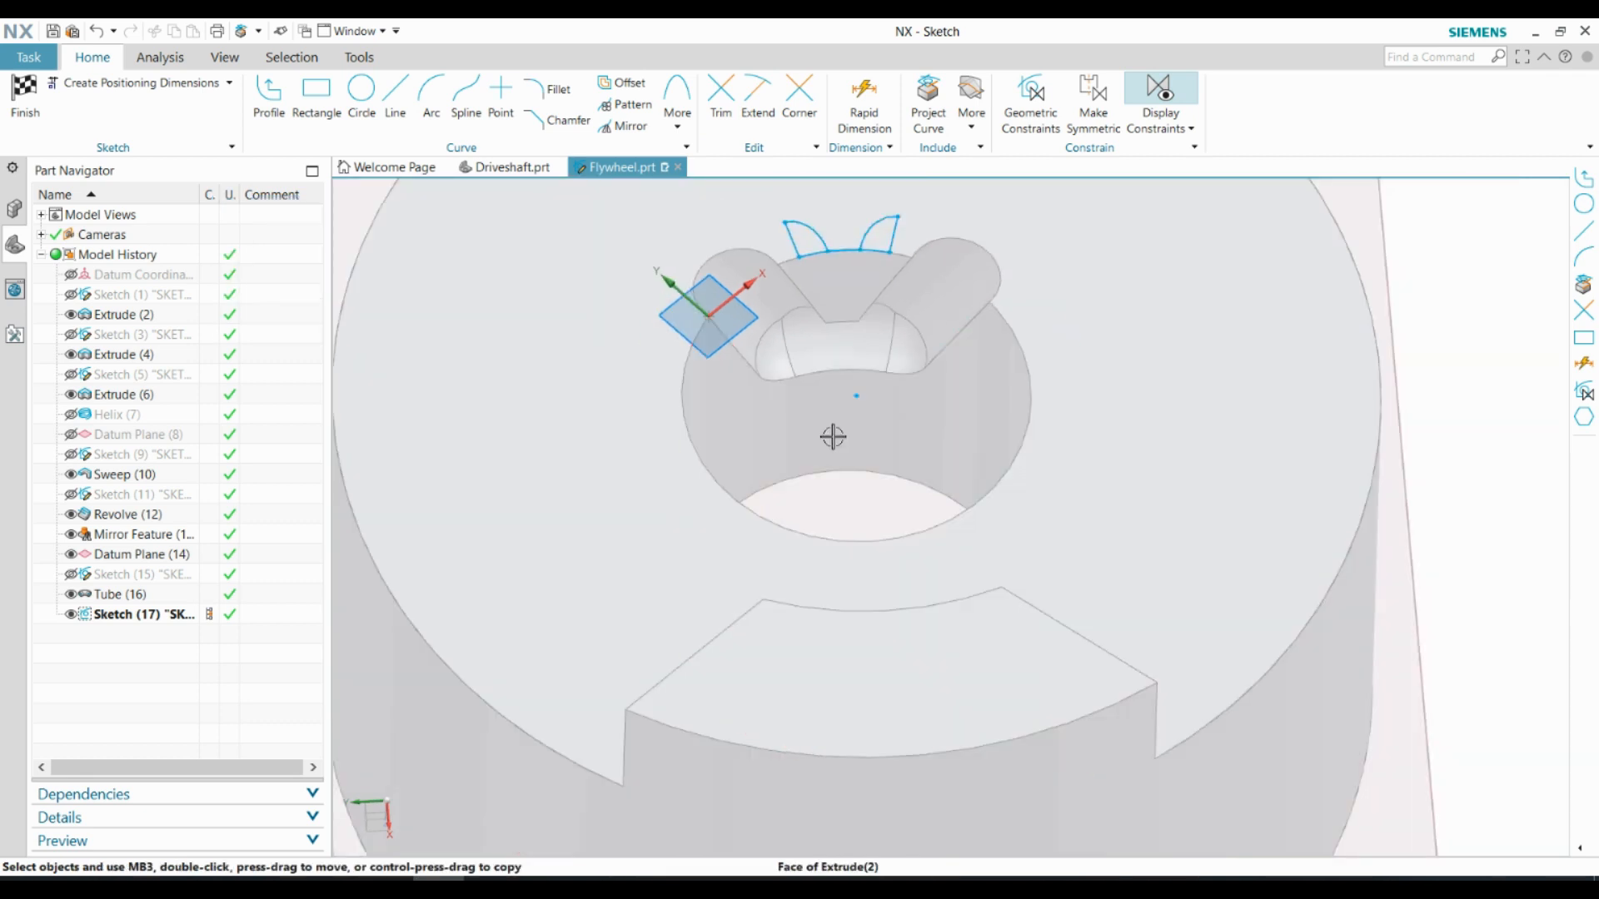
# Draw a 25 mm circle centred on the bore and trim it to the arc between the two outer projected corners
pyautogui.press('o')
pyautogui.click(863, 497)
pyautogui.scroll(4, 844, 274)
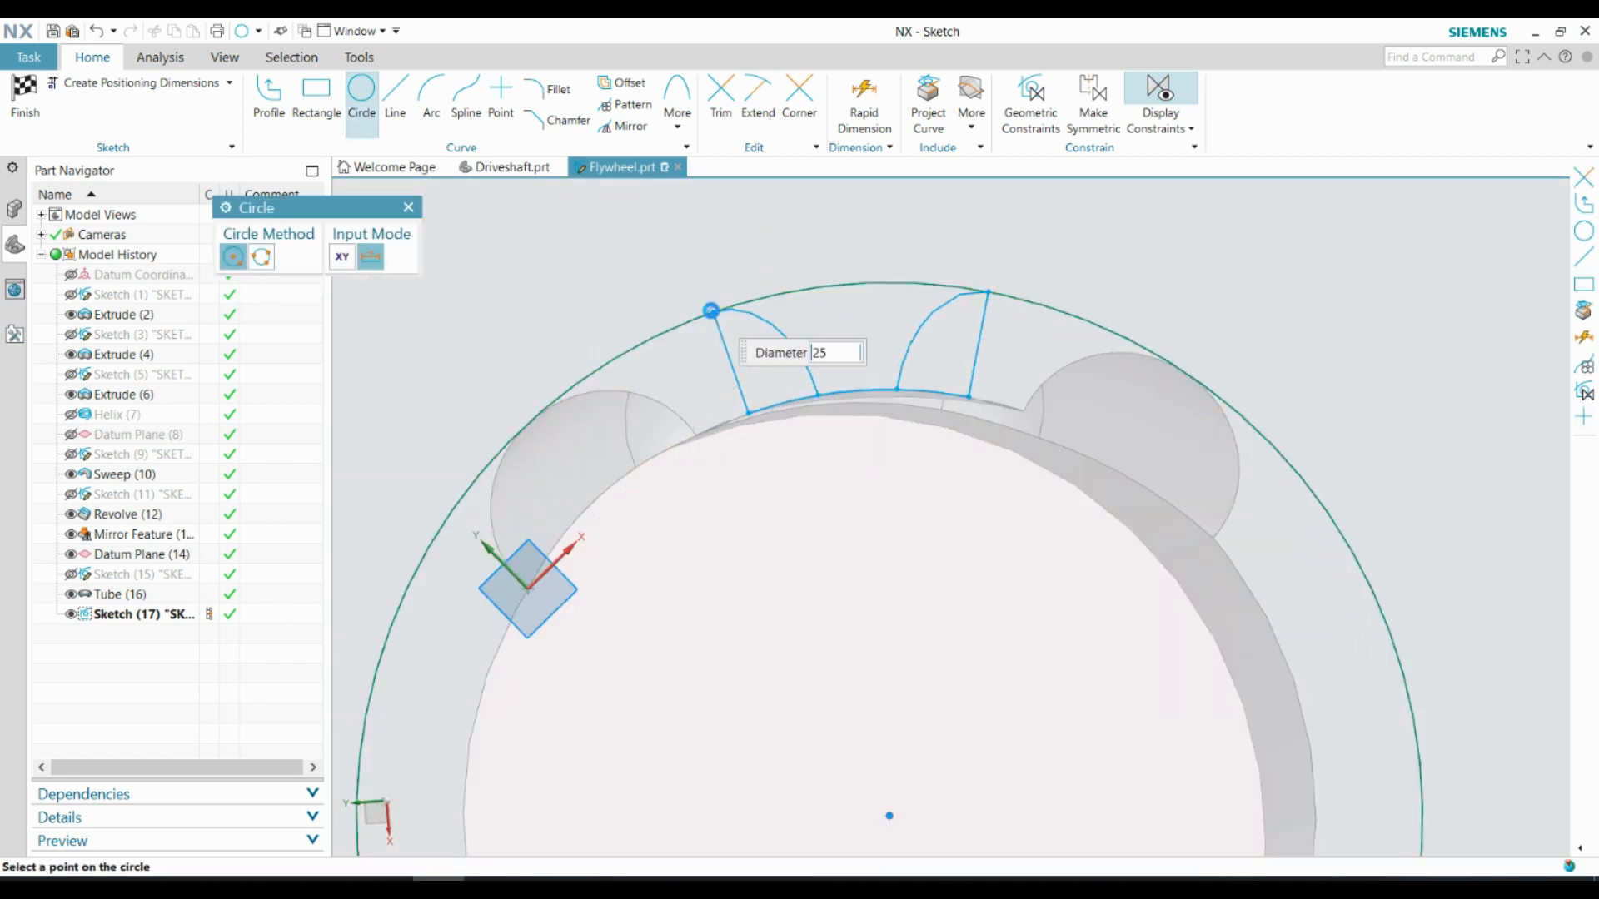
pyautogui.click(407, 208)
pyautogui.press('t')
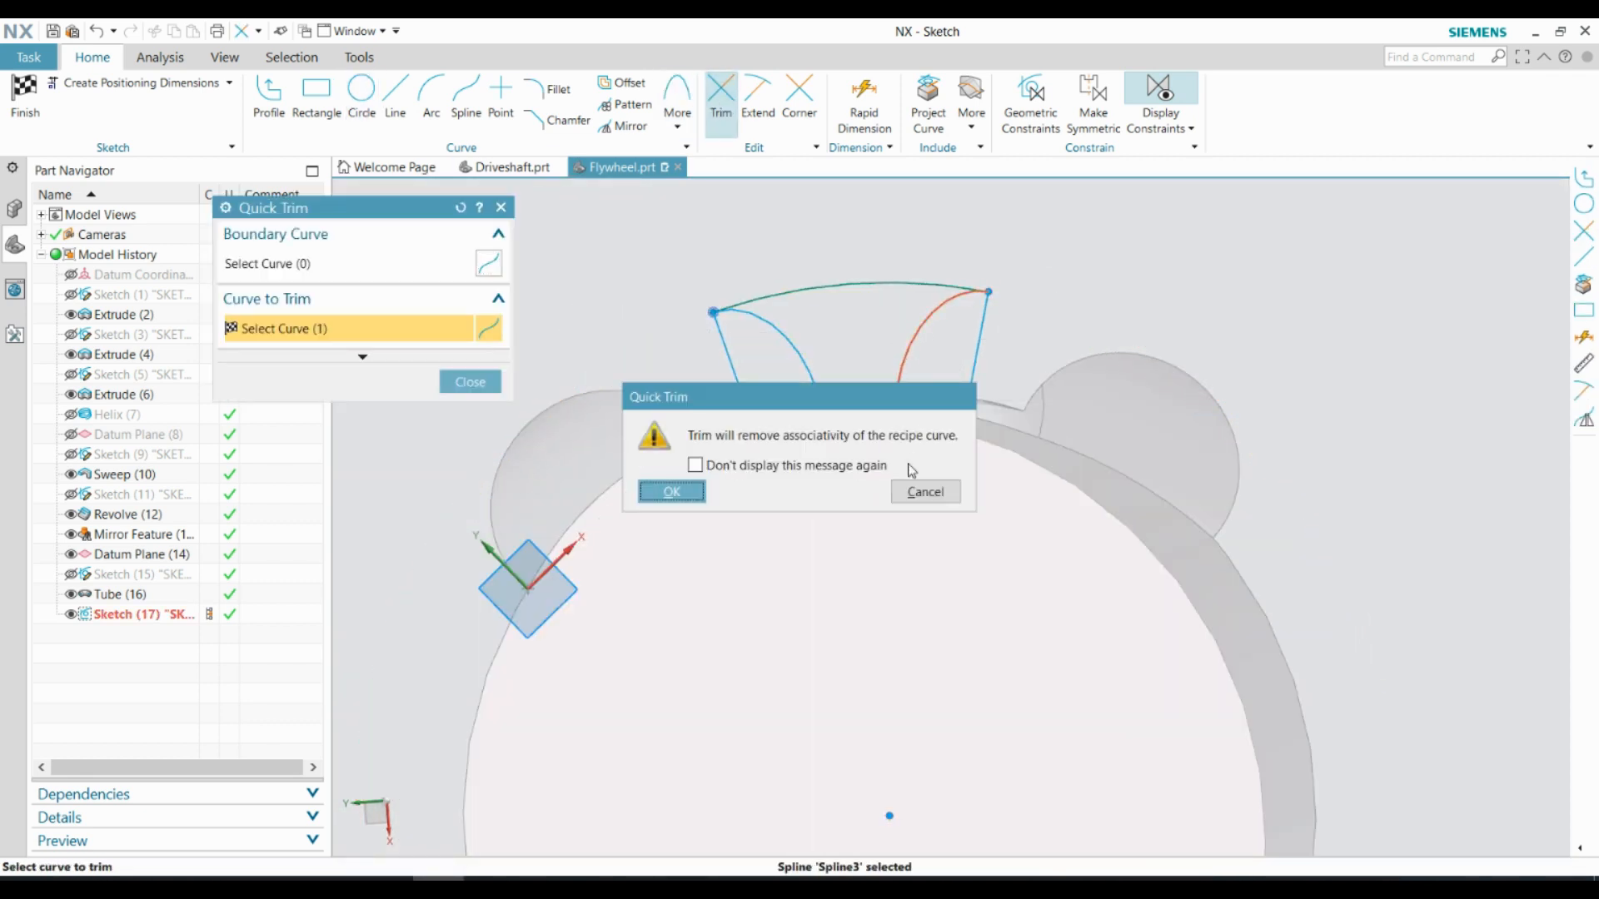
pyautogui.click(470, 389)
pyautogui.scroll(-1, 691, 433)
pyautogui.moveTo(783, 508); pyautogui.dragTo(795, 399, button='middle')
pyautogui.scroll(-1, 750, 433)
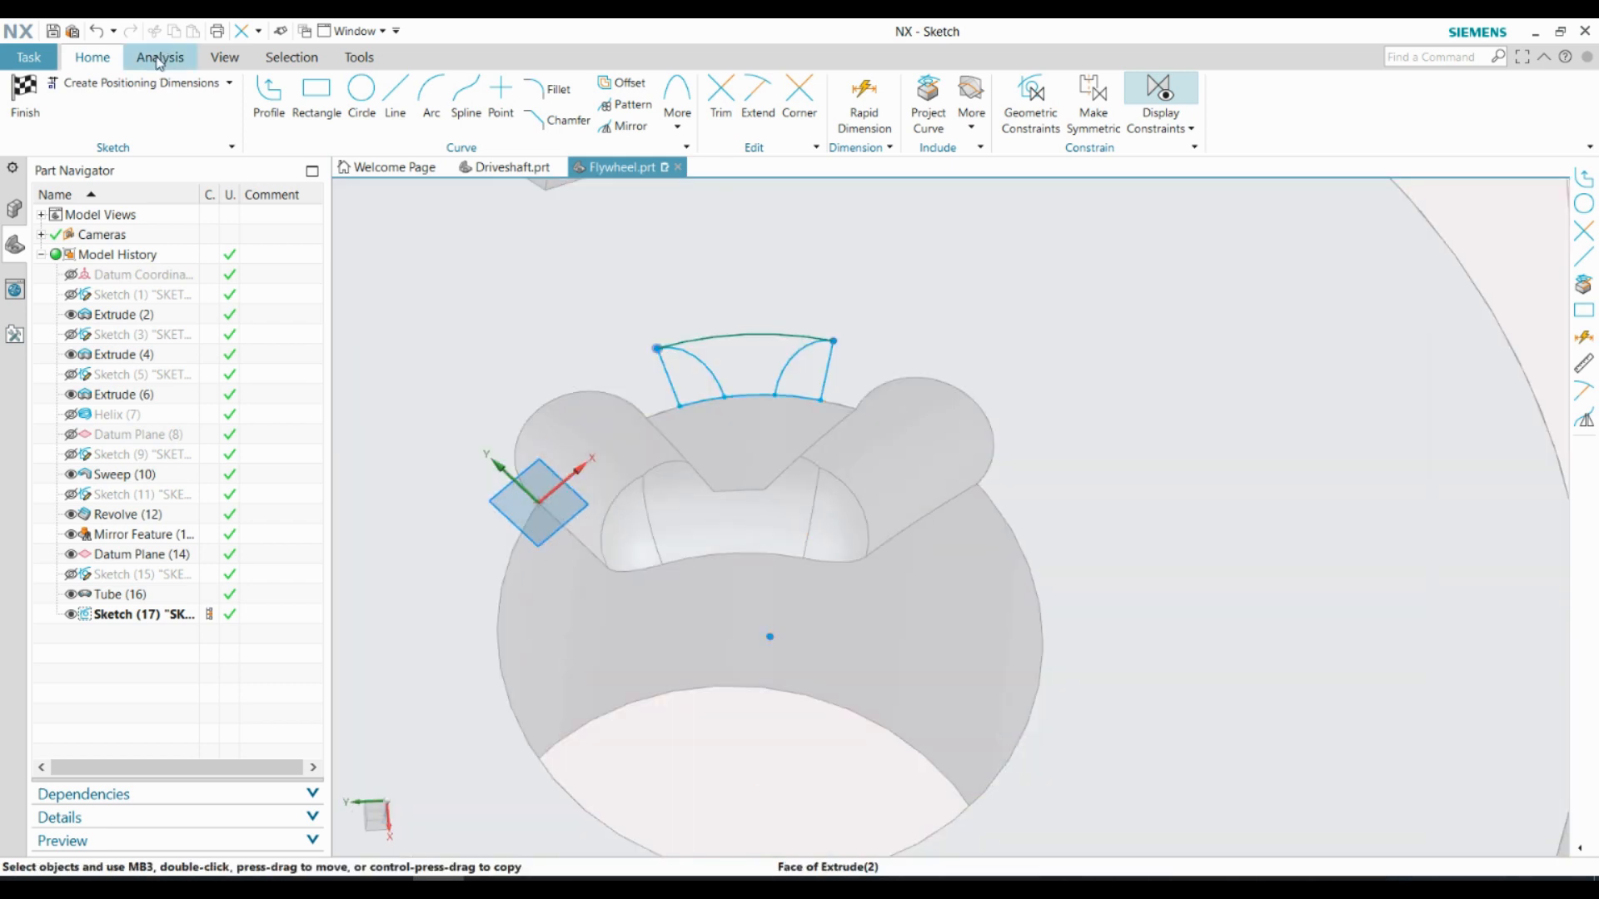
# Finish the sketch and extrude its enclosed region down into the flywheel until next, cutting an entry slot to the tube groove
pyautogui.click(25, 96)
pyautogui.click(126, 93)
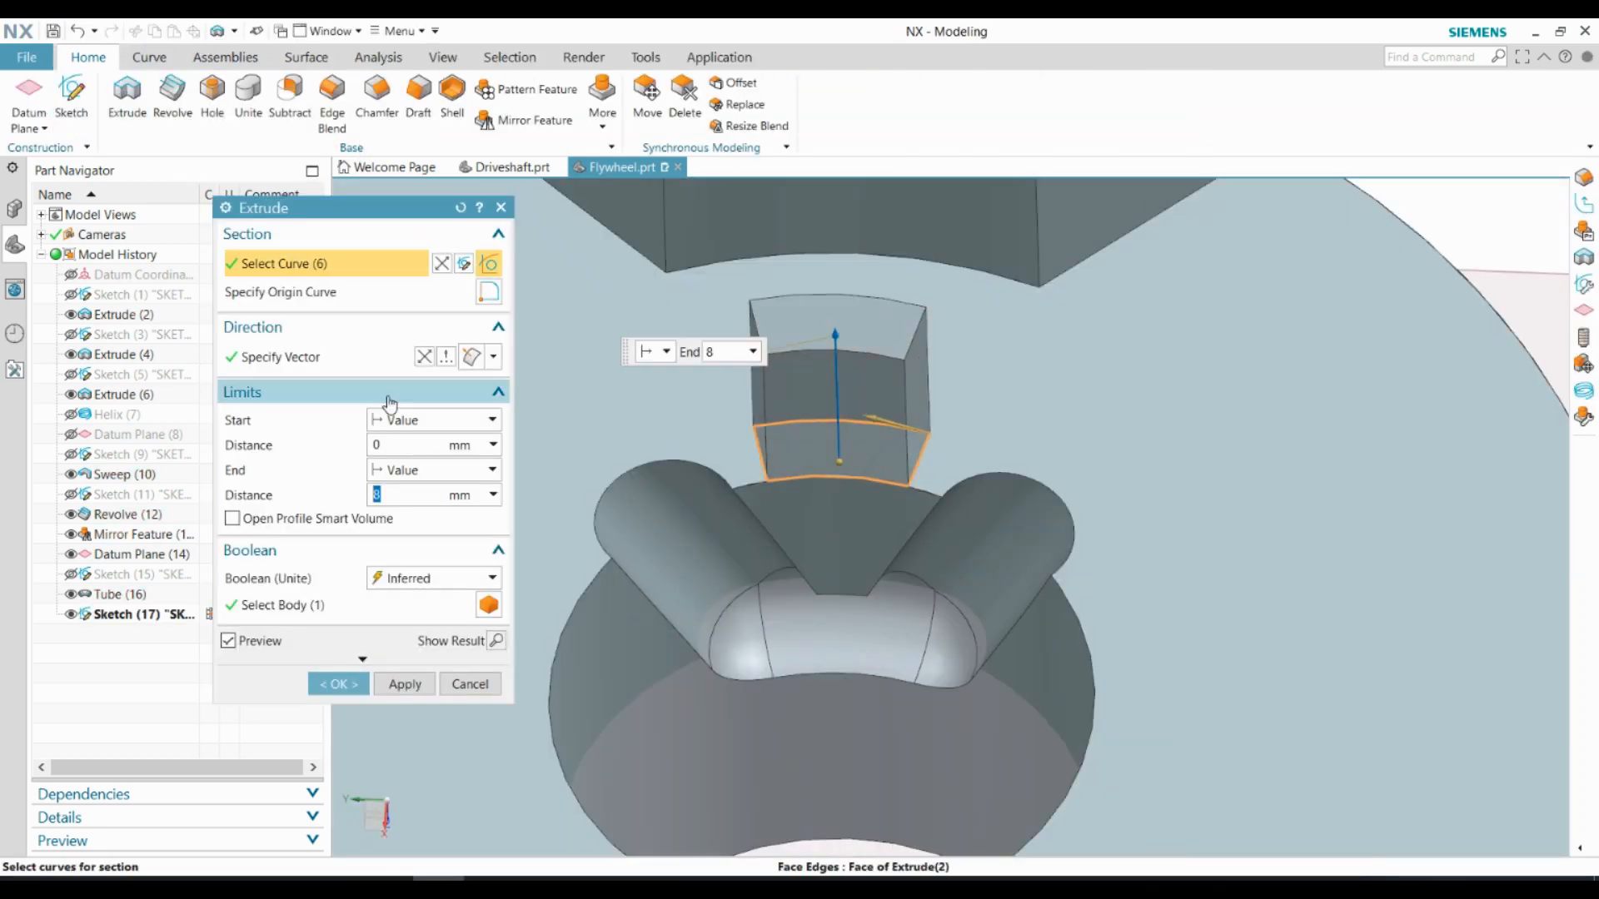
pyautogui.click(396, 471)
pyautogui.click(411, 528)
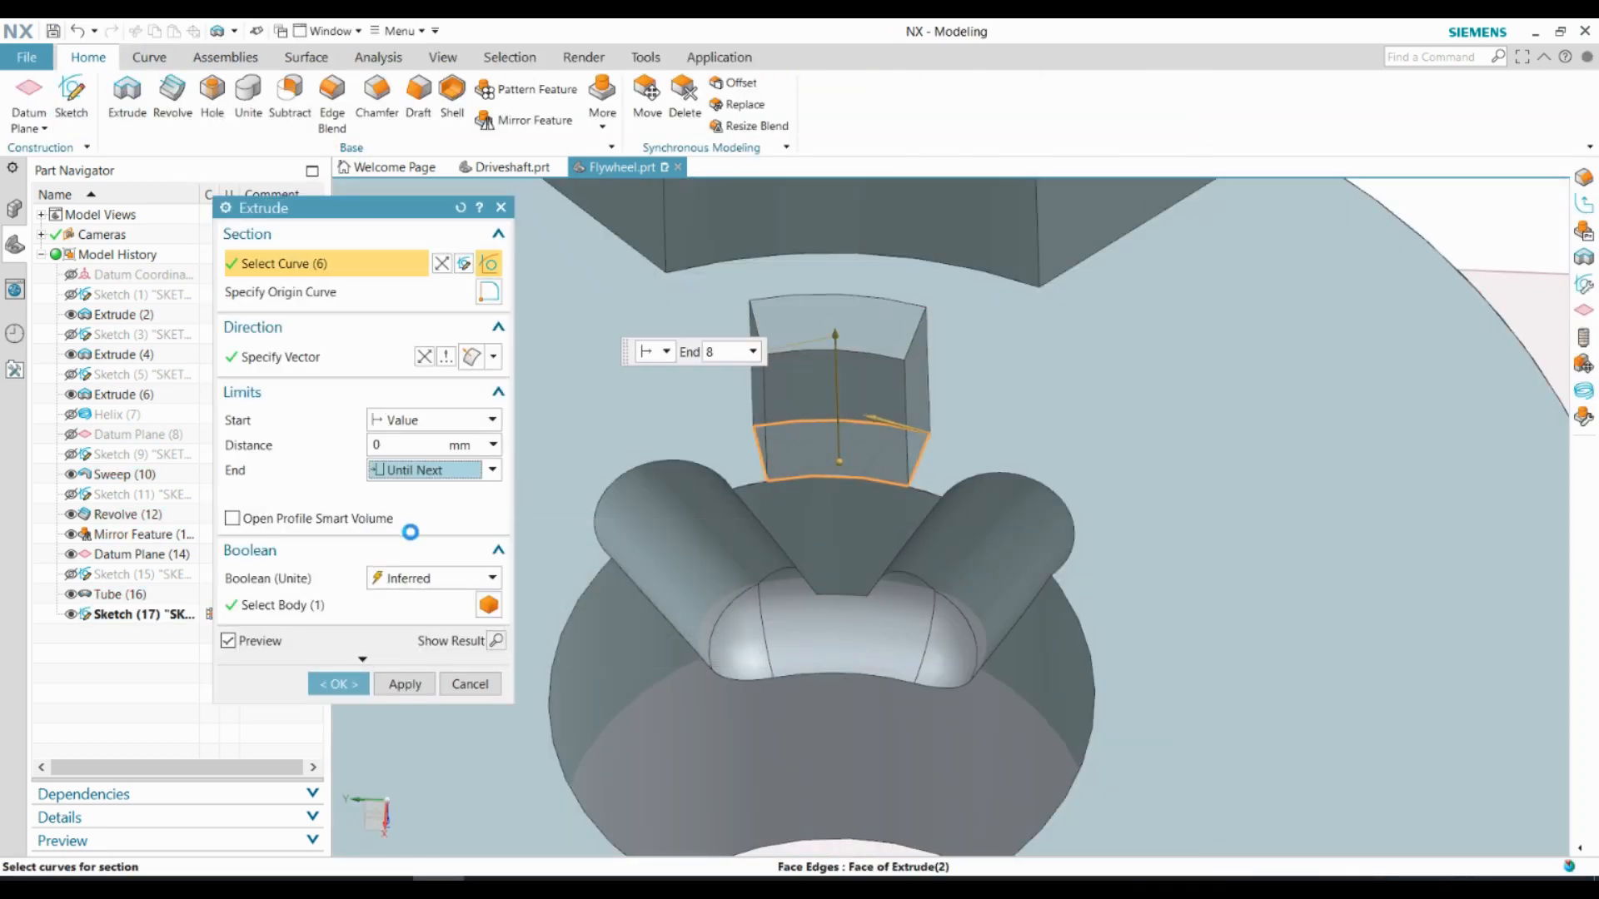
pyautogui.click(425, 356)
pyautogui.moveTo(778, 594); pyautogui.dragTo(821, 556, button='middle')
pyautogui.click(338, 659)
# Hide the slot sketch and the offset datum plane
pyautogui.scroll(-1, 821, 525)
pyautogui.click(71, 614)
pyautogui.scroll(-2, 850, 500)
pyautogui.moveTo(848, 445); pyautogui.dragTo(861, 480, button='middle')
pyautogui.click(71, 554)
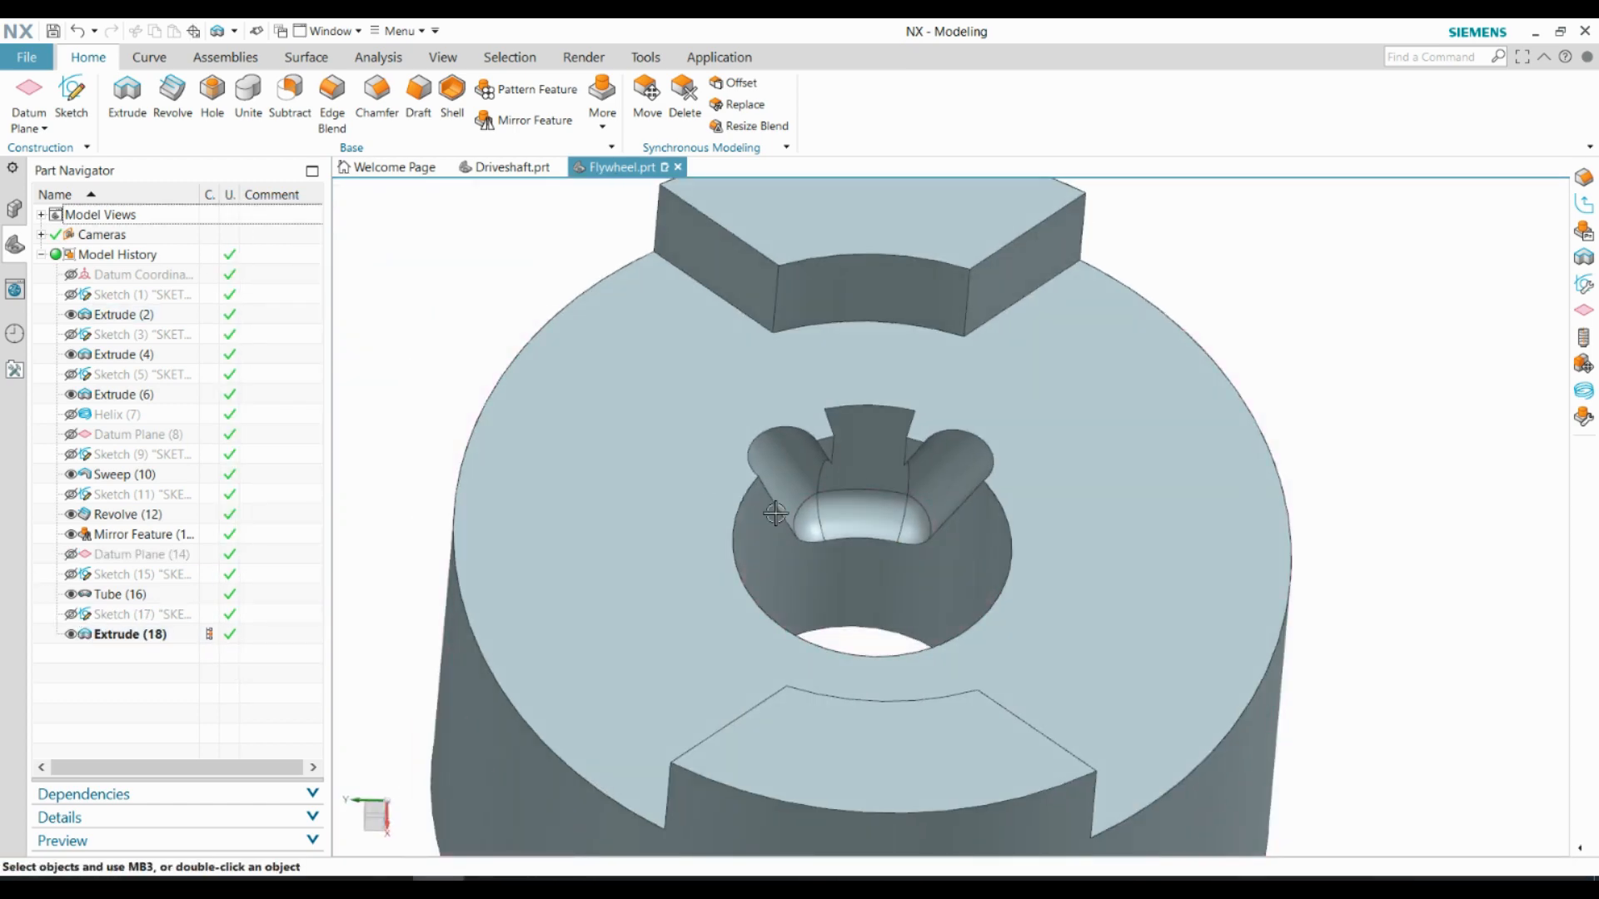
# Section the flywheel through its axis and examine the ball grooves and entry slot in the bore
pyautogui.moveTo(836, 536); pyautogui.dragTo(852, 497, button='middle')
pyautogui.click(442, 57)
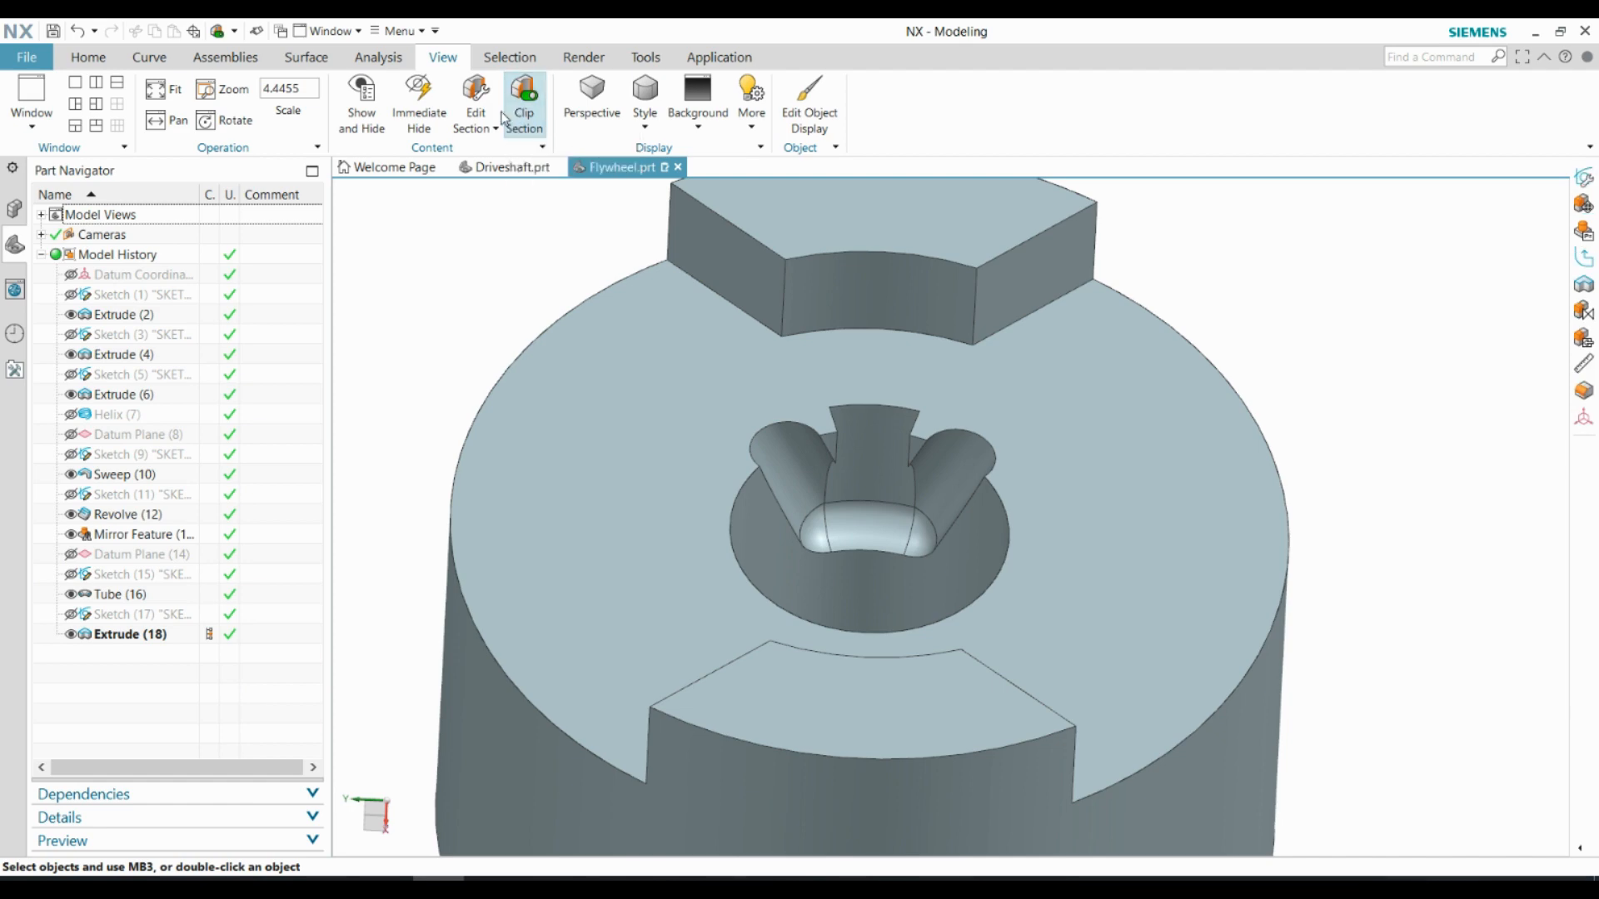
pyautogui.click(475, 121)
pyautogui.scroll(-1, 873, 545)
pyautogui.moveTo(870, 571); pyautogui.dragTo(843, 504, button='middle')
pyautogui.click(404, 664)
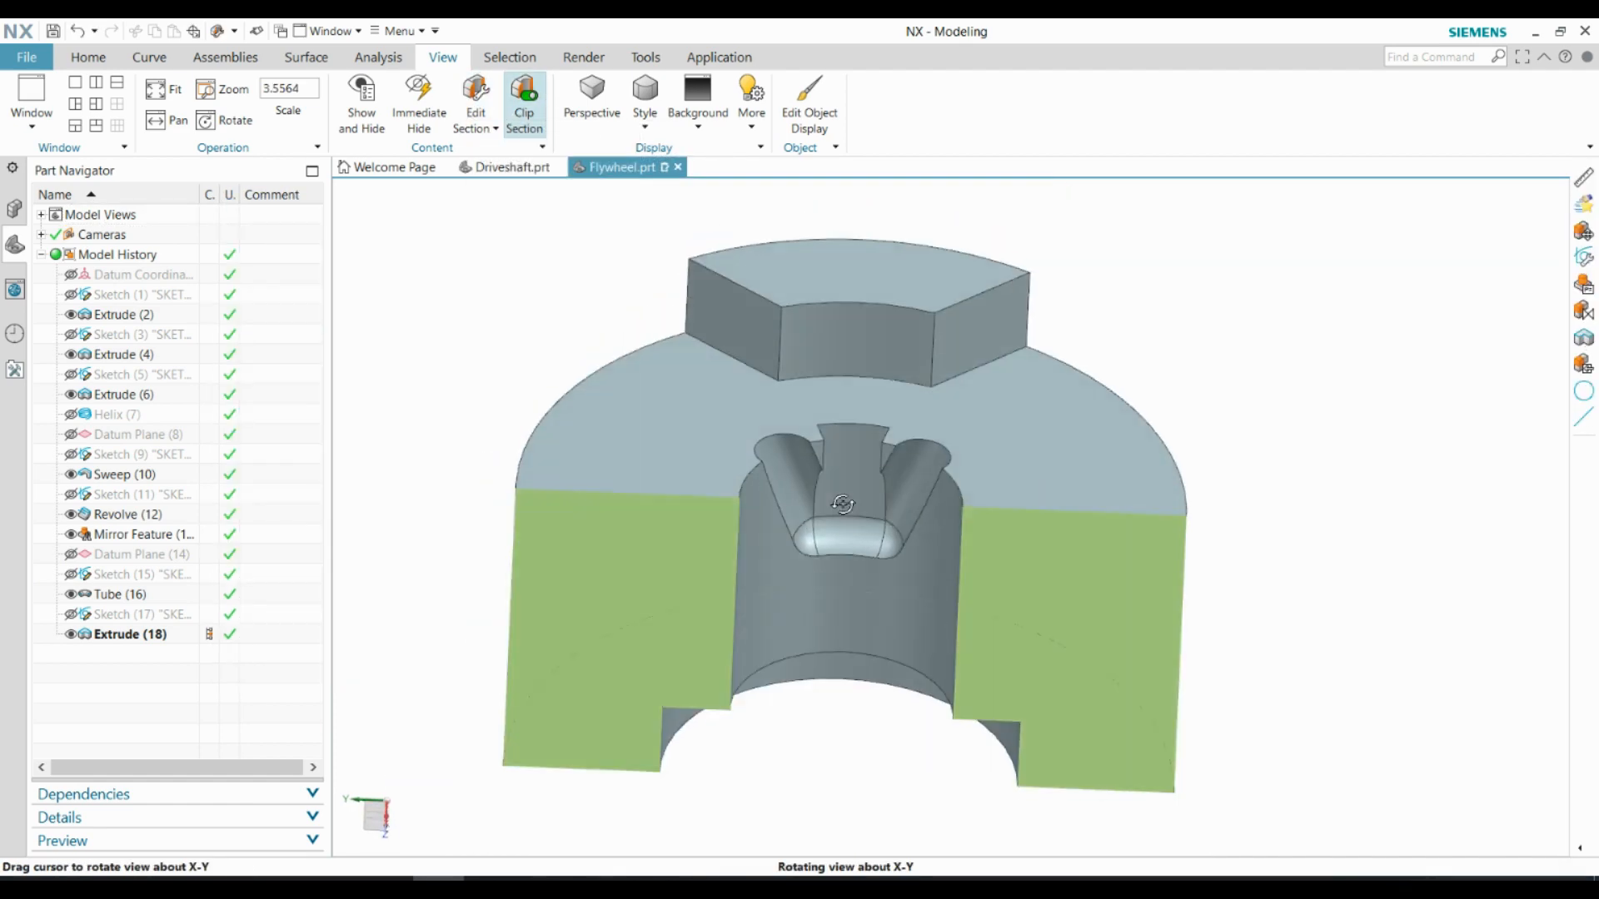
pyautogui.scroll(5, 849, 650)
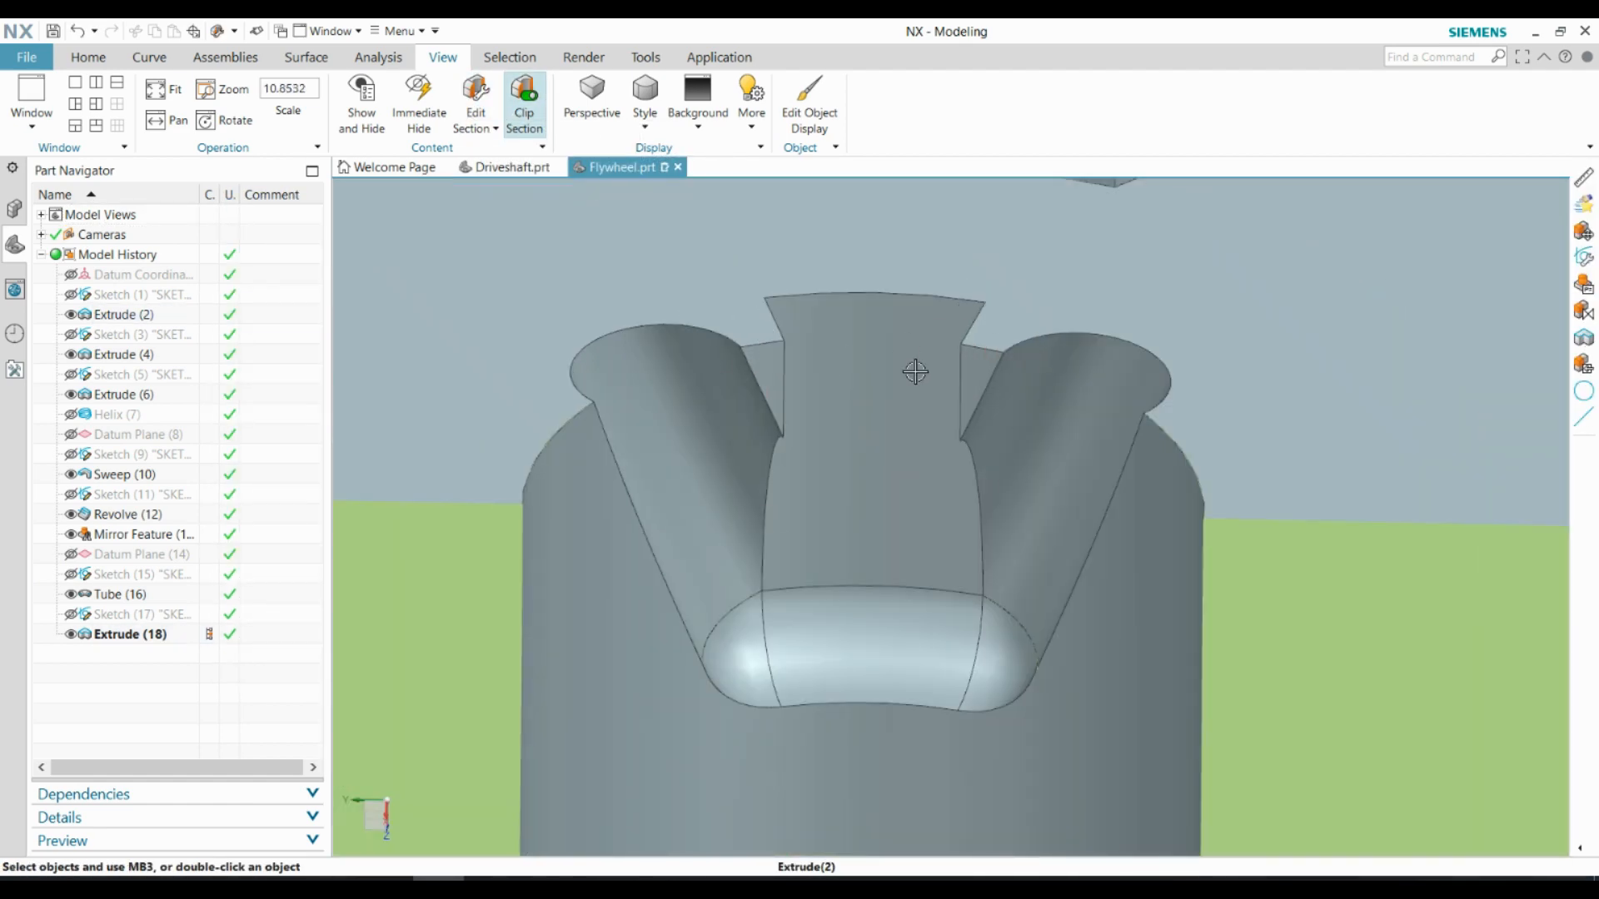
pyautogui.scroll(-2, 866, 383)
pyautogui.click(89, 58)
pyautogui.click(73, 100)
pyautogui.scroll(-5, 742, 450)
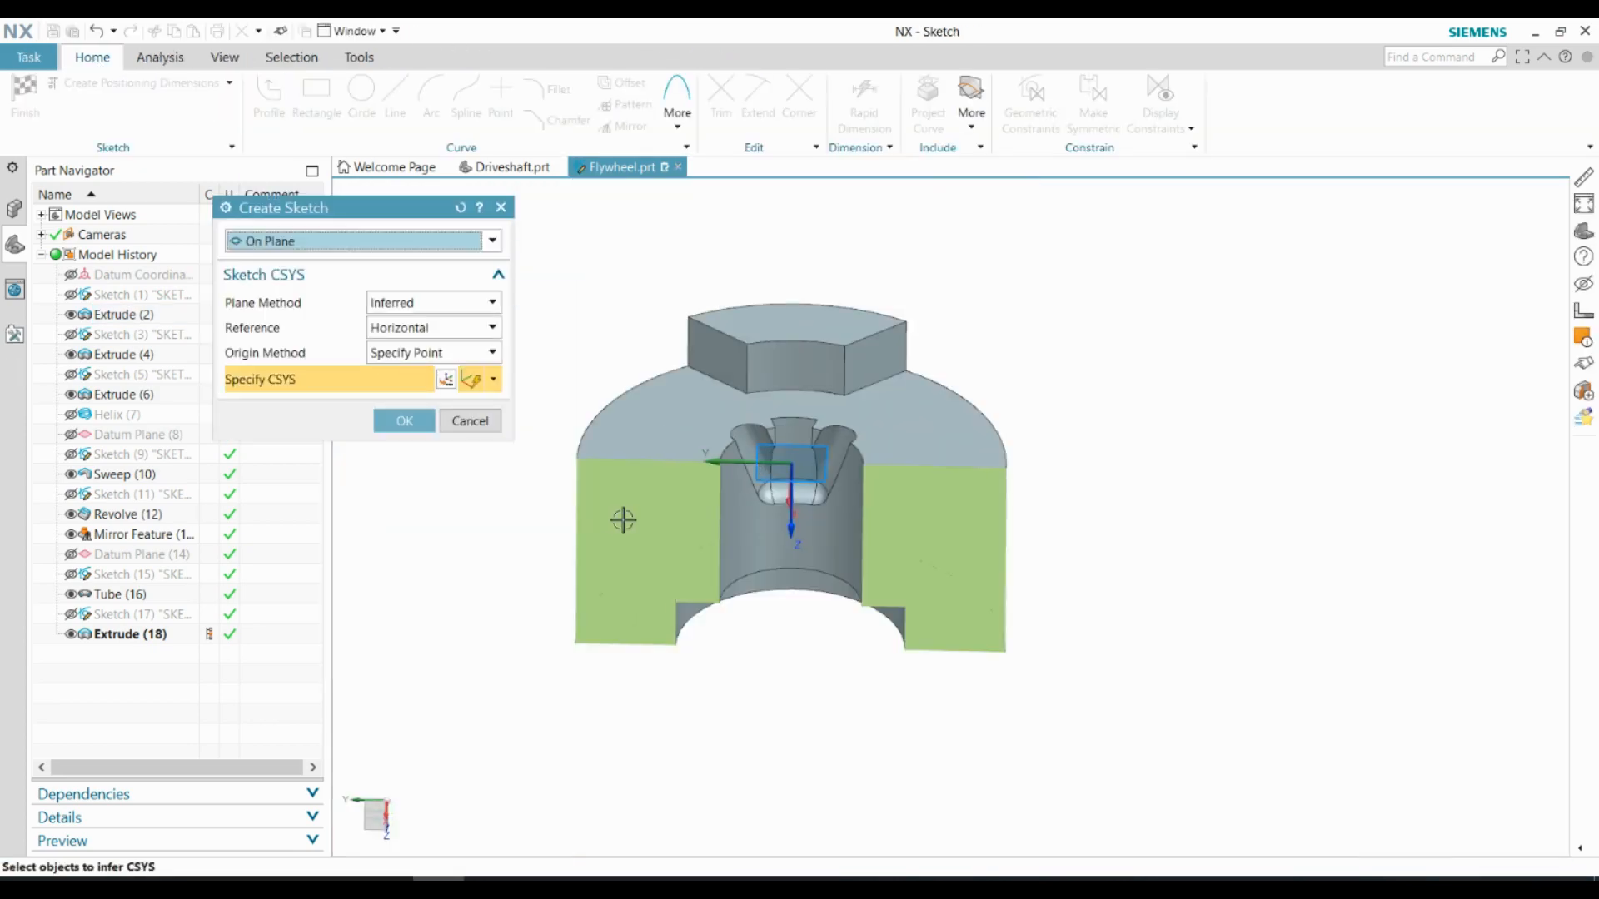
pyautogui.moveTo(623, 520); pyautogui.dragTo(650, 508, button='middle')
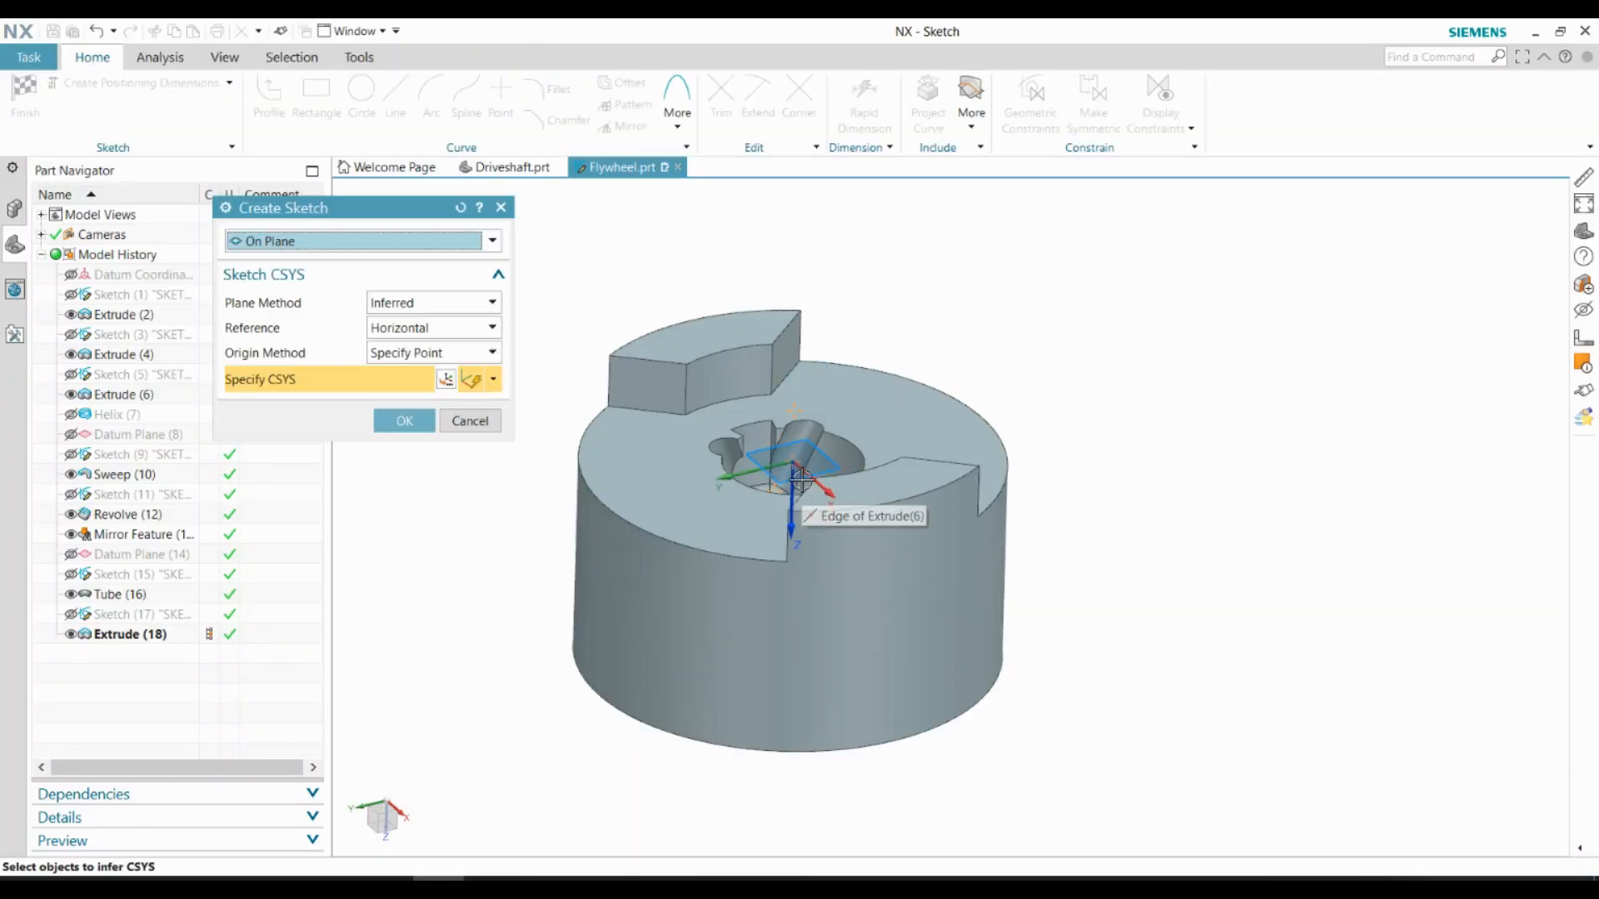
# Start a sketch on the YZ plane of the datum coordinate system, and hide that coordinate system
pyautogui.moveTo(801, 482); pyautogui.dragTo(744, 529, button='middle')
pyautogui.scroll(5, 795, 495)
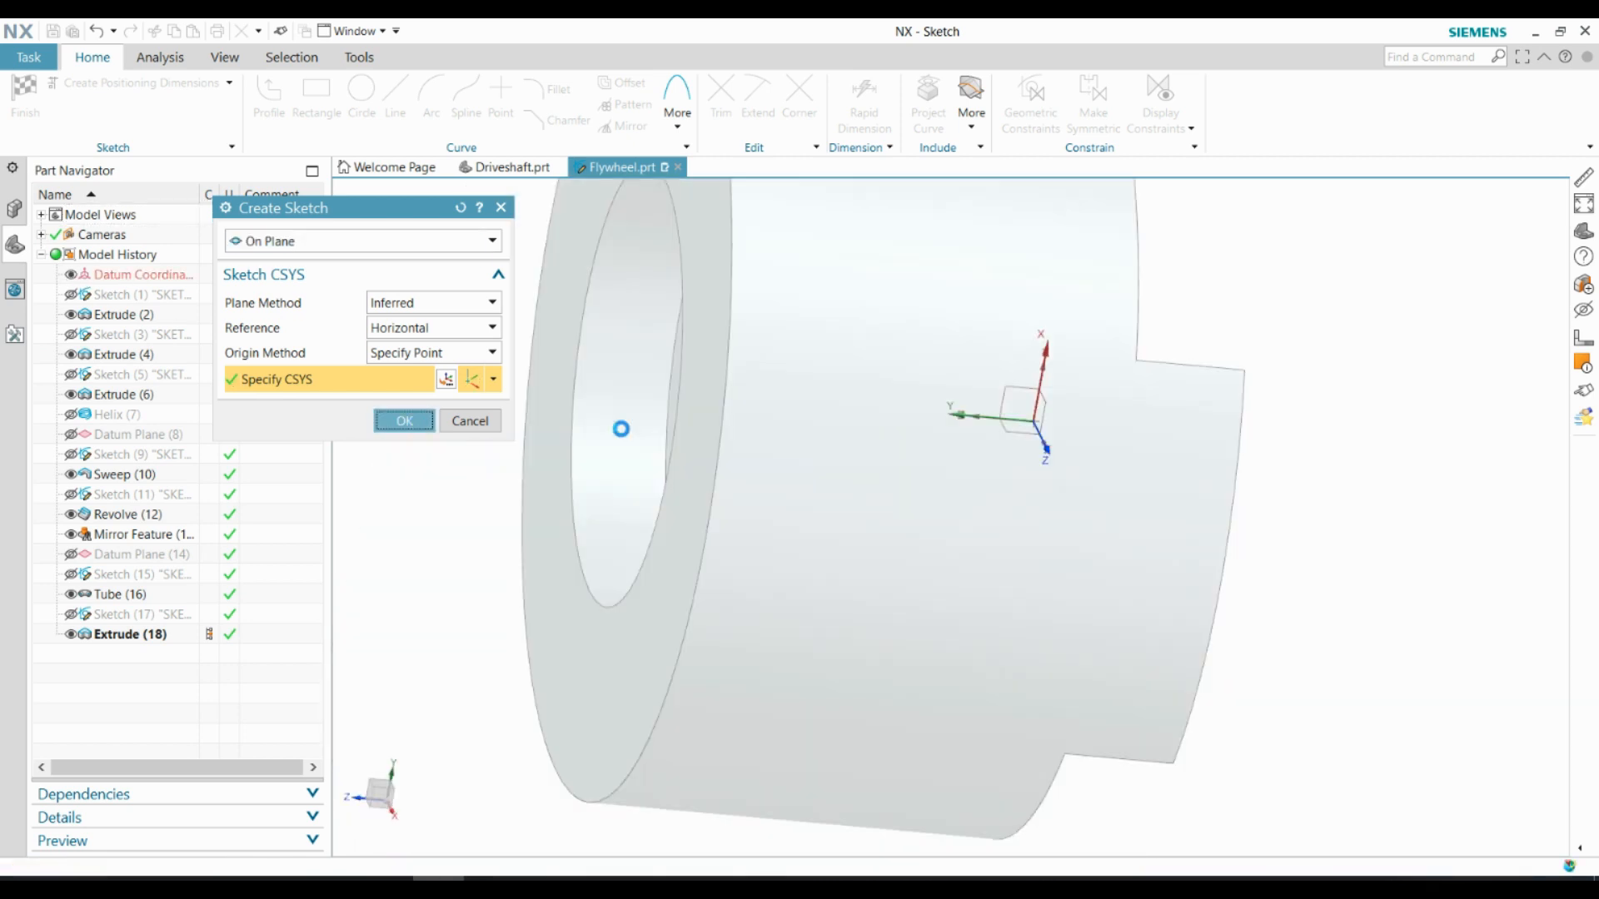
pyautogui.click(405, 420)
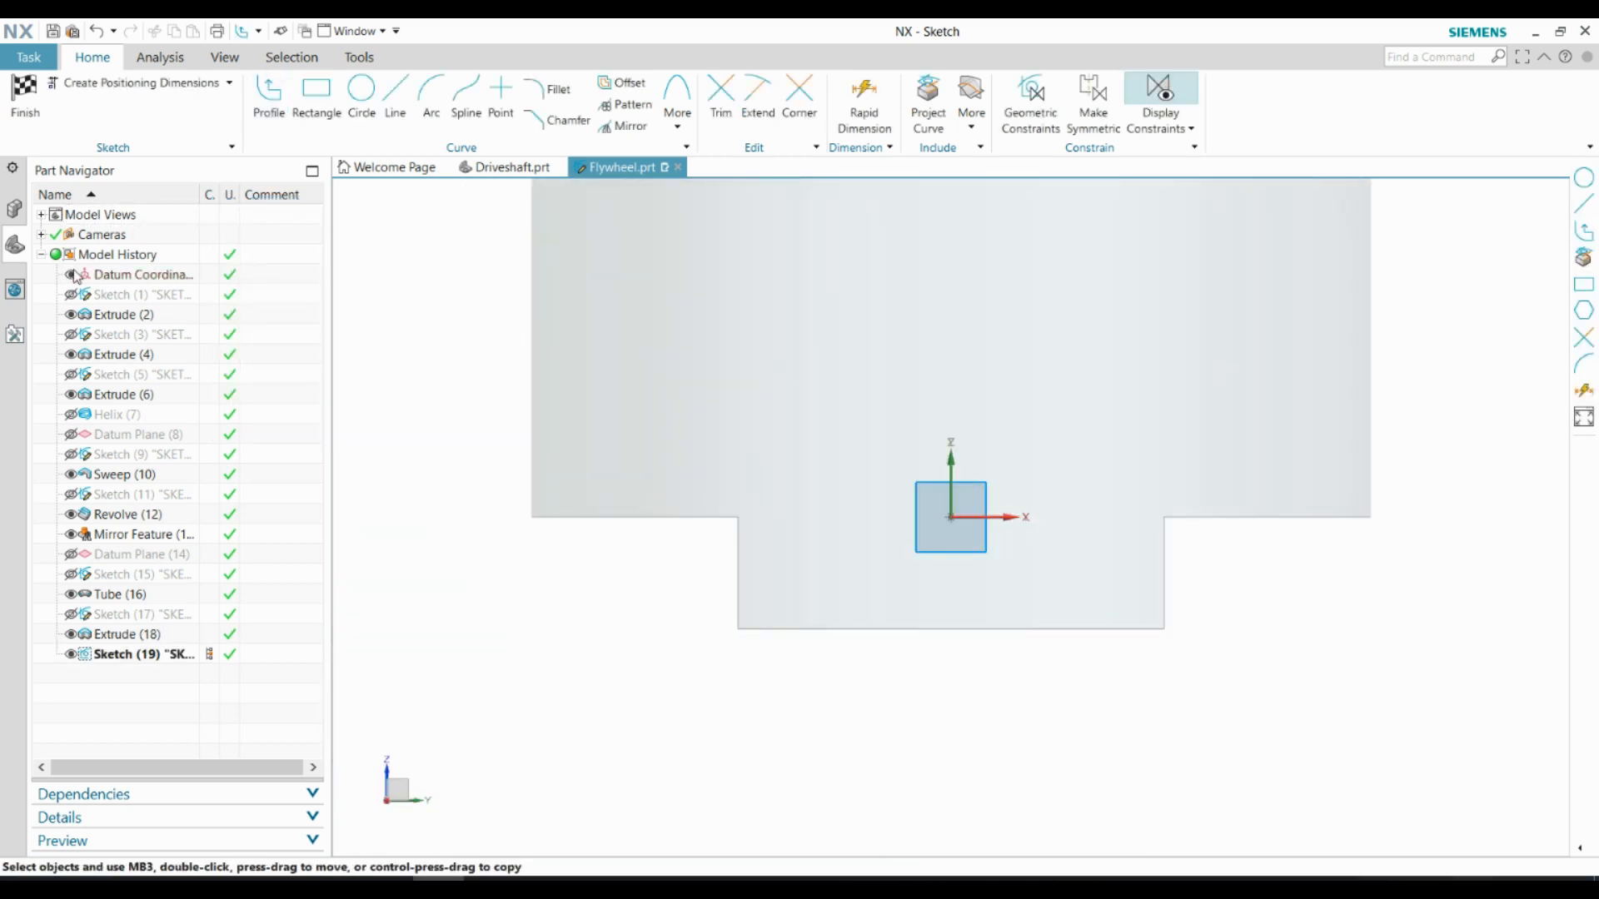
pyautogui.click(73, 275)
# Clip the flywheel display with the section through its axis, and reopen the new YZ-plane sketch facing the bore's grooves
pyautogui.scroll(-3, 999, 575)
pyautogui.moveTo(1013, 599); pyautogui.dragTo(546, 575, button='middle')
pyautogui.scroll(3, 925, 416)
pyautogui.click(225, 58)
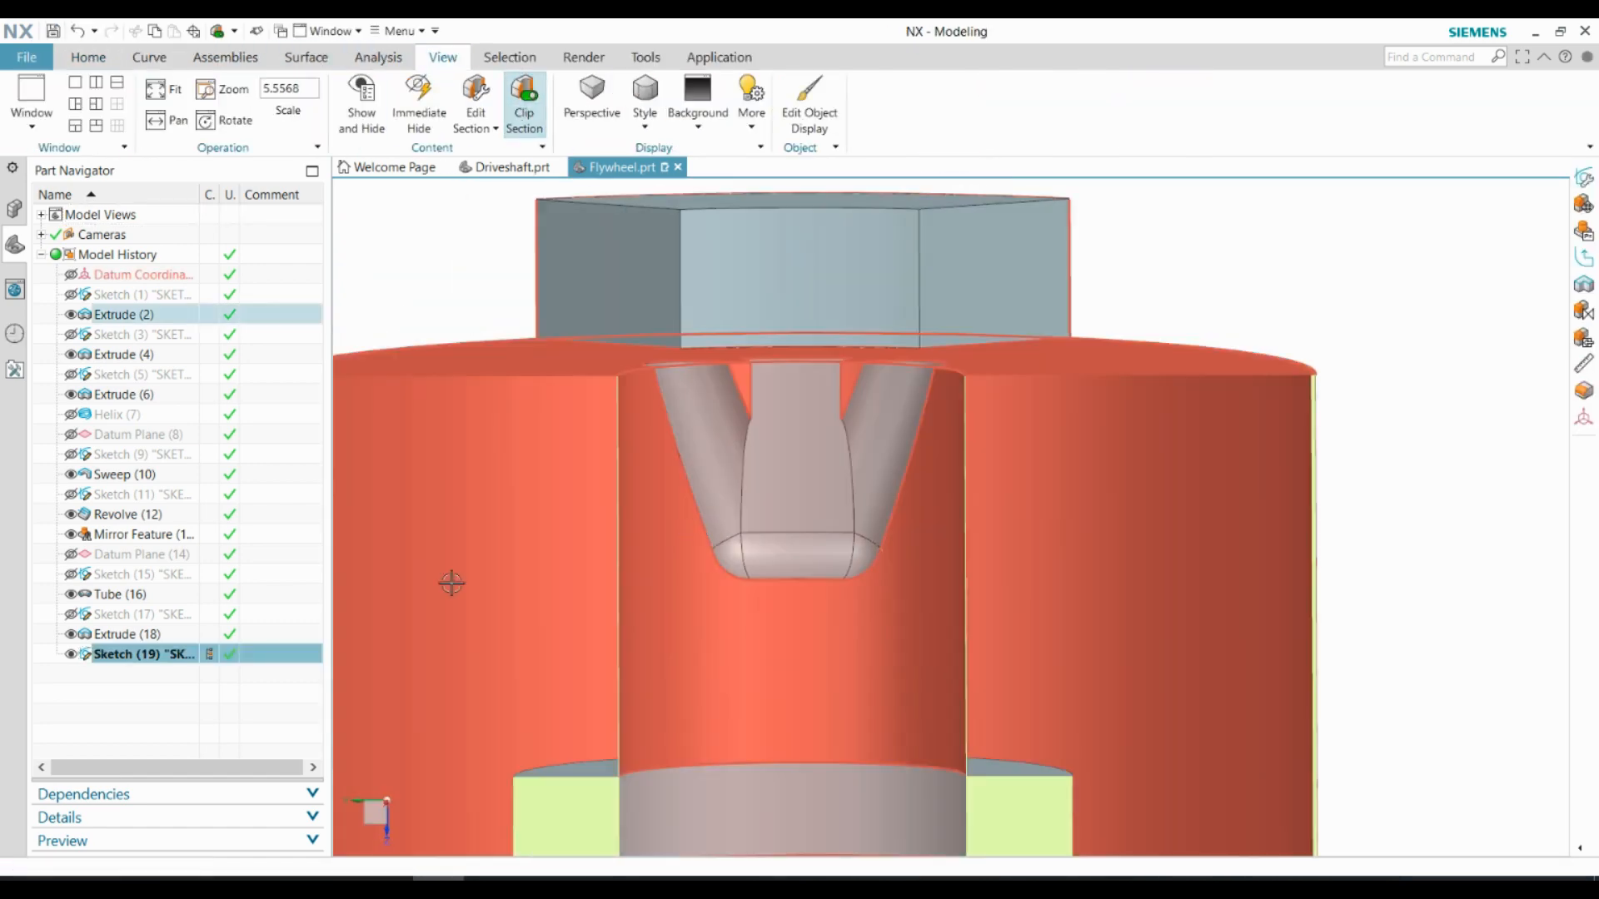
pyautogui.rightClick(117, 657)
pyautogui.click(163, 220)
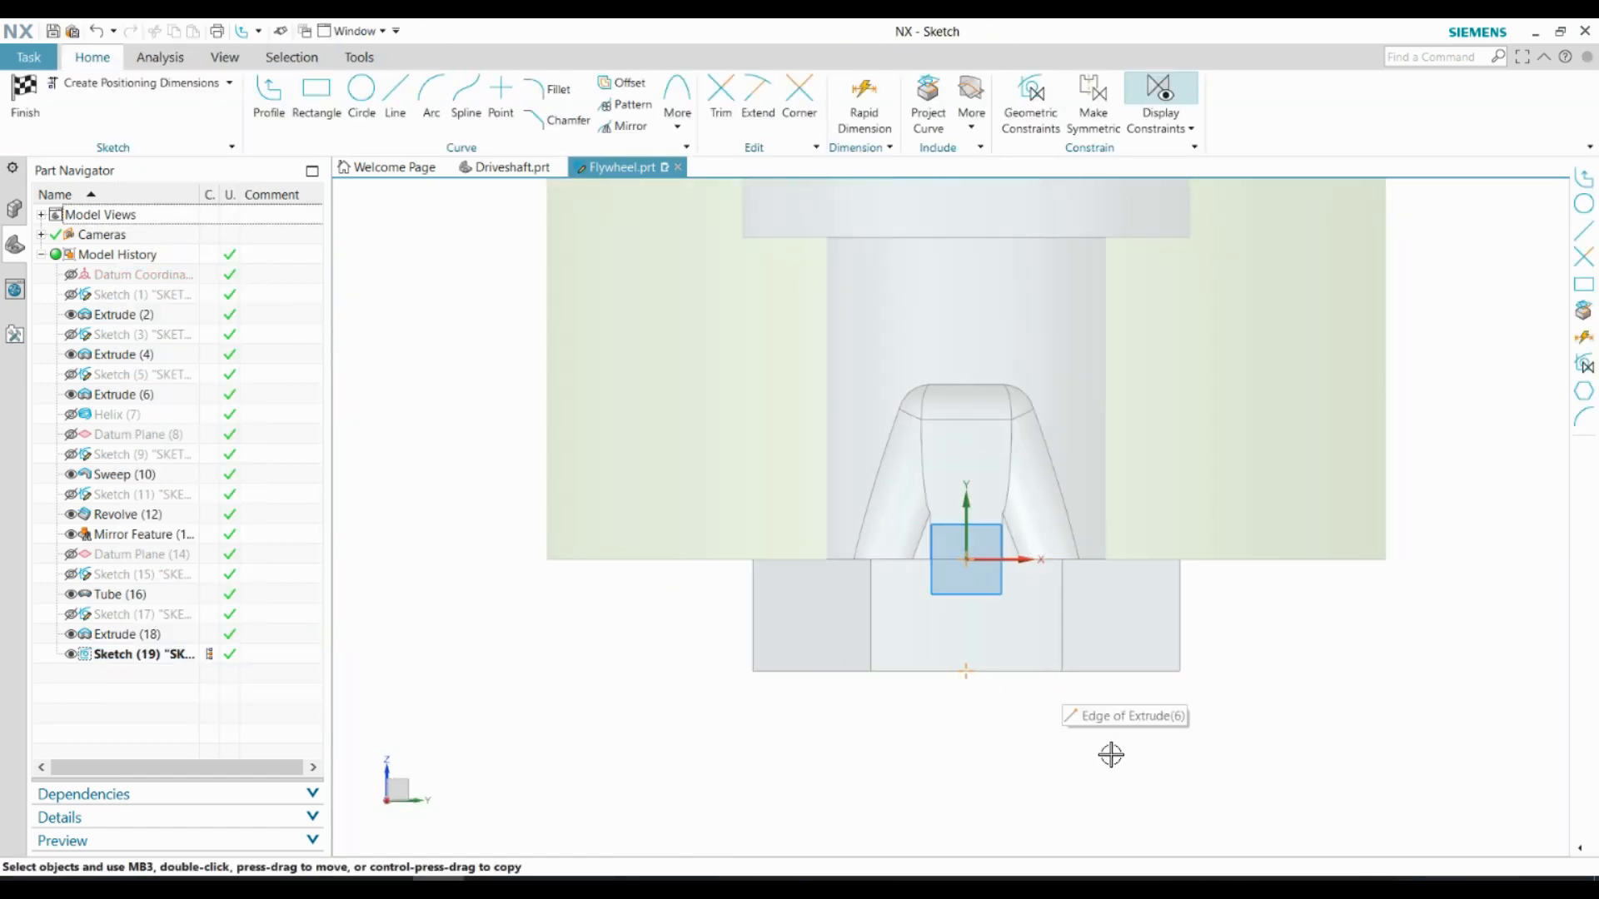
pyautogui.moveTo(1111, 754)
pyautogui.mouseDown(button='middle')
pyautogui.moveTo(863, 782)
pyautogui.moveTo(978, 621)
pyautogui.mouseUp(button='middle')
pyautogui.scroll(3, 821, 589)
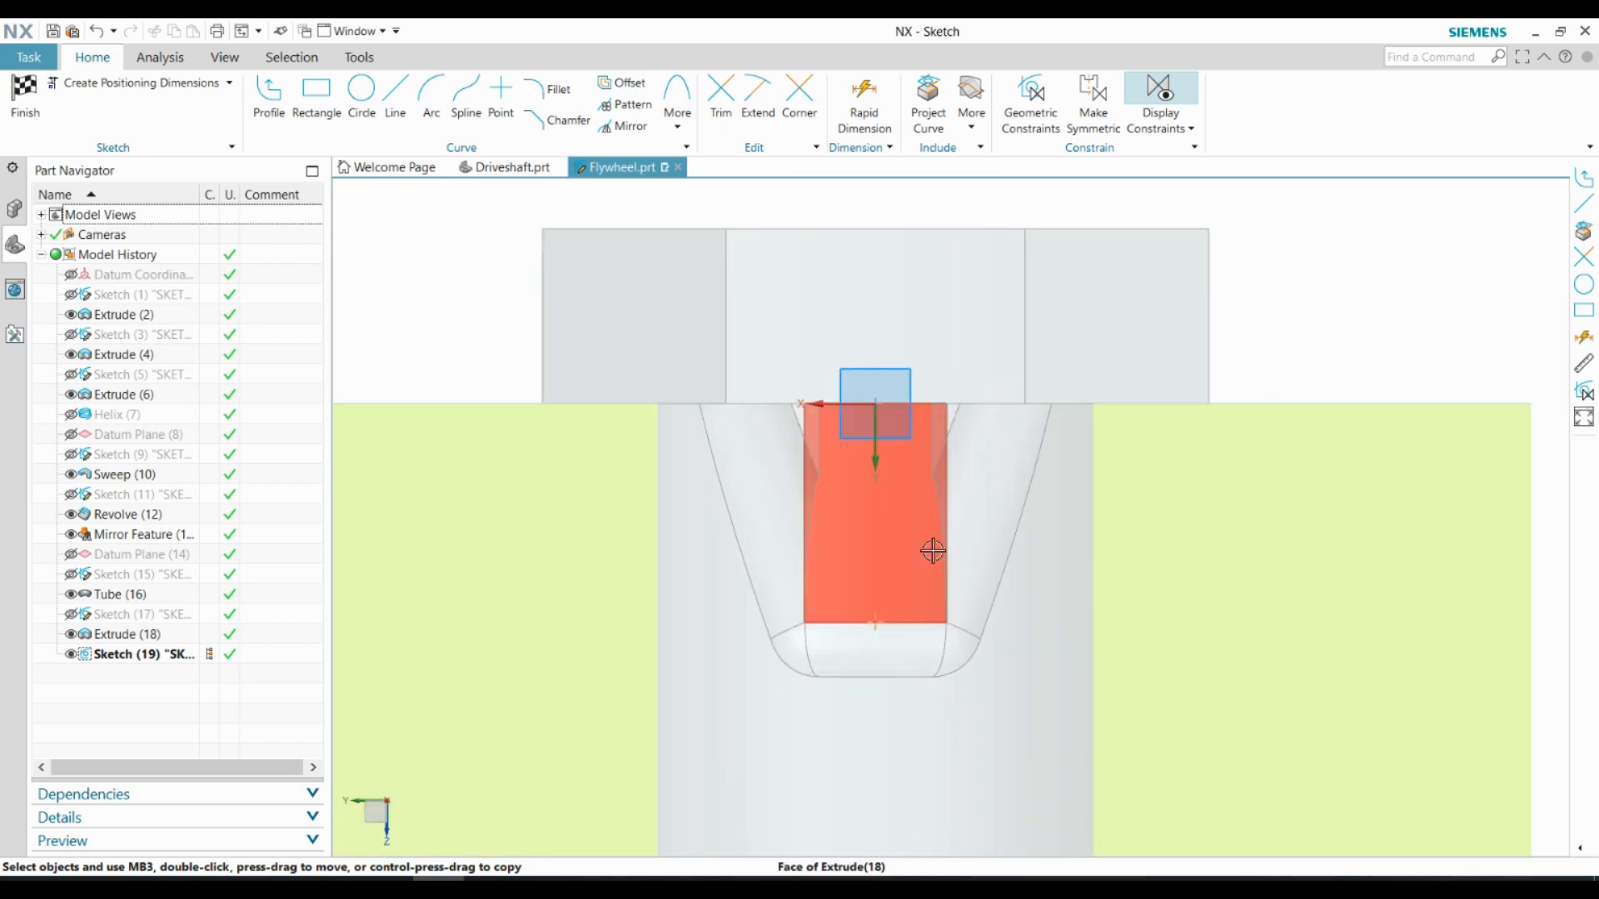
pyautogui.moveTo(933, 550); pyautogui.dragTo(852, 400, button='middle')
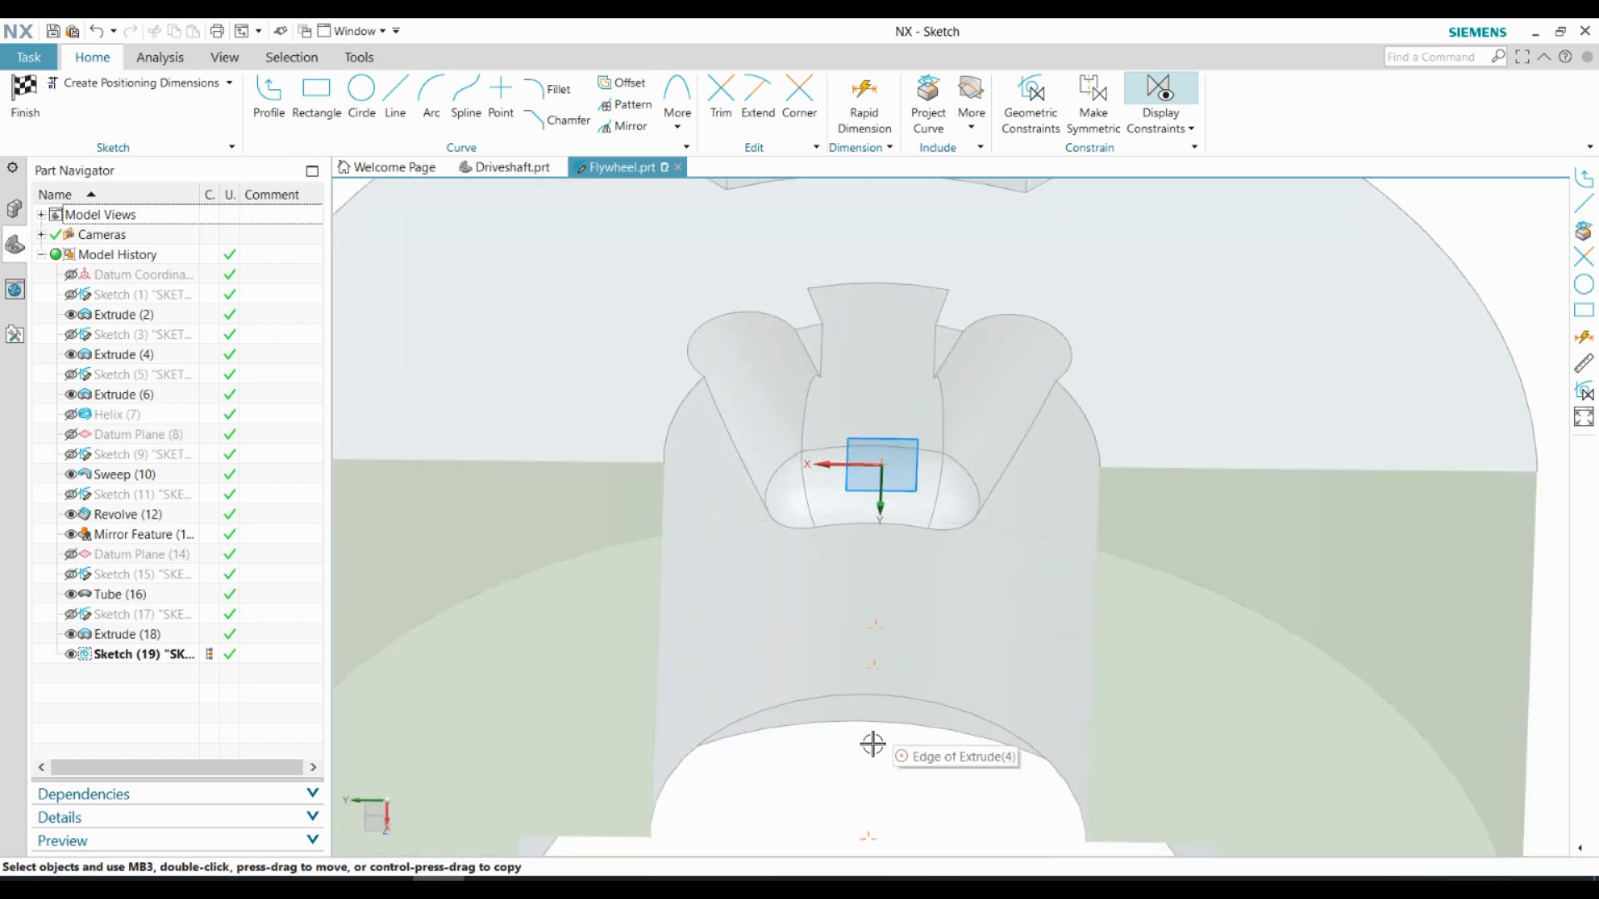
# Project the edge where the entry slot meets the connecting tube groove into the sketch
pyautogui.click(922, 114)
pyautogui.scroll(1, 823, 433)
pyautogui.click(821, 460)
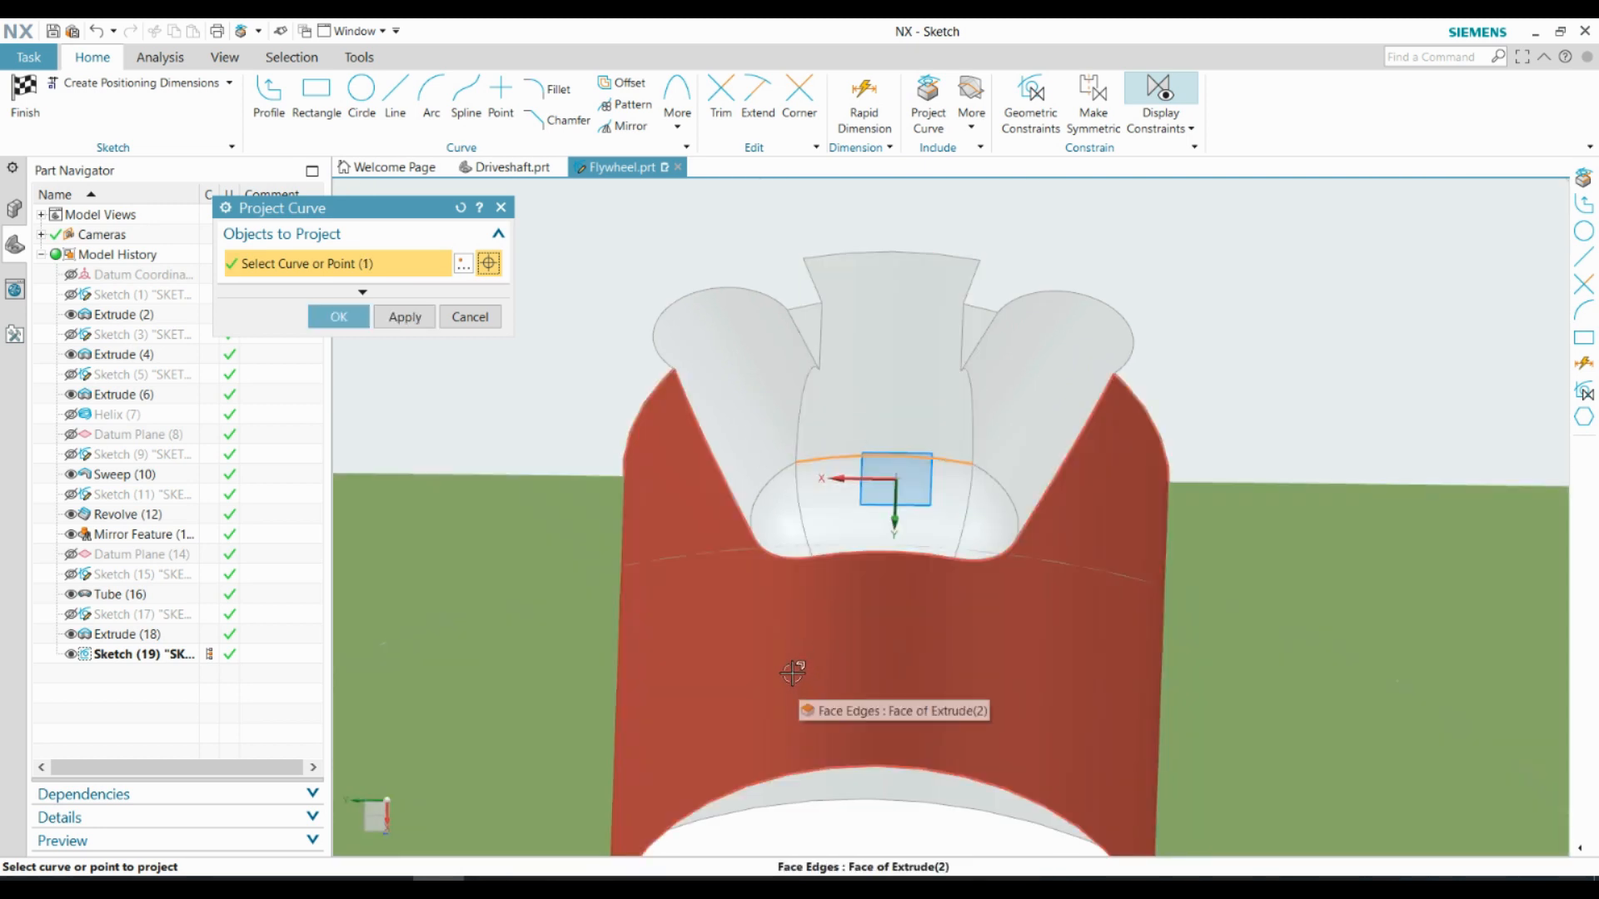
pyautogui.click(342, 320)
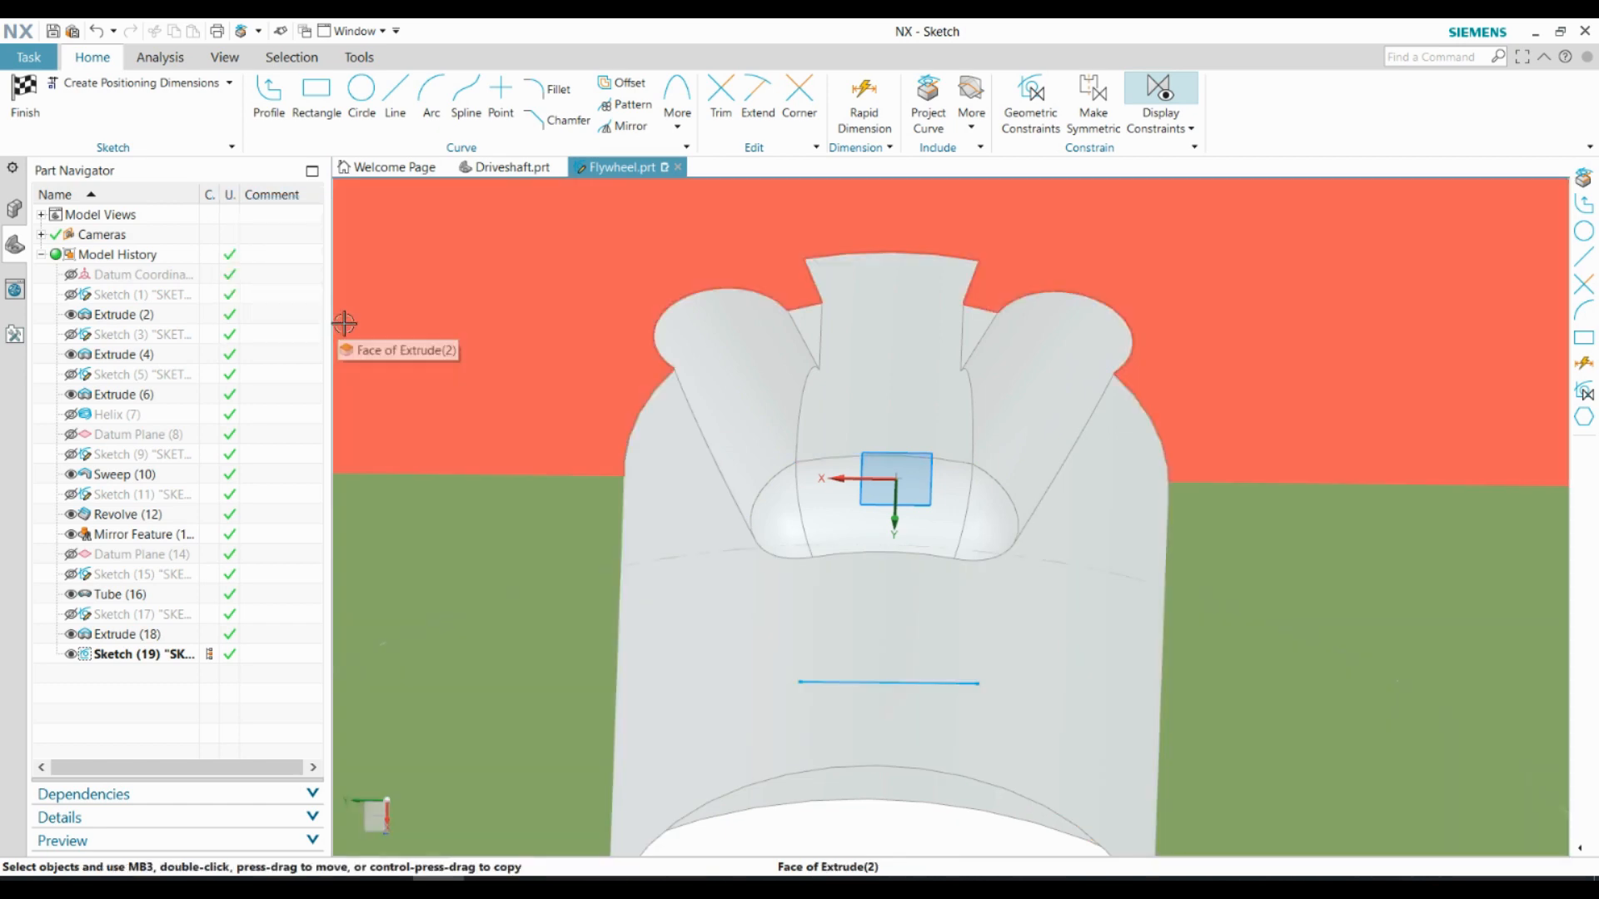
# Draw lines from the projected edge's ends to the flywheel face, close them into a symmetric trapezoid spanning both grooves, and finish the sketch
pyautogui.moveTo(743, 478); pyautogui.dragTo(801, 629, button='middle')
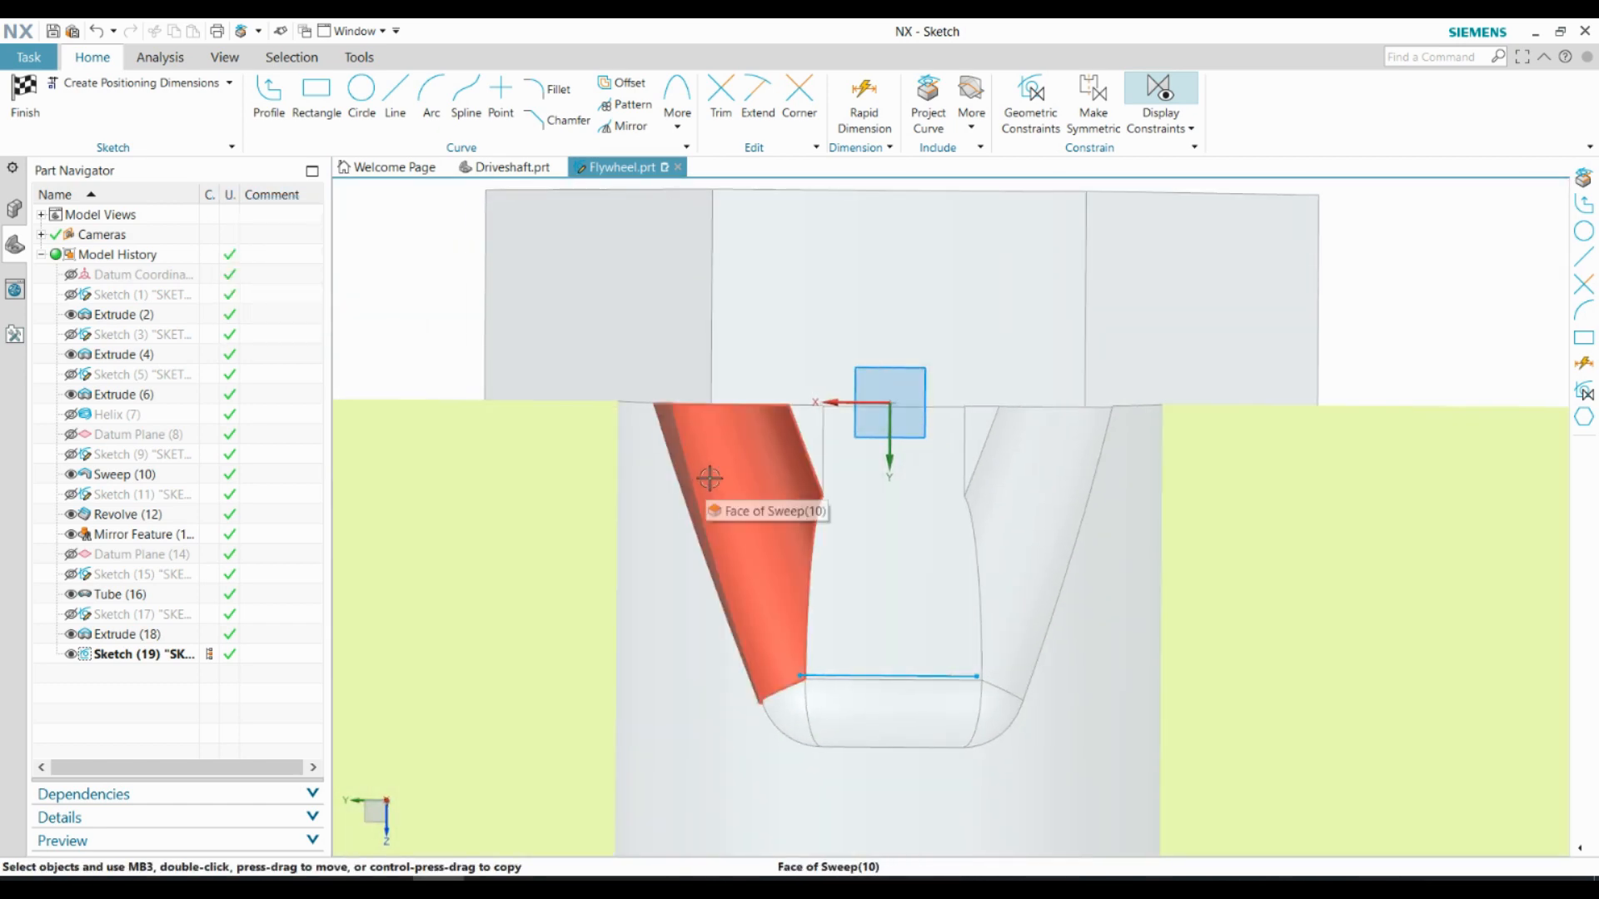
pyautogui.click(799, 674)
pyautogui.scroll(1, 704, 443)
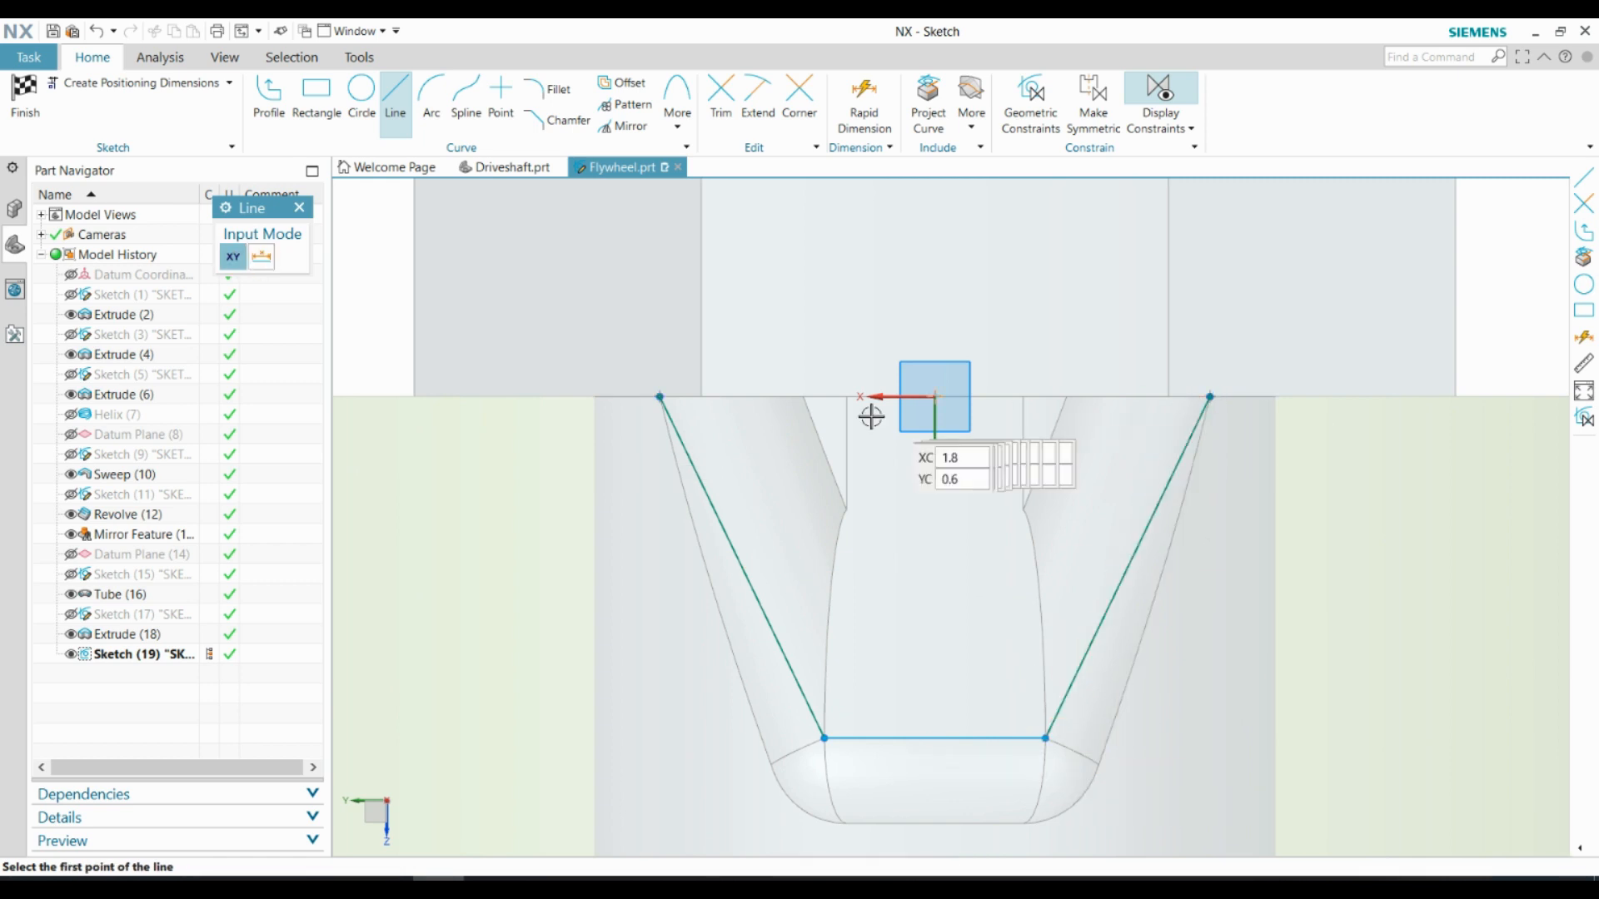
pyautogui.click(35, 98)
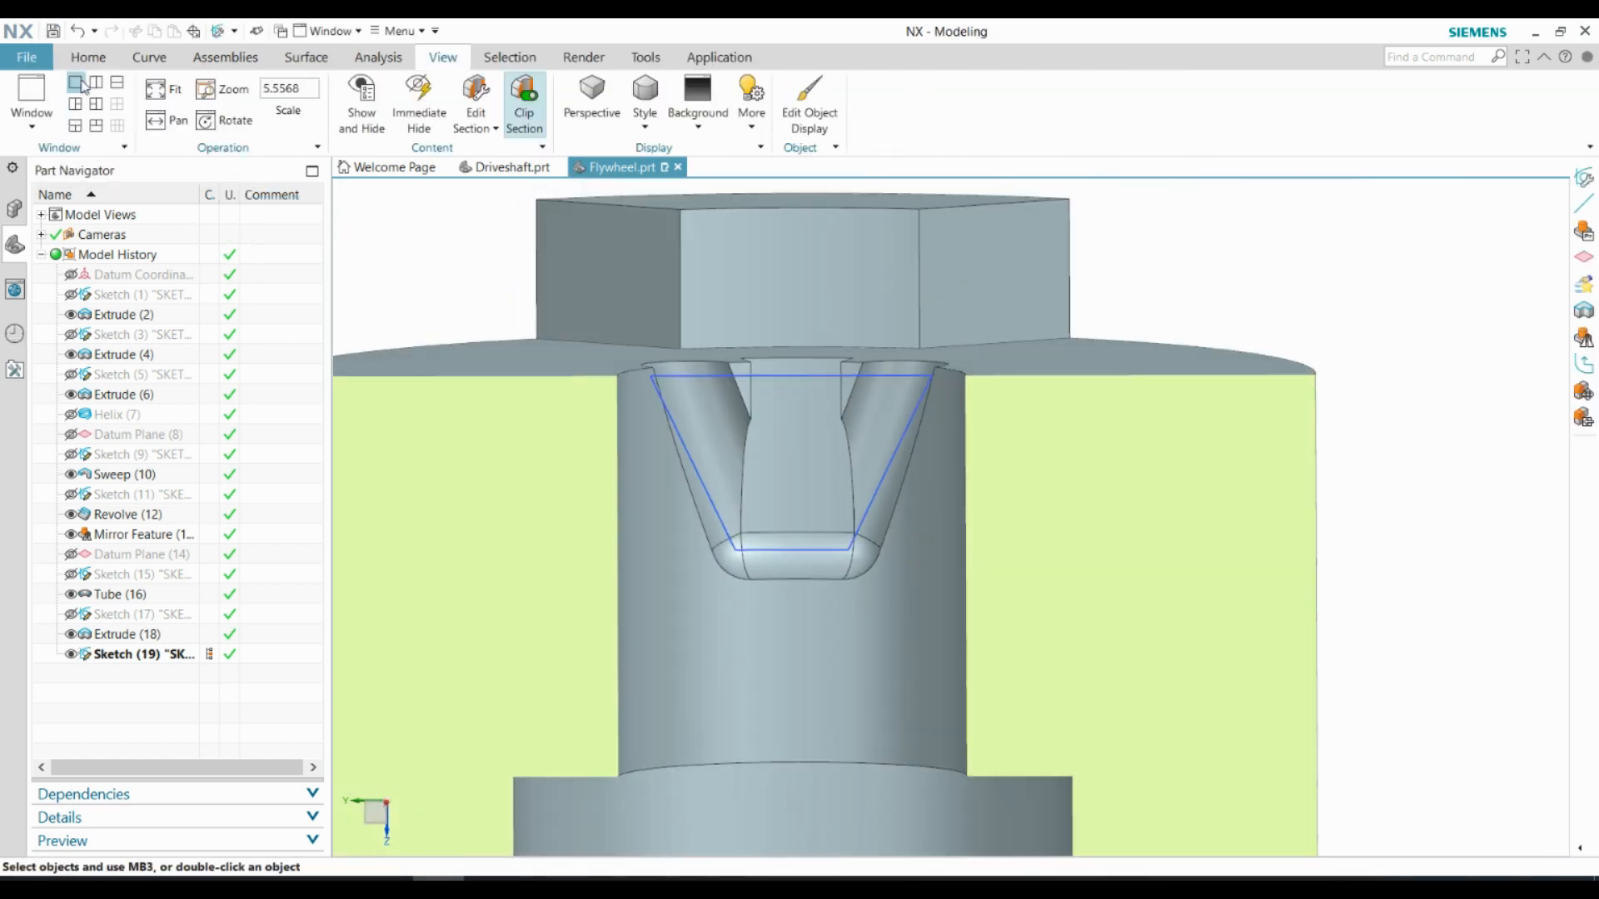
# Try to extrude the trapezoid from 0 mm Until Extended to the entry slot's back face with the Boolean left at Inferred
pyautogui.click(137, 58)
pyautogui.click(86, 58)
pyautogui.click(123, 95)
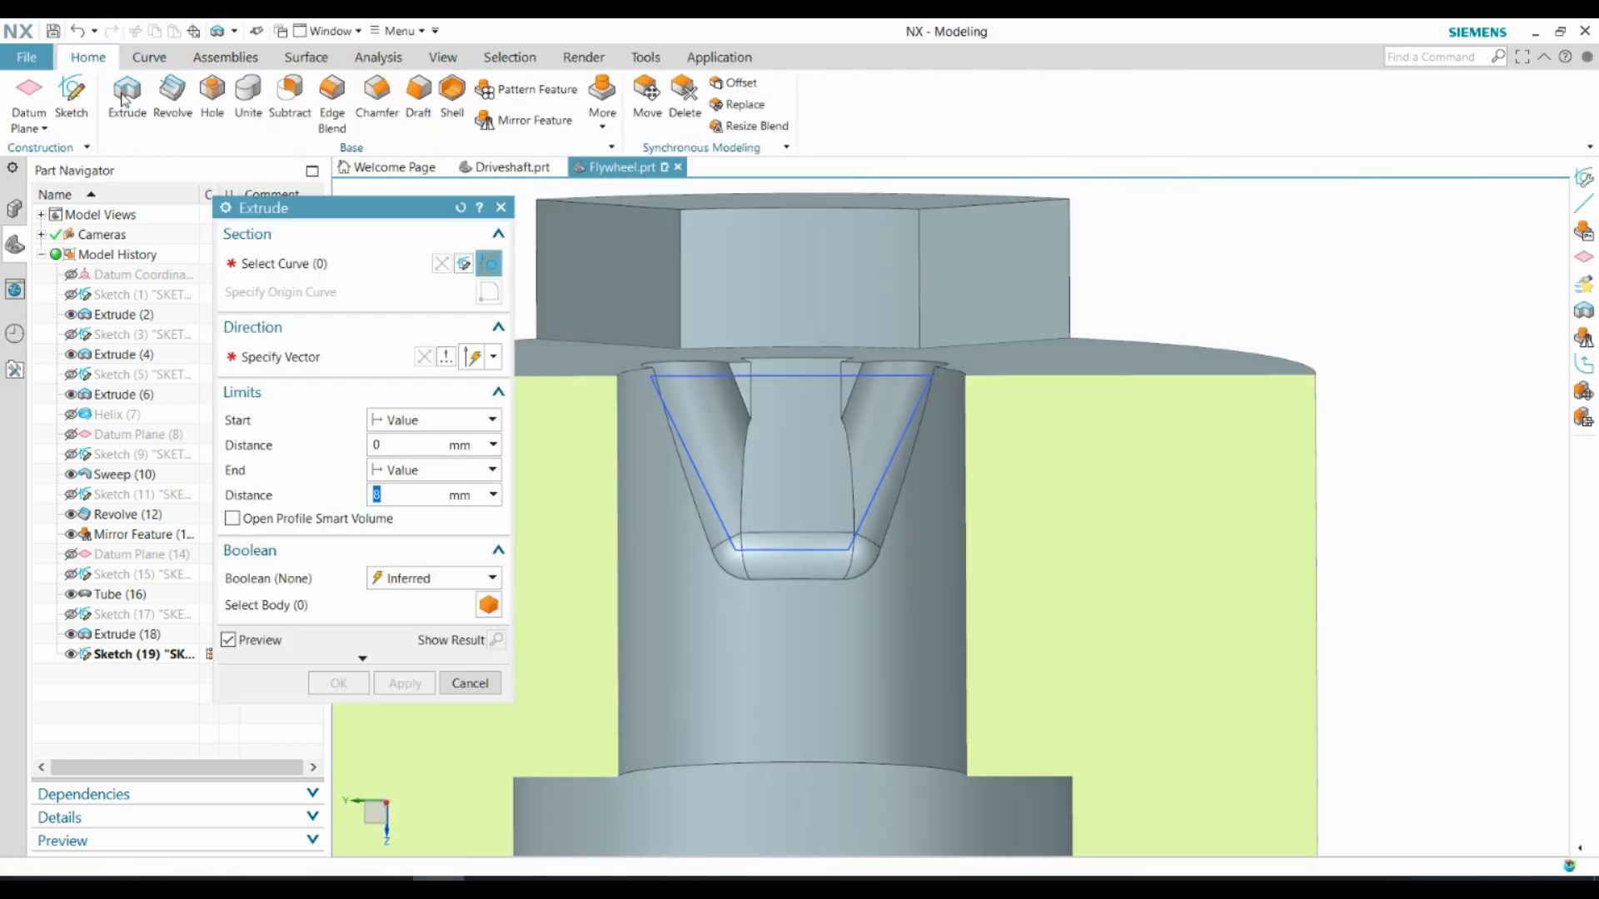
pyautogui.click(767, 551)
pyautogui.moveTo(729, 625); pyautogui.dragTo(750, 533, button='middle')
pyautogui.click(493, 469)
pyautogui.click(419, 564)
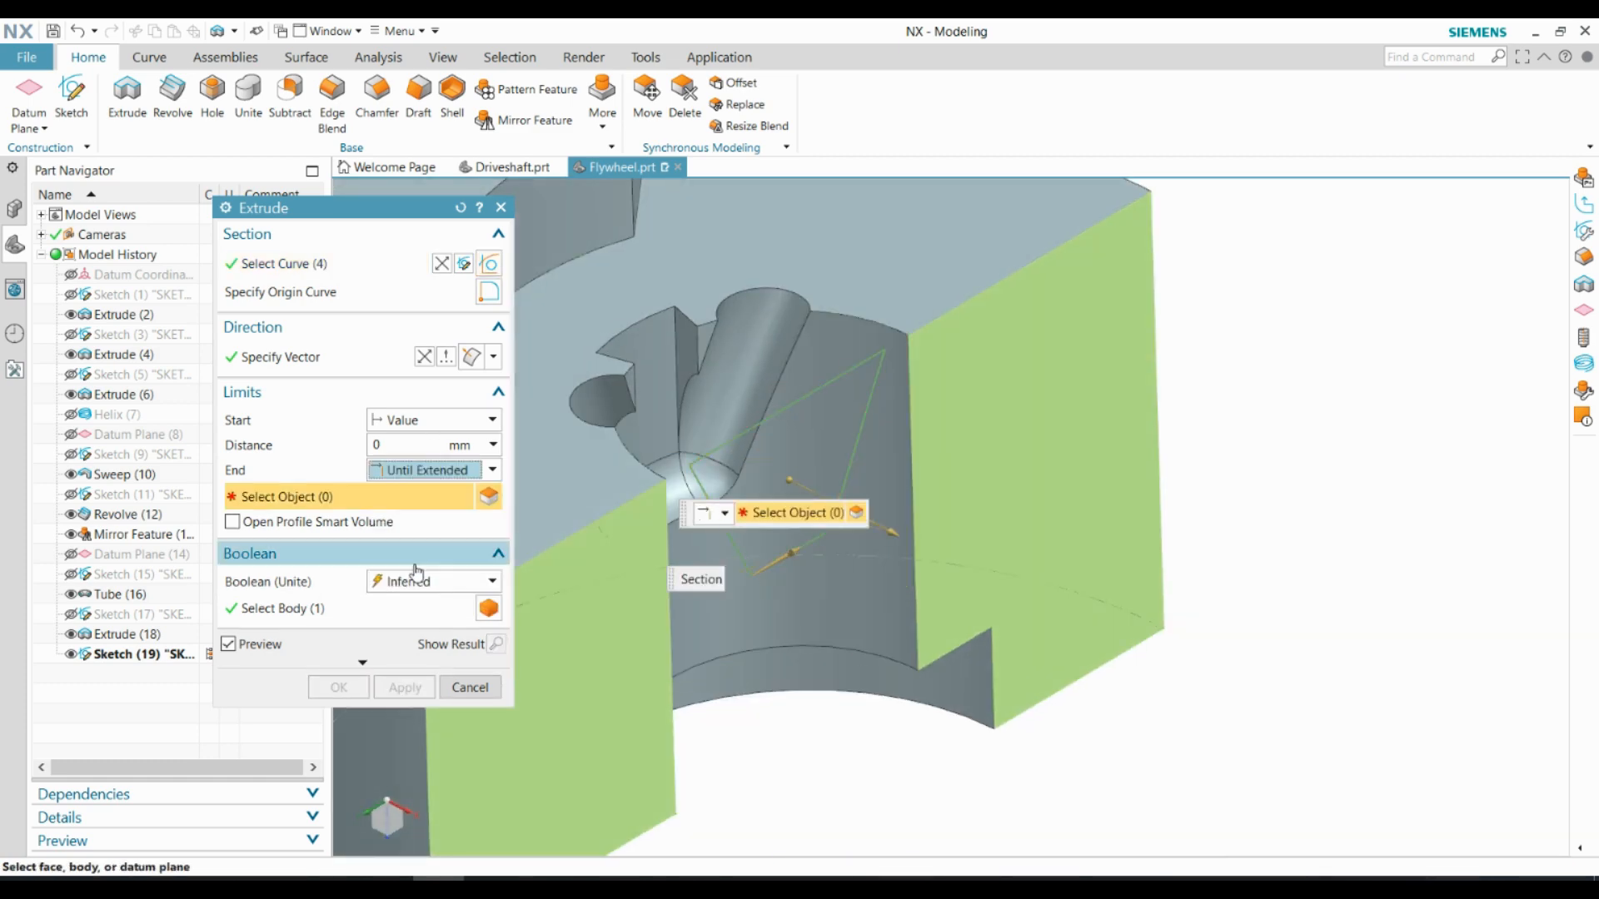
pyautogui.click(647, 361)
pyautogui.click(338, 687)
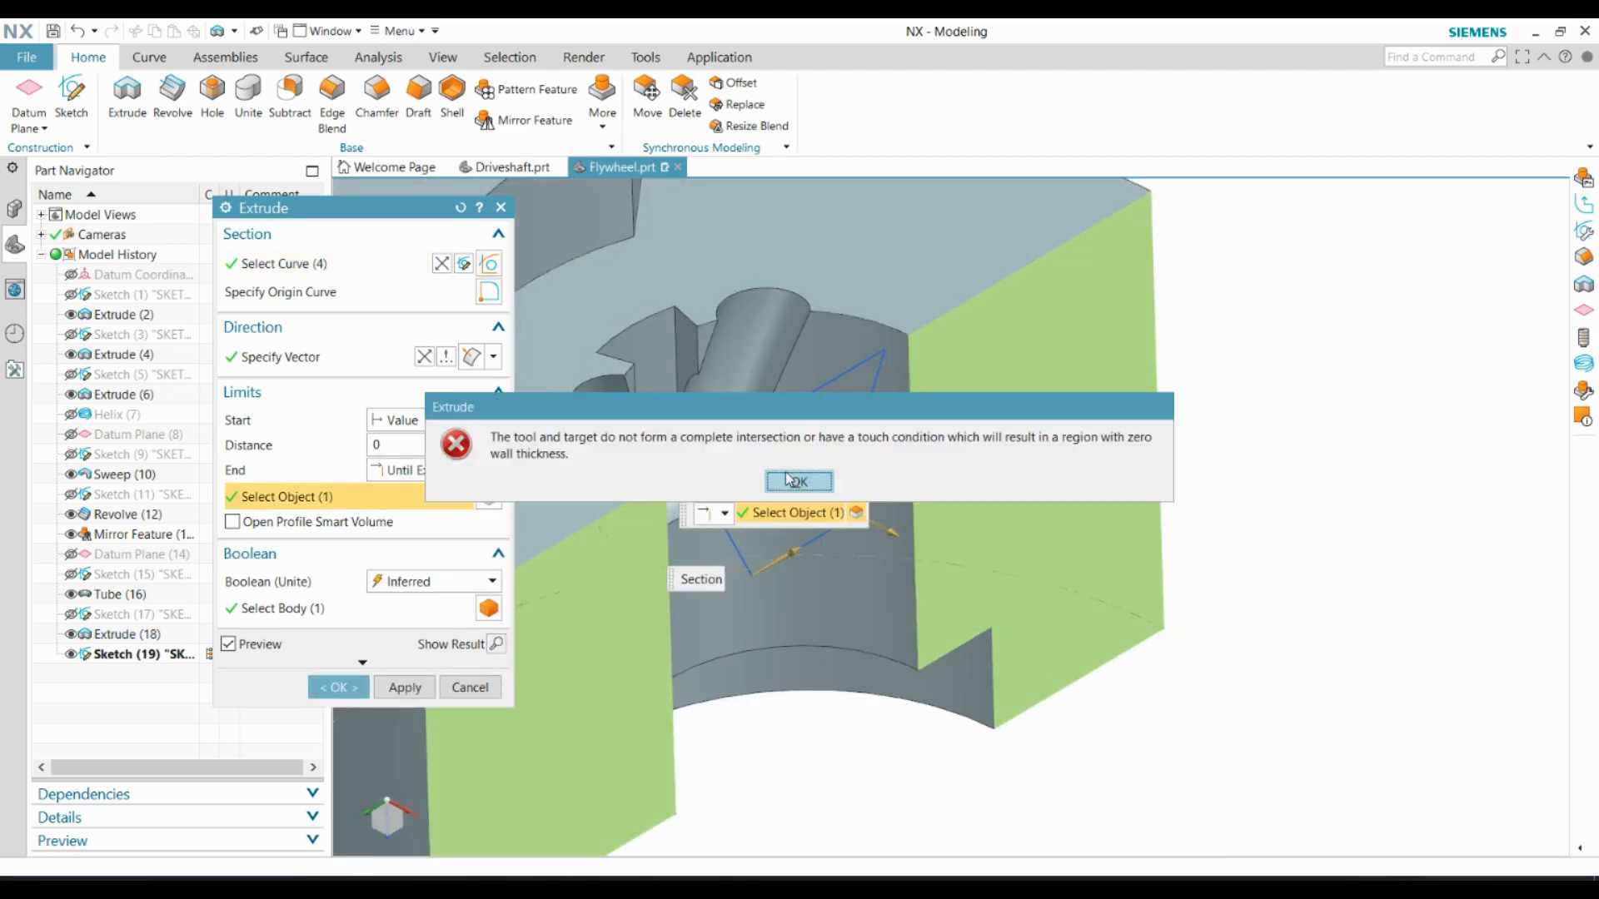
pyautogui.click(789, 483)
pyautogui.moveTo(788, 483); pyautogui.dragTo(838, 376, button='middle')
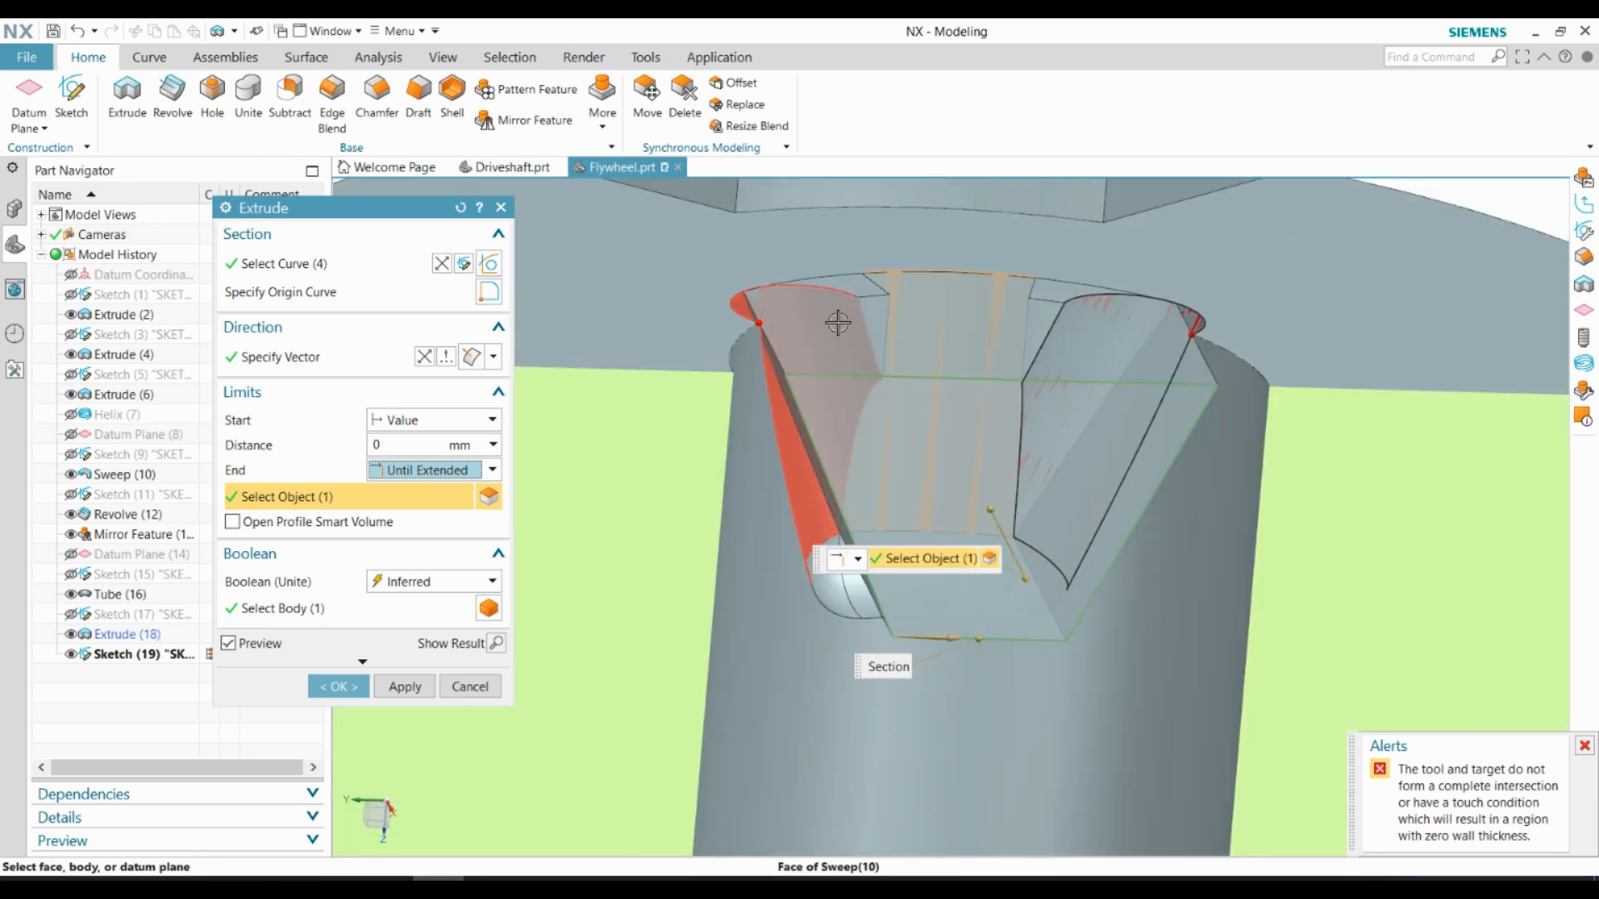
pyautogui.moveTo(848, 310); pyautogui.dragTo(821, 332, button='middle')
pyautogui.scroll(5, 757, 323)
pyautogui.scroll(-4, 683, 387)
pyautogui.click(470, 687)
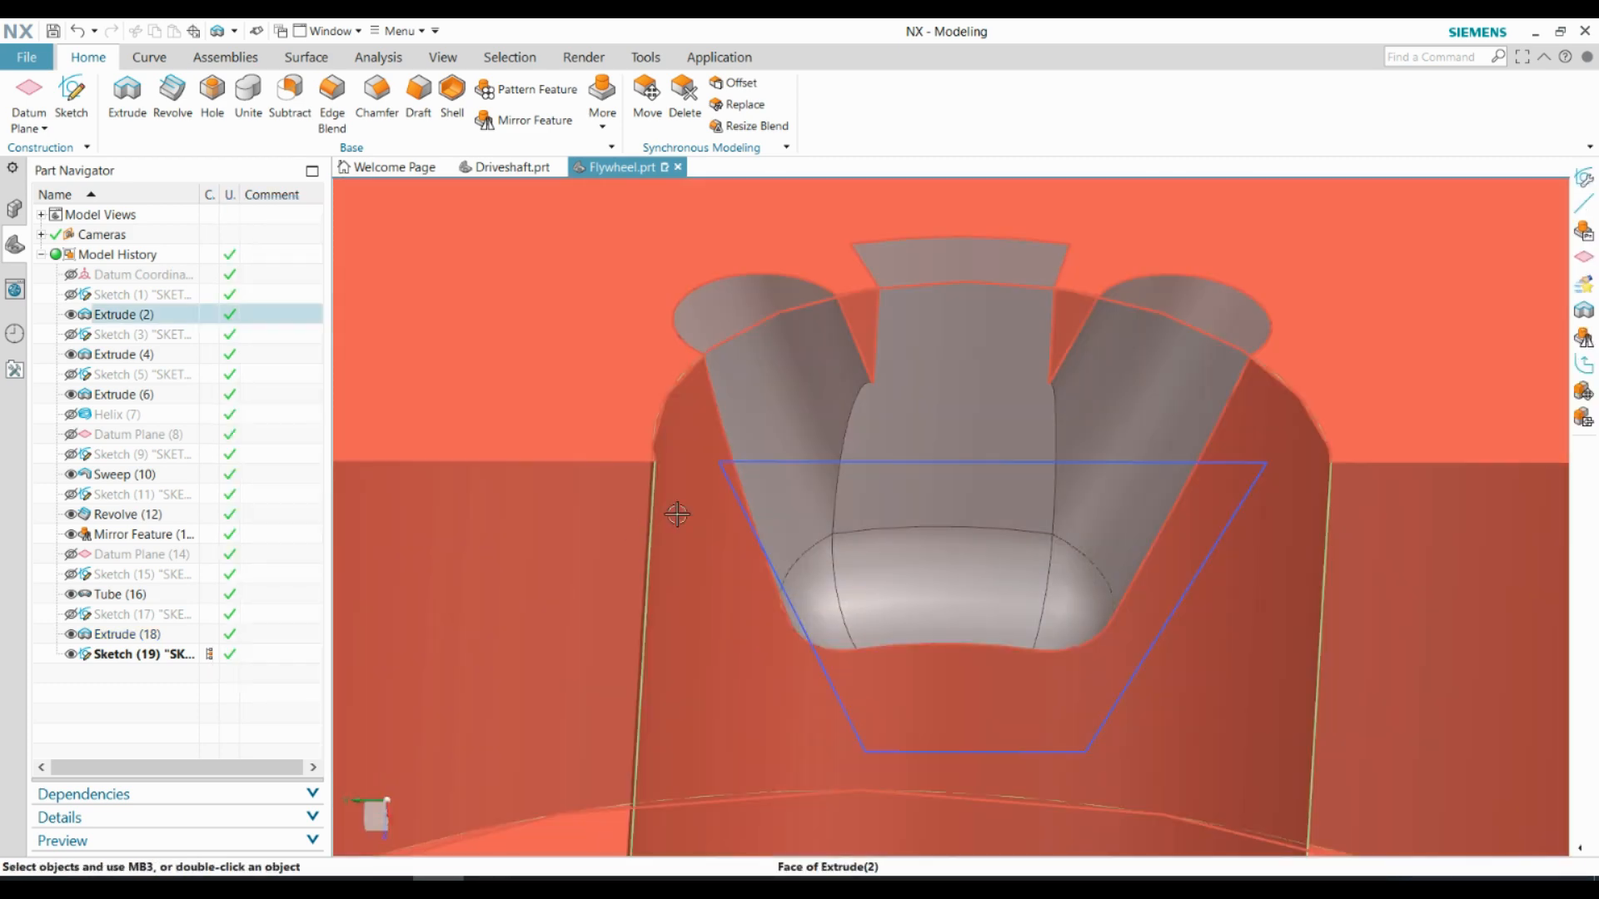
# Edit the trapezoid sketch so both half-widths of its wide edge are 8 mm
pyautogui.moveTo(677, 513); pyautogui.dragTo(600, 474, button='middle')
pyautogui.rightClick(126, 655)
pyautogui.click(197, 232)
pyautogui.doubleClick(808, 671)
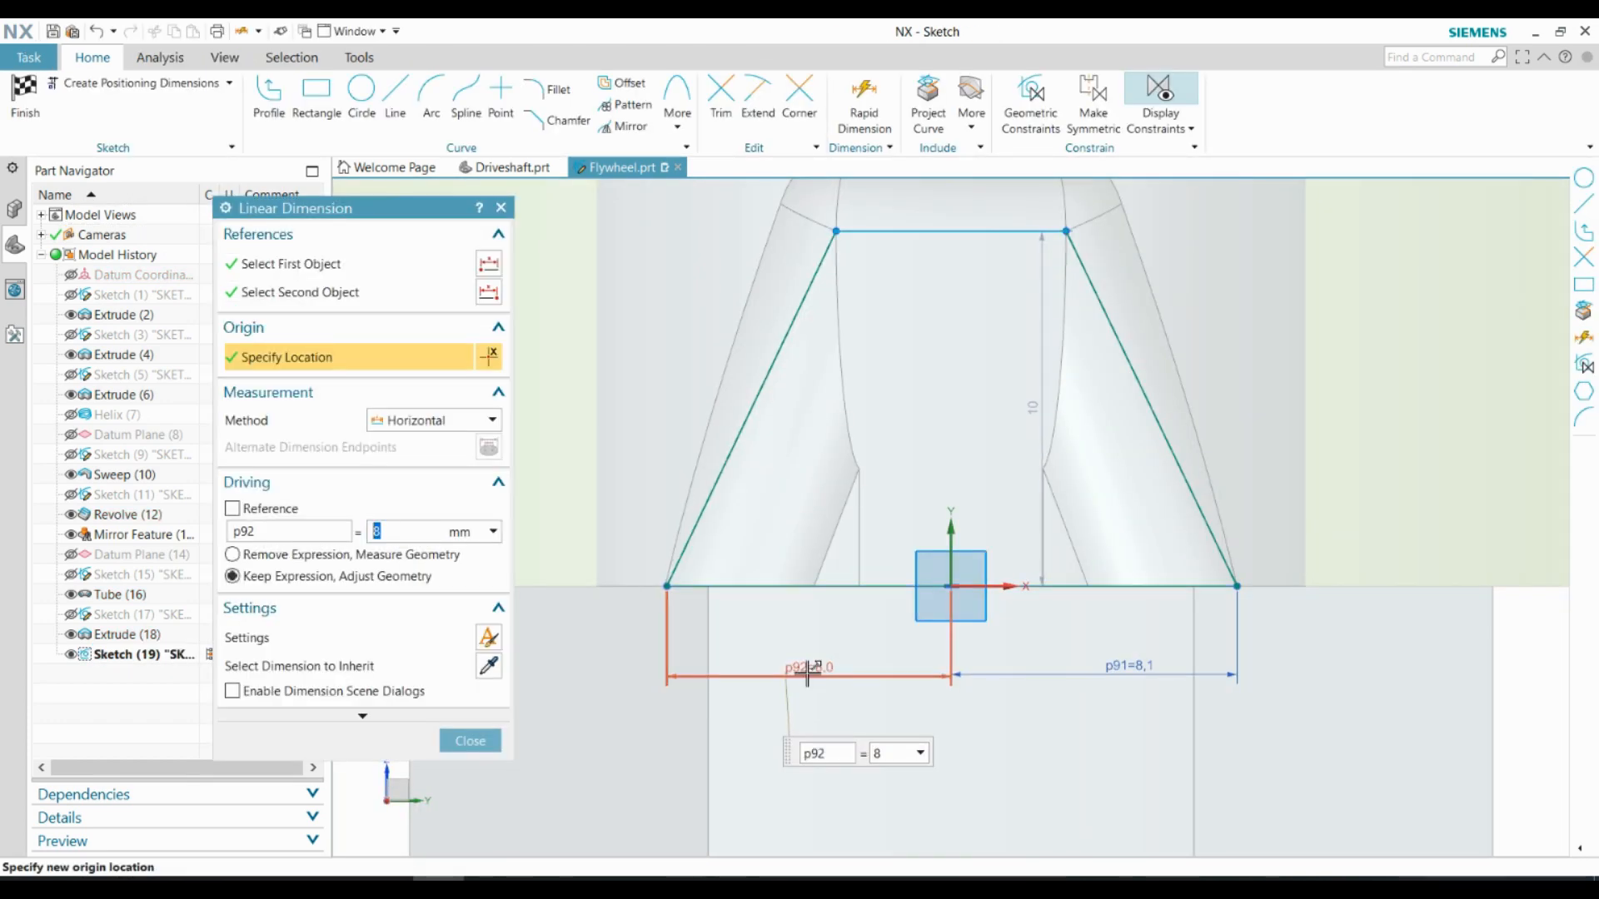
pyautogui.doubleClick(1130, 666)
pyautogui.click(452, 729)
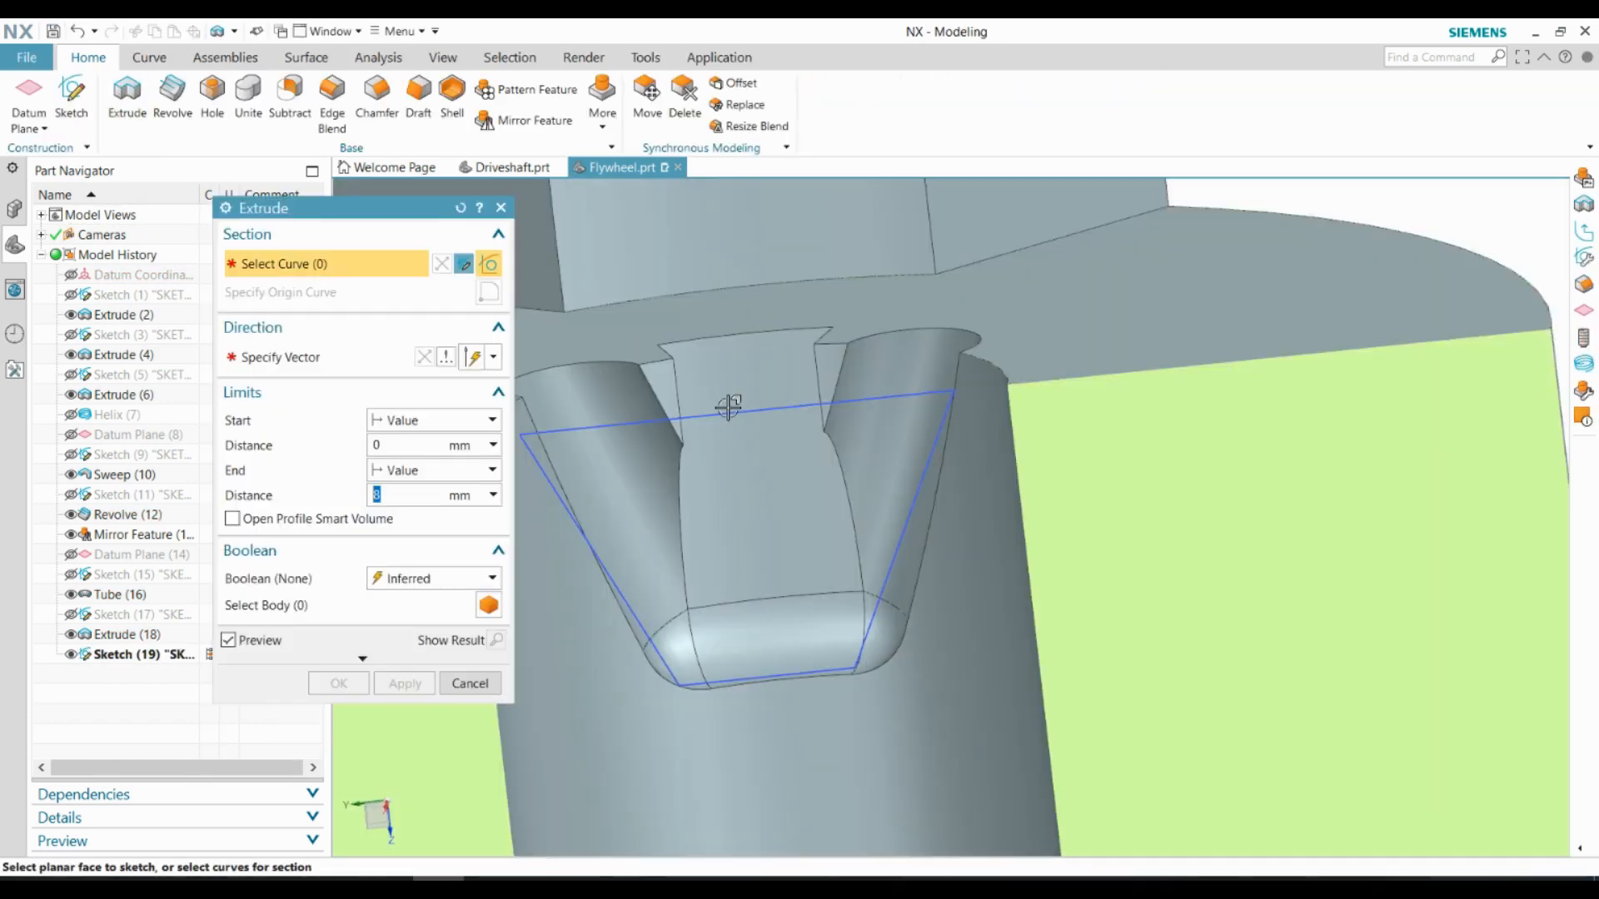
# Extrude the trapezoid sketch from 0 mm Until Extended to the slot's back face, and set its Boolean to Subtract
pyautogui.click(579, 597)
pyautogui.click(450, 666)
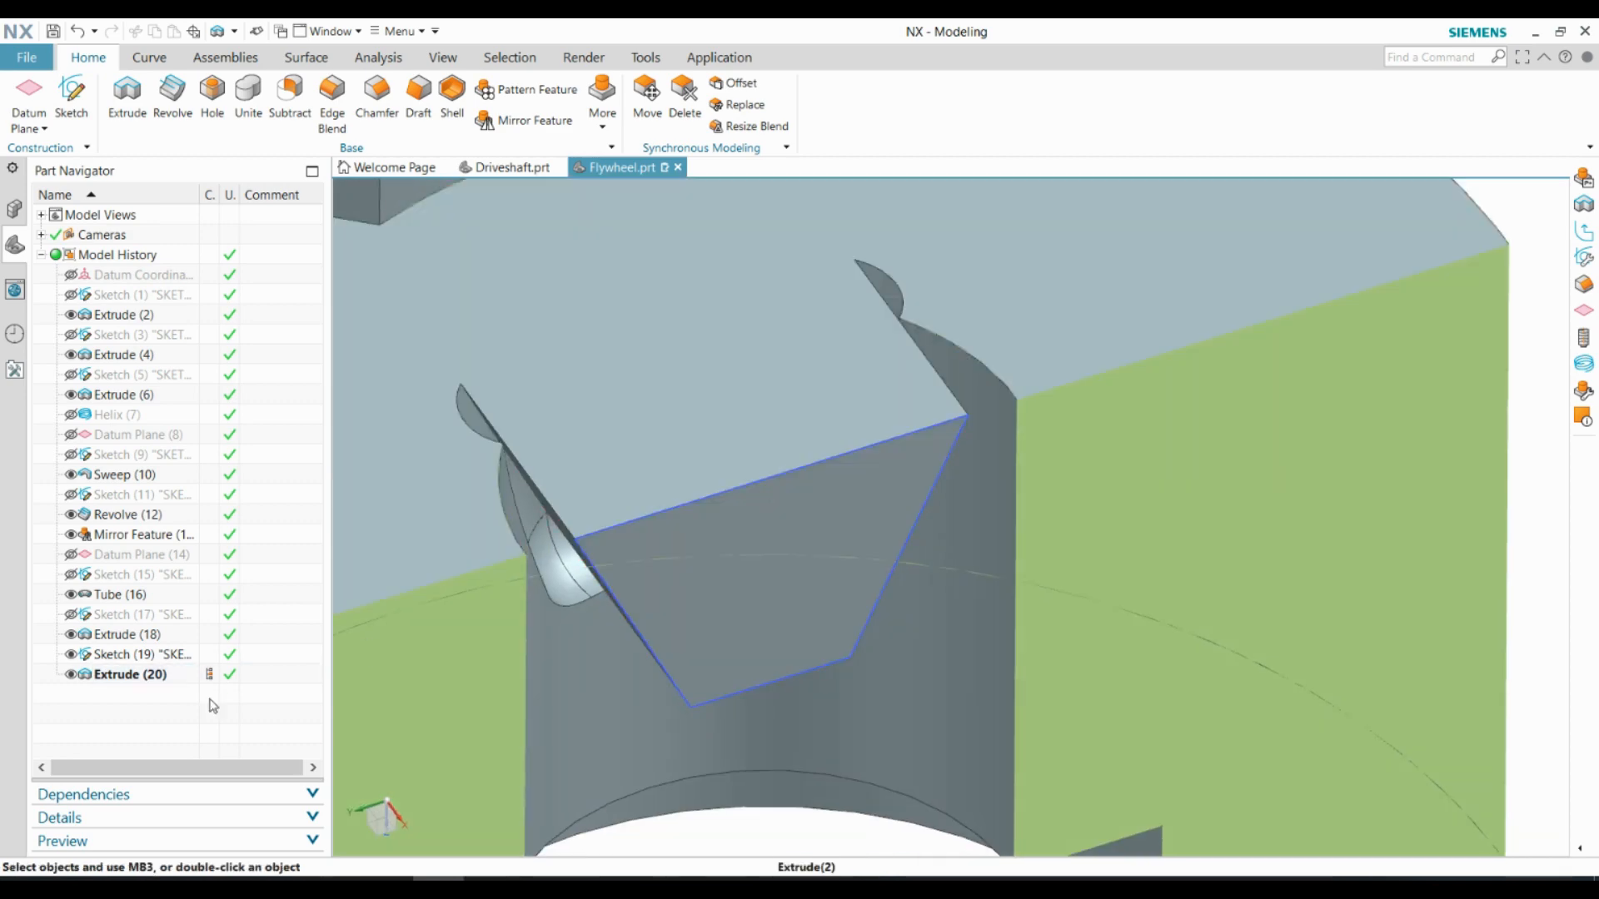
pyautogui.rightClick(150, 674)
pyautogui.click(214, 300)
pyautogui.click(411, 583)
pyautogui.click(414, 649)
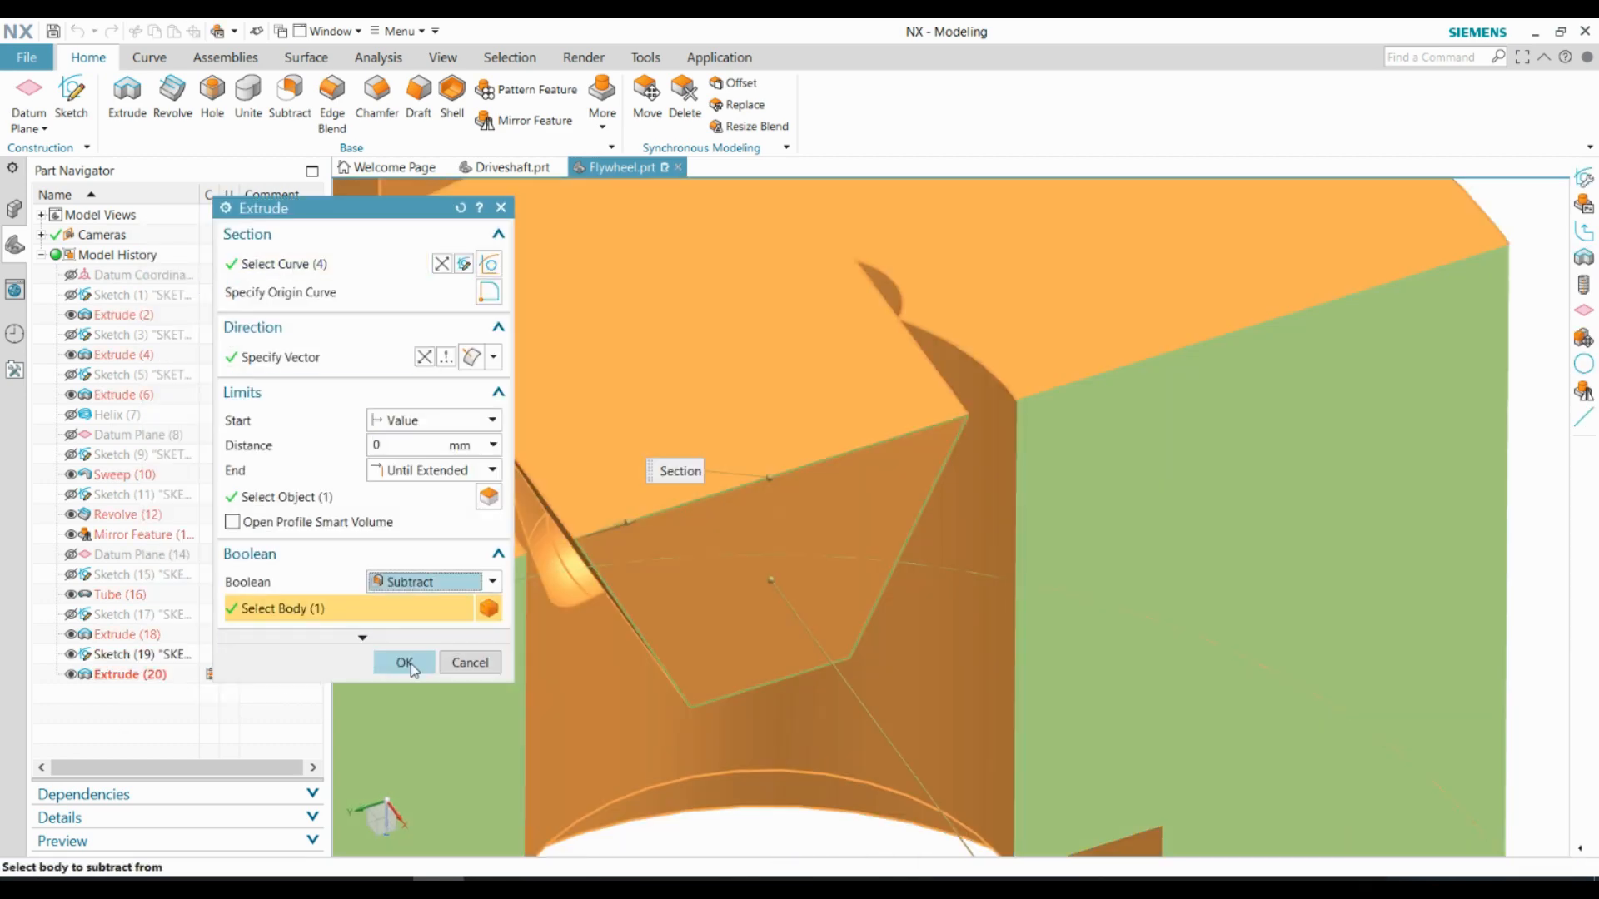
pyautogui.click(408, 664)
# Examine where the trapezoidal cut meets the ball groove, and measure the length of the short step edge there
pyautogui.moveTo(927, 438); pyautogui.dragTo(708, 342, button='middle')
pyautogui.scroll(5, 529, 346)
pyautogui.moveTo(529, 346); pyautogui.dragTo(919, 550, button='middle')
pyautogui.scroll(10, 734, 450)
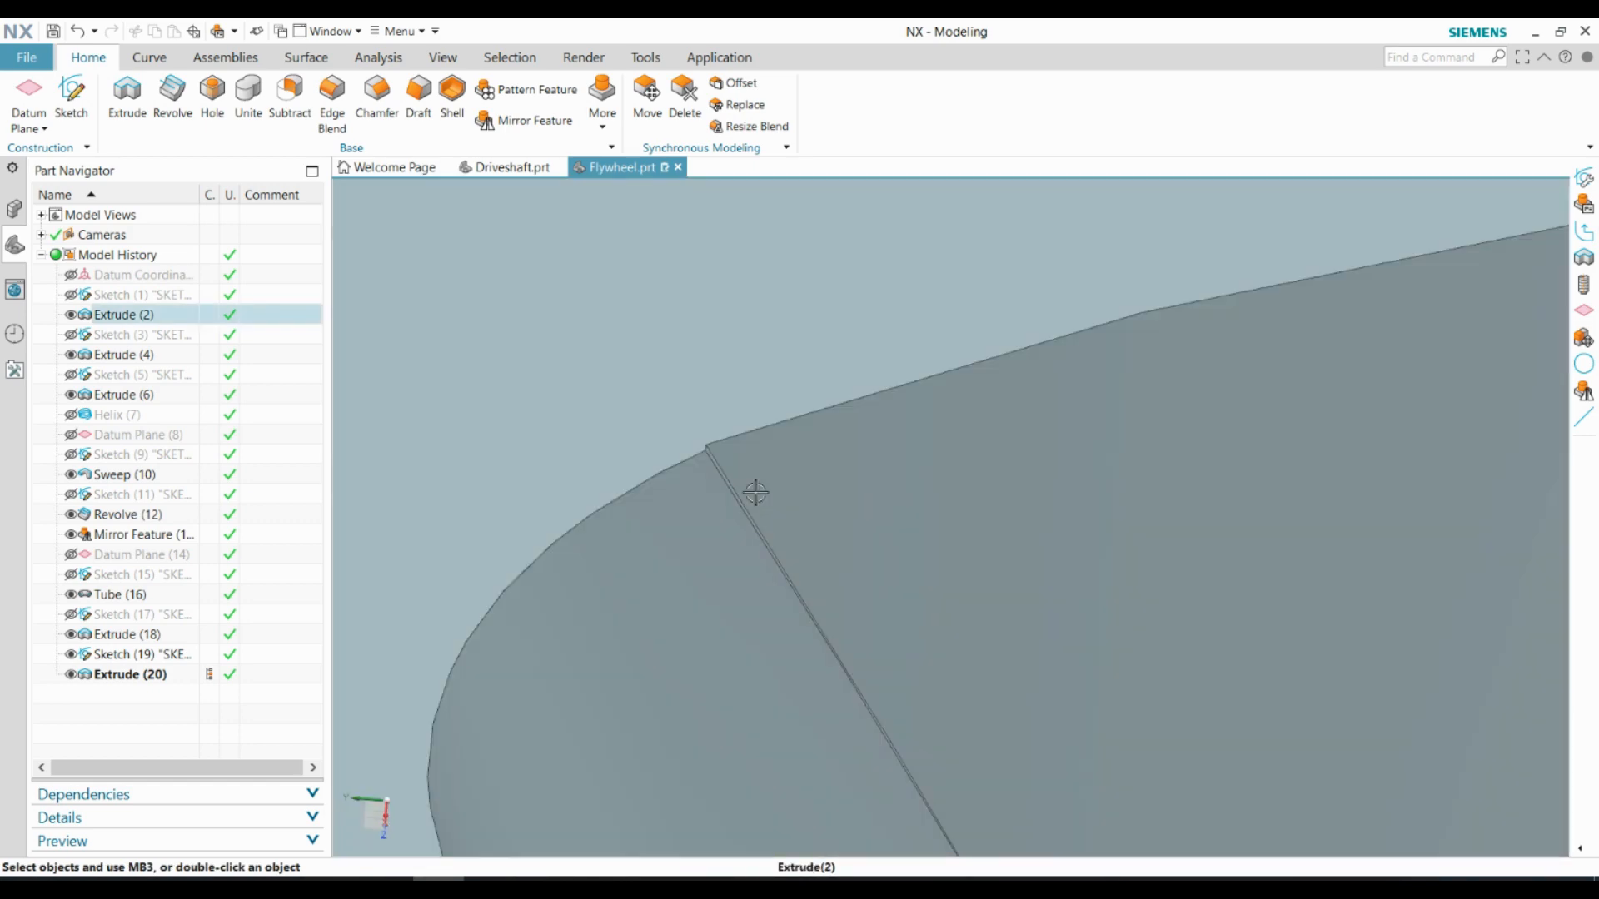
pyautogui.click(378, 58)
pyautogui.click(17, 115)
pyautogui.scroll(5, 658, 398)
pyautogui.click(670, 449)
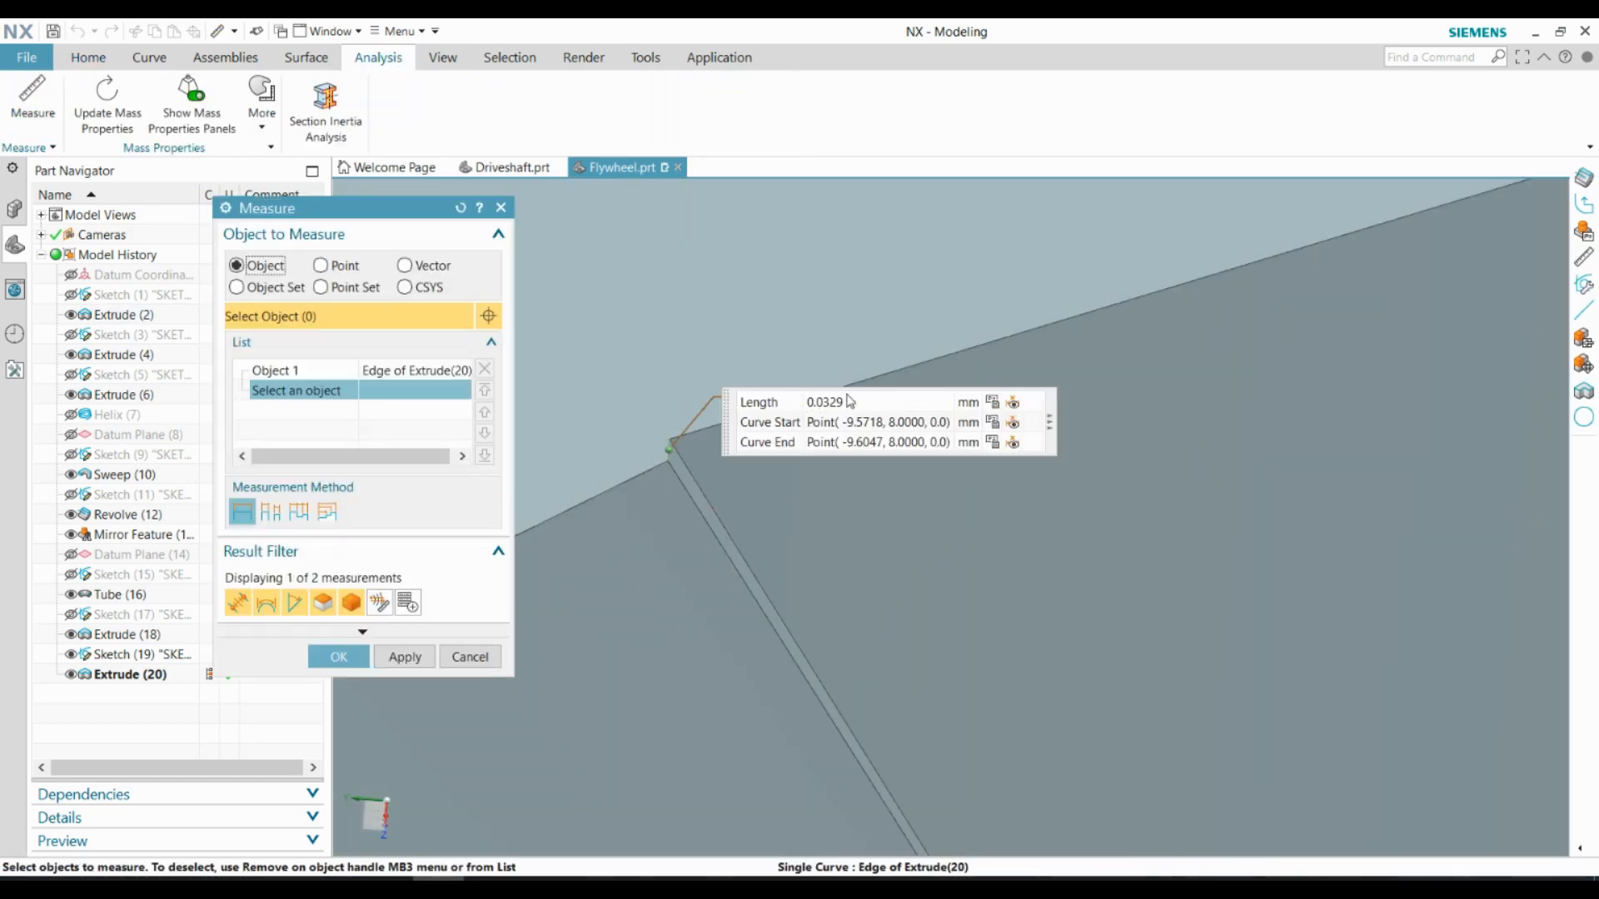
pyautogui.scroll(-3, 628, 308)
pyautogui.click(471, 657)
# Hide the trapezoid sketch
pyautogui.scroll(-12, 785, 292)
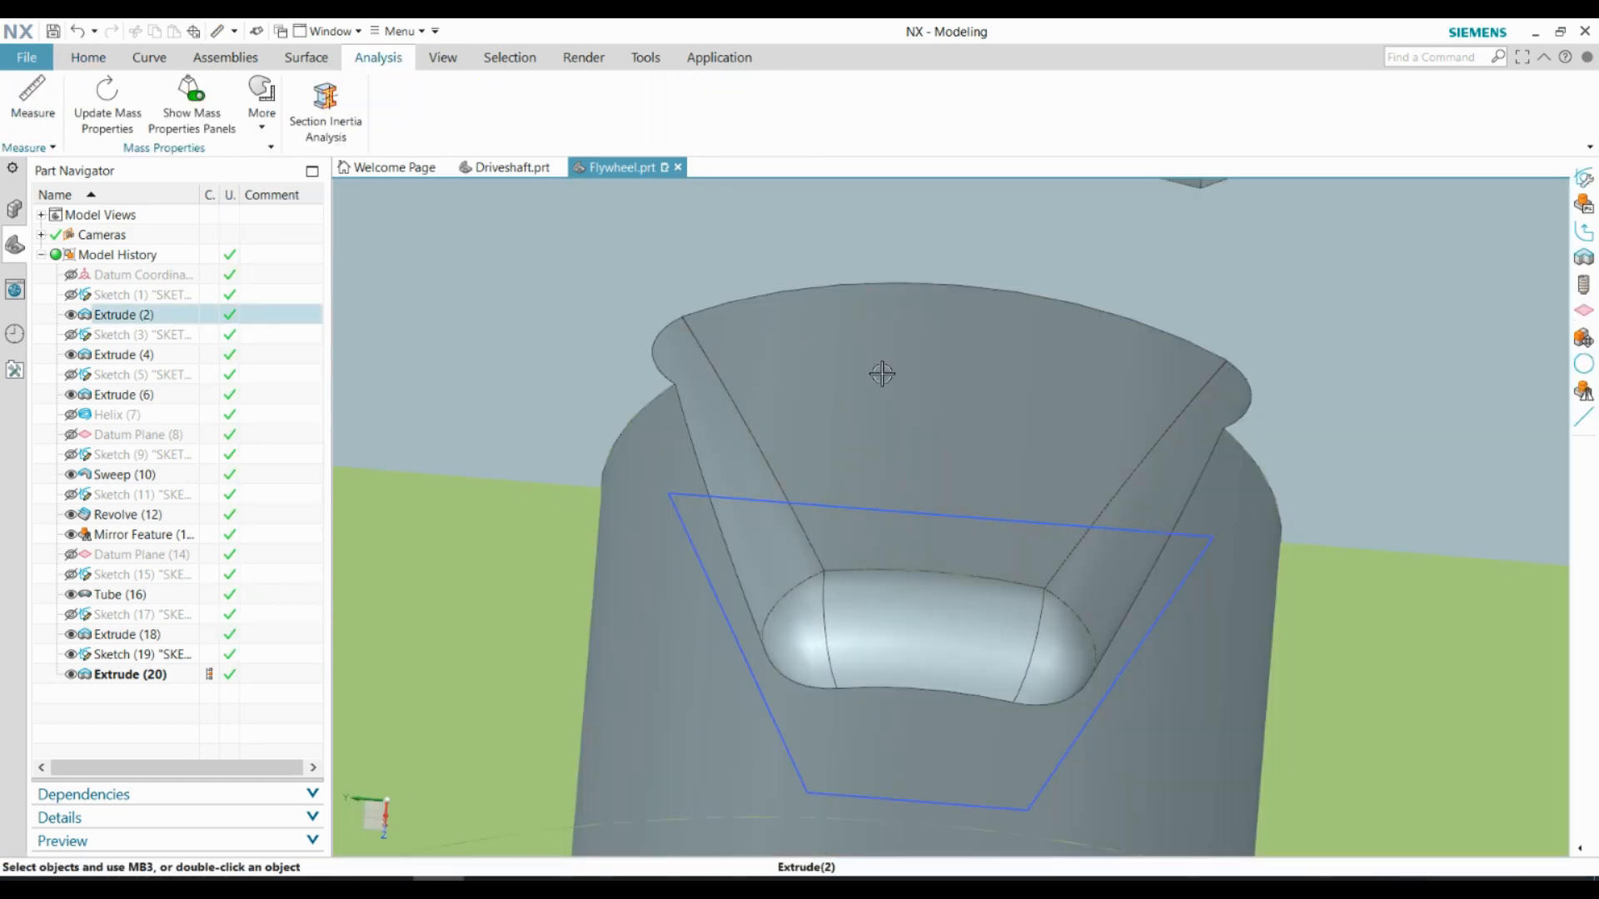
pyautogui.scroll(-2, 882, 374)
pyautogui.moveTo(947, 537); pyautogui.dragTo(871, 508, button='middle')
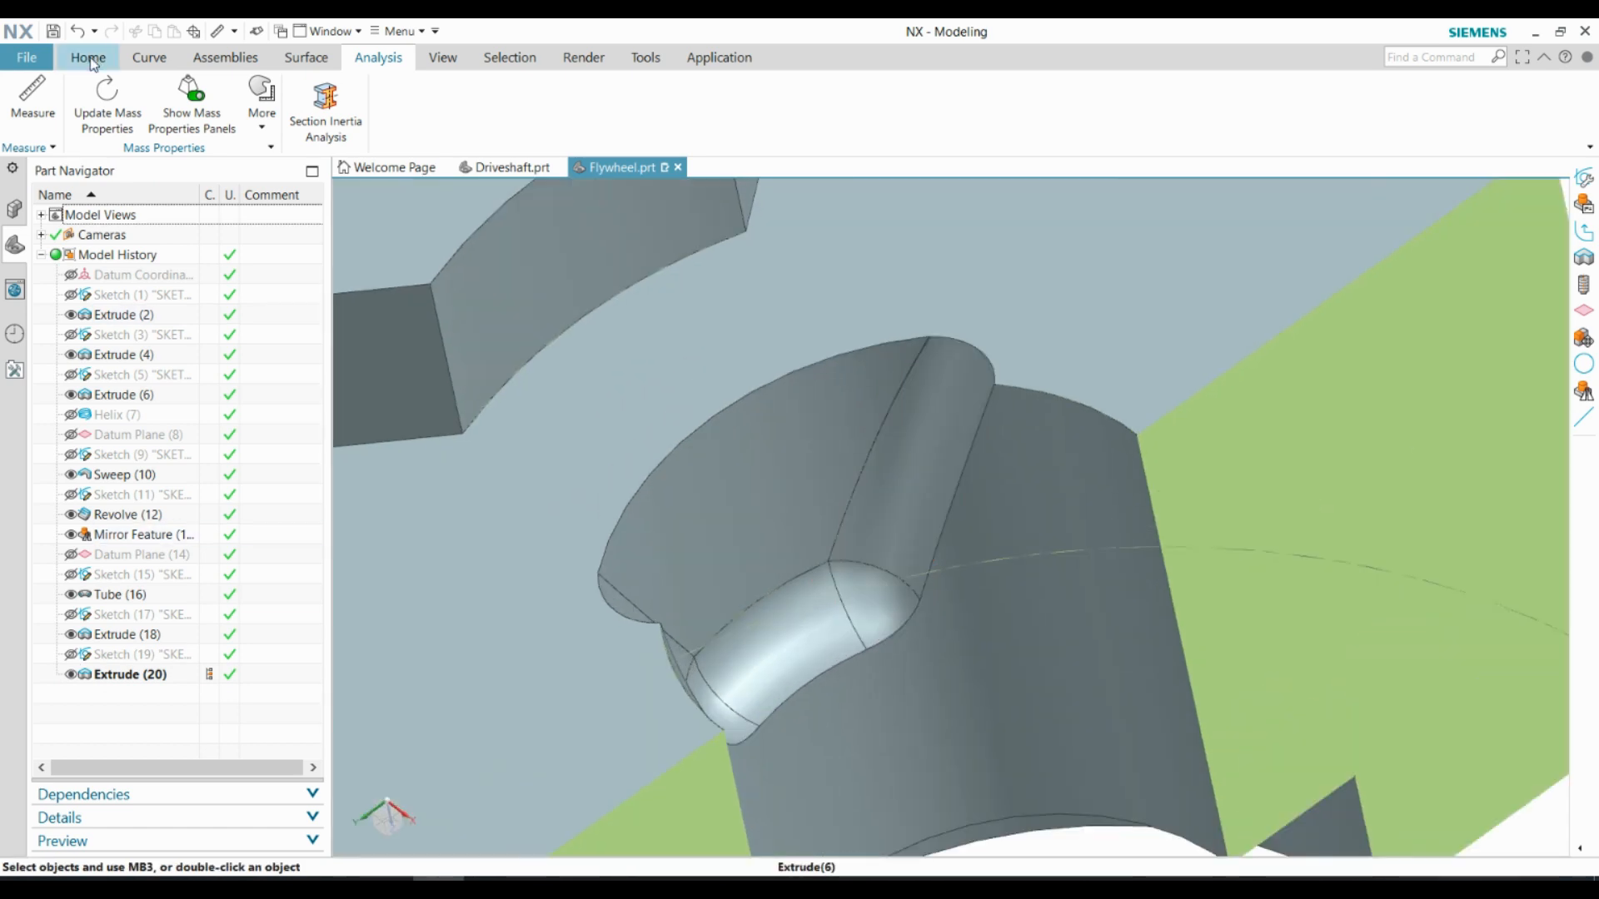
# Apply a G1 circular edge blend to the two slanted edges between the trapezoidal cut and the ball grooves
pyautogui.click(89, 60)
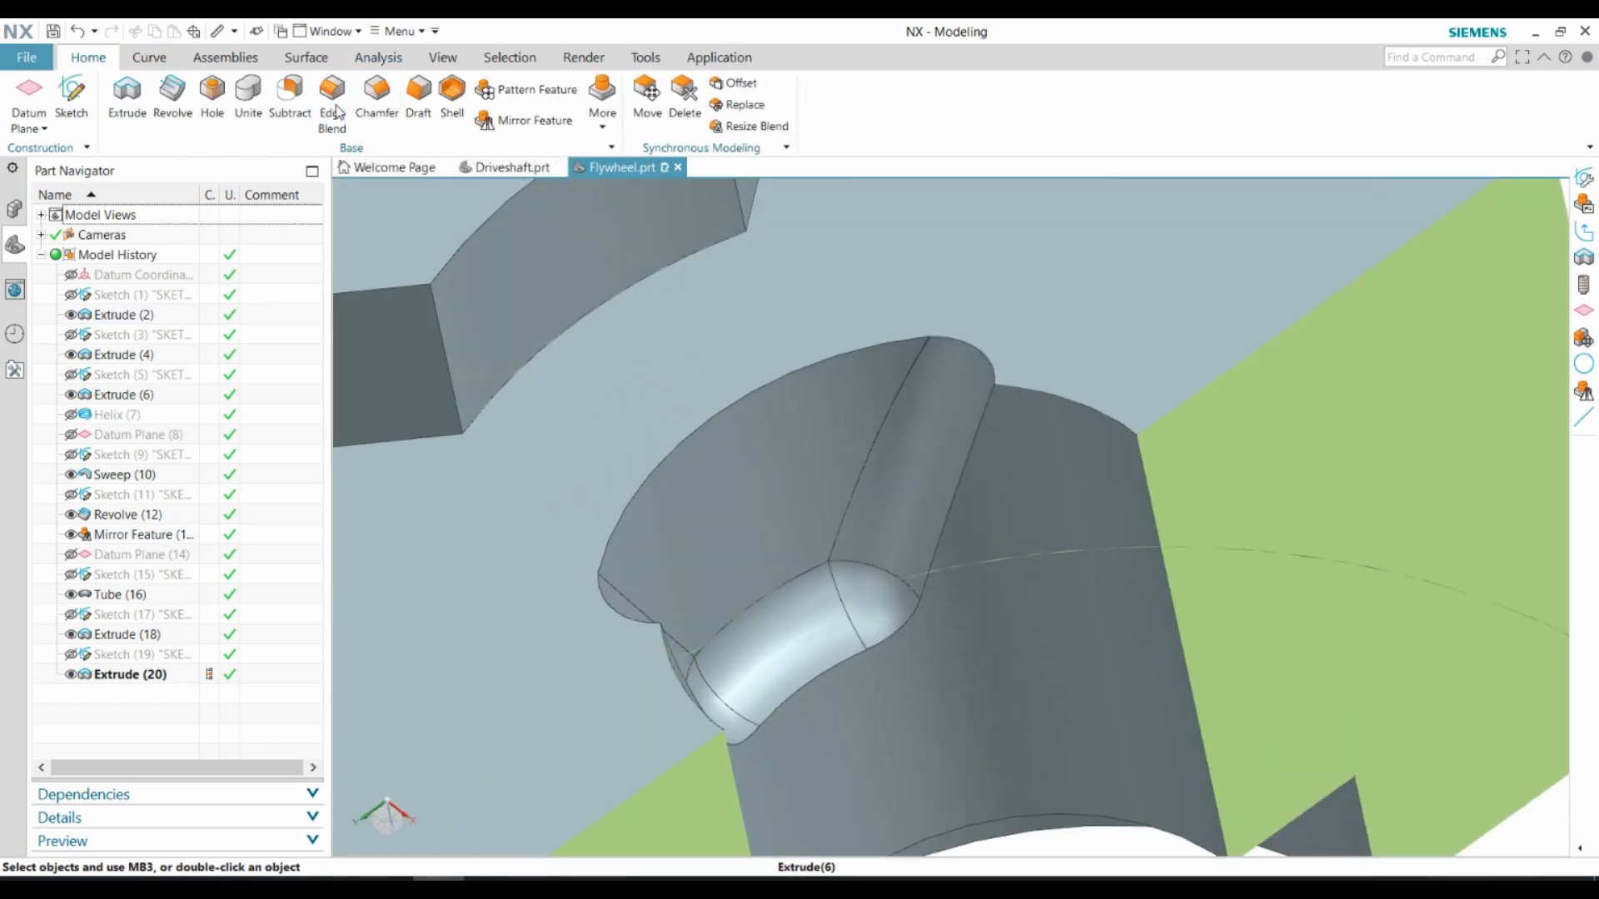
pyautogui.click(336, 108)
pyautogui.scroll(5, 932, 396)
pyautogui.click(883, 237)
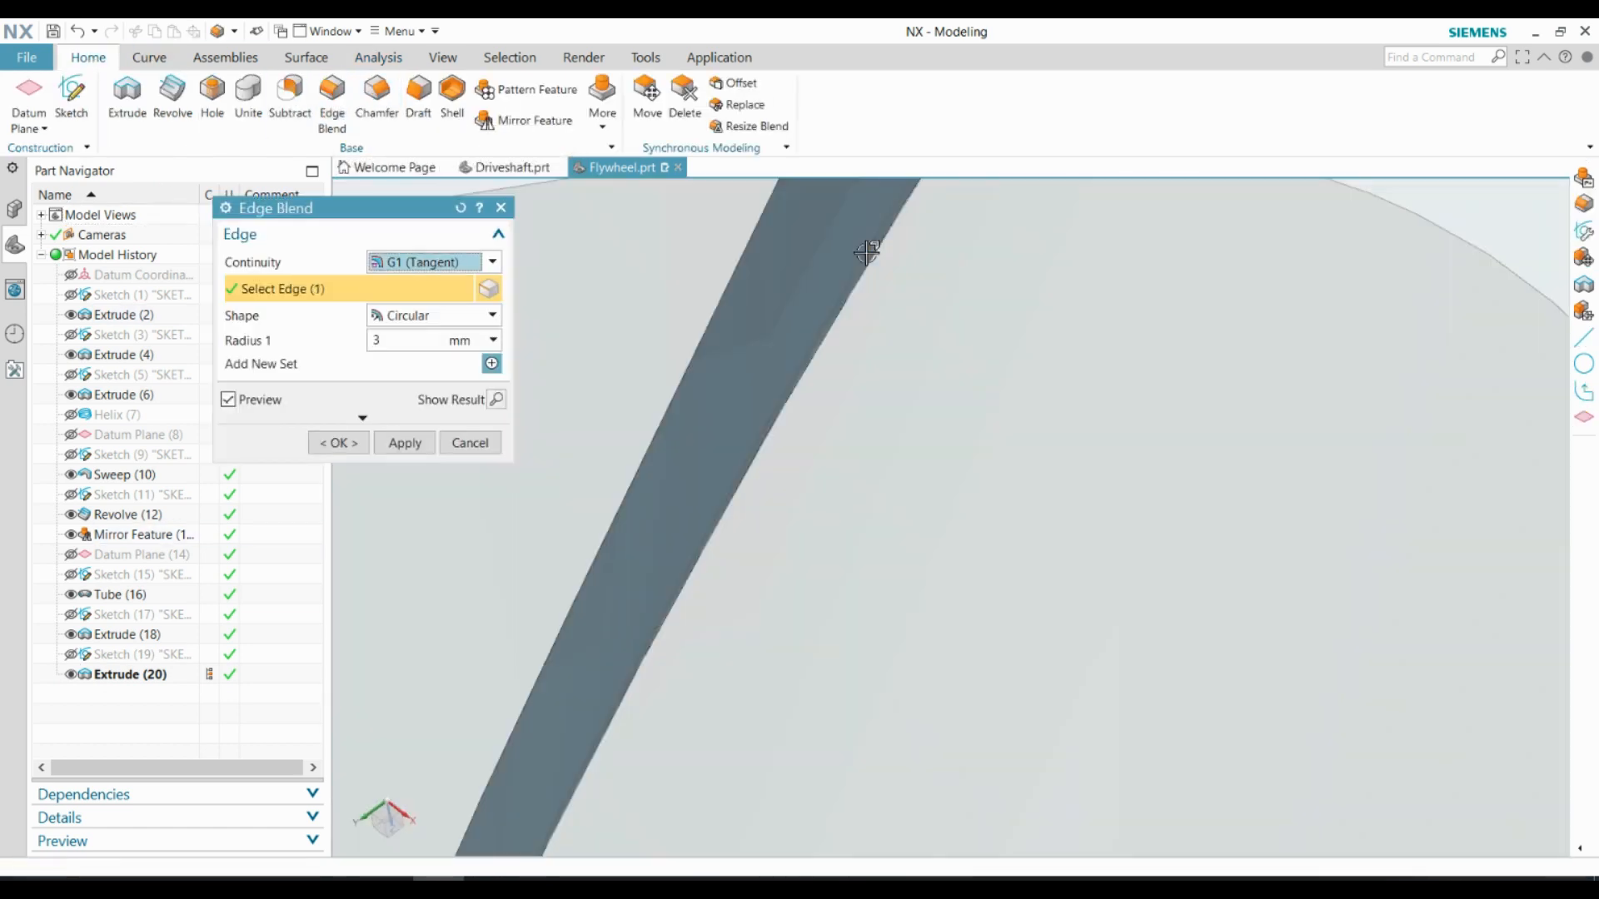
pyautogui.scroll(-6, 867, 250)
pyautogui.moveTo(753, 488); pyautogui.dragTo(559, 376, button='middle')
pyautogui.scroll(5, 558, 374)
pyautogui.click(740, 419)
pyautogui.scroll(-5, 742, 419)
pyautogui.moveTo(744, 418); pyautogui.dragTo(929, 395, button='middle')
pyautogui.moveTo(394, 341); pyautogui.dragTo(330, 336)
pyautogui.click(496, 401)
pyautogui.click(354, 445)
# Check the blended groove edges and turn off the section clipping to display the whole flywheel
pyautogui.scroll(5, 1010, 286)
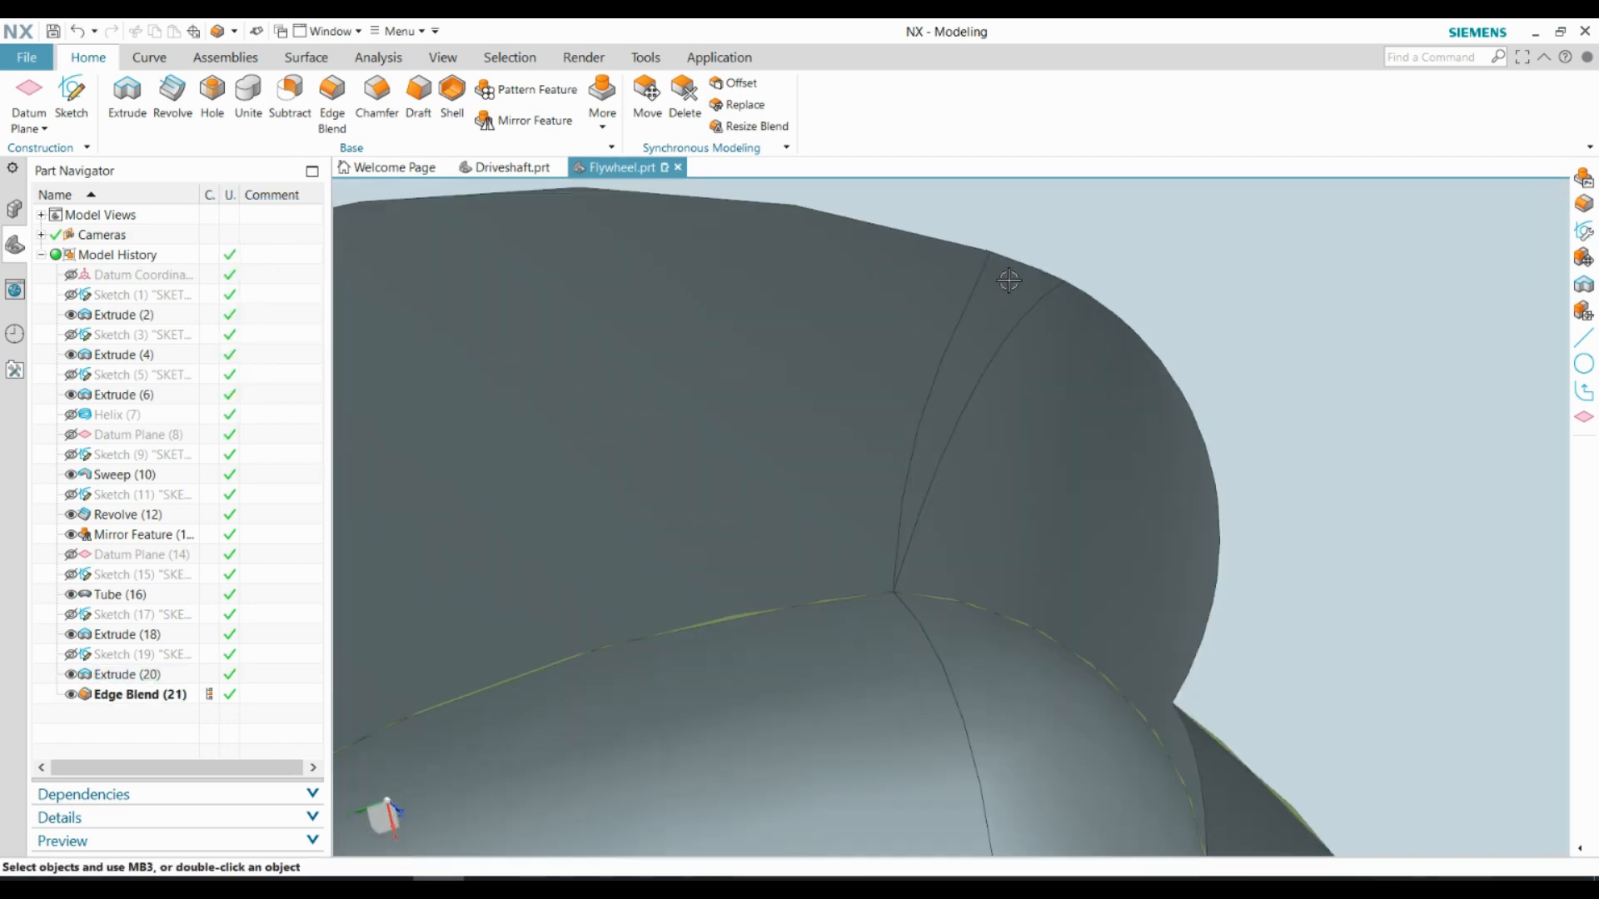
pyautogui.scroll(-5, 1010, 286)
pyautogui.scroll(5, 914, 347)
pyautogui.moveTo(1010, 286); pyautogui.dragTo(976, 459, button='middle')
pyautogui.scroll(-8, 914, 346)
pyautogui.click(378, 57)
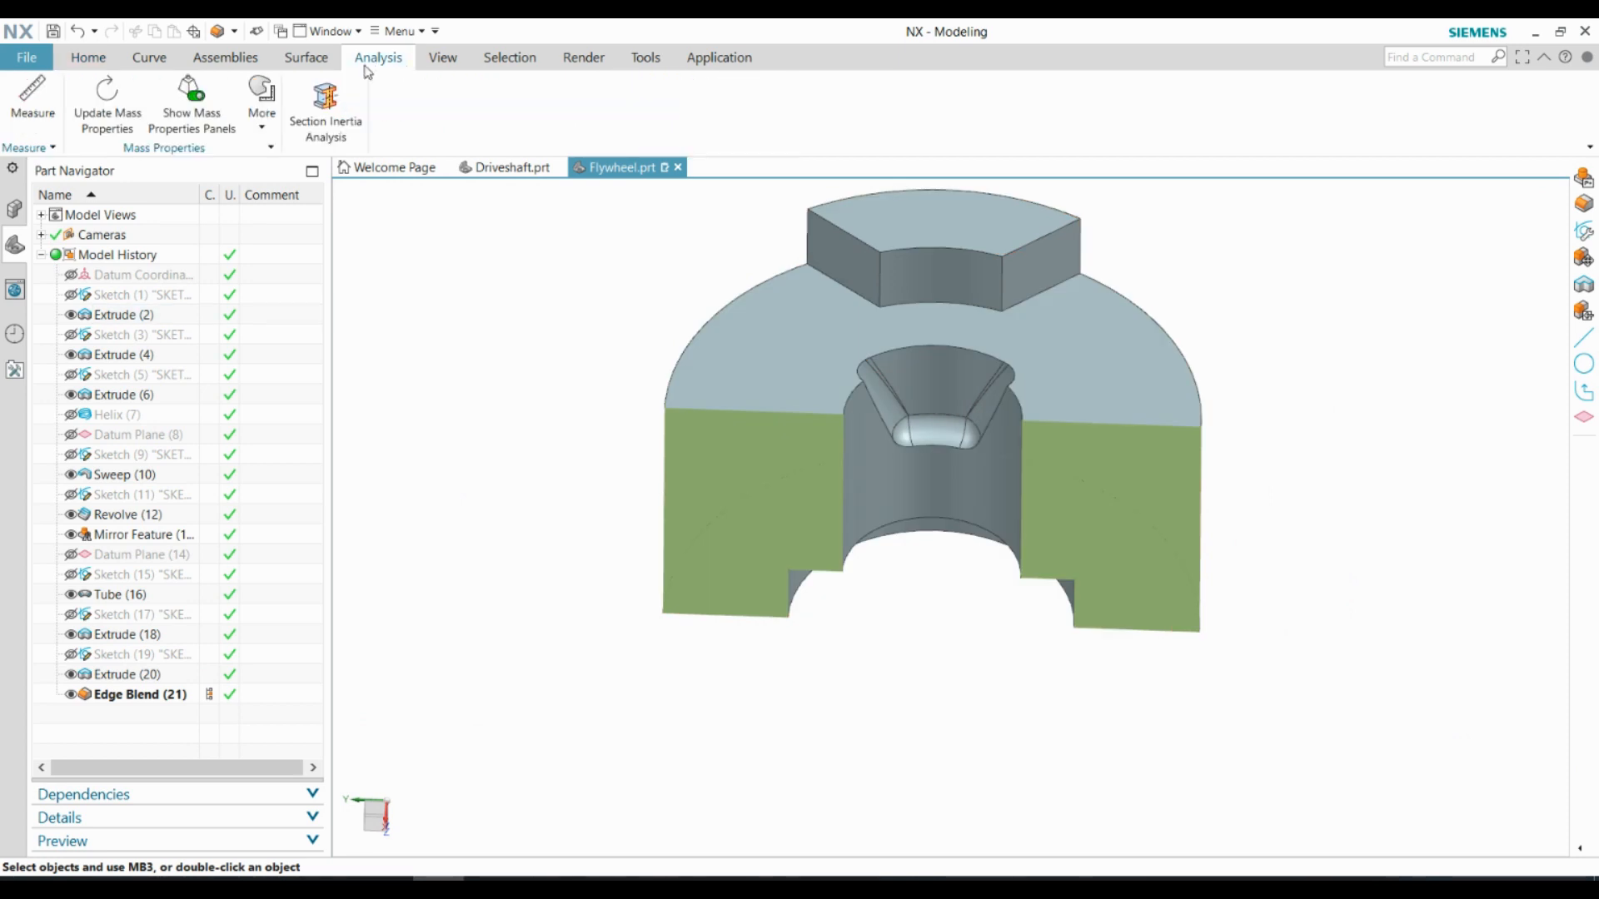
pyautogui.click(443, 56)
pyautogui.click(525, 109)
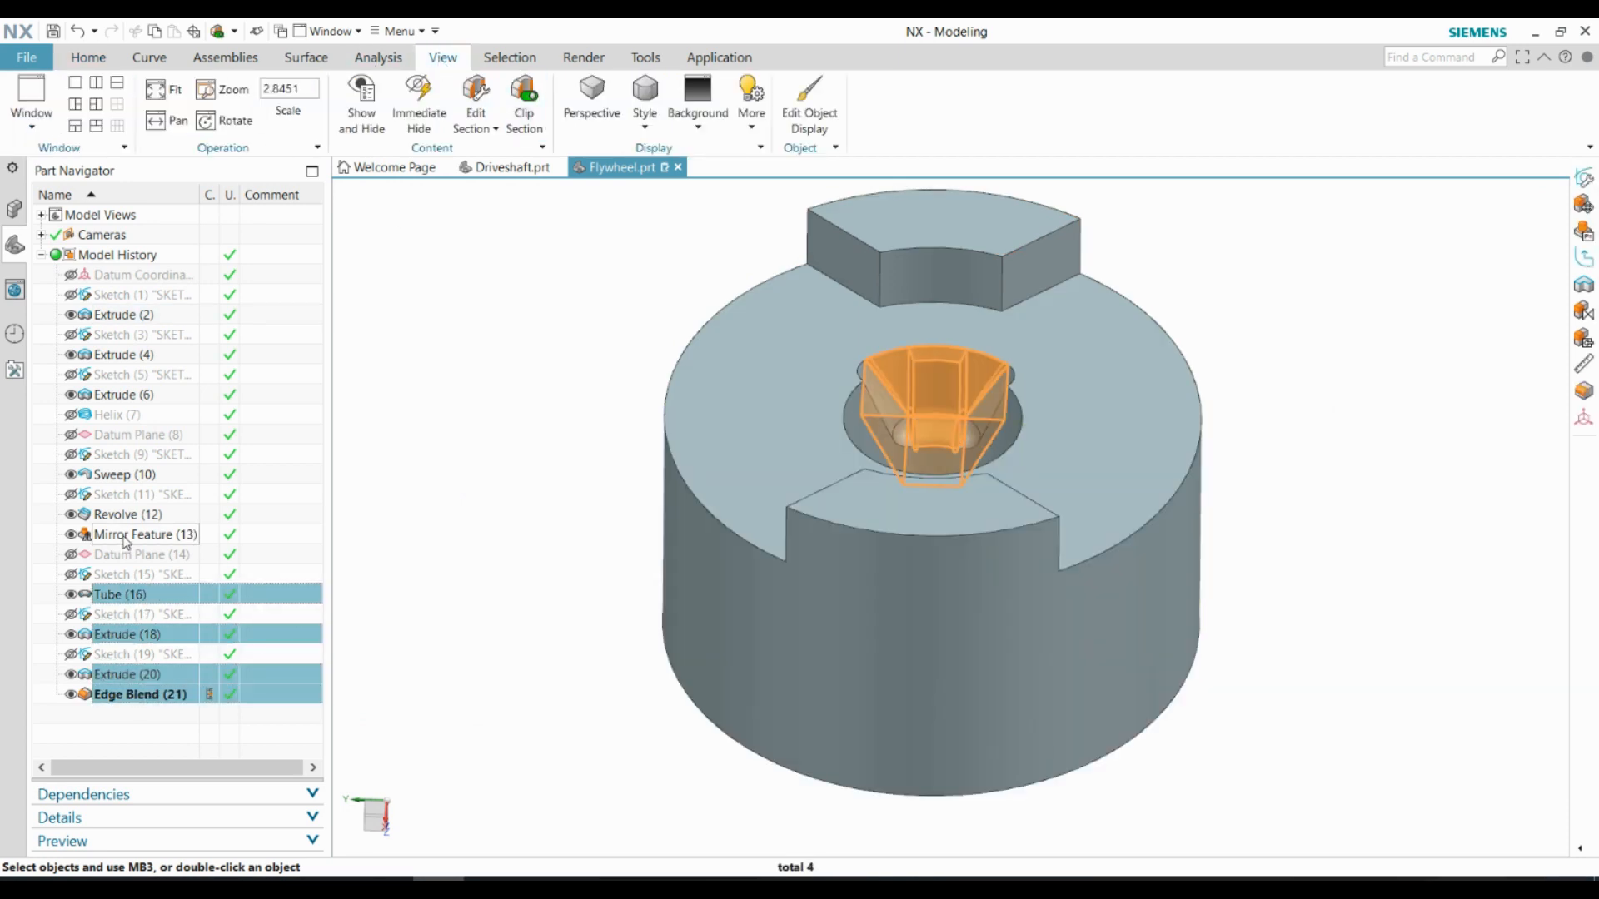
# Mirror the sweep, revolve, first mirror feature, tube, both pocket extrudes and edge blend about the YC-ZC plane
pyautogui.click(88, 57)
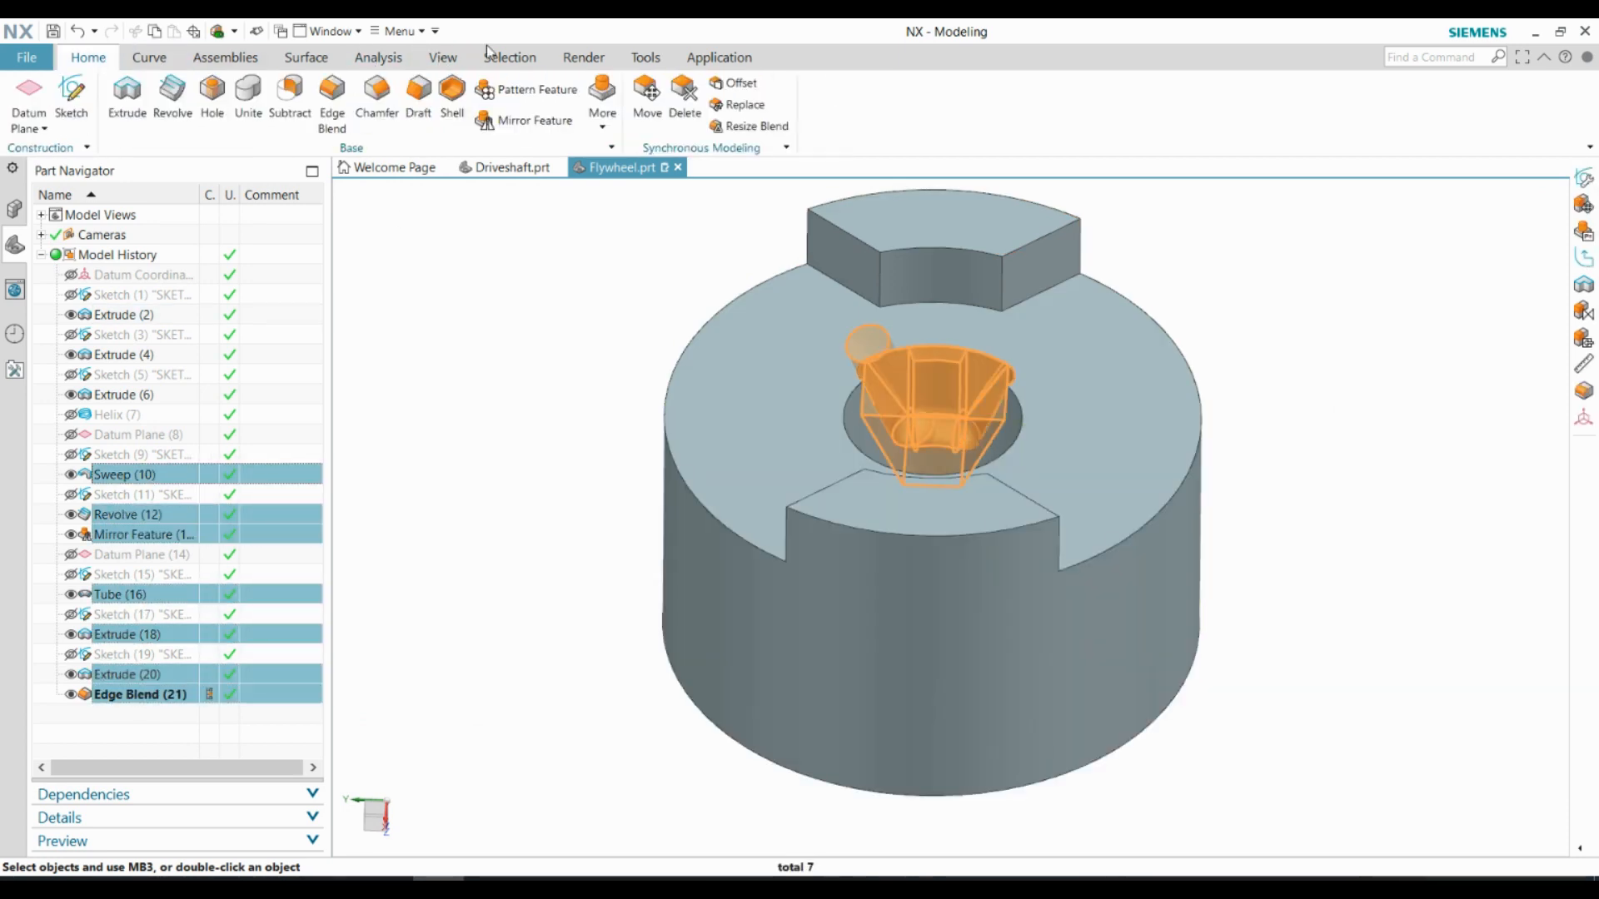
pyautogui.click(523, 120)
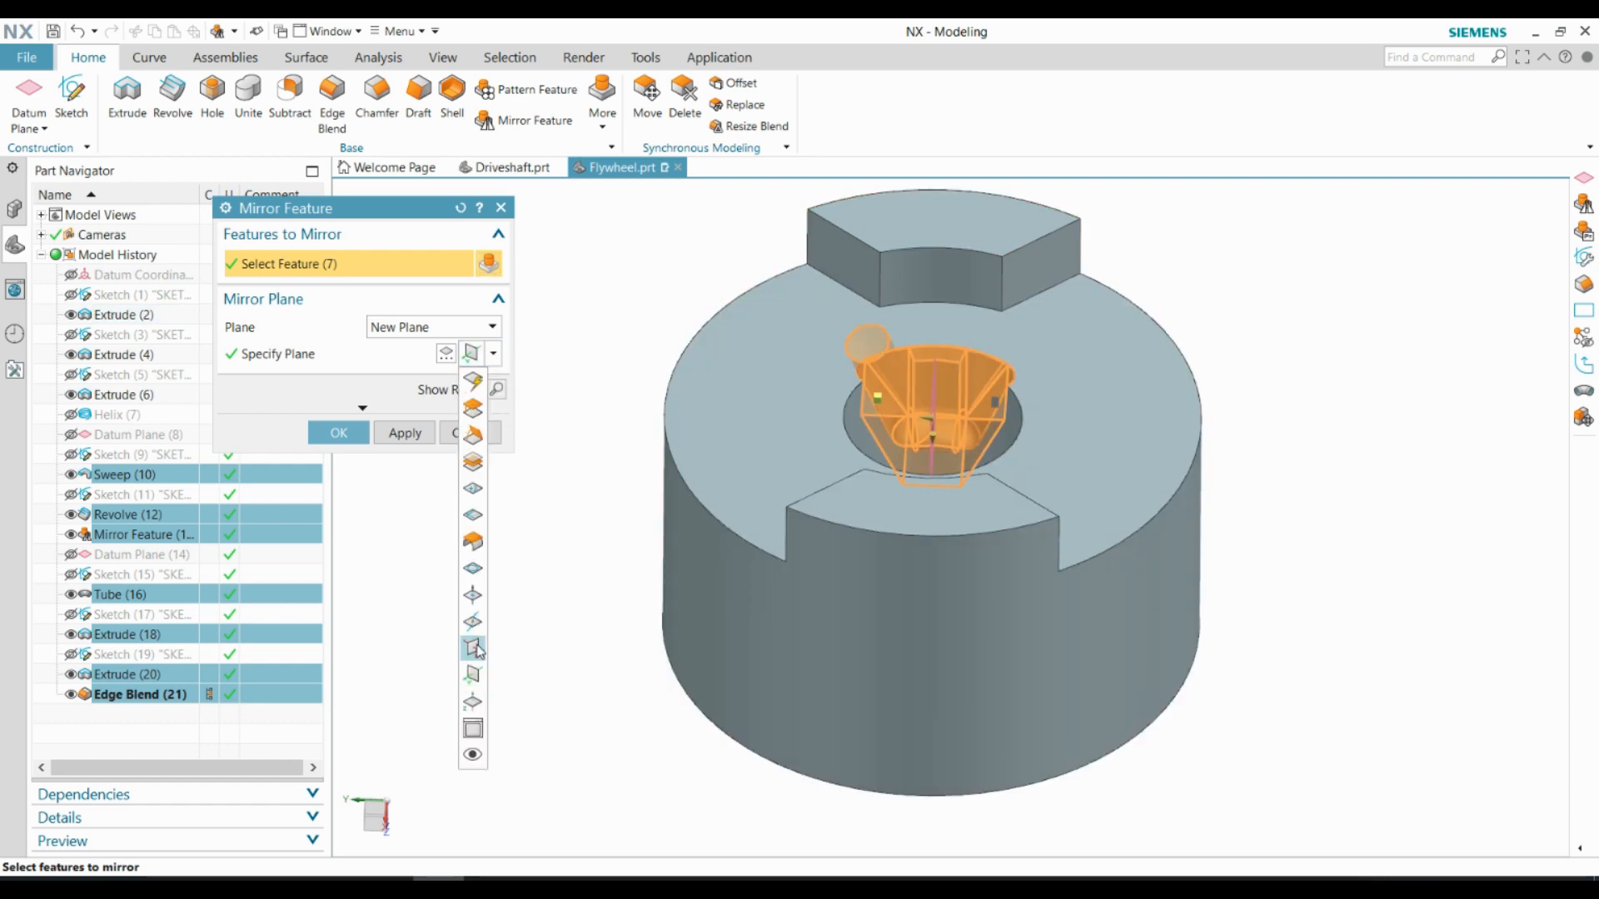
pyautogui.click(473, 648)
pyautogui.moveTo(550, 546); pyautogui.dragTo(1021, 492, button='middle')
pyautogui.middleClick(1021, 492)
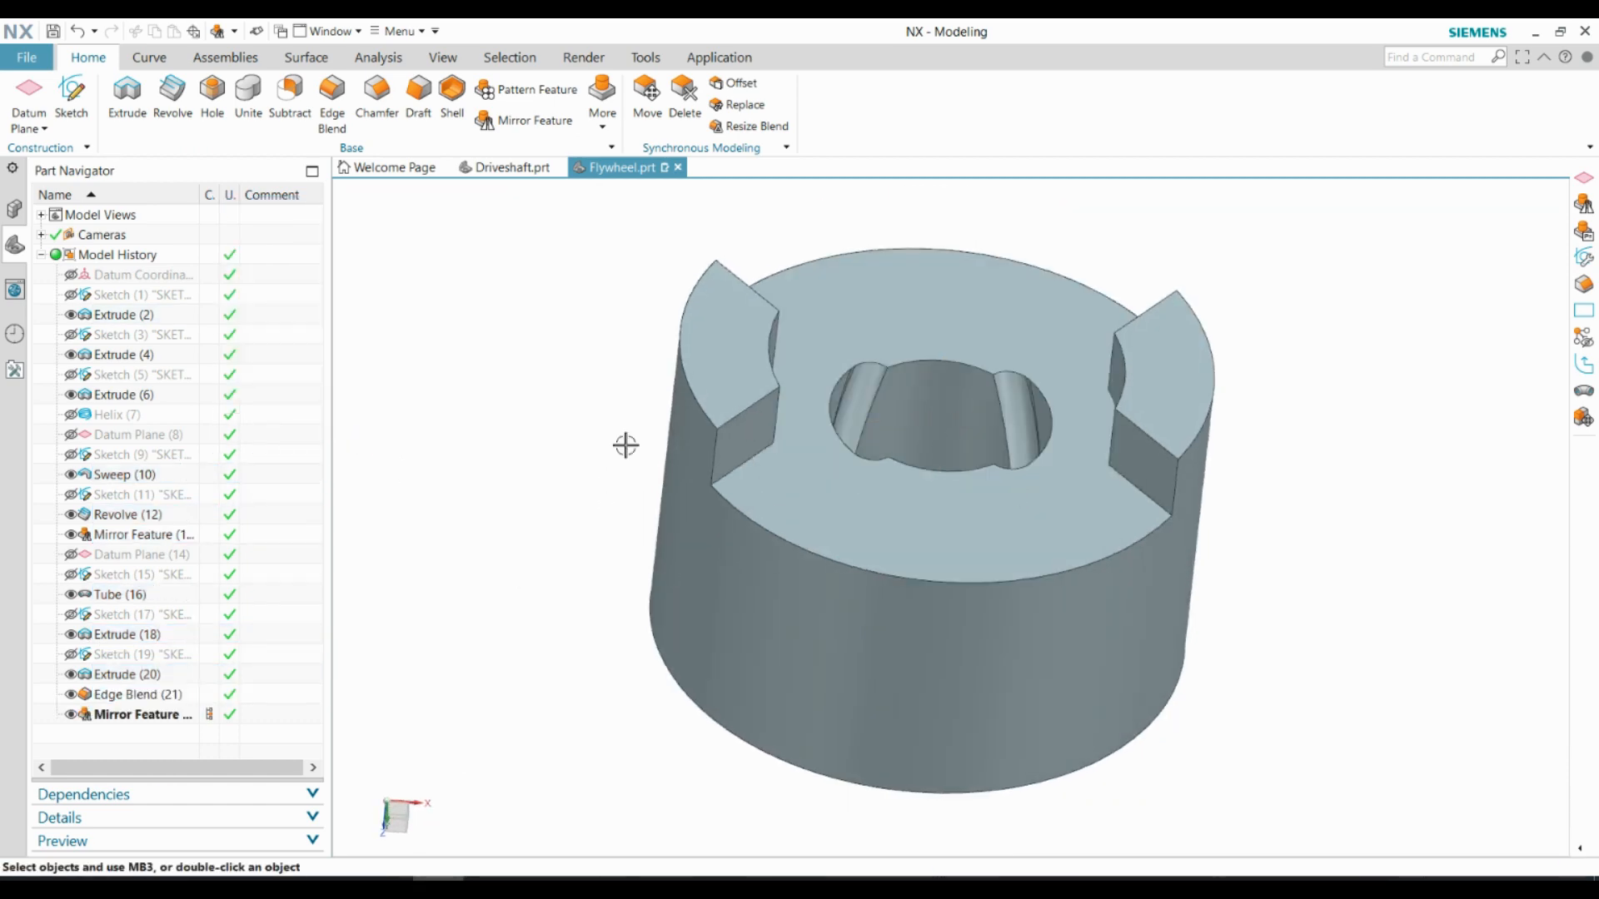
# Chamfer the lugs' outer arc edges and the underside's outer, counterbore and bore edges by 0.5 mm at 45°
pyautogui.moveTo(626, 446); pyautogui.dragTo(1224, 478, button='middle')
pyautogui.press('Home')
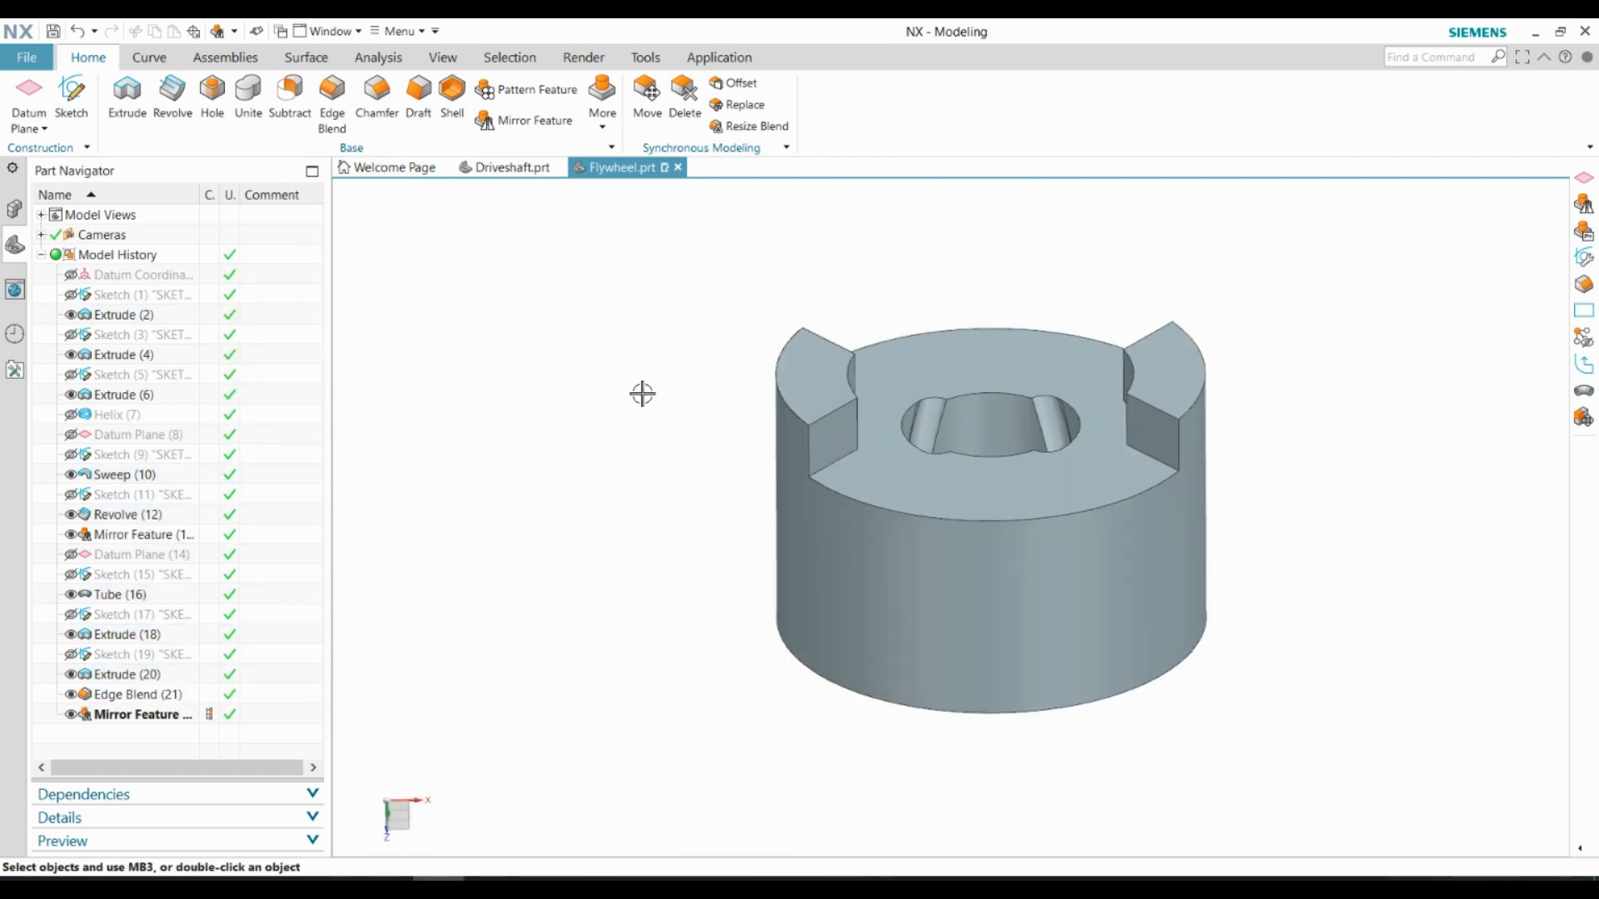
pyautogui.click(378, 125)
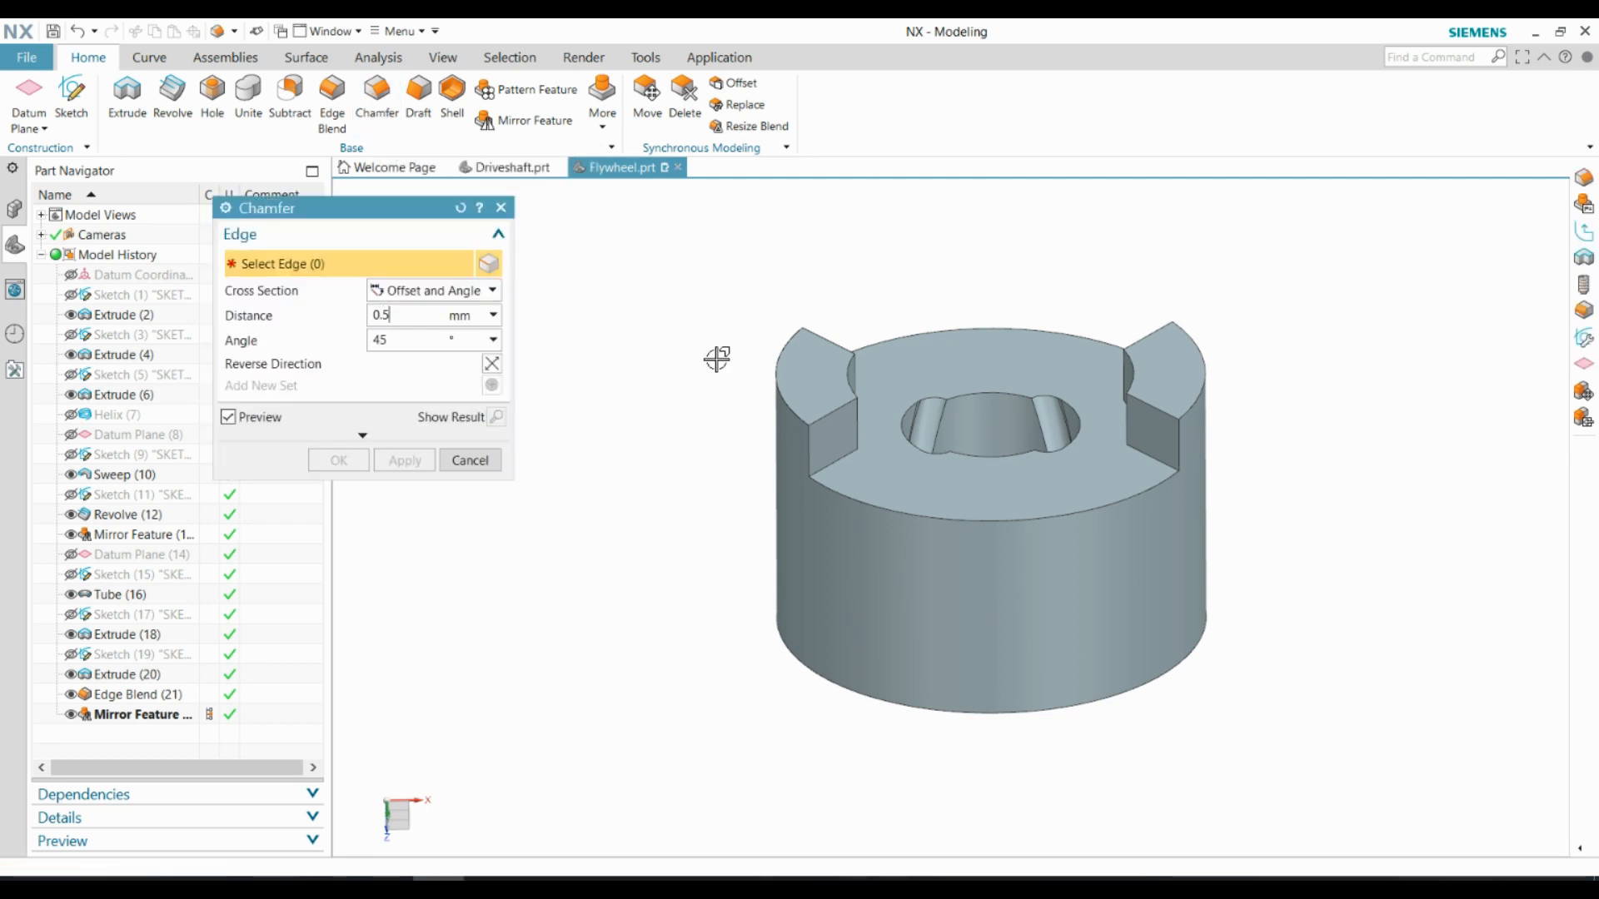
pyautogui.click(787, 365)
pyautogui.moveTo(1087, 619); pyautogui.dragTo(964, 576, button='middle')
pyautogui.click(965, 576)
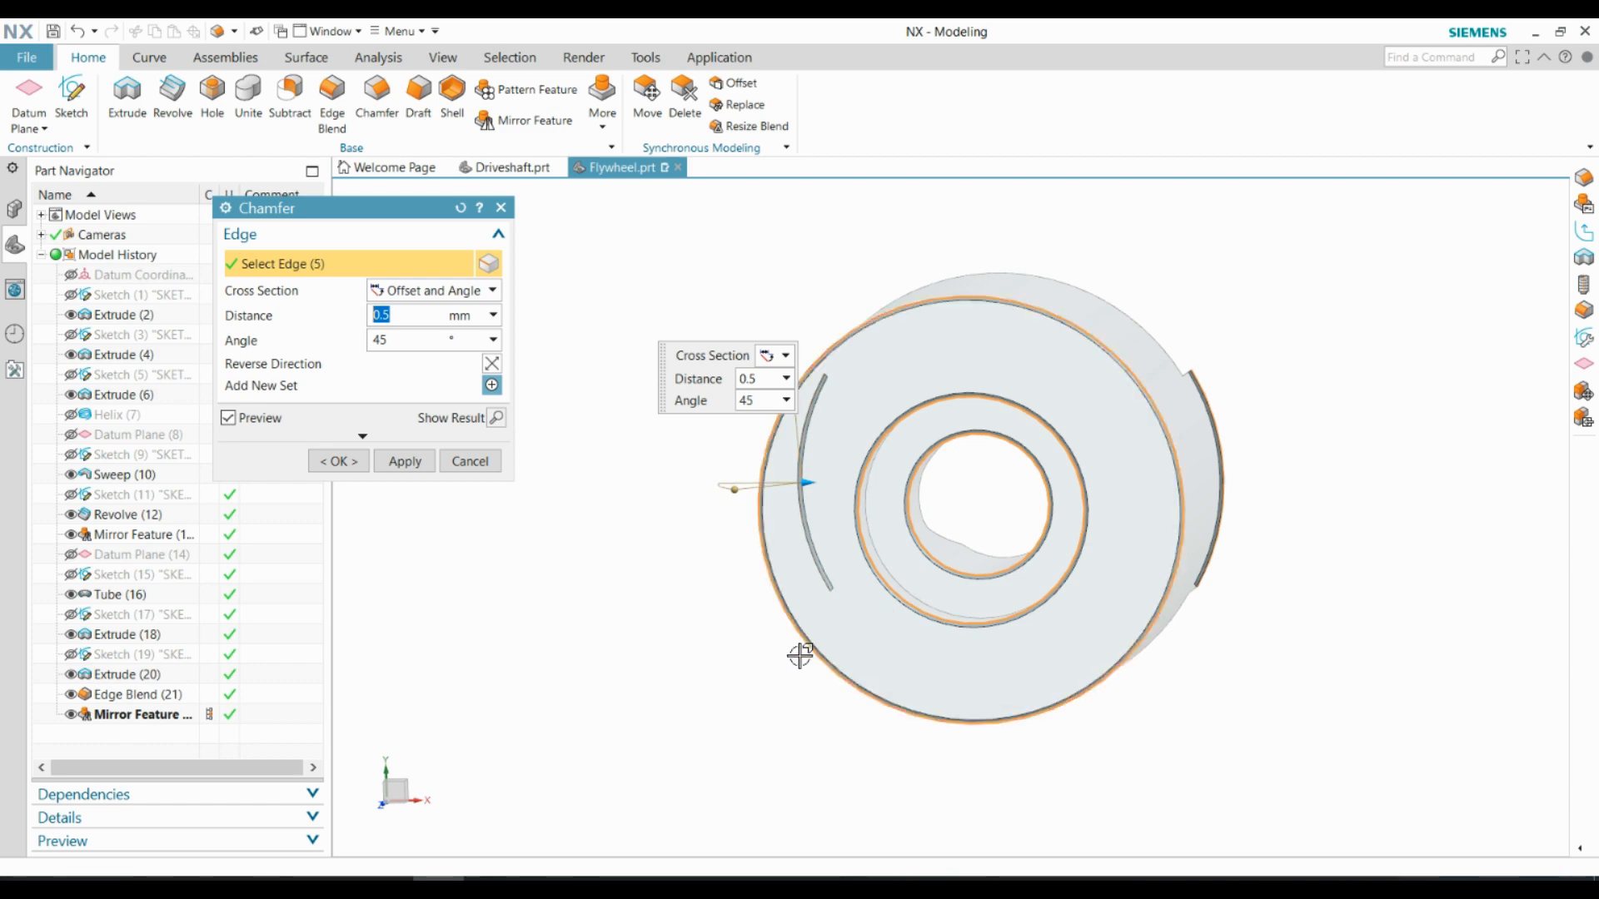
pyautogui.moveTo(800, 655); pyautogui.dragTo(699, 613, button='middle')
pyautogui.click(338, 461)
# Switch to Drafting, create a drawing sheet from the A4 - Size template, and enter the drafter's name in the title block's Drawn By cell
pyautogui.moveTo(800, 467); pyautogui.dragTo(1378, 289, button='middle')
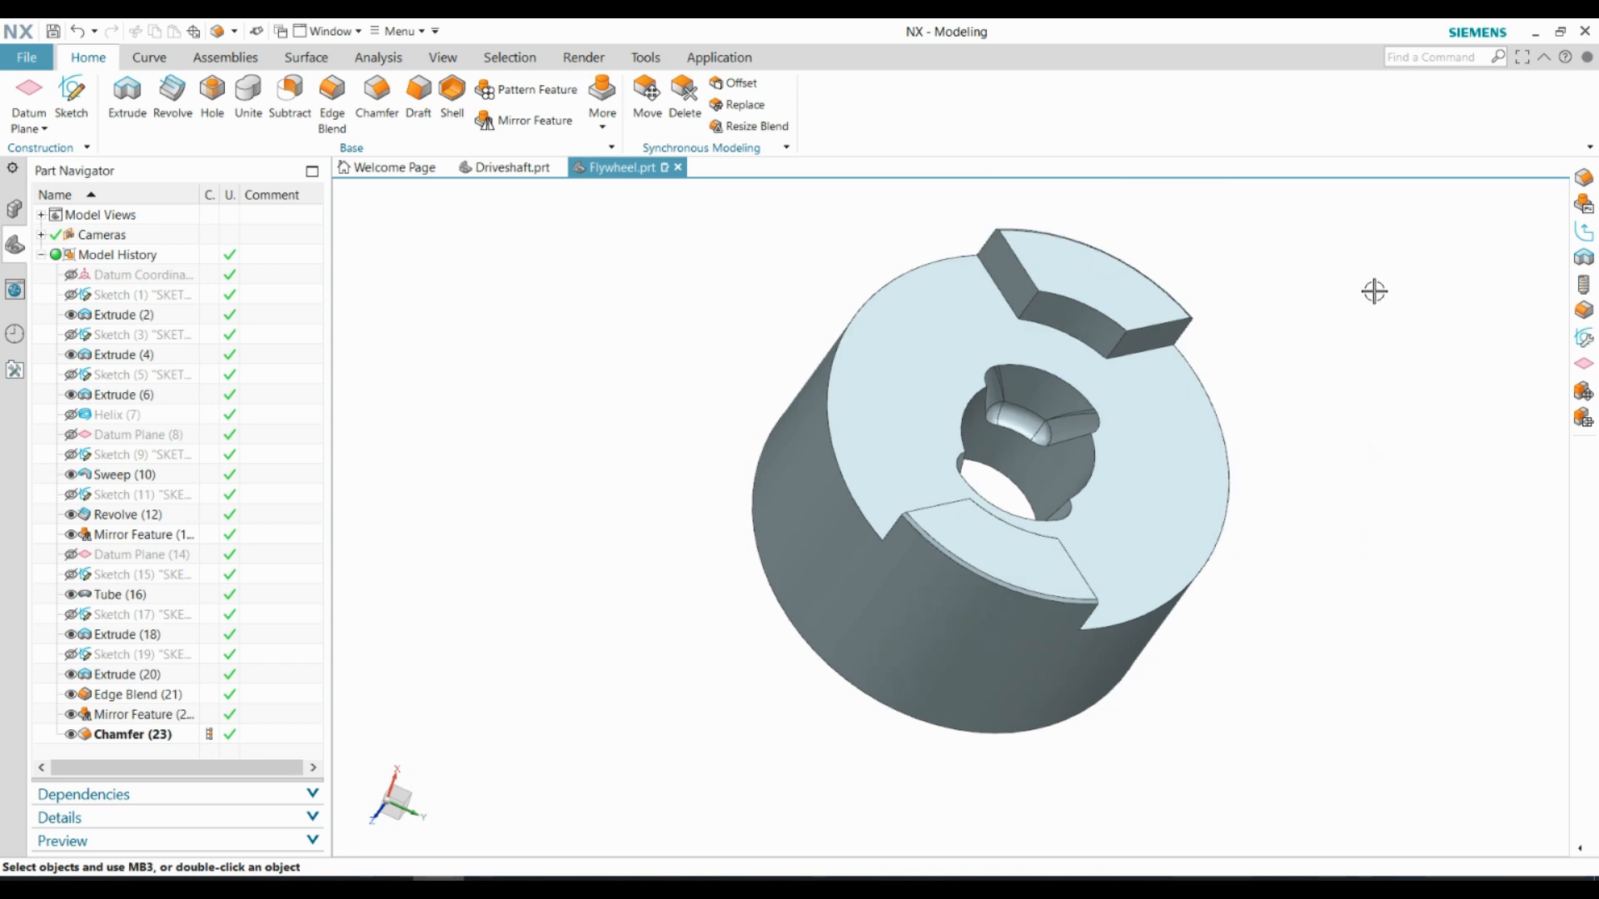
pyautogui.press('Home')
pyautogui.click(710, 58)
pyautogui.click(159, 108)
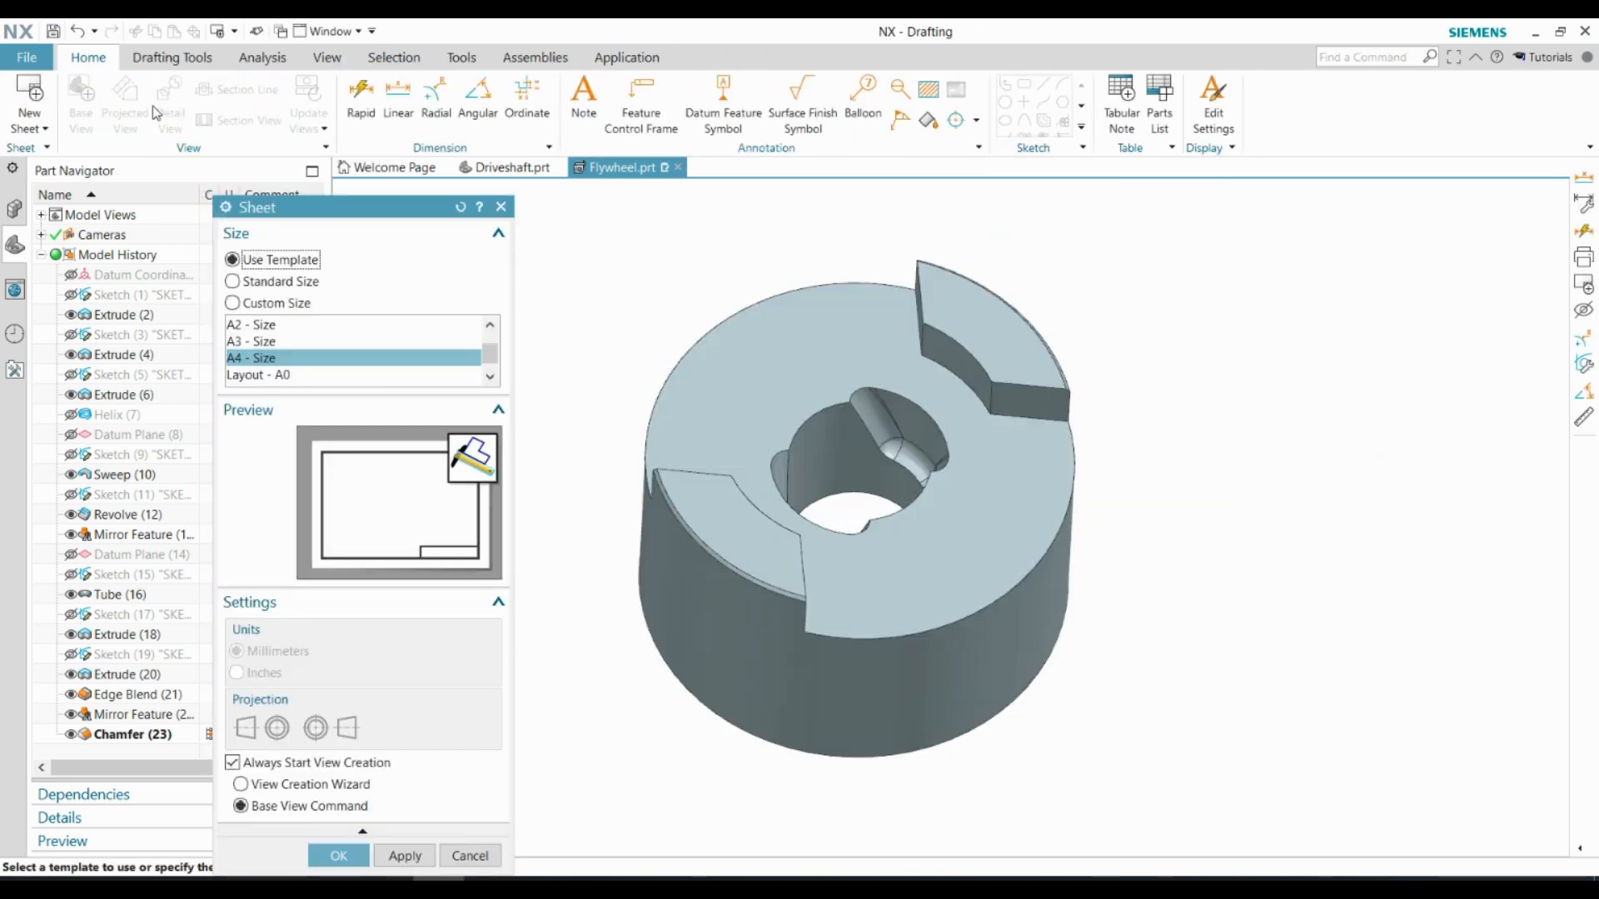
pyautogui.click(329, 859)
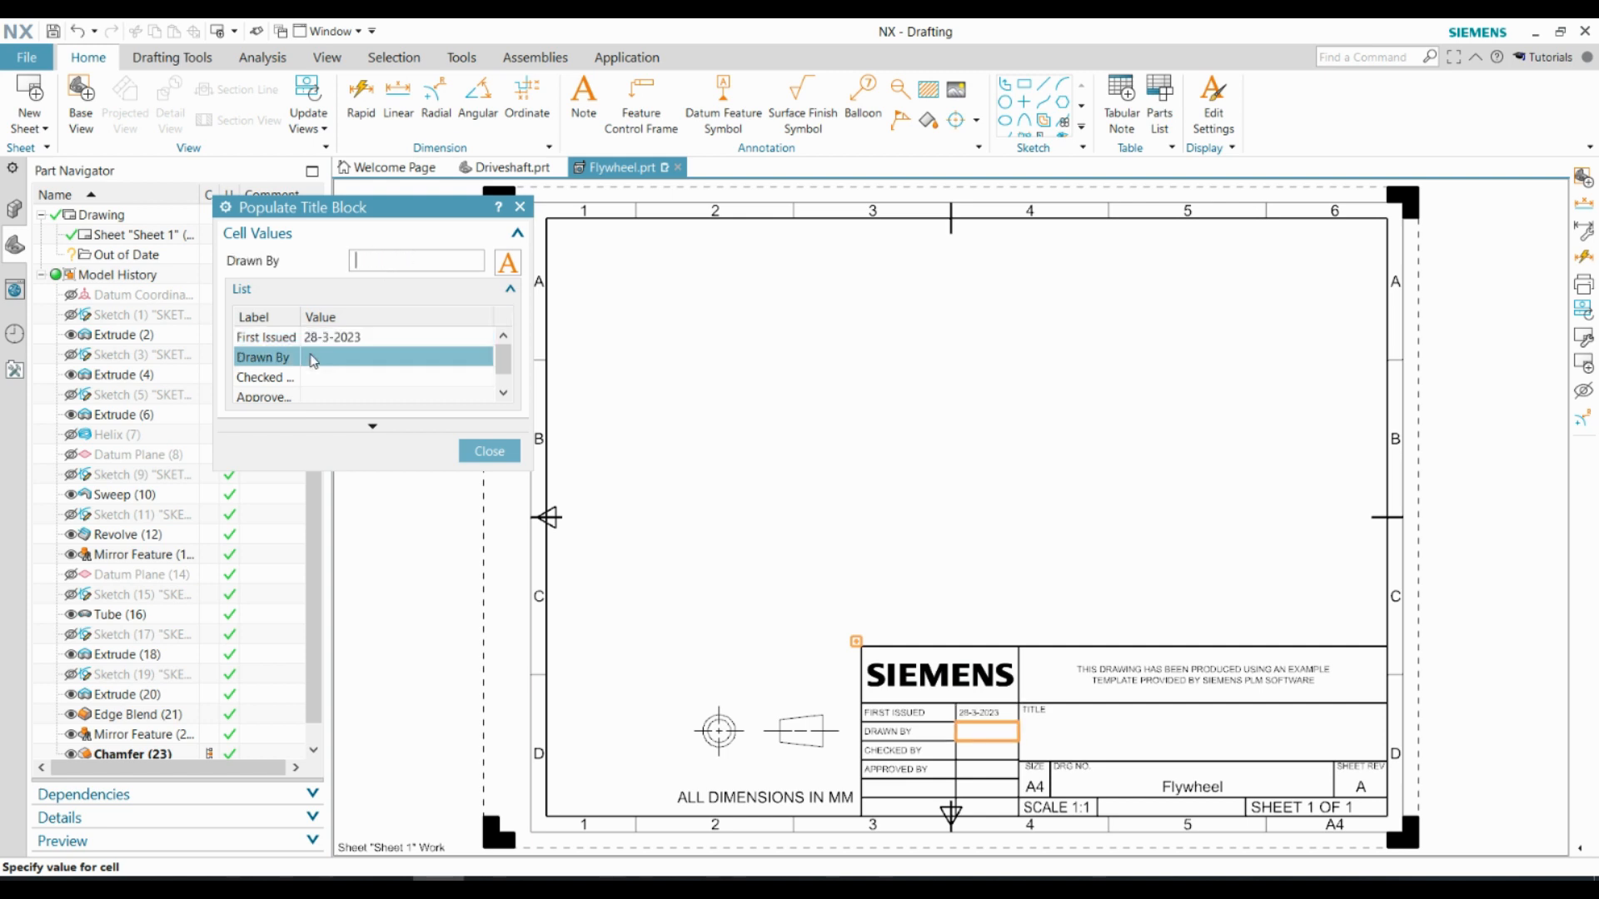
pyautogui.click(491, 453)
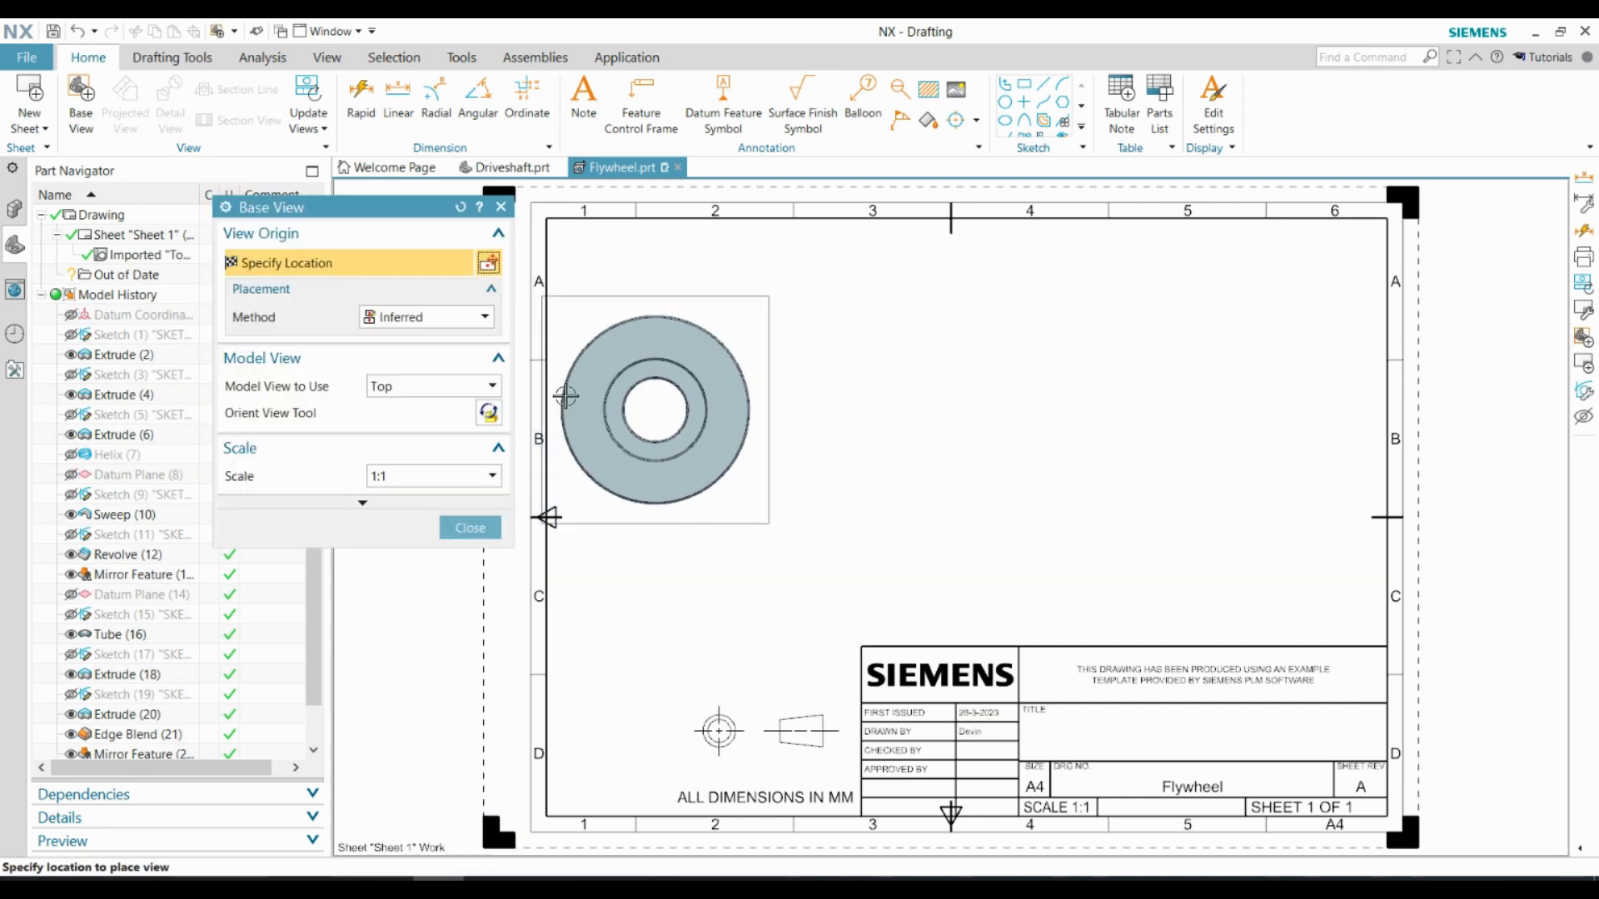
# Place a Bottom base view of the flywheel at 1:1 scale in the sheet's upper left area
pyautogui.click(390, 481)
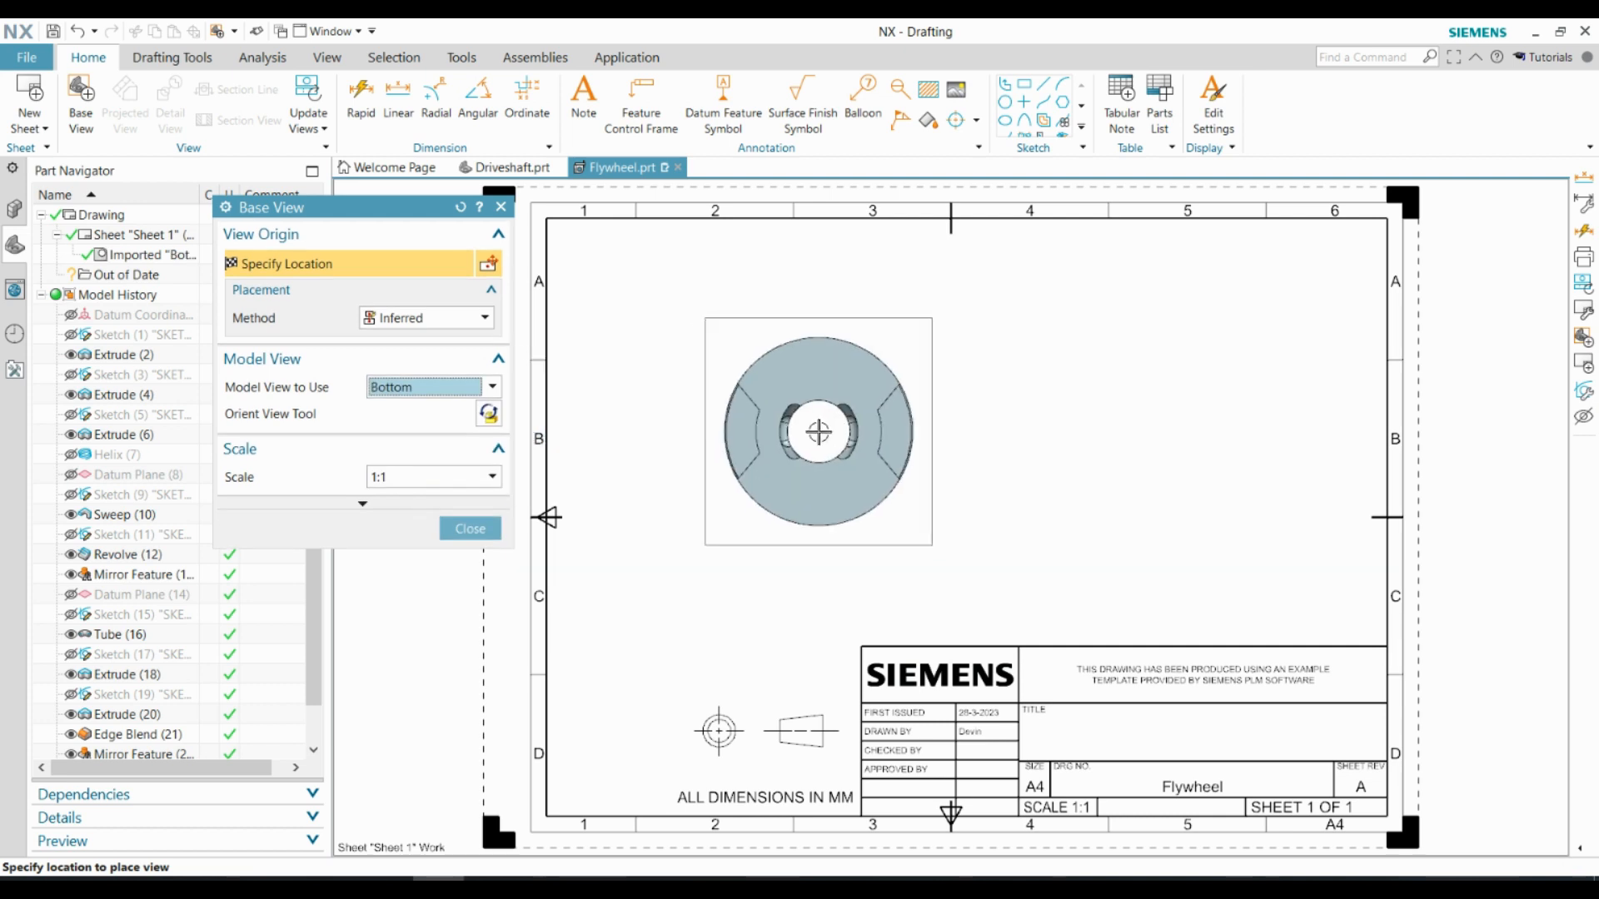
pyautogui.click(827, 422)
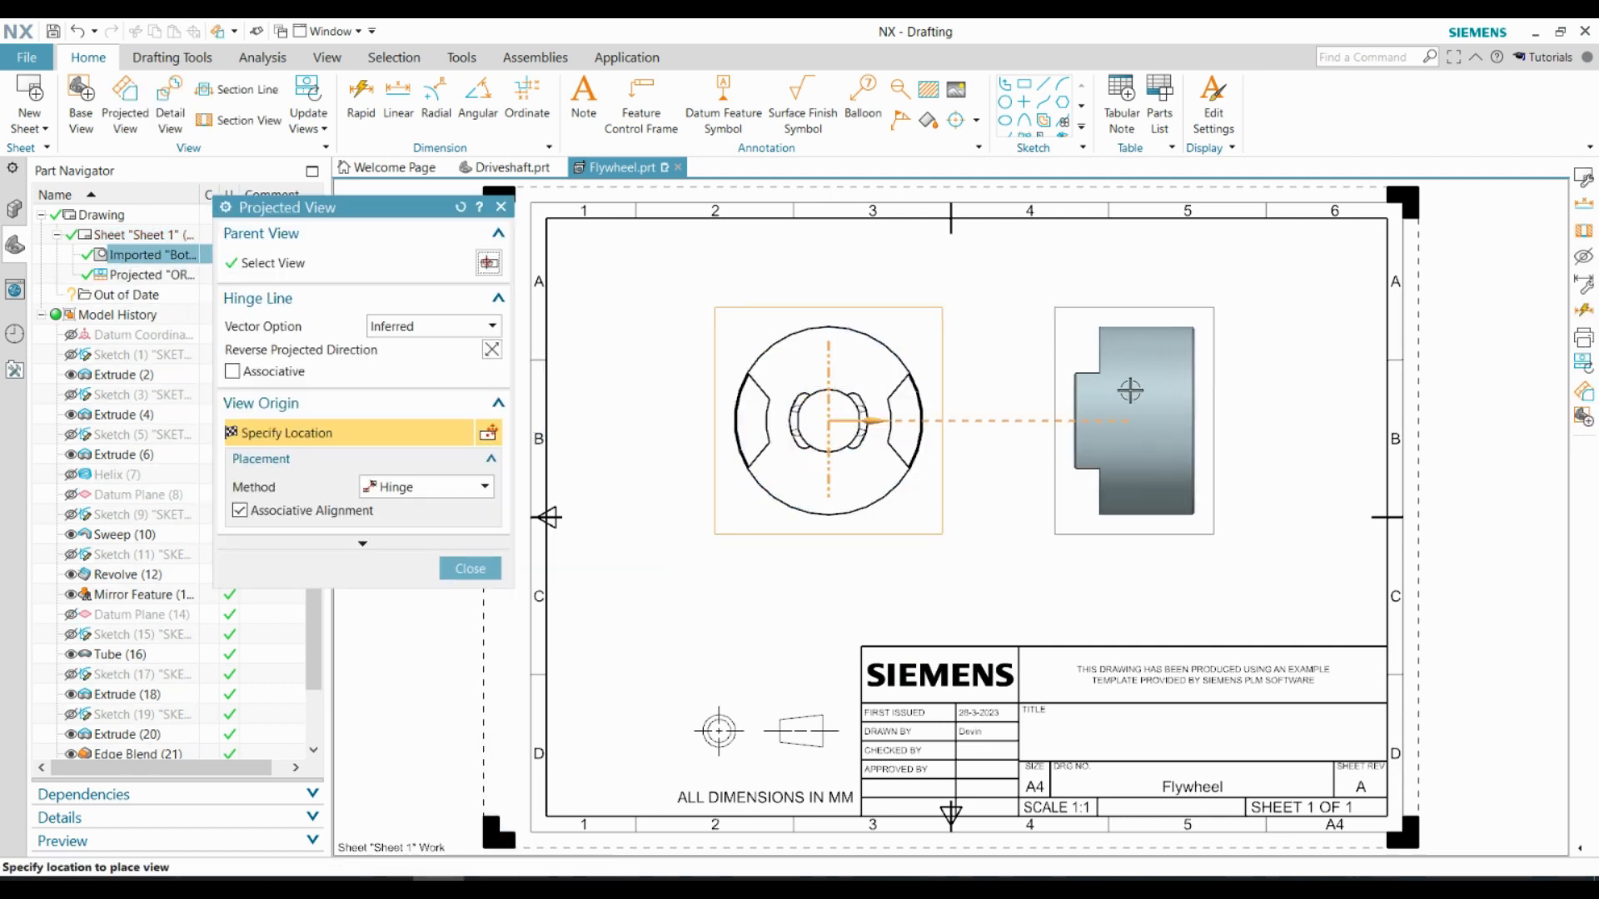
# Shift the base view slightly and add a vertical stand-alone section line through the flywheel's centre
pyautogui.click(468, 566)
pyautogui.moveTo(940, 525); pyautogui.dragTo(946, 538)
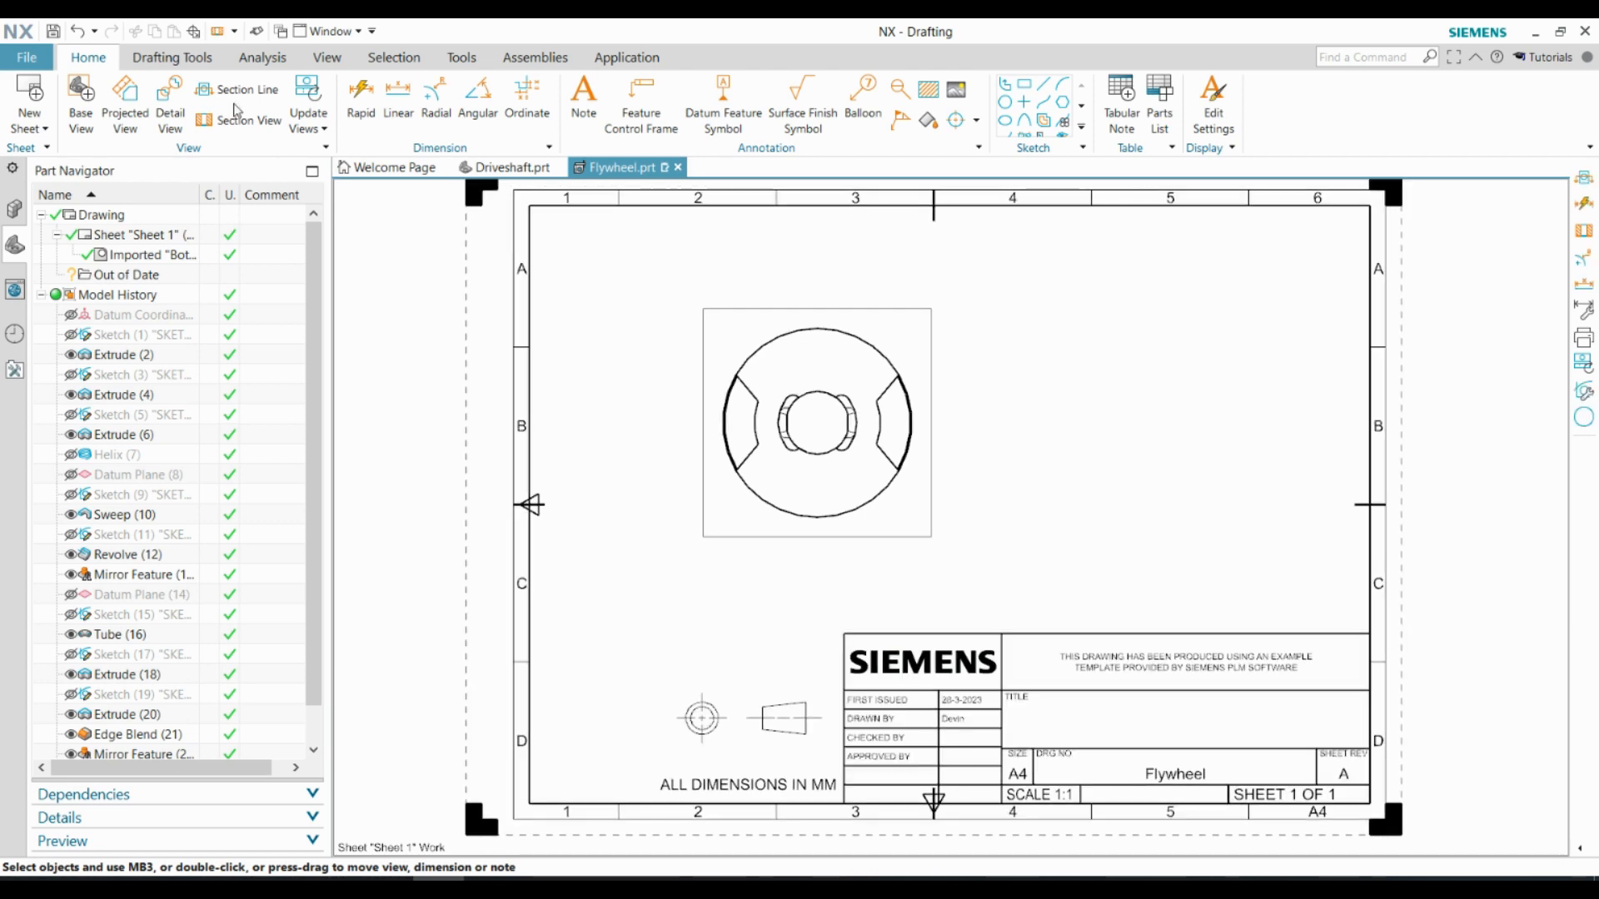
pyautogui.click(237, 91)
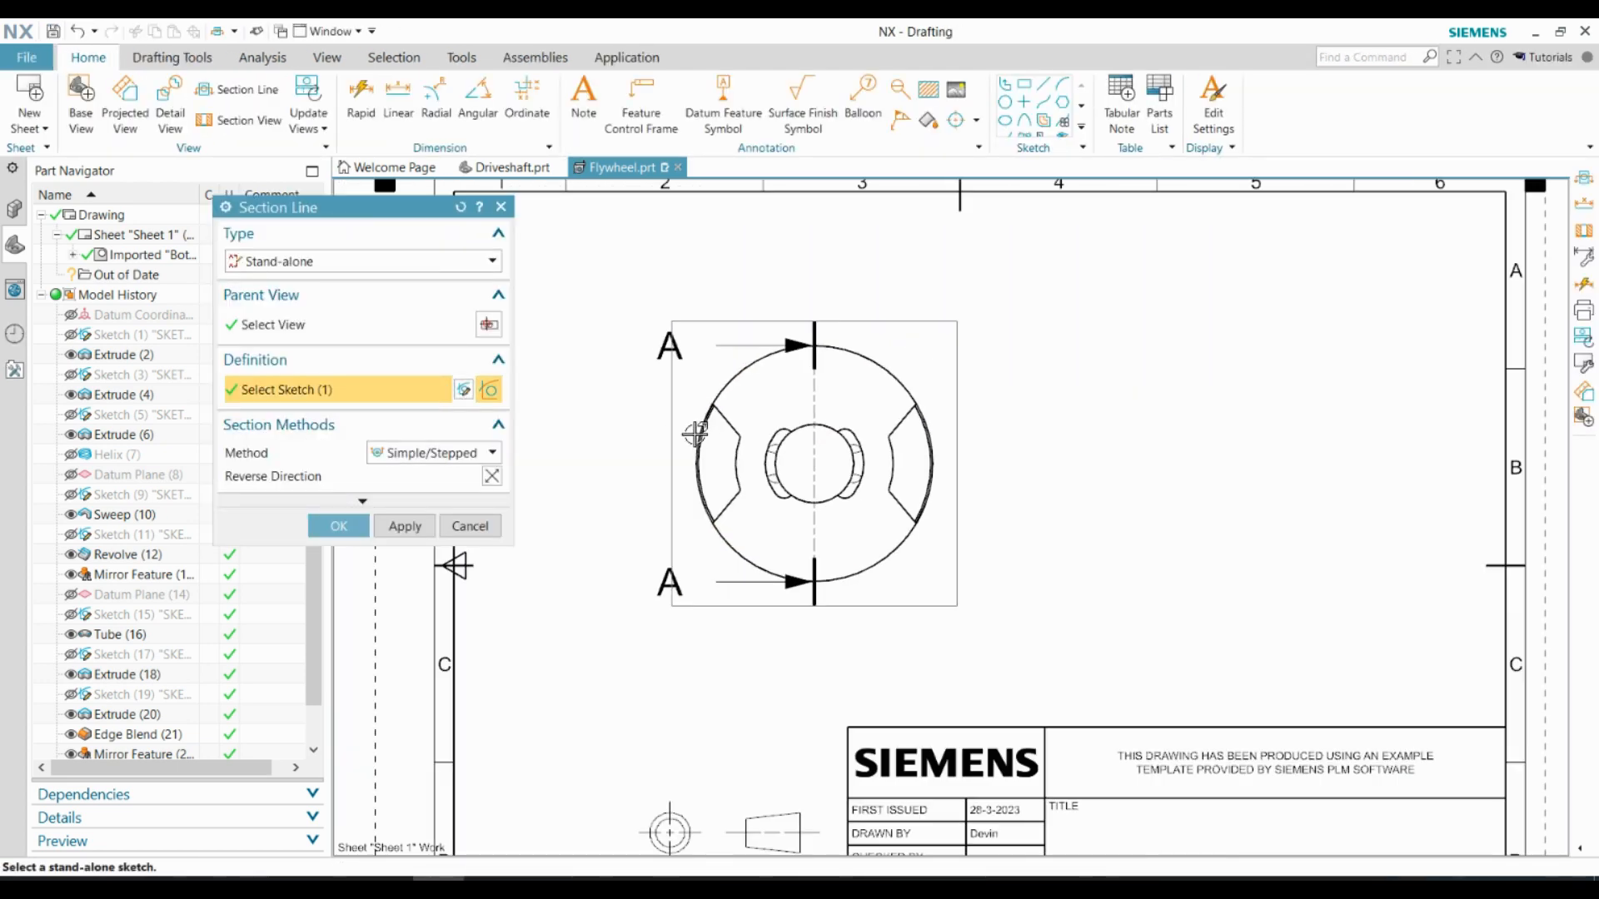
pyautogui.click(338, 526)
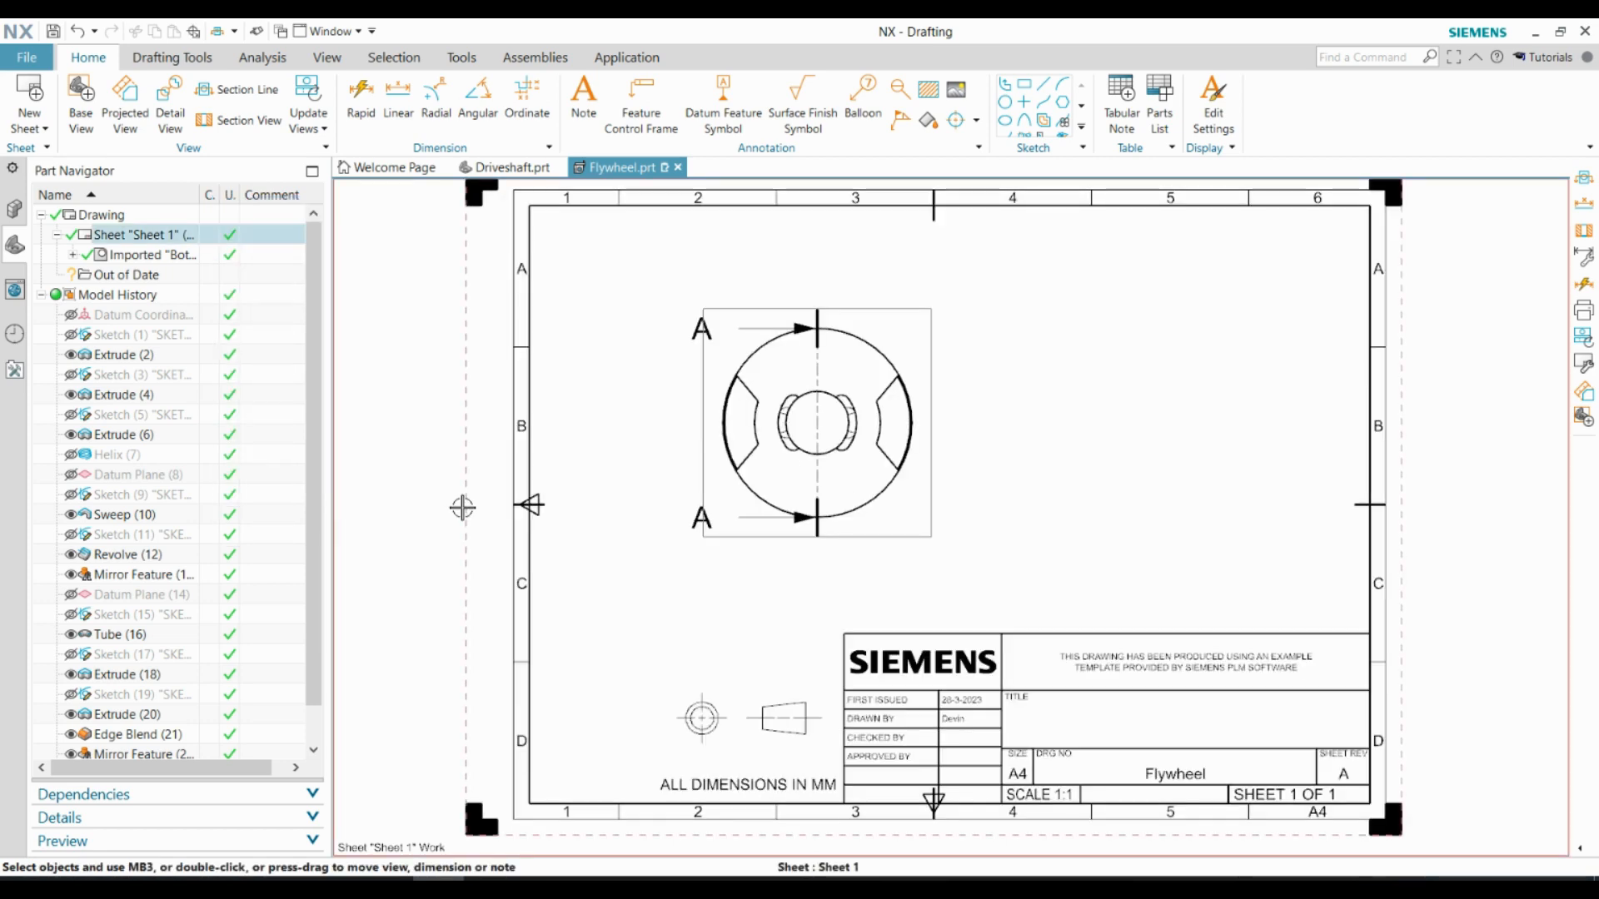
pyautogui.click(817, 319)
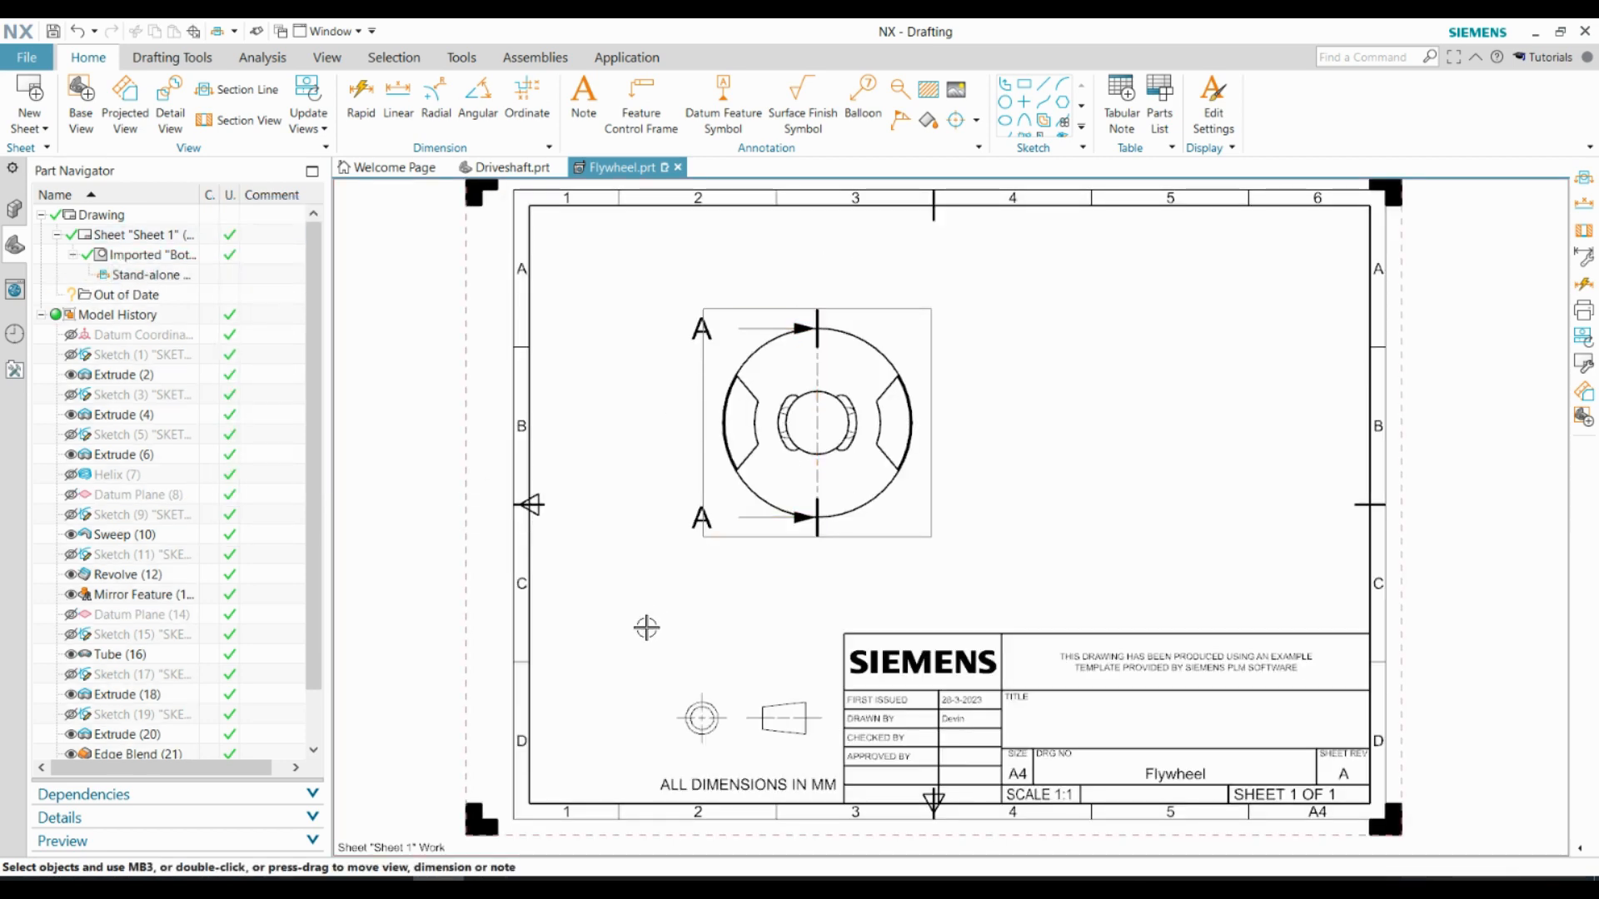
# Create a section view from the existing A-A section line and place it beside the base view
pyautogui.click(231, 123)
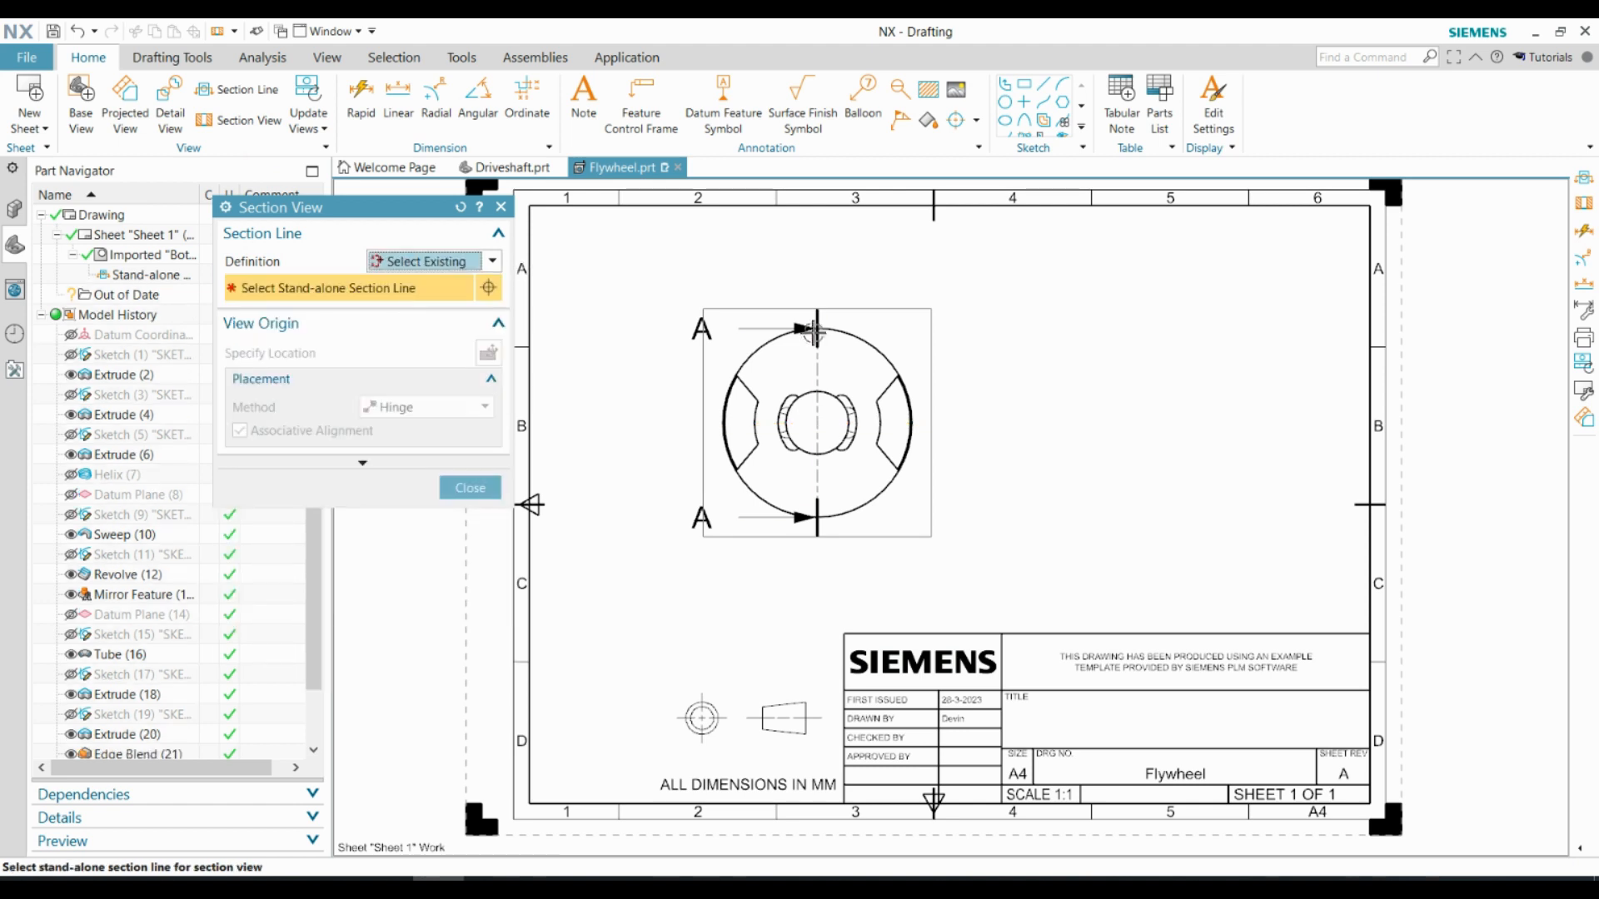
pyautogui.click(1218, 419)
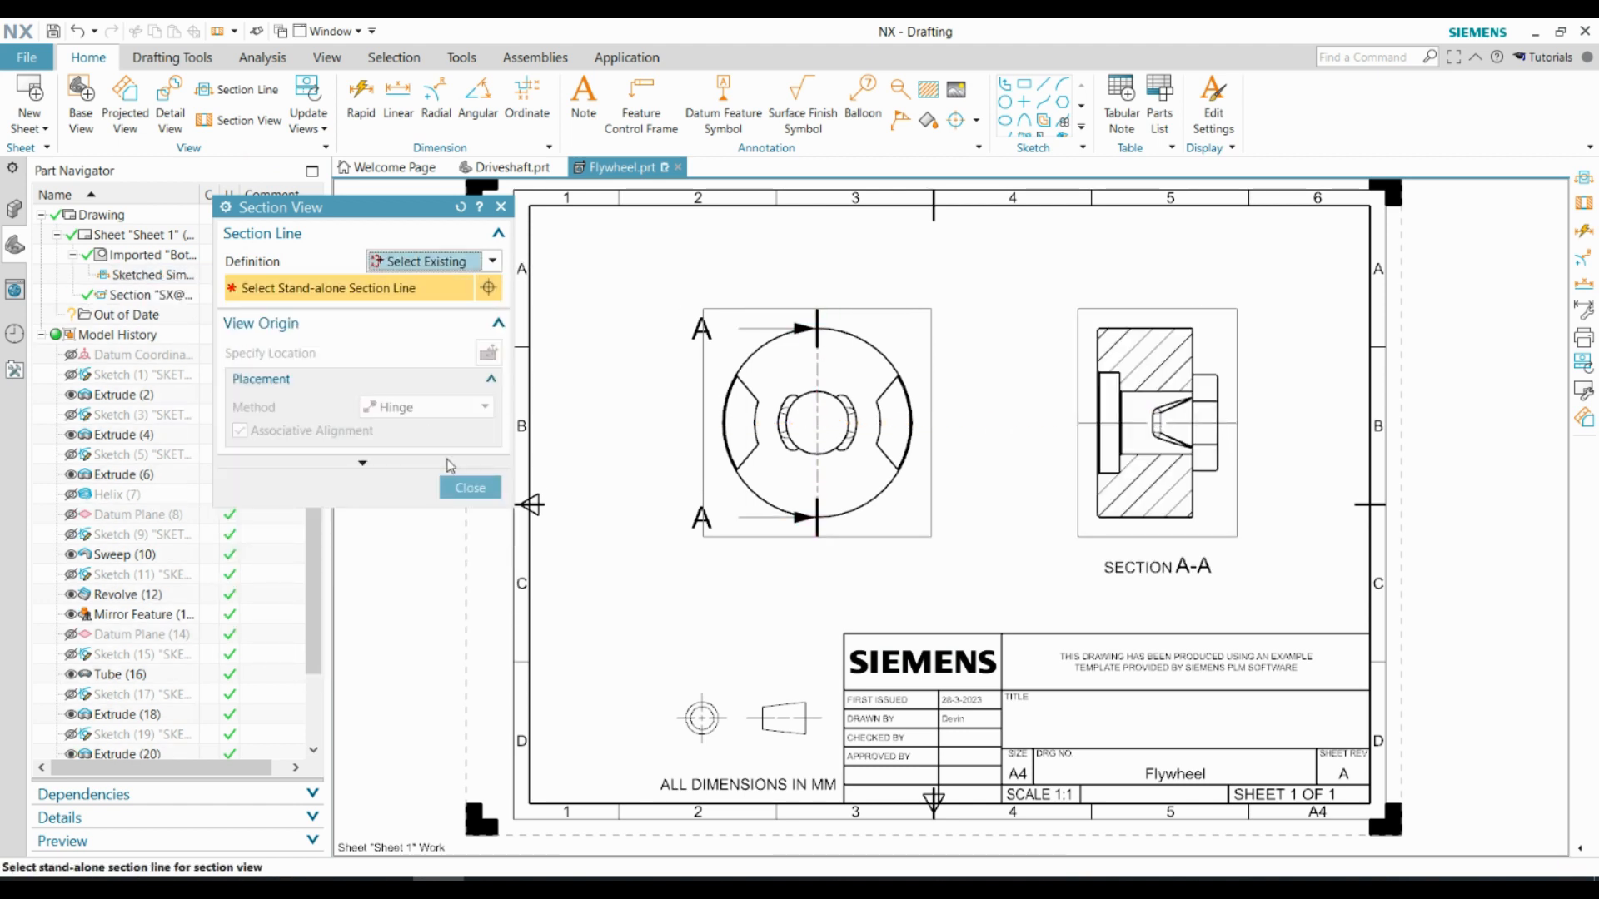
pyautogui.click(470, 483)
# Dimension the flywheel's outer diameter and place the dimension below the base view
pyautogui.press('d')
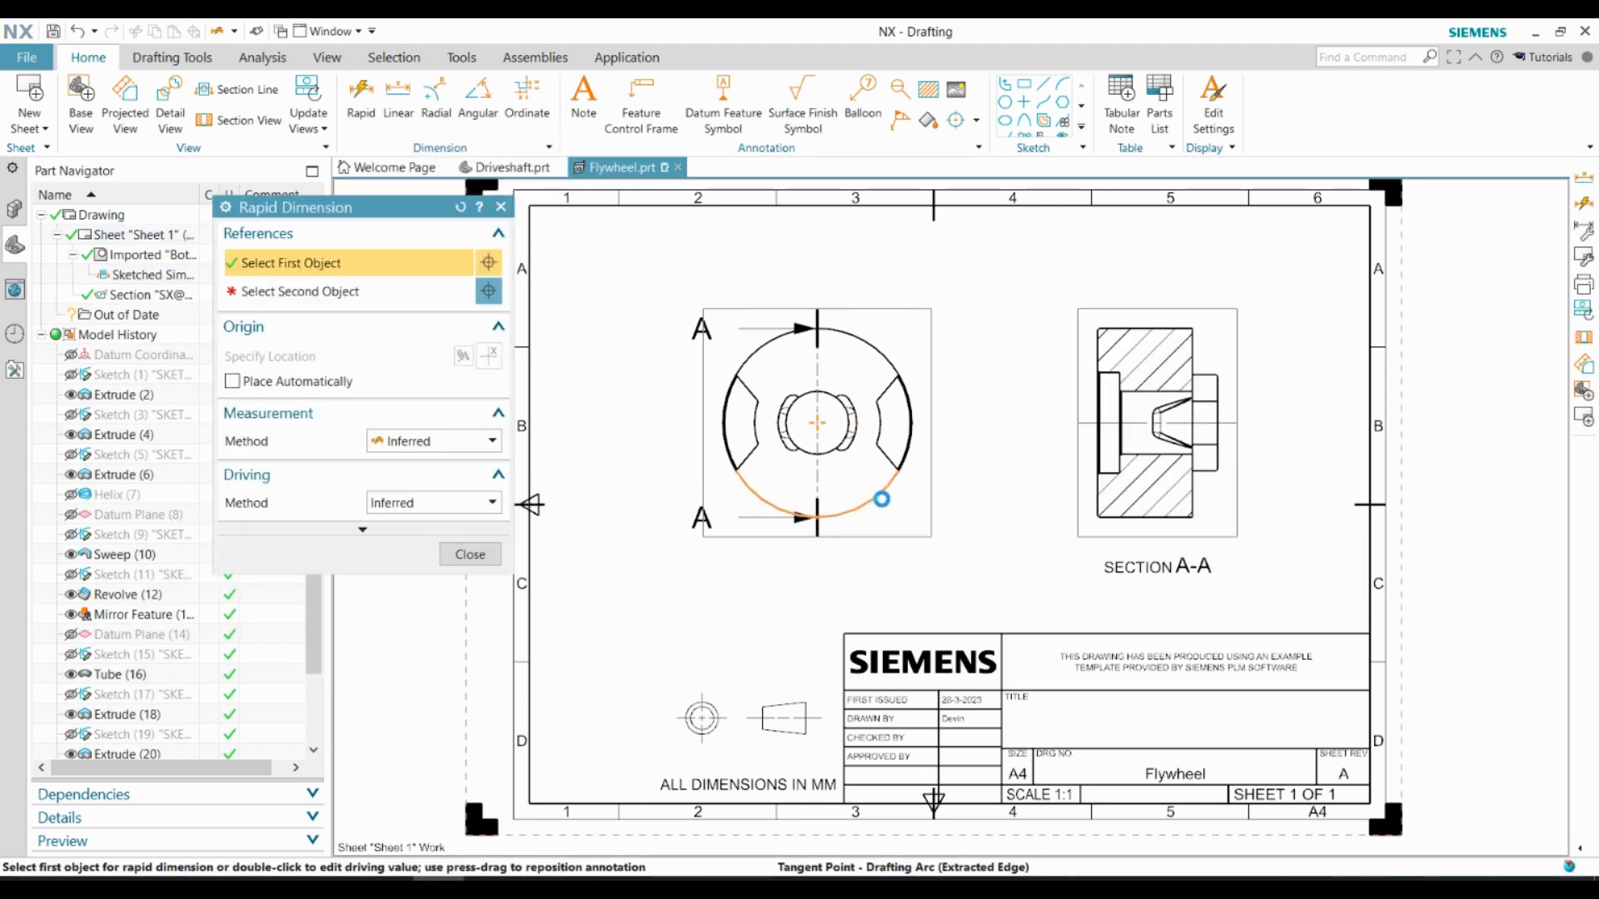
pyautogui.click(828, 517)
pyautogui.click(834, 571)
pyautogui.click(469, 554)
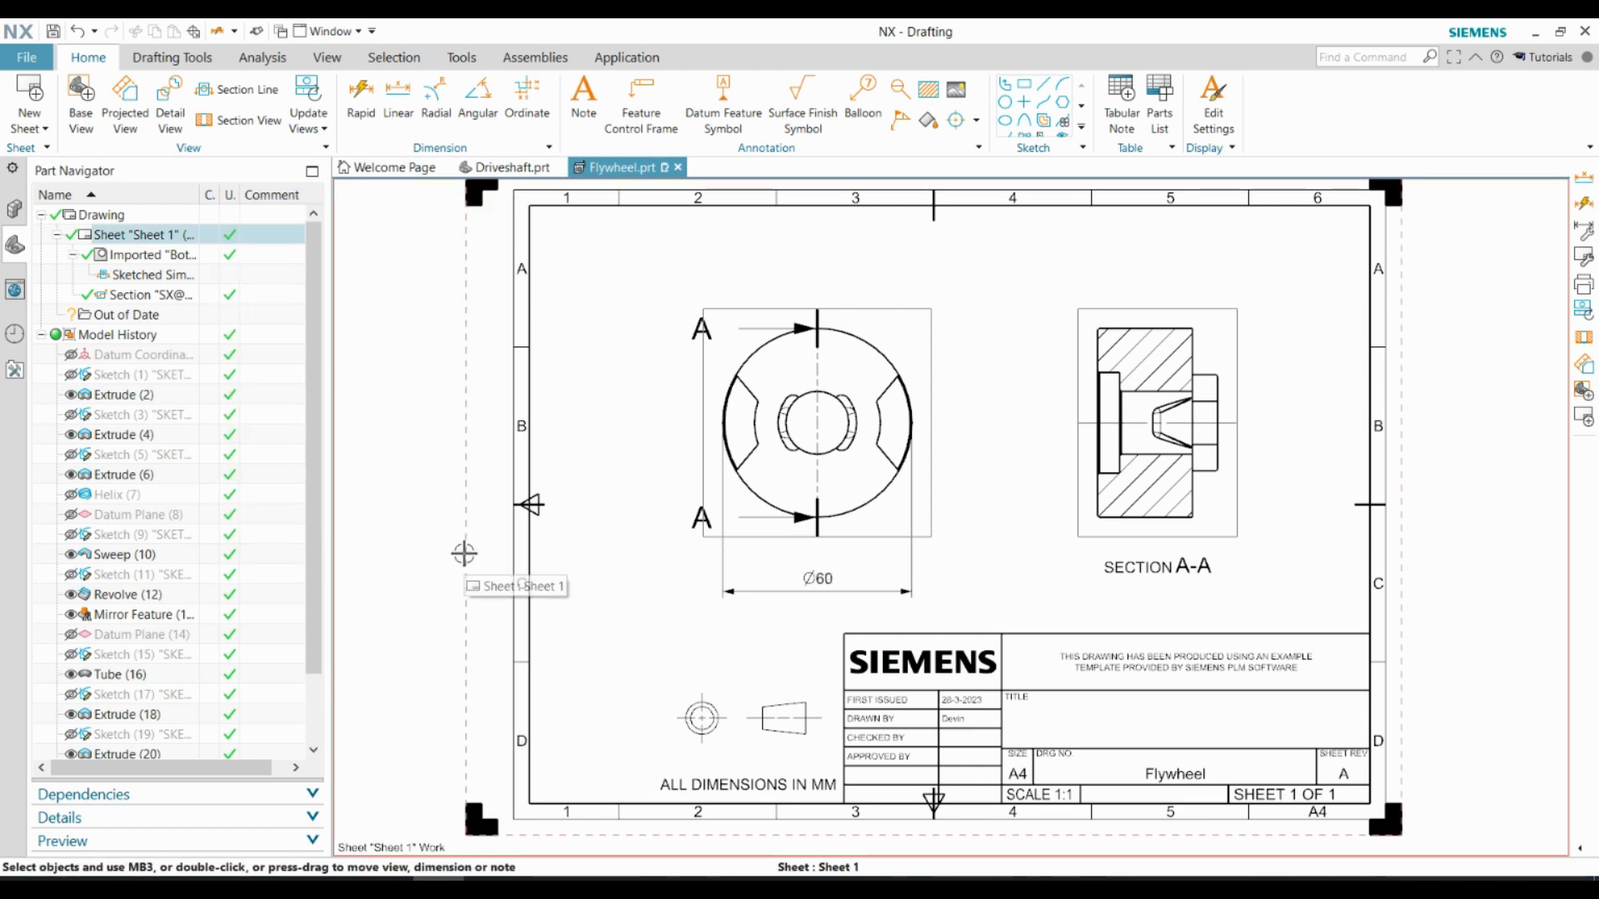
# Add a linear dimension for the counterbore's depth and place it above section A-A
pyautogui.scroll(4, 1249, 563)
pyautogui.scroll(-2, 1308, 506)
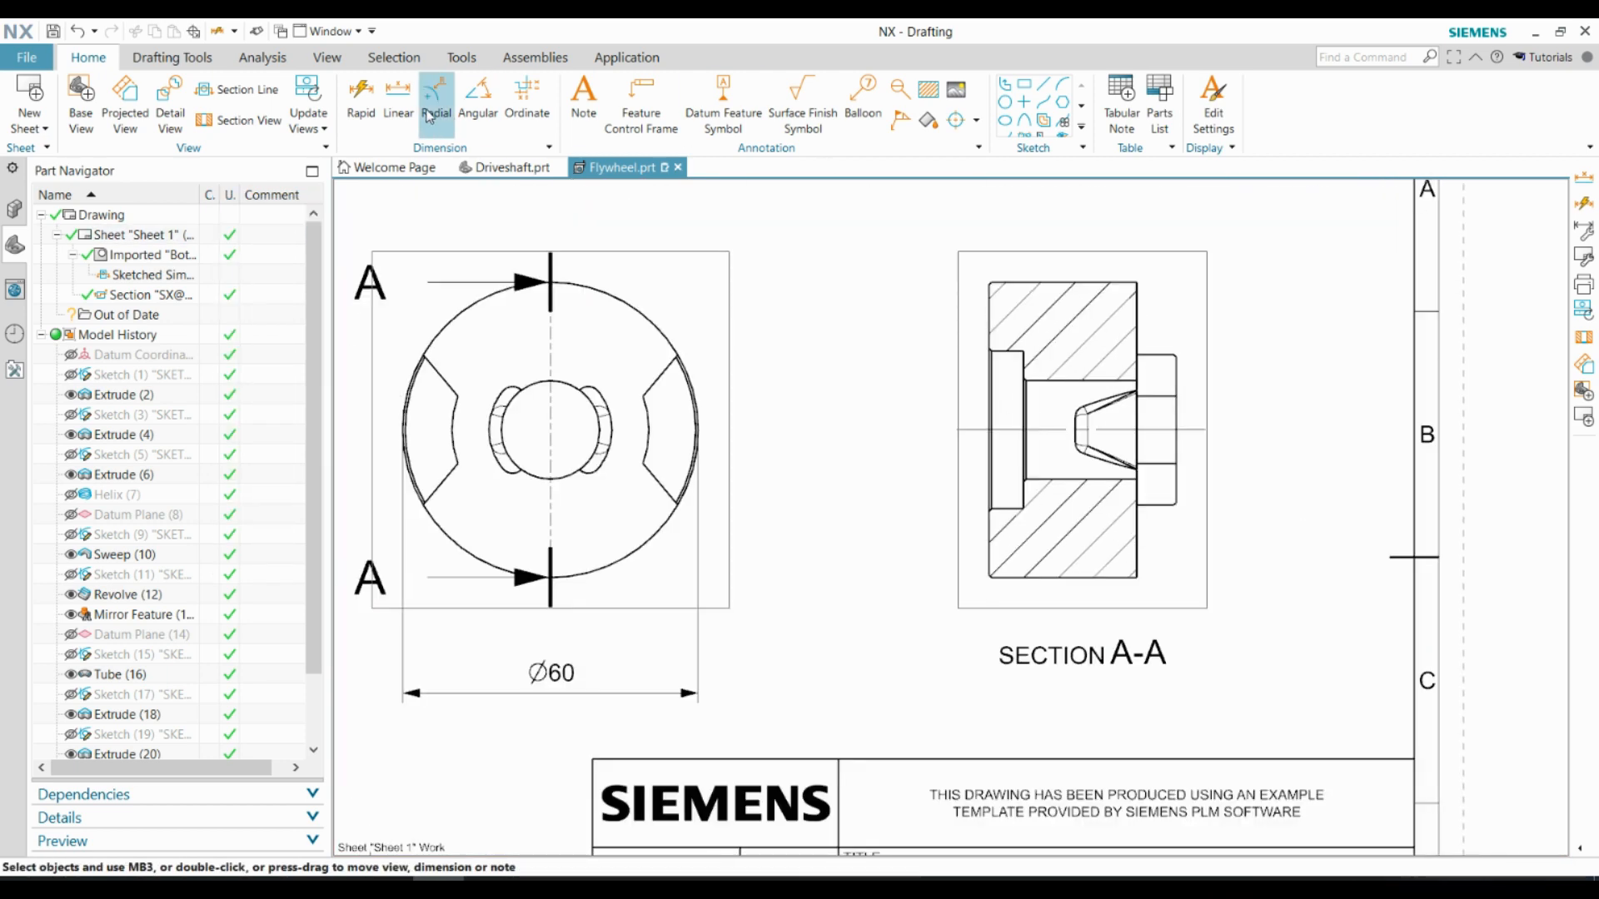
pyautogui.click(398, 100)
pyautogui.scroll(4, 974, 441)
pyautogui.scroll(2, 971, 441)
pyautogui.click(979, 444)
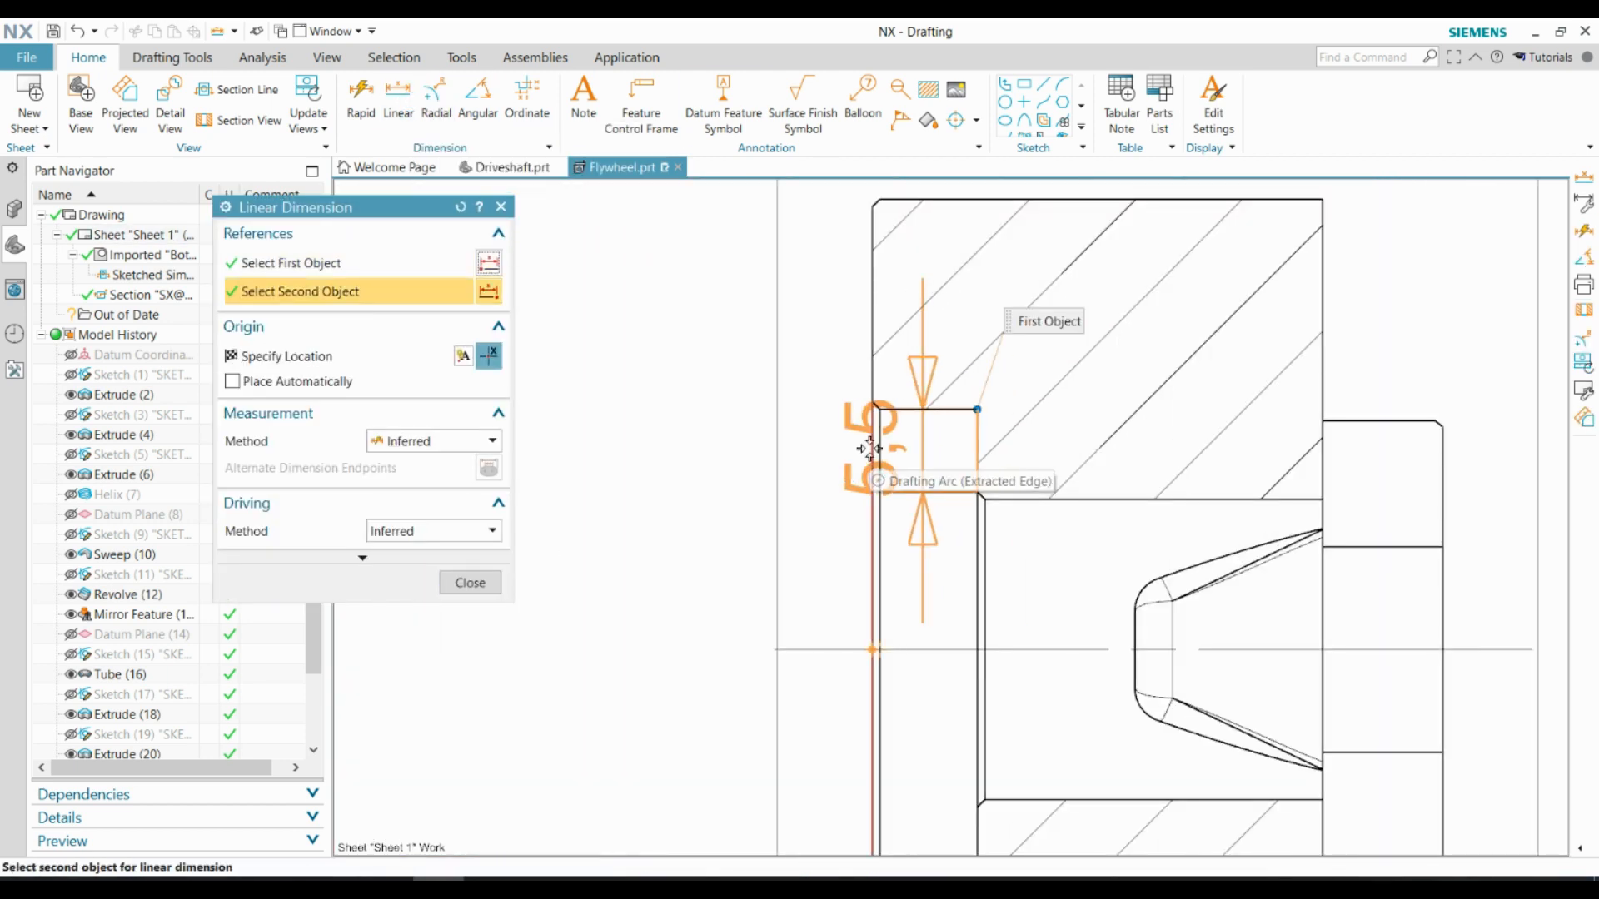
pyautogui.click(873, 449)
pyautogui.scroll(-3, 949, 583)
pyautogui.scroll(2, 941, 412)
pyautogui.click(939, 257)
# Dimension the lug's projection from the flywheel face and place the dimension above section A-A
pyautogui.click(1353, 609)
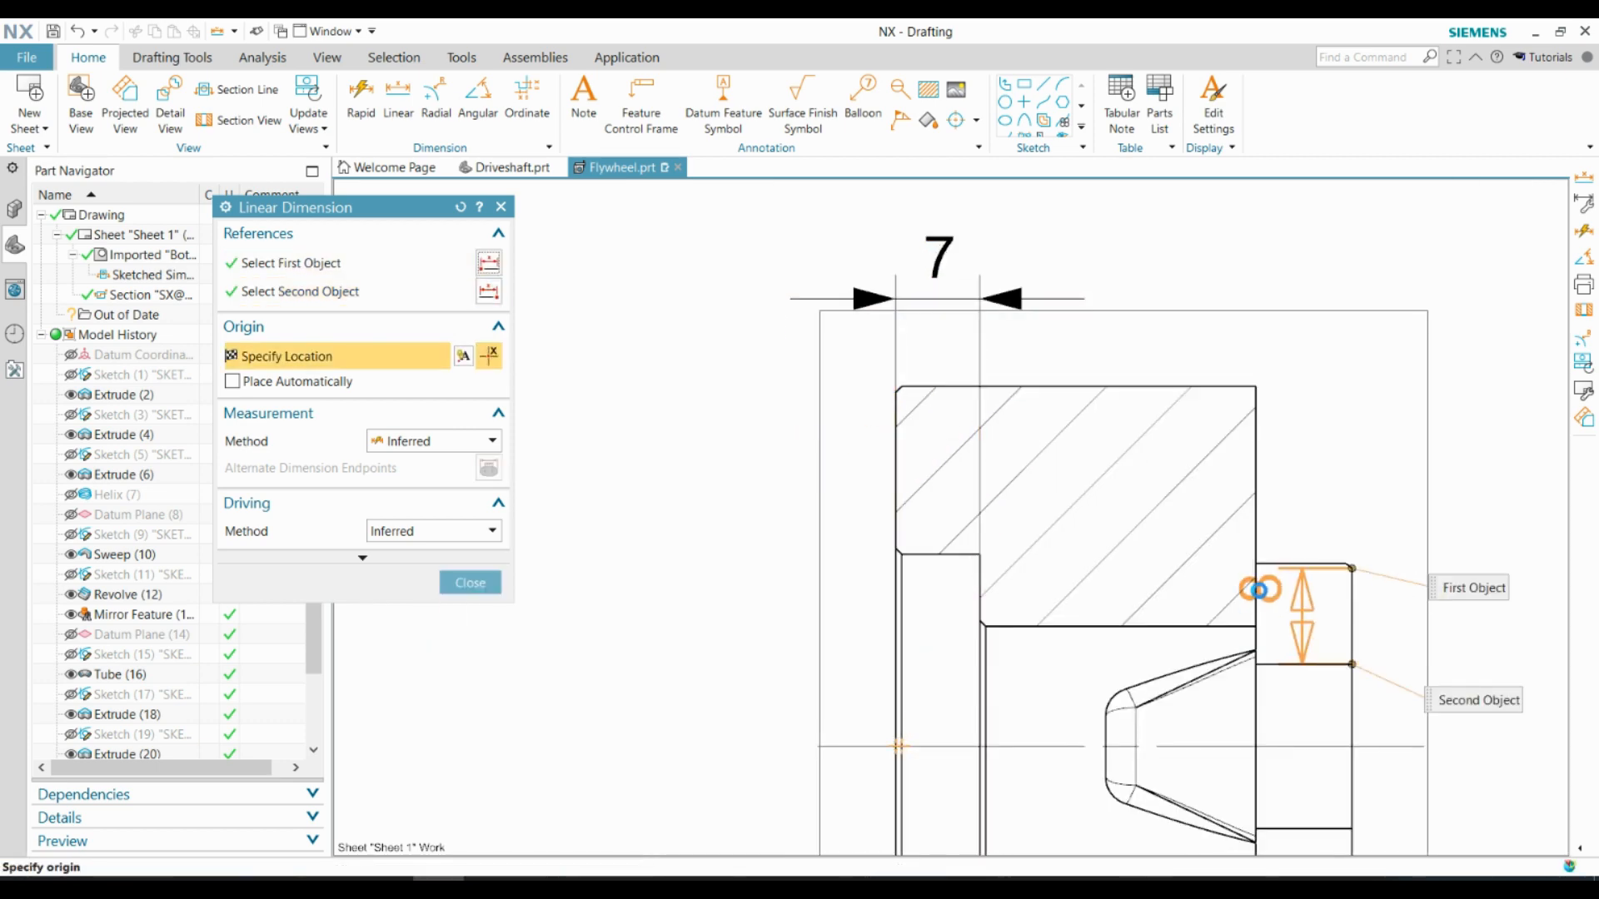
pyautogui.click(1256, 589)
pyautogui.click(1293, 275)
pyautogui.scroll(-3, 1131, 387)
# Dimension the flywheel body's width between its two faces, placed above the other dimensions of section A-A
pyautogui.scroll(2, 1131, 388)
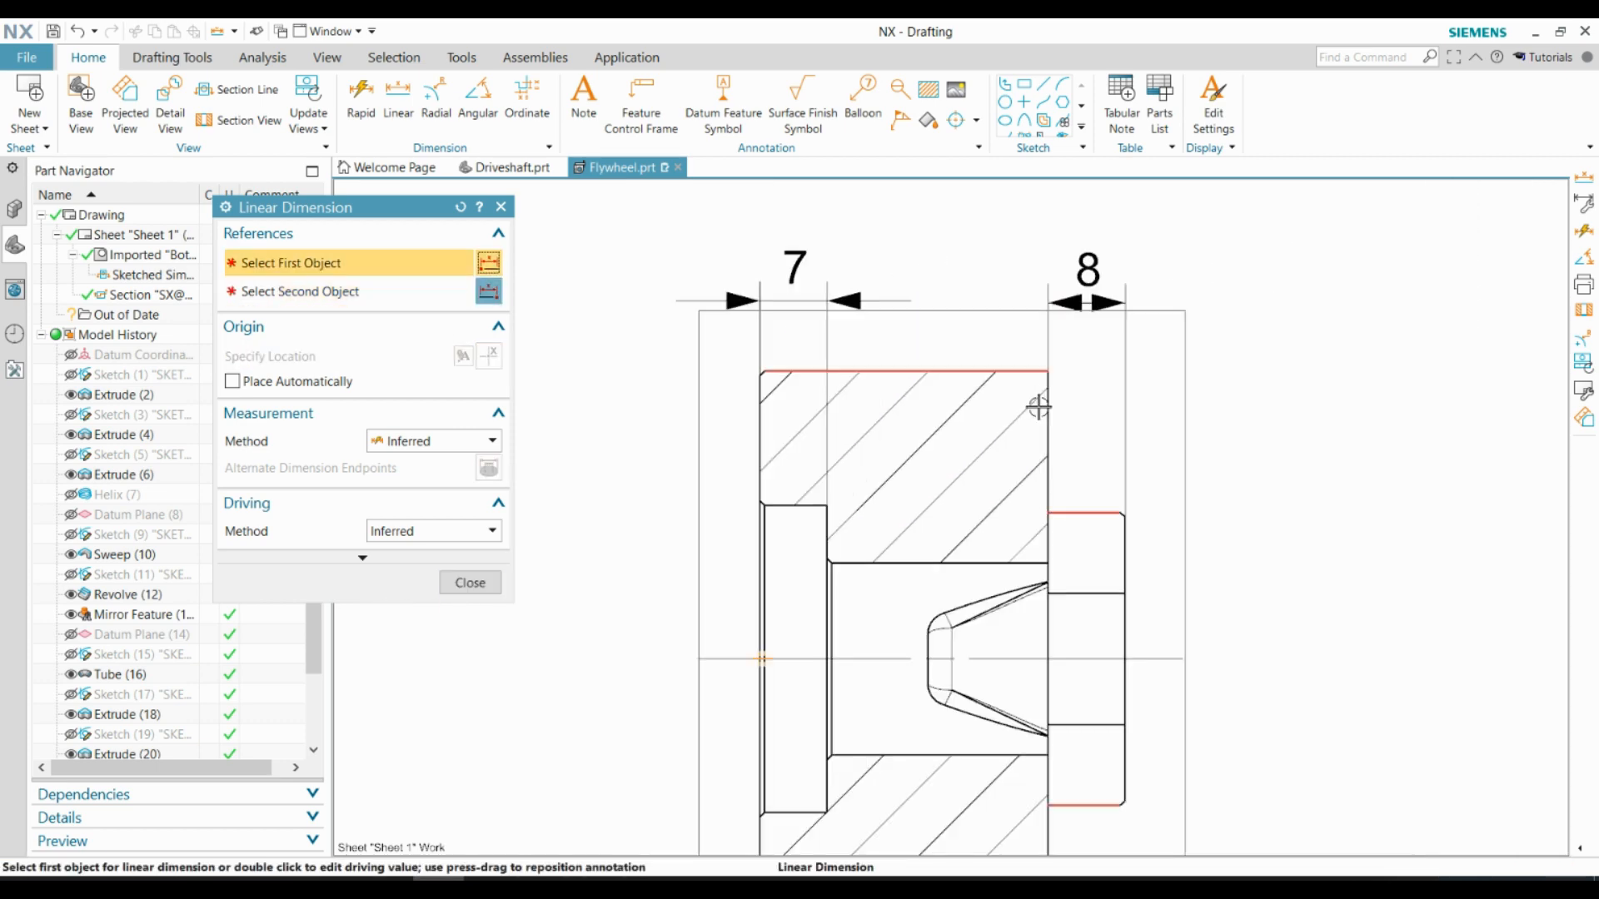
pyautogui.click(1046, 416)
pyautogui.click(756, 425)
pyautogui.scroll(-2, 831, 500)
pyautogui.scroll(1, 868, 300)
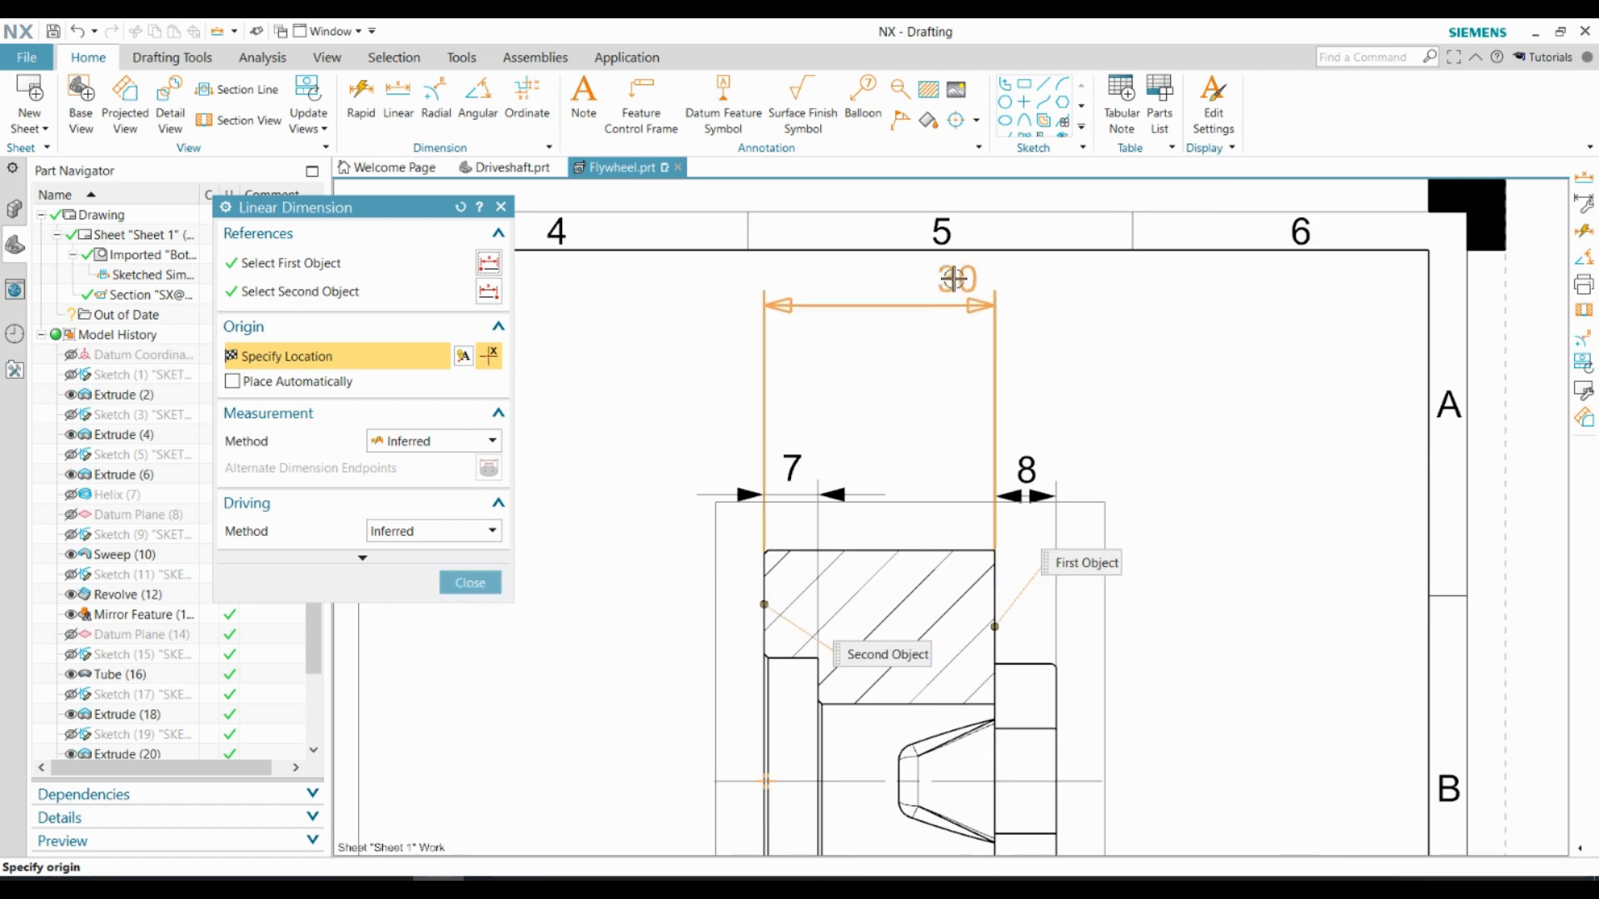
pyautogui.click(879, 360)
# Dimension the horizontal length of the outer chamfer at the body's lower corner, placed below section A-A
pyautogui.scroll(-2, 903, 324)
pyautogui.scroll(1, 878, 635)
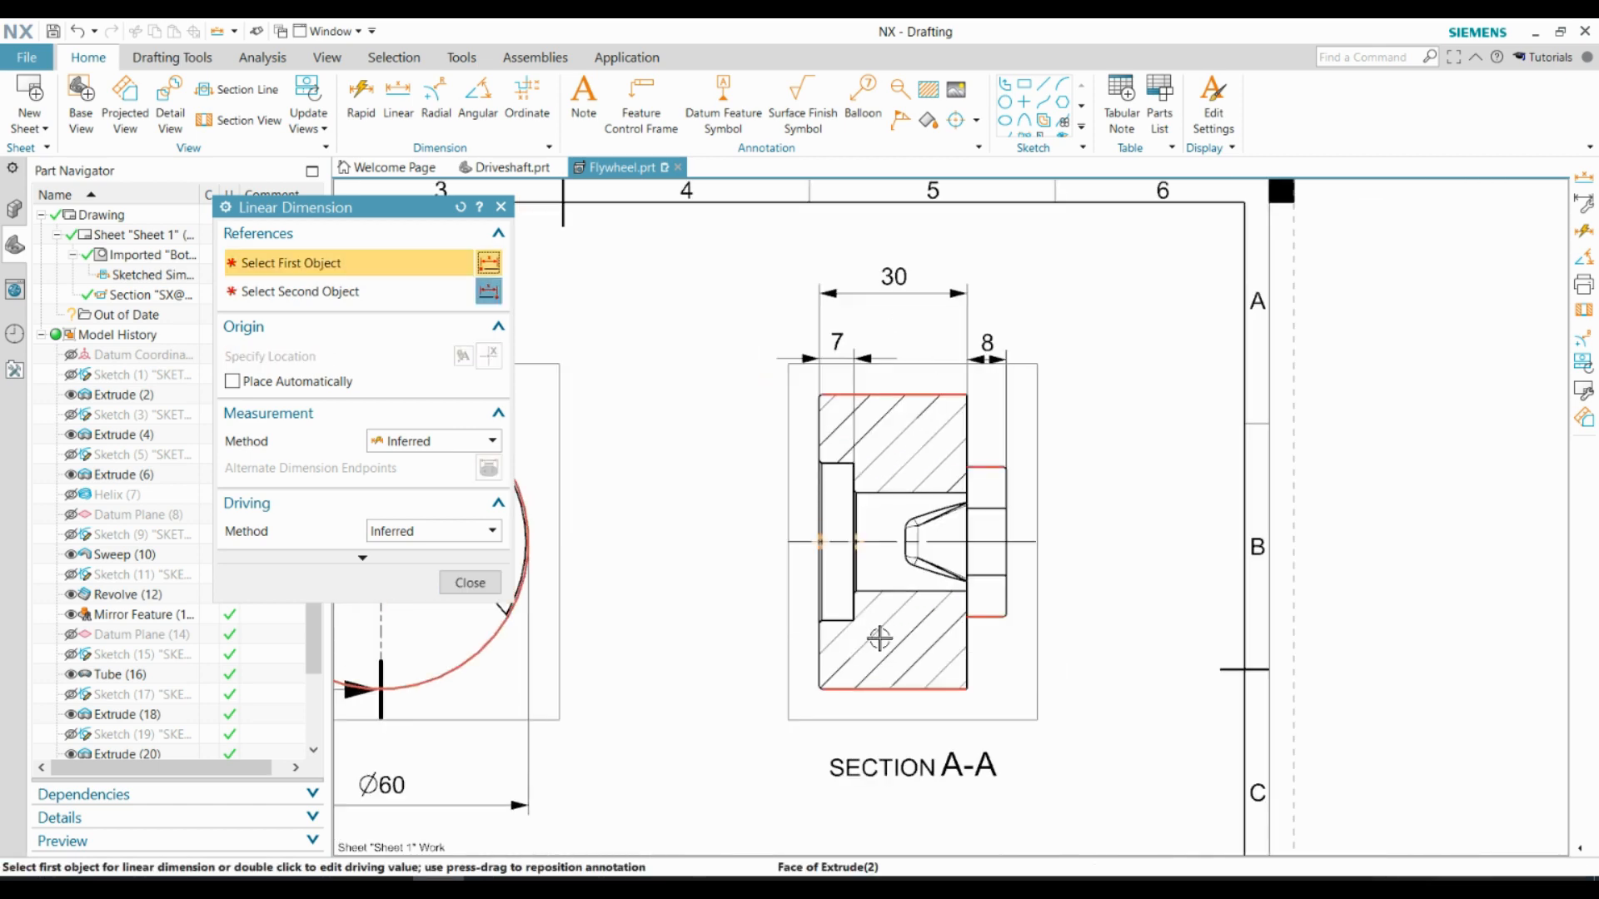
pyautogui.scroll(1, 981, 517)
pyautogui.scroll(4, 833, 658)
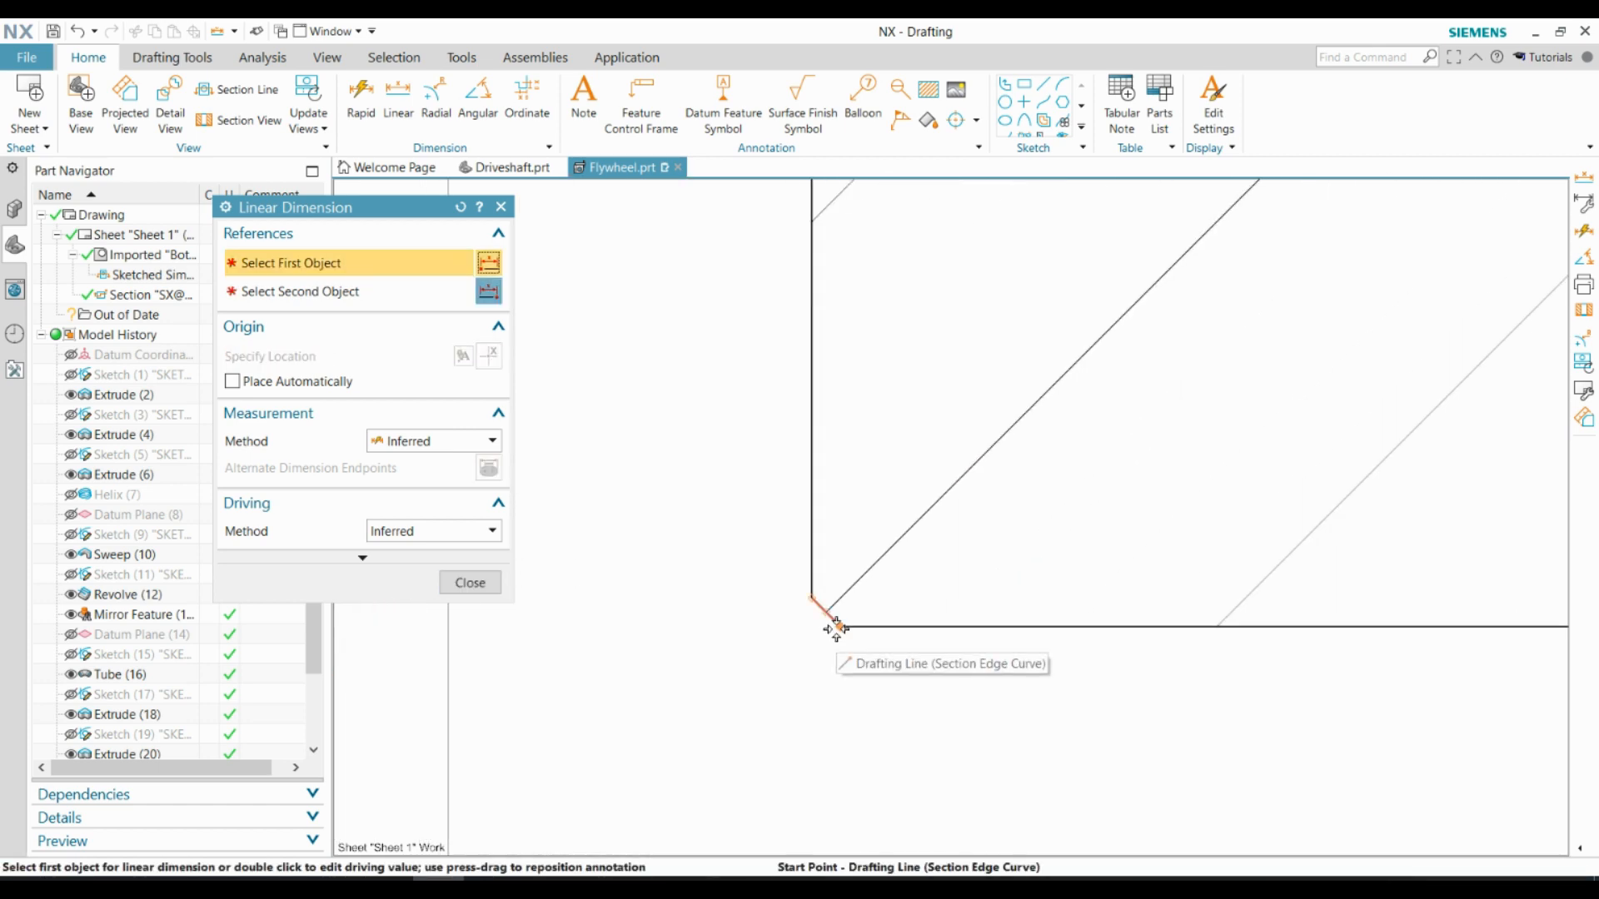
pyautogui.click(811, 597)
pyautogui.click(839, 626)
pyautogui.scroll(-6, 874, 516)
pyautogui.click(862, 625)
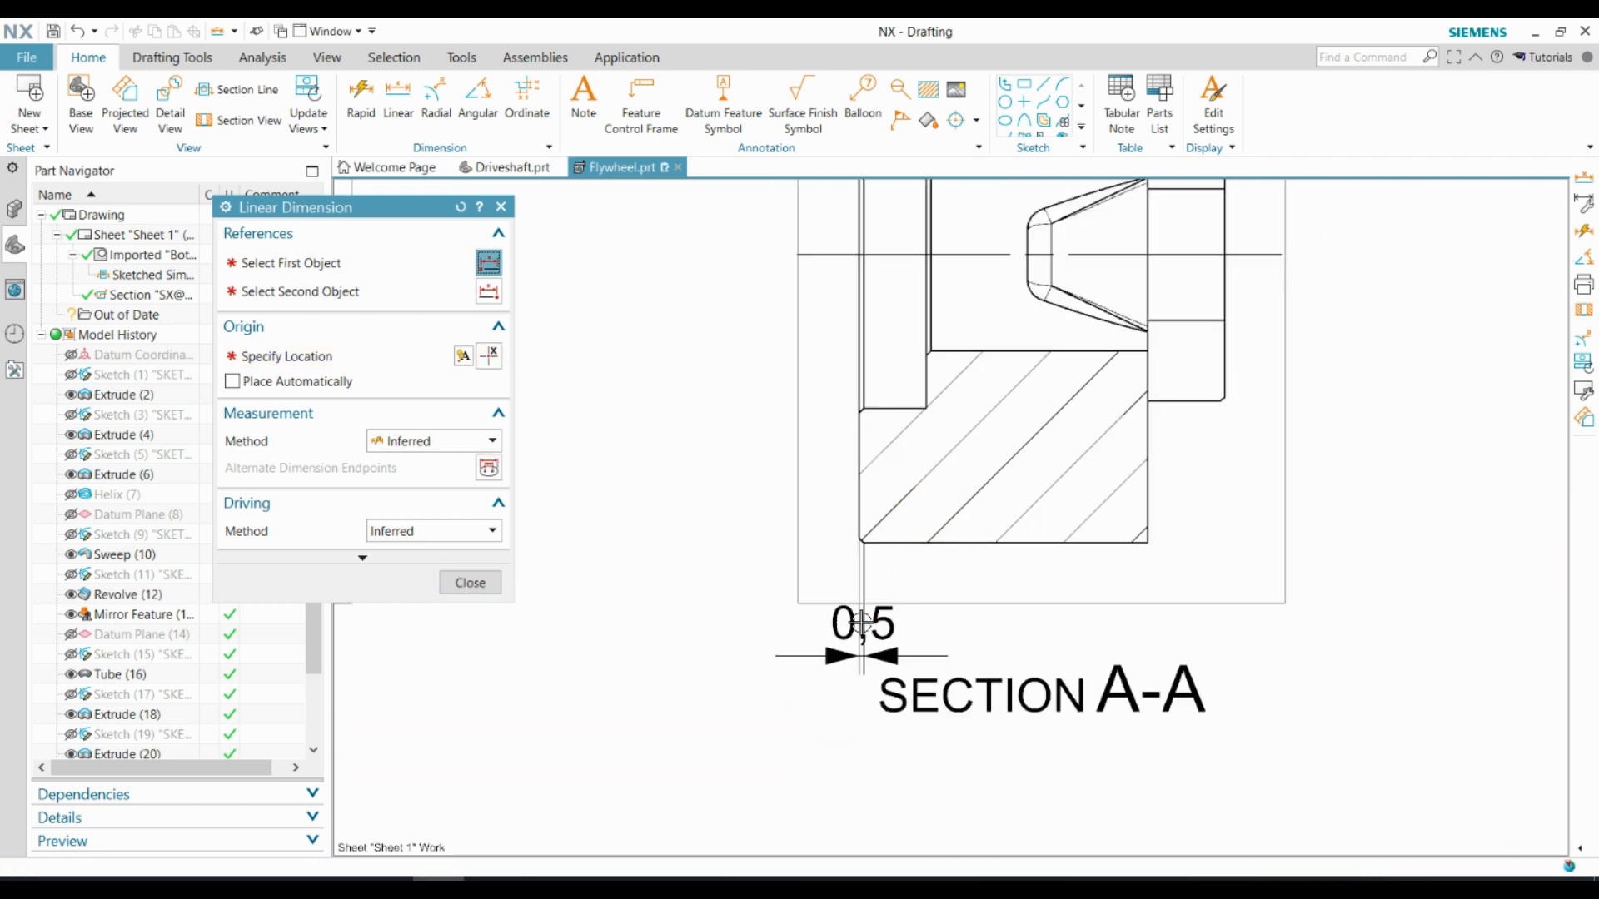
# Append "x45° (4x)" to the chamfer dimension and move its text to the side, clear of the section label
pyautogui.click(844, 629)
pyautogui.click(845, 630)
pyautogui.press('Escape')
pyautogui.doubleClick(867, 625)
pyautogui.click(774, 710)
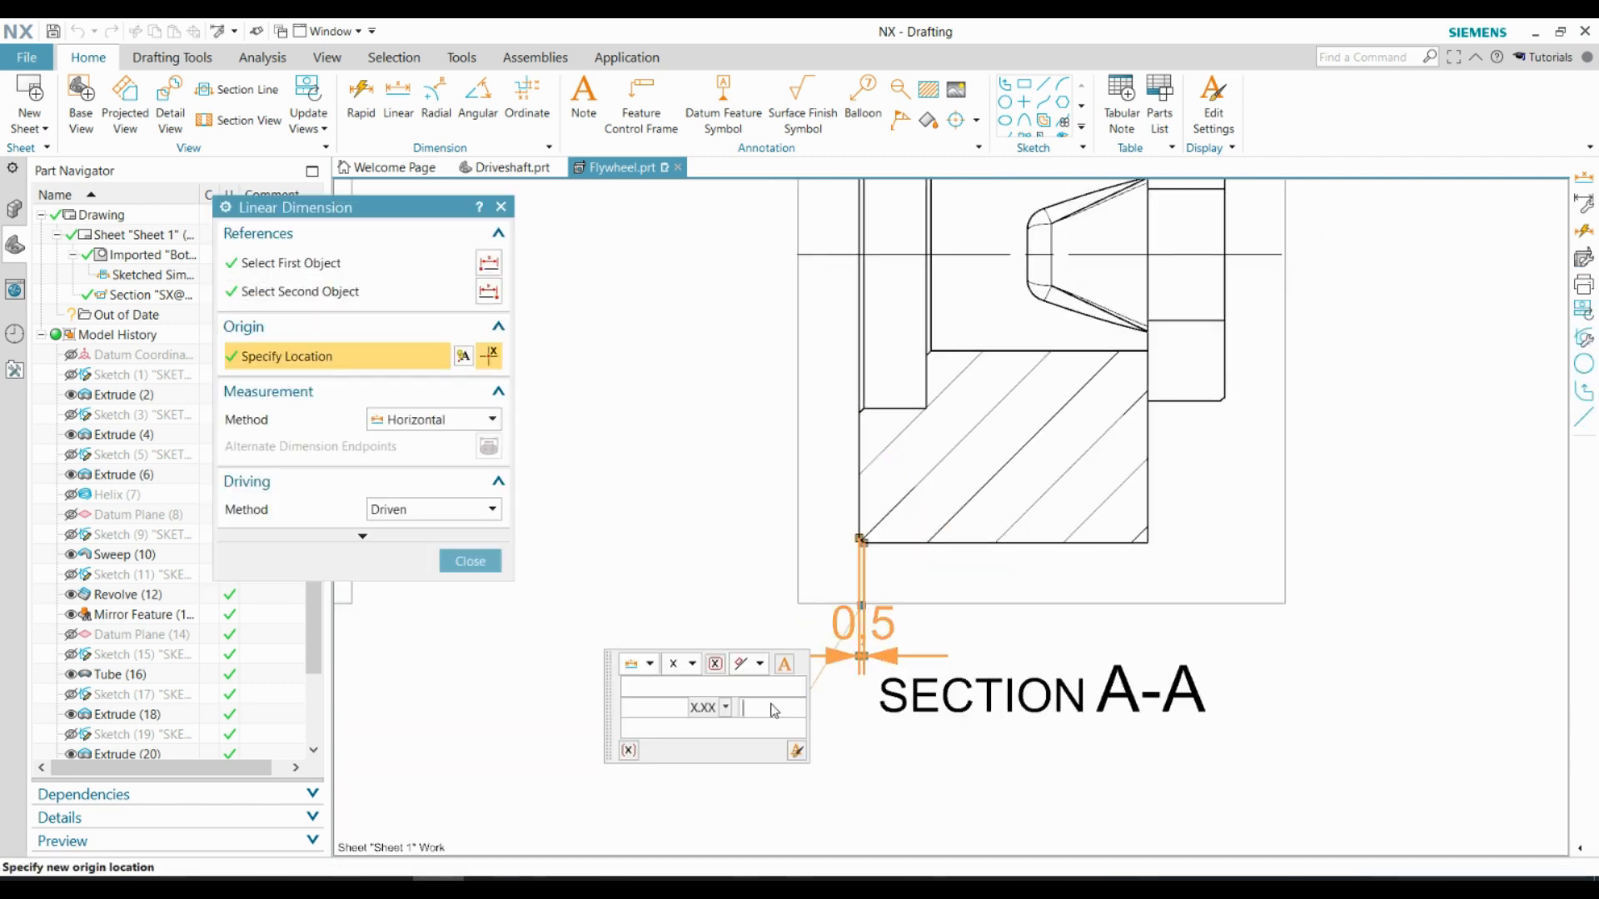
pyautogui.middleClick(771, 707)
pyautogui.moveTo(792, 621); pyautogui.dragTo(713, 592)
pyautogui.doubleClick(782, 592)
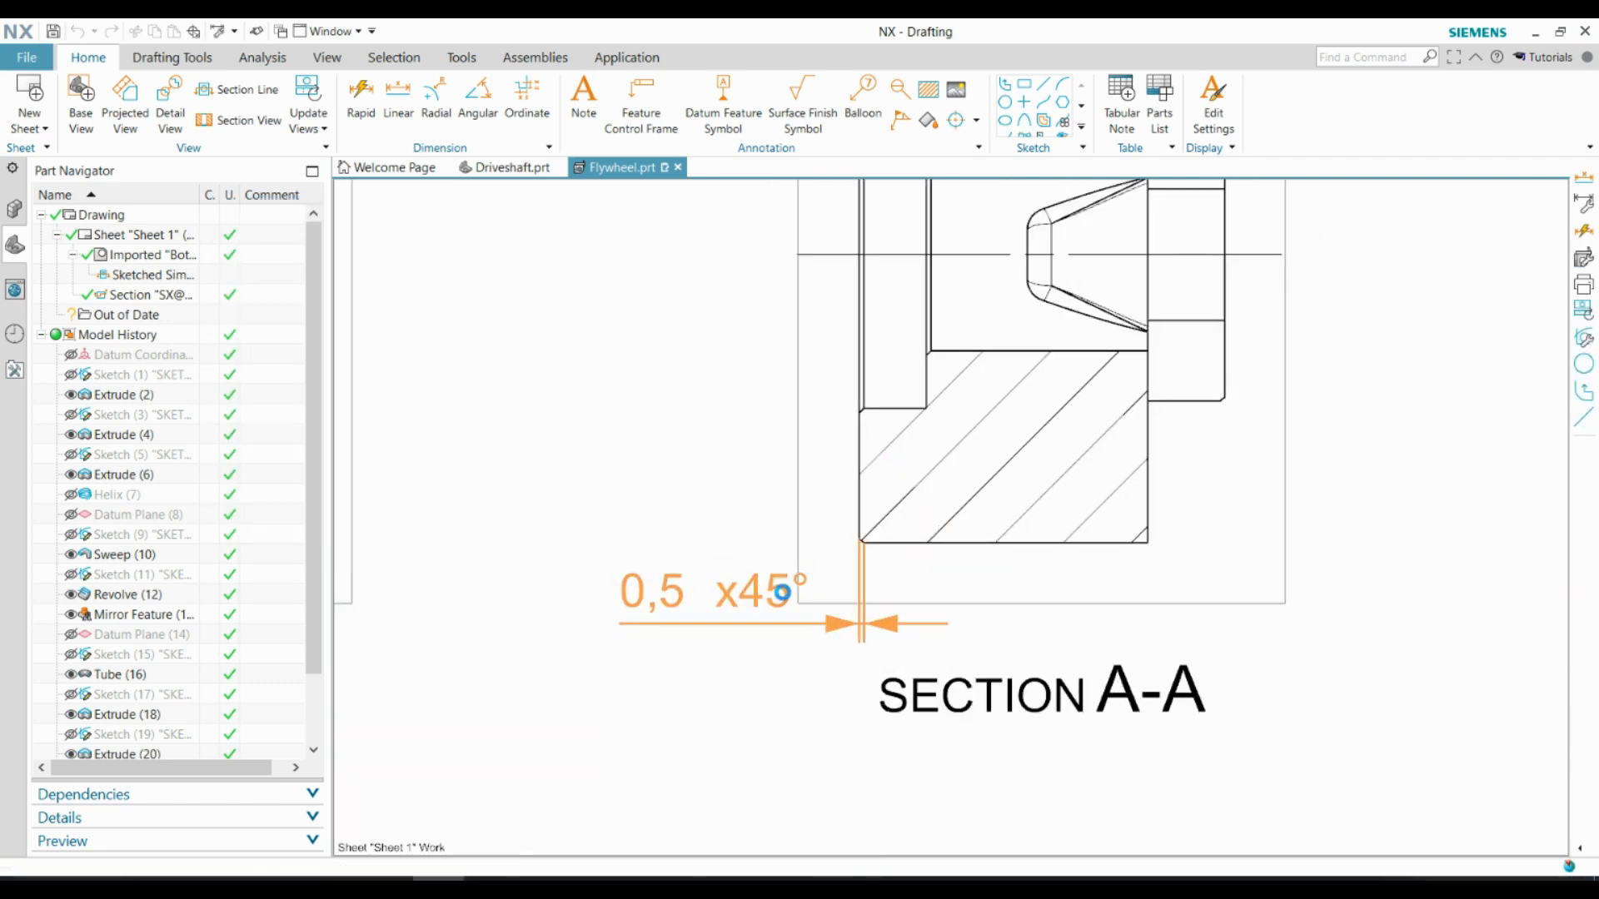
pyautogui.click(628, 679)
pyautogui.middleClick(633, 676)
pyautogui.scroll(-4, 662, 710)
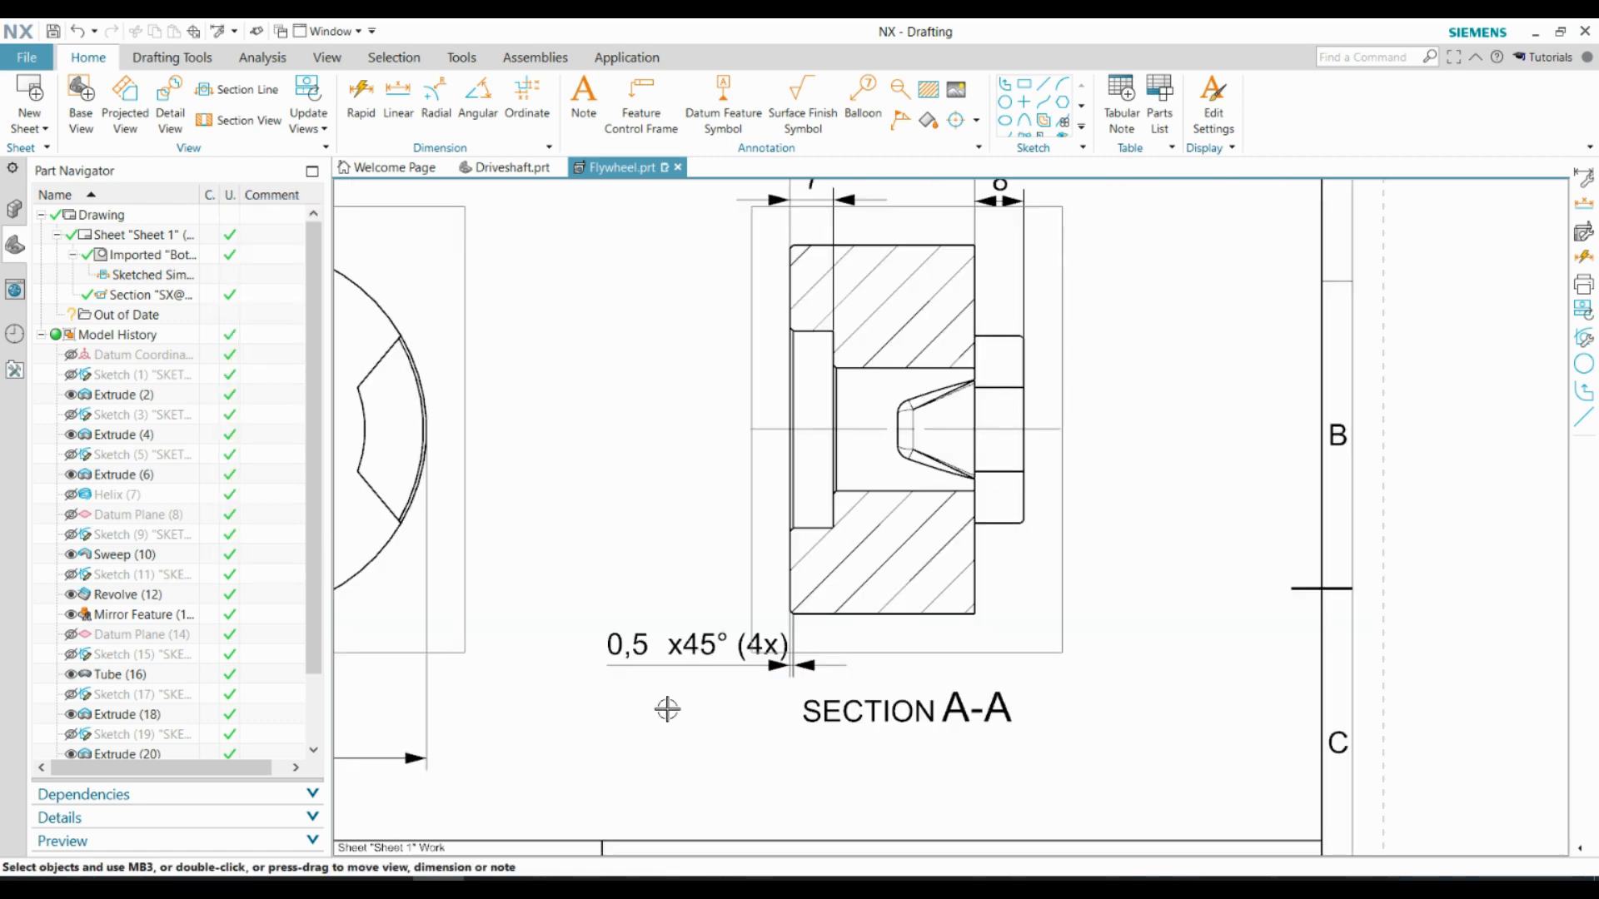
pyautogui.click(360, 96)
pyautogui.scroll(2, 787, 429)
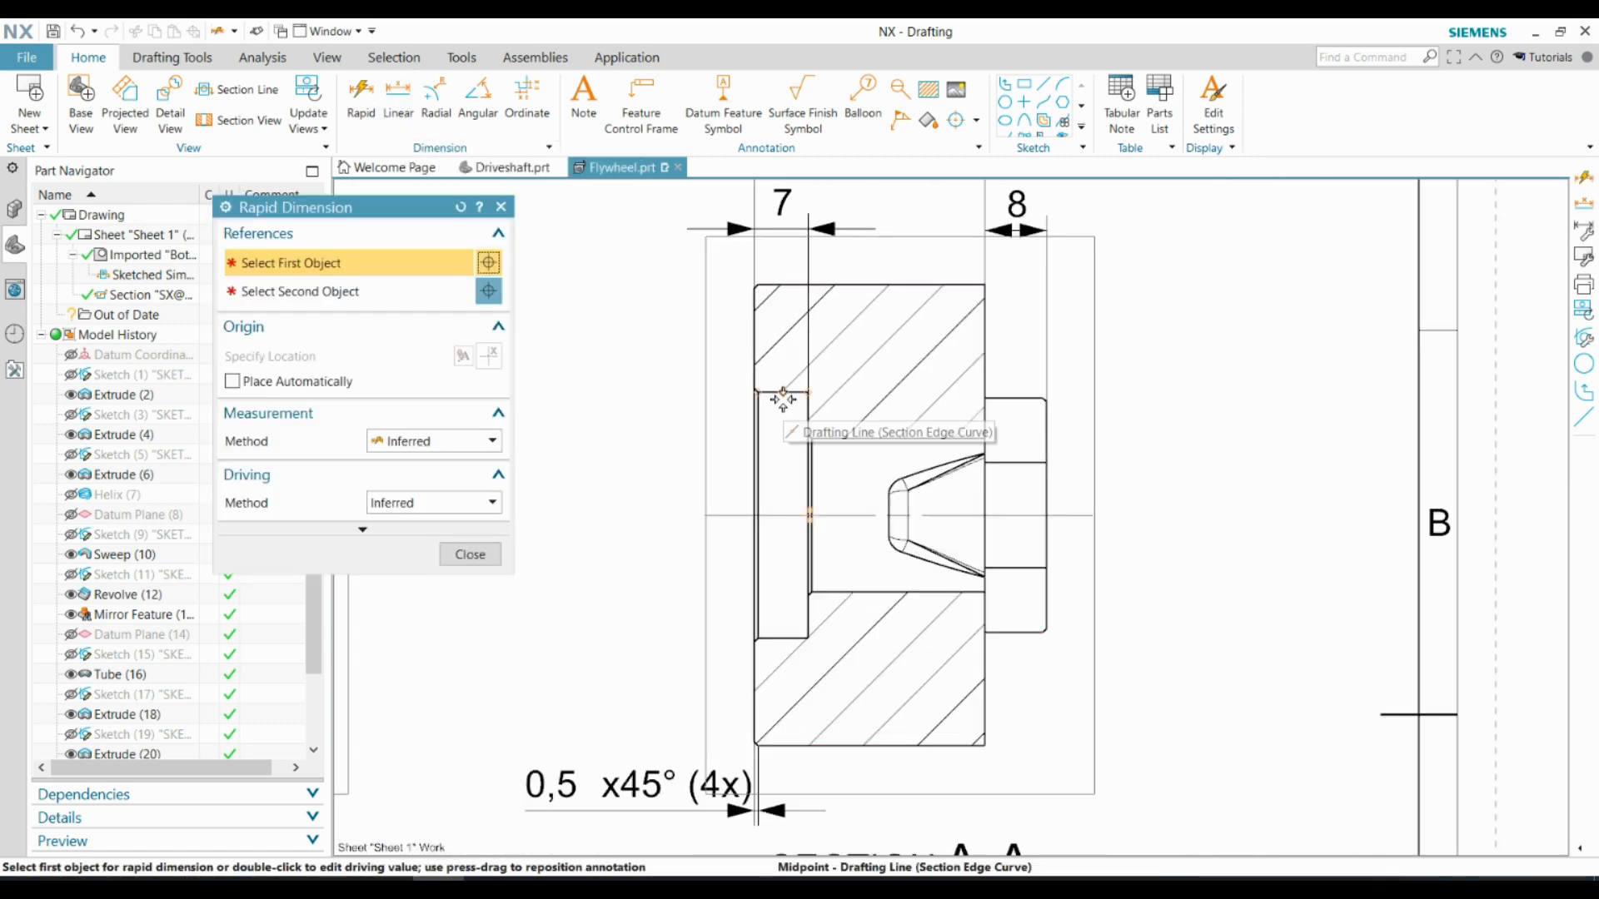
pyautogui.click(398, 96)
pyautogui.scroll(3, 781, 414)
pyautogui.click(768, 372)
pyautogui.scroll(-4, 771, 375)
pyautogui.scroll(3, 776, 587)
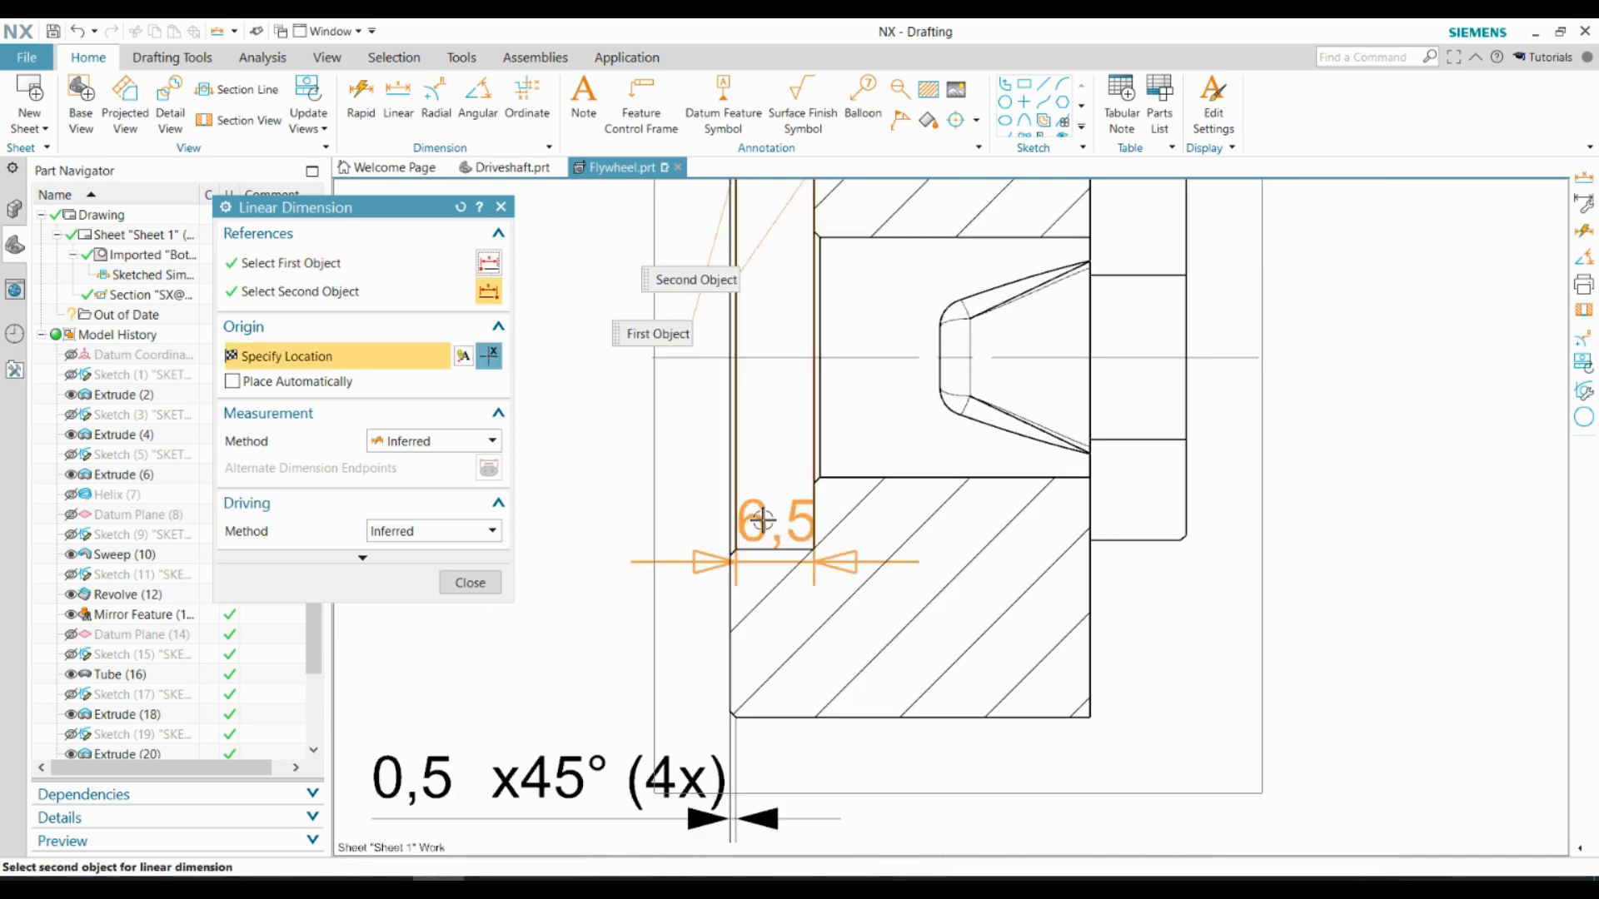
pyautogui.click(774, 550)
pyautogui.scroll(-1, 827, 466)
pyautogui.press('Escape')
pyautogui.scroll(-3, 819, 391)
# Dimension the counterbore's diameter between its upper and lower edges, placed vertically beside section A-A
pyautogui.click(398, 96)
pyautogui.scroll(5, 821, 288)
pyautogui.click(778, 354)
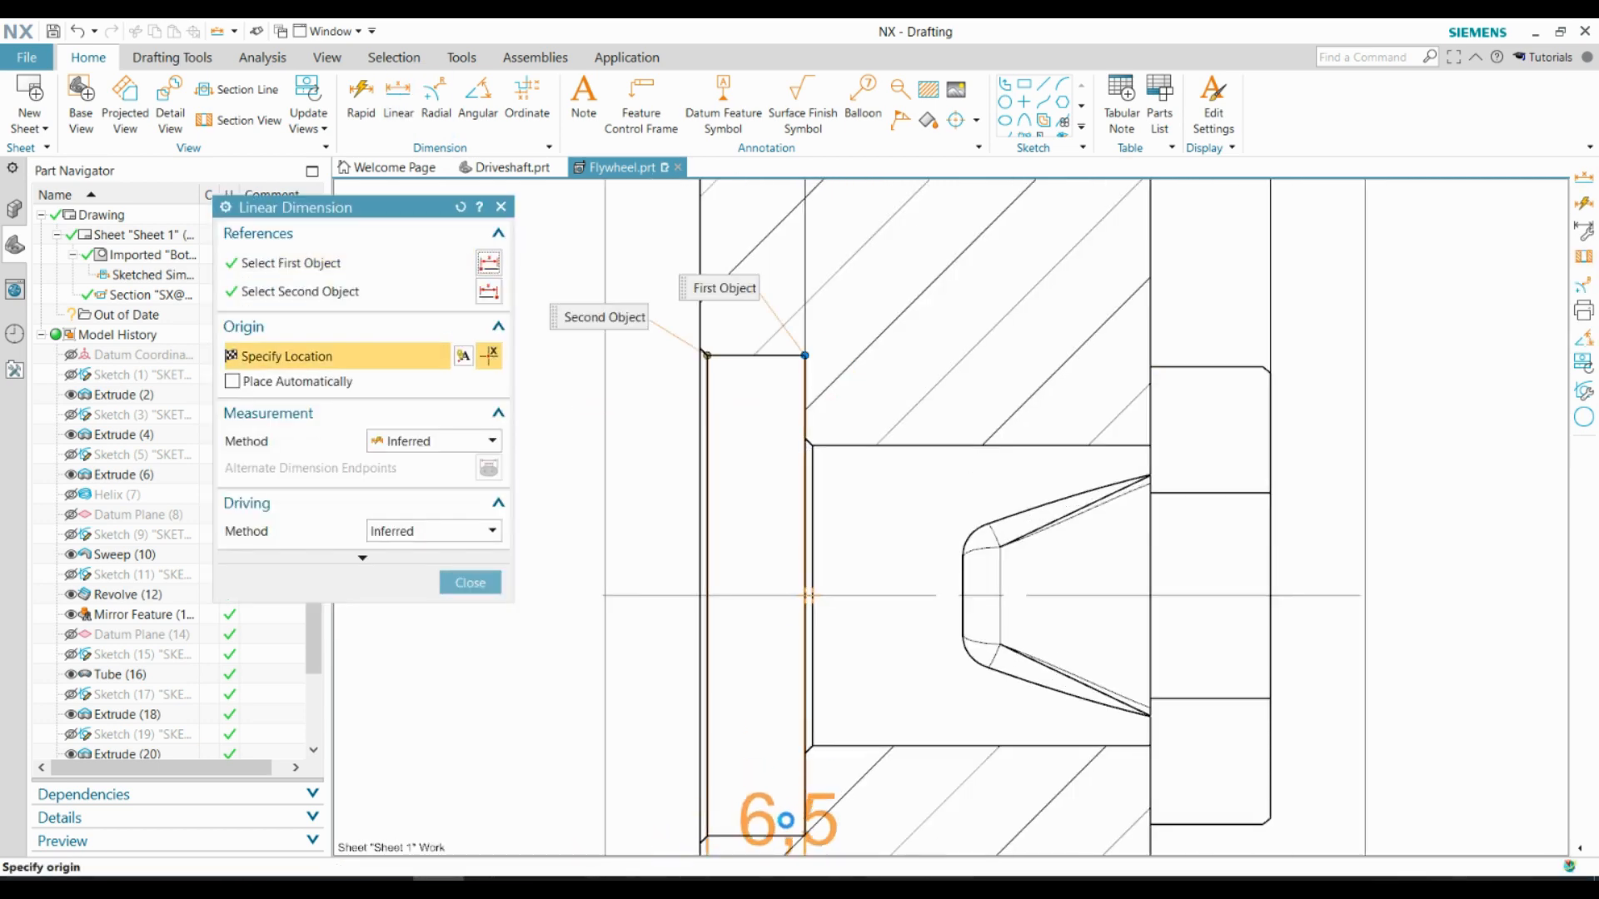
pyautogui.click(783, 832)
pyautogui.scroll(-1, 757, 575)
pyautogui.scroll(-4, 836, 556)
pyautogui.scroll(3, 725, 570)
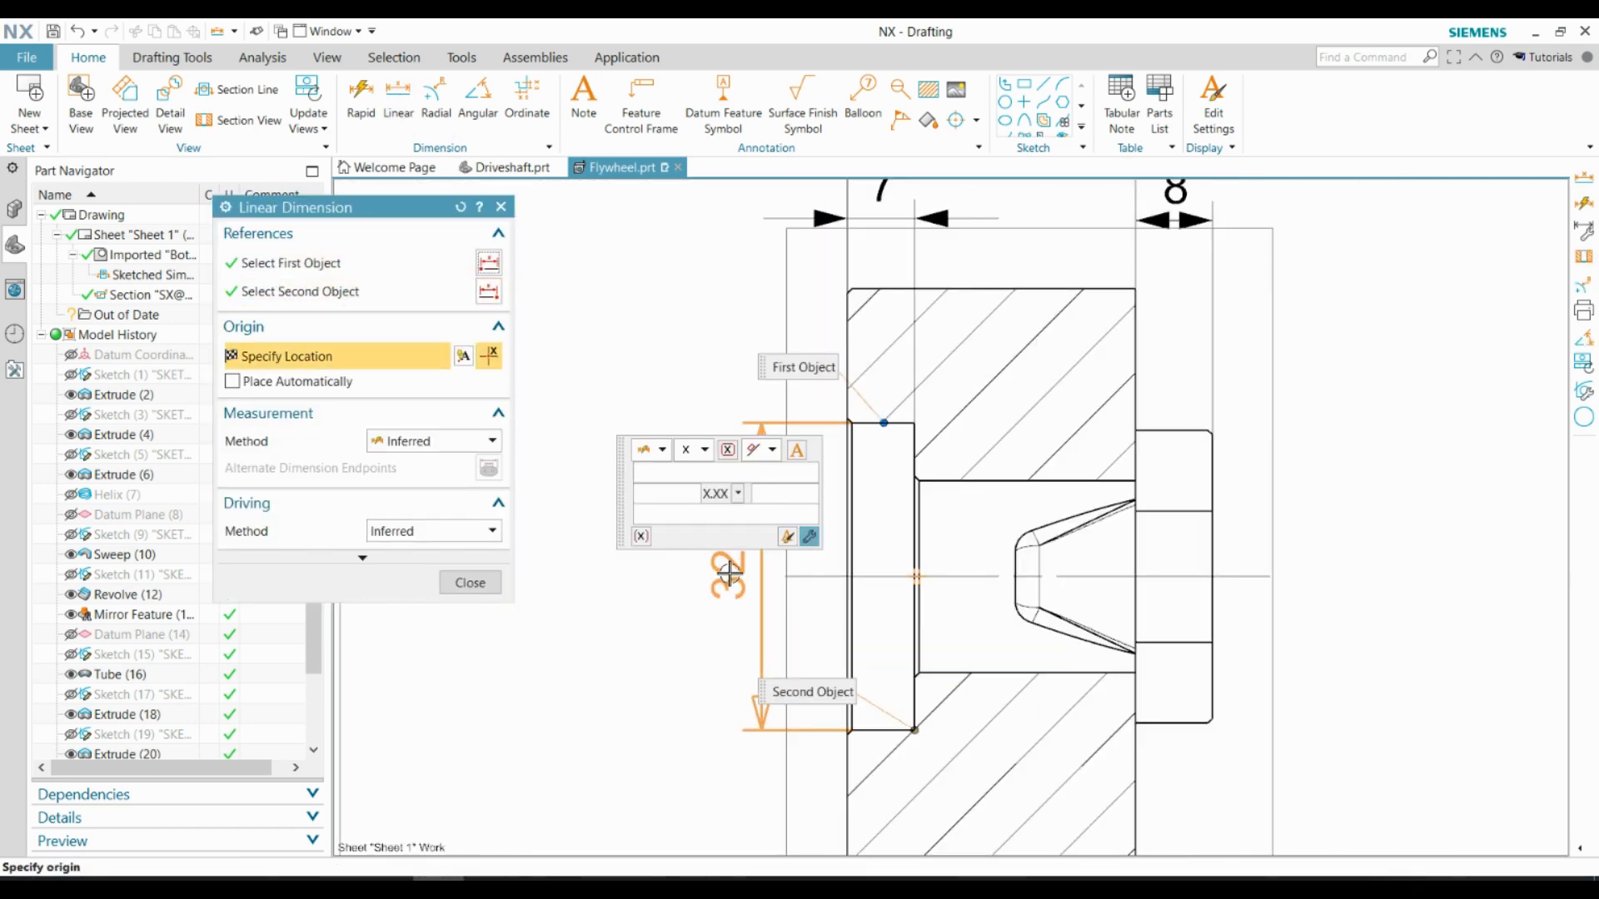
pyautogui.click(729, 574)
pyautogui.press('Escape')
# Dimension the through bore's diameter and place it vertically on the lug side of section A-A
pyautogui.scroll(-2, 589, 474)
pyautogui.scroll(1, 941, 600)
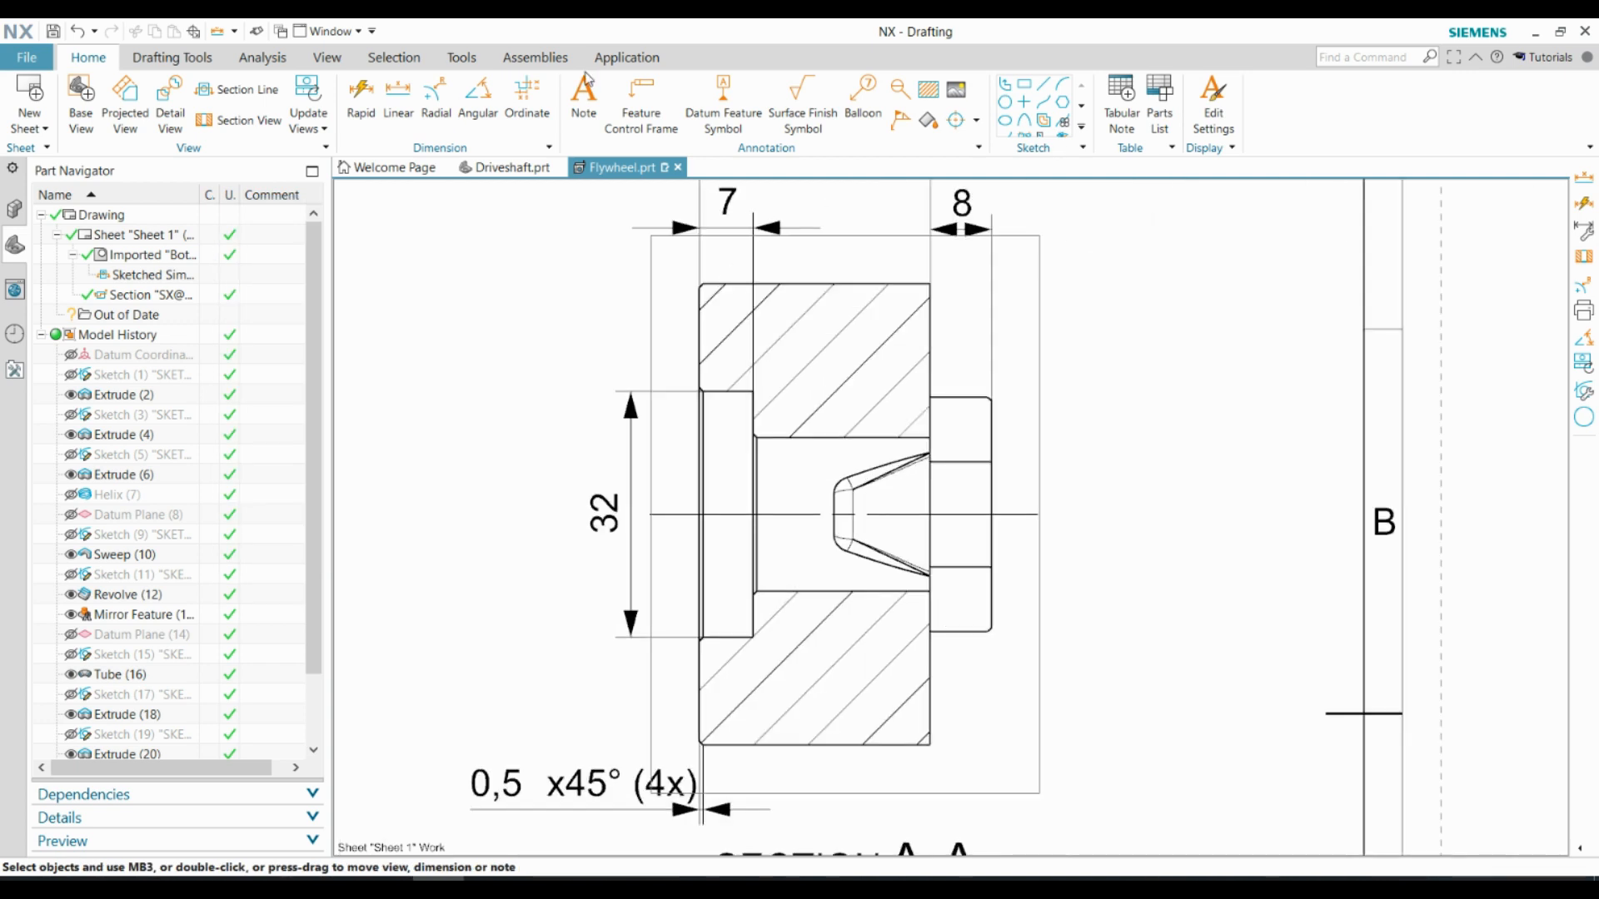
pyautogui.click(399, 97)
pyautogui.click(829, 439)
pyautogui.click(818, 591)
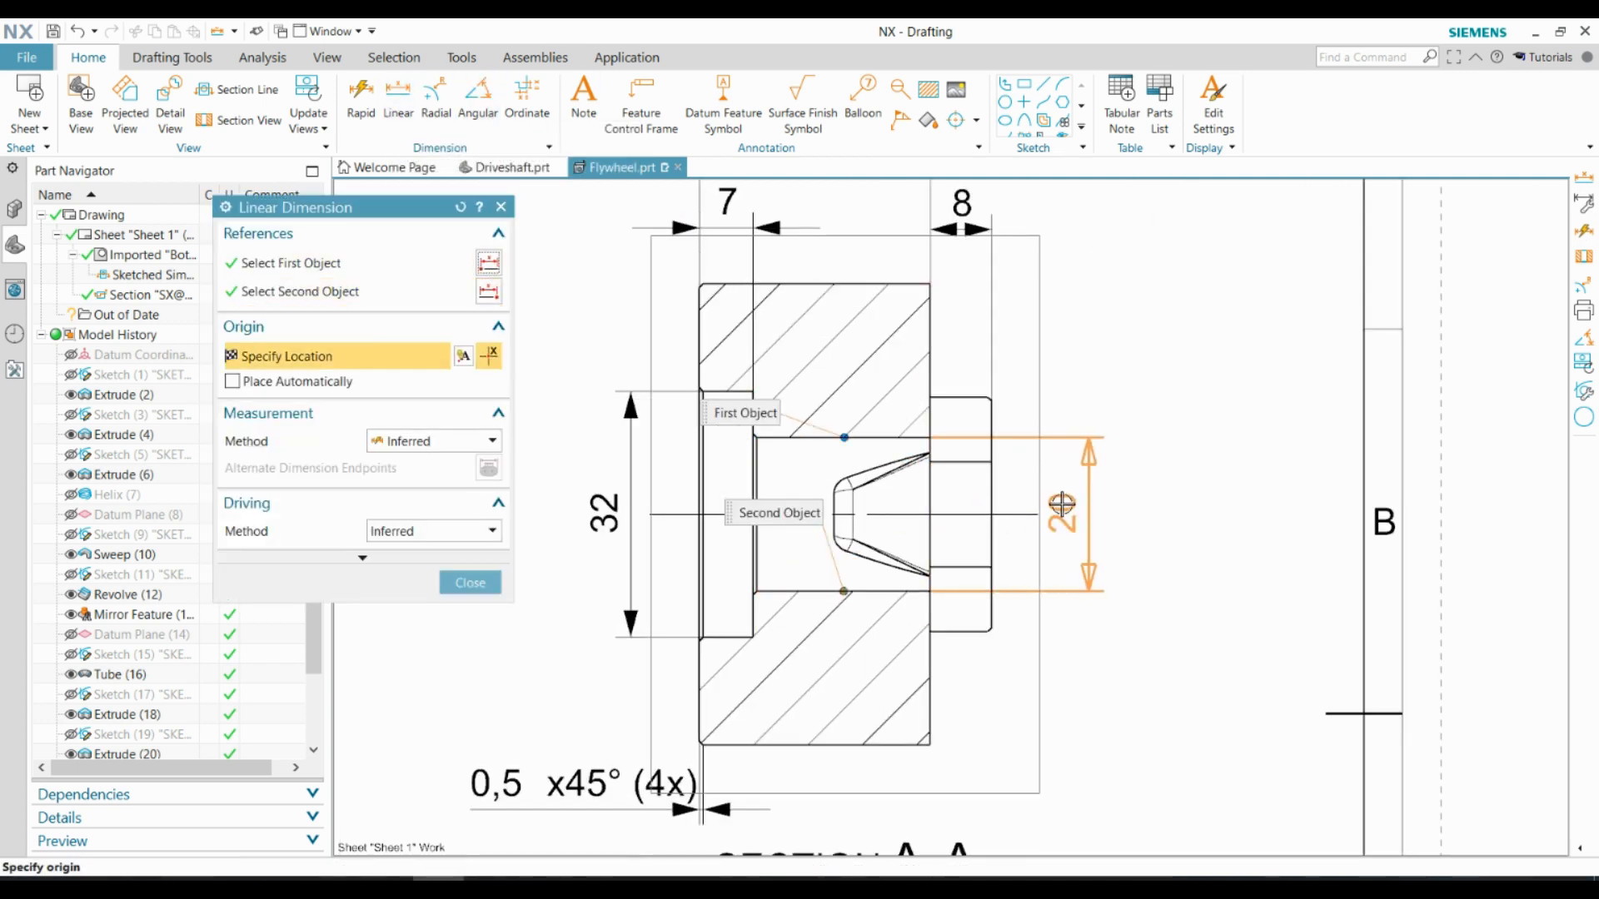
pyautogui.click(1083, 521)
pyautogui.press('Escape')
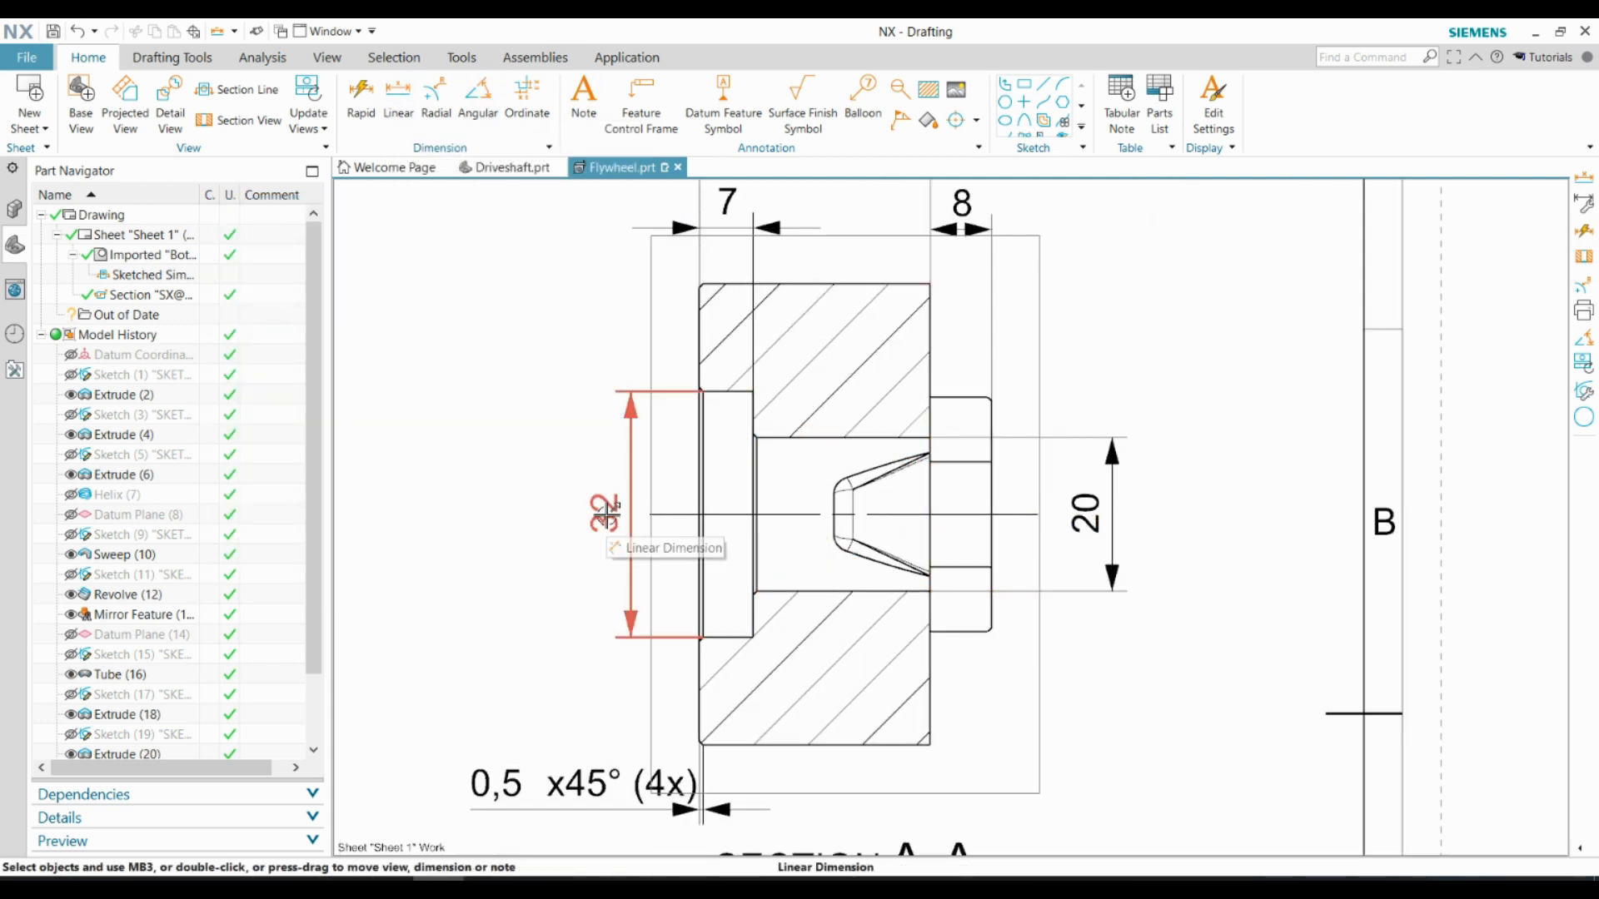
# Apply a G7 hole fit tolerance to the bore diameter dimension
pyautogui.doubleClick(1081, 518)
pyautogui.click(1216, 707)
pyautogui.click(1205, 545)
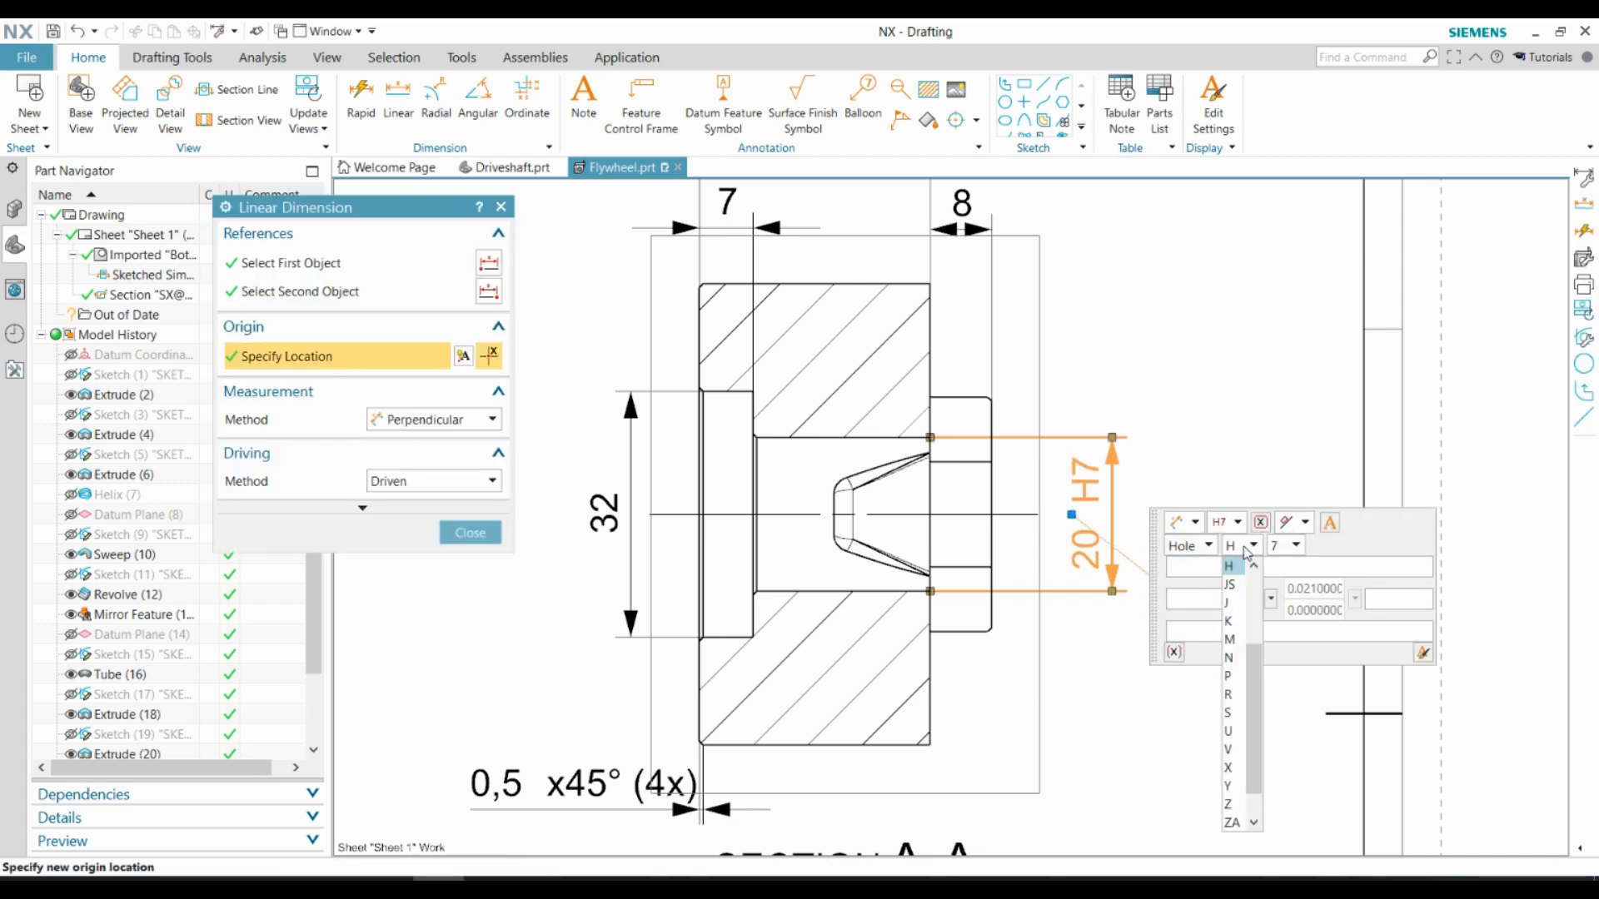
pyautogui.scroll(1, 1229, 700)
pyautogui.click(1230, 679)
pyautogui.click(469, 533)
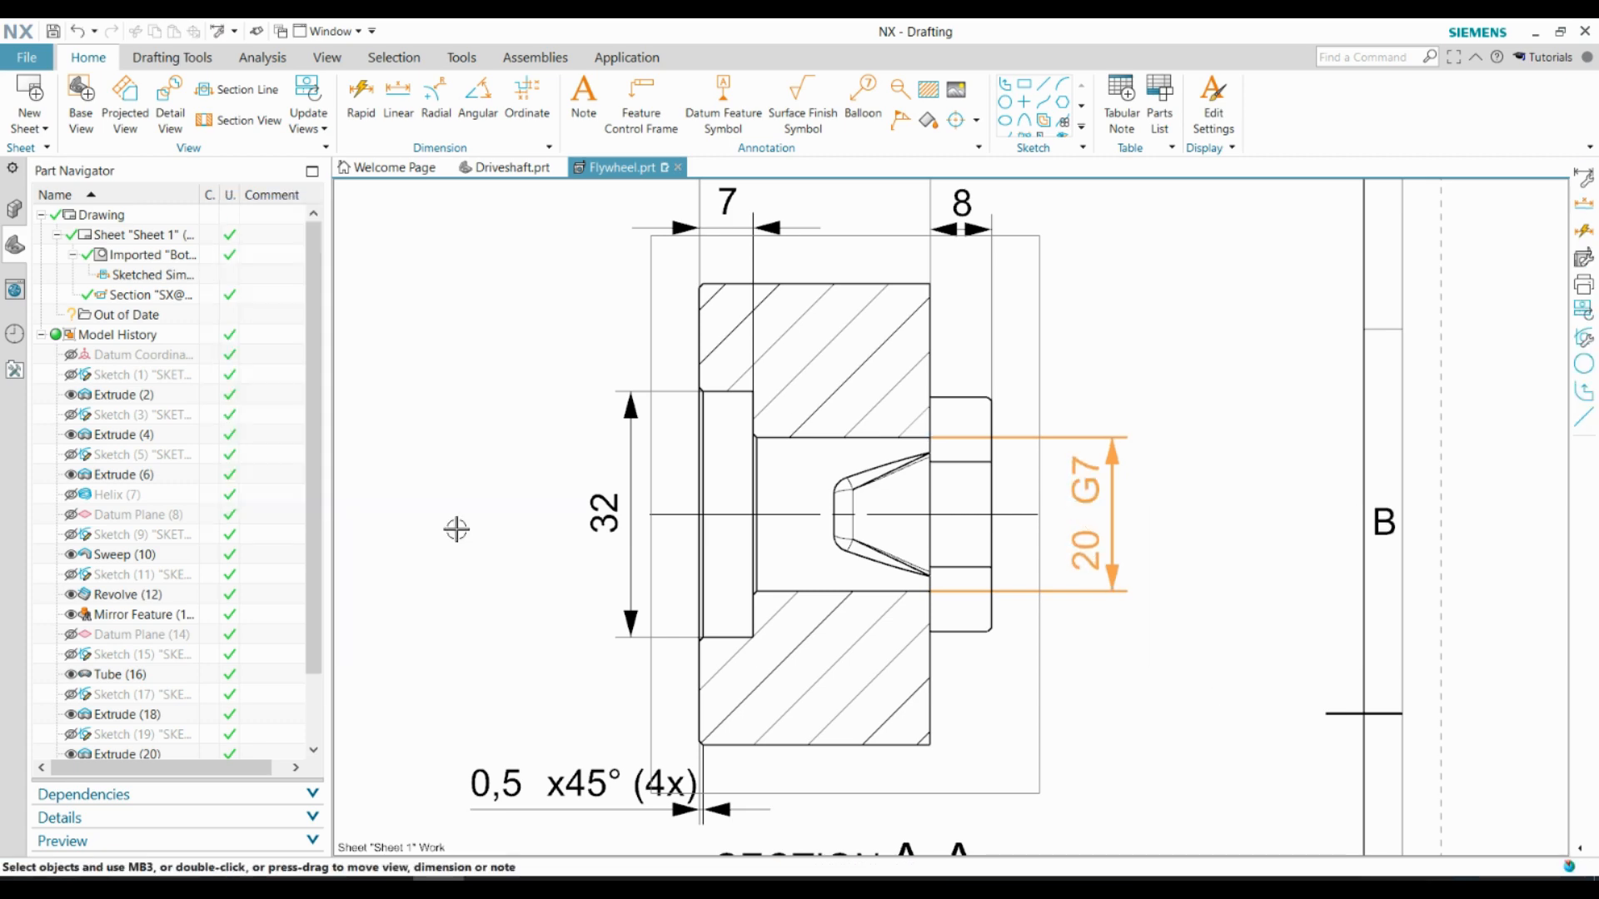
pyautogui.scroll(-2, 867, 412)
pyautogui.scroll(-2, 1103, 349)
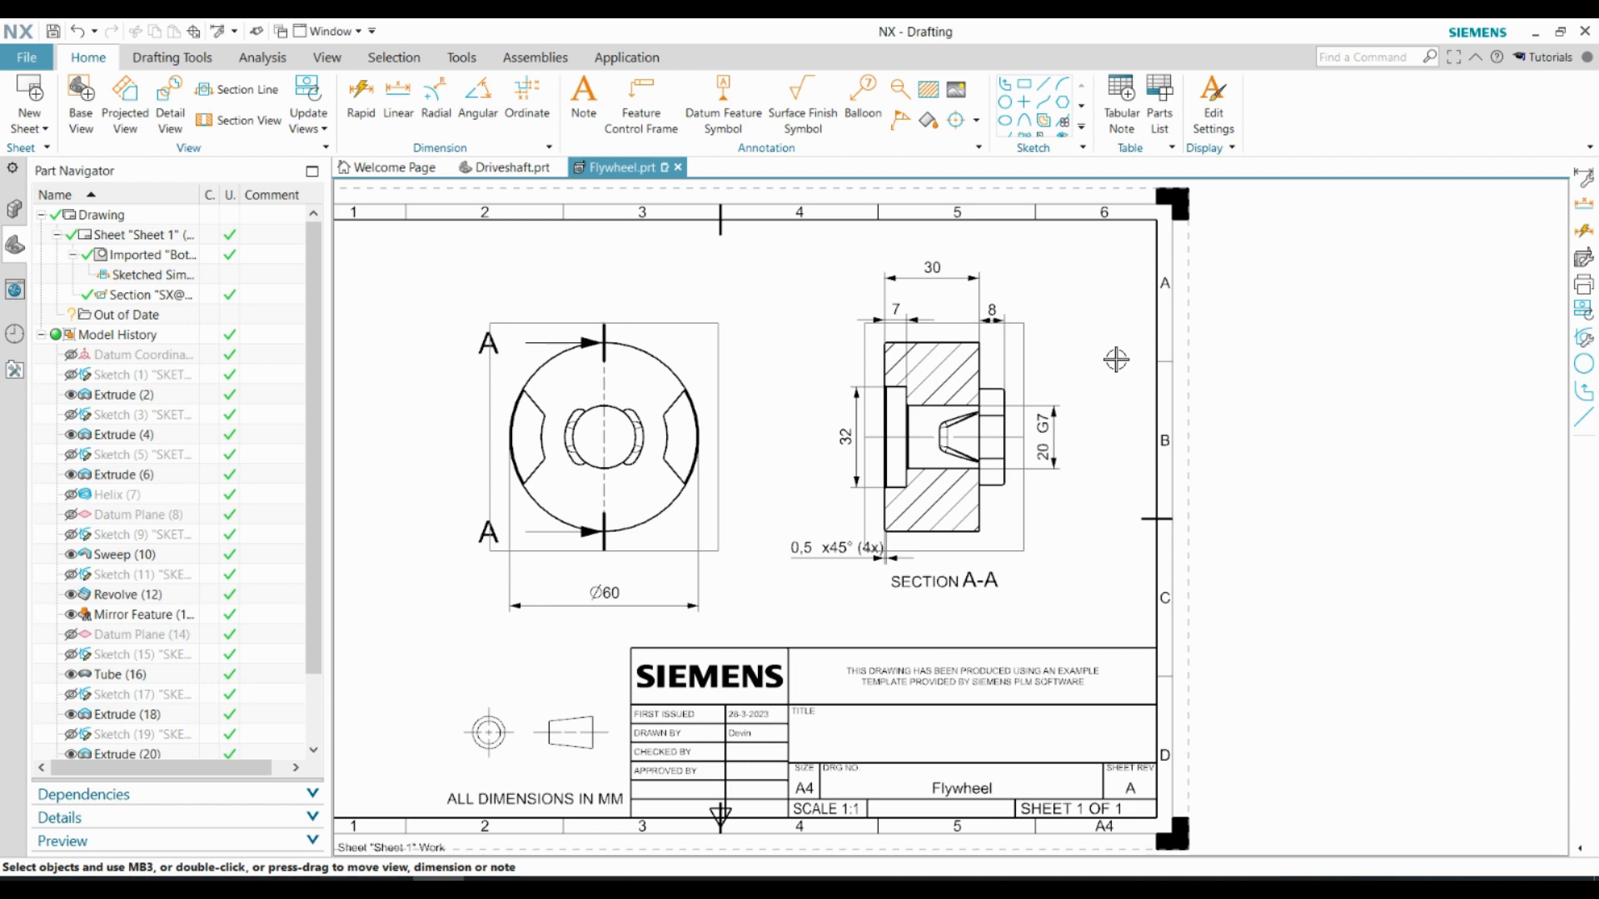
pyautogui.scroll(4, 990, 487)
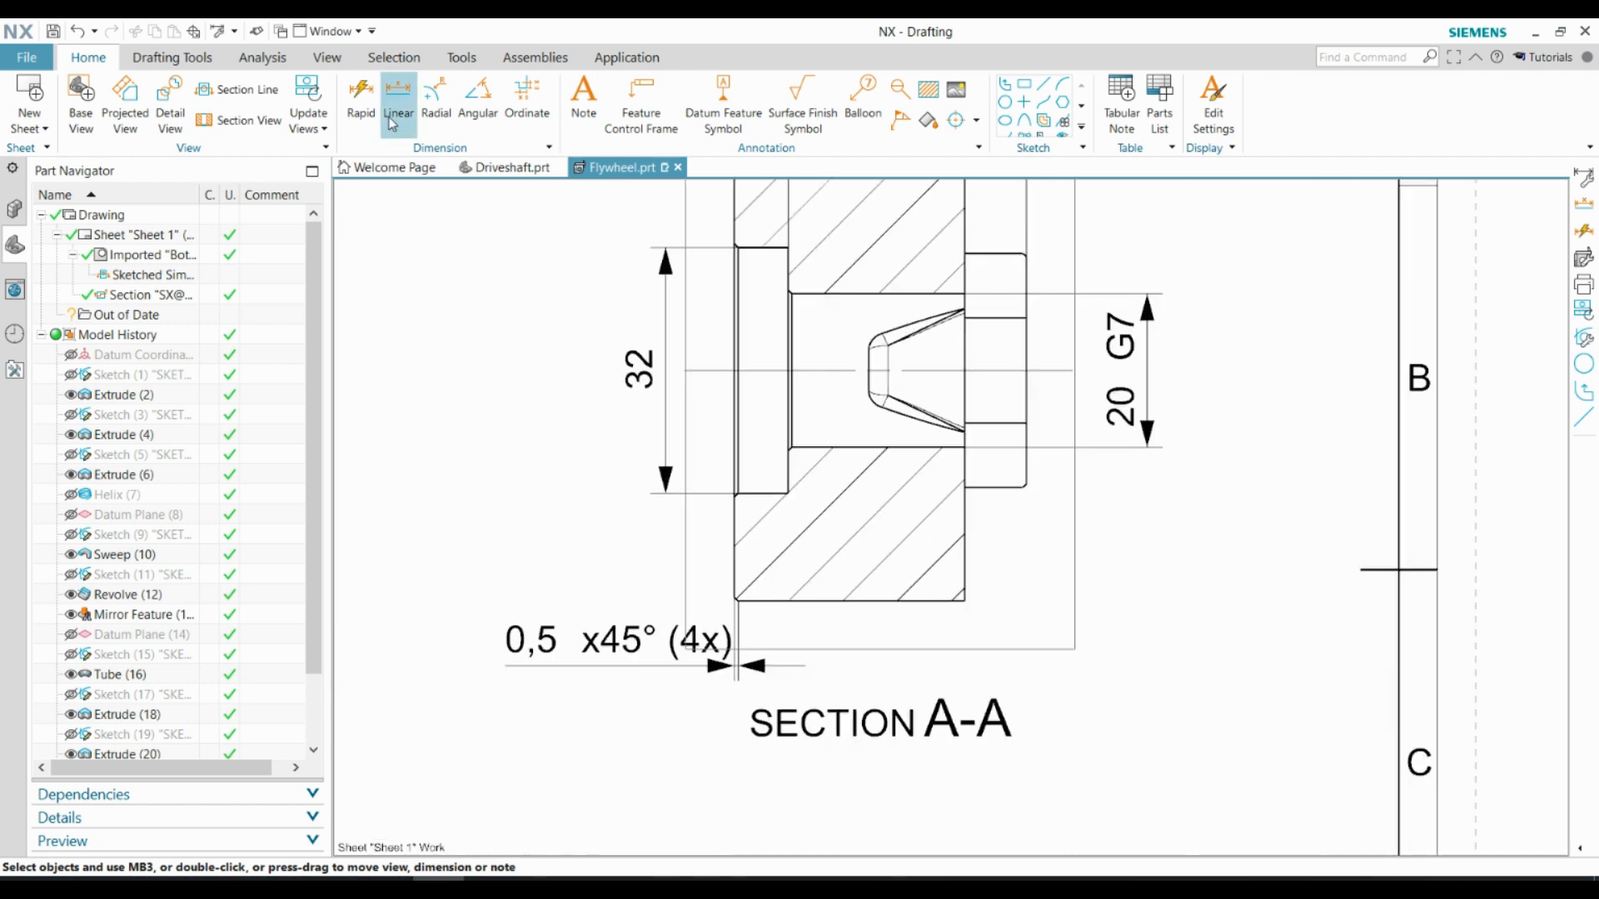
pyautogui.click(399, 98)
pyautogui.scroll(3, 908, 370)
pyautogui.click(831, 383)
pyautogui.moveTo(1017, 658)
pyautogui.click(470, 583)
pyautogui.scroll(-3, 908, 377)
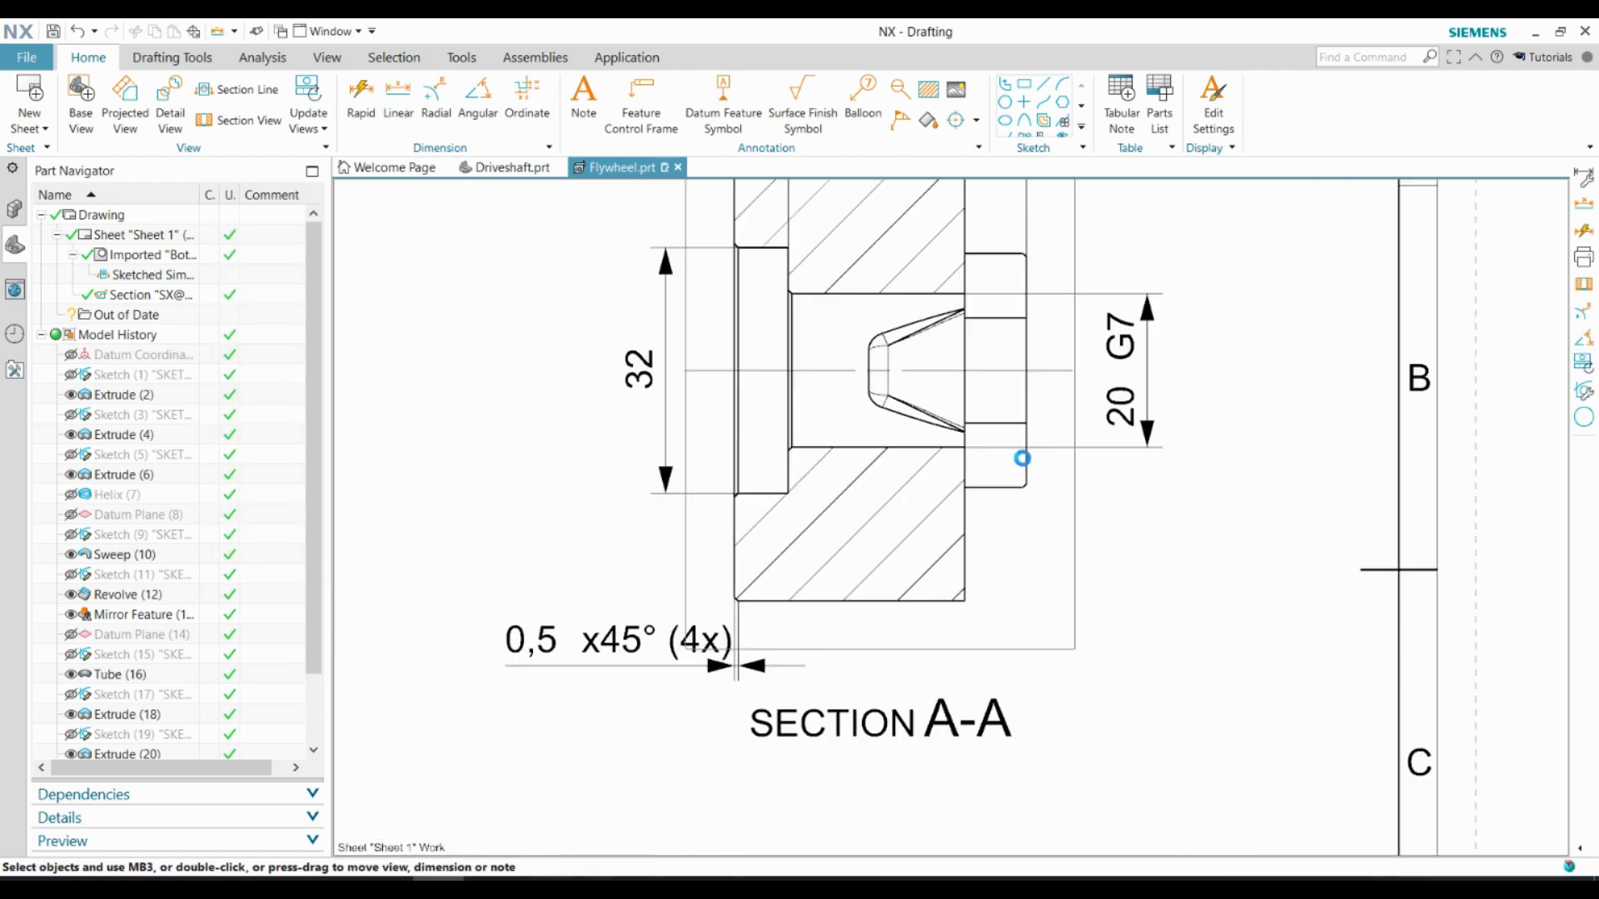
# Dimension the tapered pocket's depth from the body's lug-side face and place it below section A-A
pyautogui.click(399, 98)
pyautogui.click(963, 491)
pyautogui.click(869, 370)
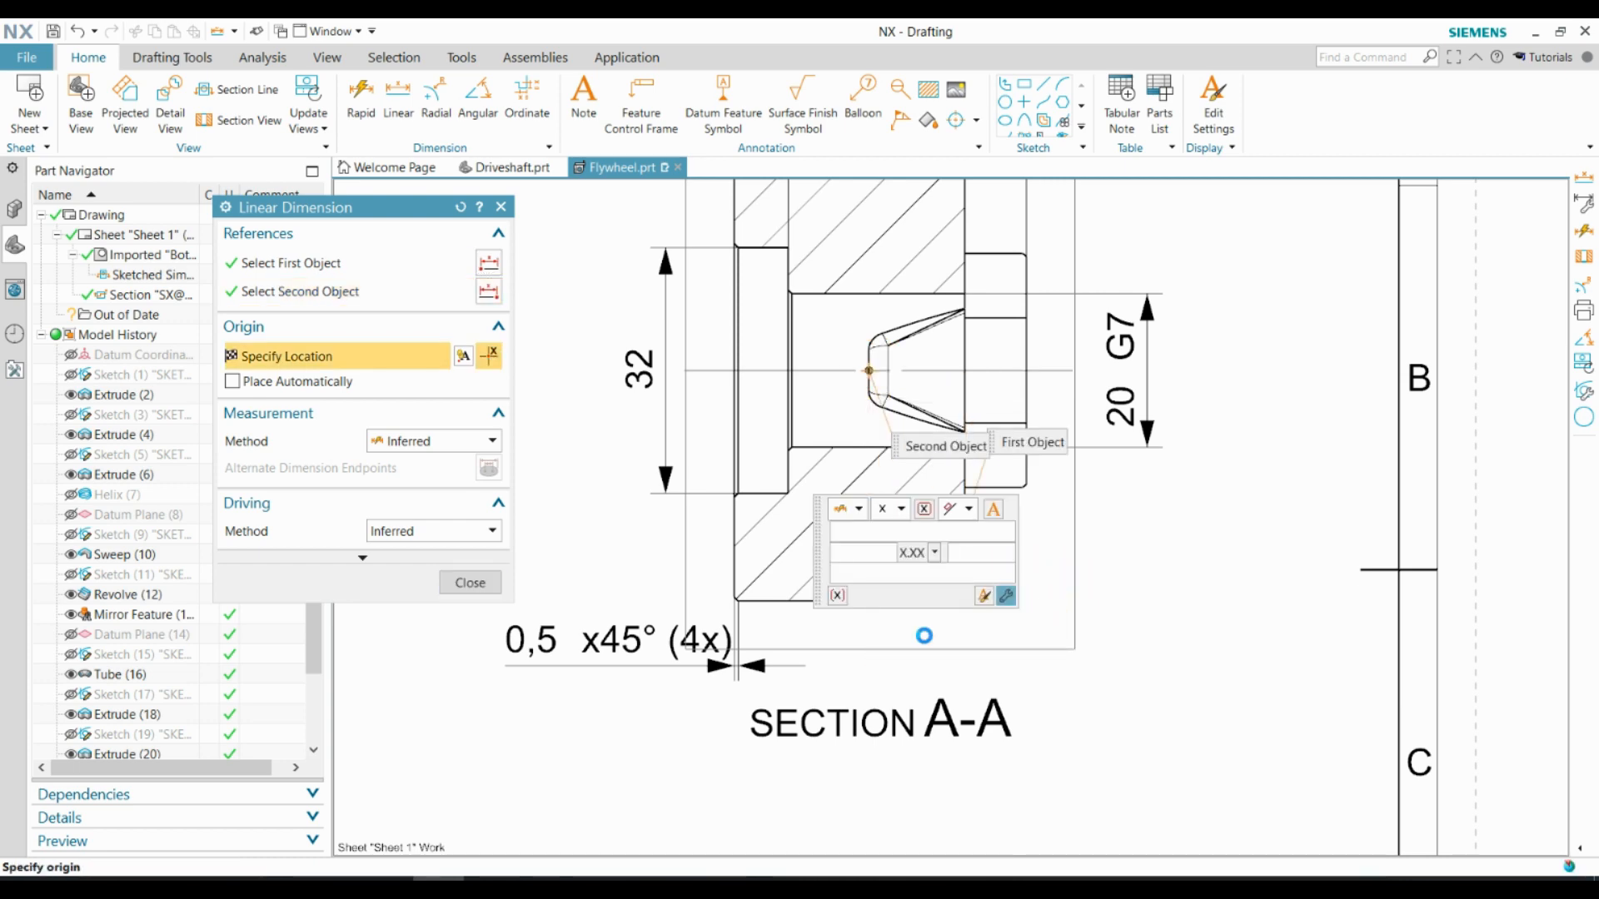
pyautogui.click(923, 635)
pyautogui.press('Escape')
pyautogui.scroll(-5, 1204, 601)
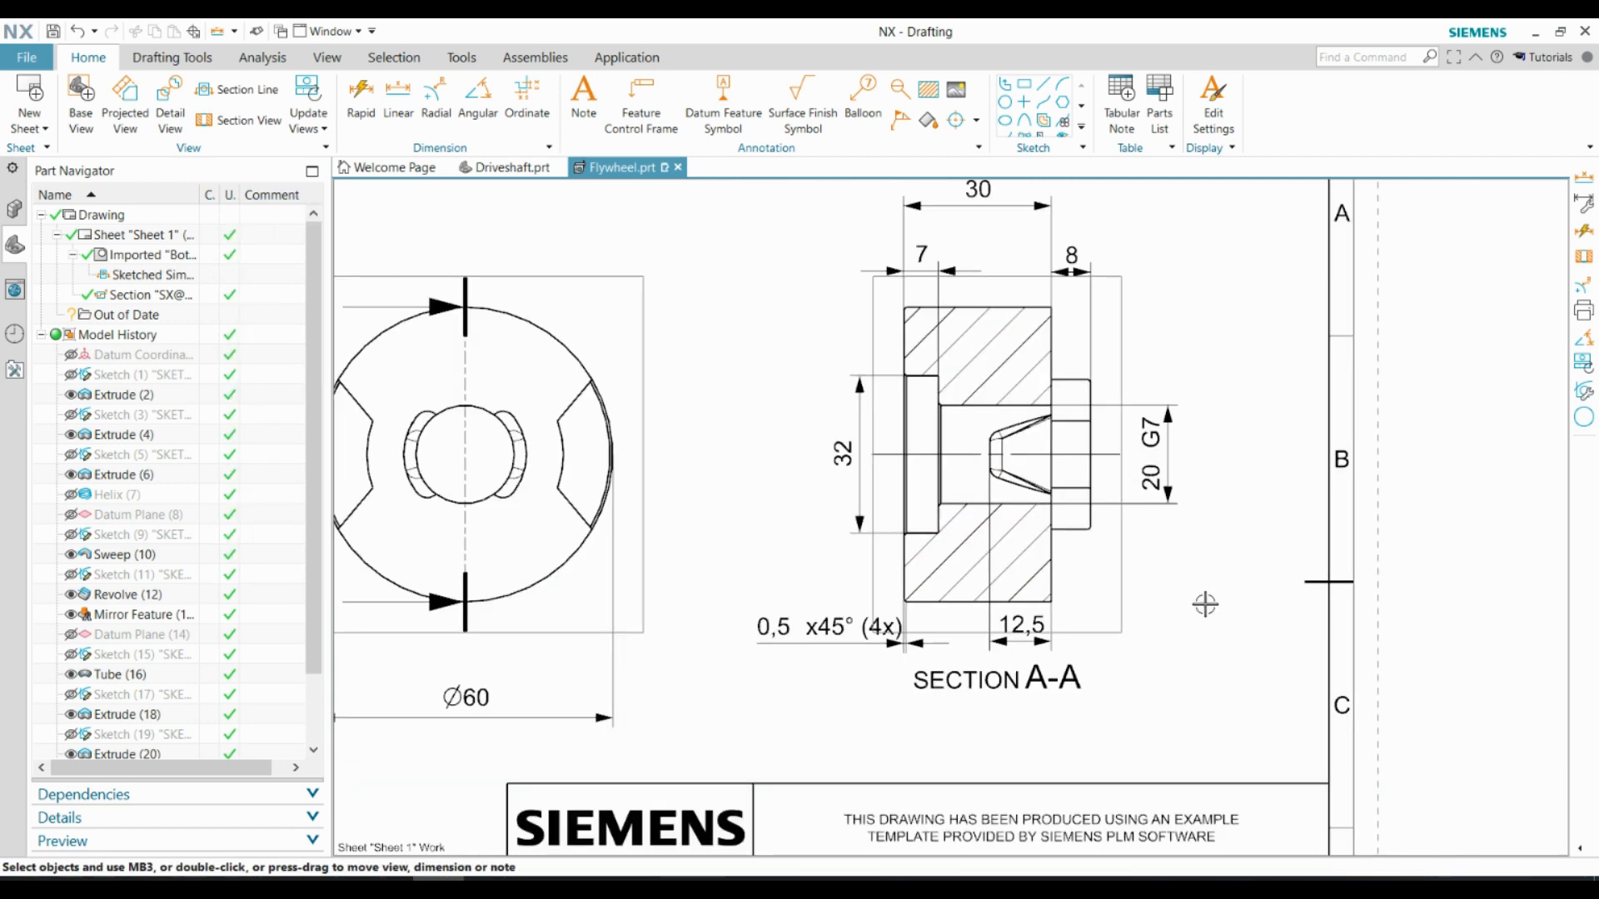
# Print drawing Sheet 1 in A4 with Microsoft Print to PDF and save it as a flywheel PDF file
pyautogui.click(44, 63)
pyautogui.click(45, 224)
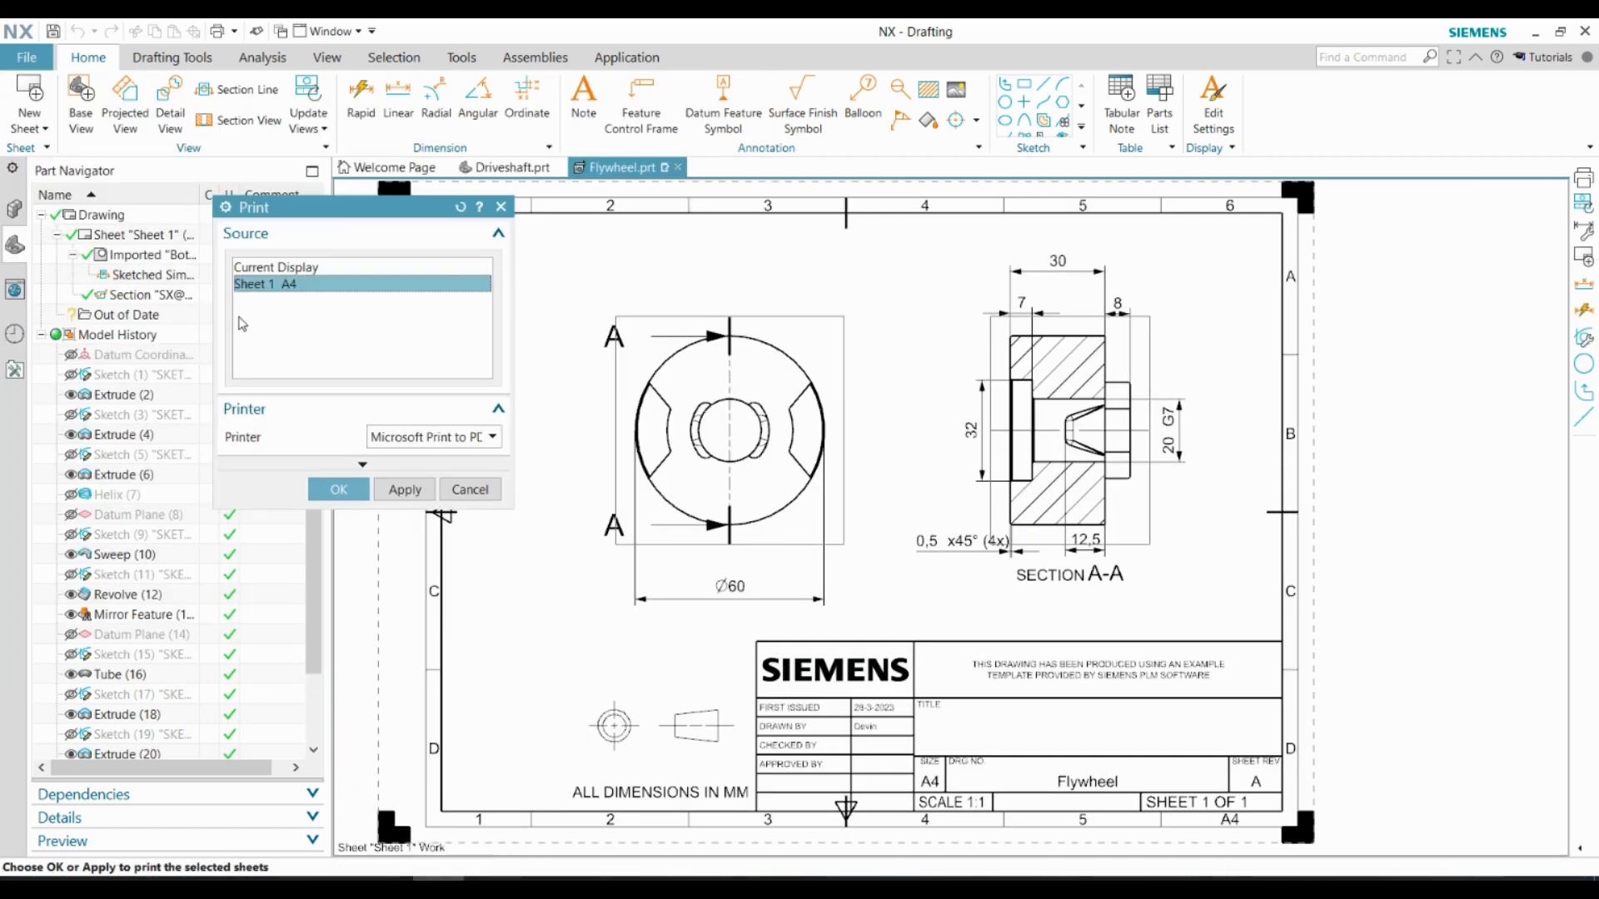
pyautogui.click(408, 435)
pyautogui.click(411, 532)
pyautogui.click(362, 483)
pyautogui.write('`Flywh')
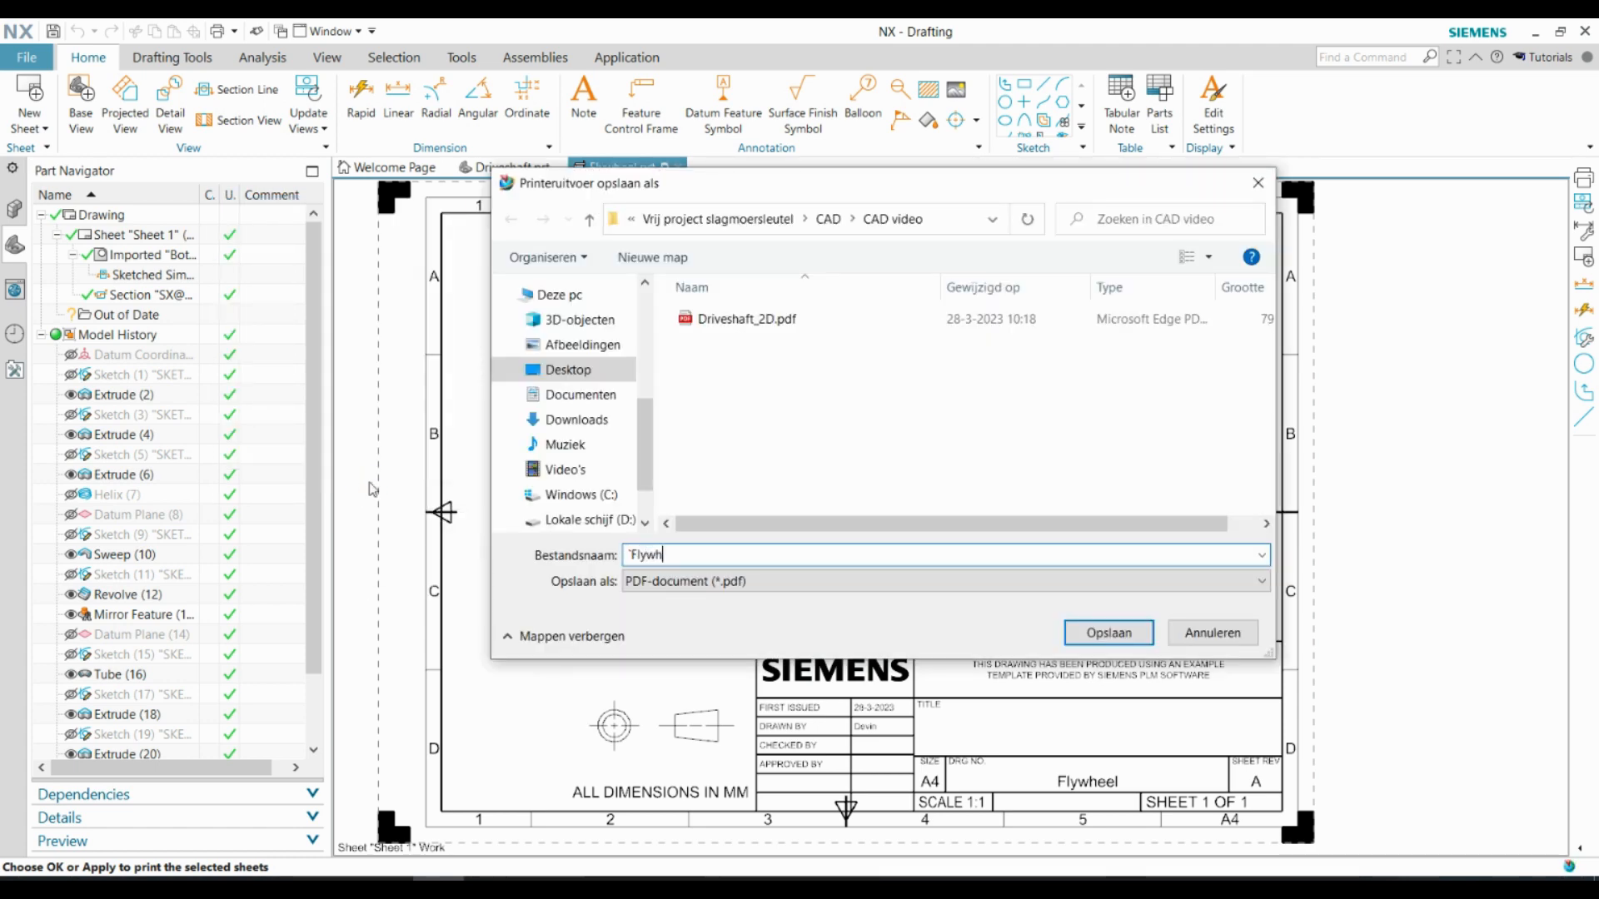
pyautogui.press('Return')
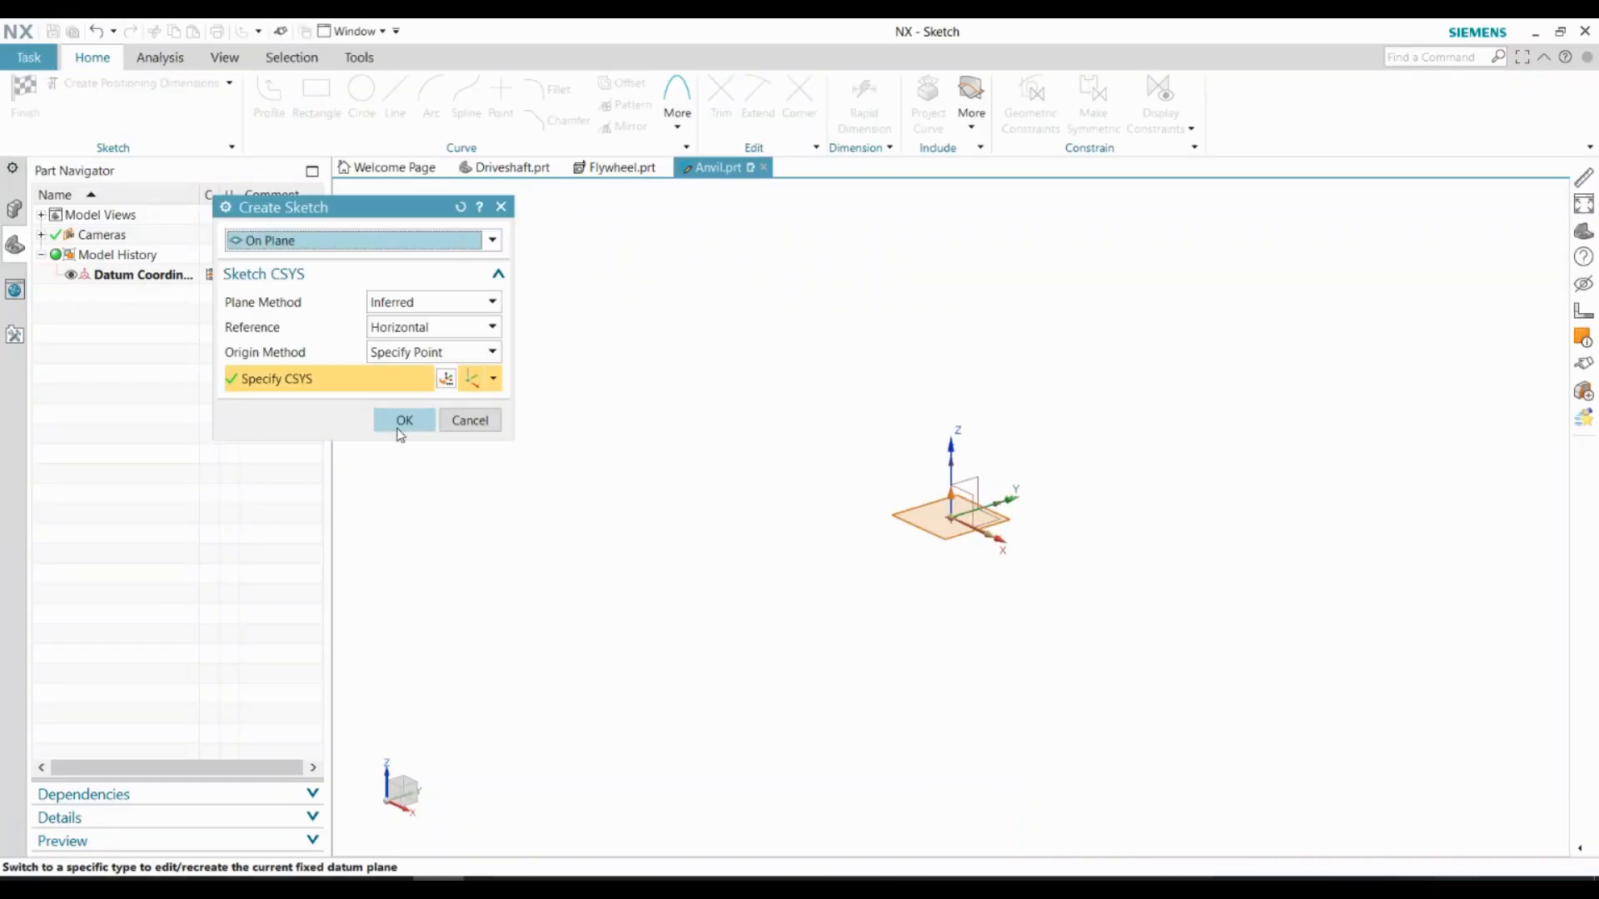
# Sketch a 38 mm diameter circle centred on the origin in the anvil part
pyautogui.click(404, 421)
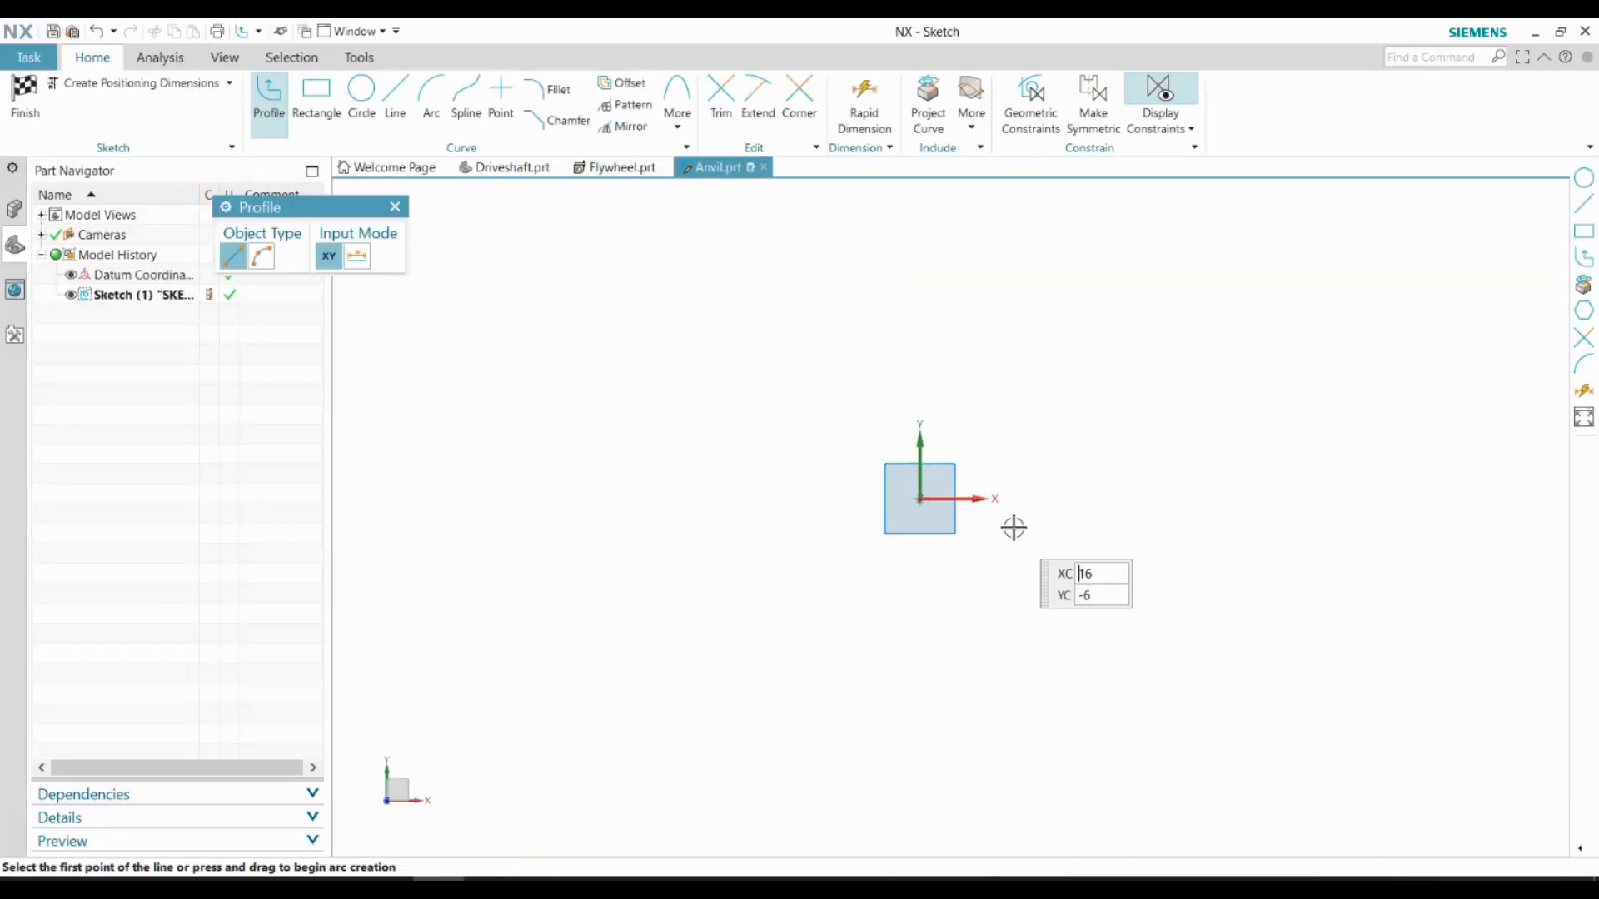
pyautogui.press('o')
pyautogui.click(929, 498)
pyautogui.write('38')
pyautogui.press('Return')
pyautogui.scroll(2, 976, 587)
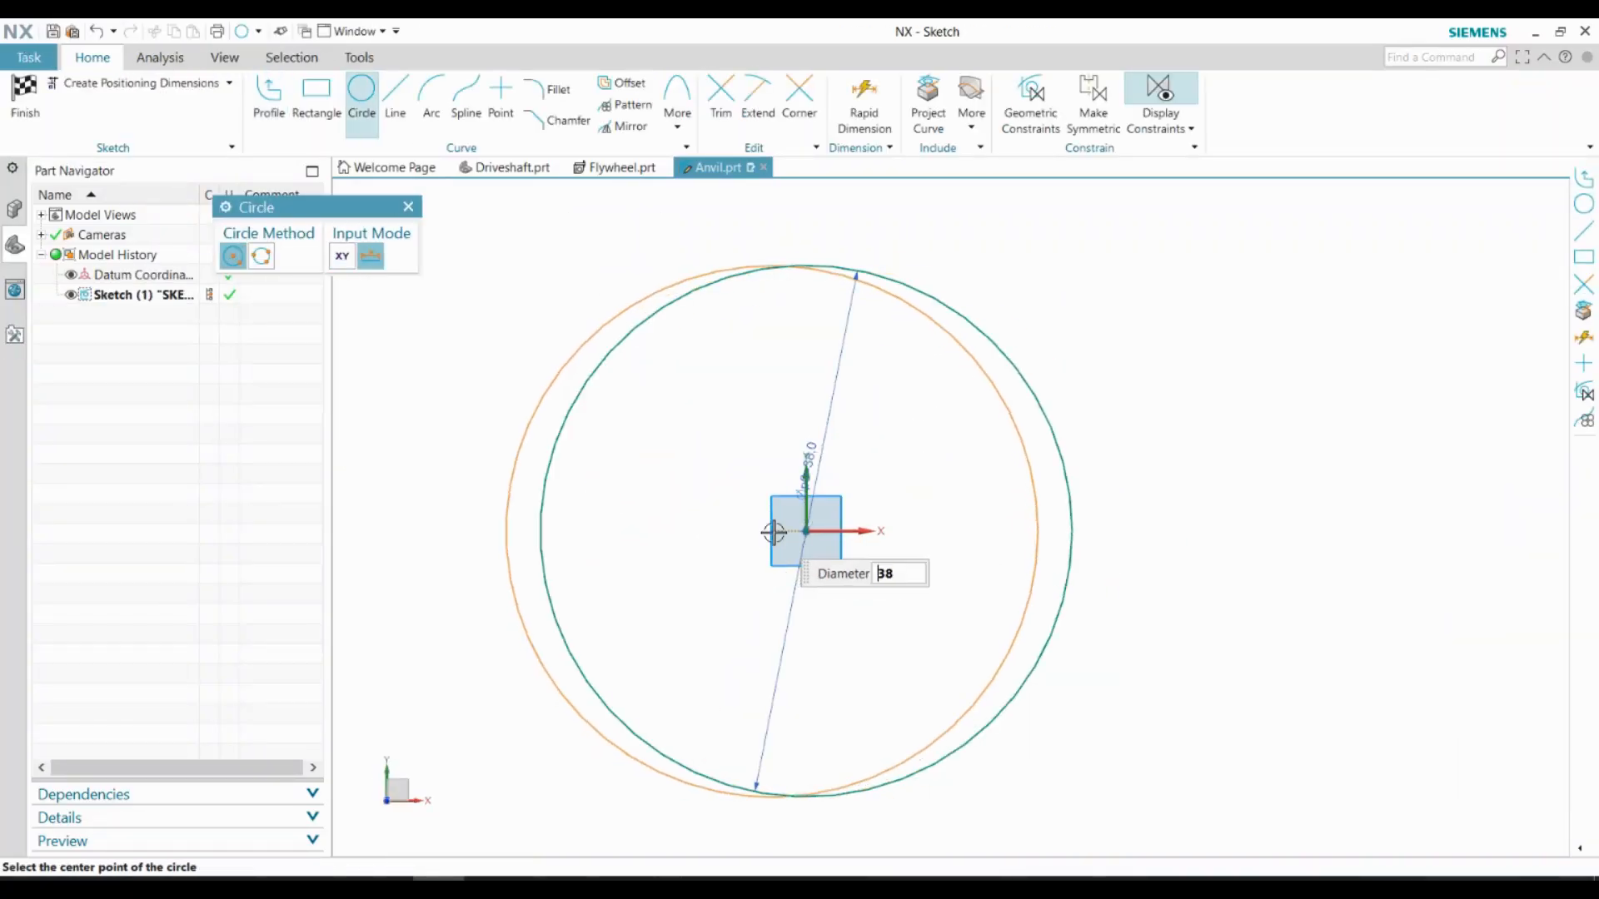
# Add a concentric 20 mm diameter circle at the sketch origin
pyautogui.click(361, 100)
pyautogui.scroll(2, 812, 567)
pyautogui.click(799, 500)
pyautogui.write('20')
pyautogui.press('Return')
pyautogui.scroll(-3, 856, 604)
# Draw a rectangle about 13.5 by 16 mm around the origin, overlapping the 20 mm circle
pyautogui.press('r')
pyautogui.scroll(2, 783, 512)
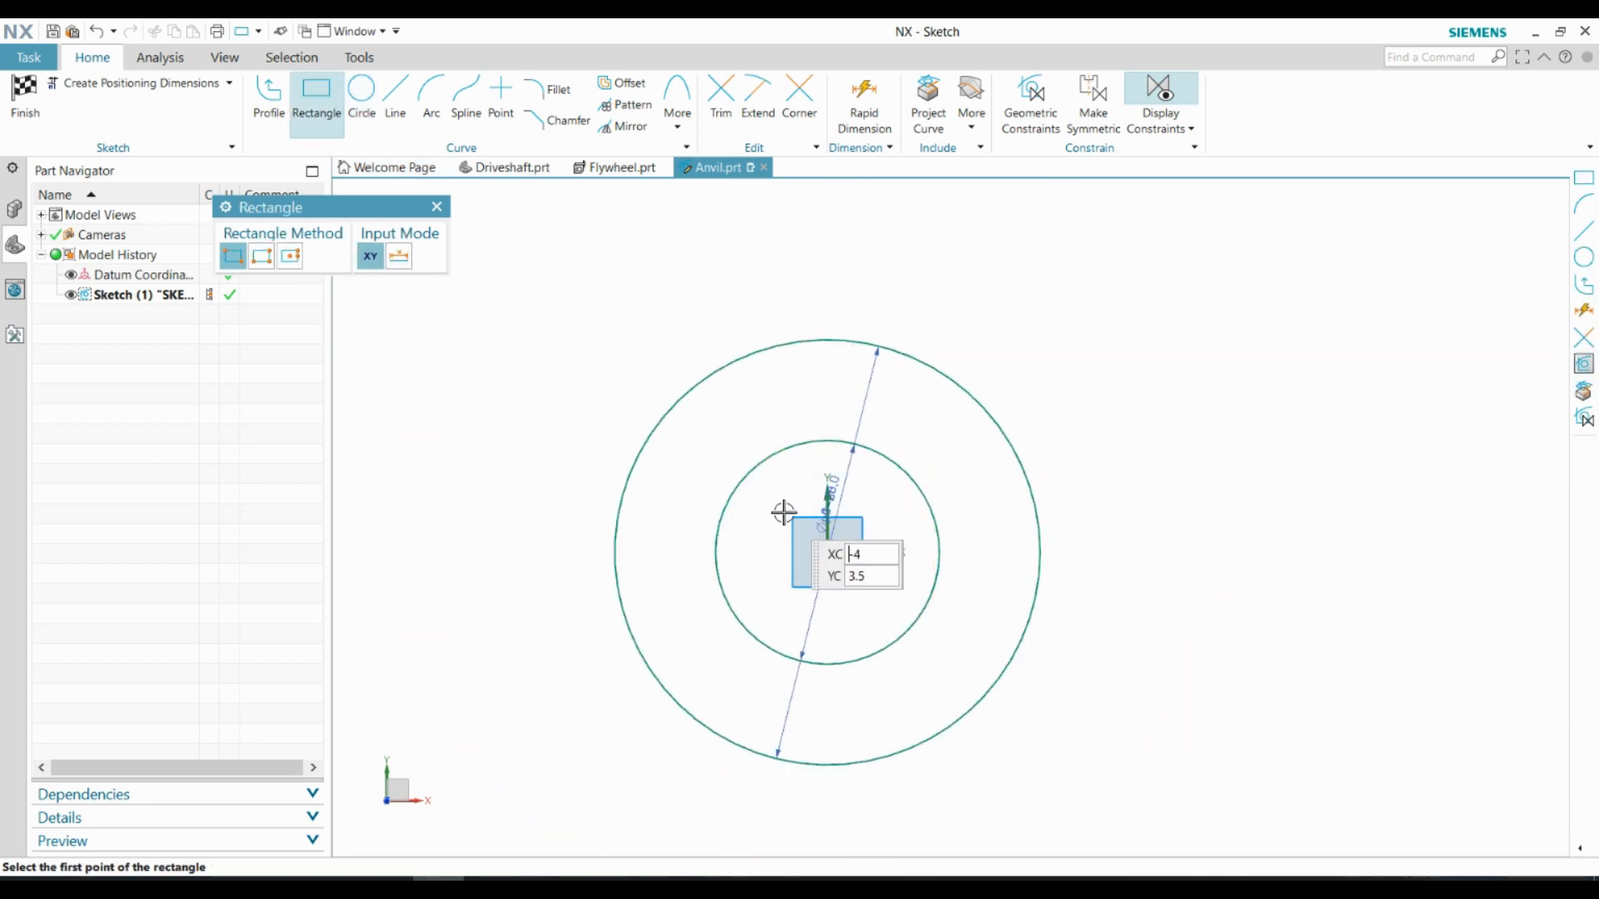
pyautogui.click(721, 422)
pyautogui.click(958, 699)
pyautogui.press('Escape')
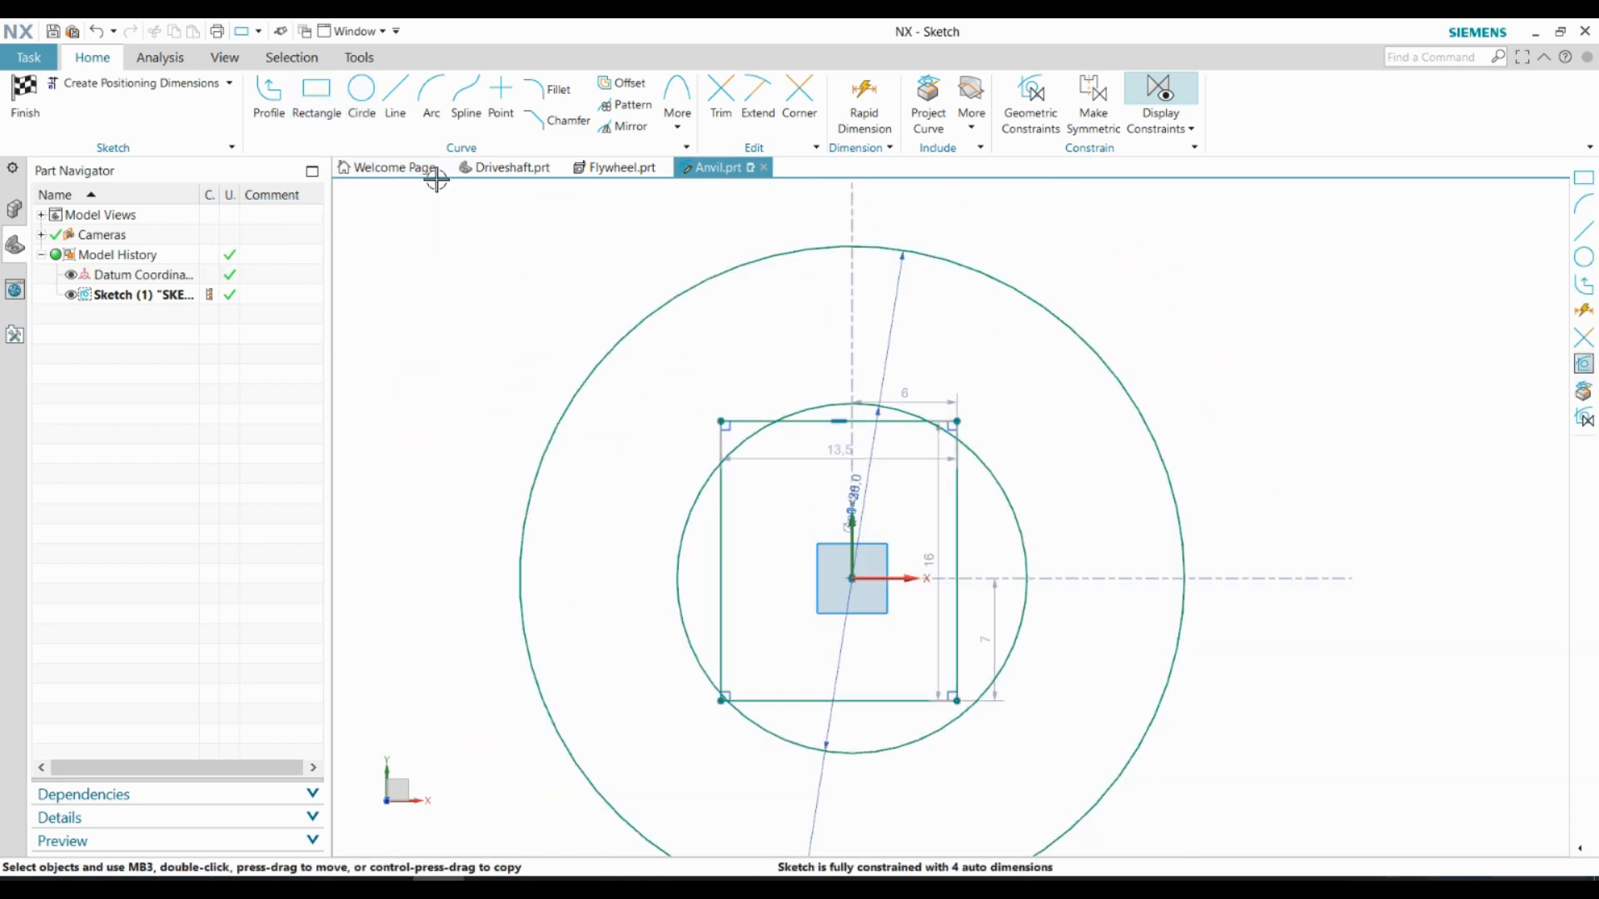
# Constrain the rectangle to a square with equal sides of 17 mm and align its side midpoints with the origin
pyautogui.click(956, 606)
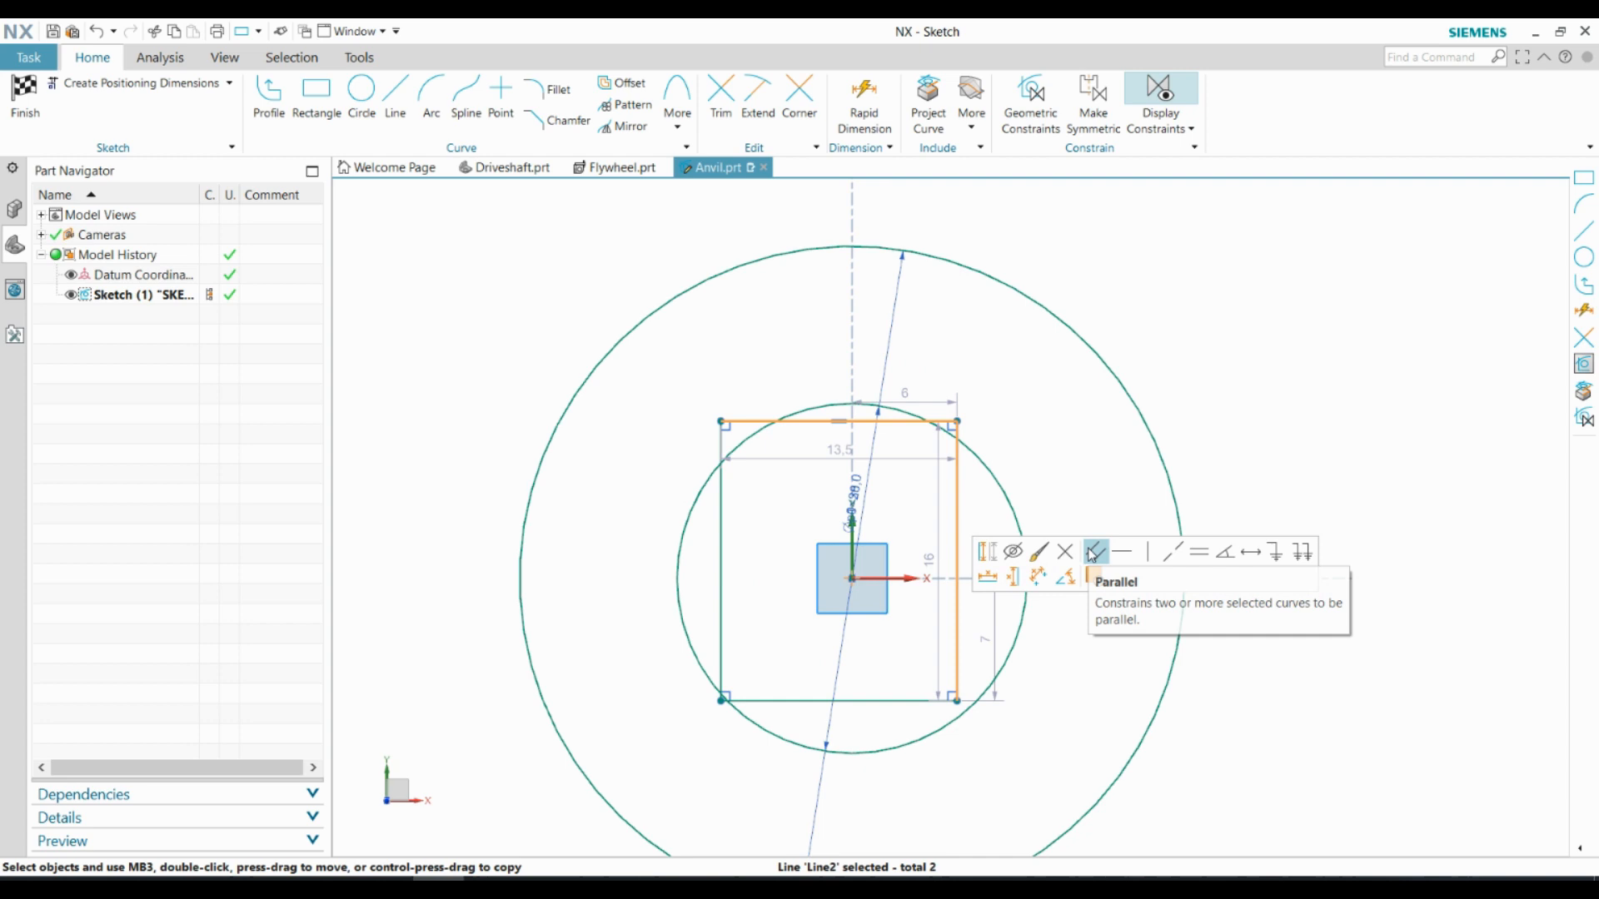
pyautogui.click(1210, 555)
pyautogui.press('d')
pyautogui.click(1238, 507)
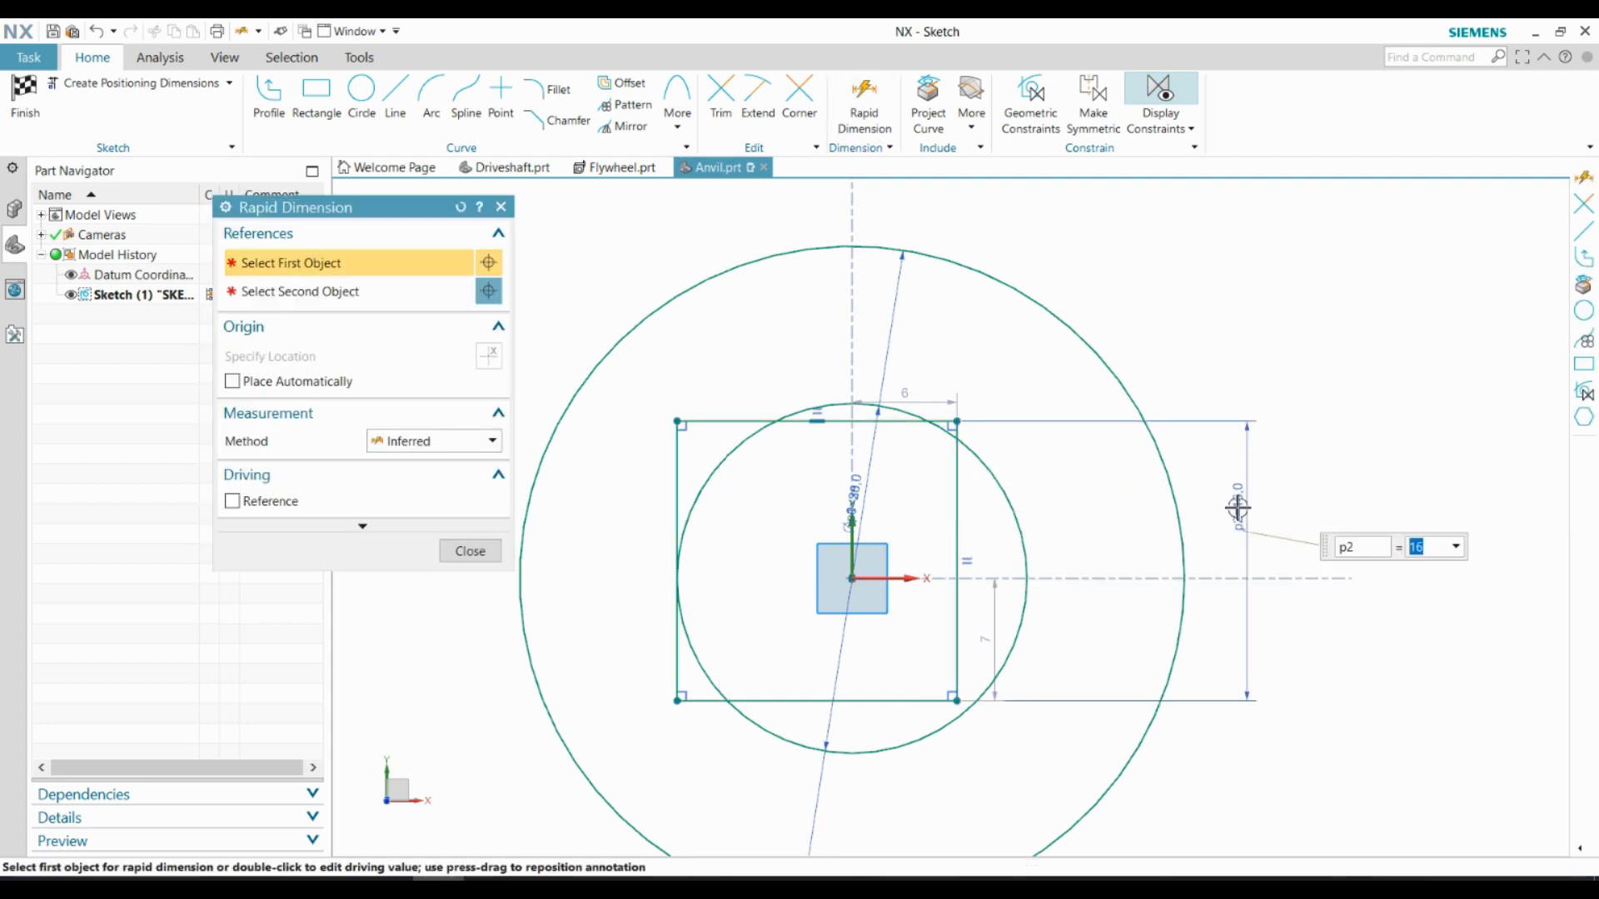
pyautogui.write('17')
pyautogui.press('Return')
pyautogui.press('Escape')
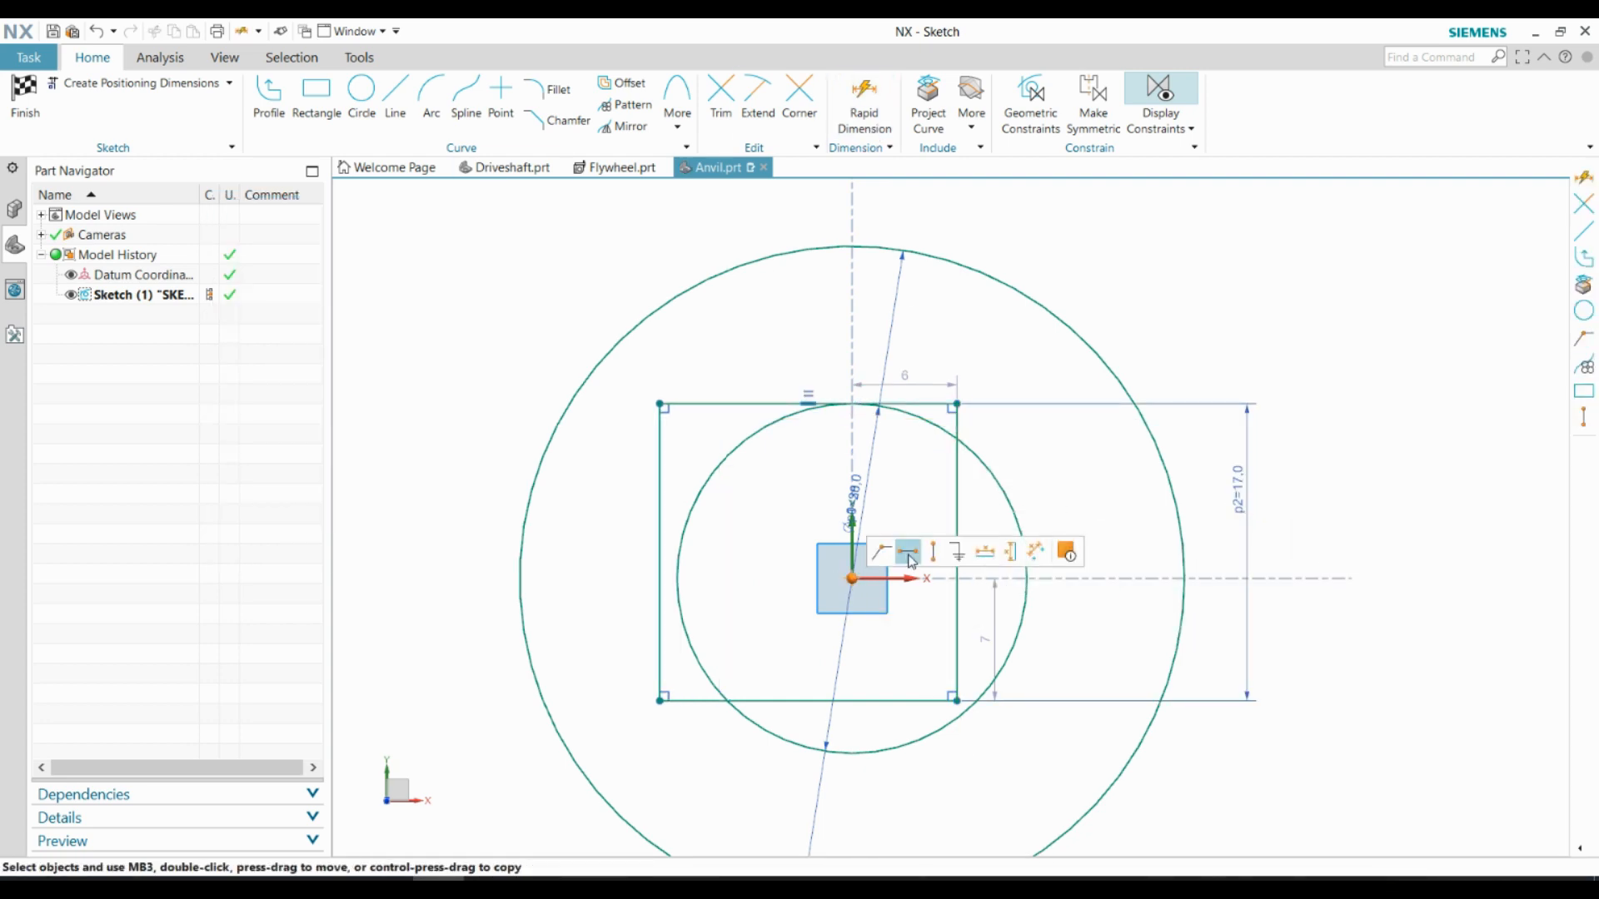
pyautogui.click(908, 553)
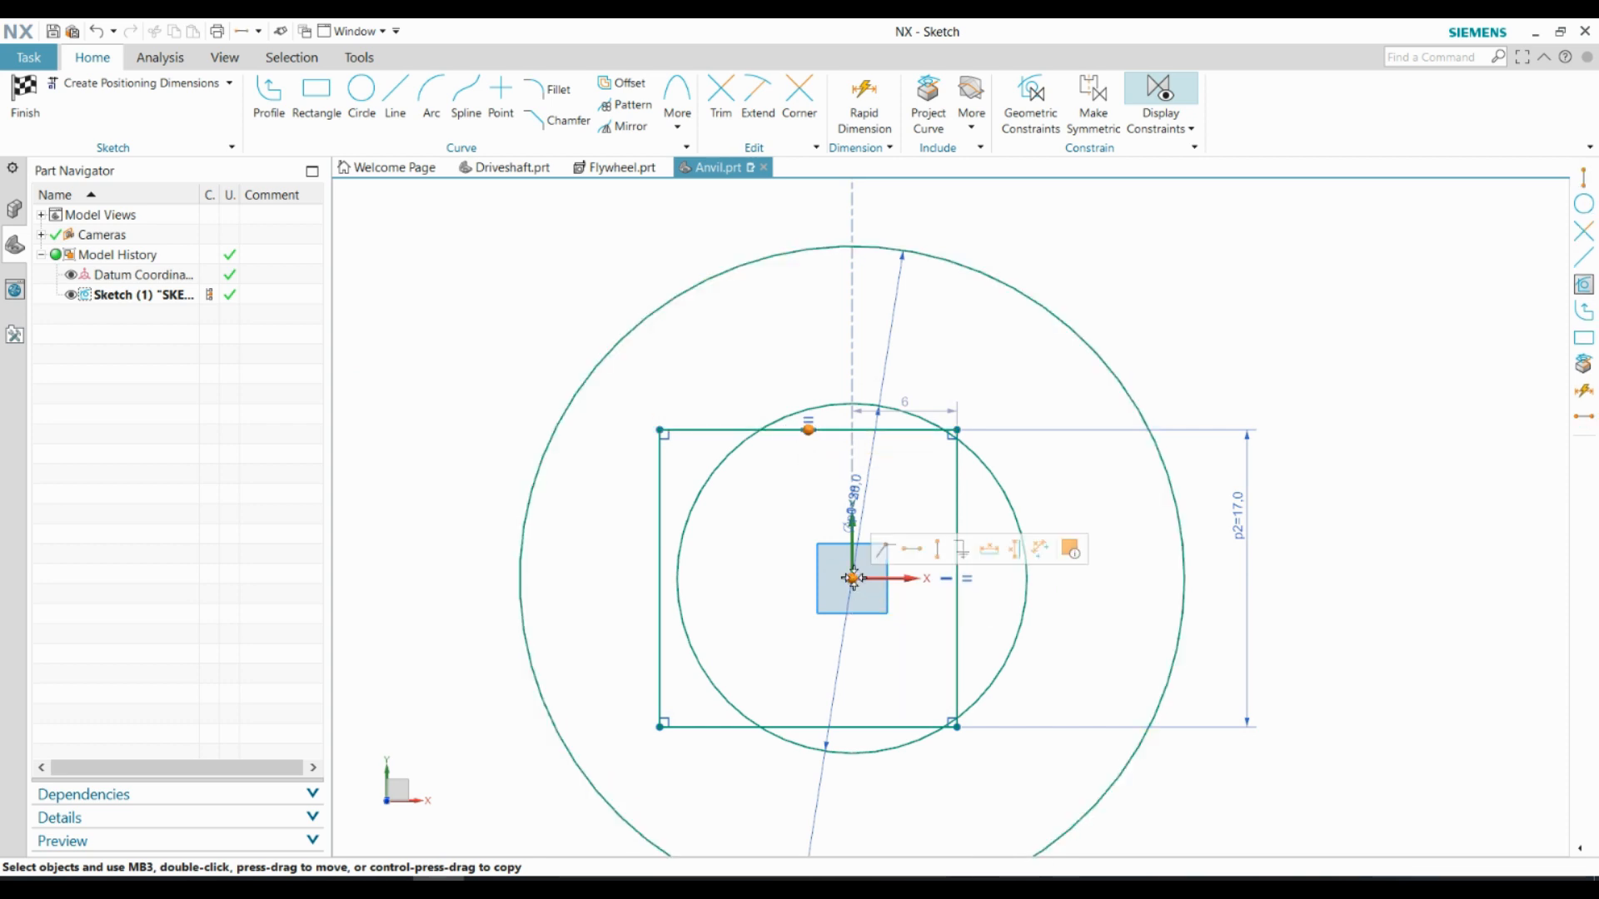
pyautogui.click(937, 549)
# Trim the square's corners and the 20 mm circle's outer arcs to leave a square outline with arc-cut corners
pyautogui.press('t')
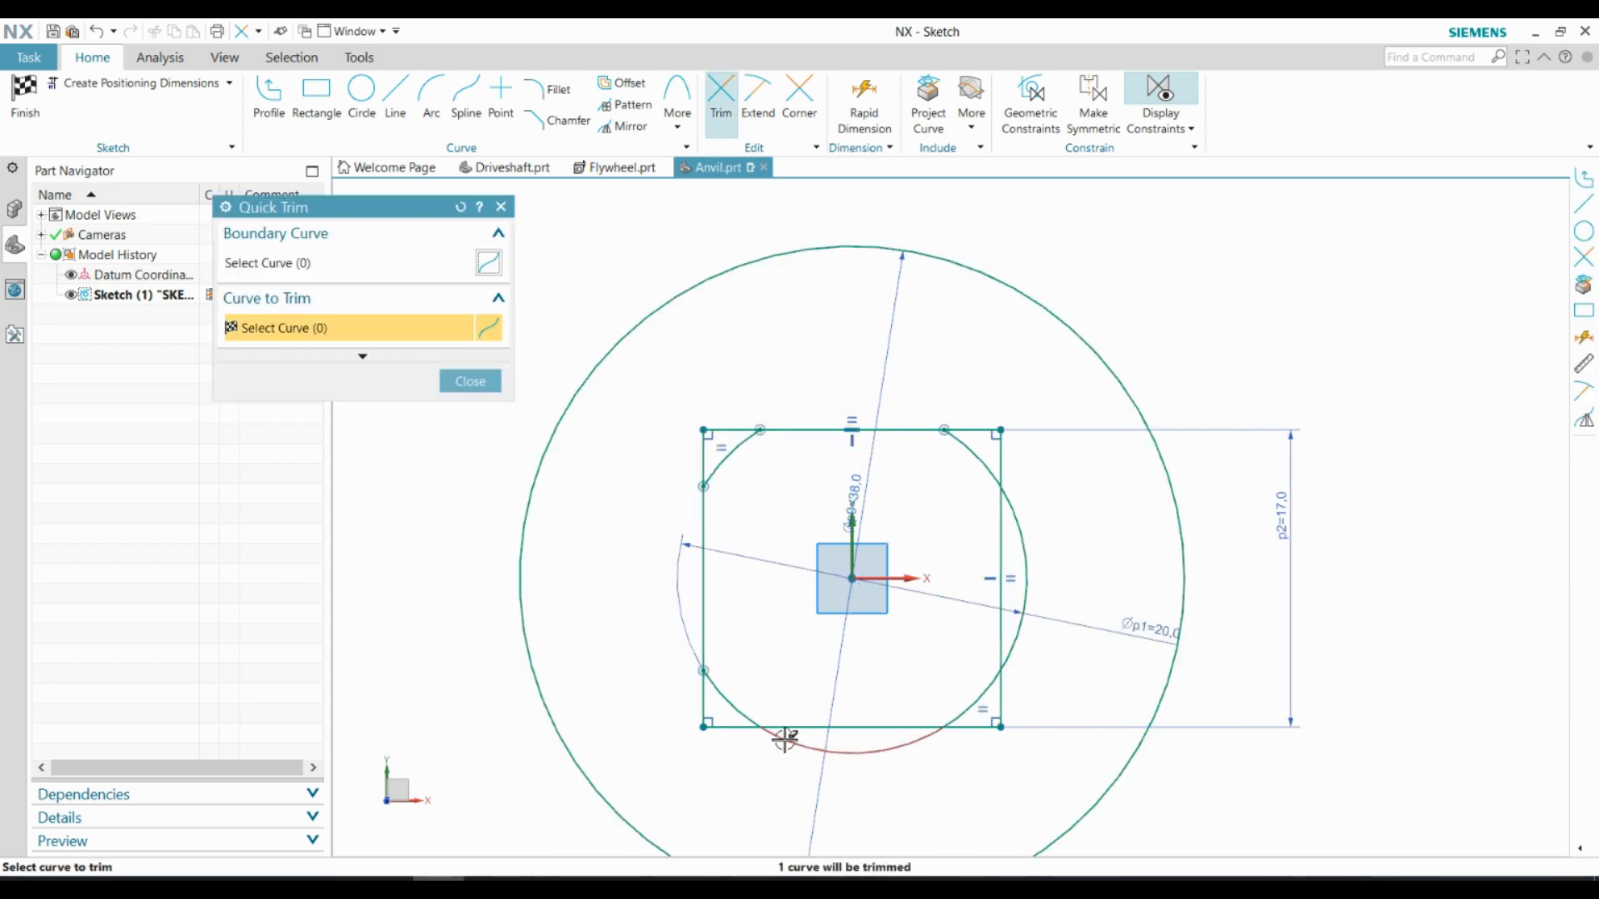
pyautogui.moveTo(1017, 454); pyautogui.dragTo(976, 410)
pyautogui.moveTo(728, 416); pyautogui.dragTo(691, 472)
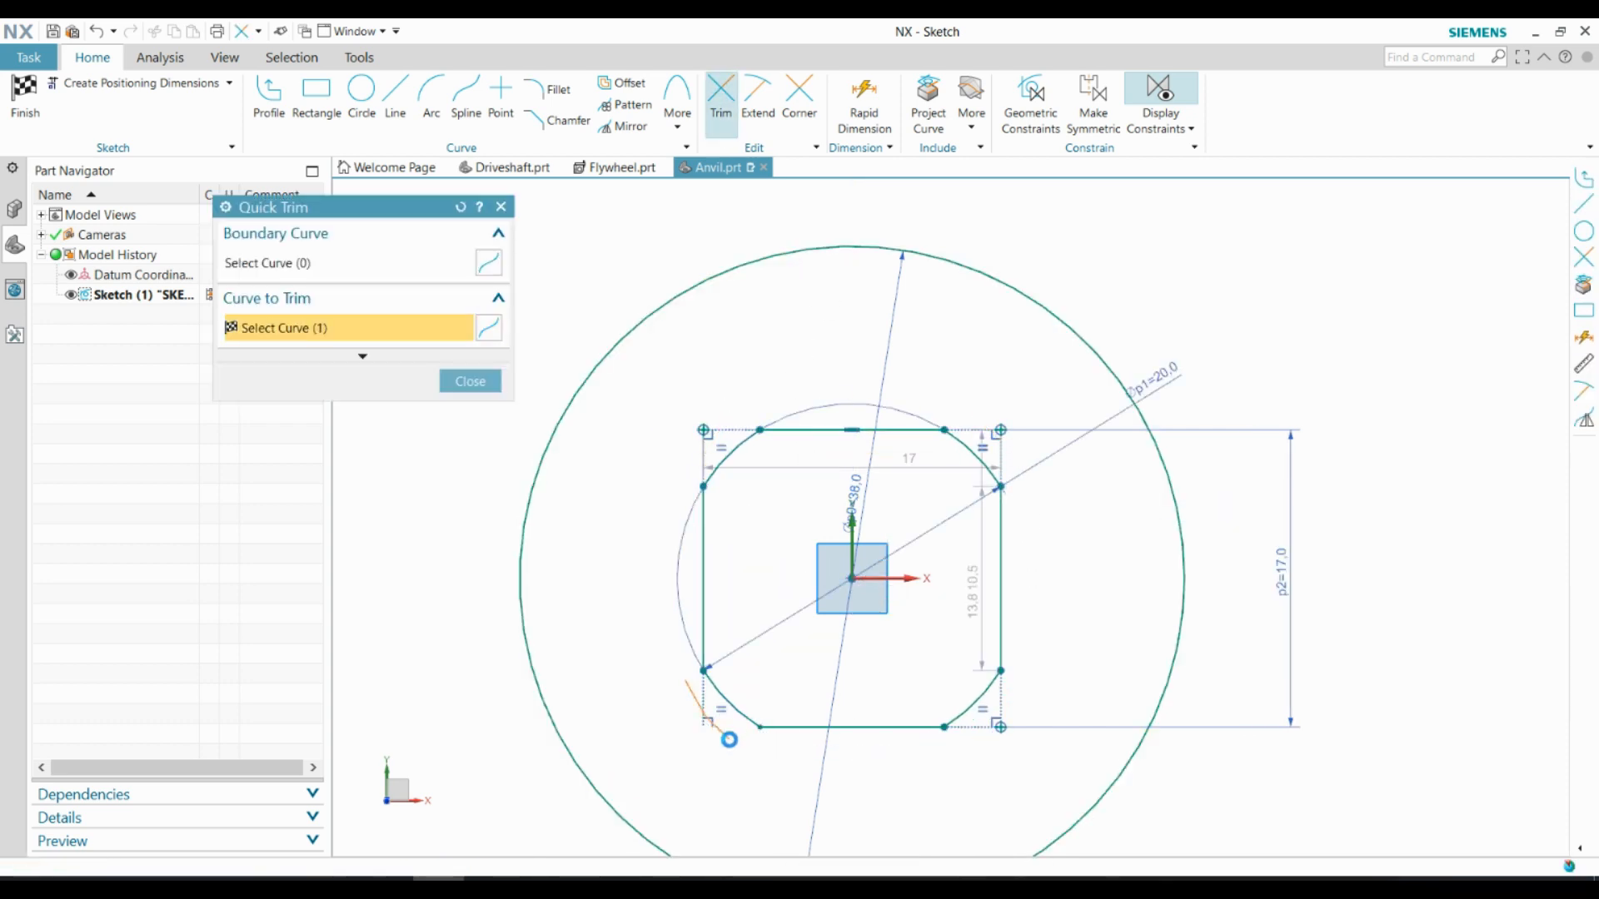
pyautogui.scroll(-1, 830, 298)
pyautogui.keyDown('shift'); pyautogui.moveTo(831, 298); pyautogui.dragTo(827, 248, button='middle'); pyautogui.keyUp('shift')
pyautogui.click(478, 381)
# Draw a 60 mm diameter circle concentric with the 38 mm circle
pyautogui.press('o')
pyautogui.click(843, 474)
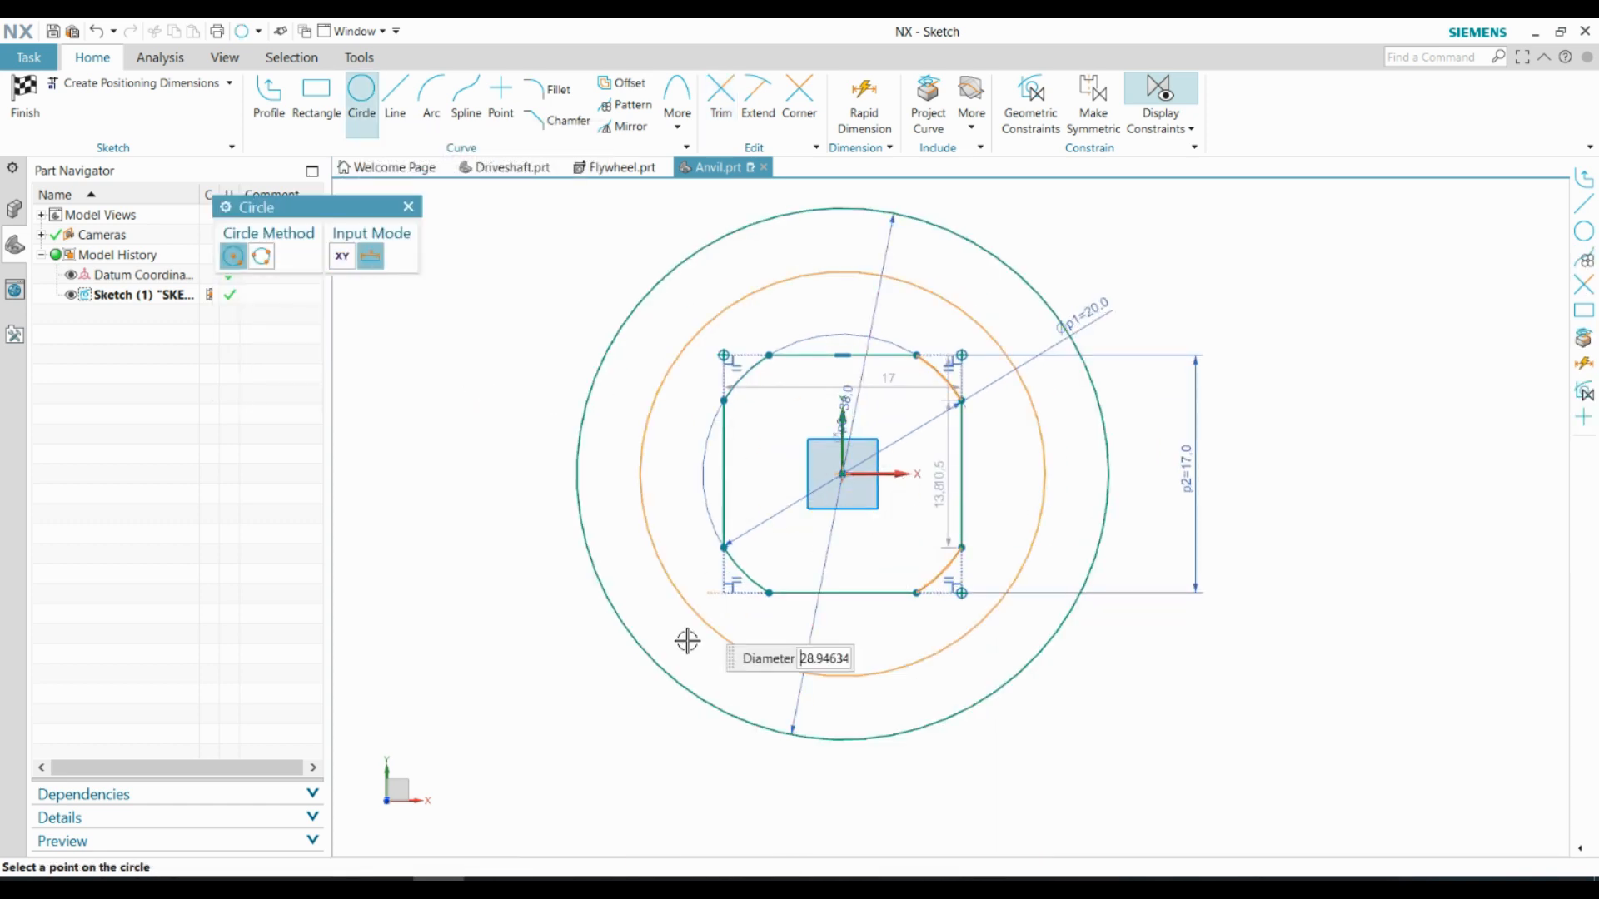
pyautogui.write('60')
pyautogui.press('Return')
pyautogui.scroll(-1, 633, 753)
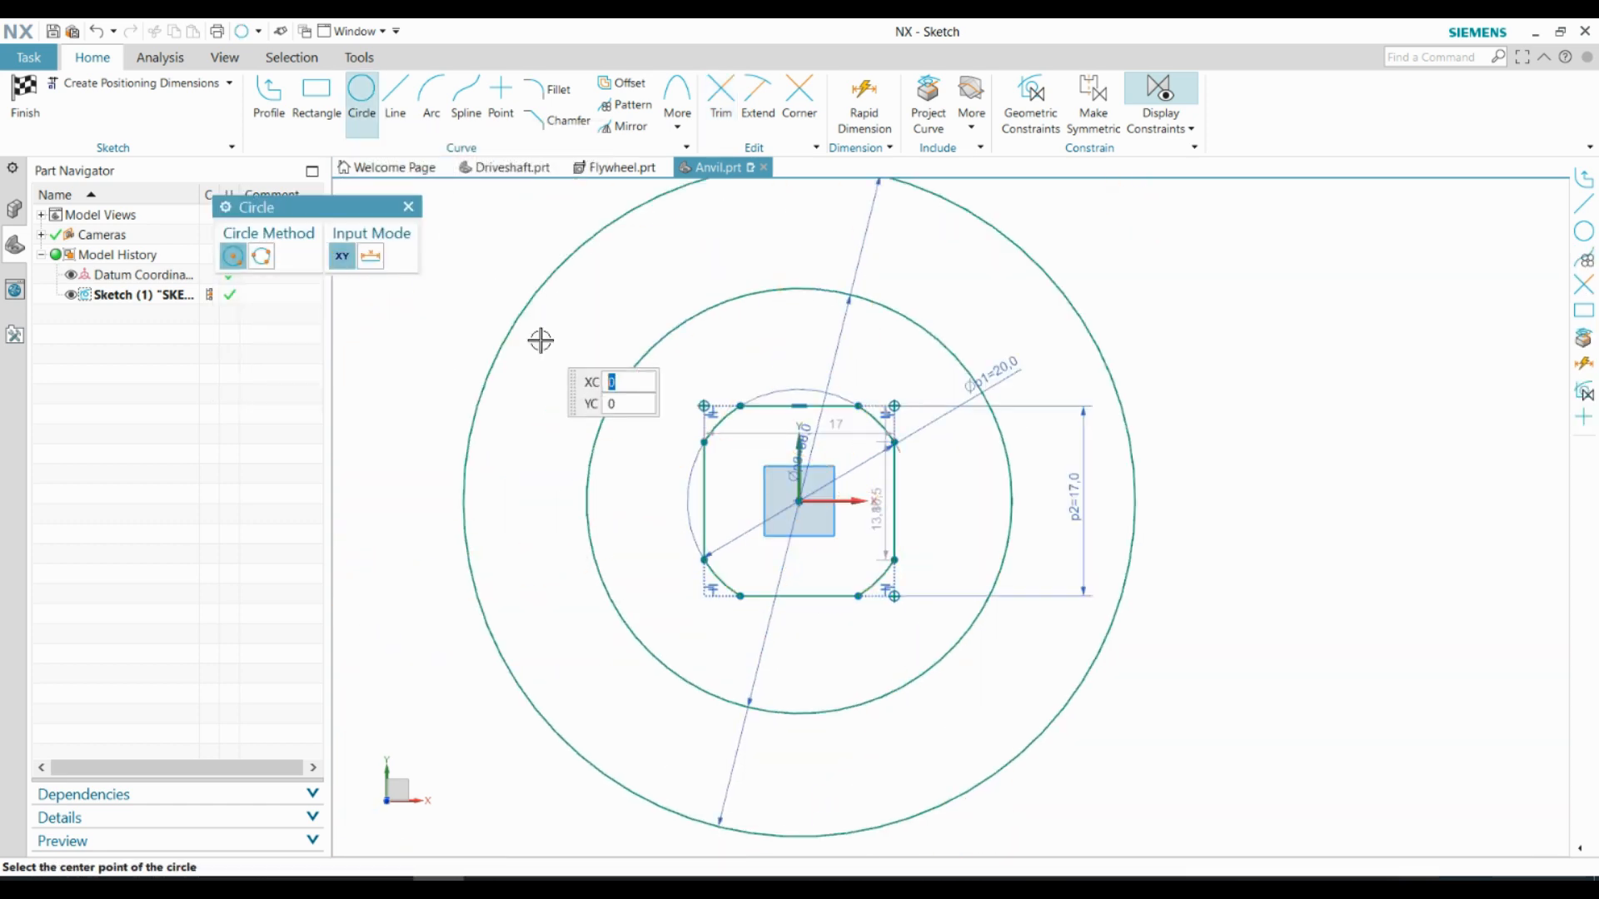
# Draw two horizontal lines, about 69 mm long below and 72 mm long above the origin, across the 60 mm circle
pyautogui.press('l')
pyautogui.click(451, 583)
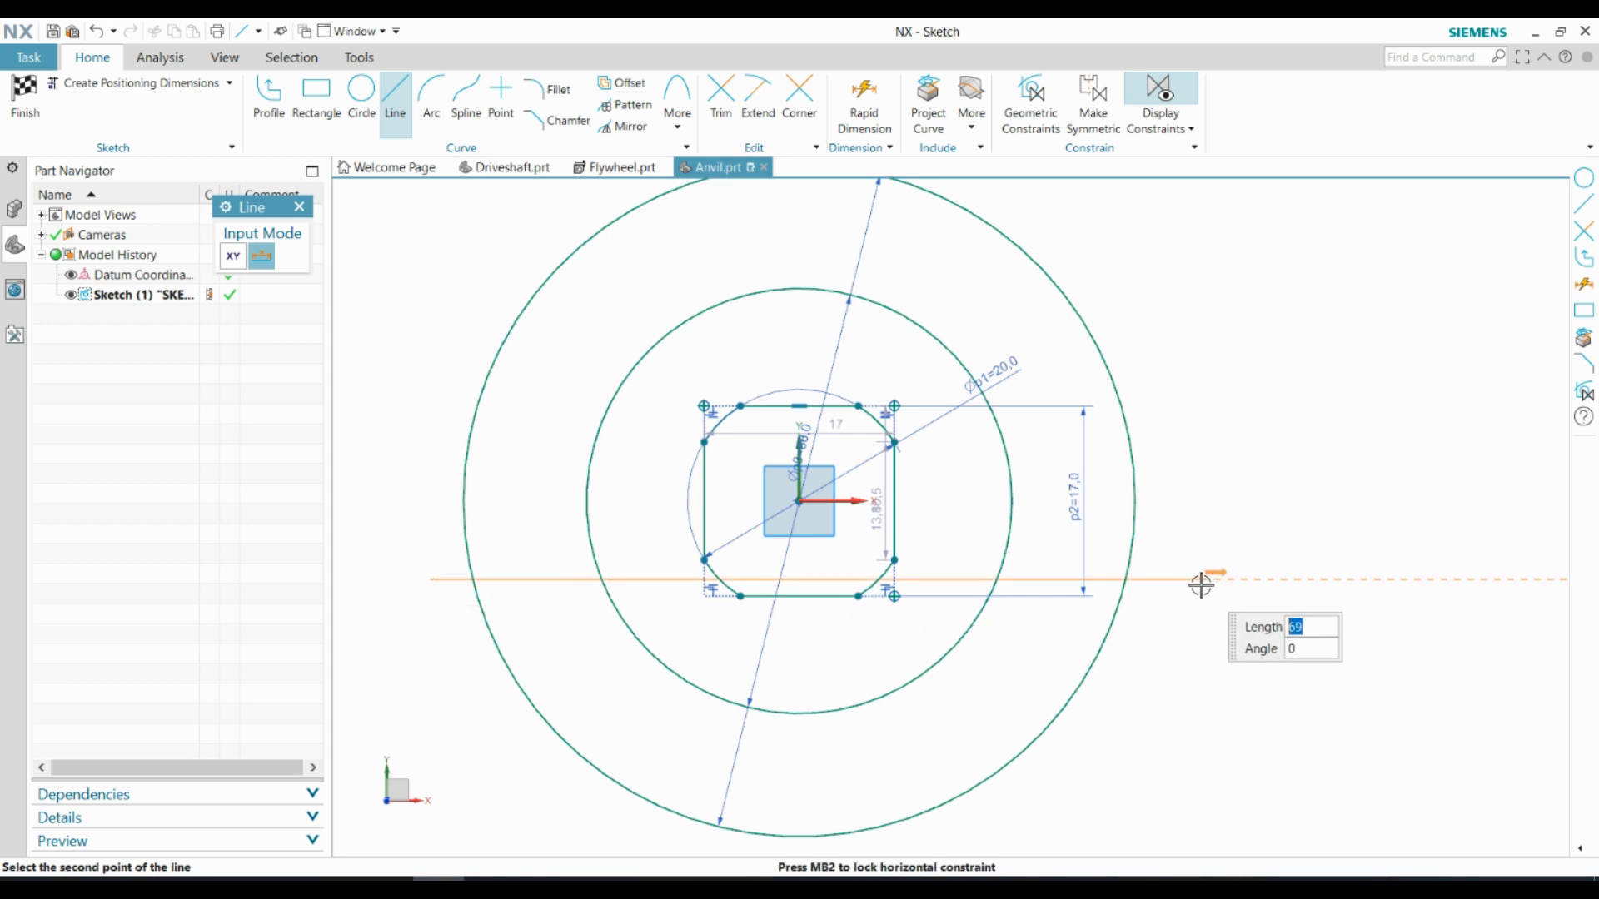
pyautogui.click(1203, 579)
pyautogui.click(434, 356)
pyautogui.click(1241, 334)
pyautogui.press('Escape')
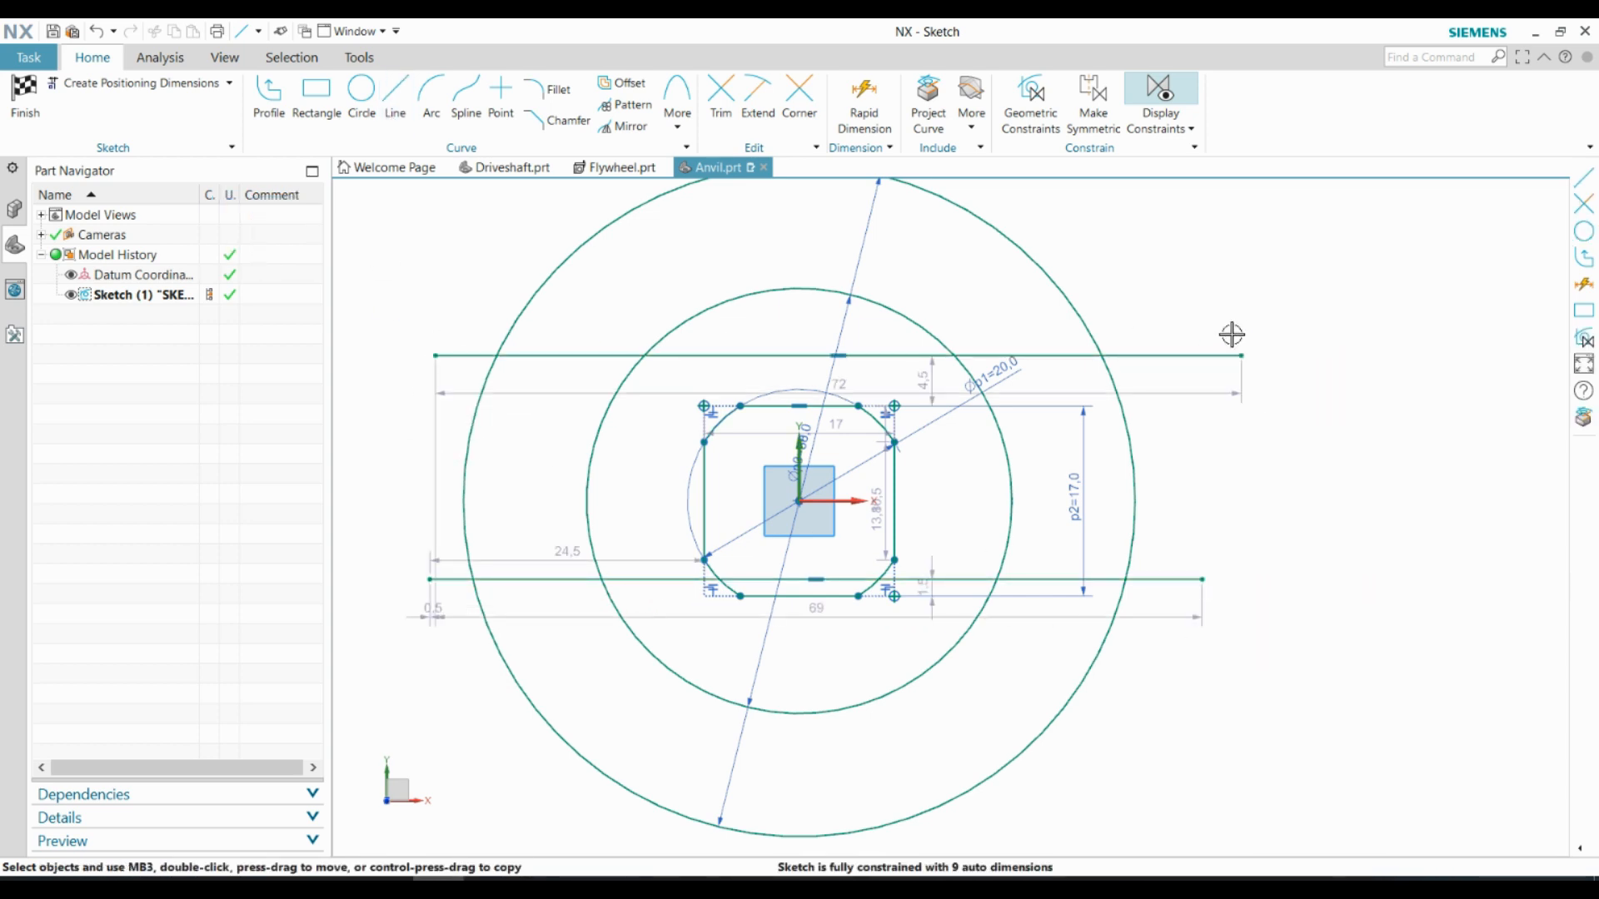
# Dimension the upper horizontal line 10 mm from the origin
pyautogui.click(860, 114)
pyautogui.click(799, 502)
pyautogui.click(778, 356)
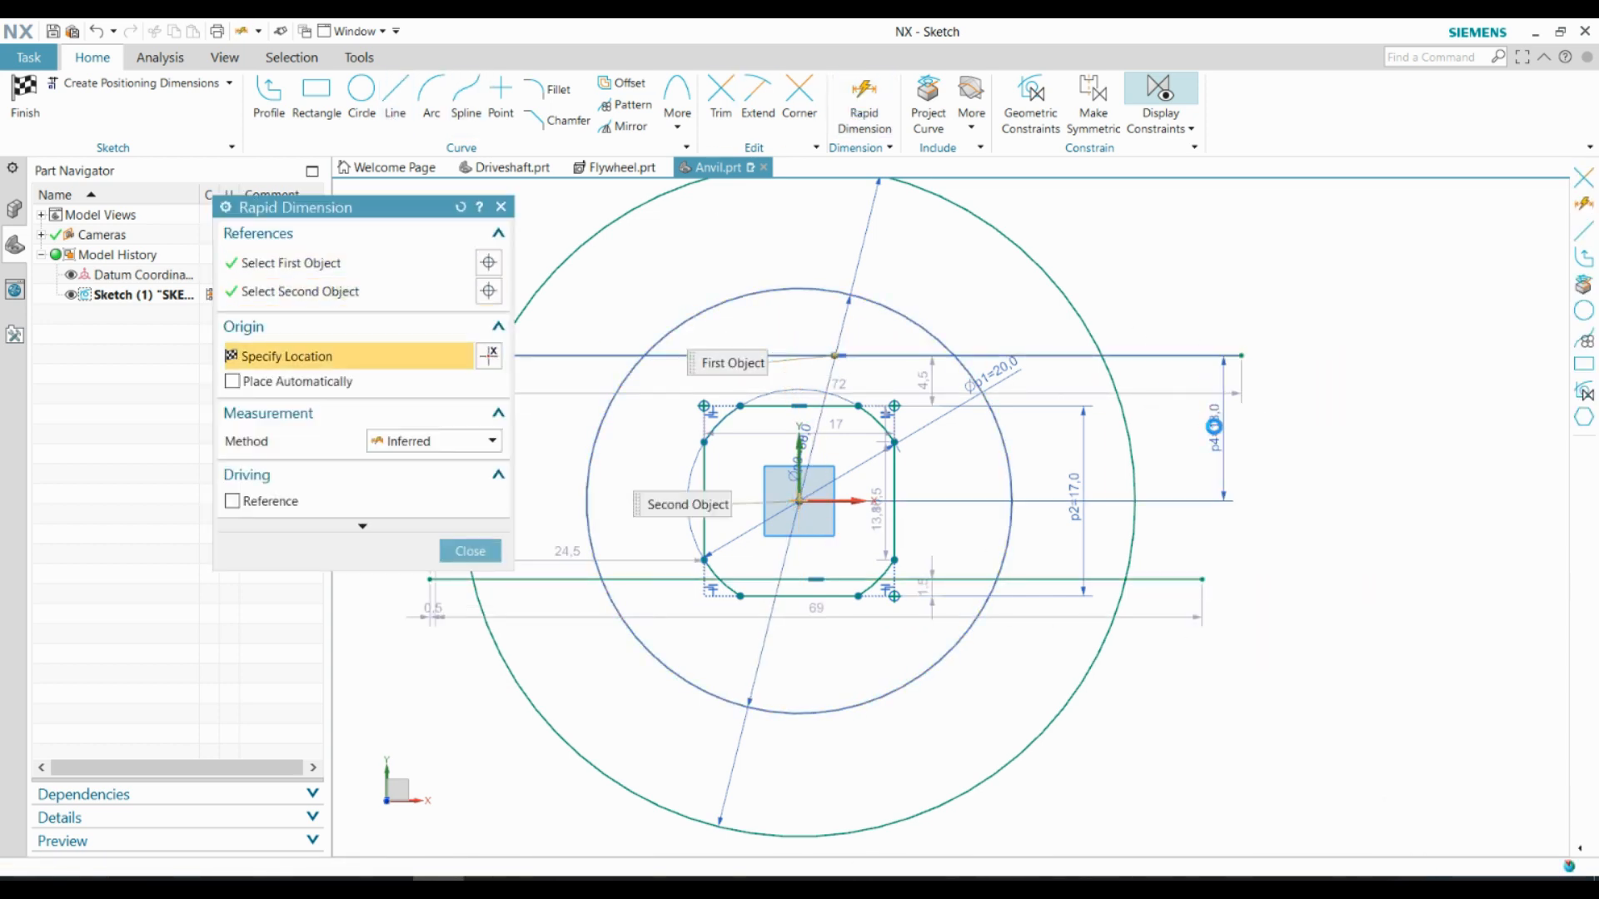
pyautogui.click(1215, 427)
pyautogui.write('10')
pyautogui.press('Return')
# Dimension the lower horizontal line 10 mm from the origin
pyautogui.click(950, 580)
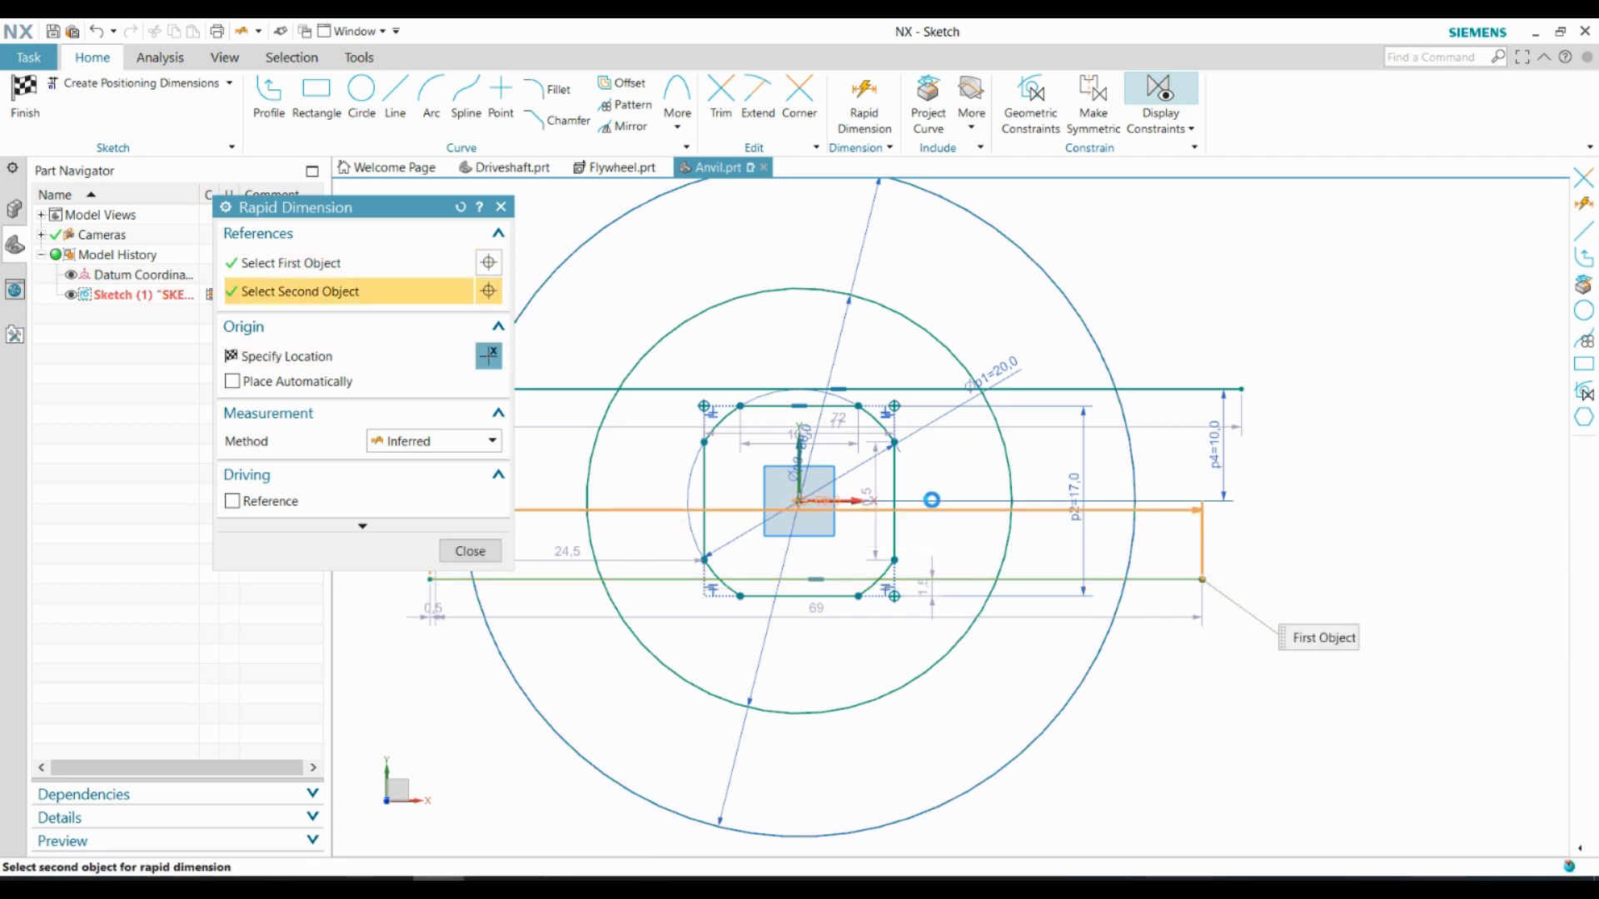
pyautogui.click(799, 502)
pyautogui.click(1237, 540)
pyautogui.write('10')
pyautogui.press('Return')
pyautogui.click(459, 552)
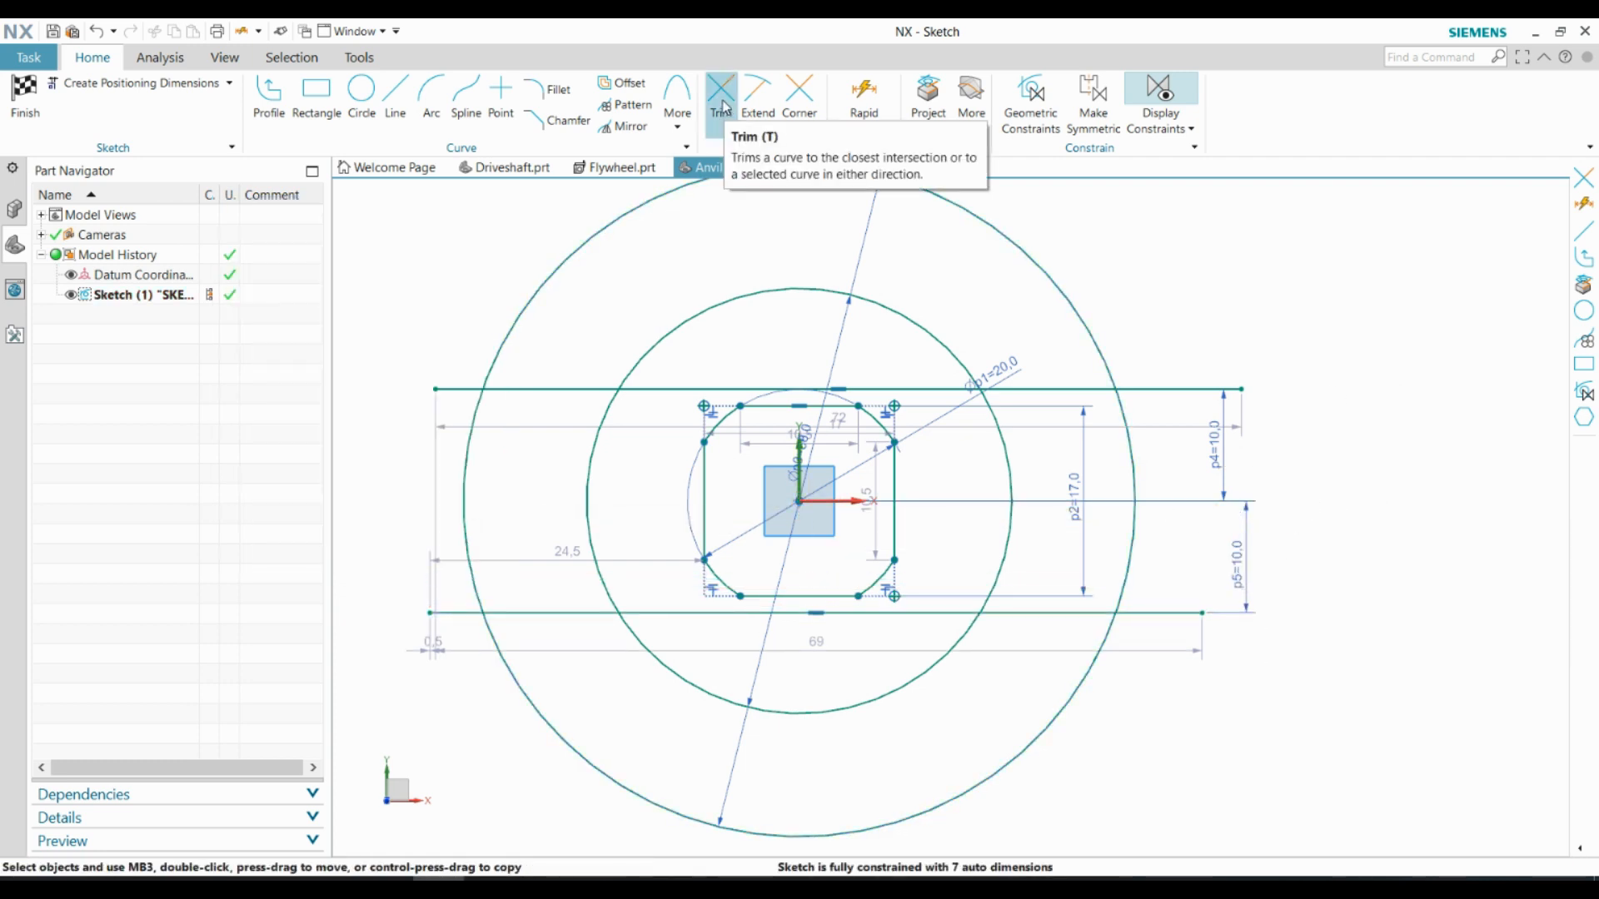
# Trim the circles and lines to a single outline of a round hub with two opposite arms
pyautogui.click(720, 96)
pyautogui.moveTo(352, 219); pyautogui.dragTo(262, 274)
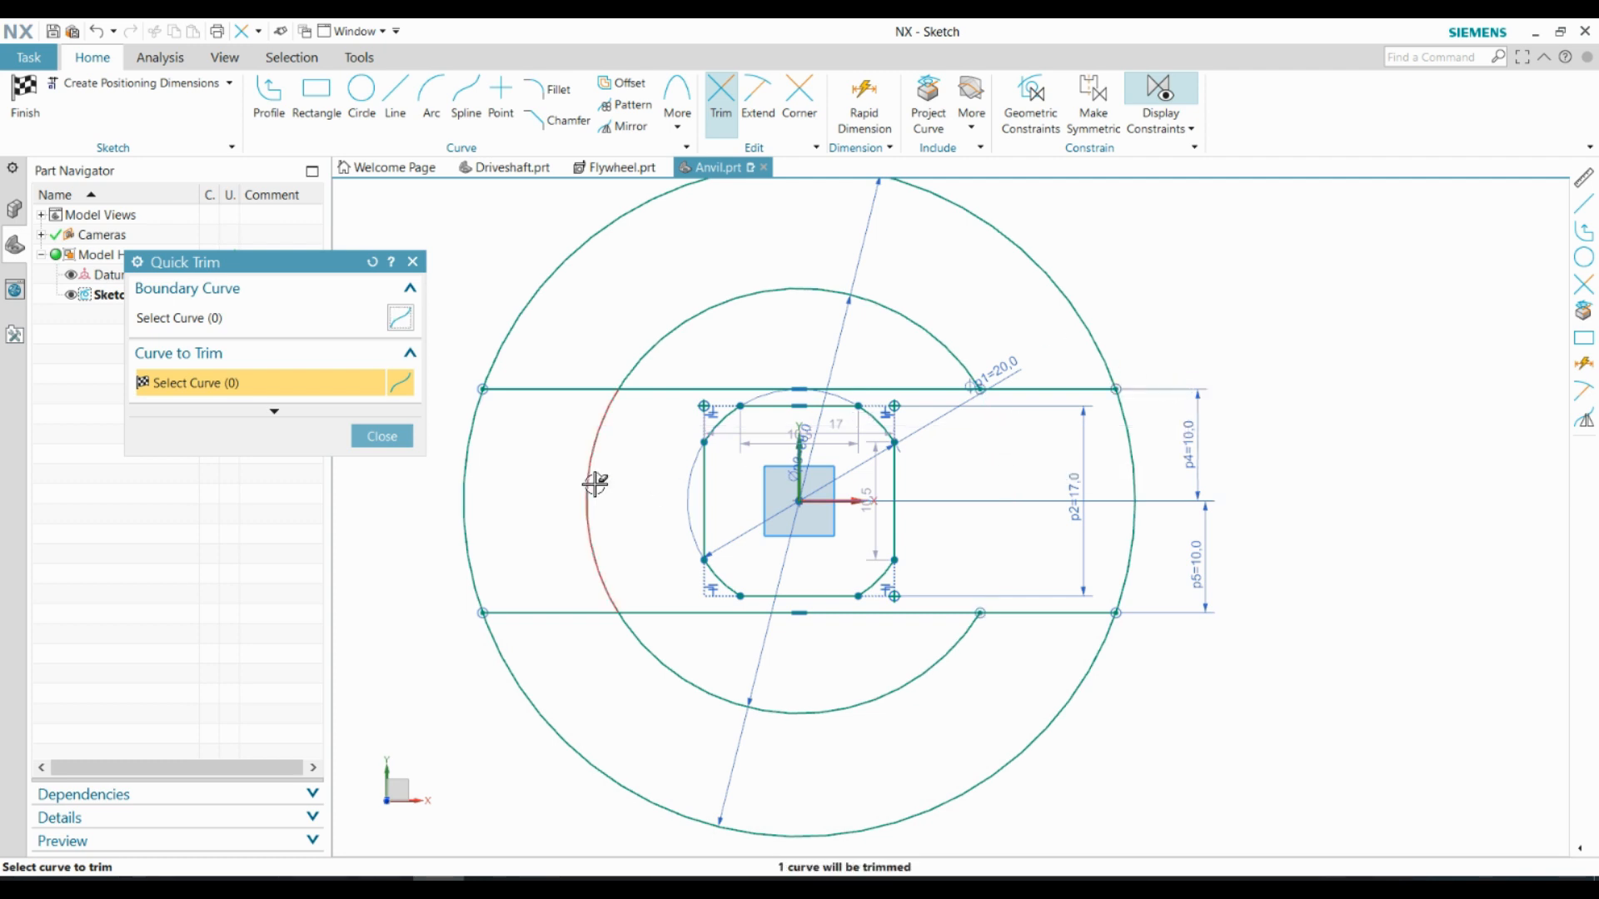
pyautogui.click(638, 793)
pyautogui.click(571, 271)
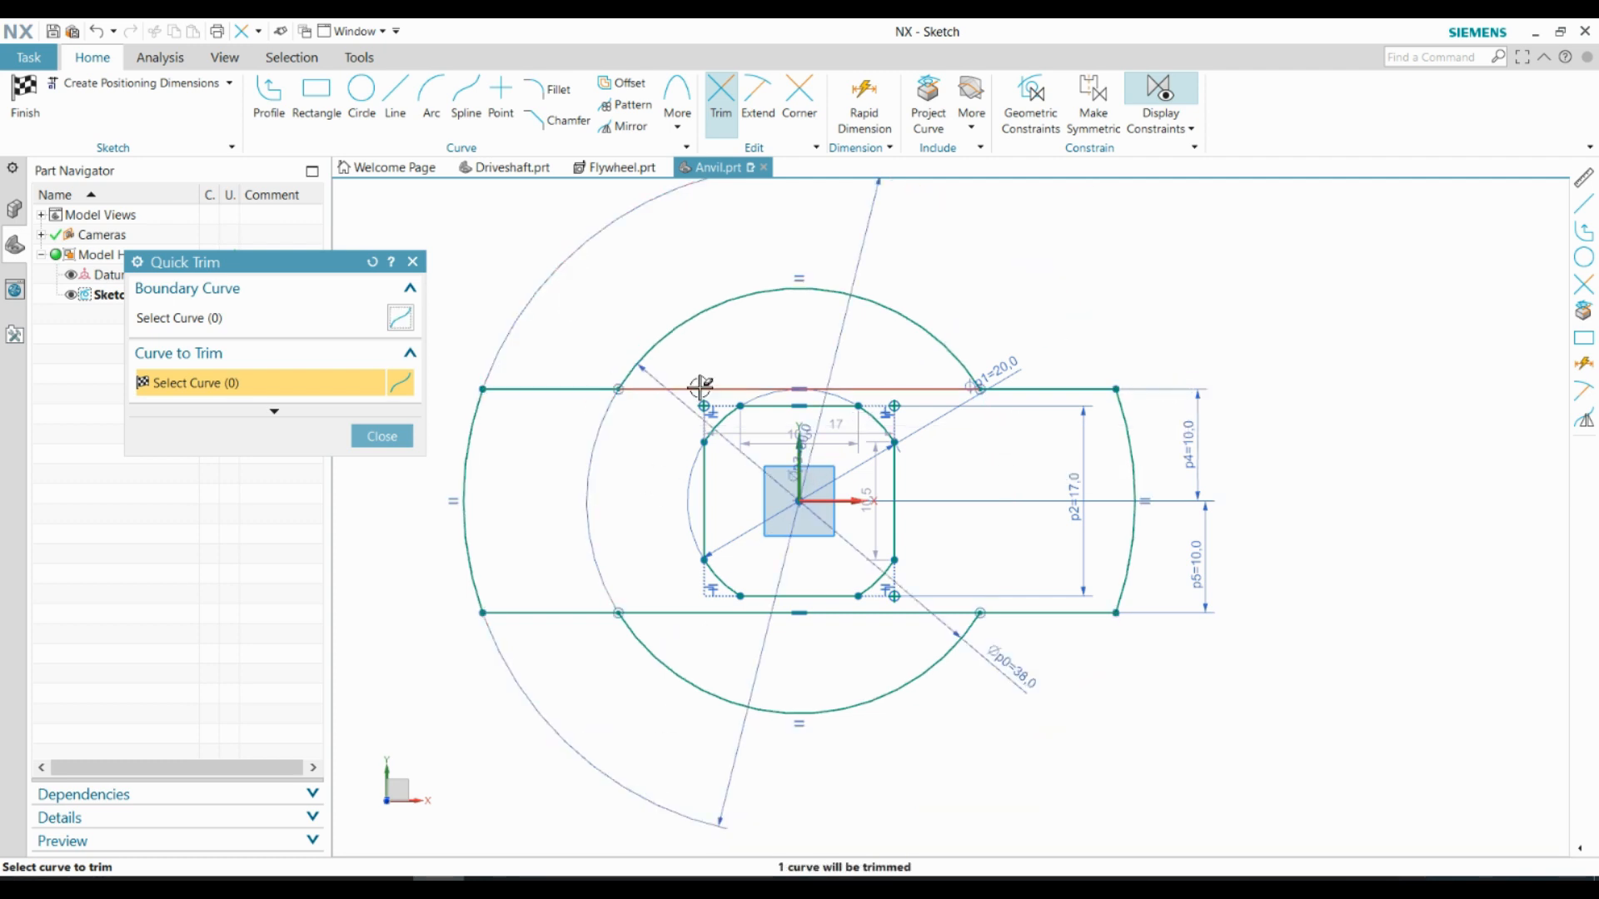
pyautogui.click(383, 436)
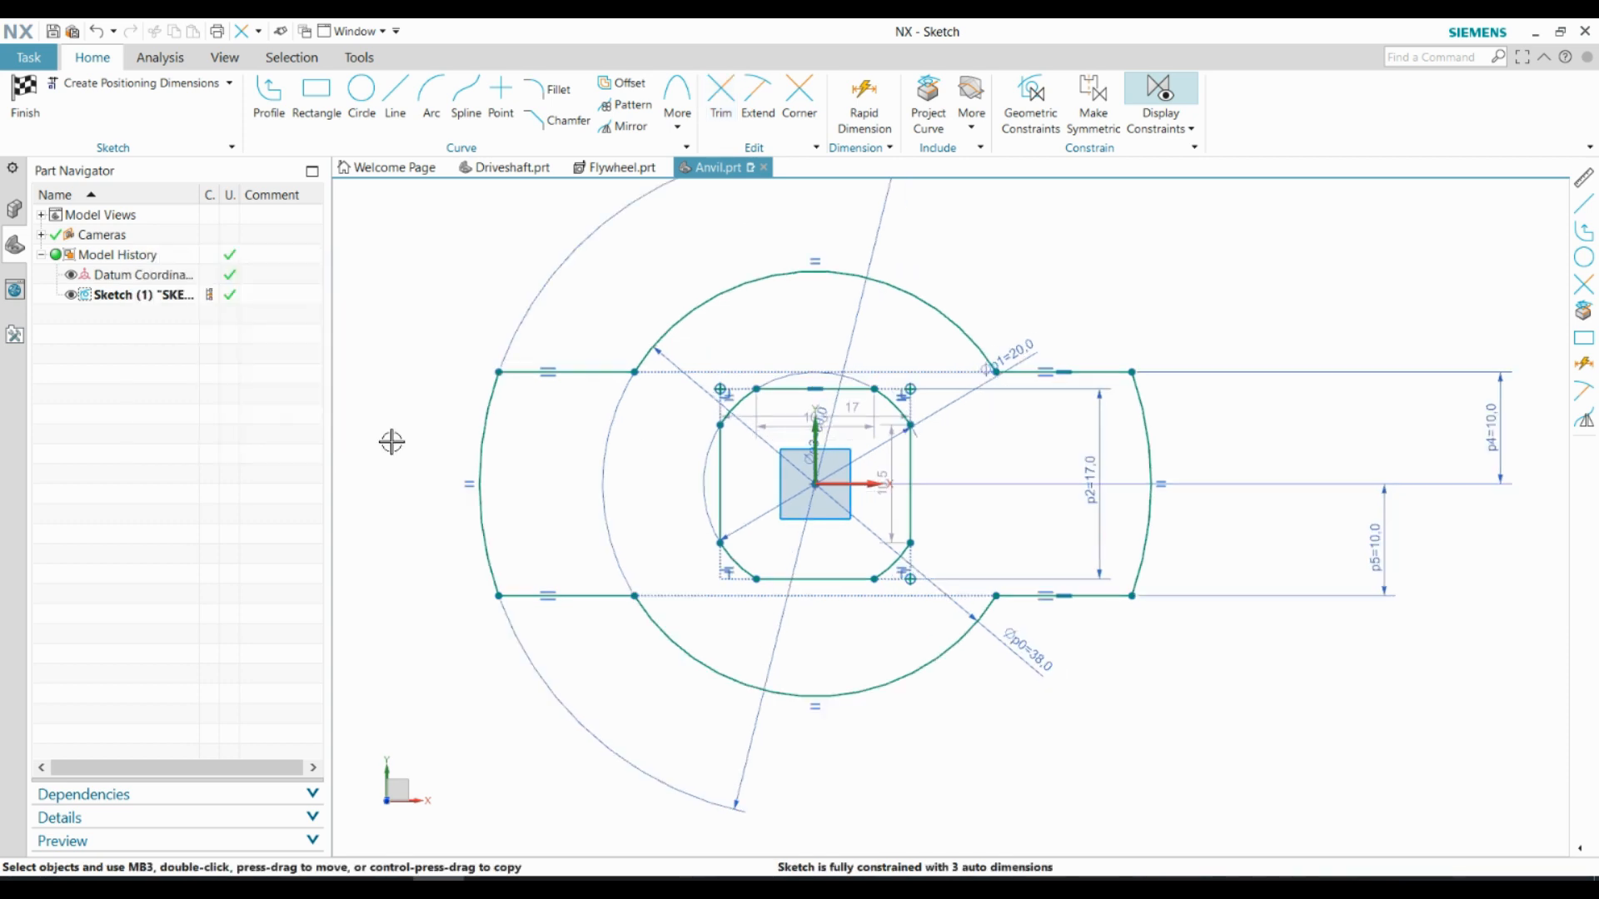
# Try a 3 mm fillet where the left arm's upper edge meets the 38 mm hub arc
pyautogui.click(549, 91)
pyautogui.scroll(5, 609, 350)
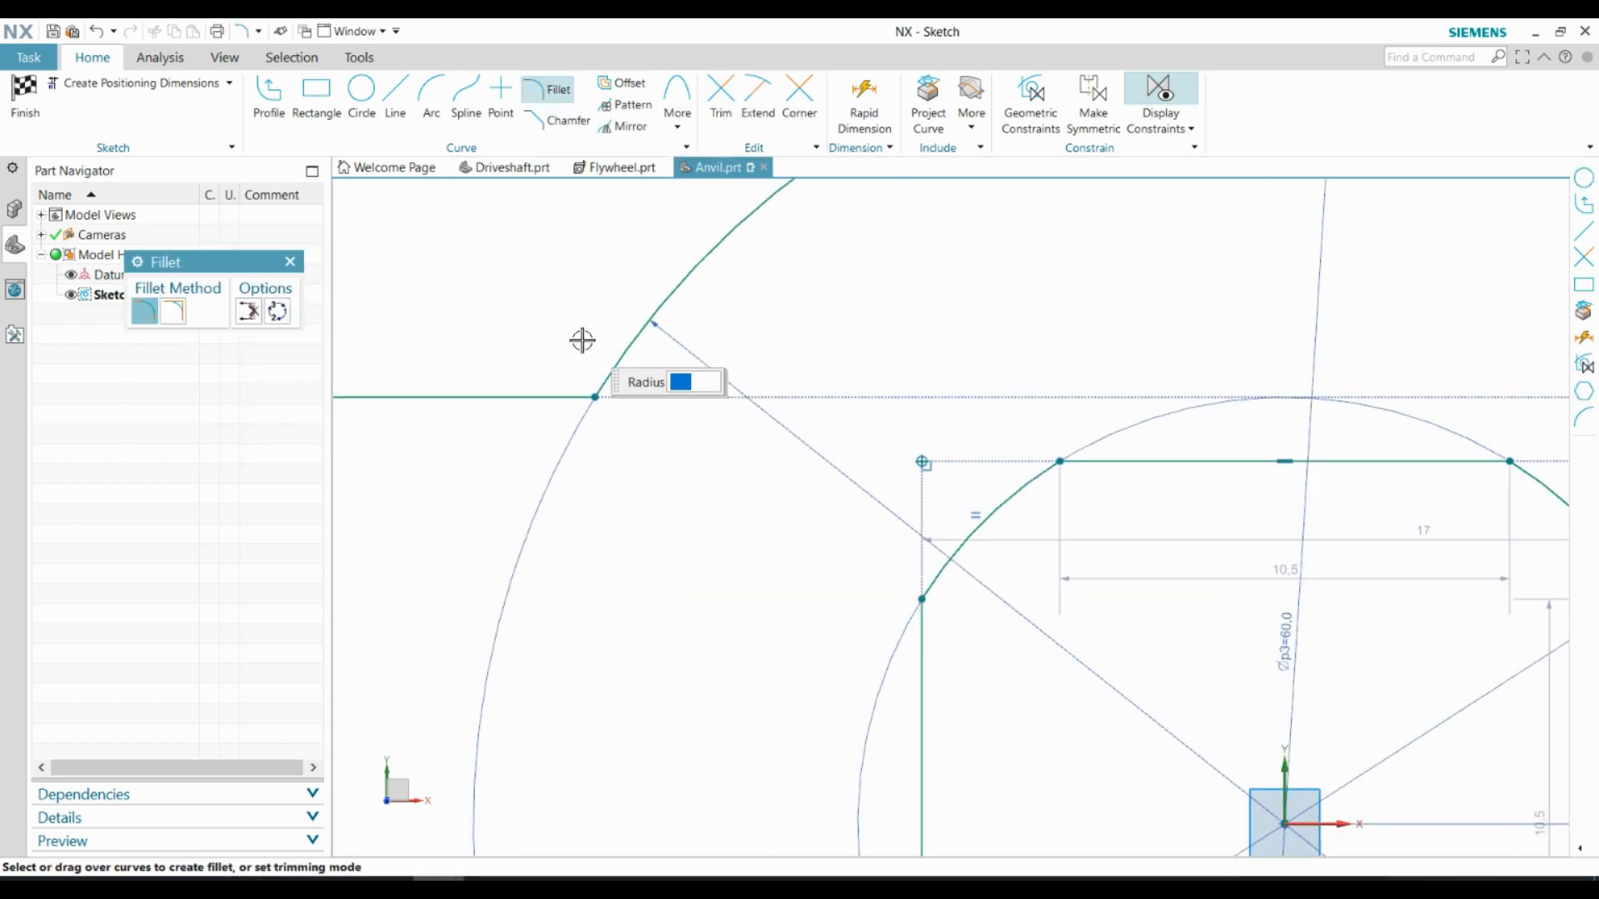
pyautogui.press('Return')
pyautogui.click(596, 397)
pyautogui.scroll(-8, 596, 397)
pyautogui.scroll(4, 800, 400)
pyautogui.scroll(-3, 821, 399)
pyautogui.scroll(4, 550, 379)
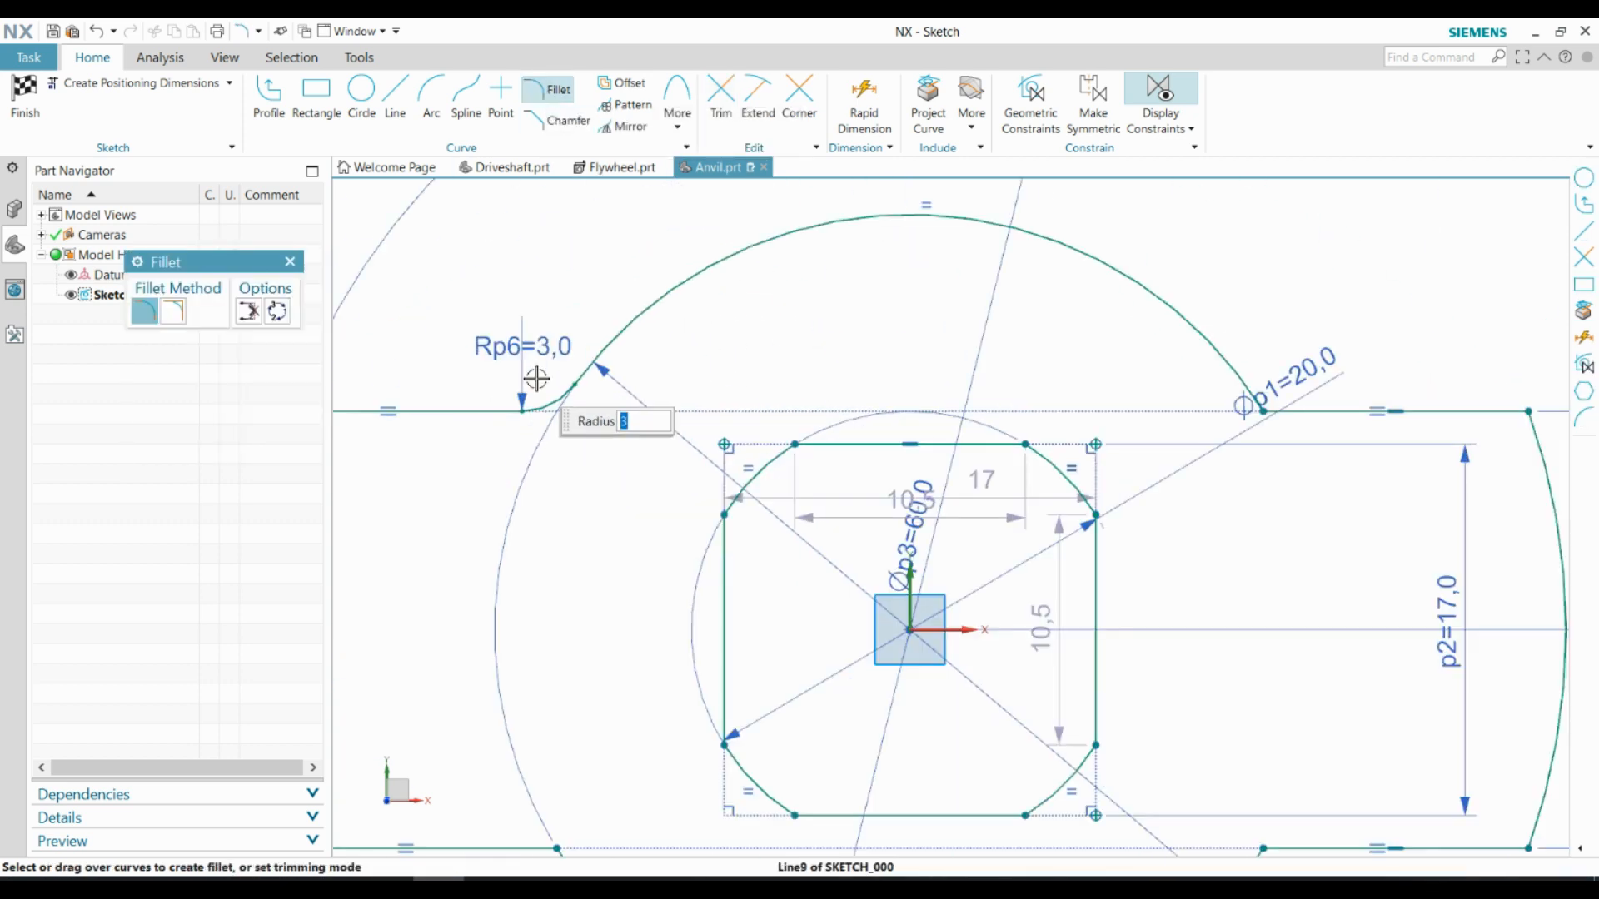
pyautogui.press('Escape')
pyautogui.doubleClick(534, 348)
# Fillet all four junctions between the arm edges and the 38 mm hub arcs with a 1 mm radius
pyautogui.click(569, 92)
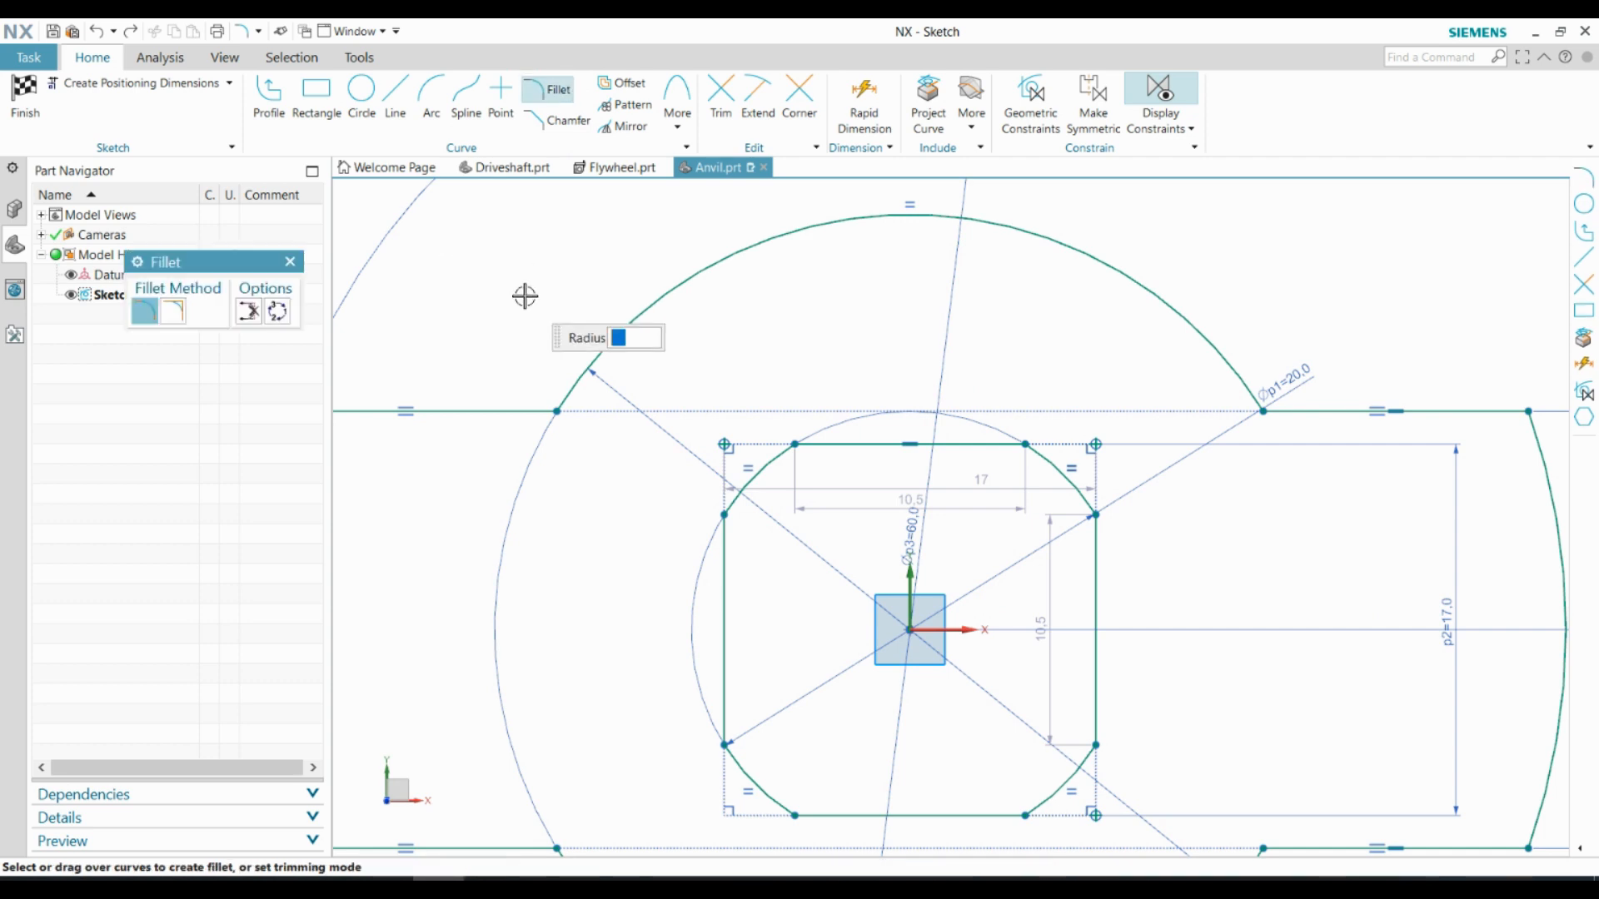
pyautogui.press('Return')
pyautogui.click(556, 411)
pyautogui.scroll(-4, 556, 411)
pyautogui.click(1121, 393)
pyautogui.scroll(-5, 1121, 393)
pyautogui.scroll(5, 1145, 558)
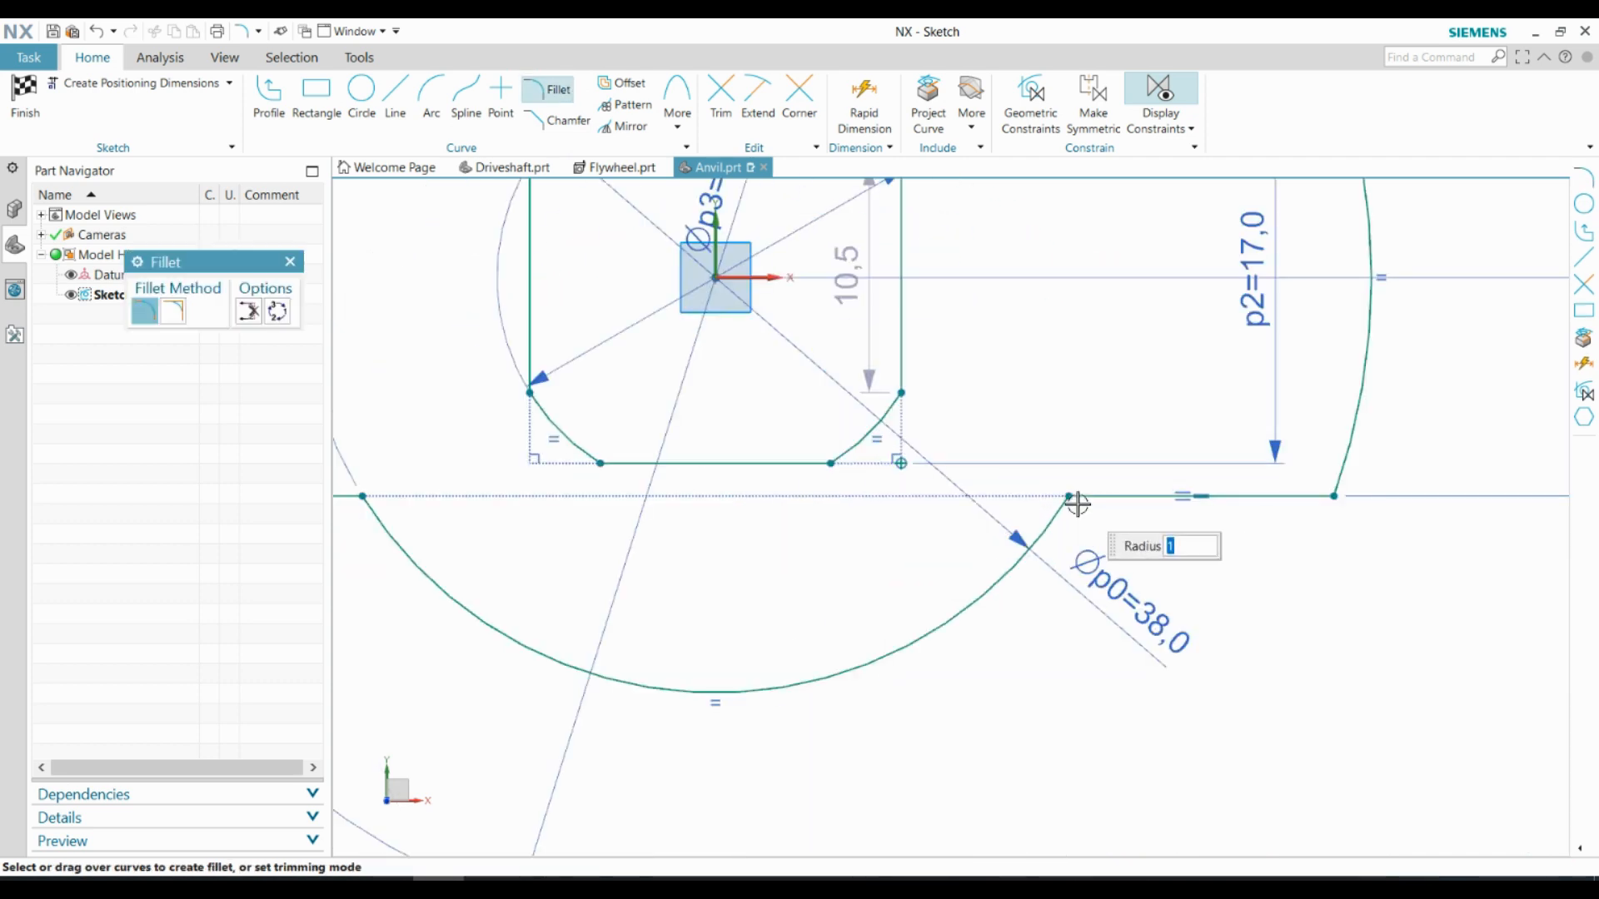
pyautogui.click(1078, 502)
pyautogui.scroll(-4, 1078, 503)
pyautogui.scroll(4, 888, 499)
pyautogui.click(627, 465)
pyautogui.scroll(-6, 550, 511)
pyautogui.press('Escape')
# Finish the sketch and extrude the anvil profile 10 mm as a new body
pyautogui.click(25, 93)
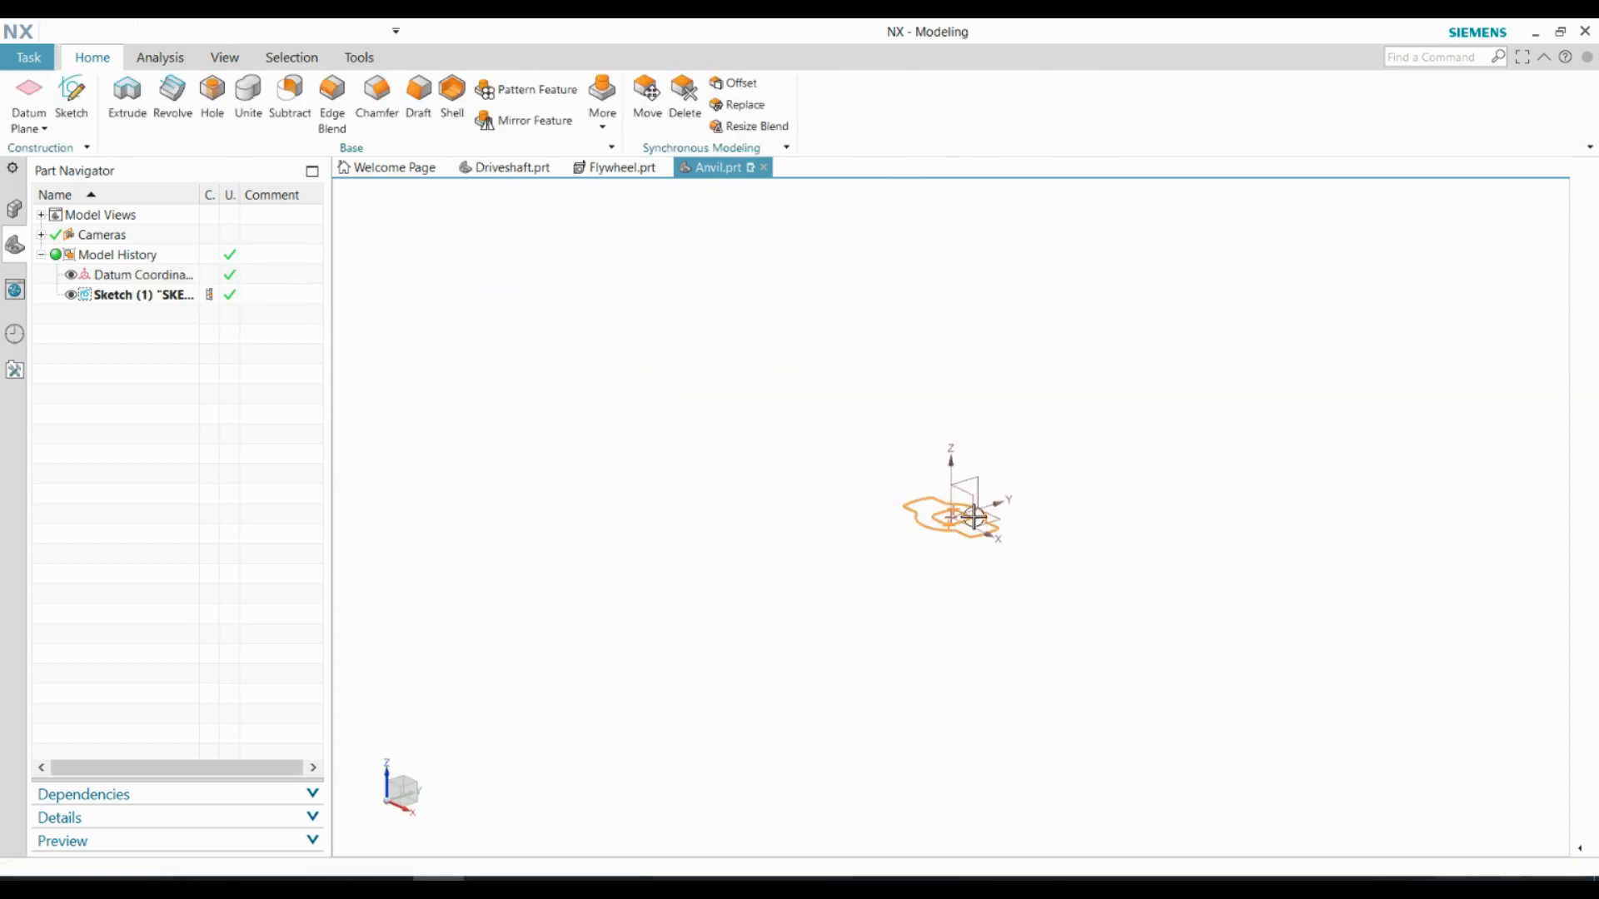
pyautogui.scroll(8, 958, 513)
pyautogui.press('x')
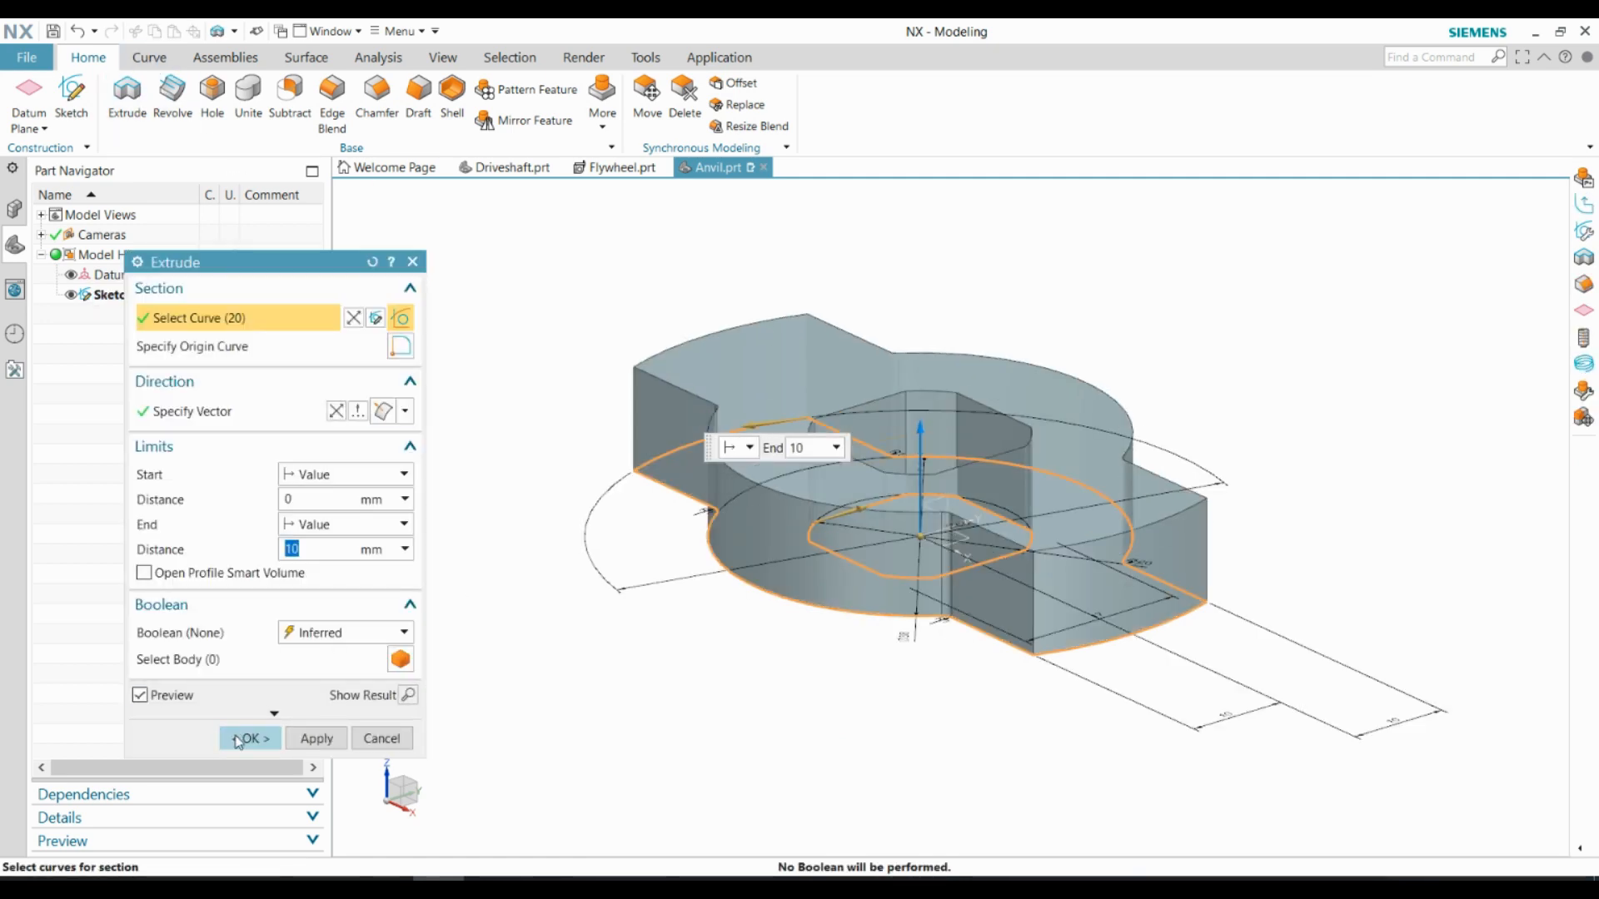
pyautogui.click(250, 737)
# Hide all objects and show only the bodies to leave out the anvil's sketch and datums
pyautogui.click(442, 57)
pyautogui.click(361, 110)
pyautogui.click(370, 310)
pyautogui.click(315, 353)
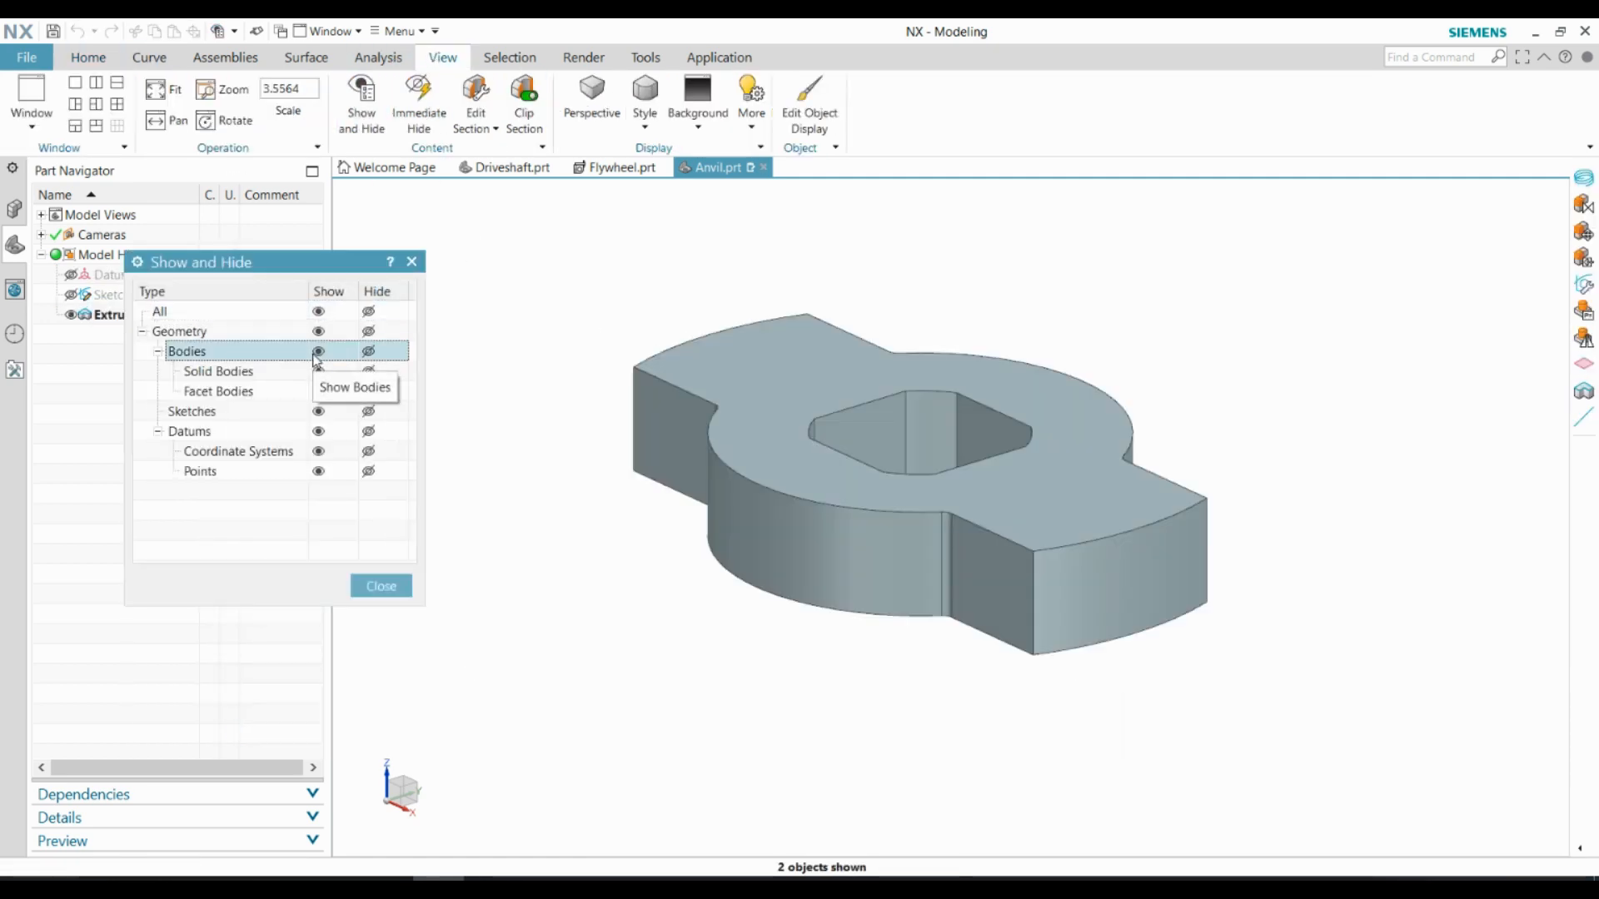
pyautogui.click(381, 585)
pyautogui.moveTo(626, 575); pyautogui.dragTo(625, 660, button='middle')
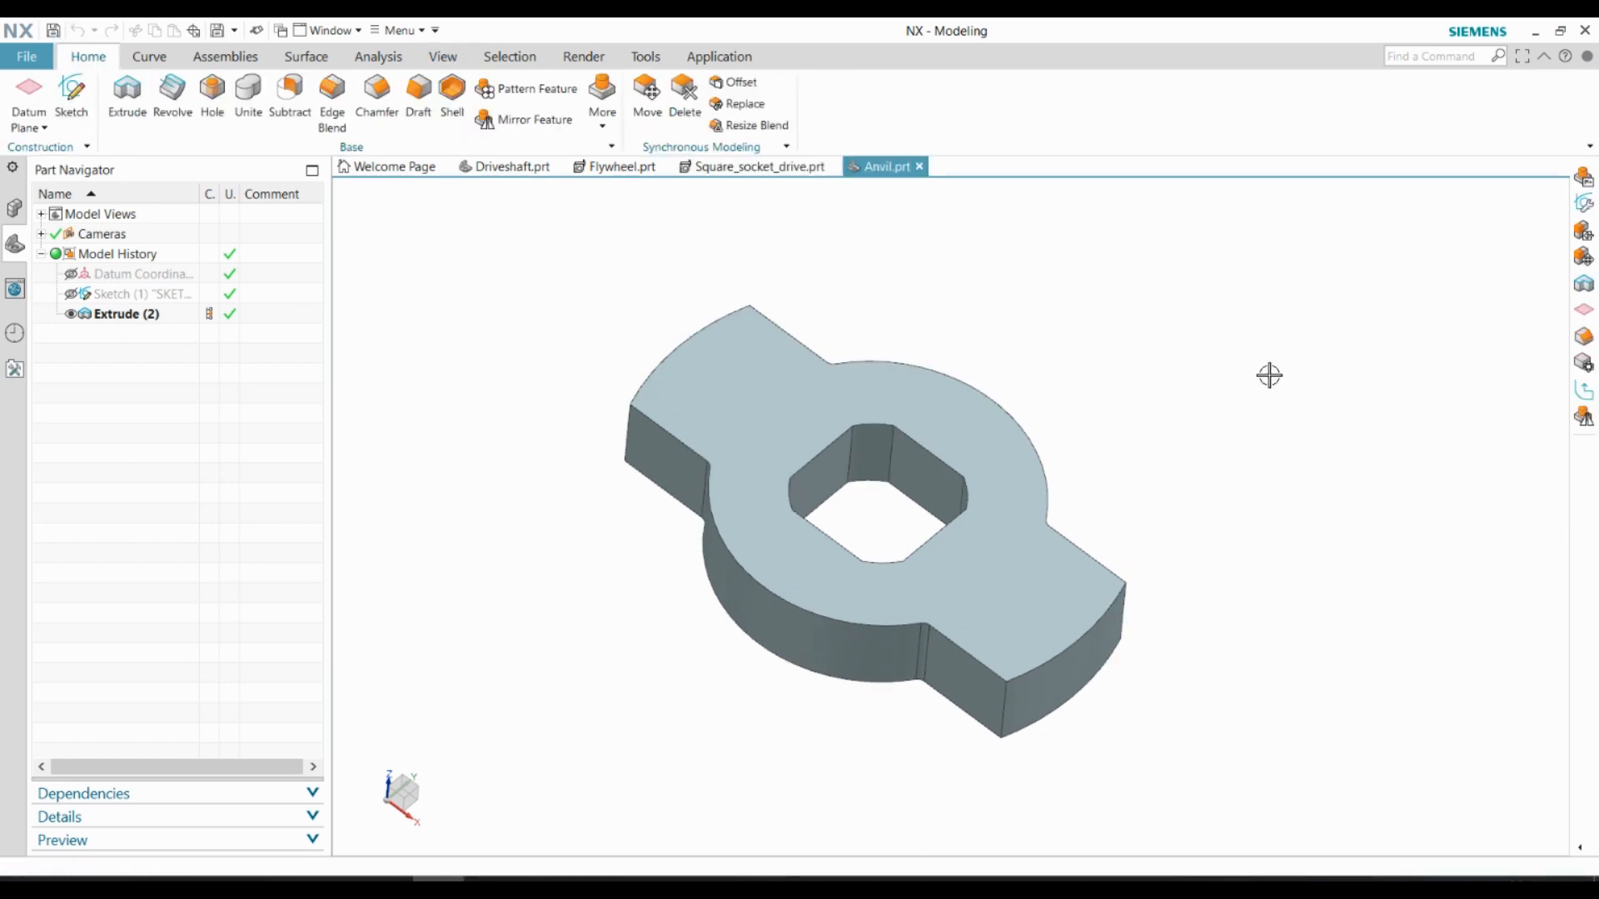
# Start an AutoCAD DXF/DWG export of the displayed anvil part with 2D DXF output
pyautogui.click(33, 59)
pyautogui.moveTo(50, 291)
pyautogui.scroll(-5, 250, 454)
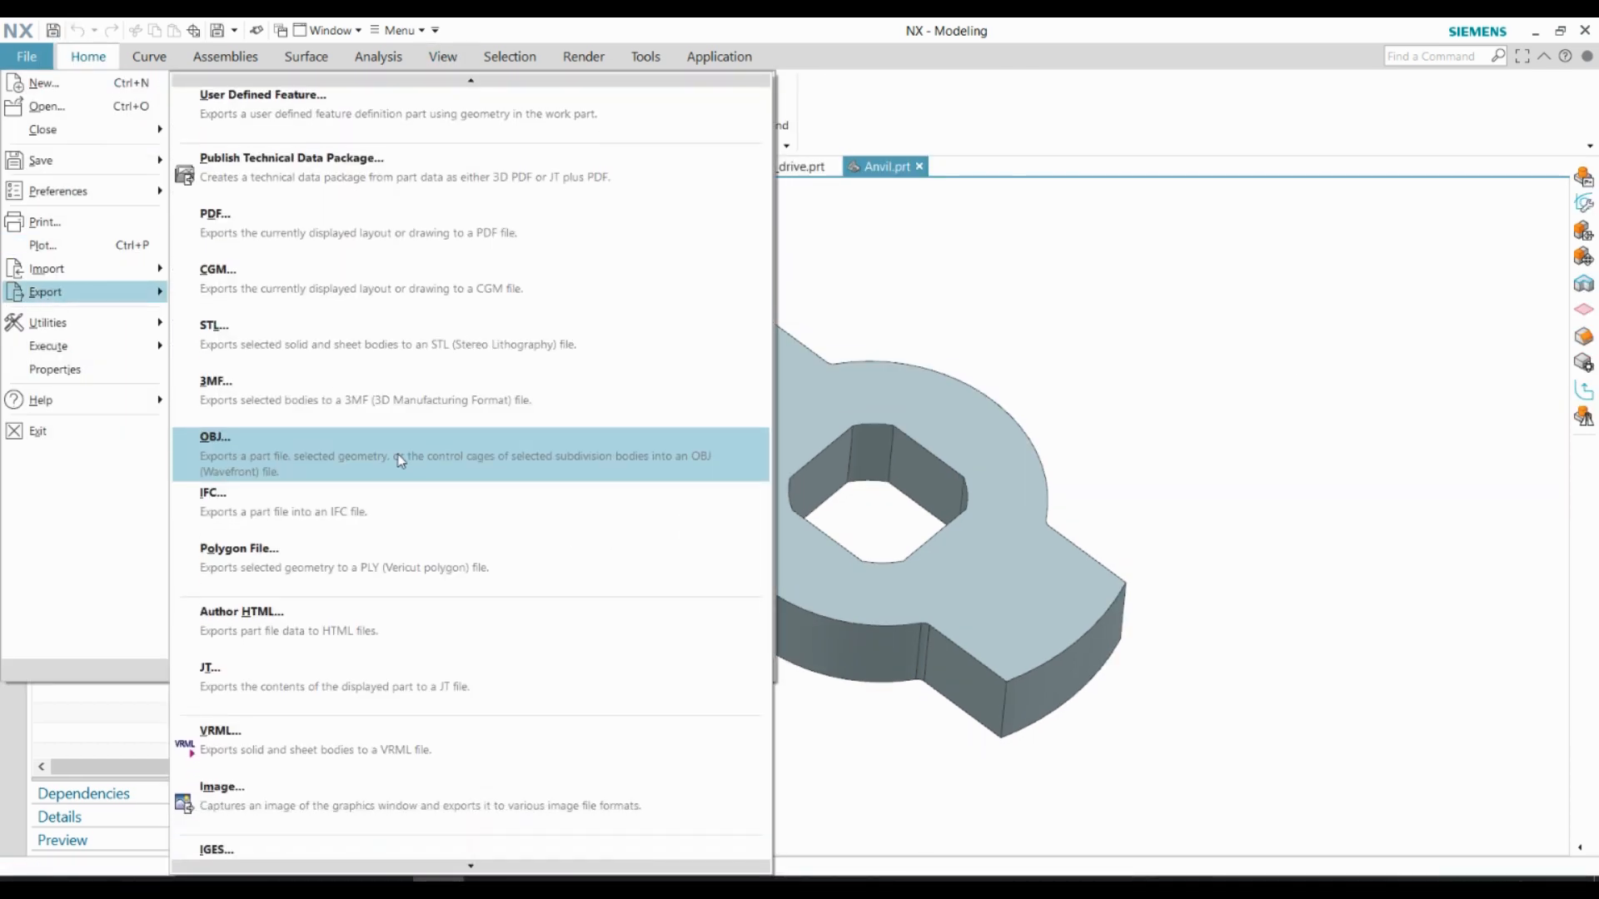
pyautogui.click(290, 645)
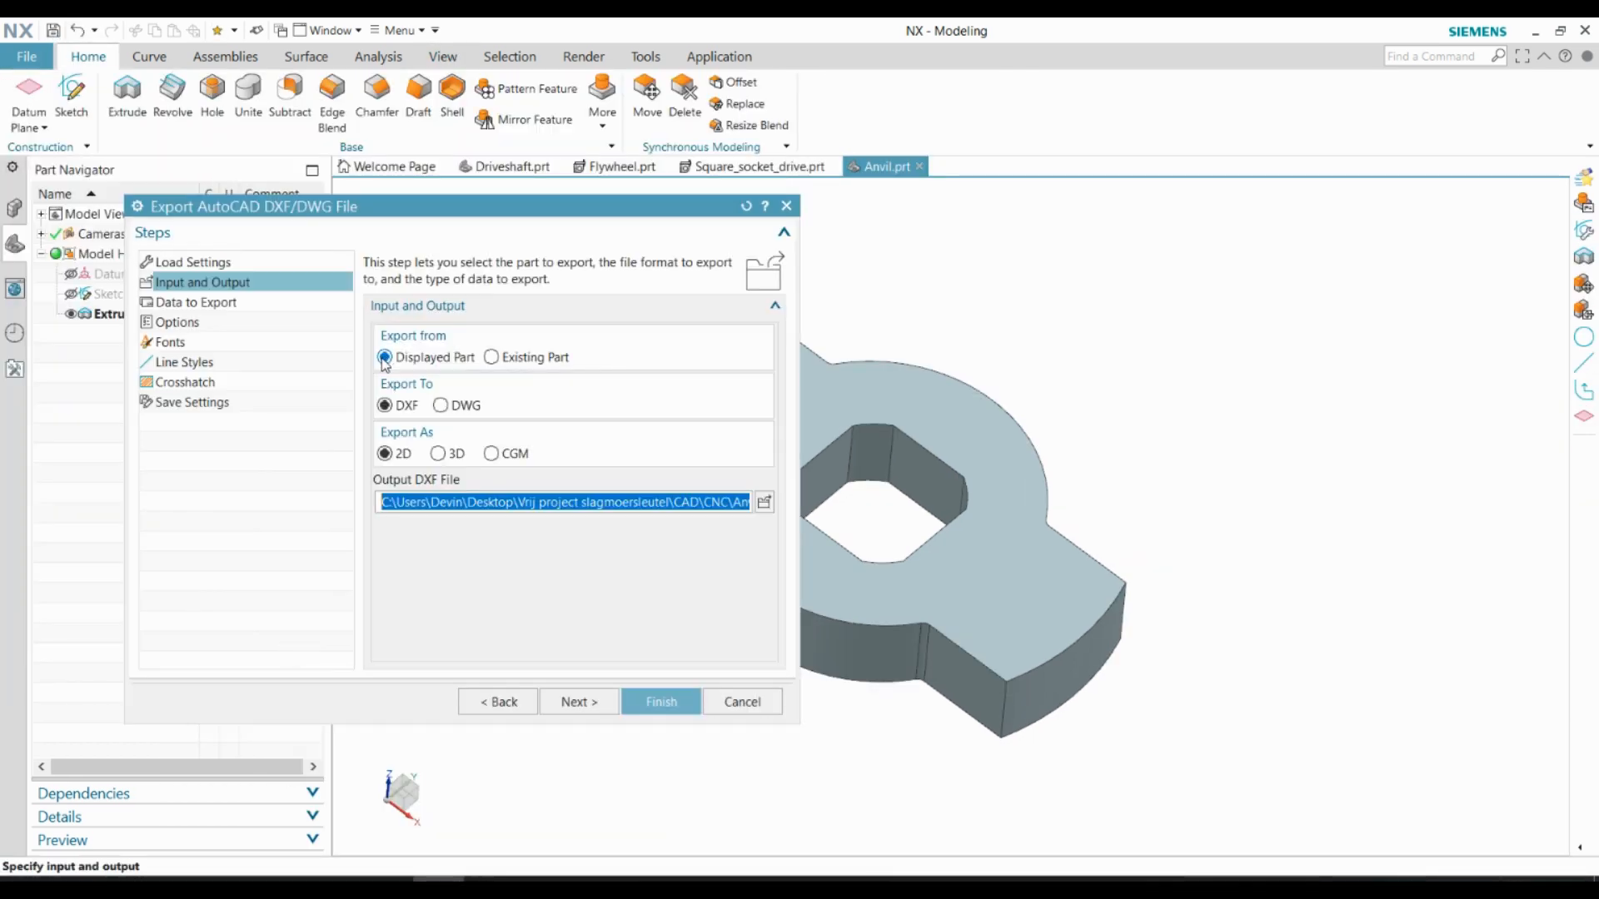
# Limit the exported data to the anvil's solid body as the selected object and to the Top view
pyautogui.click(605, 698)
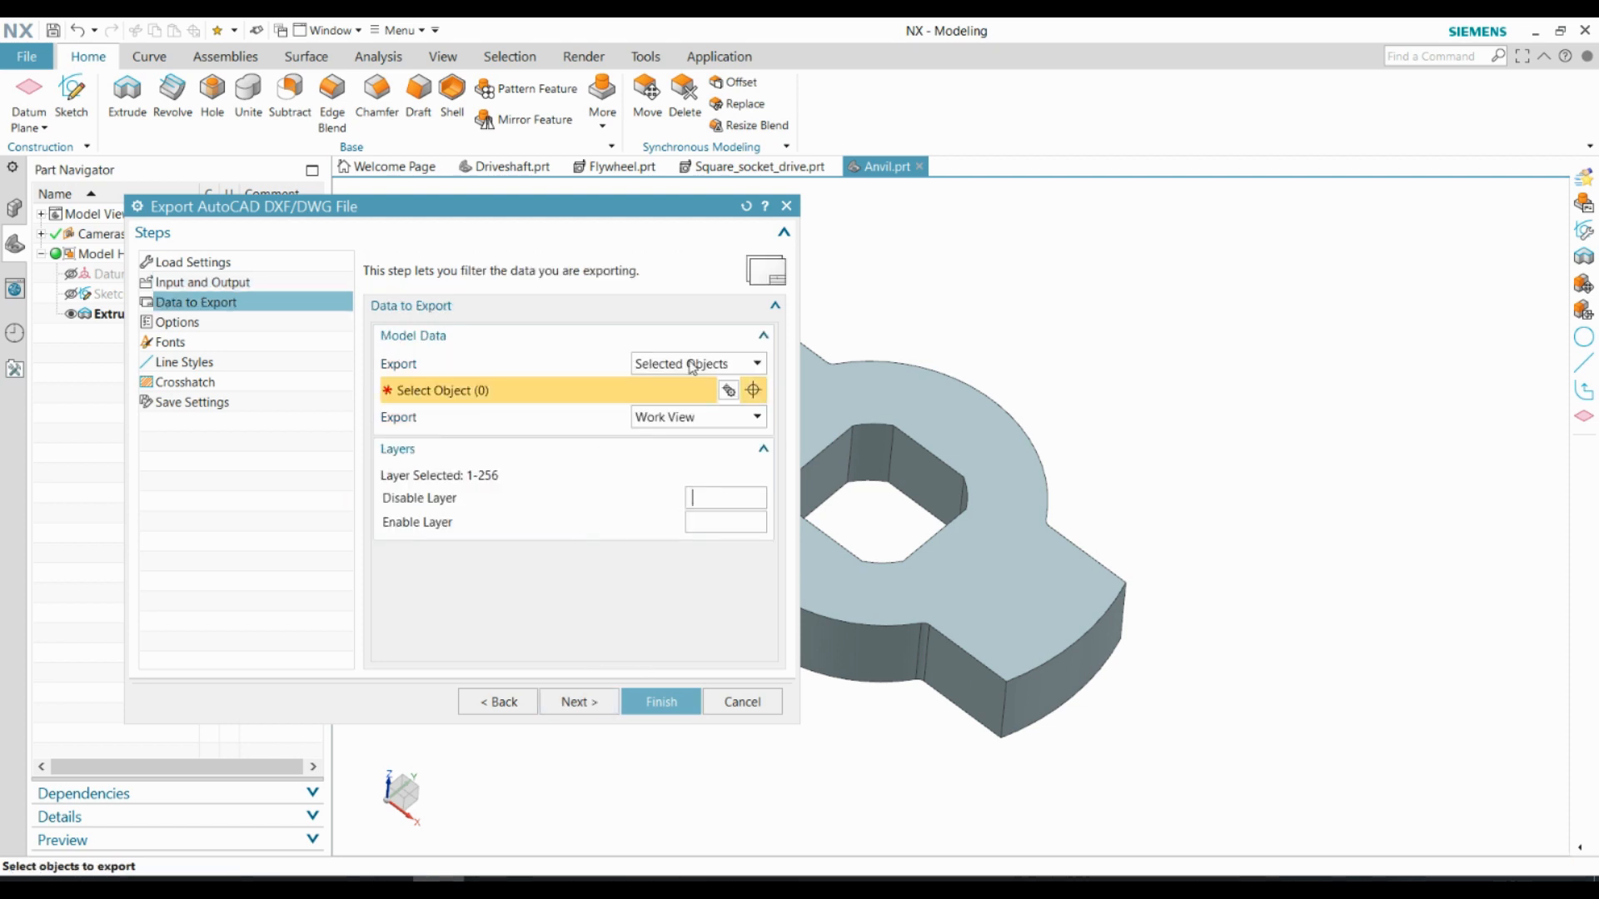
pyautogui.click(925, 402)
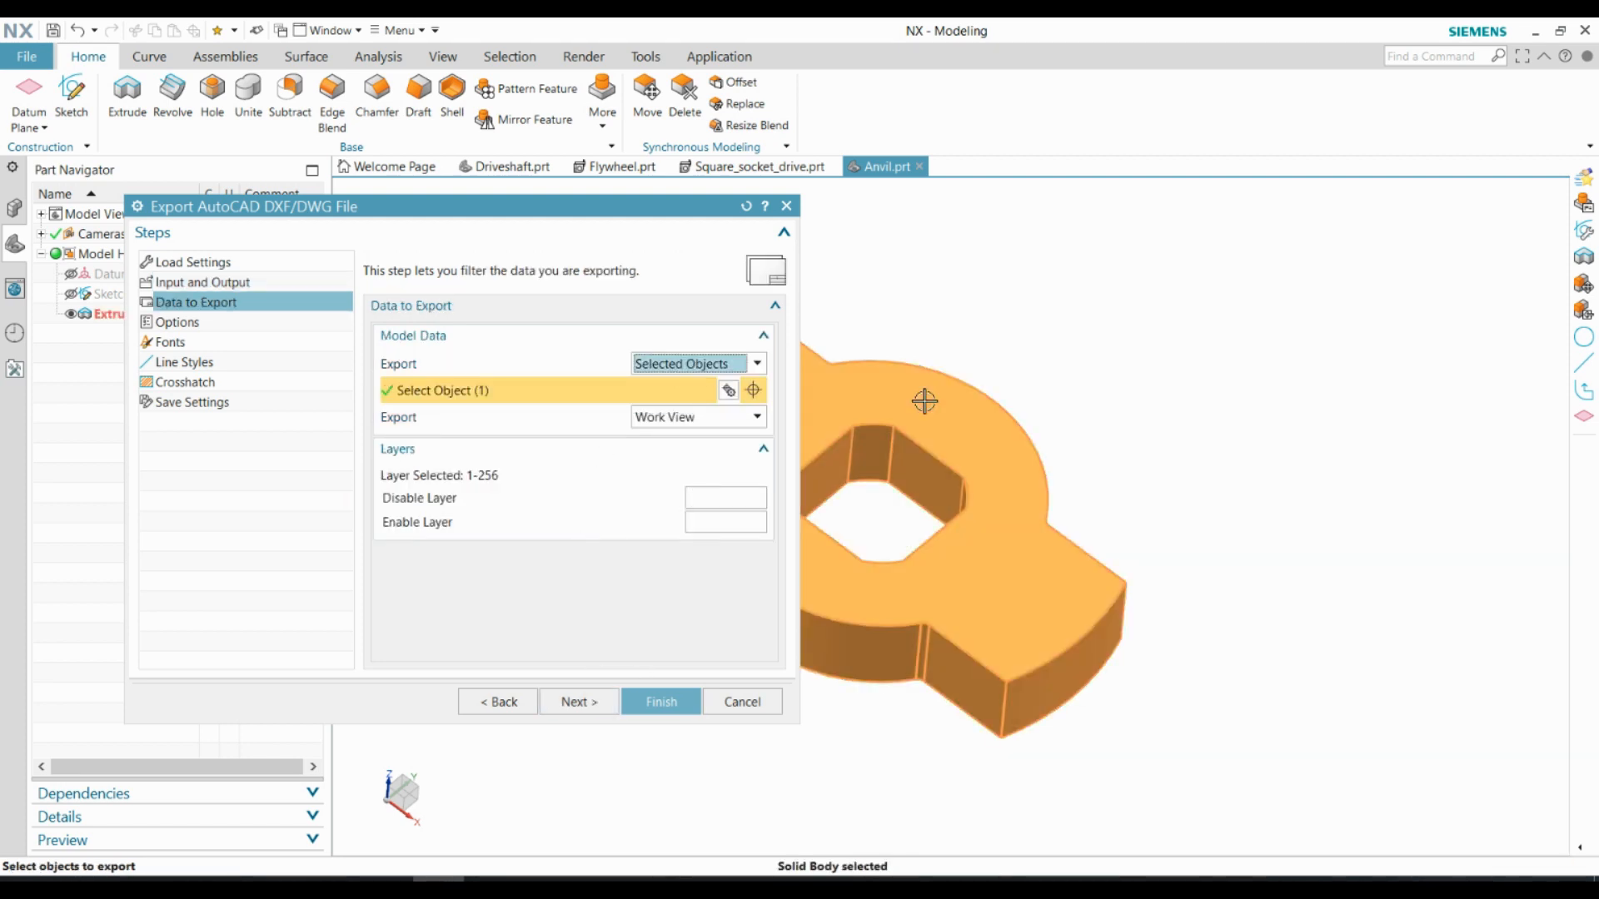
pyautogui.click(672, 458)
pyautogui.click(395, 436)
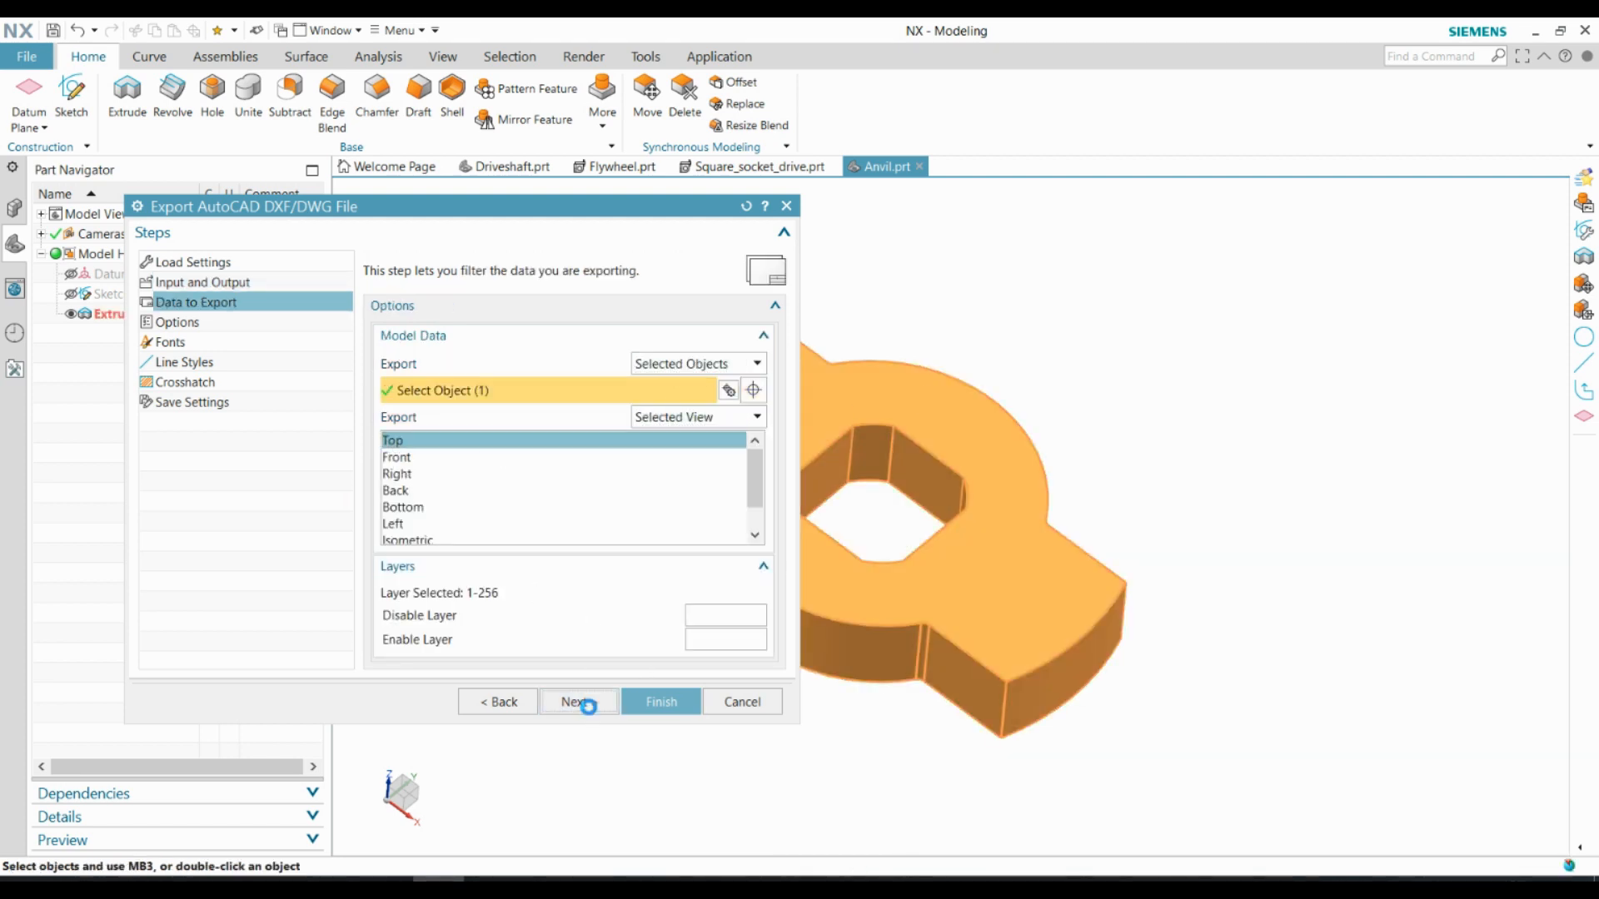
# Export splines as Spline, finish the DXF export, and maximize the Anvil.dxf drawing in eDrawings
pyautogui.click(581, 701)
pyautogui.click(666, 390)
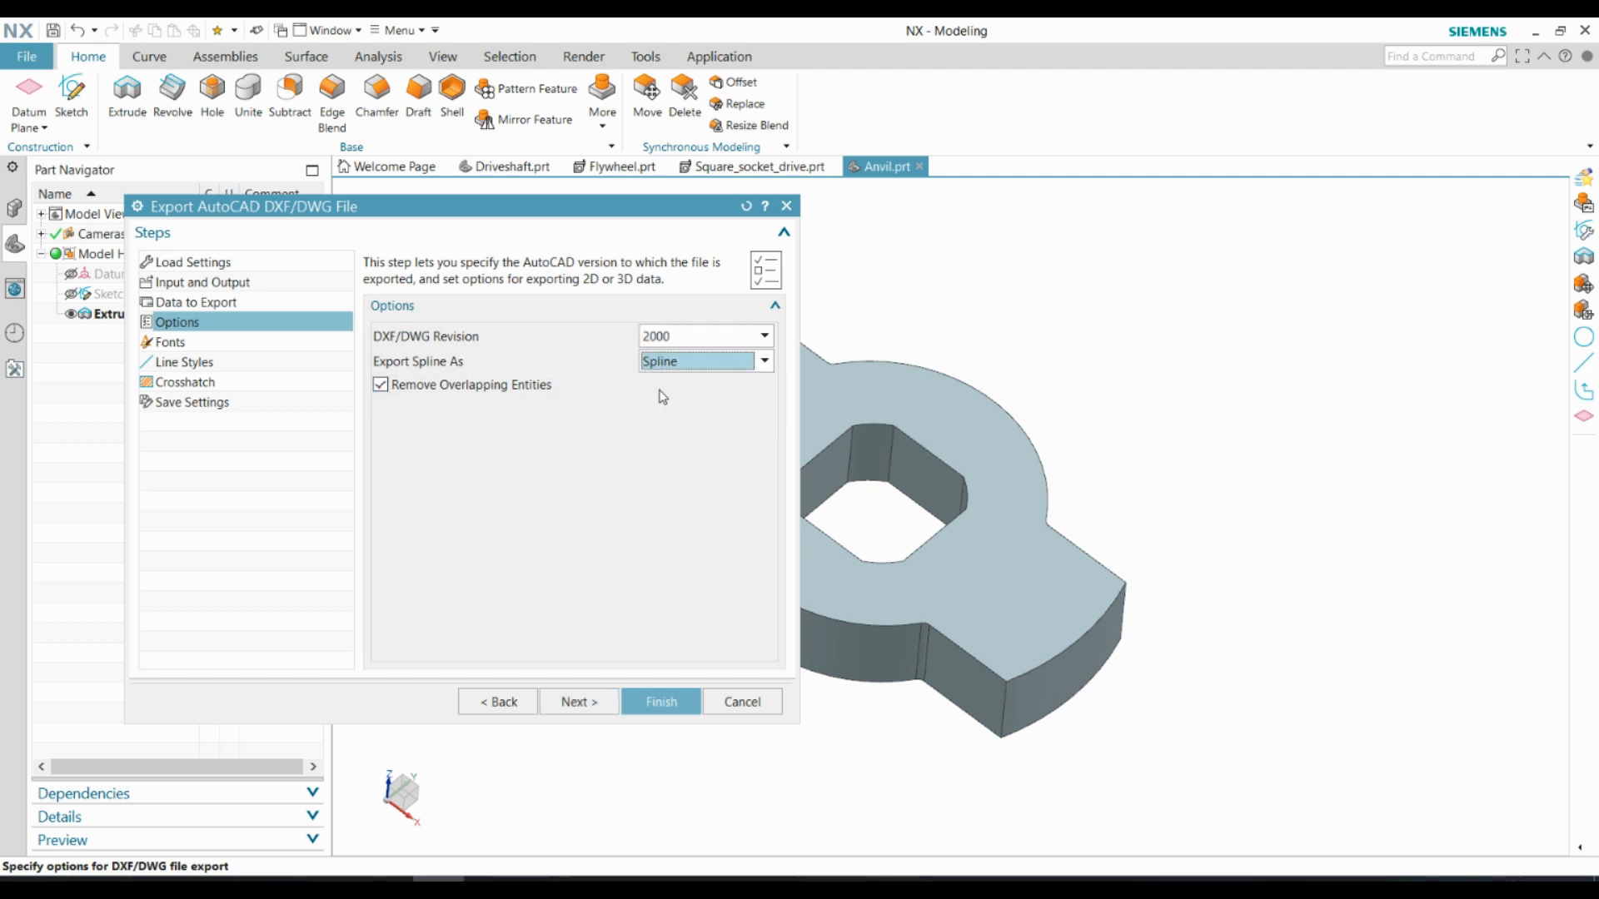
pyautogui.click(650, 702)
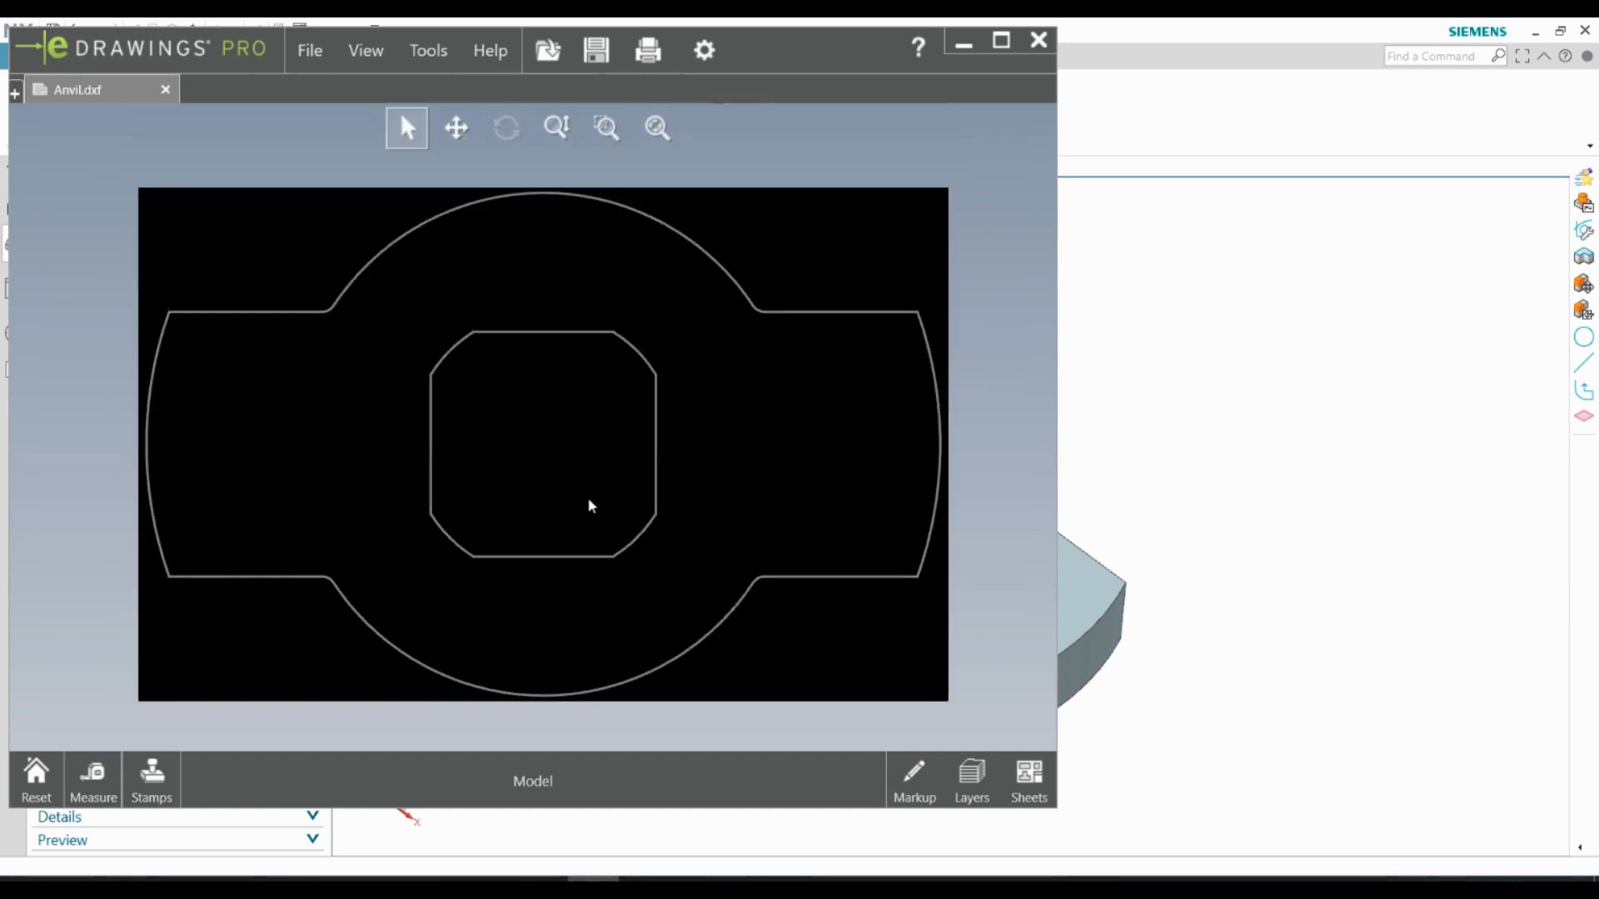
pyautogui.click(1001, 40)
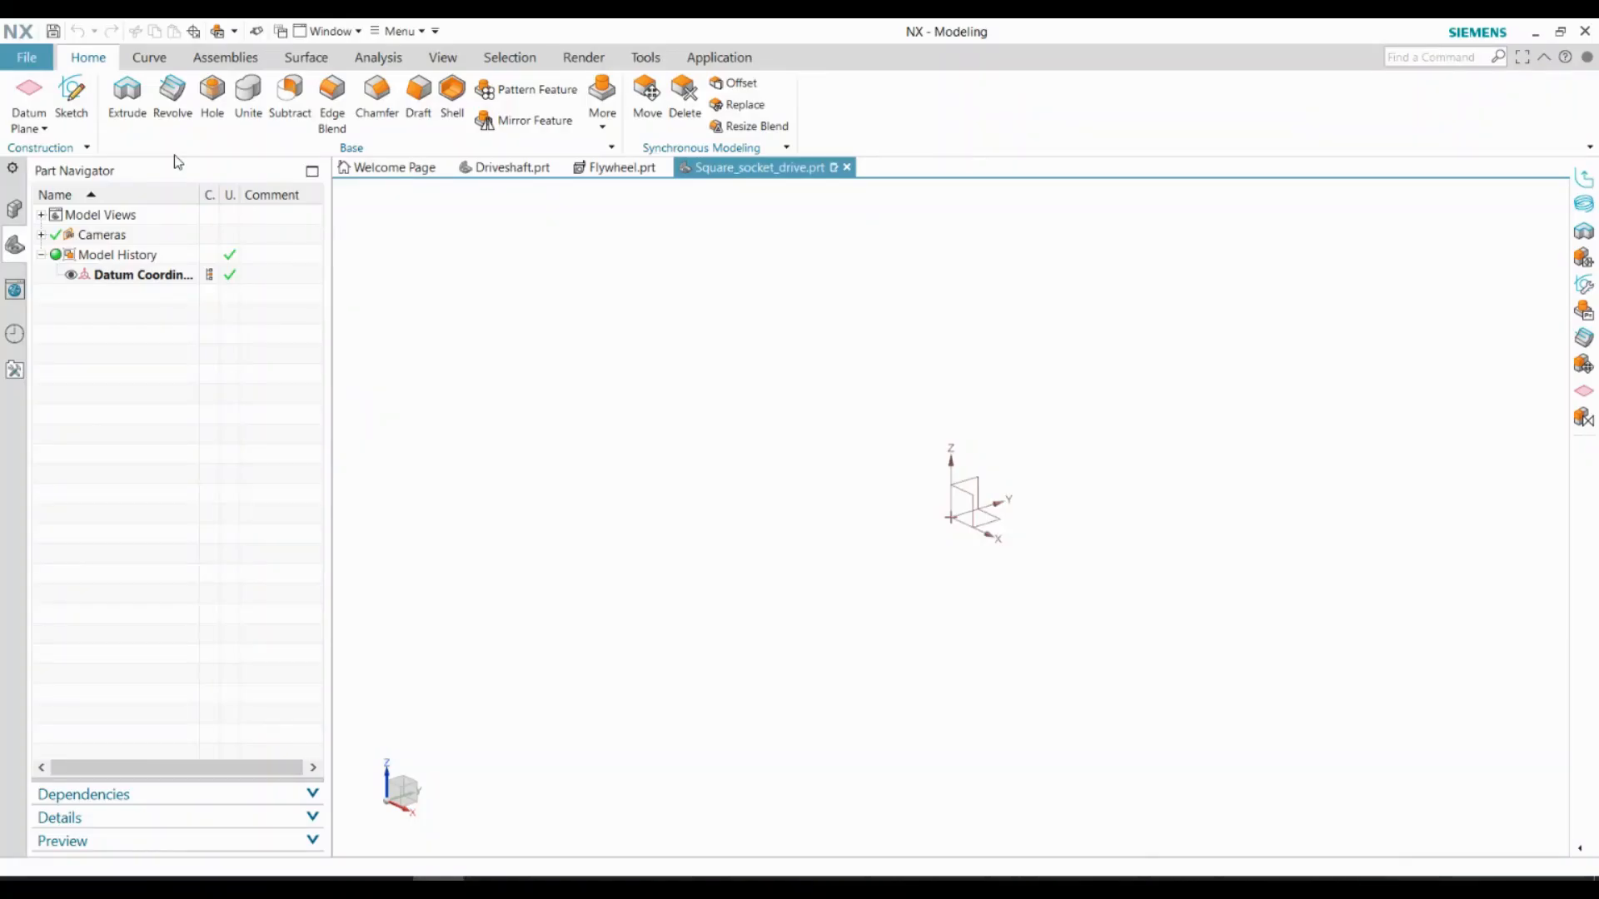
# In Square_socket_drive.prt, sketch a 17 mm diameter circle at the origin and extrude it 10 mm as a new body
pyautogui.middleClick(951, 533)
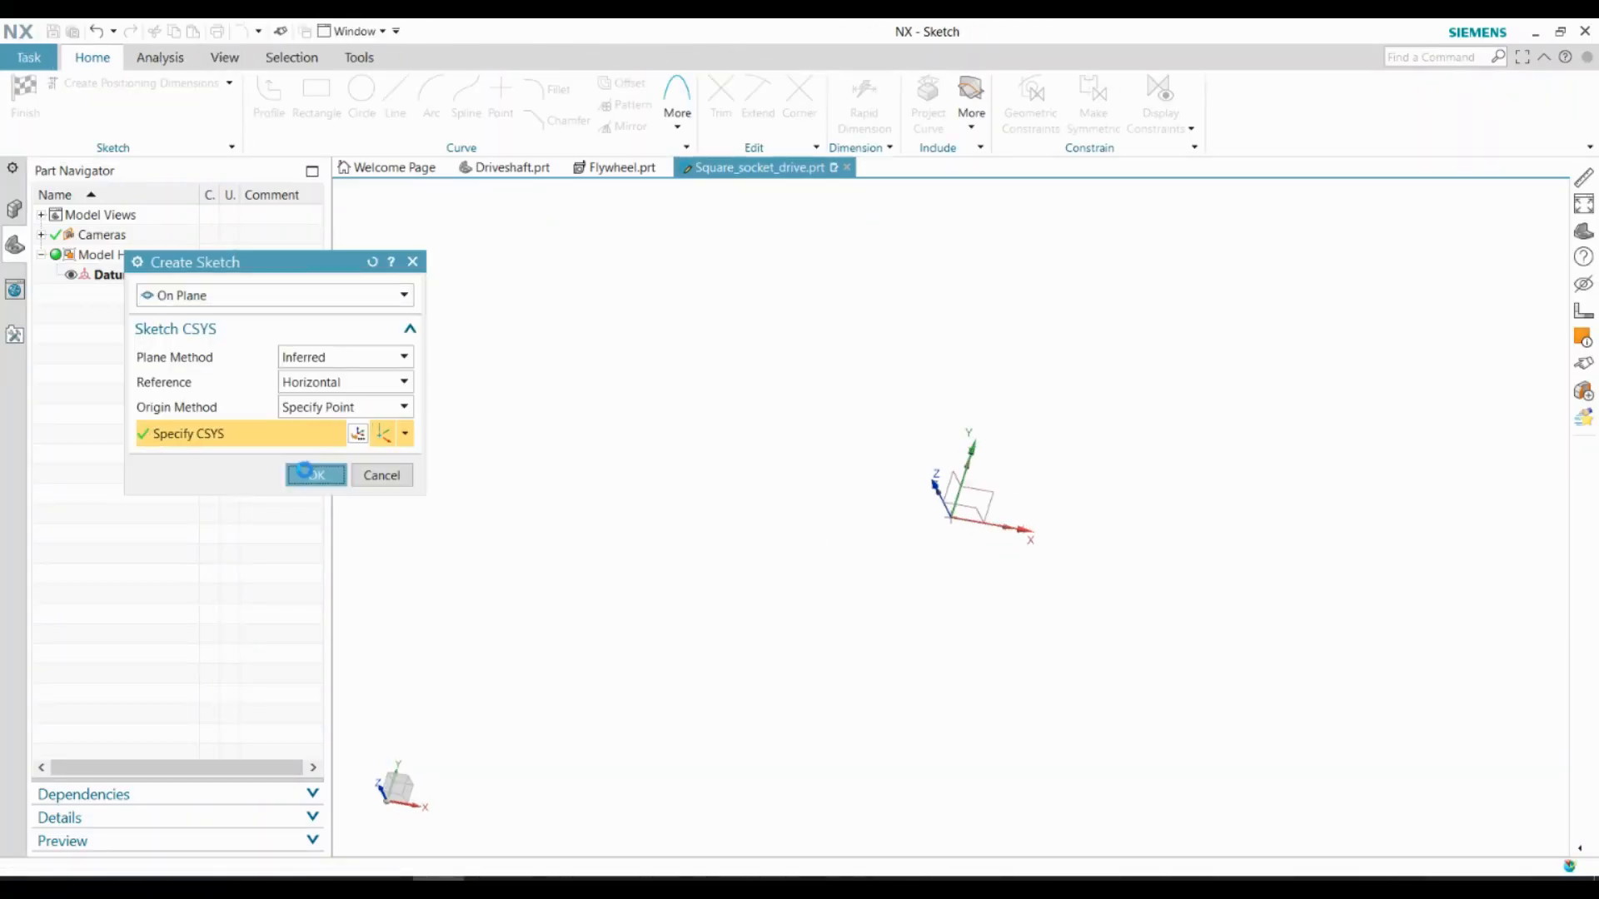
pyautogui.press('o')
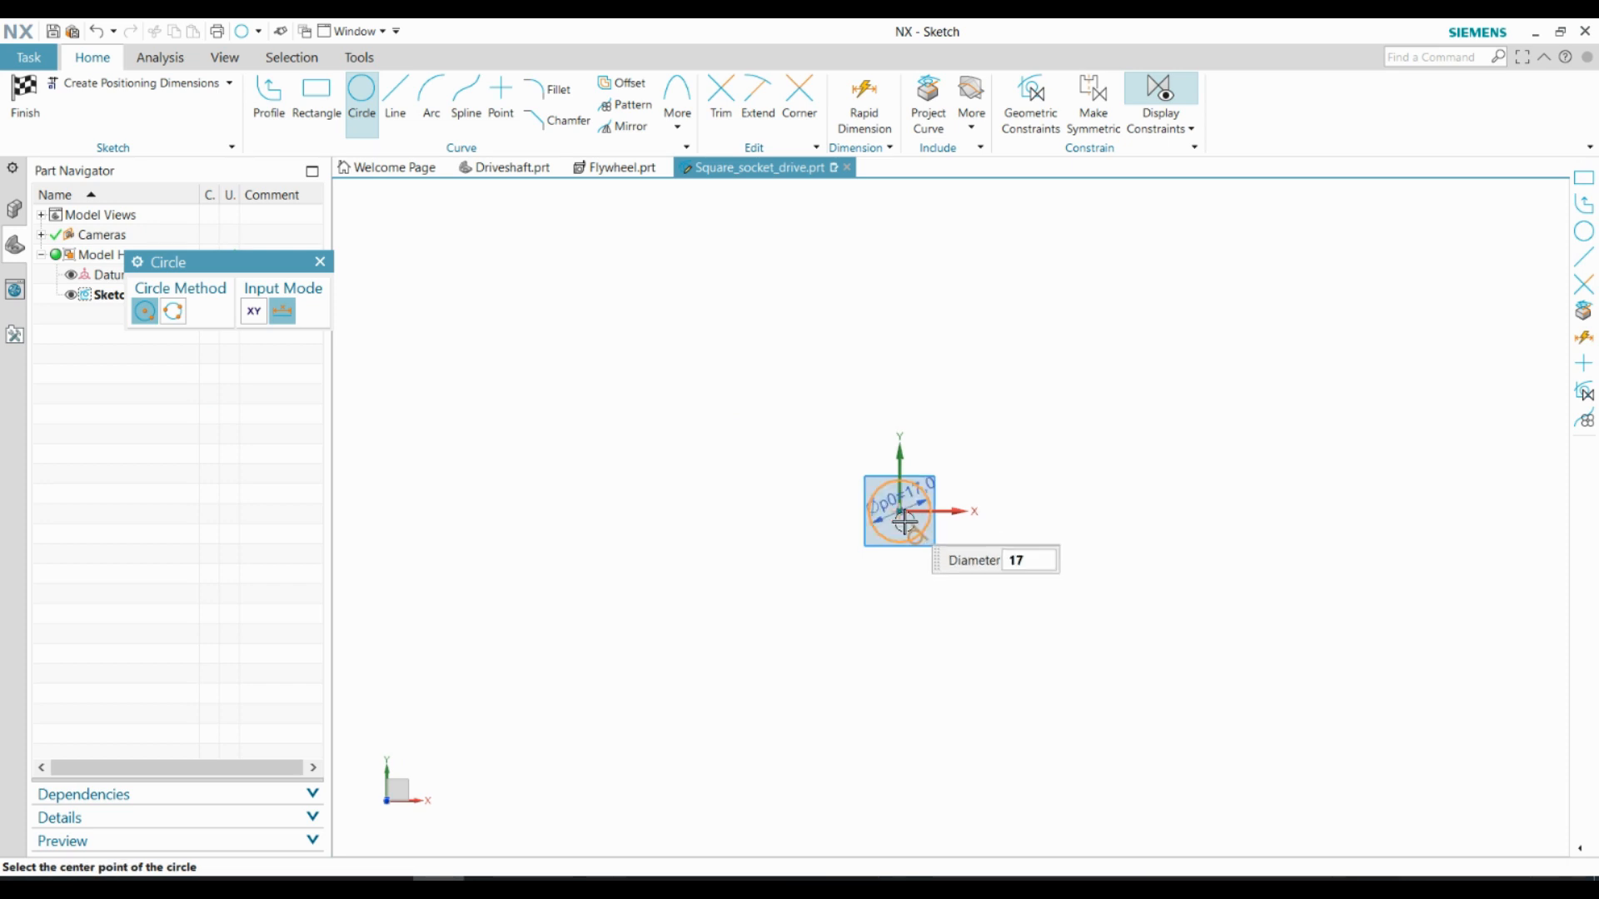
pyautogui.press('Escape')
pyautogui.scroll(6, 905, 523)
pyautogui.click(35, 97)
pyautogui.click(127, 99)
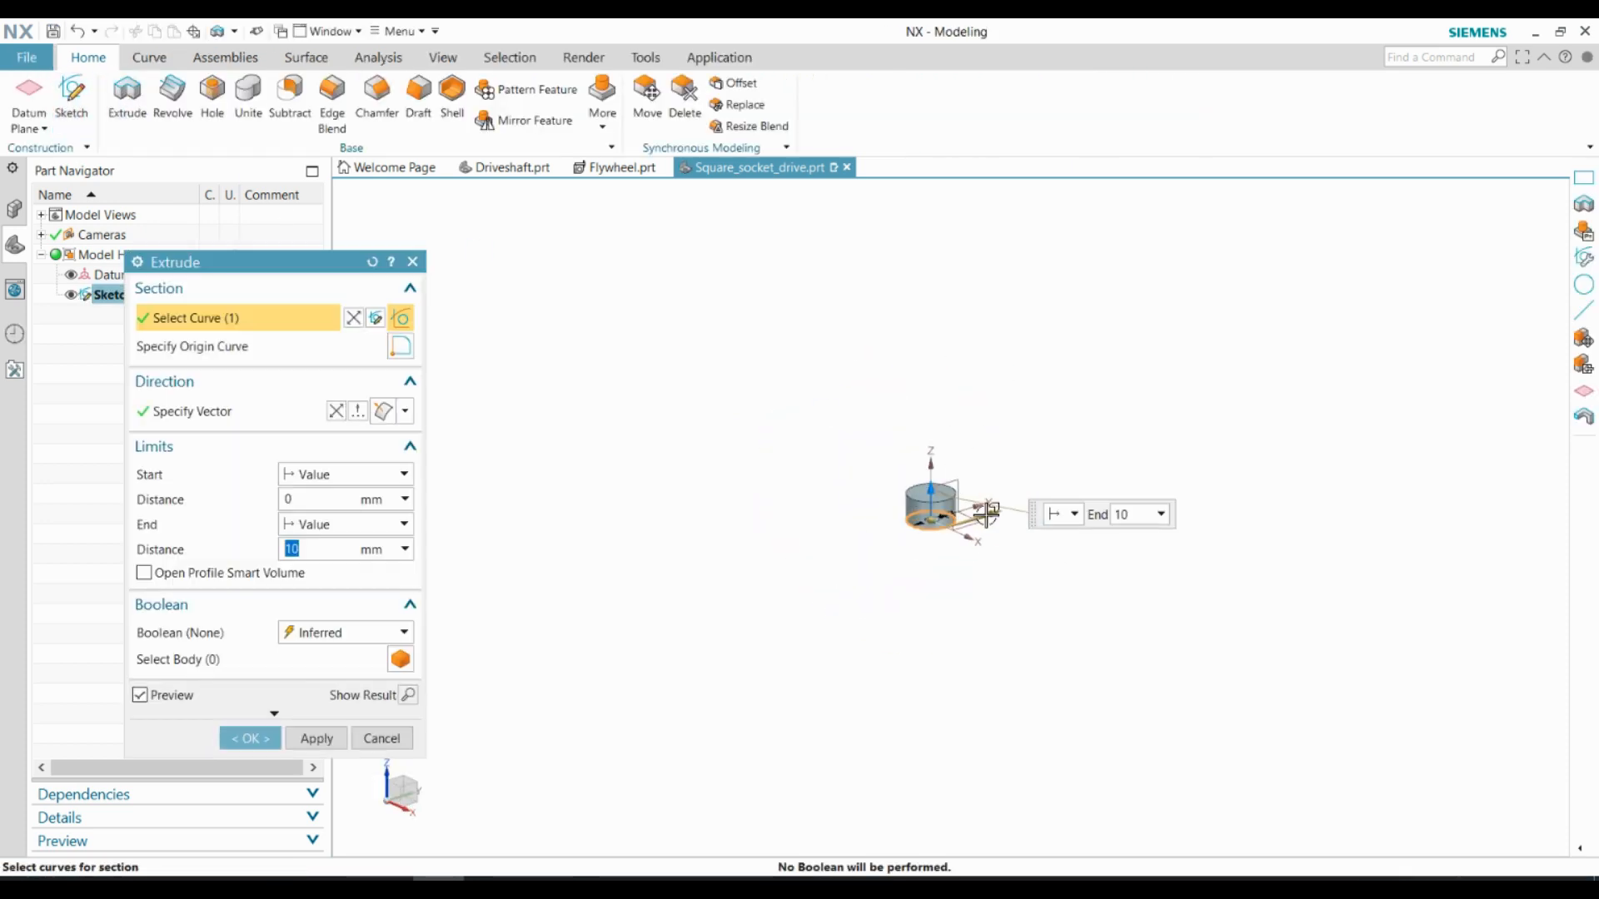
pyautogui.middleClick(466, 533)
# Sketch a concentric 20 mm diameter circle on the cylinder's end face and extrude it 3 mm outward, united with the body
pyautogui.moveTo(833, 433); pyautogui.dragTo(629, 486, button='middle')
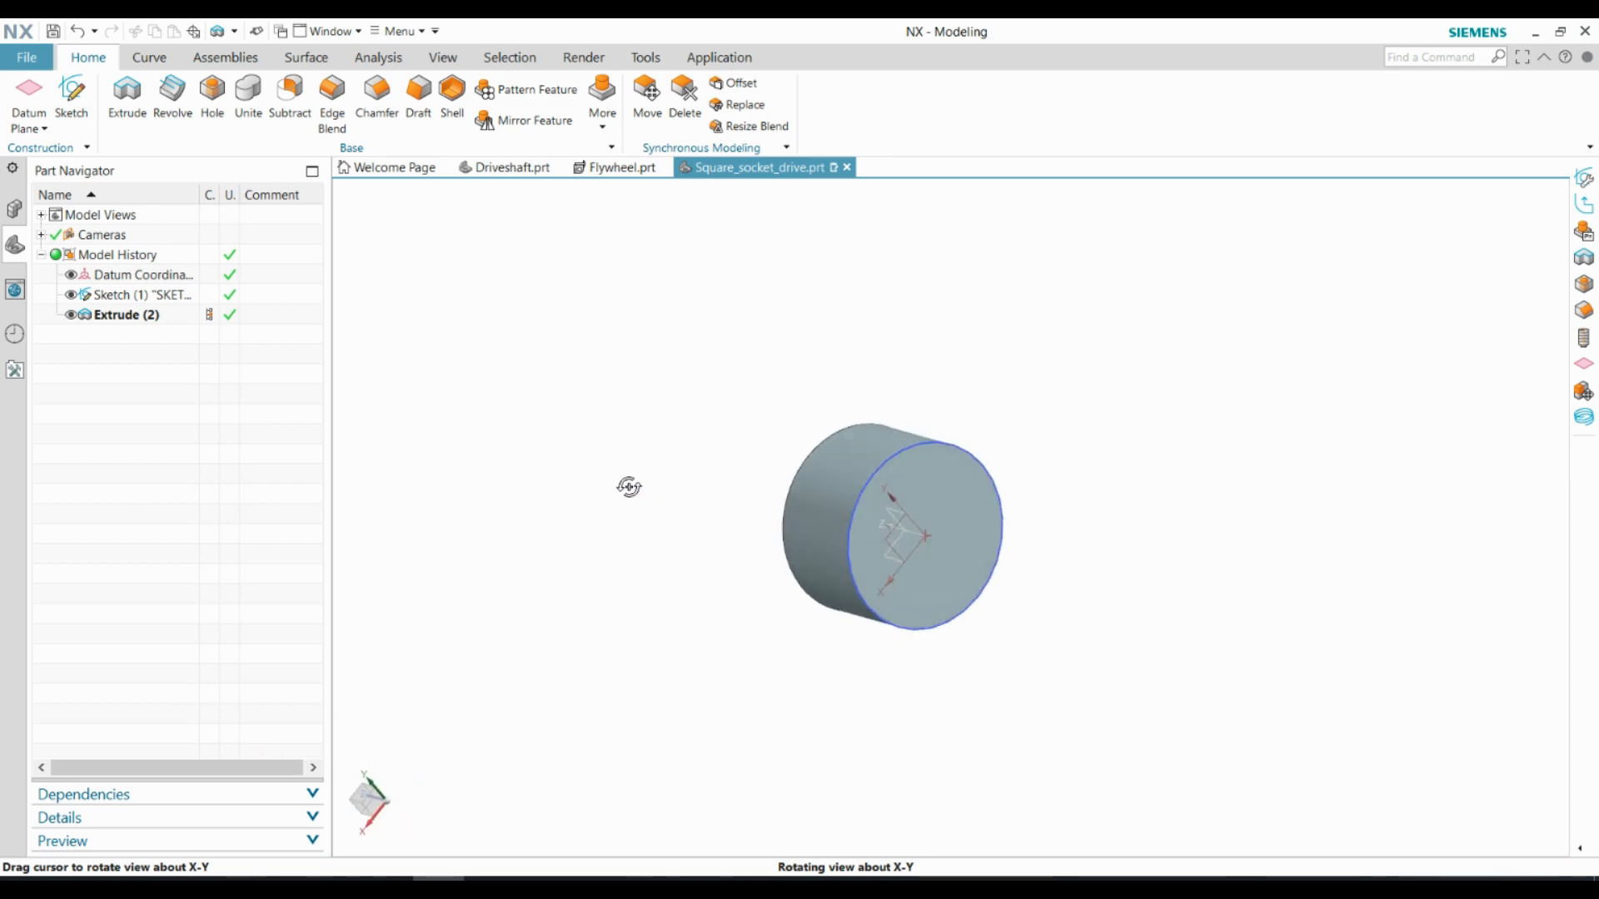
pyautogui.click(73, 93)
pyautogui.middleClick(916, 533)
pyautogui.press('o')
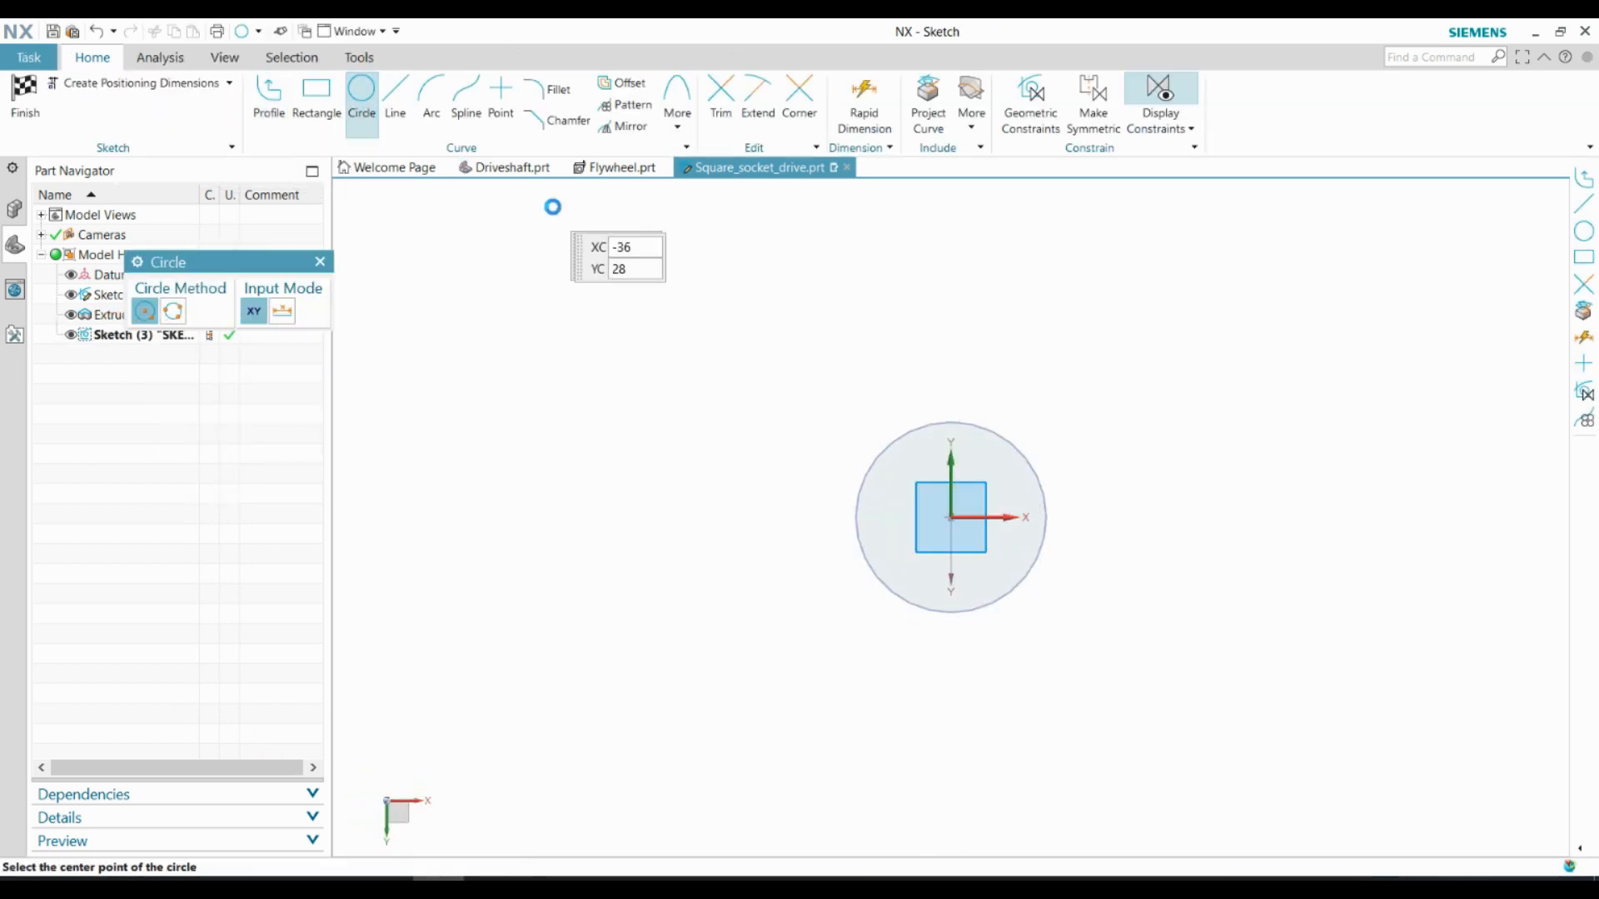
pyautogui.click(949, 506)
pyautogui.write('20')
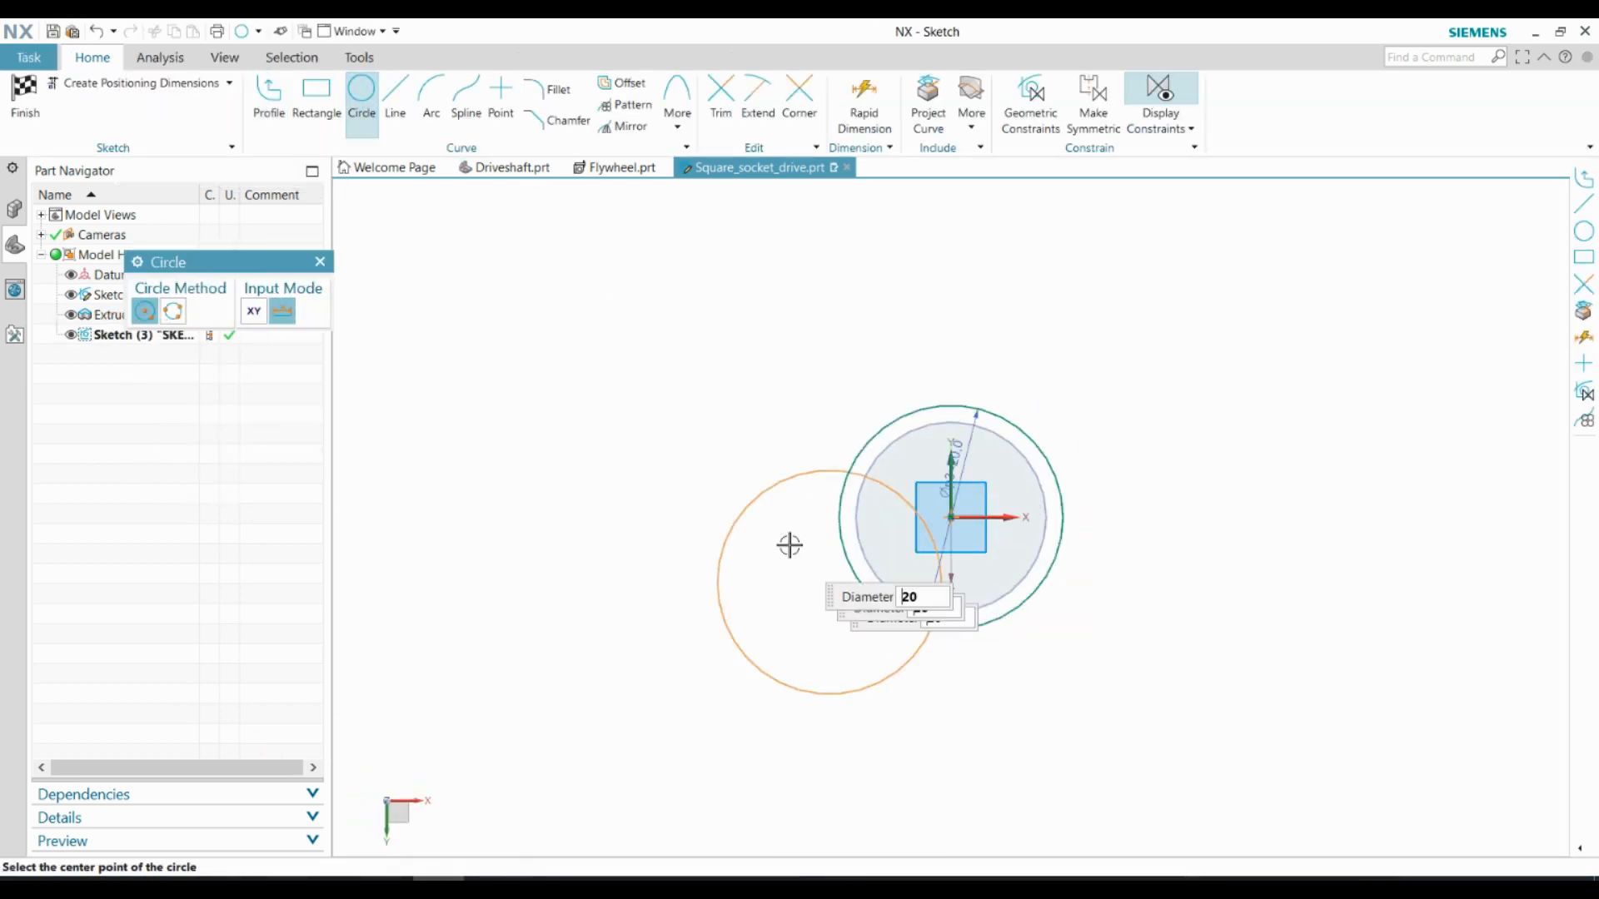
pyautogui.press('Return')
pyautogui.hotkey('ctrl', 'q')
pyautogui.press('x')
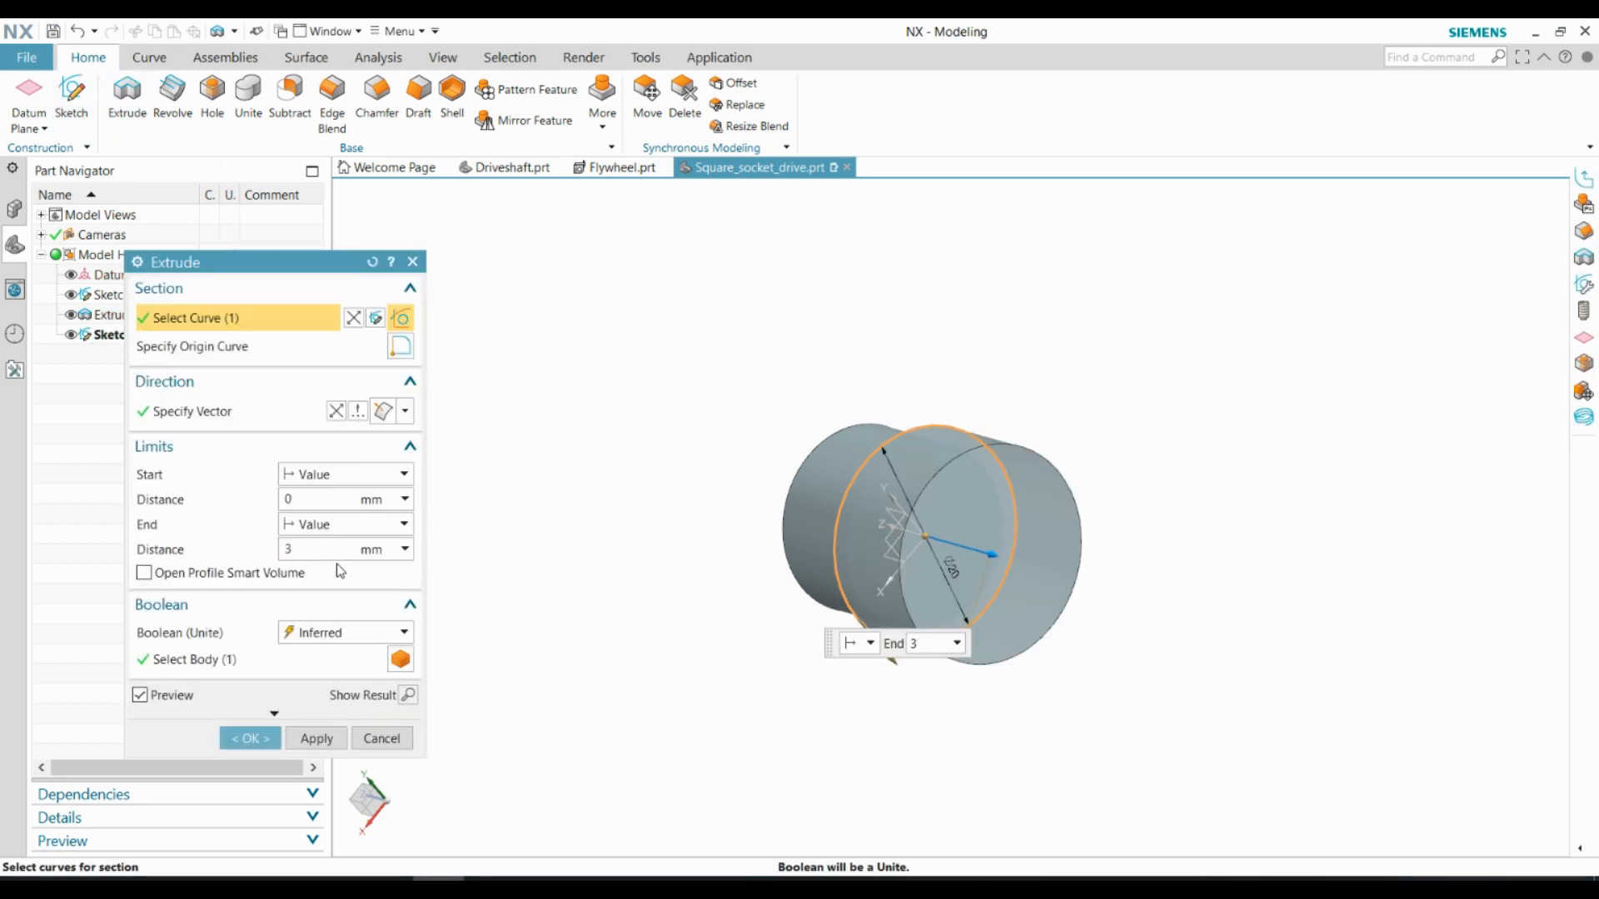
pyautogui.middleClick(532, 574)
# Start a sketch on the collar's outer face and draw a 20 mm diameter circle at its centre
pyautogui.click(75, 99)
pyautogui.click(931, 468)
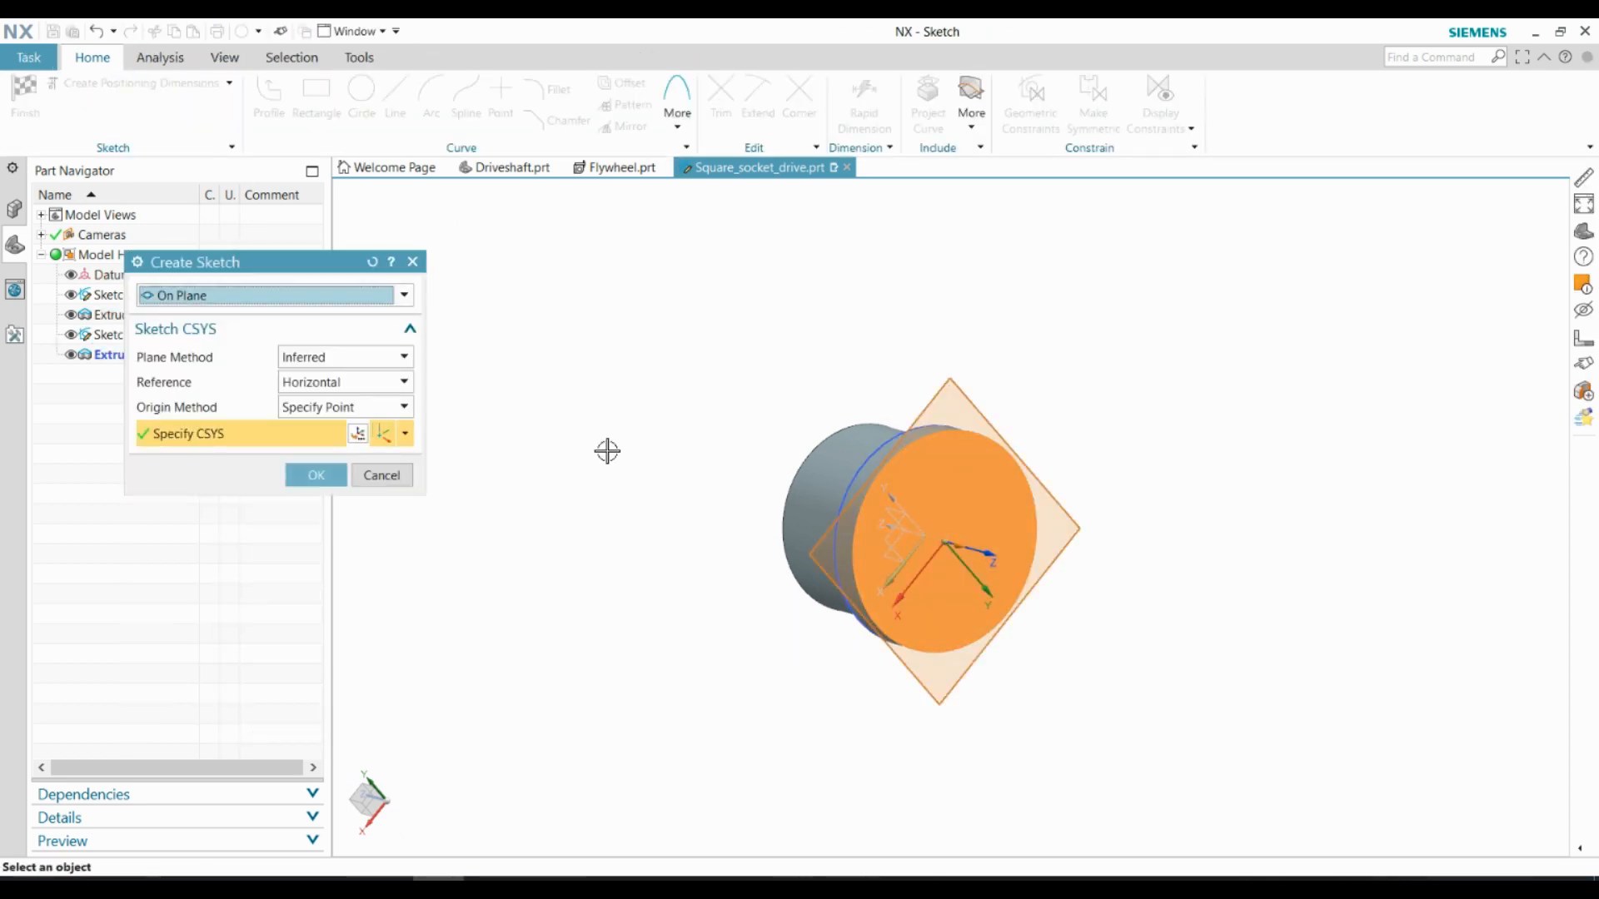
pyautogui.middleClick(487, 464)
pyautogui.press('o')
pyautogui.click(900, 518)
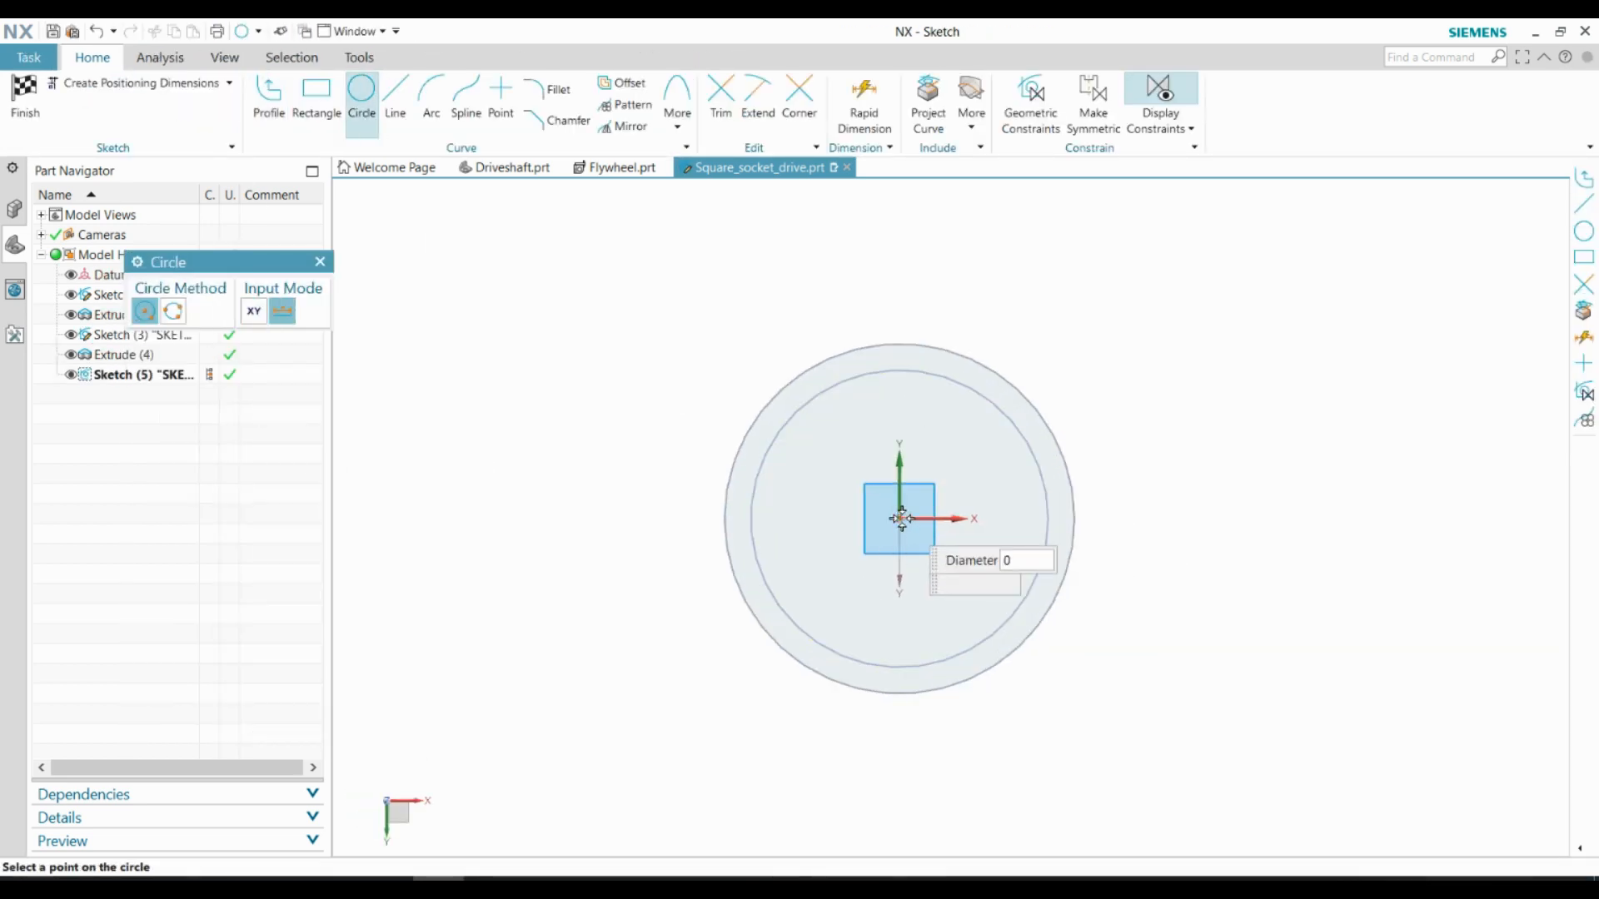
# Draw a rectangle about 8.5 by 9 mm around the centre of the 20 mm circle
pyautogui.click(317, 100)
pyautogui.click(829, 440)
pyautogui.click(978, 596)
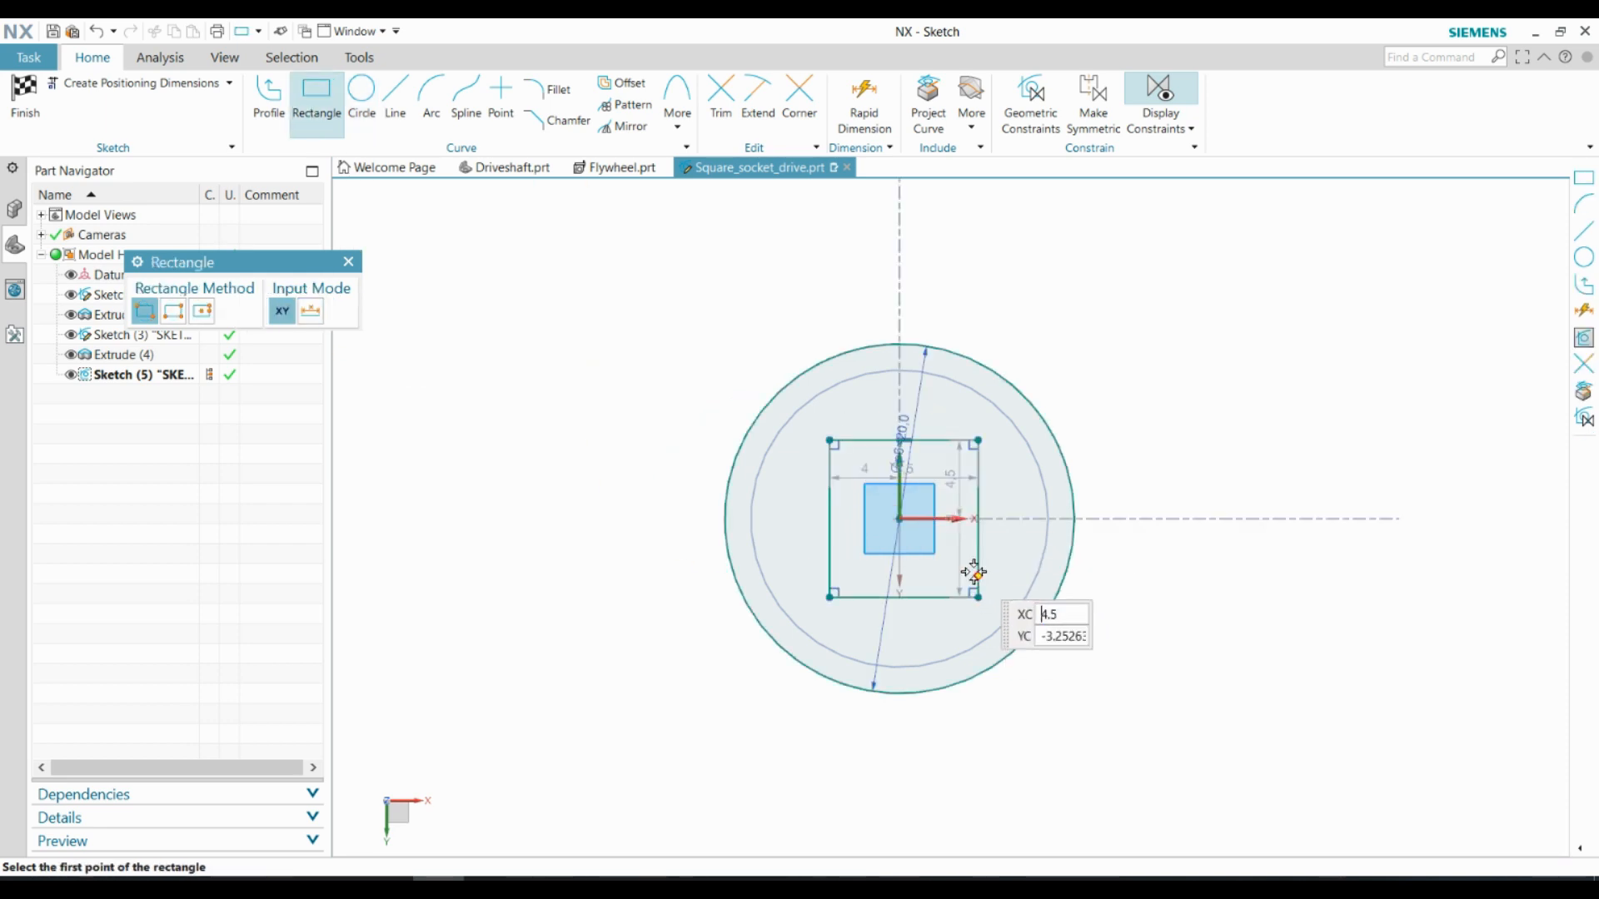
pyautogui.press('Escape')
# Make two adjacent sides of the rectangle equal in length and centre the square on the sketch origin
pyautogui.scroll(3, 882, 528)
pyautogui.click(1069, 549)
pyautogui.click(948, 662)
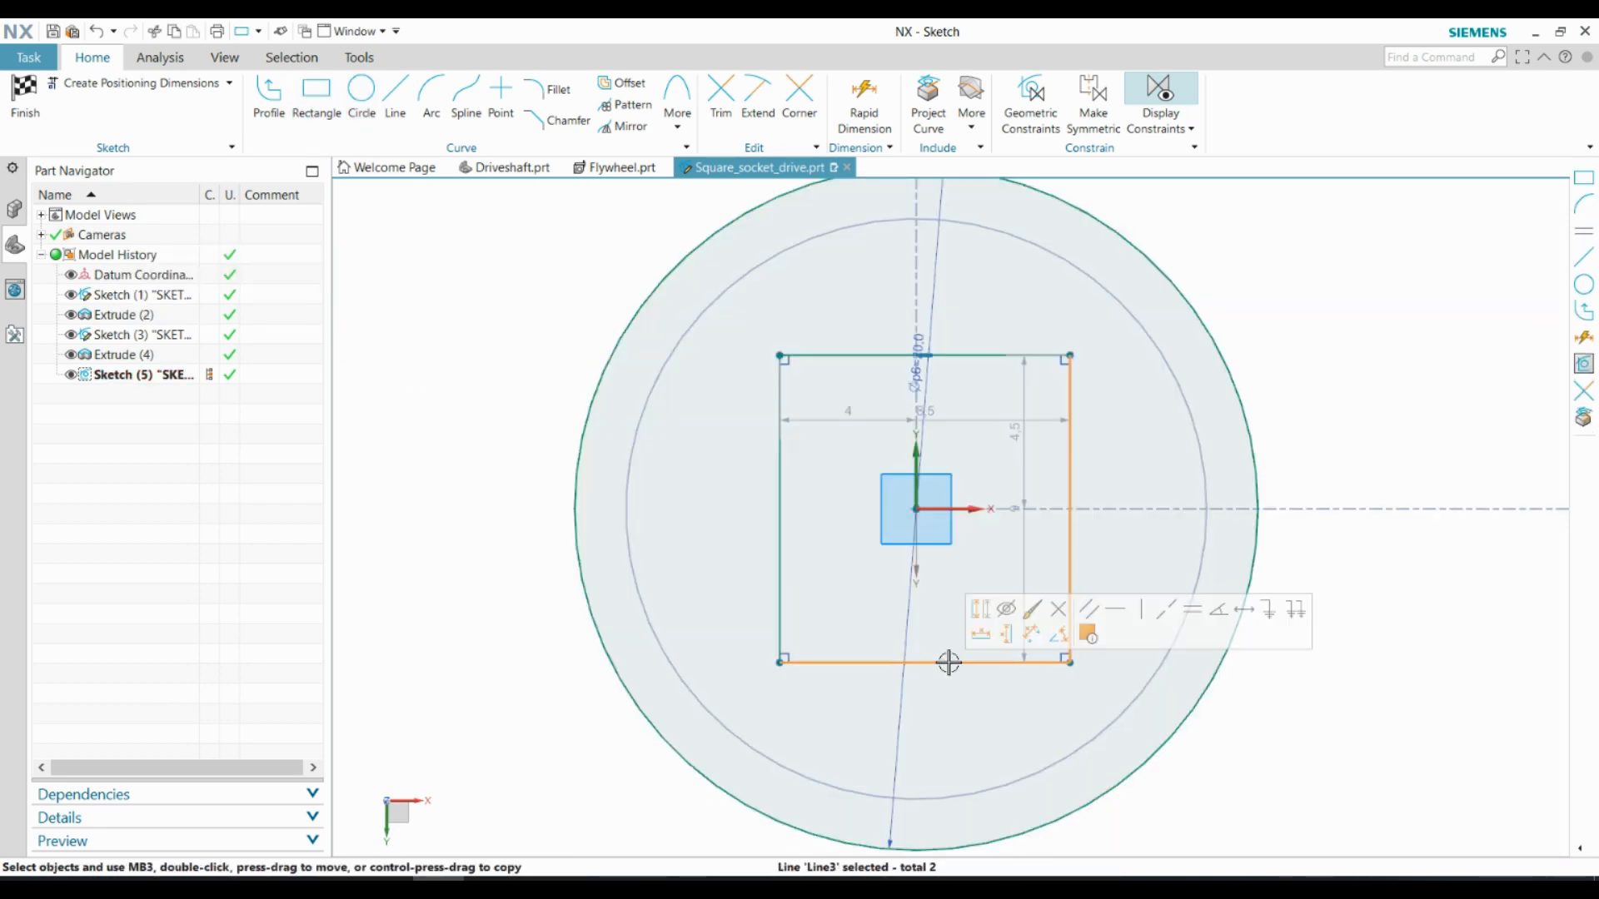
pyautogui.click(1191, 613)
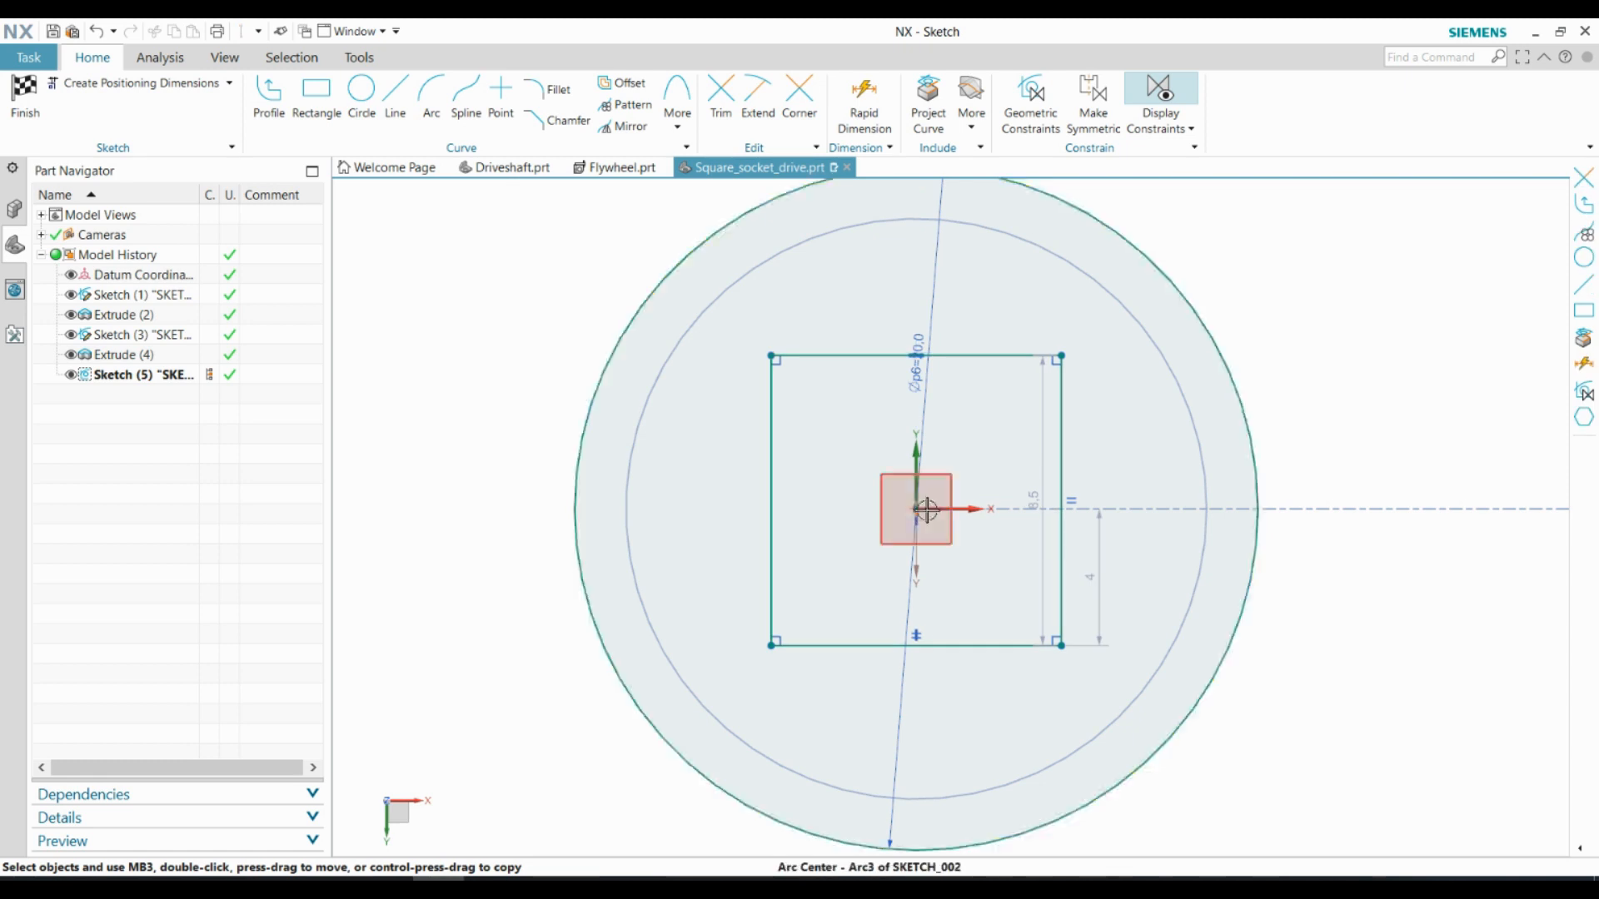
# Dimension the square's vertical side to 17 mm
pyautogui.click(866, 101)
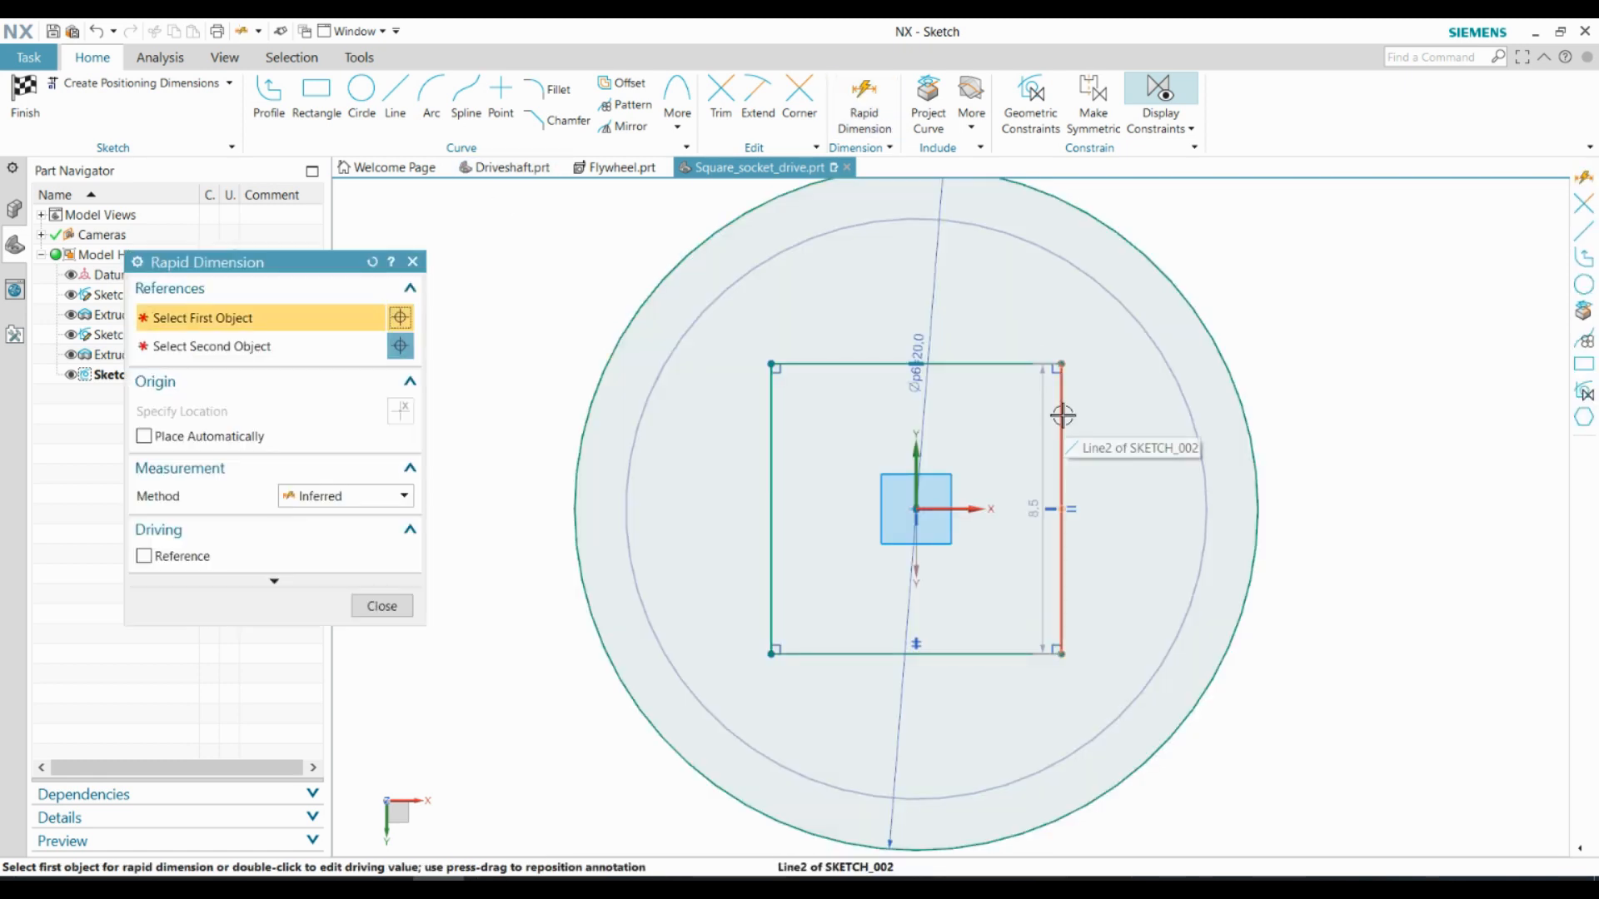
pyautogui.click(1061, 416)
pyautogui.click(1338, 473)
pyautogui.write('17')
pyautogui.press('Return')
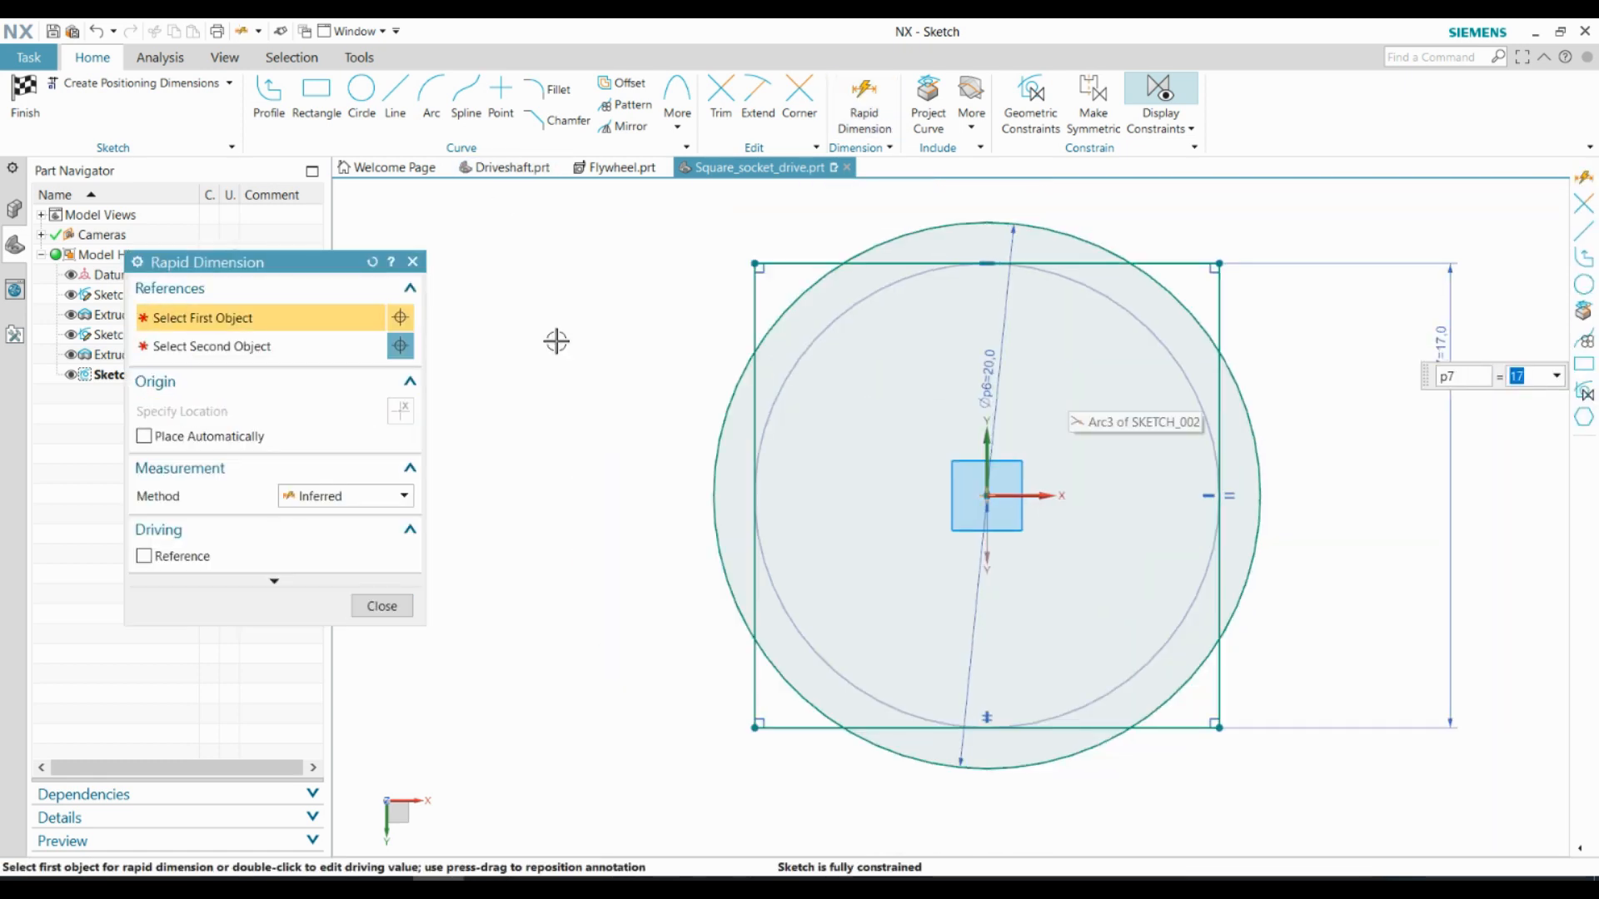
# Trim the circle segments outside the square and the square's corners outside the circle, leaving a square with arc-shaped corners
pyautogui.click(412, 262)
pyautogui.press('t')
pyautogui.click(1035, 225)
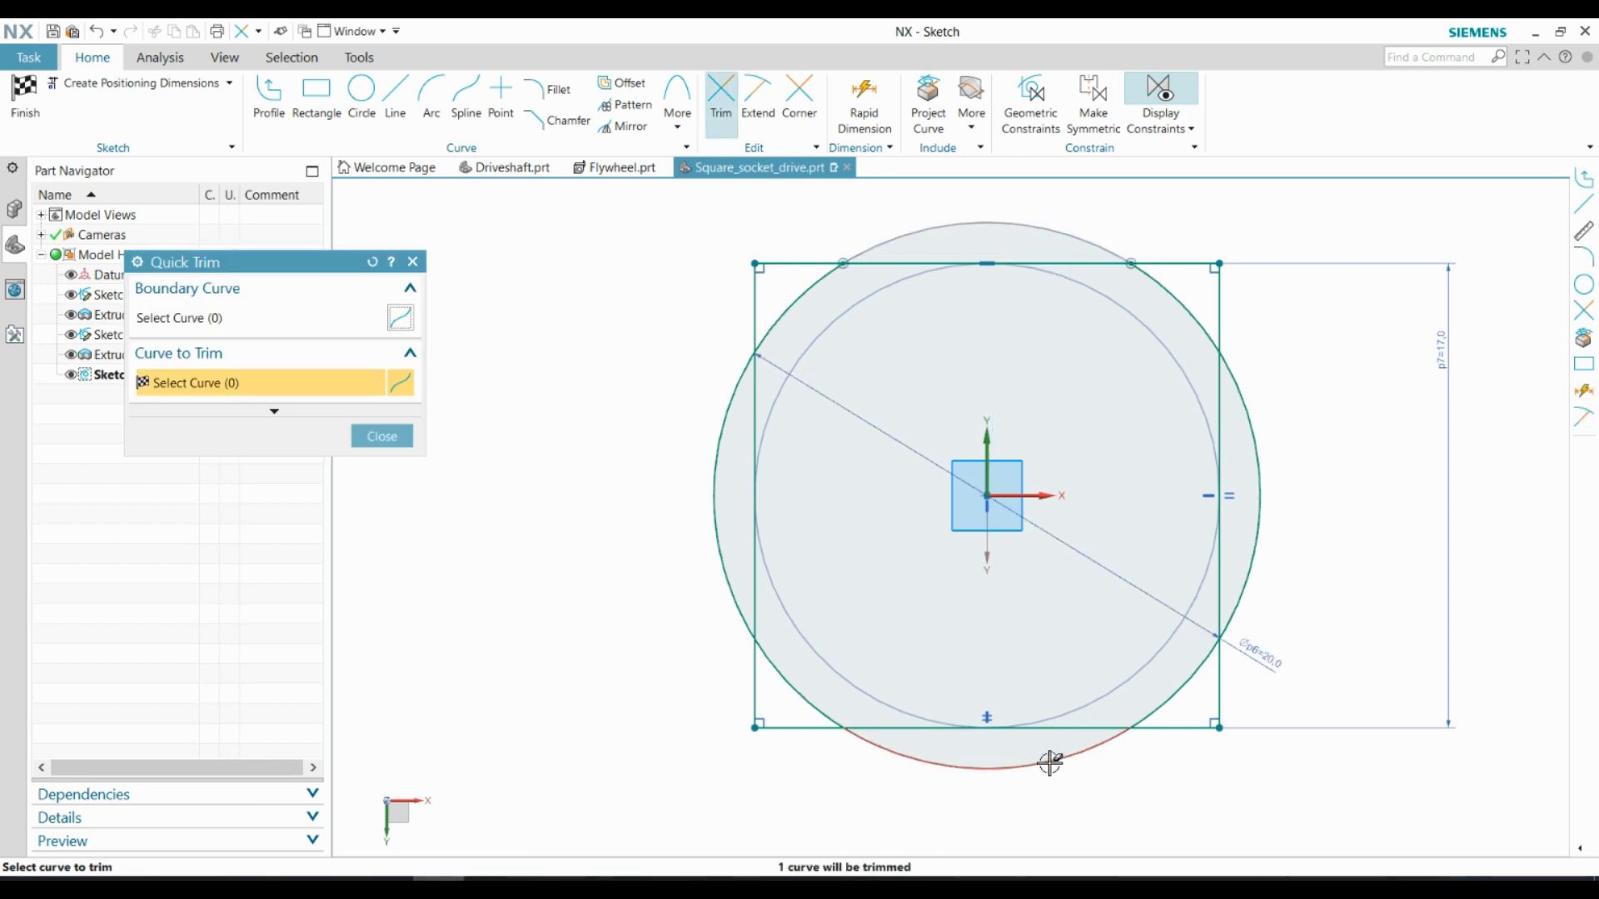
pyautogui.click(1049, 761)
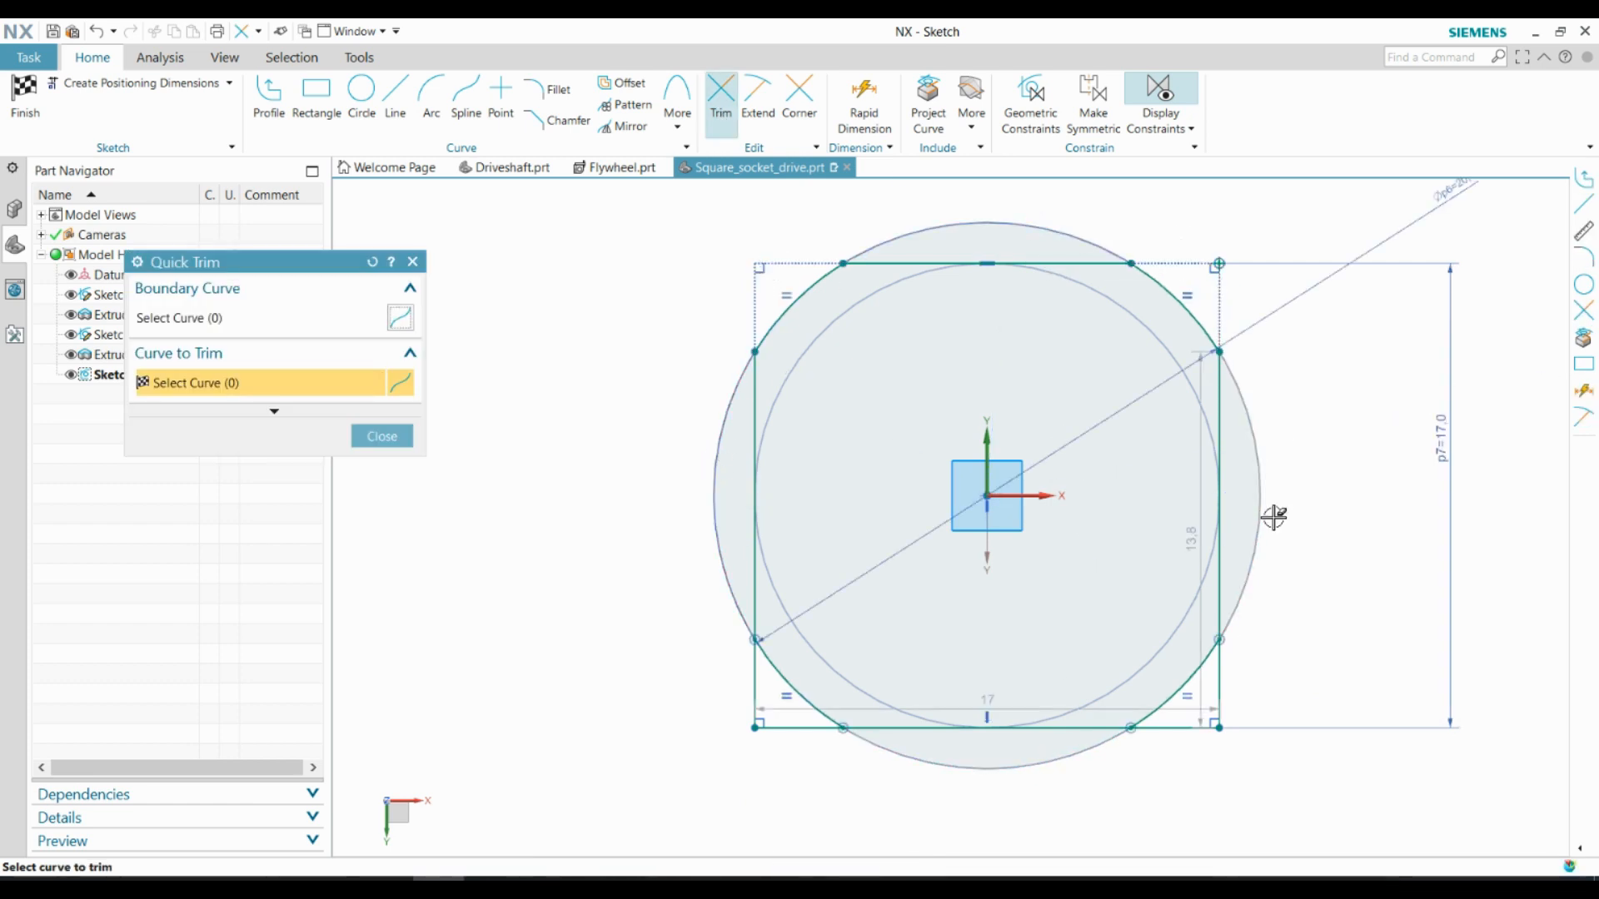
pyautogui.click(758, 682)
pyautogui.press('Escape')
# Finish the sketch and extrude the round-cornered square profile 10 mm outward, united with the body
pyautogui.click(26, 102)
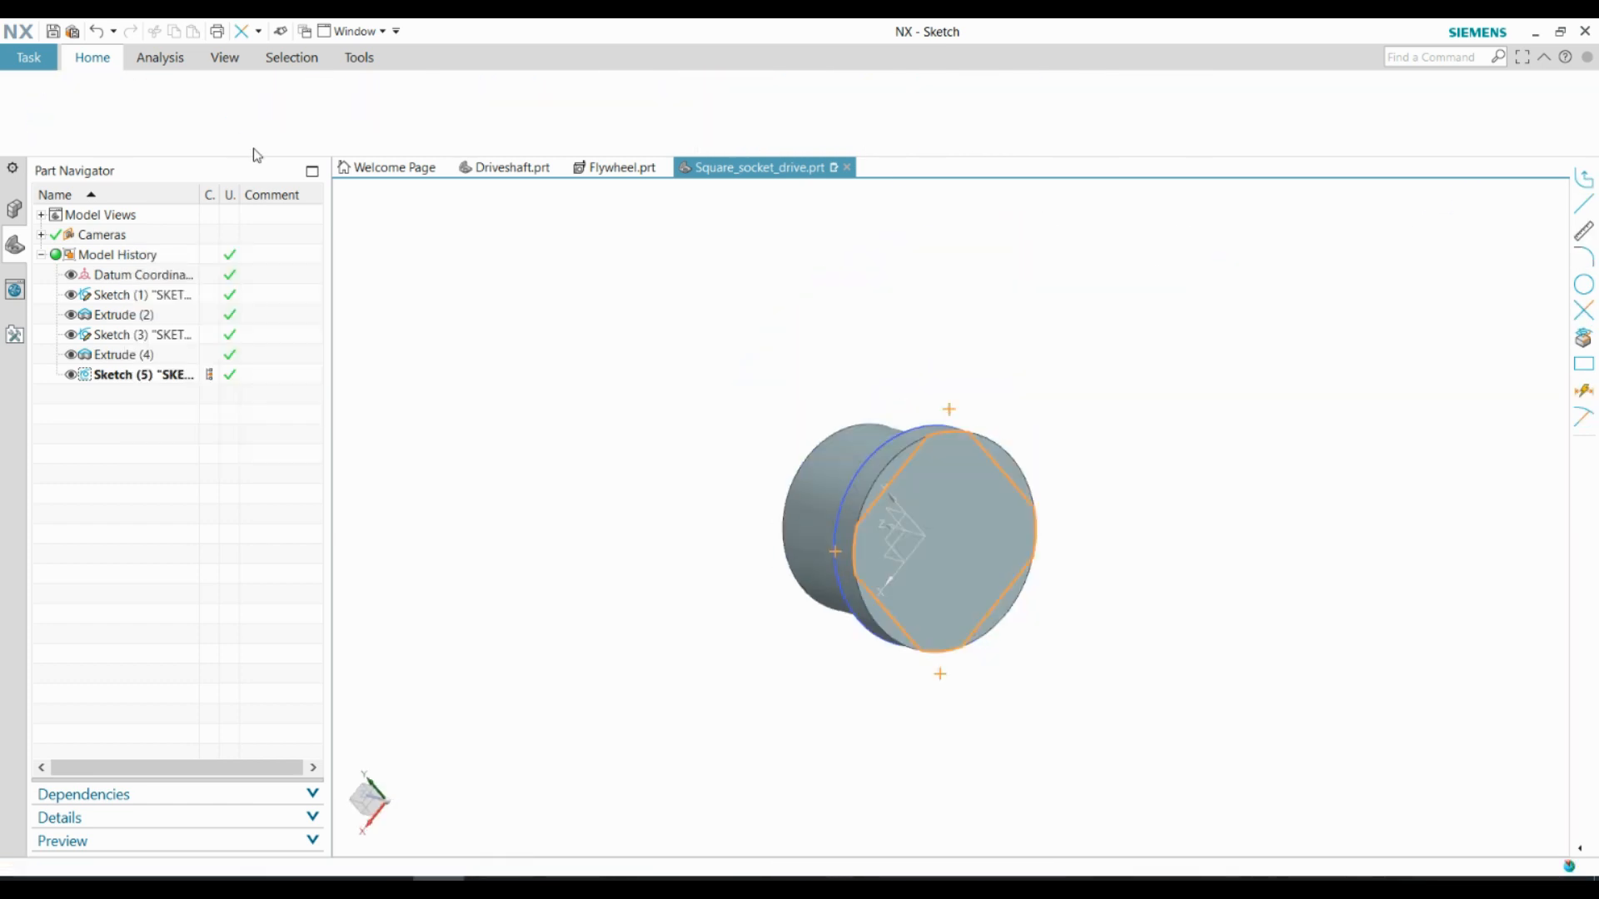
pyautogui.press('x')
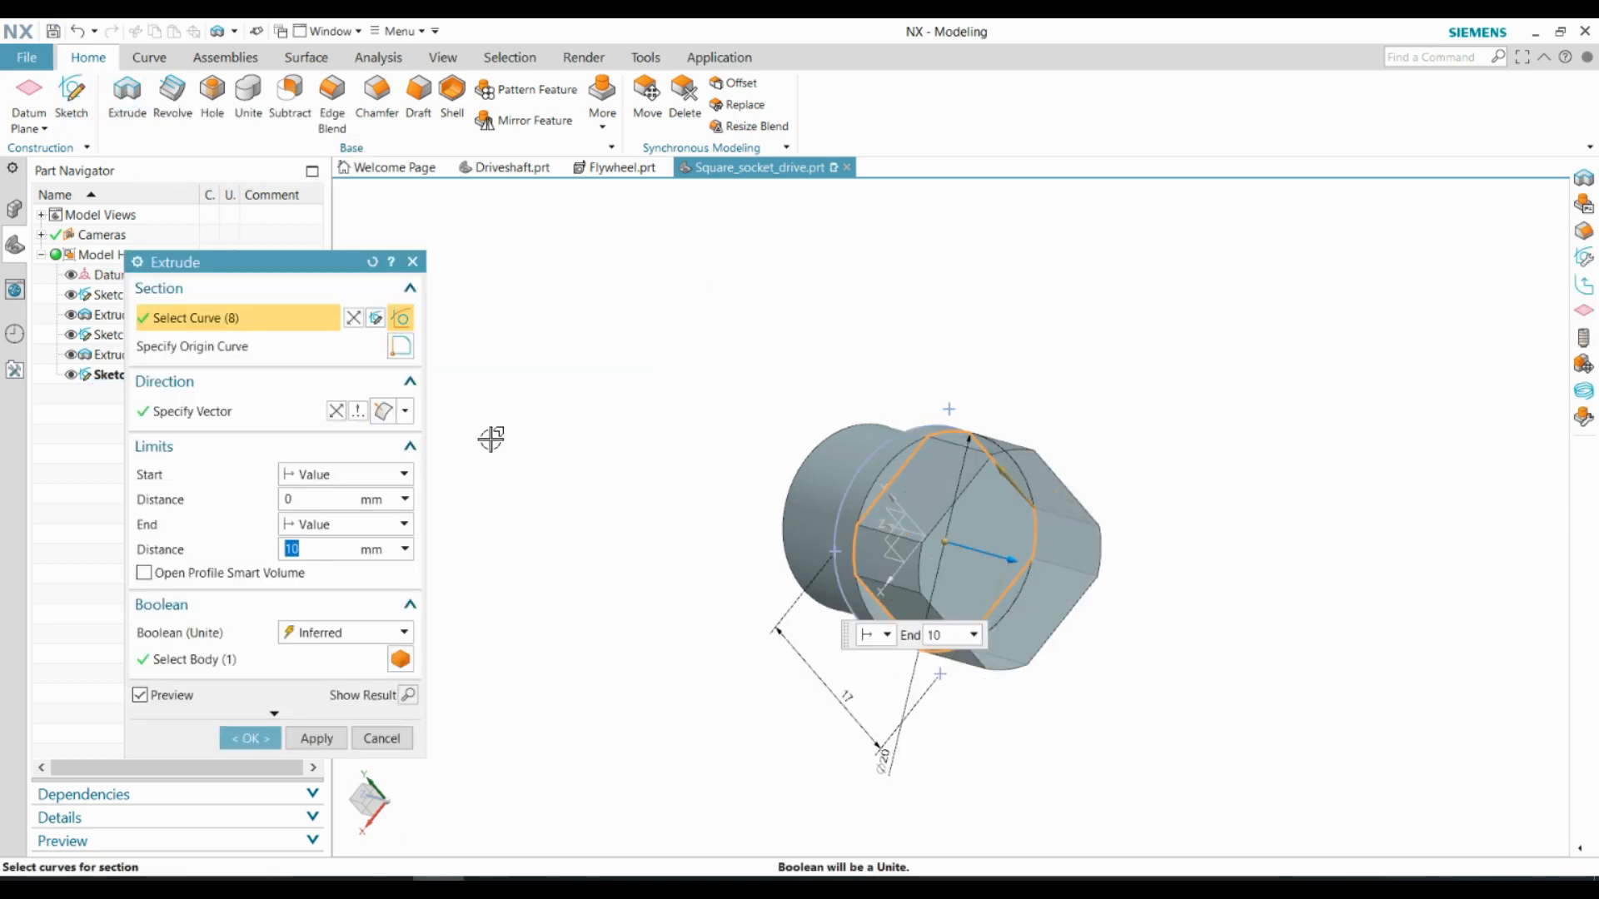
pyautogui.click(251, 741)
# Sketch a 10 mm diameter circle at the centre of the square section's end face
pyautogui.moveTo(721, 416); pyautogui.dragTo(673, 375, button='middle')
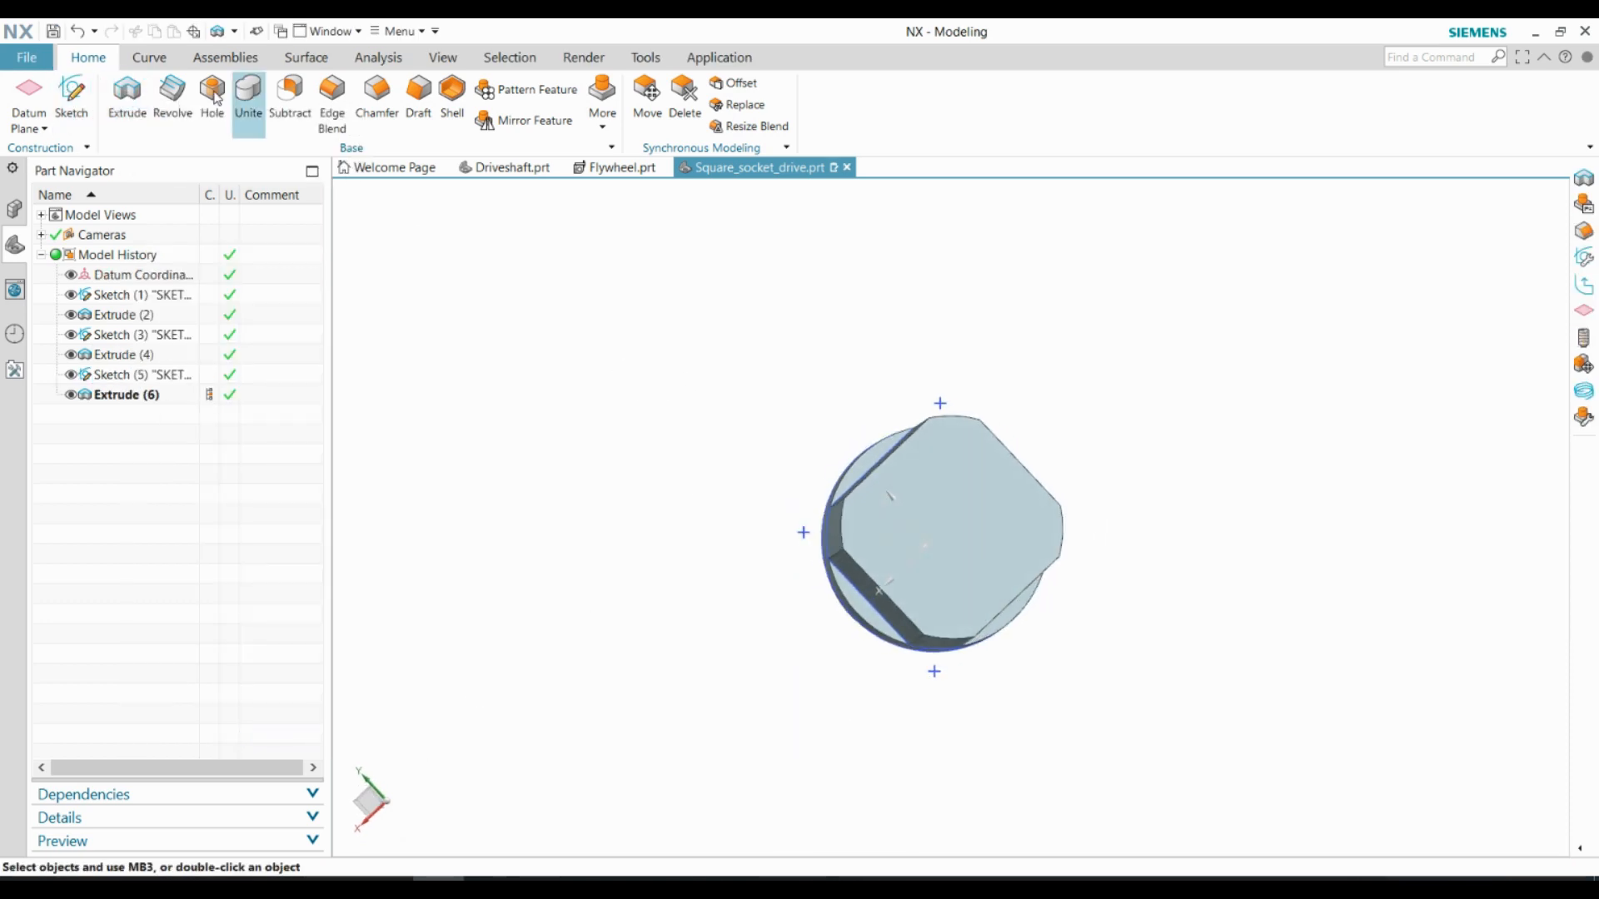
pyautogui.click(71, 98)
pyautogui.click(958, 477)
pyautogui.click(301, 475)
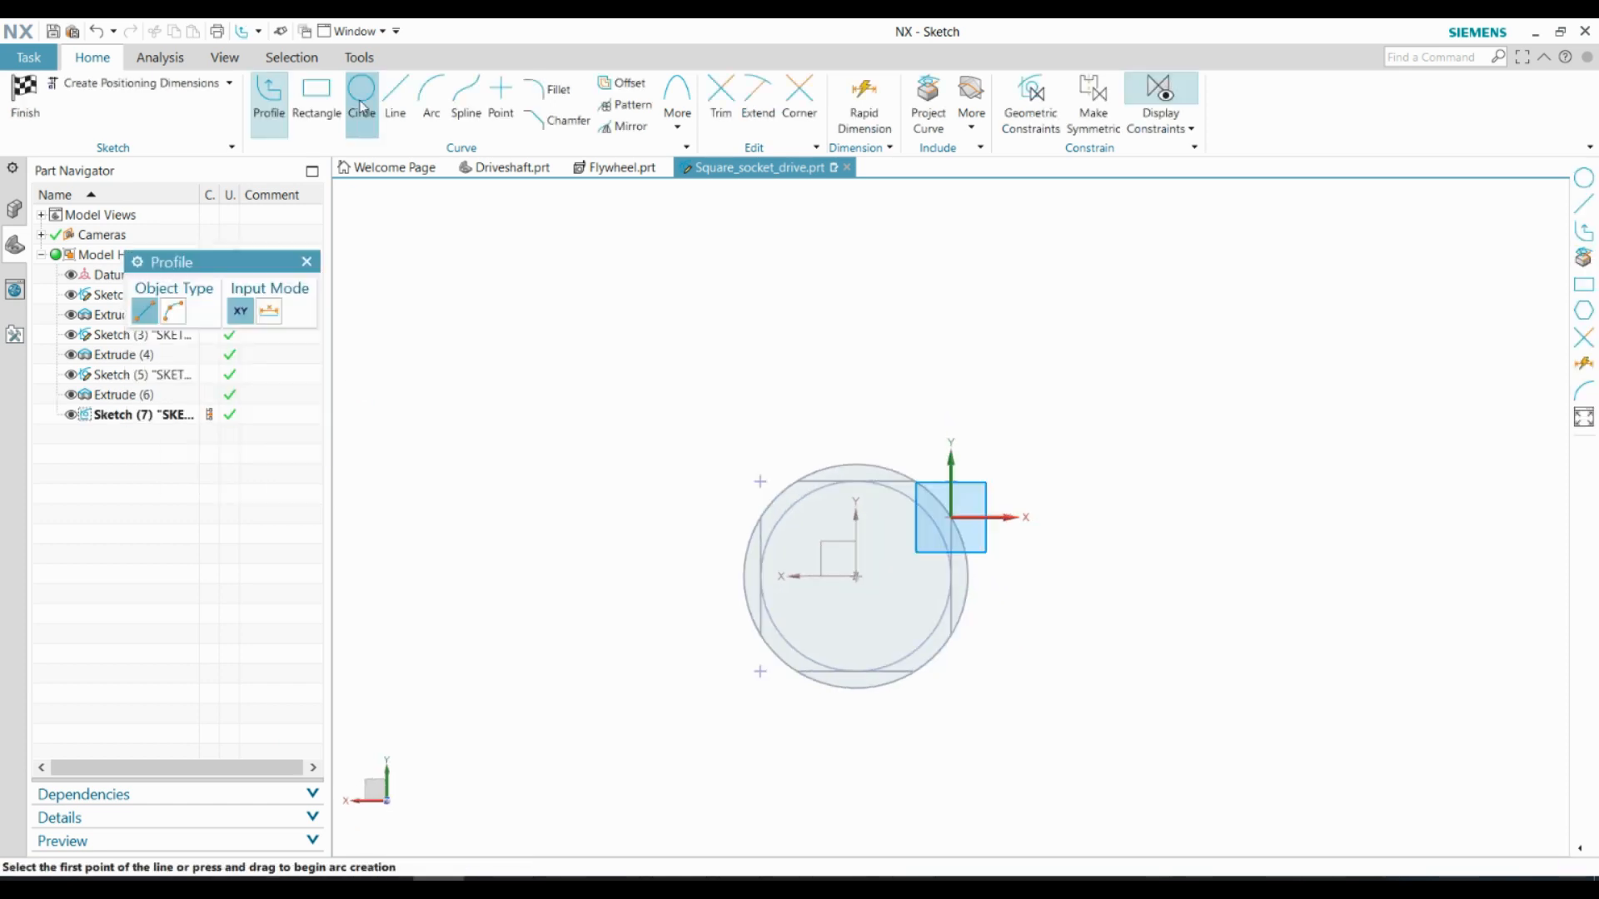
pyautogui.click(361, 99)
pyautogui.click(858, 577)
pyautogui.write('10')
pyautogui.press('Return')
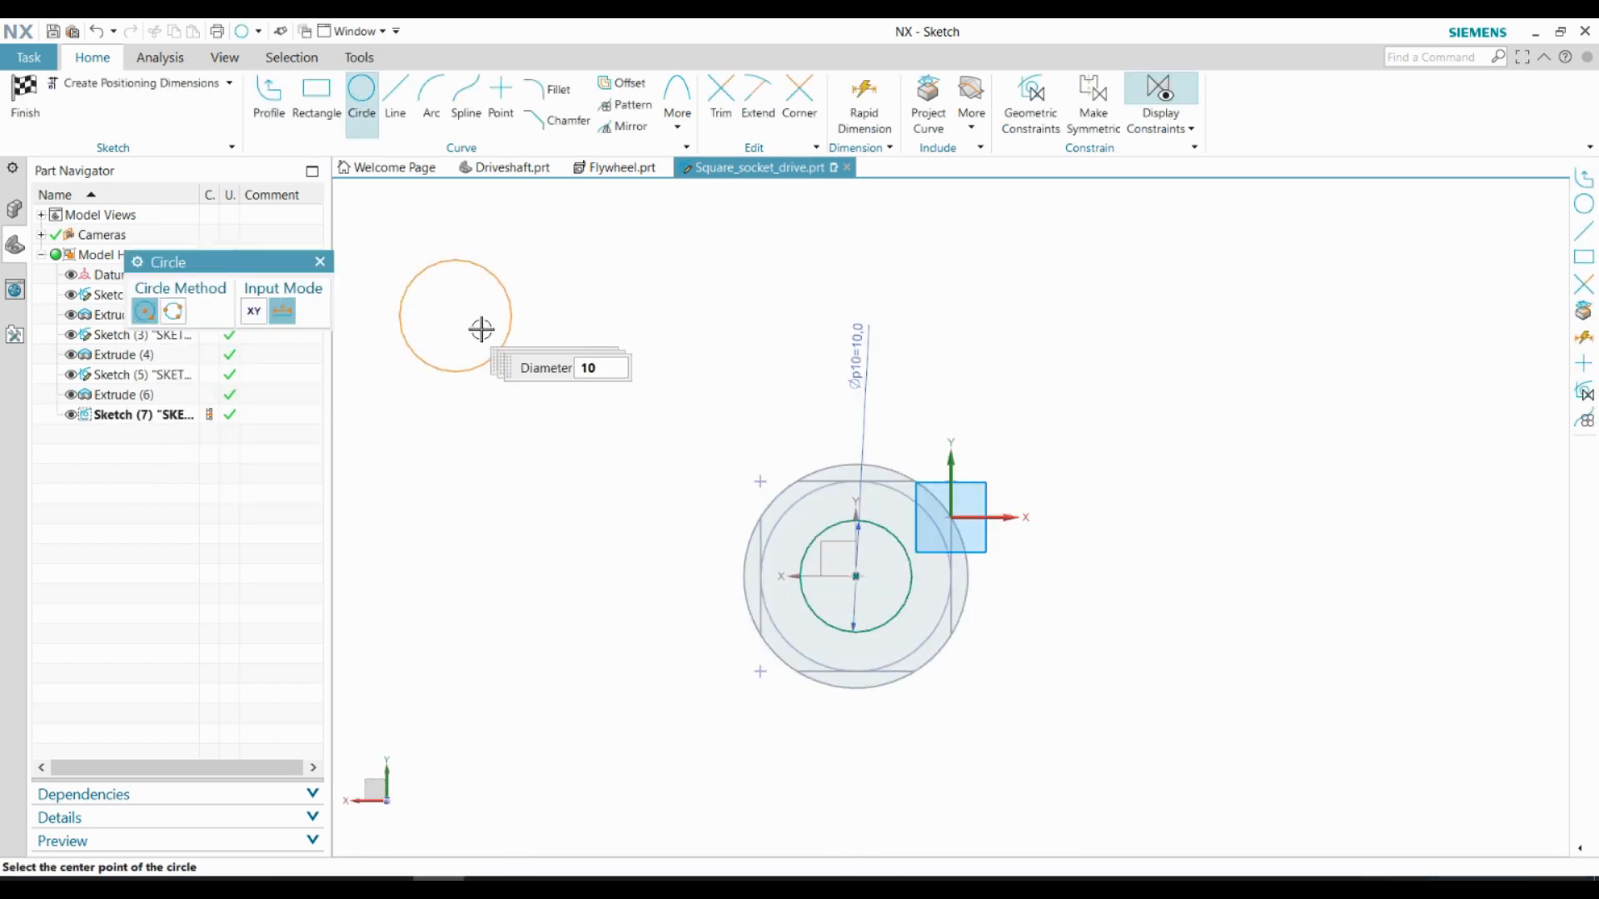
# Finish the sketch and extrude the 10 mm circle 10 mm into the body in the reversed direction, subtracting it
pyautogui.click(25, 96)
pyautogui.click(291, 98)
pyautogui.click(128, 98)
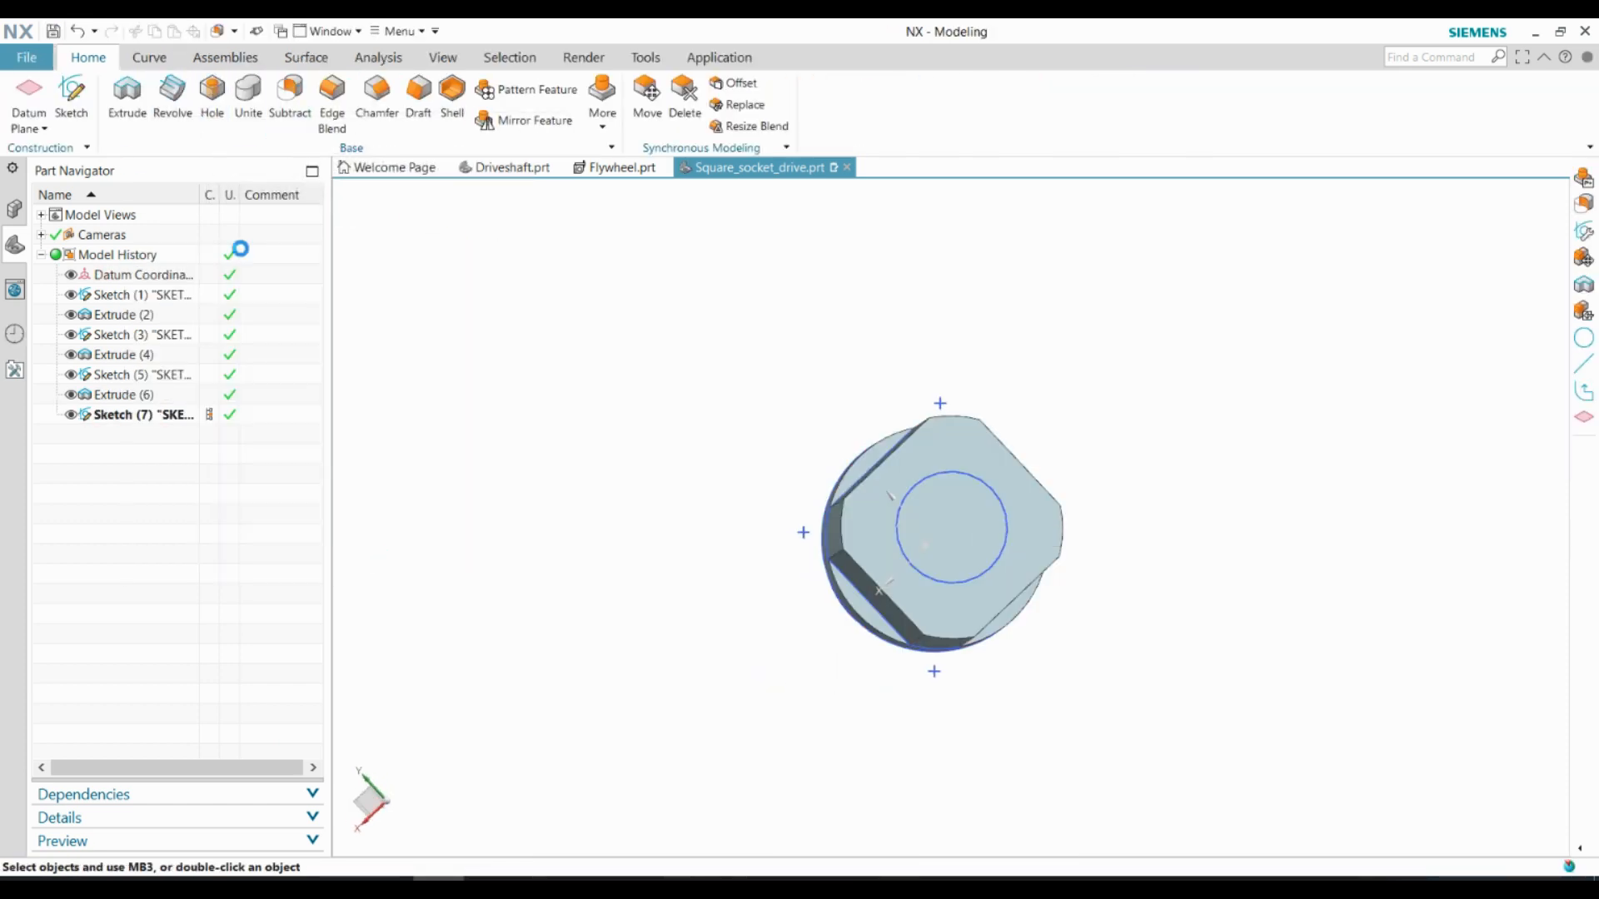
pyautogui.click(947, 472)
pyautogui.moveTo(867, 467); pyautogui.dragTo(1033, 479, button='middle')
pyautogui.click(335, 411)
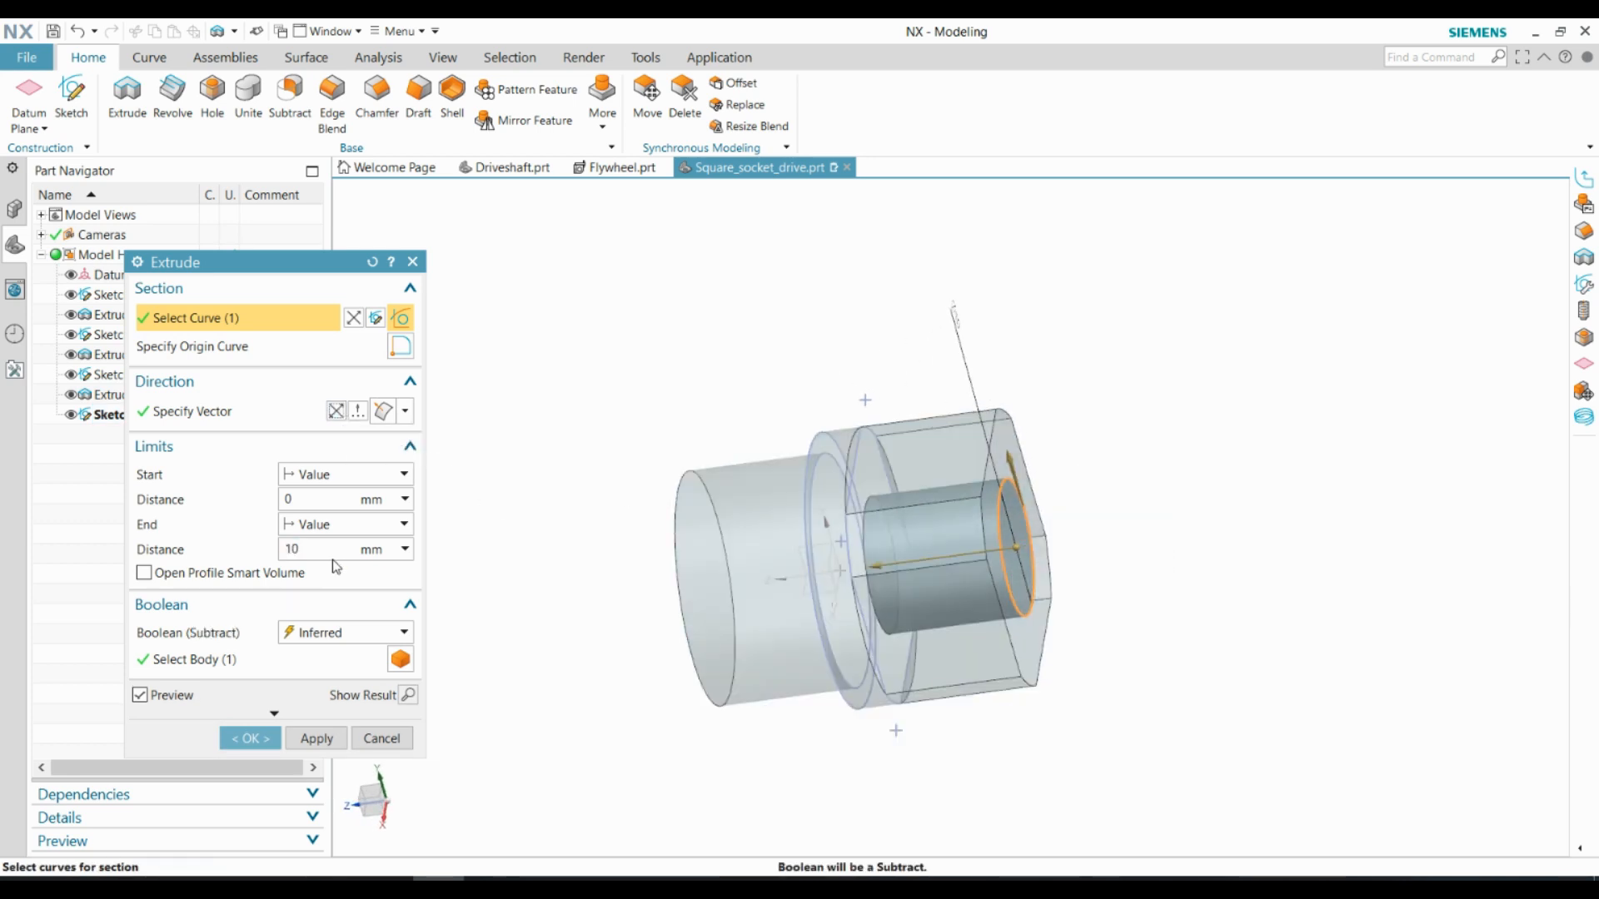
pyautogui.click(251, 738)
# Chamfer the arc-shaped corner edges on the square section's end face by 0.5 mm at 45°
pyautogui.moveTo(702, 607); pyautogui.dragTo(659, 418, button='middle')
pyautogui.click(377, 92)
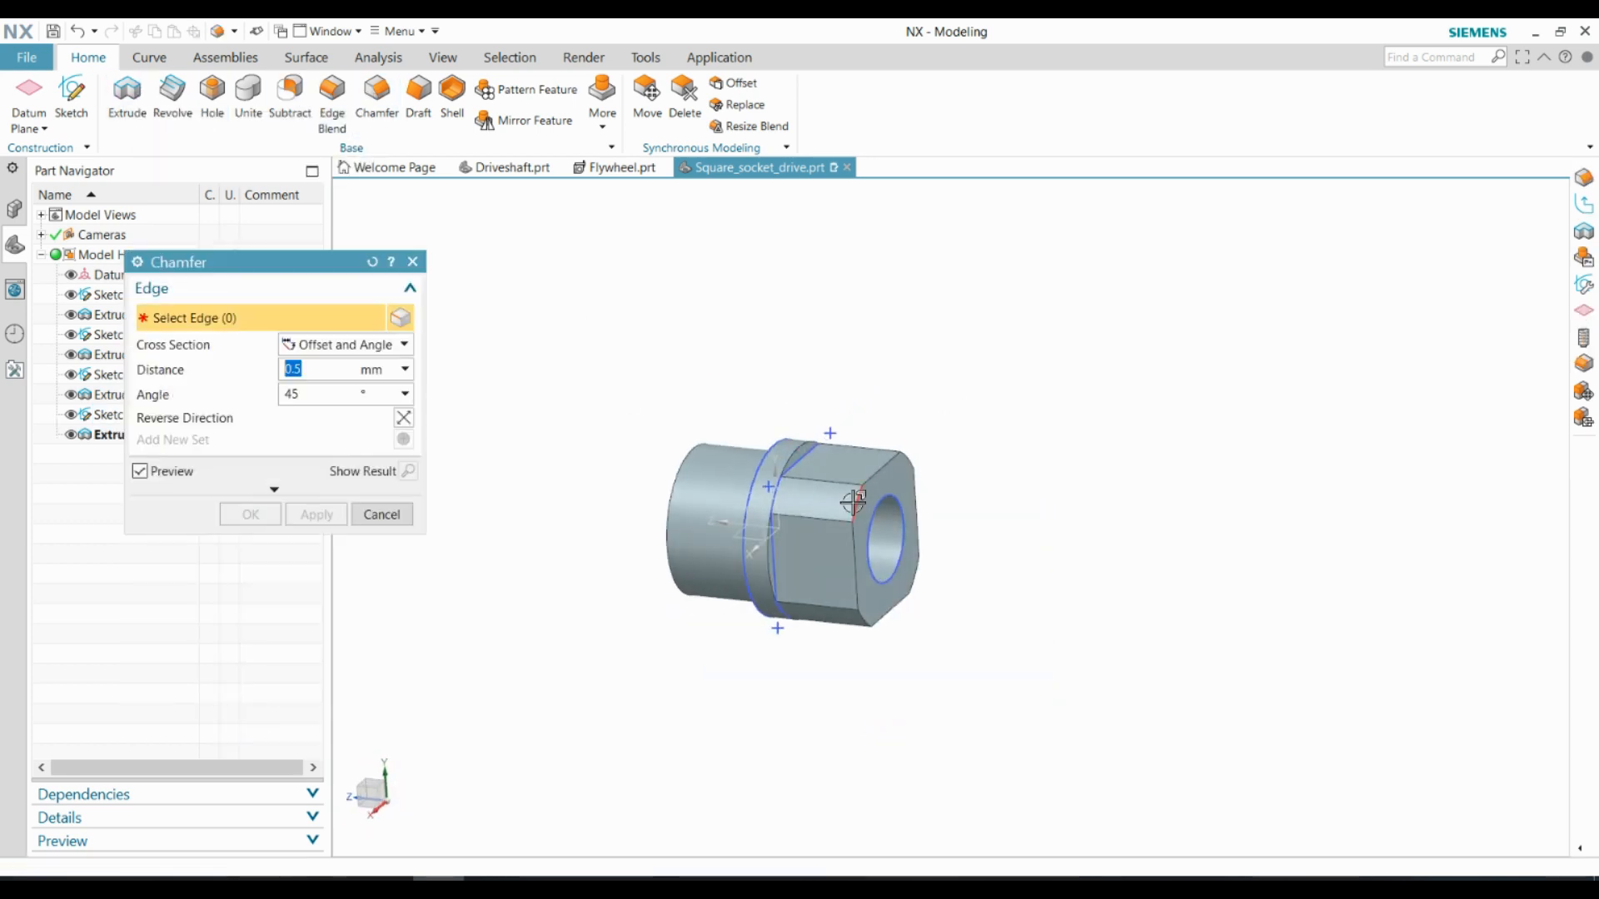
pyautogui.click(858, 504)
pyautogui.click(865, 621)
pyautogui.moveTo(868, 612); pyautogui.dragTo(993, 645, button='middle')
pyautogui.middleClick(914, 589)
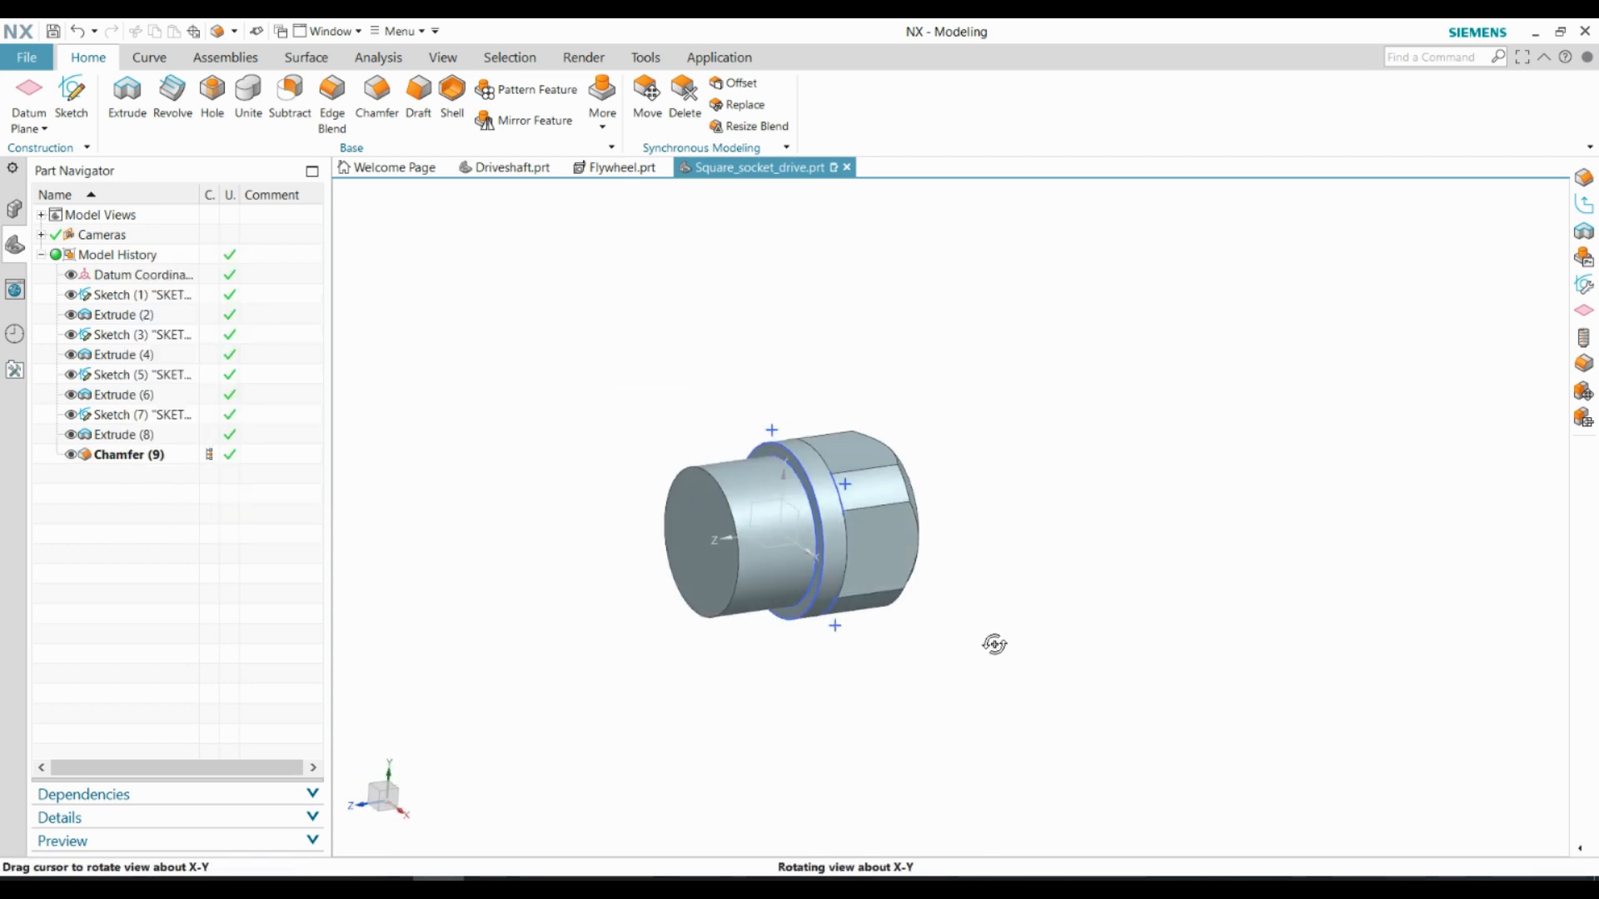
# Sketch a 16 mm diameter circle centred on the free end face of the 17 mm cylinder
pyautogui.click(83, 95)
pyautogui.click(314, 474)
pyautogui.press('o')
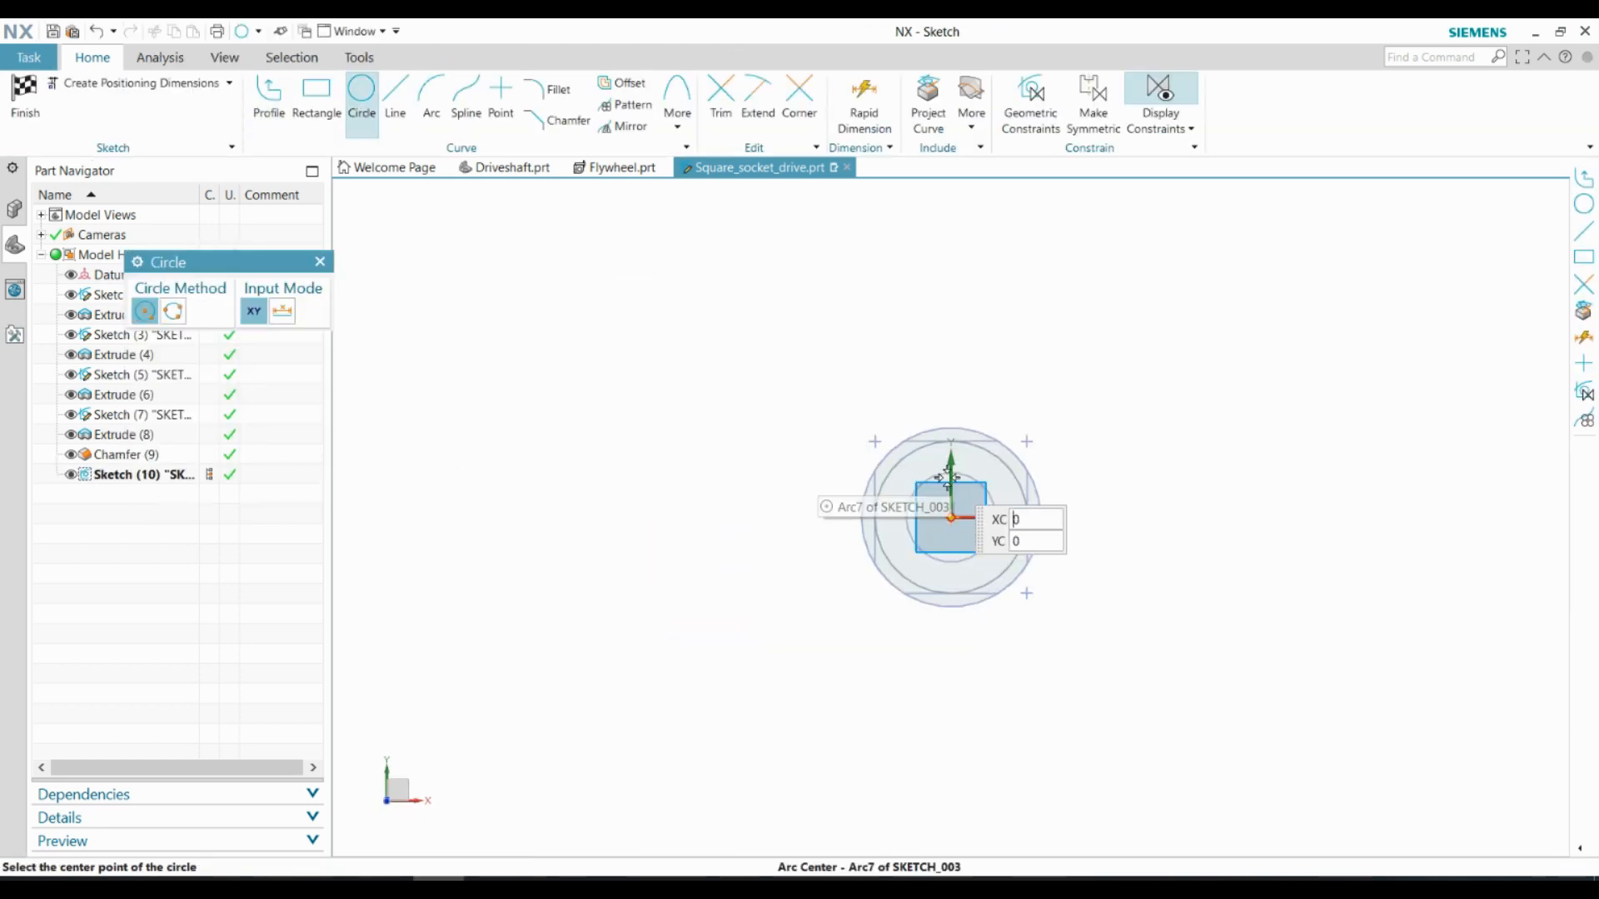
pyautogui.scroll(4, 963, 509)
pyautogui.click(935, 530)
pyautogui.write('16')
pyautogui.press('Return')
# Finish the sketch and extrude the 16 mm circle 15 mm outward, united with the body
pyautogui.click(30, 123)
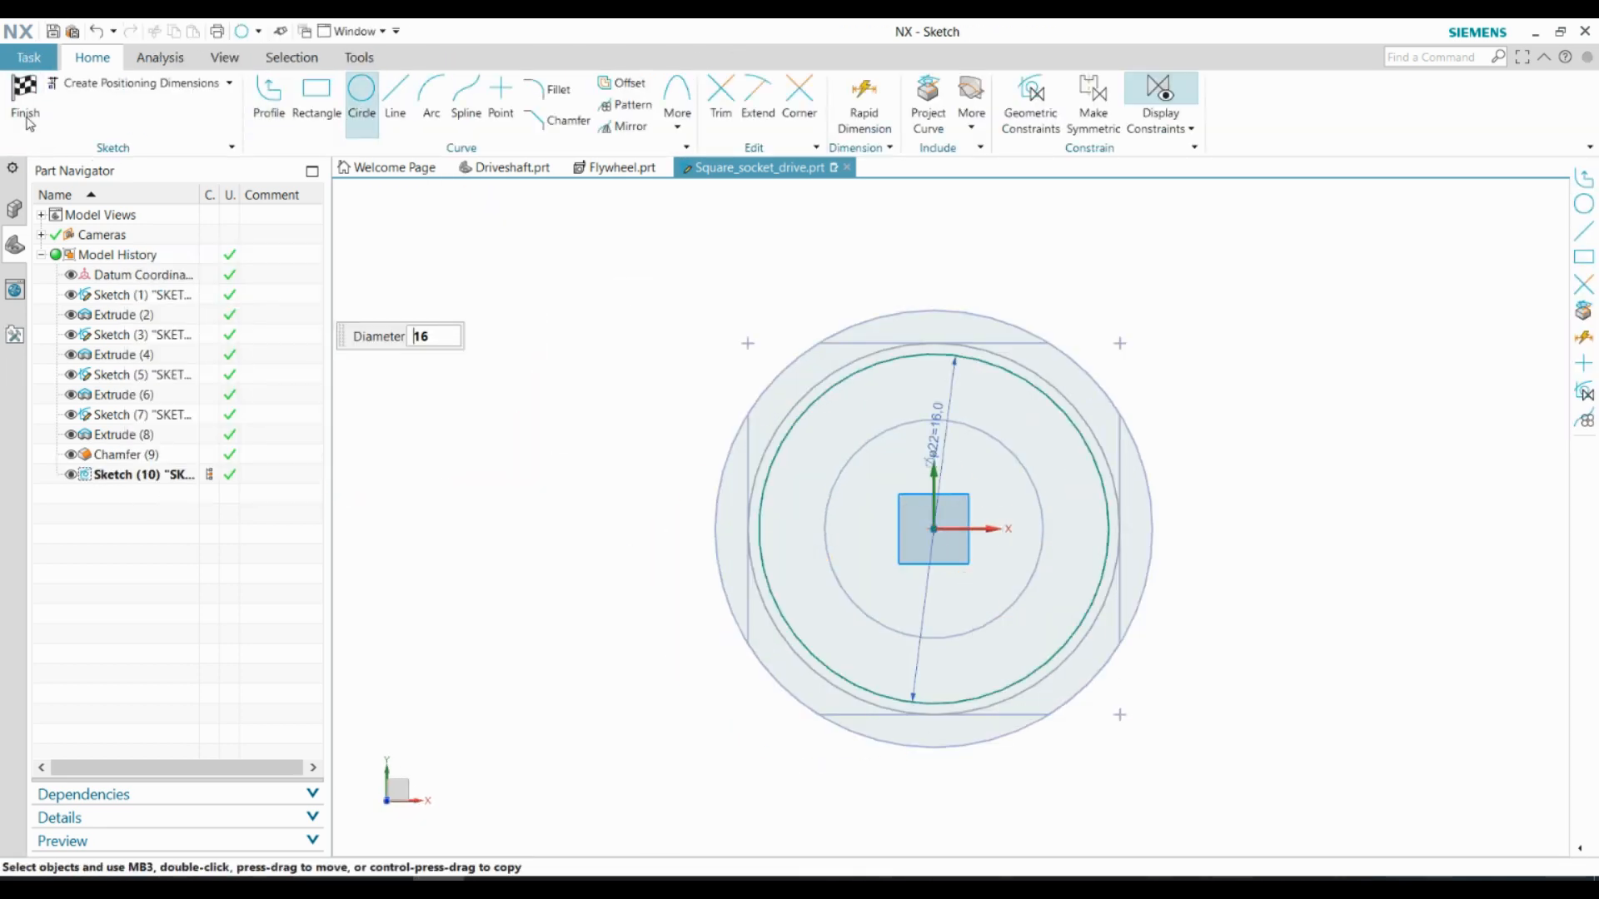
pyautogui.click(125, 115)
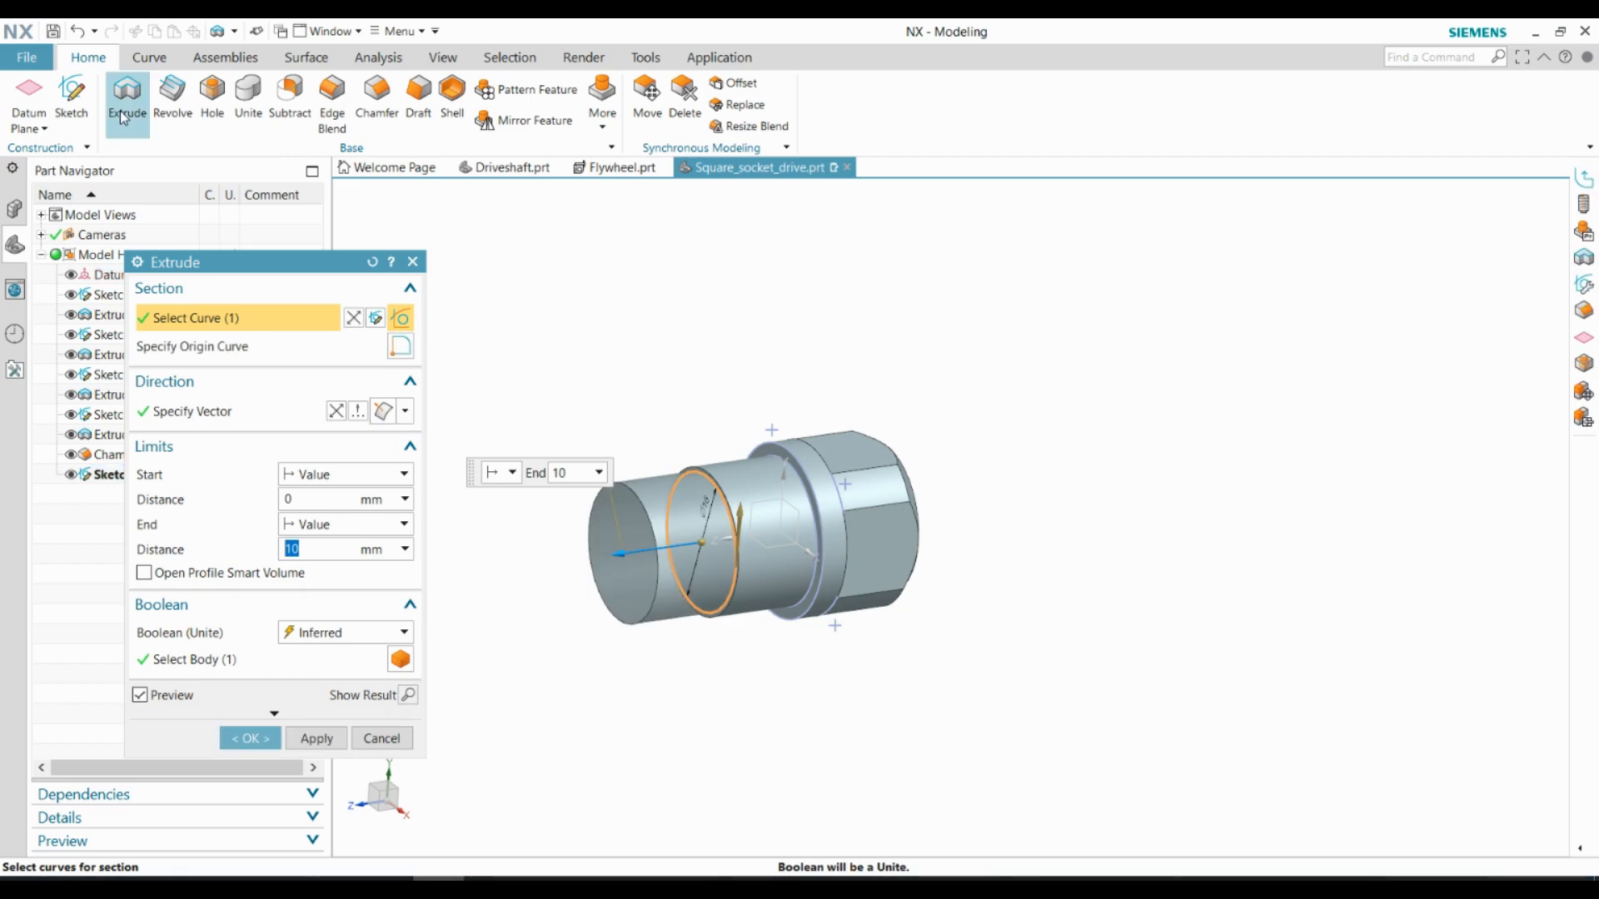
pyautogui.click(270, 736)
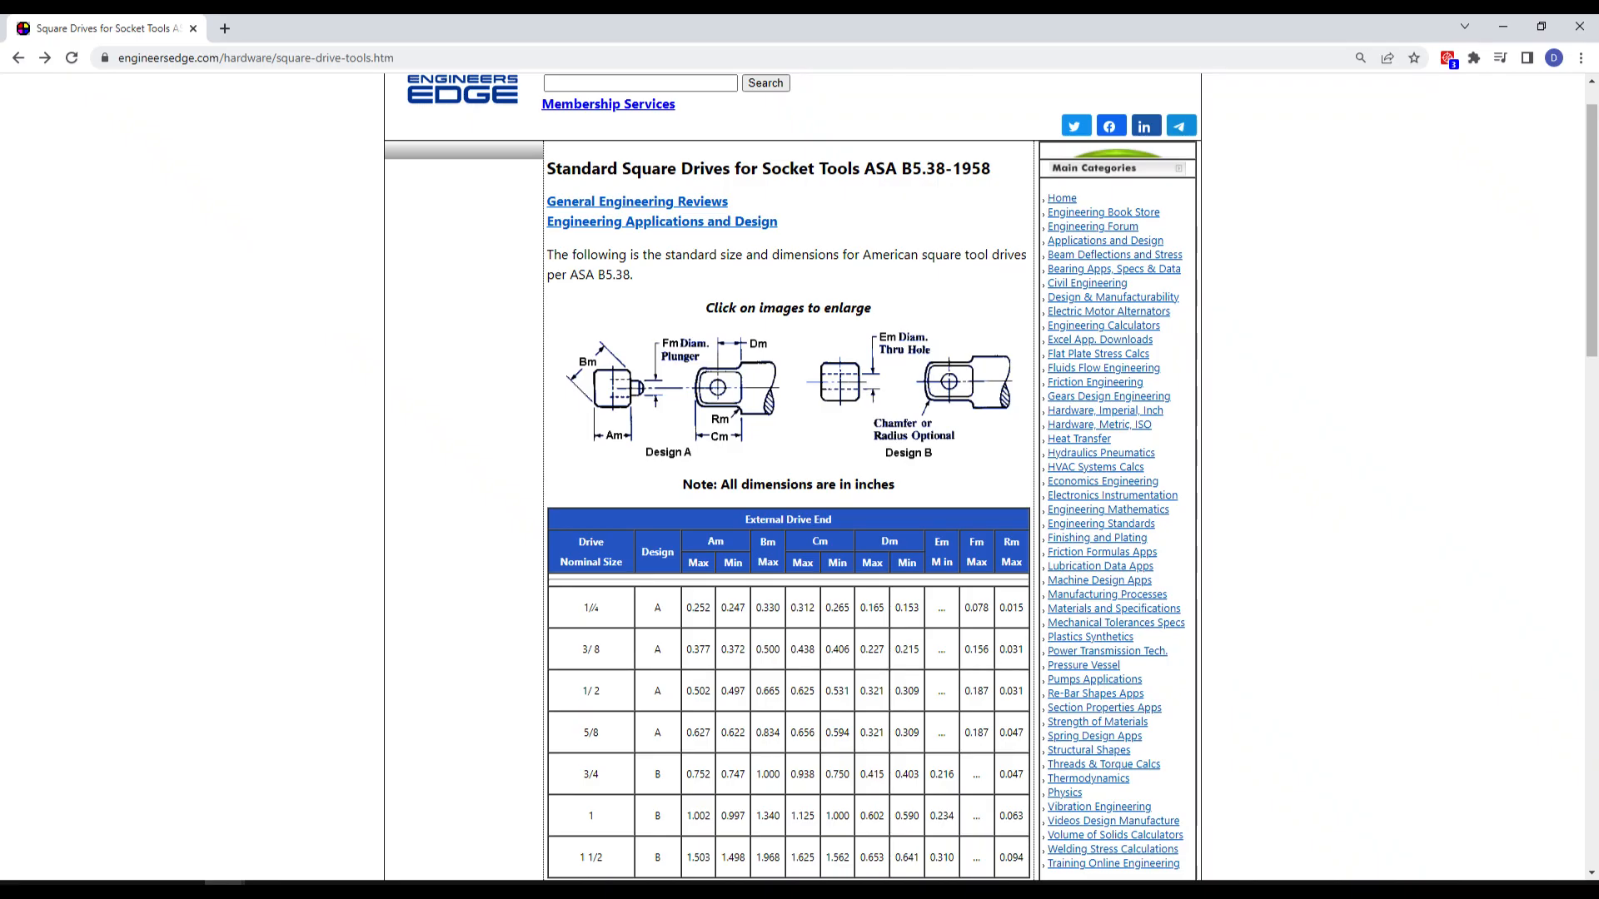
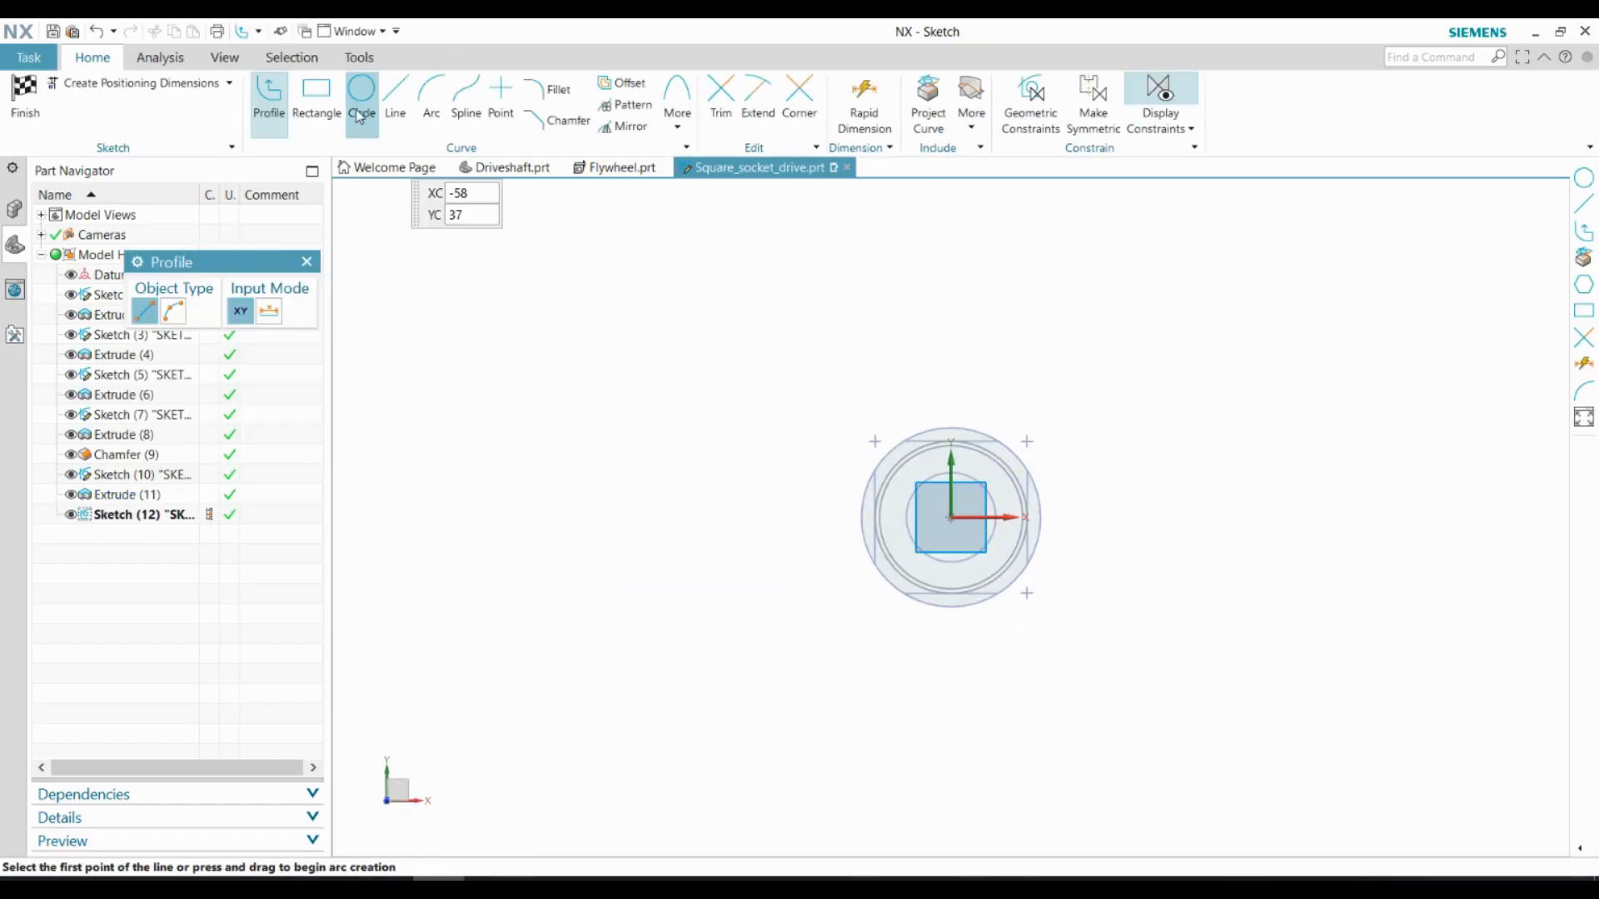
# Sketch a 16 mm diameter circle centred on the origin of the end face
pyautogui.click(933, 551)
pyautogui.write('16')
pyautogui.press('Return')
pyautogui.scroll(-1, 808, 542)
pyautogui.scroll(2, 1070, 579)
# Sketch a rectangle about 9.7 mm wide and 10.8 mm high inside the 16 mm circle
pyautogui.click(318, 99)
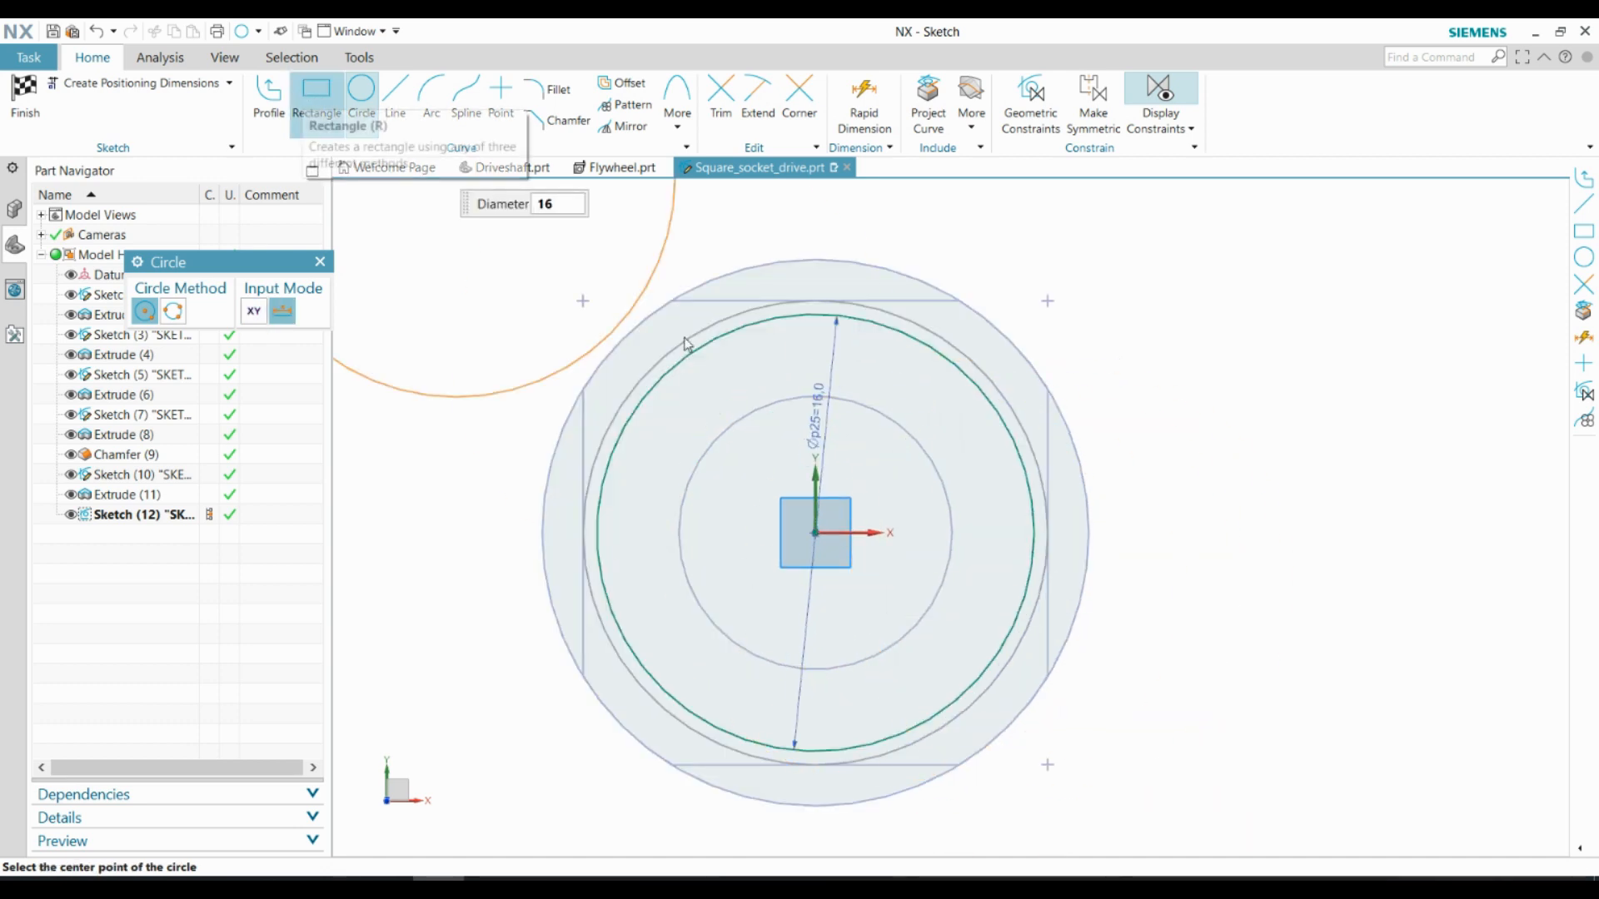
pyautogui.click(687, 382)
pyautogui.click(950, 678)
pyautogui.press('Escape')
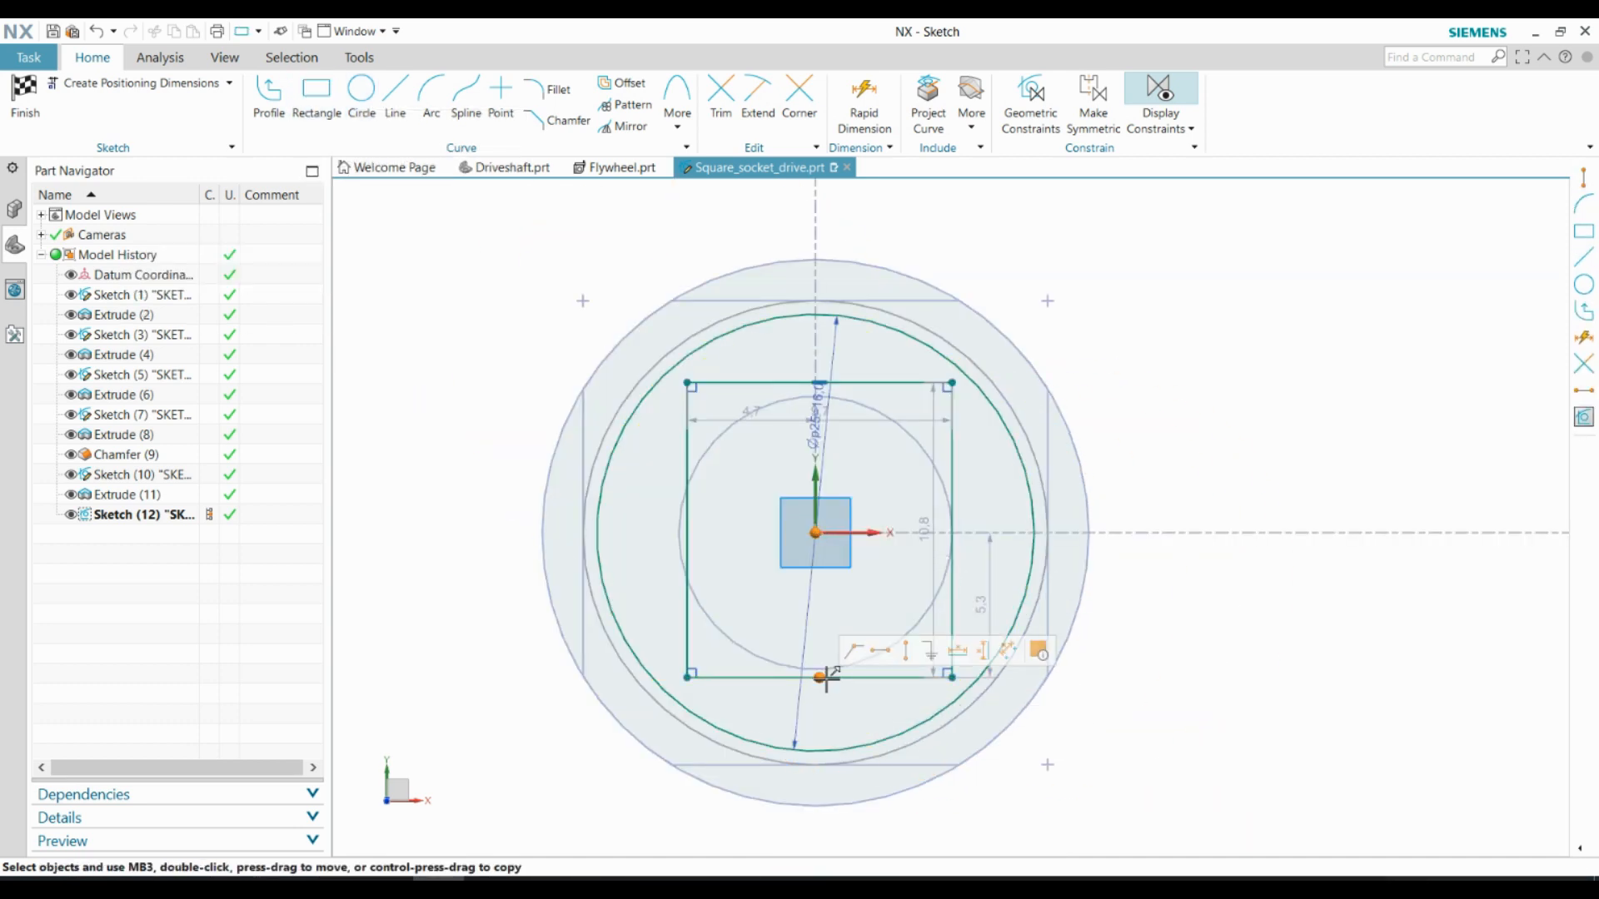
# Centre the rectangle on the sketch origin in both directions and constrain its adjacent sides to equal length
pyautogui.click(948, 530)
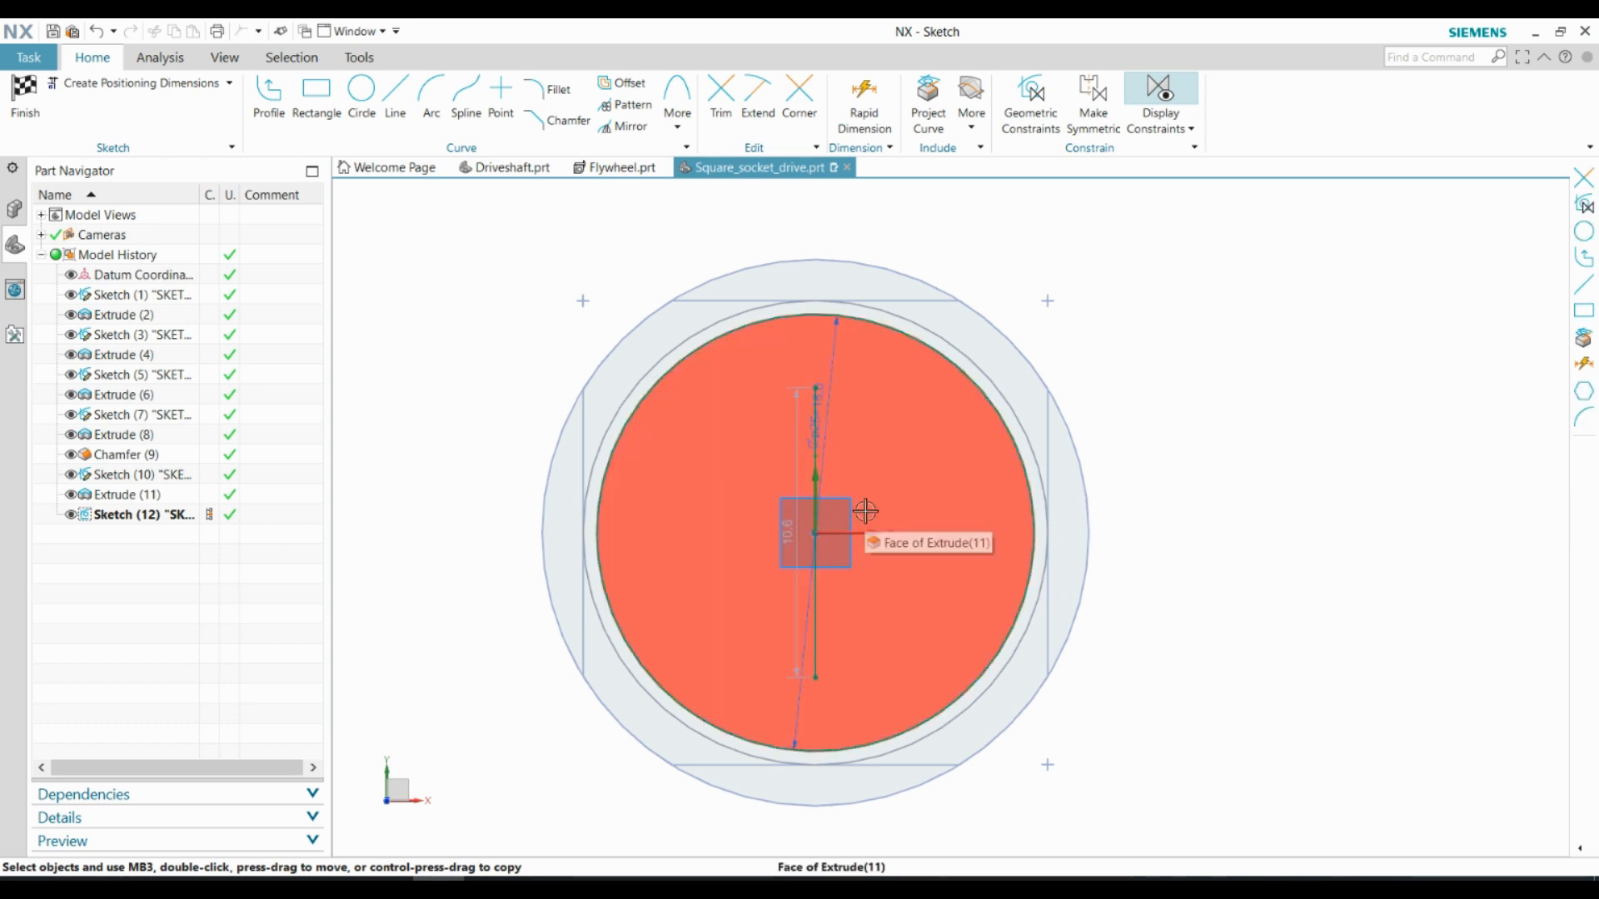
pyautogui.click(816, 533)
pyautogui.click(870, 506)
pyautogui.click(948, 593)
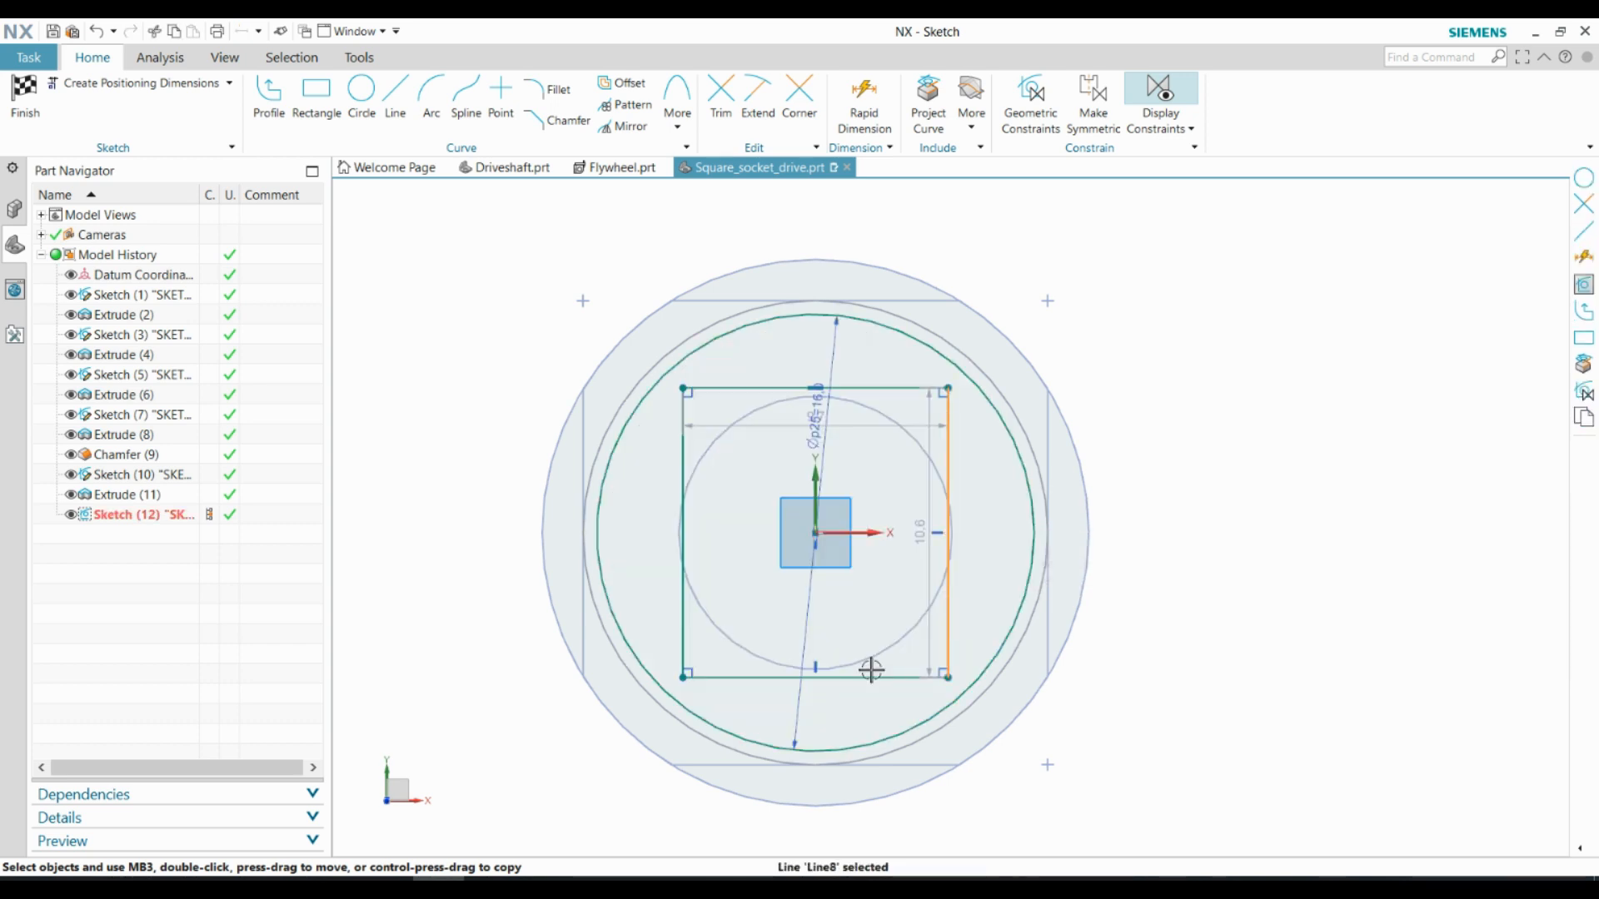
pyautogui.click(865, 678)
pyautogui.click(1111, 625)
# Dimension the square's side length at 12.7 mm
pyautogui.click(858, 116)
pyautogui.click(948, 455)
pyautogui.click(1247, 521)
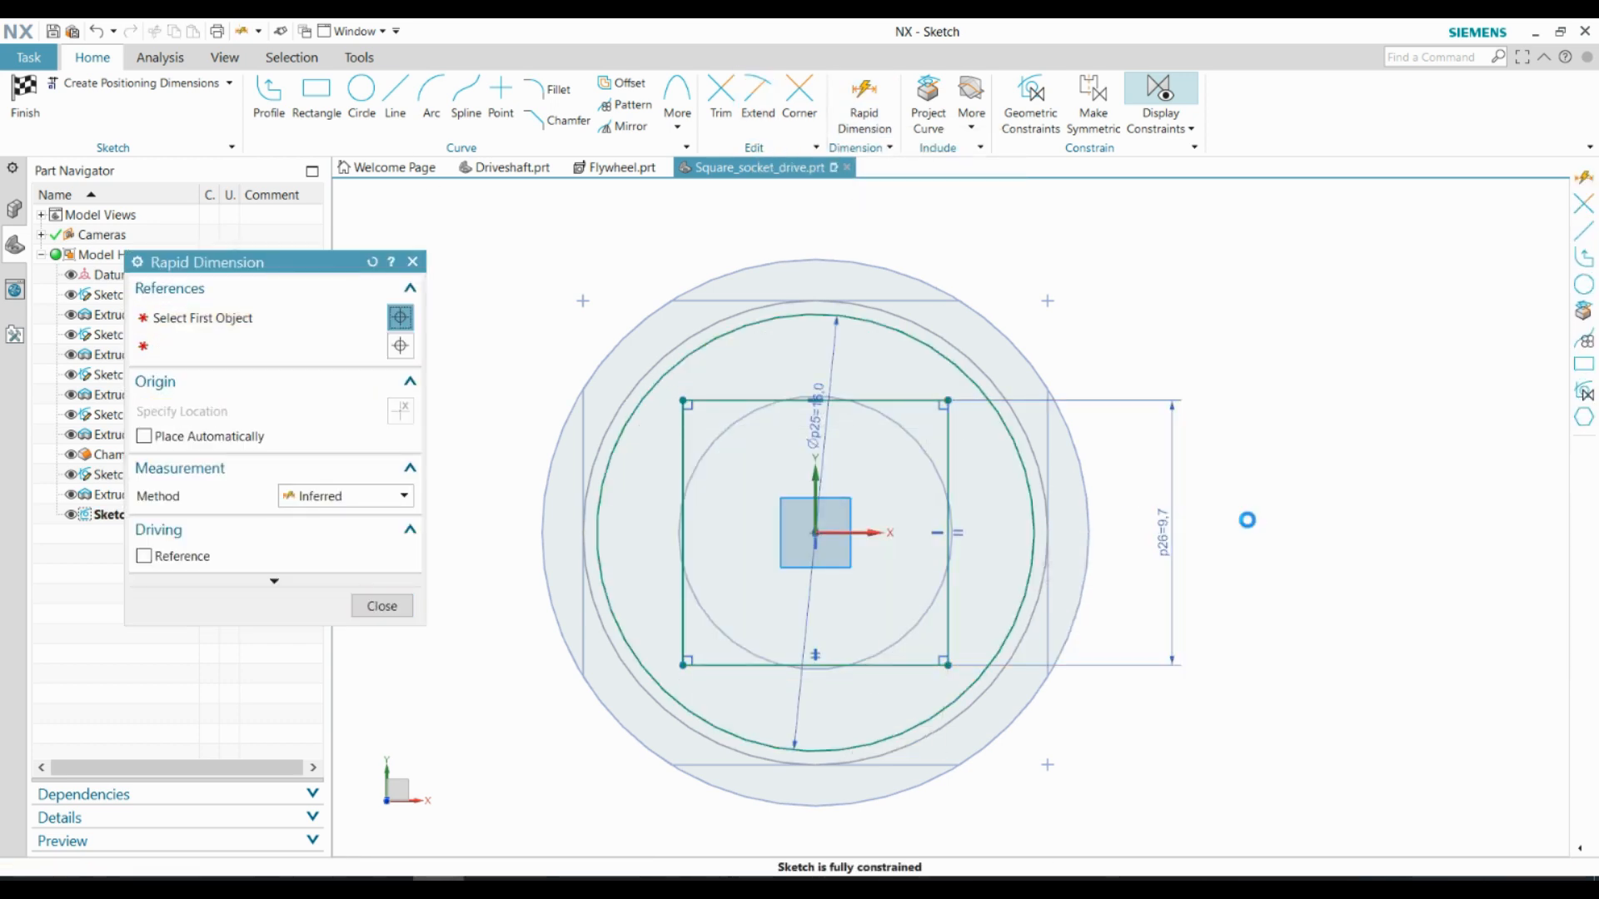
pyautogui.write('12.7')
pyautogui.press('Return')
pyautogui.click(381, 606)
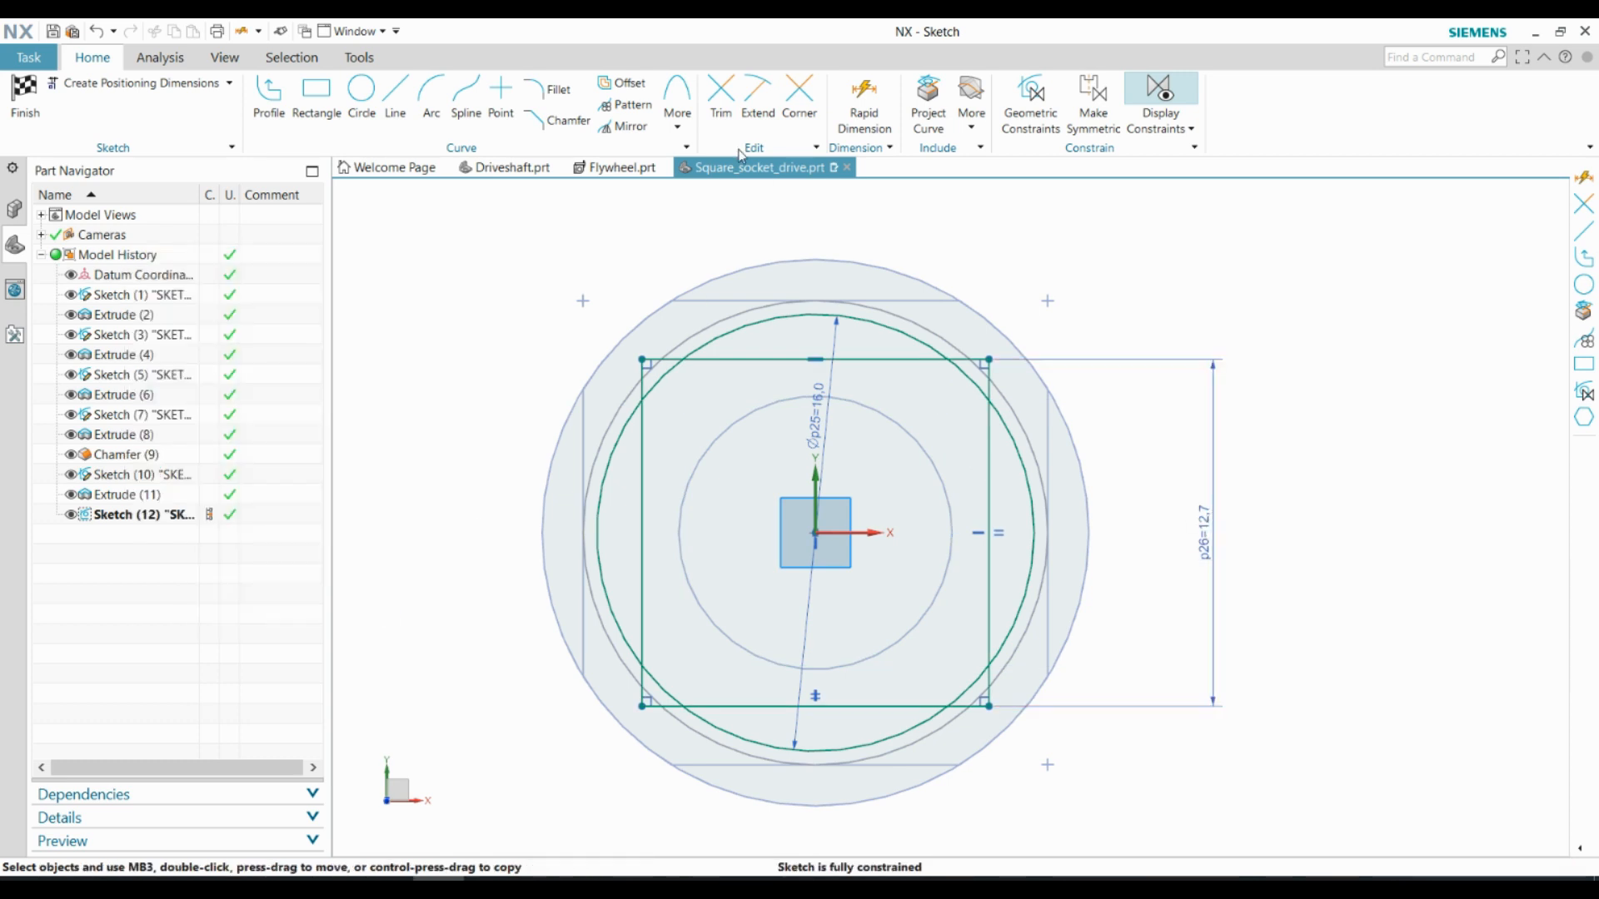
# Trim the circle arcs outside the square and the square's corners outside the circle, leaving a square with arc-shaped corners
pyautogui.click(722, 100)
pyautogui.scroll(1, 706, 347)
pyautogui.click(577, 634)
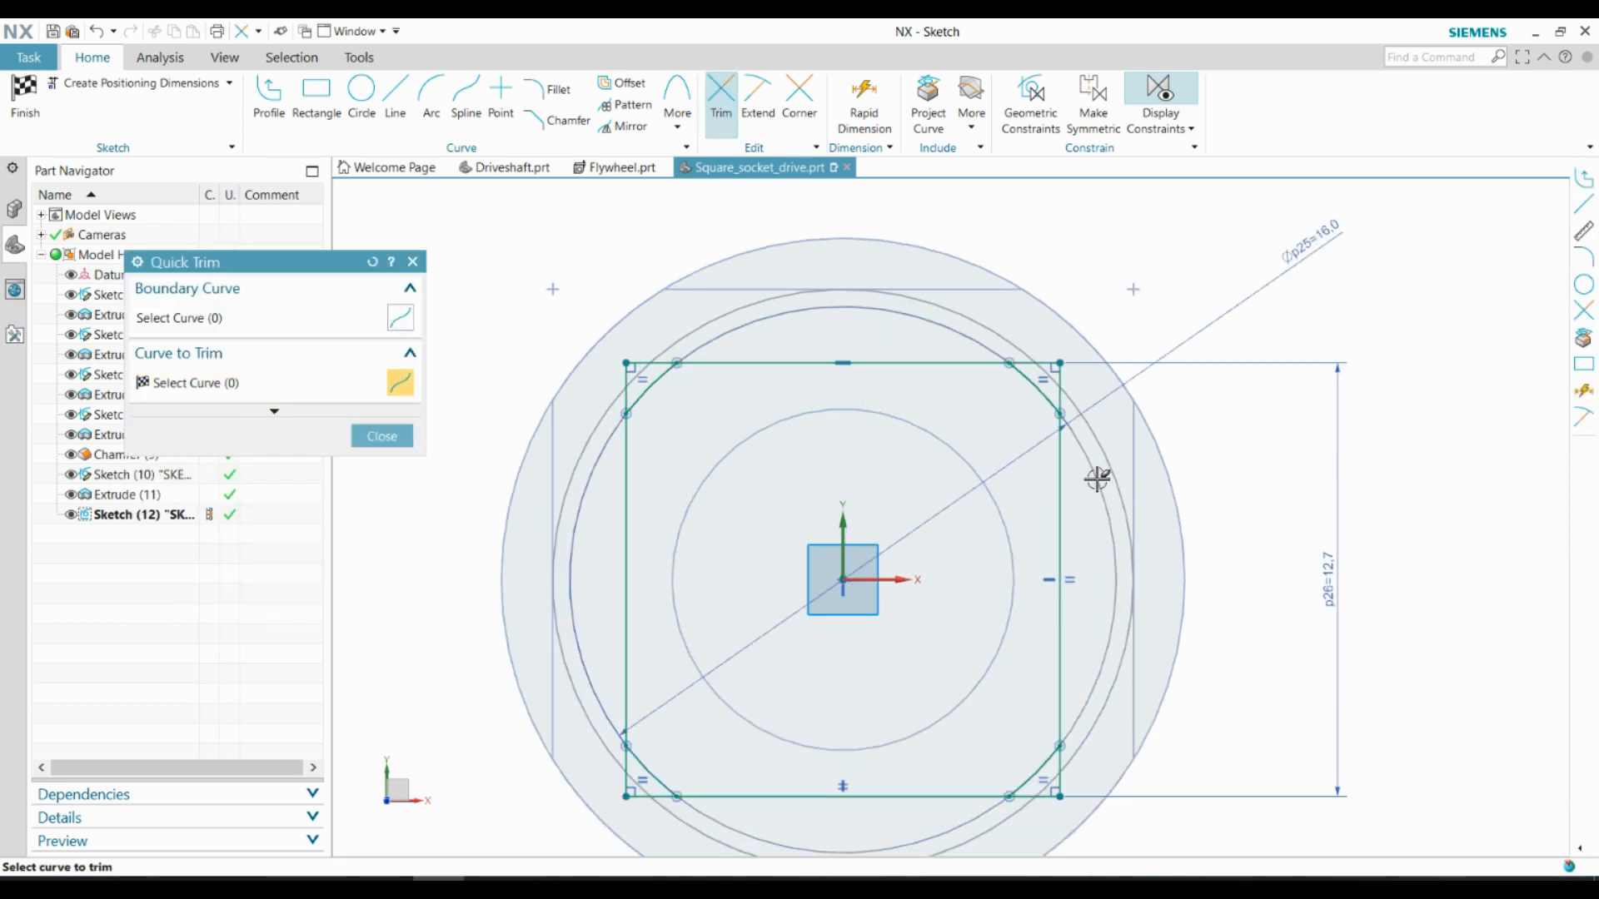
pyautogui.click(1096, 475)
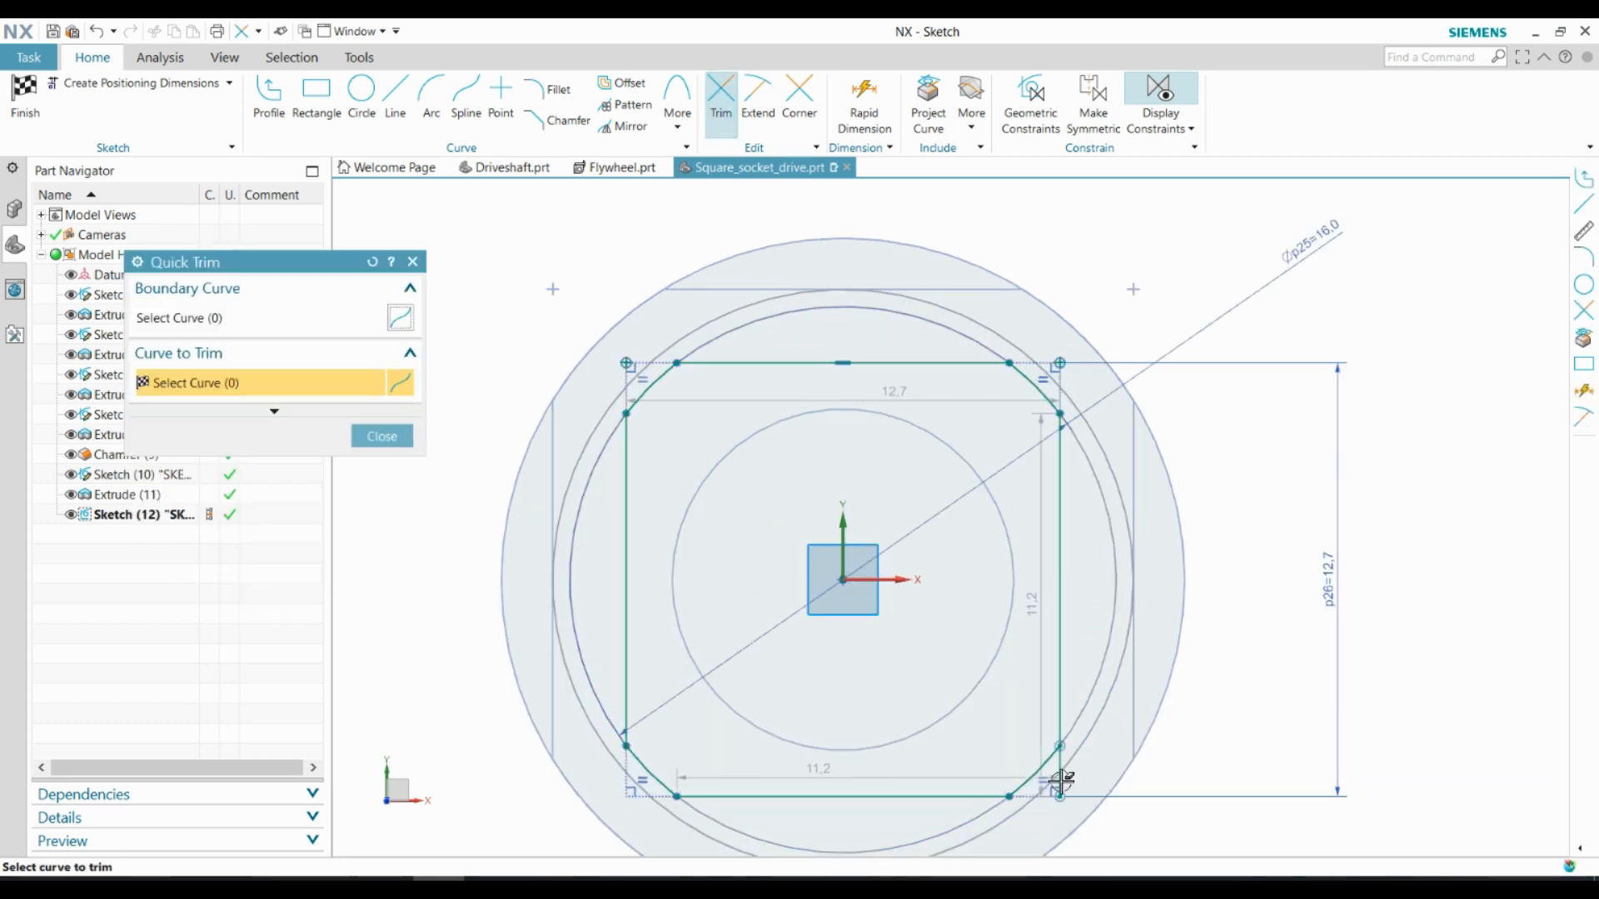
pyautogui.click(398, 435)
# Finish the sketch and extrude the square profile 13 mm outward, united with the body
pyautogui.click(25, 90)
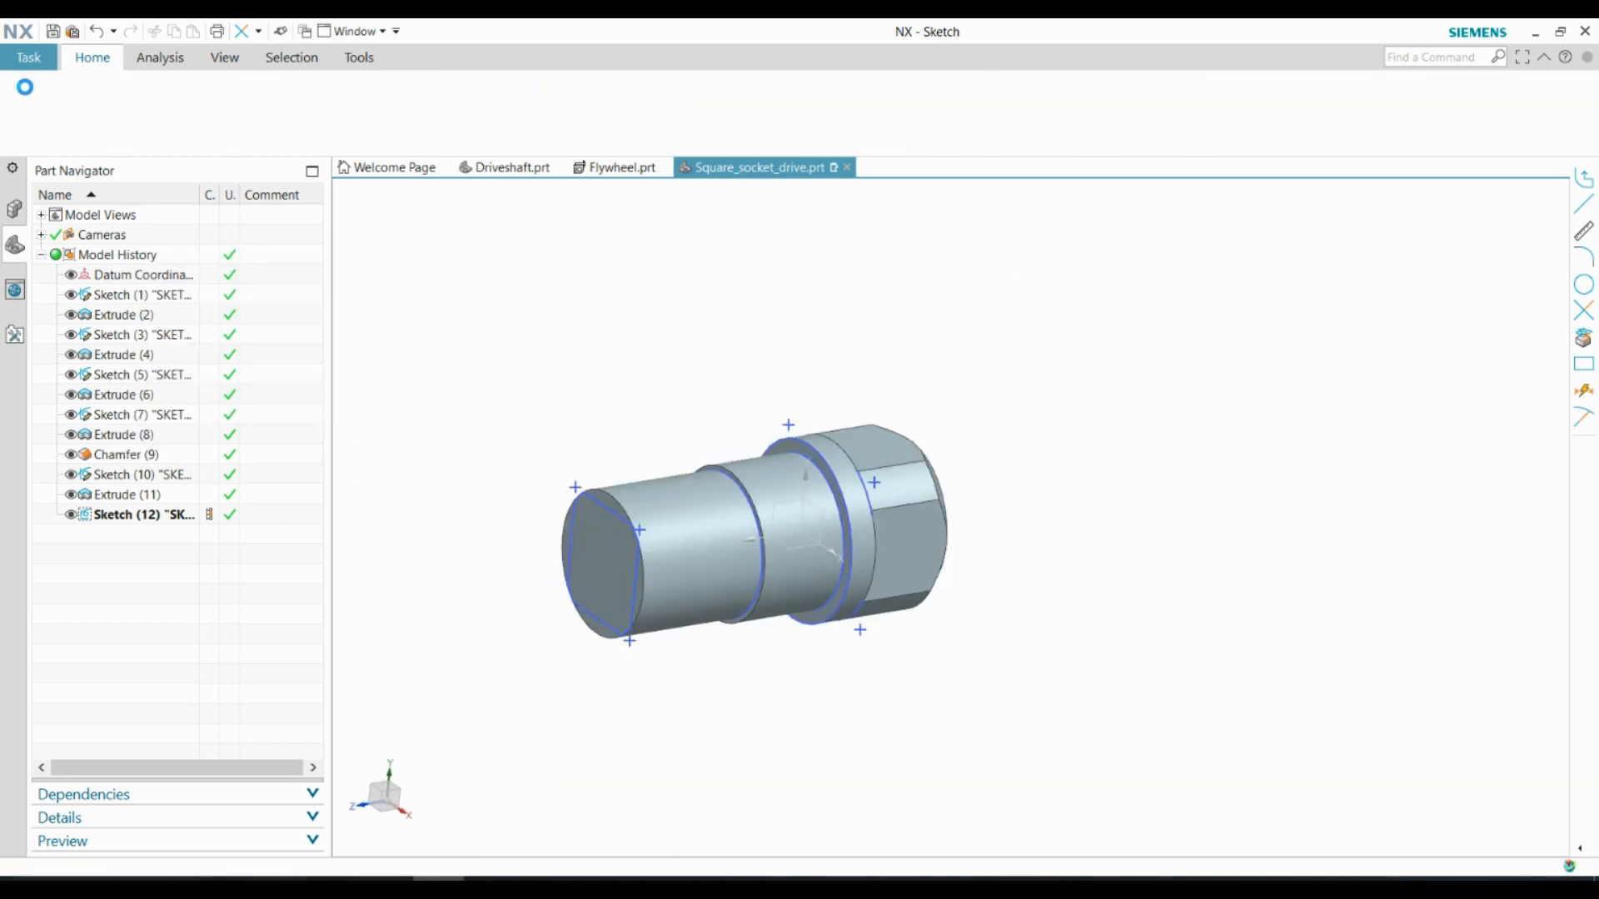
pyautogui.click(123, 96)
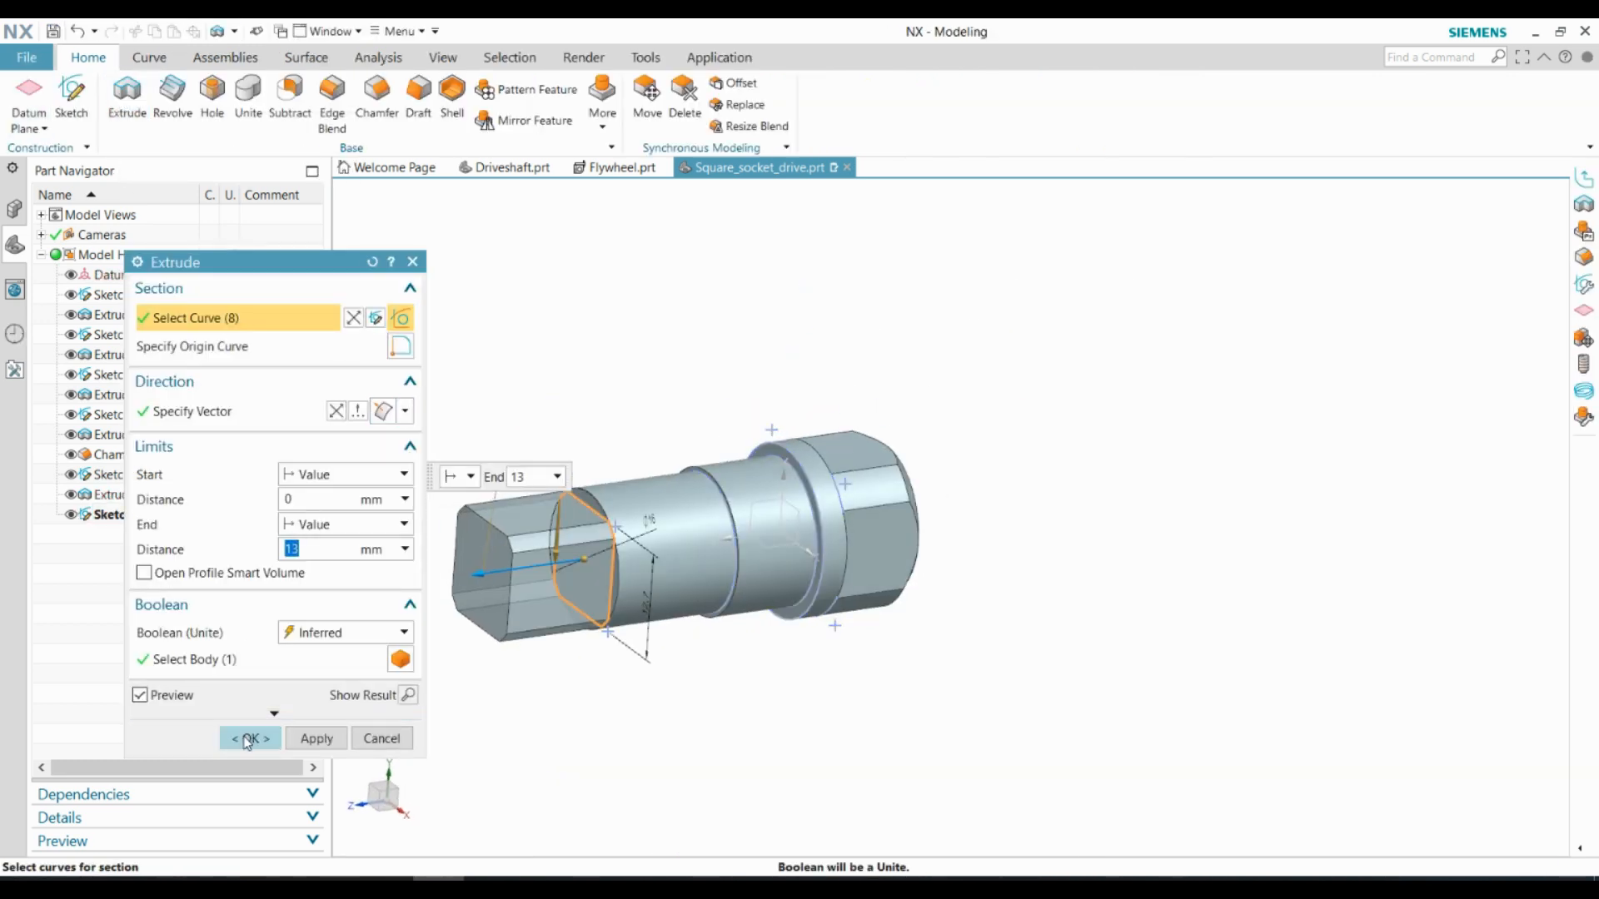
pyautogui.click(247, 739)
# Sketch a 7 mm diameter circle centred on the free end face of the new square section
pyautogui.click(74, 101)
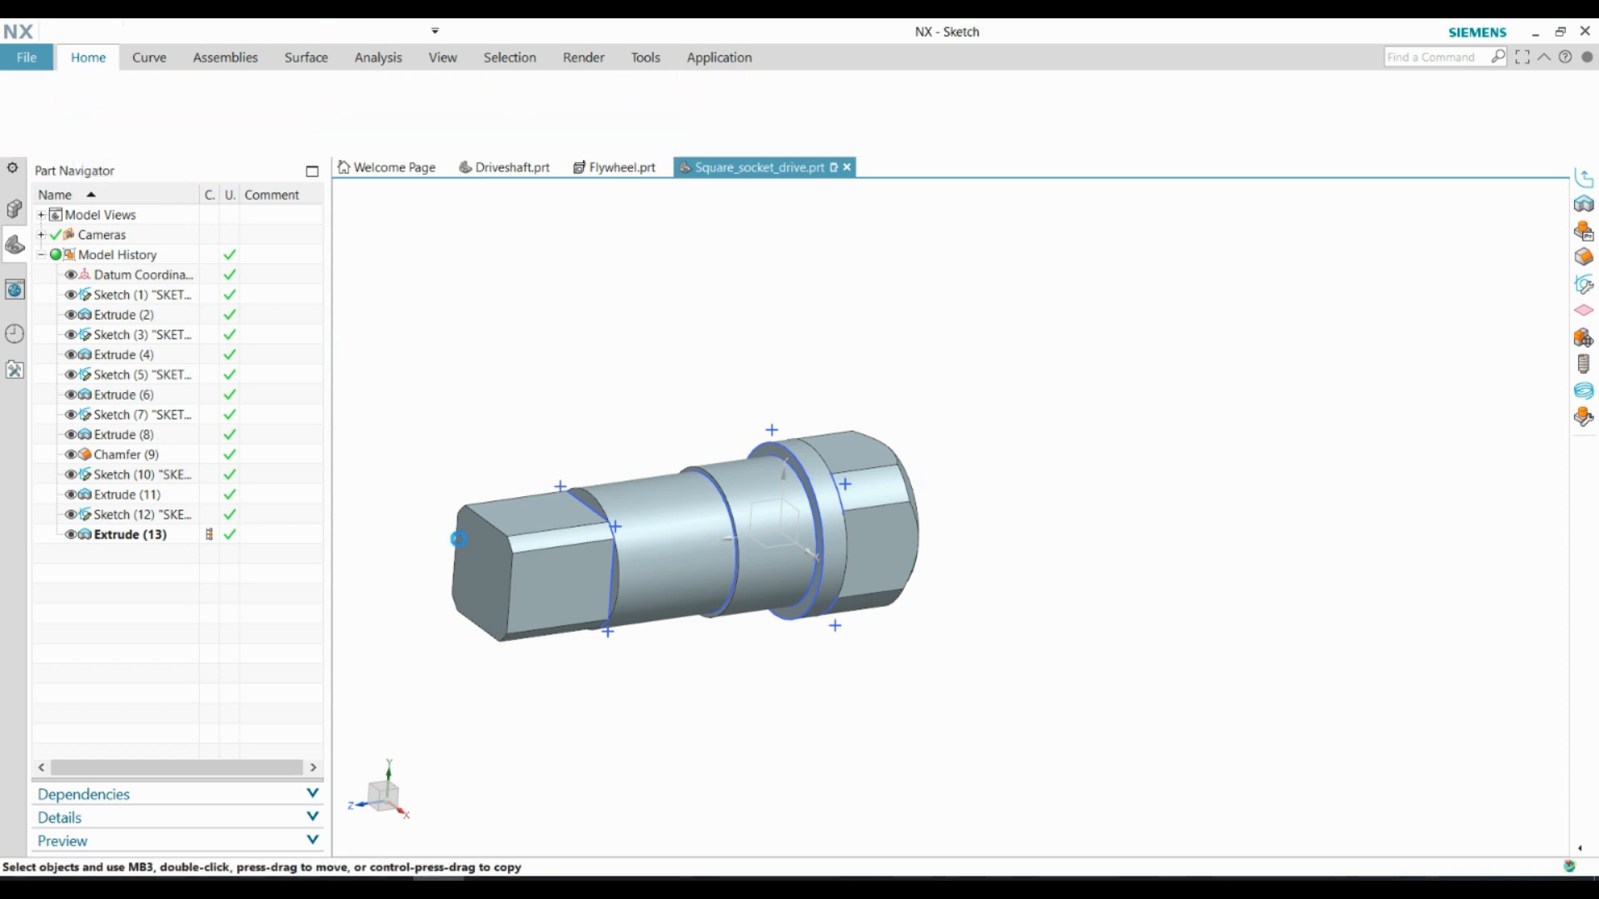
pyautogui.click(314, 471)
pyautogui.press('o')
pyautogui.scroll(4, 935, 500)
pyautogui.click(996, 561)
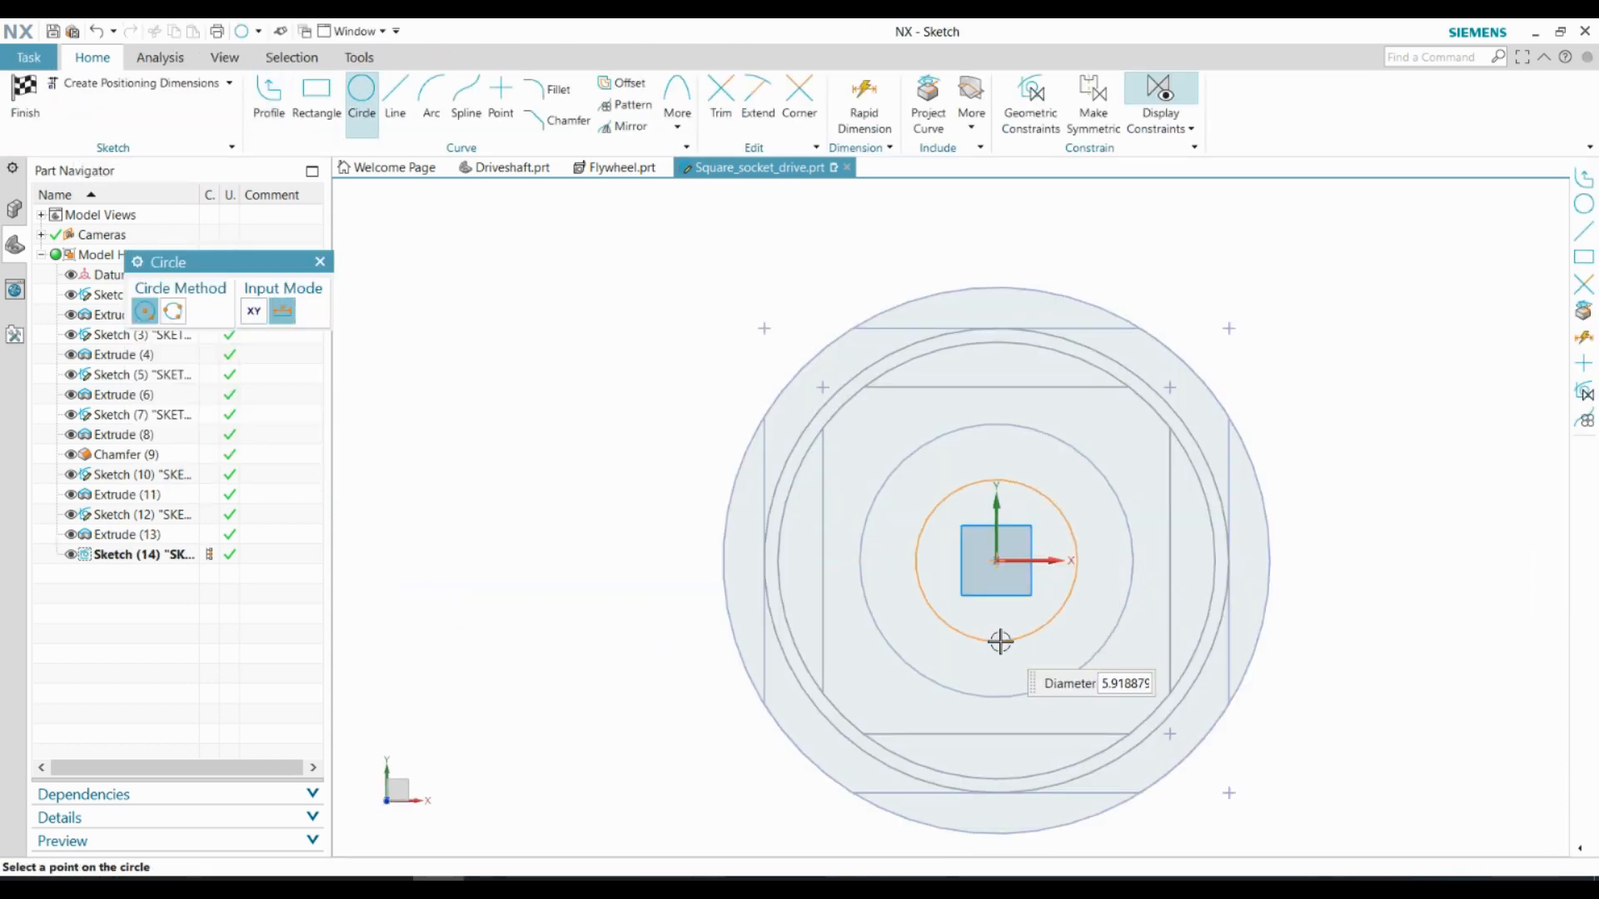
pyautogui.write('7')
pyautogui.press('Return')
pyautogui.press('Escape')
# Finish the sketch and extrude the 7 mm circle 3 mm outward, united with the body
pyautogui.click(30, 101)
pyautogui.click(118, 95)
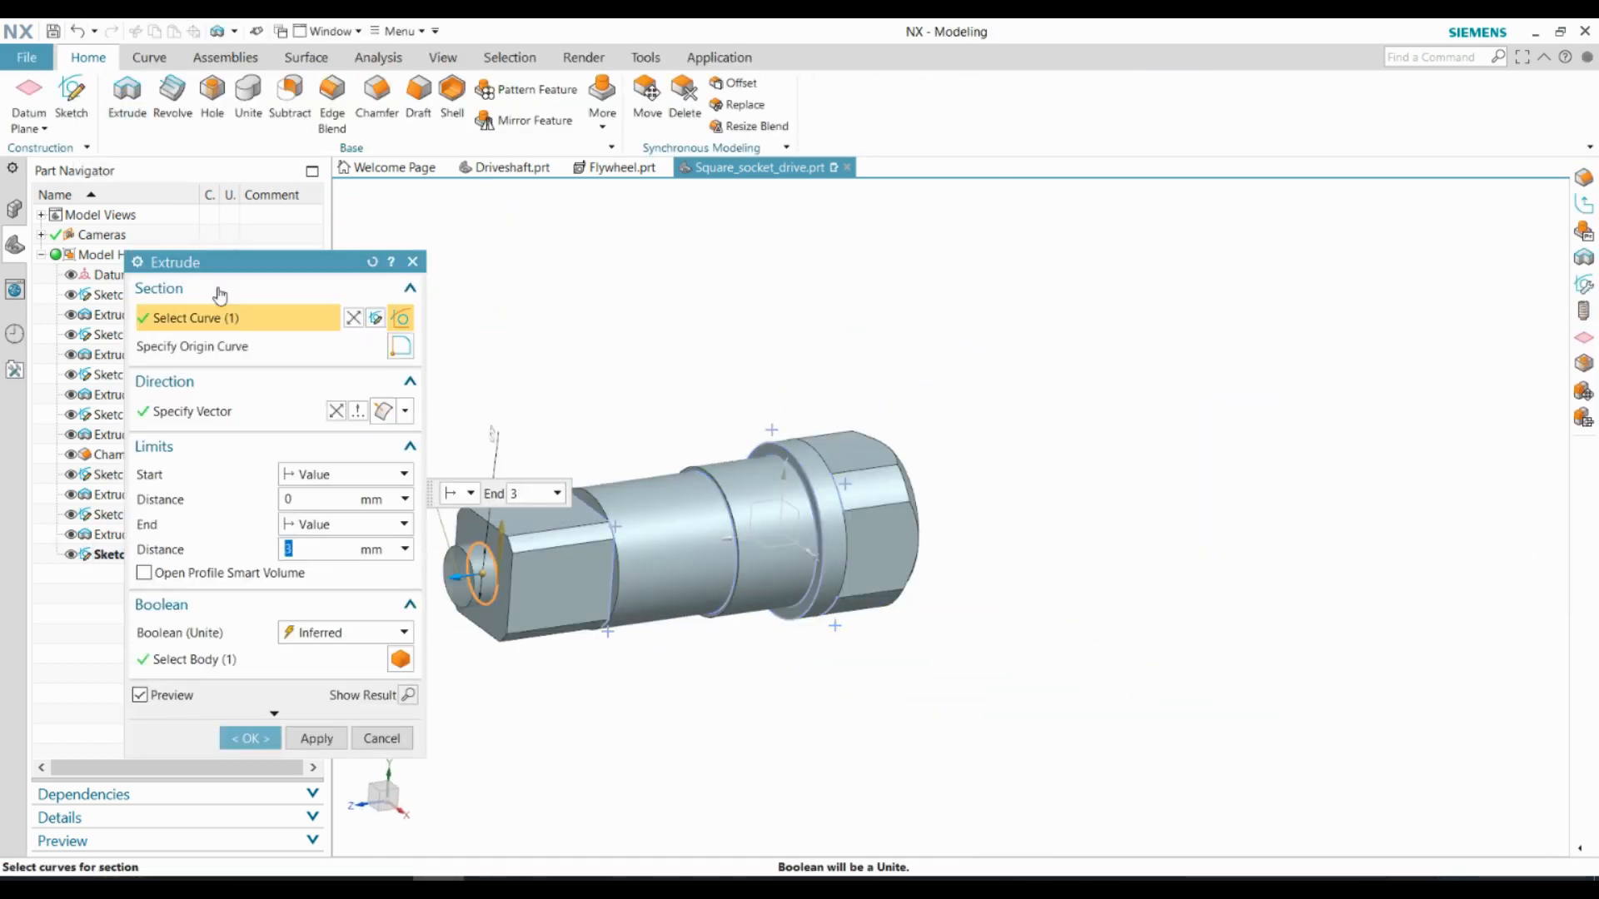
pyautogui.press('Return')
# Sketch a 12 mm diameter circle centred on the free end face of the 7 mm neck
pyautogui.click(82, 104)
pyautogui.click(314, 472)
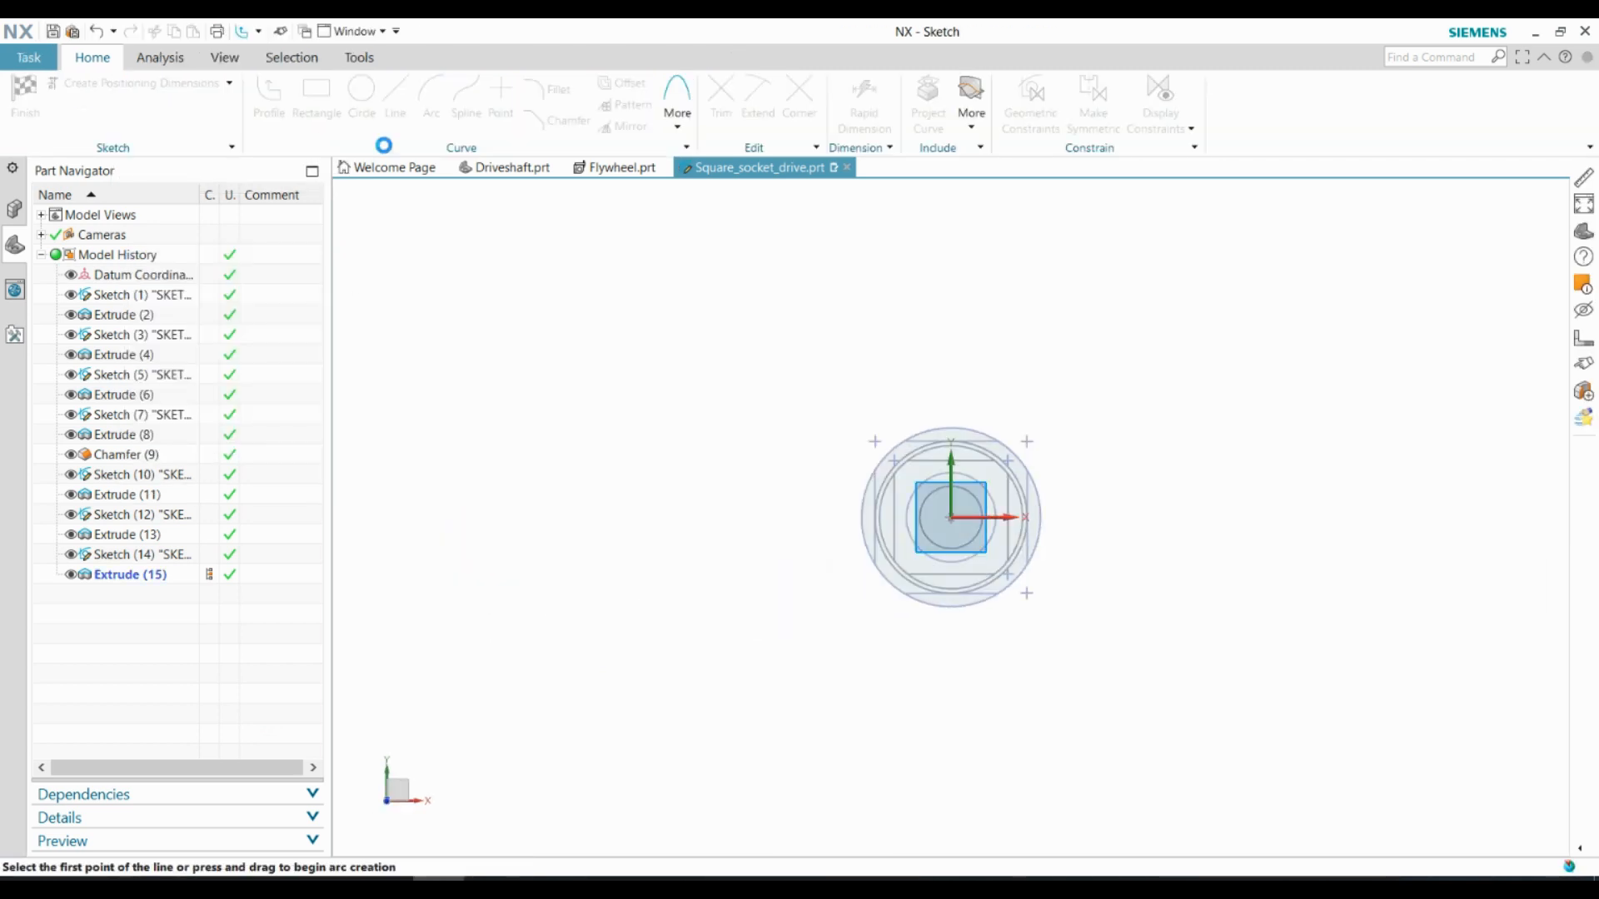
pyautogui.press('o')
pyautogui.click(947, 512)
pyautogui.write('12')
pyautogui.press('Return')
# Finish the sketch and extrude the 12 mm circle outward as a short end disc on the neck
pyautogui.click(25, 99)
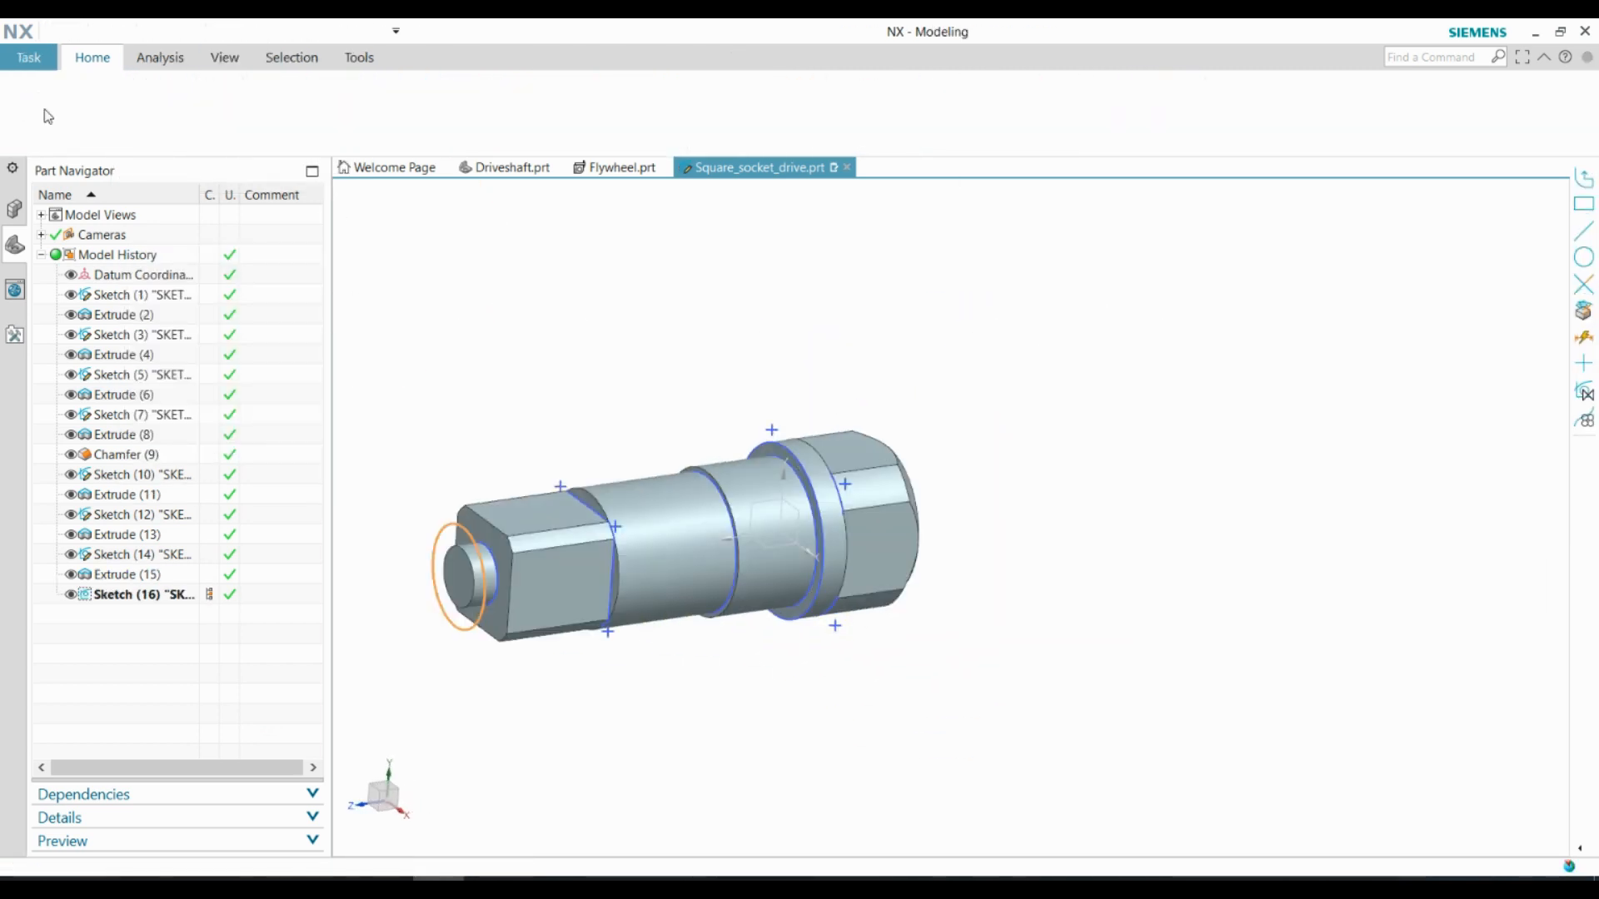
pyautogui.click(125, 96)
pyautogui.press('Return')
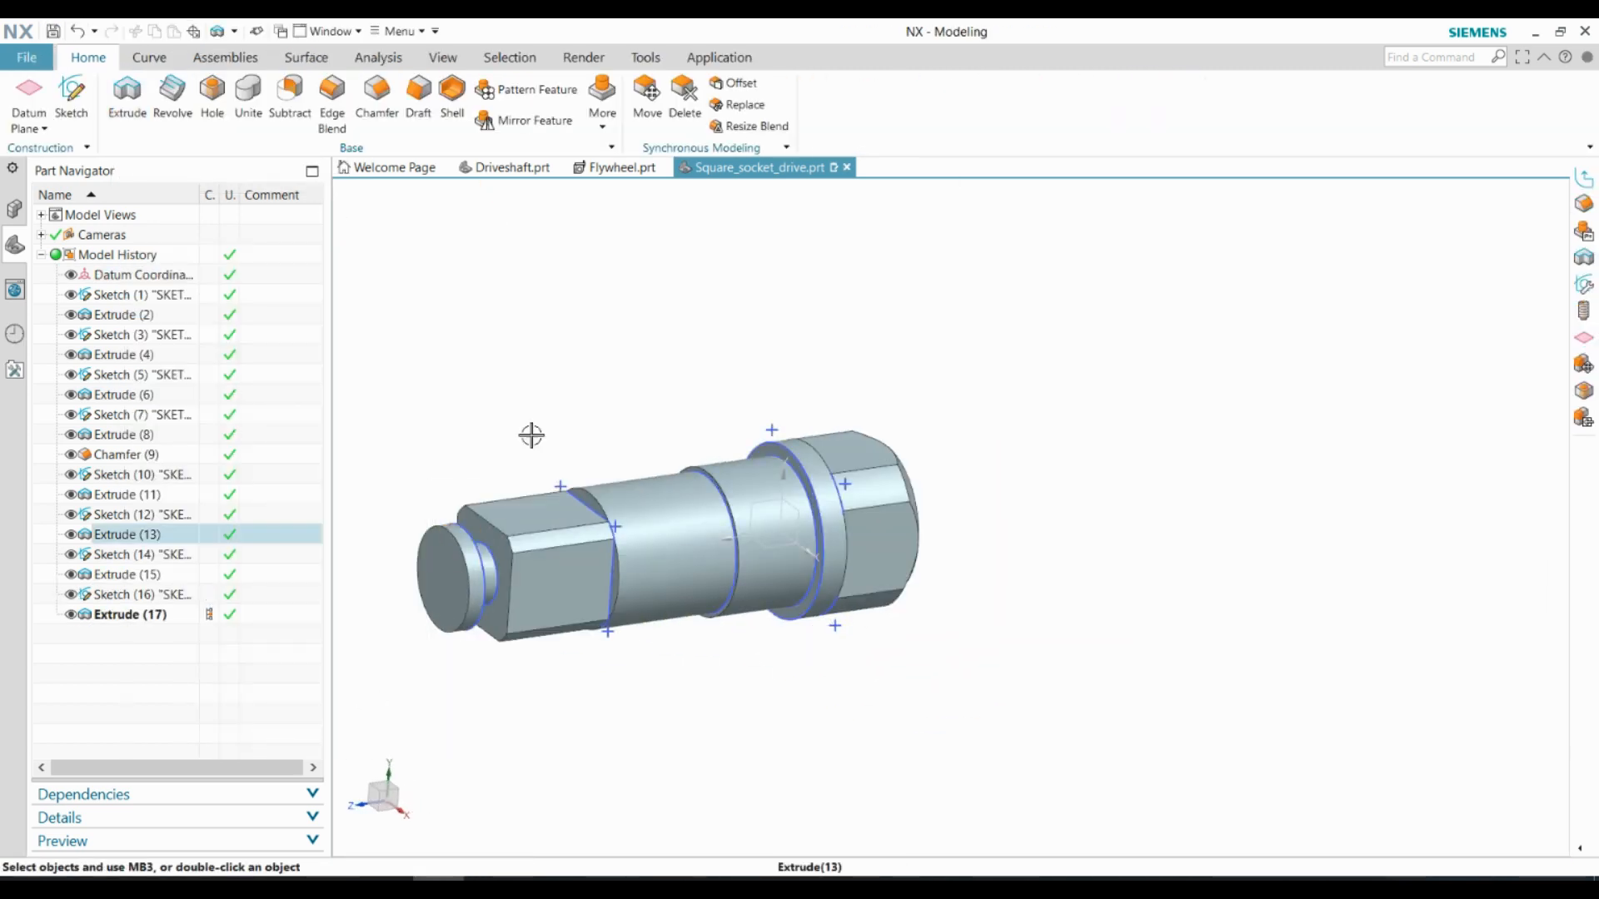
# Chamfer the arc-shaped corner edges on the 12.7 mm square section's end face by 1.5 mm at 45°
pyautogui.click(377, 104)
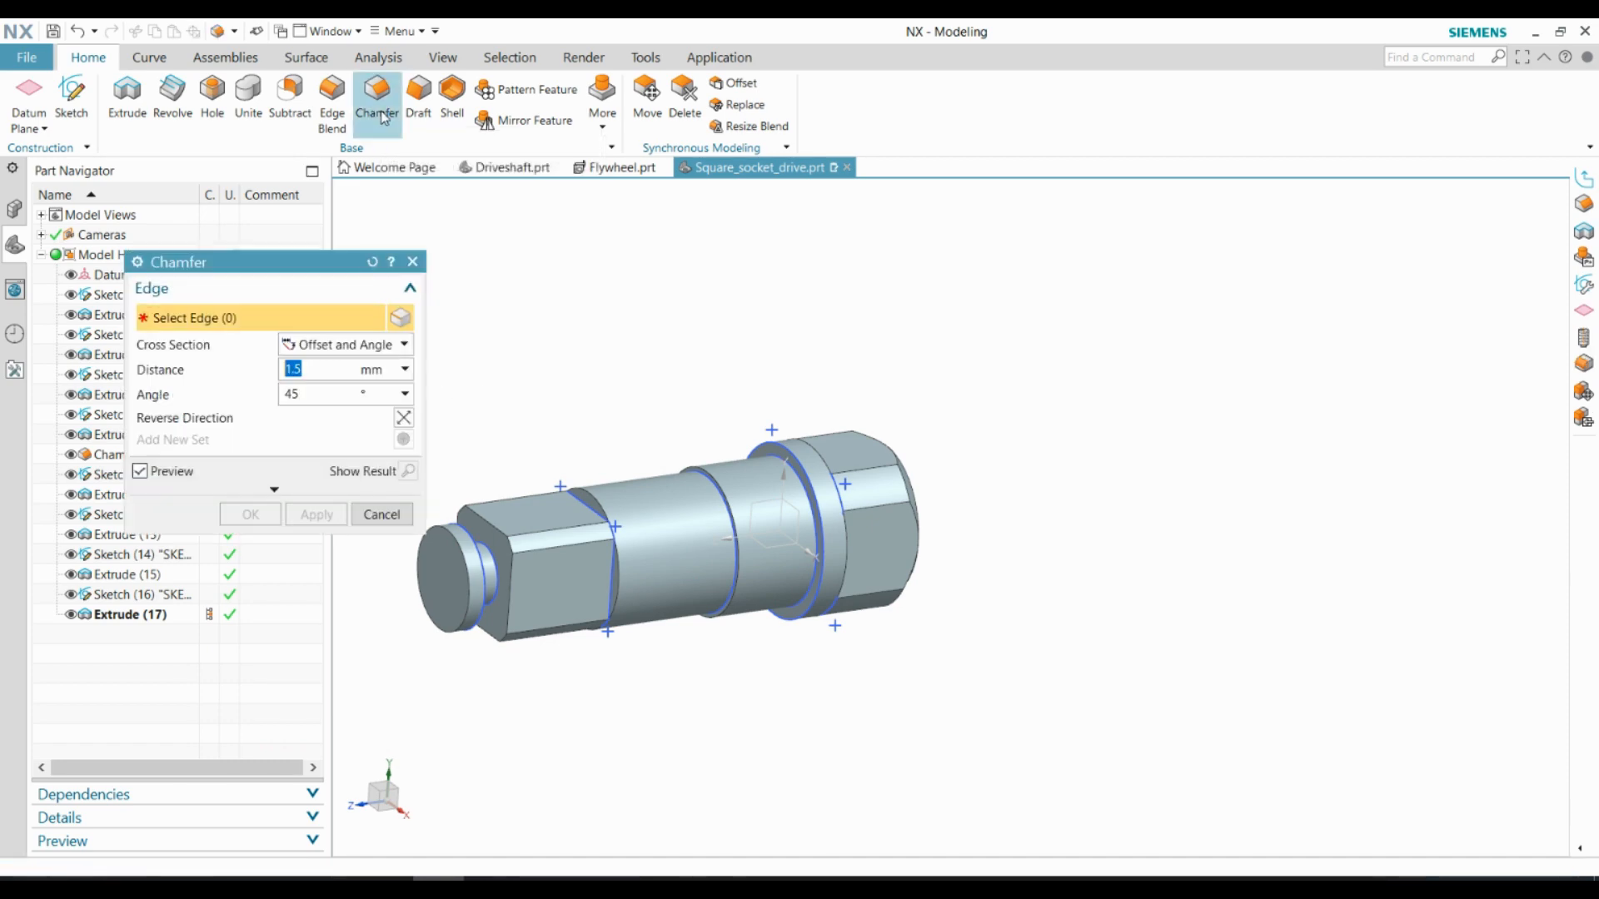
pyautogui.scroll(4, 499, 531)
pyautogui.click(526, 556)
pyautogui.keyDown('shift'); pyautogui.moveTo(589, 500); pyautogui.dragTo(629, 325, button='middle'); pyautogui.keyUp('shift')
pyautogui.click(546, 664)
pyautogui.moveTo(546, 664); pyautogui.dragTo(852, 542, button='middle')
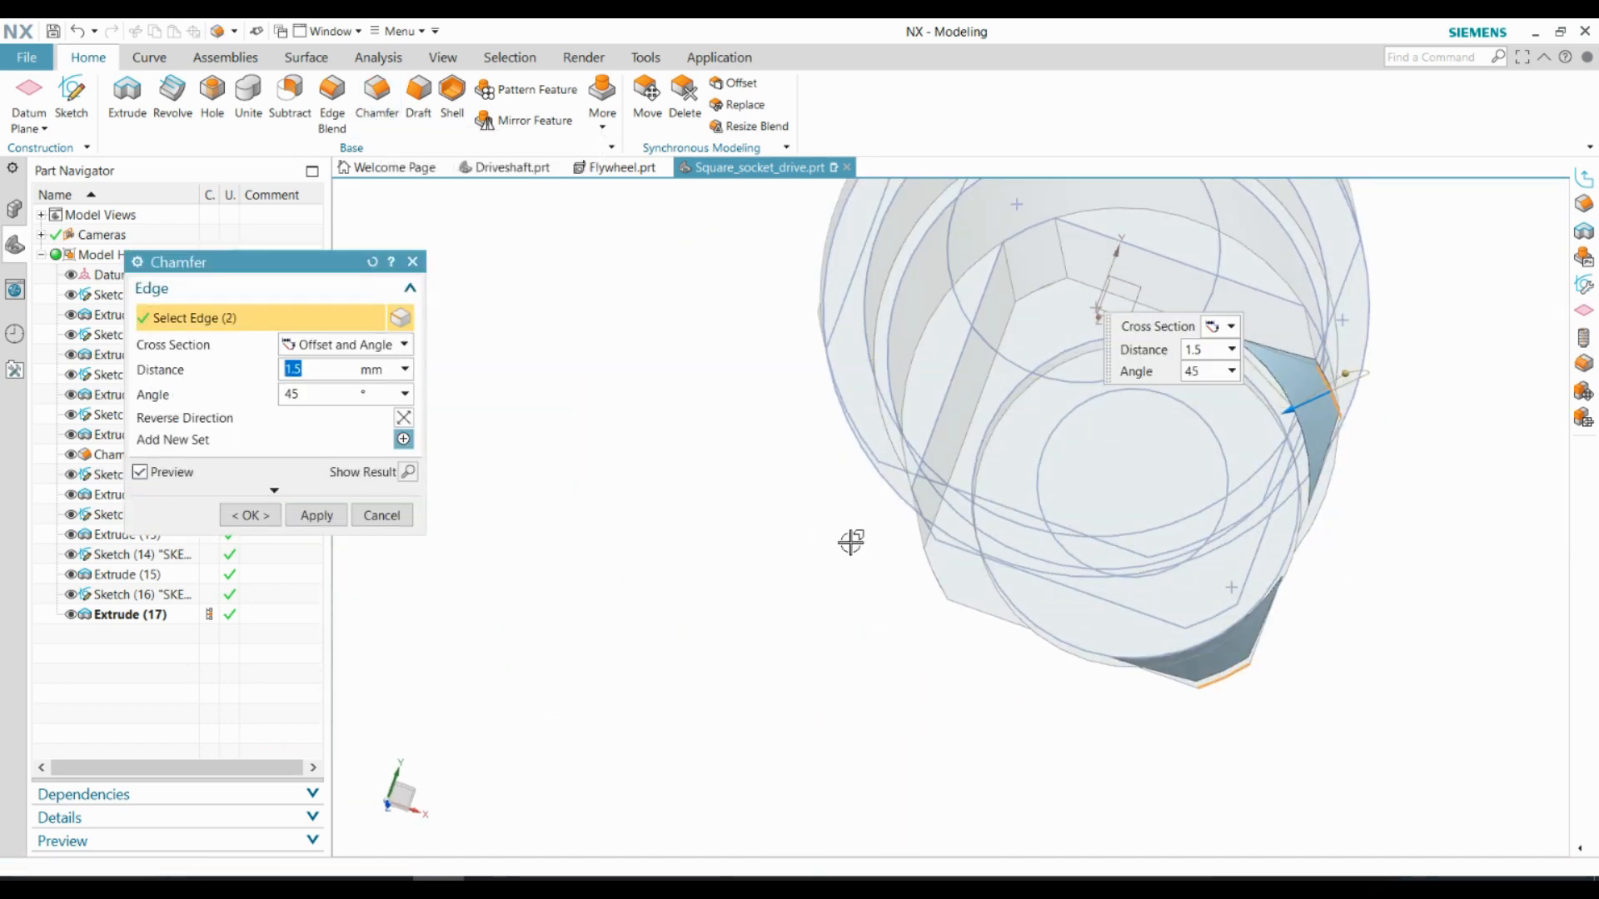
pyautogui.click(931, 575)
pyautogui.scroll(-1, 924, 574)
pyautogui.click(255, 523)
# Chamfer the outer rim of the end disc by 1 mm at 45°
pyautogui.moveTo(966, 533); pyautogui.dragTo(717, 583, button='middle')
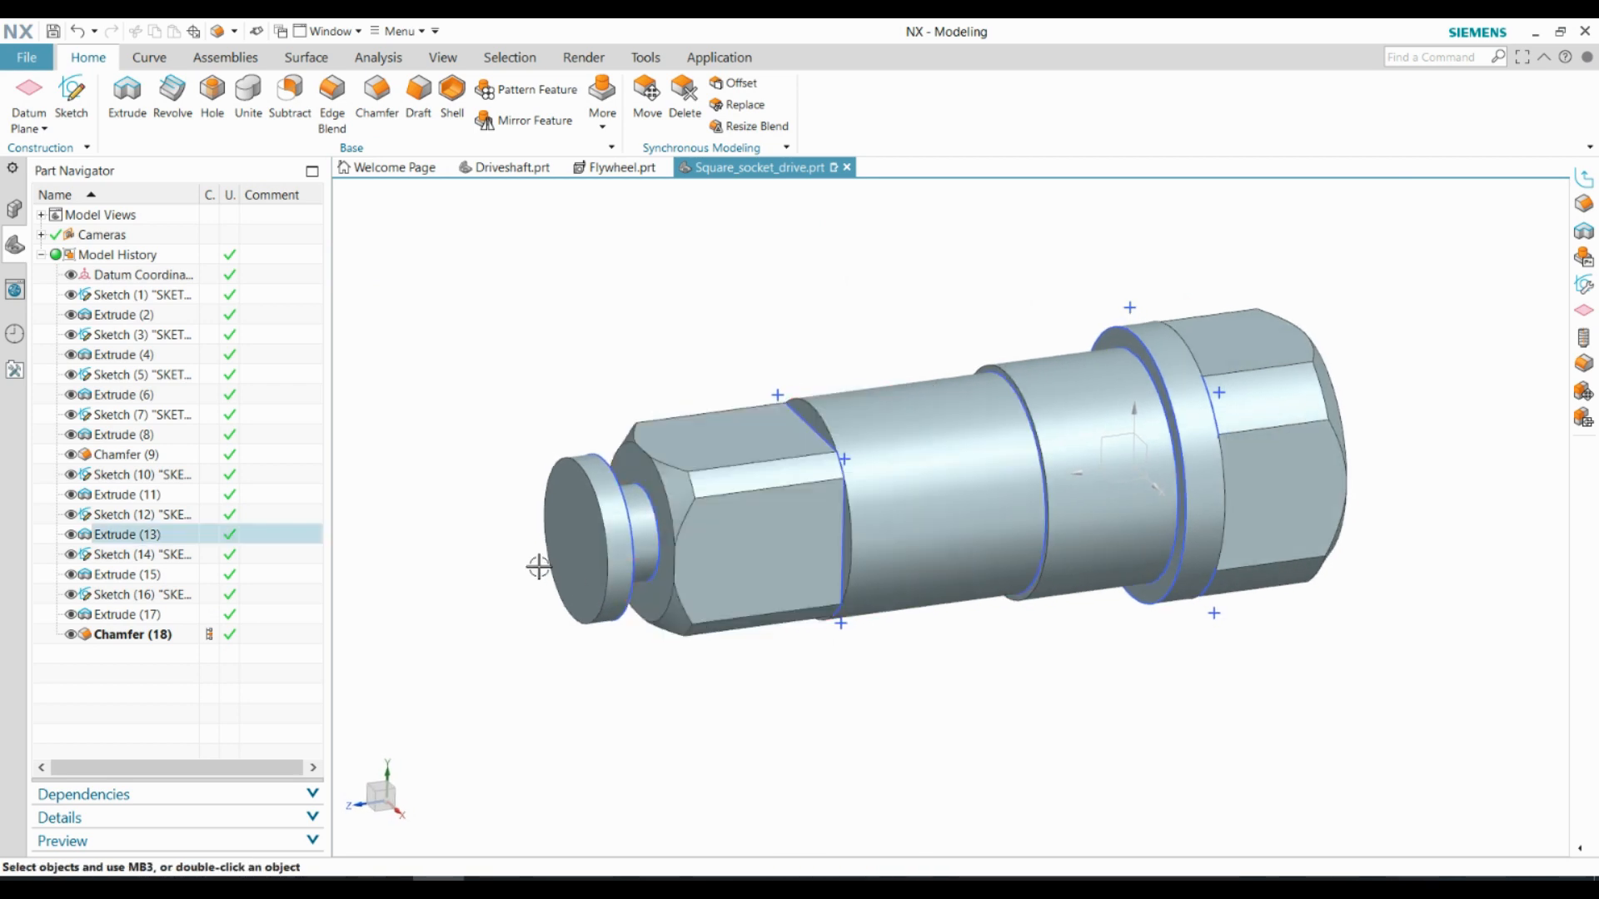
pyautogui.scroll(1, 539, 564)
pyautogui.click(364, 102)
pyautogui.click(597, 448)
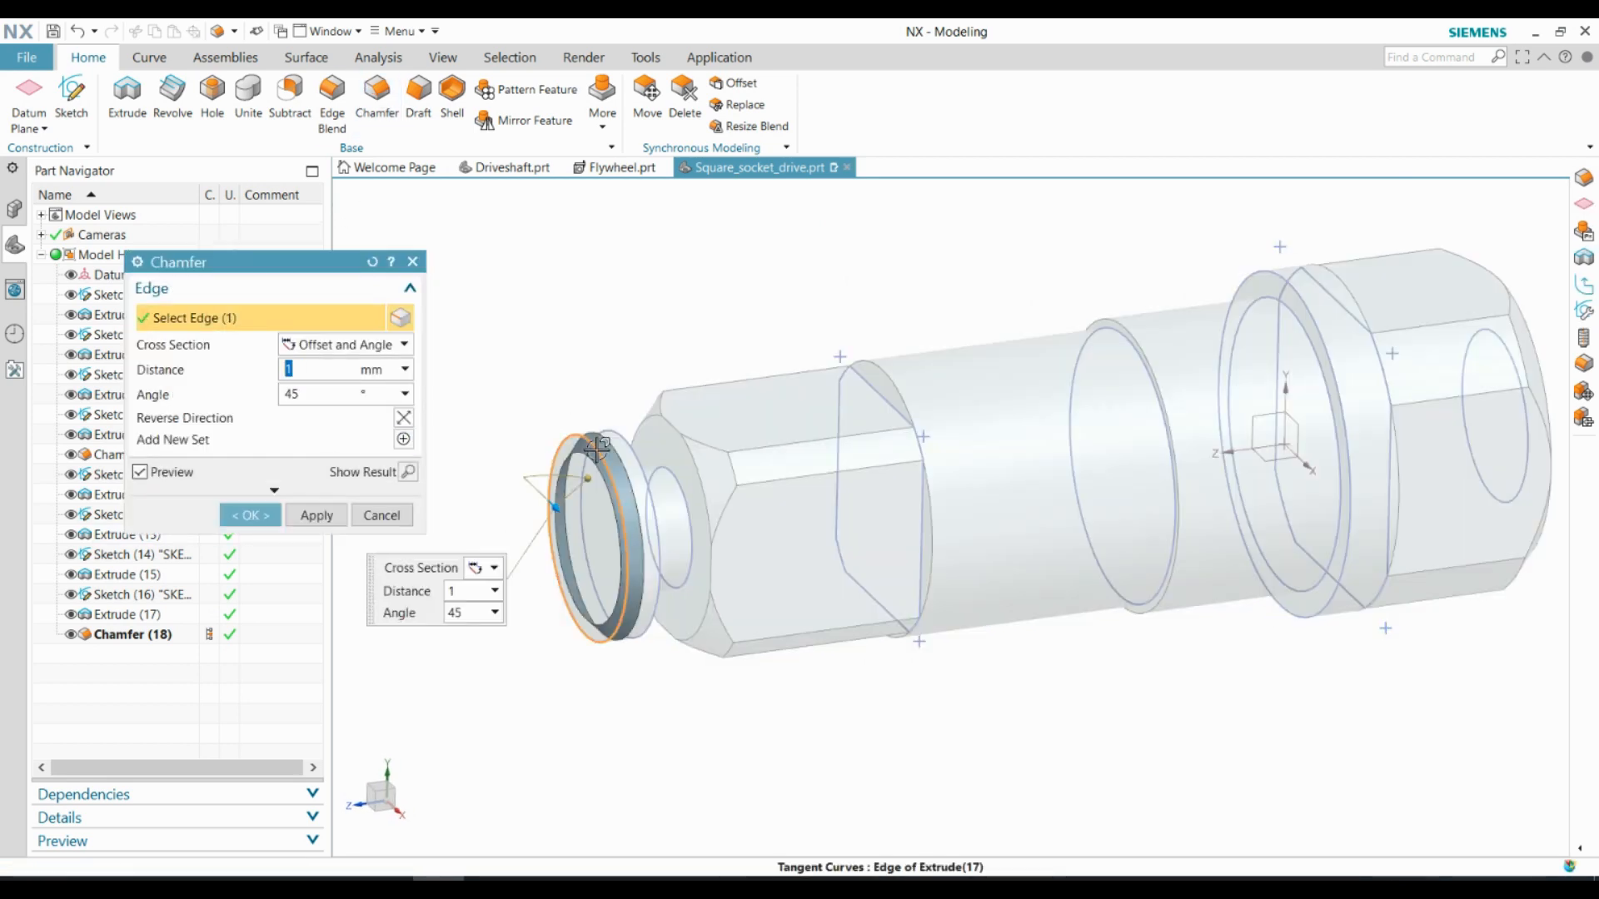
pyautogui.click(246, 515)
# Apply a circular edge blend to the edges where the 12.7 mm square section's flats meet the 16 mm cylinder
pyautogui.click(331, 98)
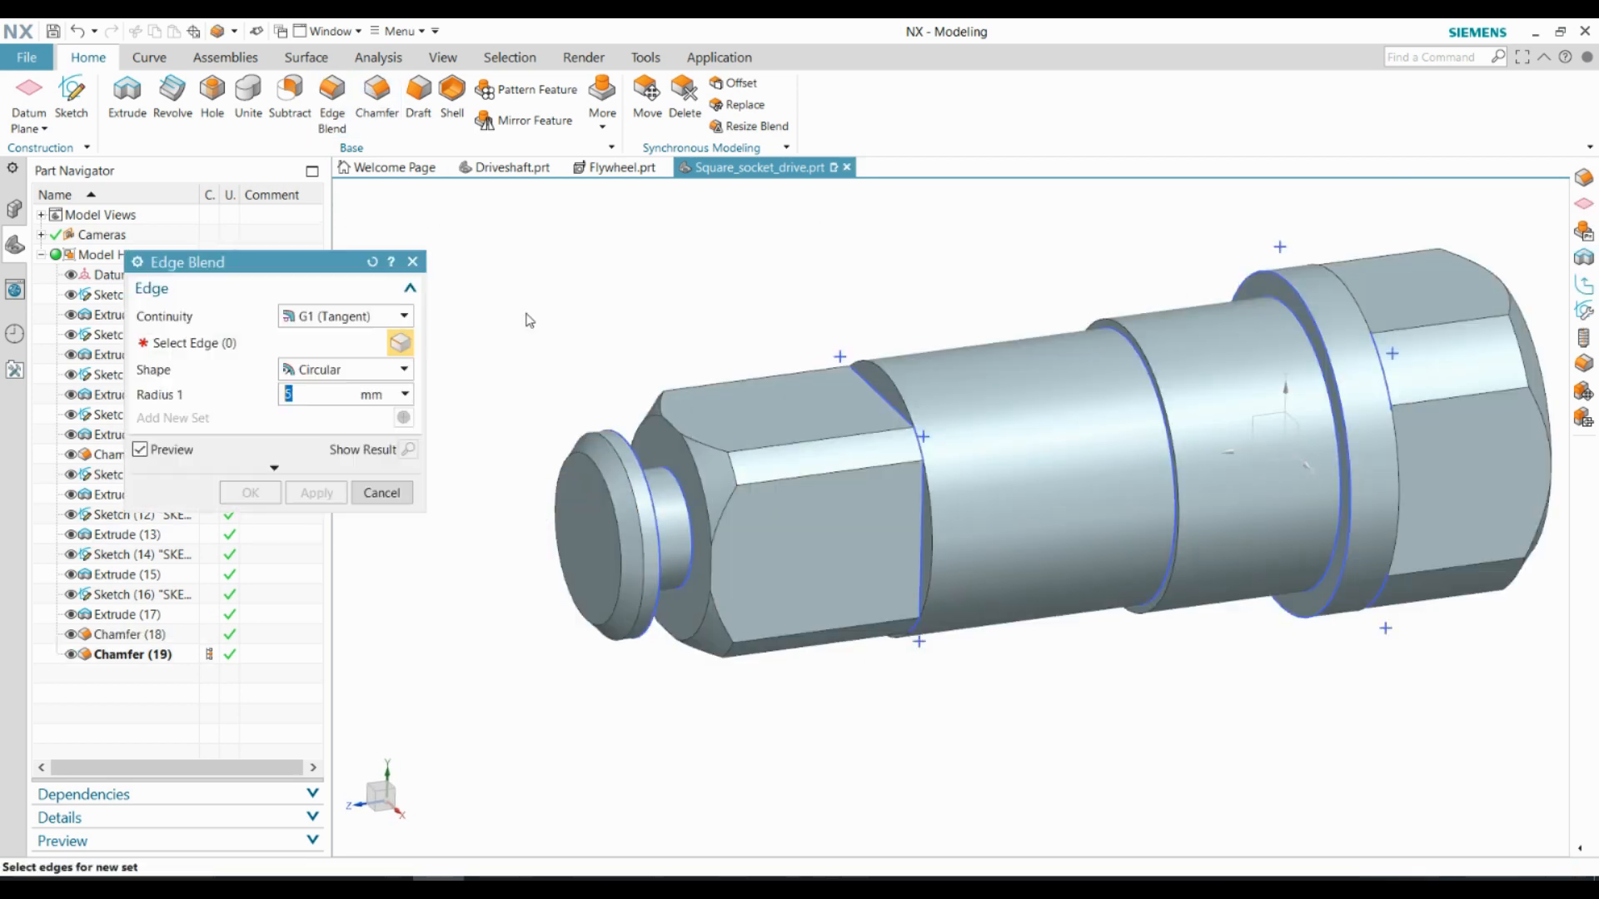
pyautogui.click(883, 397)
pyautogui.click(921, 563)
pyautogui.moveTo(921, 564); pyautogui.dragTo(960, 464, button='middle')
pyautogui.click(857, 478)
pyautogui.click(1007, 423)
pyautogui.middleClick(344, 467)
# Hide everything except the solid body and save the part
pyautogui.moveTo(788, 410); pyautogui.dragTo(1098, 454, button='middle')
pyautogui.click(443, 58)
pyautogui.click(363, 93)
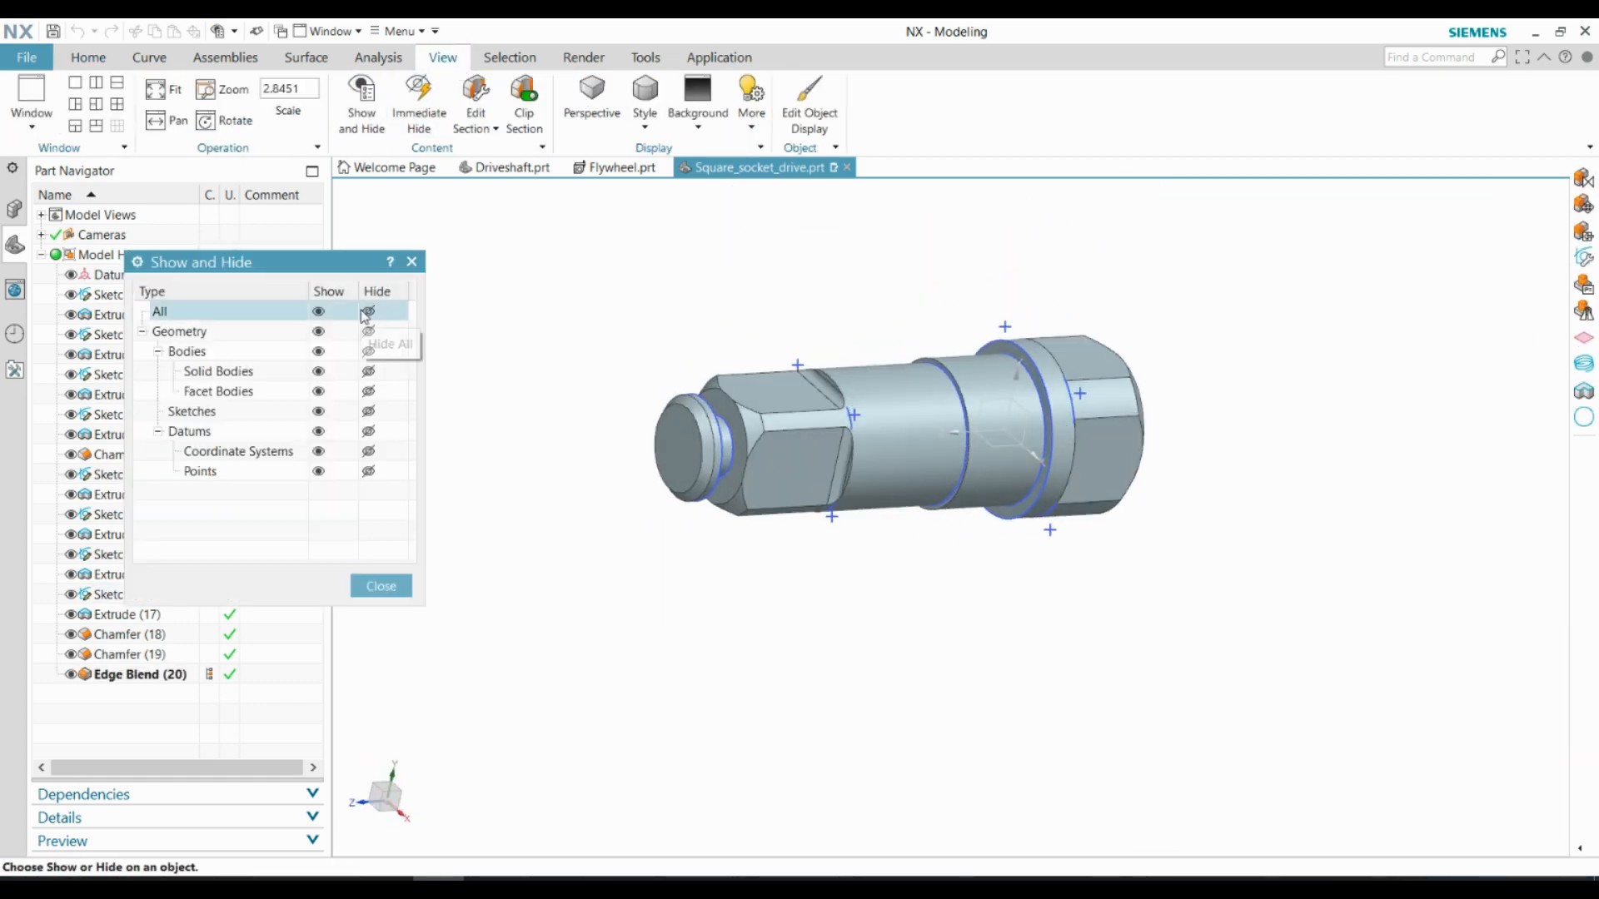
pyautogui.click(367, 312)
pyautogui.click(316, 371)
pyautogui.click(384, 587)
pyautogui.scroll(2, 912, 358)
pyautogui.moveTo(895, 379); pyautogui.dragTo(929, 412, button='middle')
pyautogui.moveTo(1146, 639); pyautogui.dragTo(1255, 425, button='middle')
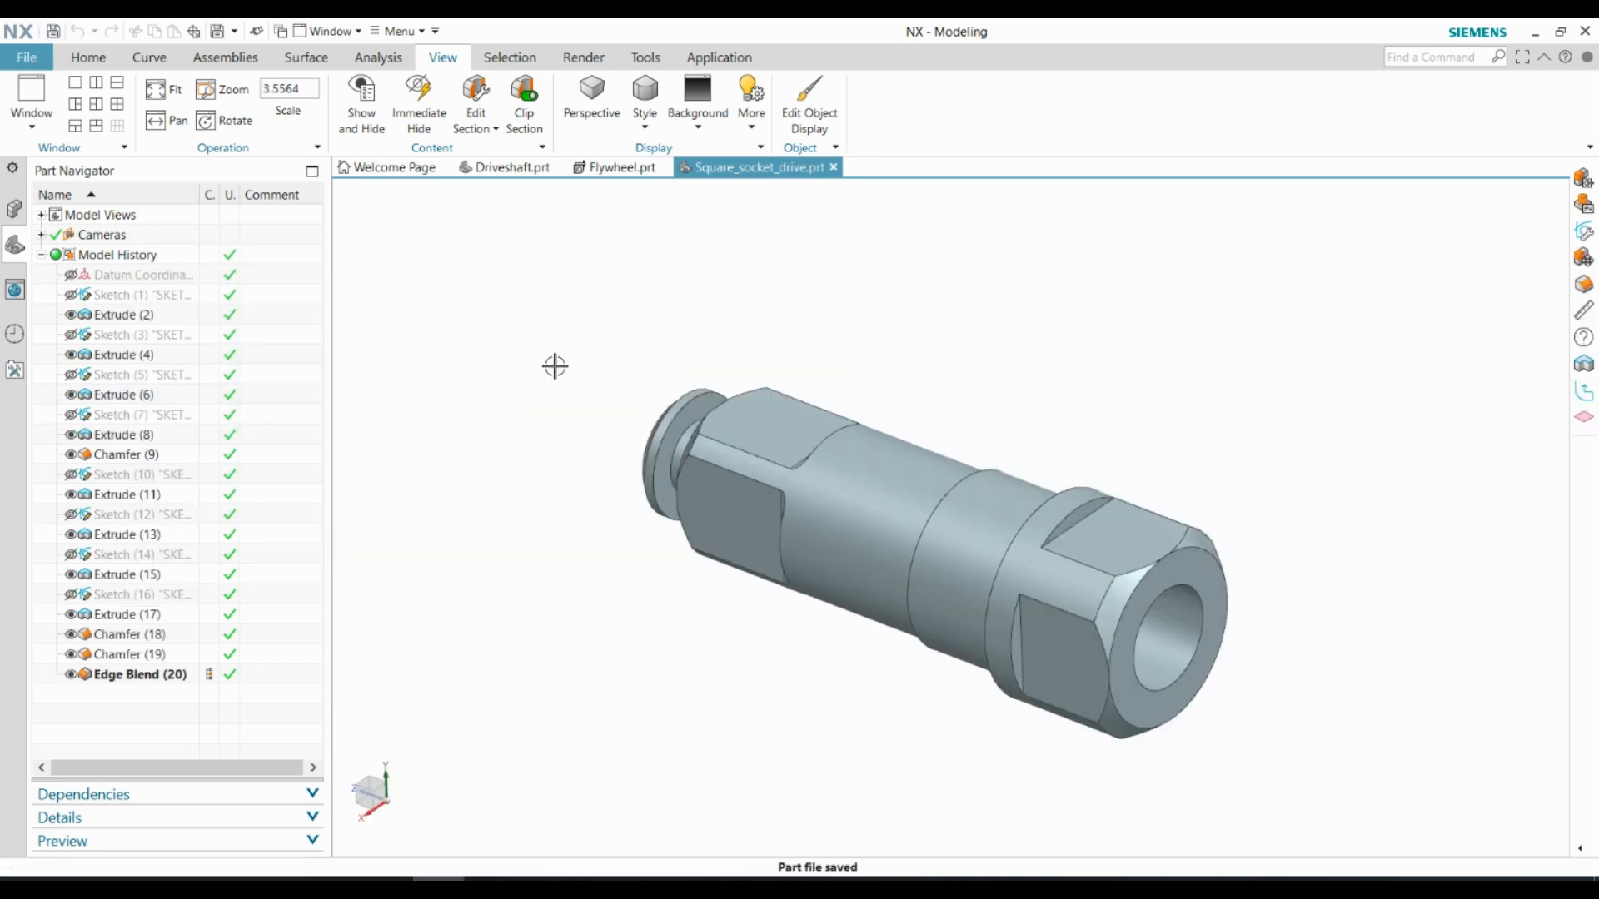
# Switch the part to the Drafting application and create an A4 drawing sheet from the template
pyautogui.click(719, 56)
pyautogui.click(175, 106)
pyautogui.click(253, 855)
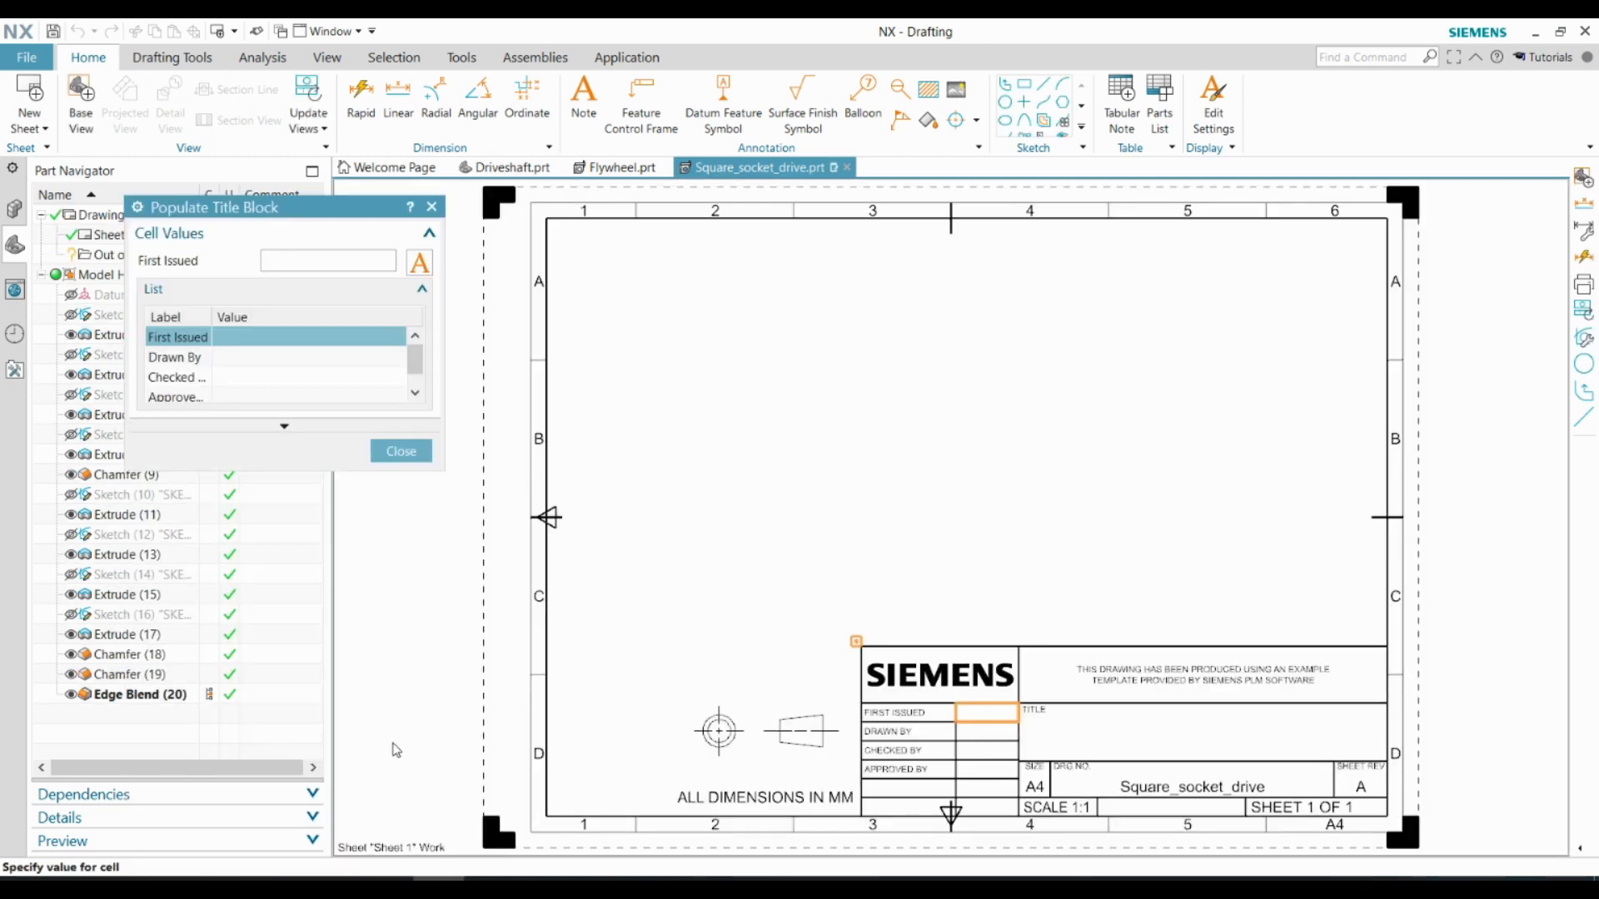
# Fill in the title block with the first issued date 23-3-2023 and the drafter's name
pyautogui.click(239, 358)
pyautogui.write('Devin')
pyautogui.click(400, 450)
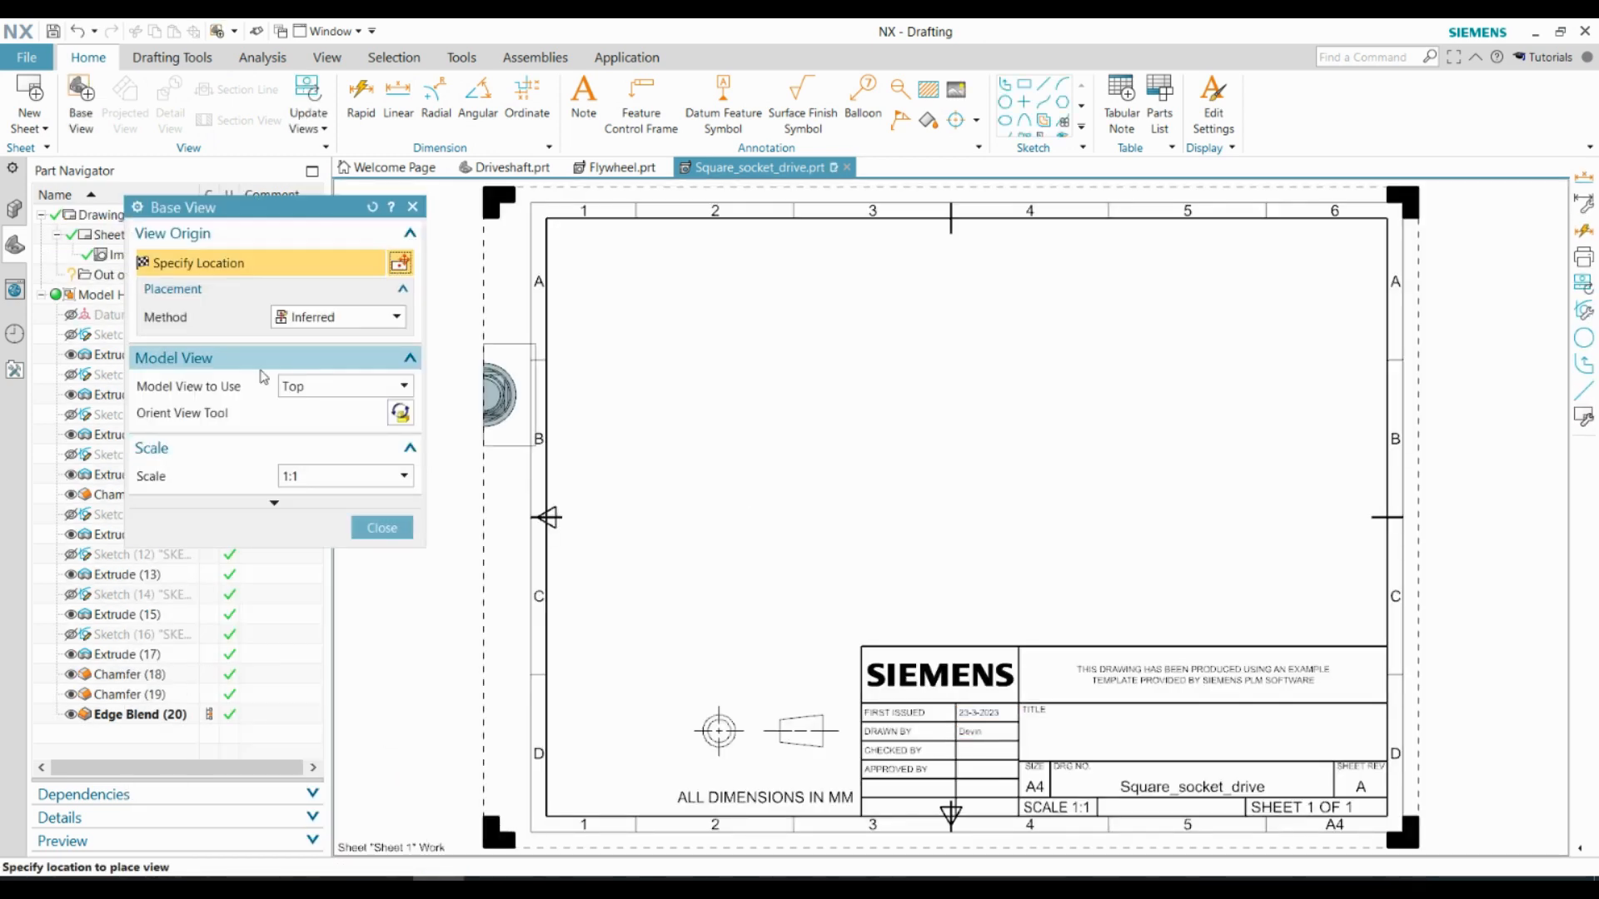
# Set the base view to the Front model view at 2:1 scale
pyautogui.click(345, 387)
pyautogui.click(333, 426)
pyautogui.click(345, 476)
pyautogui.click(329, 572)
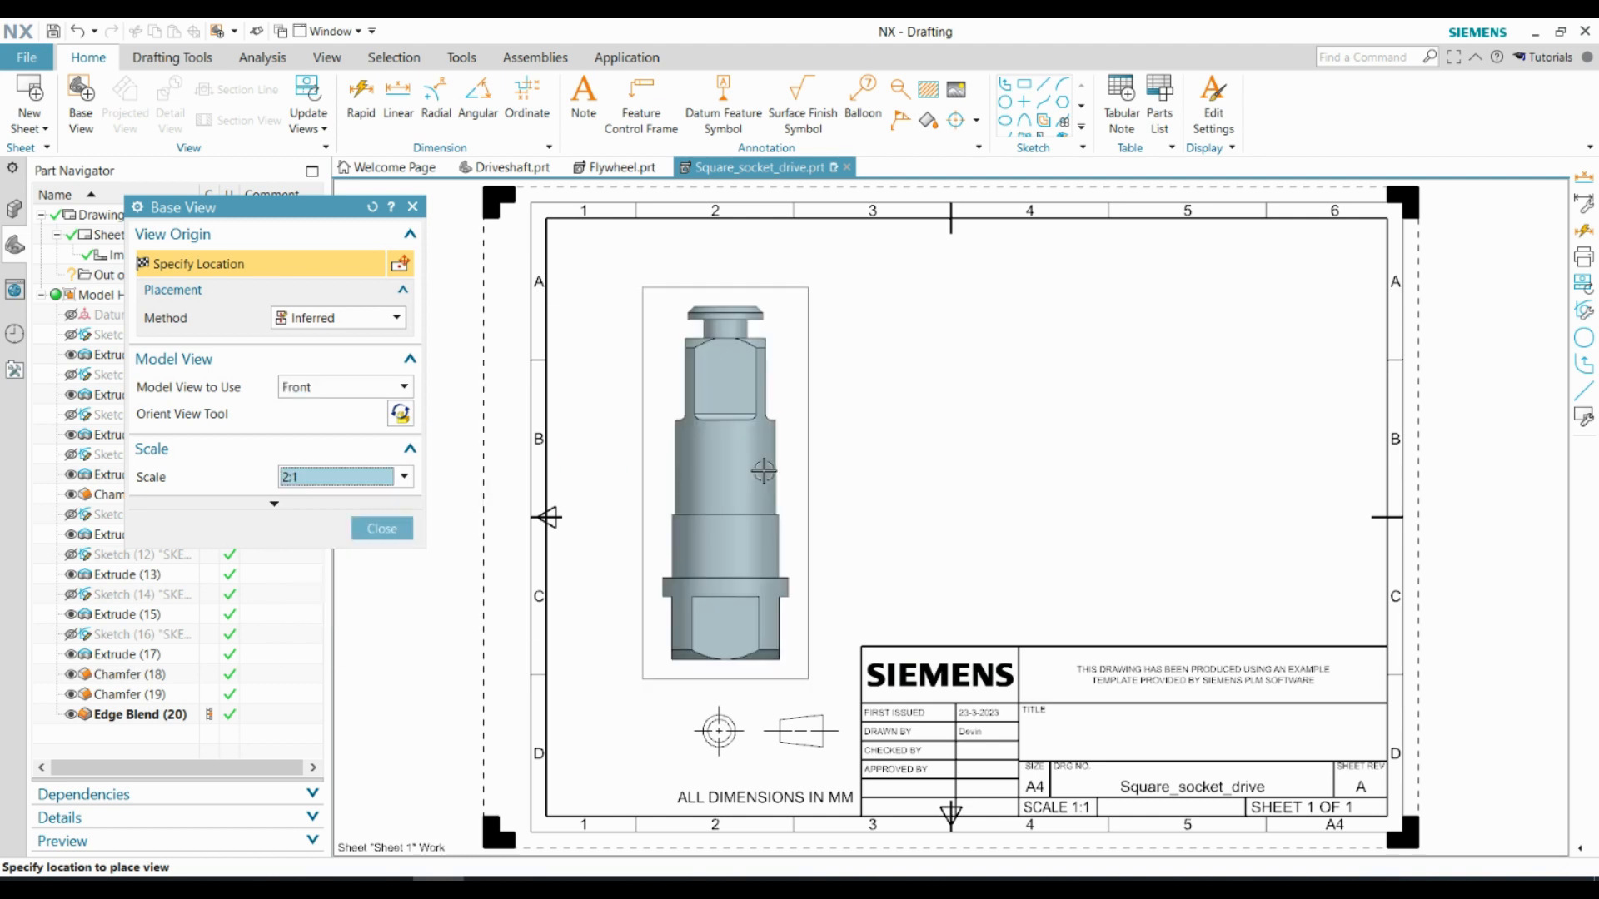
# Orient the base view with the shaft axis horizontal, place it on the sheet, and project an end view beside it
pyautogui.click(401, 413)
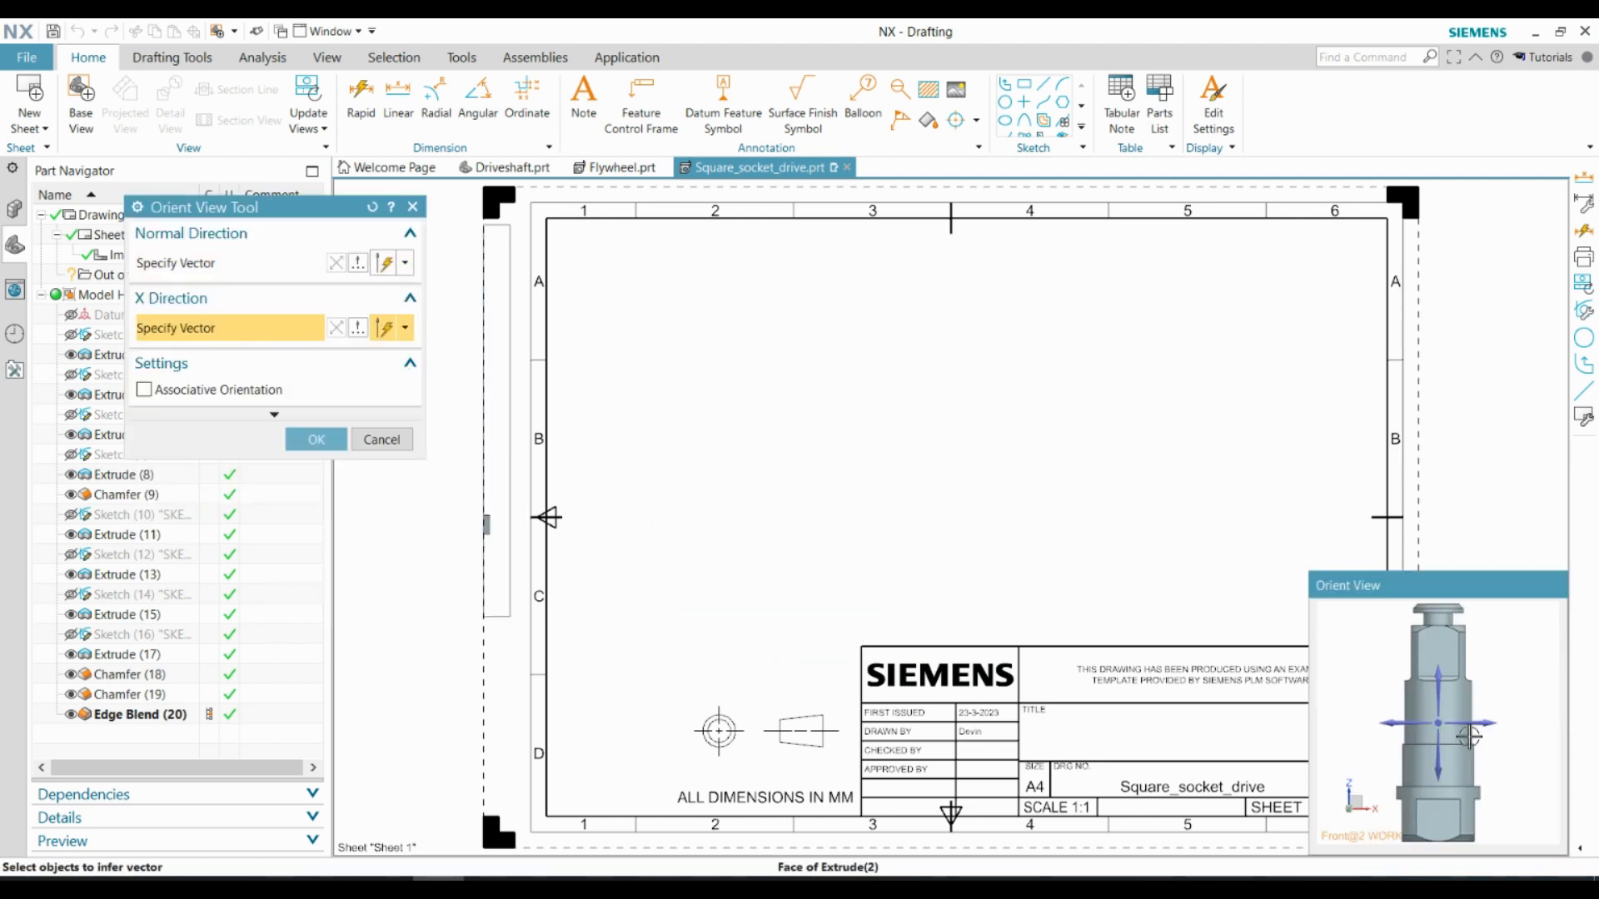
pyautogui.click(1440, 770)
pyautogui.click(320, 441)
pyautogui.click(843, 419)
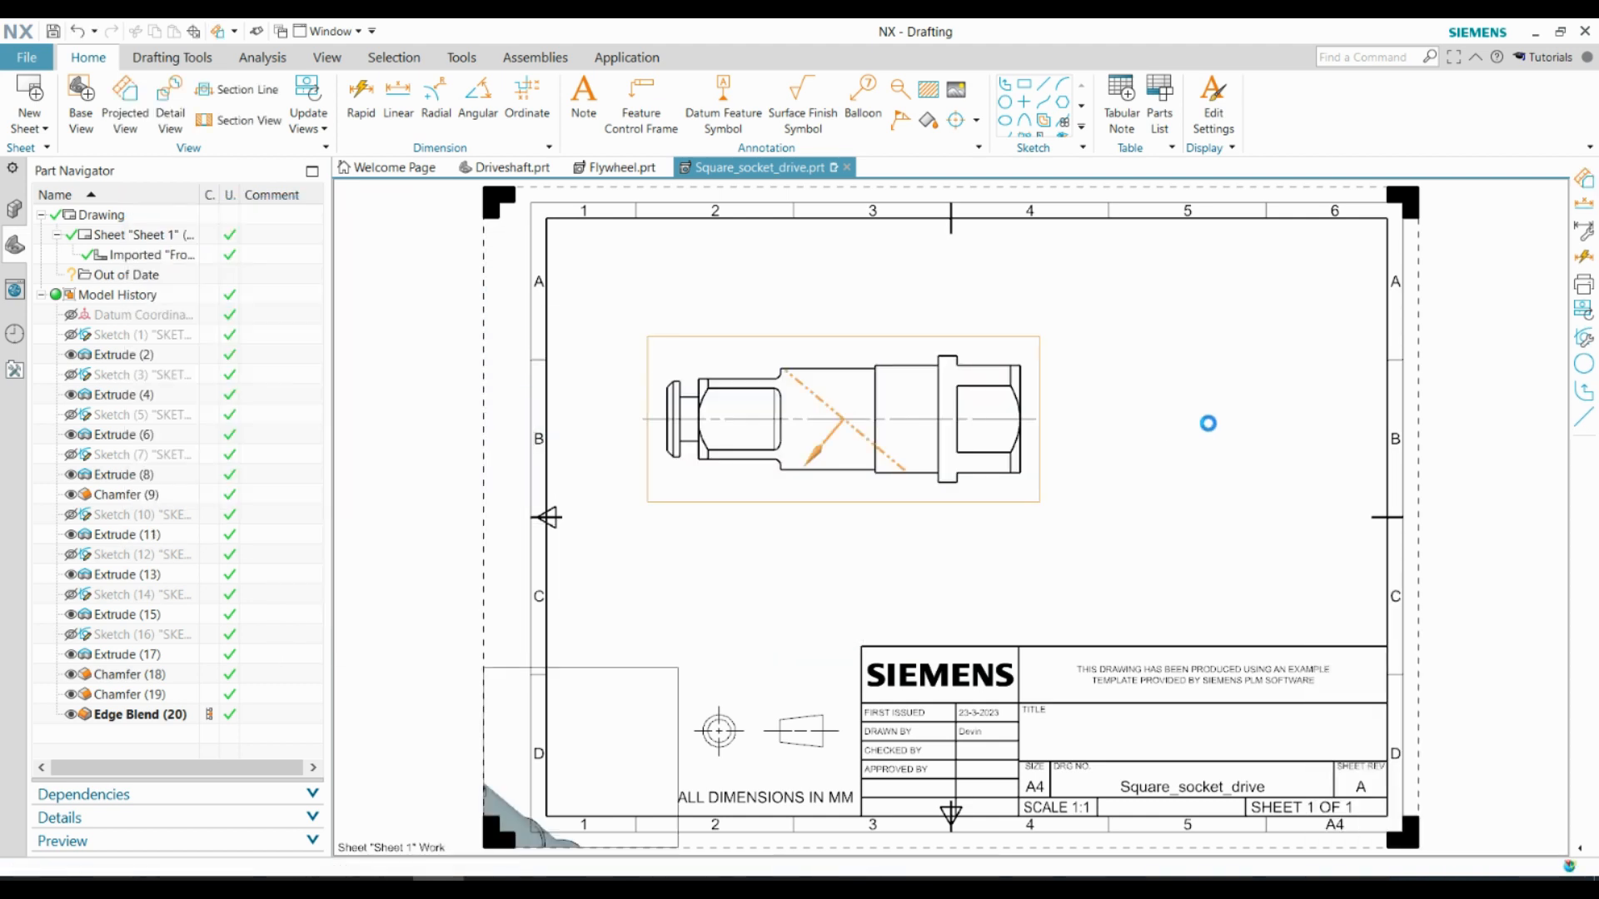
pyautogui.click(1240, 419)
pyautogui.click(380, 565)
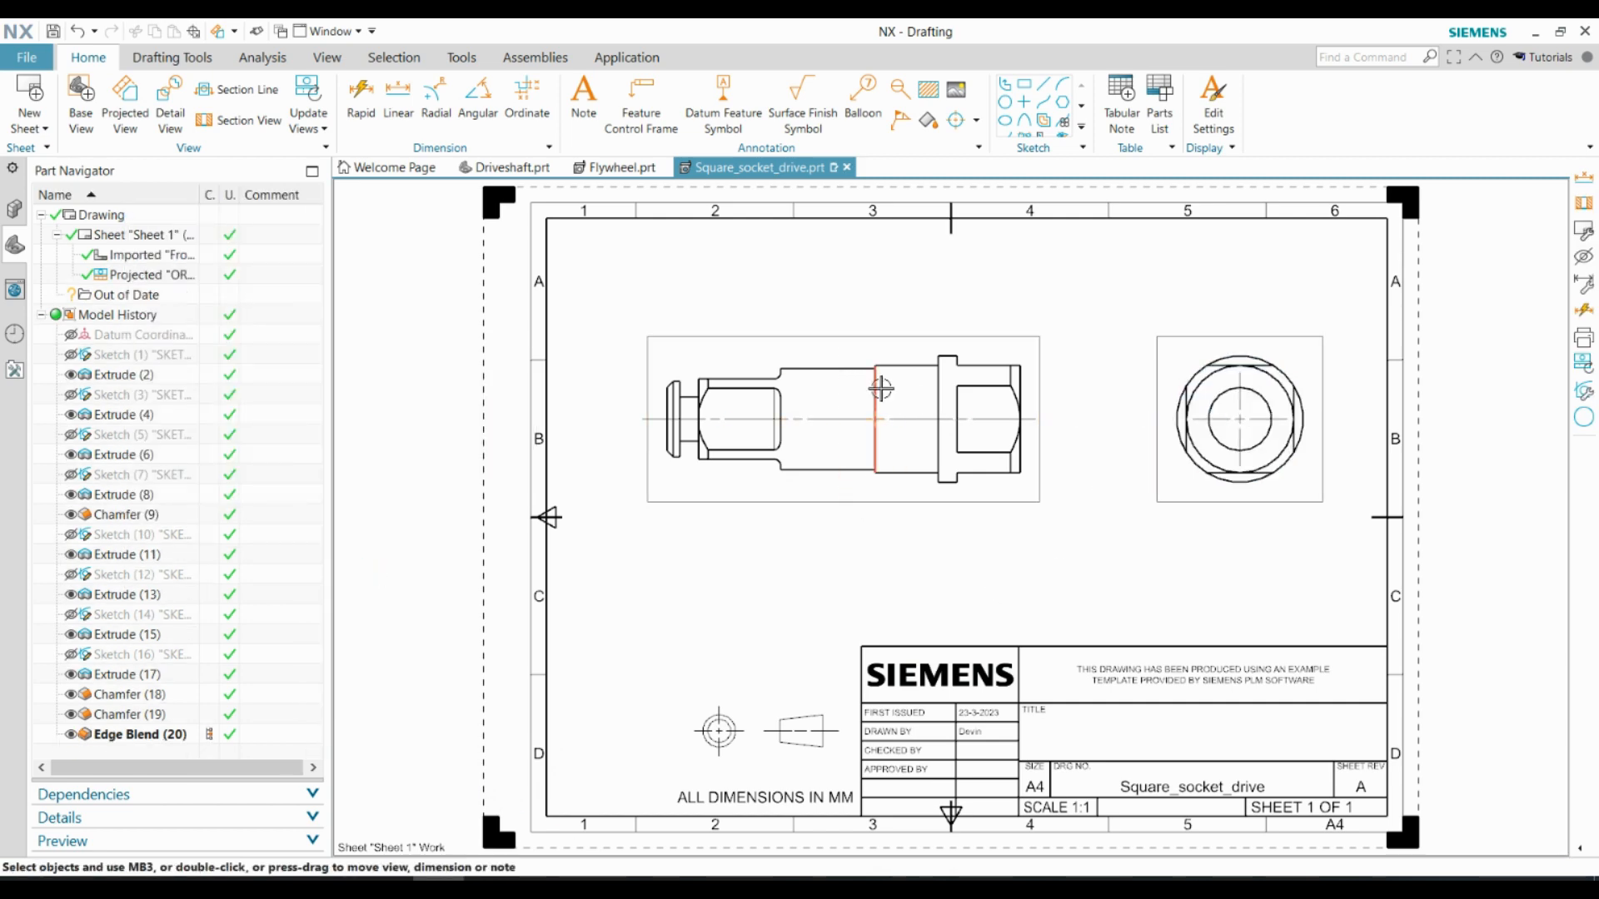
# Add a linear dimension above the side view for the length of the cylinder section adjoining the collar
pyautogui.scroll(2, 996, 389)
pyautogui.click(400, 98)
pyautogui.scroll(1, 844, 366)
pyautogui.click(796, 386)
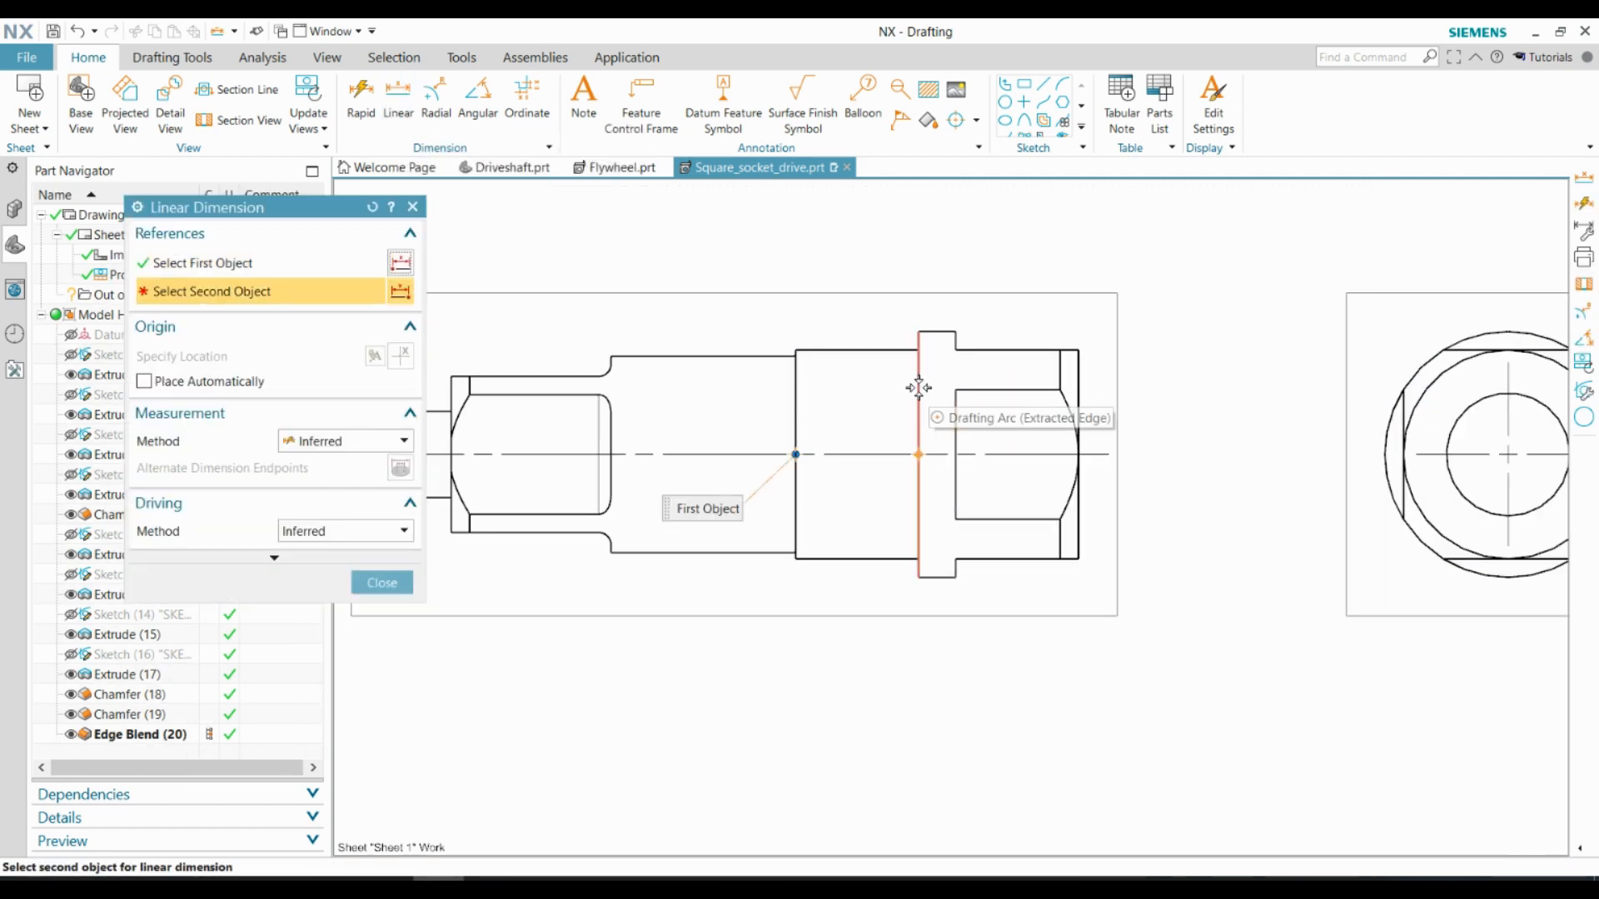
pyautogui.click(918, 388)
pyautogui.scroll(-3, 912, 389)
pyautogui.click(878, 326)
# Dimension the collar's width, in line with the neighbouring cylinder length dimension
pyautogui.scroll(4, 917, 358)
pyautogui.click(898, 419)
pyautogui.click(943, 418)
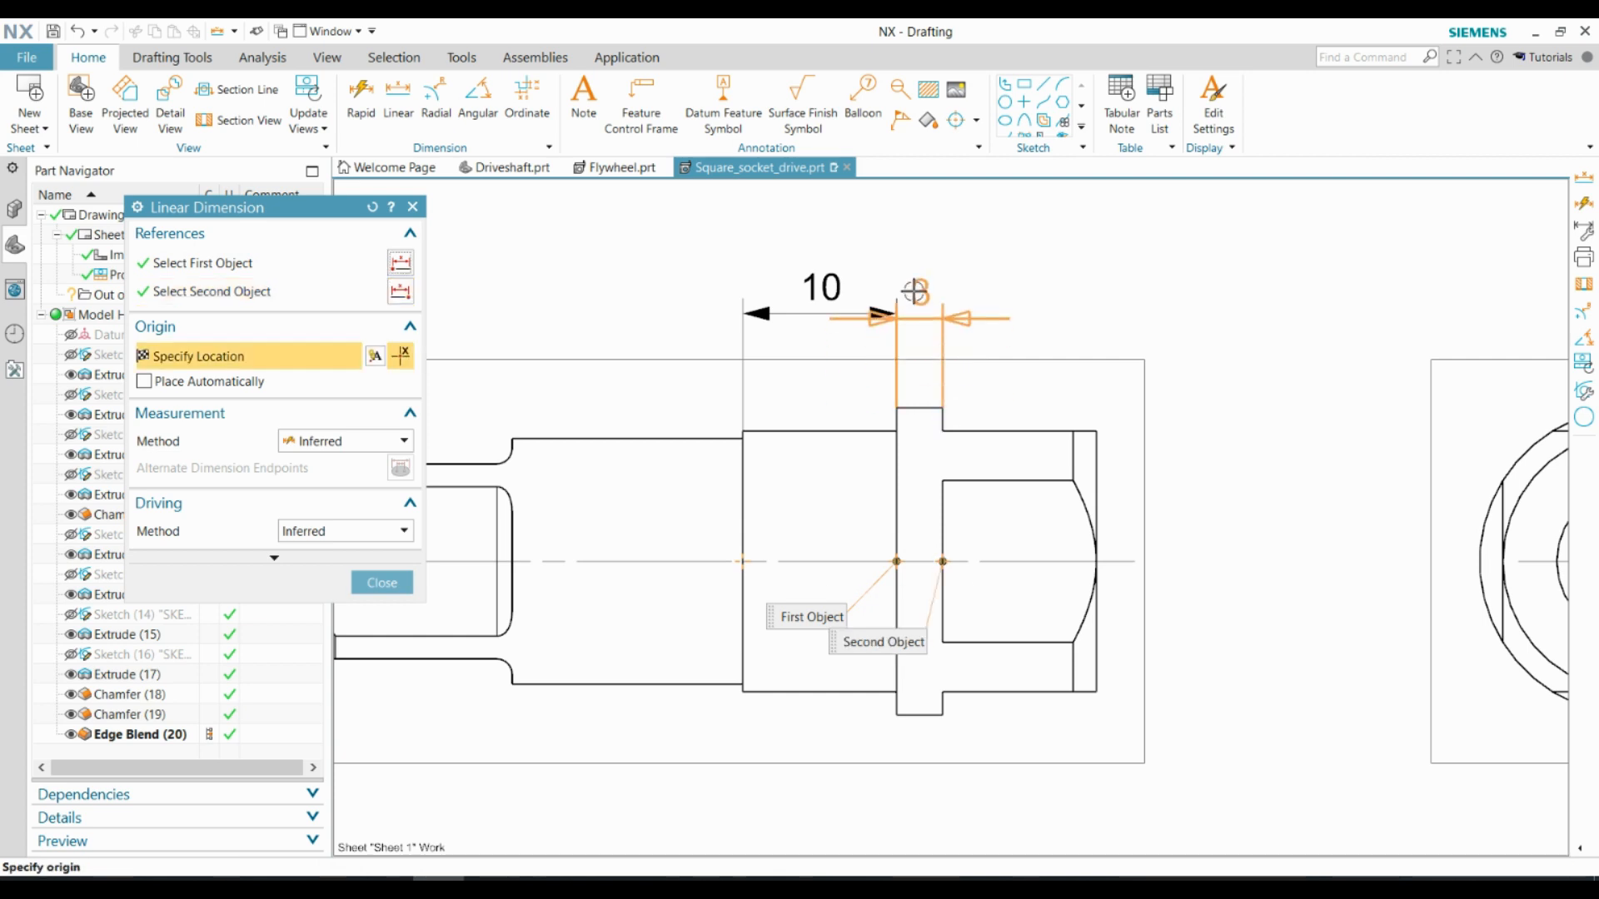
pyautogui.click(917, 285)
pyautogui.click(944, 502)
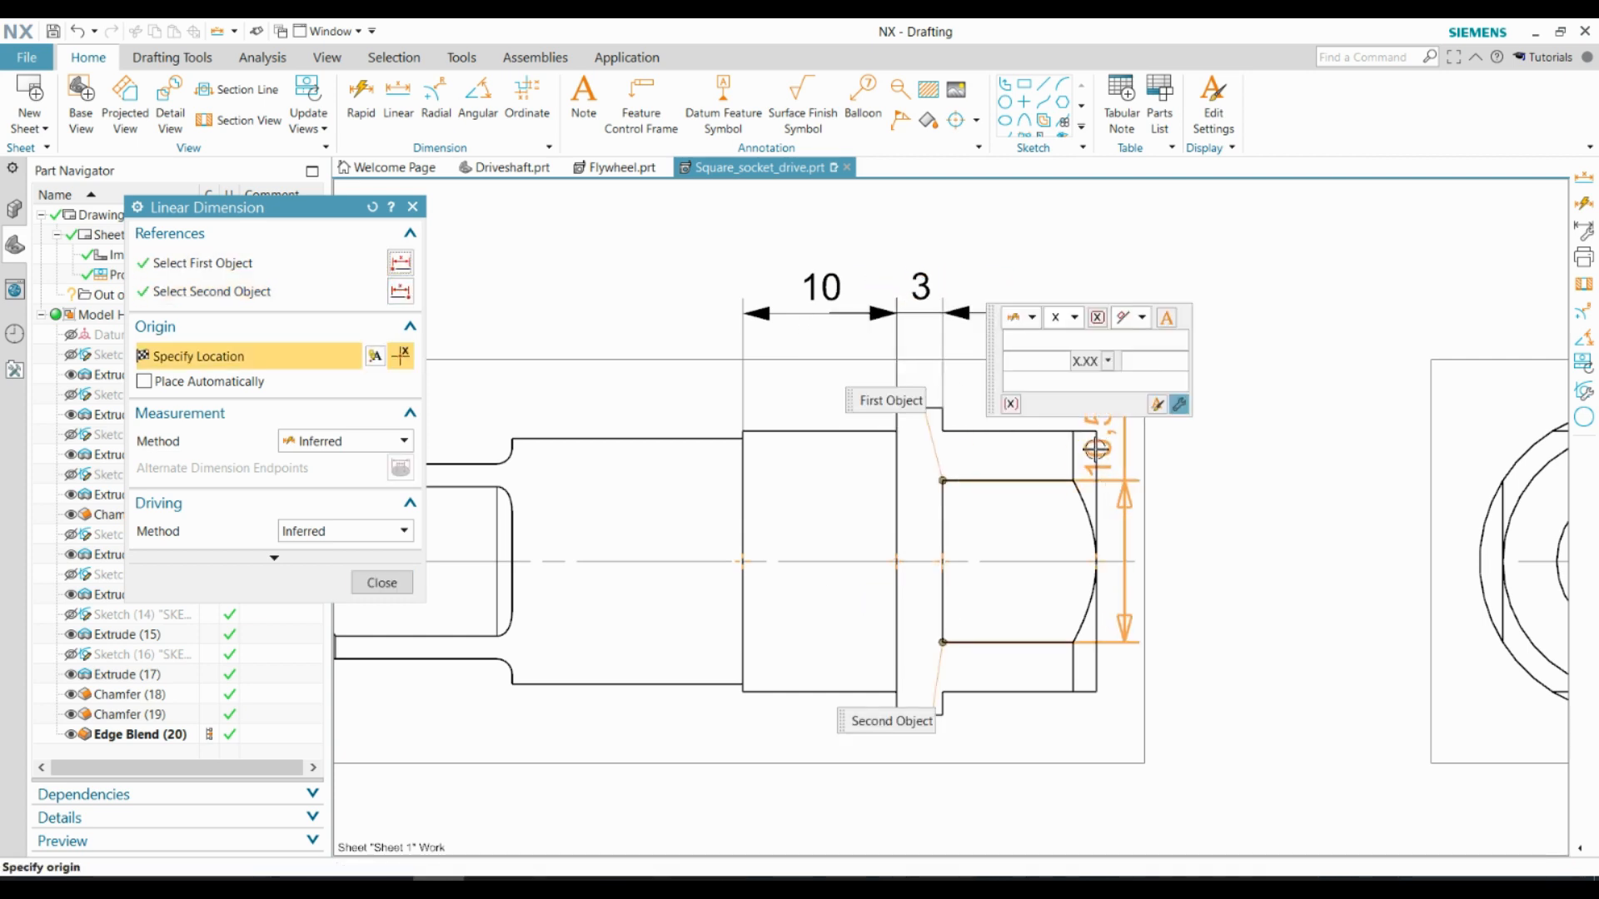
pyautogui.scroll(3, 1091, 454)
pyautogui.press('Escape')
# Dimension the length of the large square section from the collar to its end face, above the side view
pyautogui.scroll(1, 1090, 452)
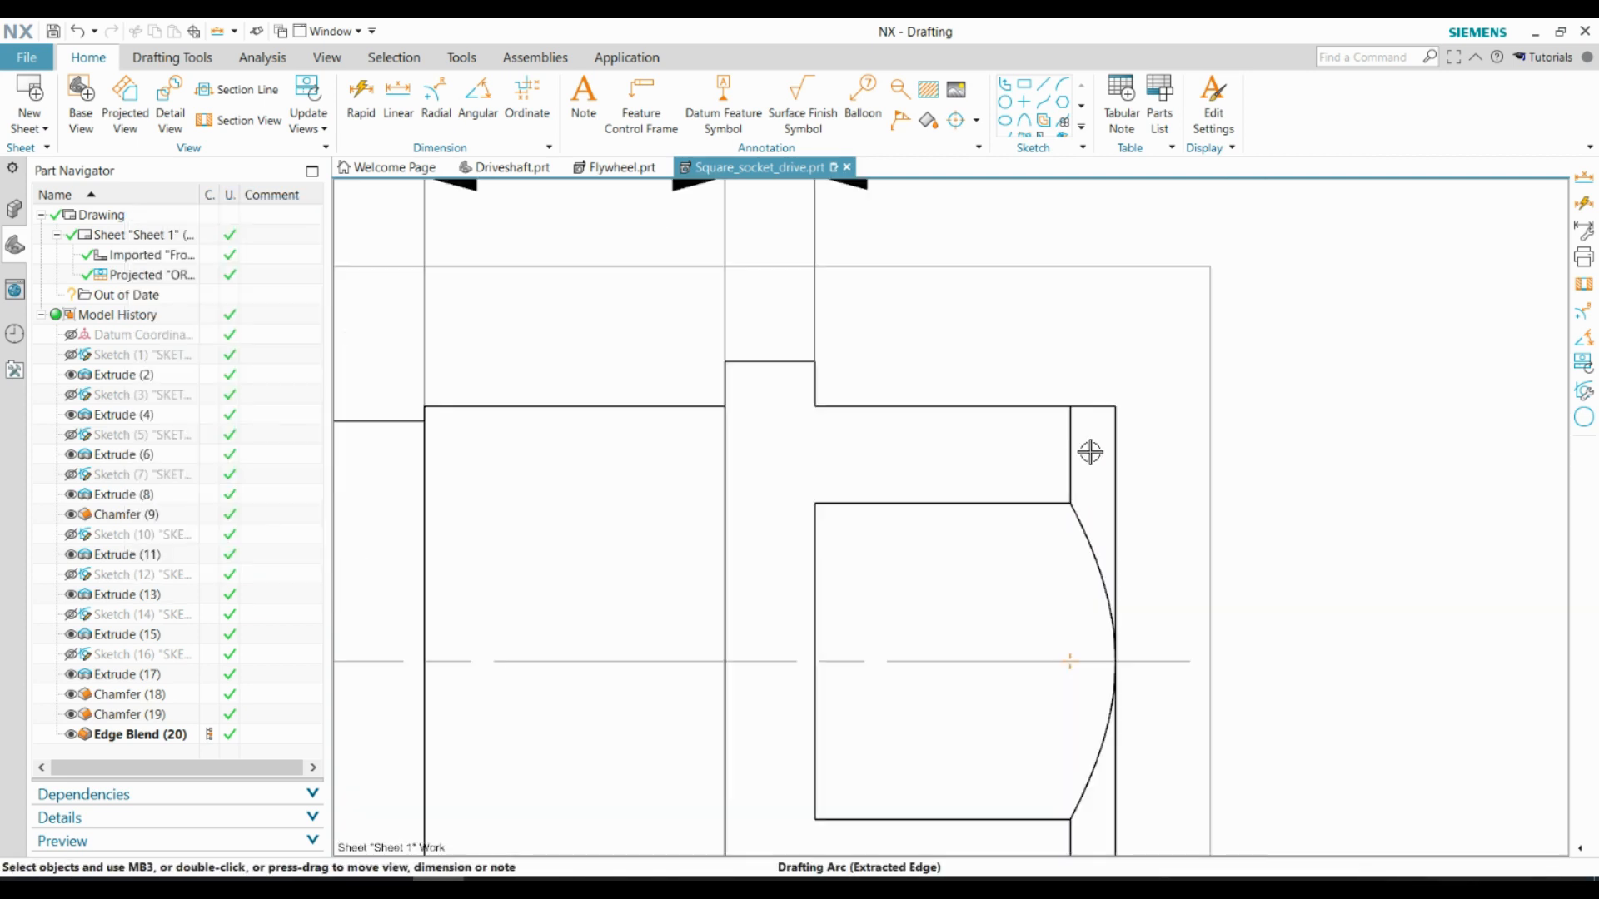
pyautogui.click(1116, 449)
pyautogui.scroll(-4, 997, 443)
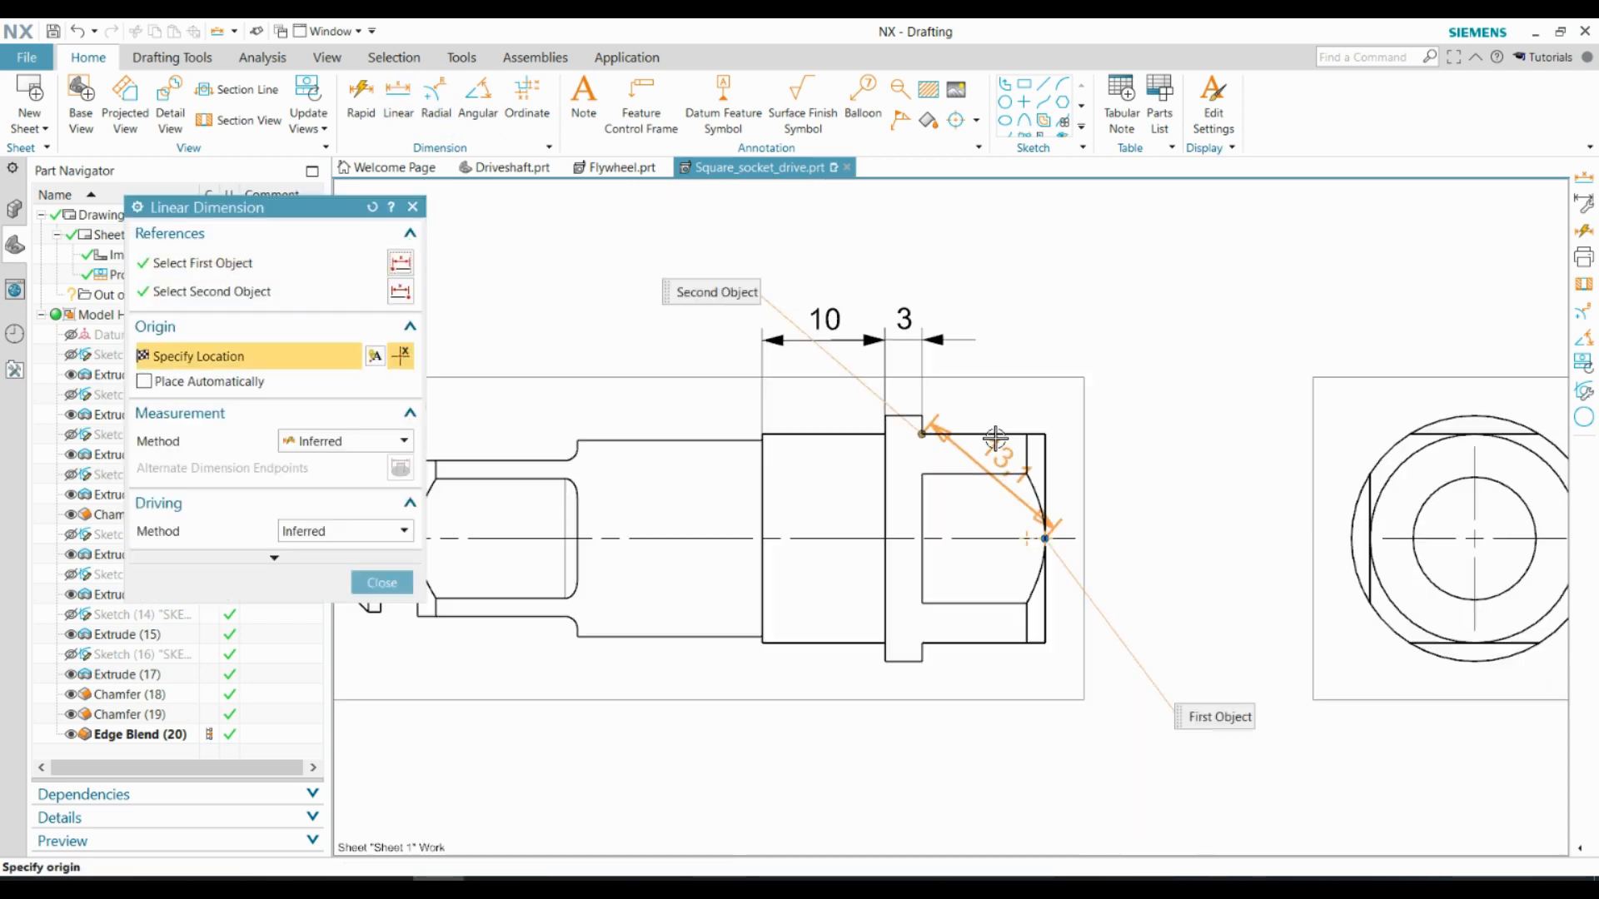
pyautogui.scroll(3, 987, 363)
pyautogui.click(974, 300)
pyautogui.scroll(-4, 1092, 300)
pyautogui.scroll(-1, 949, 358)
pyautogui.scroll(3, 871, 396)
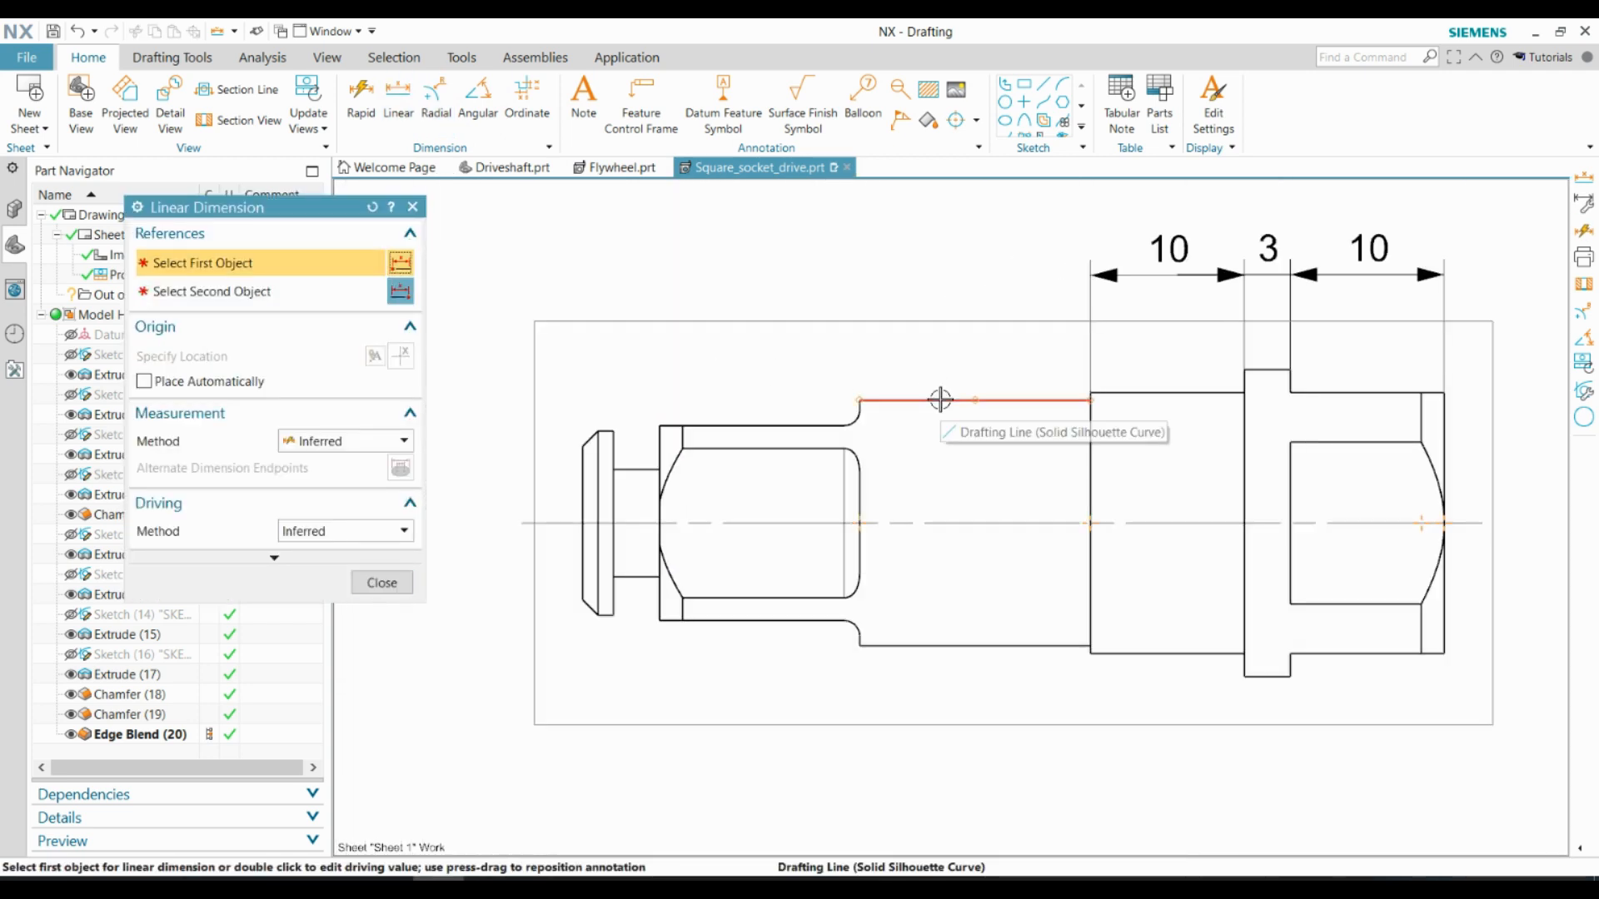
# Dimension the length of the narrower cylinder section above the side view, in line with the existing length dimensions
pyautogui.click(941, 399)
pyautogui.click(967, 253)
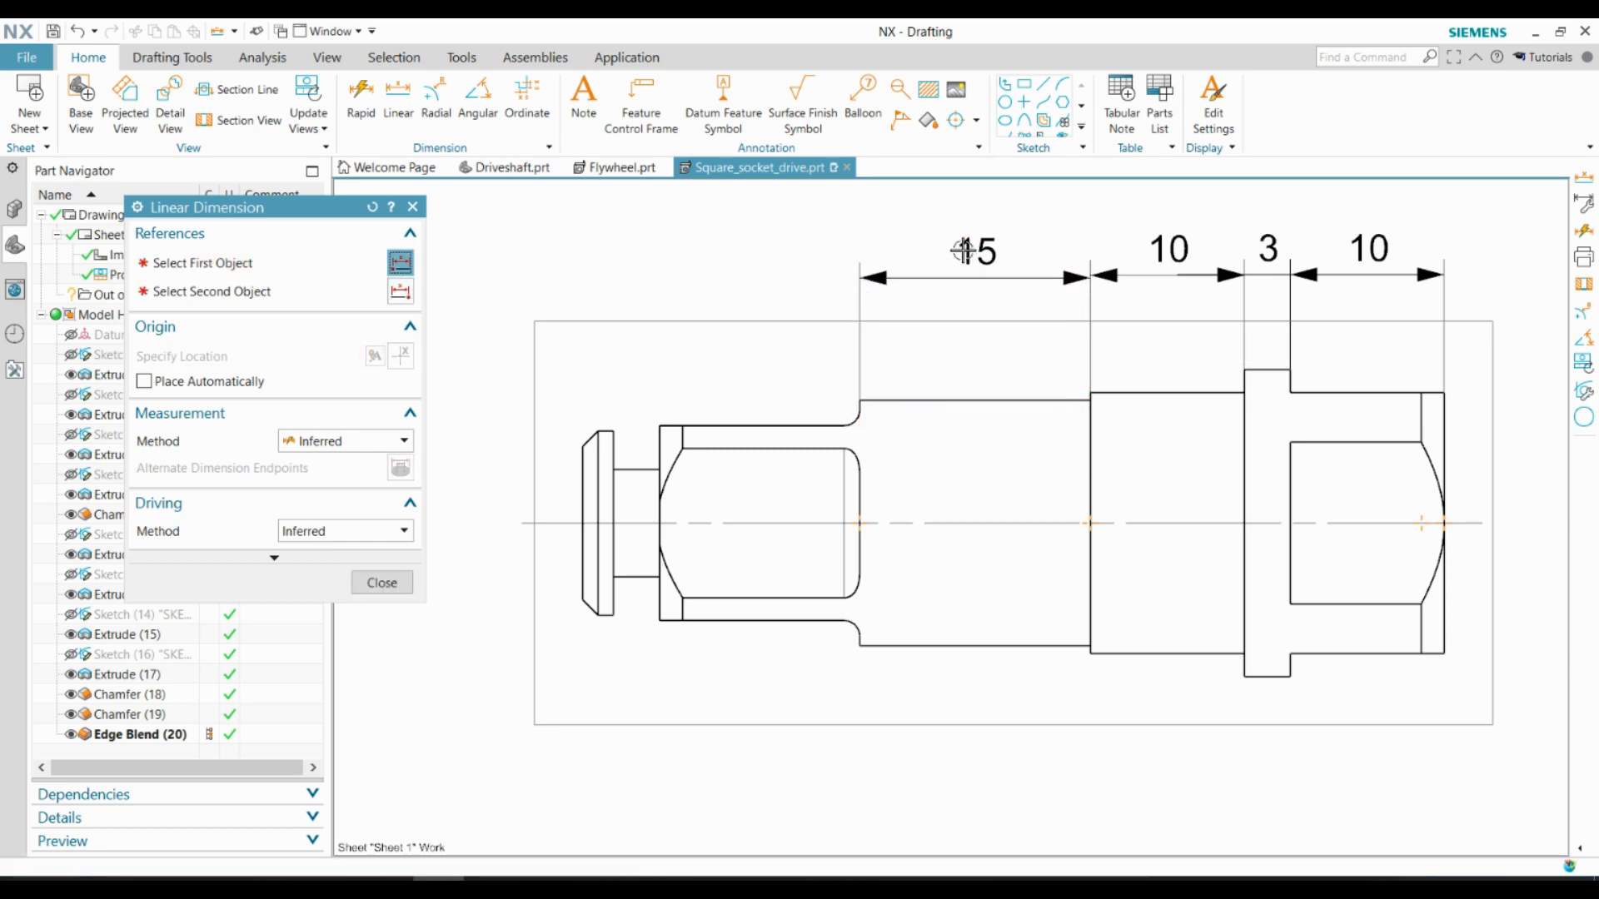
pyautogui.scroll(5, 863, 406)
pyautogui.click(858, 413)
pyautogui.scroll(-3, 928, 408)
pyautogui.press('Escape')
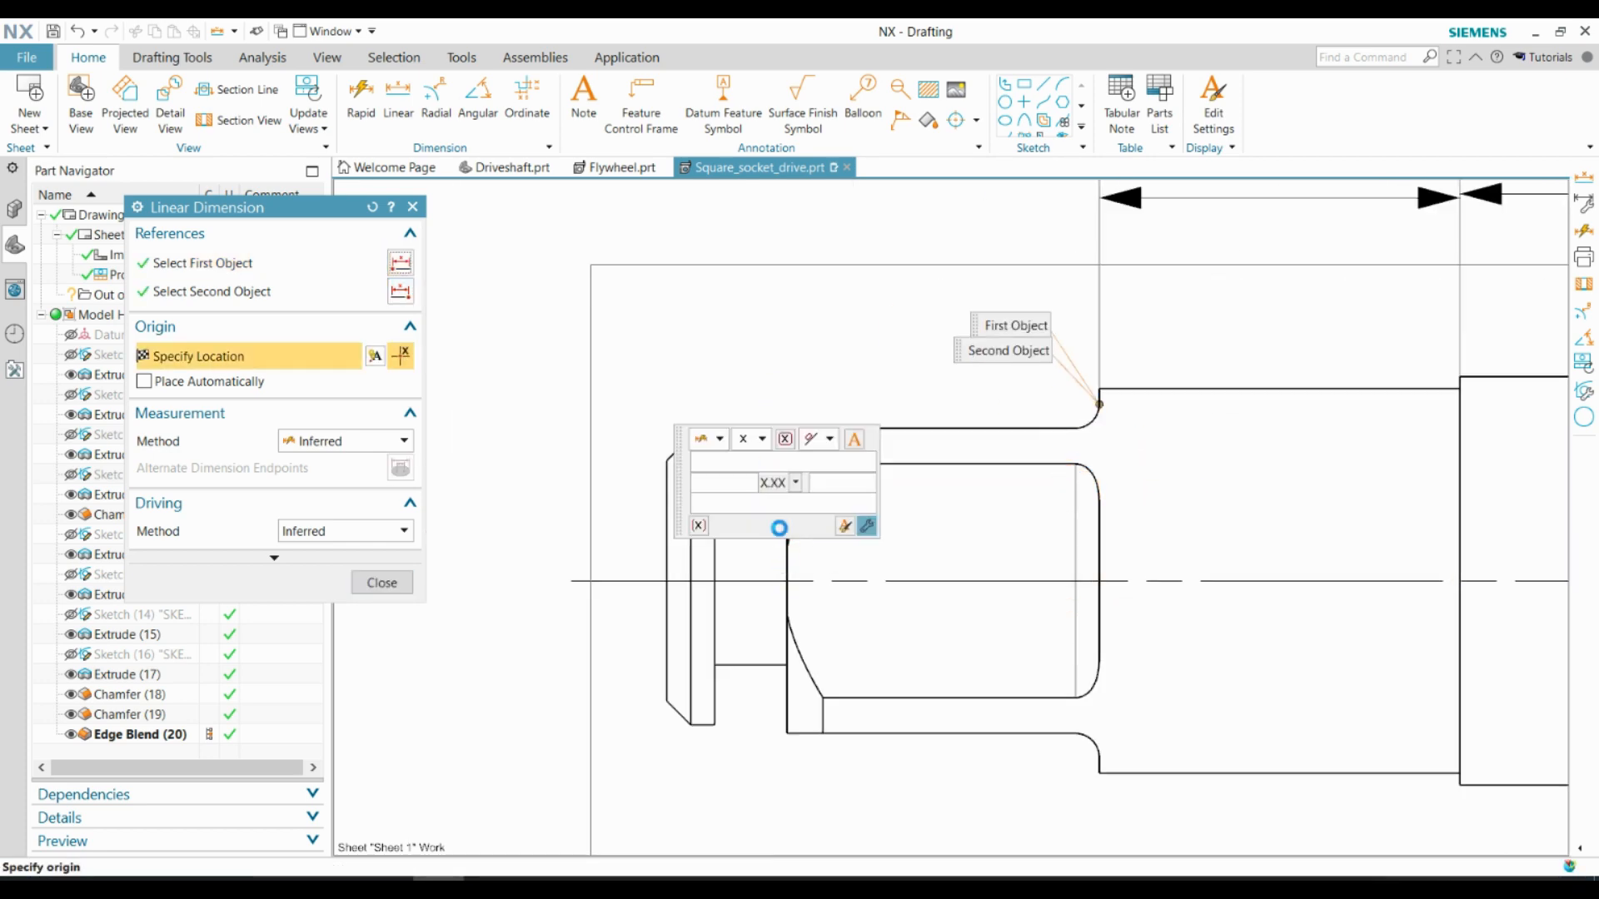
pyautogui.scroll(-2, 433, 418)
pyautogui.click(398, 98)
pyautogui.click(657, 443)
pyautogui.scroll(3, 861, 407)
pyautogui.scroll(3, 861, 408)
pyautogui.press('Escape')
pyautogui.scroll(-8, 916, 435)
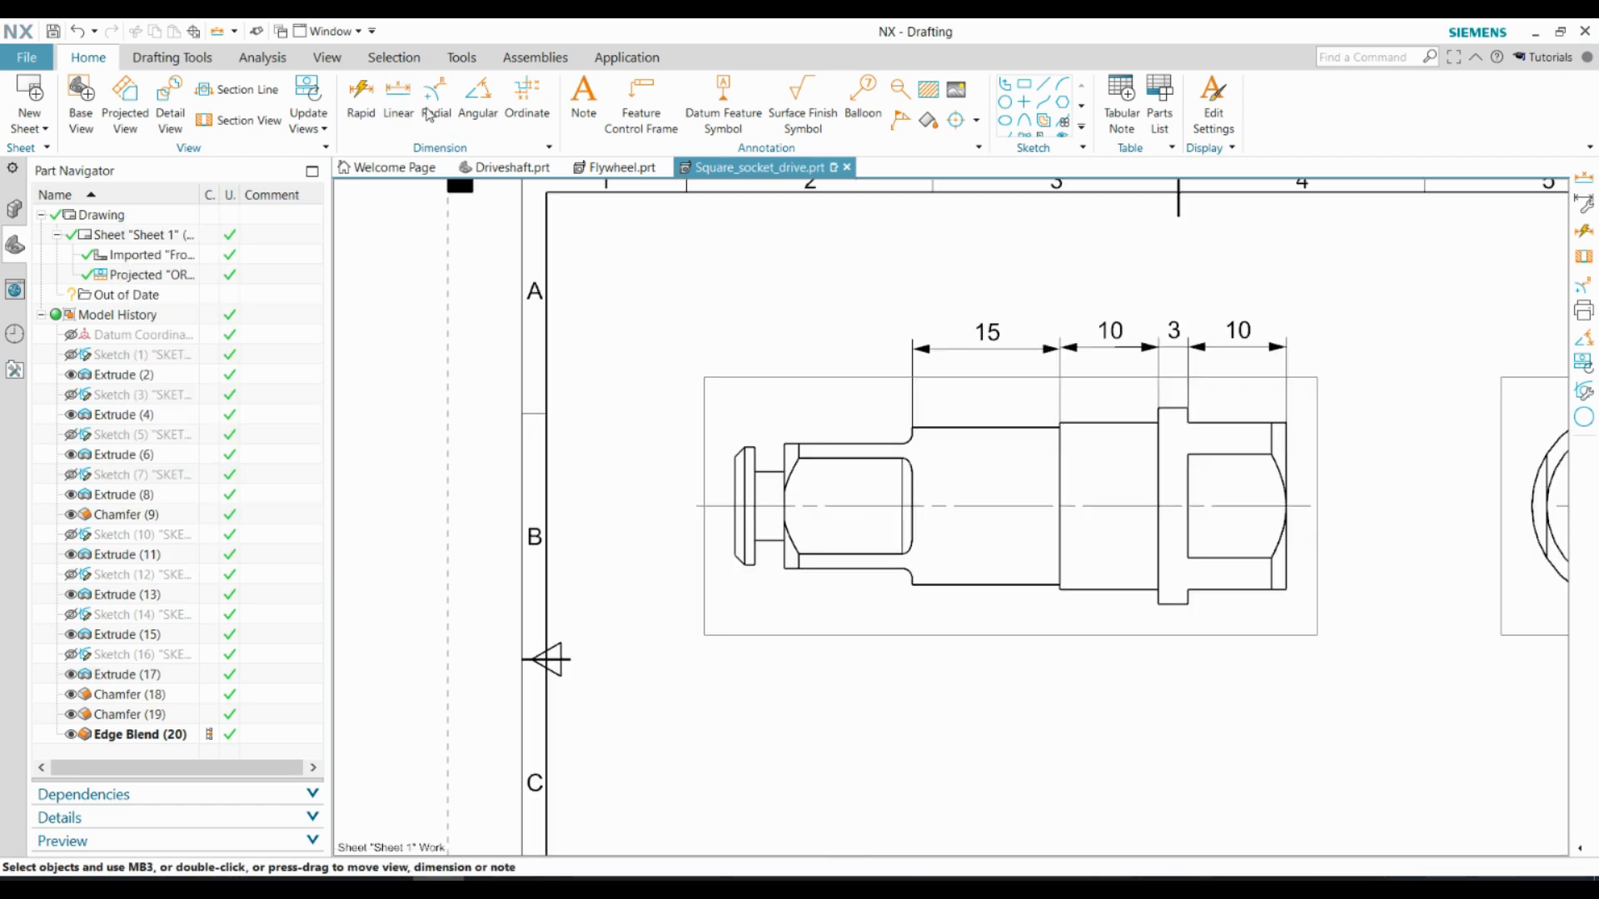
# Add a linear dimension for the length of the small square section, continuing the dimension row above the side view
pyautogui.click(399, 100)
pyautogui.scroll(4, 818, 453)
pyautogui.click(732, 436)
pyautogui.click(1041, 405)
pyautogui.scroll(-5, 1026, 375)
pyautogui.click(910, 237)
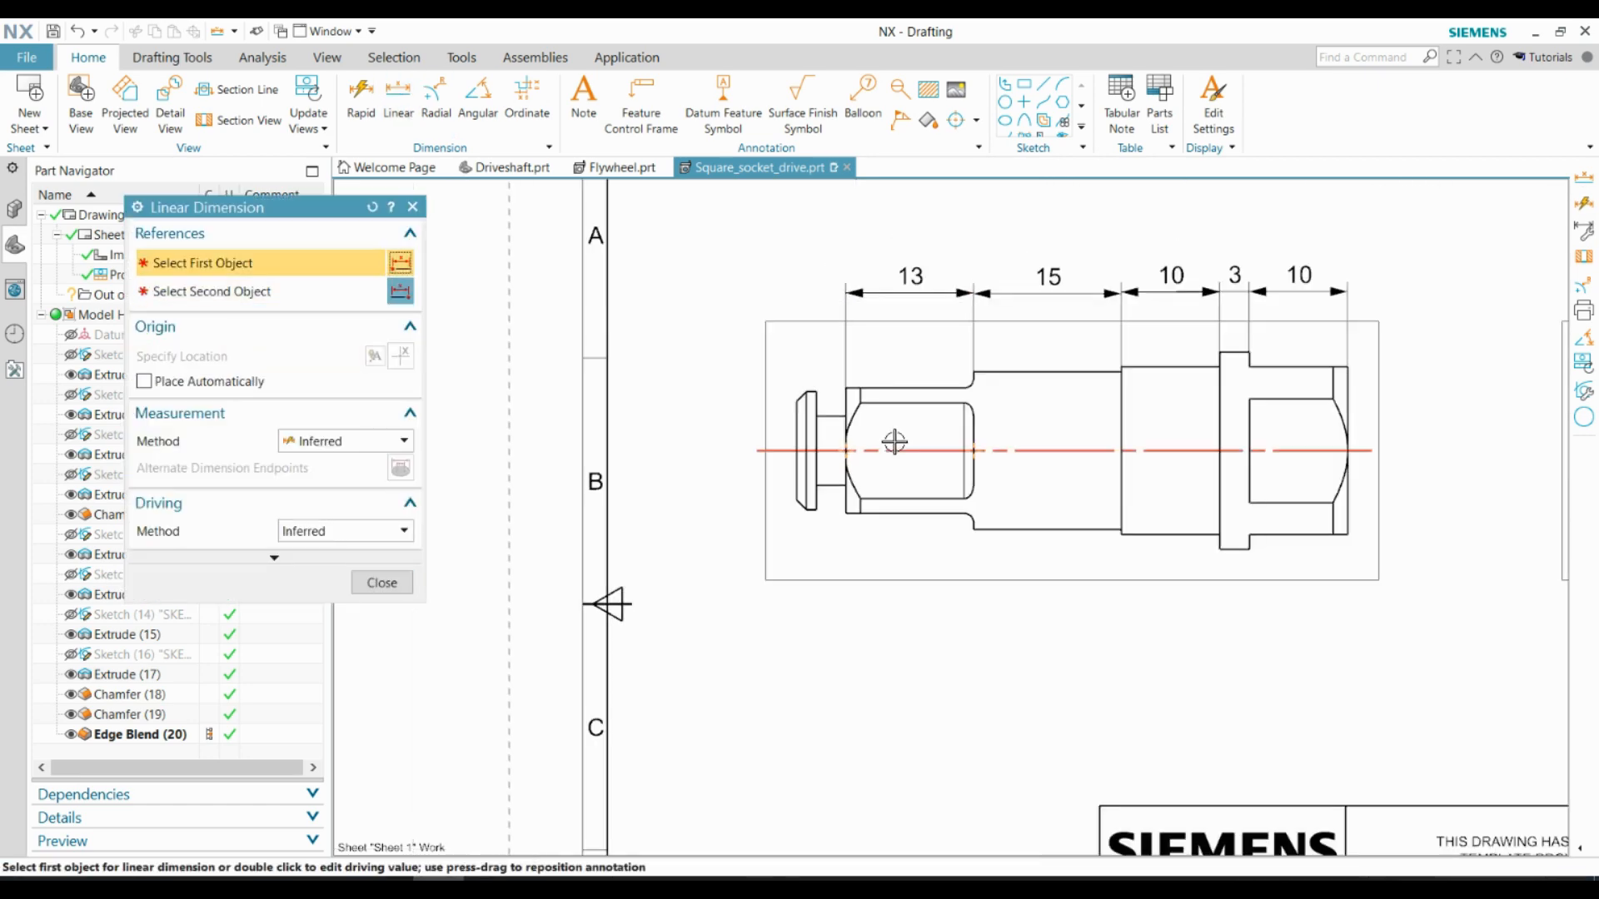
# Dimension the width of the neck between the end flange and the small square, placed below the side view
pyautogui.scroll(4, 892, 439)
pyautogui.click(805, 456)
pyautogui.click(848, 467)
pyautogui.scroll(-3, 848, 466)
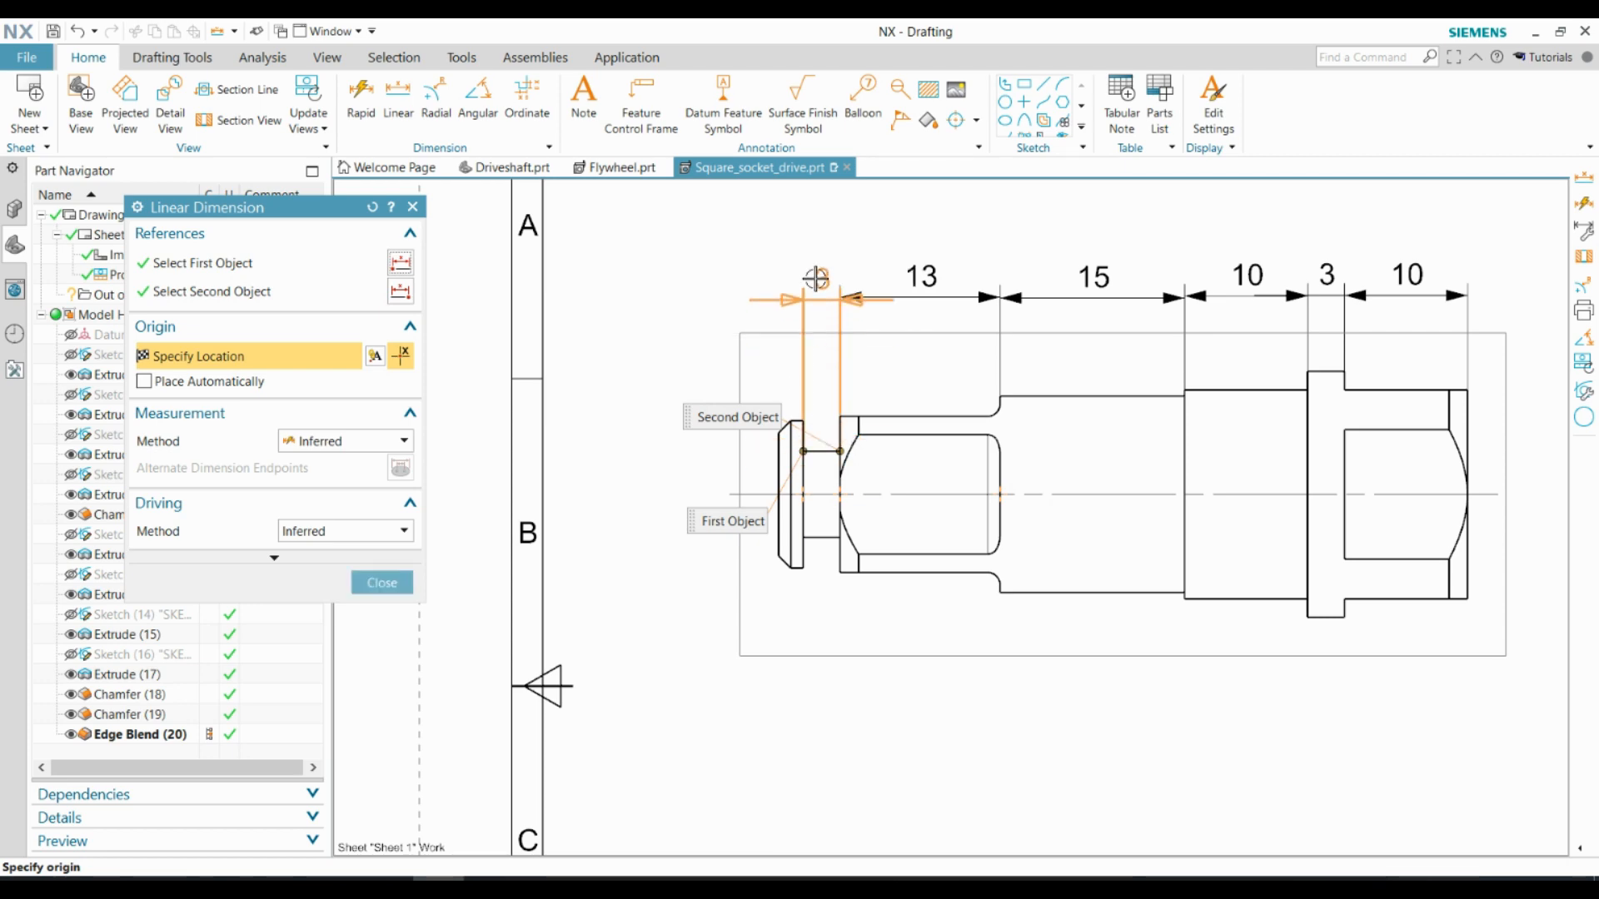
pyautogui.click(821, 611)
pyautogui.scroll(-2, 681, 611)
pyautogui.scroll(2, 1191, 493)
pyautogui.click(1160, 482)
pyautogui.click(1160, 560)
pyautogui.scroll(-2, 1160, 559)
pyautogui.scroll(3, 726, 558)
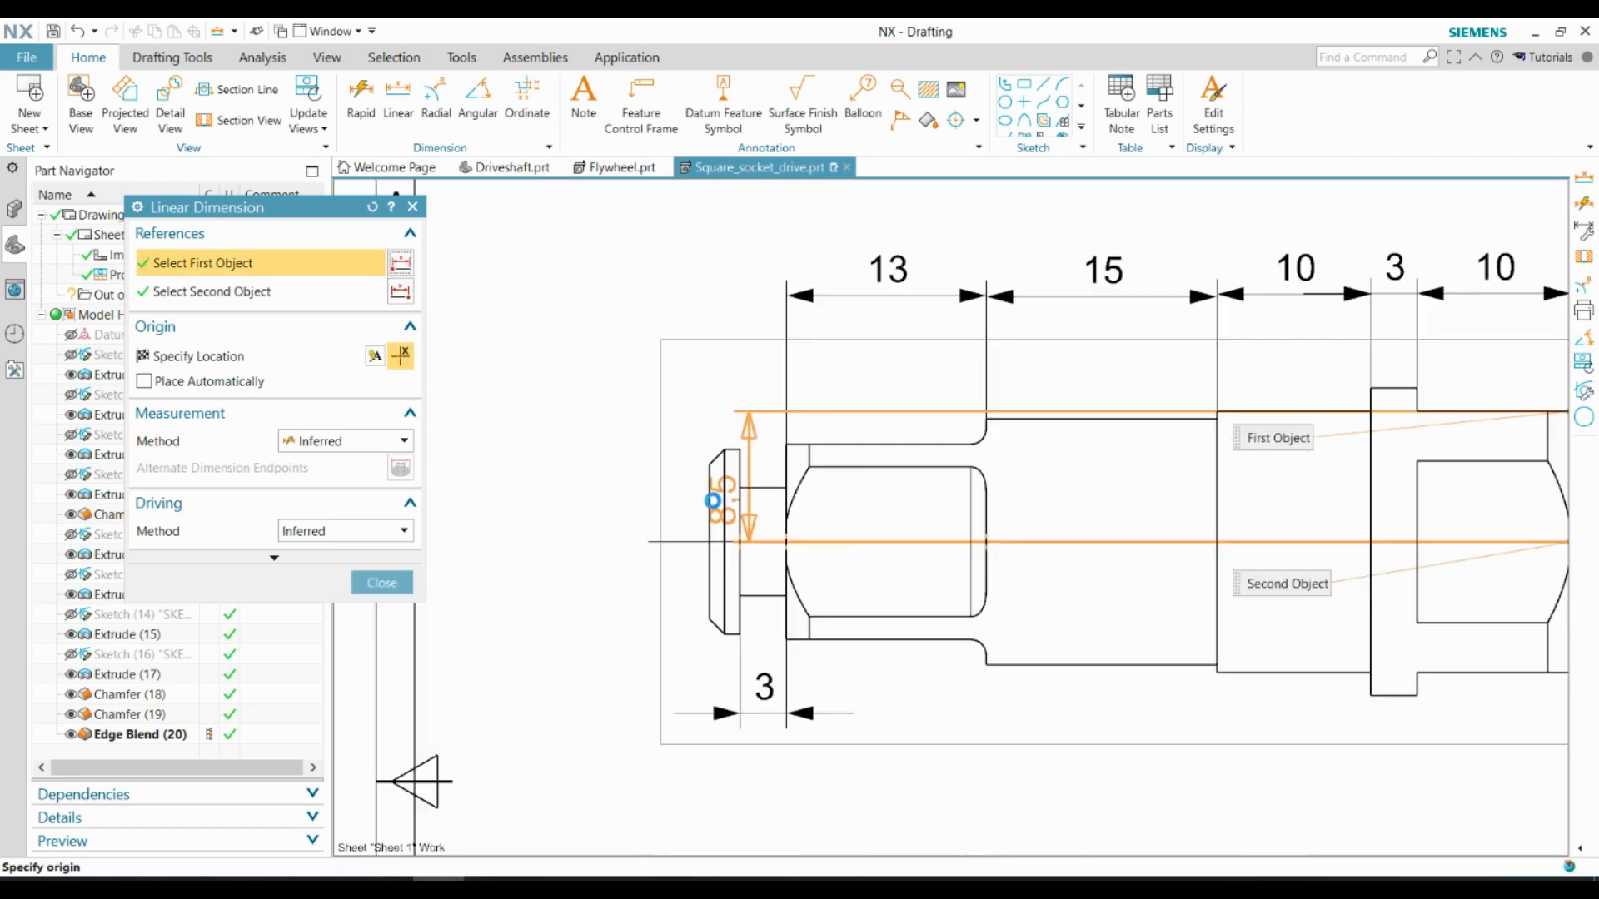
pyautogui.scroll(-2, 666, 476)
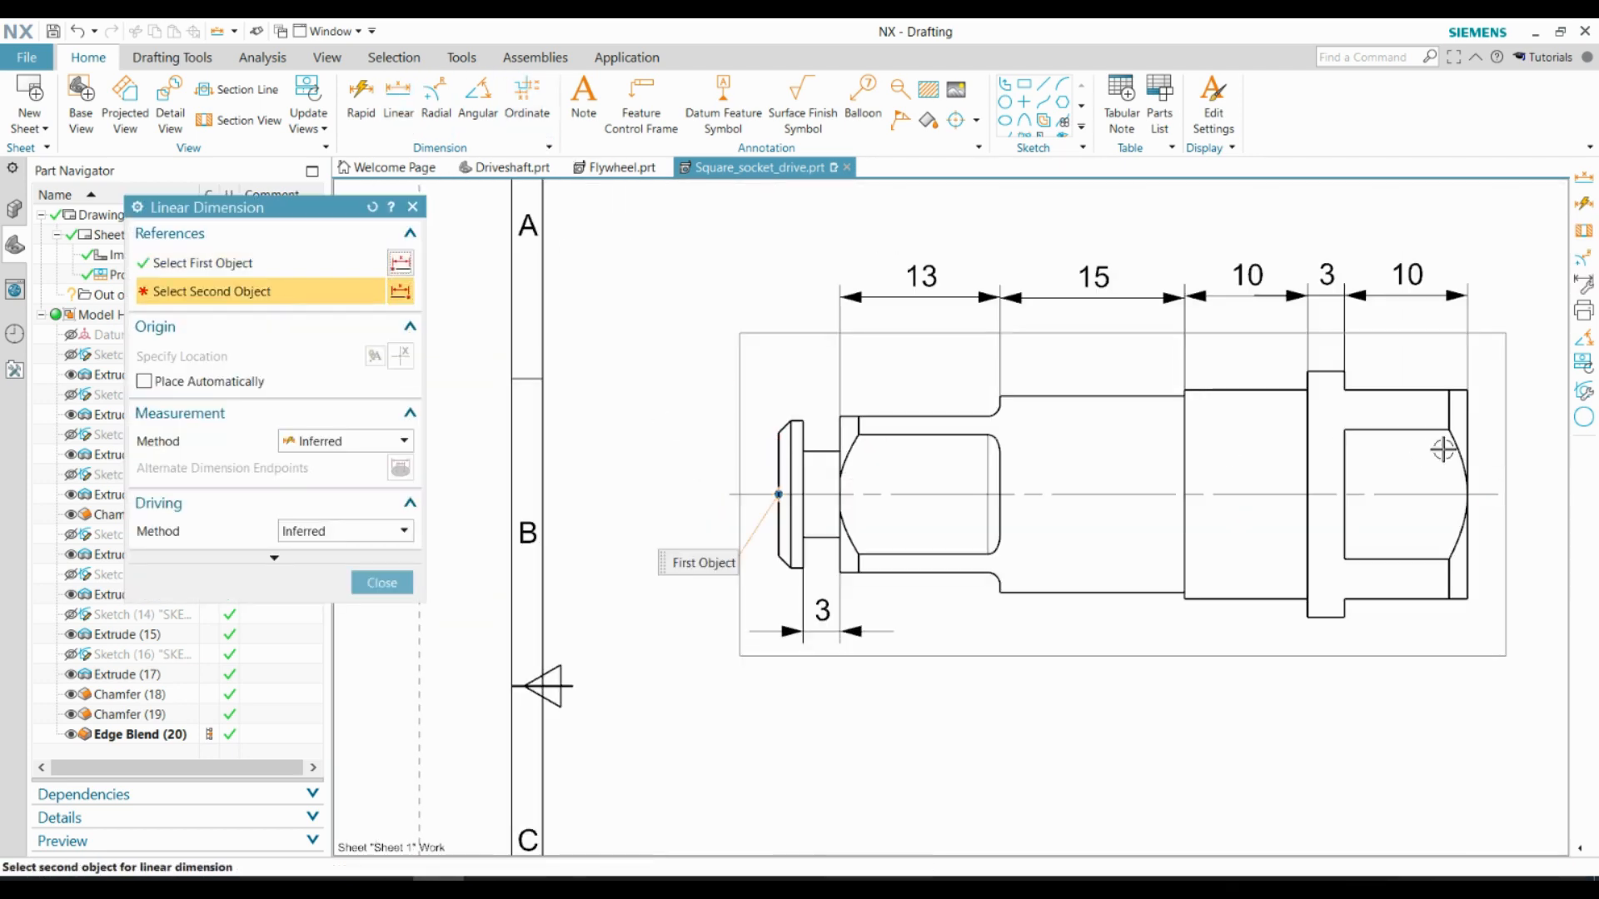
# Dimension the overall length of the part from end face to end face, above the row of section lengths
pyautogui.click(1467, 421)
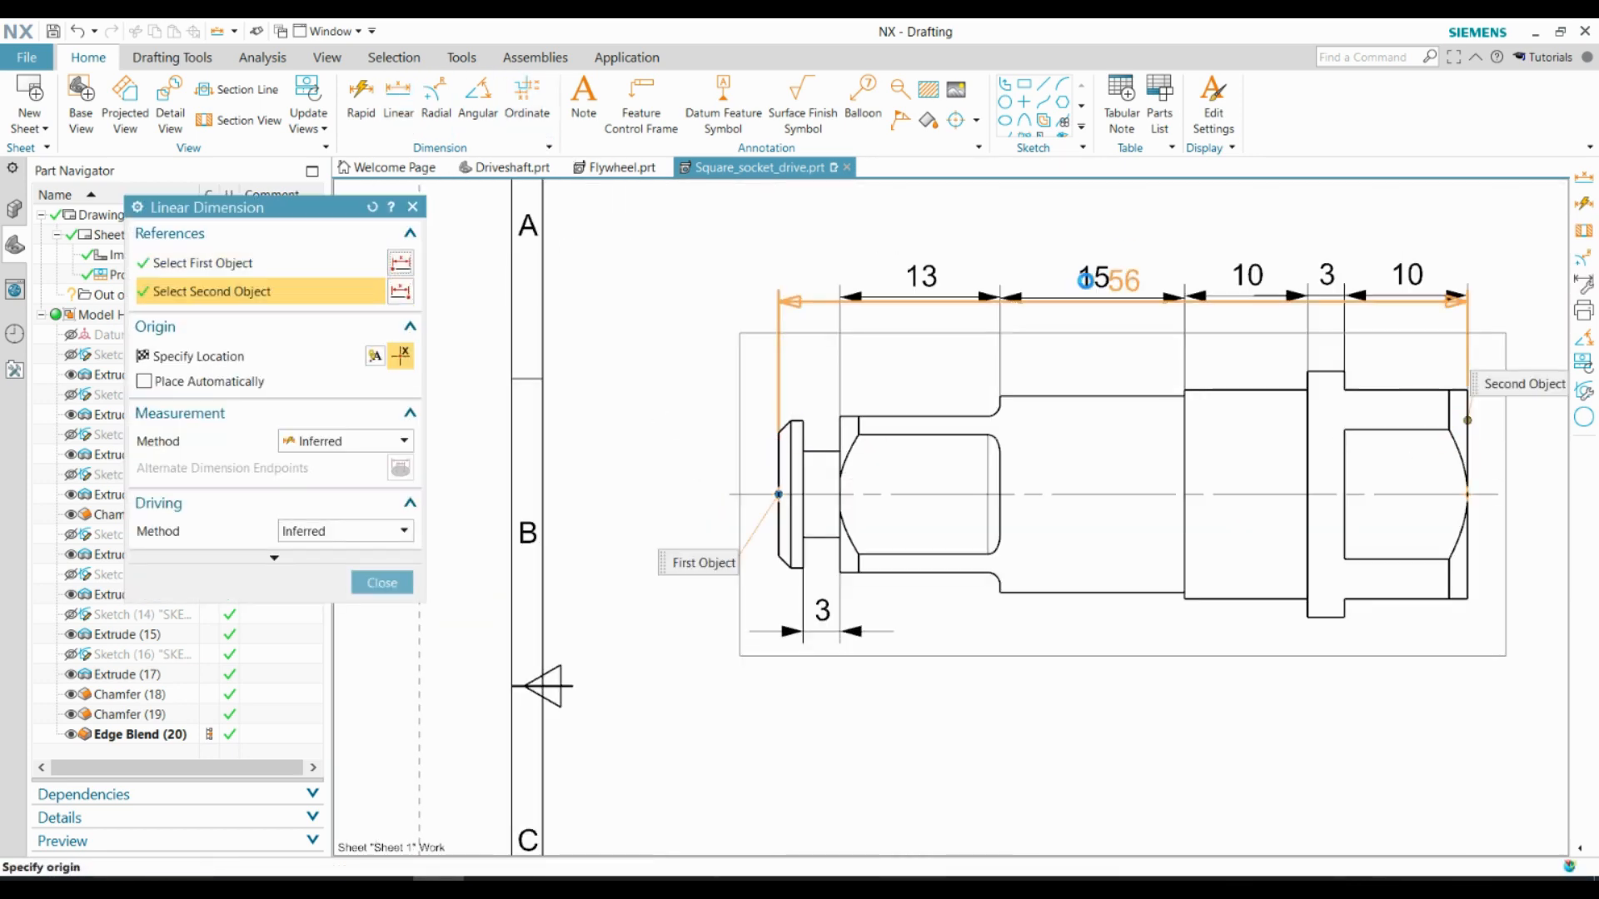
pyautogui.scroll(-2, 1086, 279)
pyautogui.click(1067, 236)
pyautogui.scroll(-3, 814, 383)
pyautogui.scroll(4, 984, 325)
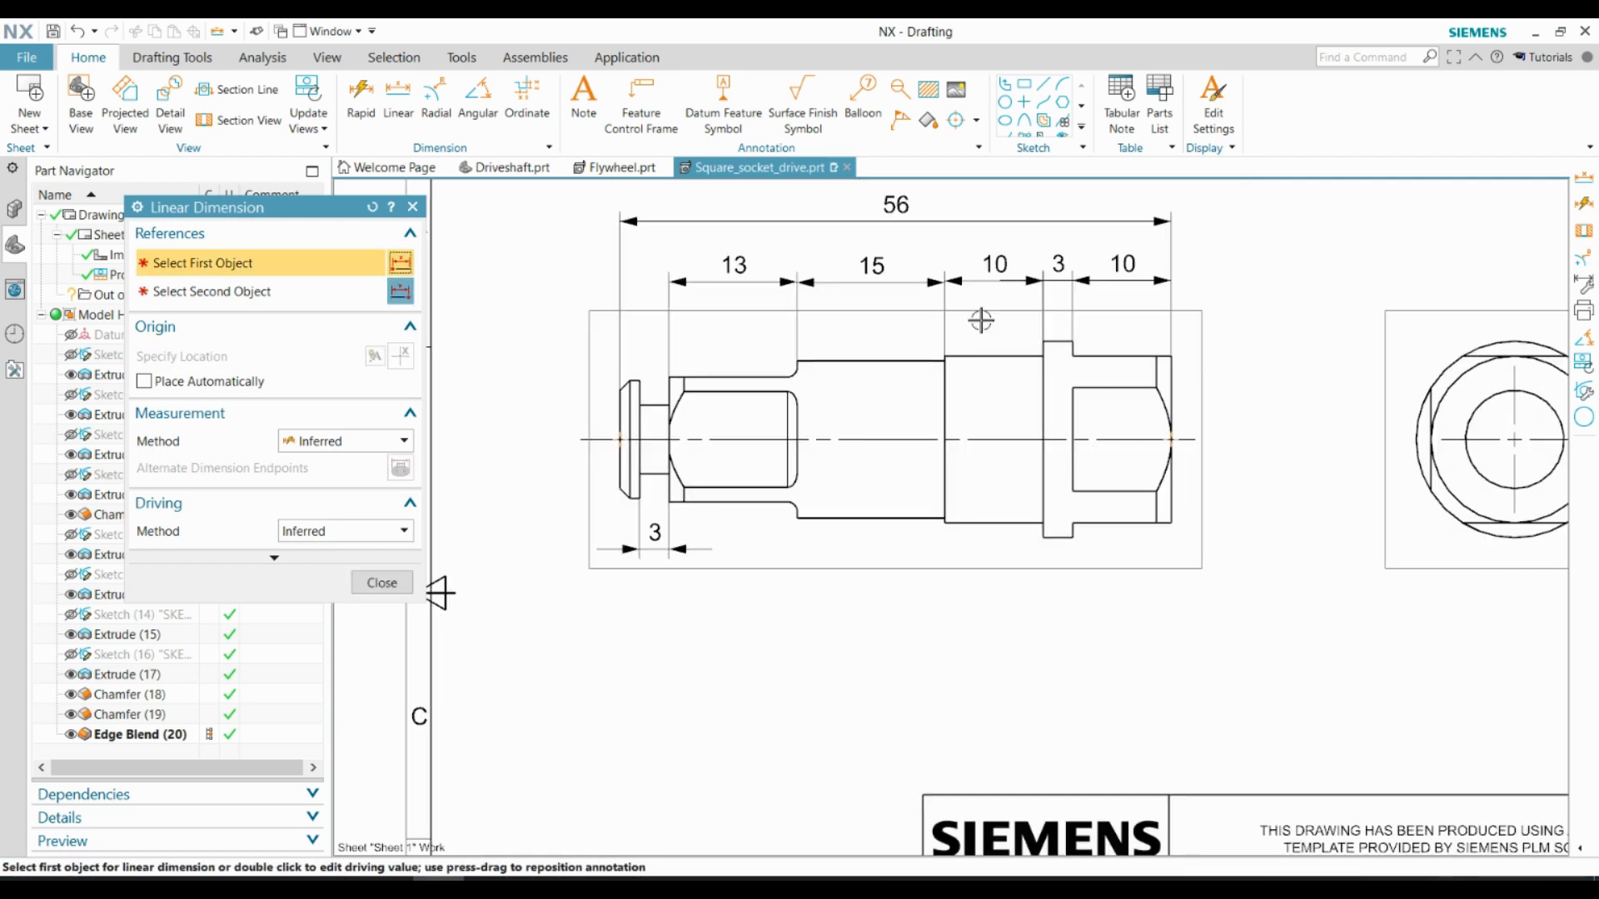
# Add a rapid diameter dimension for the collar, placed beyond the large square end of the side view
pyautogui.scroll(-3, 963, 467)
pyautogui.scroll(3, 889, 450)
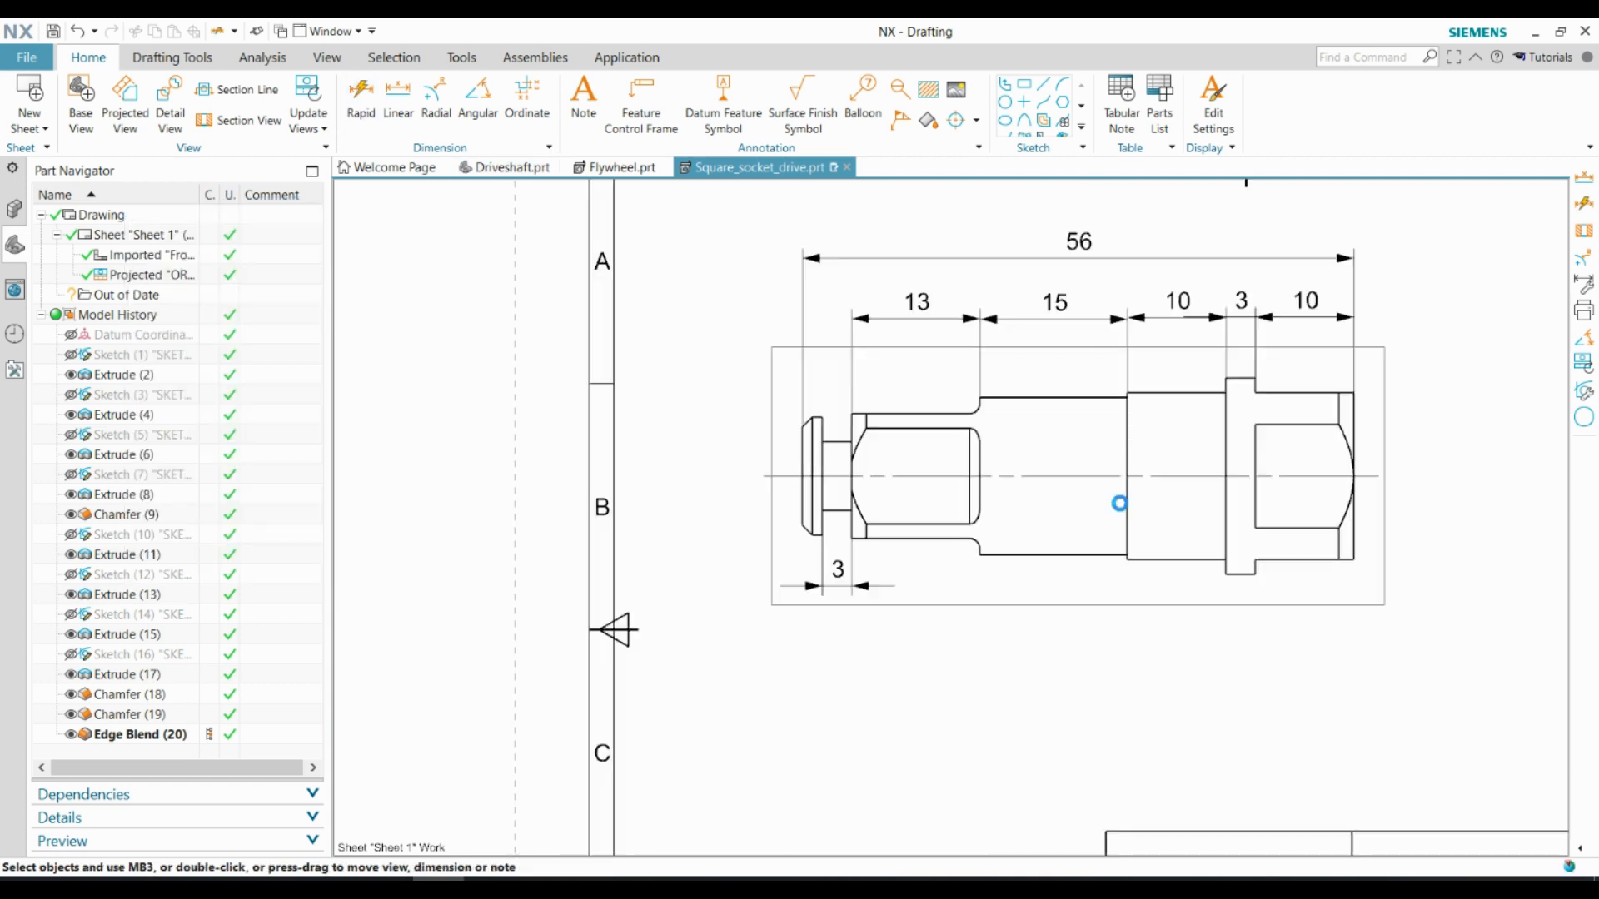
pyautogui.click(1255, 453)
pyautogui.click(1418, 476)
# Dimension the diameters of the two cylinder sections, placing both beyond the end flange of the side view
pyautogui.click(1128, 429)
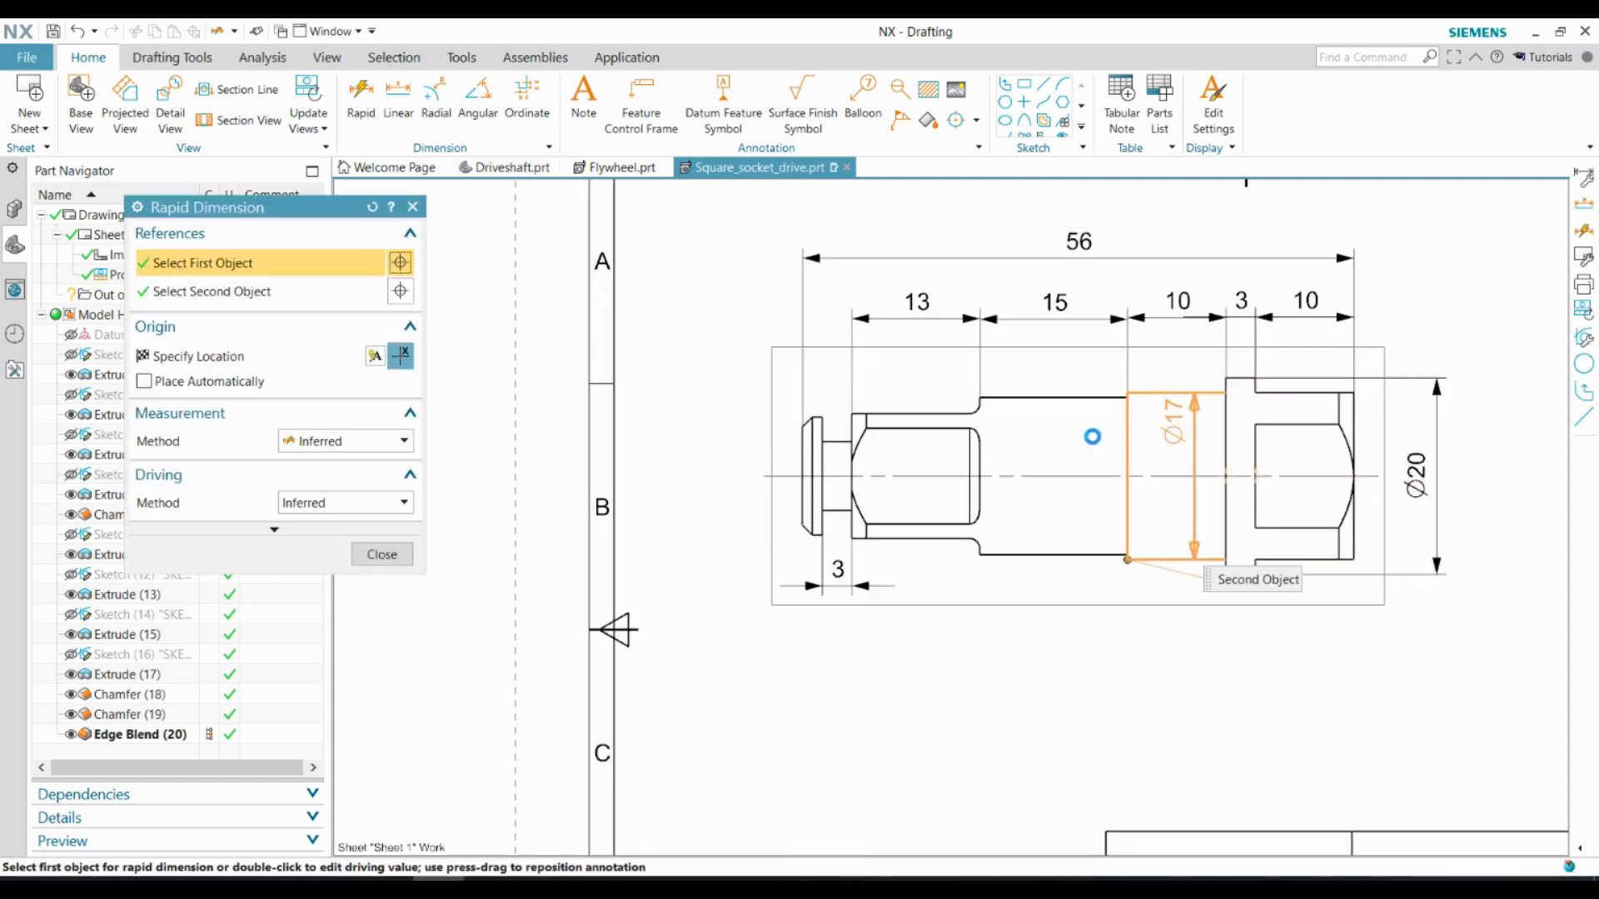
pyautogui.click(747, 477)
pyautogui.click(981, 476)
pyautogui.click(687, 480)
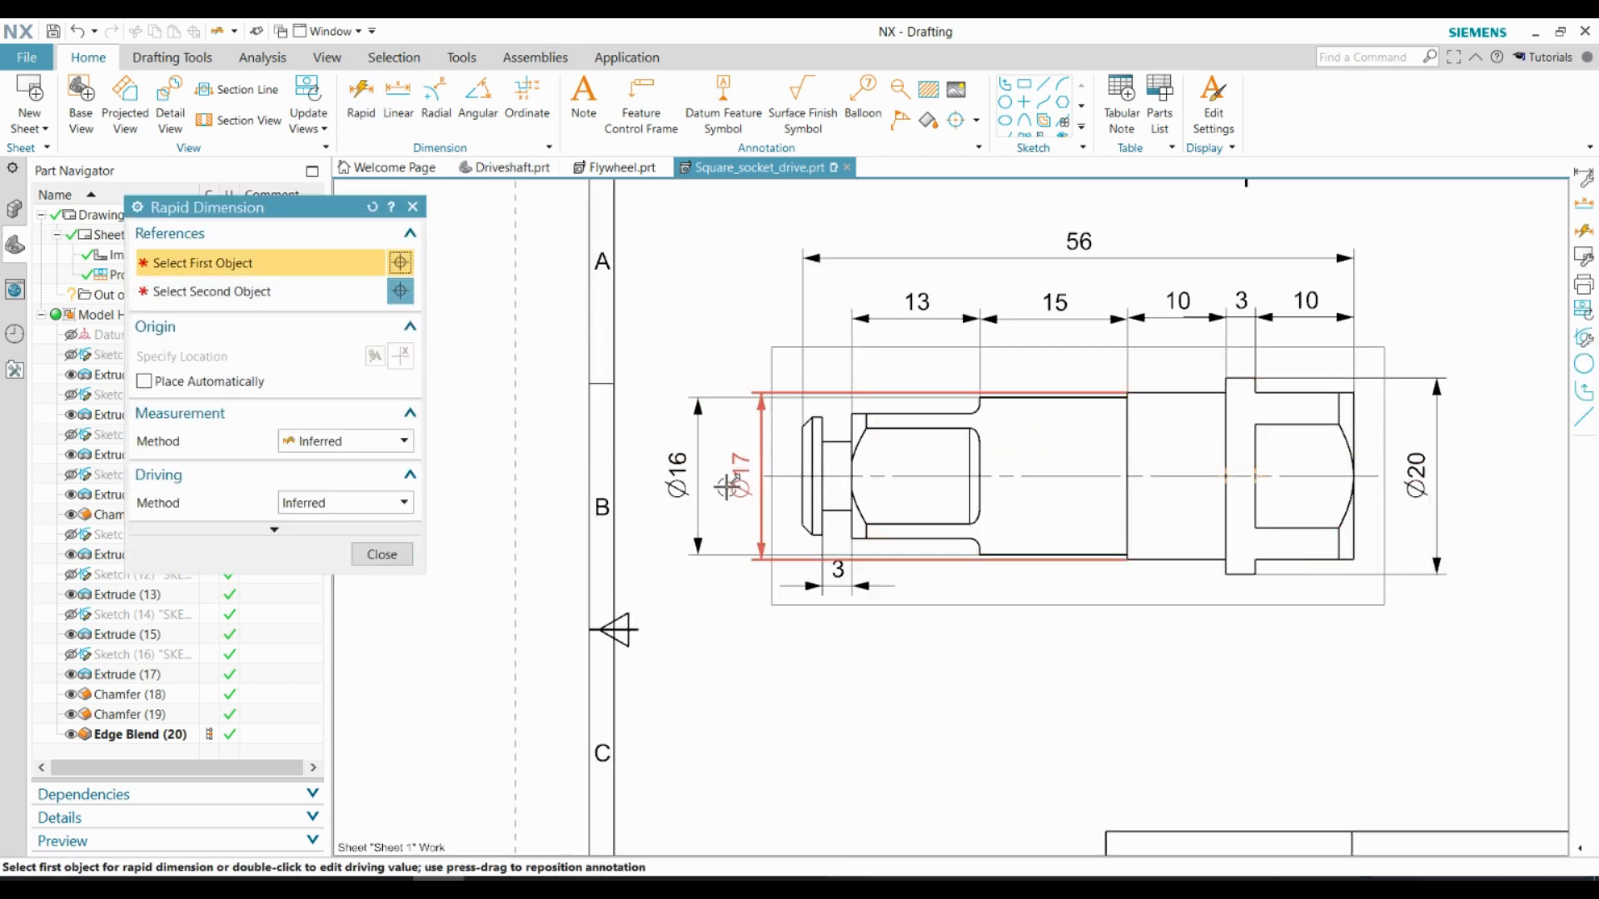
# Dimension the diameter of the neck behind the end flange, placed beyond the flange end of the side view
pyautogui.click(824, 462)
pyautogui.click(736, 463)
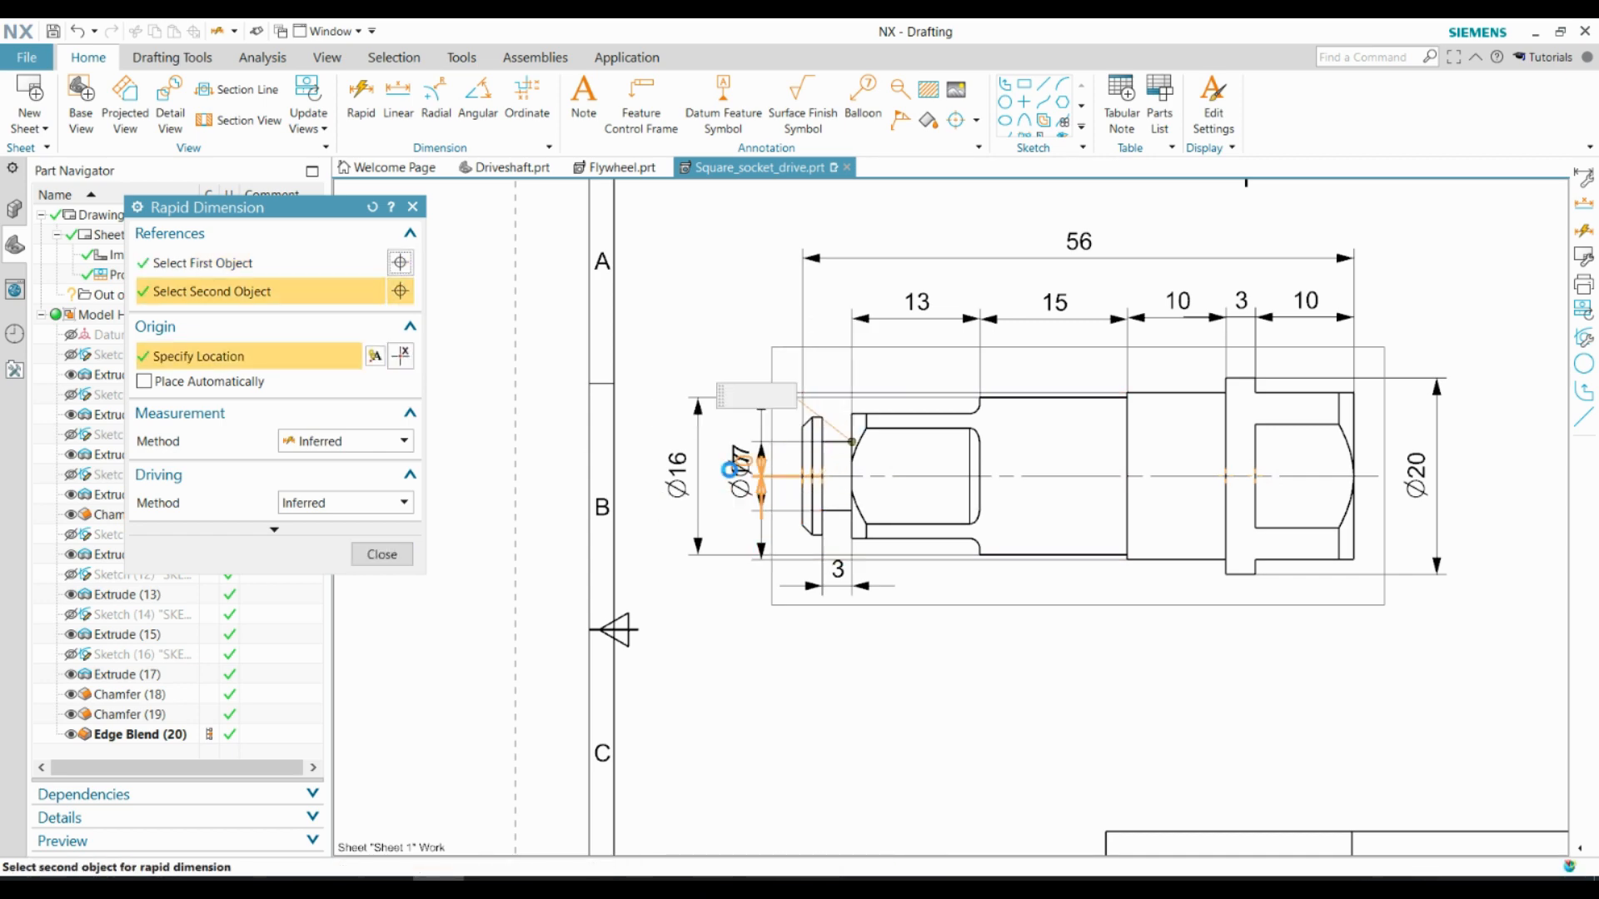
pyautogui.press('Escape')
pyautogui.scroll(1, 739, 487)
pyautogui.scroll(-4, 750, 433)
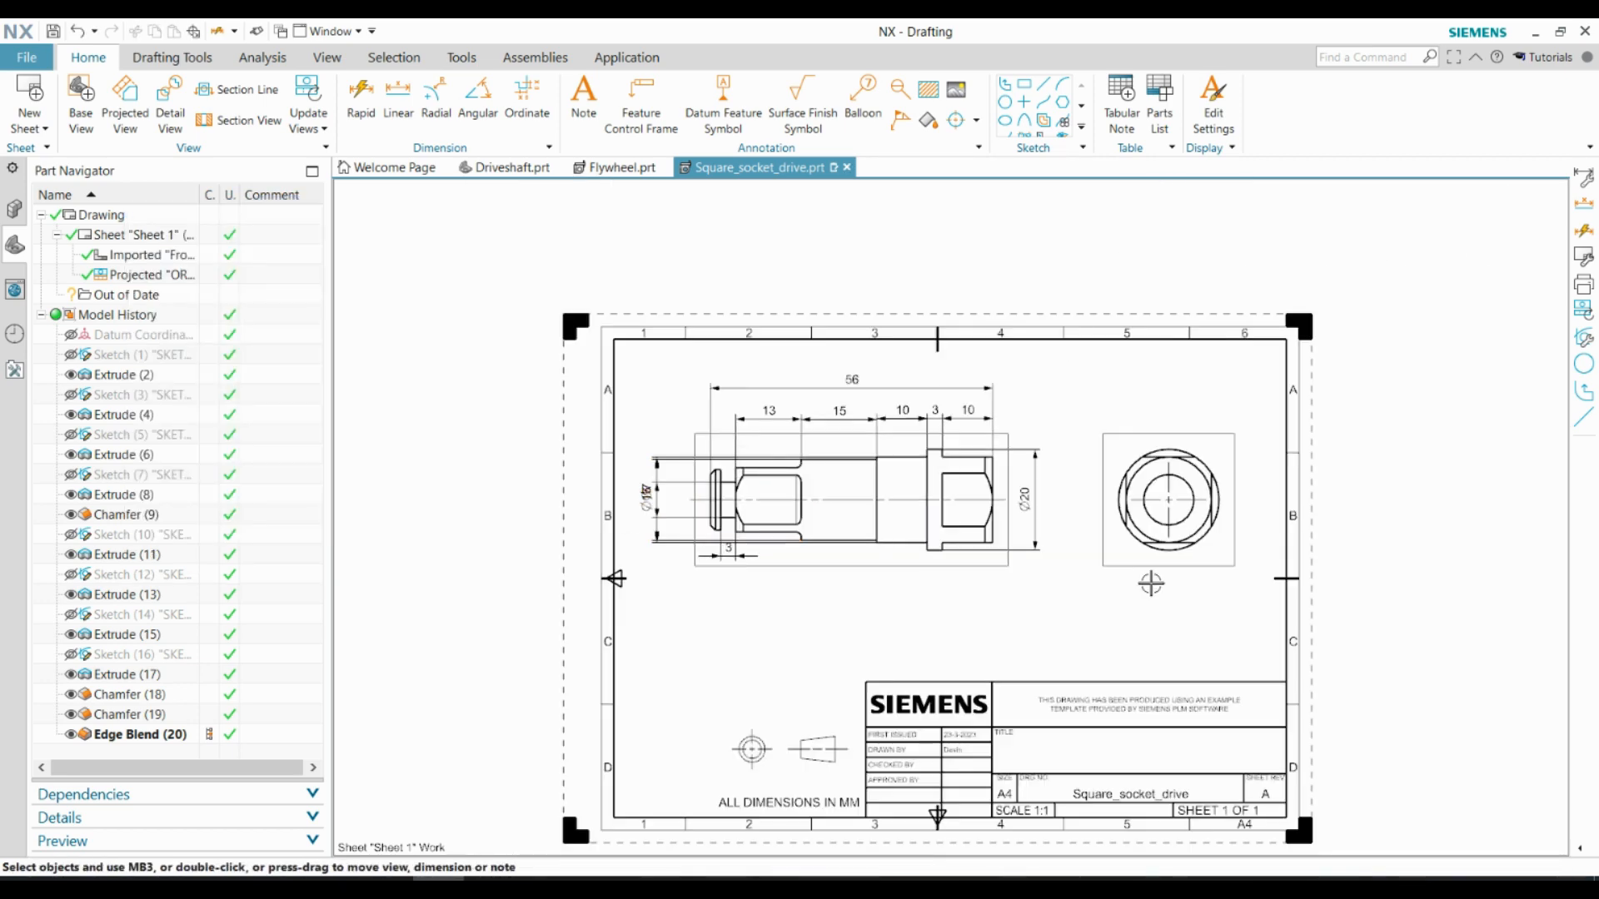
# Separate the overlapping diameter dimensions beyond the end flange, with Ø7 nearest the part, followed by Ø16 and Ø17
pyautogui.scroll(2, 1314, 536)
pyautogui.scroll(4, 767, 583)
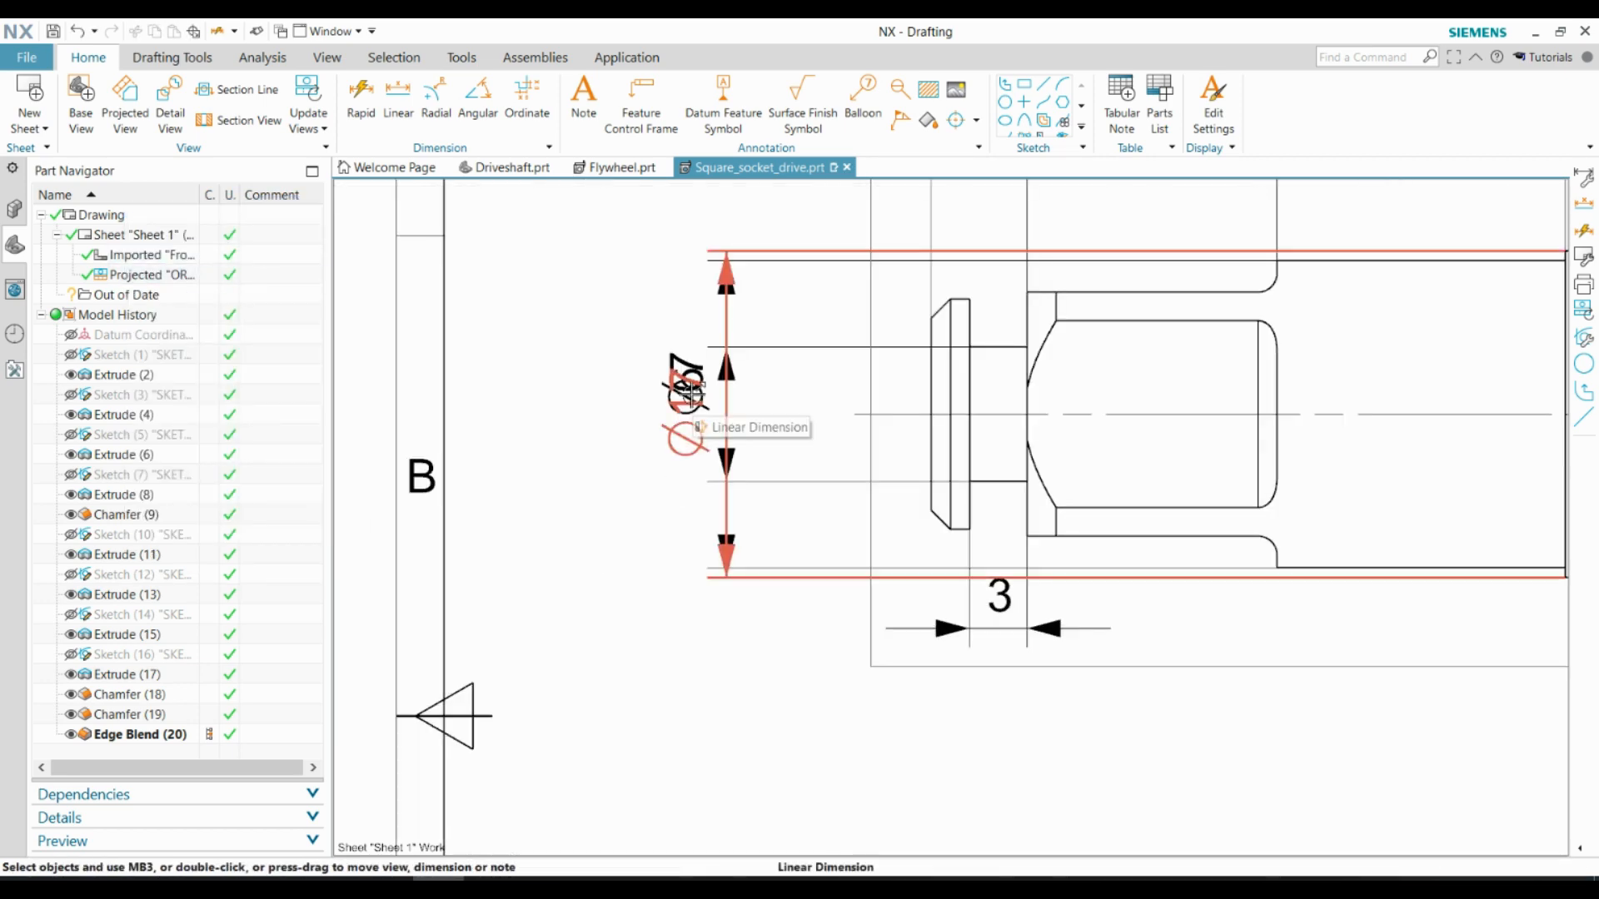
pyautogui.moveTo(678, 408)
pyautogui.mouseDown()
pyautogui.moveTo(501, 406)
pyautogui.moveTo(806, 448)
pyautogui.mouseUp()
pyautogui.moveTo(679, 425); pyautogui.dragTo(596, 420)
# Add a diameter dimension for the end flange between the Ø7 and Ø16 dimensions
pyautogui.click(361, 98)
pyautogui.click(958, 368)
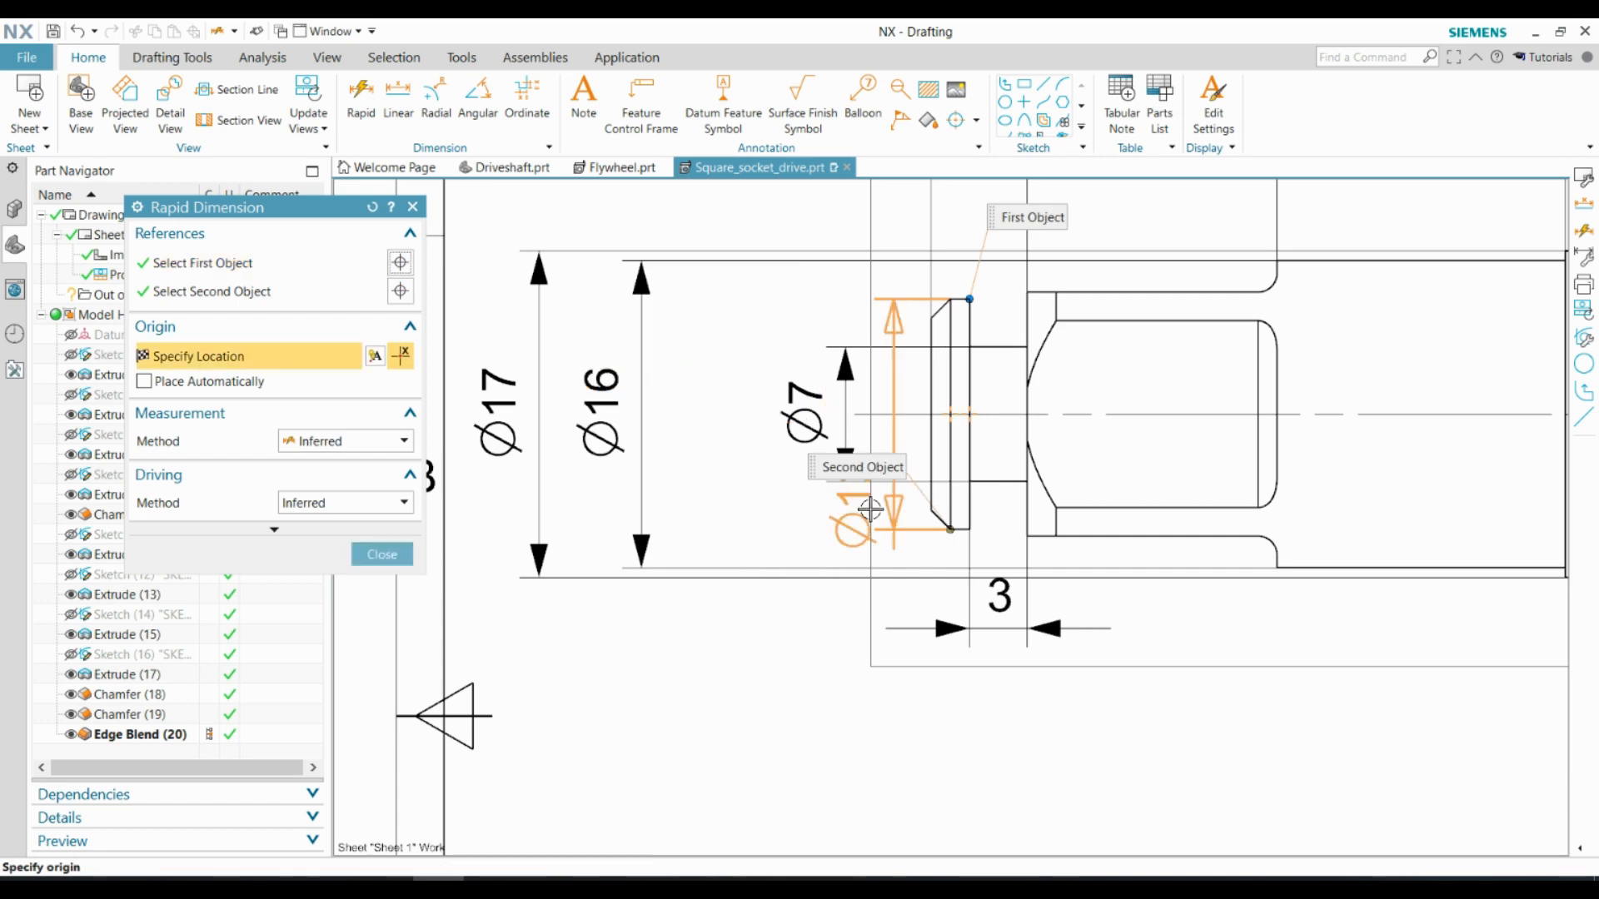
pyautogui.click(707, 430)
pyautogui.press('Escape')
pyautogui.scroll(-3, 593, 484)
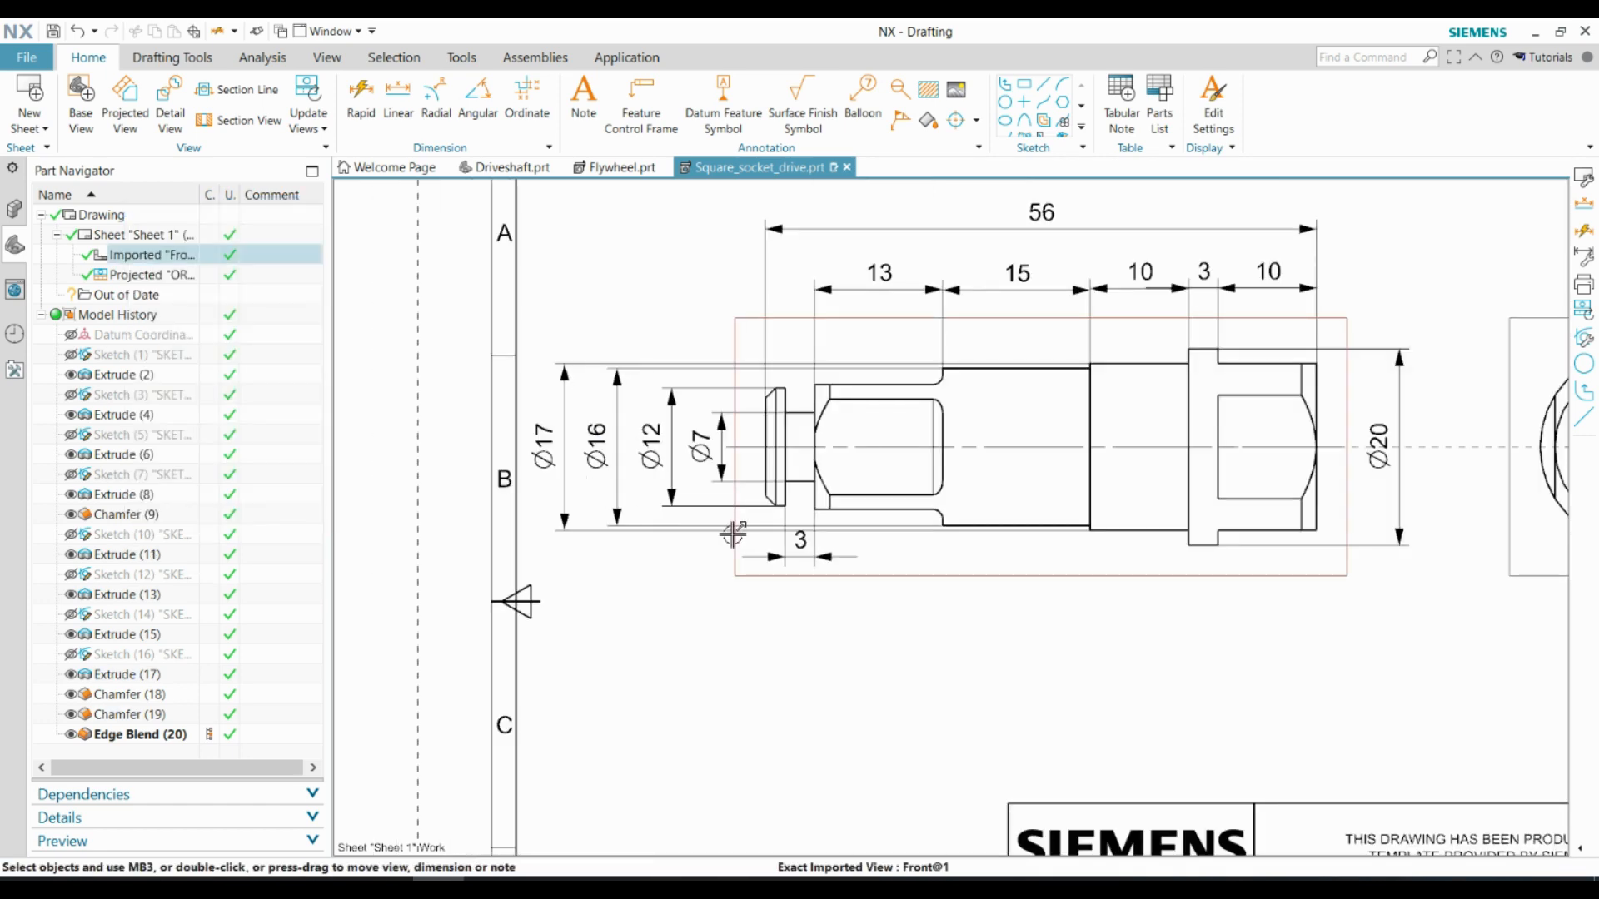
# Dimension the width of the end flange's straight rim with a rapid dimension placed just above the flange
pyautogui.scroll(-1, 733, 534)
pyautogui.scroll(5, 762, 454)
pyautogui.click(361, 98)
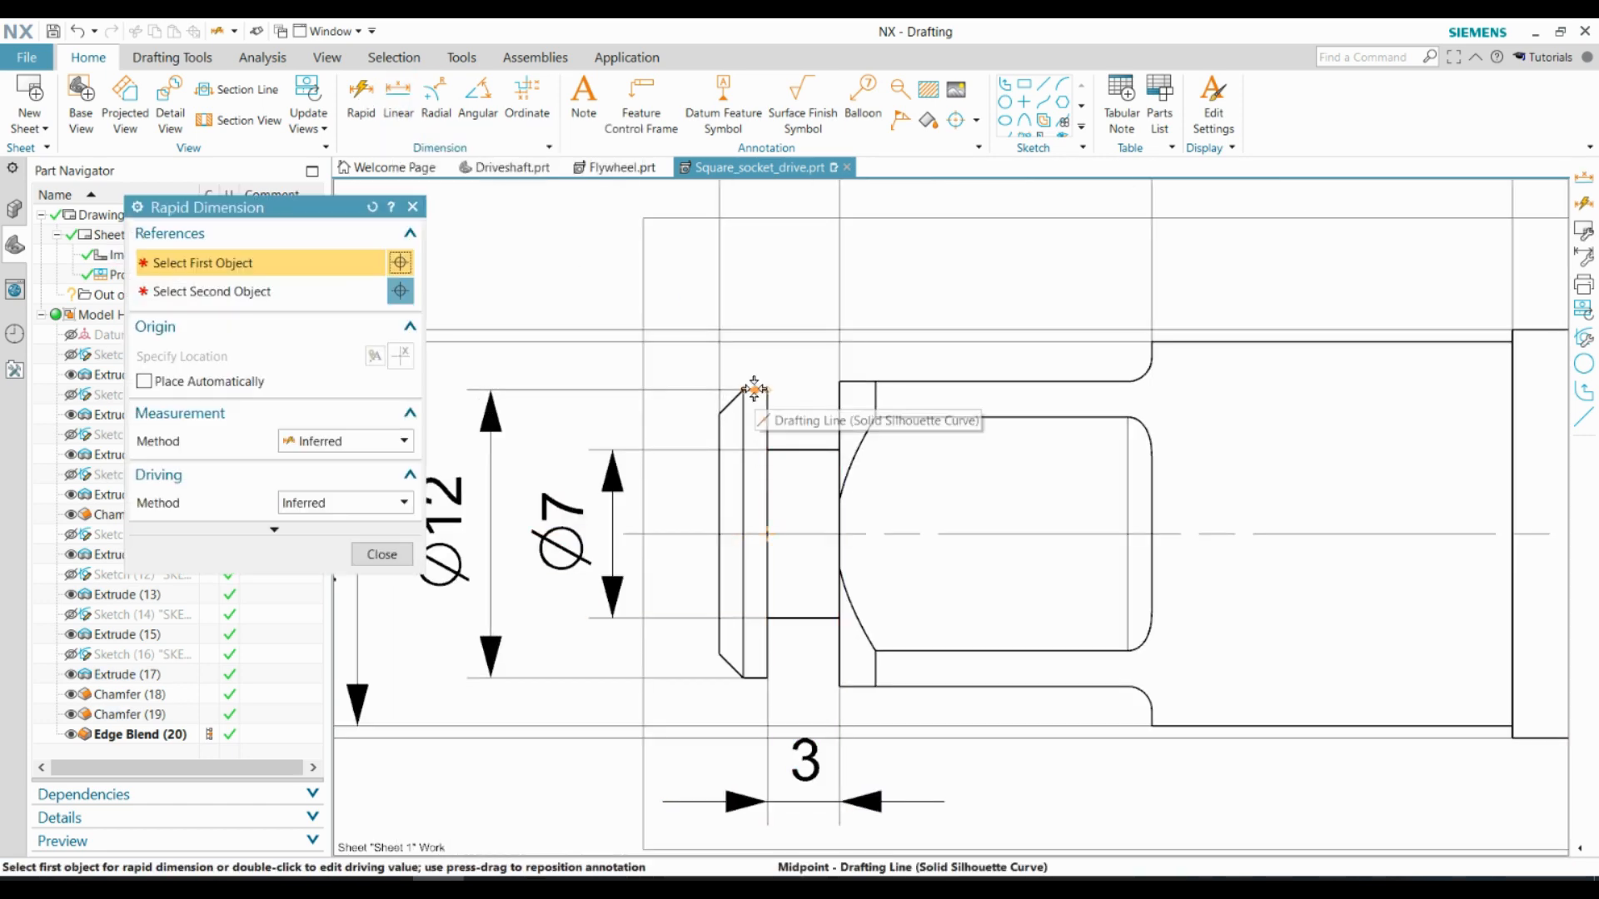
pyautogui.scroll(4, 752, 392)
pyautogui.click(750, 396)
pyautogui.scroll(-5, 752, 398)
pyautogui.scroll(1, 759, 316)
pyautogui.click(756, 328)
pyautogui.scroll(-3, 735, 324)
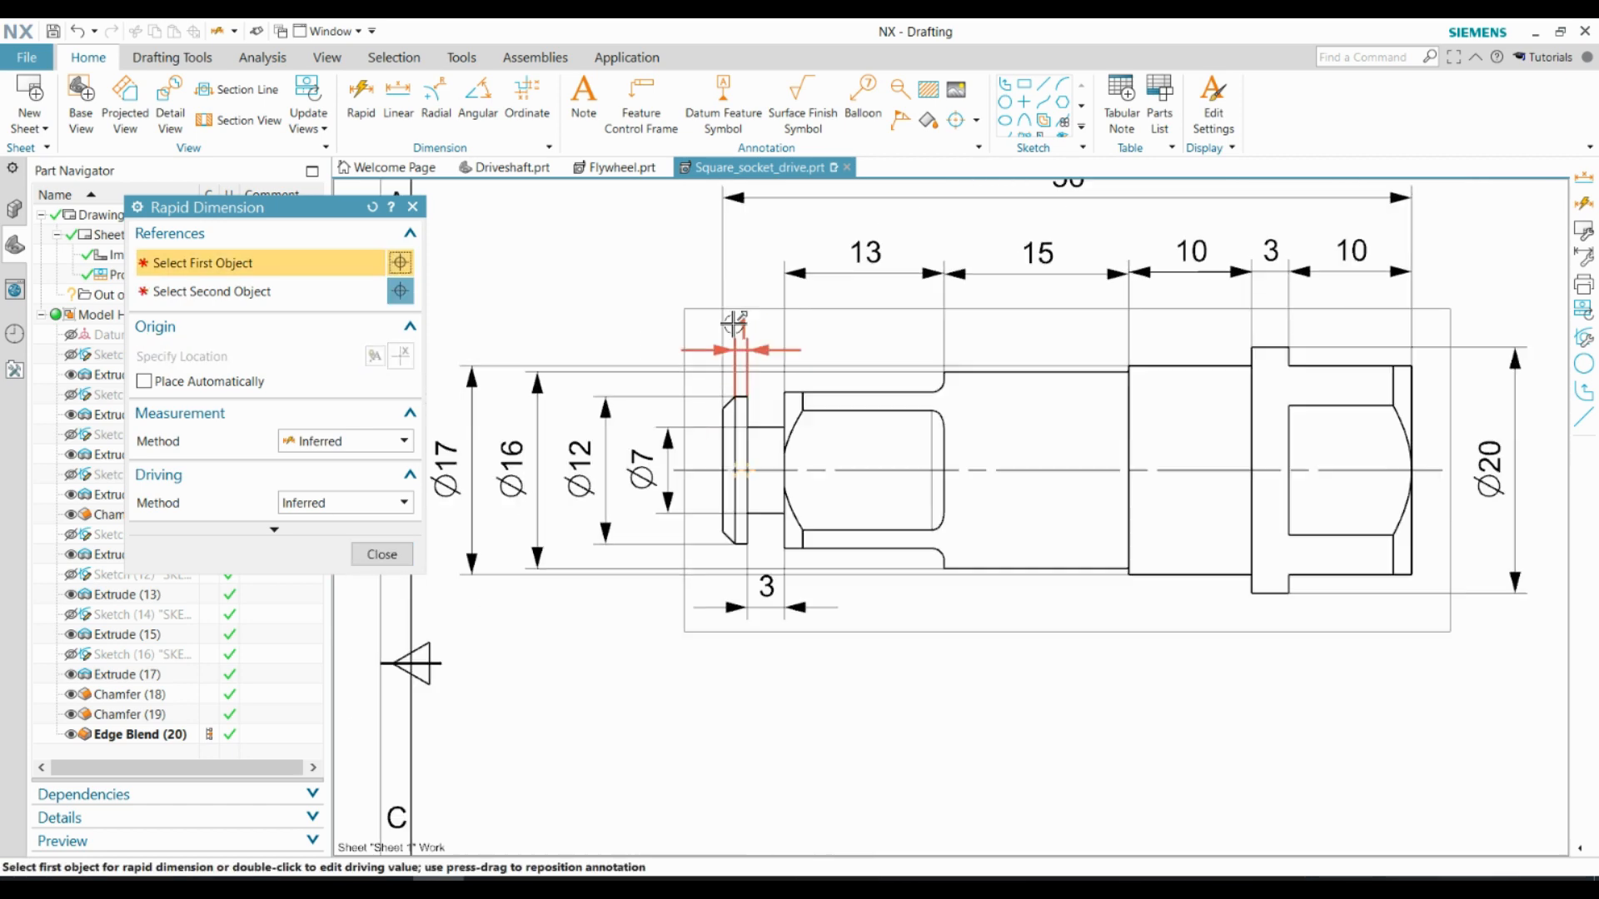
pyautogui.press('Escape')
pyautogui.scroll(2, 565, 443)
pyautogui.scroll(-3, 777, 452)
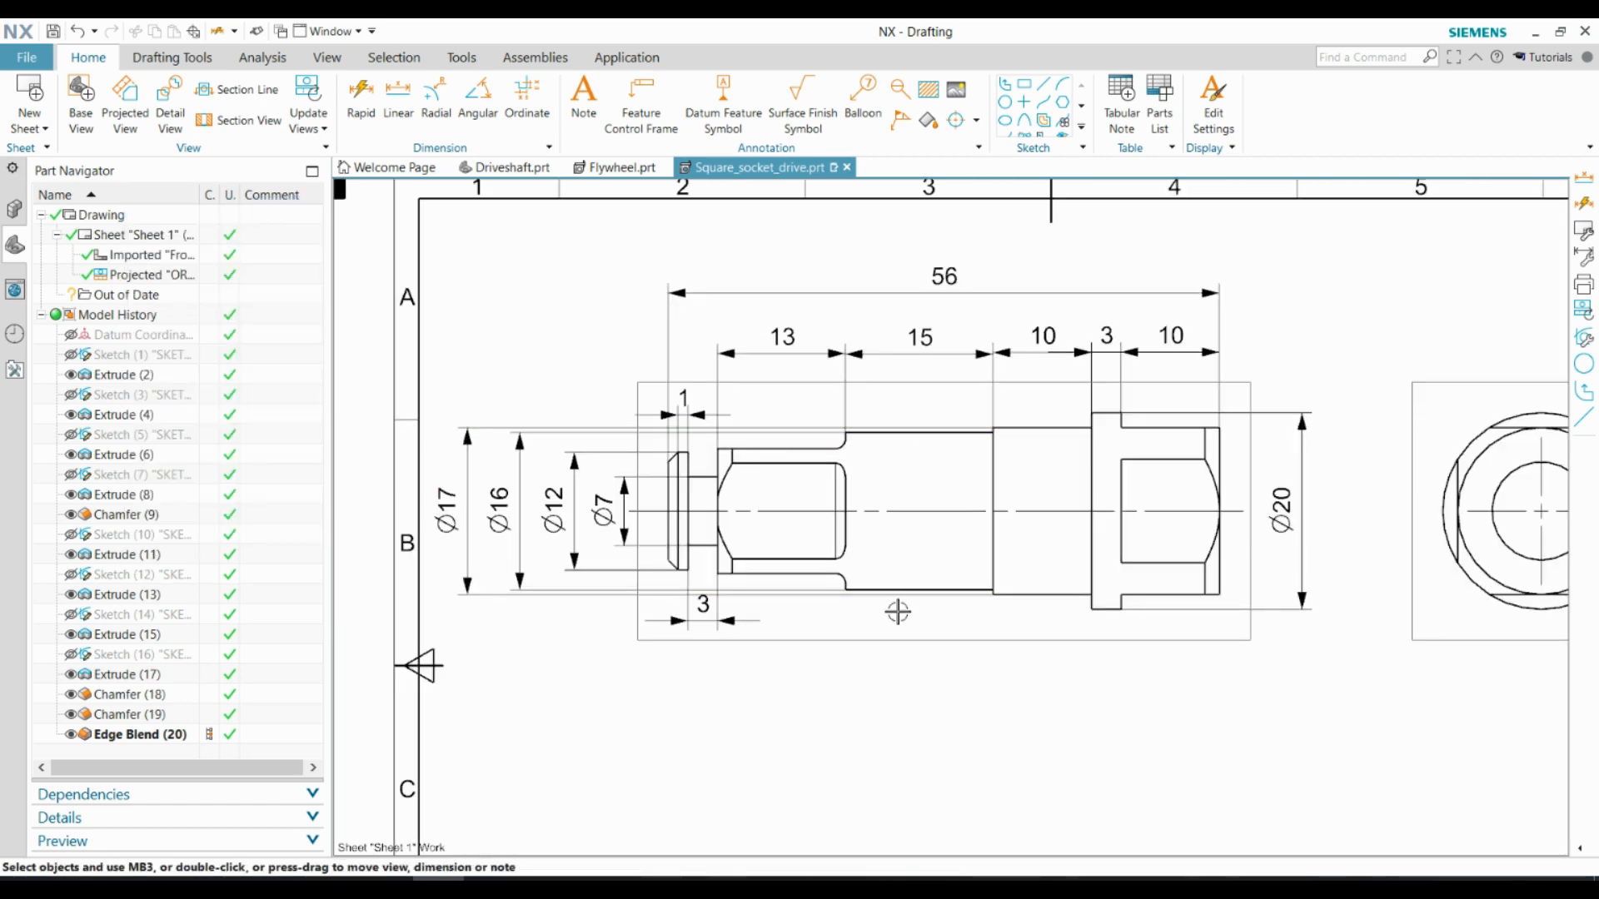
# Move the Ø17, Ø16 and Ø12 dimensions farther outward to make room next to the Ø7 dimension
pyautogui.scroll(-2, 898, 613)
pyautogui.scroll(1, 1166, 631)
pyautogui.scroll(3, 600, 531)
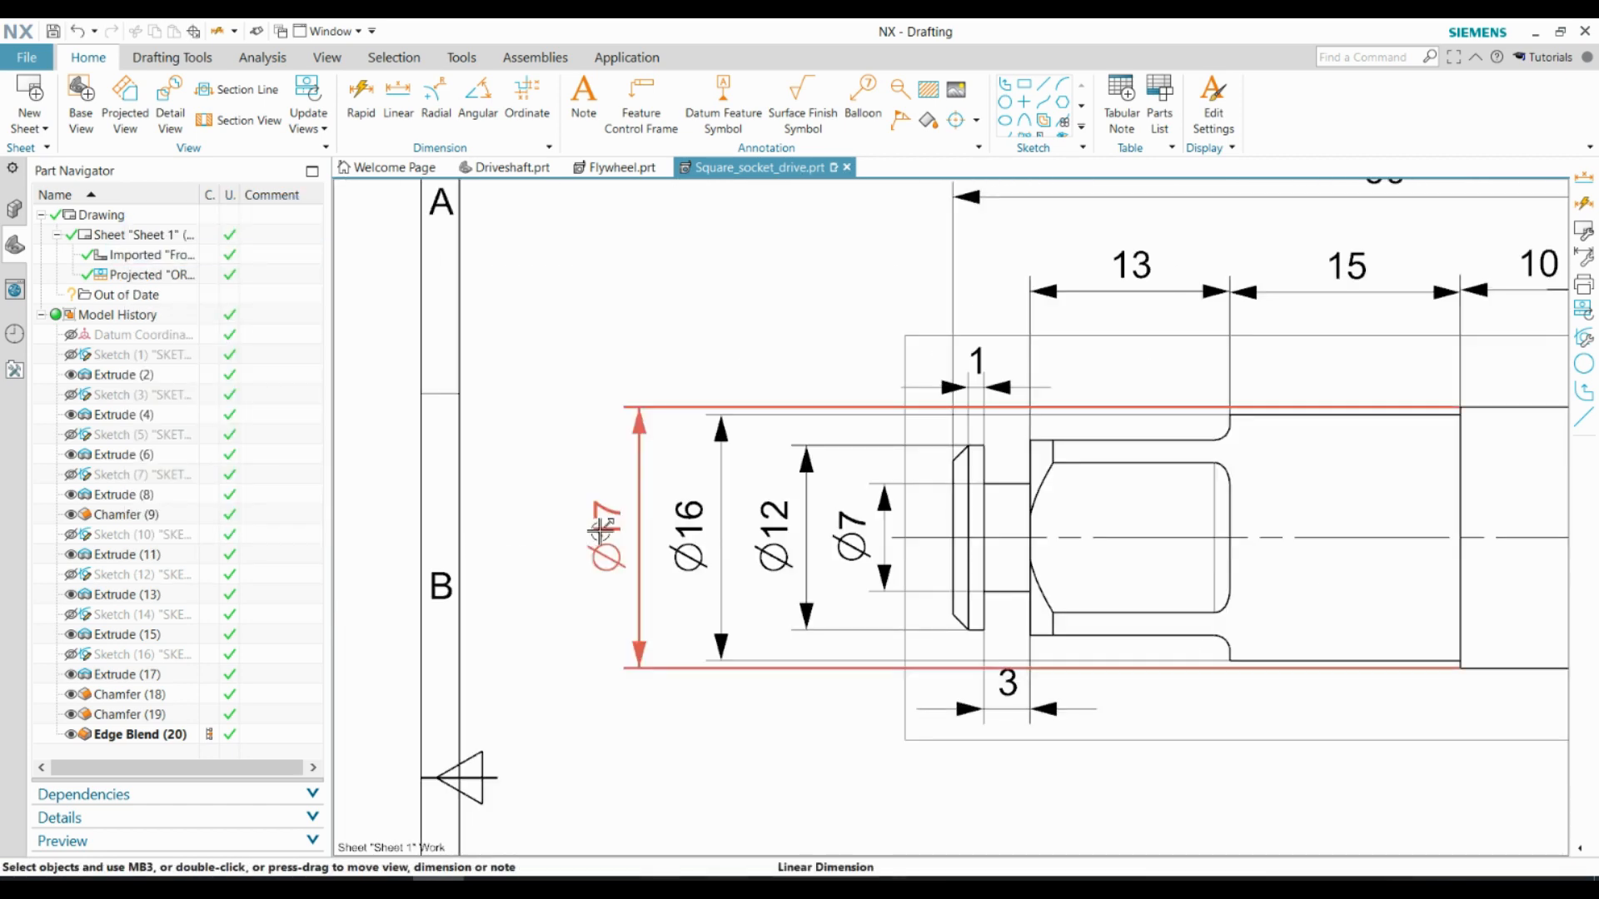
pyautogui.moveTo(600, 531); pyautogui.dragTo(496, 530)
pyautogui.moveTo(691, 531); pyautogui.dragTo(615, 531)
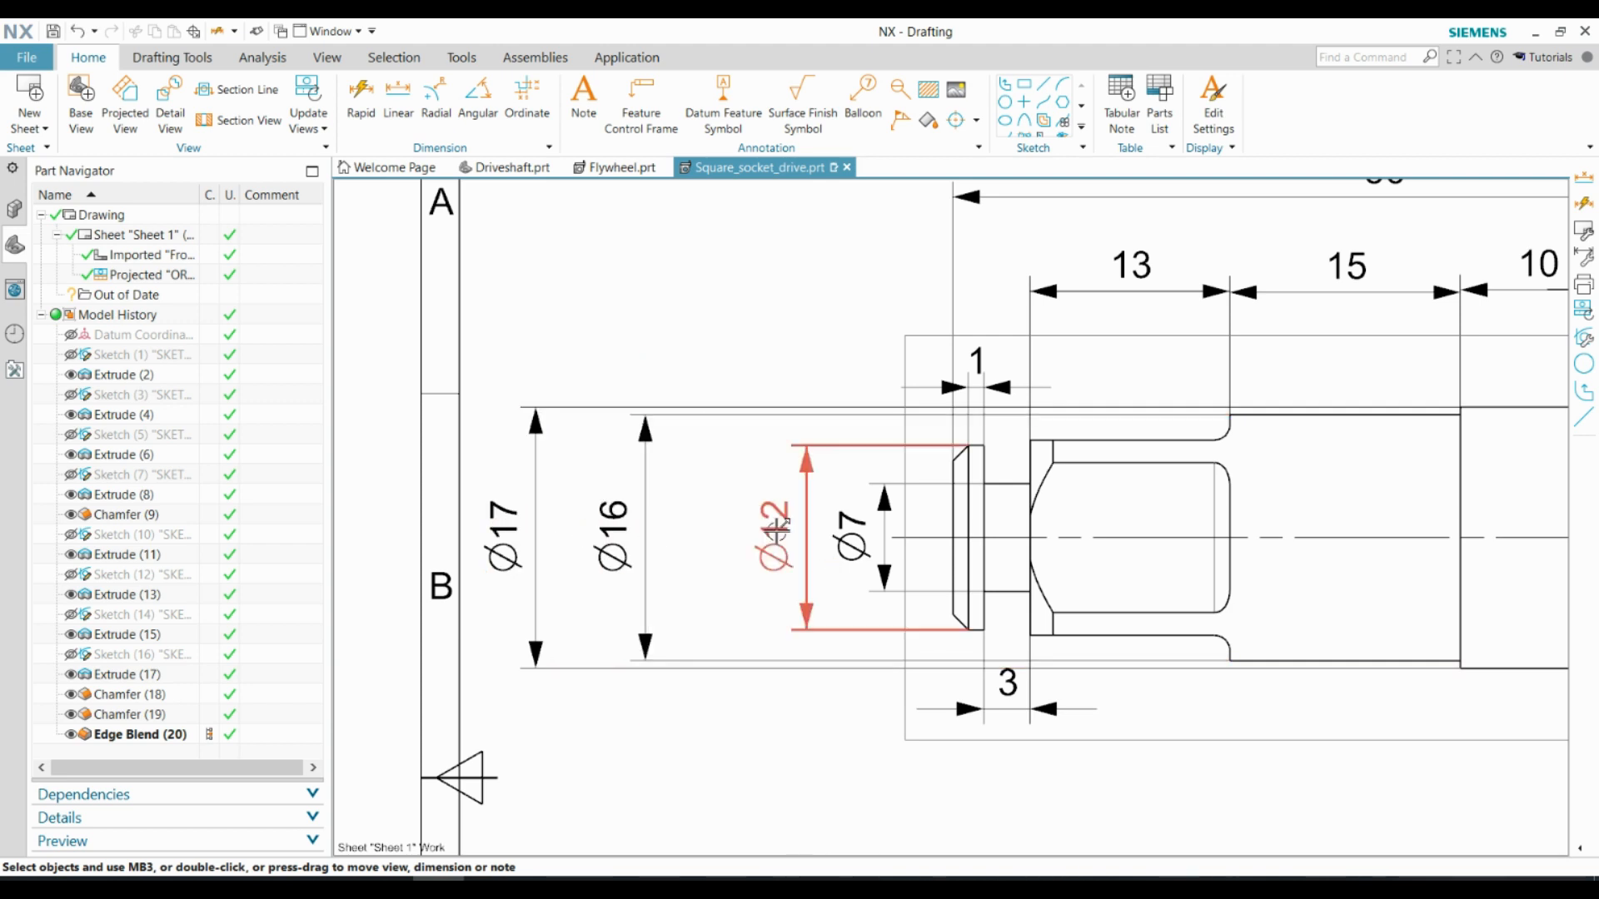
# Add a linear dimension across the flats of the small square section, placed among the diameter dimensions beyond the end flange
pyautogui.click(400, 93)
pyautogui.click(1078, 441)
pyautogui.click(1108, 634)
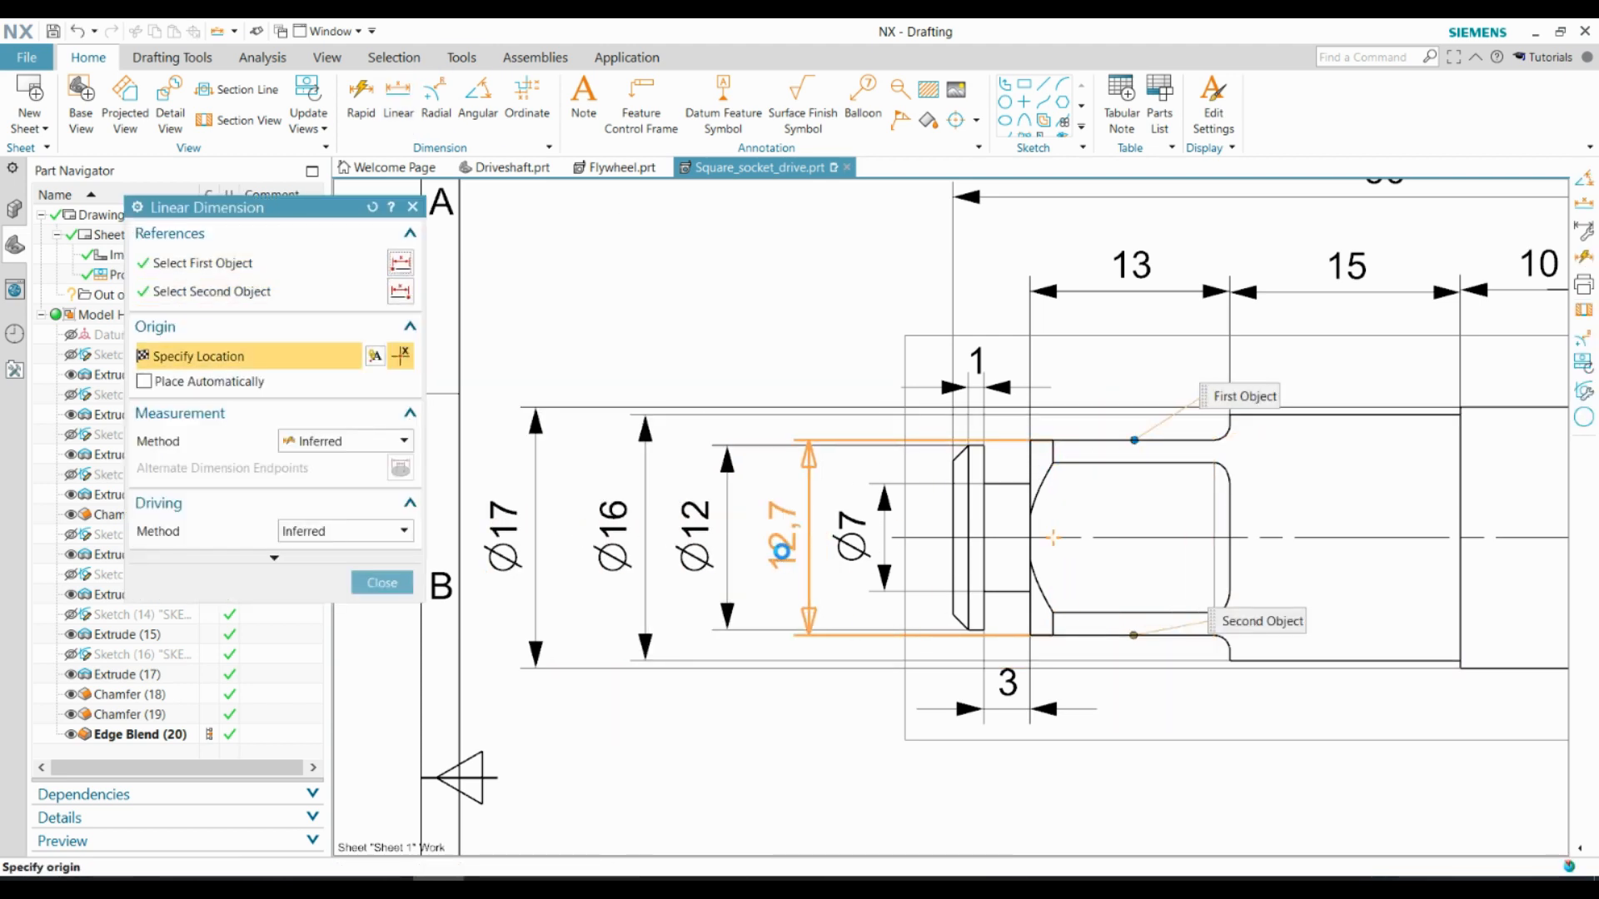
pyautogui.moveTo(782, 551)
pyautogui.click(708, 551)
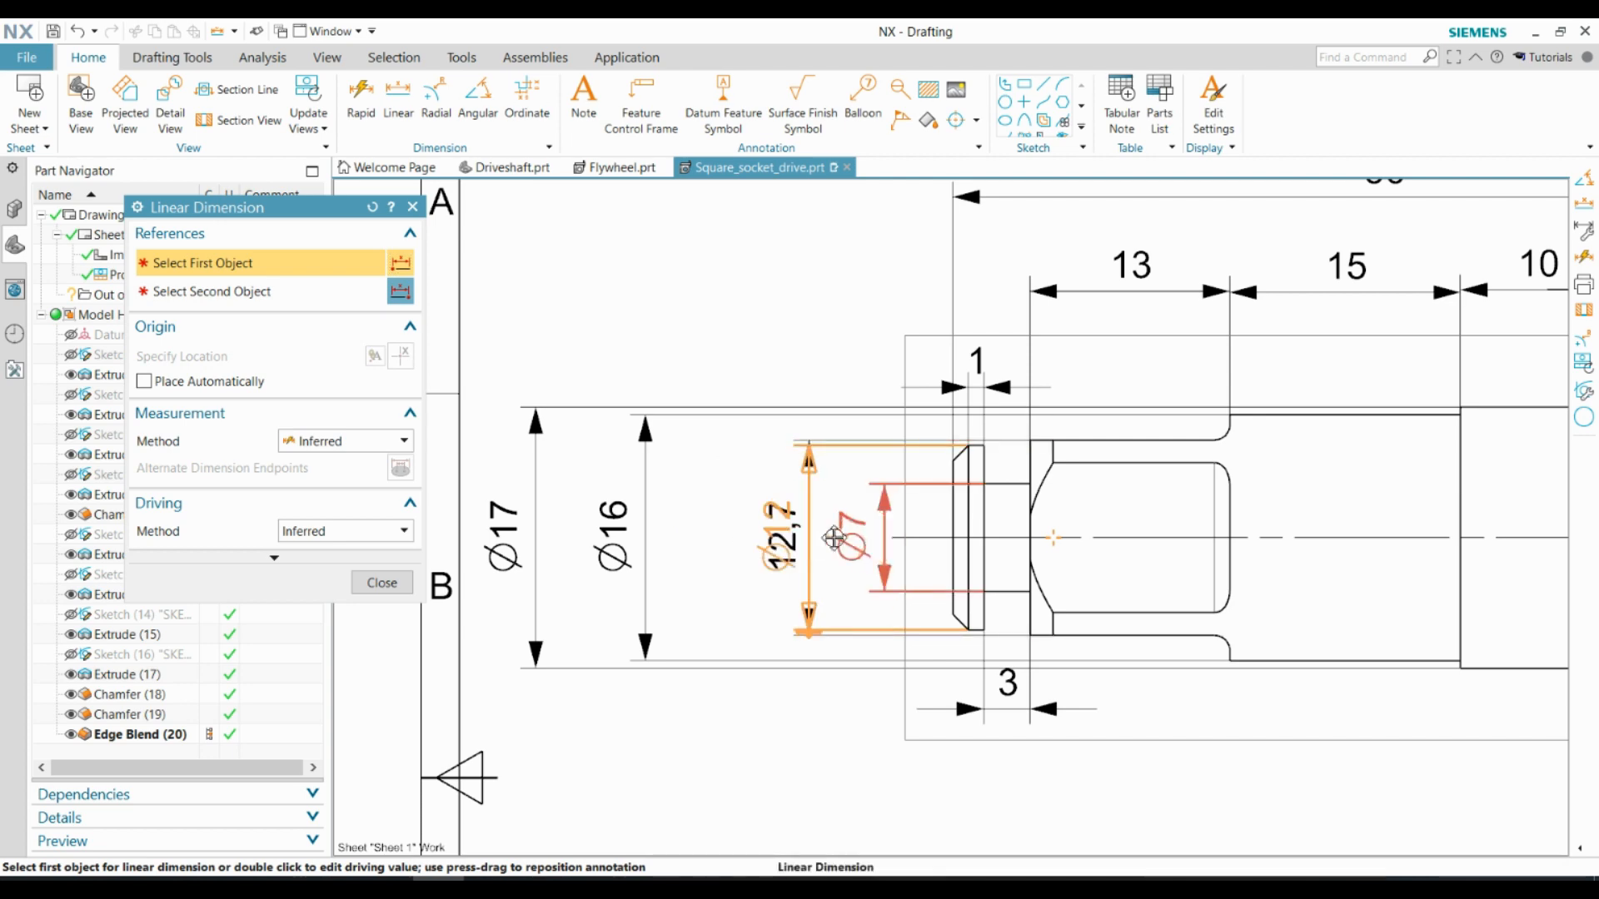
# Move the Ø12 dimension closer to the part, clear of the small square's across-flats dimension
pyautogui.click(754, 629)
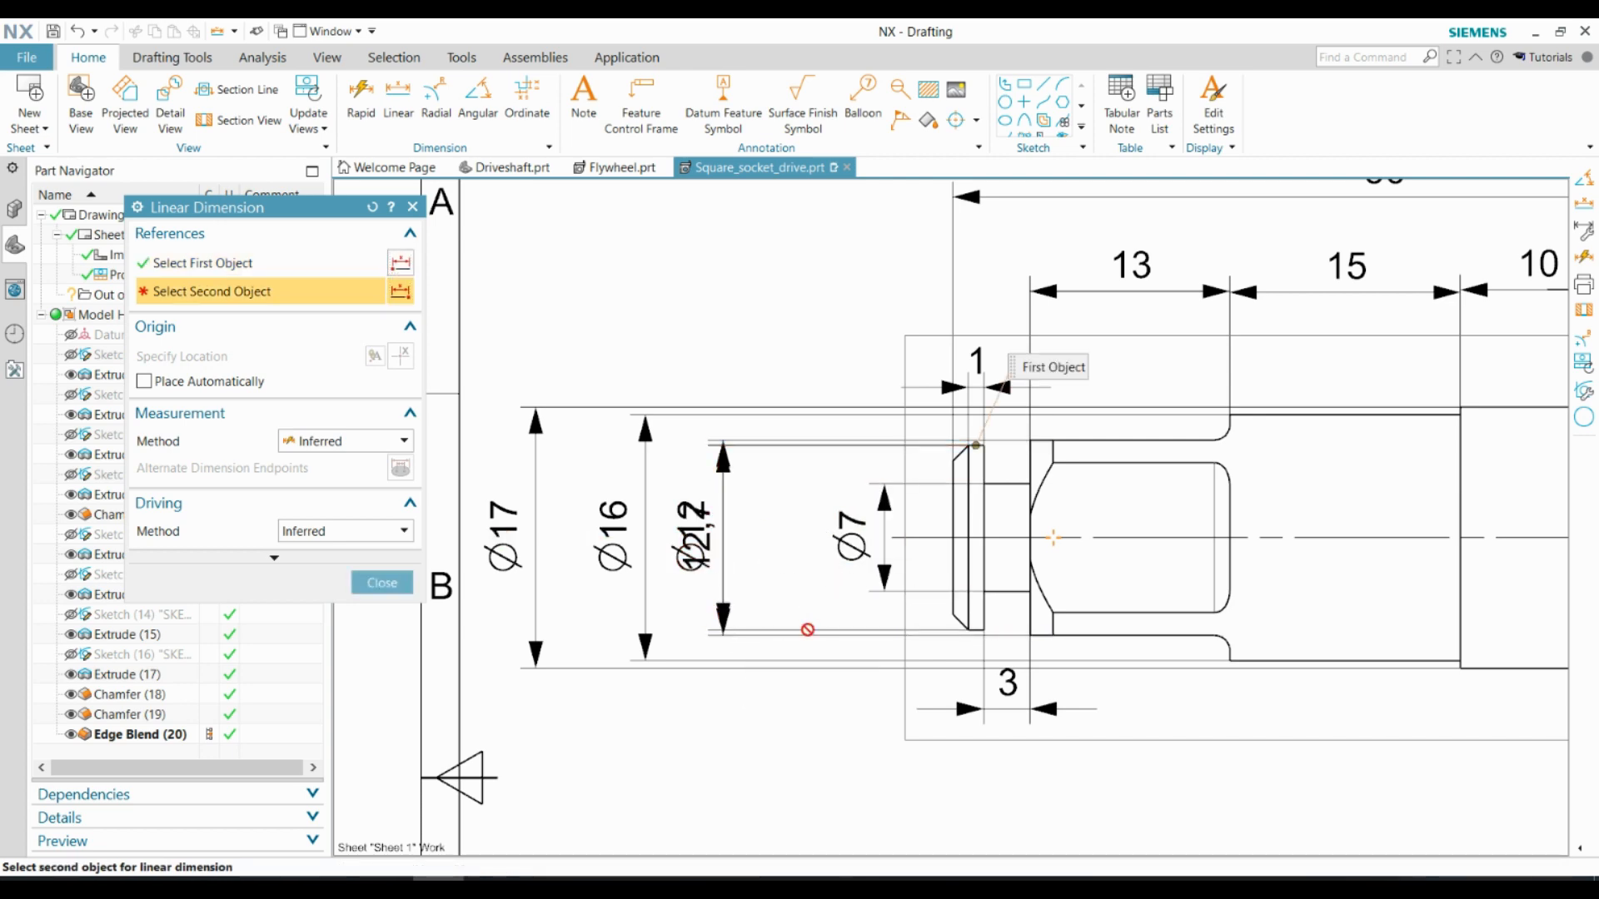
pyautogui.press('Escape')
pyautogui.scroll(-5, 614, 358)
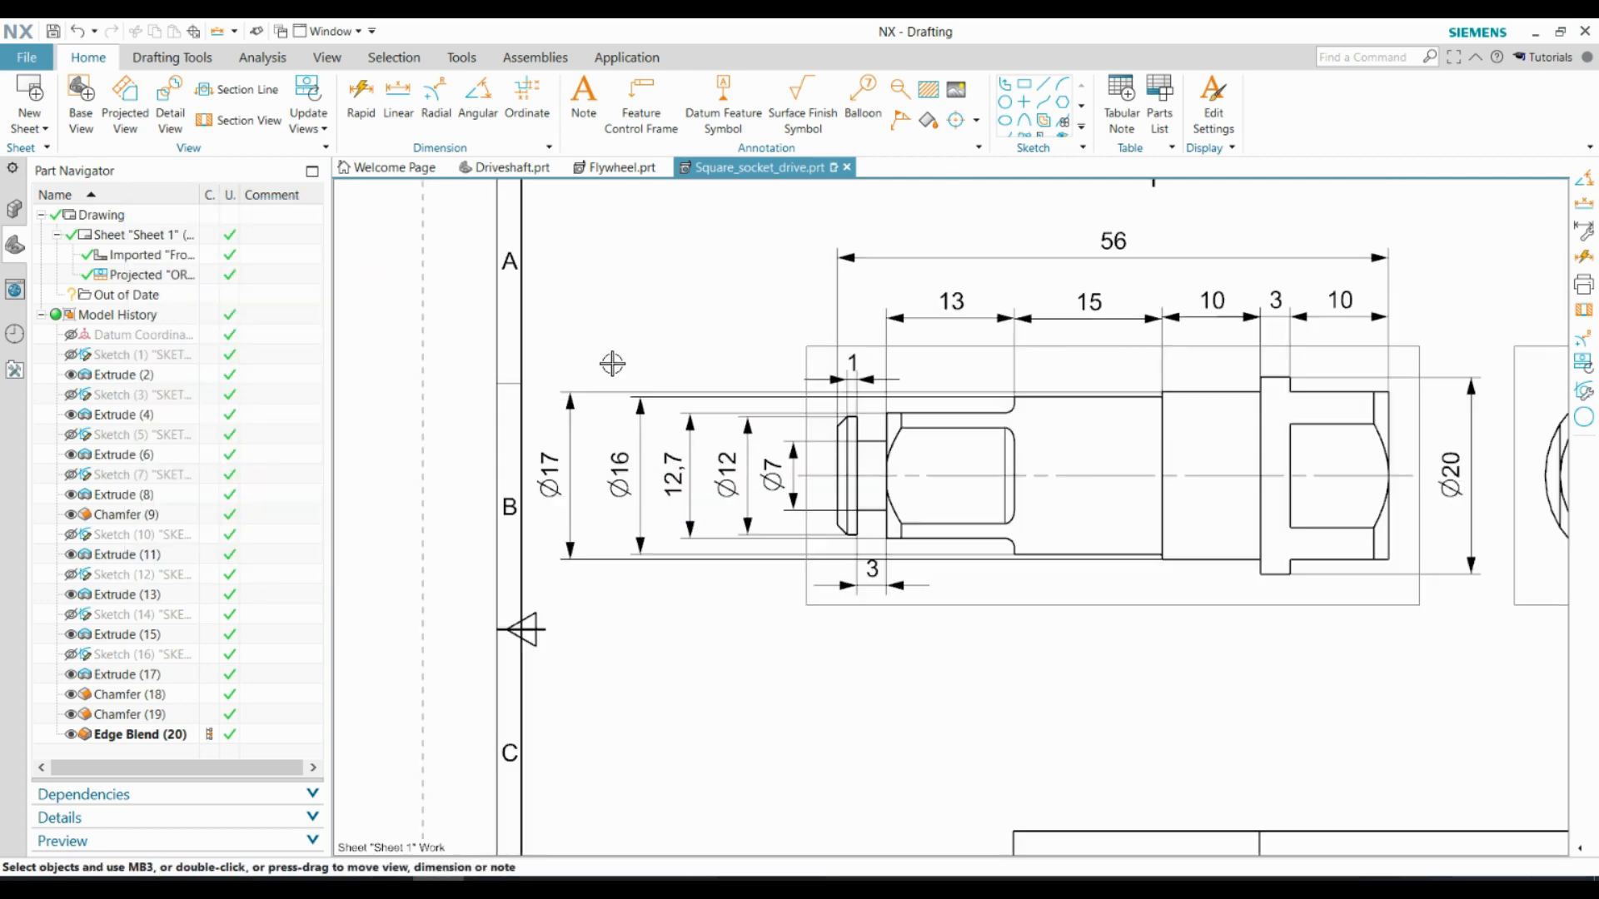
# Dimension the horizontal length of the end flange's lower chamfer, placed below the neck width dimension
pyautogui.scroll(3, 893, 673)
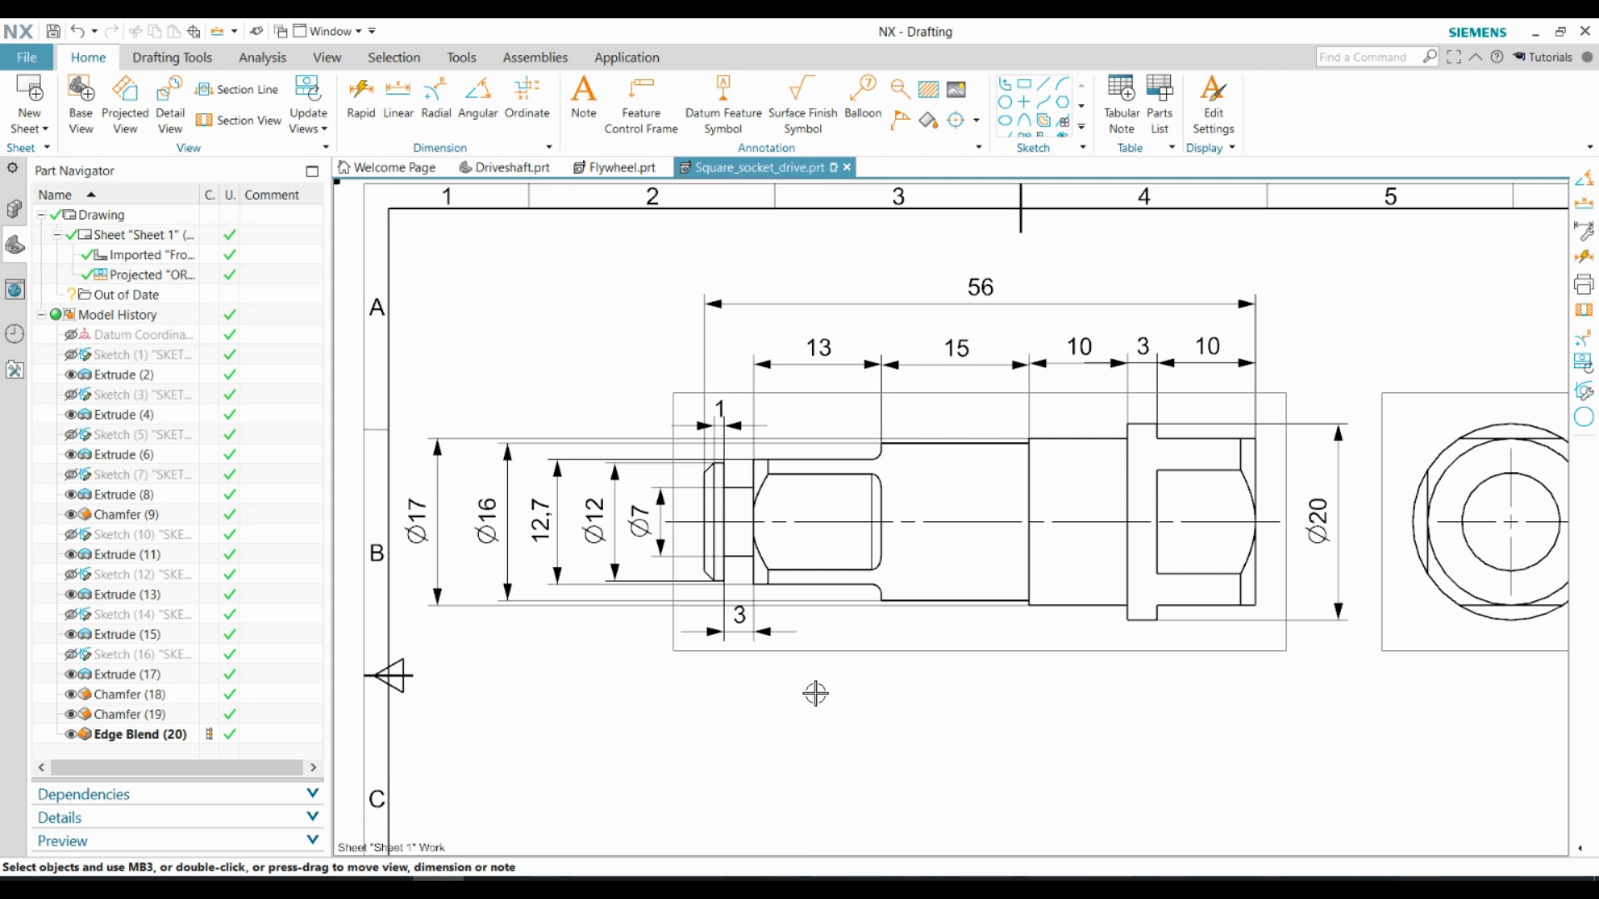
pyautogui.click(399, 100)
pyautogui.scroll(6, 701, 609)
pyautogui.click(713, 479)
pyautogui.click(747, 509)
pyautogui.scroll(-3, 706, 709)
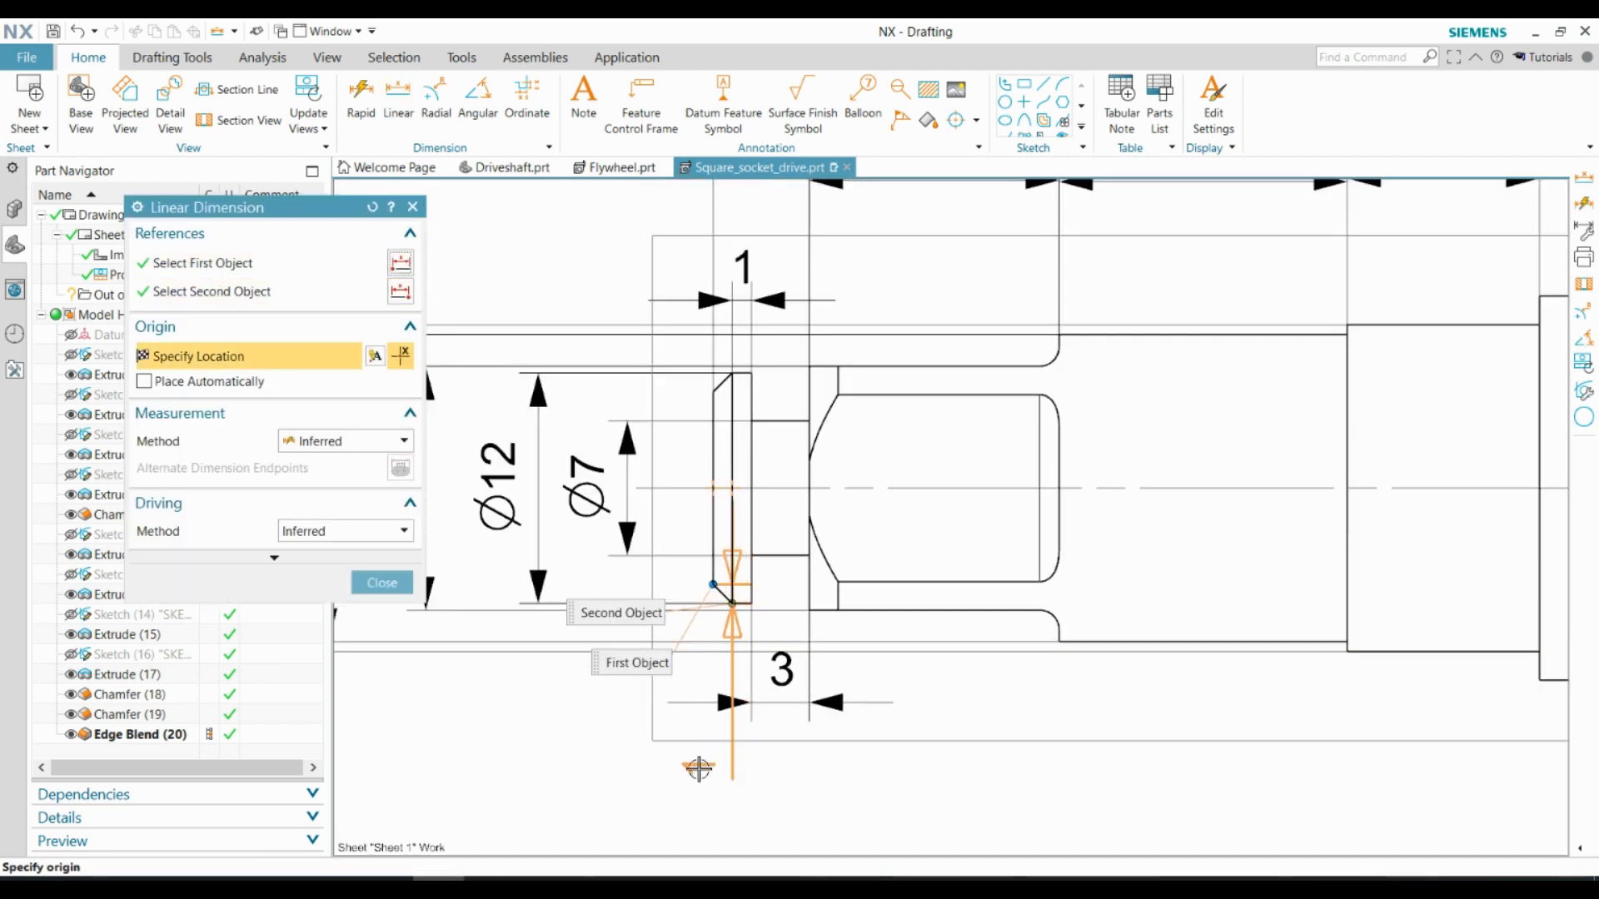
pyautogui.click(725, 796)
# Append the text x45° to the end flange's chamfer dimension
pyautogui.press('Escape')
pyautogui.doubleClick(728, 799)
pyautogui.click(632, 804)
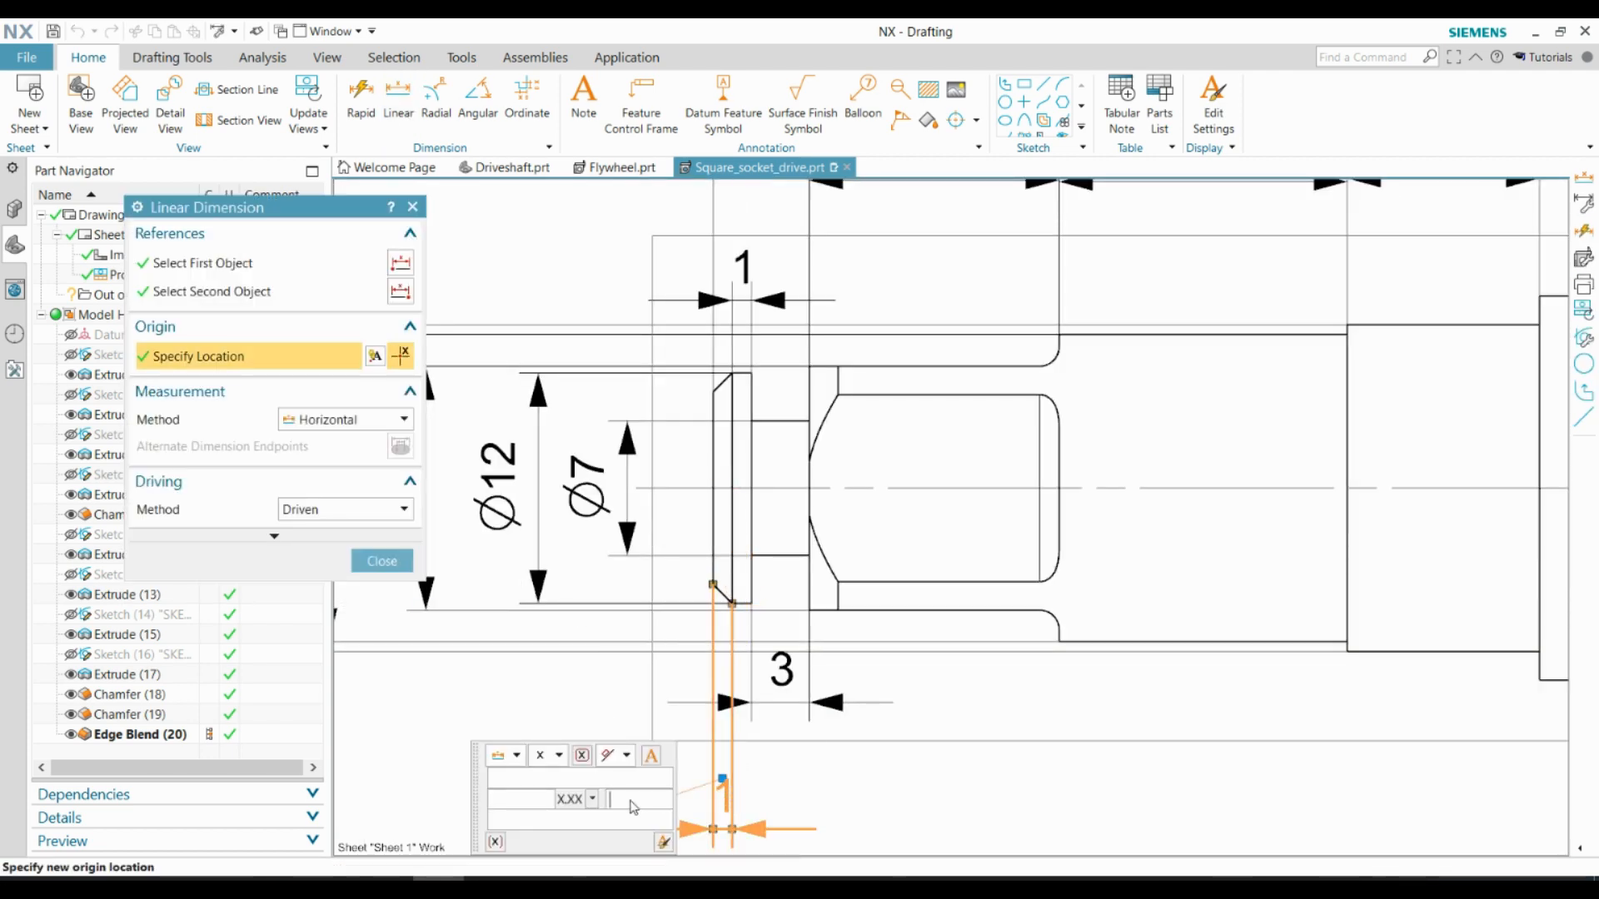
pyautogui.click(386, 560)
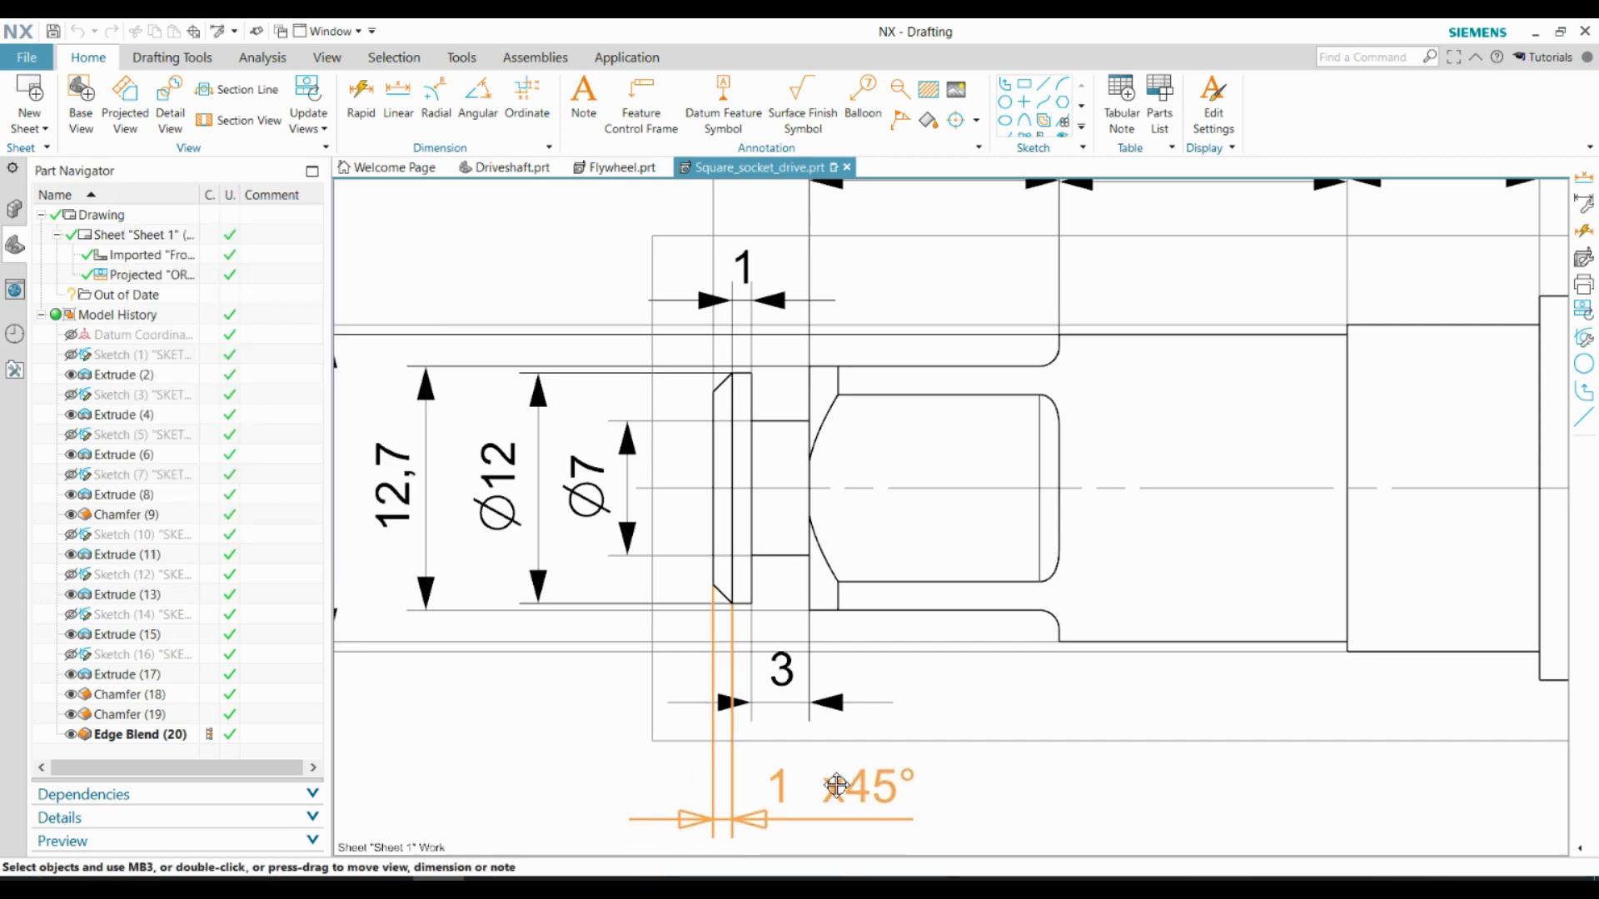
# Add a radius dimension to the lower fillet between the small square and the adjoining cylinder section
pyautogui.scroll(-1, 699, 525)
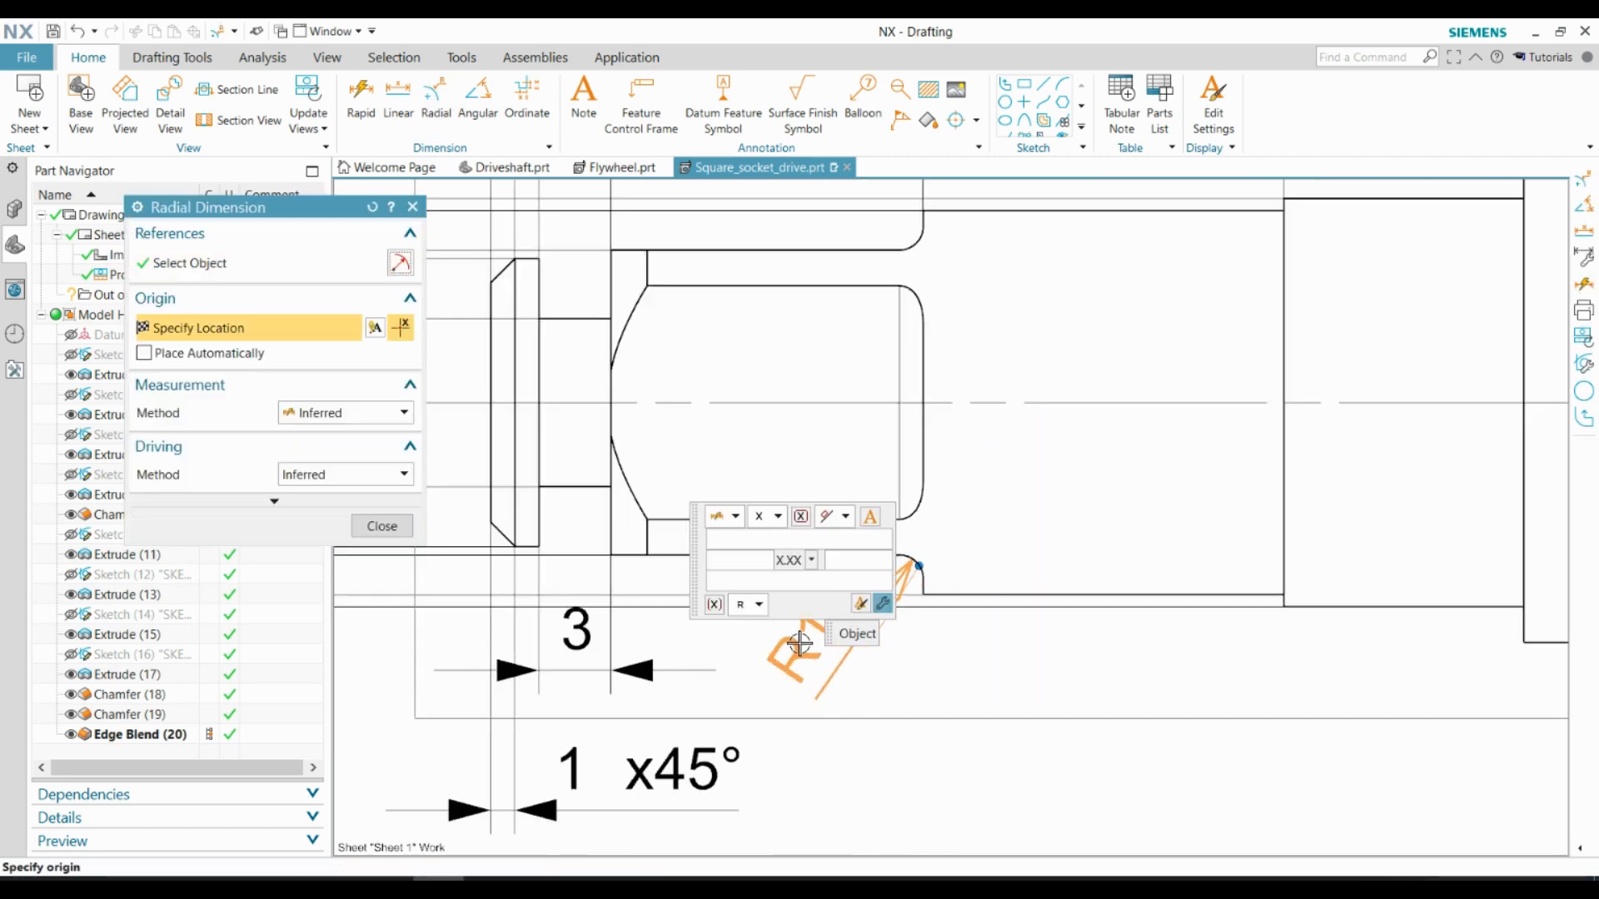
pyautogui.click(875, 604)
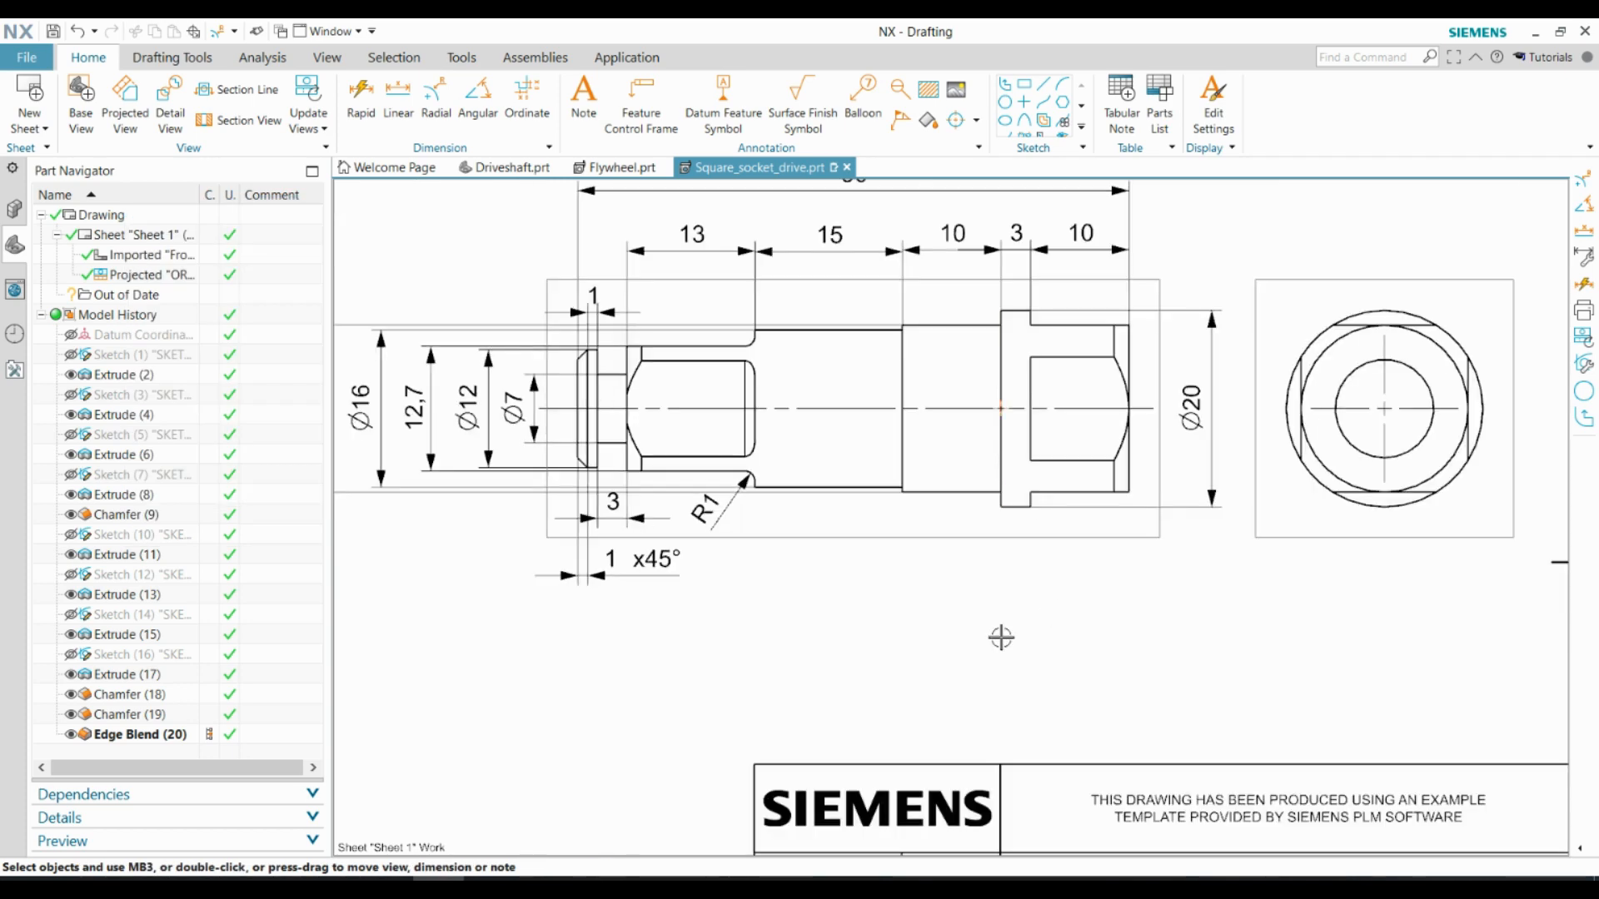
pyautogui.scroll(-1, 1002, 637)
pyautogui.click(364, 104)
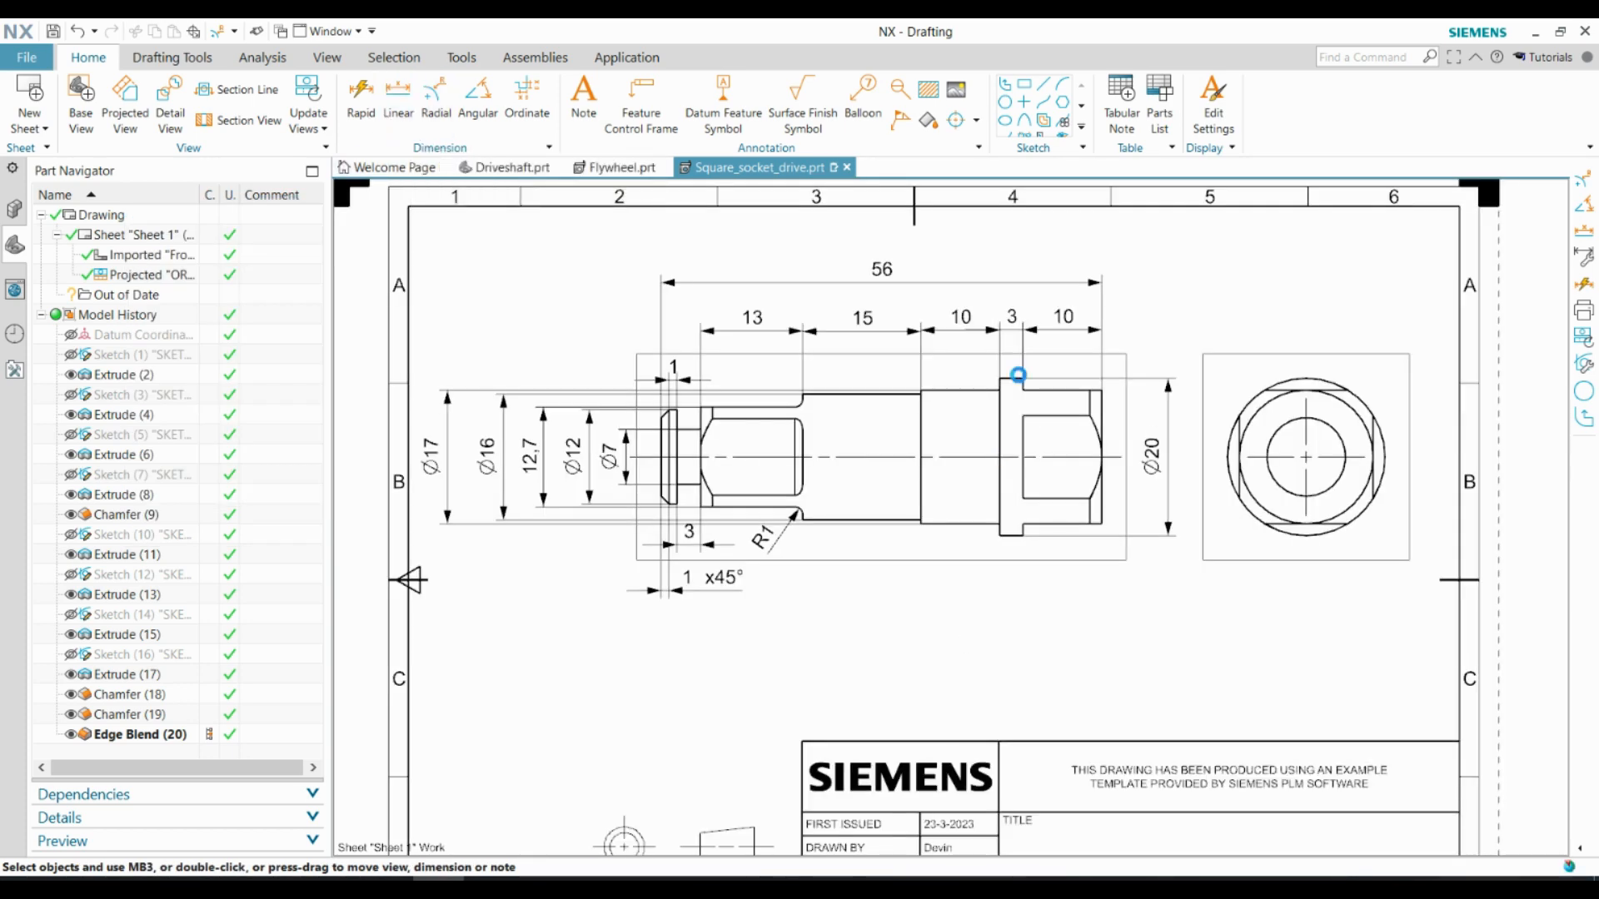
pyautogui.scroll(4, 1087, 504)
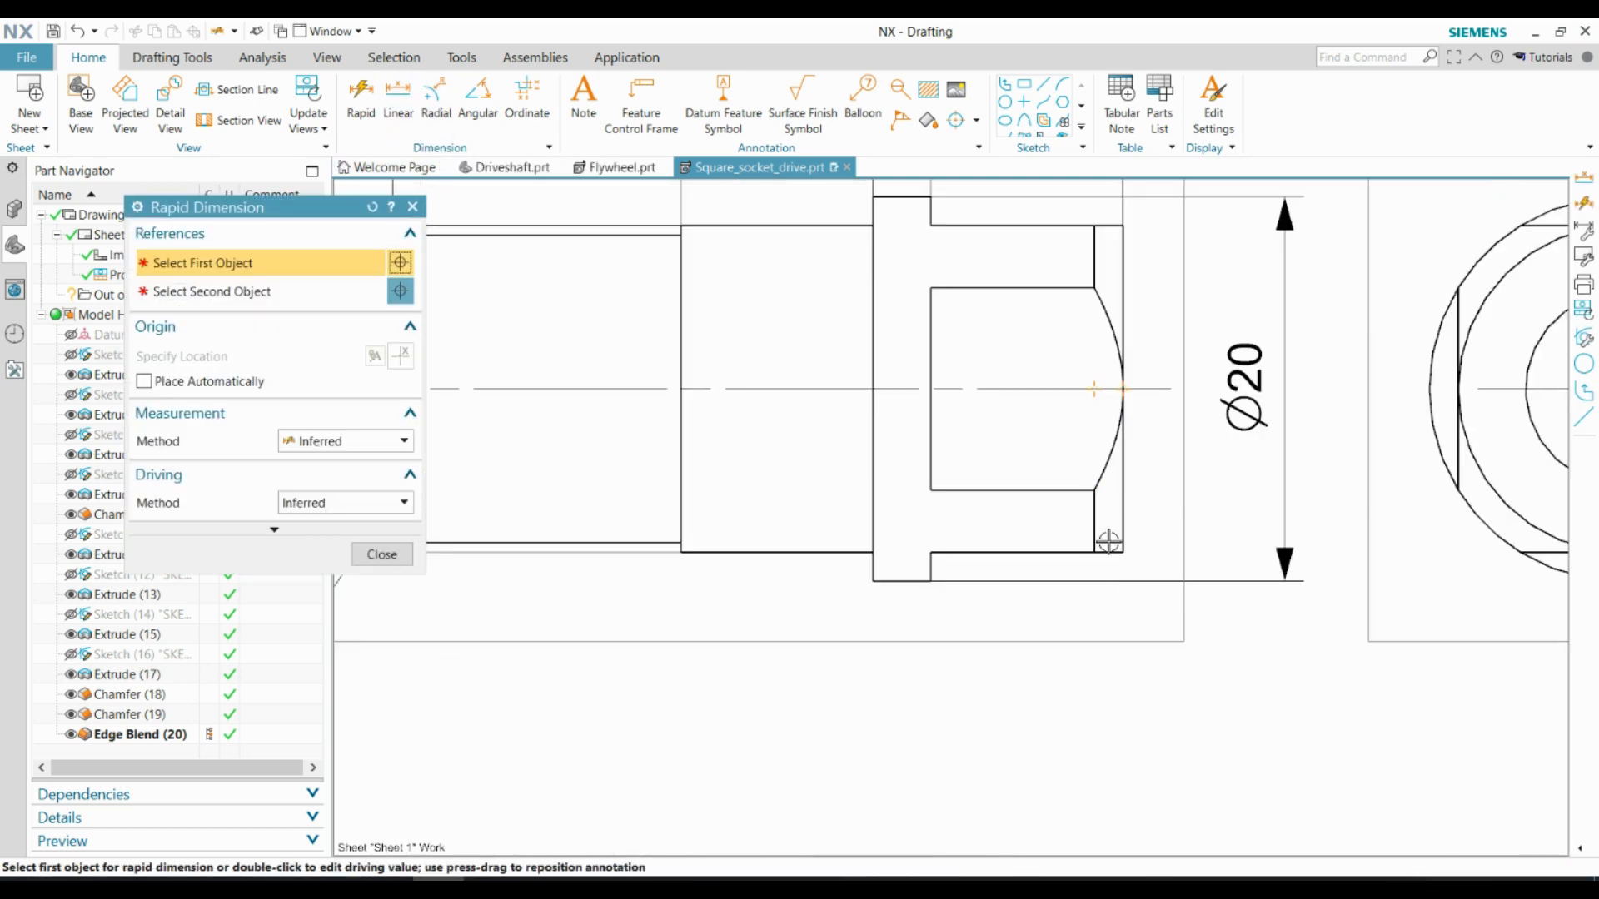
pyautogui.scroll(-4, 1109, 543)
pyautogui.press('Escape')
pyautogui.click(398, 104)
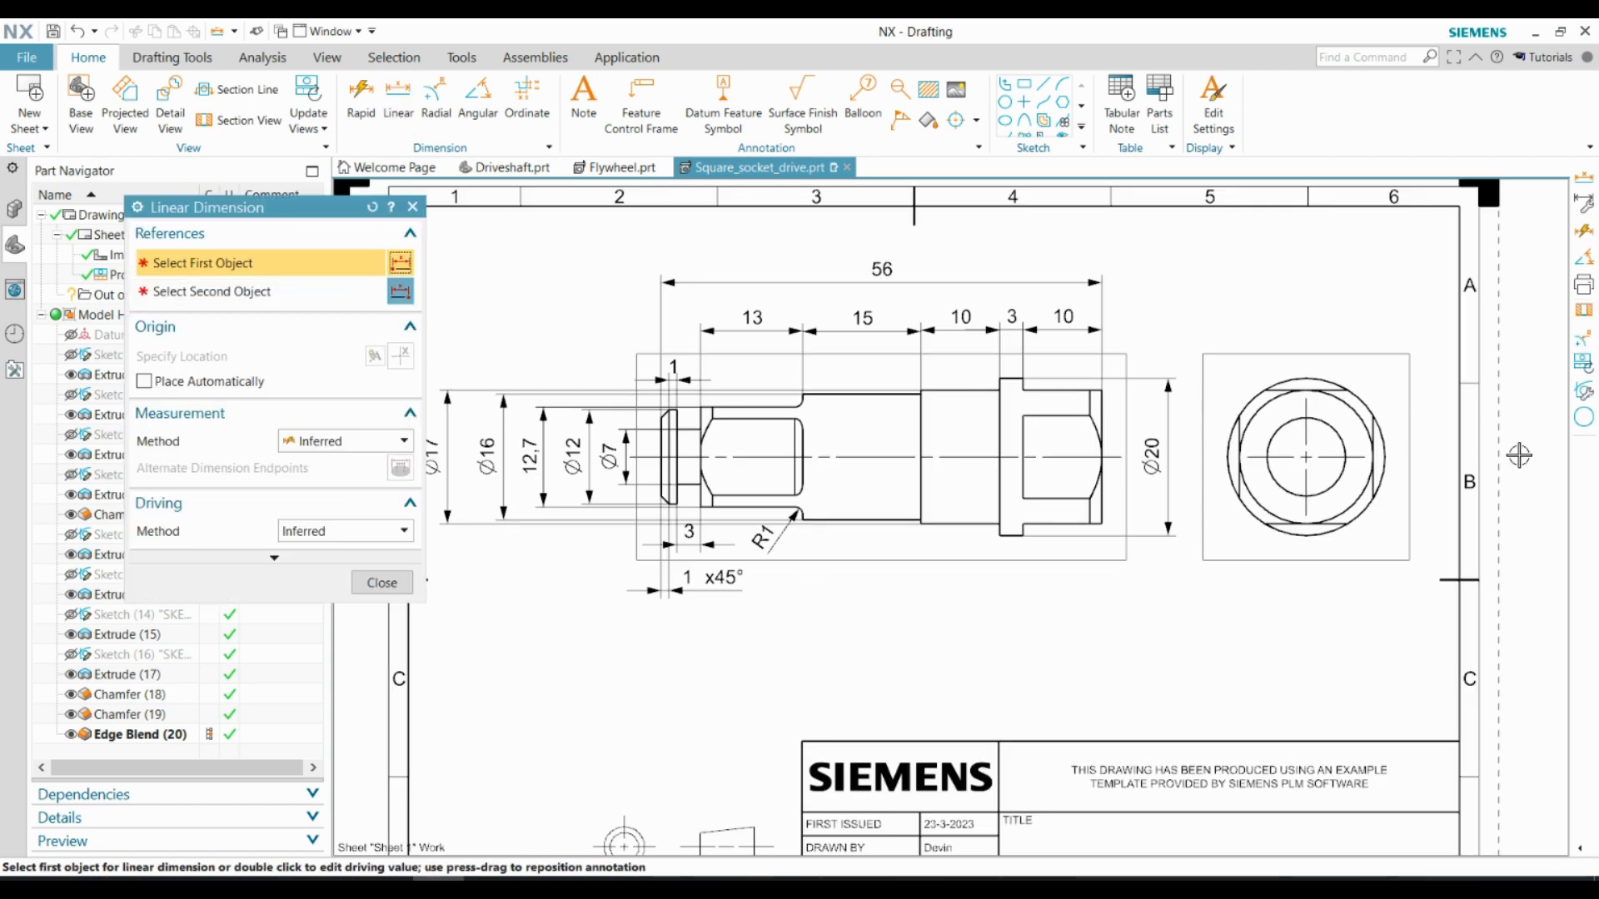
pyautogui.scroll(4, 1430, 450)
pyautogui.scroll(5, 1239, 334)
pyautogui.click(1193, 328)
pyautogui.scroll(-4, 1126, 283)
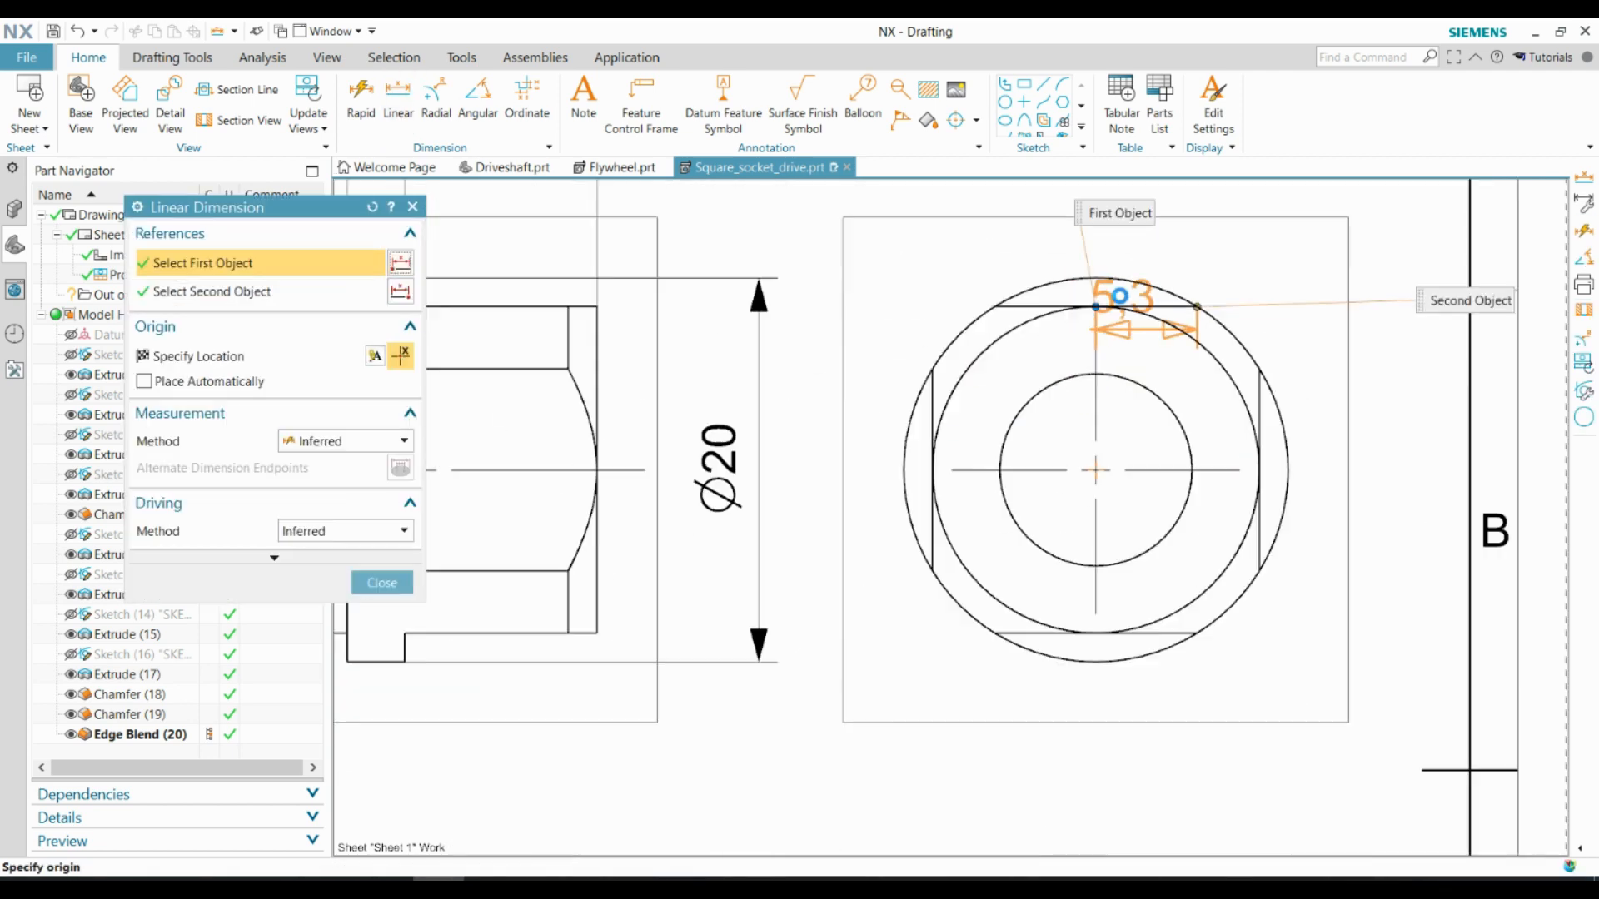
pyautogui.scroll(2, 1199, 612)
# Add a vertical linear dimension between the upper and lower flats in the end view, placed to the right of the view
pyautogui.click(399, 105)
pyautogui.scroll(-3, 1154, 330)
pyautogui.scroll(2, 1199, 521)
pyautogui.click(1054, 511)
pyautogui.scroll(-4, 1091, 574)
pyautogui.scroll(3, 1074, 375)
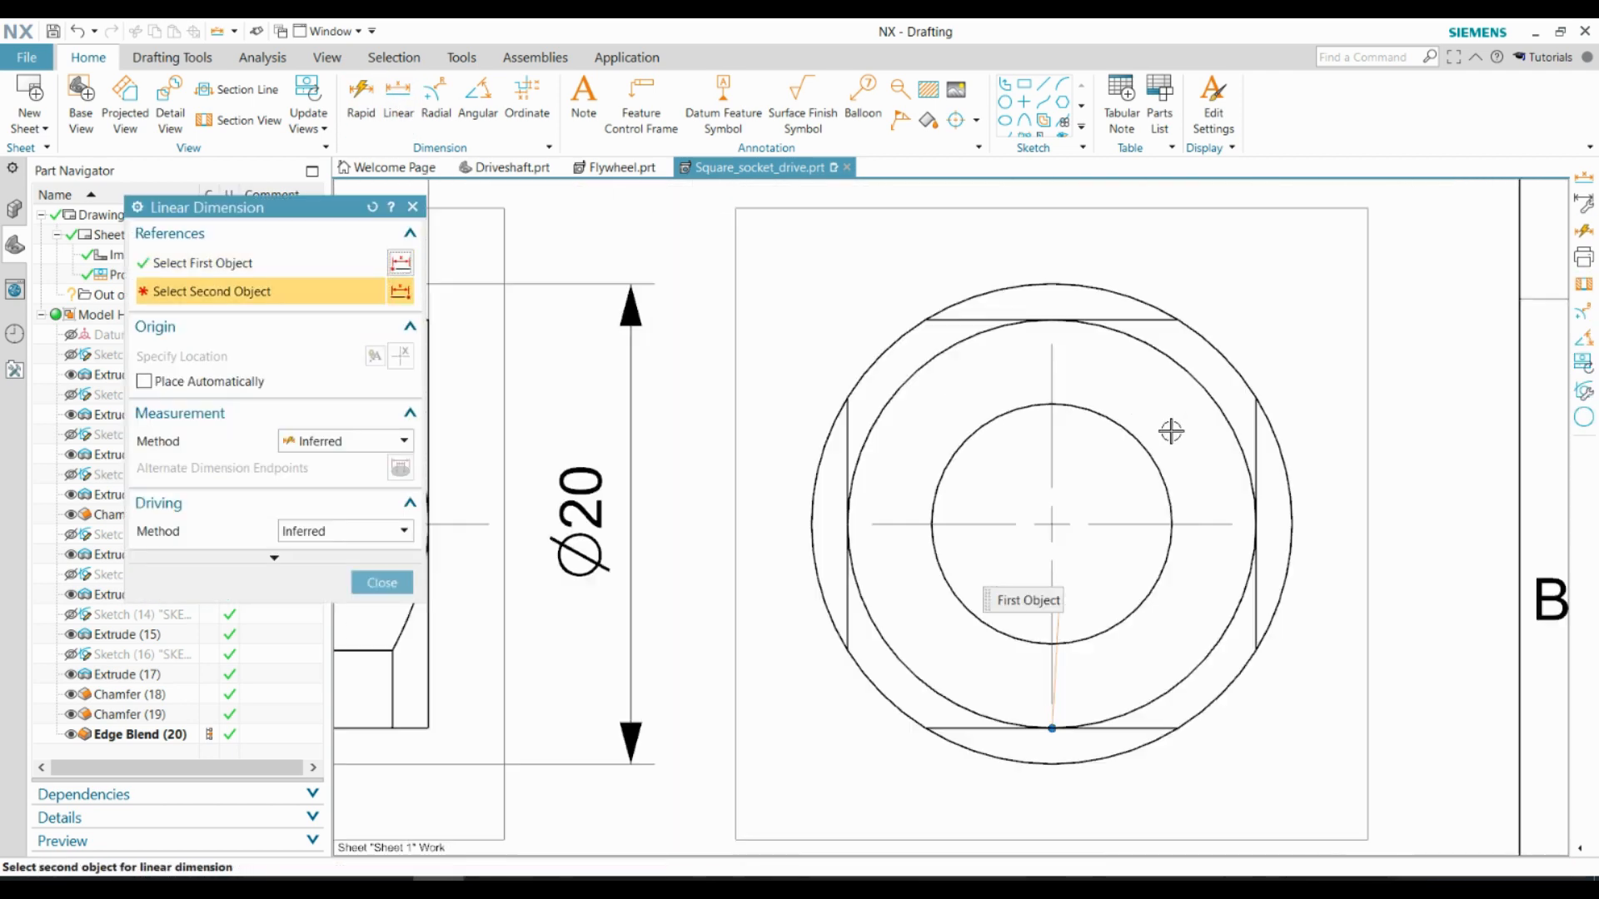
pyautogui.click(1137, 321)
pyautogui.click(1380, 512)
pyautogui.click(382, 582)
pyautogui.click(361, 100)
pyautogui.click(1103, 632)
pyautogui.scroll(-3, 1108, 606)
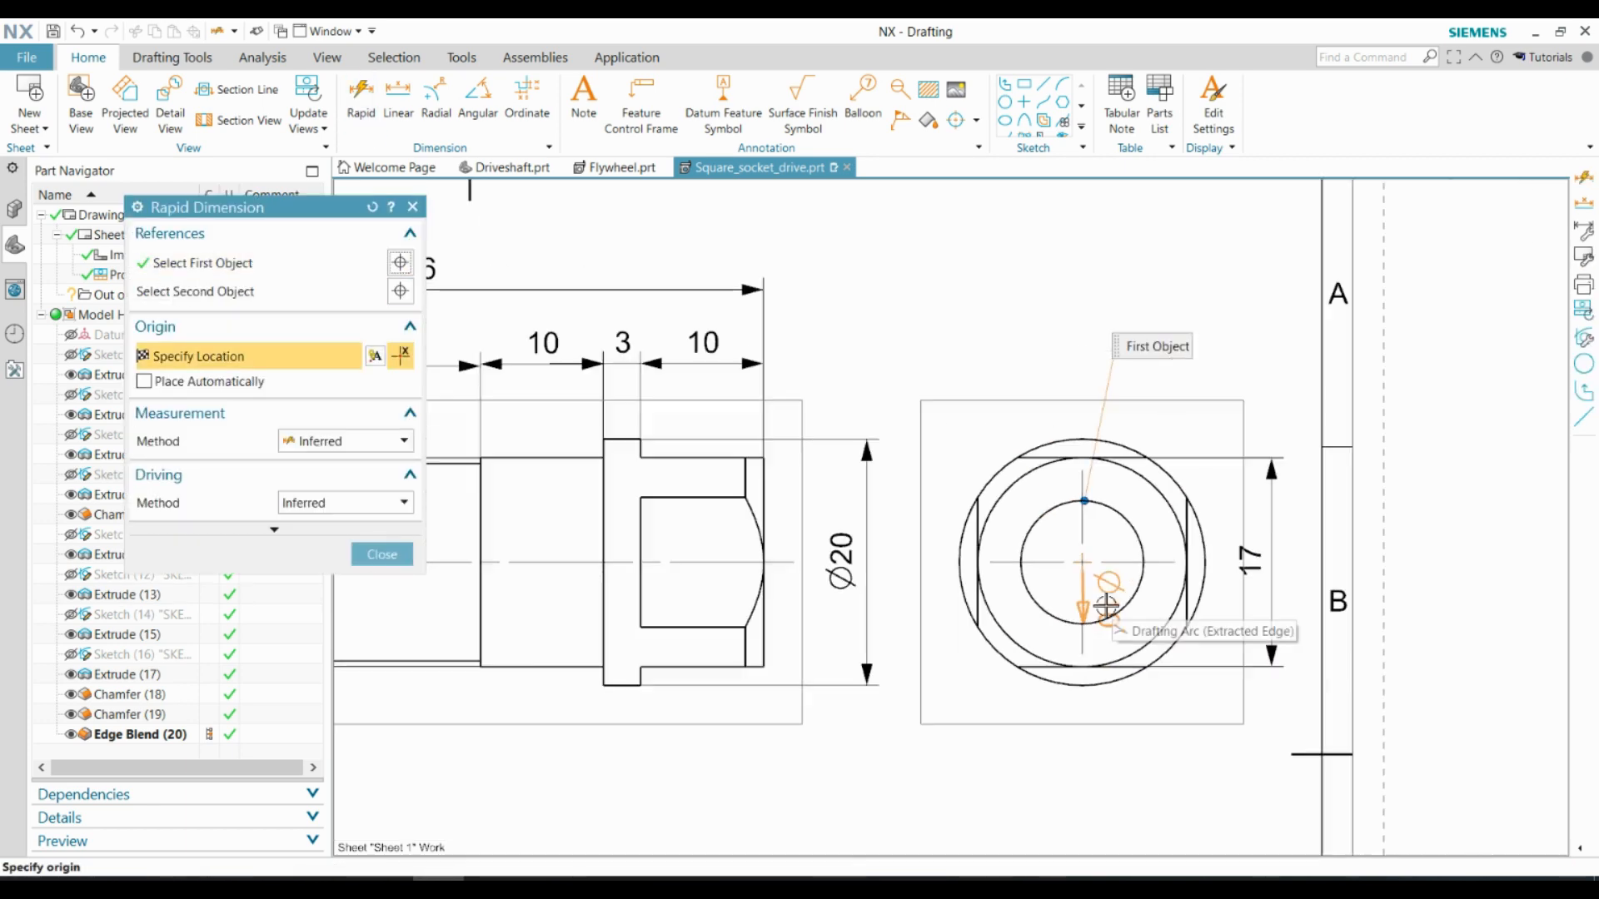
pyautogui.click(360, 100)
pyautogui.click(1167, 550)
# Add a linear diameter dimension across the center hole in the end view, placed below the view
pyautogui.click(398, 100)
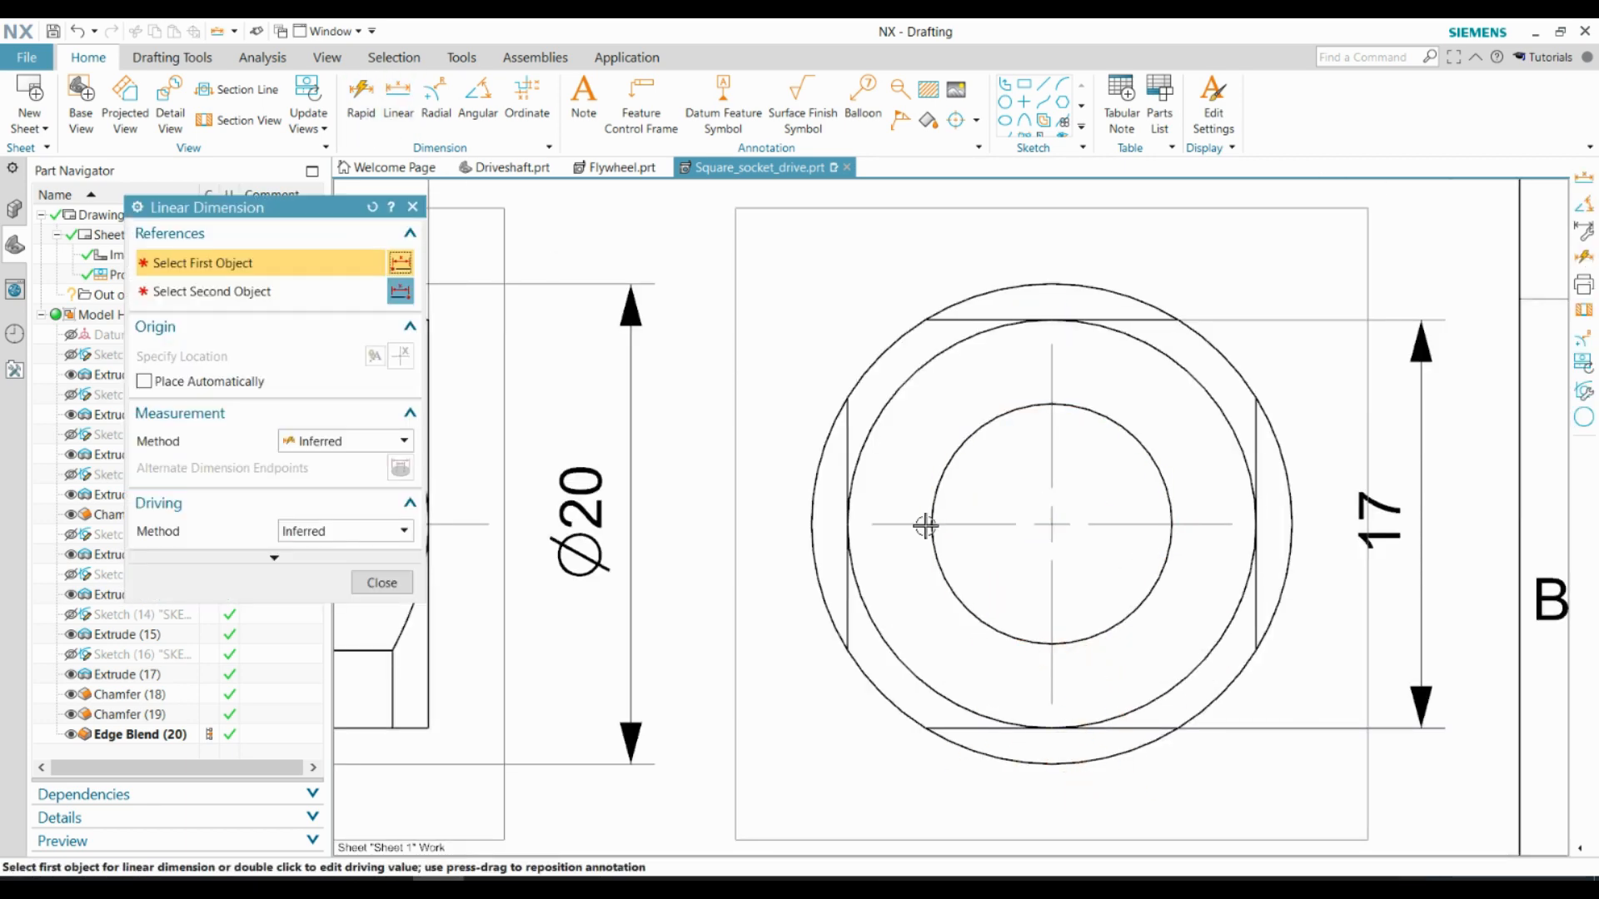
pyautogui.click(930, 525)
pyautogui.click(1172, 525)
pyautogui.scroll(-1, 1066, 623)
pyautogui.click(1060, 787)
pyautogui.scroll(-3, 984, 620)
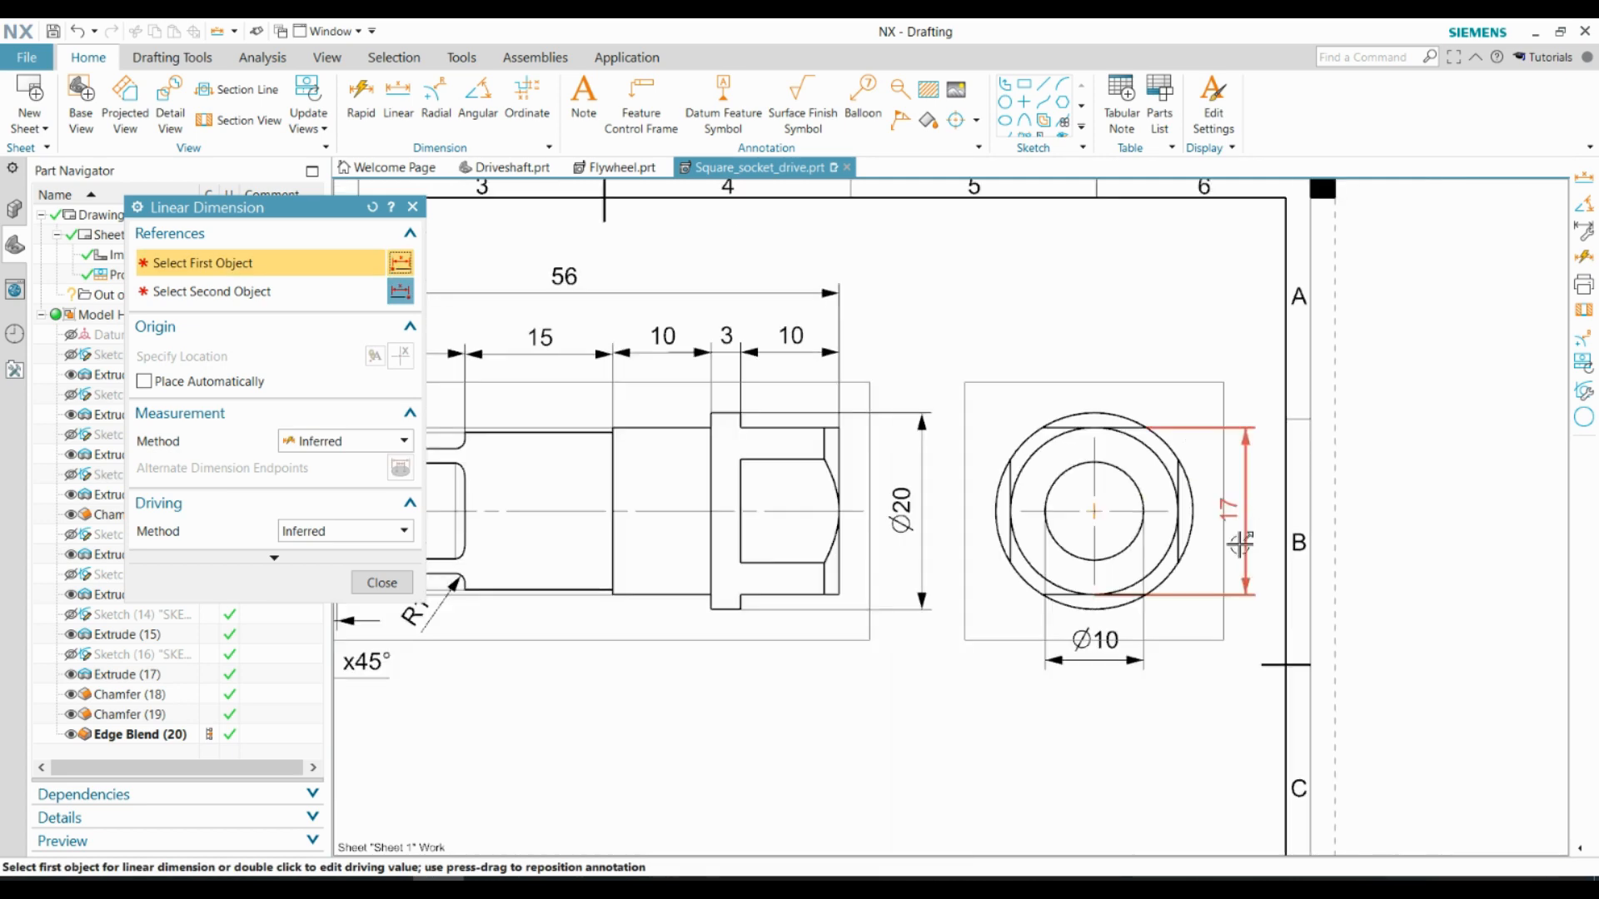
pyautogui.press('Escape')
# Give the center hole's diameter dimension a G7 hole fit with the appended text Depth 10, and shift its text to the right
pyautogui.scroll(3, 1099, 521)
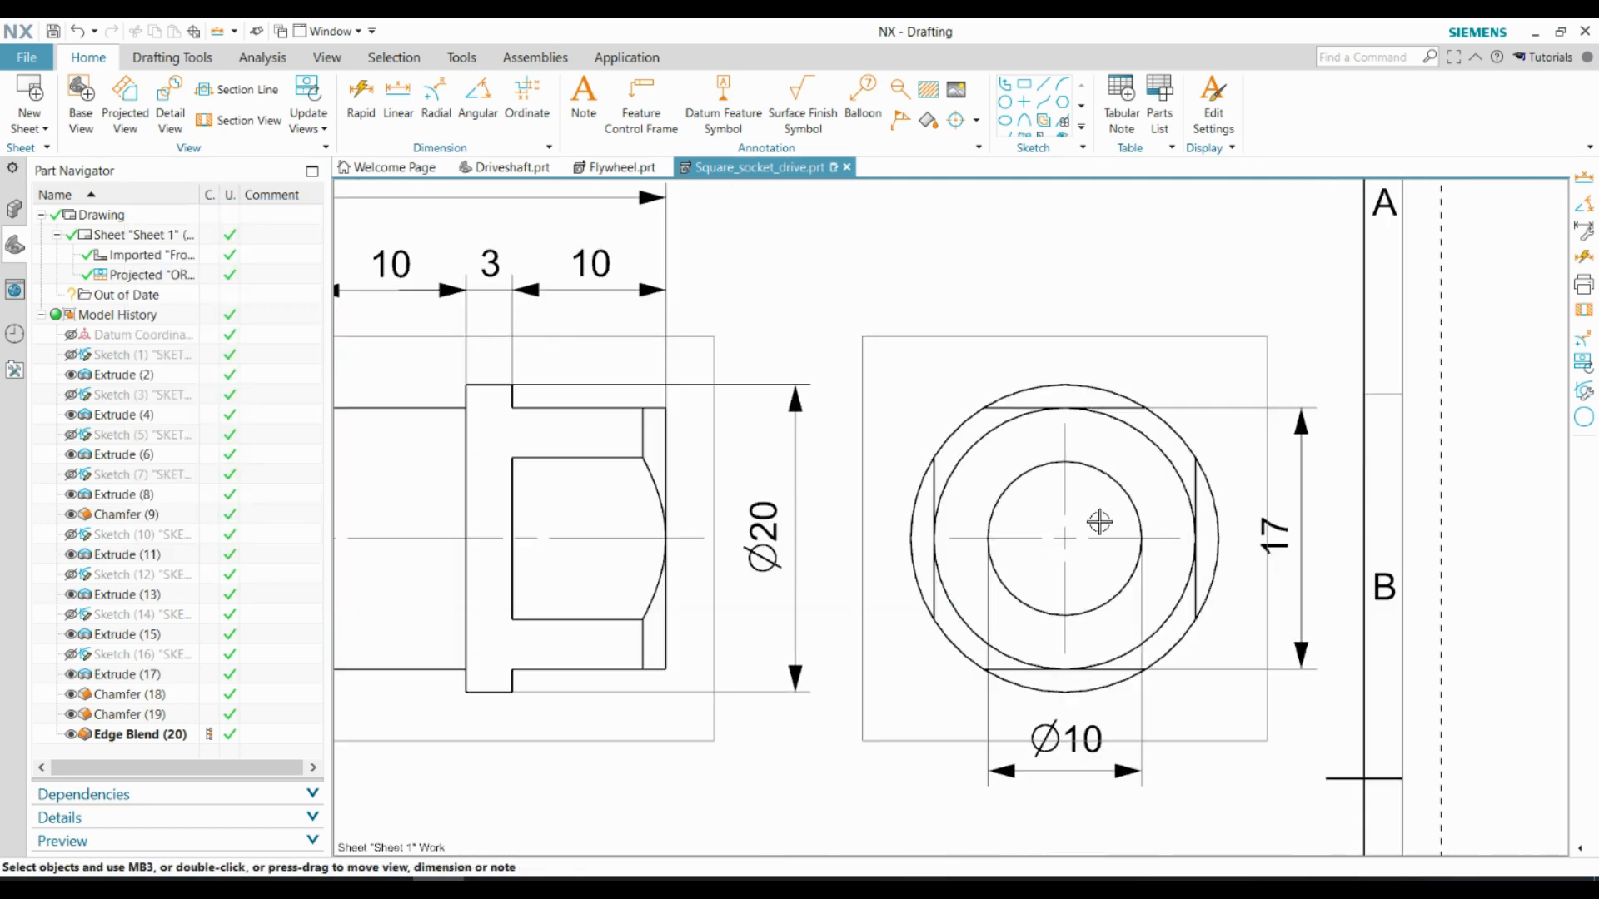
pyautogui.doubleClick(1076, 748)
pyautogui.click(1175, 792)
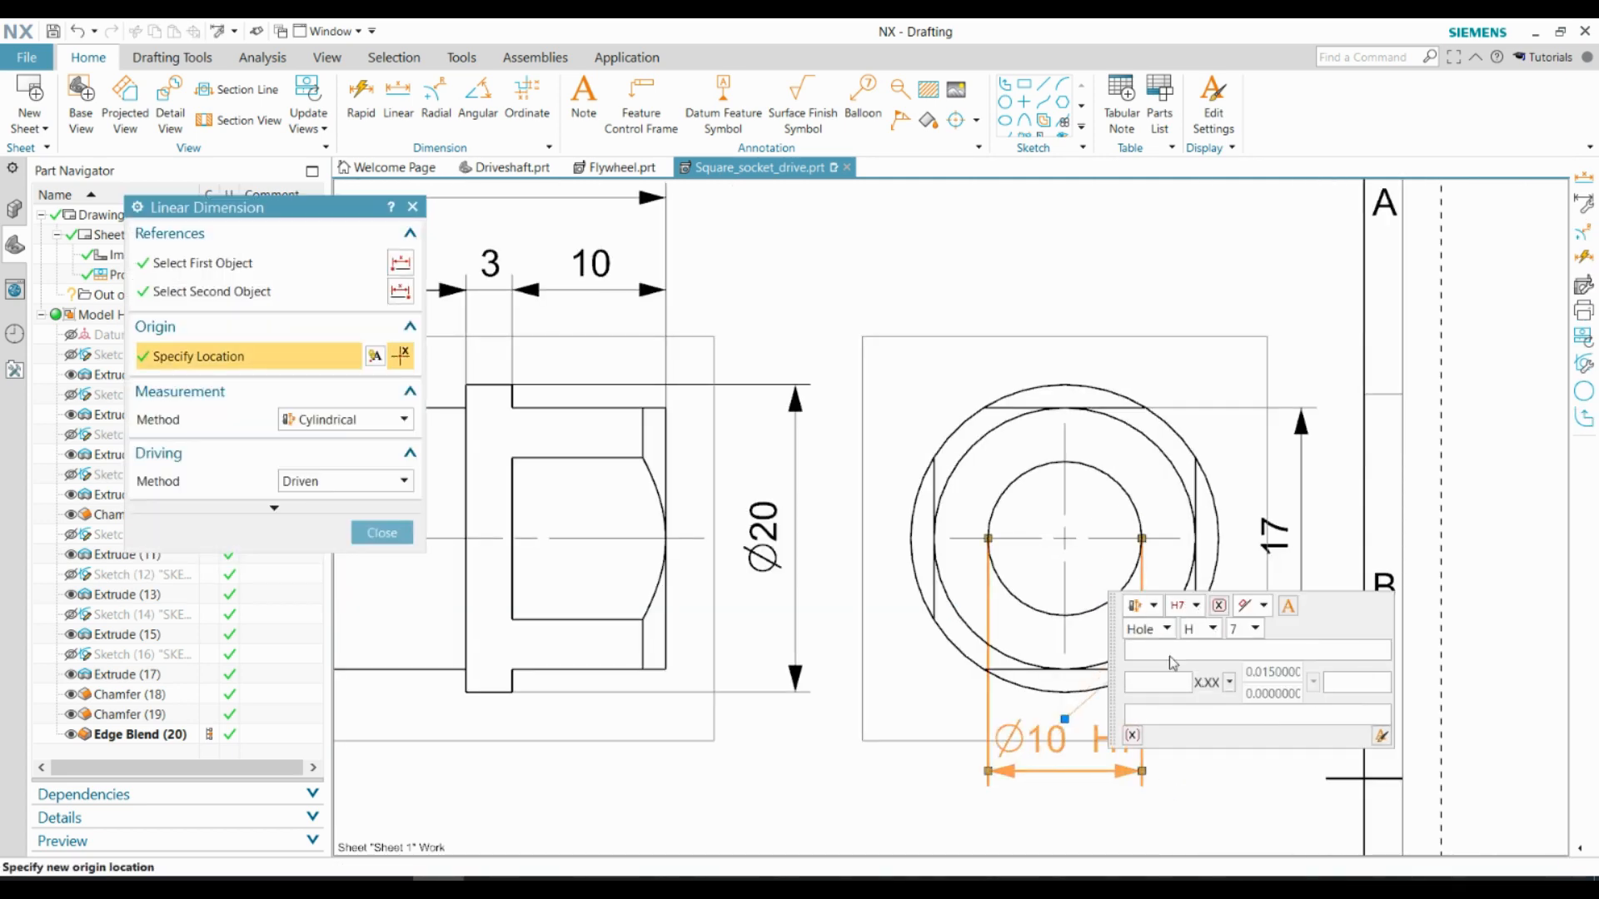
pyautogui.click(1188, 815)
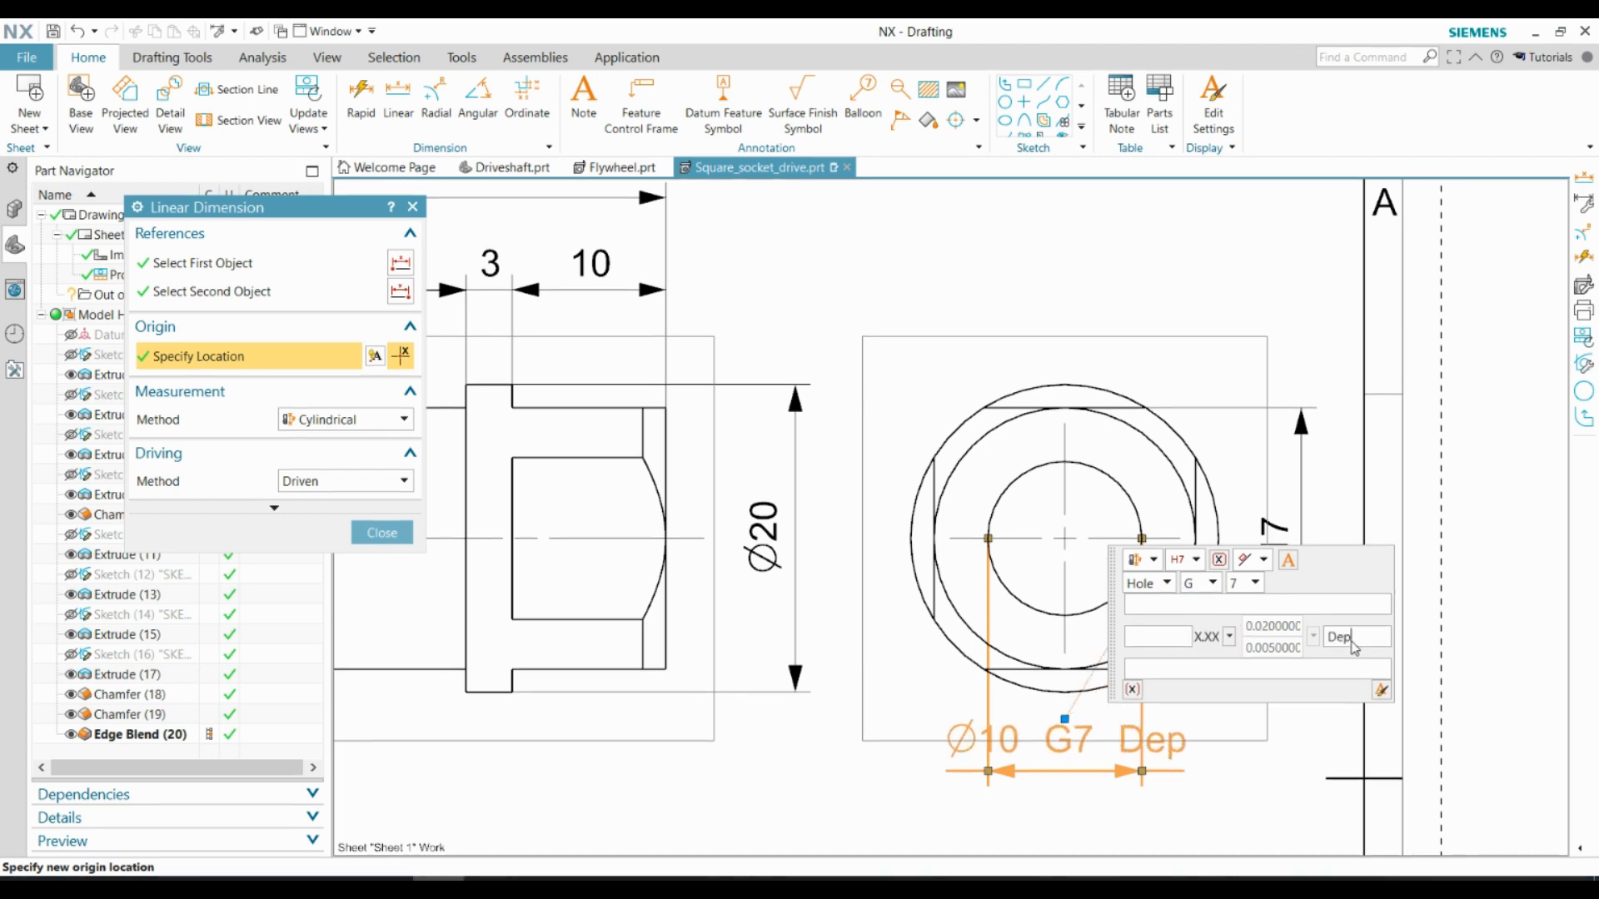
pyautogui.click(394, 535)
pyautogui.moveTo(1123, 849); pyautogui.dragTo(1128, 778, button='middle')
pyautogui.moveTo(1070, 650); pyautogui.dragTo(1159, 697)
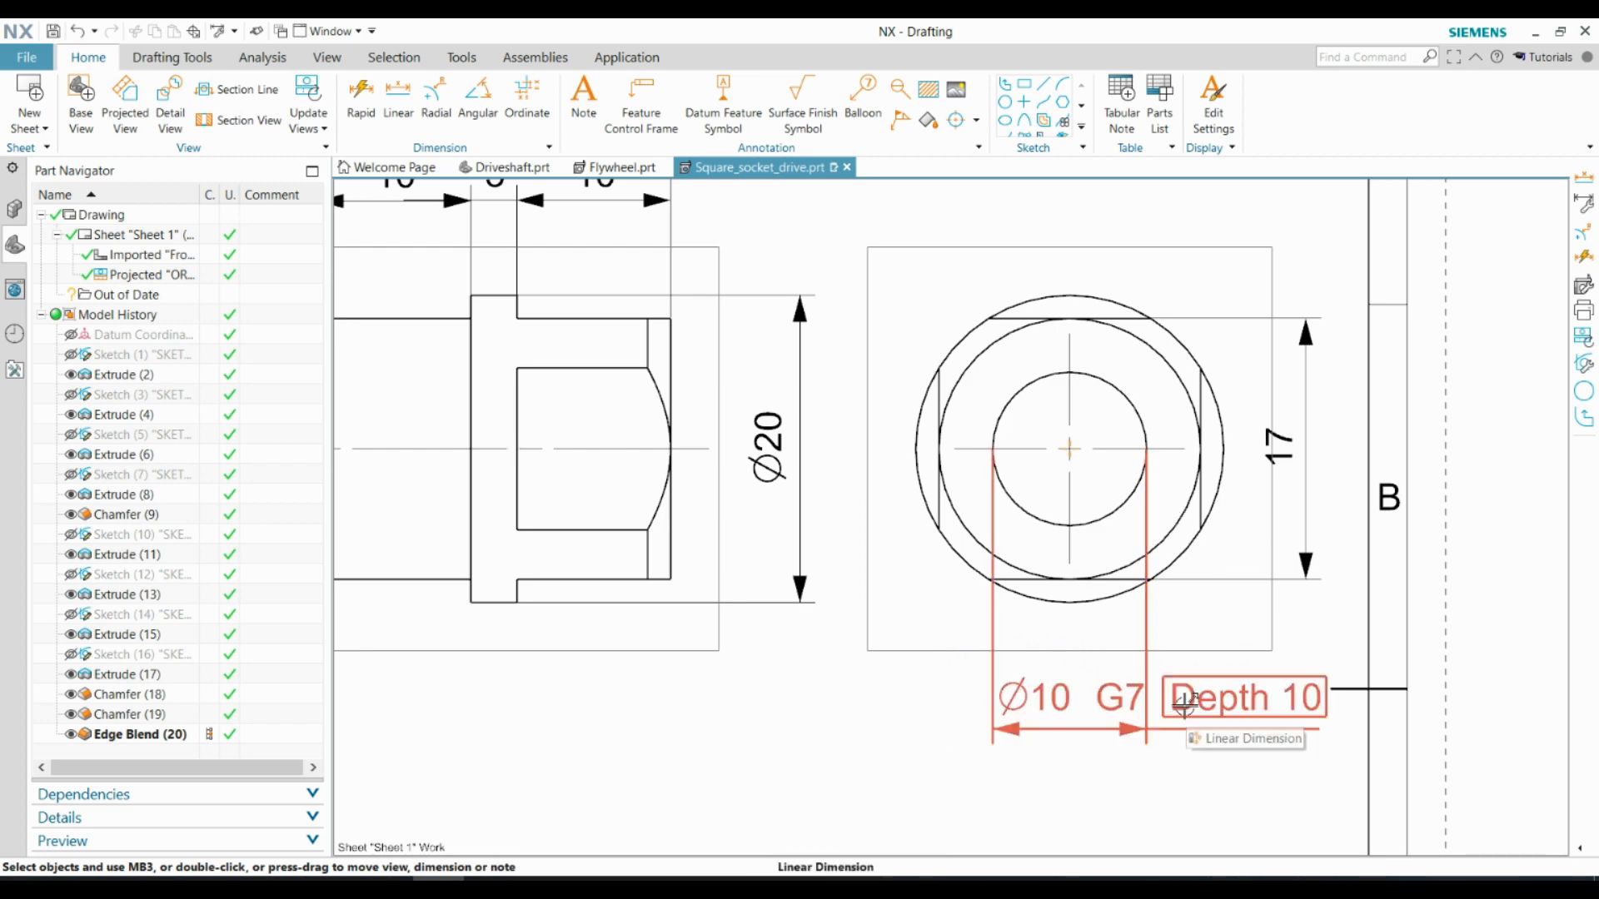
# Add a shaft fit tolerance of h6 to the Ø17 dimension in the side view
pyautogui.hotkey('ctrl', 'f')
pyautogui.scroll(3, 583, 454)
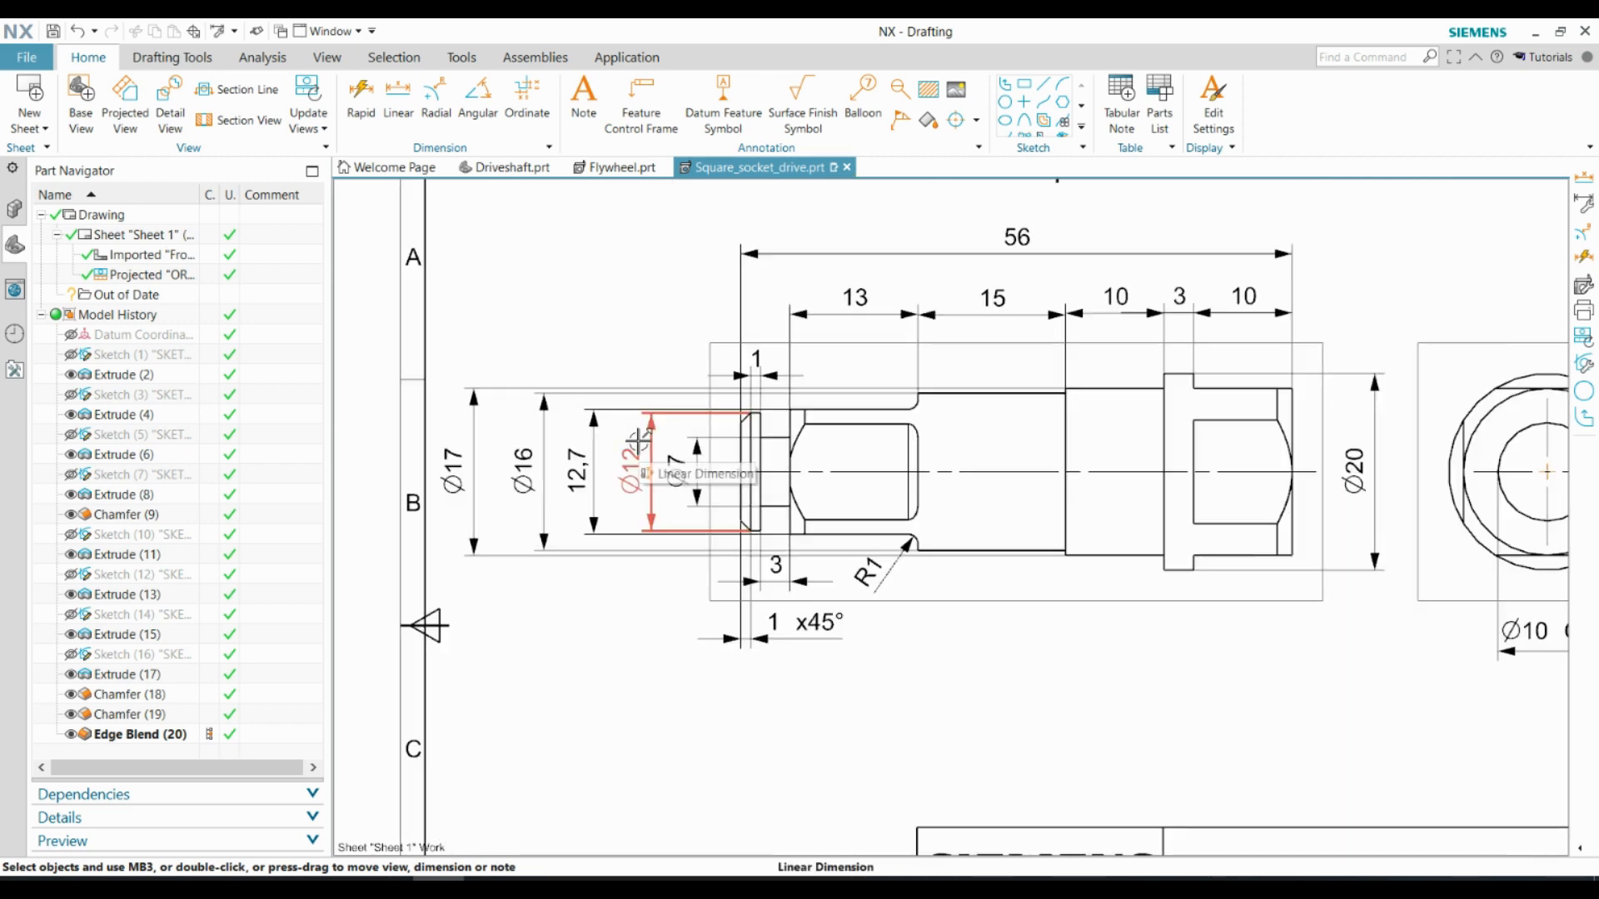
pyautogui.scroll(2, 666, 462)
pyautogui.doubleClick(444, 456)
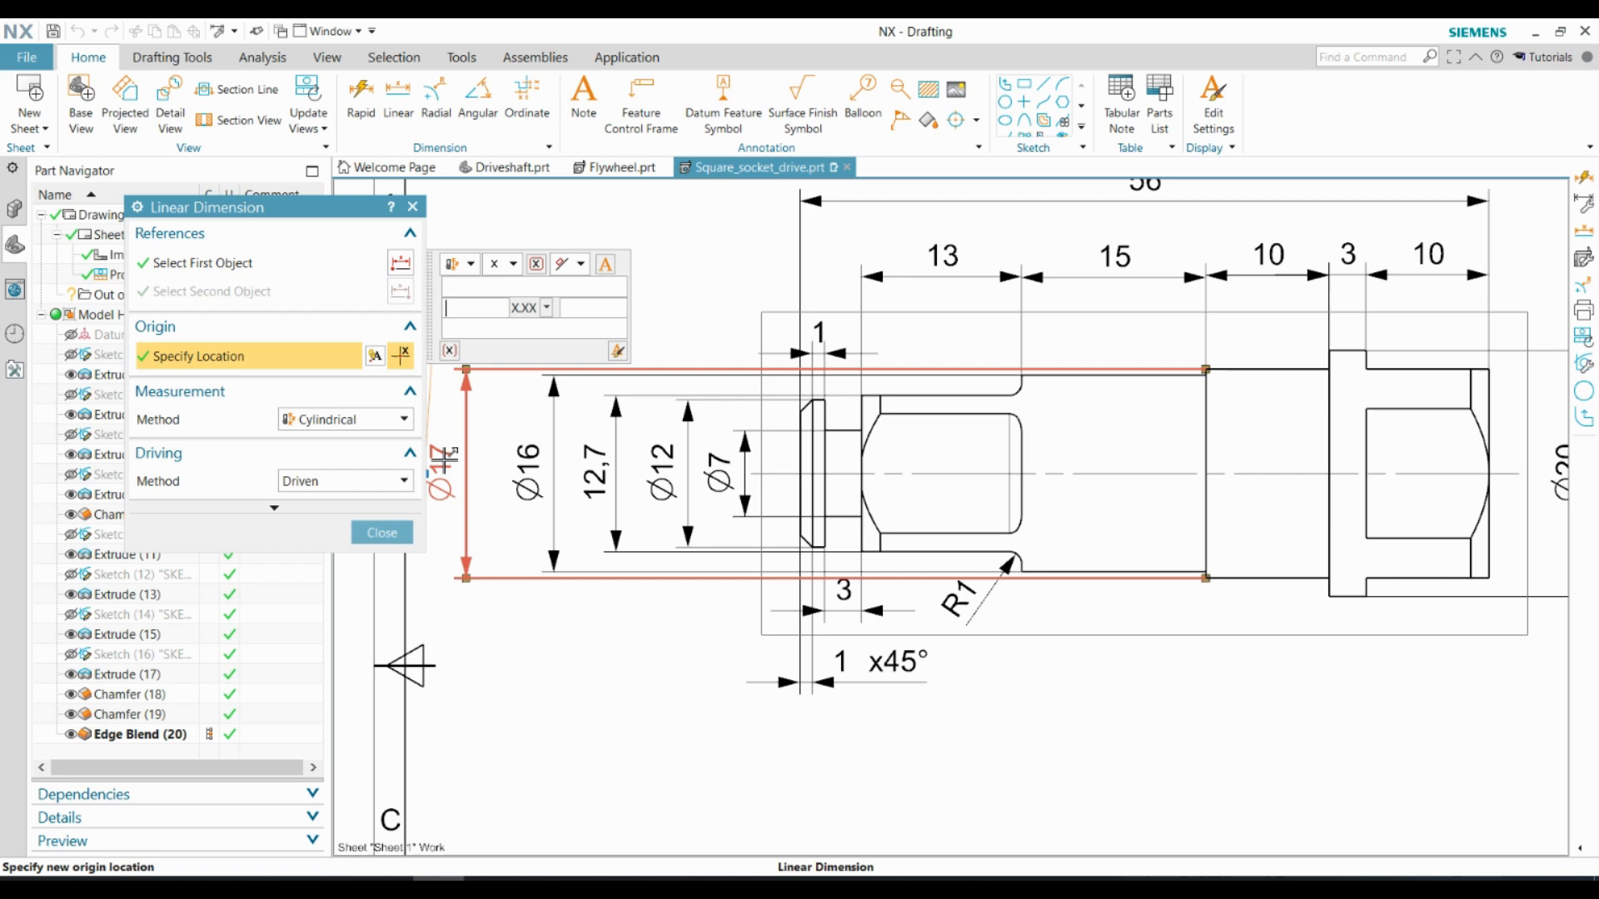
pyautogui.click(512, 264)
pyautogui.click(499, 443)
pyautogui.click(526, 242)
pyautogui.click(503, 281)
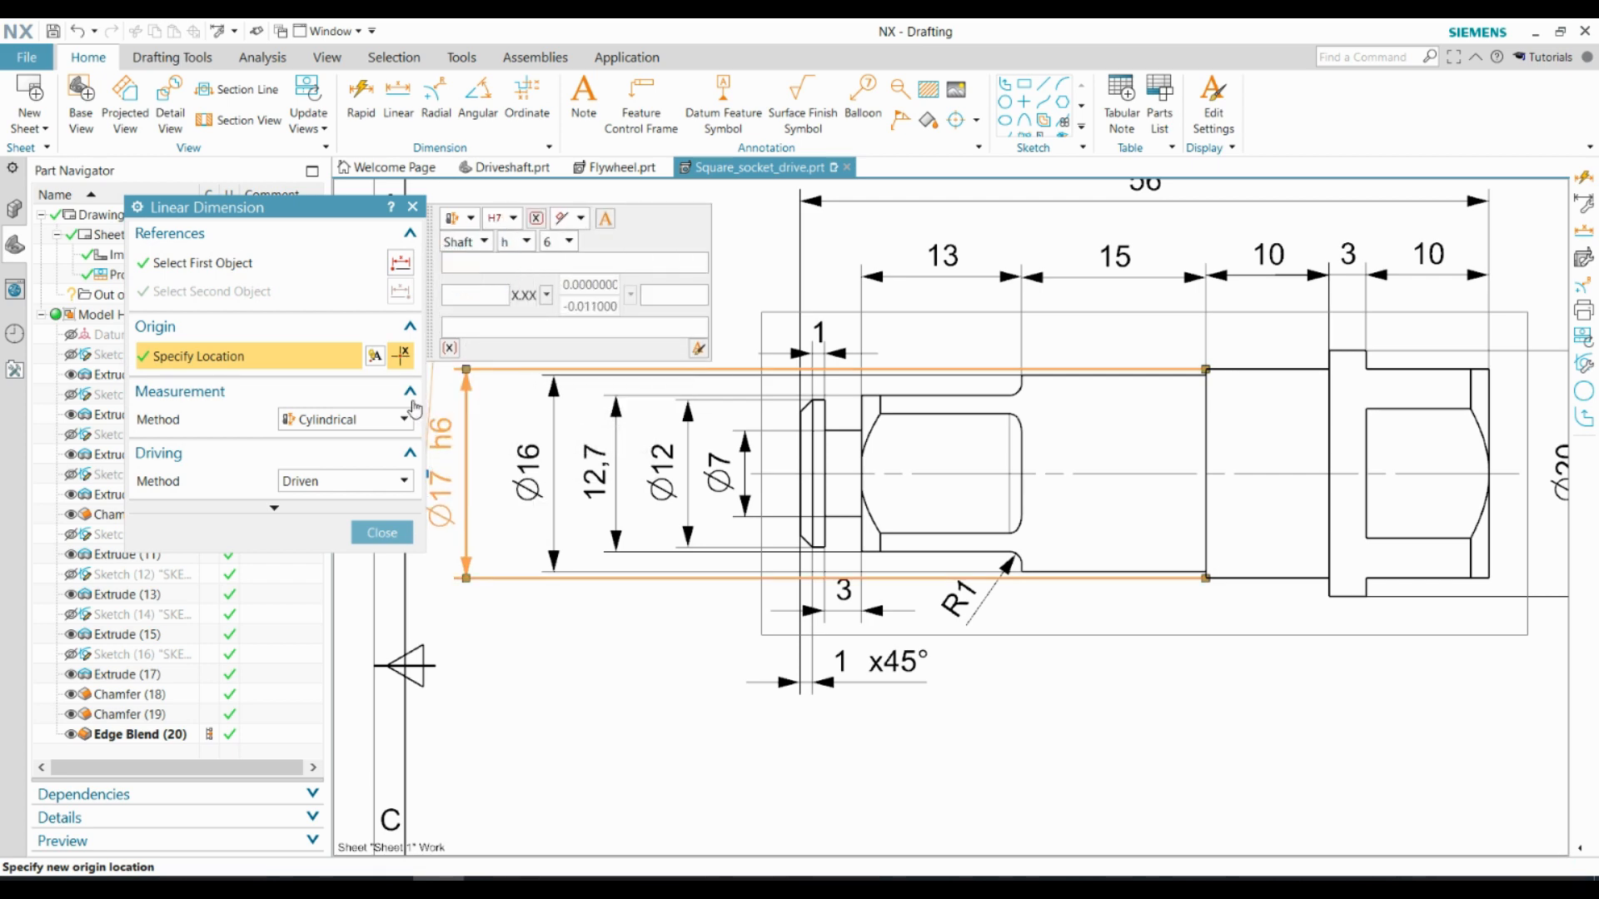
pyautogui.middleClick(527, 639)
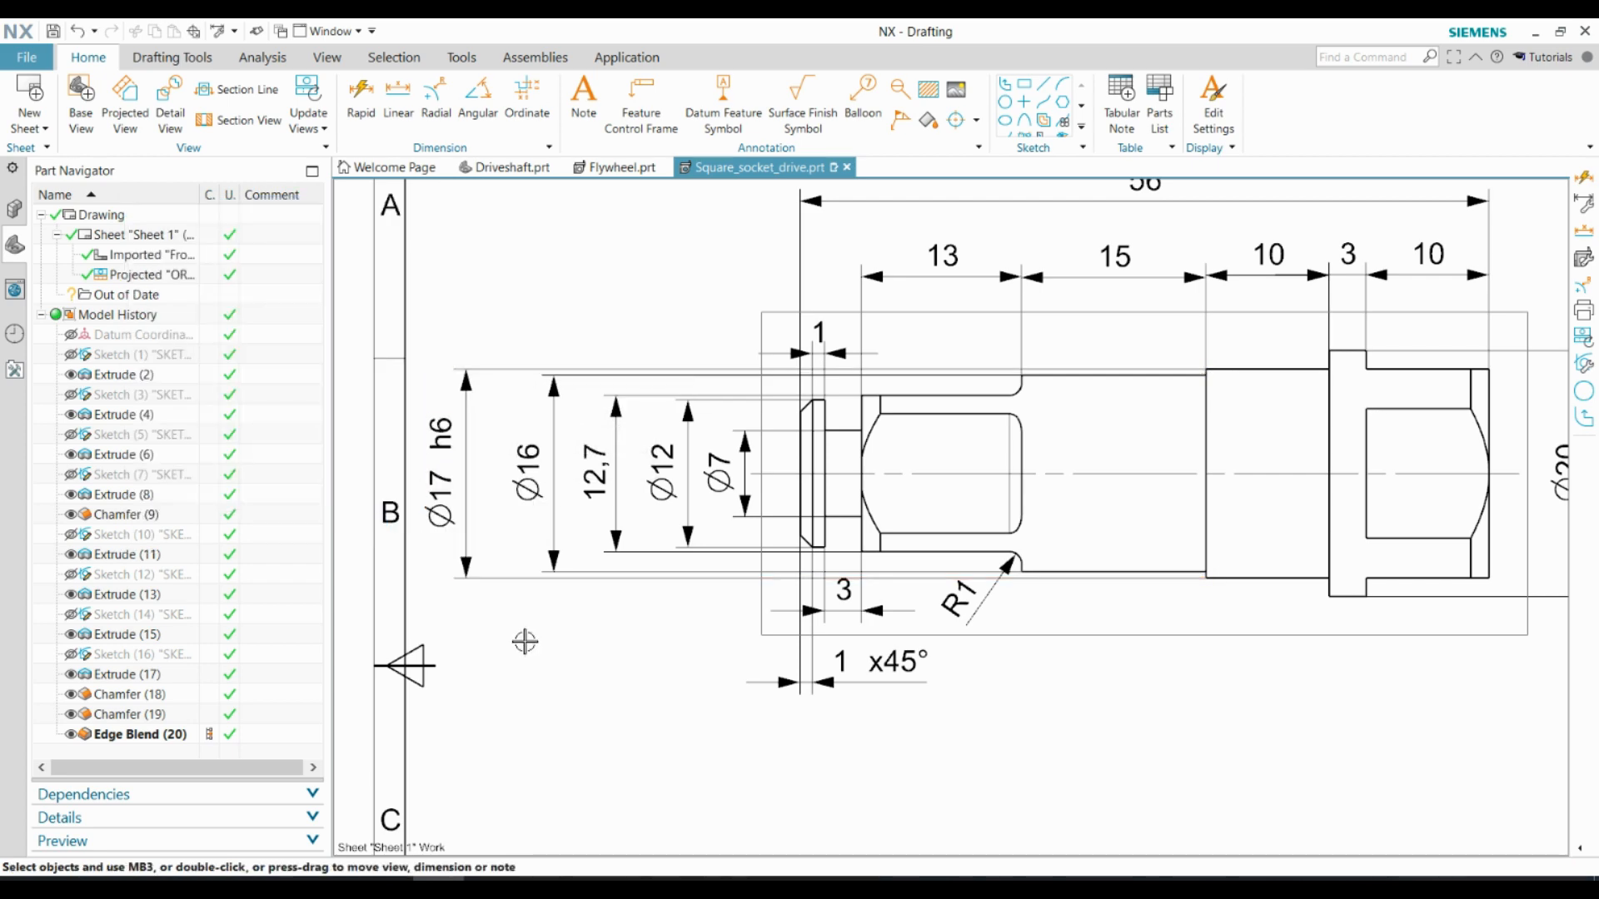
# Print the finished drawing sheet to a PDF file named Square_socket_drive_2D in the CAD video folder
pyautogui.scroll(-2, 500, 648)
pyautogui.scroll(1, 1257, 728)
pyautogui.hotkey('ctrl', 'f')
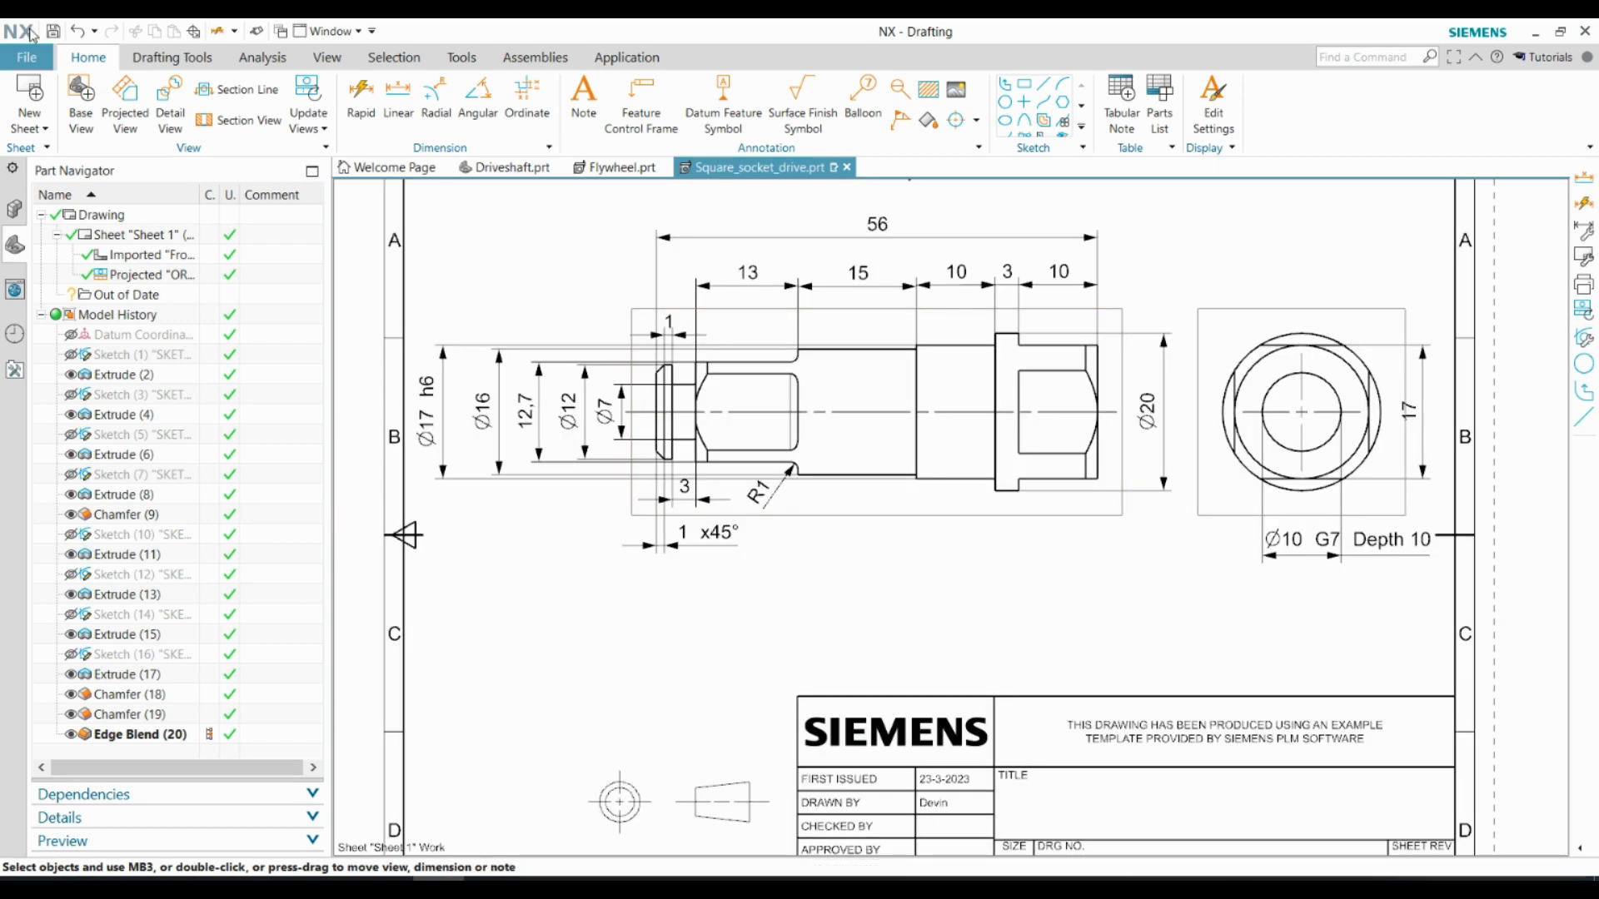
pyautogui.hotkey('ctrl', 'p')
pyautogui.click(250, 489)
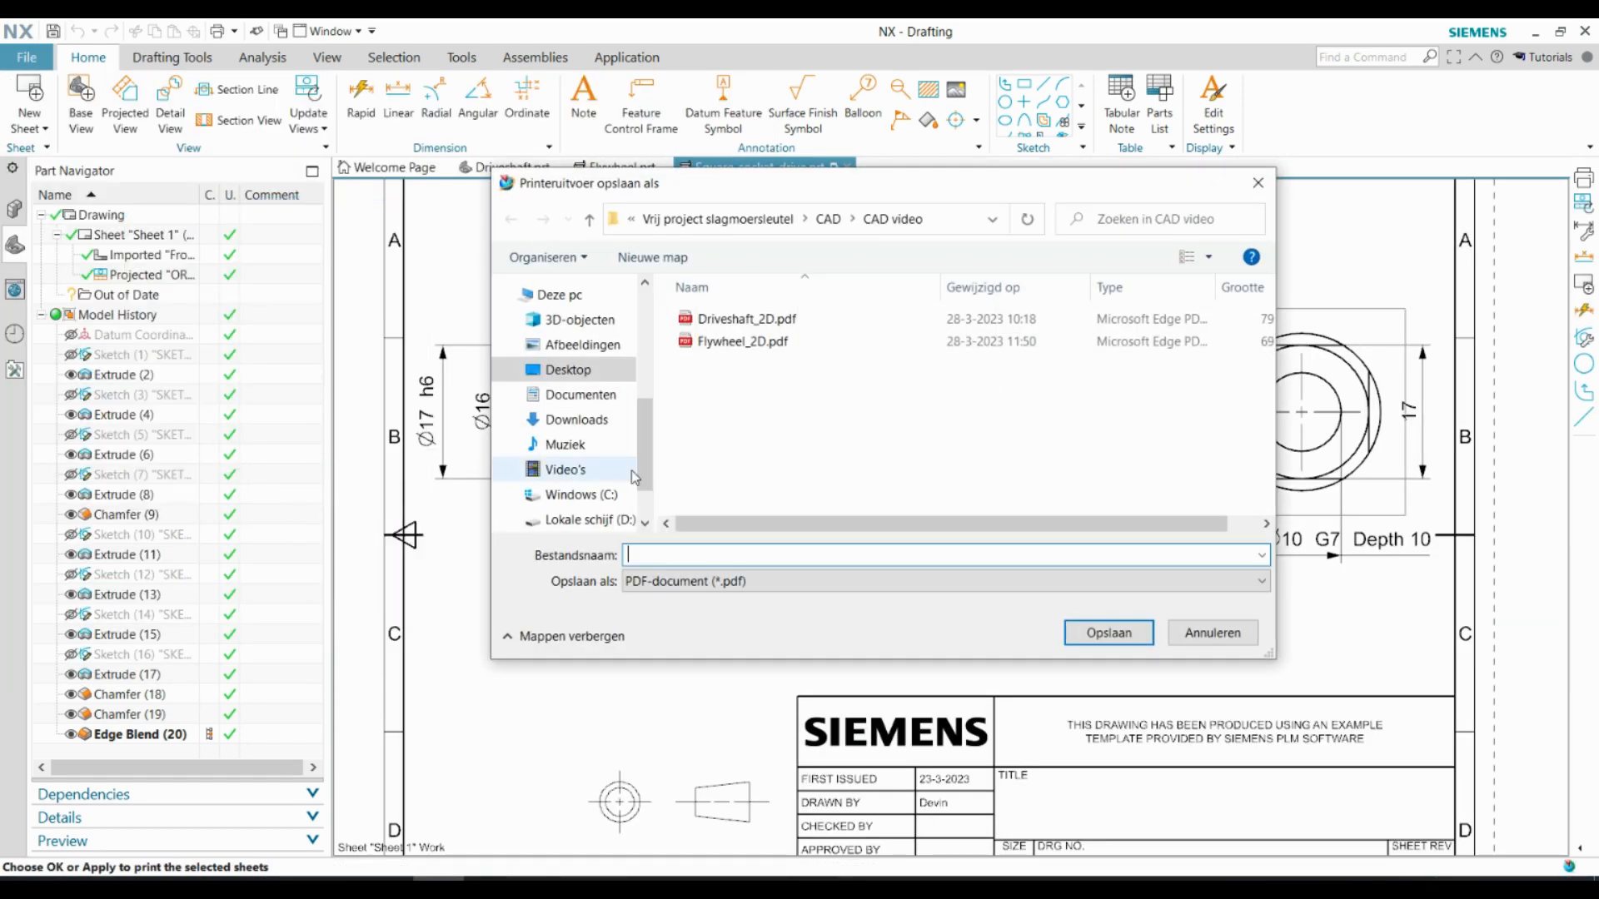
pyautogui.write('Square_so')
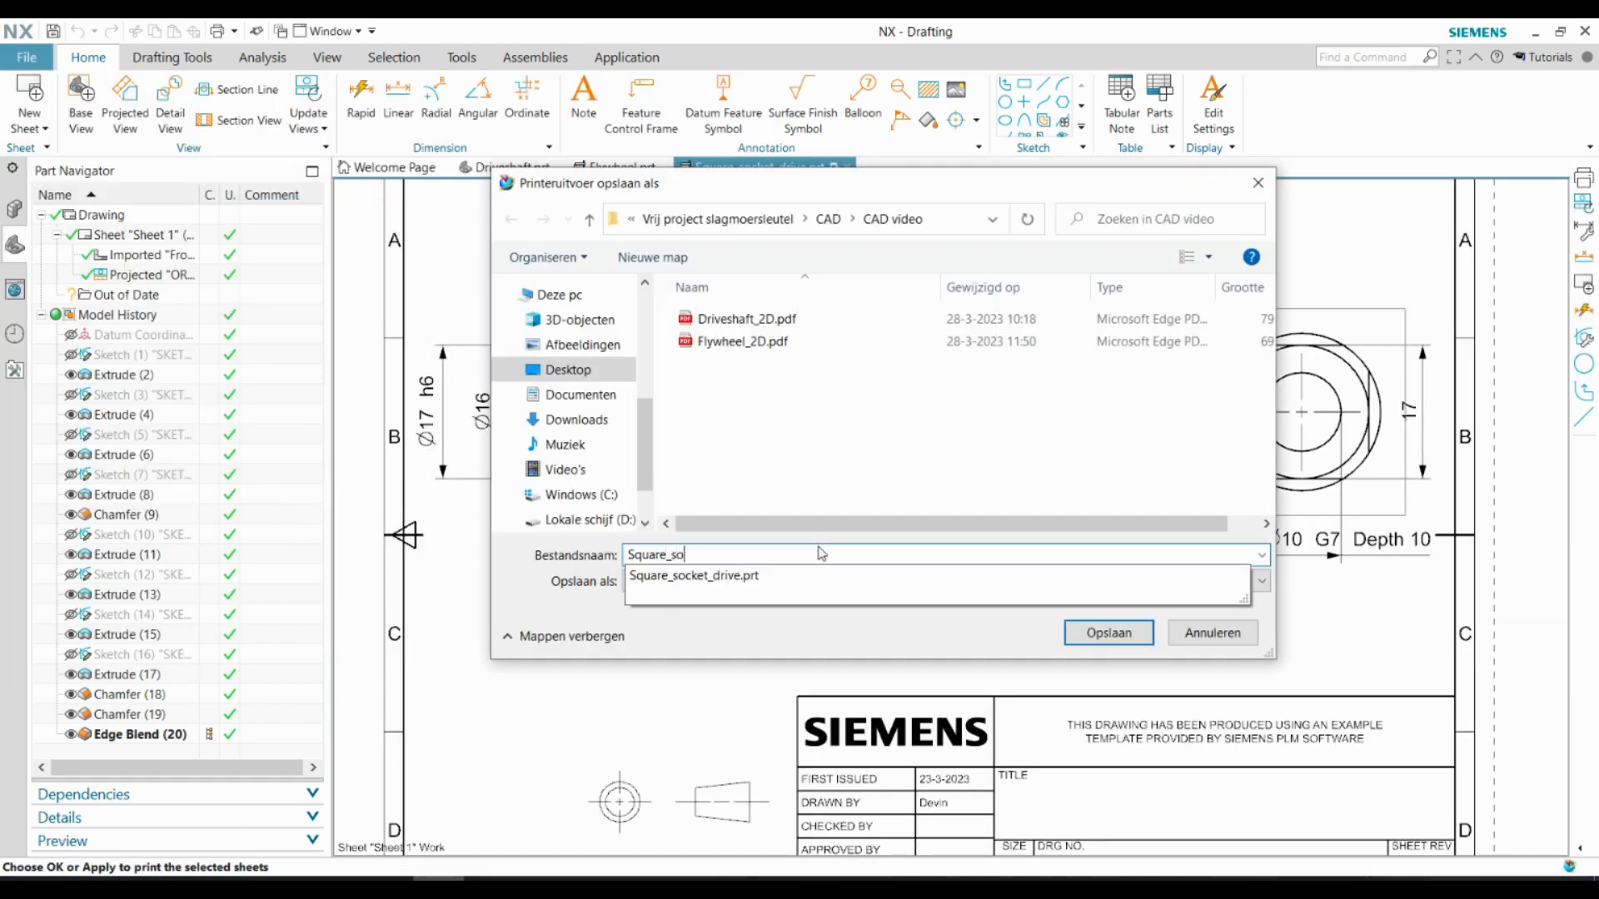
pyautogui.write('cket_drive_2D')
pyautogui.click(1118, 635)
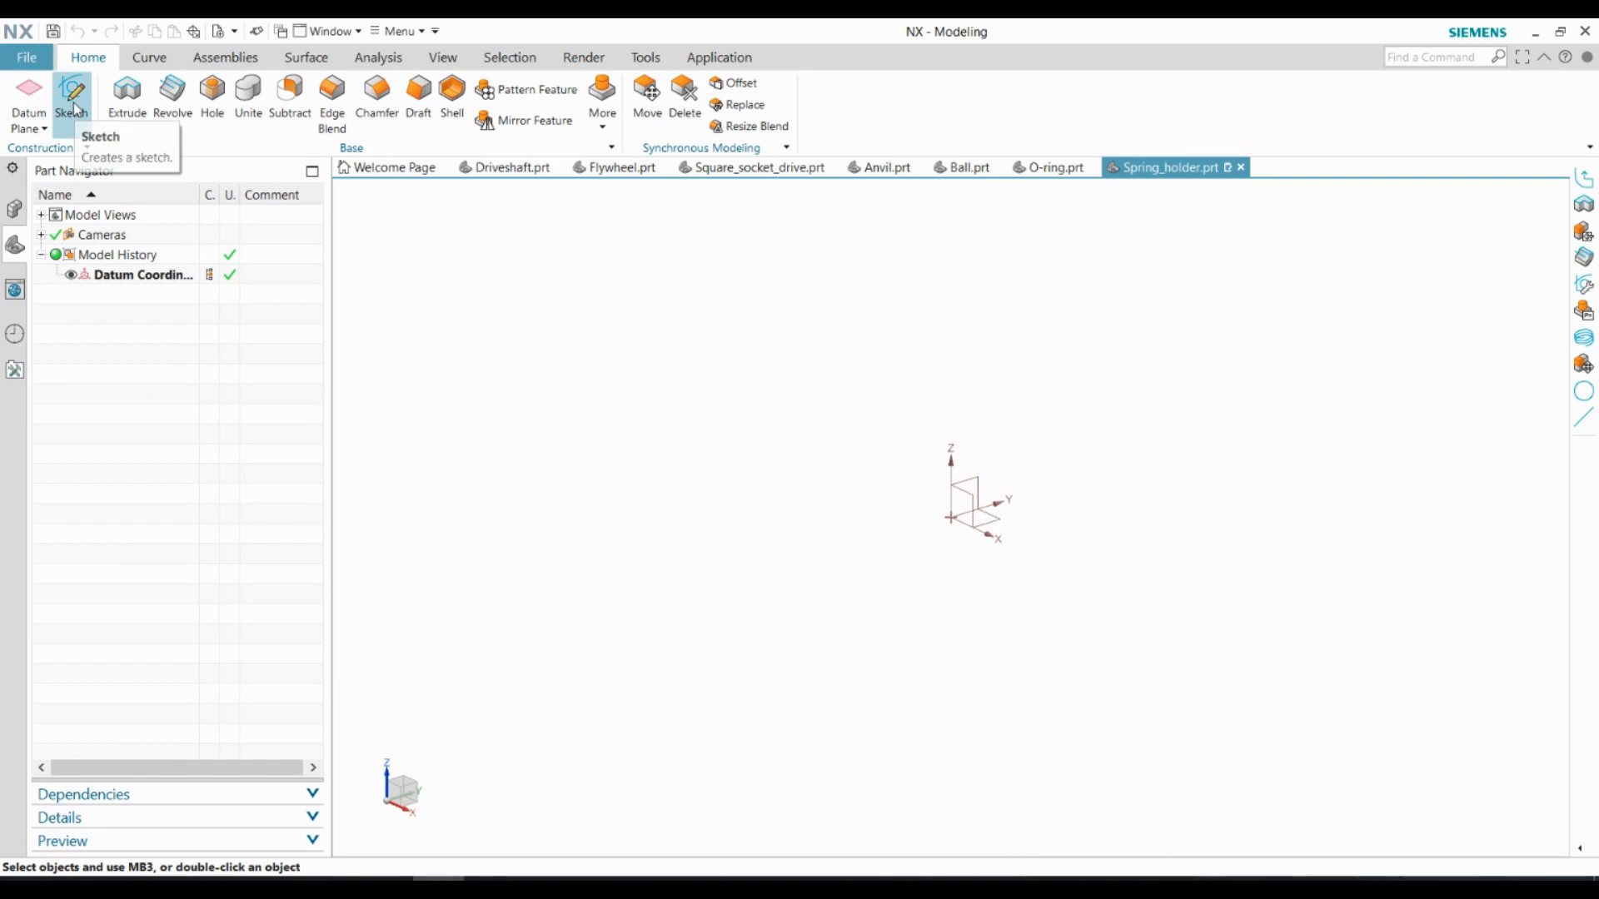
# In the Spring_holder part, sketch two concentric circles of diameter 18 and 35 mm at the origin on the XY plane
pyautogui.click(72, 96)
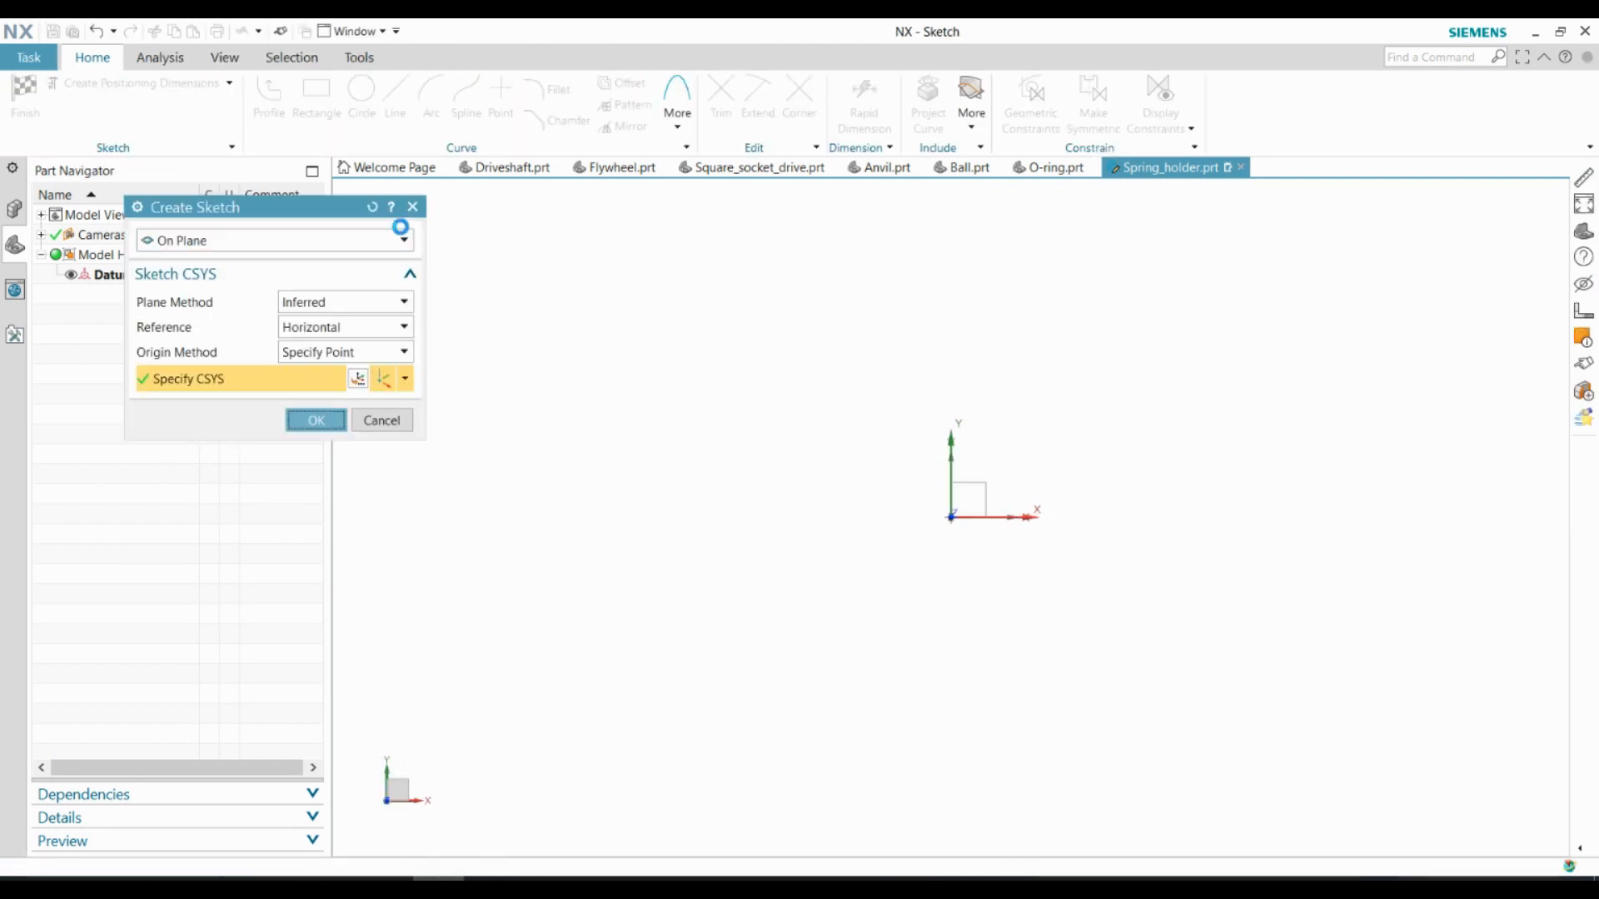
pyautogui.click(361, 96)
pyautogui.click(951, 517)
pyautogui.write('18')
pyautogui.press('Return')
pyautogui.scroll(7, 960, 521)
pyautogui.press('Escape')
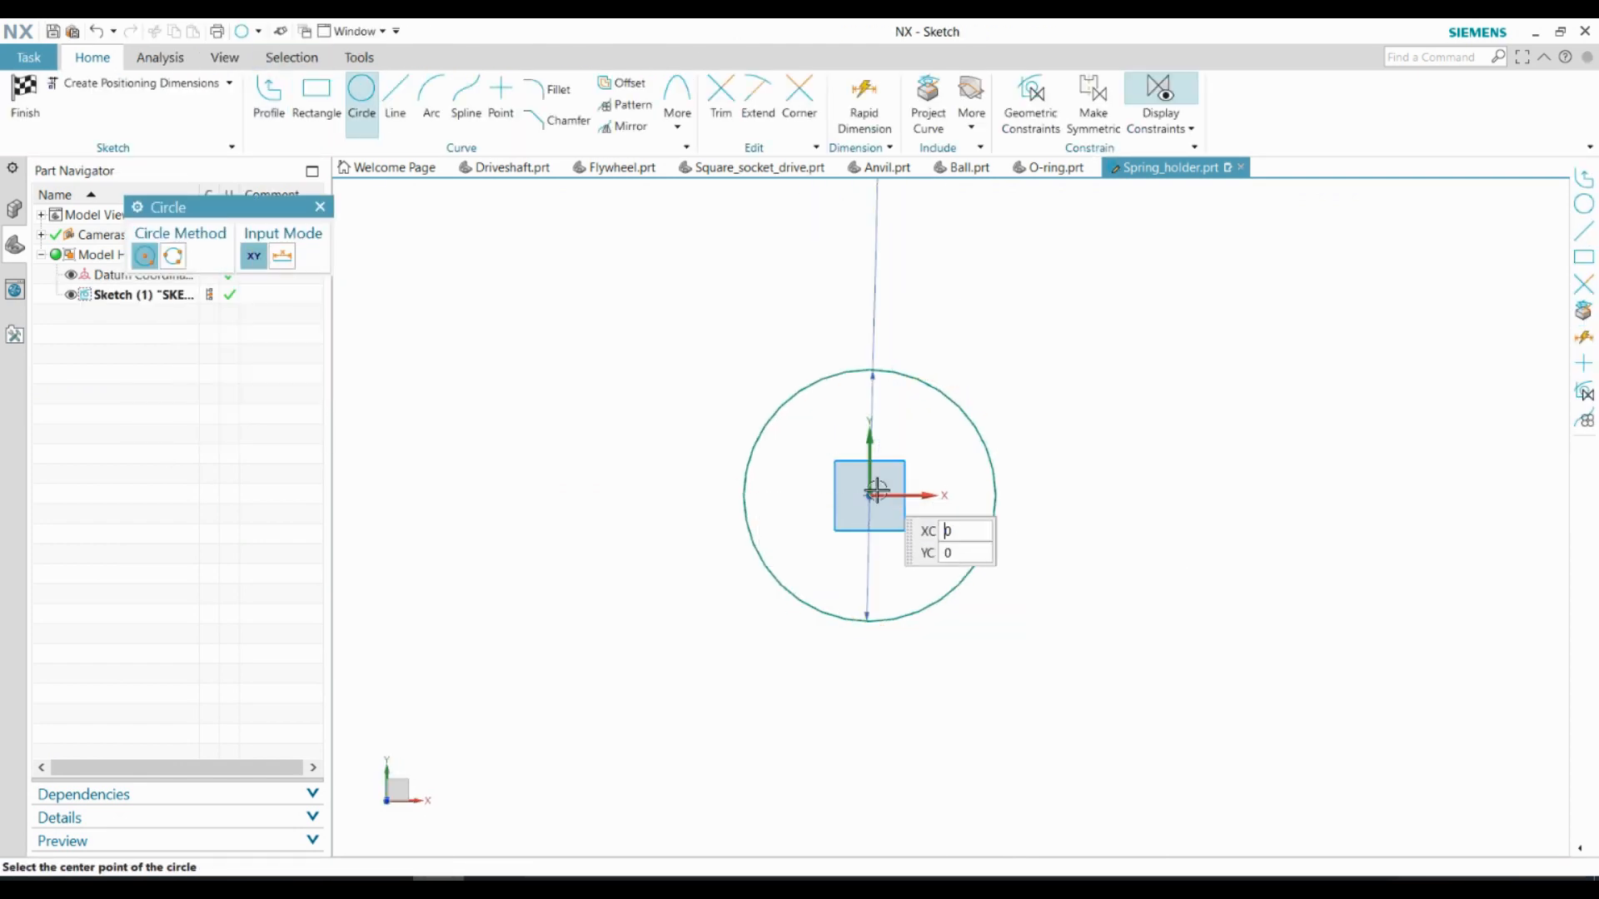
pyautogui.click(876, 491)
pyautogui.write('35')
pyautogui.press('Return')
pyautogui.click(25, 96)
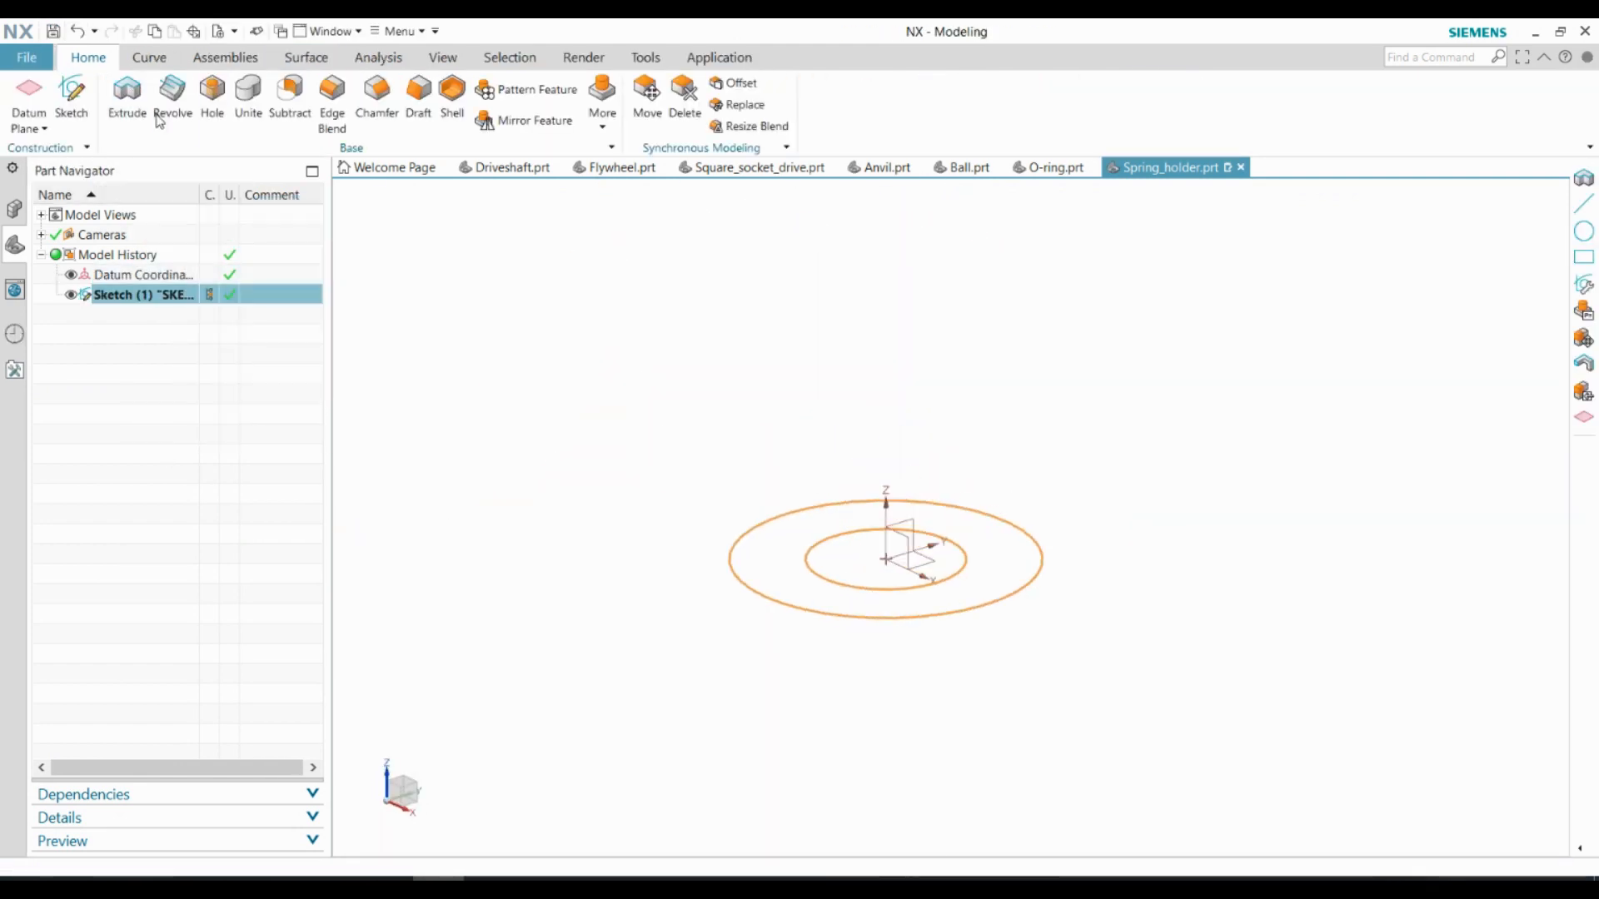
# Extrude the ring between the two sketched circles by 10 mm
pyautogui.click(130, 100)
pyautogui.write('10')
pyautogui.press('Return')
pyautogui.click(250, 682)
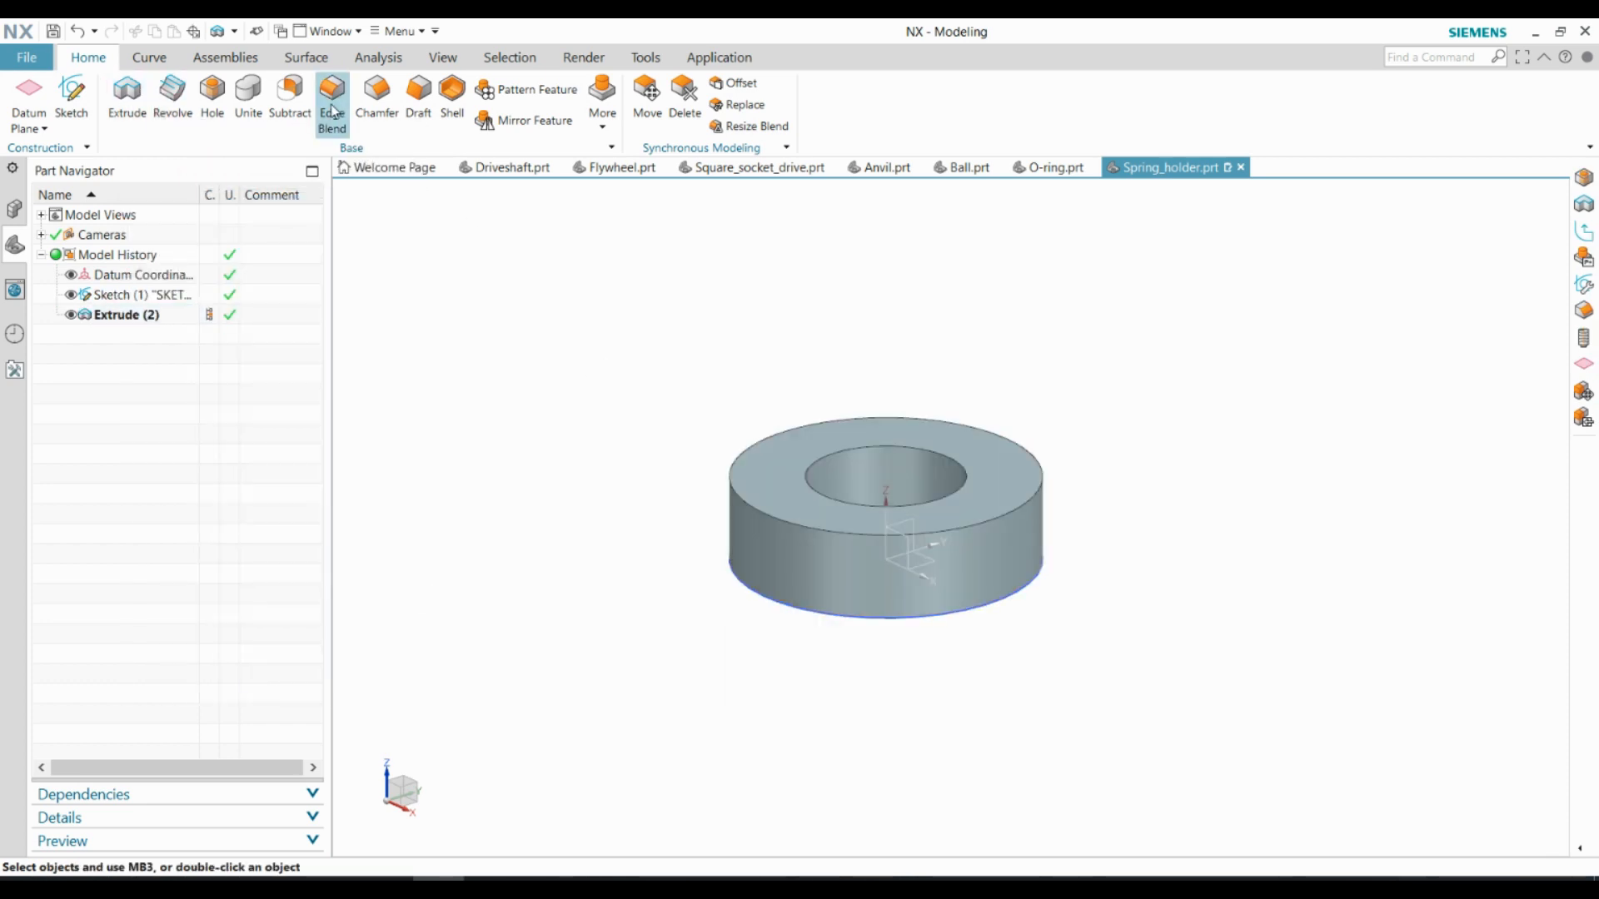
# Chamfer the upper and lower edges of the ring's bore by 0.5 mm
pyautogui.click(377, 100)
pyautogui.click(827, 499)
pyautogui.write('0.5')
pyautogui.press('Return')
pyautogui.moveTo(856, 692); pyautogui.dragTo(862, 575, button='middle')
pyautogui.click(865, 596)
pyautogui.click(256, 461)
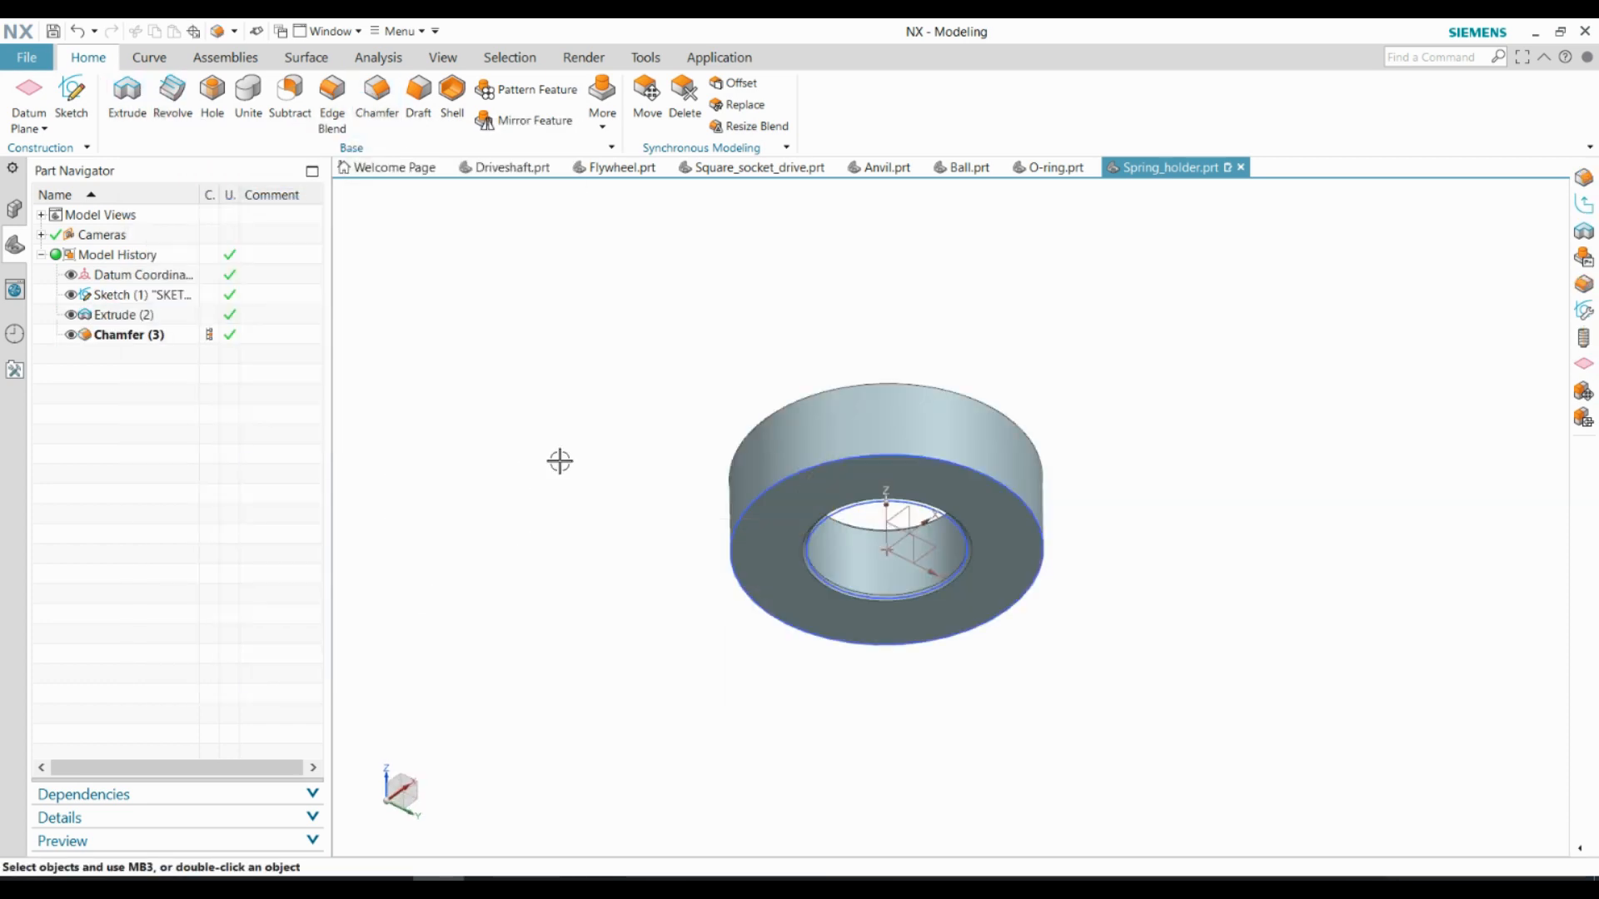
# Hide the datum coordinate system and the sketch so only the solid ring is shown
pyautogui.click(444, 63)
pyautogui.click(361, 101)
pyautogui.click(372, 258)
pyautogui.click(318, 317)
pyautogui.click(381, 531)
pyautogui.press('Home')
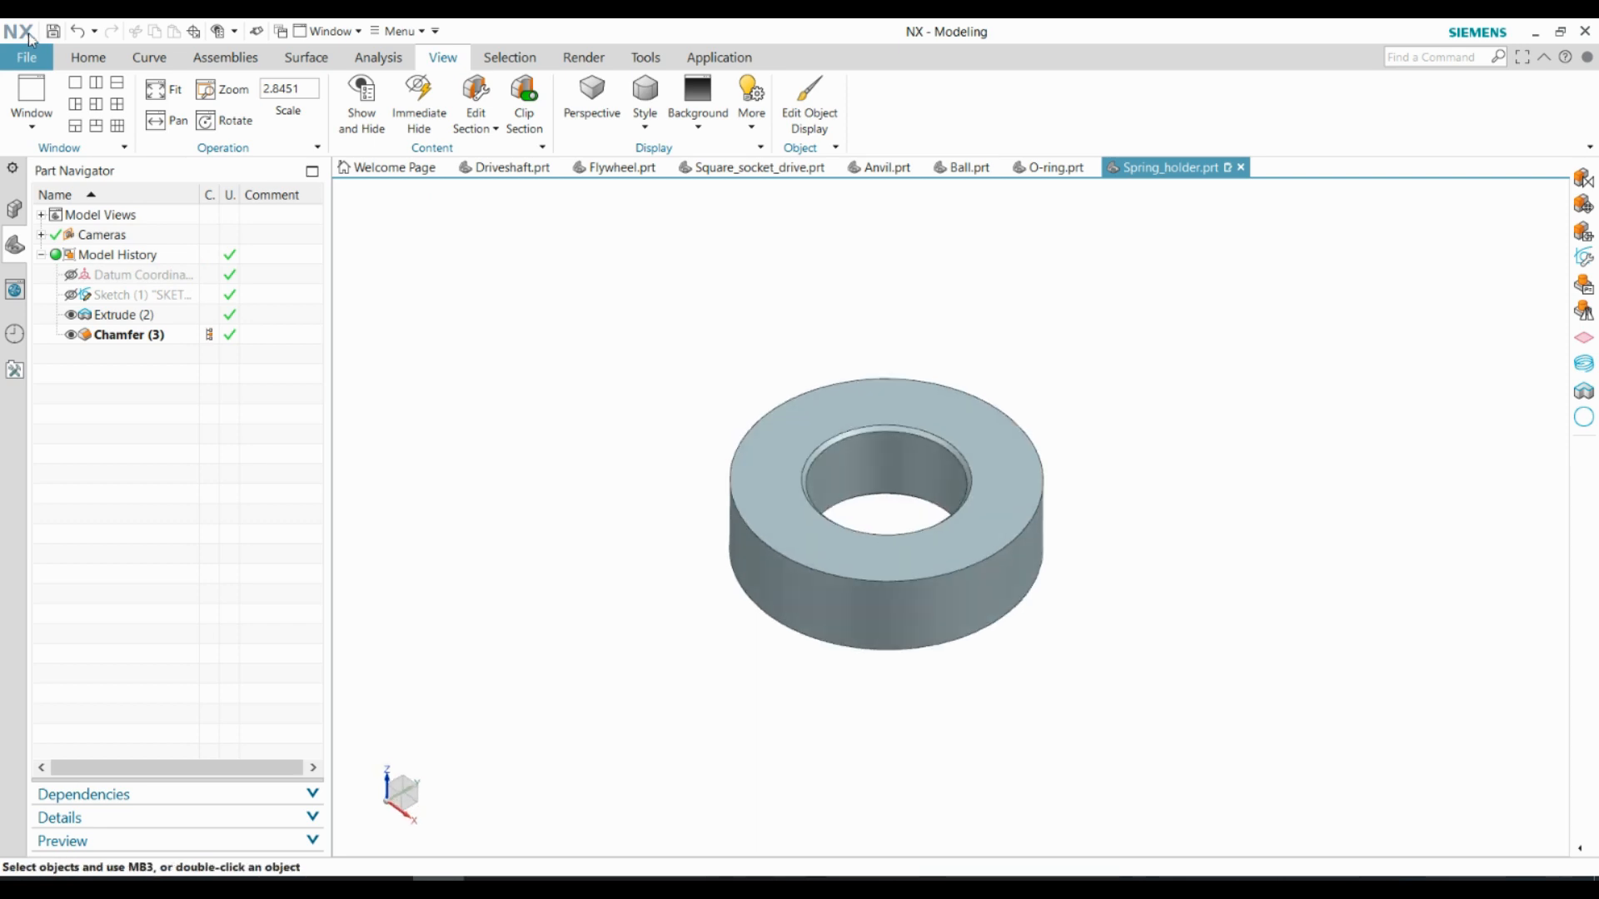
# Switch to the Drafting application and create an A4 drawing sheet for the spring holder
pyautogui.click(718, 56)
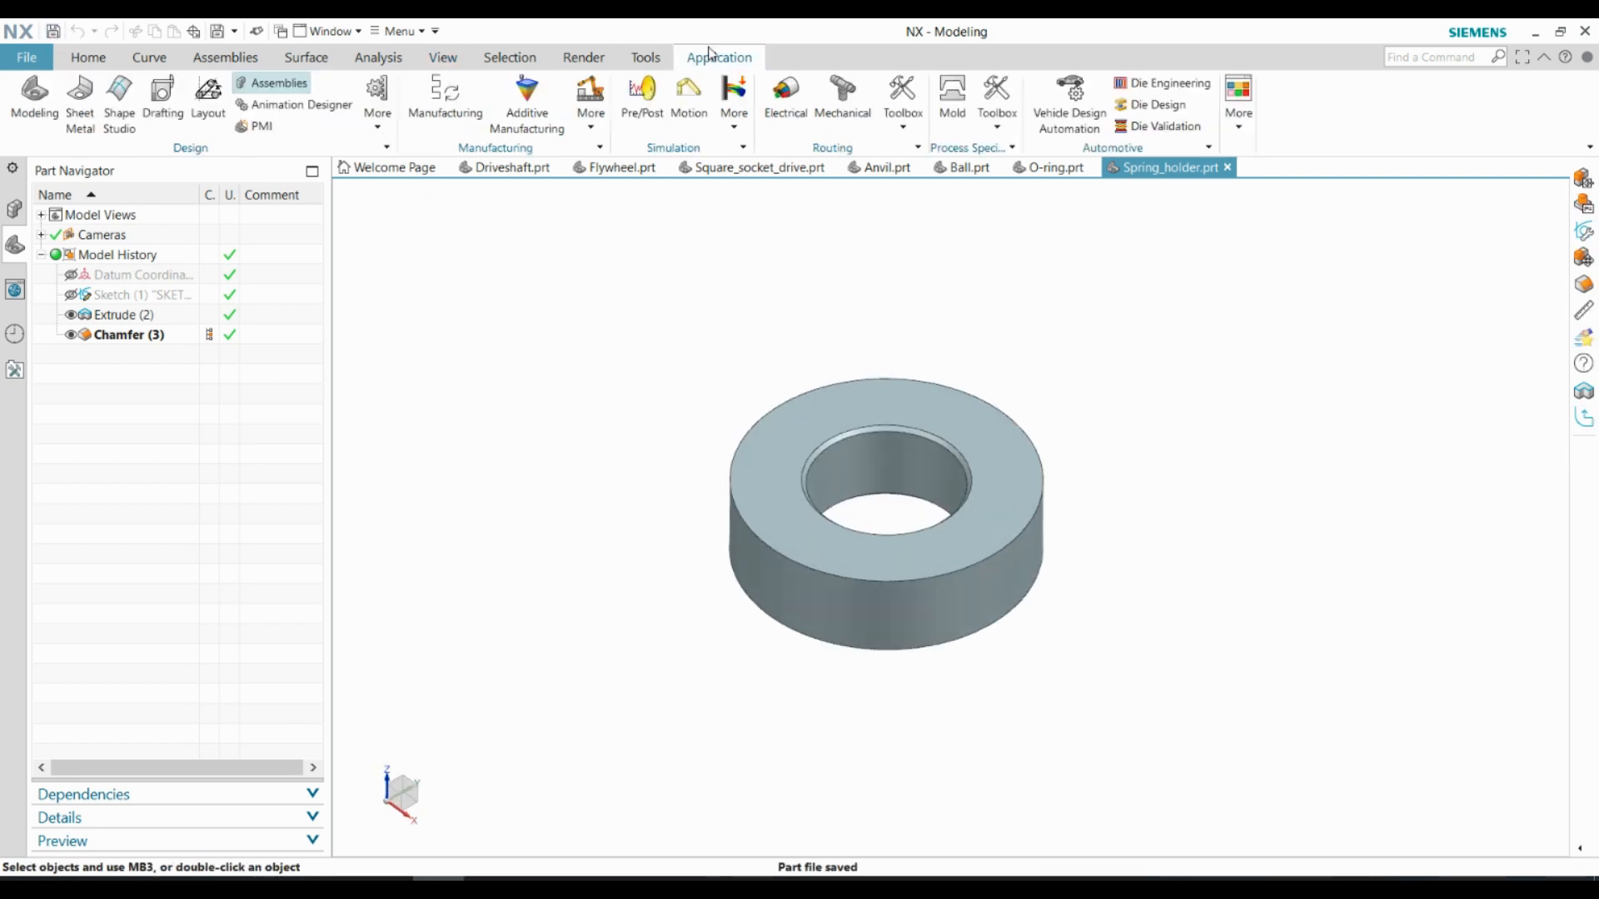
pyautogui.click(161, 102)
pyautogui.click(249, 856)
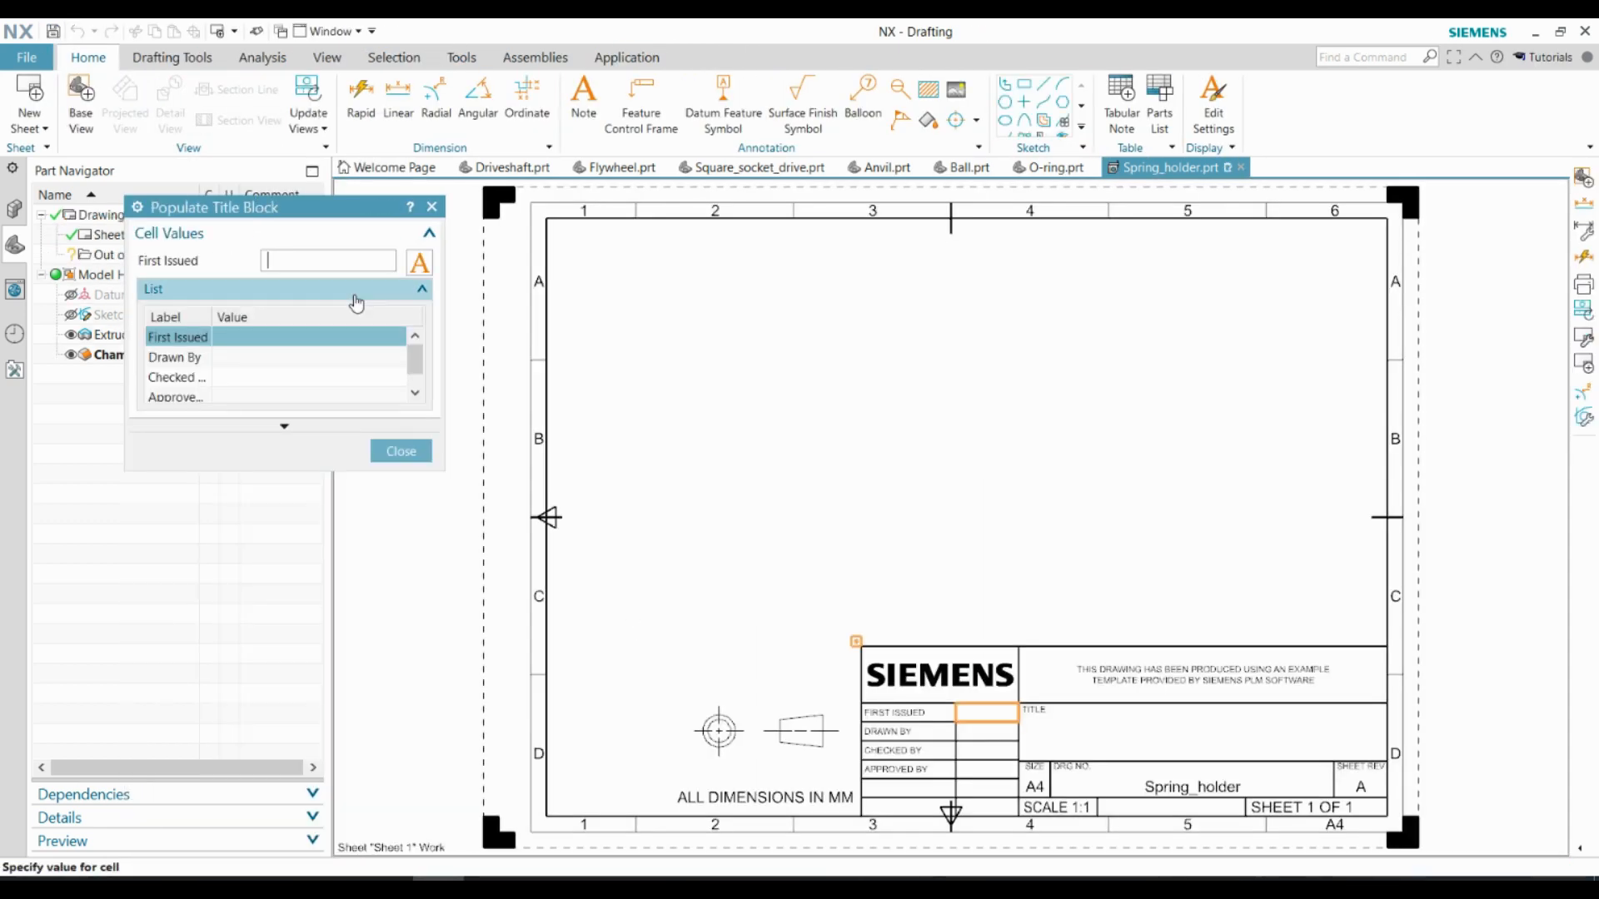
# Fill in the title block with 23-3-2023 as the first issued date and the drafter's name under Drawn By
pyautogui.write('23-3-2023')
pyautogui.click(208, 358)
pyautogui.write('Devin')
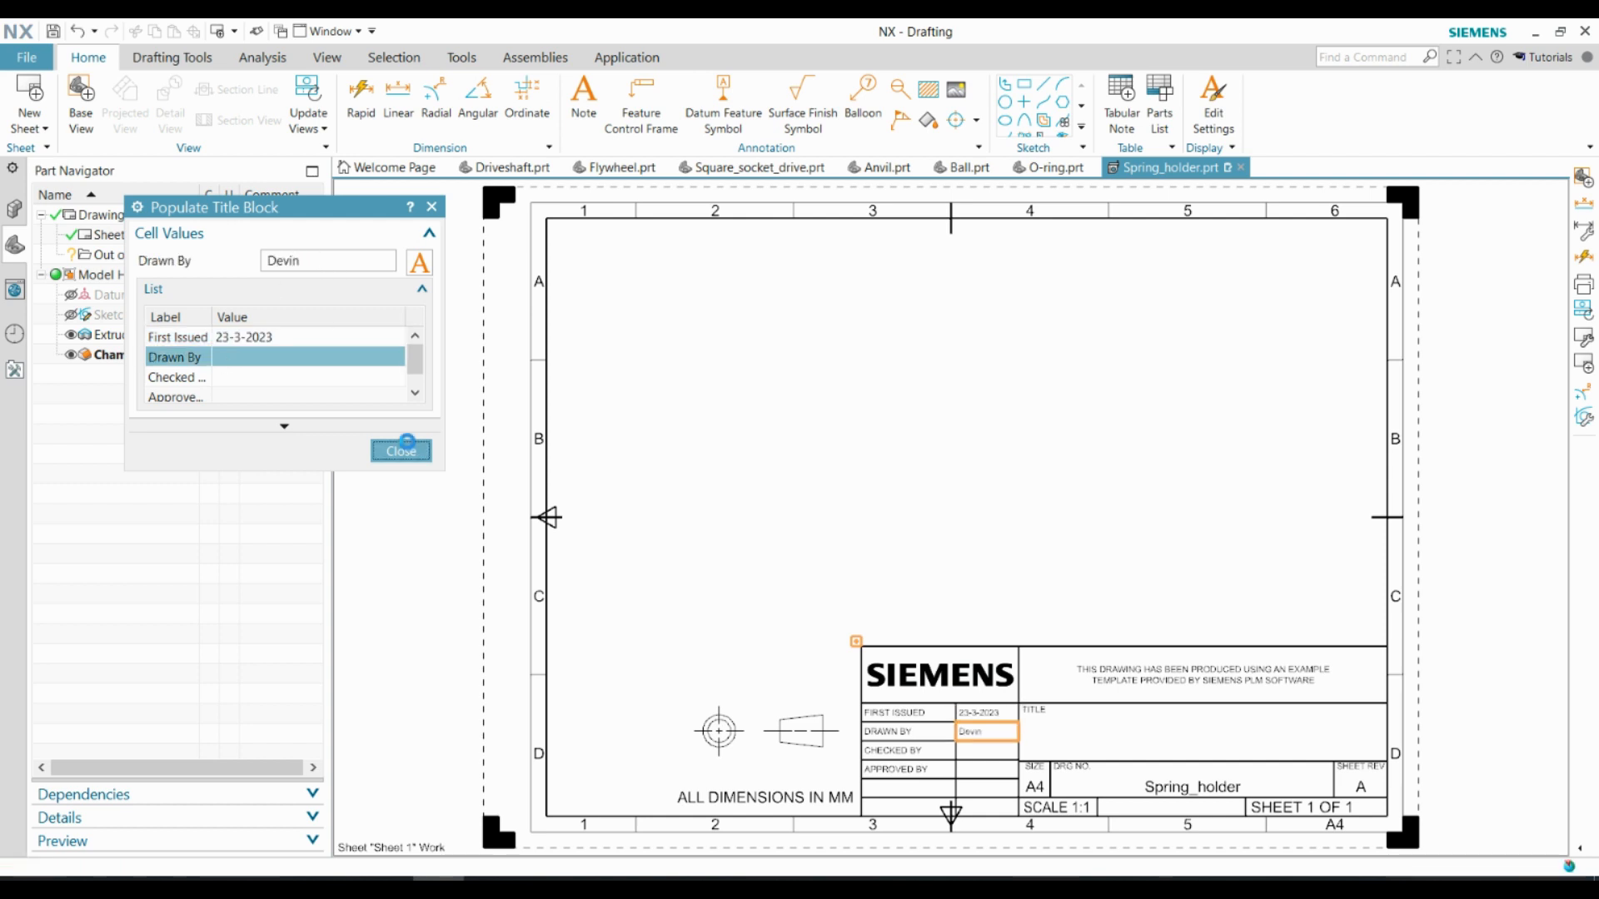
pyautogui.click(401, 450)
# Place a top base view of the ring at 2:1 scale with a projected side view to its right
pyautogui.click(350, 478)
pyautogui.click(334, 534)
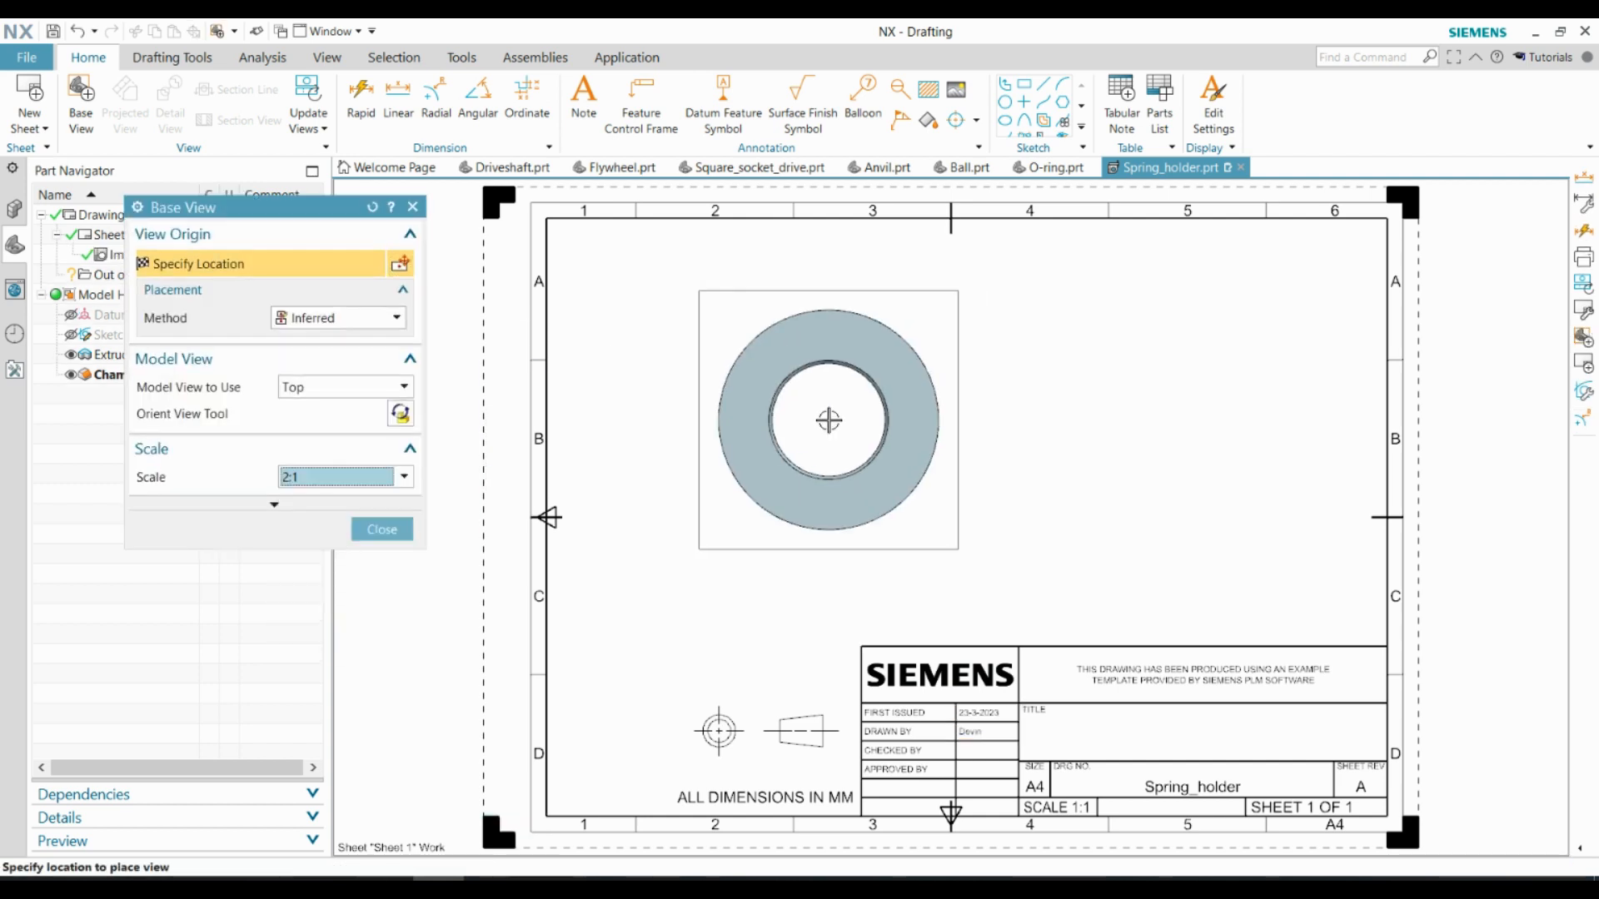
pyautogui.click(828, 421)
pyautogui.click(1192, 407)
# Add a linear diameter dimension to the ring's outer circle, placed to the left of the top view
pyautogui.click(398, 98)
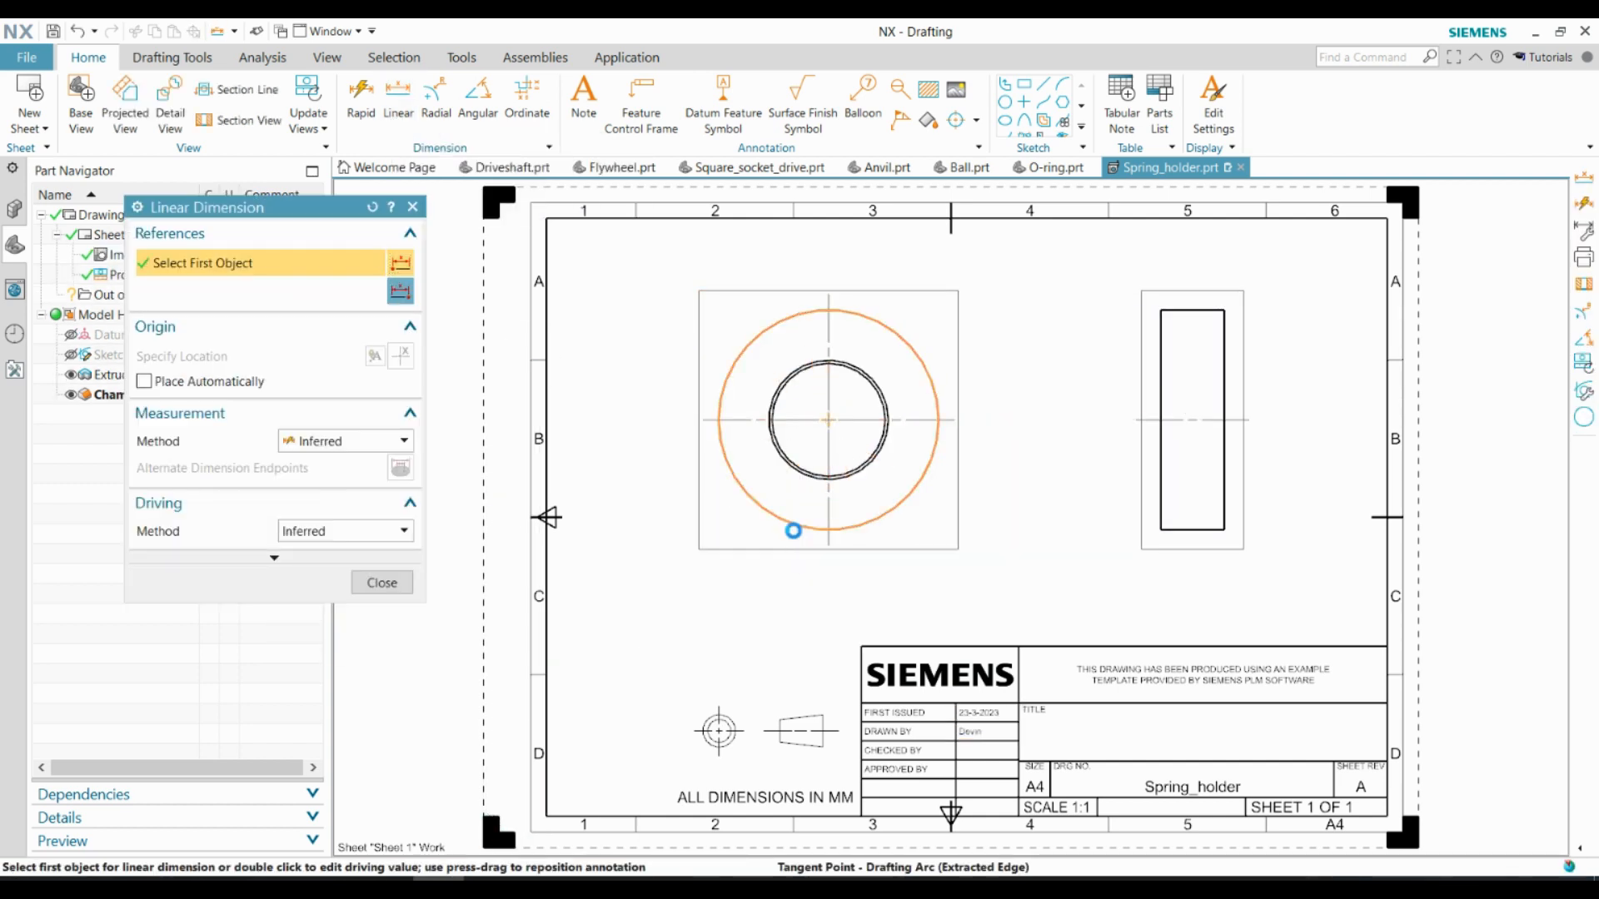
pyautogui.click(798, 528)
pyautogui.click(620, 422)
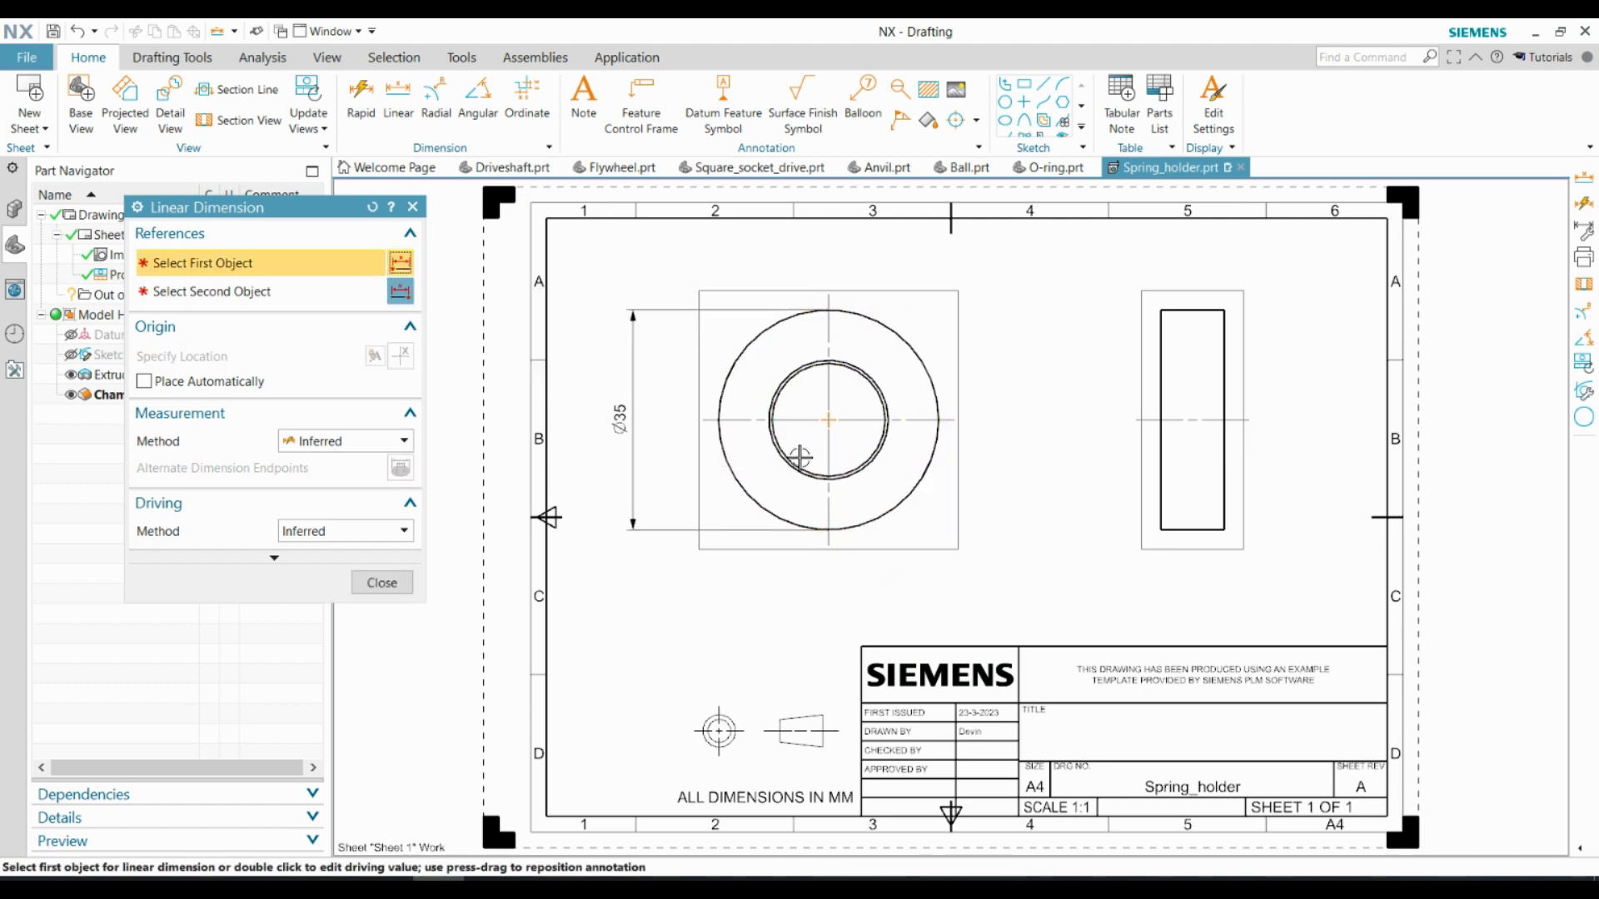
# Dimension the bore's inner diameter and position it between the ring and the outer diameter dimension
pyautogui.click(799, 458)
pyautogui.scroll(4, 794, 434)
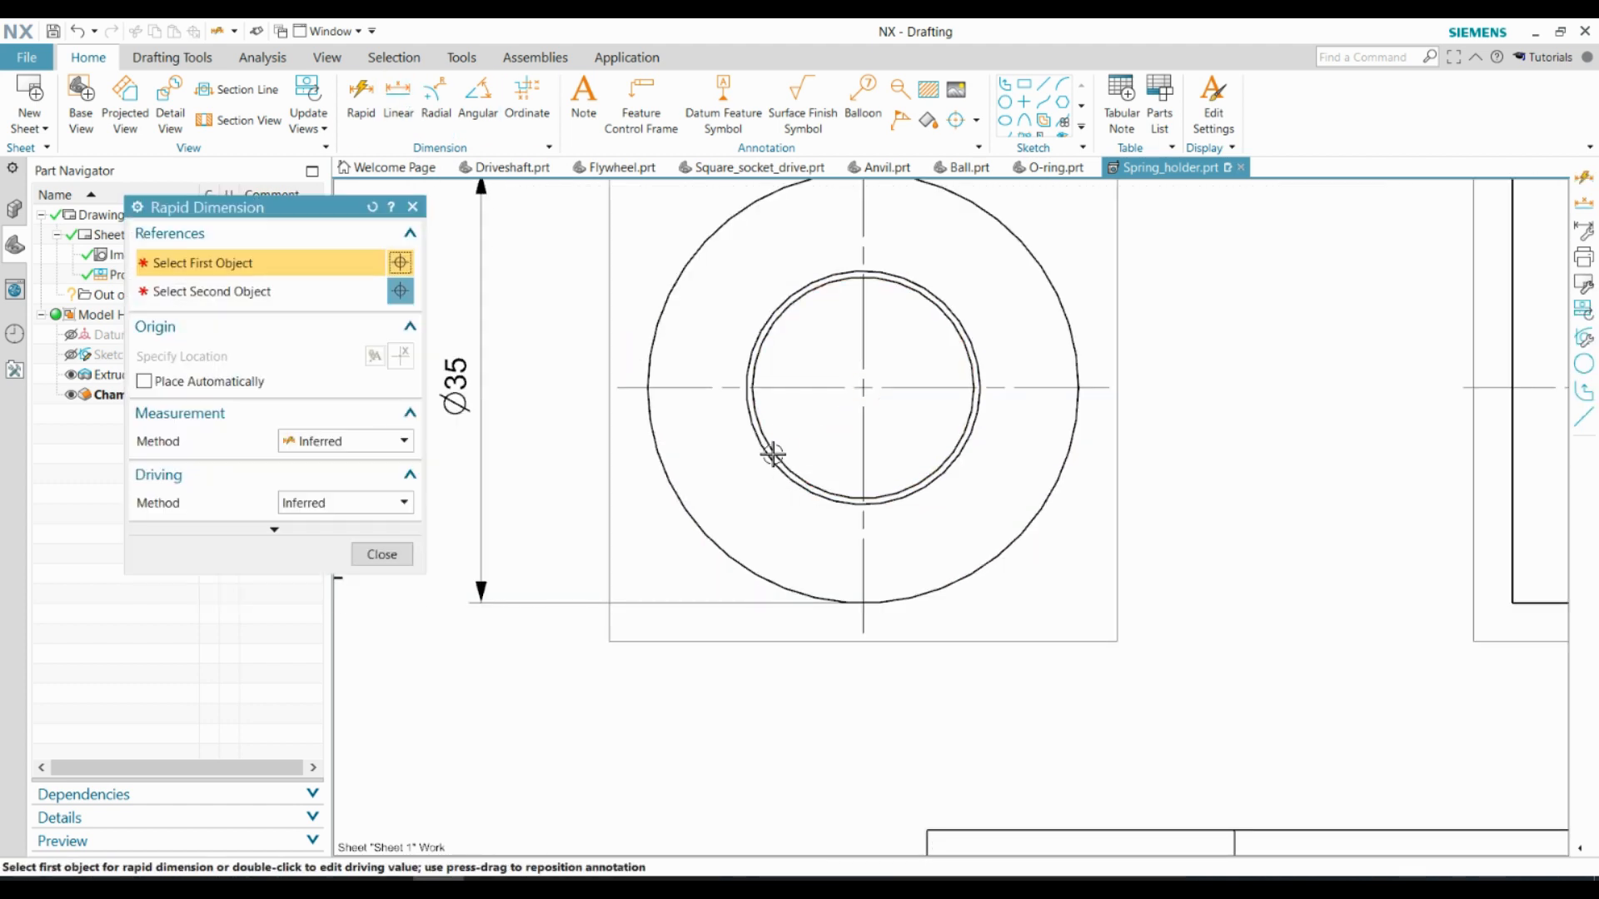
pyautogui.click(864, 498)
pyautogui.click(864, 277)
pyautogui.click(569, 386)
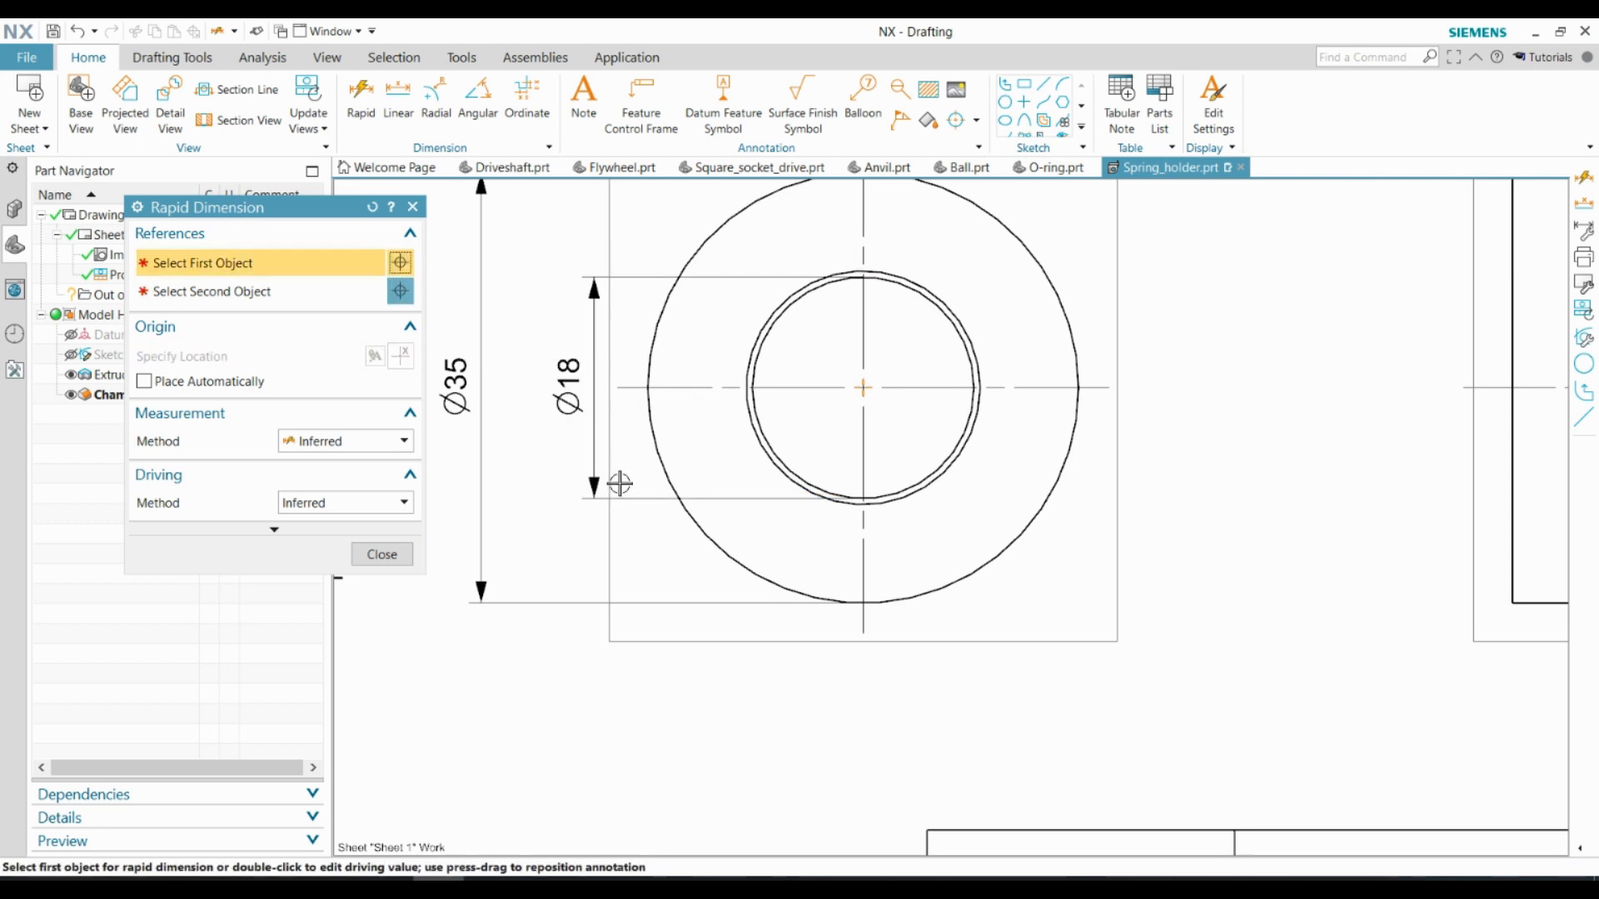
pyautogui.press('Escape')
pyautogui.scroll(-1, 556, 556)
pyautogui.moveTo(563, 424); pyautogui.dragTo(546, 426)
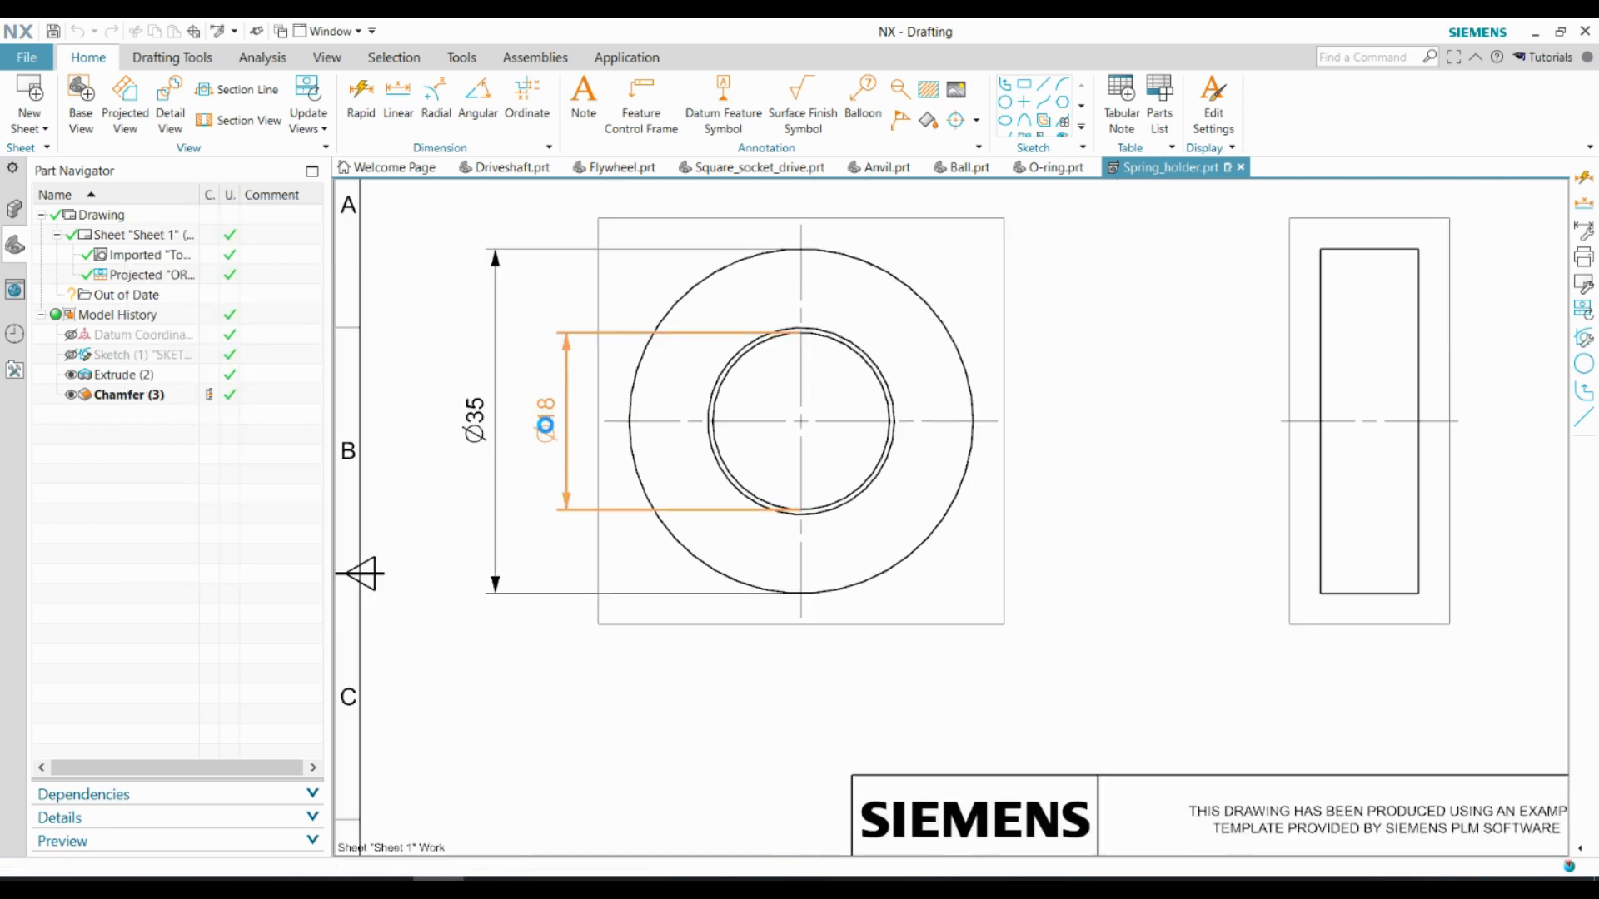
# Add a hole fit tolerance of J7 to the bore's diameter dimension
pyautogui.doubleClick(545, 426)
pyautogui.click(493, 410)
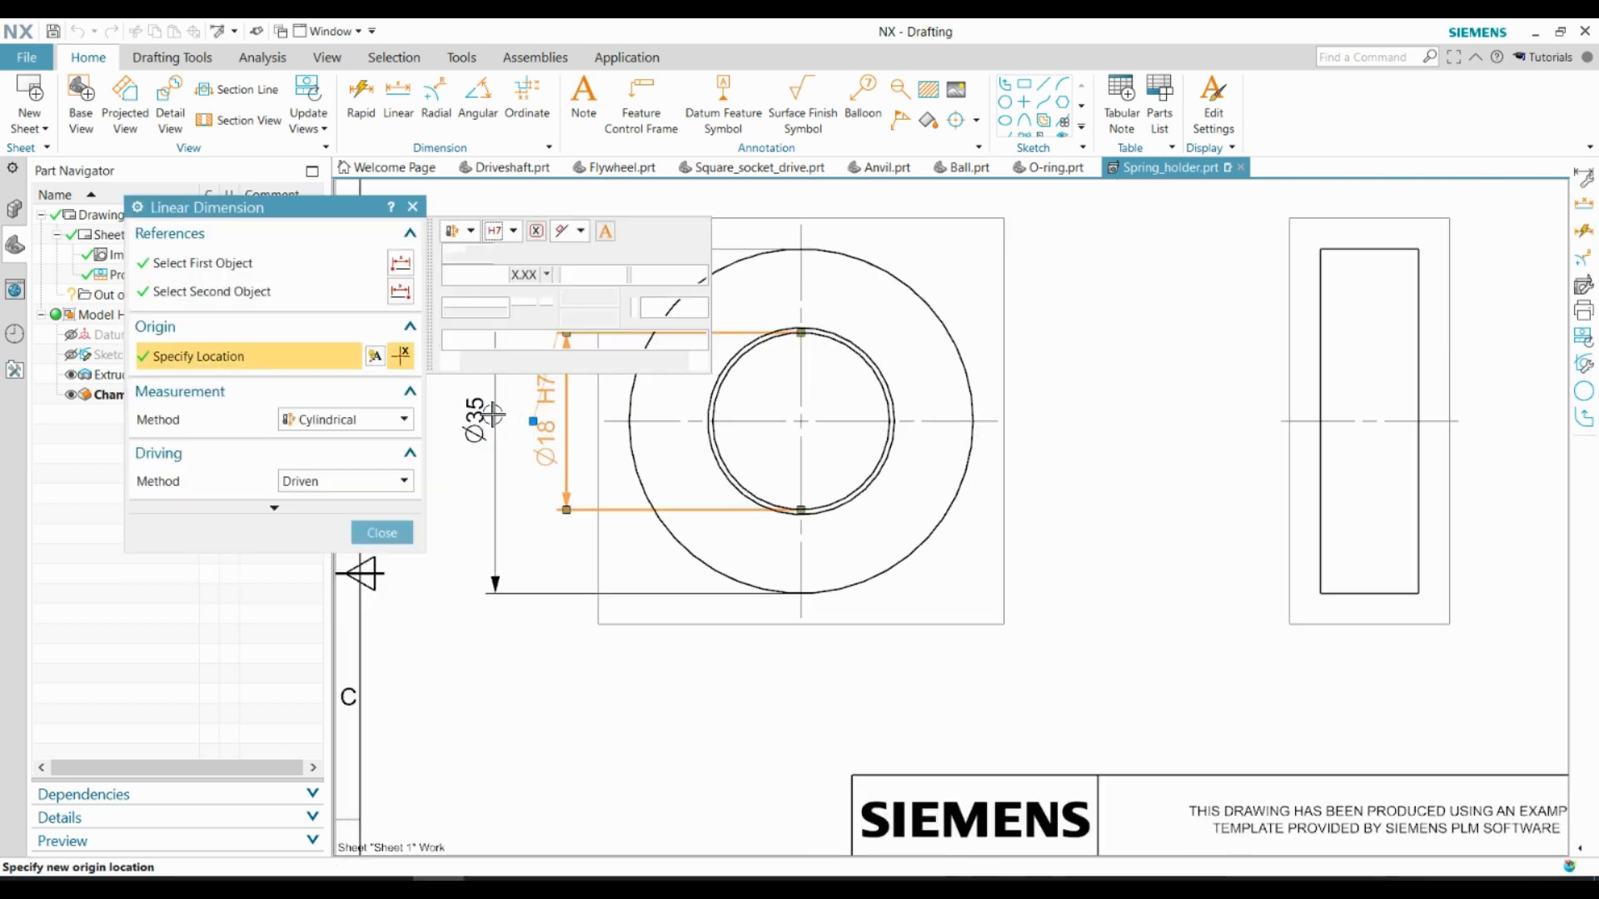
pyautogui.click(524, 260)
pyautogui.click(526, 523)
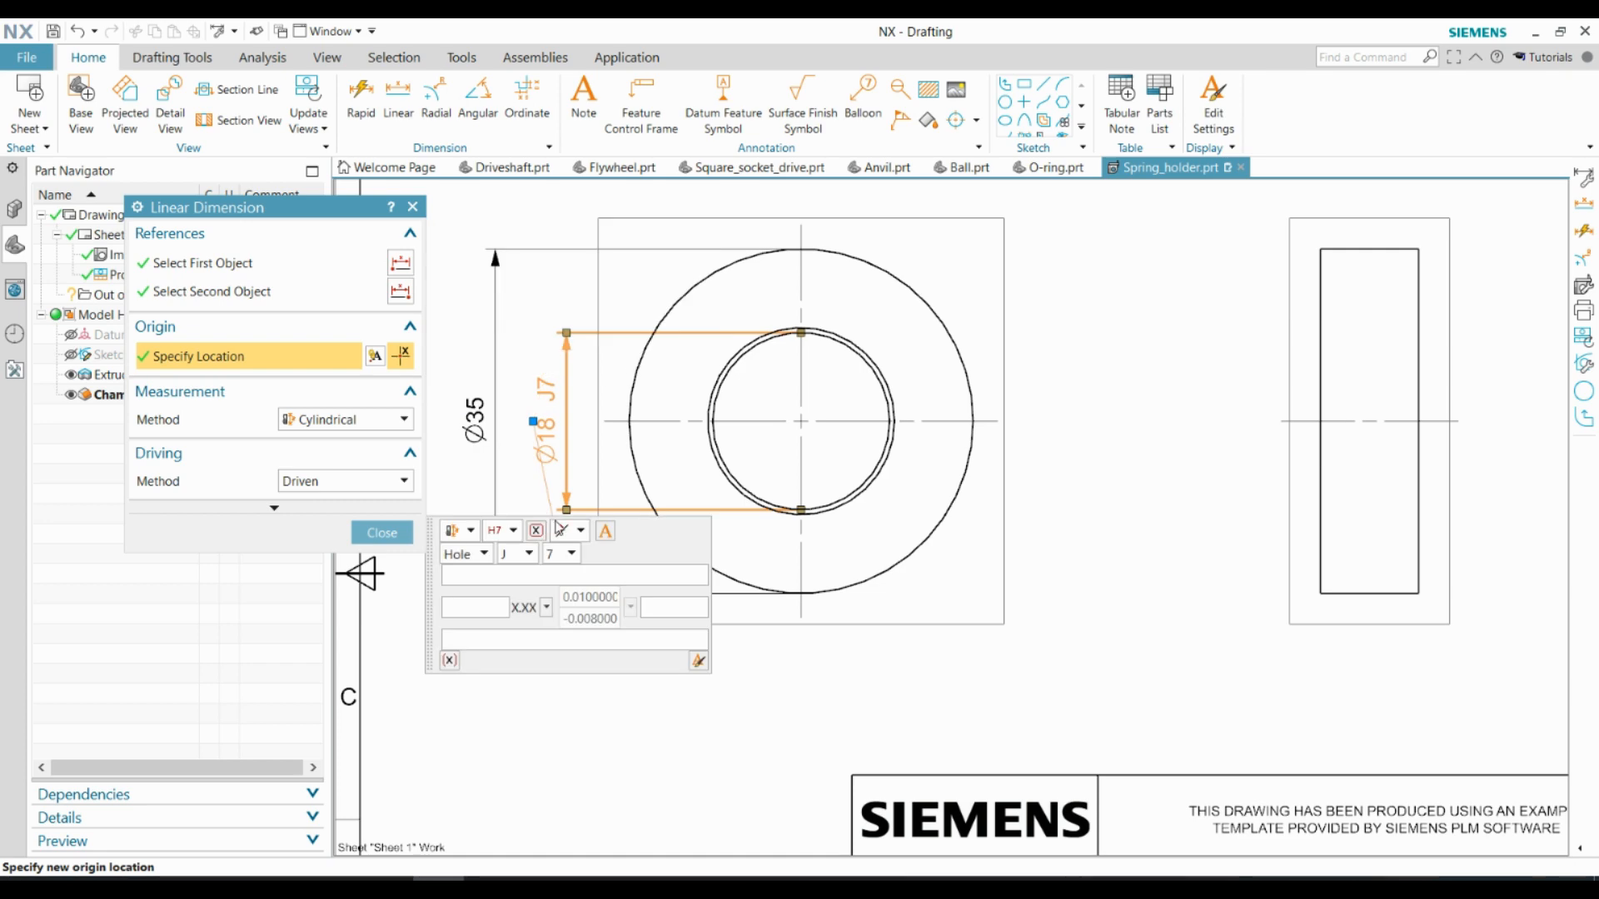
# Add a linear width dimension below the ring's side view
pyautogui.click(382, 533)
pyautogui.click(1349, 593)
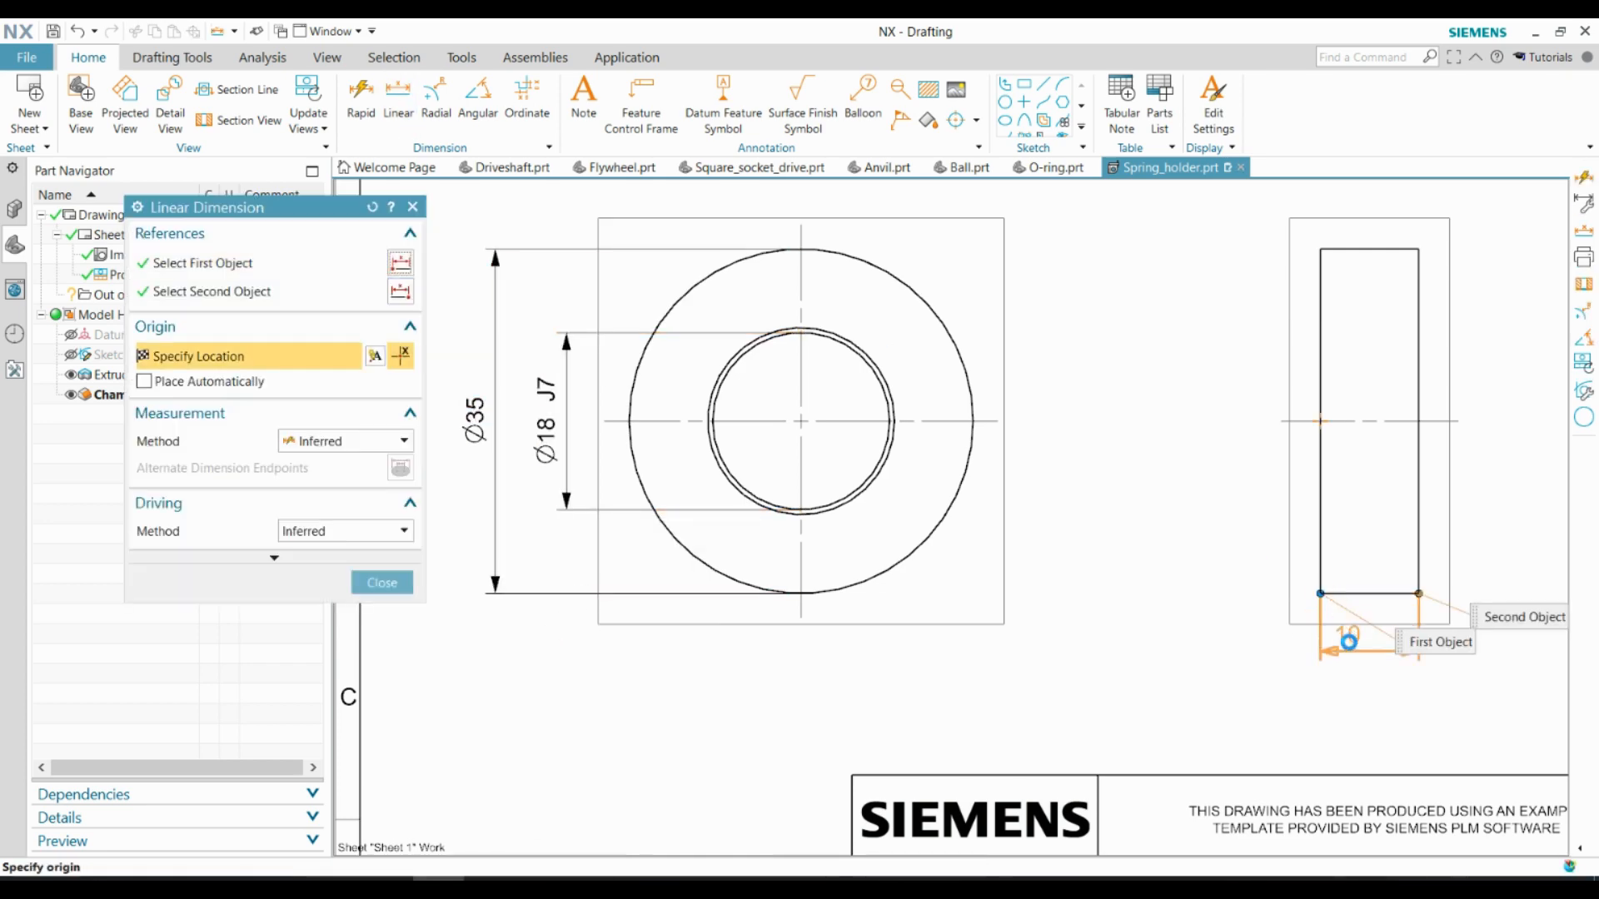
pyautogui.click(1368, 664)
pyautogui.scroll(-2, 1041, 637)
pyautogui.click(383, 583)
pyautogui.keyDown('shift'); pyautogui.moveTo(901, 437); pyautogui.dragTo(835, 328, button='middle'); pyautogui.keyUp('shift')
pyautogui.scroll(3, 834, 327)
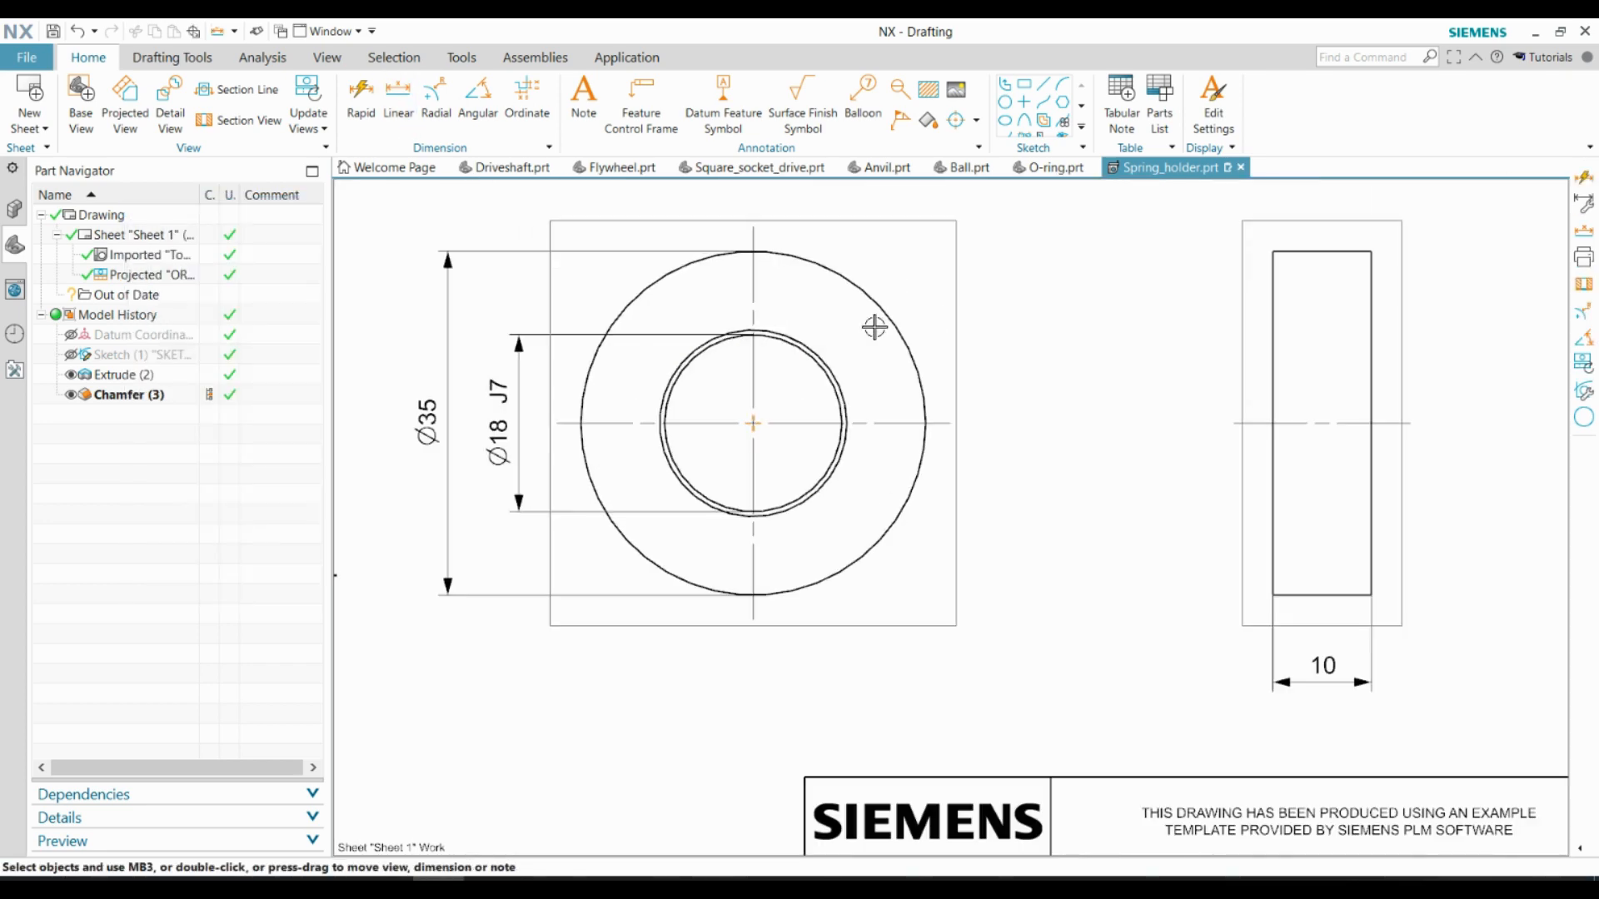
# Add a horizontal chamfer dimension between the two bore circles below the top view, with the appended text x45
pyautogui.click(398, 104)
pyautogui.click(832, 400)
pyautogui.click(839, 419)
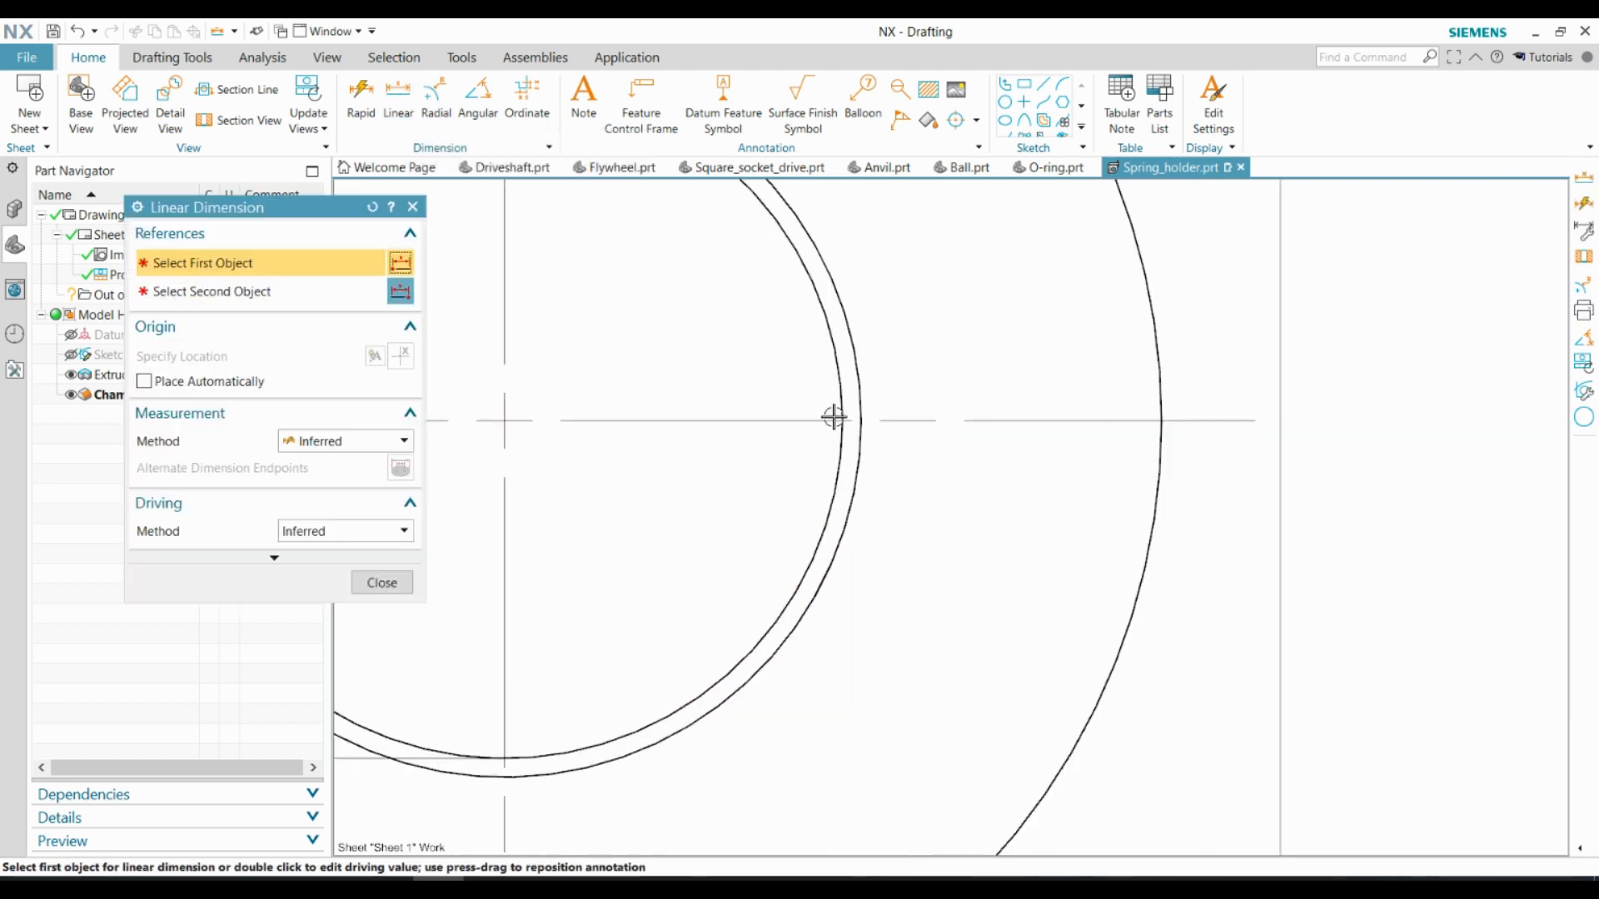
pyautogui.click(842, 420)
pyautogui.click(861, 420)
pyautogui.scroll(-4, 891, 466)
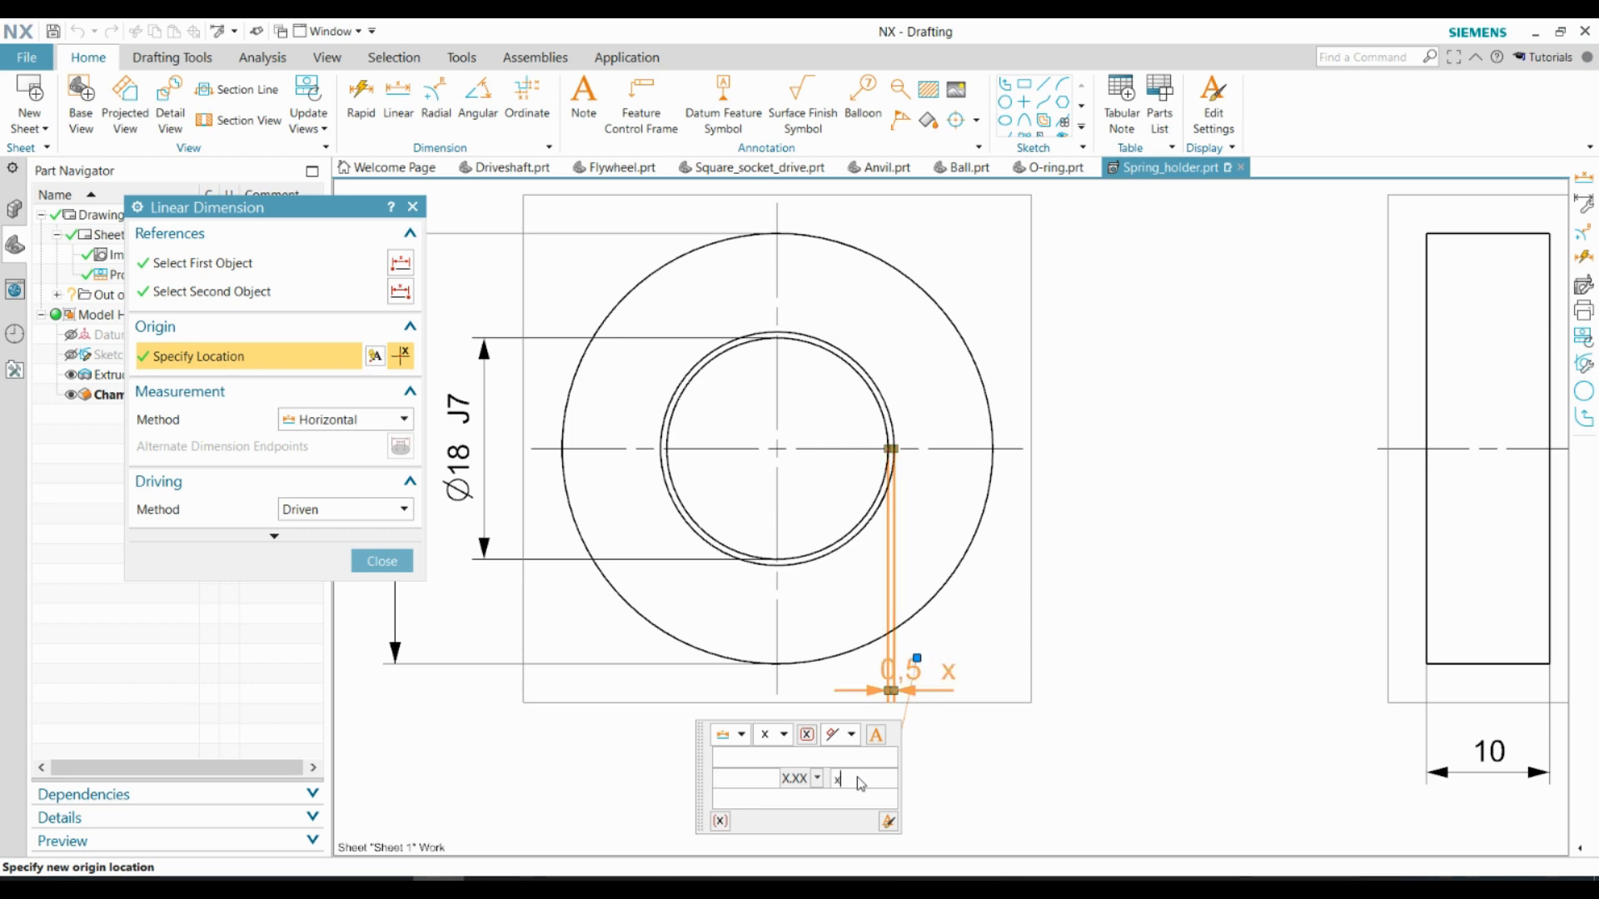
pyautogui.press('Escape')
pyautogui.moveTo(924, 671); pyautogui.dragTo(983, 673)
pyautogui.scroll(-3, 877, 597)
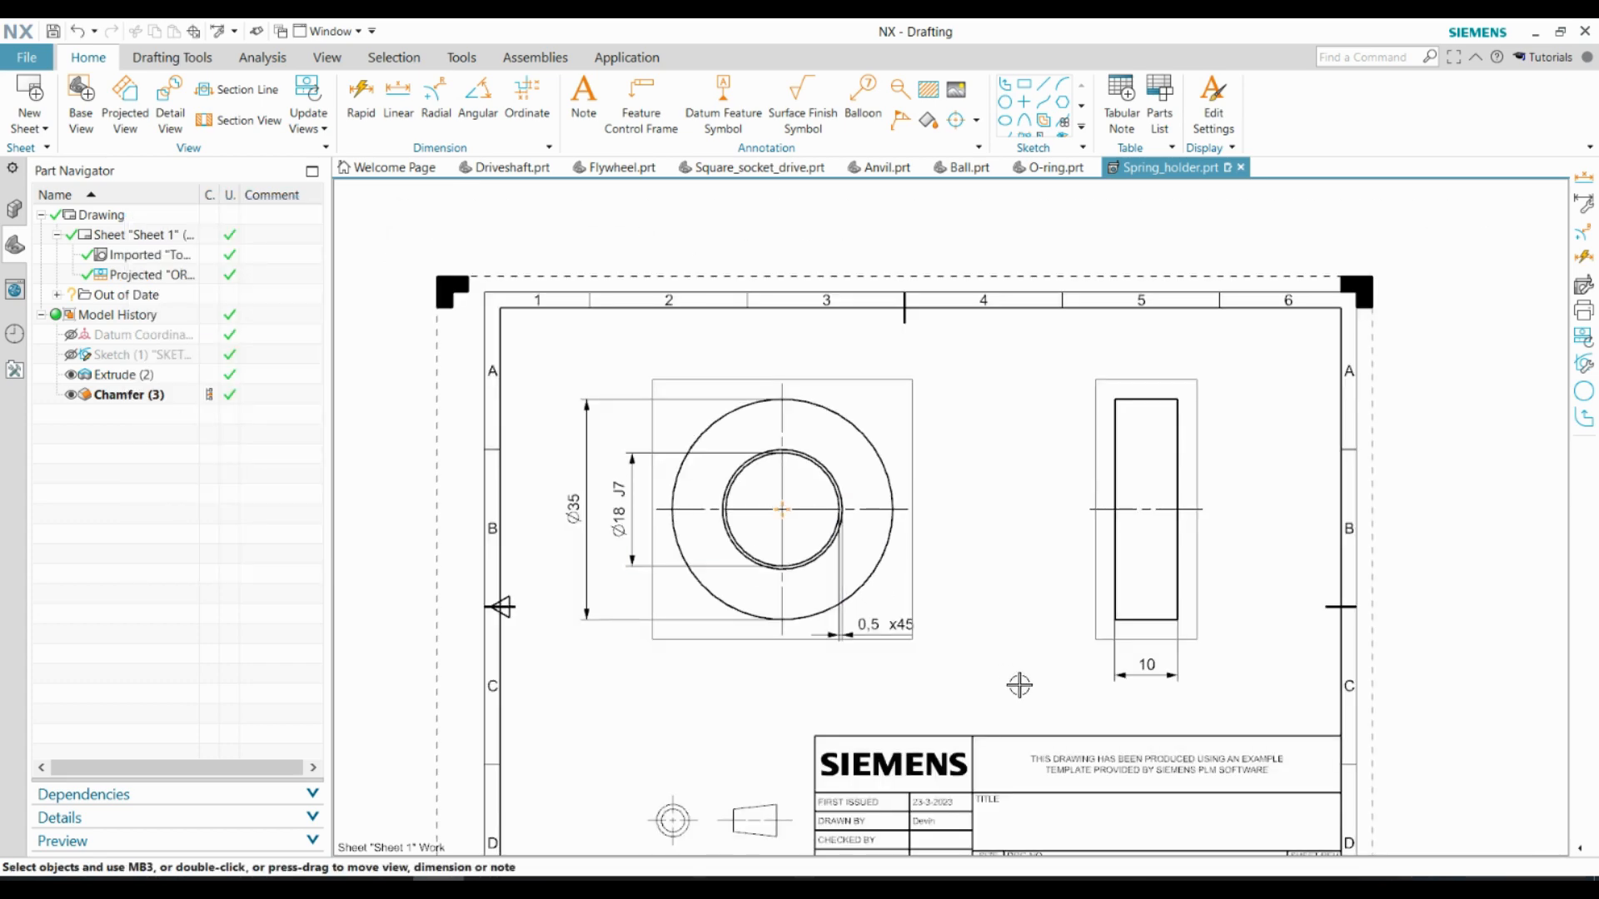
# Print the drawing sheet to a PDF named Spring_holder_2D in the CAD video folder
pyautogui.click(27, 64)
pyautogui.click(49, 219)
pyautogui.click(358, 436)
pyautogui.click(337, 508)
pyautogui.click(255, 490)
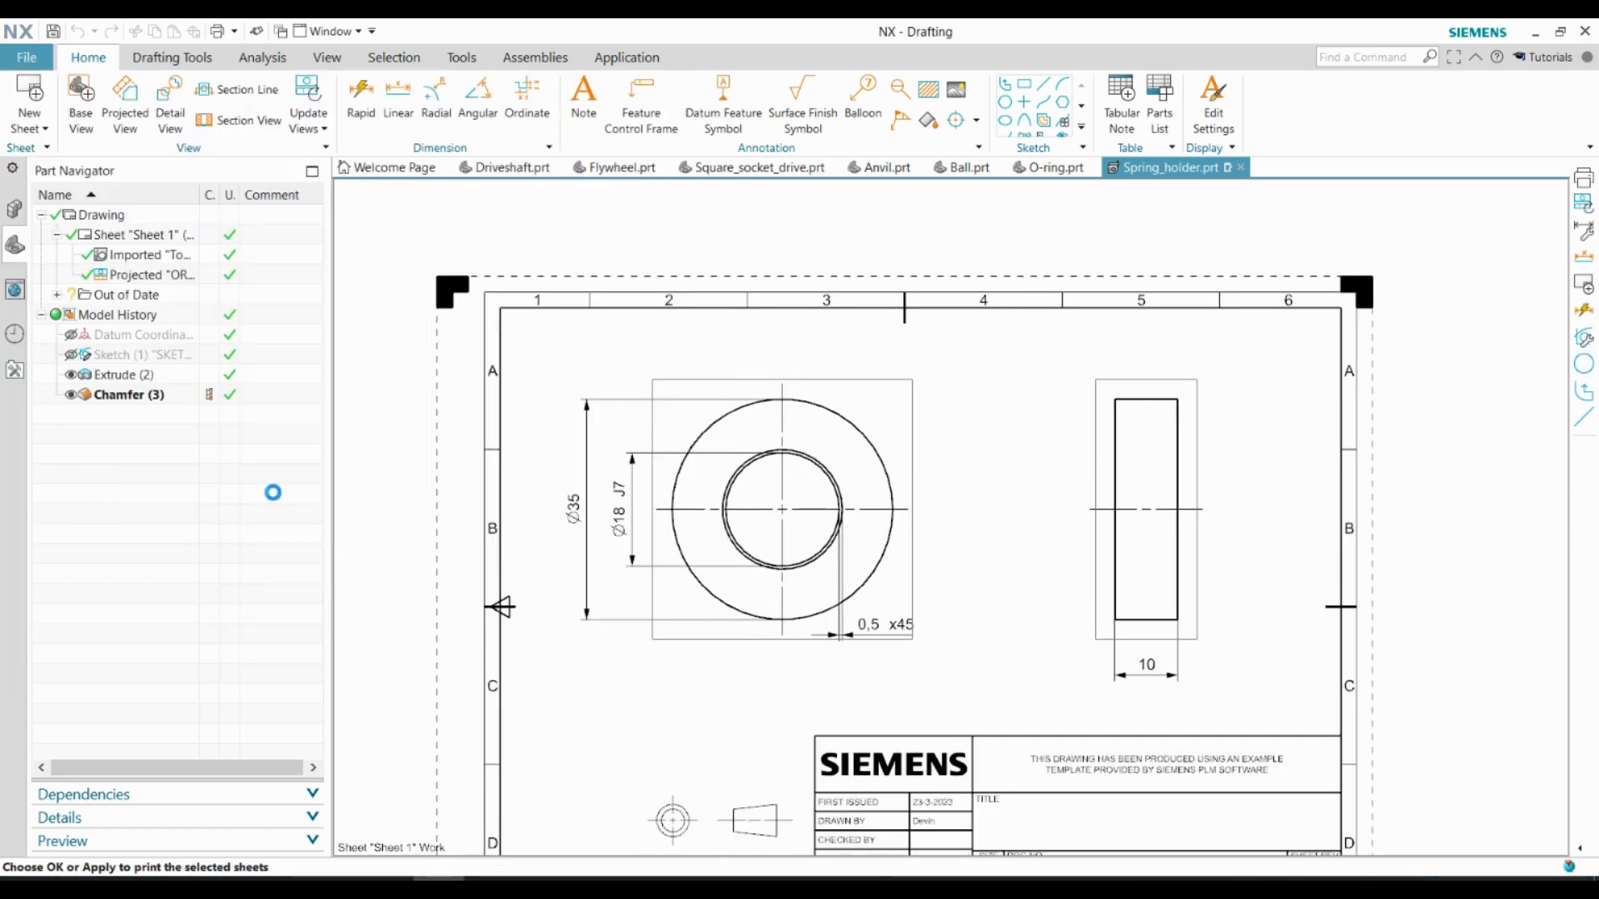
pyautogui.write('Spring_holder_2D')
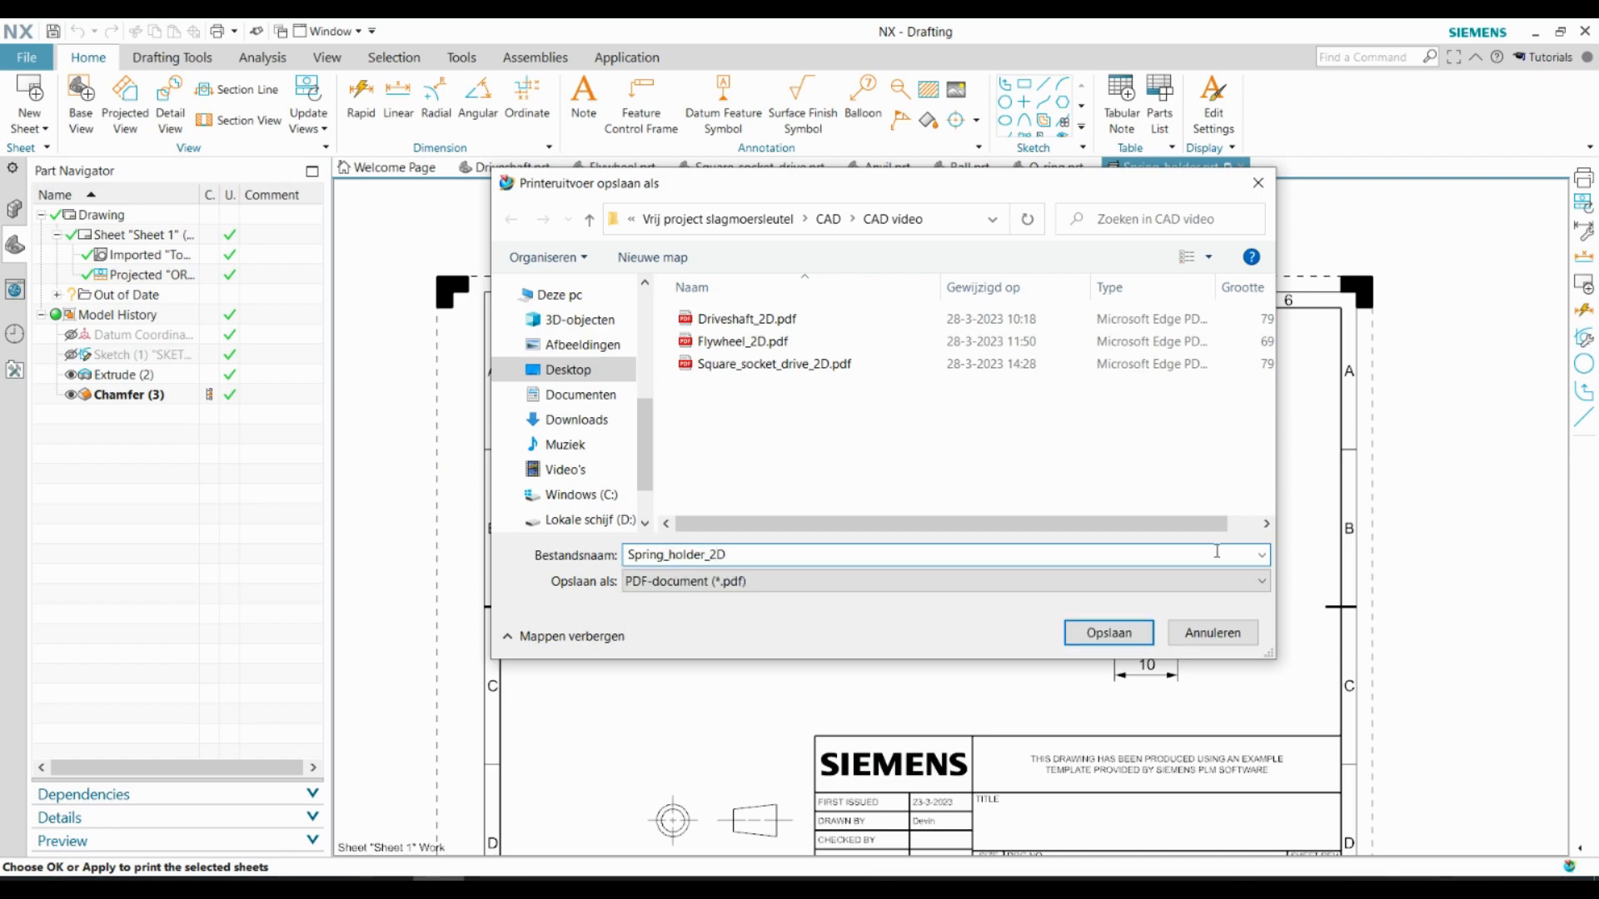
pyautogui.press('Return')
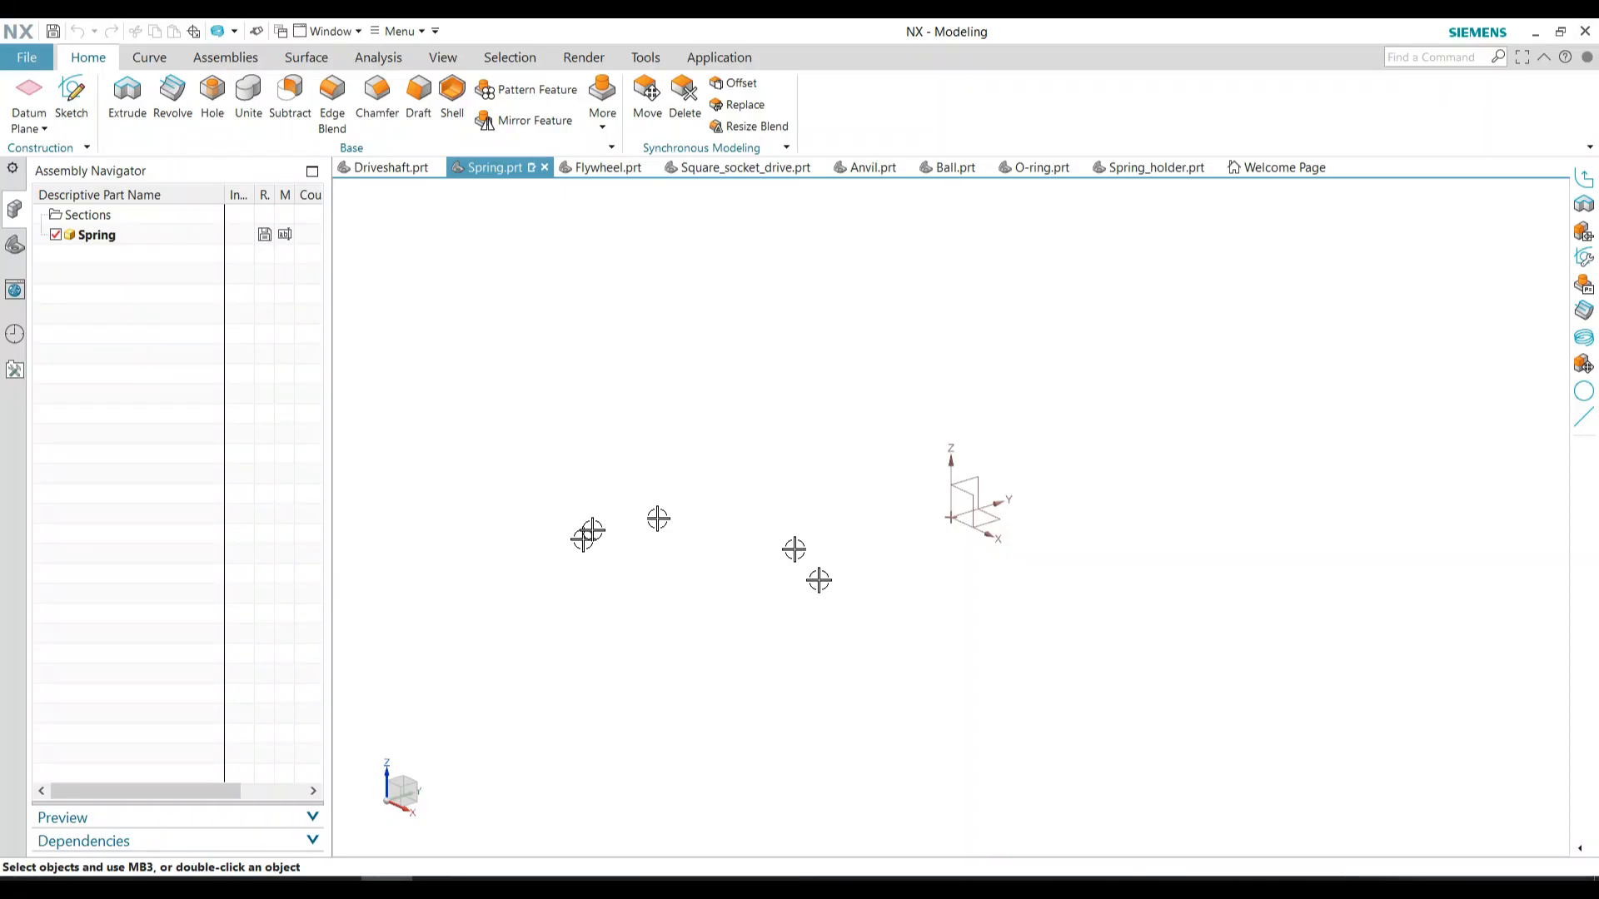
# Create a helix along a vector in the spring part with a 28.5 mm diameter and 7 mm pitch
pyautogui.click(150, 57)
pyautogui.click(281, 93)
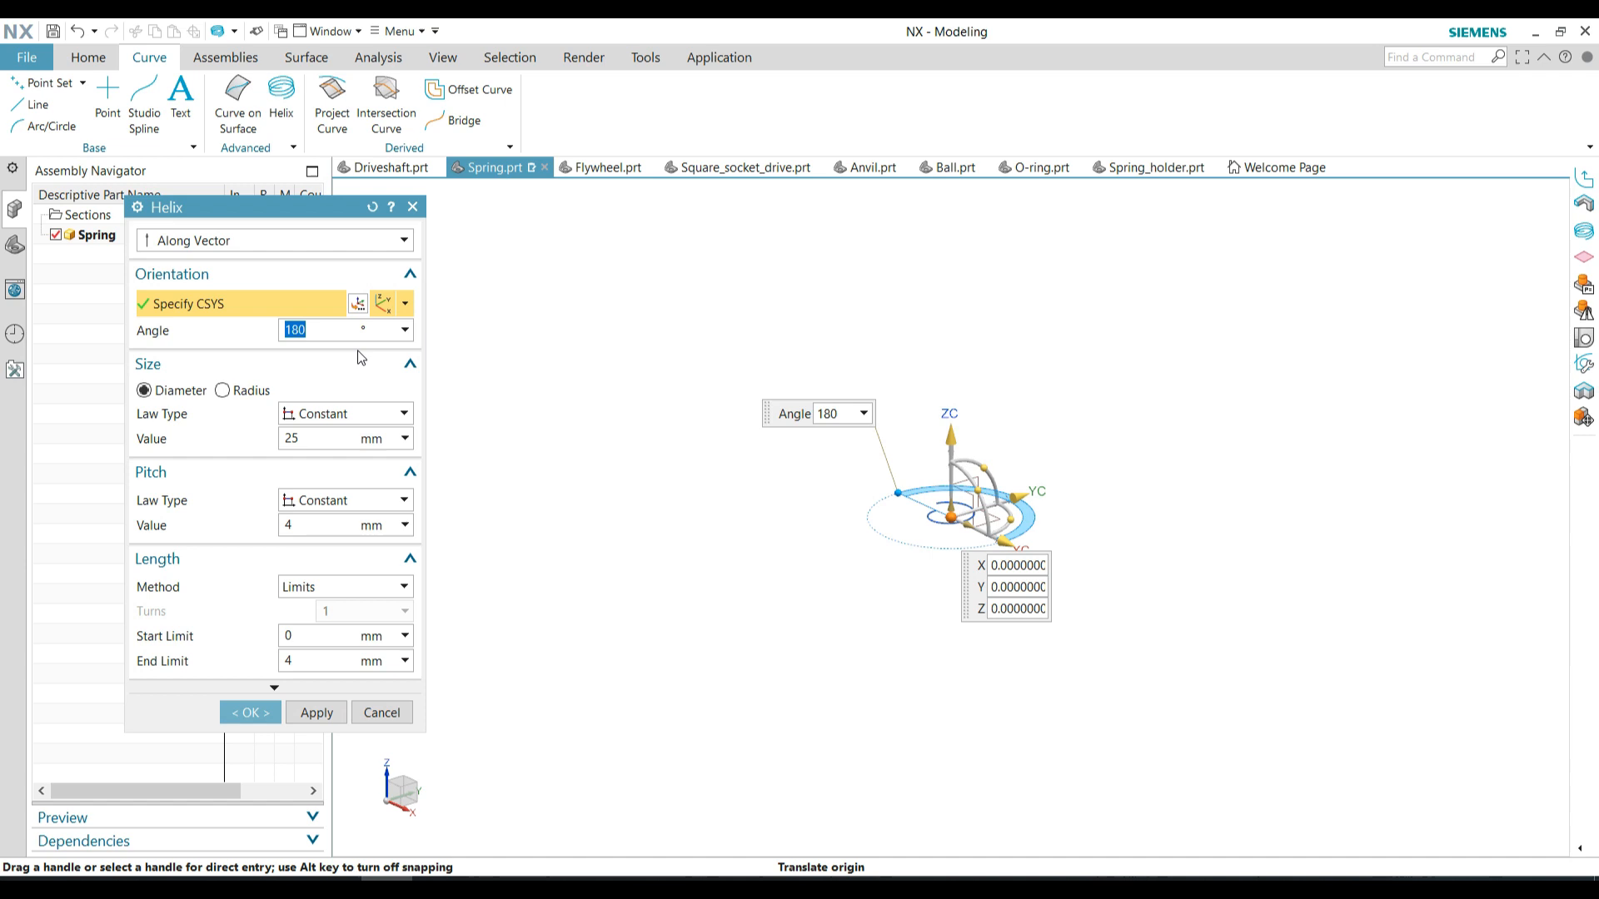
pyautogui.doubleClick(321, 439)
pyautogui.write('28.')
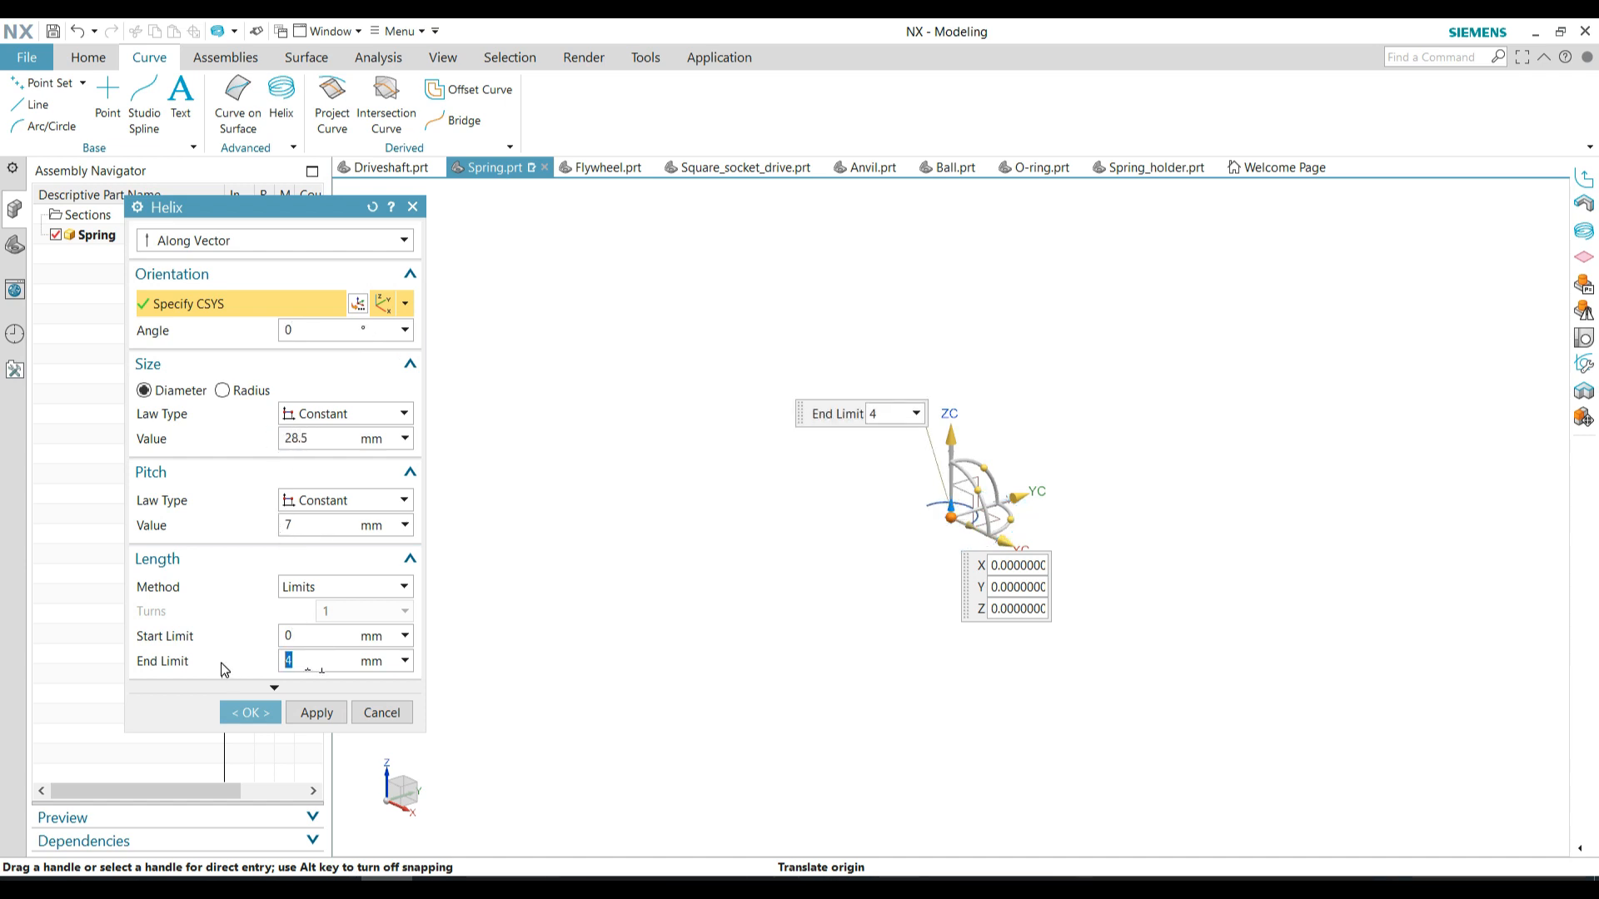
pyautogui.click(250, 712)
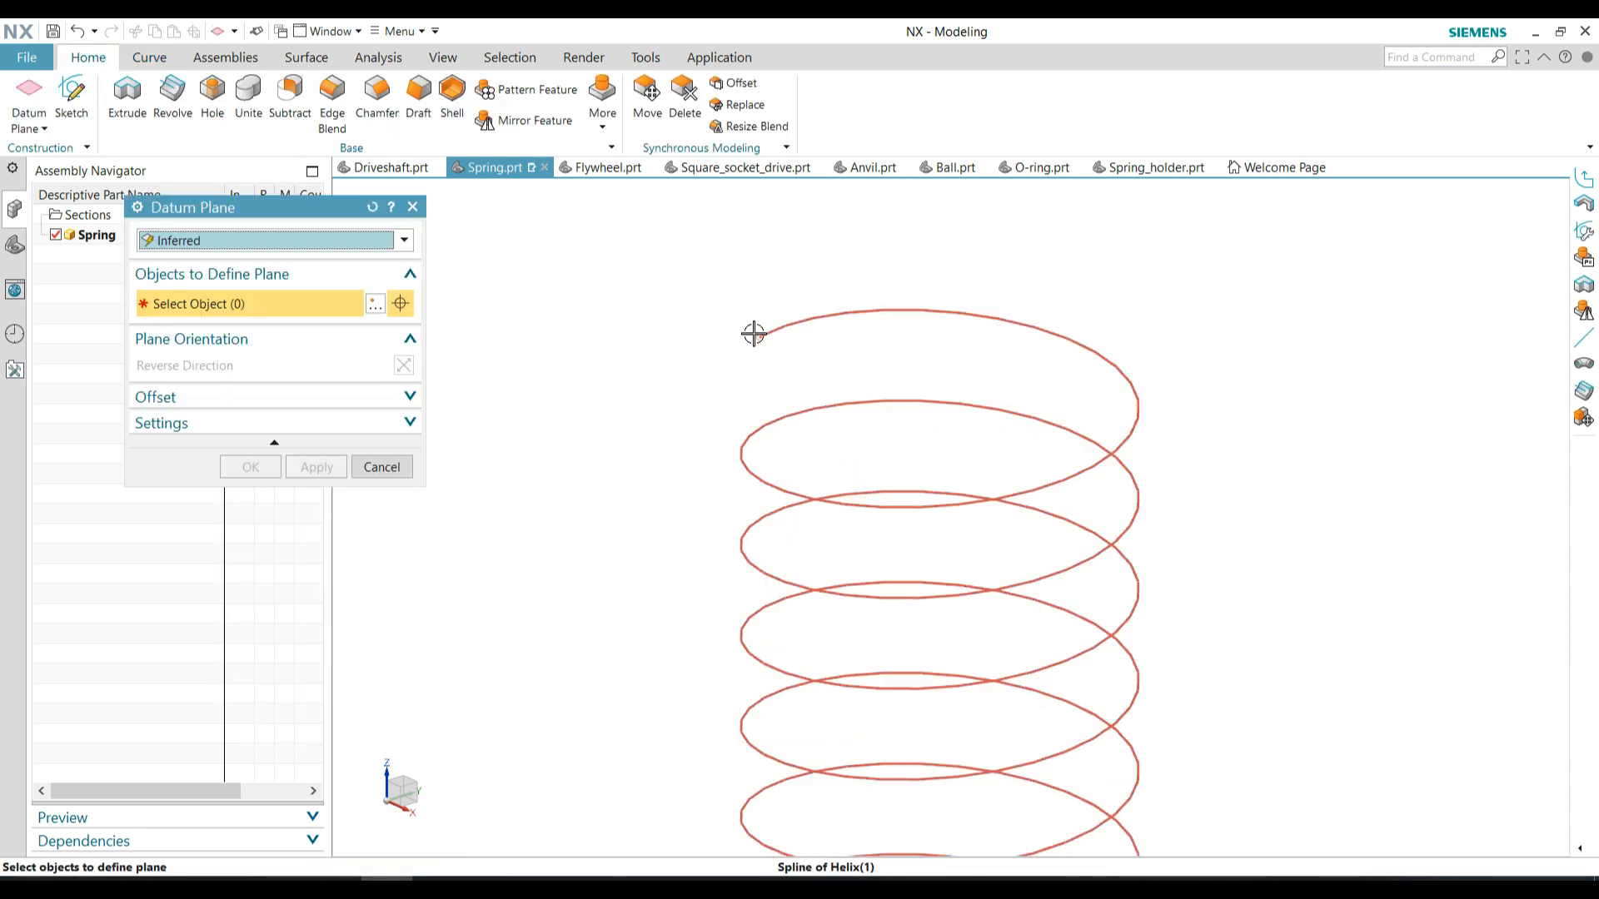
# Create a datum plane at the helix's upper end and open a sketch on it
pyautogui.click(754, 334)
pyautogui.click(260, 464)
pyautogui.click(72, 98)
pyautogui.click(796, 375)
pyautogui.click(323, 419)
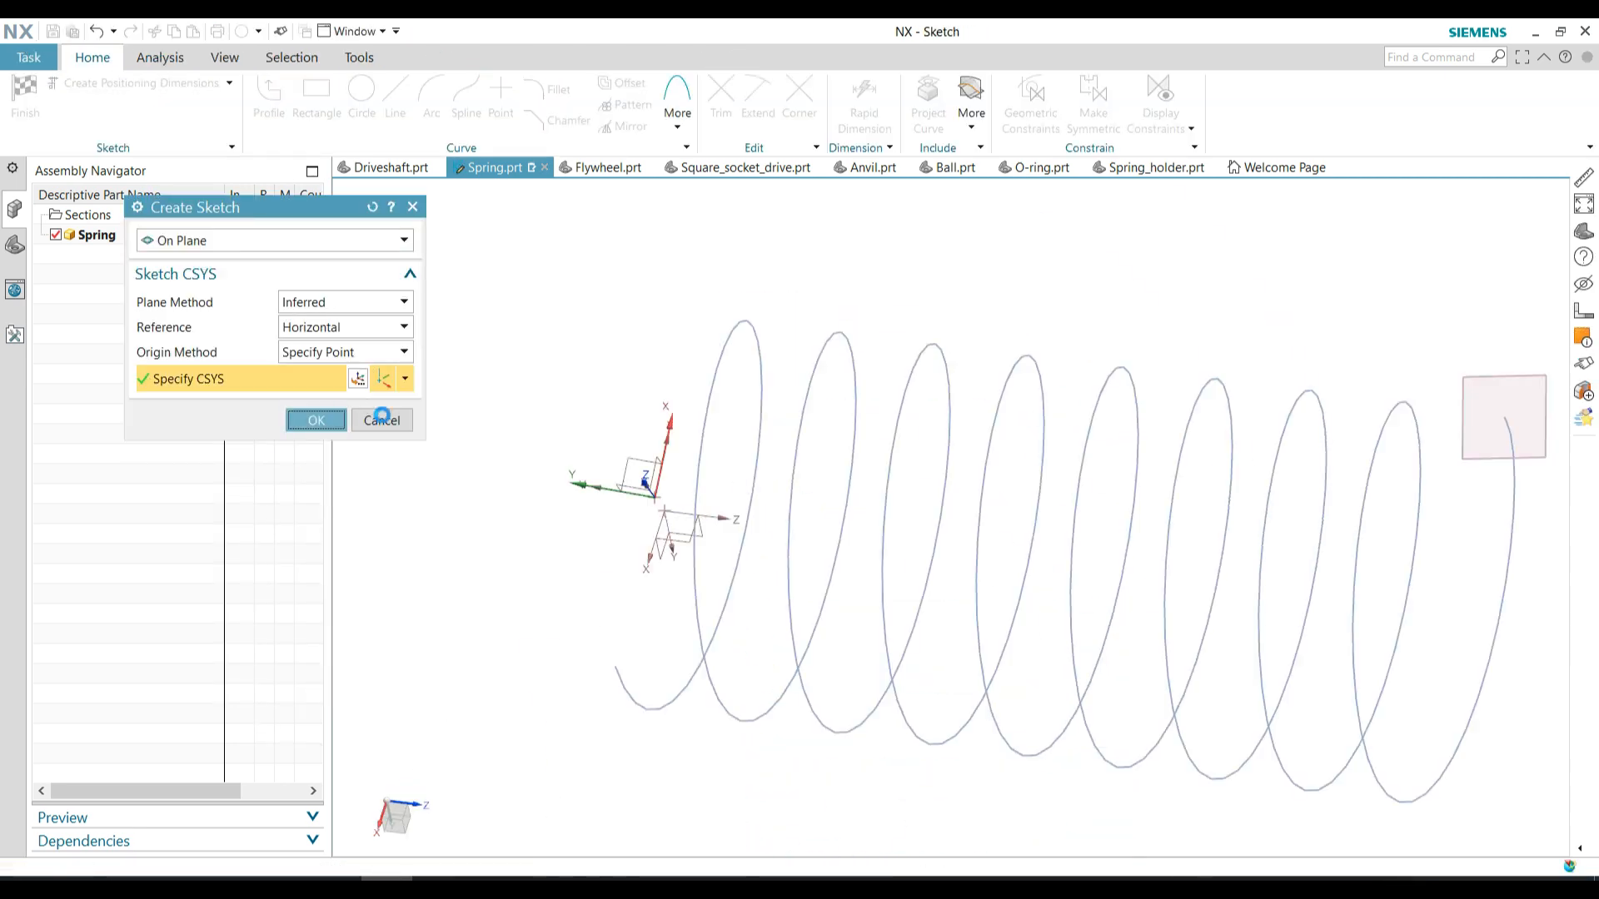
# Sketch the spring wire's circular profile centred on the helix's end point and finish the sketch
pyautogui.scroll(-3, 839, 524)
pyautogui.scroll(3, 839, 523)
pyautogui.press('o')
pyautogui.click(791, 471)
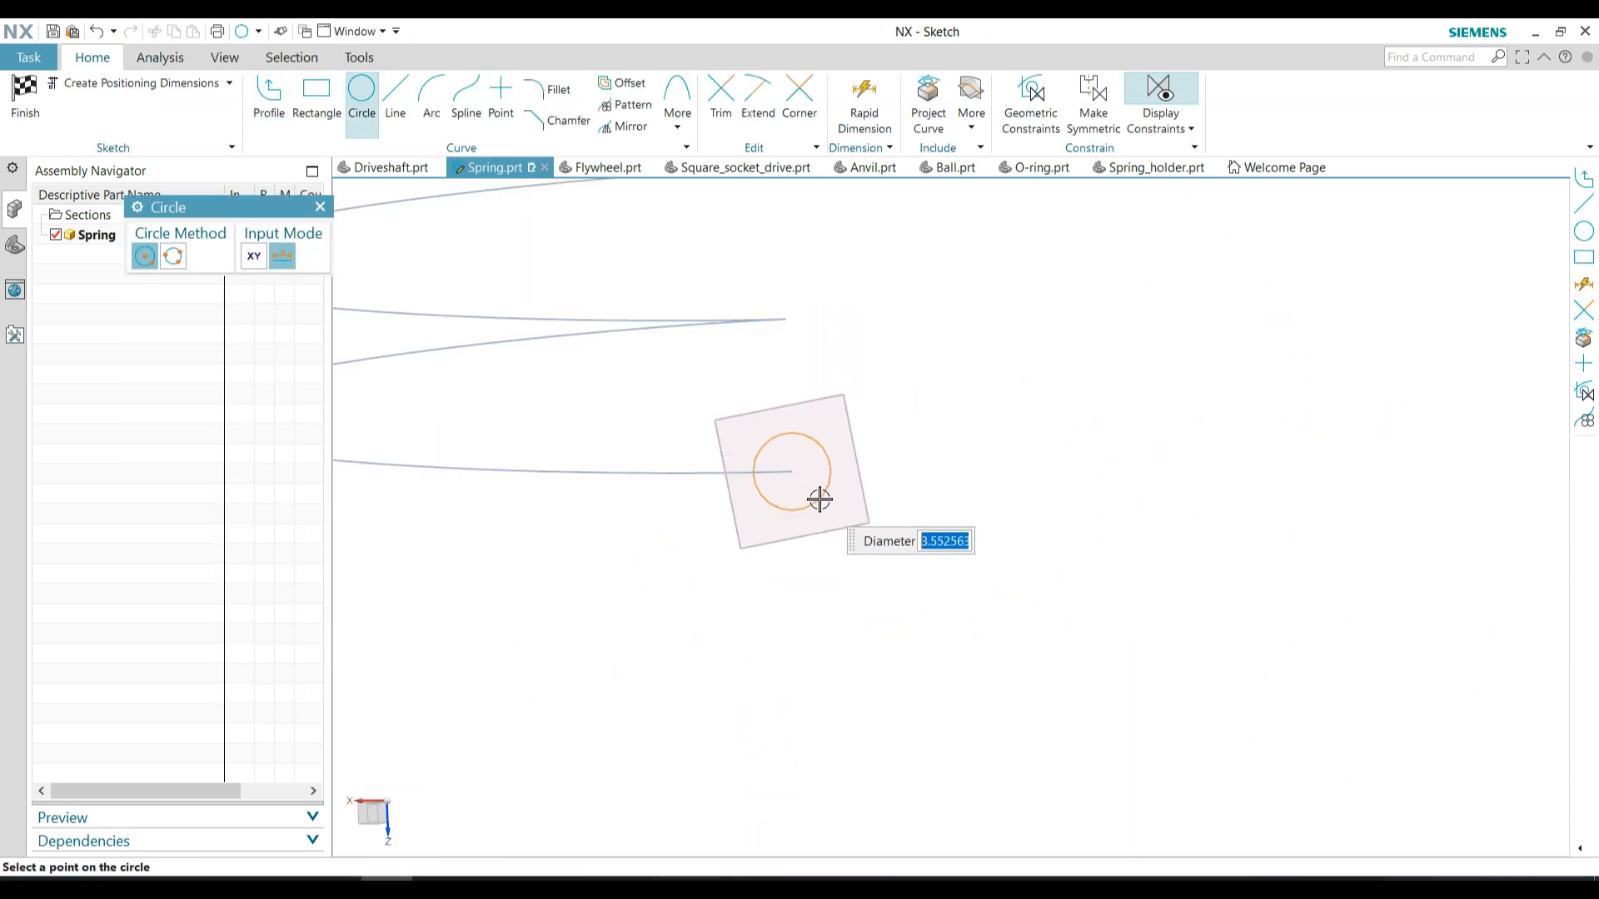
pyautogui.click(33, 101)
# Sweep the circle along the helix as guide to form the solid spring
pyautogui.click(307, 57)
pyautogui.click(406, 108)
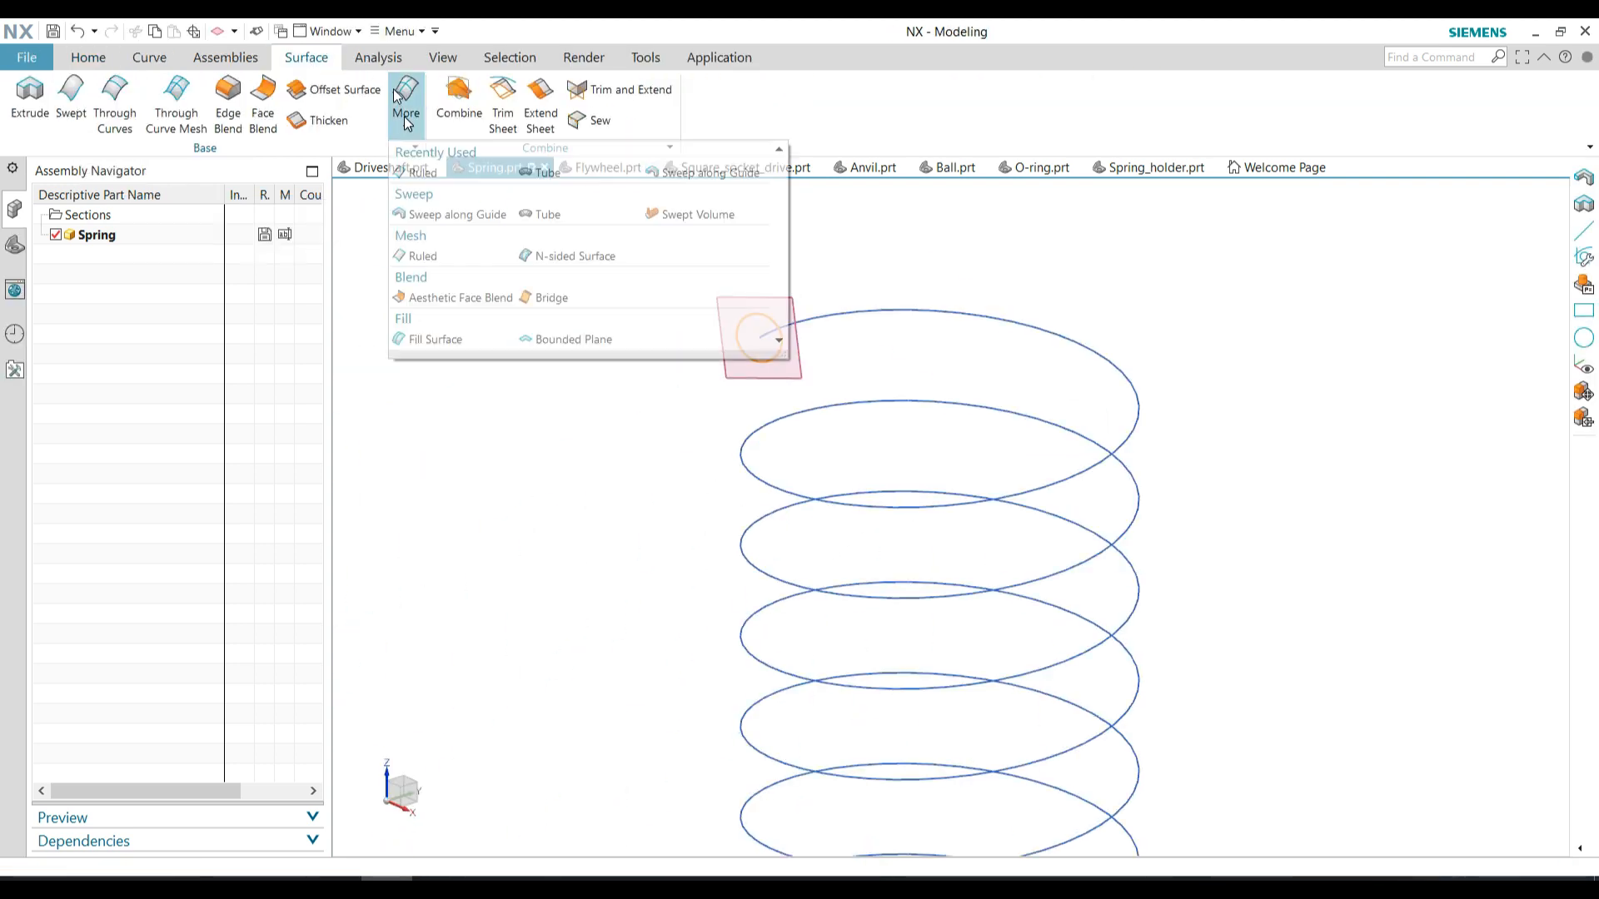
pyautogui.click(454, 214)
pyautogui.click(318, 333)
pyautogui.click(820, 316)
pyautogui.click(250, 555)
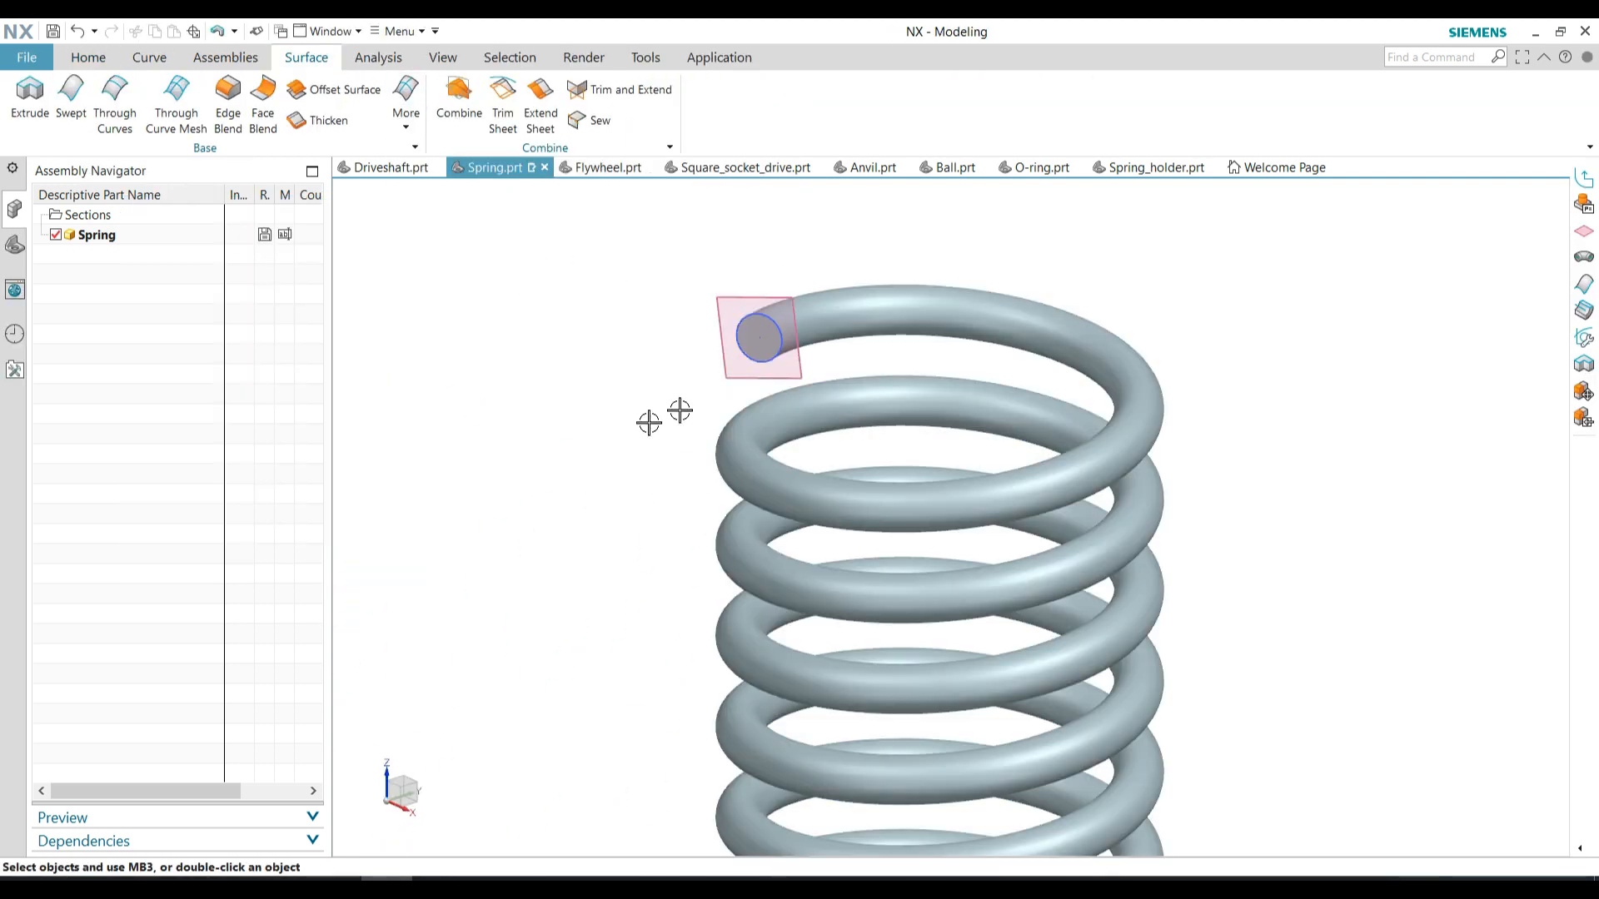
# Hide the helix, its end plane and the profile sketch, and open a new sketch on the coordinate plane through the spring's axis
pyautogui.click(15, 245)
pyautogui.scroll(-3, 678, 378)
pyautogui.moveTo(678, 378); pyautogui.dragTo(589, 493, button='middle')
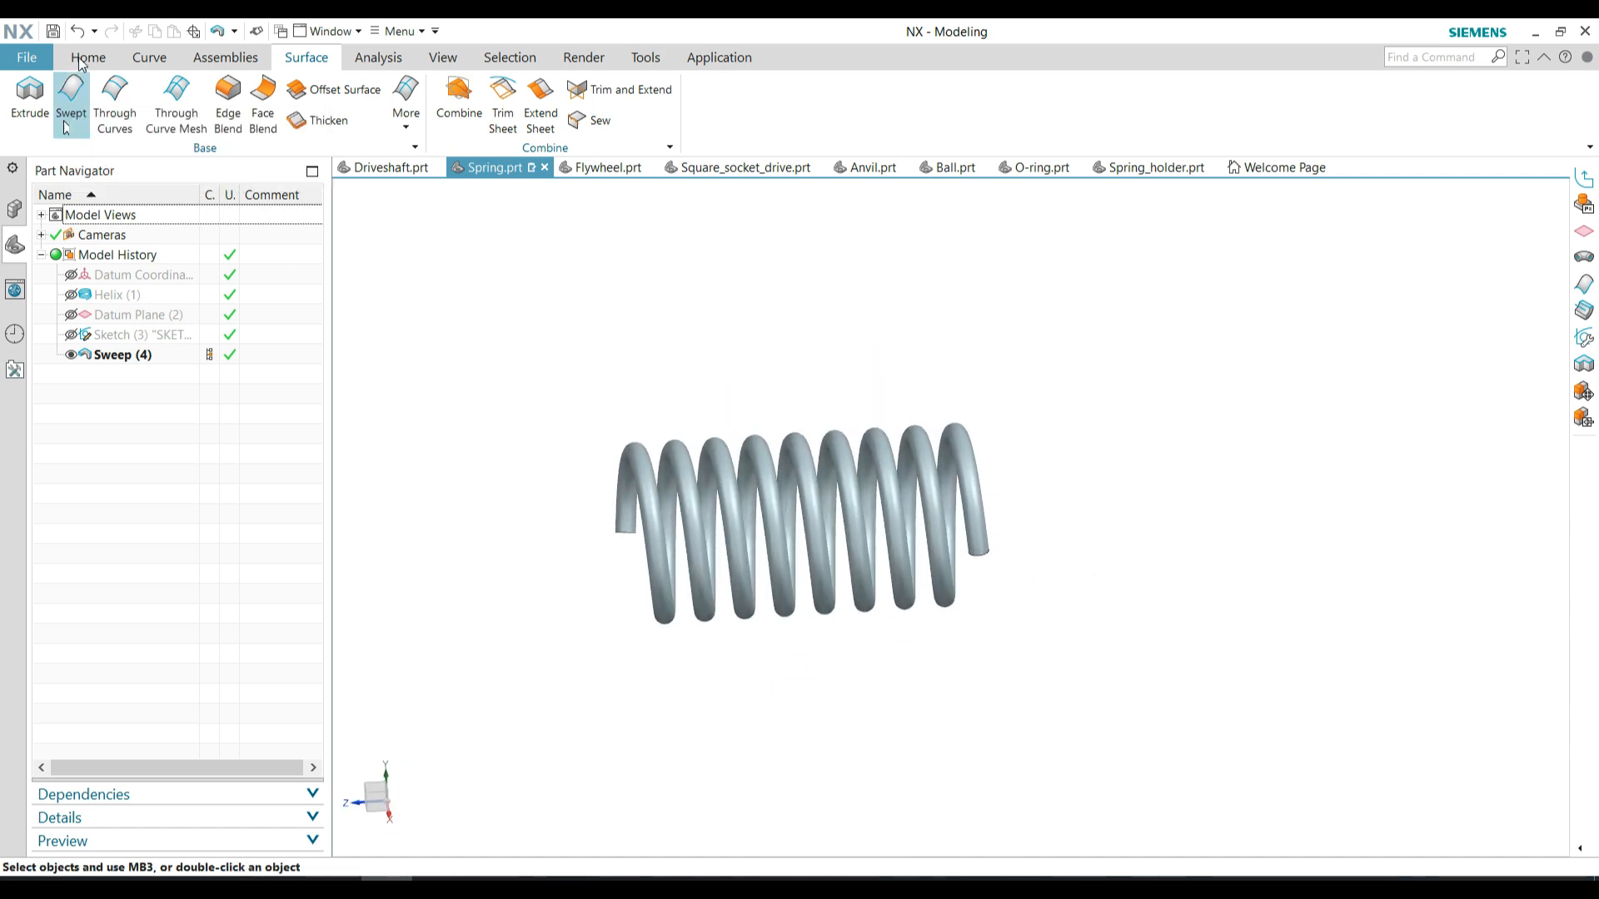
pyautogui.moveTo(833, 667); pyautogui.dragTo(858, 701, button='middle')
pyautogui.click(71, 99)
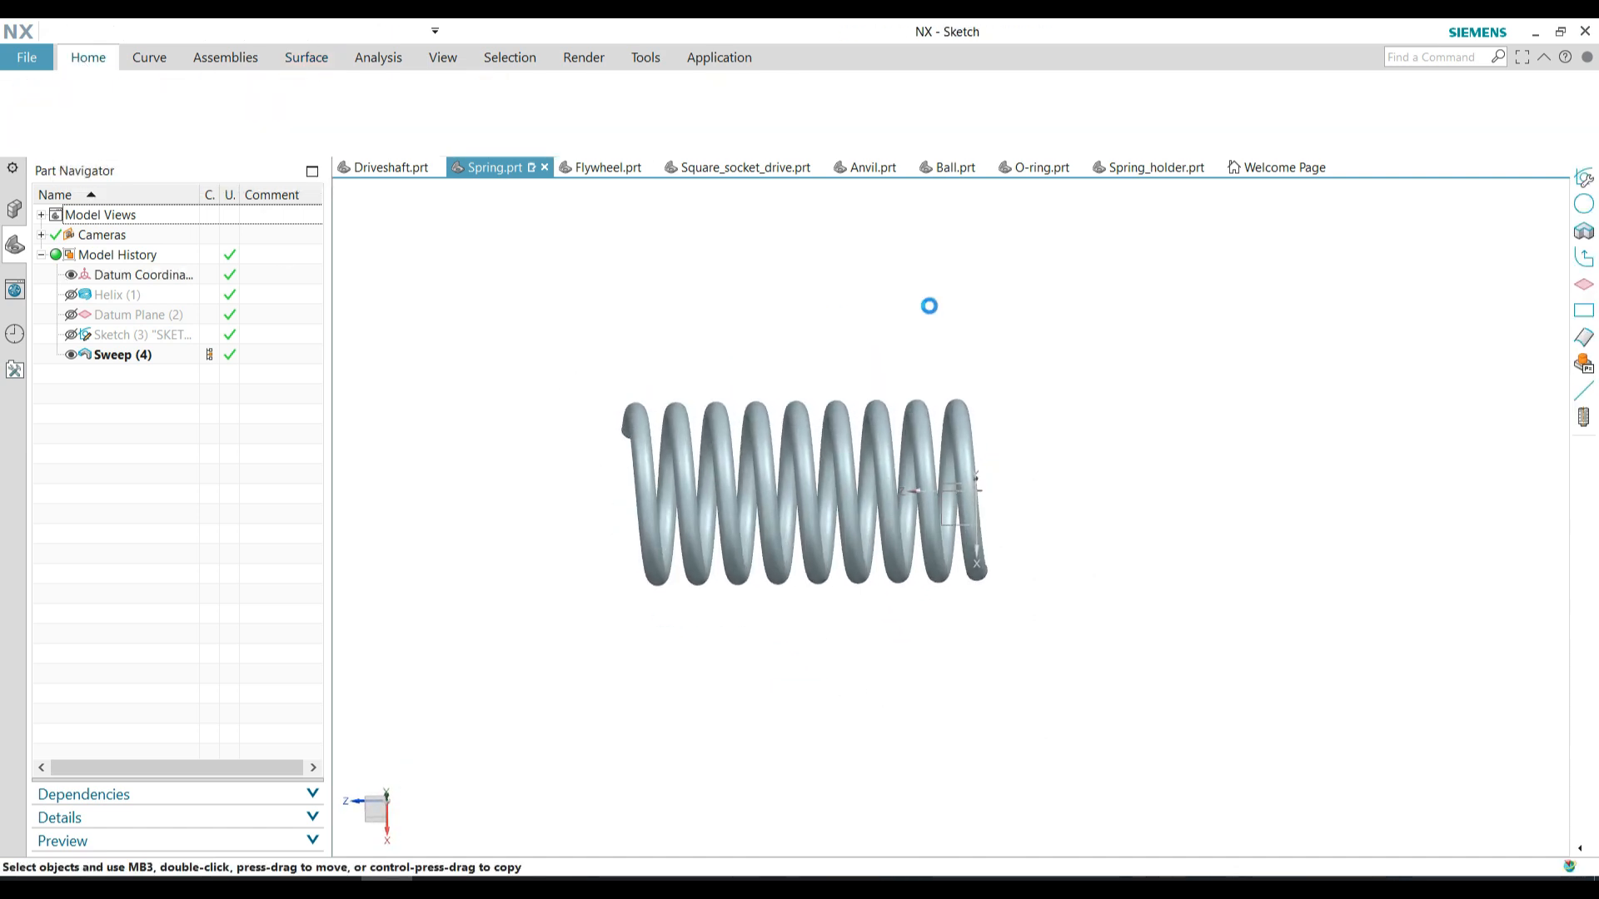
pyautogui.moveTo(1052, 558); pyautogui.dragTo(1060, 466, button='middle')
pyautogui.click(956, 500)
pyautogui.click(323, 428)
# Sketch a rectangle about 41 mm wide and 44 mm high across the middle of the spring
pyautogui.press('r')
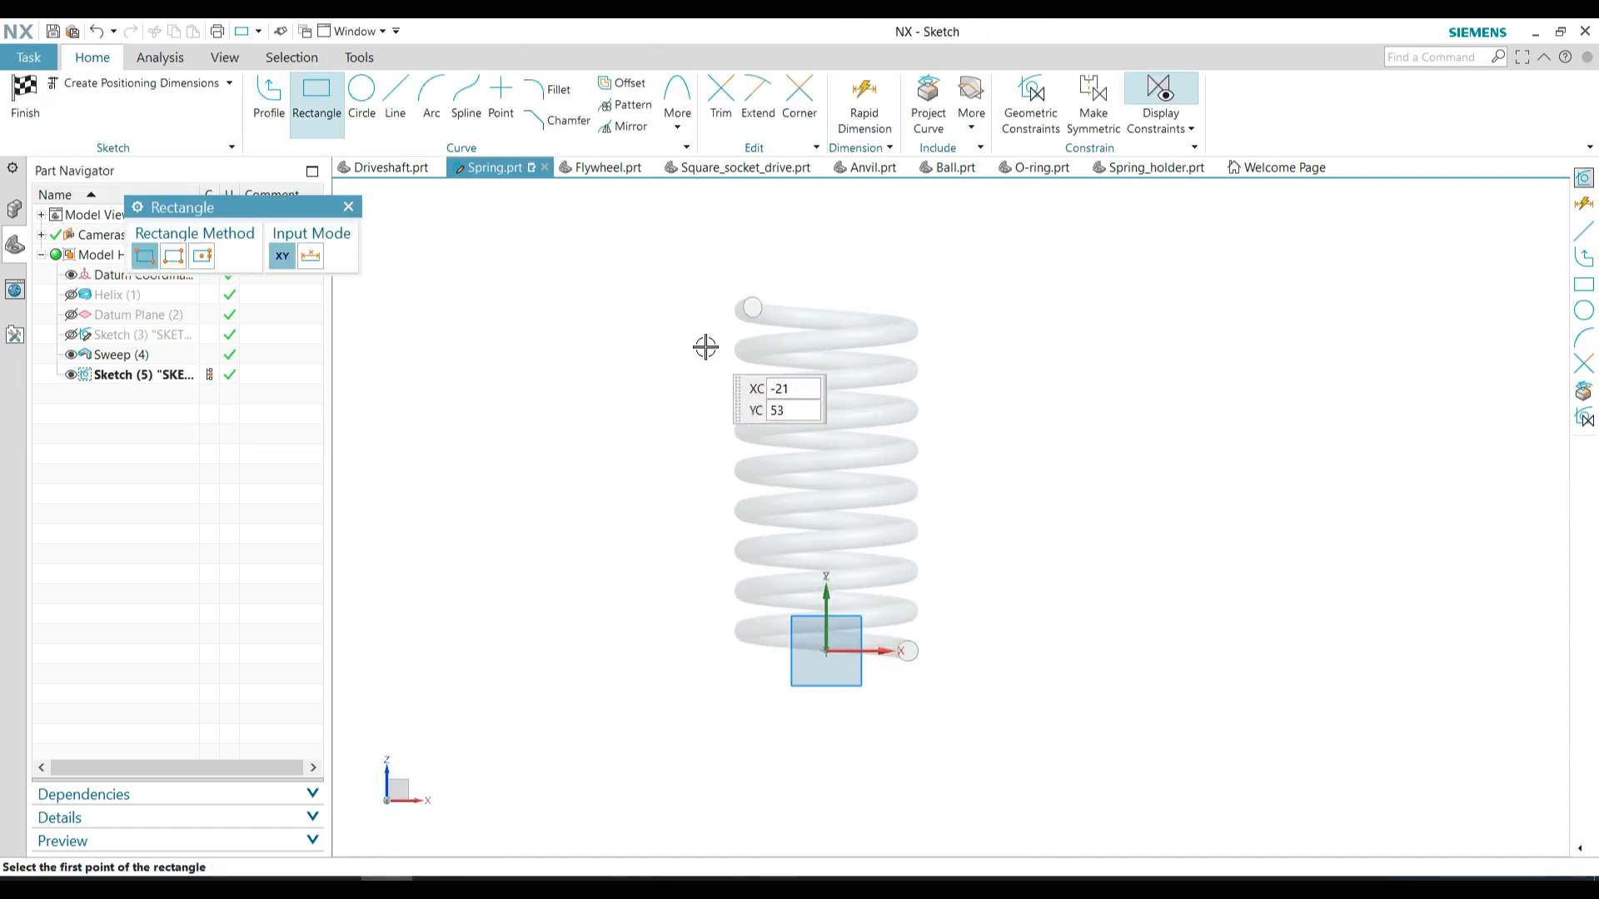
pyautogui.click(706, 347)
pyautogui.click(941, 598)
pyautogui.press('Escape')
# Convert all four sides of the rectangle to reference lines
pyautogui.rightClick(944, 570)
pyautogui.click(985, 586)
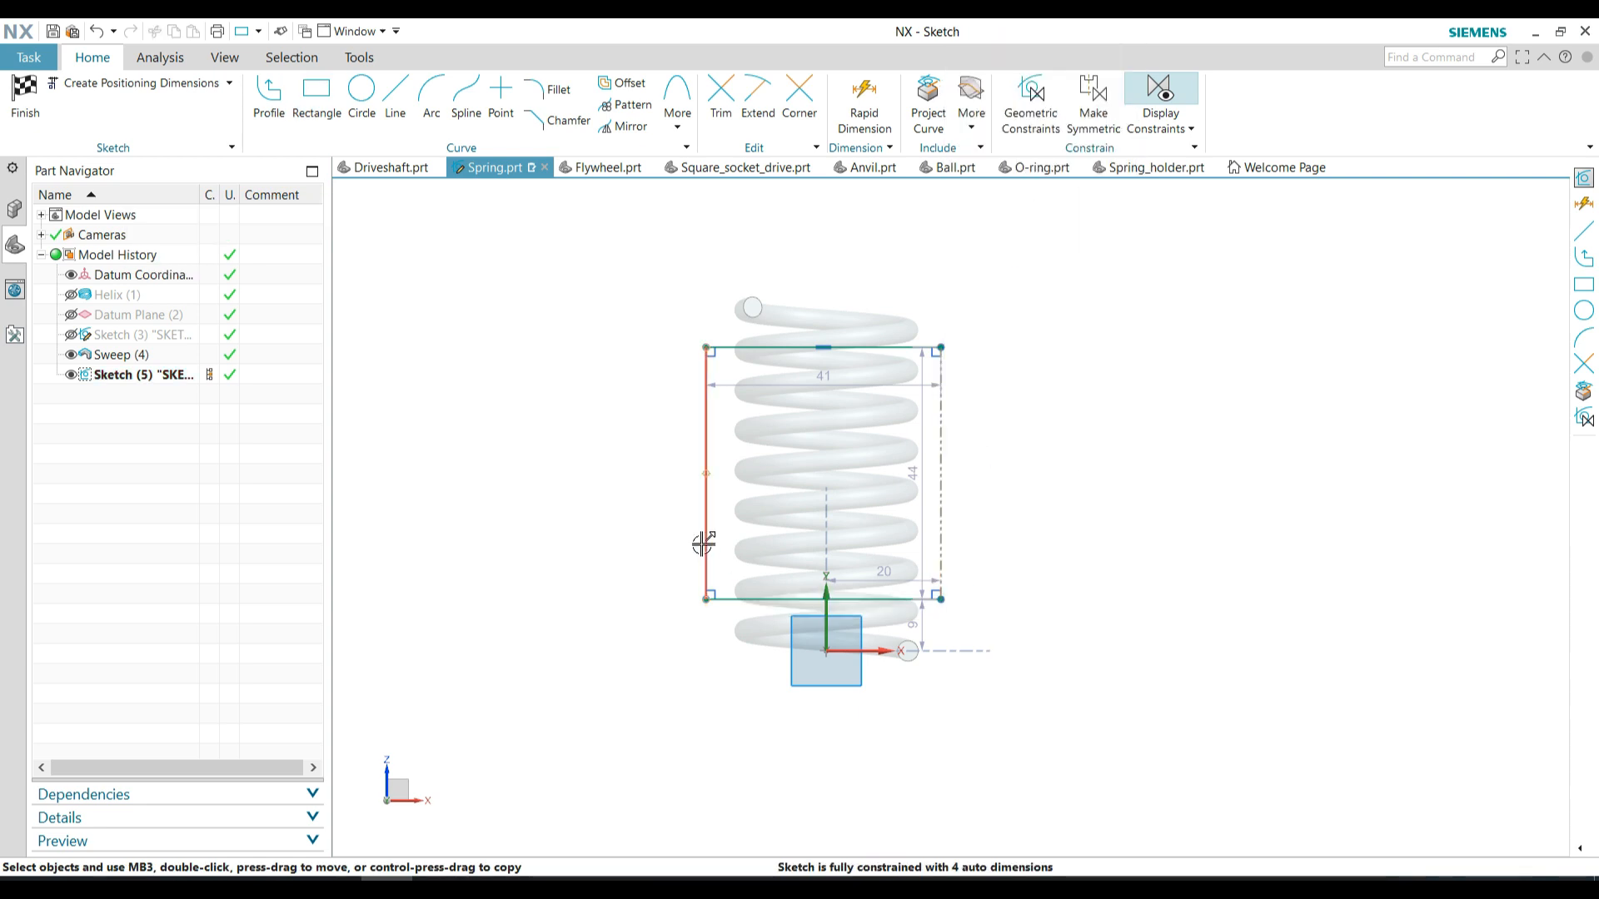
pyautogui.rightClick(706, 550)
pyautogui.click(607, 445)
pyautogui.click(706, 465)
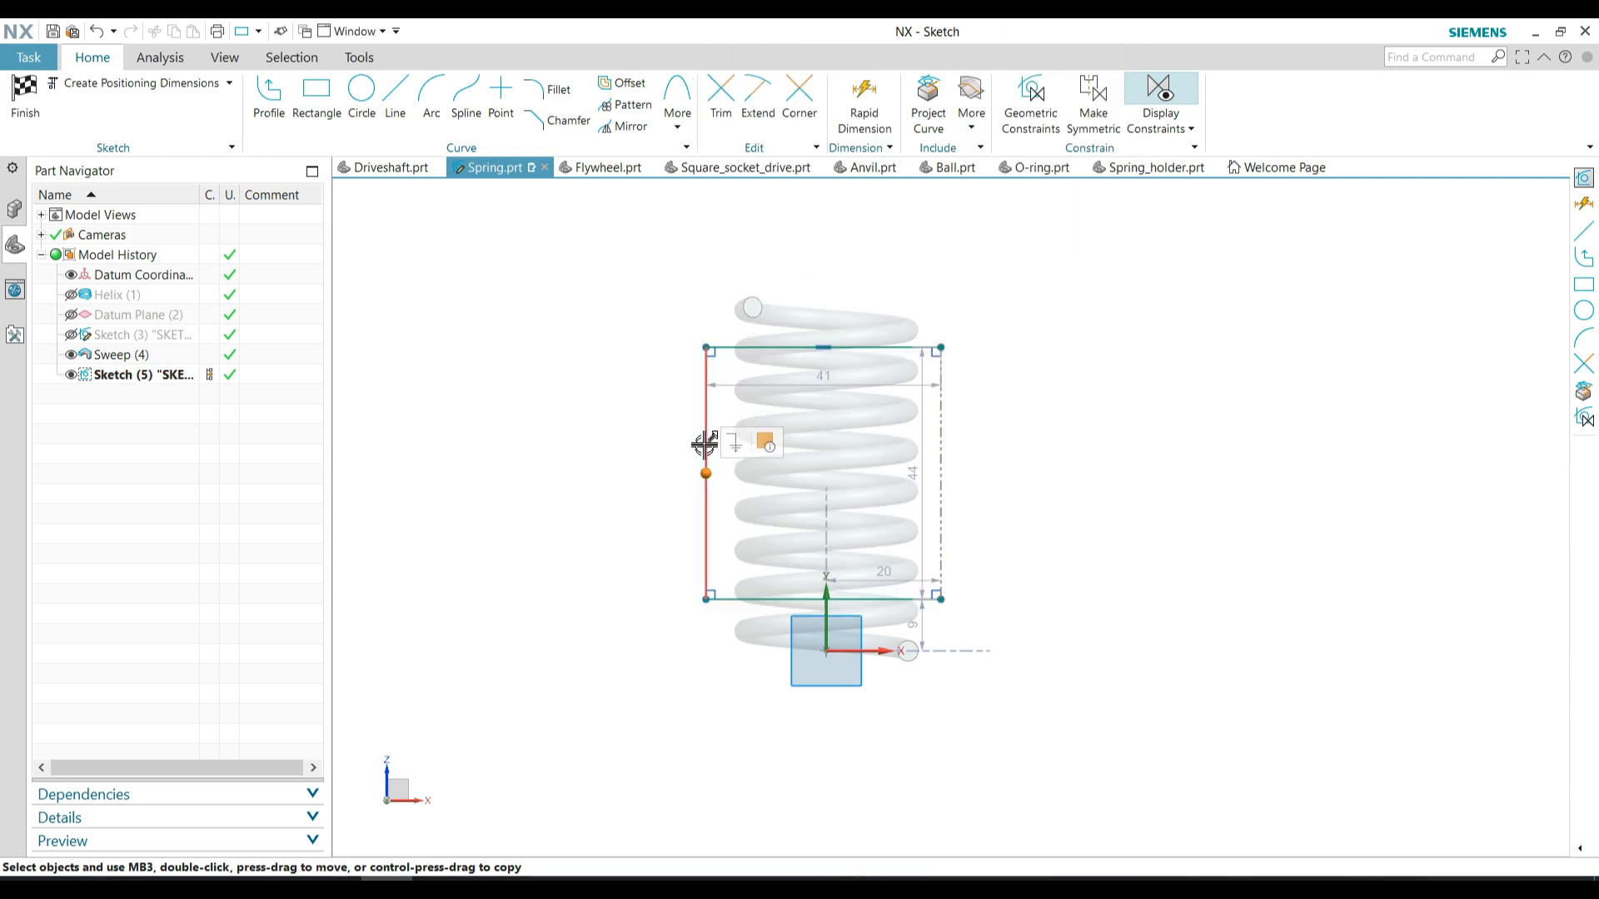
pyautogui.click(705, 438)
pyautogui.click(732, 376)
pyautogui.scroll(-1, 795, 723)
pyautogui.scroll(2, 817, 646)
pyautogui.click(814, 620)
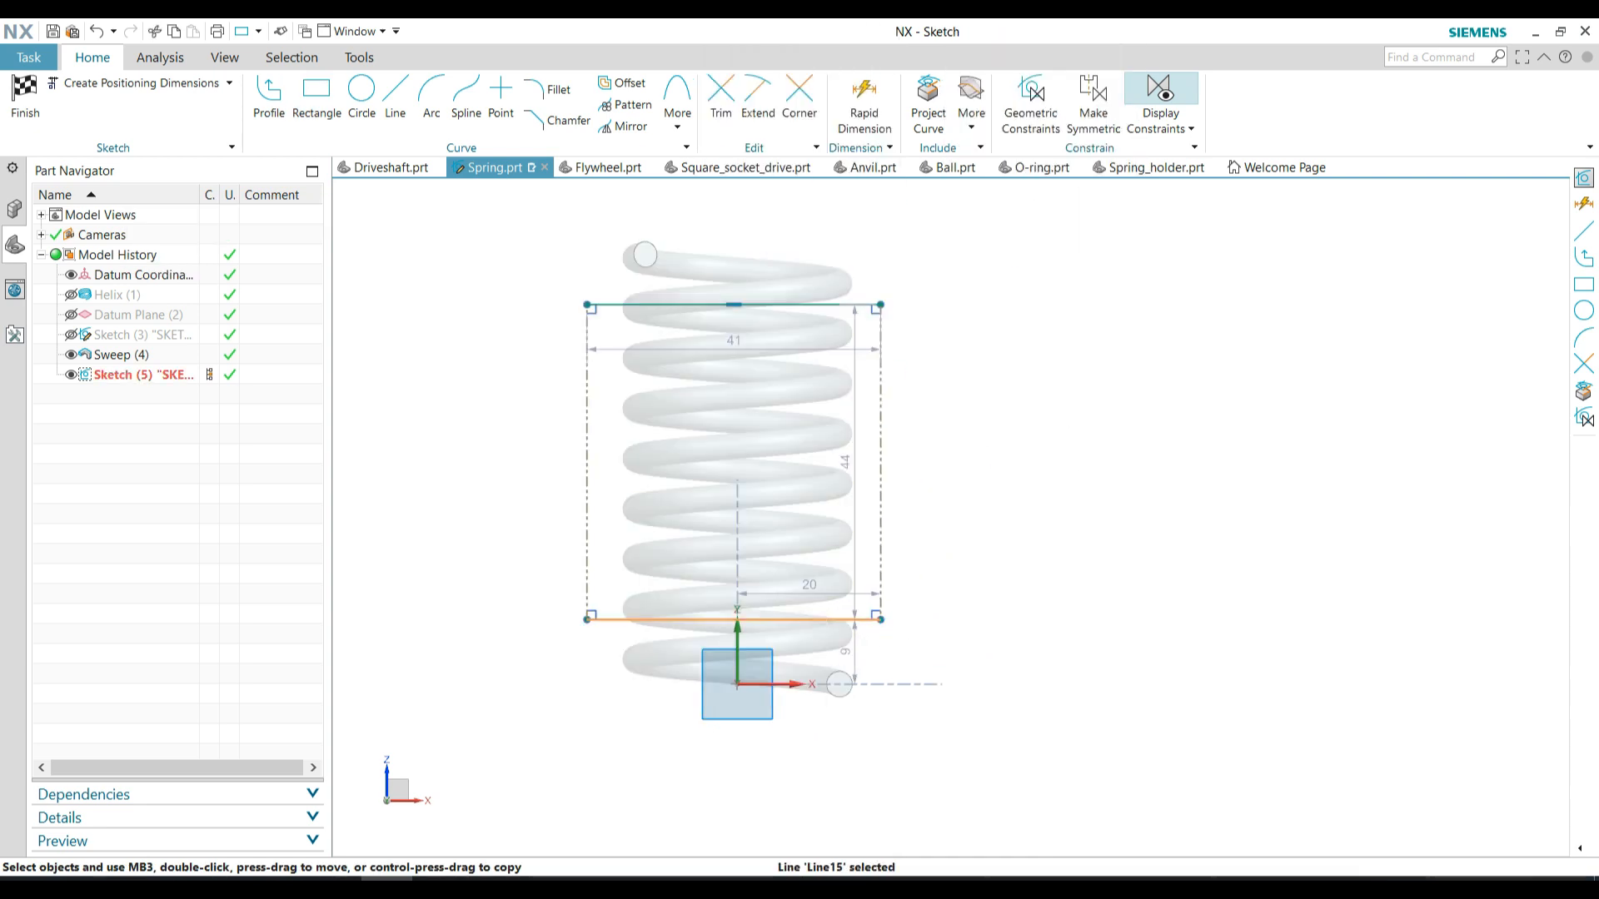
pyautogui.click(842, 559)
# Dimension the reference rectangle's height and set it to 38 mm
pyautogui.click(861, 112)
pyautogui.click(880, 400)
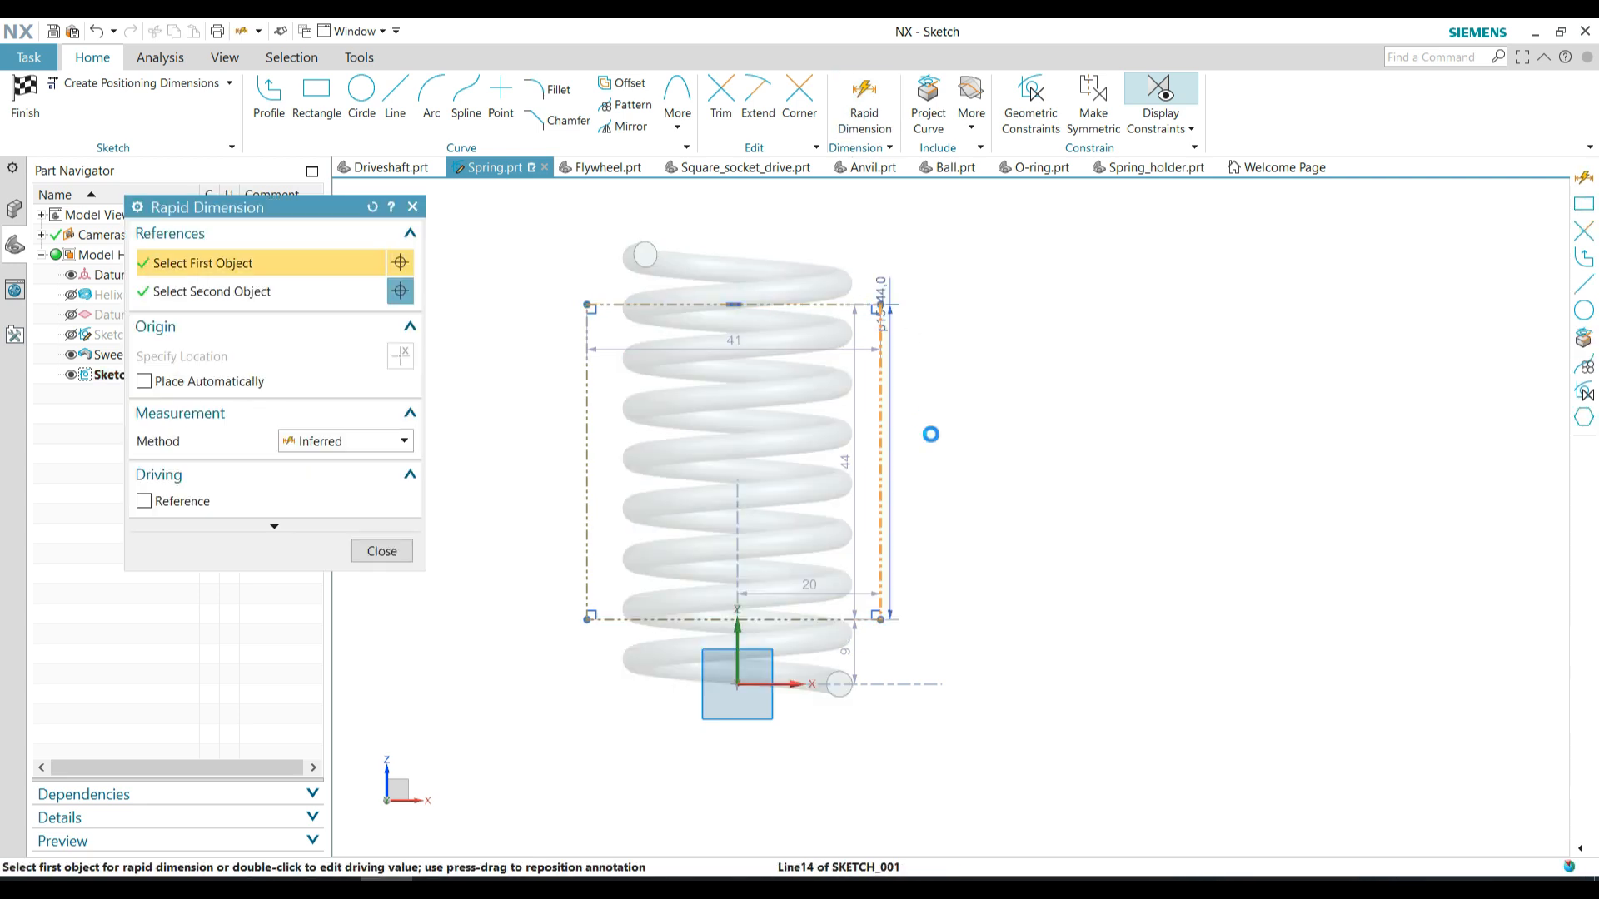
pyautogui.click(999, 467)
pyautogui.write('38')
pyautogui.press('Return')
pyautogui.click(383, 551)
# Draw rectangles below and above the reference rectangle that cover the spring's two ends, and finish the sketch
pyautogui.click(317, 136)
pyautogui.click(608, 629)
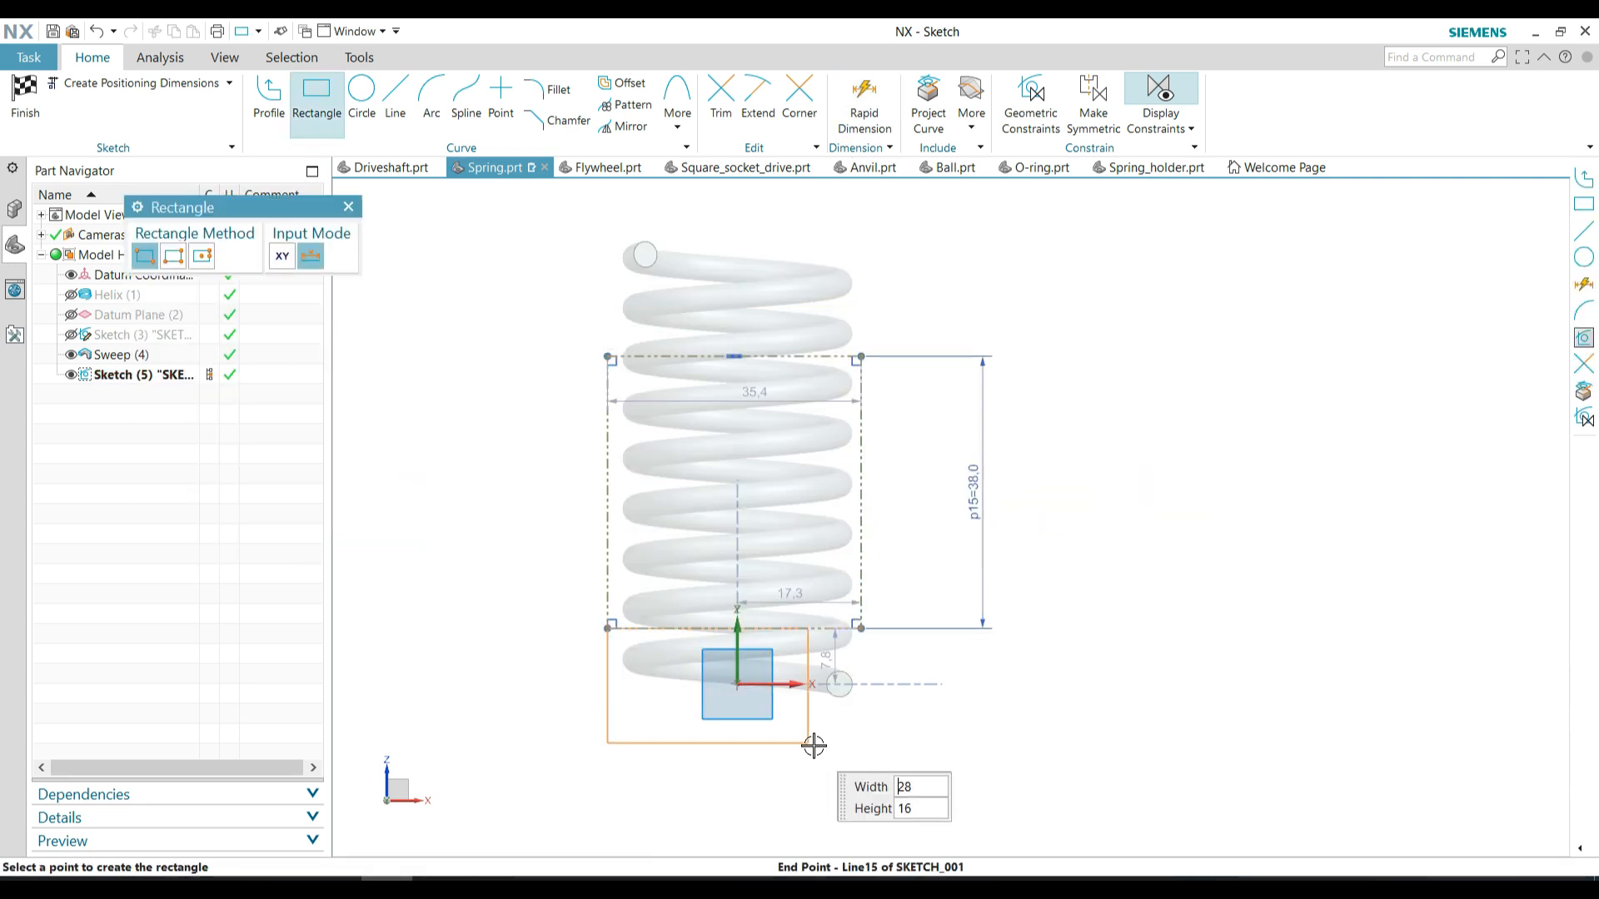
pyautogui.click(861, 751)
pyautogui.click(608, 356)
pyautogui.click(861, 218)
pyautogui.press('Escape')
pyautogui.click(38, 123)
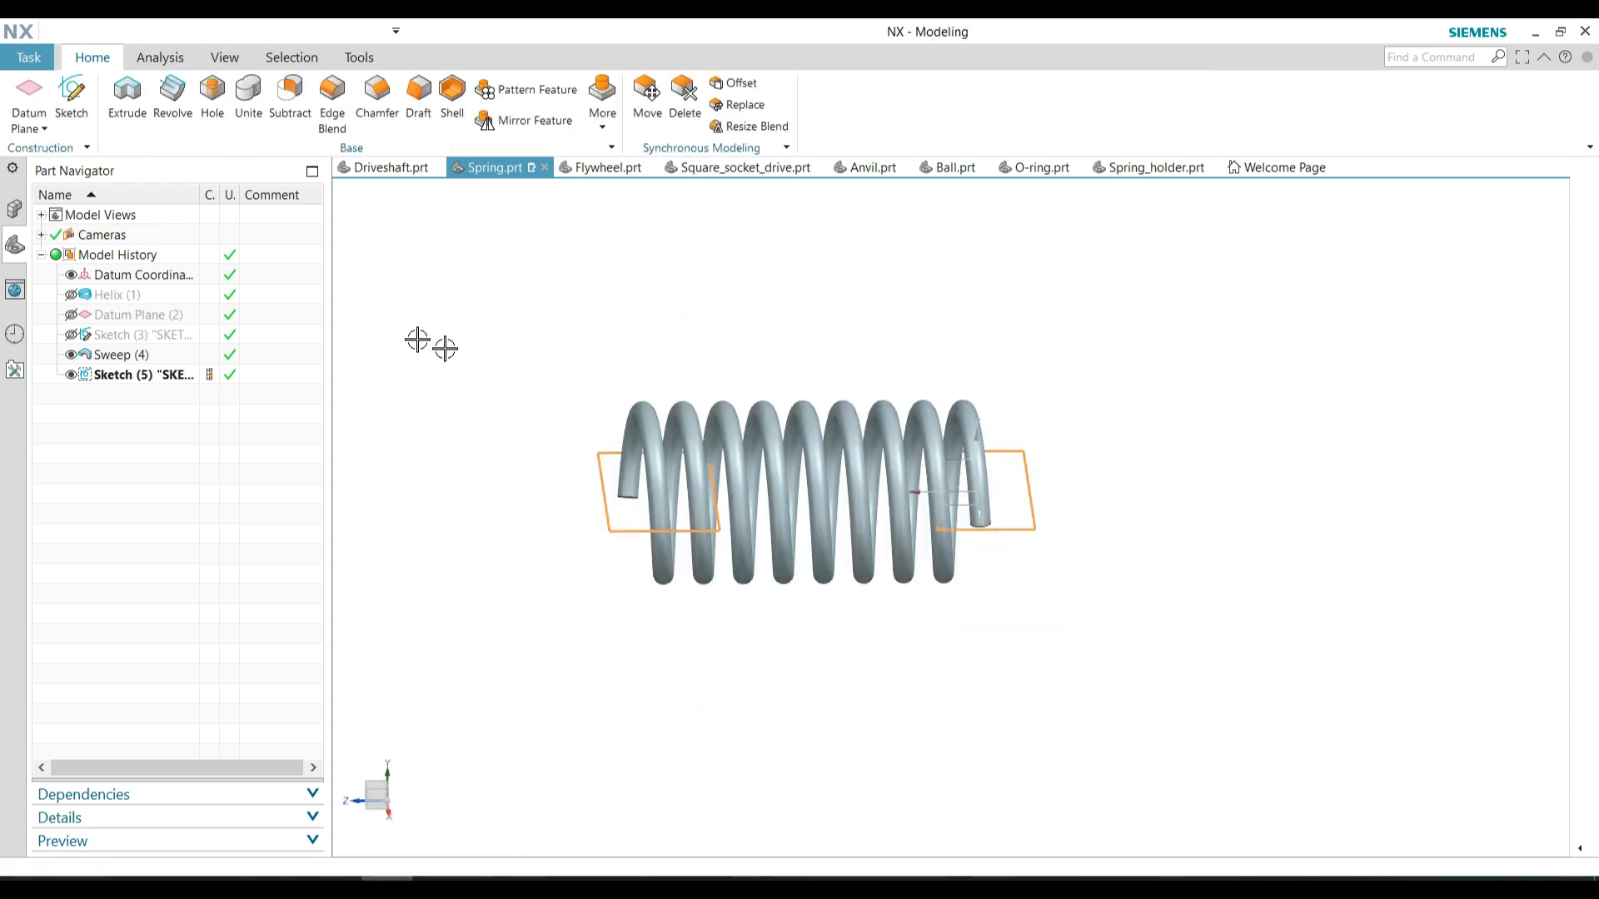
# Extrude both end rectangles with start and end Through All, subtract them from the spring, and hide their sketch
pyautogui.click(602, 455)
pyautogui.click(603, 312)
pyautogui.click(364, 421)
pyautogui.click(352, 512)
pyautogui.click(346, 444)
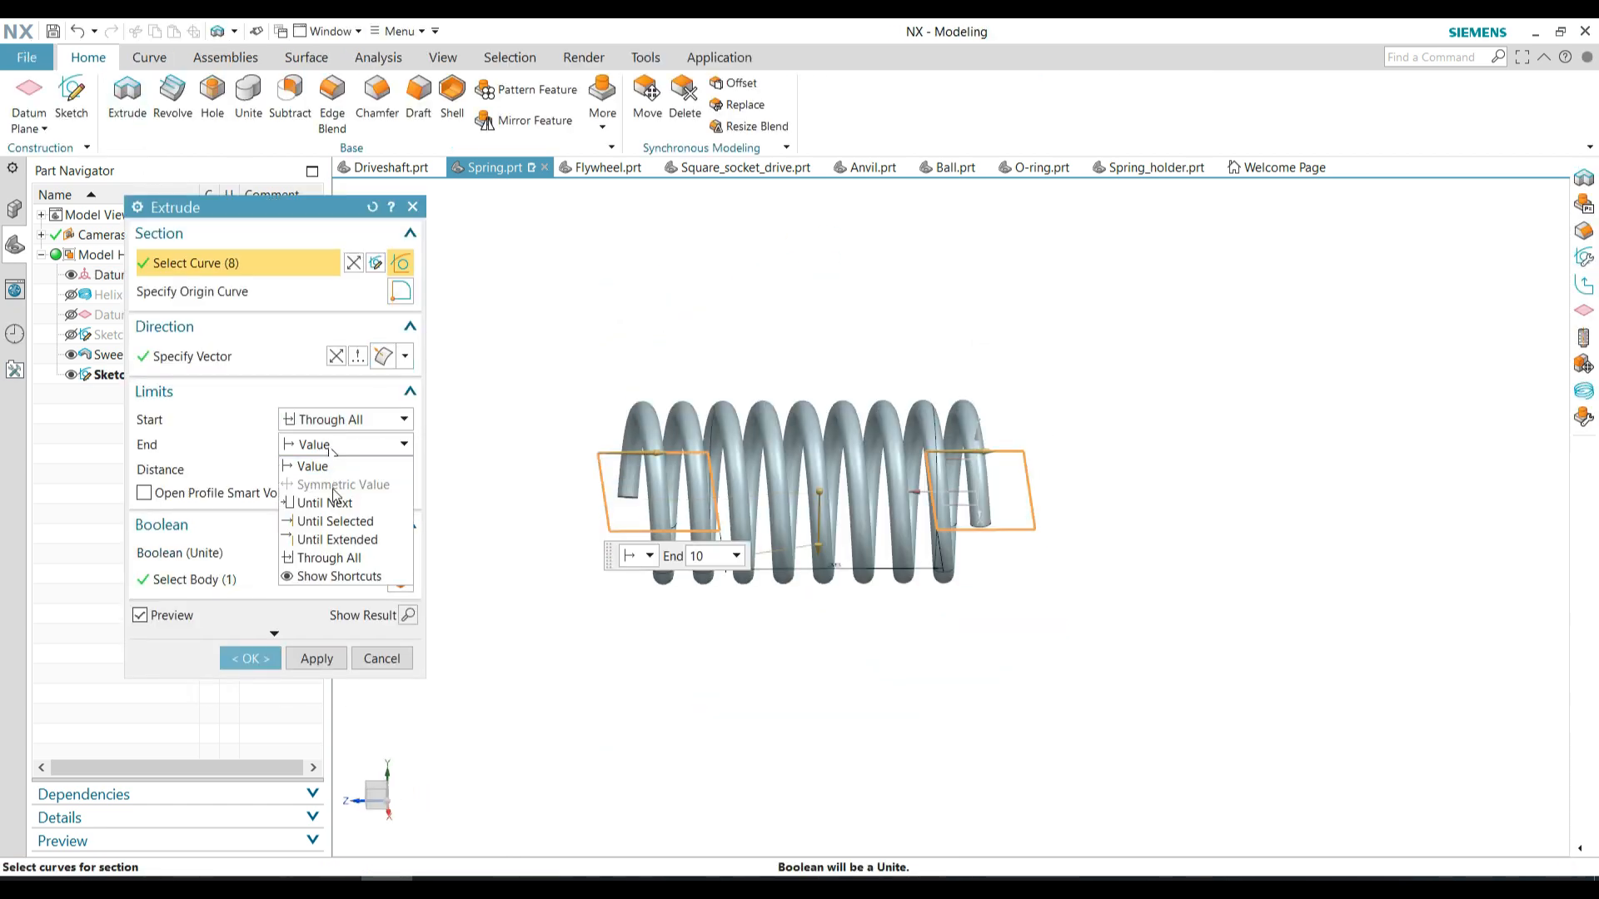
pyautogui.click(326, 553)
pyautogui.click(337, 532)
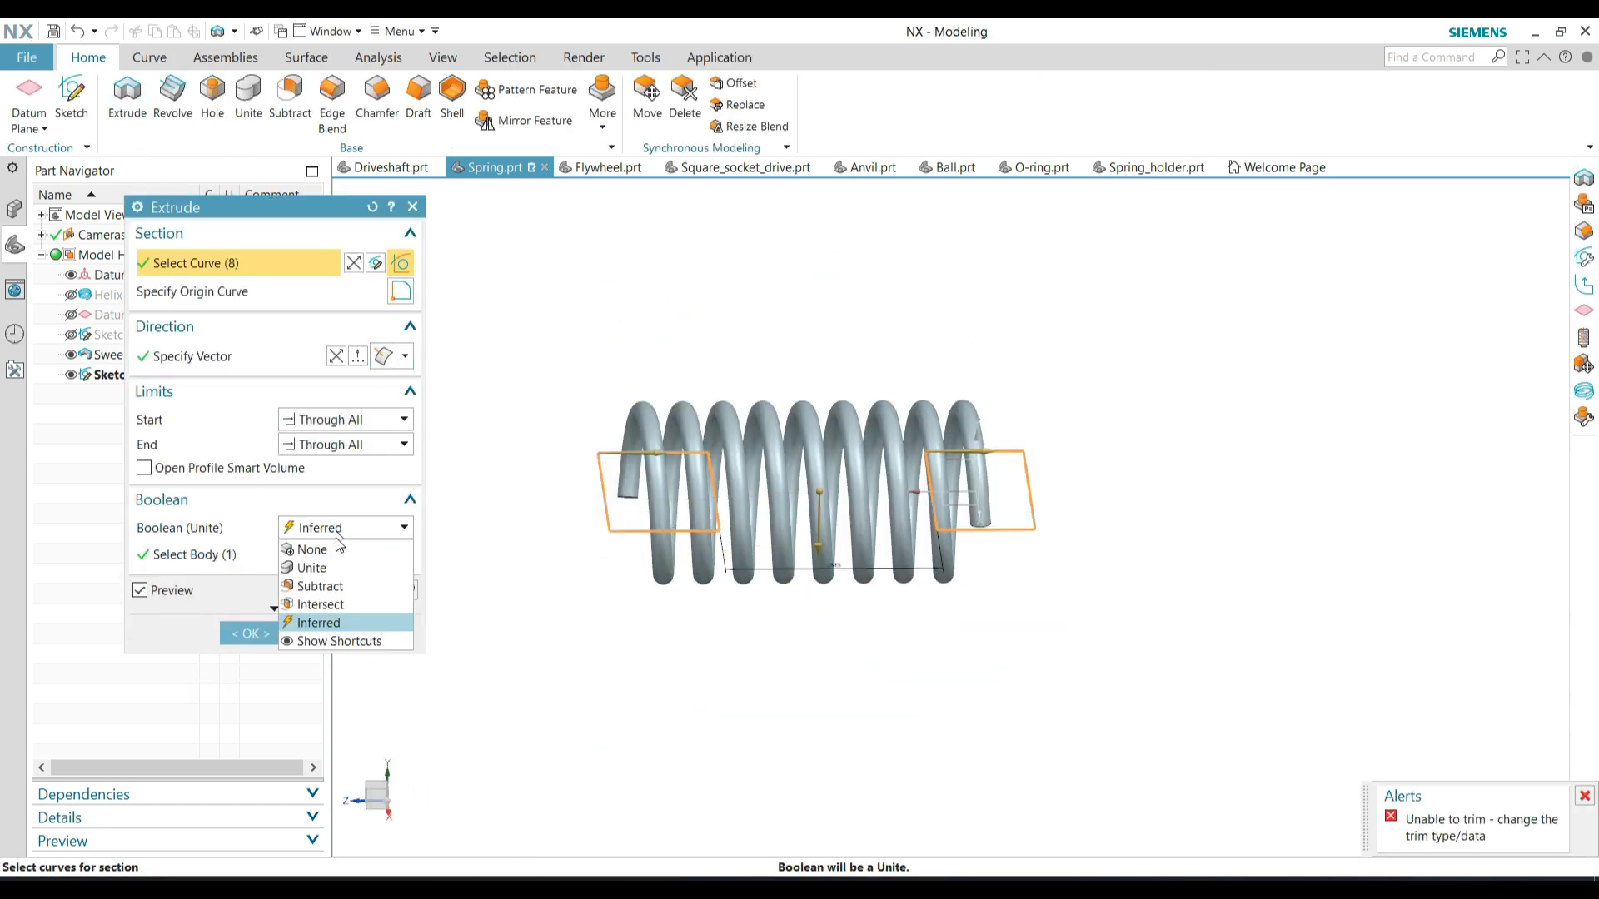
pyautogui.click(328, 585)
pyautogui.middleClick(628, 582)
pyautogui.click(71, 375)
pyautogui.moveTo(914, 608)
pyautogui.mouseDown(button='middle')
pyautogui.moveTo(910, 539)
pyautogui.moveTo(814, 436)
pyautogui.moveTo(849, 425)
pyautogui.mouseUp(button='middle')
pyautogui.scroll(-1, 862, 445)
pyautogui.scroll(3, 869, 452)
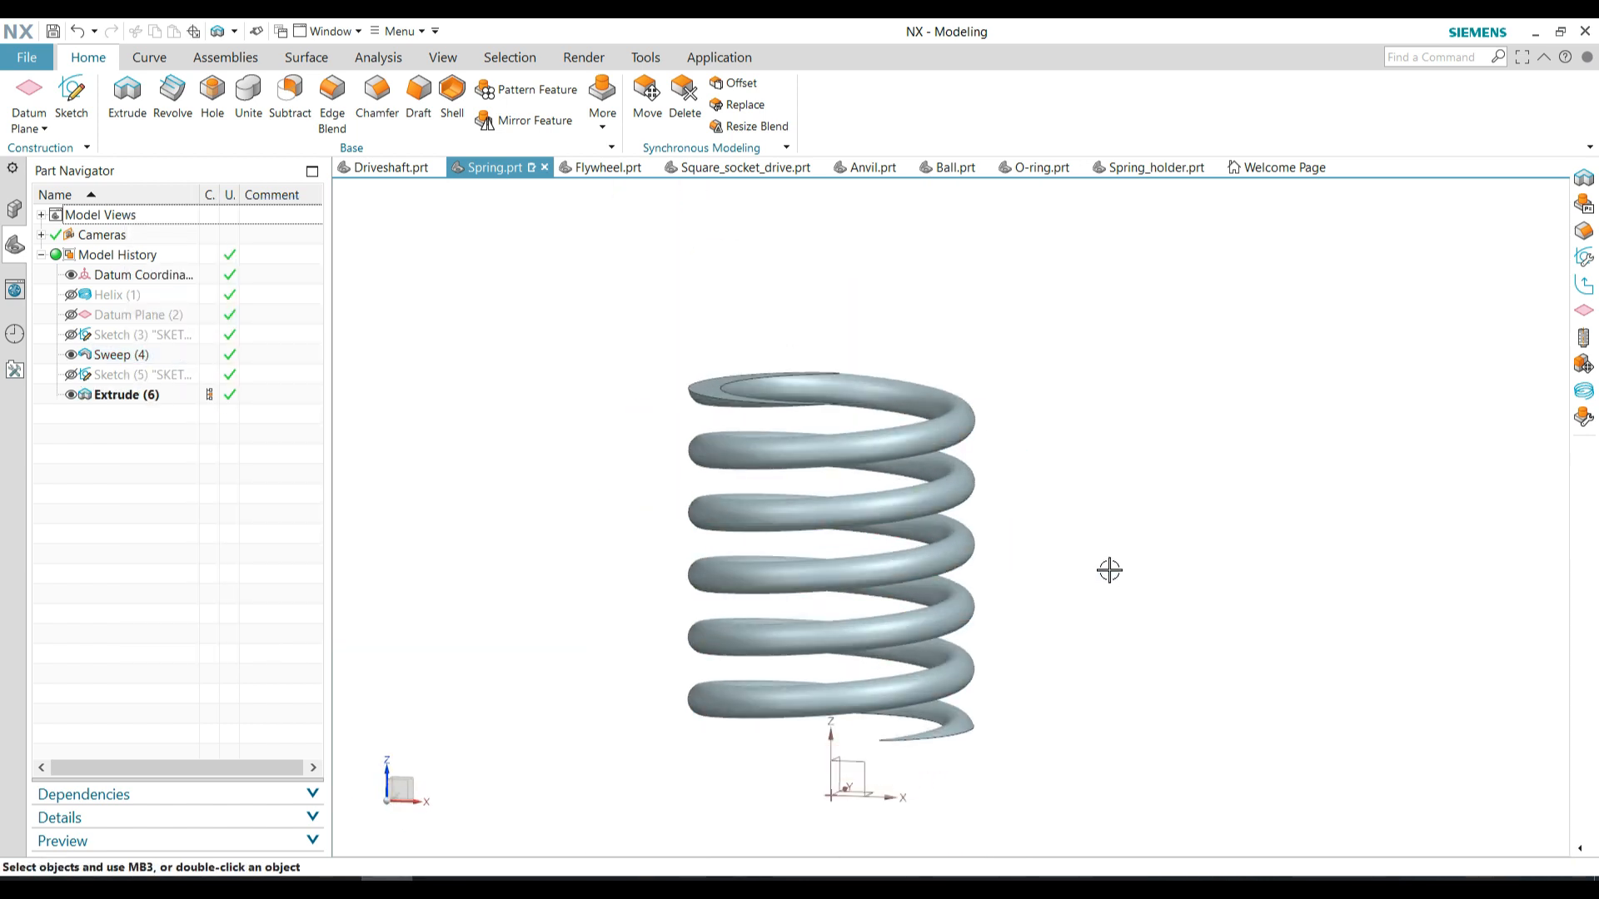
# Measure the minimum distance between the spring's two flat end faces
pyautogui.click(380, 59)
pyautogui.click(33, 97)
pyautogui.click(706, 390)
pyautogui.moveTo(1012, 608); pyautogui.dragTo(1006, 521, button='middle')
pyautogui.click(957, 687)
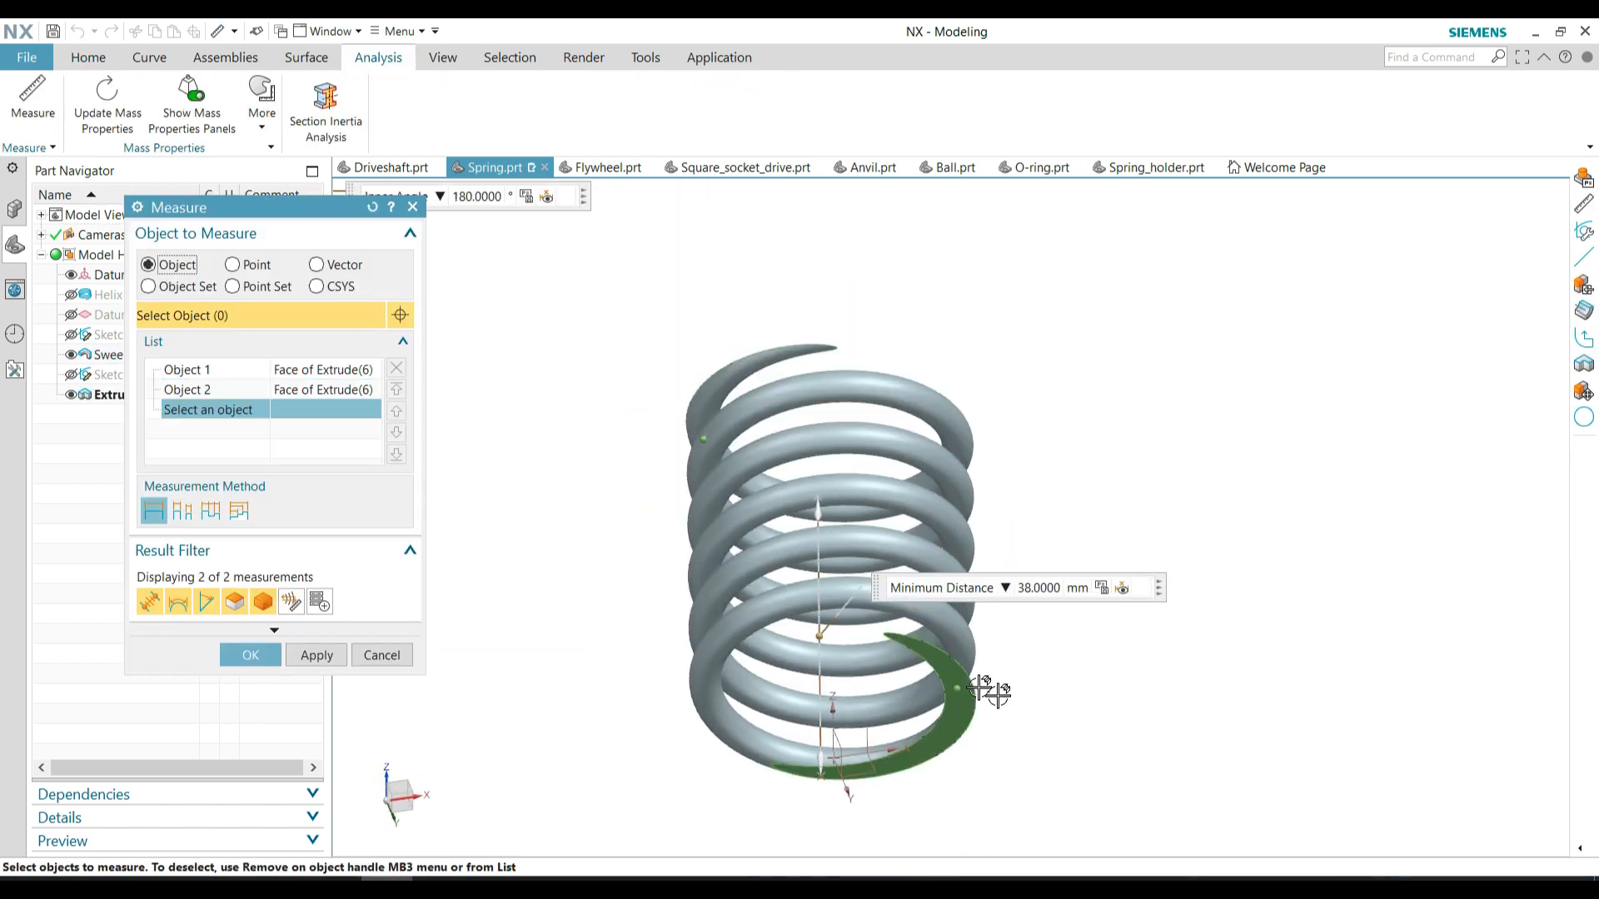
pyautogui.middleClick(991, 691)
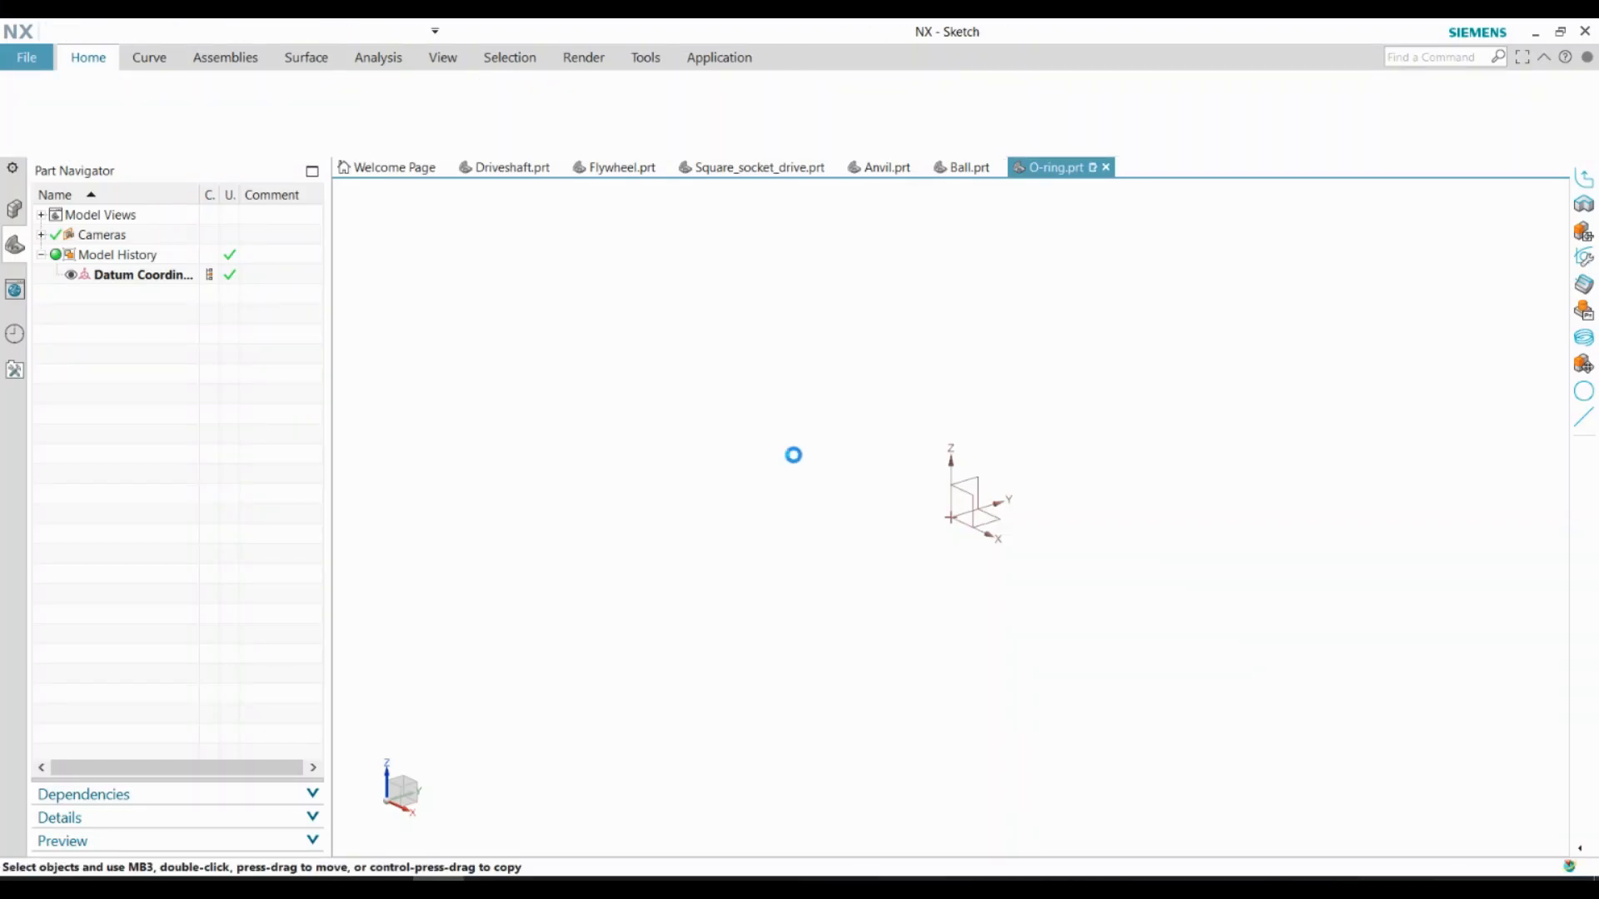
# Open a sketch on the XY plane in the O-ring part and draw a vertical line about 28 mm long up from the origin
pyautogui.click(64, 97)
pyautogui.middleClick(897, 509)
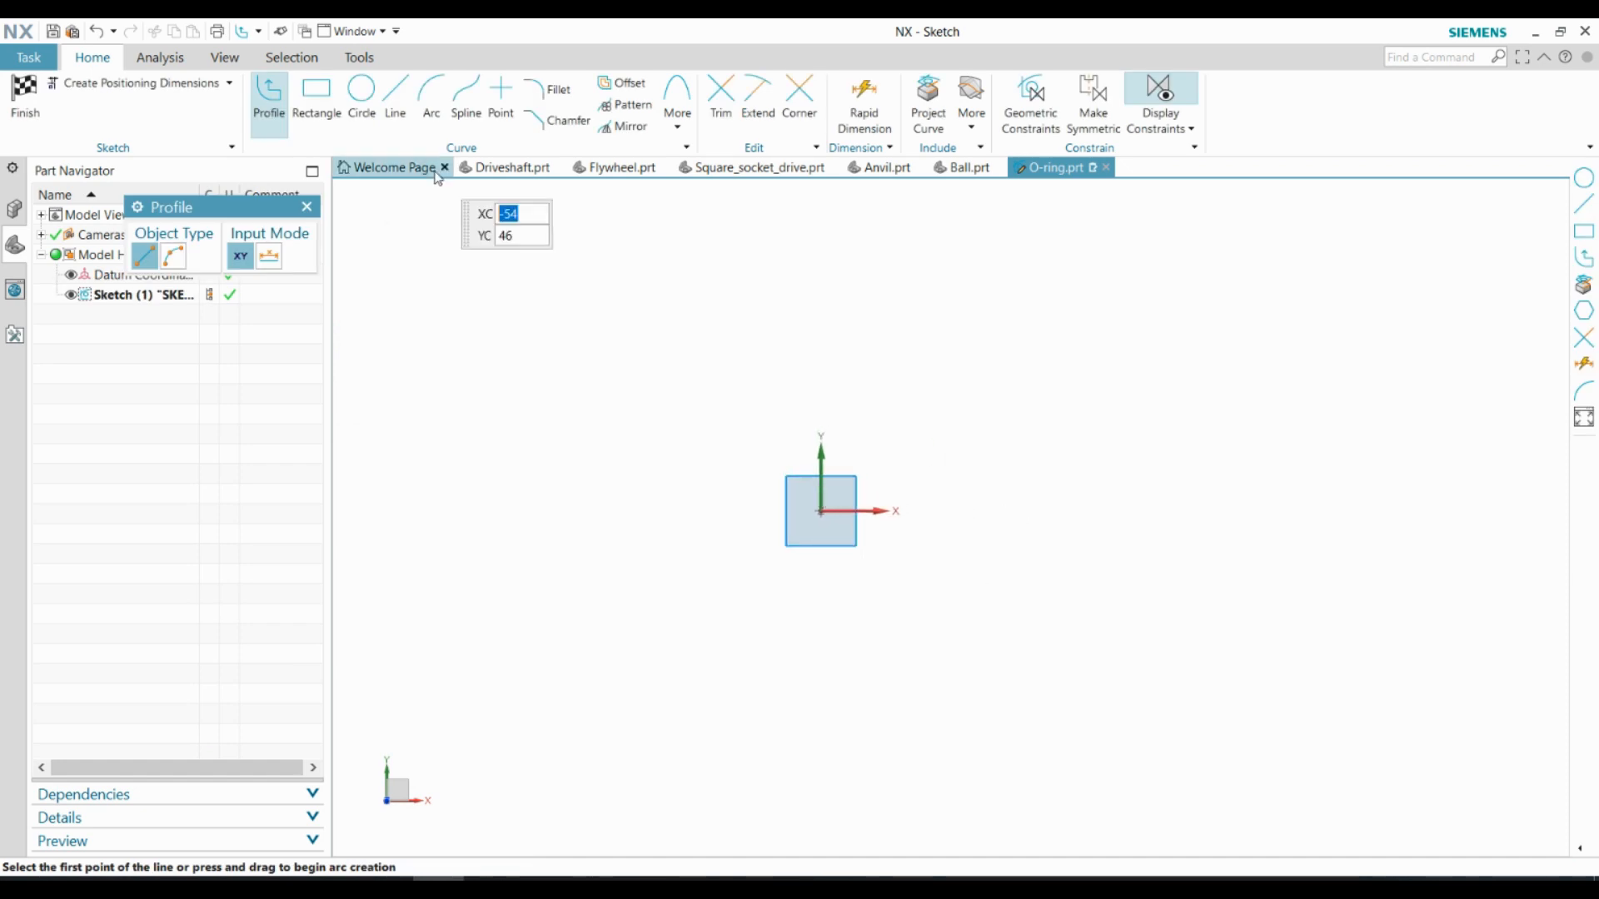
pyautogui.click(395, 97)
pyautogui.click(821, 511)
pyautogui.click(822, 310)
# Sketch a 3 mm diameter circle beside the vertical line
pyautogui.click(362, 98)
pyautogui.scroll(5, 874, 474)
pyautogui.click(842, 369)
pyautogui.write('3')
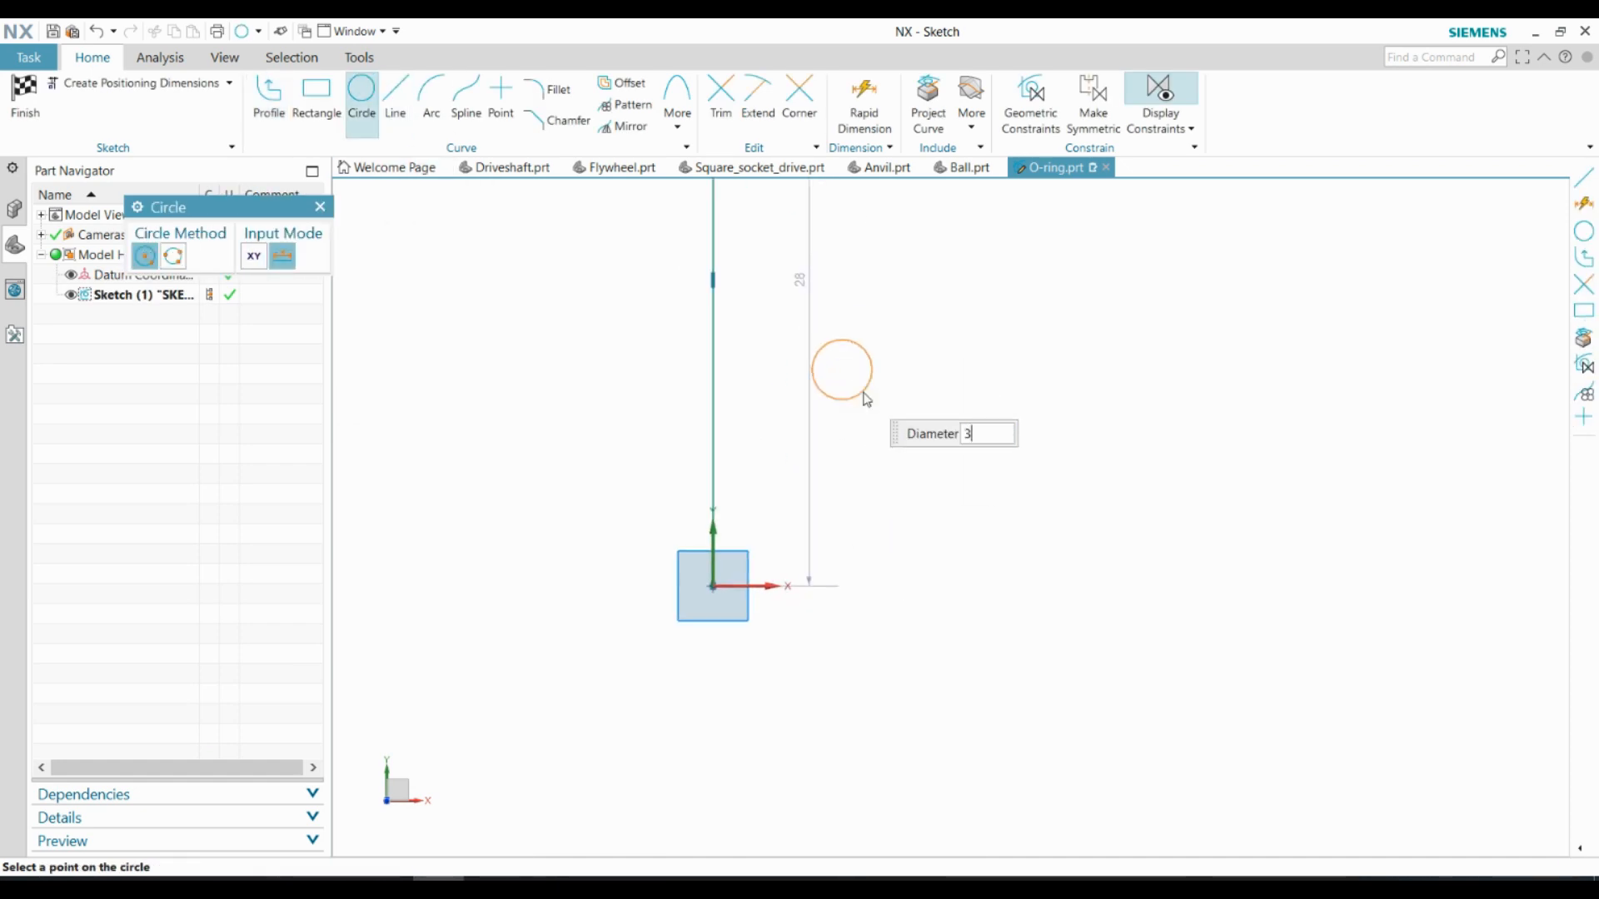
pyautogui.press('Return')
# Dimension the circle centre's horizontal distance from the vertical line as 7/2+1.5 mm and finish the sketch
pyautogui.click(847, 110)
pyautogui.click(868, 389)
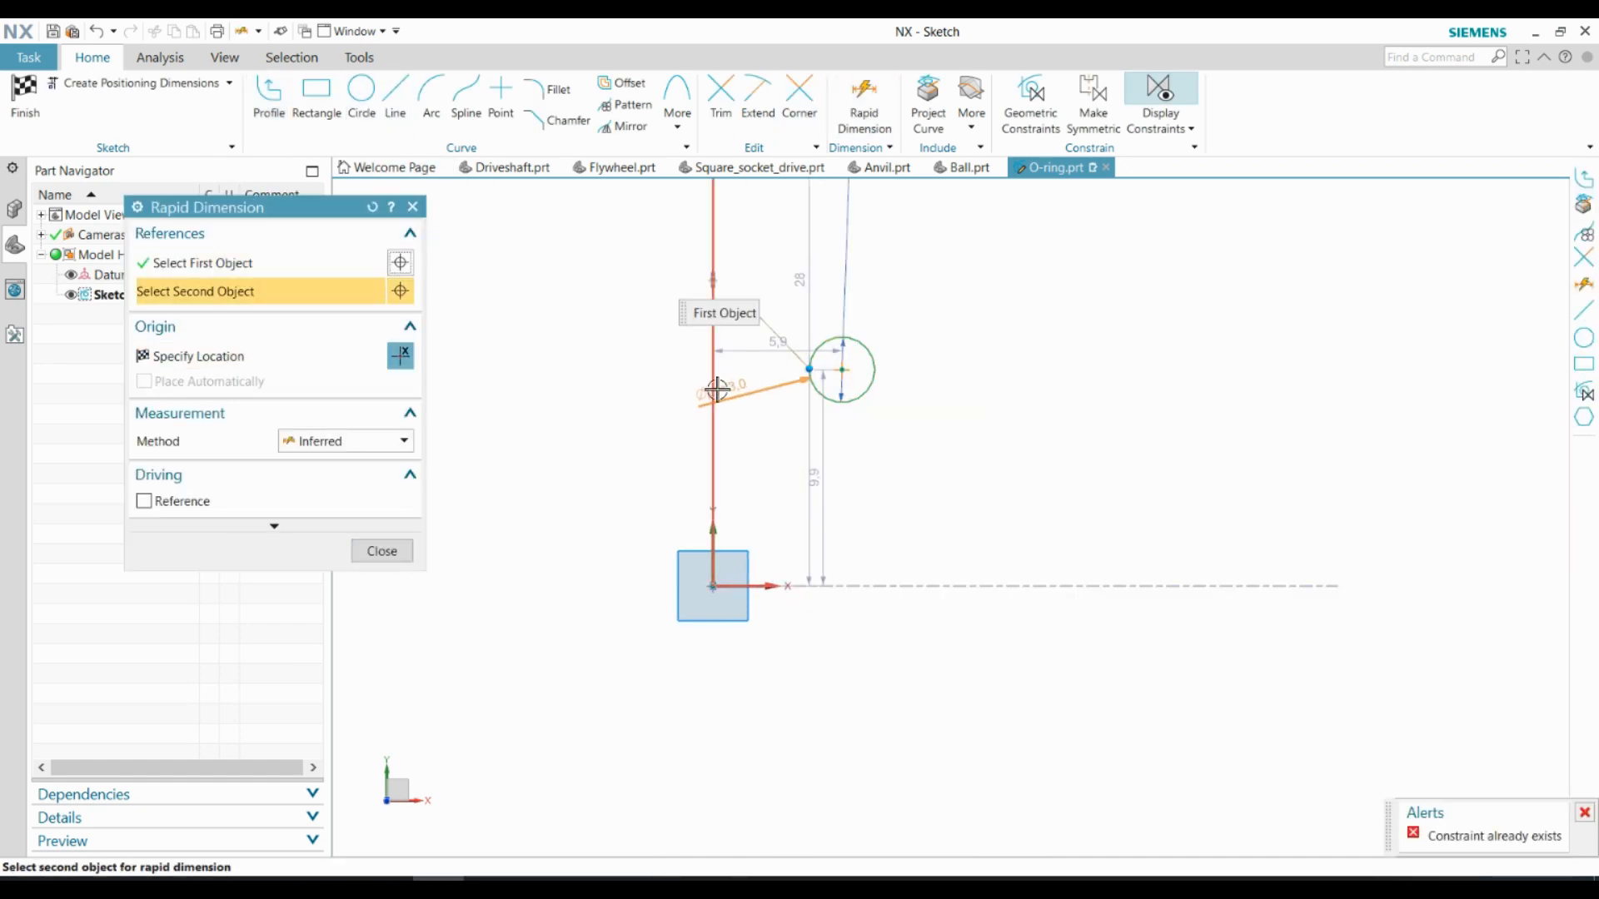
pyautogui.click(713, 390)
pyautogui.click(769, 459)
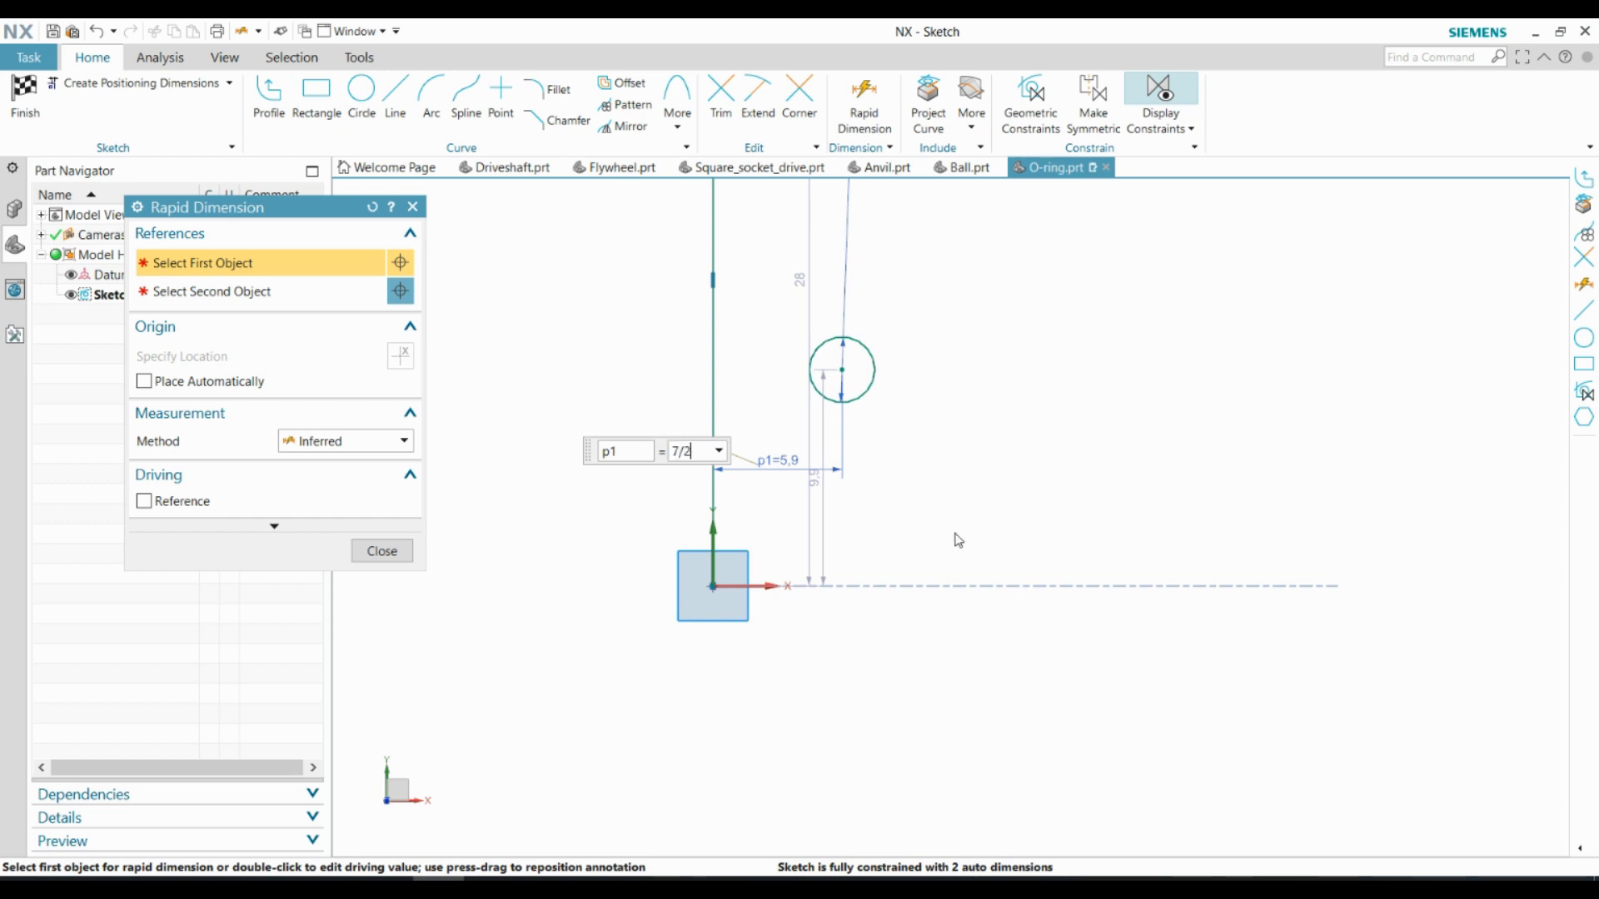
pyautogui.write('7/2+1.5')
pyautogui.press('Return')
pyautogui.click(363, 546)
pyautogui.click(25, 96)
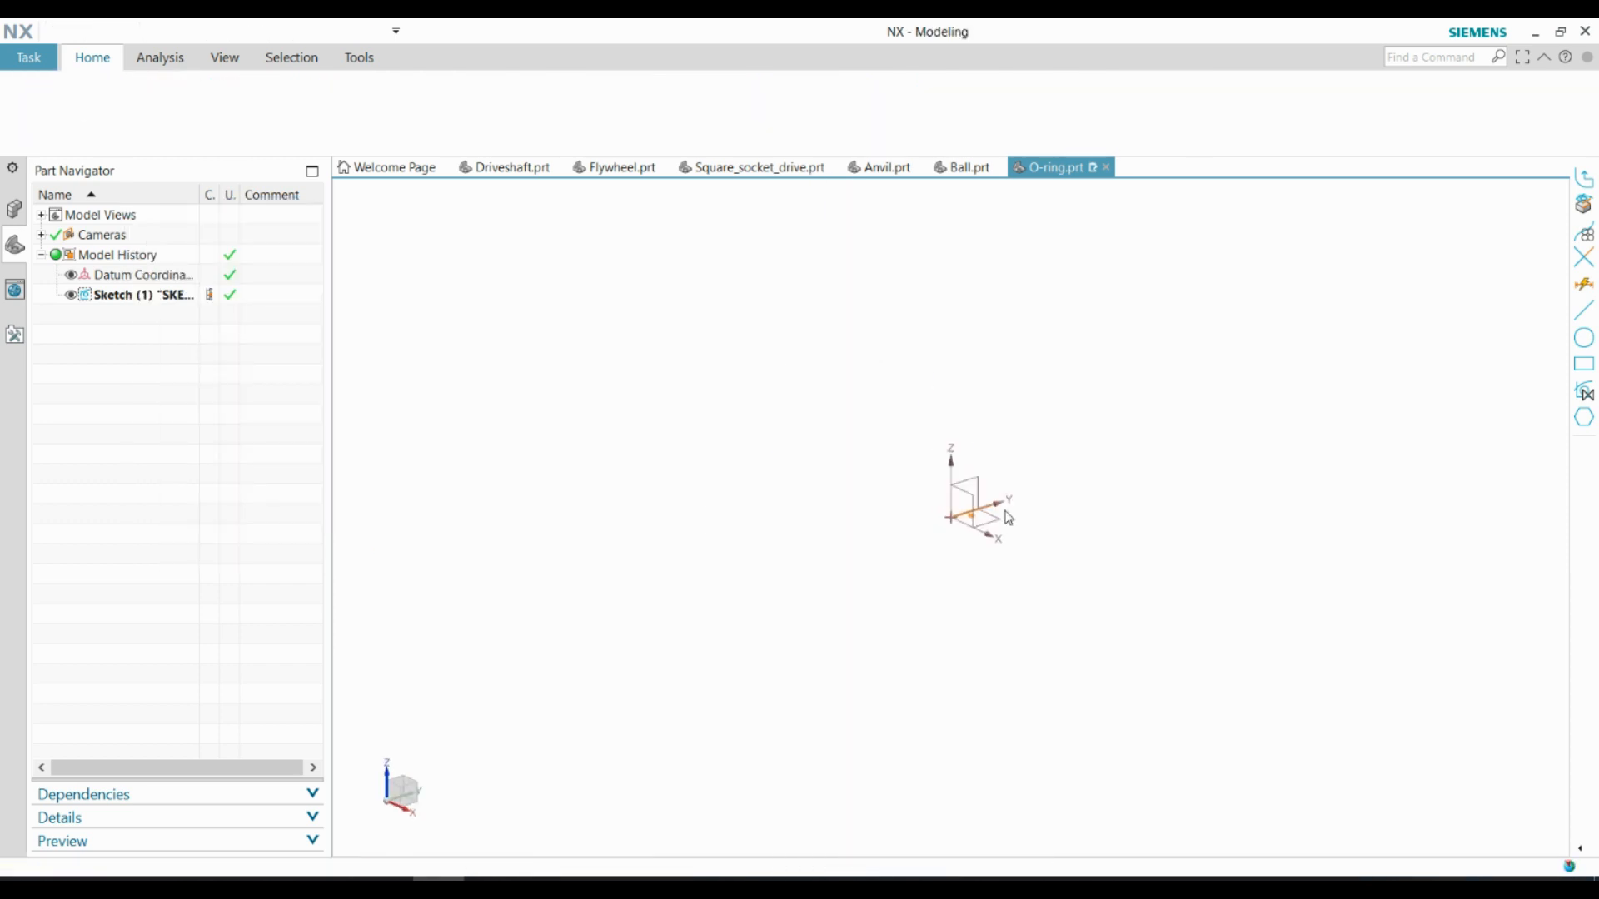
# Revolve the circle sketch 360° about the vertical line to form the O-ring body
pyautogui.scroll(6, 1002, 512)
pyautogui.click(955, 535)
pyautogui.click(171, 123)
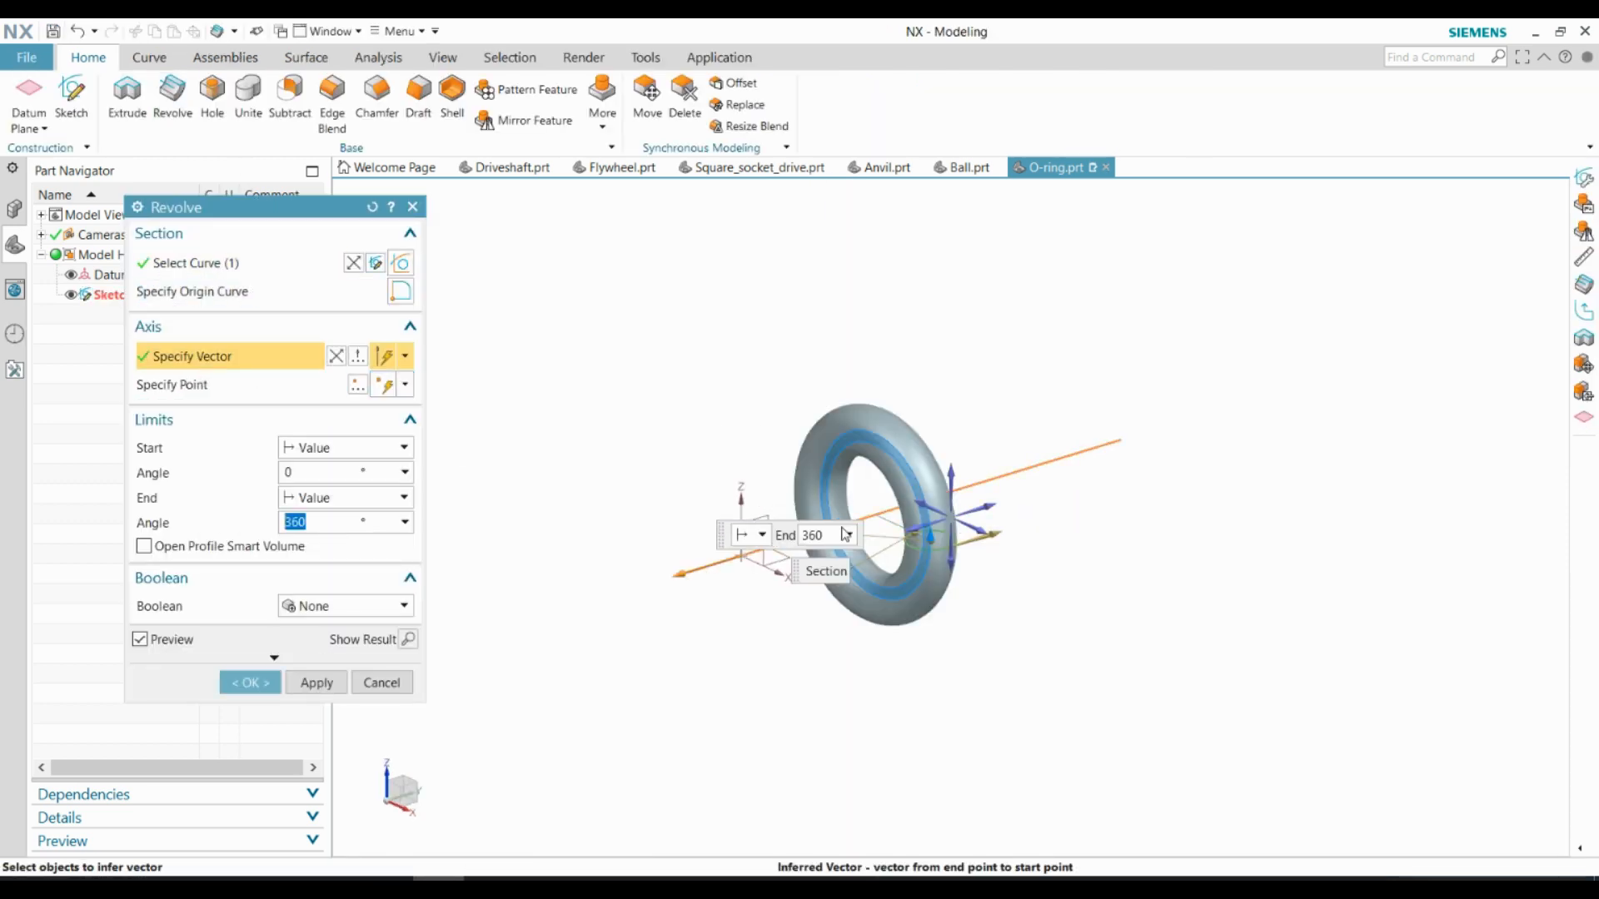
pyautogui.click(250, 682)
pyautogui.moveTo(750, 541)
pyautogui.mouseDown(button='middle')
pyautogui.moveTo(674, 582)
pyautogui.moveTo(675, 614)
pyautogui.mouseUp(button='middle')
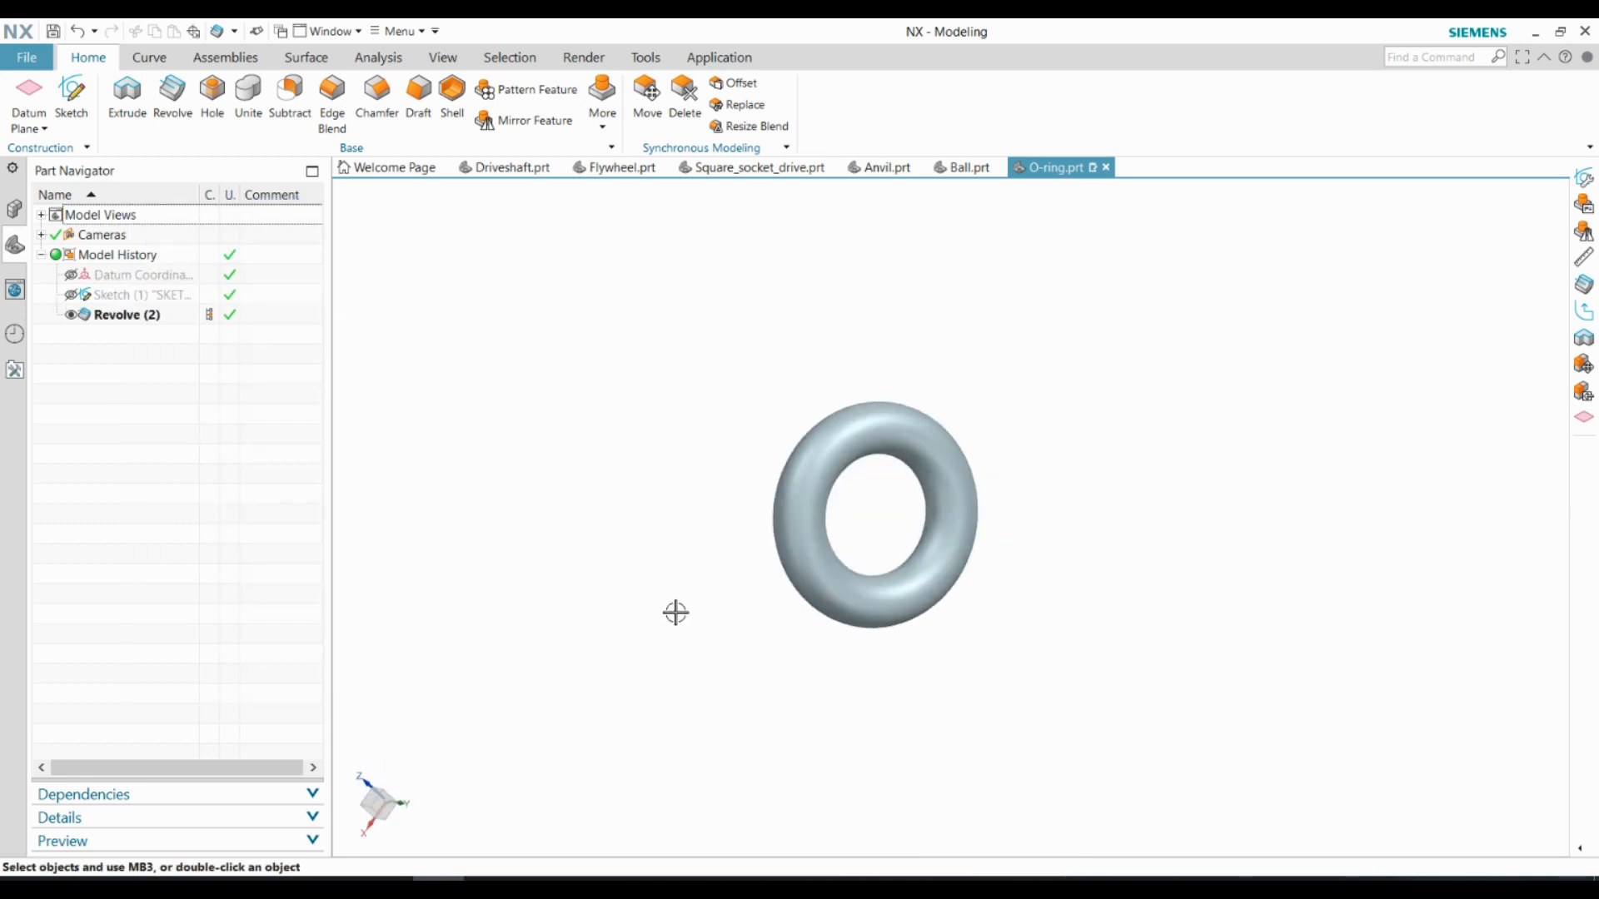
# Change the O-ring body's display color to black
pyautogui.click(442, 56)
pyautogui.click(641, 117)
pyautogui.click(812, 113)
pyautogui.click(806, 517)
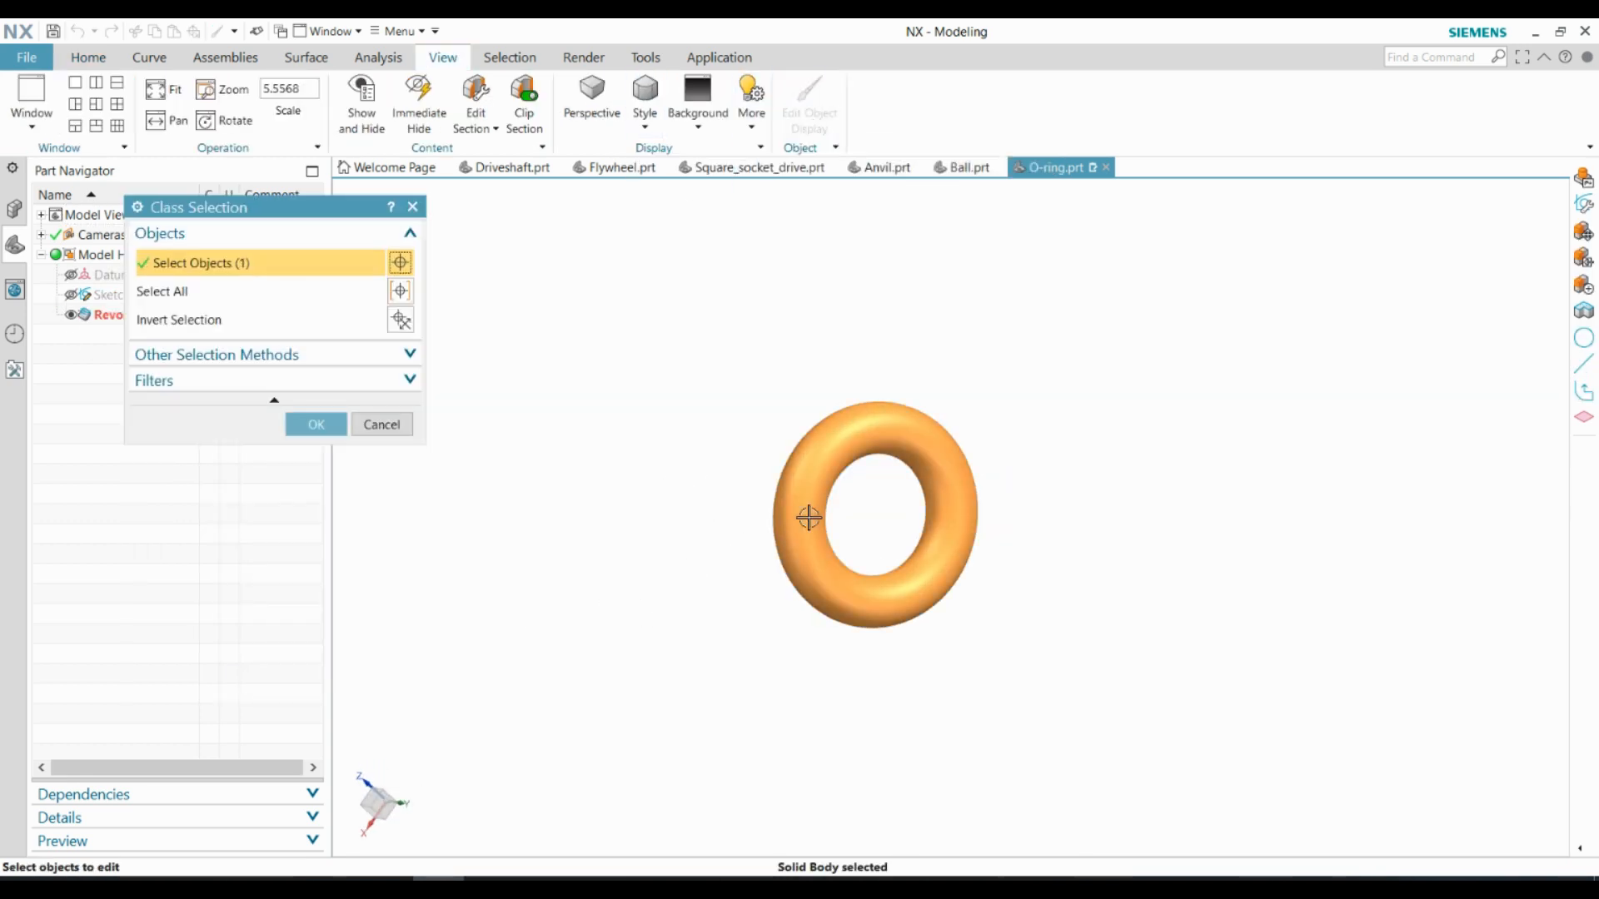
pyautogui.click(314, 425)
pyautogui.click(361, 292)
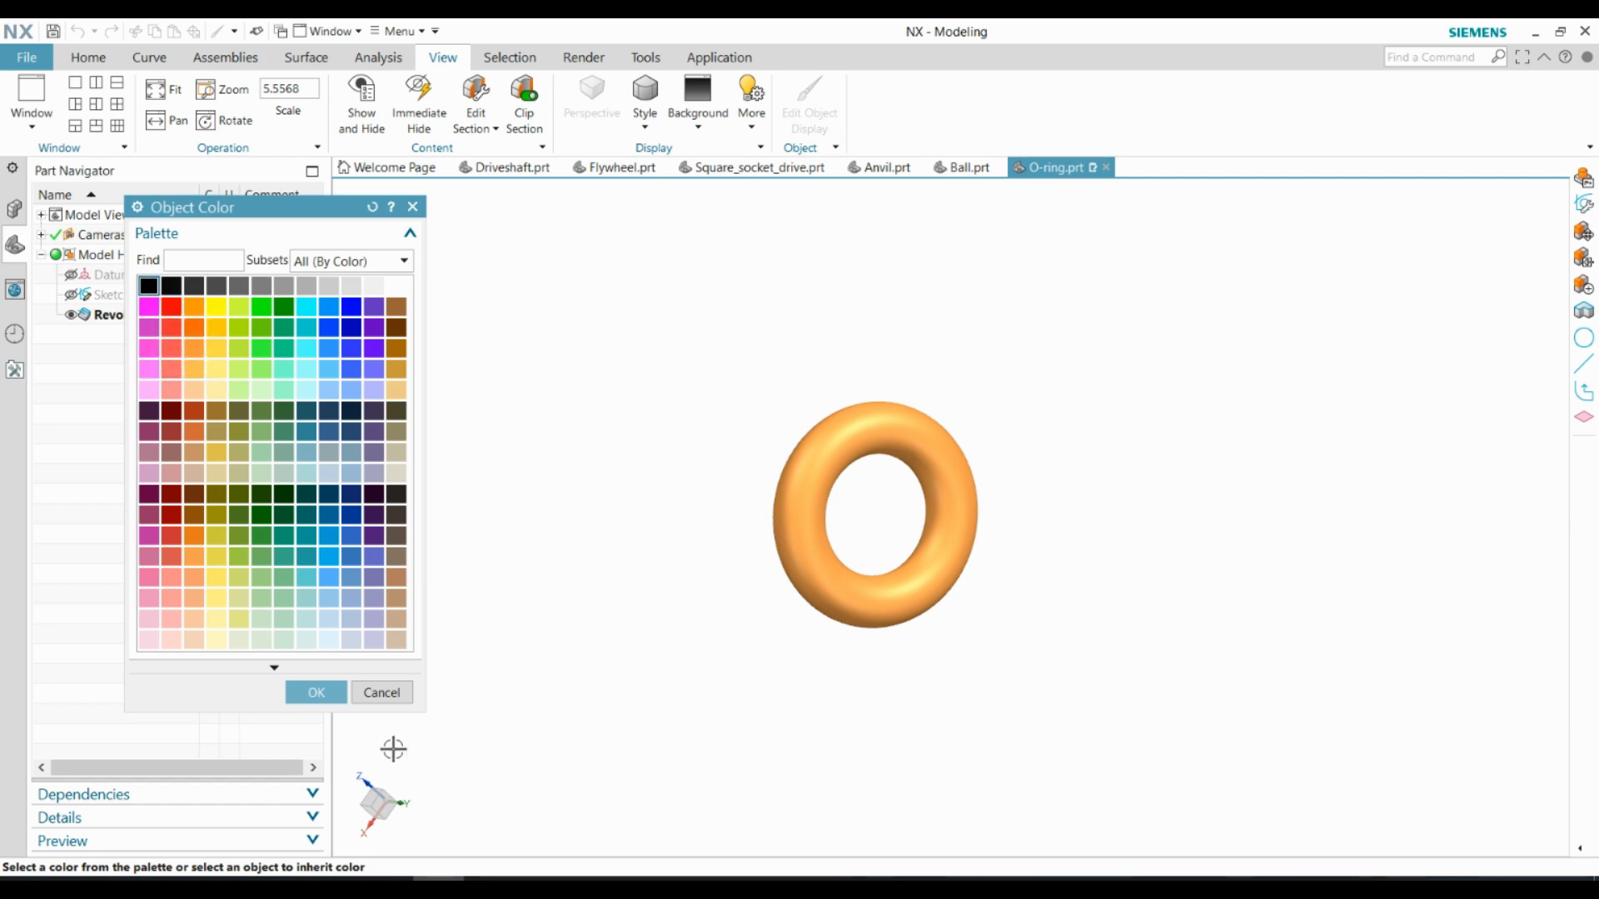
pyautogui.middleClick(393, 750)
pyautogui.middleClick(375, 802)
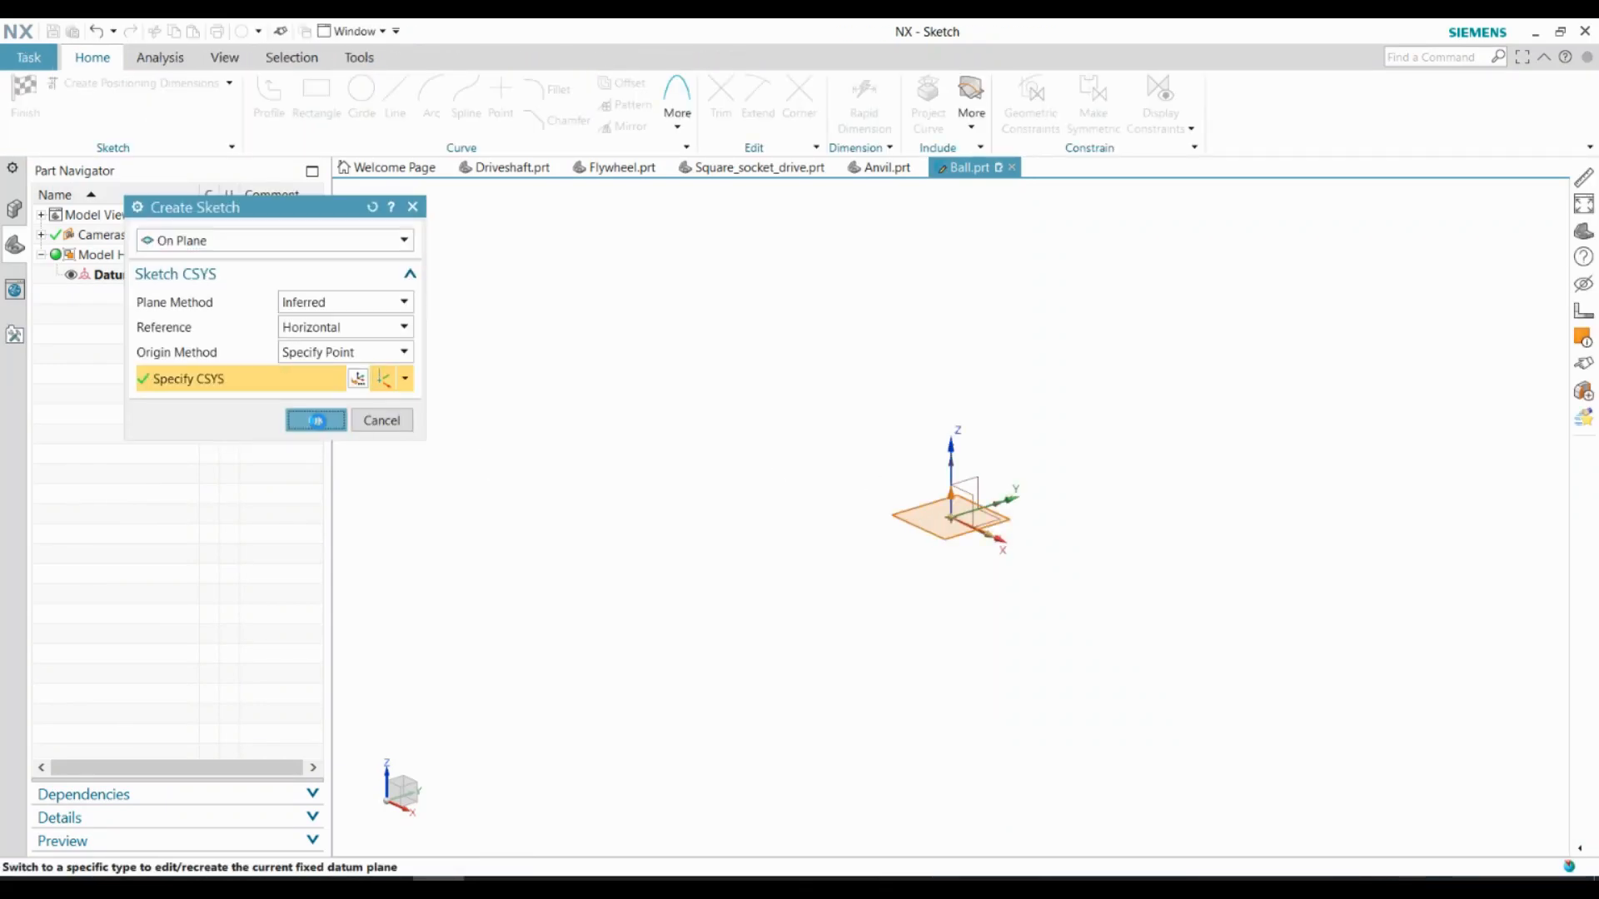
# Sketch a 5 mm diameter circle centred on the origin of the XY plane in the Ball part
pyautogui.click(361, 96)
pyautogui.click(833, 419)
pyautogui.write('5')
pyautogui.press('Return')
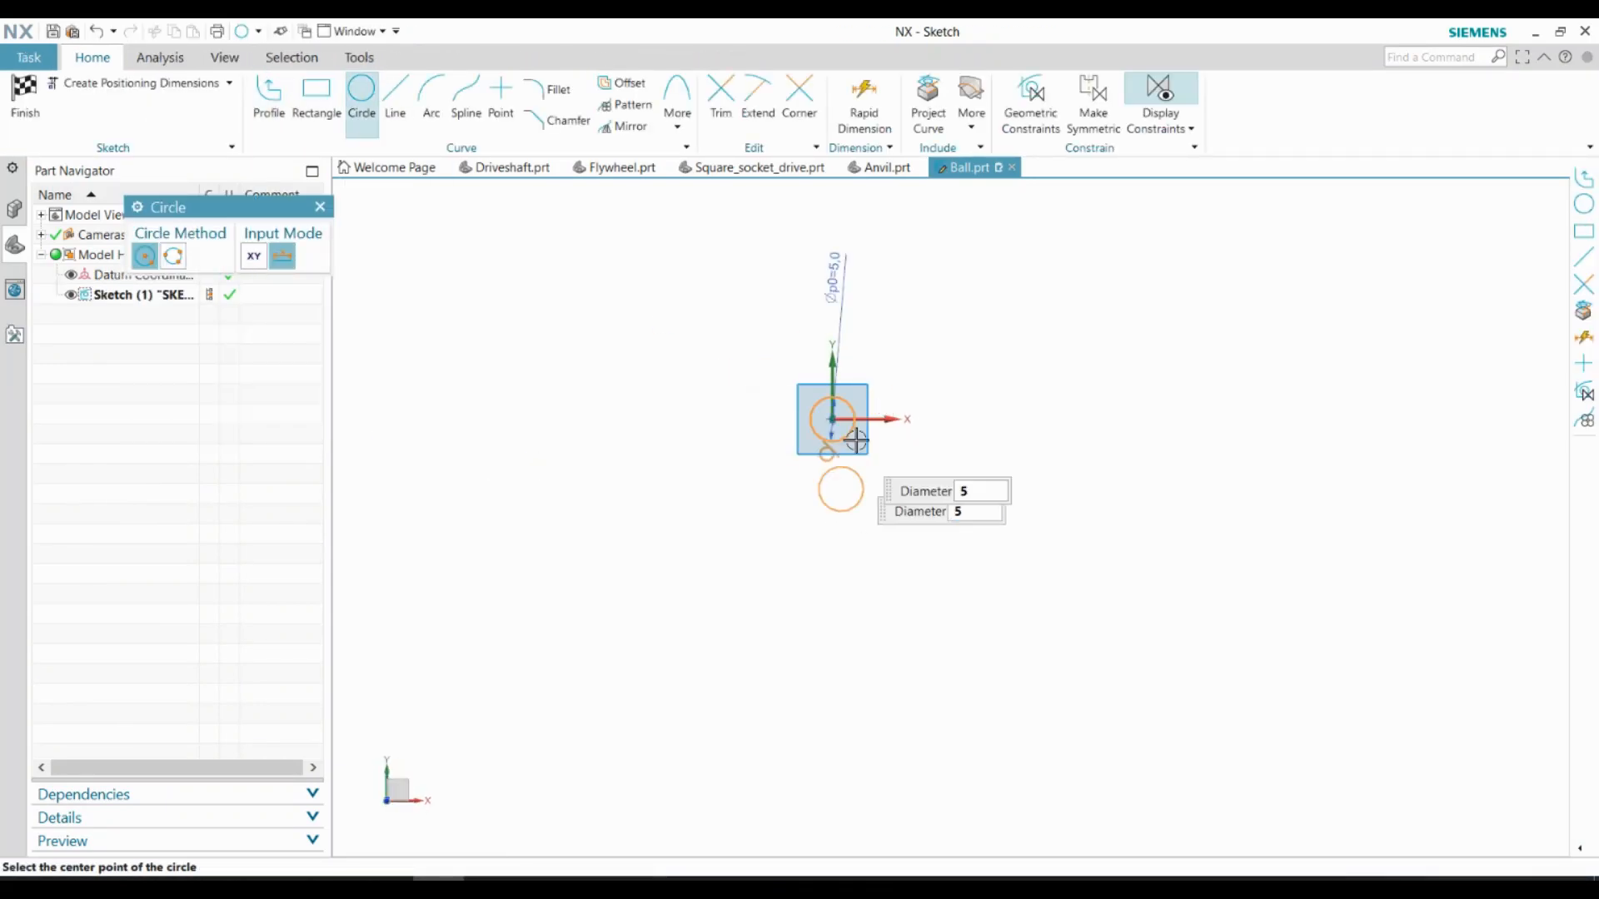
# Draw a line across the circle from its lowest to its highest point, make it vertical and constrain it through the origin
pyautogui.scroll(10, 835, 416)
pyautogui.press('l')
pyautogui.click(828, 669)
pyautogui.click(848, 254)
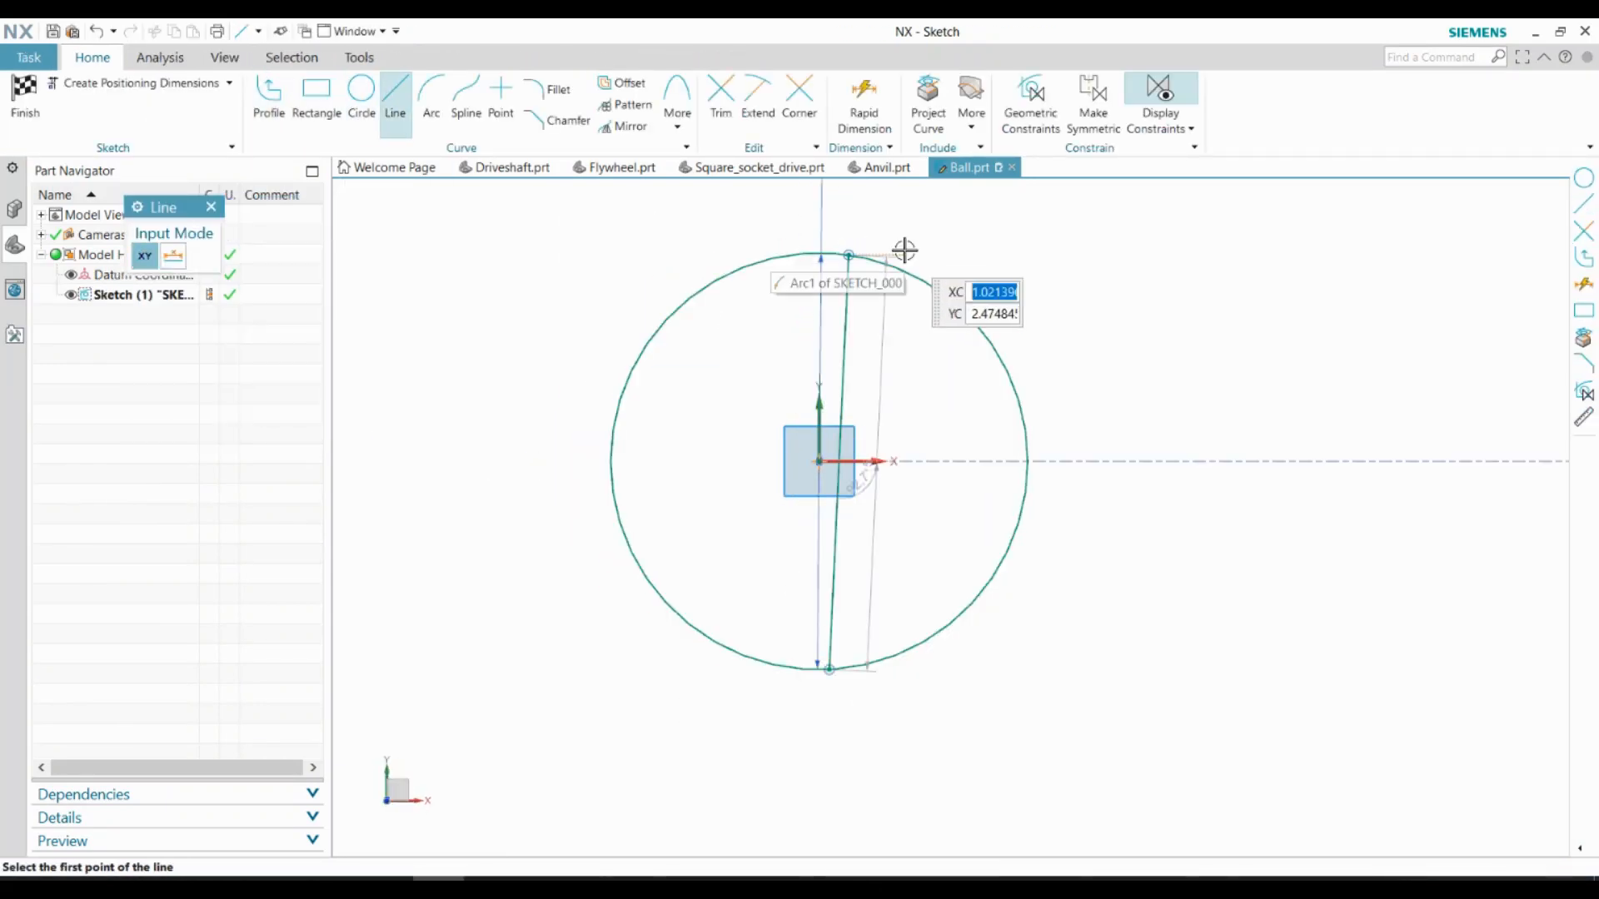
pyautogui.press('Escape')
pyautogui.click(842, 375)
pyautogui.click(982, 372)
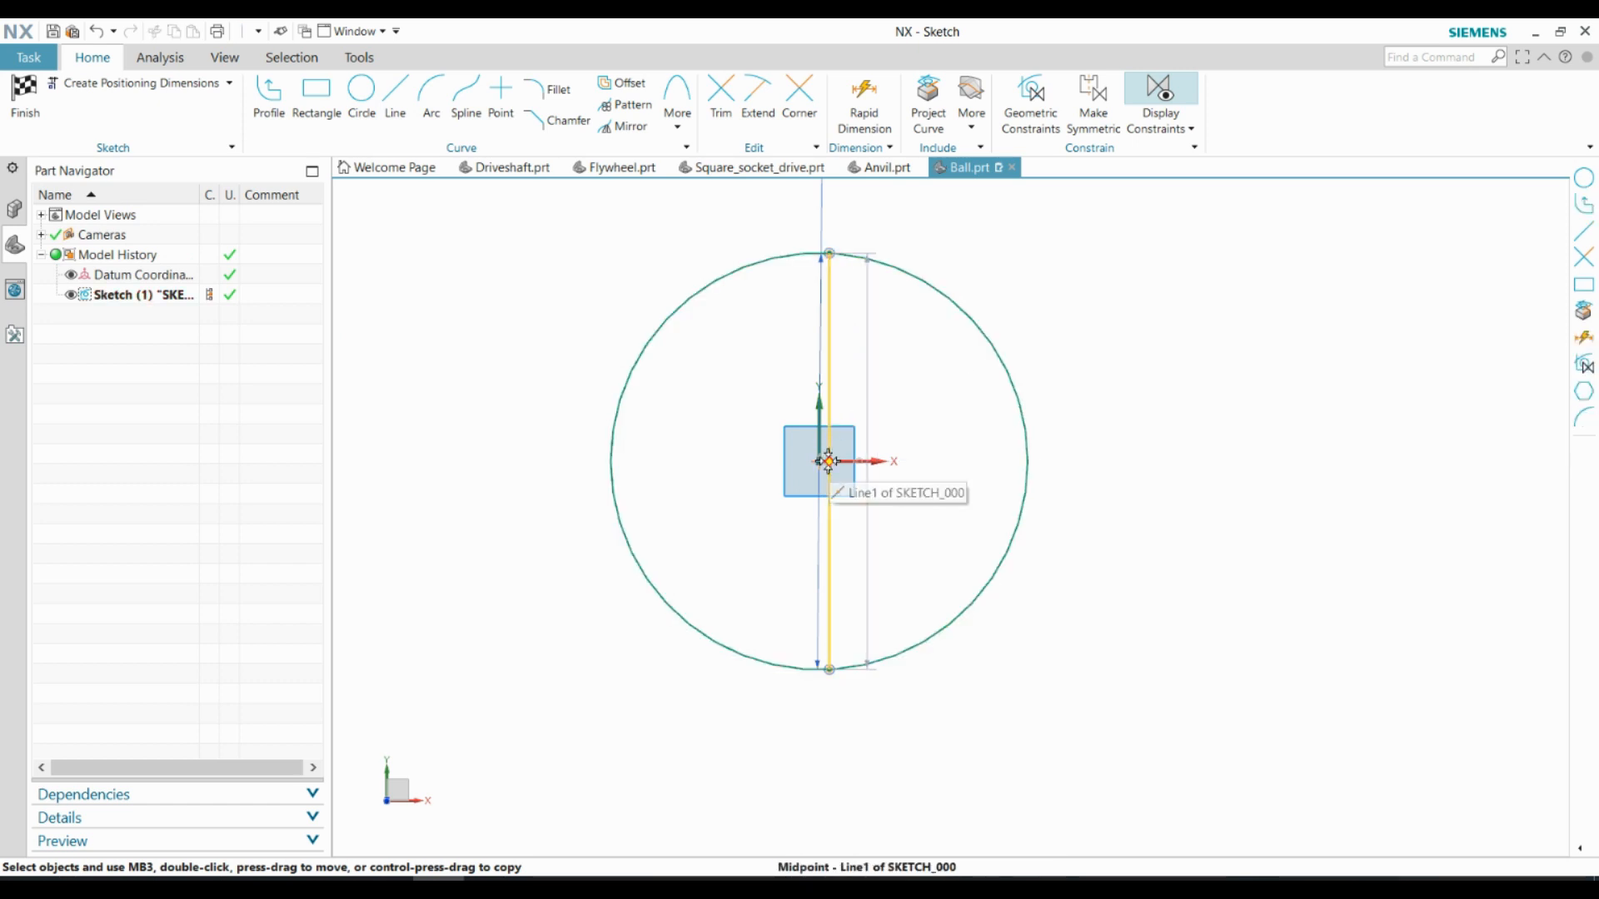
pyautogui.scroll(4, 828, 458)
pyautogui.scroll(-5, 938, 513)
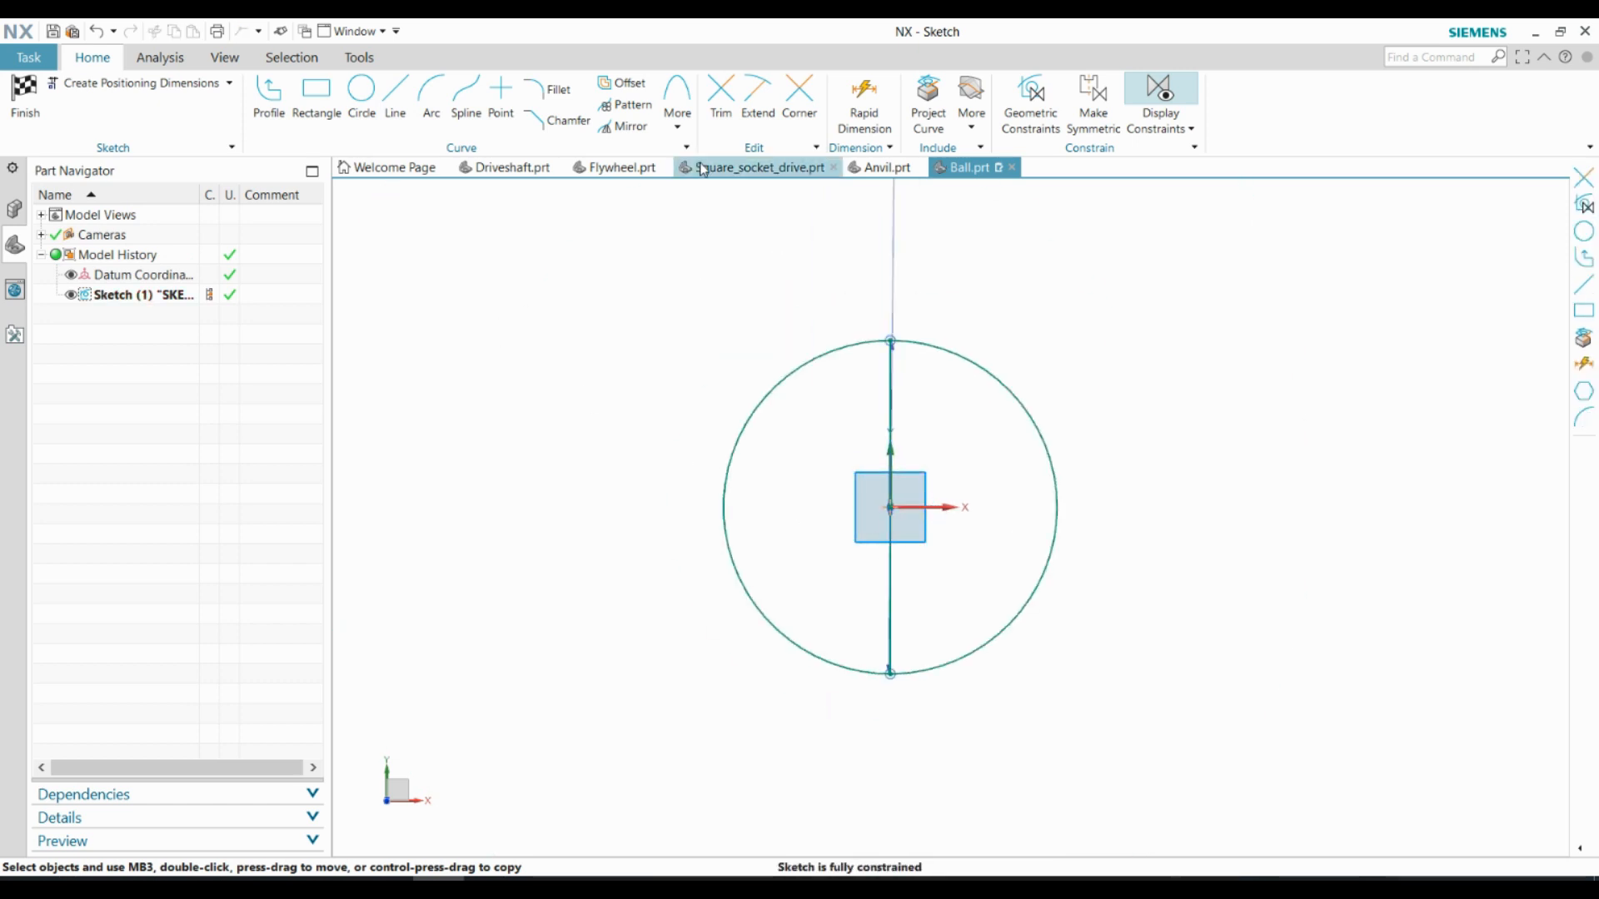
# Trim away the circle's half on the negative X side and finish the sketch
pyautogui.click(721, 95)
pyautogui.click(767, 396)
pyautogui.press('Escape')
pyautogui.click(27, 96)
# Revolve the half-circle sketch about its straight edge into a full solid sphere
pyautogui.scroll(8, 962, 517)
pyautogui.click(175, 295)
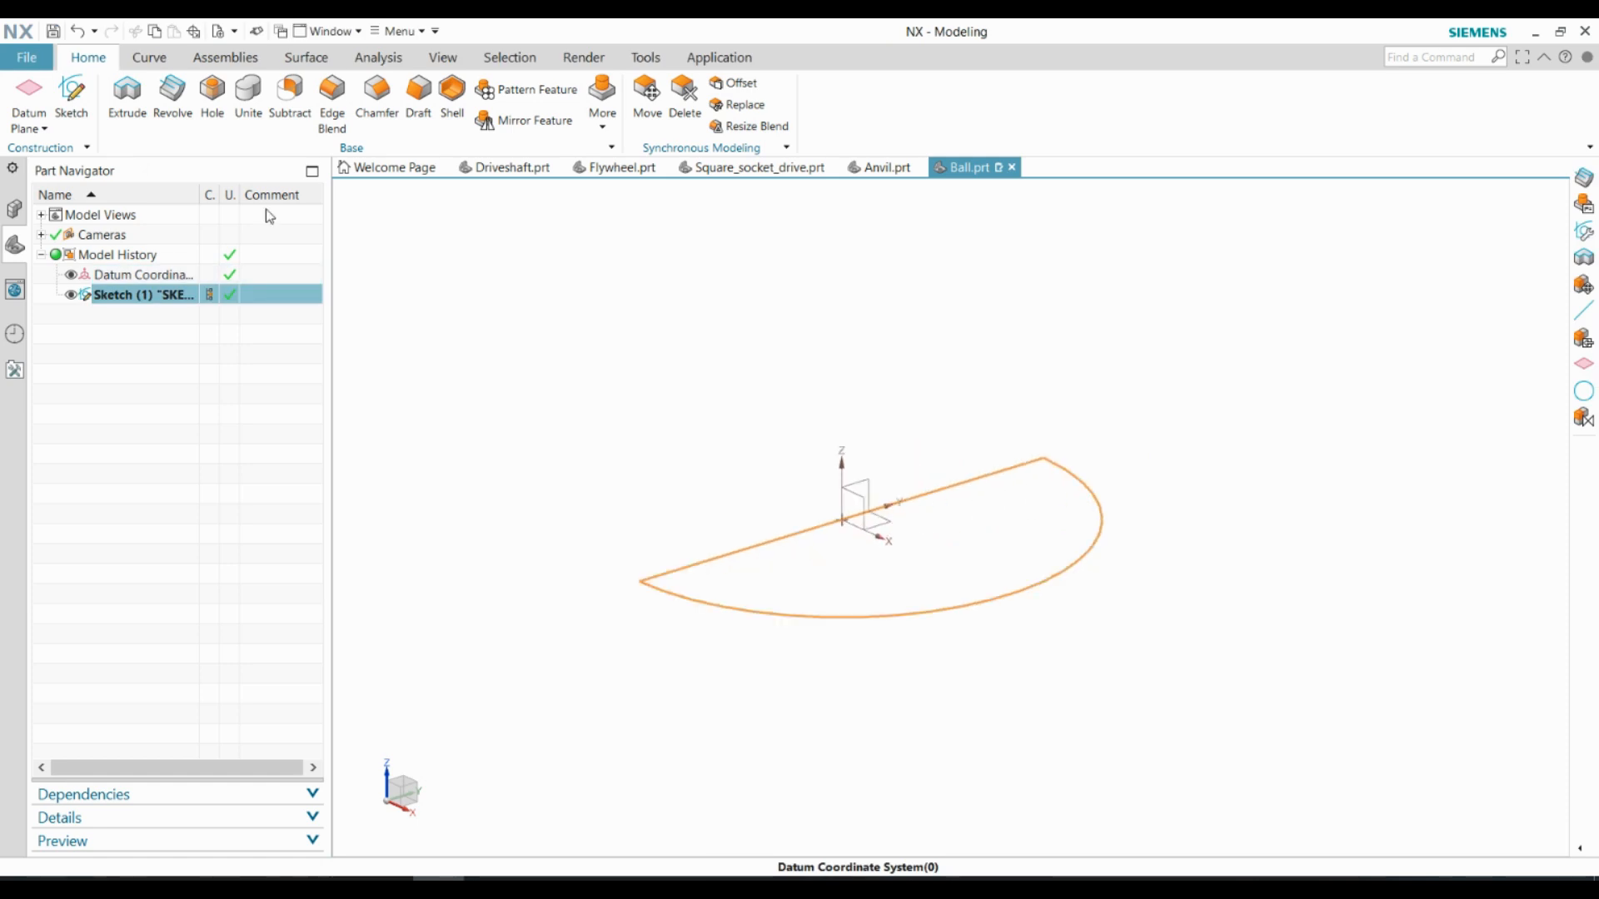
pyautogui.click(172, 92)
pyautogui.click(710, 565)
pyautogui.middleClick(466, 624)
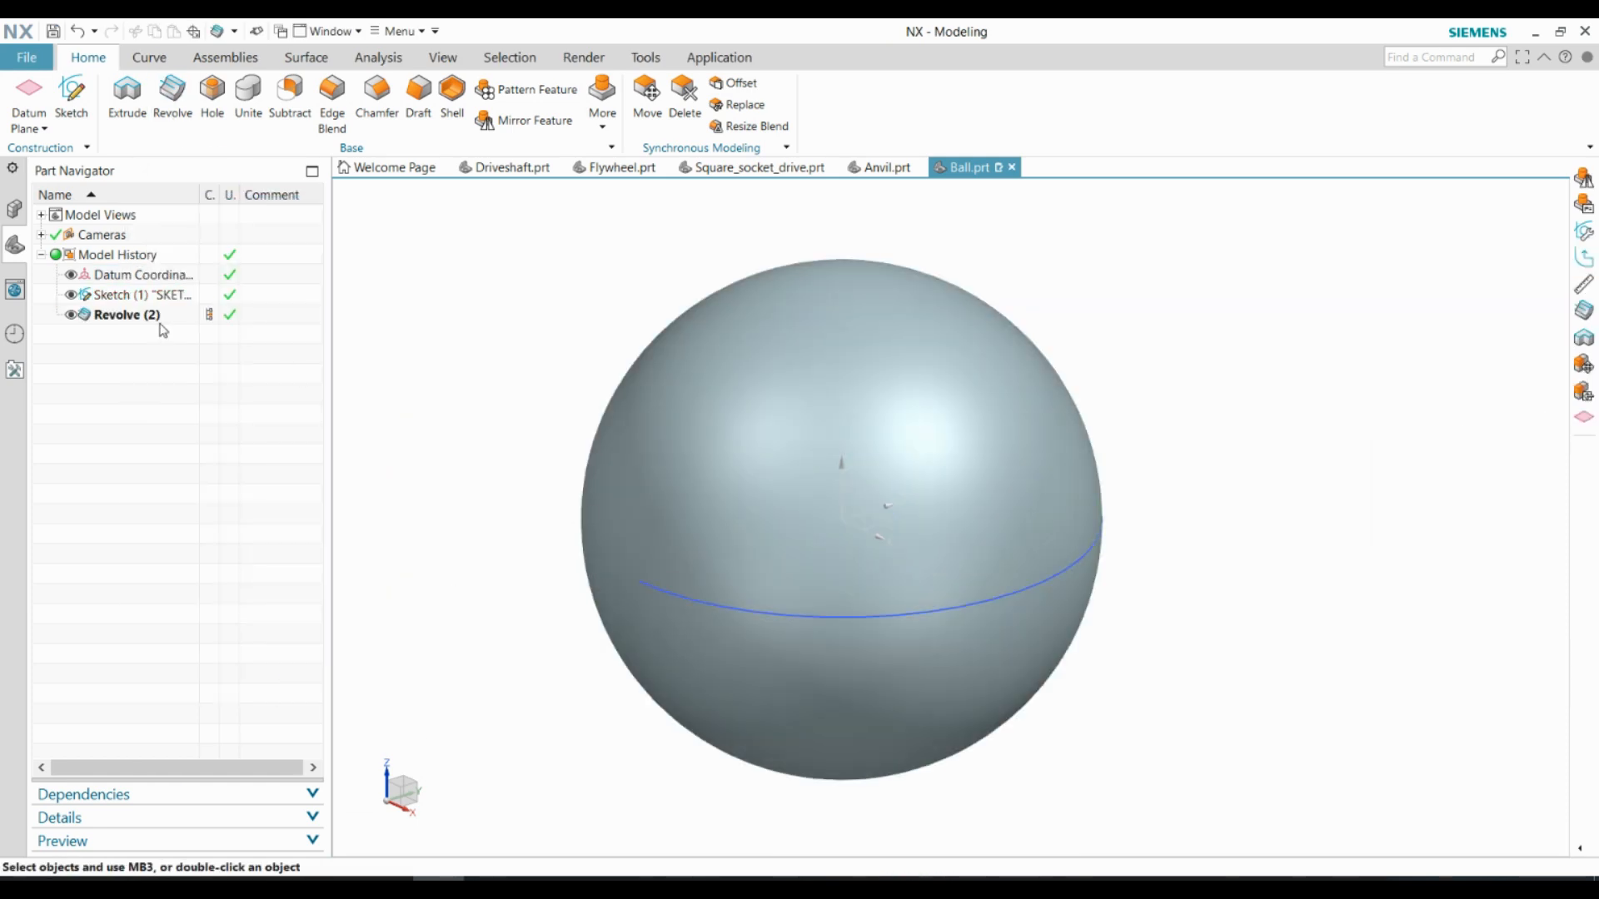
pyautogui.scroll(-5, 707, 516)
pyautogui.moveTo(700, 524); pyautogui.dragTo(732, 542, button='middle')
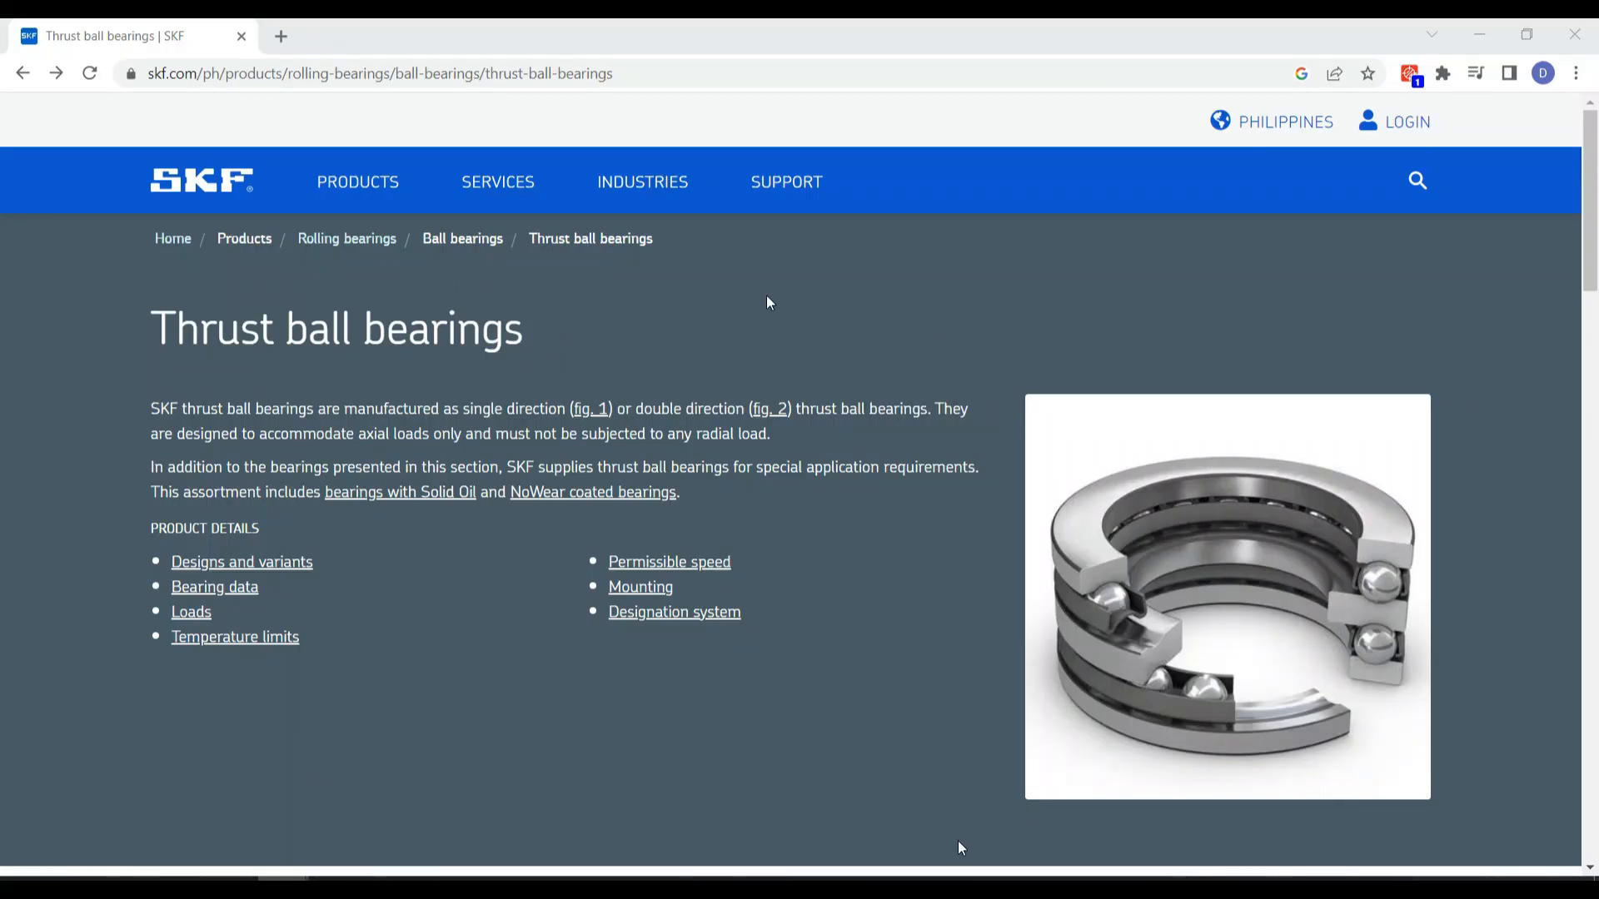
# On the SKF thrust ball bearings page in the browser, filter the single-direction bearings to a bore diameter of 20–20 mm
pyautogui.scroll(-8, 768, 303)
pyautogui.click(566, 550)
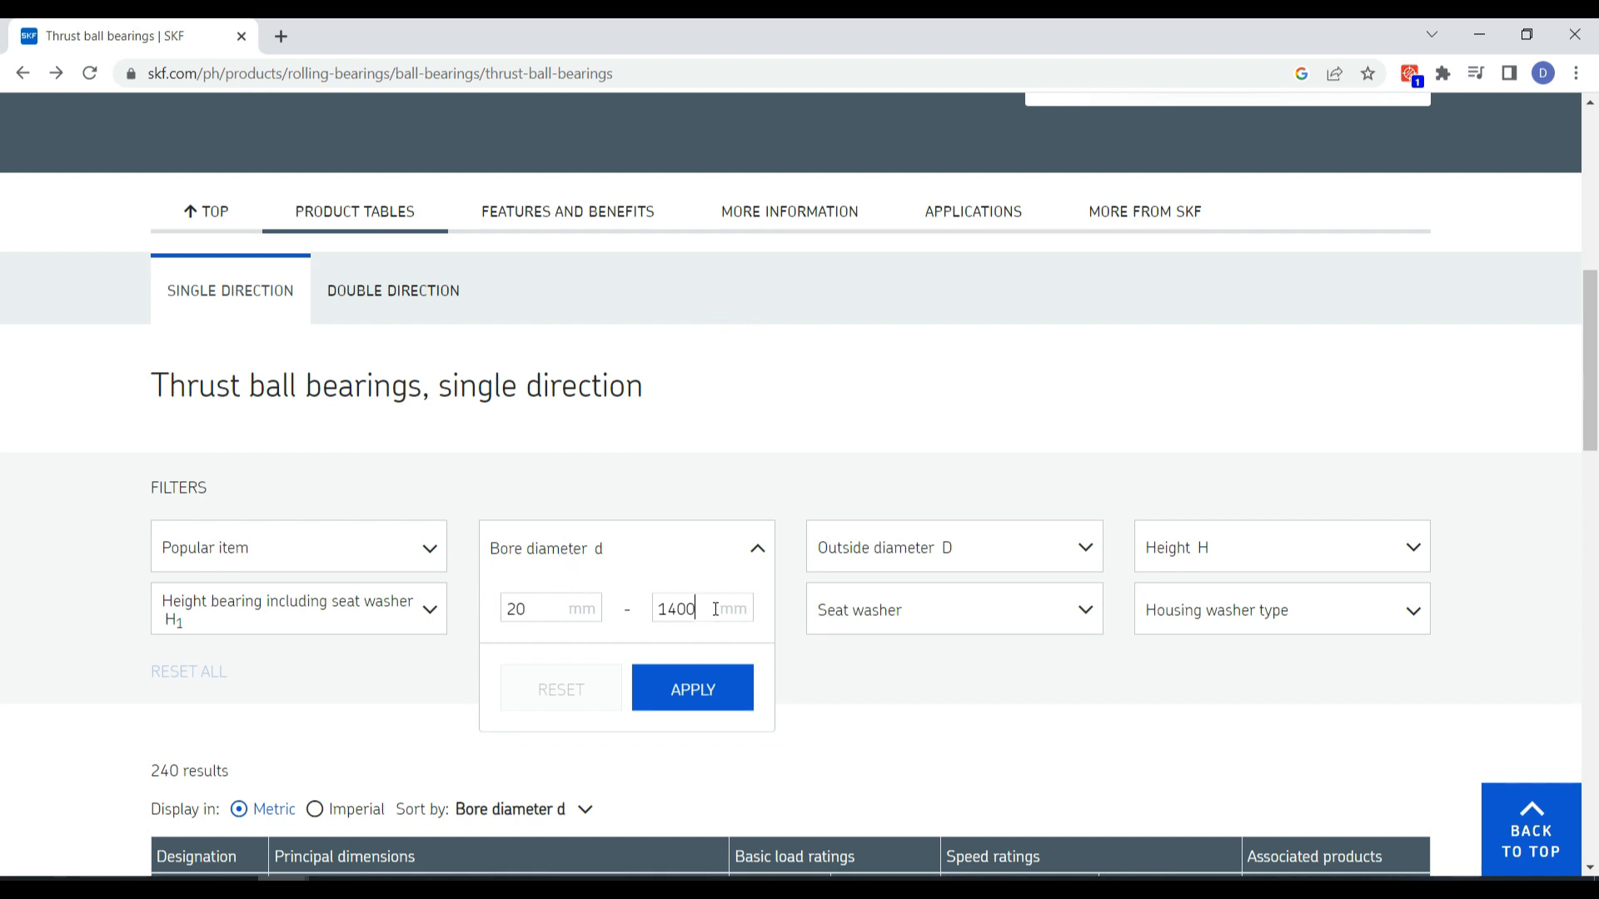
pyautogui.write('20')
pyautogui.click(666, 688)
pyautogui.scroll(-4, 661, 583)
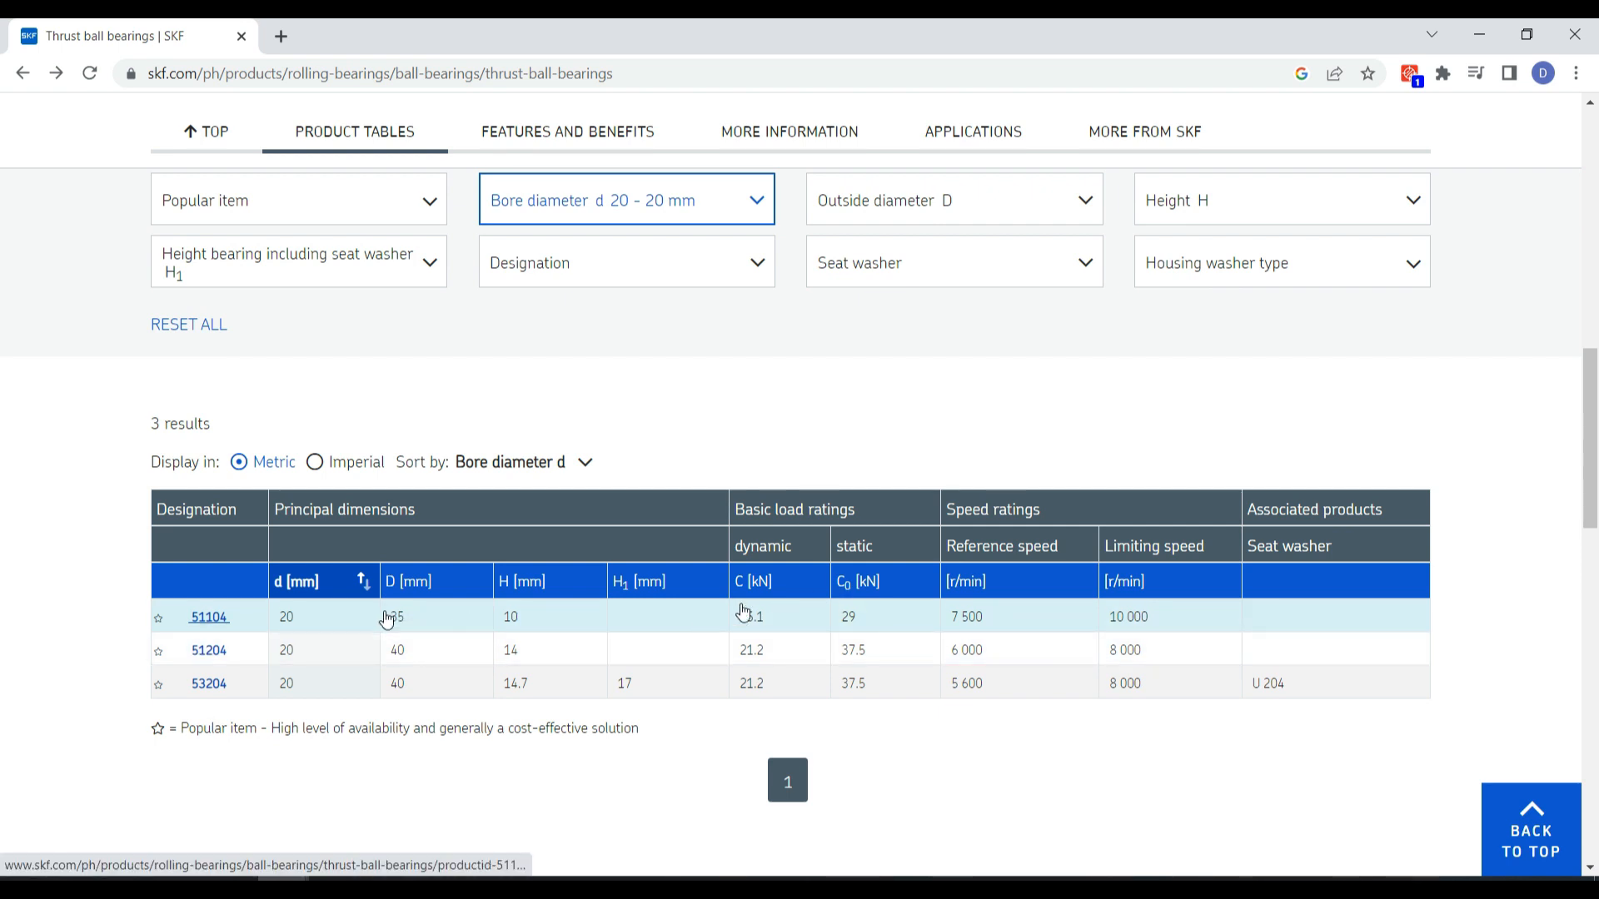
# Open the product page of thrust ball bearing 51104 and check its main dimensions
pyautogui.click(221, 623)
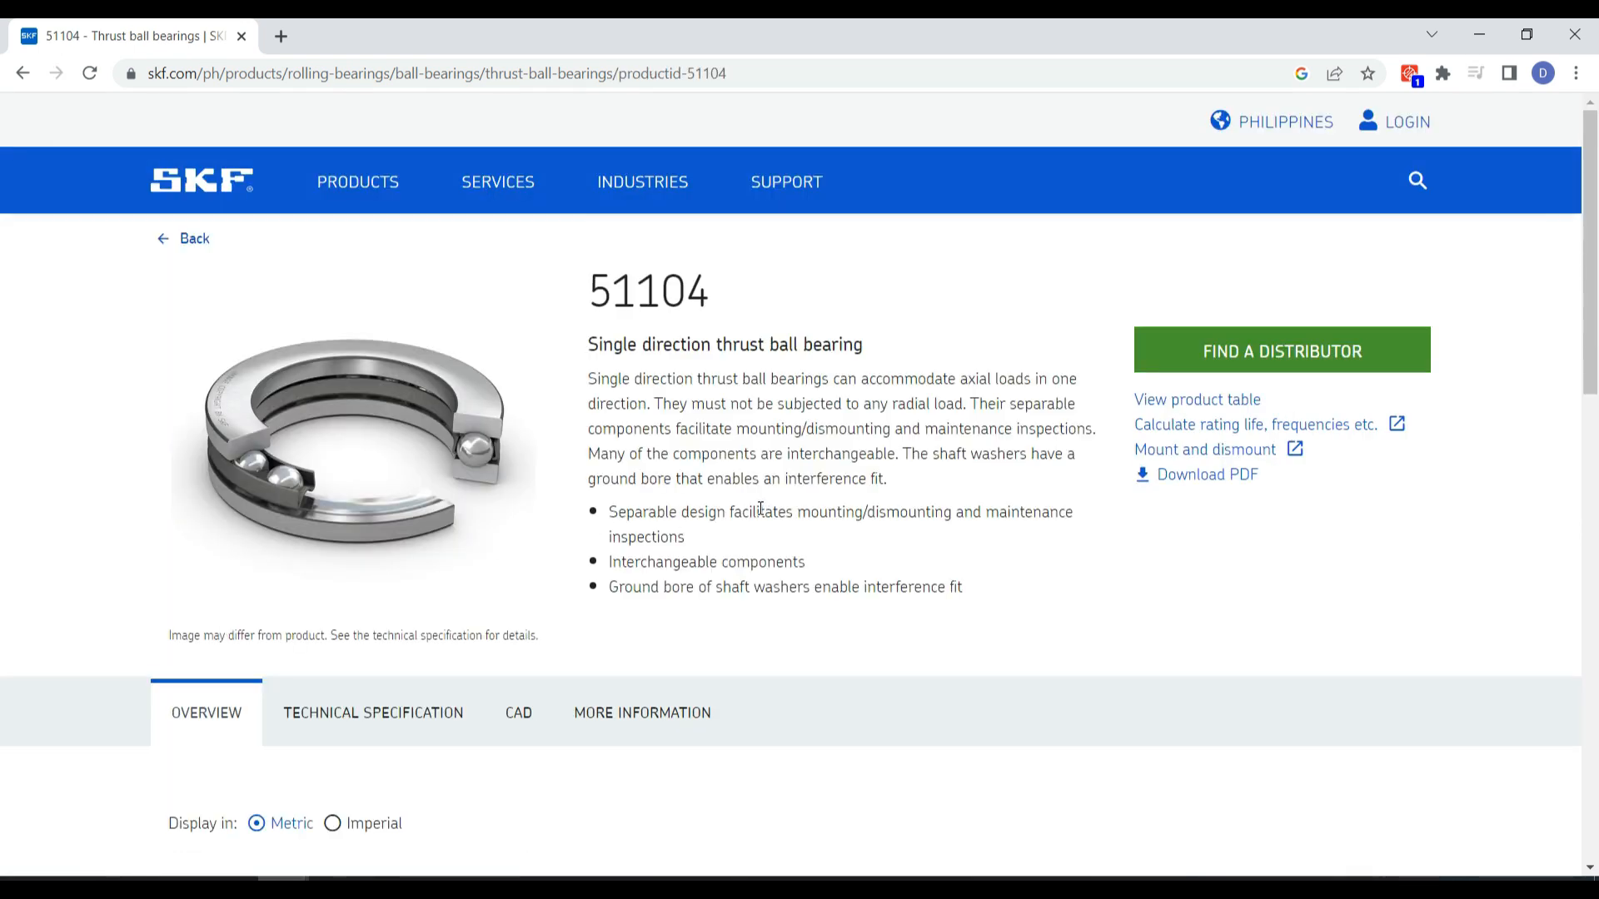
pyautogui.scroll(-8, 714, 431)
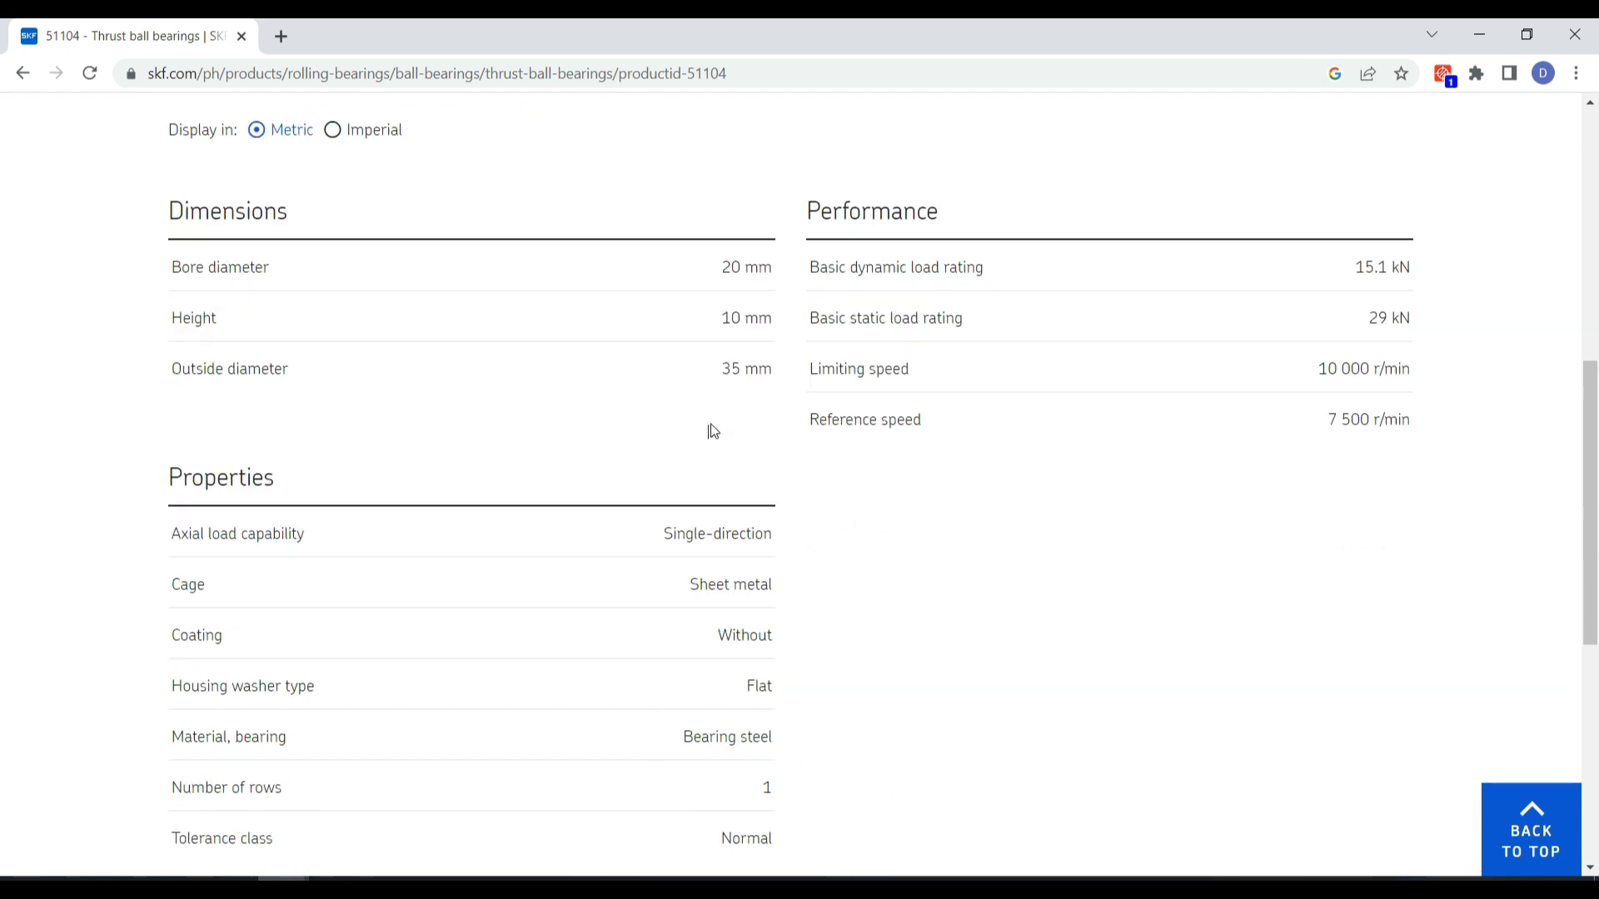
pyautogui.scroll(6, 704, 437)
# Download the CAD model of bearing 51104 in NX (>=12) format
pyautogui.click(533, 538)
pyautogui.scroll(-4, 1080, 472)
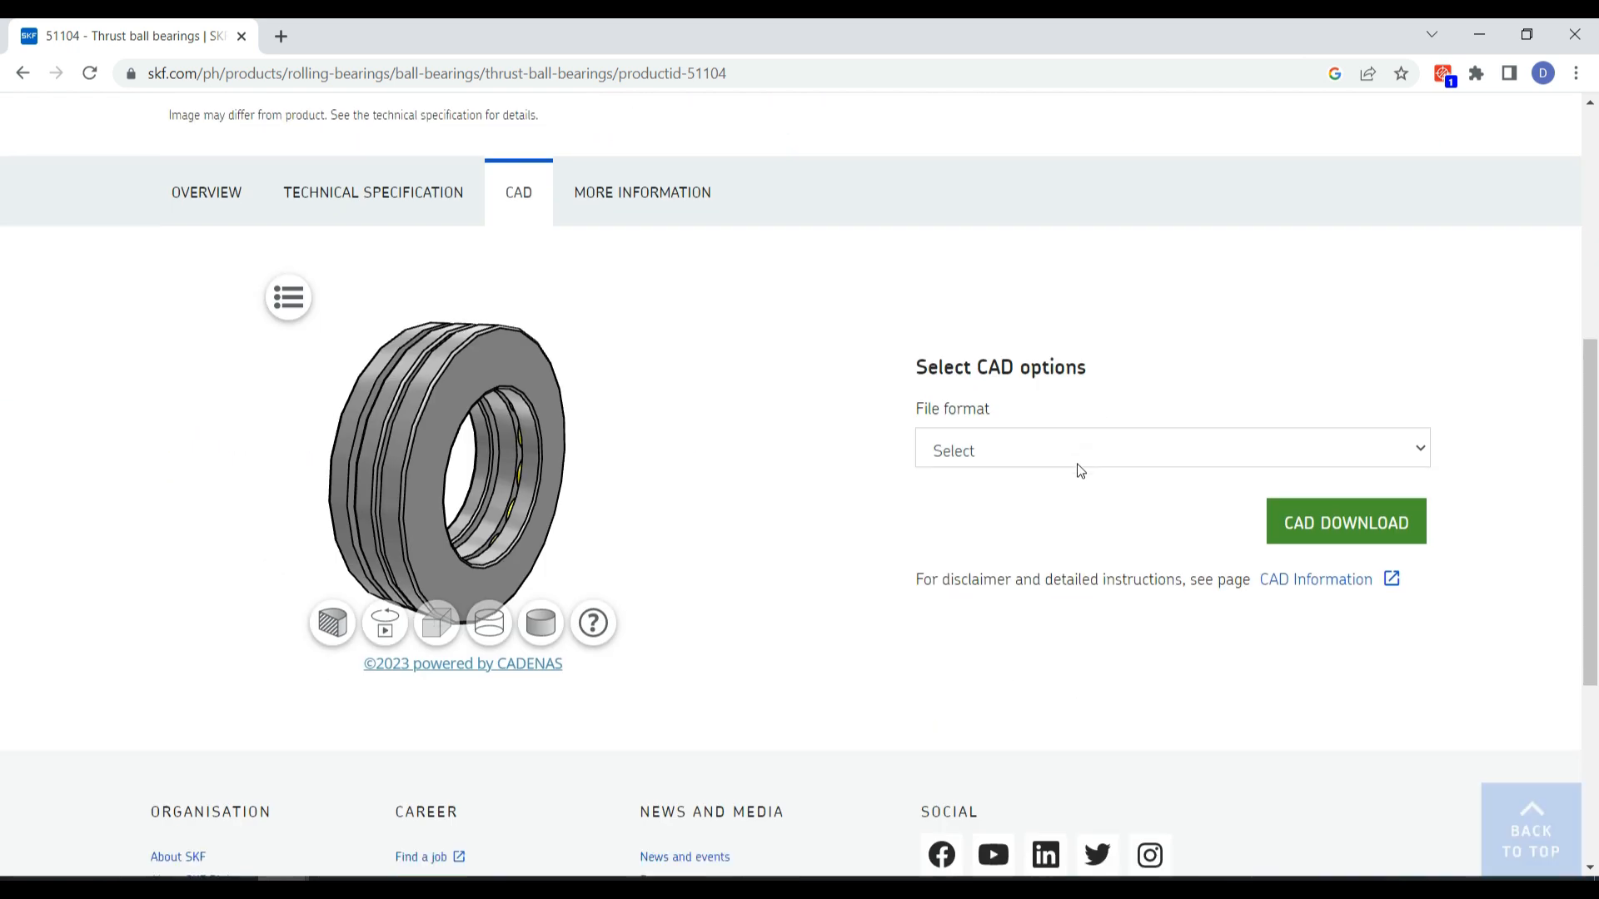
pyautogui.click(1046, 448)
pyautogui.scroll(-2, 1046, 446)
pyautogui.click(998, 278)
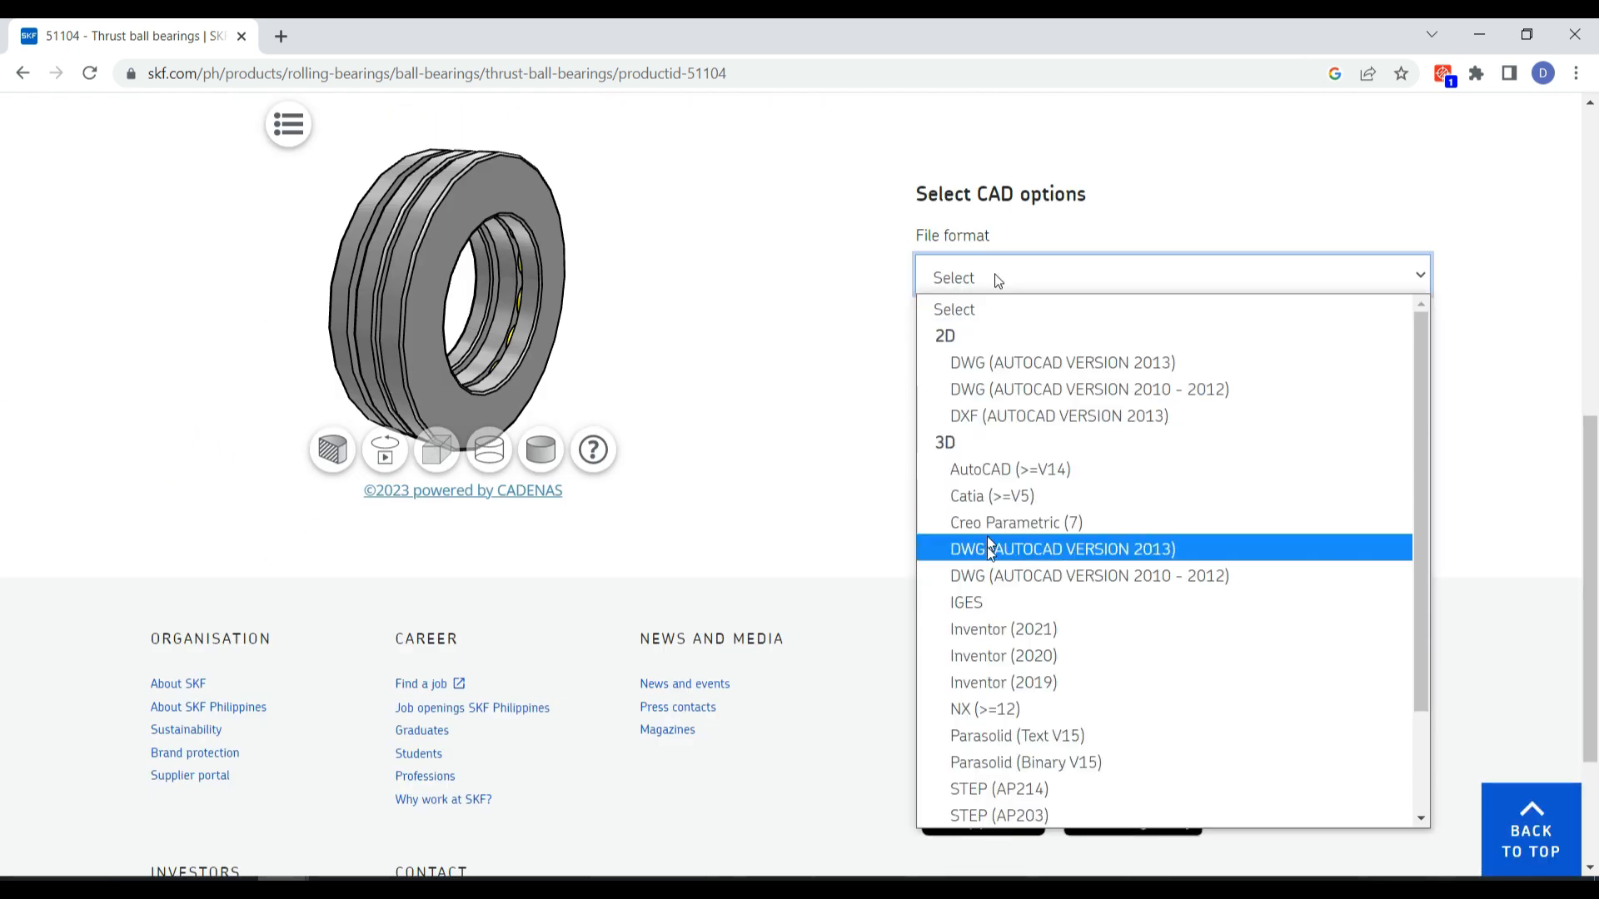
pyautogui.scroll(-2, 1019, 693)
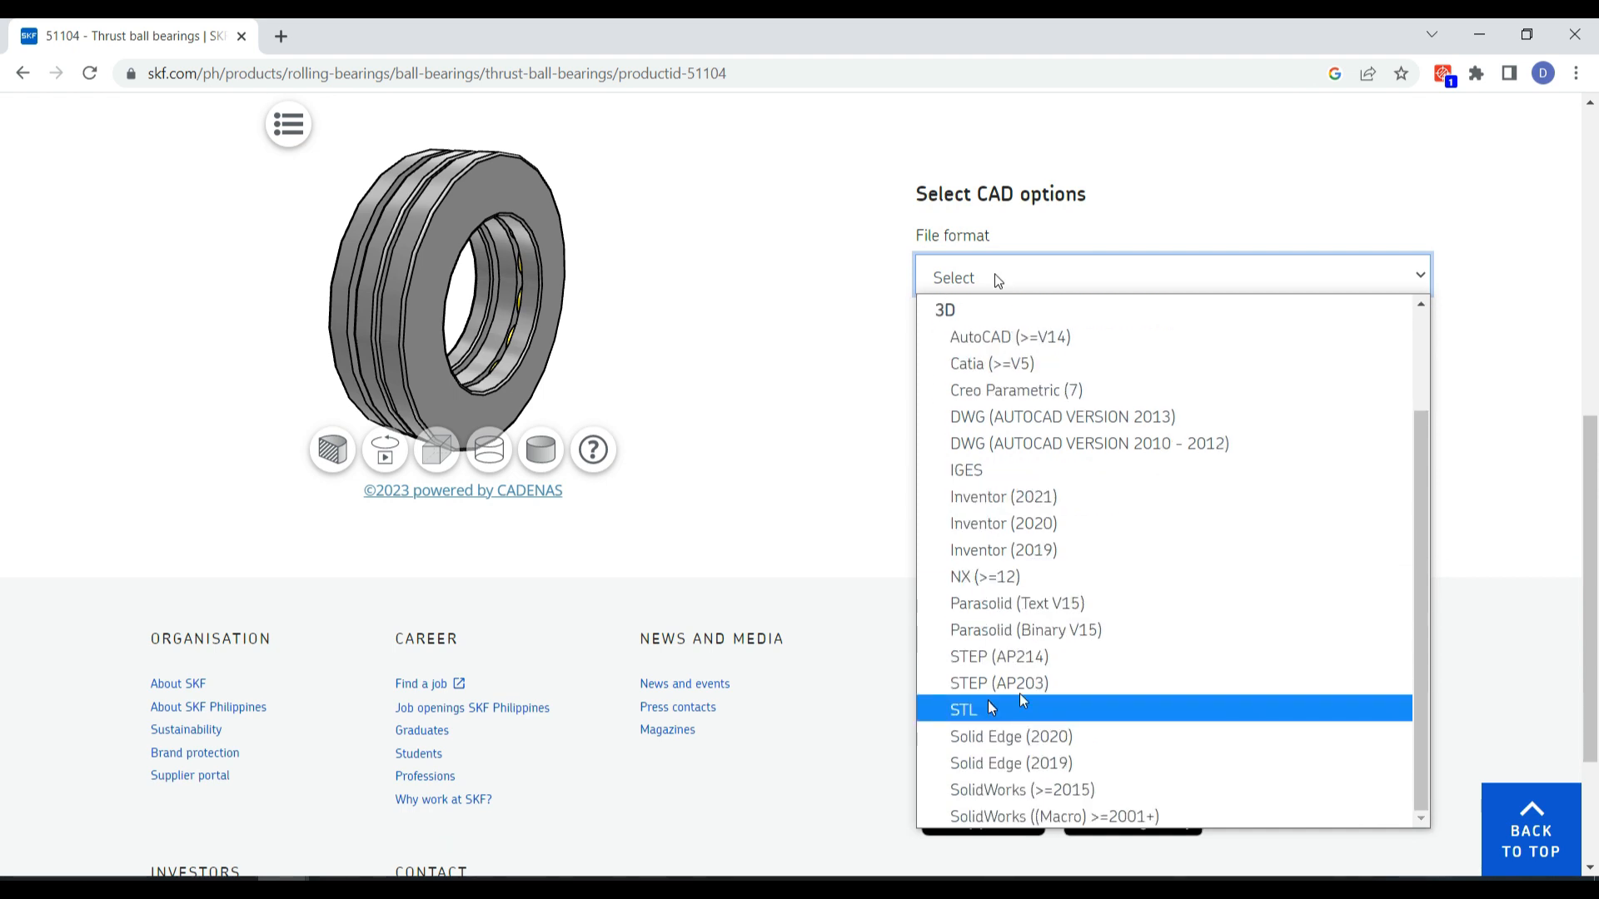
pyautogui.click(1040, 589)
pyautogui.scroll(2, 1035, 589)
pyautogui.click(1346, 528)
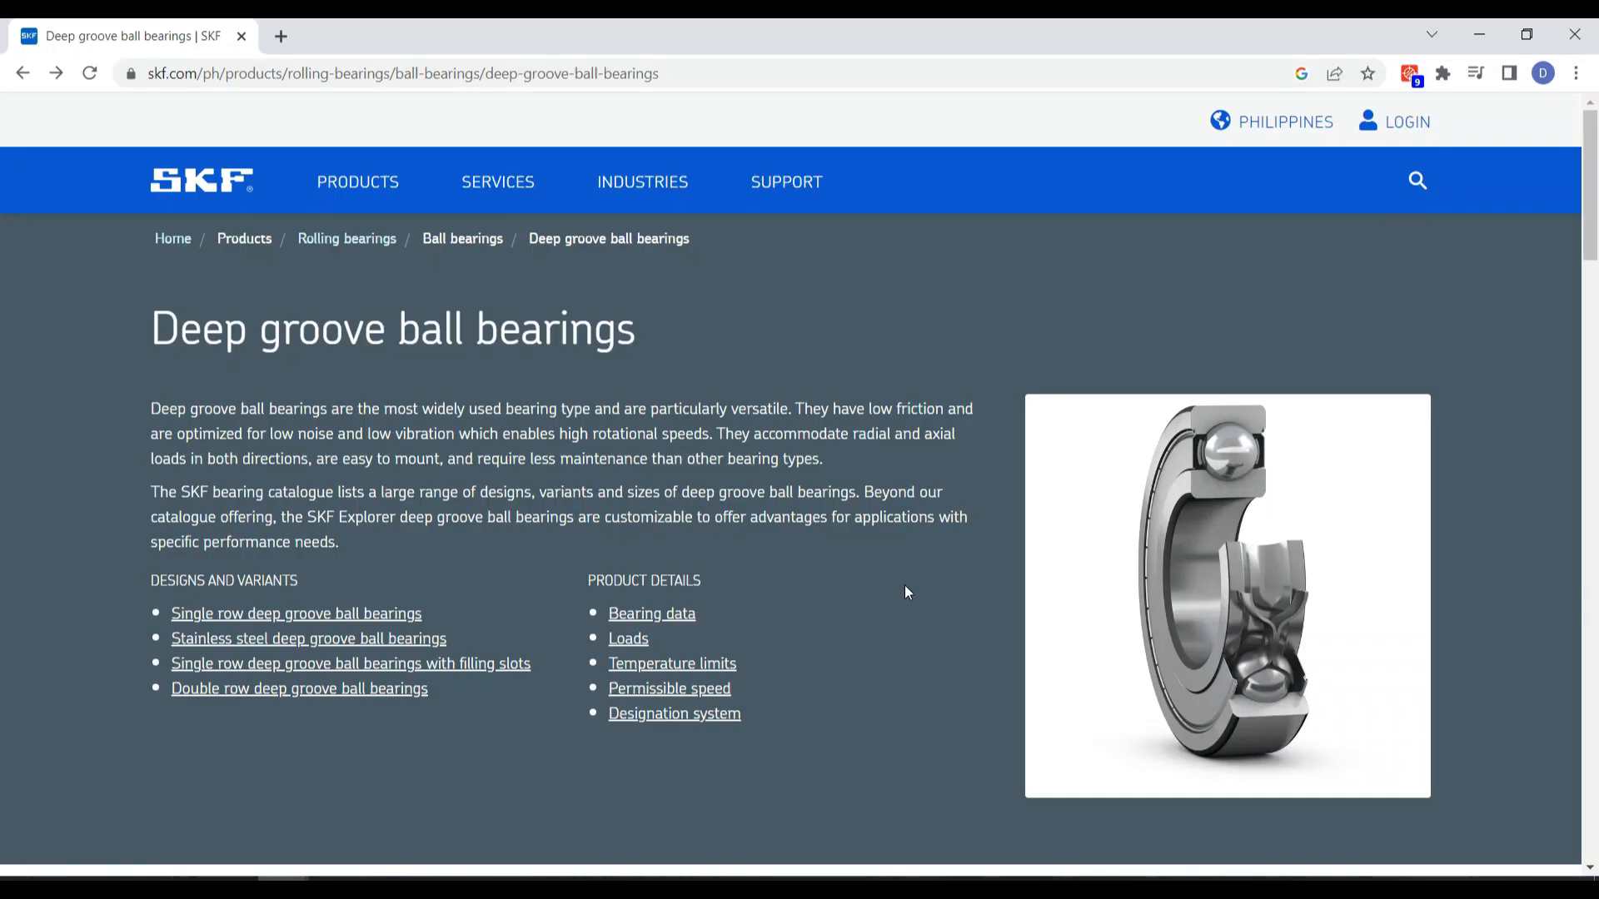
# Filter the SKF deep groove ball bearings to a bore diameter of 12 mm
pyautogui.scroll(-6, 907, 592)
pyautogui.click(700, 637)
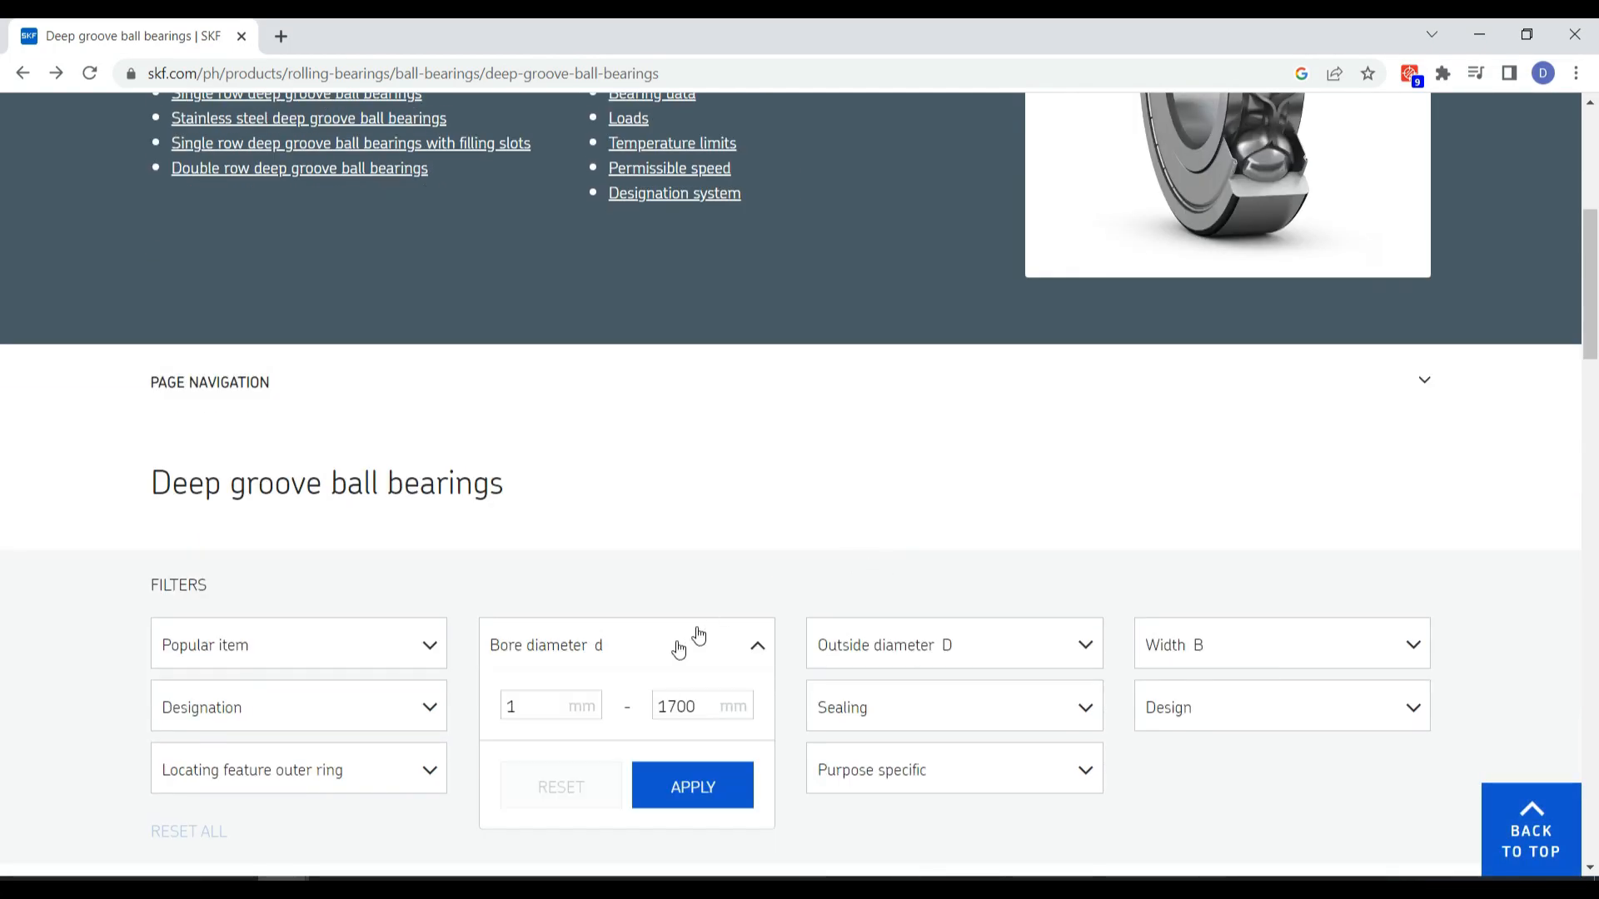
pyautogui.click(693, 785)
pyautogui.scroll(-7, 799, 516)
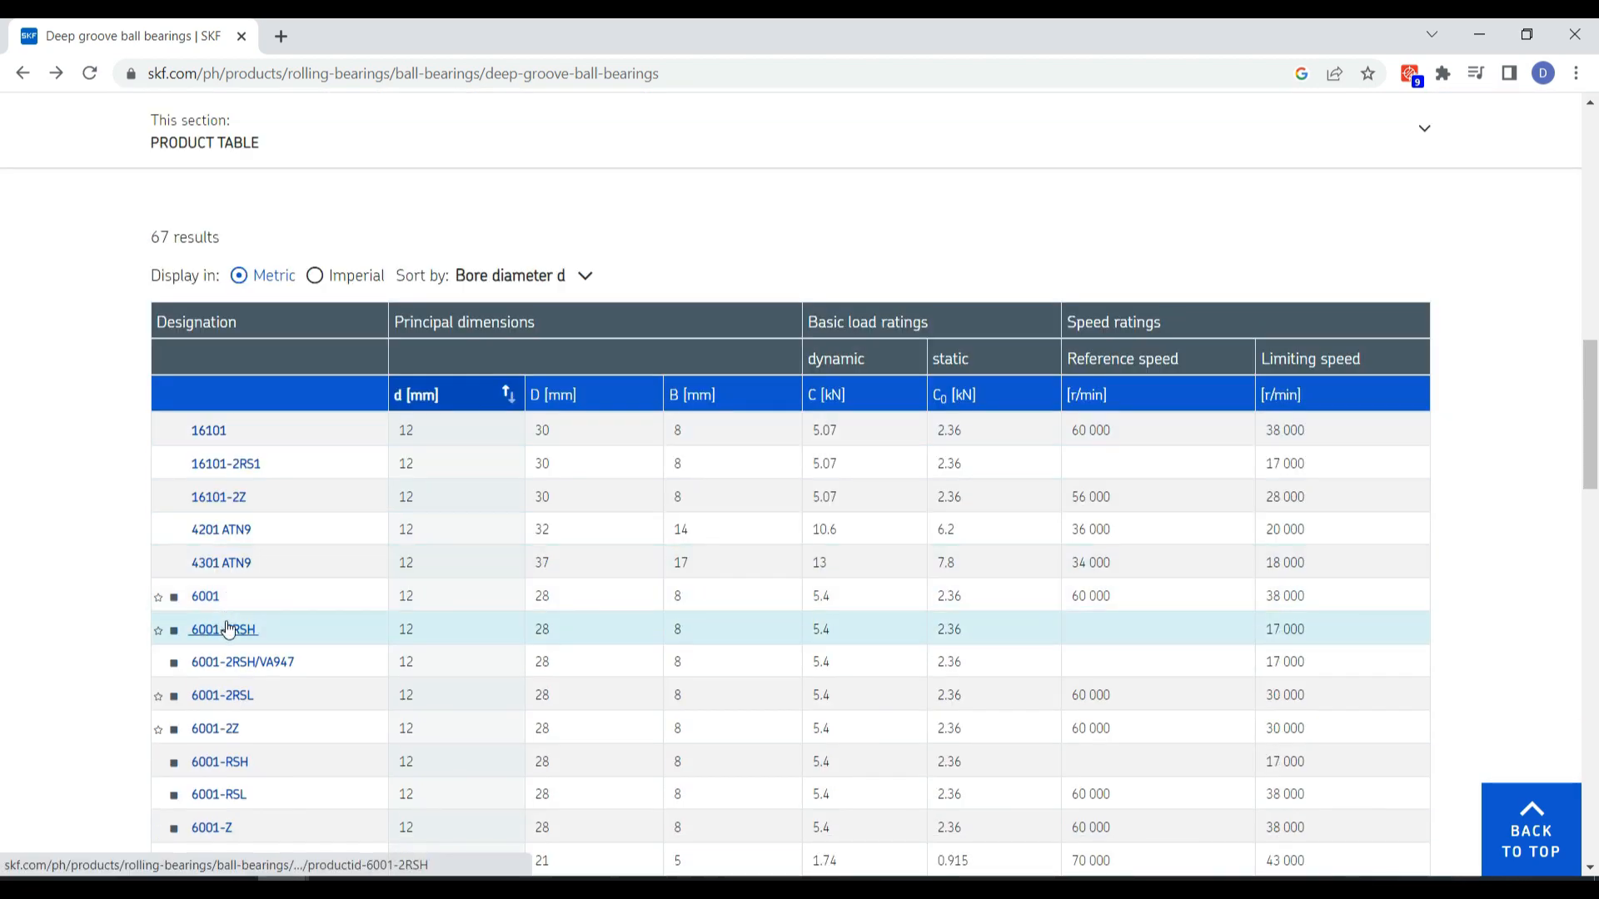
# Open the product page of bearing 6001-2RSH and review its dimensions, properties and technical specification
pyautogui.click(227, 628)
pyautogui.scroll(-10, 916, 364)
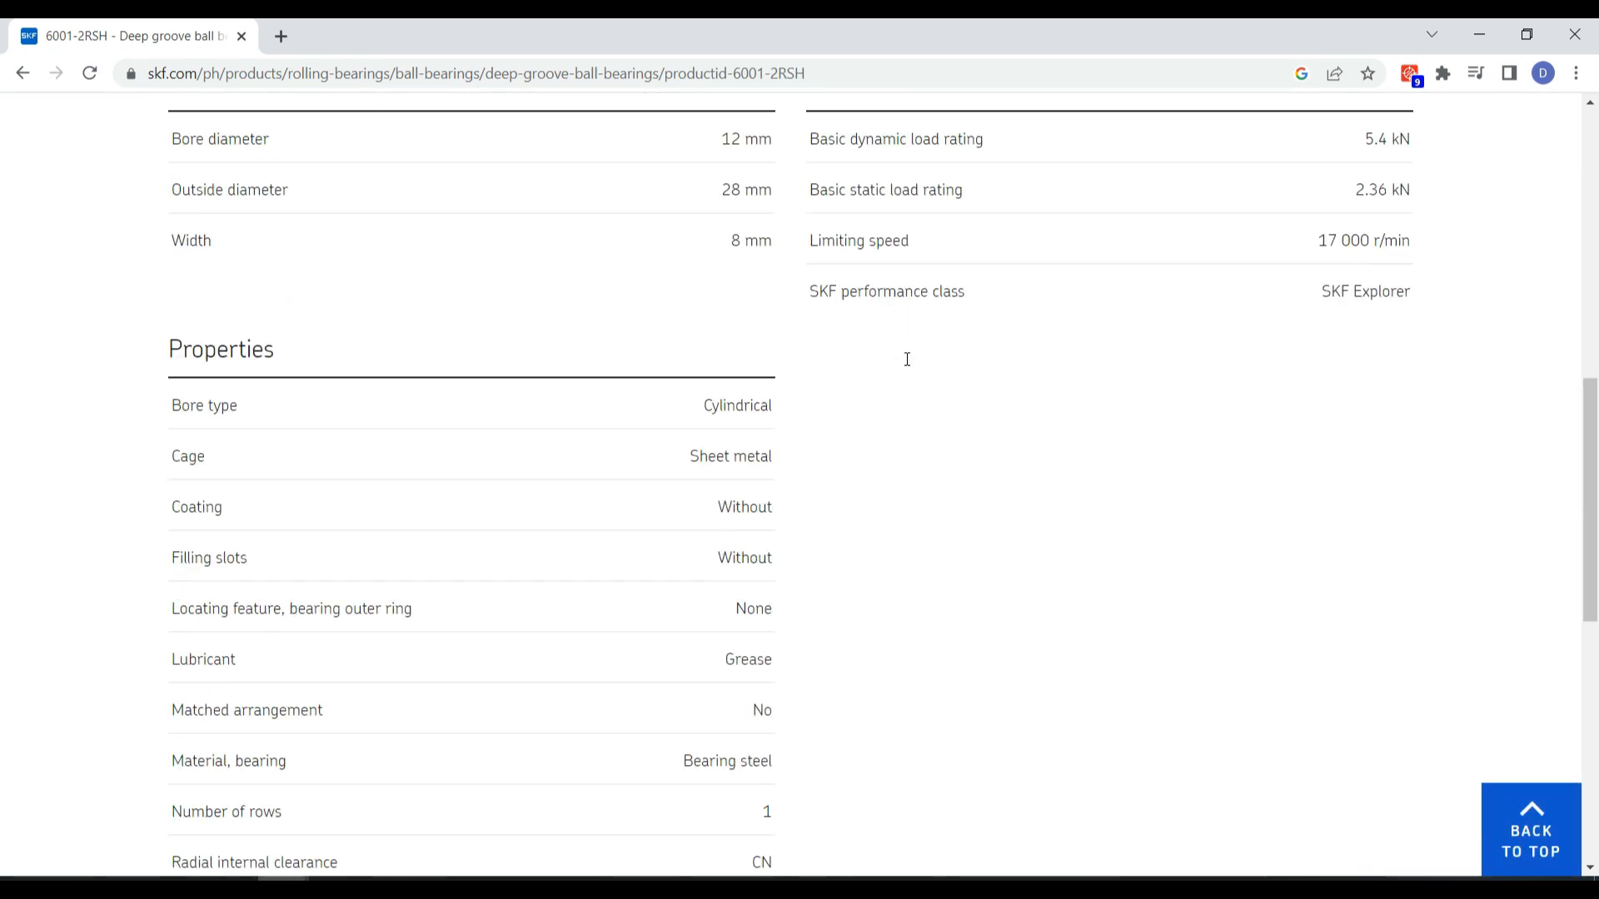
pyautogui.scroll(4, 909, 367)
pyautogui.click(396, 260)
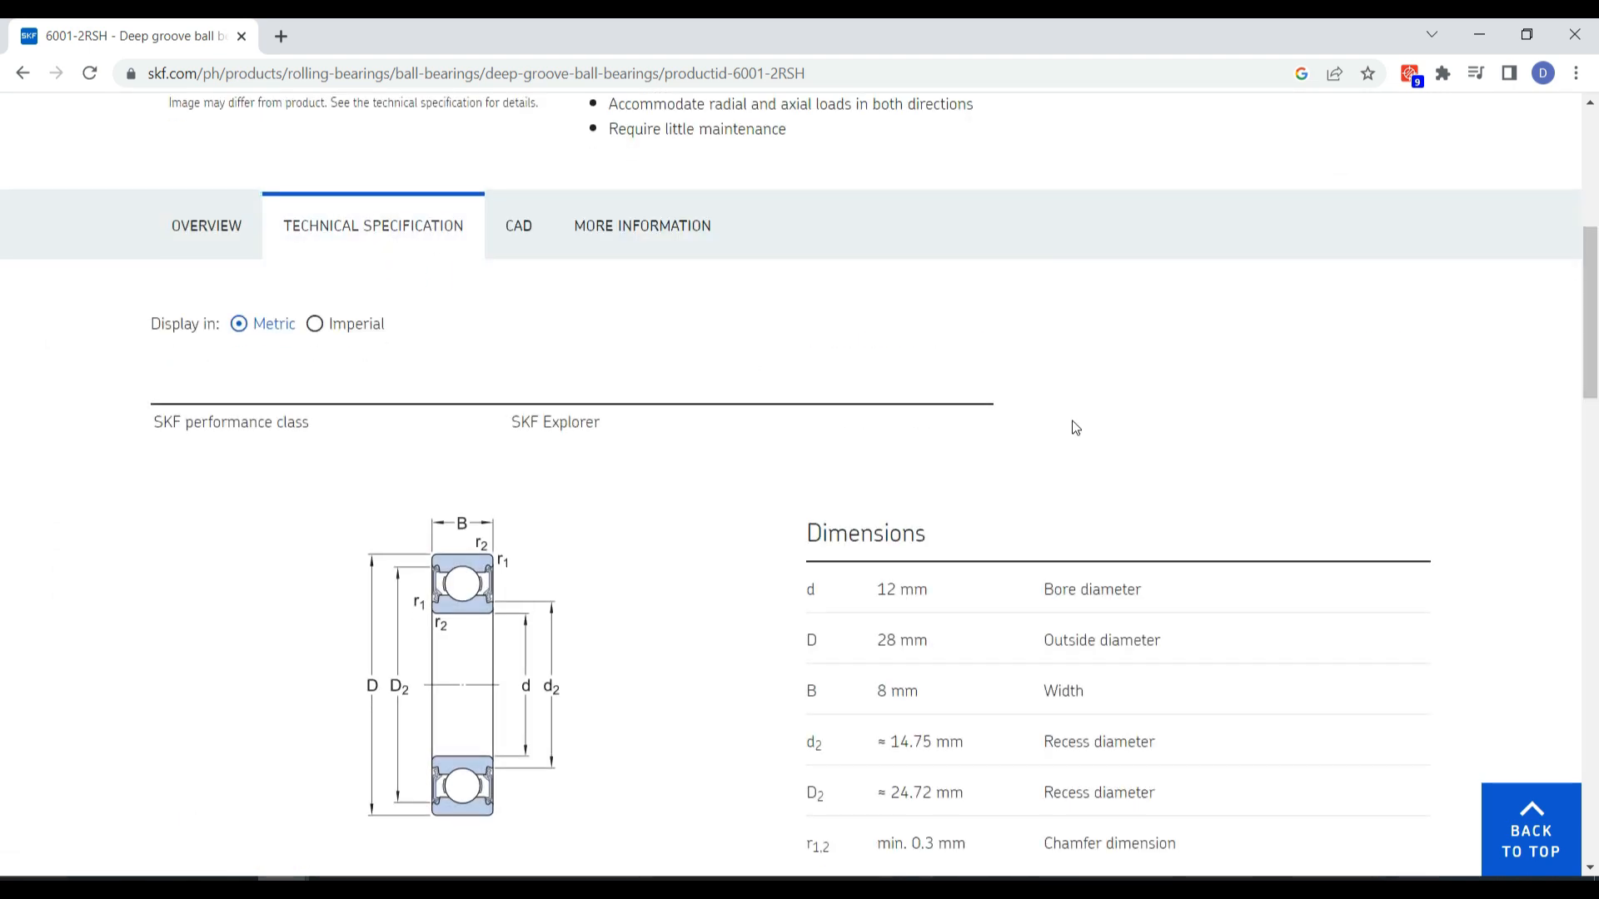
pyautogui.scroll(-4, 1071, 424)
pyautogui.scroll(-2, 1064, 431)
pyautogui.scroll(10, 1062, 433)
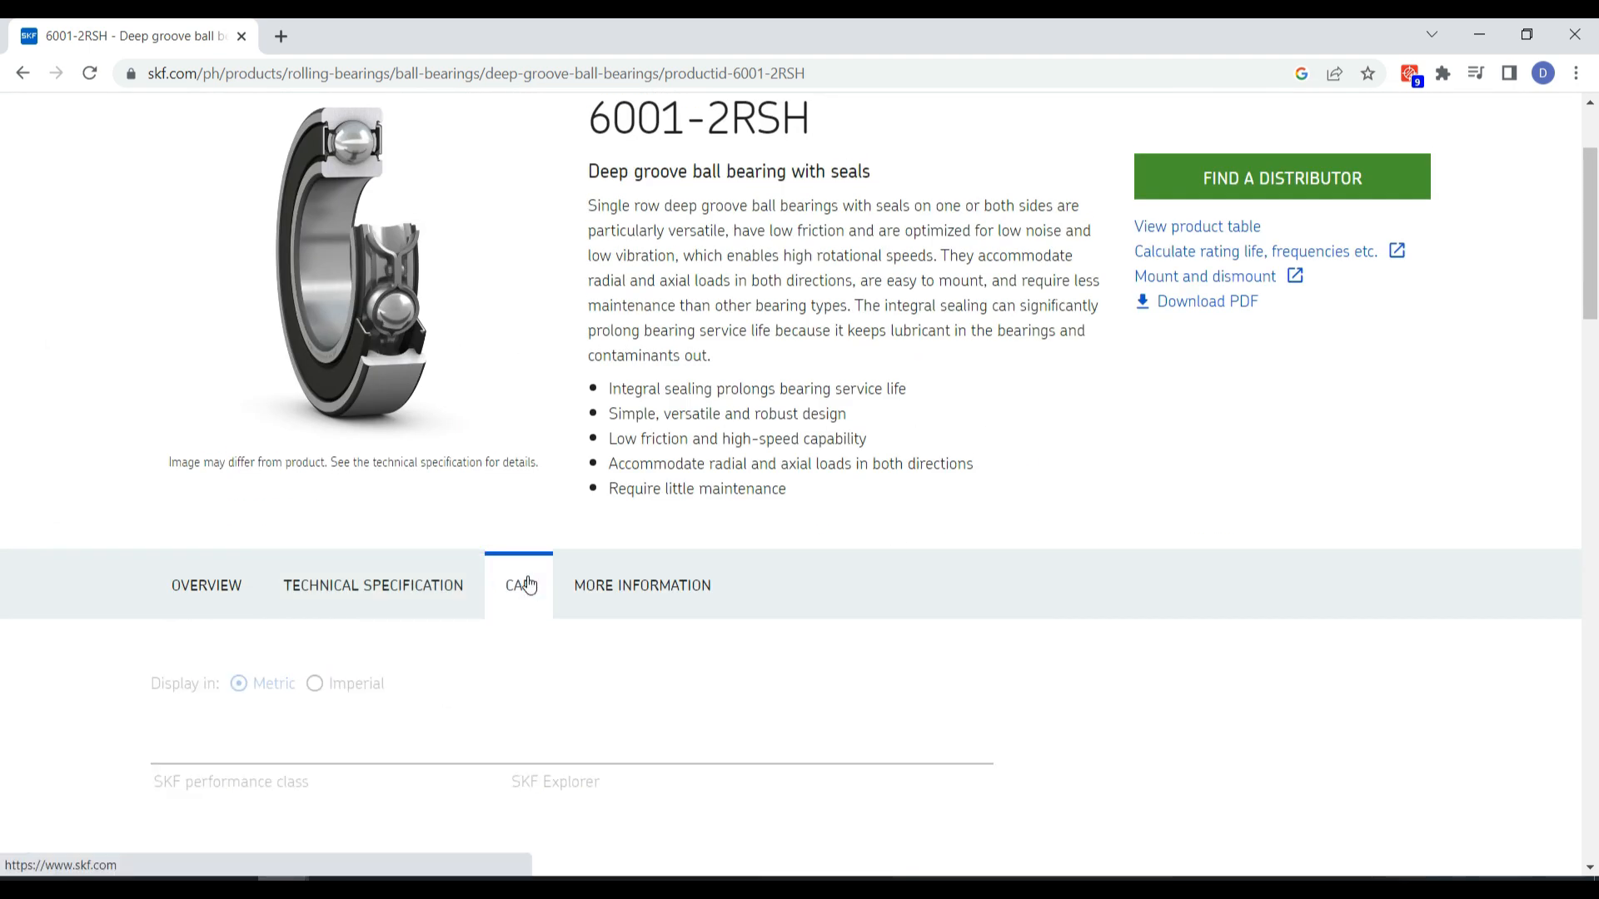
# Download the CAD model of bearing 6001-2RSH in NX (>=12) format
pyautogui.click(523, 574)
pyautogui.scroll(-4, 839, 479)
pyautogui.click(982, 497)
pyautogui.scroll(-1, 988, 450)
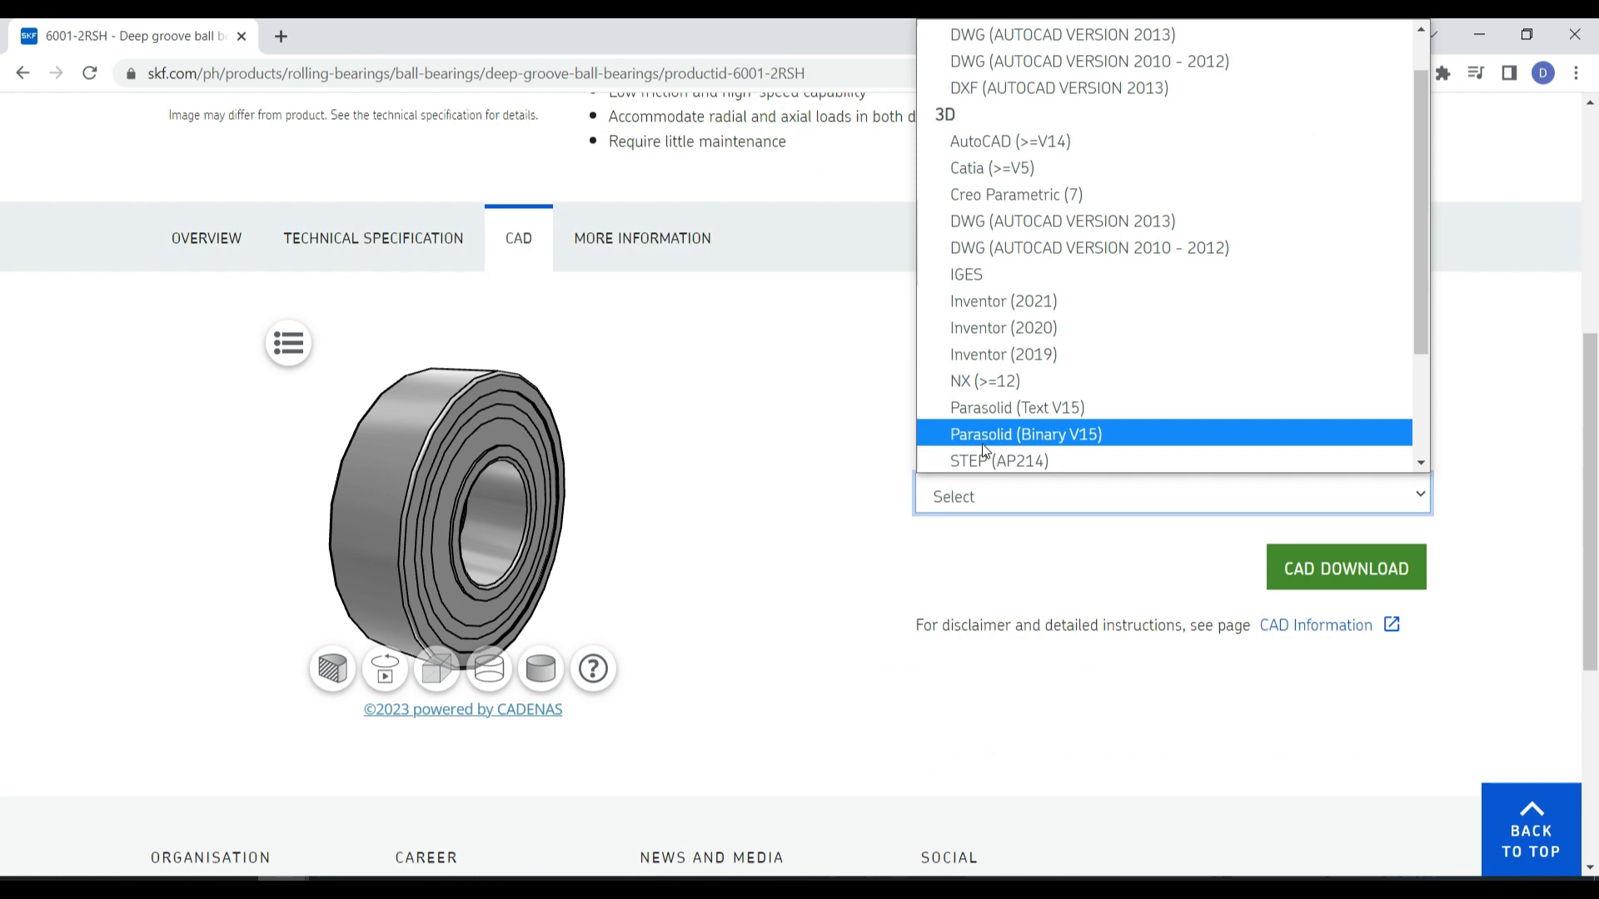
pyautogui.click(997, 386)
pyautogui.click(1306, 589)
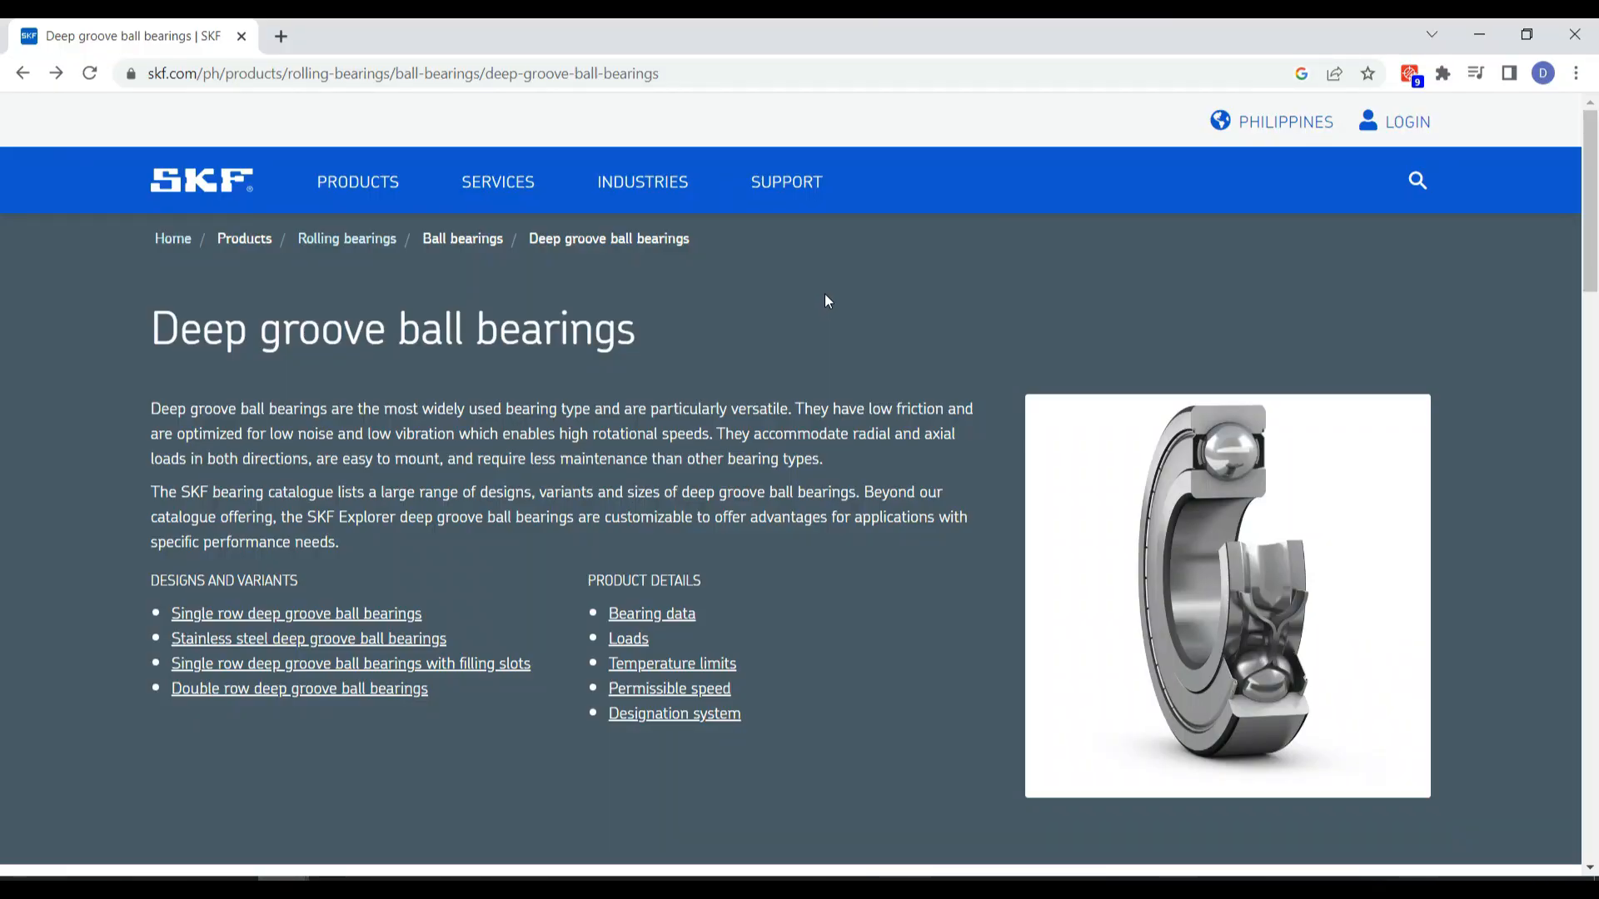
# Filter the SKF deep groove ball bearings to a bore diameter of 17 mm
pyautogui.scroll(-10, 827, 302)
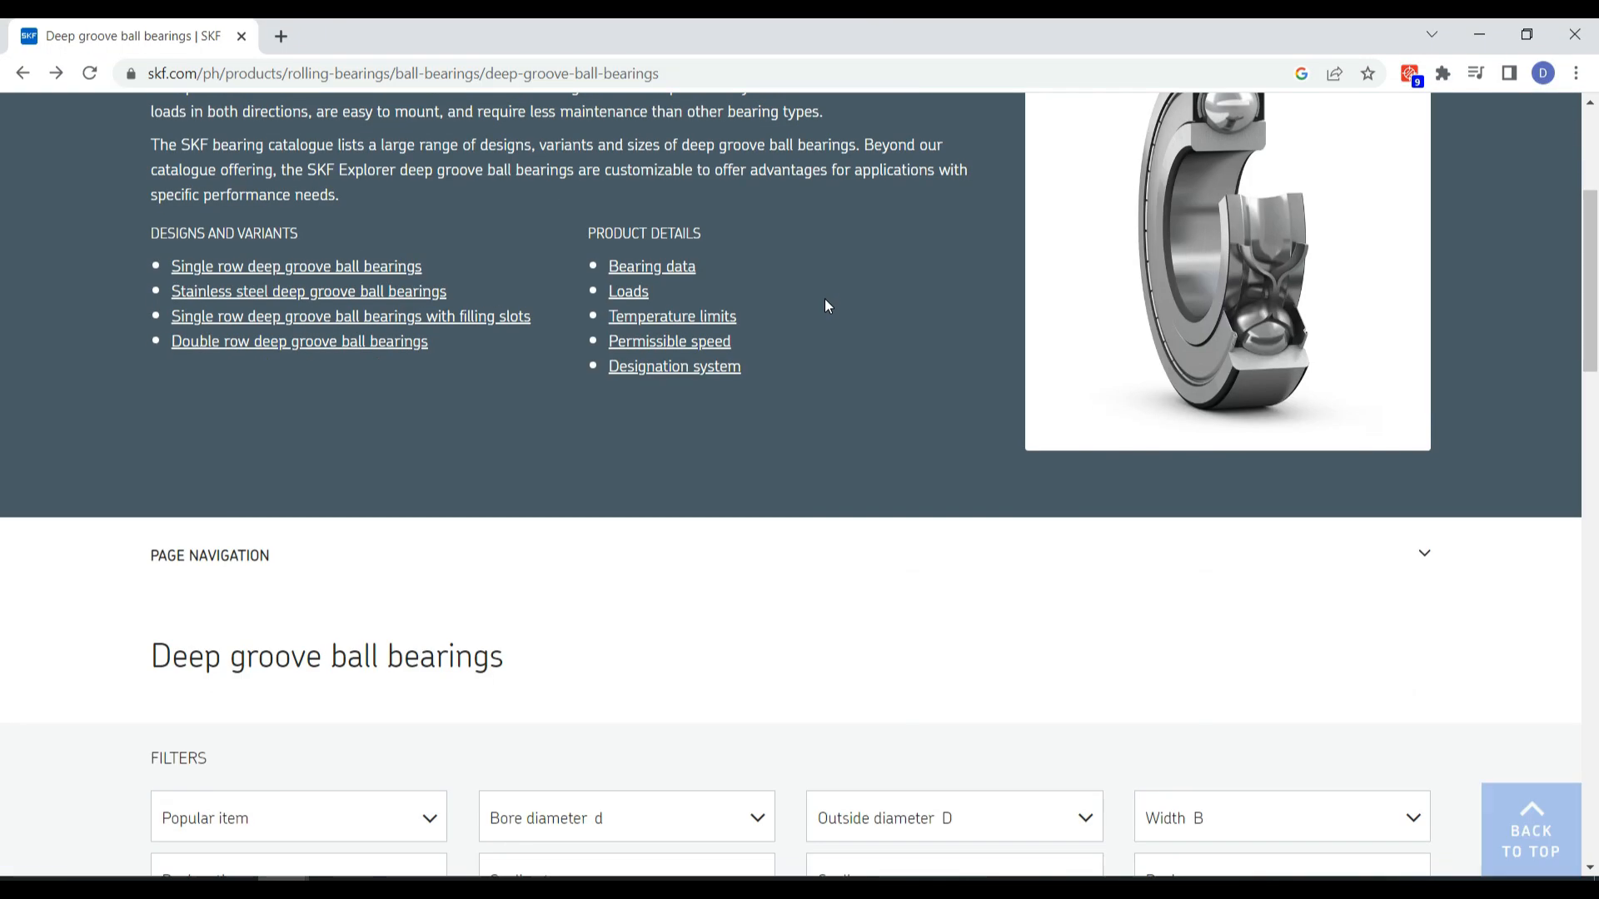
pyautogui.click(728, 304)
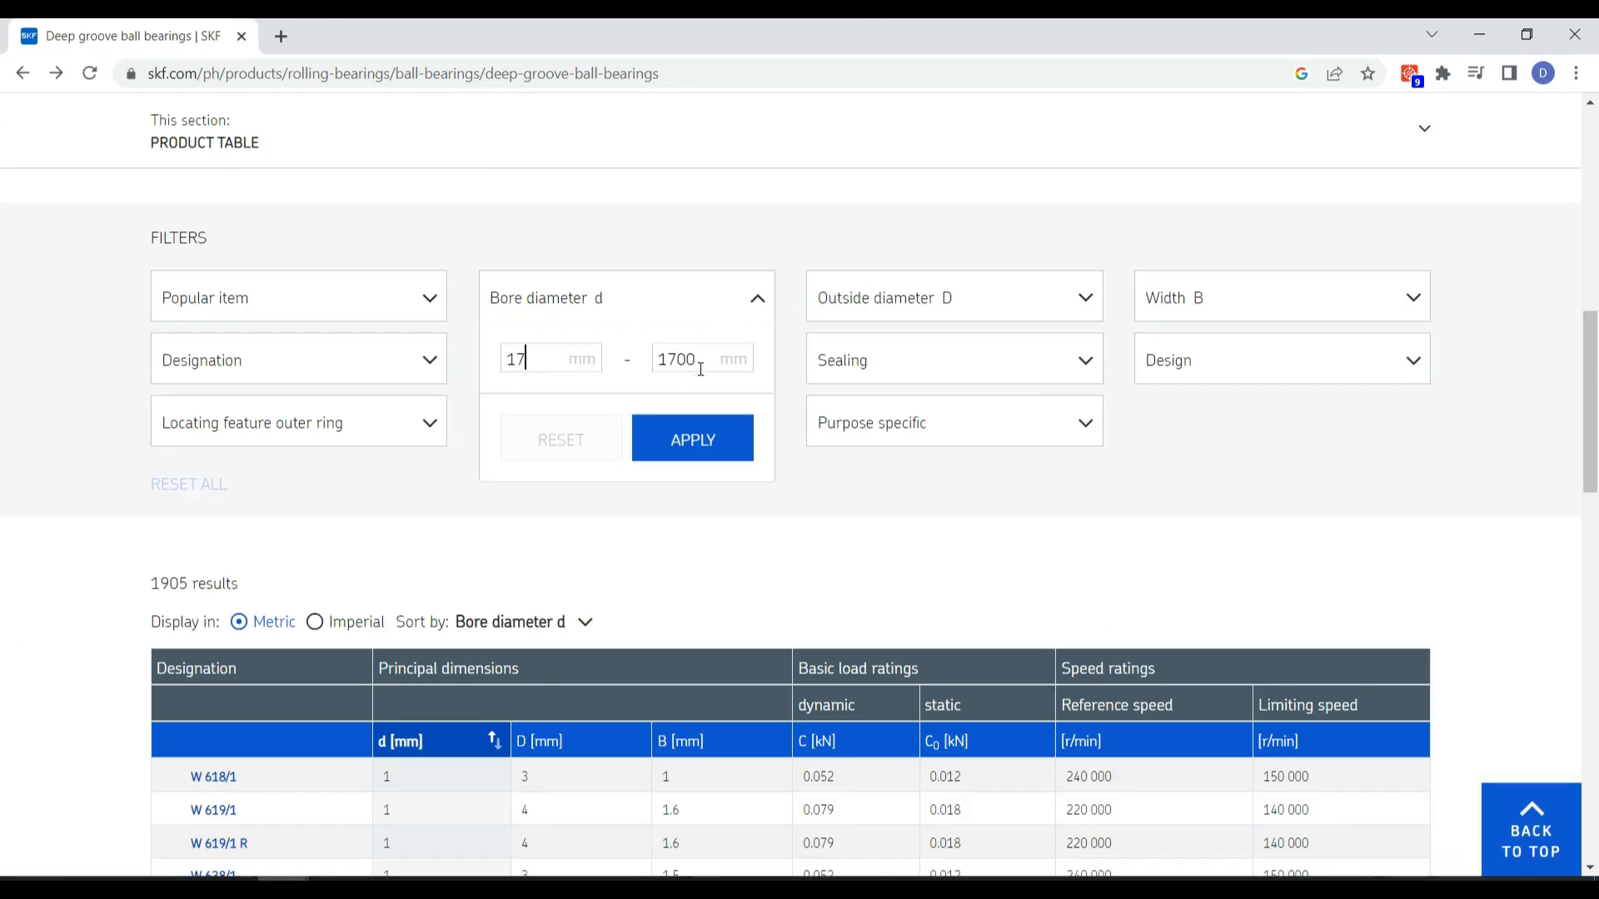
pyautogui.press('BackSpace')
pyautogui.click(693, 439)
pyautogui.scroll(-4, 215, 585)
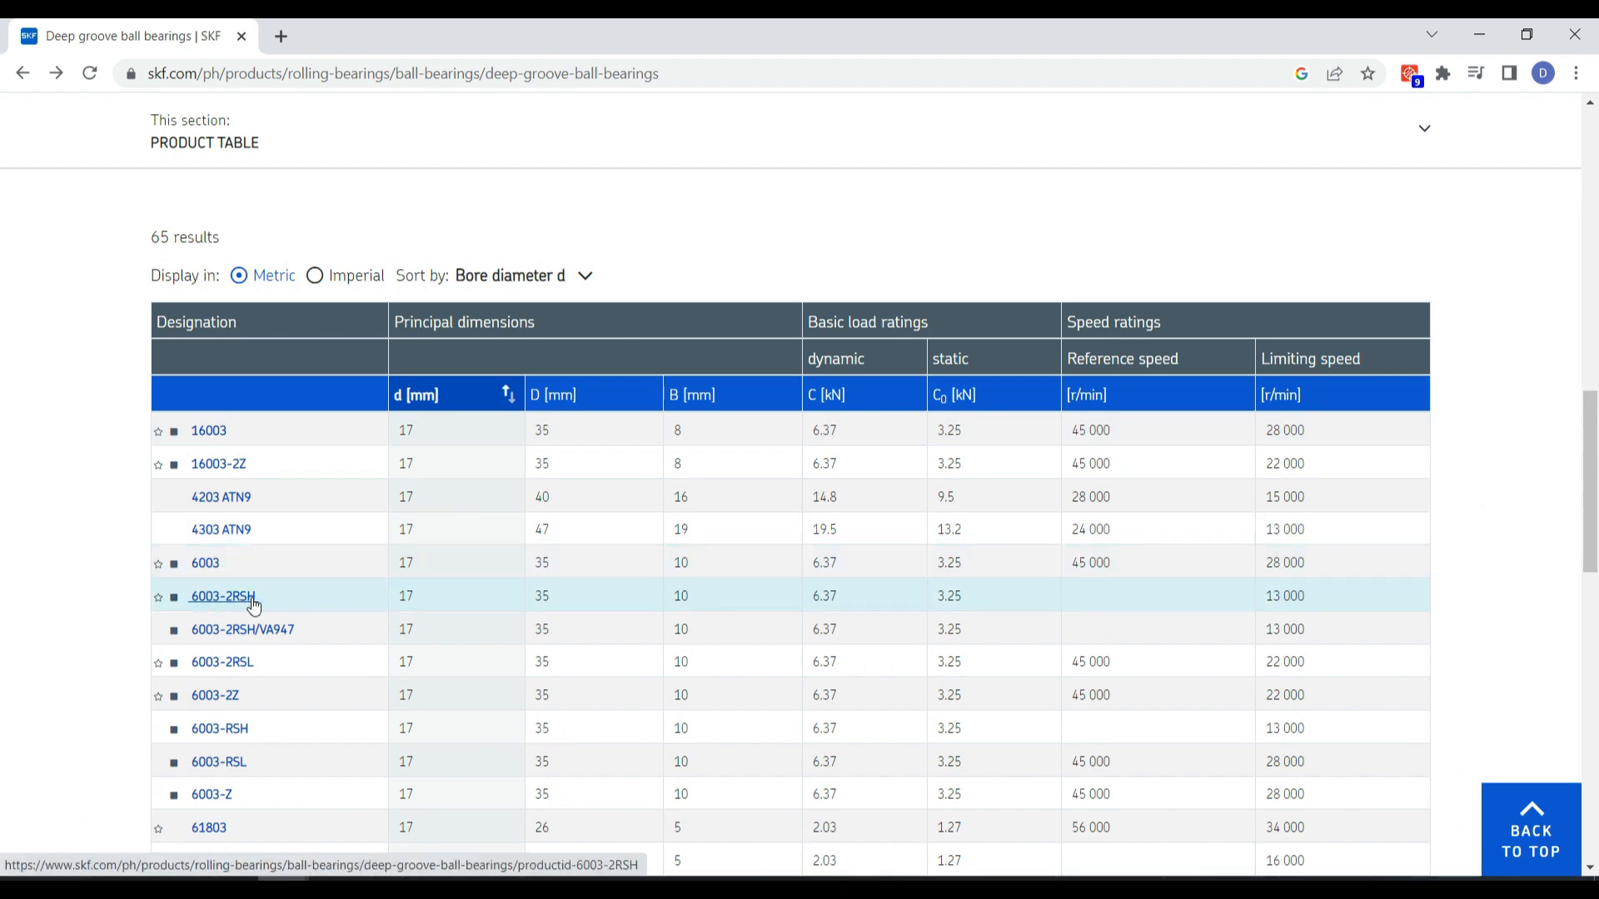
# Open the product page of bearing 6003-2RSH and check its dimensions and properties
pyautogui.click(223, 597)
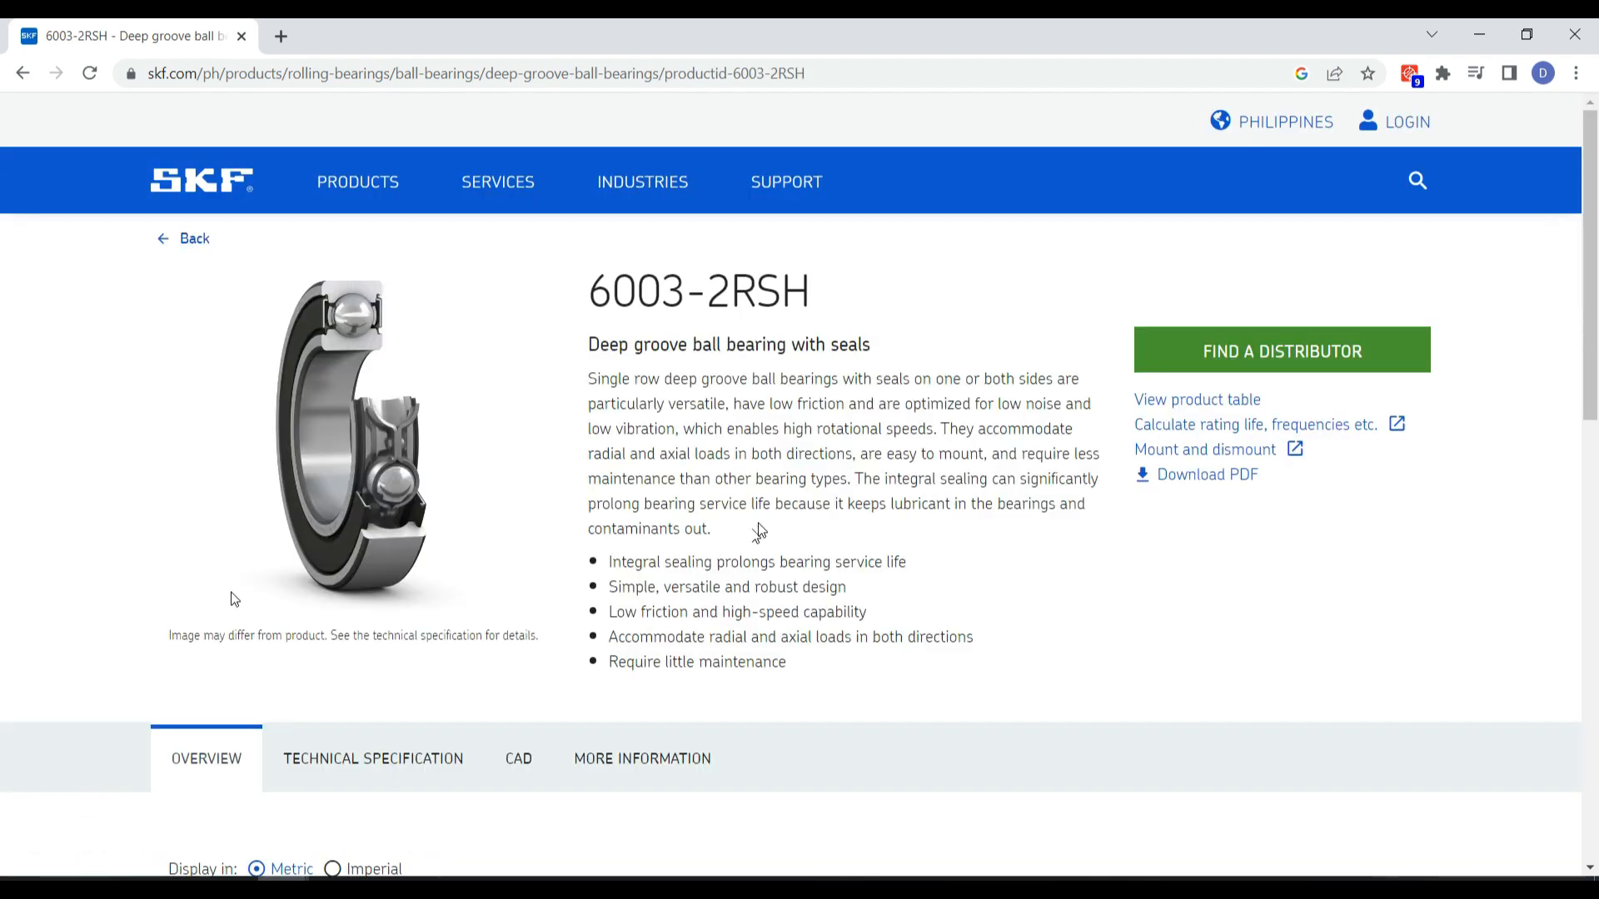
pyautogui.scroll(-8, 791, 458)
pyautogui.scroll(-2, 798, 447)
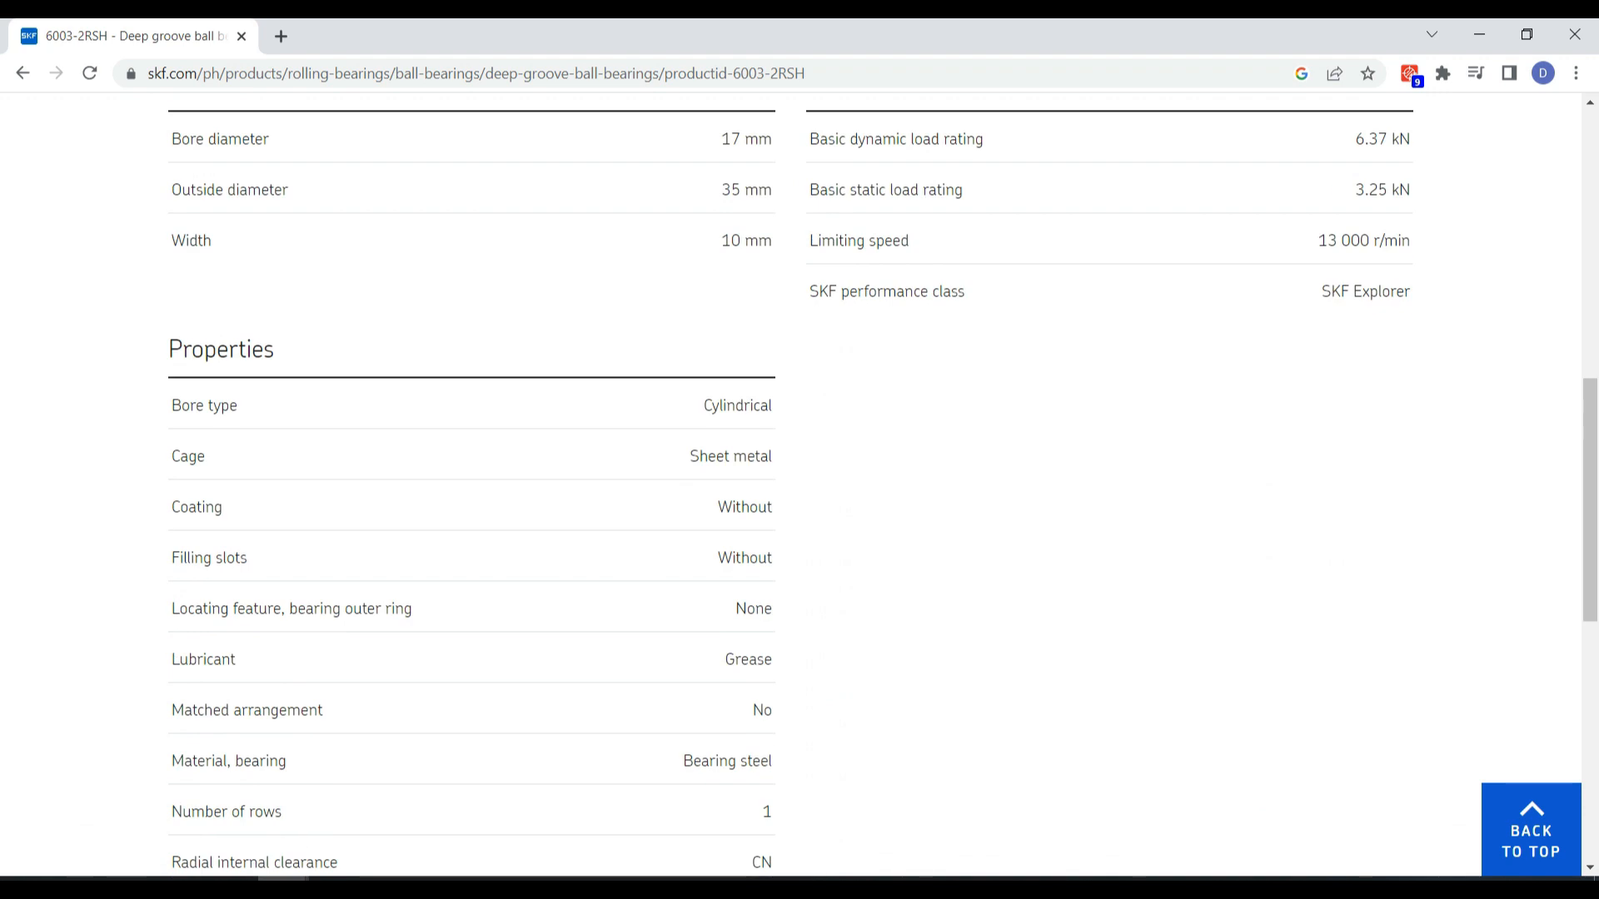
pyautogui.scroll(-5, 795, 381)
pyautogui.scroll(12, 791, 408)
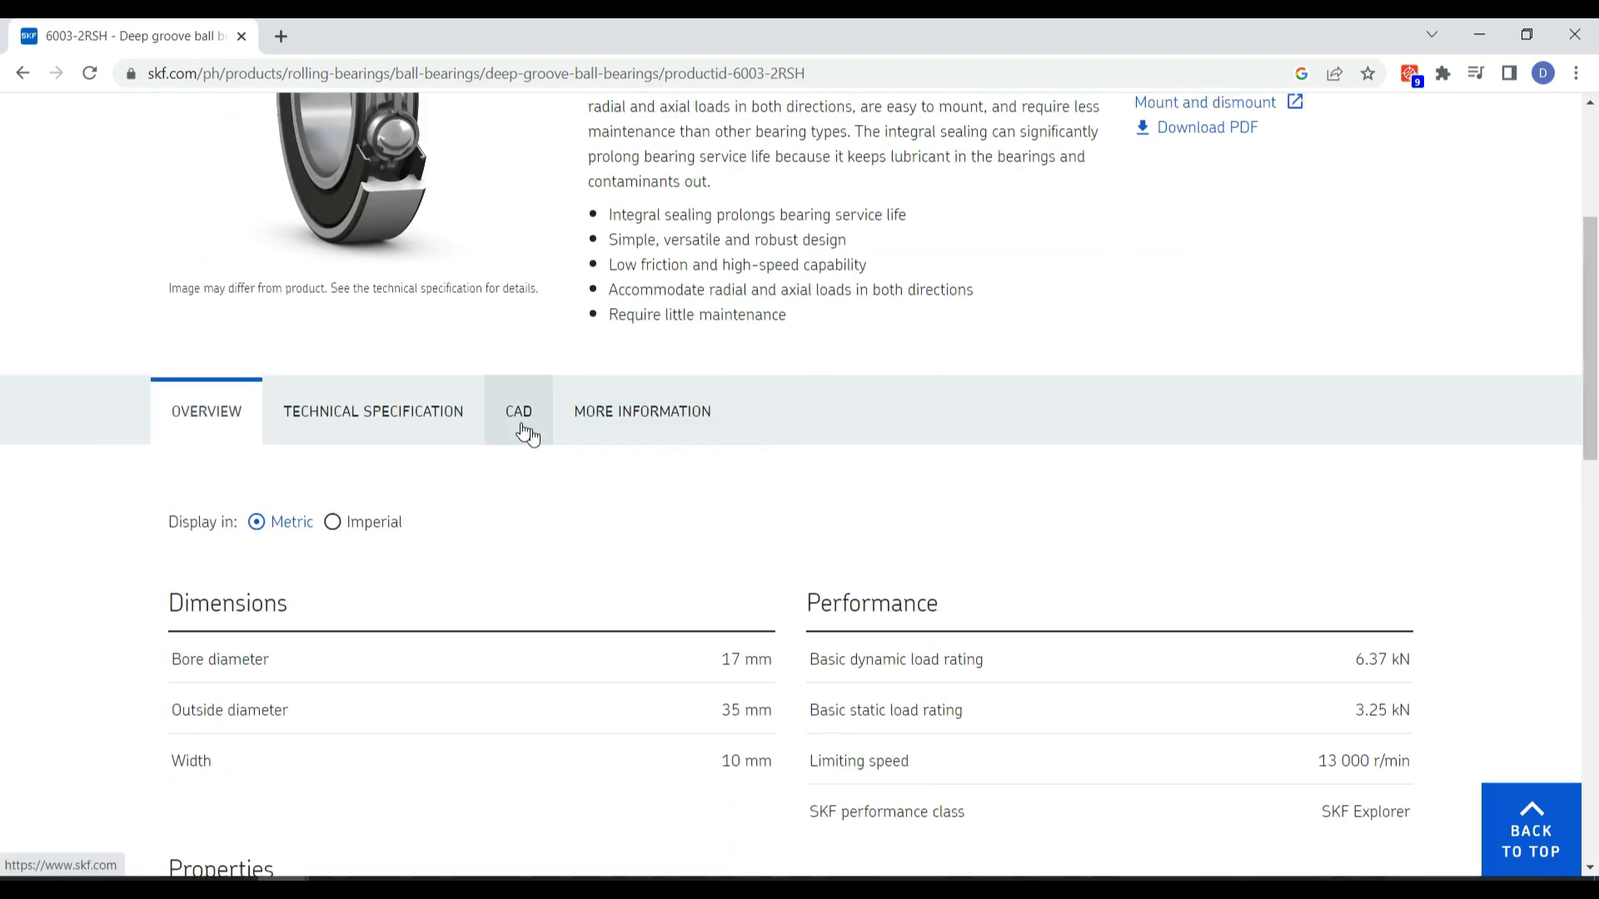
# Download the CAD model of bearing 6003-2RSH in NX (>=12) format
pyautogui.click(523, 426)
pyautogui.scroll(-2, 1174, 512)
pyautogui.click(1093, 504)
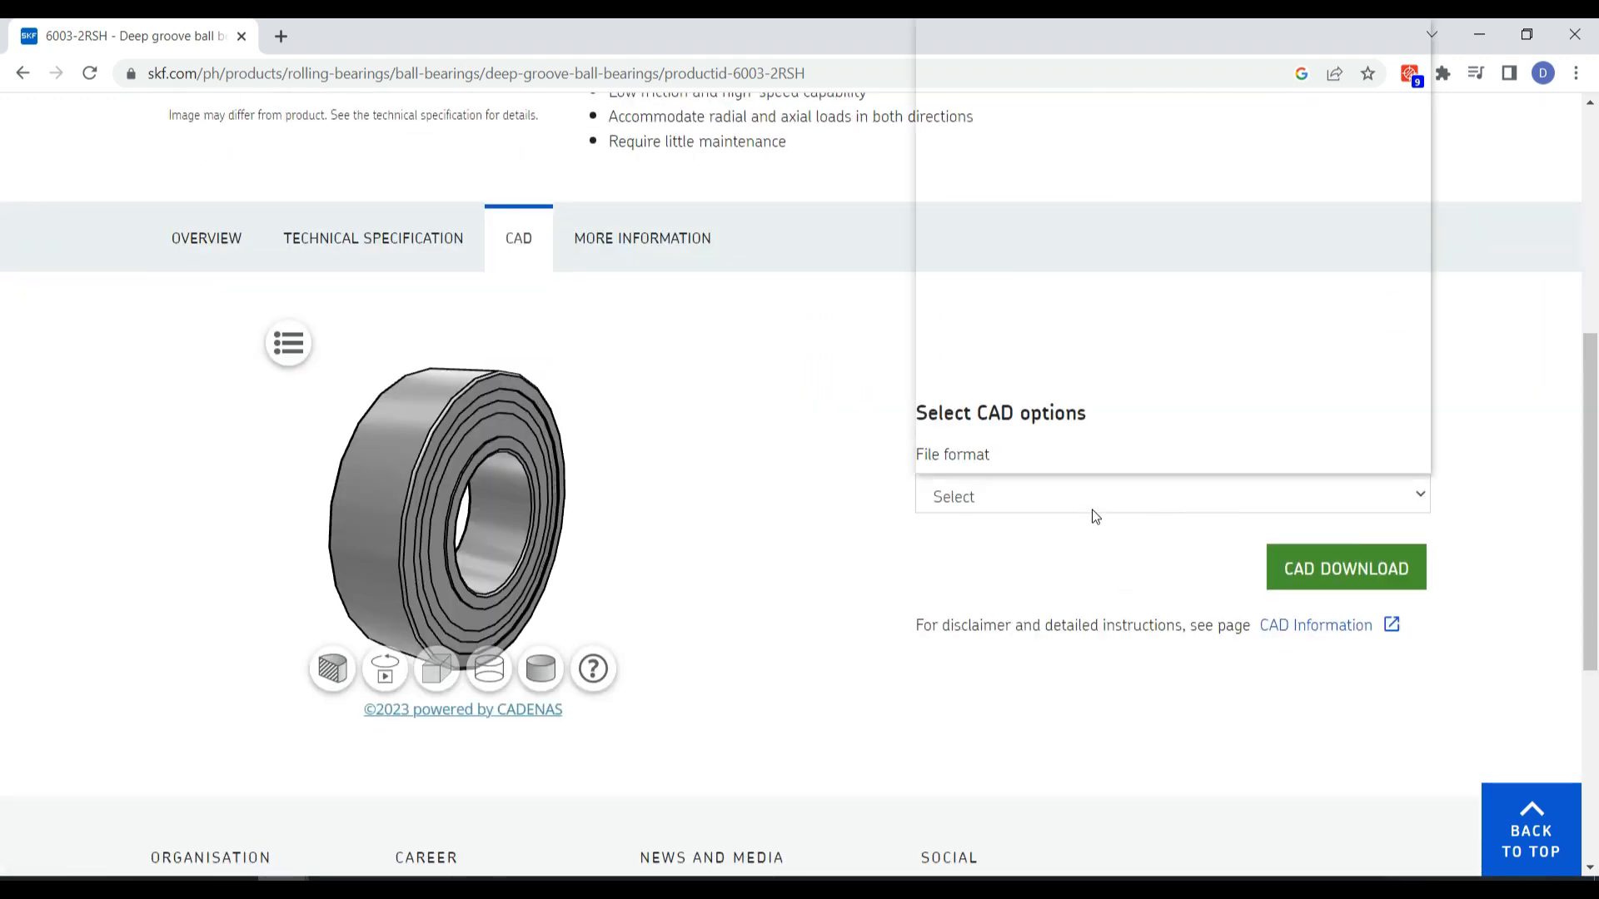
pyautogui.scroll(-3, 1083, 412)
pyautogui.click(1022, 239)
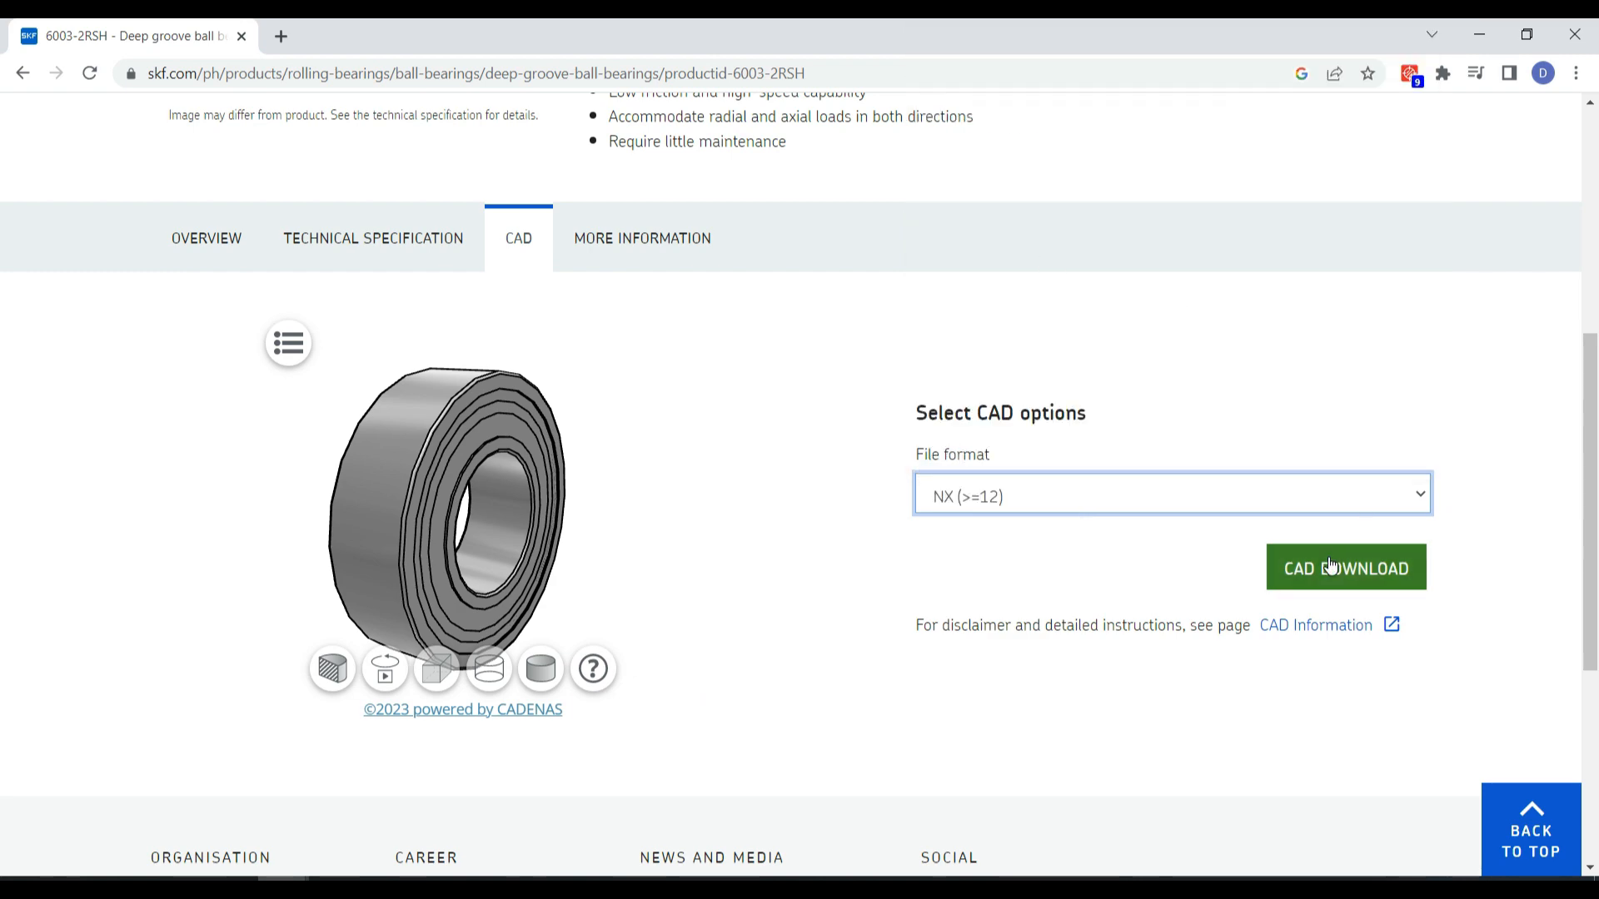
pyautogui.click(1330, 566)
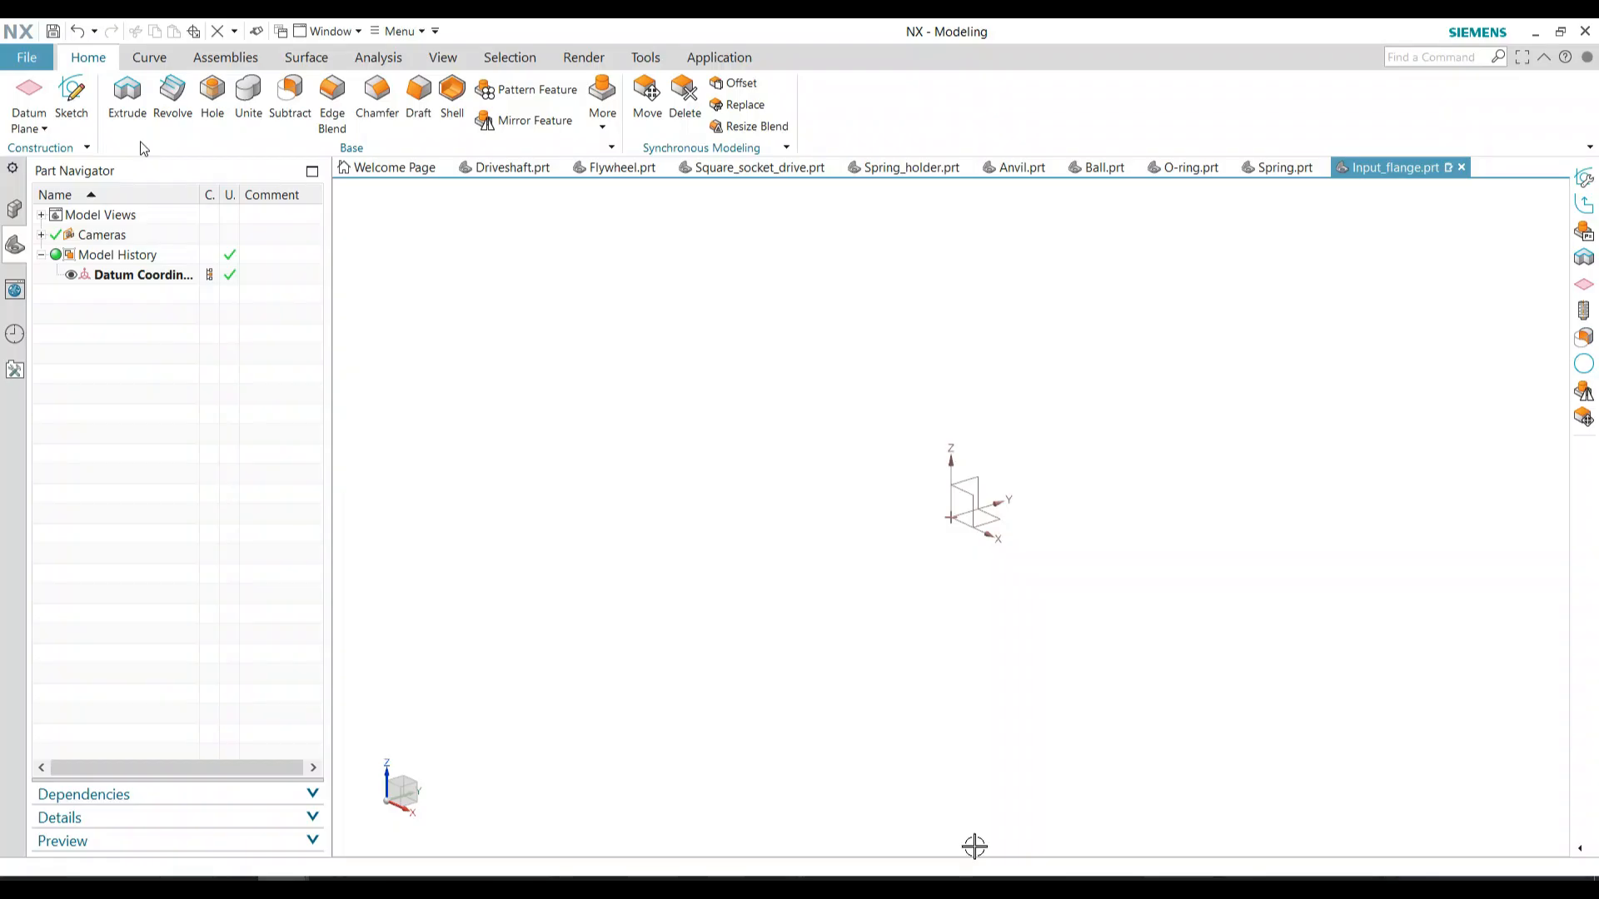
# Switch to NX and start a sketch on the XY plane in Input_flange.prt with a 74 mm diameter circle centred on the origin
pyautogui.click(72, 100)
pyautogui.click(314, 422)
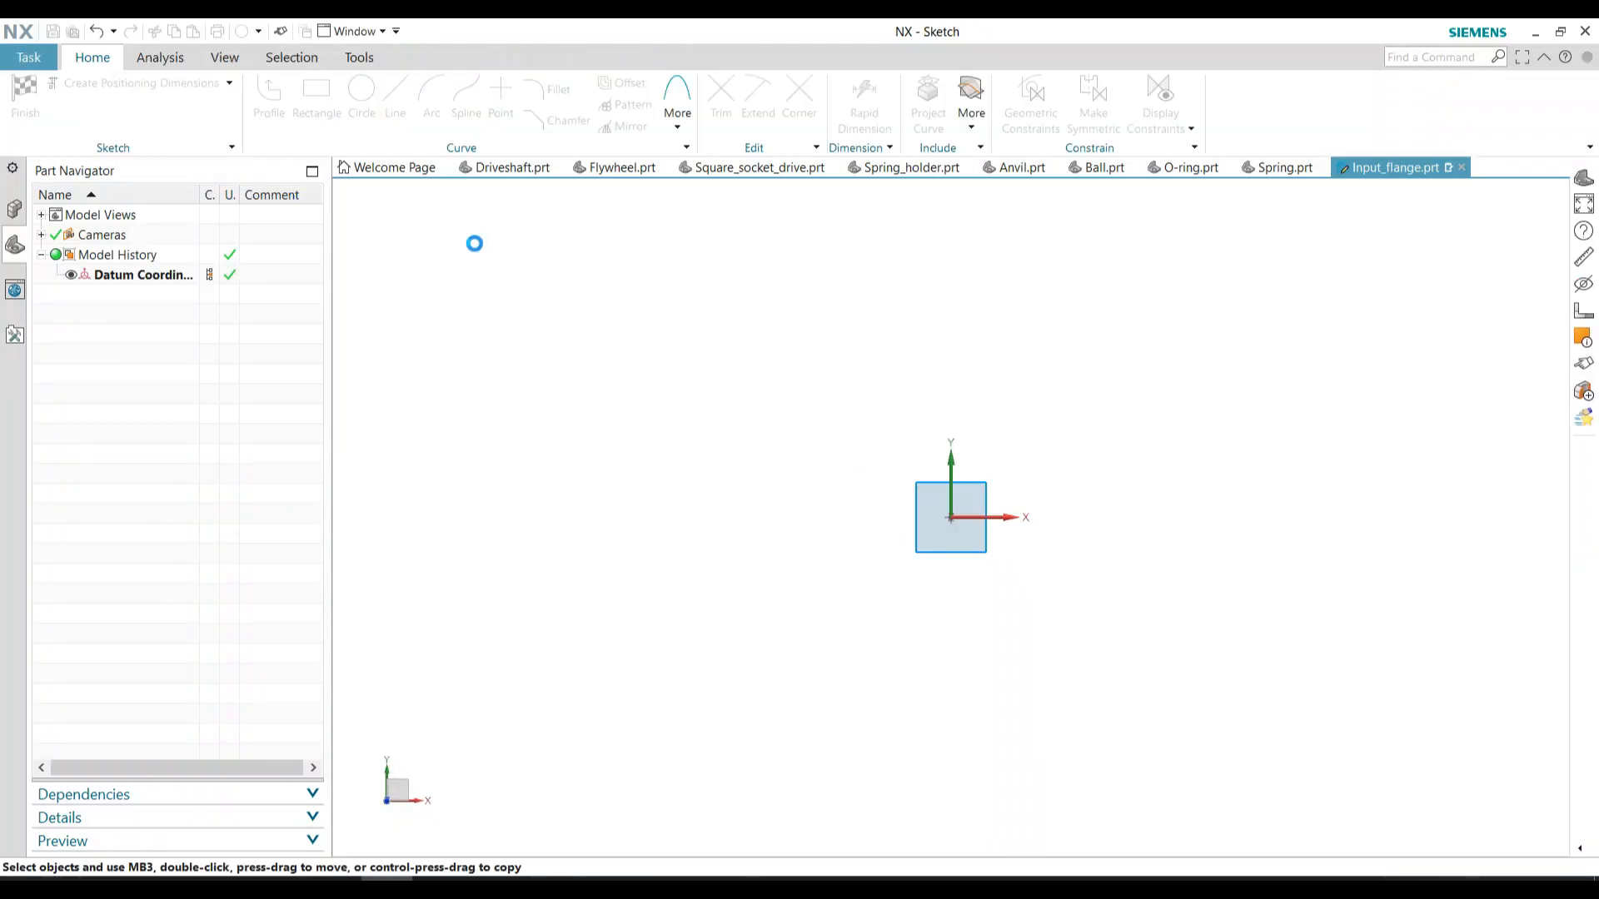
pyautogui.click(362, 97)
pyautogui.click(951, 517)
pyautogui.scroll(5, 1046, 611)
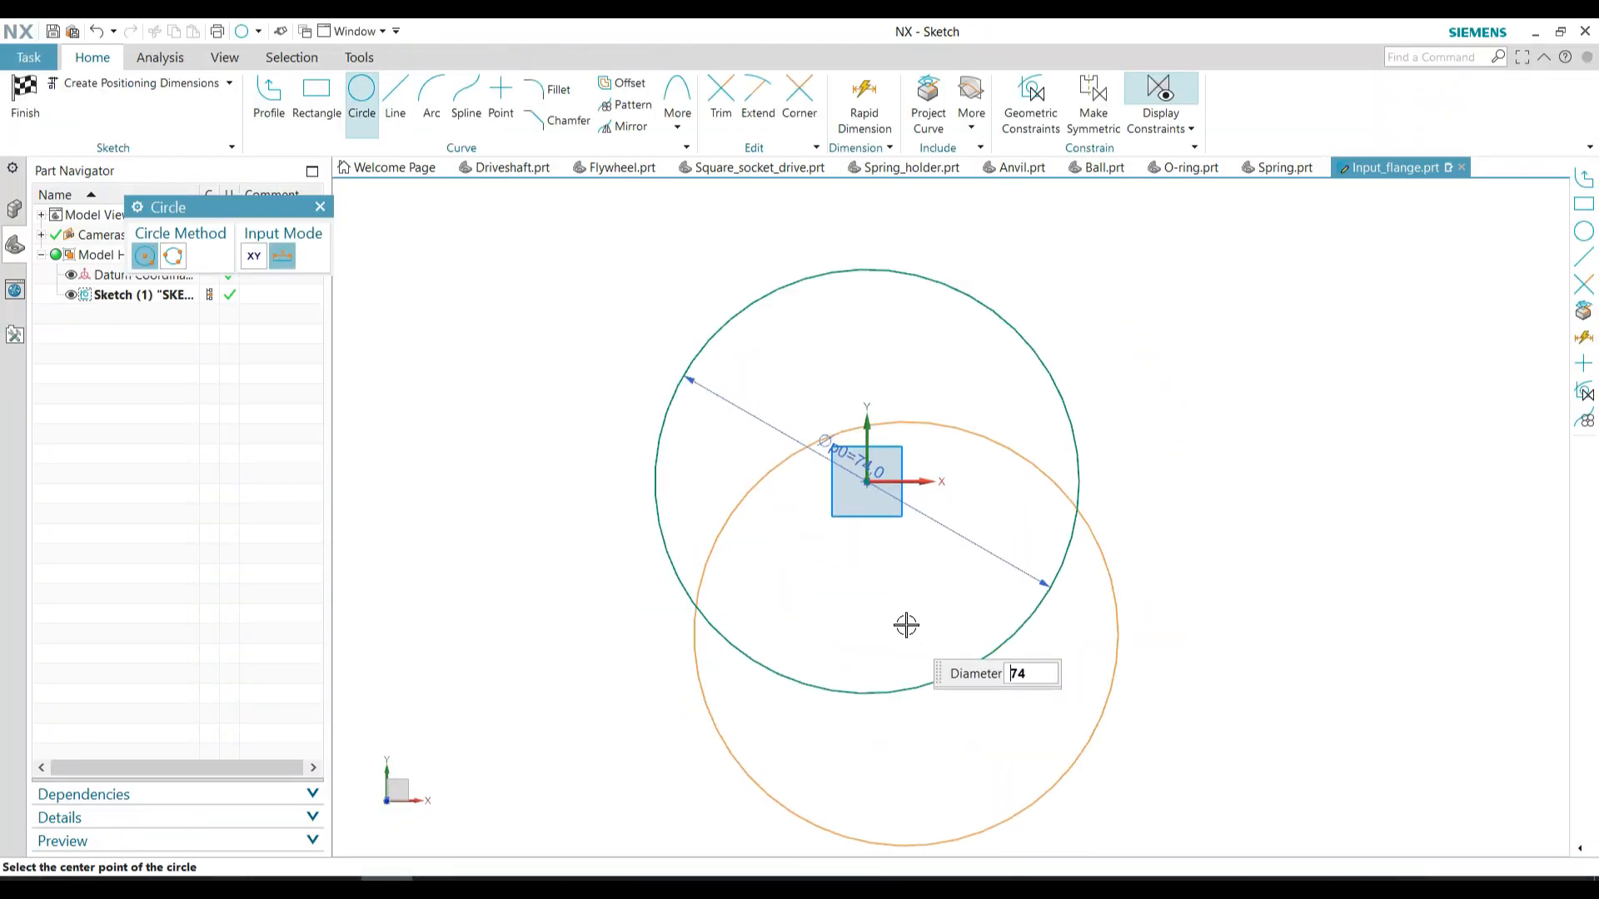
pyautogui.press('Escape')
# Sketch two concentric circles of 5.5 mm and about 10 mm diameter near the top quadrant of the 74 mm circle
pyautogui.click(361, 96)
pyautogui.click(868, 269)
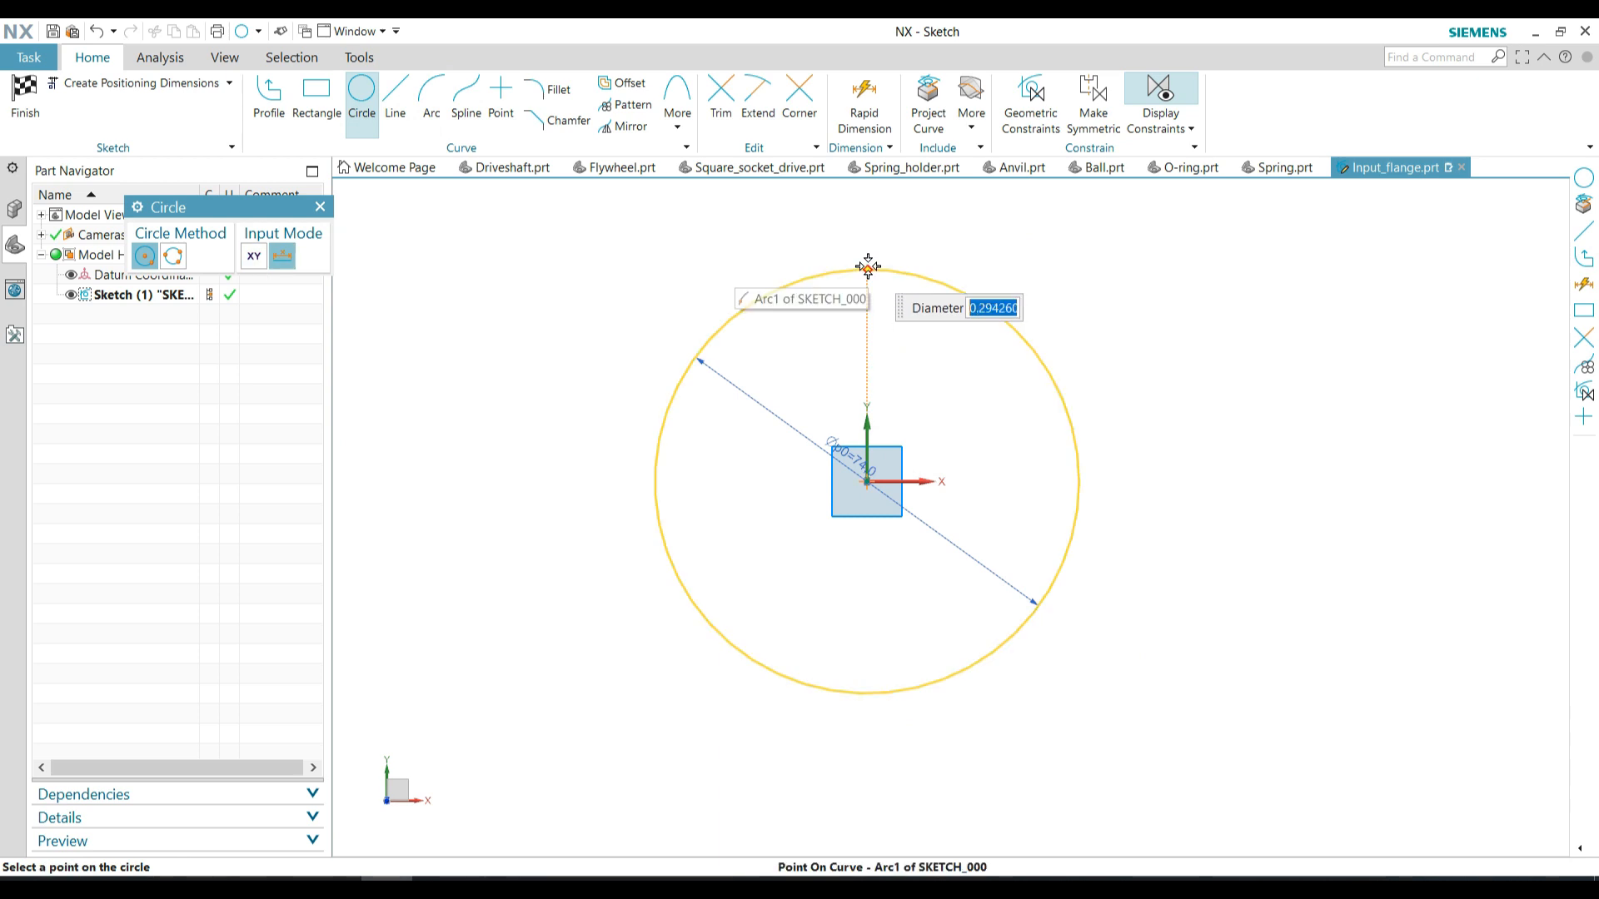
pyautogui.press('Return')
pyautogui.scroll(4, 871, 291)
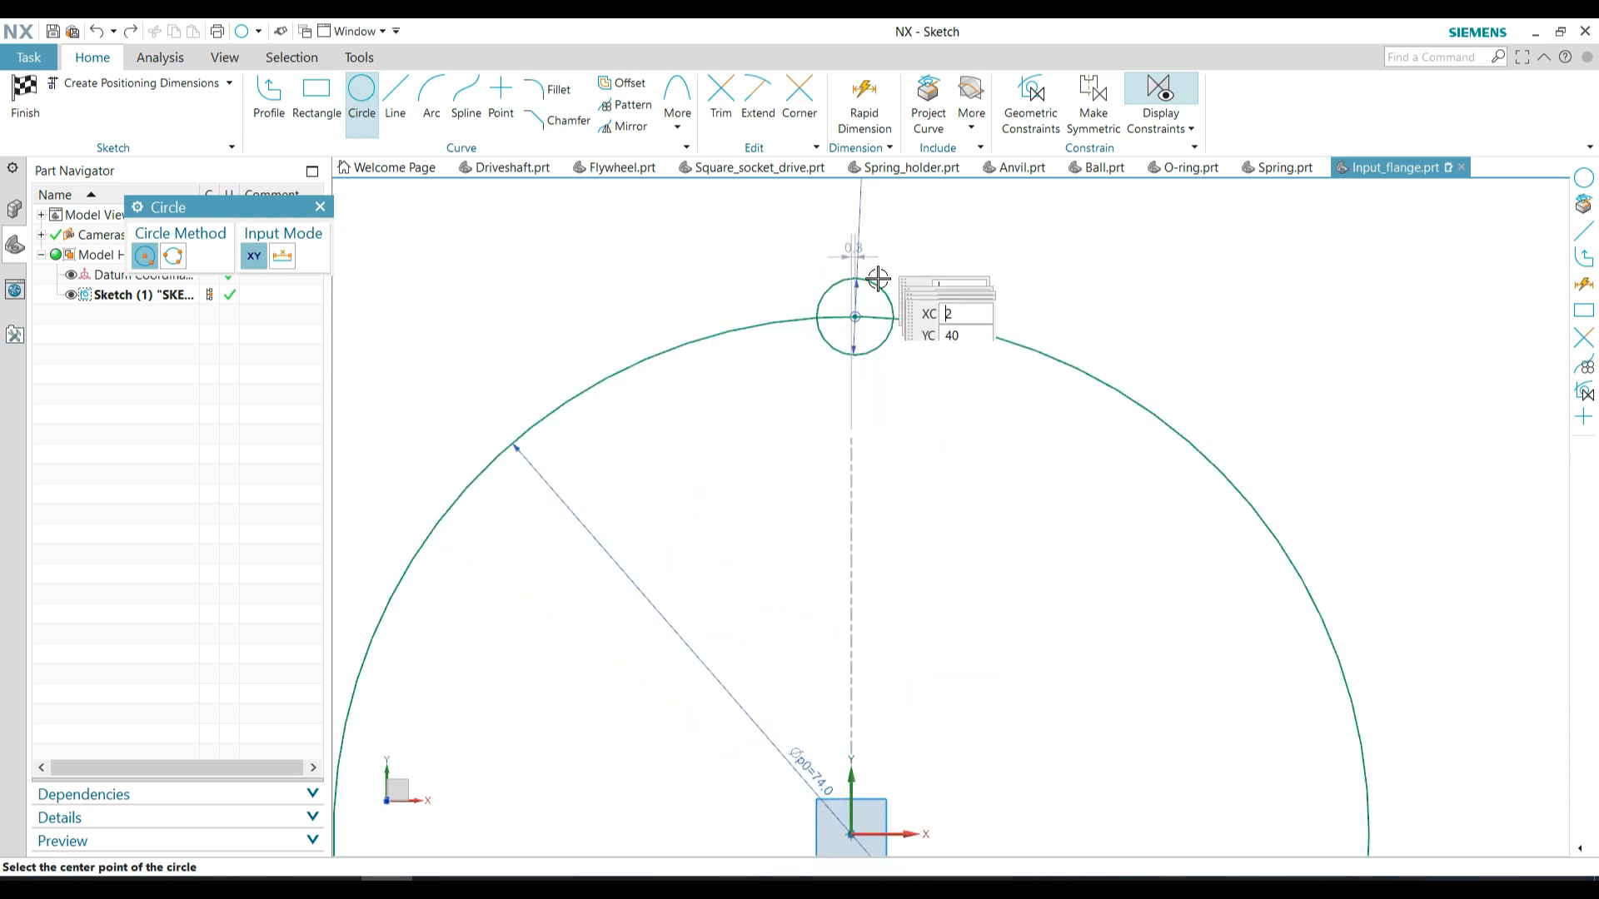
pyautogui.click(855, 316)
pyautogui.click(888, 381)
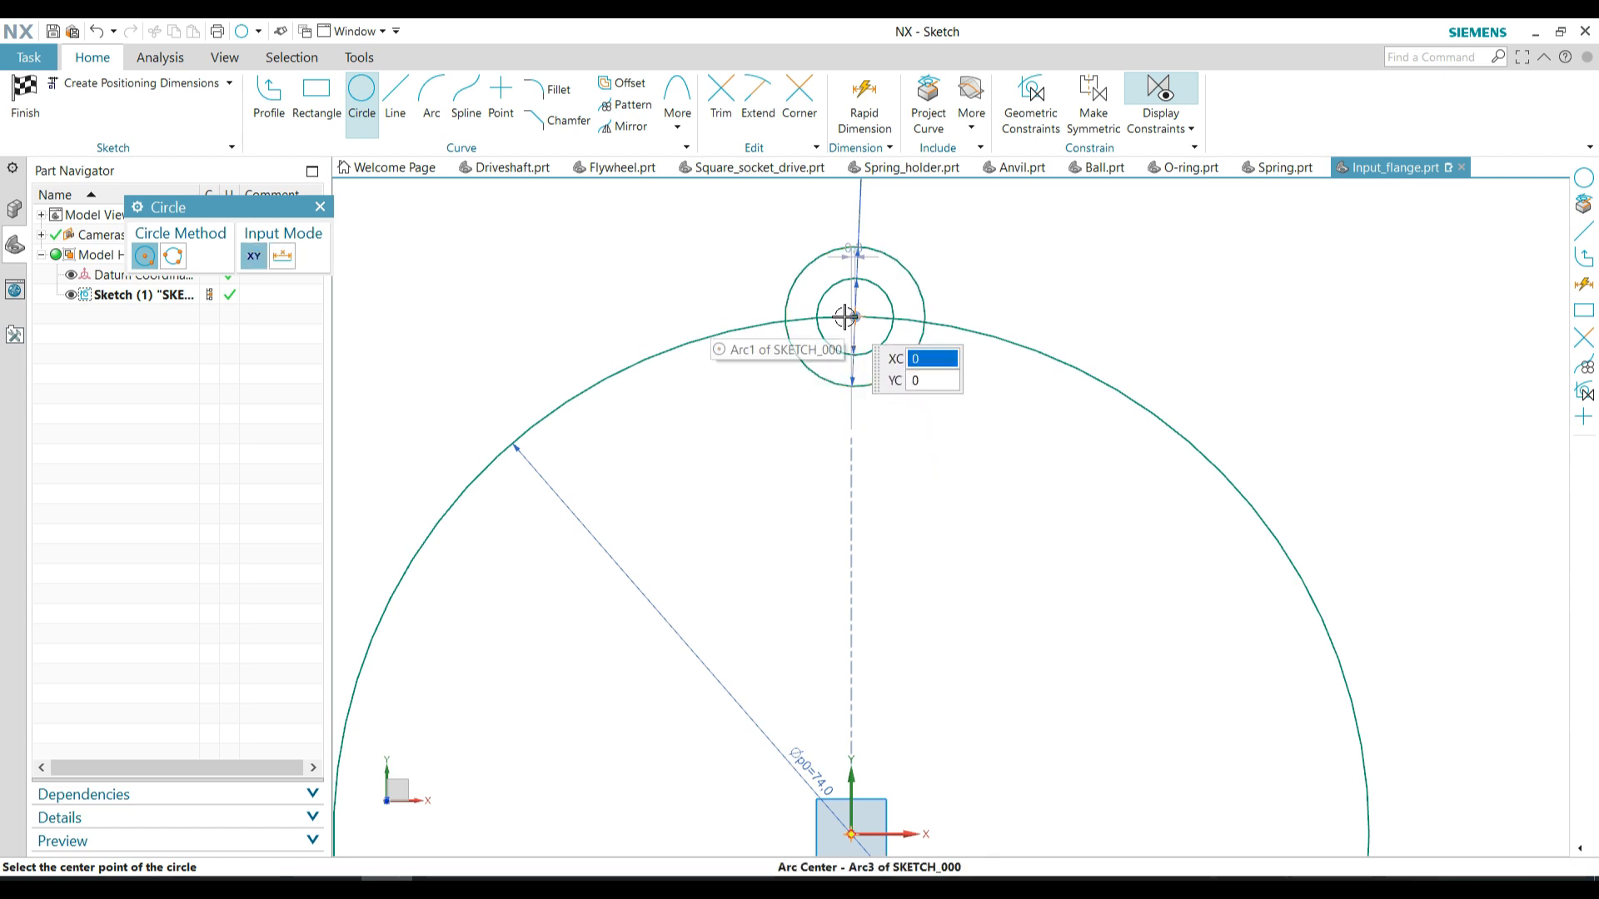
# Constrain the shared centre of the two small circles to lie on the vertical axis through the origin
pyautogui.press('Escape')
pyautogui.moveTo(855, 316); pyautogui.dragTo(831, 316)
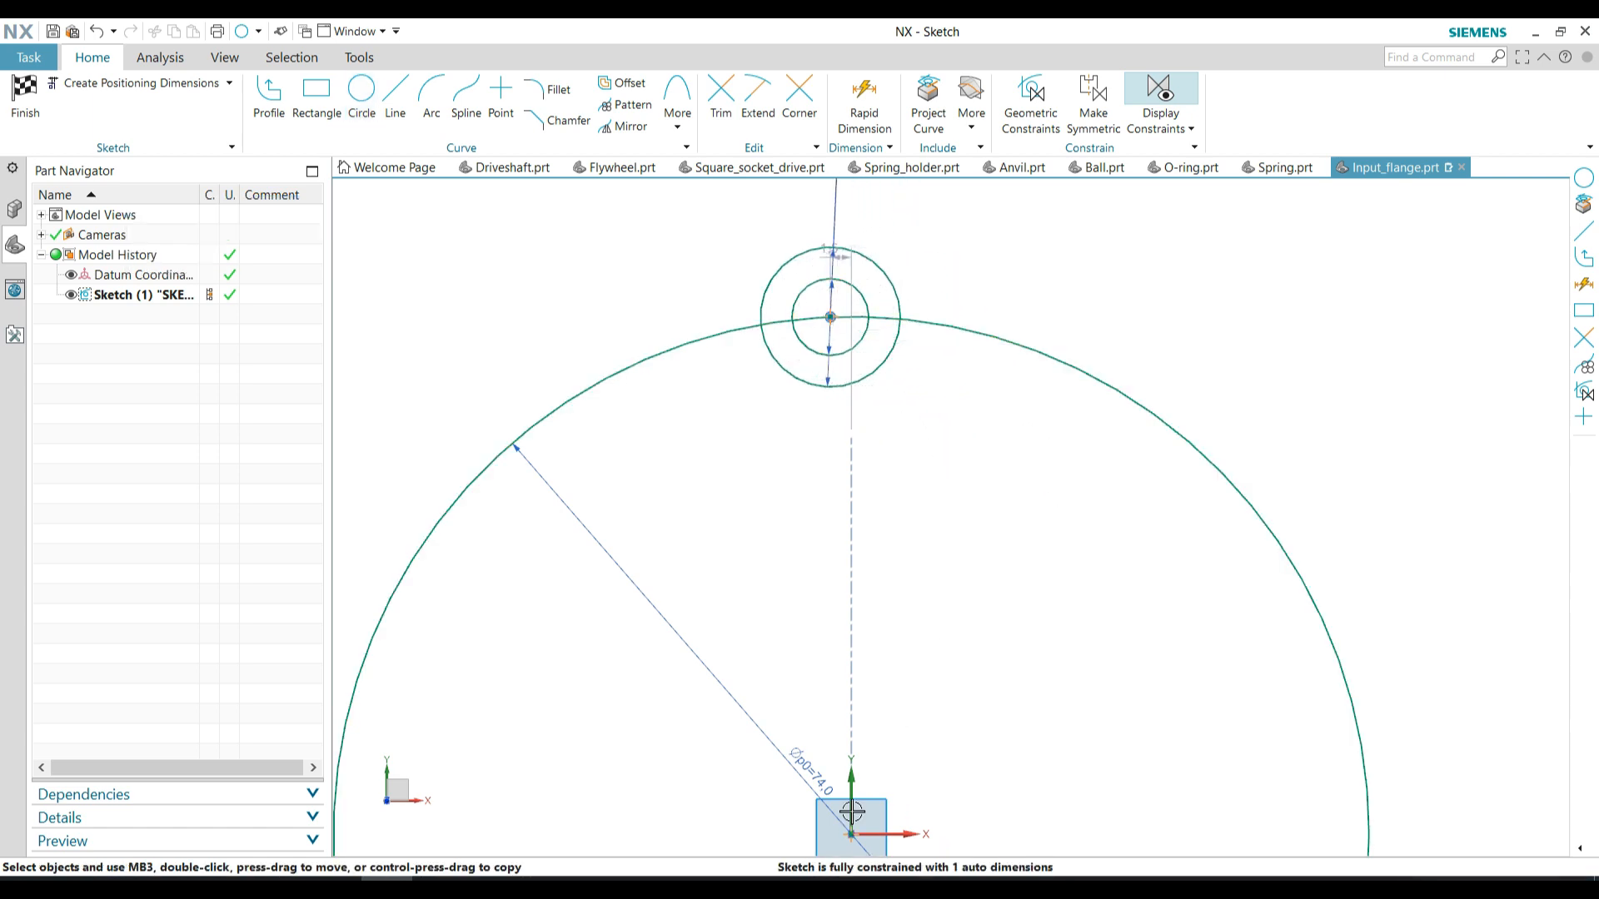
pyautogui.click(947, 273)
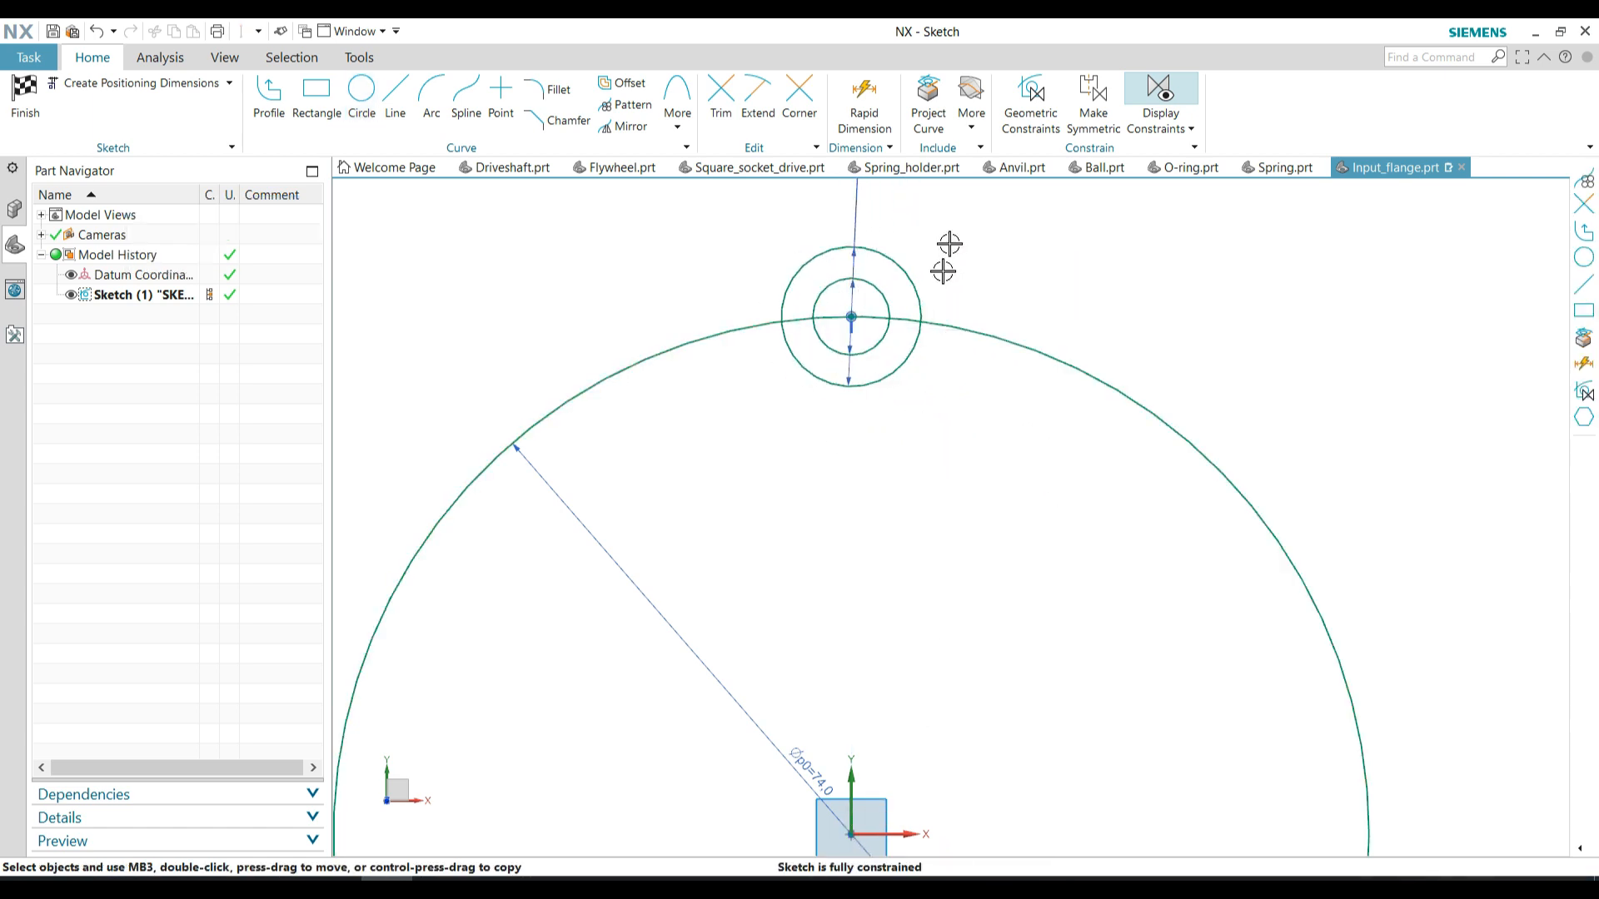
# Pattern the two small circles circularly around the origin with a count of 4 and a pitch angle of 90°
pyautogui.scroll(-1, 947, 250)
pyautogui.click(627, 107)
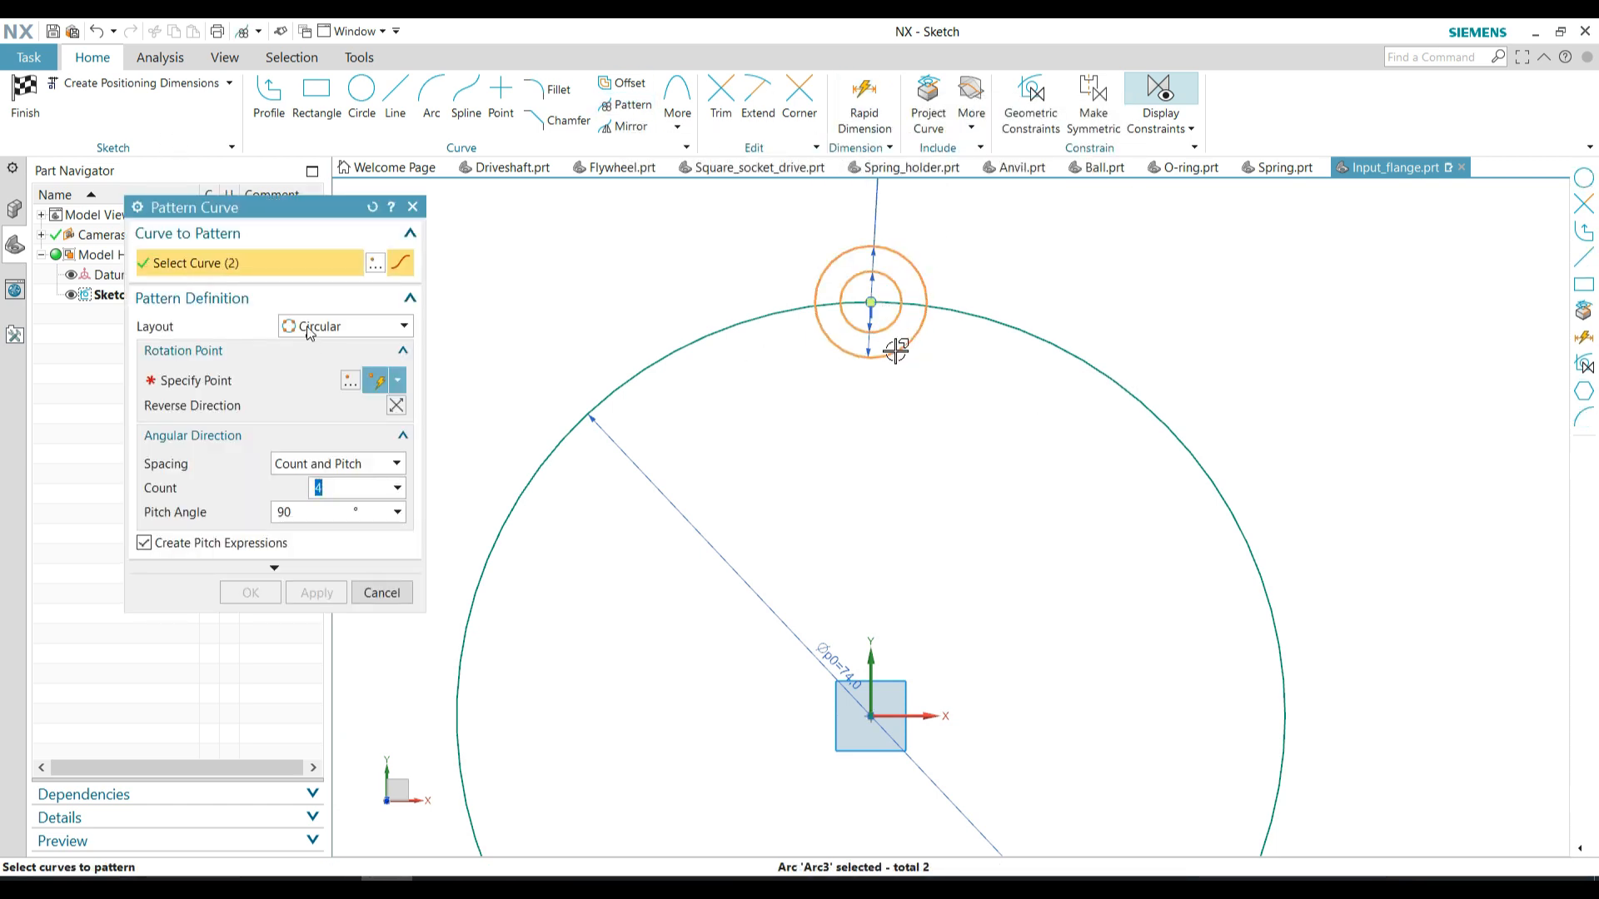
pyautogui.click(242, 380)
pyautogui.click(871, 716)
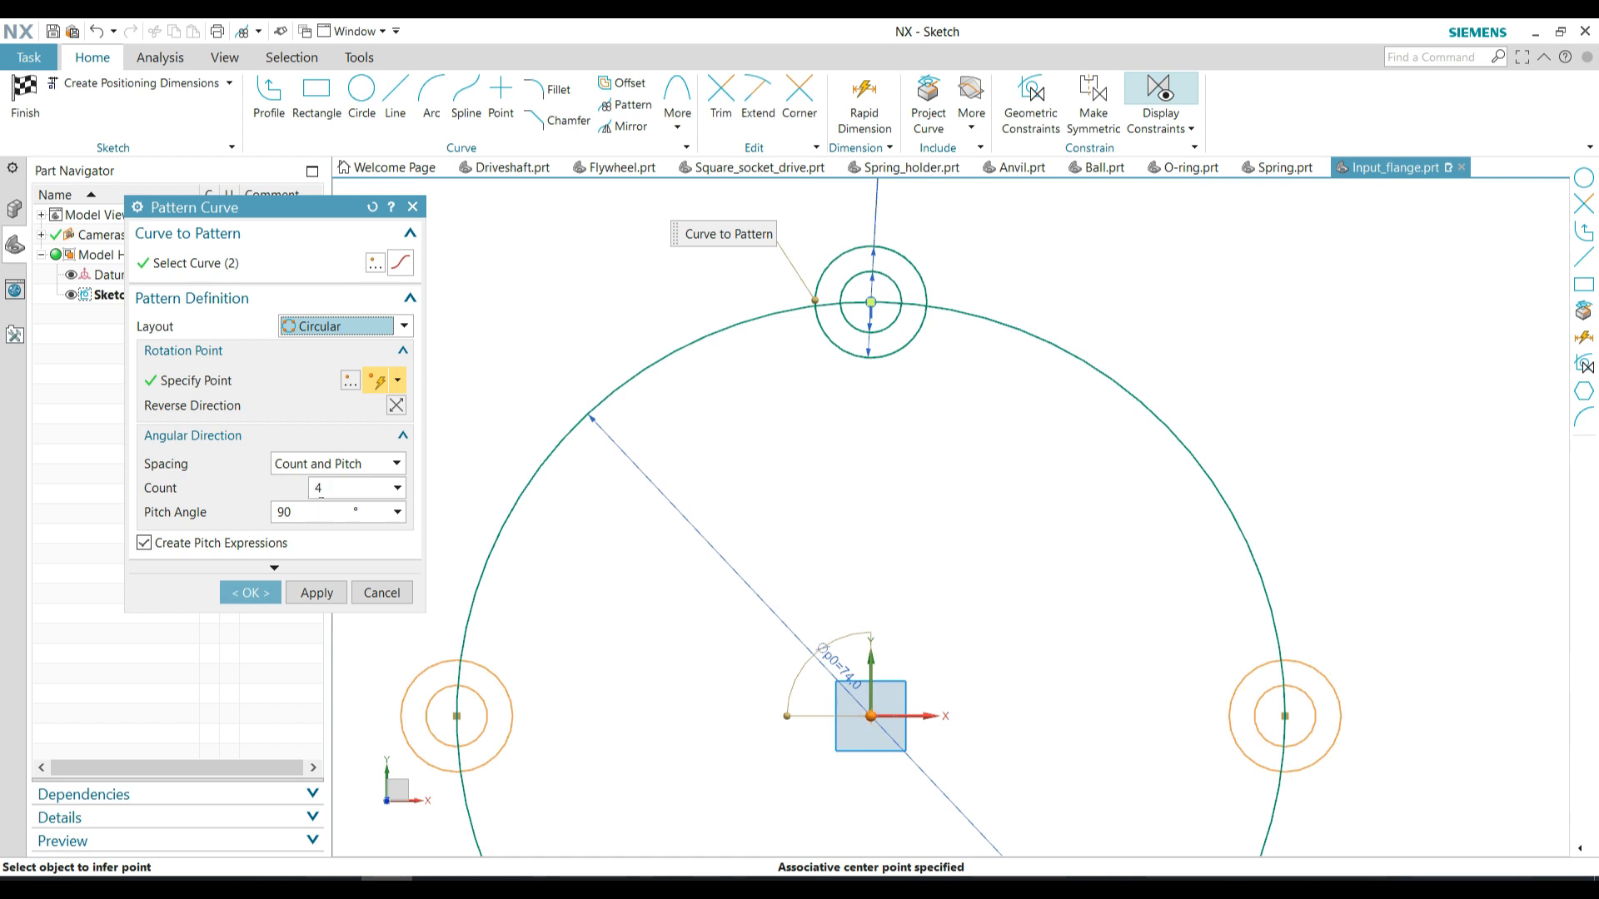
pyautogui.click(250, 593)
pyautogui.scroll(-2, 929, 257)
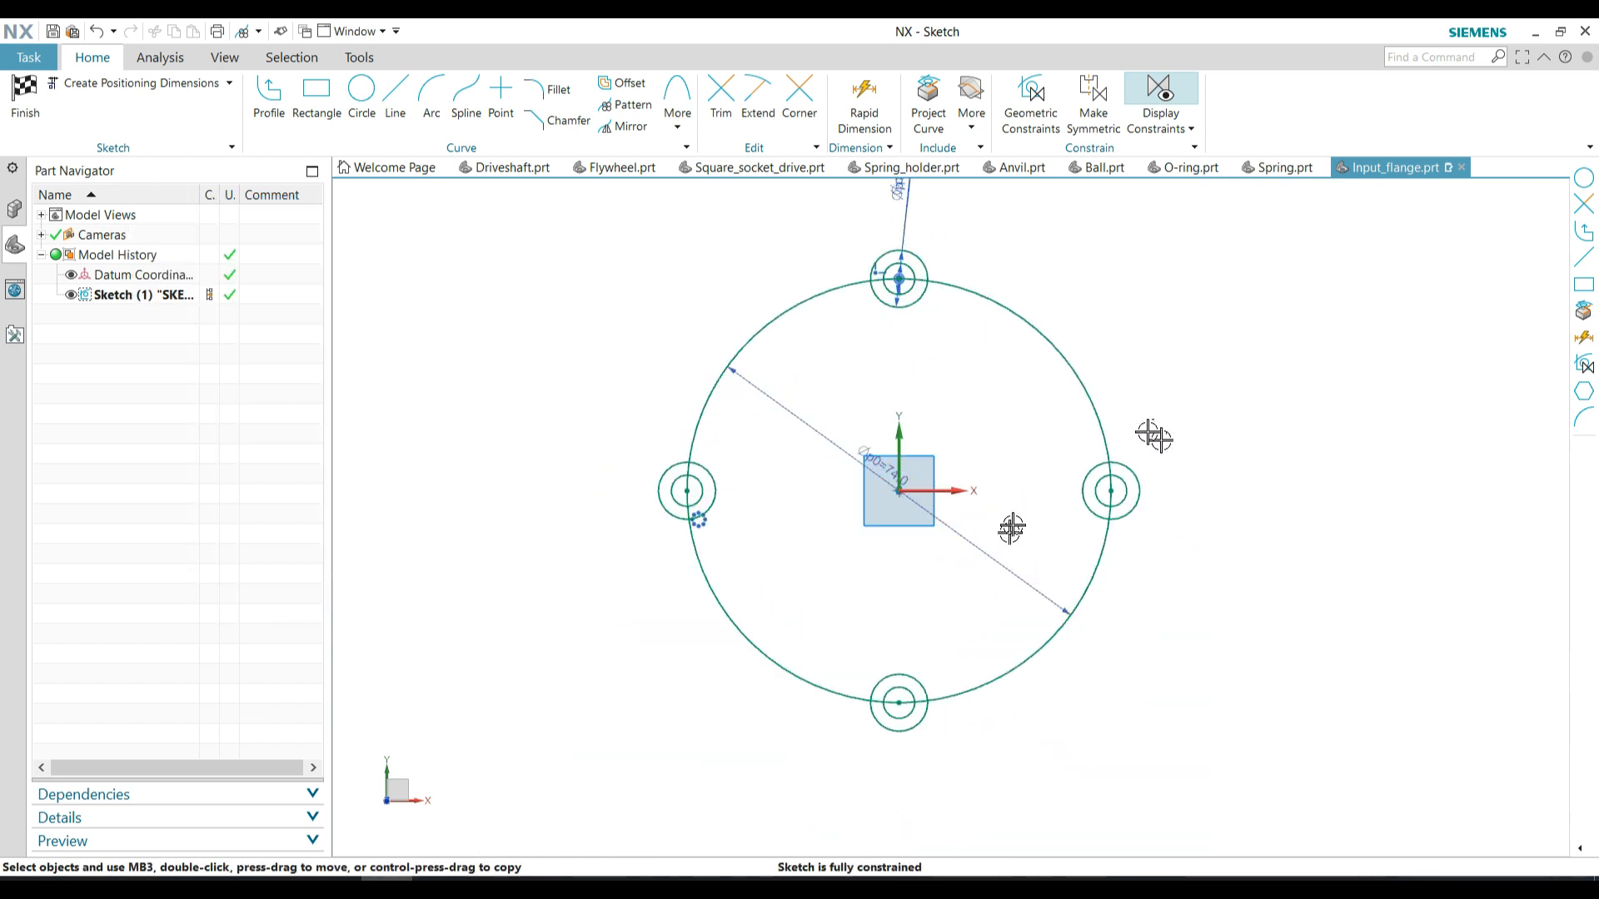
# Sketch a 20 mm diameter circle centred on the origin for the central bore
pyautogui.click(348, 109)
pyautogui.click(898, 491)
pyautogui.write('20')
pyautogui.press('Return')
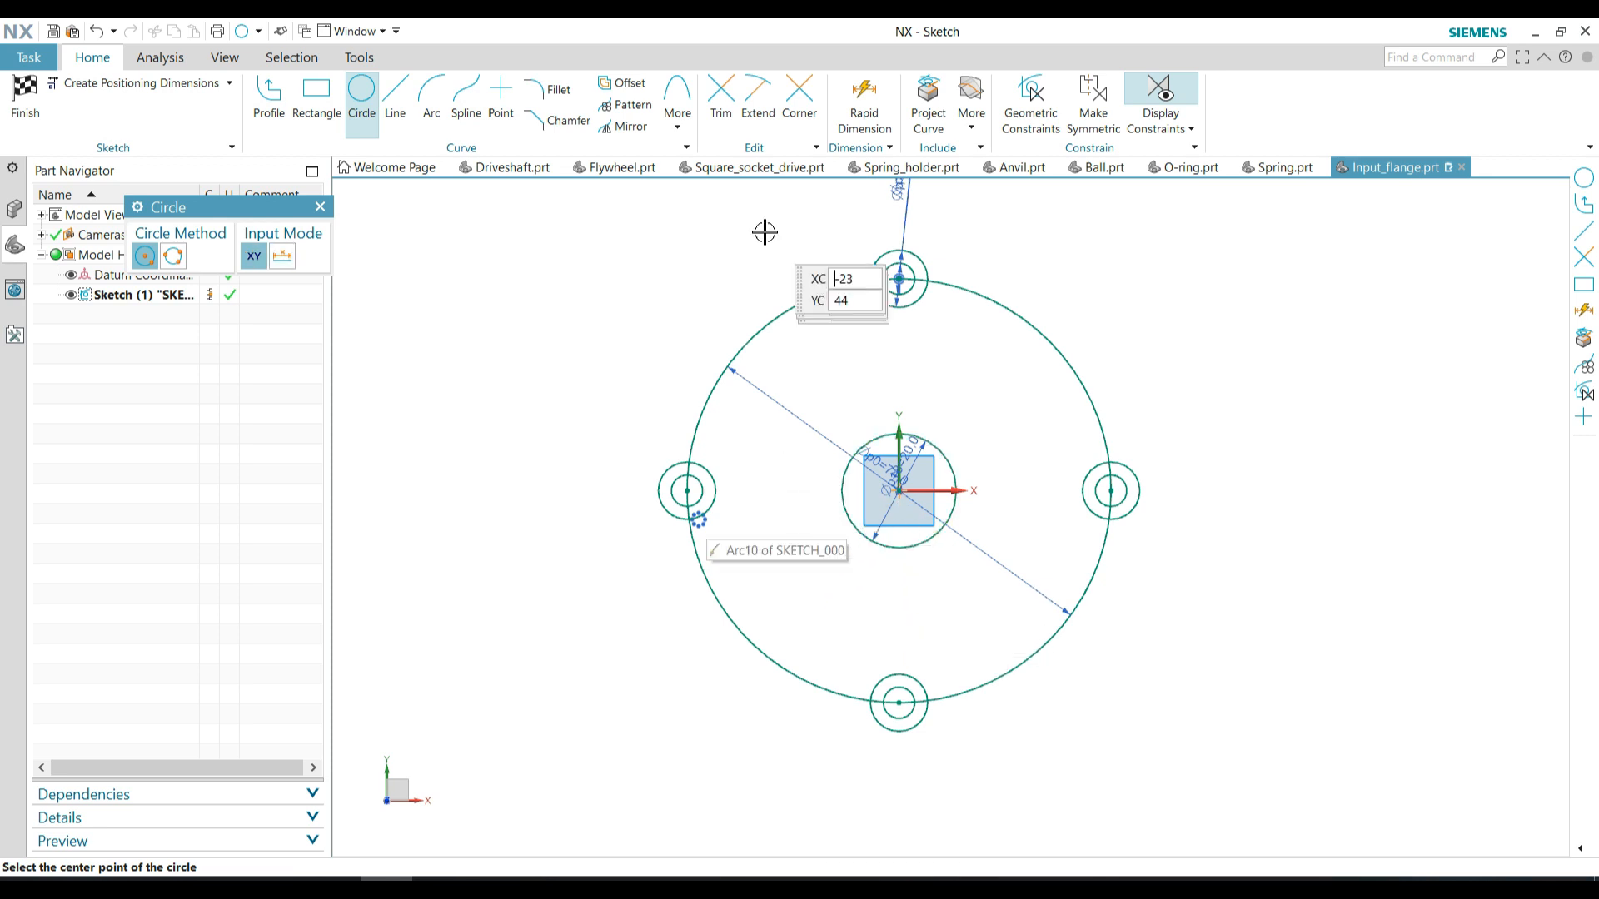
# Trim the overlapping arcs at the four screw lugs so that the lugs and the 74 mm circle form one outer contour
pyautogui.press('t')
pyautogui.scroll(2, 711, 481)
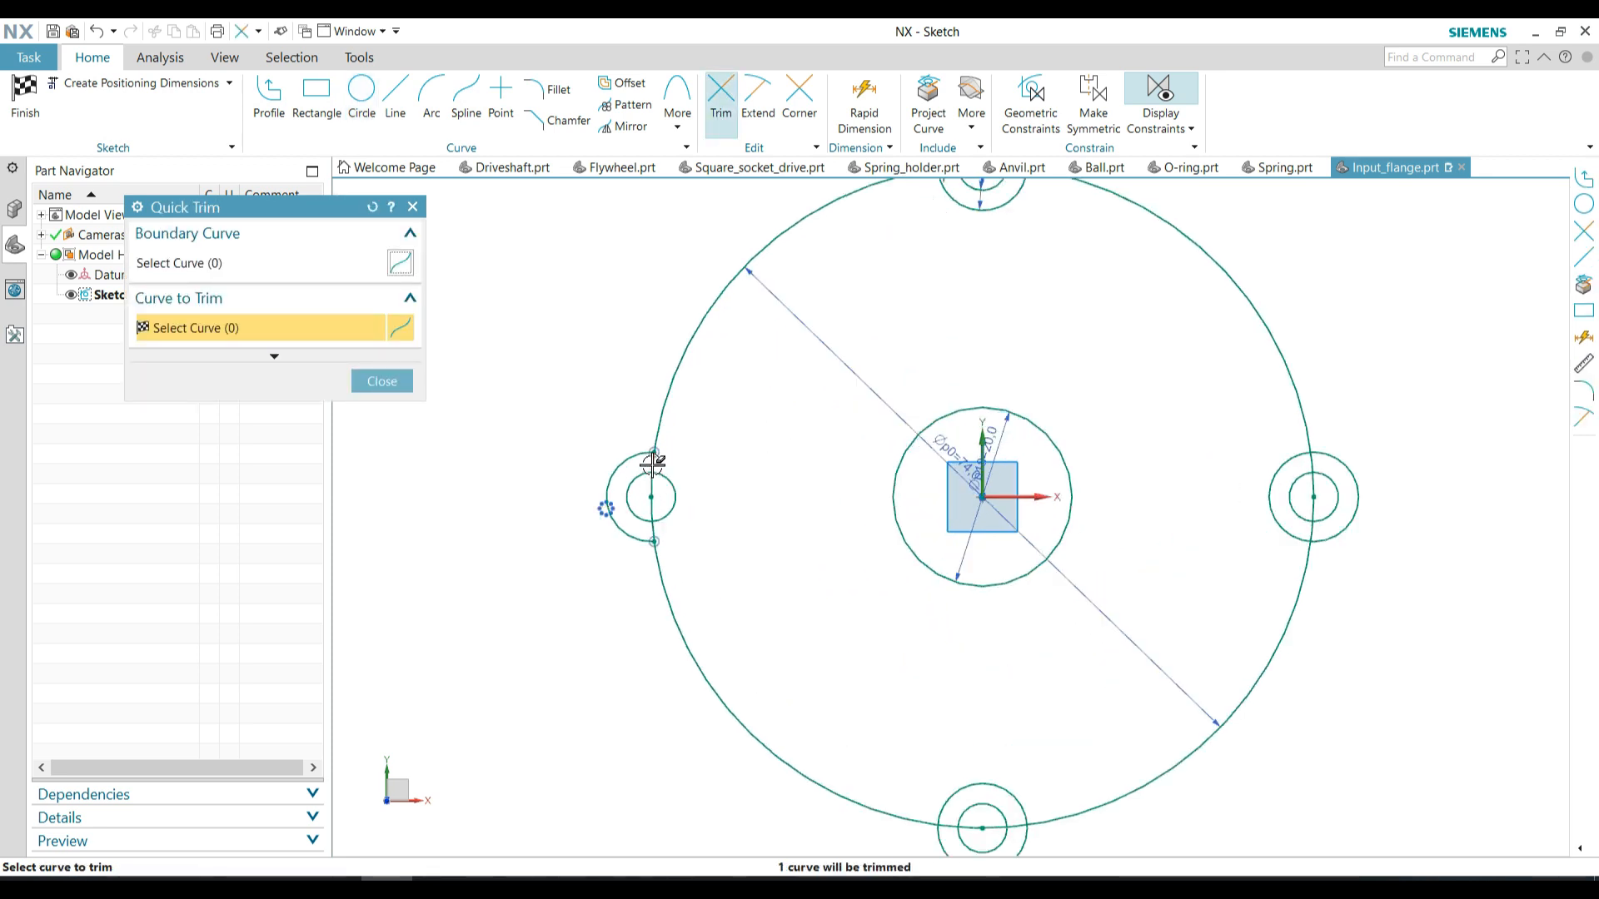
pyautogui.scroll(3, 653, 469)
pyautogui.click(650, 495)
pyautogui.scroll(-6, 663, 496)
pyautogui.scroll(4, 797, 664)
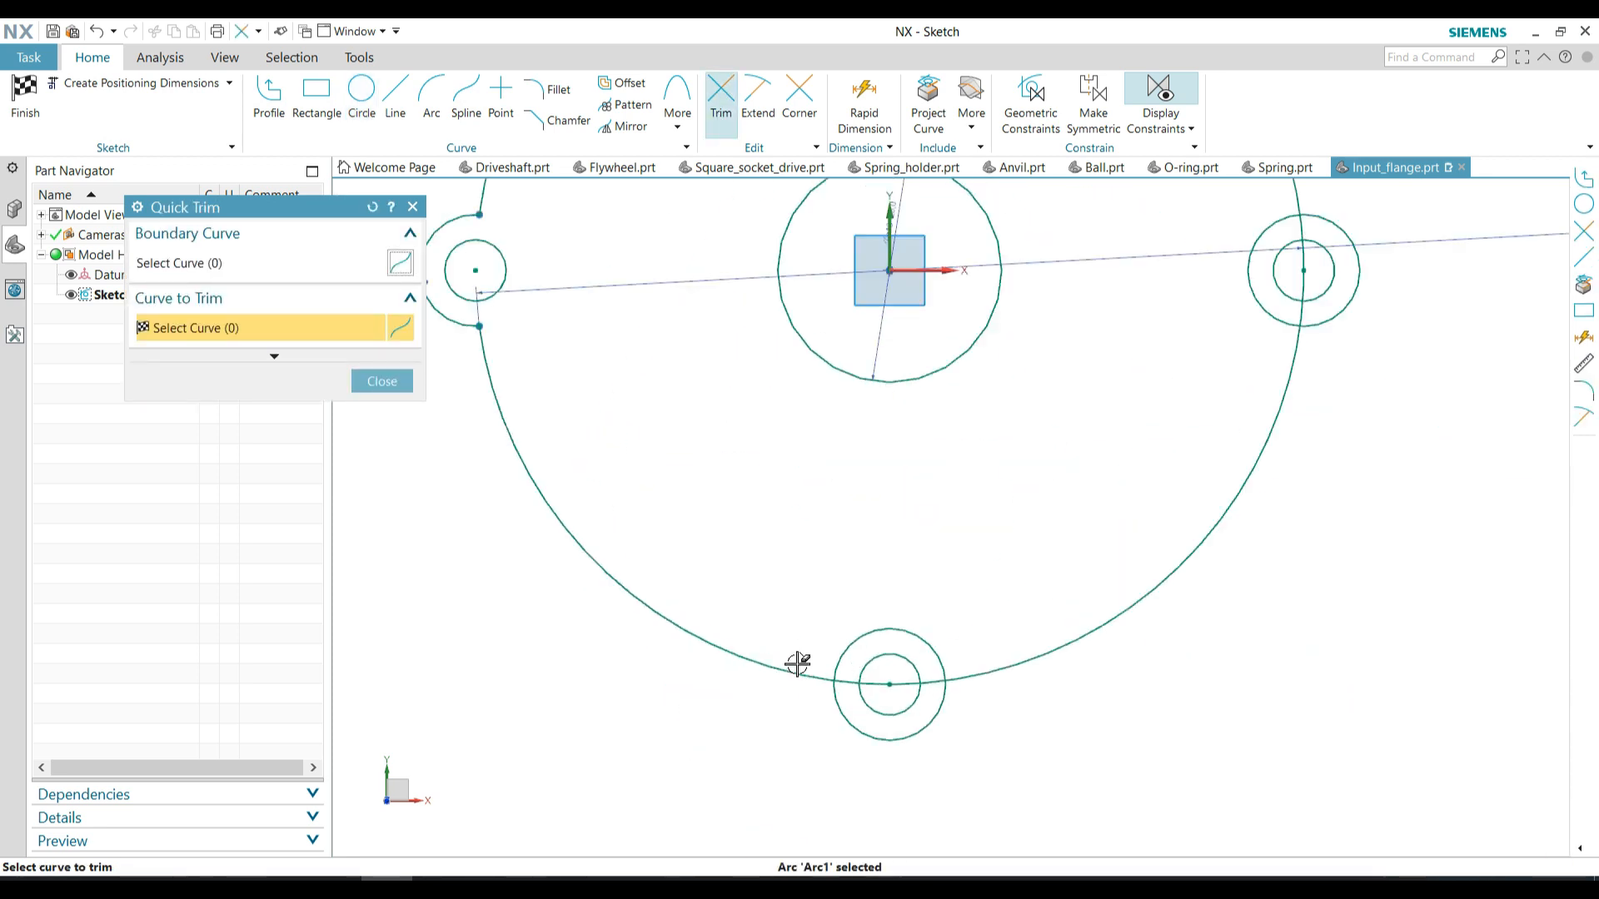
pyautogui.click(847, 683)
pyautogui.scroll(-5, 847, 682)
pyautogui.scroll(5, 1114, 496)
pyautogui.click(1041, 423)
pyautogui.scroll(-5, 1042, 422)
pyautogui.scroll(4, 911, 421)
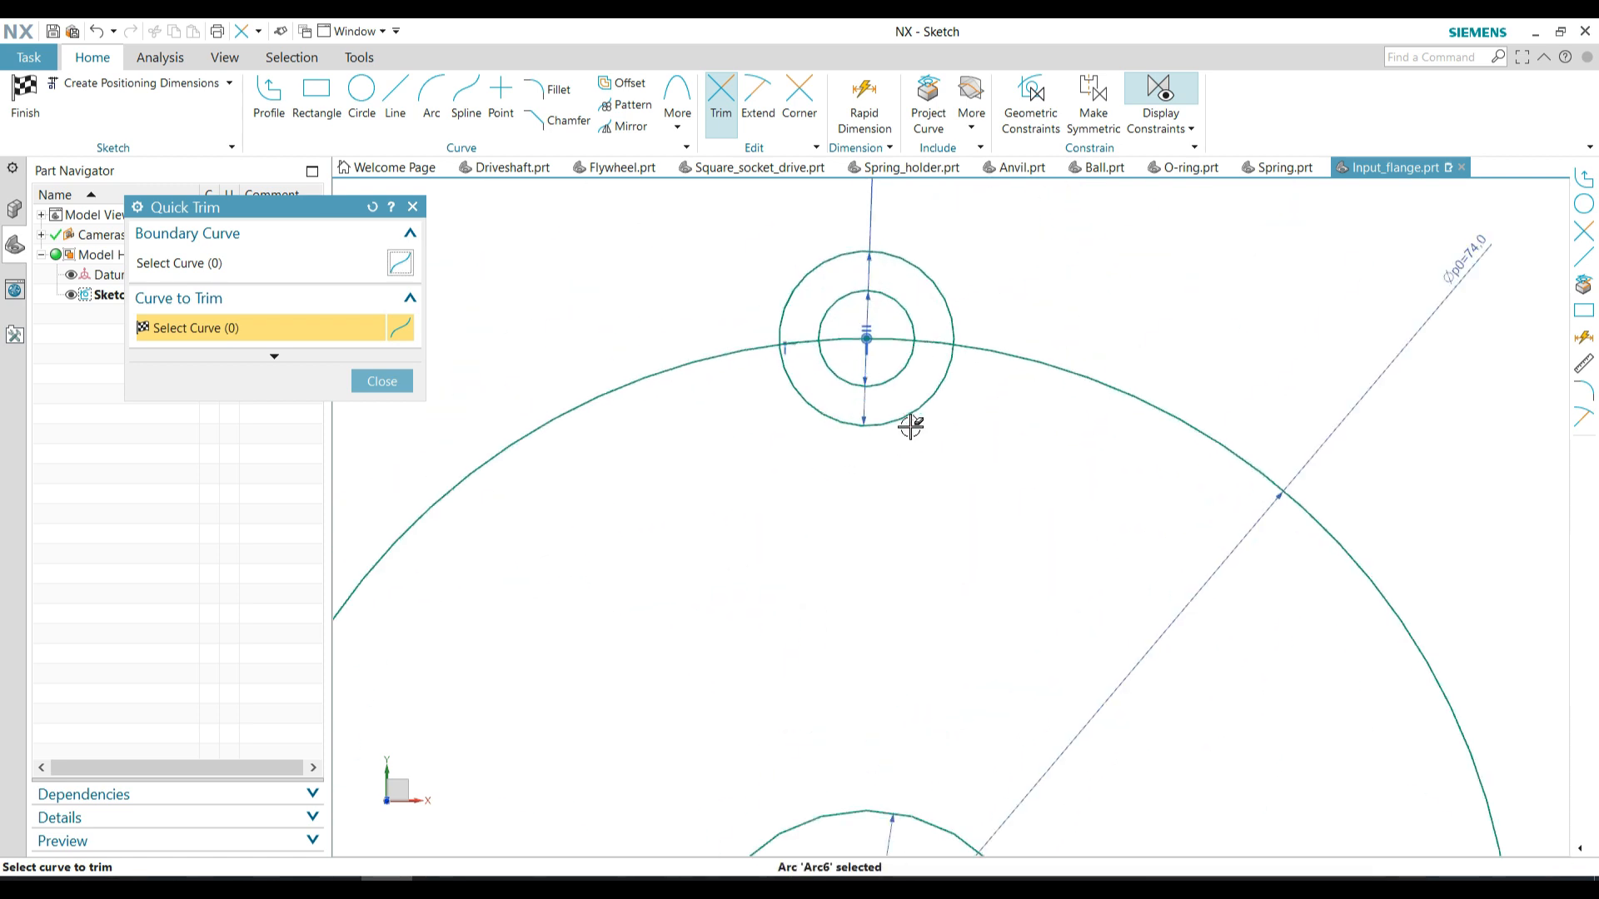
pyautogui.scroll(-2, 911, 339)
pyautogui.click(395, 380)
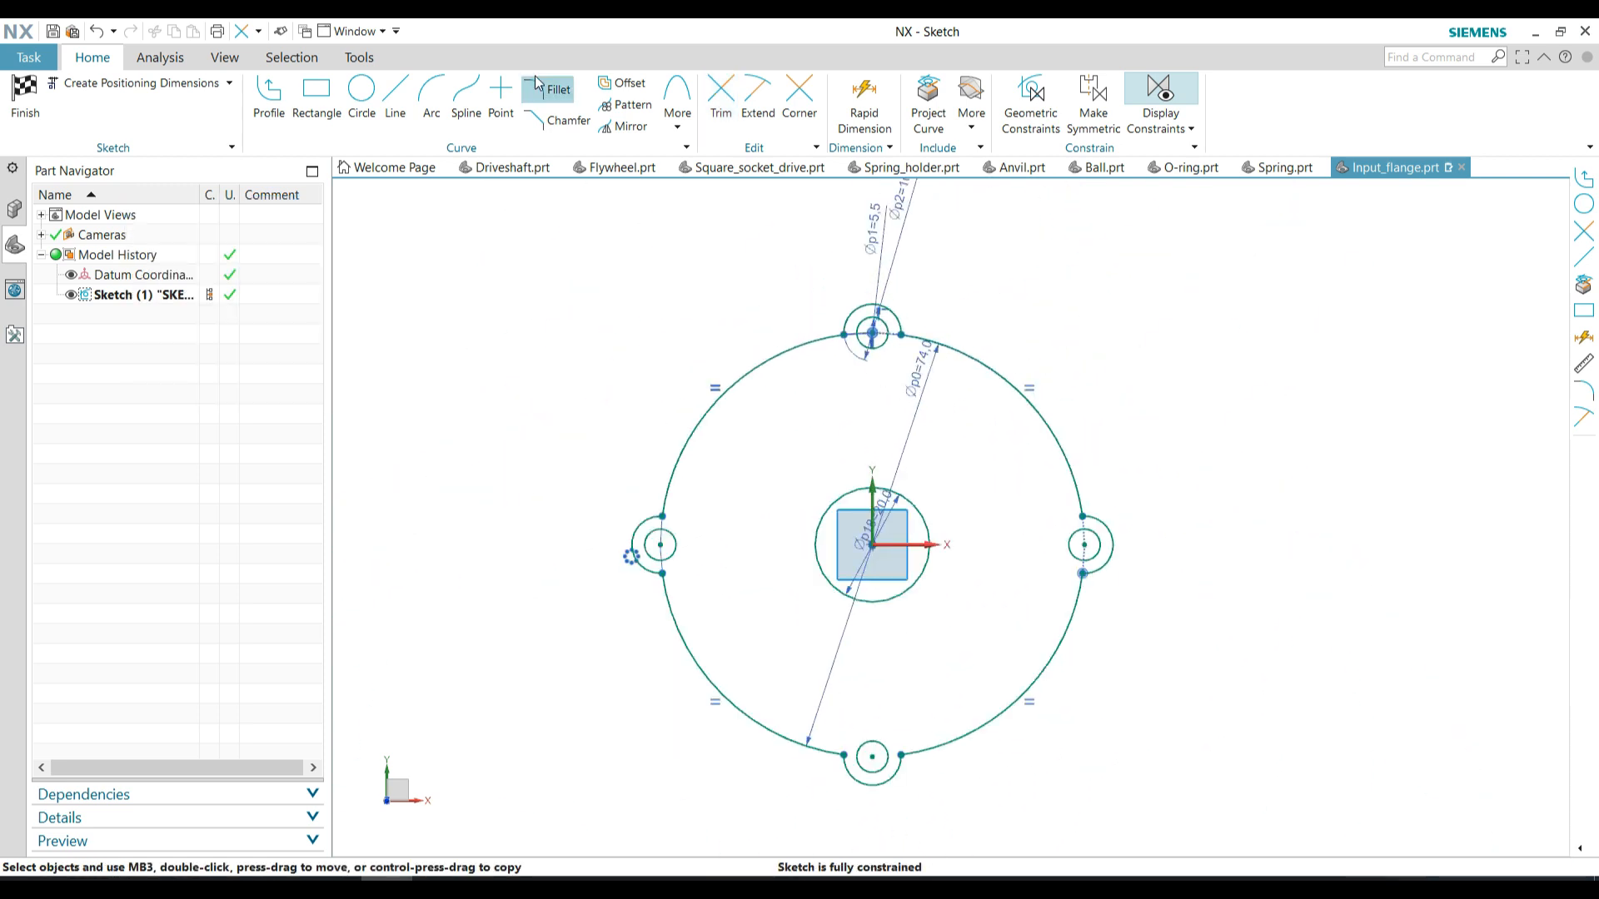
# Round both junctions of each of the four lugs with the outer contour using 10 mm radius fillets, and finish the sketch
pyautogui.click(550, 90)
pyautogui.scroll(4, 652, 492)
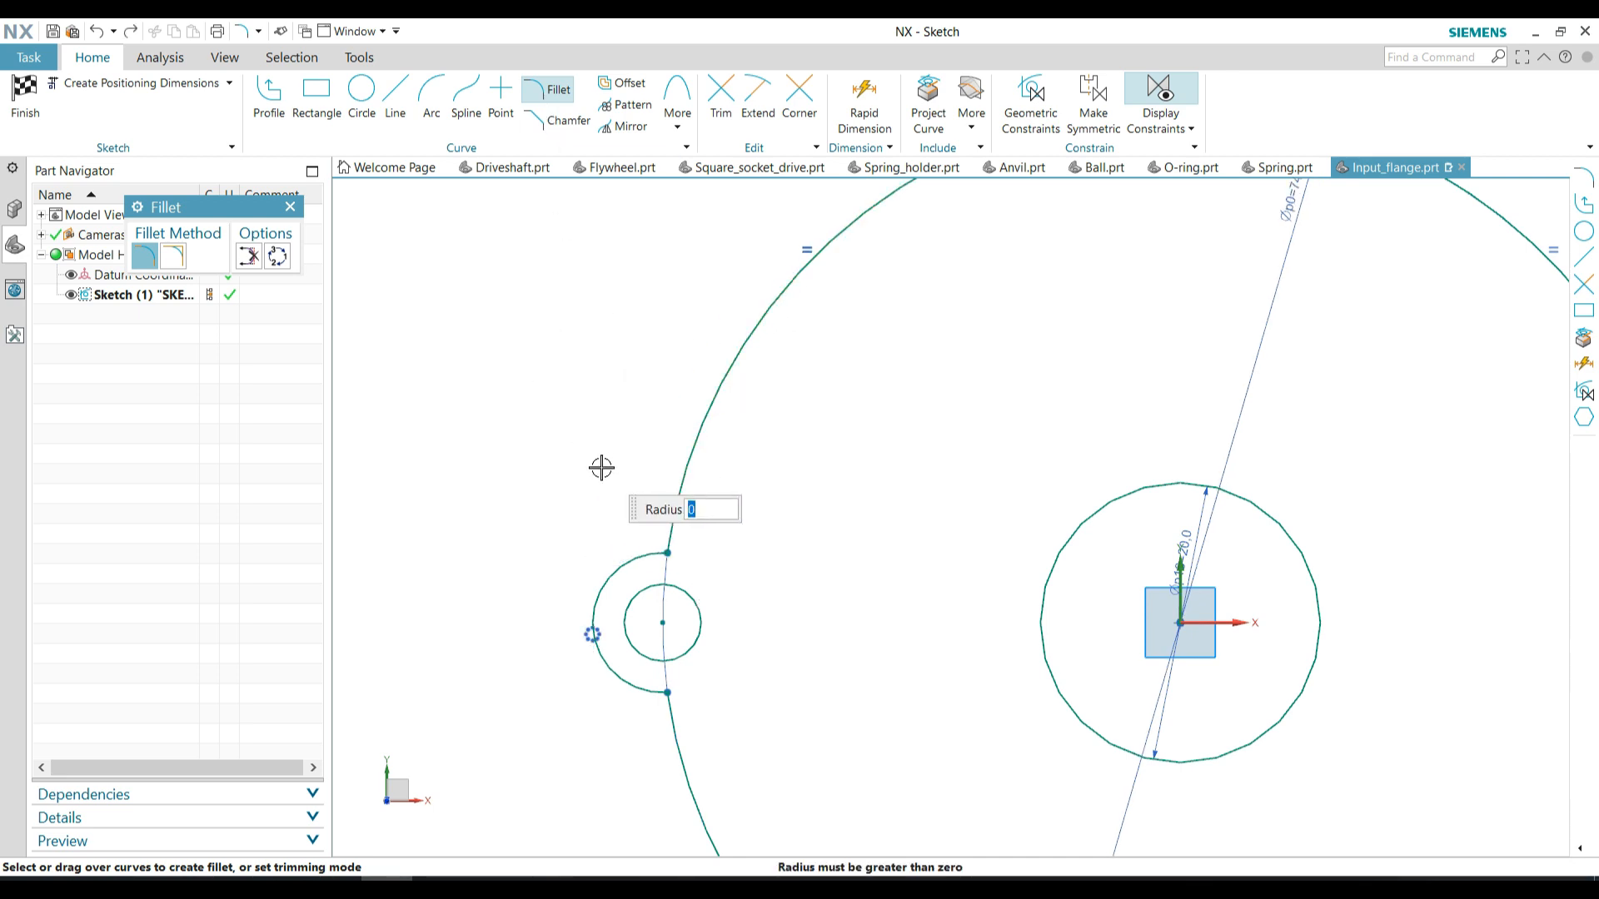
pyautogui.click(667, 553)
pyautogui.scroll(-3, 615, 472)
pyautogui.click(643, 588)
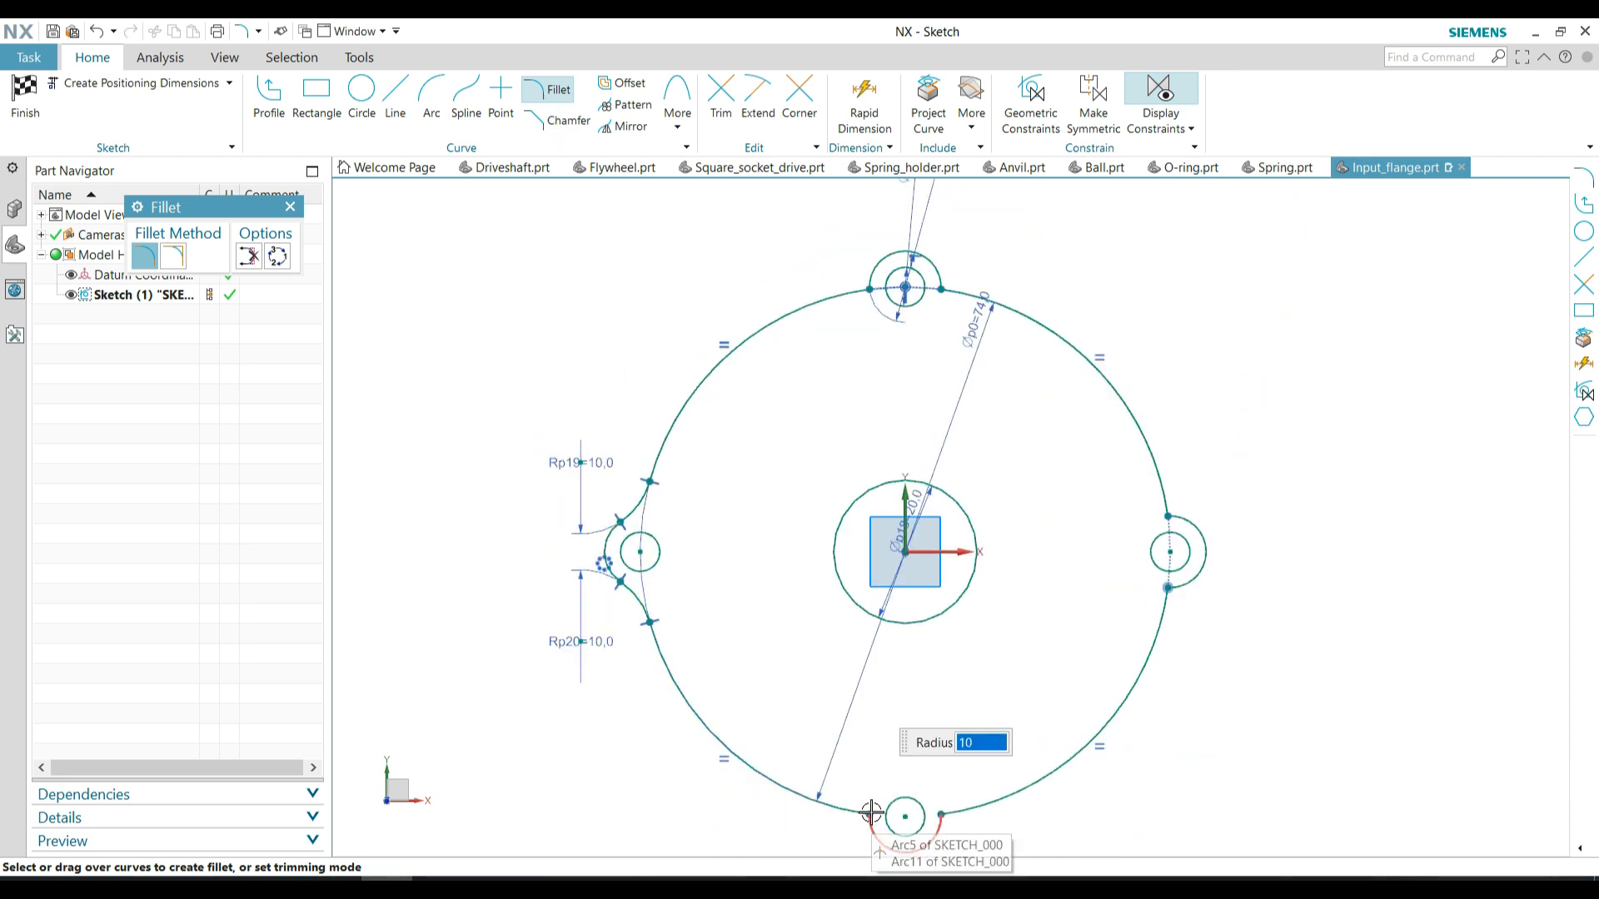
pyautogui.click(869, 815)
pyautogui.click(944, 815)
pyautogui.click(1167, 588)
pyautogui.click(1168, 516)
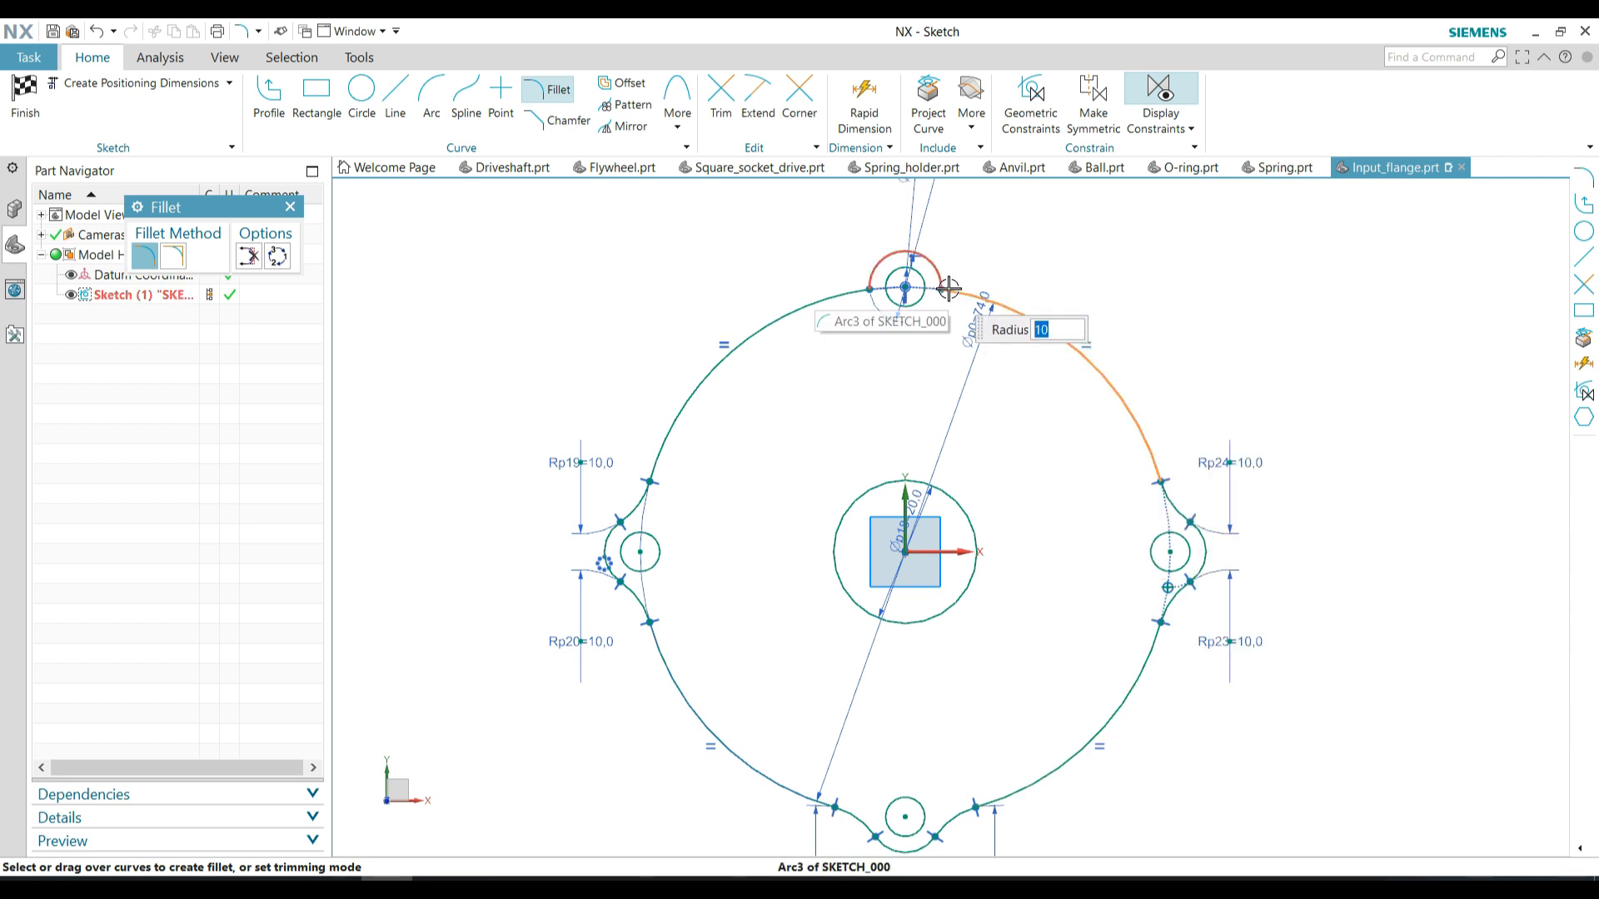
pyautogui.click(941, 289)
pyautogui.hotkey('ctrl', 'z')
pyautogui.click(949, 292)
pyautogui.click(871, 289)
pyautogui.press('Escape')
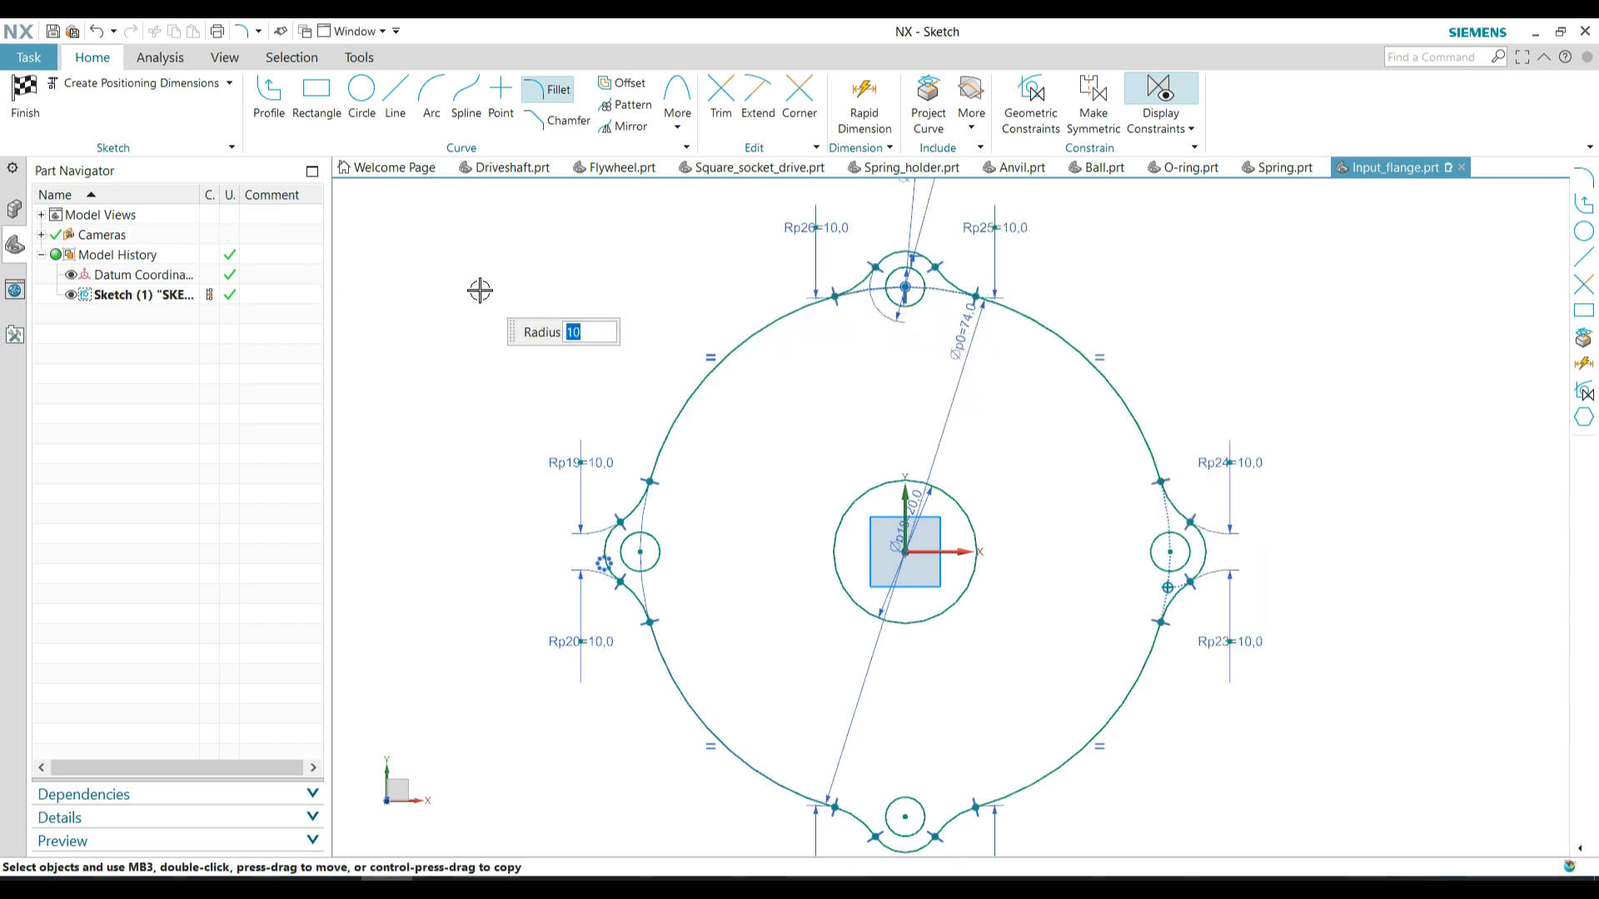
pyautogui.scroll(-1, 526, 299)
pyautogui.click(25, 96)
# Extrude the flange profile with its central bore and four screw holes into a solid, and hide its sketch
pyautogui.scroll(5, 966, 518)
pyautogui.moveTo(958, 518); pyautogui.dragTo(913, 642, button='middle')
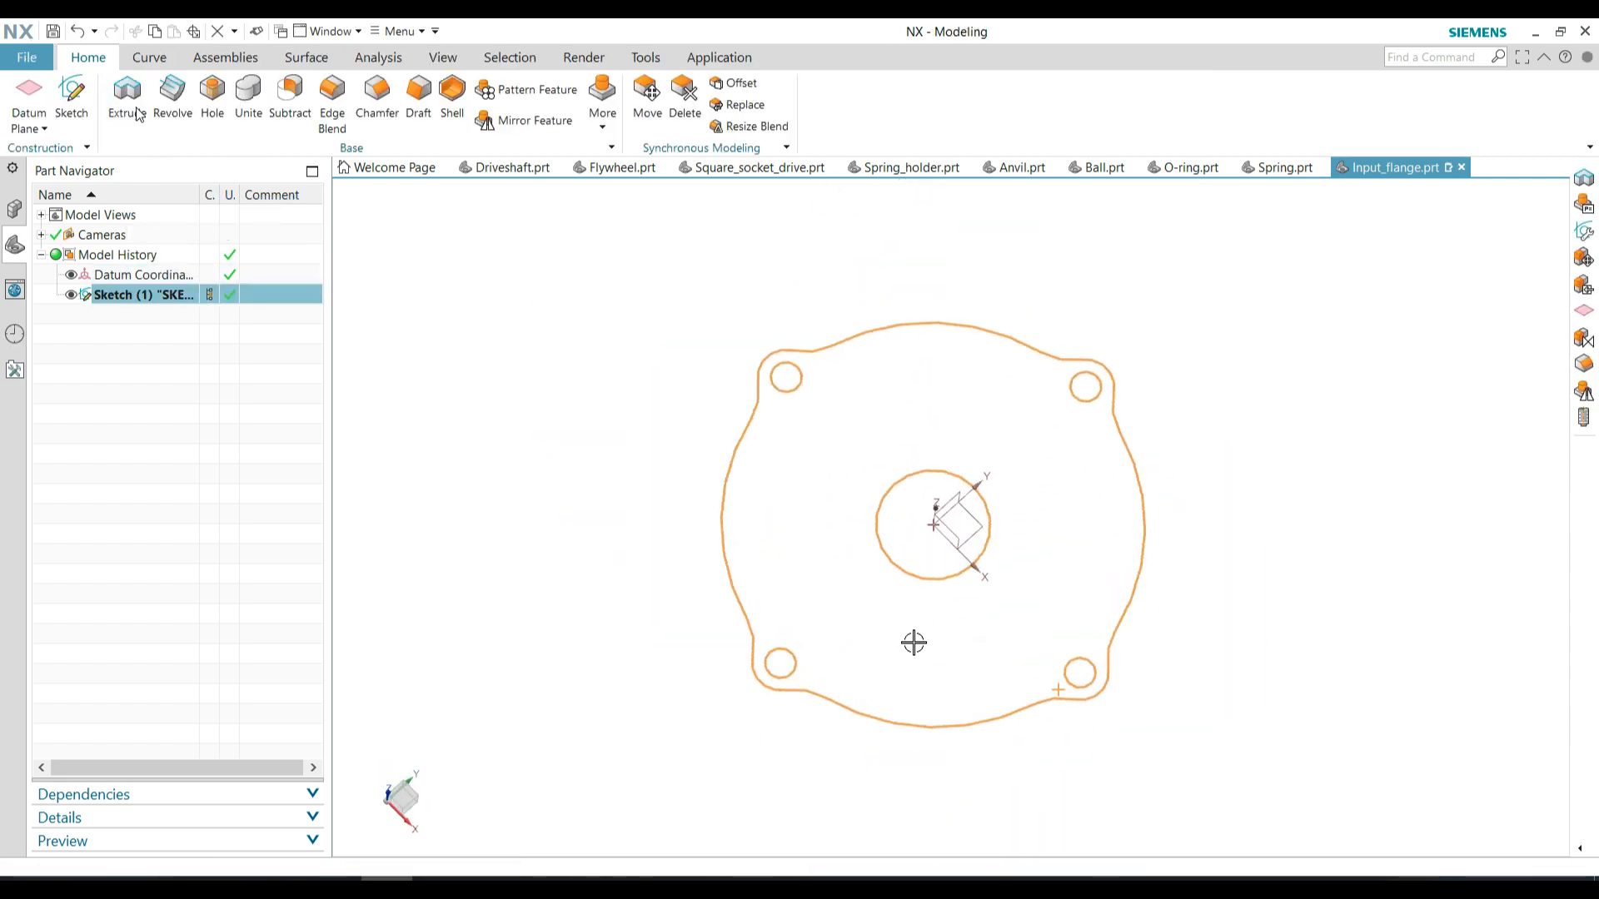
pyautogui.click(126, 95)
pyautogui.doubleClick(375, 493)
pyautogui.click(250, 683)
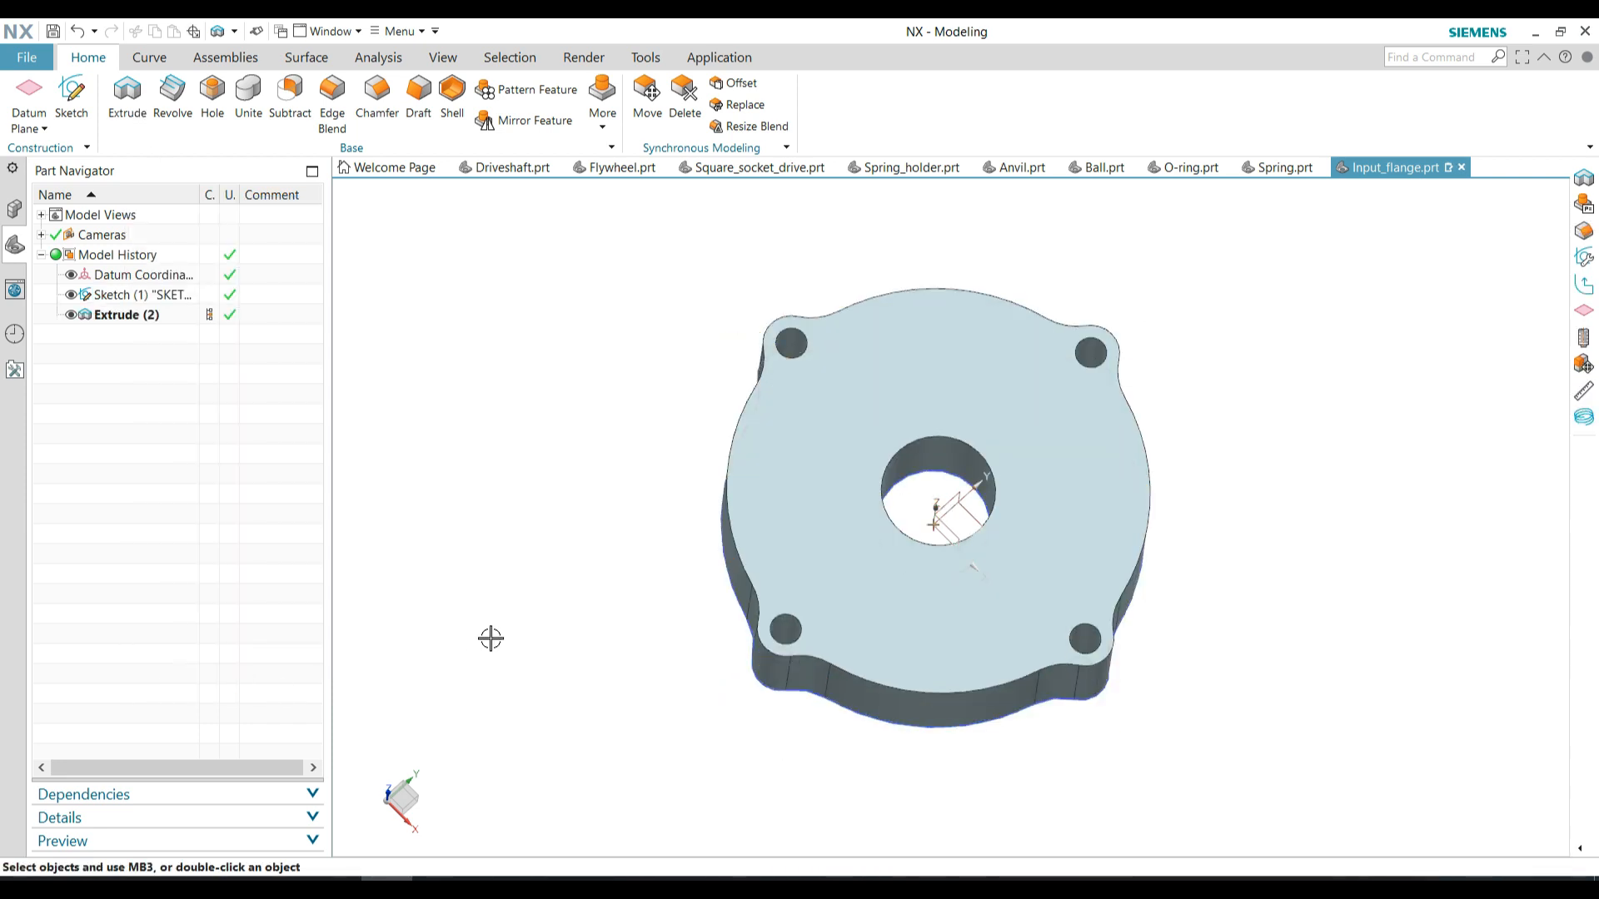
pyautogui.click(70, 295)
# Start a sketch on the flange's top face and project the outer contour and the four screw hole edges into it
pyautogui.moveTo(677, 493); pyautogui.dragTo(702, 497, button='middle')
pyautogui.click(72, 96)
pyautogui.click(787, 408)
pyautogui.click(323, 421)
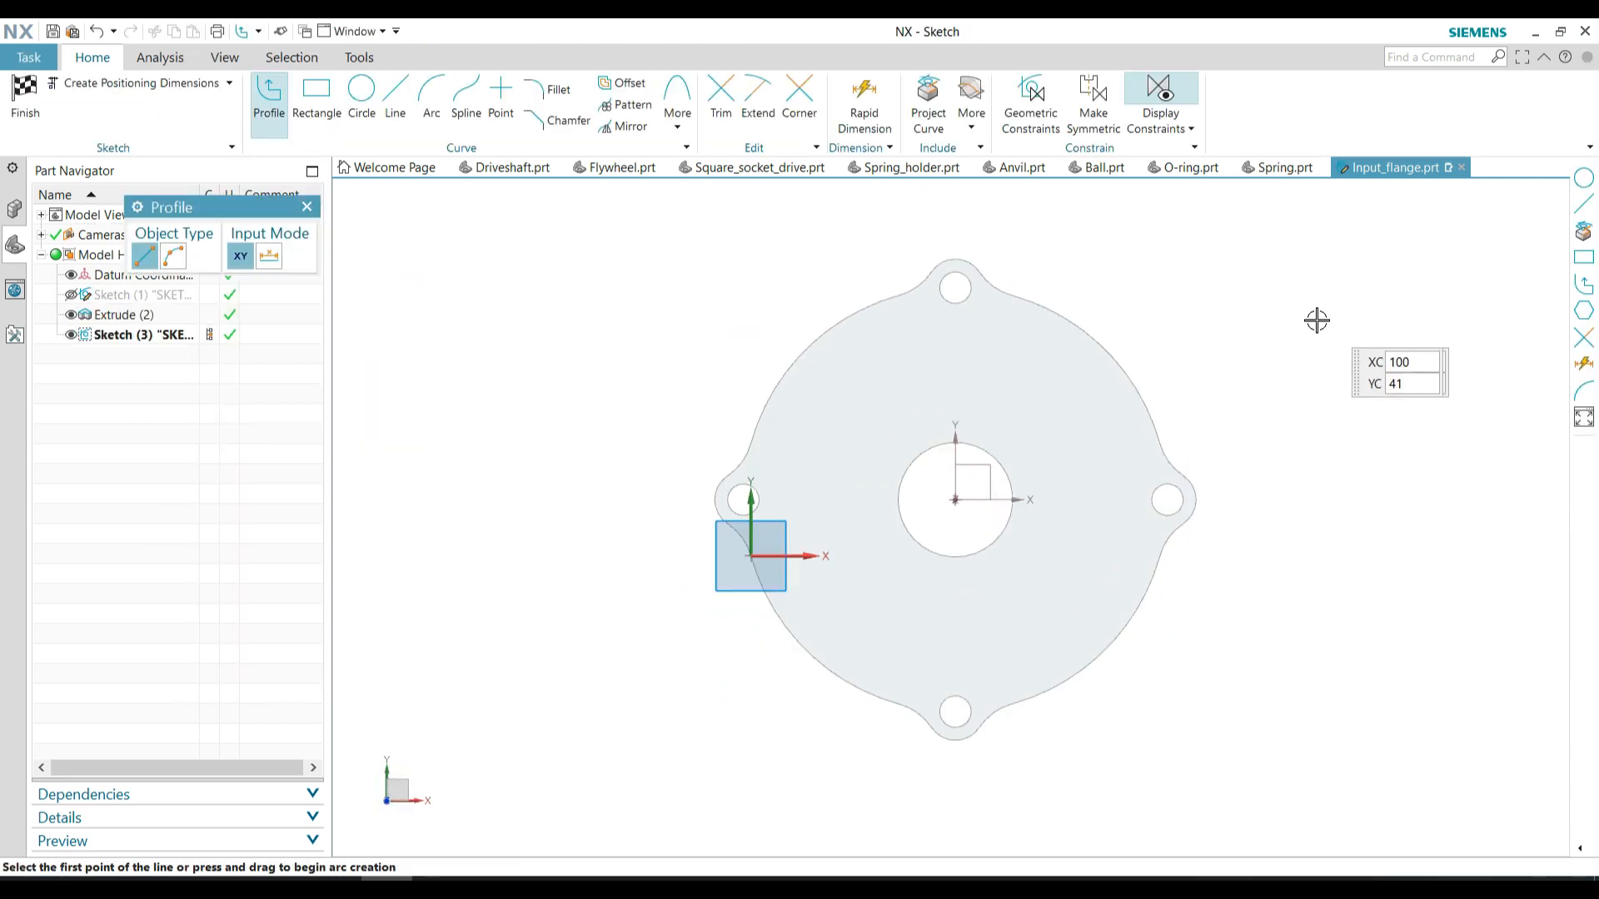
pyautogui.click(928, 100)
pyautogui.click(975, 263)
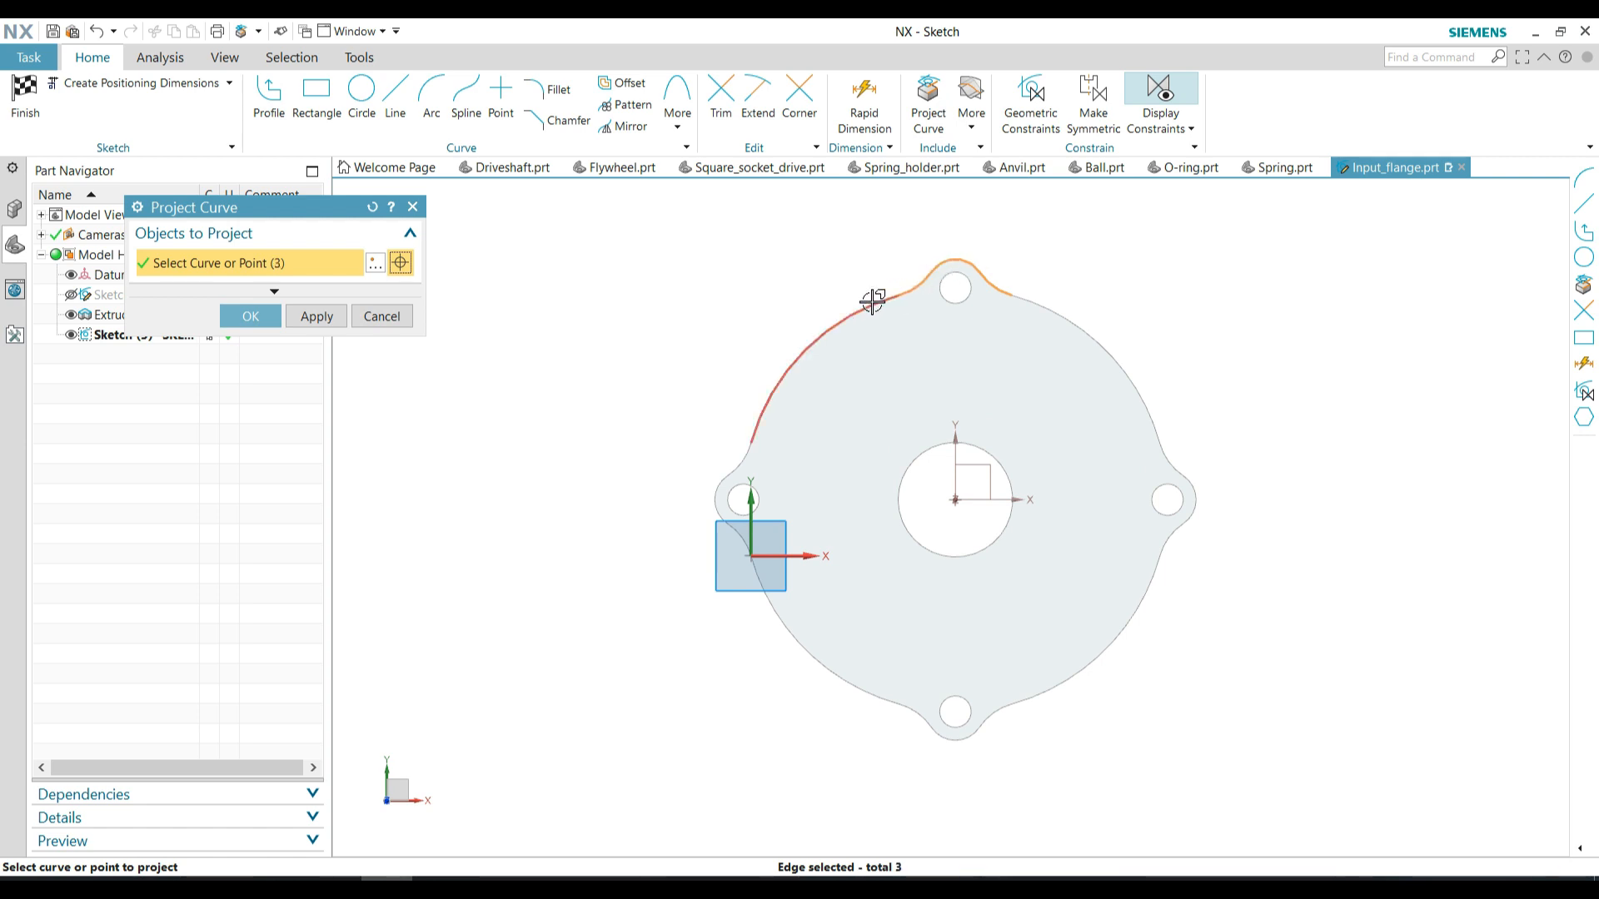
pyautogui.click(743, 537)
pyautogui.click(761, 581)
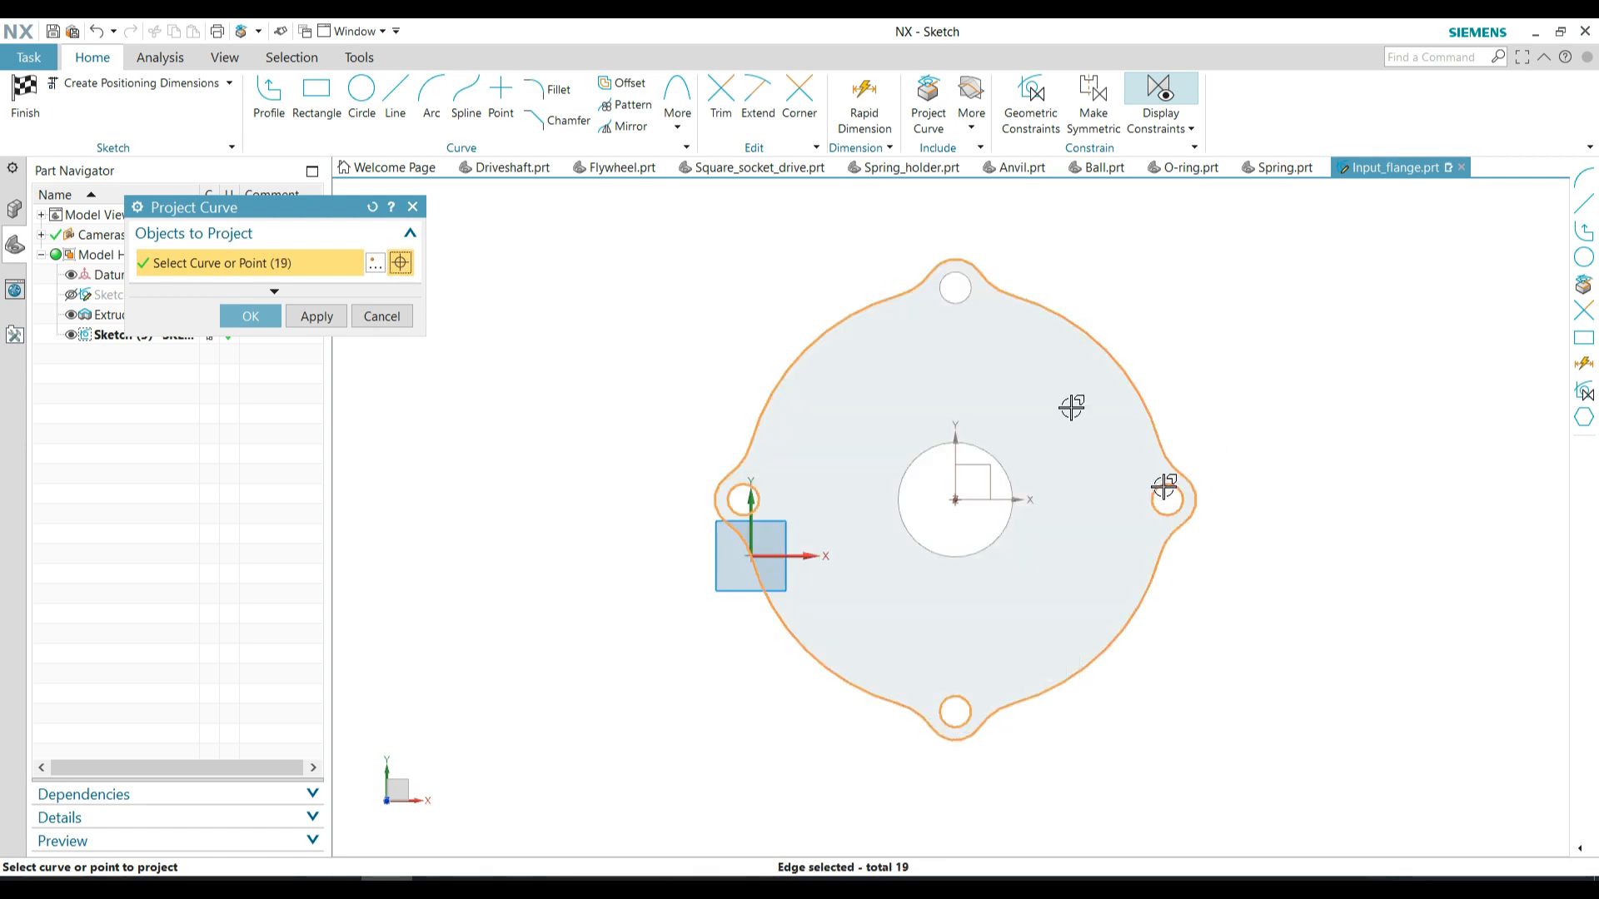
pyautogui.click(249, 316)
# Add a 63.8 mm diameter circle centred on the central bore and finish the sketch
pyautogui.click(361, 89)
pyautogui.click(955, 499)
pyautogui.write('63')
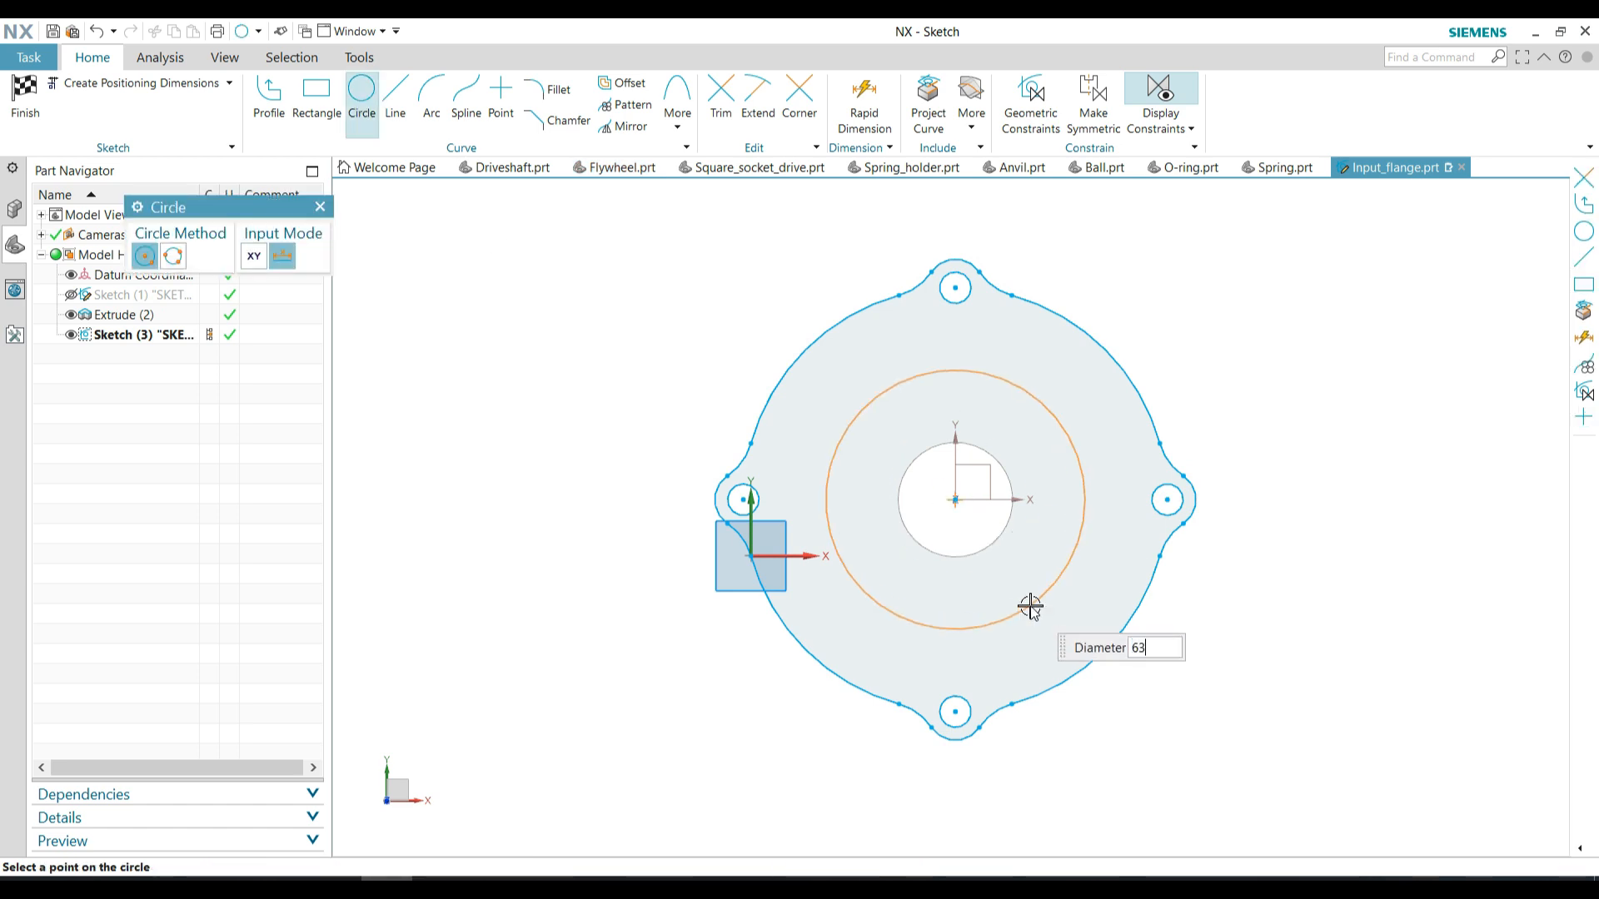
pyautogui.write('.8')
pyautogui.press('Return')
pyautogui.hotkey('ctrl', 'q')
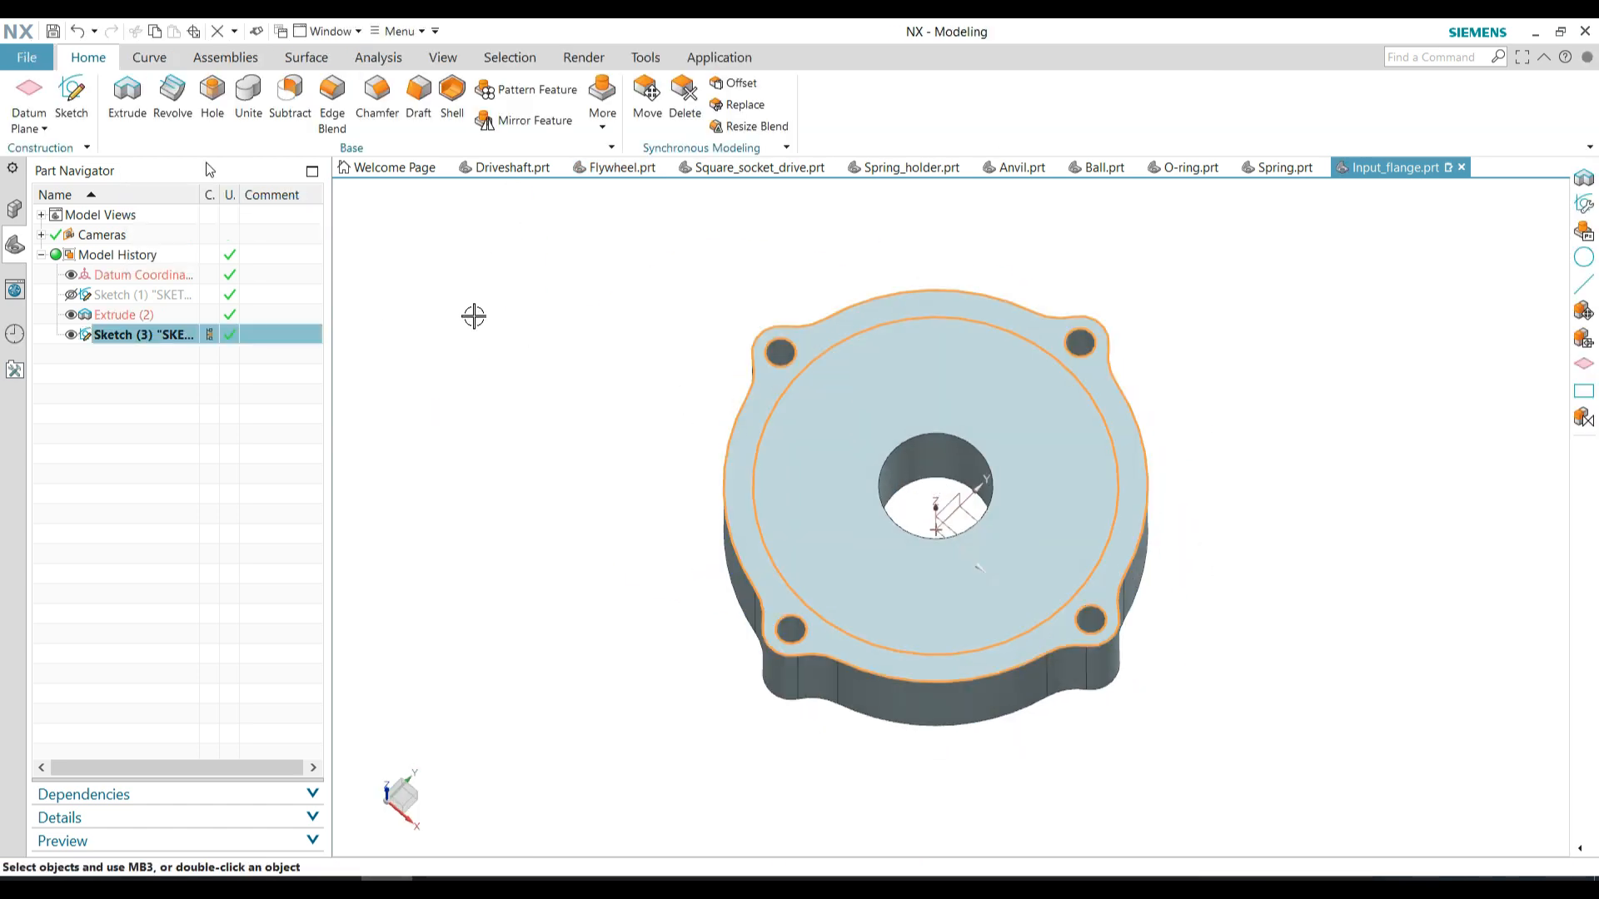
# Extrude-cut the area between the outer contour and the 63.8 mm circle down into the flange, and hide the sketch
pyautogui.press('x')
pyautogui.click(338, 358)
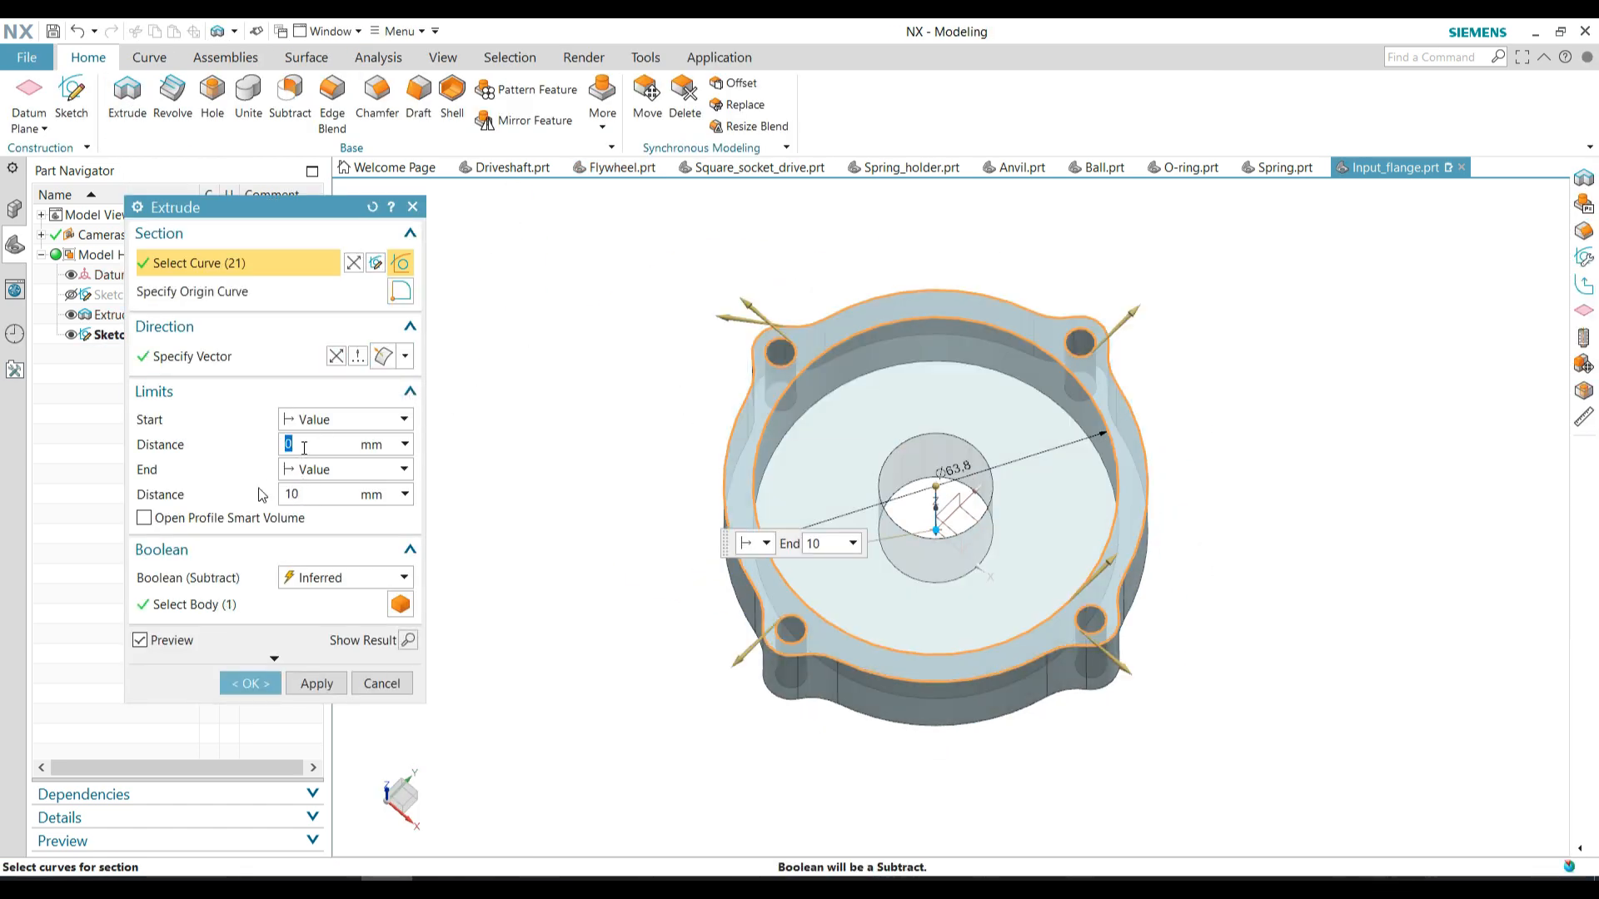
pyautogui.click(250, 683)
pyautogui.click(70, 335)
# Sketch a 34.95 mm diameter circle centred on the bore on the flange's raised face, and finish the sketch
pyautogui.moveTo(657, 608)
pyautogui.mouseDown(button='middle')
pyautogui.moveTo(682, 582)
pyautogui.moveTo(708, 658)
pyautogui.mouseUp(button='middle')
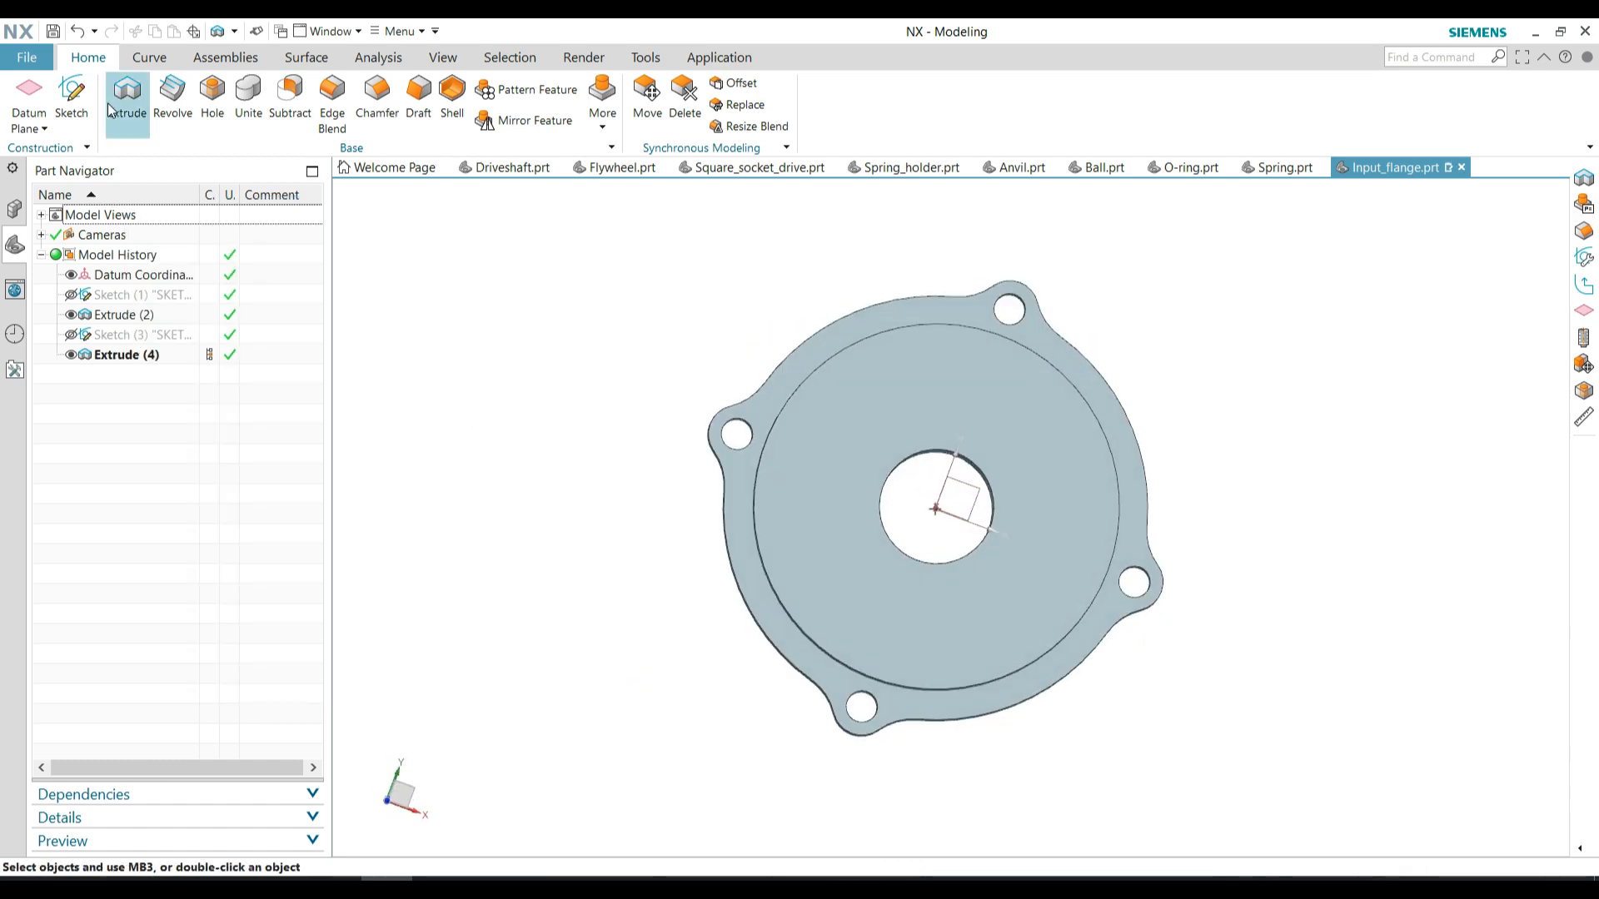
pyautogui.click(71, 98)
pyautogui.click(817, 478)
pyautogui.click(331, 418)
pyautogui.press('o')
pyautogui.click(951, 517)
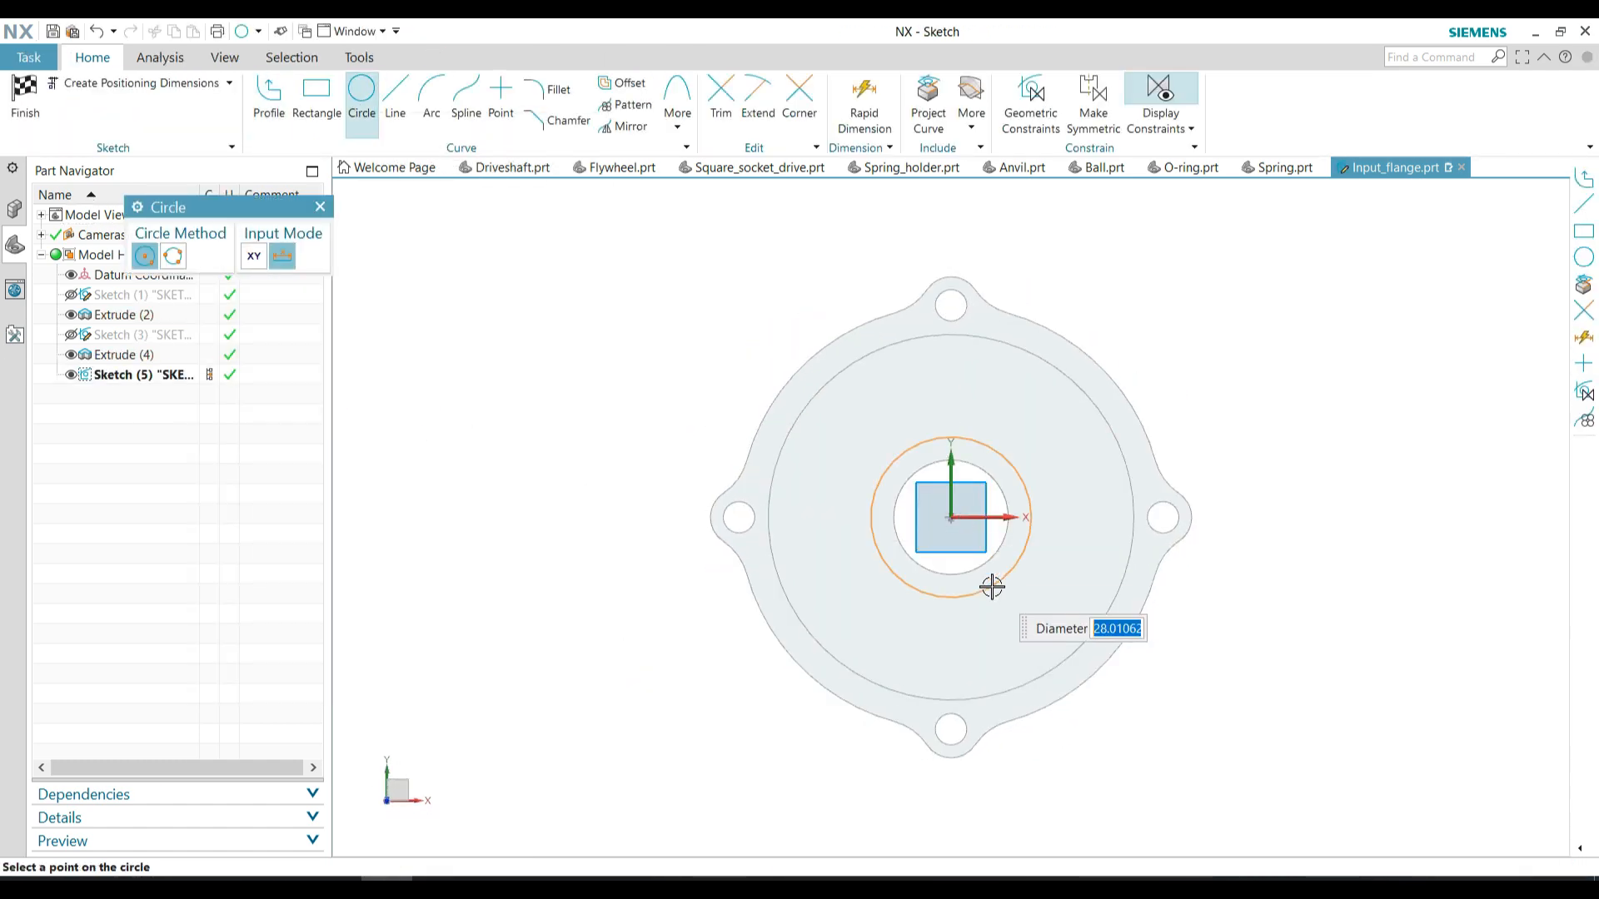
pyautogui.write('34.95')
pyautogui.press('Return')
pyautogui.click(28, 98)
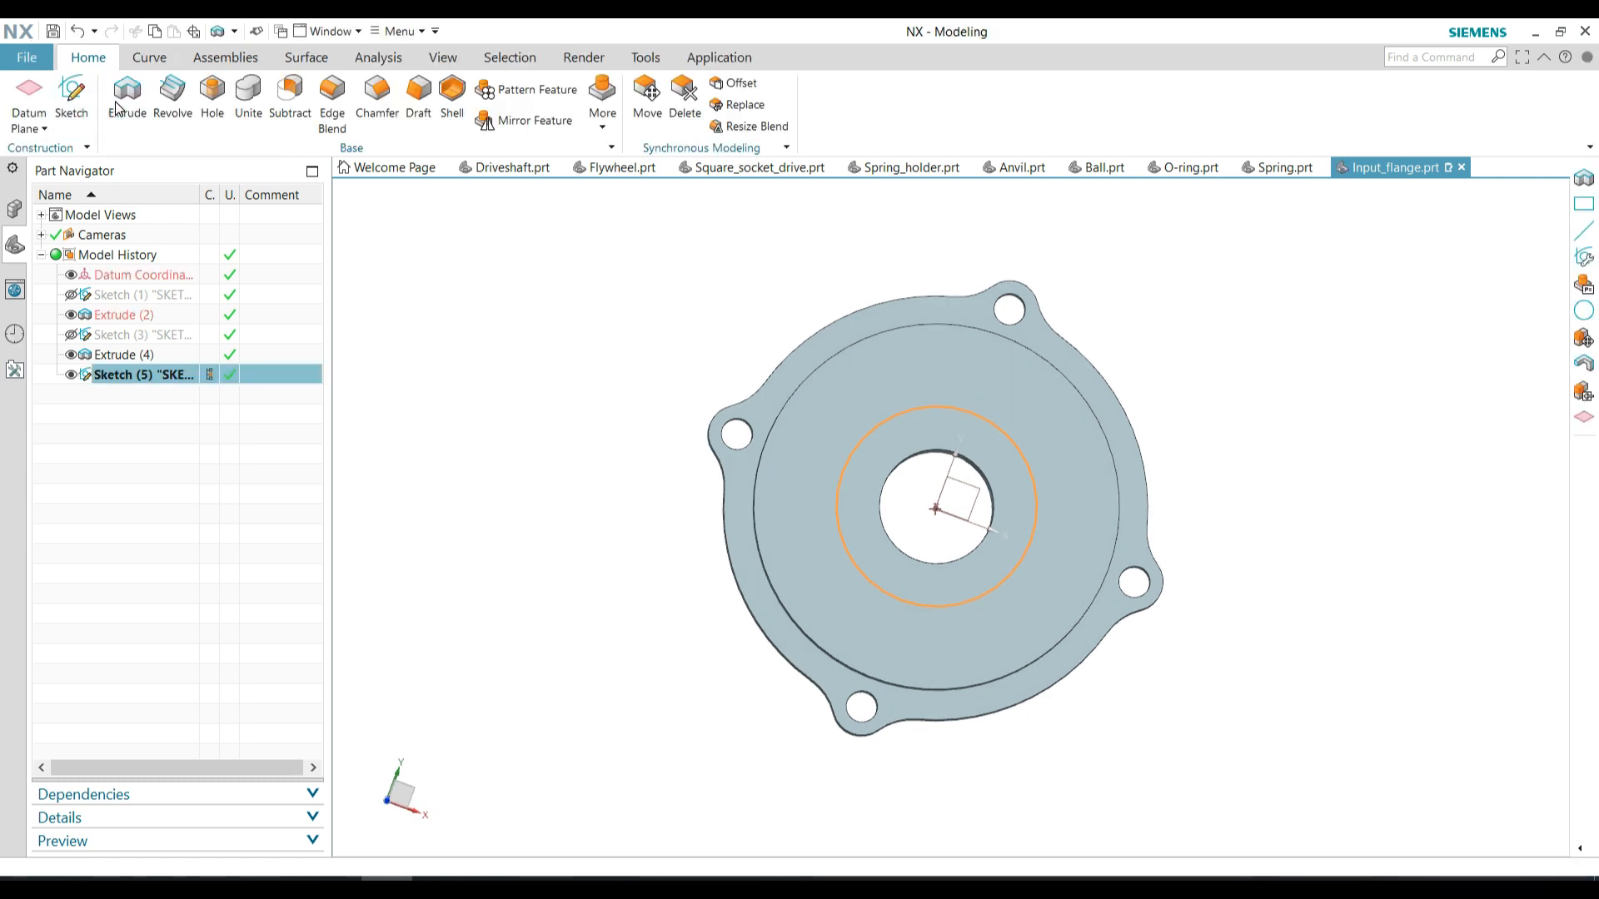
# Extrude-cut the 34.95 mm circle into the flange body to form the bearing seat
pyautogui.click(127, 100)
pyautogui.click(336, 356)
pyautogui.scroll(1, 714, 485)
pyautogui.moveTo(714, 484)
pyautogui.mouseDown(button='middle')
pyautogui.moveTo(705, 375)
pyautogui.moveTo(703, 488)
pyautogui.mouseUp(button='middle')
pyautogui.click(255, 682)
# Sketch a 32 mm diameter circle centred on the bore on the bearing seat's floor, and finish the sketch
pyautogui.click(82, 108)
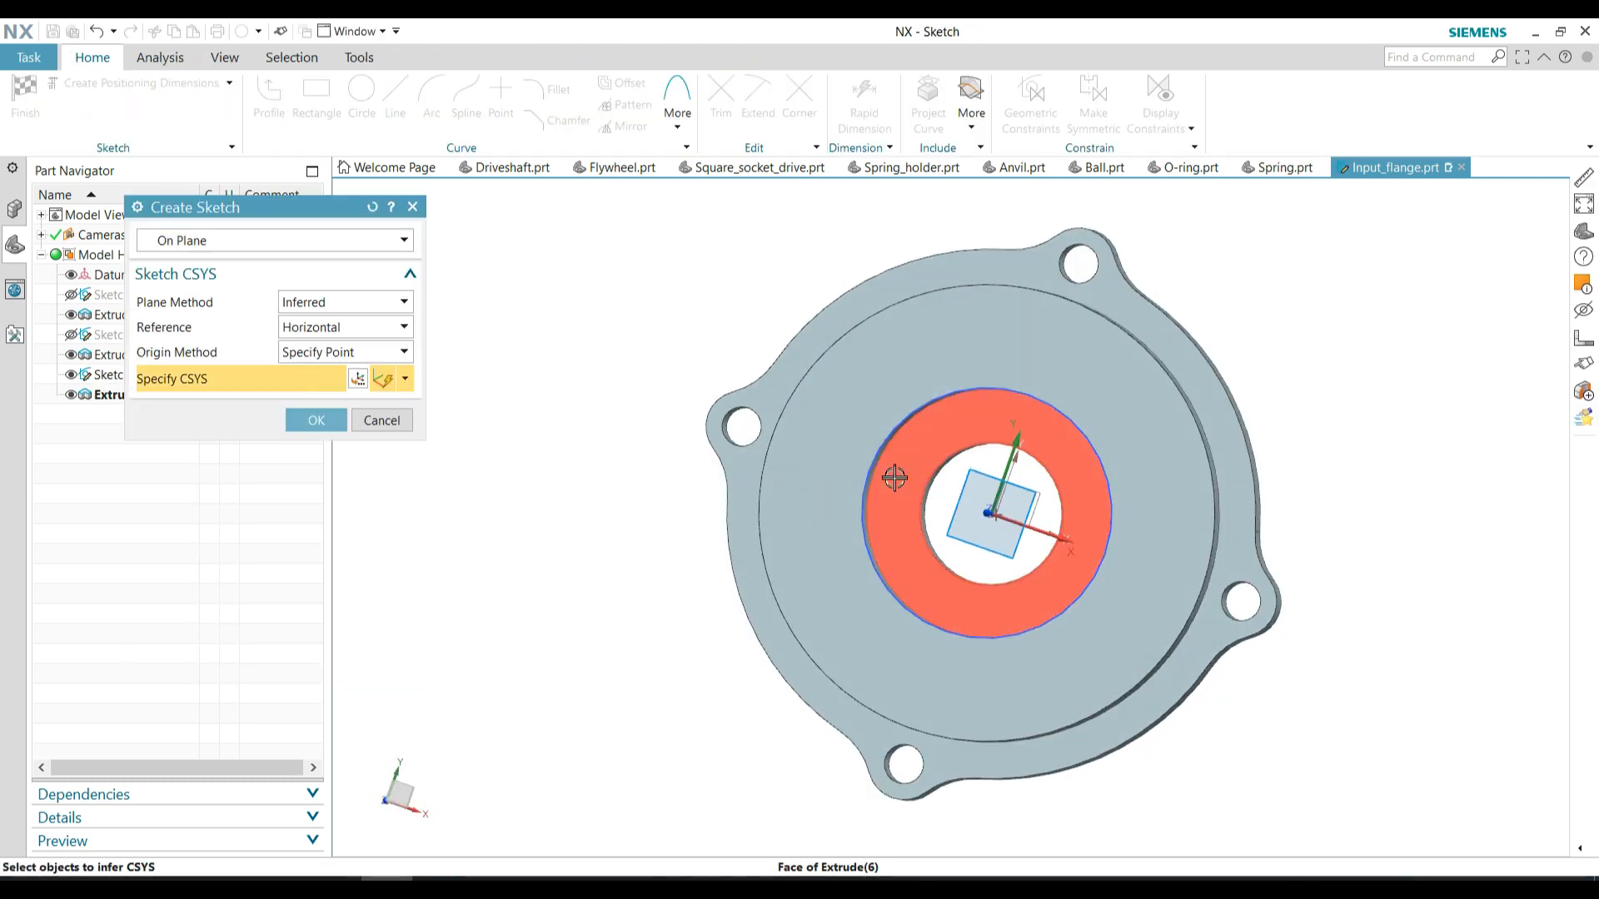
pyautogui.click(895, 475)
pyautogui.click(315, 421)
pyautogui.press('o')
pyautogui.click(950, 517)
pyautogui.write('3')
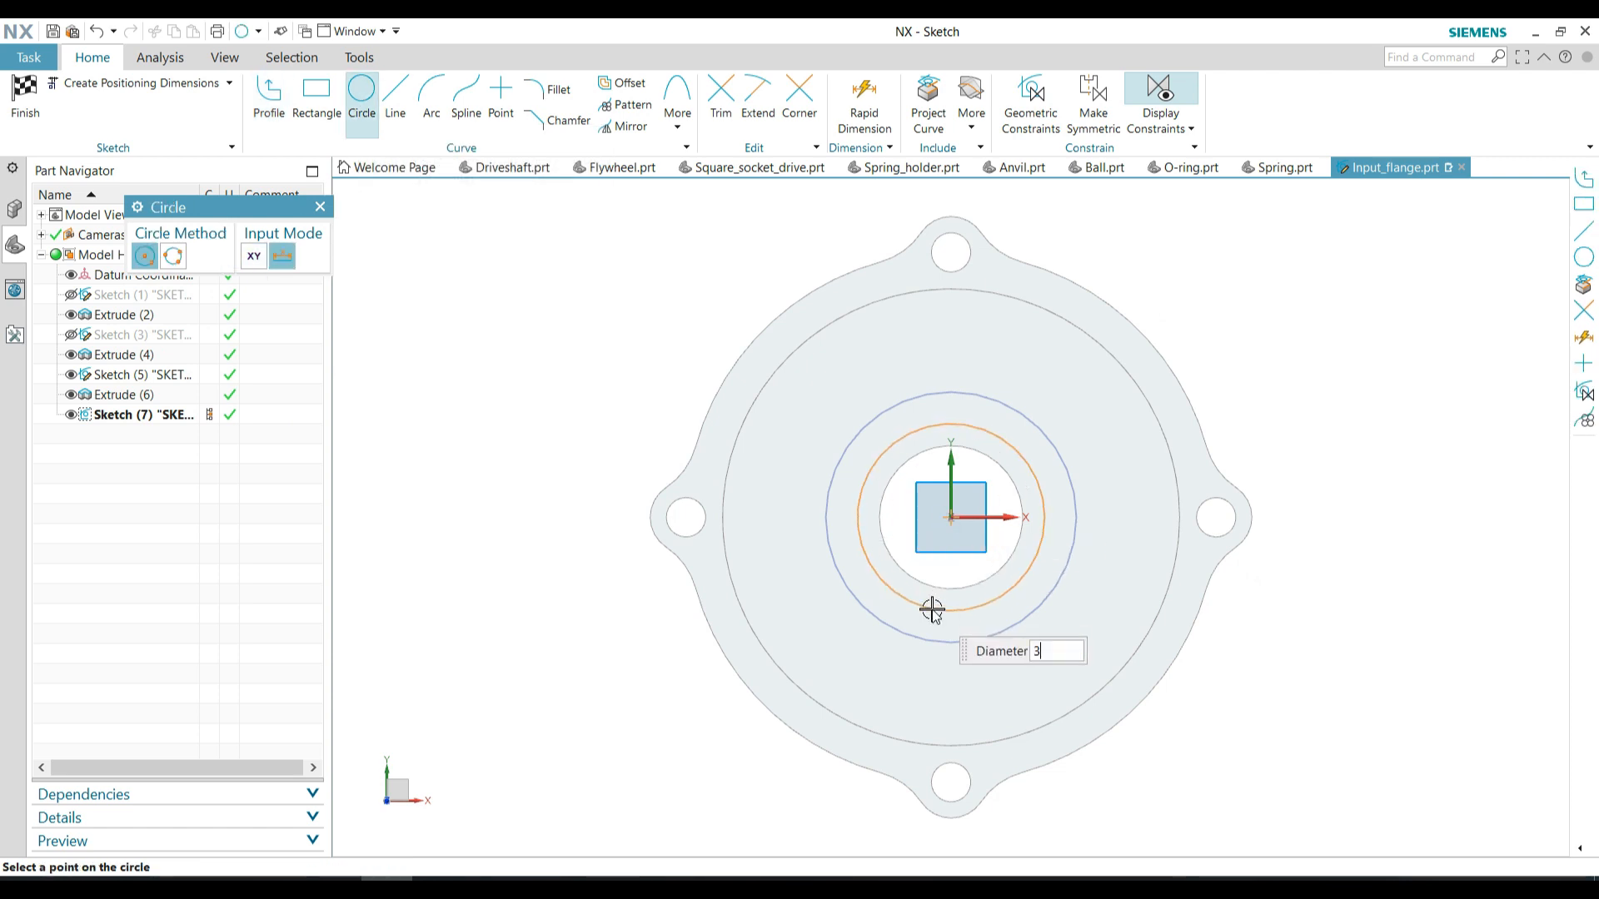
pyautogui.write('2')
pyautogui.press('Return')
pyautogui.click(25, 97)
# Extrude-cut the 32 mm circle down into the bearing seat's floor, and hide the bearing seat's sketch
pyautogui.click(128, 96)
pyautogui.moveTo(621, 425); pyautogui.dragTo(633, 339, button='middle')
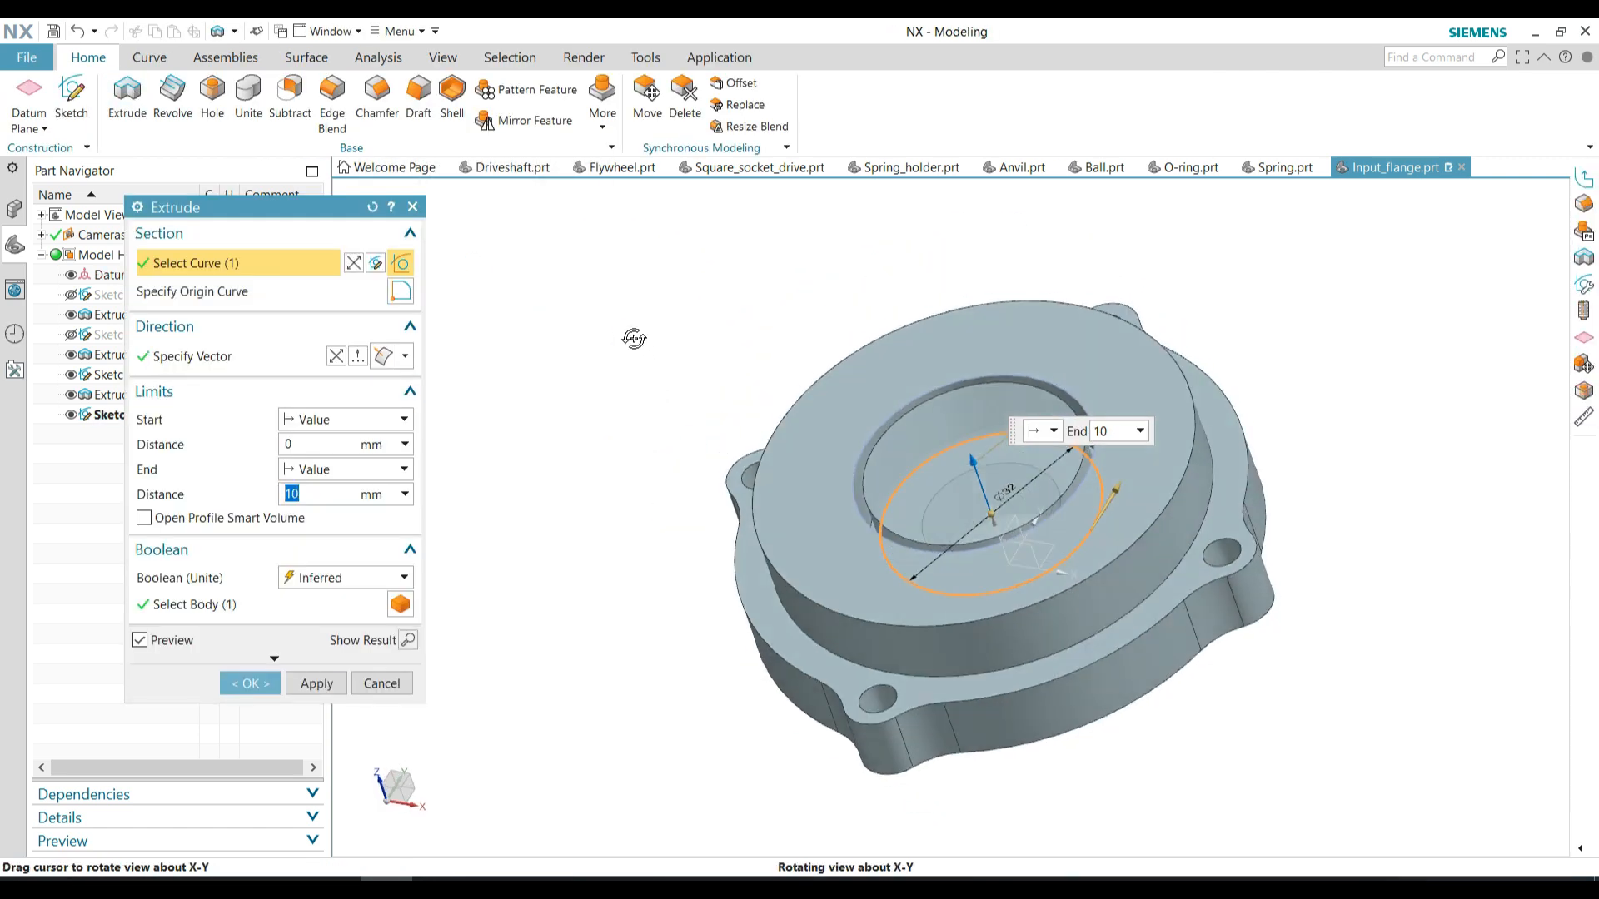
pyautogui.click(336, 356)
pyautogui.click(250, 682)
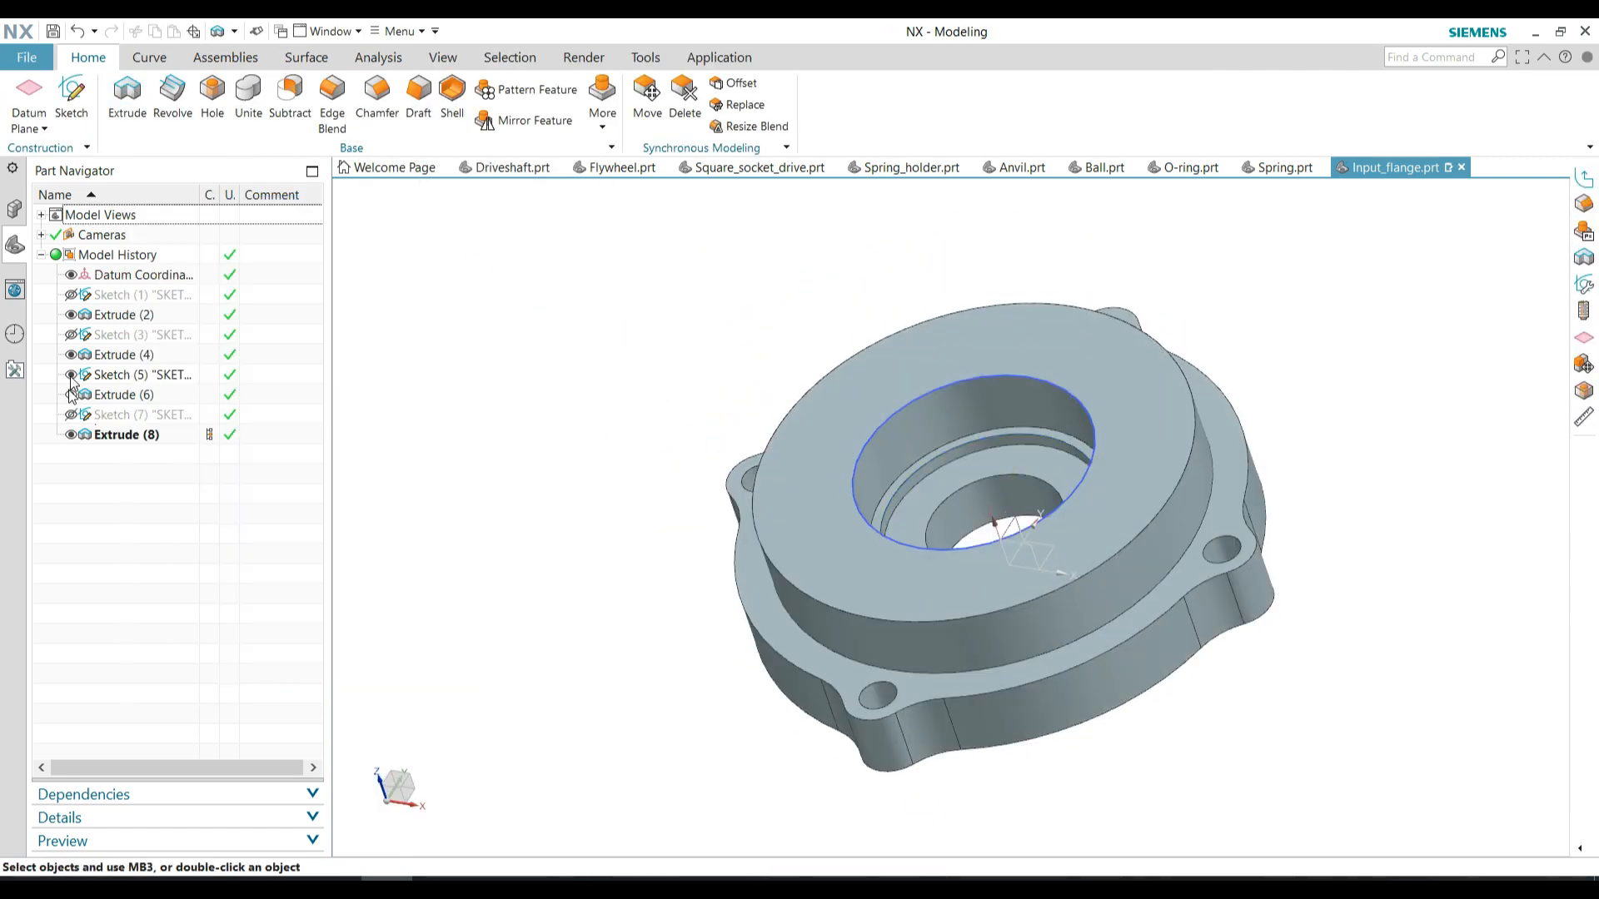
pyautogui.click(71, 375)
# Chamfer the upper outer edge of the raised face and the mouth of the bearing seat
pyautogui.moveTo(795, 375)
pyautogui.mouseDown(button='middle')
pyautogui.moveTo(811, 432)
pyautogui.moveTo(798, 400)
pyautogui.mouseUp(button='middle')
pyautogui.click(377, 97)
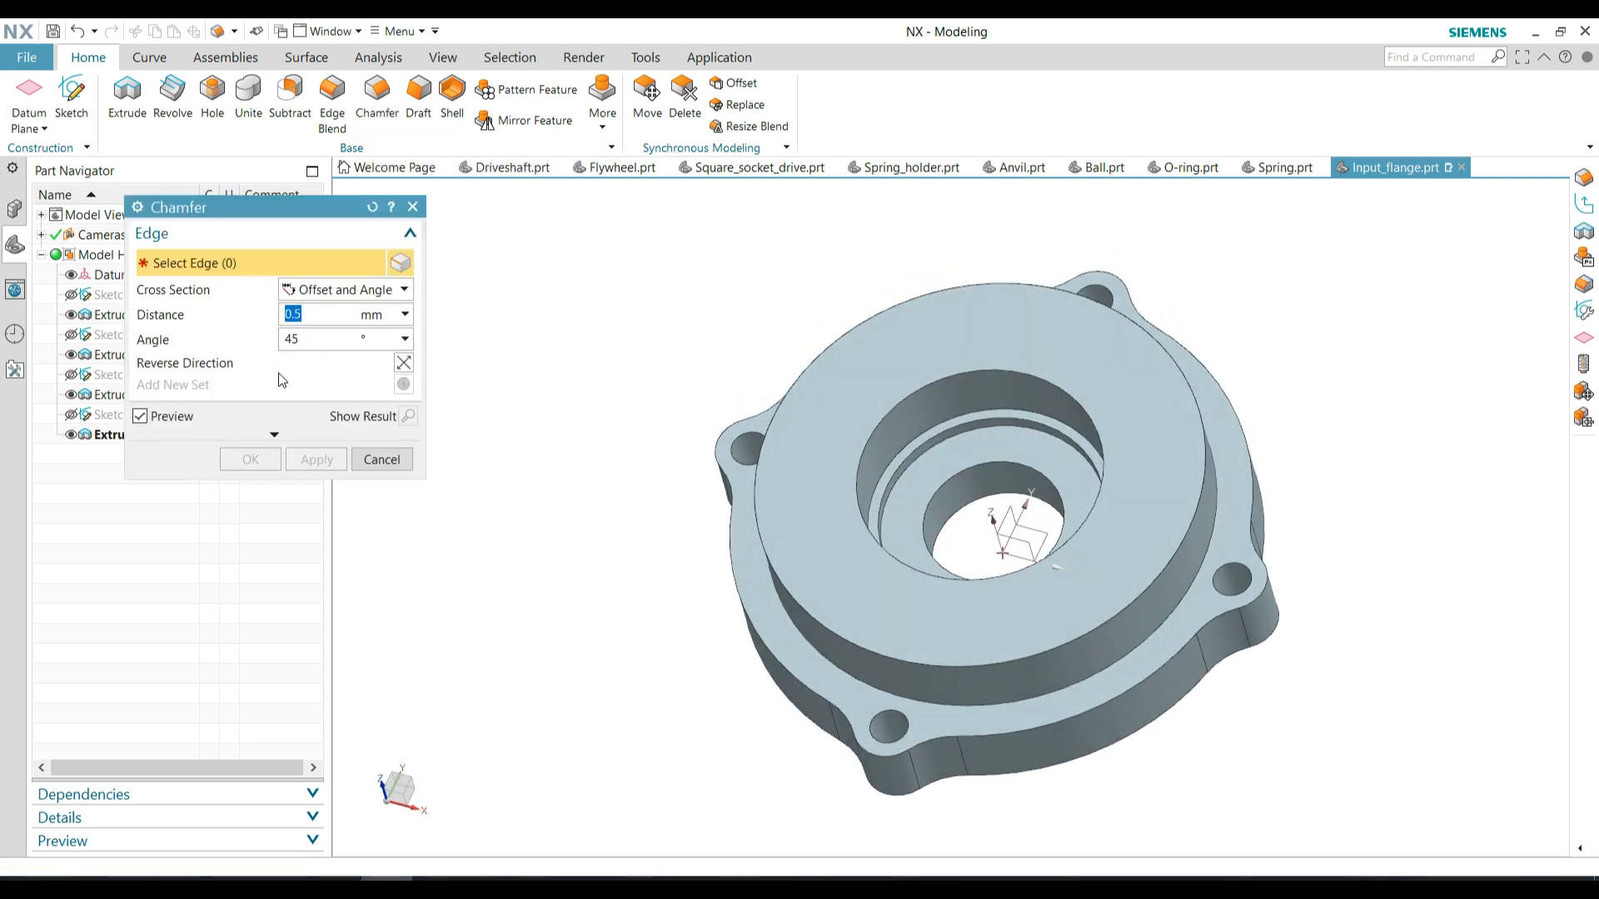
pyautogui.click(718, 485)
pyautogui.moveTo(714, 482); pyautogui.dragTo(692, 412, button='middle')
pyautogui.click(250, 460)
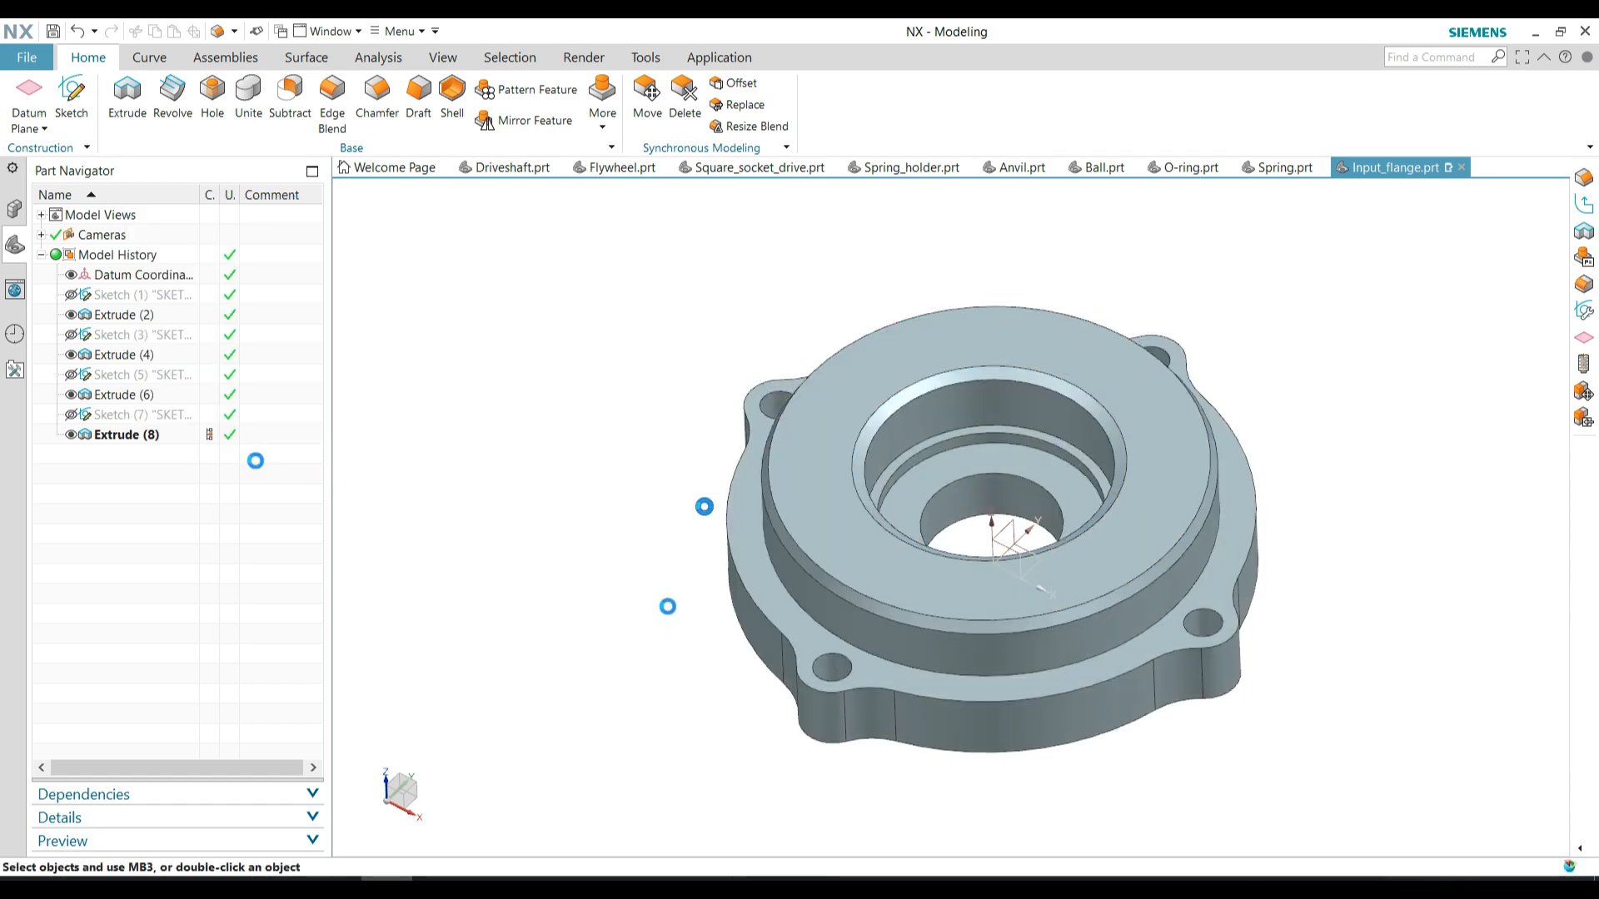
pyautogui.moveTo(705, 477)
pyautogui.mouseDown(button='middle')
pyautogui.moveTo(707, 511)
pyautogui.moveTo(702, 472)
pyautogui.mouseUp(button='middle')
pyautogui.moveTo(966, 749); pyautogui.dragTo(956, 591, button='middle')
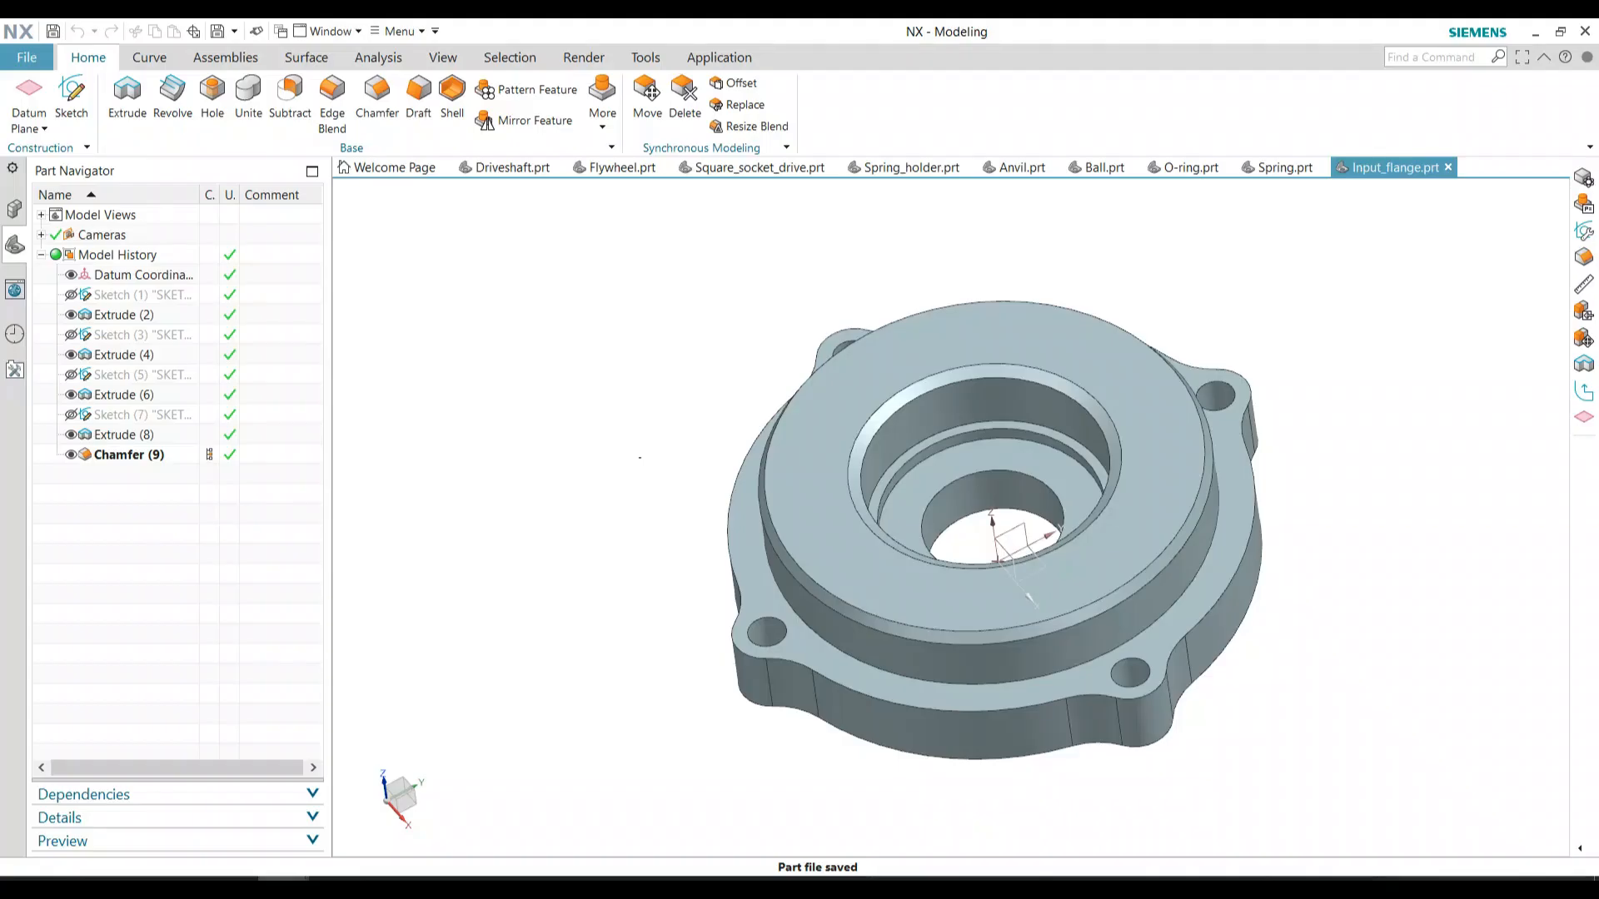
# Save a copy of the input flange part as Output_flange.prt
pyautogui.click(20, 58)
pyautogui.moveTo(75, 167)
pyautogui.click(310, 207)
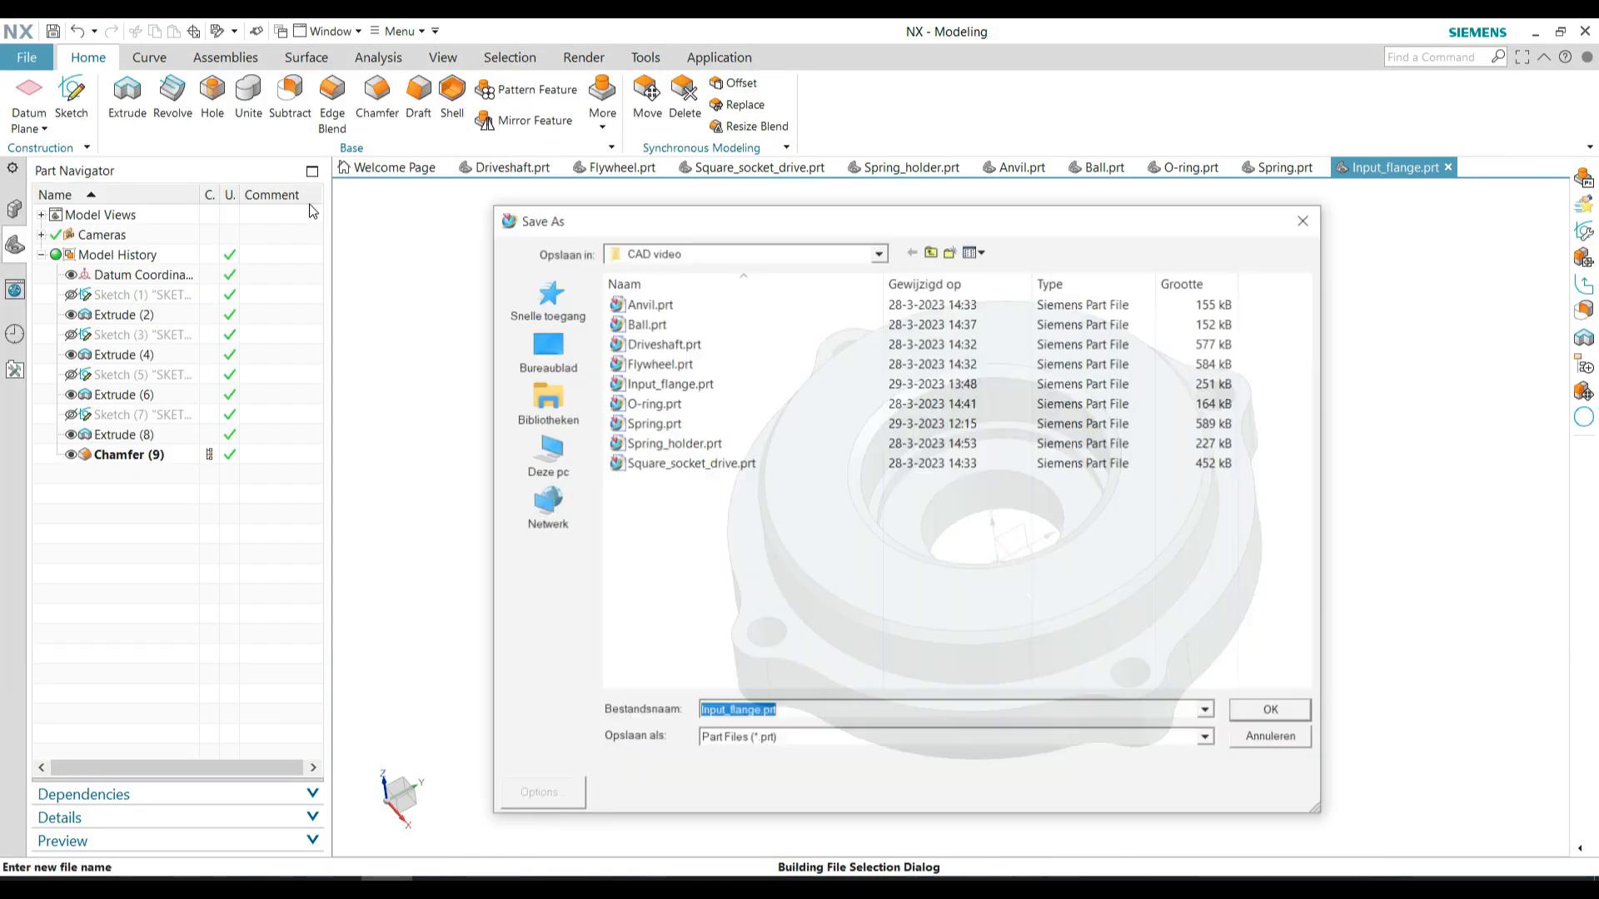
pyautogui.write('Output')
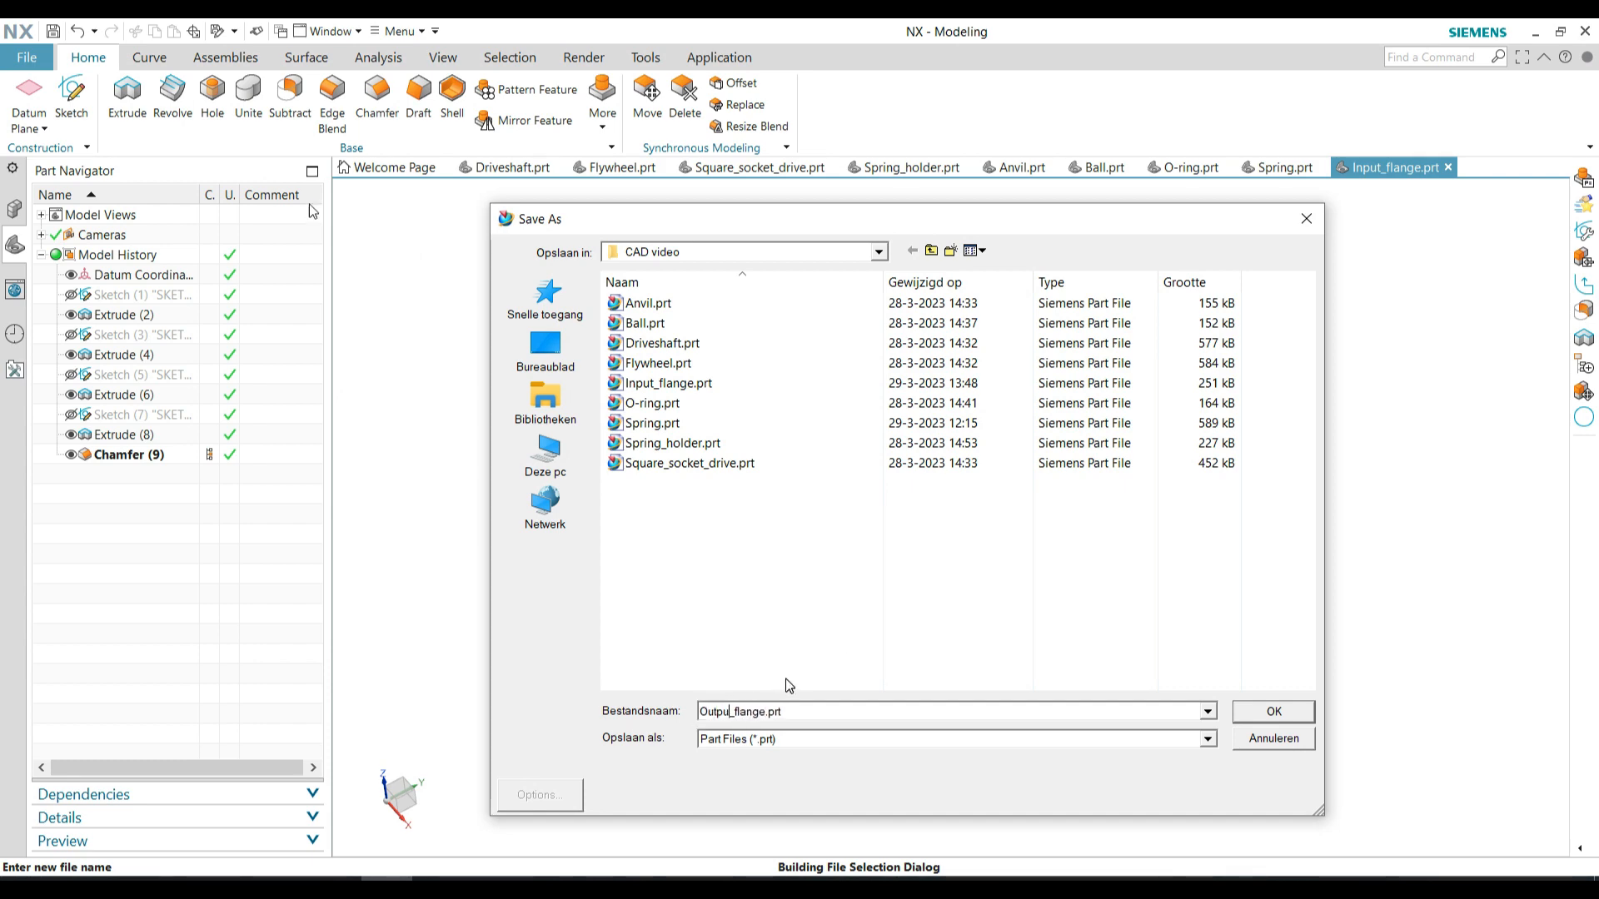
pyautogui.click(1258, 711)
# Set the central bore's diameter to 14 mm in the flange outline sketch and finish the sketch
pyautogui.rightClick(142, 294)
pyautogui.click(167, 304)
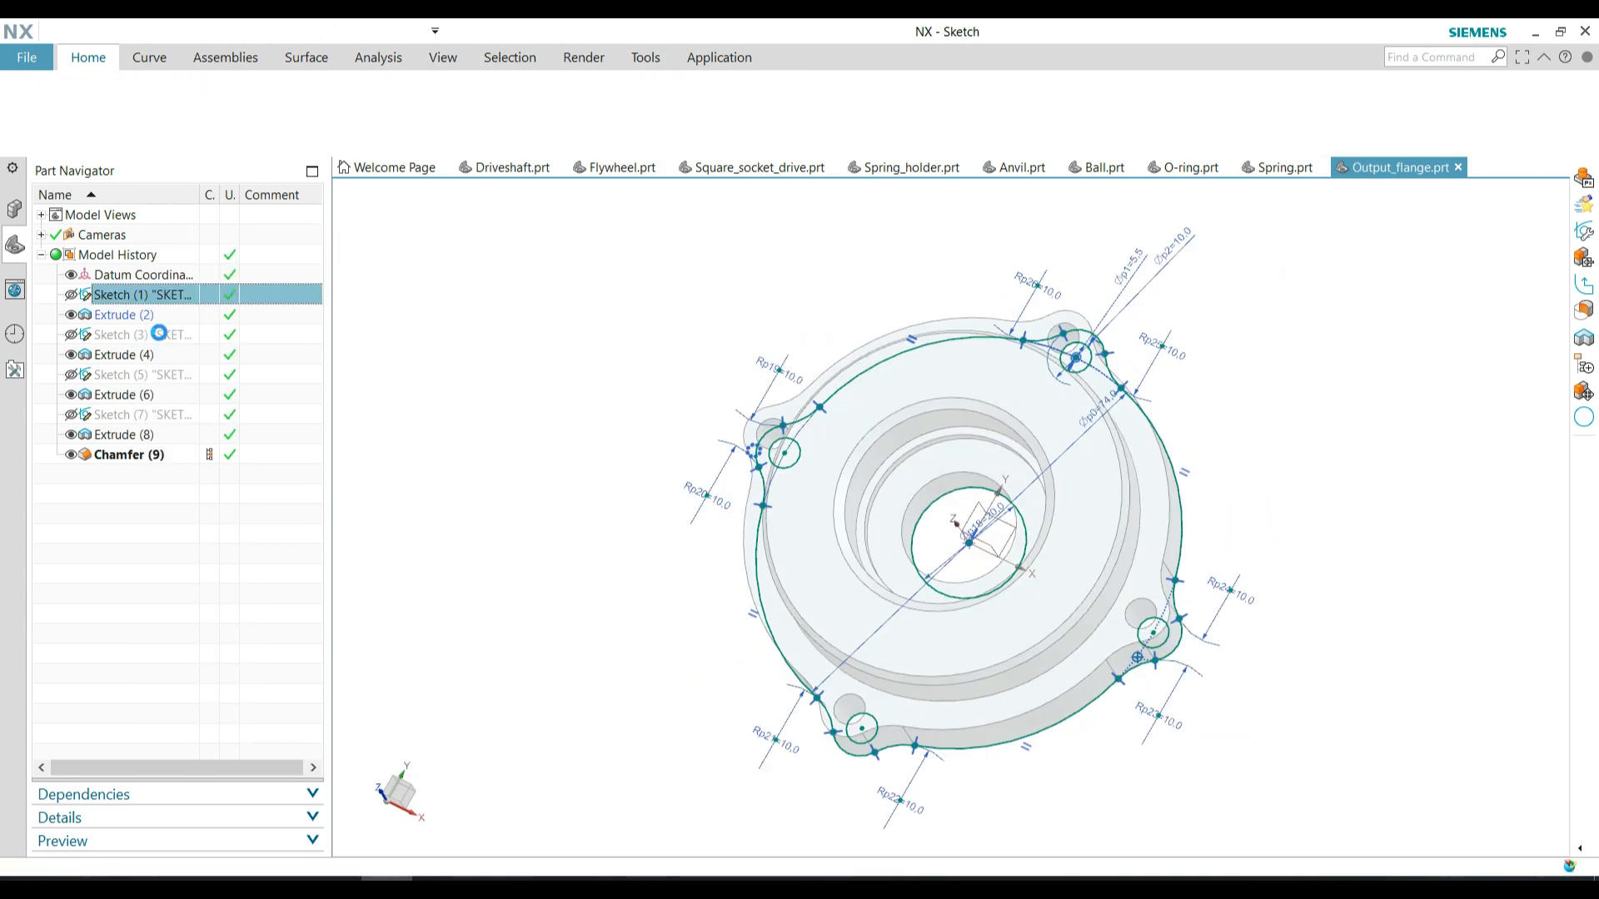
pyautogui.doubleClick(824, 527)
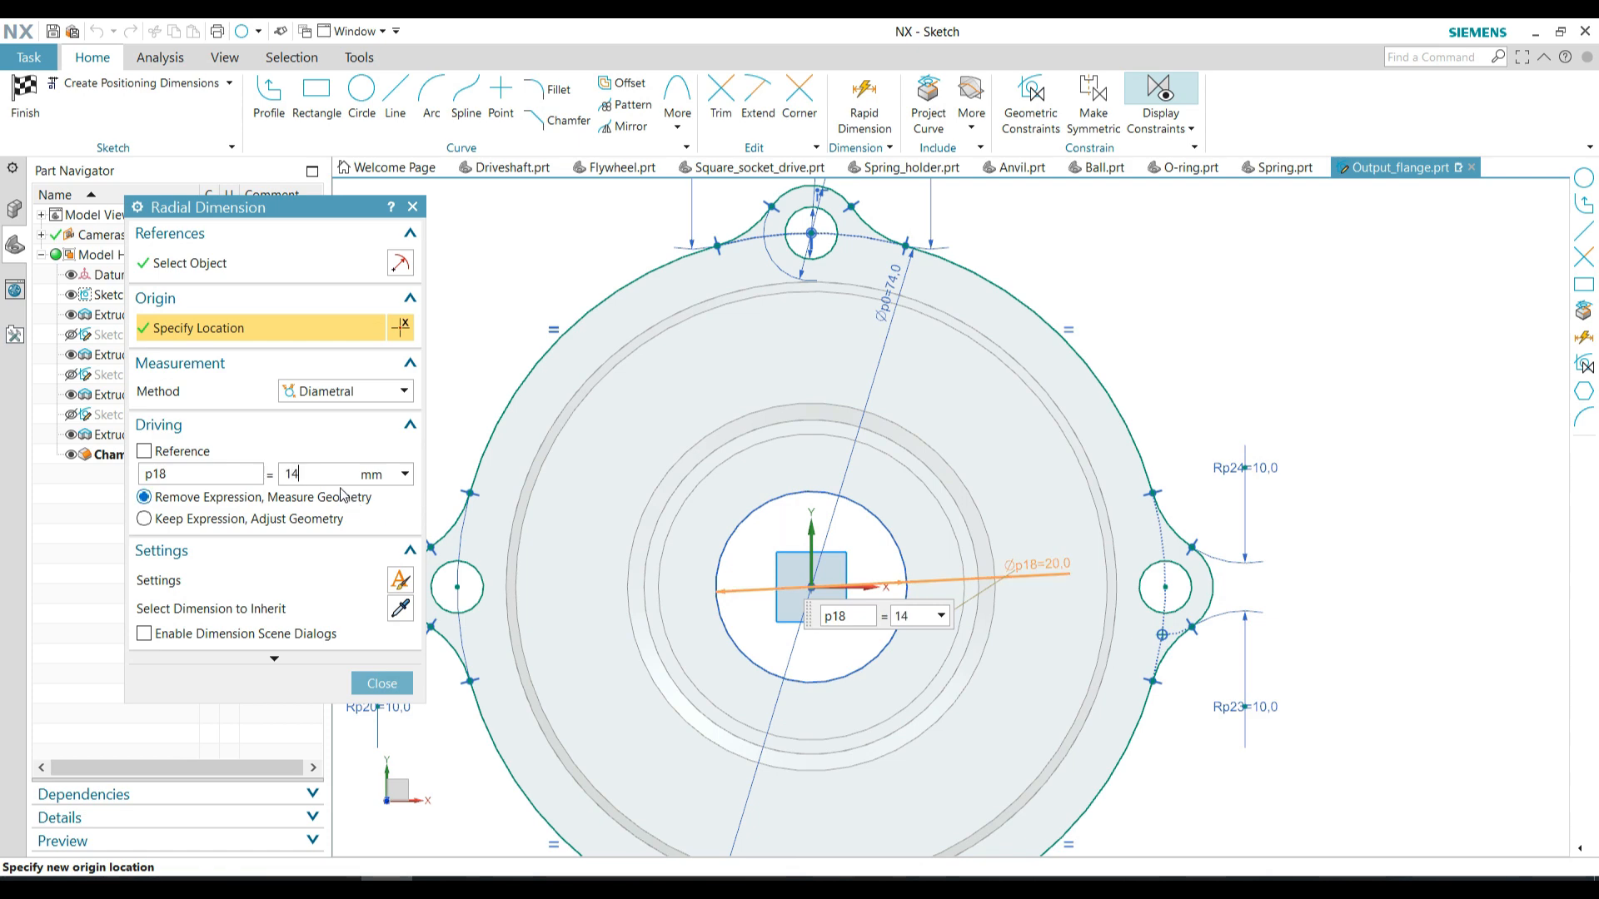
pyautogui.write('14')
pyautogui.press('Return')
pyautogui.click(382, 683)
pyautogui.hotkey('ctrl', 'q')
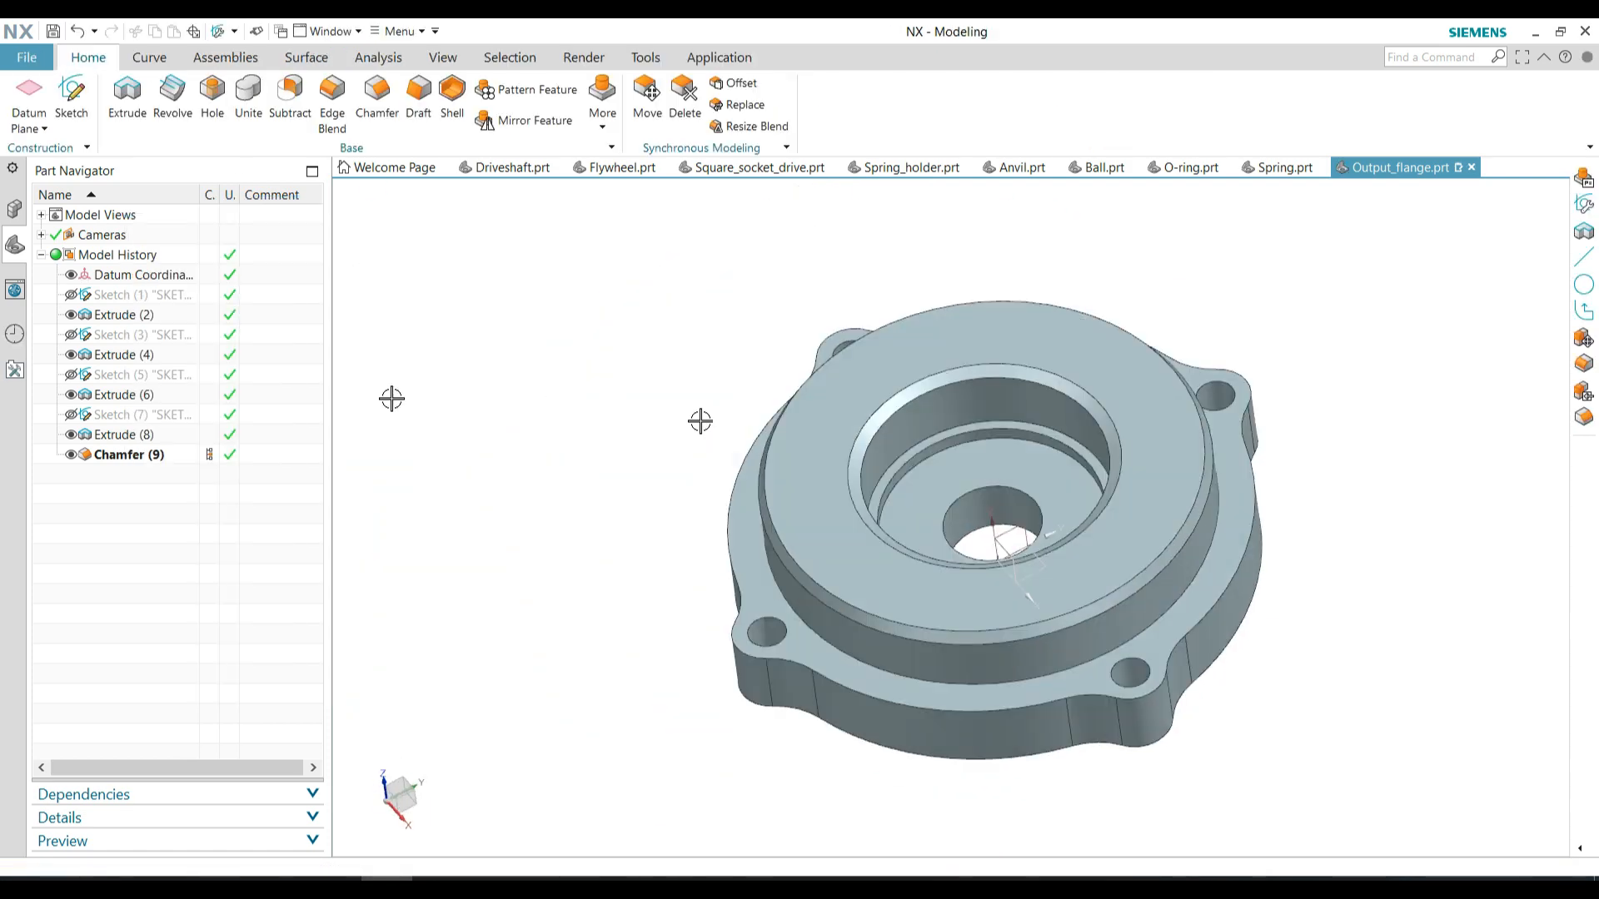
# Set the bearing seat circle's diameter to 27.9 mm in its sketch and finish the sketch
pyautogui.rightClick(115, 376)
pyautogui.click(164, 396)
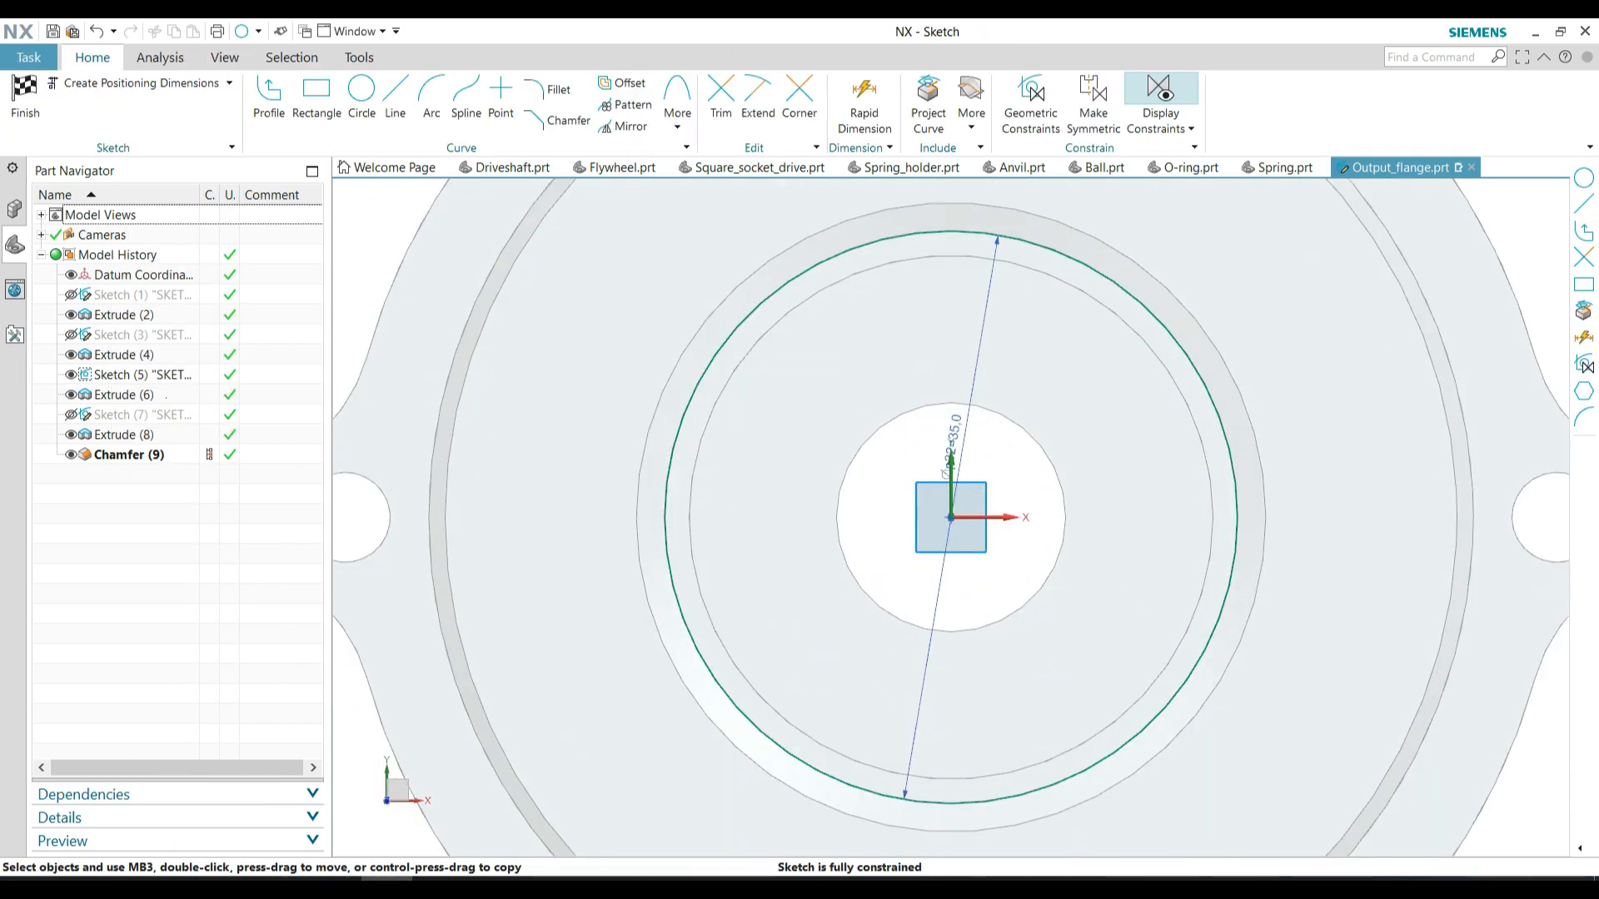
pyautogui.doubleClick(950, 441)
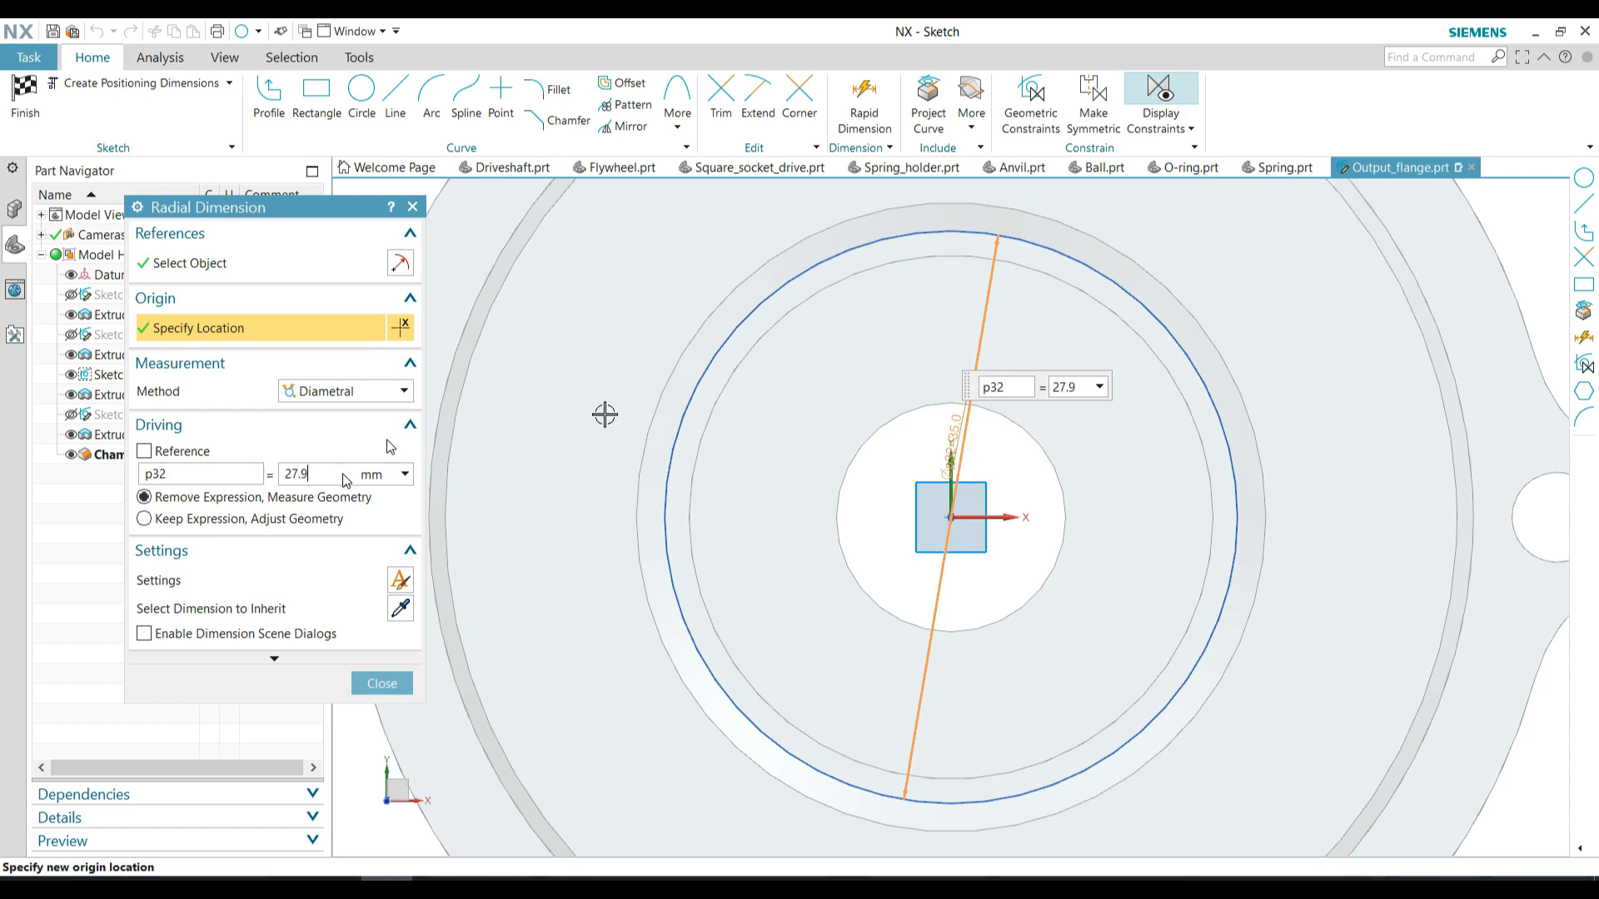
pyautogui.press('Return')
pyautogui.click(381, 683)
pyautogui.click(27, 99)
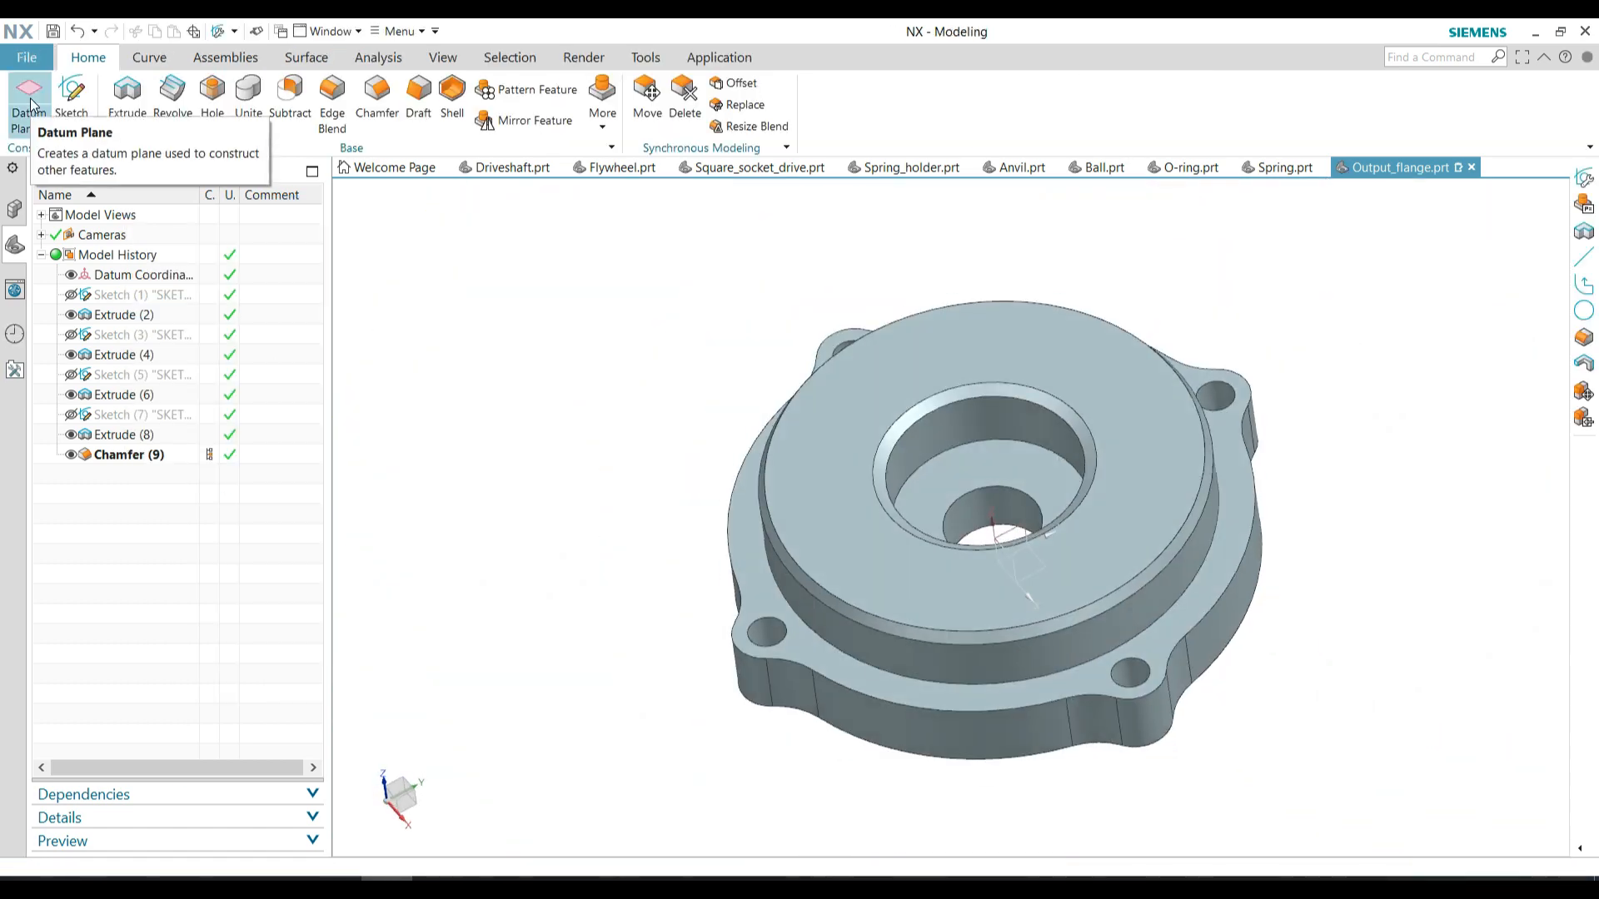
# Set the diameter of the recess circle below the bearing seat to 25 mm and finish the sketch
pyautogui.rightClick(143, 424)
pyautogui.click(181, 390)
pyautogui.doubleClick(957, 422)
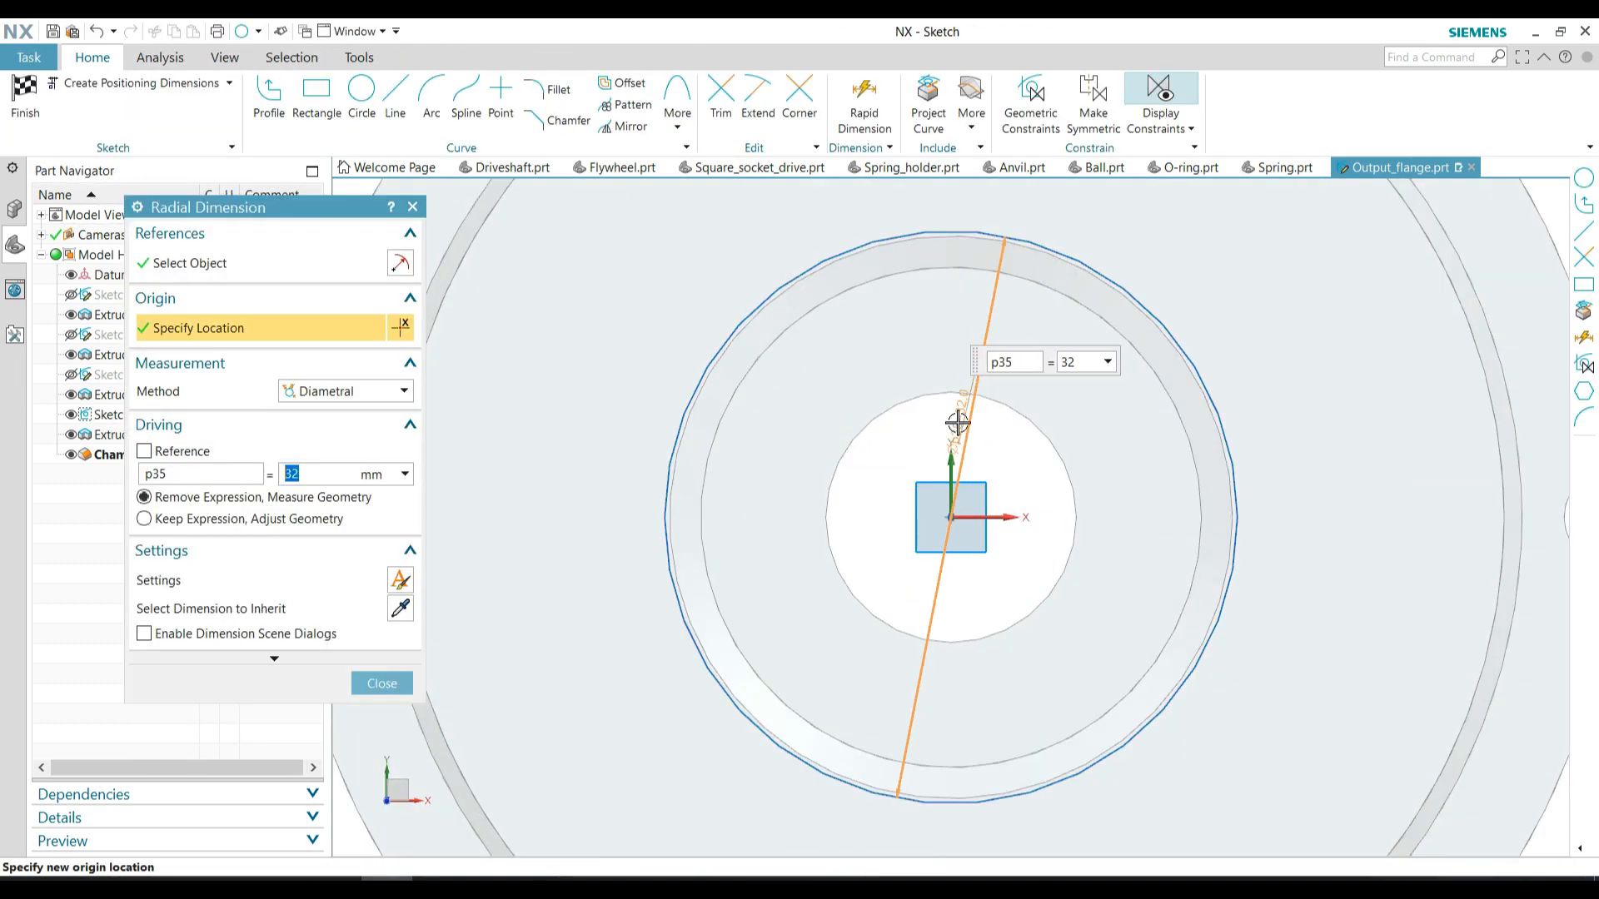
pyautogui.write('25')
pyautogui.press('Return')
pyautogui.click(382, 683)
pyautogui.click(26, 98)
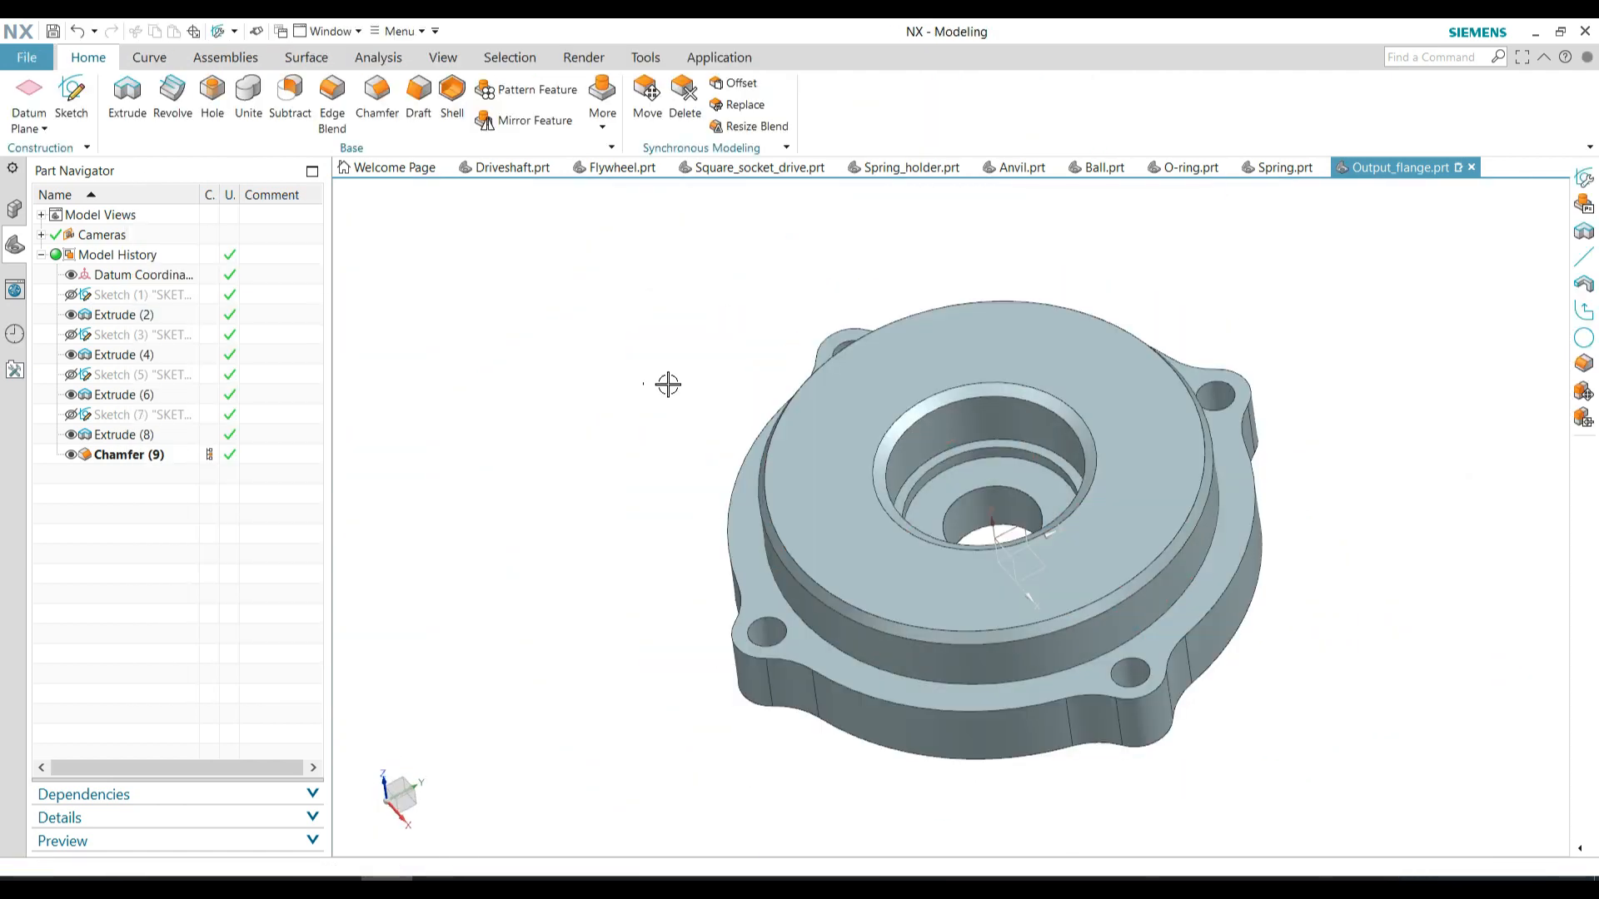
# Set the bearing seat extrude-cut's depth to 8 mm
pyautogui.doubleClick(143, 396)
pyautogui.doubleClick(323, 491)
pyautogui.write('8')
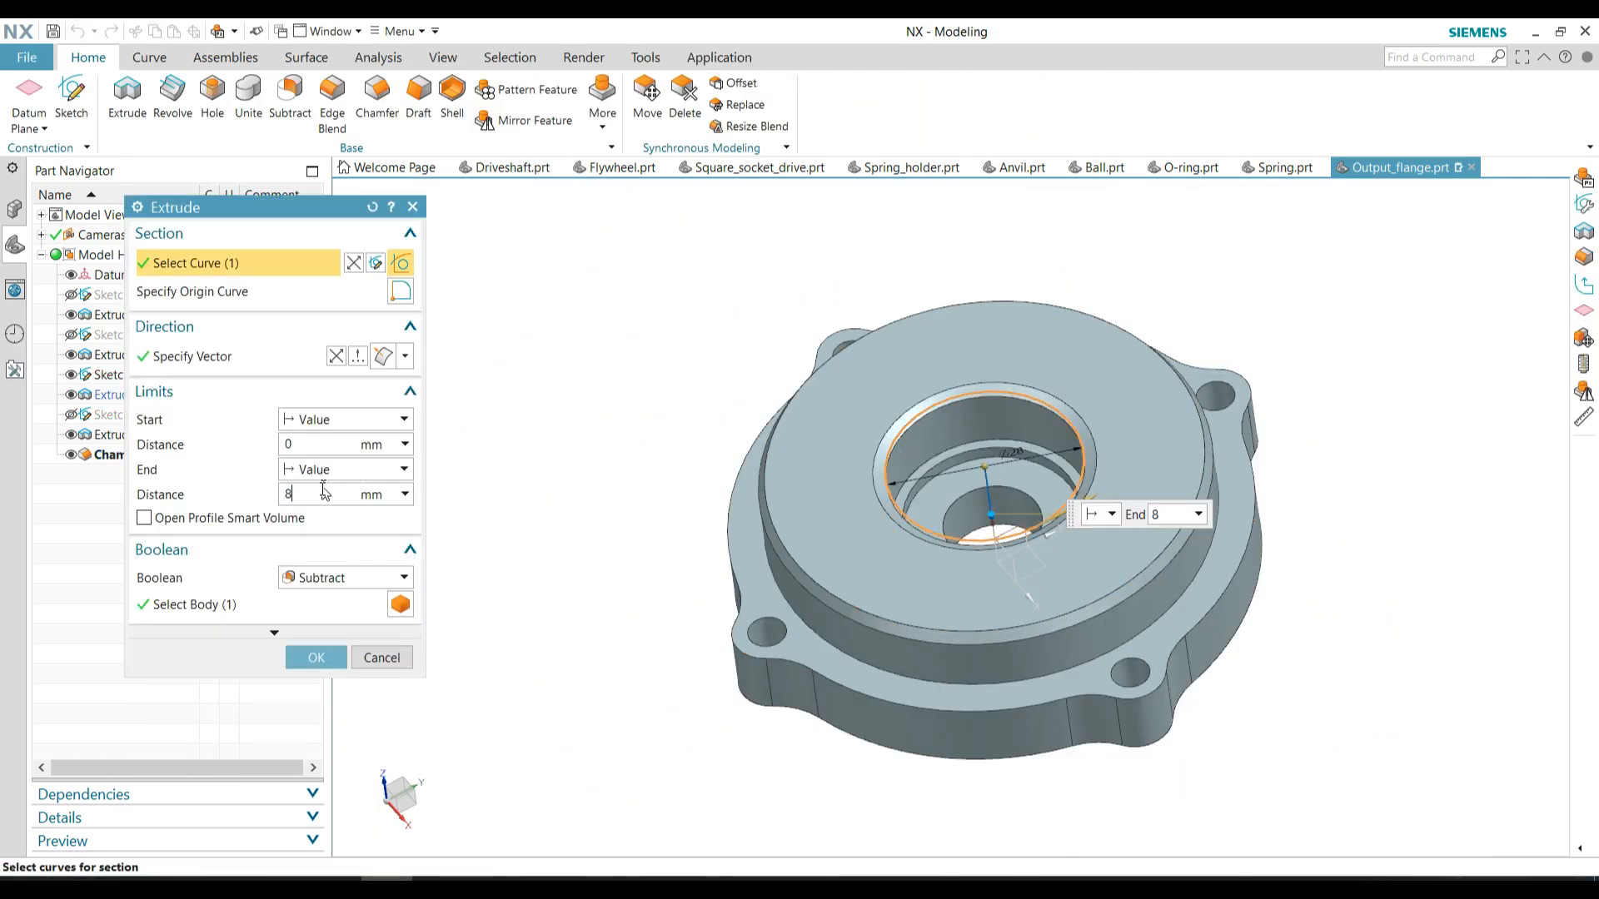
pyautogui.click(314, 657)
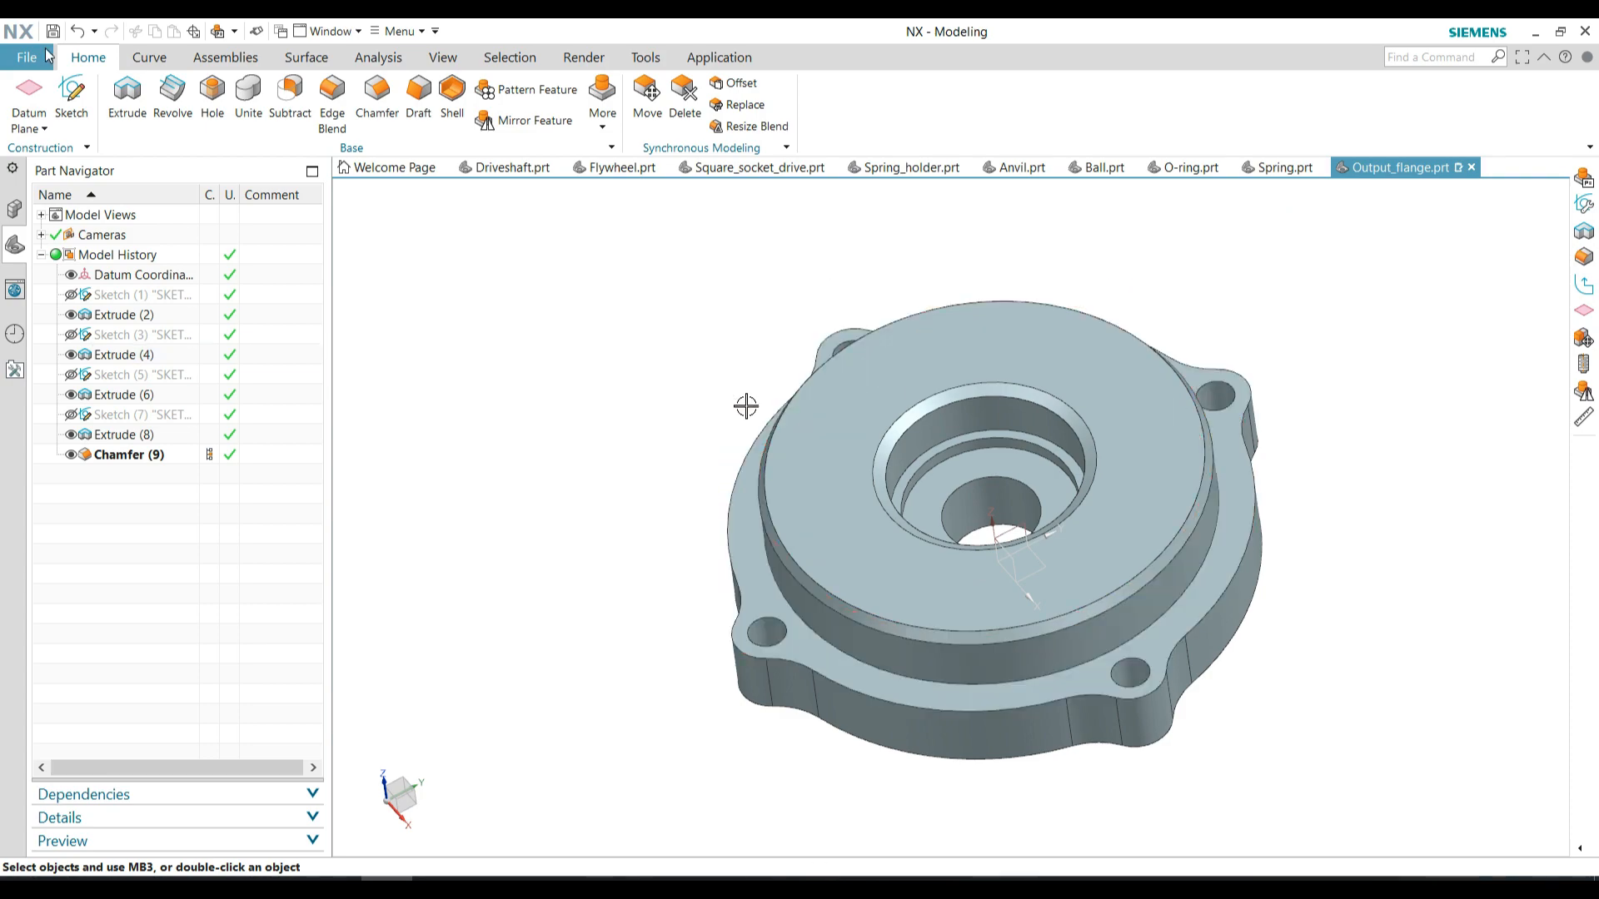
pyautogui.moveTo(746, 406); pyautogui.dragTo(646, 522, button='middle')
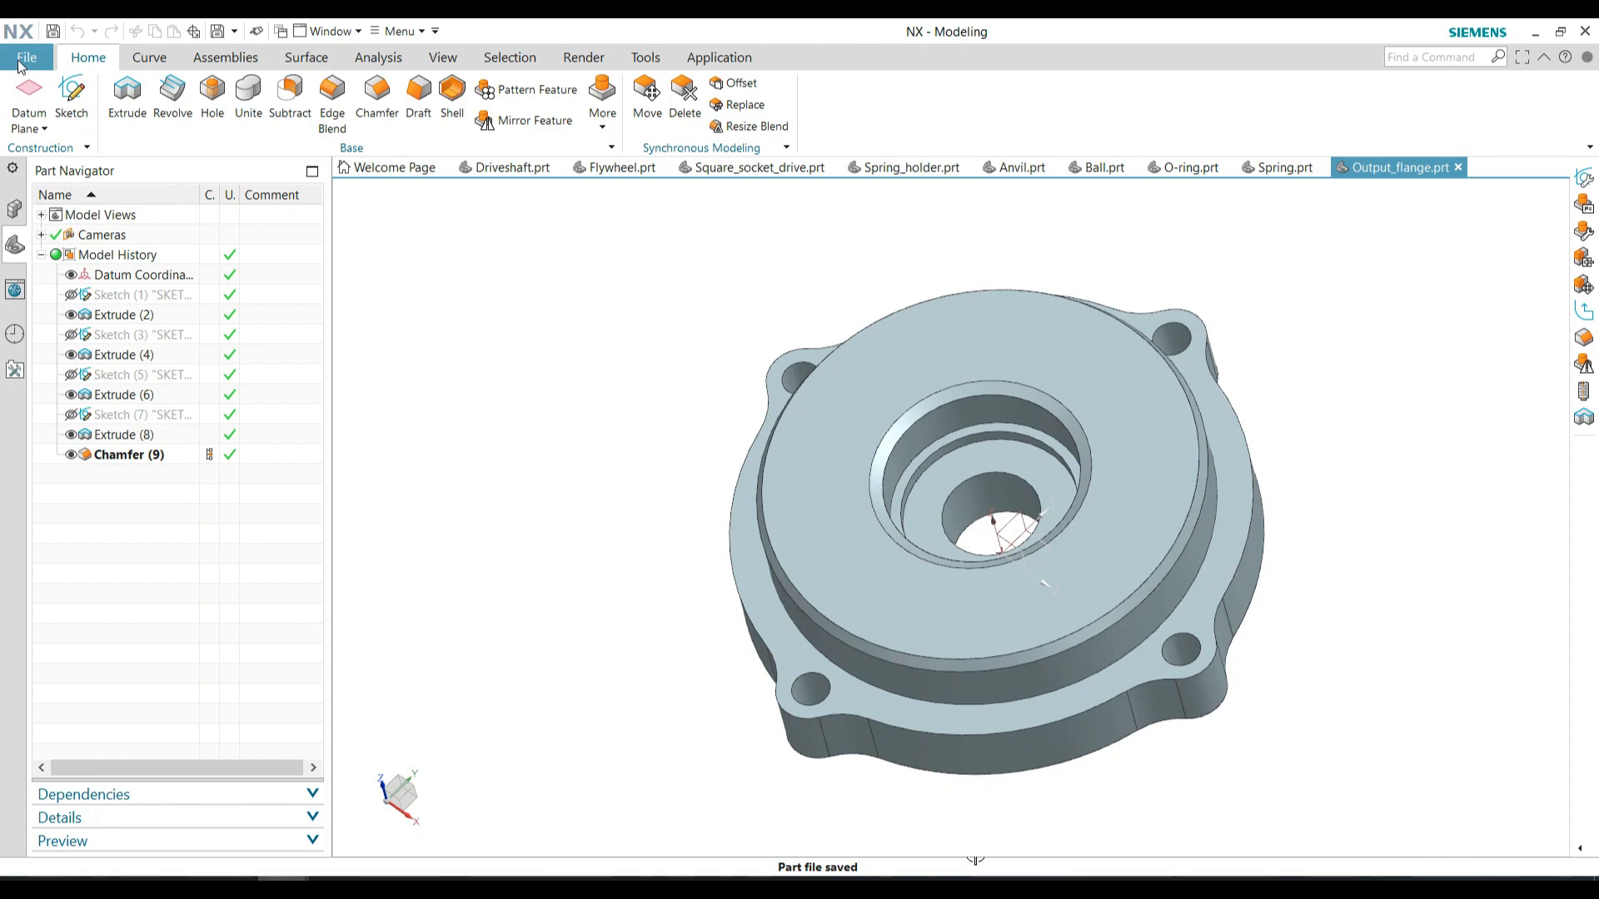
# Save a copy of the output flange part as Housing.prt
pyautogui.click(27, 57)
pyautogui.moveTo(83, 161)
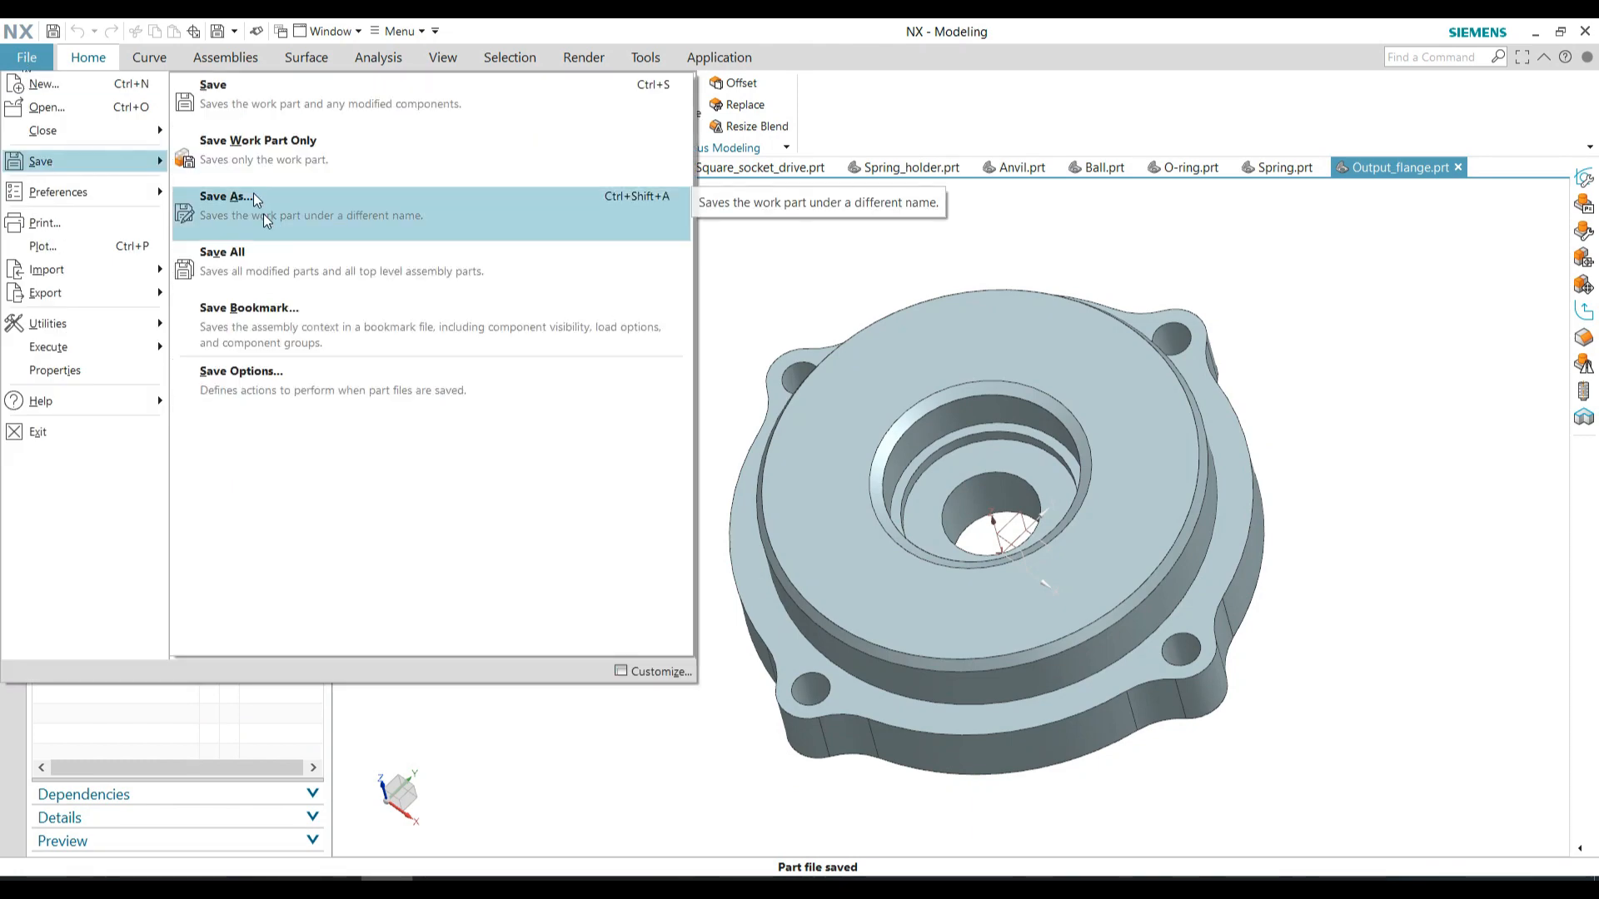
pyautogui.click(265, 219)
pyautogui.click(1274, 711)
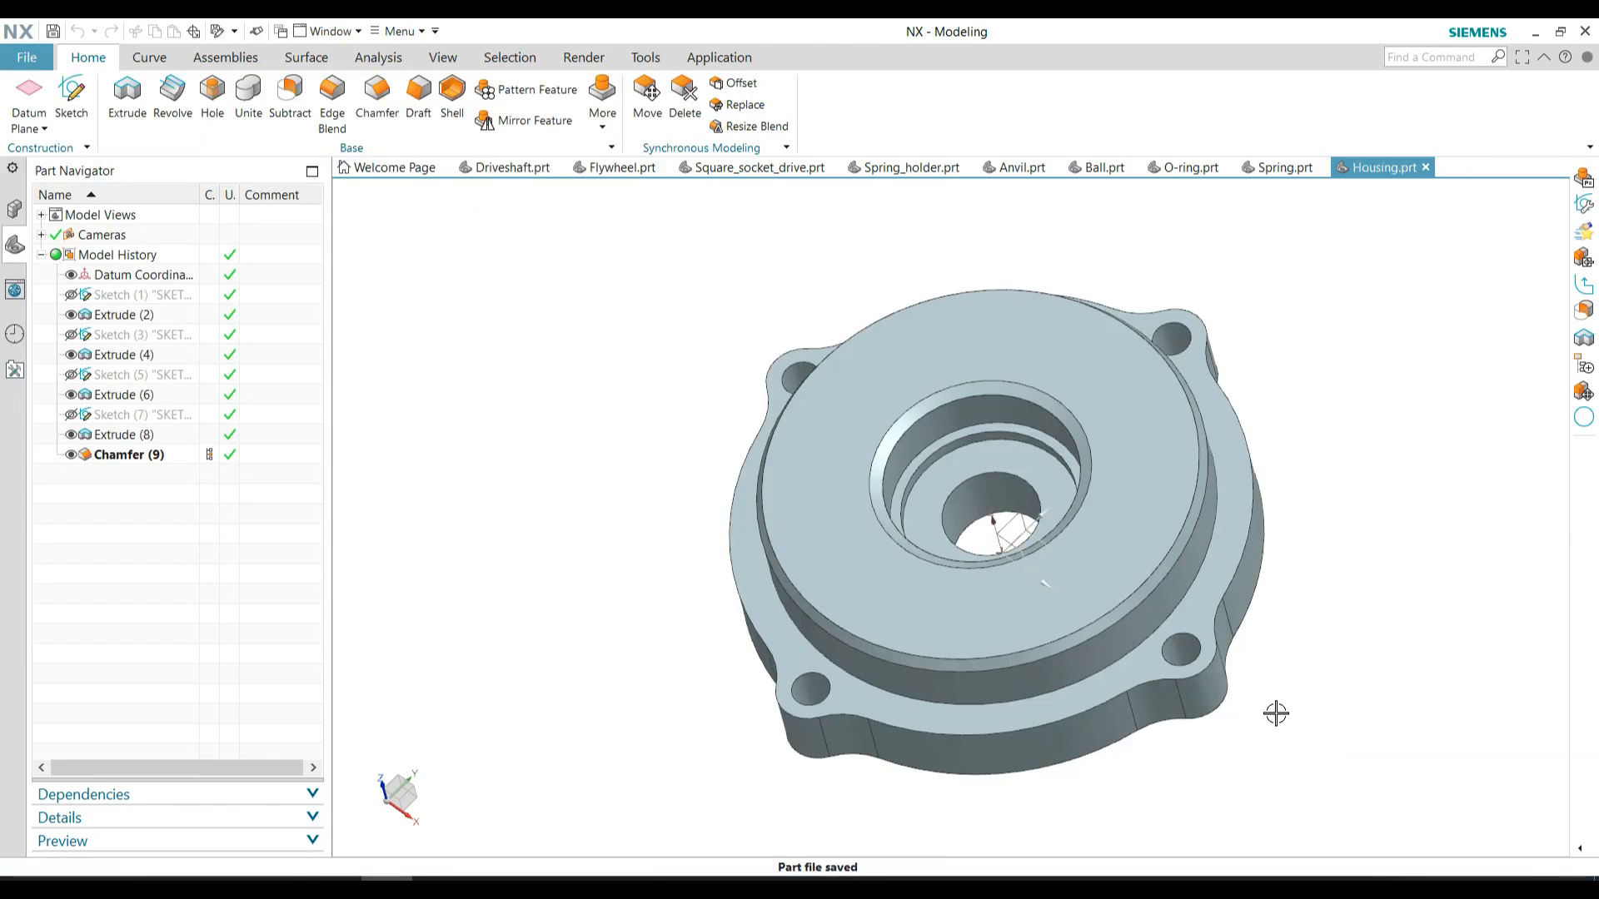
# Delete every feature after the first outline sketch, from the first extrude through the chamfer
pyautogui.click(129, 454)
pyautogui.keyDown('shift'); pyautogui.click(125, 314); pyautogui.keyUp('shift')
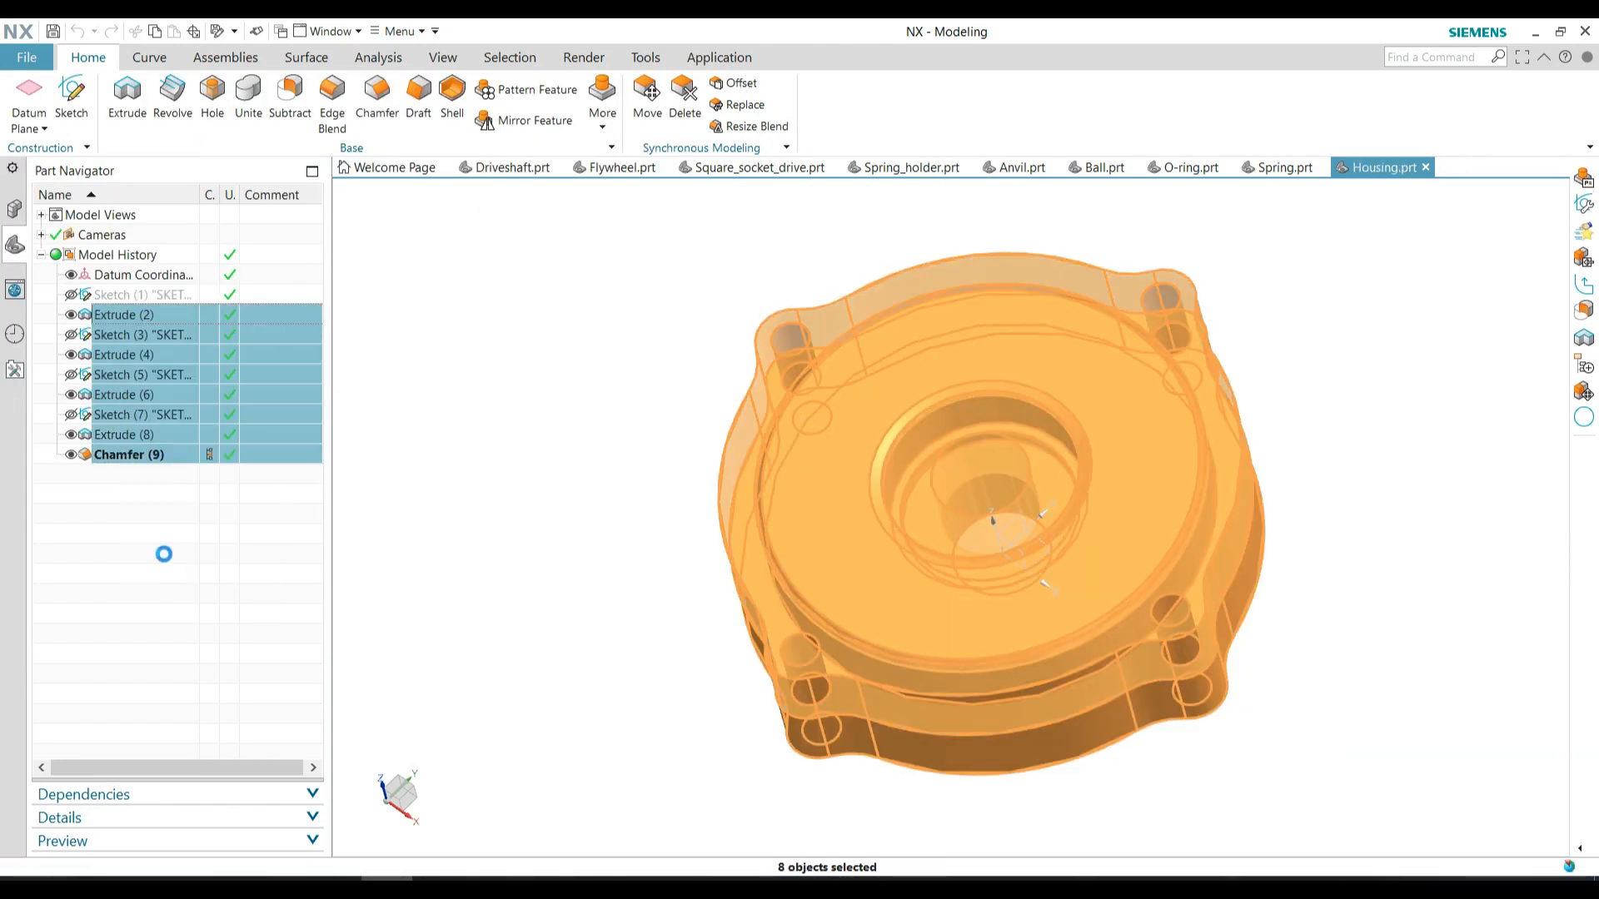
pyautogui.press('Delete')
# Set the central circle's diameter to 64 mm in the remaining outline sketch and finish the sketch
pyautogui.doubleClick(123, 297)
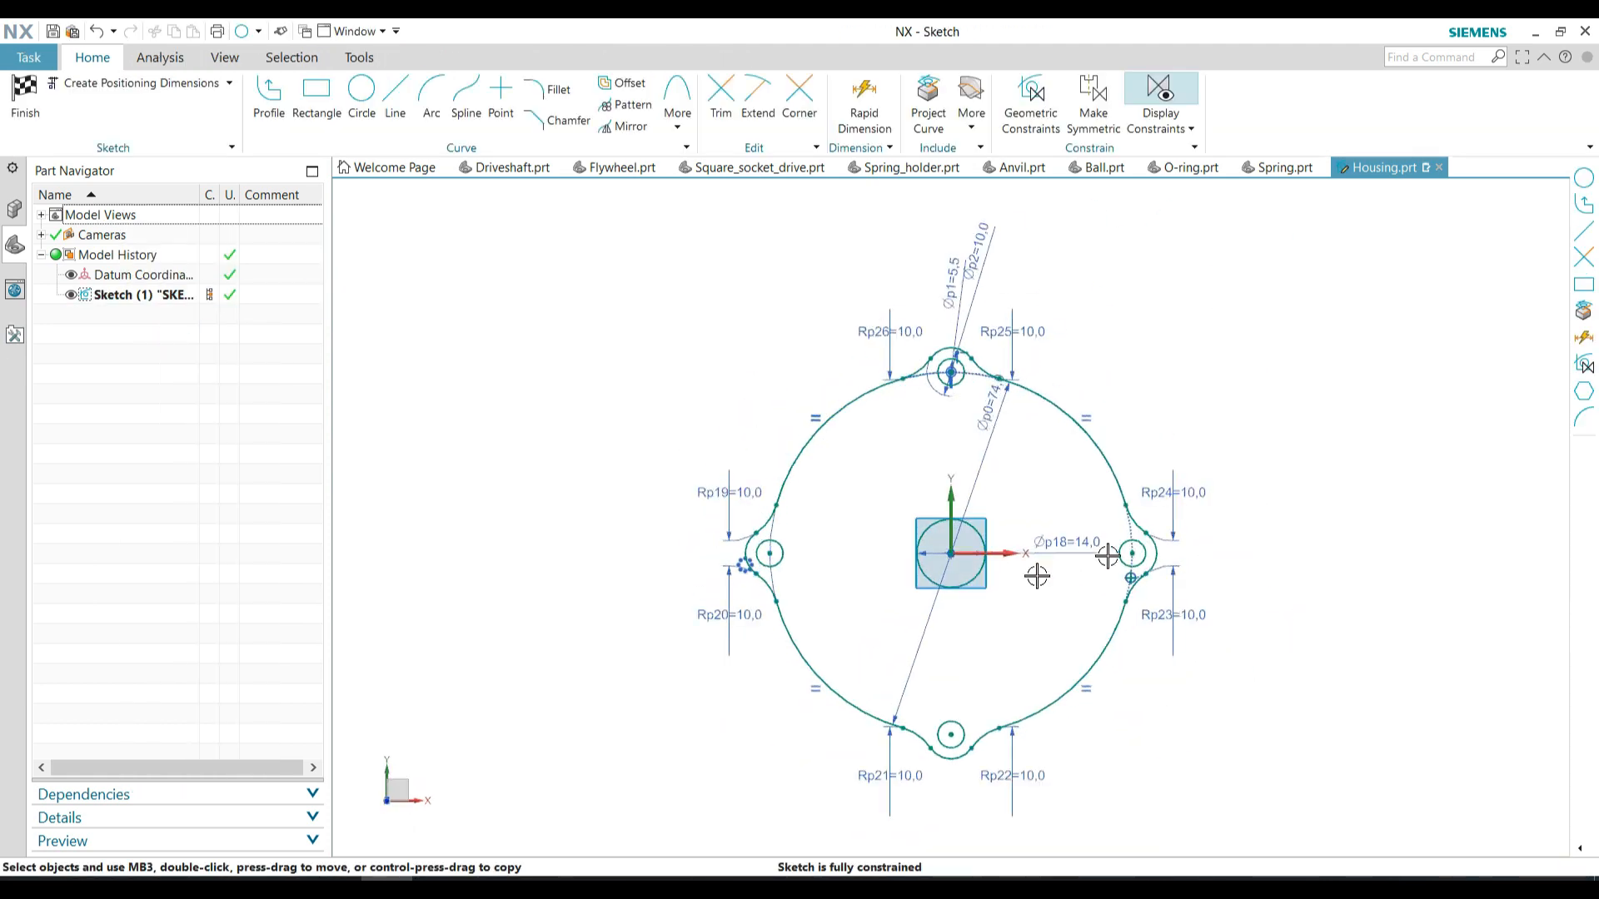
pyautogui.doubleClick(1072, 536)
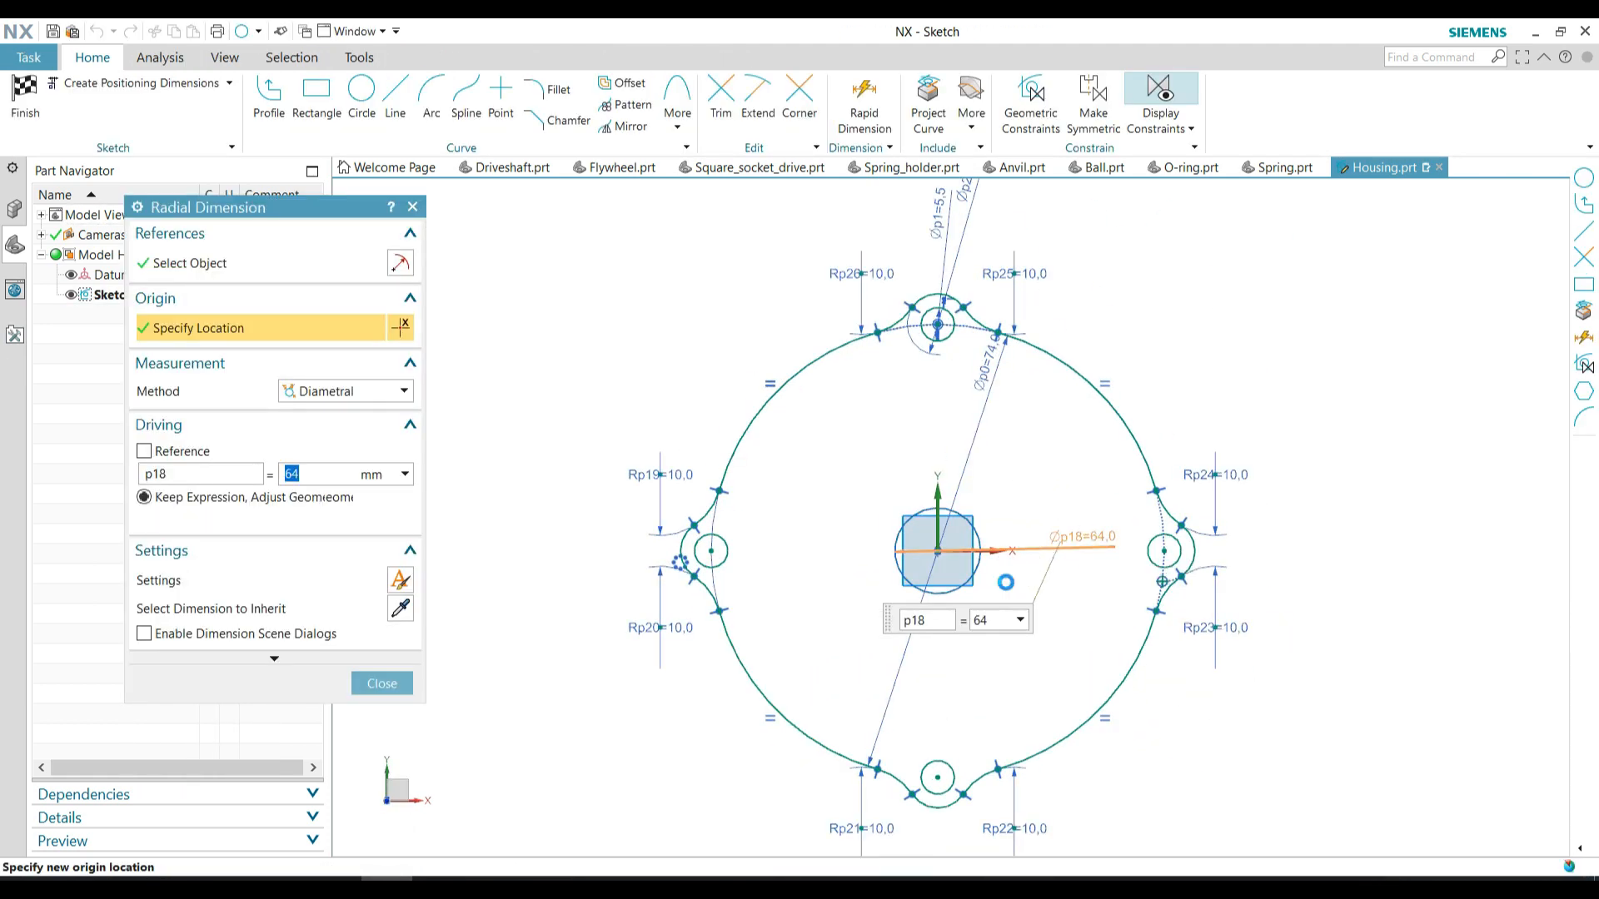
pyautogui.click(381, 683)
pyautogui.click(25, 95)
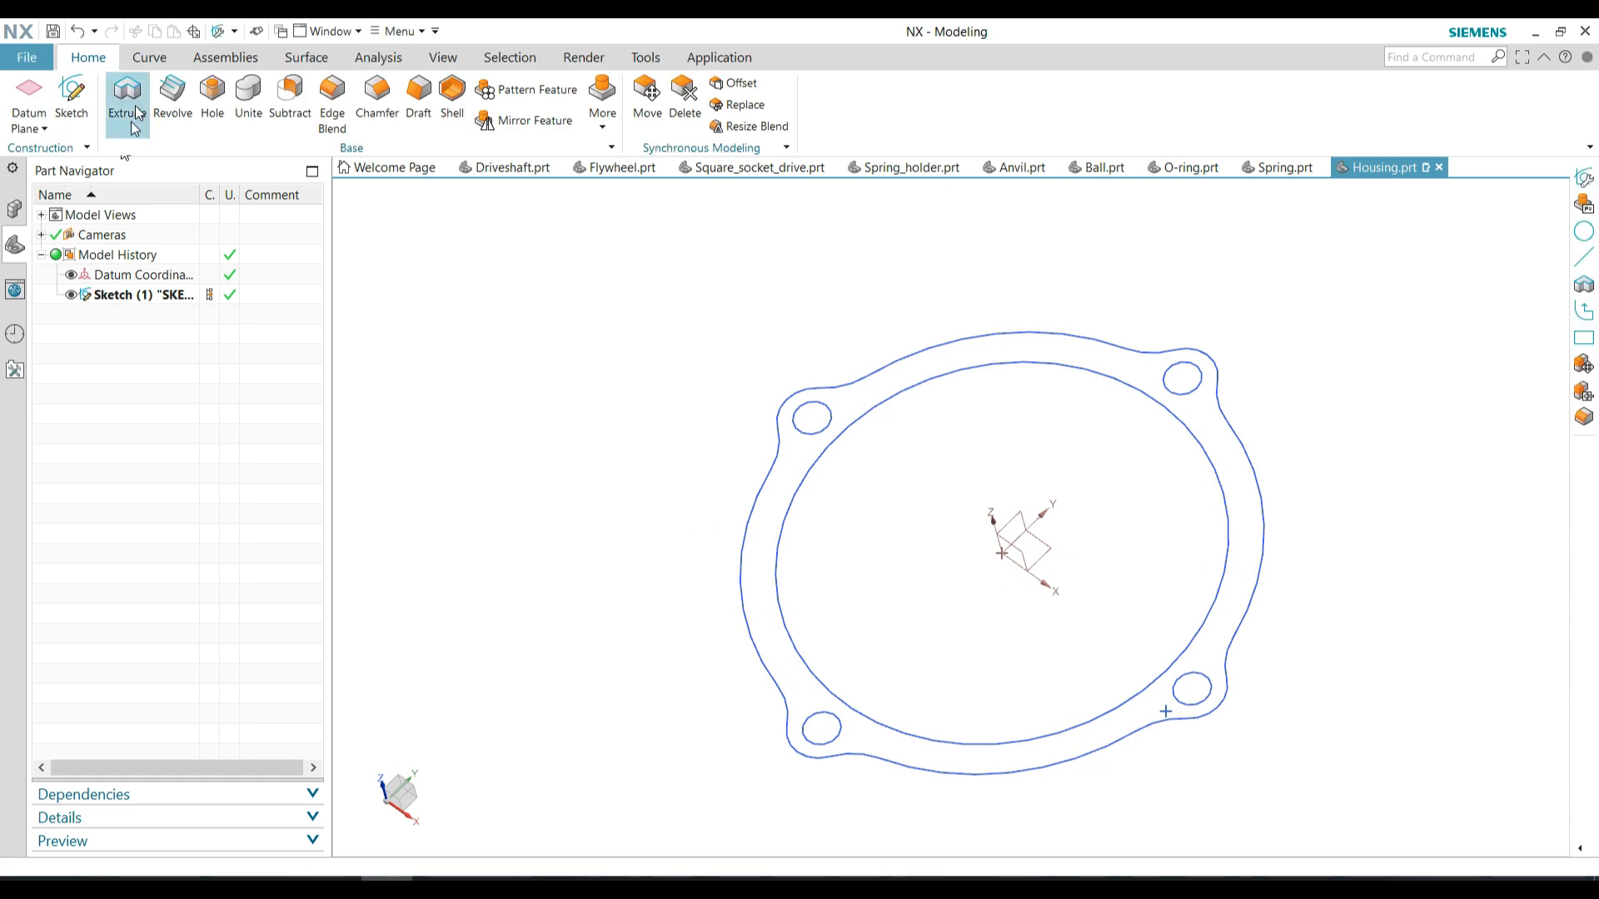
# Extrude the ring profile between the outer contour and the 64 mm circle 105 mm to form the housing
pyautogui.click(127, 96)
pyautogui.click(792, 489)
pyautogui.write('1')
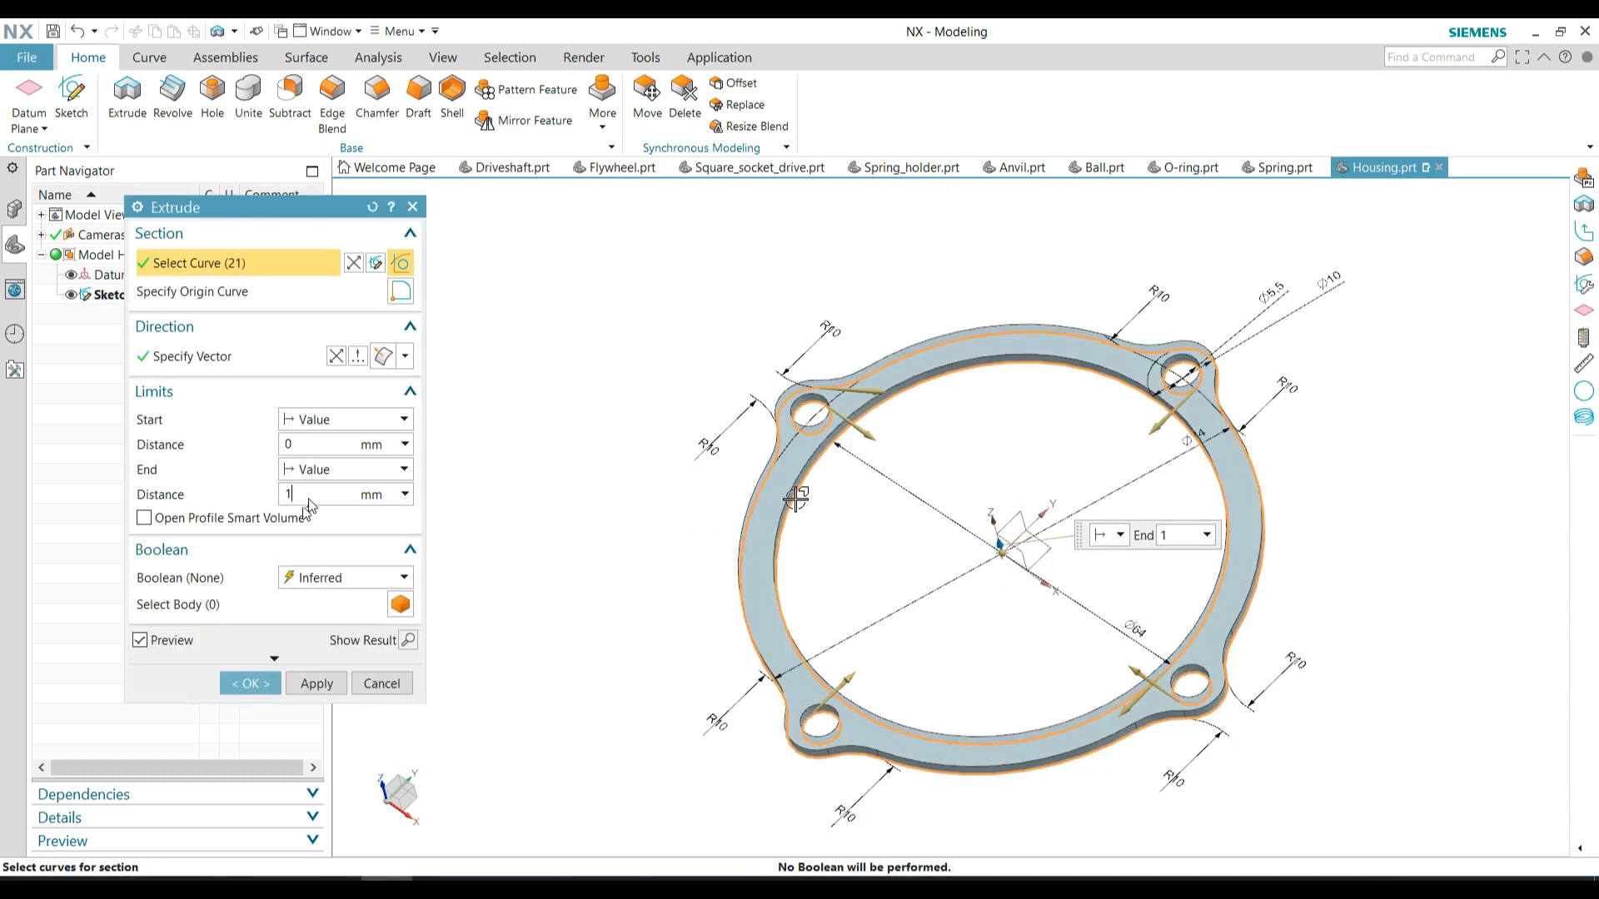
pyautogui.write('05')
pyautogui.press('Return')
pyautogui.scroll(-4, 871, 550)
pyautogui.moveTo(871, 550); pyautogui.dragTo(730, 545, button='middle')
pyautogui.click(251, 684)
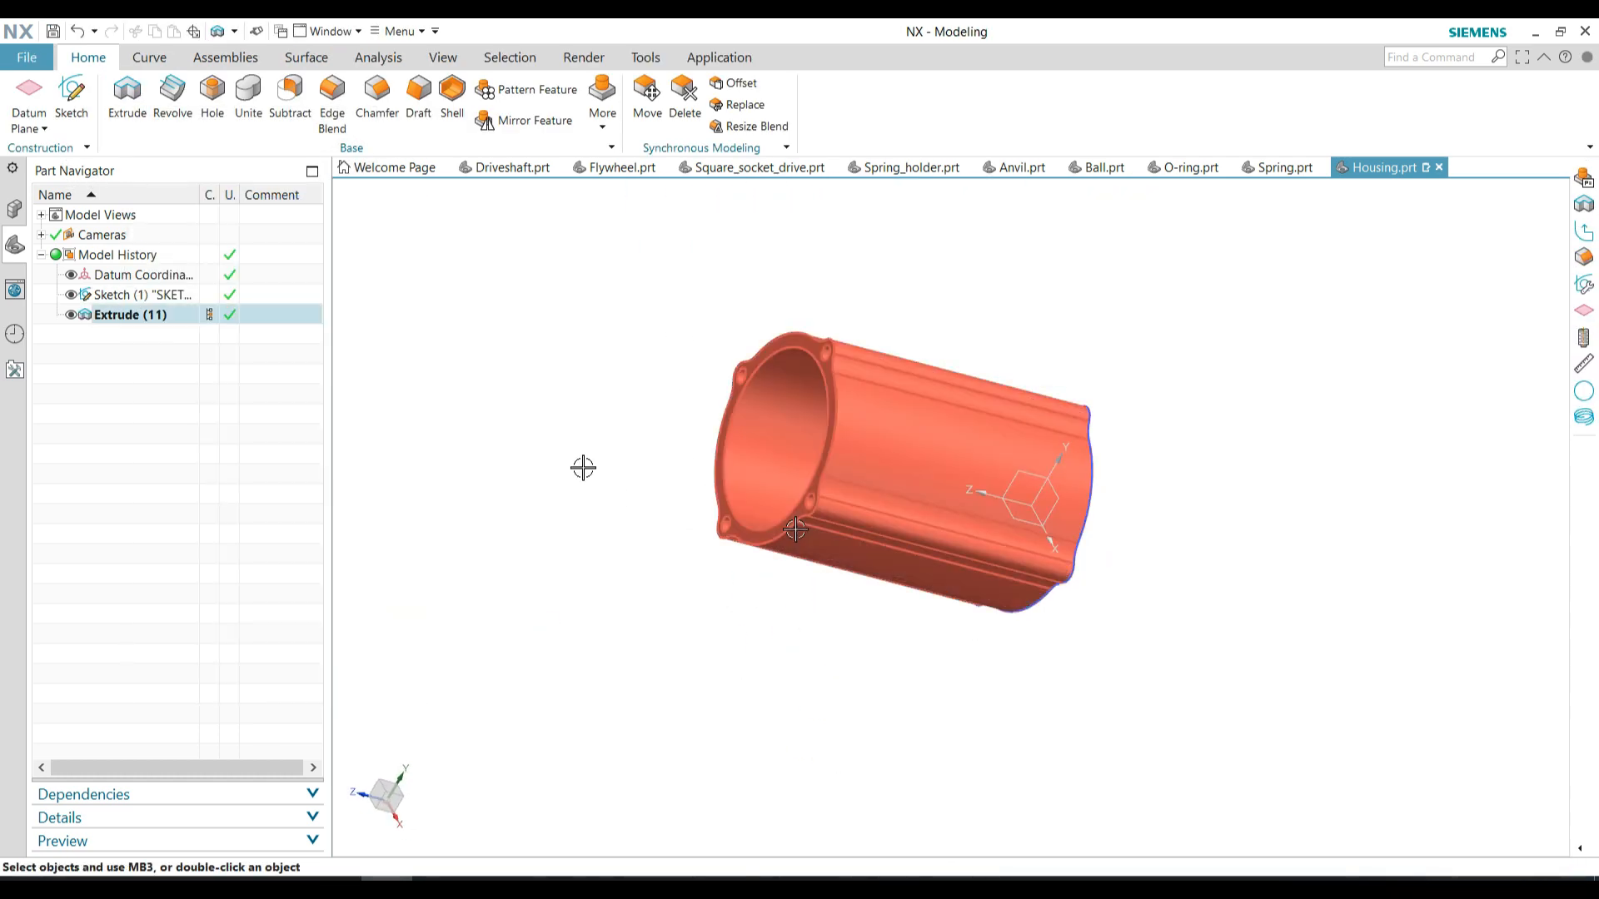
pyautogui.moveTo(583, 468); pyautogui.dragTo(661, 528, button='middle')
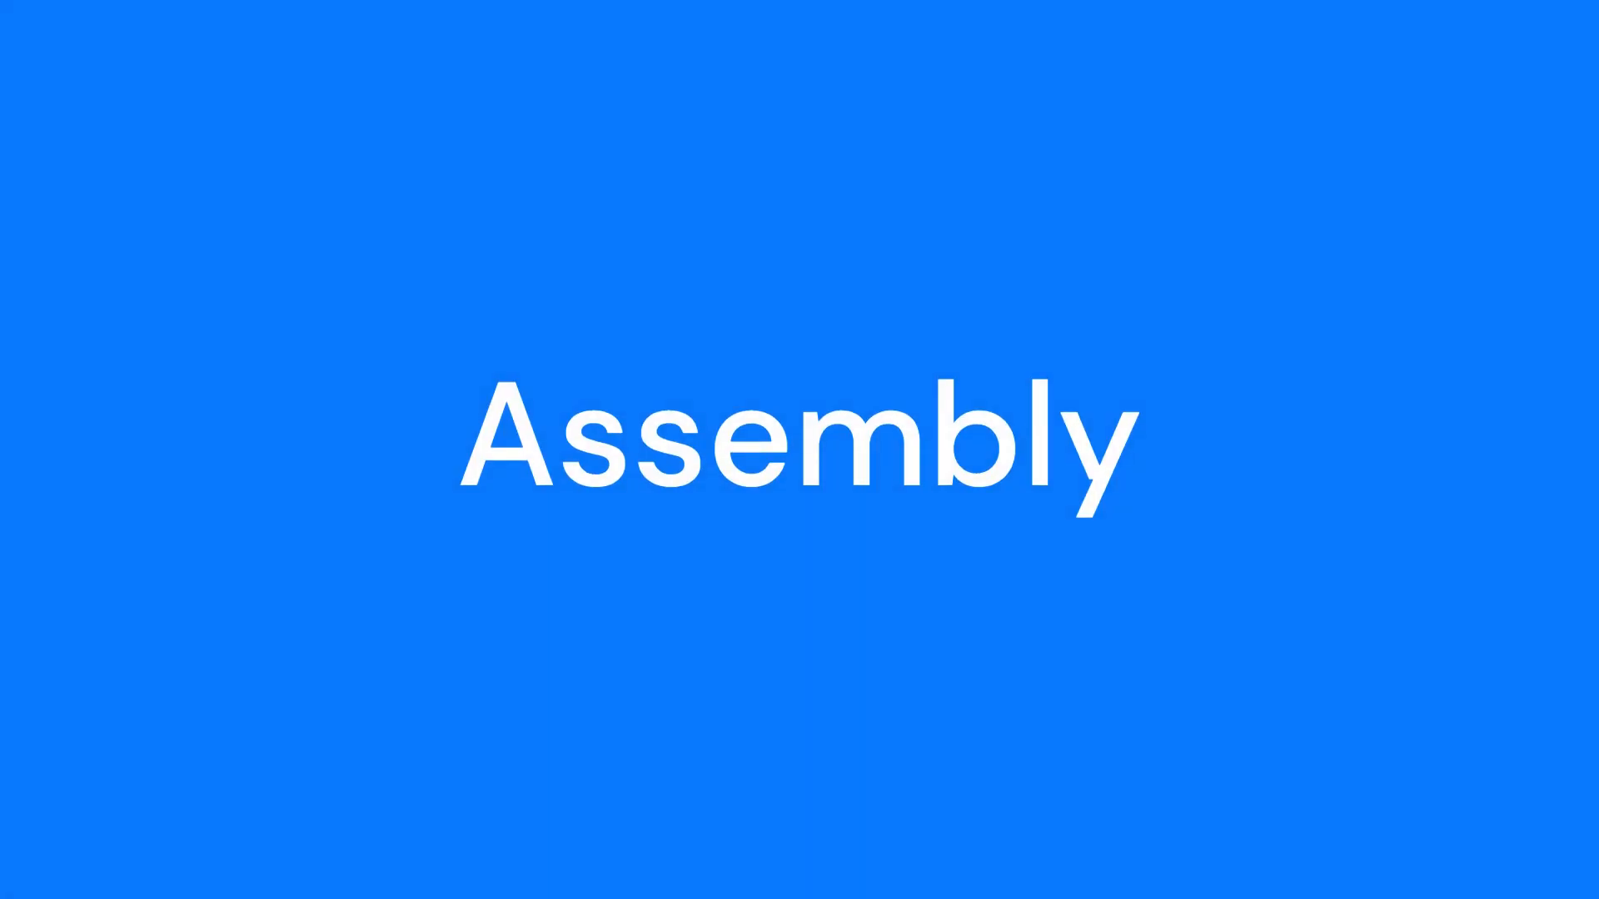
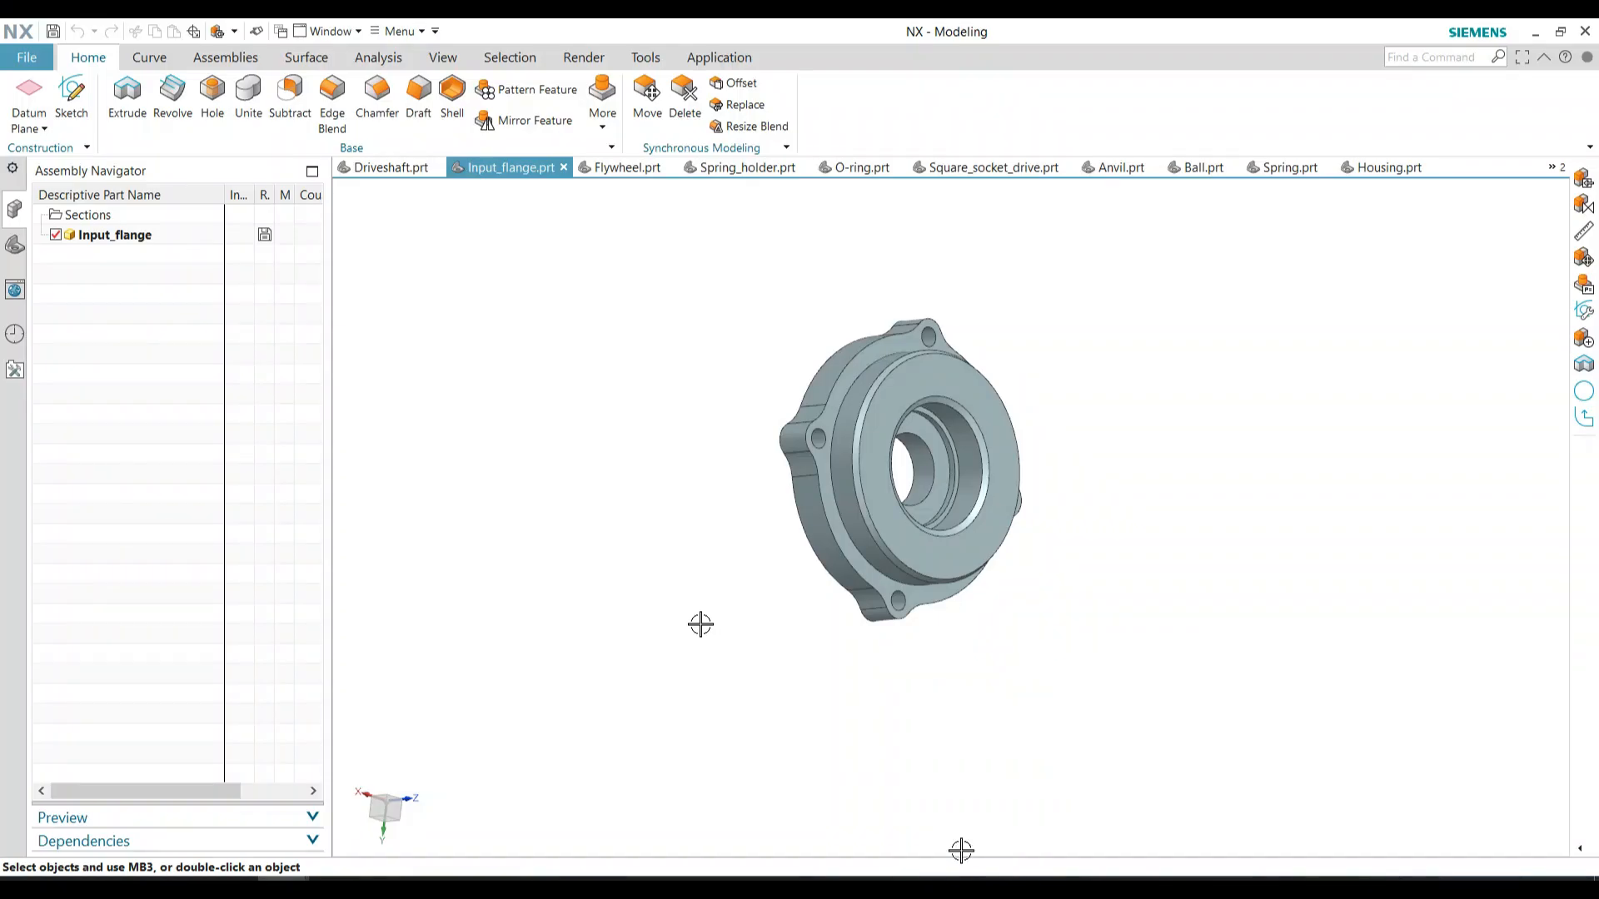
# Create a parent assembly named Assy_impact_wrench_adapter from the Assembly template, with the input flange as its first component
pyautogui.click(225, 57)
pyautogui.click(177, 106)
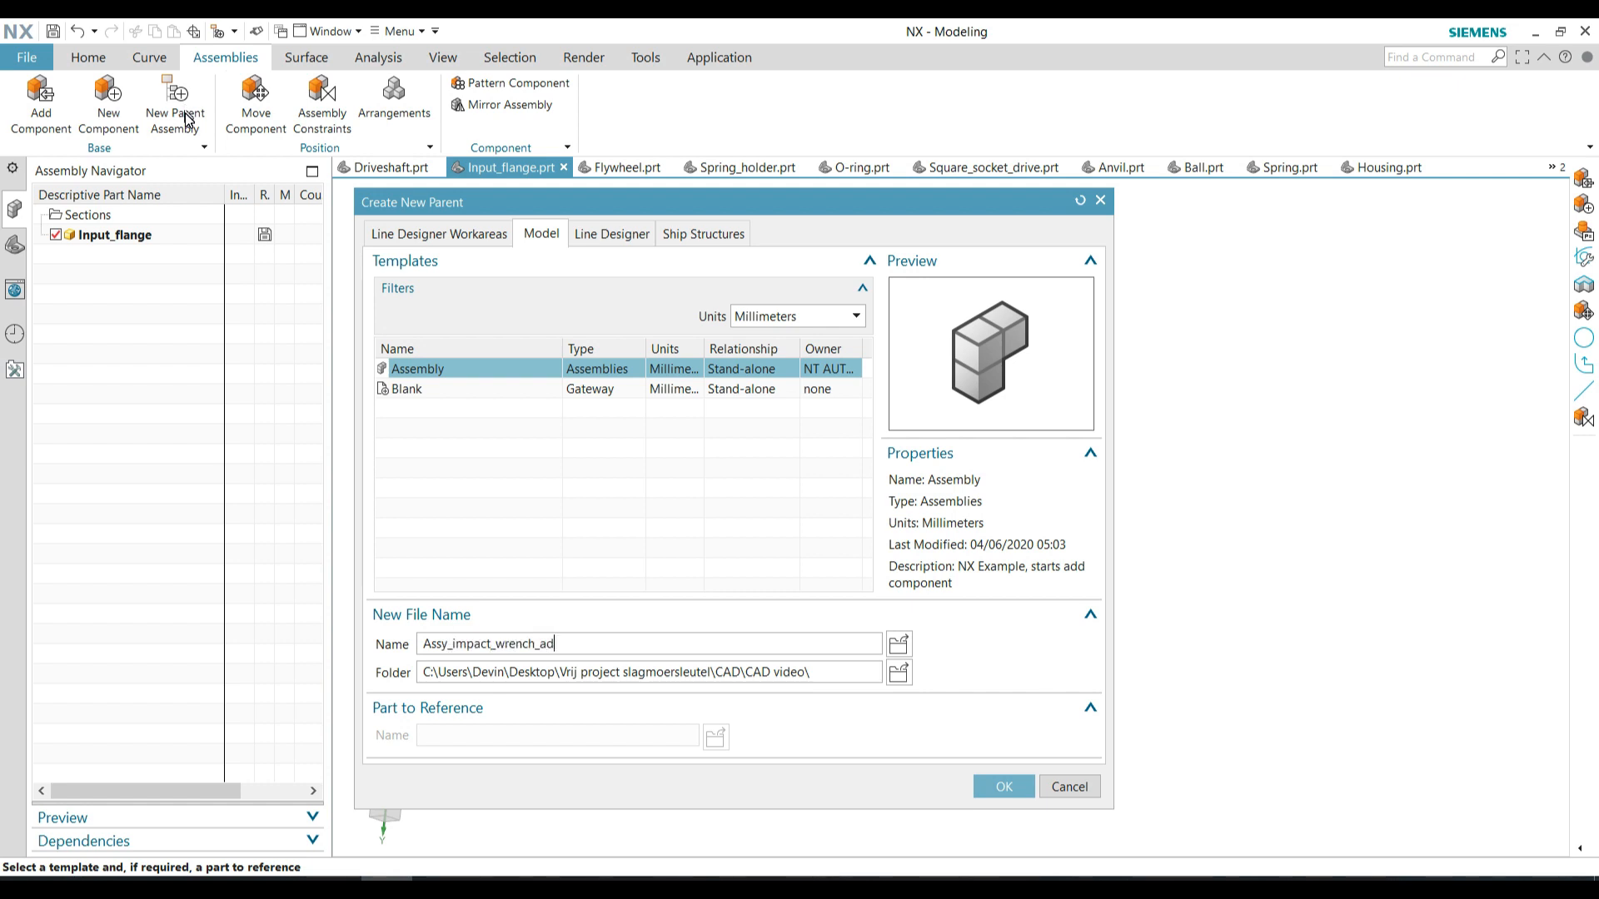
pyautogui.click(1003, 787)
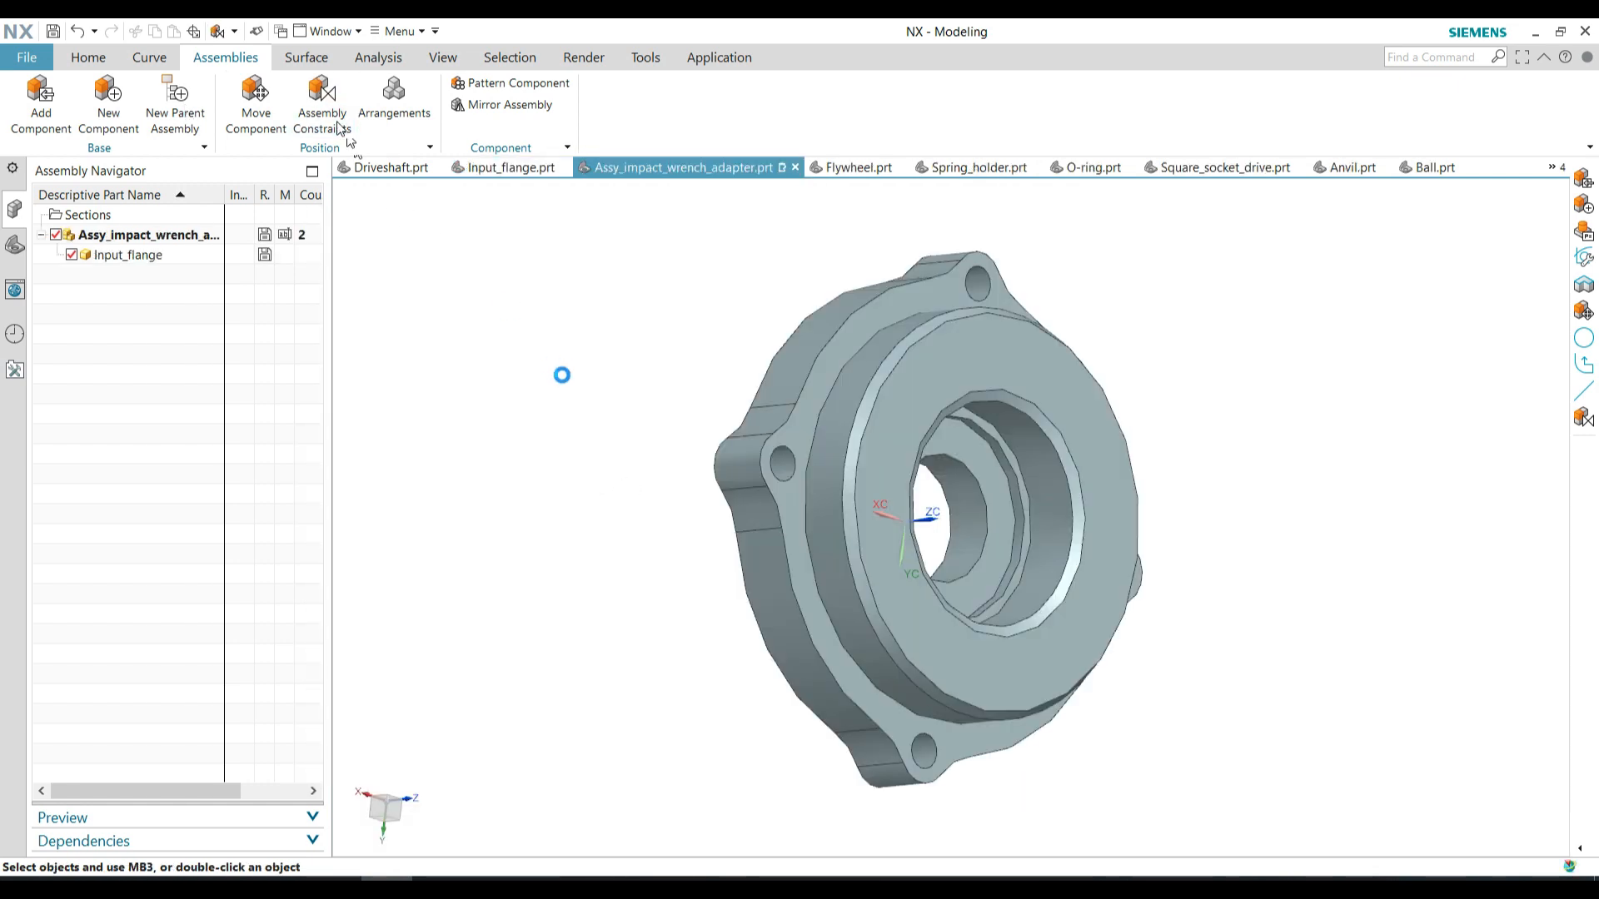
# Fix the input flange in place with a Fix assembly constraint
pyautogui.click(338, 125)
pyautogui.click(247, 295)
pyautogui.click(817, 435)
pyautogui.click(250, 575)
pyautogui.scroll(-2, 441, 374)
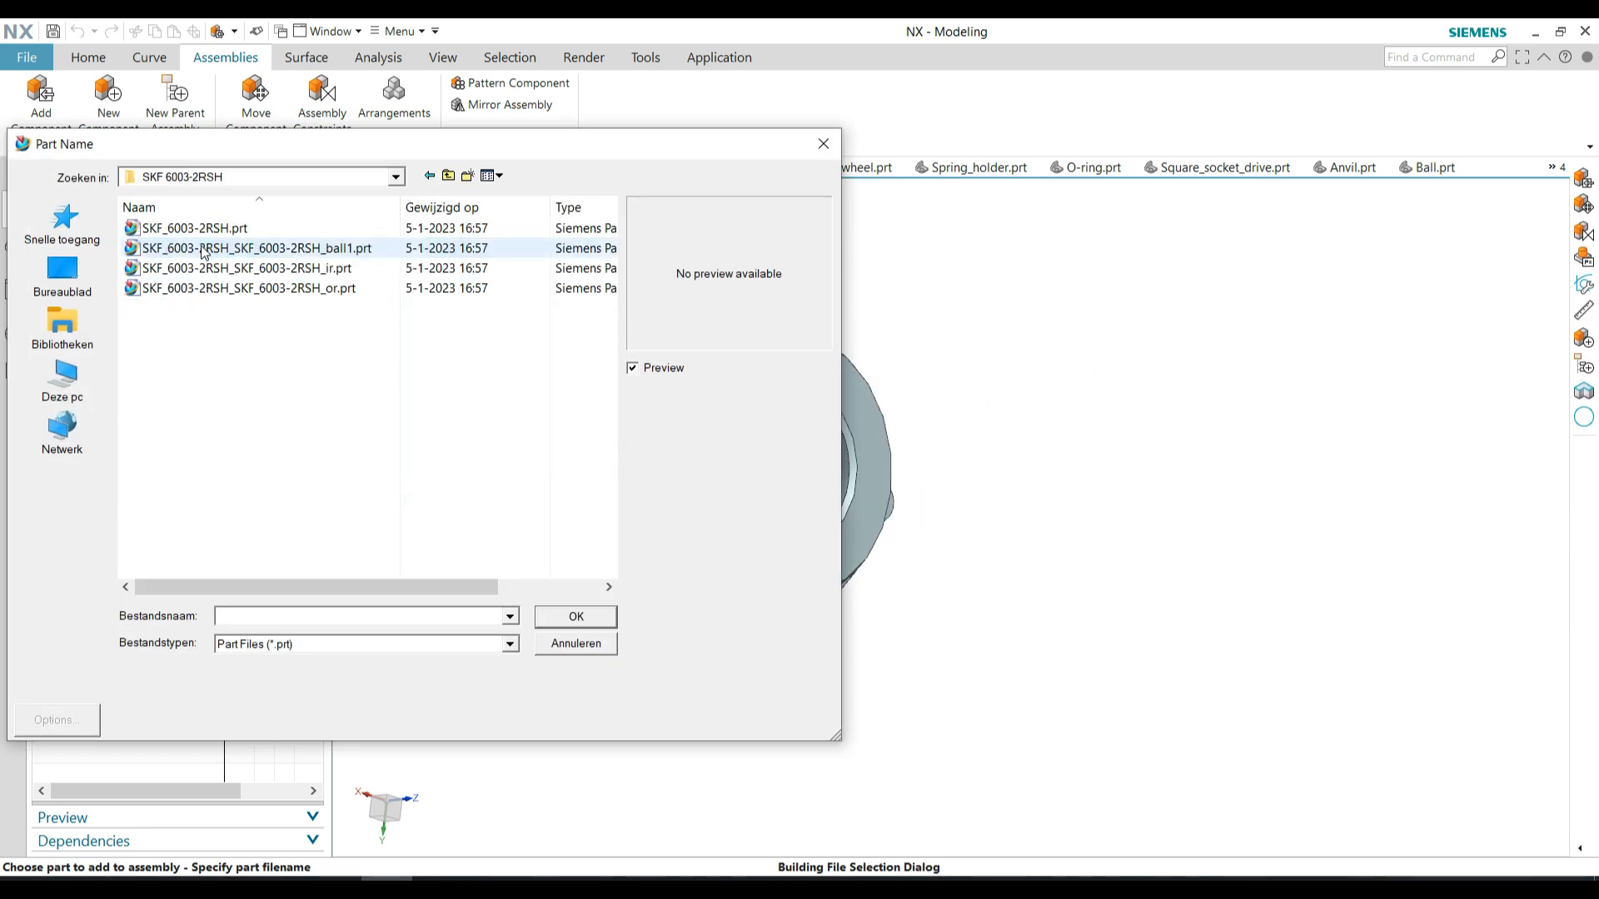
# Add the SKF_6003-2RSH bearing and constrain it concentrically into the input flange's central bore
pyautogui.doubleClick(233, 208)
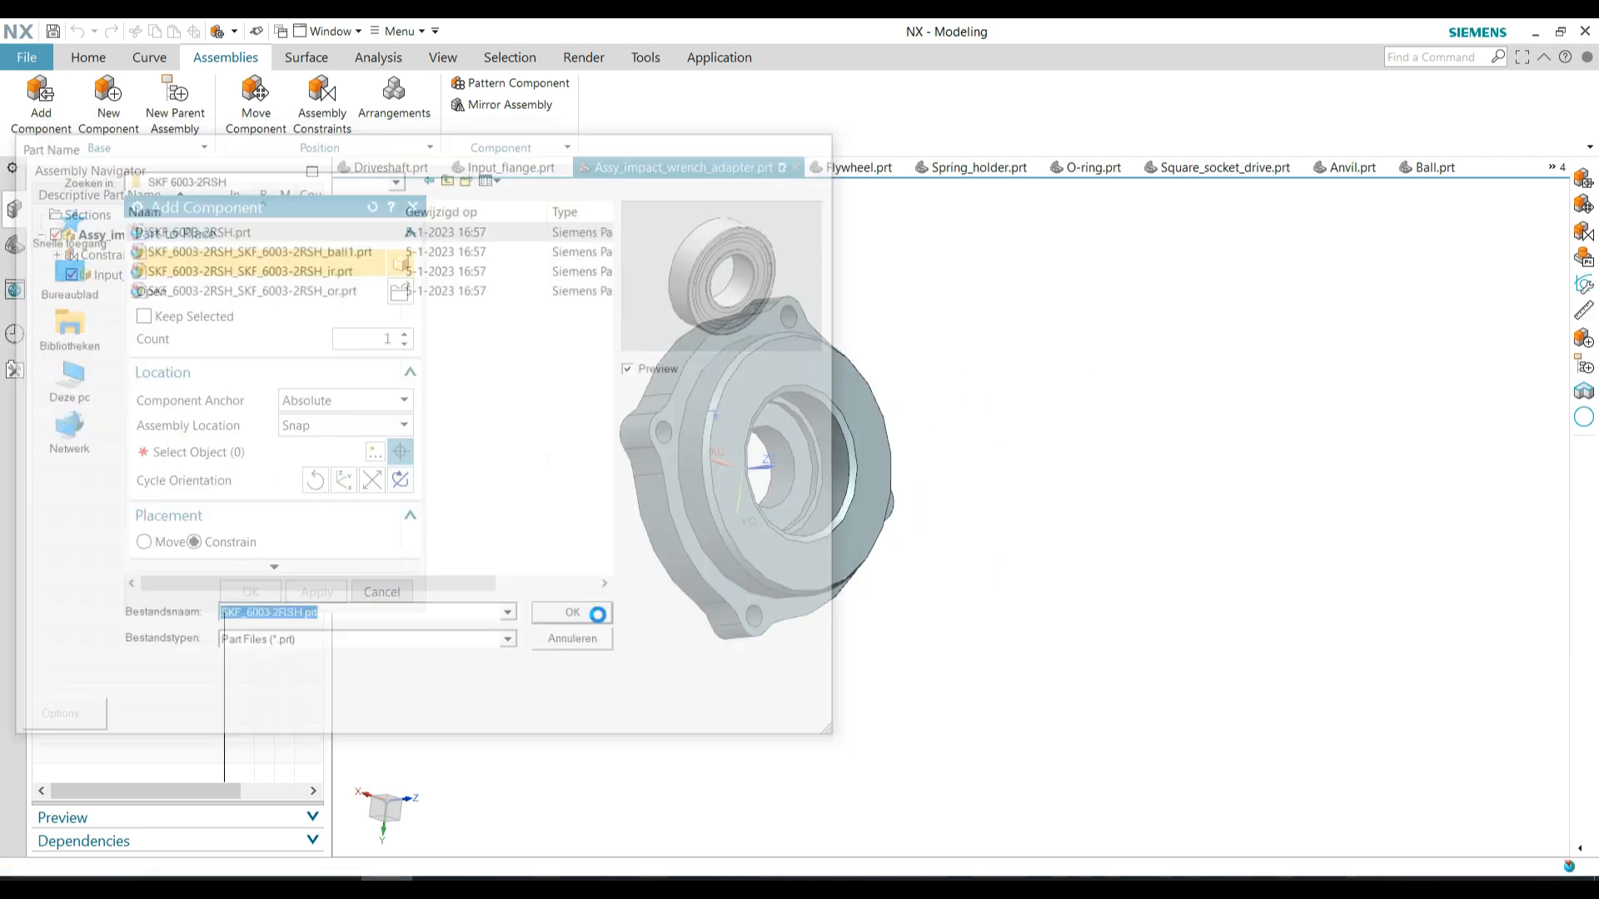
pyautogui.click(158, 544)
pyautogui.moveTo(742, 469); pyautogui.dragTo(1025, 447)
pyautogui.click(195, 543)
pyautogui.click(190, 599)
pyautogui.scroll(6, 961, 522)
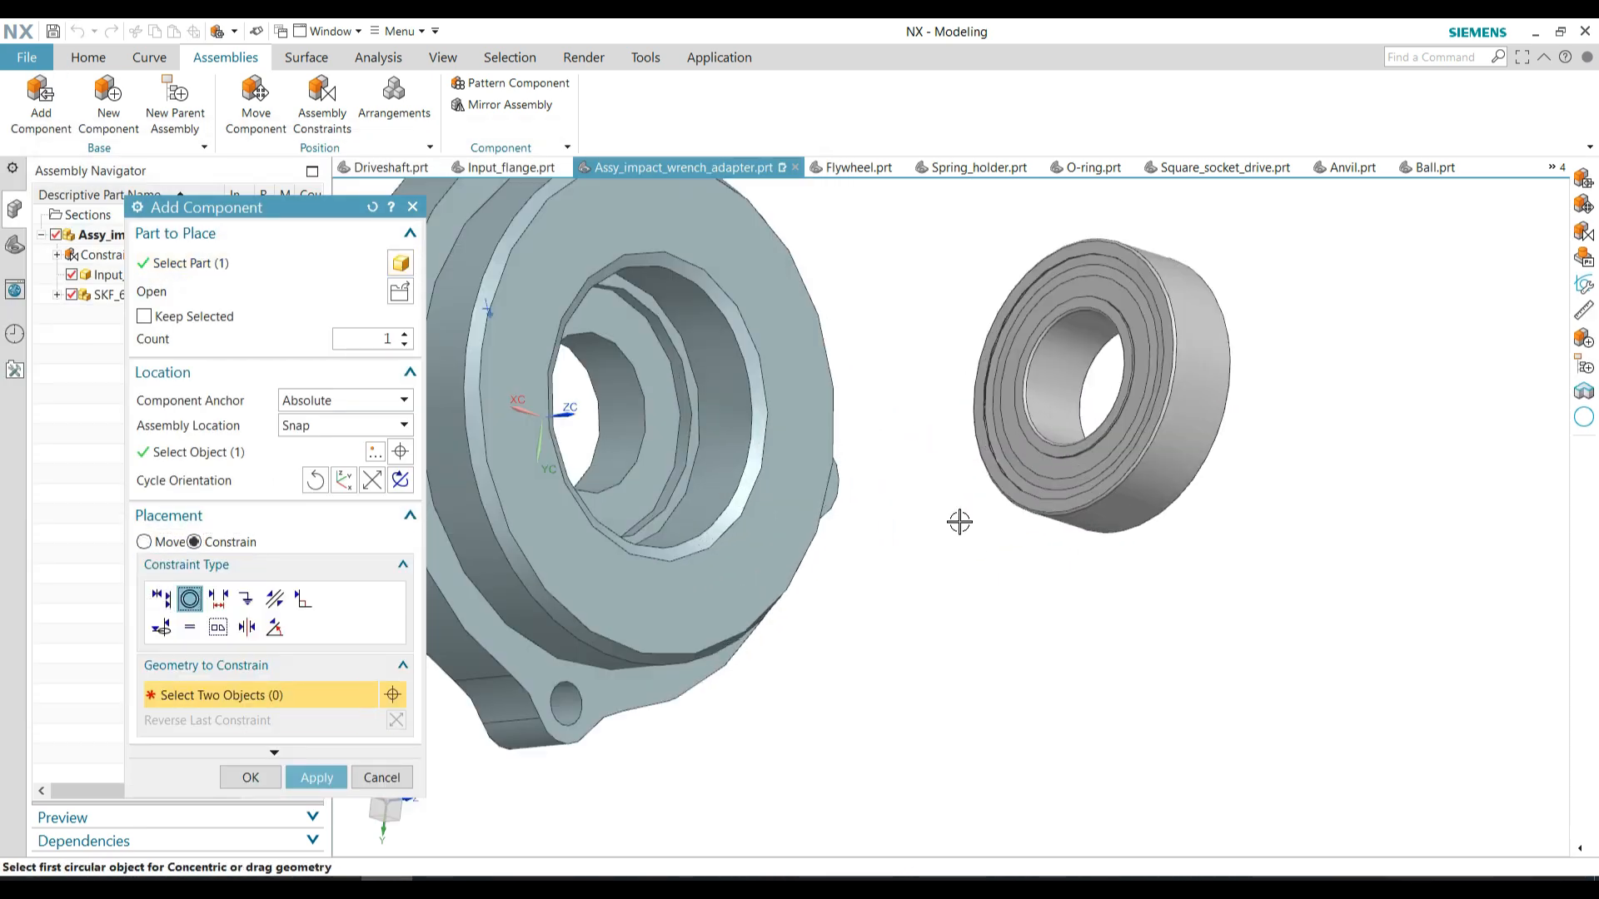
pyautogui.click(1158, 502)
pyautogui.scroll(-3, 1158, 502)
pyautogui.click(817, 550)
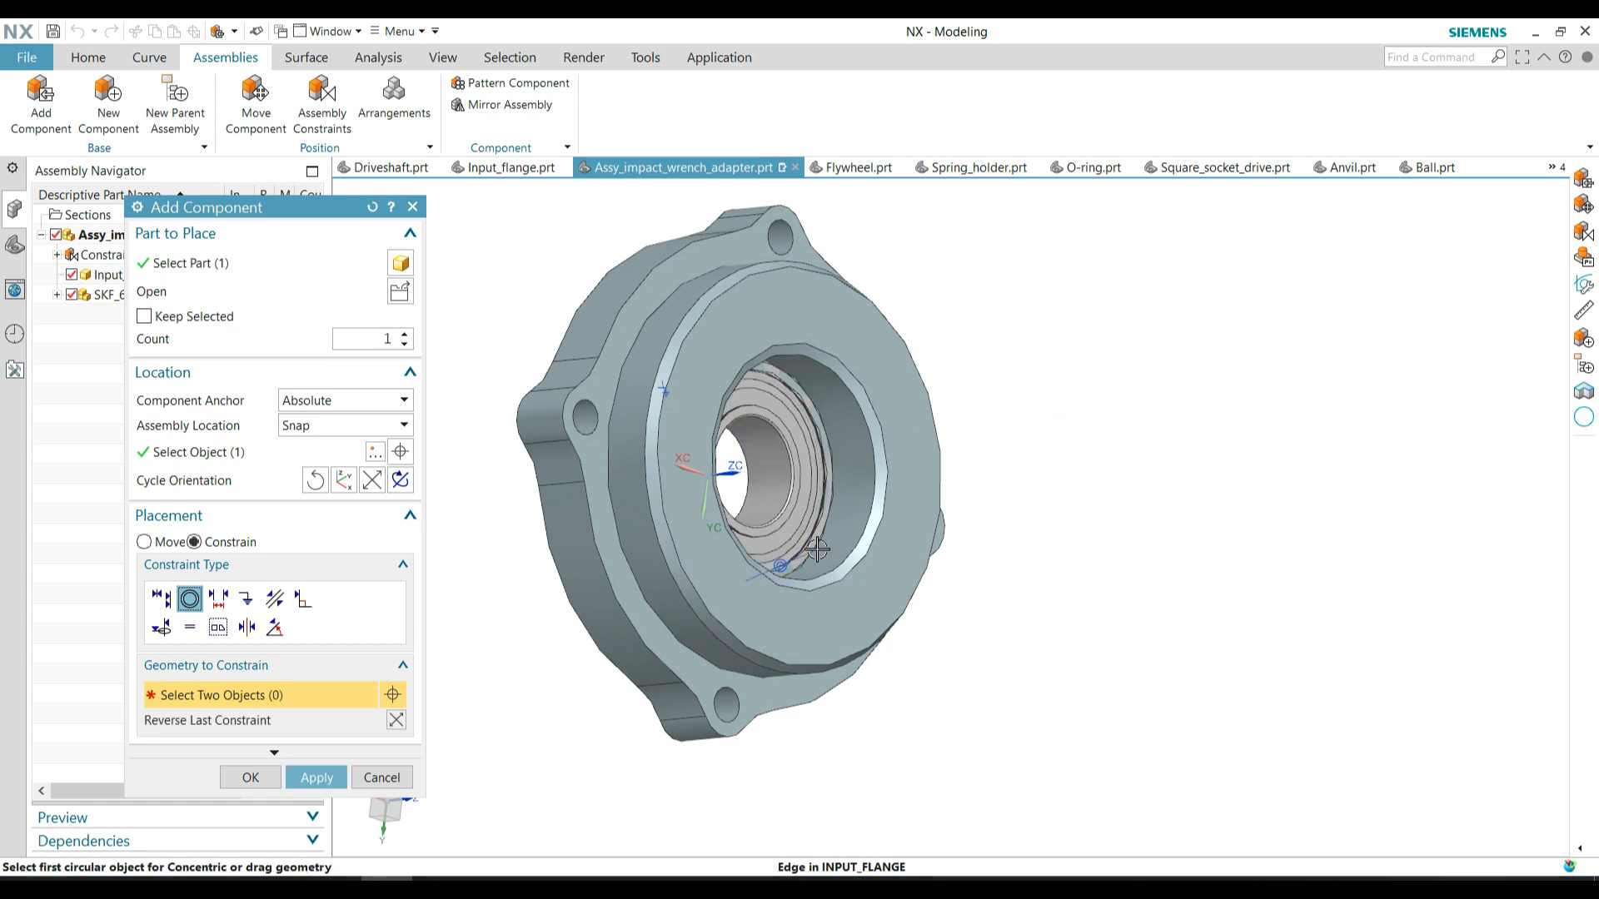
pyautogui.click(250, 777)
# Add Square_socket_drive.prt from the CAD video folder as a component beside the flange
pyautogui.click(40, 104)
pyautogui.click(398, 293)
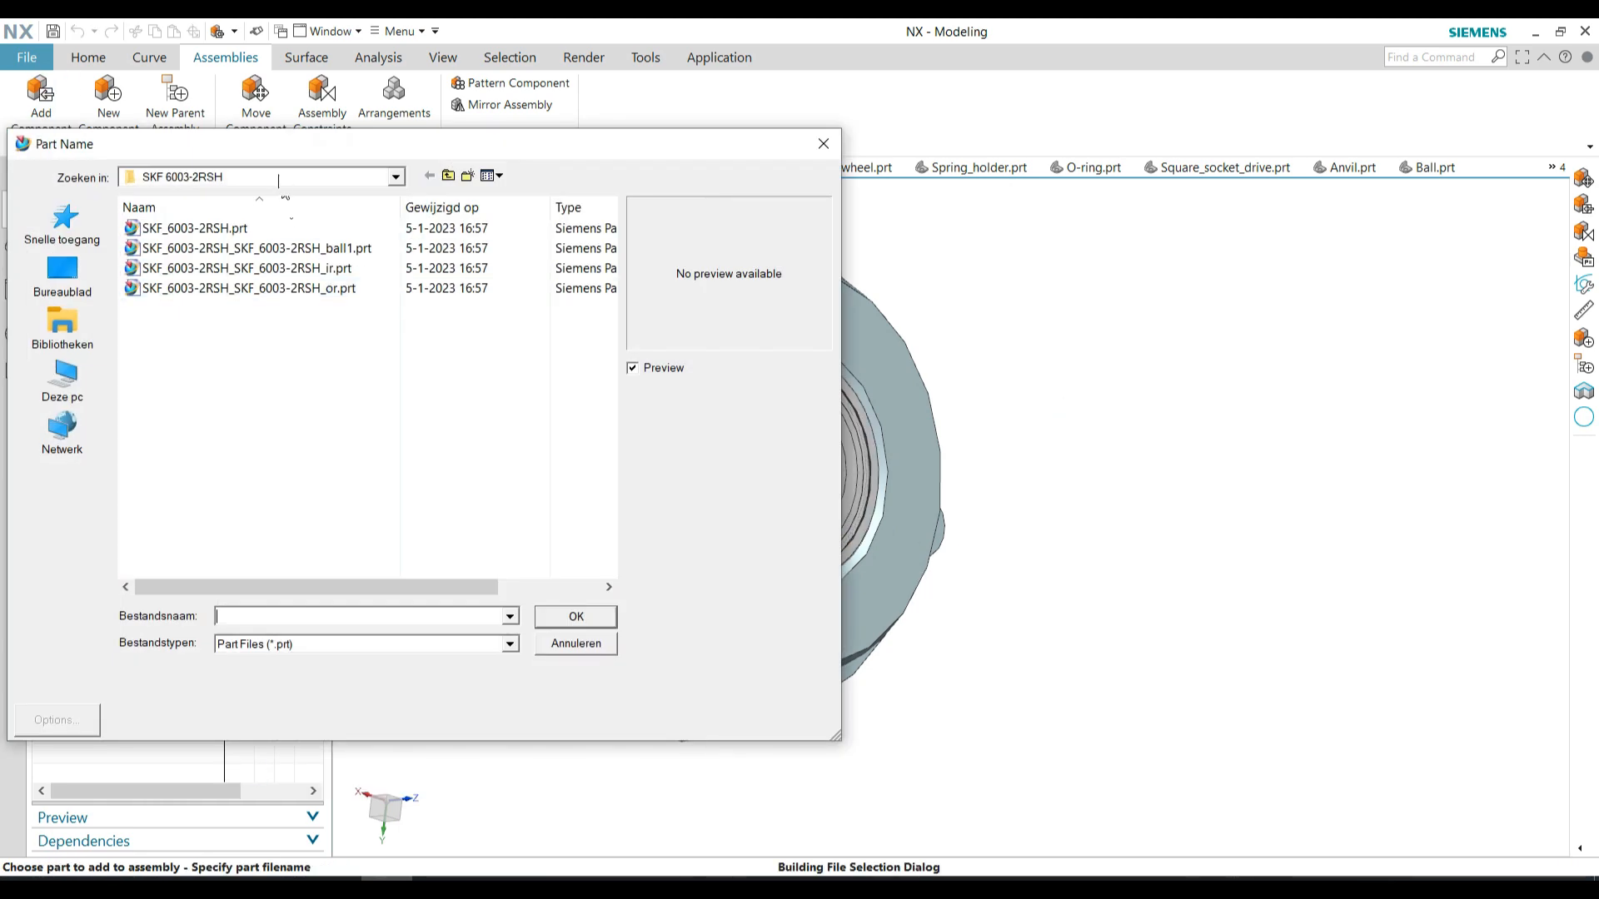
pyautogui.click(396, 177)
pyautogui.click(195, 310)
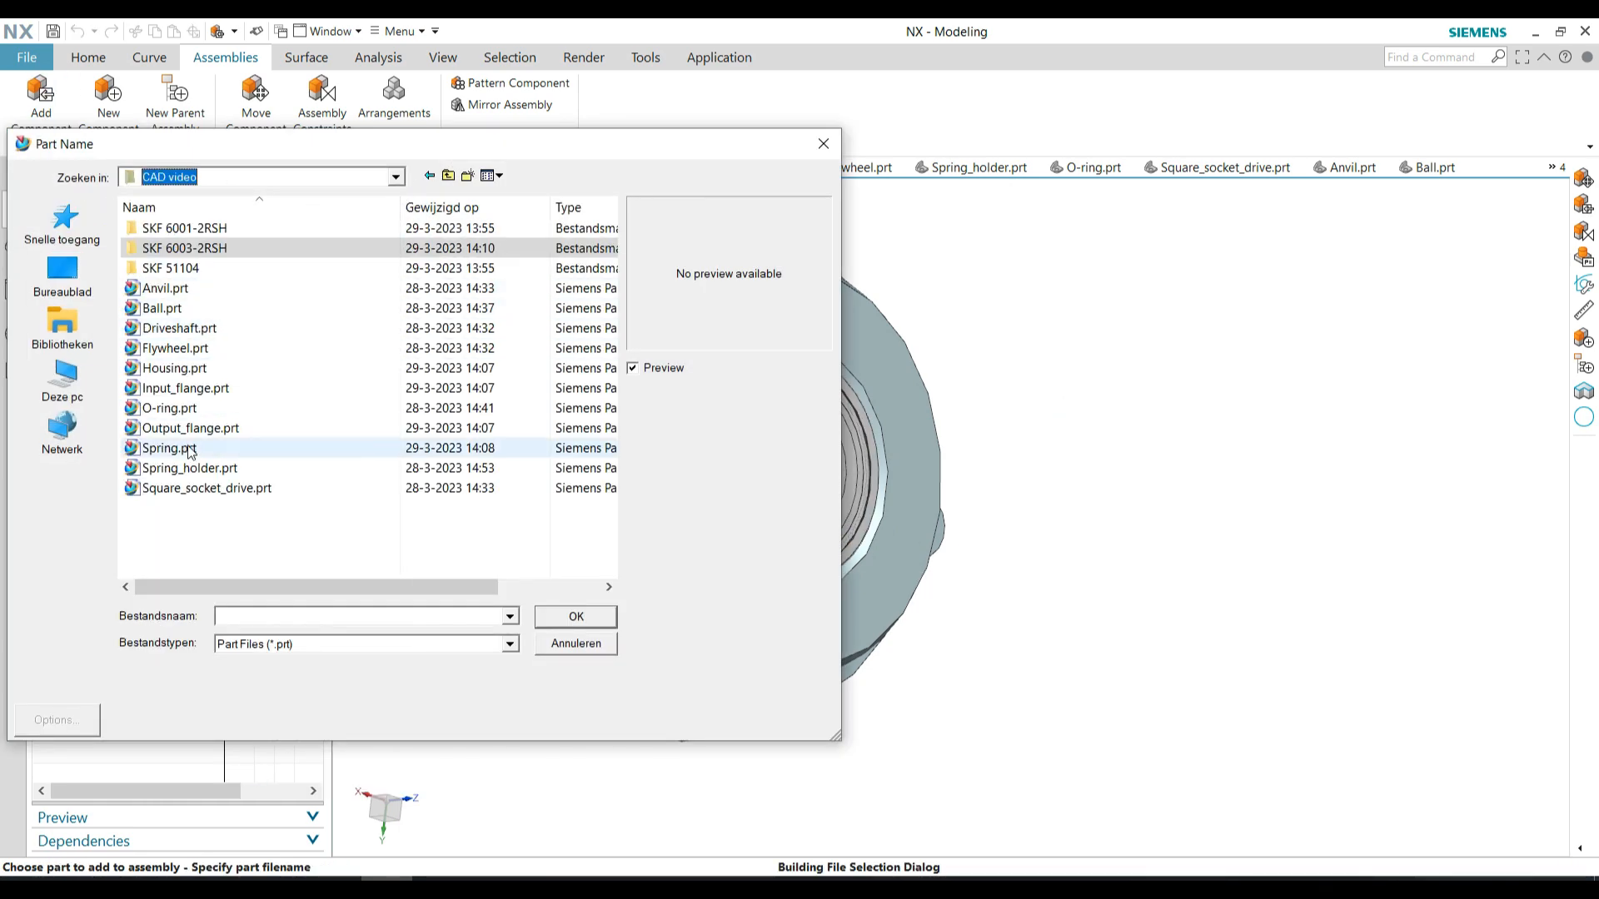
pyautogui.doubleClick(206, 488)
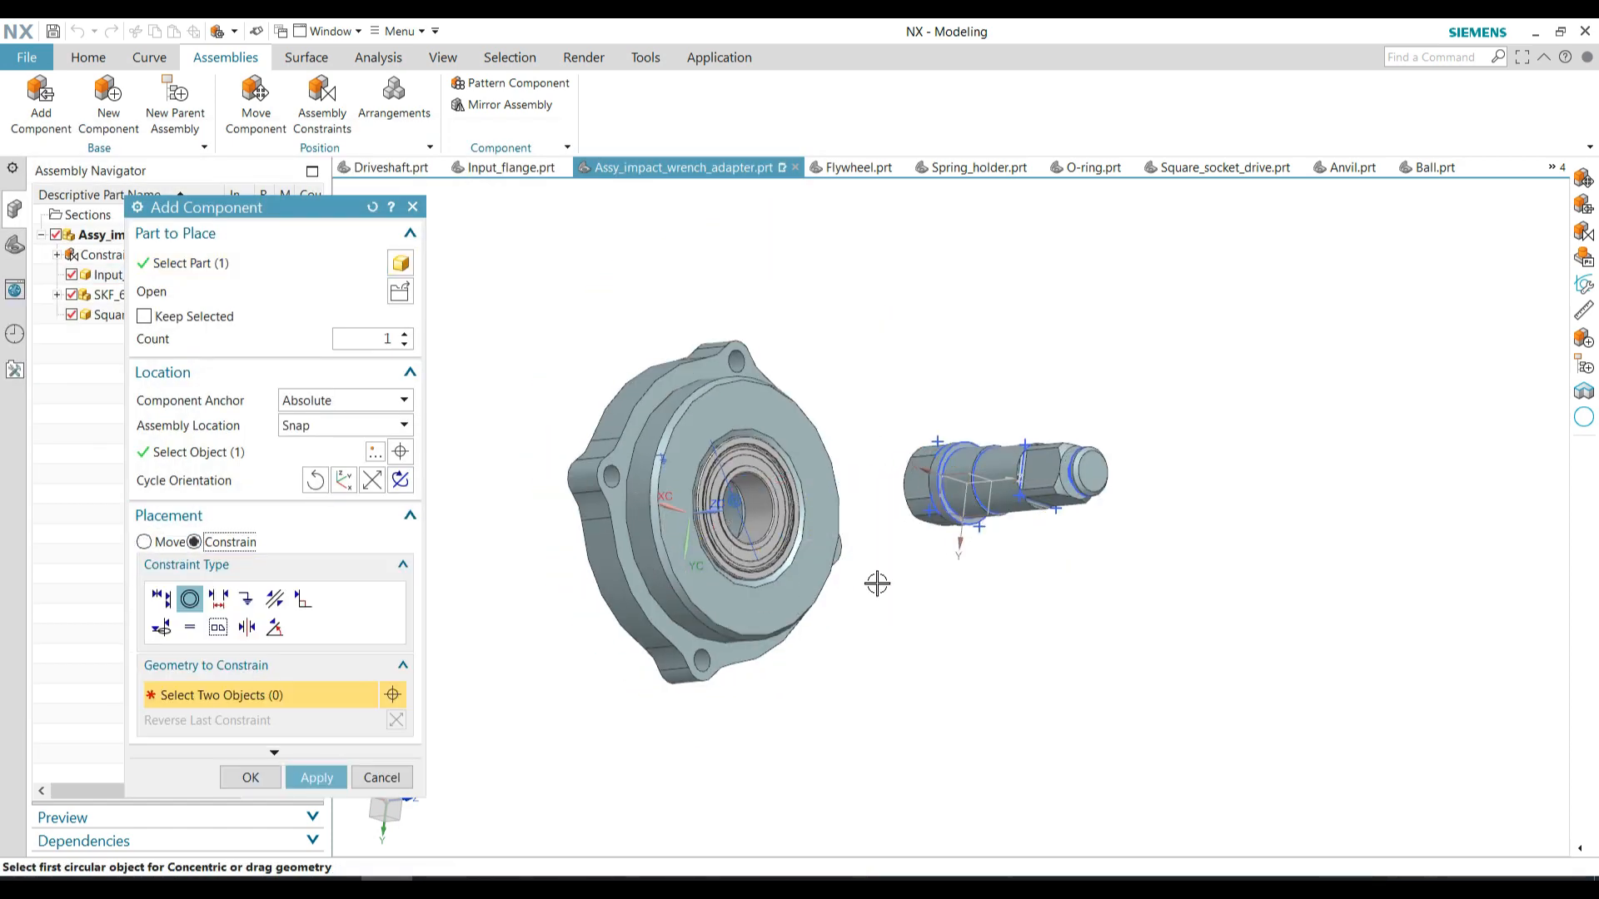
# Constrain the square socket drive concentrically to the bearing, reverse its direction and confirm the placement
pyautogui.scroll(6, 962, 511)
pyautogui.click(943, 519)
pyautogui.scroll(-6, 943, 519)
pyautogui.scroll(6, 778, 556)
pyautogui.click(667, 630)
pyautogui.scroll(-4, 670, 638)
pyautogui.click(395, 721)
pyautogui.scroll(-2, 914, 436)
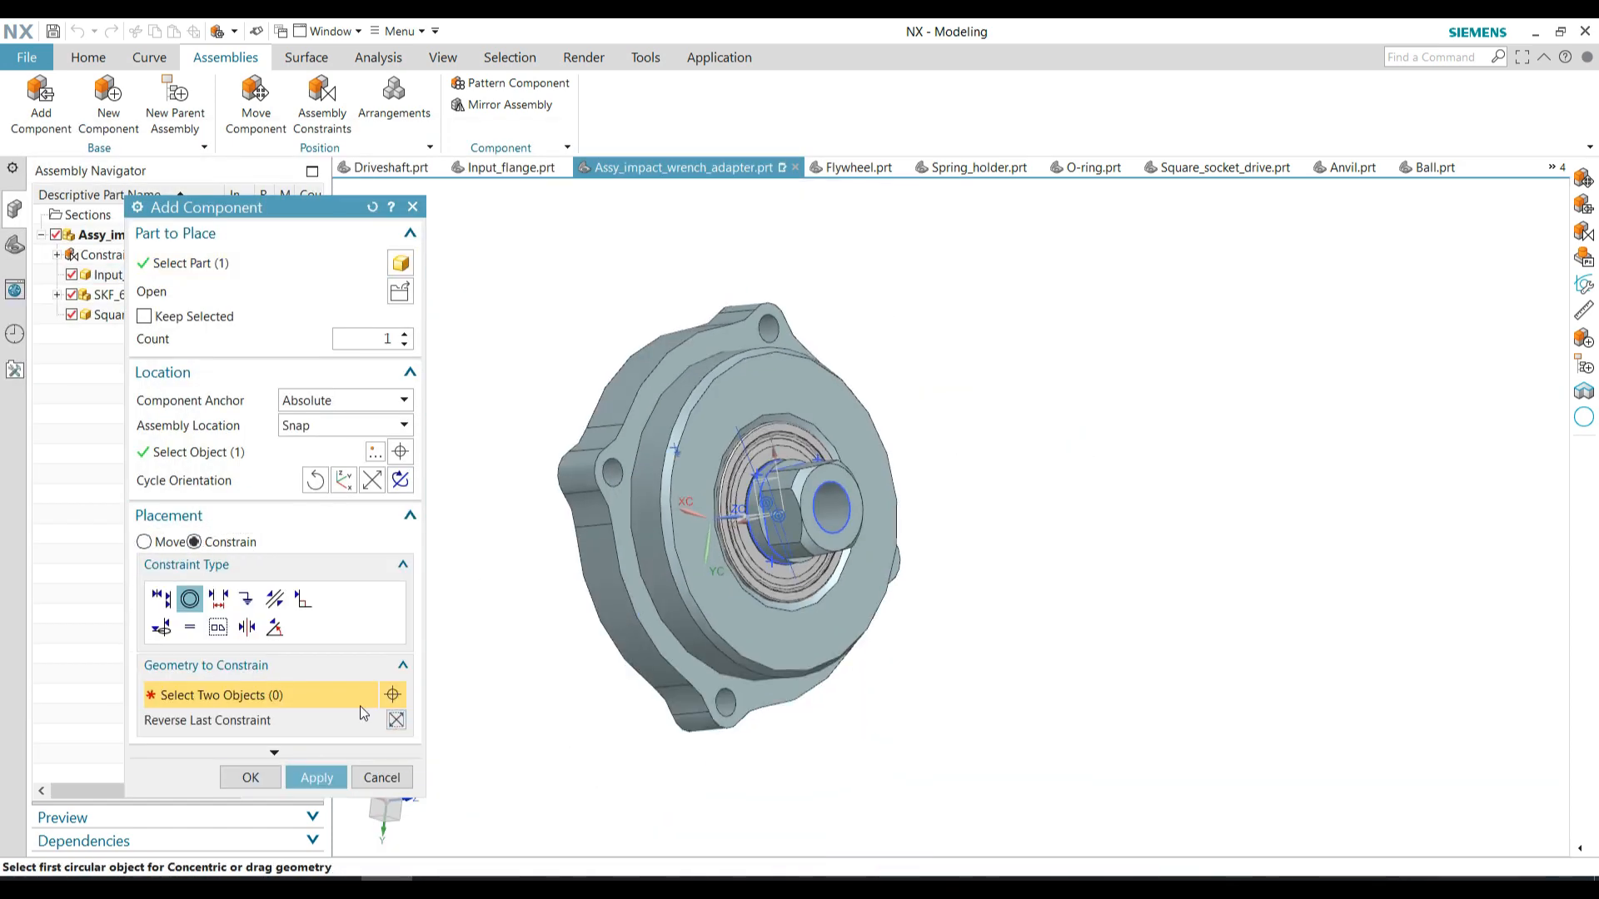
pyautogui.click(265, 774)
# Add Anvil.prt from the CAD video folder and place it beside the input flange, ready for constraining
pyautogui.click(56, 120)
pyautogui.click(399, 292)
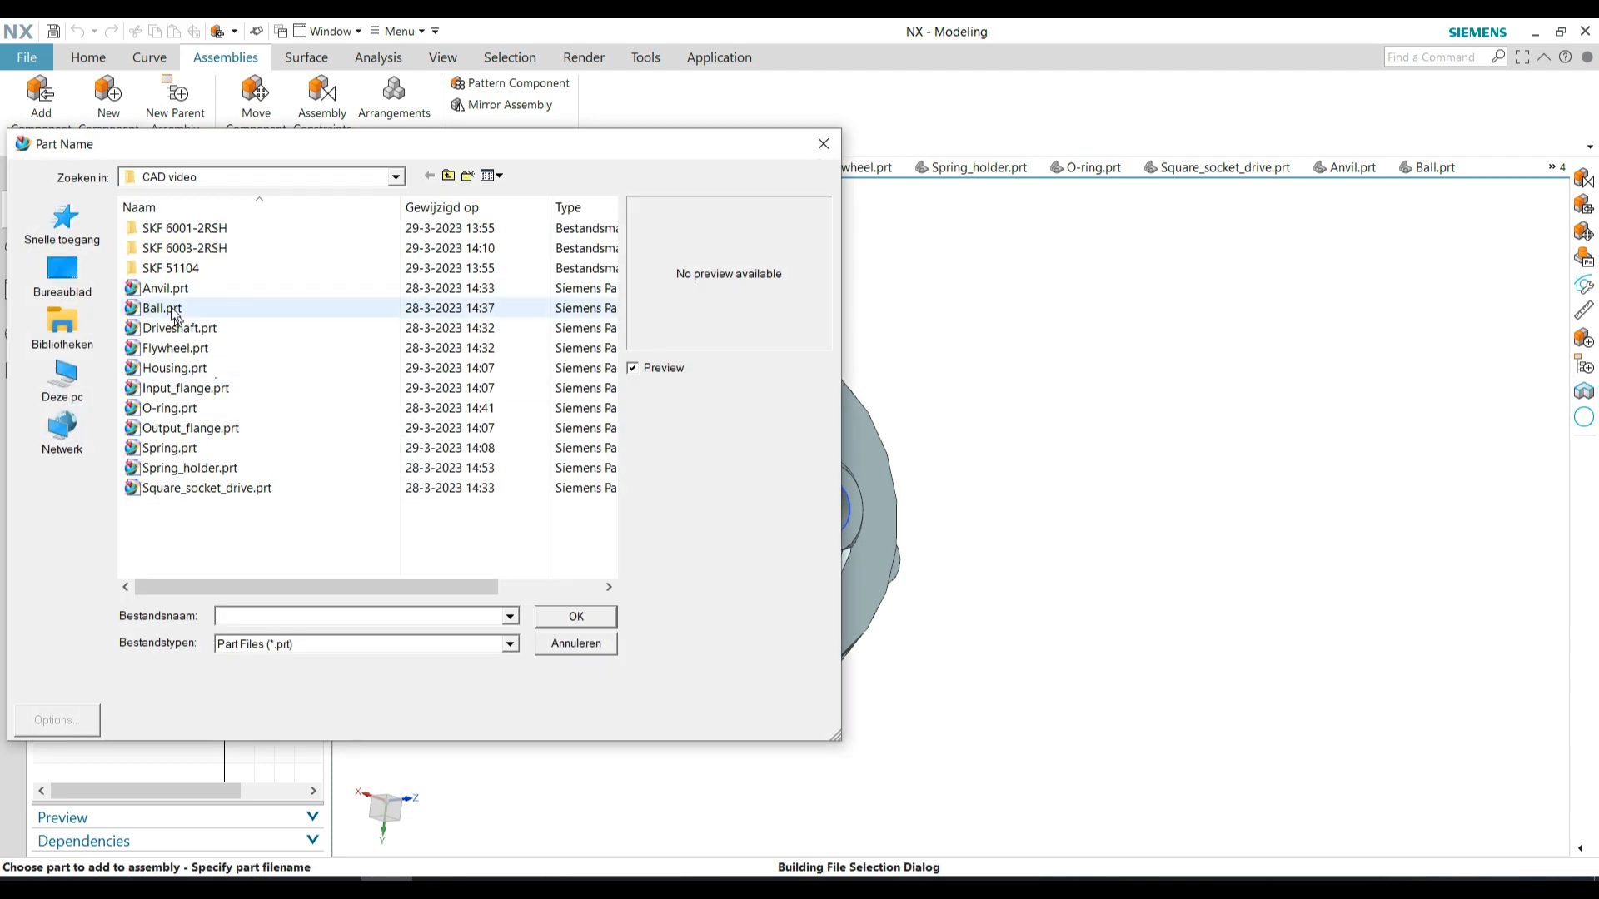
pyautogui.doubleClick(171, 290)
pyautogui.click(146, 542)
pyautogui.click(194, 543)
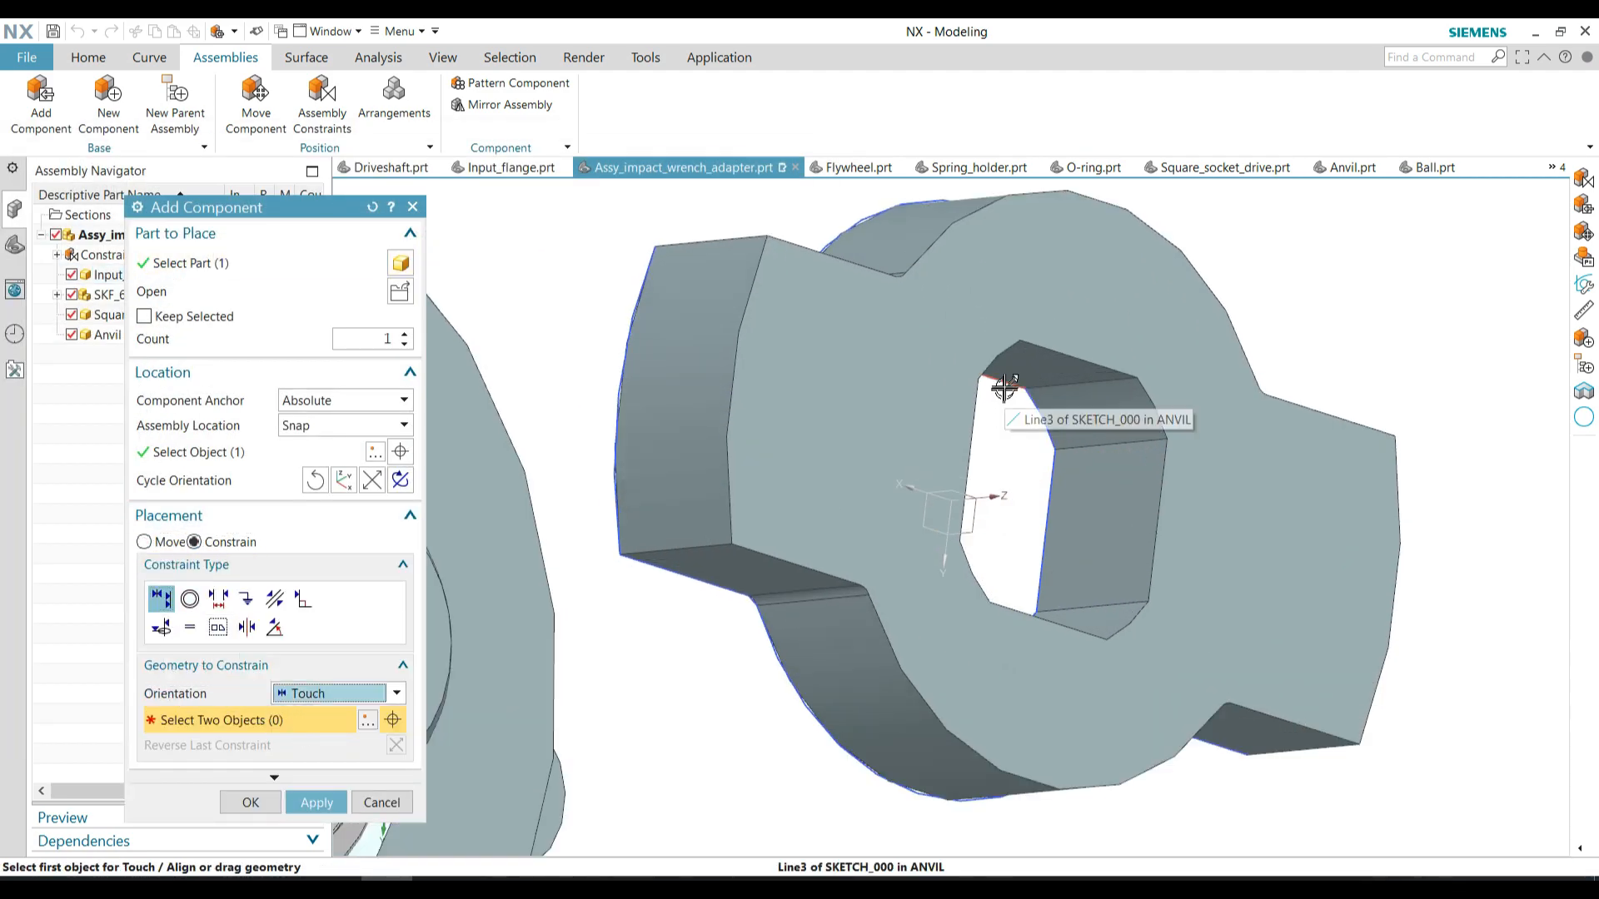
# Constrain an edge of the anvil's central hole to the square socket drive with Touch, and reverse the constraint
pyautogui.click(1004, 389)
pyautogui.scroll(-4, 1004, 389)
pyautogui.scroll(5, 658, 447)
pyautogui.click(782, 464)
pyautogui.scroll(-5, 733, 455)
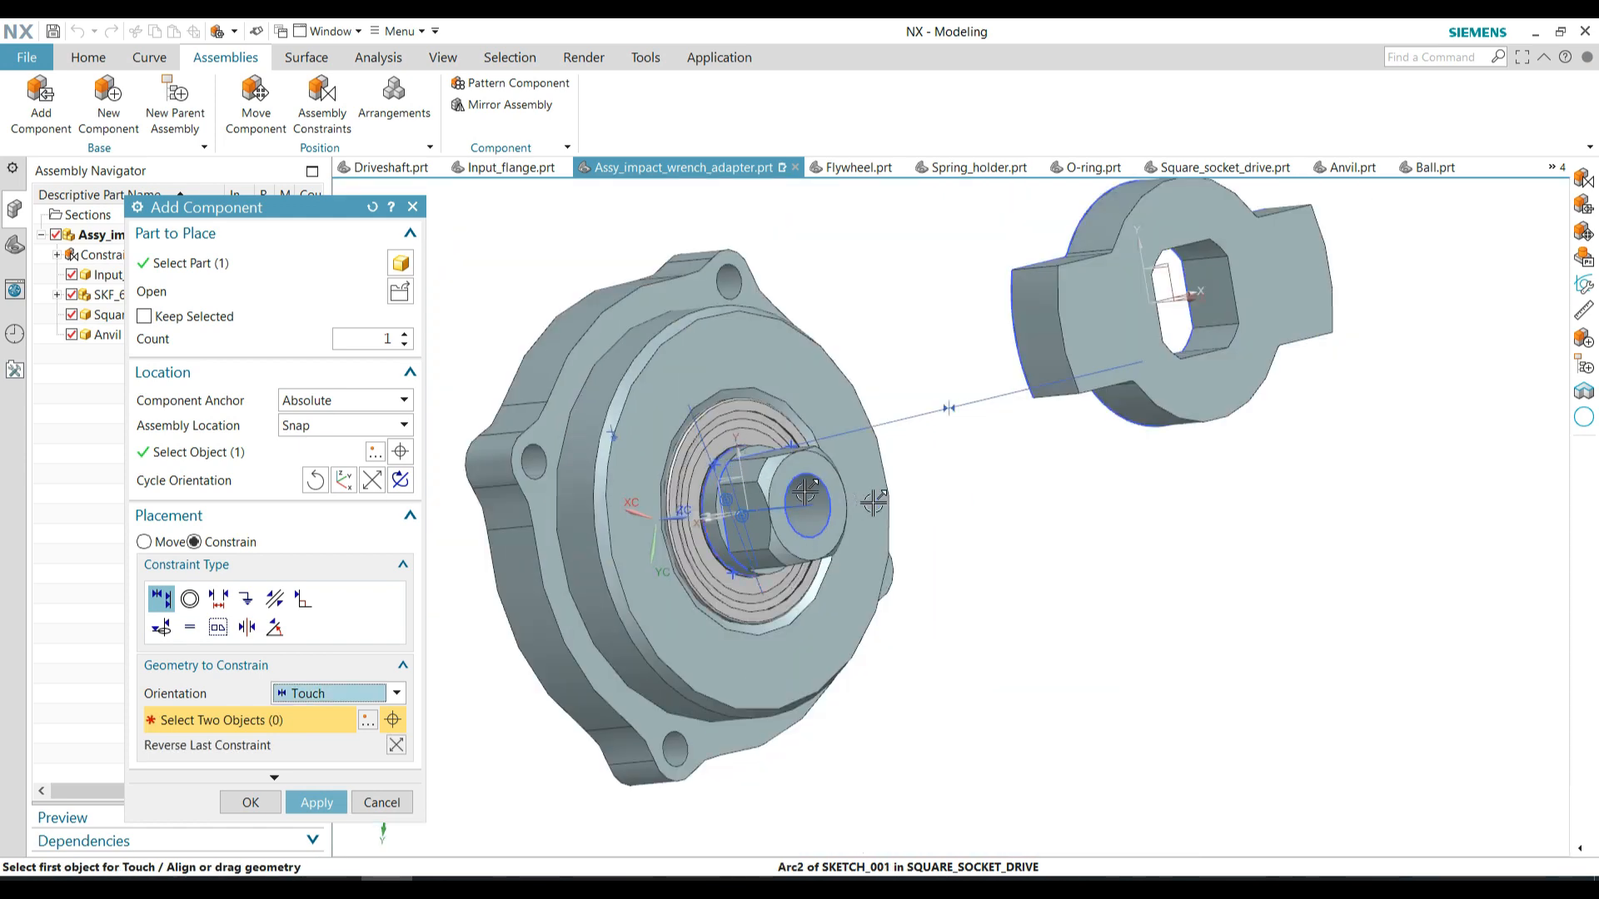
pyautogui.moveTo(872, 503); pyautogui.dragTo(958, 500, button='middle')
pyautogui.click(399, 747)
# Add a second Touch constraint between the anvil and the square socket drive, reverse it to seat the anvil, and confirm the component
pyautogui.scroll(3, 1039, 344)
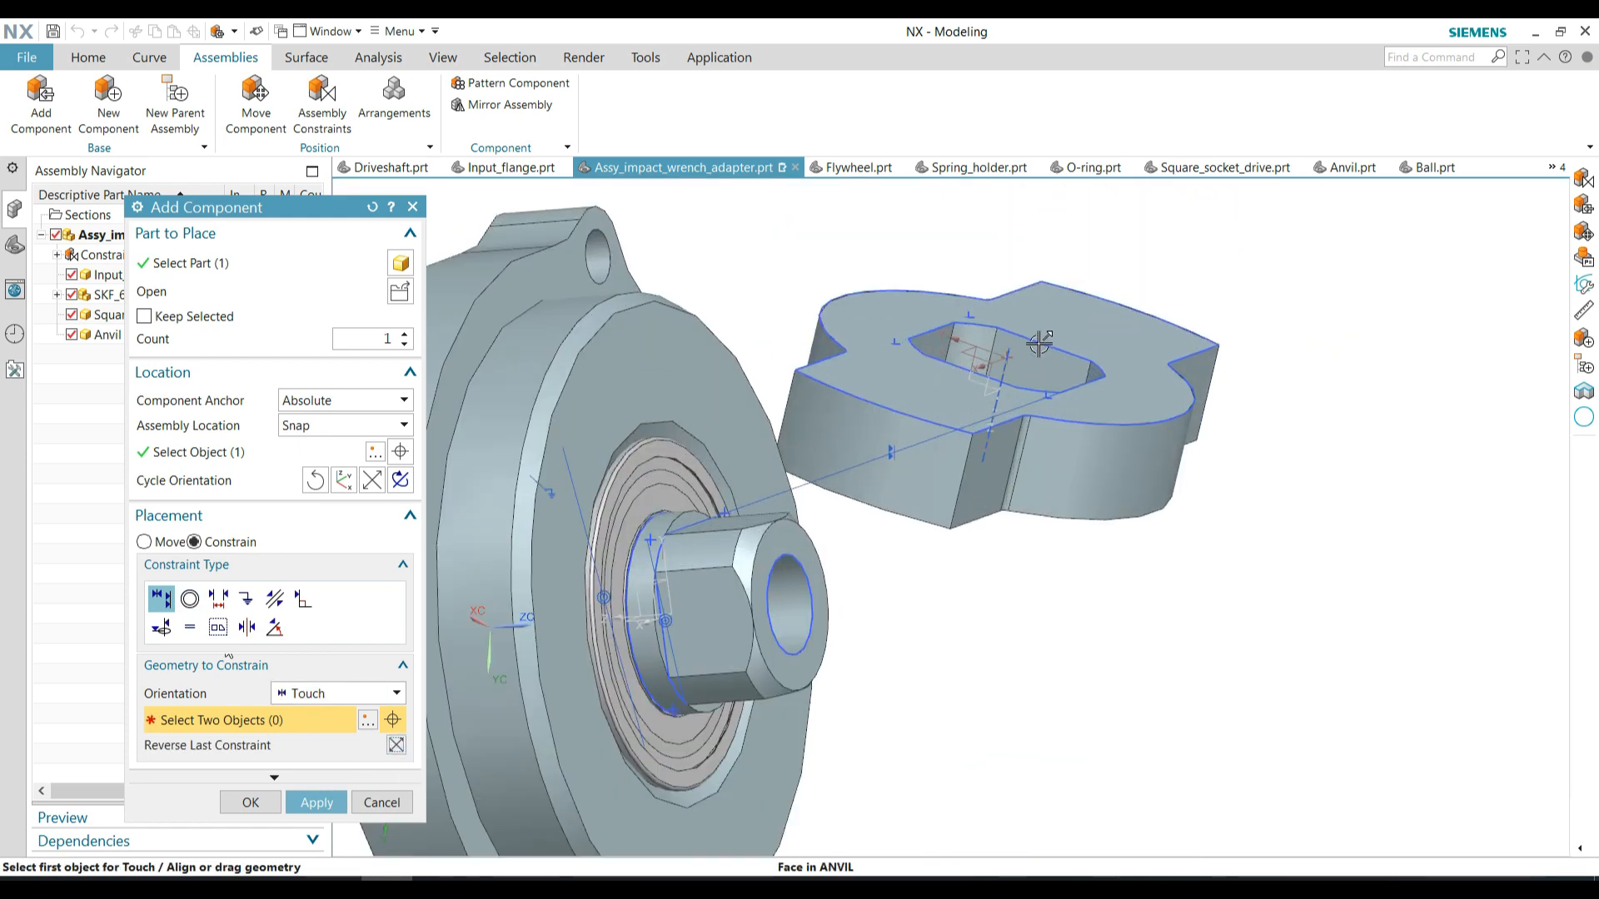
pyautogui.click(1038, 343)
pyautogui.scroll(-2, 870, 692)
pyautogui.moveTo(870, 693); pyautogui.dragTo(732, 695, button='middle')
pyautogui.scroll(5, 696, 617)
pyautogui.click(696, 617)
pyautogui.scroll(-4, 696, 617)
pyautogui.moveTo(789, 617); pyautogui.dragTo(933, 615, button='middle')
pyautogui.click(397, 751)
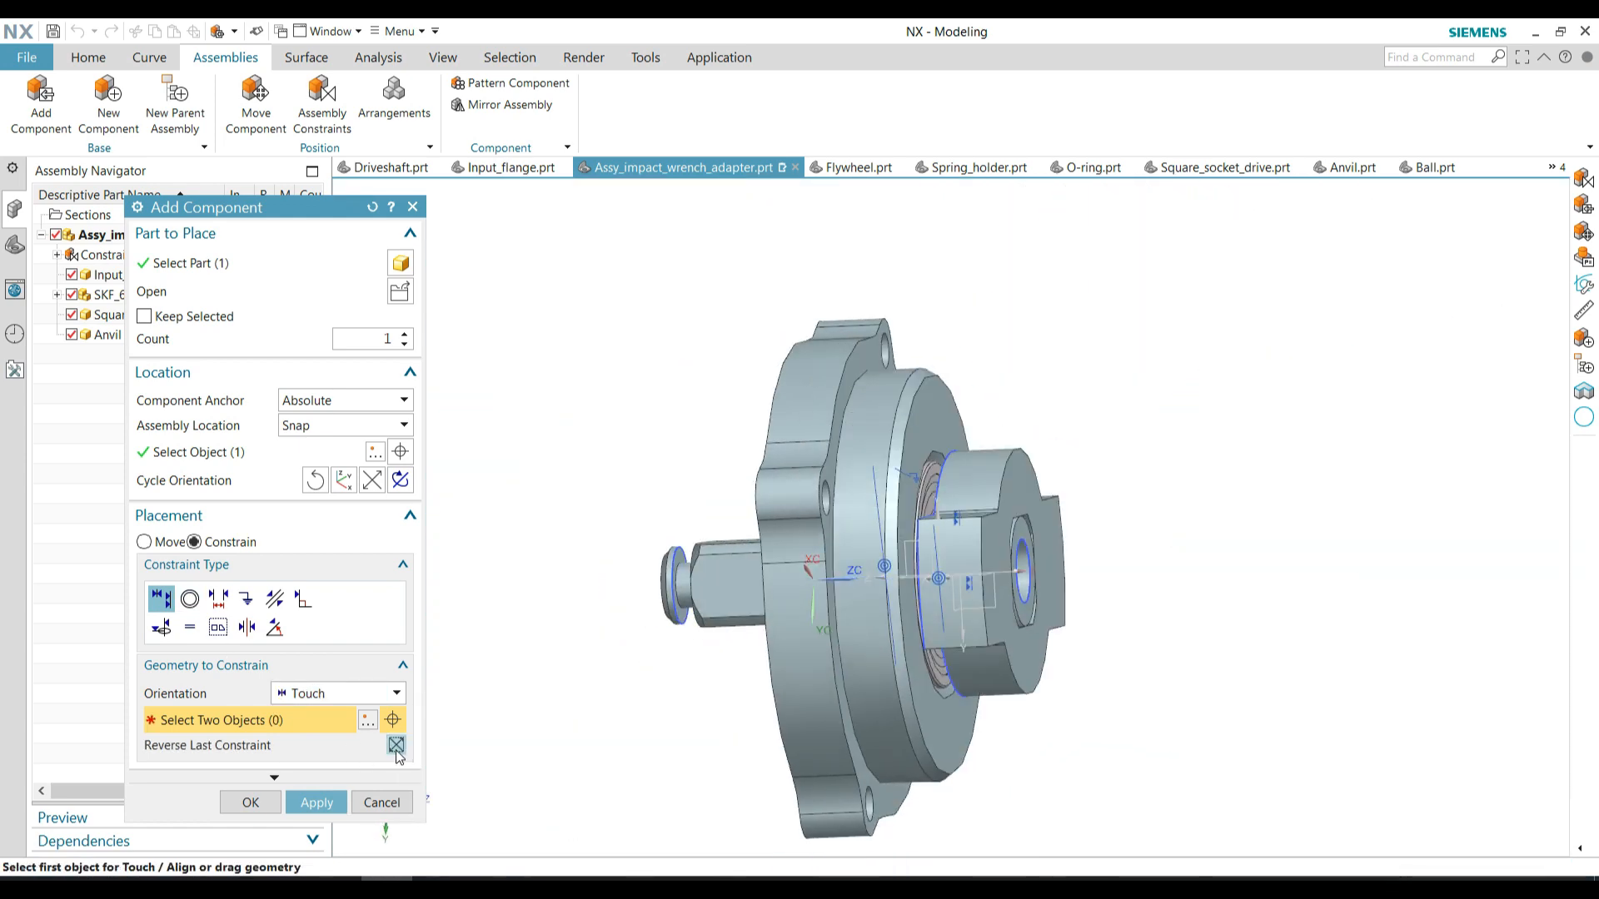
pyautogui.scroll(-1, 750, 467)
pyautogui.moveTo(1116, 474); pyautogui.dragTo(1016, 491, button='middle')
pyautogui.middleClick(864, 631)
pyautogui.scroll(-1, 863, 583)
pyautogui.moveTo(835, 533); pyautogui.dragTo(892, 515, button='middle')
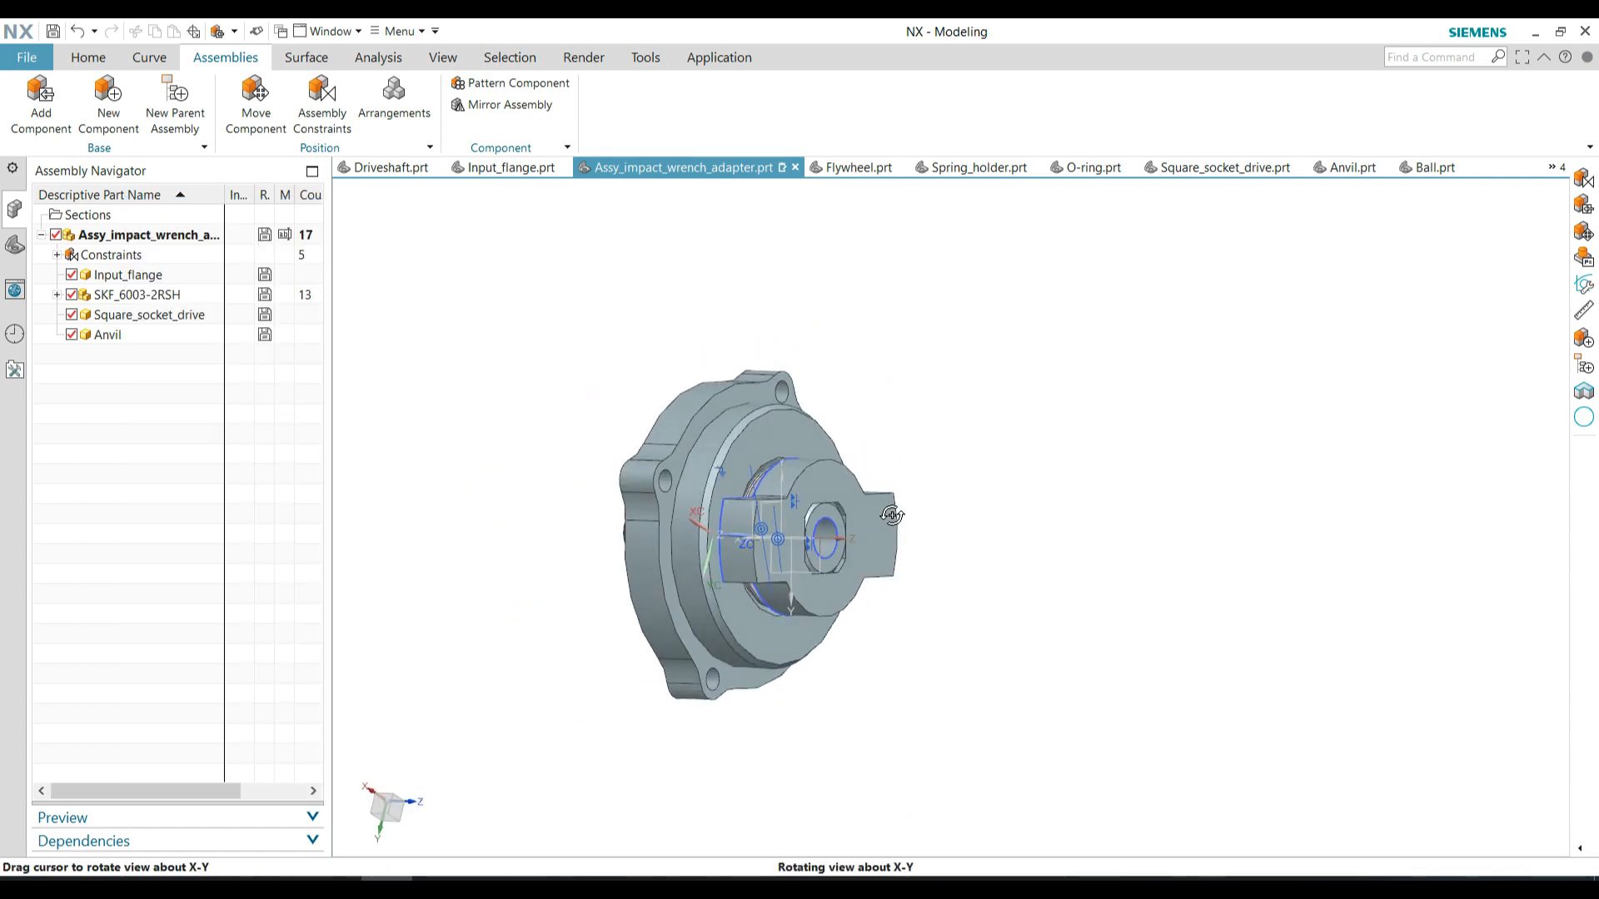
# Hide all object types in the assembly and show only the bodies again, removing sketches and constraint symbols from view
pyautogui.click(429, 56)
pyautogui.click(337, 100)
pyautogui.click(368, 258)
pyautogui.click(318, 317)
pyautogui.click(380, 530)
# Add Driveshaft.prt and constrain its stepped grooved end concentrically to the bore of the square socket drive
pyautogui.click(219, 59)
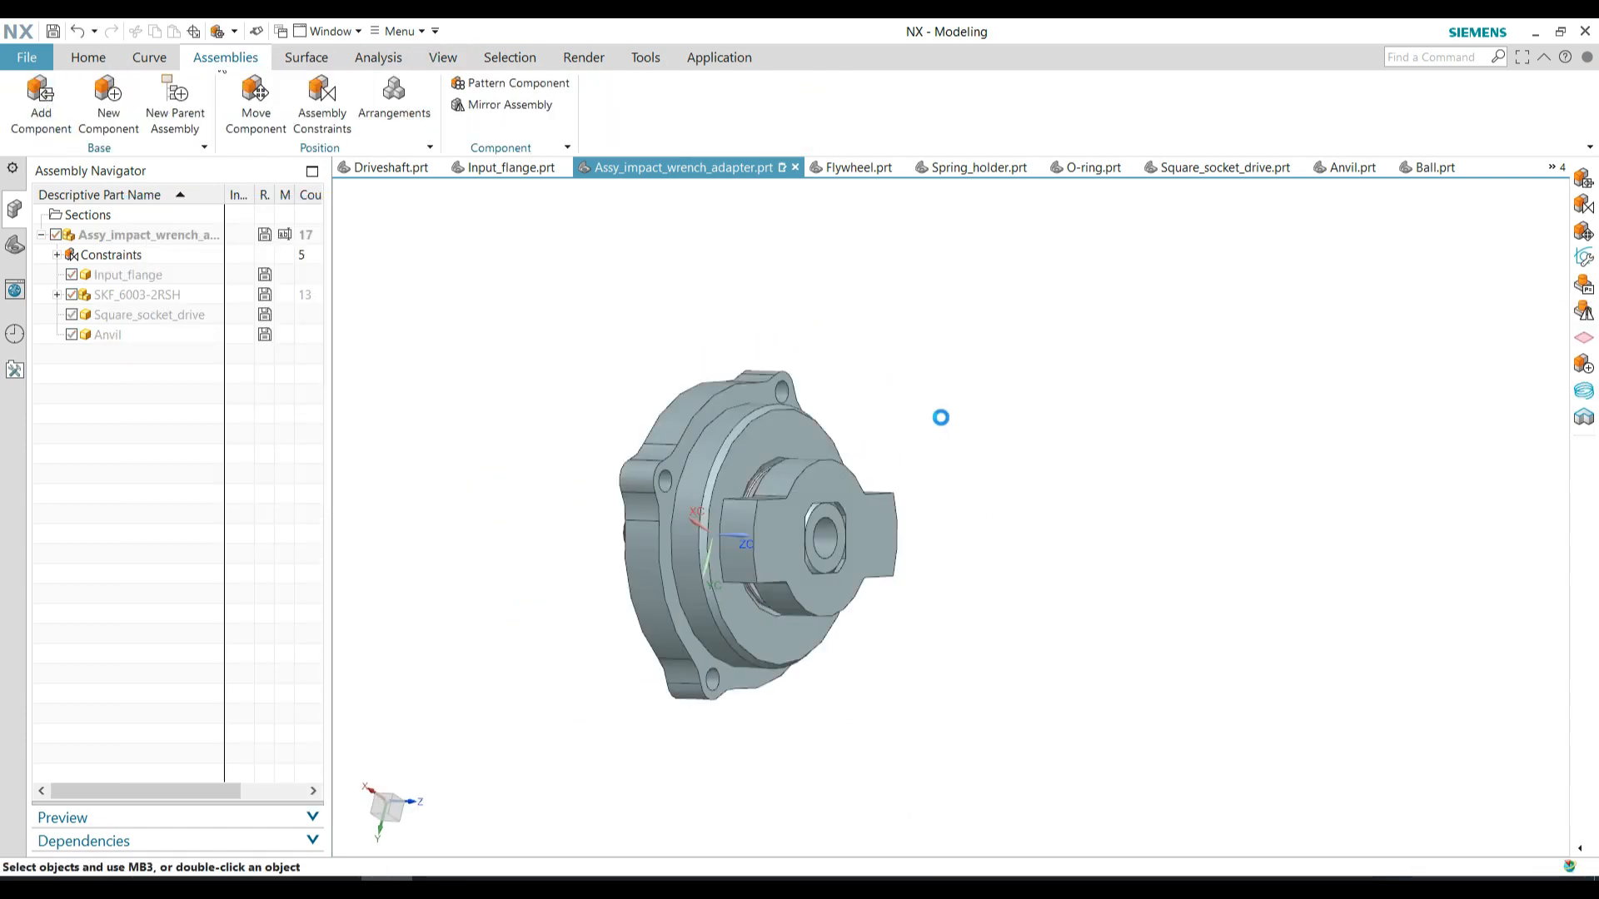
pyautogui.click(587, 617)
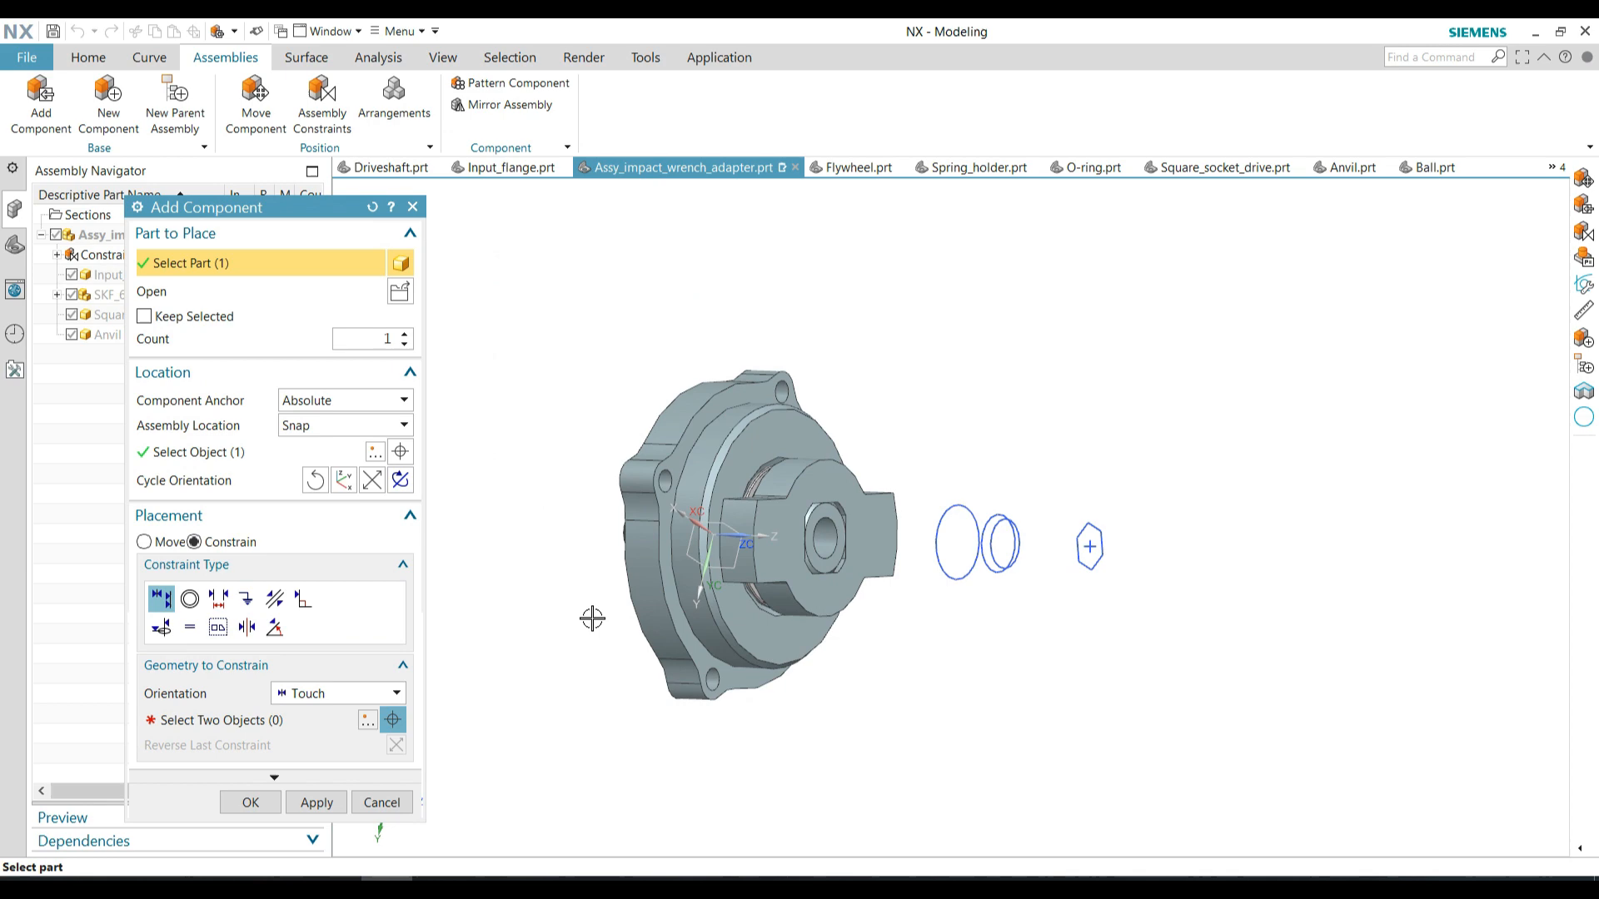
pyautogui.click(172, 543)
pyautogui.click(194, 542)
pyautogui.scroll(5, 652, 552)
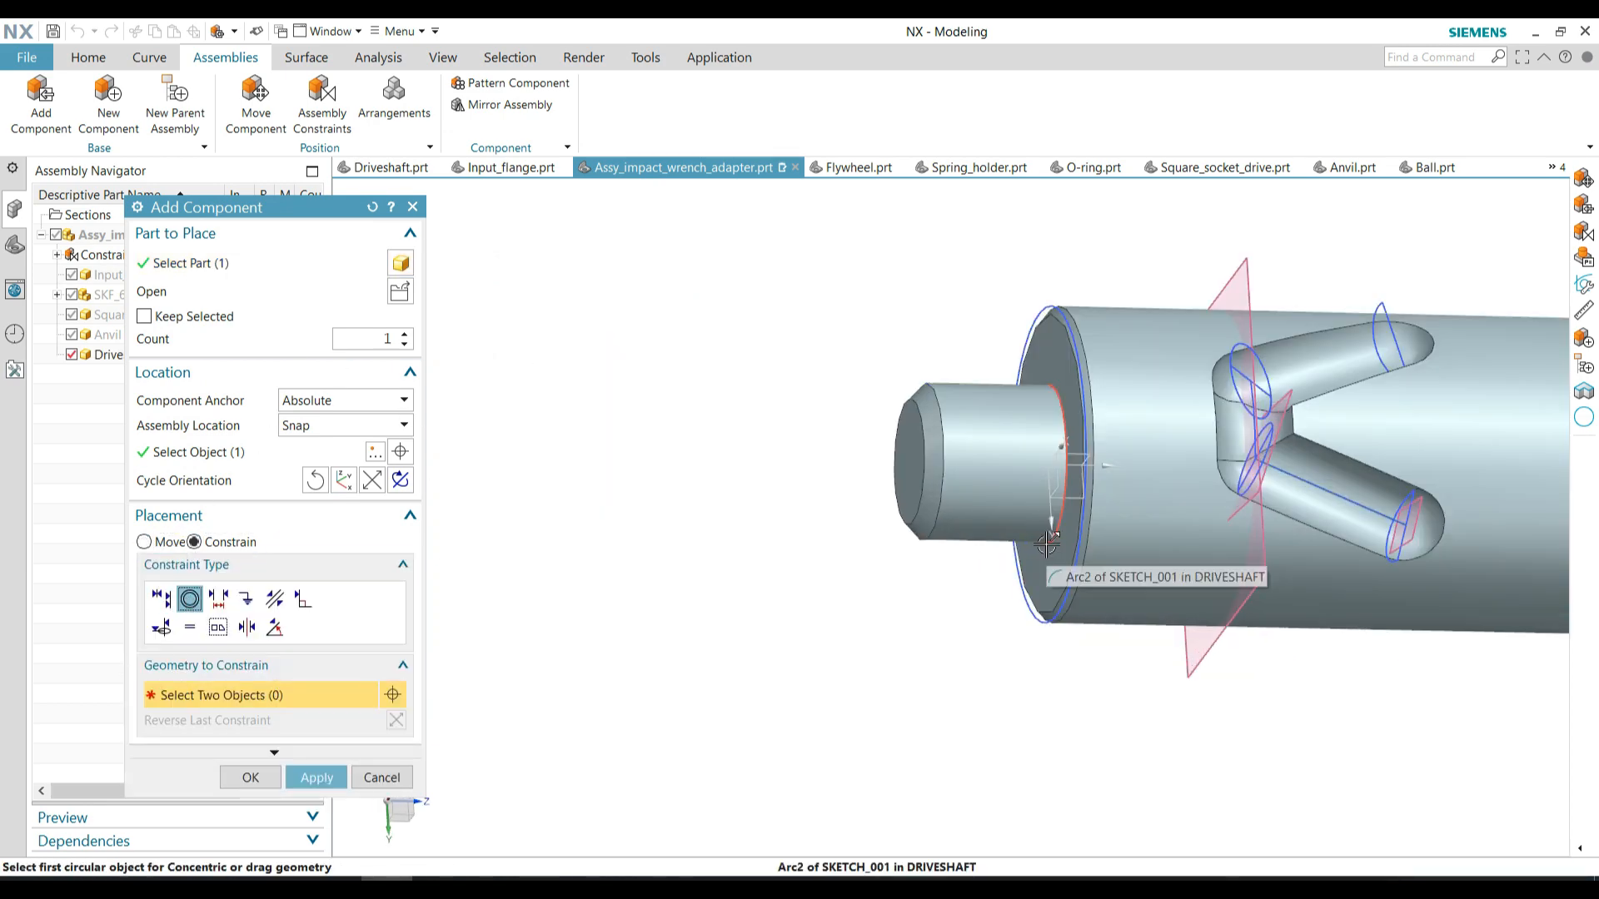
pyautogui.scroll(-2, 652, 695)
pyautogui.click(263, 782)
# Hide the driveshaft's sketches, datum planes and constraint symbols so only the bodies are displayed
pyautogui.click(443, 59)
pyautogui.click(370, 102)
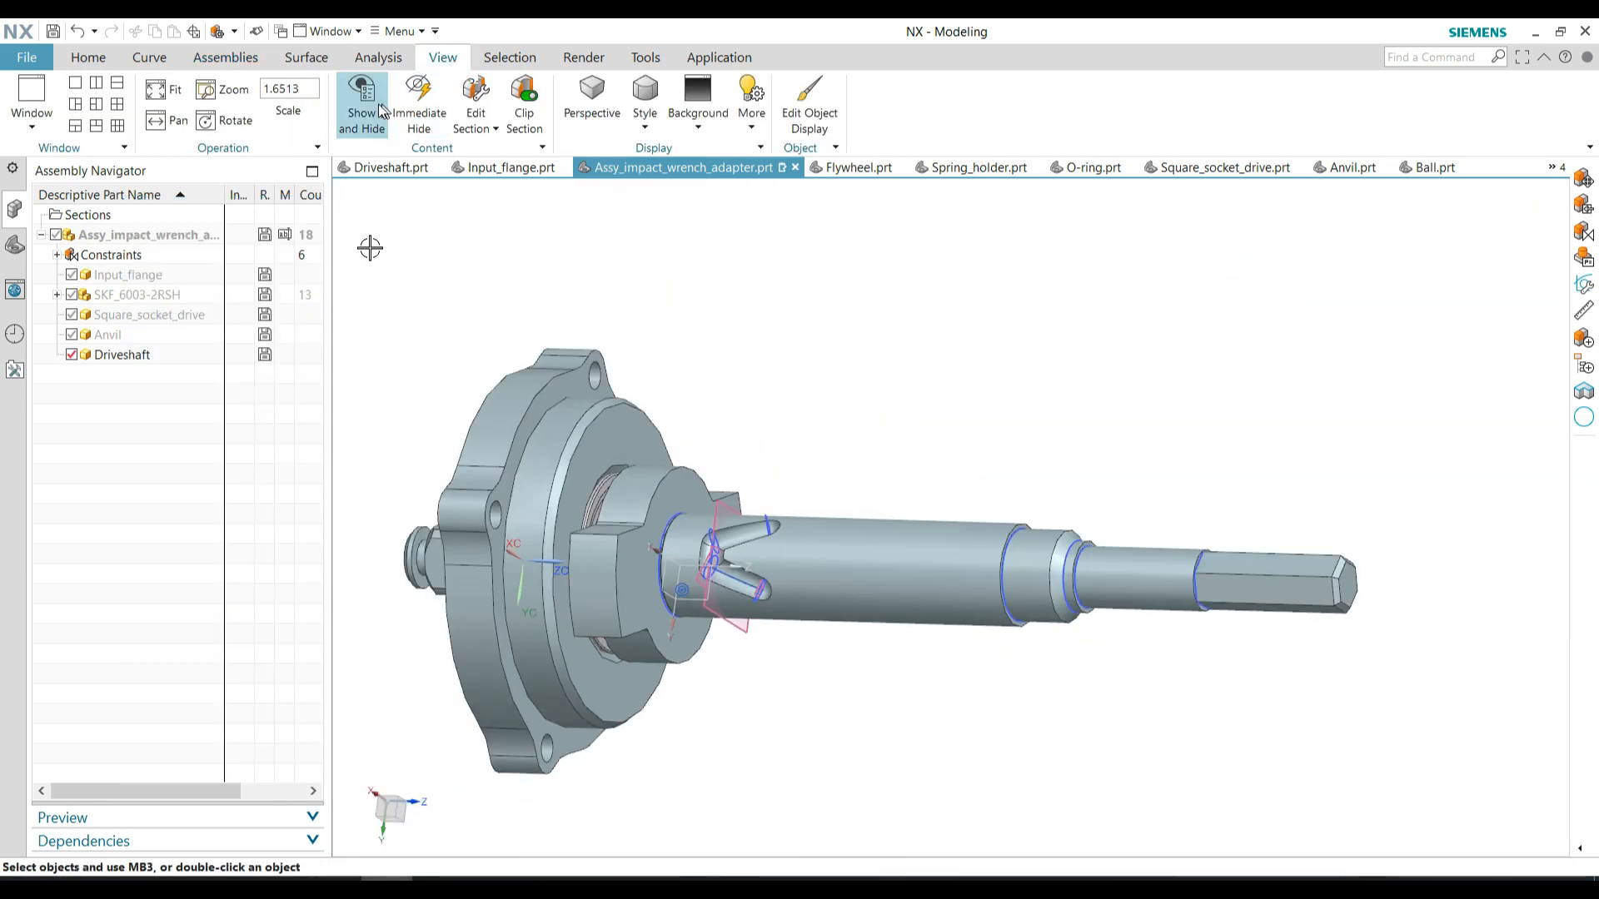
pyautogui.click(369, 257)
pyautogui.click(319, 316)
pyautogui.click(382, 531)
pyautogui.scroll(-2, 583, 492)
pyautogui.moveTo(614, 493); pyautogui.dragTo(615, 493, button='middle')
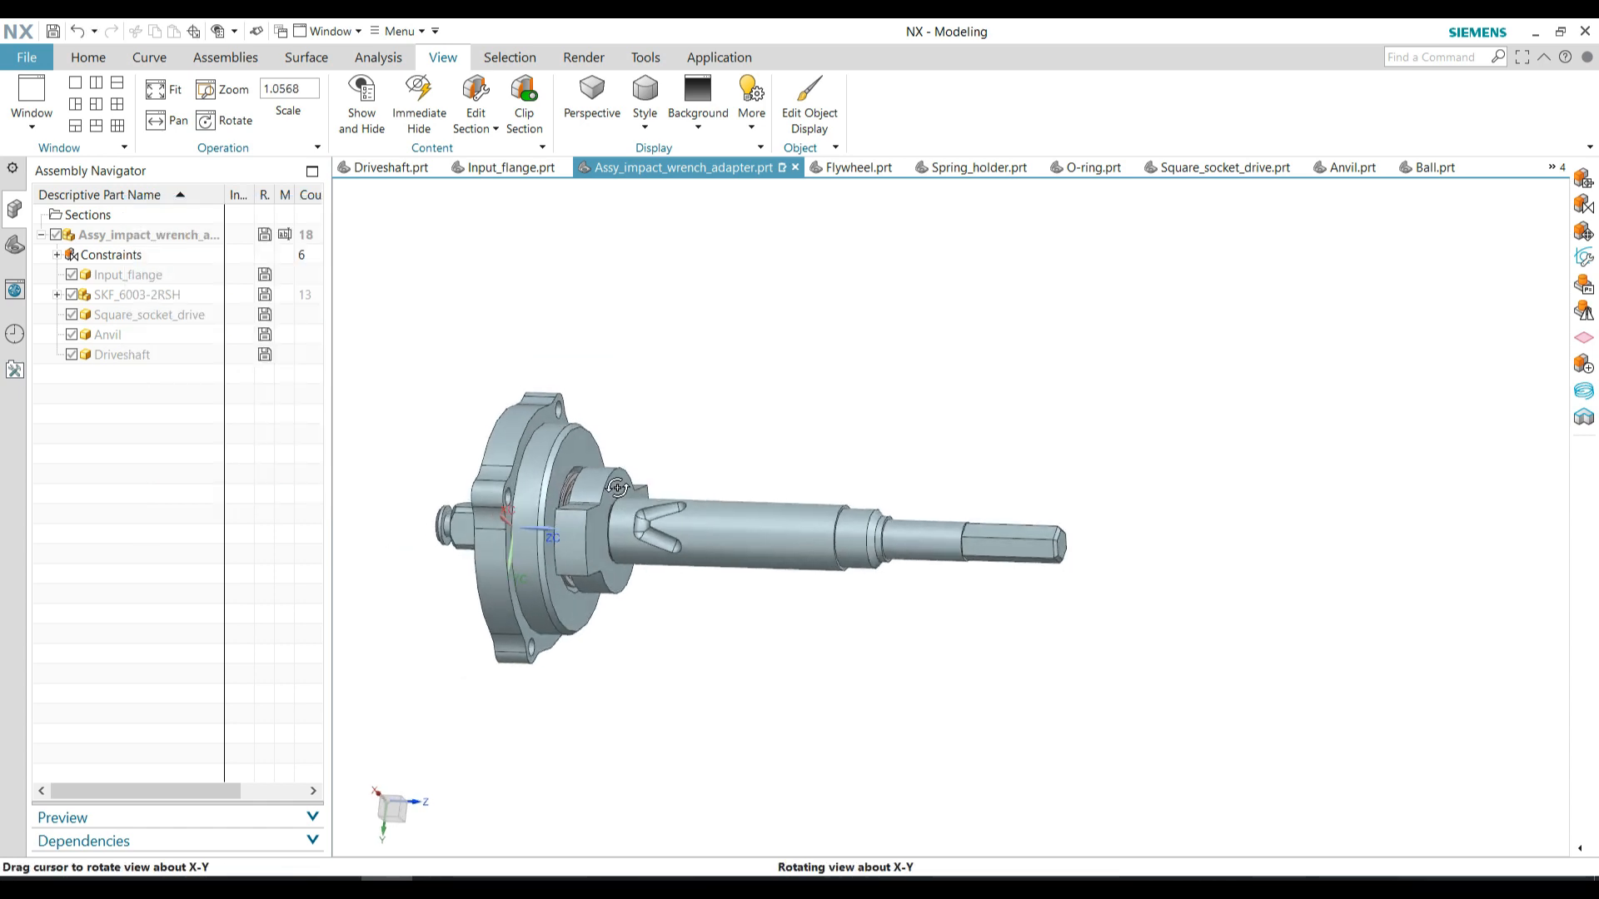
# Add Flywheel.prt and place it unconstrained beyond the hexagonal end of the driveshaft
pyautogui.click(226, 59)
pyautogui.click(400, 292)
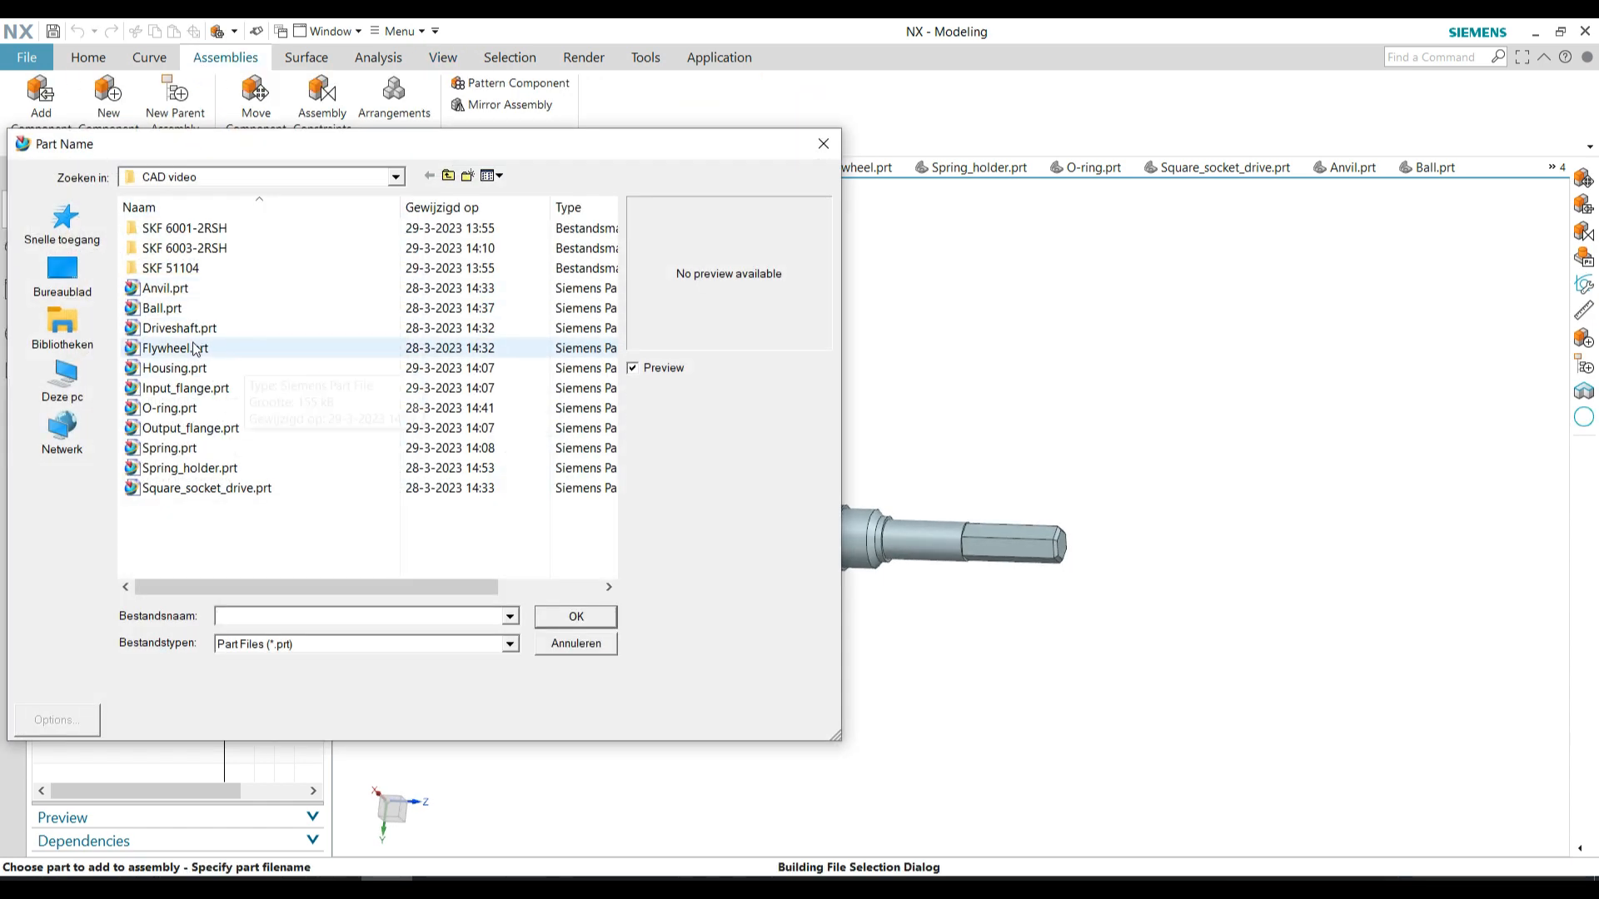
pyautogui.doubleClick(200, 349)
pyautogui.click(148, 541)
pyautogui.moveTo(514, 528); pyautogui.dragTo(1131, 433)
pyautogui.click(250, 642)
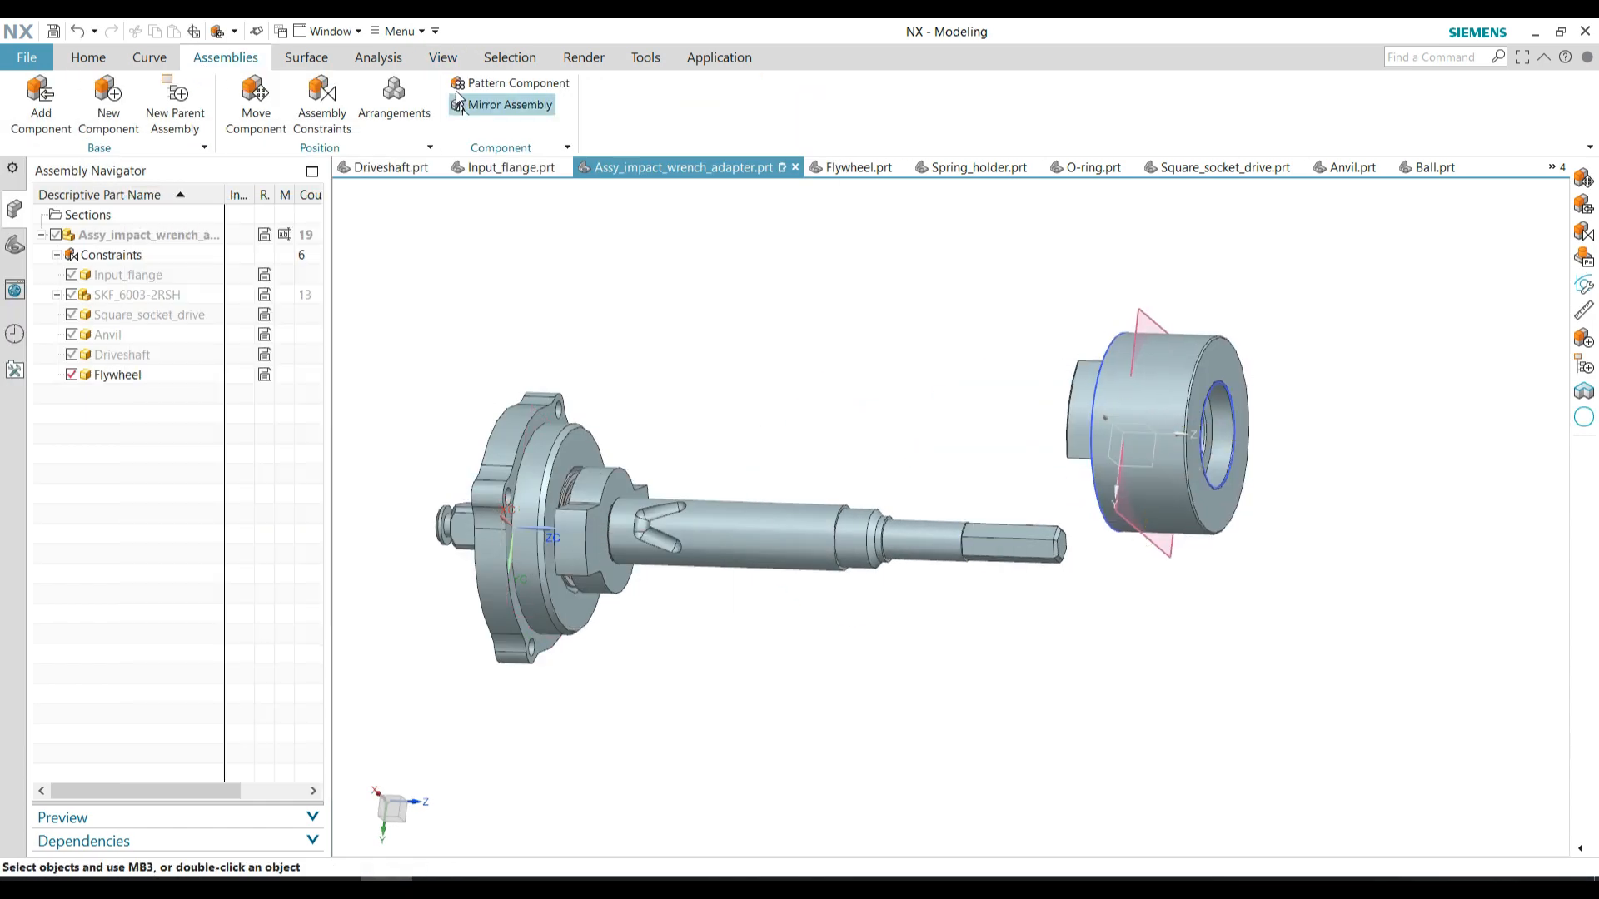
# Hide the flywheel's sketches and datum planes, leaving only the assembly's bodies displayed
pyautogui.click(443, 58)
pyautogui.click(361, 104)
pyautogui.click(371, 258)
pyautogui.click(318, 317)
pyautogui.click(381, 531)
pyautogui.click(88, 57)
# Create a cylindrical joint between the flywheel's bore axis and the driveshaft's axis
pyautogui.click(225, 56)
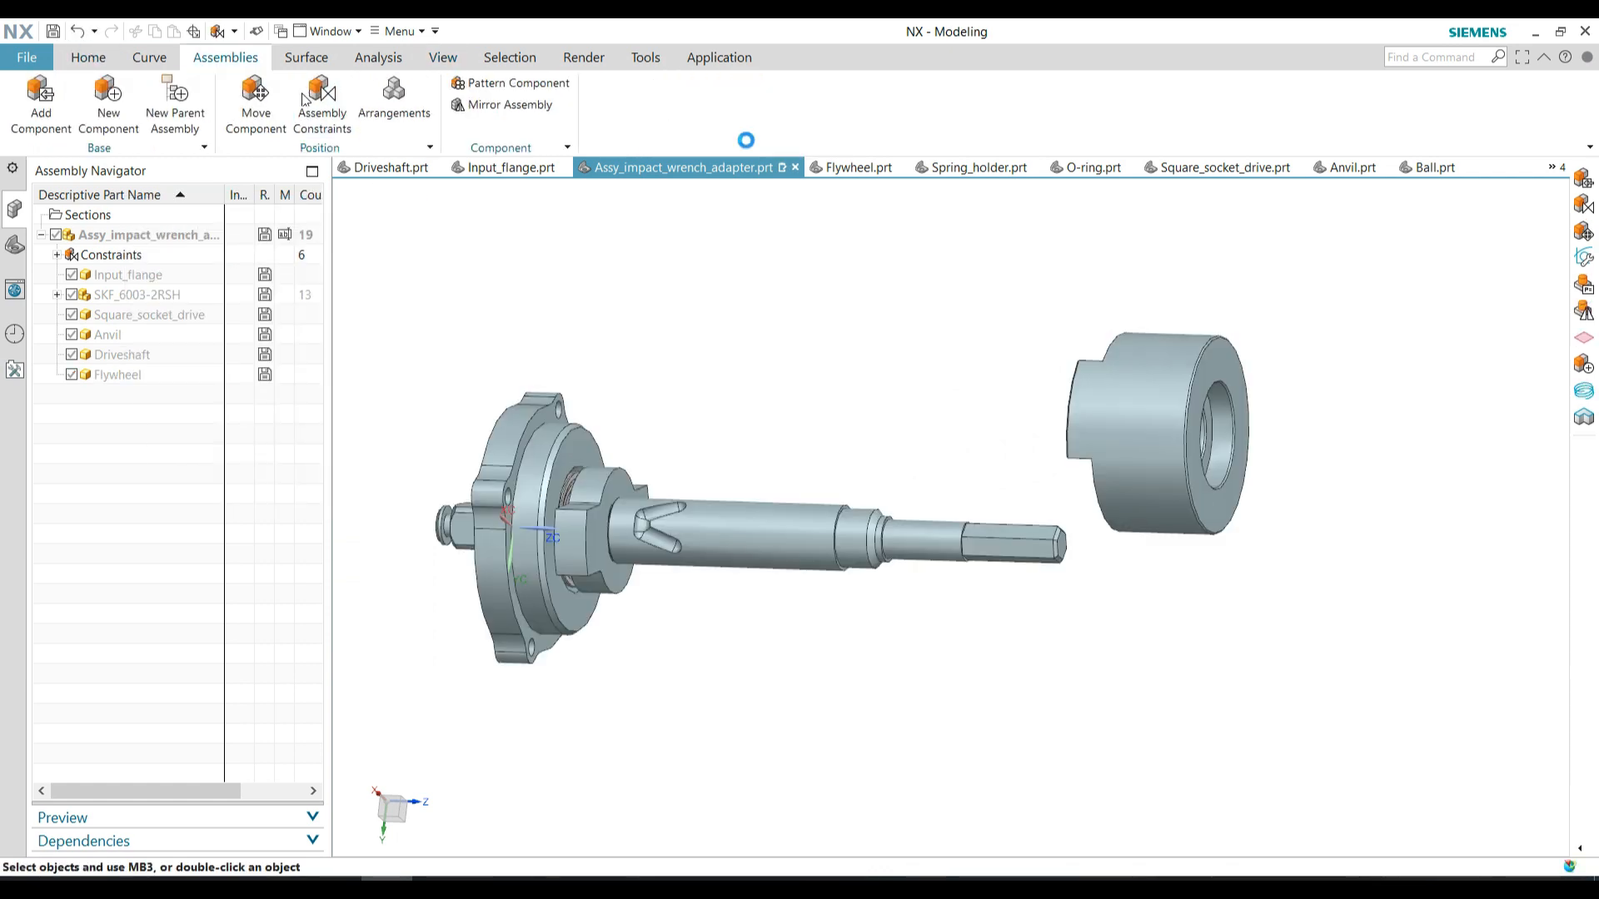
pyautogui.click(322, 104)
pyautogui.click(217, 396)
pyautogui.moveTo(782, 463); pyautogui.dragTo(684, 461, button='middle')
pyautogui.scroll(2, 1001, 416)
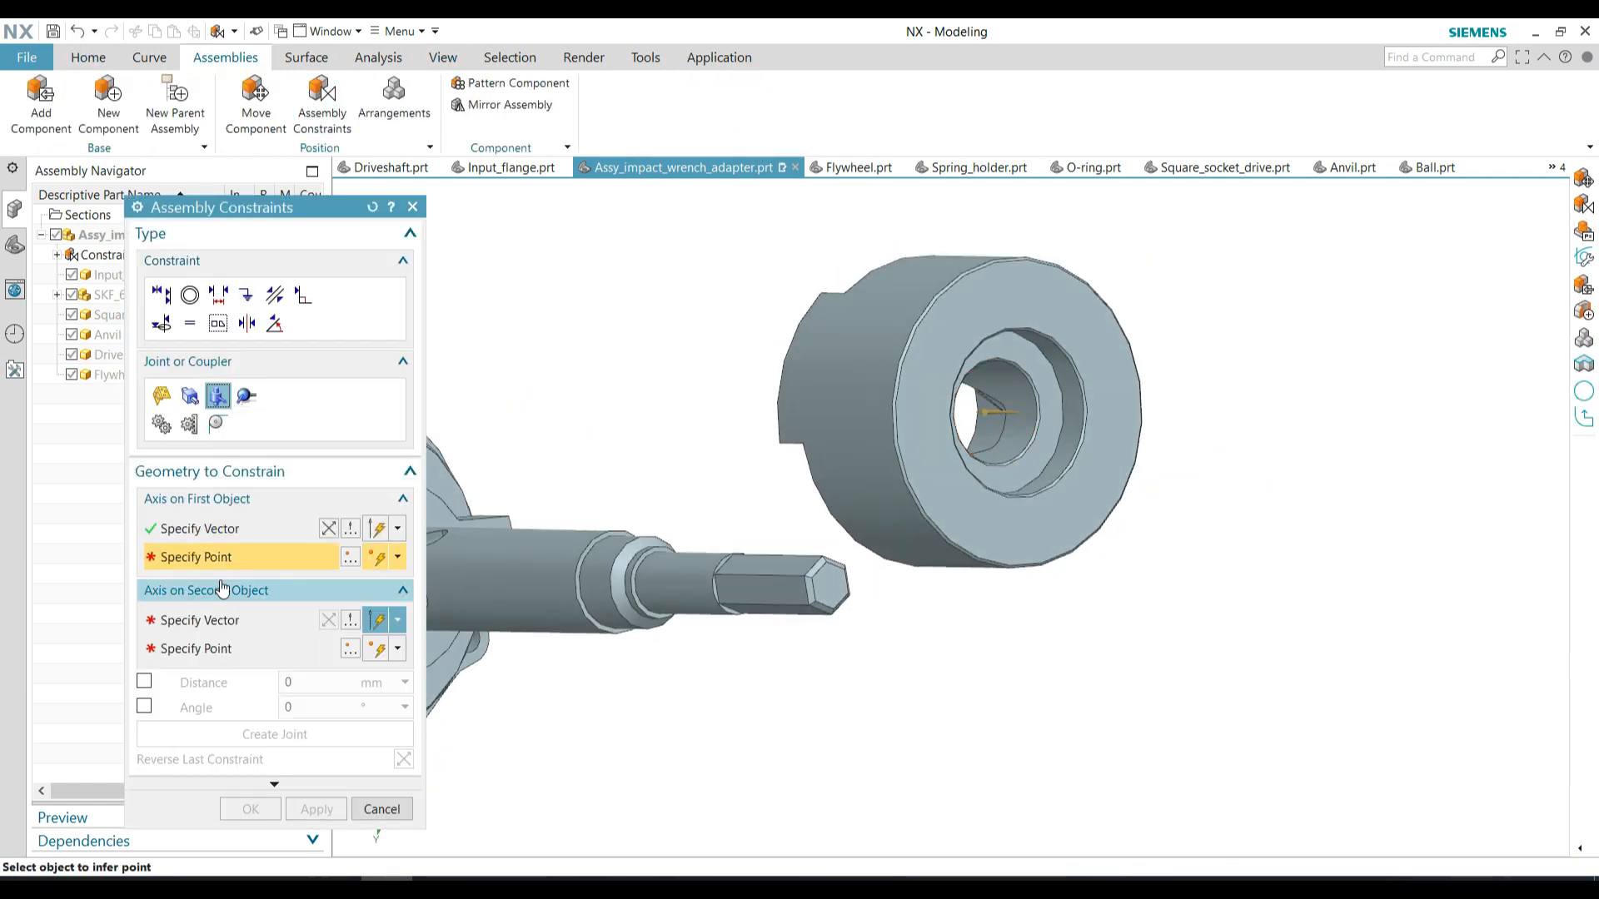
pyautogui.scroll(-1, 809, 503)
pyautogui.click(598, 563)
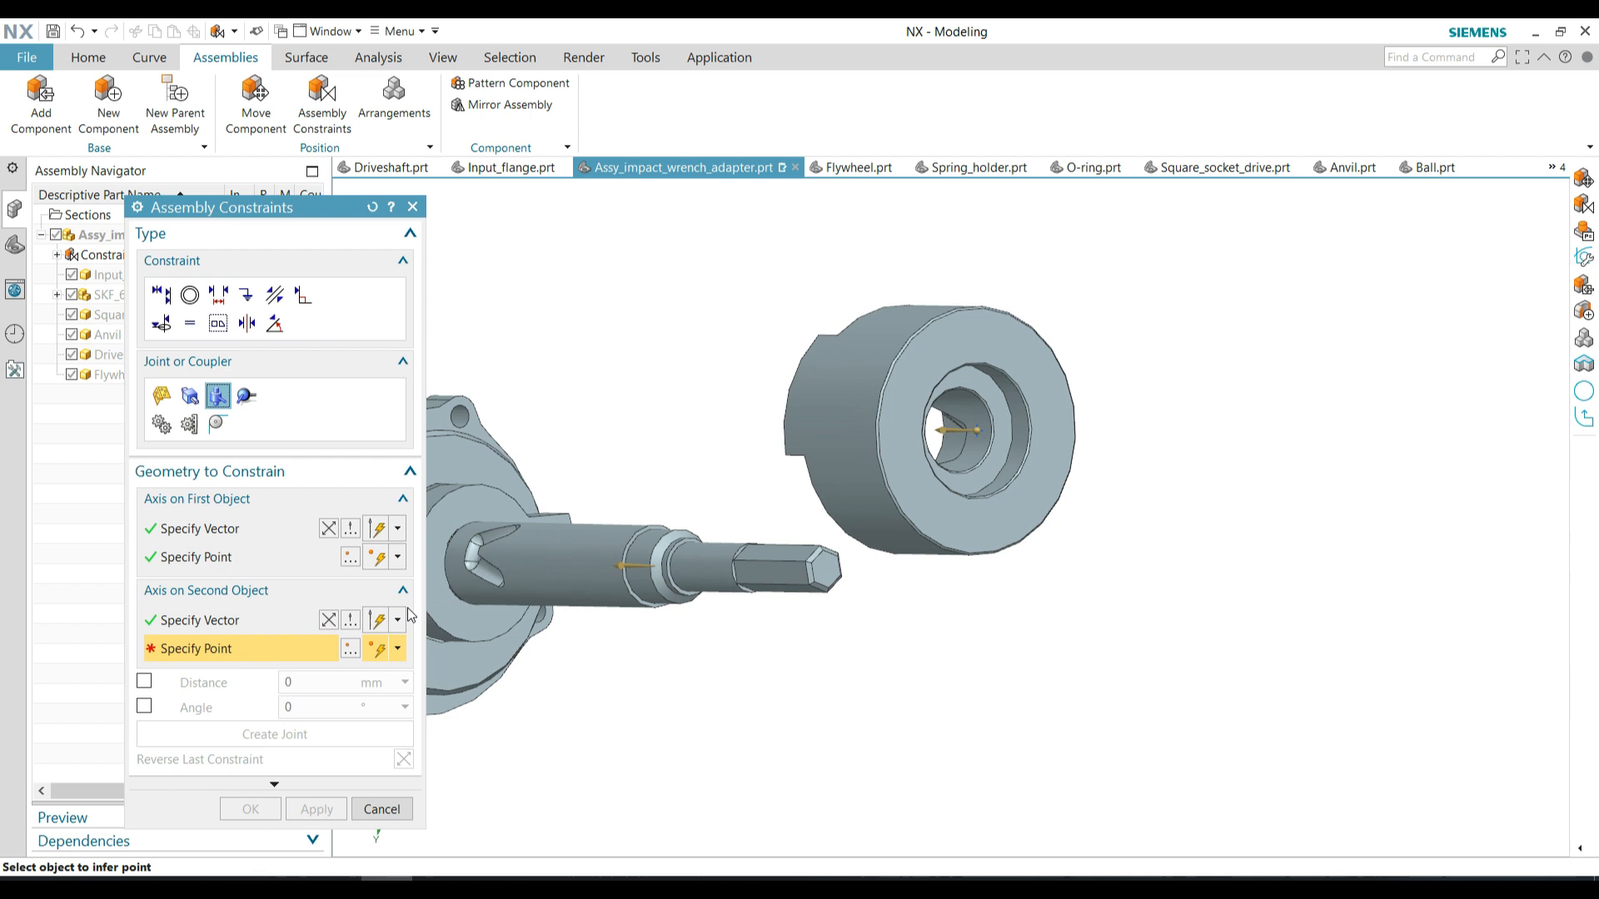
pyautogui.click(623, 586)
pyautogui.click(322, 733)
pyautogui.click(250, 833)
# Move the flywheel along the driveshaft toward the anvil, to about Z 62.27 mm, and confirm
pyautogui.moveTo(749, 533); pyautogui.dragTo(691, 458, button='middle')
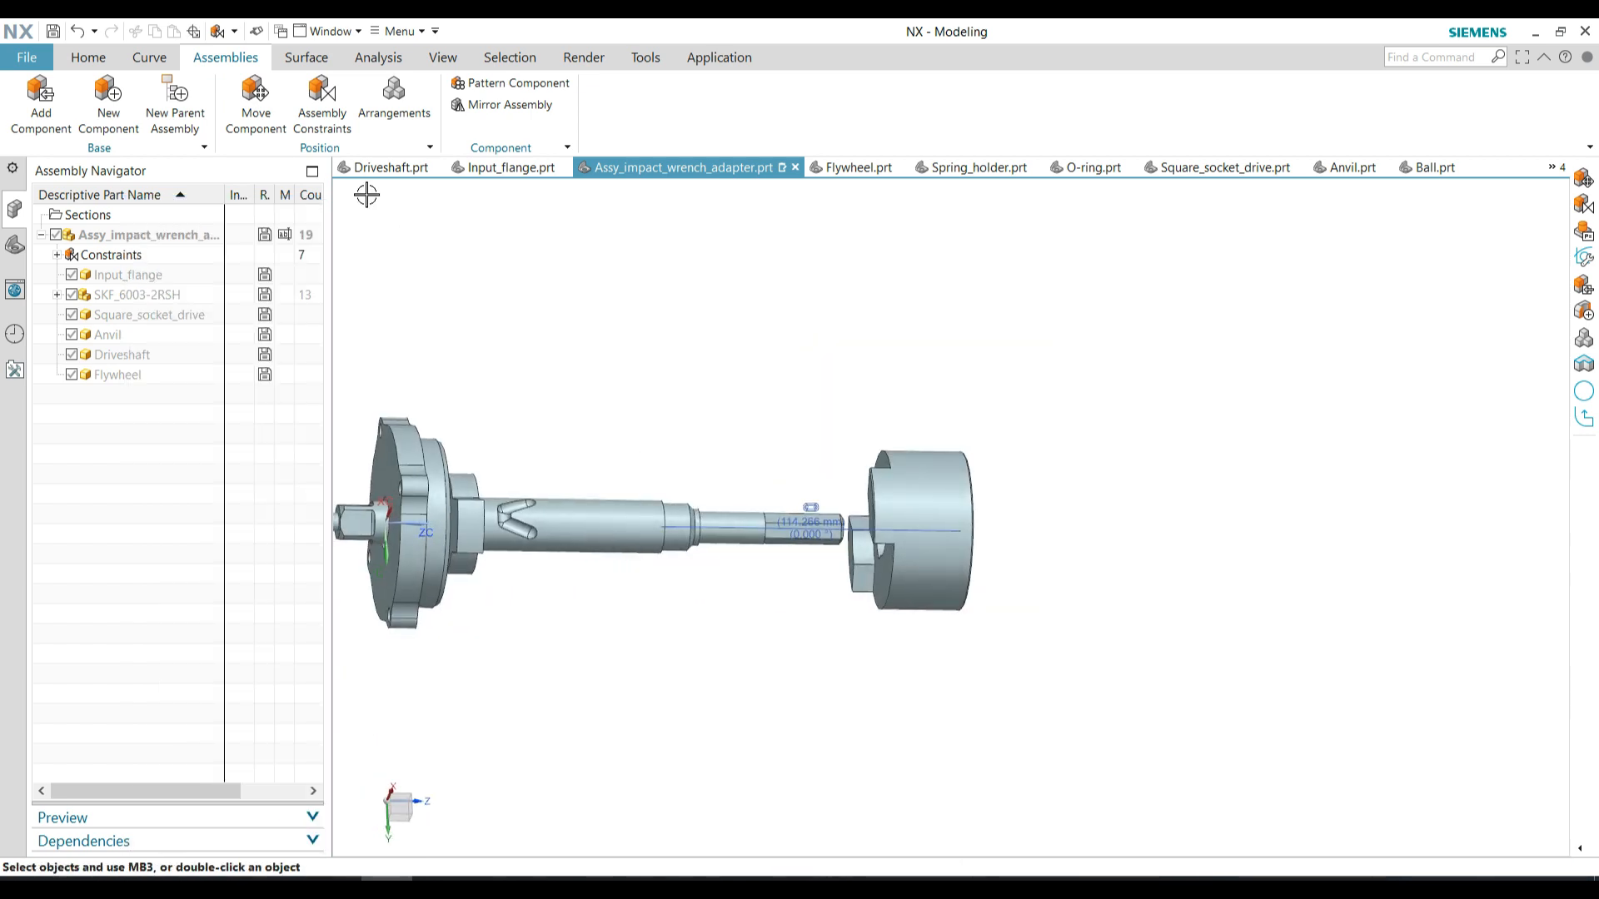
pyautogui.click(837, 499)
pyautogui.click(389, 360)
pyautogui.moveTo(991, 532); pyautogui.dragTo(630, 532)
pyautogui.moveTo(533, 508); pyautogui.dragTo(566, 521, button='middle')
pyautogui.scroll(5, 566, 521)
pyautogui.moveTo(566, 520); pyautogui.dragTo(531, 470, button='middle')
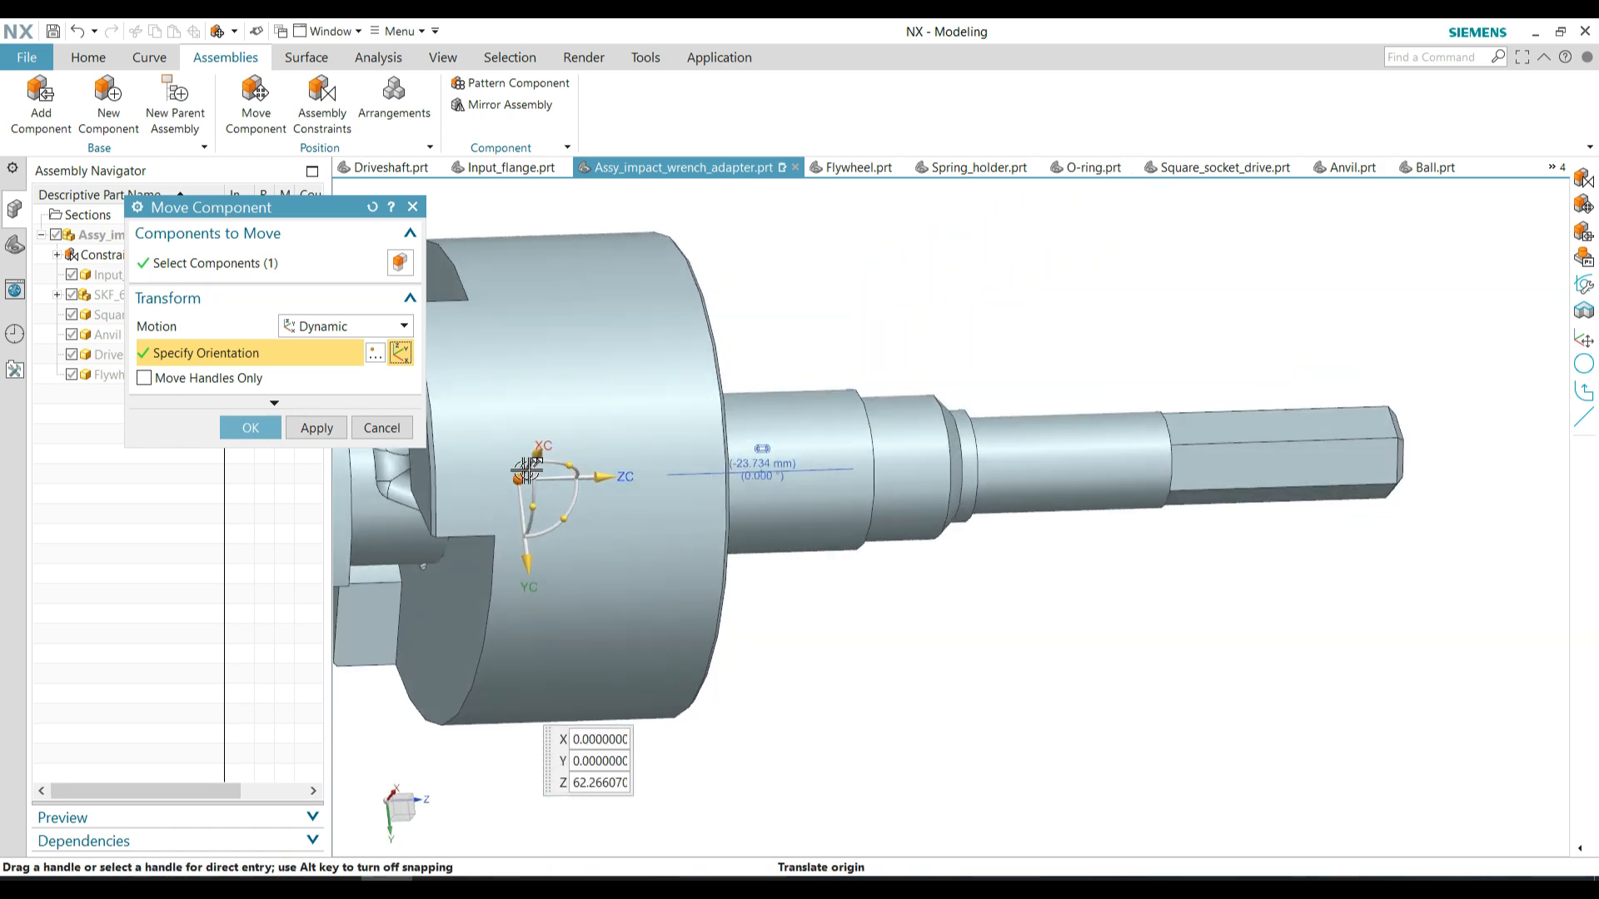
pyautogui.scroll(-5, 648, 507)
pyautogui.click(262, 428)
# Add two instances of Ball.prt, placed above the flywheel, and switch their placement to constraints
pyautogui.moveTo(742, 533); pyautogui.dragTo(928, 571, button='middle')
pyautogui.scroll(3, 553, 485)
pyautogui.click(52, 119)
pyautogui.click(400, 291)
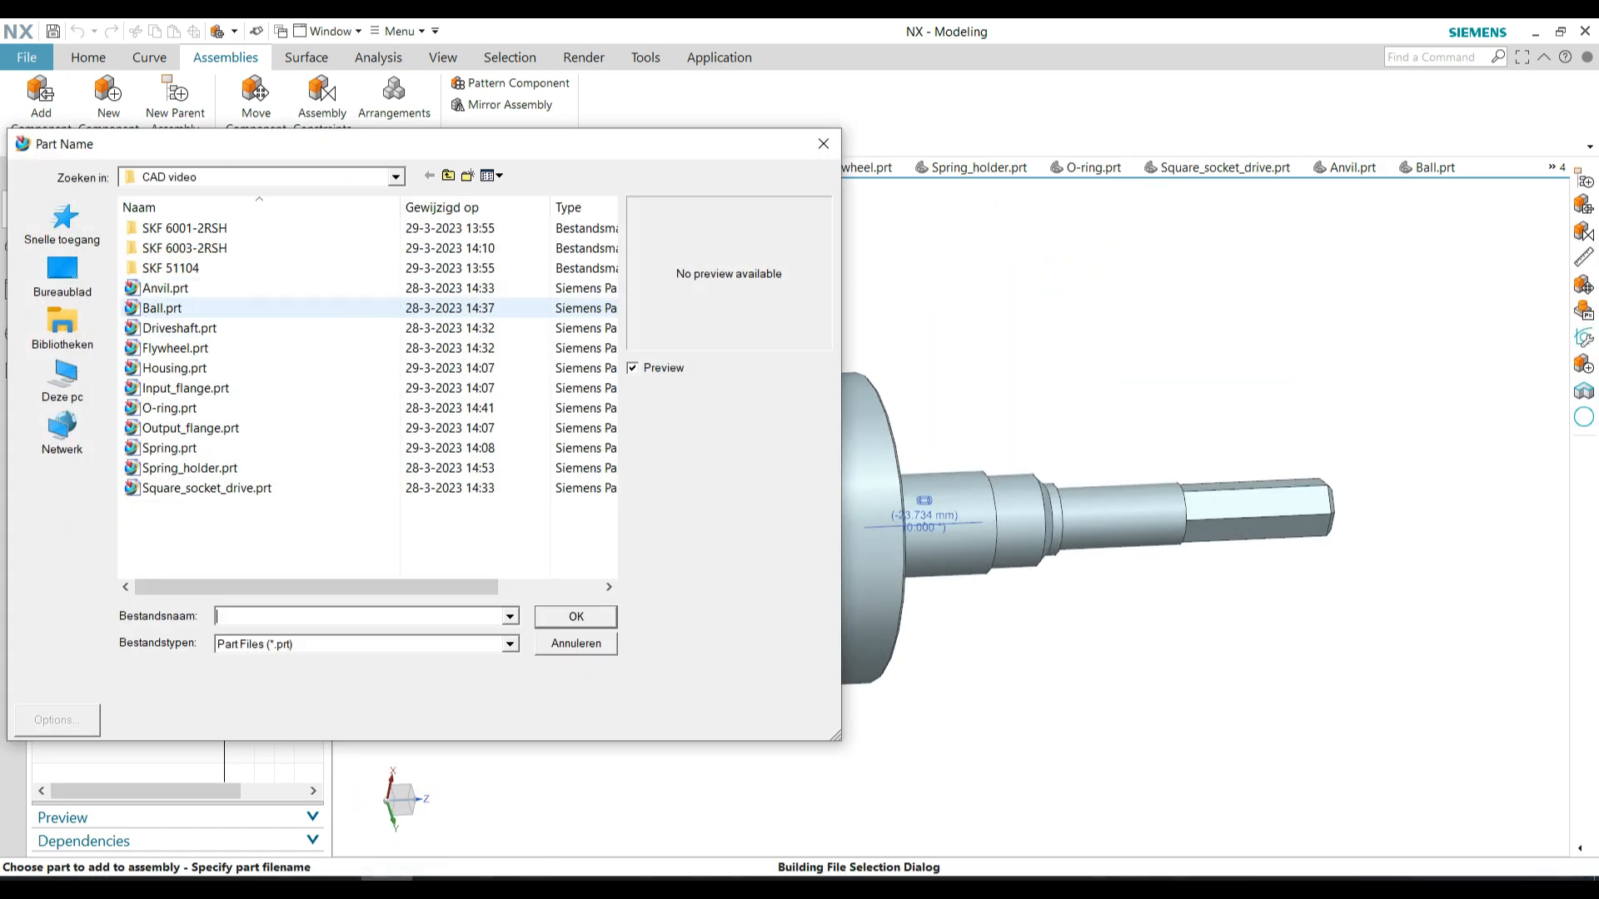
pyautogui.doubleClick(163, 307)
pyautogui.click(156, 540)
pyautogui.scroll(-1, 770, 566)
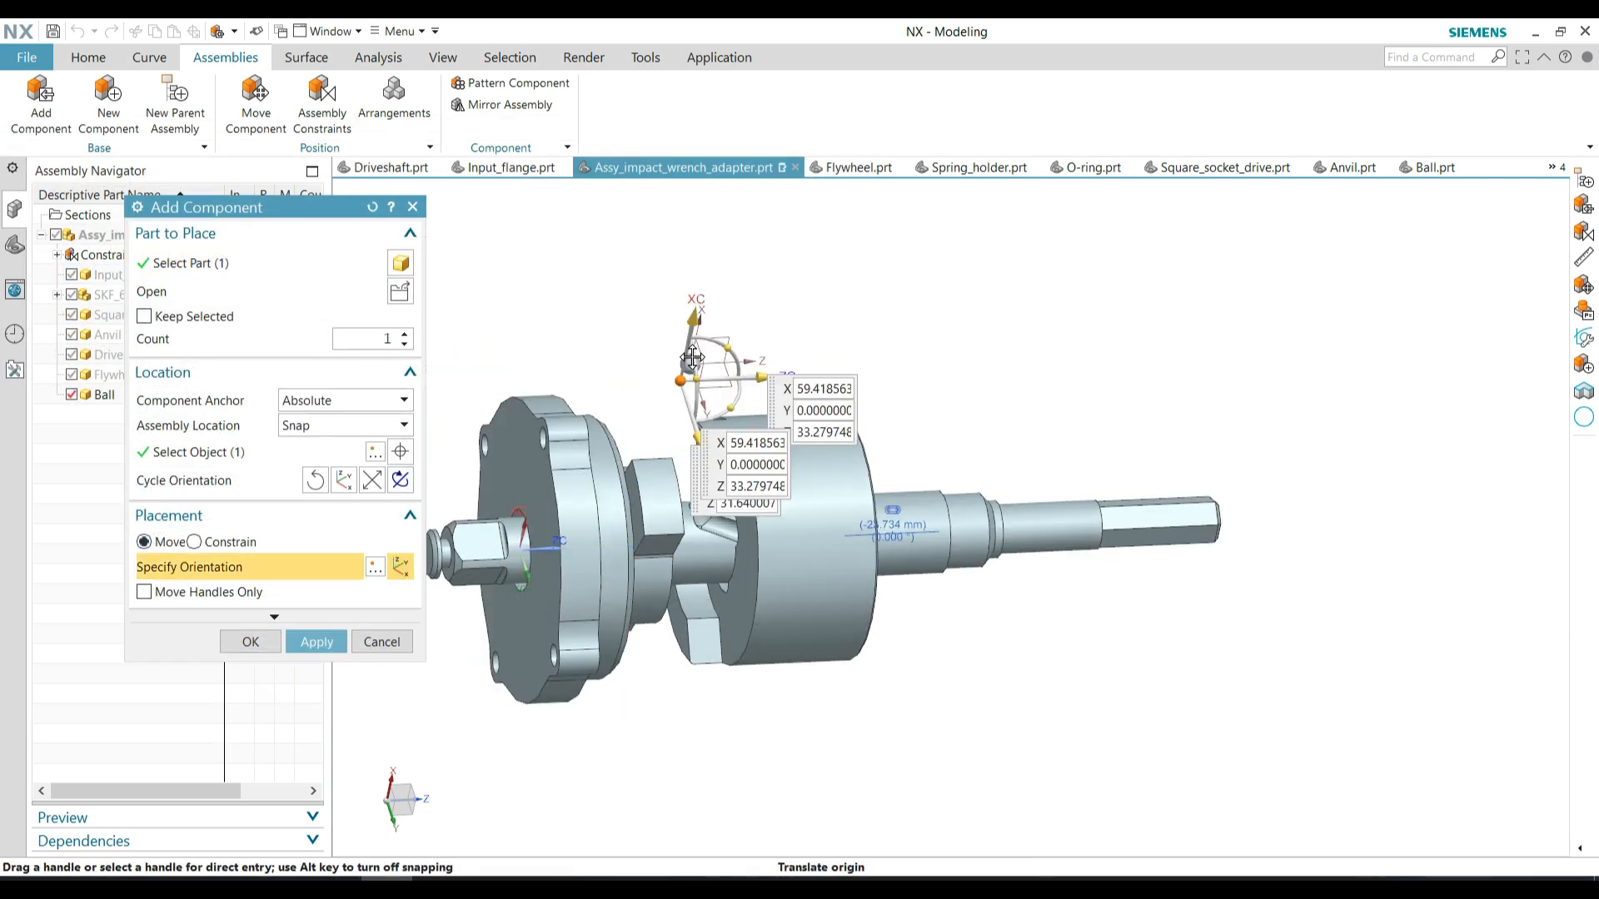
pyautogui.click(194, 541)
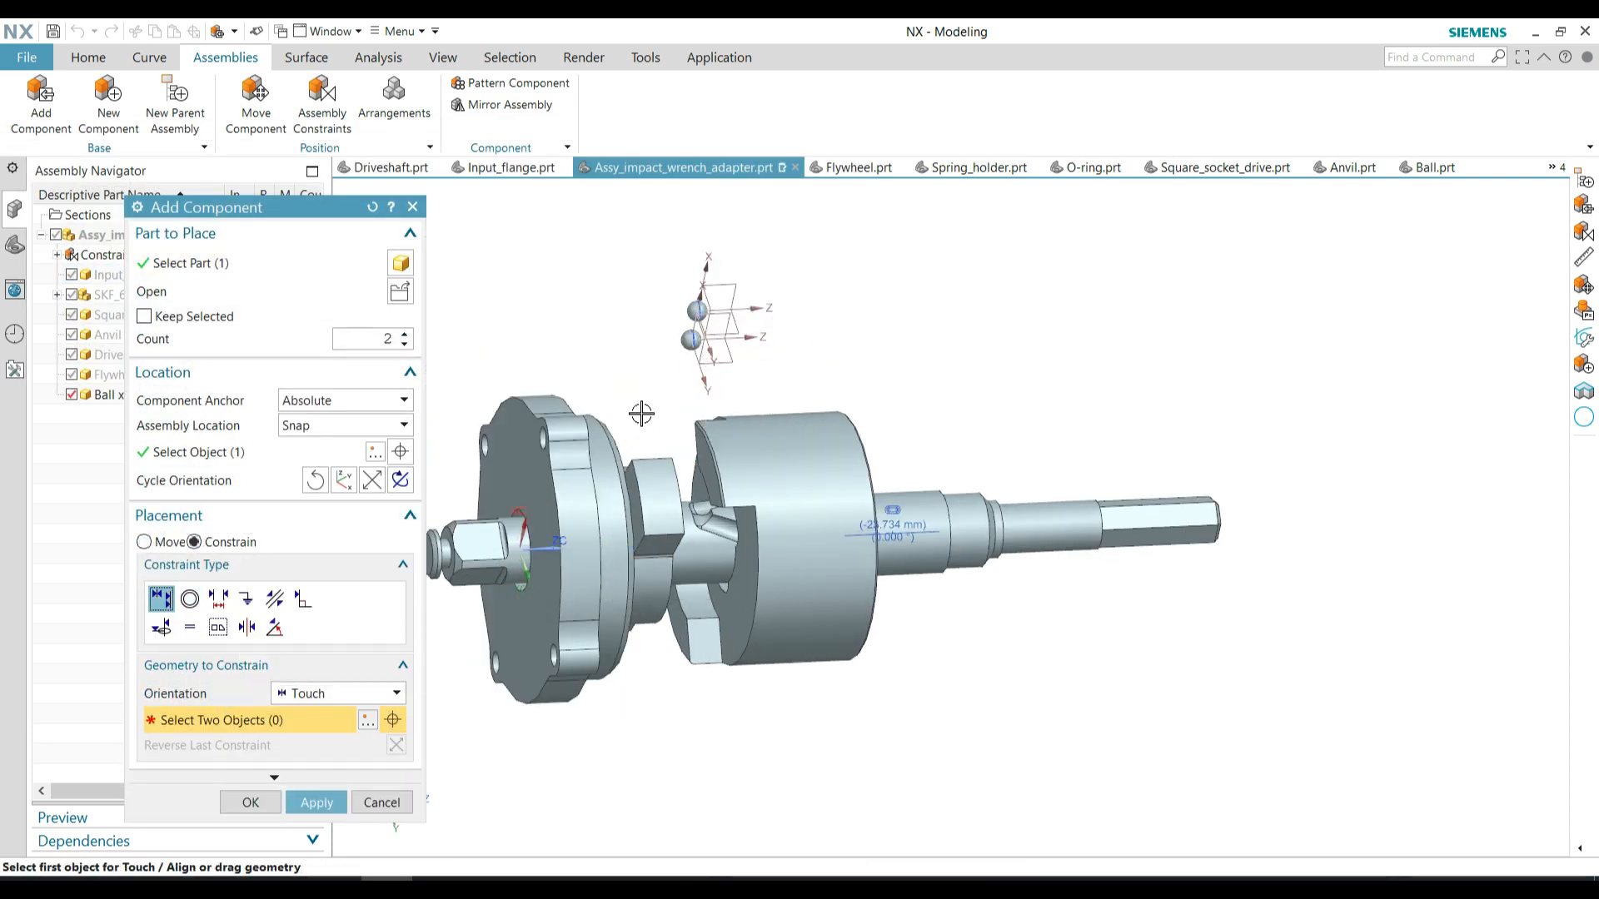
# Constrain both balls with Touch into the V-shaped grooves on opposite sides of the driveshaft
pyautogui.scroll(2, 642, 414)
pyautogui.moveTo(642, 414); pyautogui.dragTo(665, 542, button='middle')
pyautogui.click(752, 612)
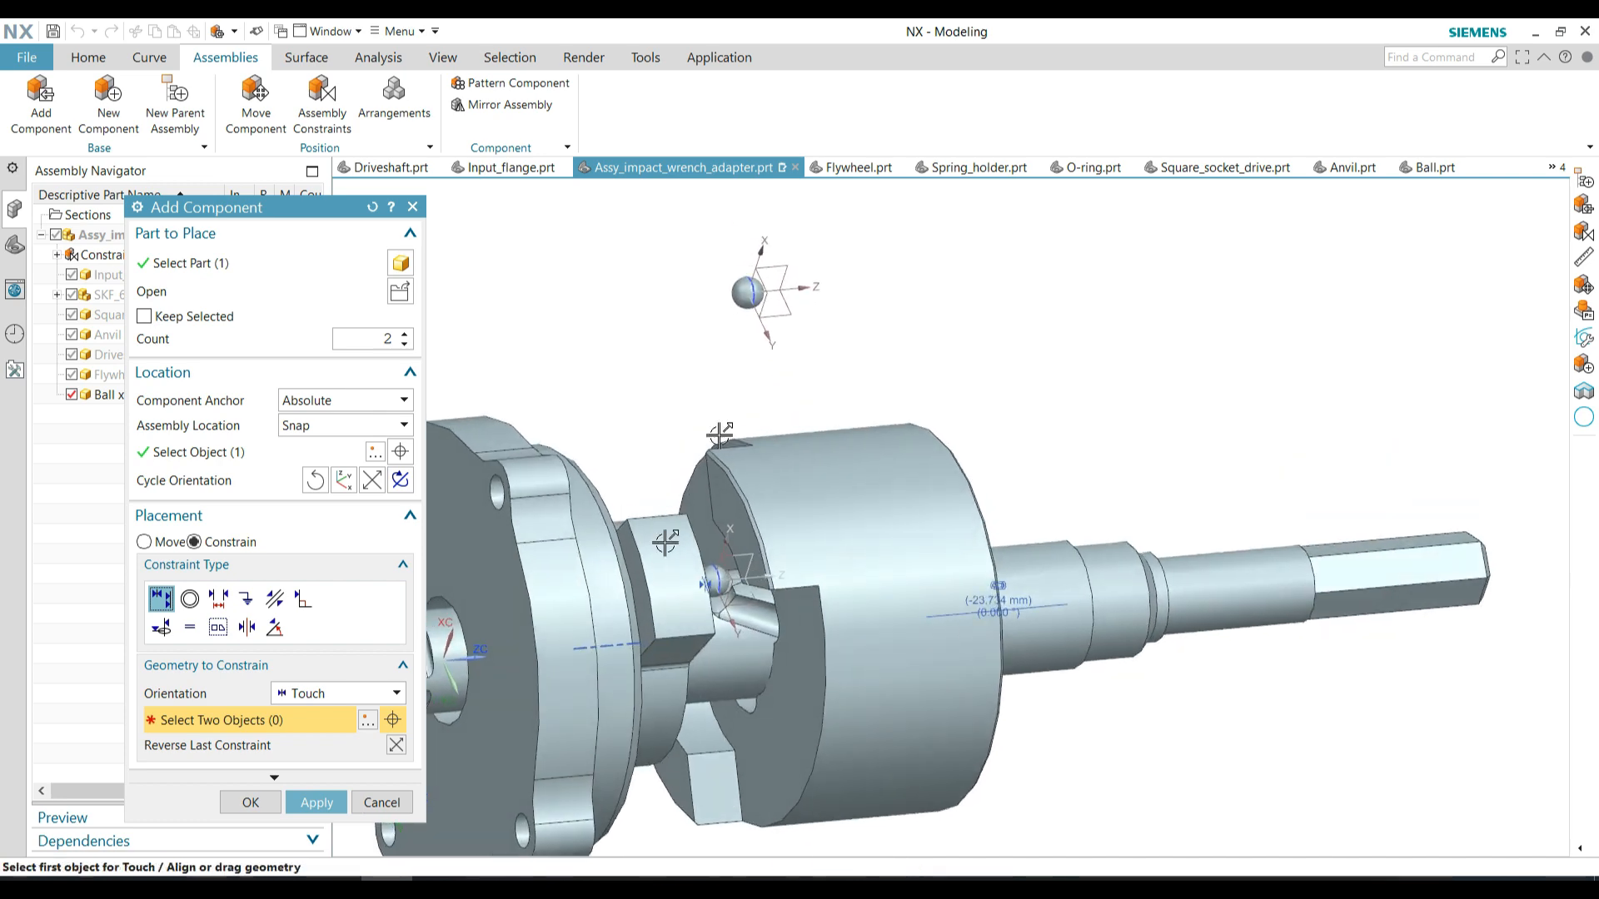
pyautogui.moveTo(731, 722); pyautogui.dragTo(815, 561, button='middle')
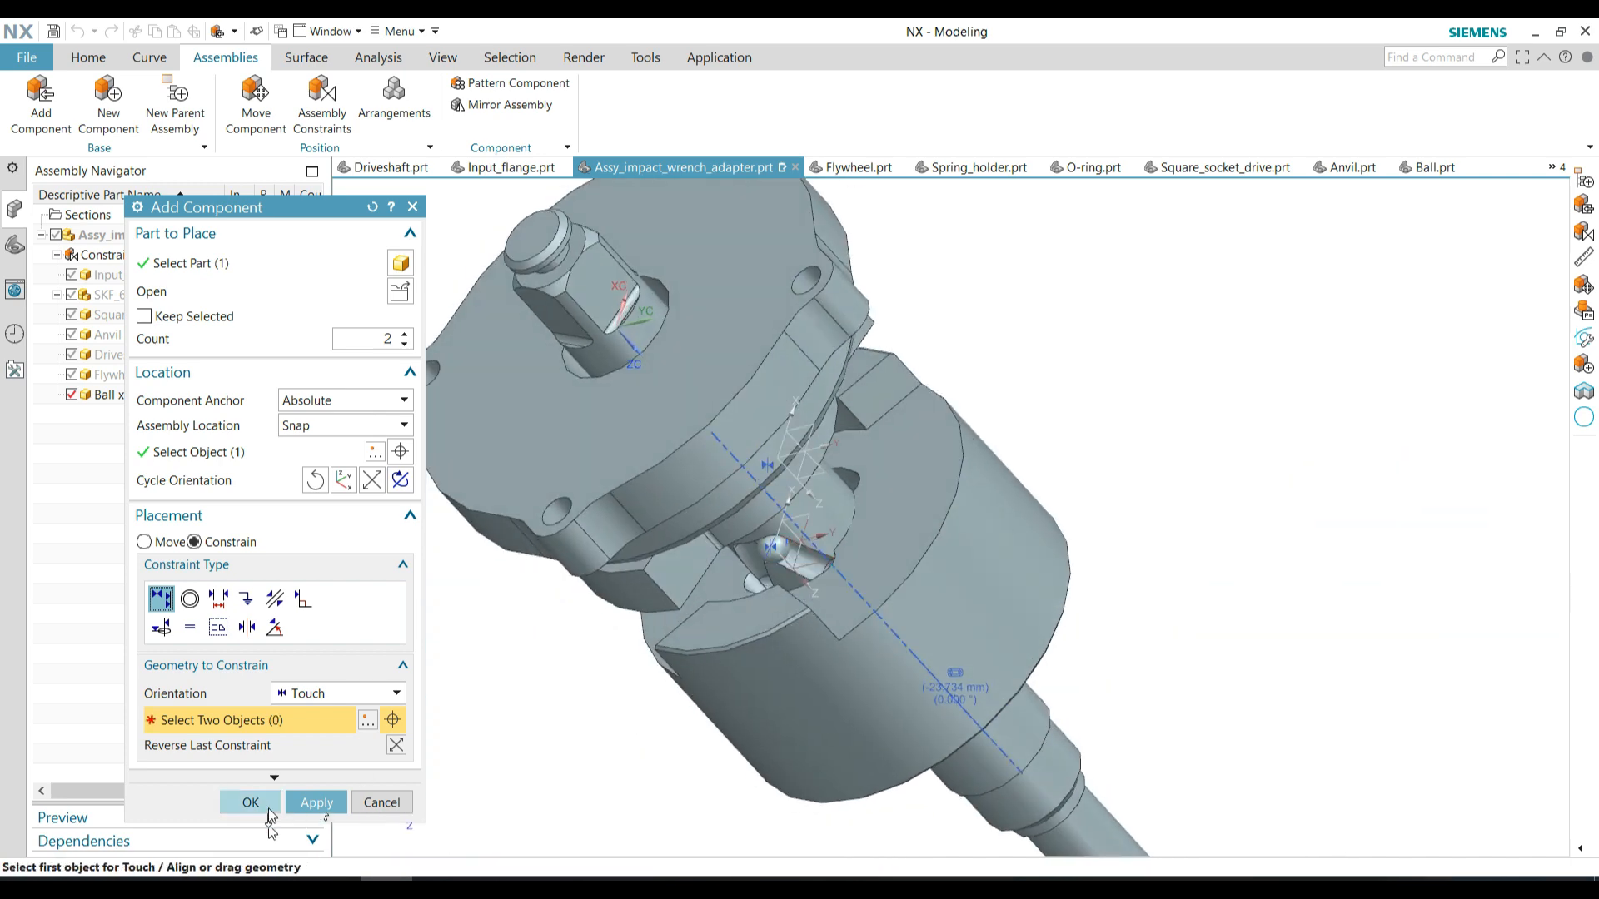
# Constrain the first ball to the flywheel's groove with Touch
pyautogui.moveTo(775, 663)
pyautogui.mouseDown(button='middle')
pyautogui.moveTo(794, 639)
pyautogui.moveTo(889, 628)
pyautogui.moveTo(803, 667)
pyautogui.mouseUp(button='middle')
pyautogui.scroll(3, 787, 570)
pyautogui.click(792, 554)
pyautogui.scroll(-3, 783, 566)
pyautogui.scroll(4, 804, 662)
pyautogui.moveTo(796, 666); pyautogui.dragTo(708, 695, button='middle')
pyautogui.click(697, 685)
pyautogui.scroll(-1, 690, 668)
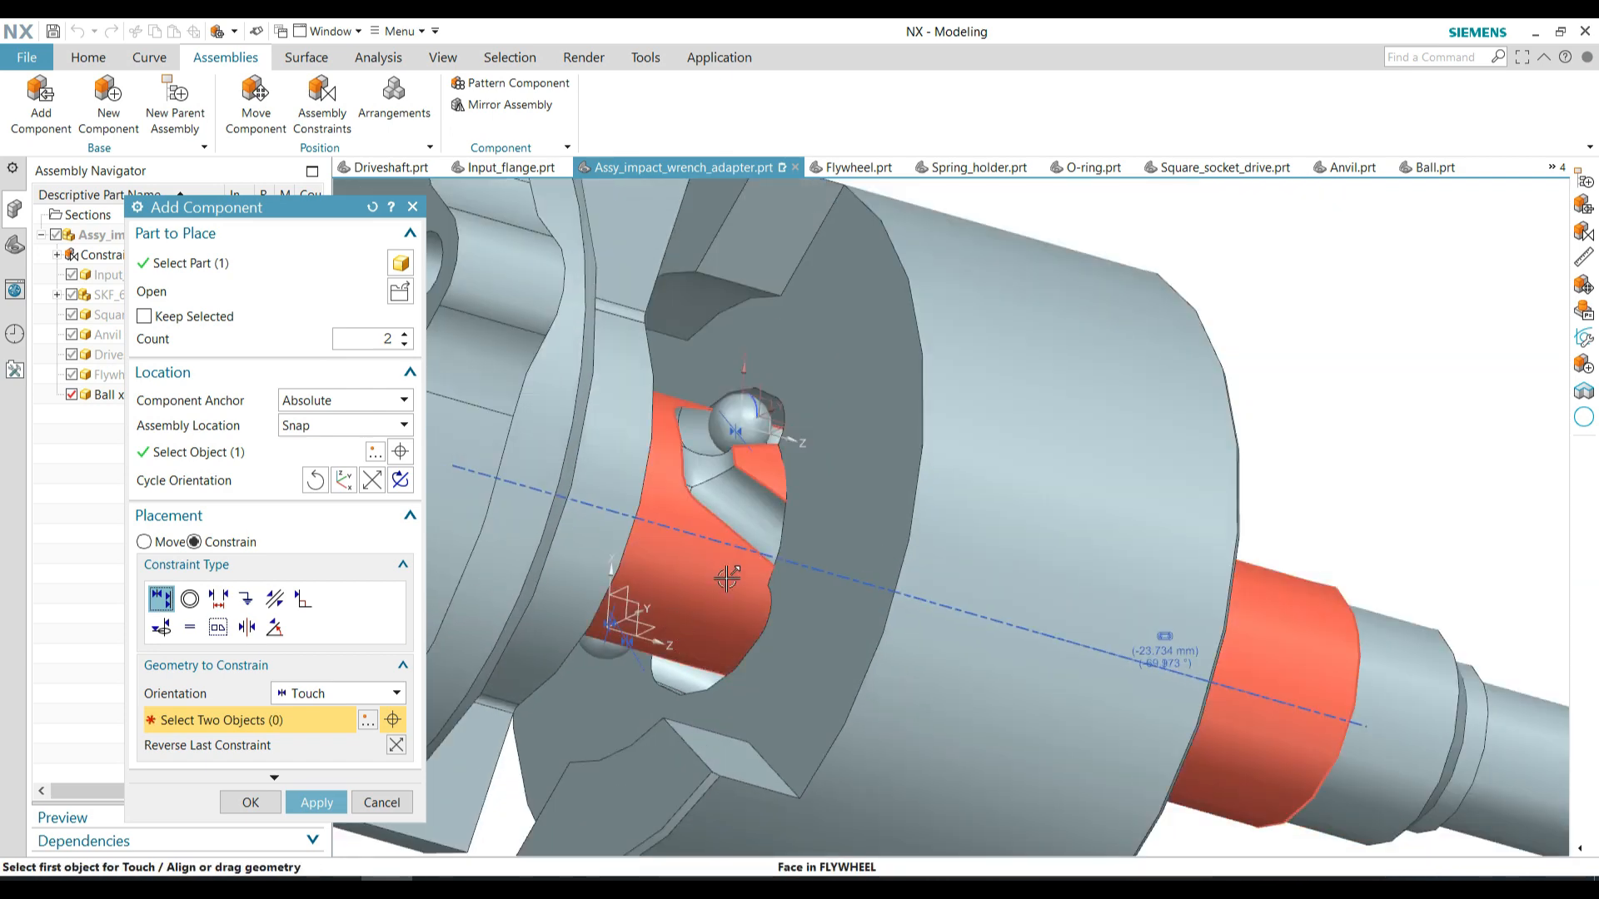
# Constrain the second ball to the flywheel's opposite groove with Touch and confirm the placement of both balls
pyautogui.scroll(-2, 727, 579)
pyautogui.moveTo(729, 574); pyautogui.dragTo(1061, 644, button='middle')
pyautogui.click(769, 541)
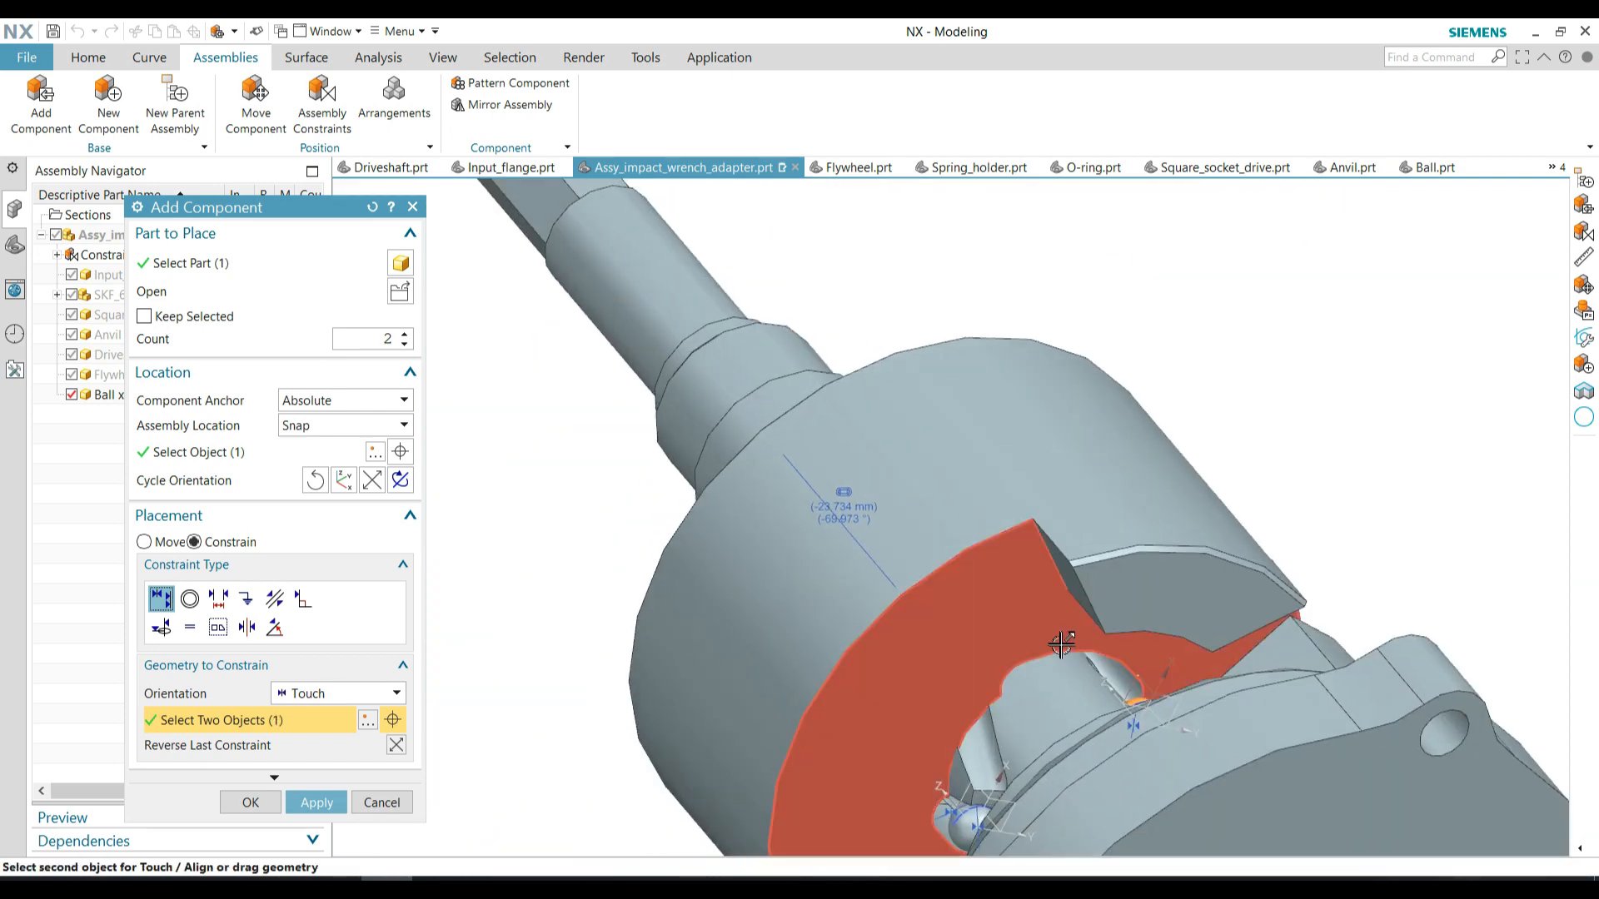
pyautogui.click(1116, 668)
pyautogui.middleClick(867, 549)
pyautogui.scroll(-3, 804, 467)
pyautogui.moveTo(812, 478); pyautogui.dragTo(592, 358, button='middle')
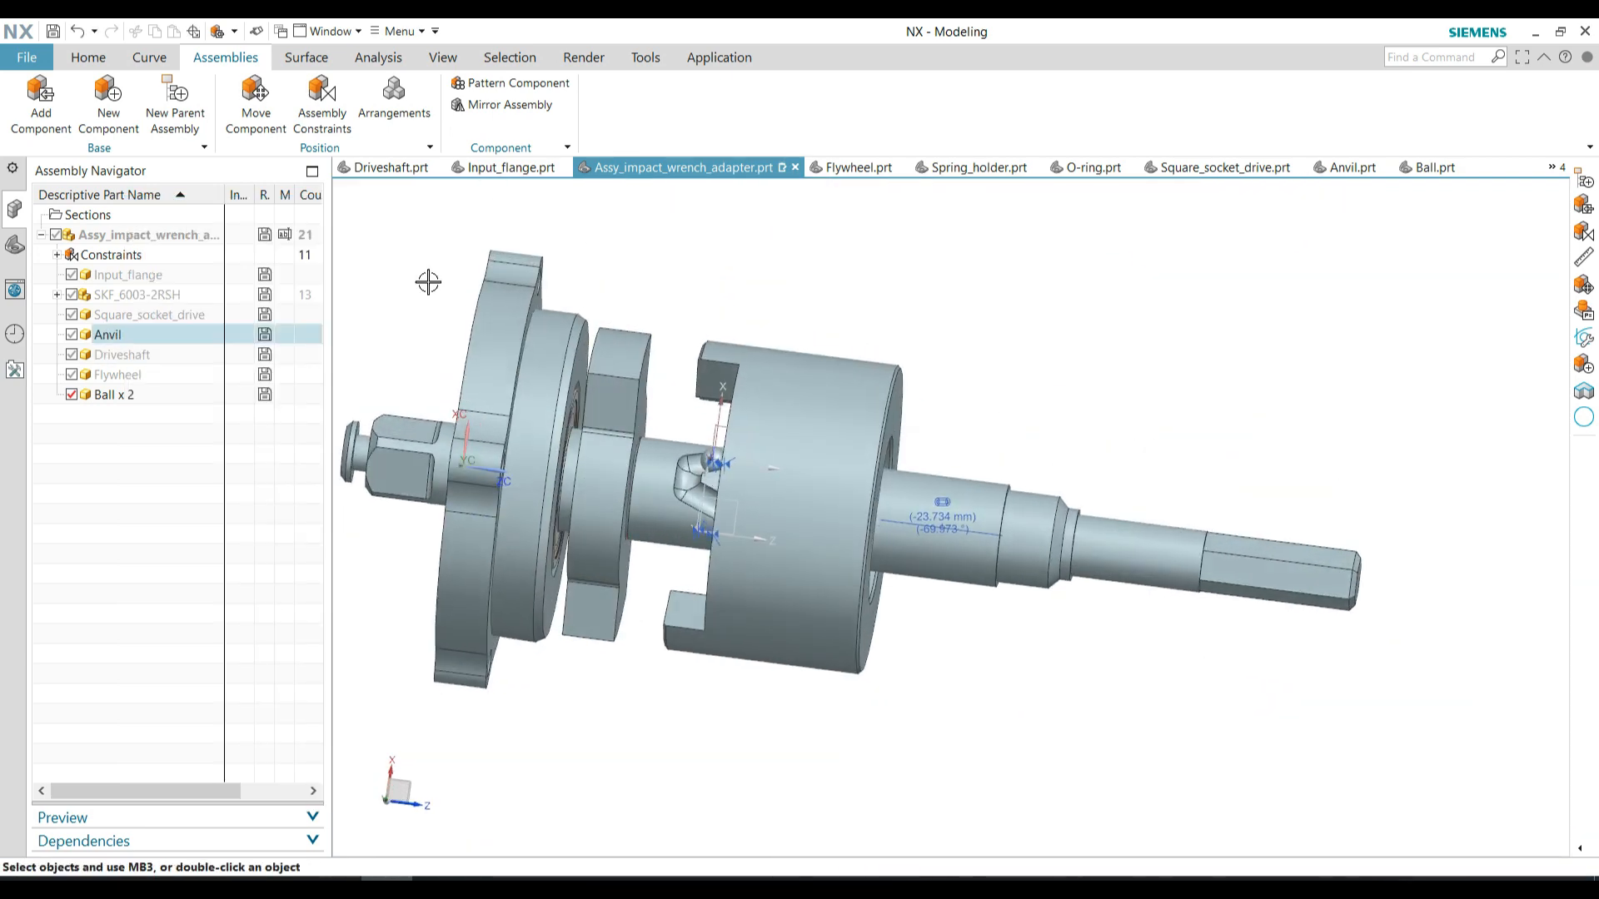
# Hide everything in the assembly and show only the solid bodies
pyautogui.click(440, 60)
pyautogui.click(361, 117)
pyautogui.click(371, 257)
pyautogui.click(323, 315)
pyautogui.middleClick(315, 252)
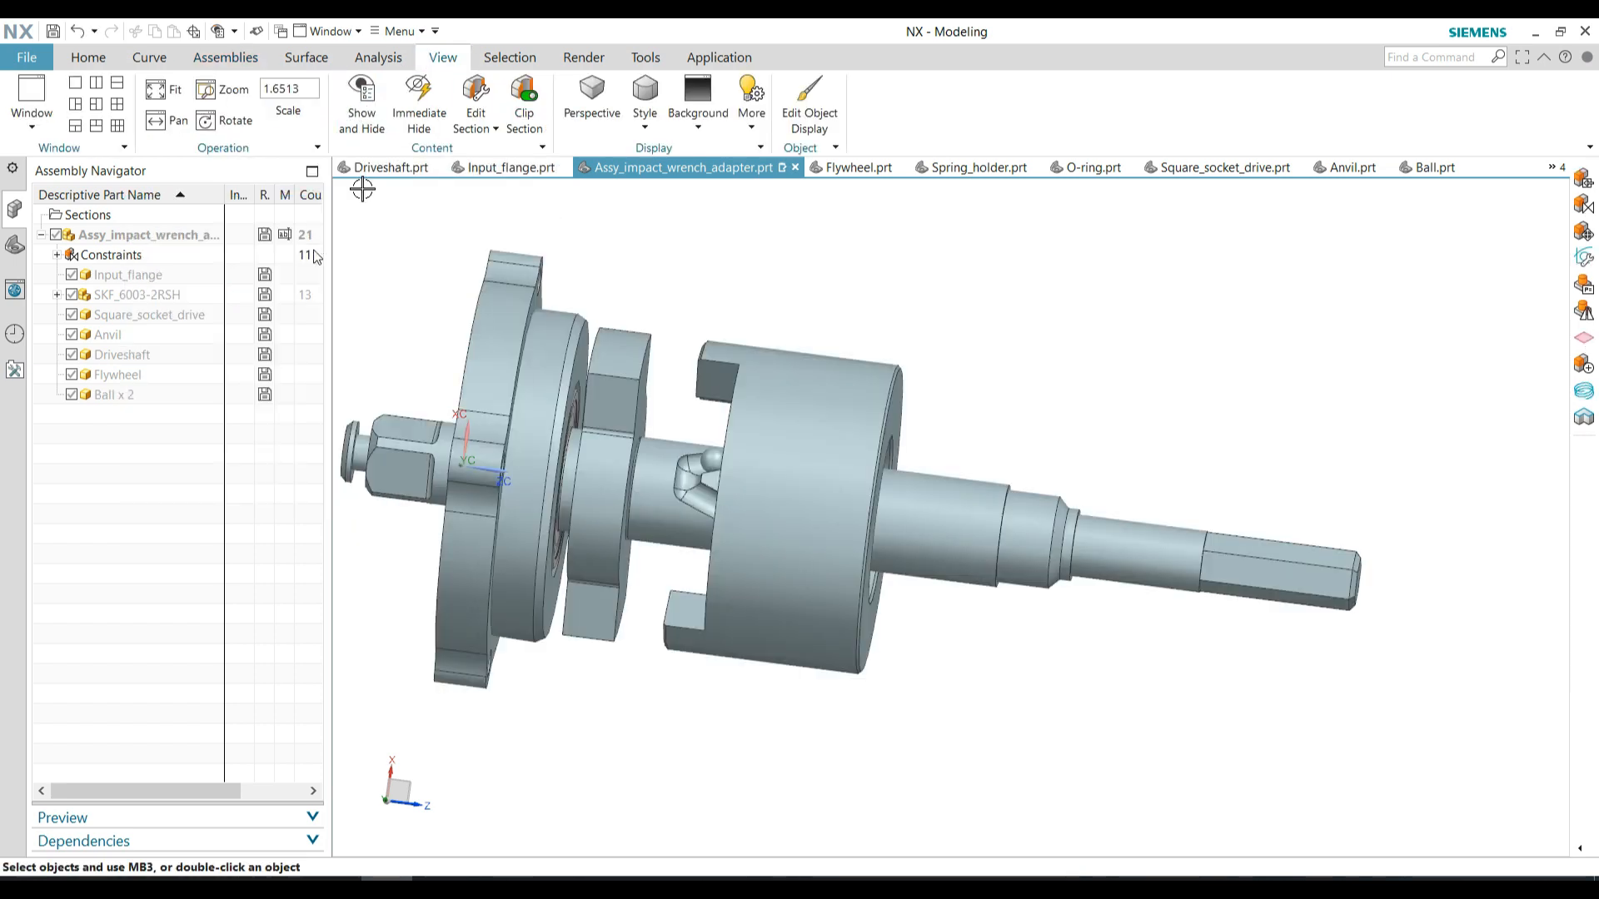
# Move the flywheel along the driveshaft toward the anvil, to about Z 44.27 mm, using Dynamic motion
pyautogui.click(260, 100)
pyautogui.moveTo(851, 490); pyautogui.dragTo(793, 497)
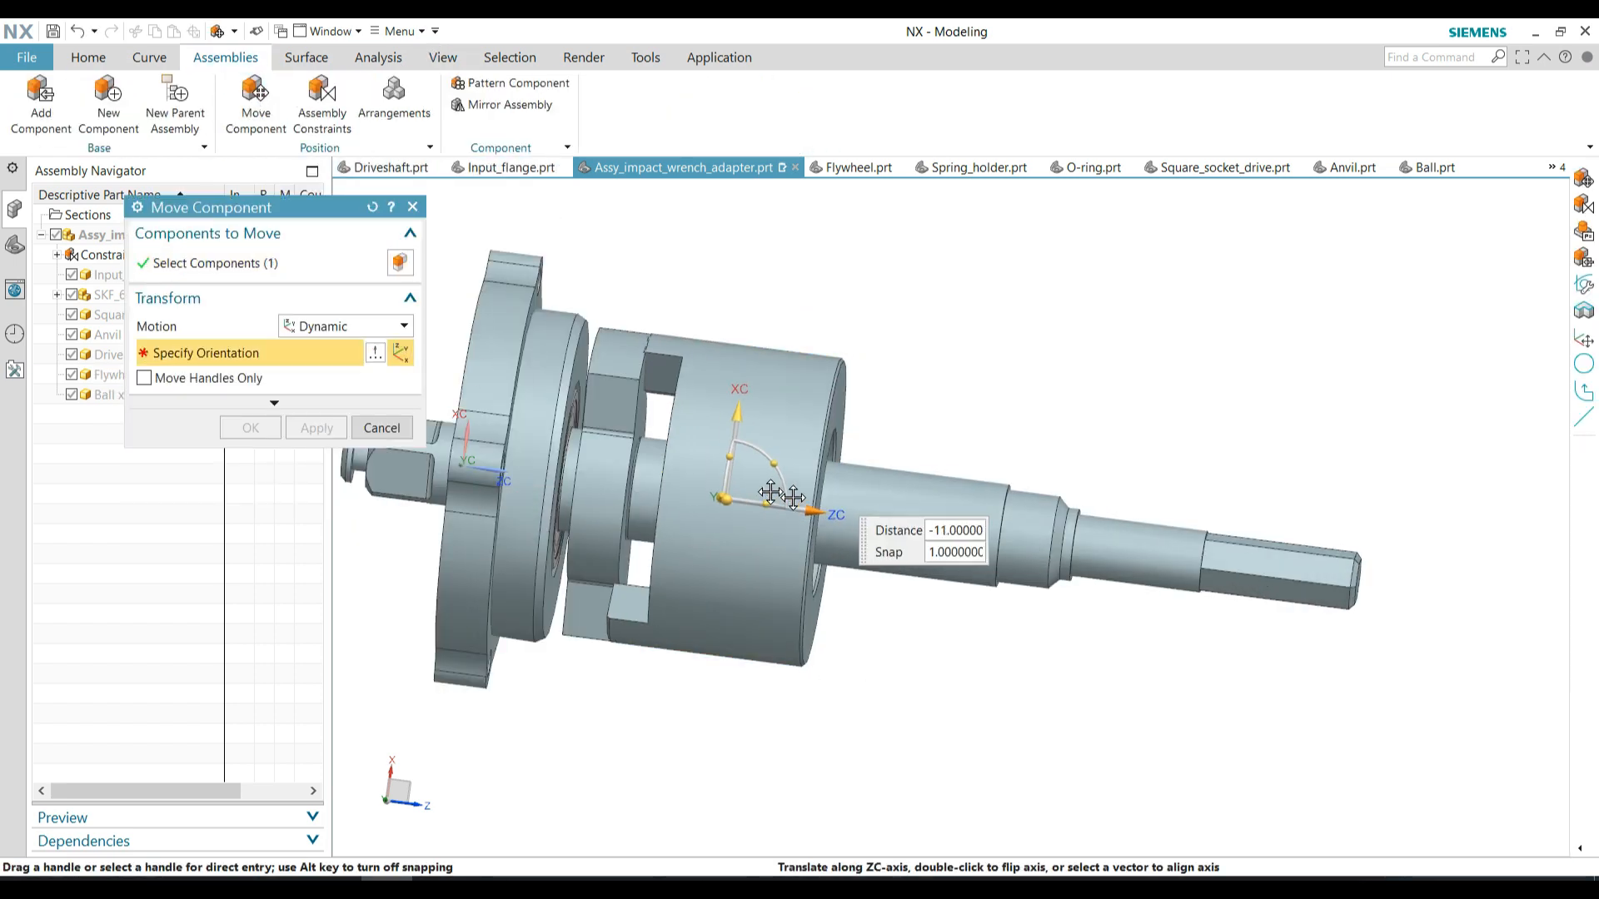
pyautogui.moveTo(703, 537); pyautogui.dragTo(694, 506, button='middle')
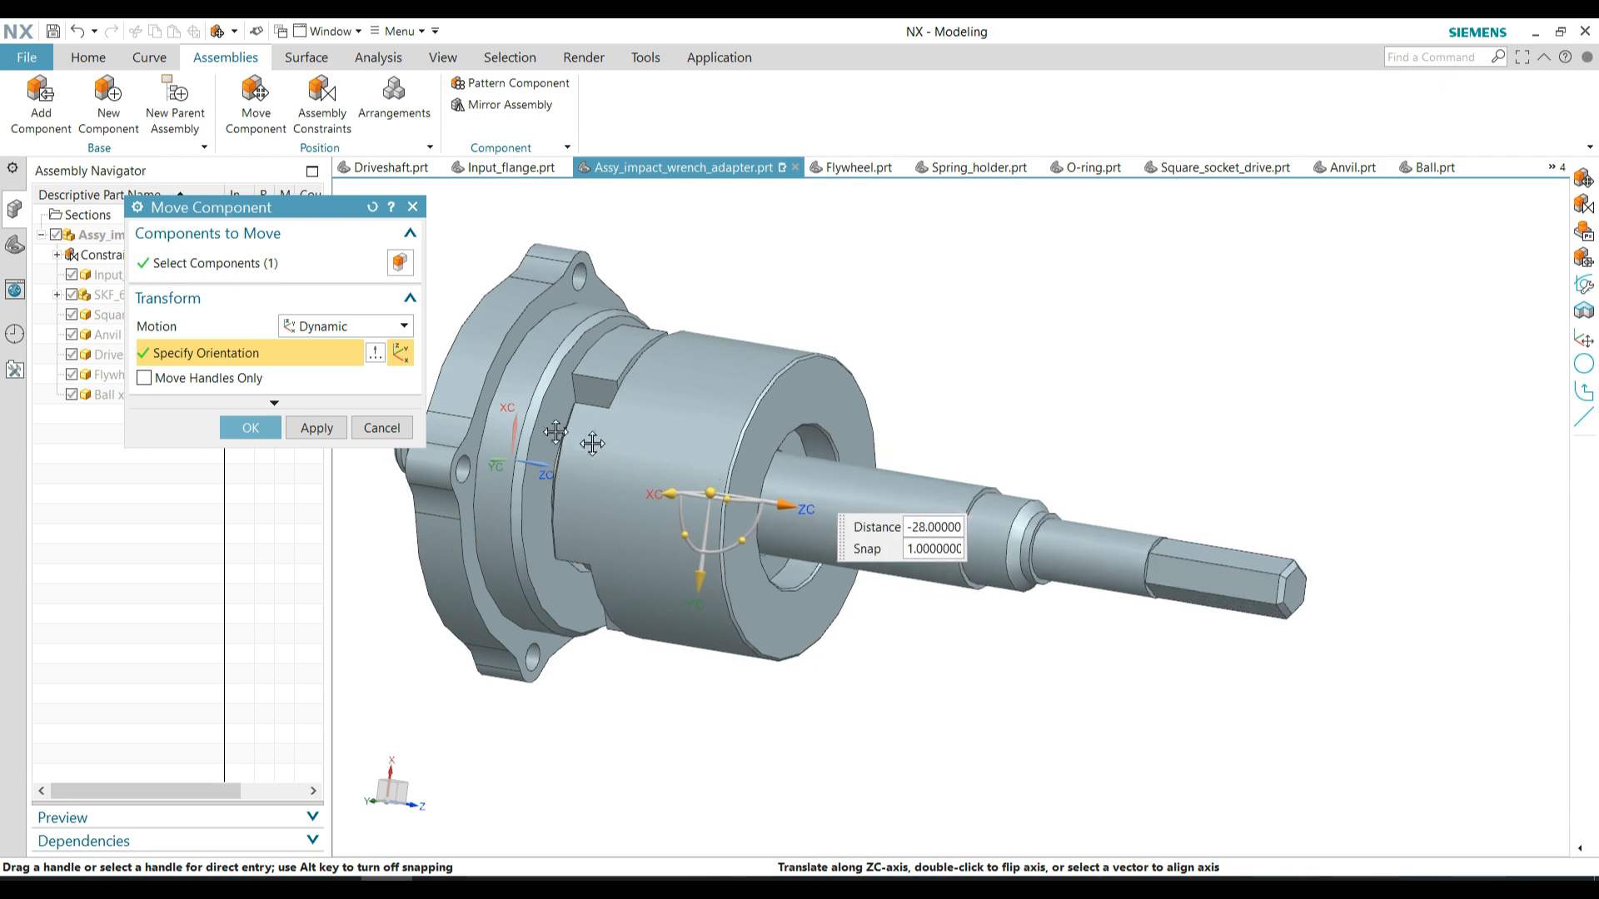
pyautogui.moveTo(627, 578); pyautogui.dragTo(714, 575, button='middle')
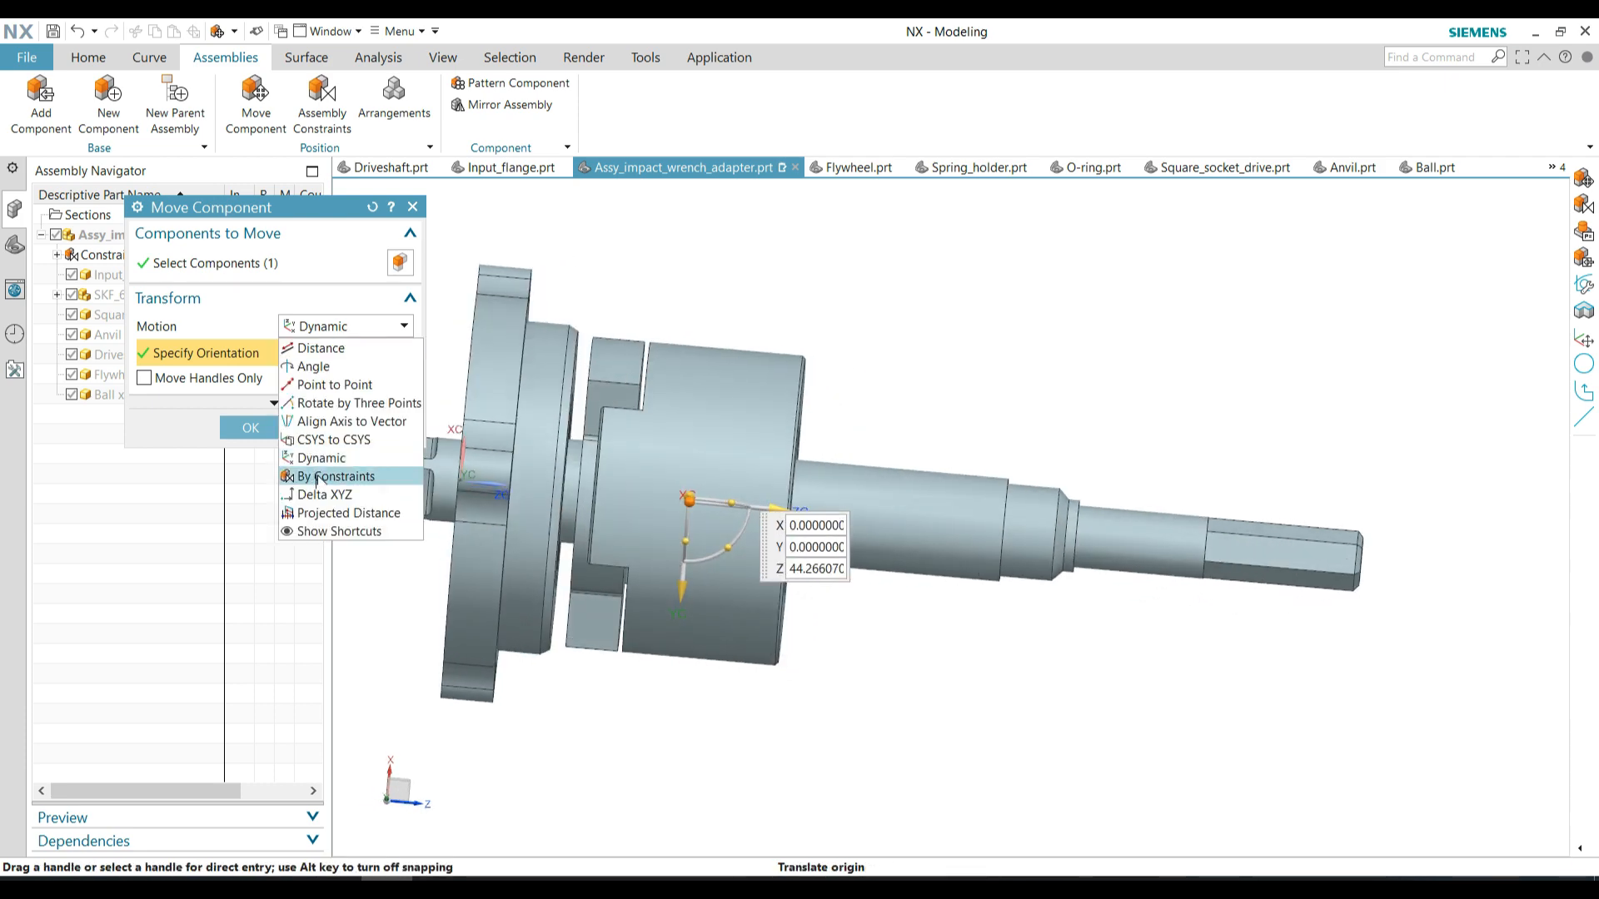
# Touch the flywheel's claw face to the anvil's side face By Constraints, and confirm the flywheel at Z 45 mm with Dynamic motion
pyautogui.click(317, 479)
pyautogui.moveTo(621, 439); pyautogui.dragTo(631, 400, button='middle')
pyautogui.click(579, 532)
pyautogui.scroll(1, 633, 392)
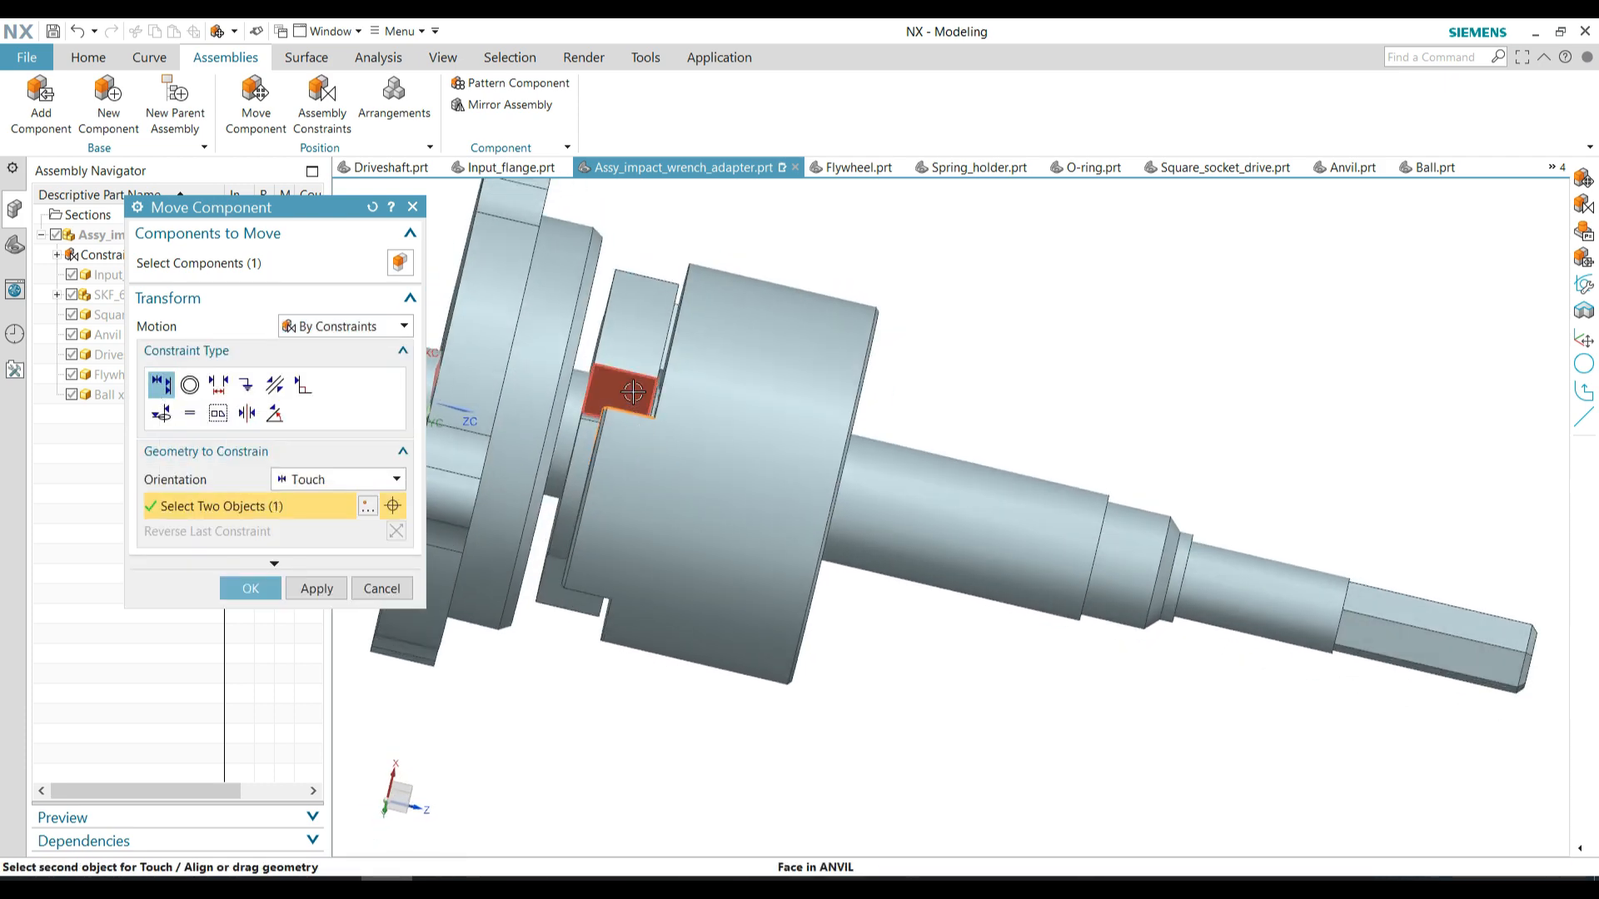
pyautogui.click(321, 458)
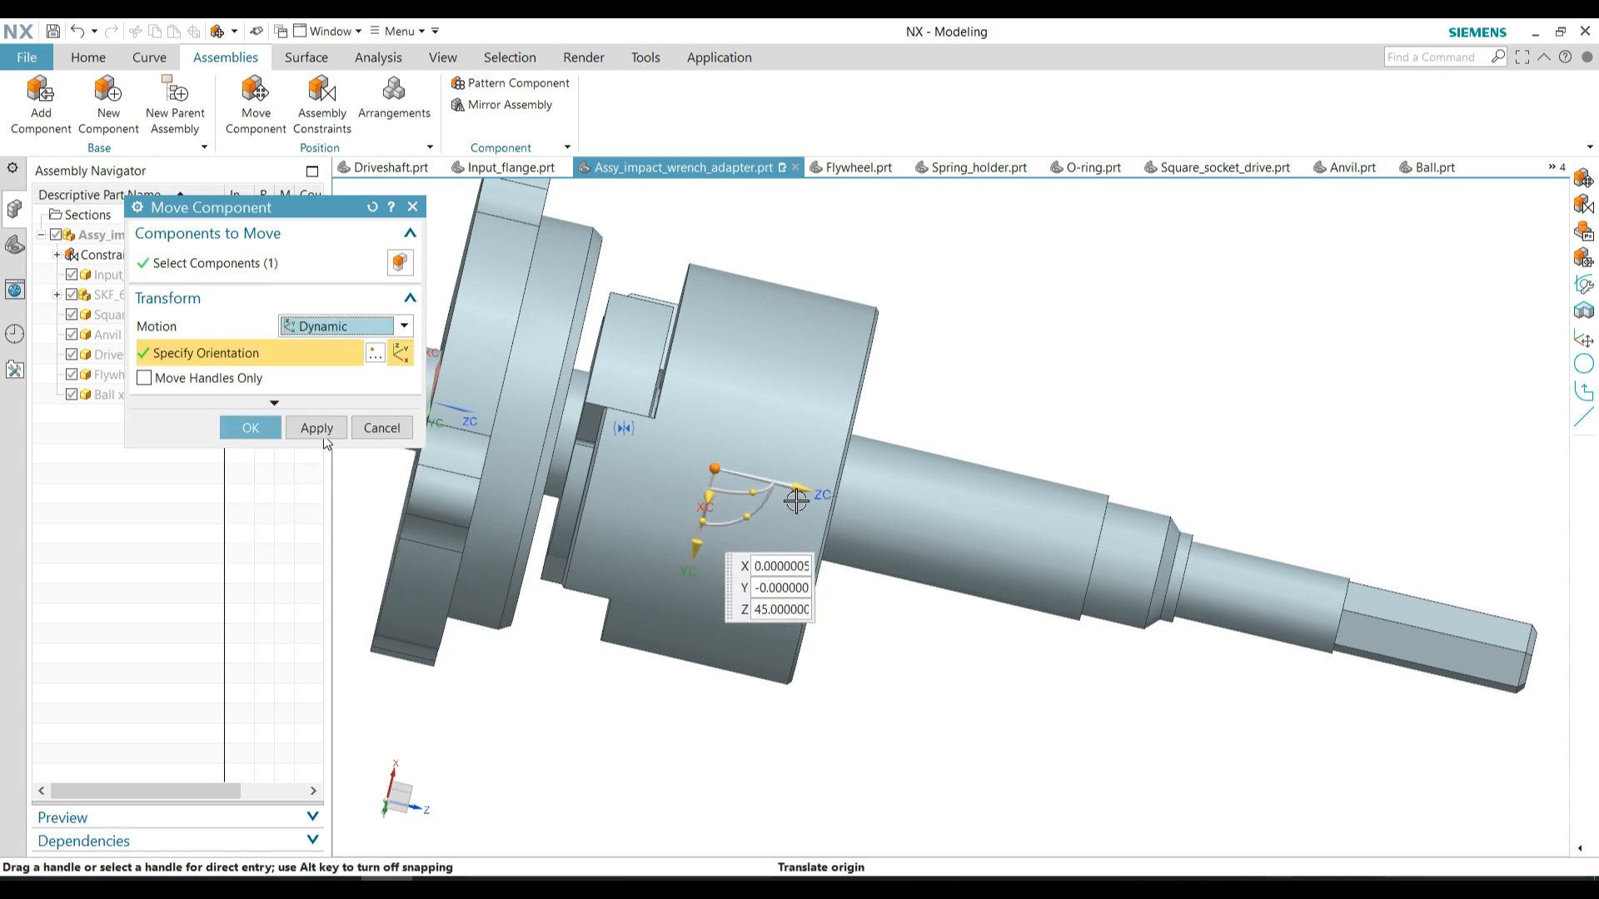
pyautogui.middleClick(700, 469)
# Add Spring_holder.prt and place it above the driveshaft, at about Y 29.64 mm and Z 130.22 mm
pyautogui.scroll(-2, 708, 472)
pyautogui.moveTo(718, 474); pyautogui.dragTo(769, 396, button='middle')
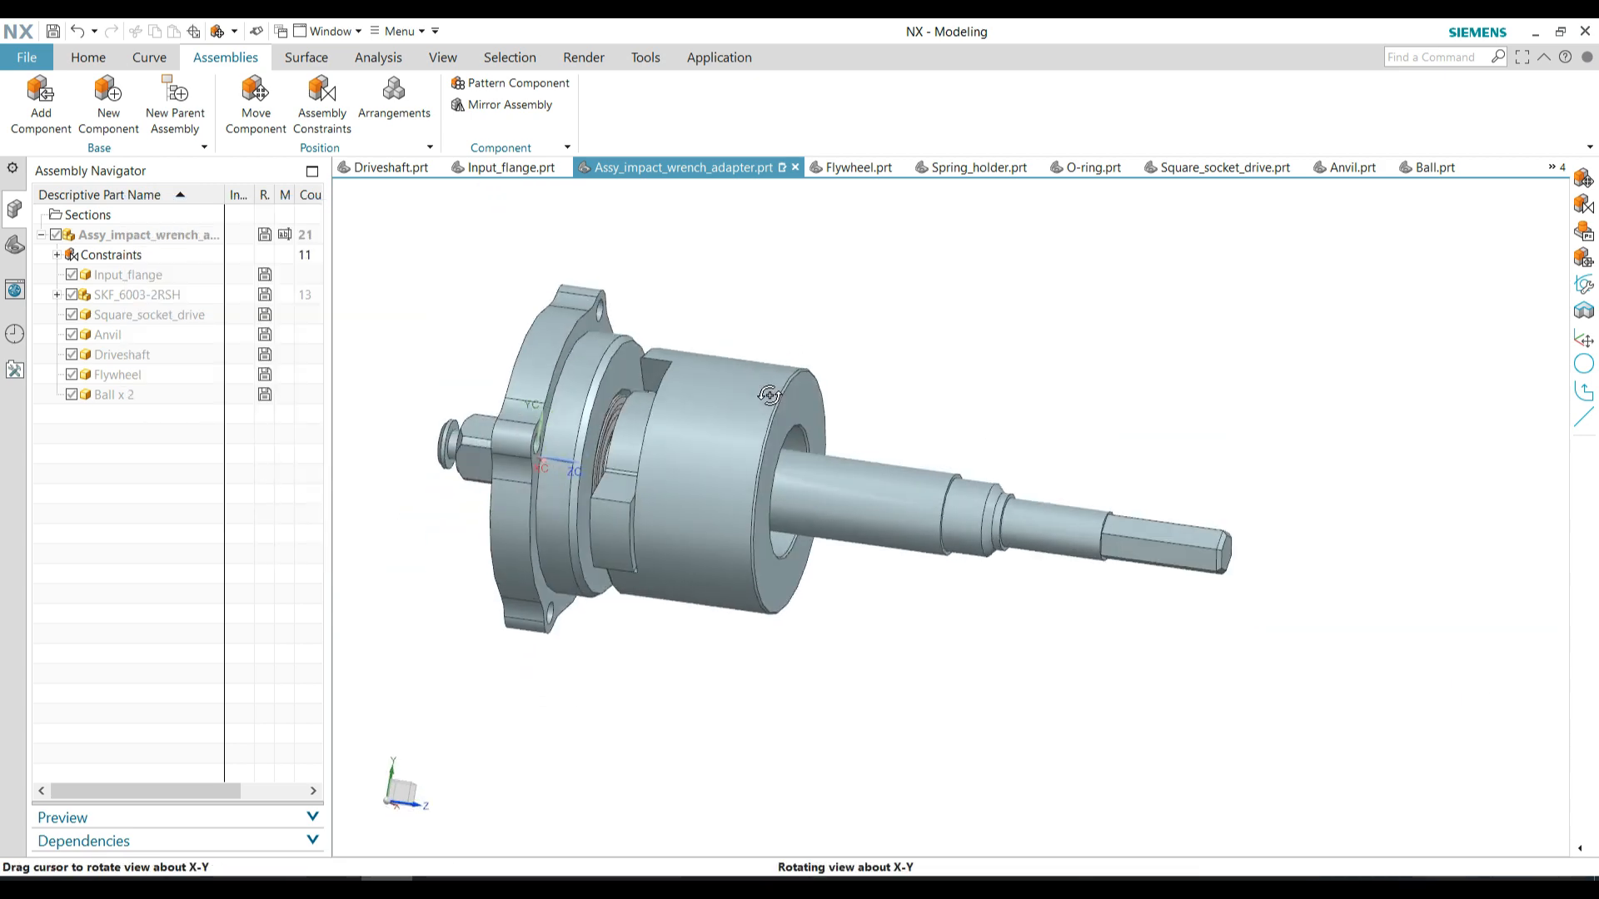
pyautogui.click(42, 92)
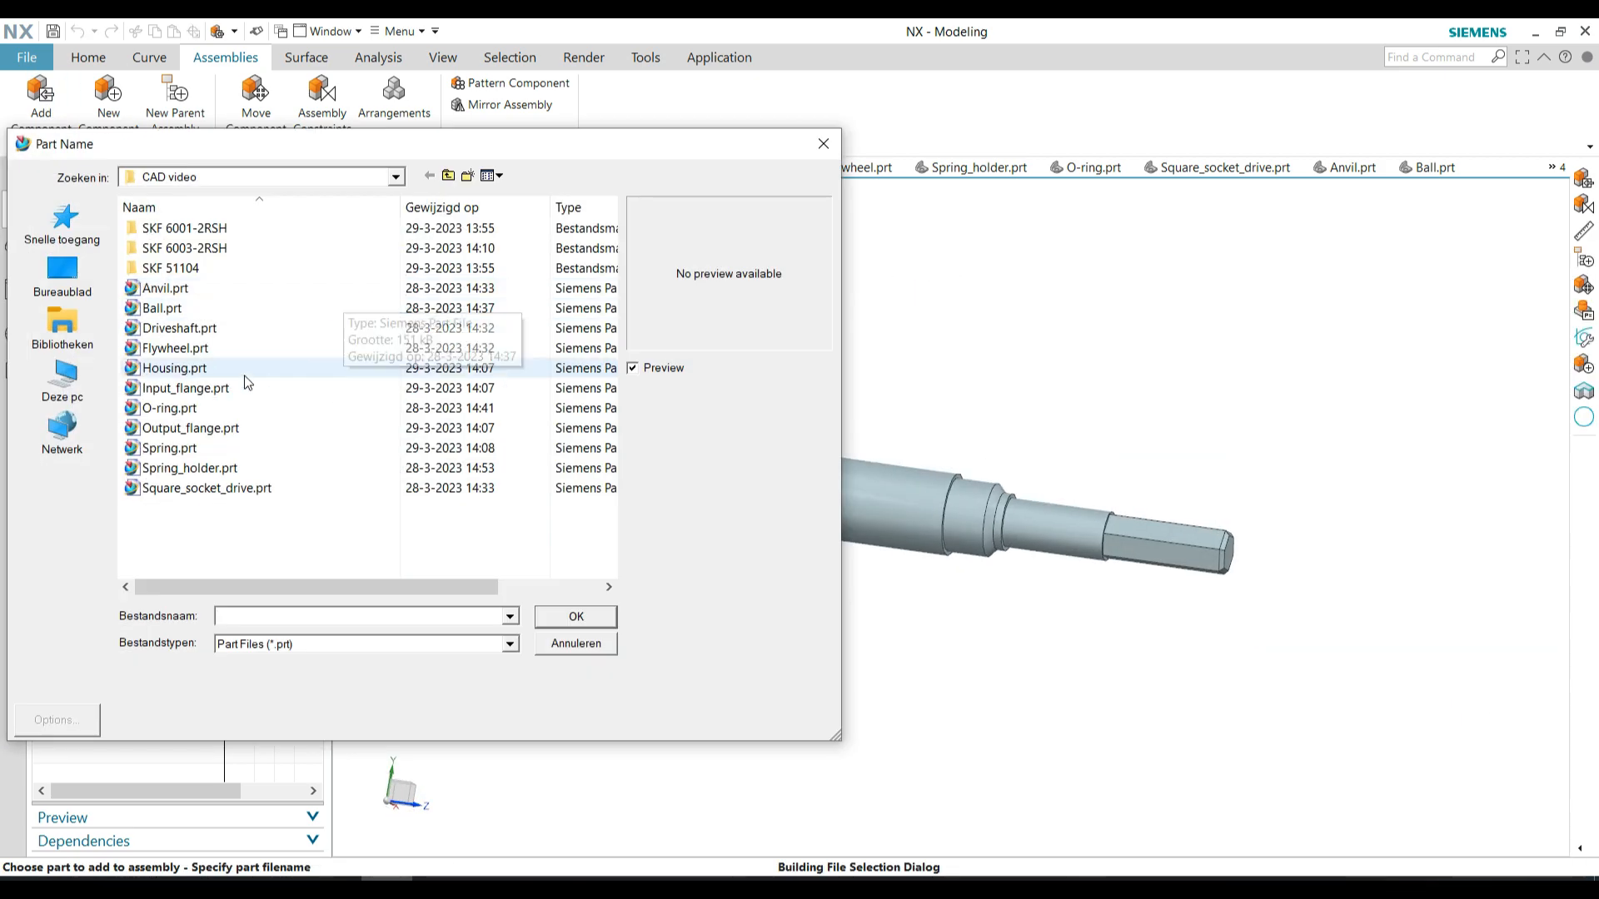
pyautogui.click(193, 467)
pyautogui.click(576, 617)
pyautogui.click(167, 542)
pyautogui.moveTo(541, 459); pyautogui.dragTo(1106, 401)
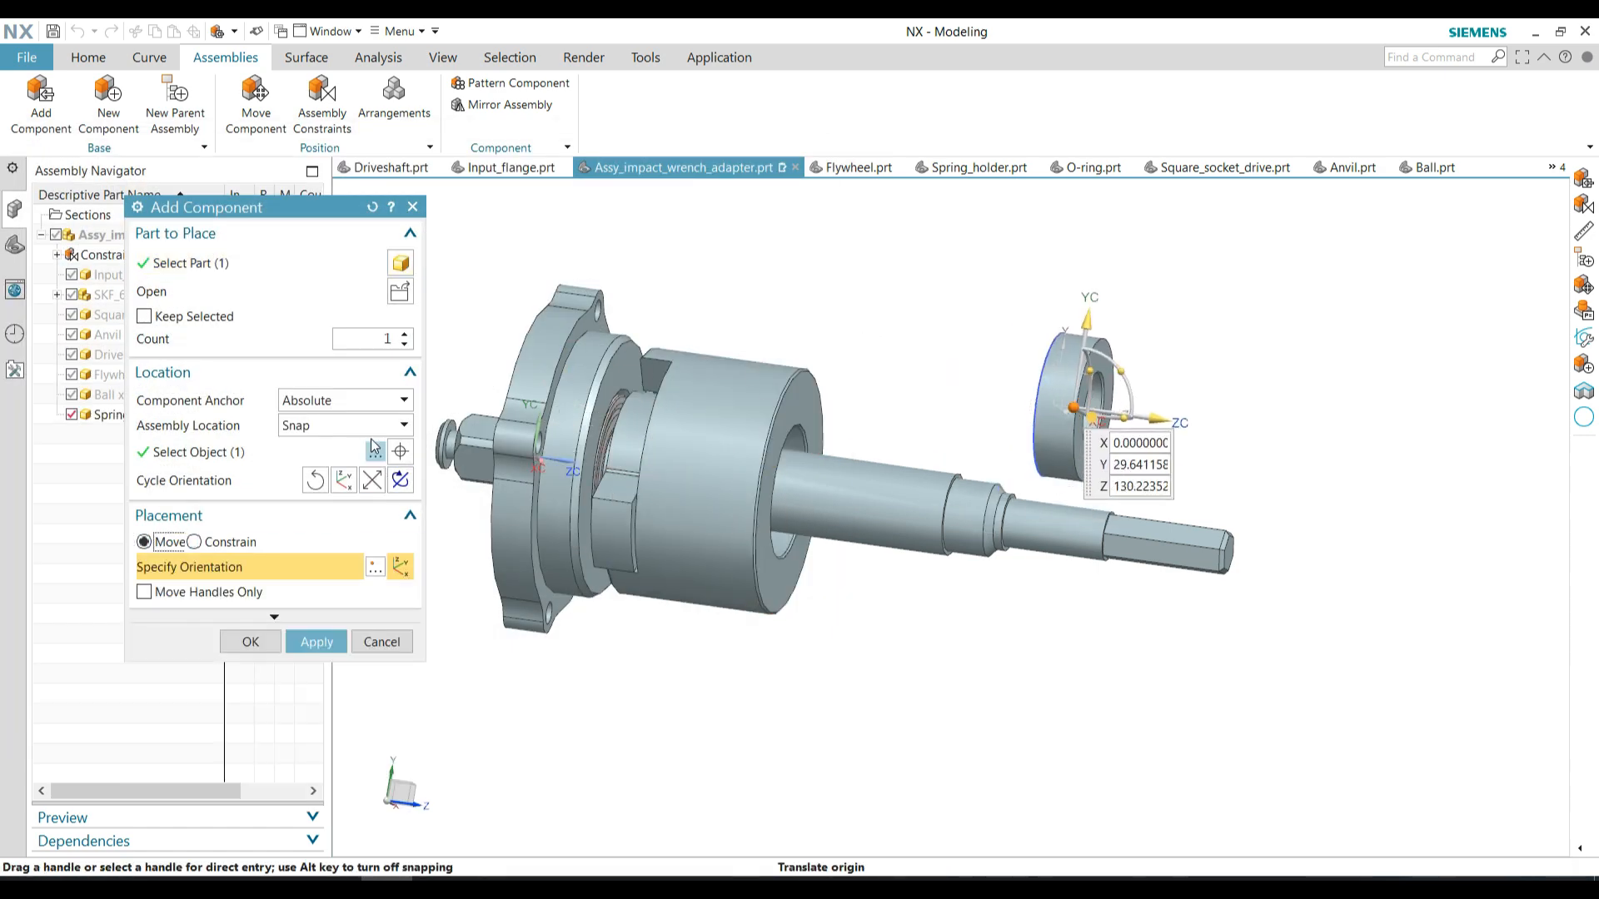
# Constrain the spring holder's bore edge Concentric to the driveshaft's shoulder edge and confirm its placement
pyautogui.click(194, 542)
pyautogui.click(190, 598)
pyautogui.scroll(5, 1027, 468)
pyautogui.click(1029, 470)
pyautogui.scroll(-3, 883, 443)
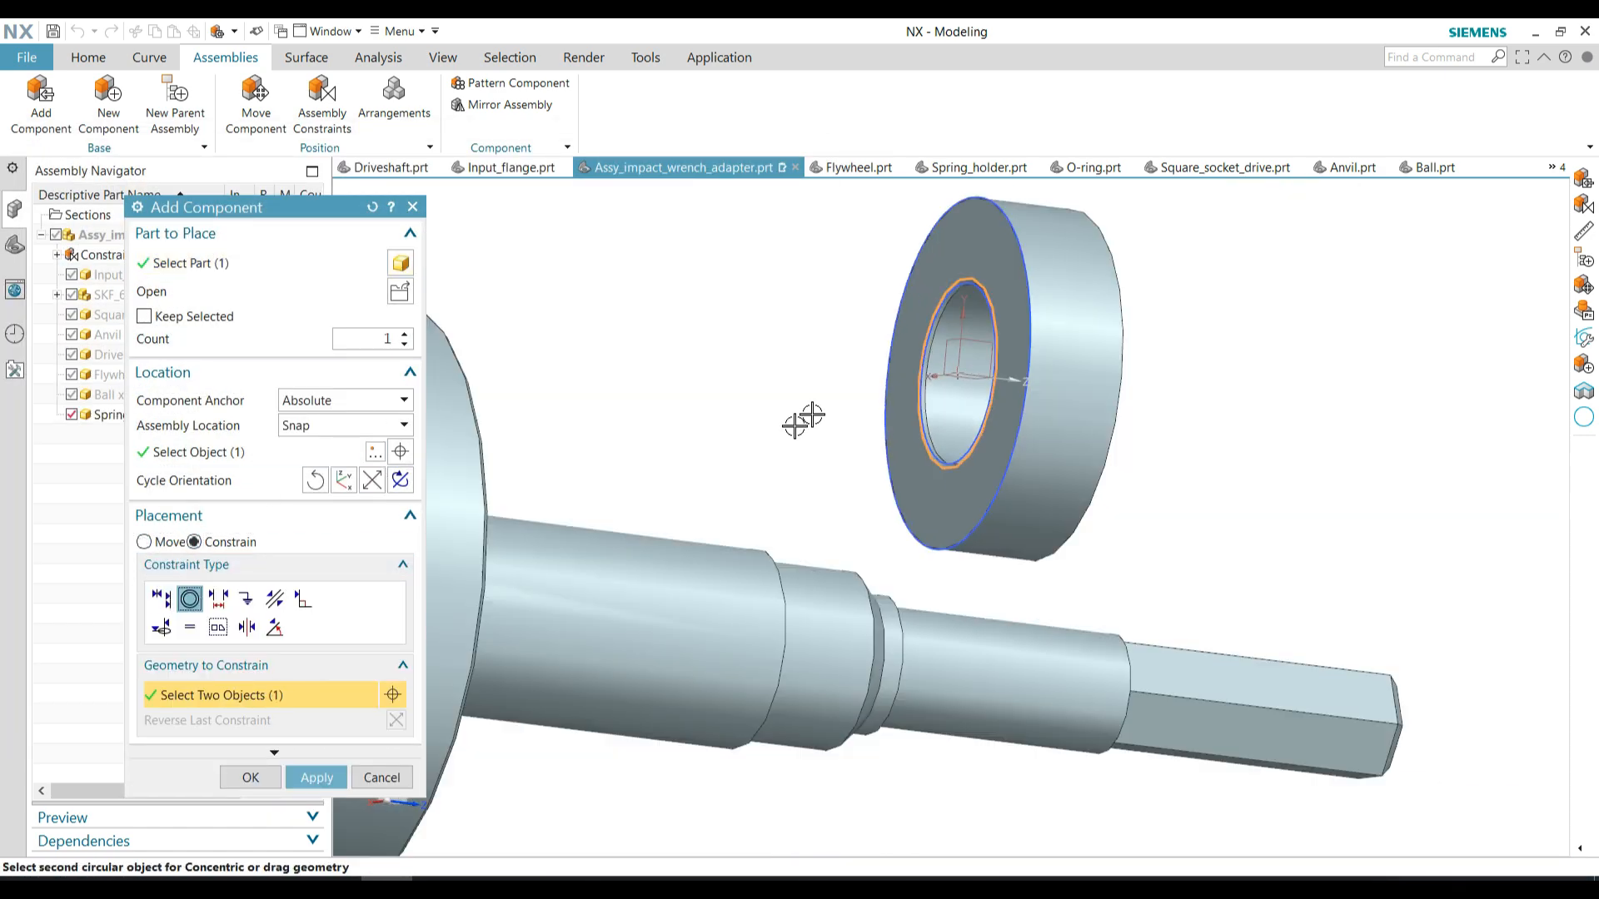
pyautogui.moveTo(803, 422); pyautogui.dragTo(756, 433, button='middle')
pyautogui.click(762, 547)
pyautogui.scroll(-3, 707, 472)
pyautogui.moveTo(732, 521); pyautogui.dragTo(733, 475, button='middle')
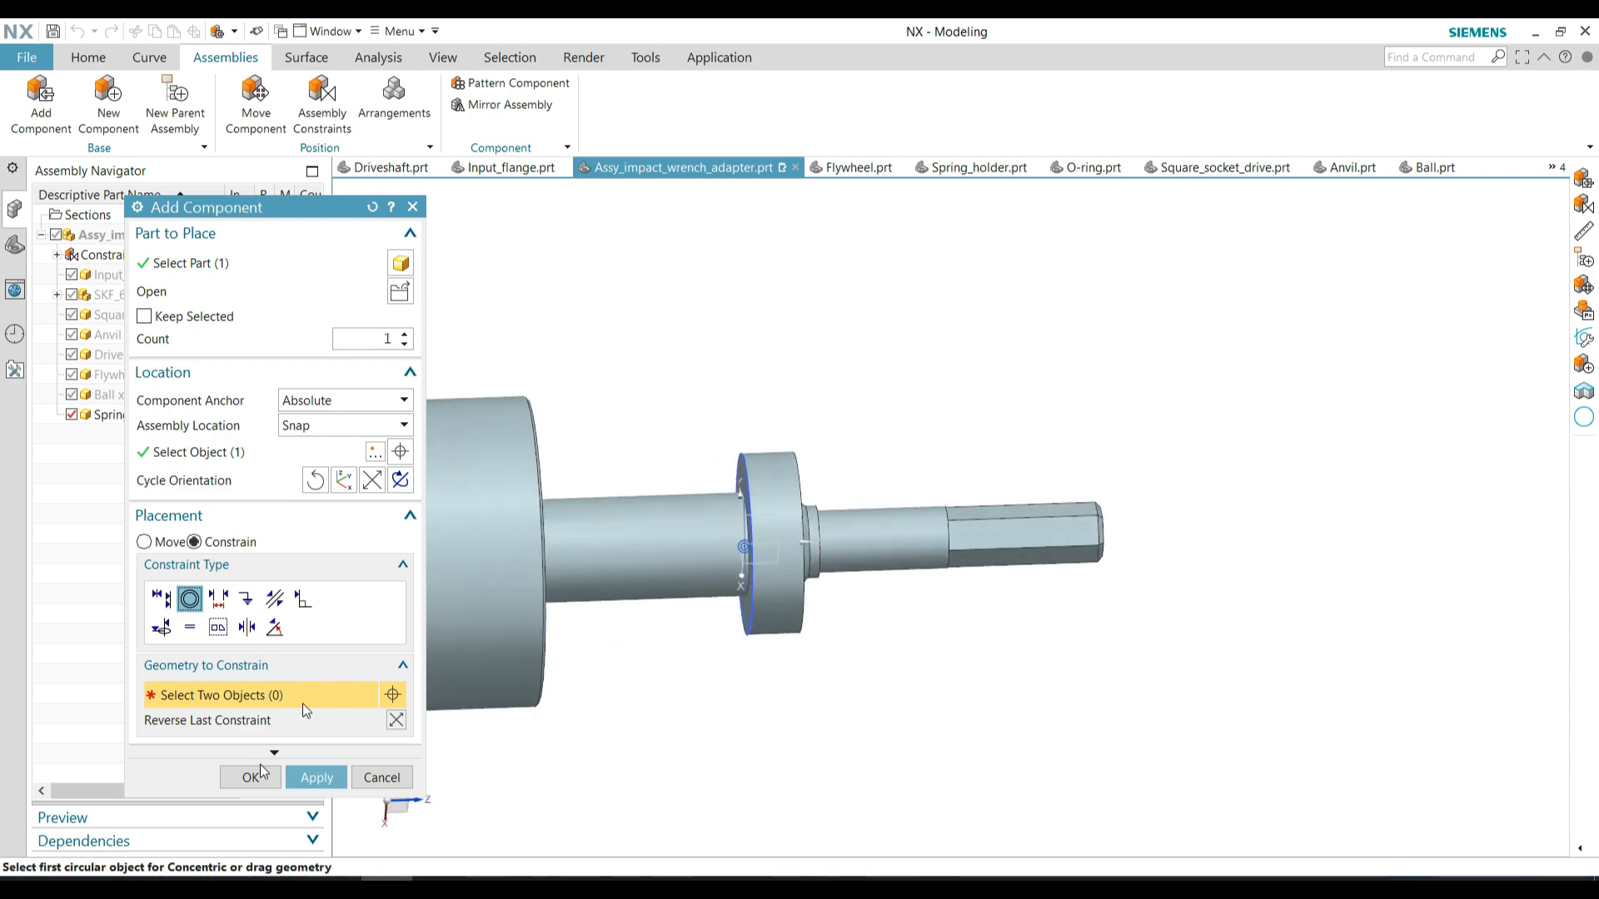
pyautogui.click(256, 776)
# Hide all objects and show the solid bodies again to clear the spring holder's sketches and datums
pyautogui.click(443, 58)
pyautogui.click(361, 104)
pyautogui.click(383, 257)
pyautogui.click(320, 317)
pyautogui.click(382, 532)
pyautogui.scroll(-3, 760, 359)
pyautogui.moveTo(758, 362); pyautogui.dragTo(704, 380, button='middle')
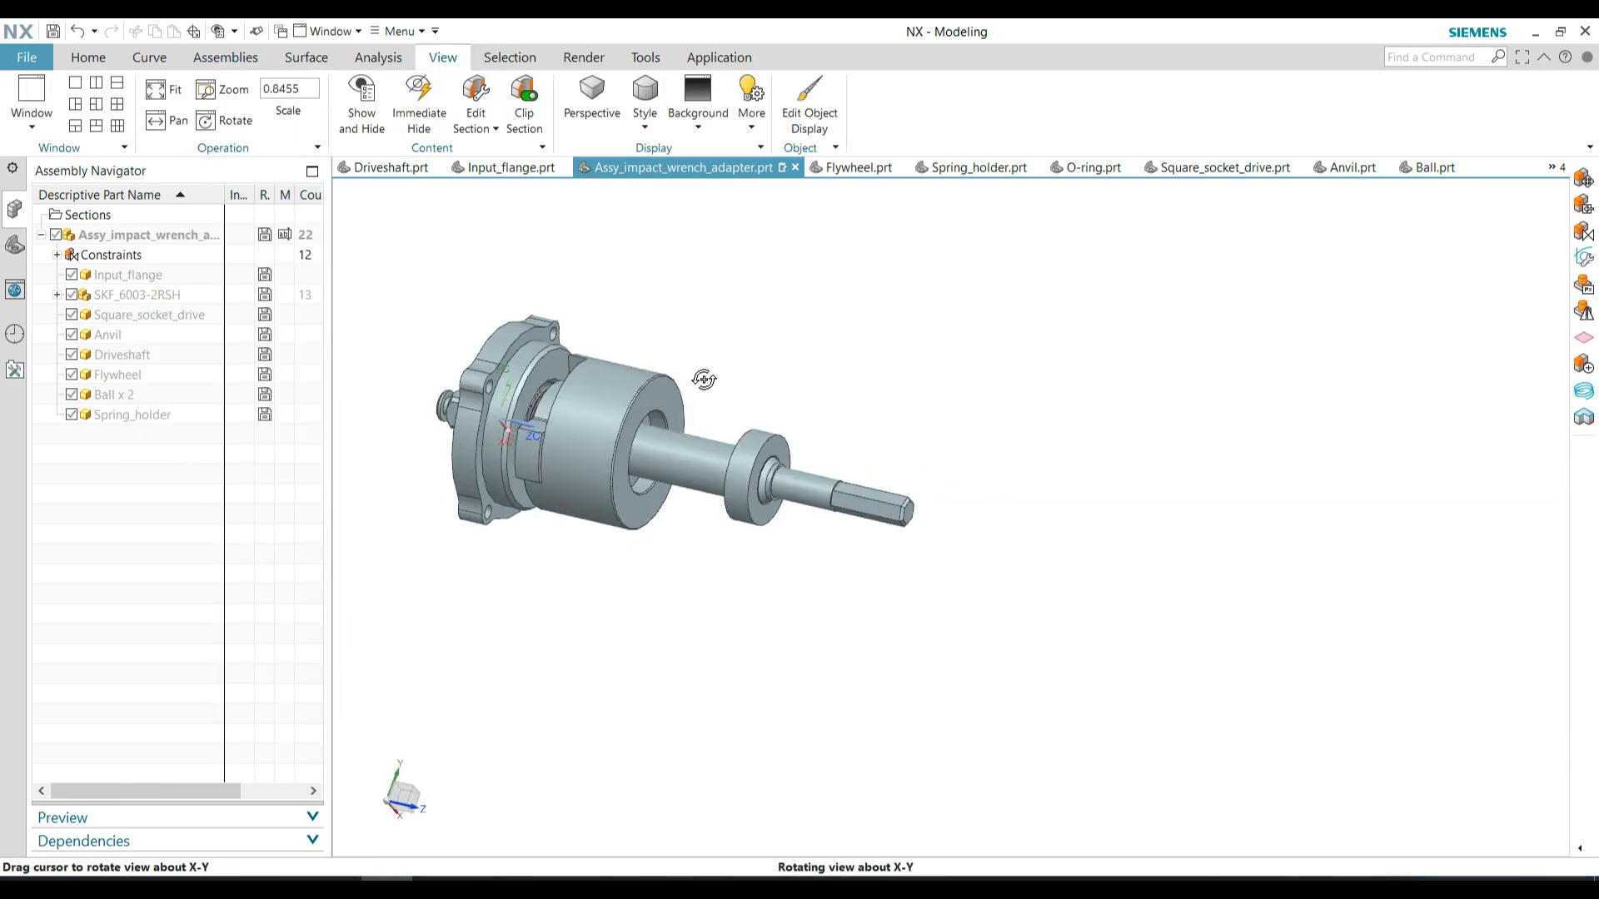
# Add SKF_51104.prt from the SKF 51104 folder and place it above the spring holder
pyautogui.click(218, 62)
pyautogui.click(48, 108)
pyautogui.click(399, 291)
pyautogui.doubleClick(172, 268)
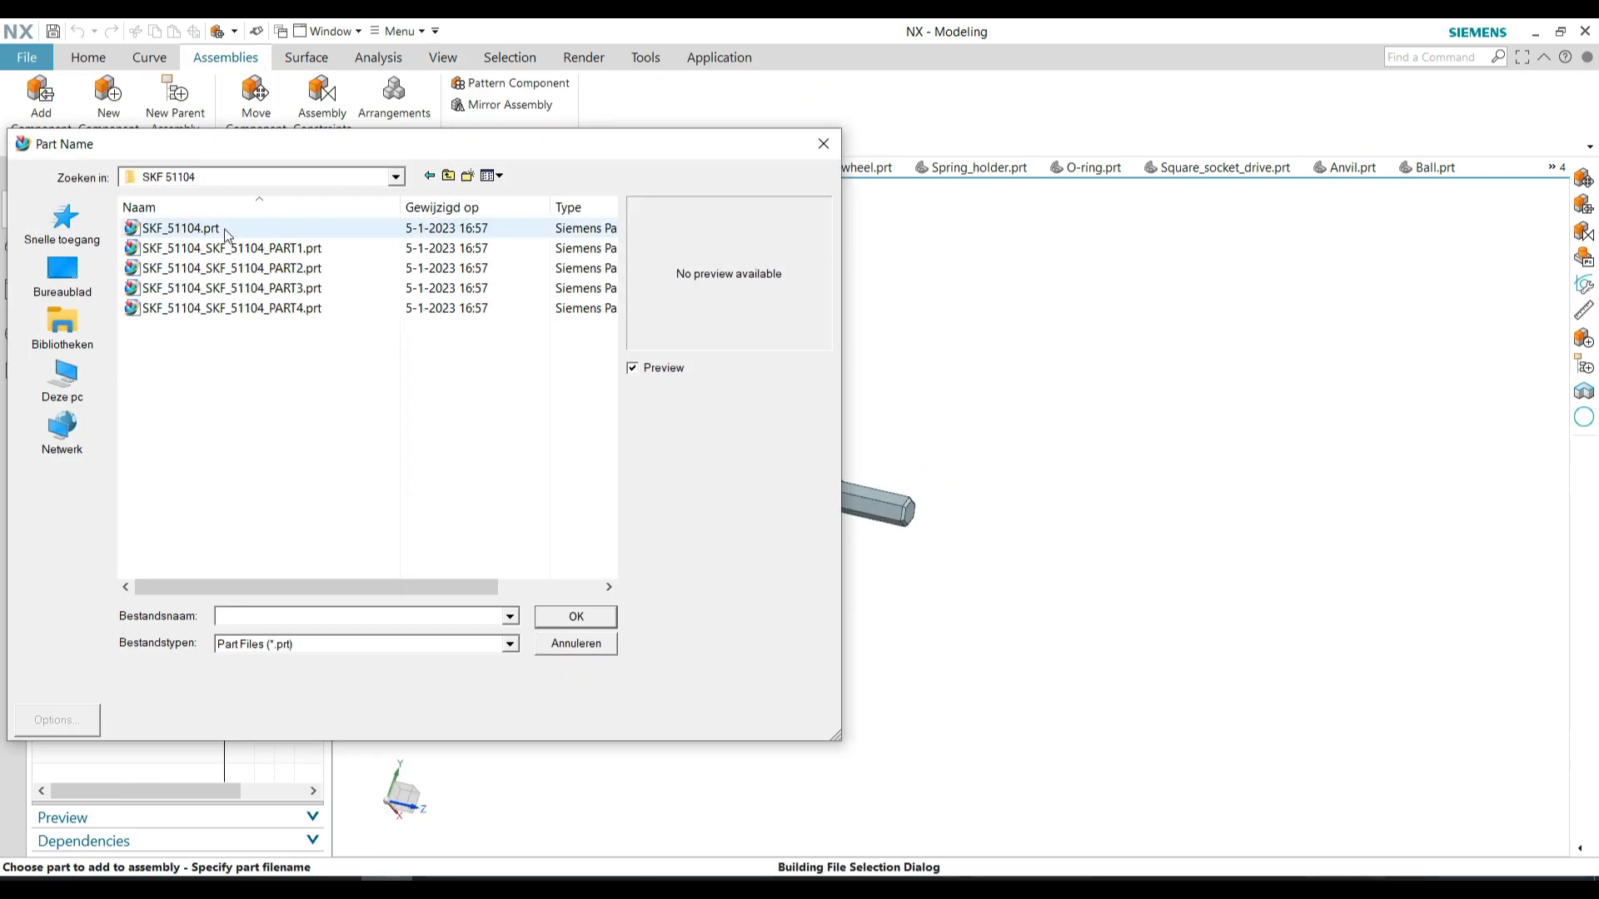
pyautogui.click(225, 231)
pyautogui.click(575, 615)
pyautogui.click(165, 543)
pyautogui.moveTo(503, 421); pyautogui.dragTo(806, 360)
# Constrain the SKF 51104 bearing Concentric to the spring holder's flywheel-side face and confirm its placement
pyautogui.click(227, 543)
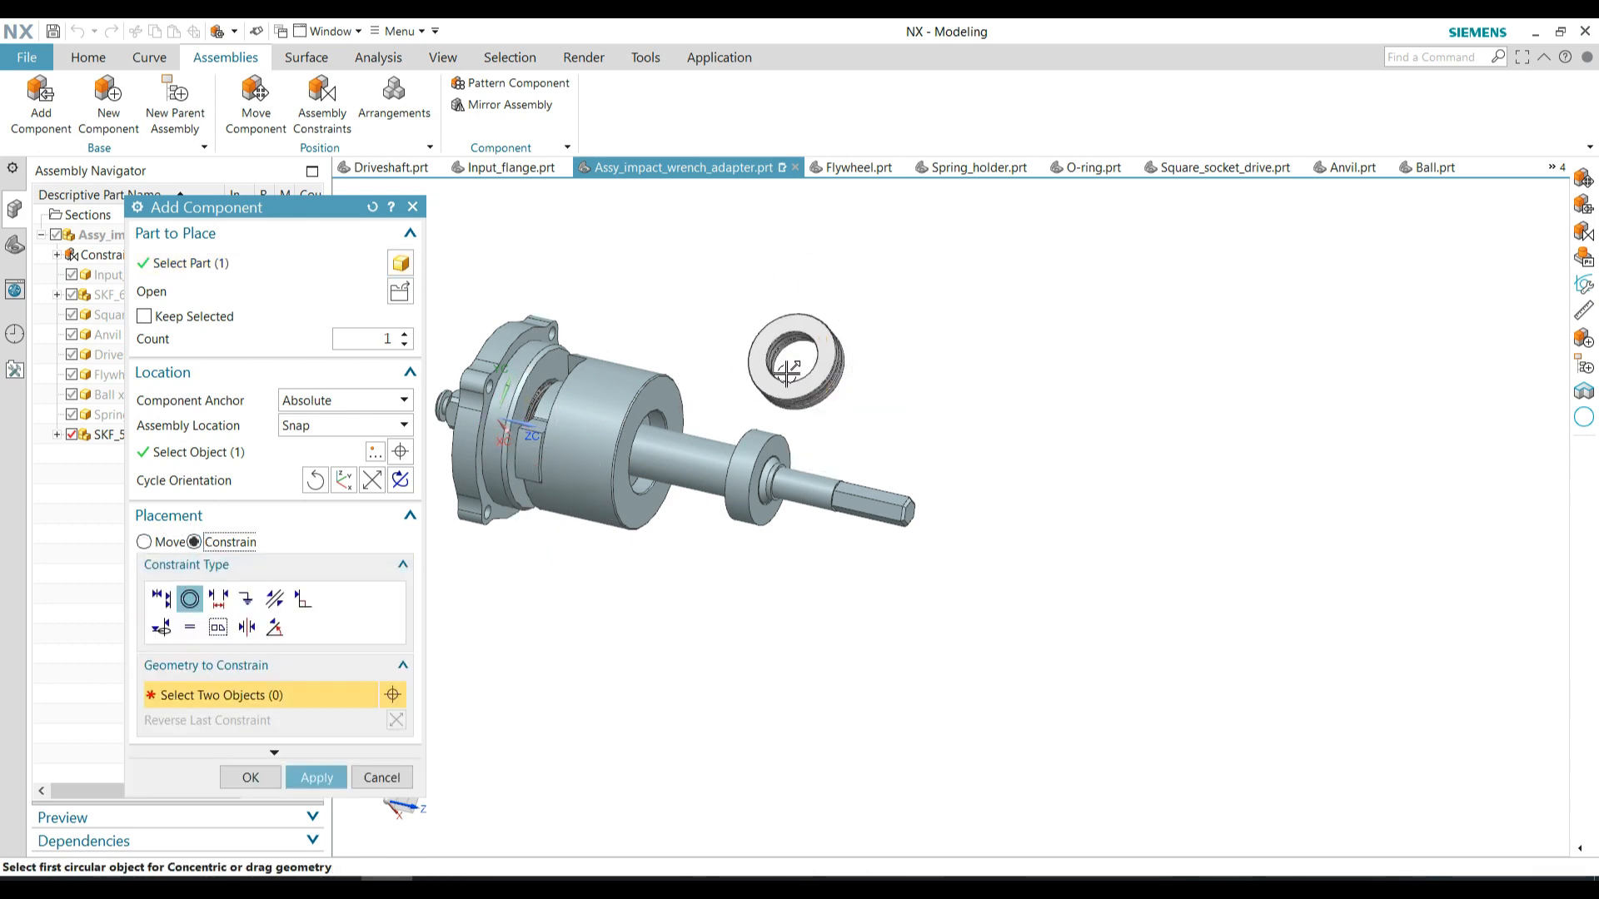
pyautogui.scroll(6, 780, 395)
pyautogui.click(763, 326)
pyautogui.scroll(-3, 732, 404)
pyautogui.click(716, 618)
pyautogui.moveTo(720, 585); pyautogui.dragTo(768, 481, button='middle')
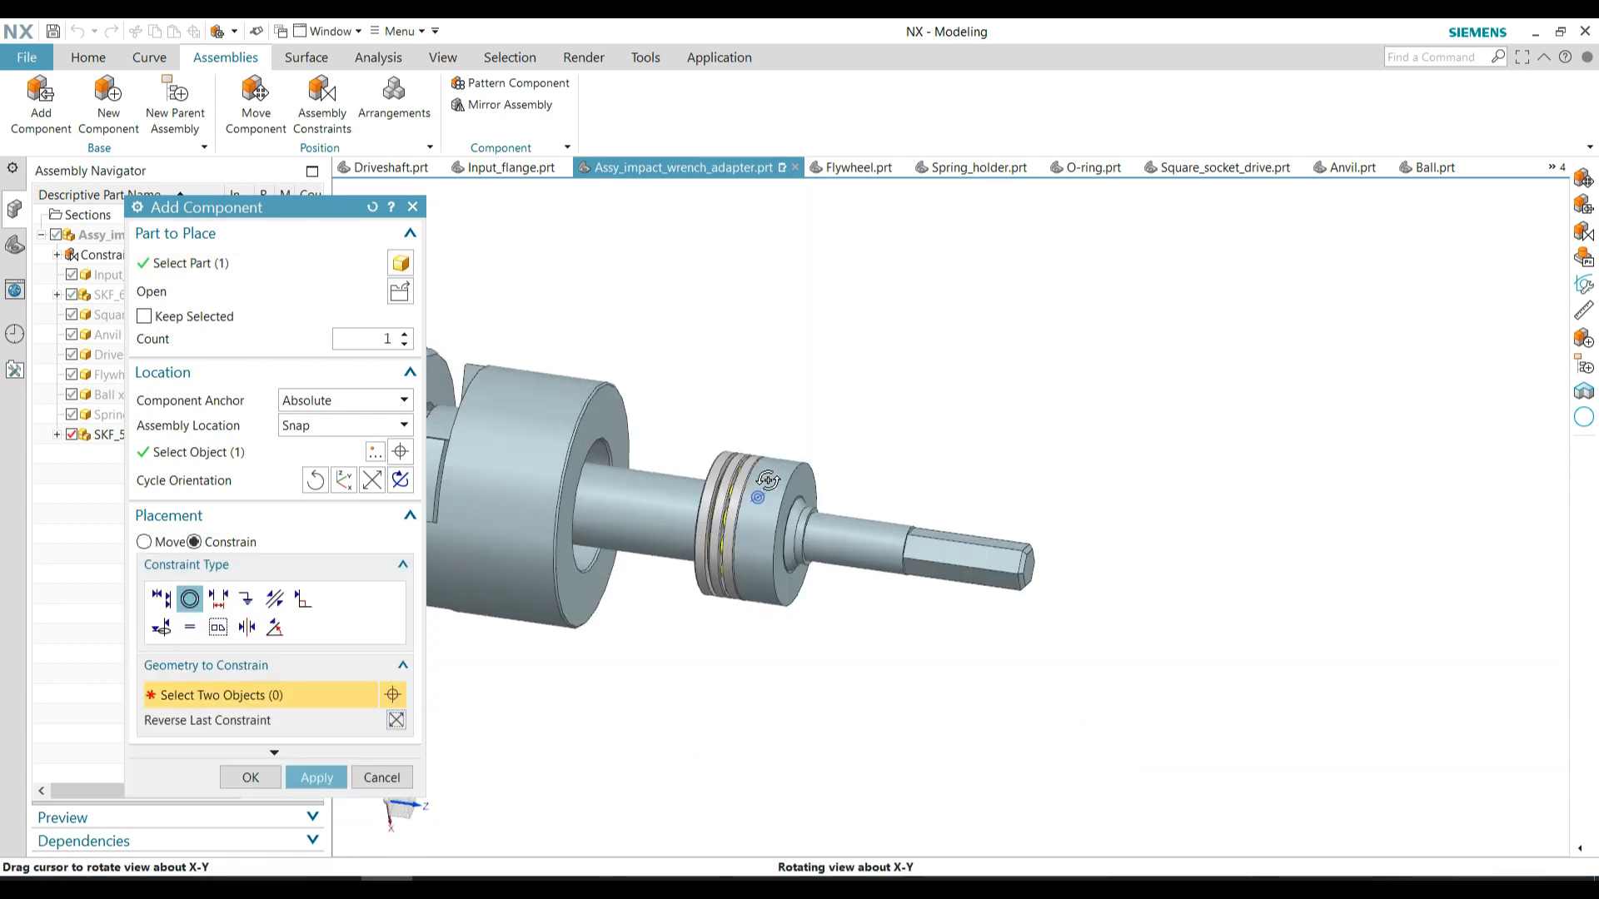
pyautogui.click(251, 778)
# Add Spring.prt from the CAD video folder and place it above the driveshaft assembly
pyautogui.click(400, 295)
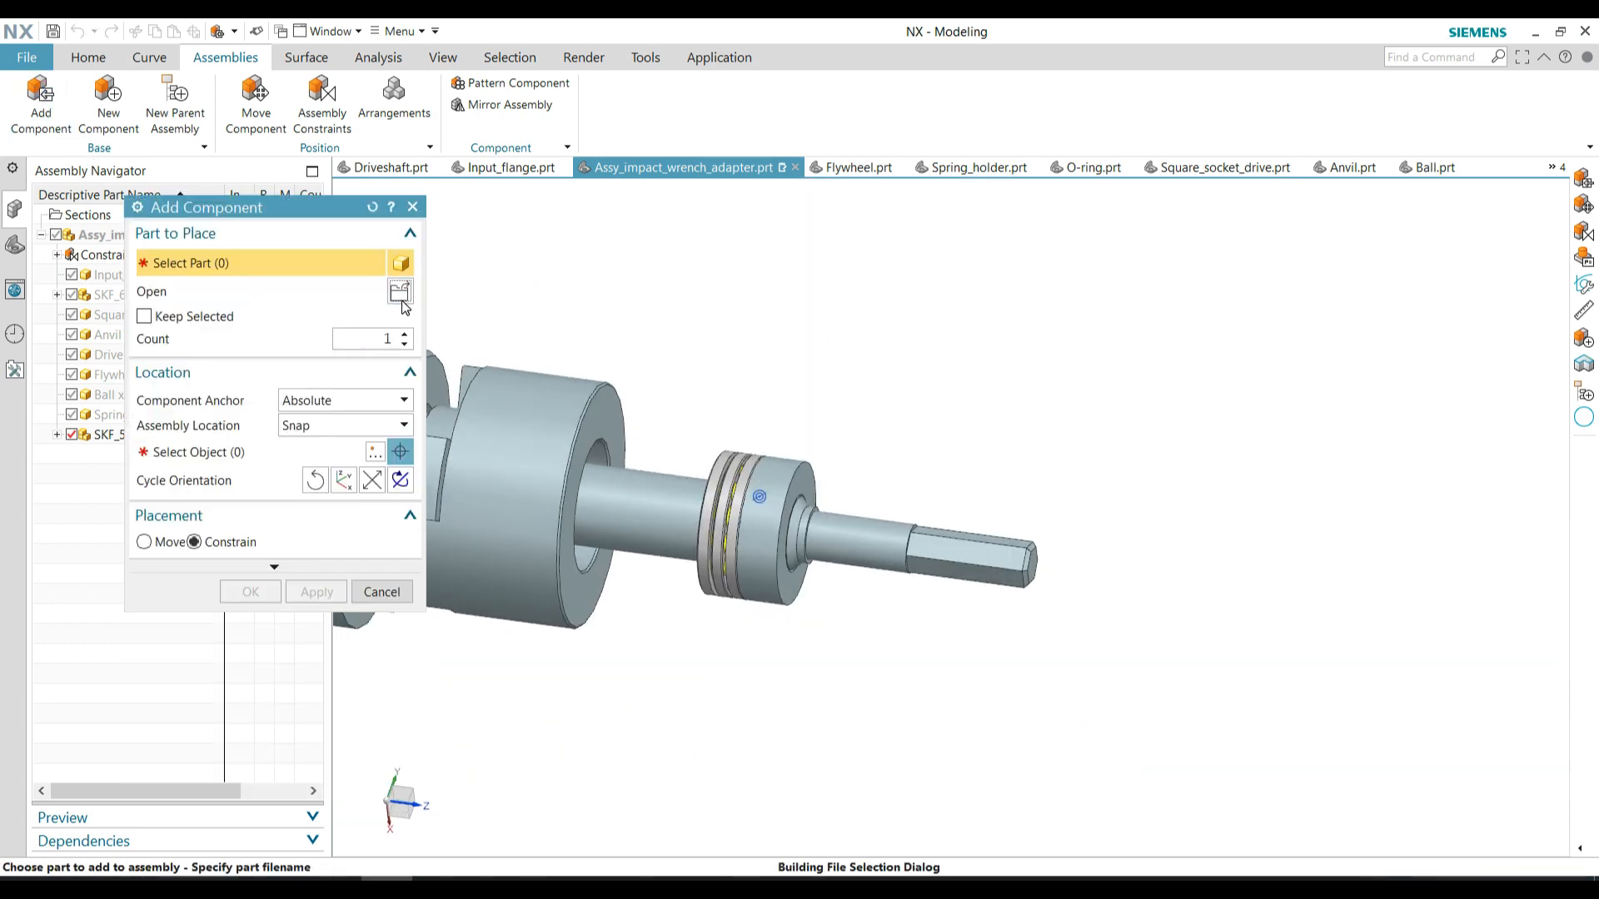
pyautogui.click(200, 180)
pyautogui.click(193, 330)
pyautogui.click(292, 451)
pyautogui.click(575, 618)
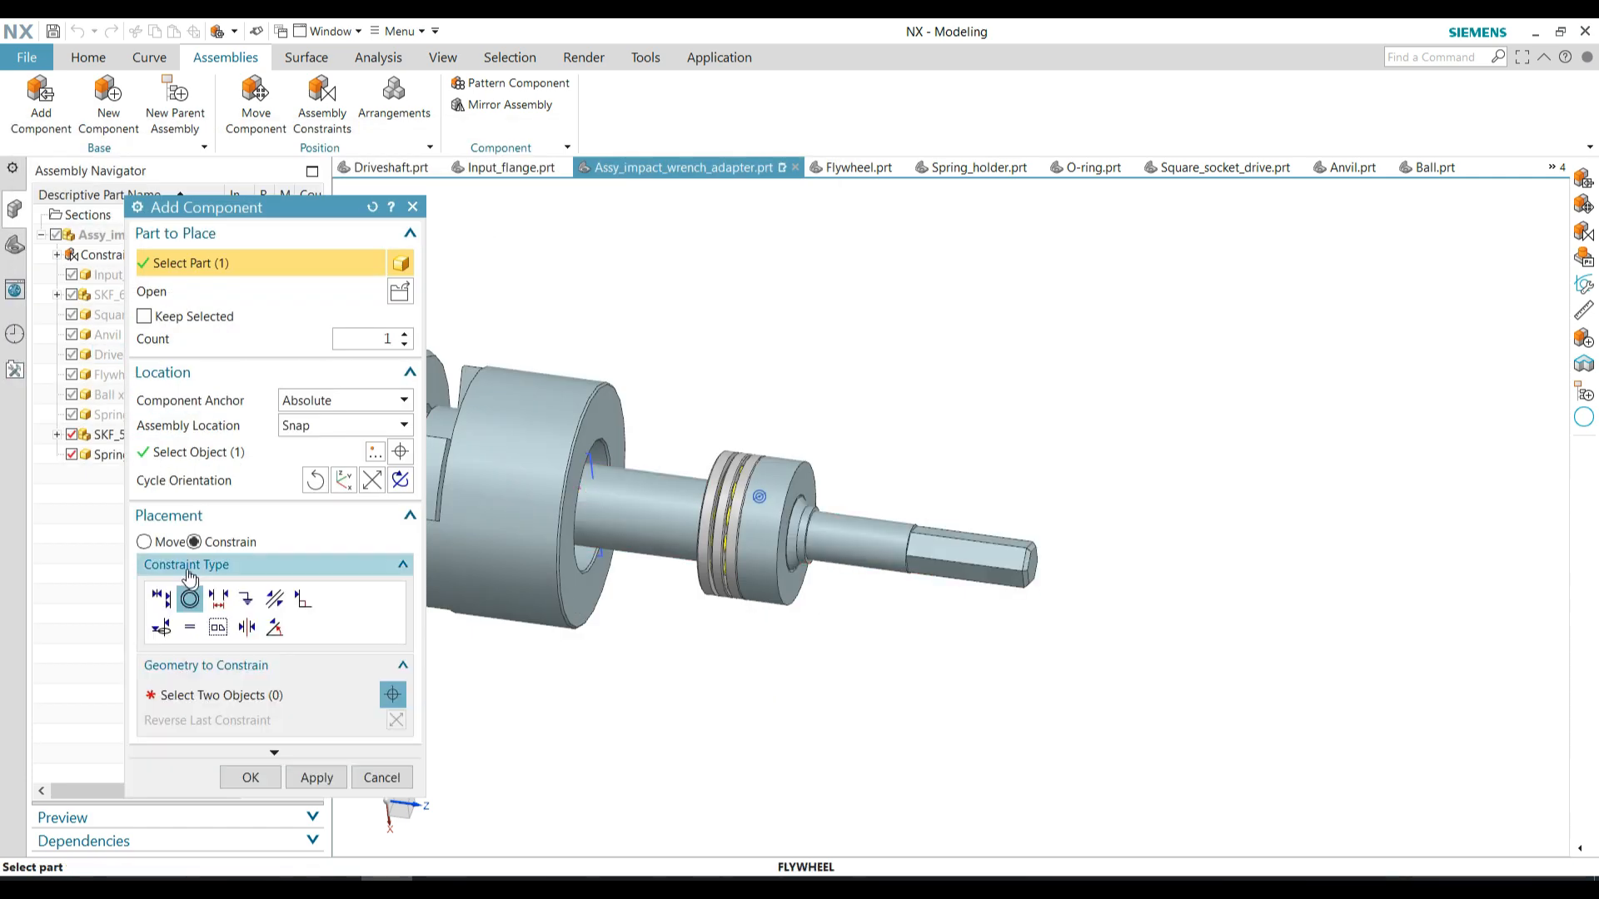
pyautogui.click(161, 542)
pyautogui.scroll(-1, 837, 575)
pyautogui.moveTo(526, 493); pyautogui.dragTo(775, 384)
# Constrain the spring with Touch to the SKF 51104 bearing and the flywheel so it surrounds the driveshaft, and confirm
pyautogui.click(195, 542)
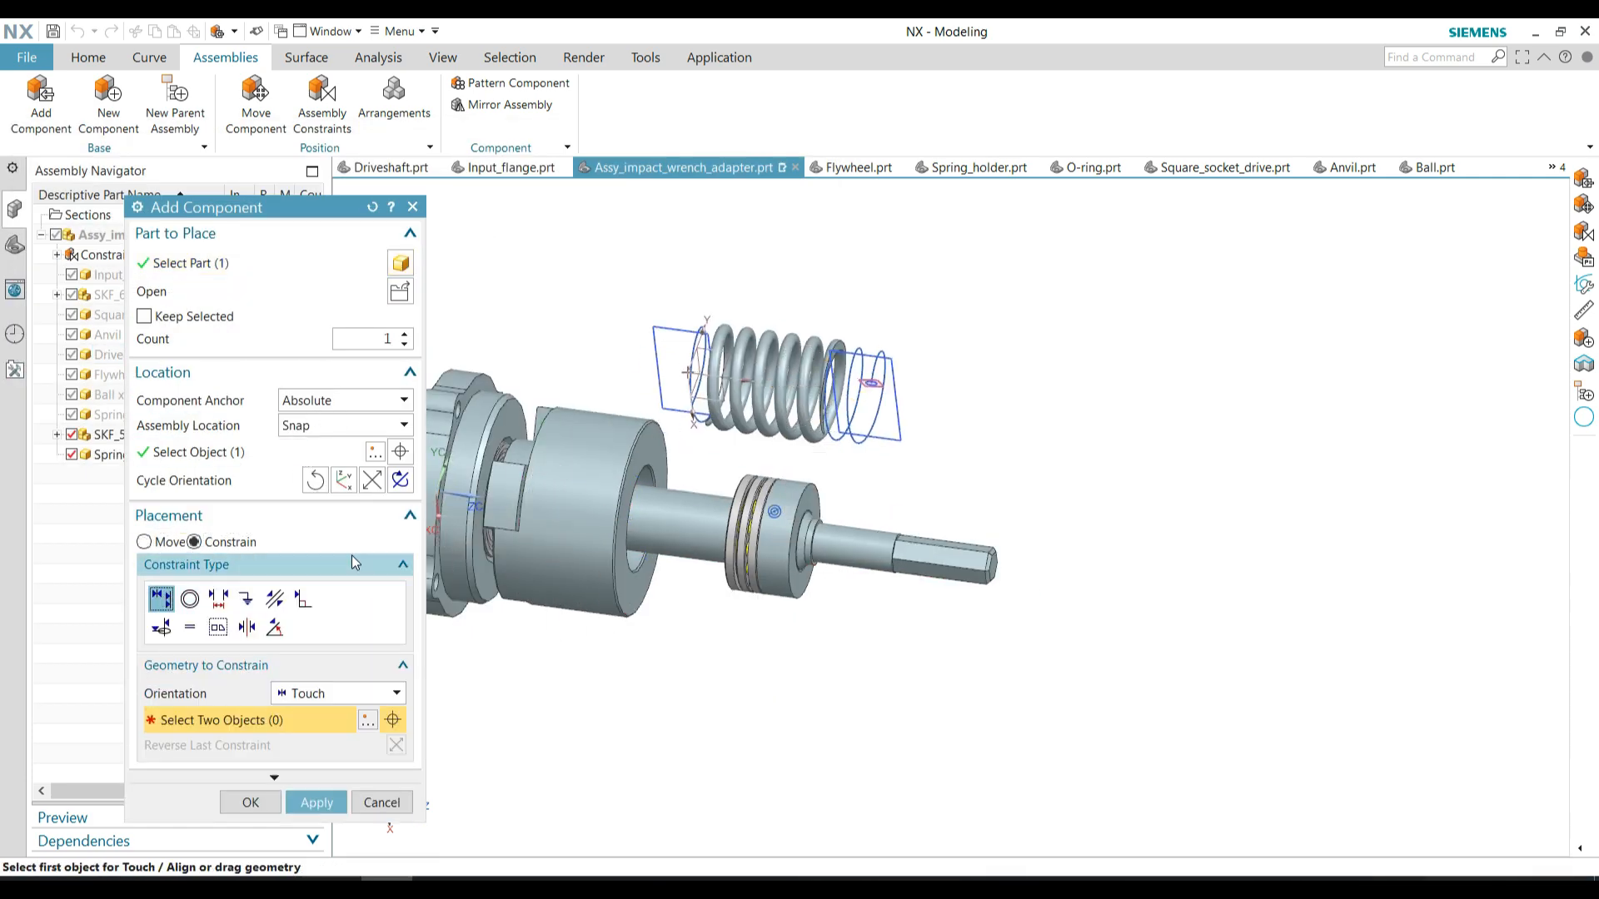
pyautogui.scroll(4, 731, 487)
pyautogui.scroll(-3, 649, 514)
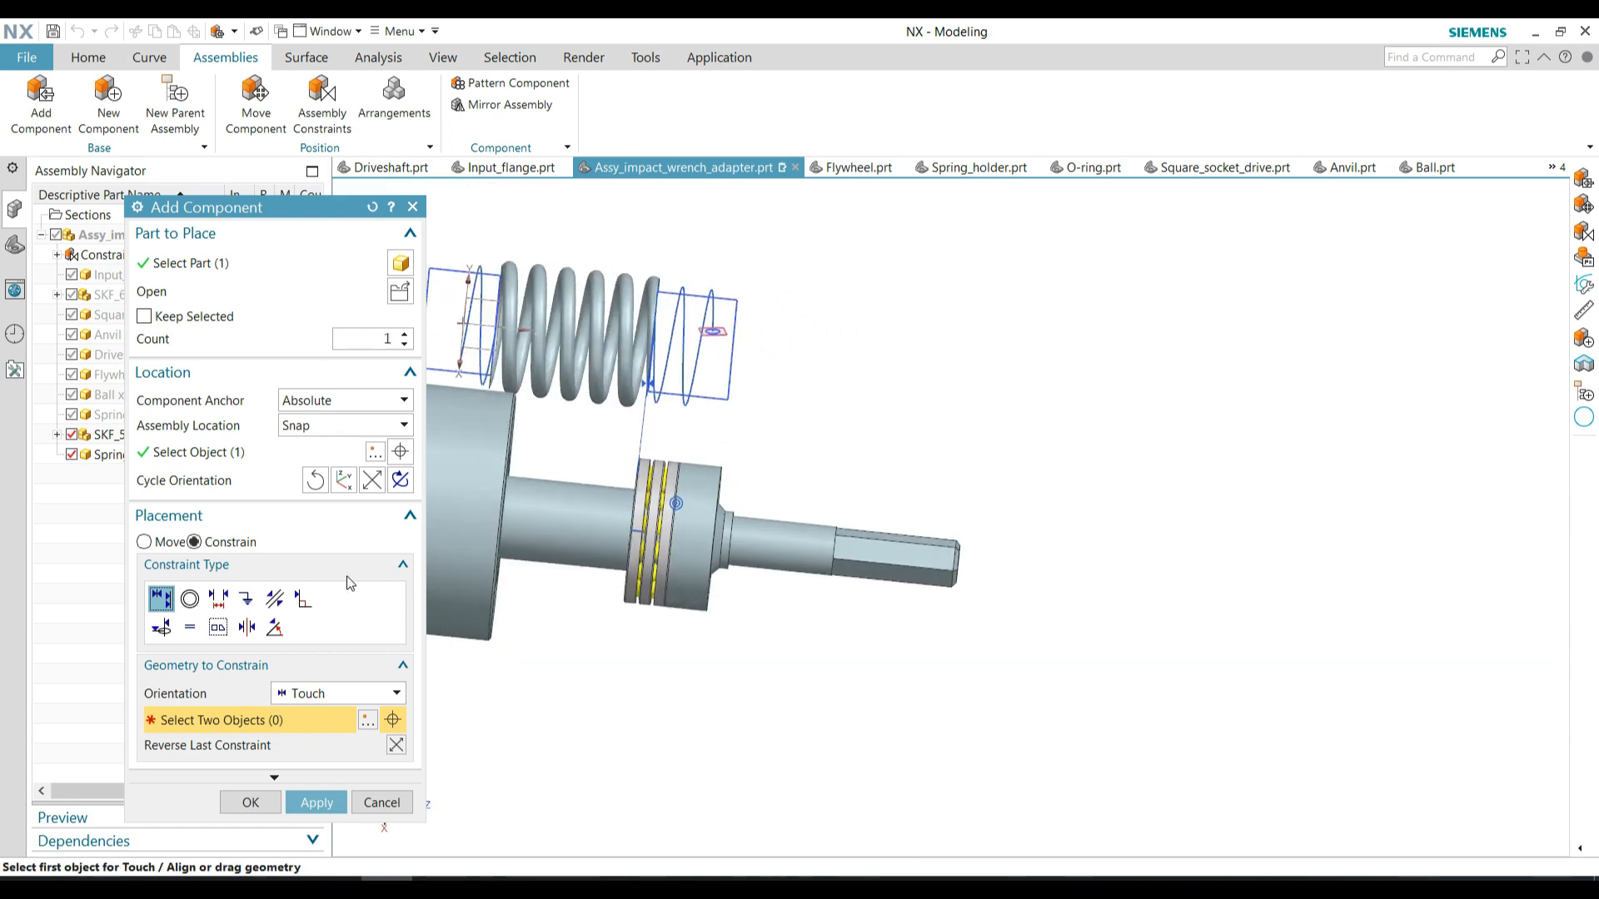
pyautogui.moveTo(524, 596); pyautogui.dragTo(487, 587, button='middle')
pyautogui.scroll(2, 506, 533)
pyautogui.click(506, 533)
pyautogui.scroll(-2, 608, 467)
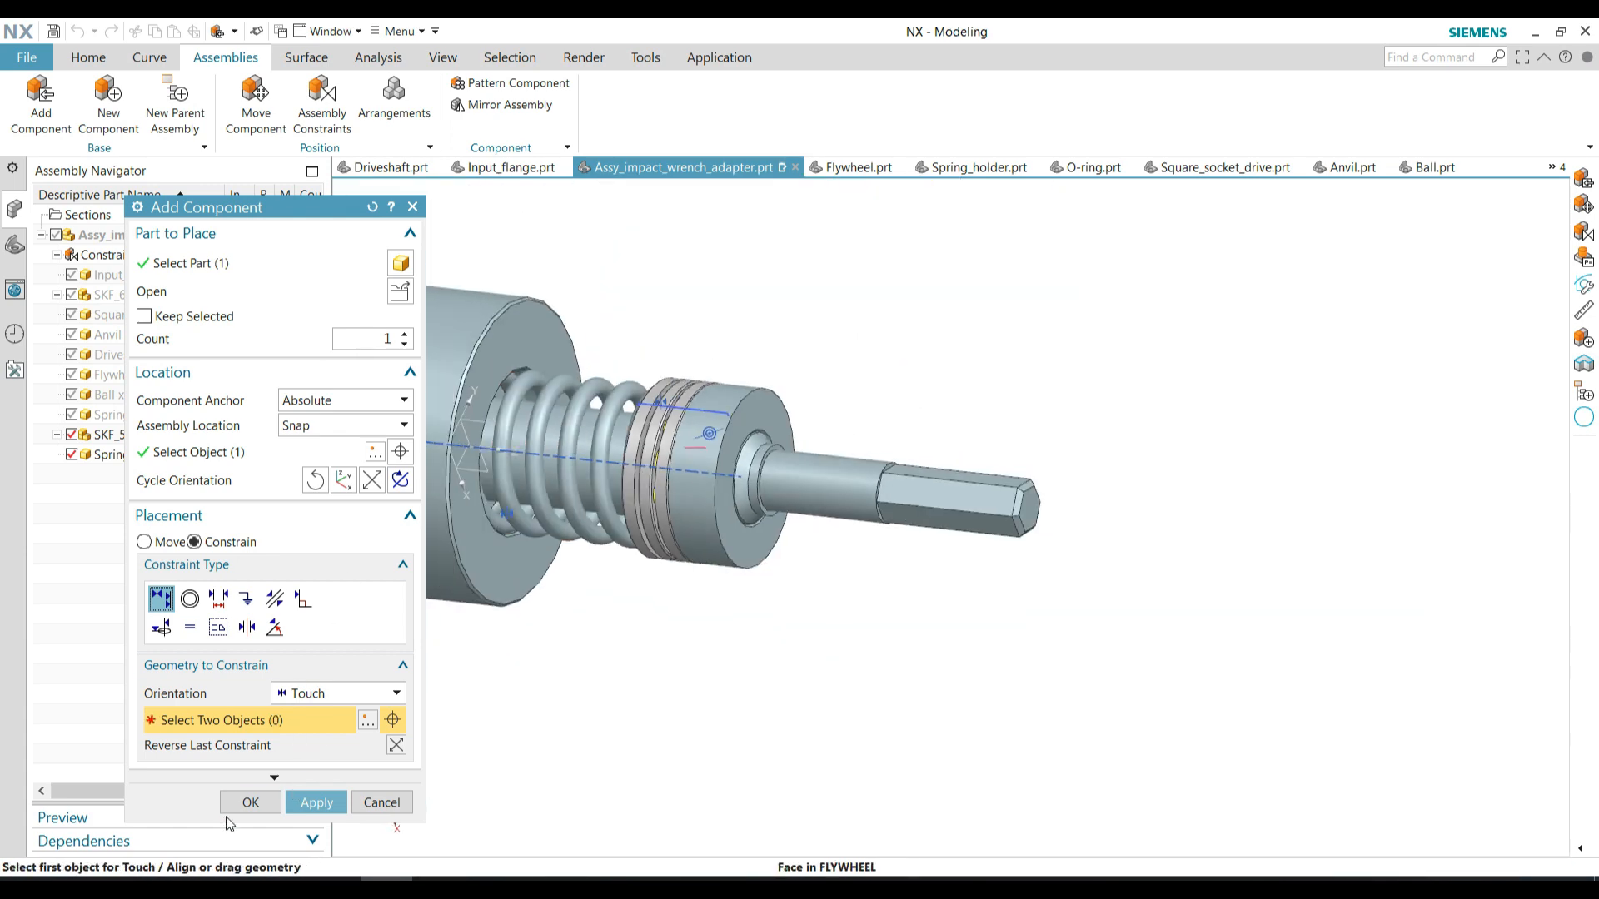
pyautogui.click(251, 802)
# Hide all objects and show only solid bodies to clear the spring's curves and constraint symbols
pyautogui.scroll(-2, 533, 291)
pyautogui.moveTo(500, 275); pyautogui.dragTo(546, 248, button='middle')
pyautogui.click(443, 58)
pyautogui.click(361, 103)
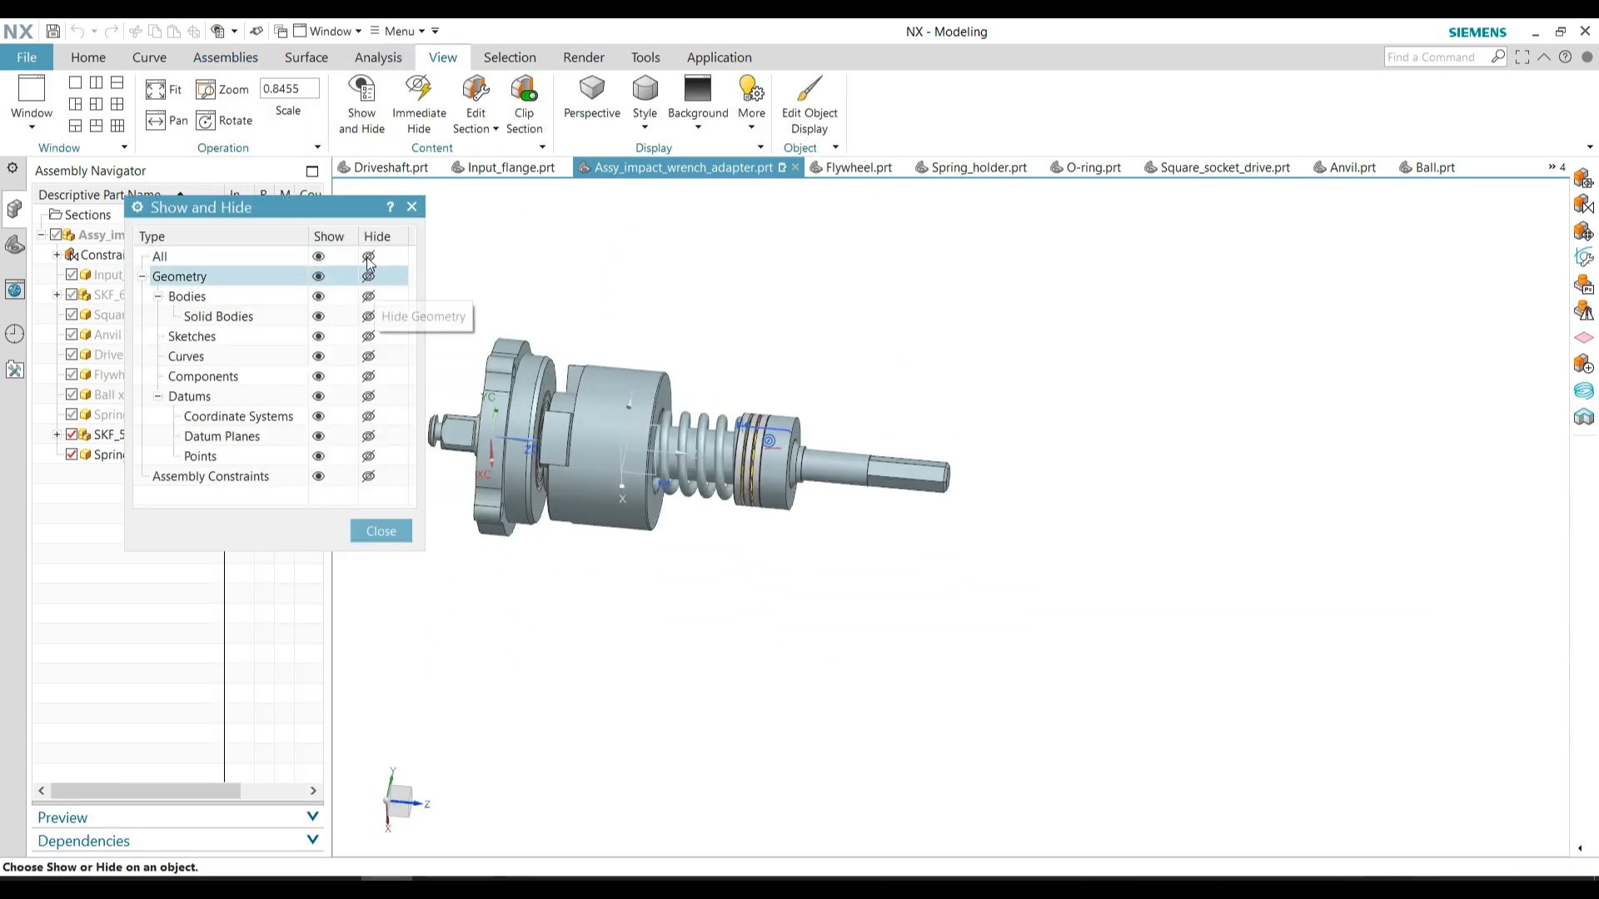
pyautogui.click(368, 258)
pyautogui.click(319, 316)
pyautogui.click(383, 531)
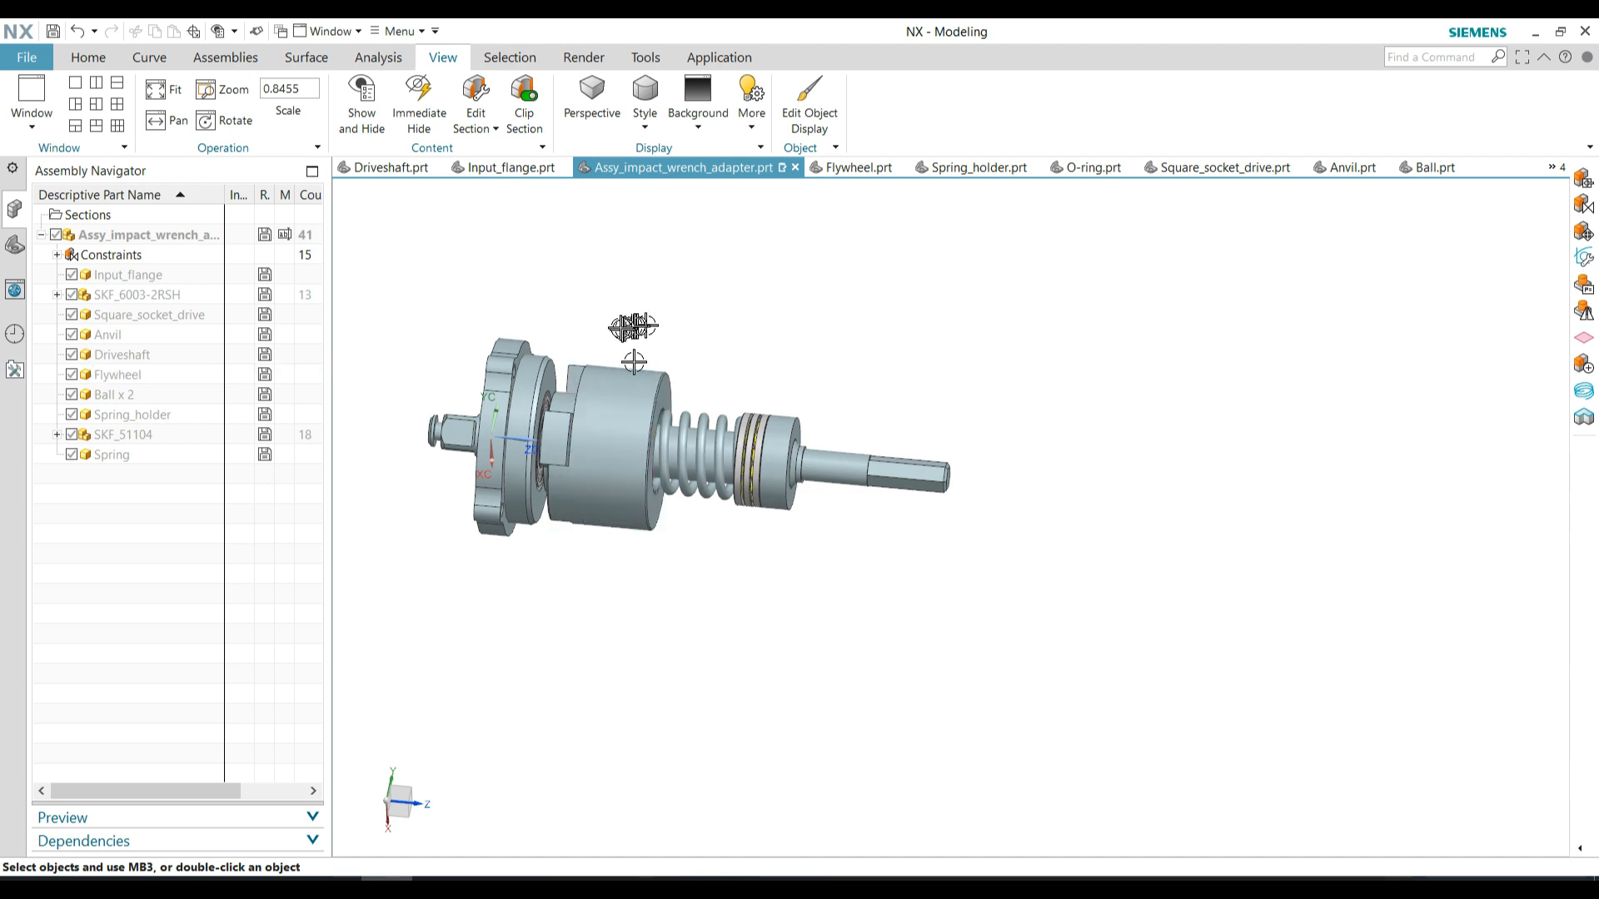
# Add SKF_6001-2RSH.prt from the SKF 6001-2RSH folder and place it above the driveshaft's free end
pyautogui.click(51, 98)
pyautogui.click(401, 293)
pyautogui.doubleClick(212, 229)
pyautogui.doubleClick(211, 231)
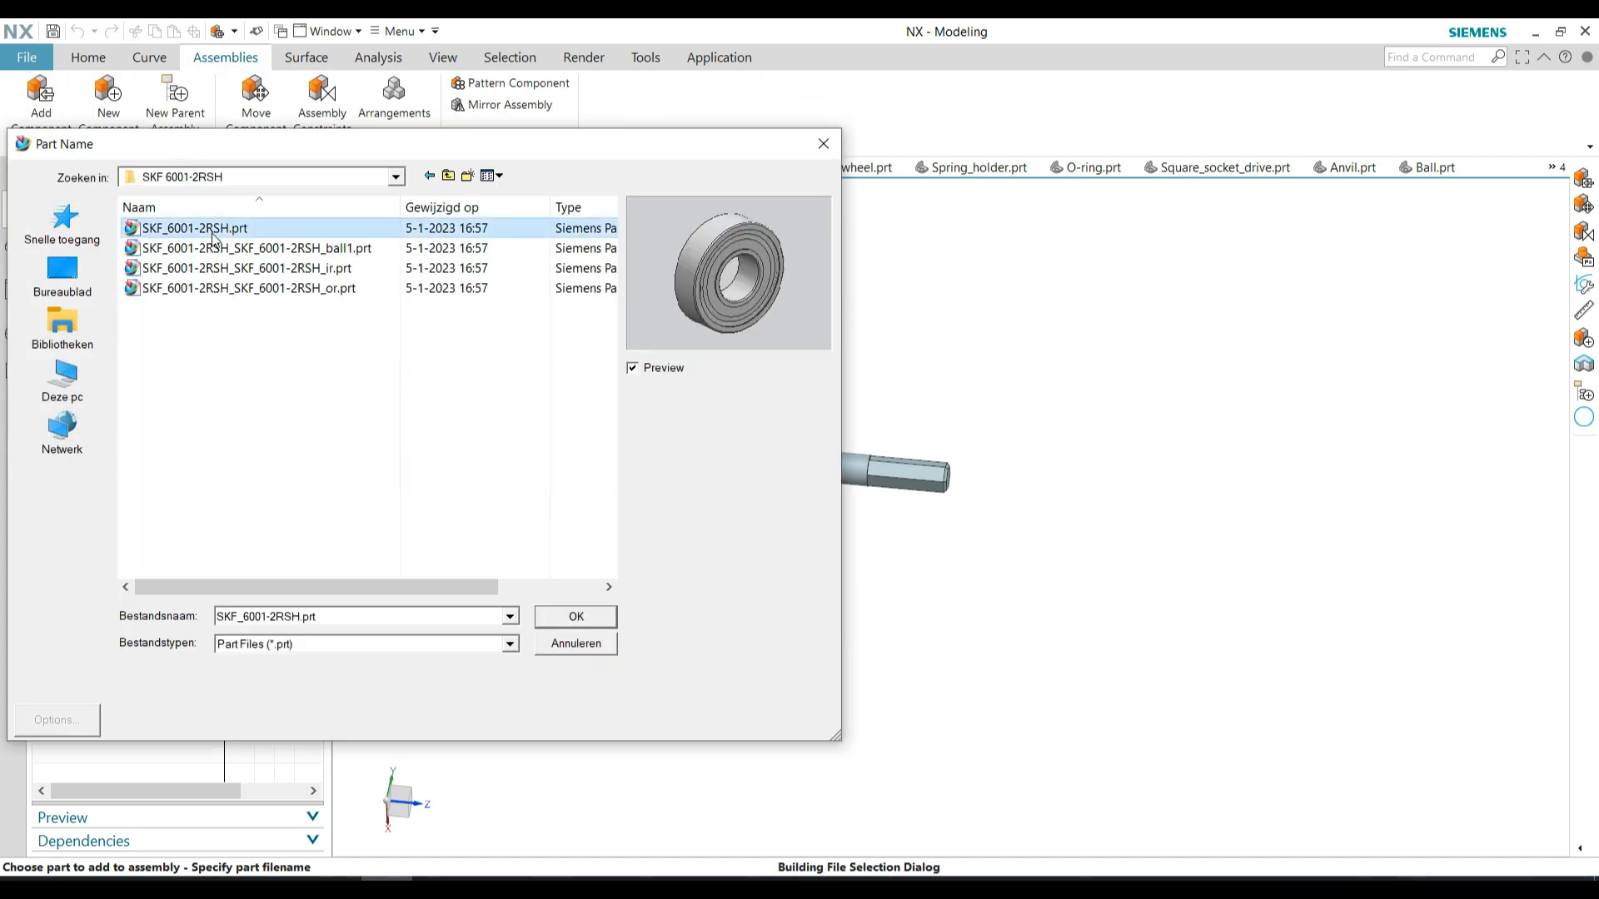
pyautogui.click(145, 542)
pyautogui.moveTo(497, 437); pyautogui.dragTo(985, 400)
# Constrain the SKF 6001-2RSH bearing's bore edge Concentric to the driveshaft shoulder beside the spring holder, and confirm
pyautogui.click(194, 542)
pyautogui.click(190, 598)
pyautogui.scroll(5, 983, 387)
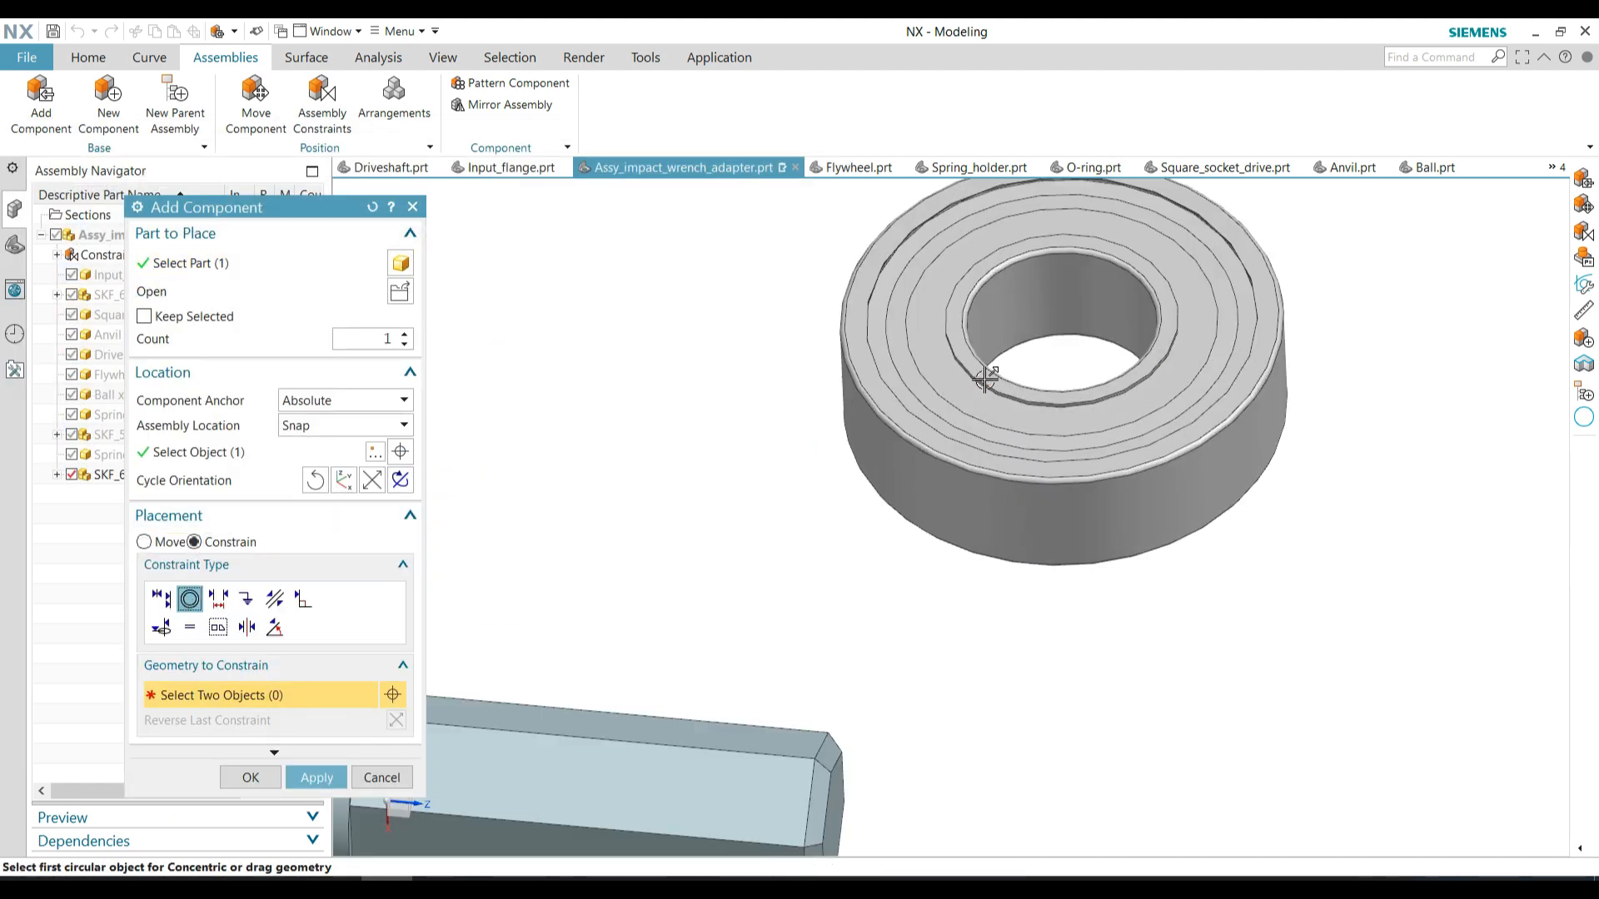
pyautogui.click(988, 375)
pyautogui.scroll(-2, 733, 414)
pyautogui.scroll(5, 566, 606)
pyautogui.click(600, 614)
pyautogui.scroll(-8, 848, 458)
pyautogui.click(250, 778)
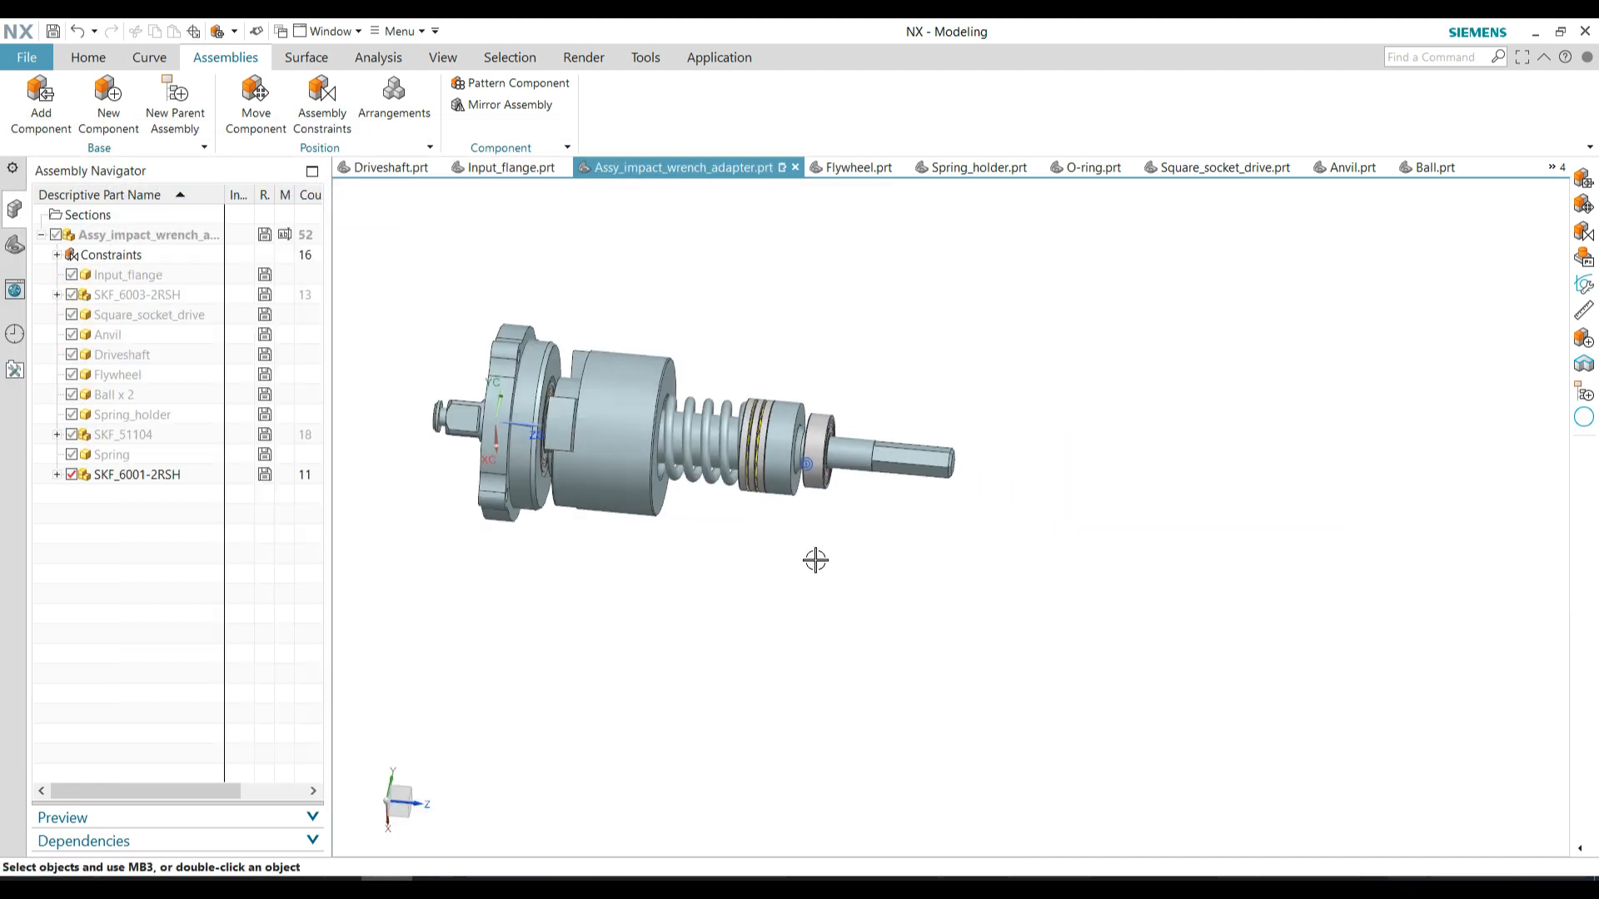
# Add Output_flange.prt from the CAD video folder, place it near the driveshaft's free end and flip its orientation
pyautogui.click(55, 115)
pyautogui.click(400, 290)
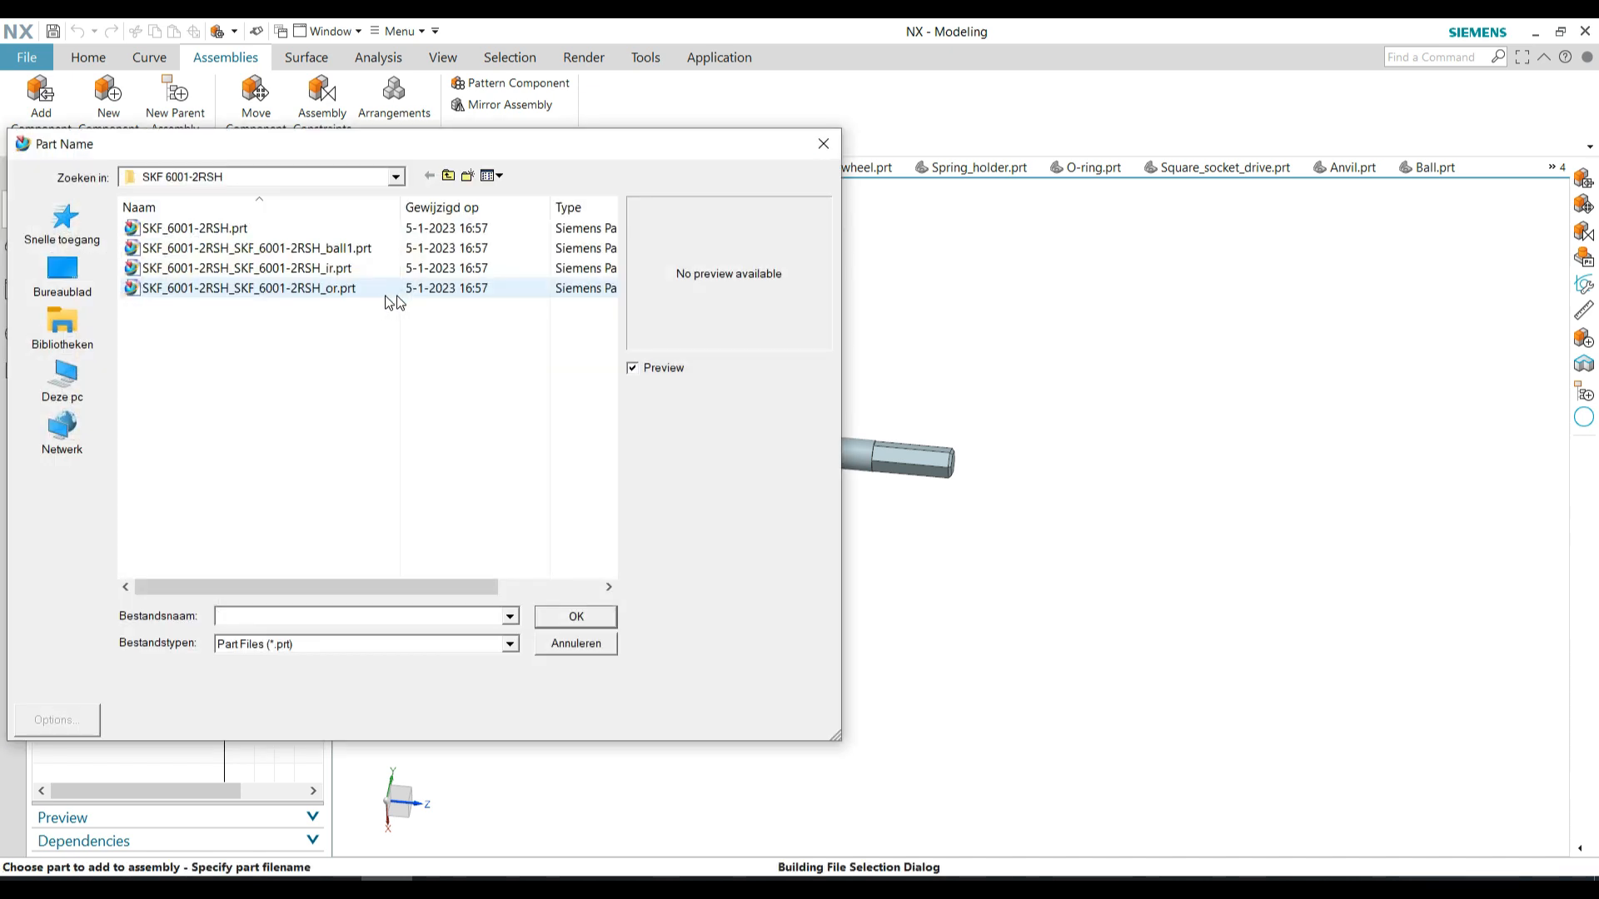
pyautogui.doubleClick(208, 428)
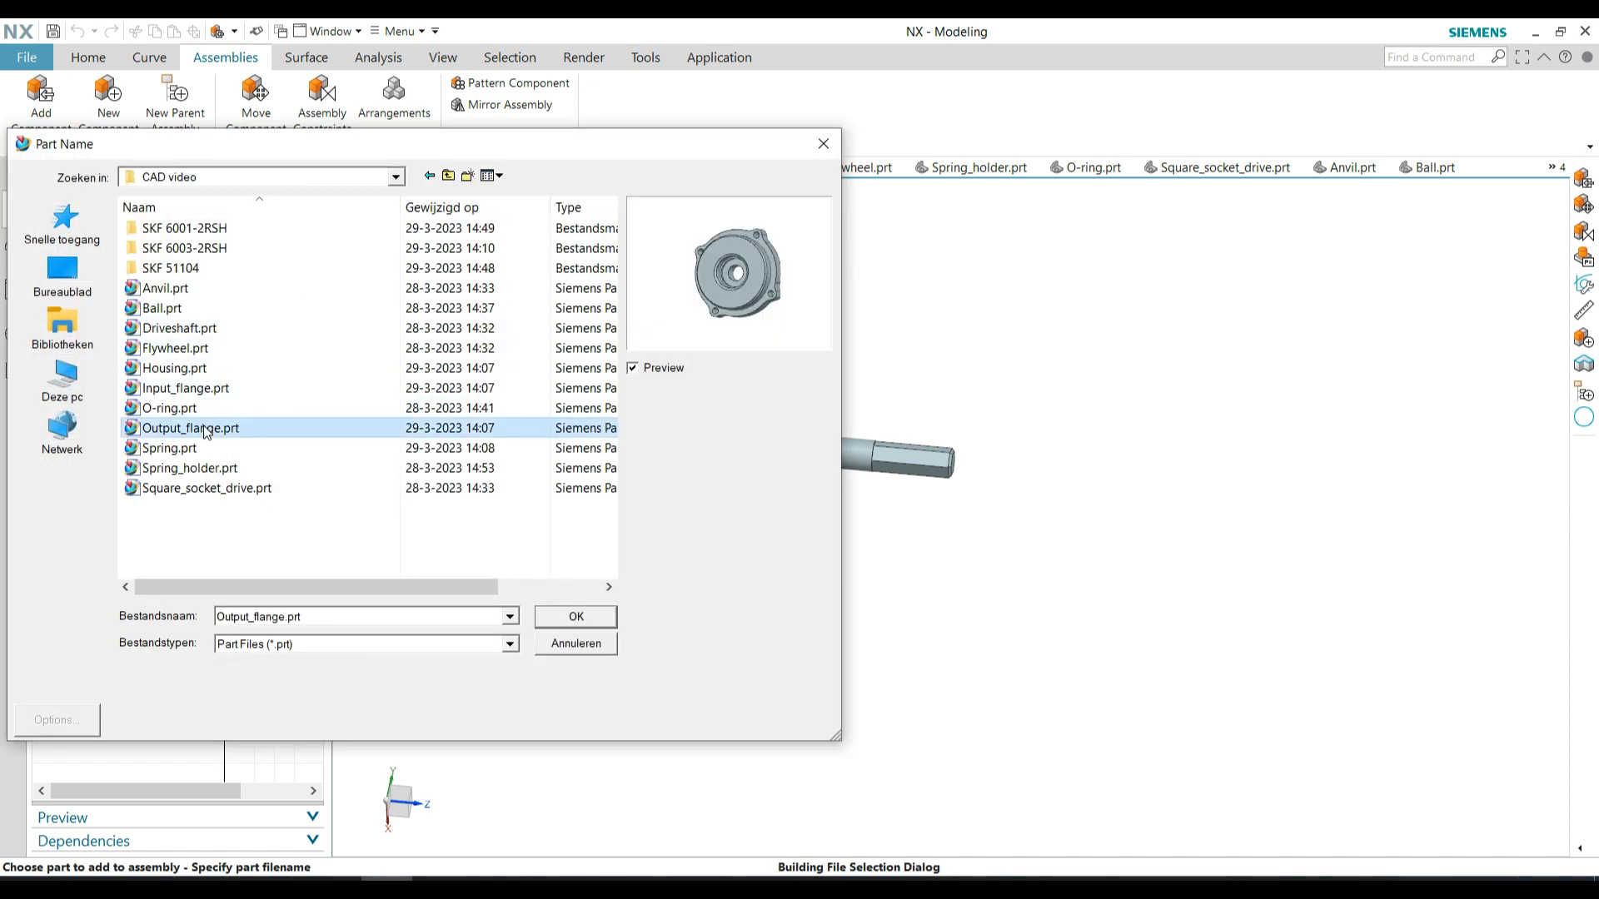
pyautogui.click(180, 542)
pyautogui.moveTo(523, 425); pyautogui.dragTo(1010, 469)
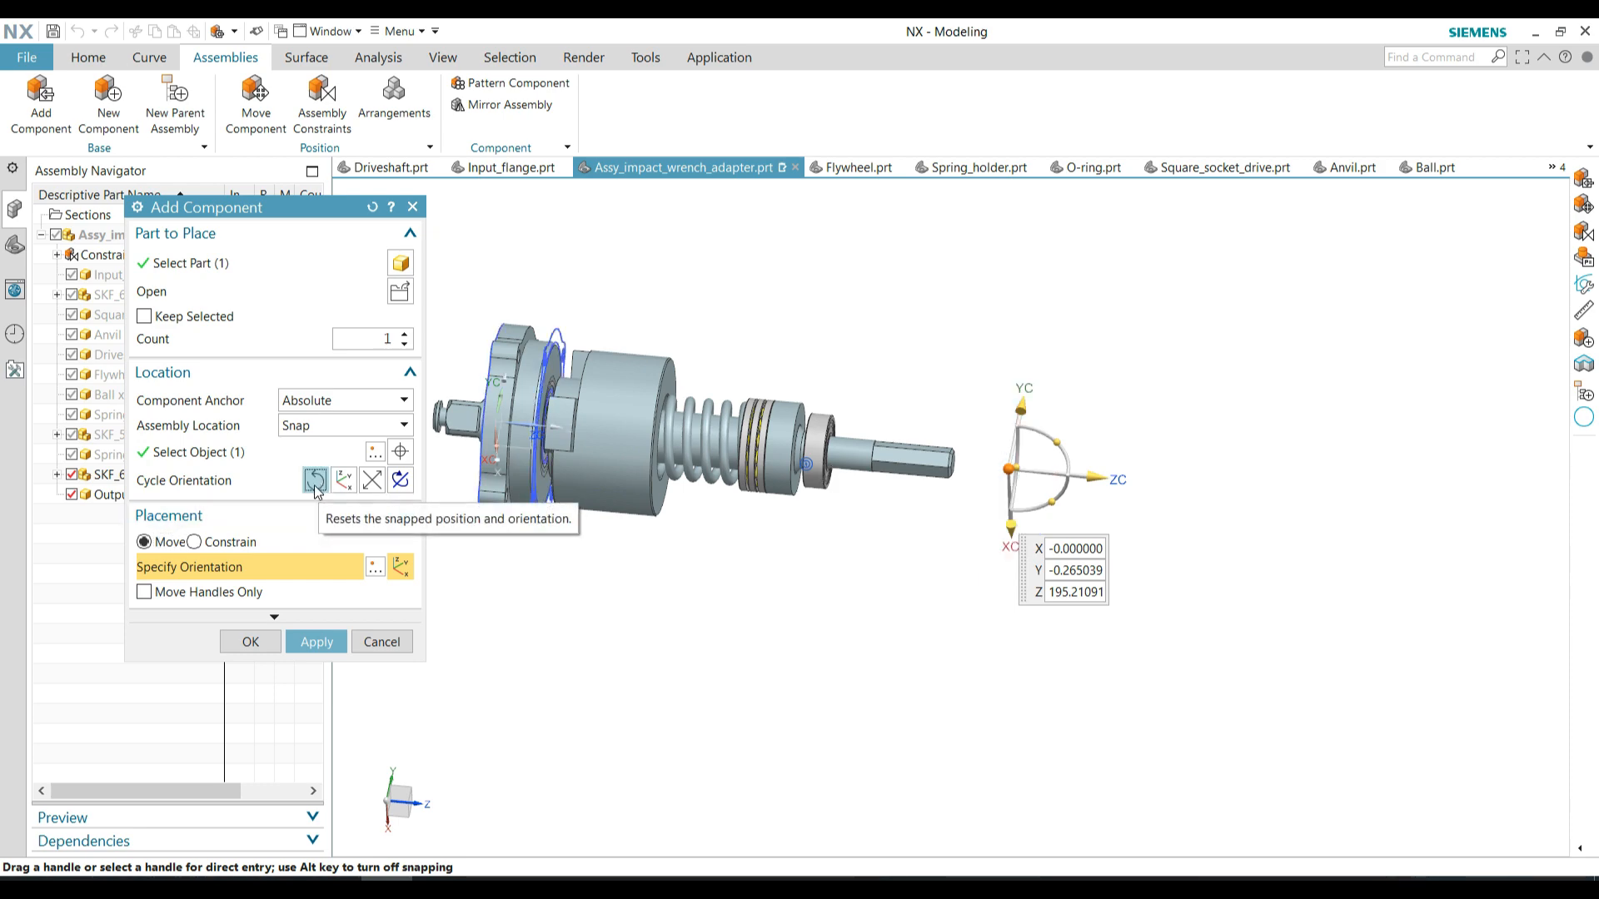
pyautogui.click(372, 480)
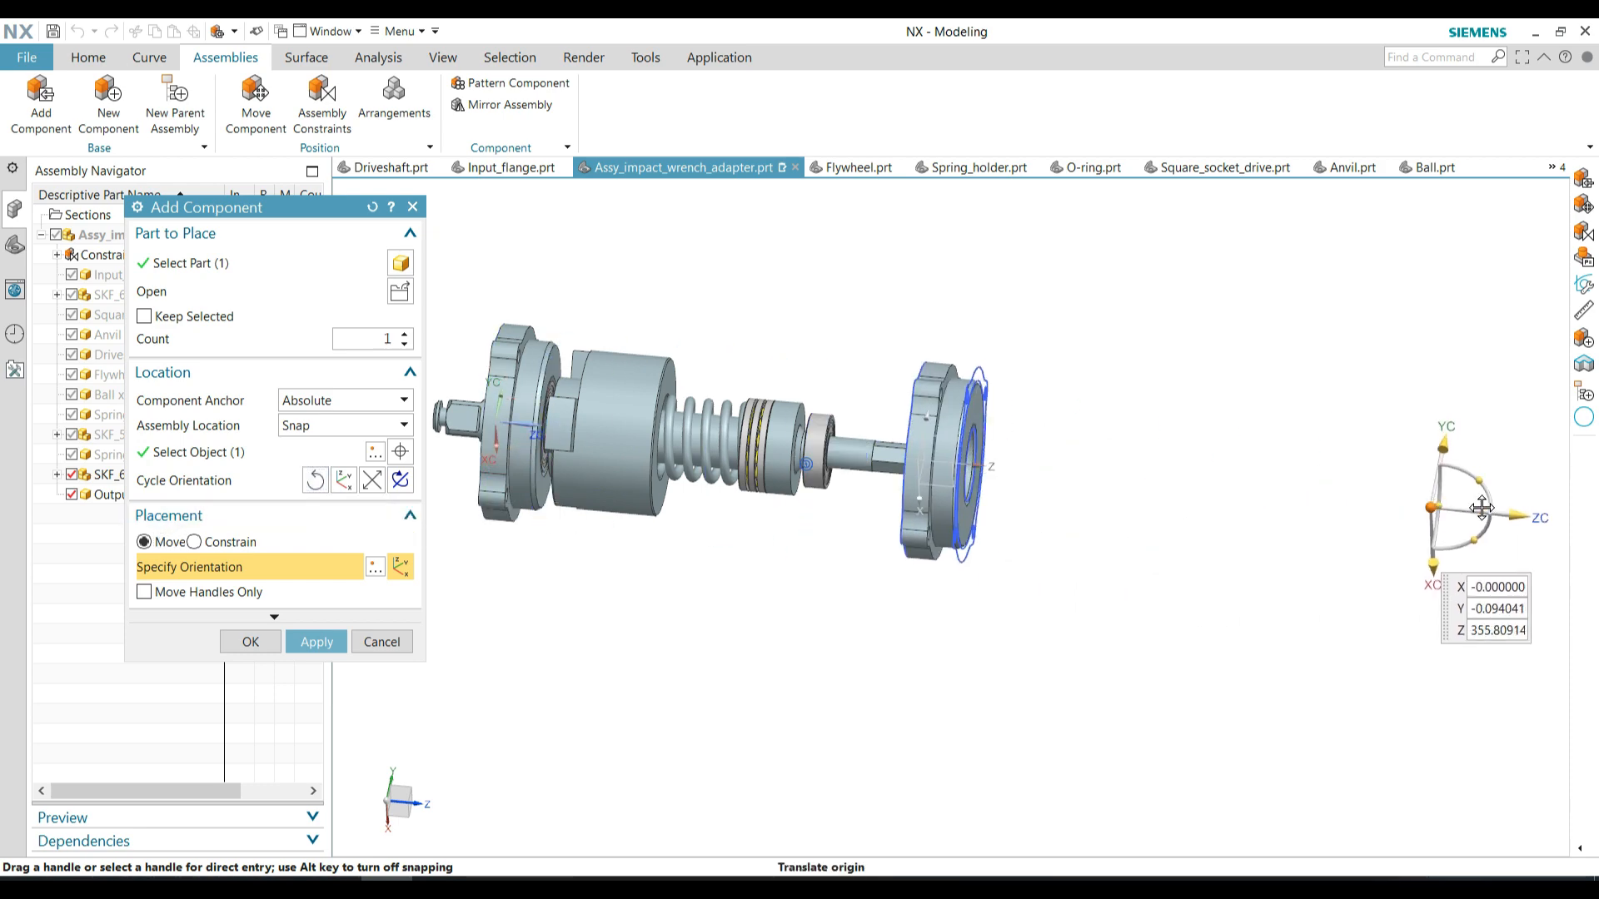
# Constrain the output flange's bearing seat edge Concentric to the SKF 6001-2RSH outer ring edge and confirm its placement
pyautogui.click(230, 545)
pyautogui.moveTo(800, 558); pyautogui.dragTo(971, 545, button='middle')
pyautogui.scroll(6, 924, 466)
pyautogui.click(921, 404)
pyautogui.scroll(-5, 921, 403)
pyautogui.moveTo(1183, 417); pyautogui.dragTo(991, 408, button='middle')
pyautogui.scroll(5, 666, 491)
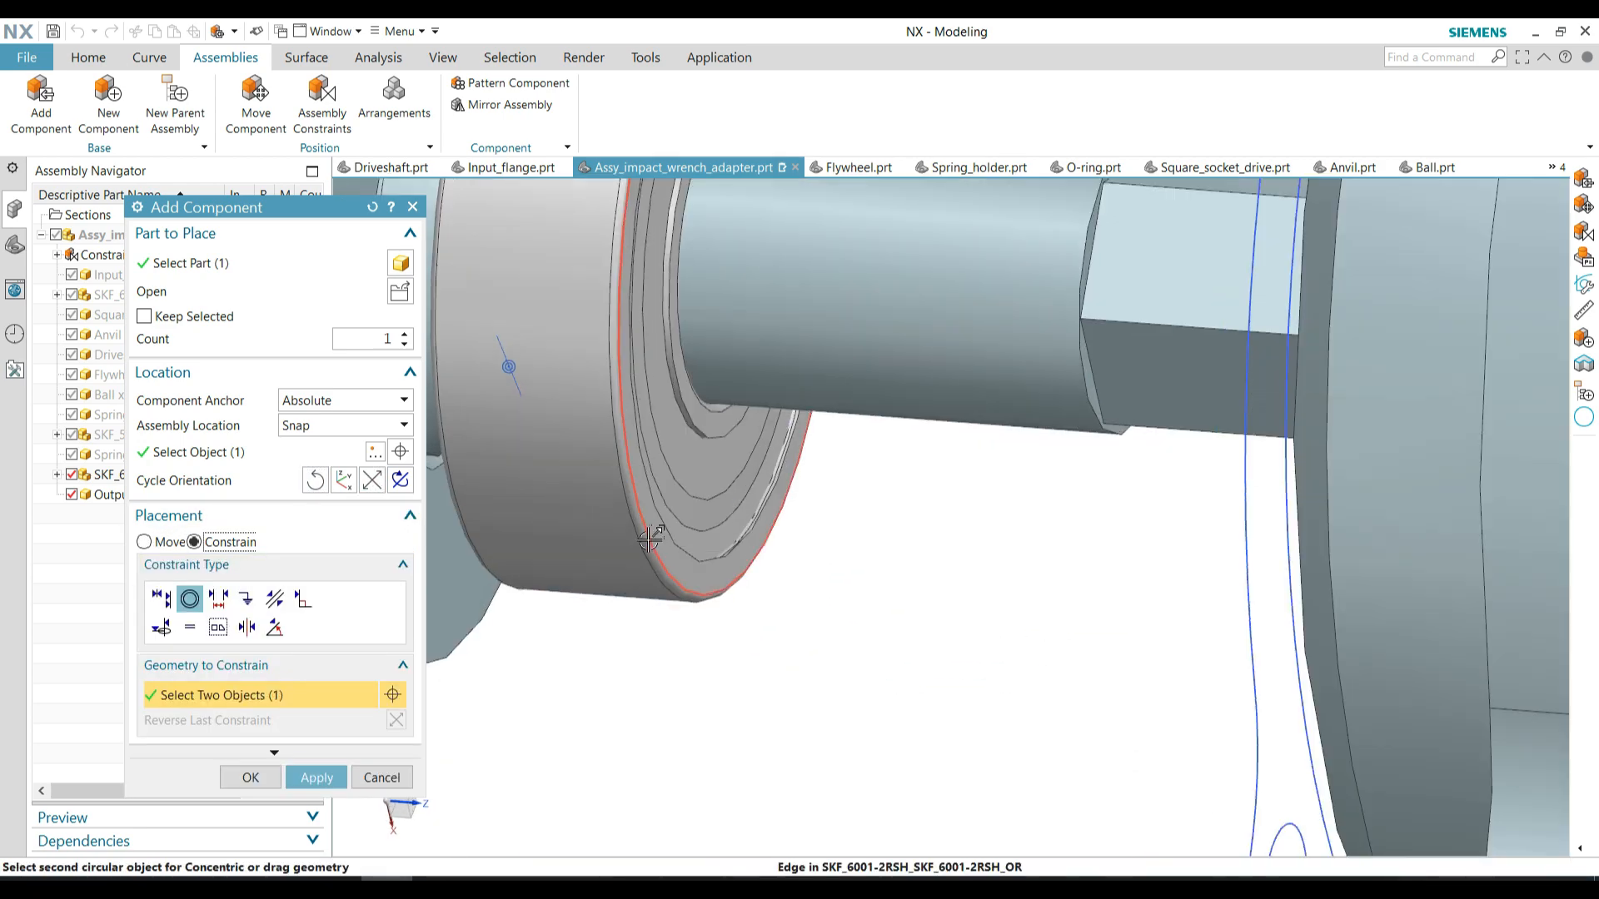
pyautogui.click(649, 540)
pyautogui.scroll(-8, 921, 511)
pyautogui.click(250, 778)
# Hide all objects and show only solid bodies to clear the output flange's sketches and datums
pyautogui.click(443, 58)
pyautogui.click(362, 104)
pyautogui.click(368, 256)
pyautogui.click(319, 317)
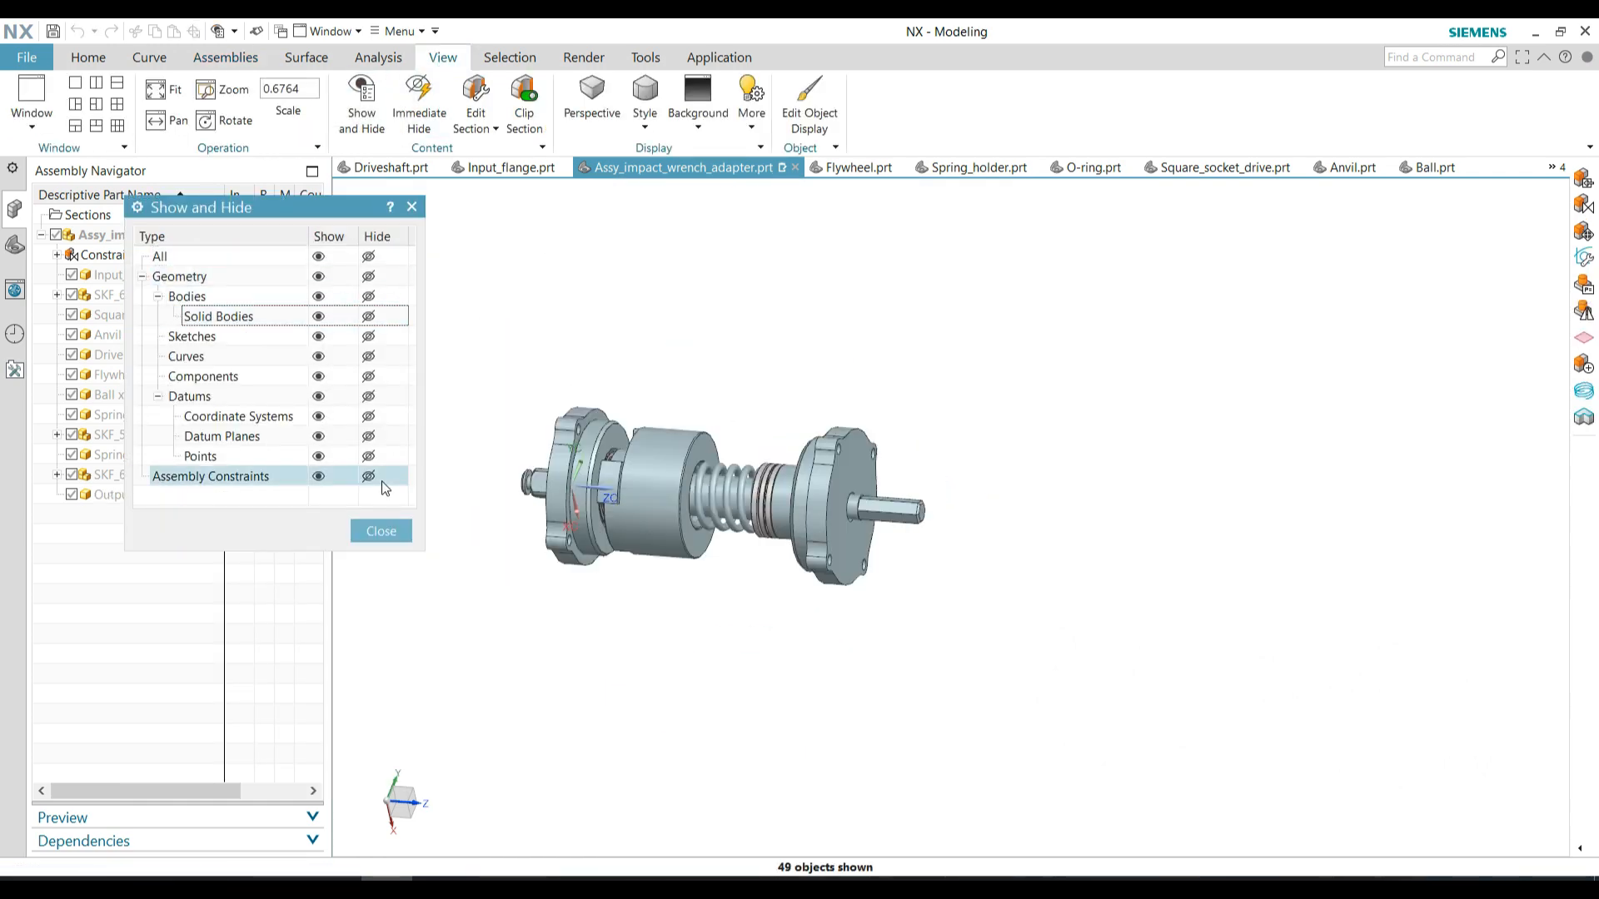
pyautogui.click(370, 533)
# Align an input flange screw hole with the matching output flange hole using a Touch/Align constraint set to Infer Center/Axis, and confirm
pyautogui.click(226, 56)
pyautogui.click(317, 99)
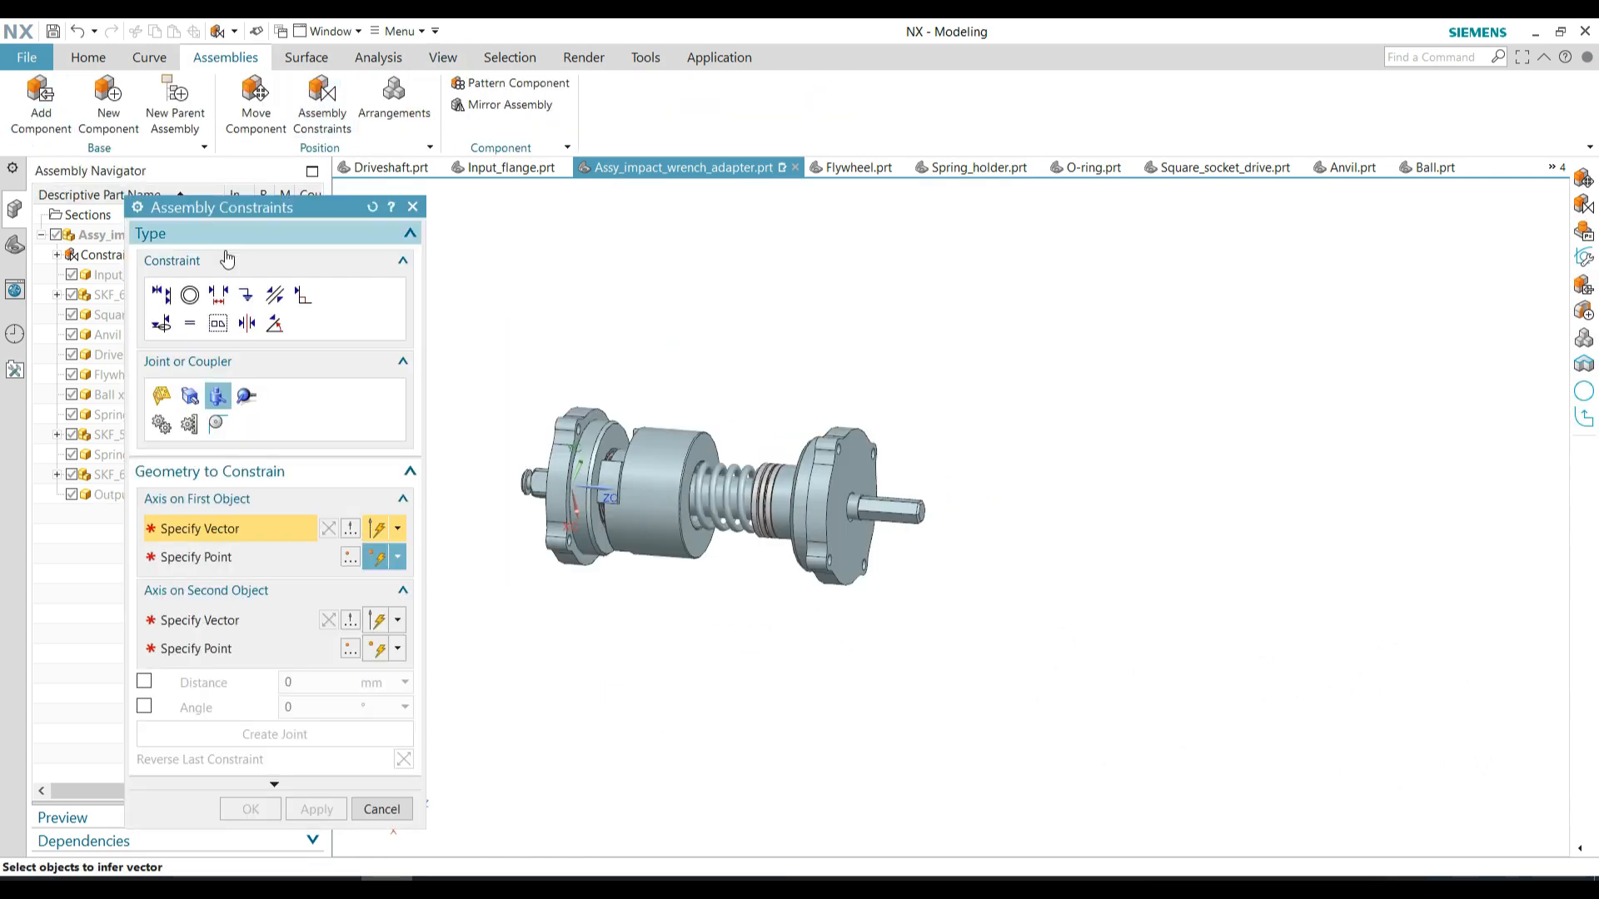
pyautogui.scroll(5, 515, 536)
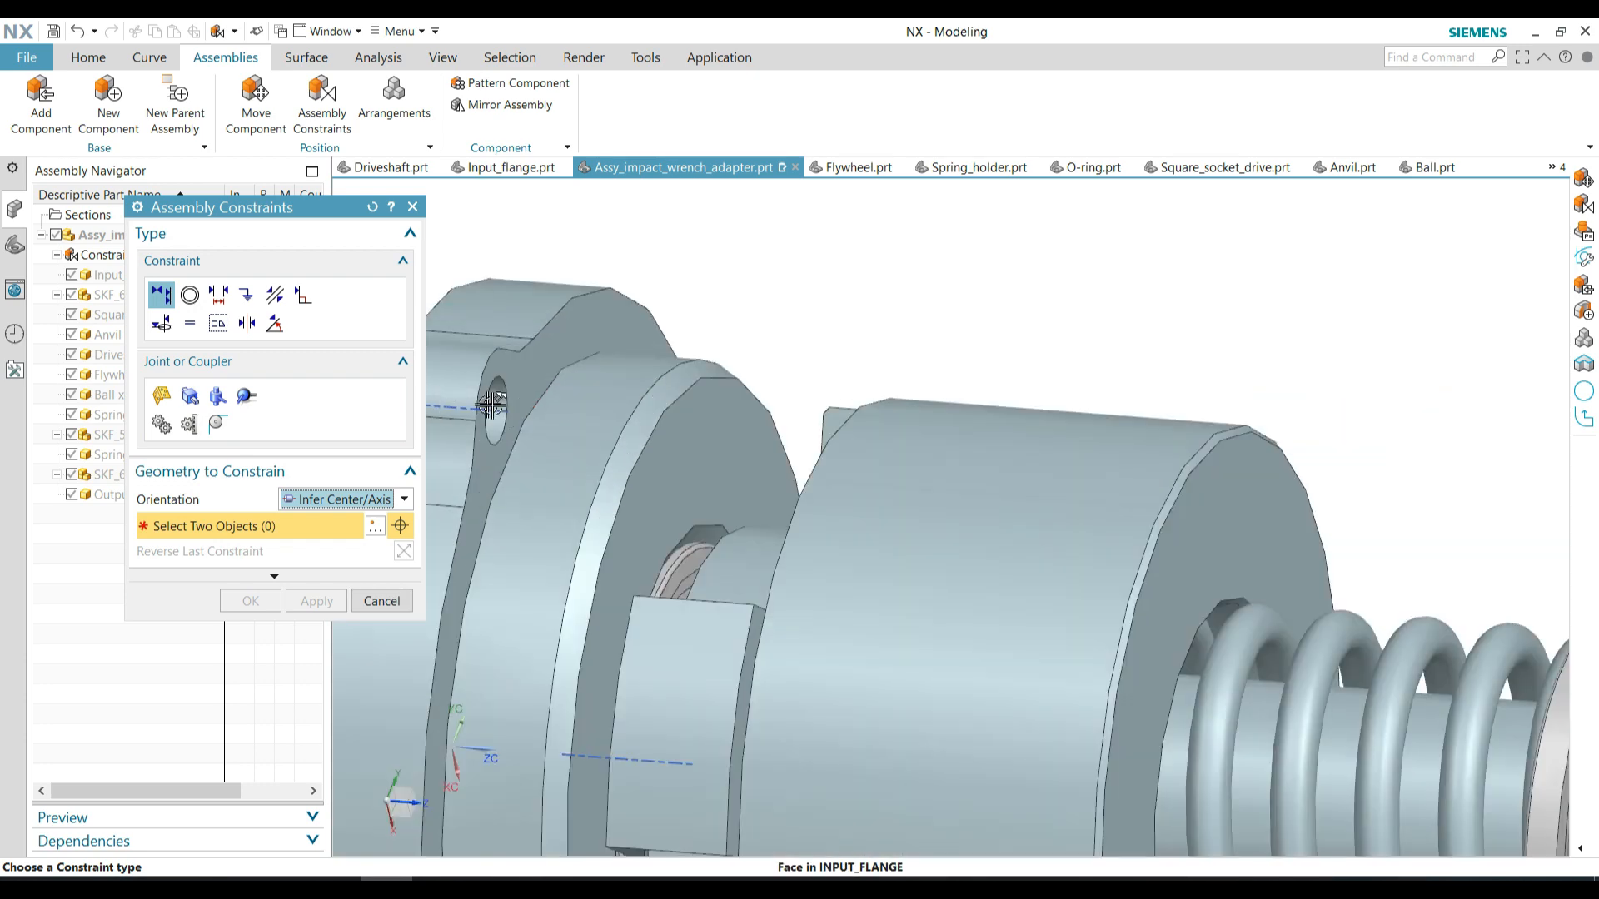
pyautogui.click(495, 411)
pyautogui.scroll(-5, 497, 410)
pyautogui.scroll(4, 1012, 441)
pyautogui.click(976, 497)
pyautogui.scroll(-2, 975, 497)
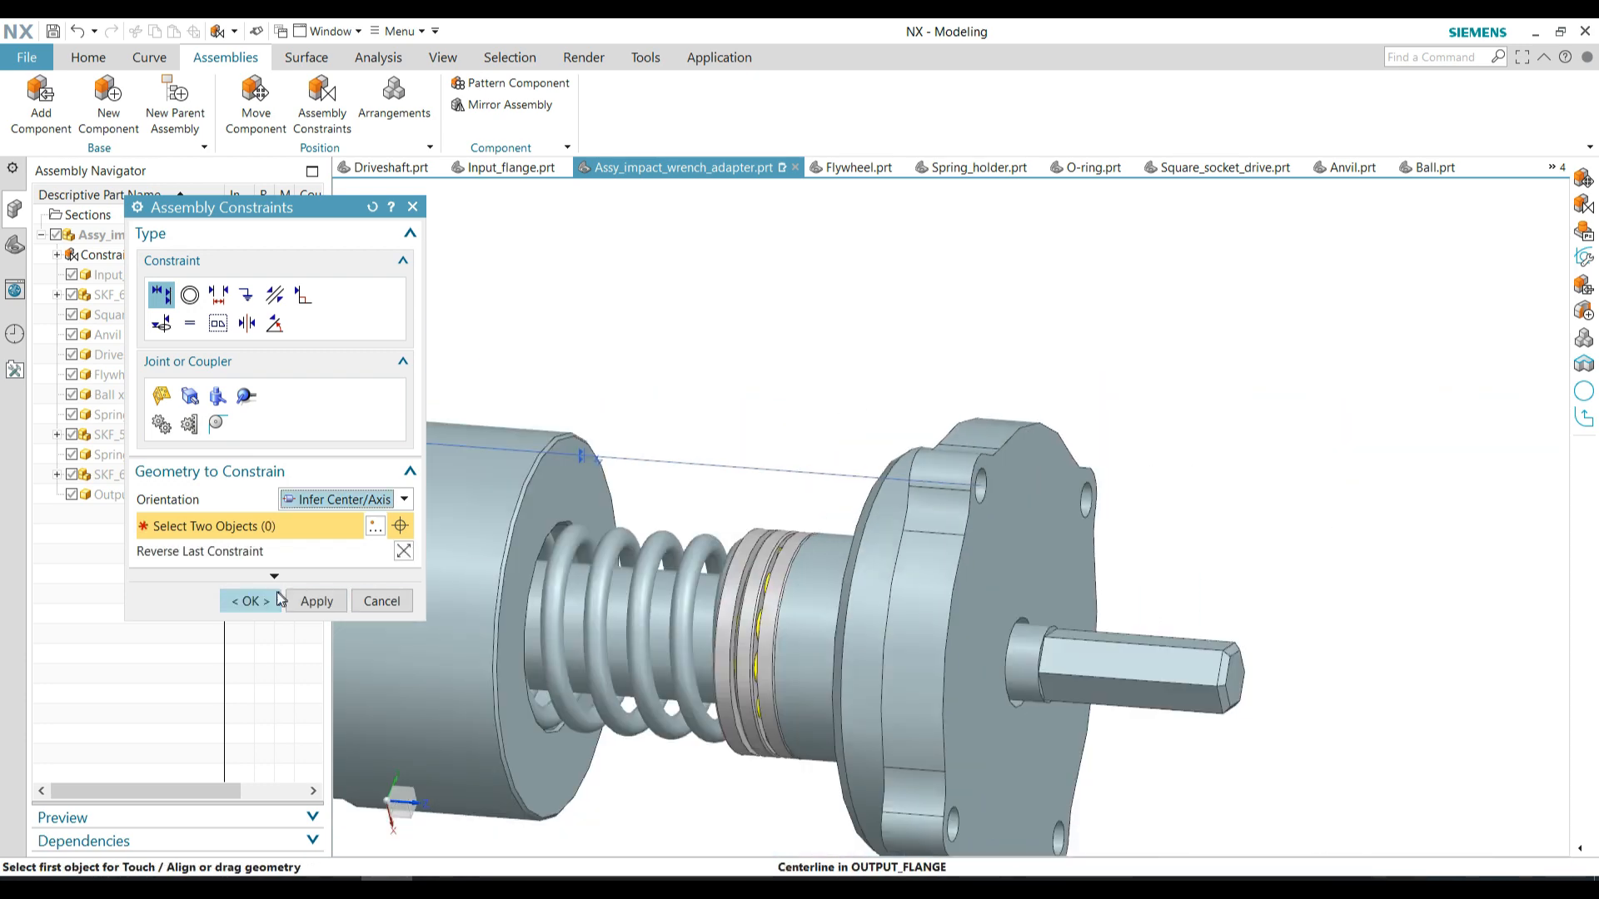
pyautogui.click(271, 596)
pyautogui.scroll(-4, 694, 420)
pyautogui.scroll(1, 658, 433)
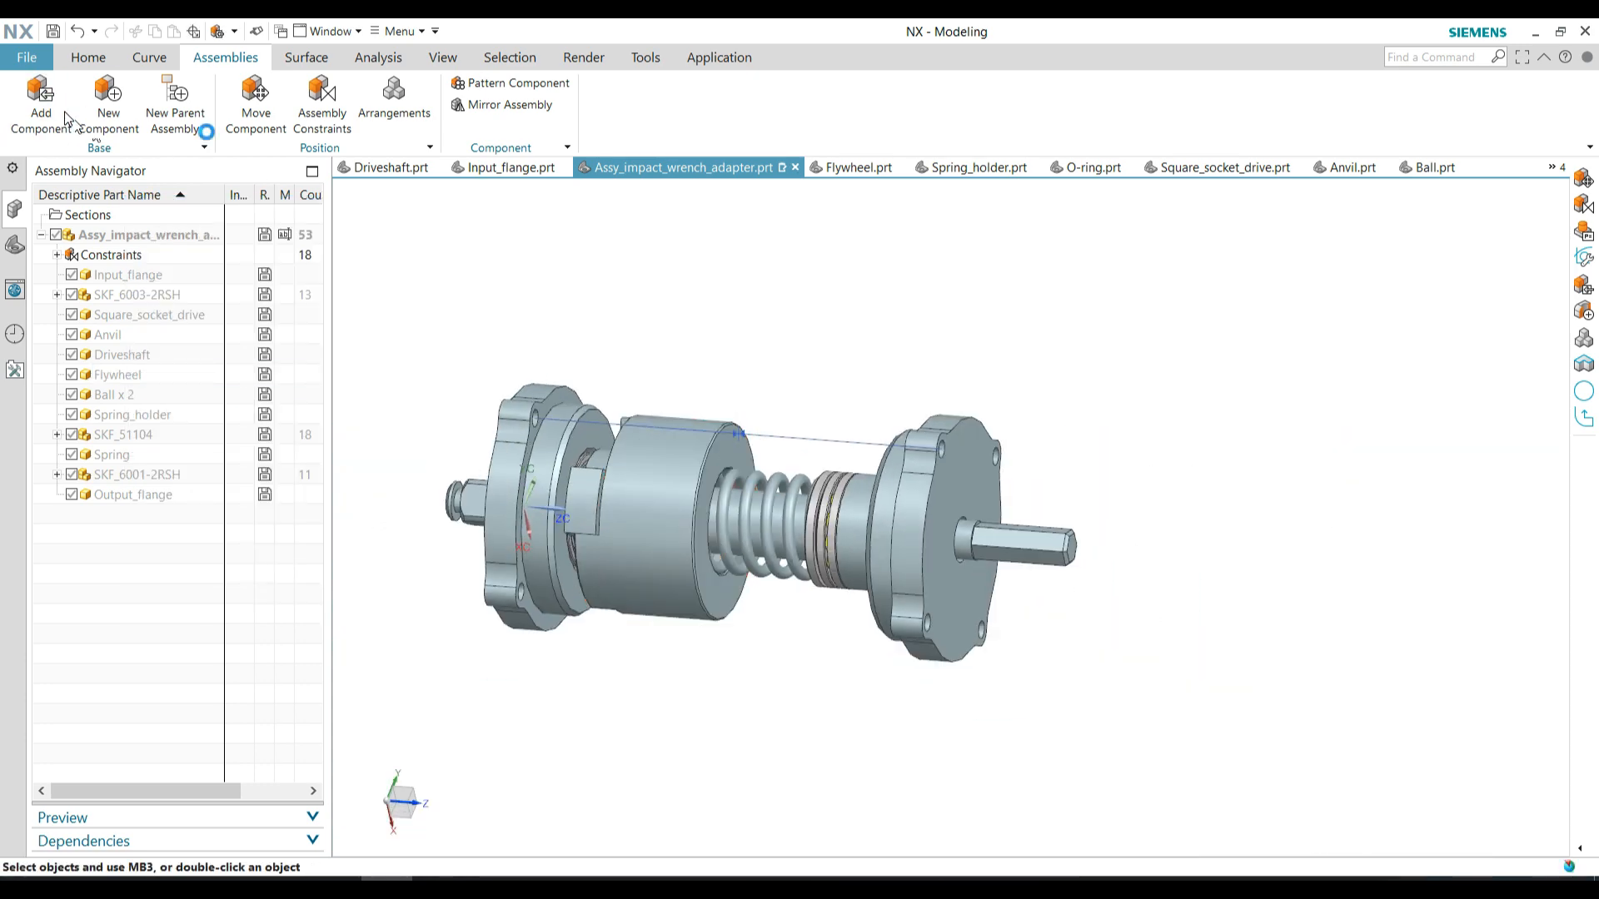
# Add Housing.prt from the CAD video folder and constrain its end edge Concentric to the output flange
pyautogui.click(40, 91)
pyautogui.click(402, 294)
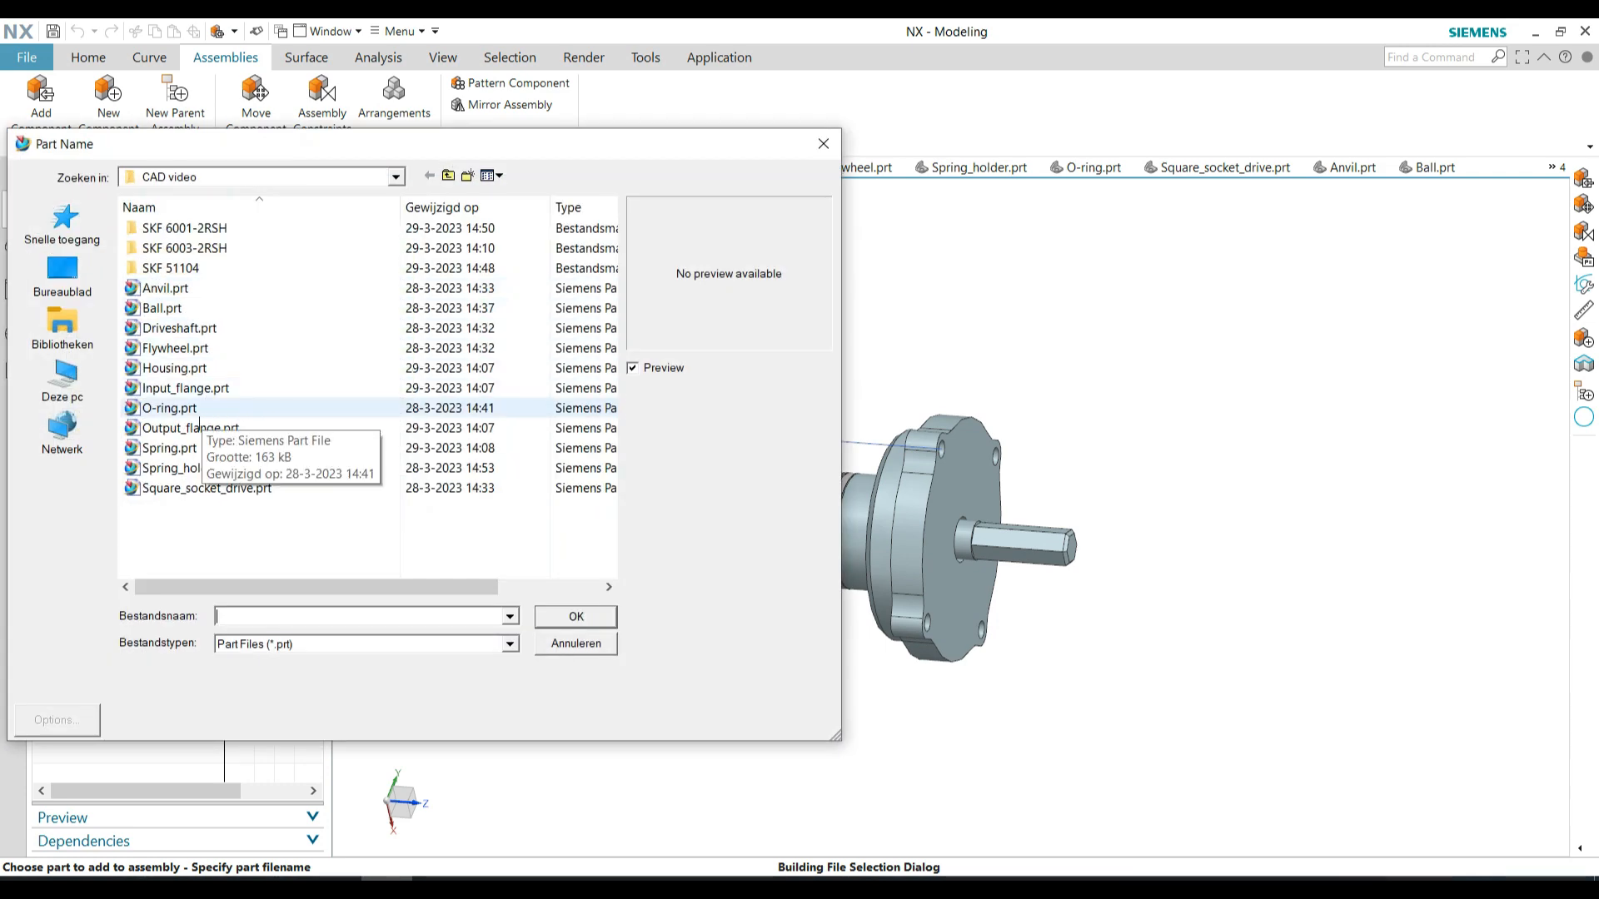
pyautogui.doubleClick(198, 410)
pyautogui.scroll(4, 825, 649)
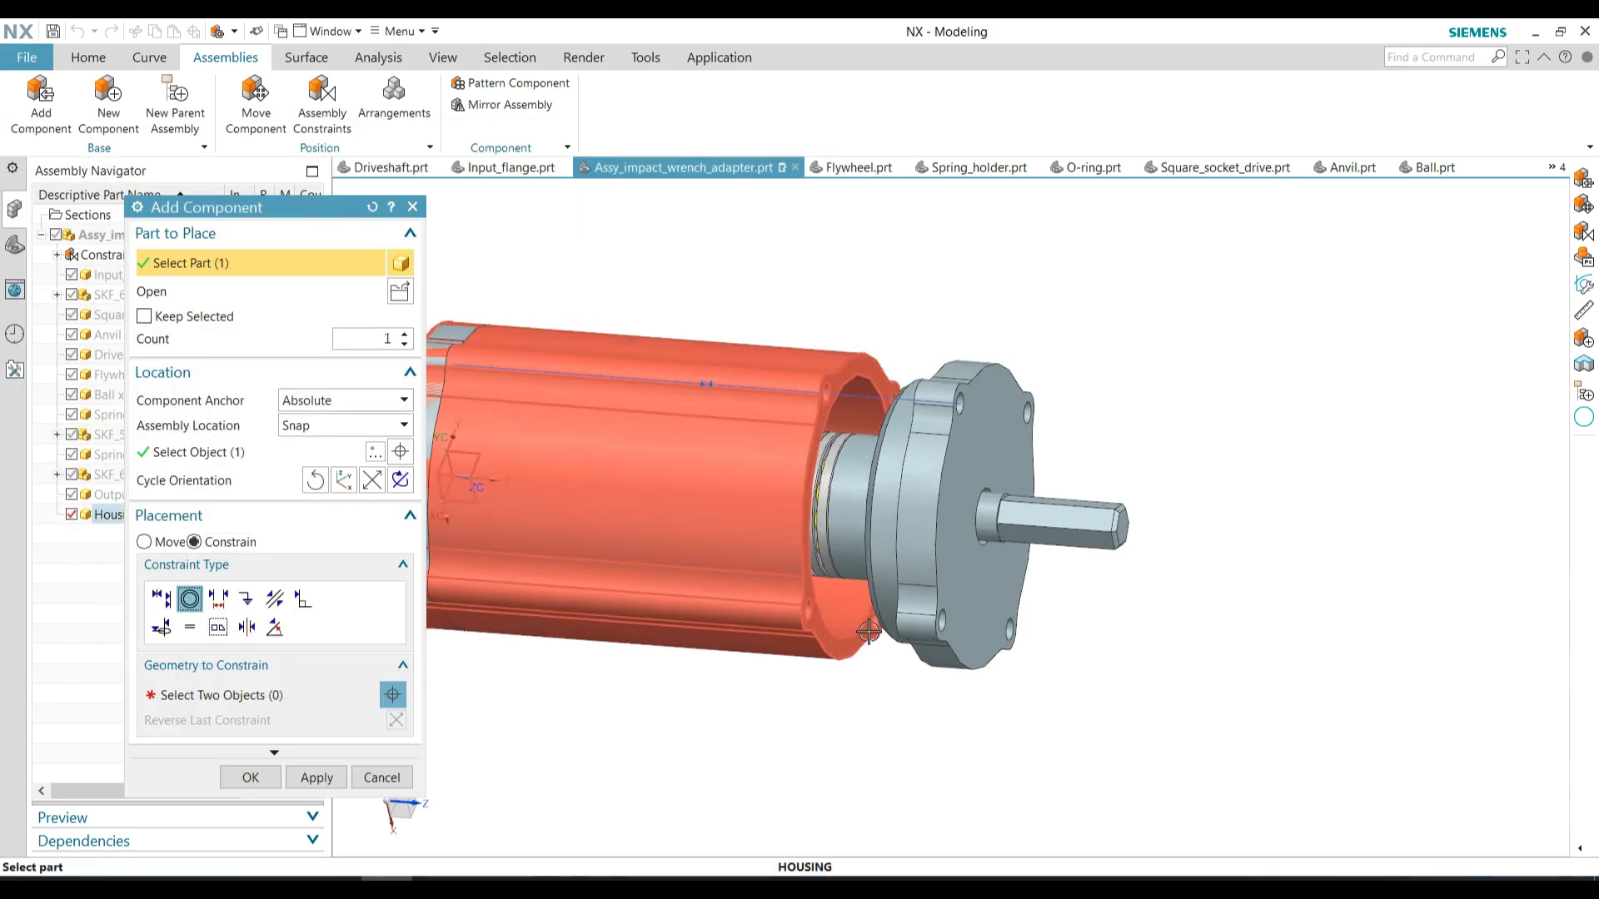
pyautogui.click(190, 598)
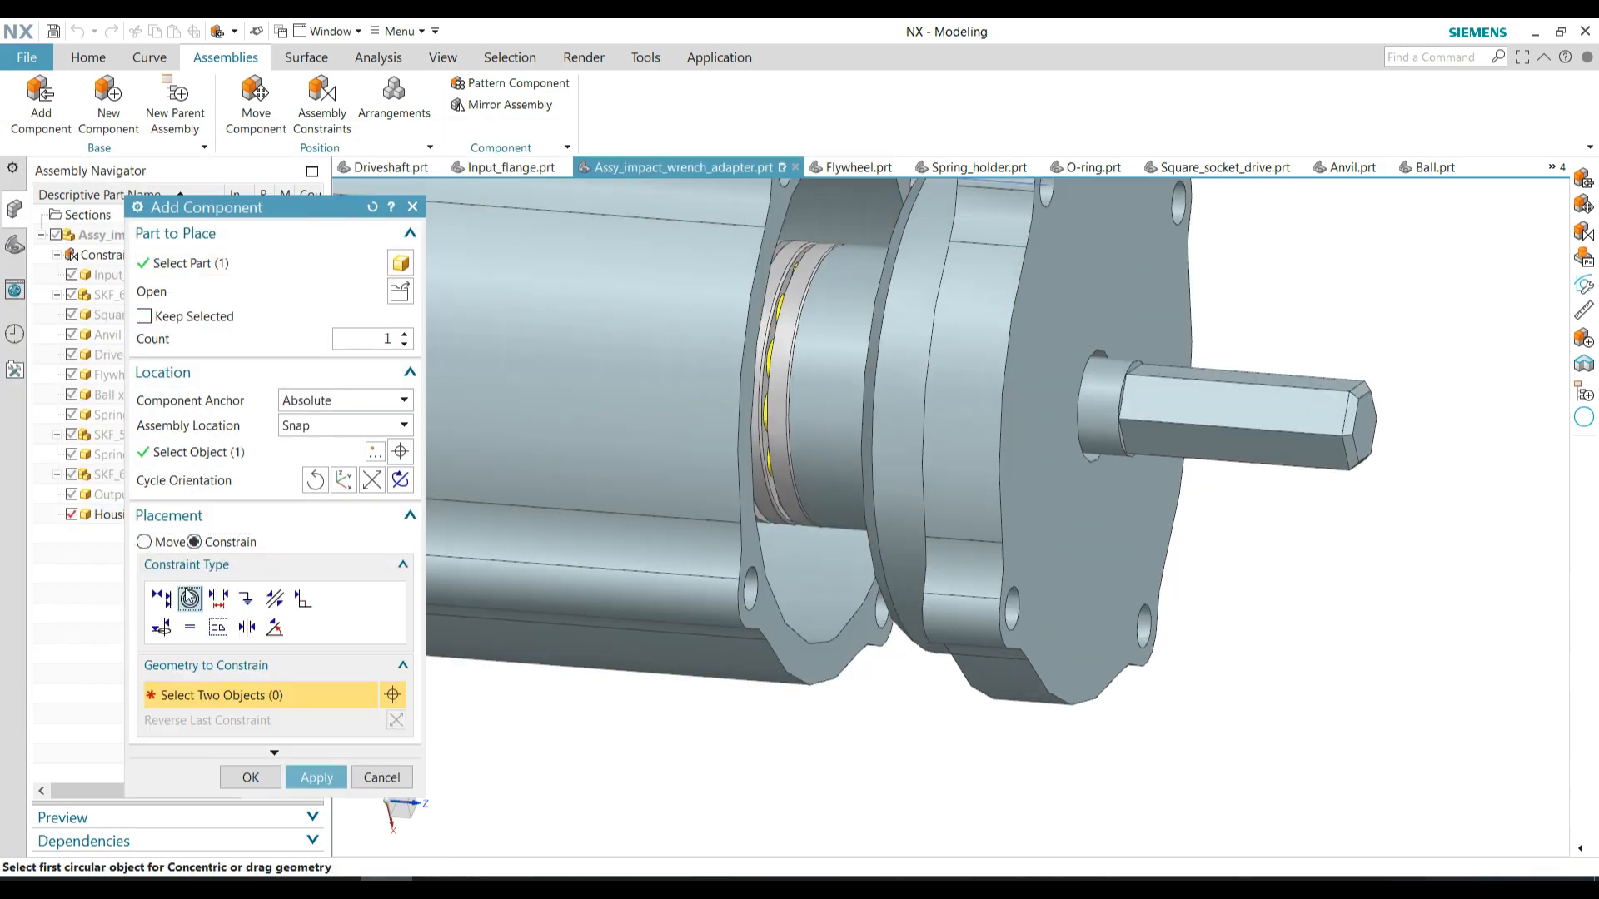
pyautogui.scroll(-3, 801, 633)
pyautogui.scroll(-3, 856, 589)
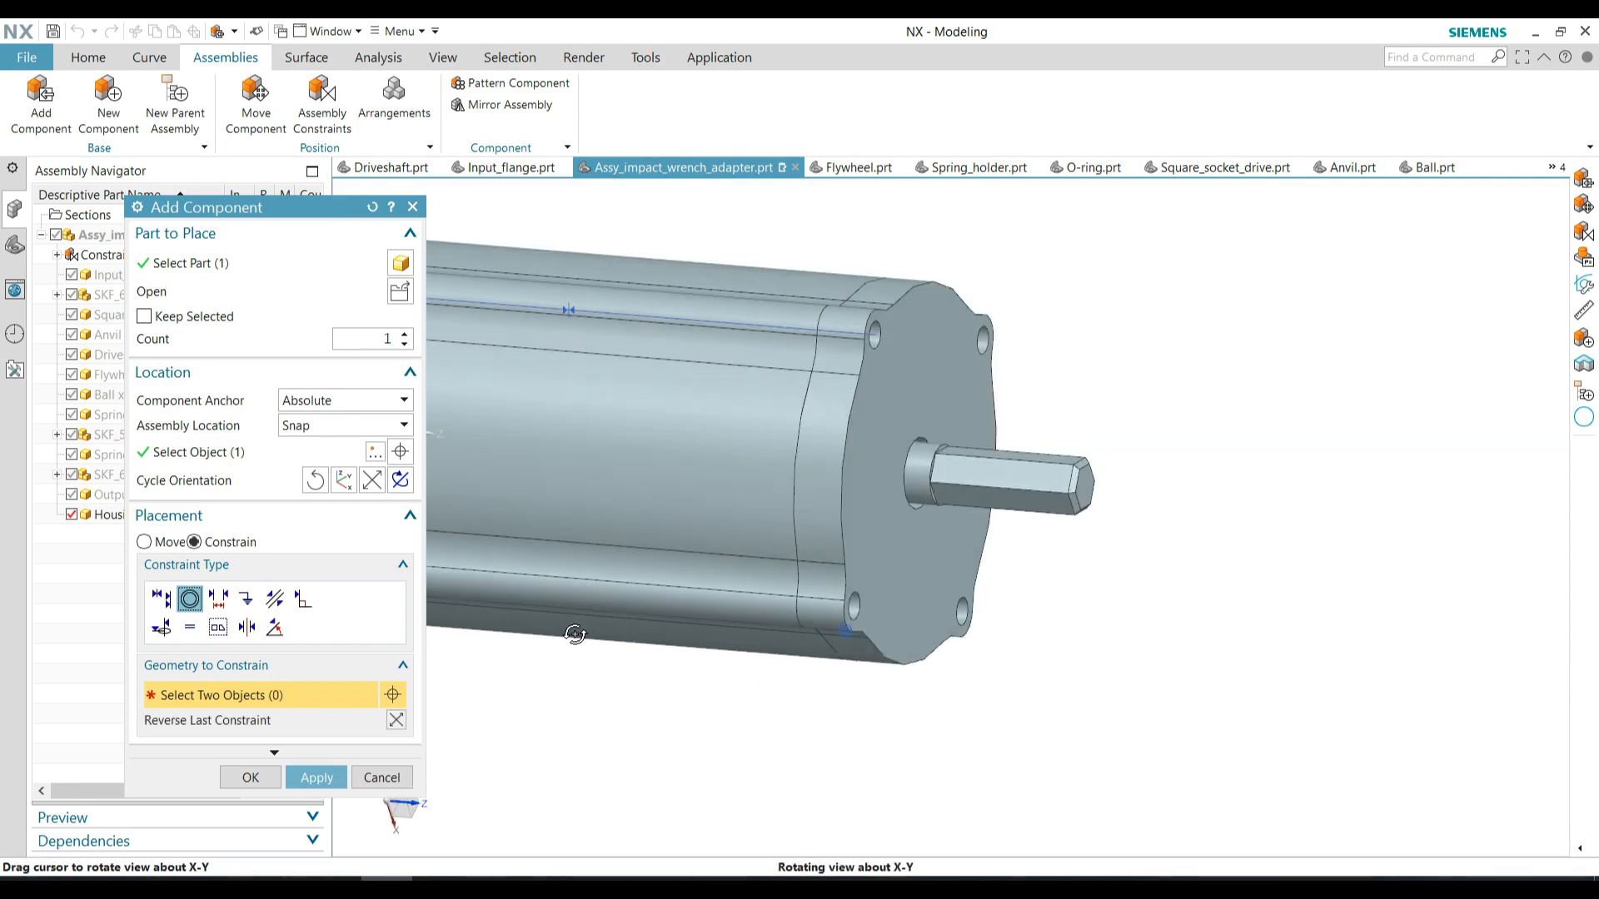
# Align a housing screw hole with the matching output flange hole using Infer Center/Axis, and confirm the housing's placement
pyautogui.click(161, 598)
pyautogui.click(334, 694)
pyautogui.click(331, 785)
pyautogui.scroll(3, 791, 633)
pyautogui.moveTo(762, 637); pyautogui.dragTo(583, 598, button='middle')
pyautogui.scroll(3, 612, 558)
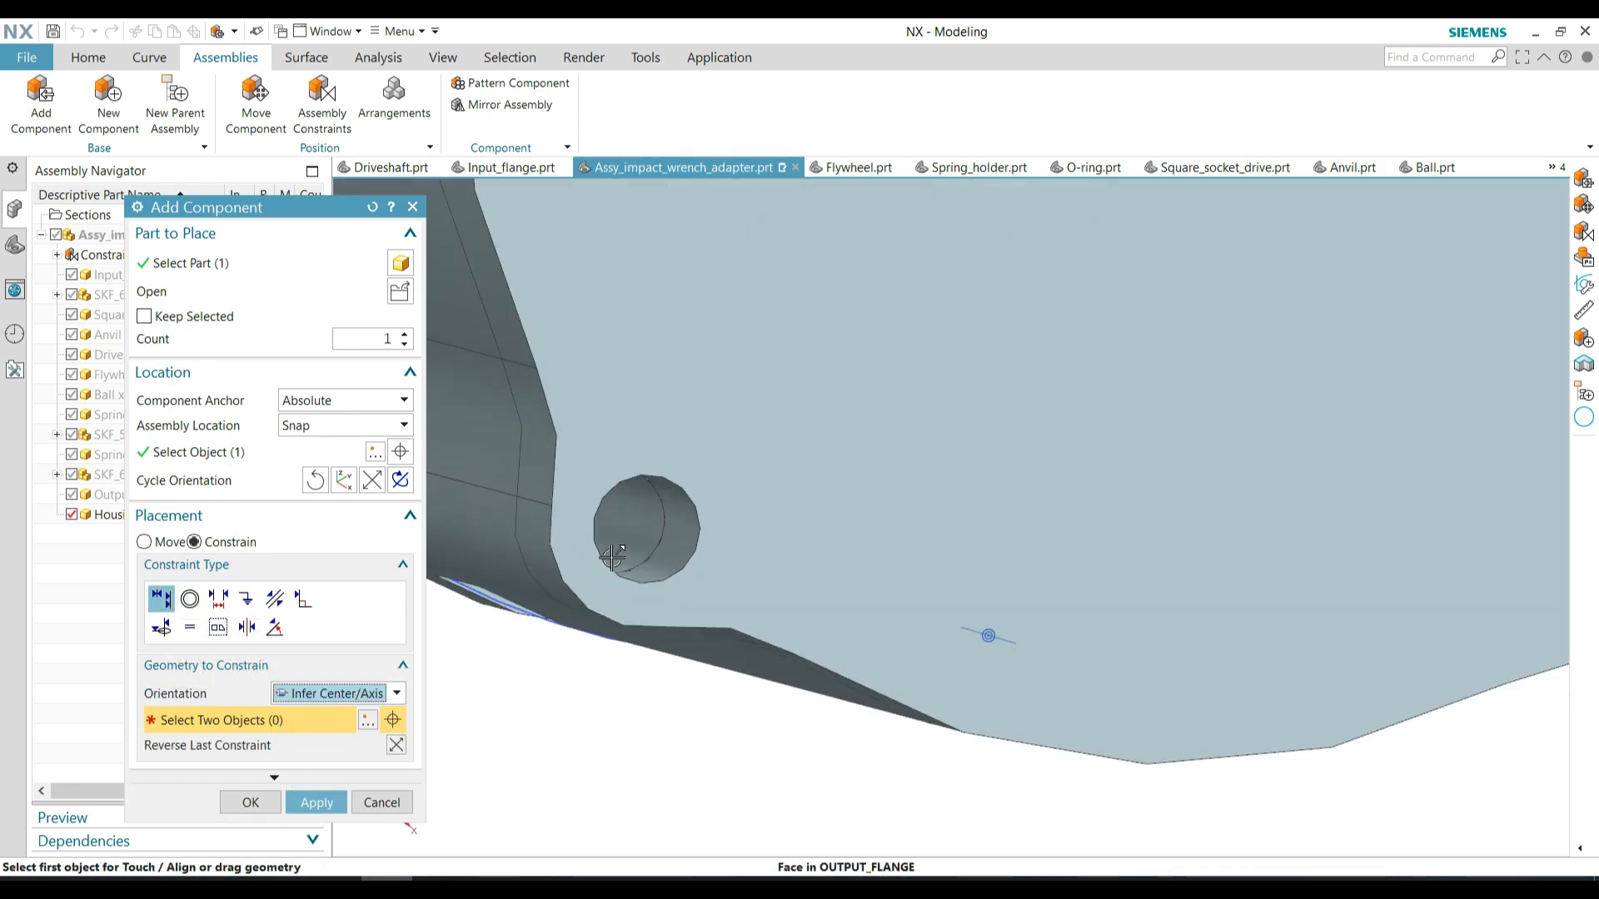
pyautogui.moveTo(664, 537); pyautogui.dragTo(964, 534, button='middle')
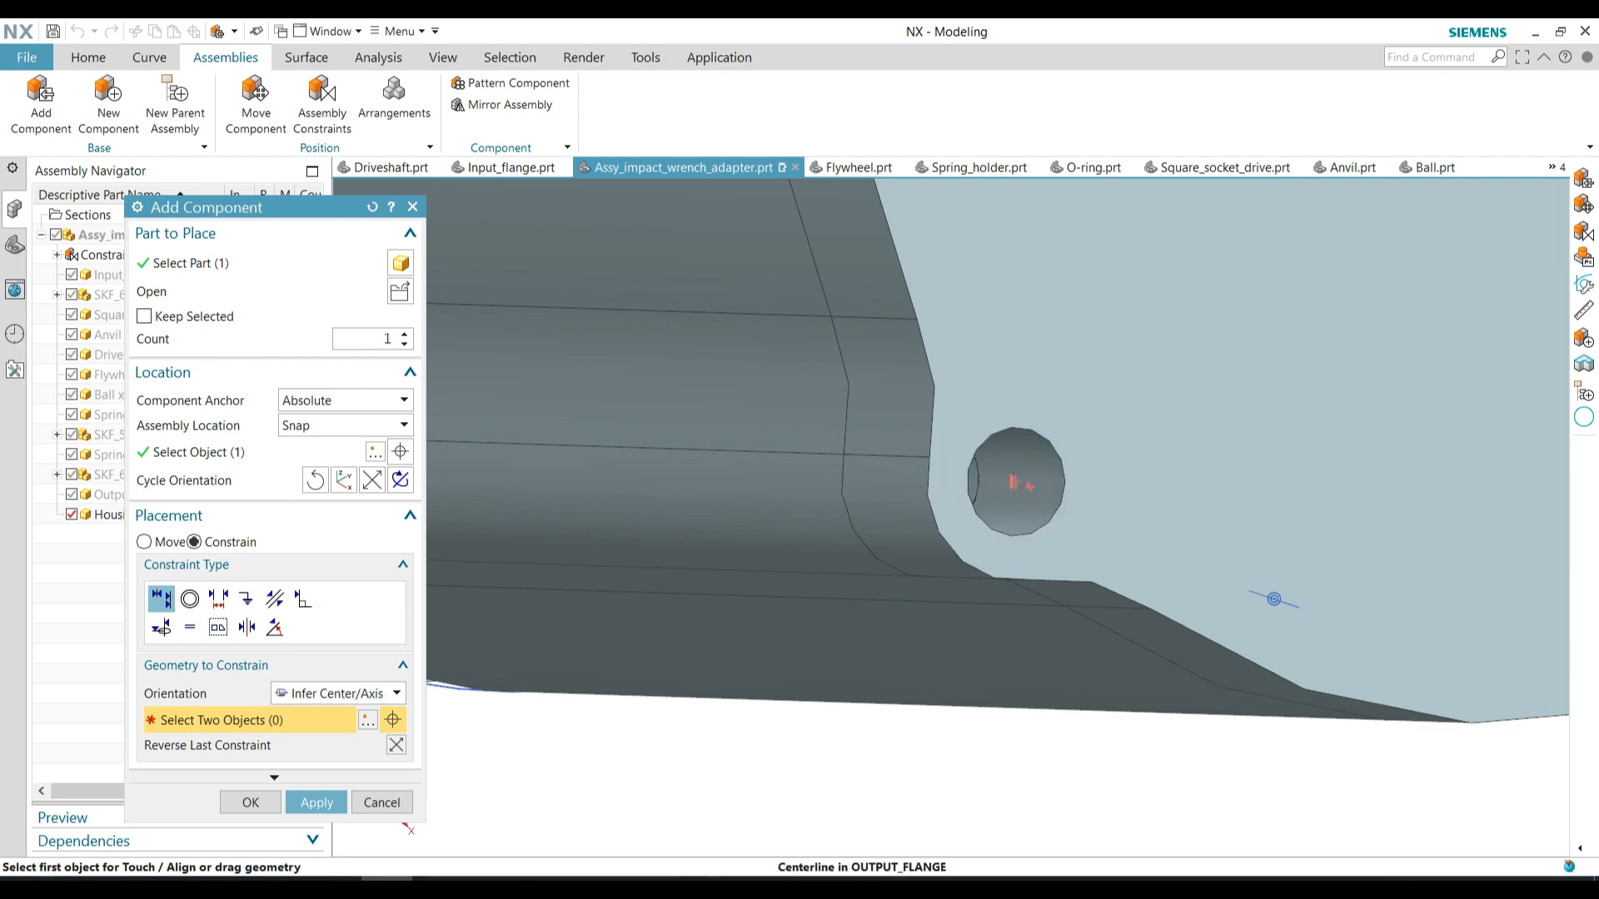
pyautogui.click(253, 806)
pyautogui.scroll(-5, 899, 409)
pyautogui.moveTo(903, 403); pyautogui.dragTo(1003, 454, button='middle')
pyautogui.keyDown('shift'); pyautogui.moveTo(990, 283); pyautogui.dragTo(894, 408, button='middle'); pyautogui.keyUp('shift')
pyautogui.scroll(-1, 895, 408)
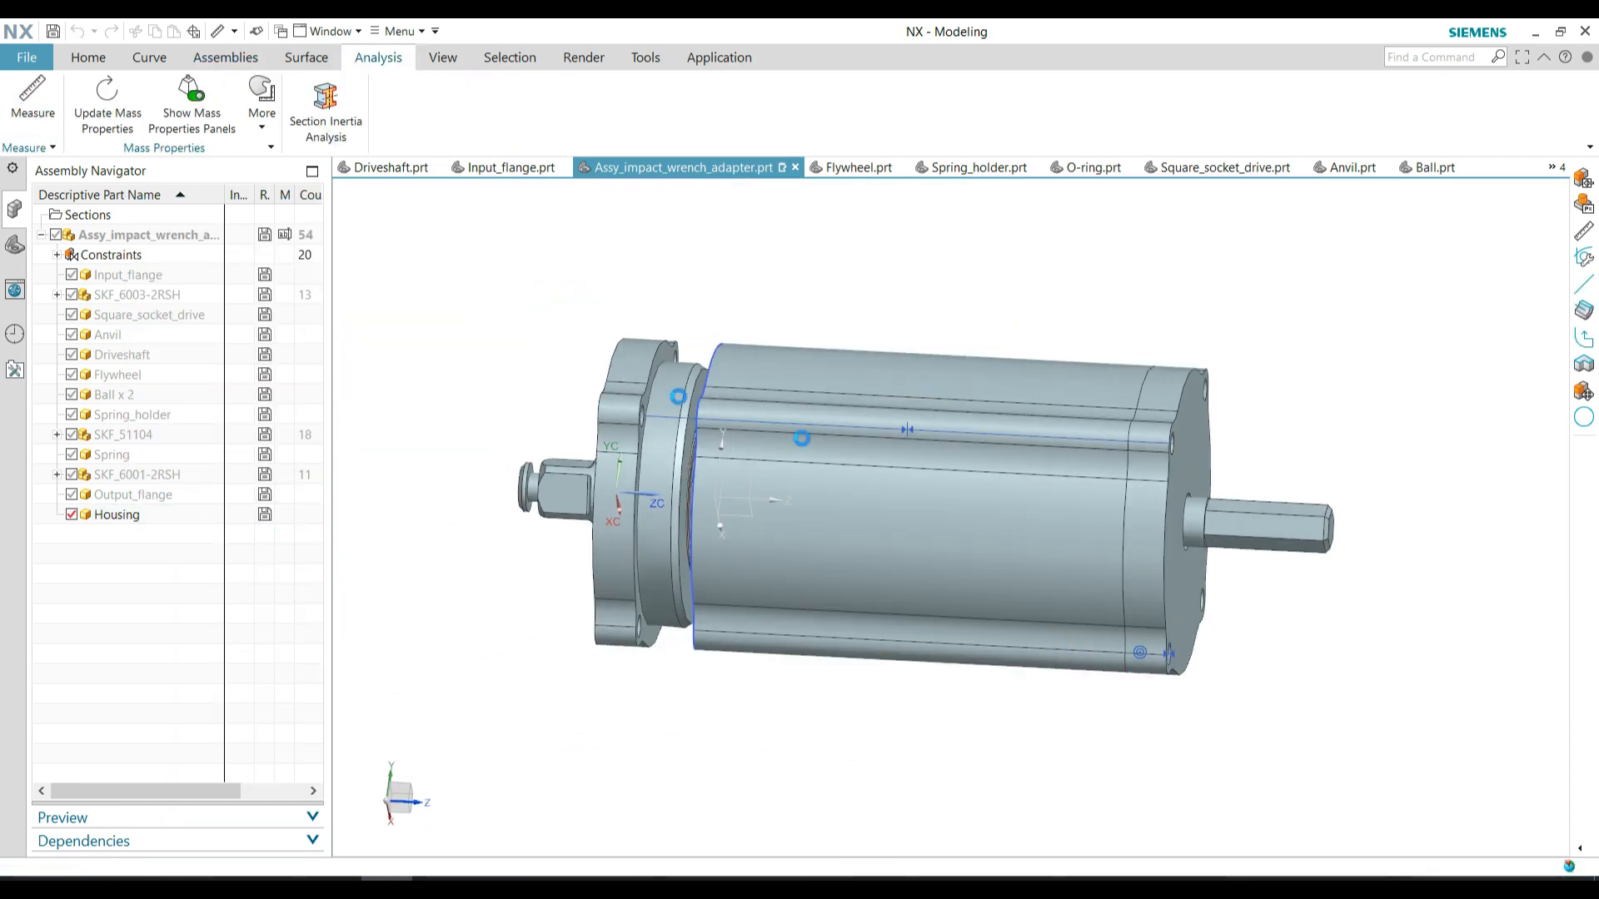
# Measure the gap between the input flange's mating face and the housing's end face
pyautogui.click(33, 93)
pyautogui.click(678, 516)
pyautogui.moveTo(679, 516); pyautogui.dragTo(800, 500, button='middle')
pyautogui.click(820, 500)
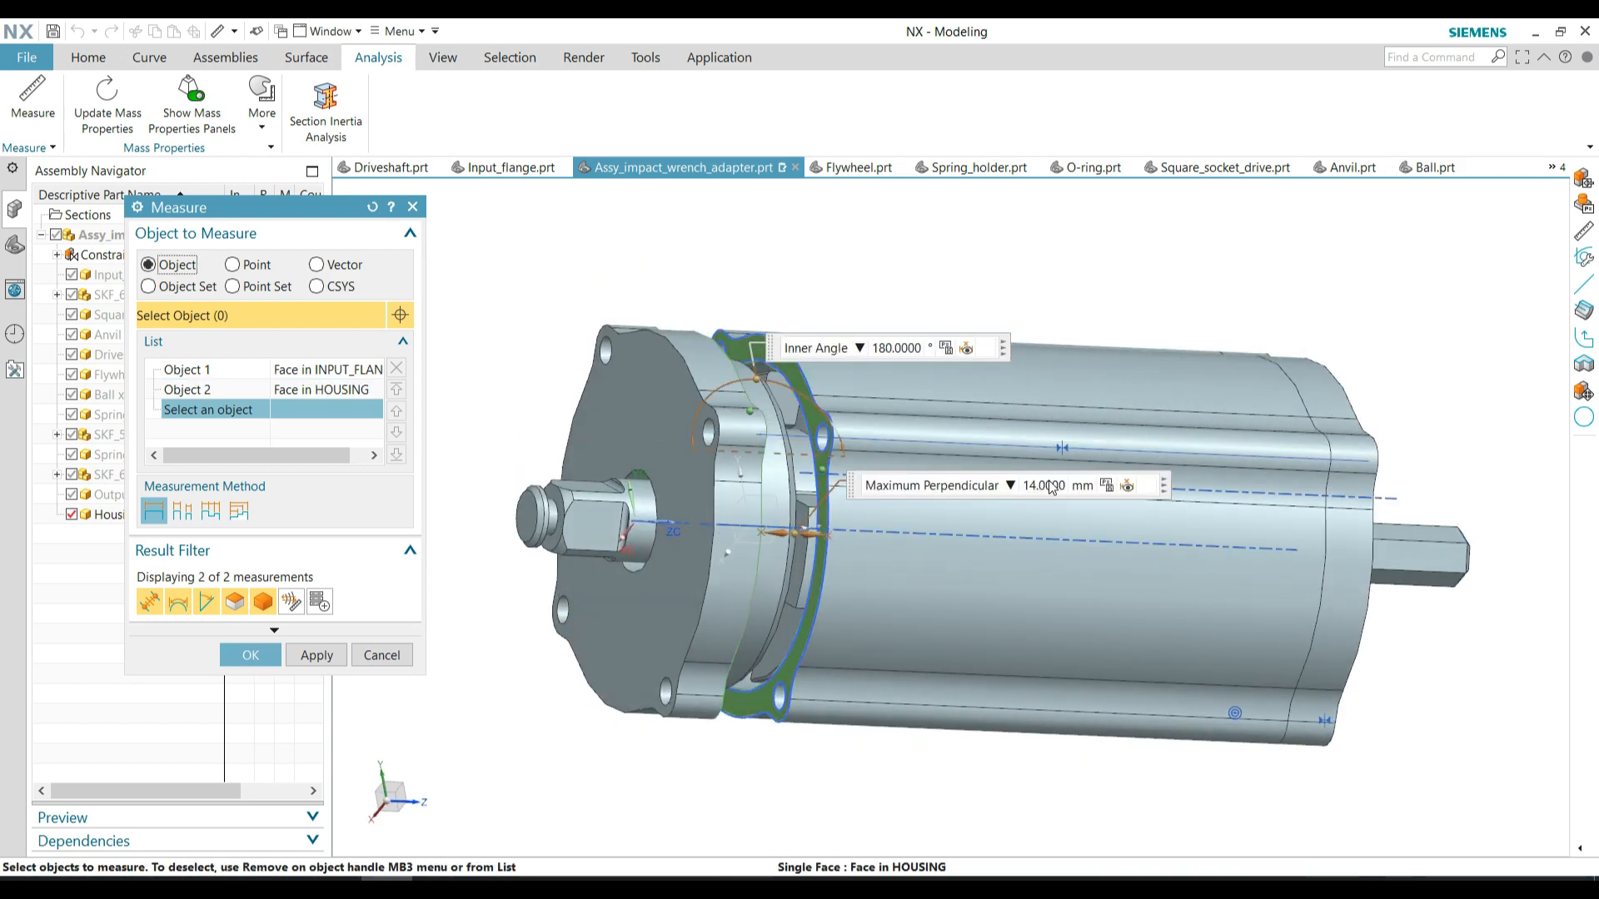
pyautogui.click(250, 656)
pyautogui.moveTo(1033, 358); pyautogui.dragTo(917, 353, button='middle')
# Open the housing in its own window and increase its extrusion's end distance so the housing reaches the input flange
pyautogui.rightClick(167, 519)
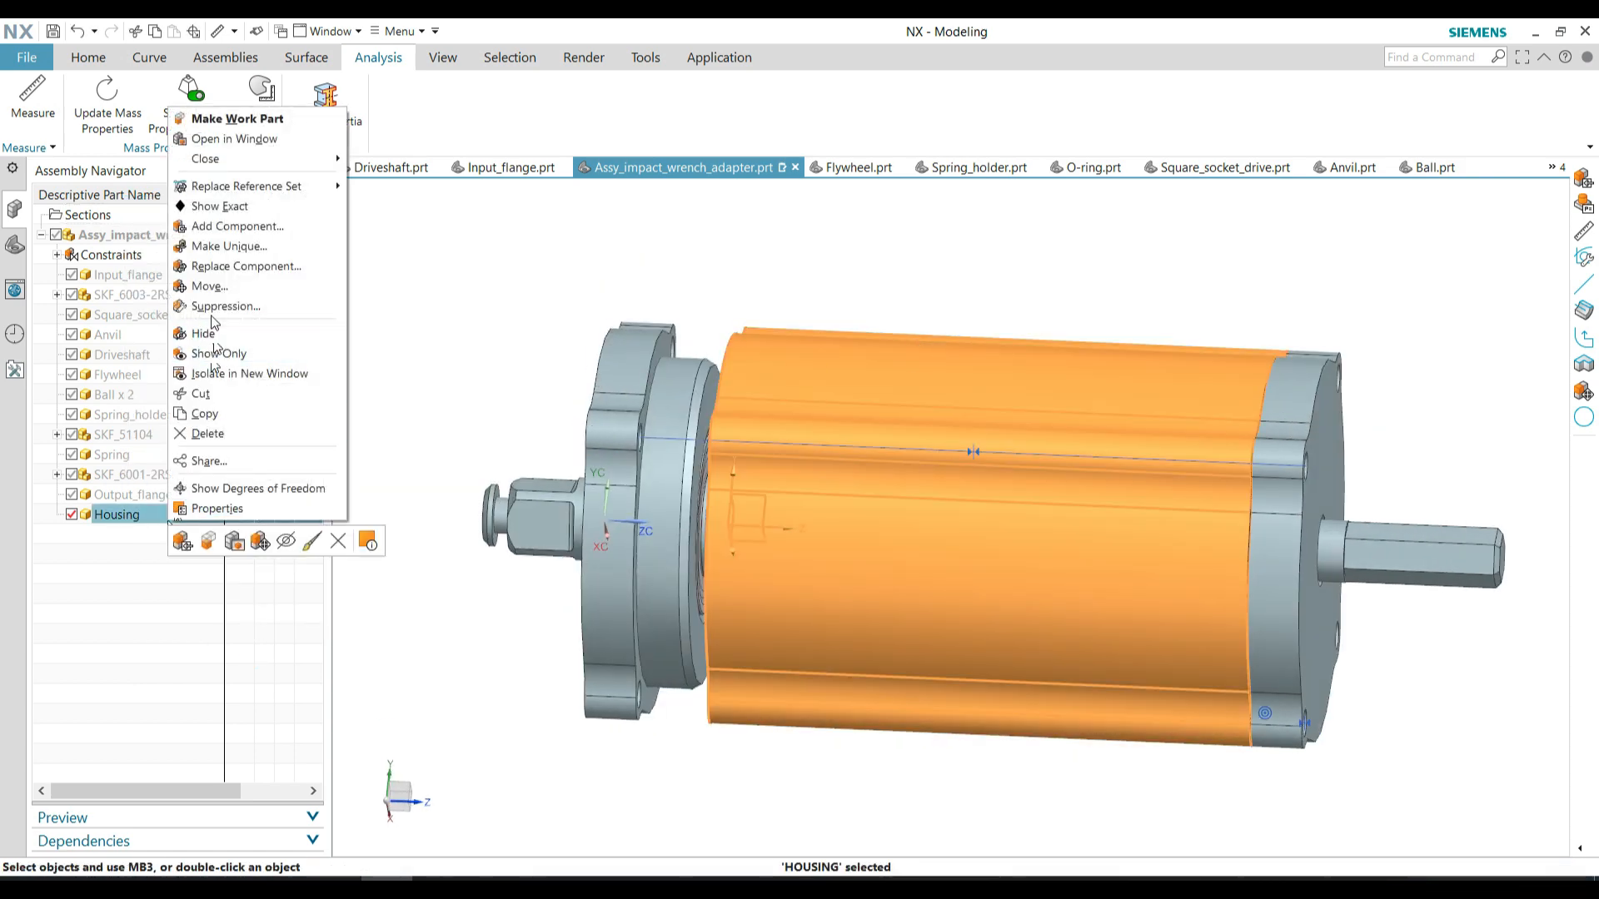
pyautogui.click(235, 125)
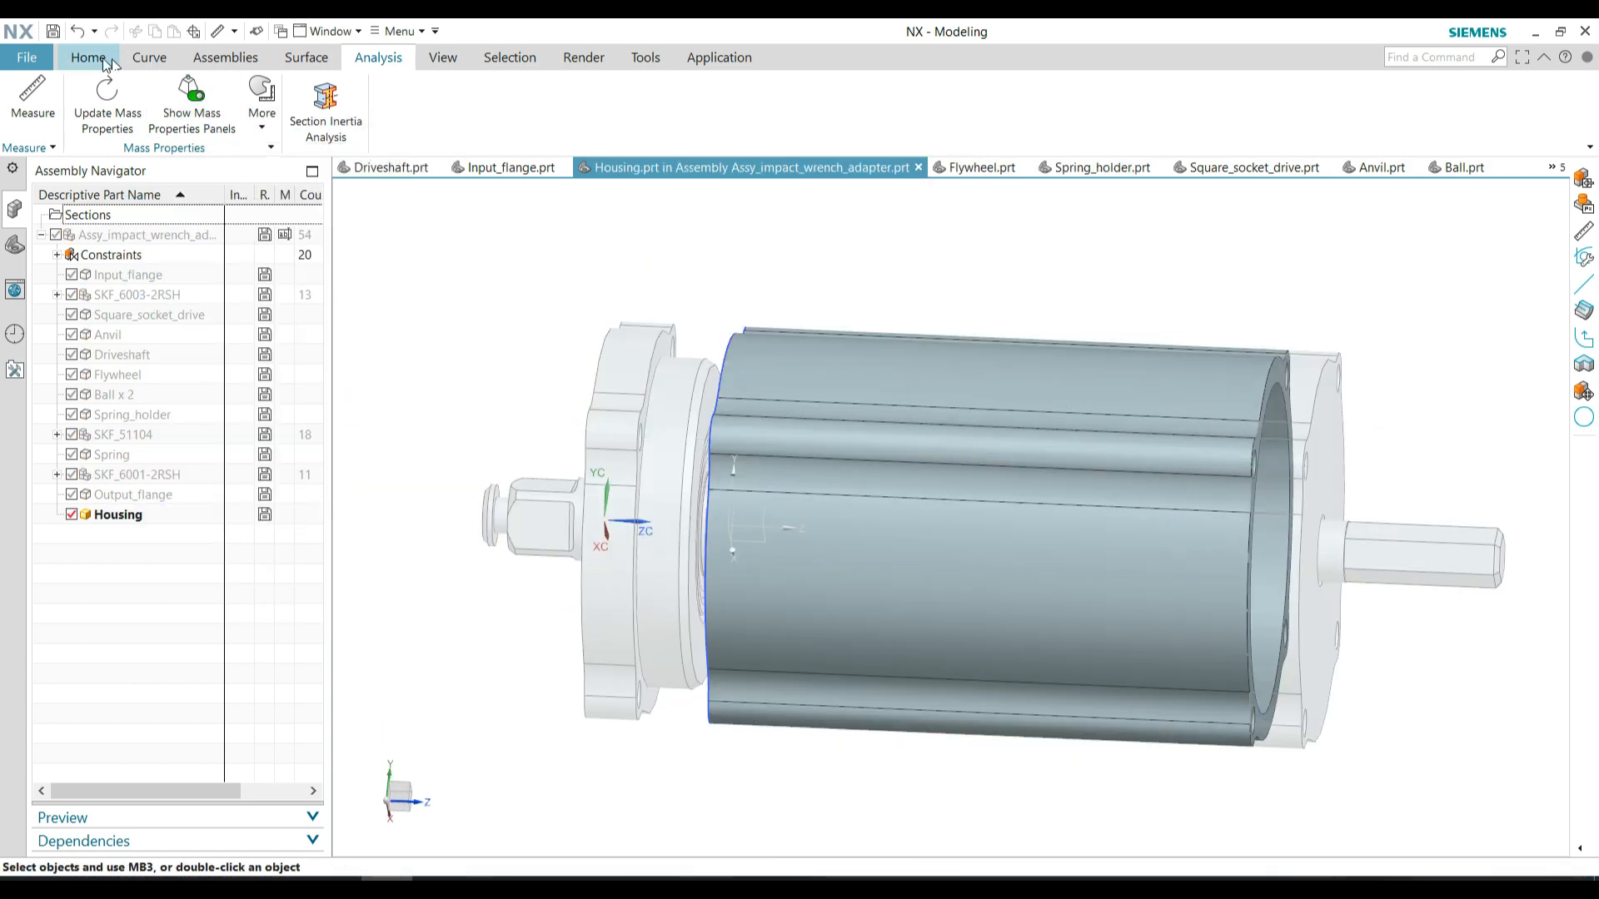
pyautogui.rightClick(120, 517)
pyautogui.click(166, 530)
pyautogui.click(14, 245)
pyautogui.rightClick(102, 314)
pyautogui.click(171, 391)
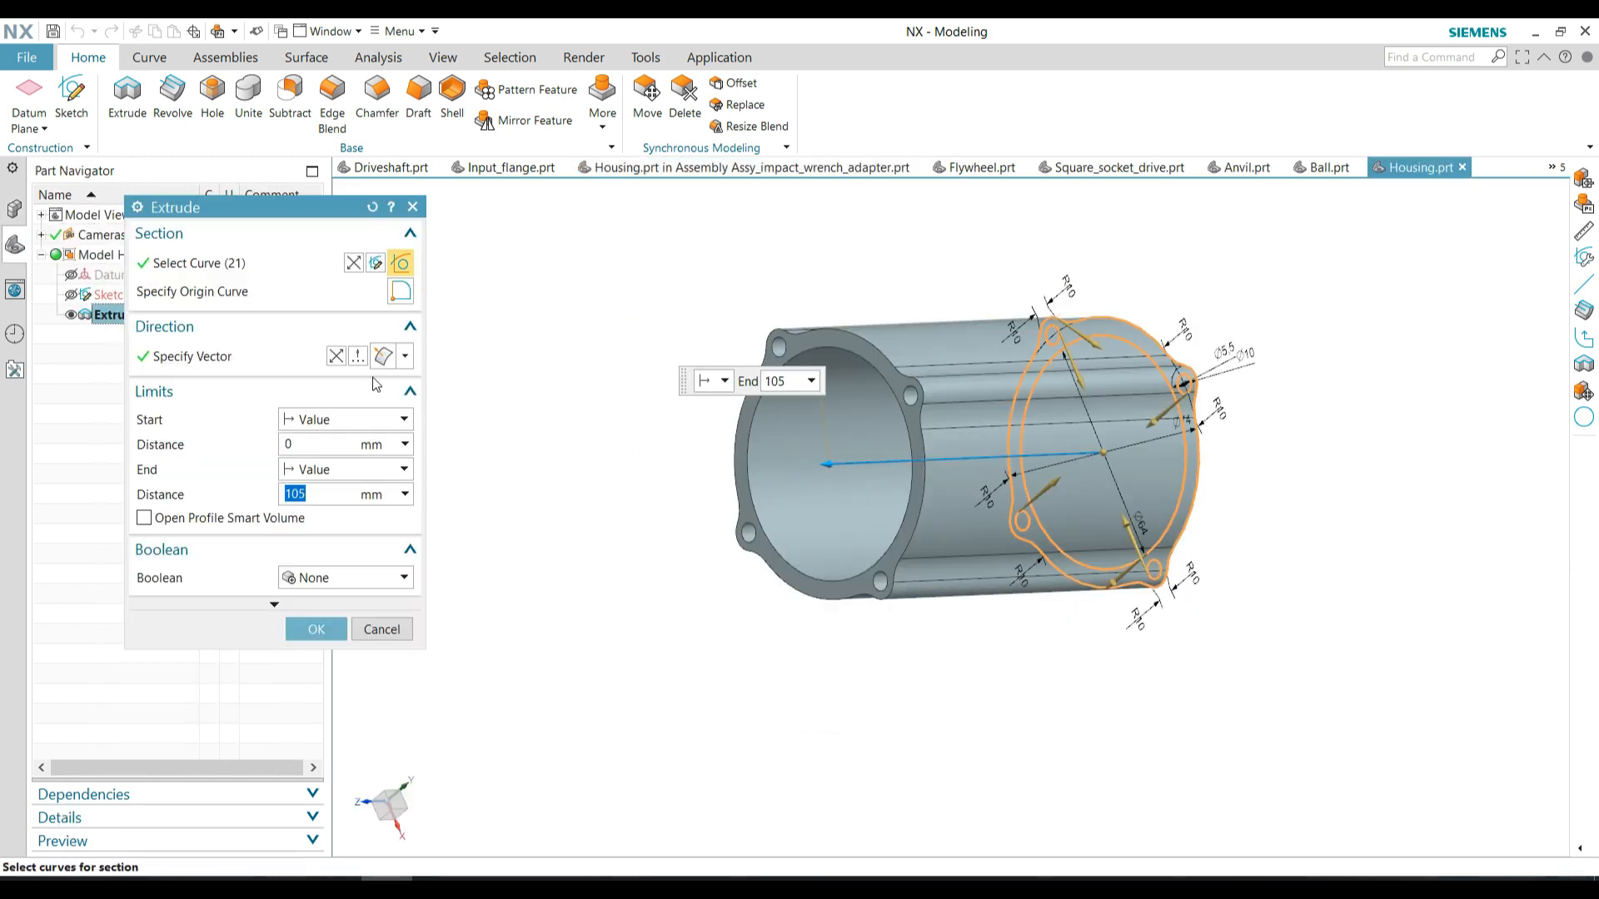
pyautogui.click(310, 629)
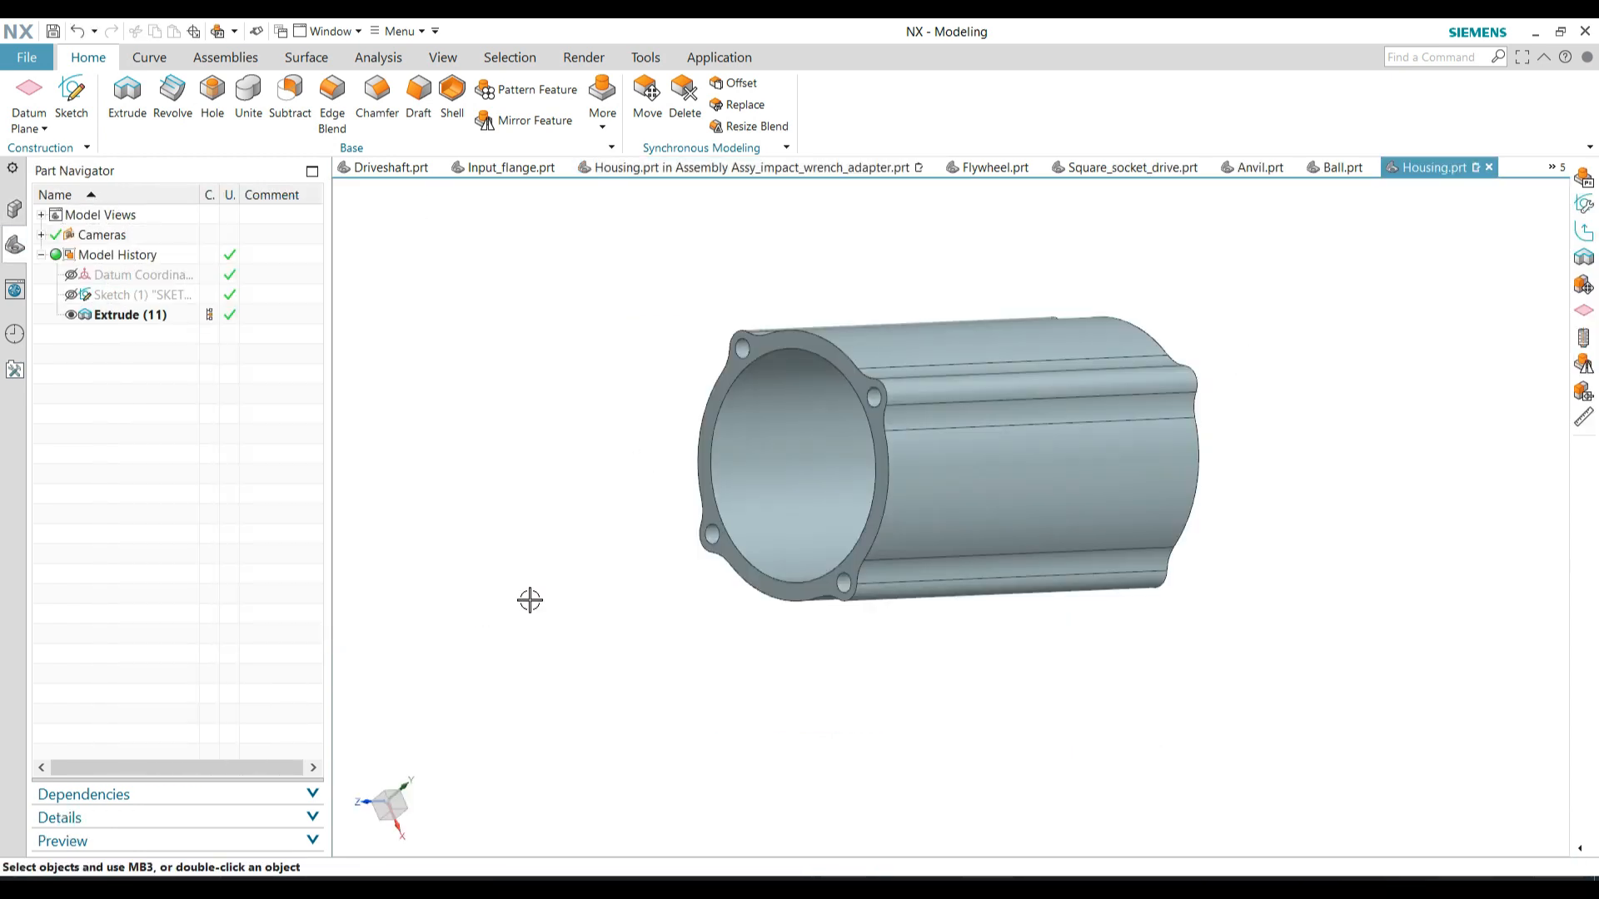
# Return to the housing in the assembly context and make the top-level Assy_impact_wrench_adapter the work part
pyautogui.click(690, 167)
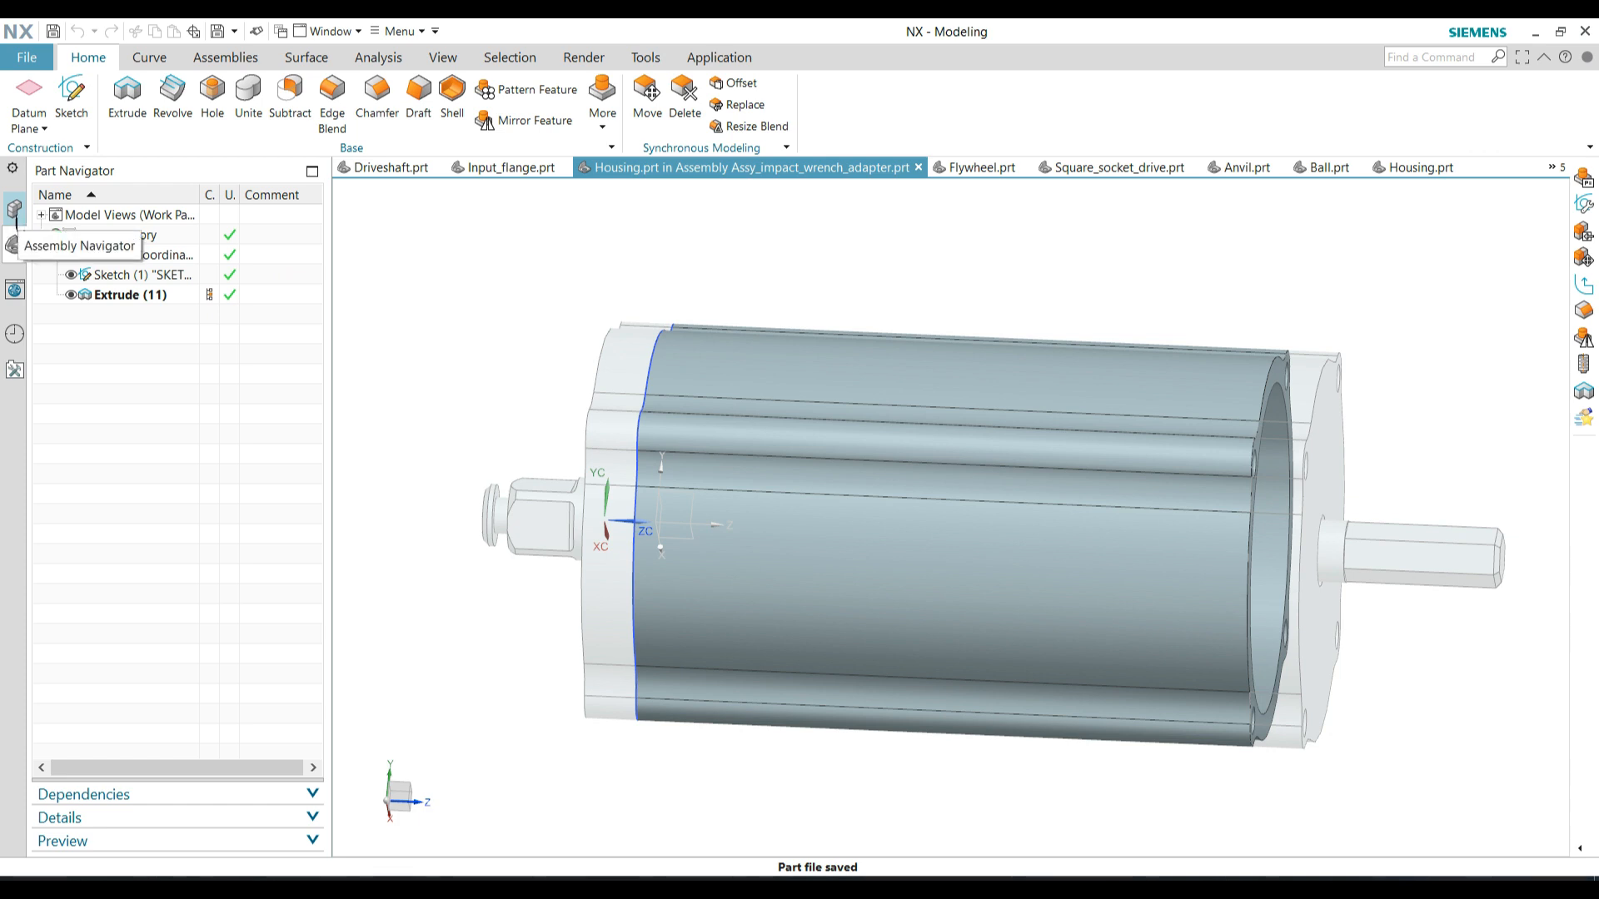
pyautogui.click(15, 210)
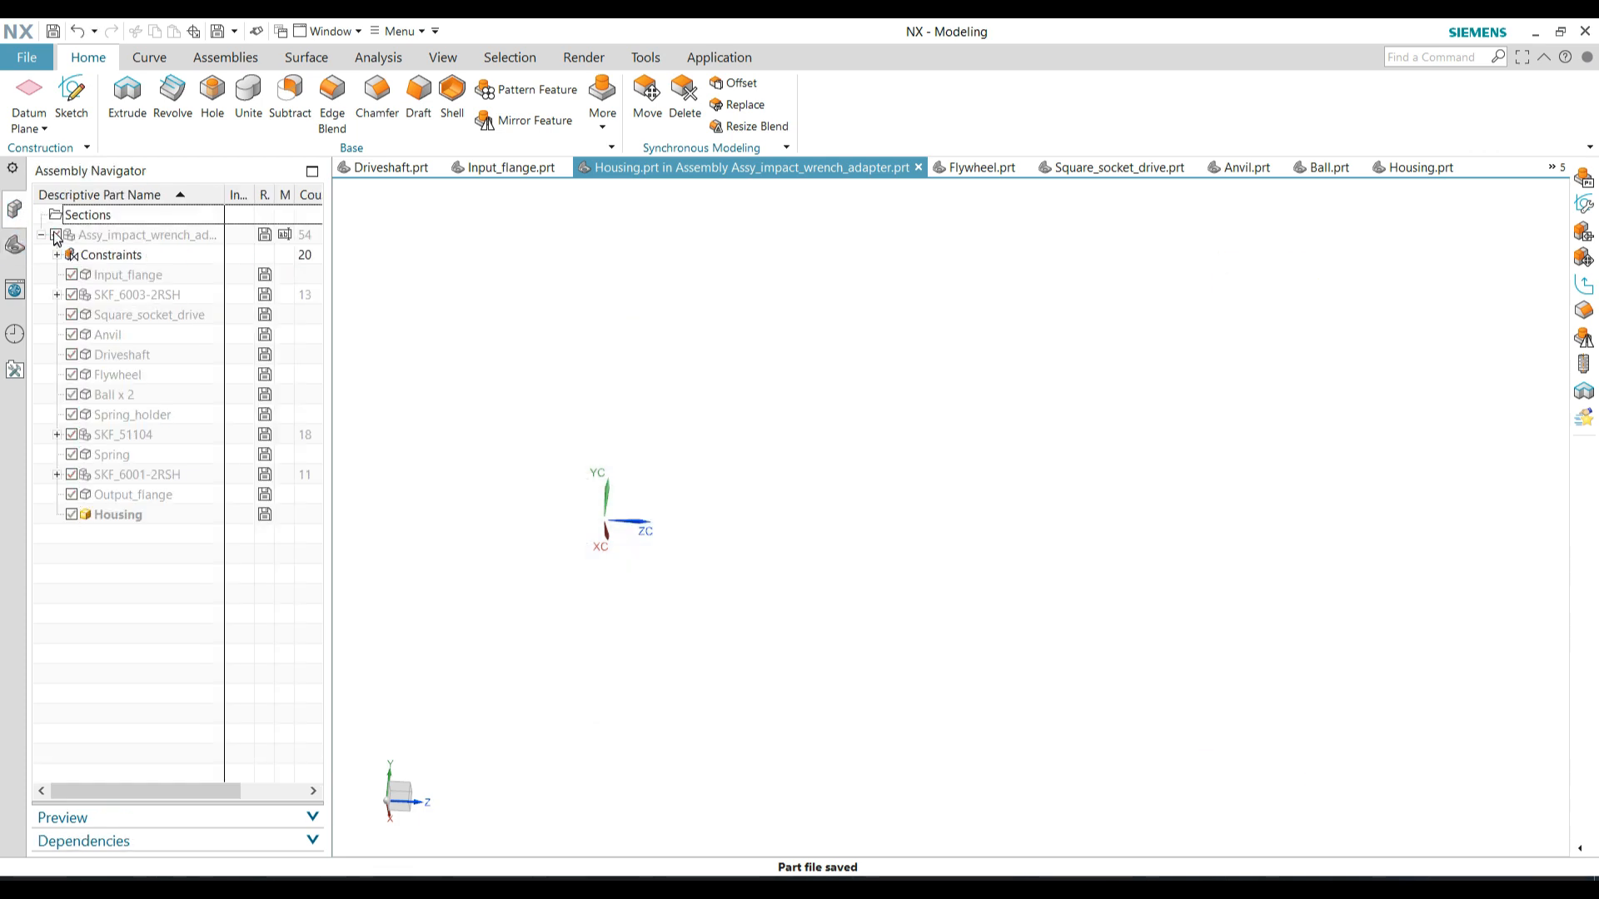
pyautogui.rightClick(125, 515)
pyautogui.click(17, 244)
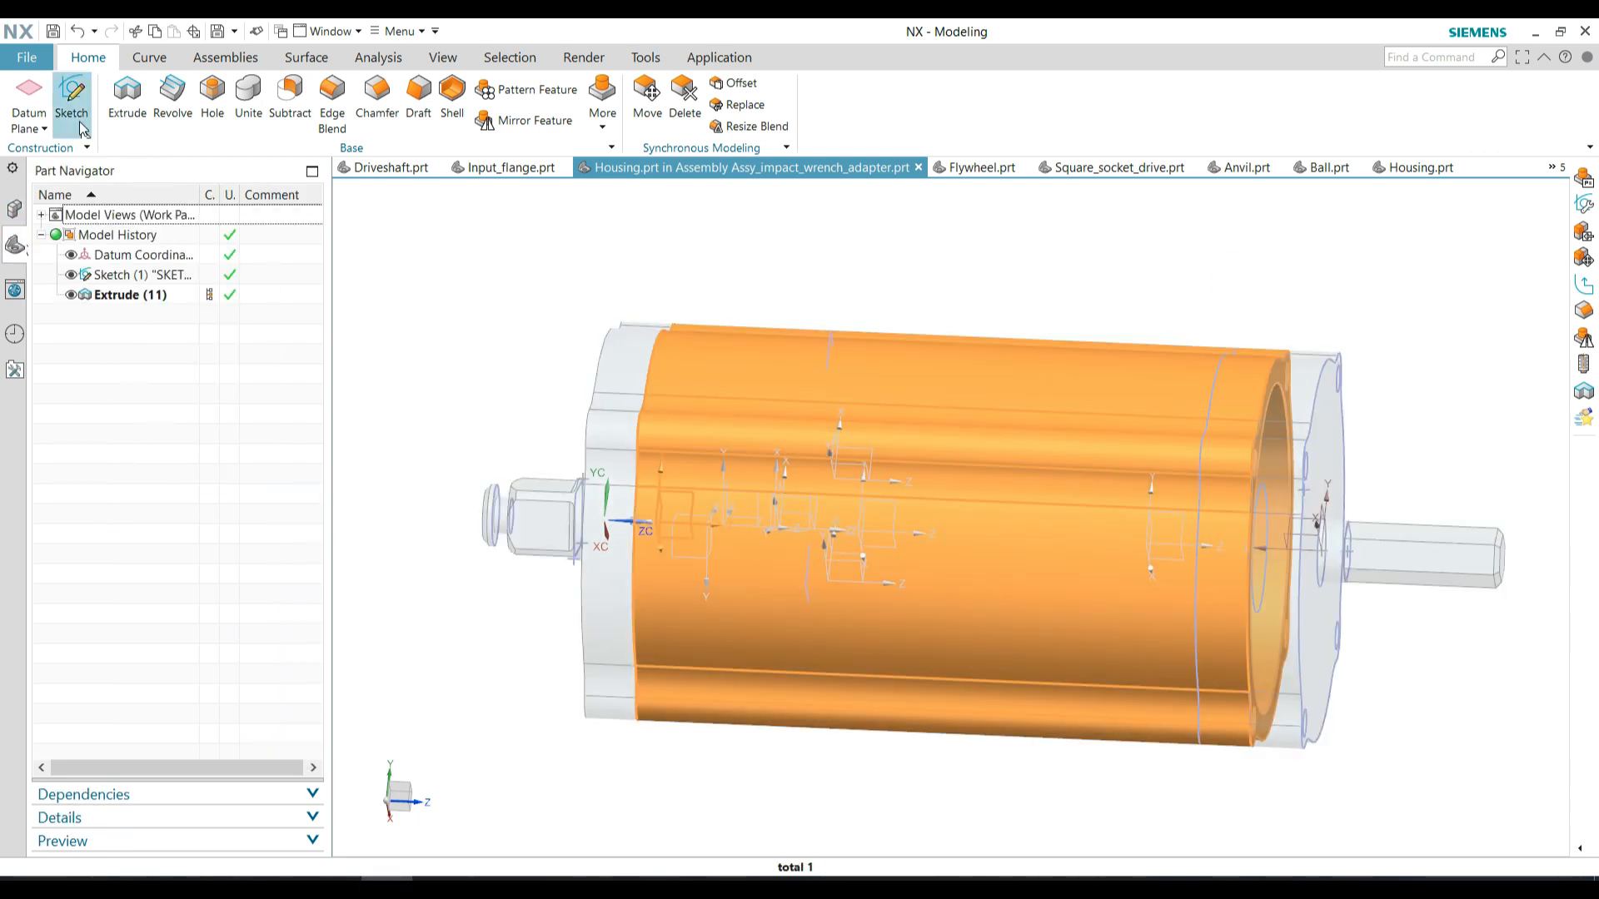
pyautogui.click(15, 209)
pyautogui.doubleClick(116, 236)
pyautogui.scroll(-1, 536, 342)
# Hide everything in the assembly and show only the solid bodies to clear the sketches, datums and constraint symbols
pyautogui.click(439, 58)
pyautogui.click(361, 99)
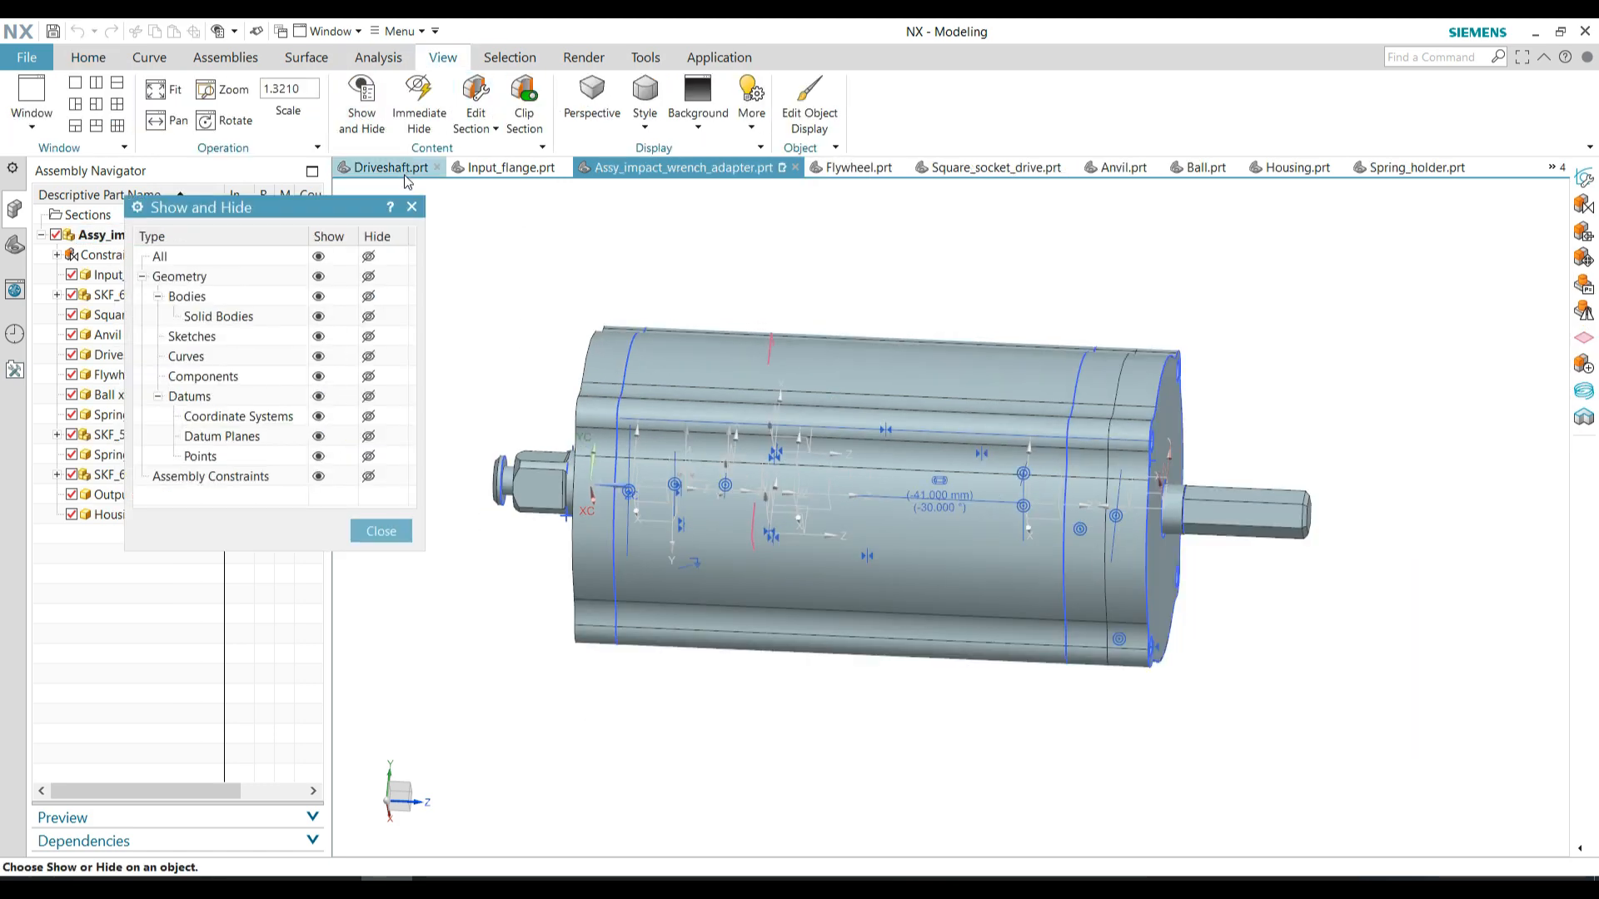
pyautogui.click(367, 257)
pyautogui.click(317, 257)
pyautogui.click(379, 528)
pyautogui.moveTo(765, 356); pyautogui.dragTo(925, 400, button='middle')
# Add O-ring.prt from the CAD video folder, move it beside the square socket drive's tip and switch its placement to Constrain
pyautogui.click(208, 59)
pyautogui.click(42, 100)
pyautogui.click(400, 290)
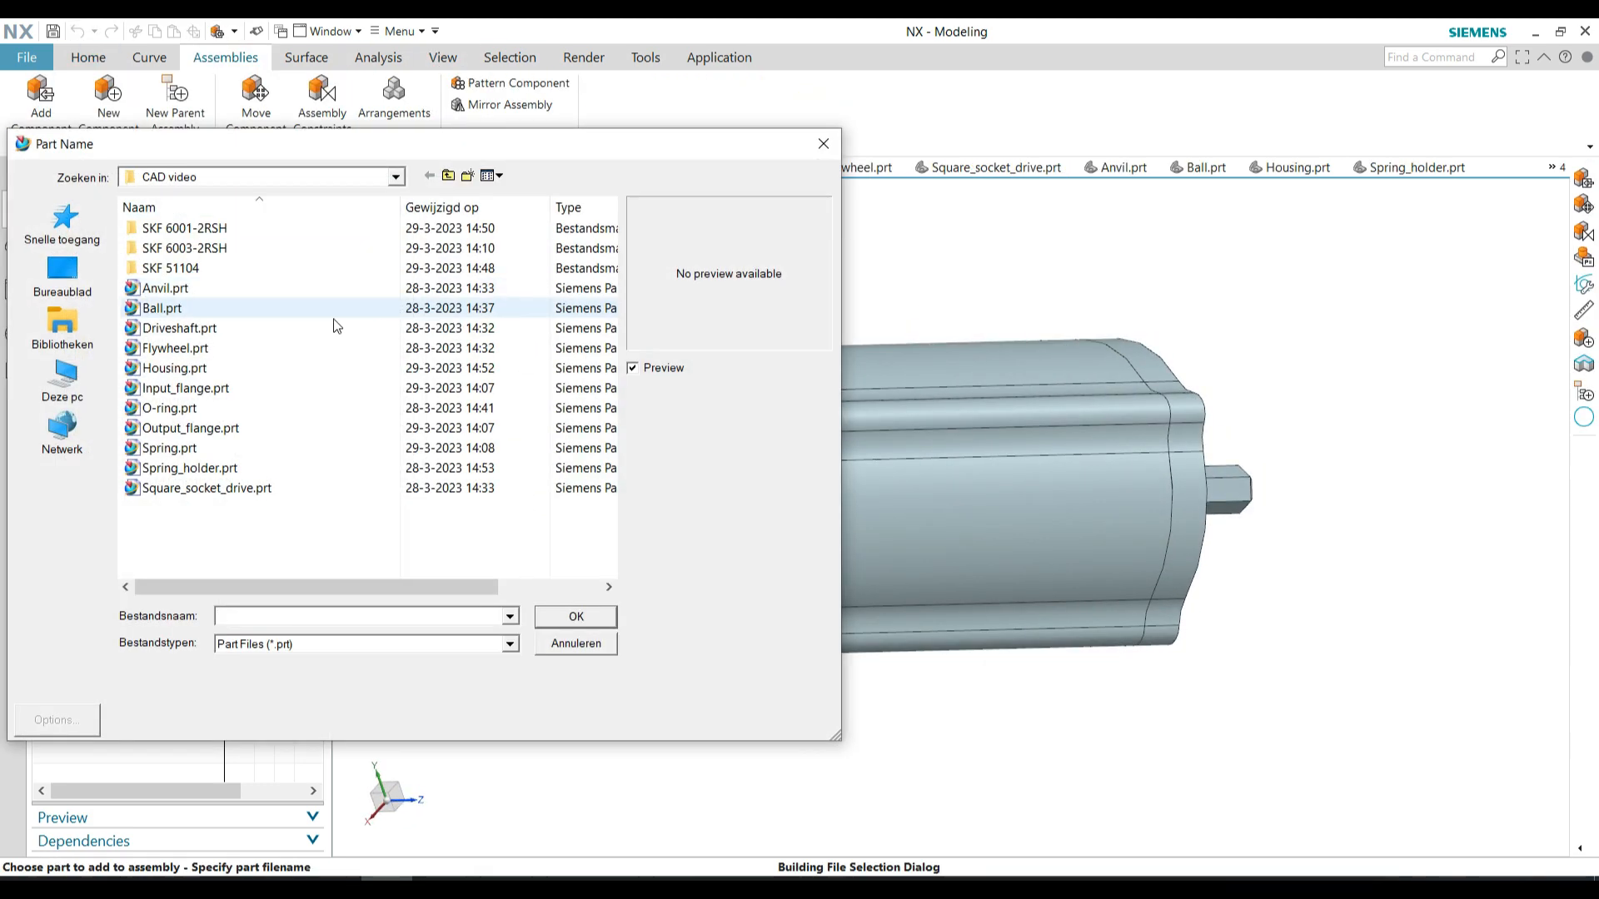
pyautogui.doubleClick(339, 317)
pyautogui.click(177, 535)
pyautogui.moveTo(641, 505); pyautogui.dragTo(514, 481)
pyautogui.click(218, 542)
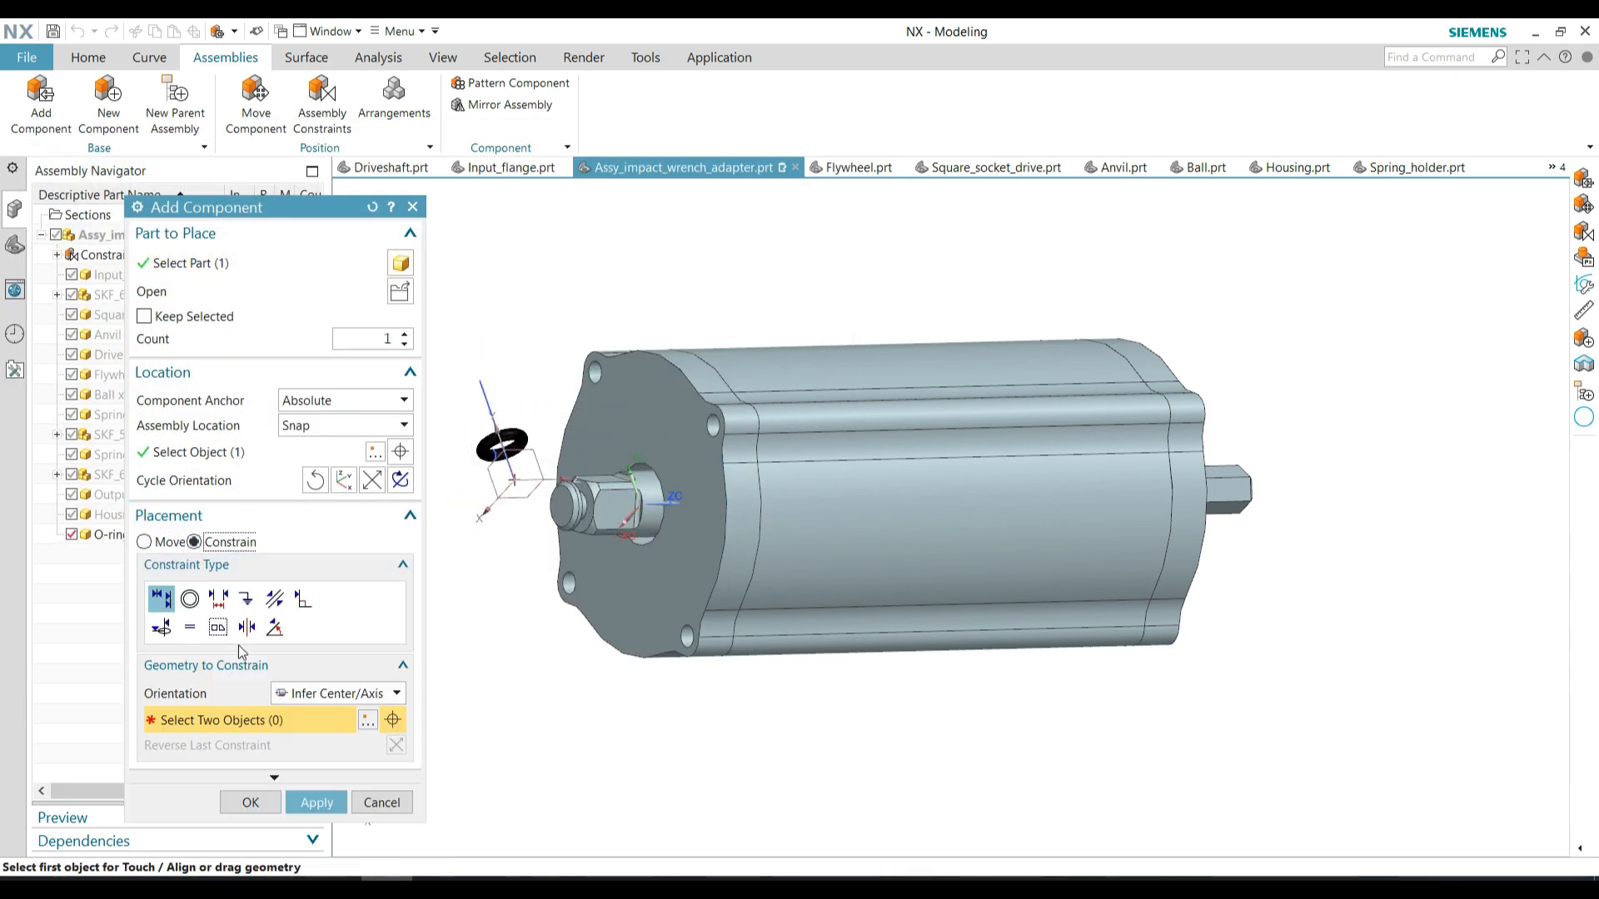
# Align the O-ring's axis with the square socket drive's axis using Touch/Align with Infer Center/Axis
pyautogui.click(338, 694)
pyautogui.click(336, 786)
pyautogui.scroll(-2, 750, 575)
pyautogui.scroll(6, 619, 487)
pyautogui.click(541, 518)
pyautogui.scroll(-2, 511, 355)
pyautogui.scroll(5, 626, 550)
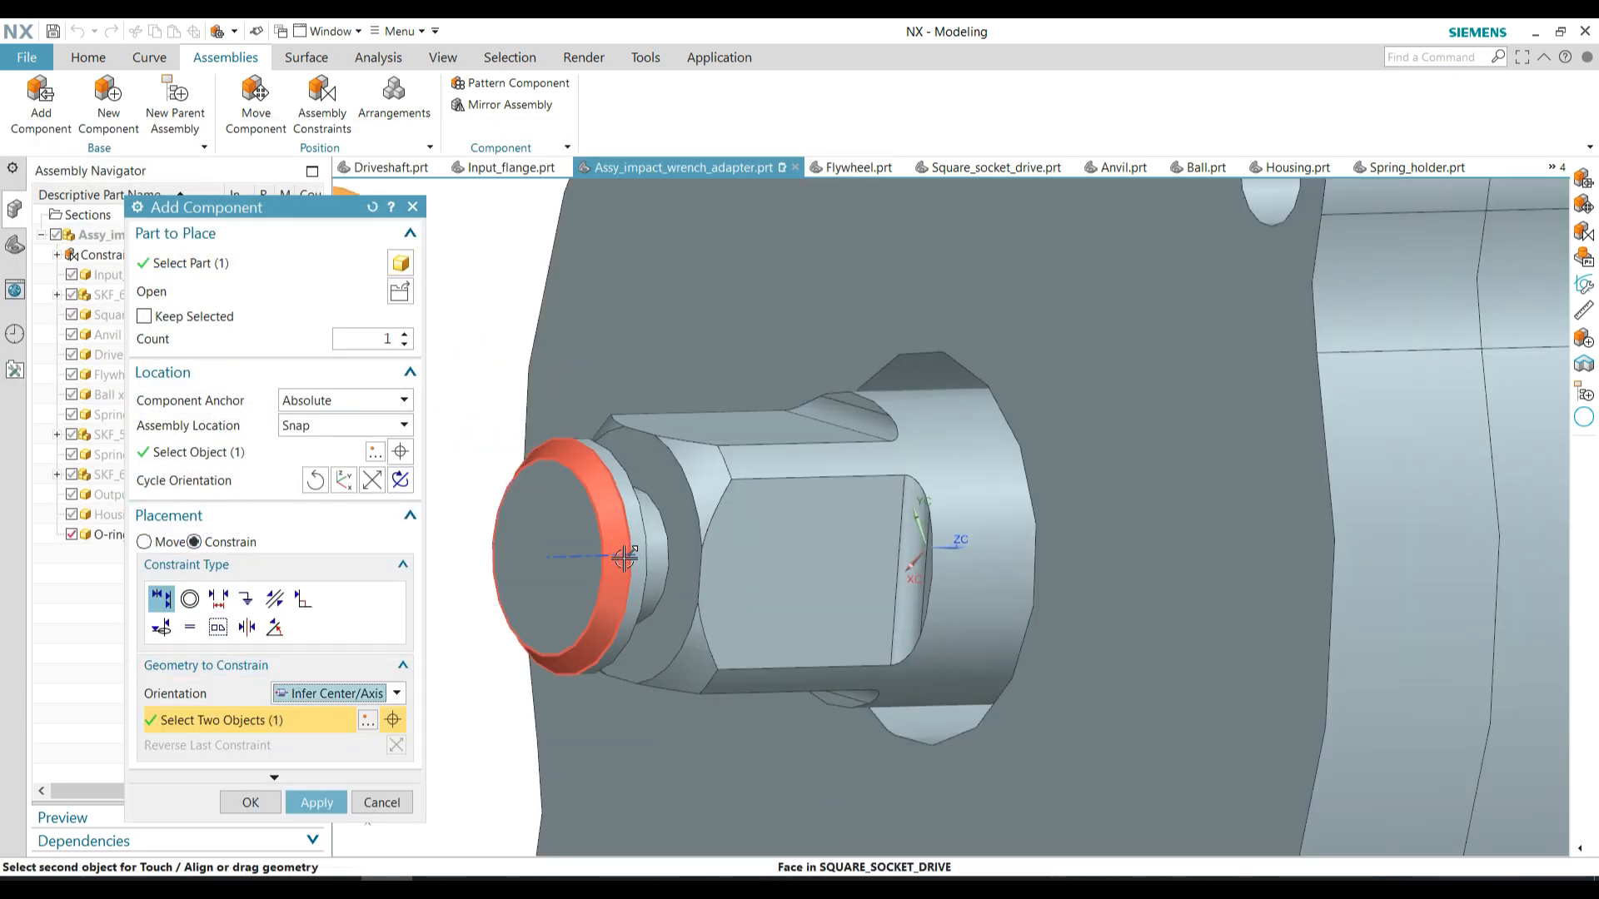
pyautogui.click(621, 555)
pyautogui.scroll(-4, 569, 490)
# Seat the O-ring in the square socket drive's groove with a Touch constraint and confirm its placement
pyautogui.click(302, 736)
pyautogui.moveTo(533, 593); pyautogui.dragTo(482, 596, button='middle')
pyautogui.scroll(-2, 482, 597)
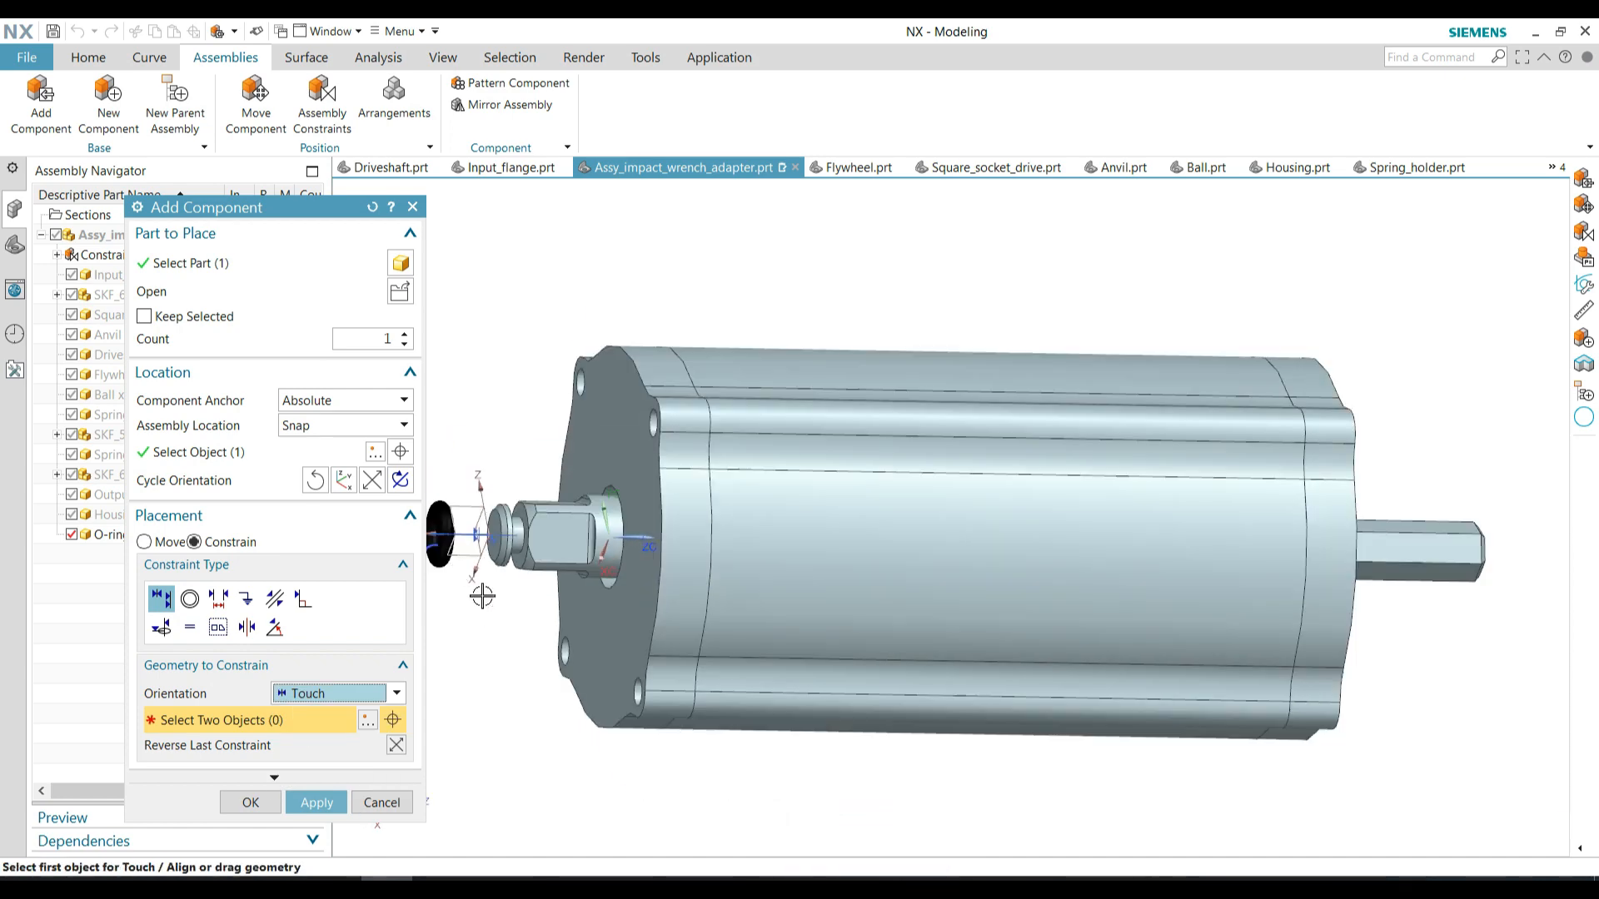
pyautogui.click(443, 537)
pyautogui.scroll(5, 517, 551)
pyautogui.click(525, 562)
pyautogui.scroll(-3, 529, 542)
pyautogui.click(249, 803)
pyautogui.scroll(-3, 508, 500)
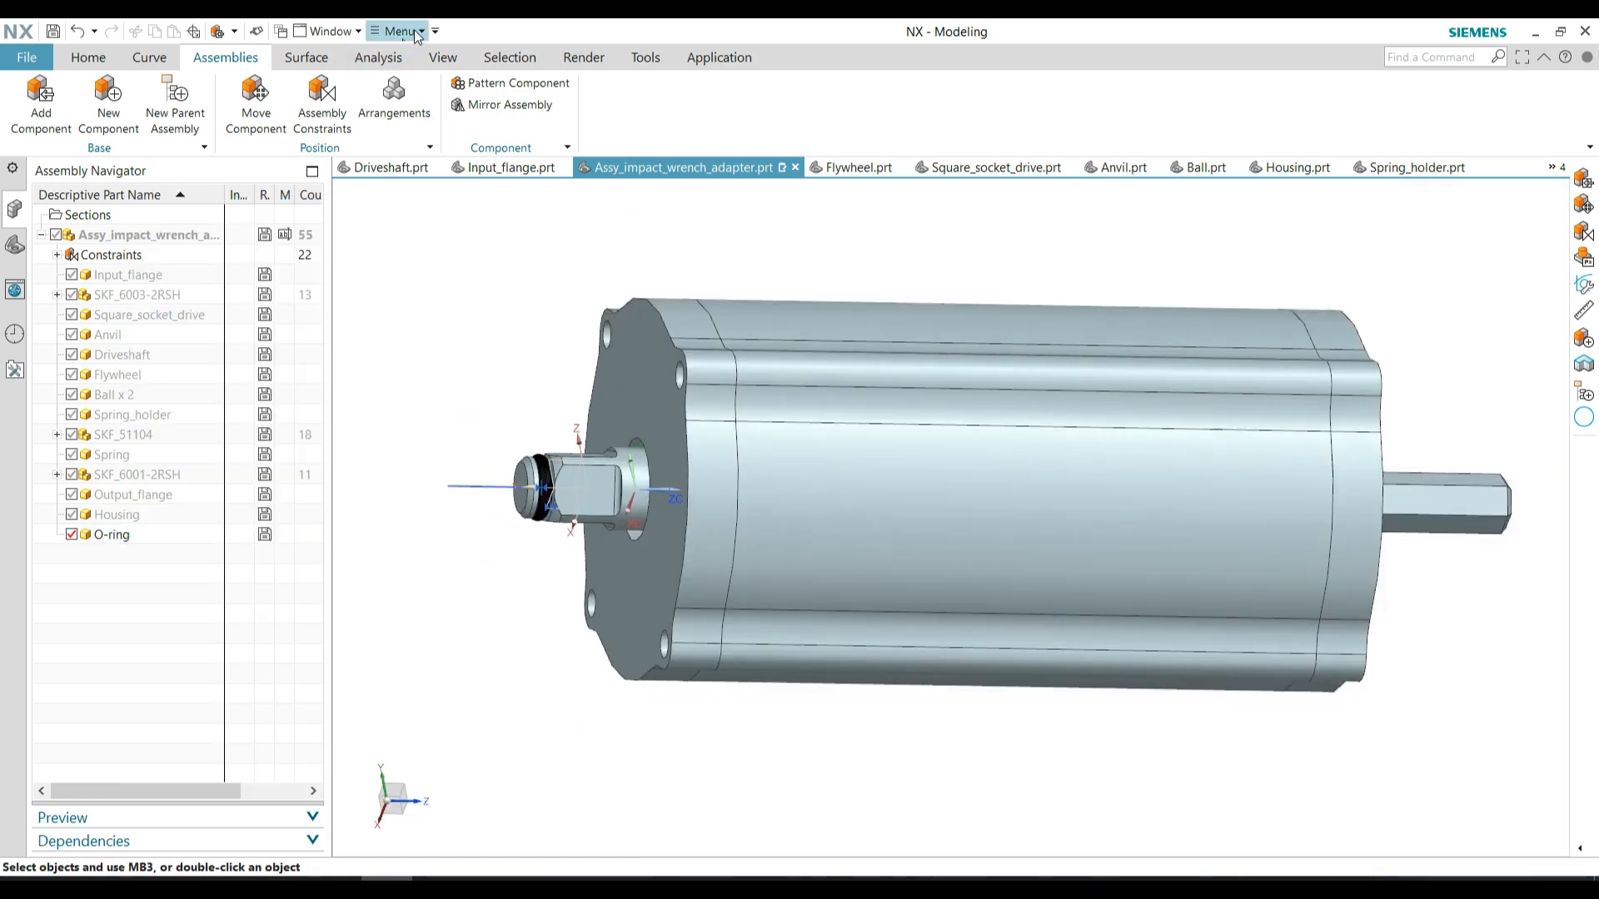
# Hide all objects and show only solid bodies to clear the O-ring's datums
pyautogui.click(362, 115)
pyautogui.click(367, 259)
pyautogui.click(318, 317)
pyautogui.click(380, 531)
pyautogui.scroll(-2, 452, 656)
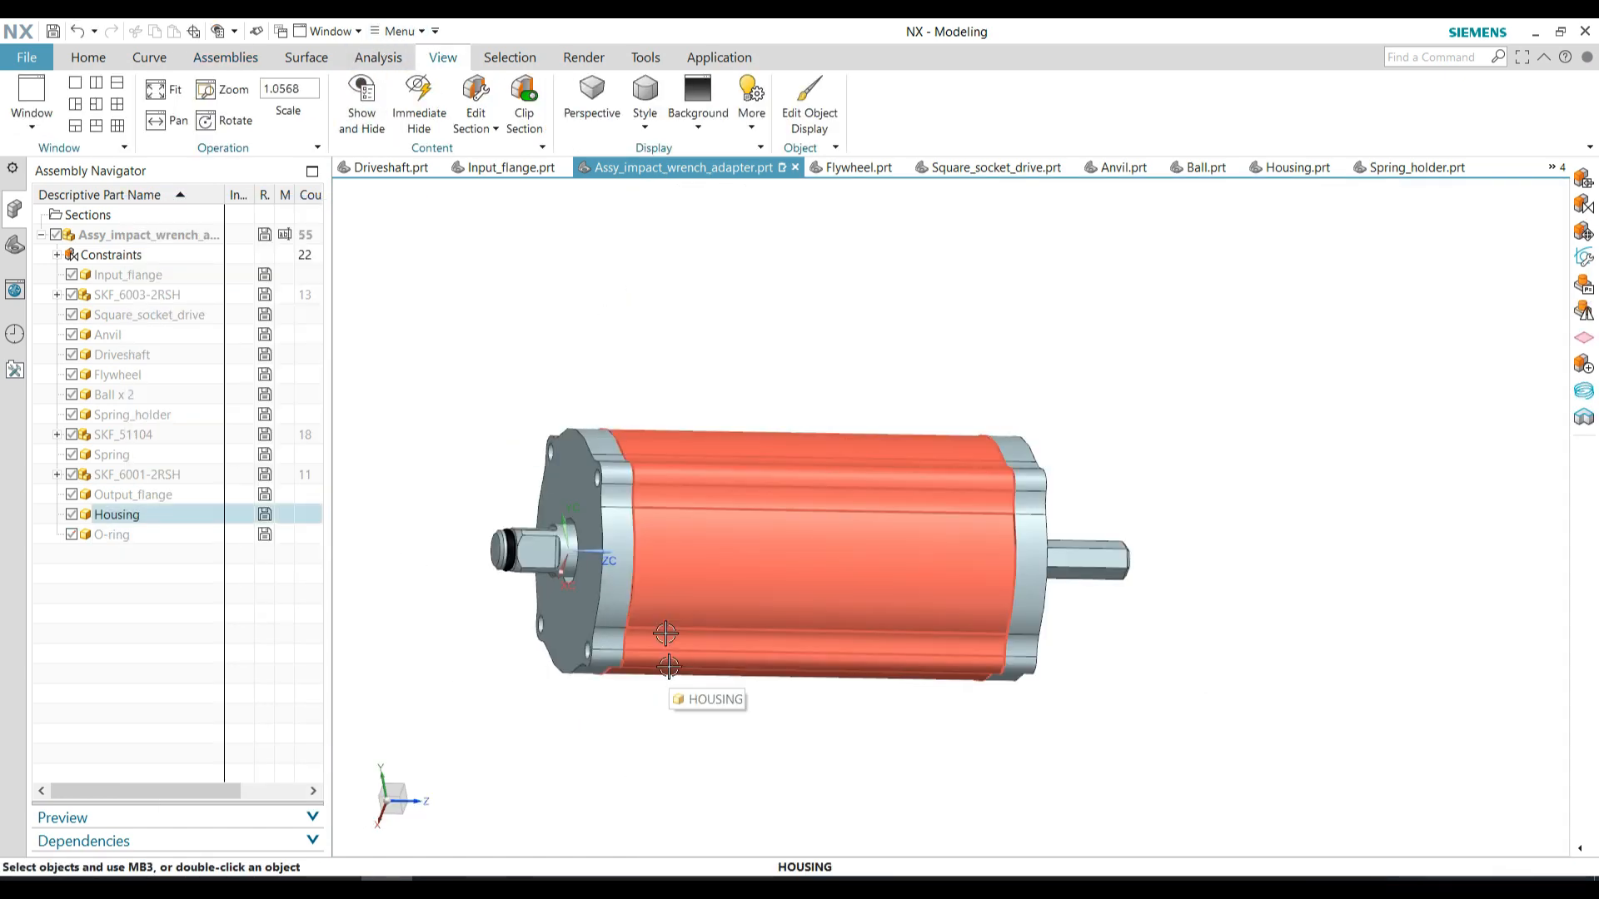
# Set the translucency of the housing and both flanges to 81 so the internal parts can be seen
pyautogui.click(631, 502)
pyautogui.hotkey('ctrl', 'j')
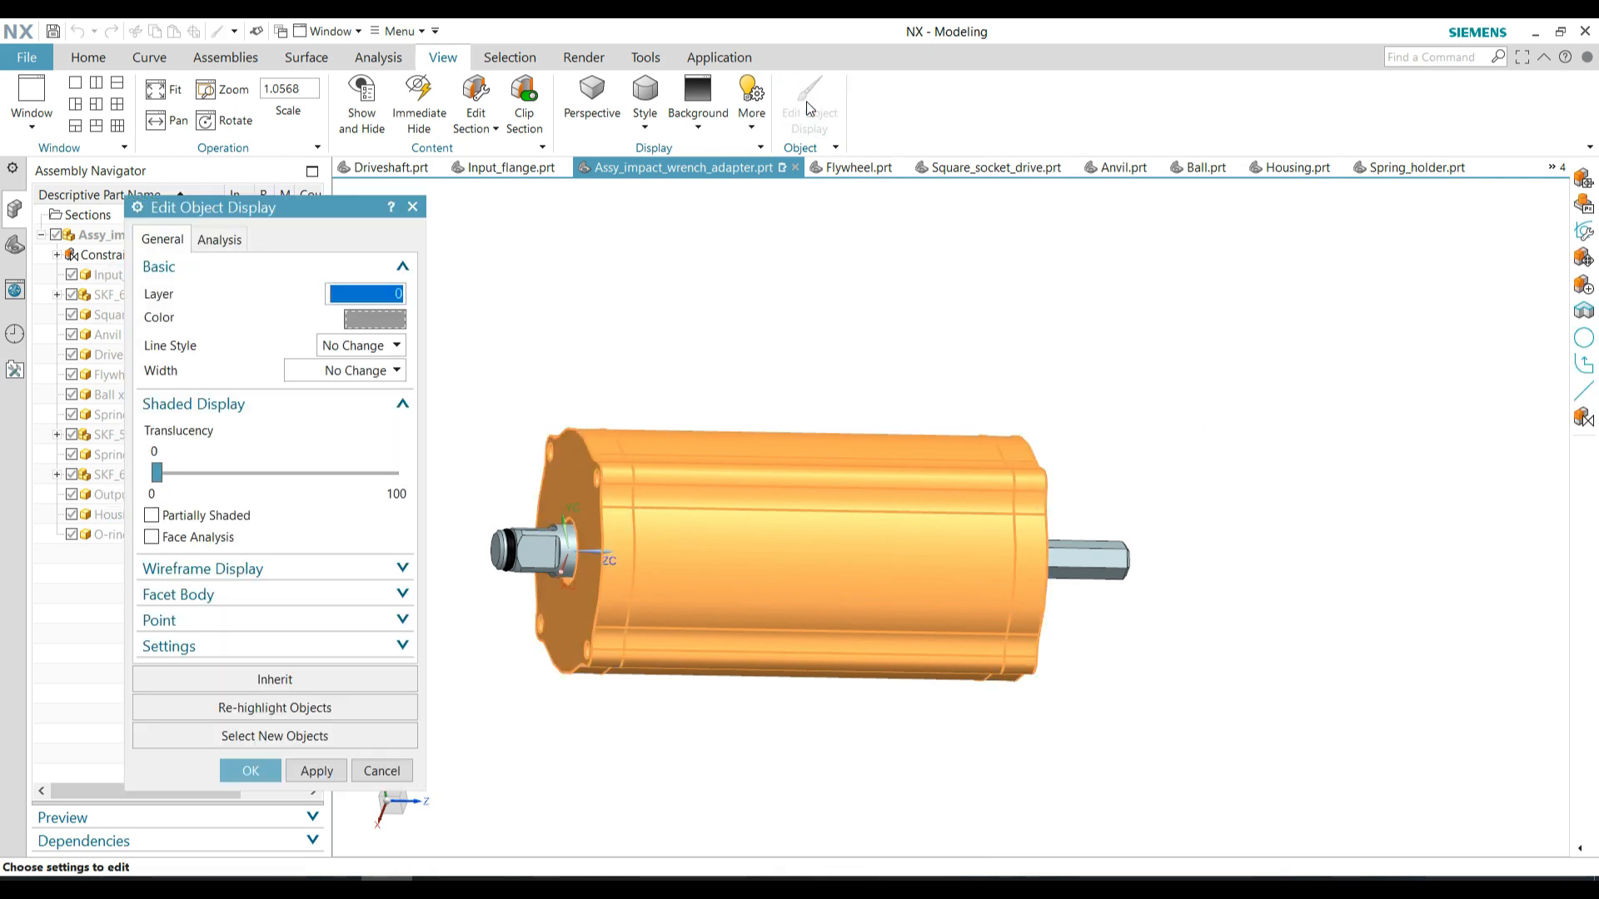
pyautogui.moveTo(151, 473); pyautogui.dragTo(344, 476)
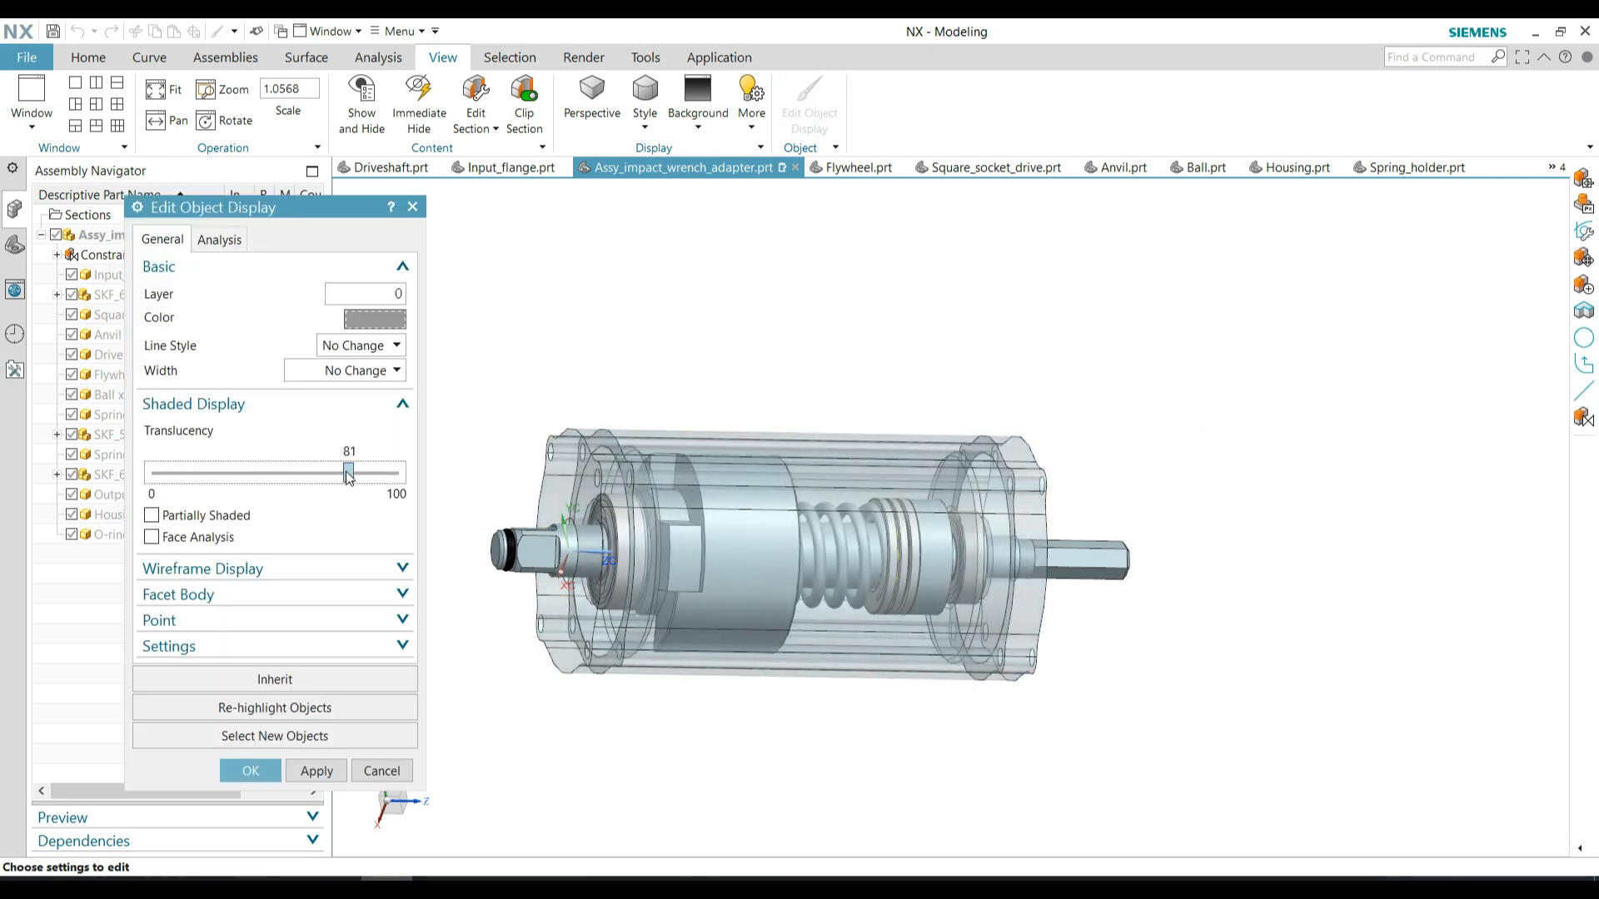
pyautogui.click(250, 771)
pyautogui.moveTo(760, 353)
pyautogui.mouseDown(button='middle')
pyautogui.moveTo(689, 346)
pyautogui.moveTo(759, 355)
pyautogui.mouseUp(button='middle')
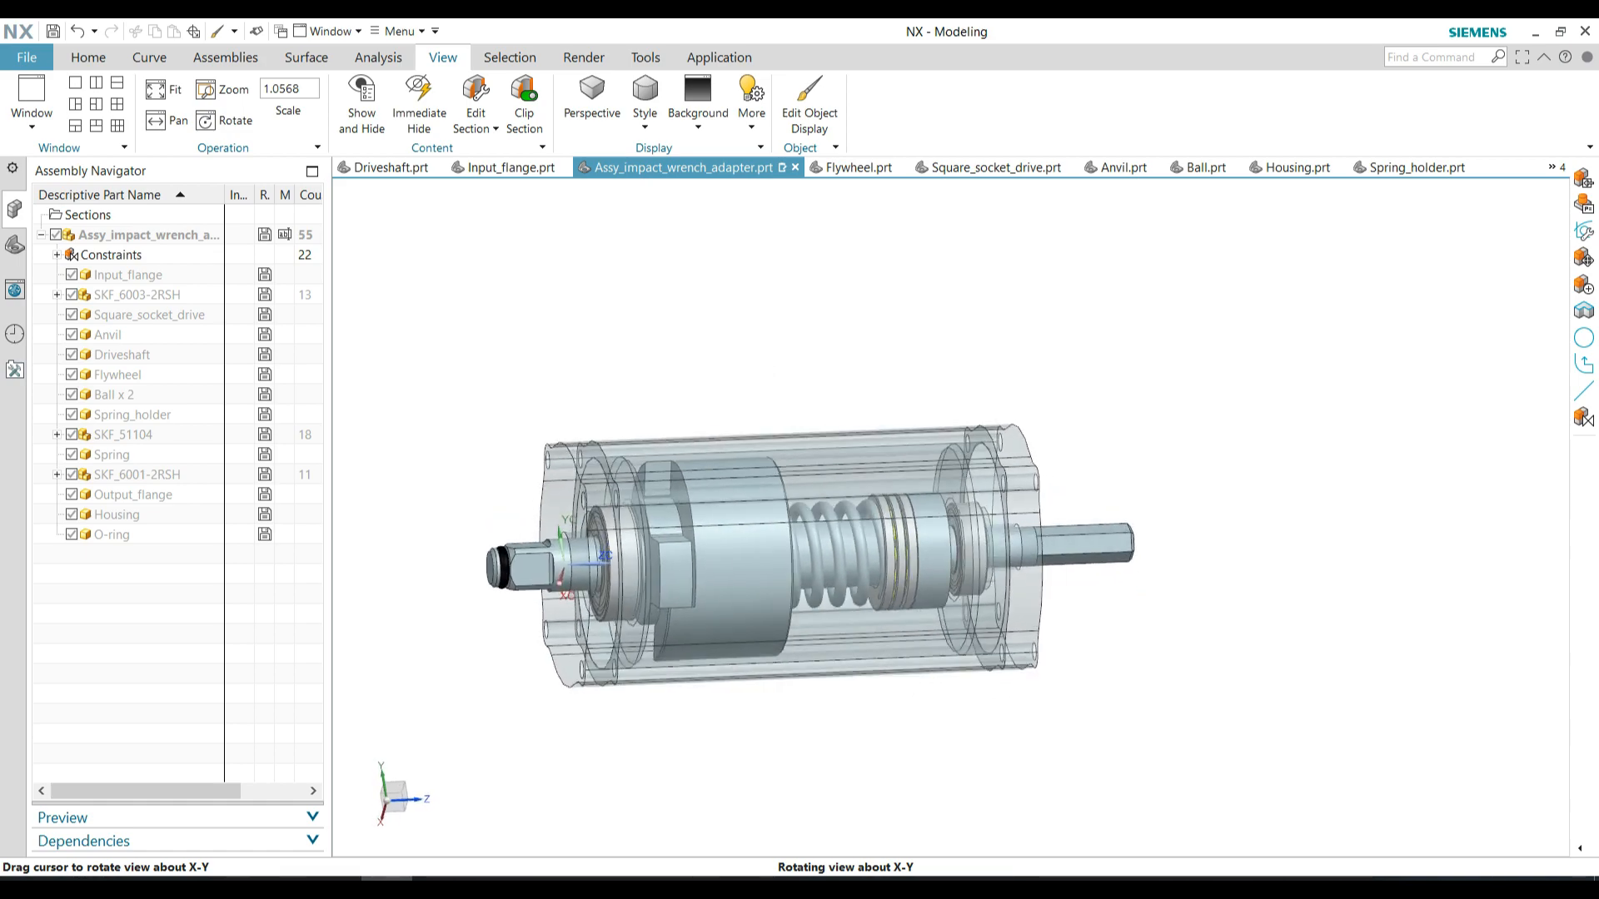
pyautogui.scroll(3, 841, 691)
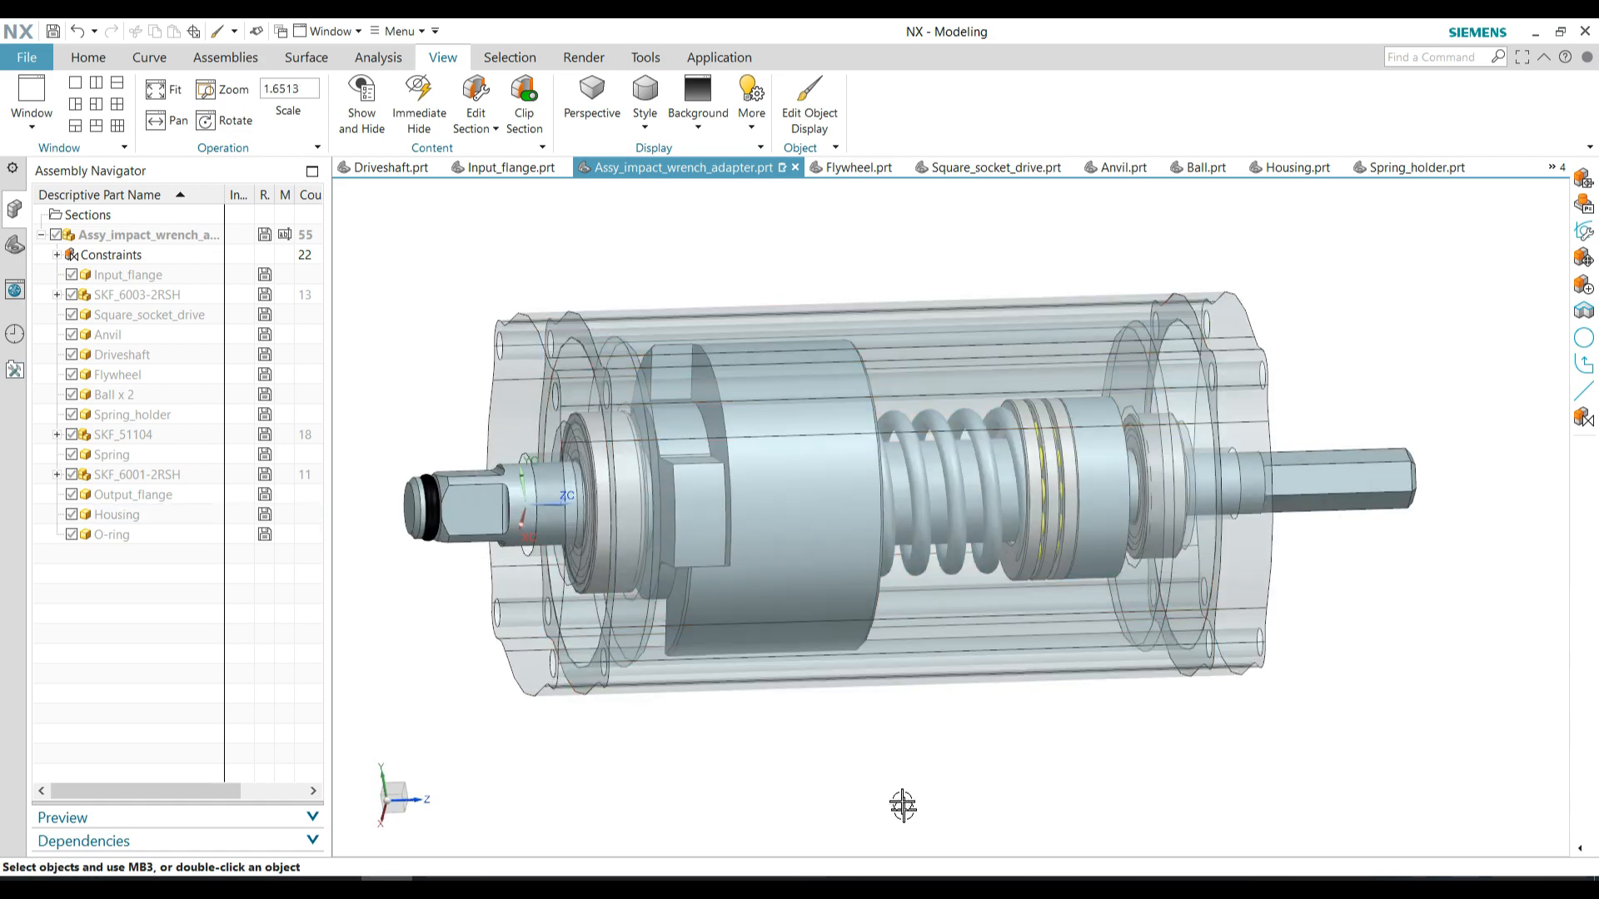
pyautogui.moveTo(902, 772); pyautogui.dragTo(877, 721, button='middle')
pyautogui.moveTo(885, 622); pyautogui.dragTo(903, 773, button='middle')
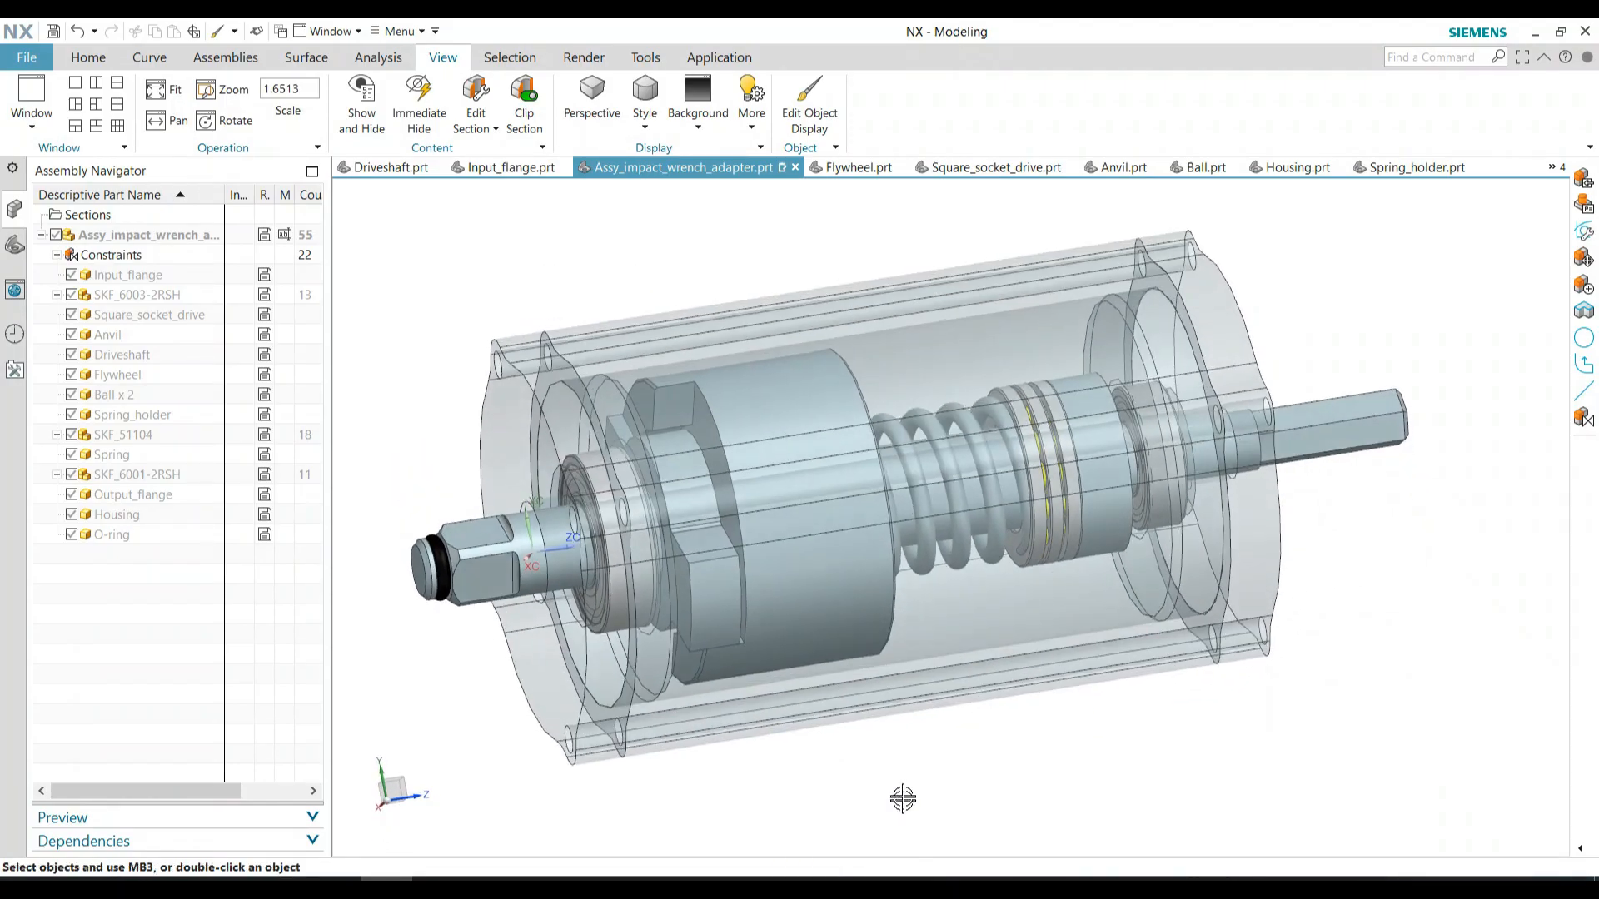